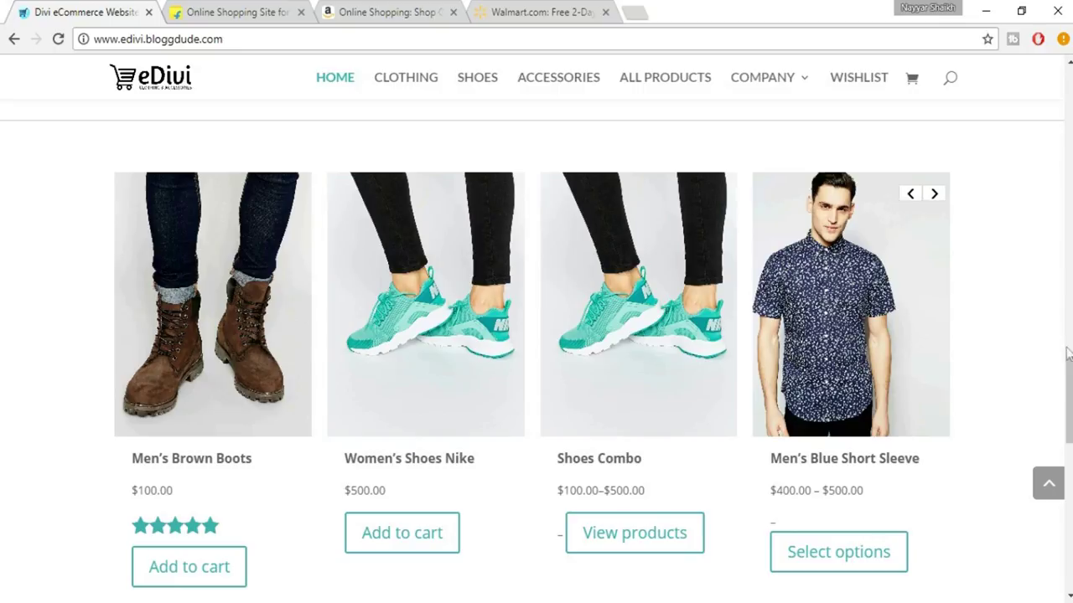
Advance the product carousel three times with its right arrow.
click(937, 199)
click(937, 198)
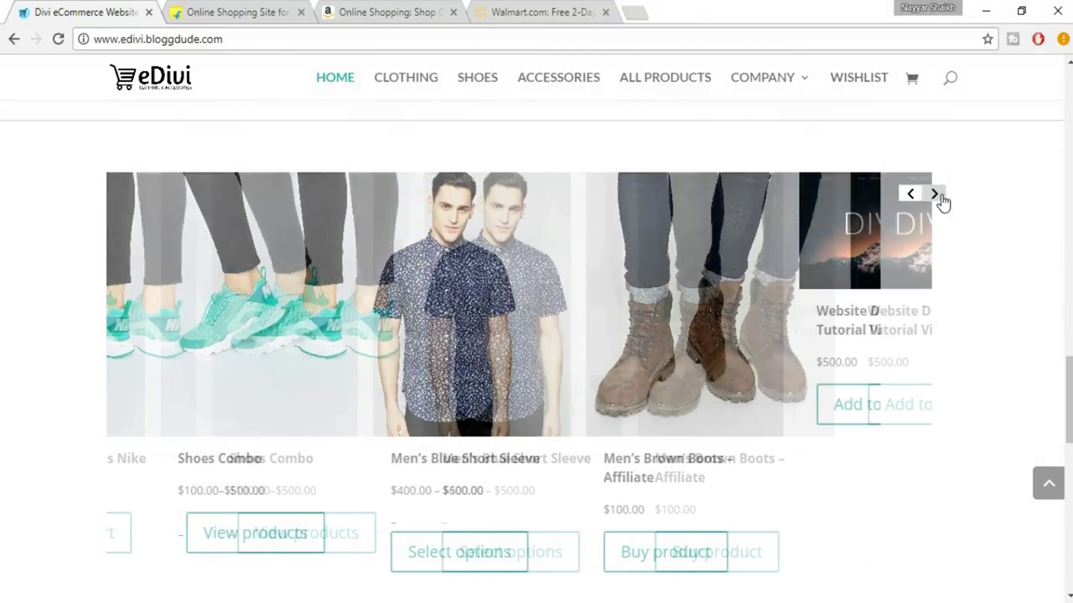
click(938, 199)
Jump the carousel to its second, then third page, showing Denim Long Sleeve, Red Flannel Shirt, Nike shoes and Brown Boots.
scroll(1052, 335, down, 1)
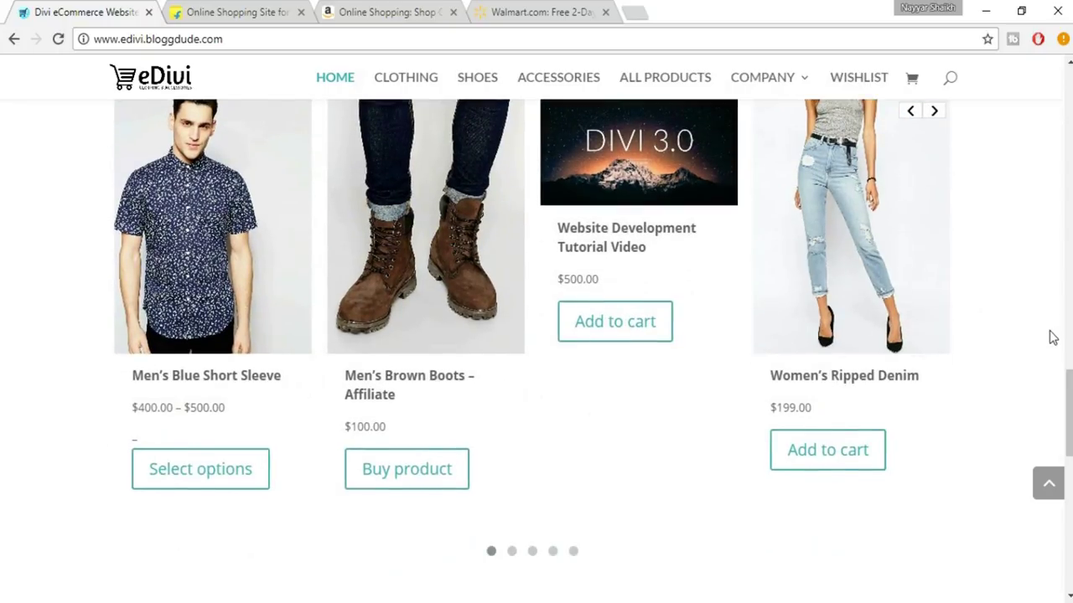
click(511, 554)
click(533, 552)
scroll(697, 532, down, 4)
scroll(696, 531, up, 4)
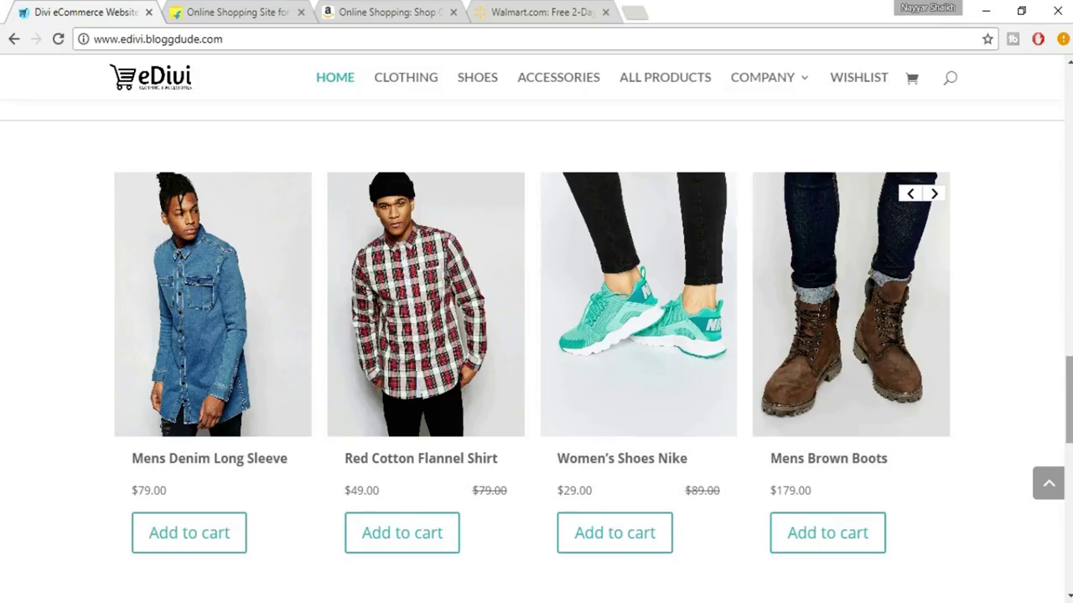
Scroll down to the brand logo slider and show its next set of logos.
scroll(536, 335, down, 5)
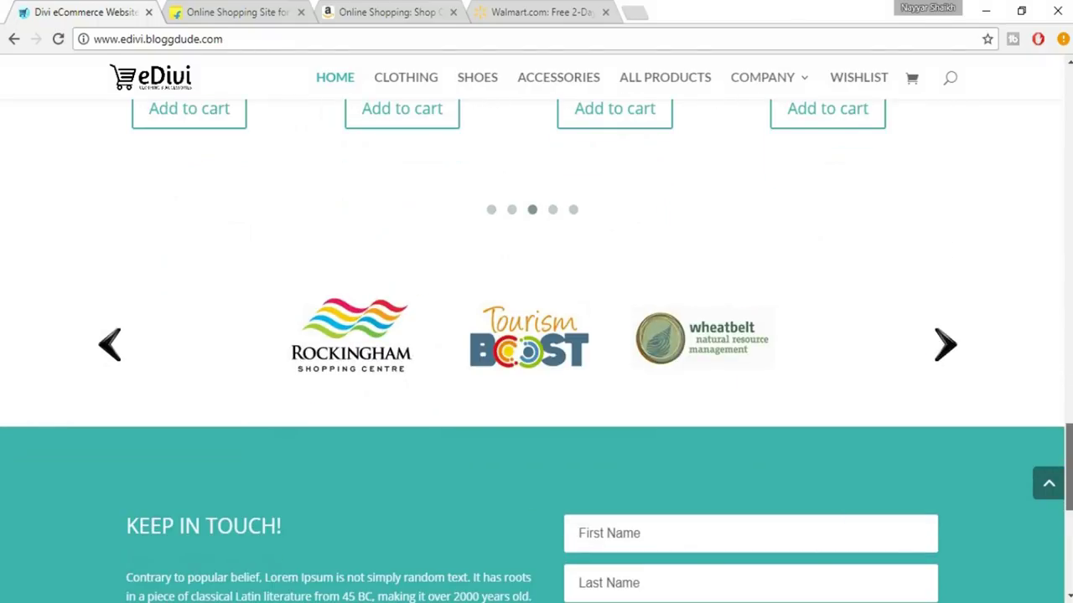
click(949, 351)
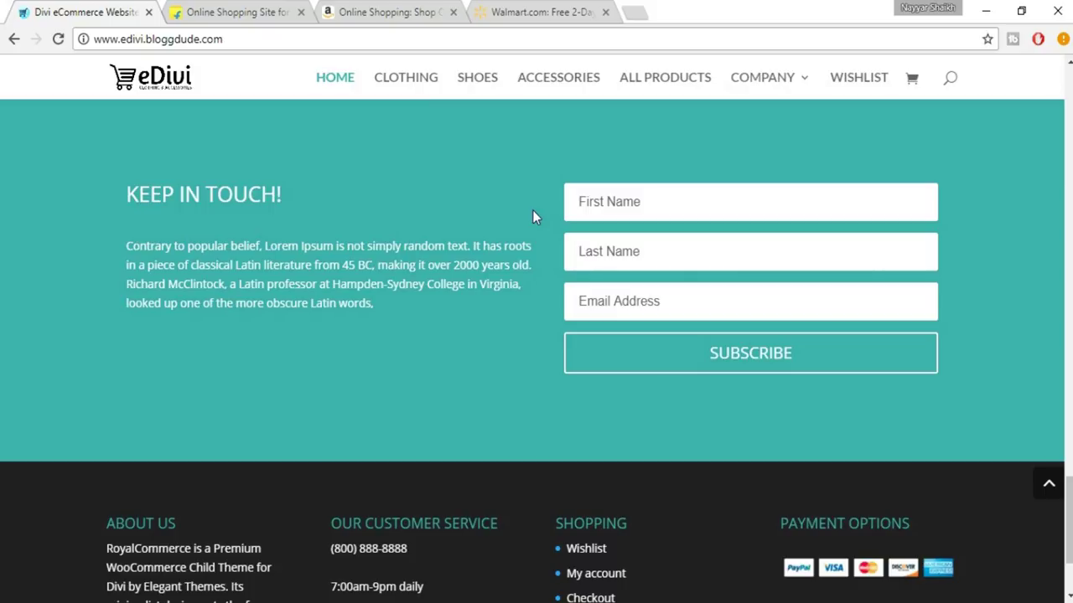
Scroll down to the footer, back up to the carousel, then down to the footer's payment icons.
scroll(534, 217, down, 2)
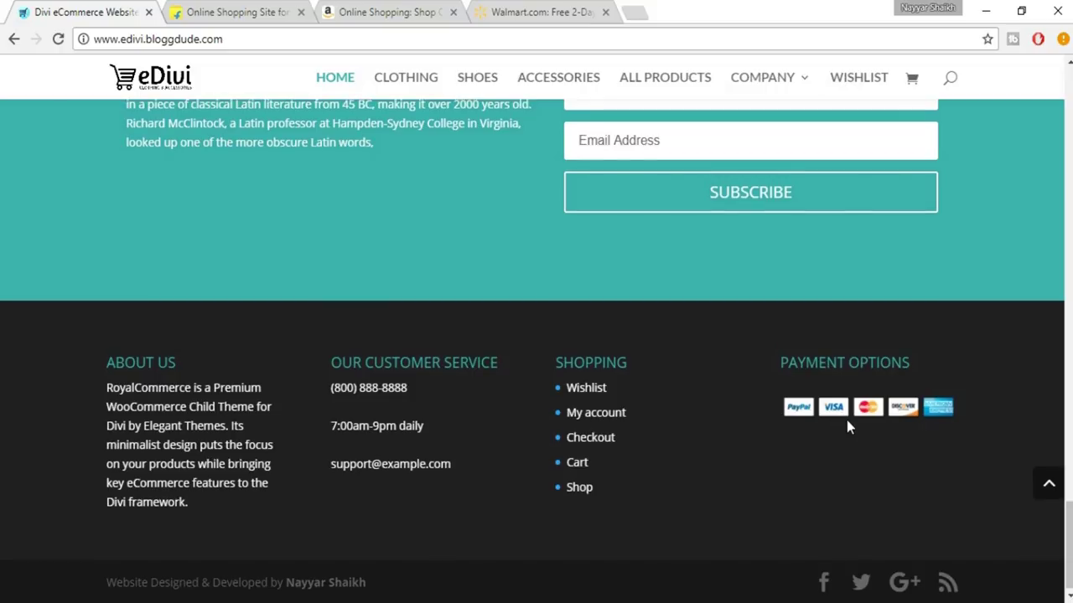
scroll(847, 423, up, 10)
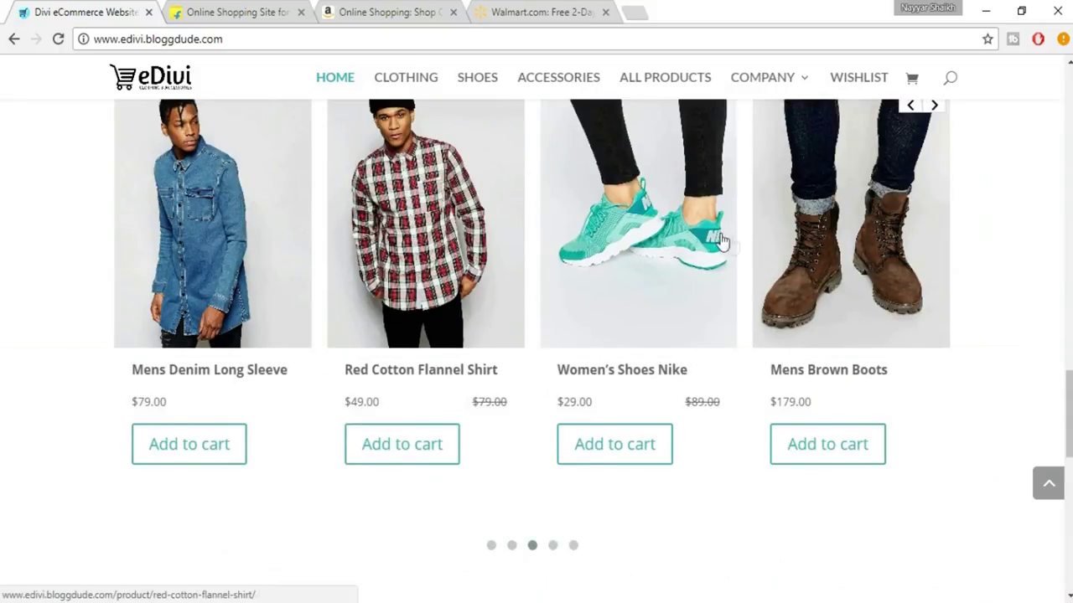
scroll(722, 241, up, 5)
scroll(746, 310, down, 6)
scroll(745, 313, down, 8)
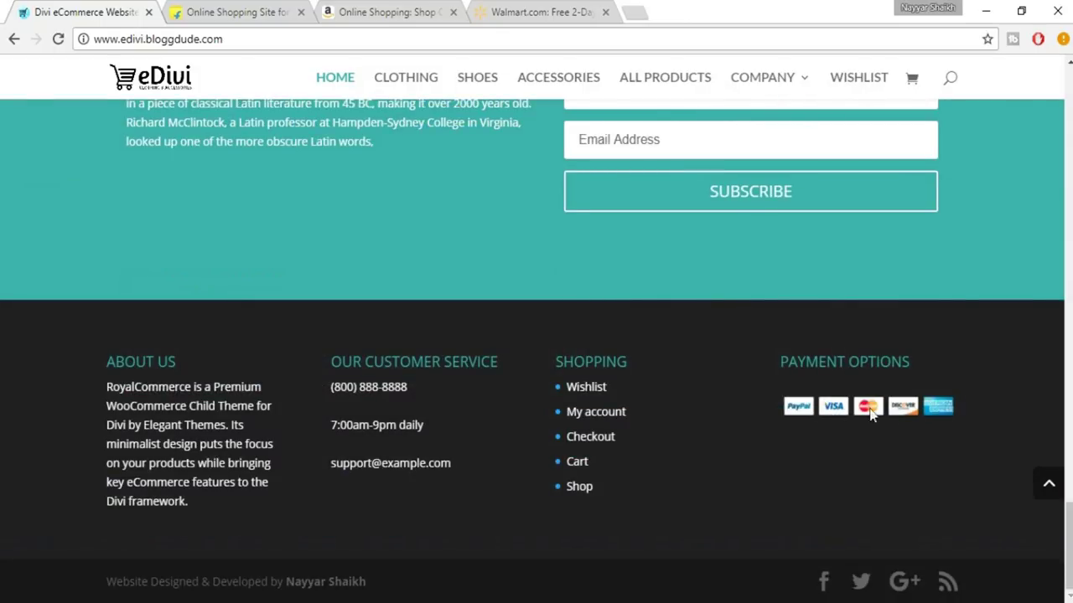
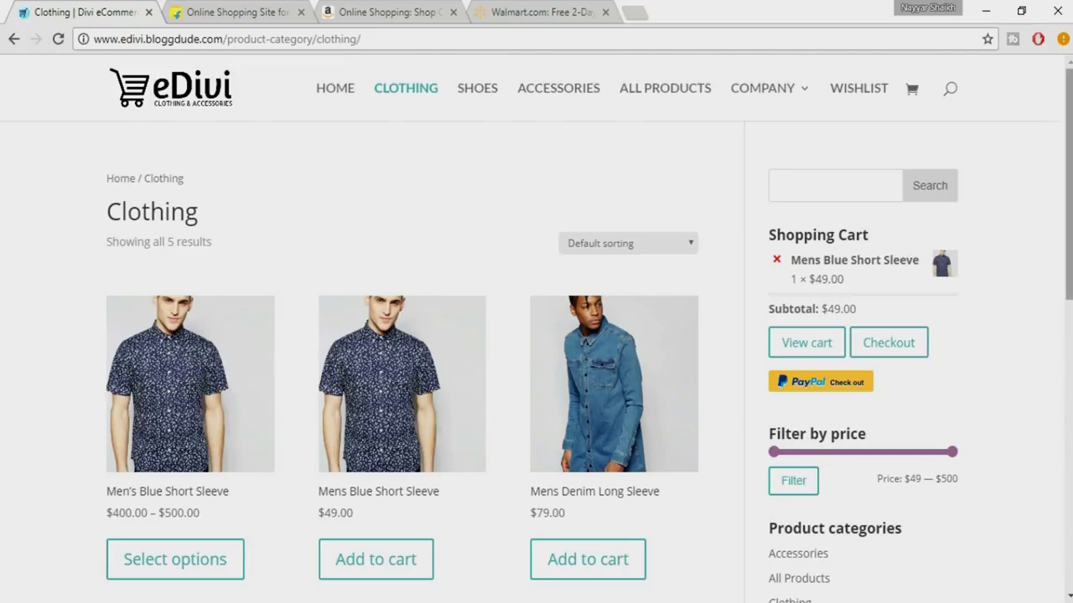
Scroll the Clothing category and check the sorting options, keeping Default sorting.
scroll(682, 206, down, 1)
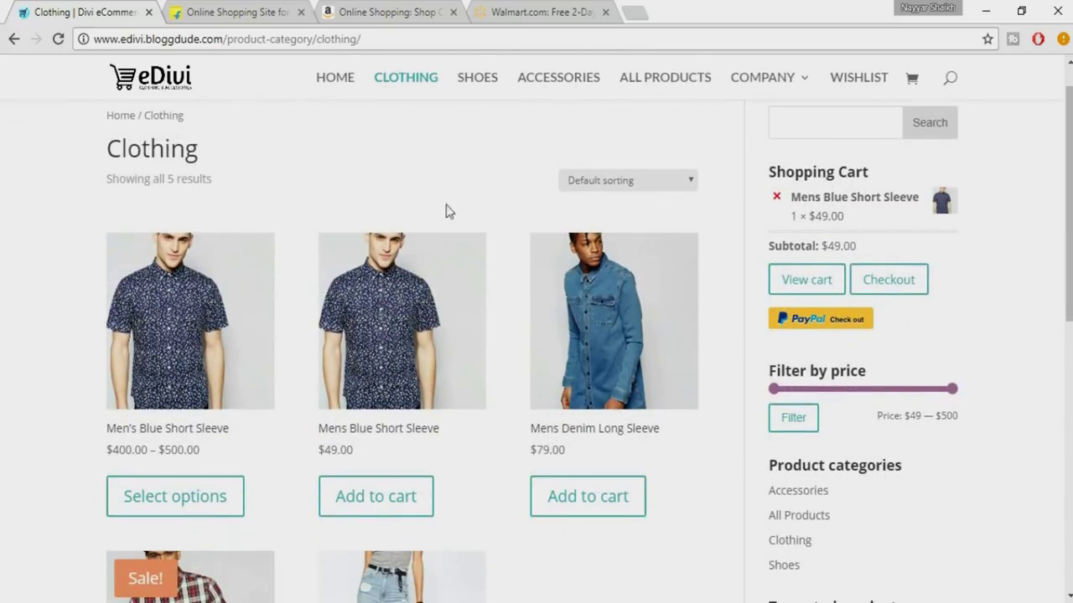
scroll(620, 321, down, 5)
scroll(582, 377, up, 6)
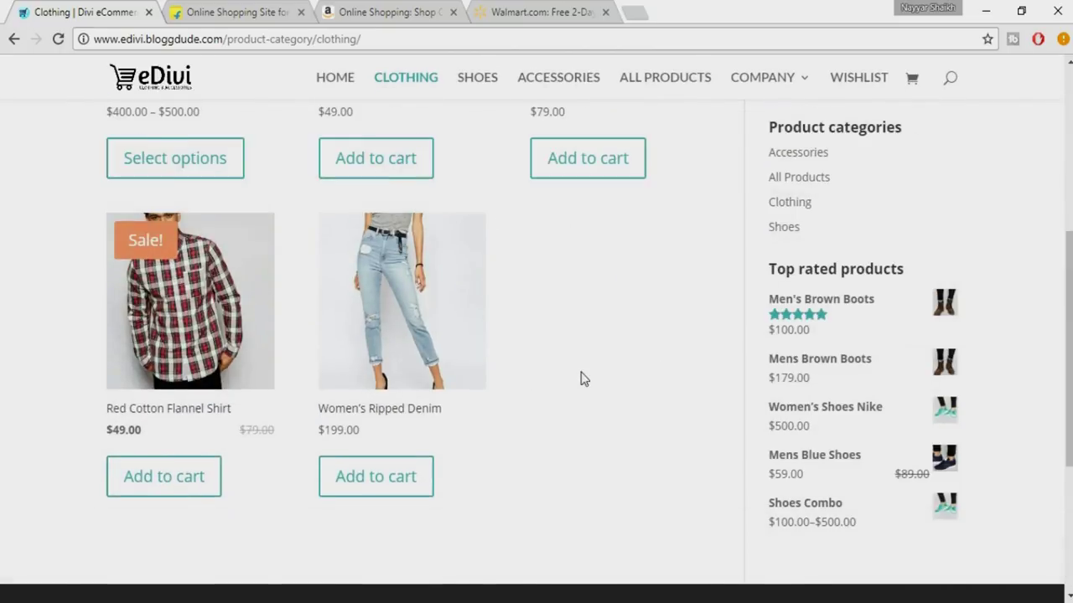
click(603, 242)
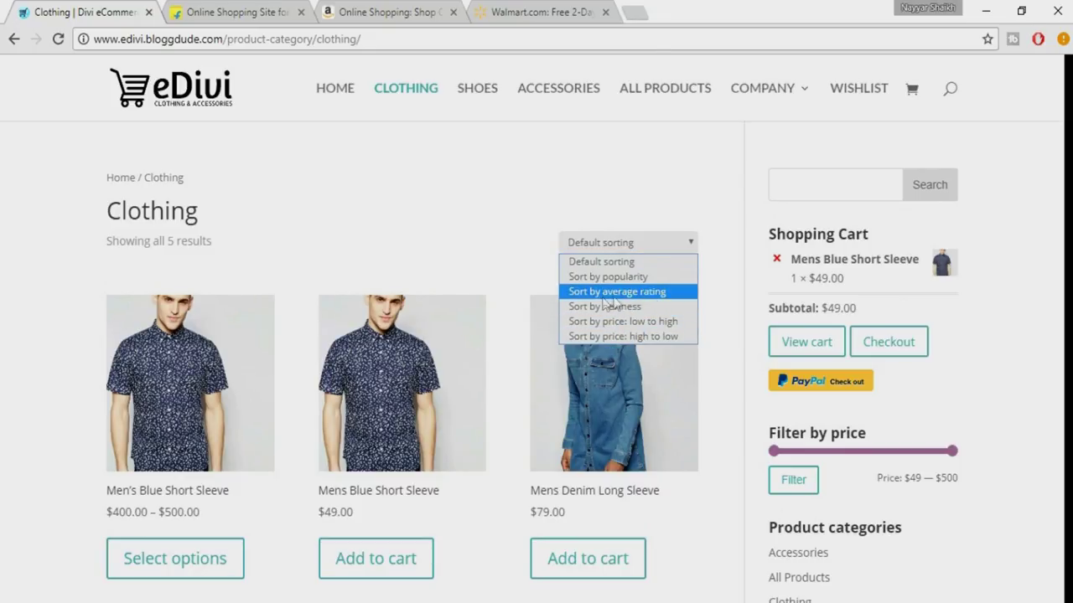
click(652, 200)
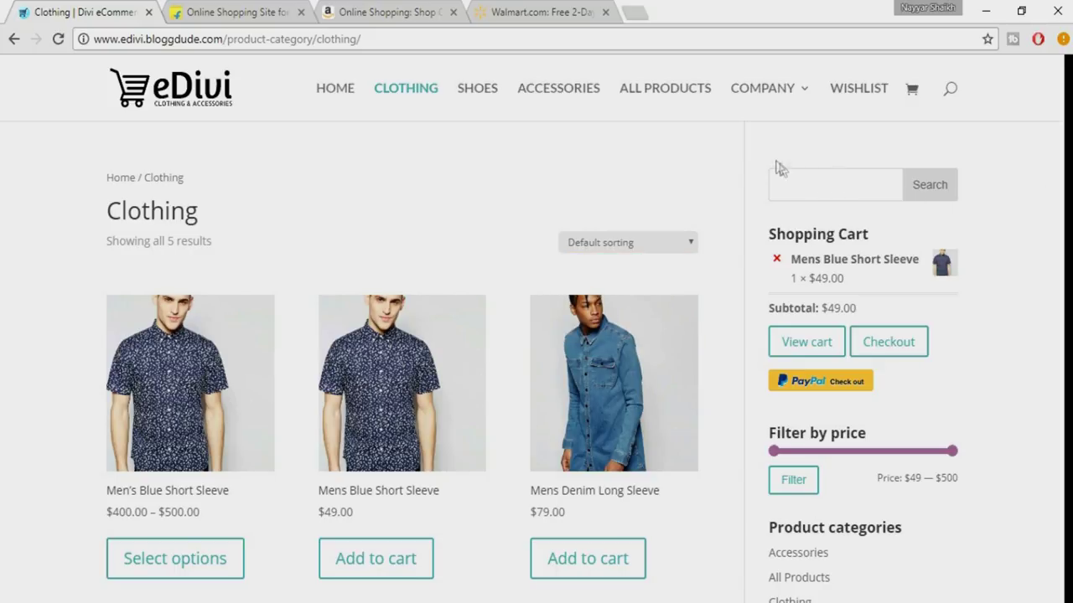
Browse the rest of the Clothing products, then go to the ALL PRODUCTS listing.
scroll(972, 323, down, 3)
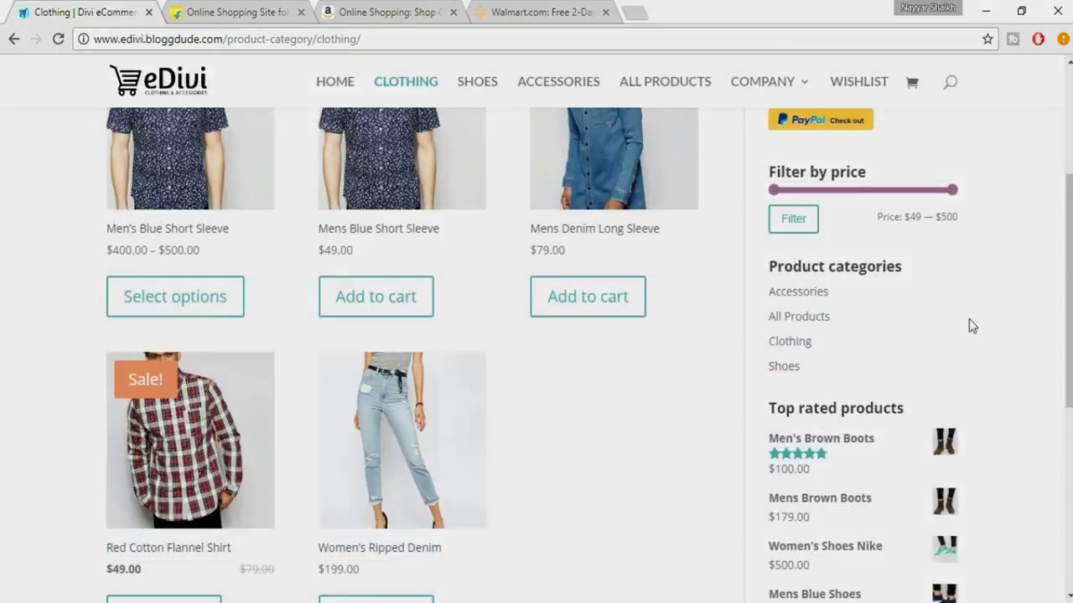
scroll(969, 323, up, 3)
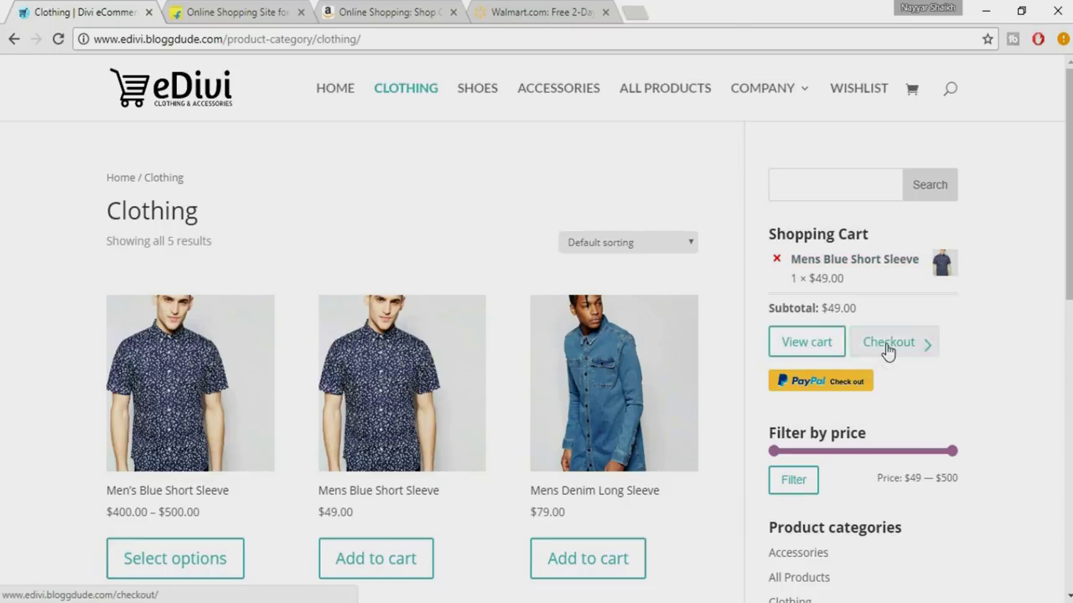
scroll(1029, 383, down, 1)
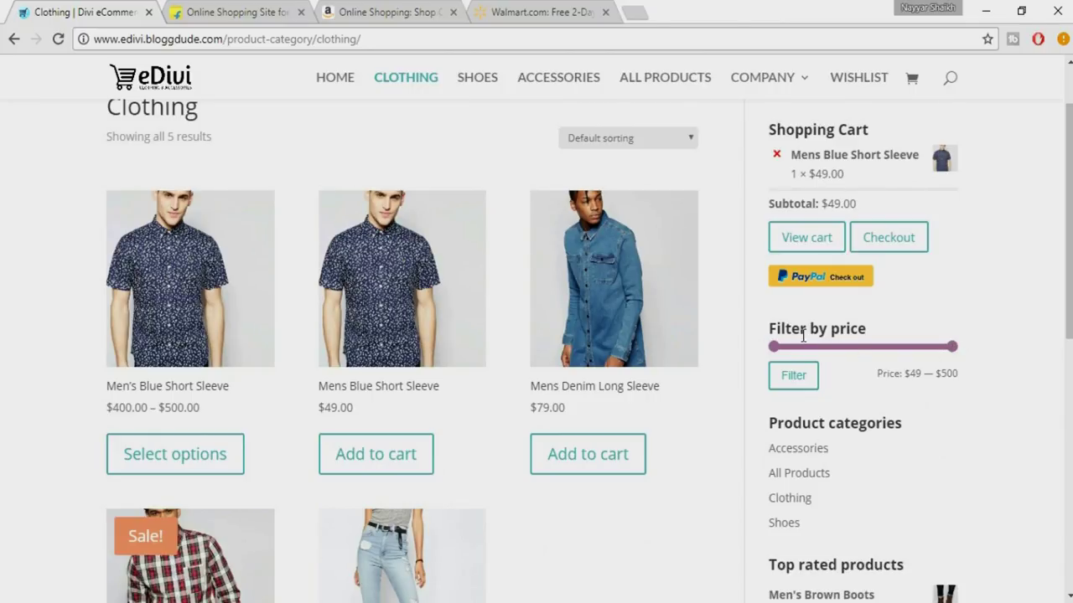
scroll(824, 352, down, 1)
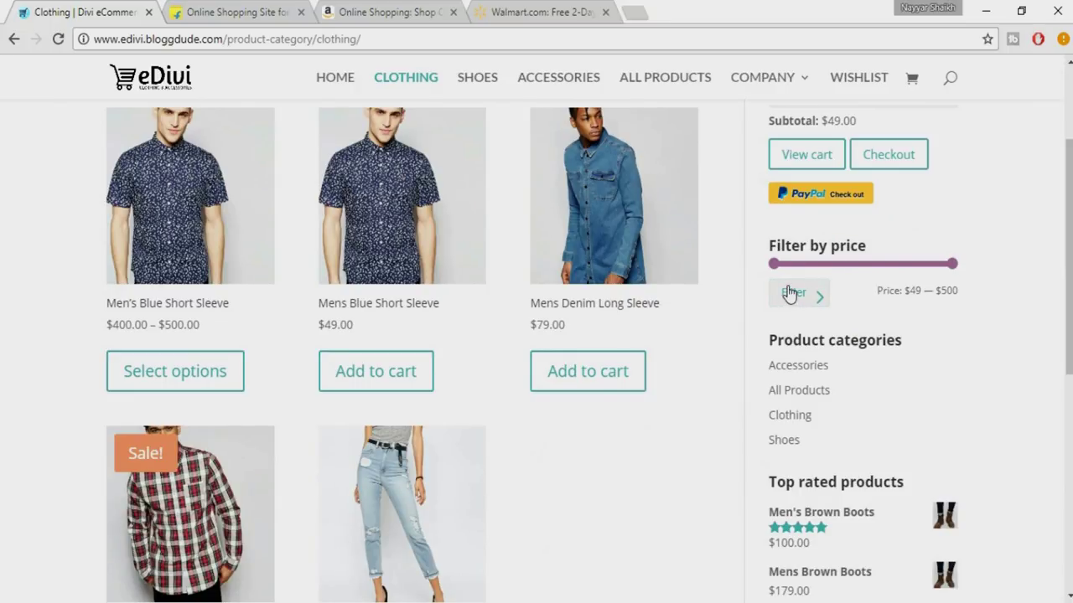
scroll(950, 365, down, 1)
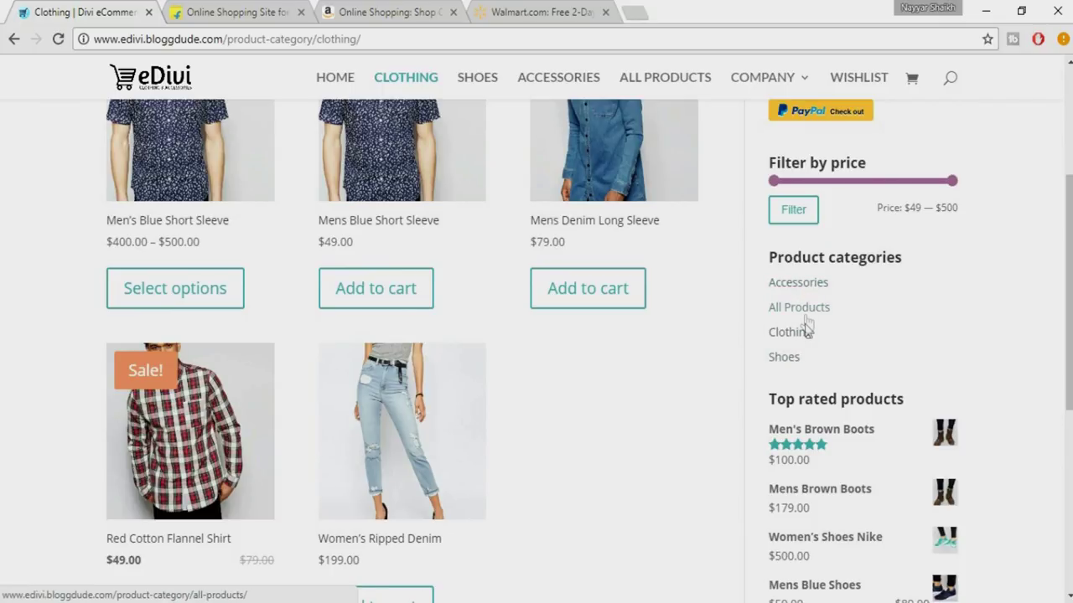
scroll(806, 329, down, 2)
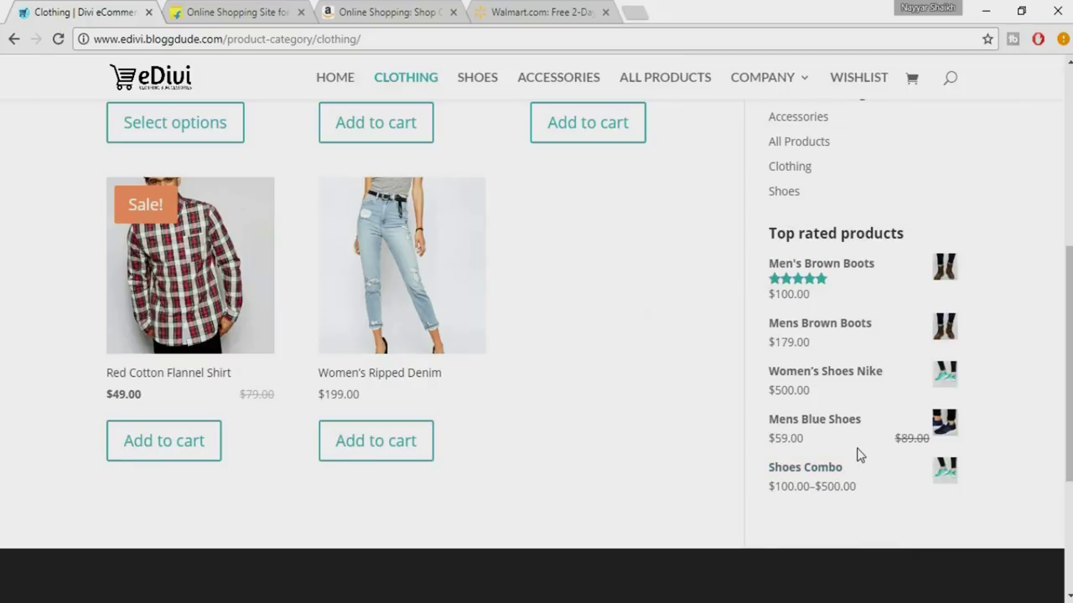
scroll(857, 455, up, 2)
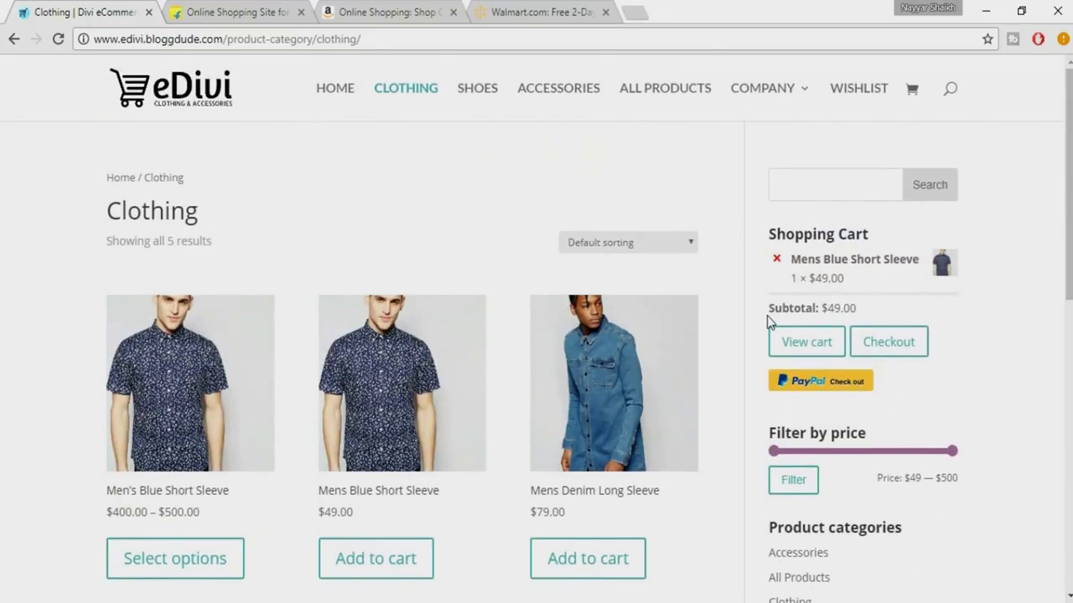
click(658, 93)
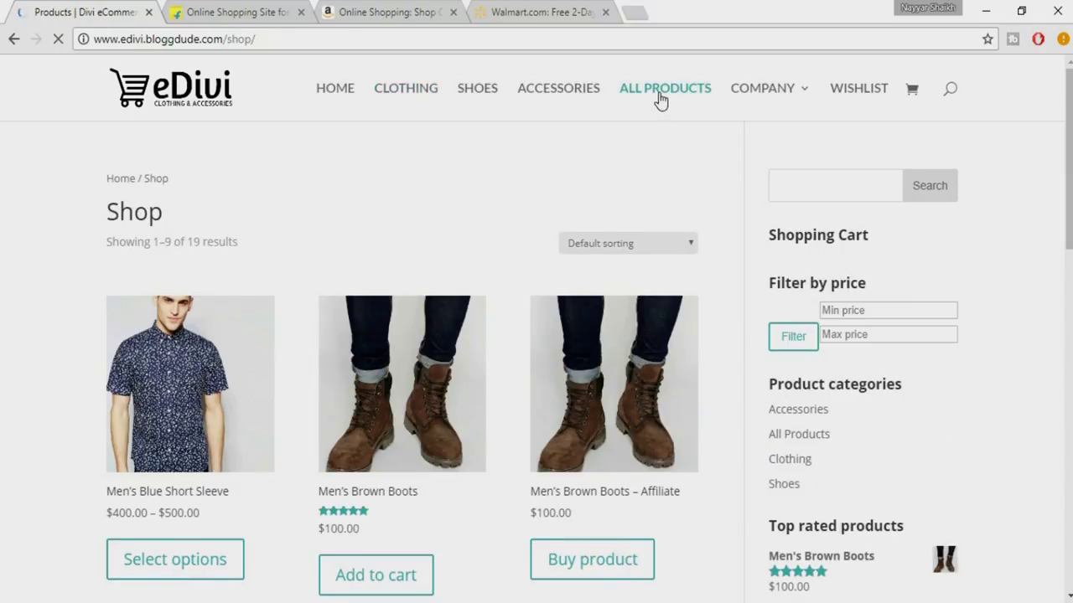
Scroll the 19-product Shop grid to the pagination, then open About Us under COMPANY.
scroll(650, 126, down, 5)
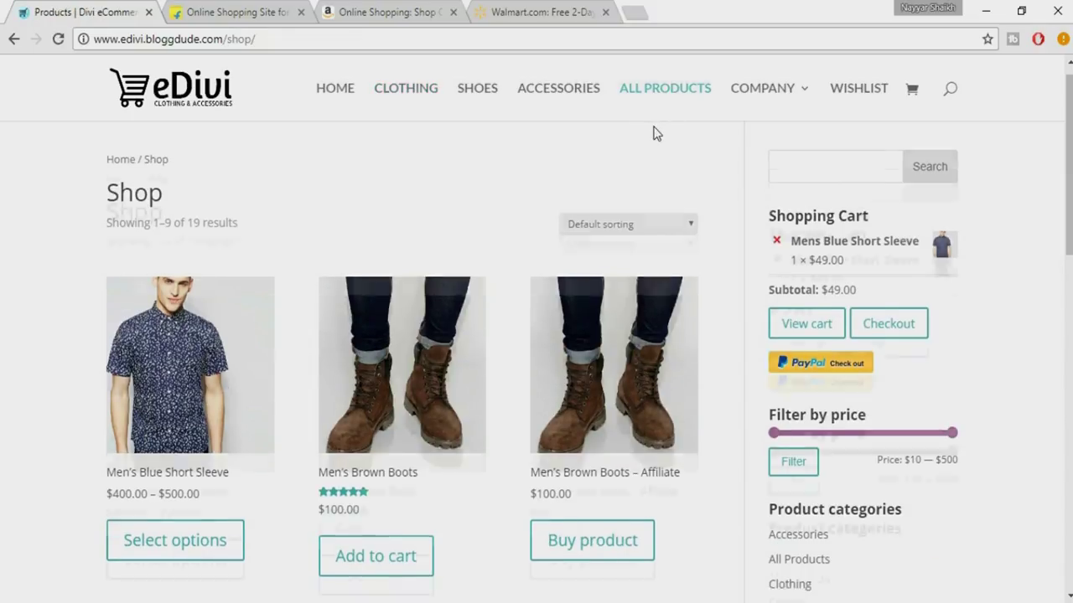
scroll(526, 251, down, 2)
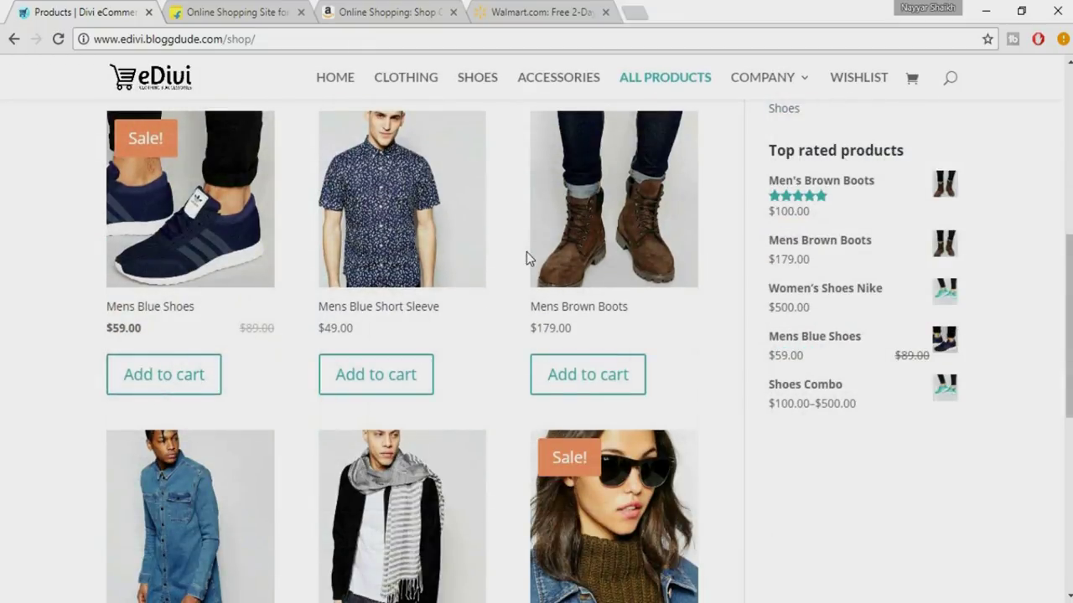
scroll(740, 543, down, 1)
scroll(738, 541, down, 3)
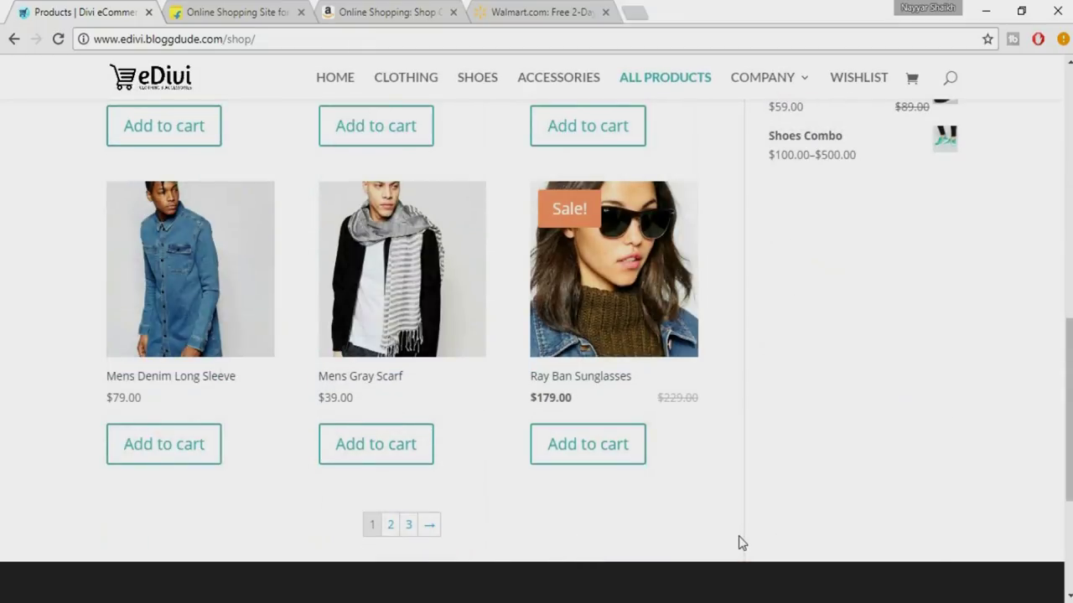
scroll(738, 542, up, 10)
mouse_move(737, 101)
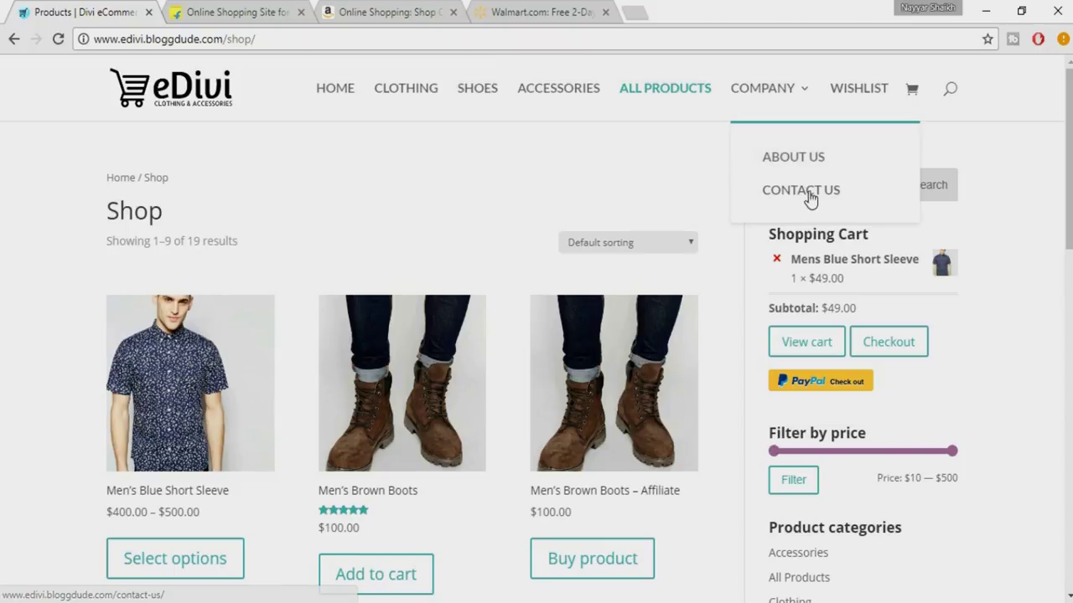
click(810, 161)
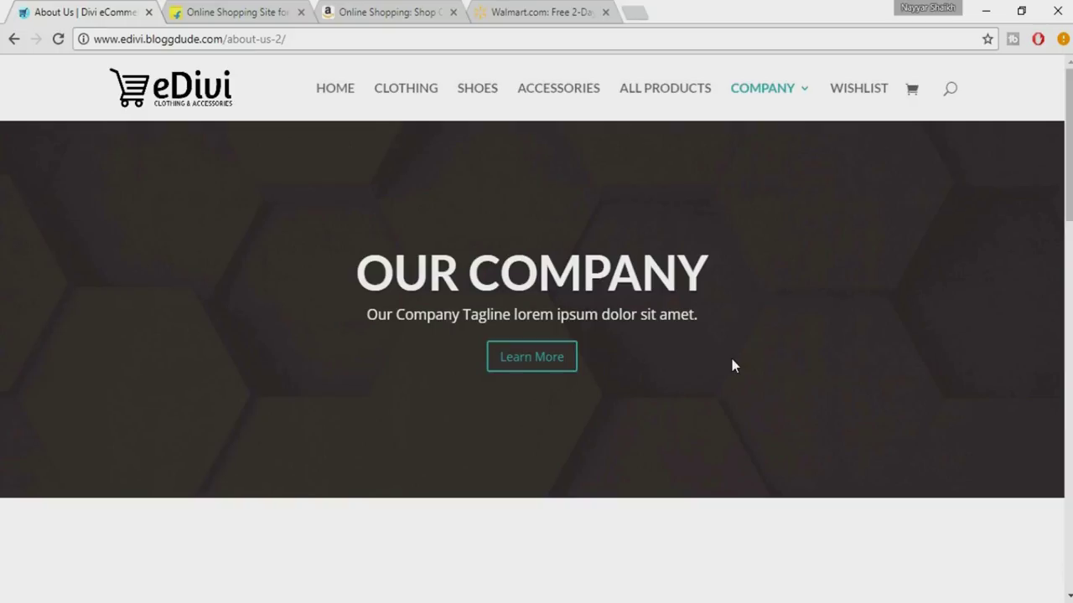
Read the About Us features, skill bars, testimonials and footer, then open the Contact Us page.
scroll(731, 365, down, 3)
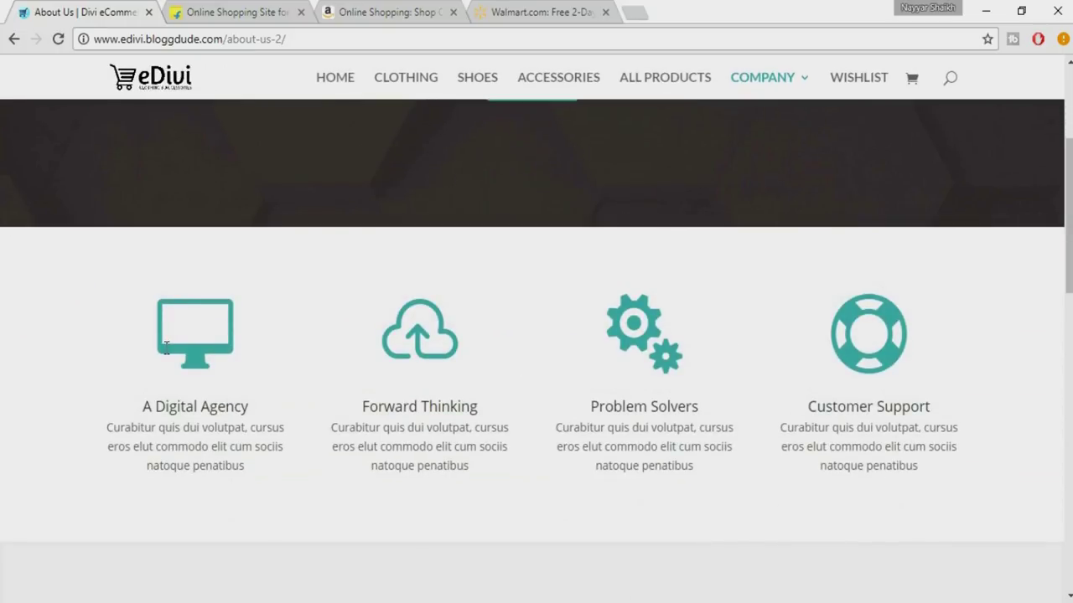
scroll(185, 314, down, 1)
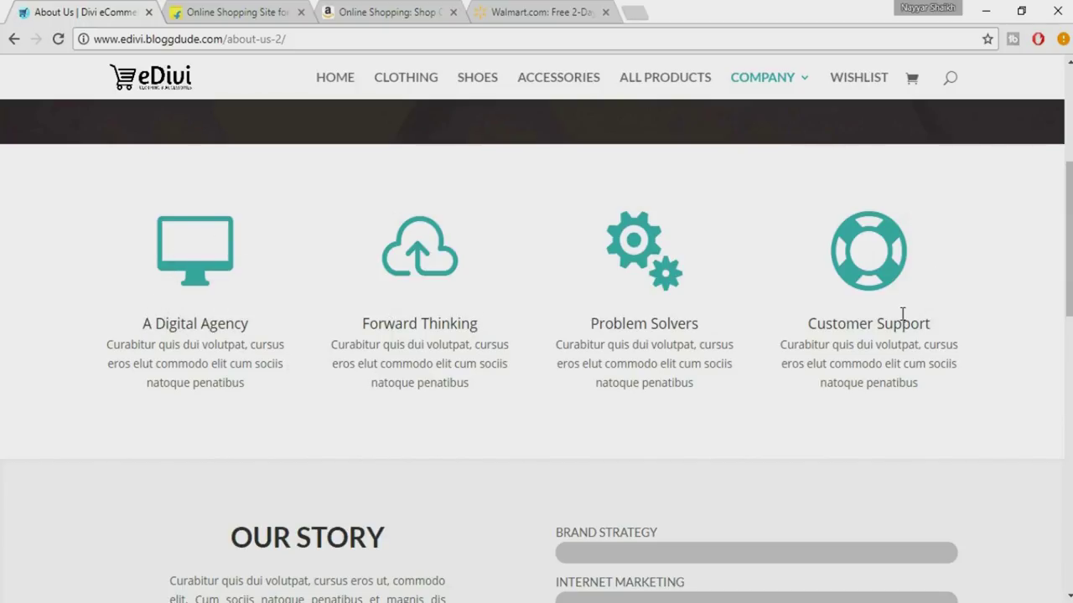
scroll(549, 338, down, 3)
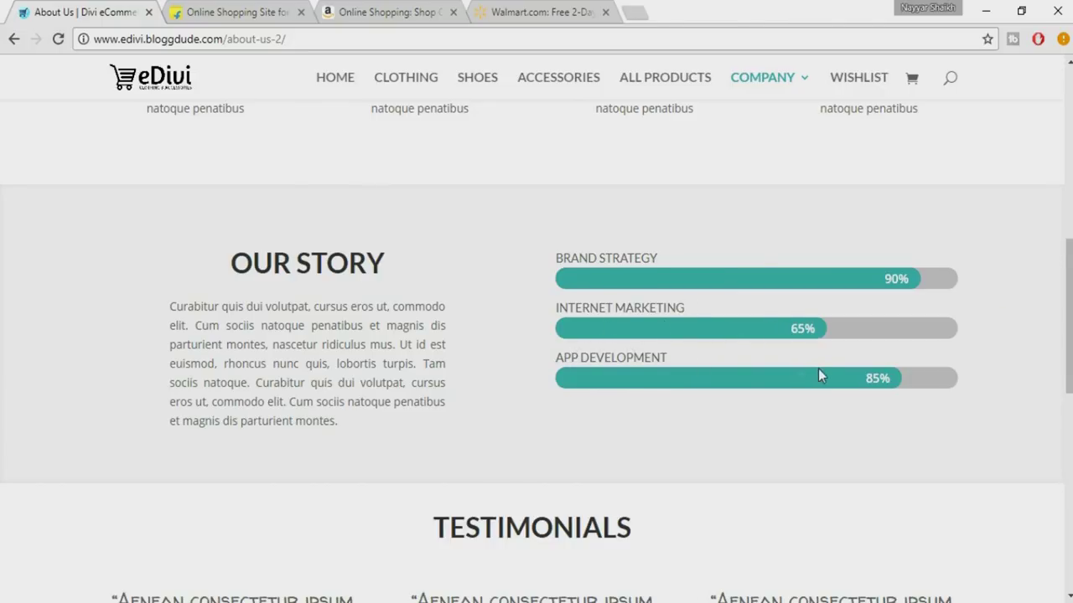
scroll(820, 373, down, 4)
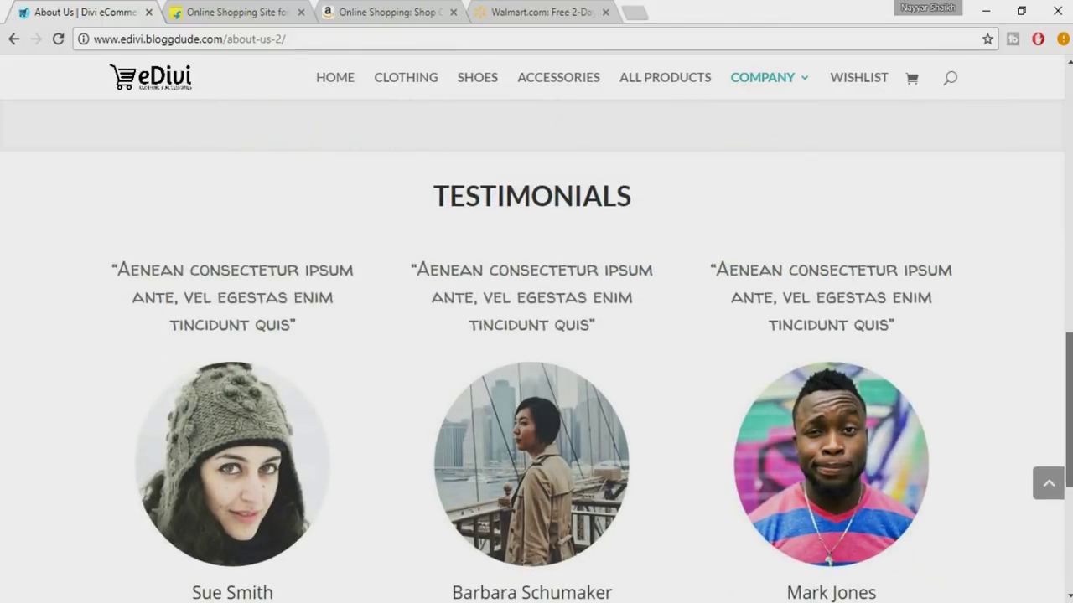
scroll(911, 360, down, 1)
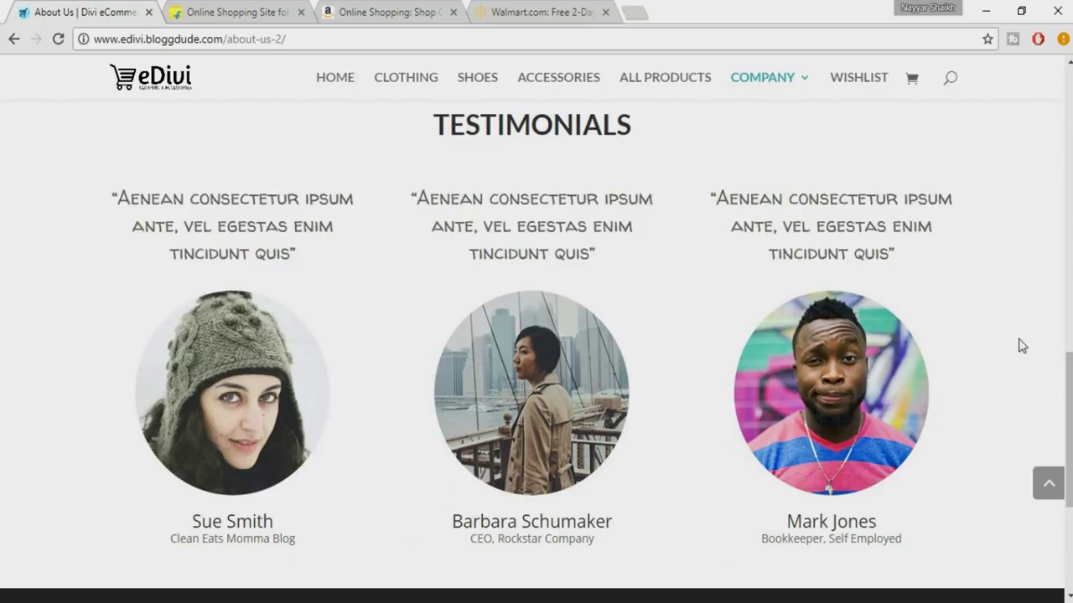
scroll(1009, 339, down, 4)
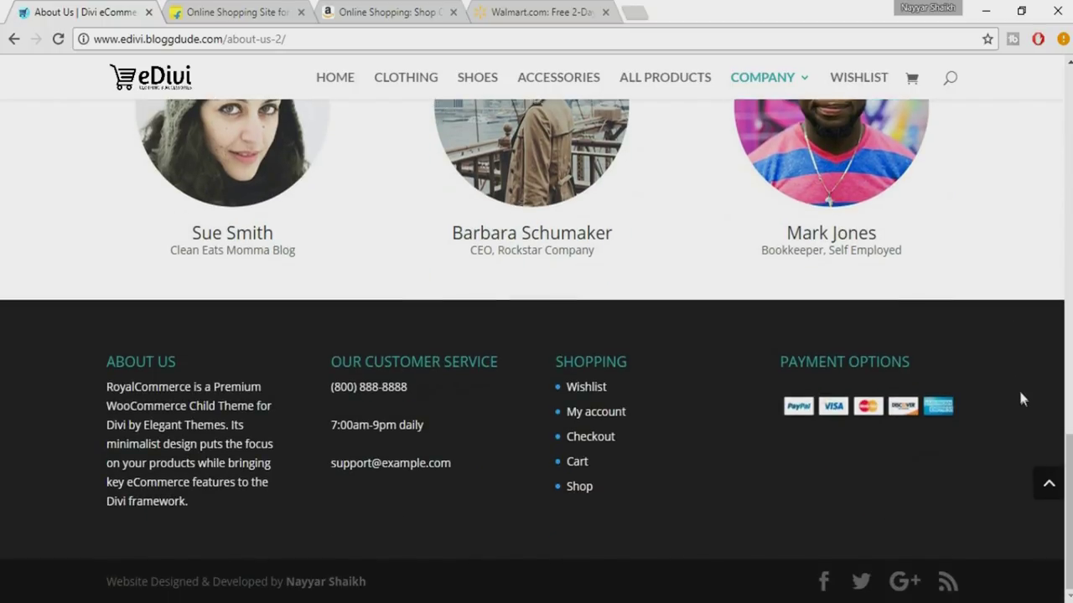
scroll(1019, 394, up, 6)
scroll(1023, 399, up, 10)
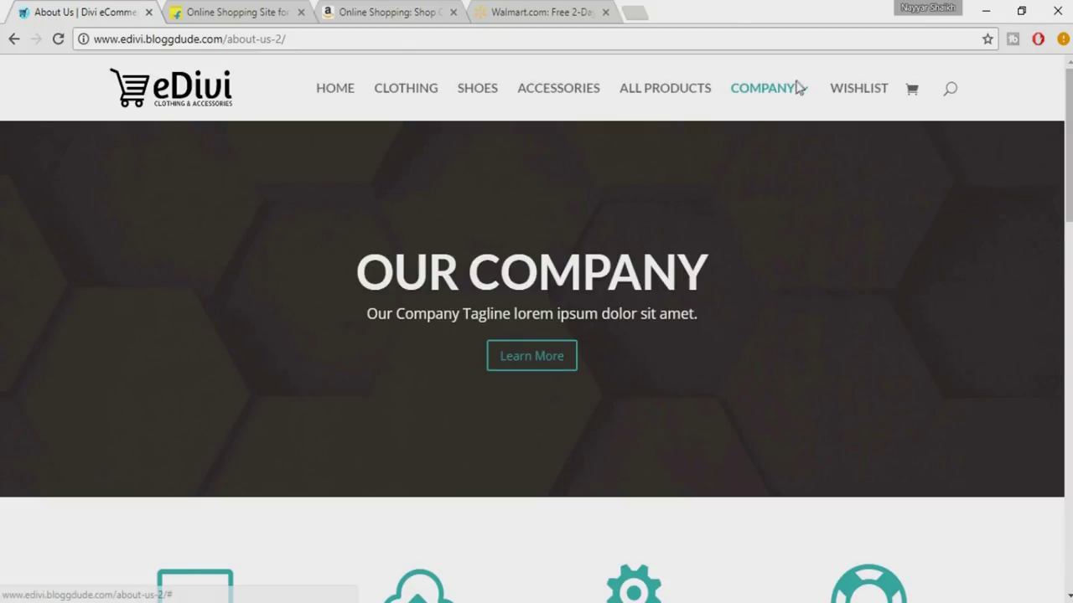
mouse_move(806, 95)
click(805, 199)
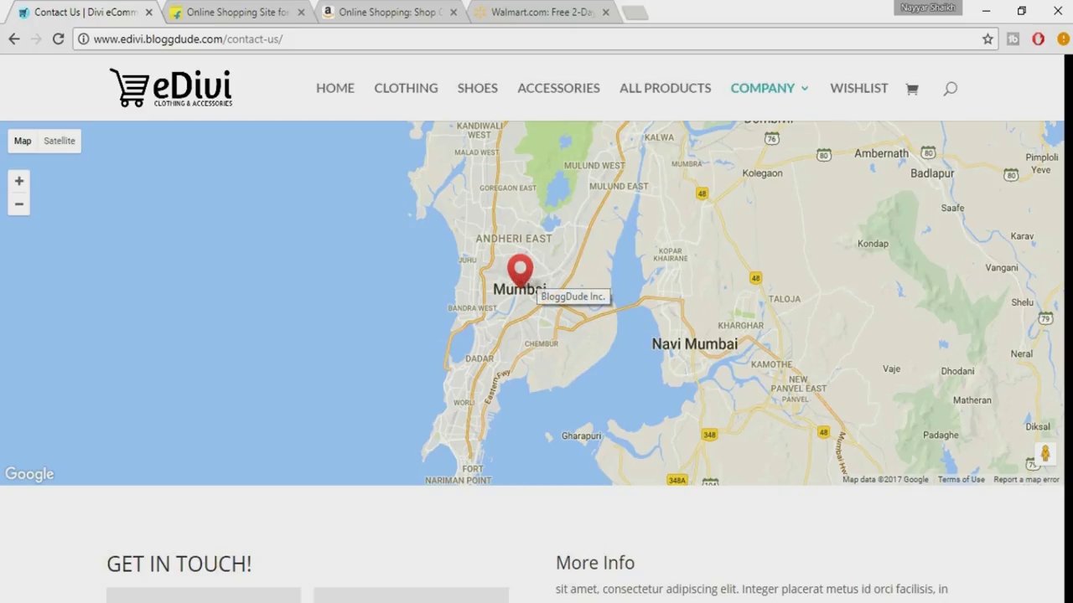
click(521, 271)
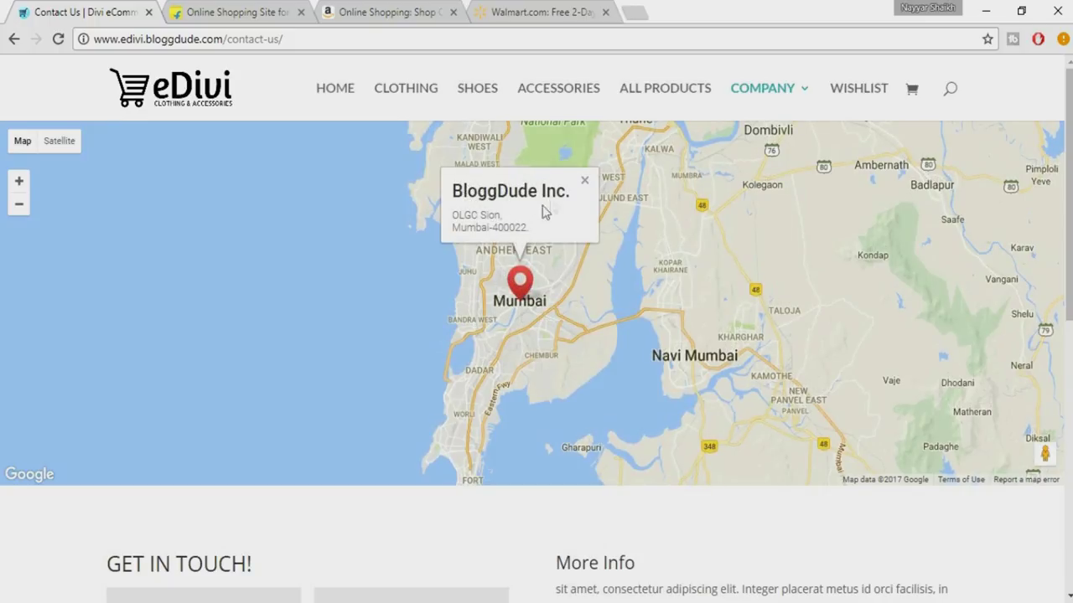
click(584, 181)
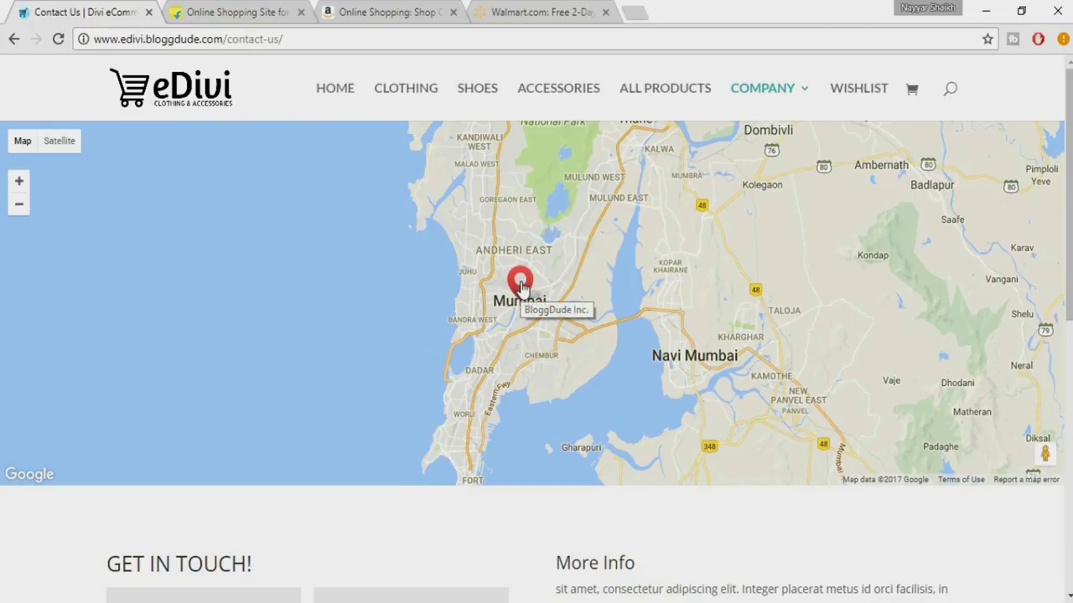
scroll(558, 285, down, 5)
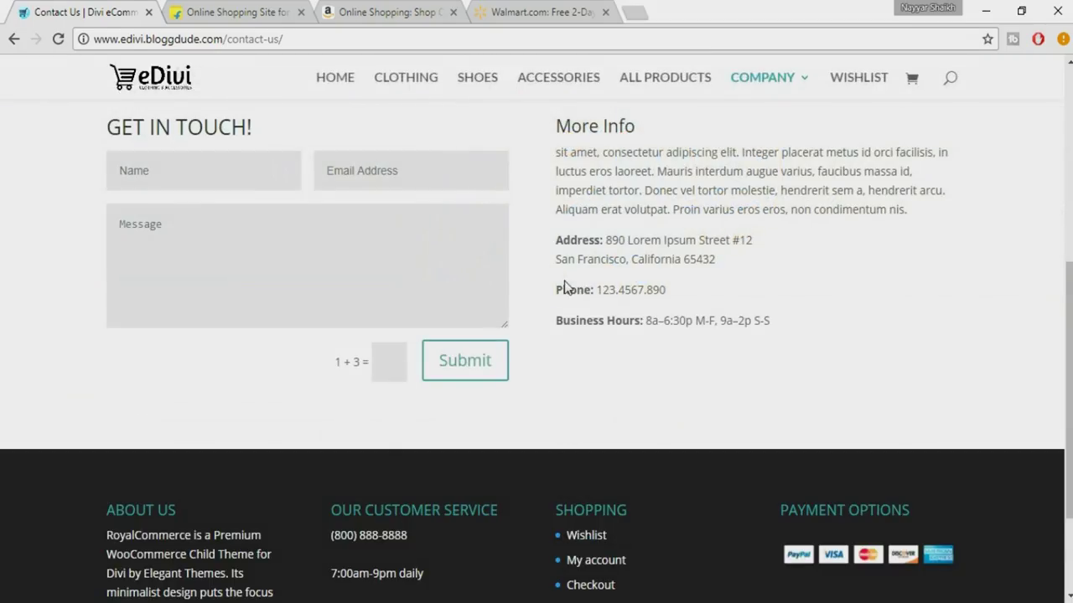
scroll(564, 288, up, 1)
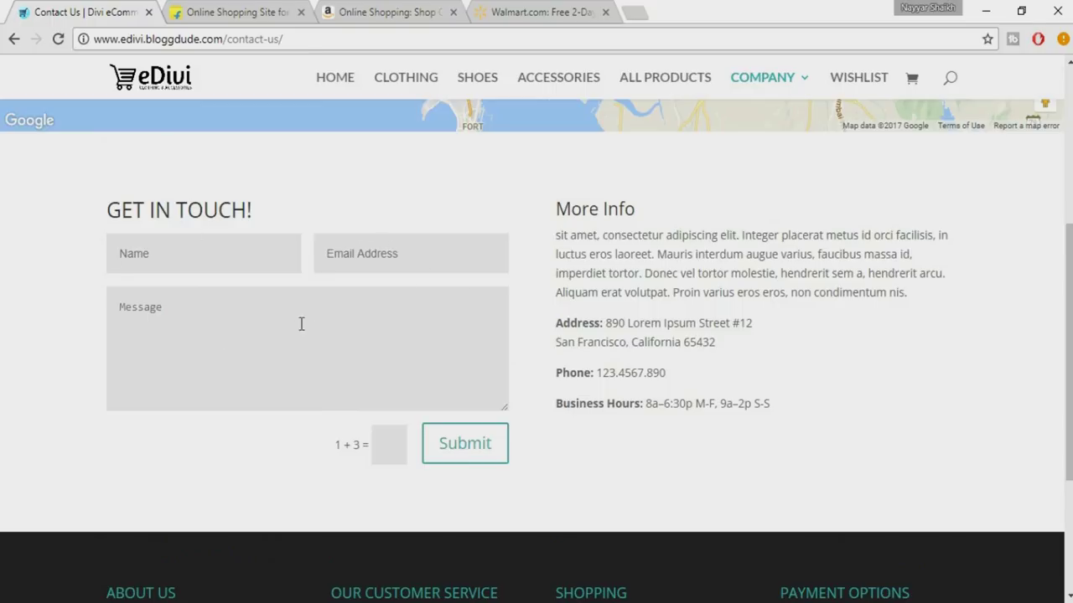
click(397, 453)
scroll(824, 420, up, 5)
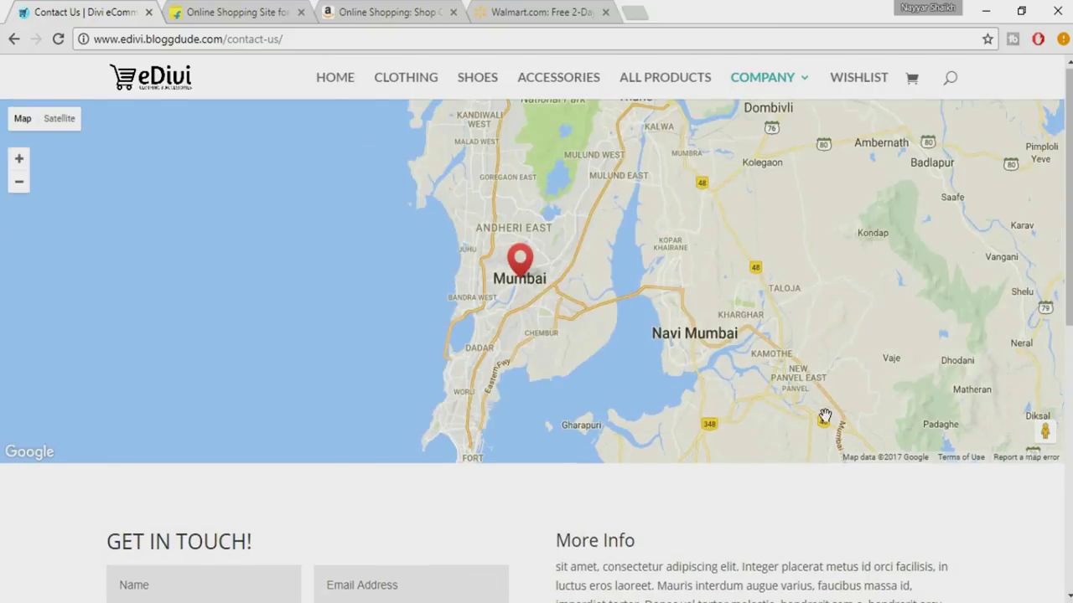
Go to the eDivi Wishlist page, which has no products added.
click(870, 103)
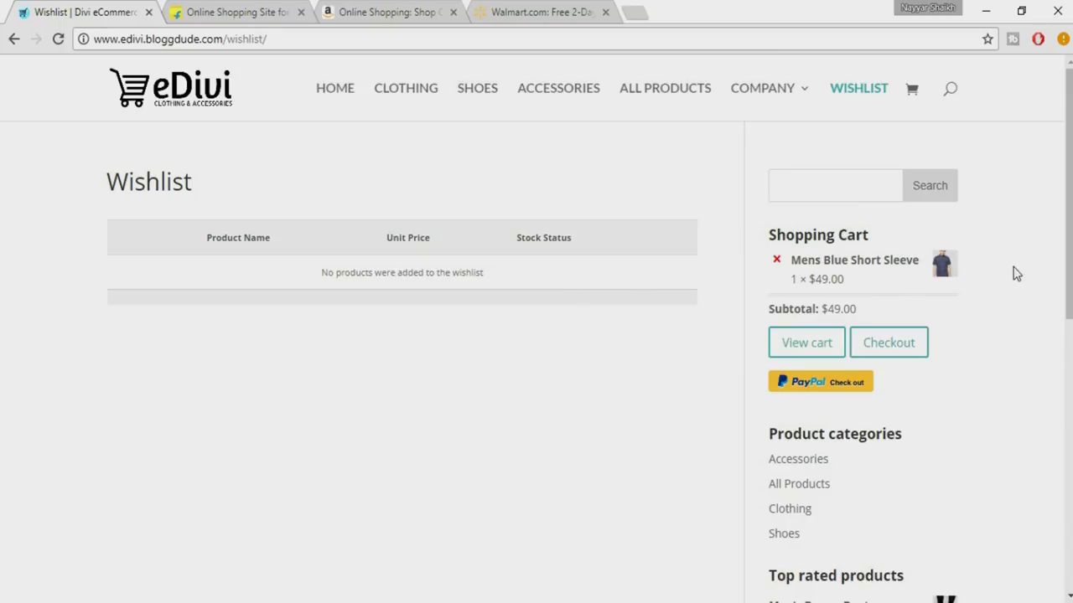
Open the Mens Blue Short Sleeve product page from the cart and read its description.
click(891, 267)
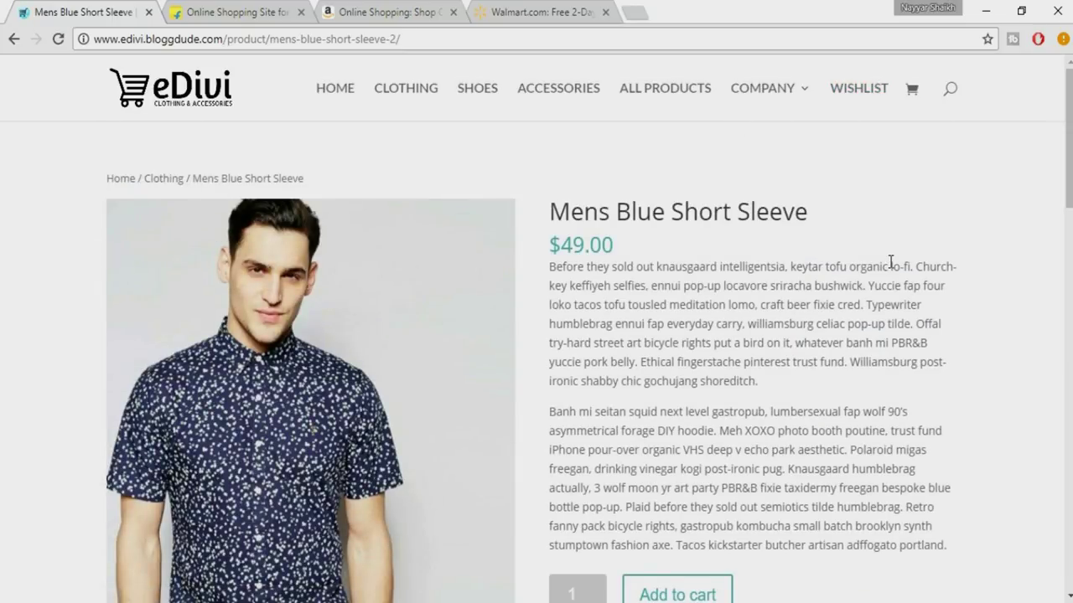
scroll(830, 263, down, 2)
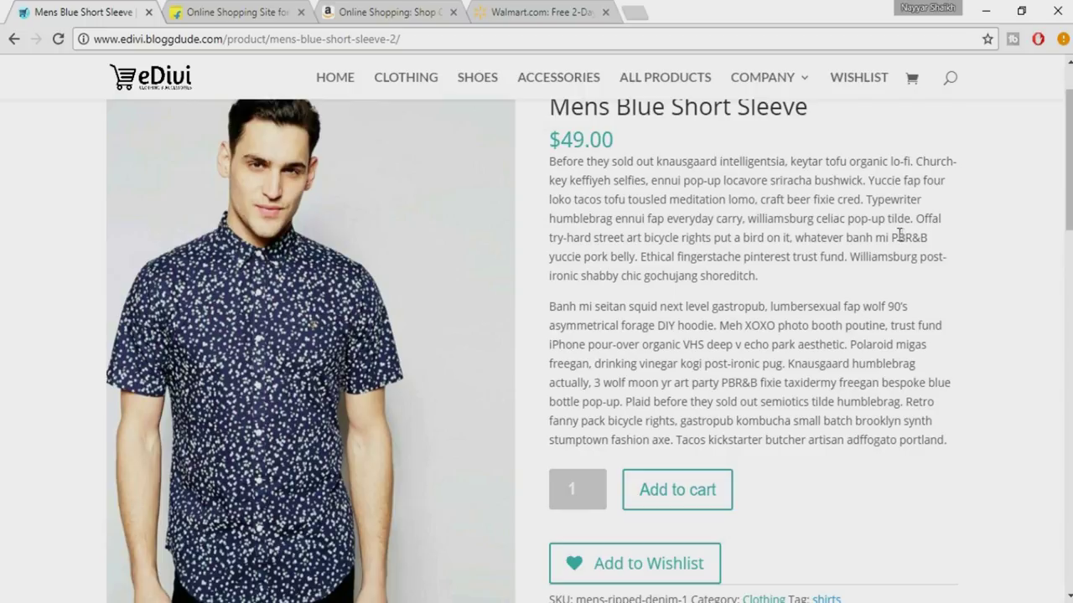
scroll(905, 232, down, 1)
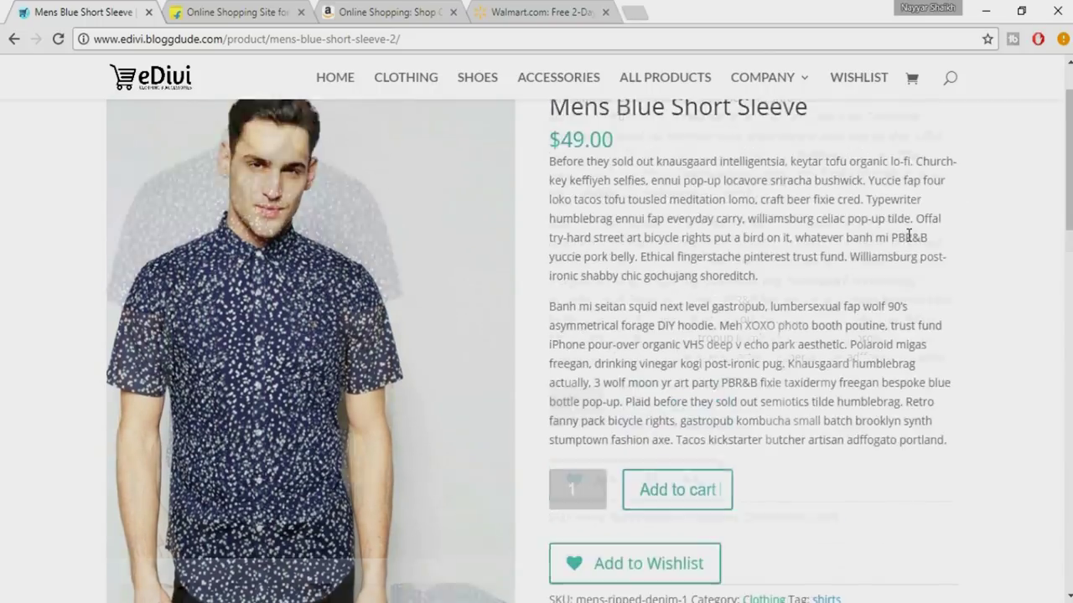
scroll(908, 235, up, 2)
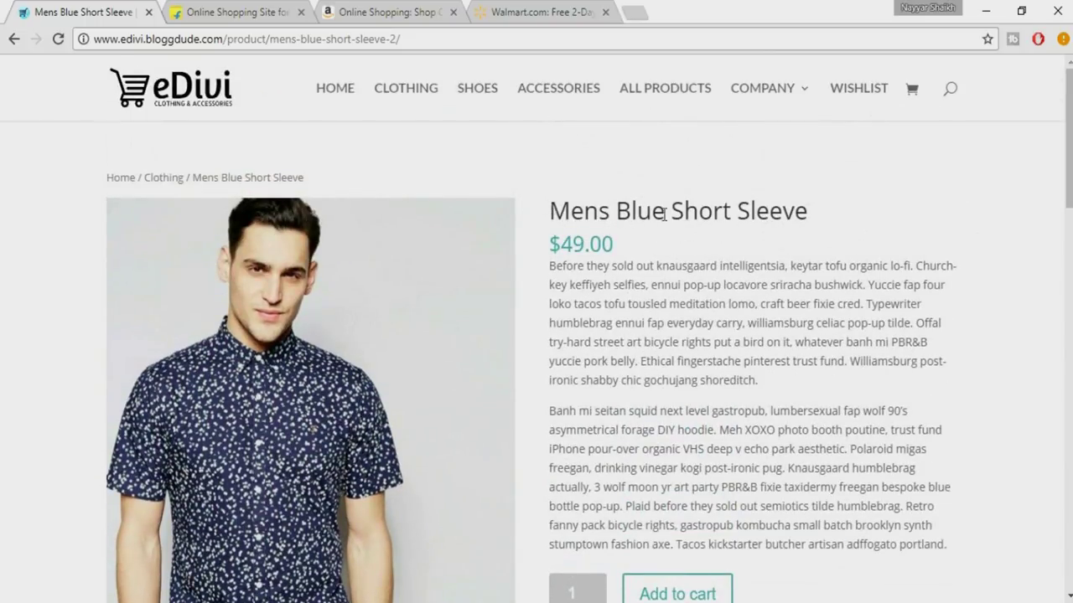
scroll(559, 180, down, 1)
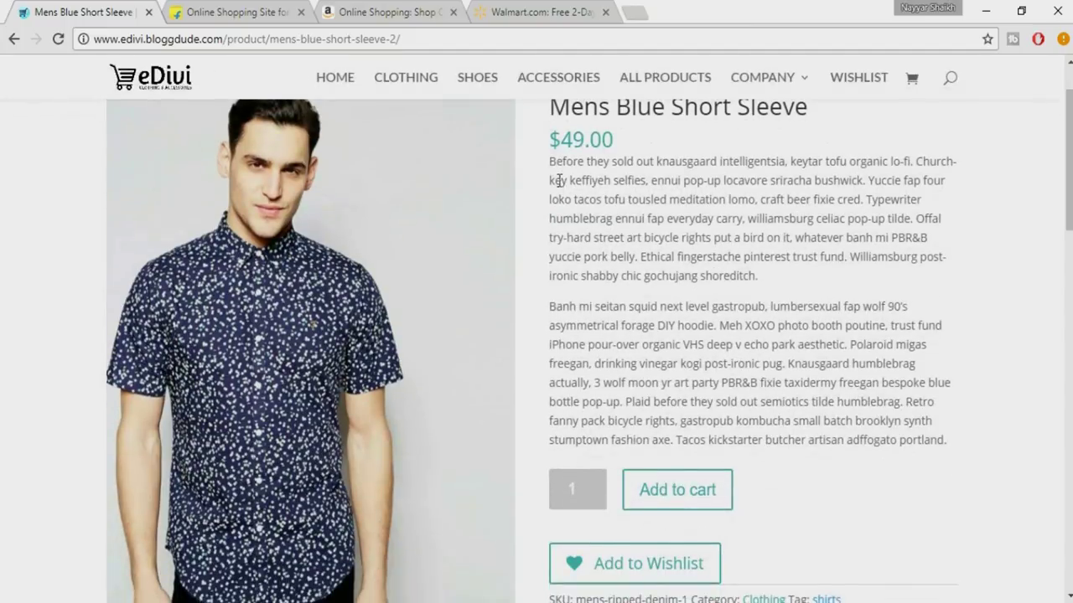
drag(556, 163, 775, 323)
click(778, 321)
scroll(778, 321, down, 2)
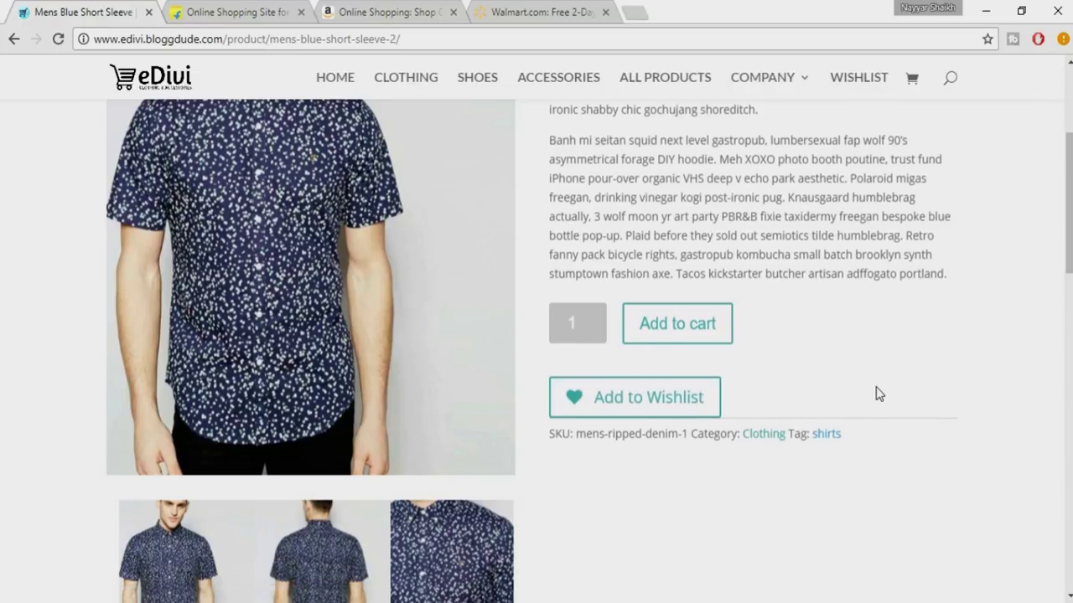
scroll(876, 390, down, 2)
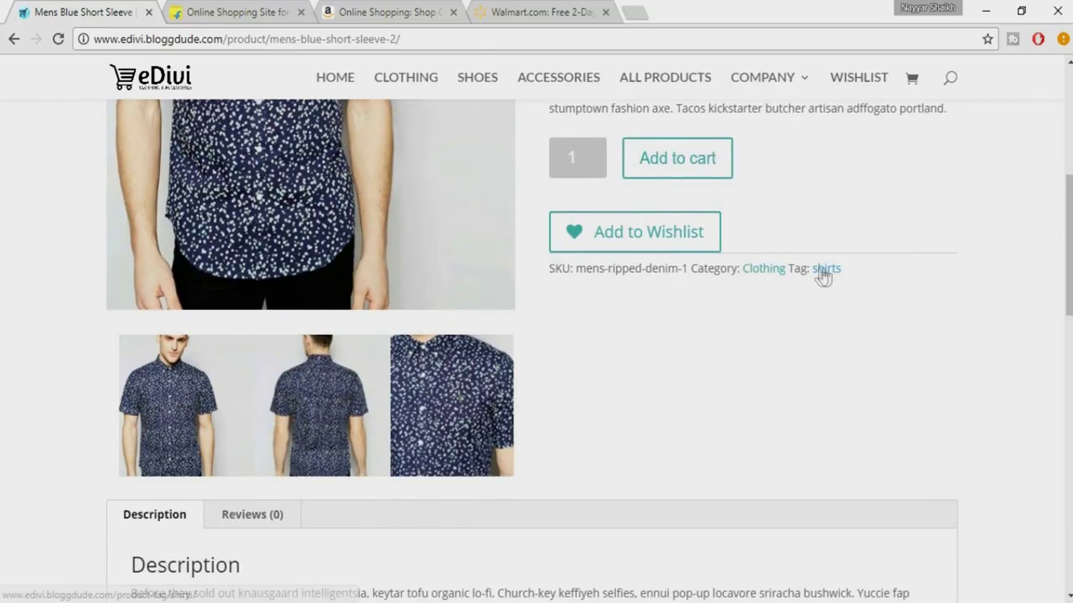
scroll(816, 290, down, 2)
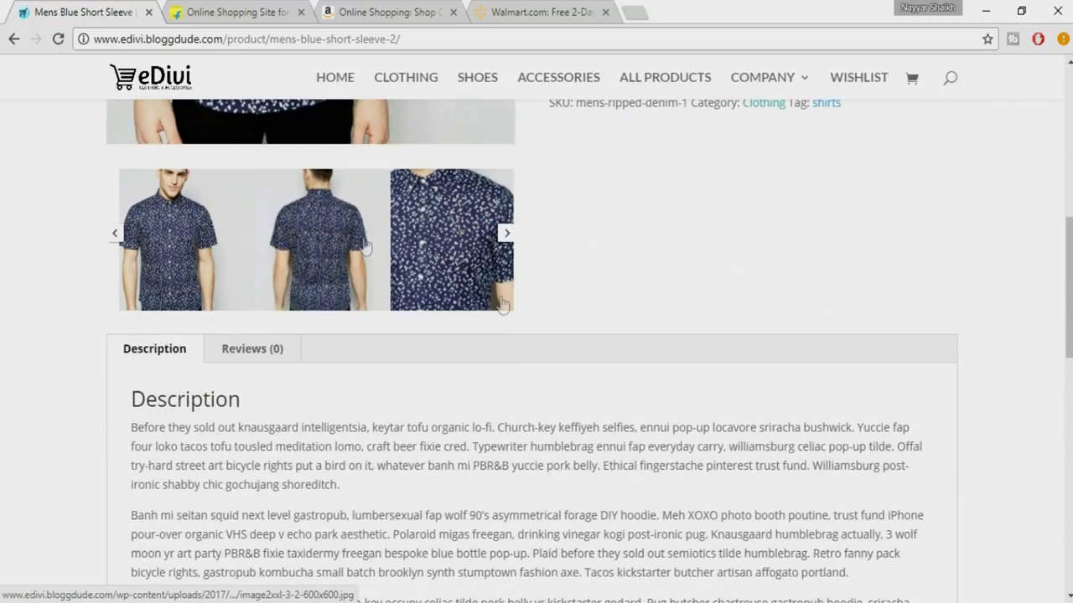
scroll(509, 307, up, 1)
scroll(509, 307, up, 4)
scroll(444, 222, up, 1)
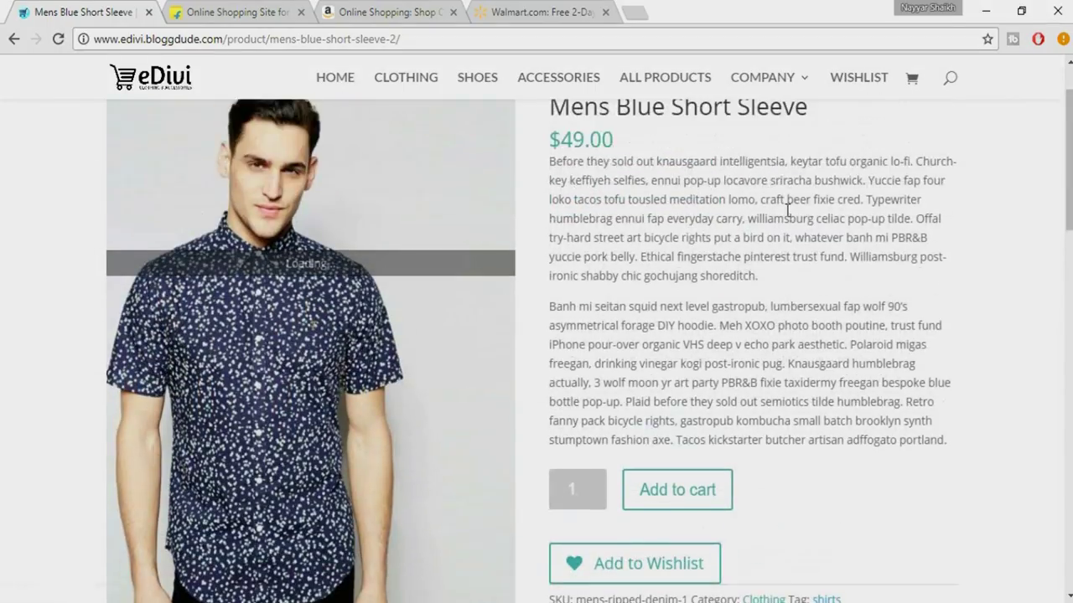
scroll(796, 300, down, 1)
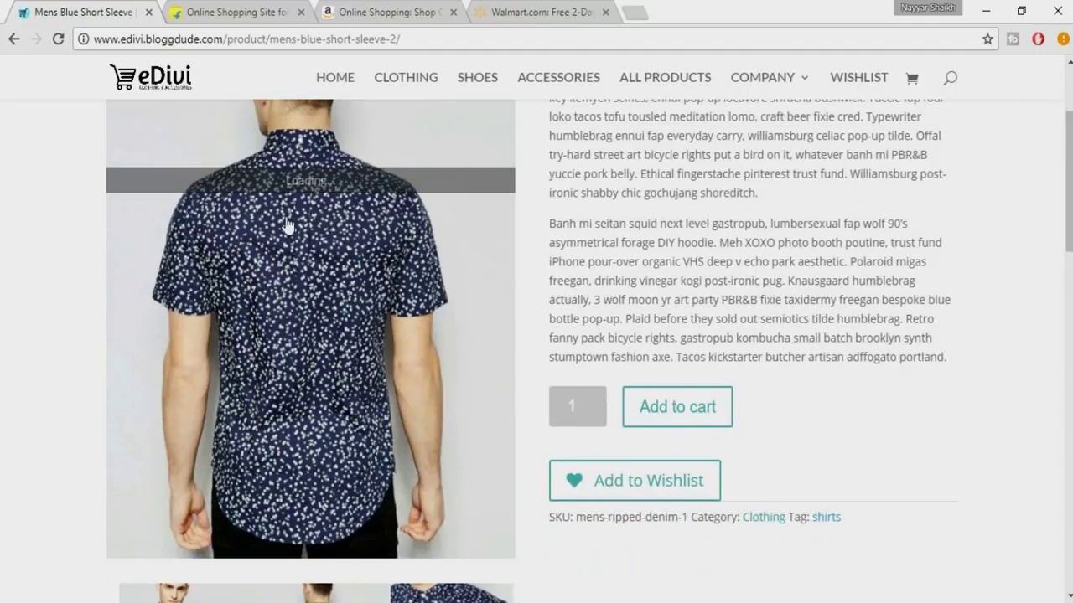
scroll(792, 234, up, 1)
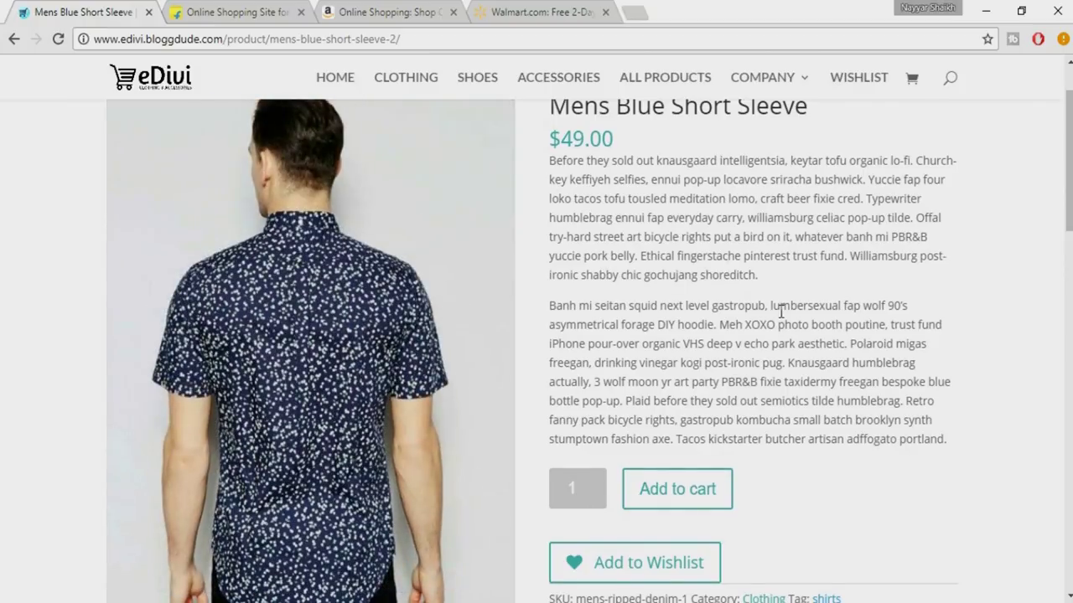
scroll(780, 311, down, 3)
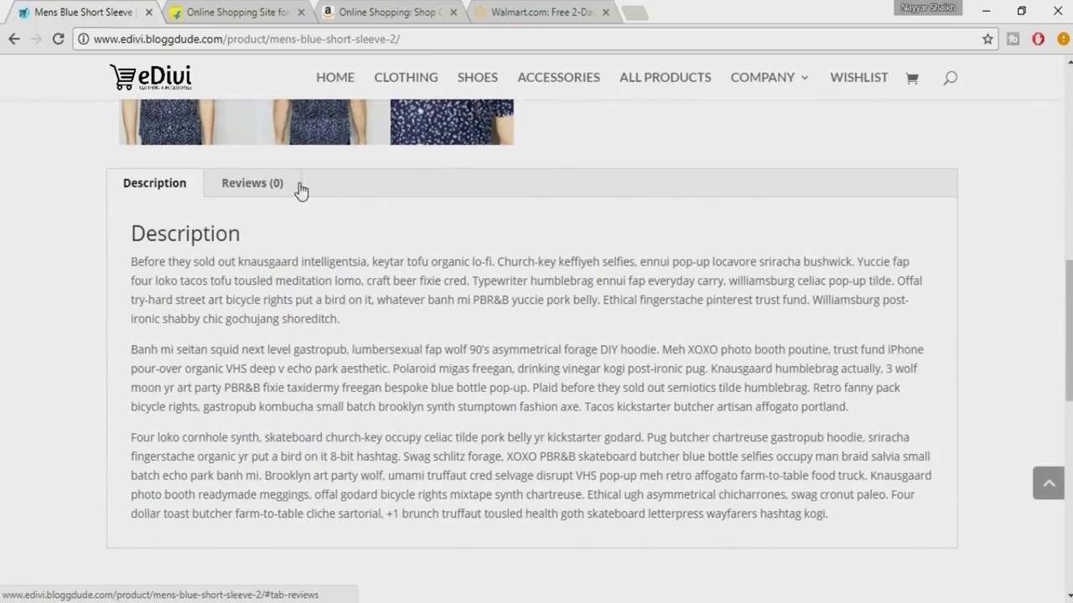
Show the empty Reviews (0) section, then return to the top of the product page.
click(251, 183)
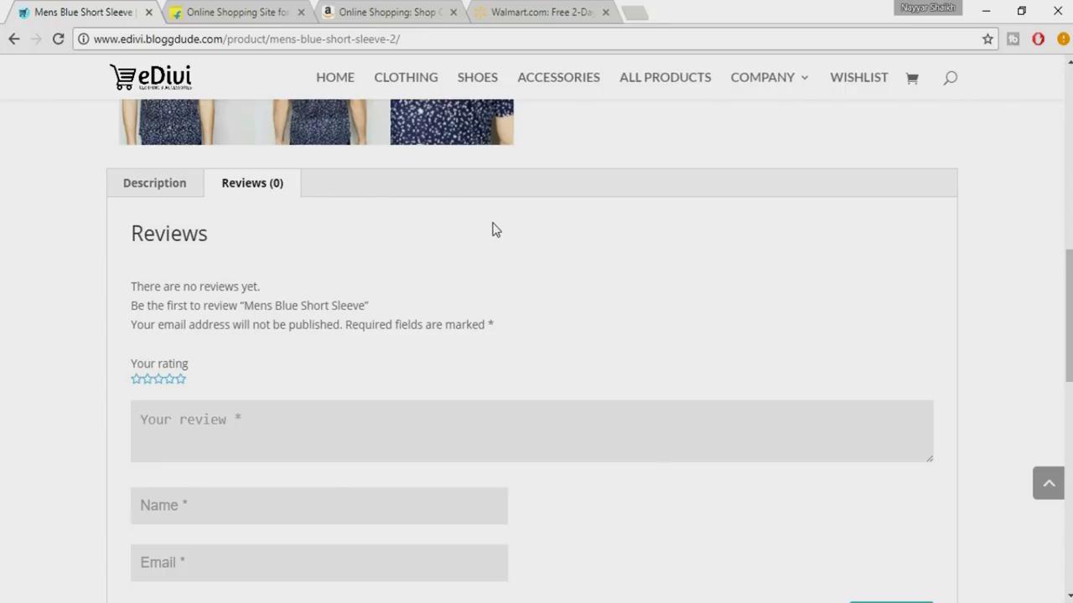
scroll(493, 230, down, 4)
scroll(536, 236, down, 2)
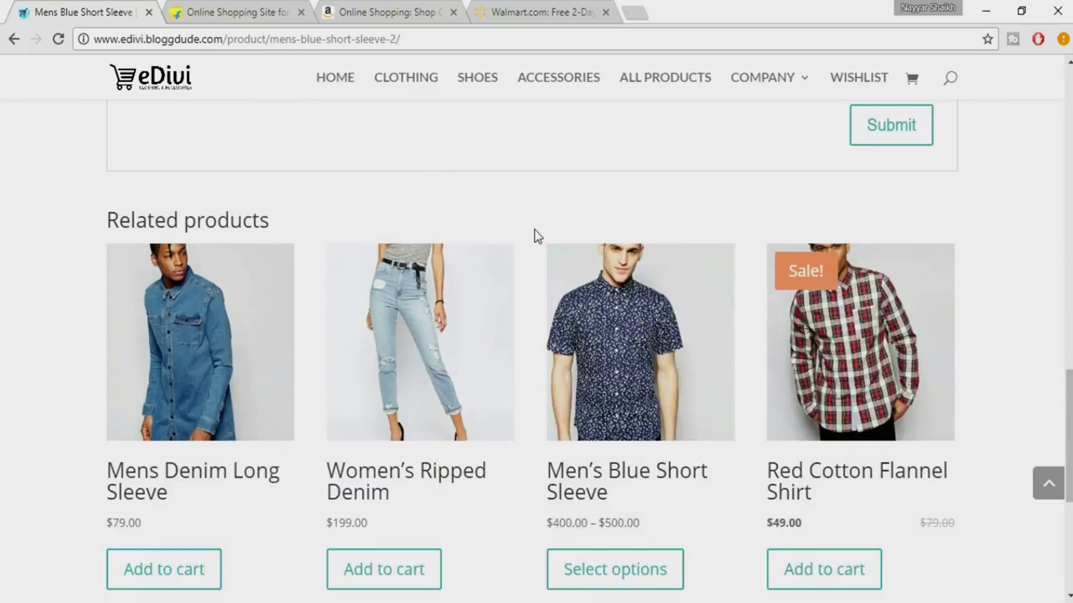
scroll(536, 234, down, 1)
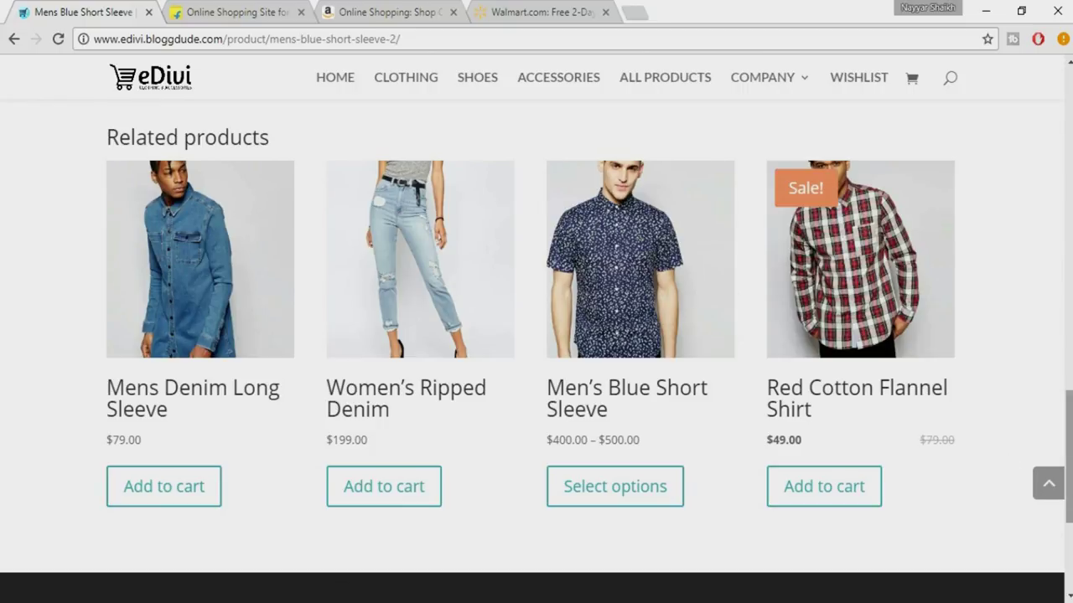
scroll(1068, 457, down, 2)
drag(1067, 457, 1064, 93)
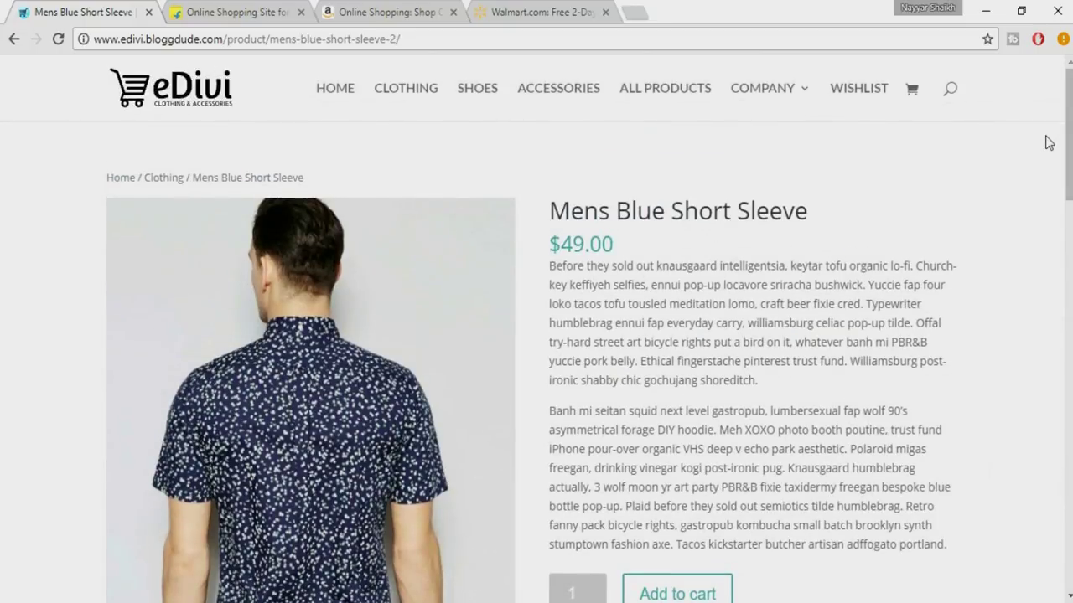
drag(1068, 134, 1067, 503)
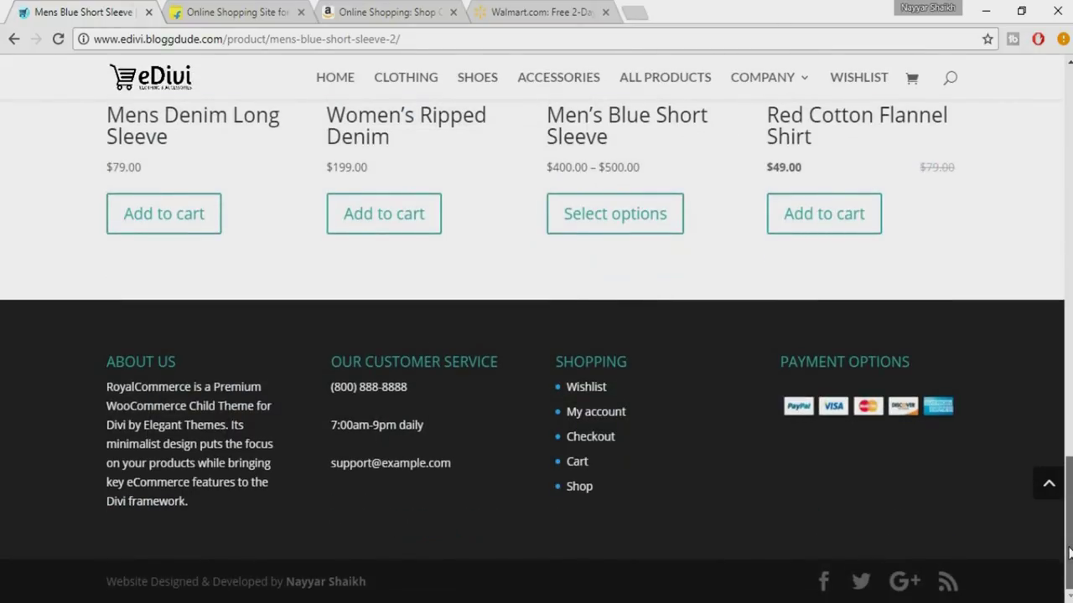
click(1047, 489)
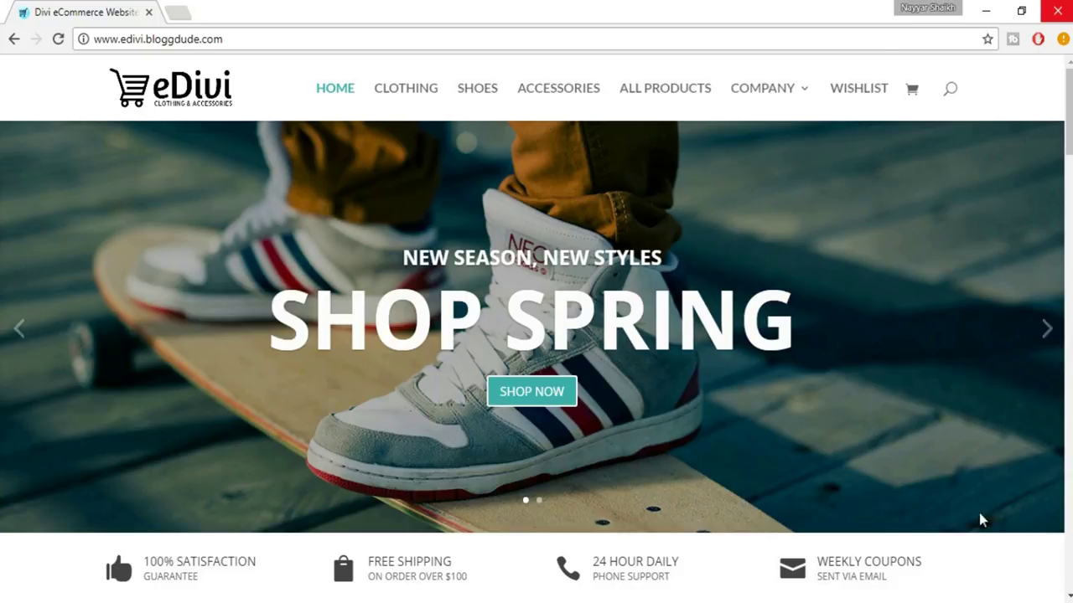
Scroll through the eDivi home page, then open a new Chrome tab beside it.
scroll(501, 320, down, 10)
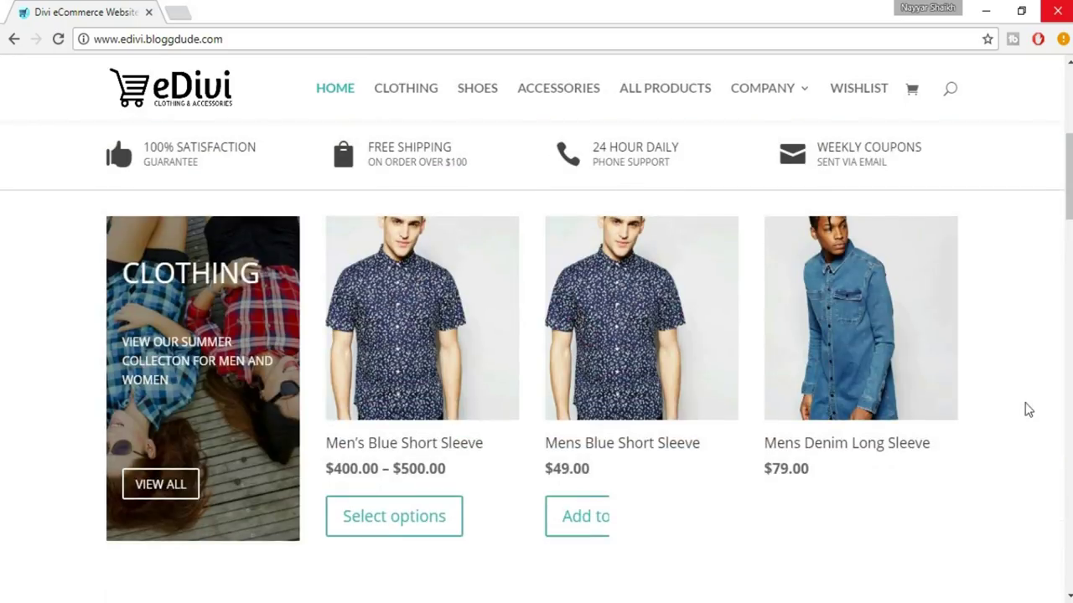
scroll(1031, 412, up, 10)
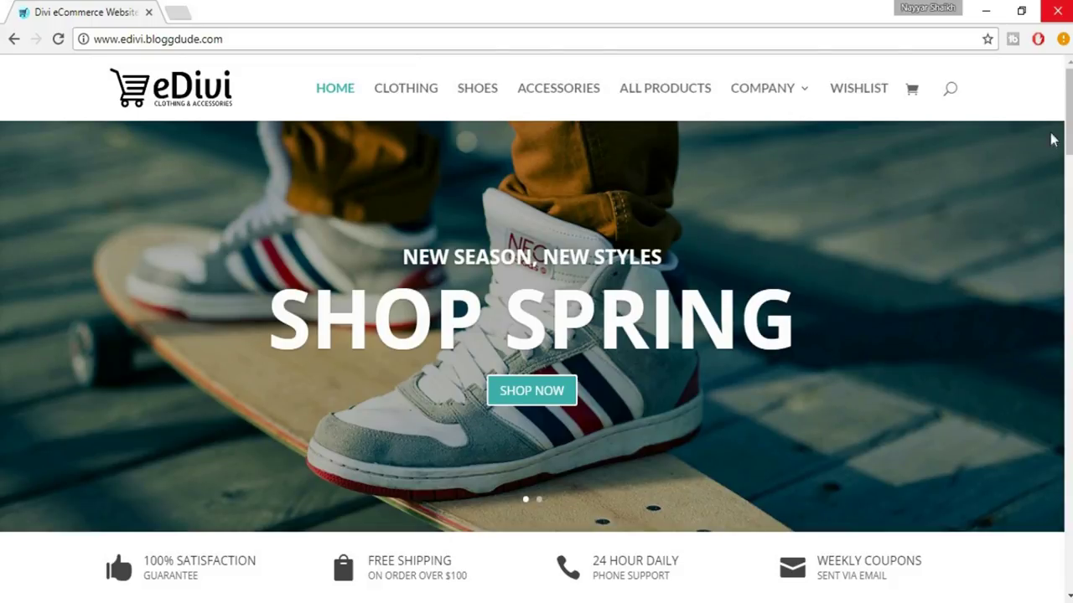
click(177, 10)
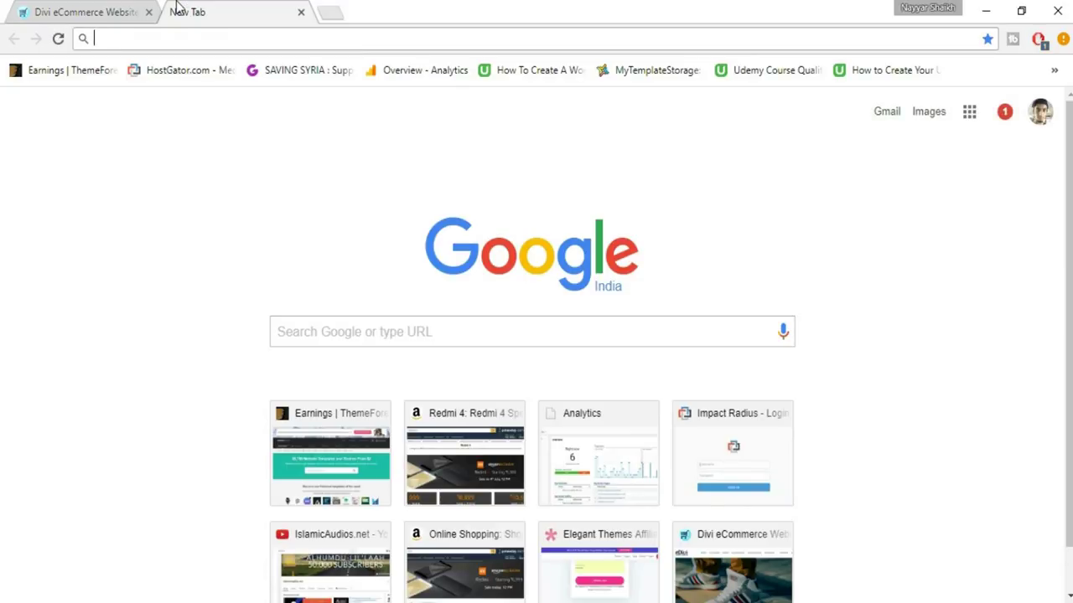
Switch between the eDivi and new tabs, then enter bloggdude.com in the new tab's address bar.
click(76, 12)
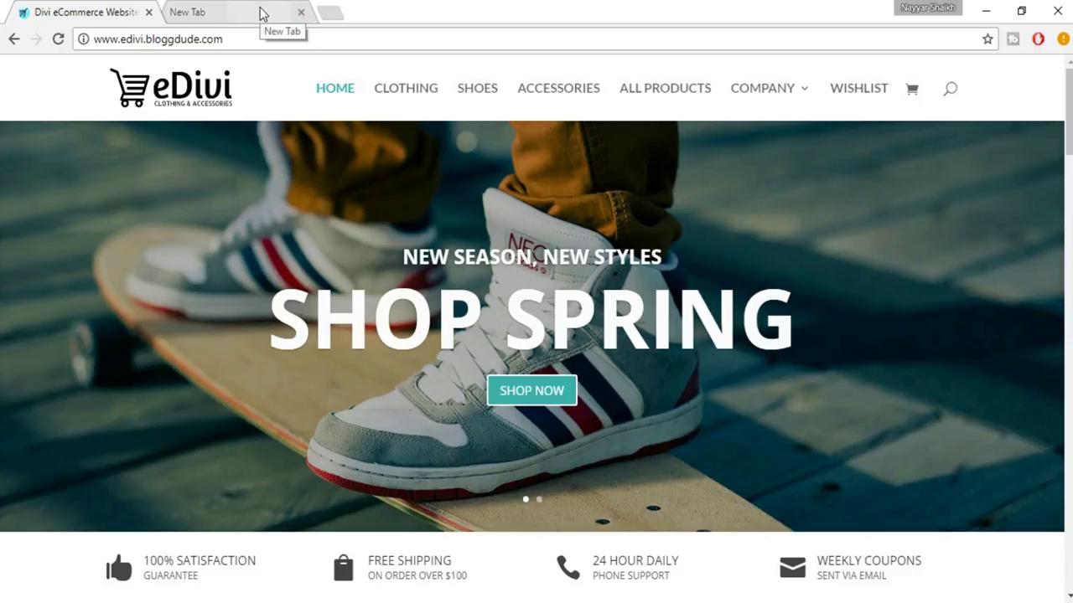
click(261, 13)
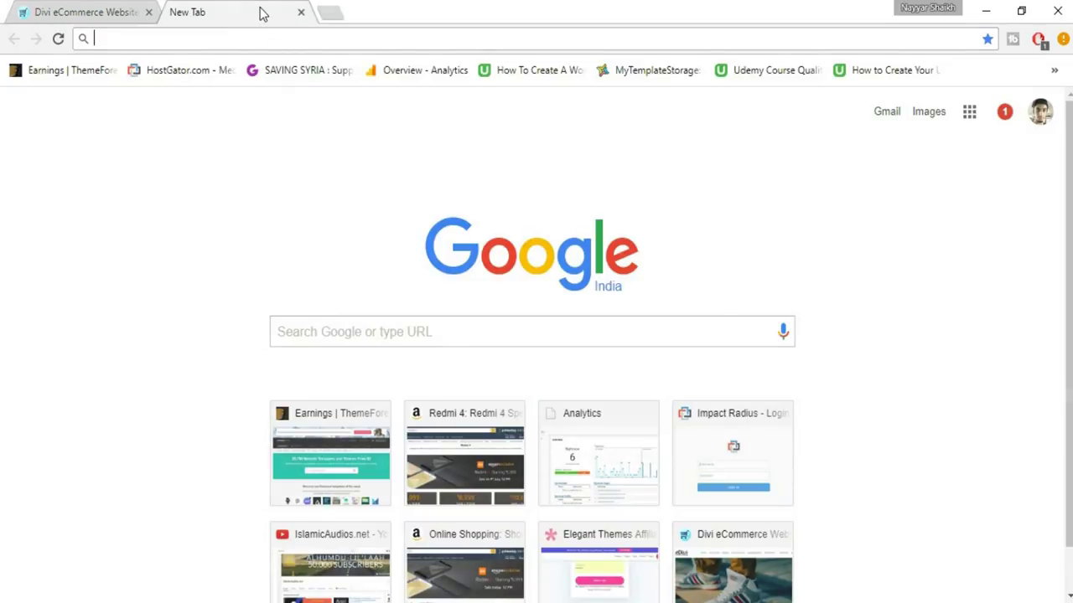
click(117, 12)
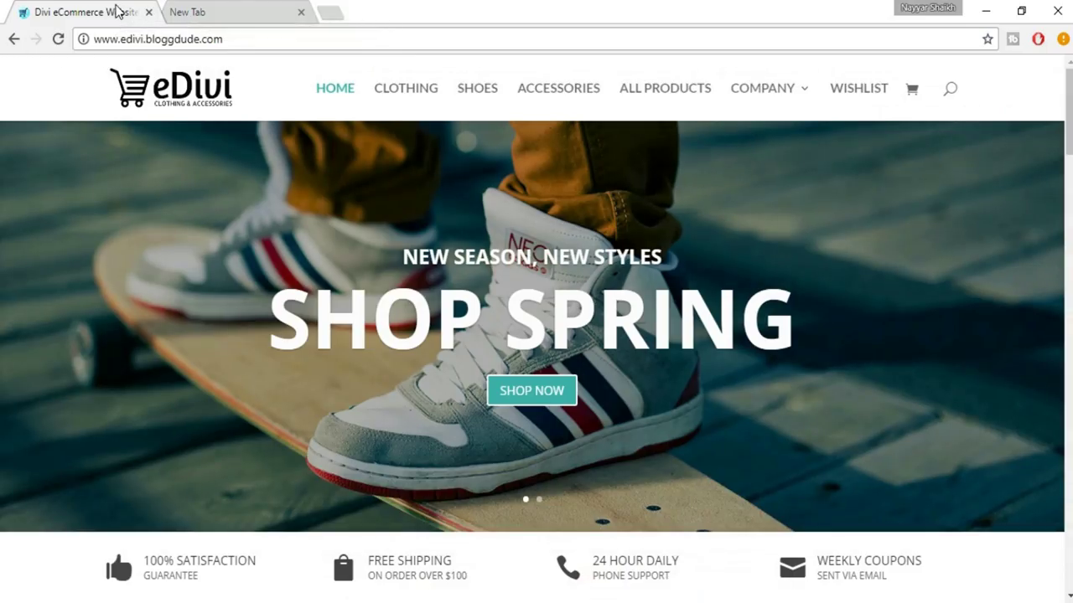
click(226, 7)
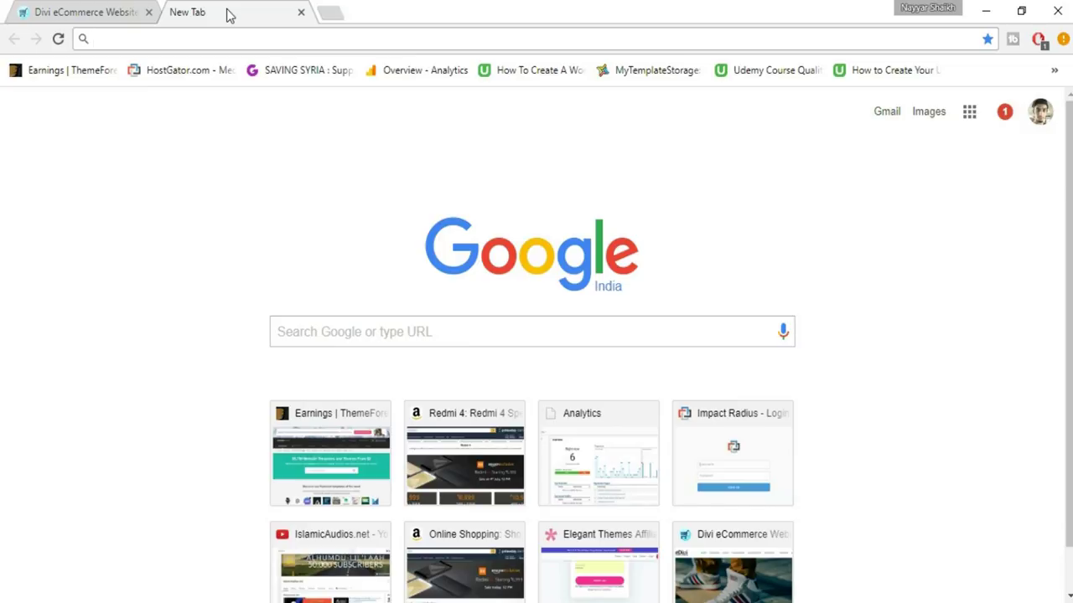
text(bloggdude.com)
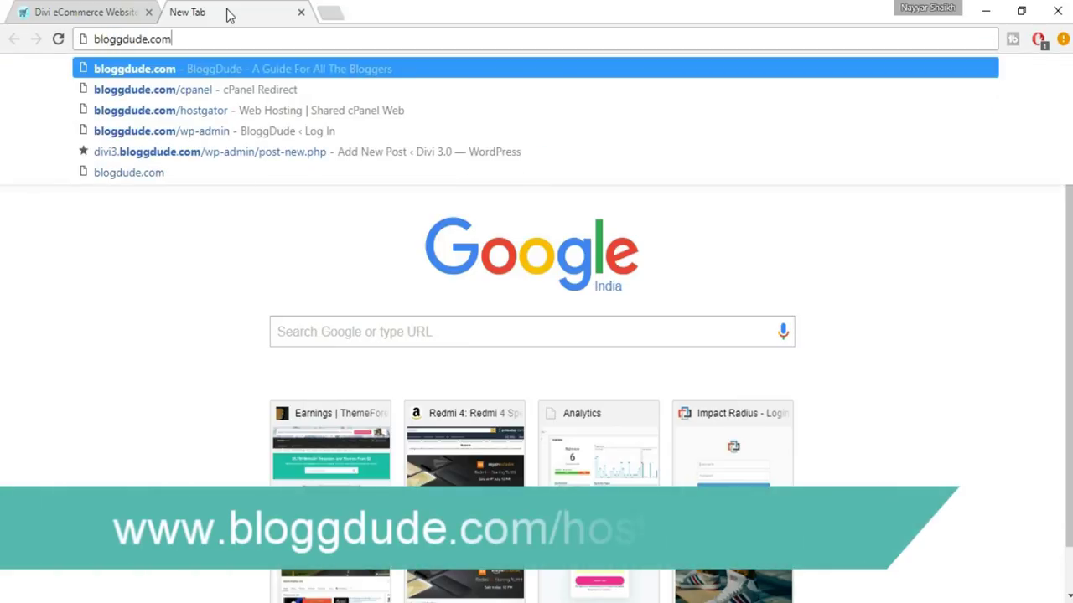
key(Down)
key(Down)
key(Return)
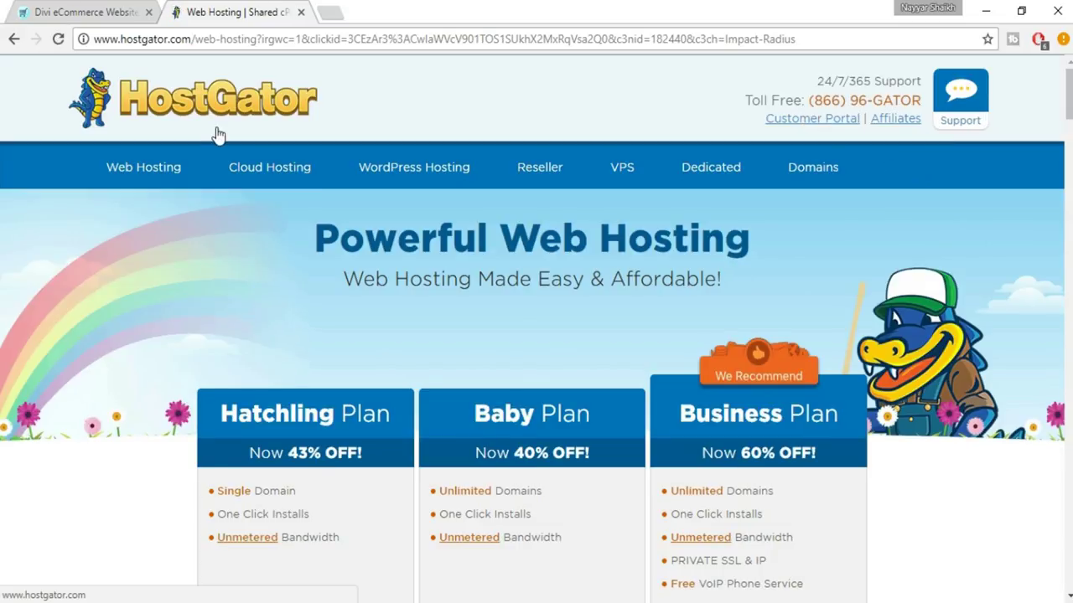
scroll(681, 267, down, 2)
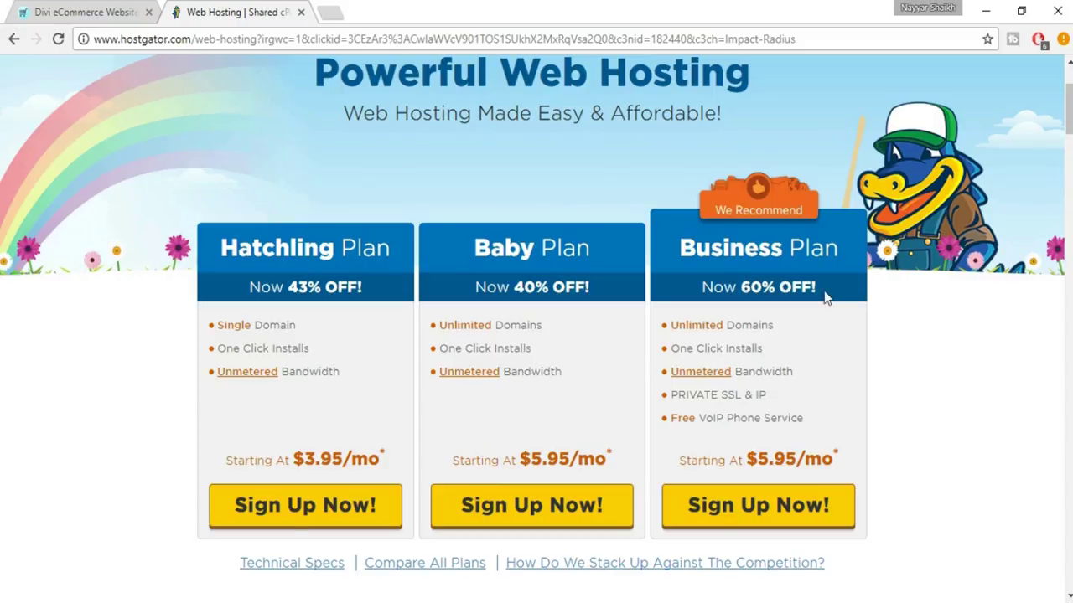
scroll(887, 299, down, 1)
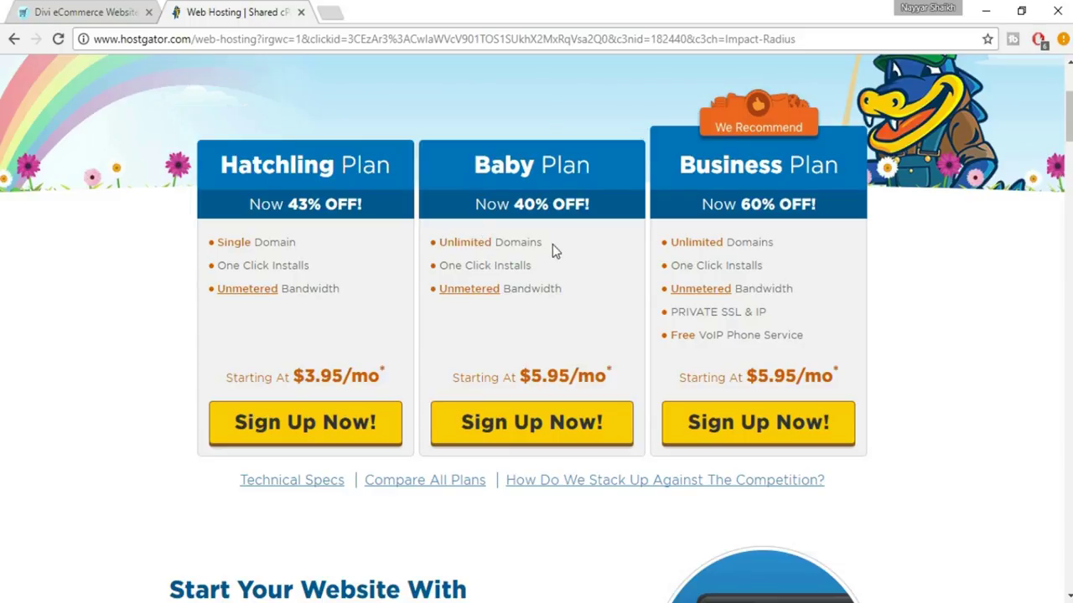
click(125, 11)
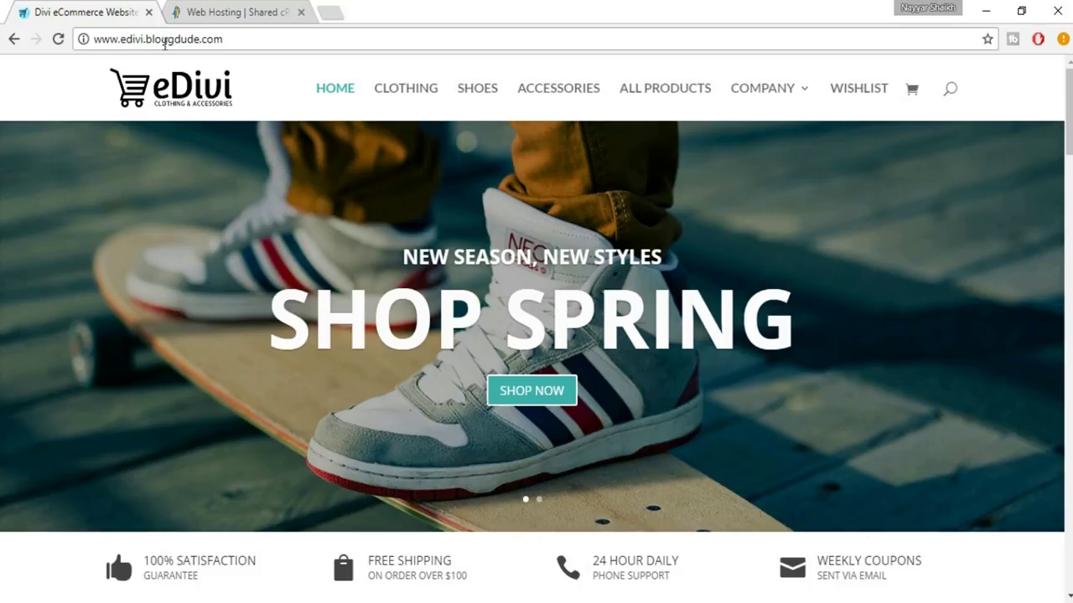
click(222, 21)
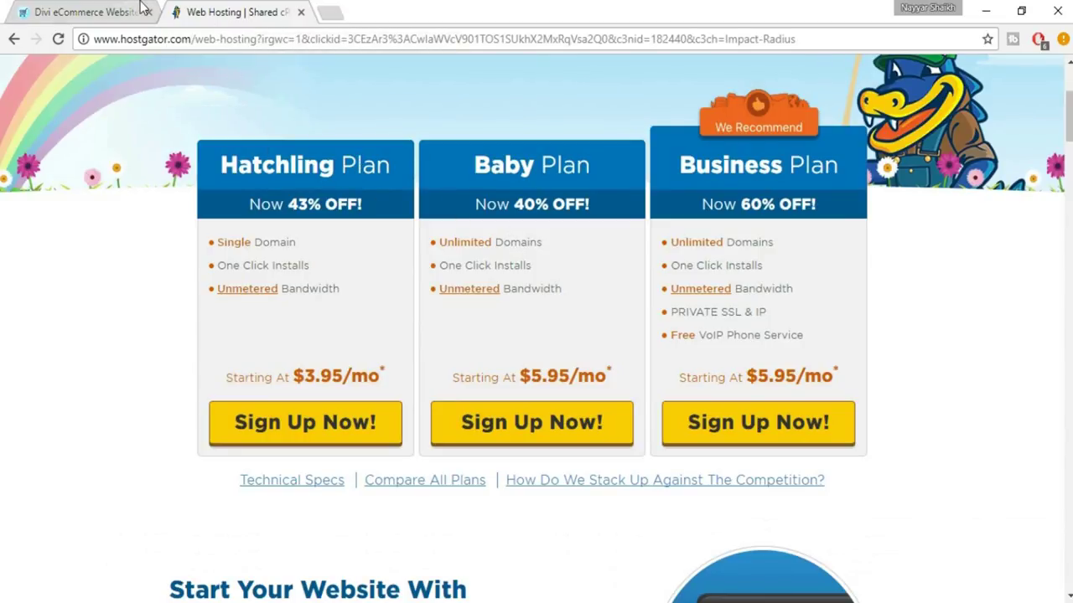
click(99, 9)
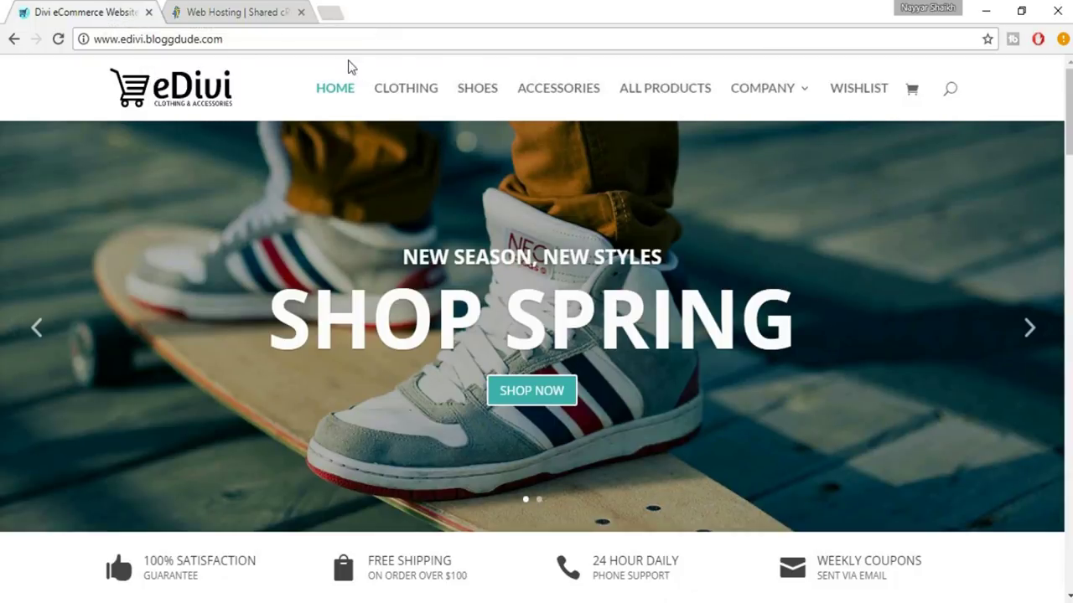
click(236, 8)
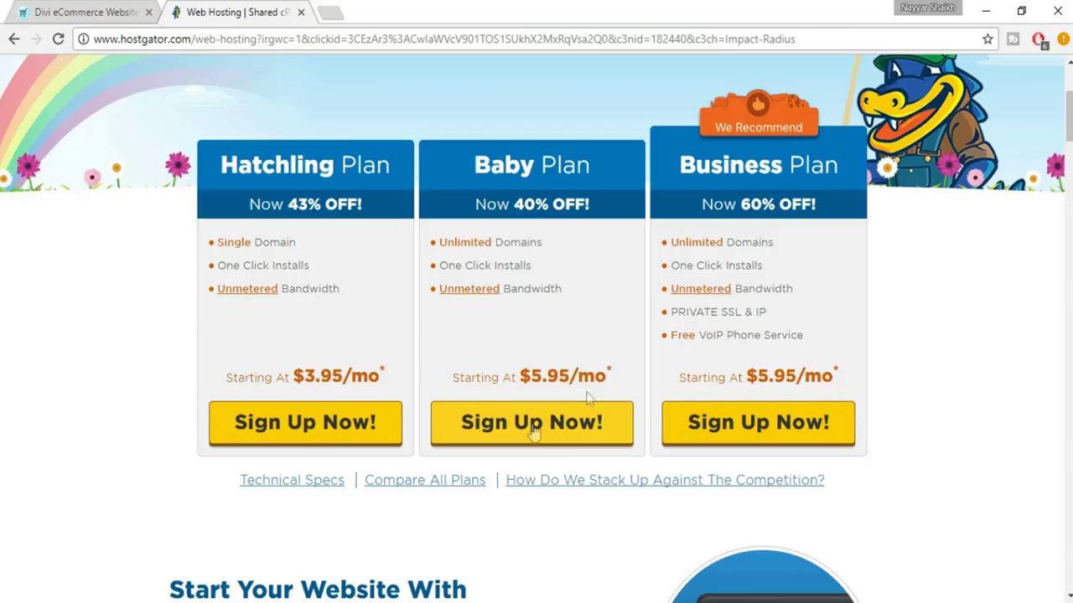
Start the Baby plan sign-up and enter the owned domain bloggdude.com as primary.
click(567, 440)
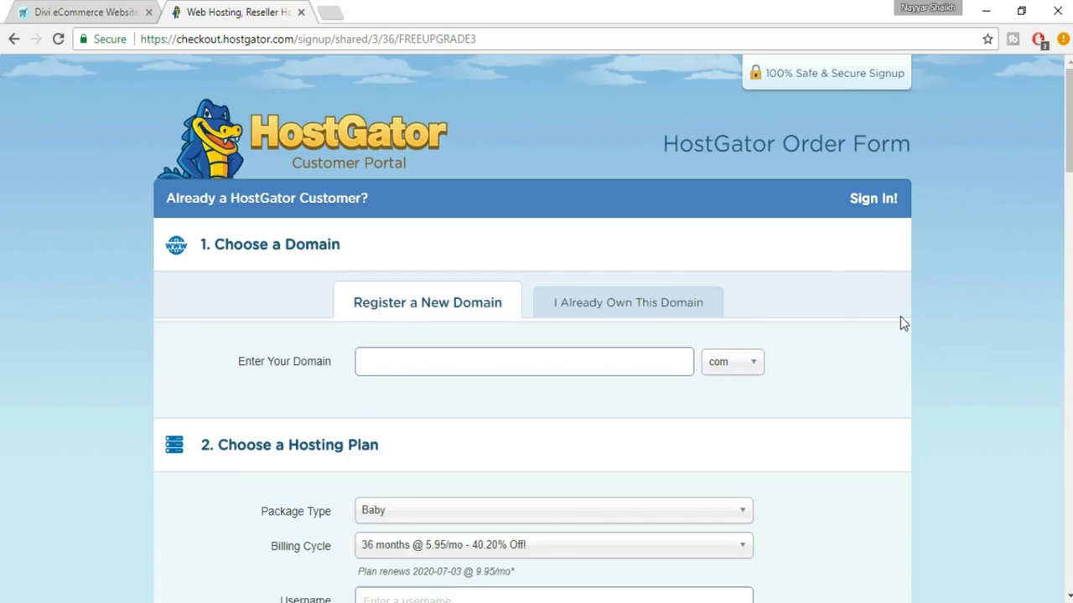
scroll(903, 323, down, 1)
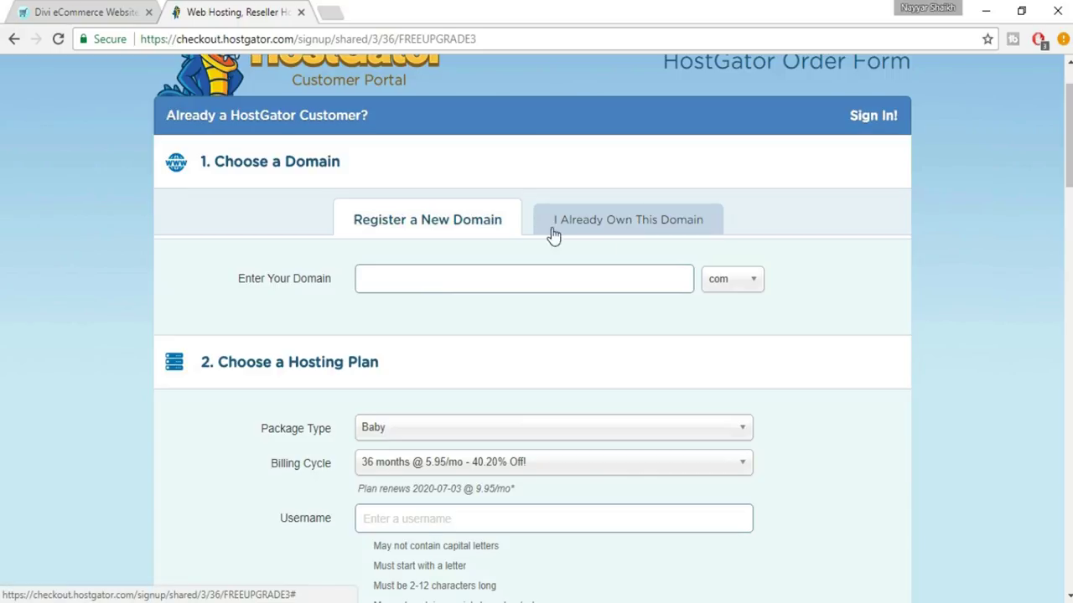
click(598, 233)
click(582, 280)
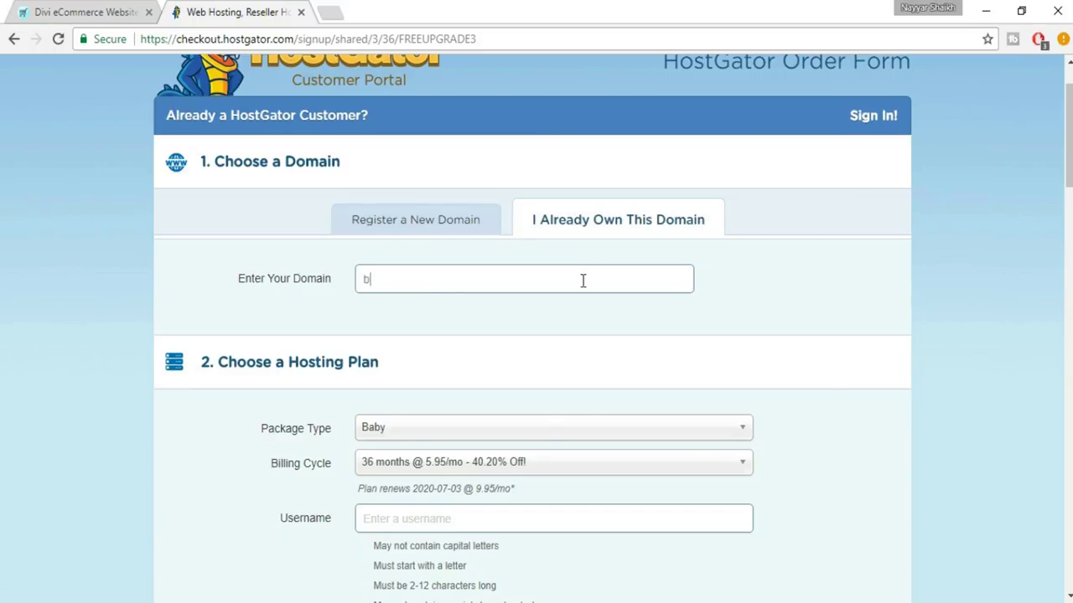
text(bloggdude.com)
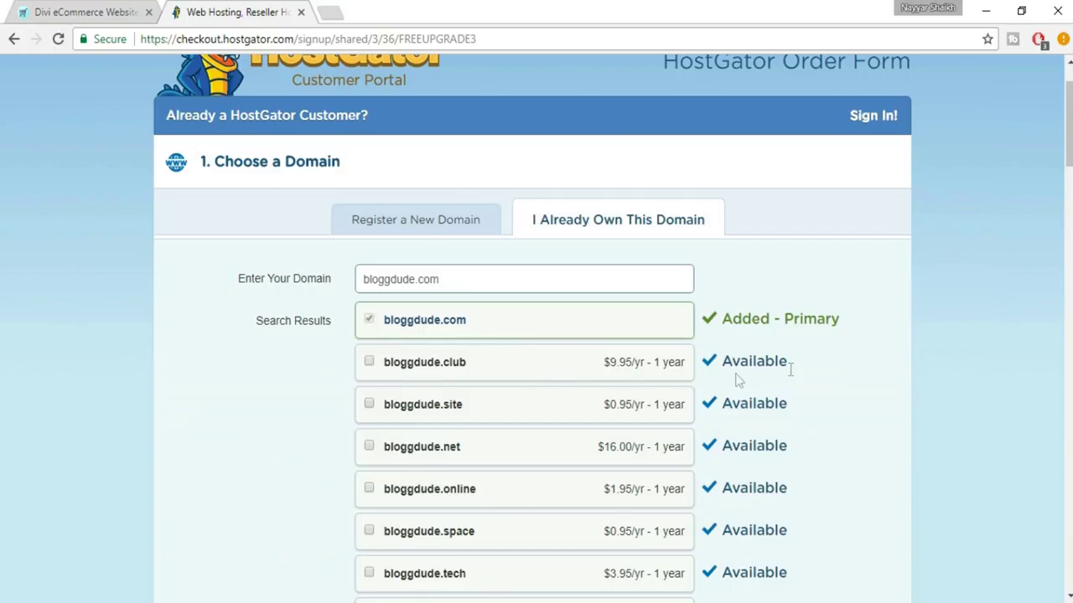
Leave the extra domains bloggdude.club and bloggdude.site unchecked on the order.
scroll(794, 373, down, 1)
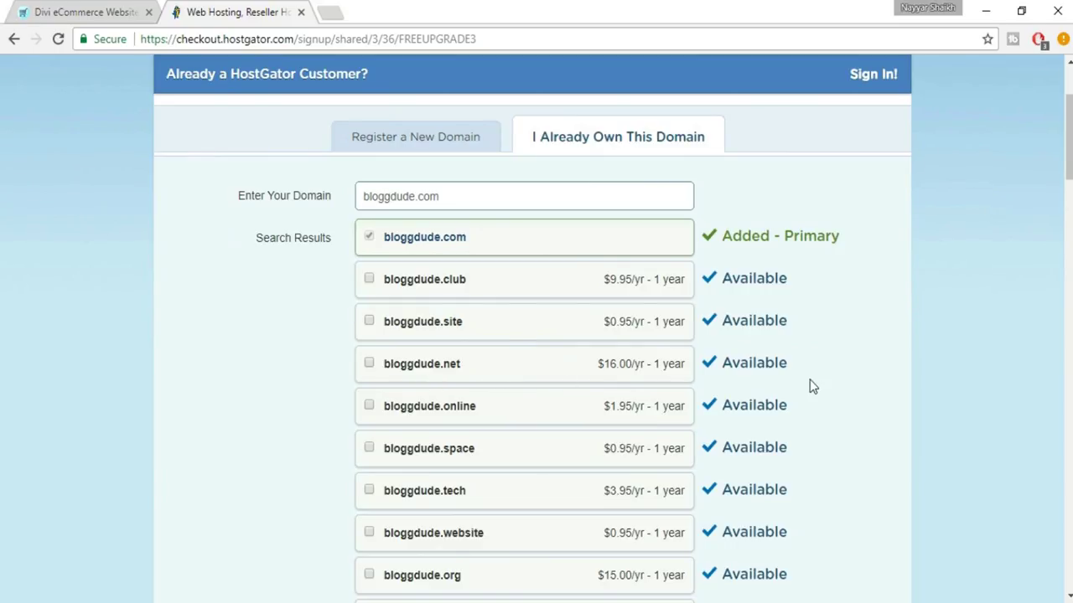
click(369, 280)
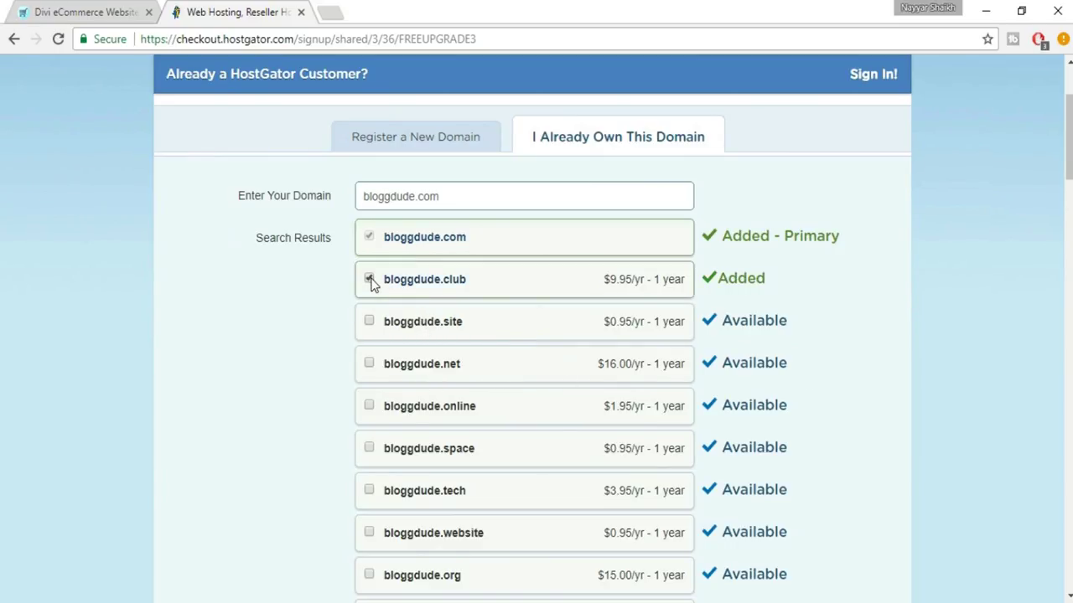
click(370, 322)
click(369, 282)
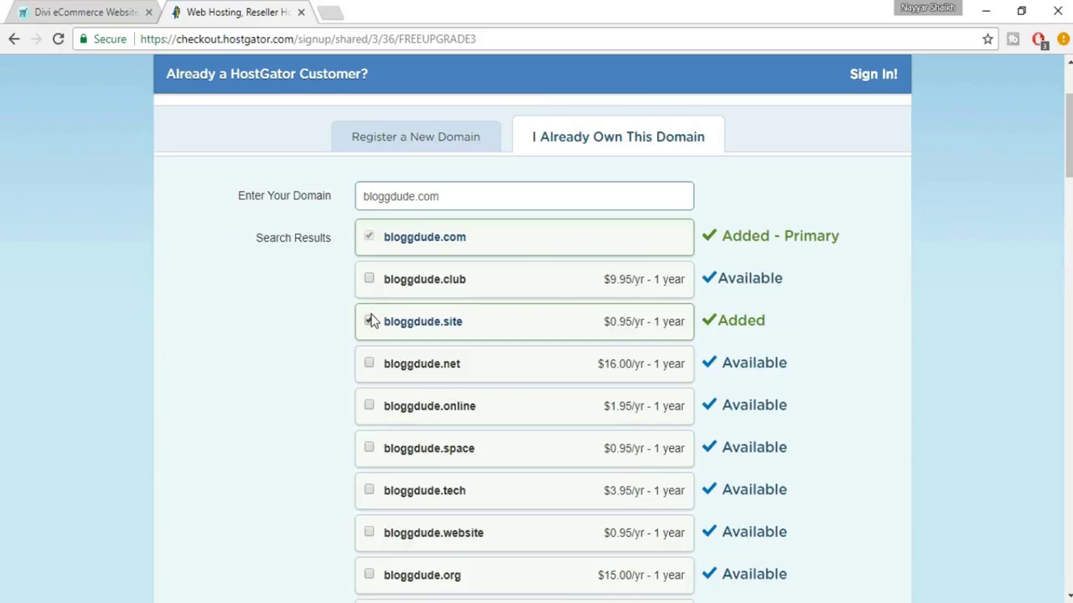
click(370, 322)
scroll(844, 348, down, 3)
scroll(845, 348, down, 5)
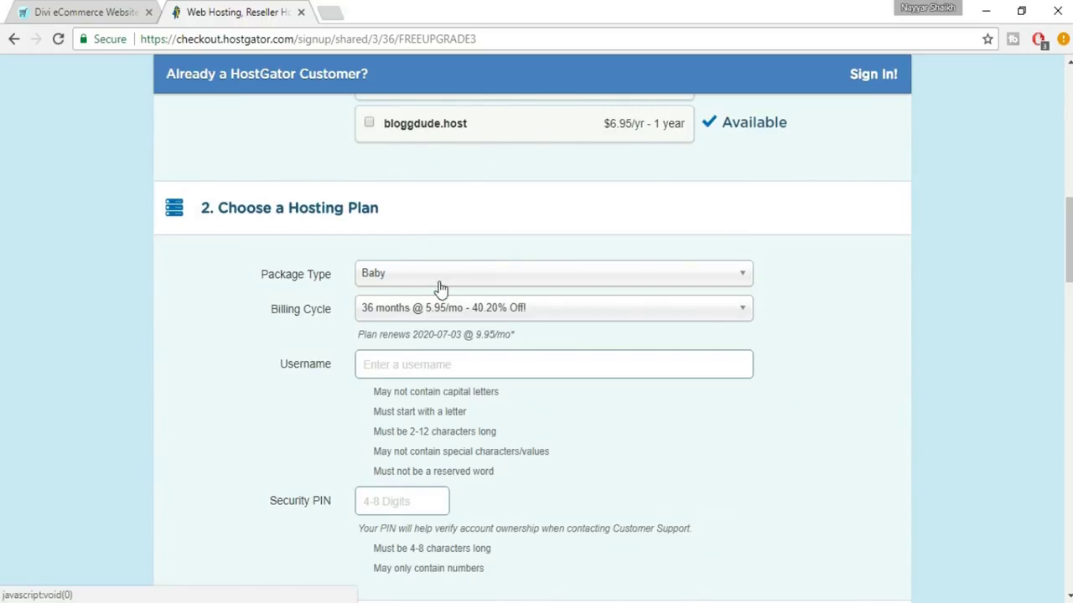
Keep the Baby package and choose 12-month billing at 8.95/mo.
click(441, 289)
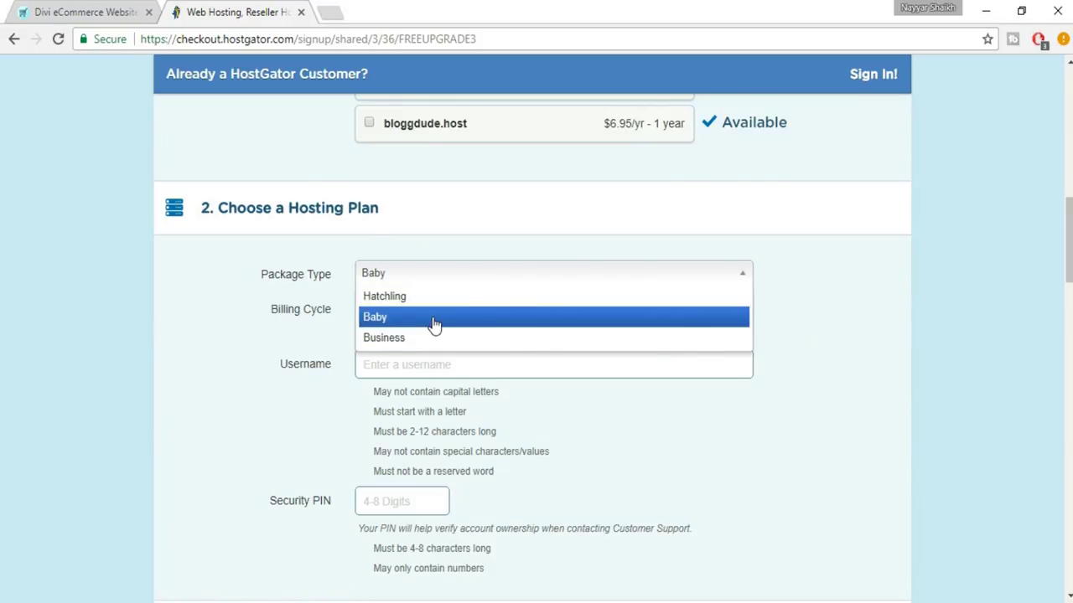
click(434, 317)
click(409, 309)
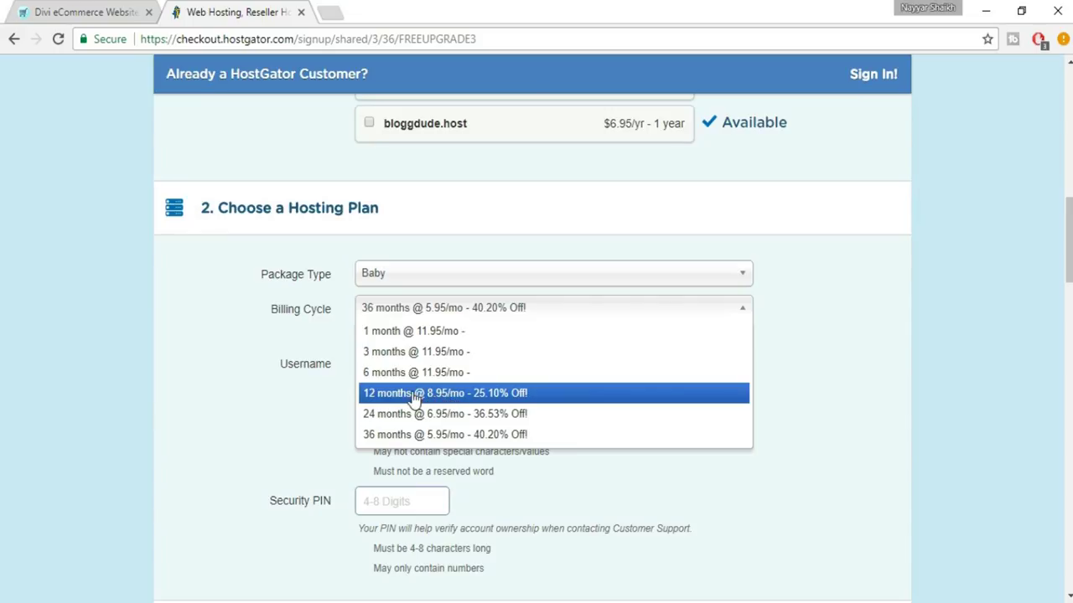
click(414, 396)
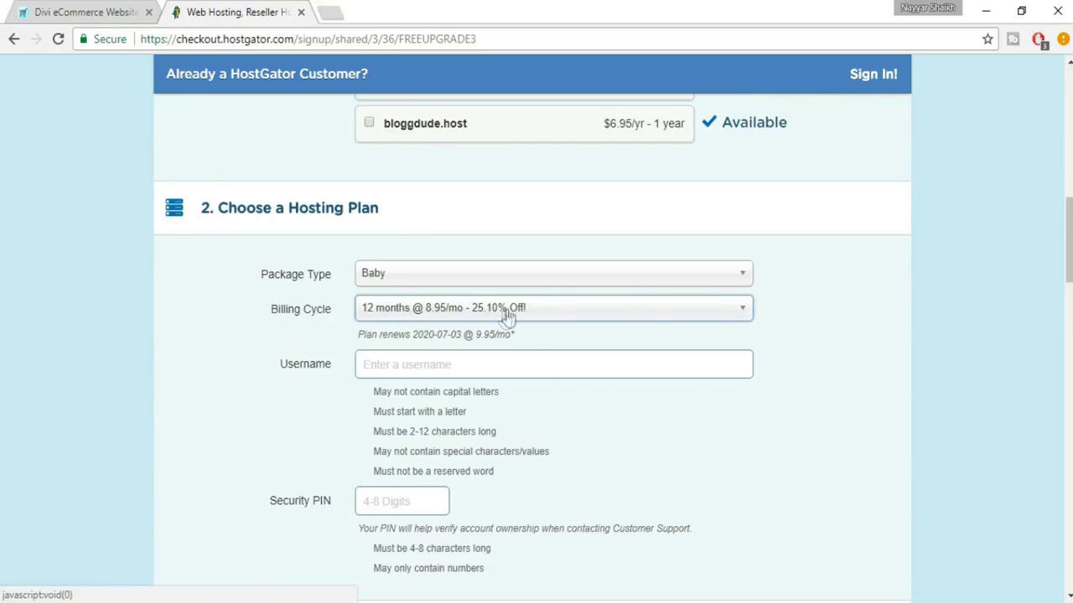
Fill in the account username and a four-digit security PIN, then scroll to billing info.
click(461, 366)
scroll(850, 364, down, 2)
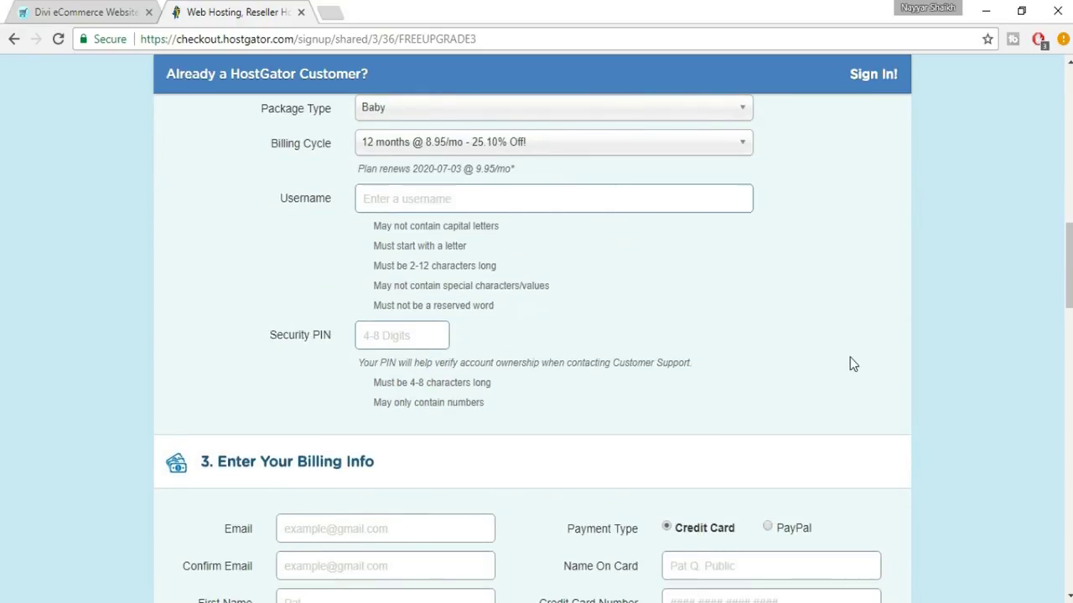
text(nayyar)
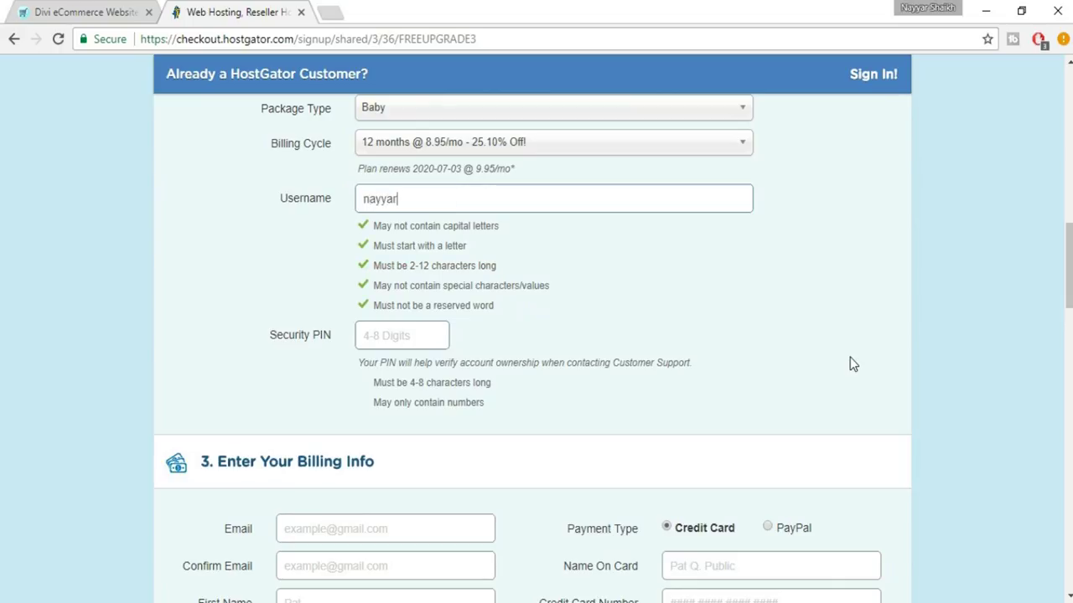
click(407, 336)
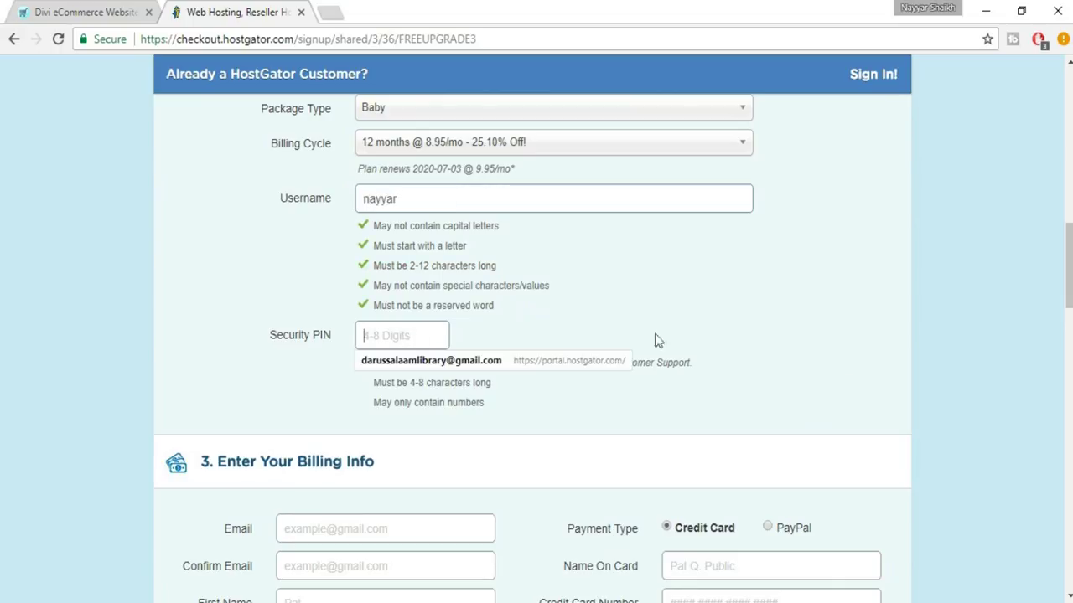
scroll(749, 341, down, 1)
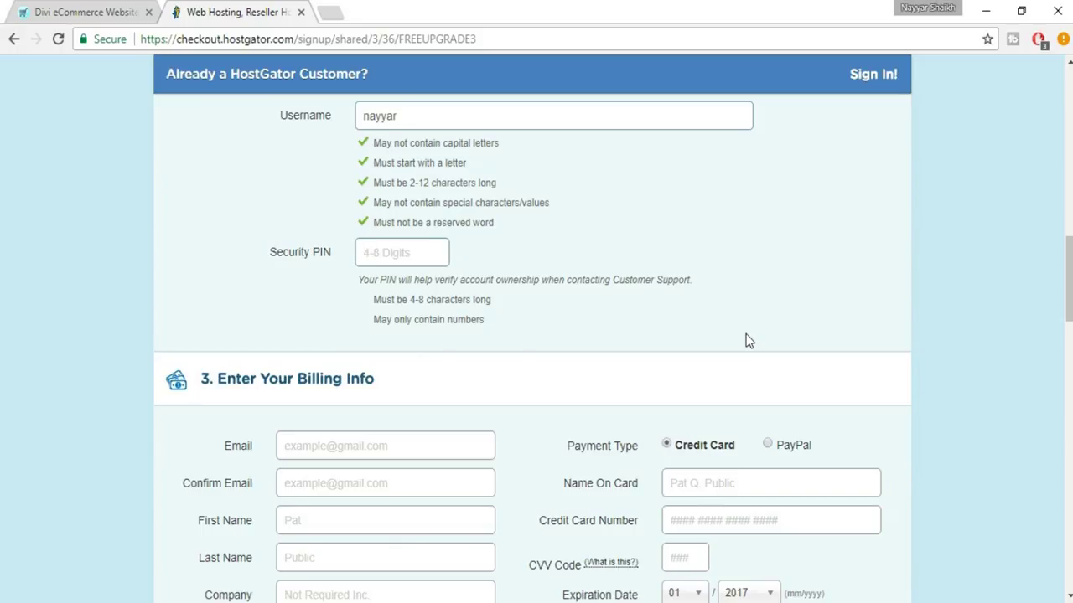
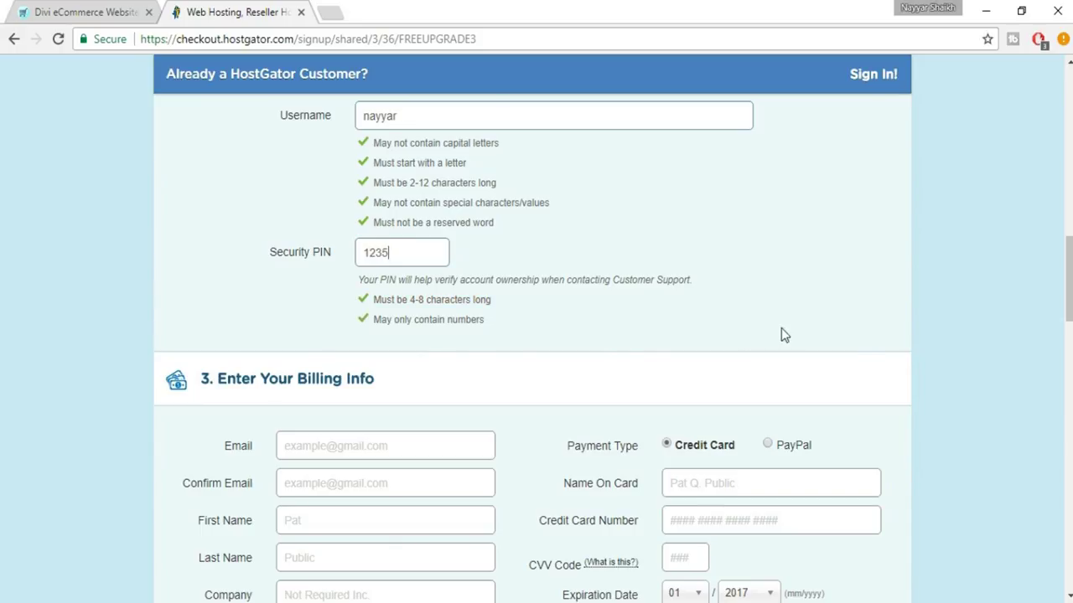
scroll(797, 328, down, 2)
scroll(797, 328, down, 1)
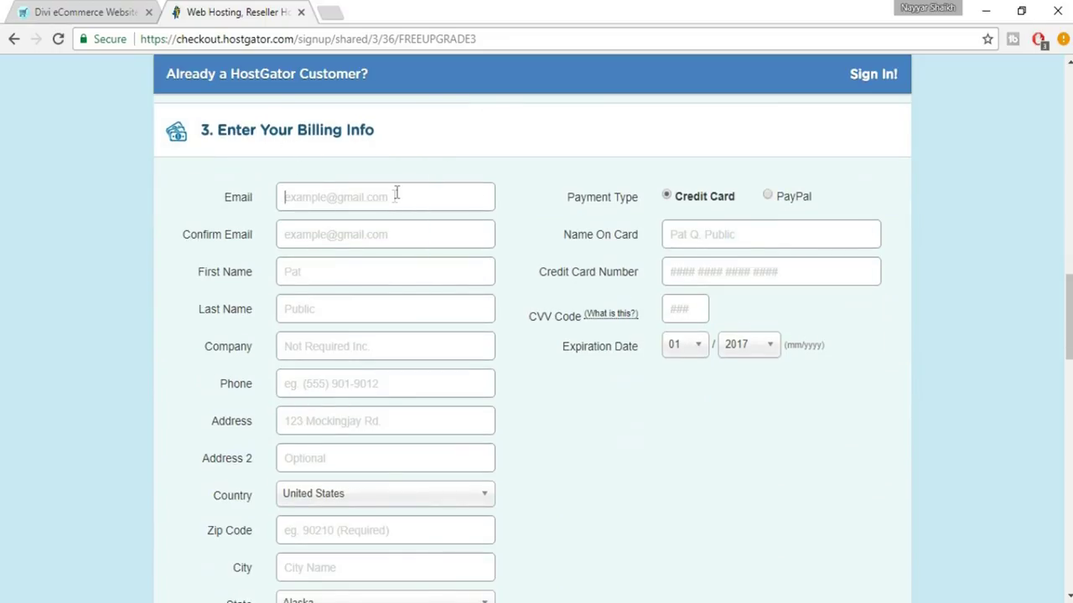
scroll(400, 309, down, 3)
scroll(401, 321, up, 1)
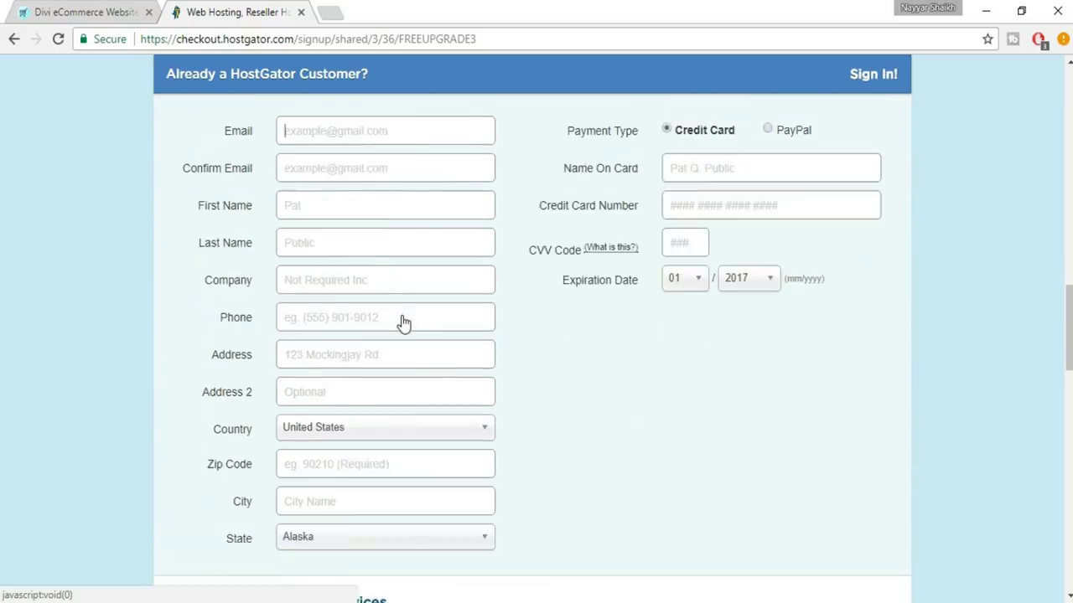
scroll(360, 289, down, 1)
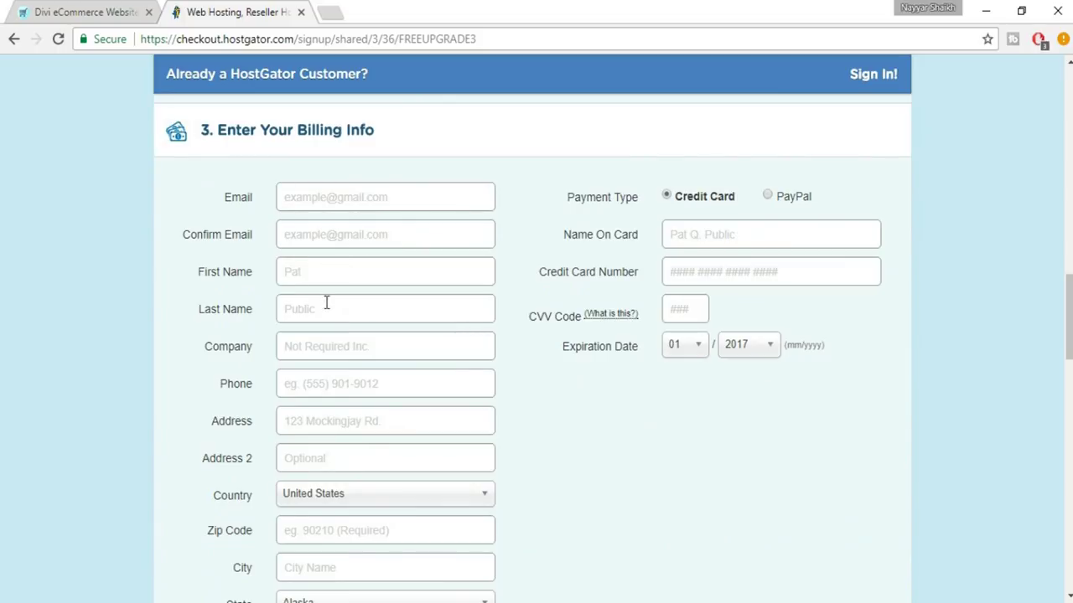
scroll(340, 340, down, 1)
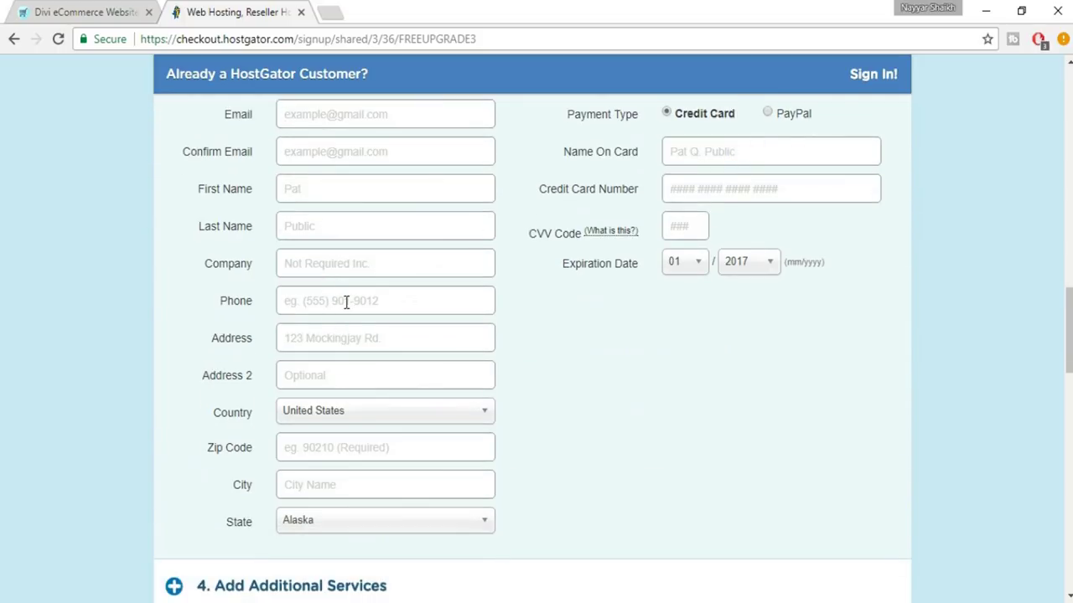
scroll(525, 388, up, 1)
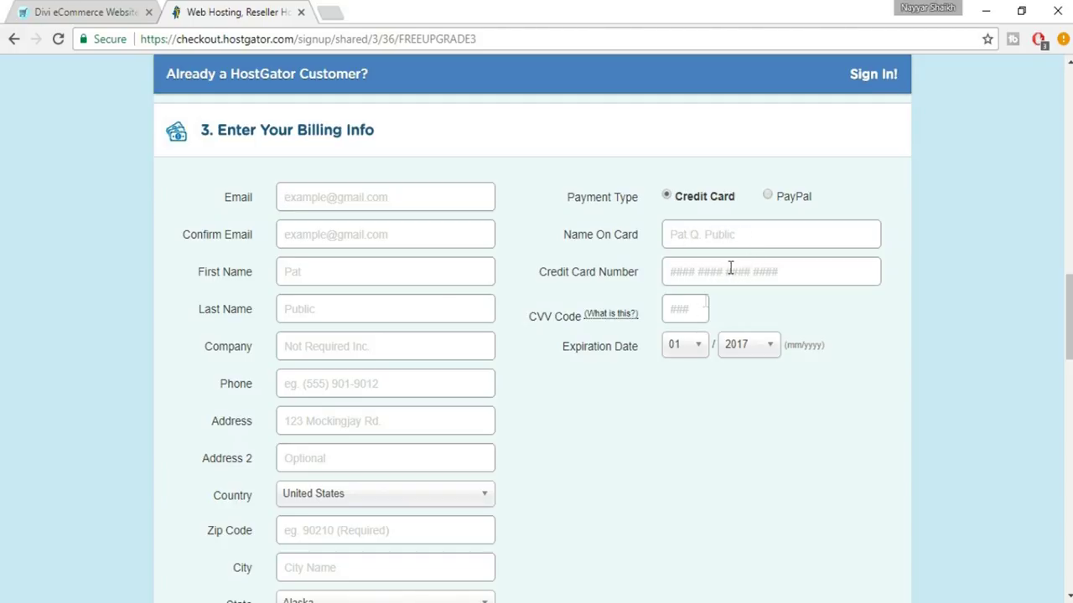
click(766, 198)
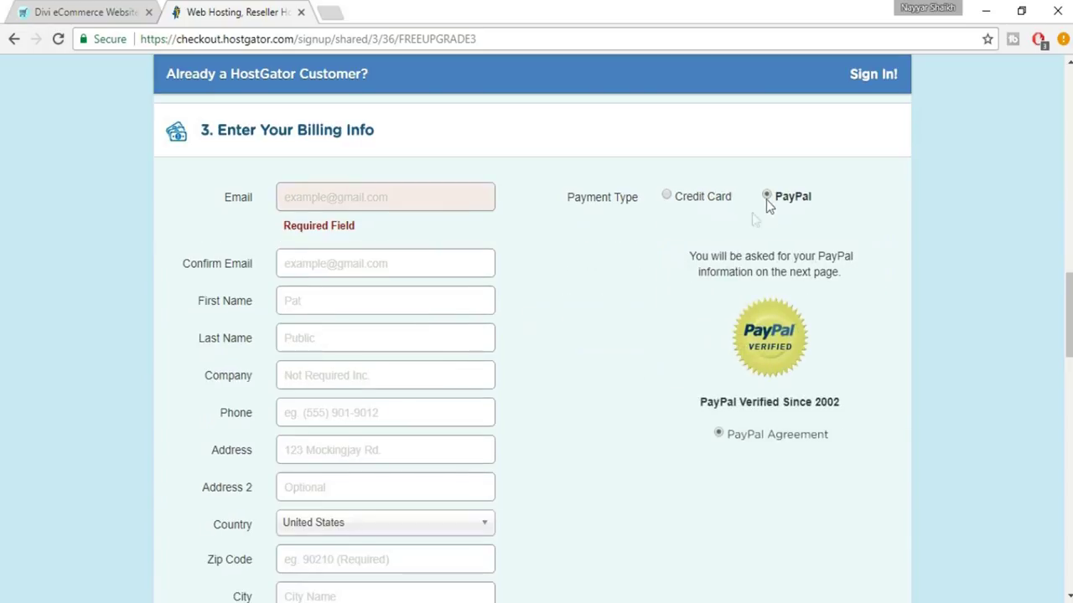
click(674, 198)
scroll(932, 302, down, 4)
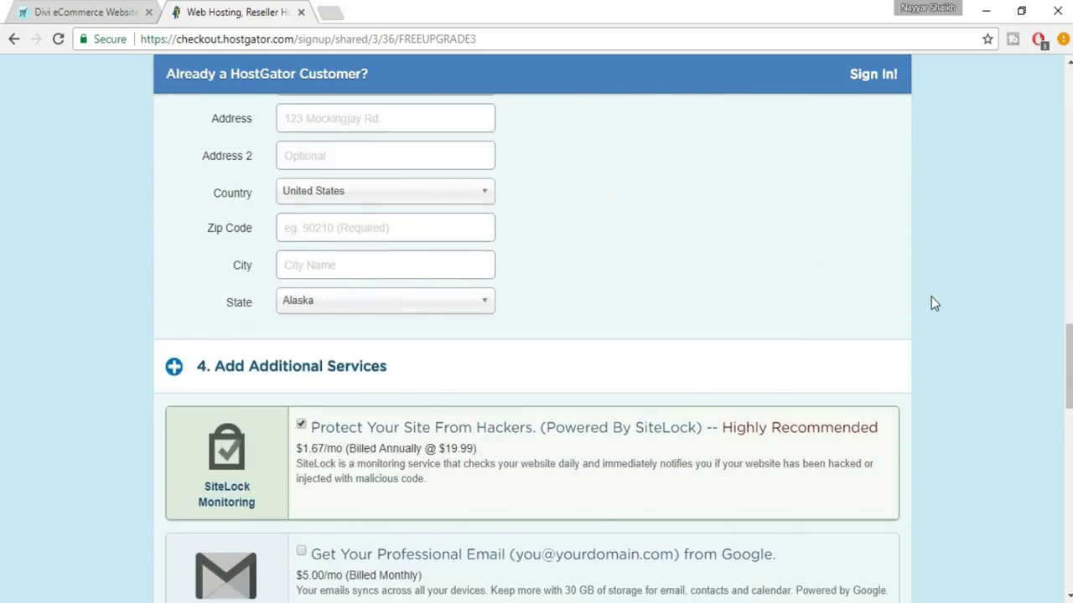
Uncheck SiteLock and CodeGuard backup, leaving the Baby 12-month order at $107.41.
scroll(932, 299, down, 3)
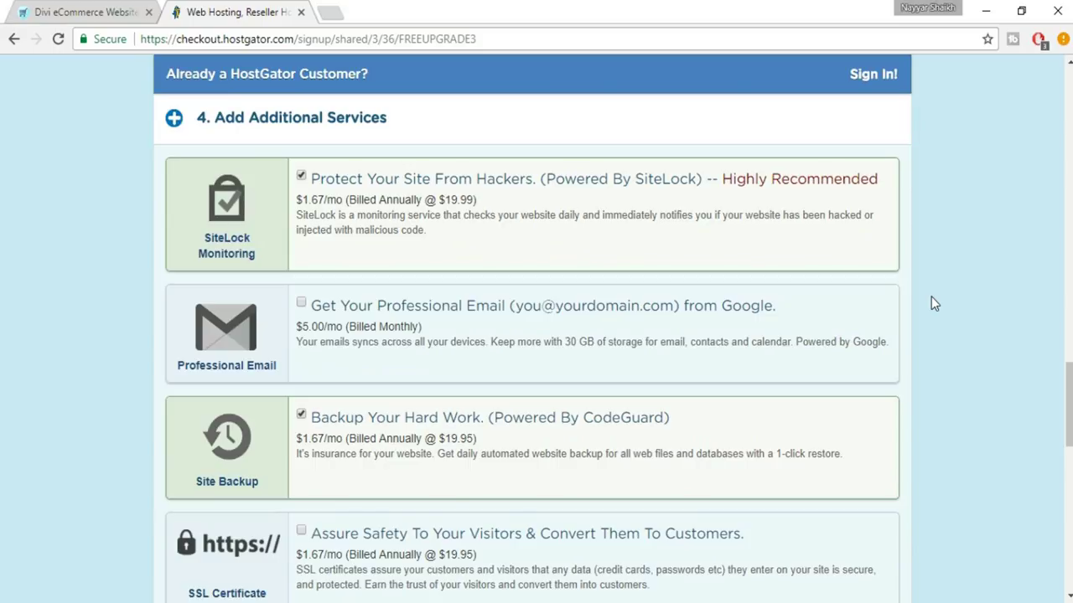
click(301, 175)
click(301, 414)
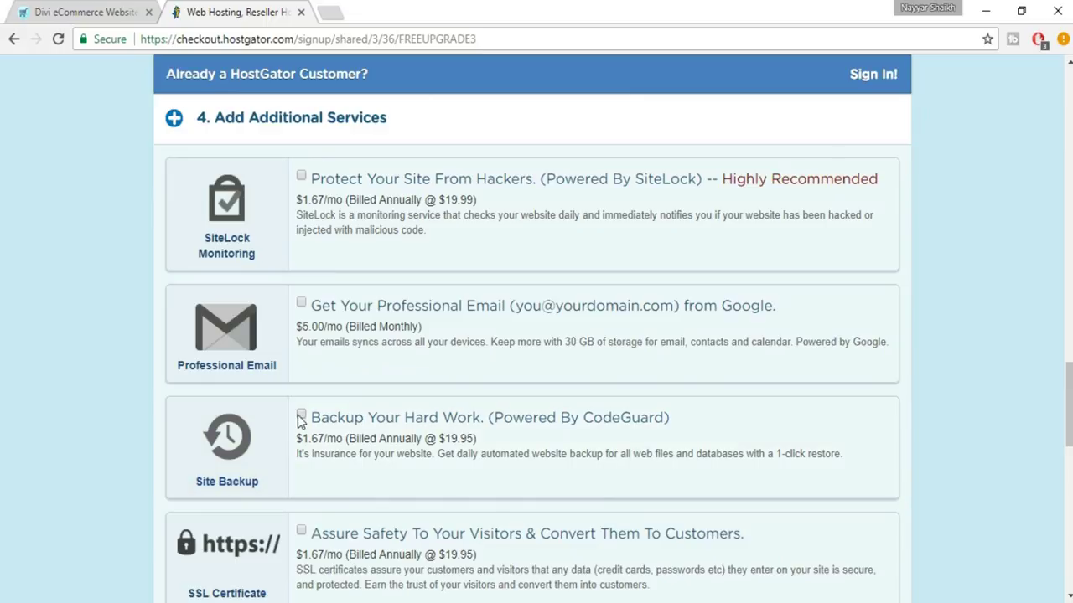
scroll(345, 387, down, 1)
scroll(346, 387, down, 4)
scroll(354, 304, up, 4)
scroll(611, 280, down, 5)
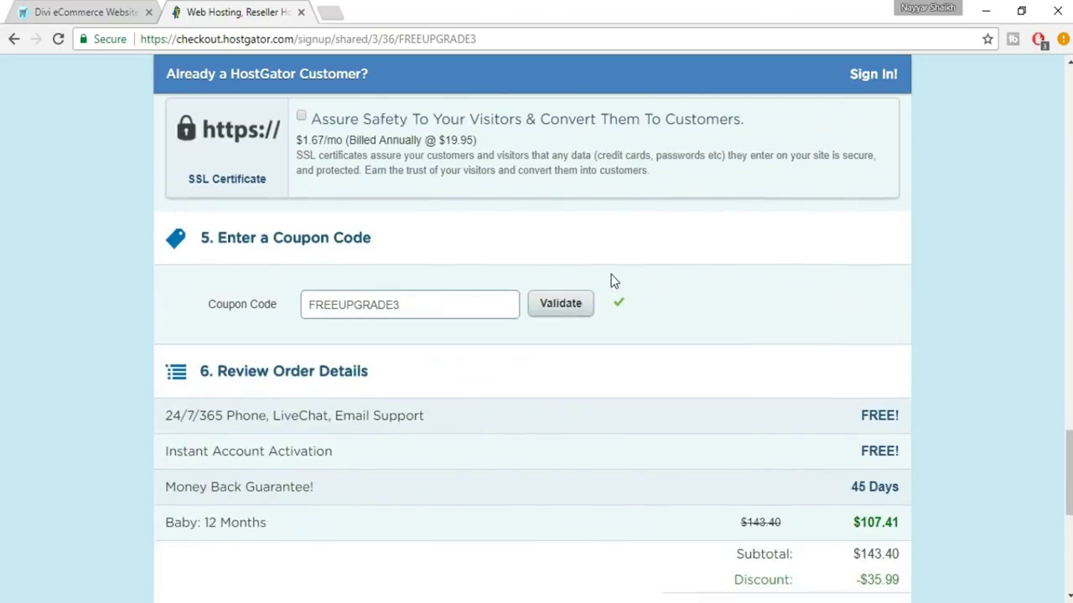
Swap coupon FREEUPGRADE3 for WEBBDUDE45 and validate it: $35.85 off, $107.55 due.
double_click(427, 304)
scroll(501, 314, down, 1)
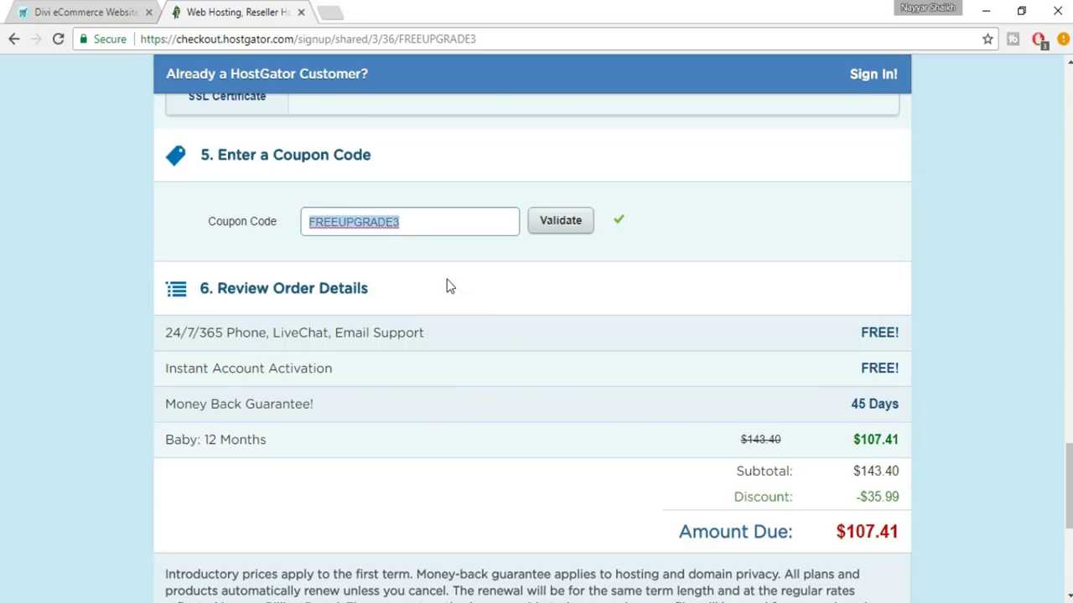
text(W)
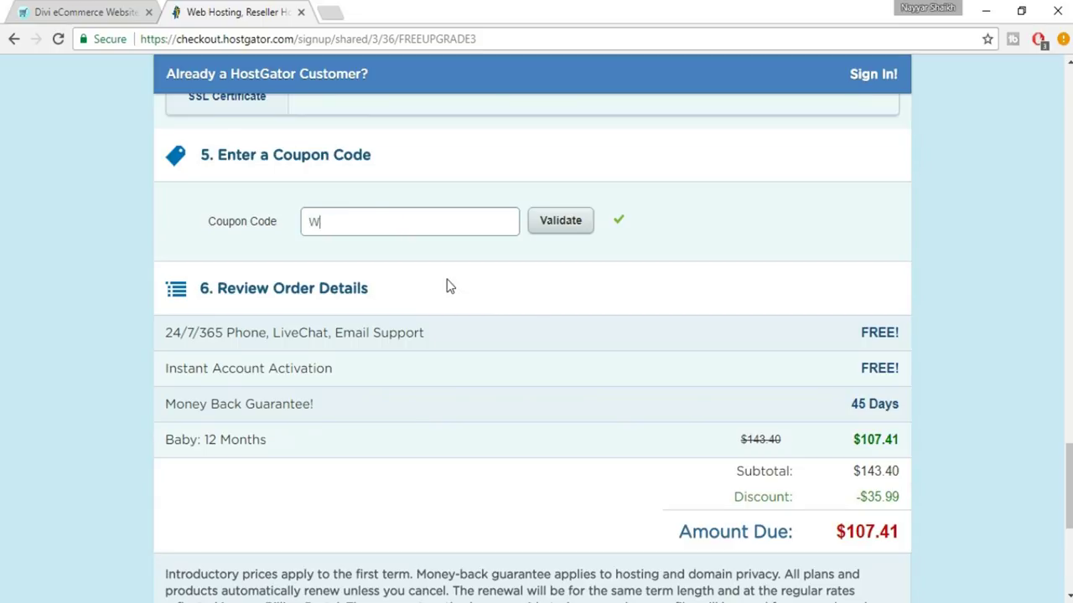
text(EBBDUDE45)
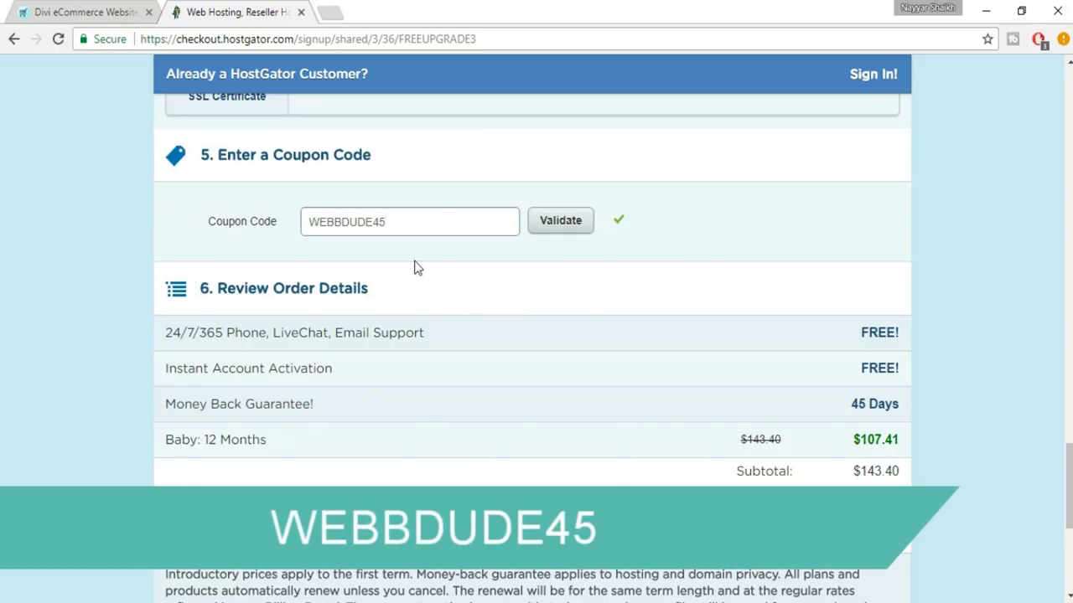
click(569, 233)
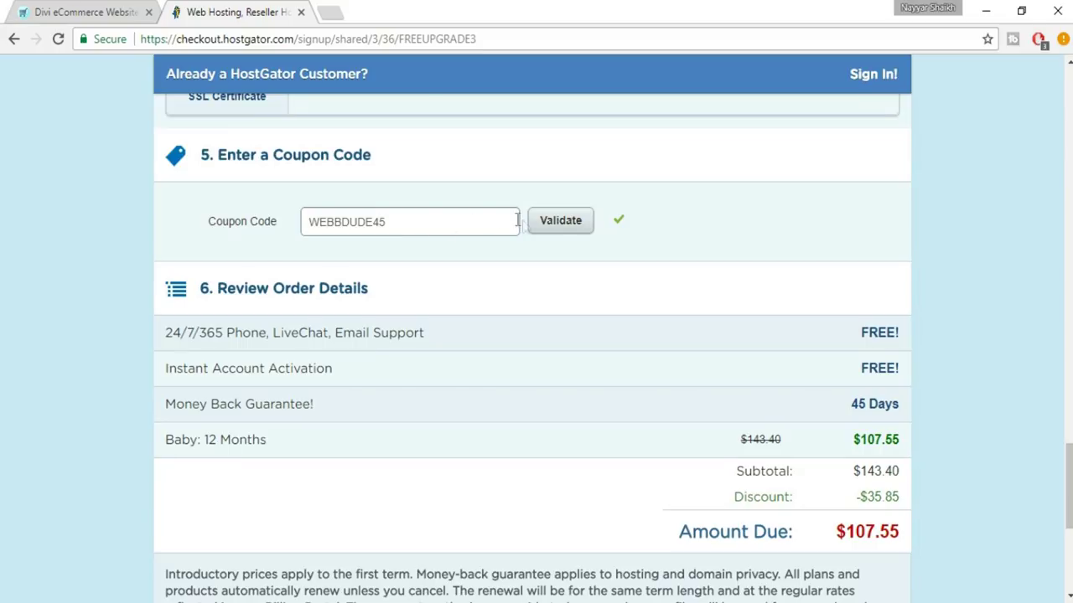
scroll(802, 293, down, 1)
scroll(805, 293, down, 4)
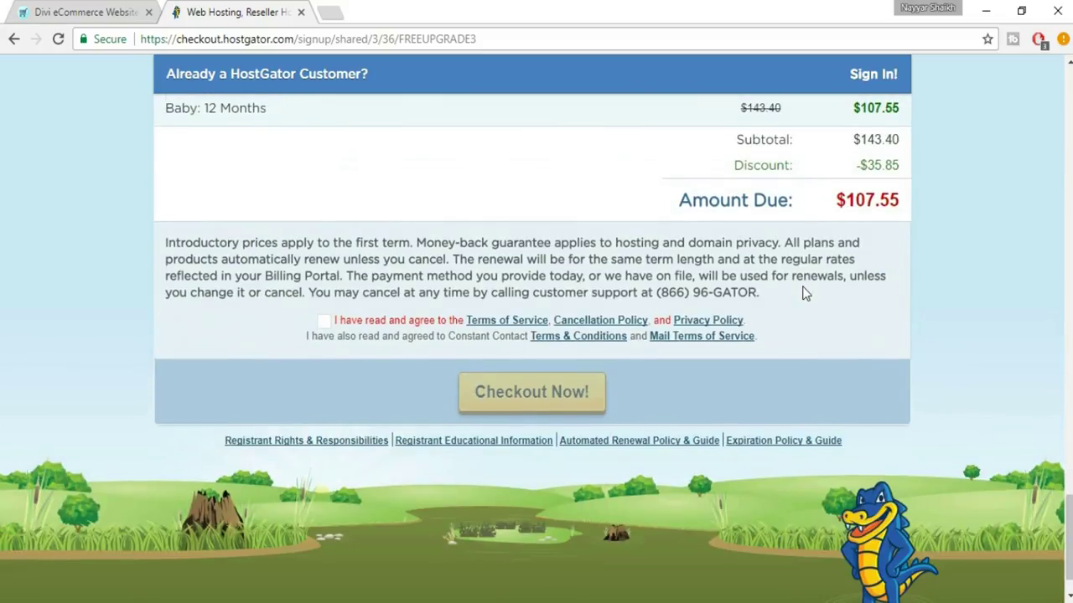
Agree to the terms of service and place the HostGator hosting order.
click(325, 324)
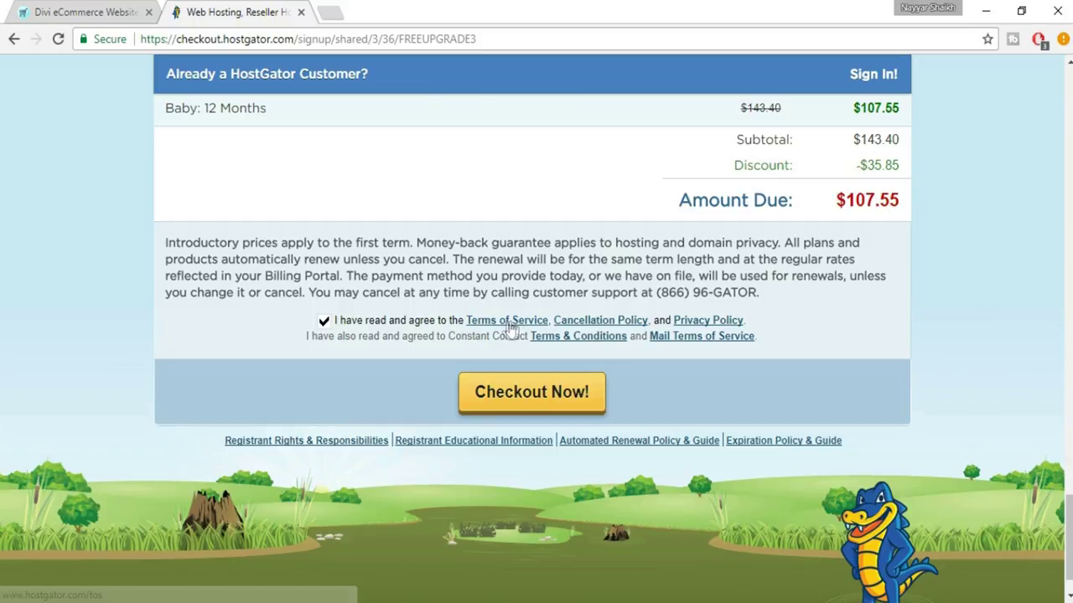
click(547, 403)
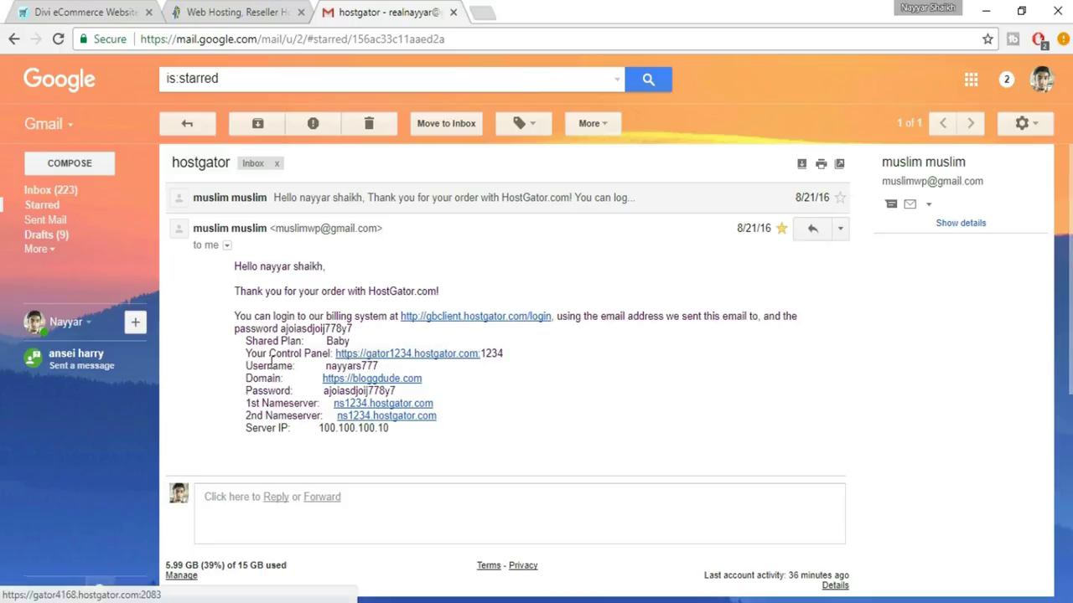
Open the email's control panel link in a new tab and log into HostGator cPanel.
right_click(450, 358)
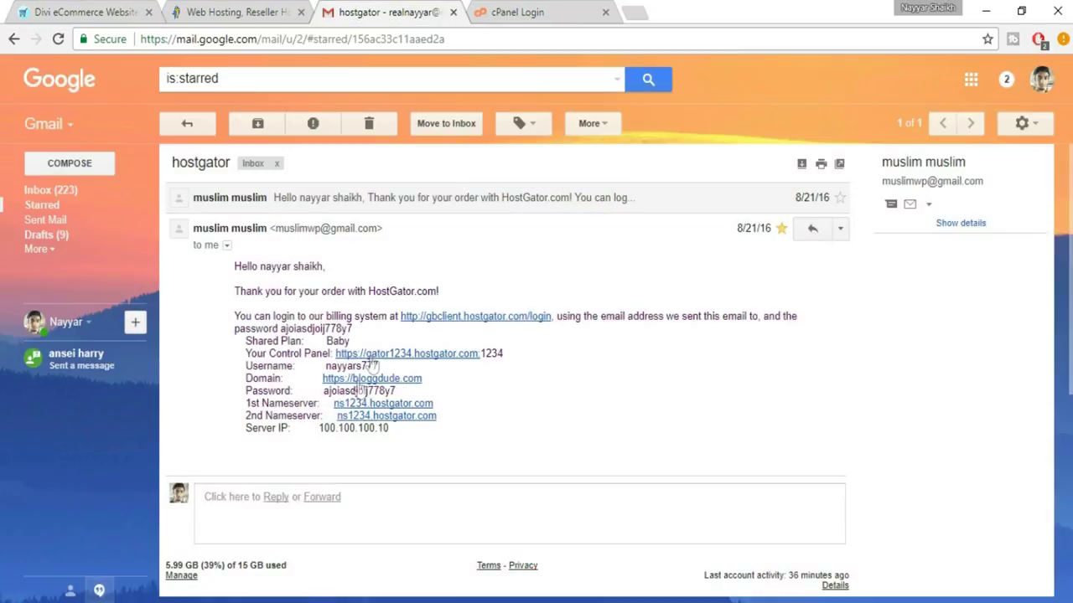
click(383, 12)
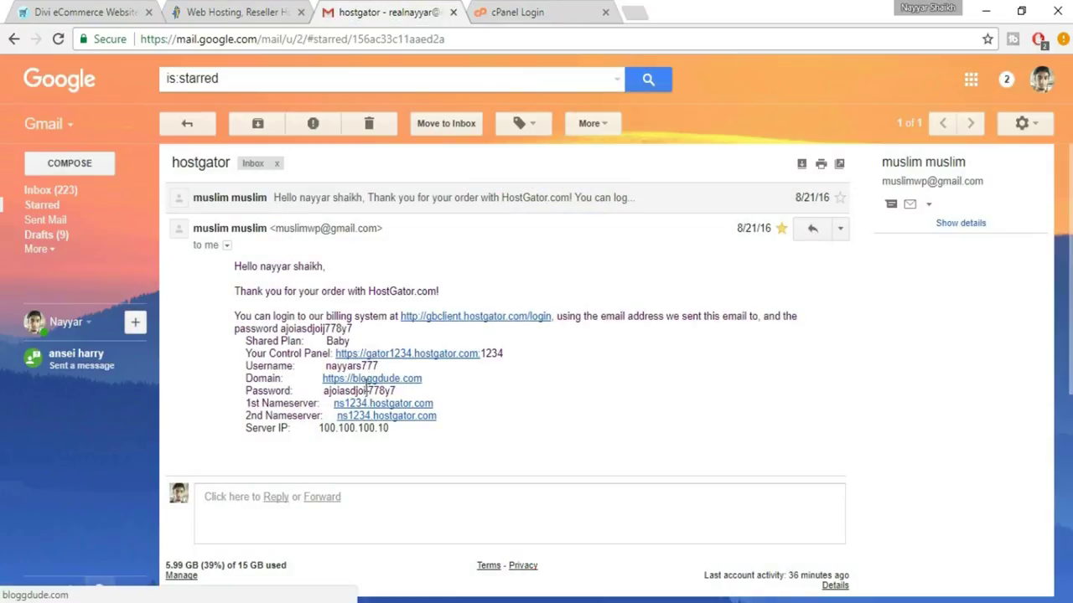
click(501, 12)
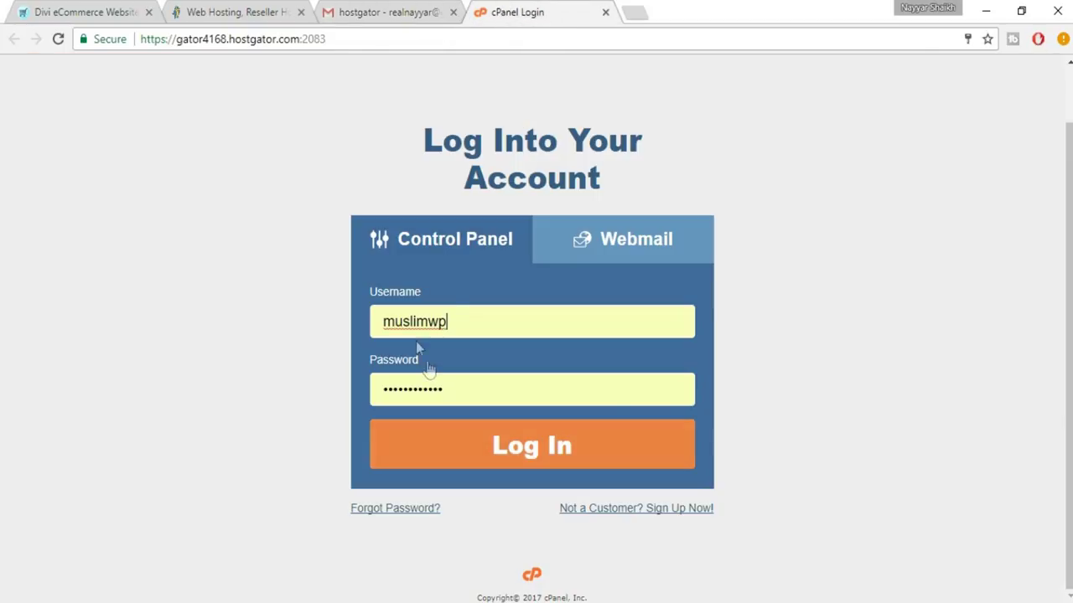
click(547, 447)
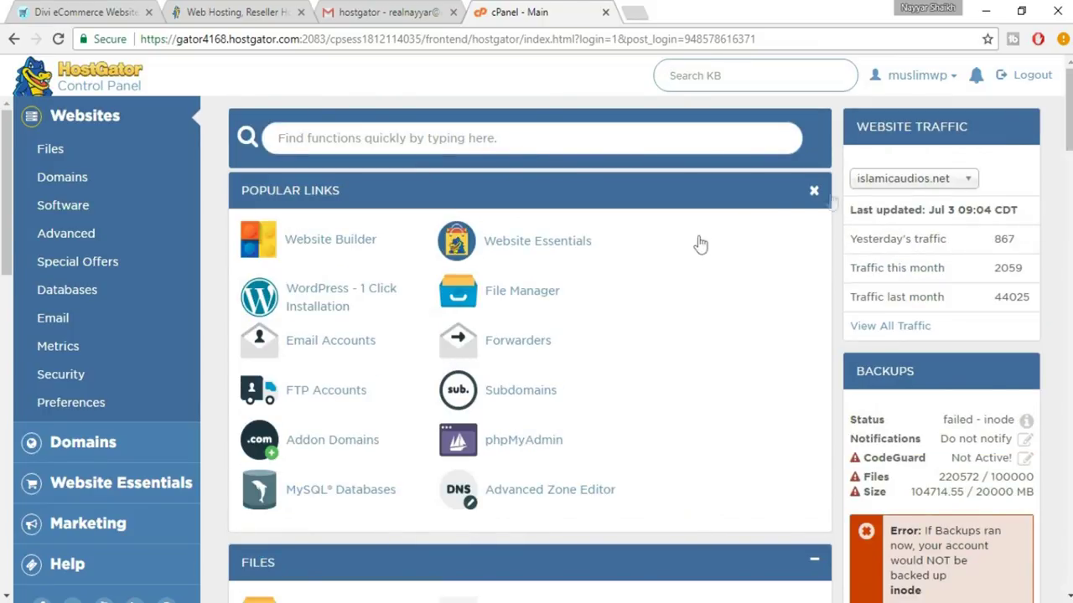
Open 'WordPress - 1 Click Installation' from the Special Offers section of cPanel.
scroll(530, 335, down, 8)
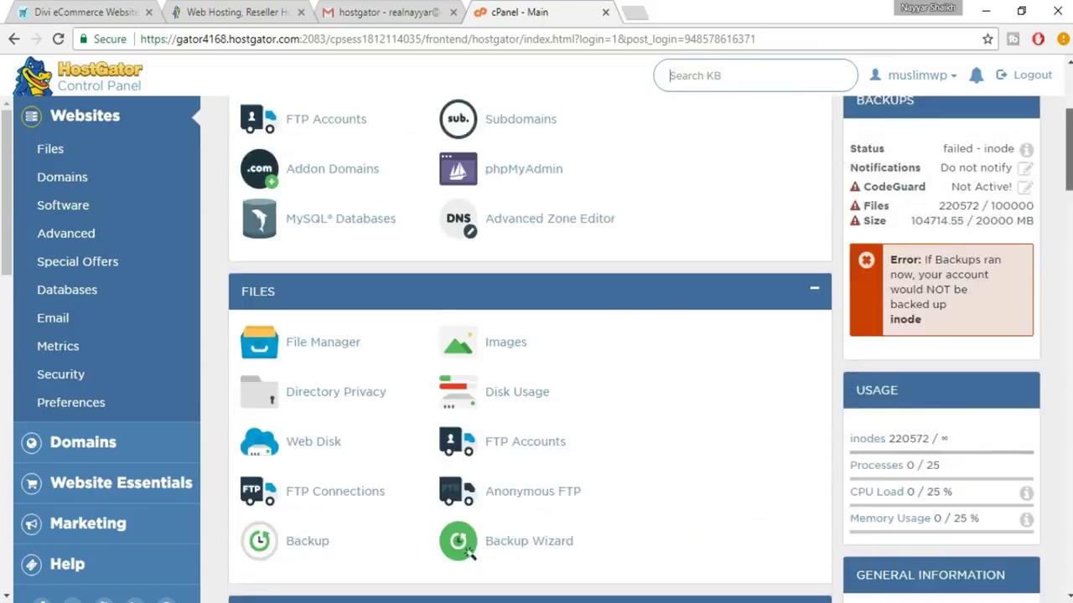
drag(1069, 209, 1069, 105)
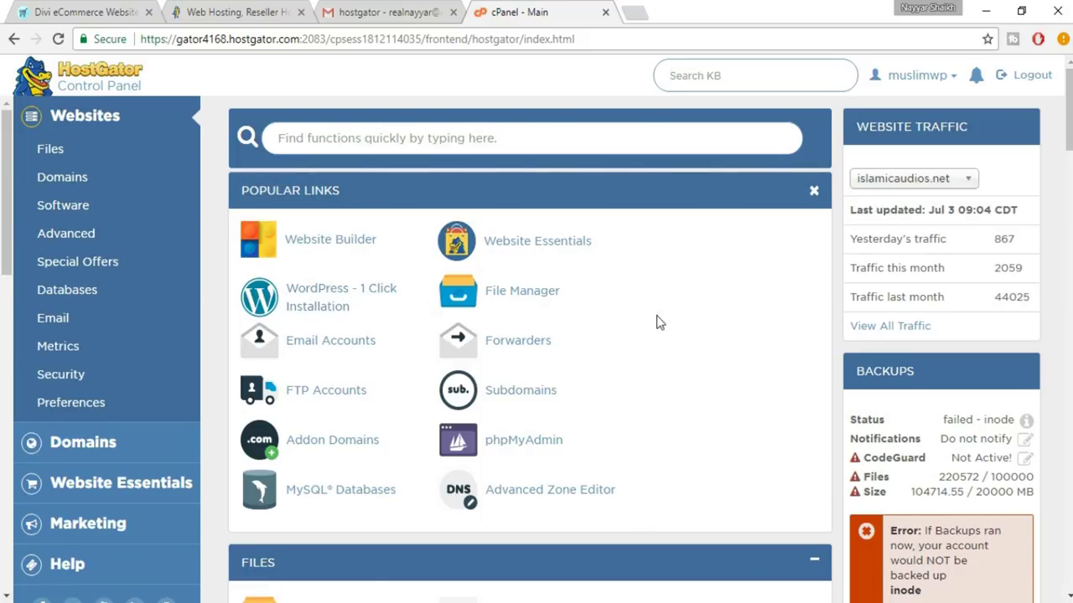
scroll(661, 335, down, 1)
drag(1069, 139, 1070, 273)
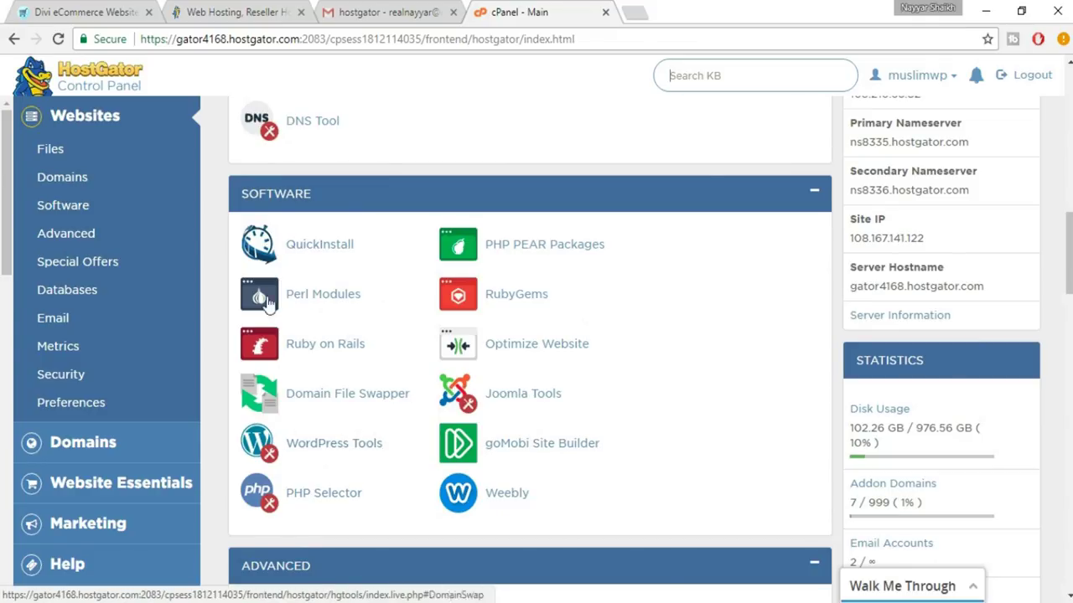
scroll(651, 493, down, 2)
scroll(651, 494, down, 6)
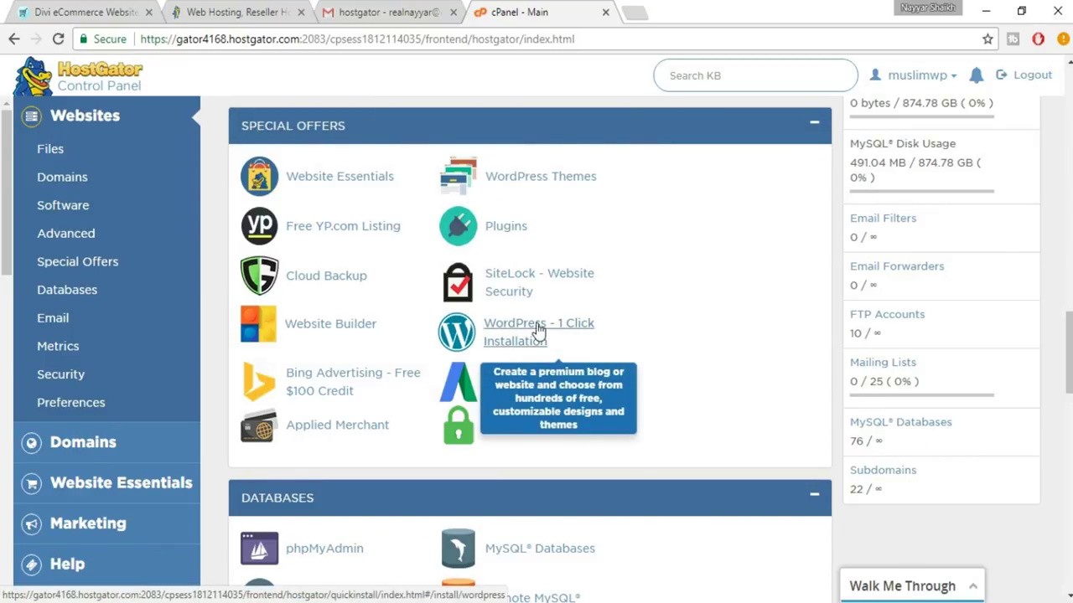
click(539, 330)
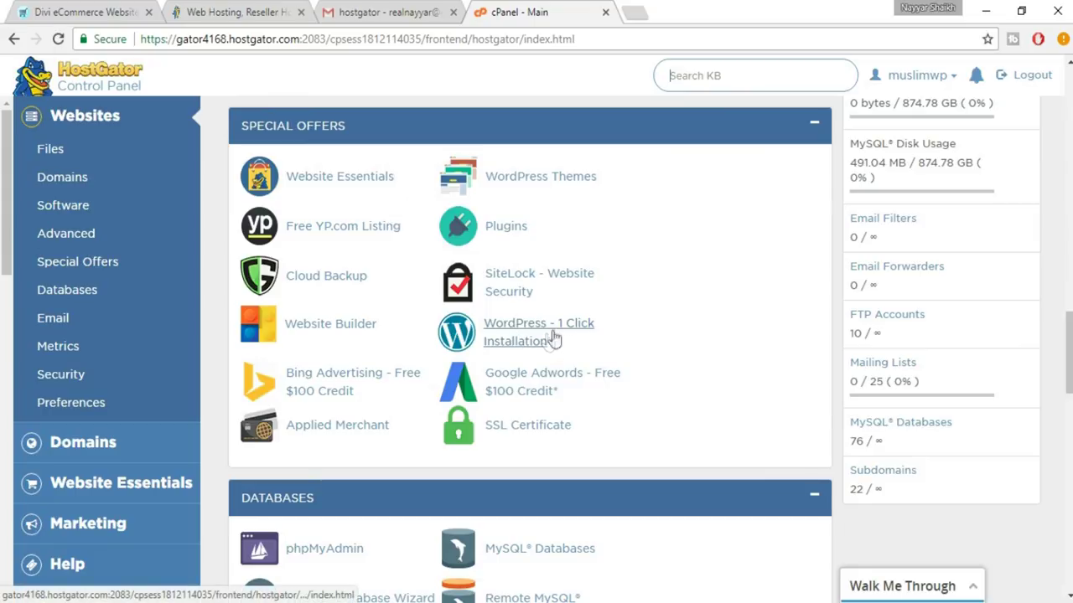
click(517, 335)
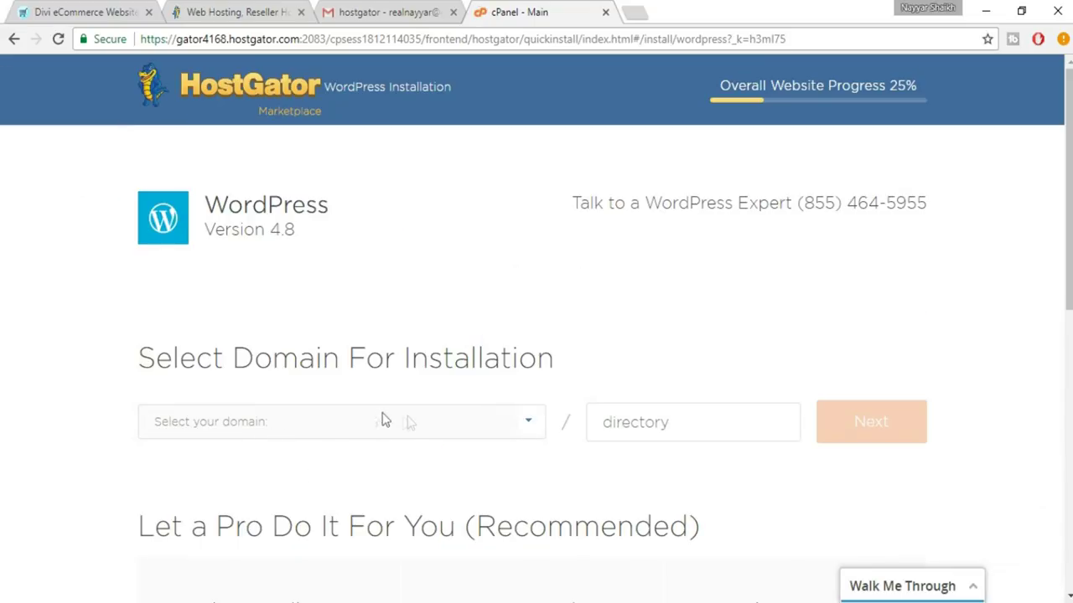
Choose udivi.bloggdude.com as the install domain with an empty directory and continue.
click(449, 433)
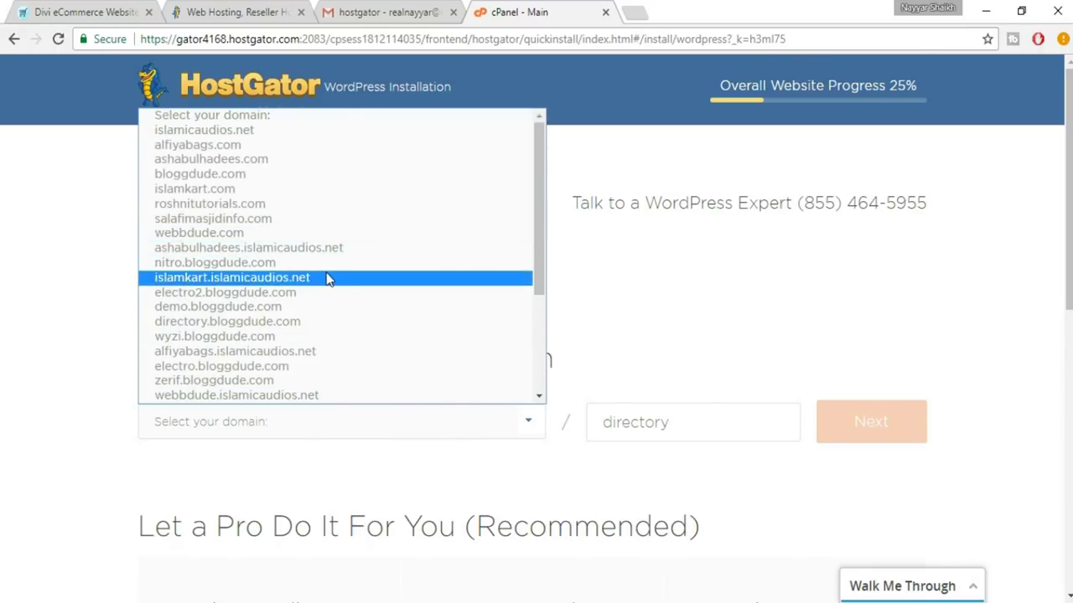
scroll(326, 287, down, 3)
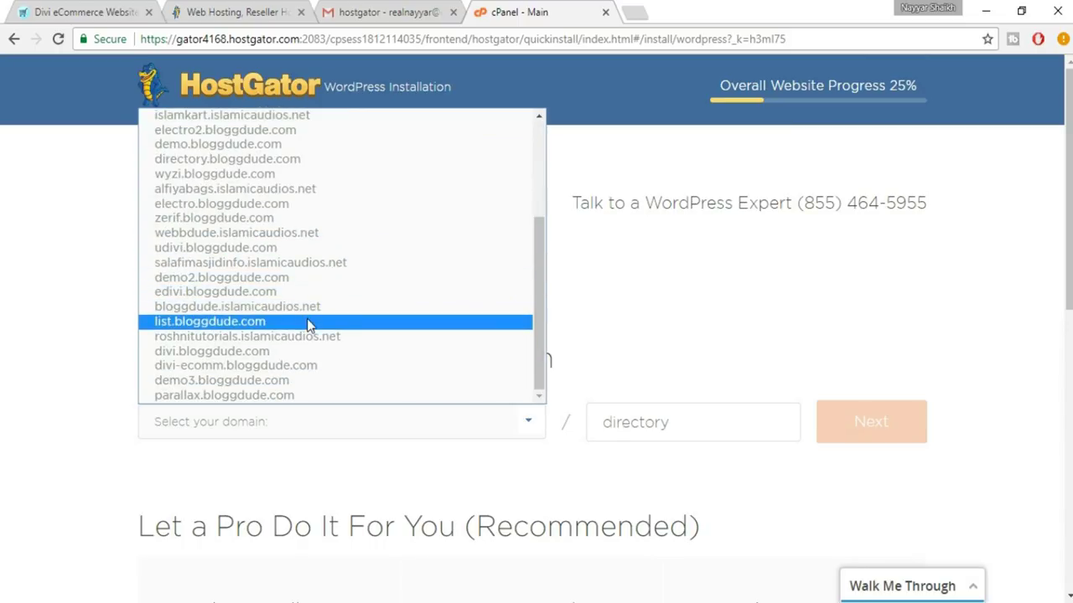
key(u)
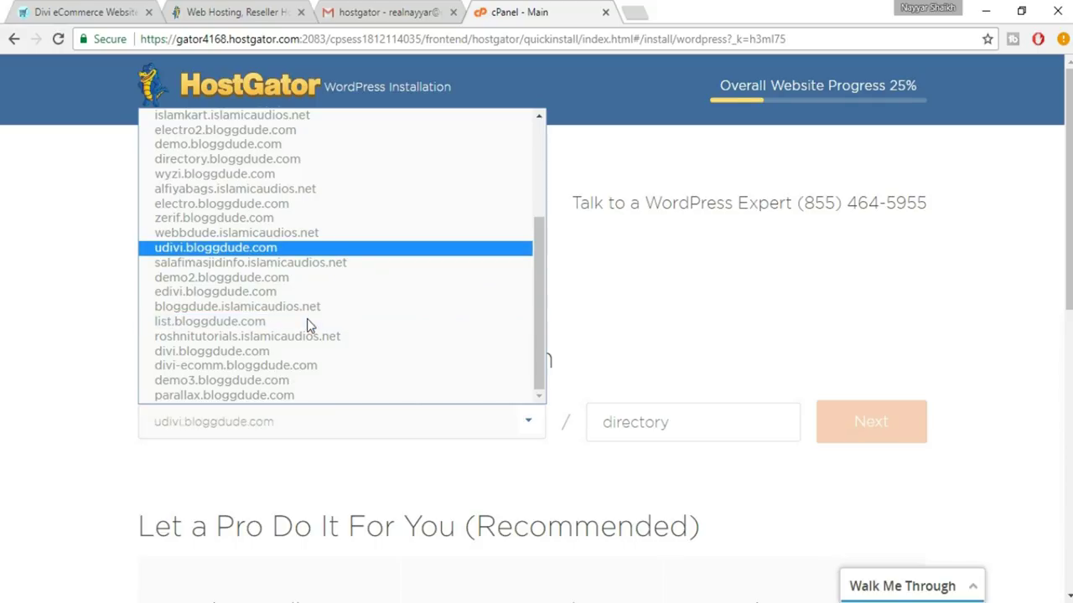
click(225, 248)
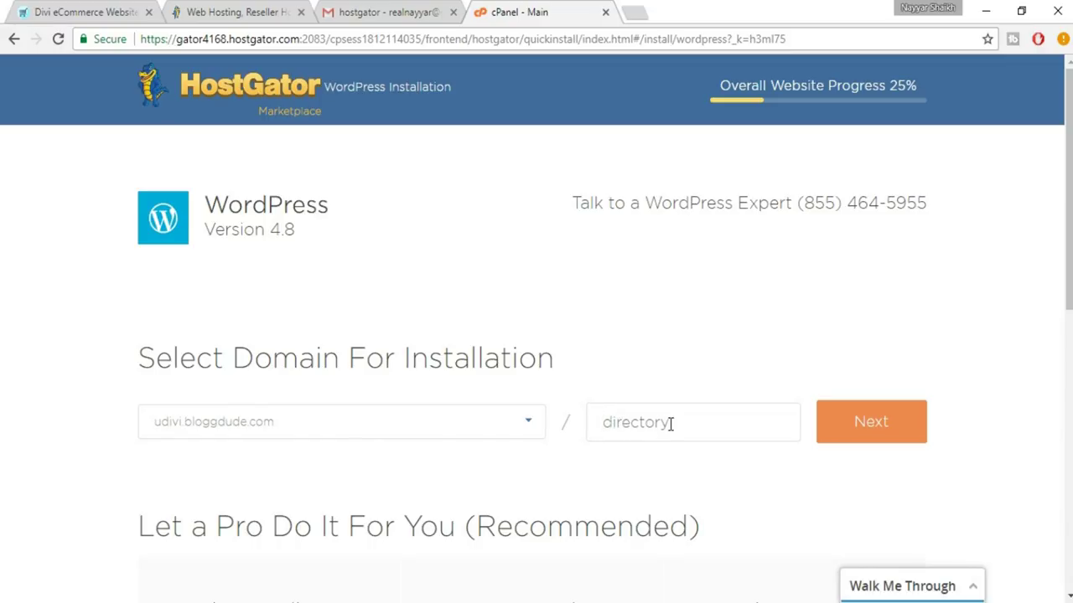
text(a)
drag(613, 424, 595, 430)
key(BackSpace)
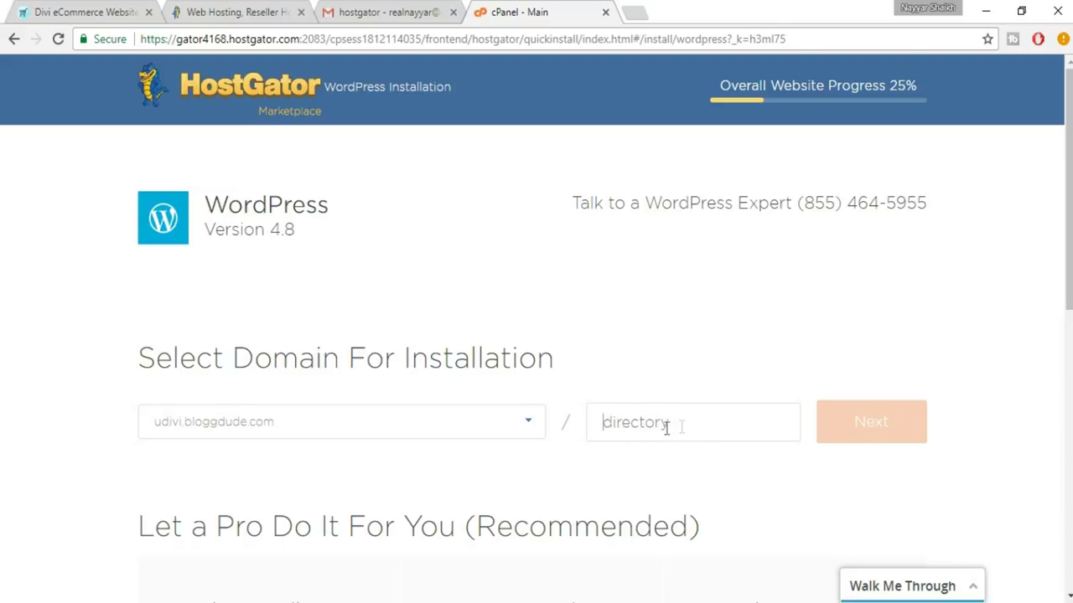
click(885, 443)
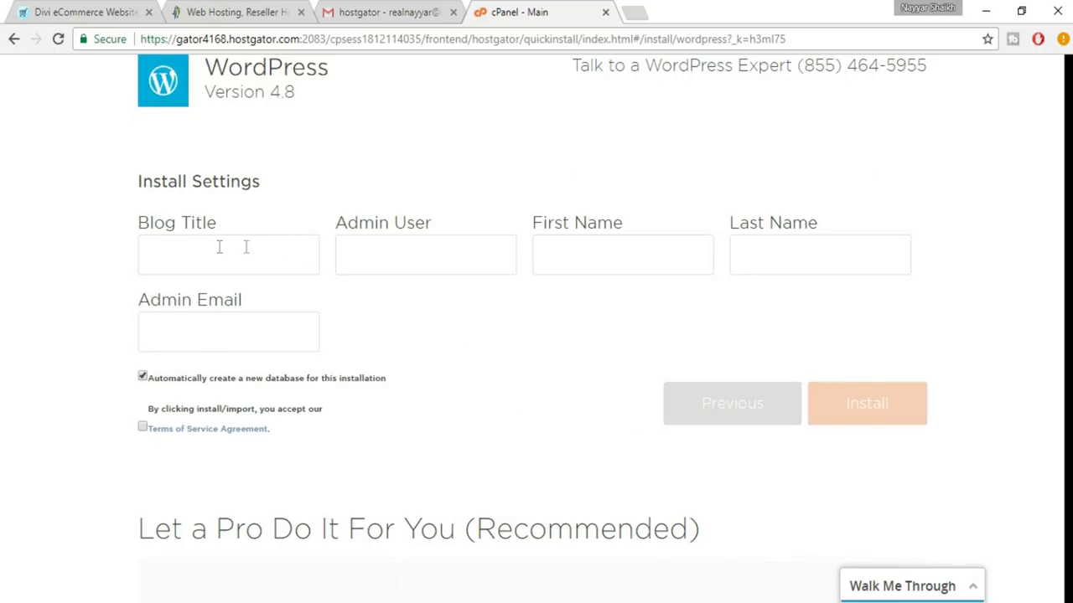
Enter 'Blog Title' as the blog title and settle on the admin username.
click(46, 11)
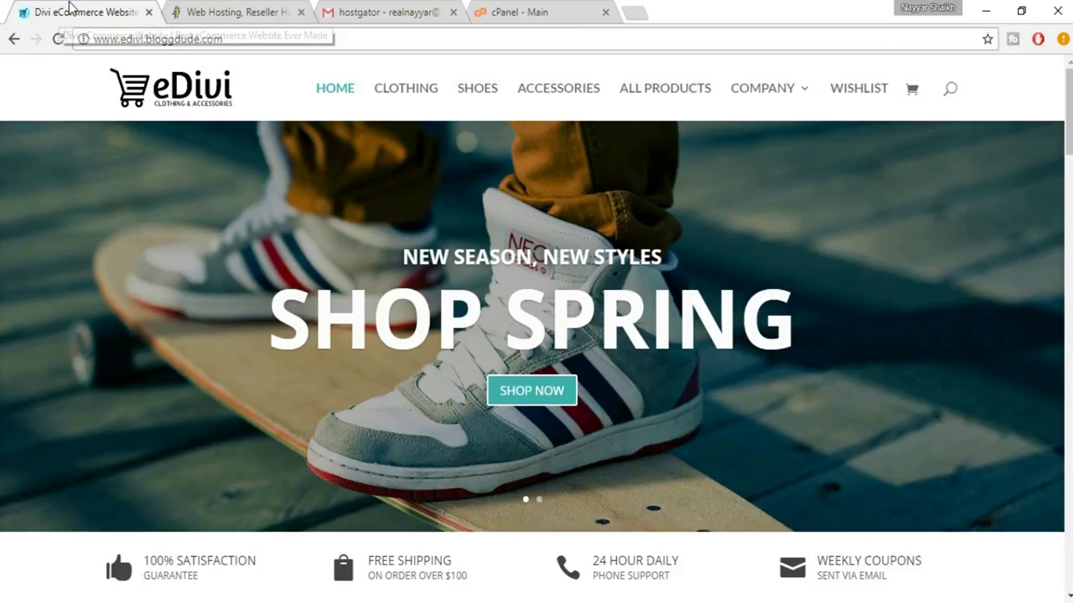
click(519, 10)
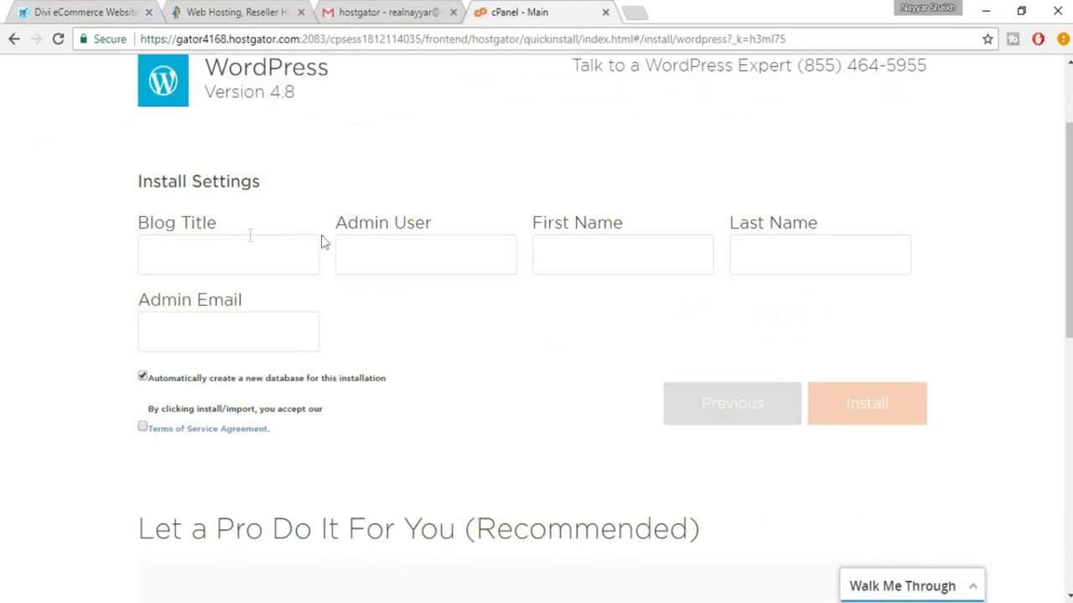
text(Blog Title)
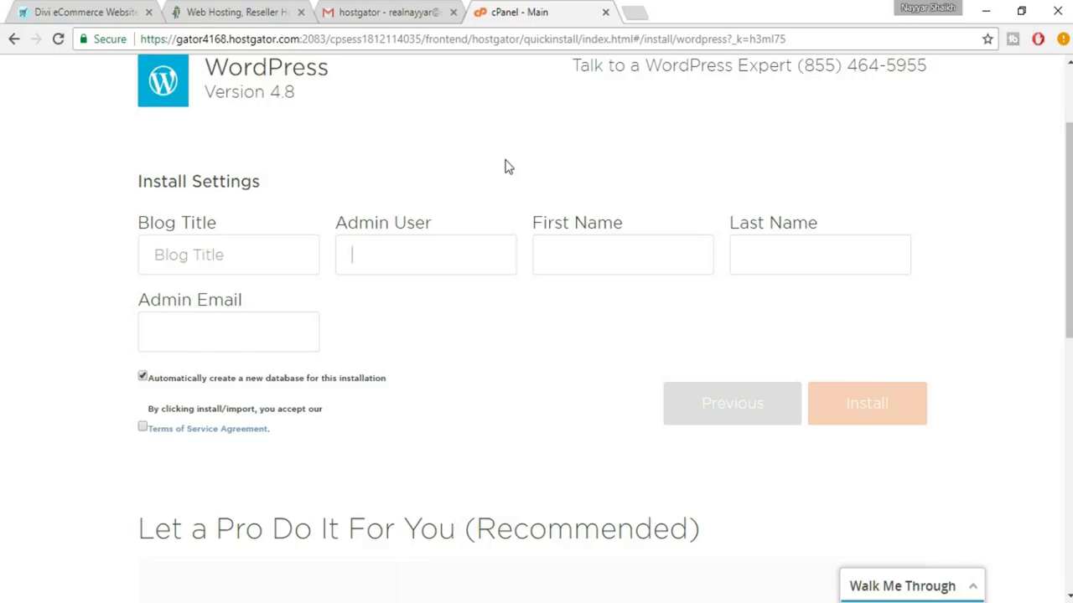
text(ayyars777)
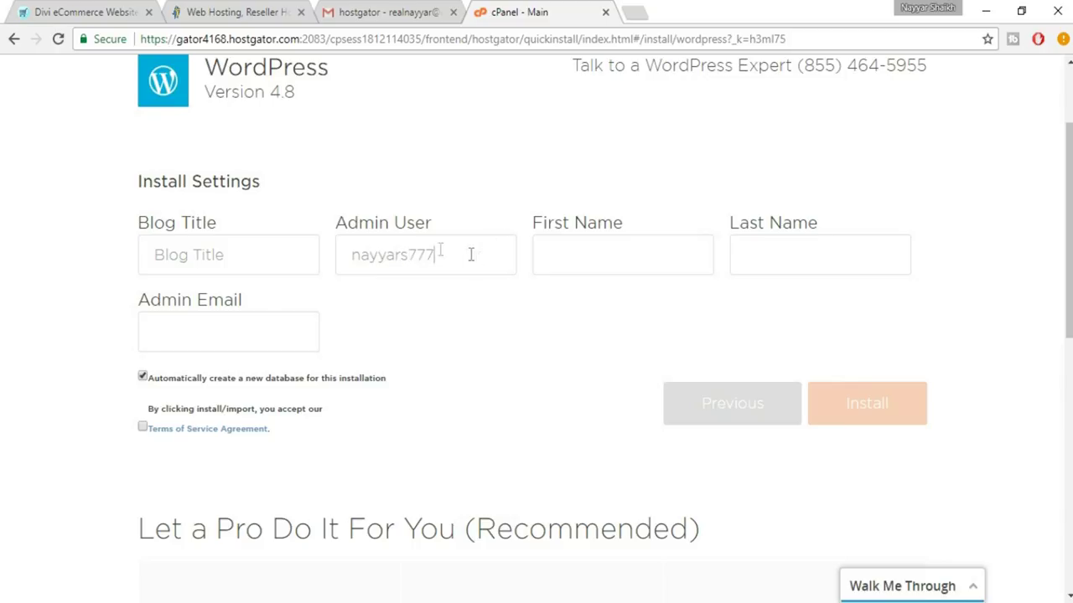
drag(401, 254, 440, 255)
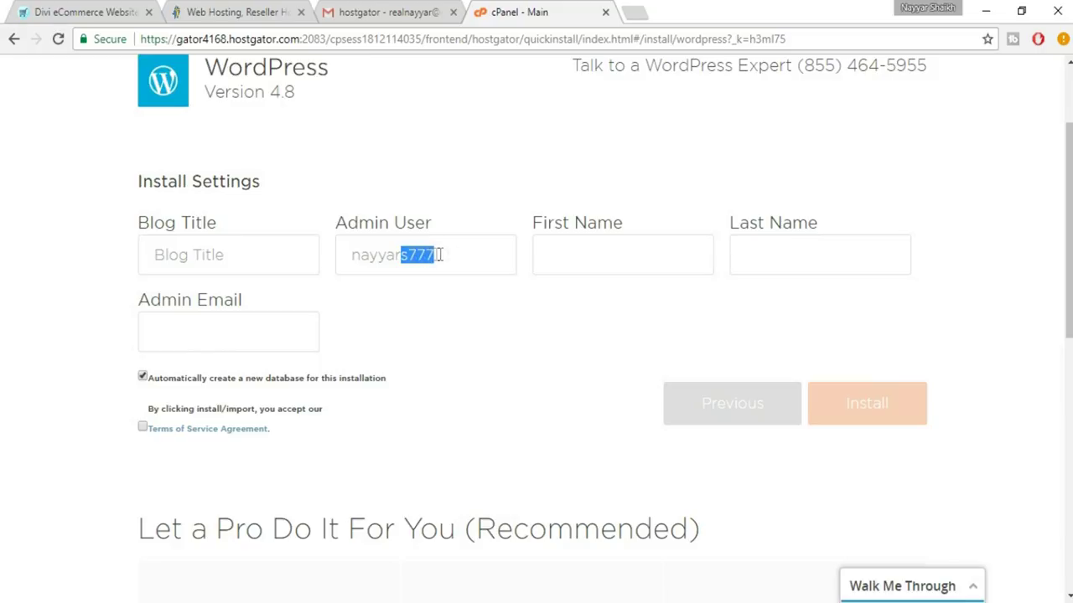
click(409, 255)
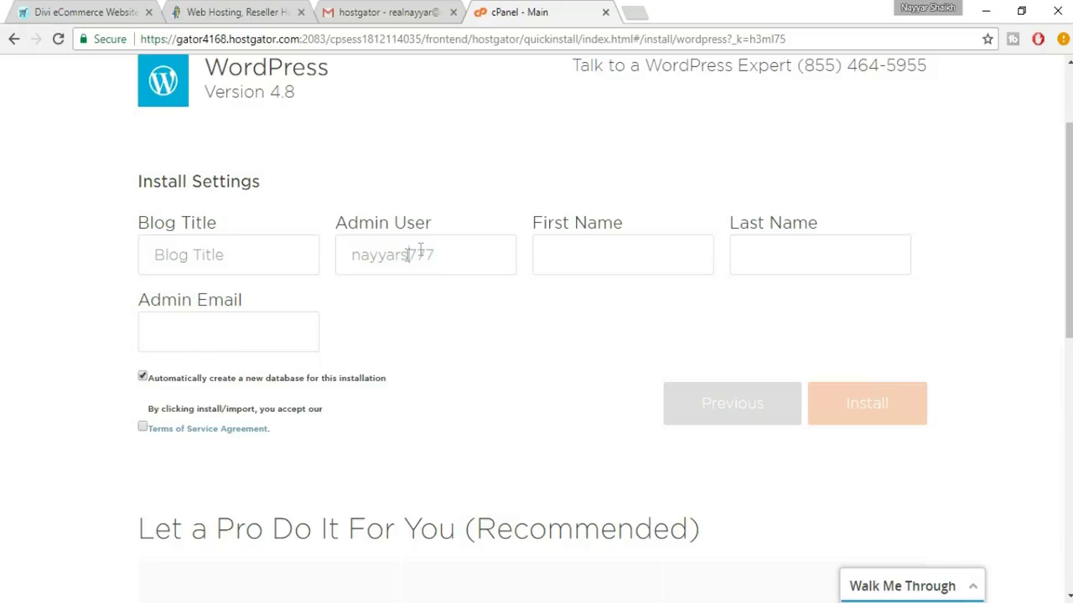
drag(439, 255, 409, 259)
key(BackSpace)
drag(453, 254, 313, 264)
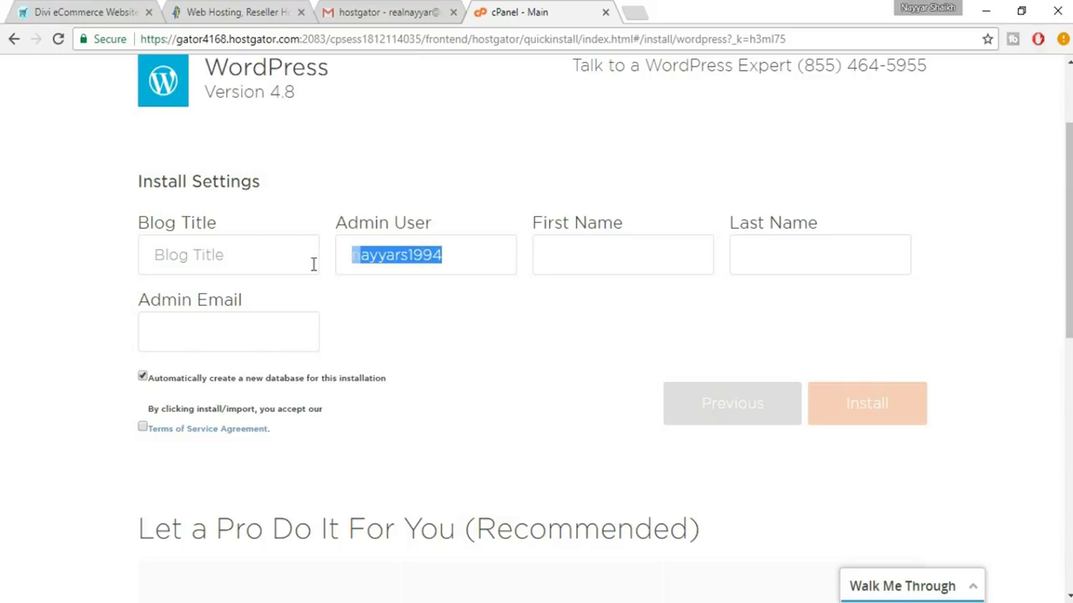
text(nayyar)
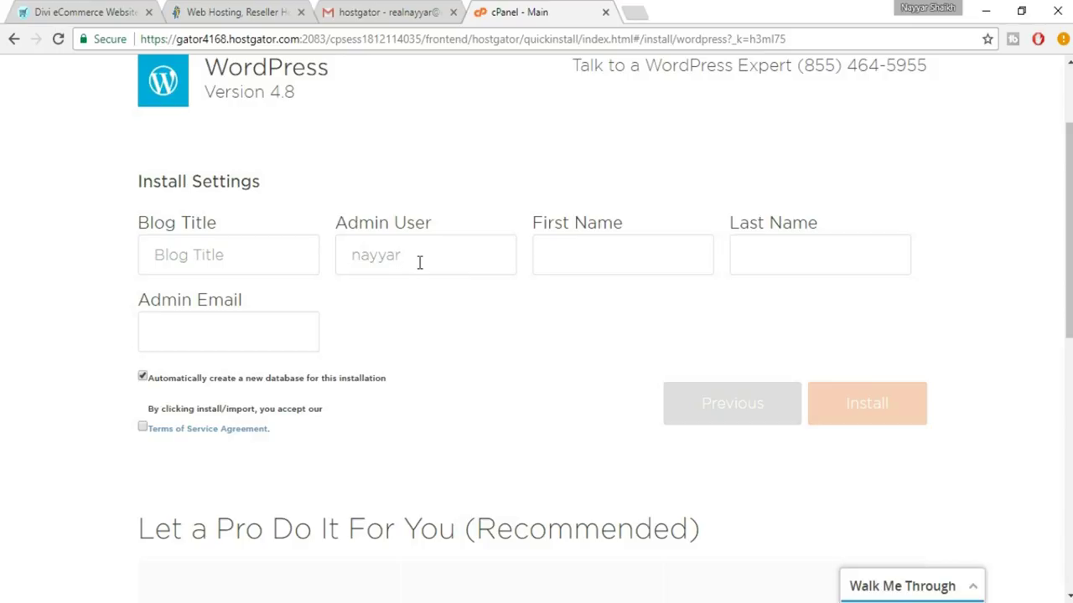
Fill in the owner's name and admin e-mail, accept the terms, and install WordPress.
click(572, 258)
key(Tab)
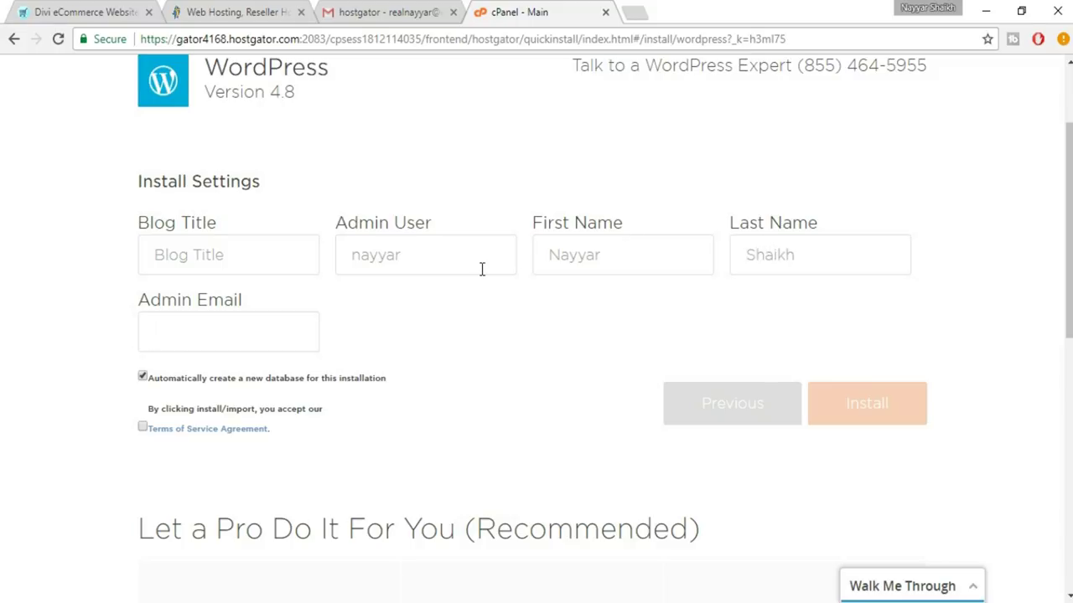
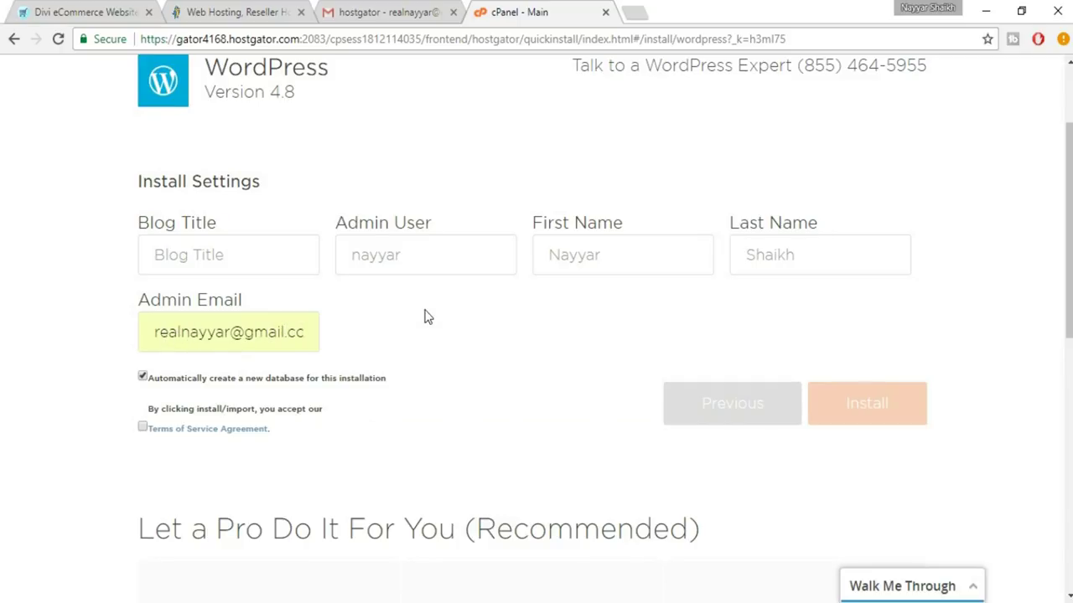
click(142, 426)
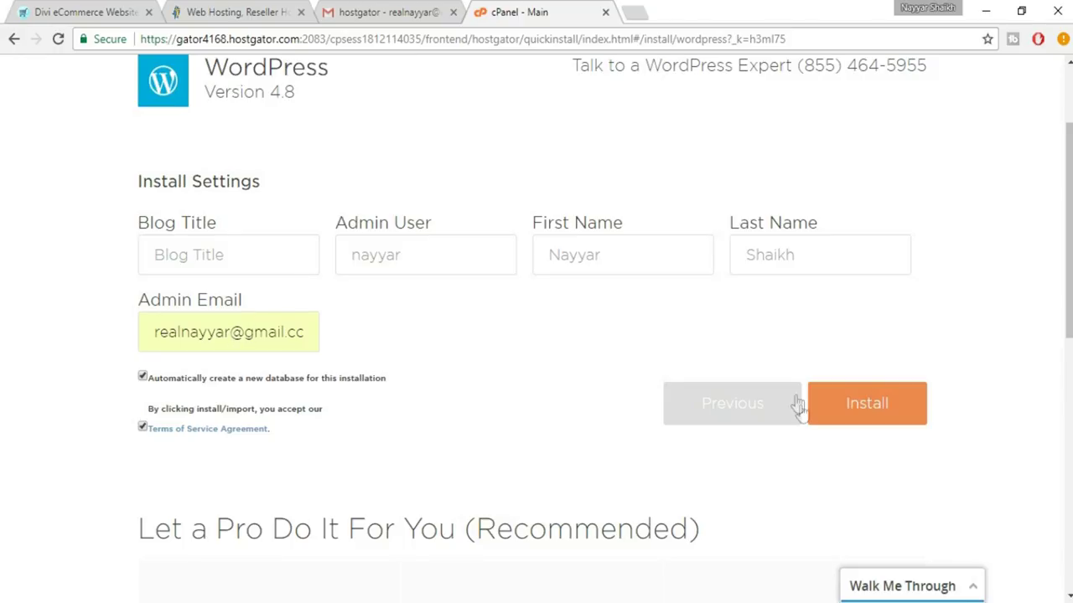
click(905, 415)
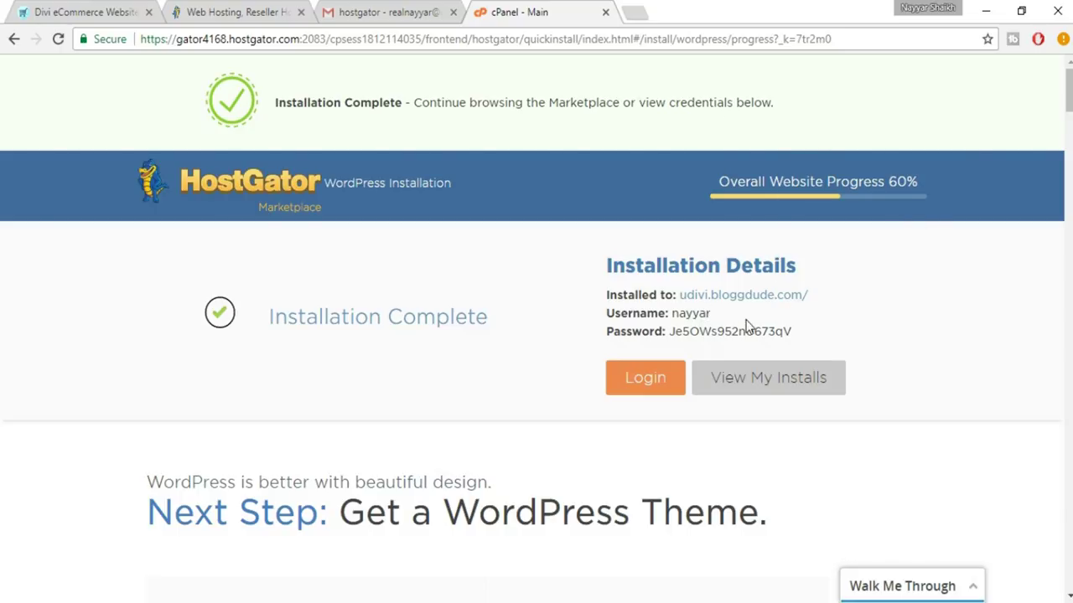
Open the installed udivi.bloggdude.com site in a new tab and reload its Coming Soon page.
right_click(721, 299)
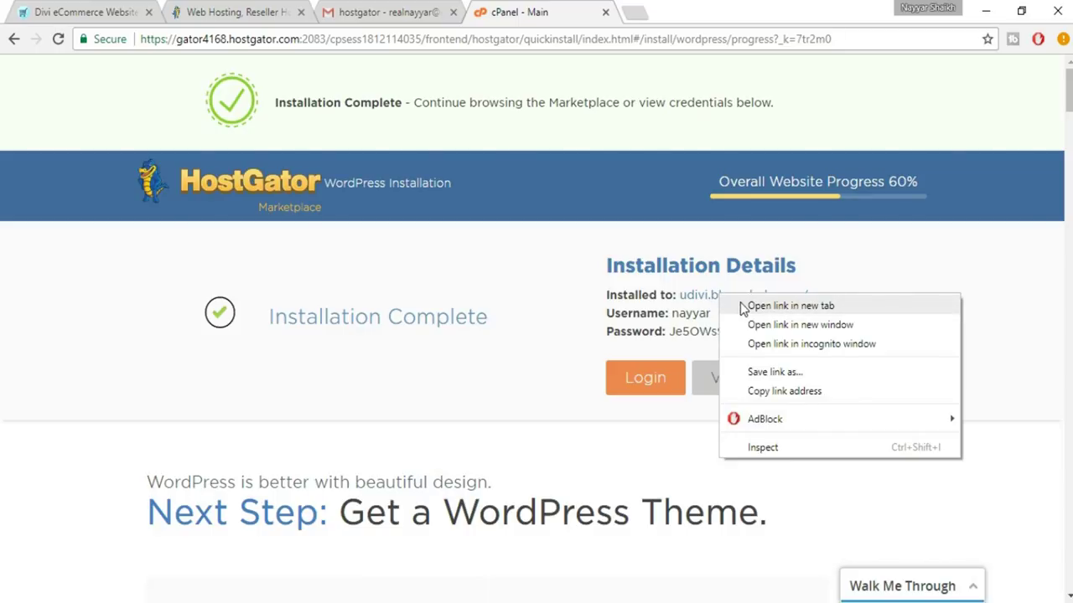
click(787, 305)
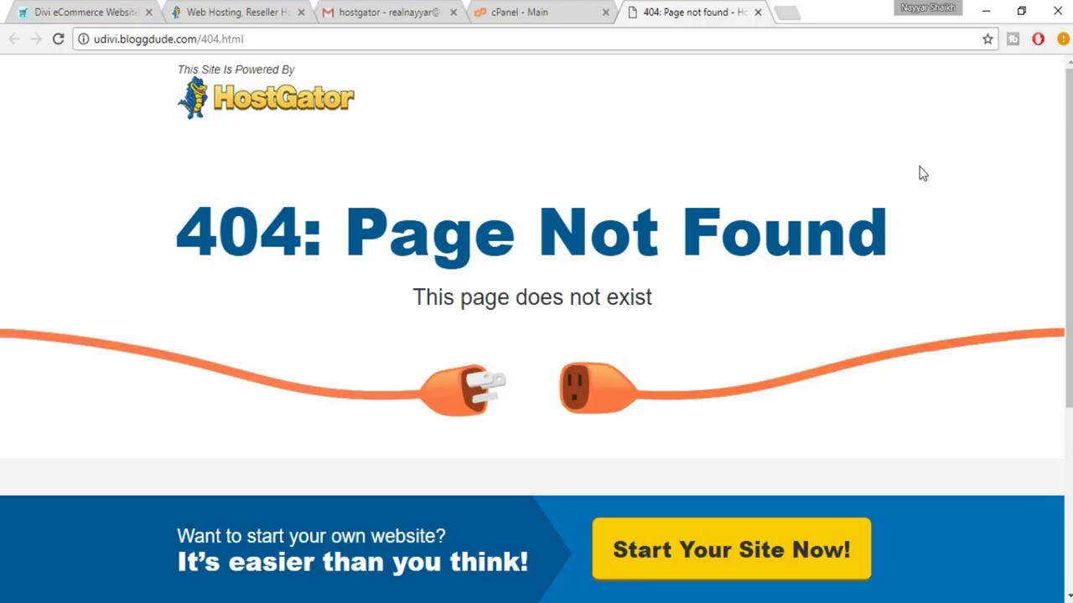
key(F5)
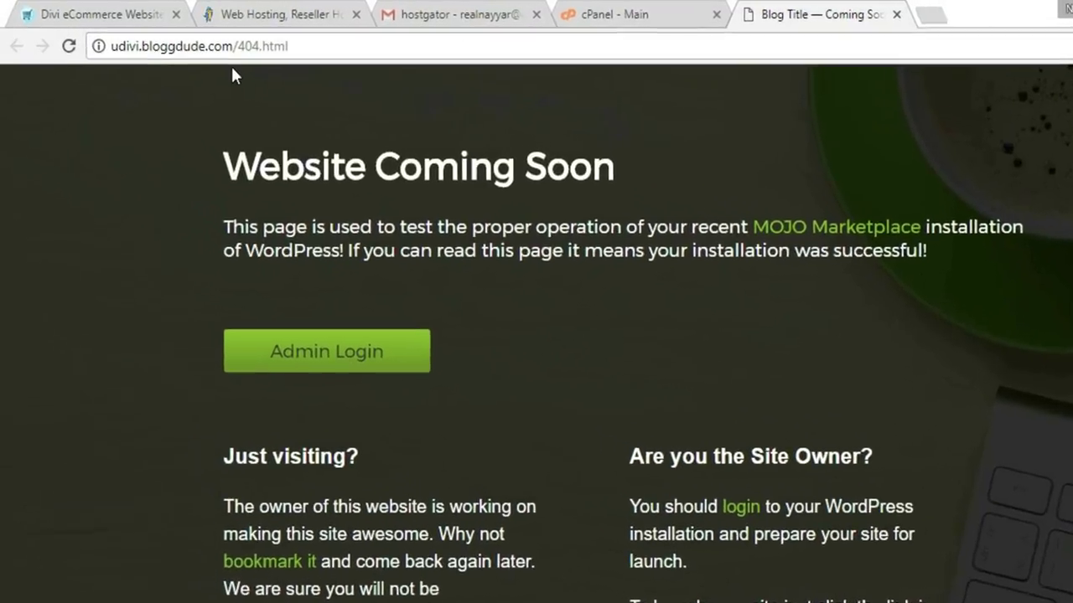
Replace /404.html in the address with /wp-admin to reach the WordPress login.
drag(233, 46, 357, 42)
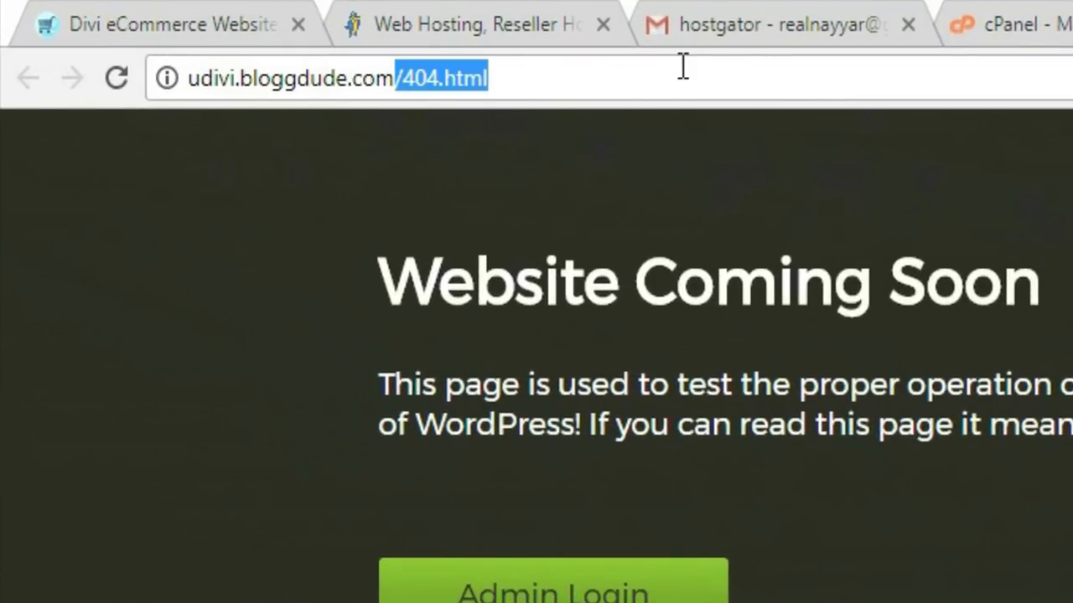
text(/)
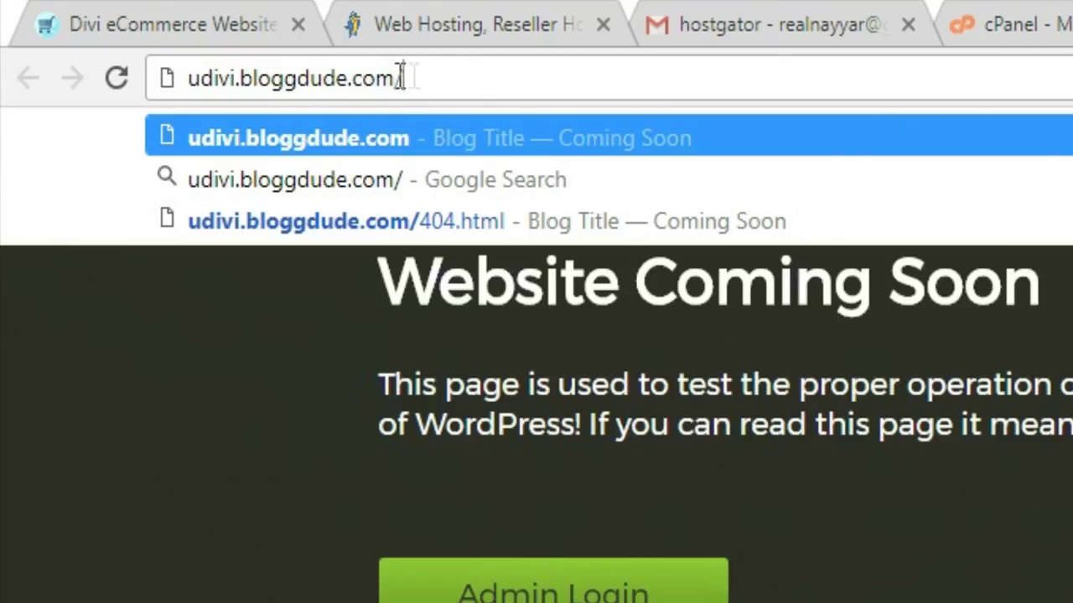
text(wp-)
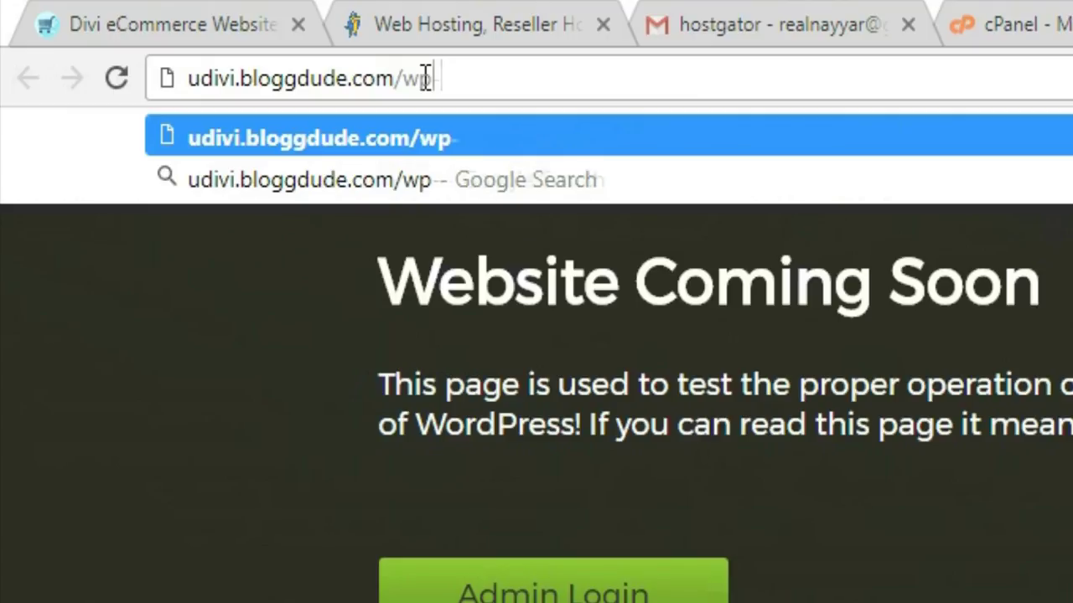
text(admin)
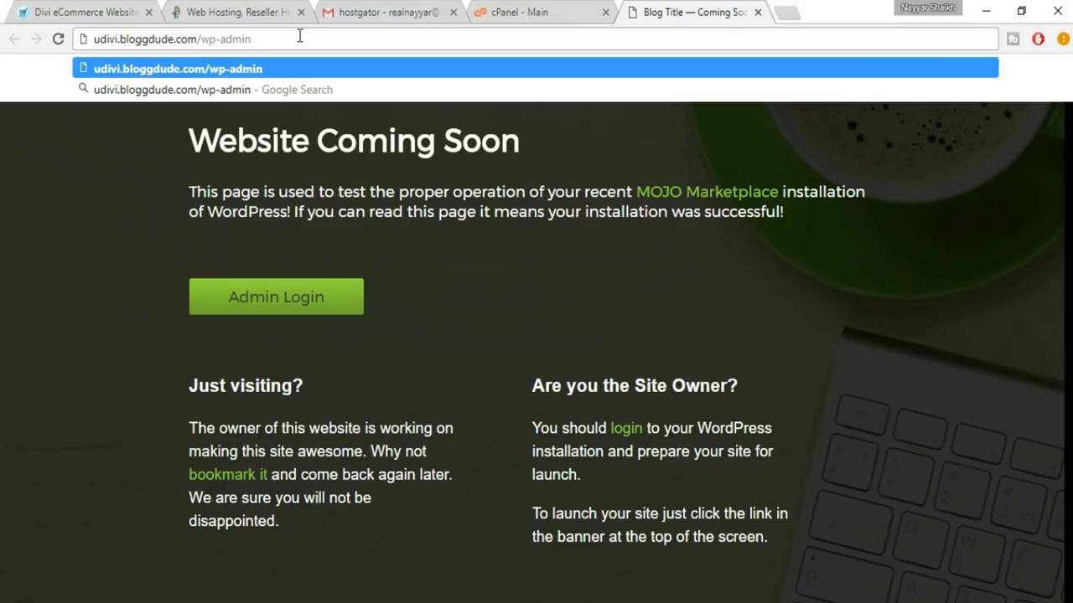
key(Return)
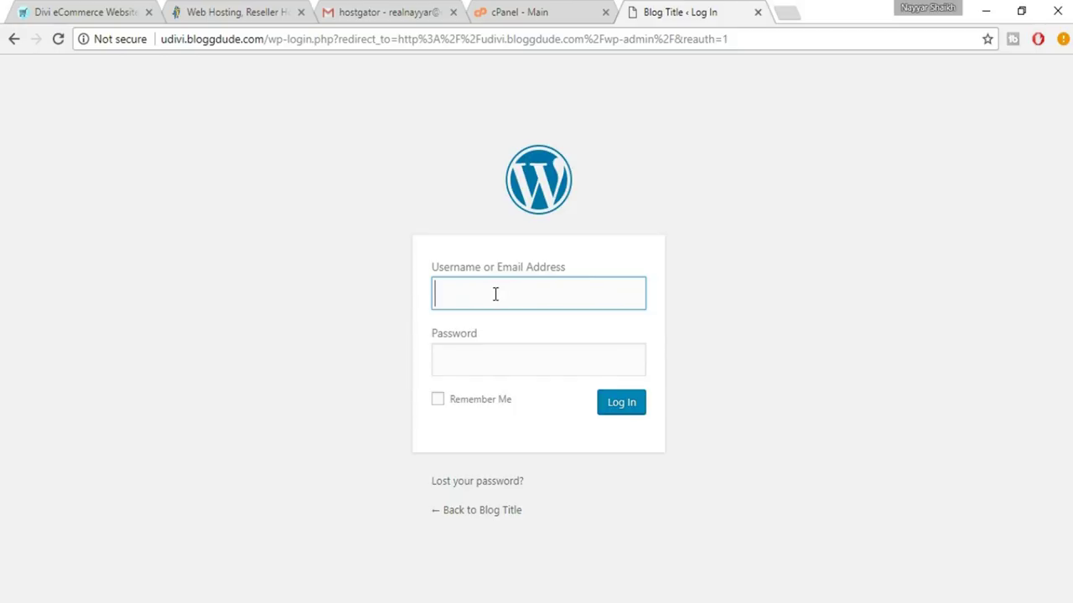
Copy the generated password from cPanel and log in with the admin username and it.
click(547, 11)
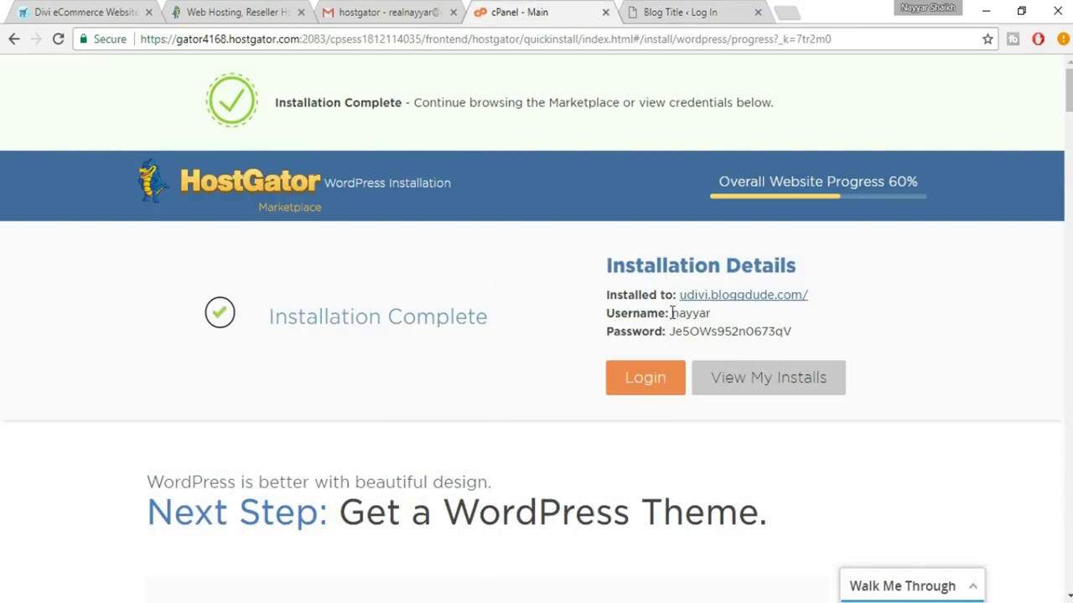
drag(795, 332, 671, 342)
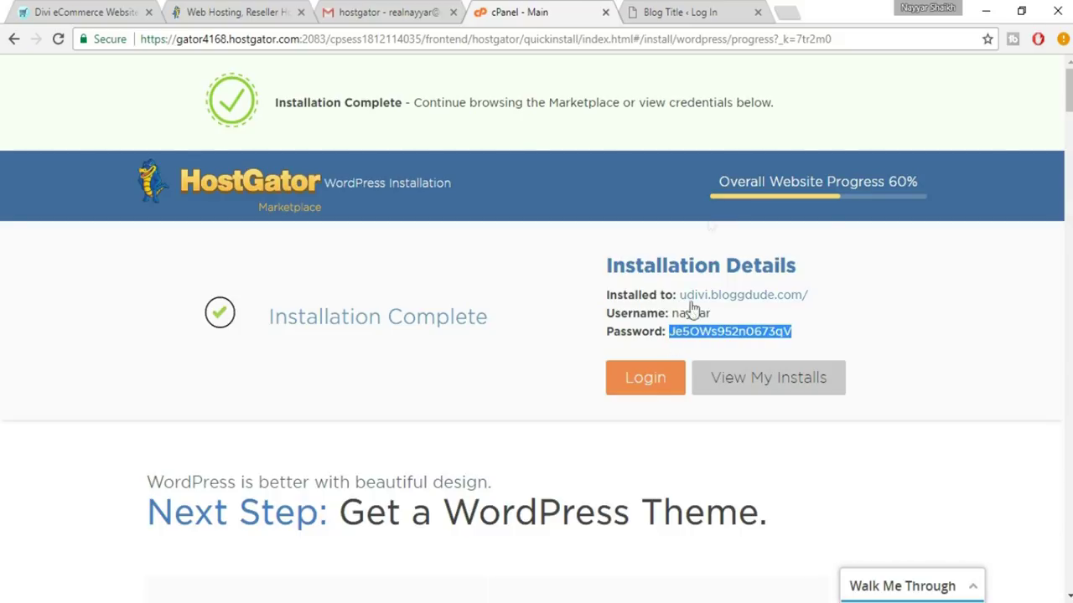
click(675, 17)
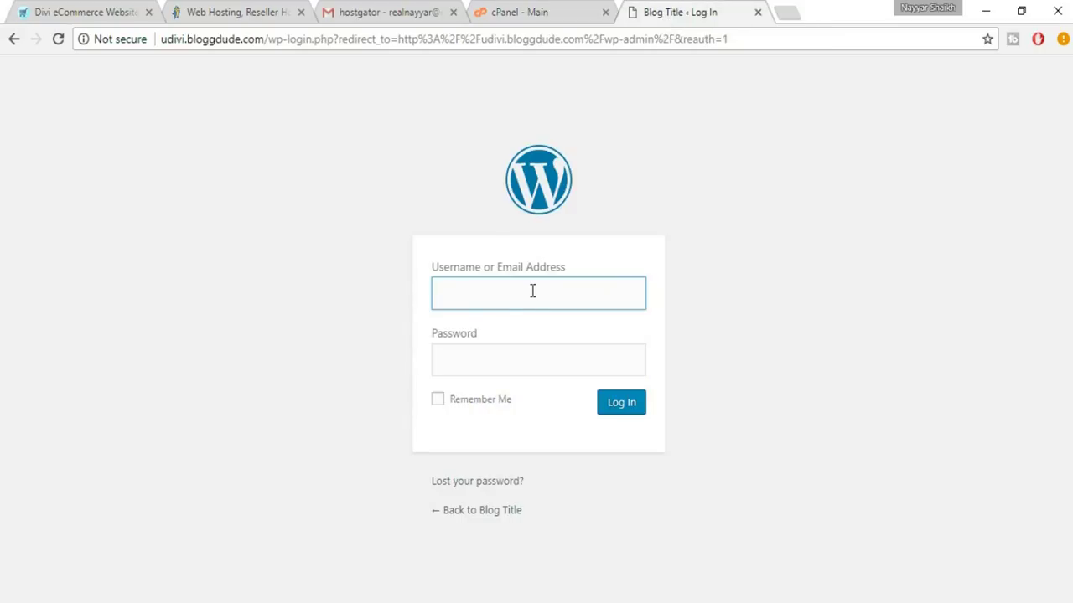
text(nayyar)
key(Tab)
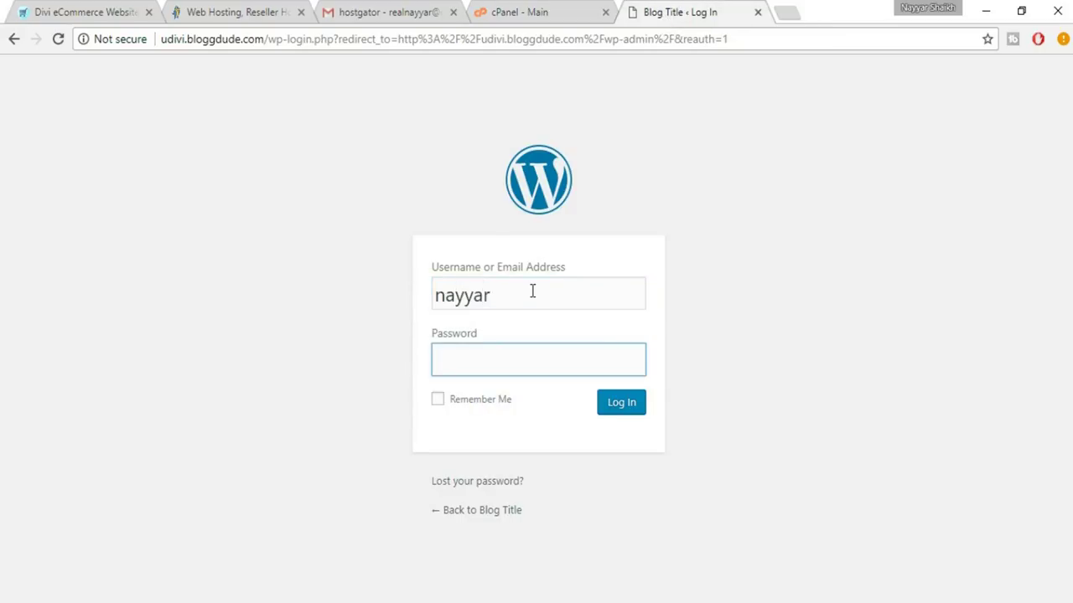
key(ctrl+v)
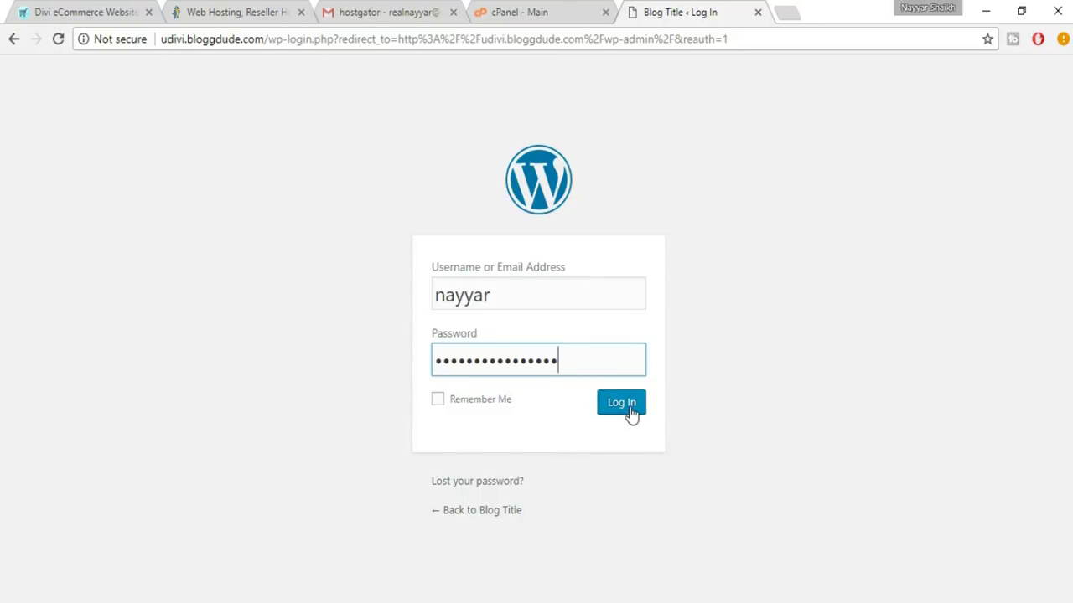
click(630, 410)
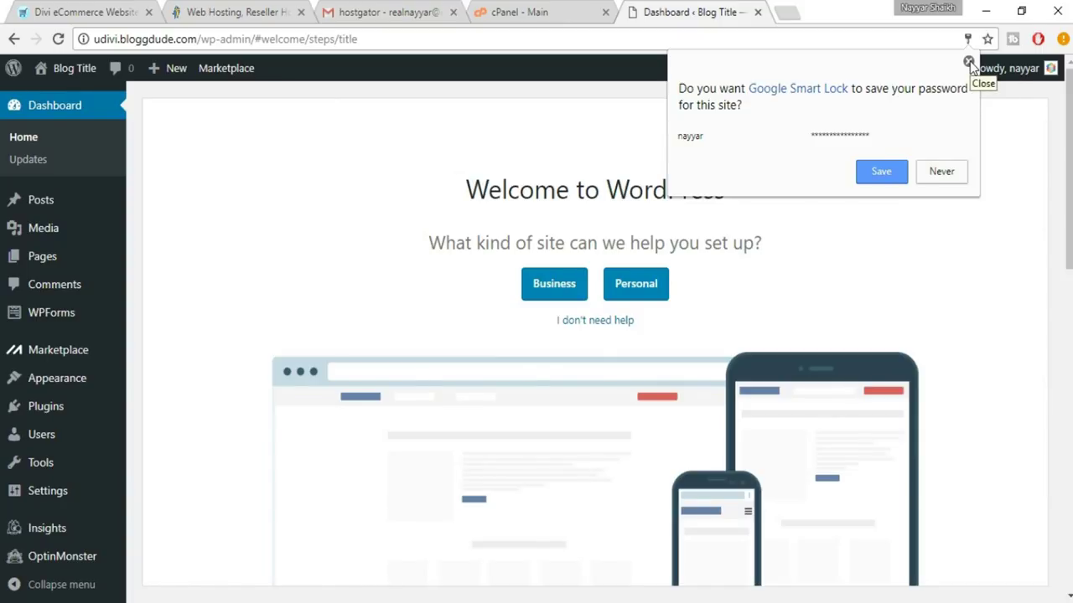
Dismiss the save-password prompt, skip the guided setup, and close the dashboard notice.
click(969, 62)
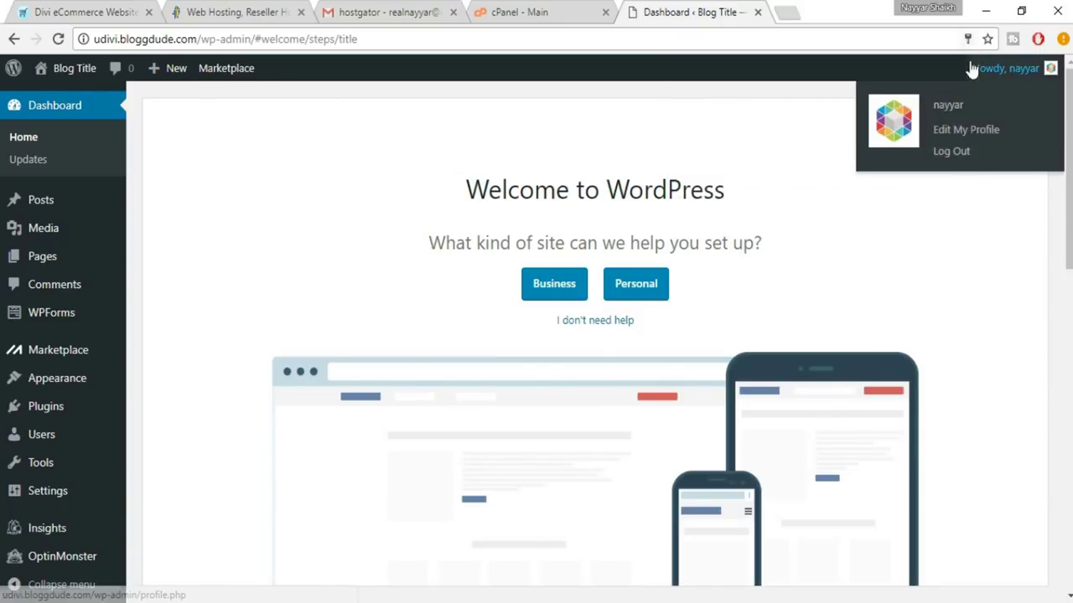
click(607, 324)
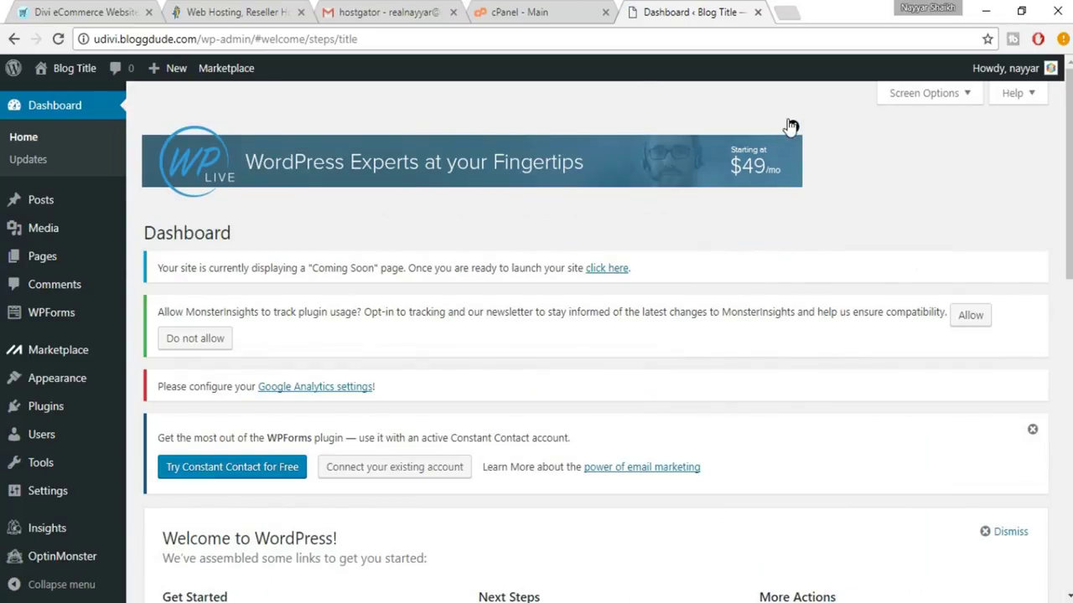
click(792, 127)
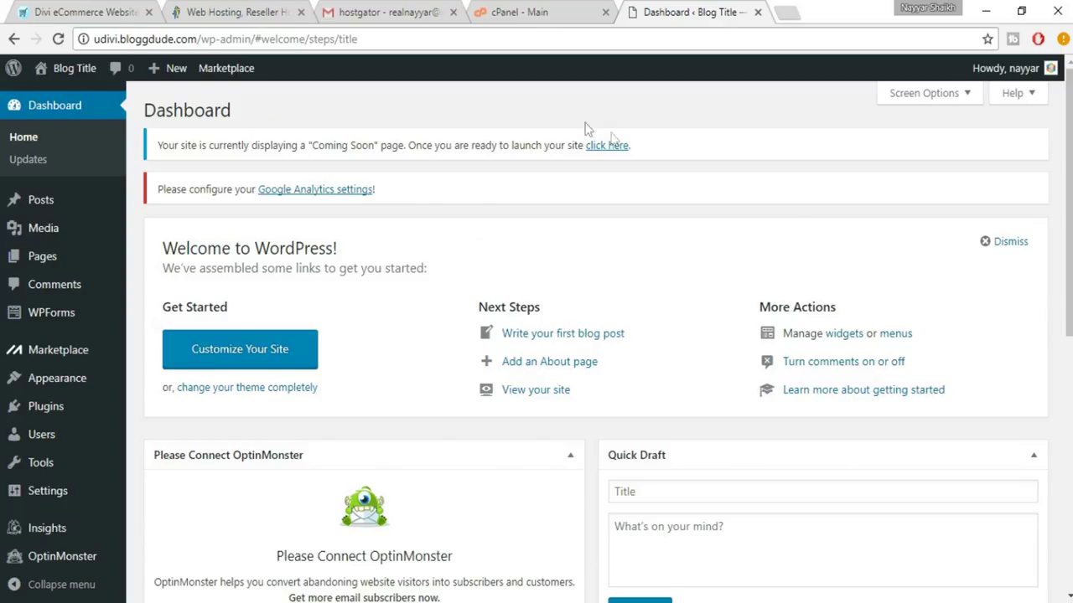
Open the user's Profile page from the Howdy account menu.
click(541, 11)
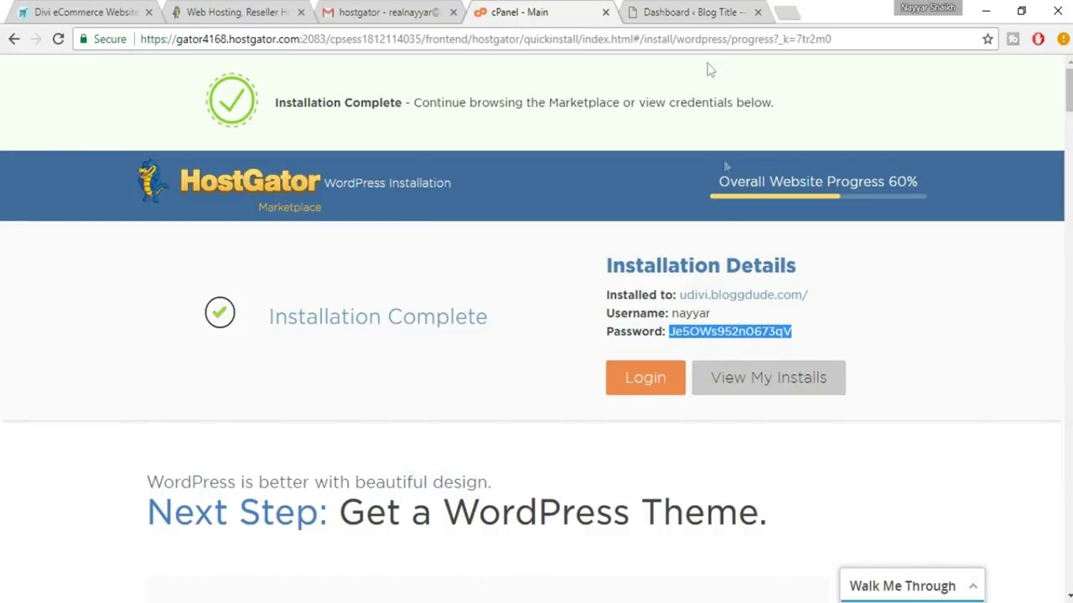
click(702, 15)
mouse_move(1018, 71)
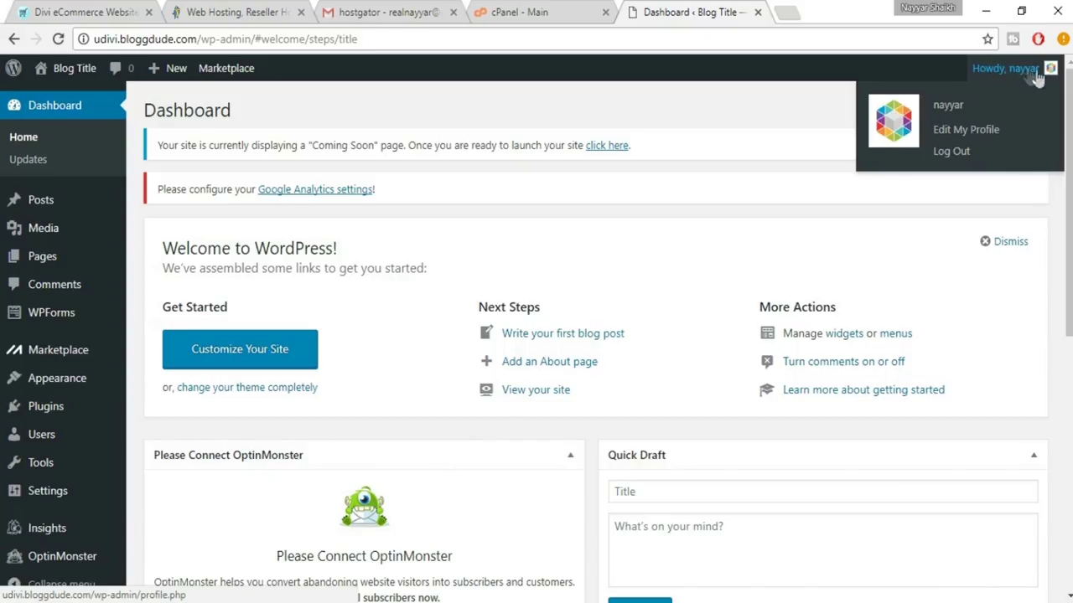
click(954, 129)
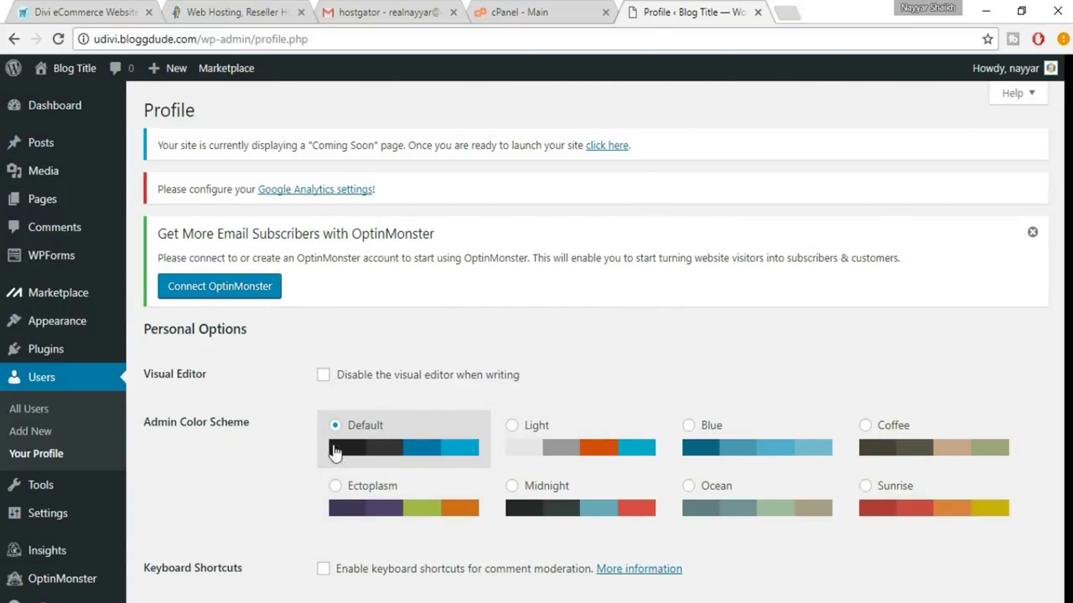
click(550, 448)
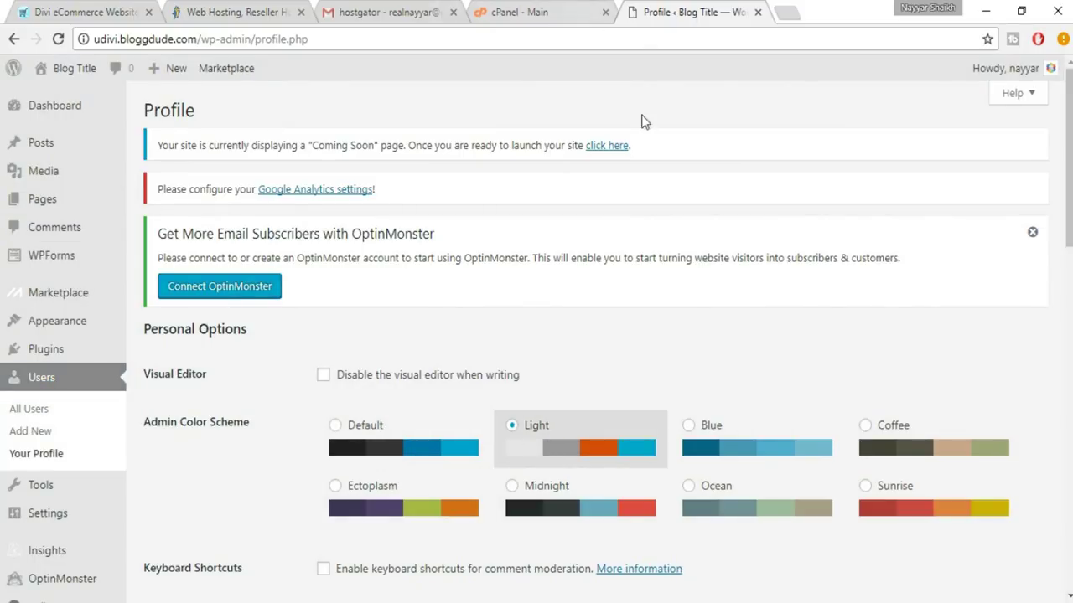
click(767, 443)
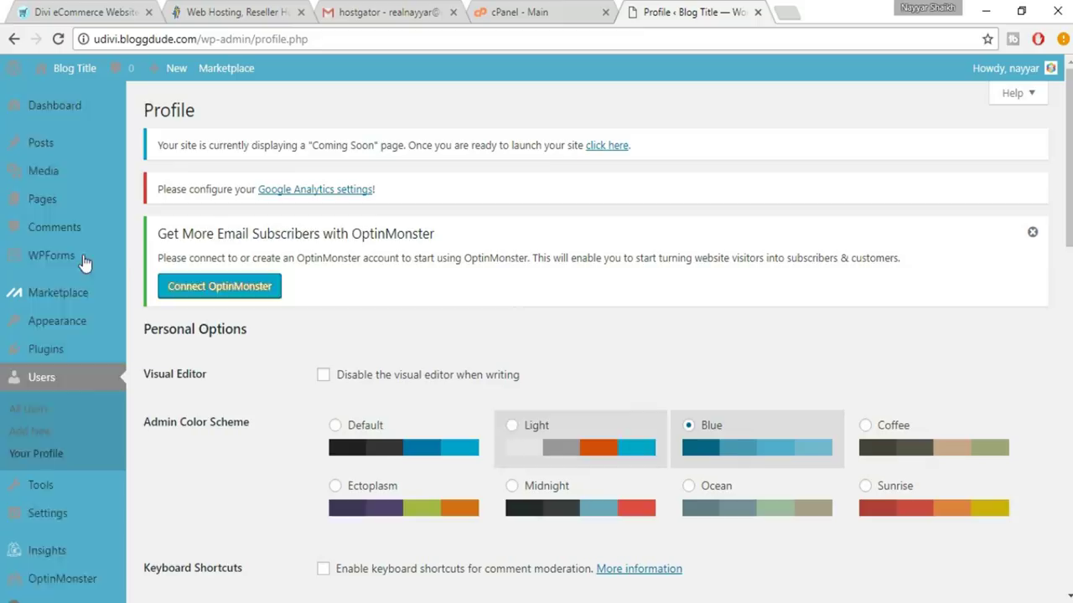
click(935, 470)
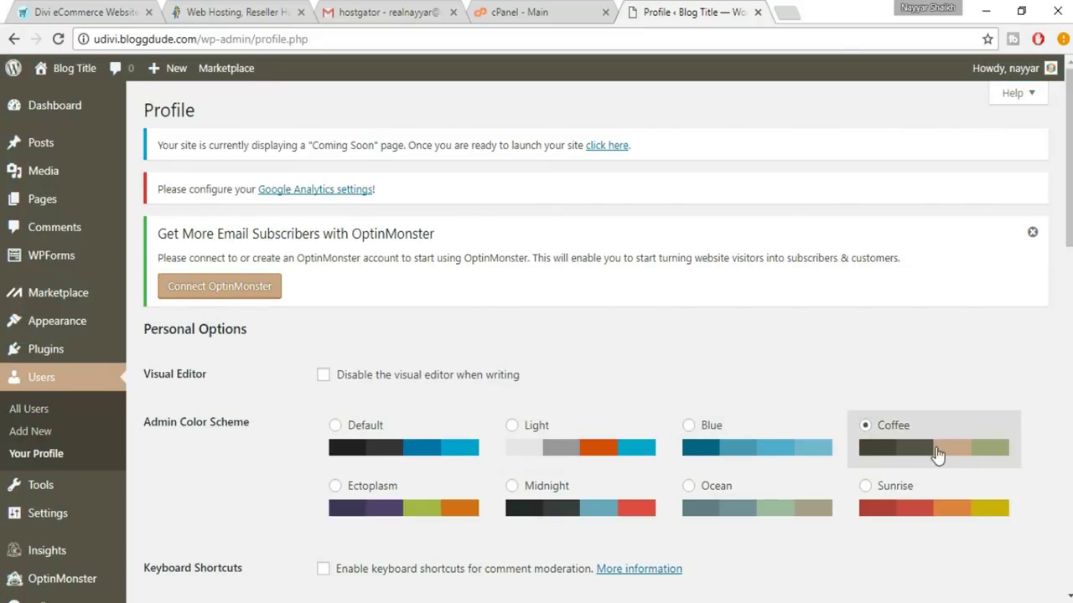
click(379, 445)
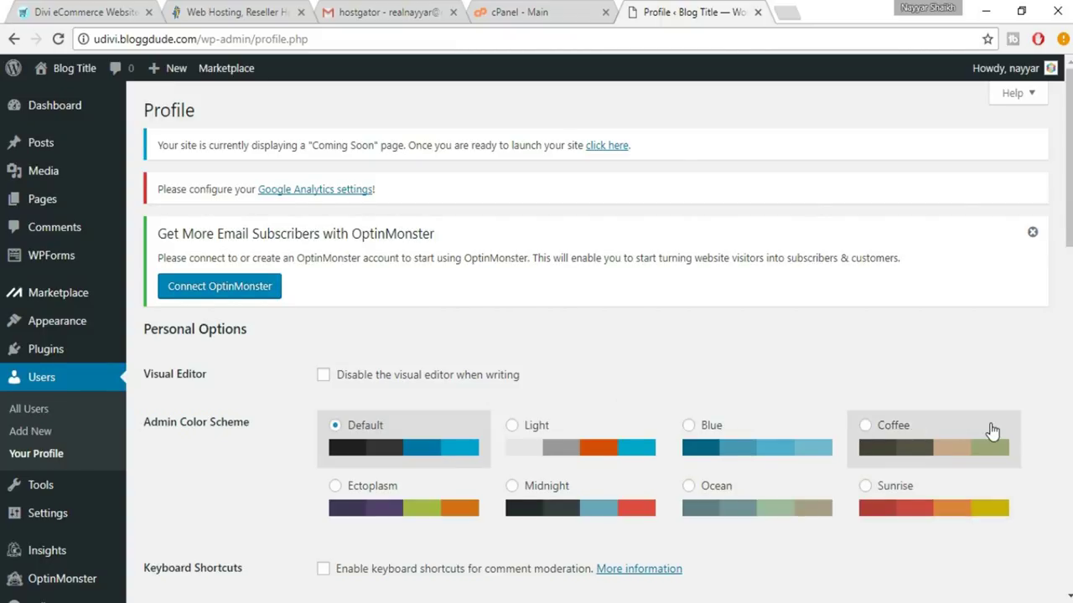
scroll(992, 430, down, 3)
scroll(944, 427, down, 2)
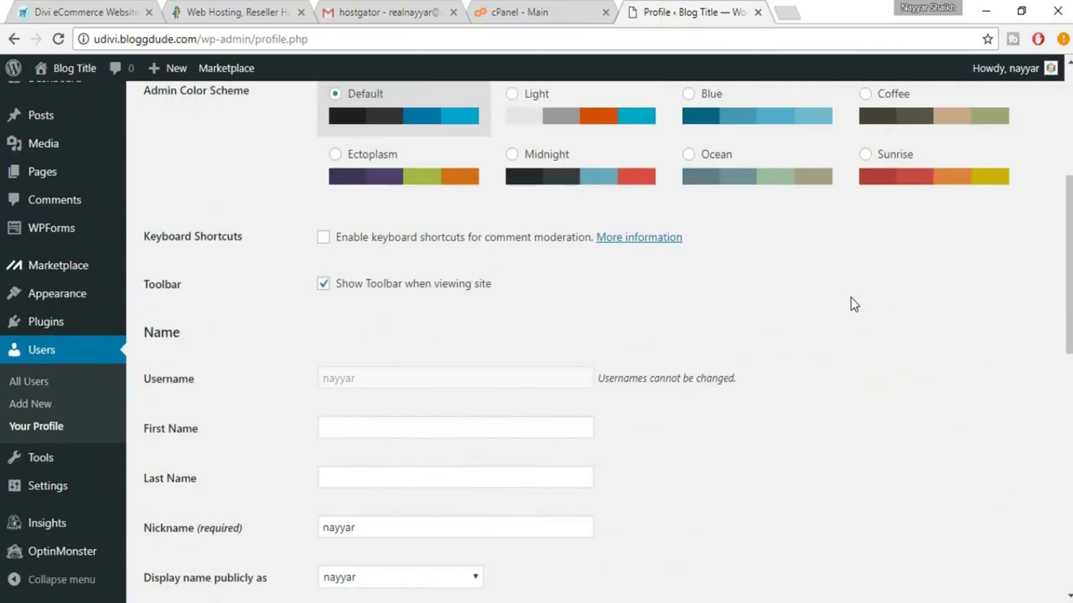
scroll(850, 304, down, 2)
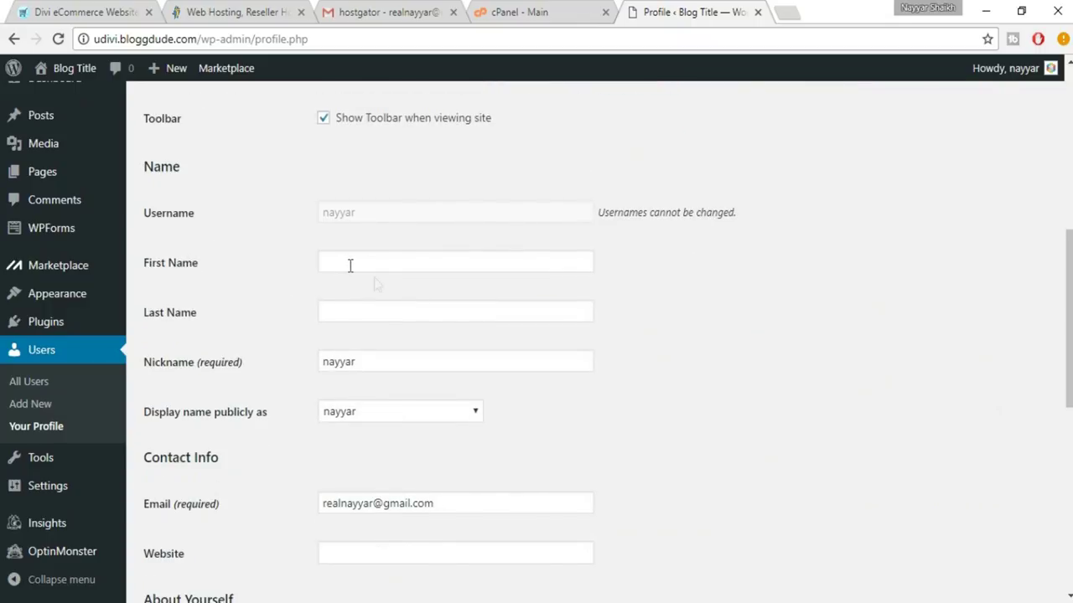
scroll(668, 361, down, 2)
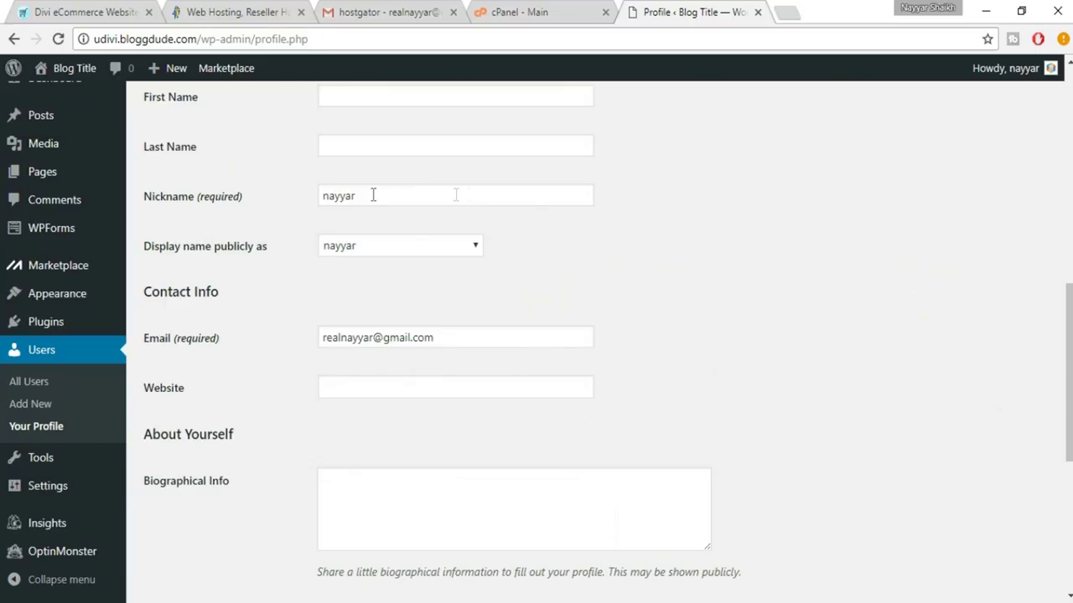
scroll(762, 256, down, 2)
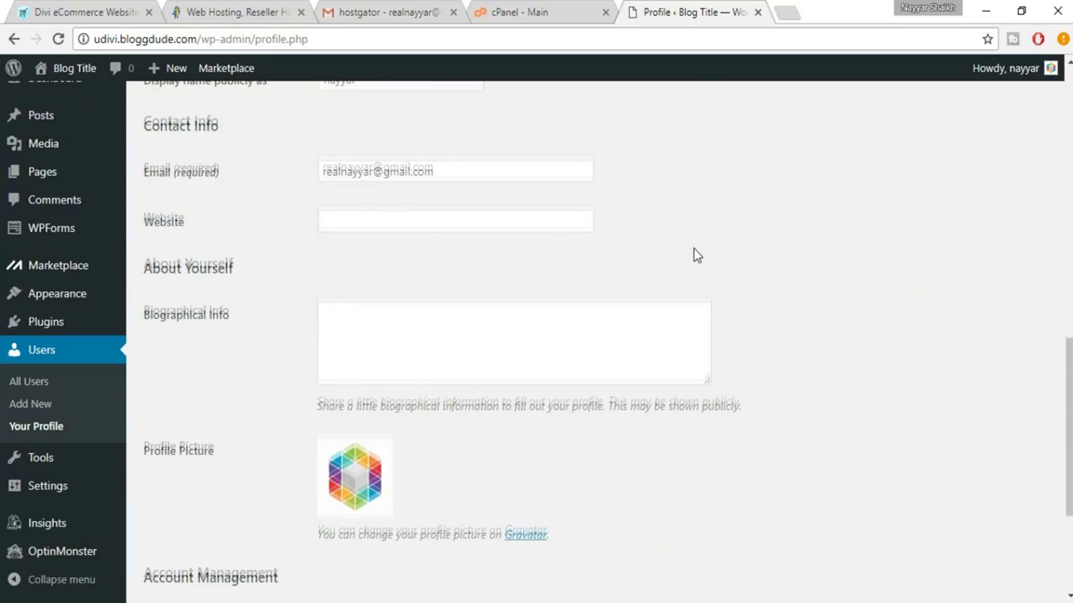
scroll(692, 256, down, 3)
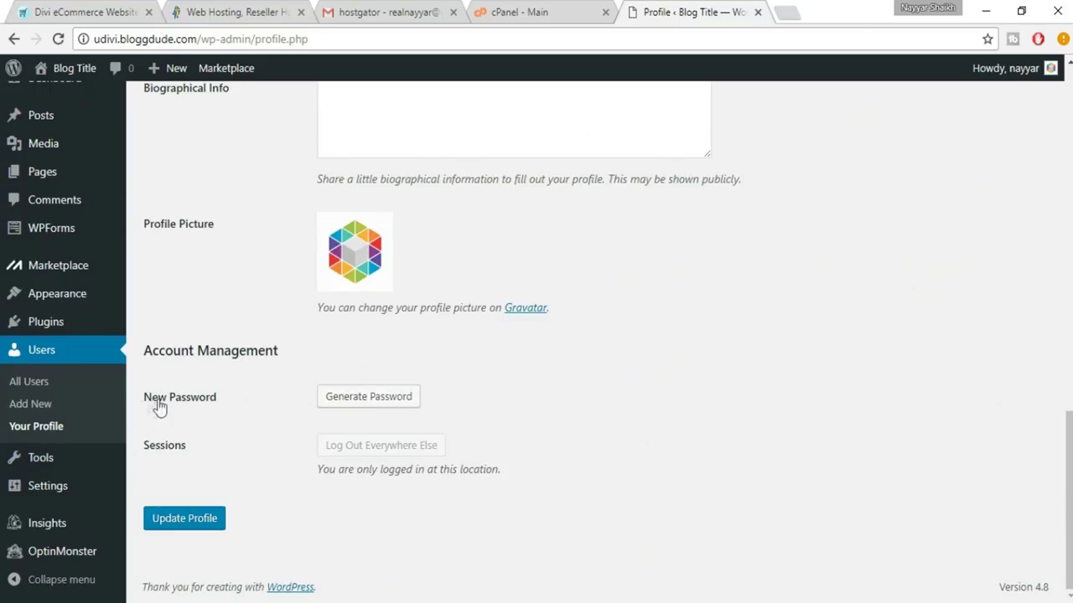
click(359, 400)
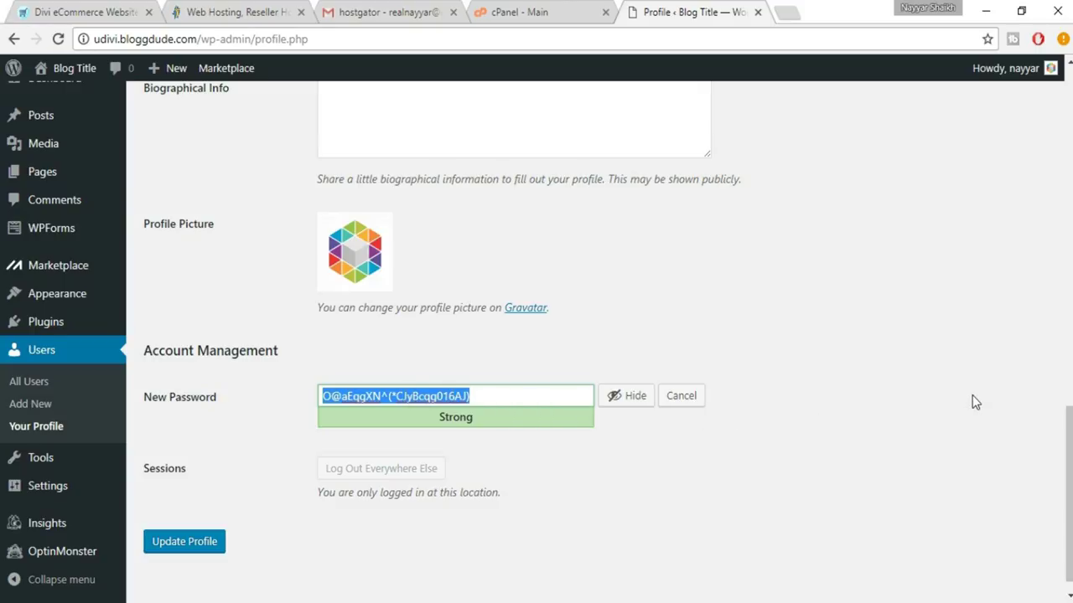
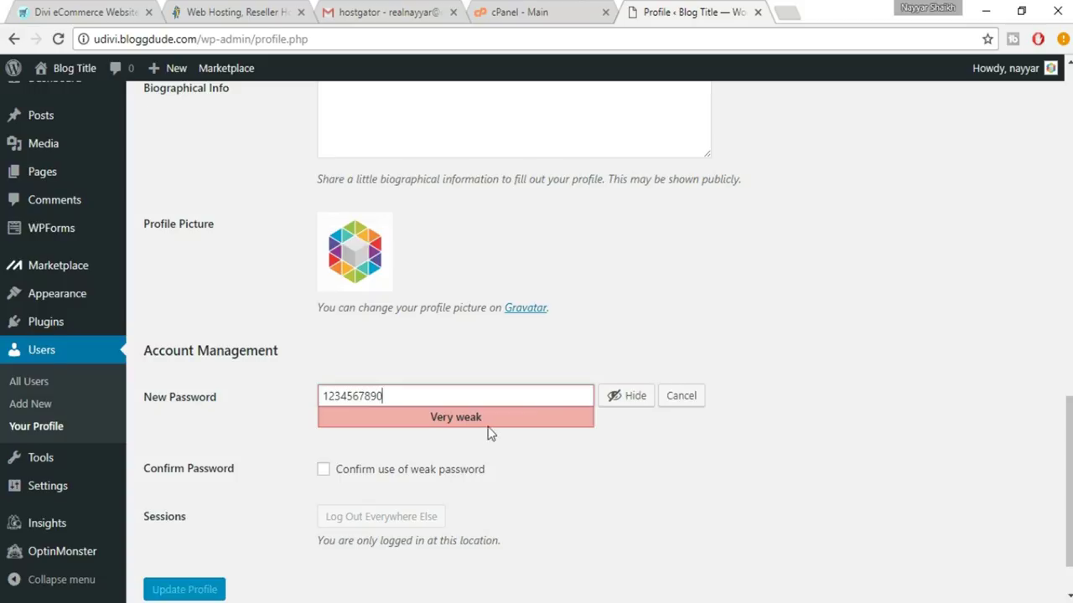
Enter a simple new password, confirm the weak password, and update the profile.
click(409, 472)
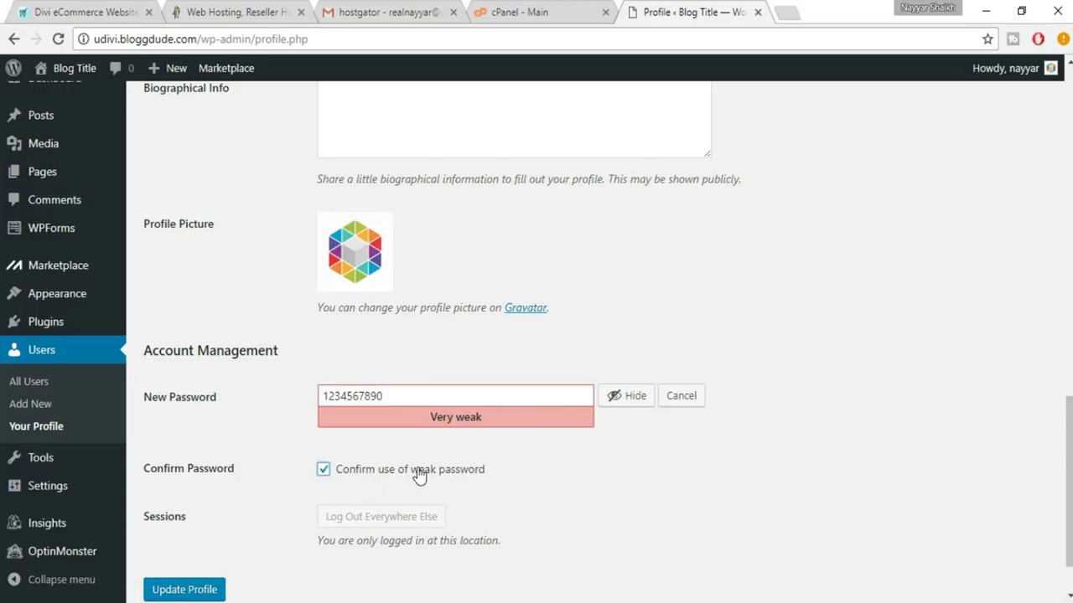
scroll(609, 472, down, 2)
click(179, 523)
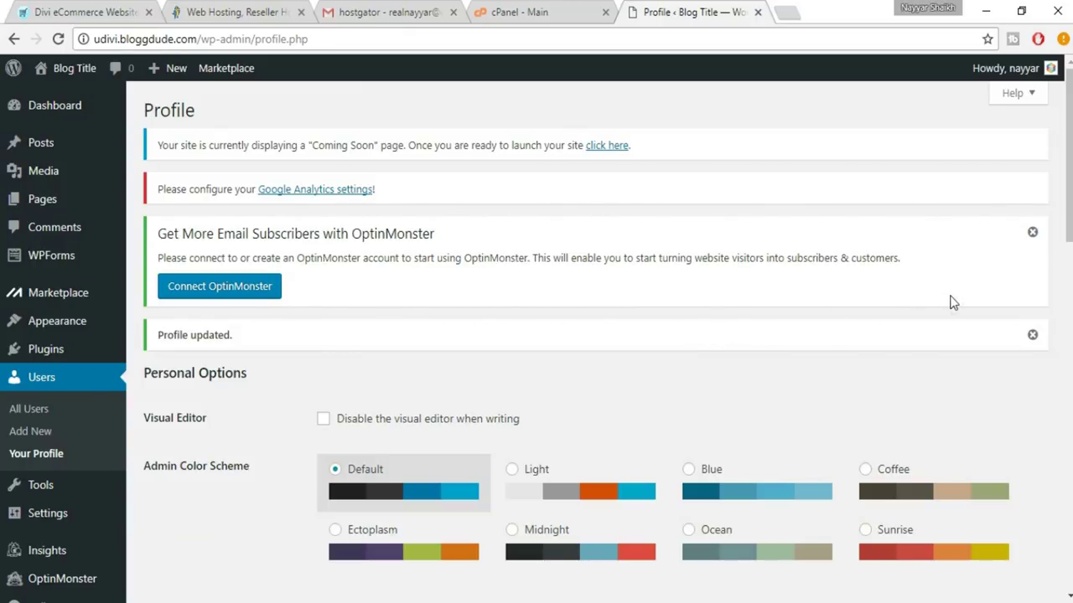
scroll(953, 338, down, 2)
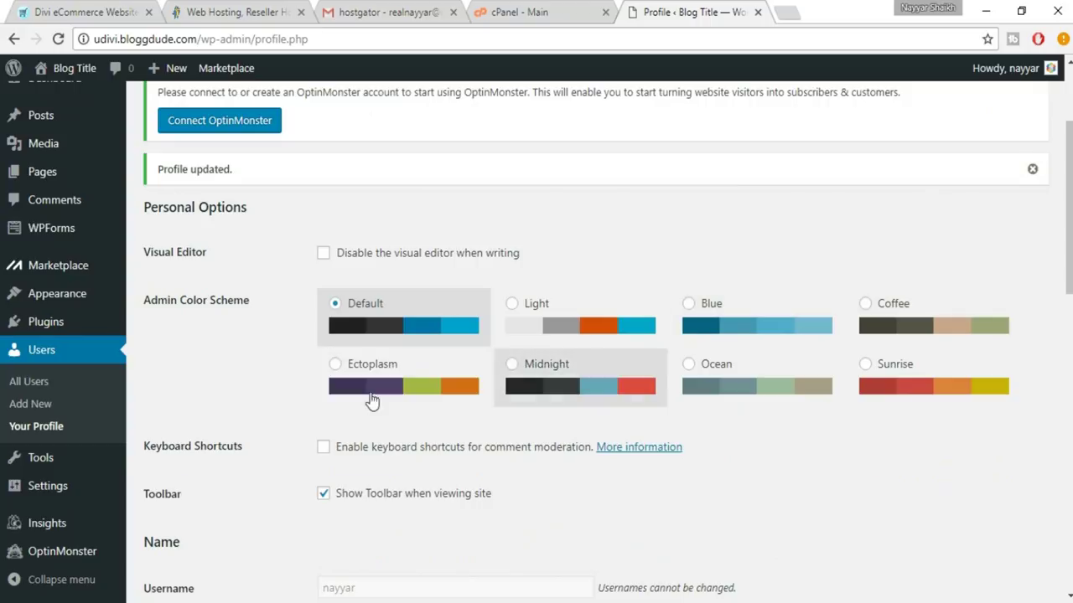
mouse_move(30, 499)
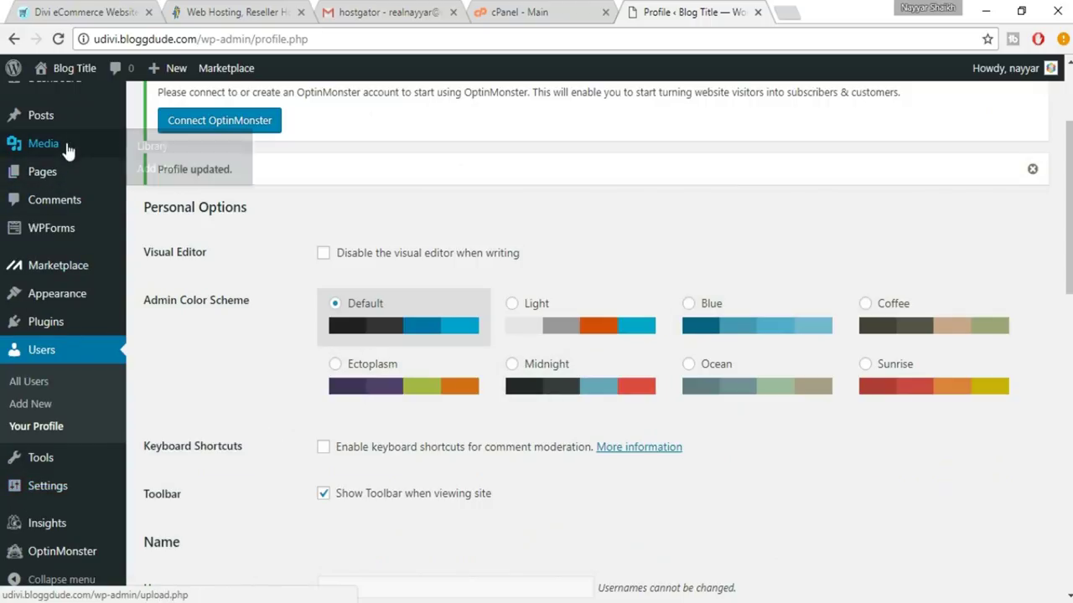
In General Settings, set the site title to 'eCommerce Website' and empty the tagline.
click(52, 486)
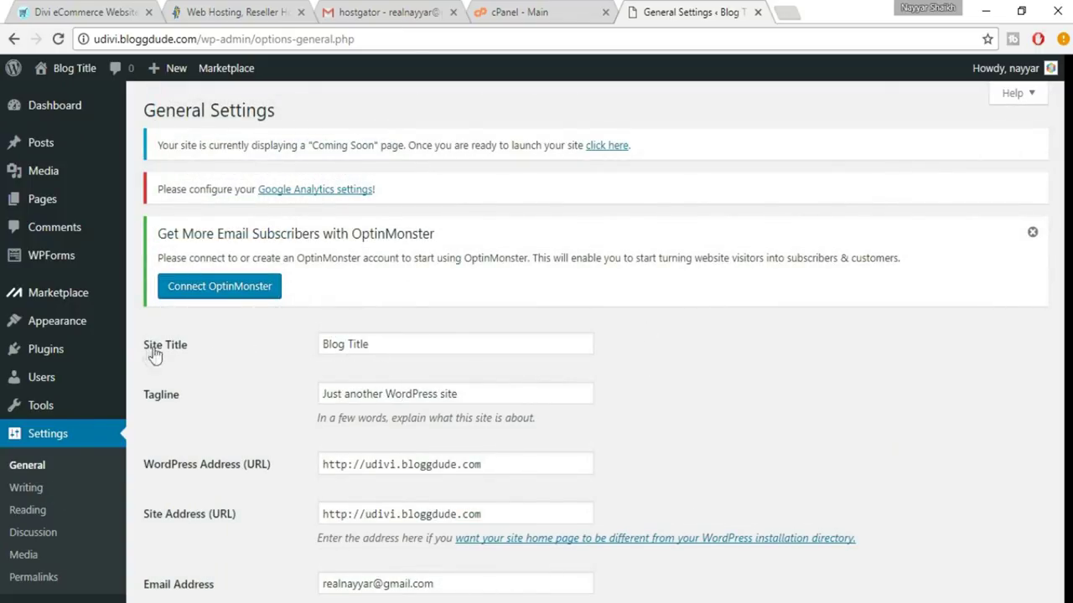
click(348, 344)
click(394, 348)
triple_click(324, 347)
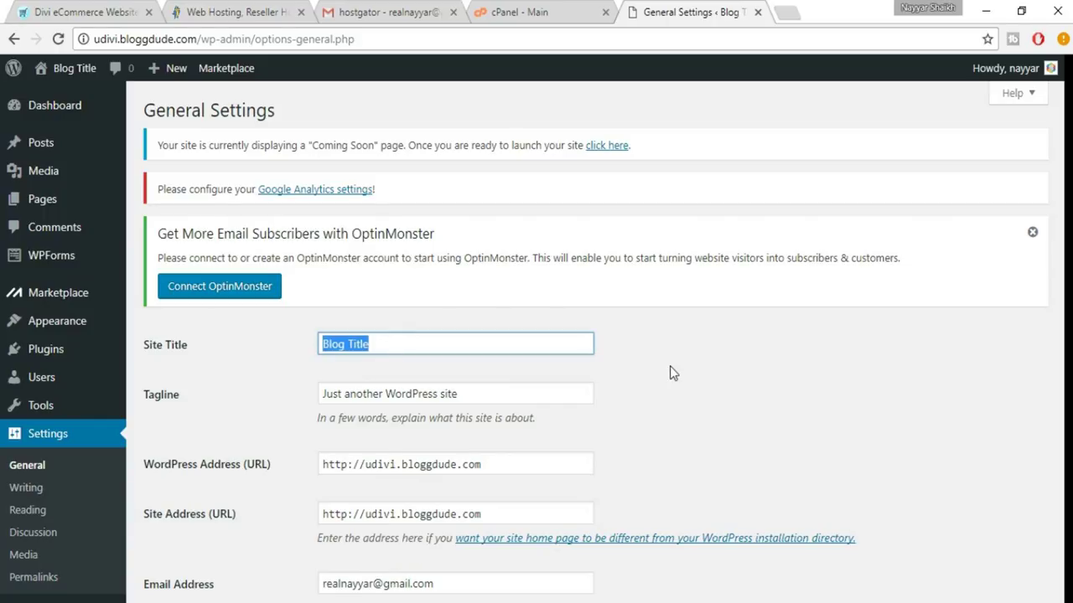
text(eCommerce Website)
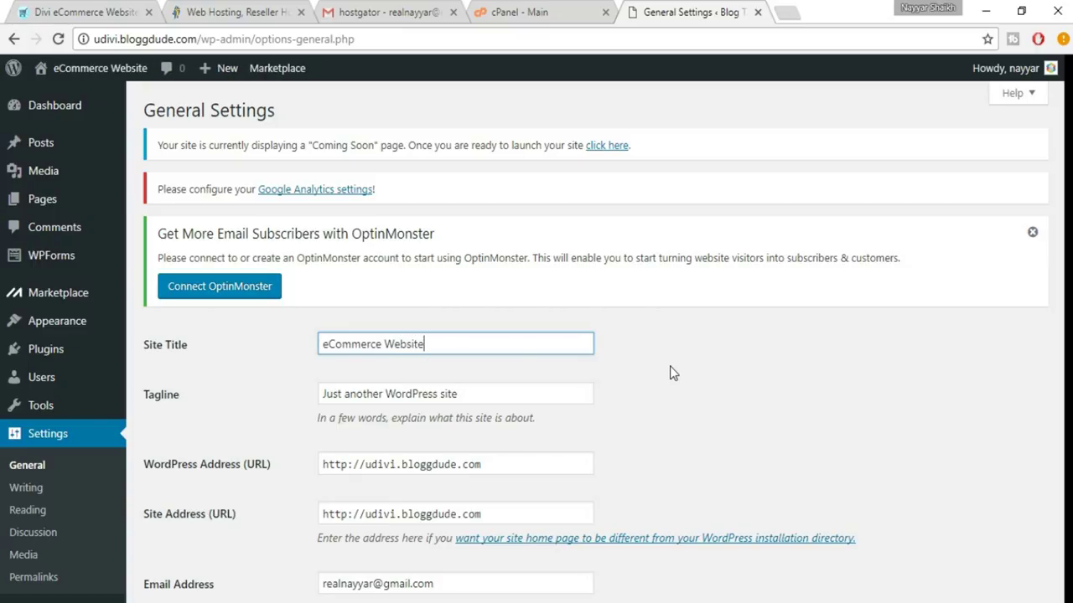
triple_click(569, 393)
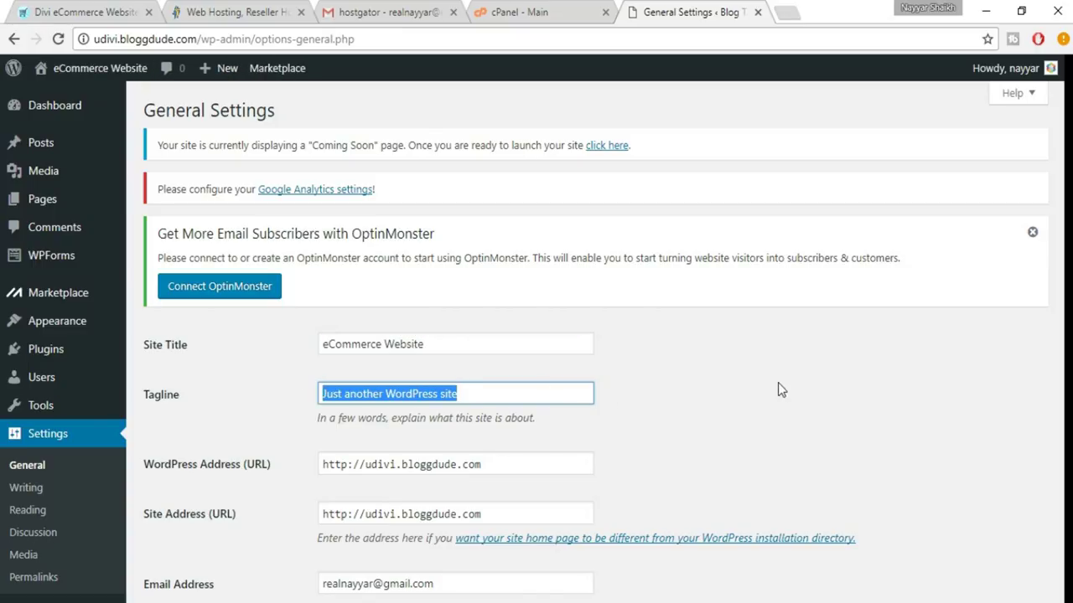
key(BackSpace)
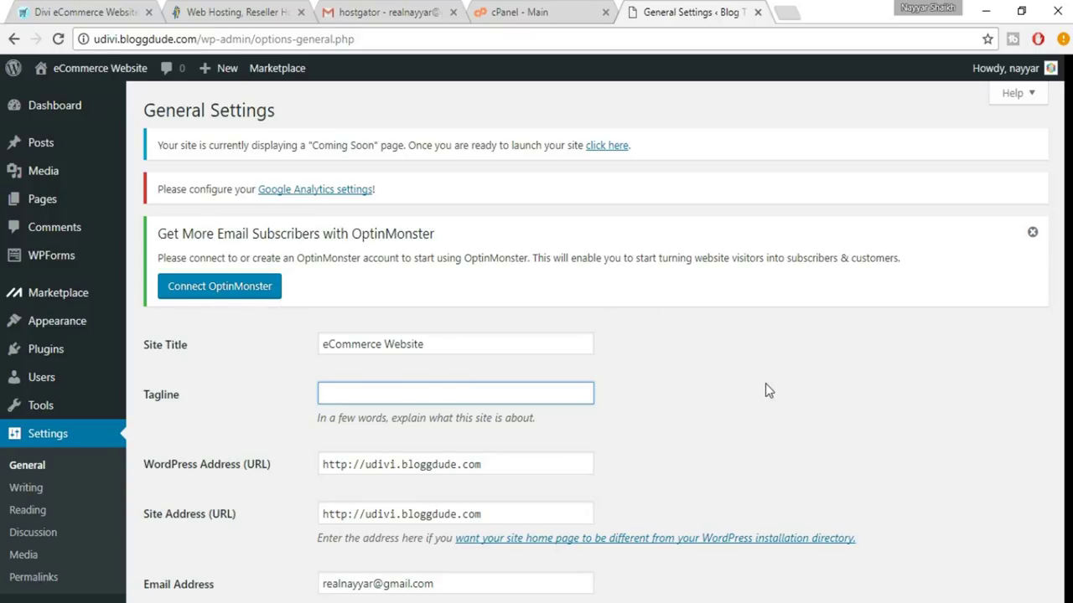
scroll(765, 385, down, 2)
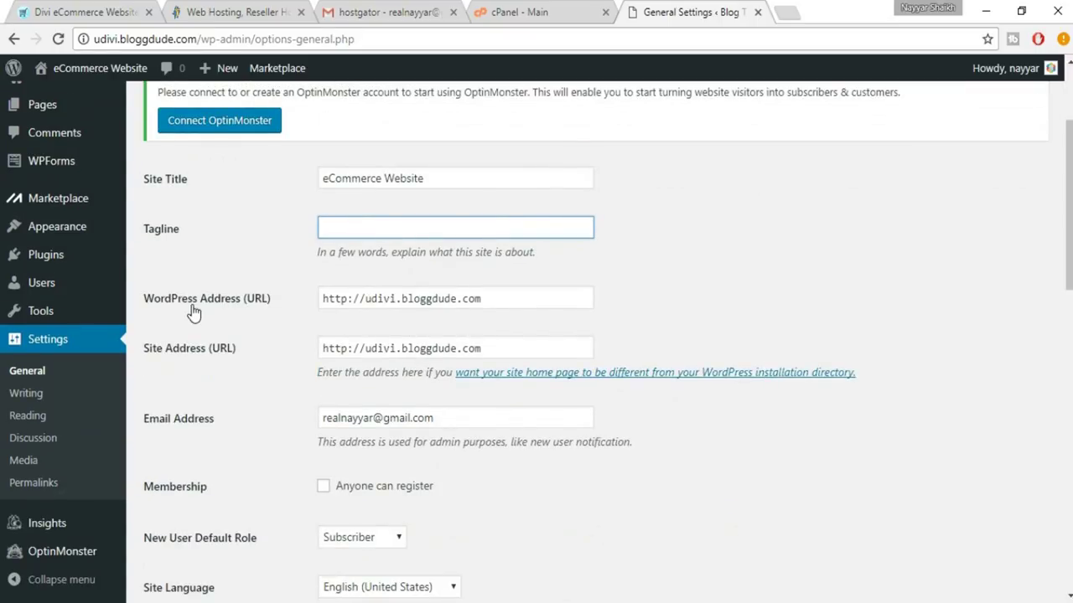
click(364, 300)
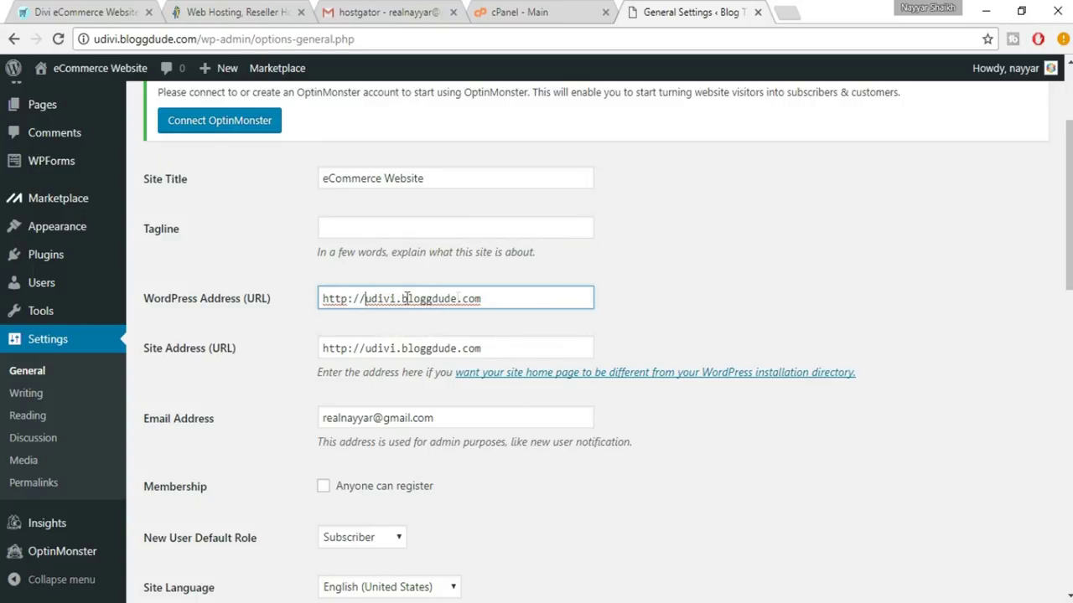
text(www.)
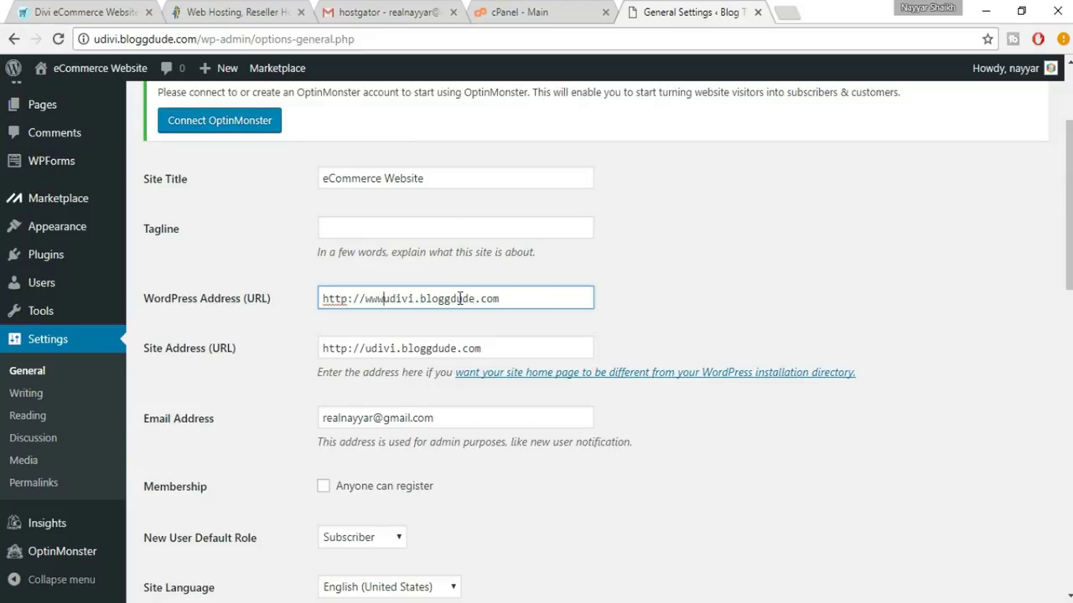
click(366, 348)
text(www.)
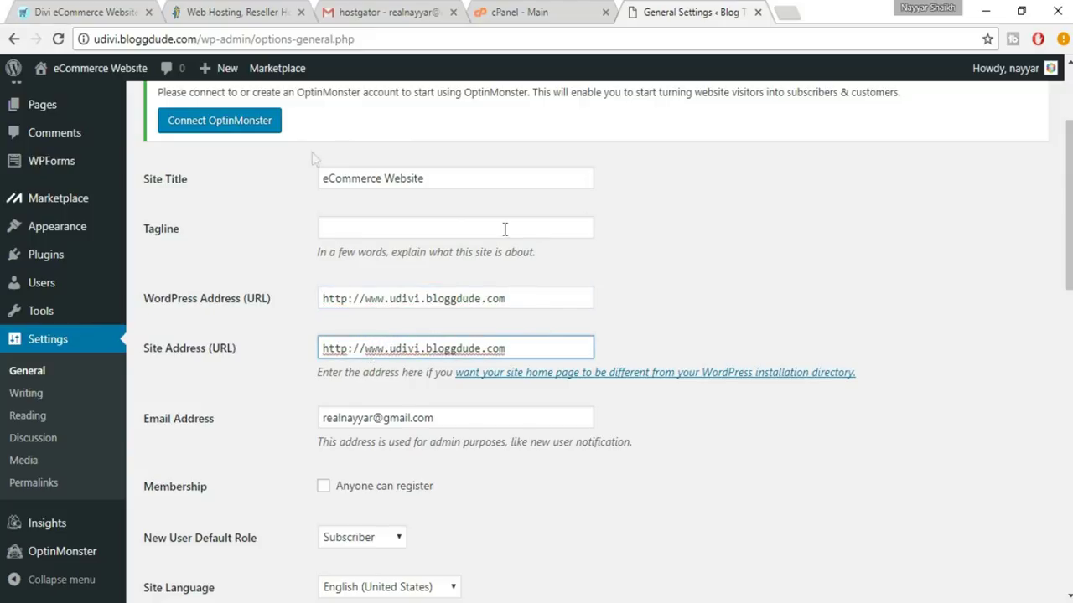
click(134, 12)
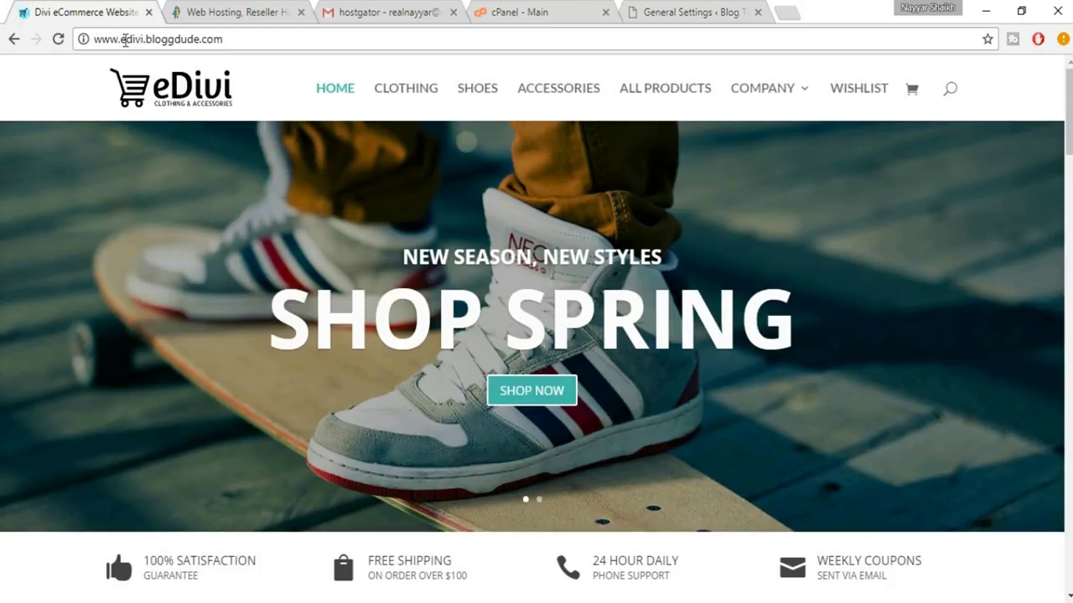
key(shift+Home)
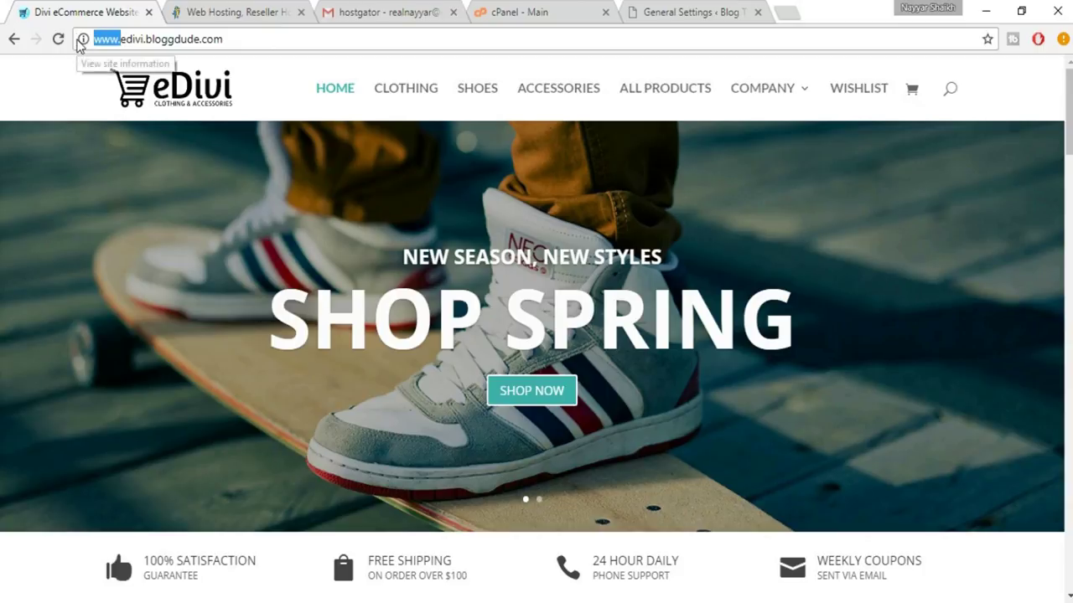
key(BackSpace)
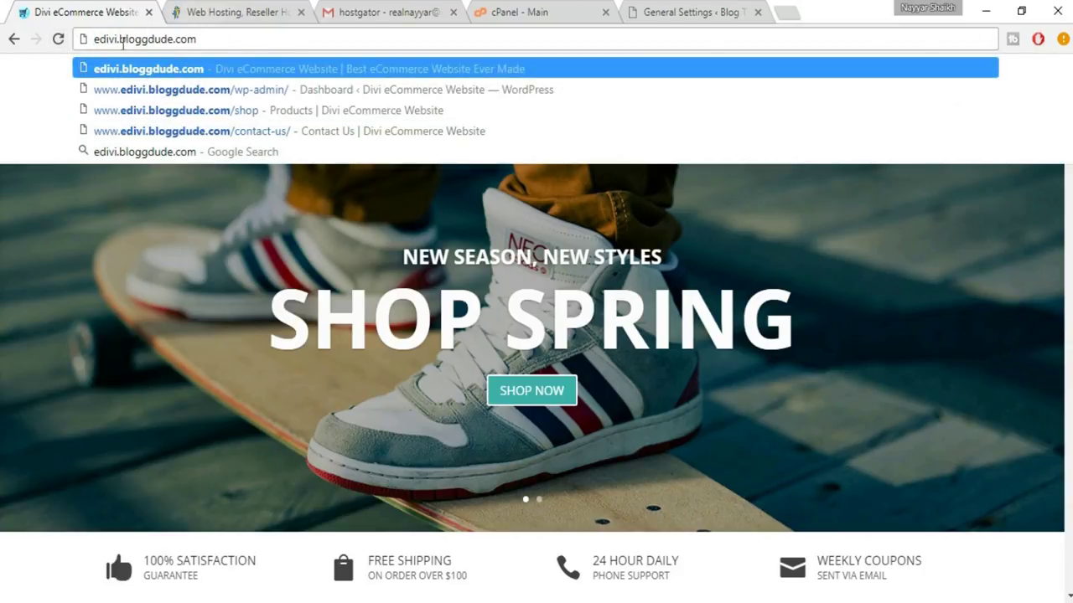
click(730, 8)
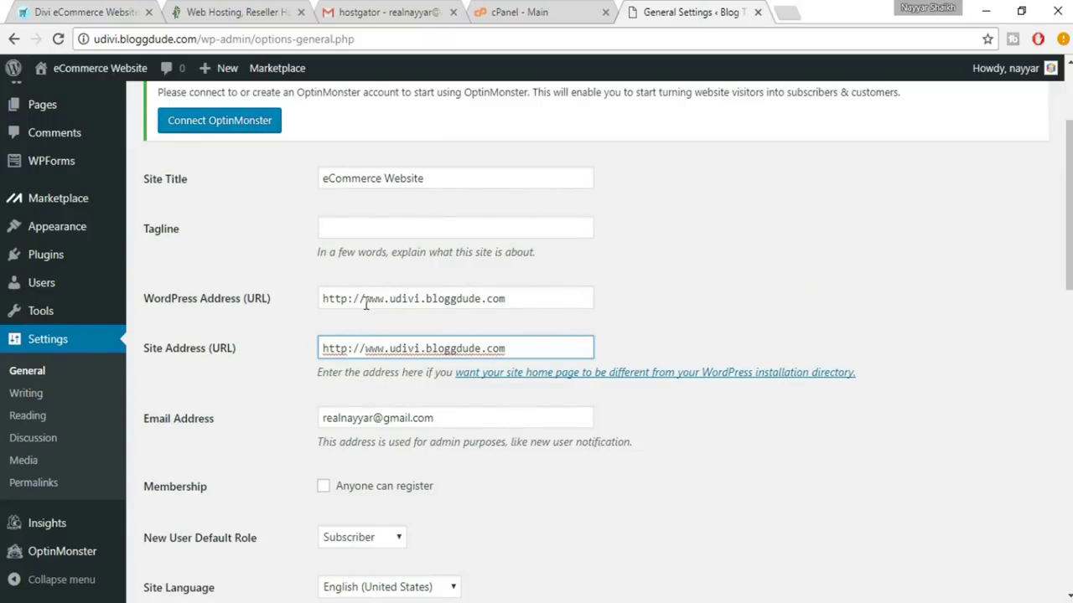
click(101, 10)
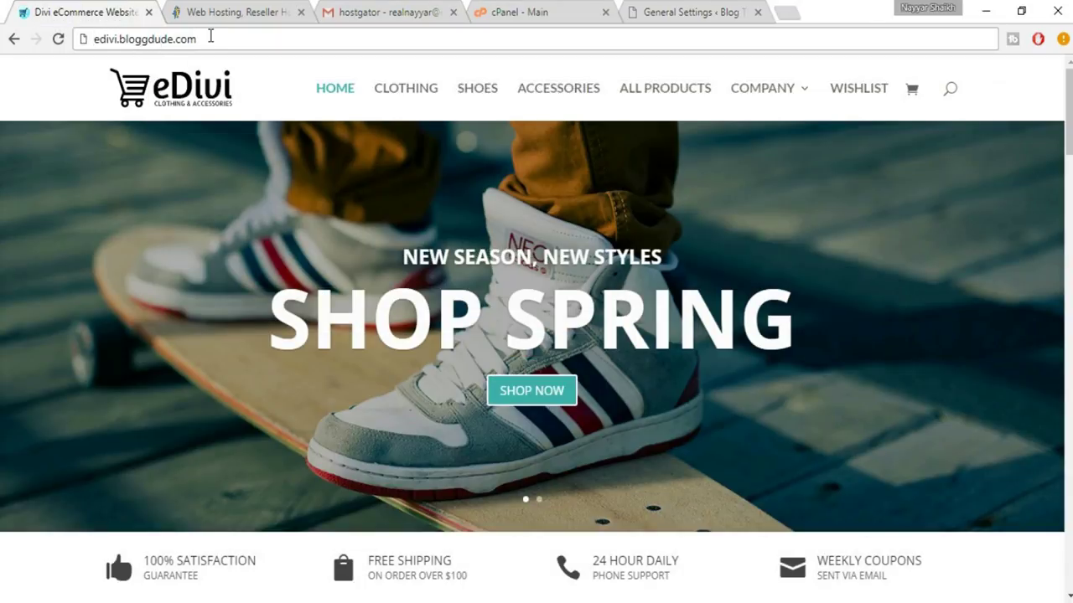
click(672, 10)
scroll(927, 299, down, 2)
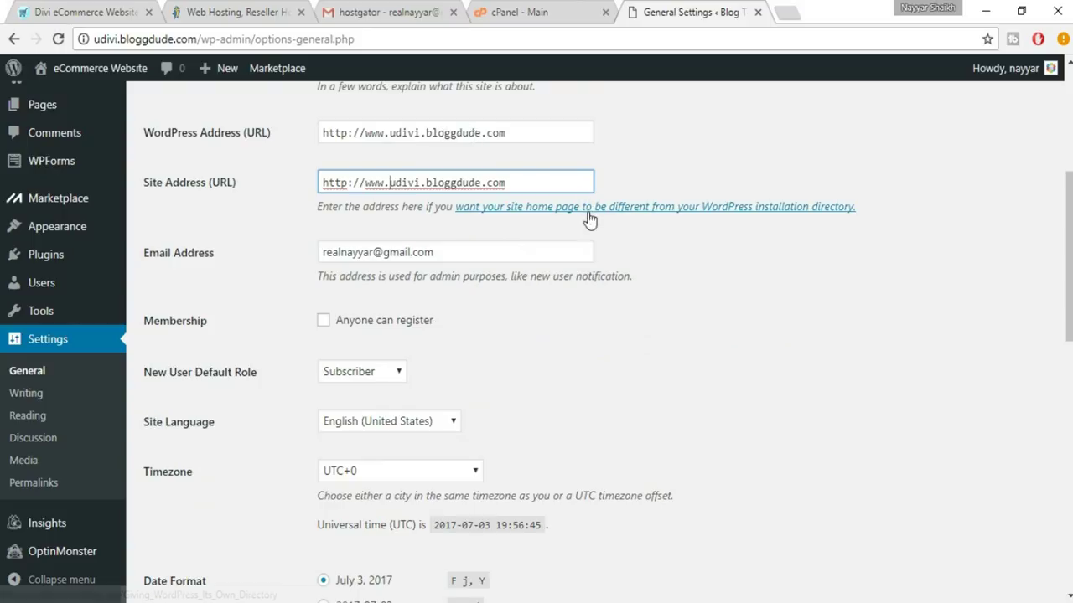
Turn MOJO Coming Soon off at the bottom of General Settings and save the changes.
scroll(589, 218, down, 6)
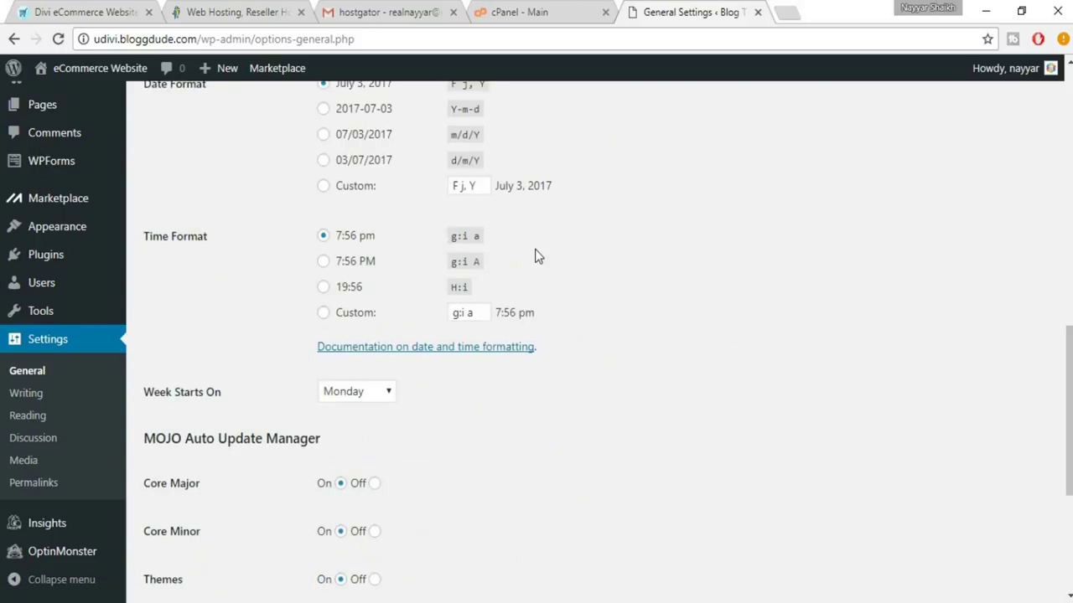
scroll(534, 249, up, 1)
scroll(593, 419, down, 2)
scroll(601, 403, down, 3)
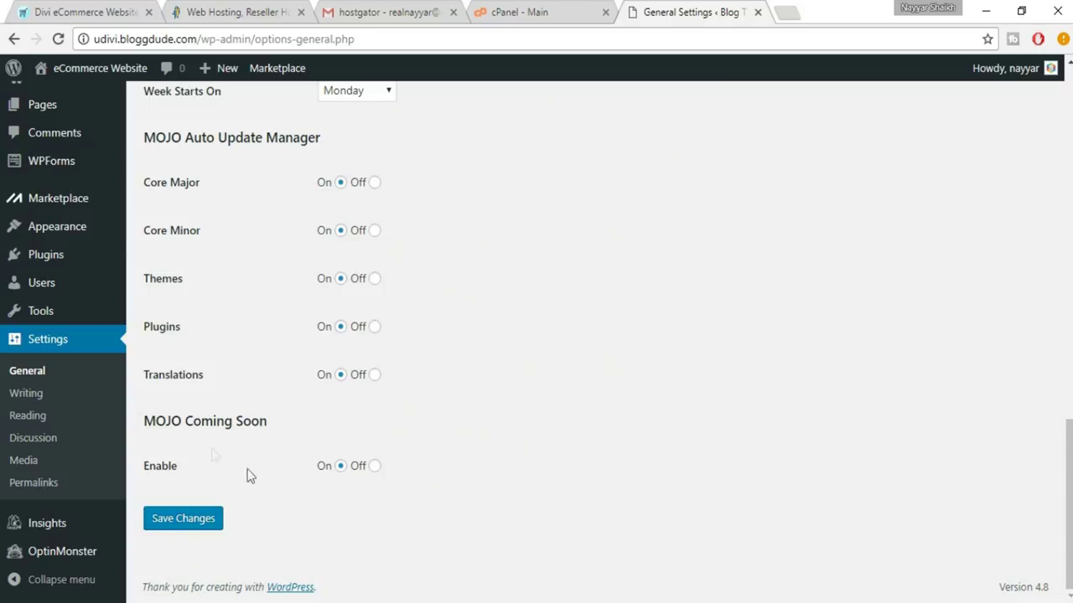
click(374, 469)
click(204, 515)
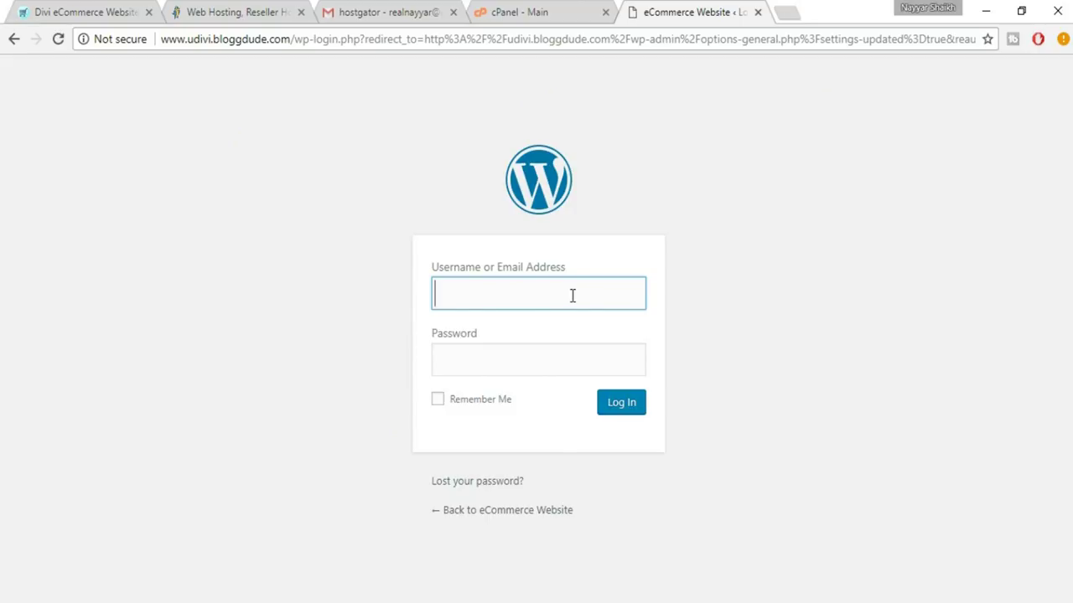
Log back in by re-entering the account password with Remember Me ticked.
click(561, 296)
click(530, 317)
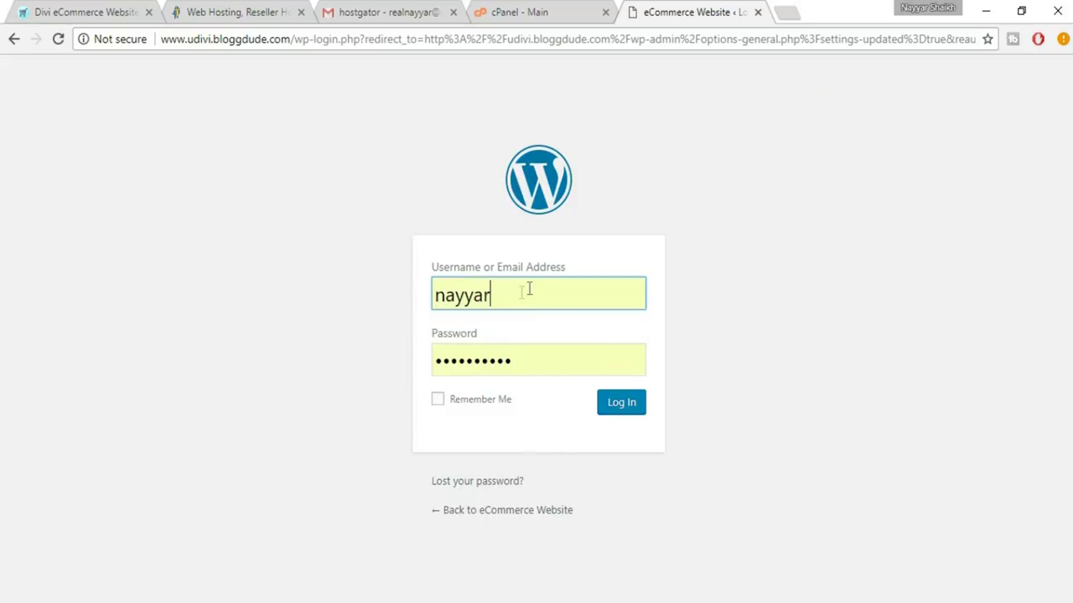
click(532, 359)
key(ctrl+a)
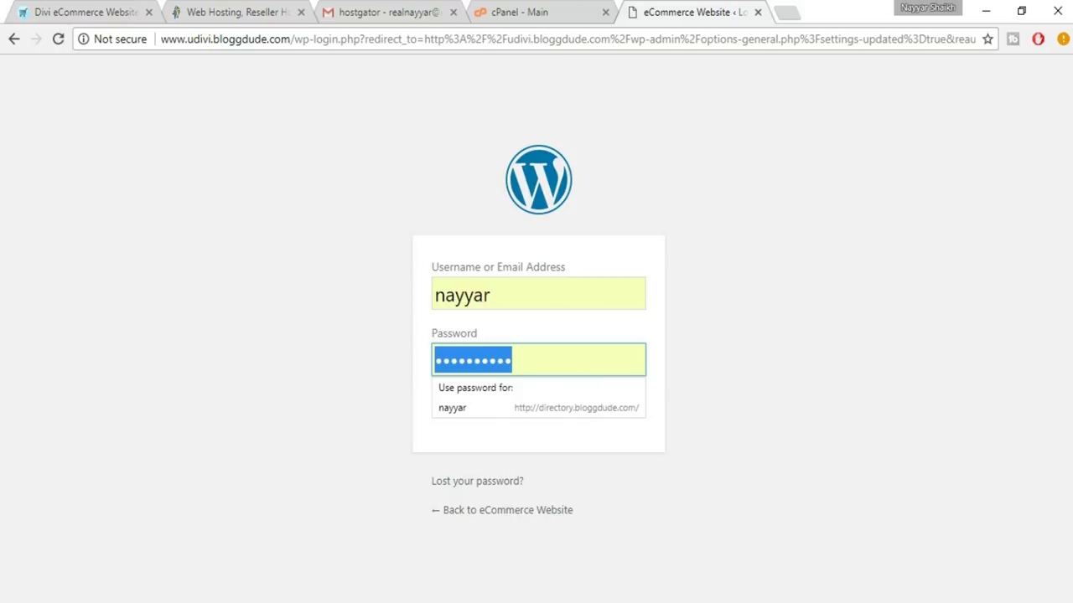
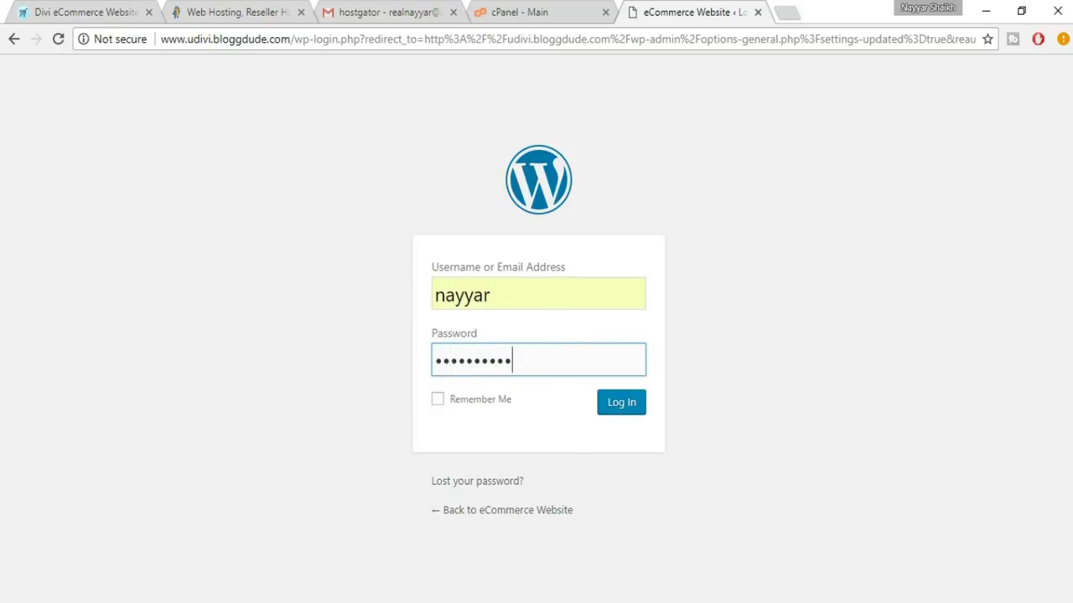
click(442, 400)
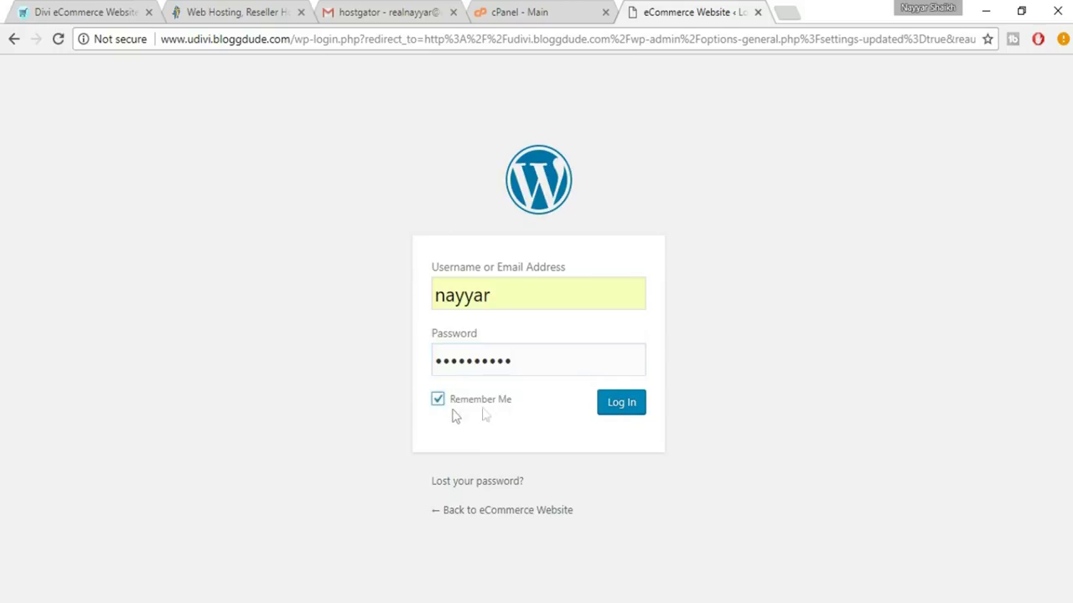
click(630, 411)
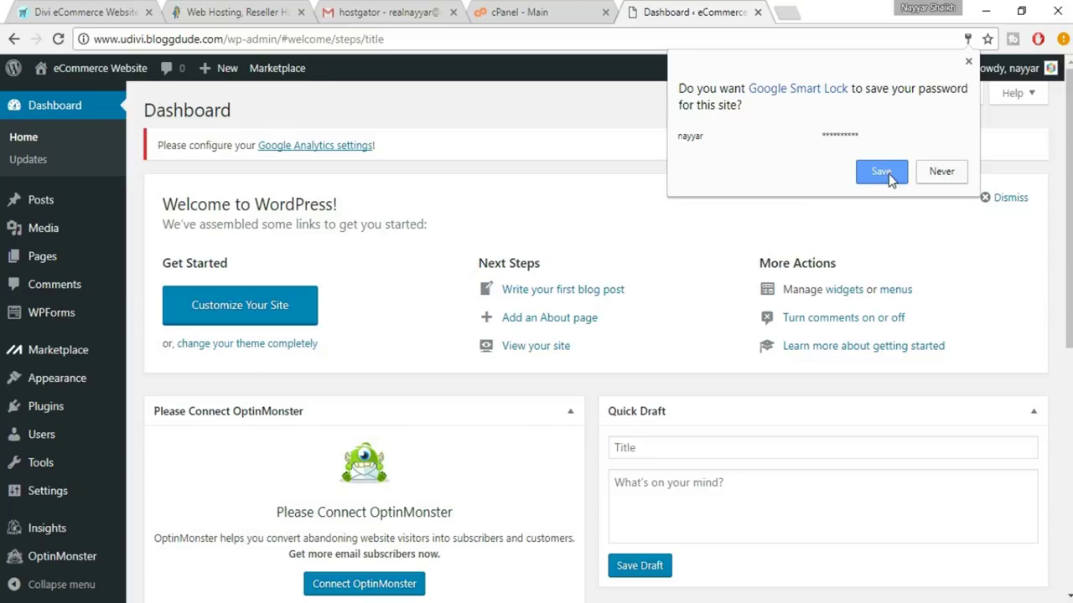
Dismiss the save-password prompt and go through Writing settings to Permalink Settings.
click(888, 174)
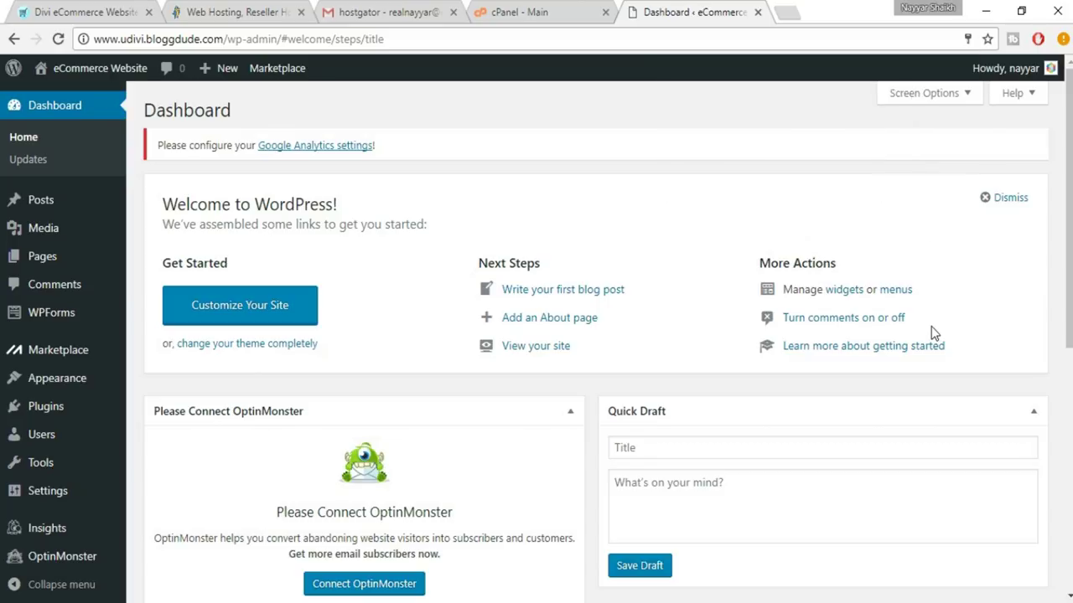
scroll(54, 490, down, 1)
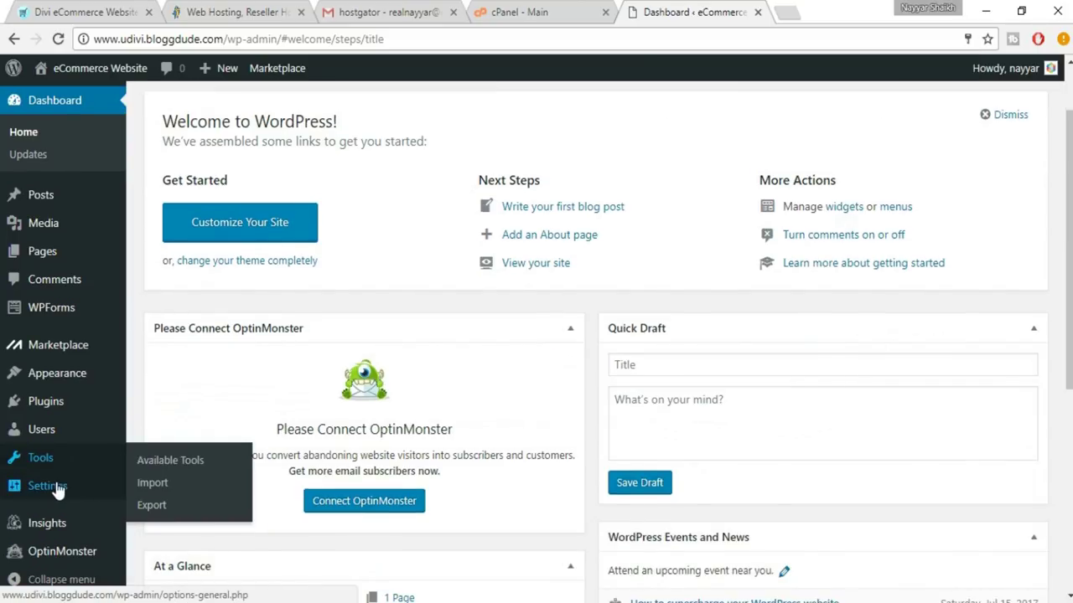
mouse_move(57, 490)
click(155, 468)
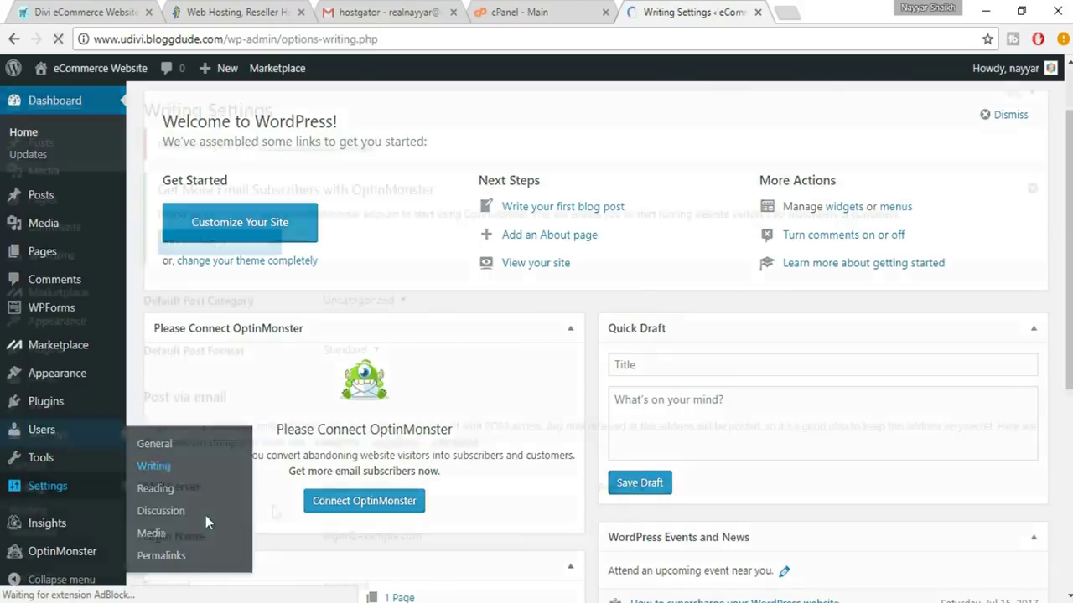
scroll(895, 309, down, 4)
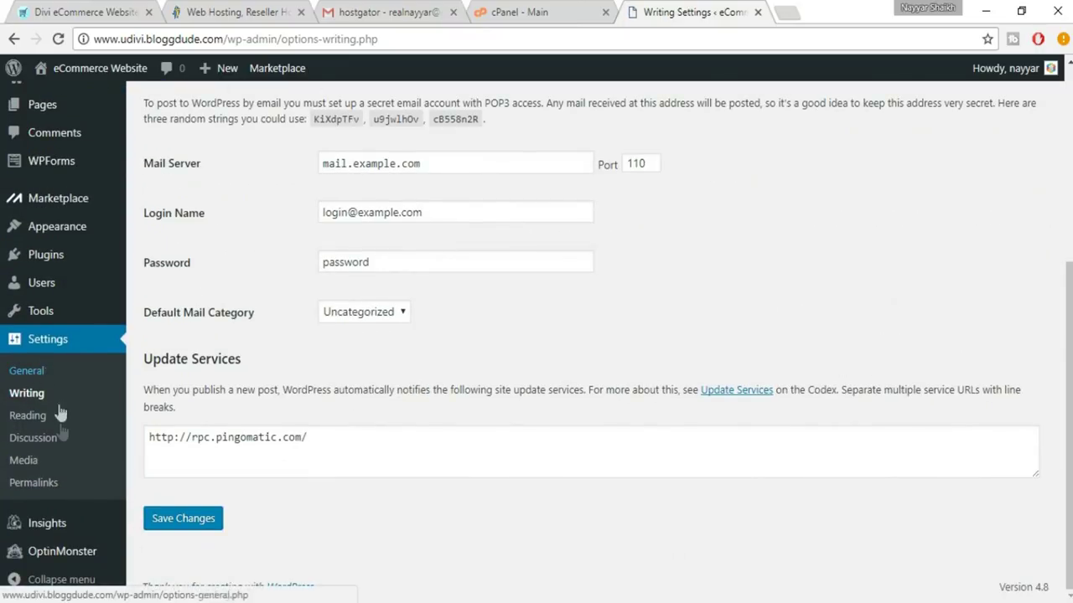
click(46, 488)
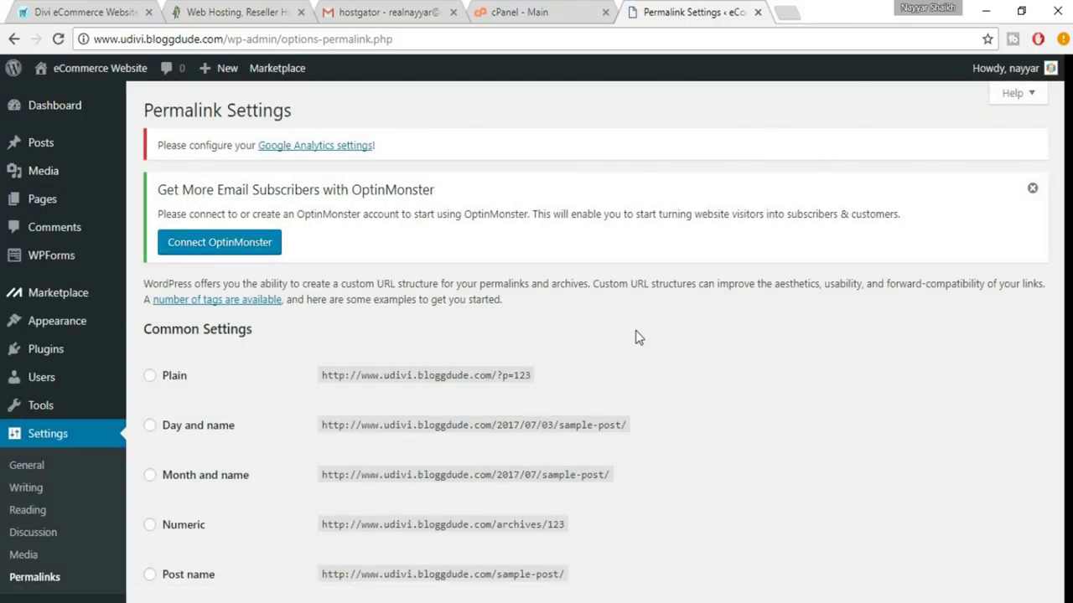
Choose the Post name permalink structure and save it.
scroll(729, 353, down, 3)
scroll(730, 352, down, 1)
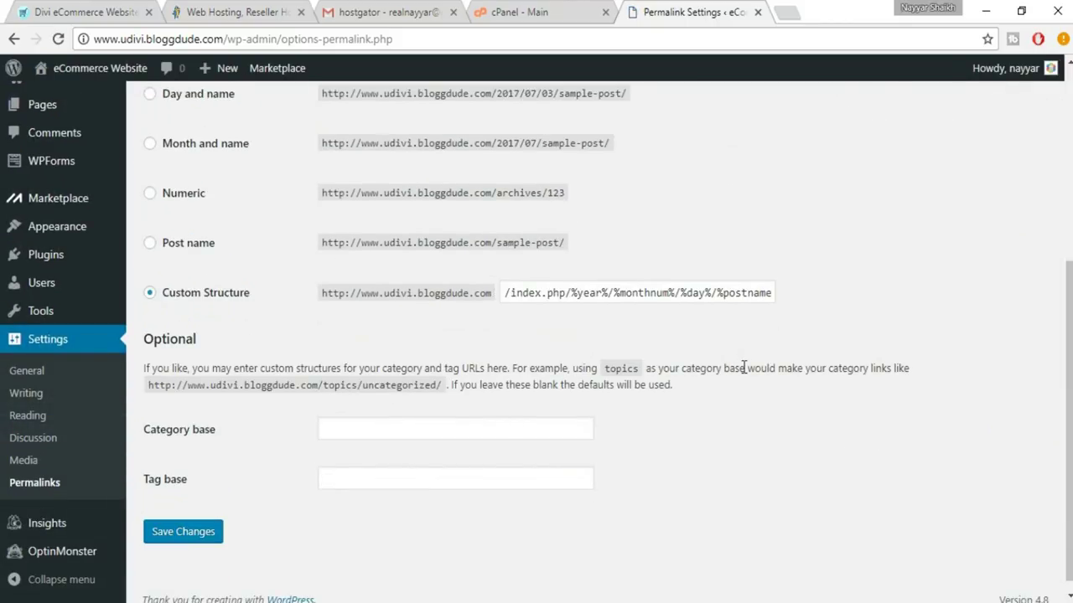
scroll(897, 314, up, 1)
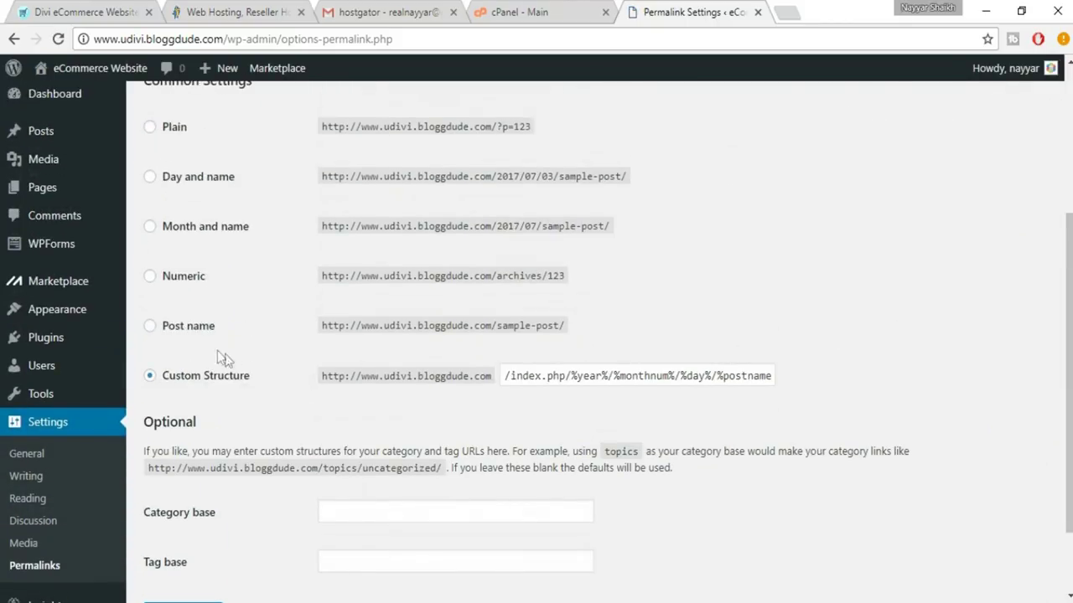
click(178, 334)
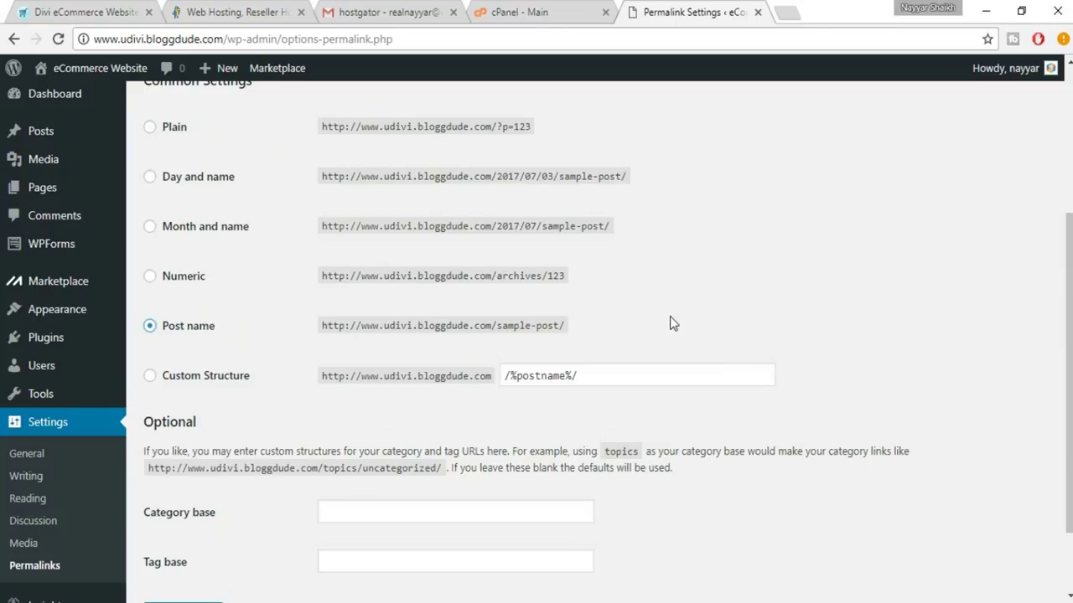
scroll(670, 323, down, 2)
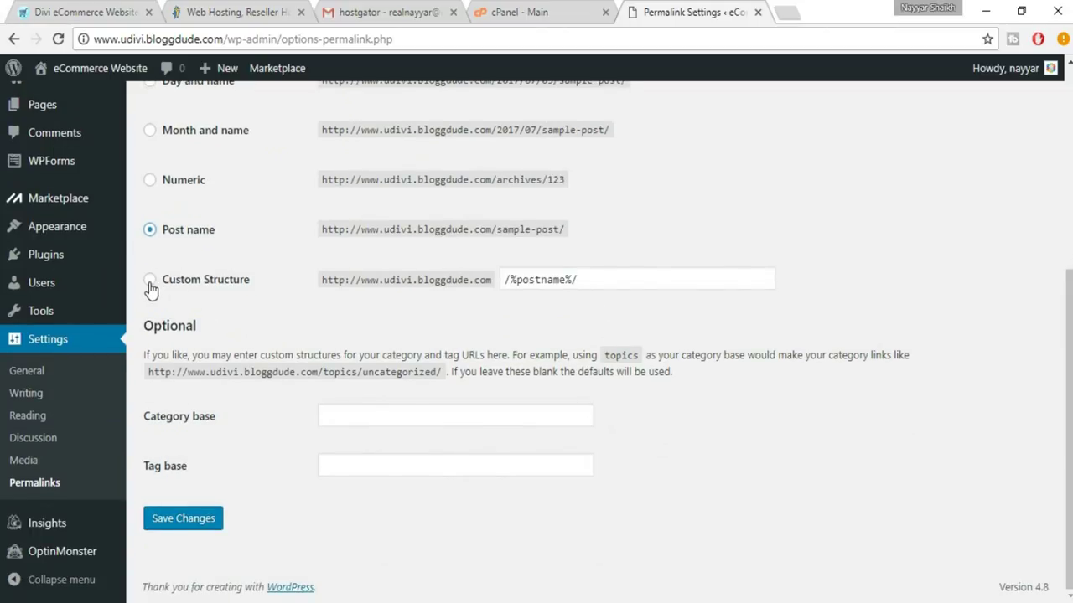
click(150, 280)
click(505, 280)
click(192, 231)
click(198, 518)
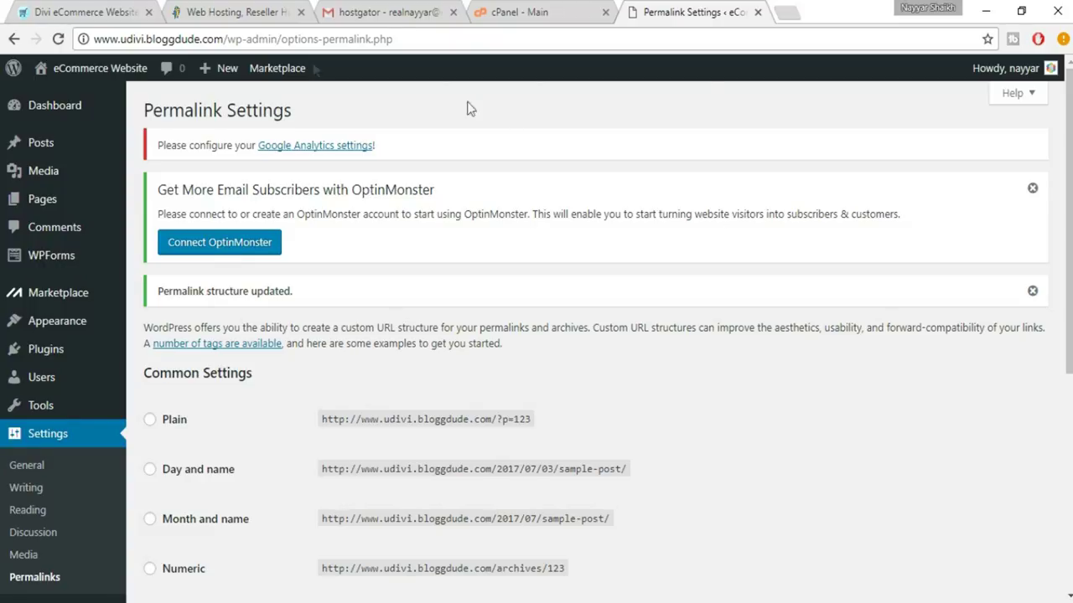
click(73, 12)
Load bloggdude.com/divi in a new tab to reach the Elegant Themes homepage.
scroll(457, 366, down, 3)
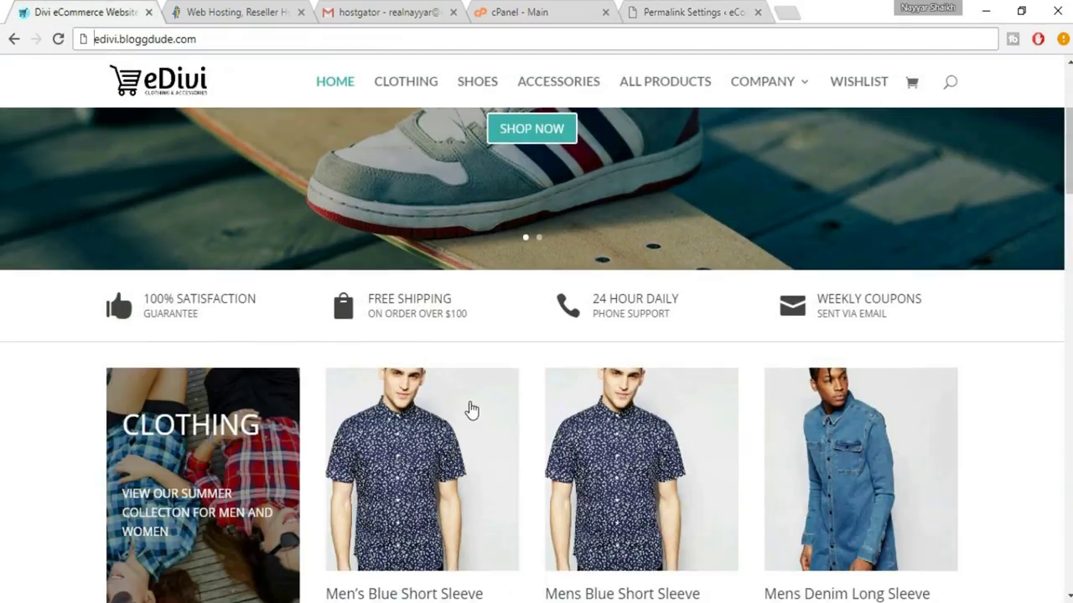
scroll(472, 410, up, 3)
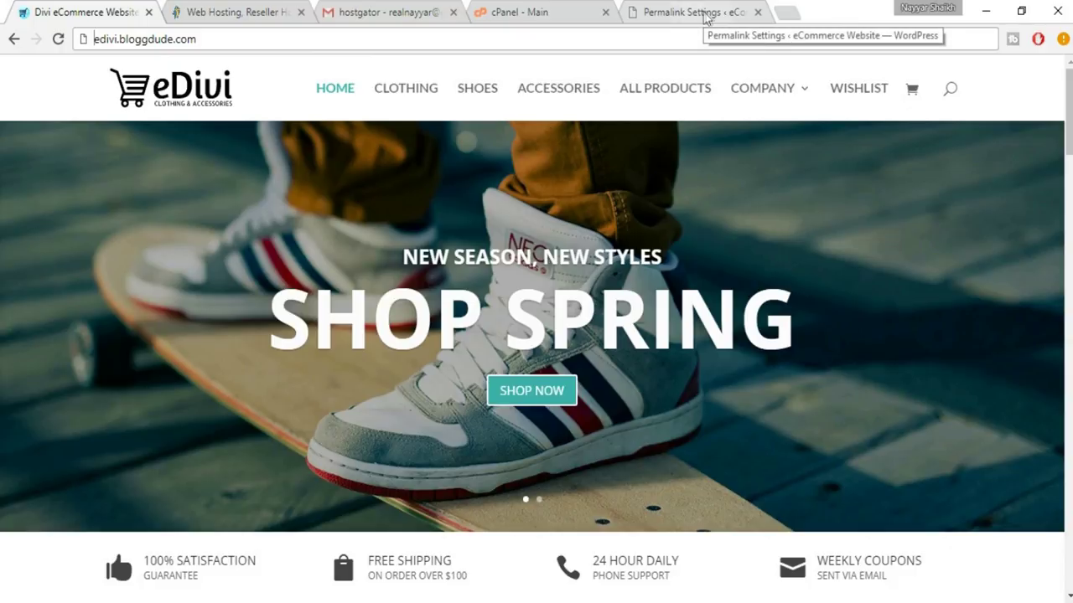
click(788, 12)
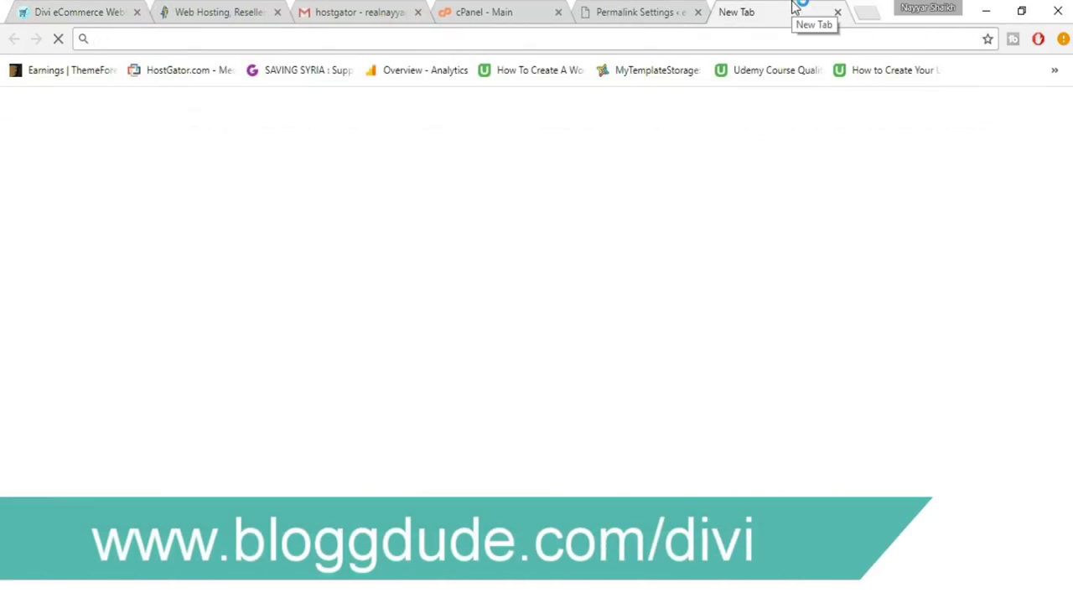
text(bloggdude.com)
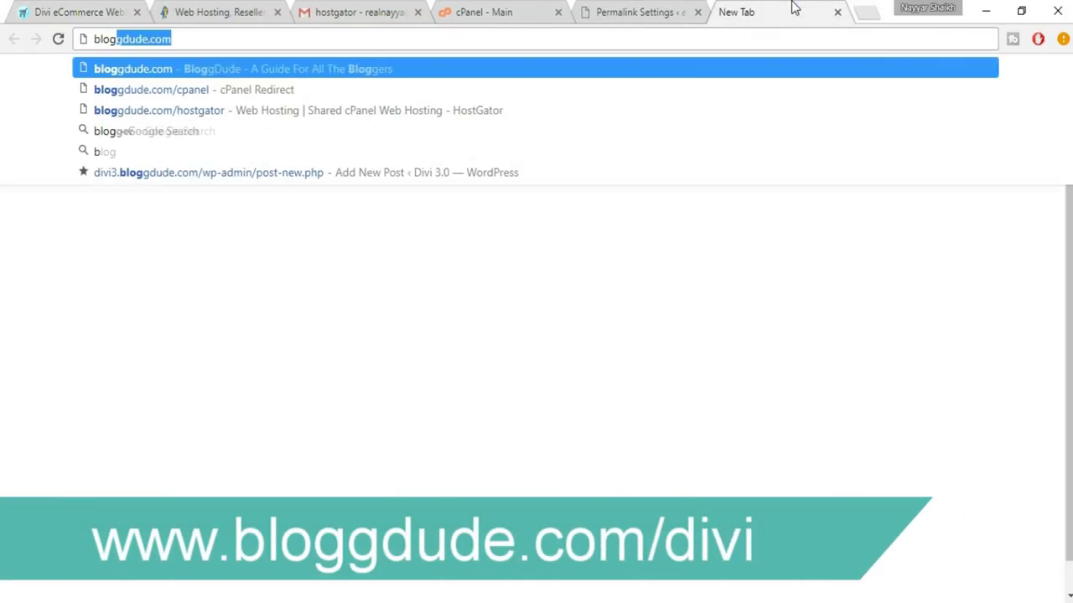
text(/divi)
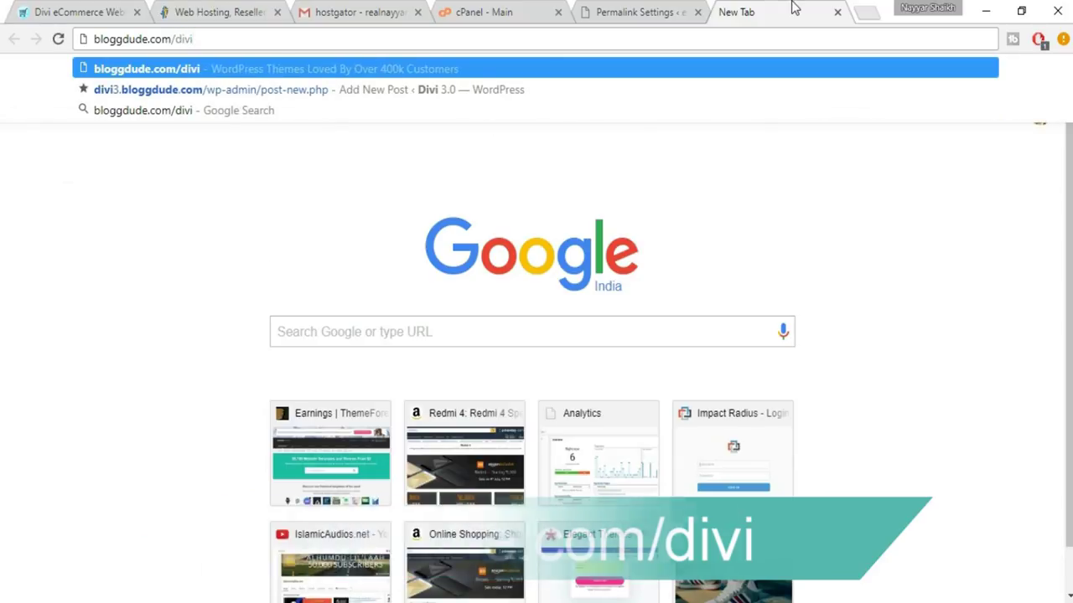
key(Return)
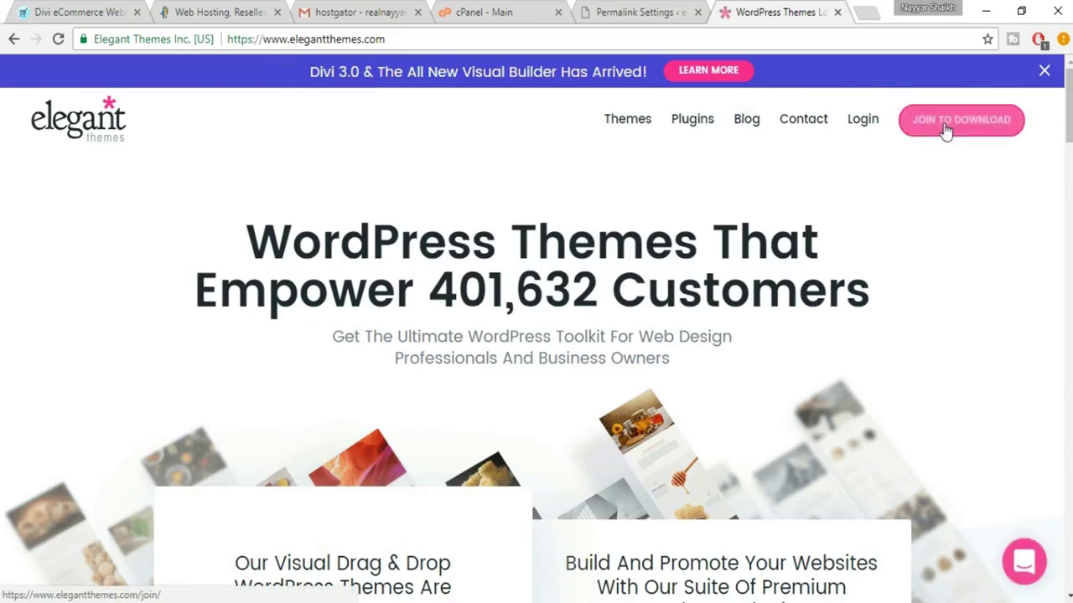
Open Join to Download and review the $89 Yearly and $249 Lifetime plan features.
click(972, 131)
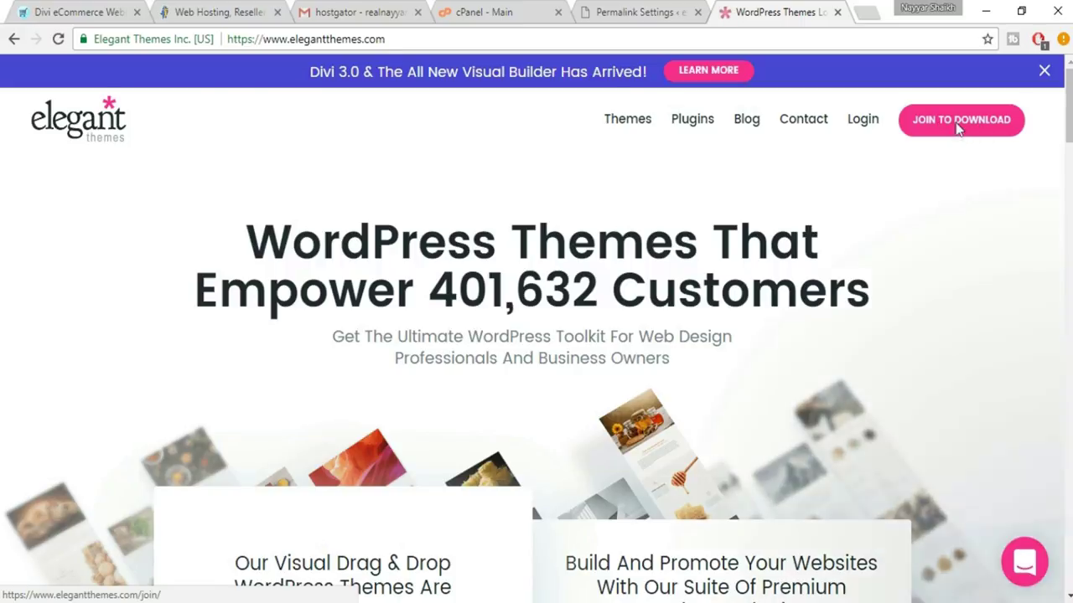
scroll(1037, 131, down, 3)
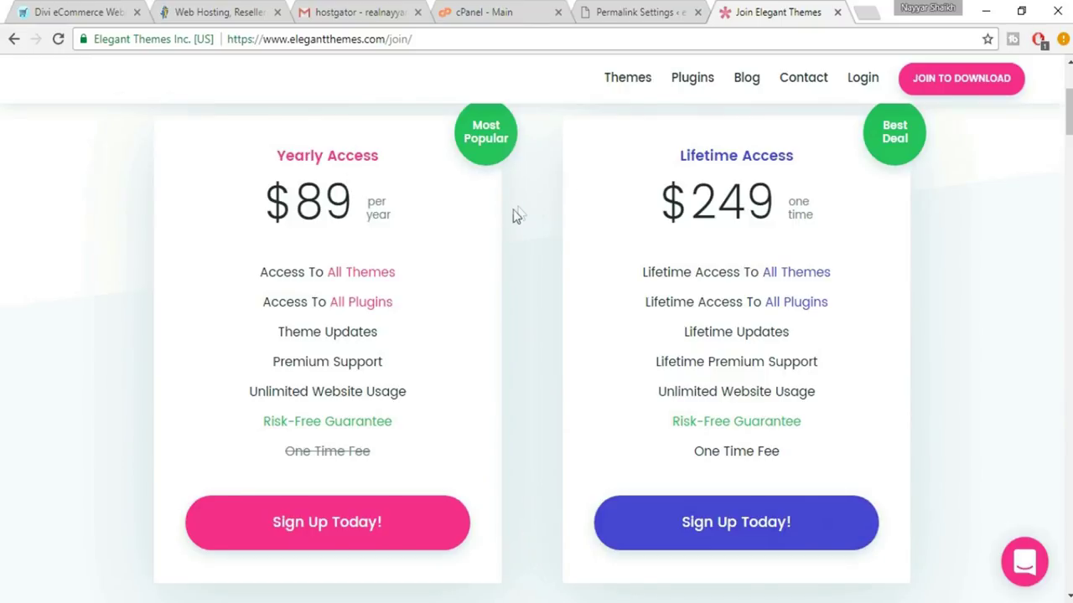
mouse_move(367, 274)
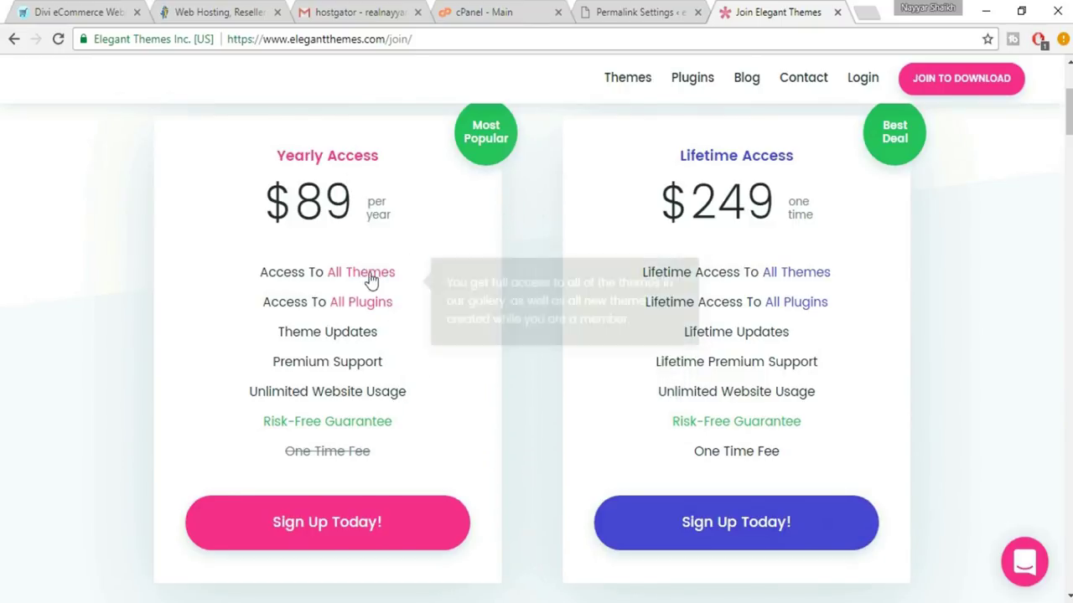
mouse_move(399, 308)
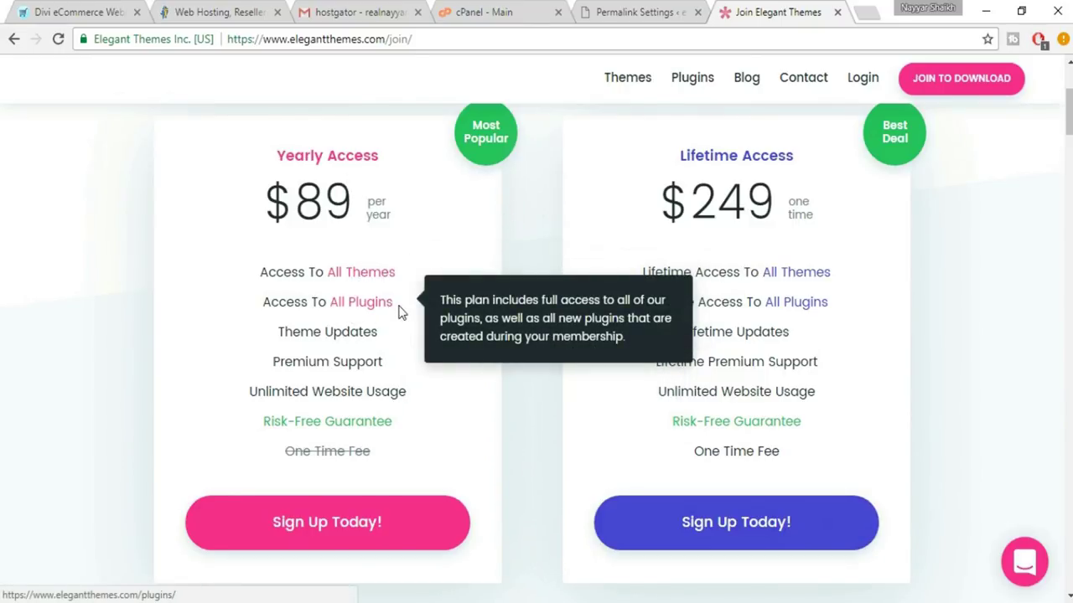
mouse_move(360, 363)
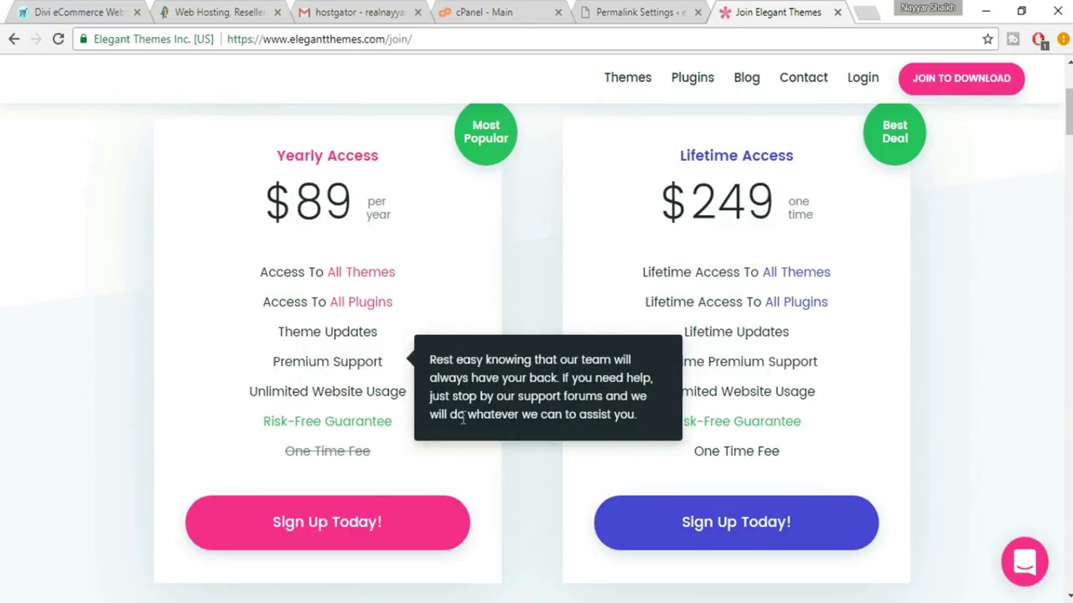
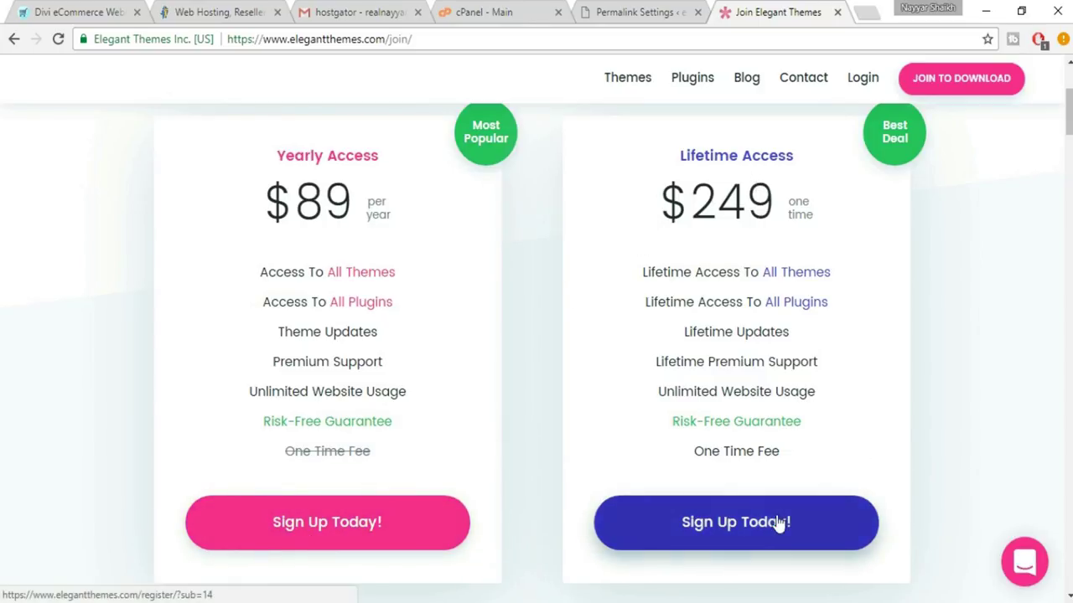
Start the Yearly Access signup and look over the registration form.
click(361, 536)
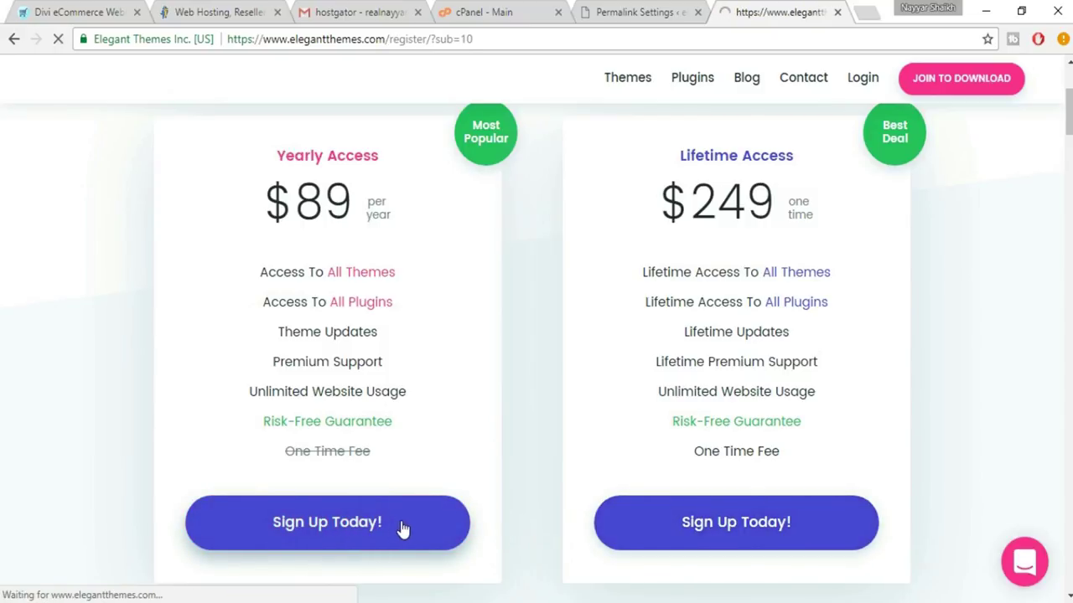
scroll(834, 386, down, 4)
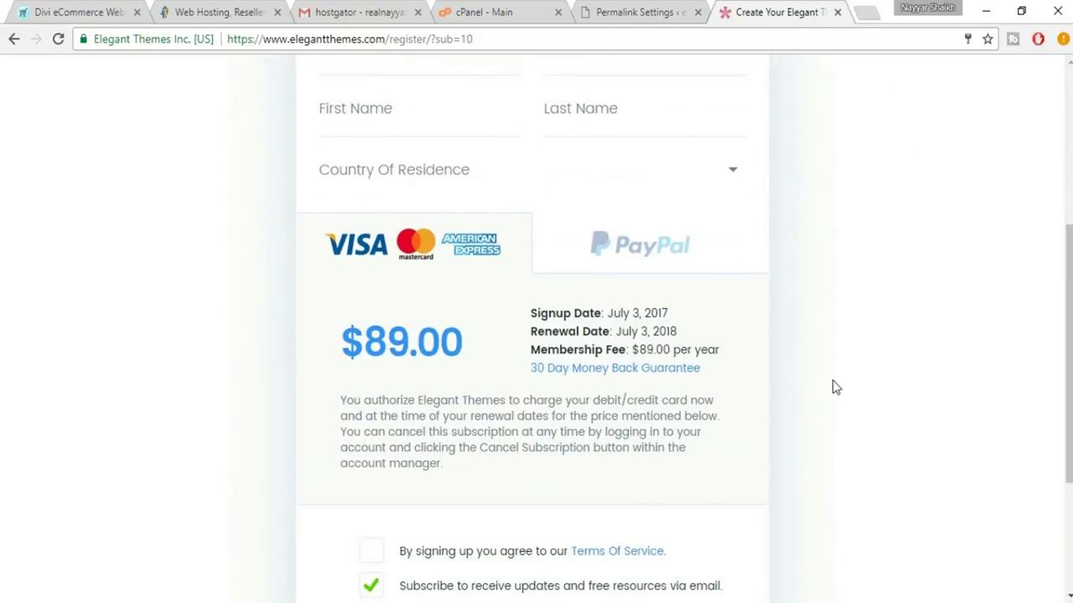
scroll(833, 385, down, 1)
scroll(423, 182, up, 3)
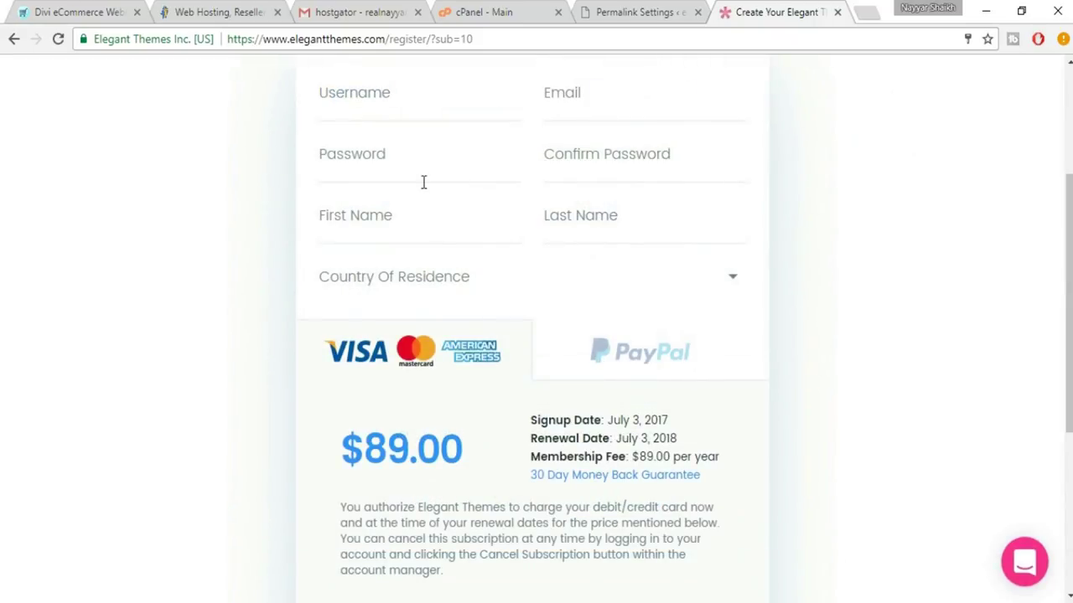
scroll(423, 182, up, 2)
Enter the account username and complete the e-mail address field.
click(416, 259)
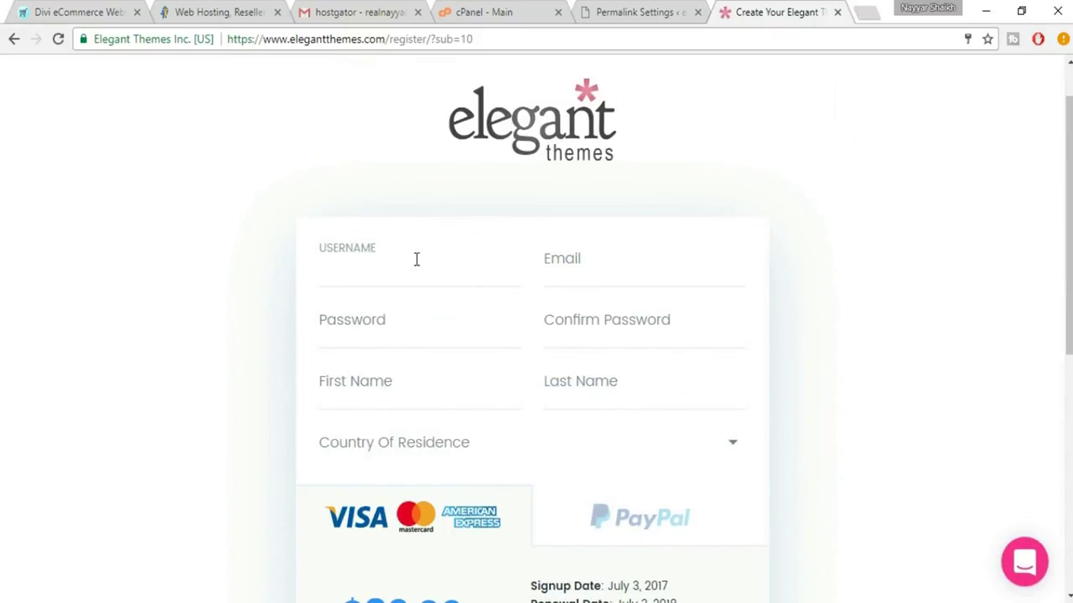
text(nayyars777)
key(Tab)
text(re)
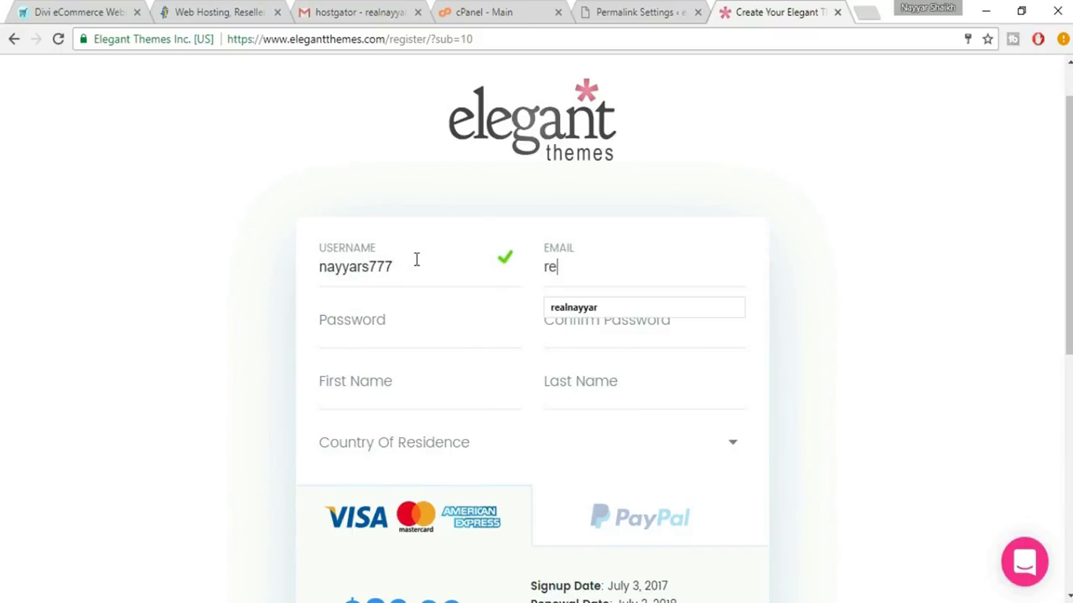
click(620, 310)
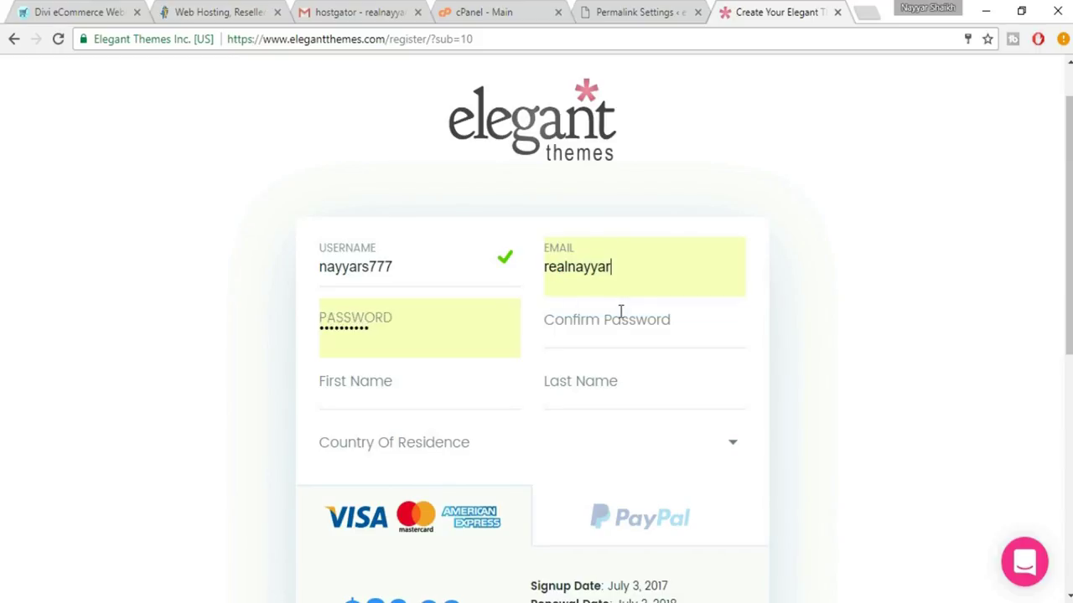
click(634, 267)
text(@)
click(654, 308)
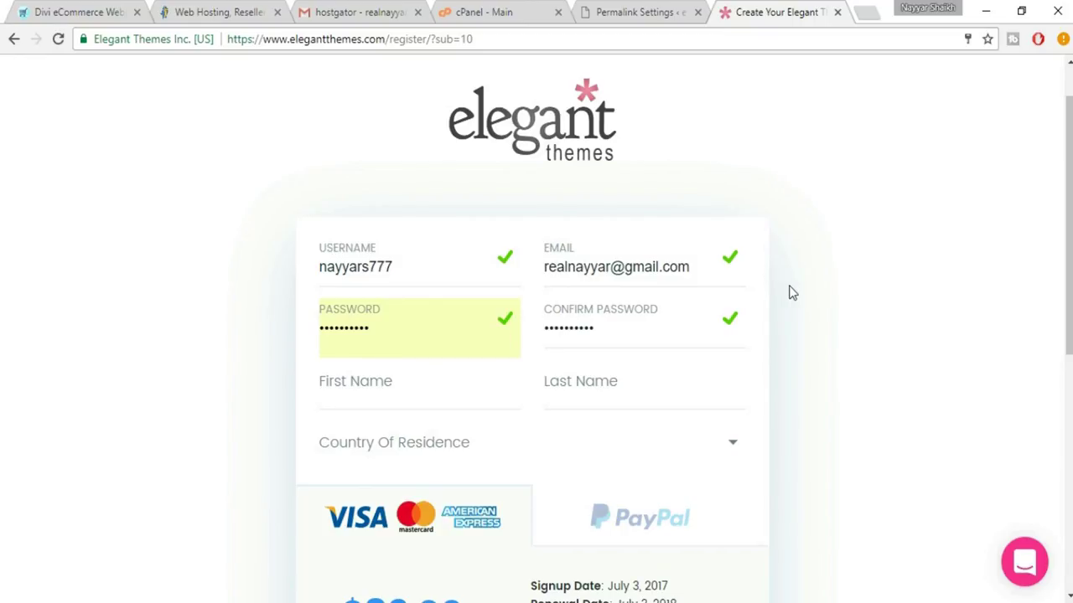
Fill in the first name, last name and country of residence.
click(374, 381)
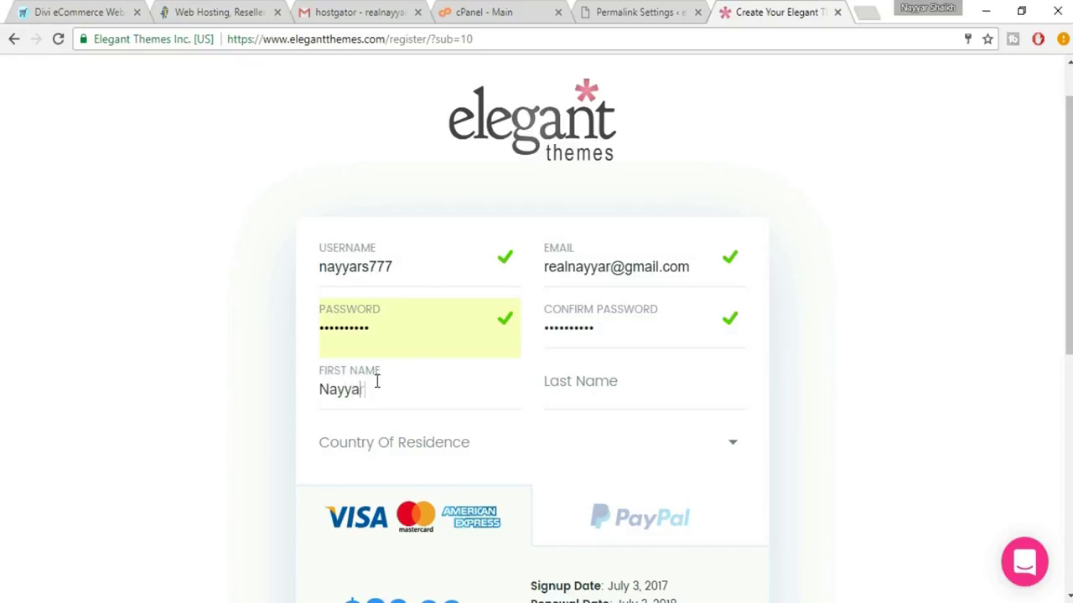
key(Tab)
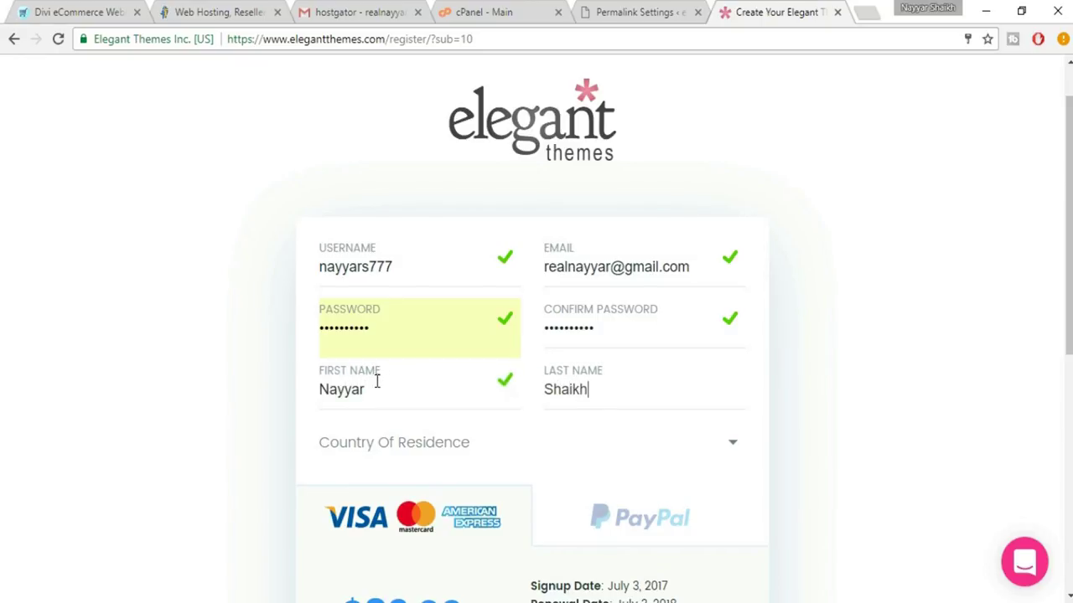
key(Tab)
text(in)
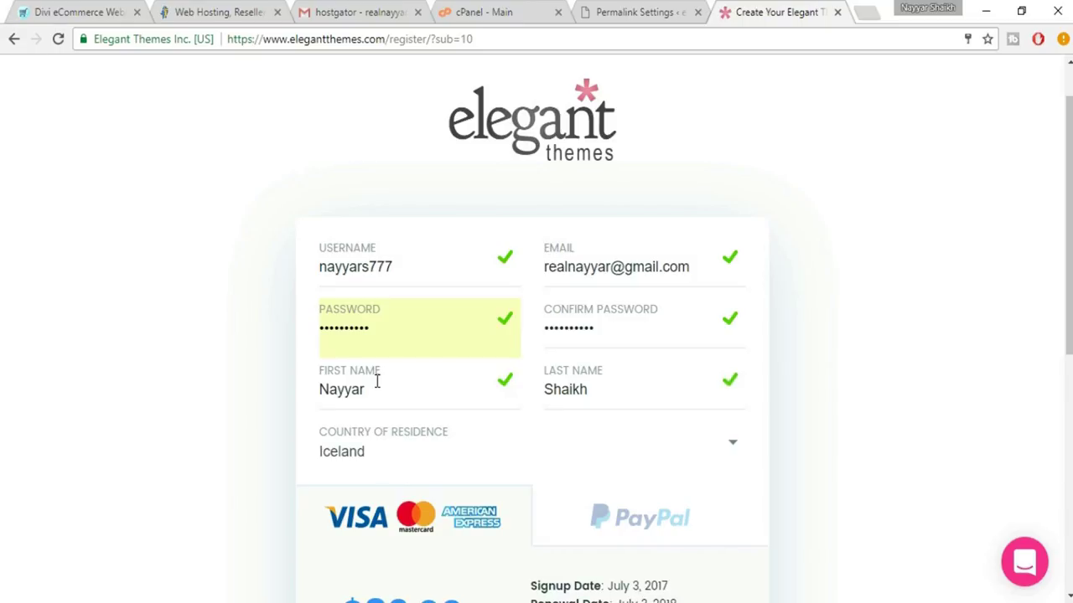
scroll(910, 370, down, 5)
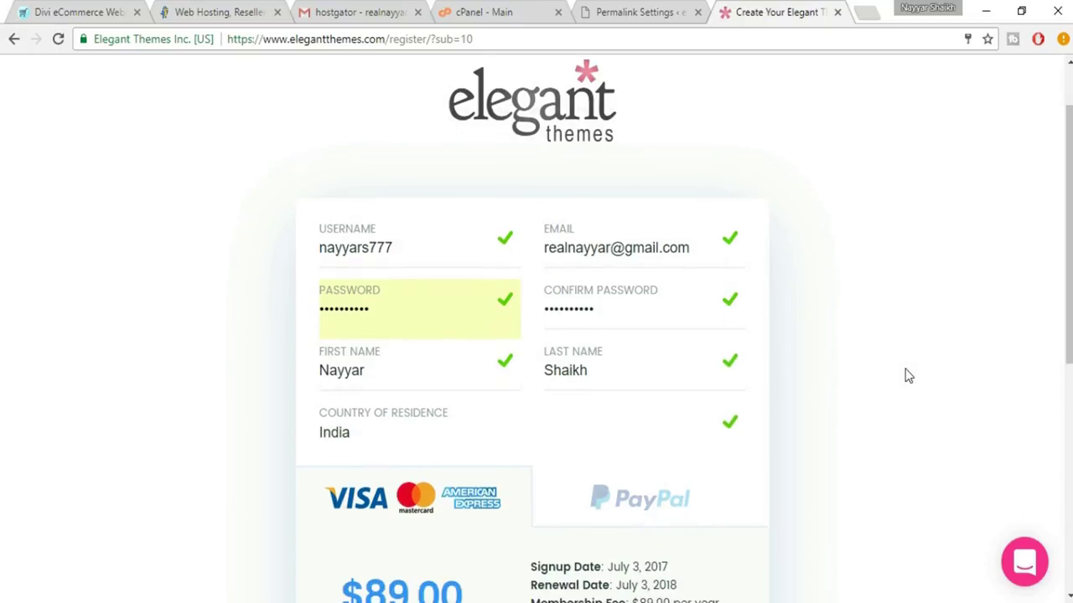
Accept the Terms Of Service and submit the registration.
click(366, 413)
scroll(448, 378, down, 1)
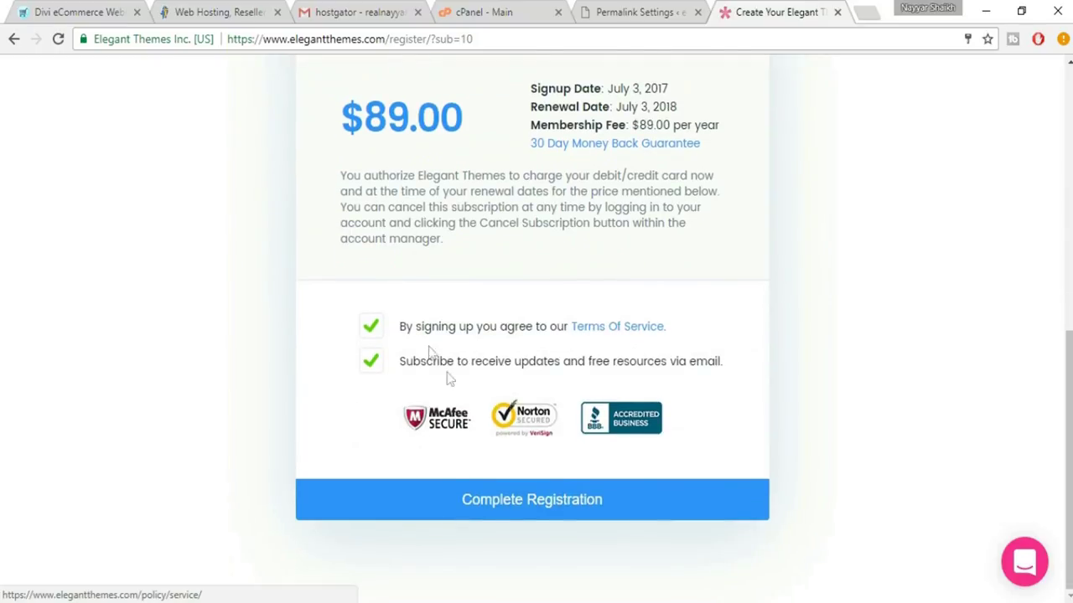
click(560, 512)
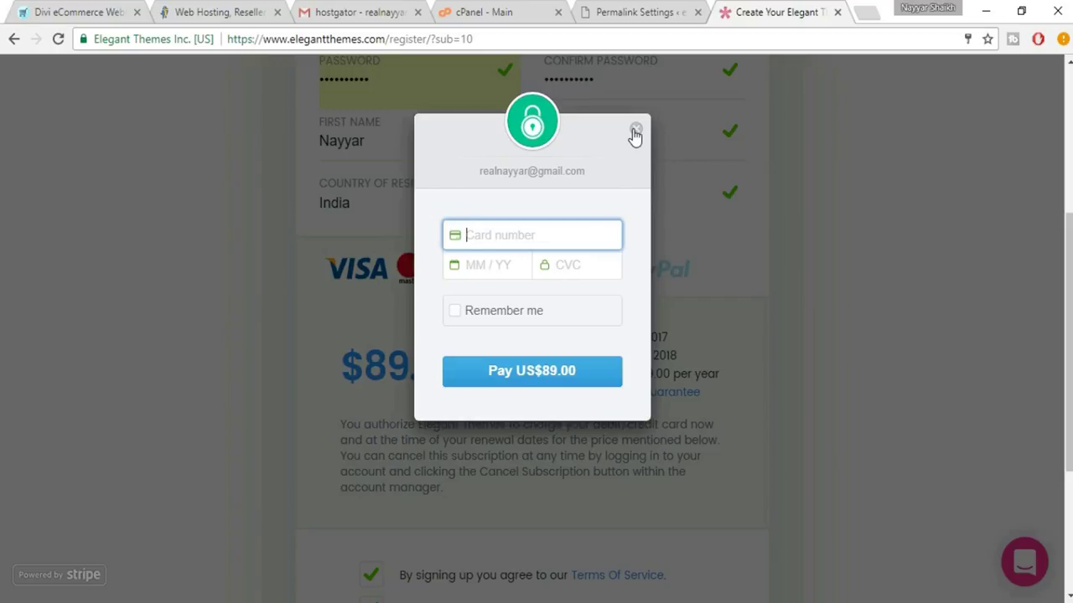
Dismiss the Stripe card payment form and close the signup tab.
click(635, 134)
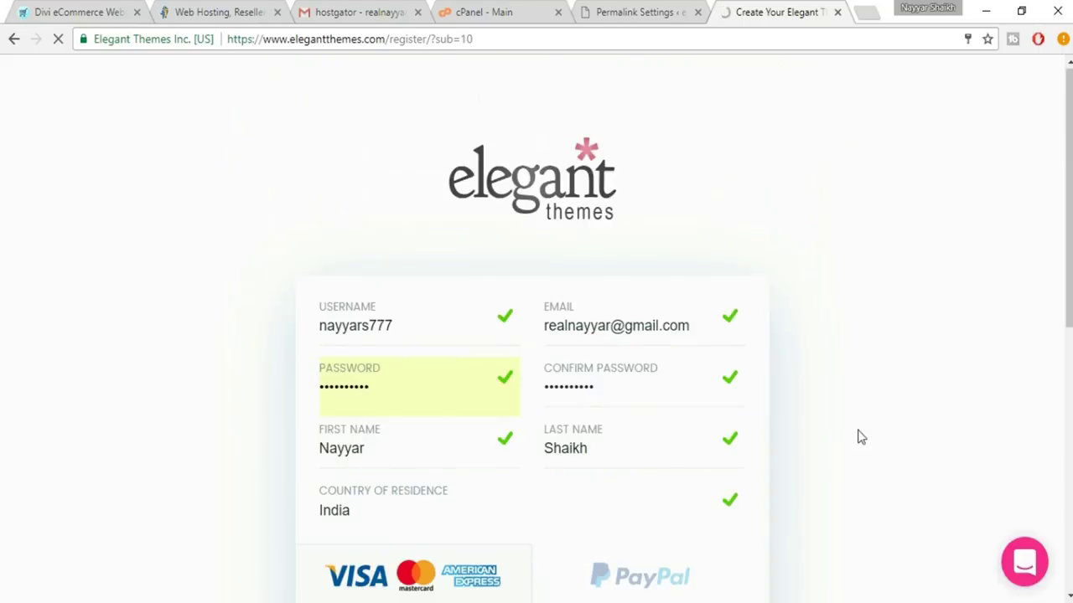
scroll(730, 366, down, 2)
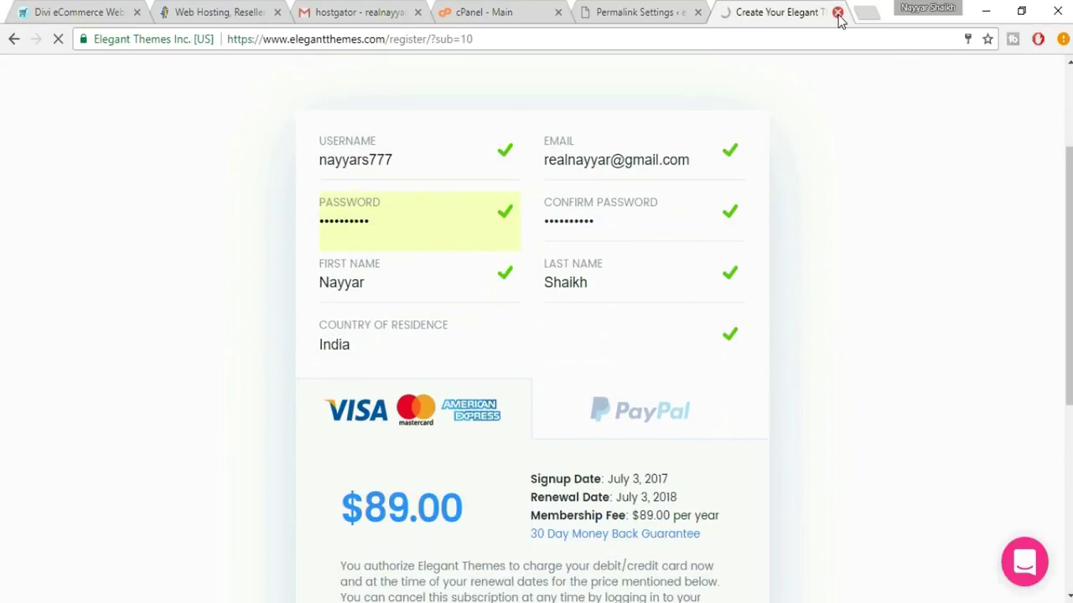
scroll(794, 84, up, 2)
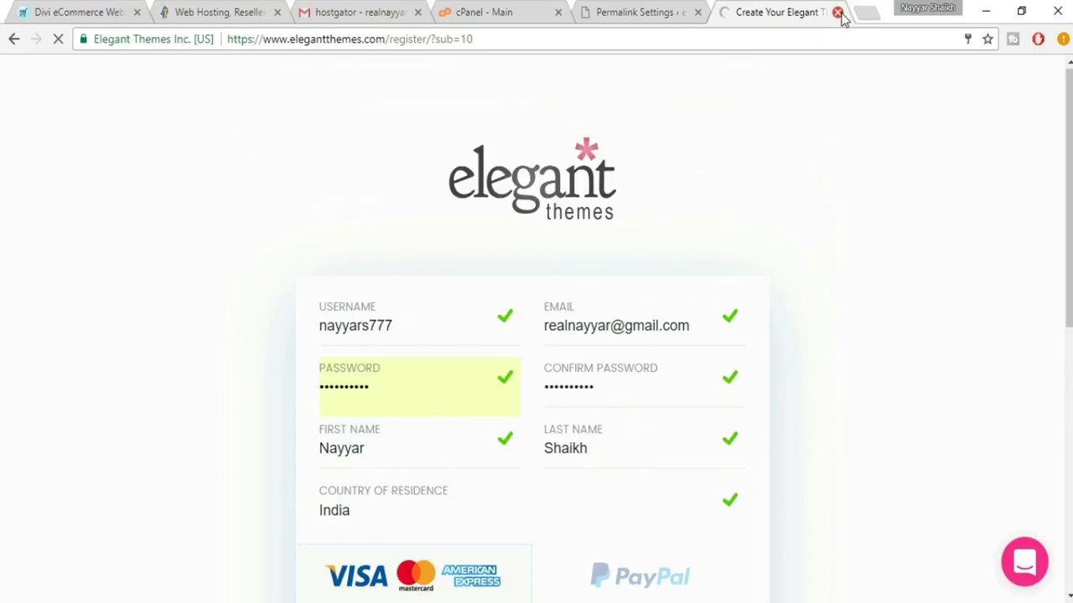
click(837, 13)
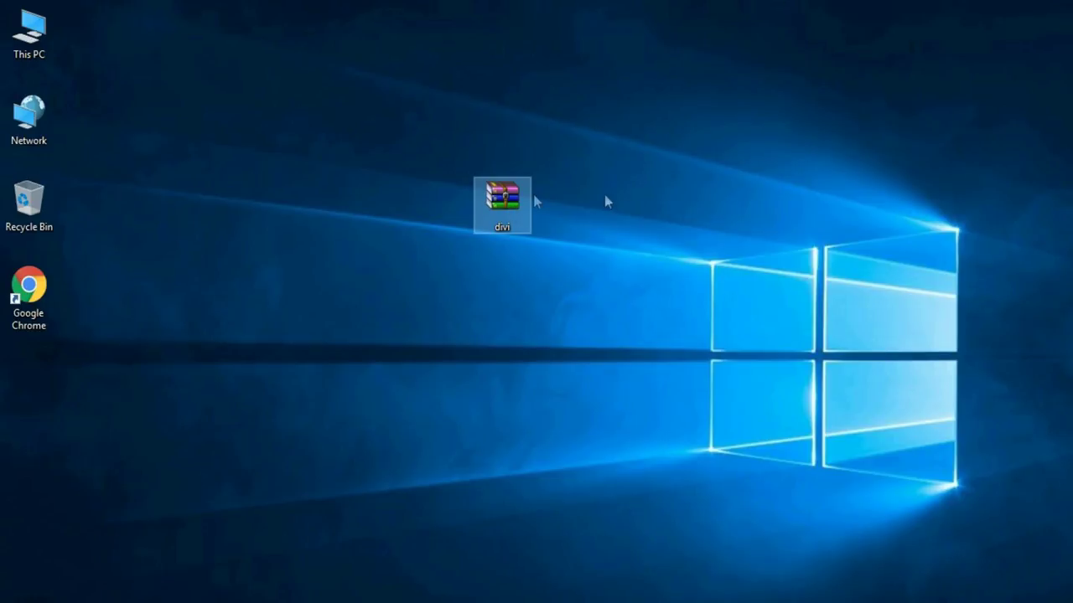
click(433, 461)
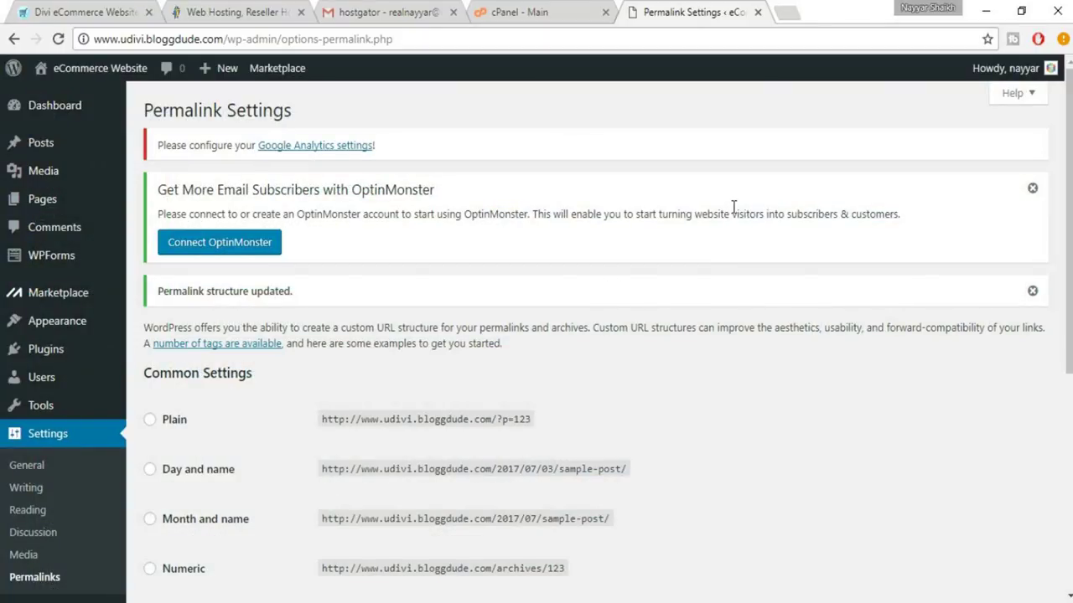
Go to Appearance > Themes > Add New and show the Upload Theme panel.
mouse_move(67, 329)
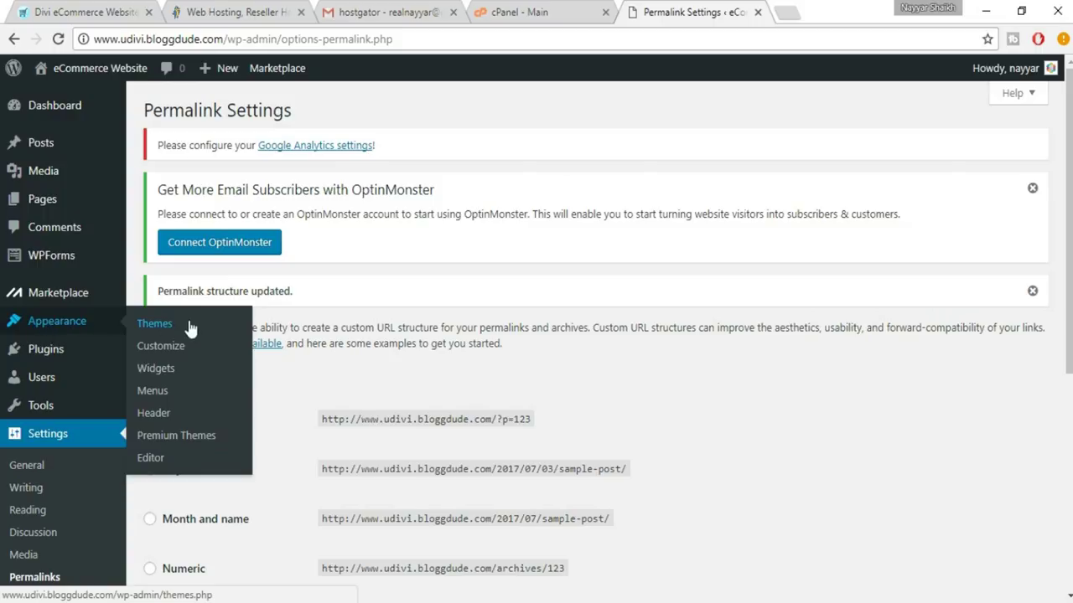
click(155, 327)
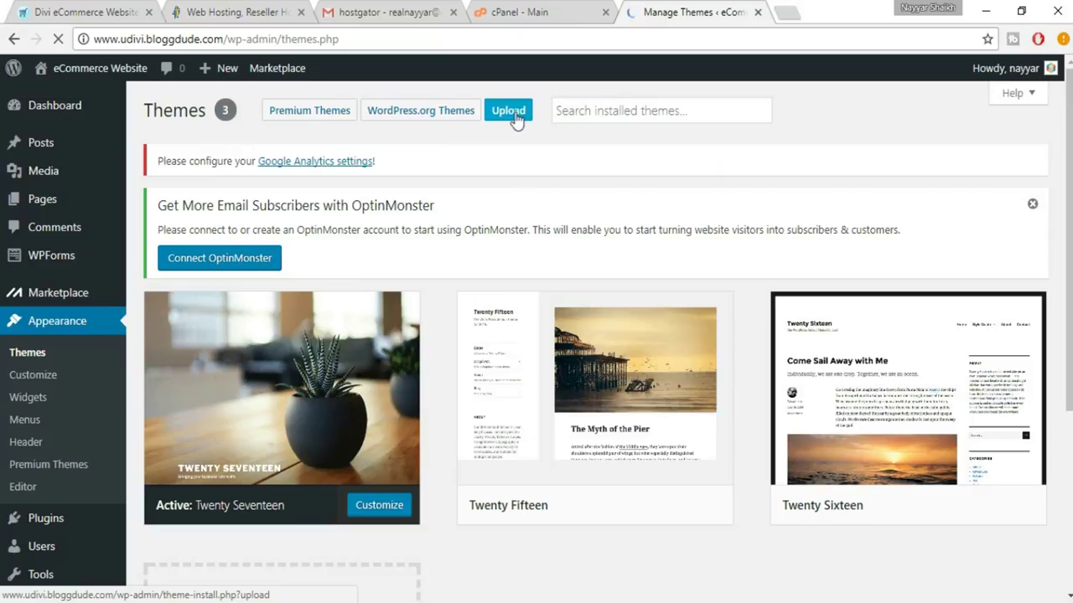
click(516, 117)
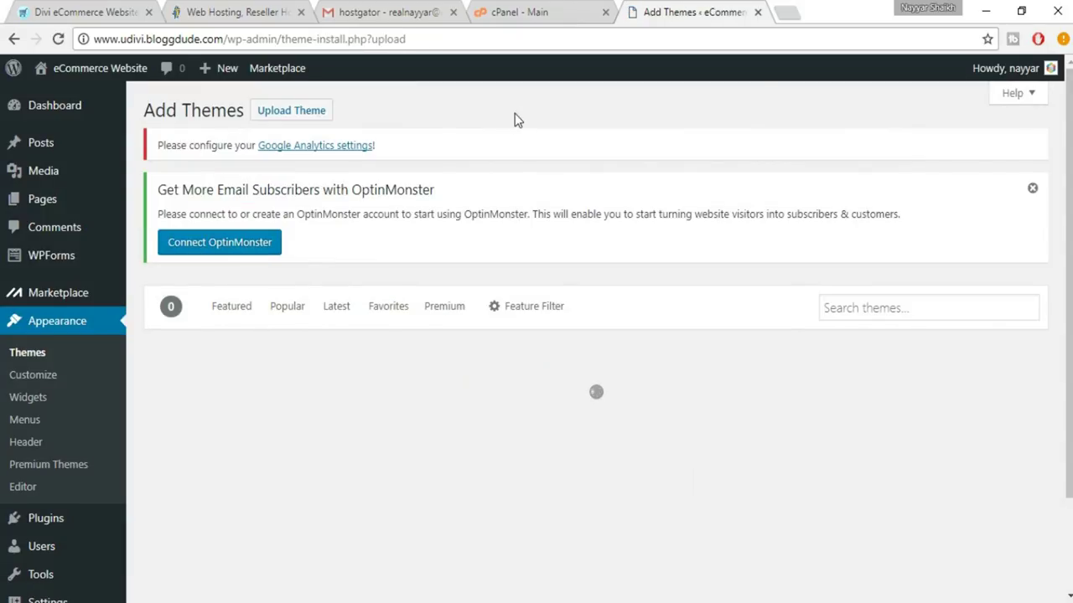
click(297, 114)
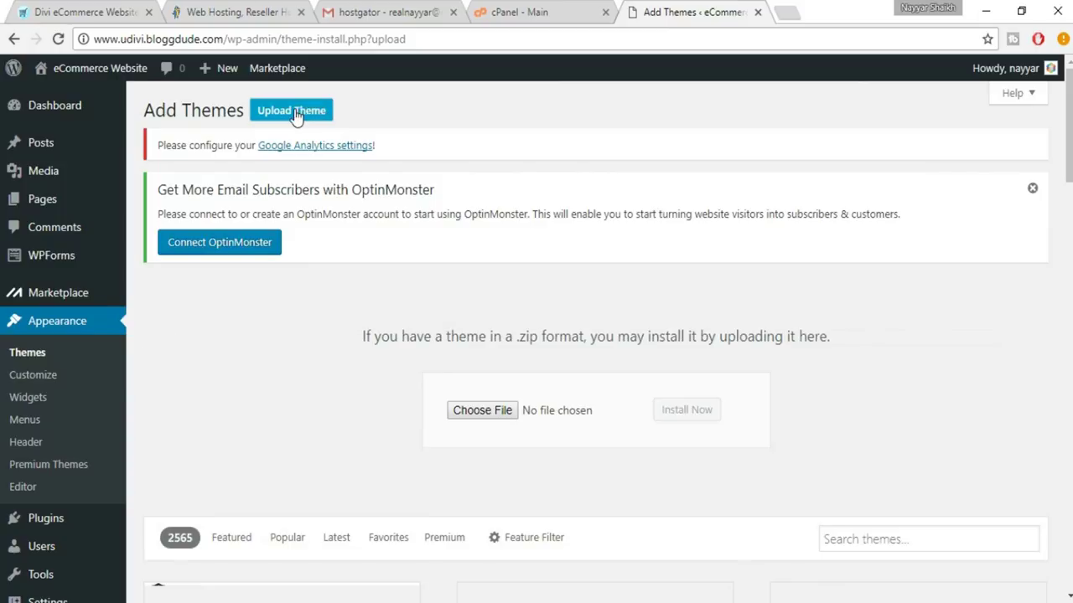
Choose divi.zip from the Desktop and start installing it.
click(483, 414)
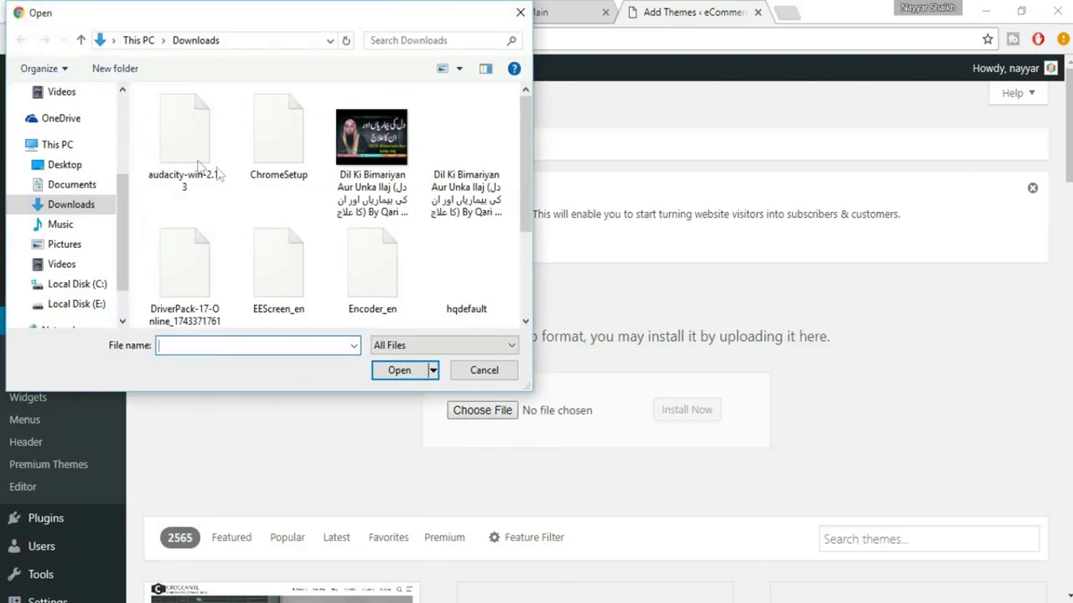
click(76, 164)
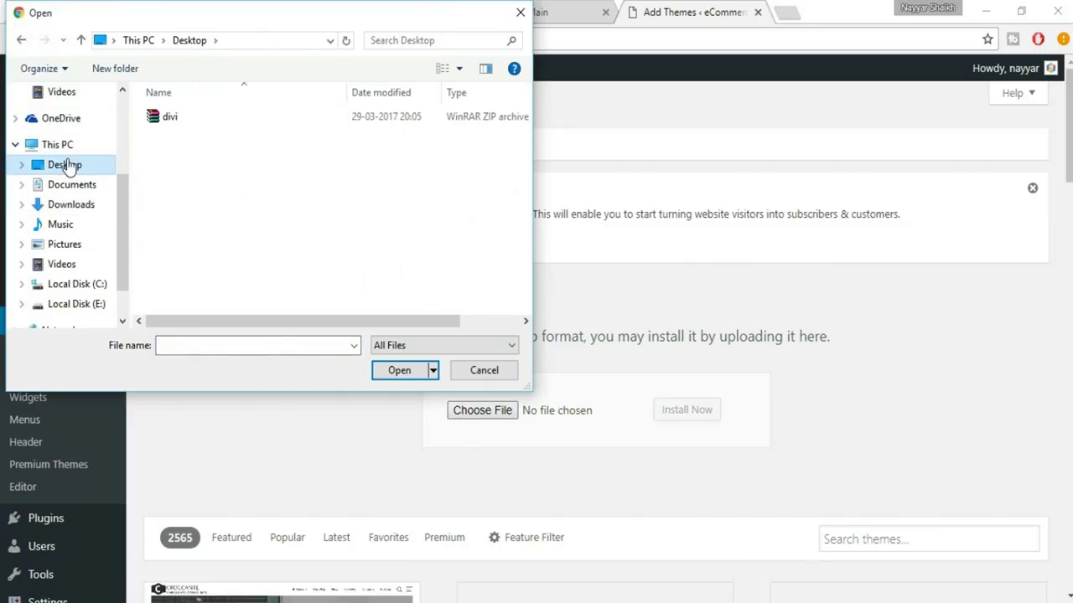
click(168, 118)
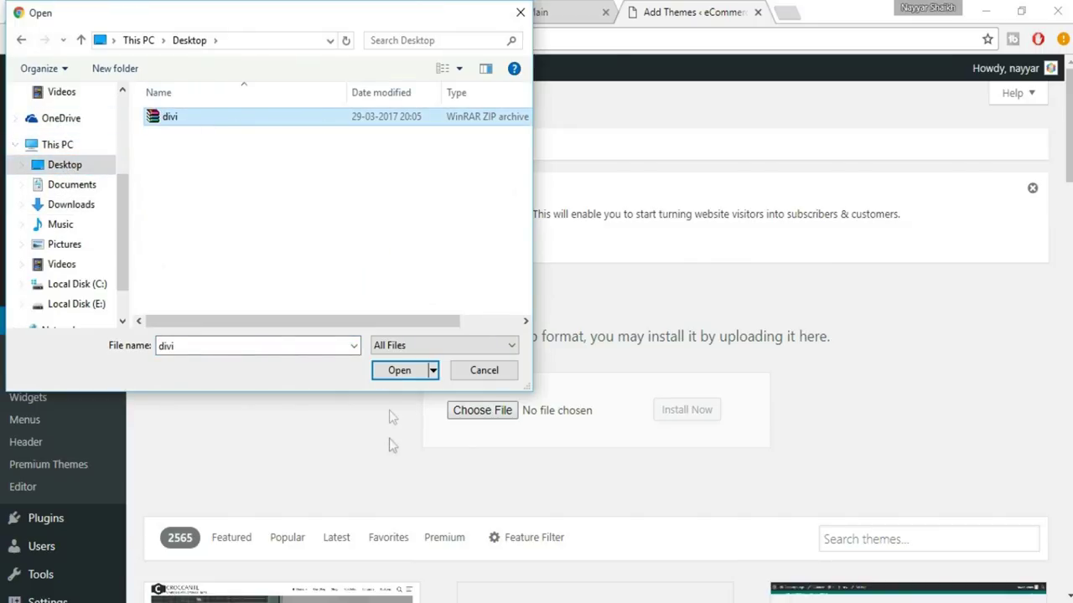
click(400, 370)
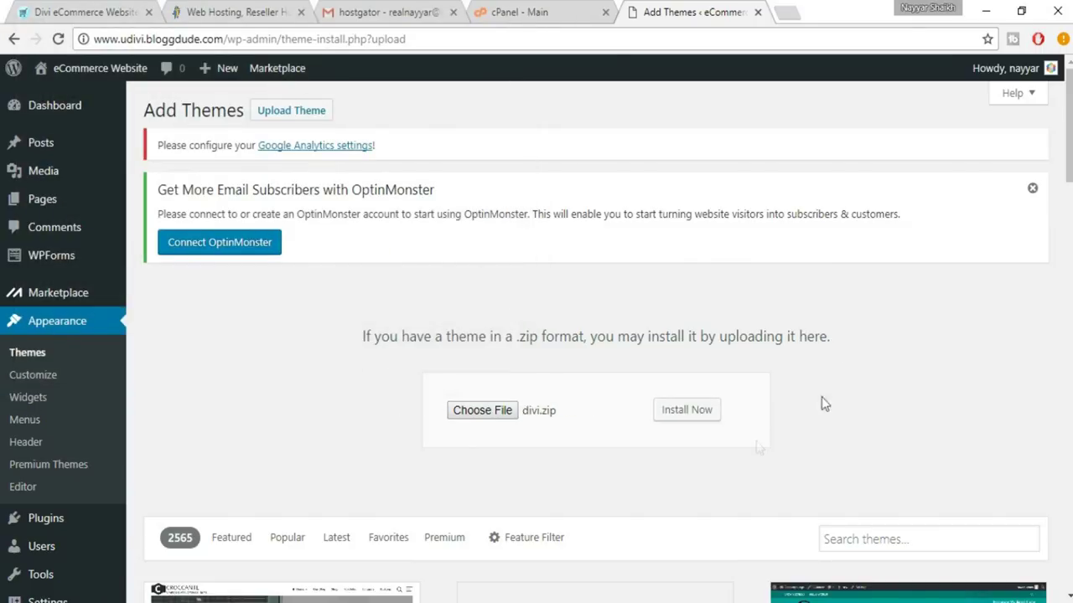
click(688, 415)
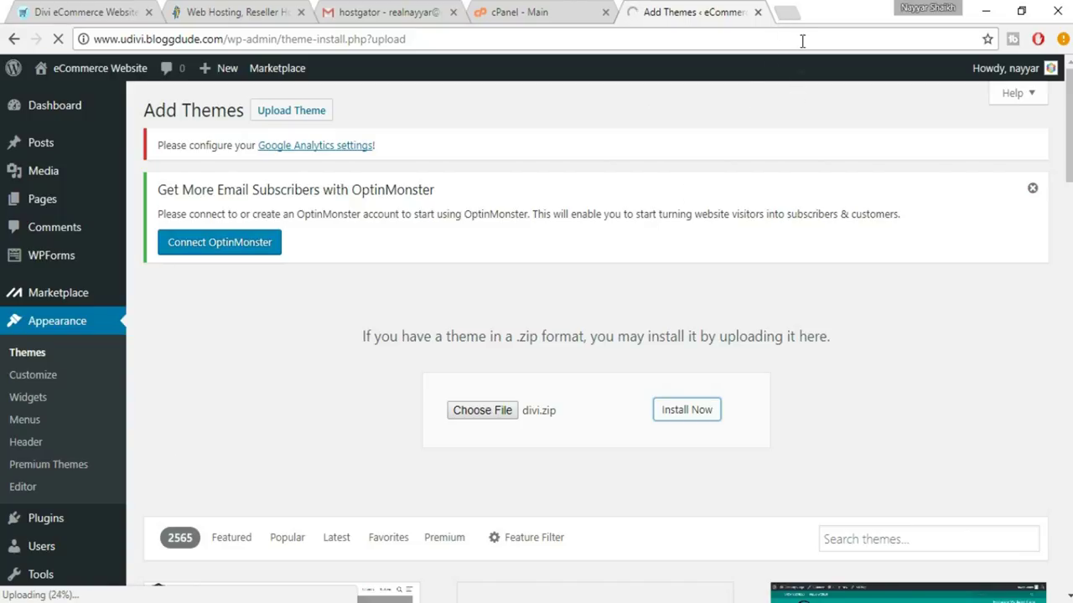
click(791, 9)
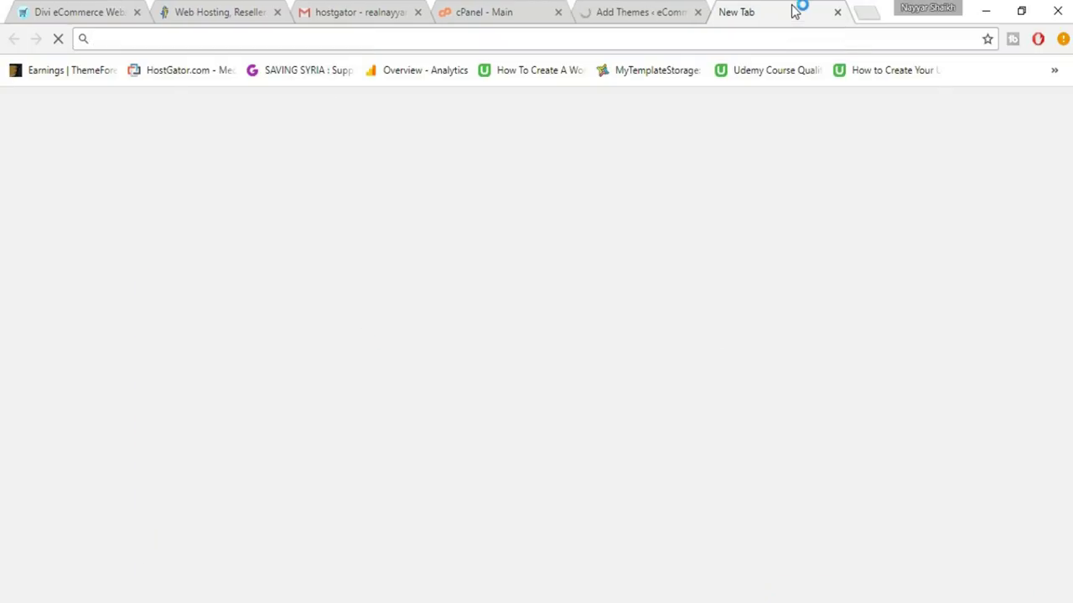
text(y)
key(Down)
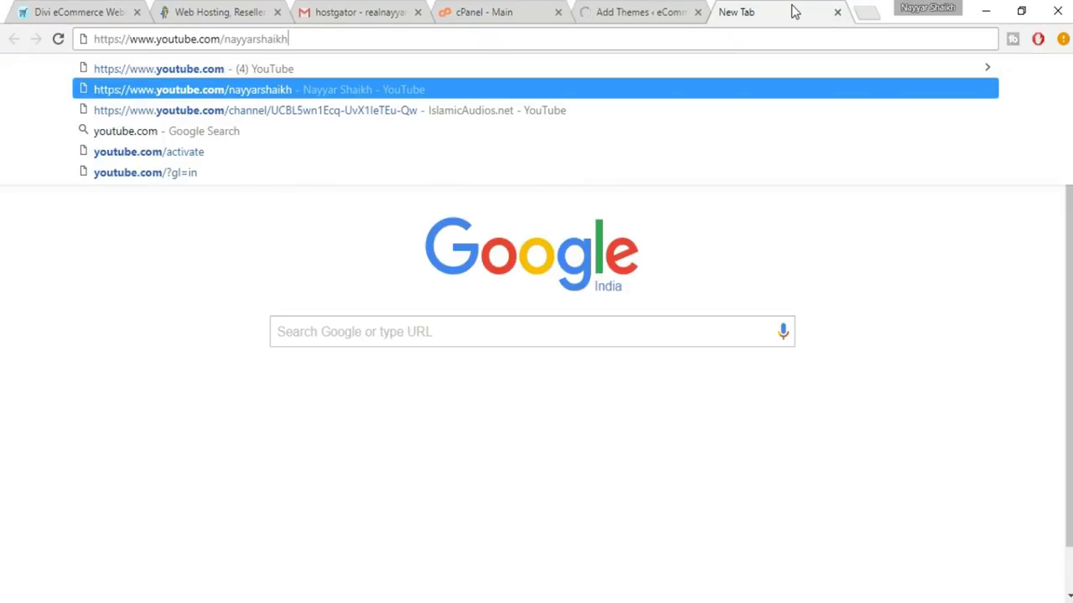
key(Return)
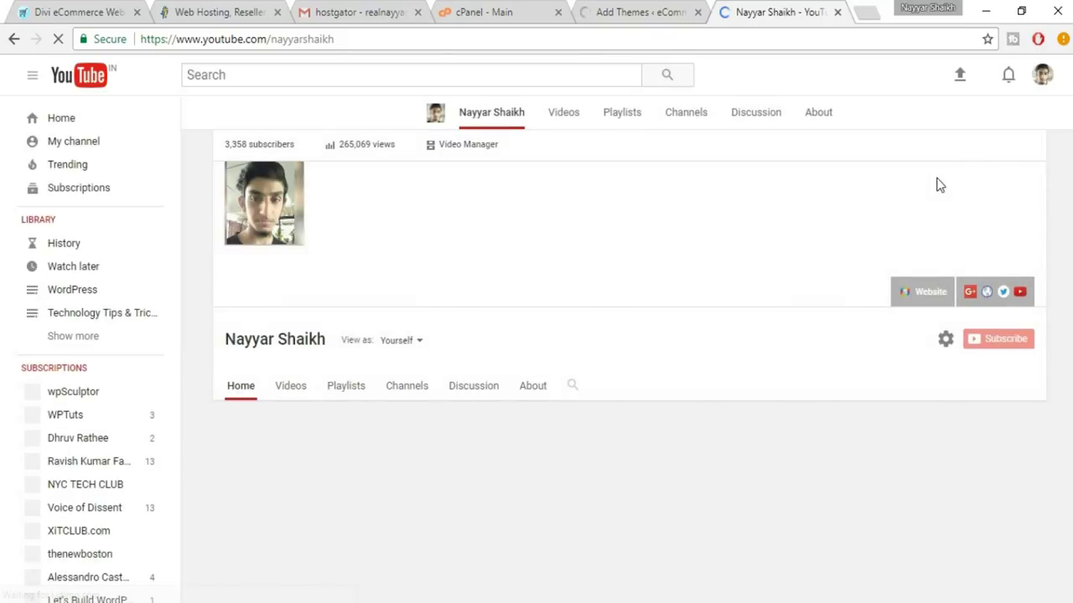
scroll(536, 360, down, 1)
scroll(536, 360, down, 4)
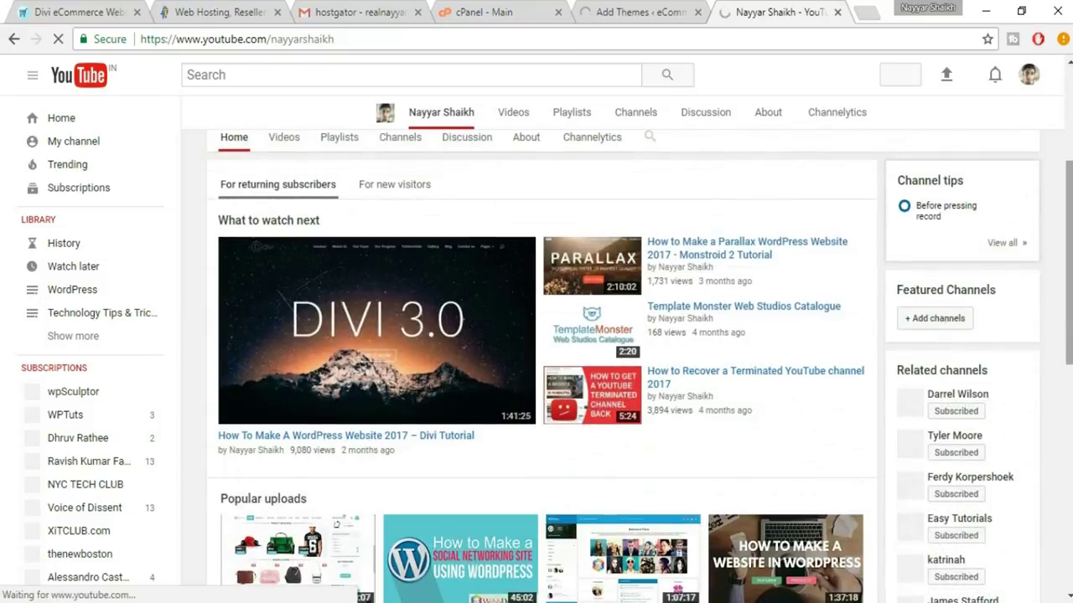
scroll(536, 360, up, 1)
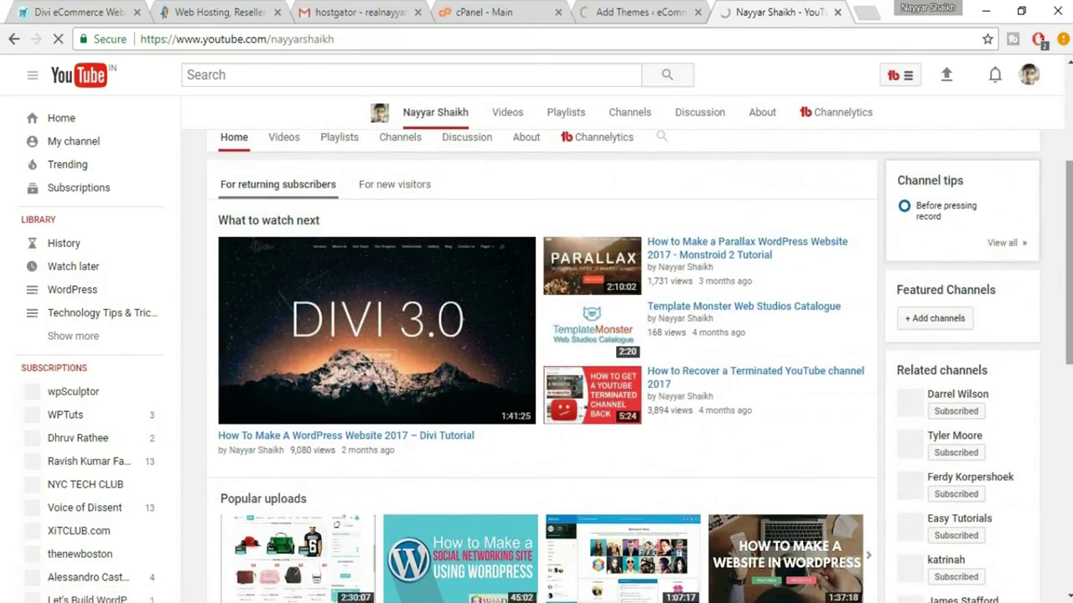
scroll(283, 514, down, 1)
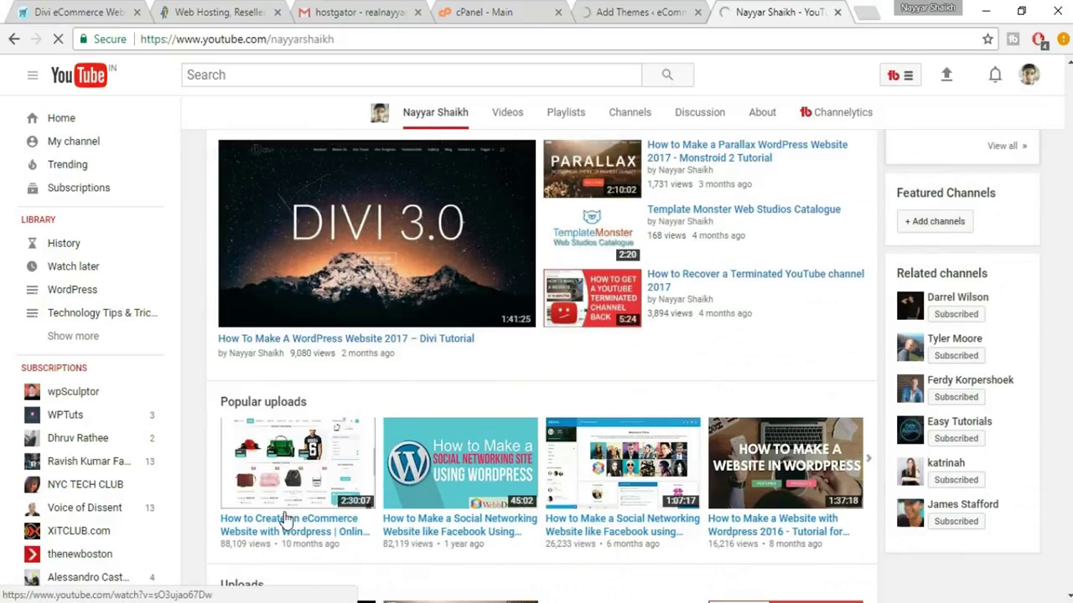
scroll(285, 512, up, 2)
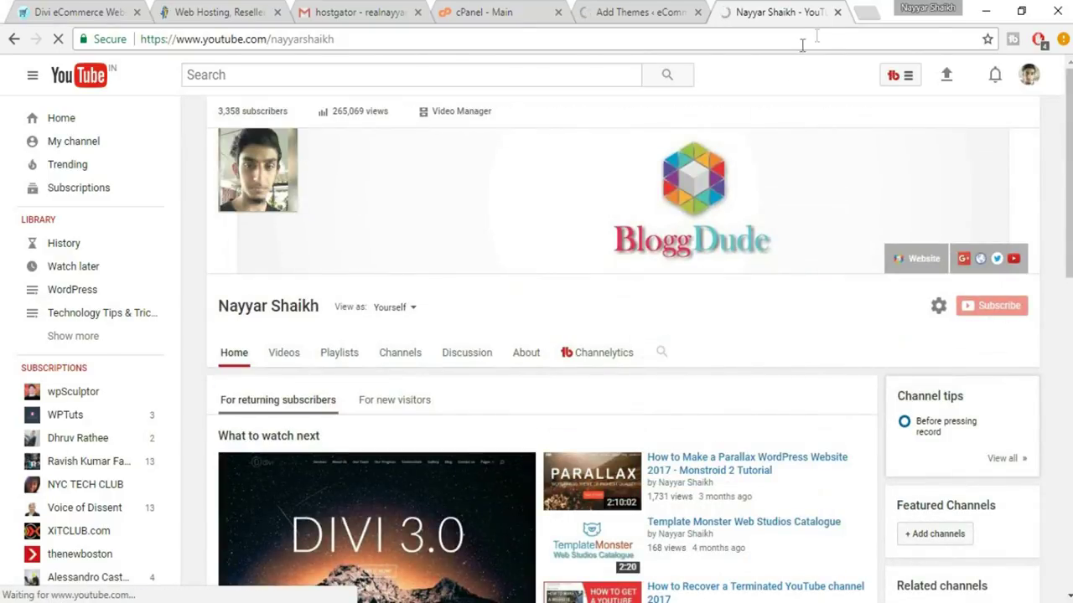
Close the YouTube tab and open Visit Site in a new tab.
click(838, 13)
mouse_move(92, 68)
right_click(110, 104)
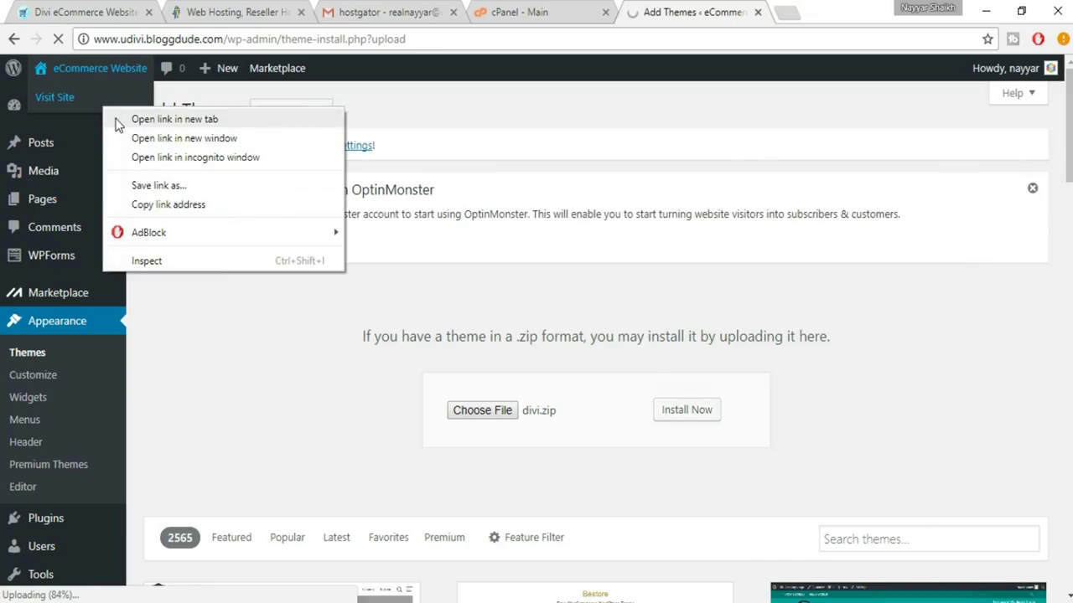
click(167, 119)
click(836, 12)
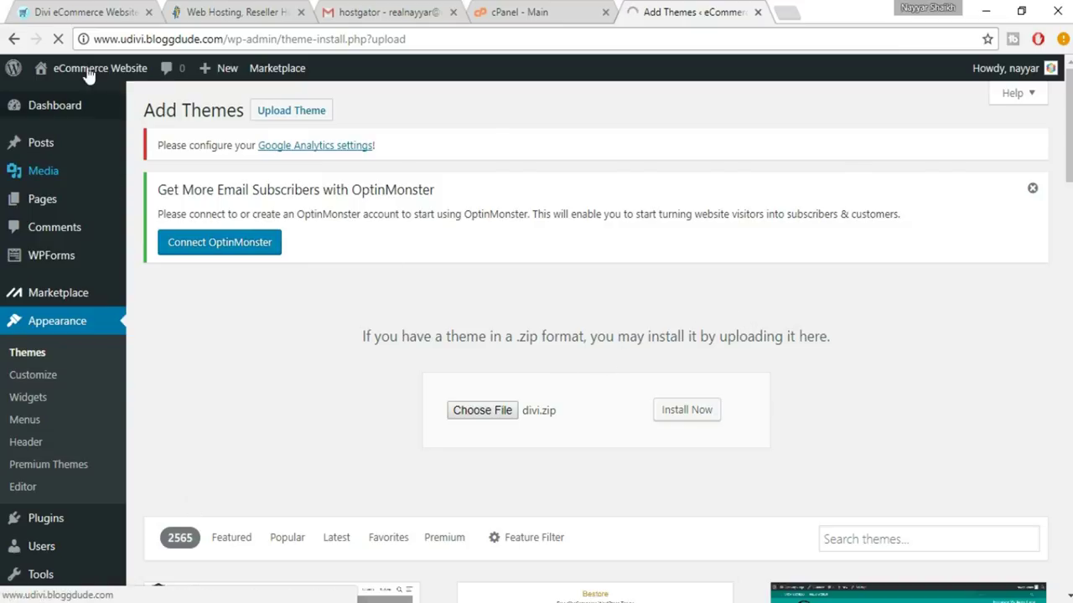
Reopen the live site in a new tab, browse it, then return to the upload tab.
mouse_move(92, 70)
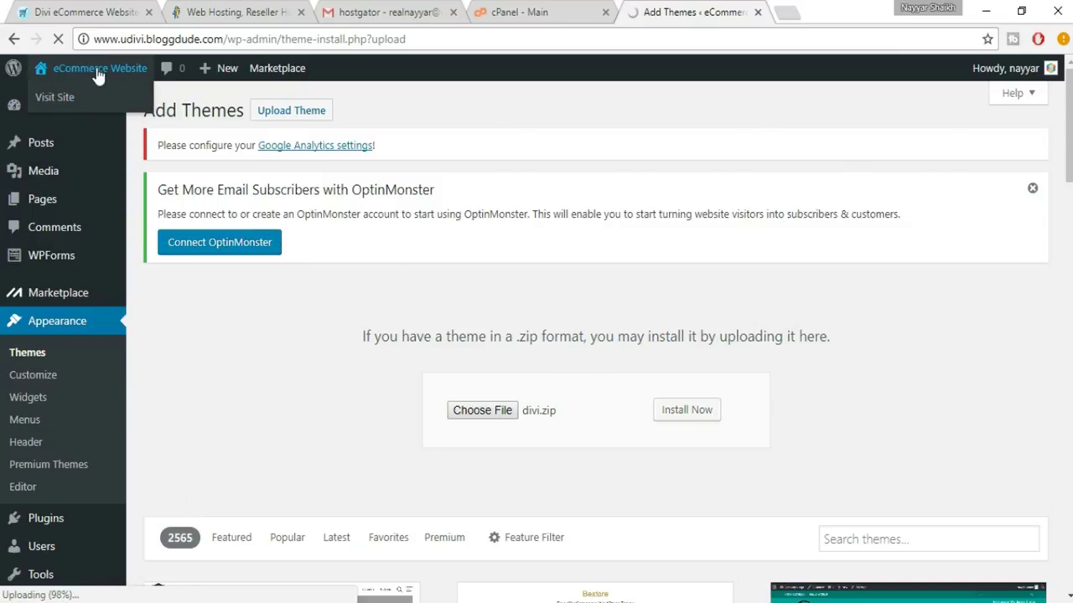
right_click(94, 105)
click(105, 110)
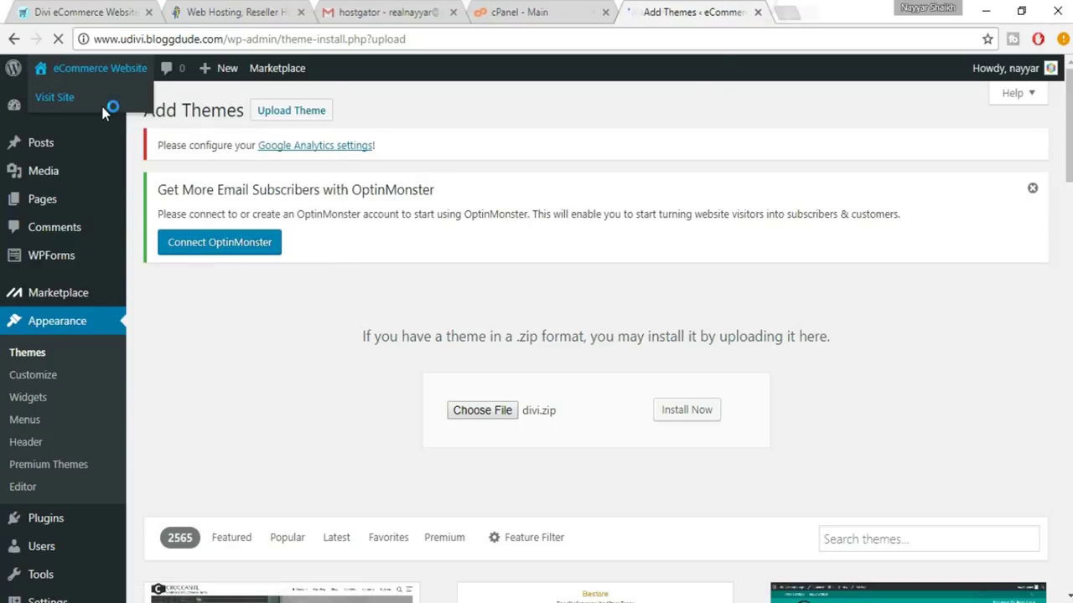
click(726, 18)
scroll(945, 330, down, 10)
scroll(953, 357, up, 3)
scroll(953, 358, up, 8)
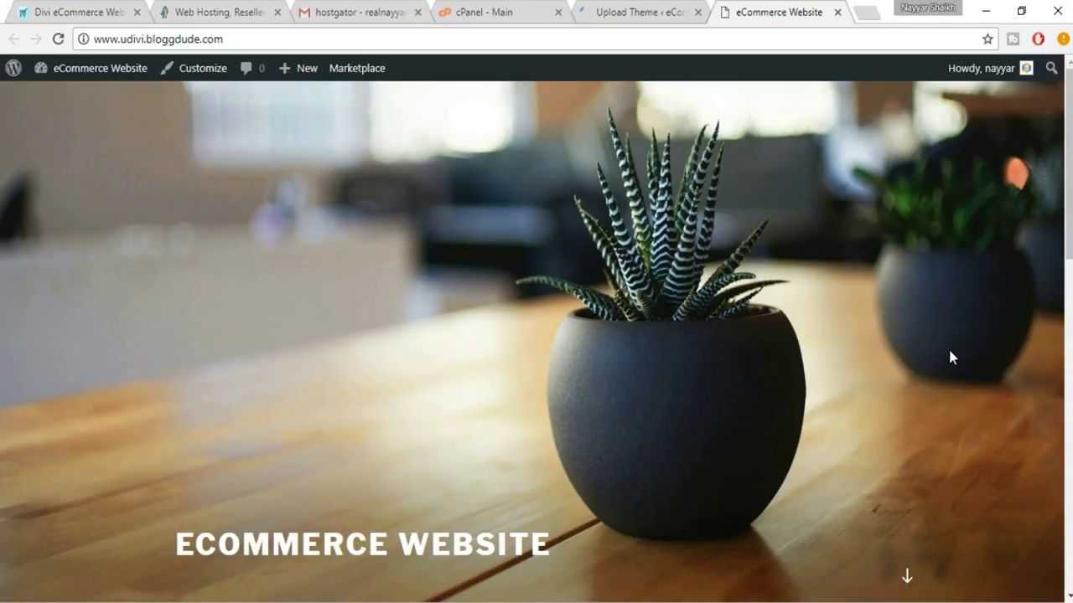
scroll(950, 358, down, 12)
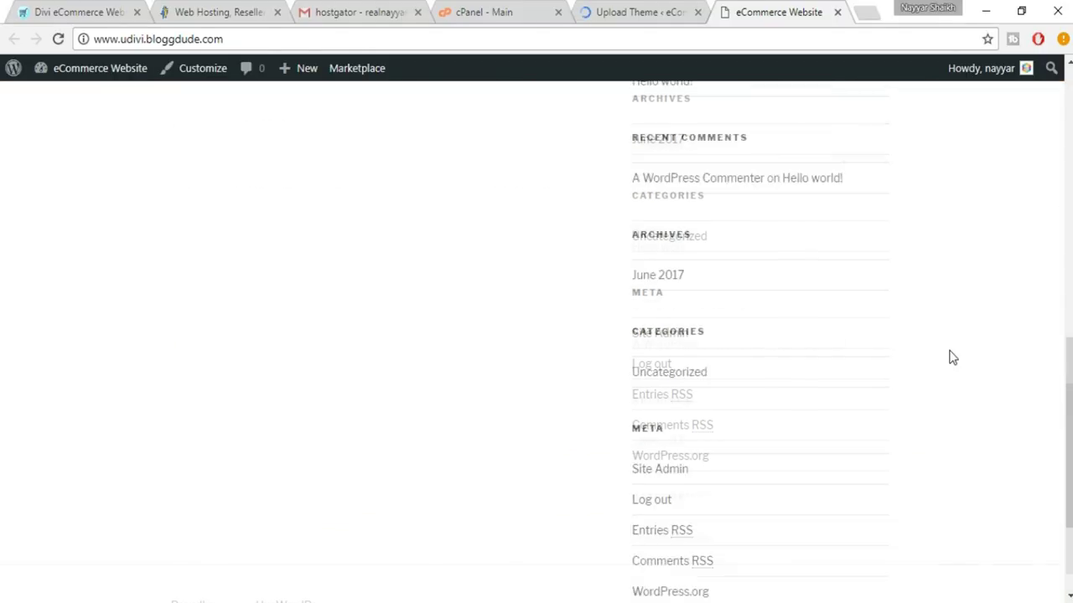
scroll(951, 358, up, 12)
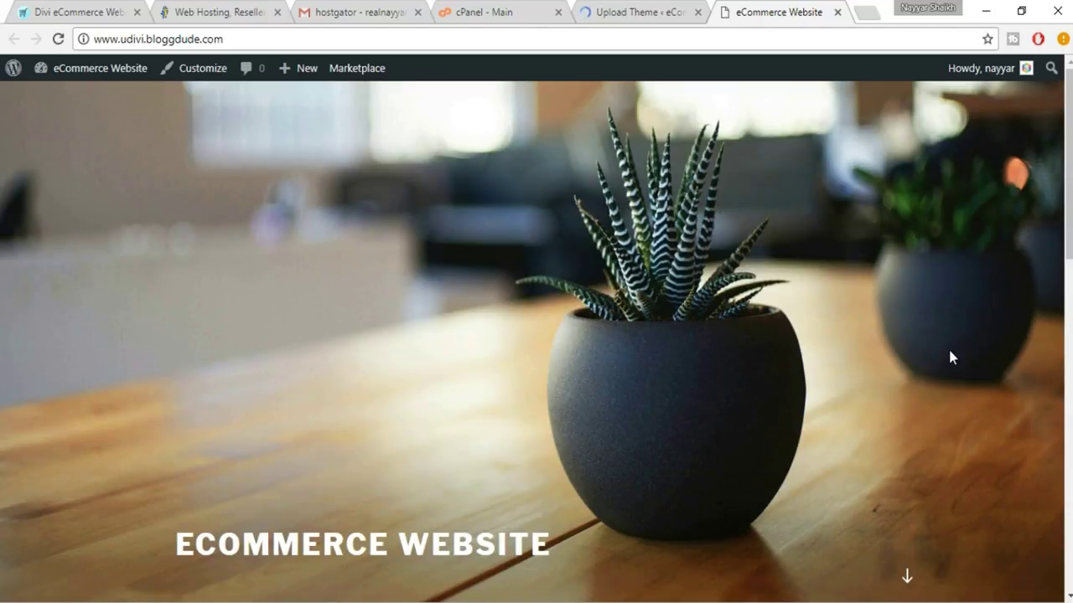
click(664, 10)
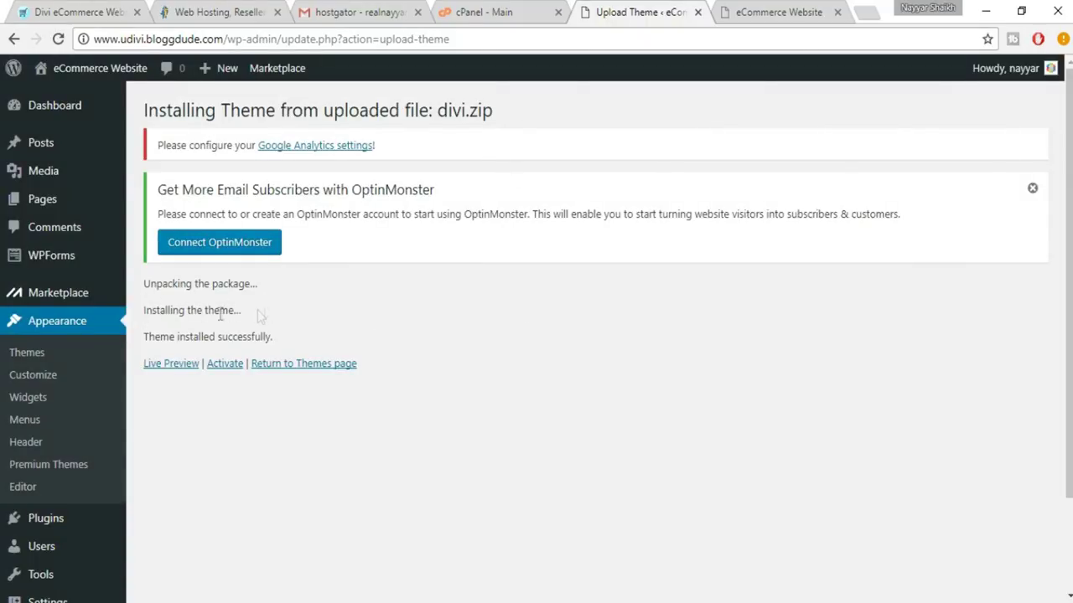
Activate Divi, reload the Themes page, and reload the live site in its Divi layout.
click(225, 363)
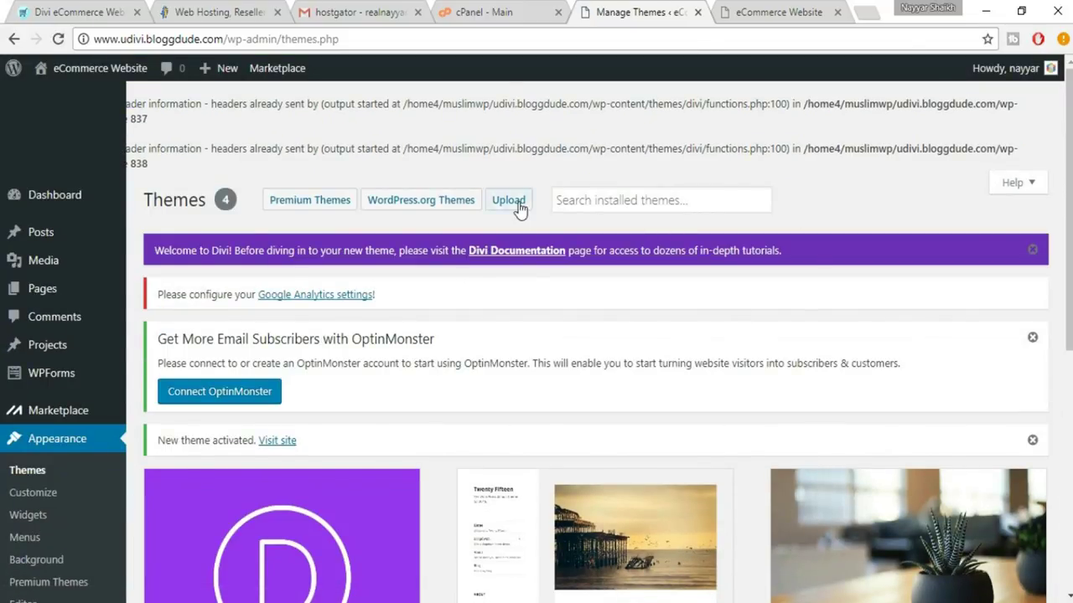
drag(134, 100, 835, 149)
click(844, 148)
click(61, 40)
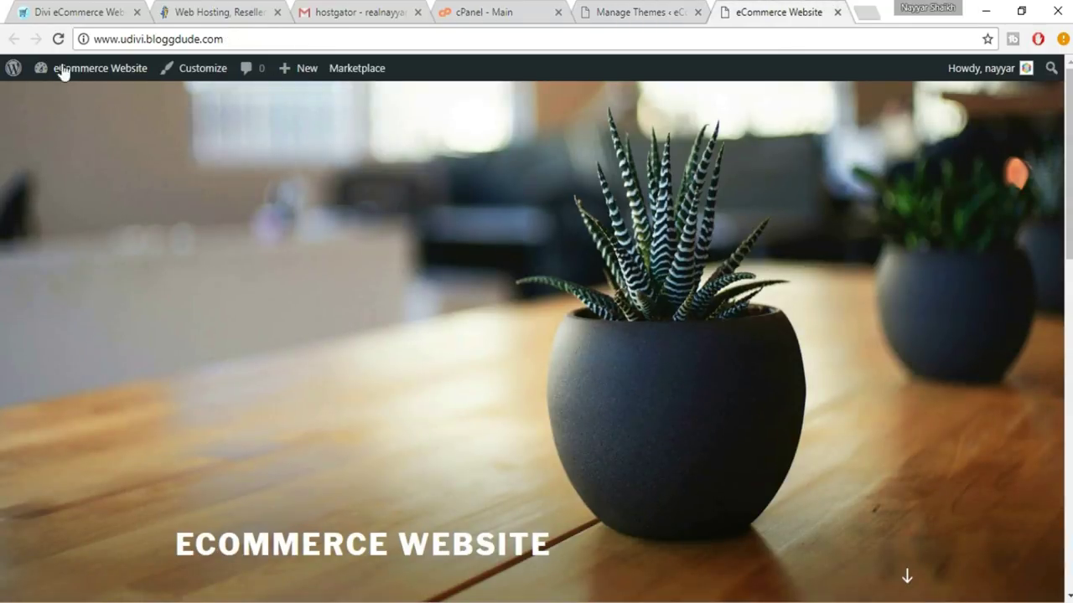
click(57, 40)
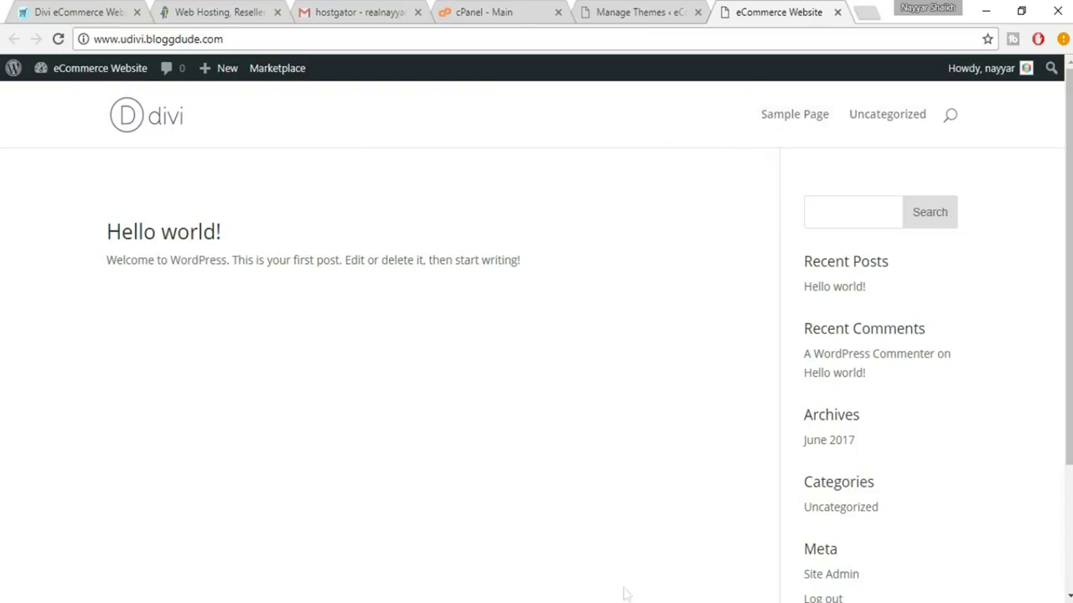
Scroll through the Divi-styled site, then switch to the eCommerce demo site tab.
scroll(537, 511, down, 1)
scroll(534, 509, down, 3)
scroll(533, 510, up, 4)
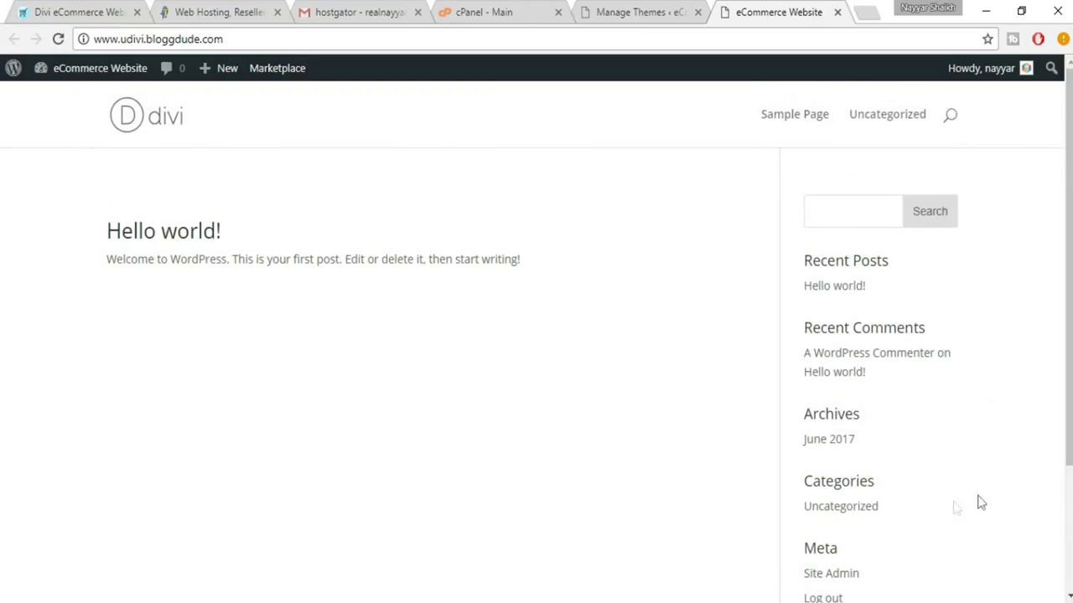
click(74, 11)
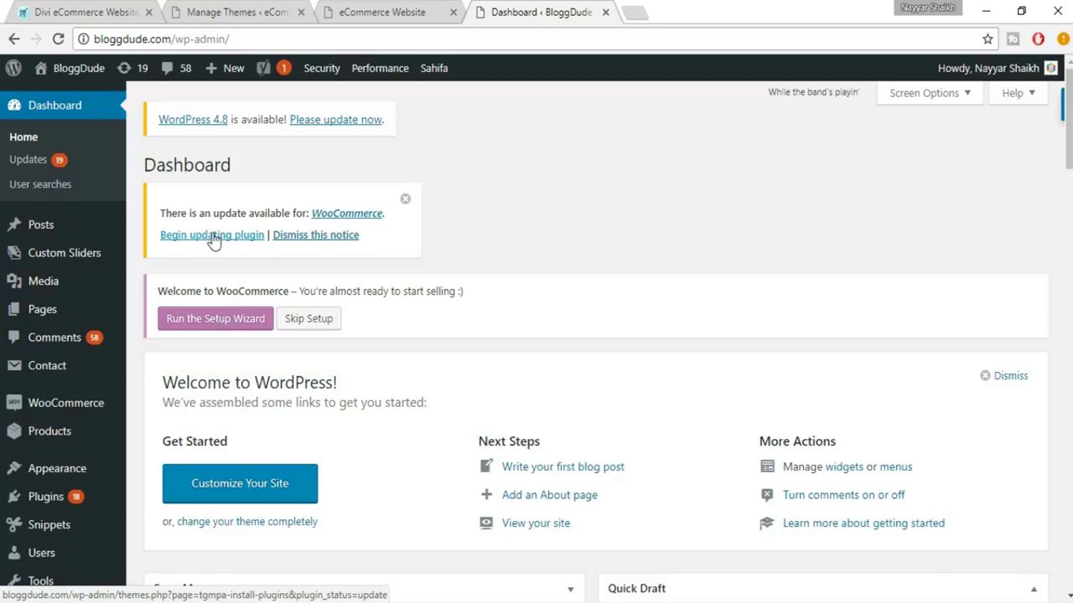
Update WooCommerce to 3.1.0 and close the plugin installer tab with Ctrl+W.
click(215, 236)
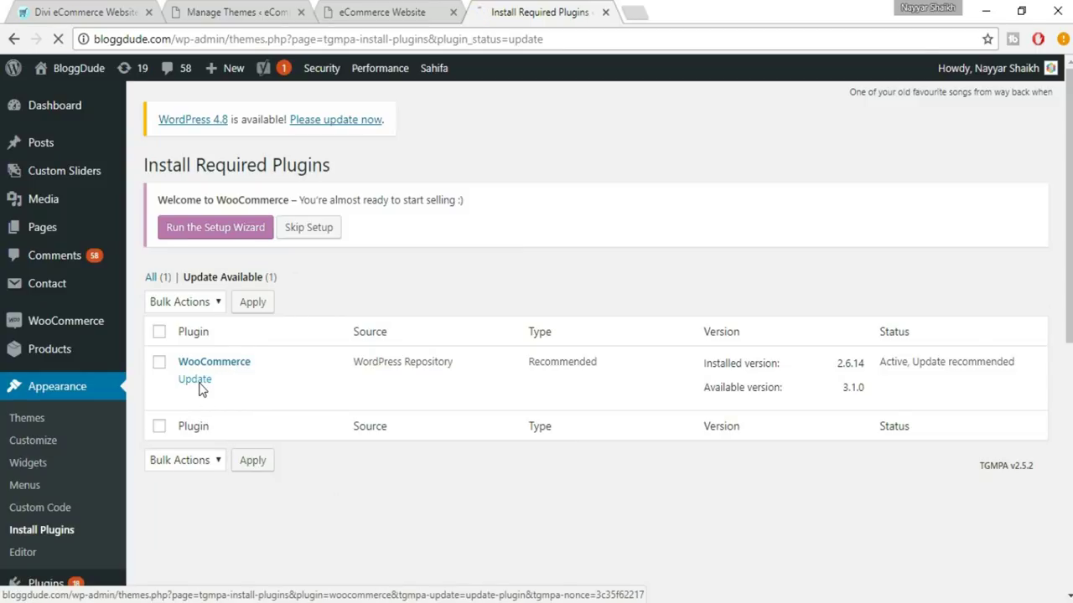
click(198, 381)
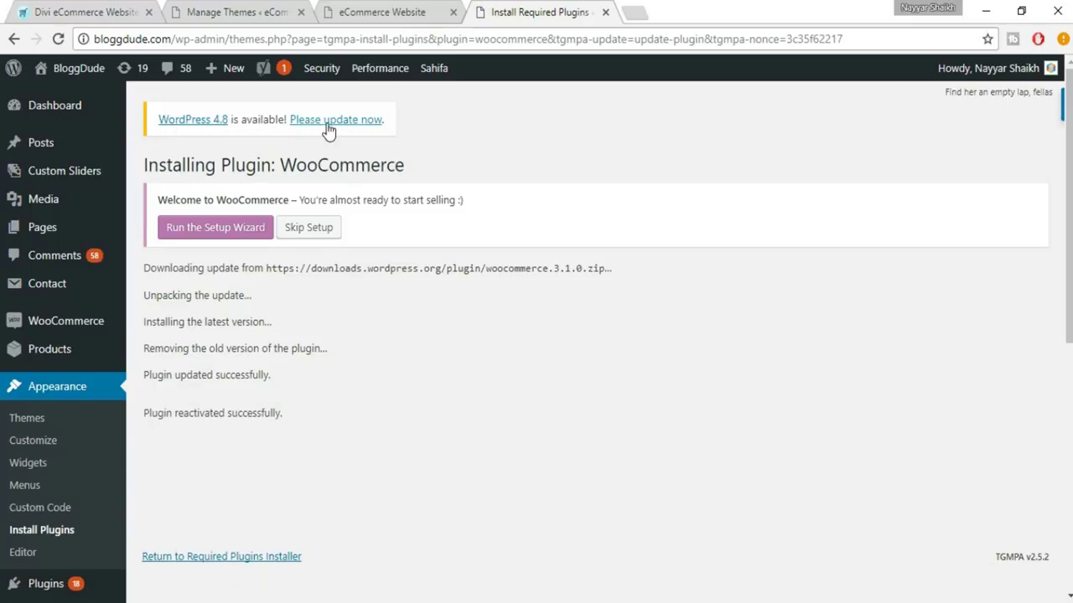
click(358, 124)
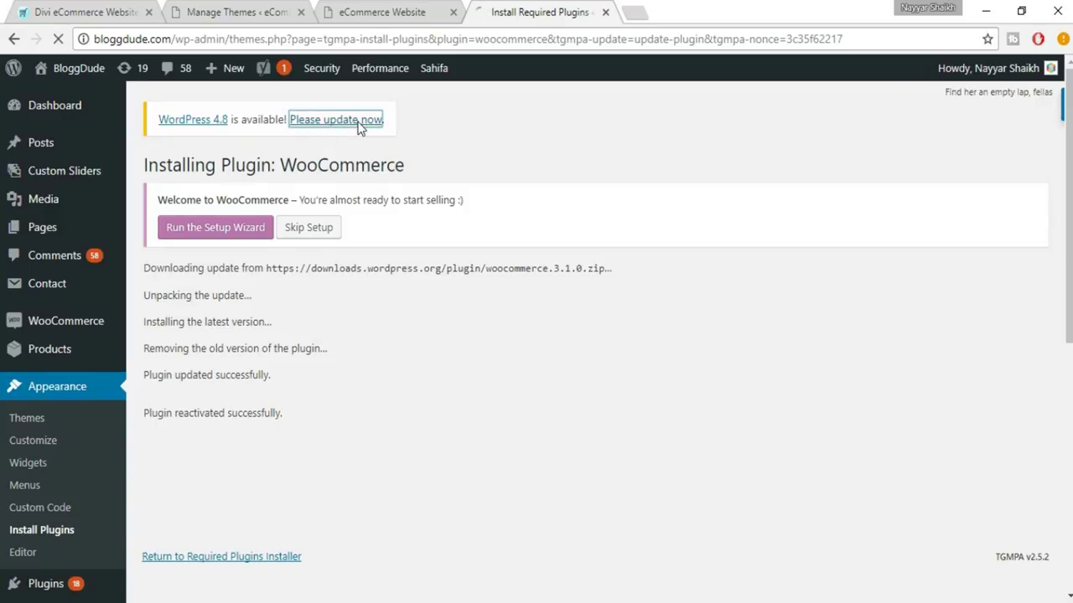
key(ctrl+w)
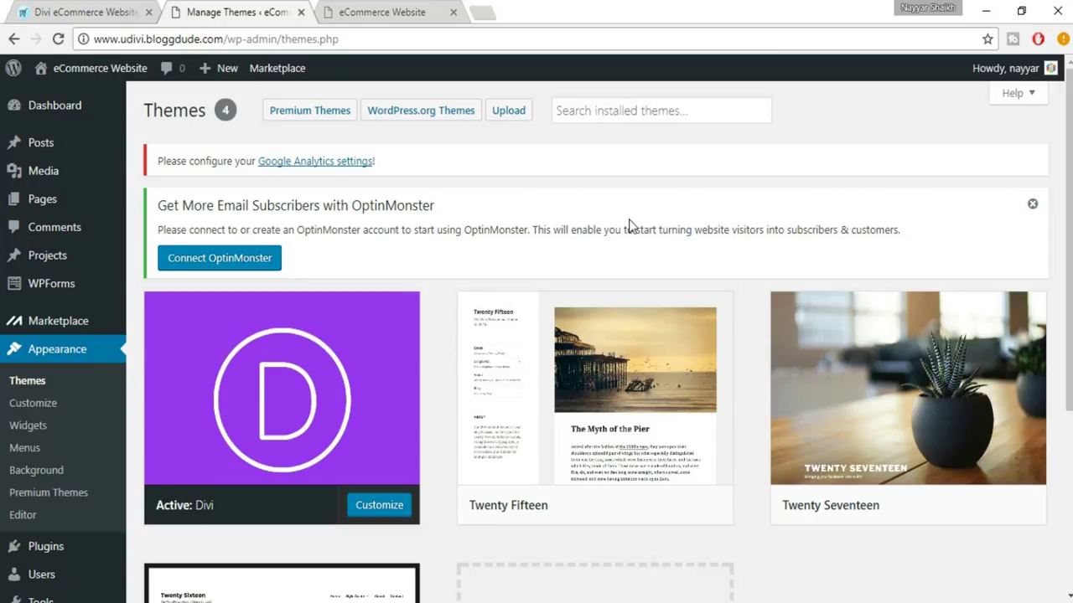
Create and publish new pages titled Home and All Products.
mouse_move(88, 205)
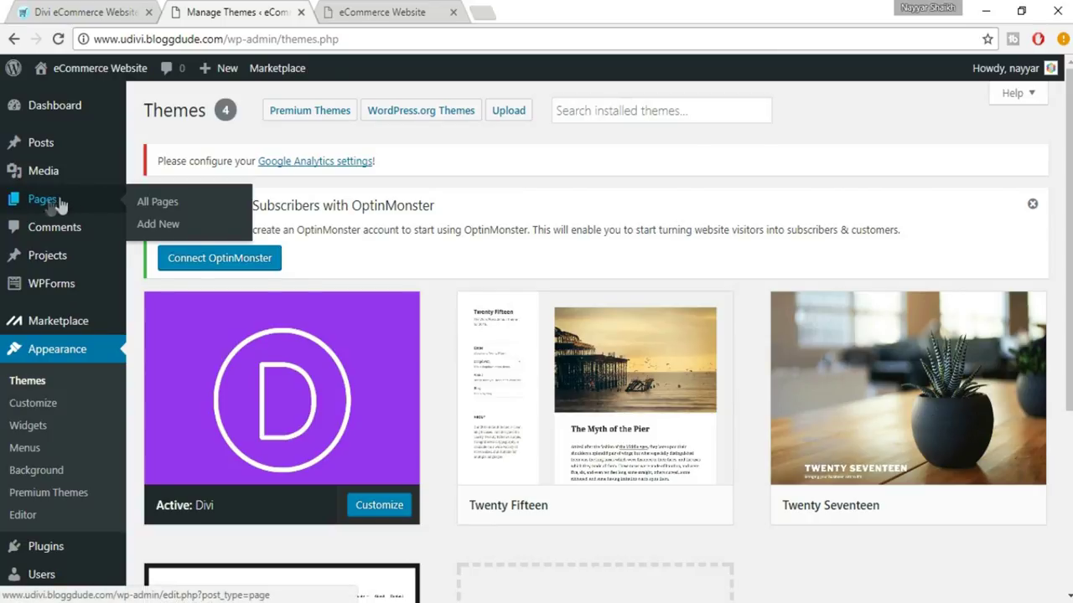
click(174, 224)
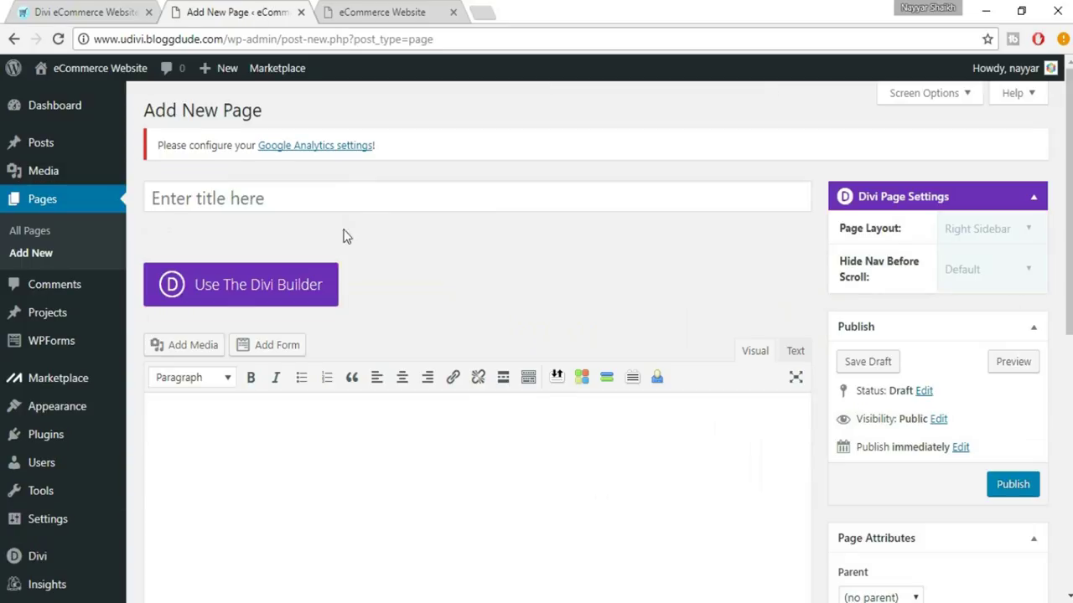
text(Home)
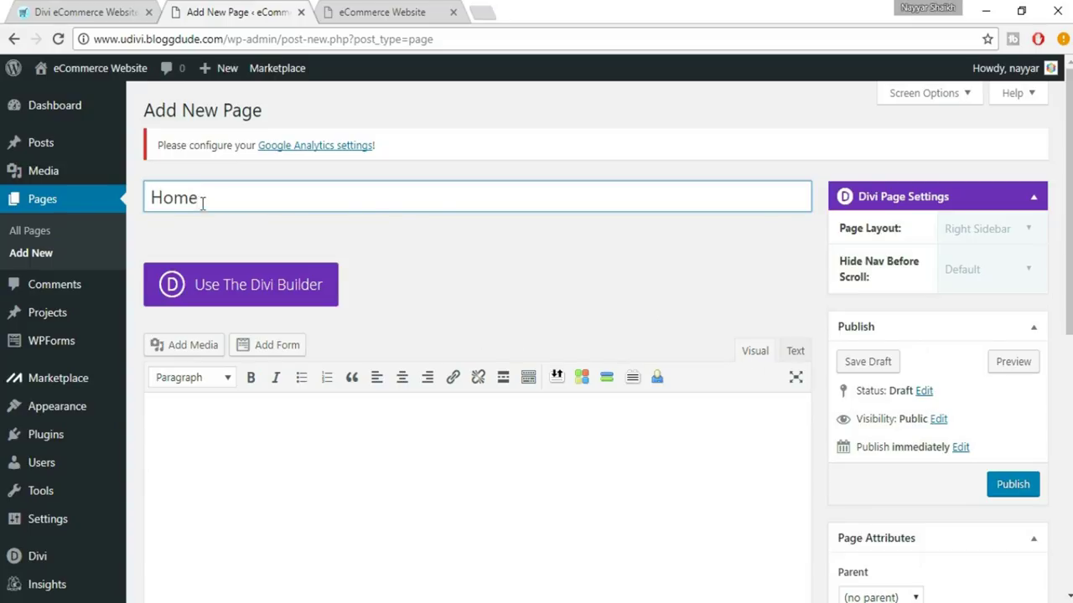
click(1012, 485)
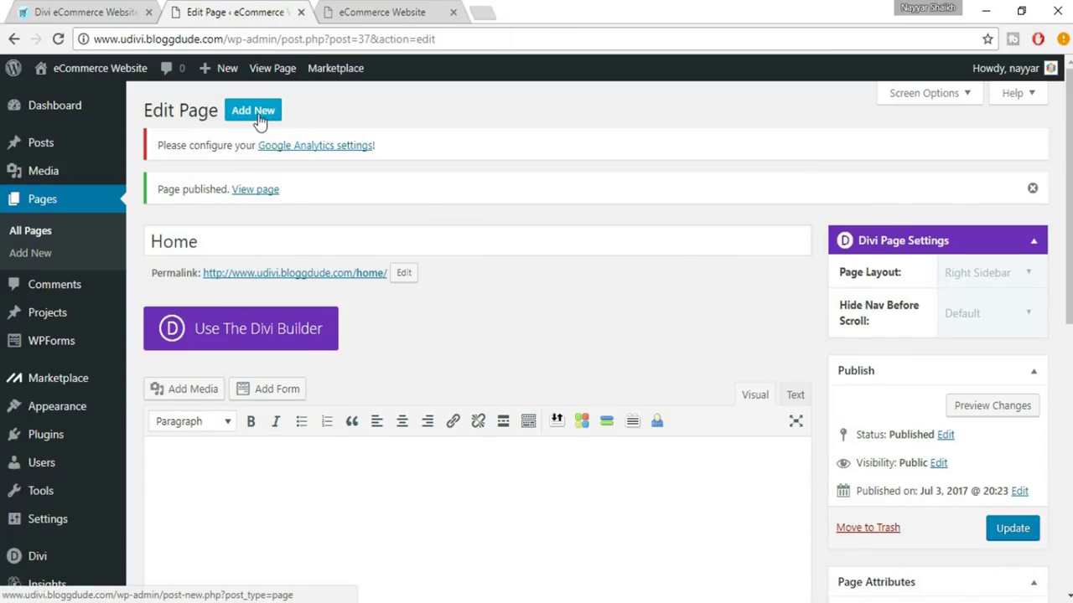
click(252, 111)
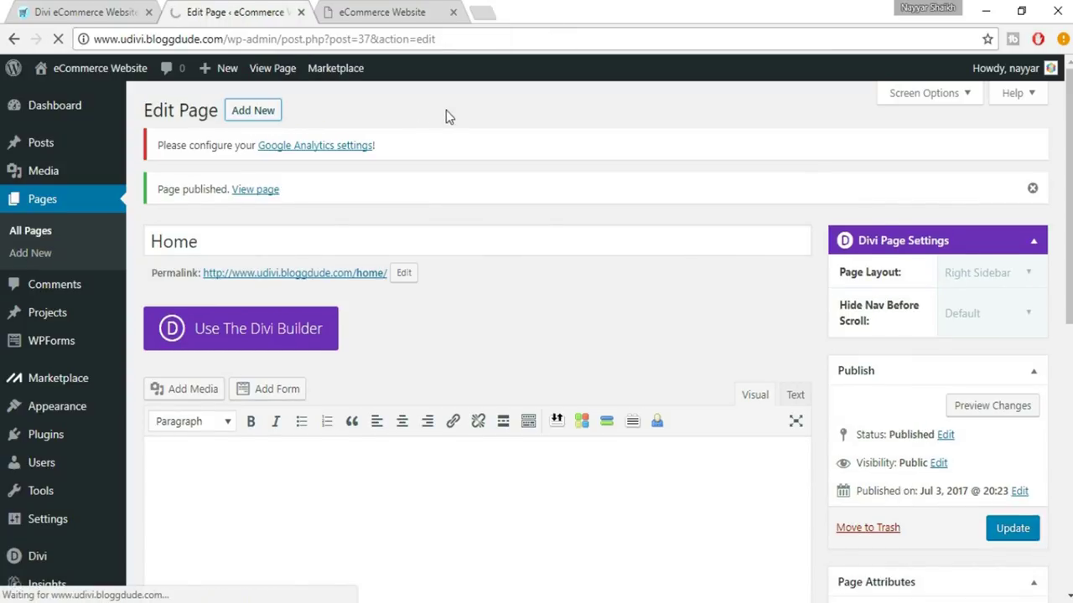
text(All Products)
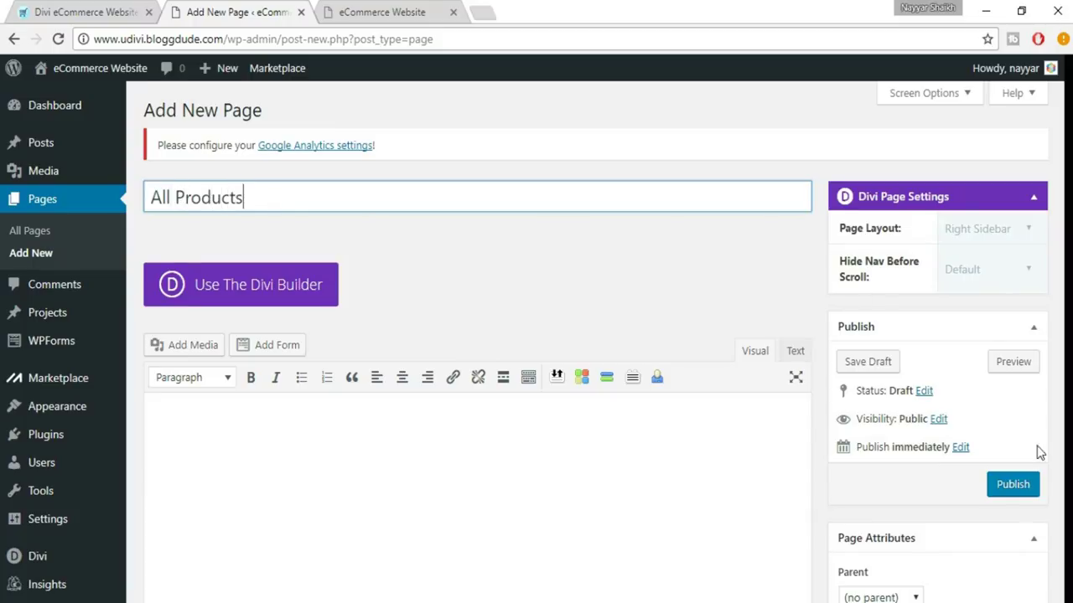
click(1011, 486)
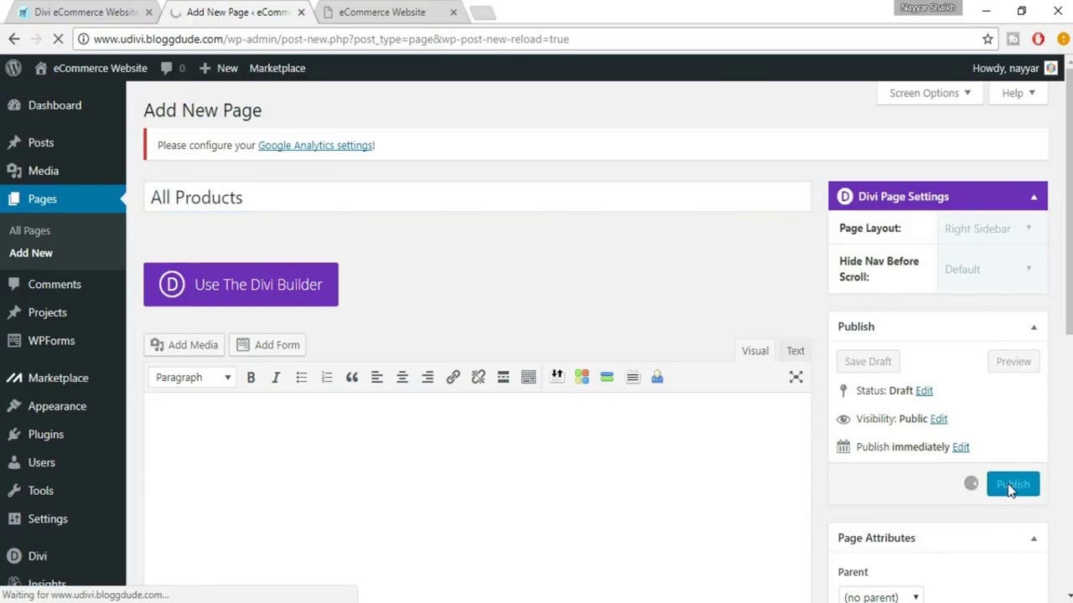
Create and publish the About Us and Contact Us pages.
click(253, 109)
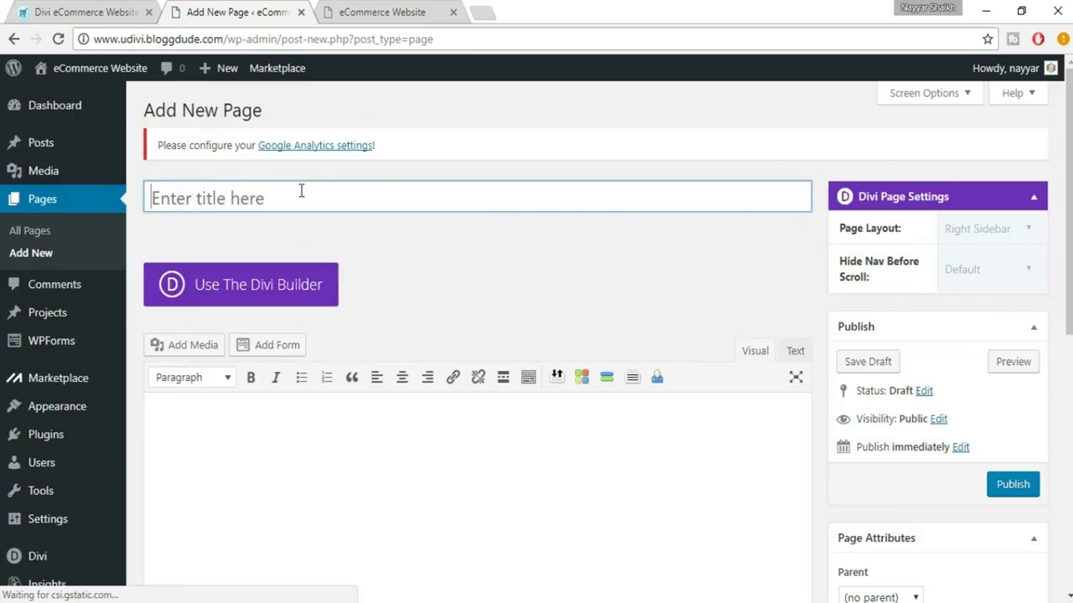
text(About Us)
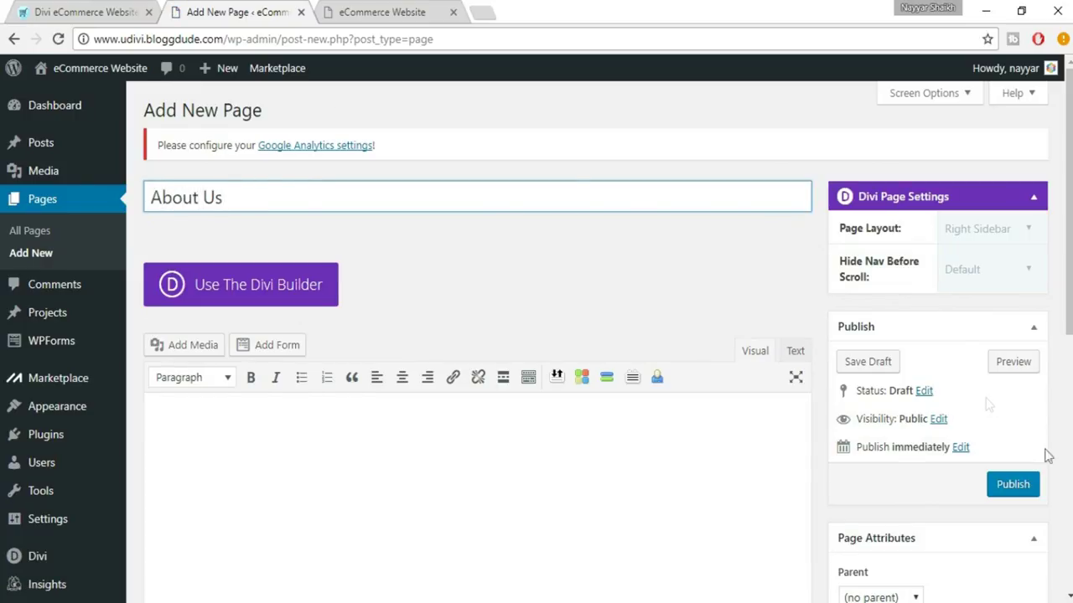
click(1011, 489)
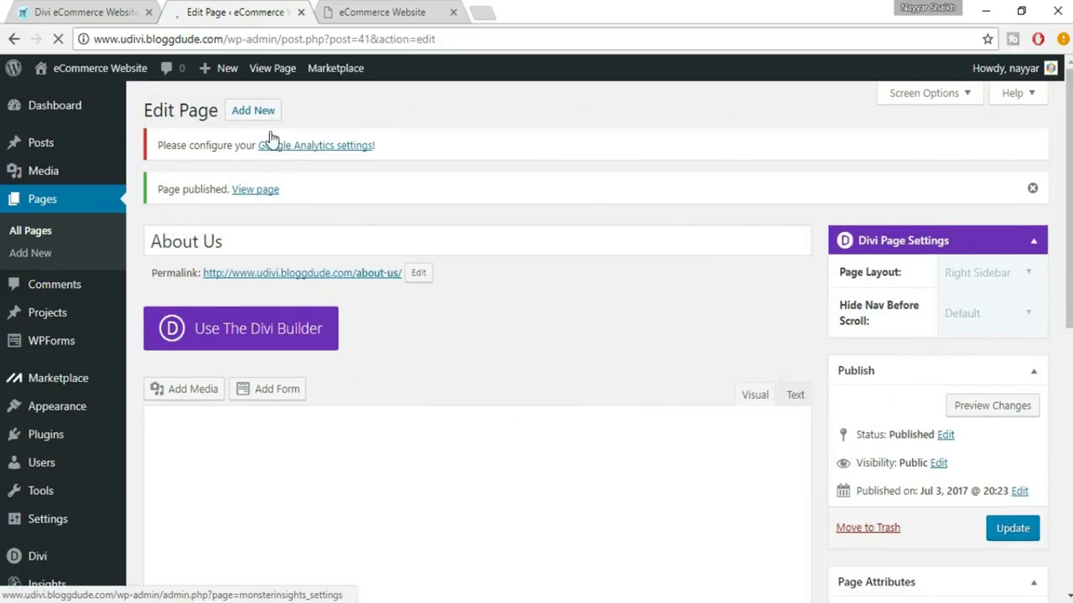
click(251, 117)
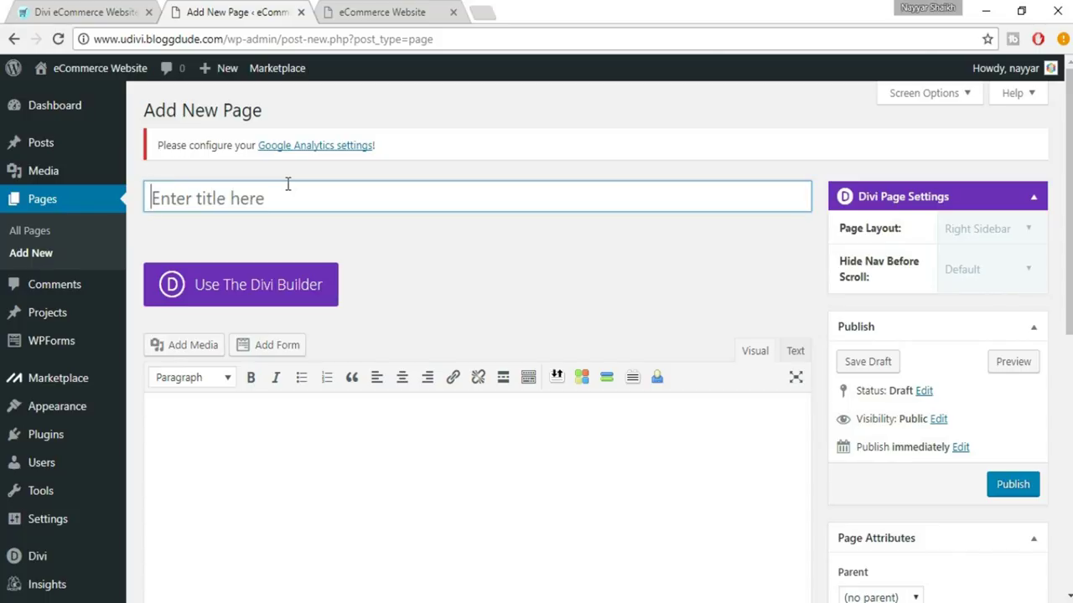
text(Contact Us)
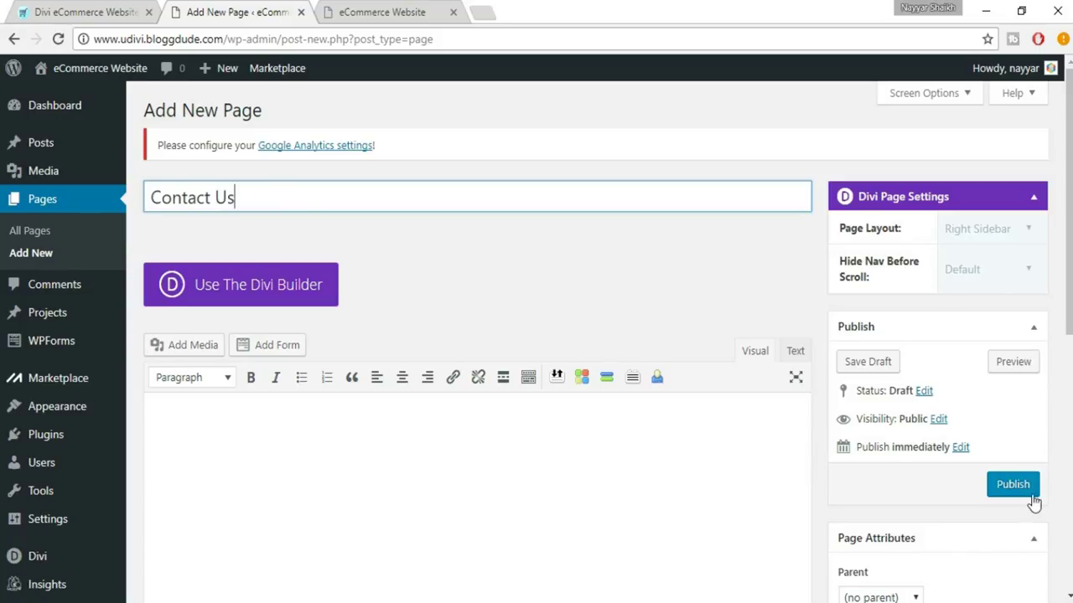
click(1024, 489)
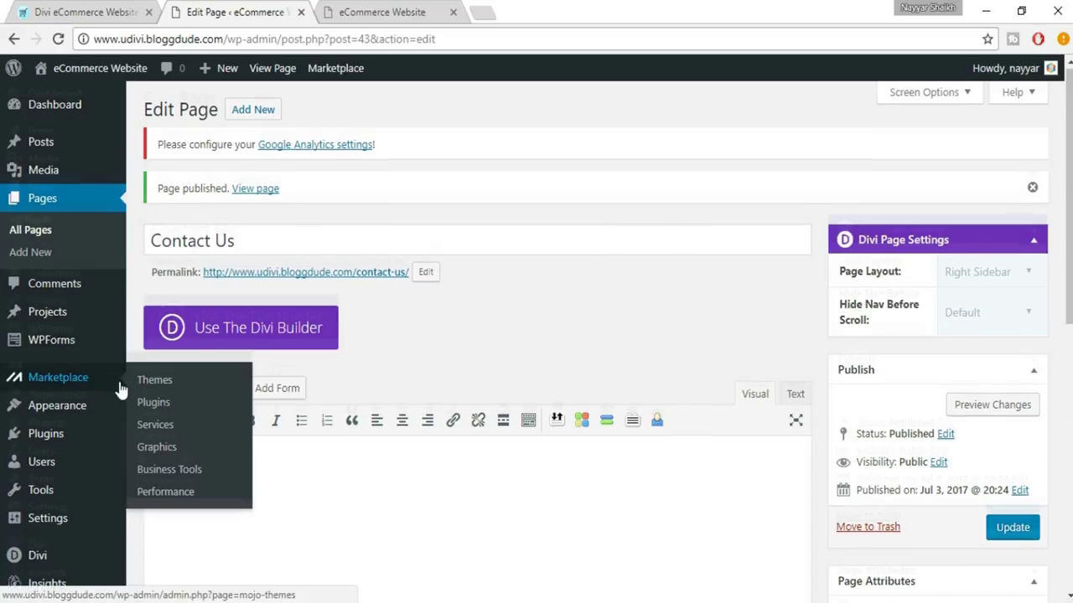
Under Appearance > Menus, create a menu named MainMenu.
scroll(92, 351, down, 1)
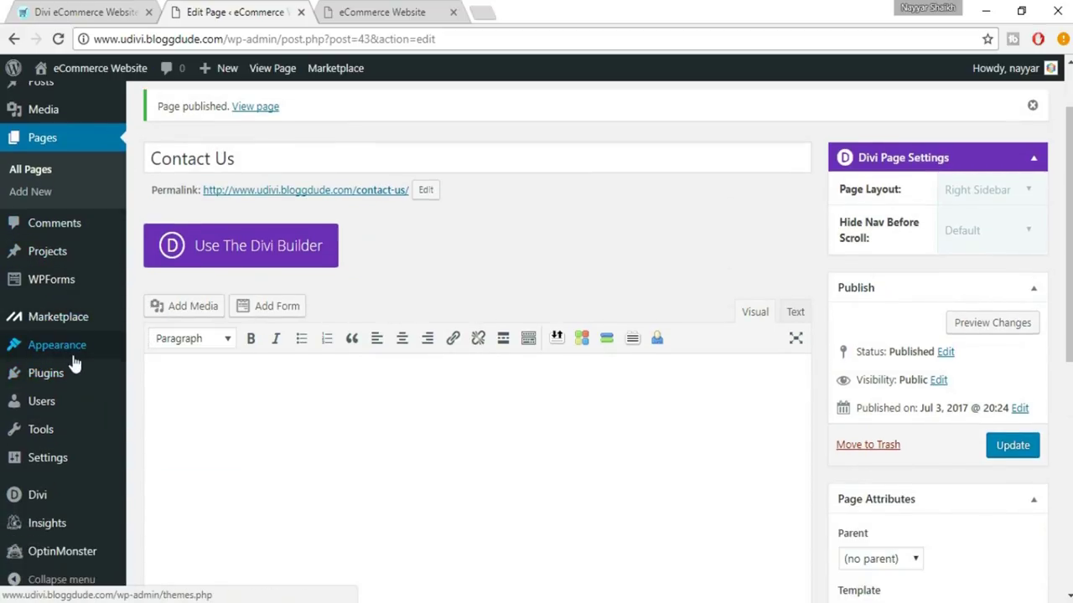
mouse_move(53, 350)
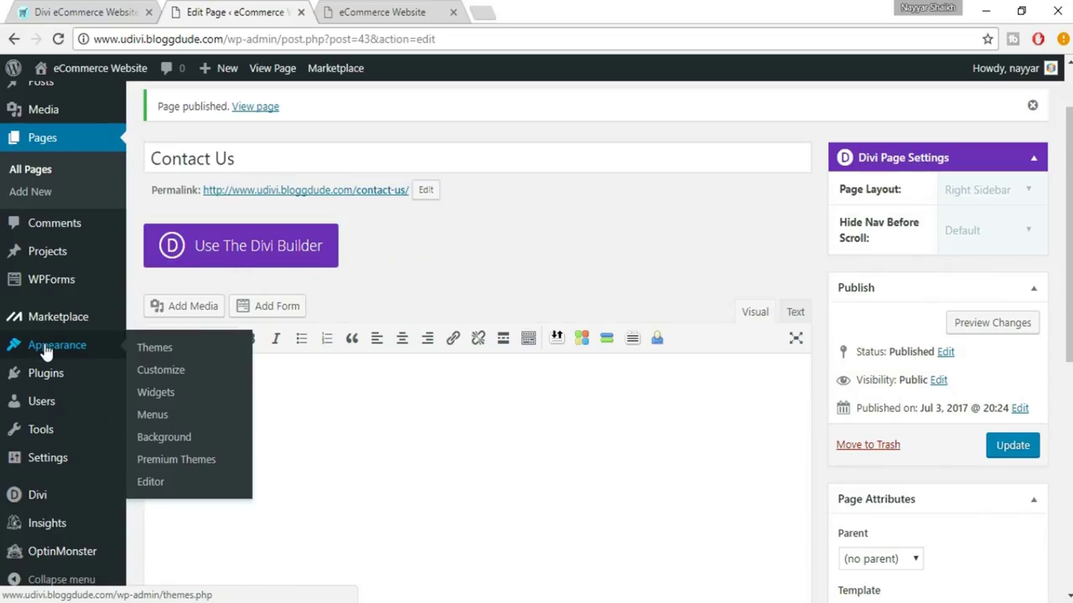
click(153, 417)
click(563, 308)
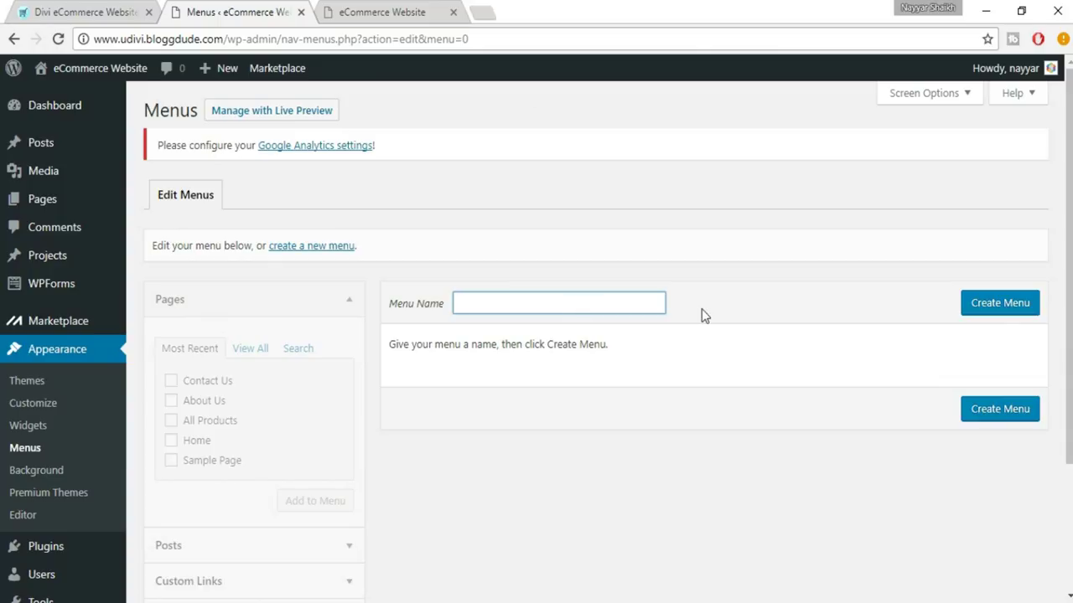
text(Main)
click(619, 318)
click(1024, 314)
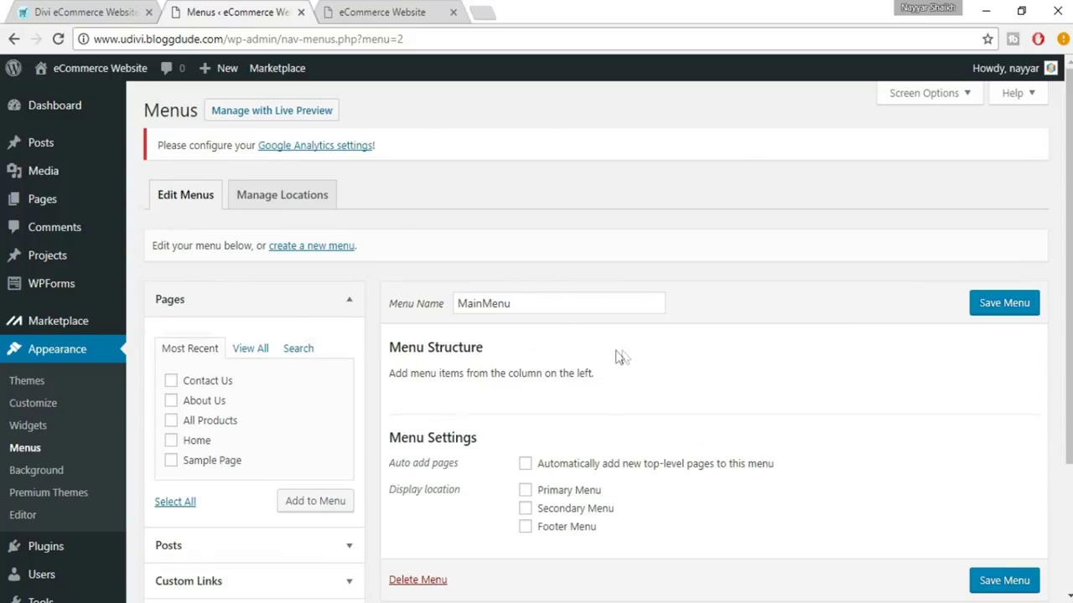
Check the reference storefront's menu, then return to the menu editor.
click(42, 10)
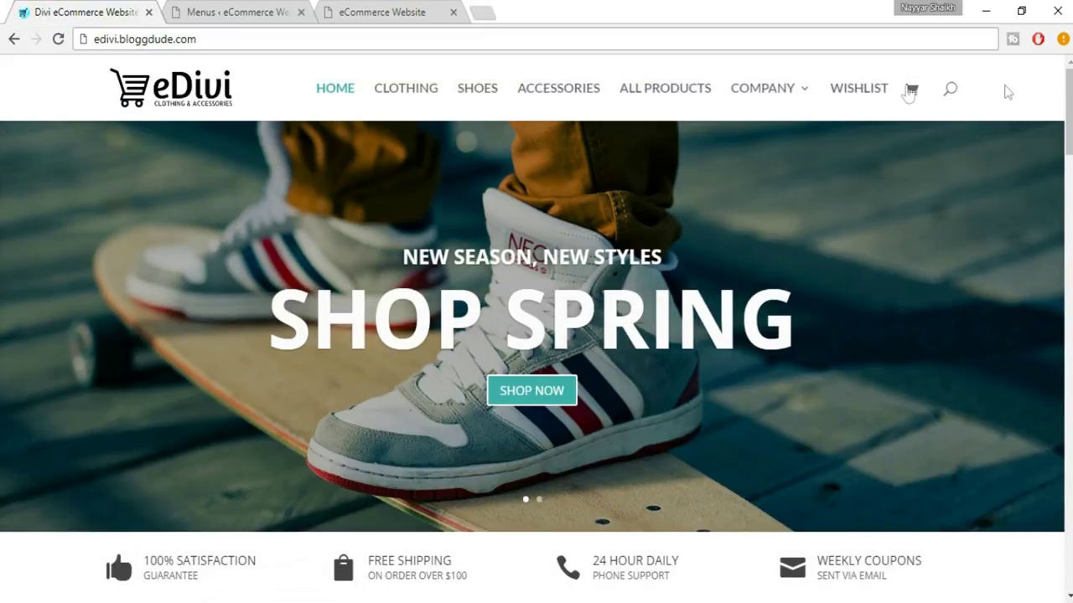
drag(1067, 125, 1070, 561)
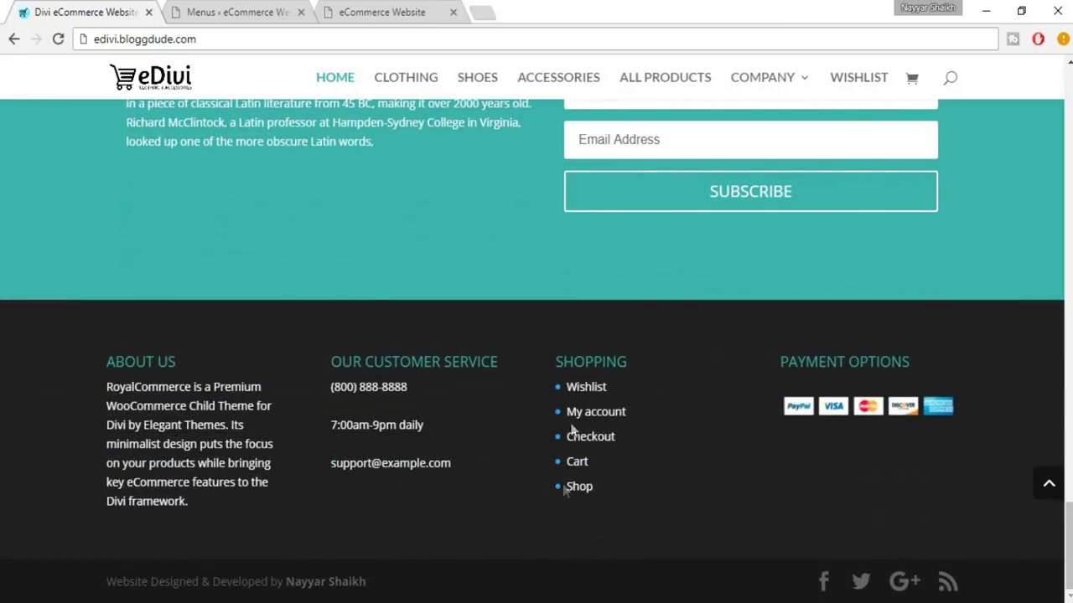
click(1046, 486)
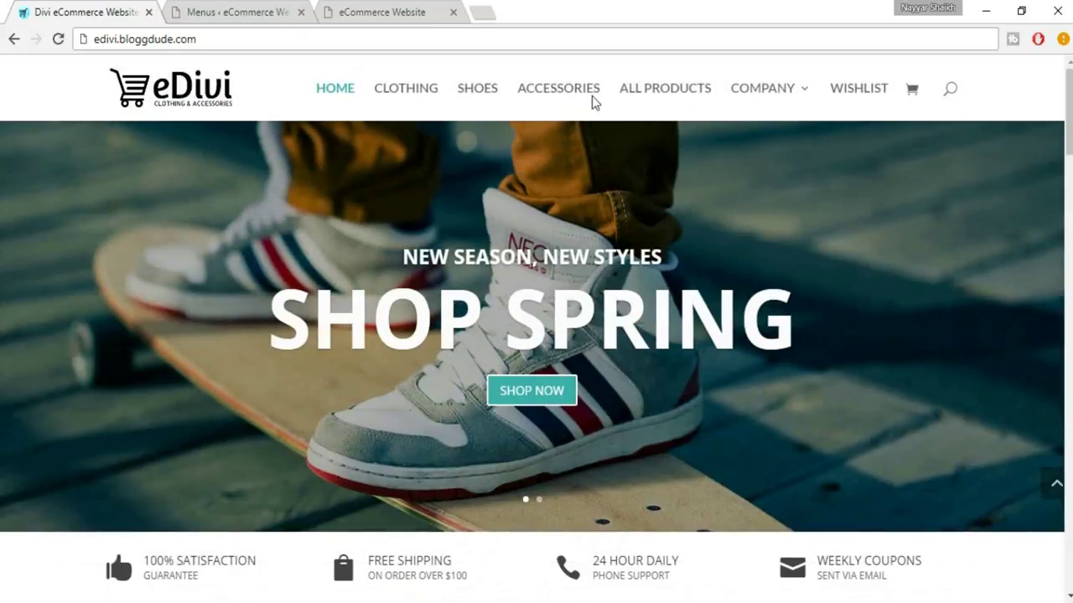
click(261, 13)
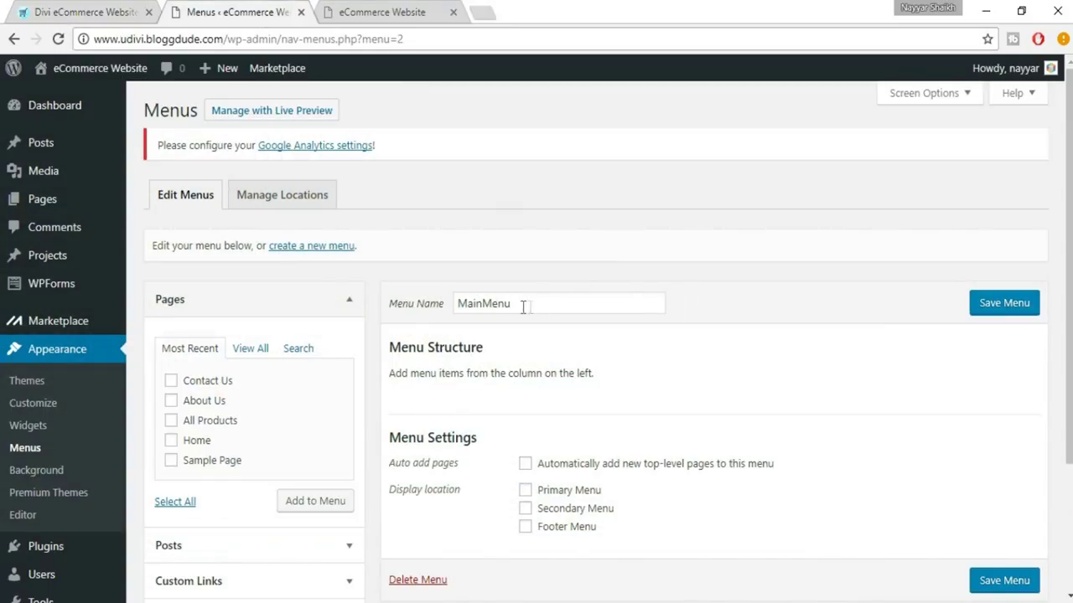
Add the Home, About Us, All Products and Contact Us pages to MainMenu.
scroll(577, 303, down, 1)
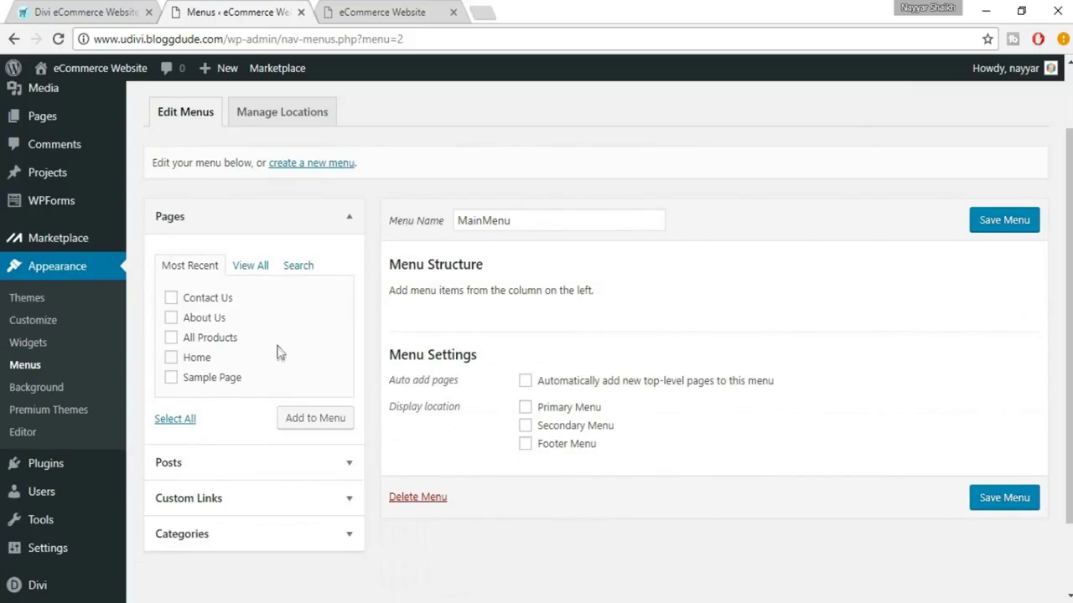
click(172, 299)
click(173, 318)
click(177, 338)
click(251, 266)
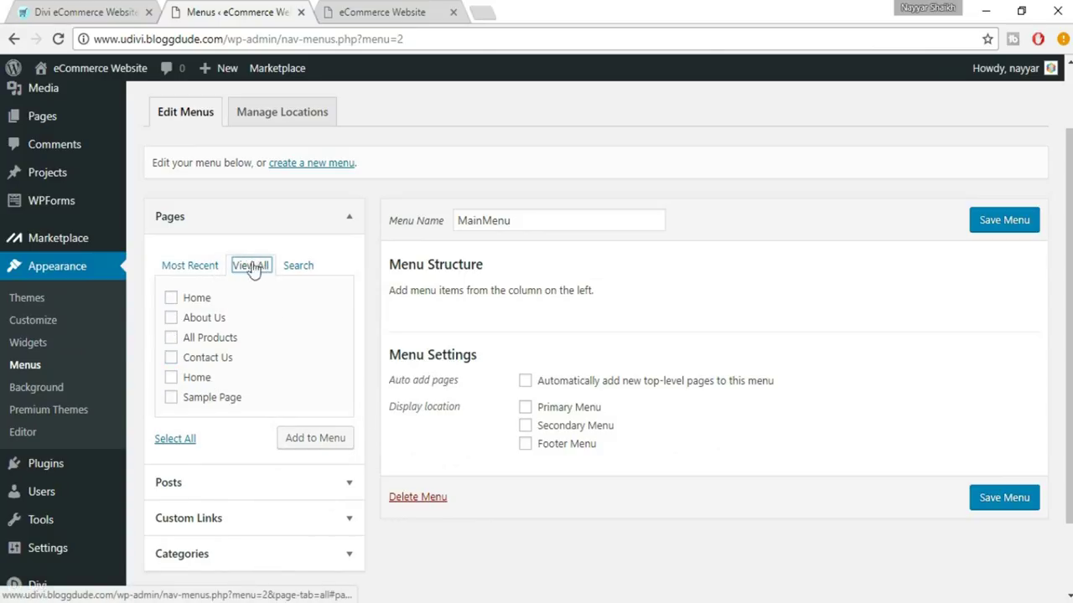
click(201, 298)
click(206, 318)
click(208, 338)
click(207, 358)
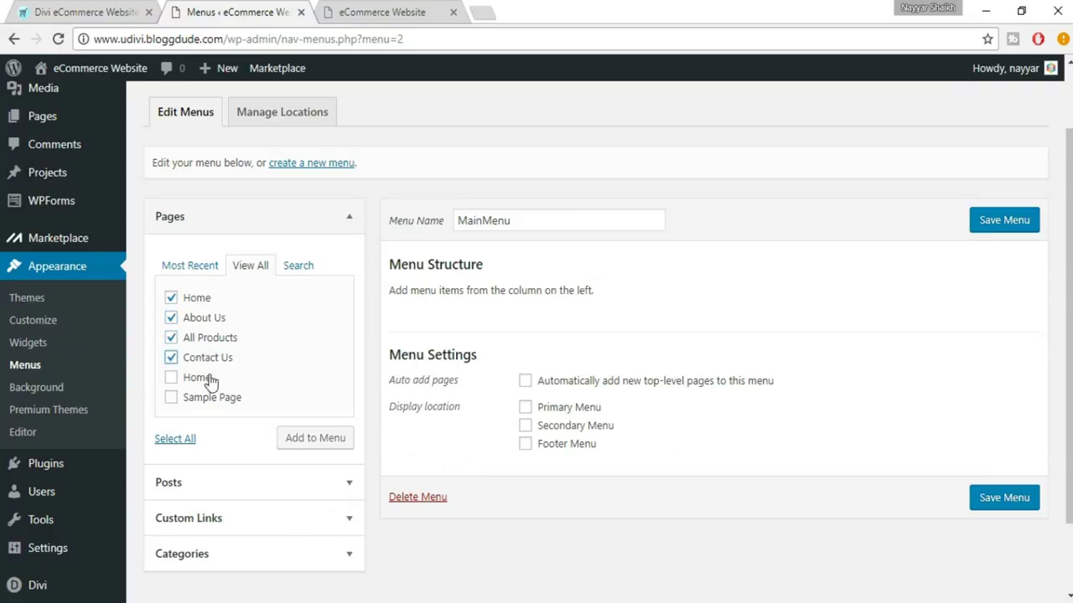
click(314, 442)
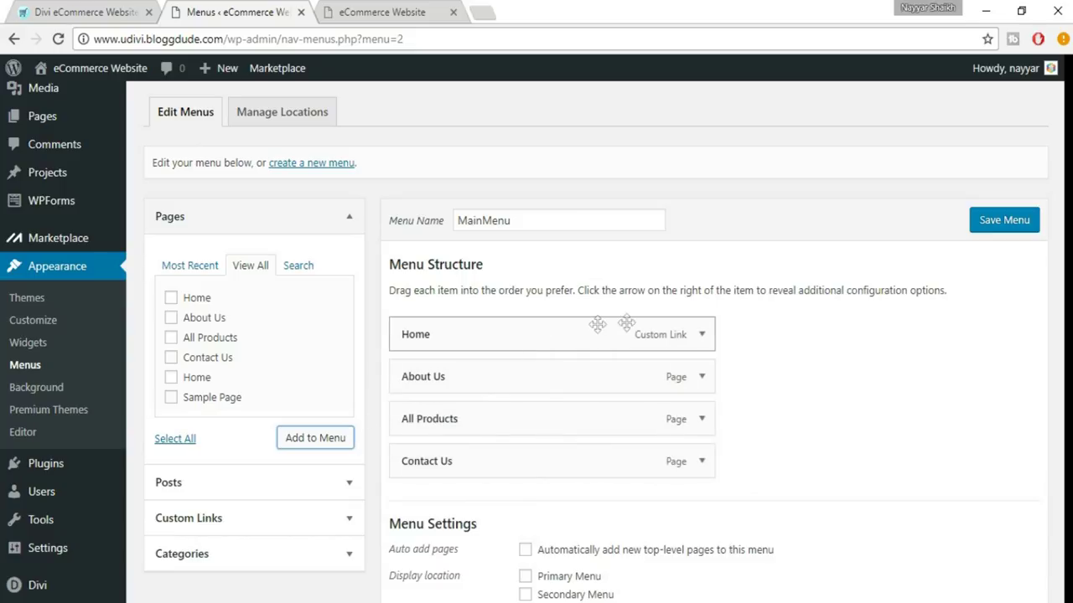
Reorder the items to Home, All Products, About Us, Contact Us.
click(702, 336)
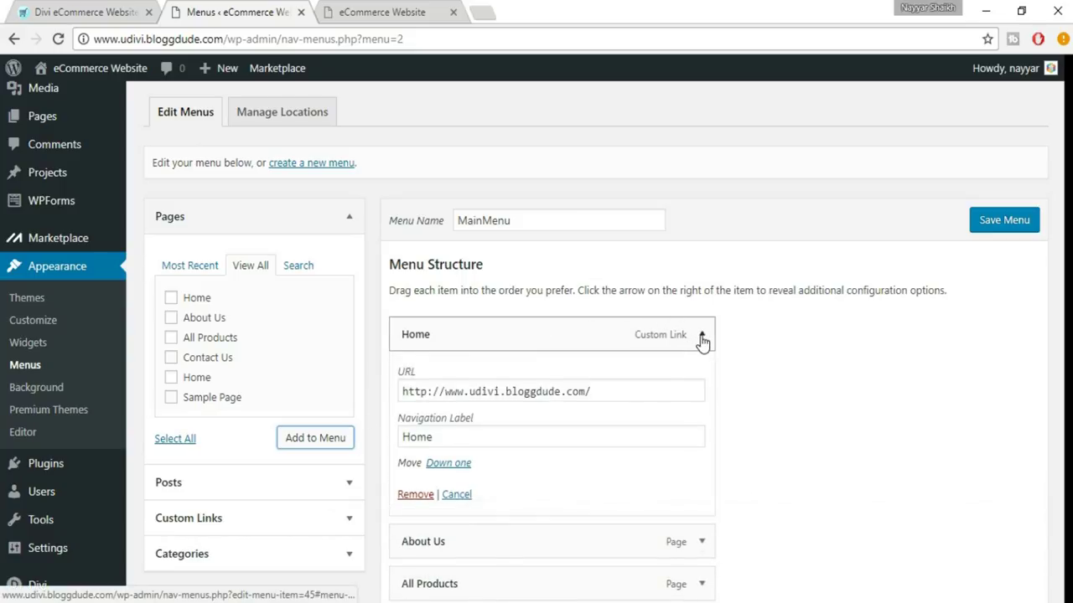
click(702, 335)
drag(497, 450, 484, 422)
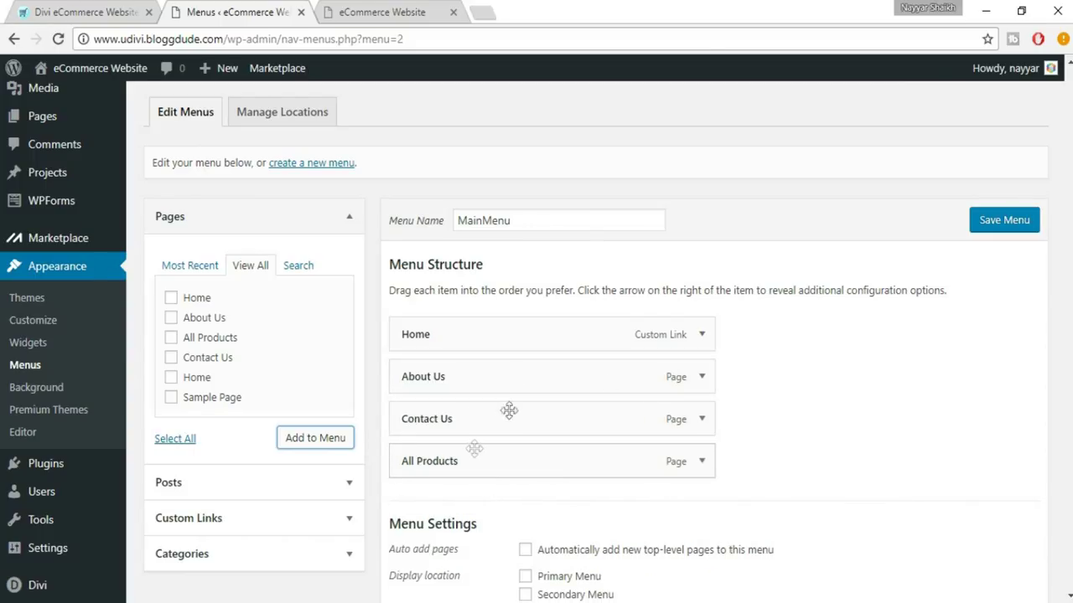
drag(490, 462, 486, 371)
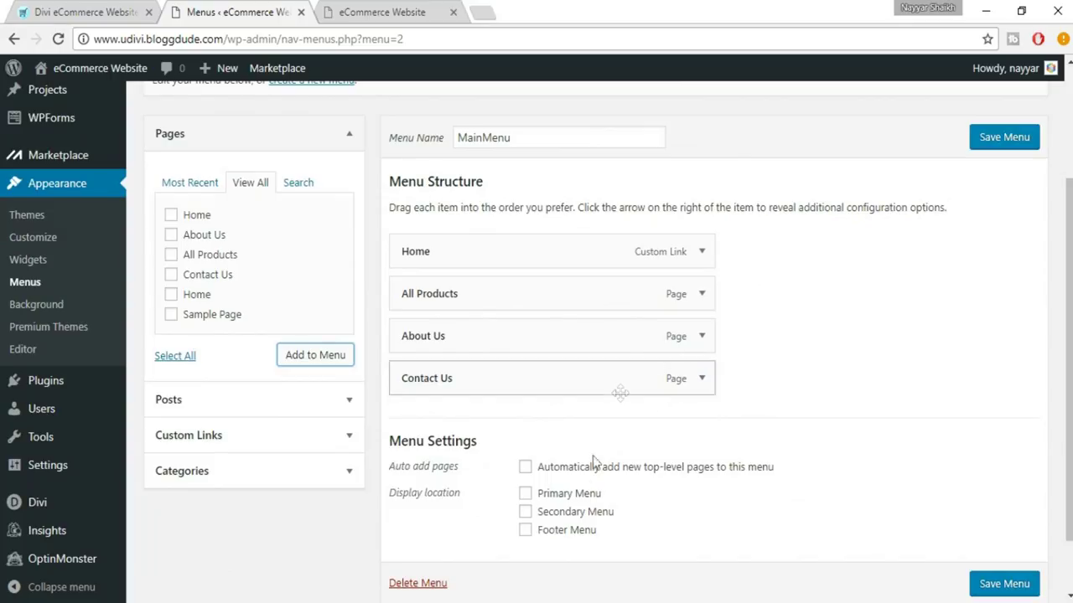
Assign MainMenu to the Primary Menu location and save it.
click(541, 494)
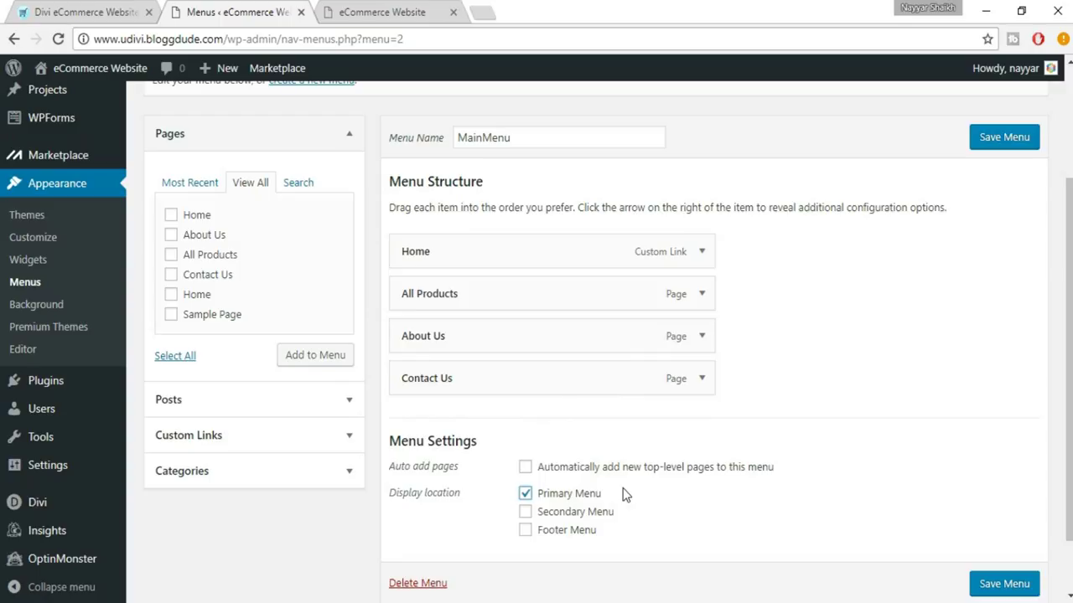
click(115, 6)
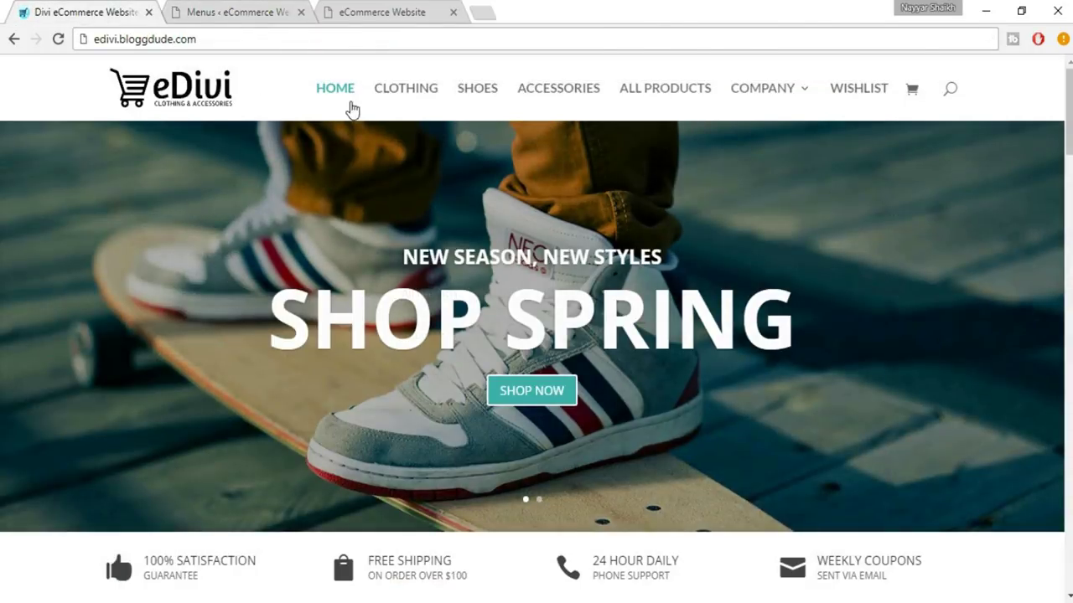
click(233, 12)
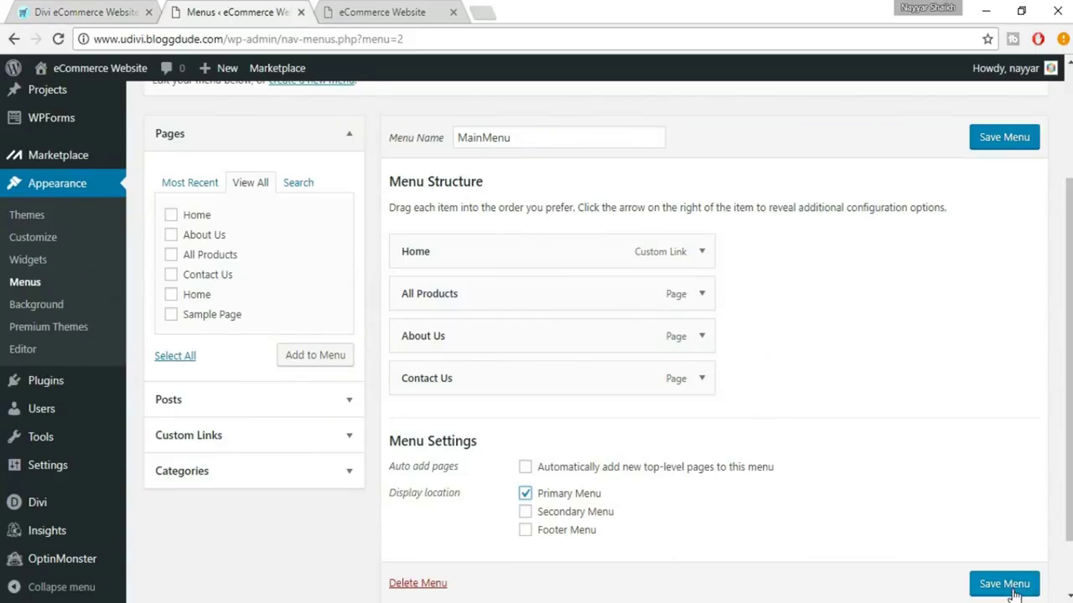
click(999, 584)
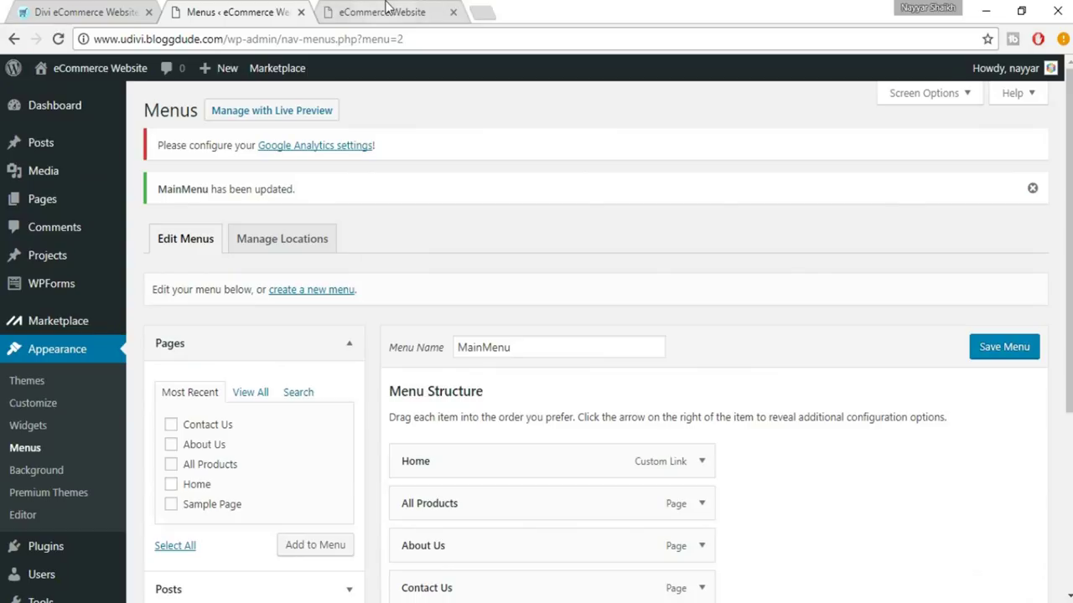
click(382, 12)
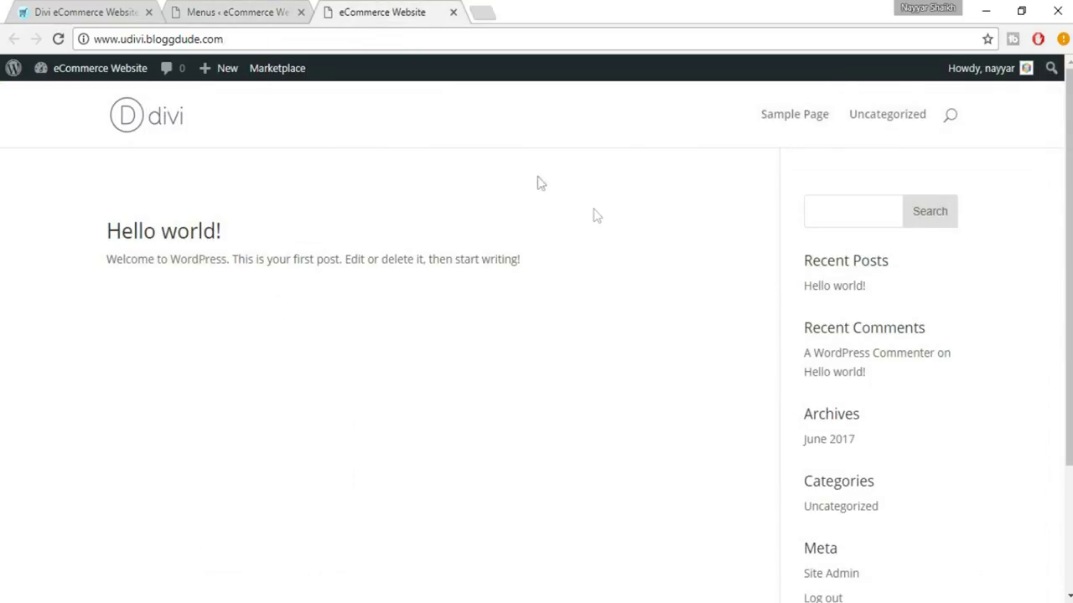
Reload the live site to display the Home, All Products, About Us, Contact Us menu.
click(59, 39)
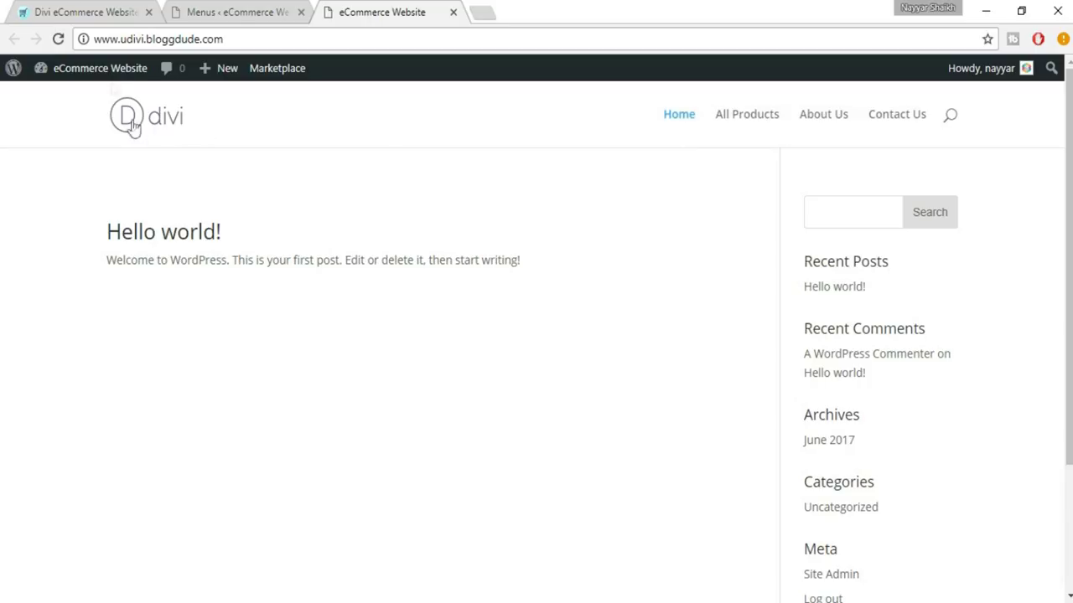
mouse_move(107, 72)
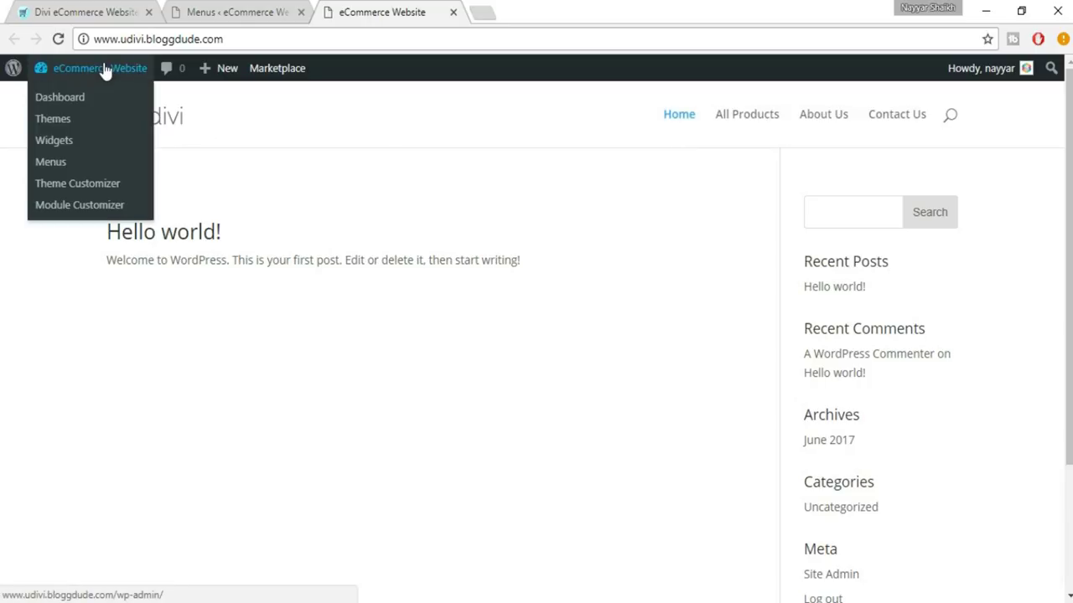
Make the static Home page the site's front page, publish it, and reload the live site.
click(103, 189)
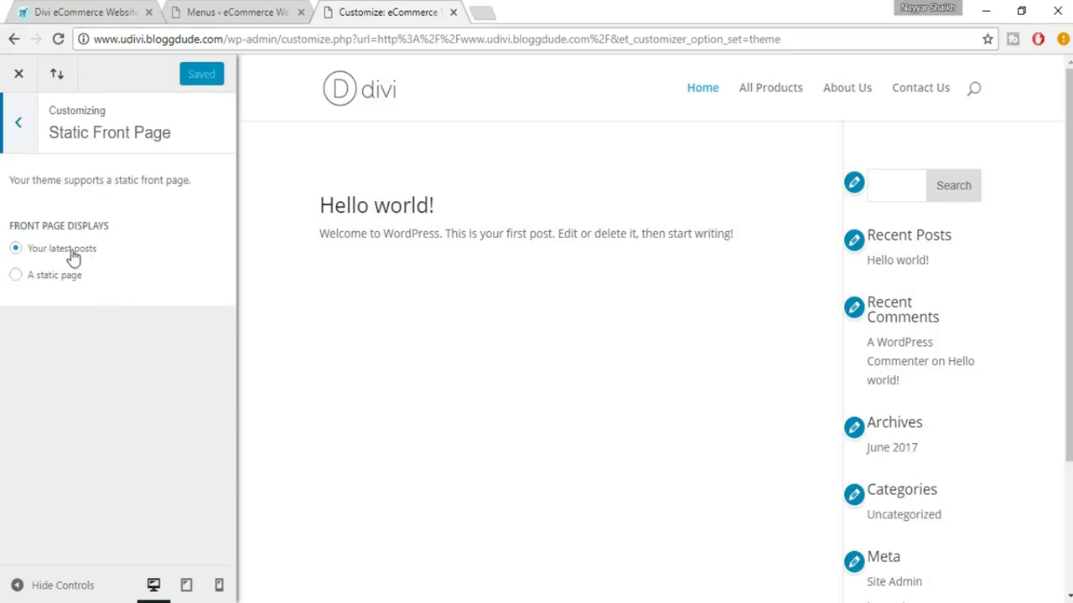
click(38, 279)
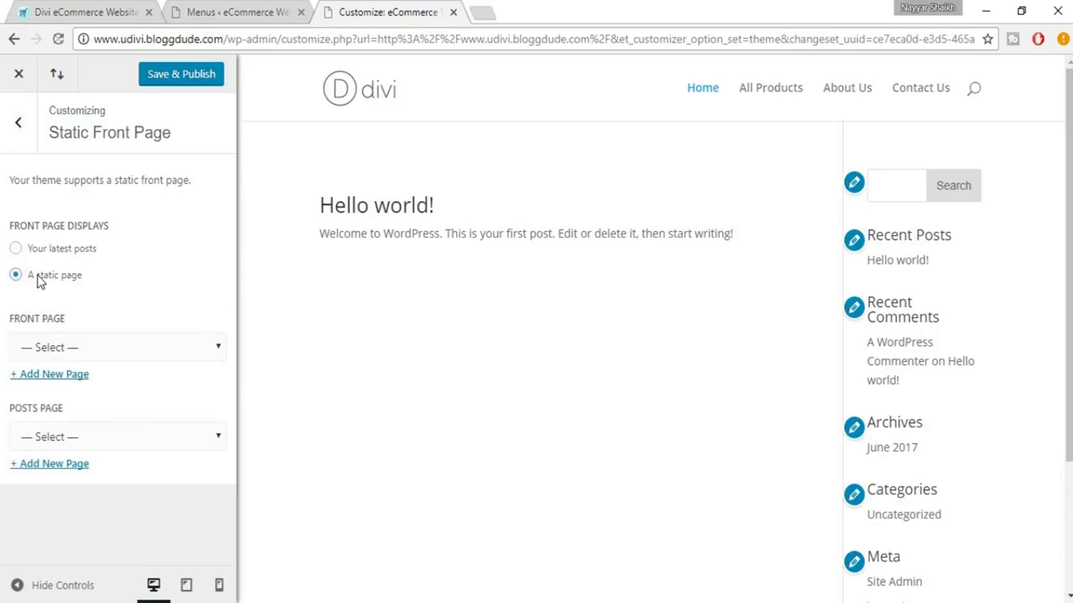
click(101, 347)
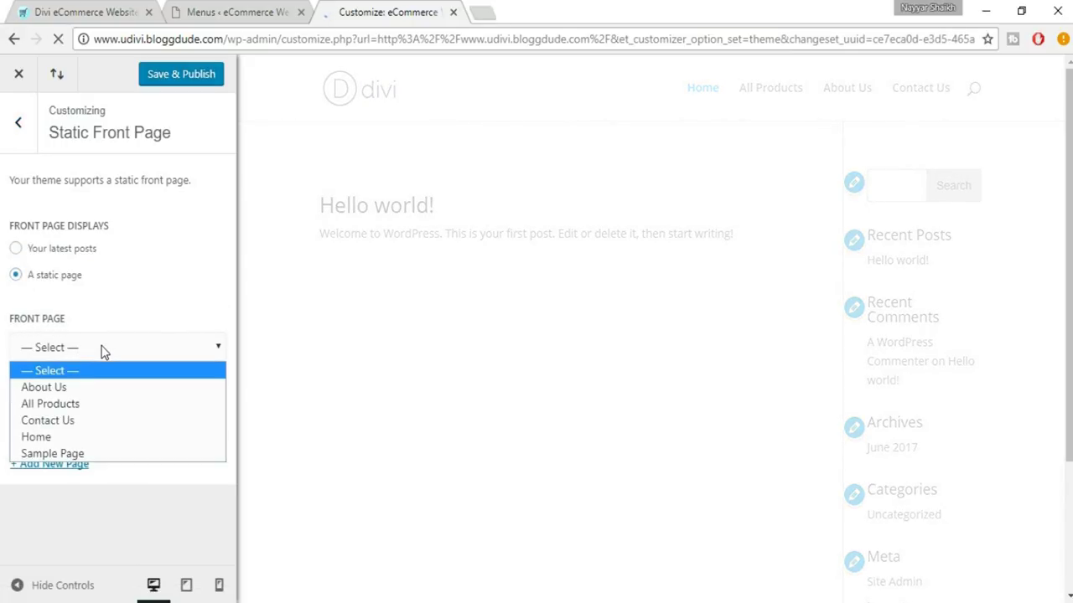
click(71, 437)
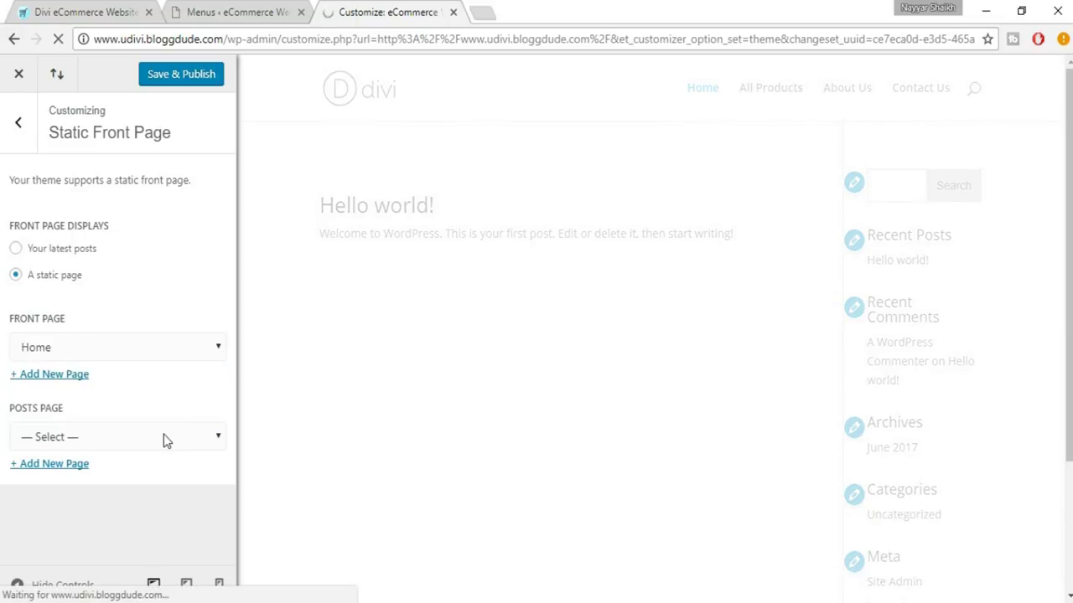
click(173, 77)
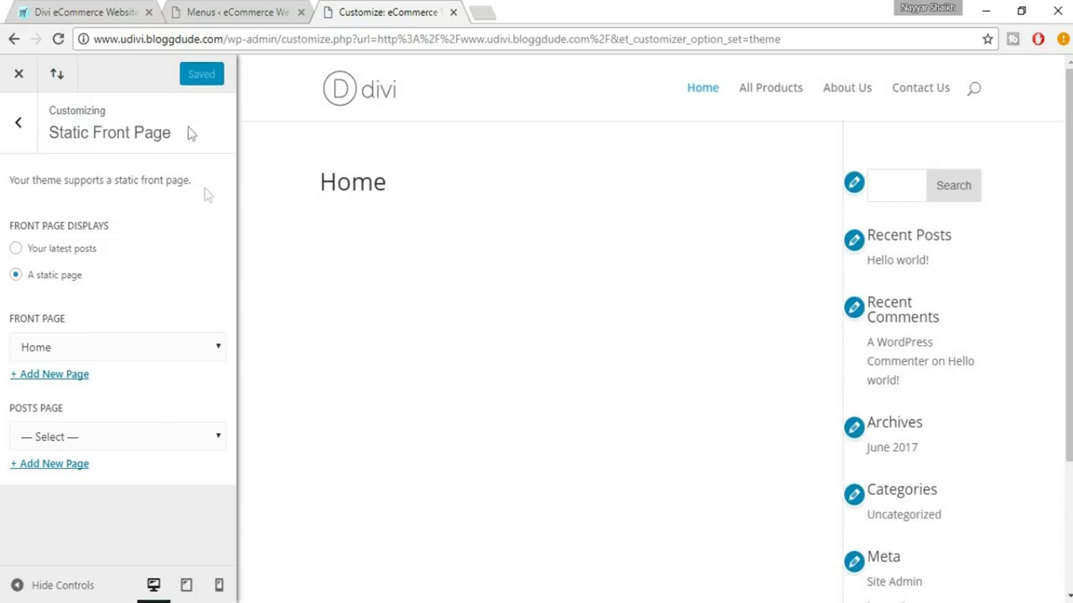
click(18, 79)
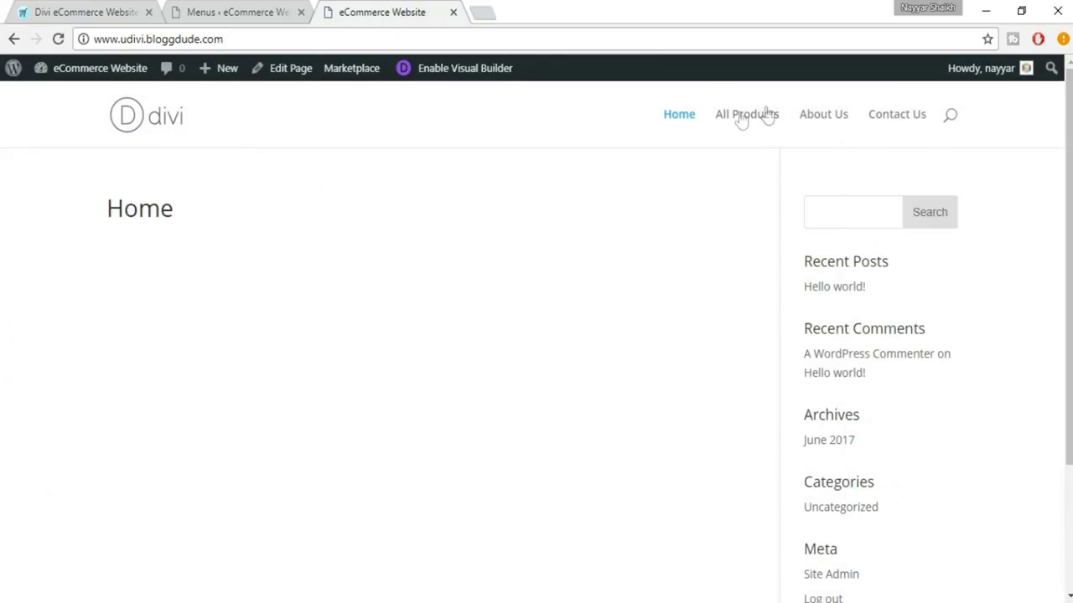
click(681, 118)
scroll(753, 269, down, 5)
scroll(740, 311, up, 5)
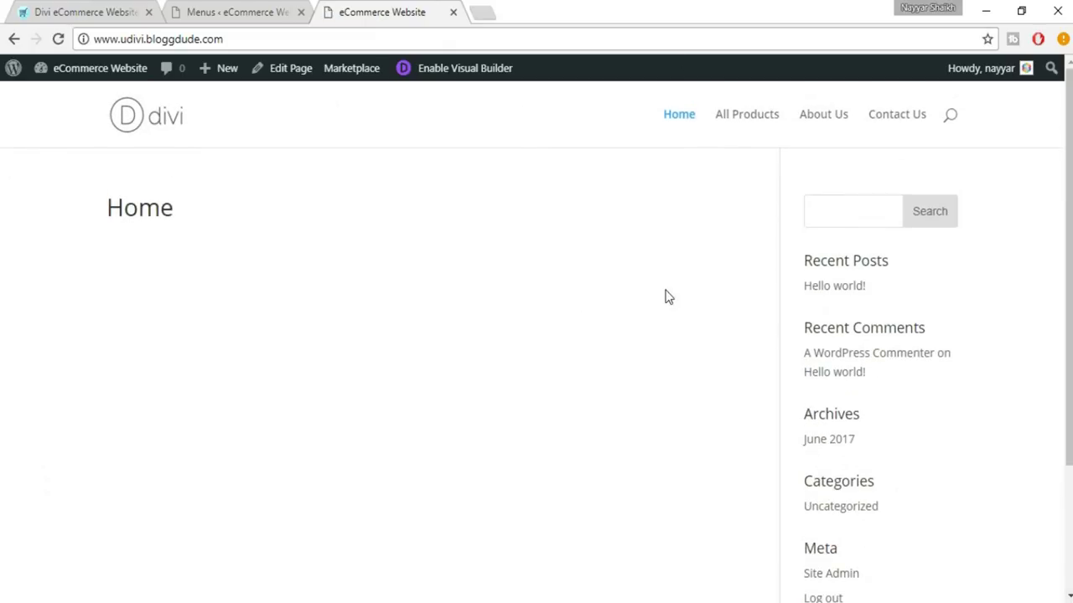
click(107, 11)
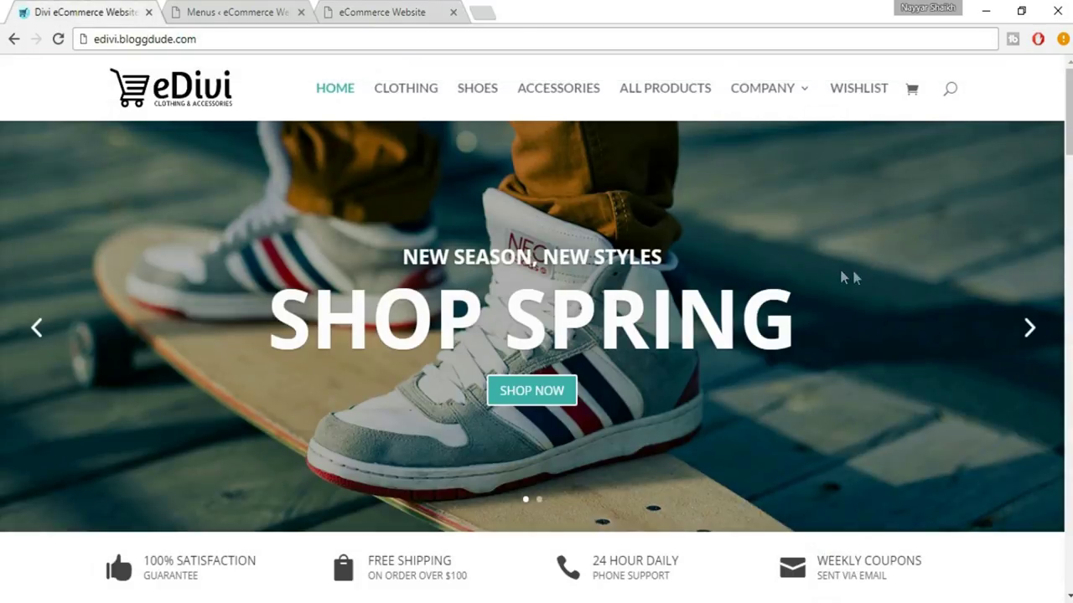
click(402, 8)
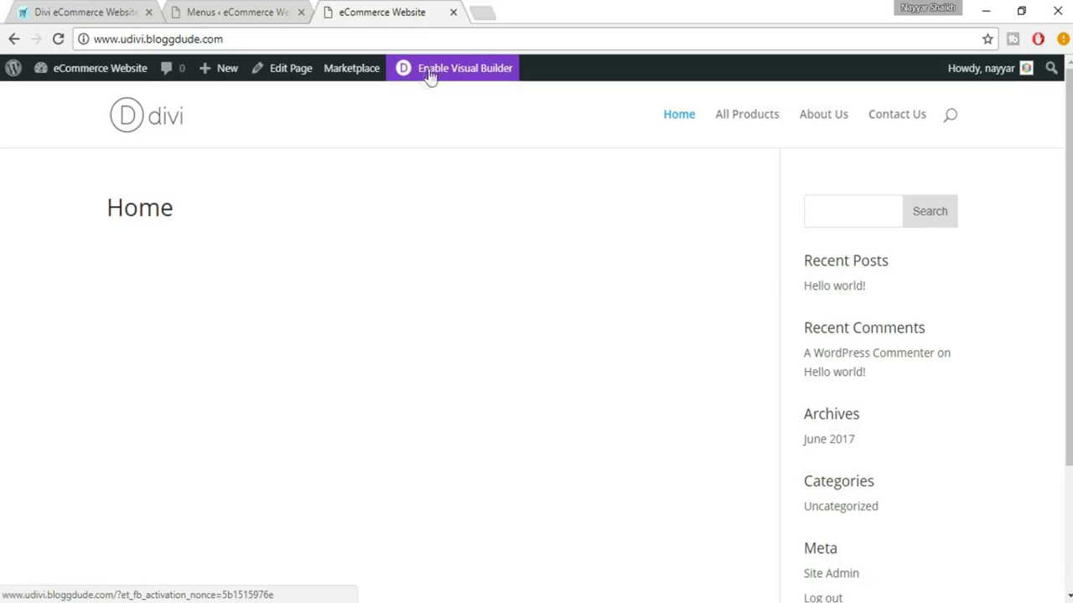
click(478, 77)
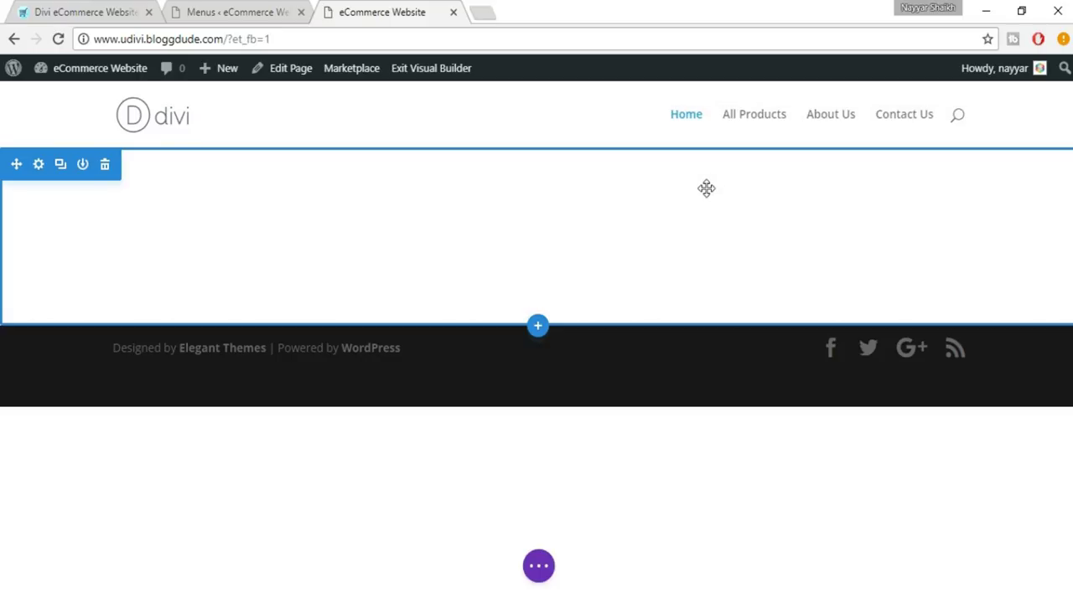
Scroll through the demo shop homepage for reference, then return to the builder.
click(73, 10)
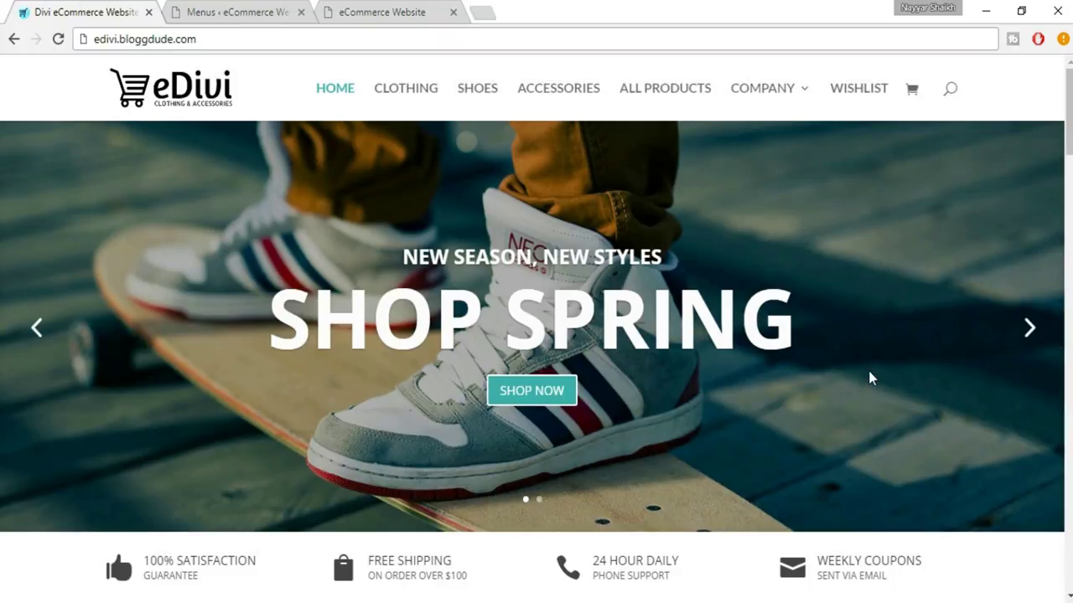
scroll(868, 378, down, 9)
scroll(870, 382, up, 5)
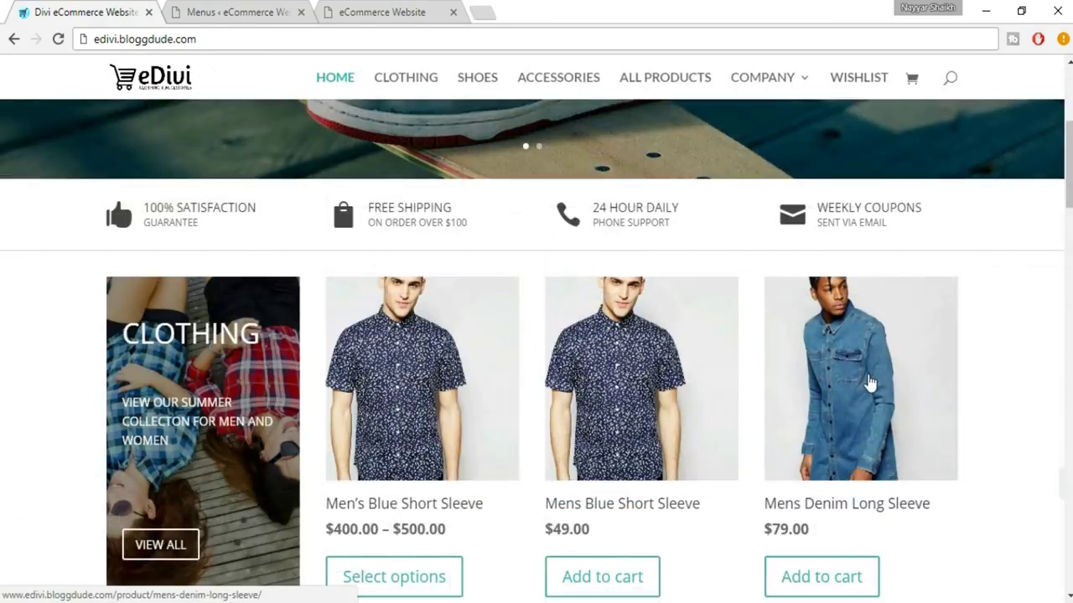
scroll(868, 379, up, 5)
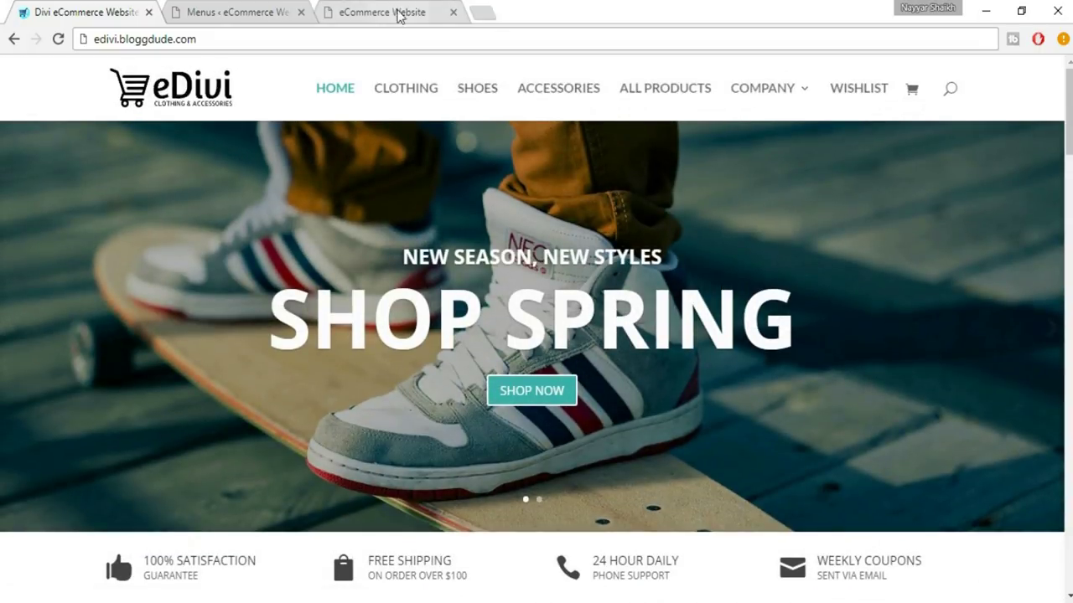
click(394, 11)
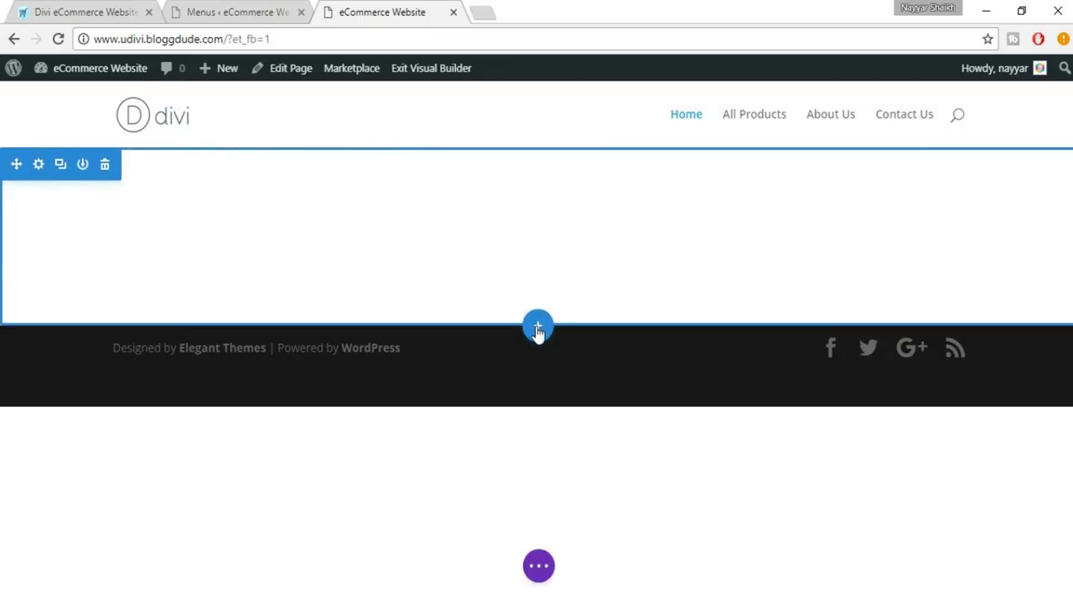
Insert a new fullwidth section holding a Fullwidth Slider module.
click(538, 327)
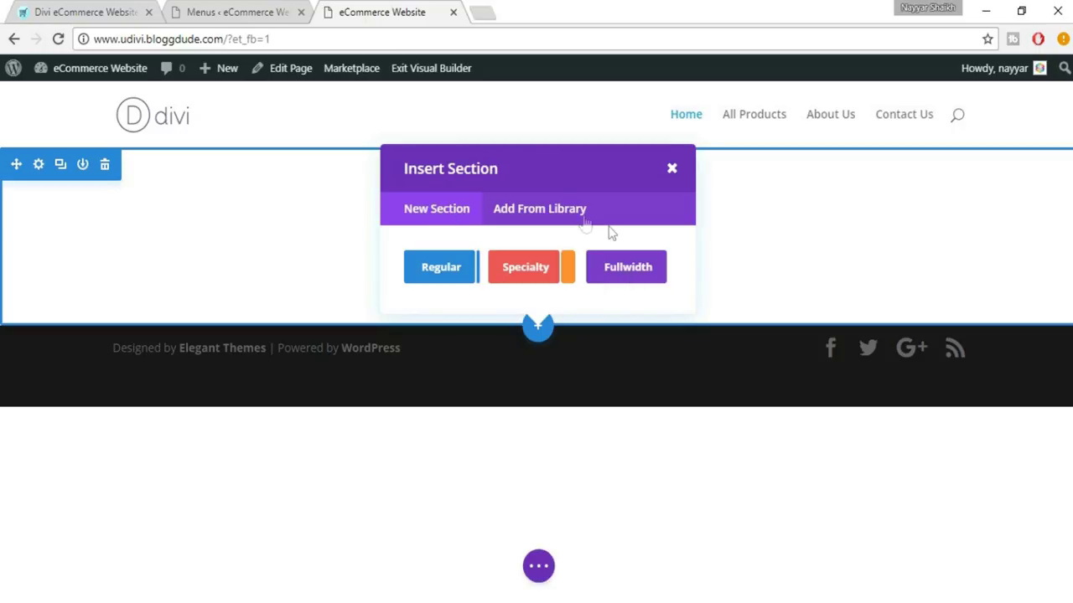
click(624, 272)
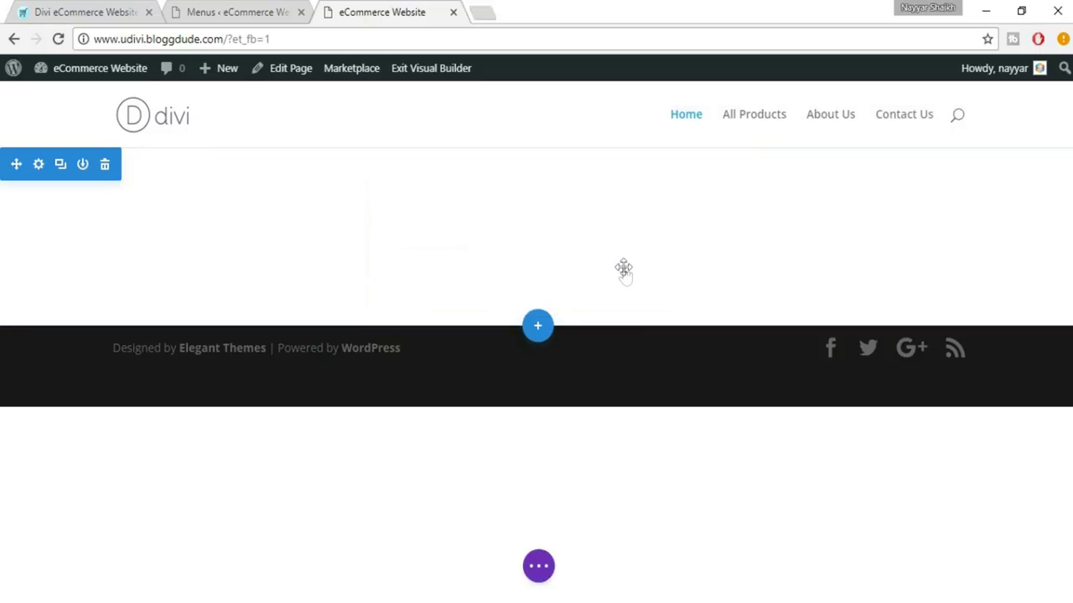
key(ctrl+minus)
scroll(581, 453, down, 3)
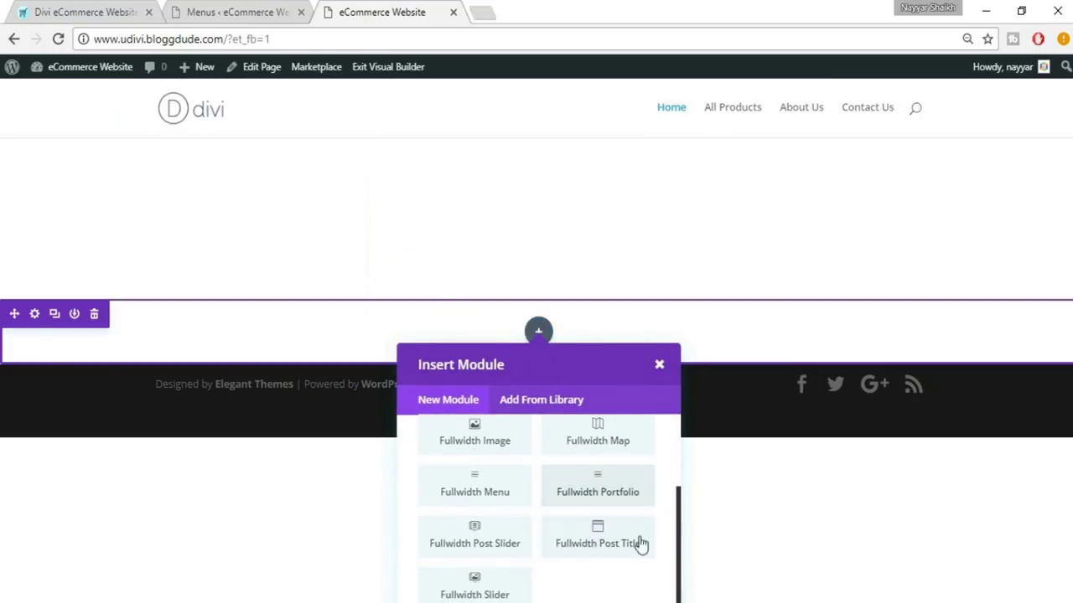
click(487, 593)
key(ctrl+plus)
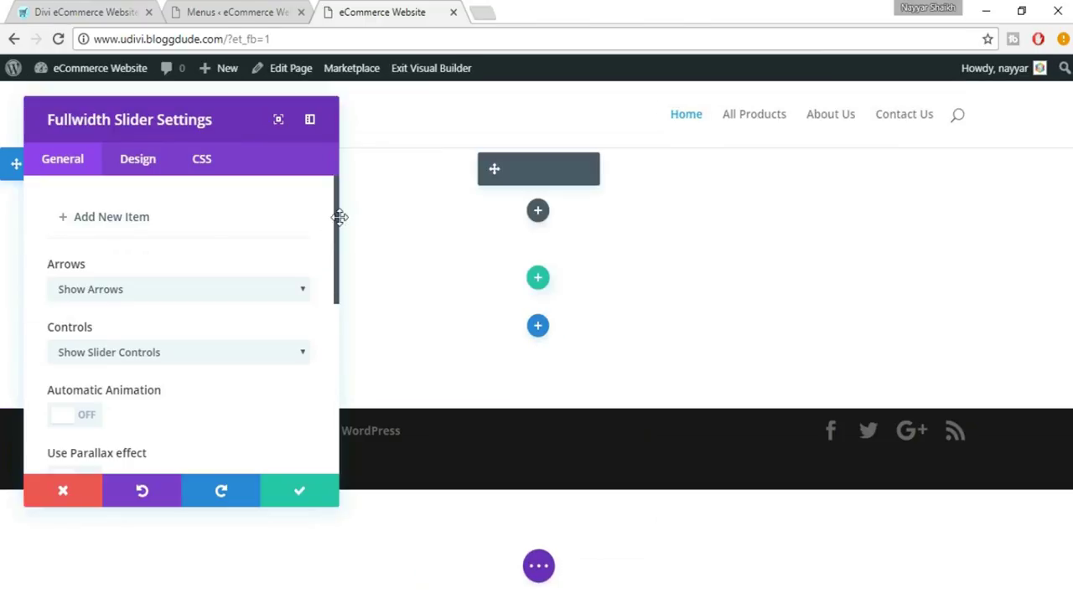
click(122, 290)
click(134, 293)
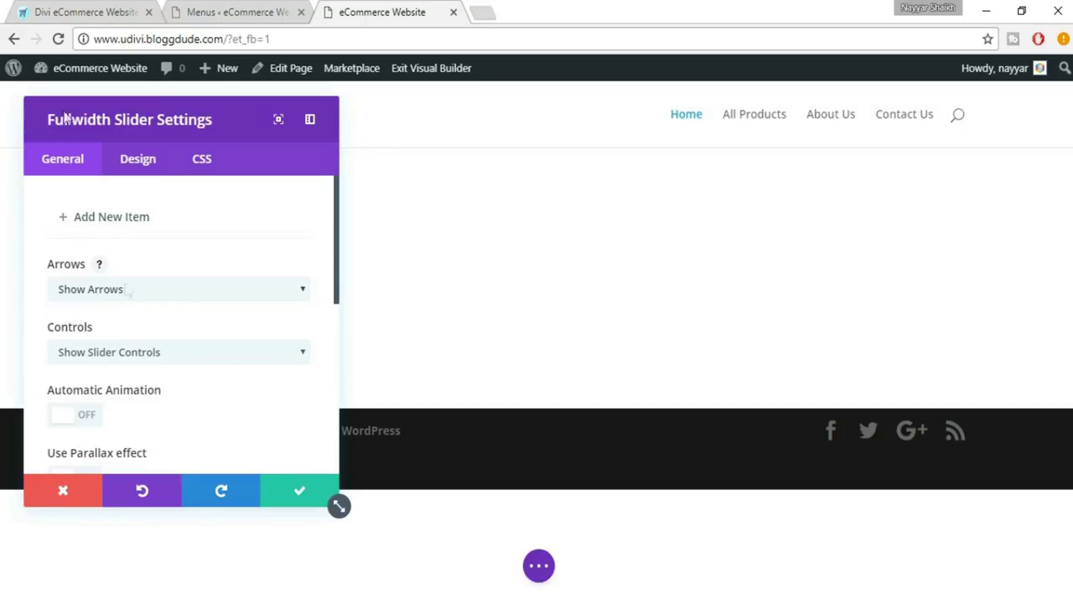
click(84, 11)
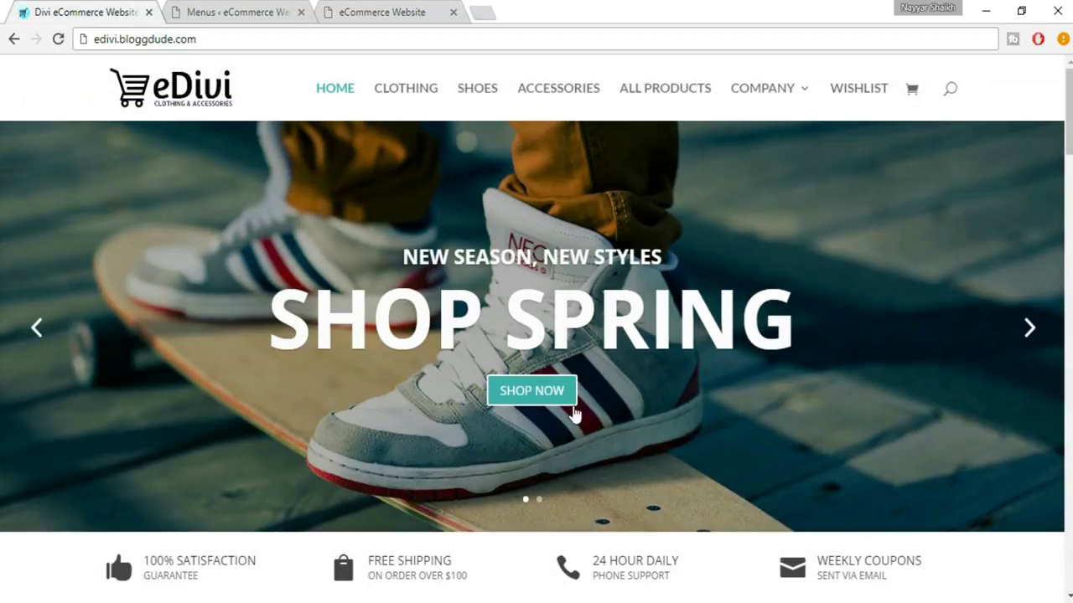
click(1043, 341)
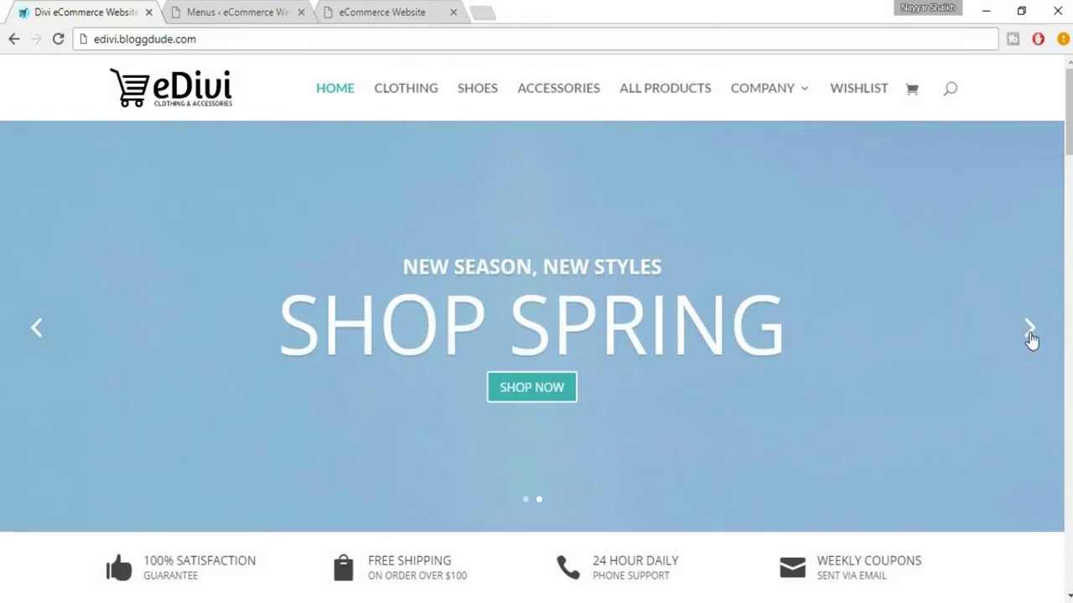
click(1029, 332)
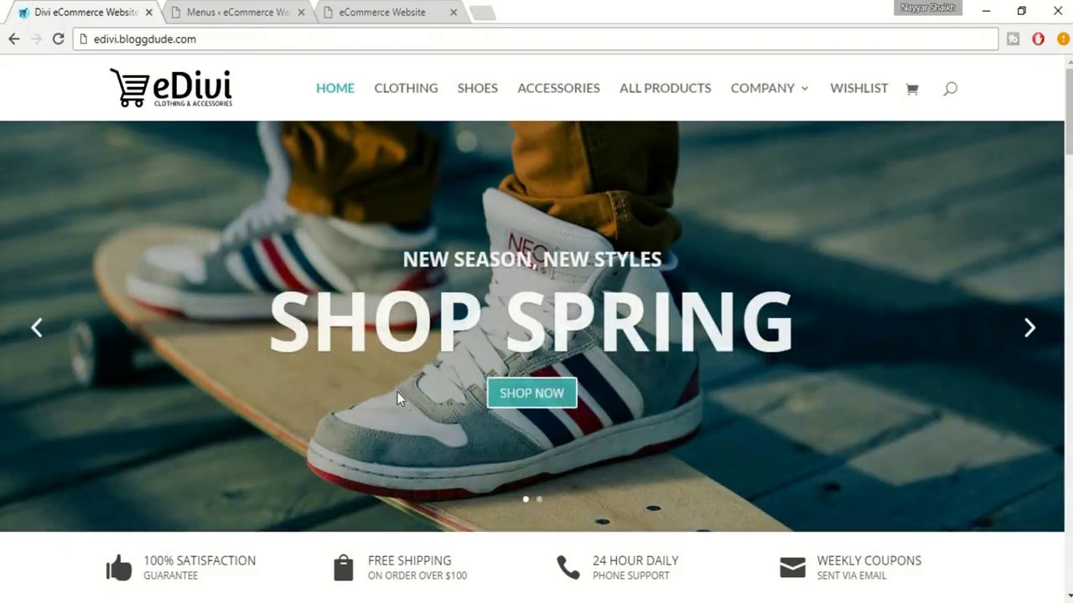
click(245, 8)
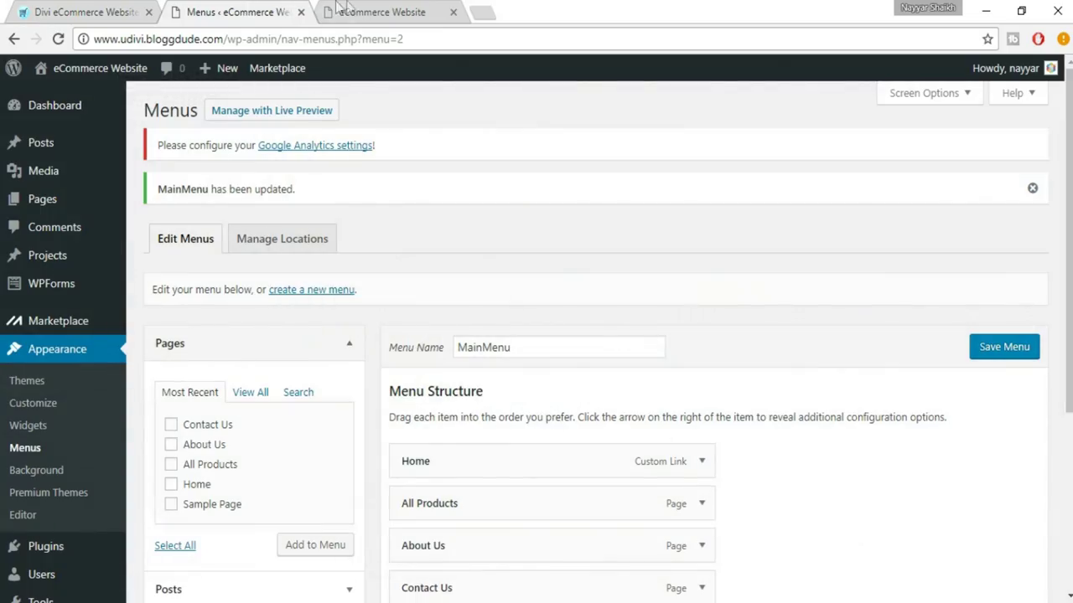
click(347, 11)
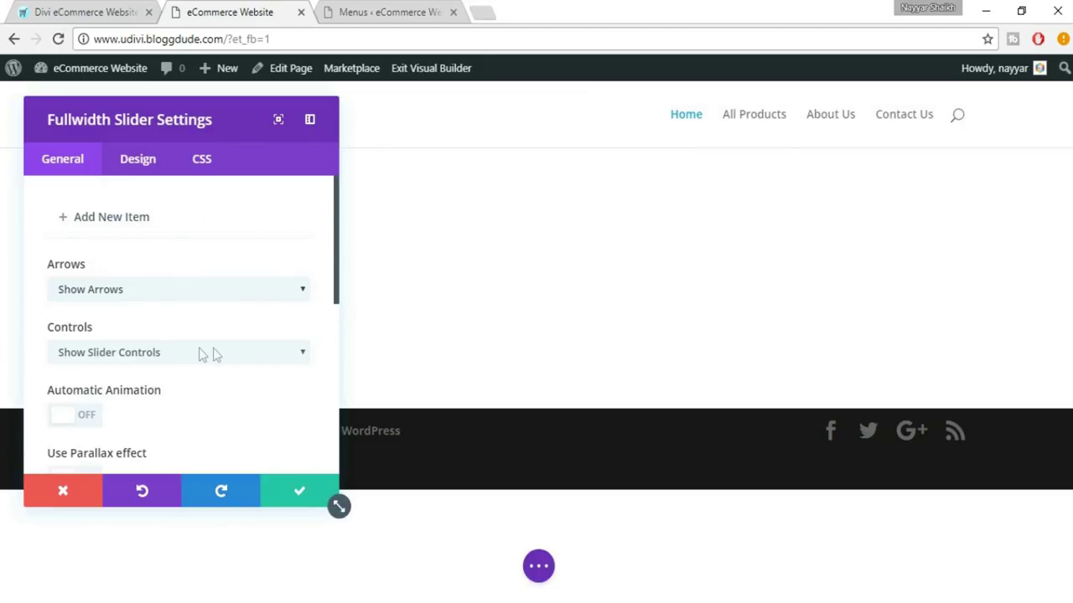
click(115, 353)
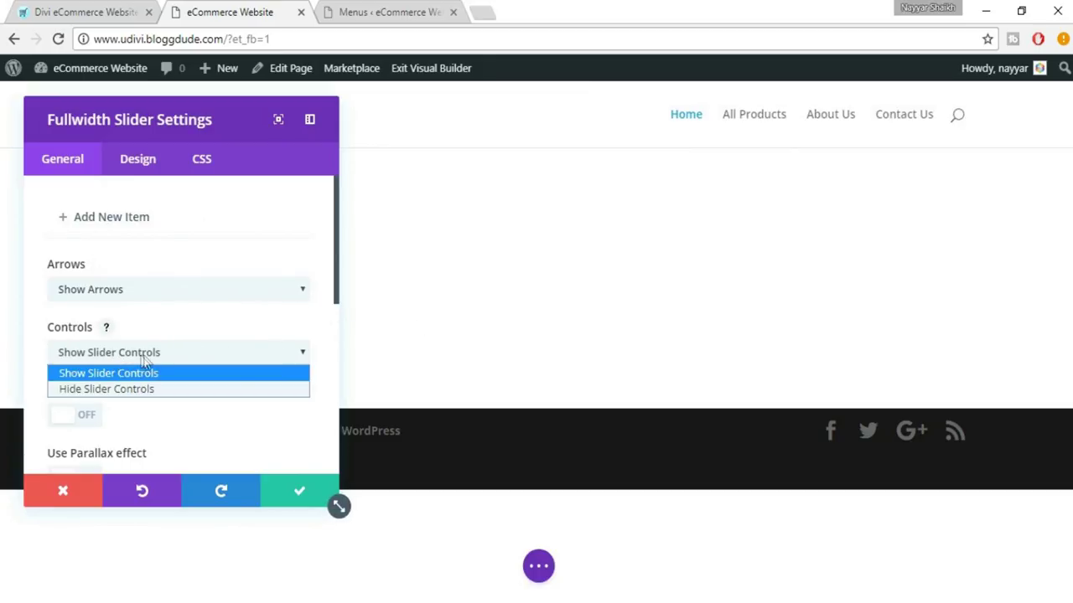
click(192, 365)
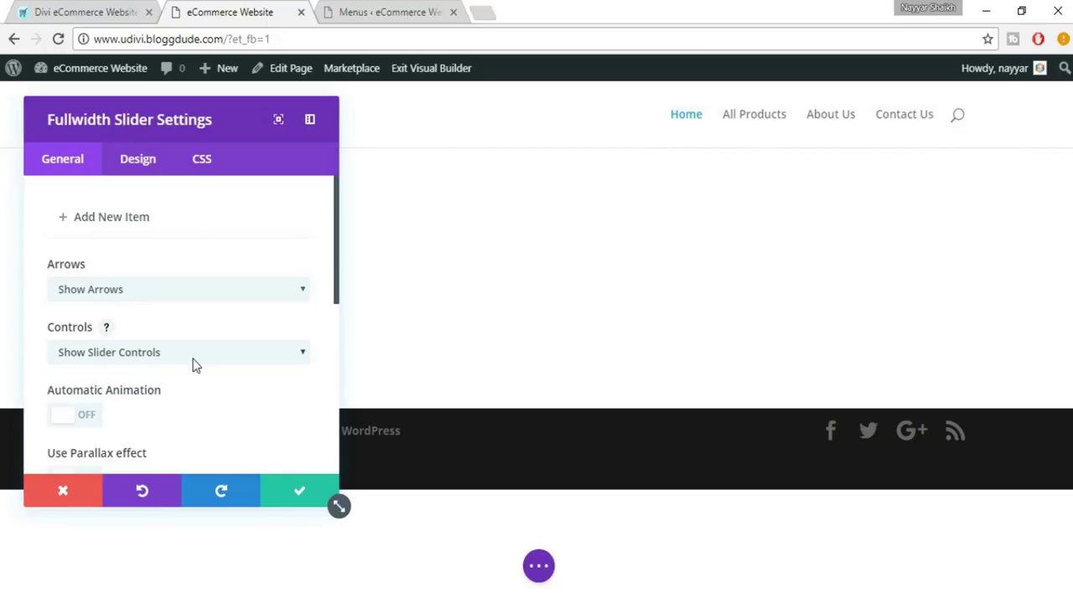
click(77, 12)
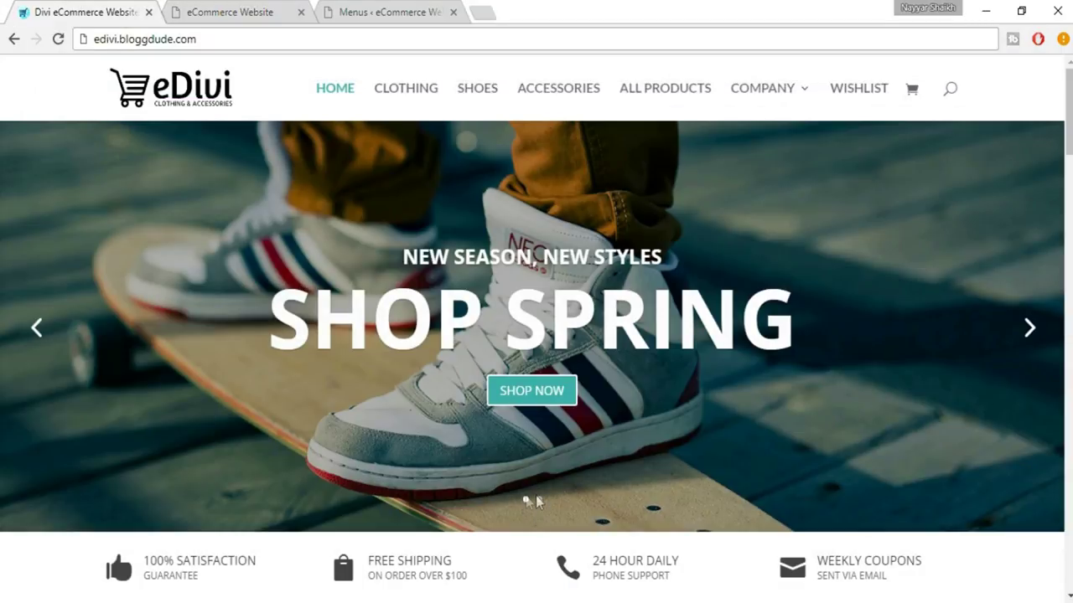
click(230, 12)
scroll(285, 369, down, 2)
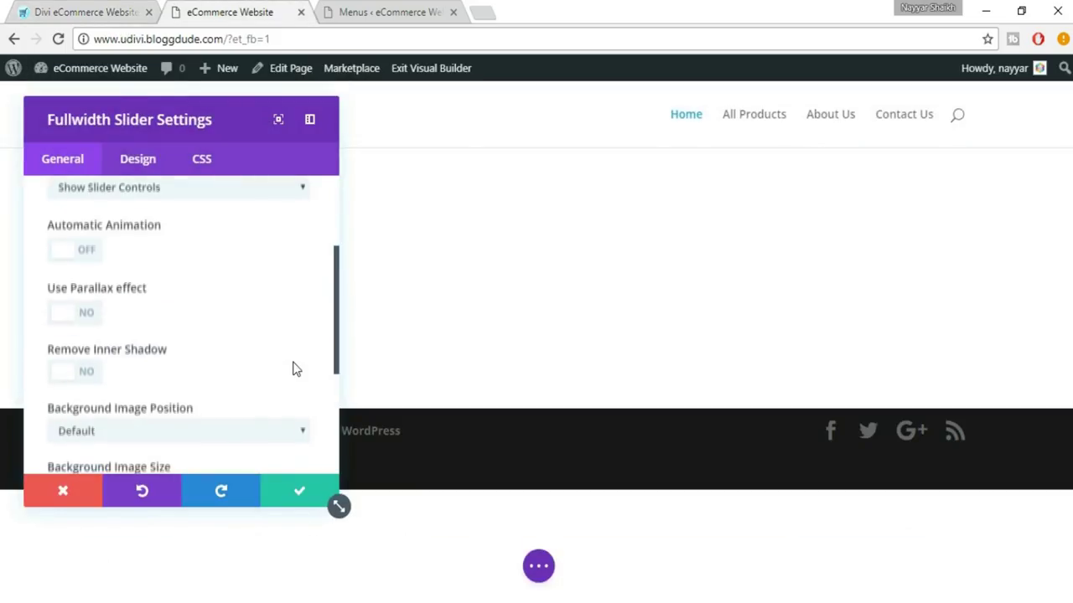
scroll(293, 369, down, 3)
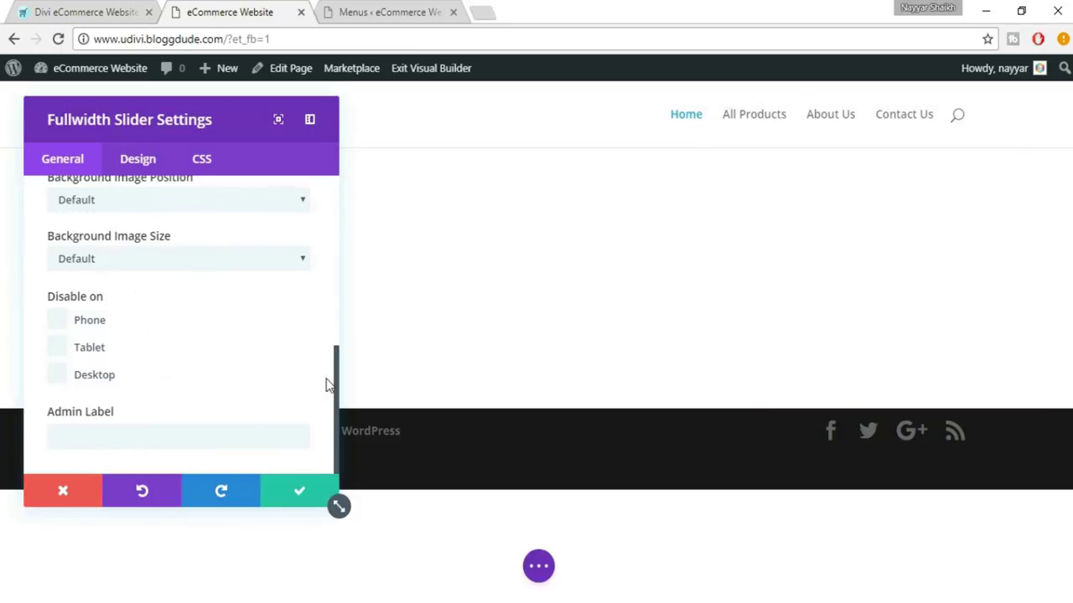
scroll(327, 383, up, 3)
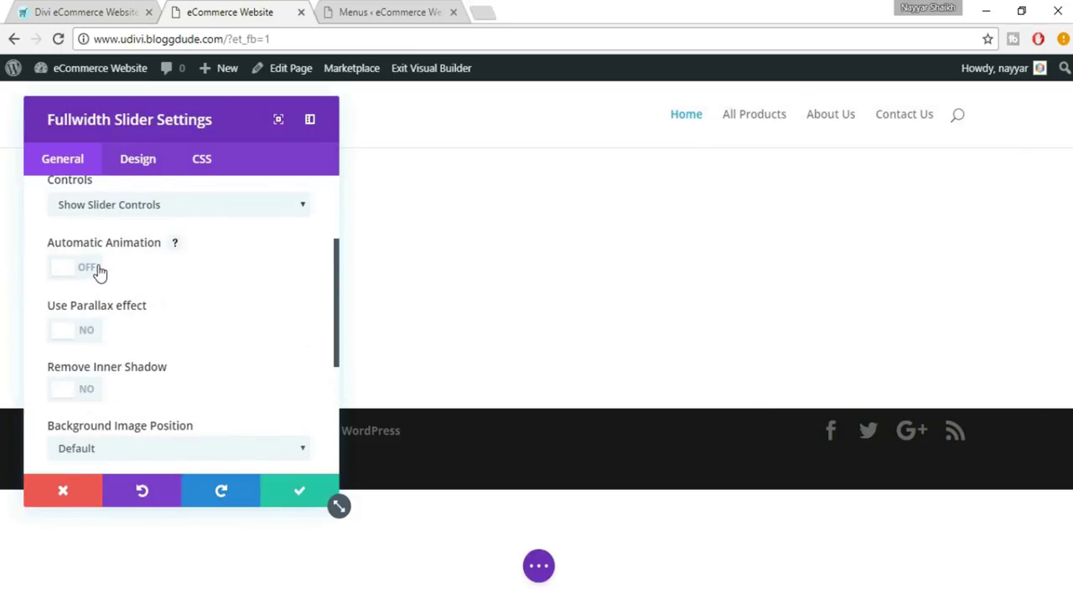
click(100, 14)
mouse_move(857, 347)
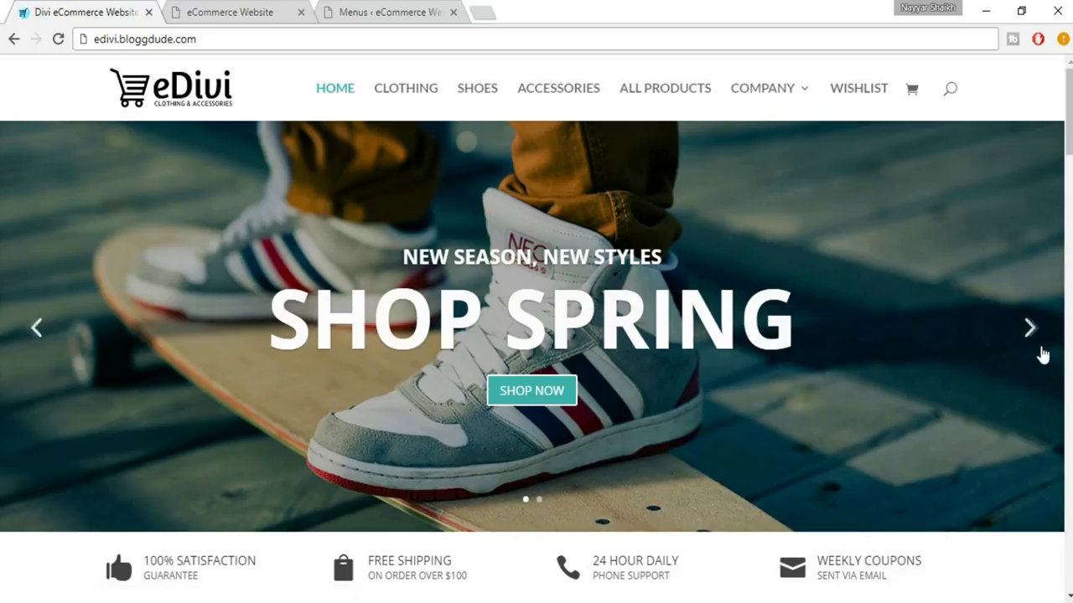
click(232, 12)
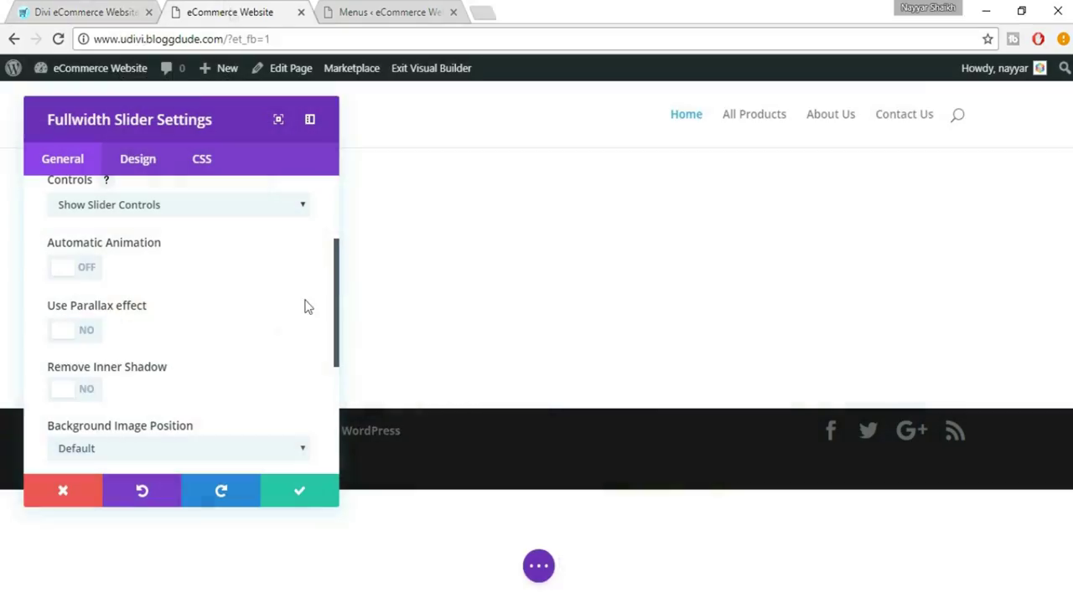
Try automatic animation and the parallax effect on the slider, leaving both turned off.
click(85, 269)
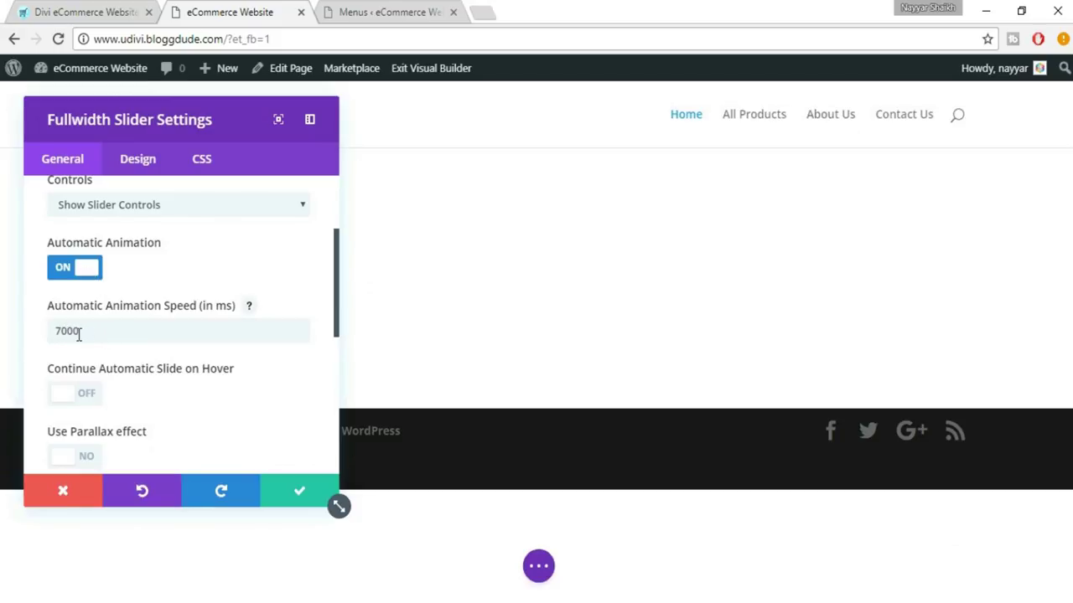
click(85, 268)
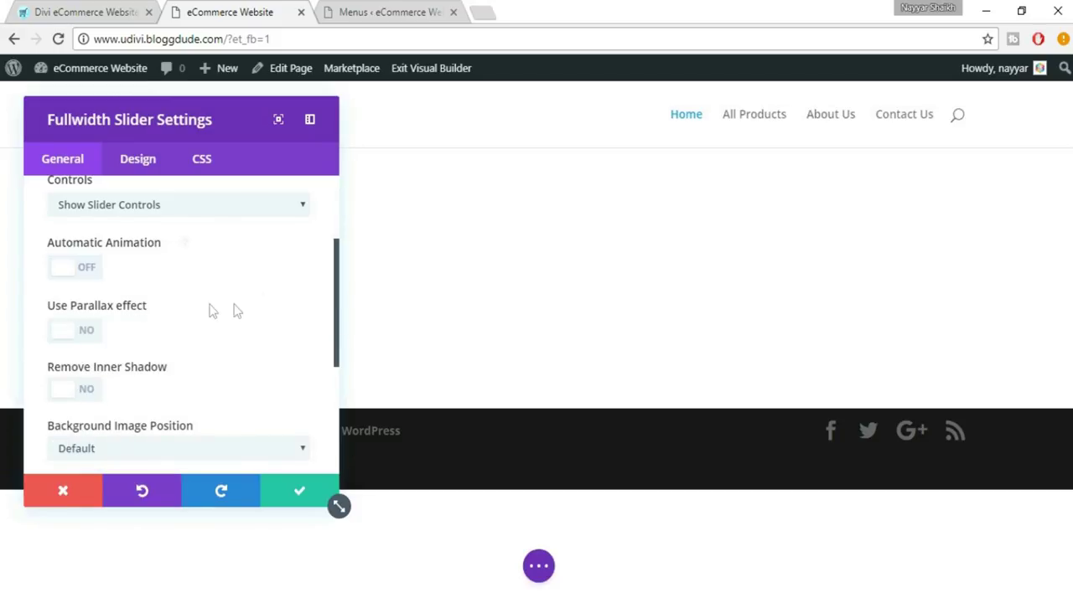
scroll(265, 314, down, 1)
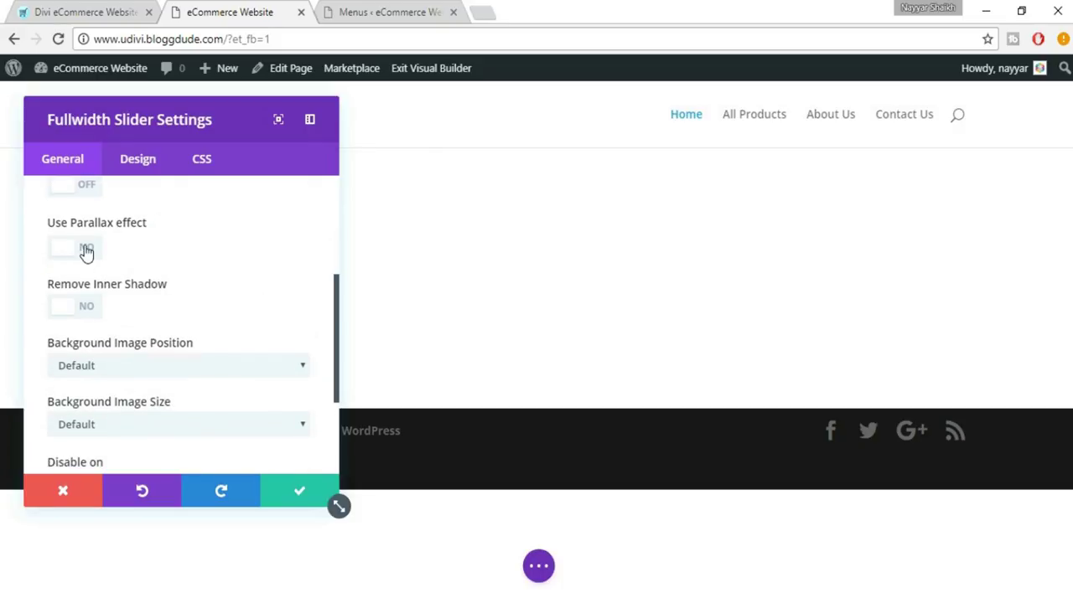
click(87, 251)
click(87, 251)
click(88, 249)
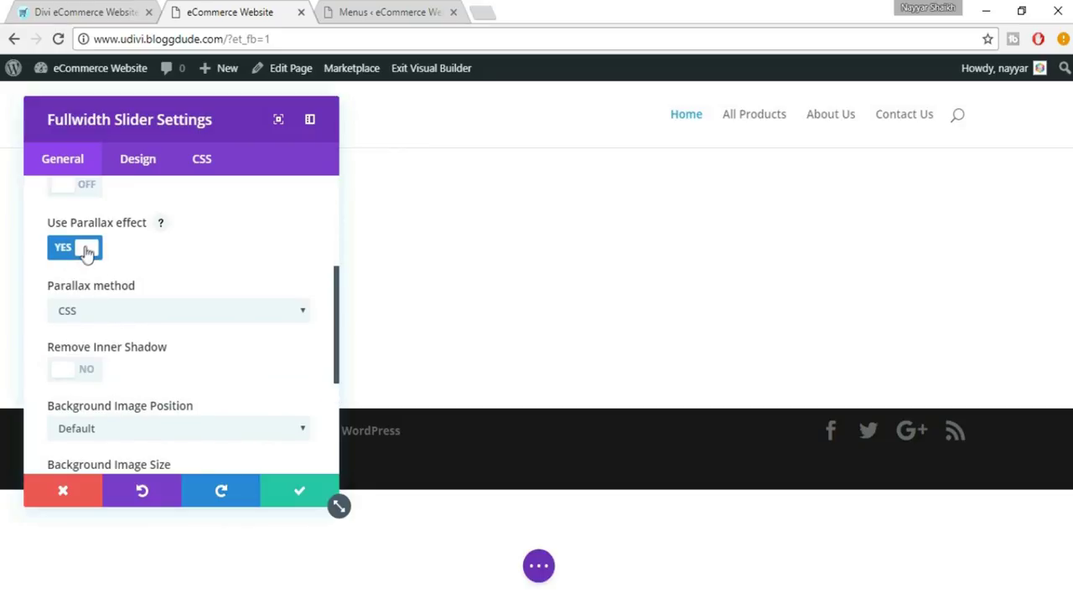
click(88, 250)
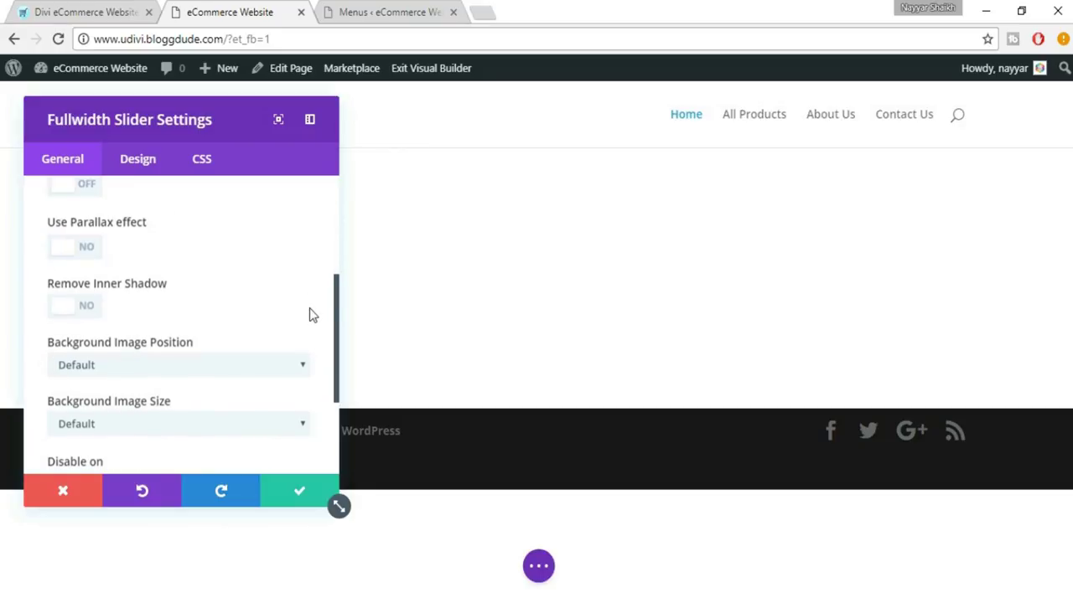
Add a new slide item to the Fullwidth Slider.
scroll(309, 313, down, 1)
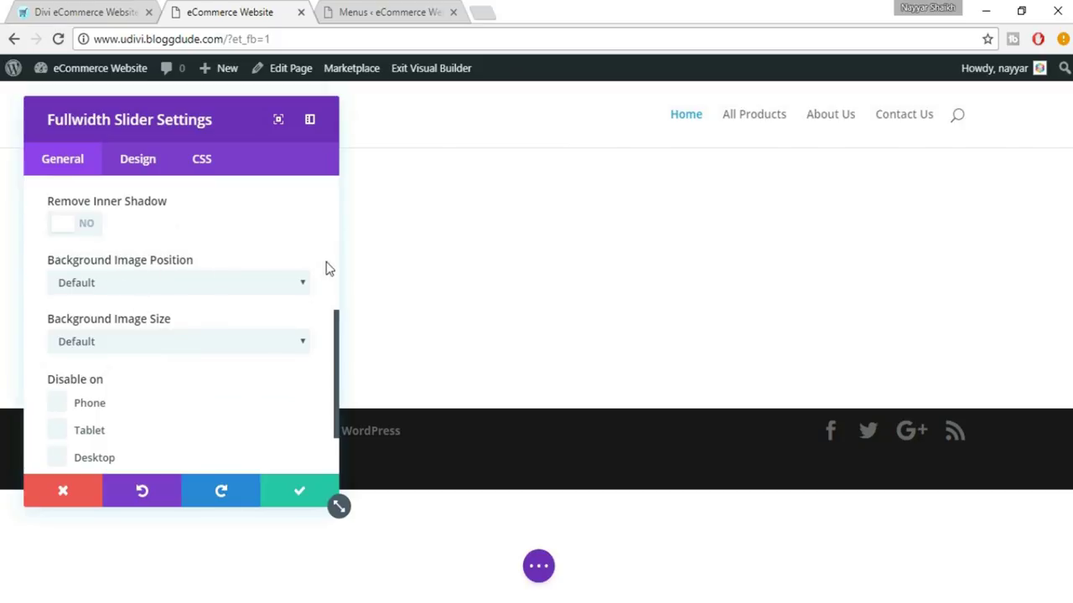
scroll(203, 379, down, 1)
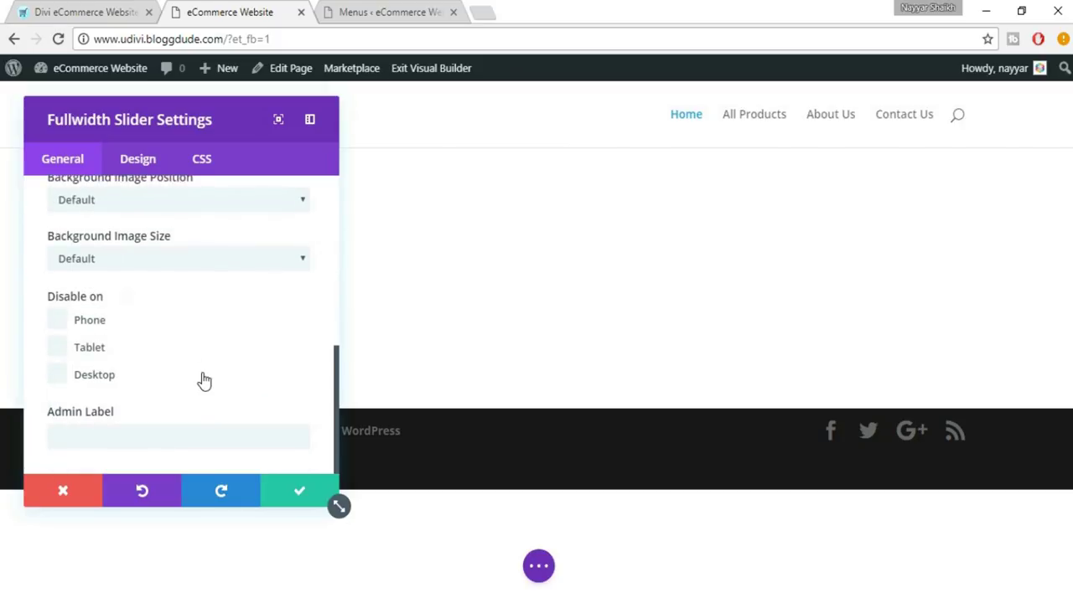
scroll(203, 377, up, 1)
scroll(209, 373, up, 4)
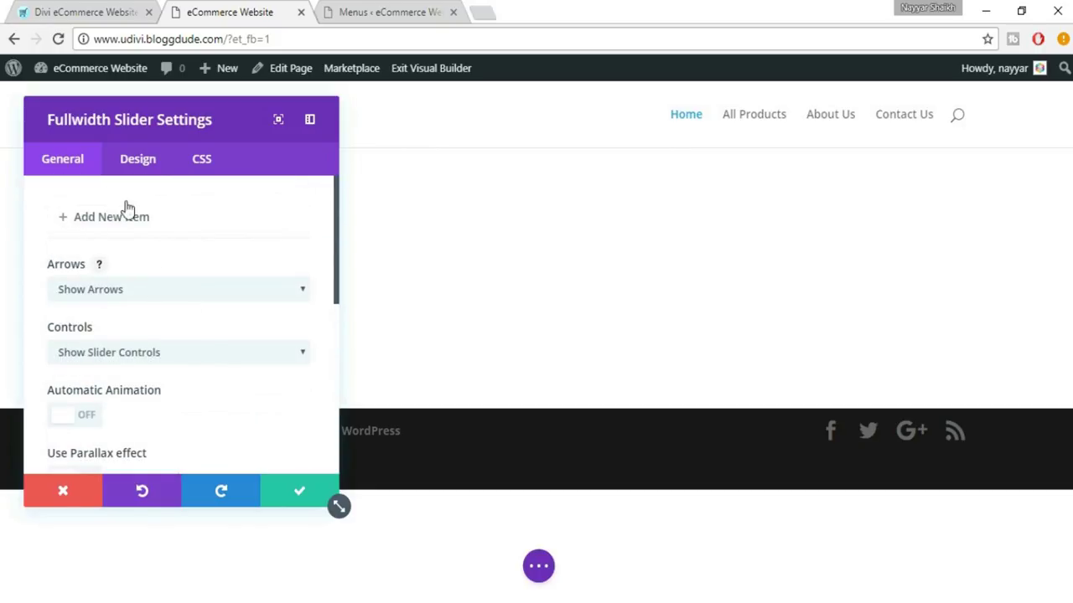
click(116, 220)
Enter the slide heading NEW SEASON, NEW STYLES, matching the live homepage hero.
click(84, 12)
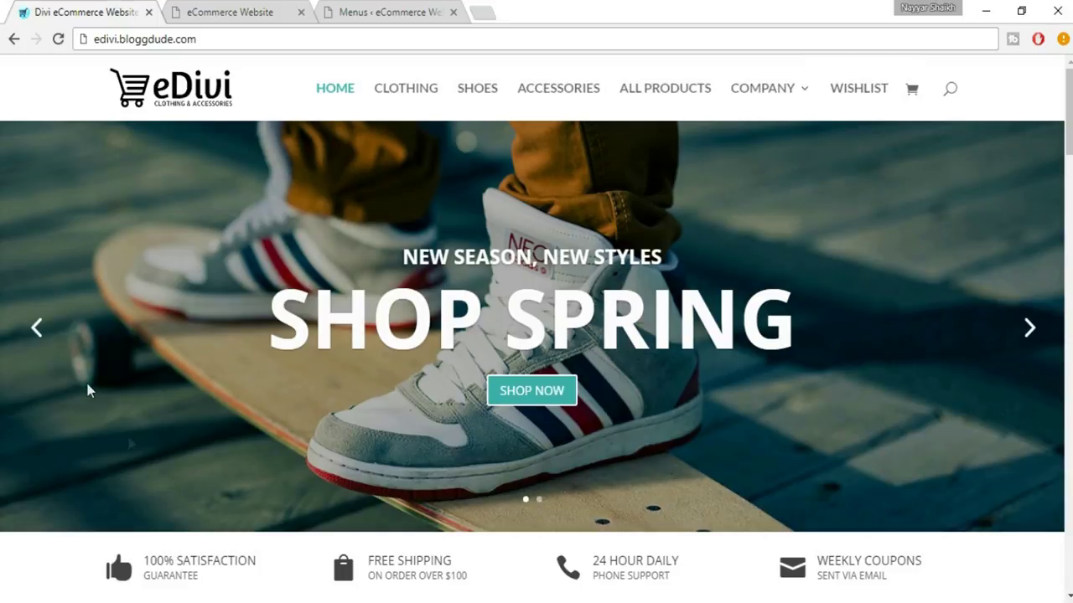
click(201, 12)
key(ctrl+shift+Tab)
click(220, 12)
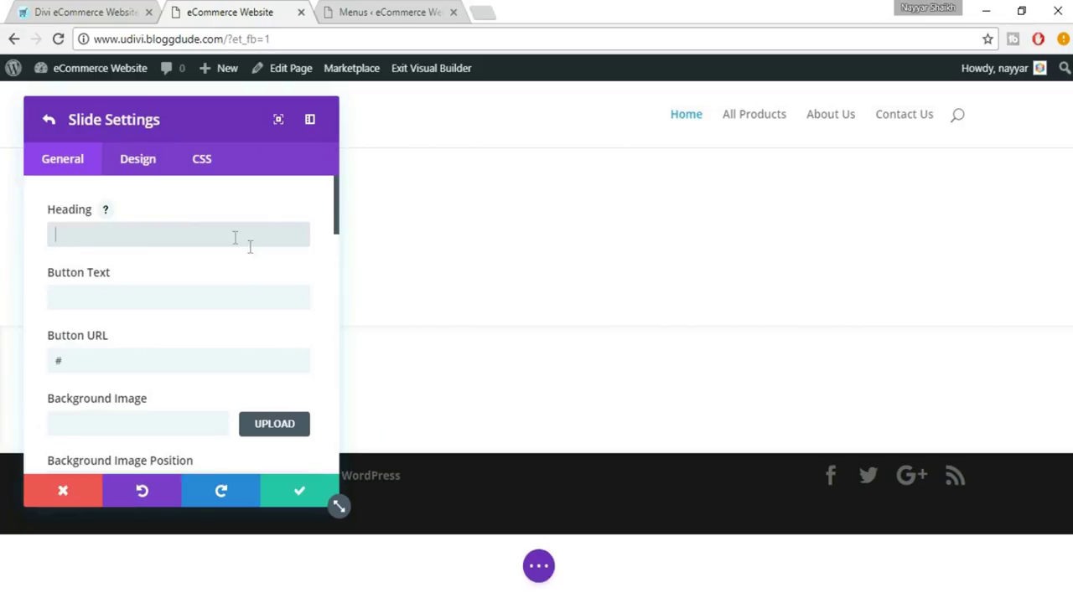
key(ctrl+shift+Tab)
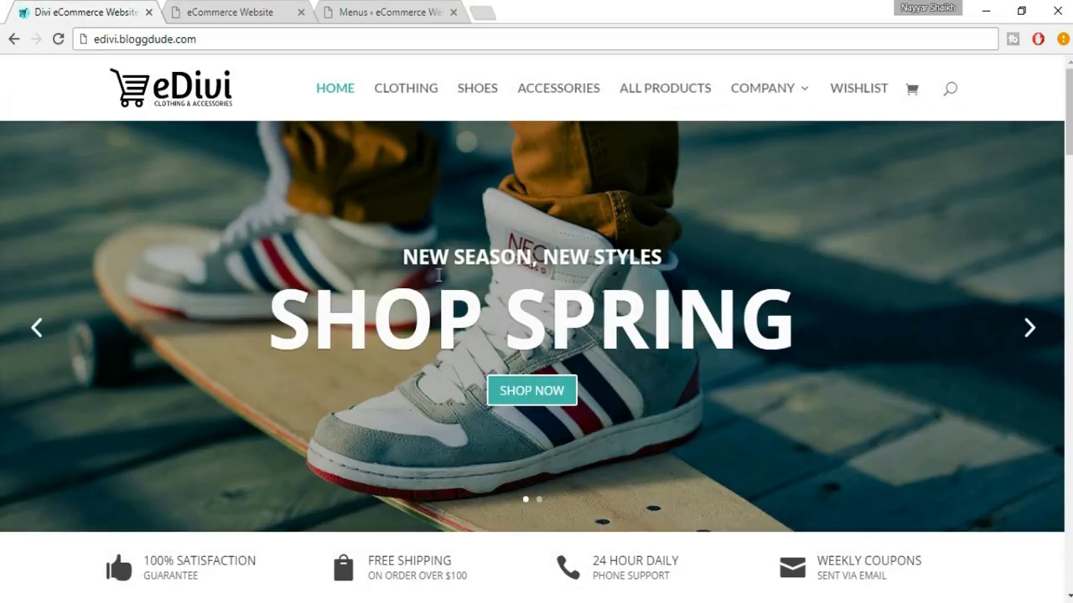
click(193, 10)
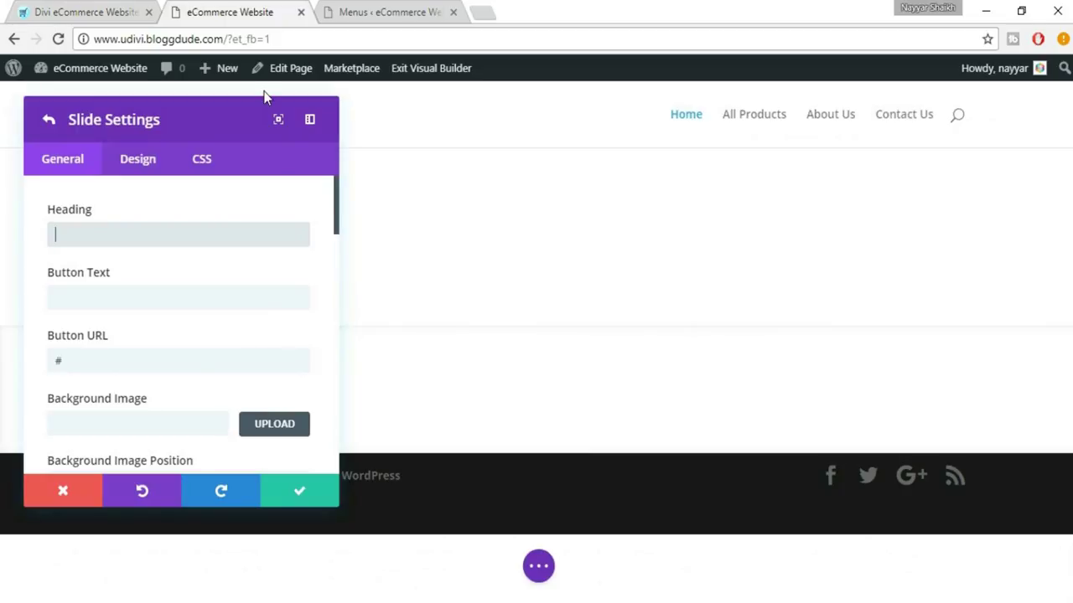
text(NEWS)
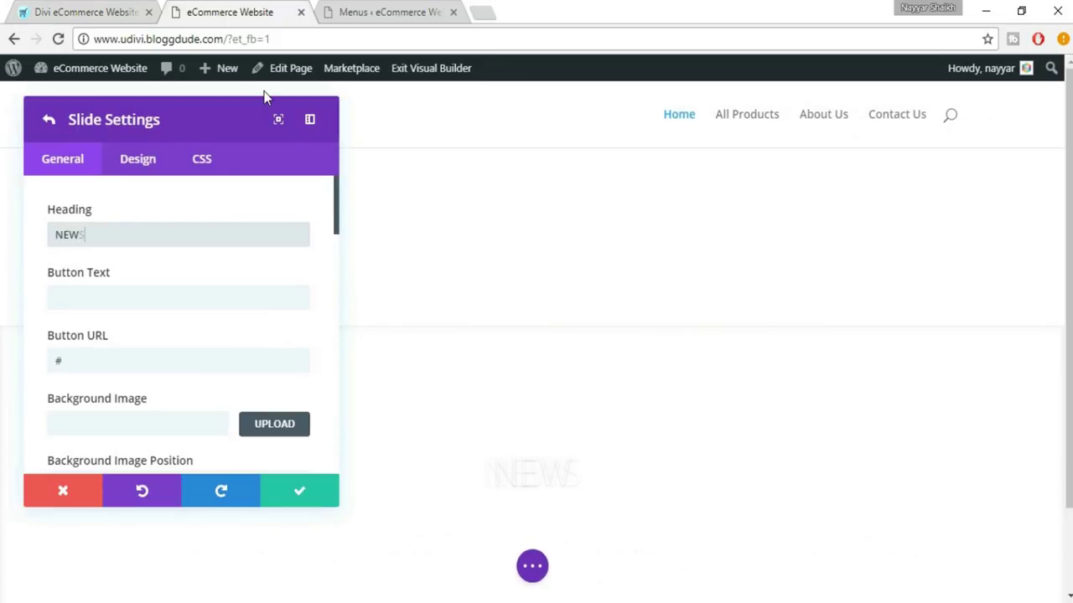
text(SEASON)
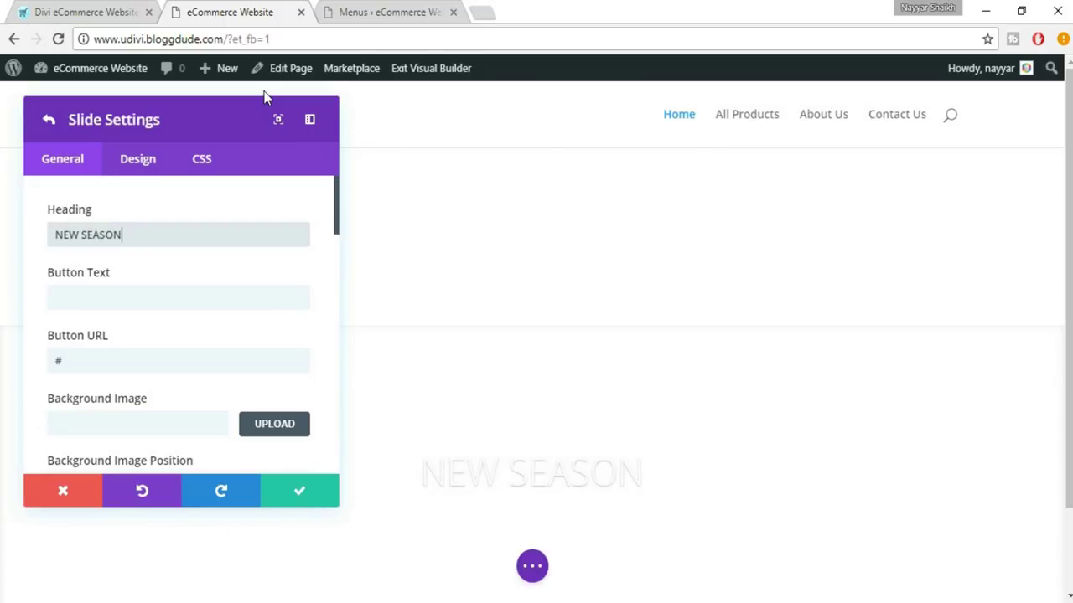
text(, NEW STYLES)
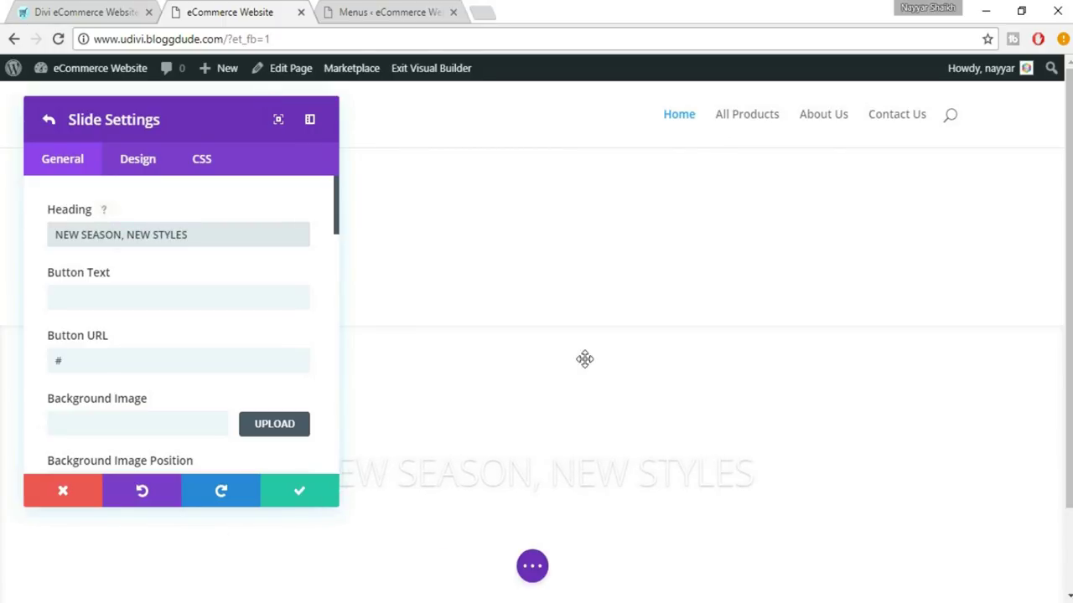
scroll(747, 366, down, 2)
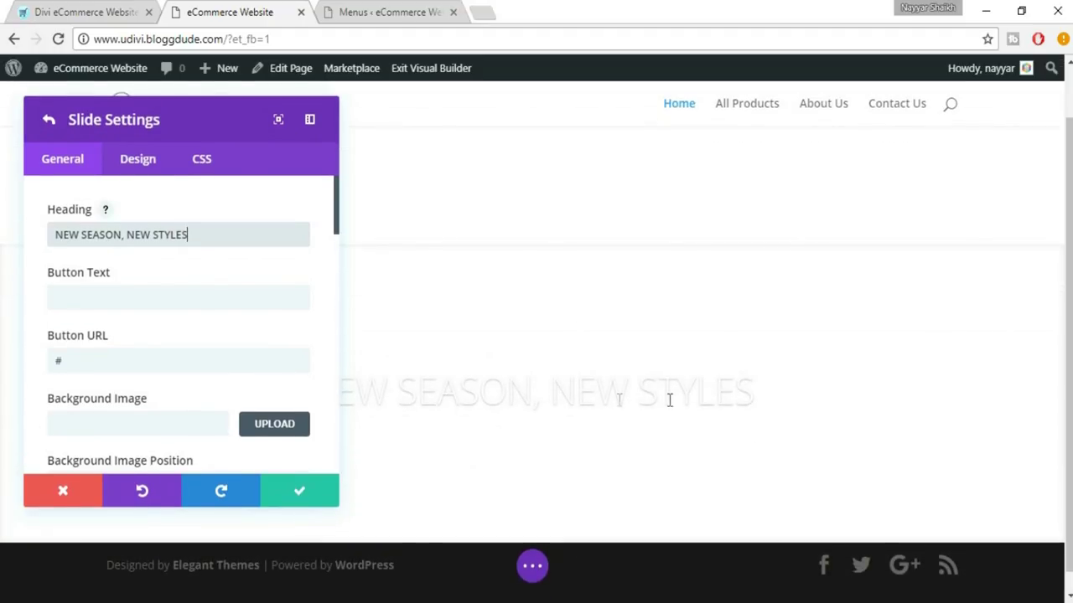
mouse_move(749, 393)
mouse_down()
mouse_move(365, 395)
mouse_move(746, 383)
mouse_up()
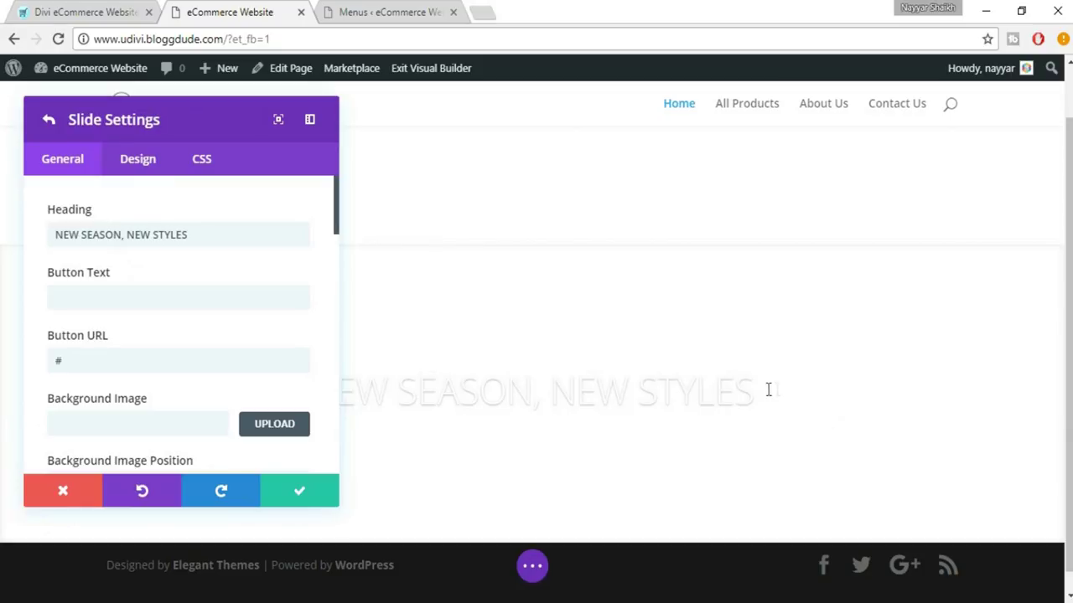
Start the slide's button text (AHOP NOW), comparing with the live SHOP NOW button.
click(126, 10)
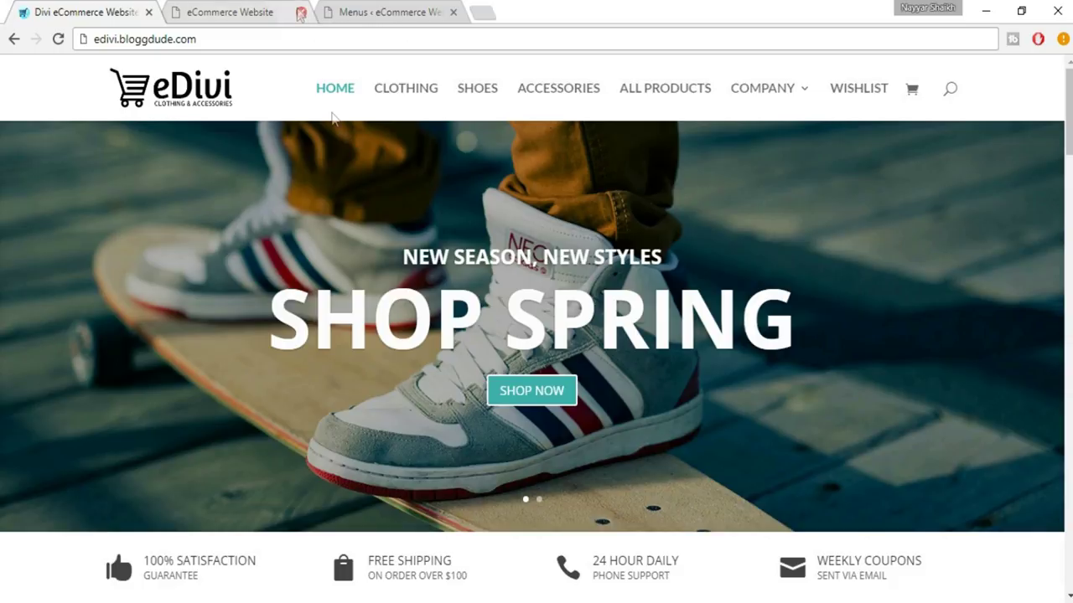
click(221, 9)
click(86, 295)
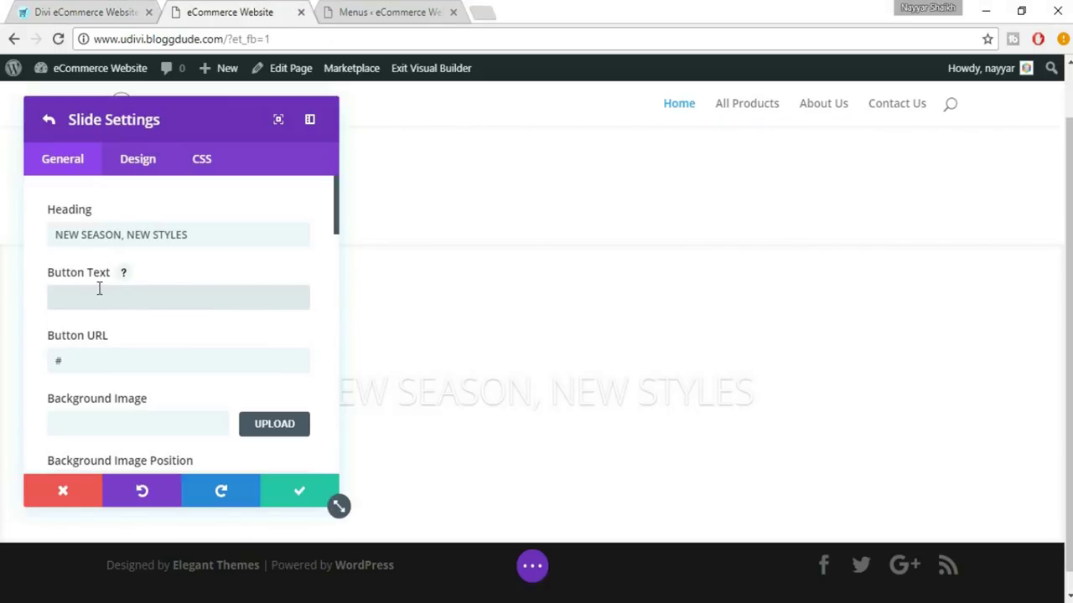
click(62, 10)
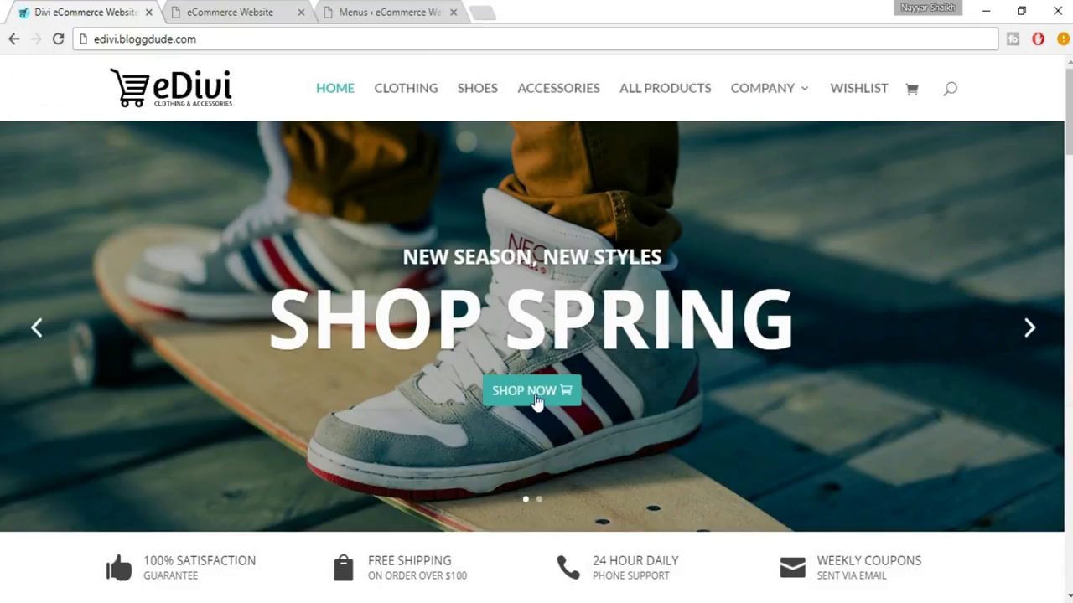
click(273, 38)
click(269, 20)
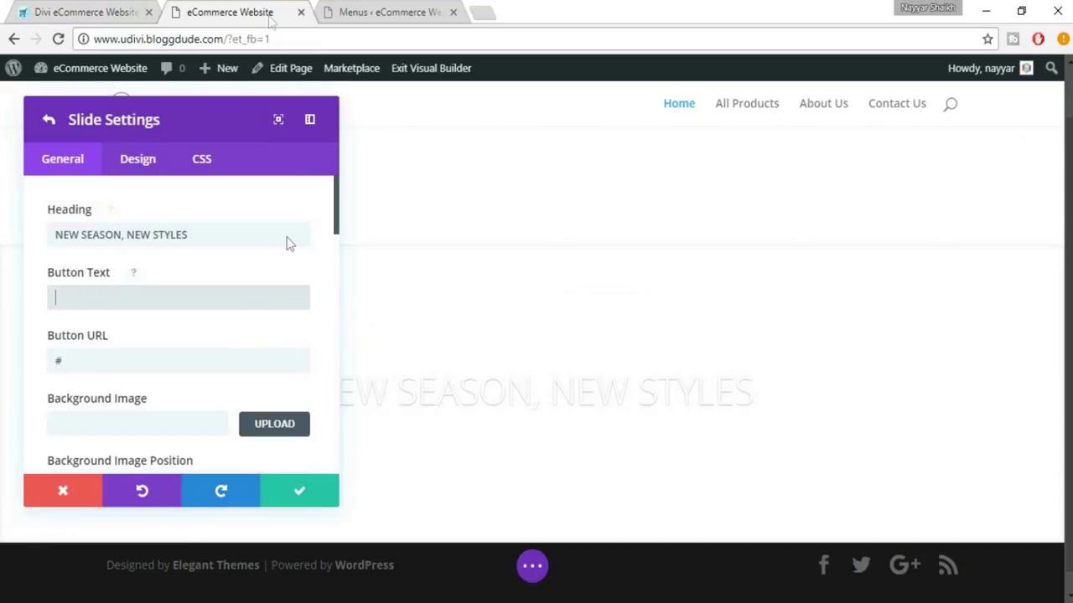
text(AHOP NOW)
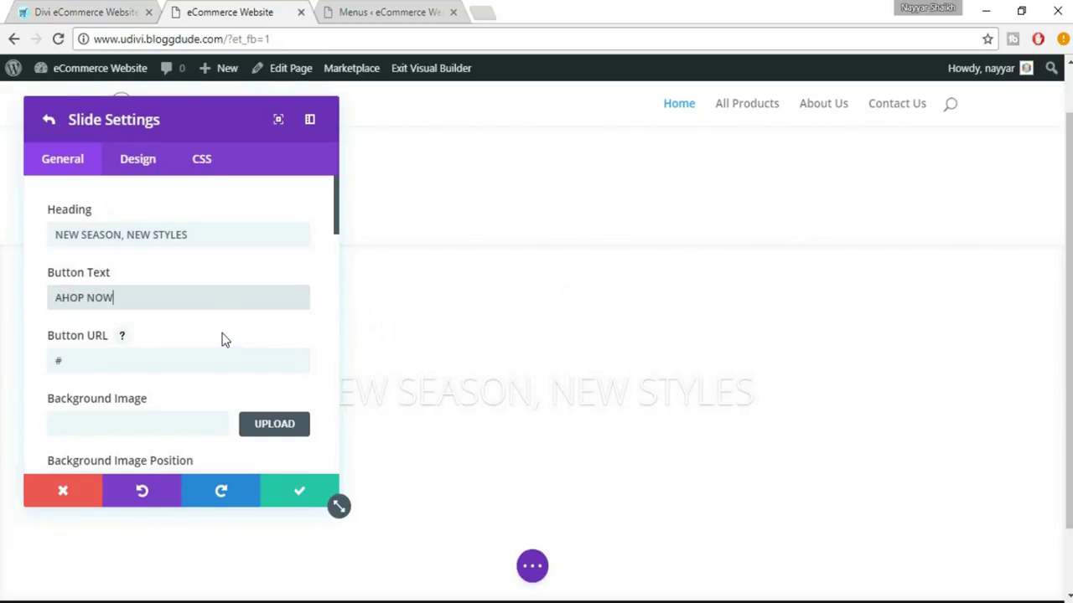
scroll(229, 343, down, 1)
Check the # button link and hero image against the live homepage.
double_click(60, 278)
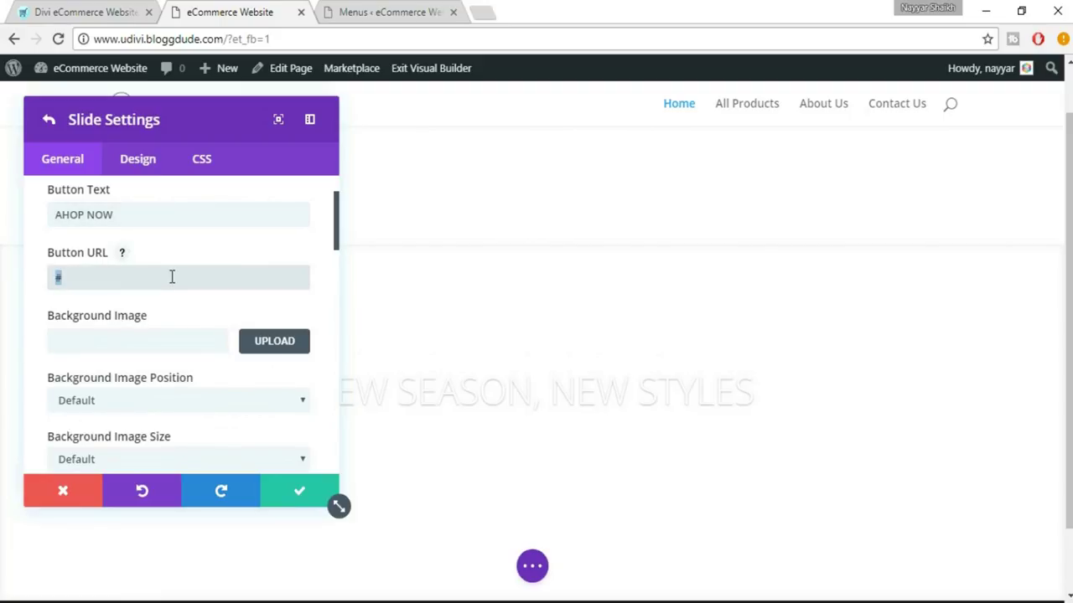
click(71, 12)
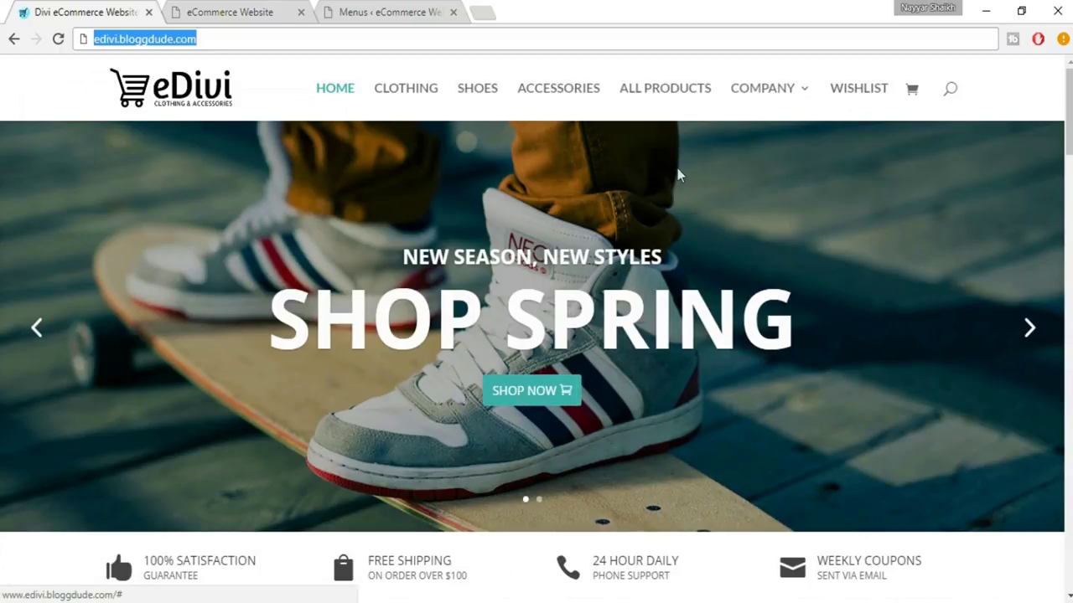
click(243, 12)
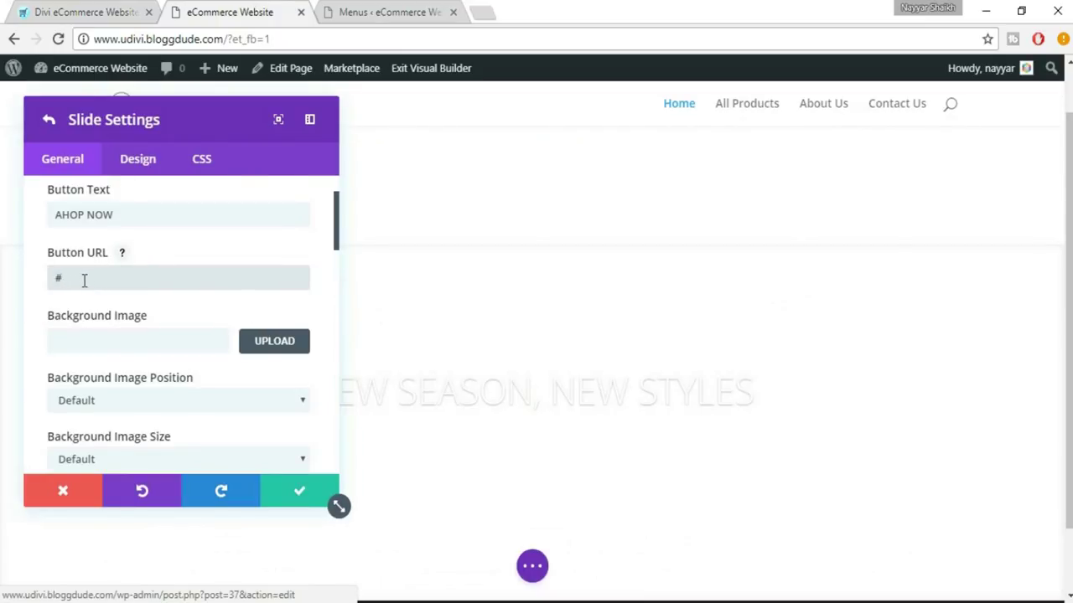
scroll(120, 322, down, 2)
scroll(201, 299, up, 1)
scroll(222, 266, down, 1)
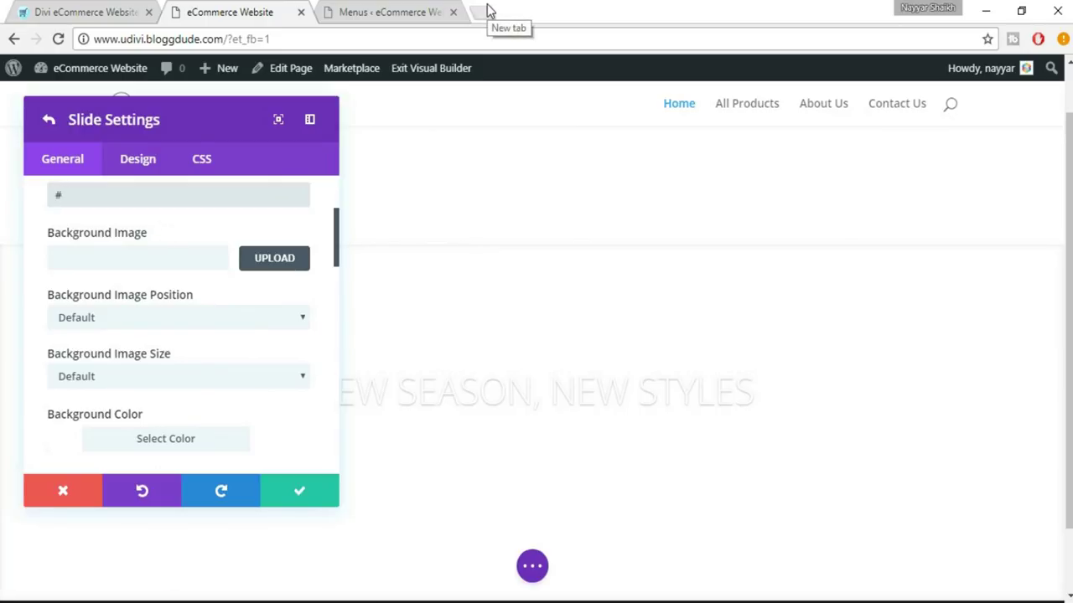
click(92, 10)
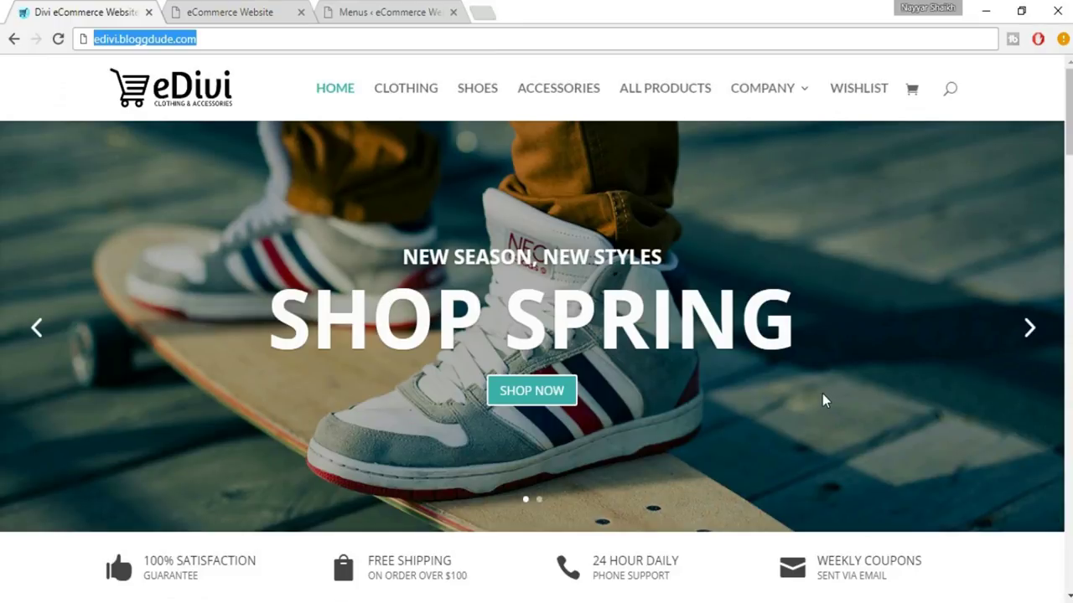
click(243, 10)
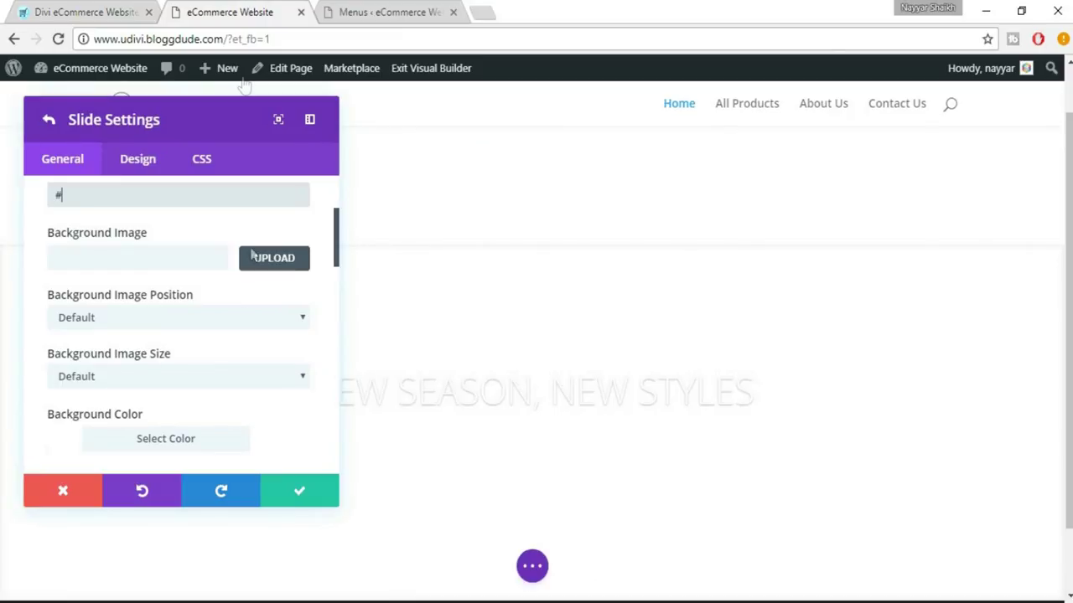
Start uploading a new background image for the slide from the computer.
click(254, 261)
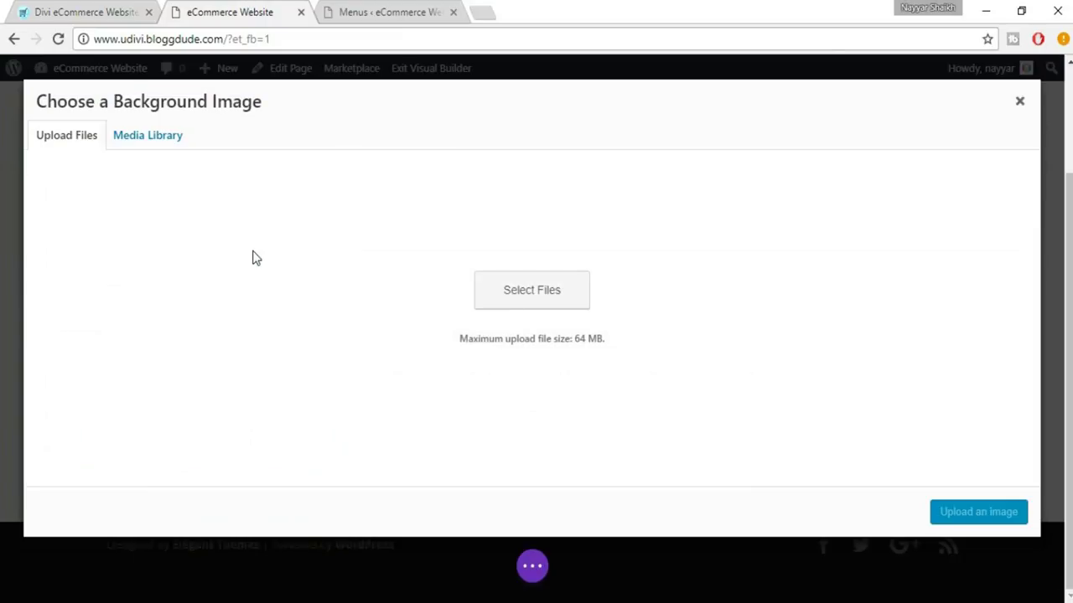
click(149, 141)
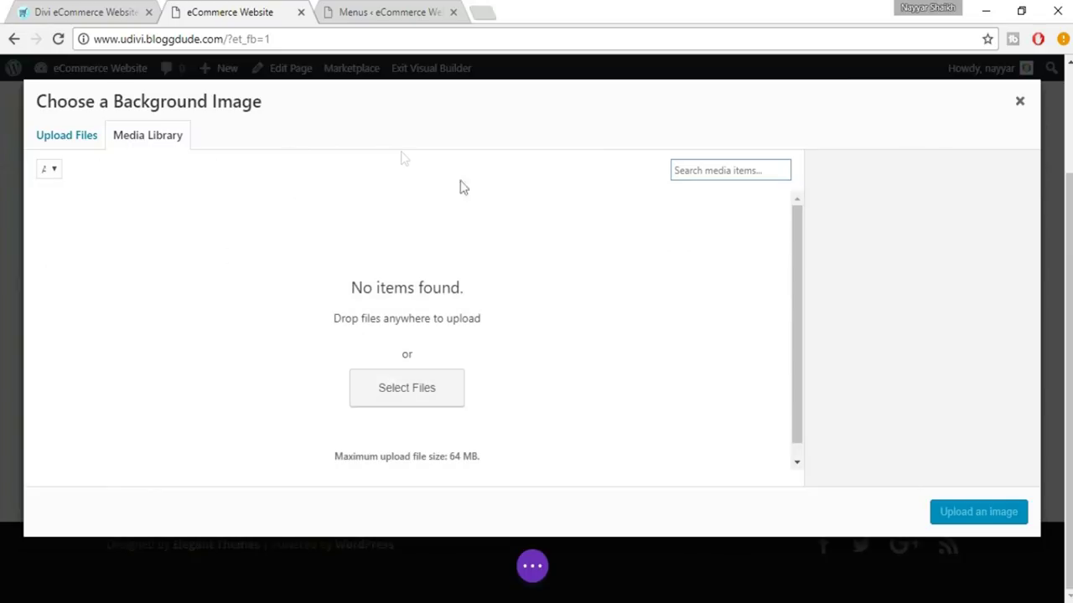
click(67, 142)
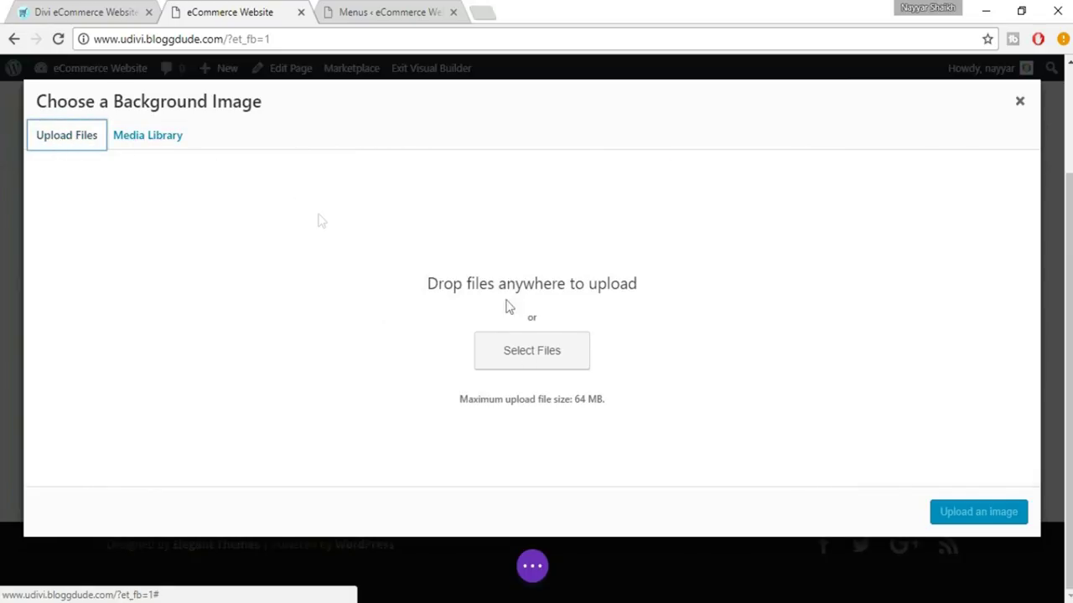
click(550, 359)
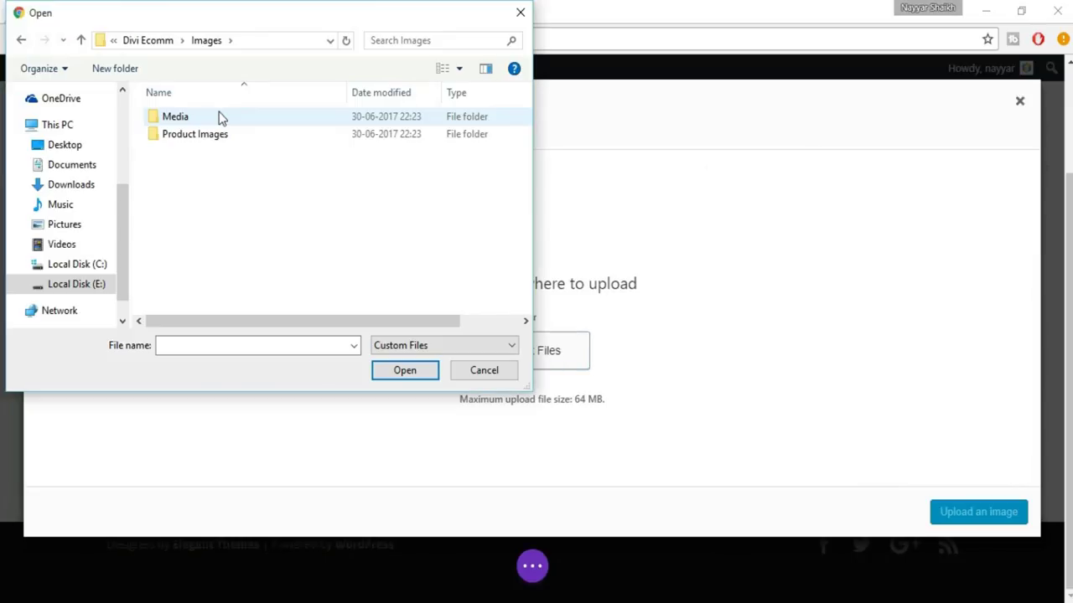
double_click(219, 114)
click(280, 171)
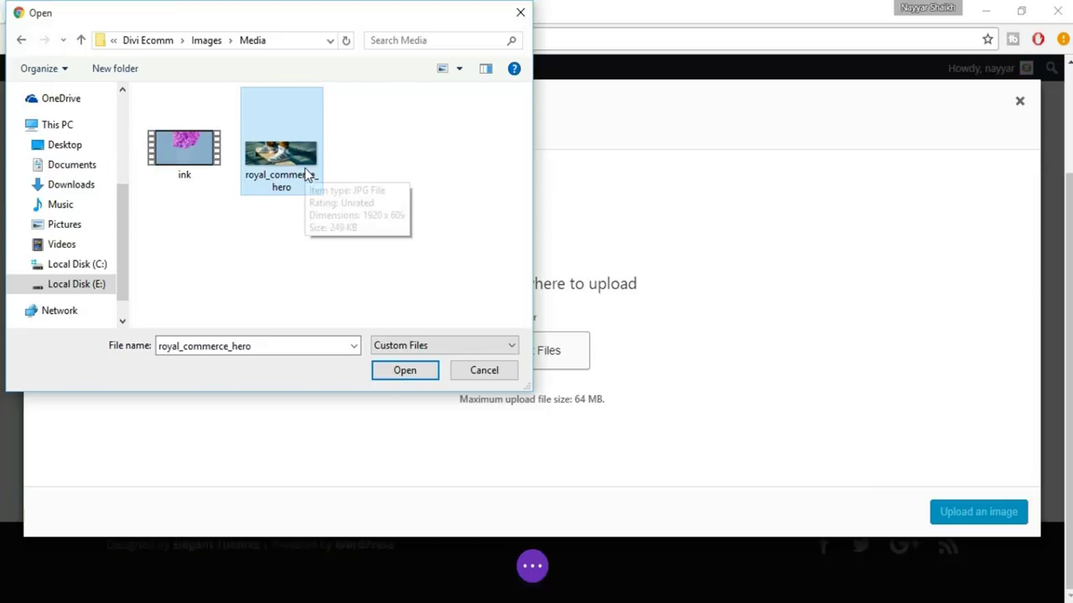
Upload royal_commerce_hero from Images > Media and set it as the slide background.
key(alt+Up)
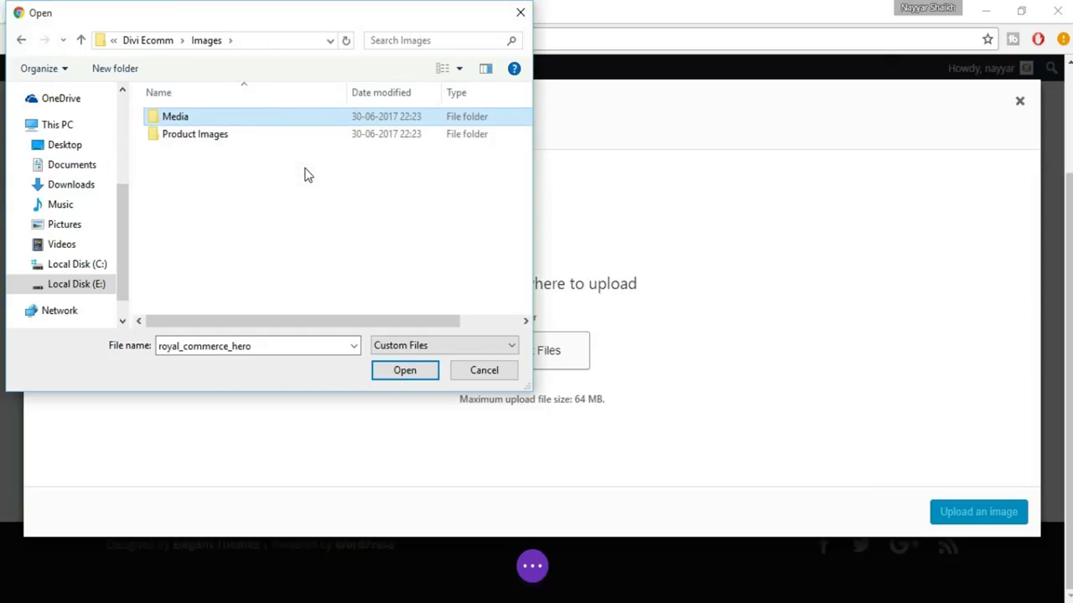
key(alt+Up)
click(177, 135)
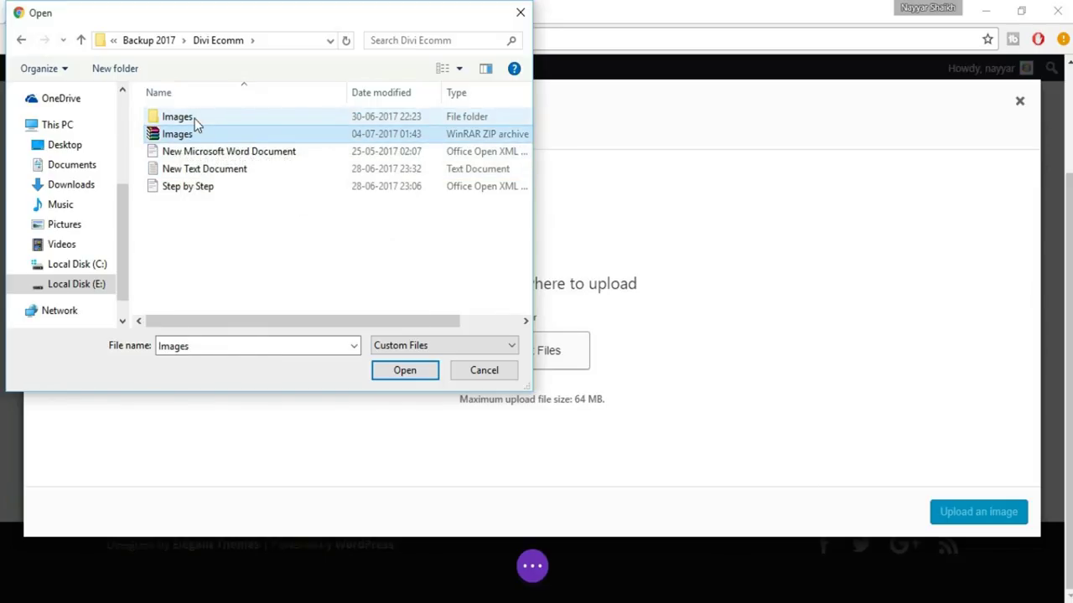
double_click(194, 118)
click(193, 124)
double_click(193, 124)
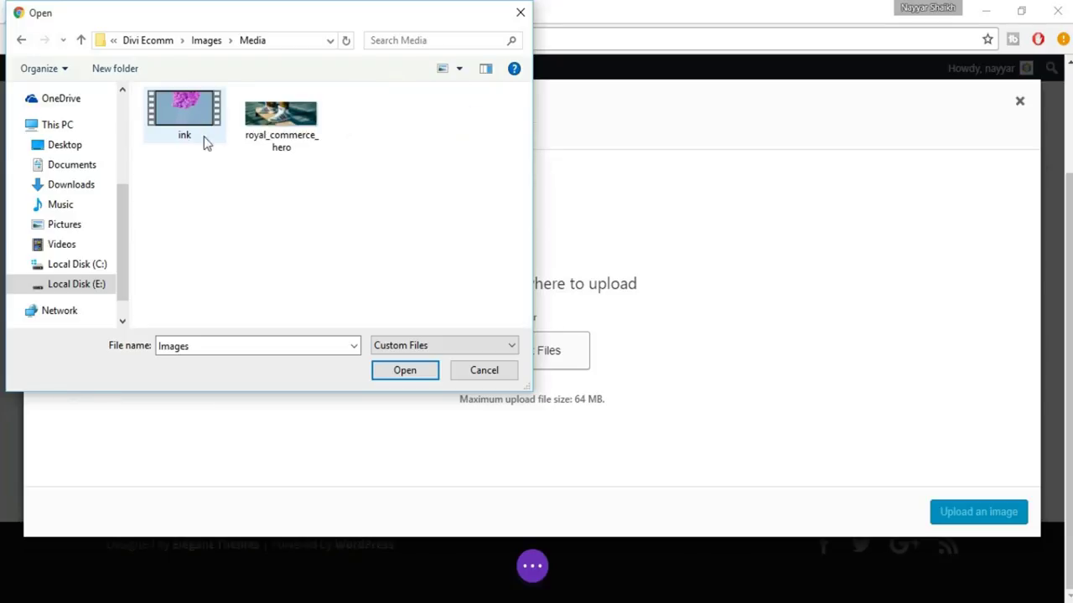
click(279, 137)
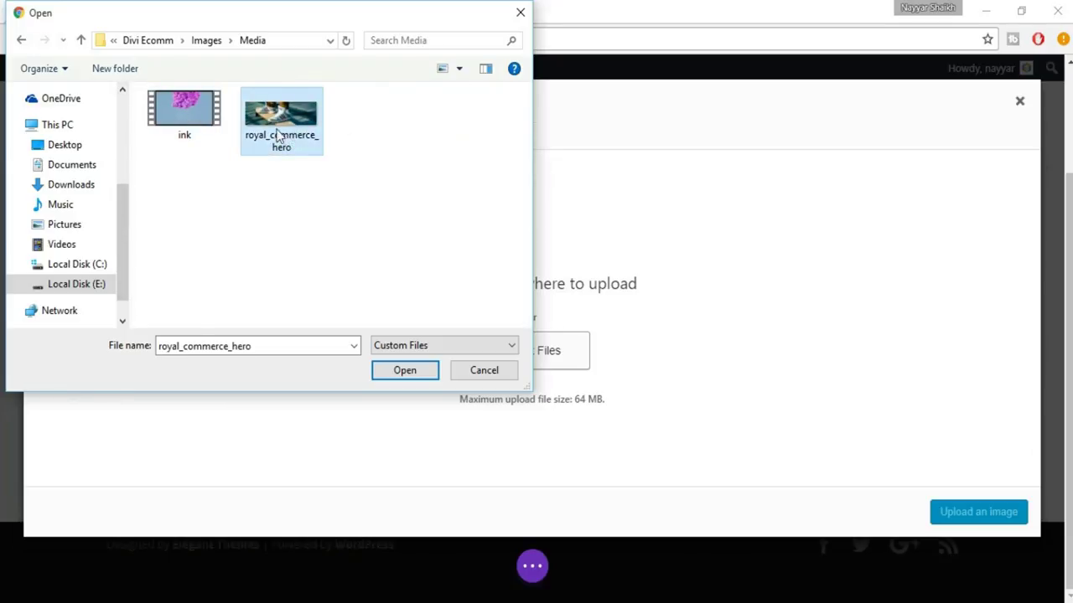
click(405, 370)
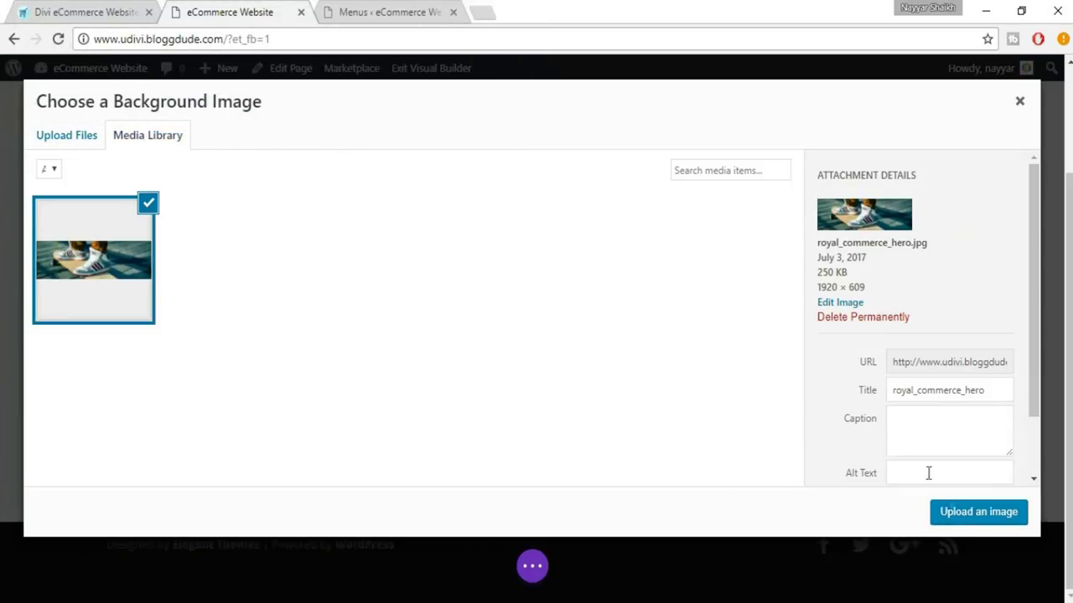
click(970, 513)
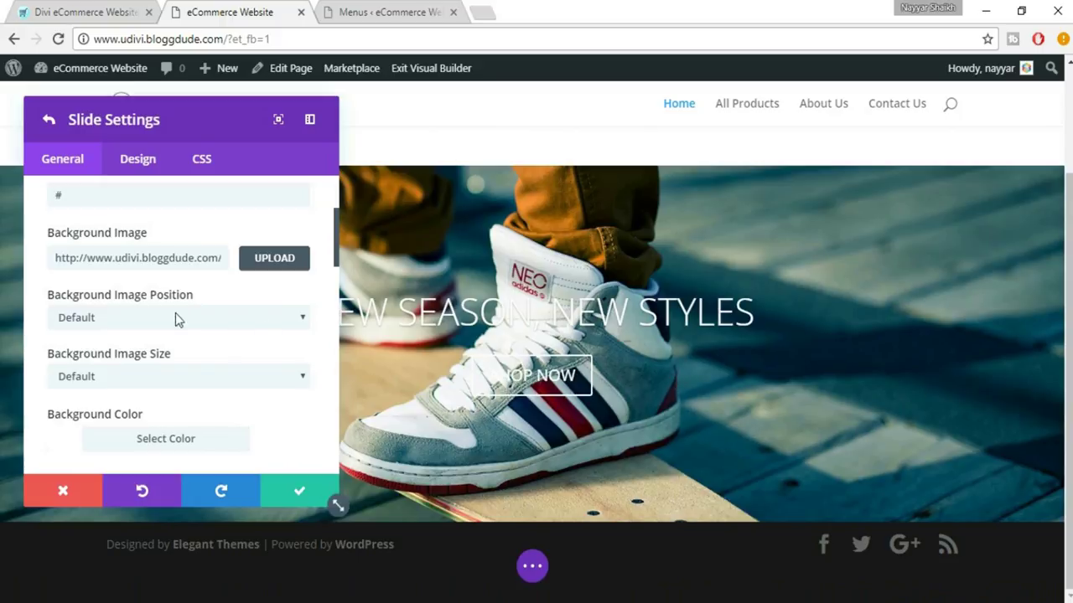
Leave the background image position and size both set to Default.
scroll(237, 341, down, 1)
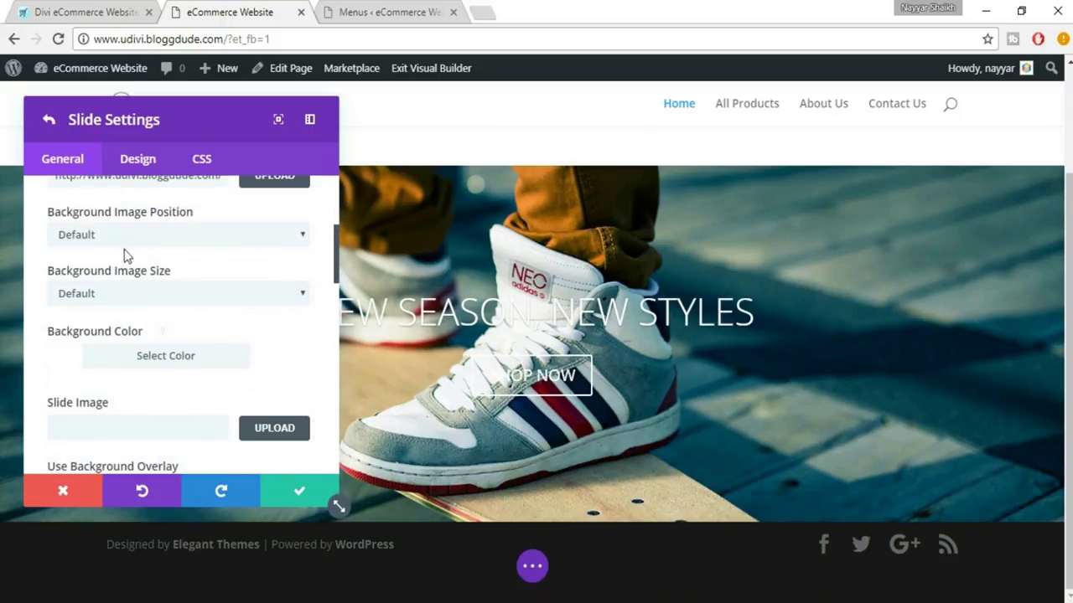
click(190, 231)
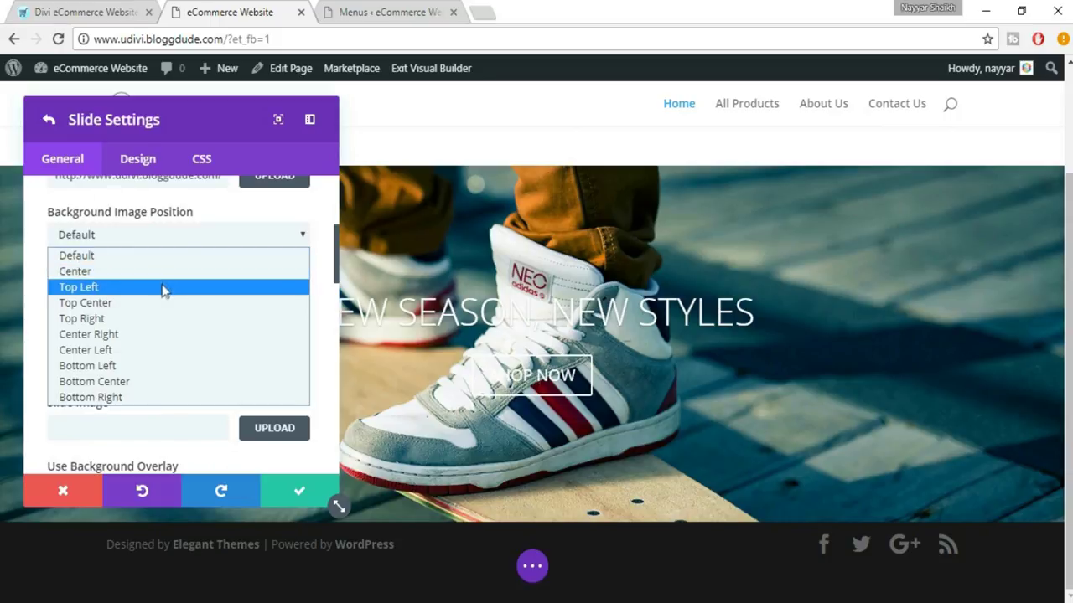
click(171, 241)
click(172, 238)
click(172, 238)
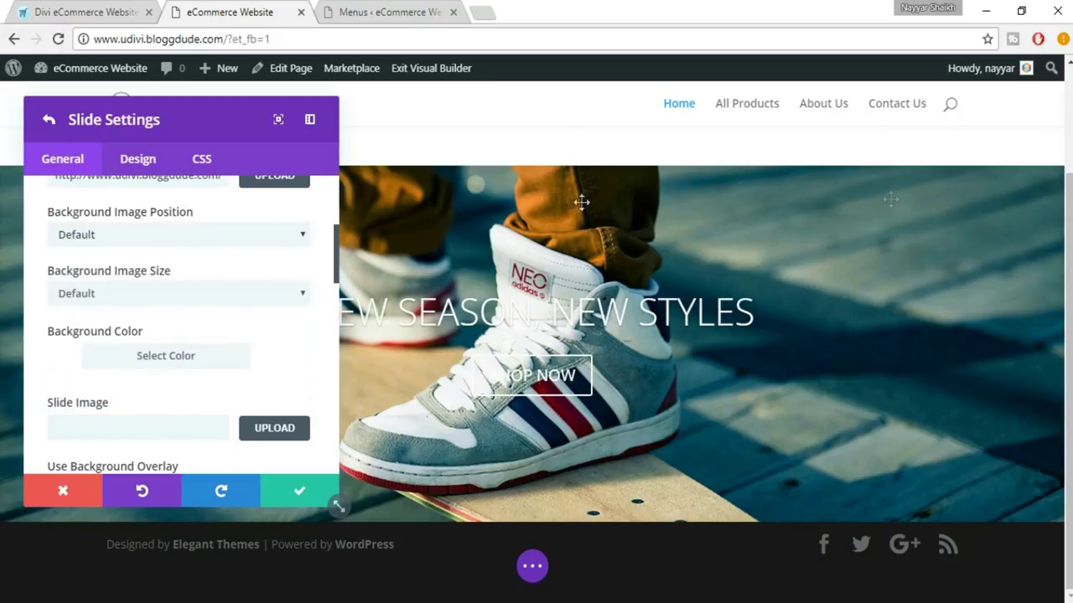
click(267, 235)
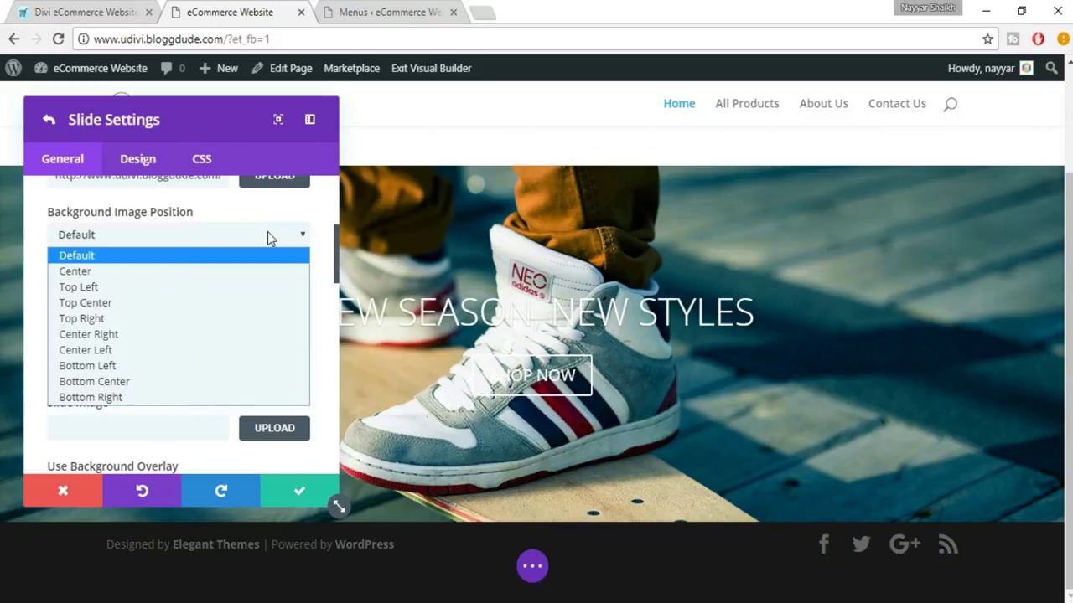
click(162, 222)
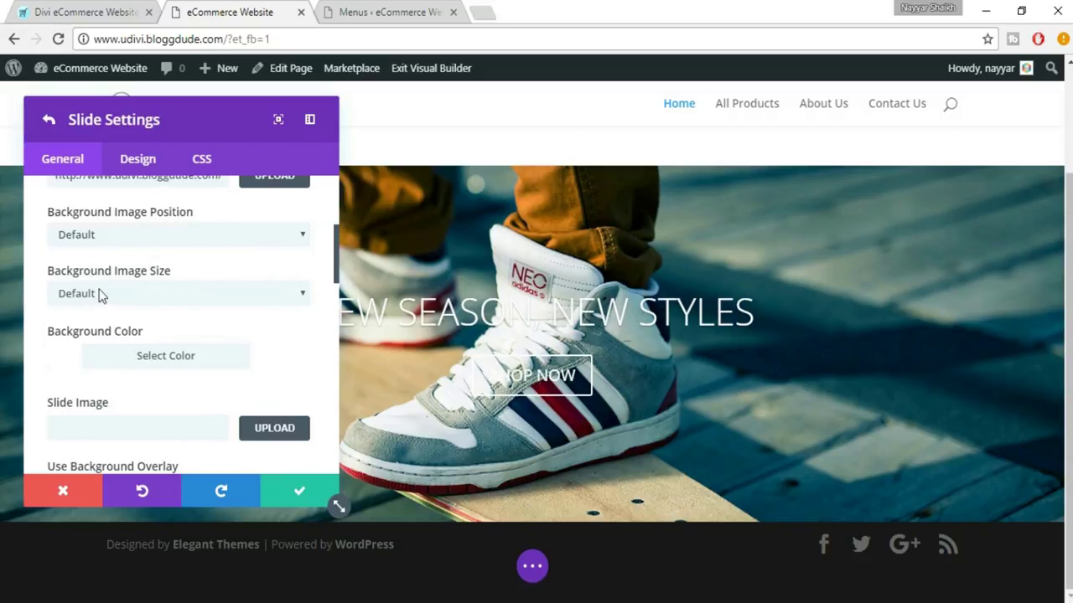
click(134, 291)
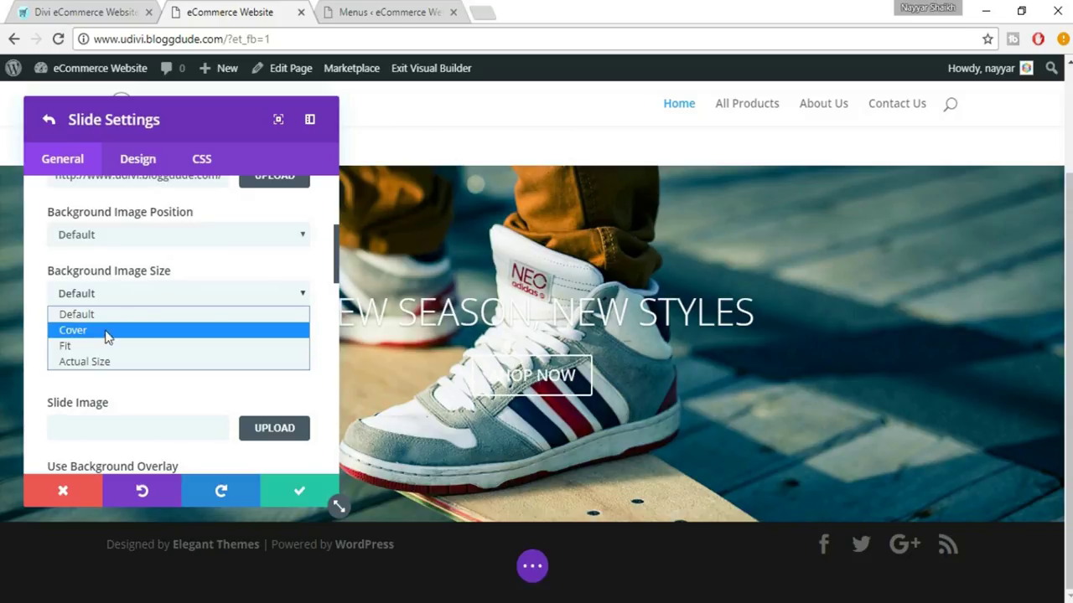
click(117, 308)
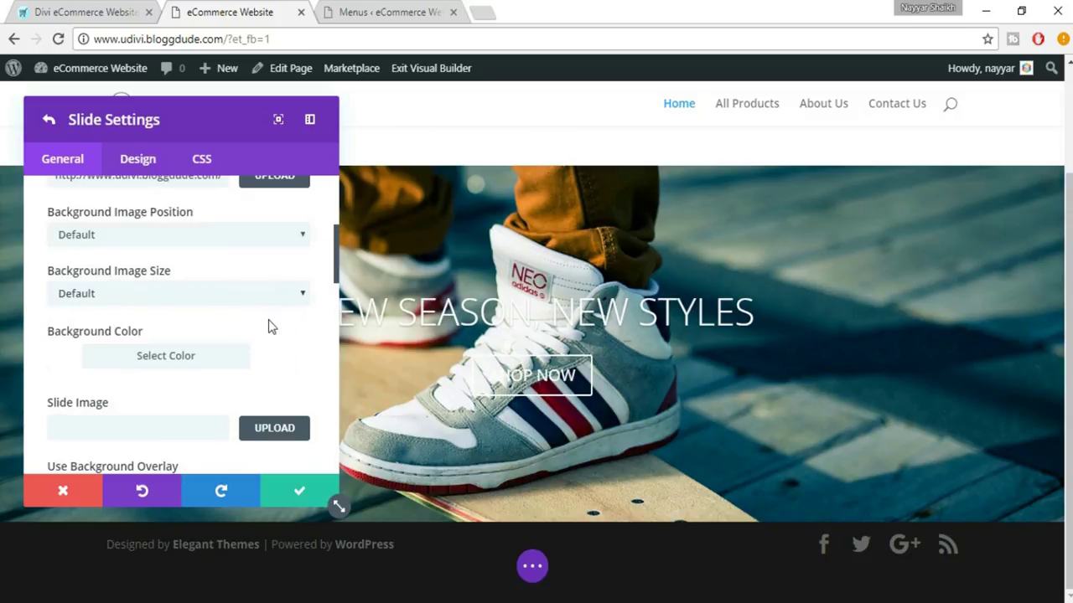
Dock the Slide Settings panel on the right edge to reveal the shoe hero.
scroll(268, 326, down, 1)
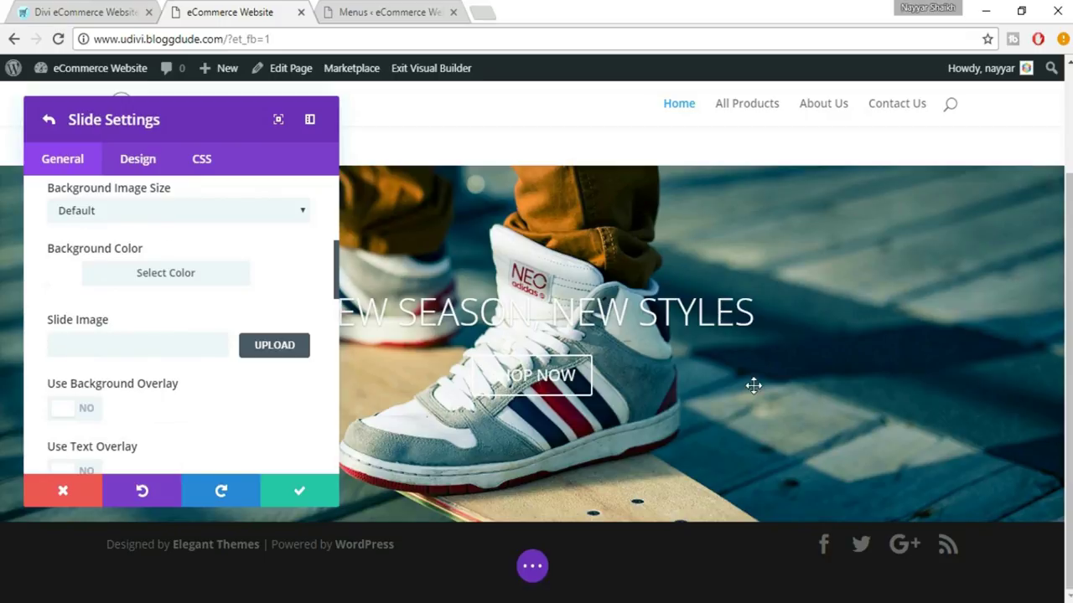
scroll(293, 285, down, 2)
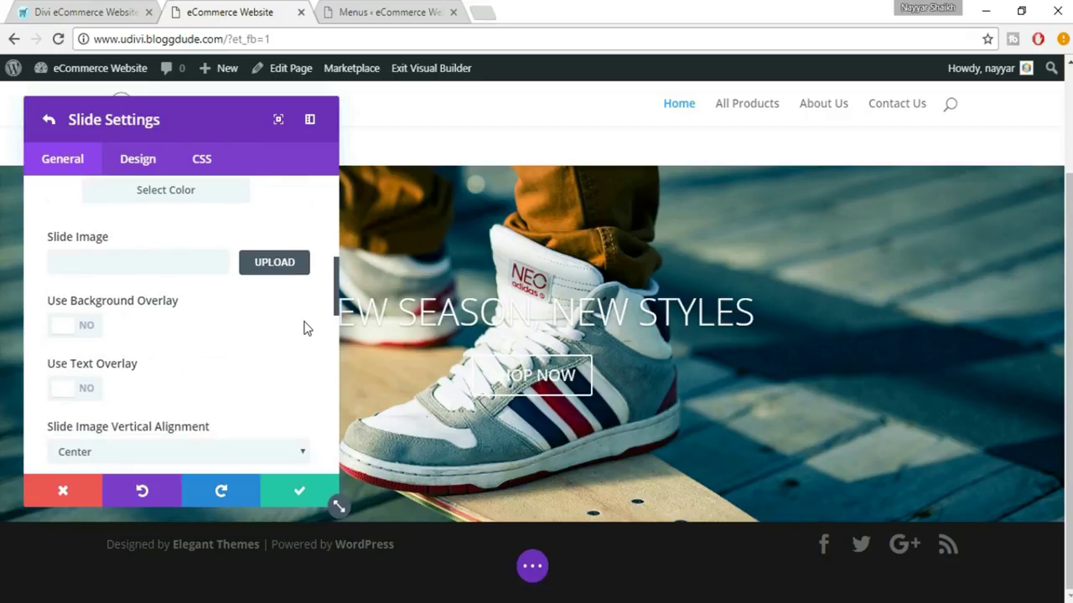
scroll(304, 329, down, 1)
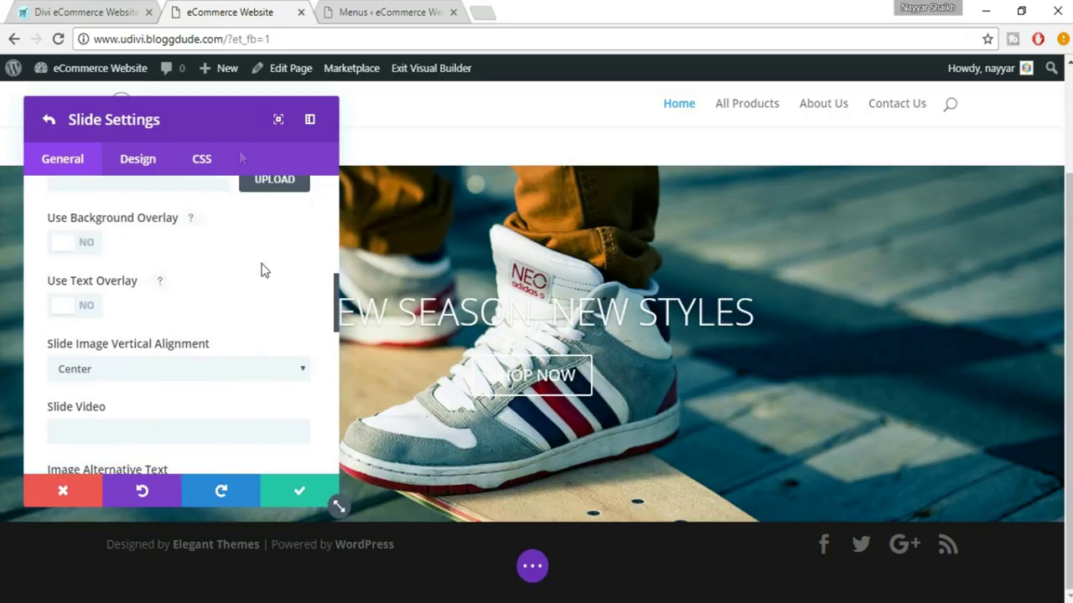
drag(298, 117, 981, 115)
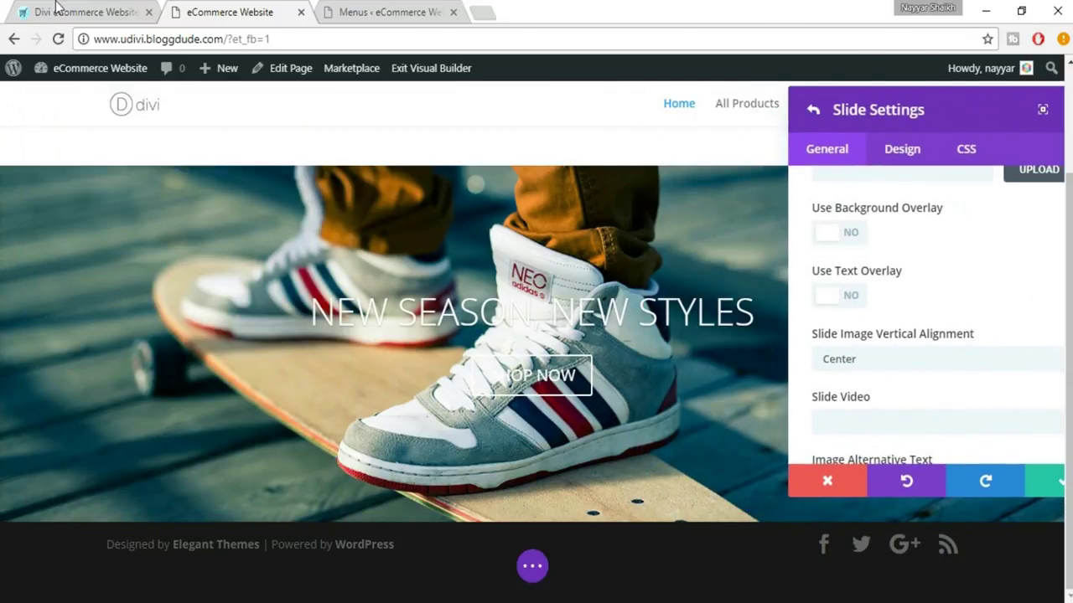
Turn on the slide's background overlay after comparing with the live site.
key(ctrl+shift+Tab)
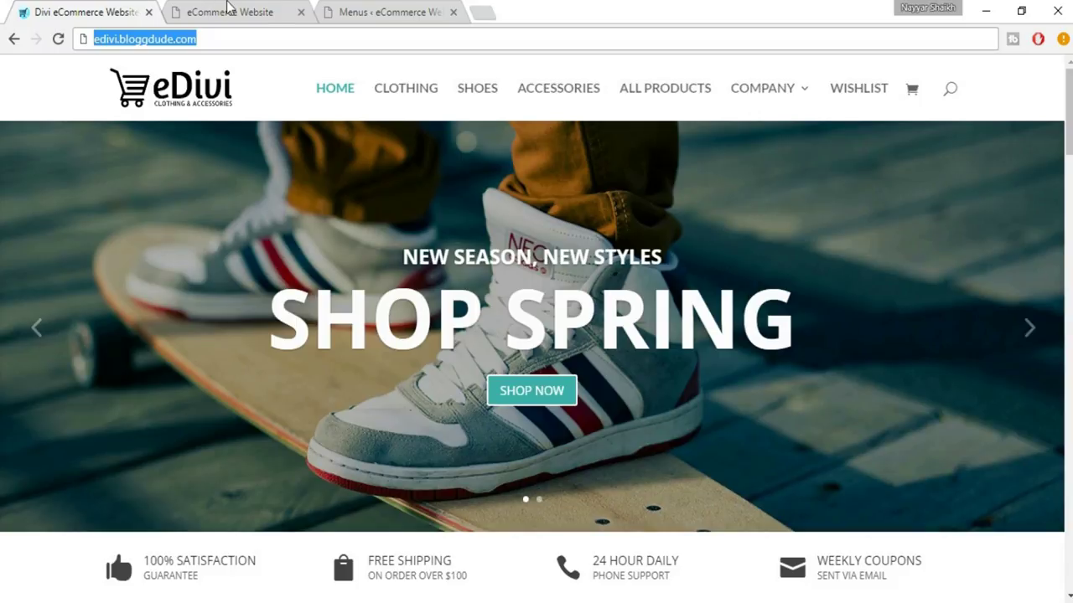
key(ctrl+Tab)
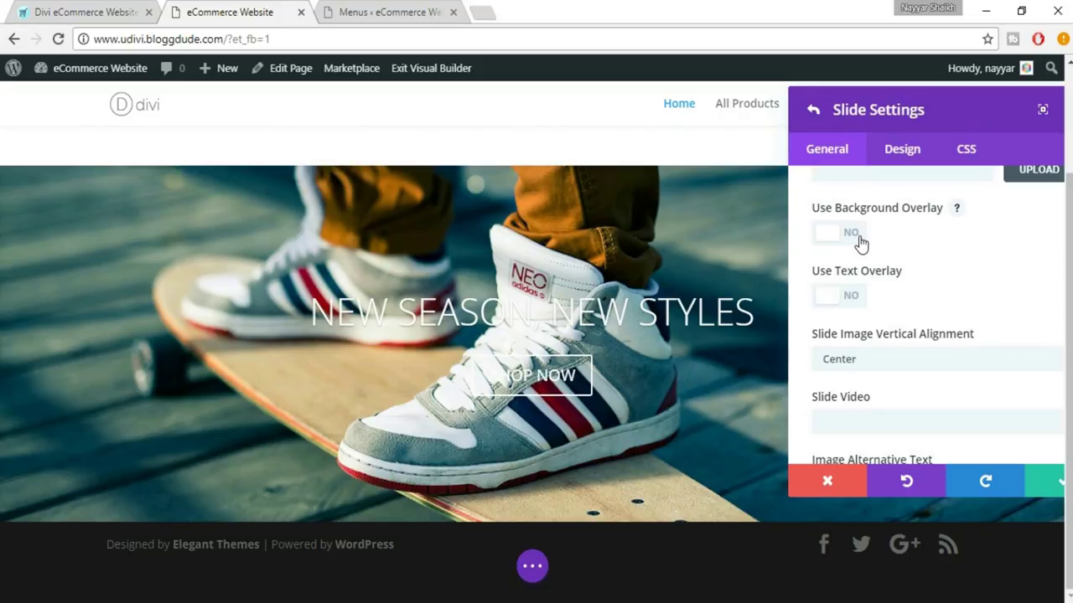
click(860, 244)
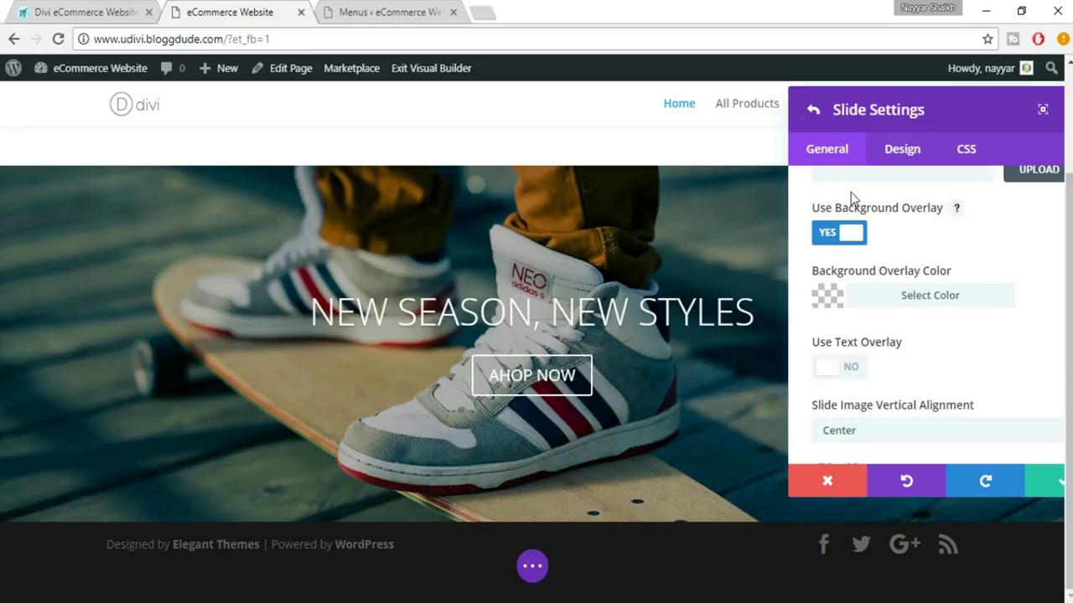
click(827, 236)
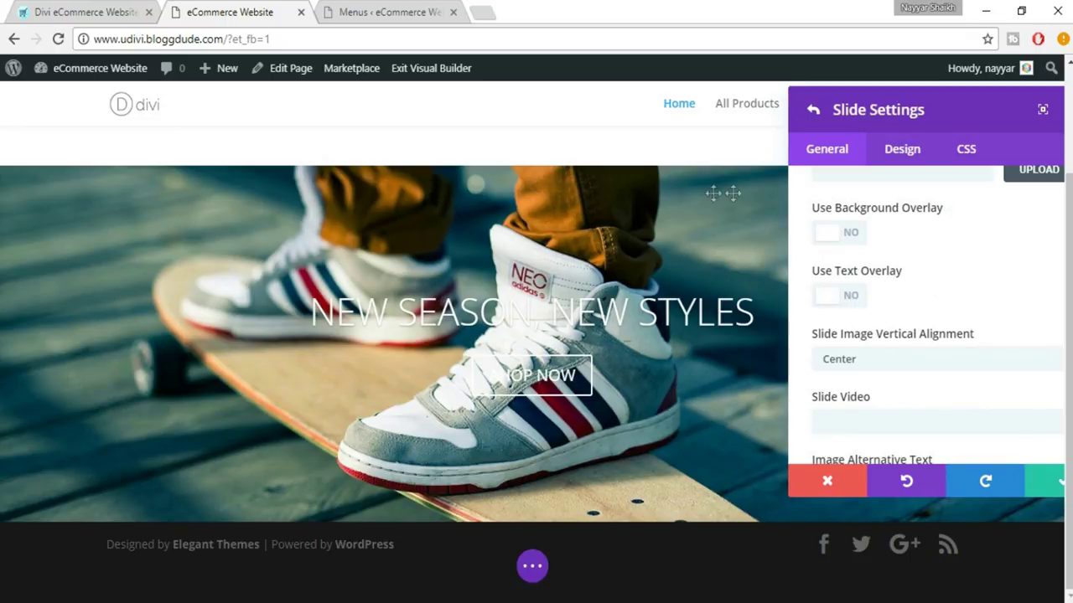
click(838, 242)
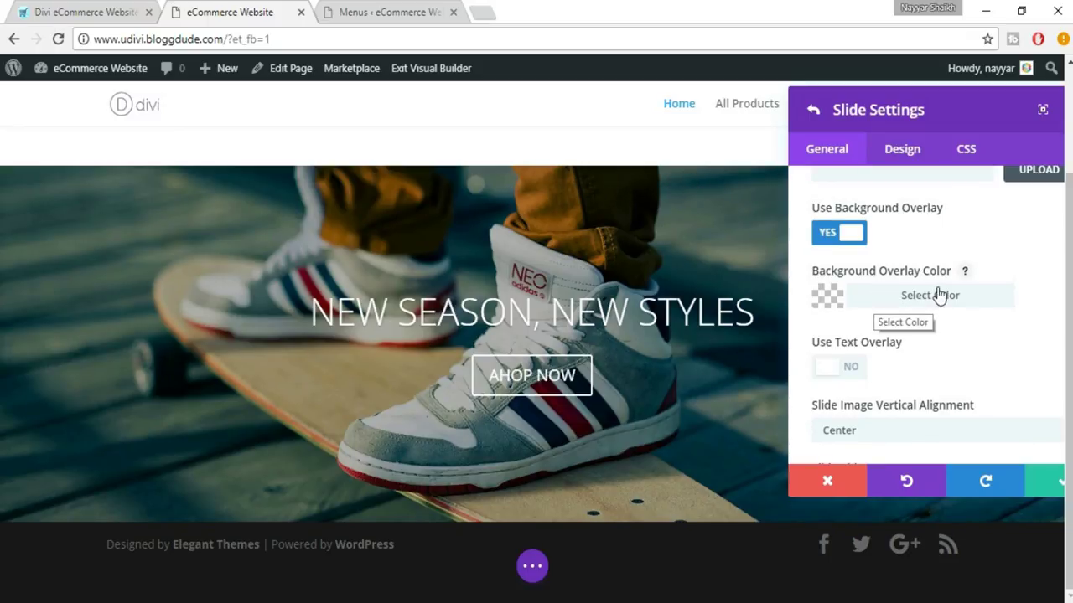
scroll(934, 295, down, 1)
Try yellow, green and blue overlay colours, then clear the overlay colour.
click(922, 217)
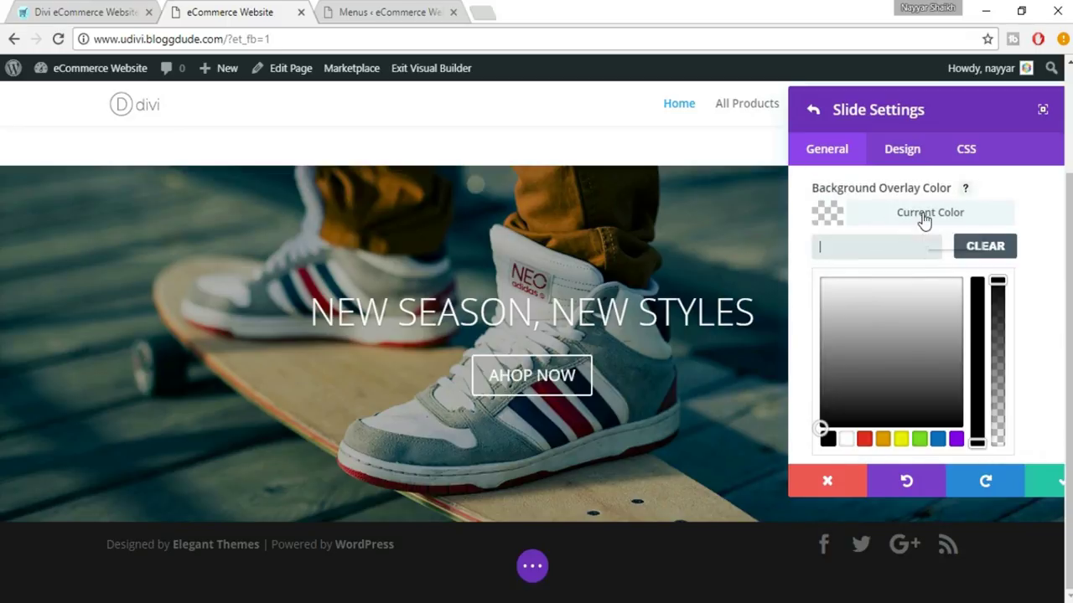
click(901, 438)
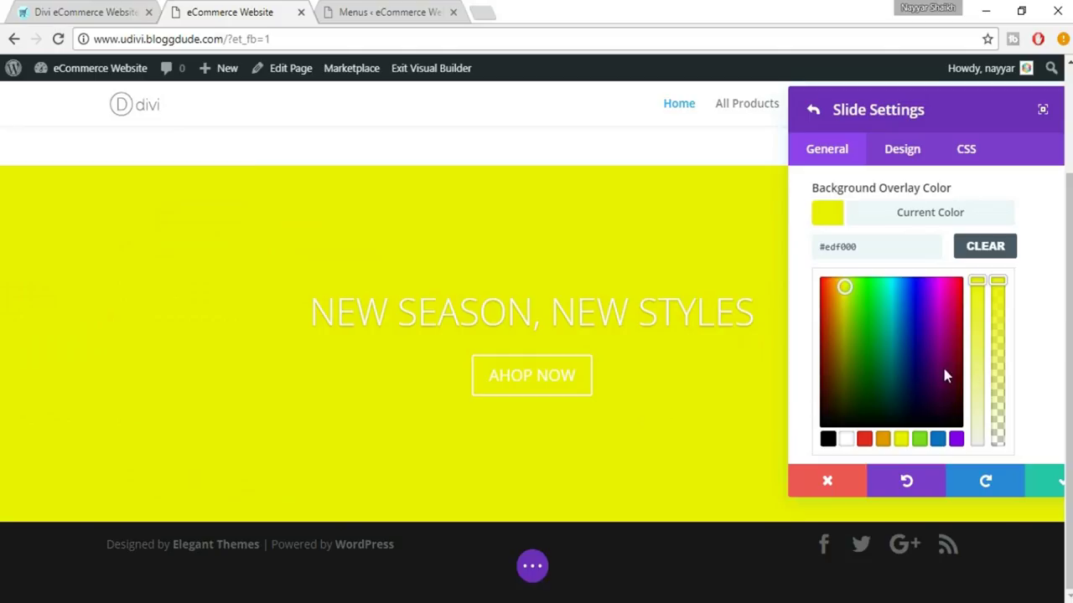
drag(997, 325, 996, 369)
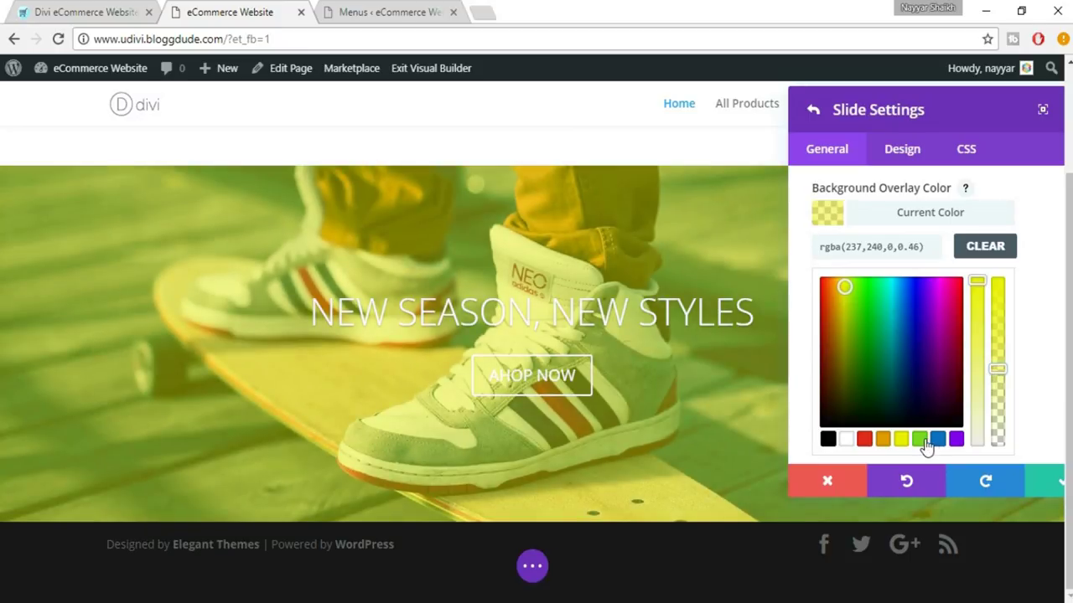
click(921, 440)
click(938, 439)
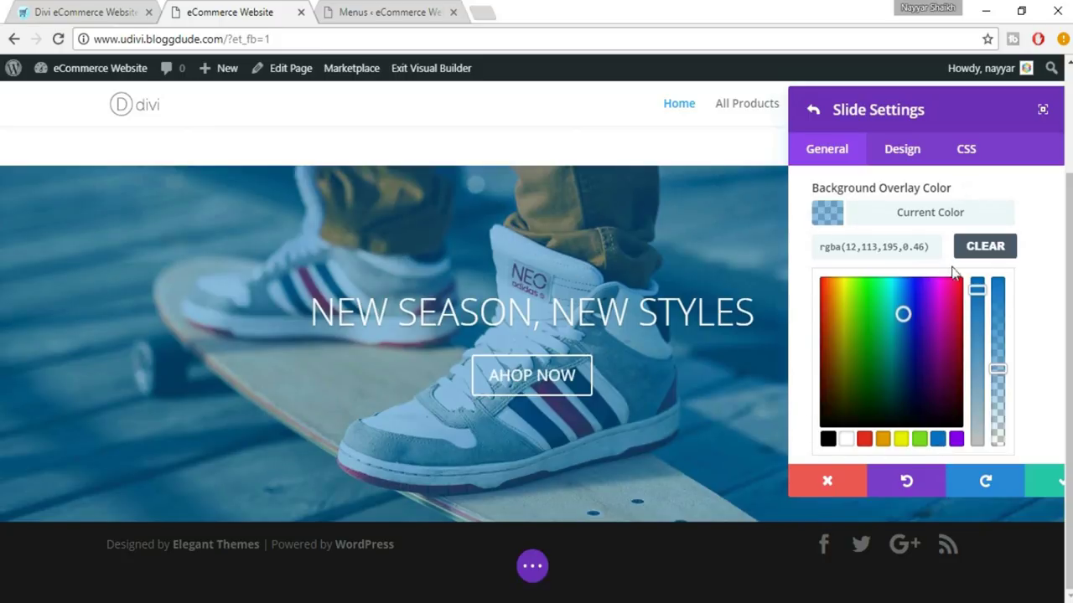
click(1005, 251)
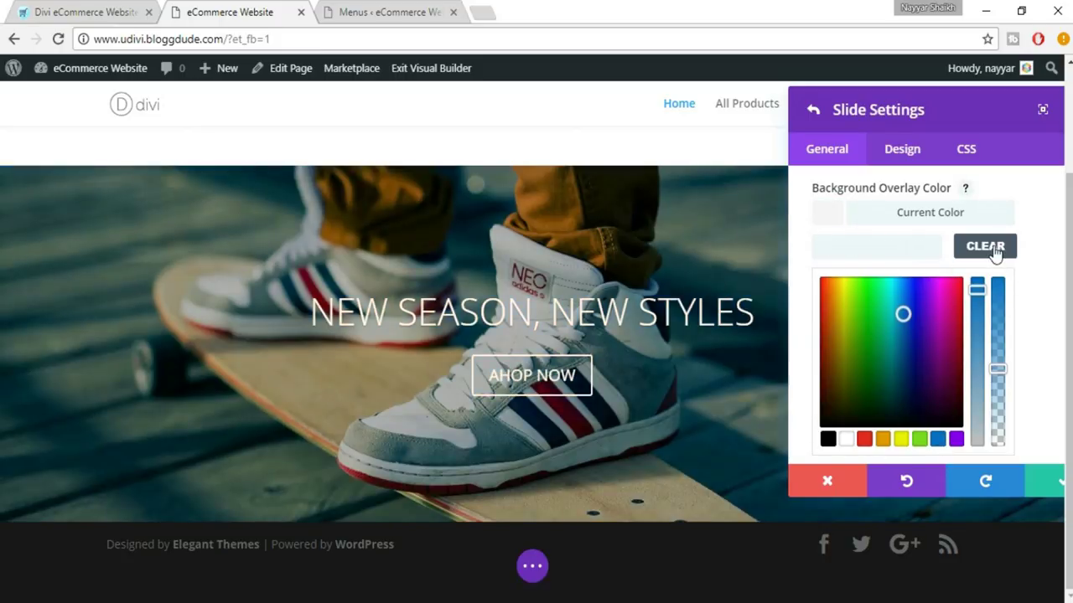
Review the slide's text overlay and text colour options.
scroll(1050, 279, down, 3)
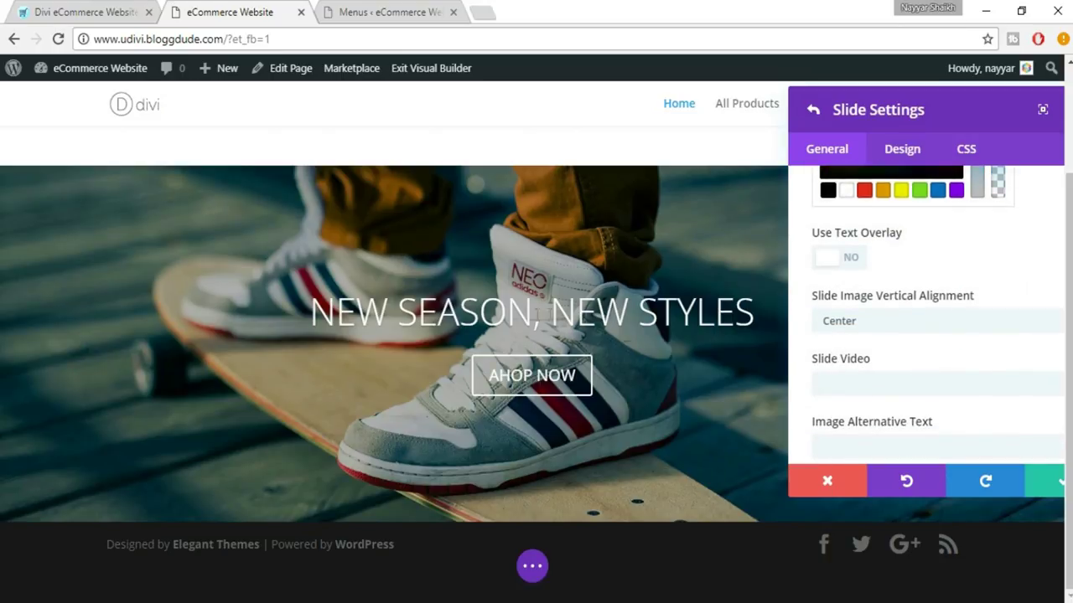
scroll(1008, 281, down, 2)
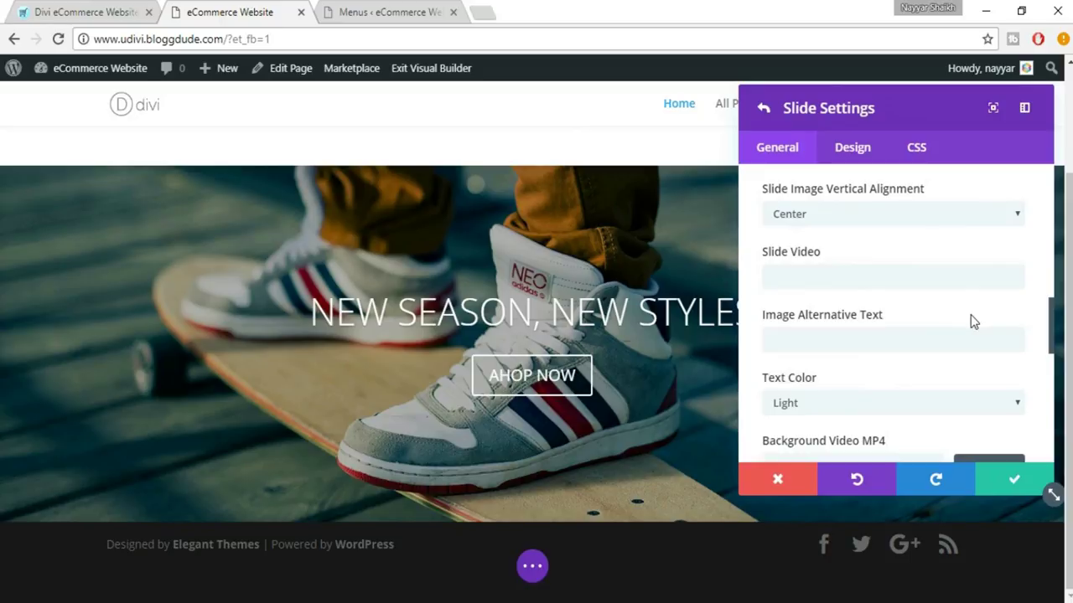
click(849, 274)
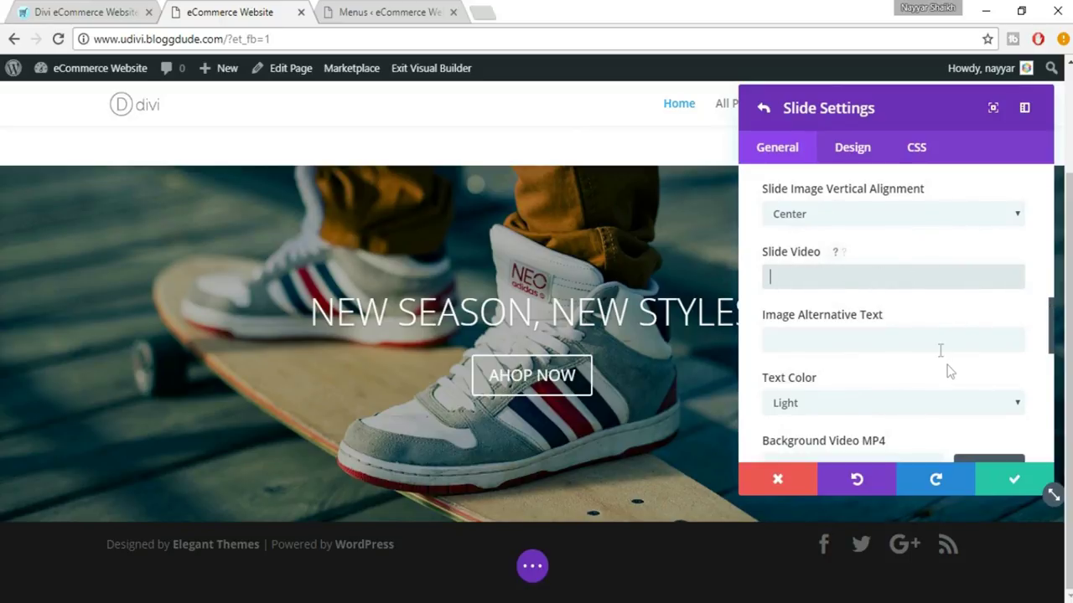
scroll(939, 364, down, 1)
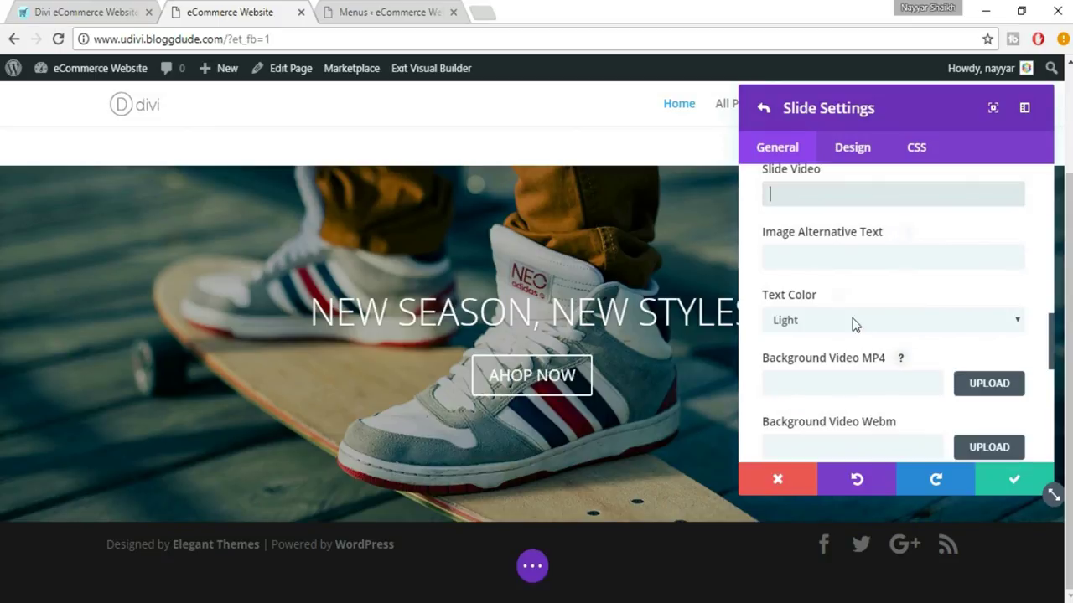
click(853, 324)
Keep the slide text colour Light, checking the live reference site.
click(852, 318)
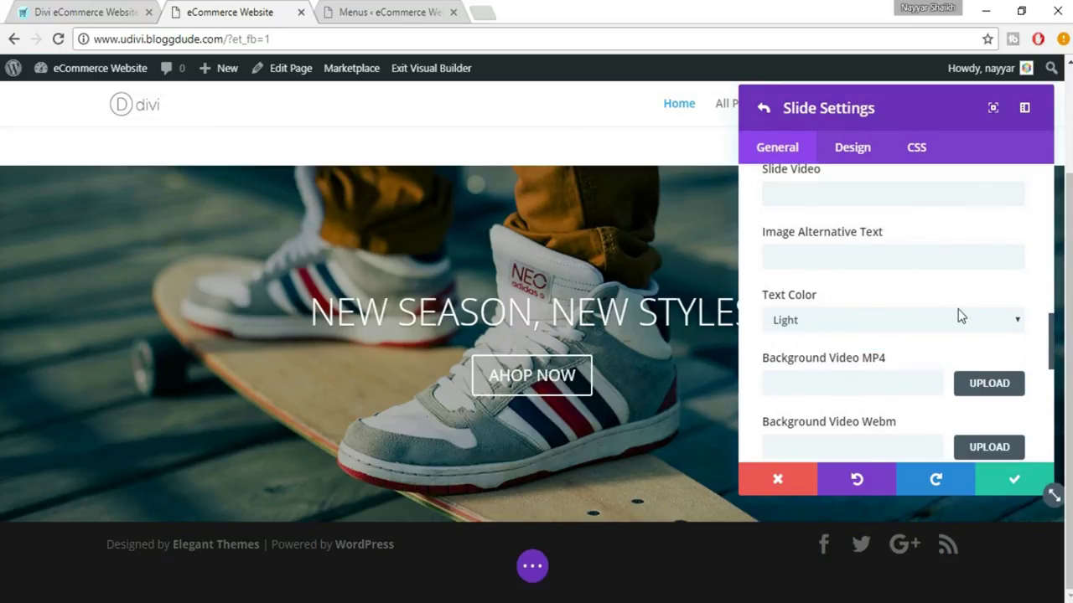
scroll(871, 290, down, 1)
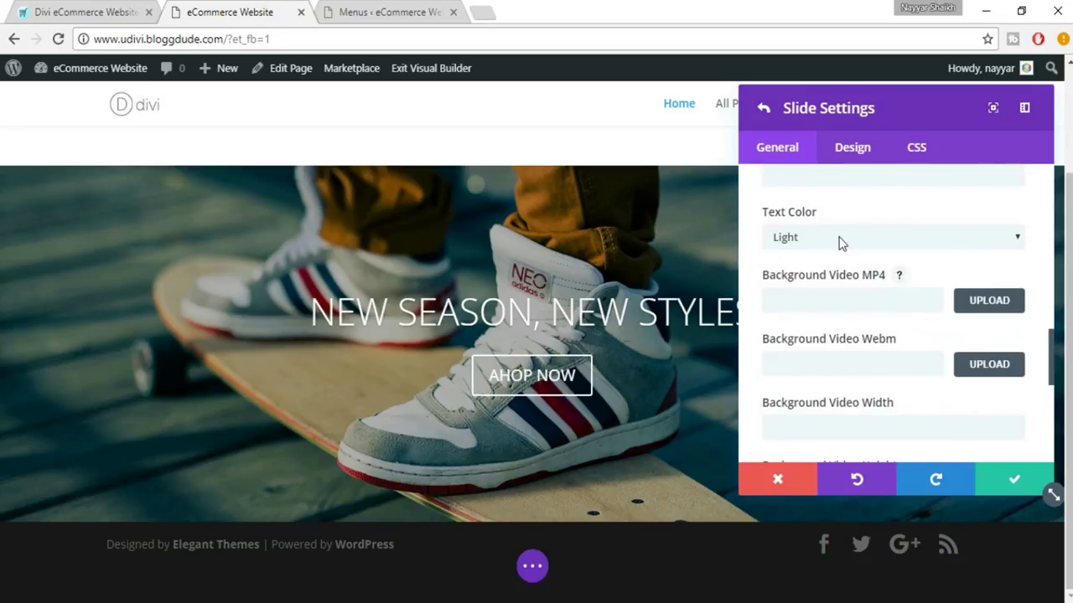
click(80, 11)
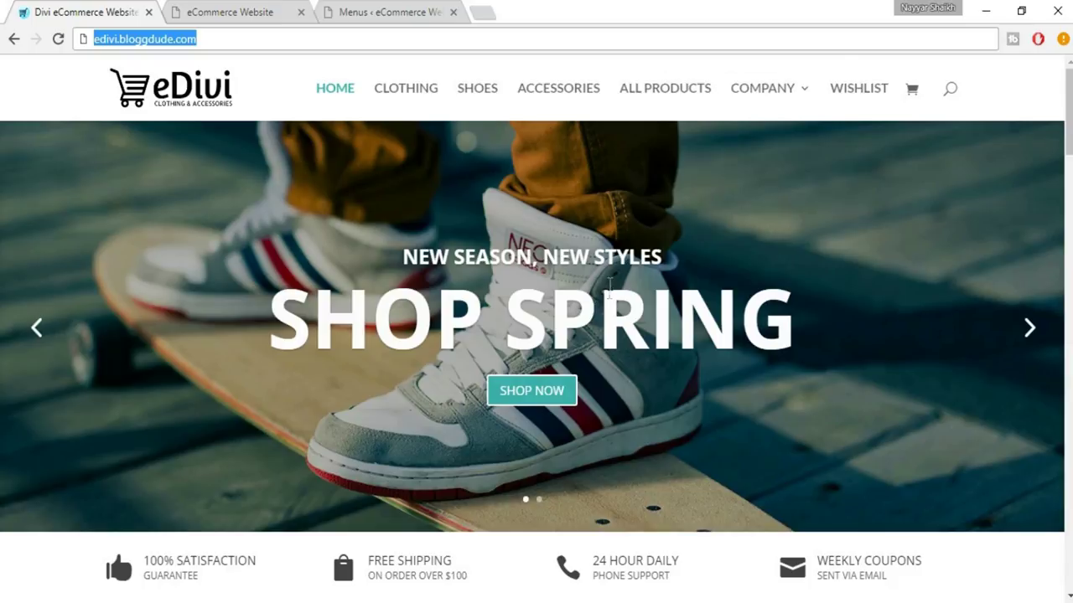
click(243, 12)
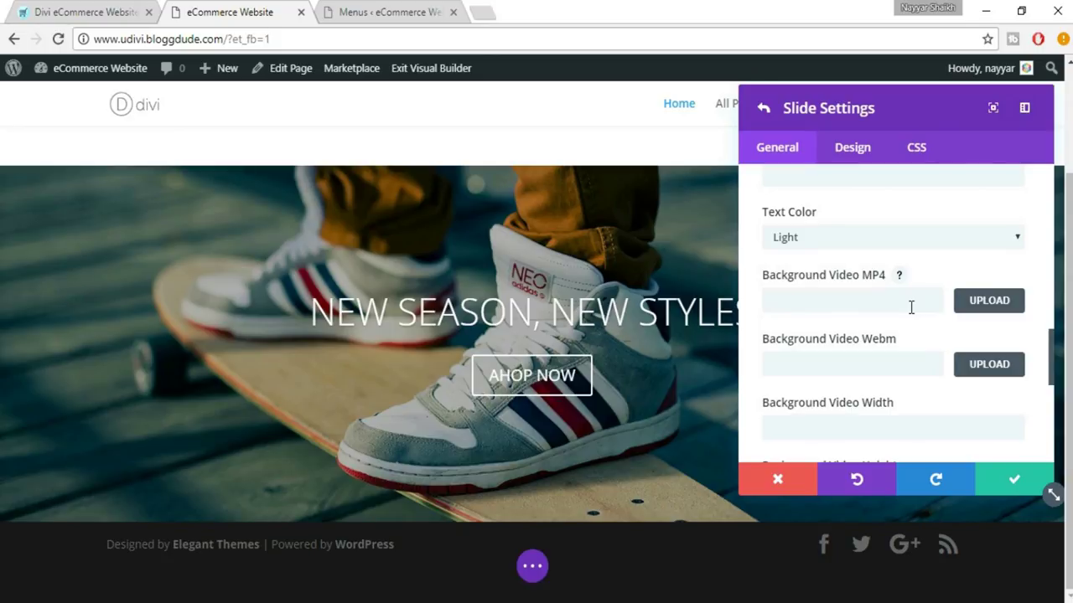
scroll(900, 336, down, 1)
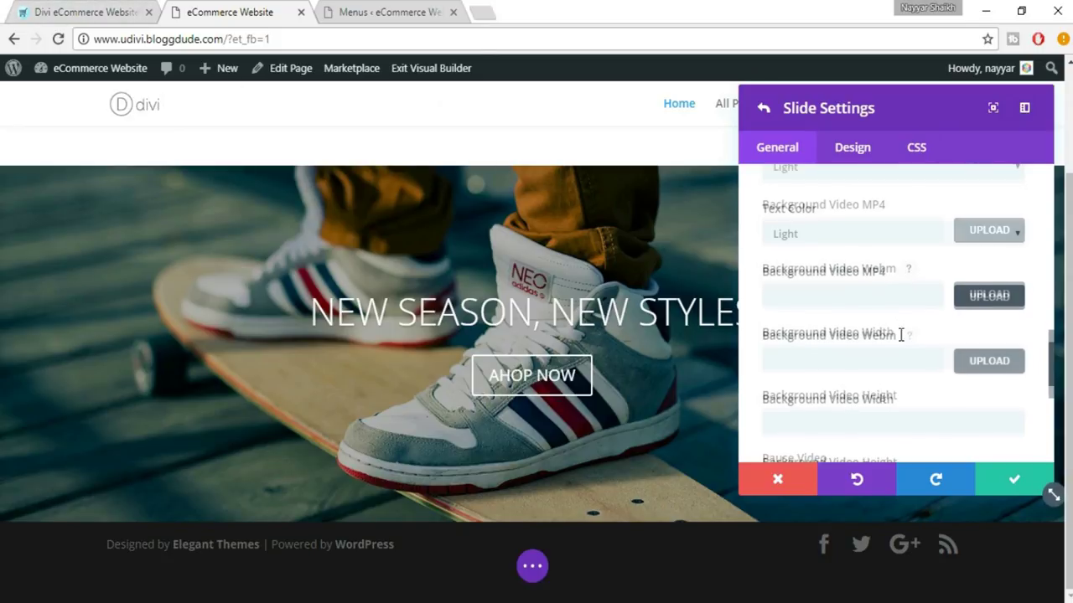
scroll(919, 347, down, 2)
scroll(936, 357, down, 5)
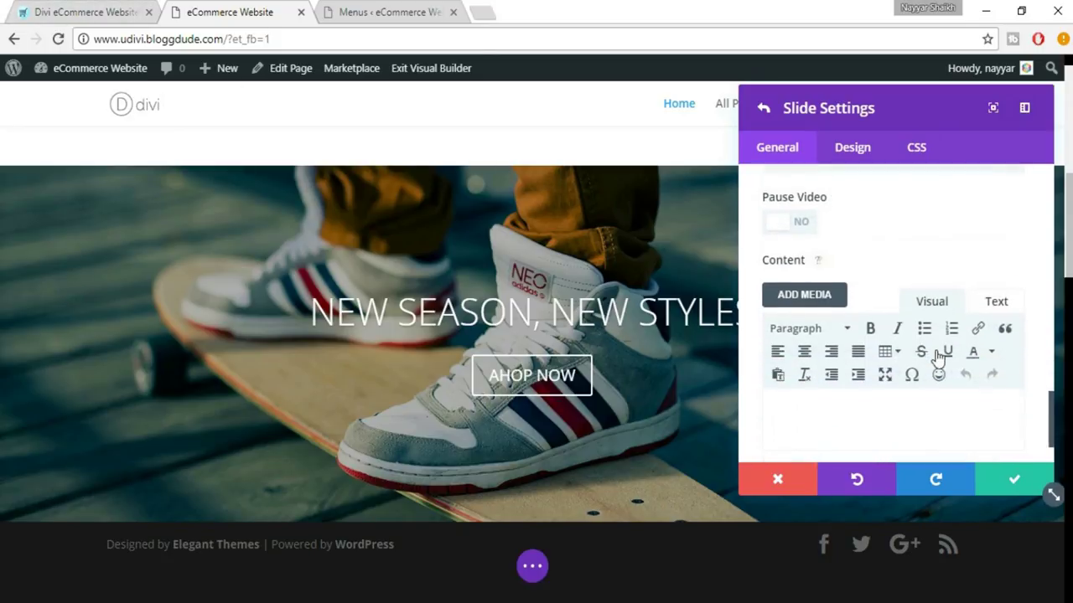
Add SHOP SPRING to the slide content and save the slide settings.
click(859, 333)
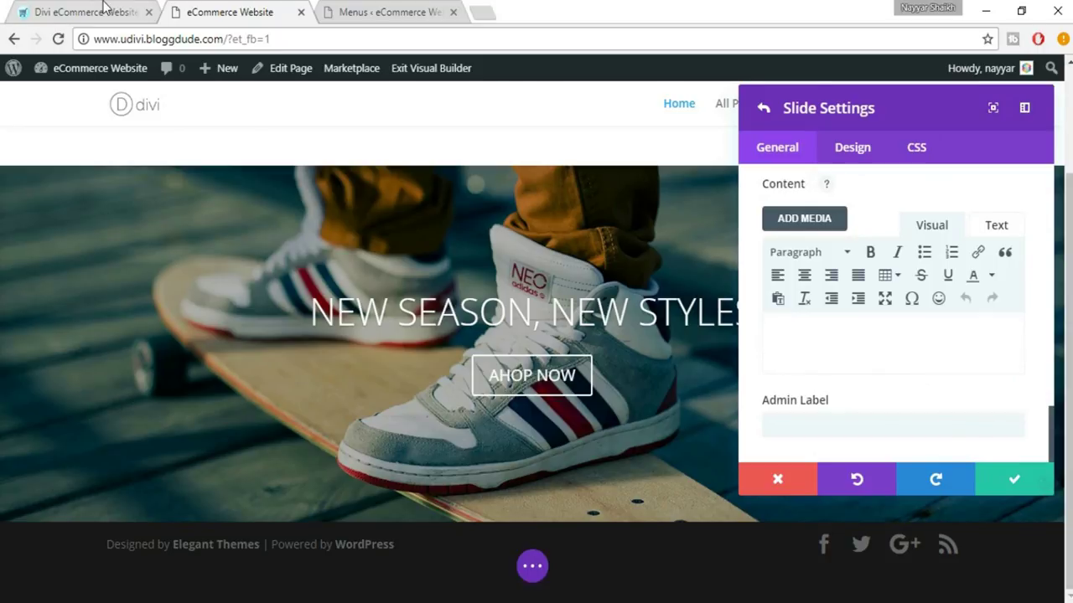
click(51, 12)
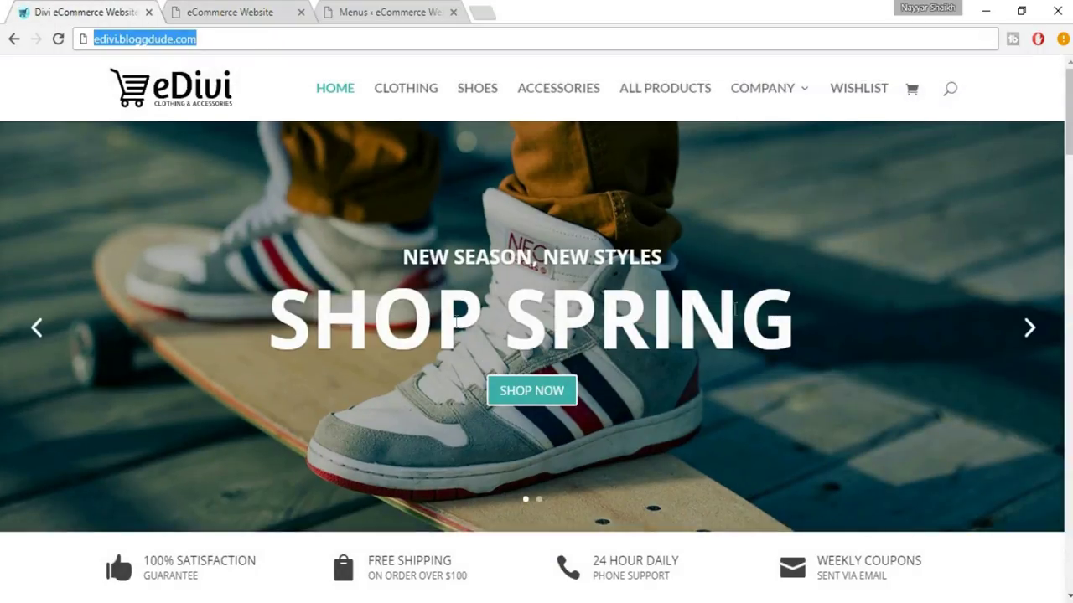
click(260, 11)
text(SHOPSPRIN)
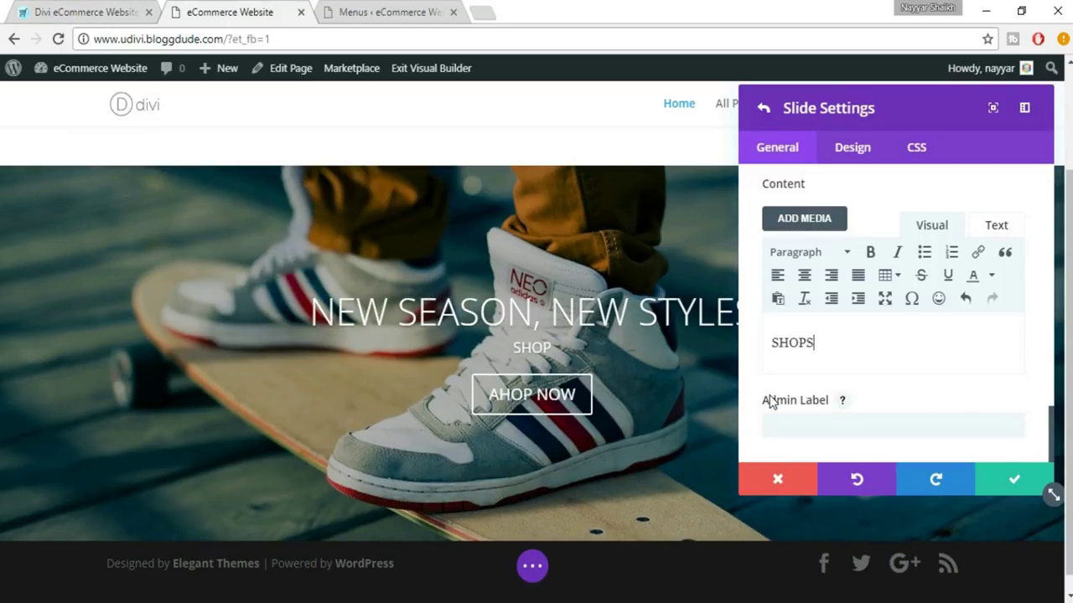
text(G)
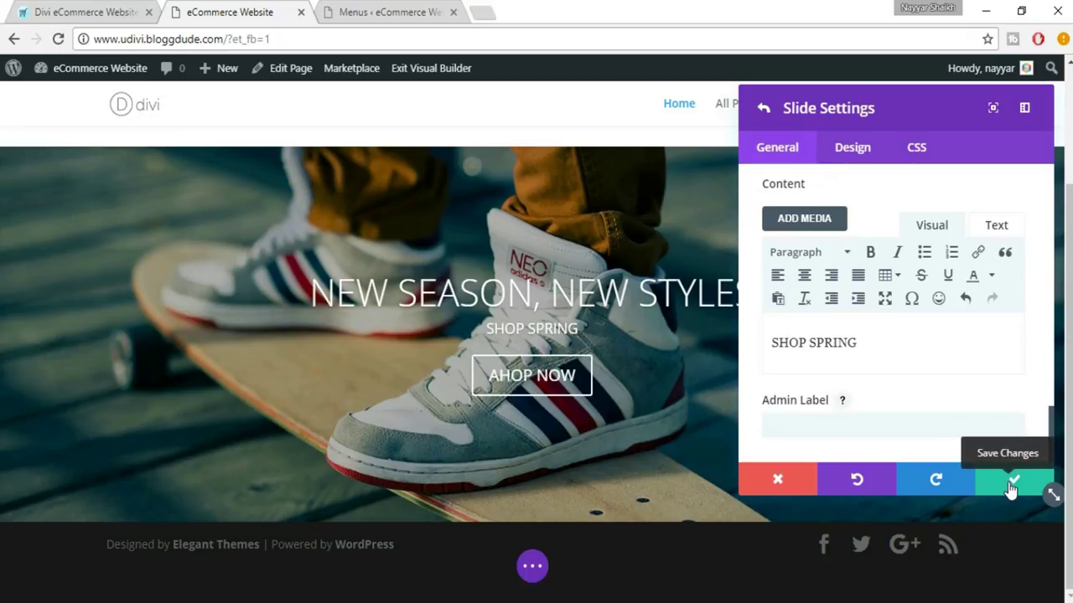
click(1011, 486)
click(1010, 485)
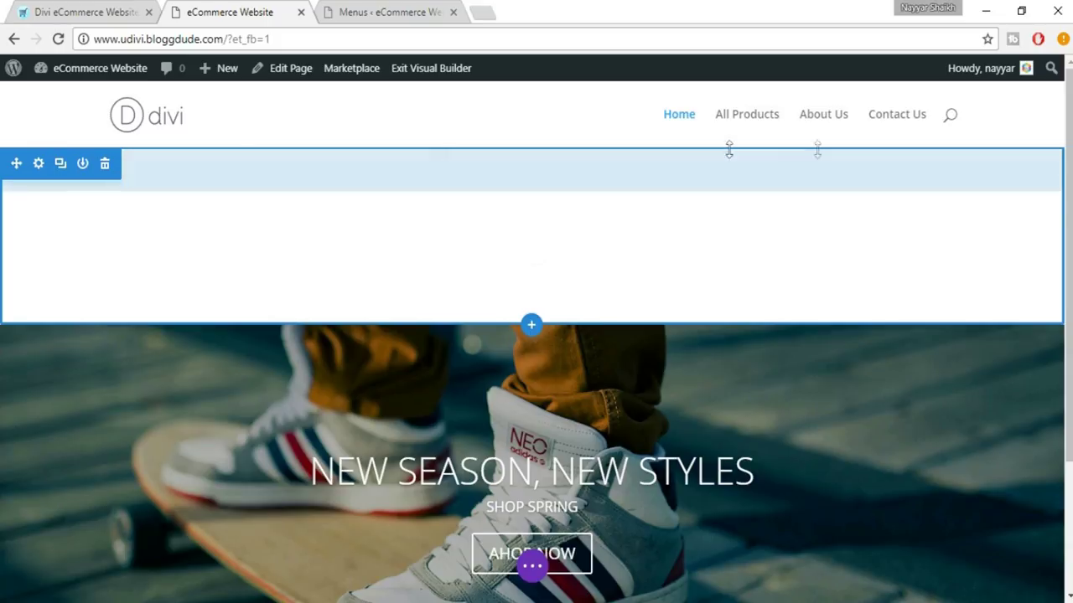
Delete the empty section above the slider and reopen the NEW SEASON, NEW STYLES slide's settings.
click(104, 164)
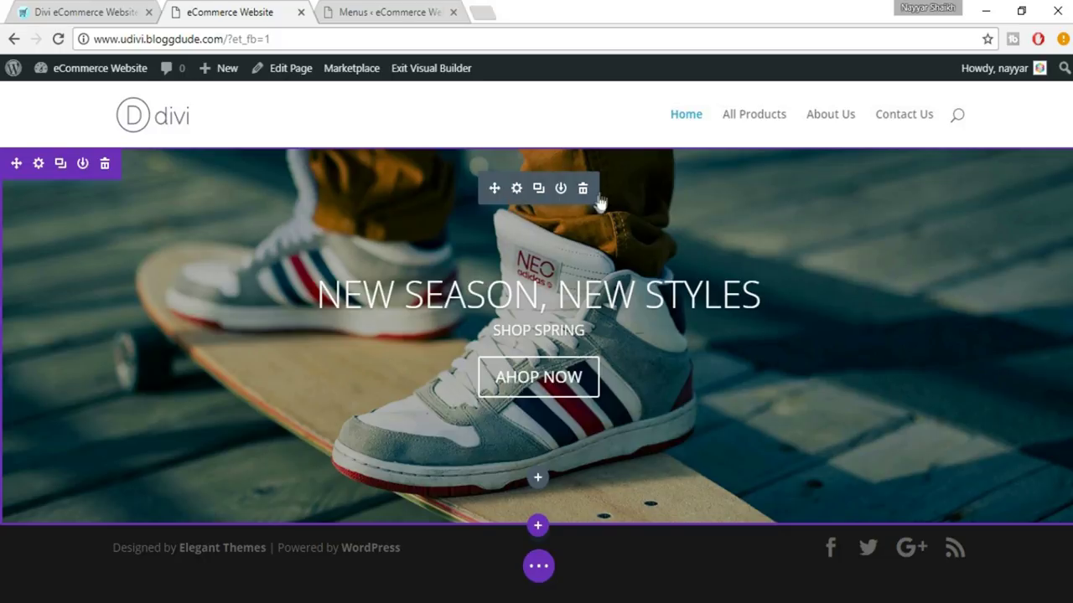
click(517, 189)
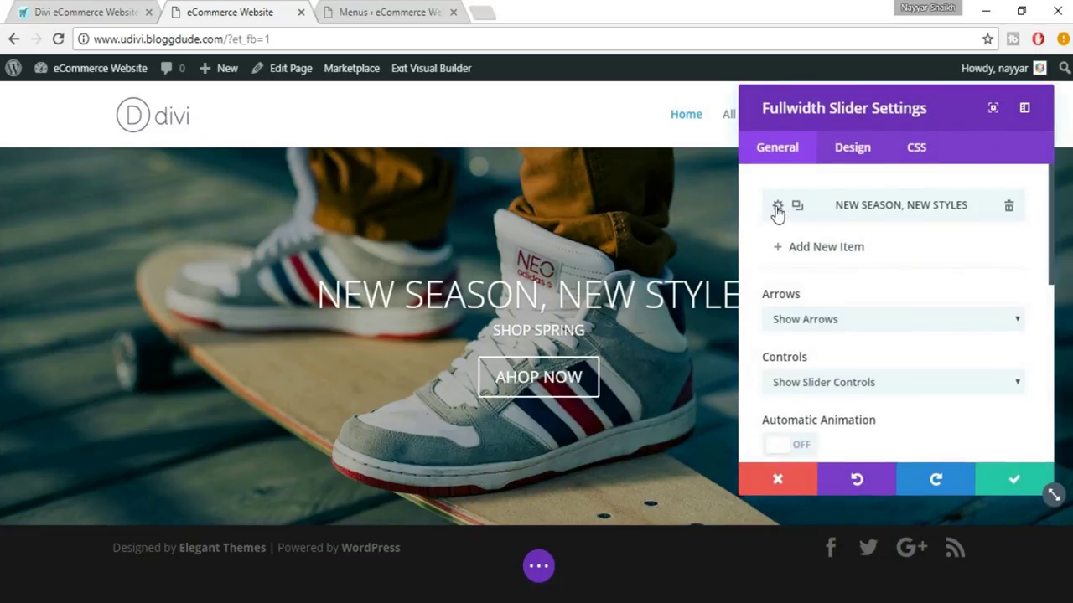
click(778, 207)
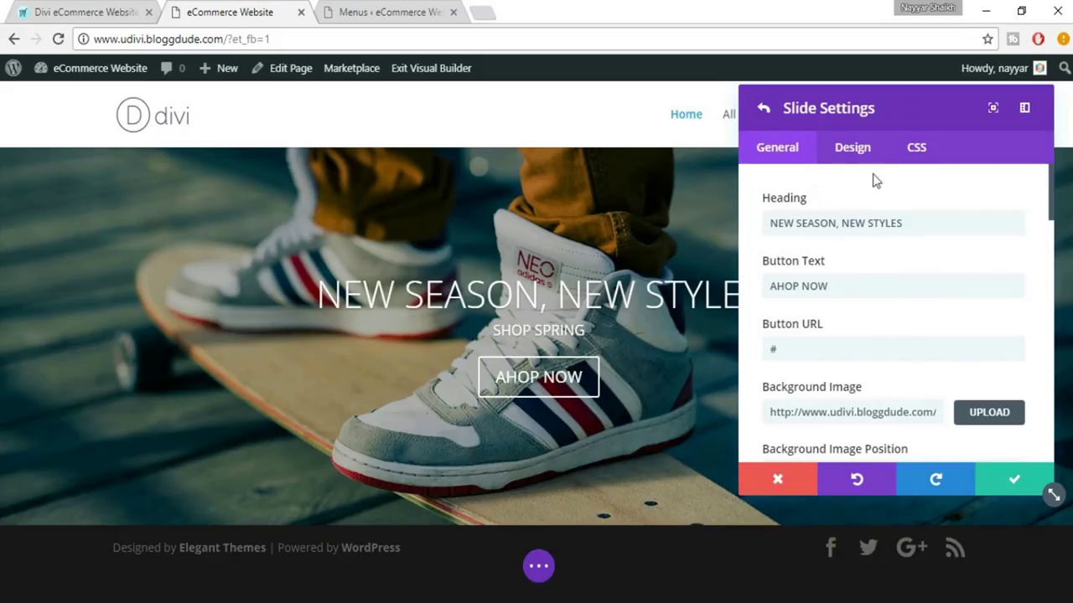
Correct the slide's Button Text from the stray 'A' to SHOP NOW.
click(842, 151)
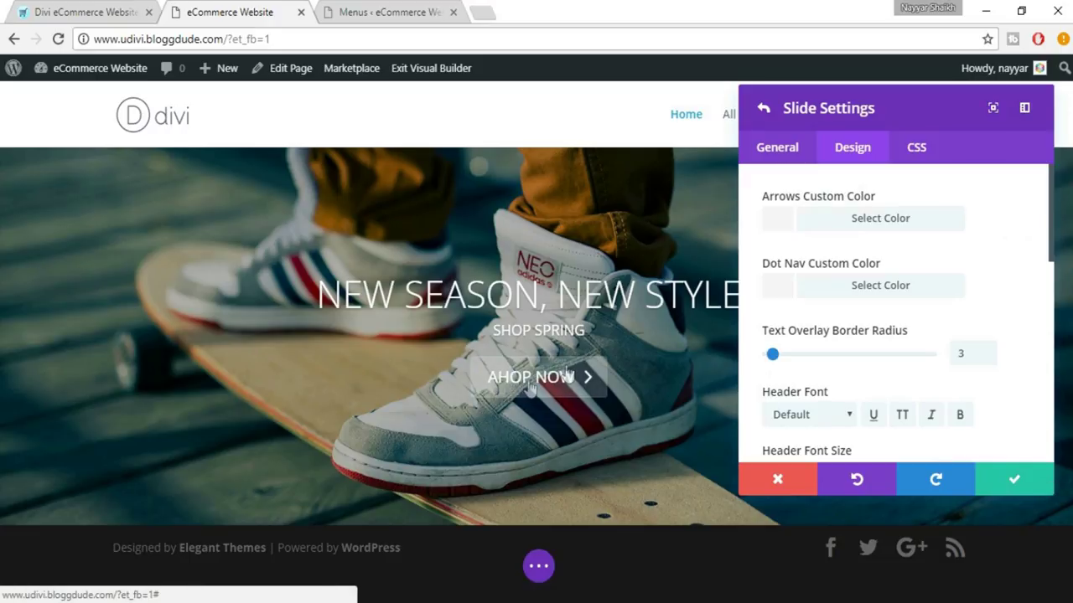
click(779, 158)
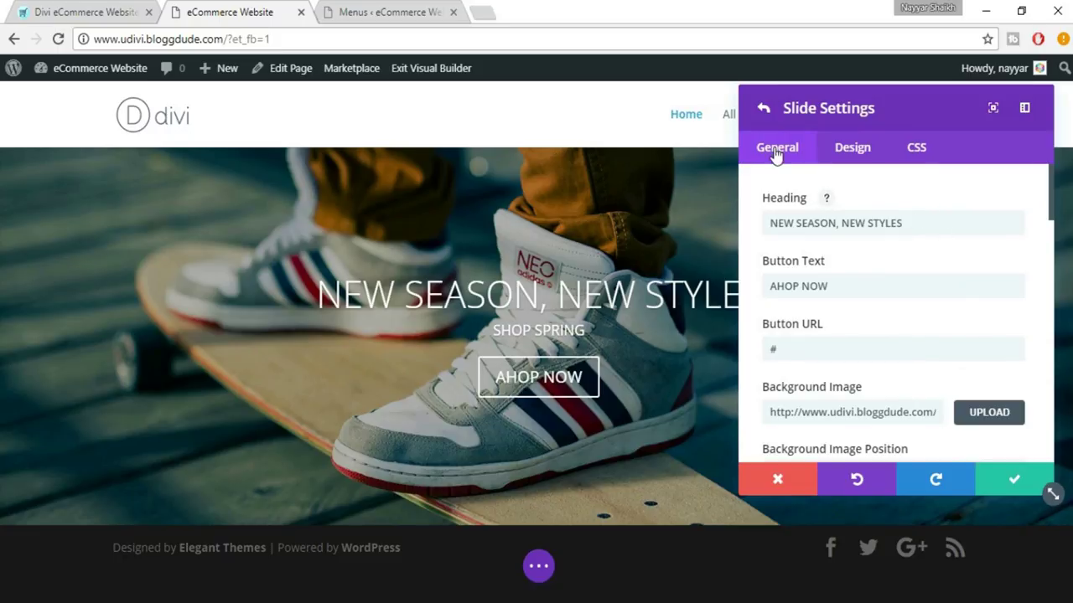
click(779, 285)
key(BackSpace)
text(S)
Review the slide's Design settings against the reference eDivi homepage's heading.
click(864, 158)
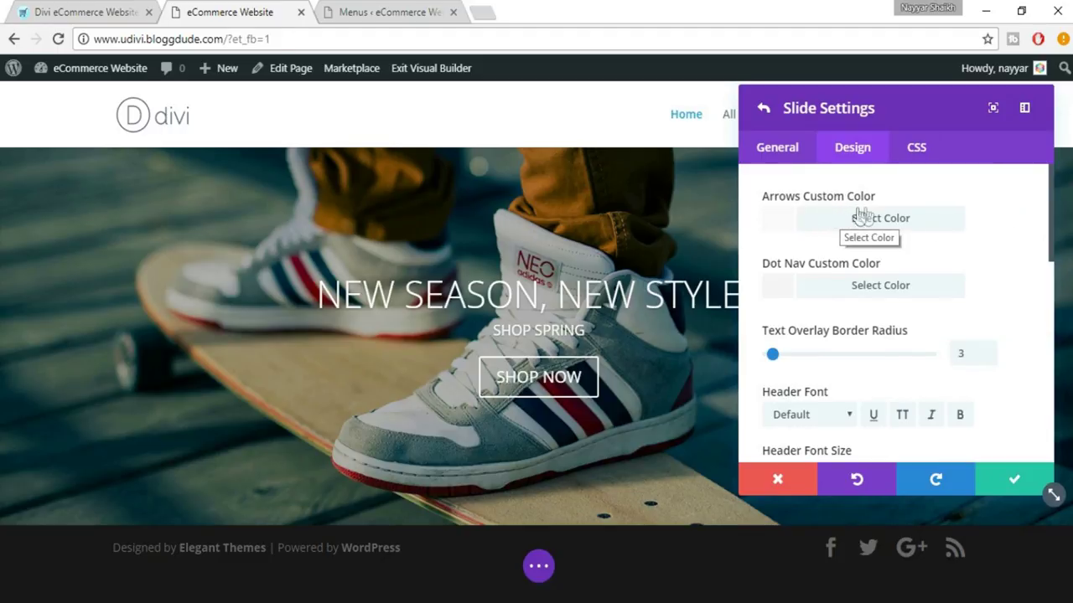
key(ctrl+shift+Tab)
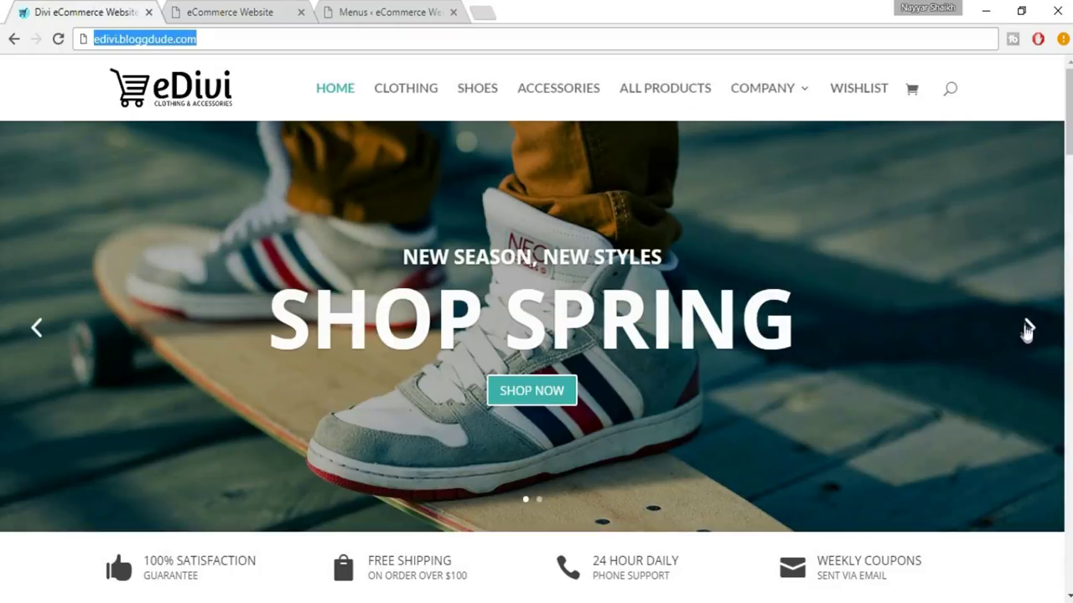
click(263, 10)
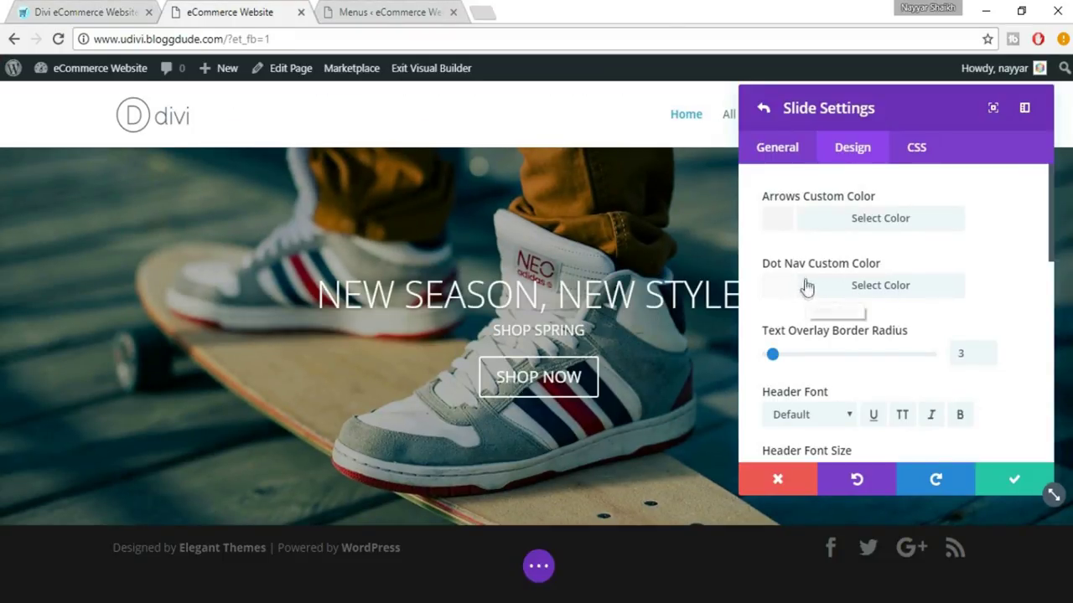
click(126, 12)
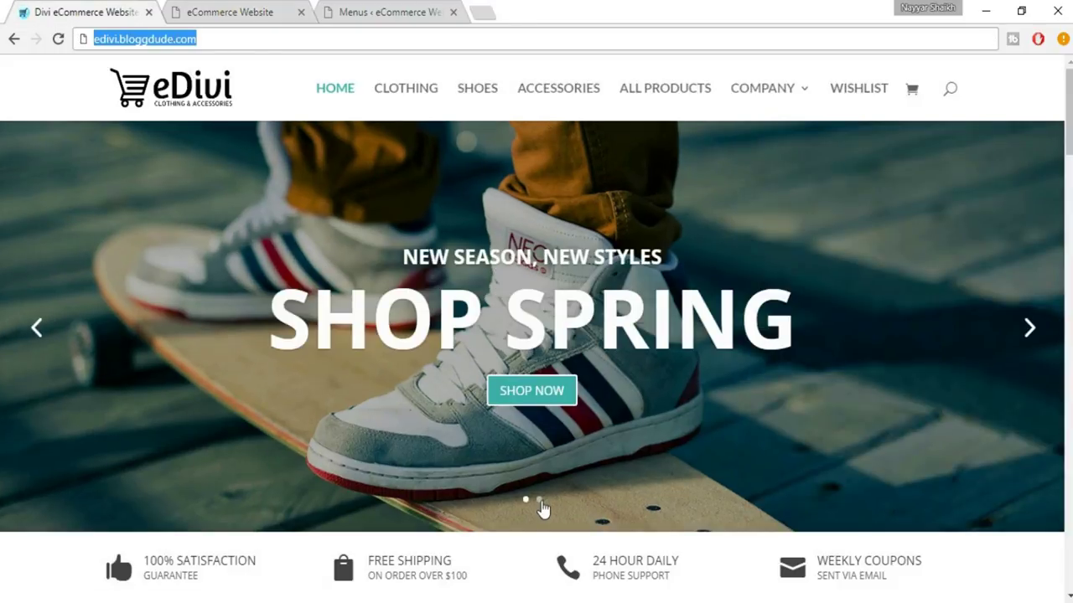
click(216, 7)
scroll(977, 297, down, 1)
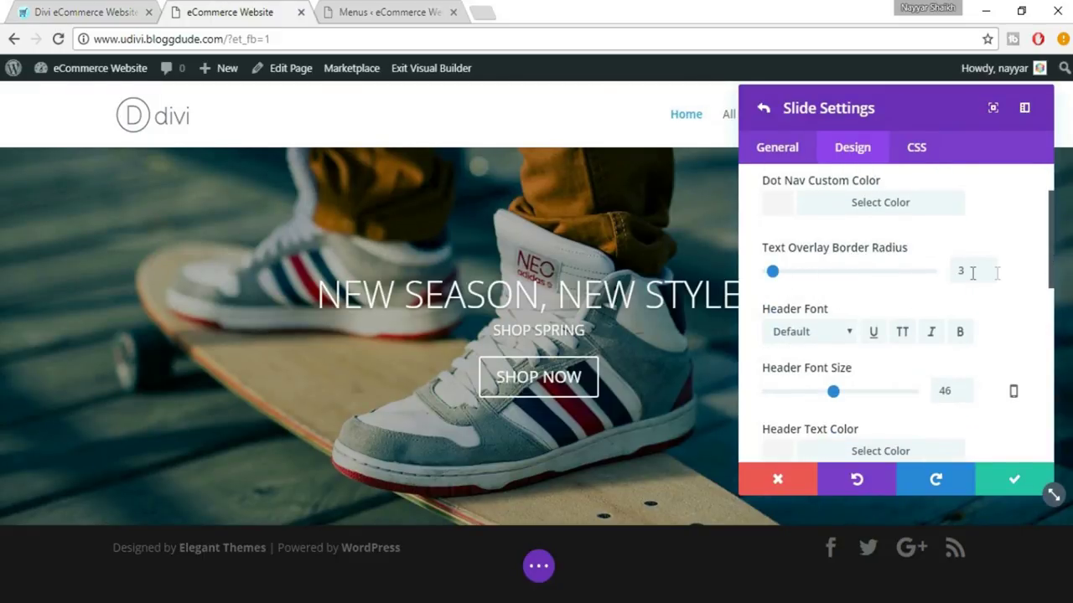
scroll(1028, 321, down, 1)
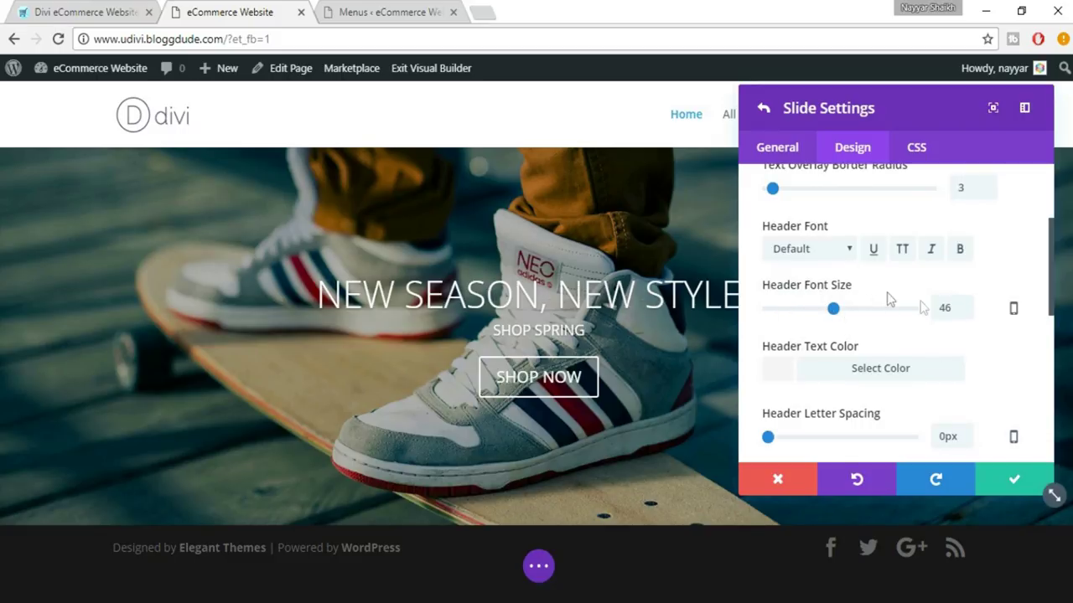
click(54, 11)
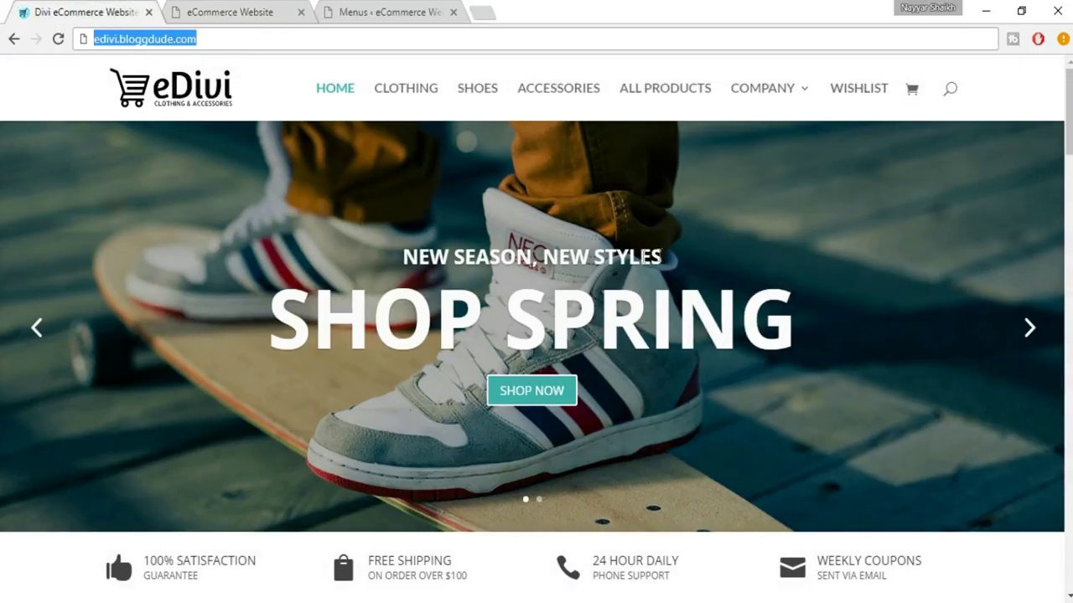
Try a 25px header font size and compare it with the reference homepage.
click(208, 10)
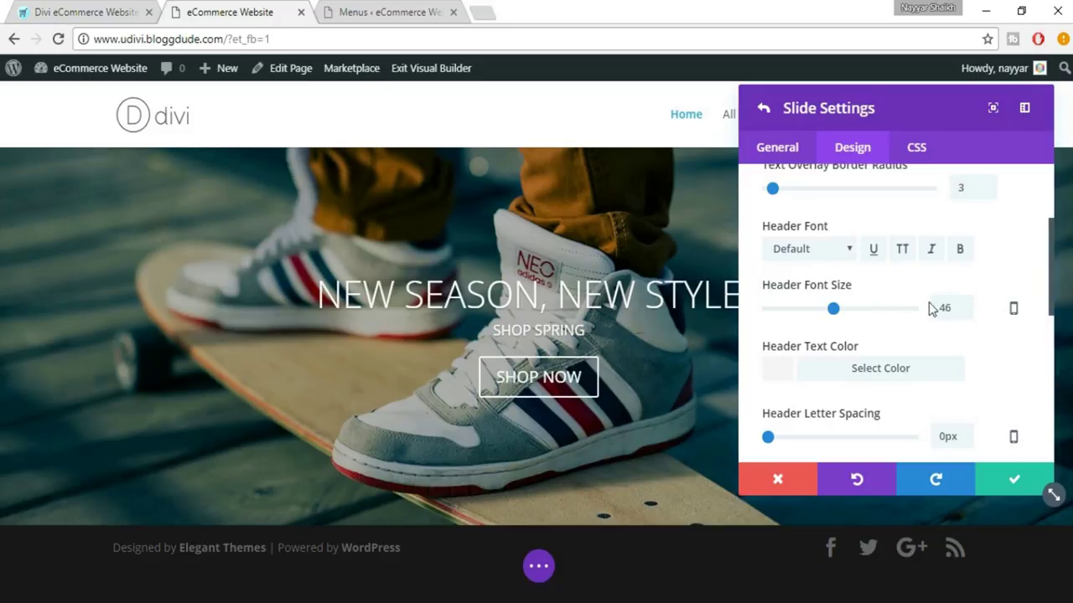
click(945, 306)
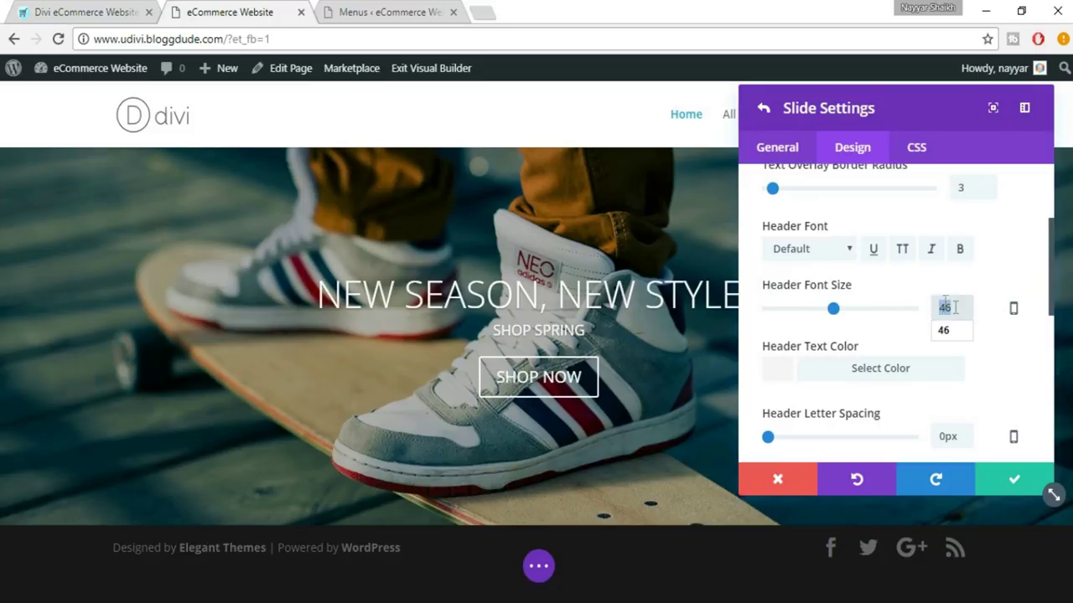
click(831, 310)
drag(828, 312, 800, 310)
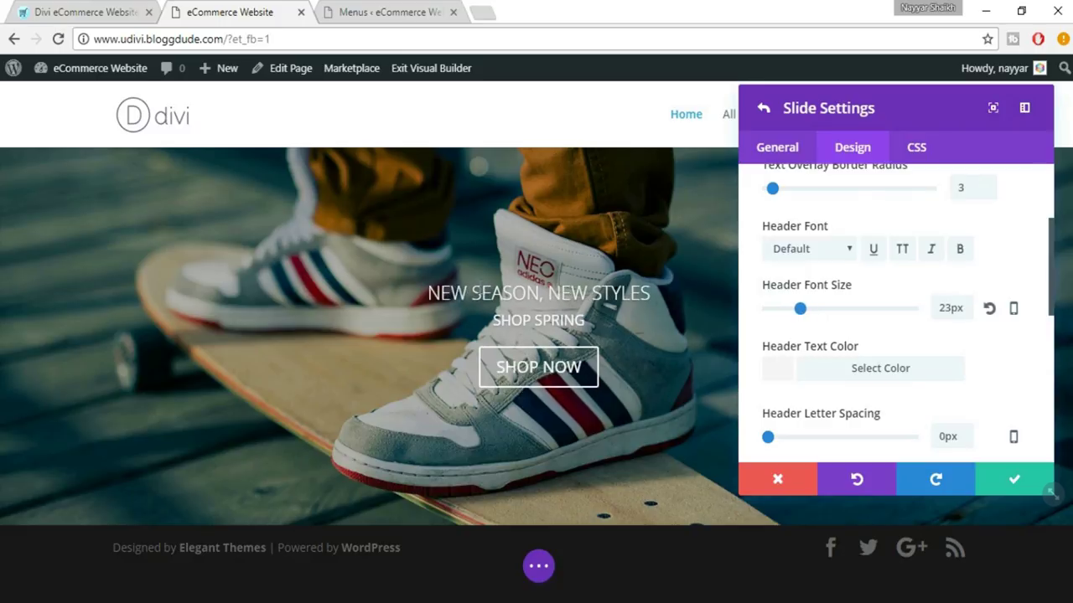
drag(802, 318, 800, 322)
double_click(950, 309)
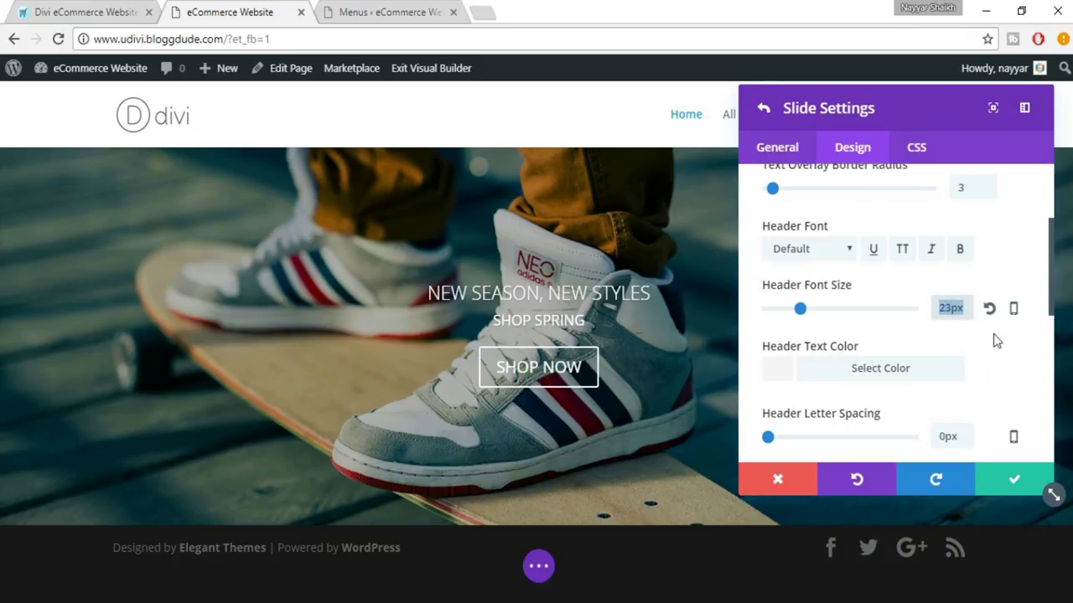
text(25)
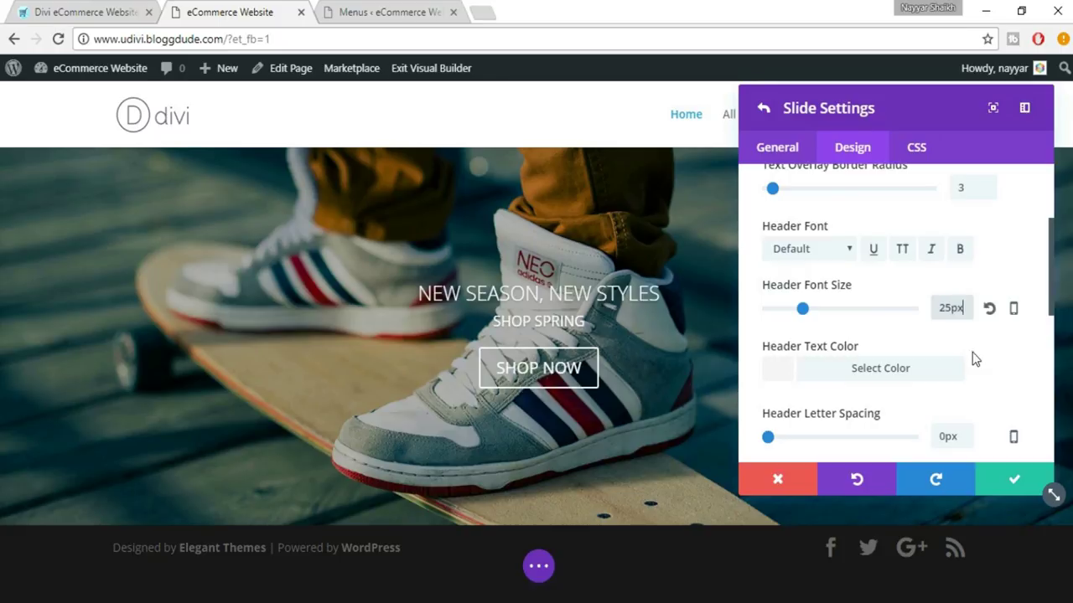
click(83, 11)
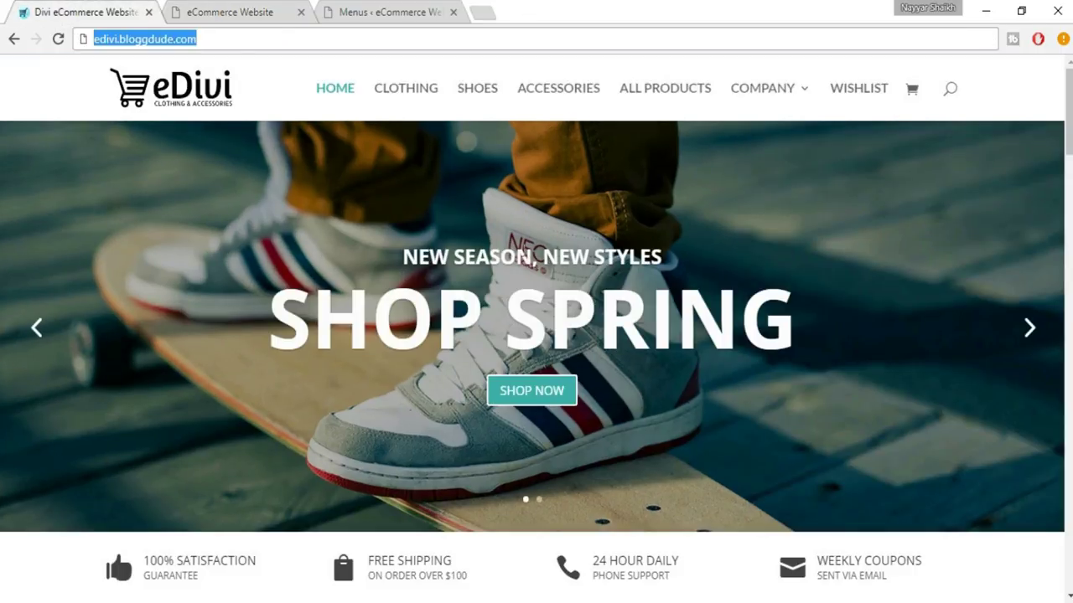
click(217, 6)
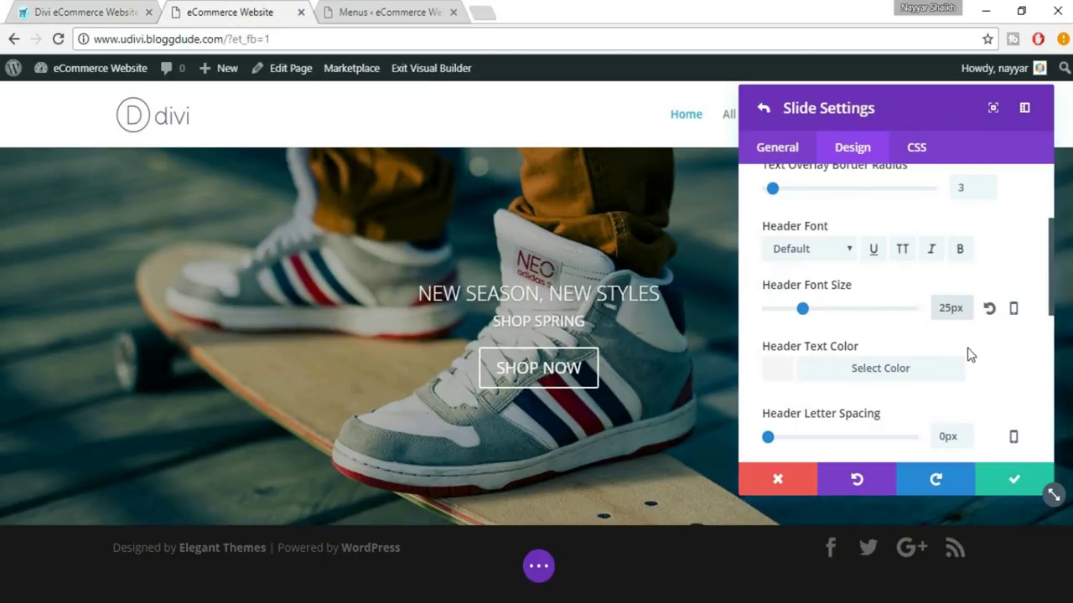
click(99, 10)
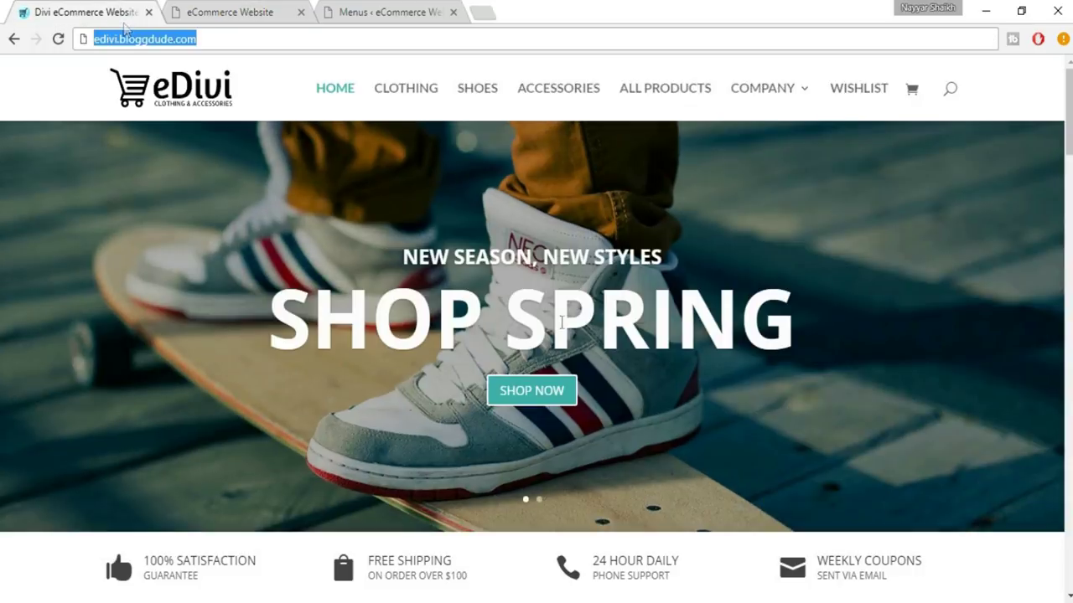
click(176, 10)
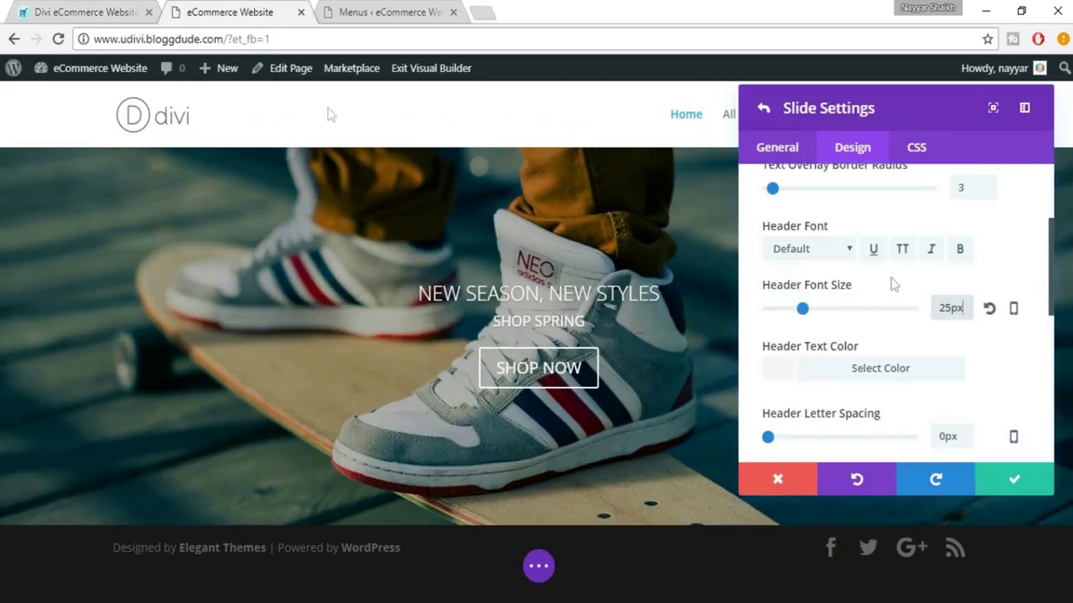
Make the slide heading bold and settle its header font size at 30px.
click(961, 249)
double_click(946, 307)
text(35)
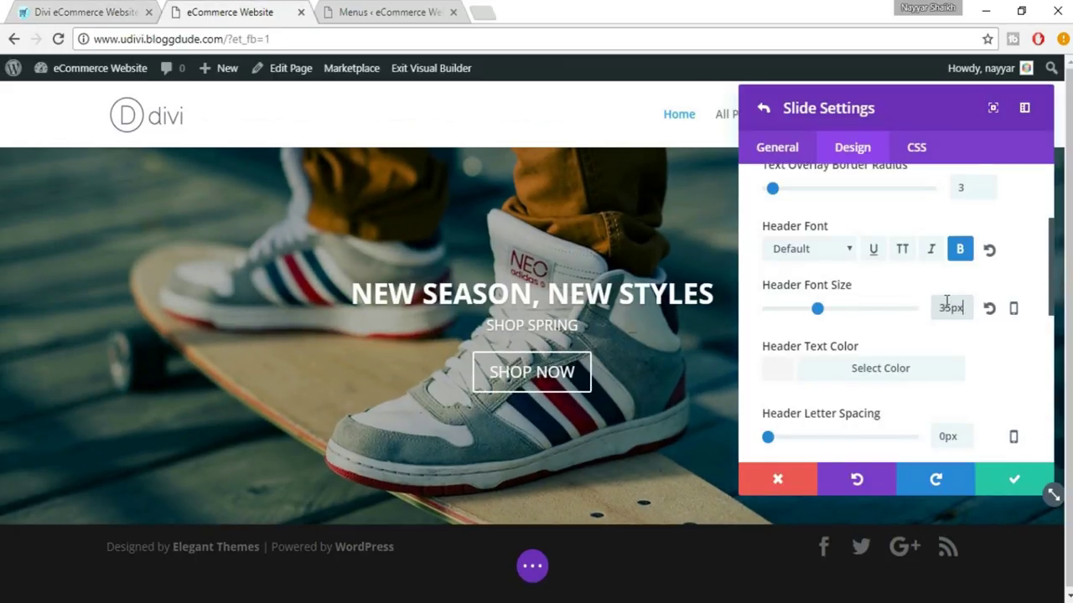
click(89, 10)
click(216, 8)
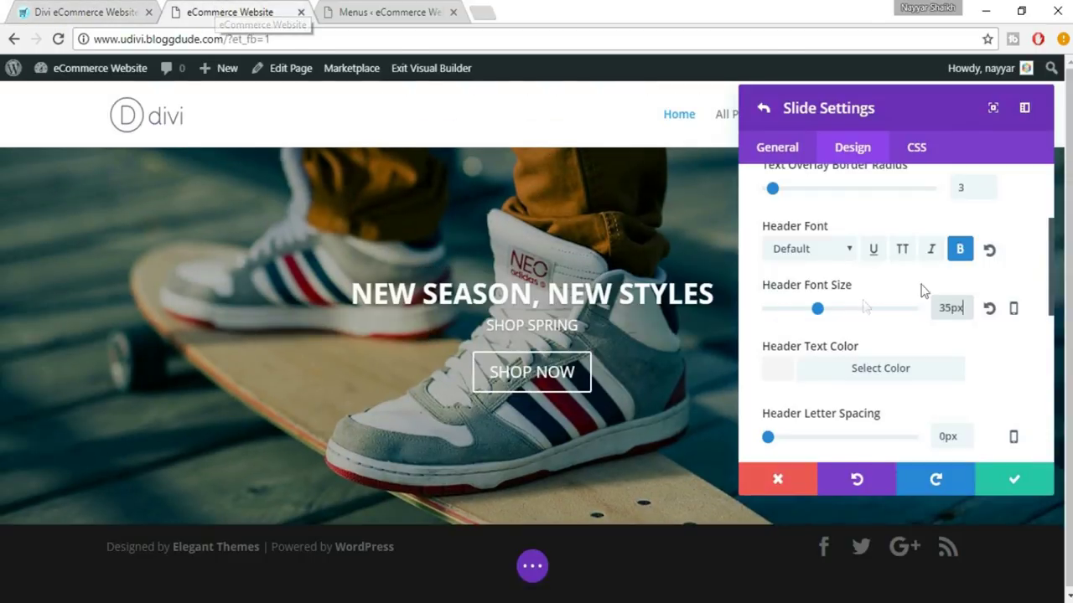
double_click(952, 308)
text(3)
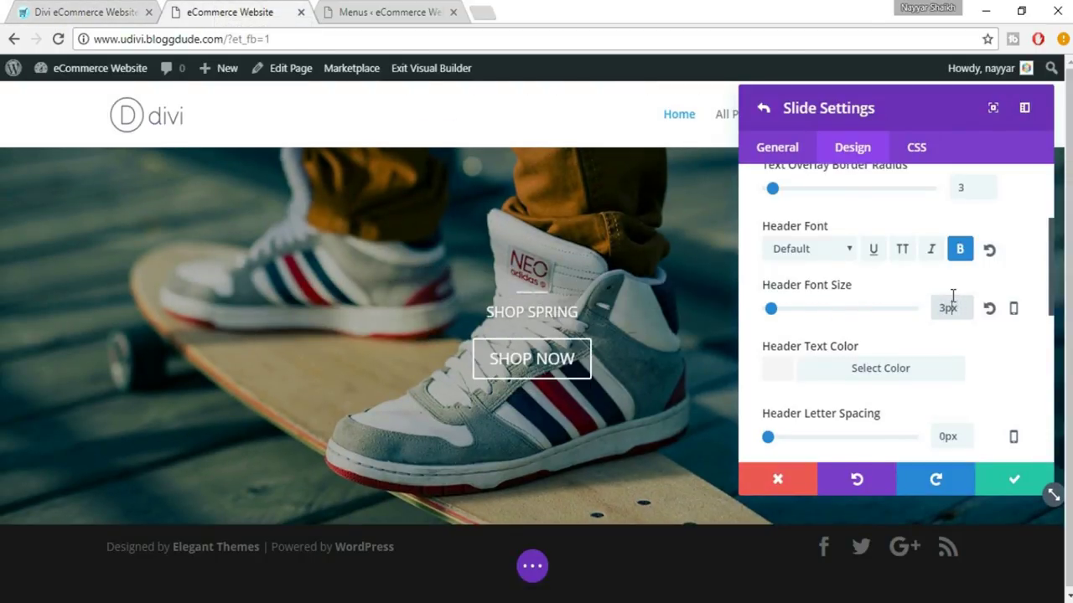
double_click(956, 304)
text(3px0)
key(ctrl+z)
text(30)
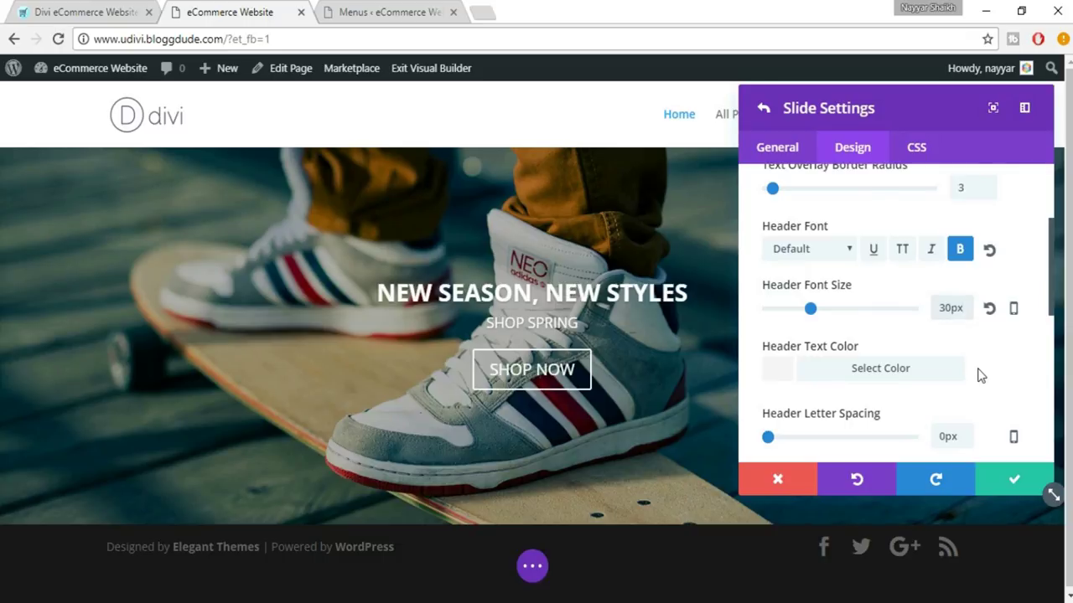
Enlarge the SHOP SPRING body text to a 100px font size.
scroll(986, 362, down, 2)
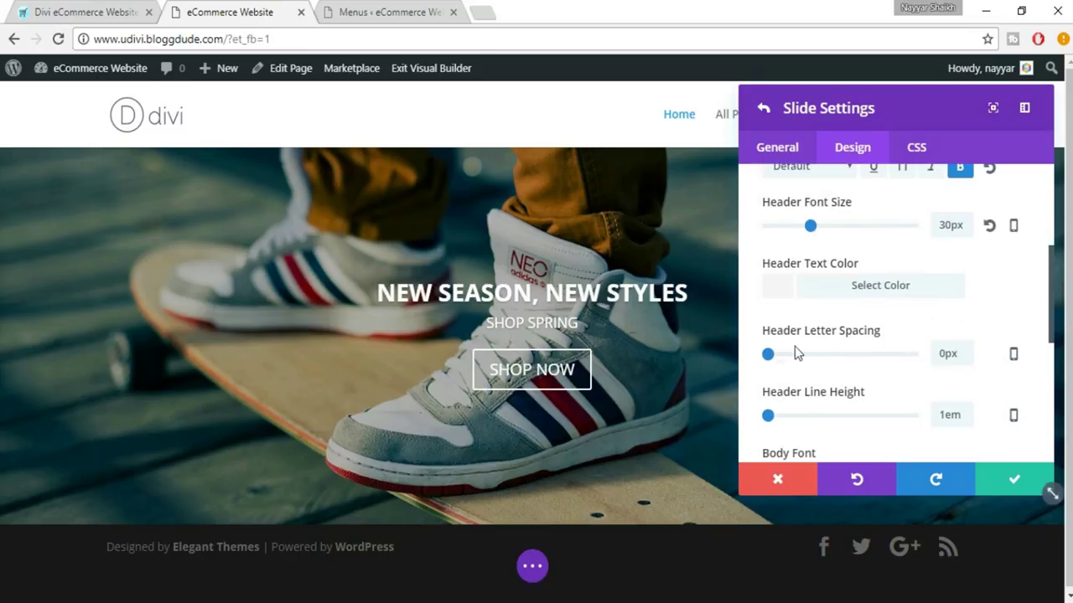
mouse_move(769, 356)
mouse_down()
mouse_move(794, 356)
mouse_move(757, 363)
mouse_up()
scroll(947, 374, down, 1)
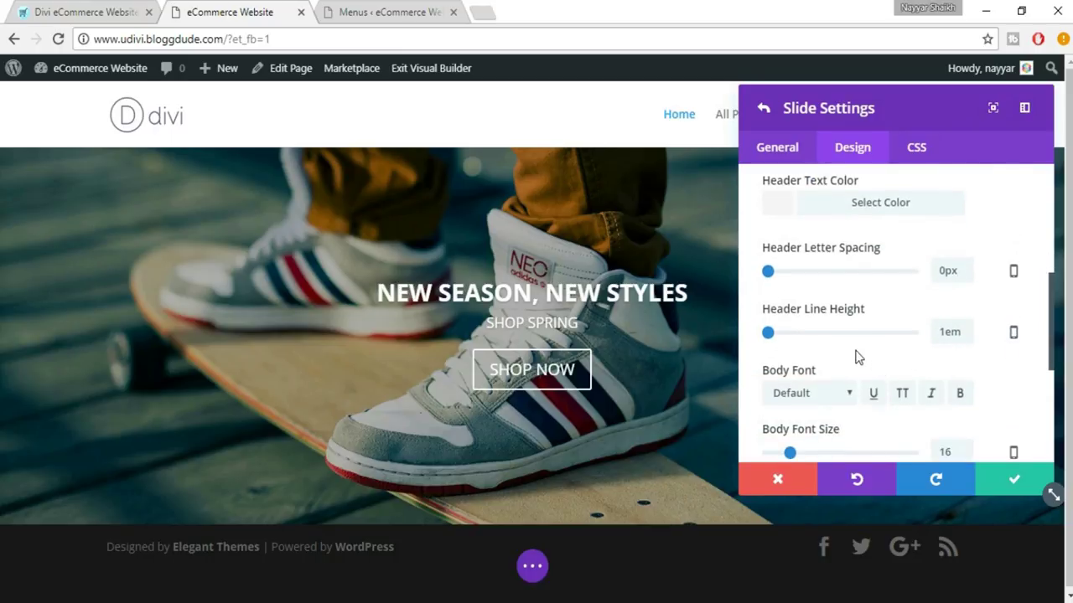
scroll(857, 354, down, 1)
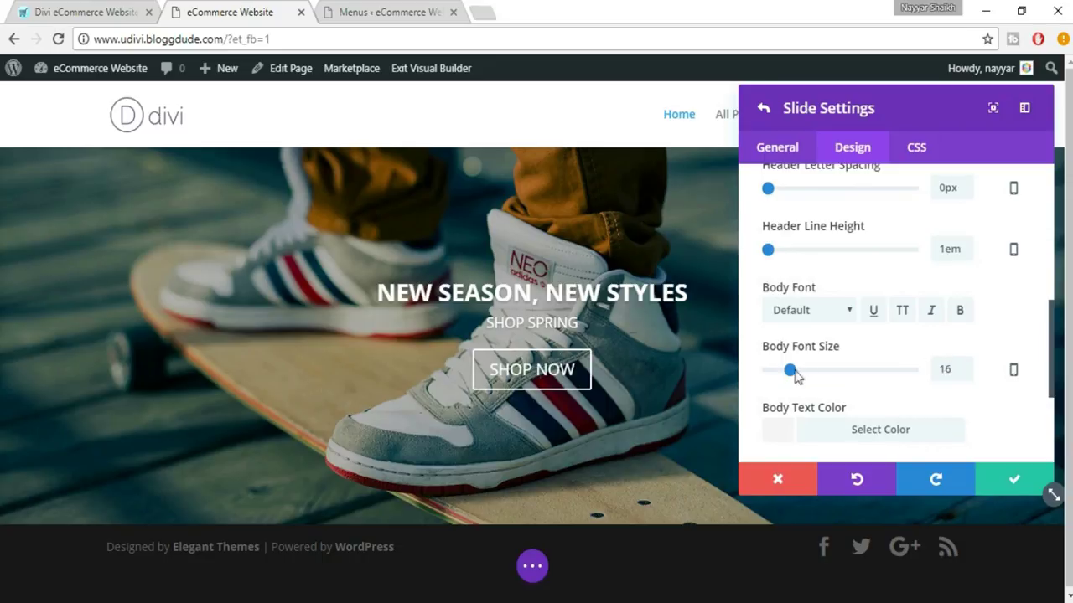
drag(790, 374, 966, 392)
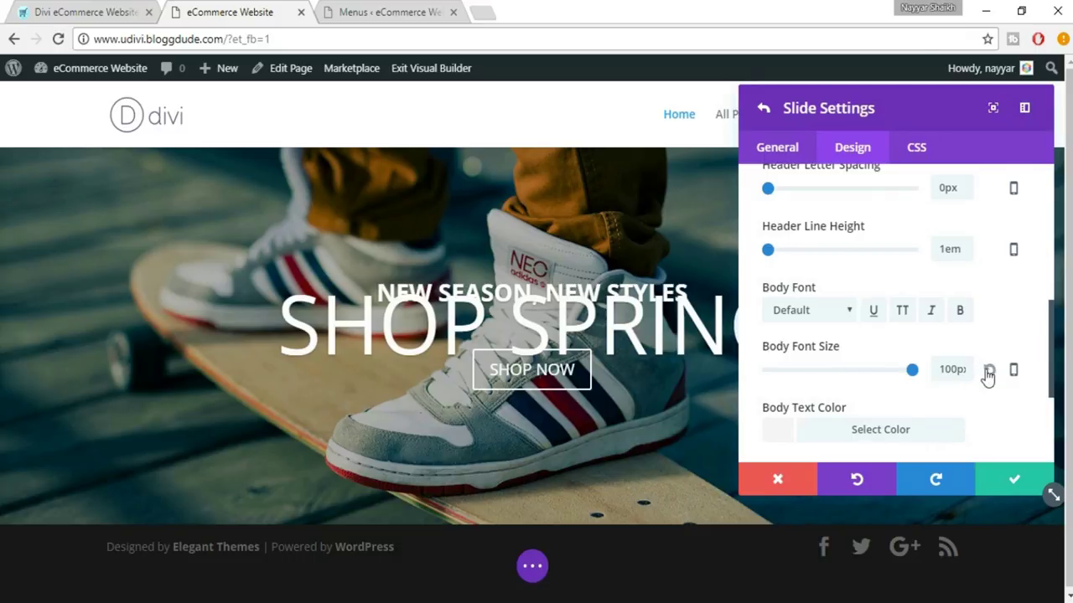
scroll(986, 373, down, 1)
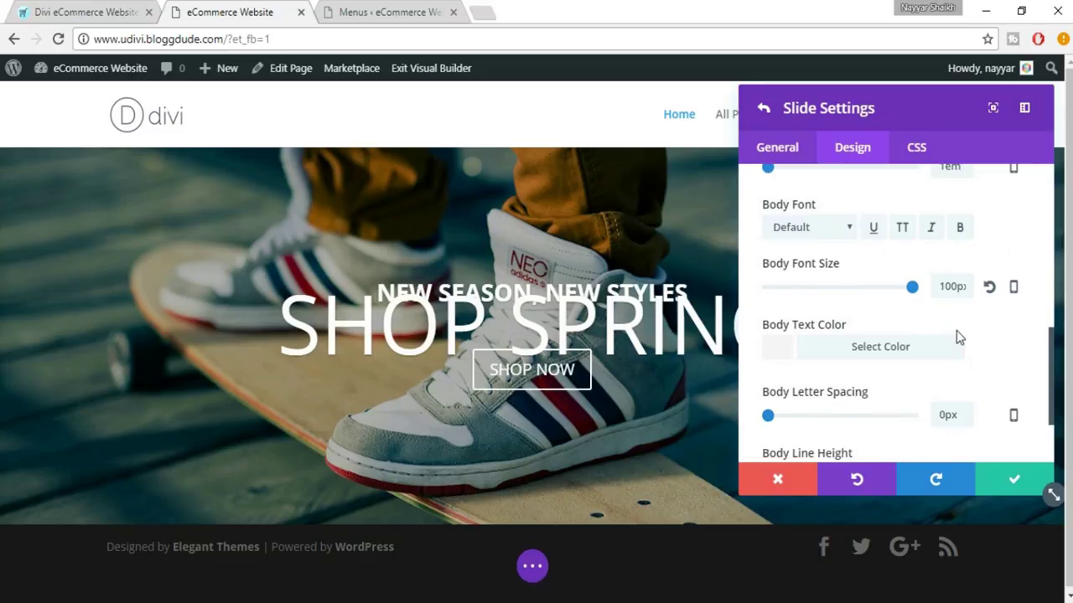
scroll(956, 330, down, 1)
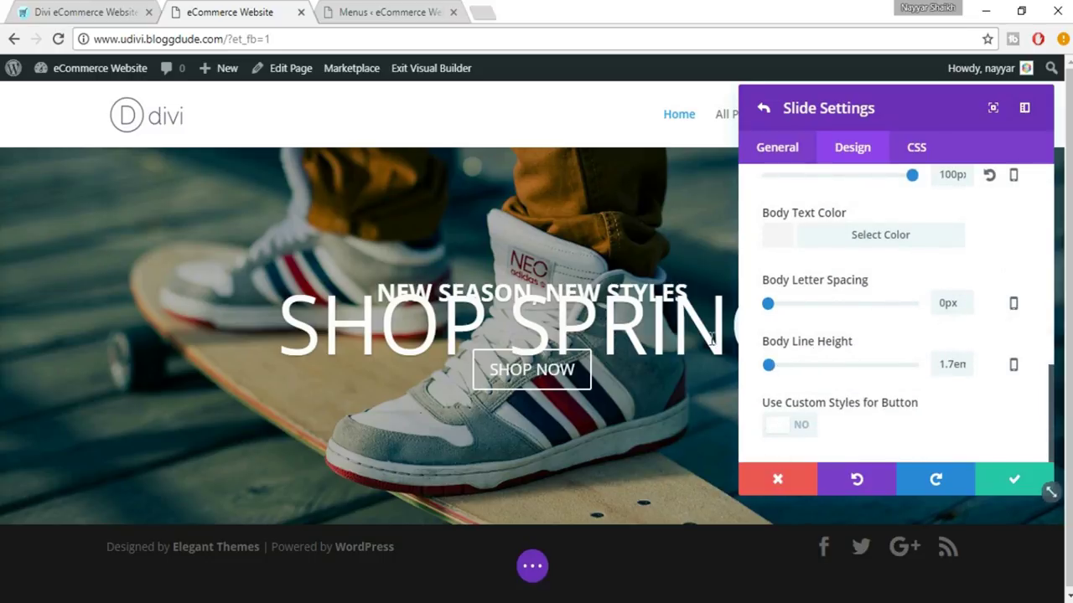
Set the body line height to 1em and make SHOP SPRING bold, checking the live site.
drag(768, 365, 766, 374)
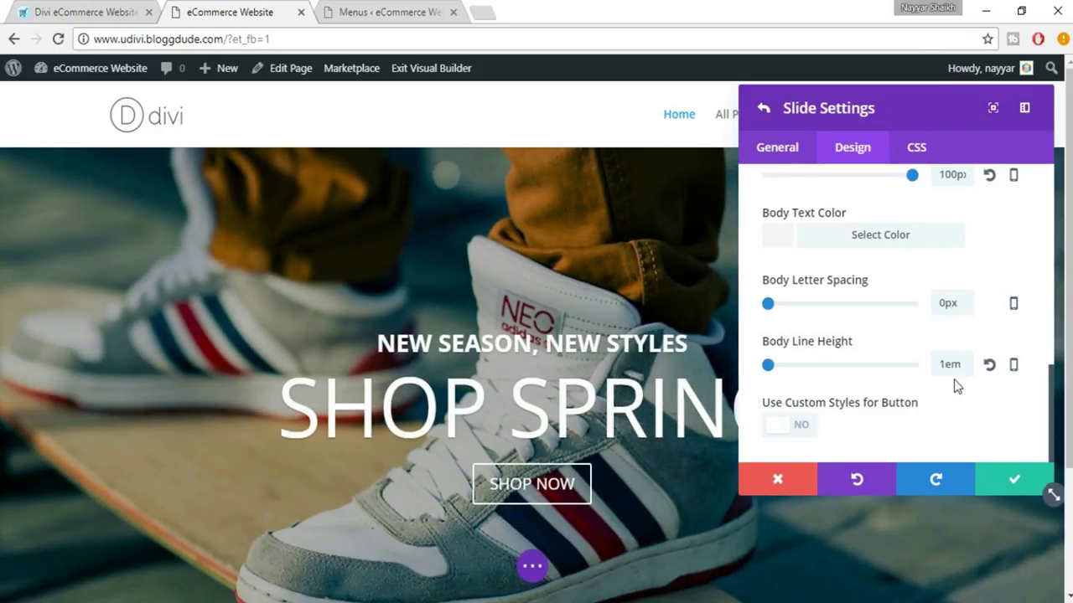
scroll(431, 378, down, 3)
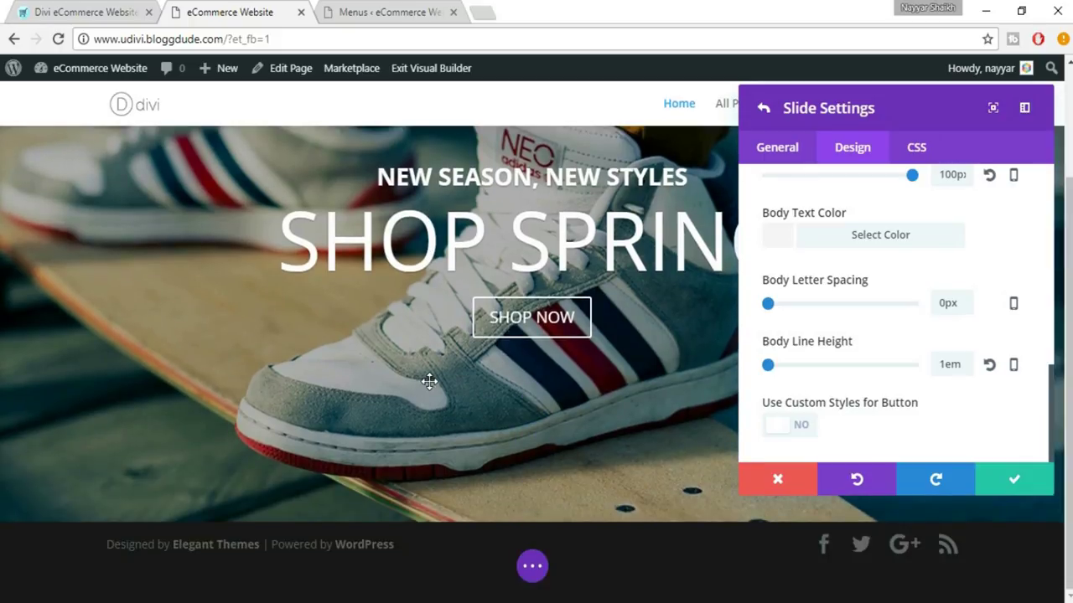
scroll(430, 382, up, 2)
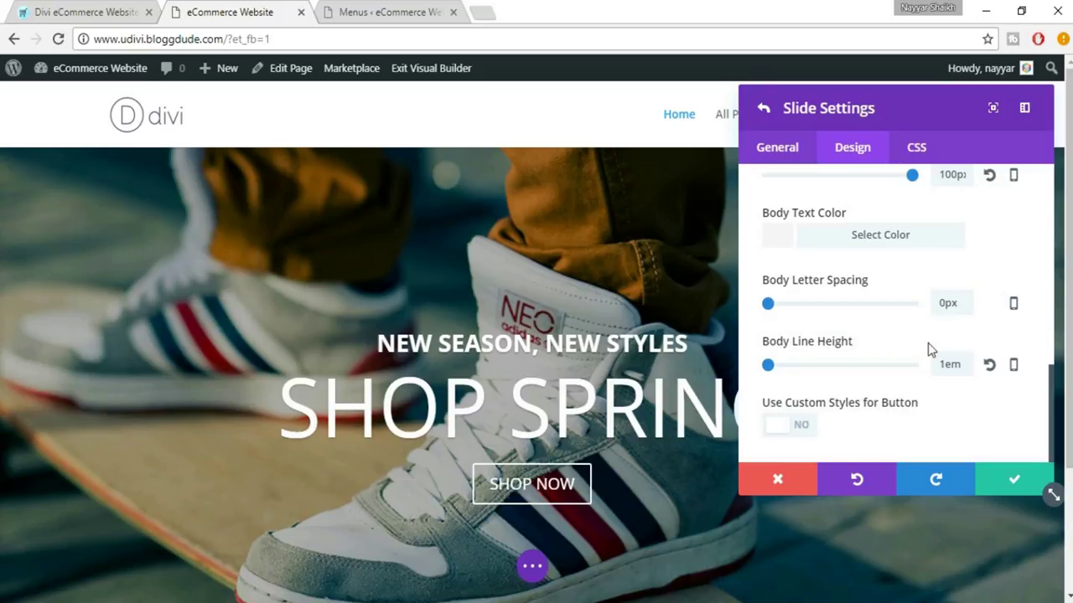
scroll(956, 273, up, 1)
scroll(838, 268, up, 1)
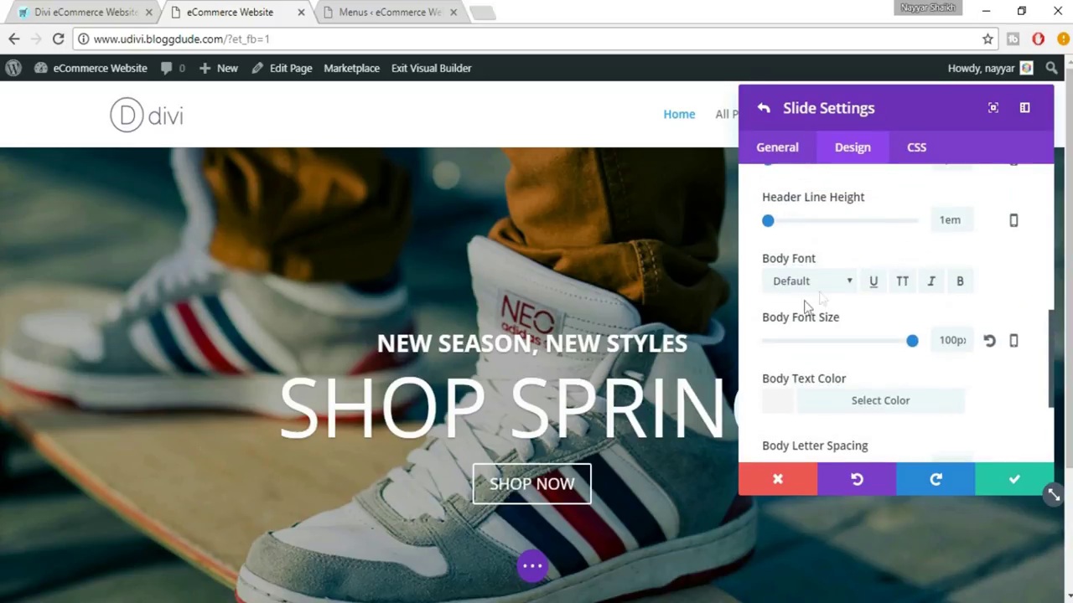
click(959, 281)
click(105, 9)
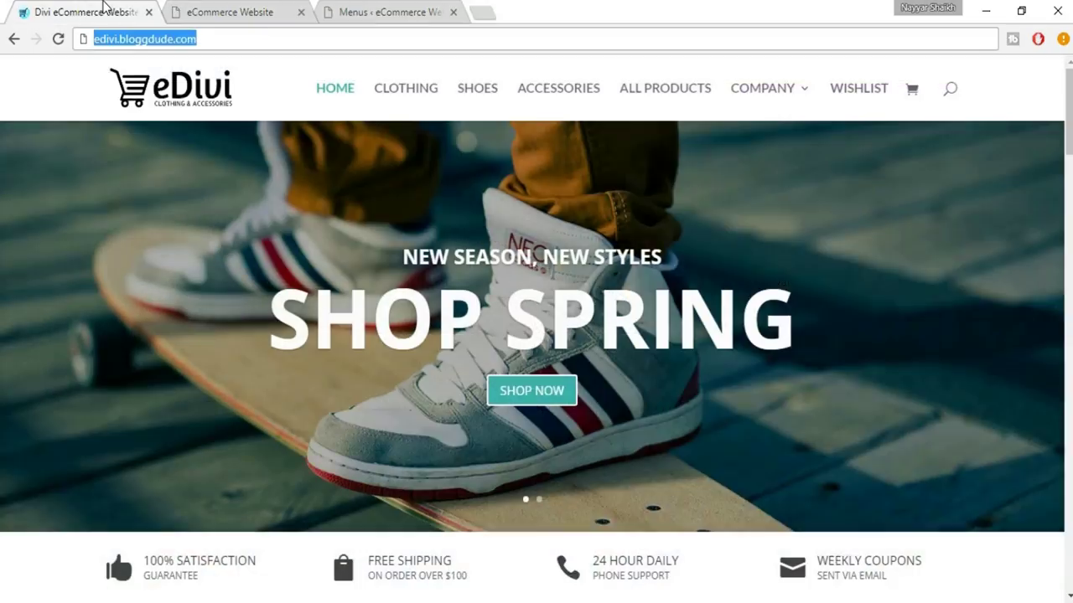
click(169, 8)
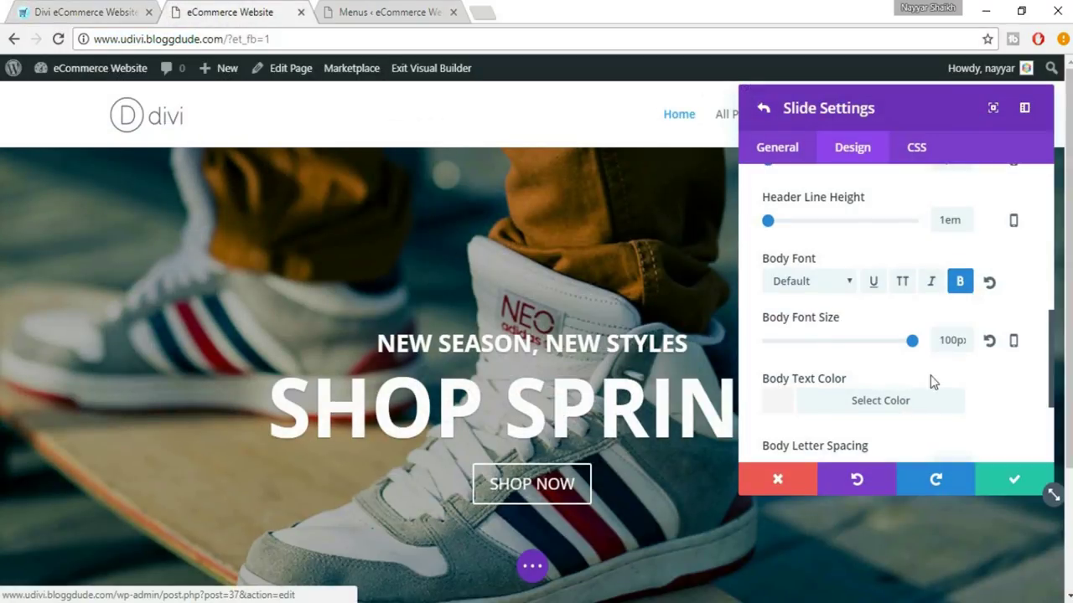
Switch Use Custom Styles for Button to YES.
scroll(972, 385, down, 2)
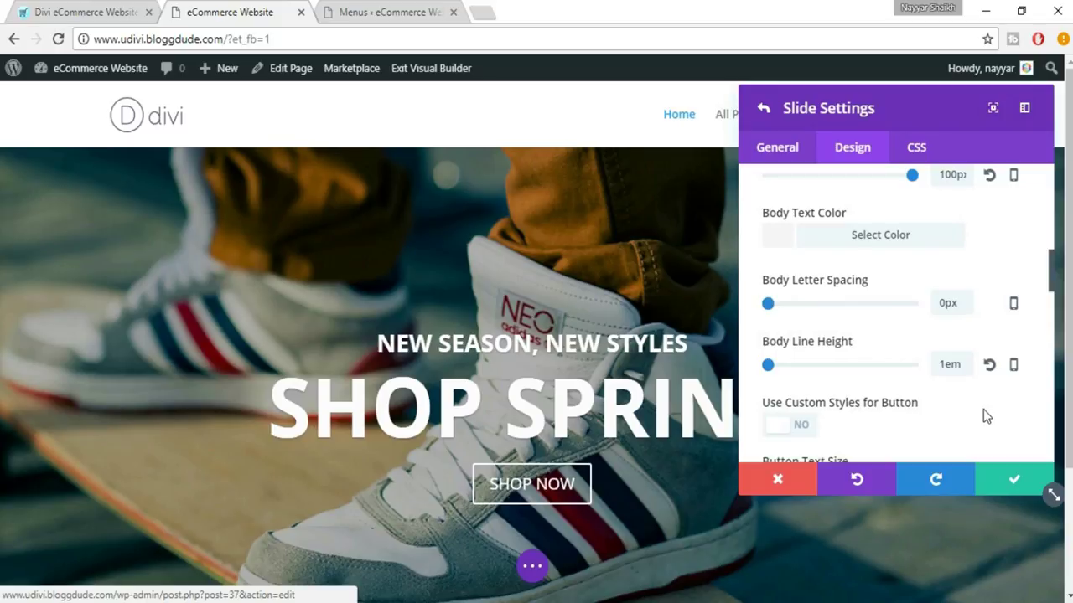
click(778, 425)
scroll(965, 252, down, 3)
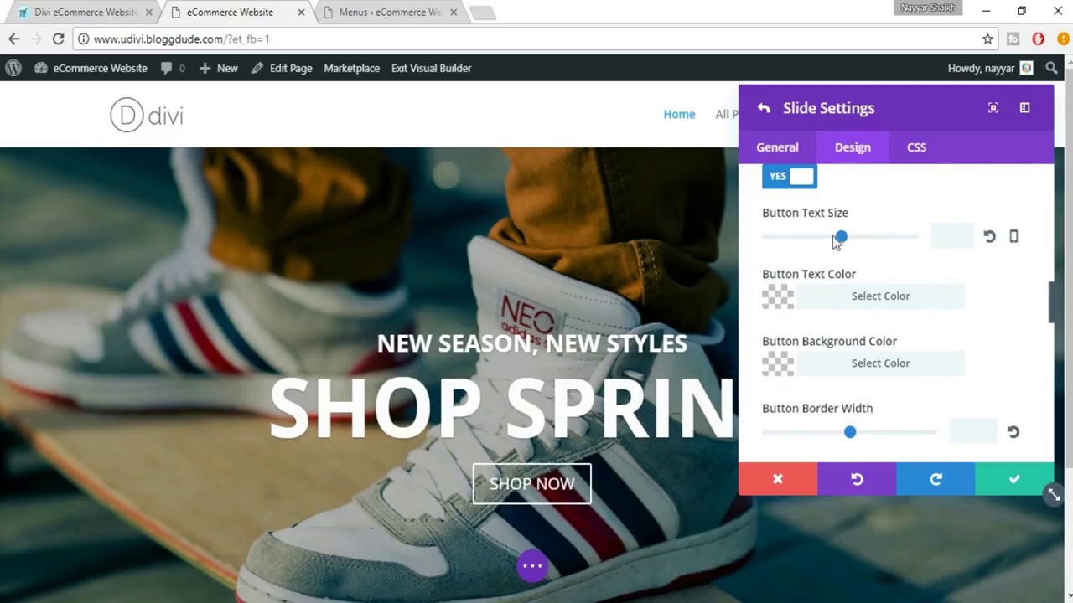
Set the SHOP NOW Button Text Size to 15px and check it against the live eDivi site.
drag(832, 241, 780, 245)
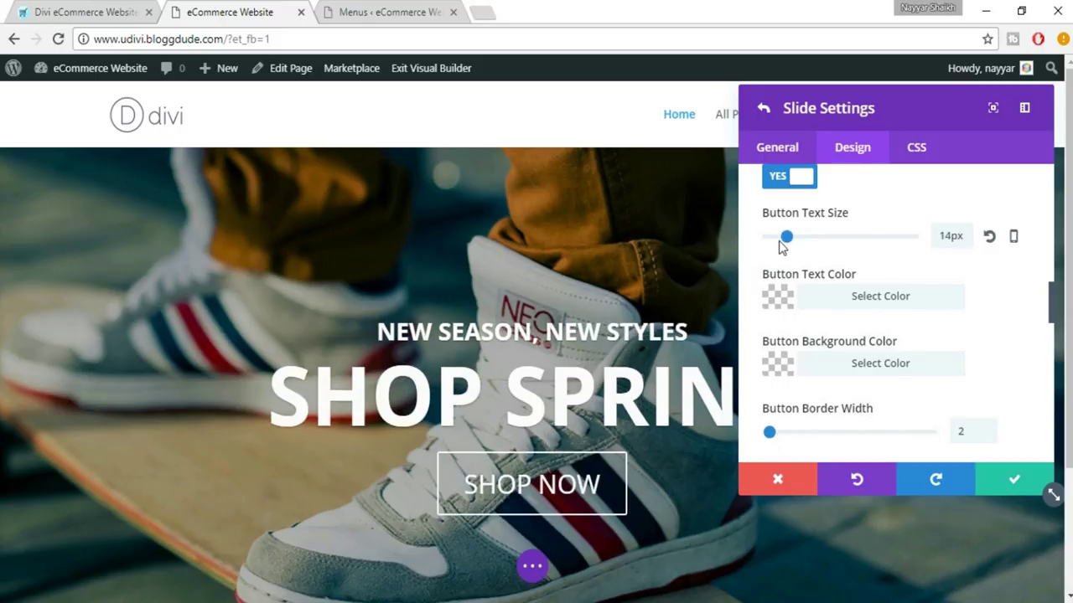
double_click(947, 236)
text(15px)
click(1000, 322)
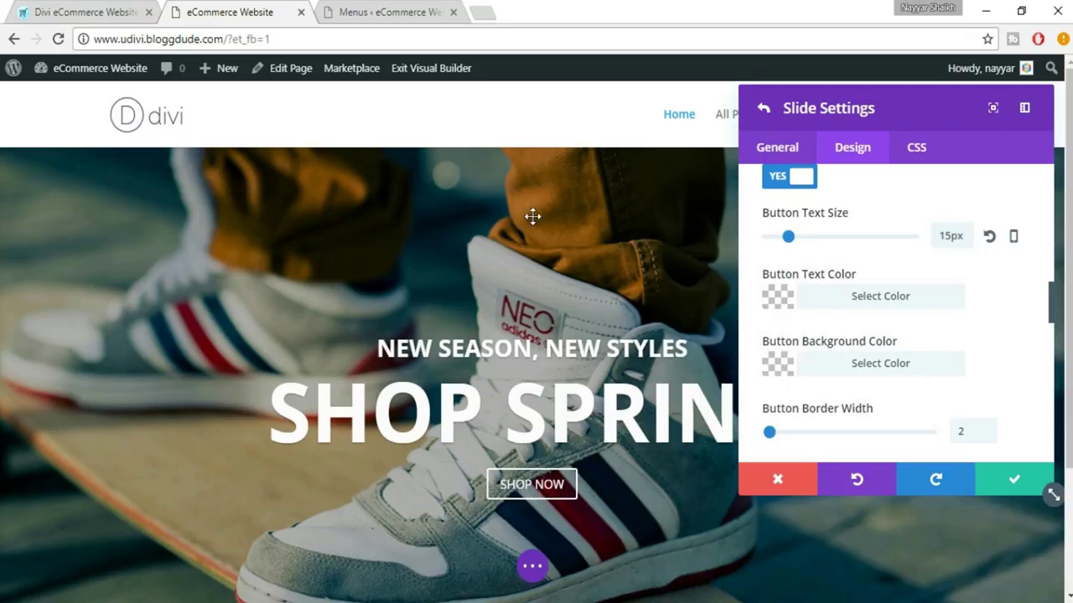
click(25, 10)
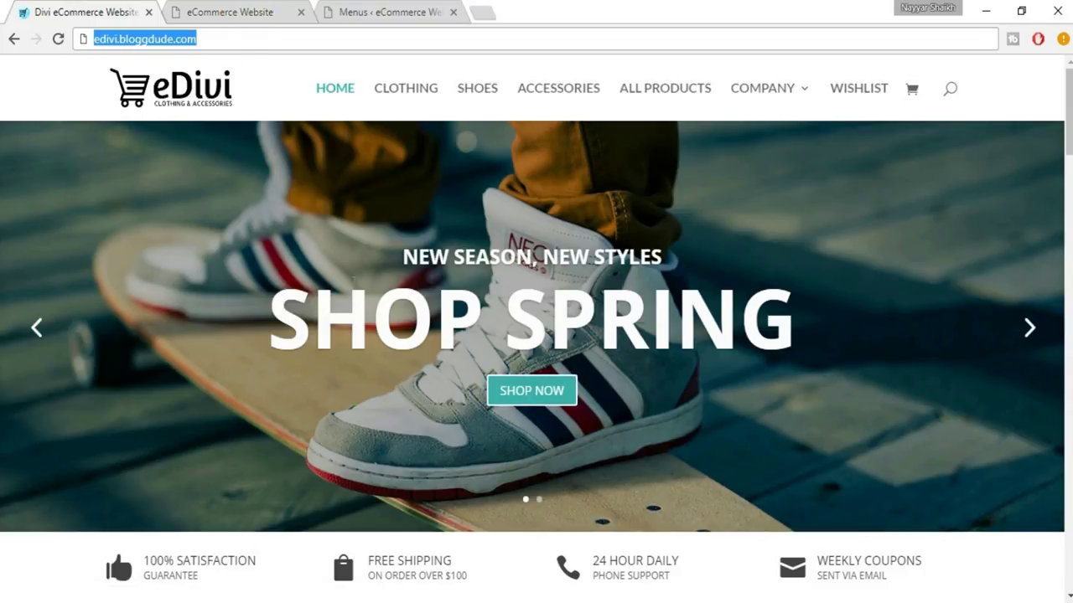
click(243, 10)
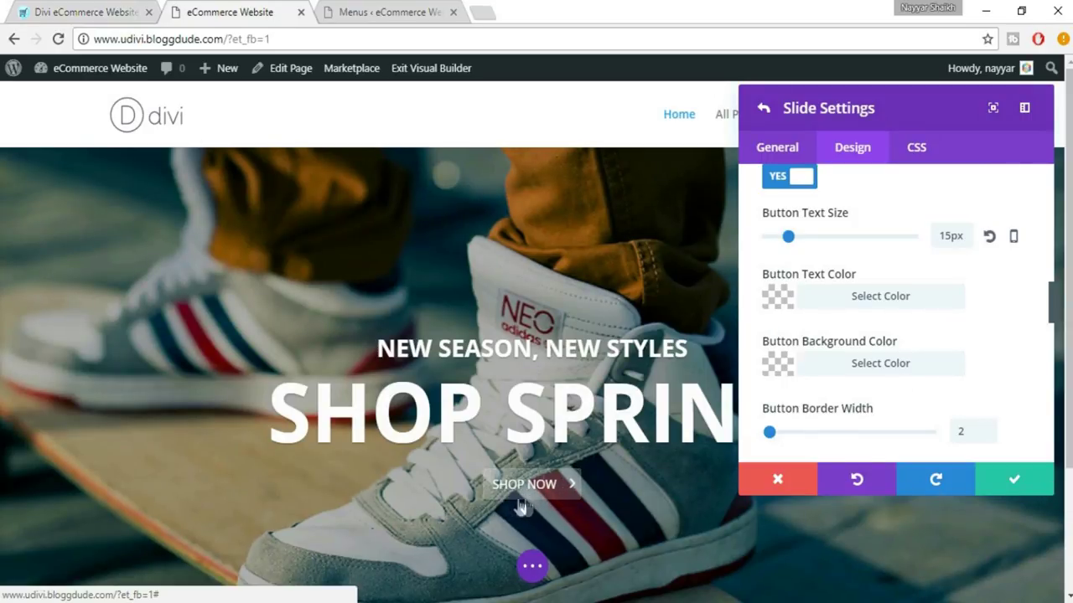
Give the button a teal #3fb0ac background colour, matching the live site.
click(887, 362)
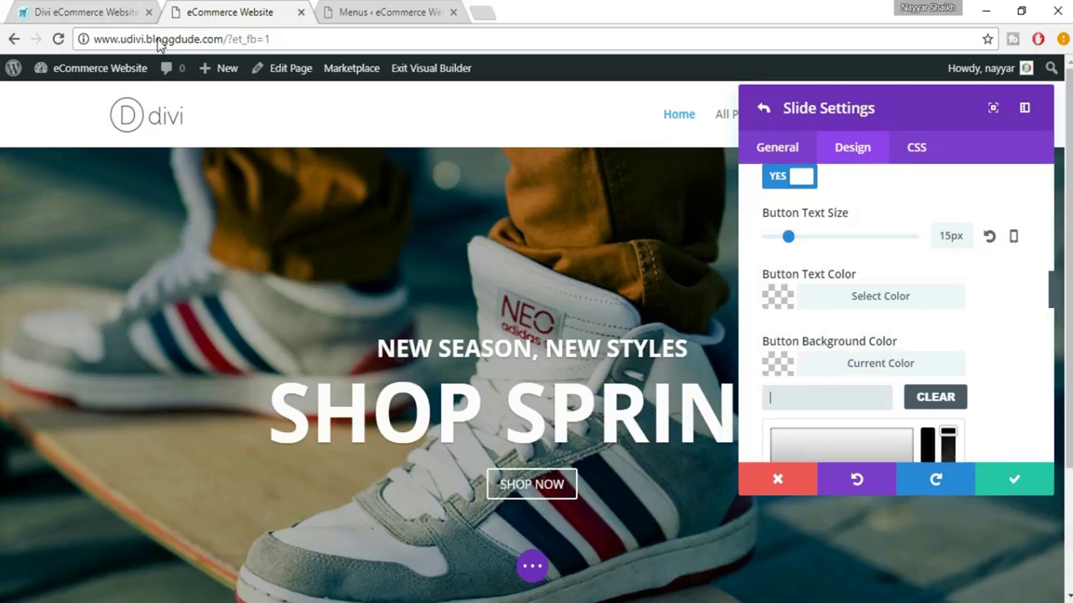
click(88, 12)
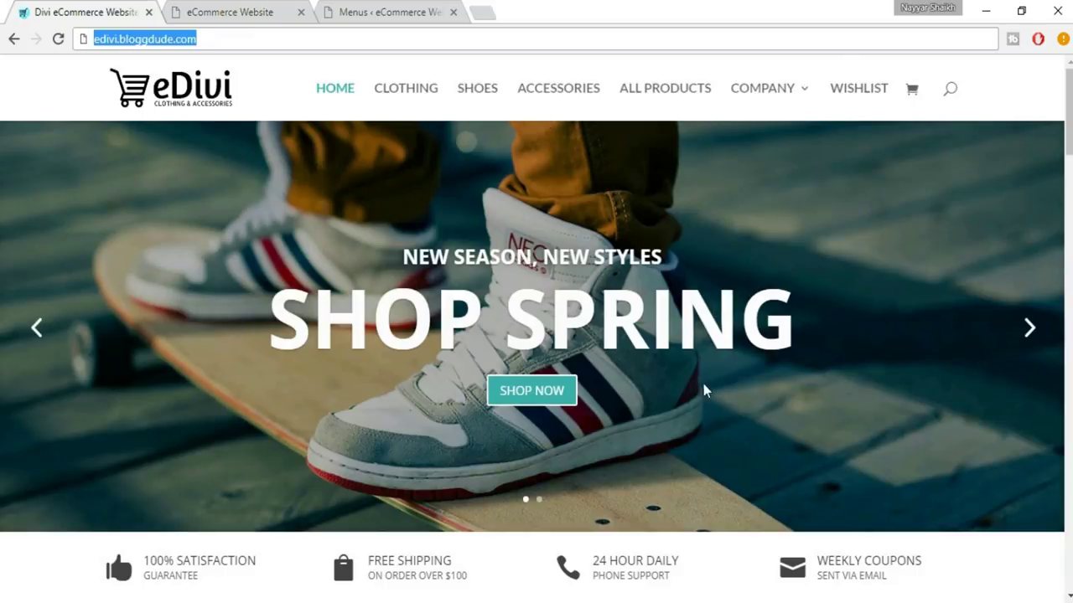
click(282, 8)
scroll(940, 351, down, 1)
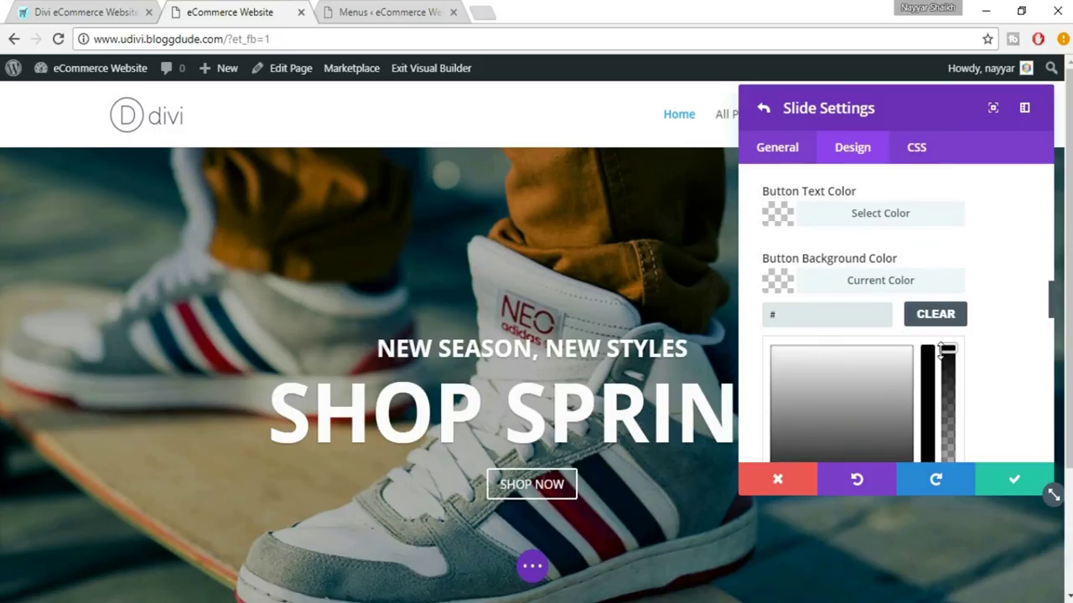
click(942, 351)
text(3fb0ac)
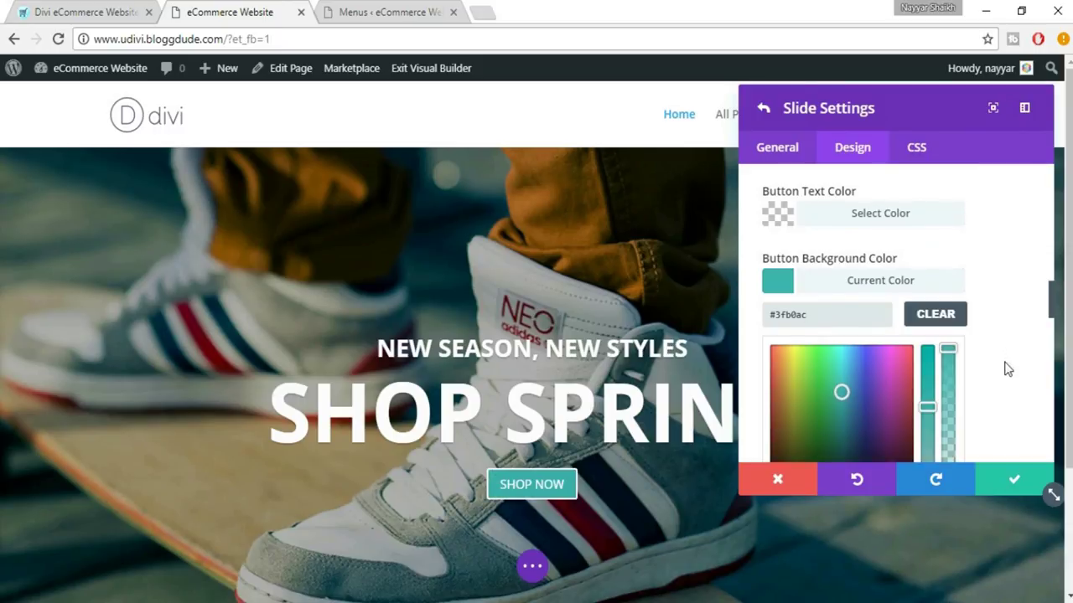
click(878, 293)
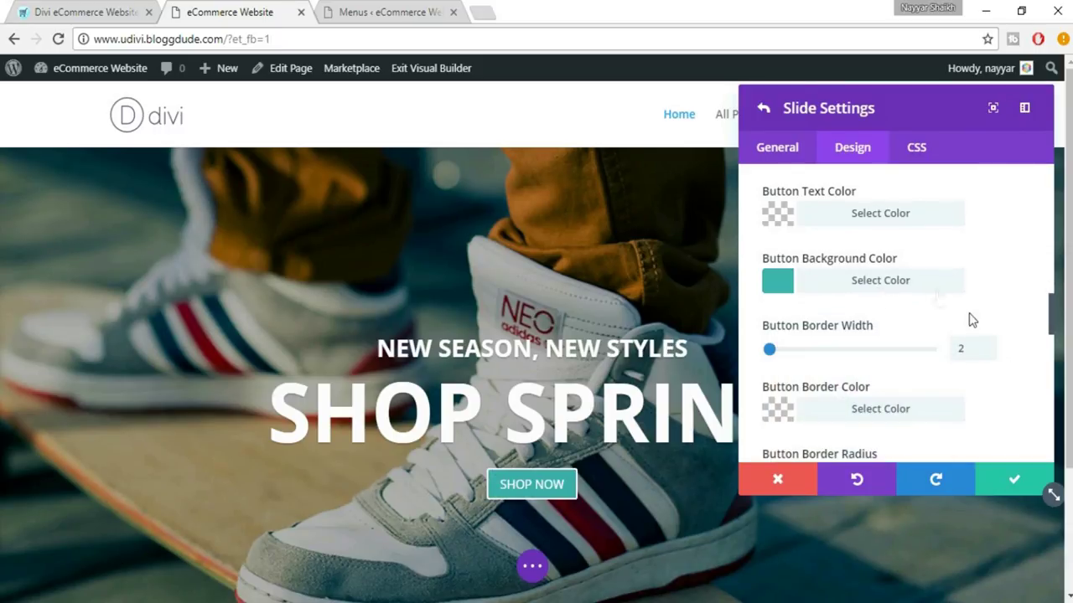
Set the Button Border Width to 2px.
scroll(972, 323, down, 1)
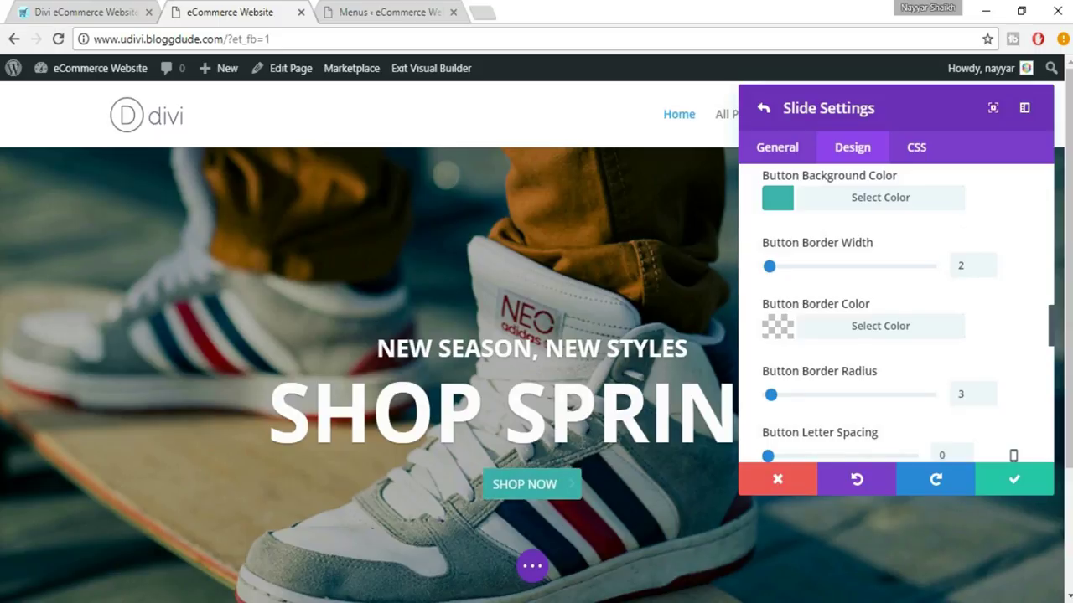
click(778, 269)
drag(786, 272, 759, 283)
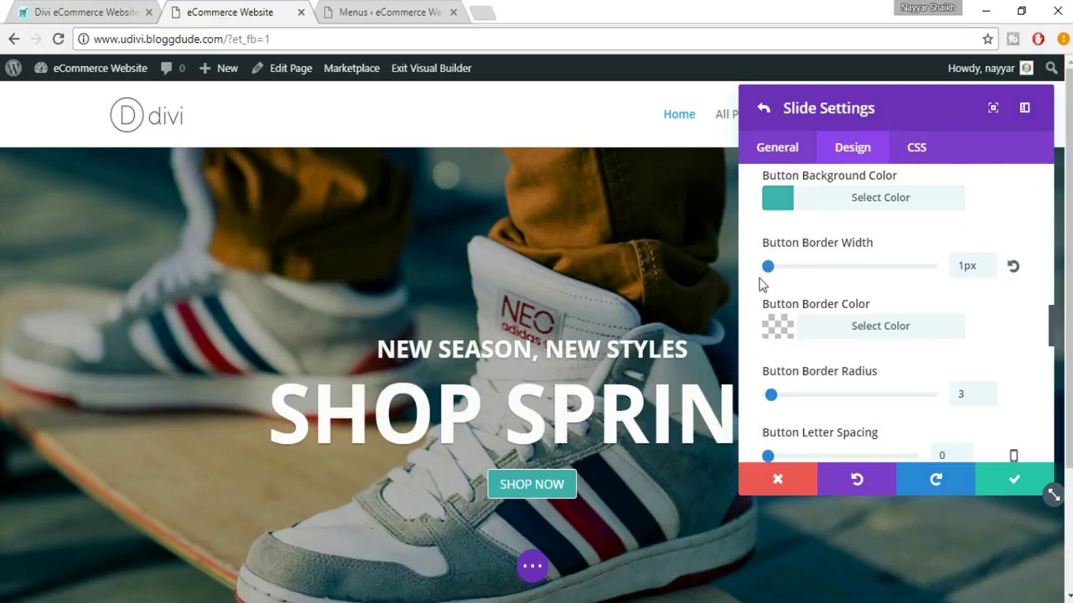
click(963, 267)
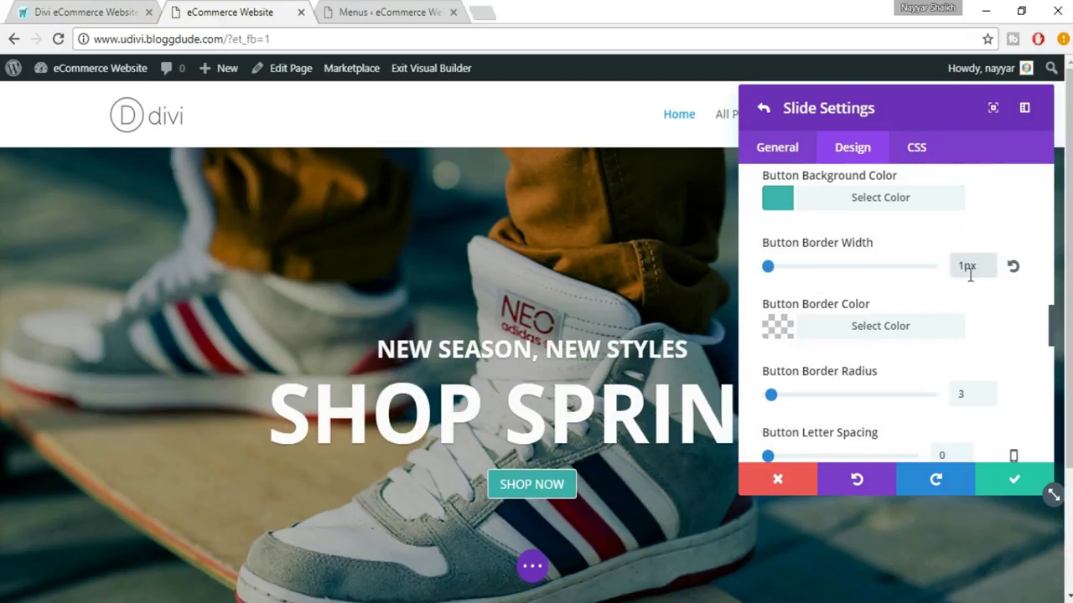
key(Delete)
text(2)
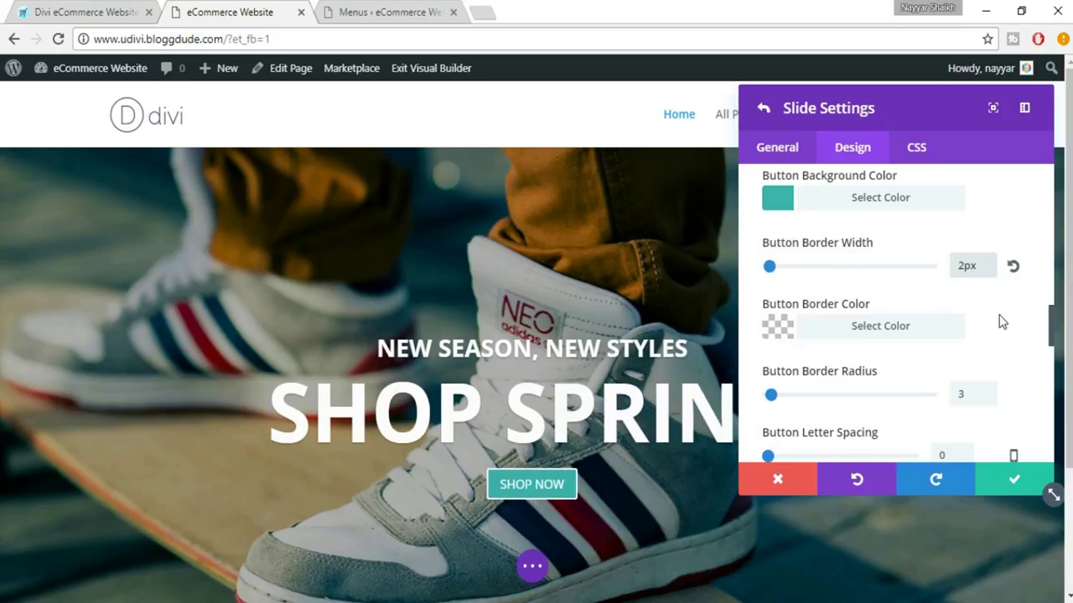
scroll(972, 364, down, 1)
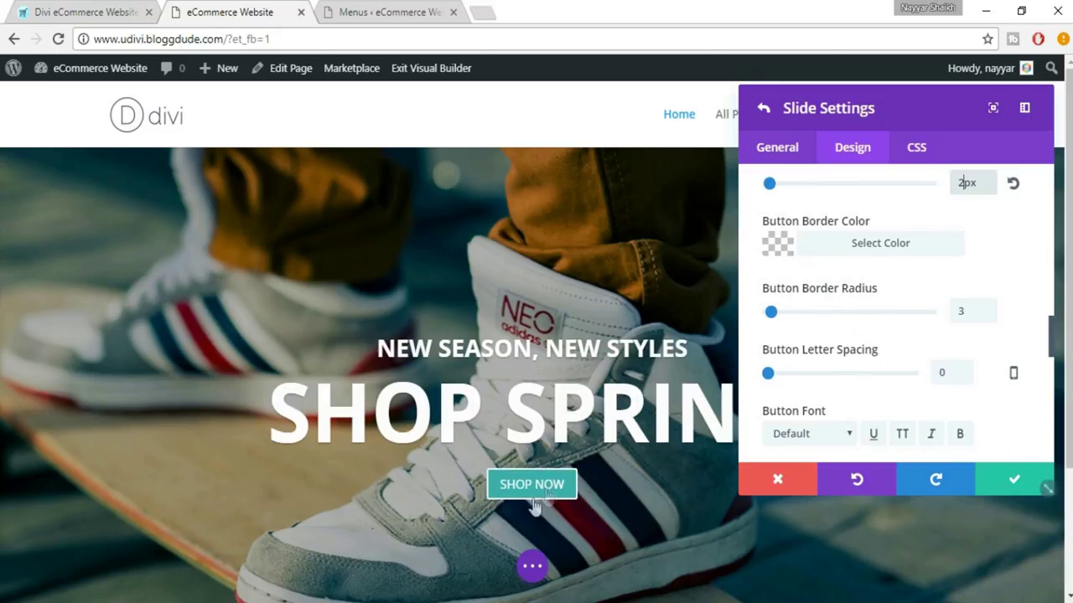
click(869, 251)
scroll(982, 403, down, 1)
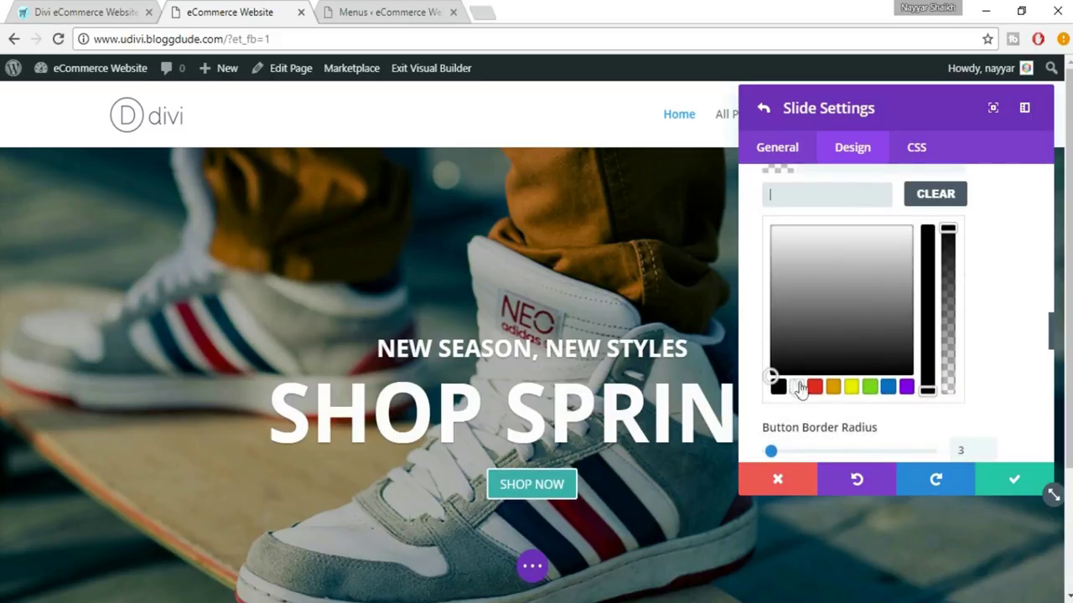
click(813, 387)
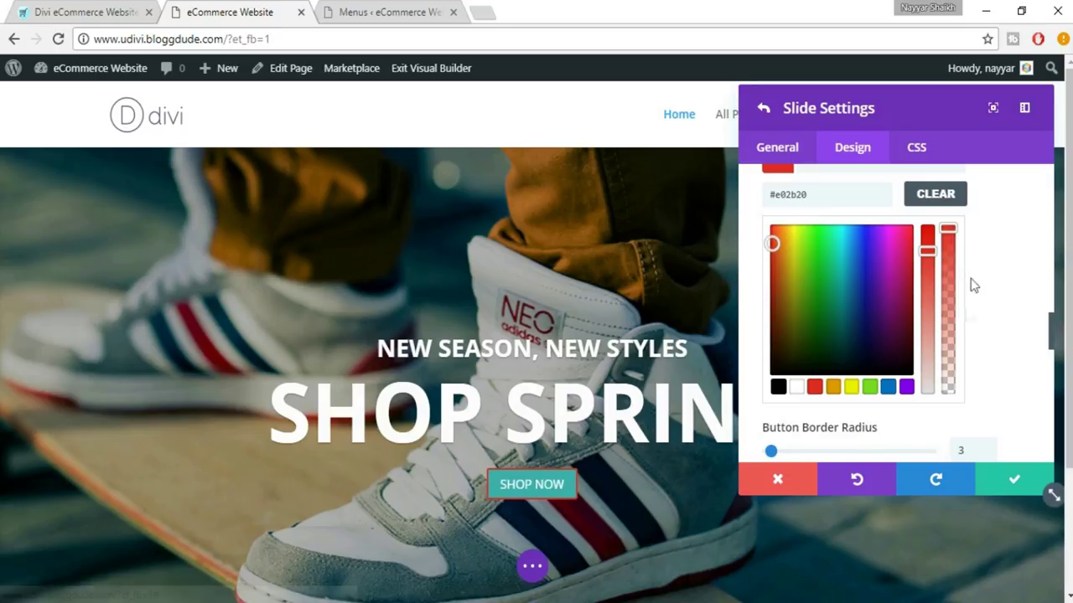
click(945, 200)
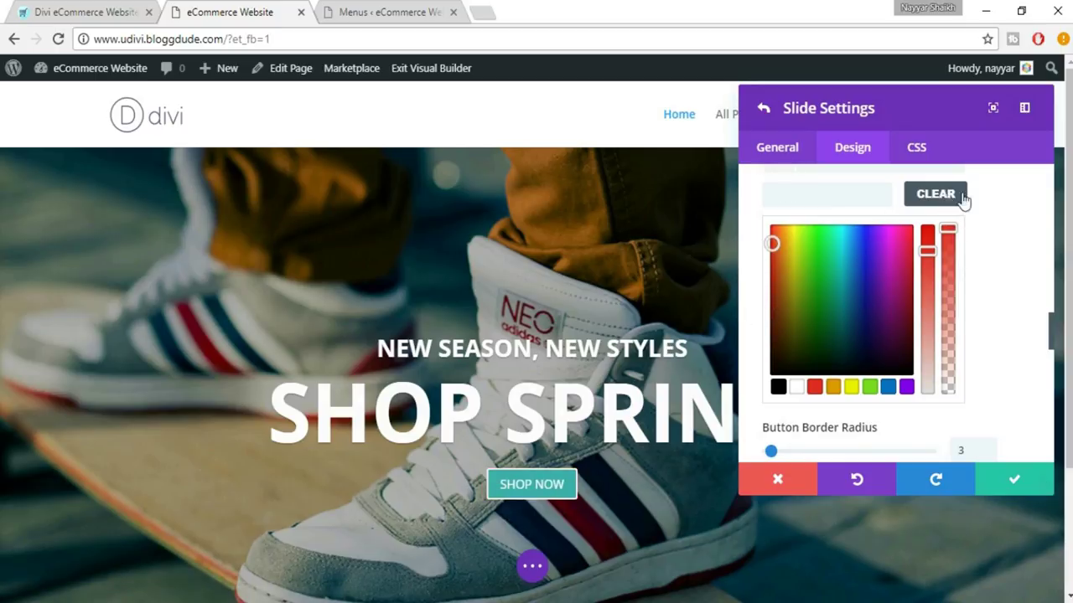
scroll(994, 351, down, 2)
scroll(994, 354, up, 3)
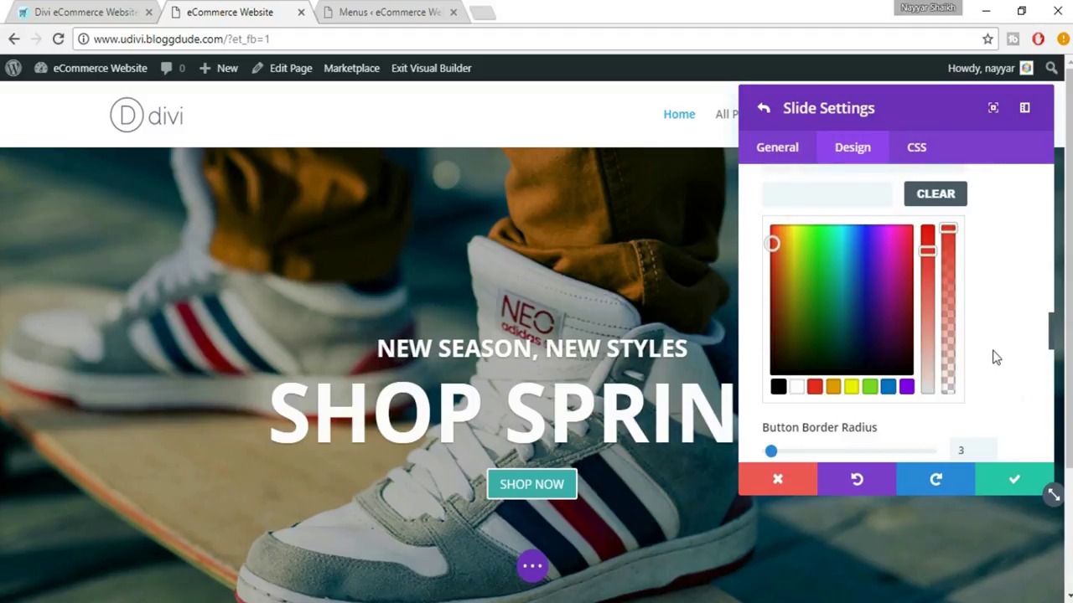
click(910, 242)
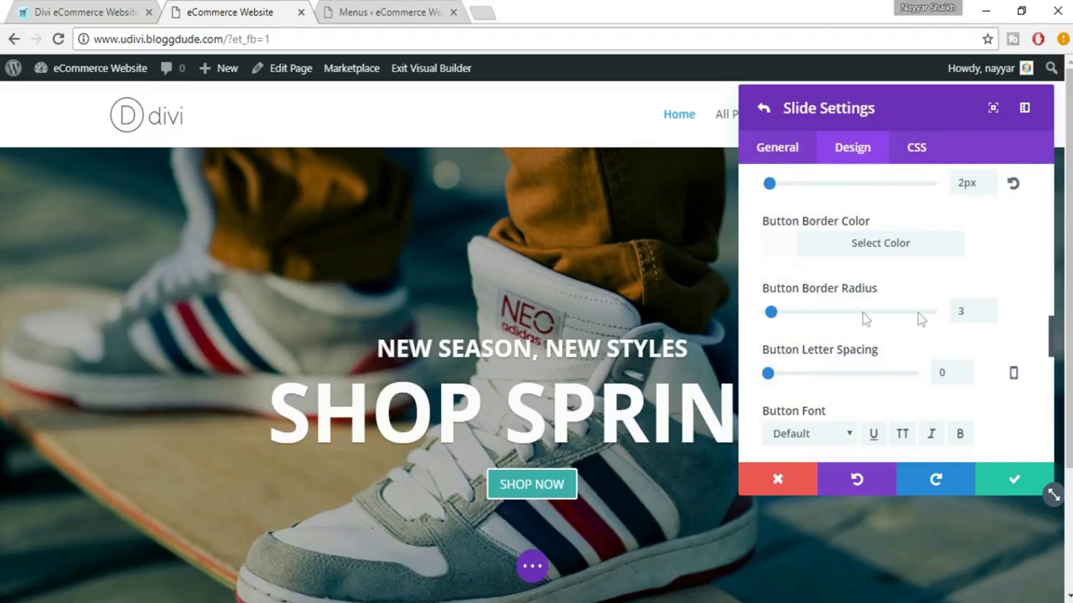
scroll(981, 347, down, 1)
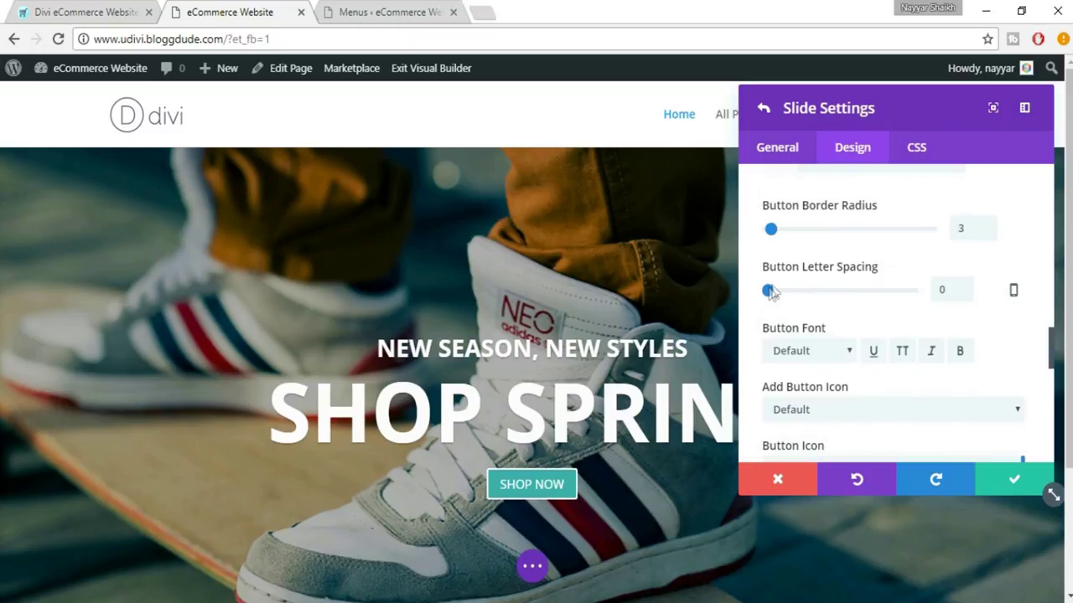
drag(787, 297, 788, 292)
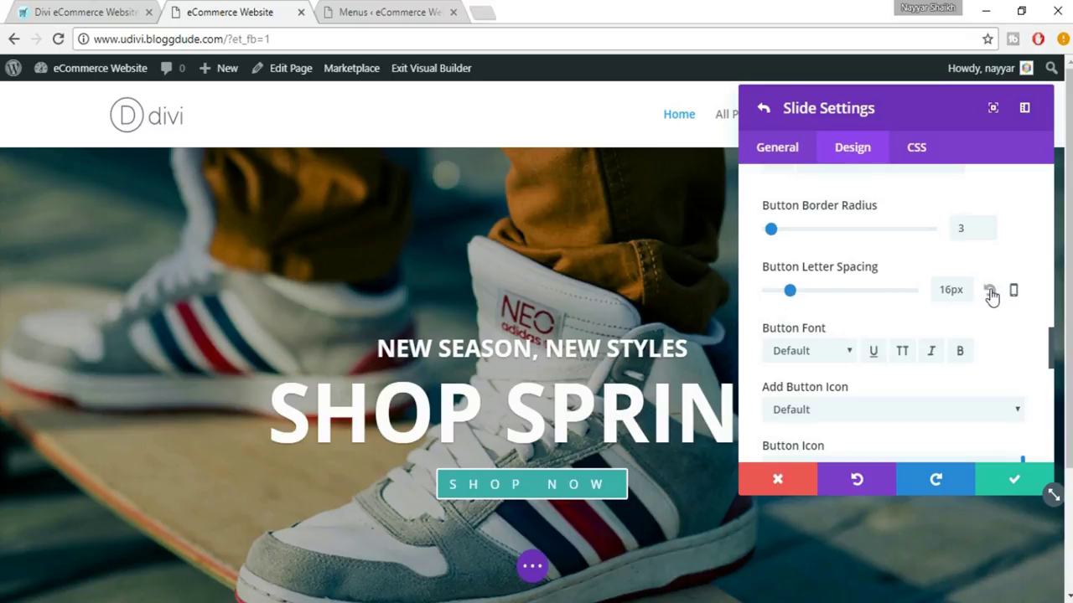
click(989, 291)
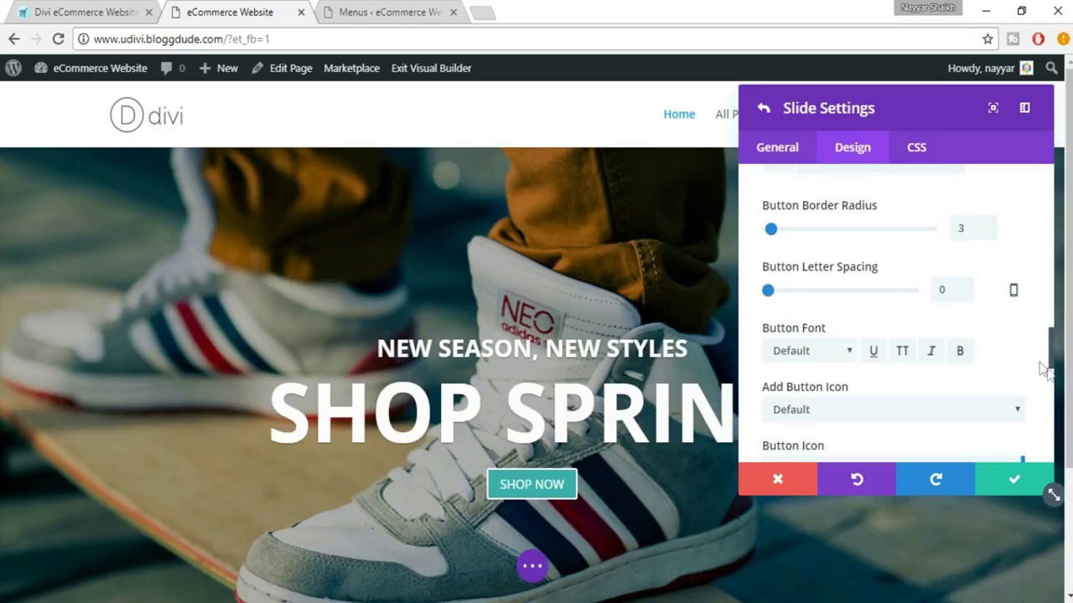
scroll(1031, 355, down, 2)
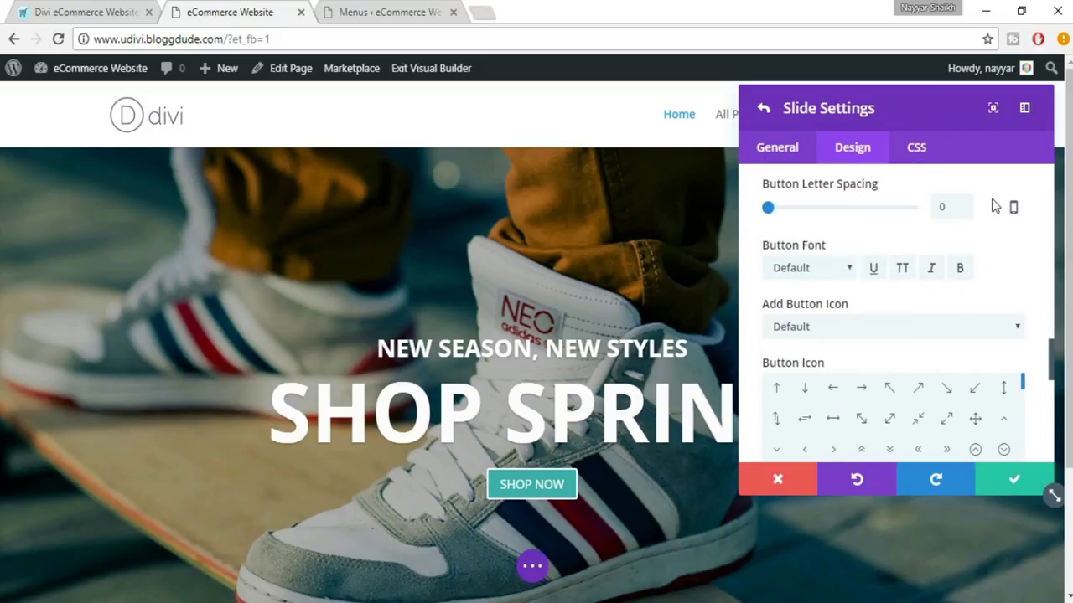
Pick the shopping-cart icon for the SHOP NOW button after checking the live eDivi site.
scroll(1016, 276, down, 1)
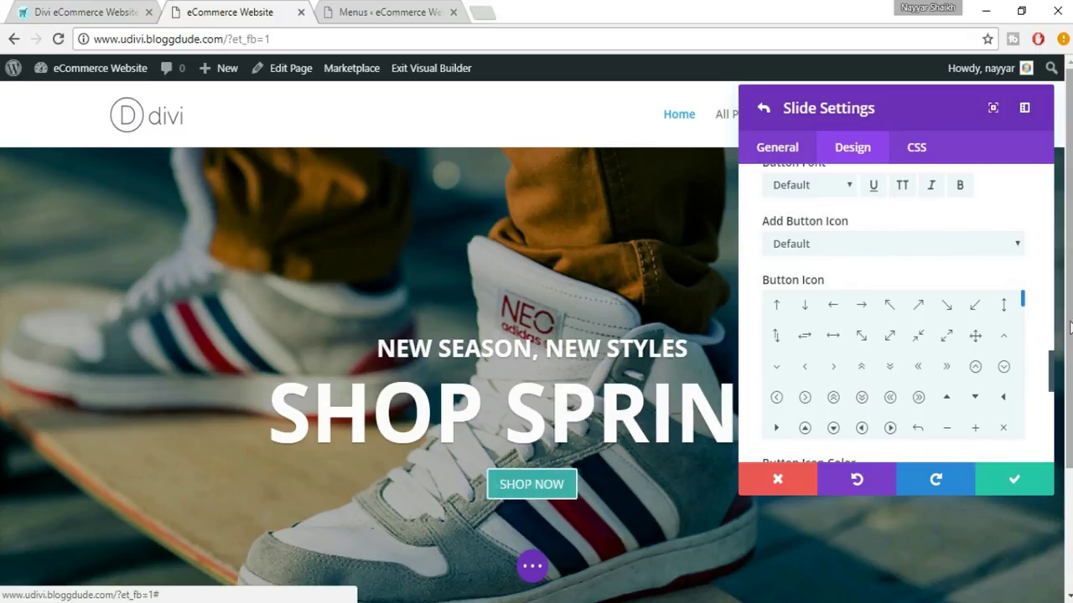
scroll(1023, 339, down, 1)
scroll(1019, 339, down, 1)
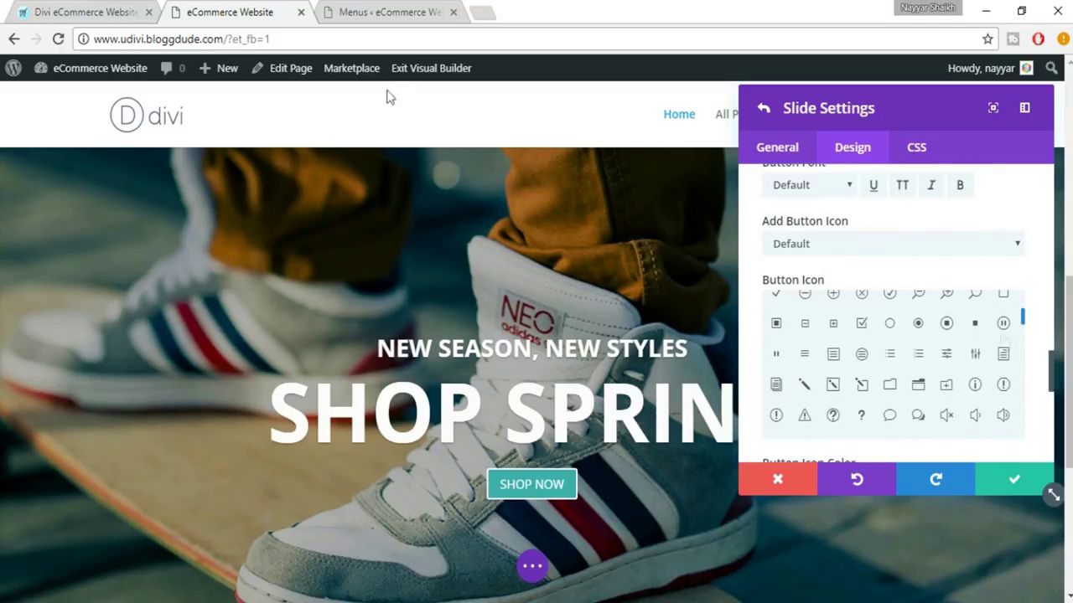
click(131, 10)
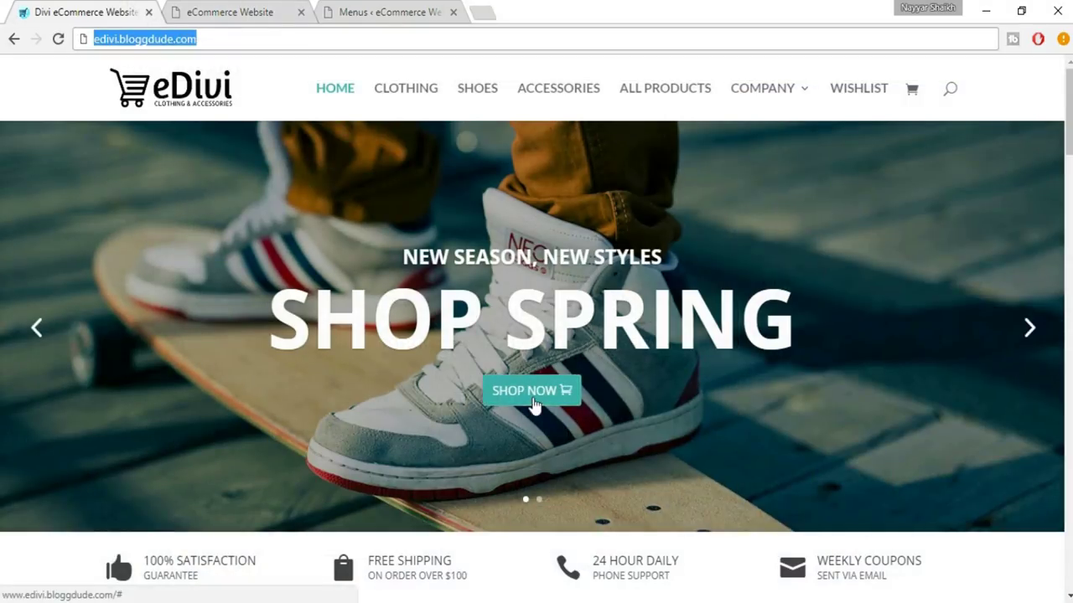
click(216, 12)
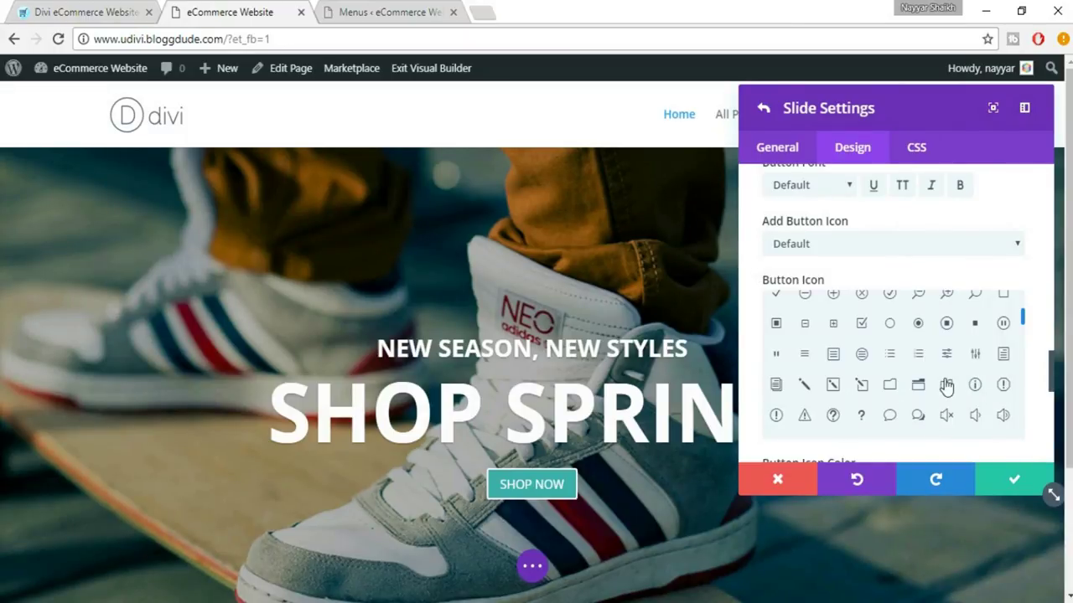
scroll(985, 385, down, 1)
scroll(986, 386, down, 1)
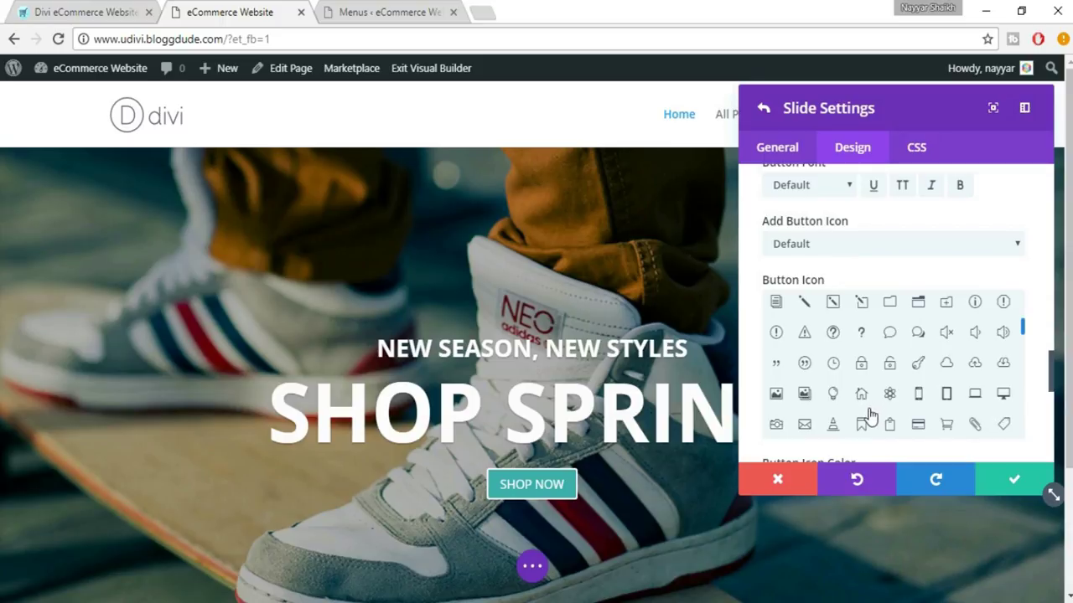
click(948, 426)
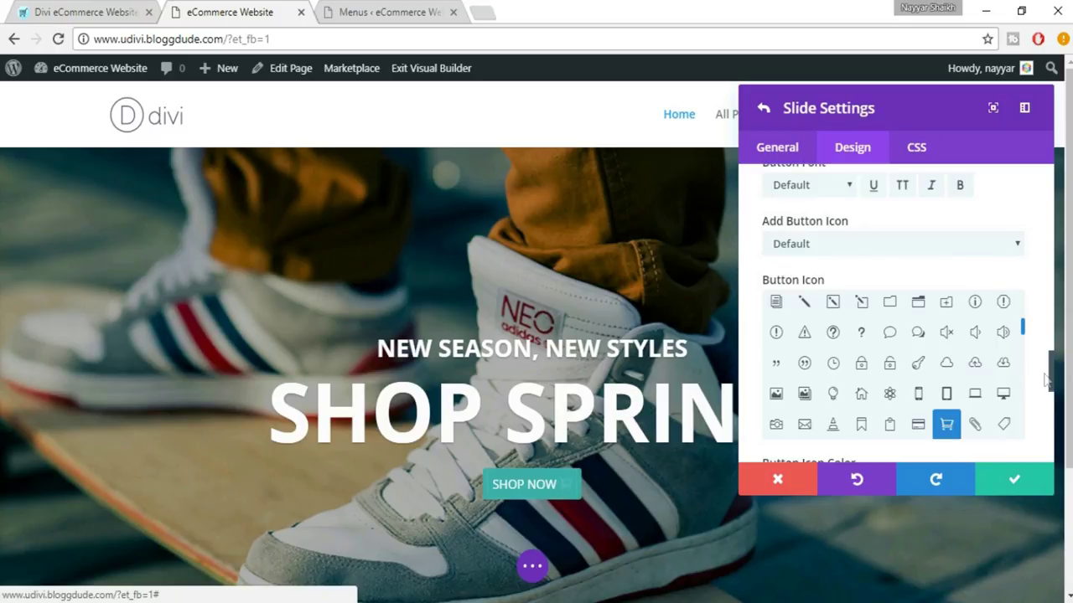
Save the slide's settings with the green checkmark.
scroll(1035, 393, down, 3)
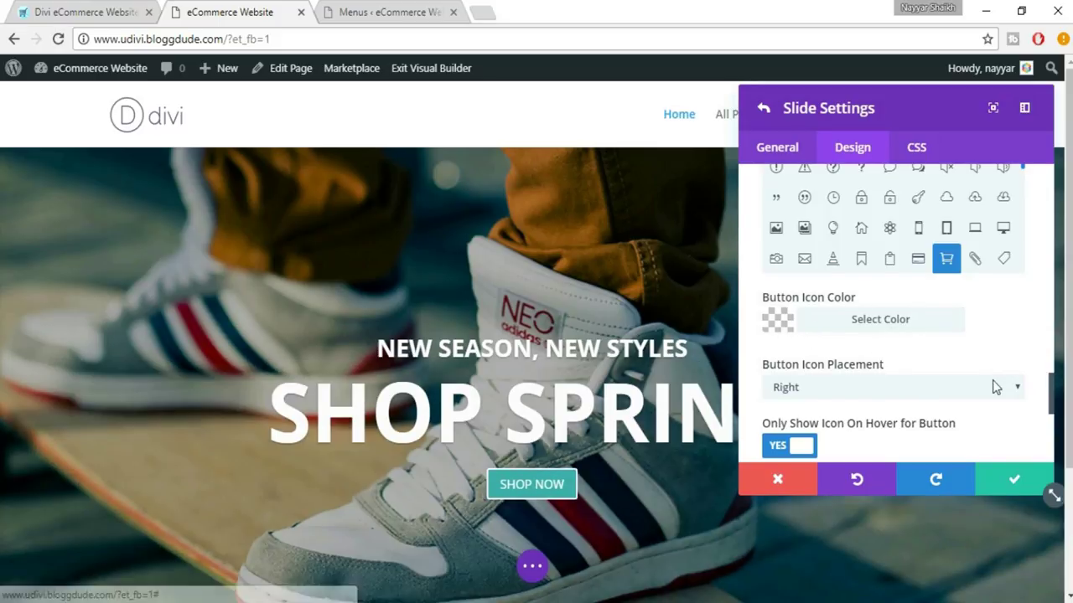
scroll(994, 386, down, 5)
scroll(993, 381, down, 1)
scroll(543, 498, down, 1)
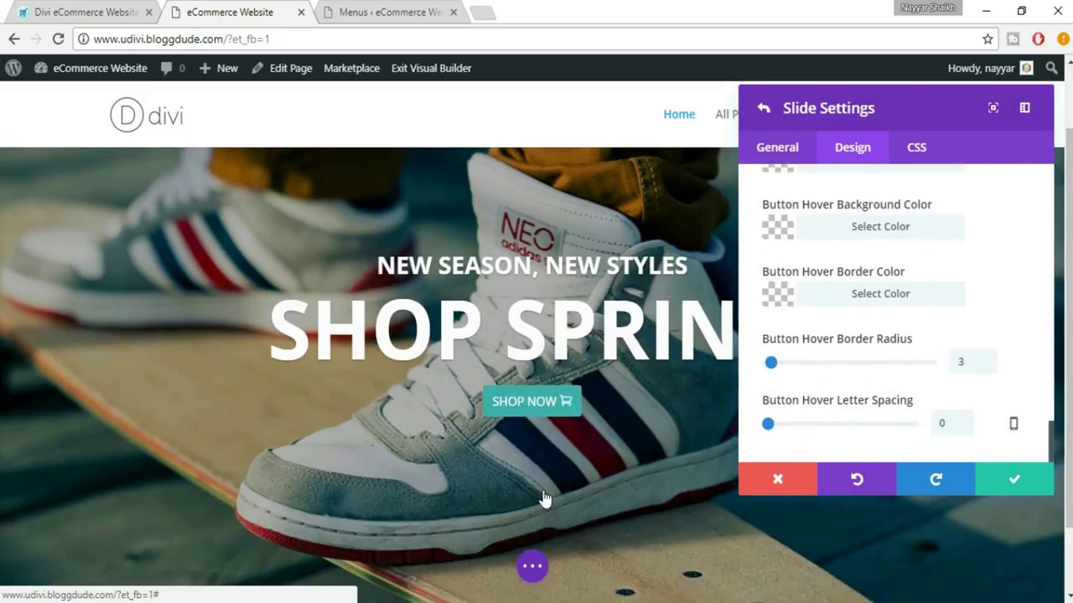
scroll(546, 422, down, 1)
scroll(545, 419, up, 2)
scroll(1006, 456, up, 3)
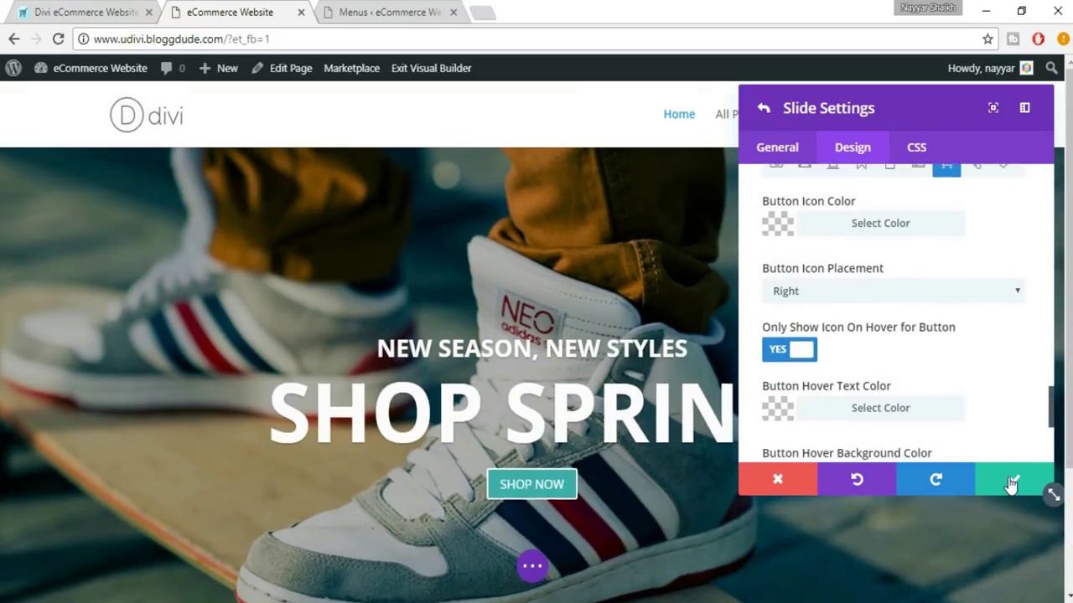
click(1012, 485)
Duplicate the NEW SEASON, NEW STYLES slide item from the Fullwidth Slider's Module Settings.
click(1012, 482)
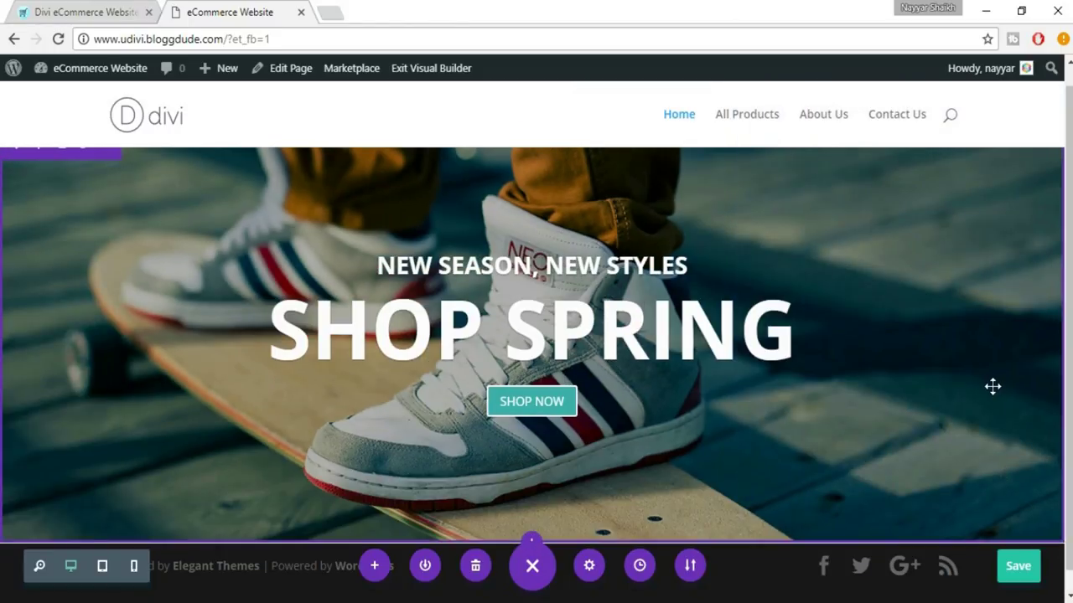
mouse_move(985, 398)
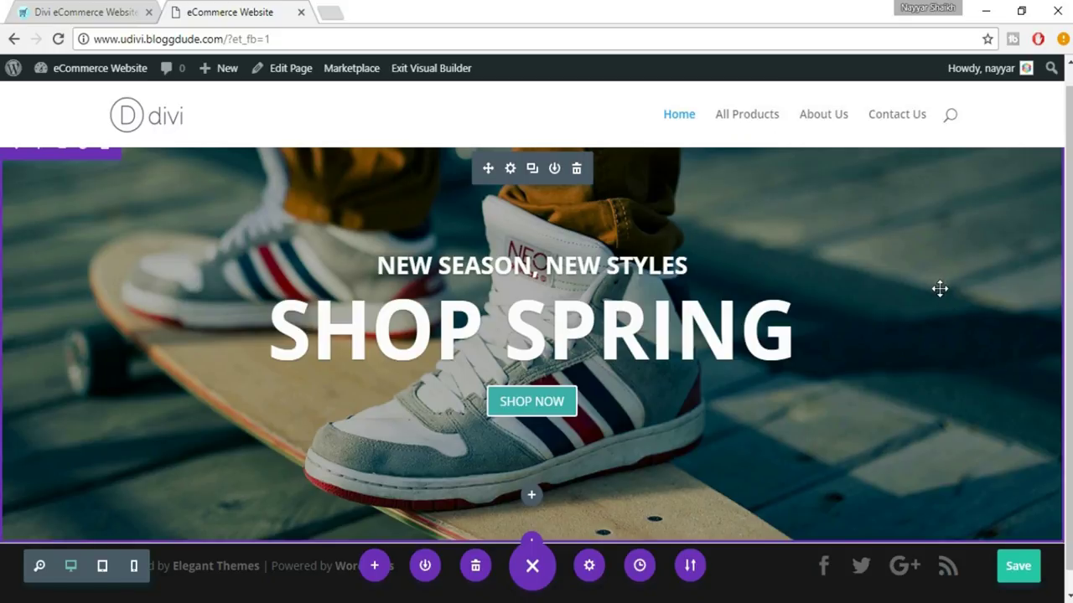
scroll(891, 348, down, 1)
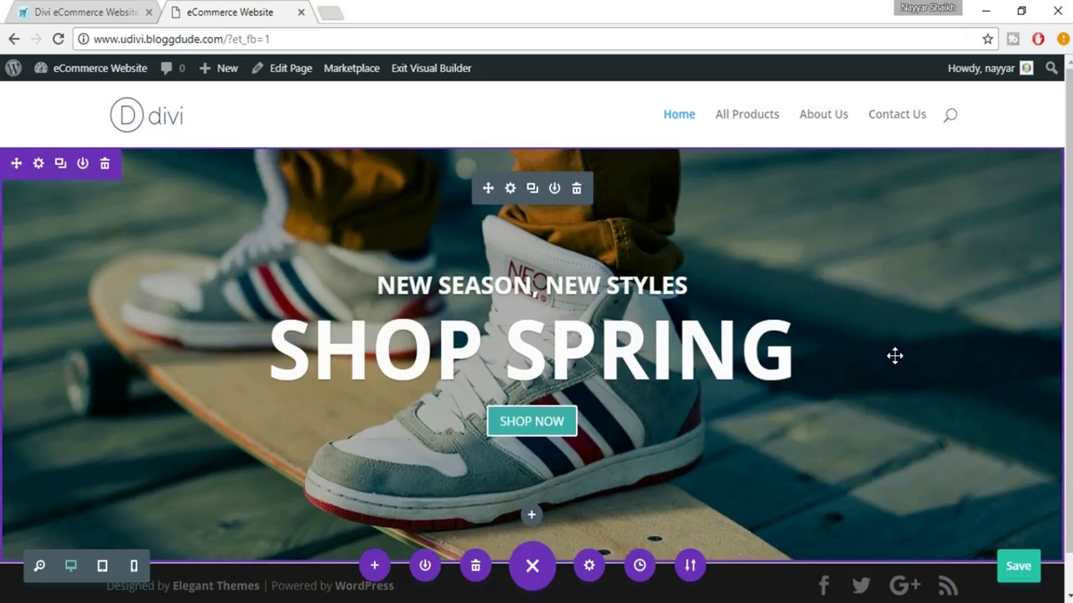
scroll(893, 355, up, 1)
click(510, 189)
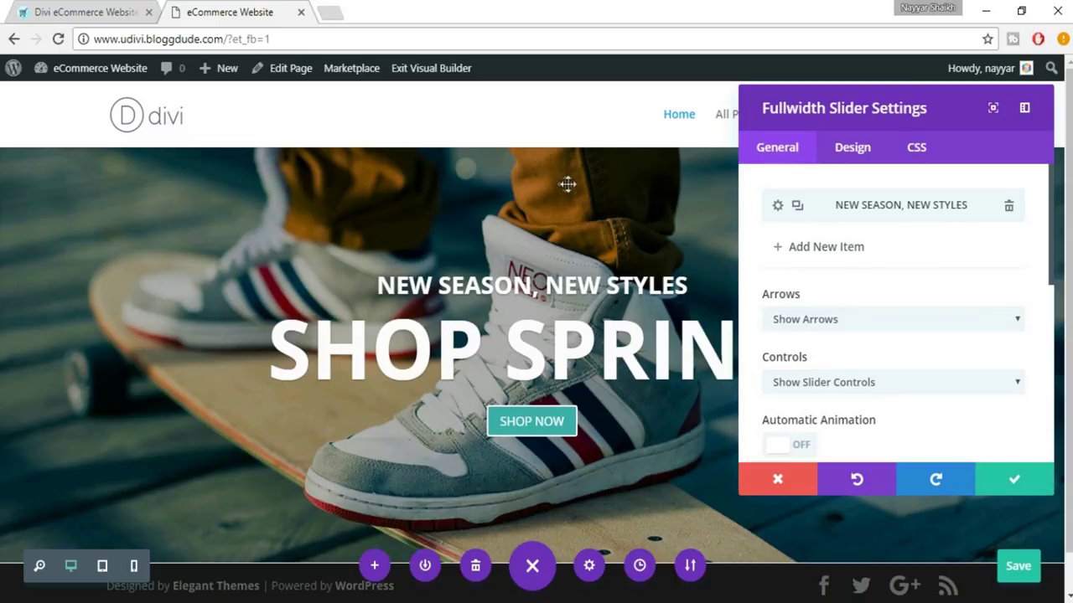
click(798, 218)
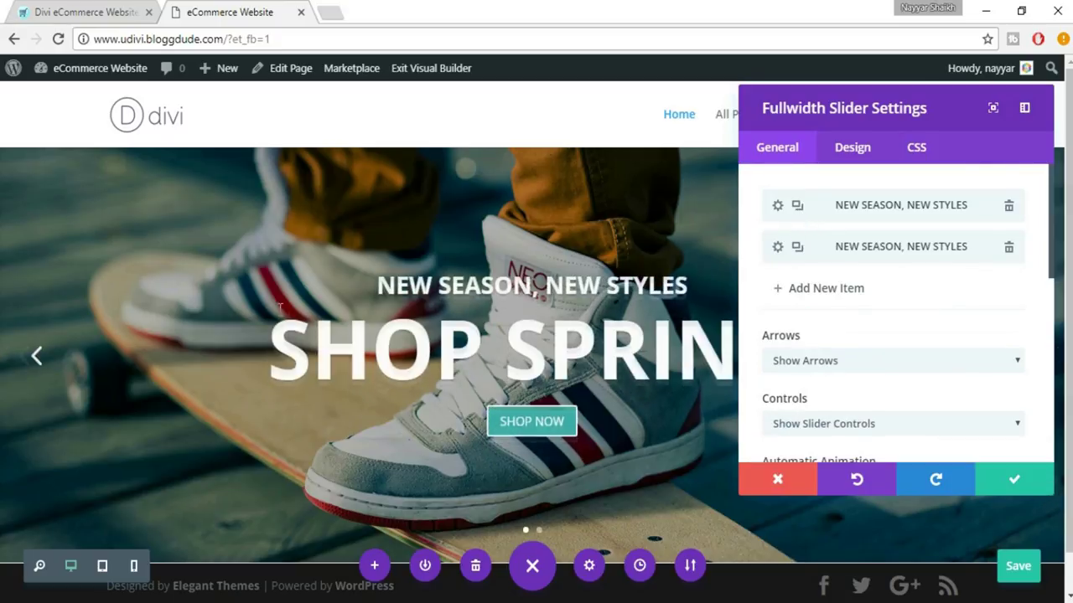
scroll(451, 338, down, 1)
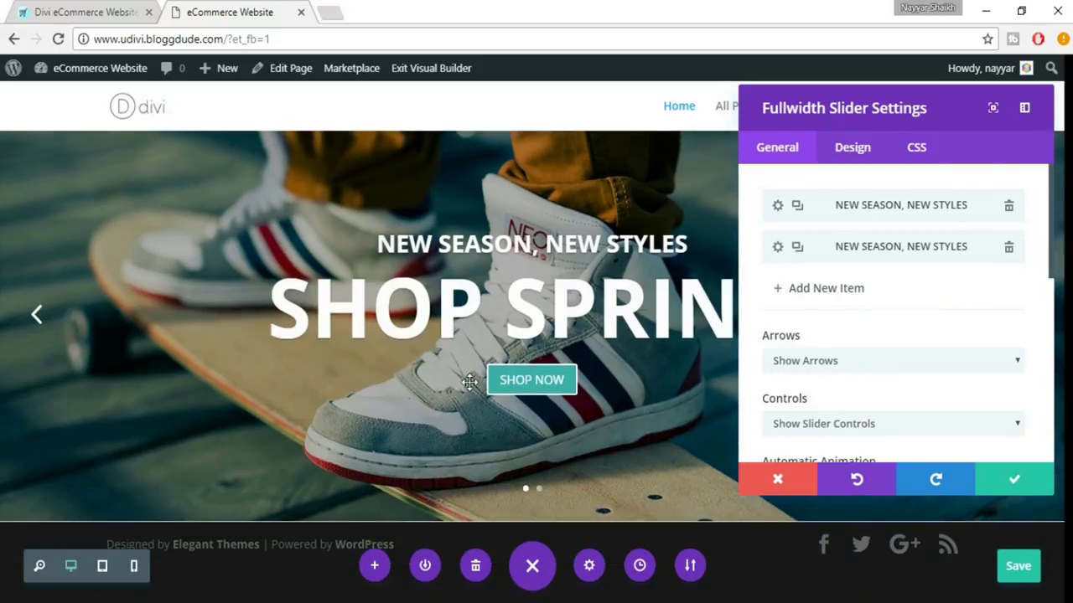
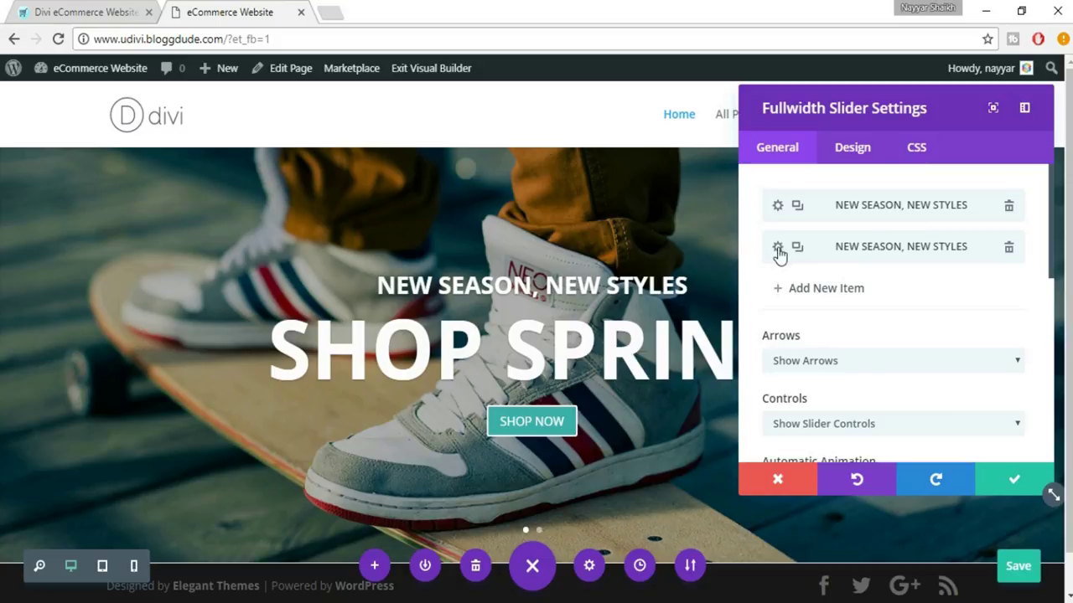
Clear the Background Image URL in the second slide's settings, leaving the video fields in view.
click(860, 256)
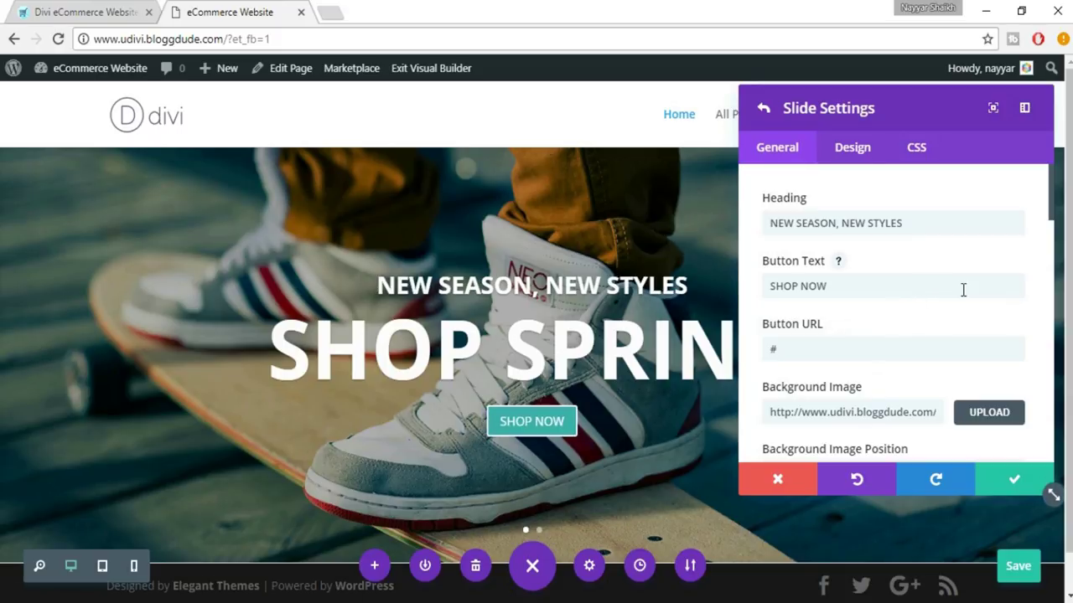
scroll(960, 314, down, 3)
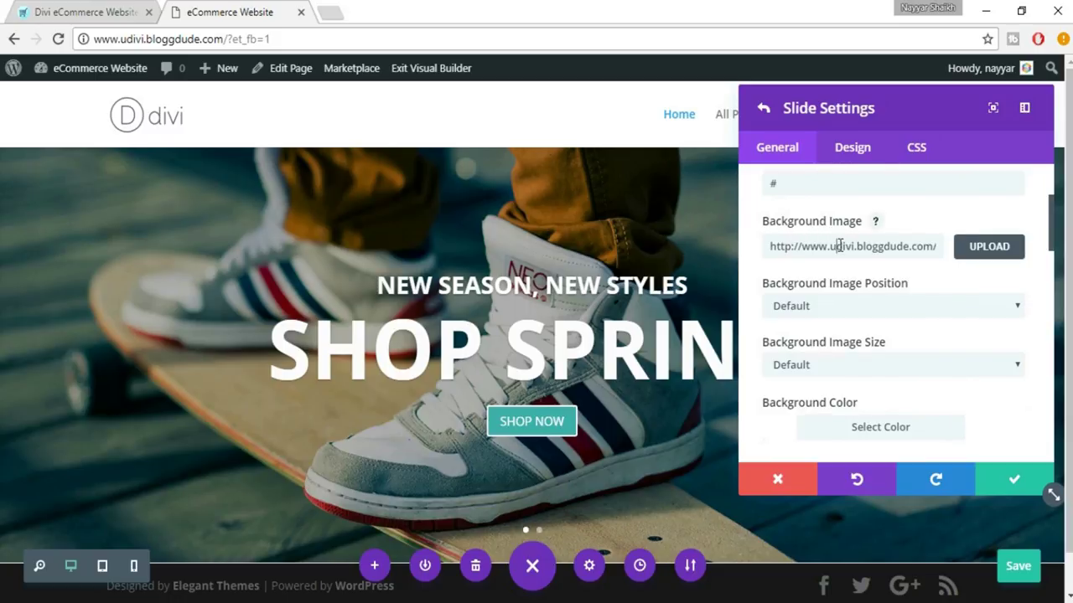
triple_click(839, 245)
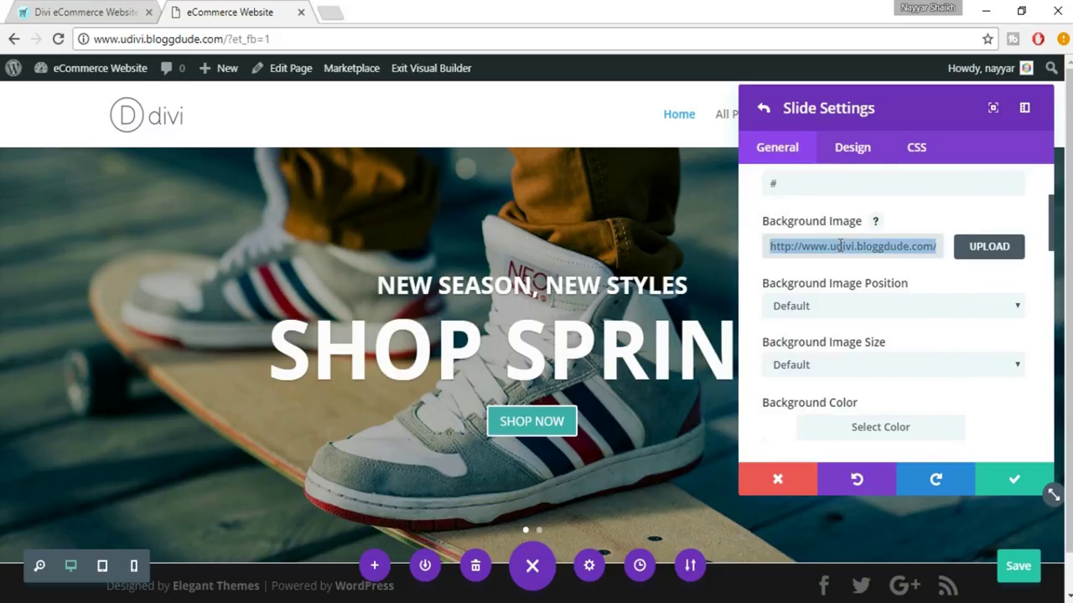
key(BackSpace)
click(952, 301)
click(952, 291)
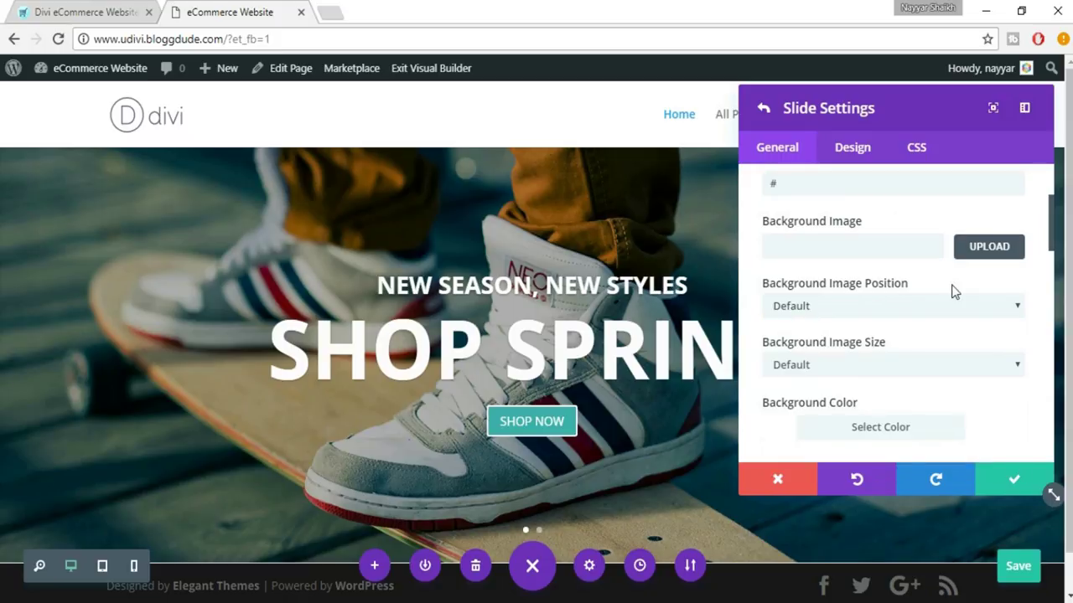
scroll(953, 291, down, 2)
scroll(953, 293, down, 5)
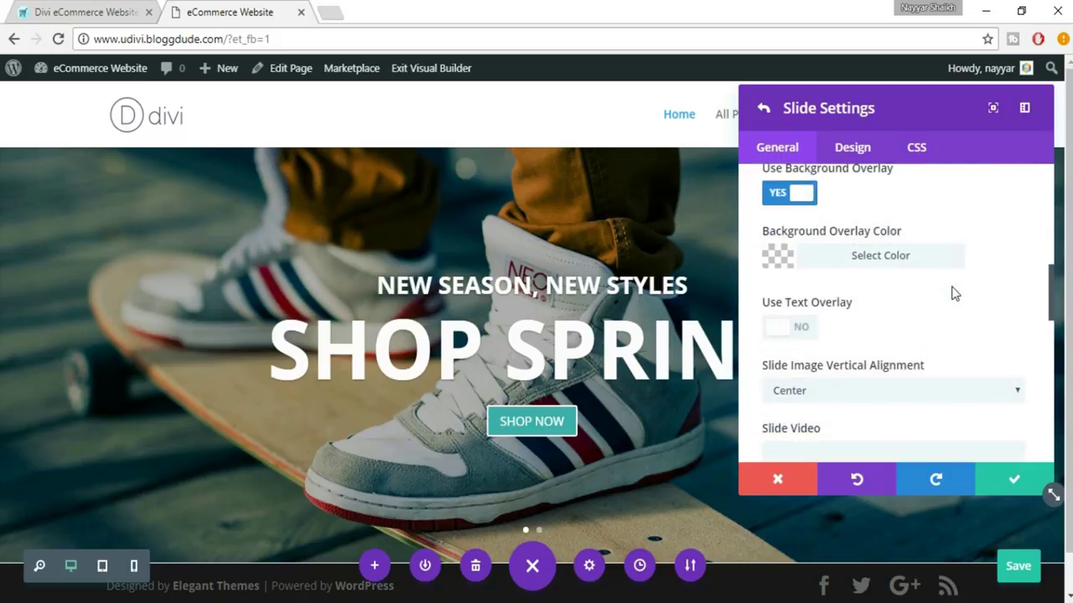
scroll(953, 293, down, 1)
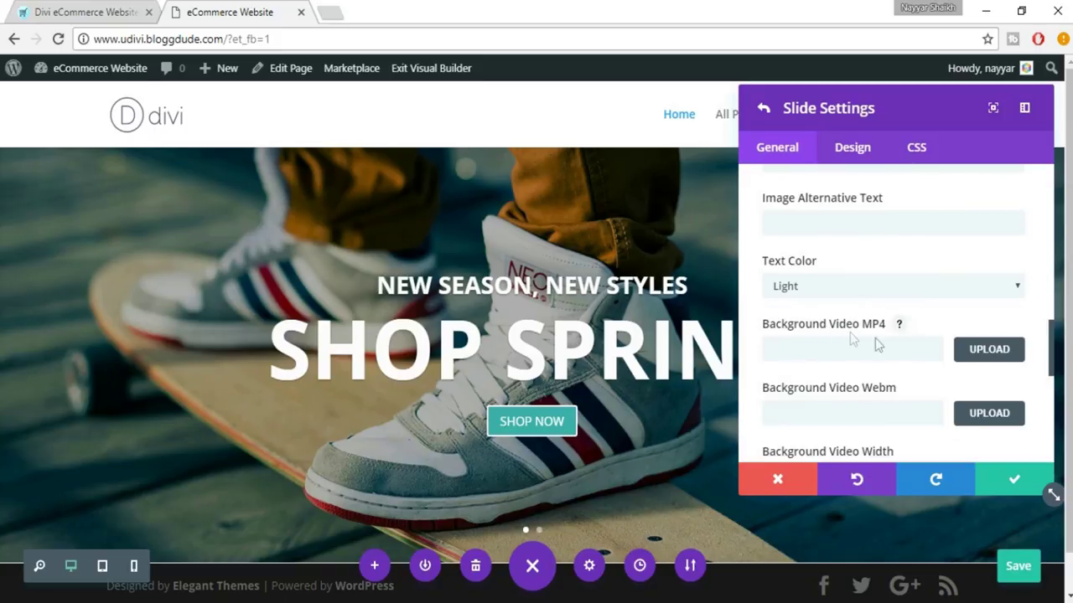
Upload ink.mp4 as the second slide's Background Video MP4 and confirm the slide changes.
click(990, 350)
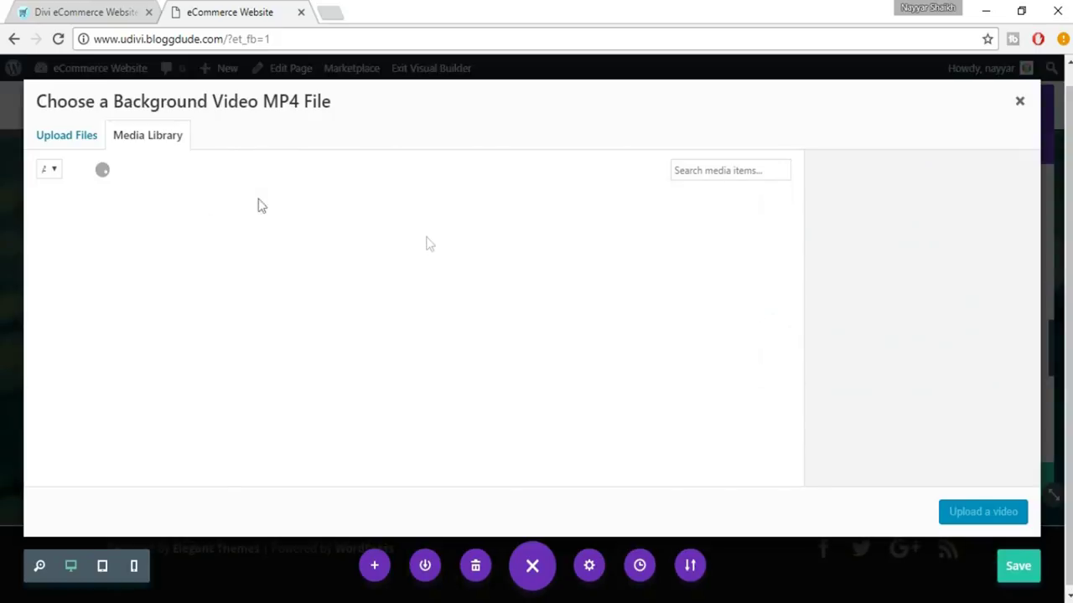
click(46, 140)
click(552, 357)
click(187, 155)
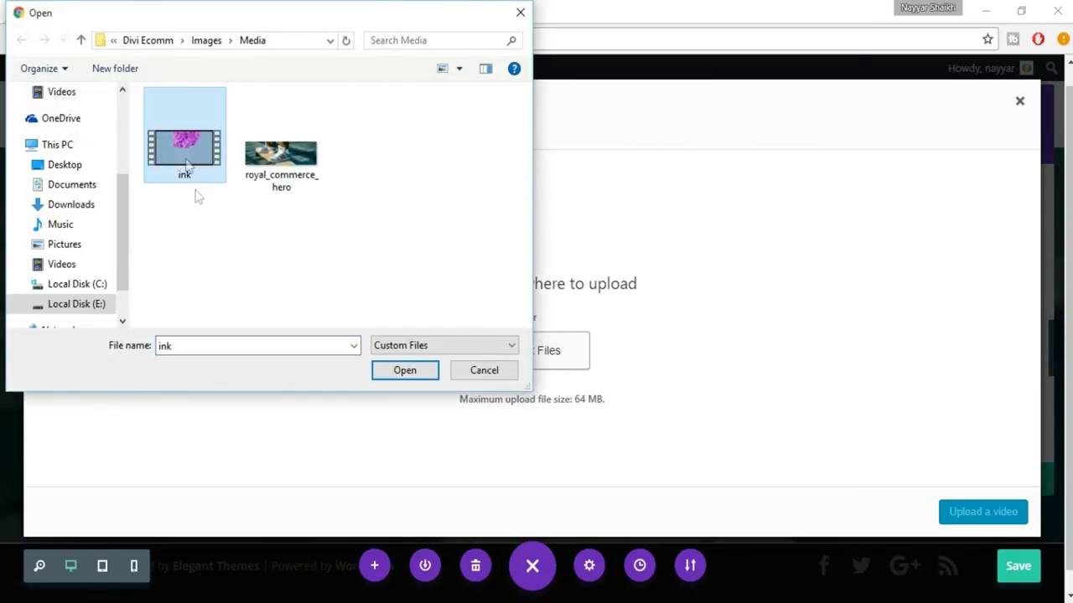
click(403, 371)
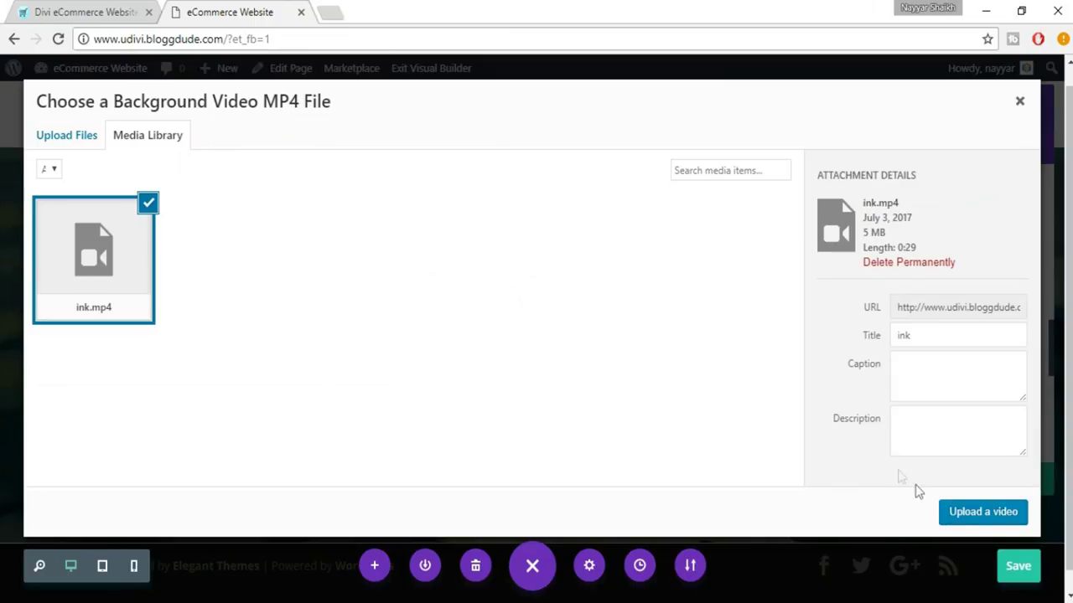
click(963, 521)
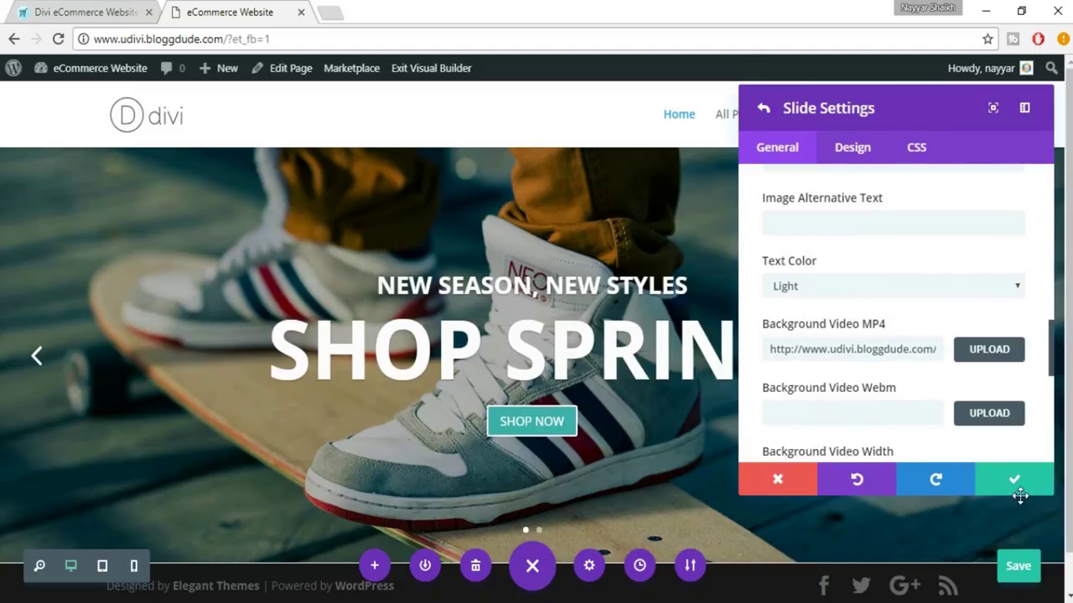
click(1014, 488)
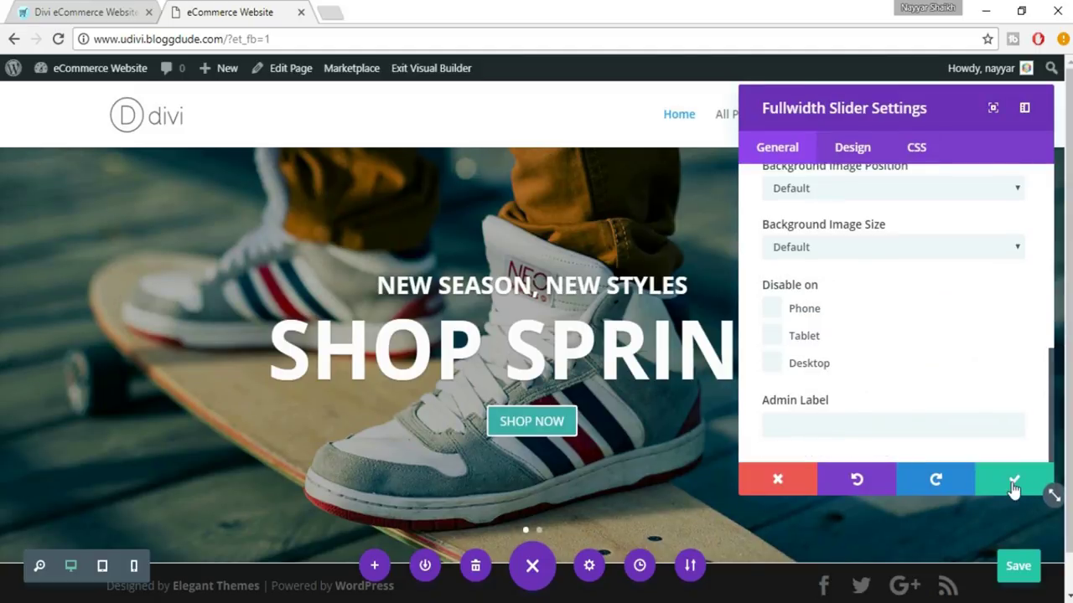
Close the slider settings, preview the ink-video second slide, and save the page.
click(1012, 486)
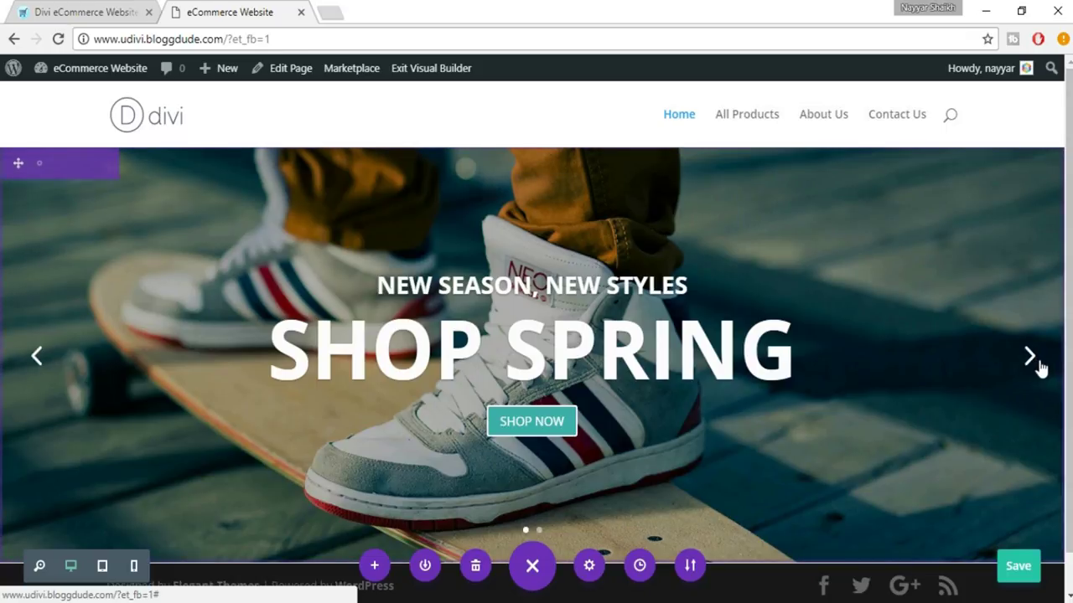
click(1037, 367)
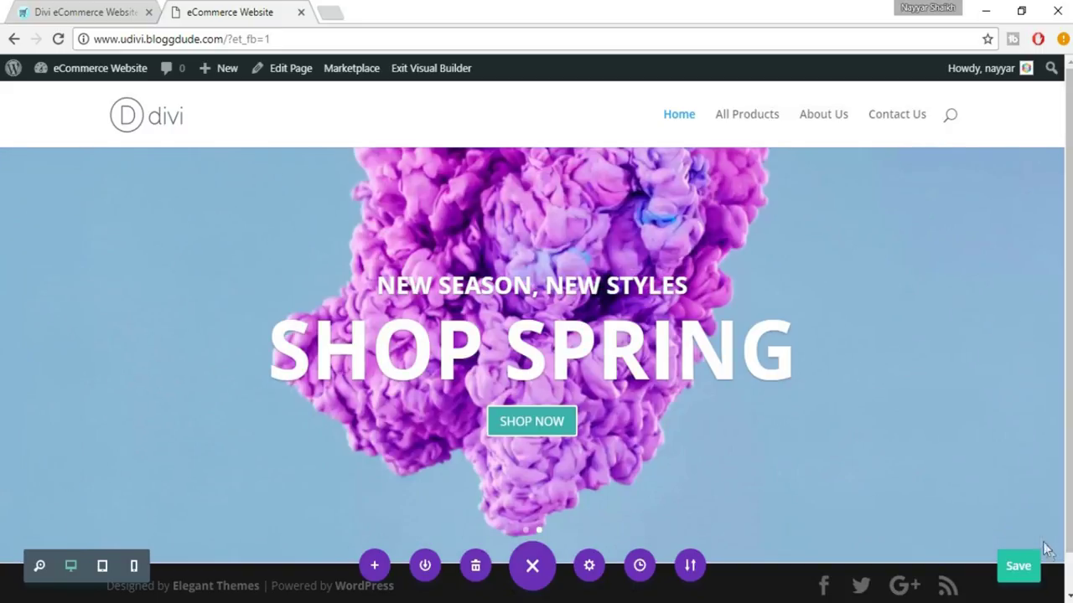
click(1018, 577)
Return the slider to the first slide and switch over to the eDivi demo homepage.
click(531, 568)
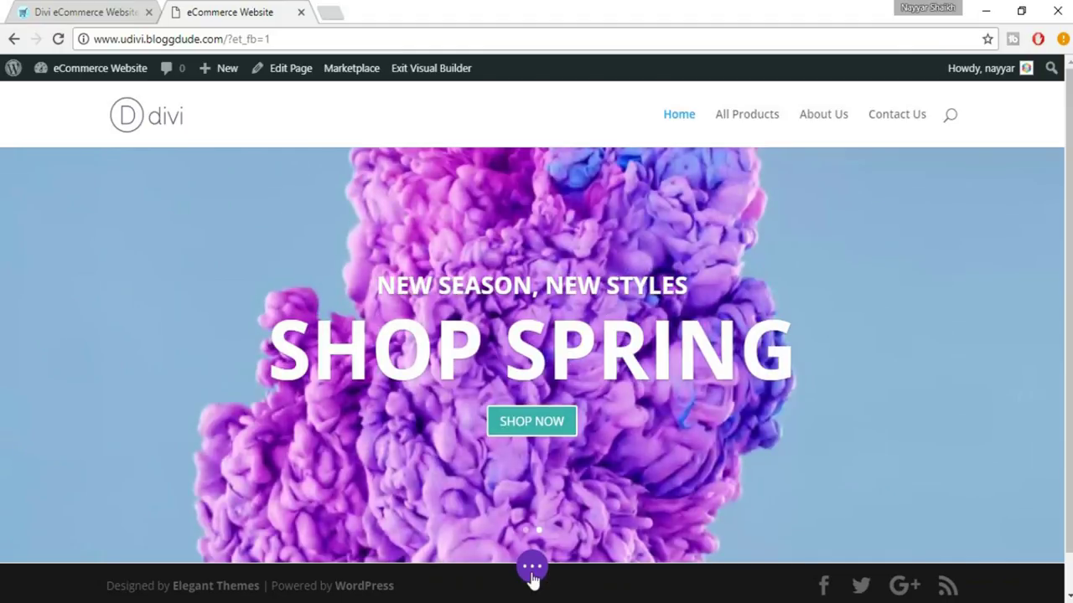
click(531, 577)
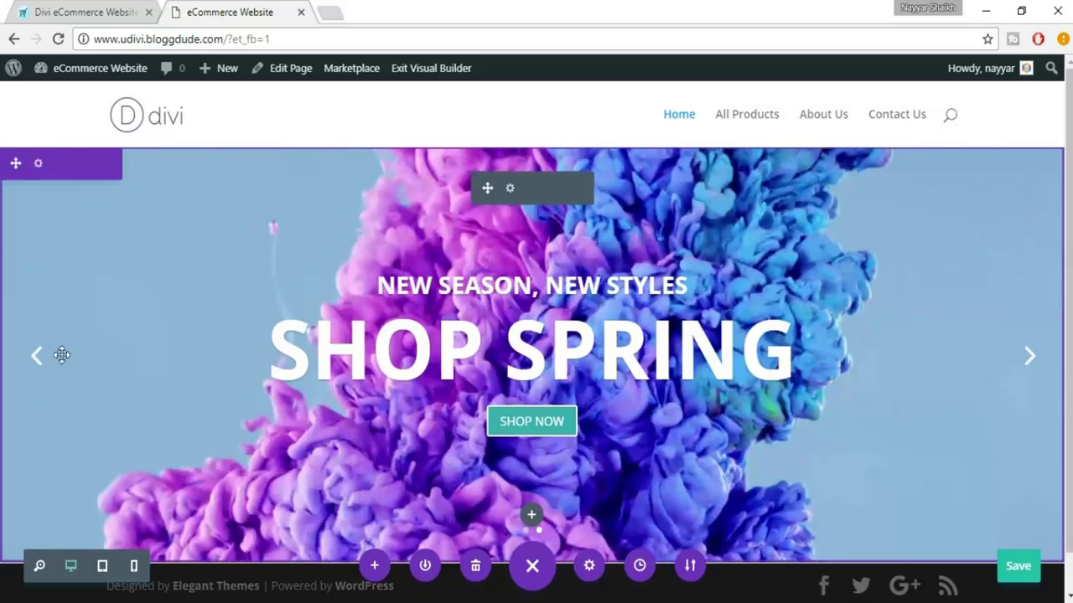
click(36, 358)
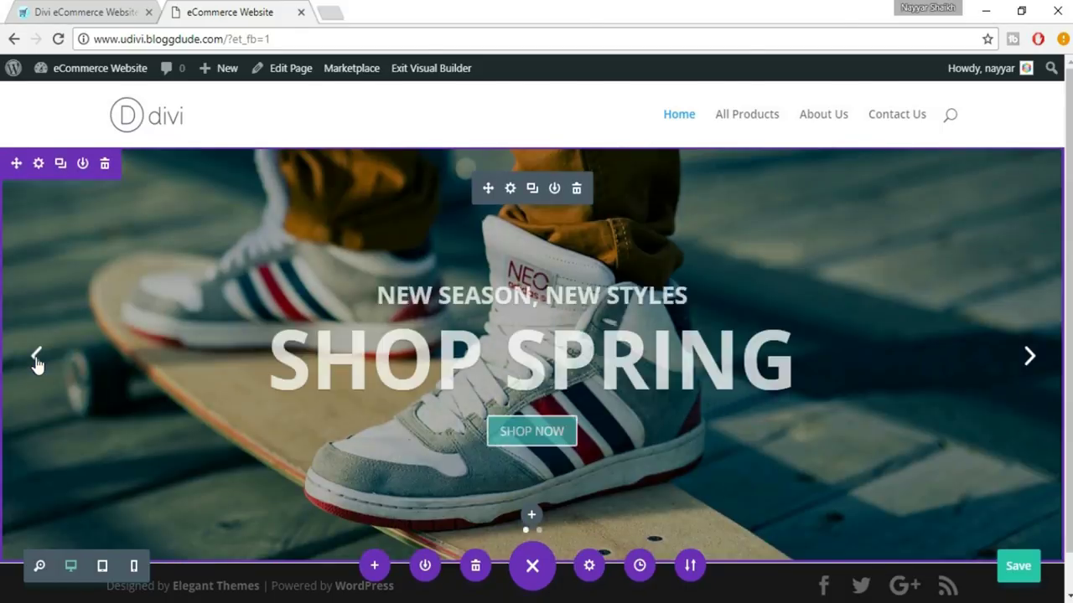
key(ctrl+shift+Tab)
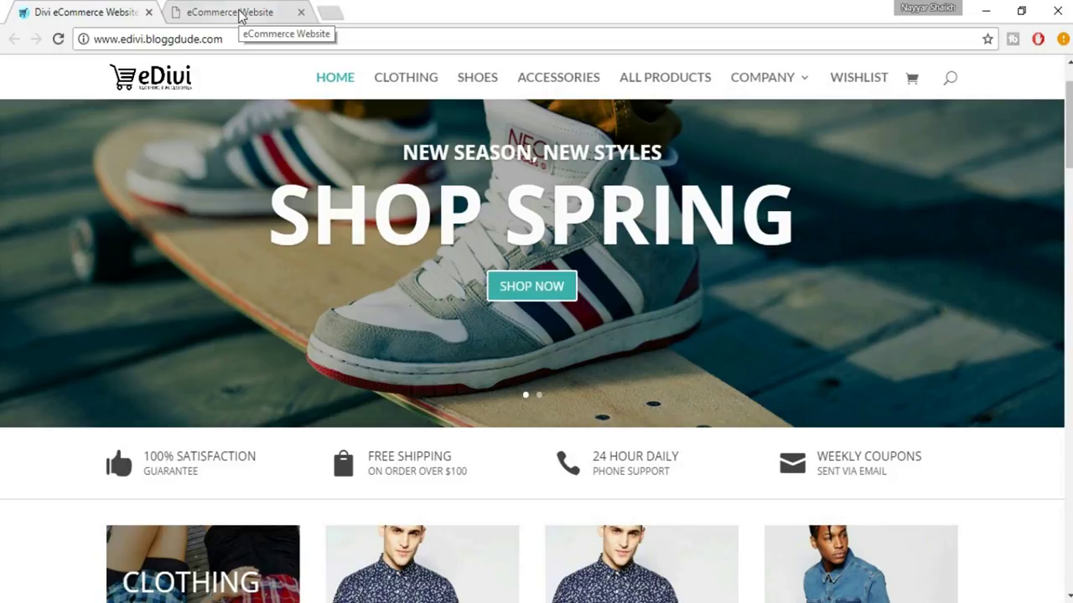
Go back to the eCommerce Website homepage and enable the Visual Builder on it.
click(240, 17)
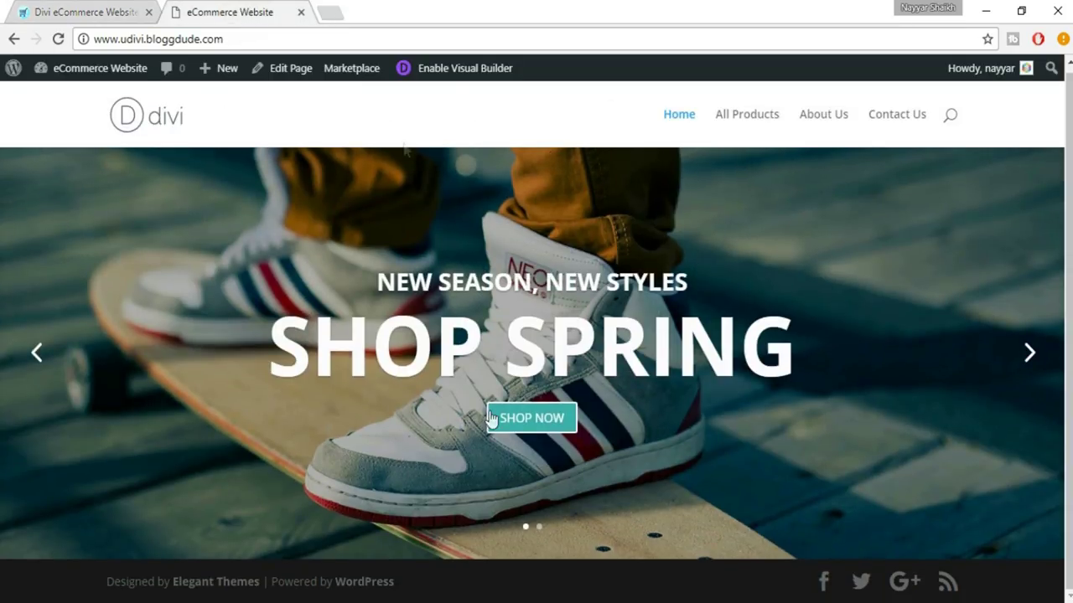
click(474, 77)
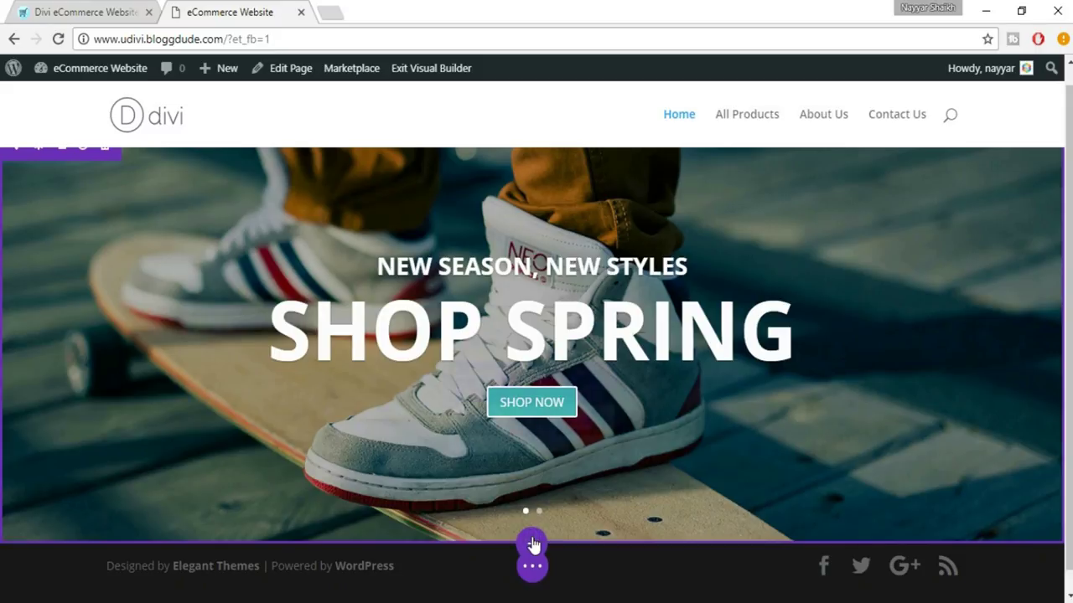
click(533, 545)
Add a regular section below the slider containing a four-column row.
click(429, 492)
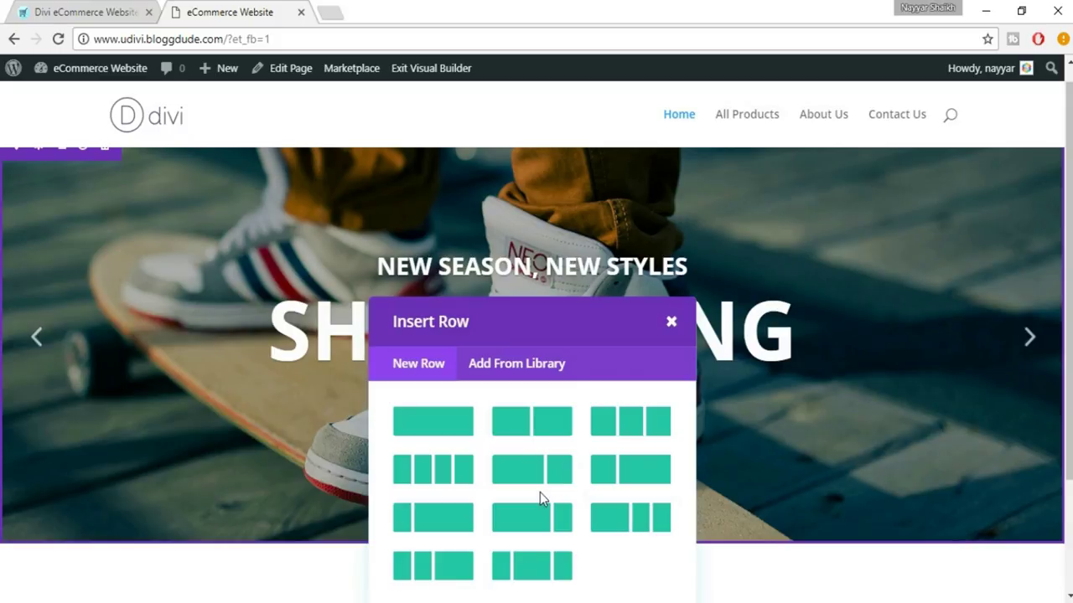
key(ctrl+shift+Tab)
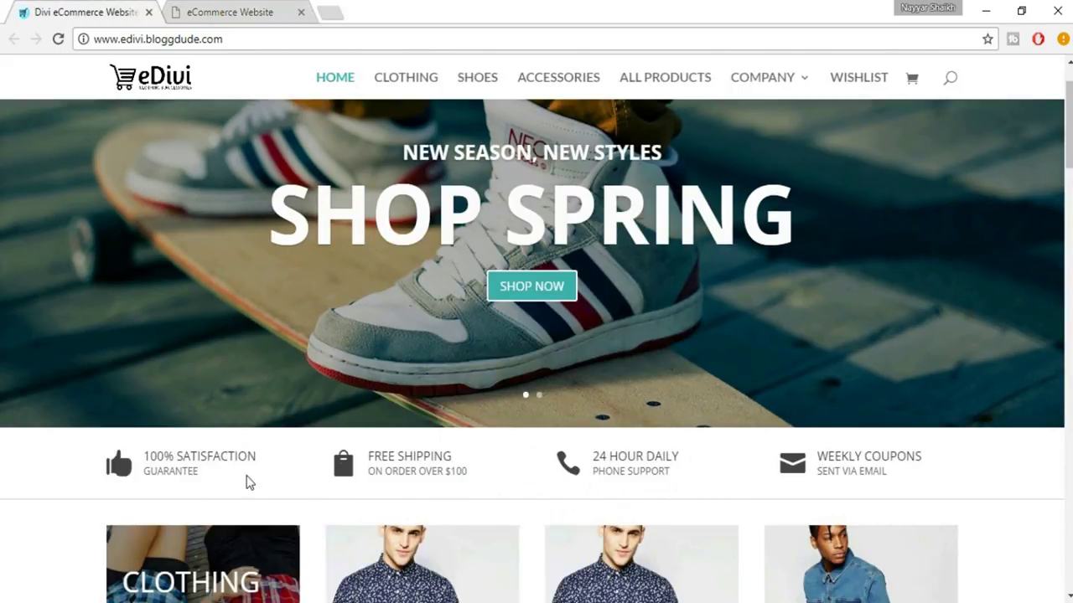
click(234, 10)
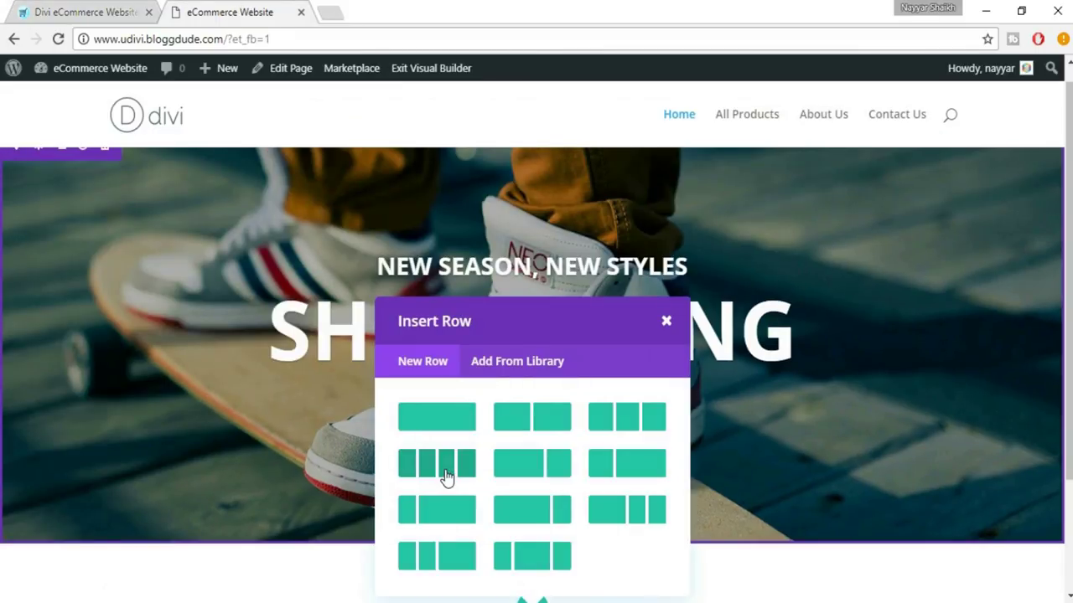
click(447, 475)
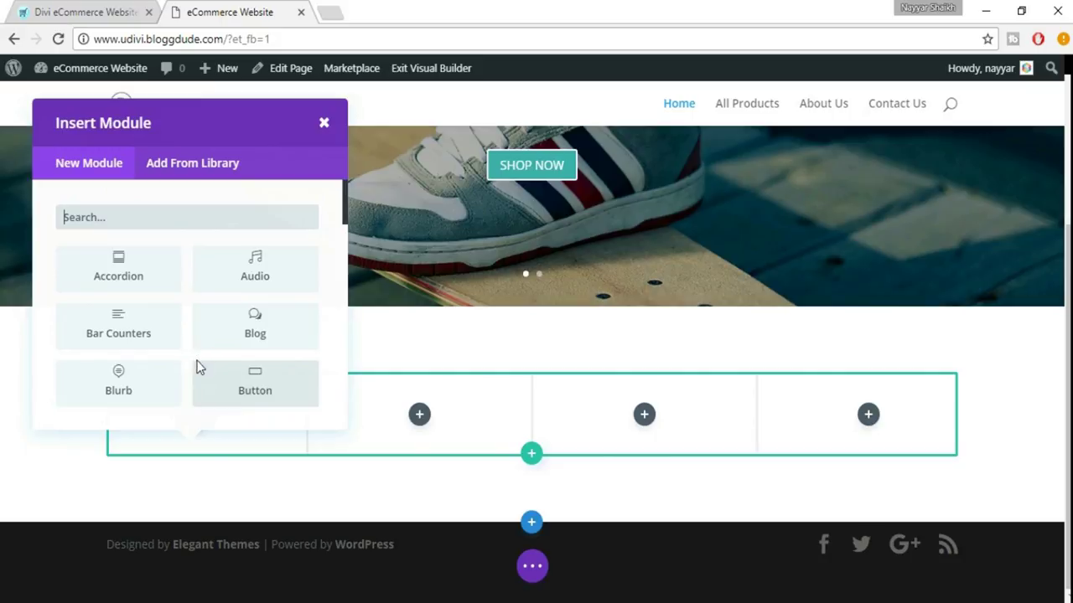
Check the demo's feature strip, then add a Blurb module to the first column.
click(63, 12)
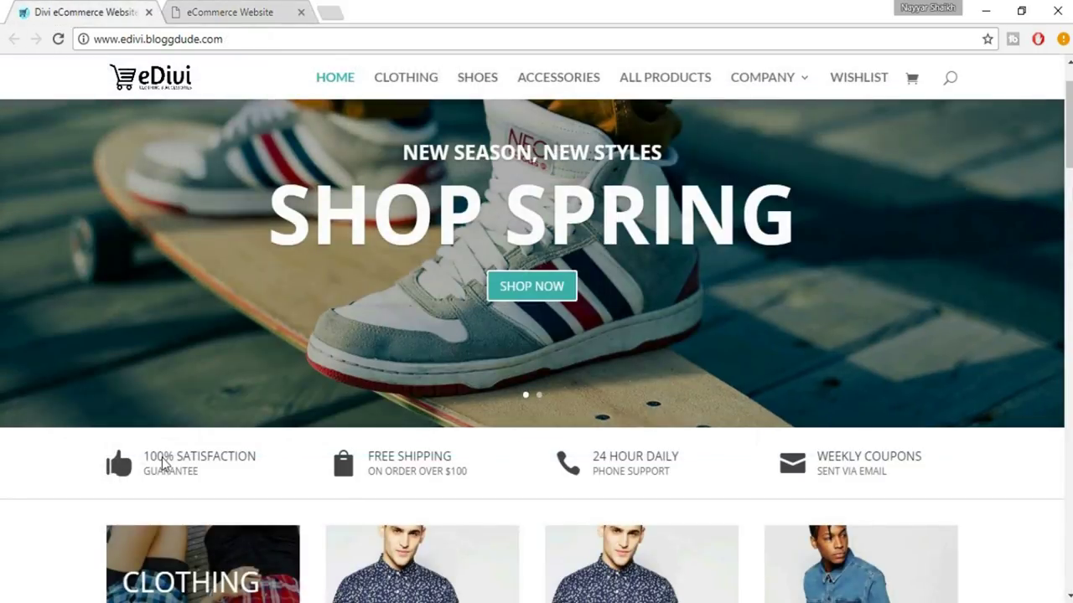
scroll(200, 288, down, 2)
click(202, 10)
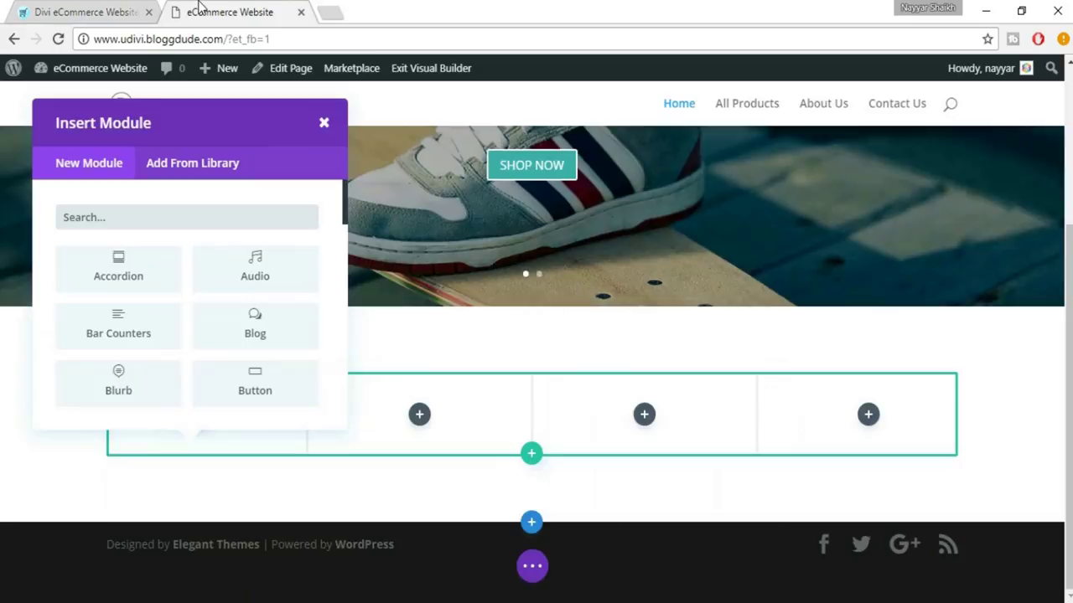
click(122, 394)
Title the blurb '100% SATISFACTION' and set Use Icon to YES.
click(881, 222)
click(112, 10)
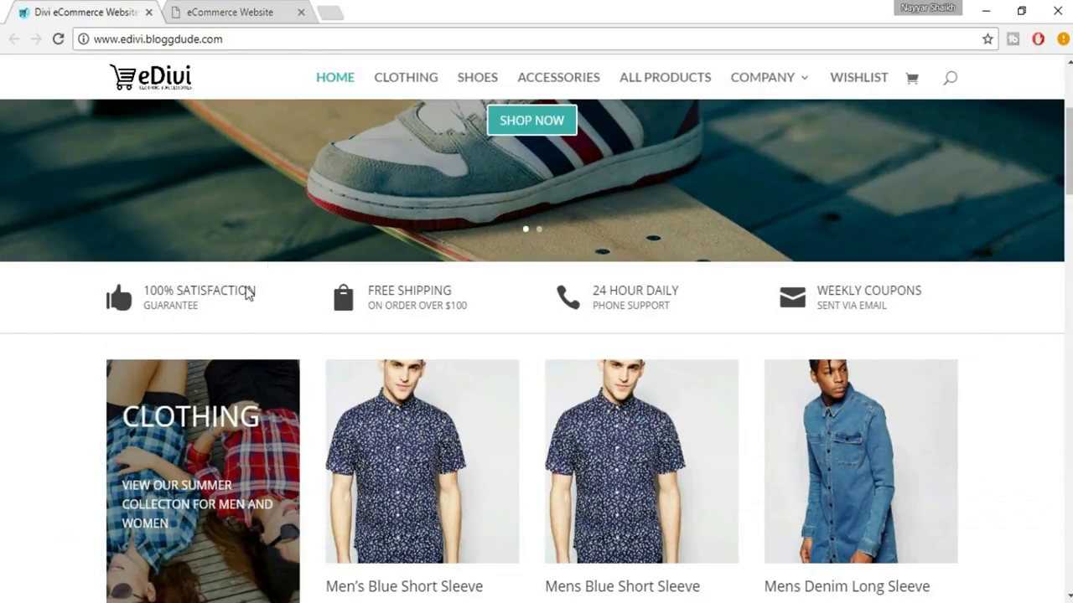
click(228, 10)
text(100% SATISFACTION)
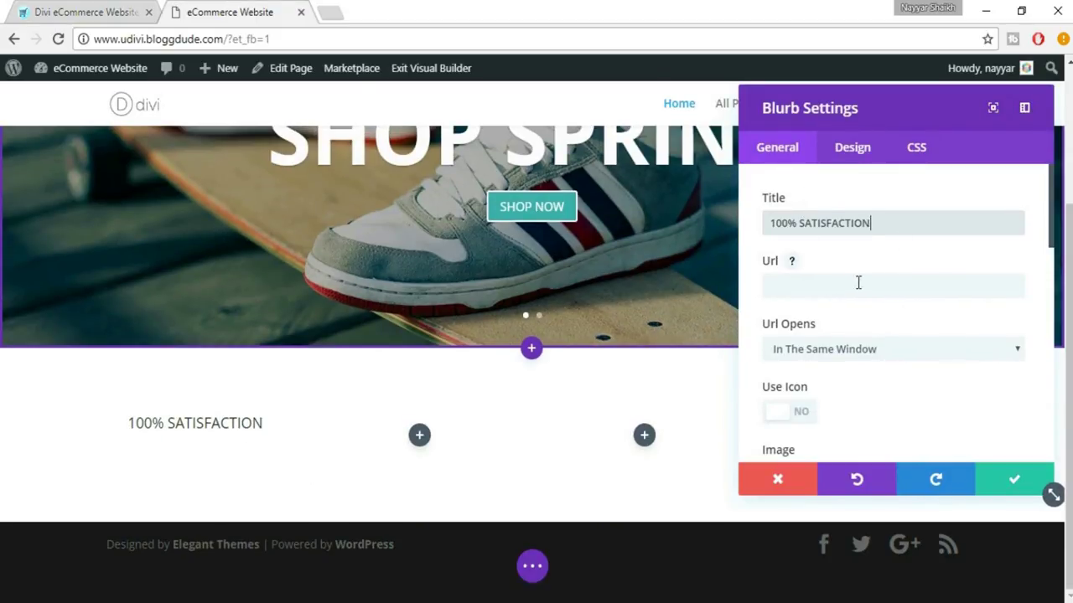
scroll(904, 289, down, 2)
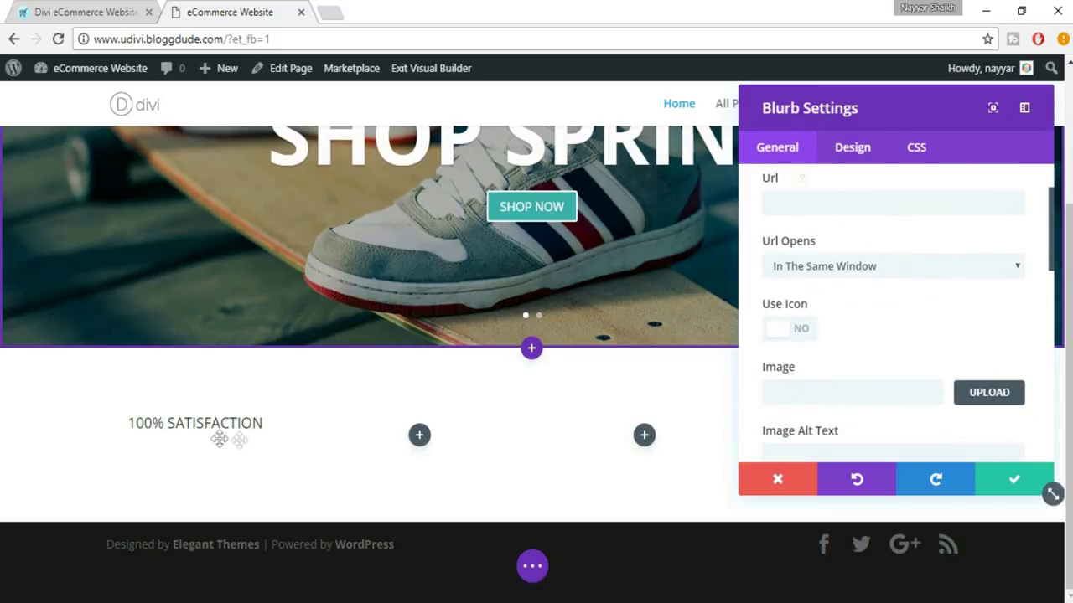
click(815, 335)
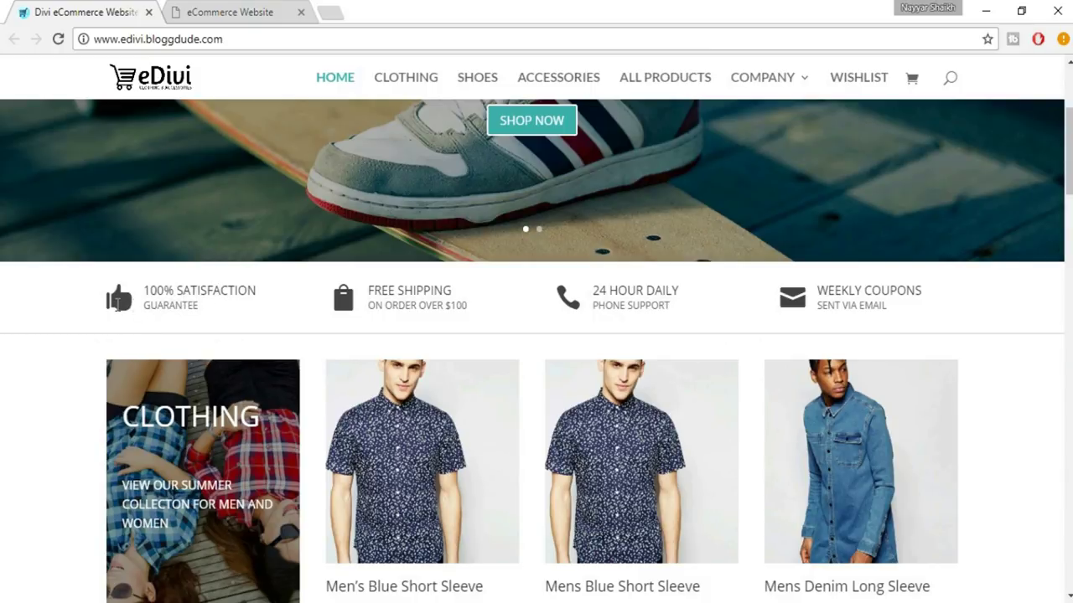
Choose the thumbs-up icon for the 100% SATISFACTION blurb.
click(242, 12)
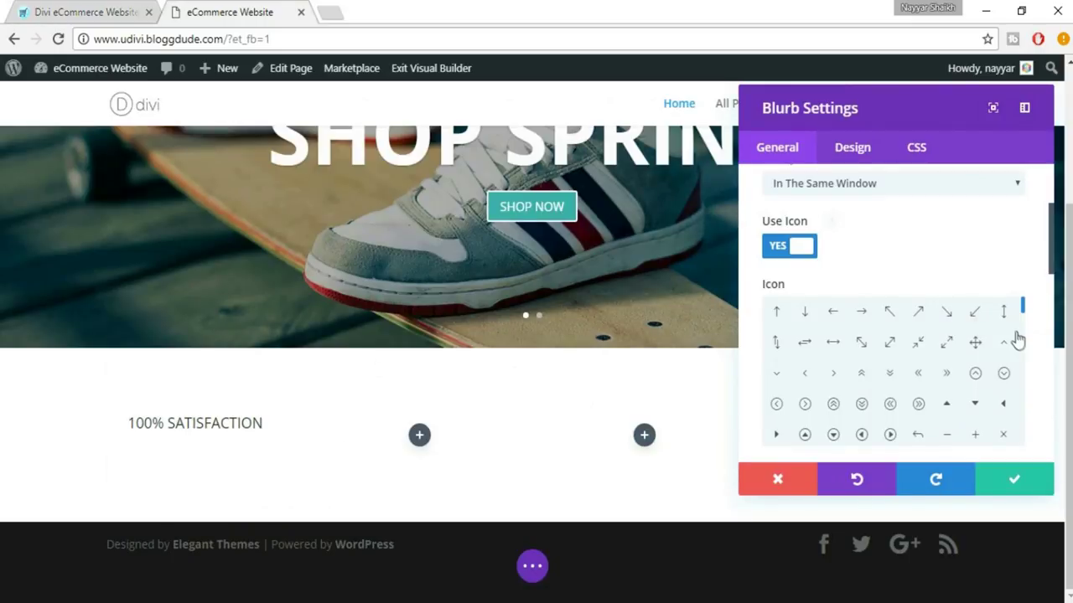
scroll(951, 369, down, 5)
scroll(951, 369, up, 3)
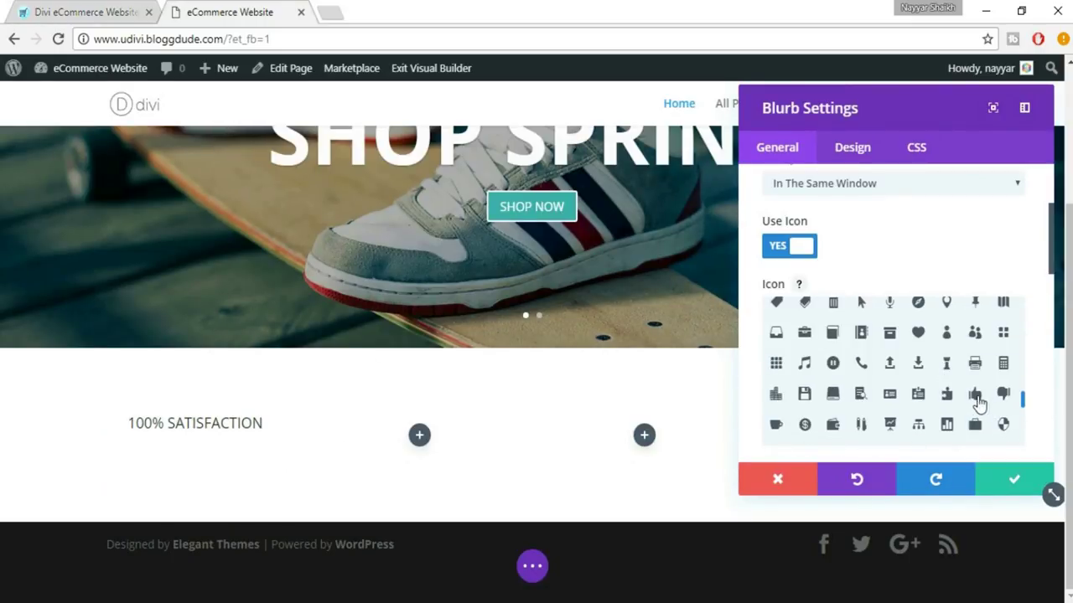
click(973, 399)
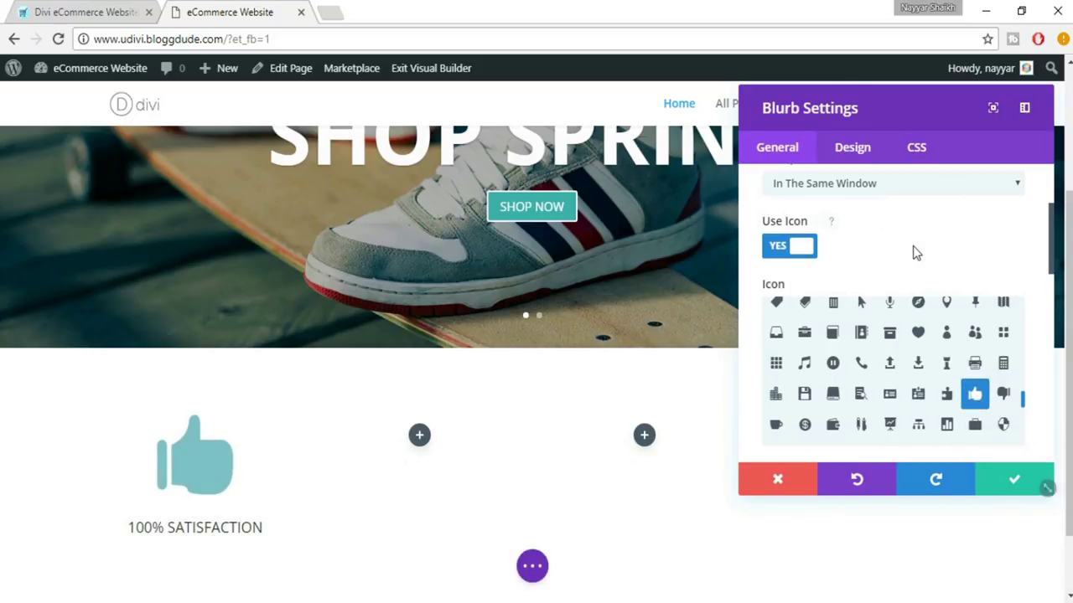
Change the blurb's icon colour from teal to dark grey #444444.
scroll(983, 302, down, 3)
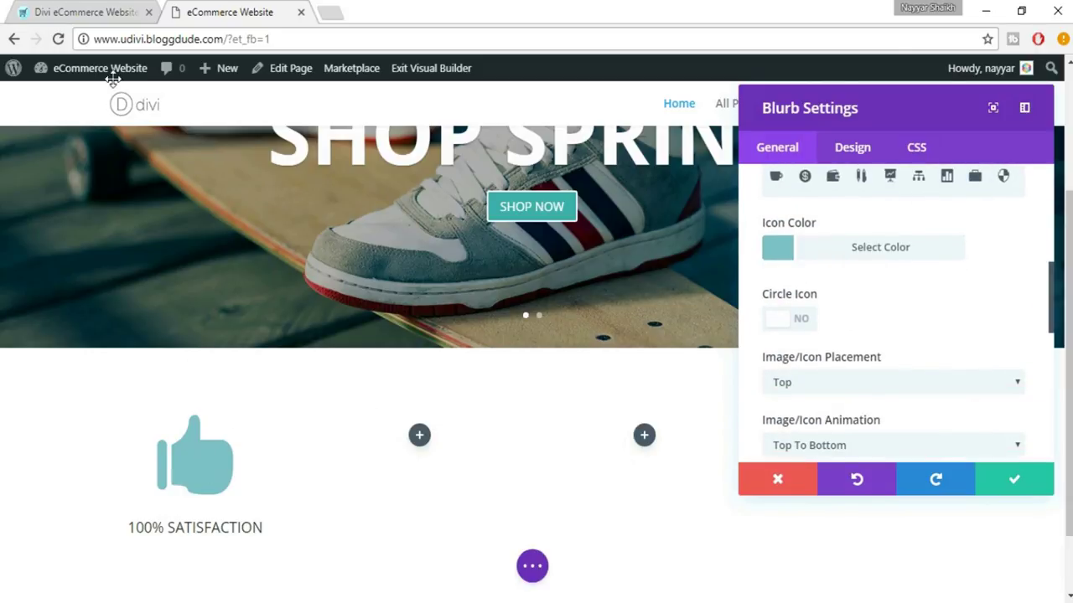
click(107, 10)
click(194, 16)
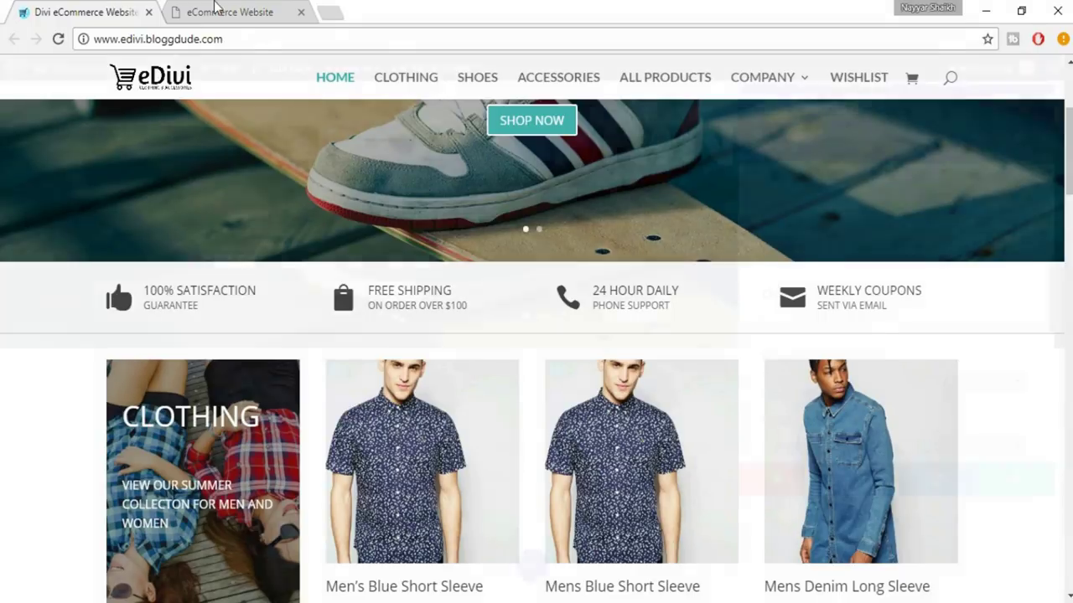
click(852, 246)
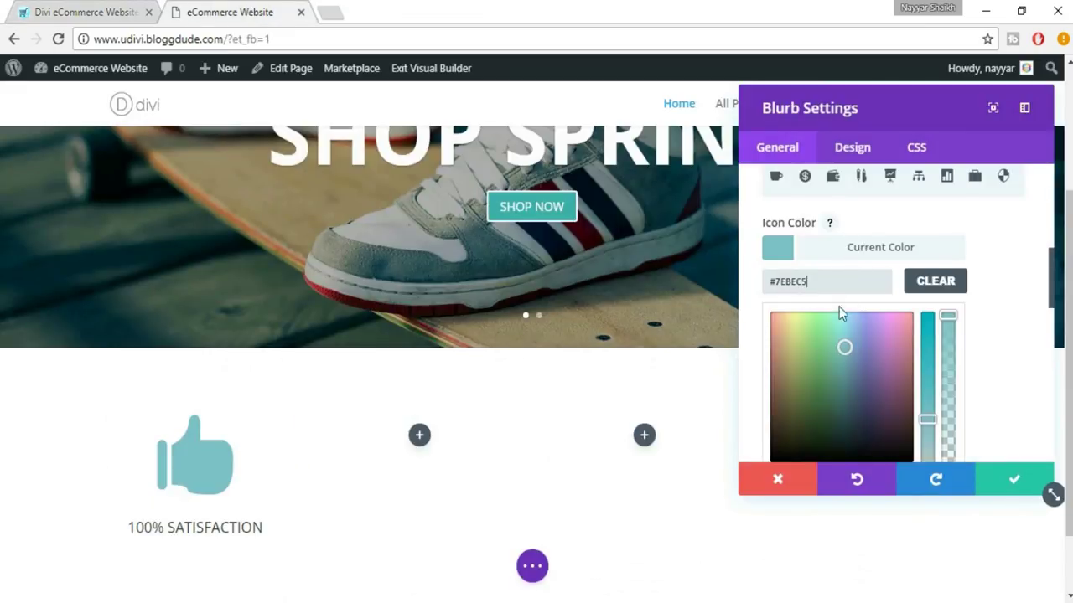
drag(829, 279, 769, 273)
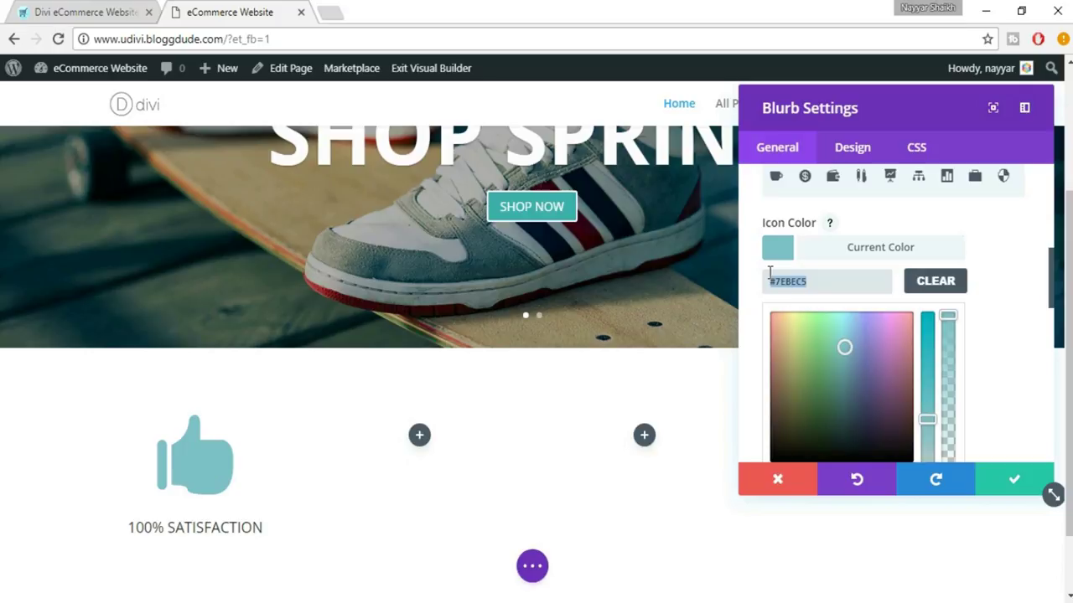
text(#444444)
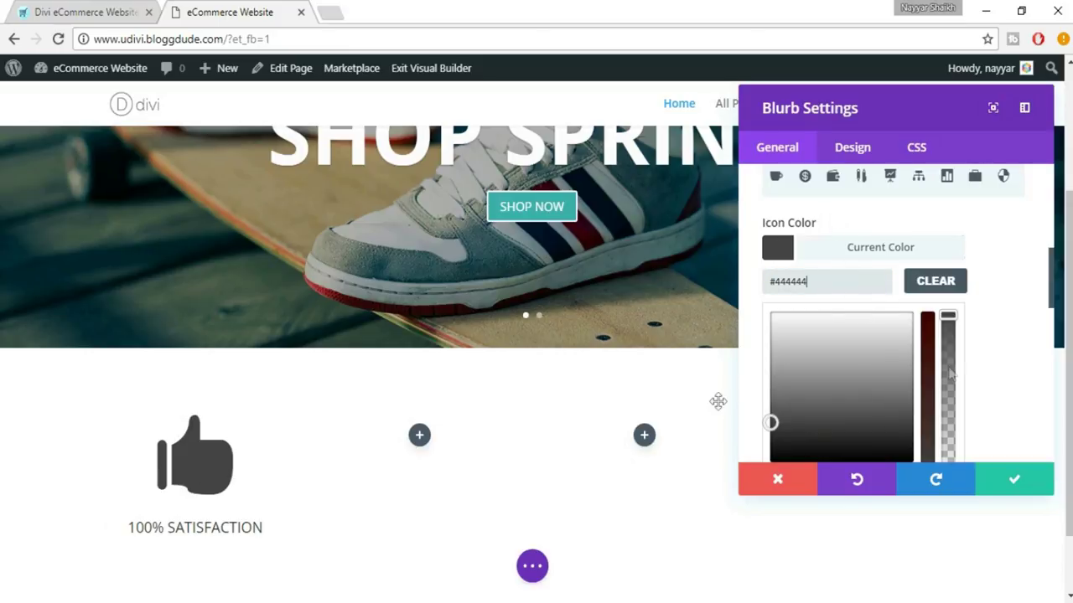
click(896, 245)
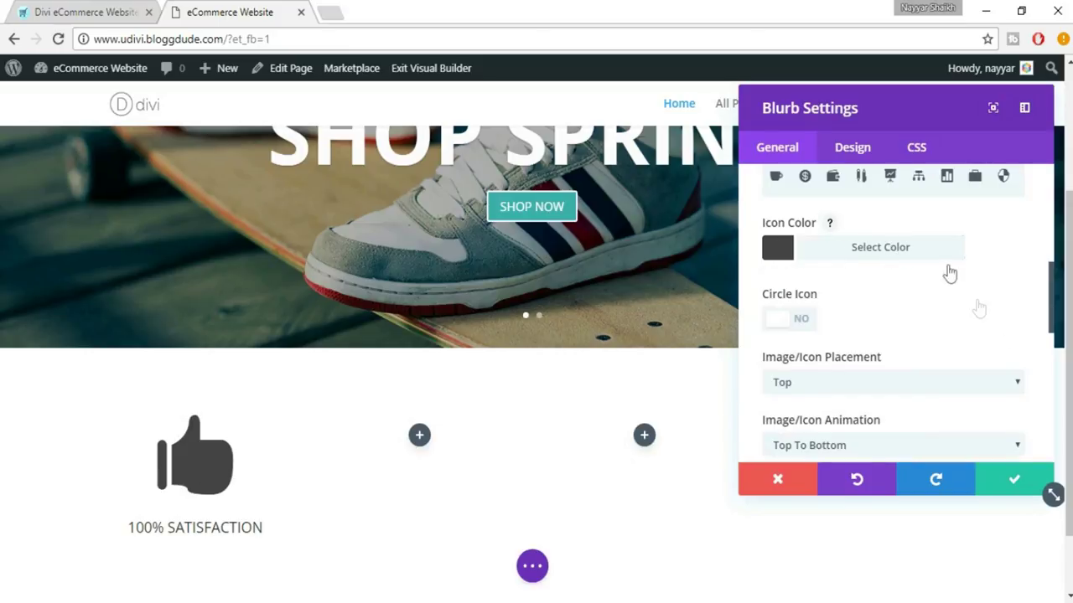
Leave Circle Icon off after comparing with the demo, and set icon placement to Left.
scroll(1008, 326, down, 1)
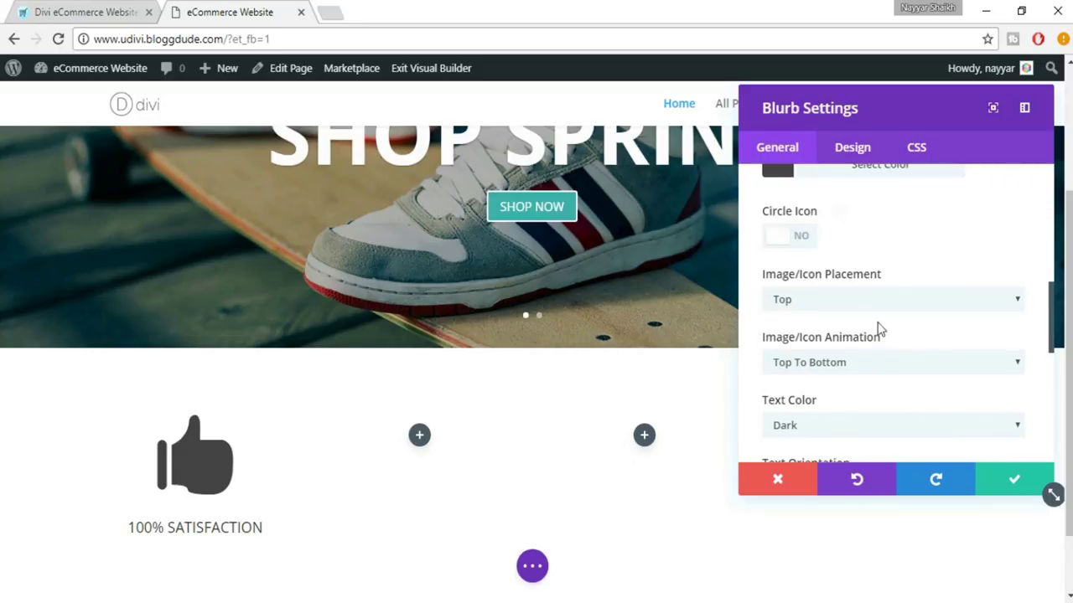
click(803, 239)
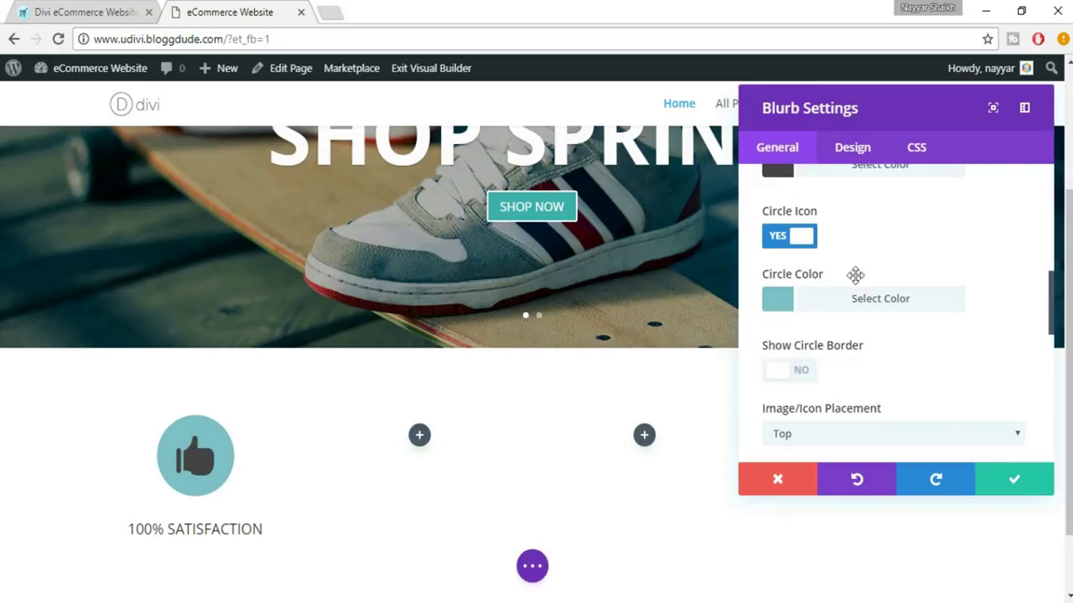
click(796, 239)
click(92, 12)
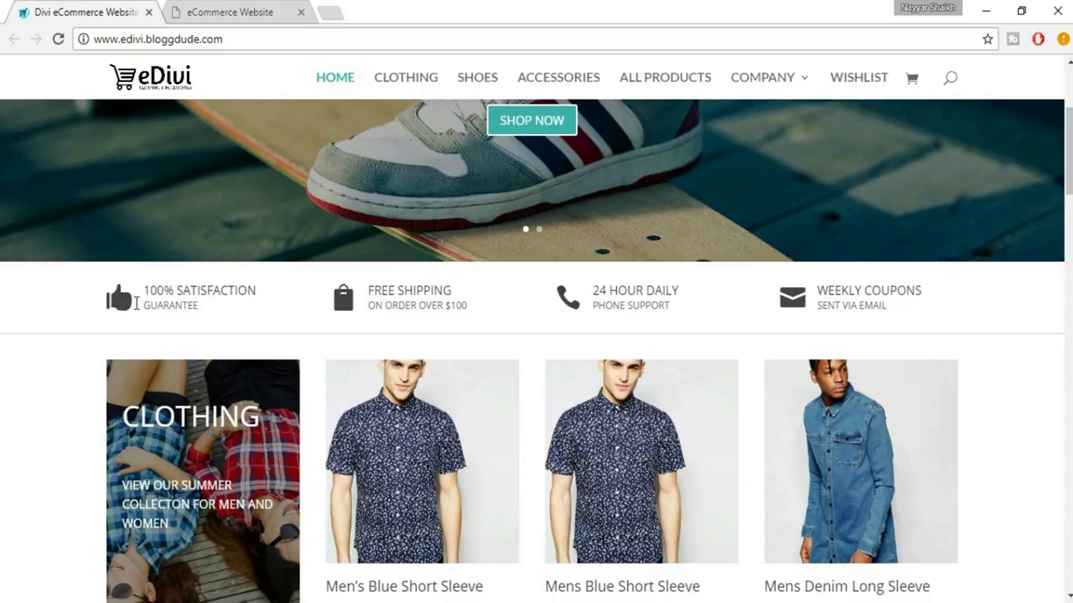
click(219, 12)
click(792, 241)
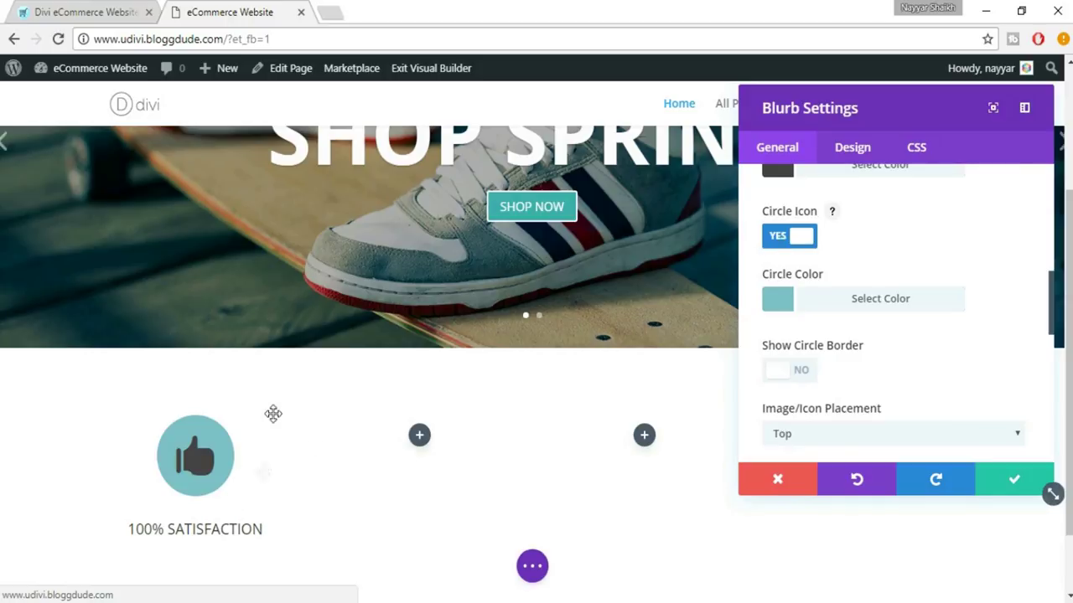
click(789, 237)
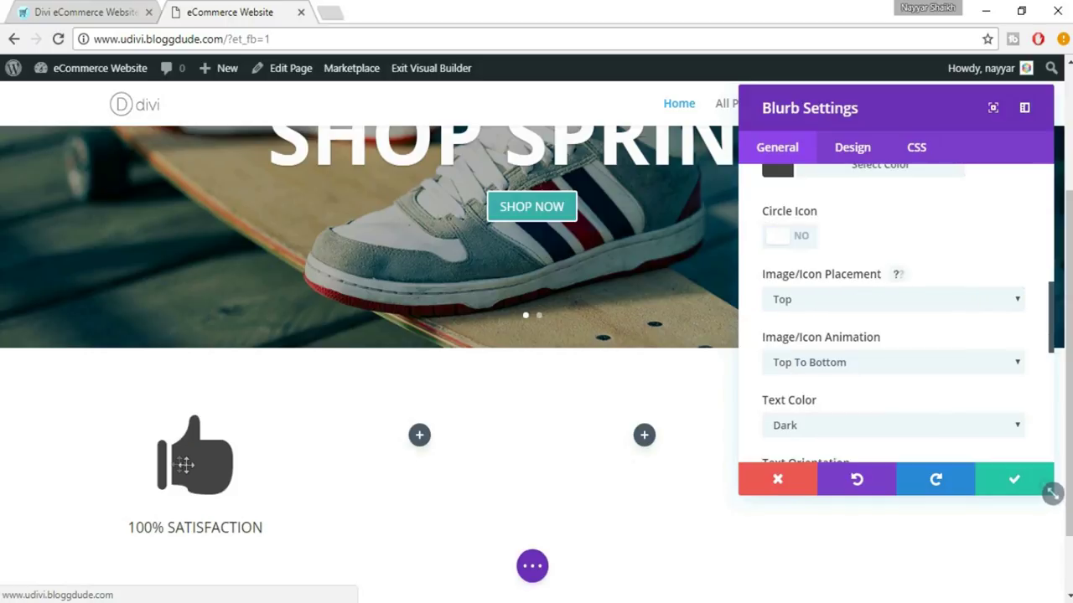
click(87, 8)
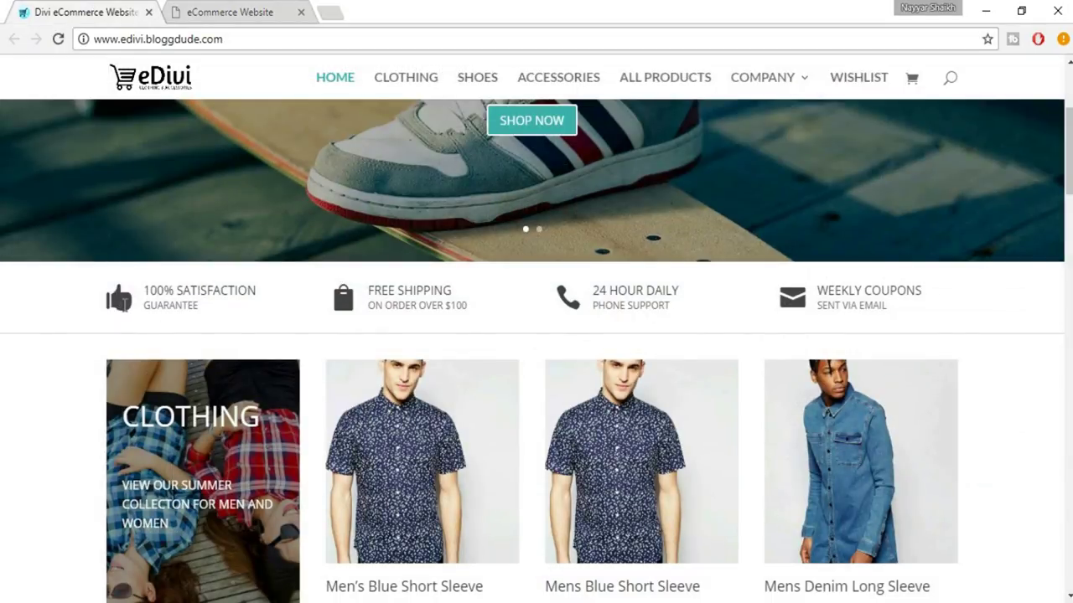
click(233, 8)
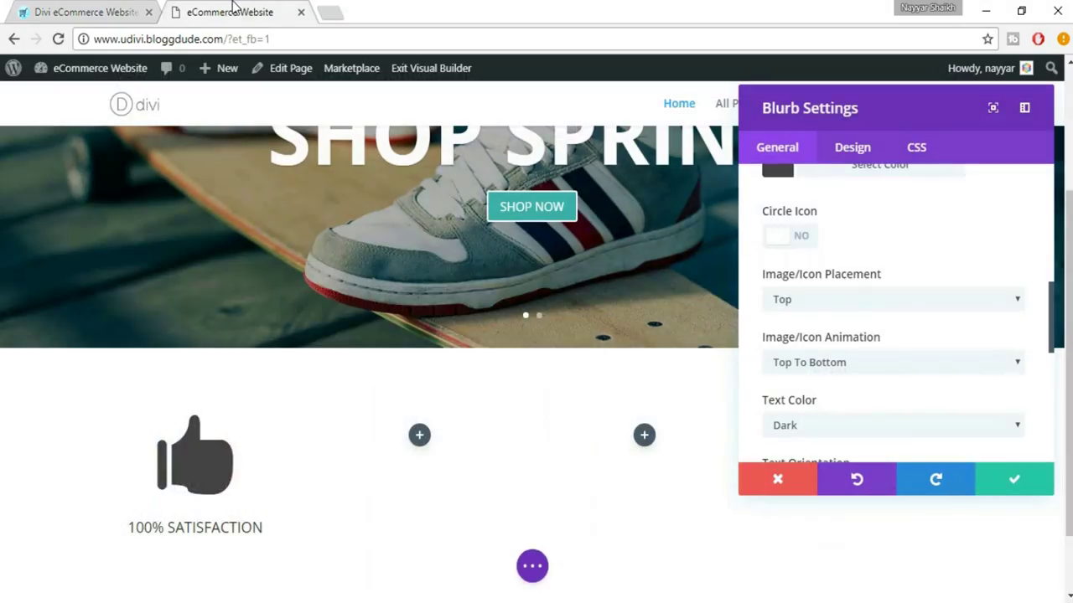
click(879, 303)
click(851, 336)
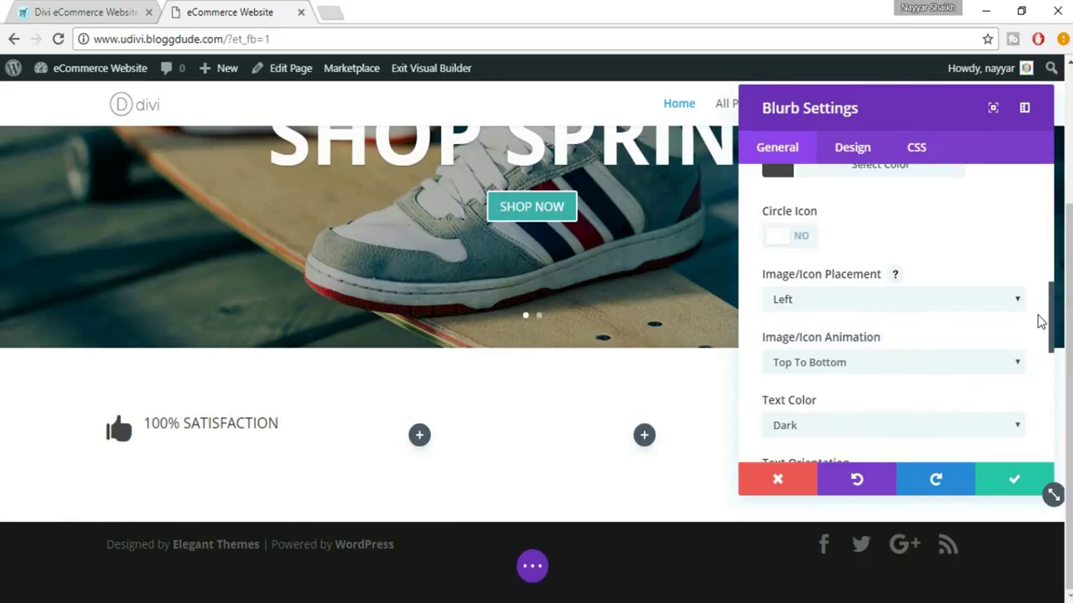
Enter 'GUARANTEE' as the blurb's body content, matching the demo's first feature.
scroll(1005, 347, down, 3)
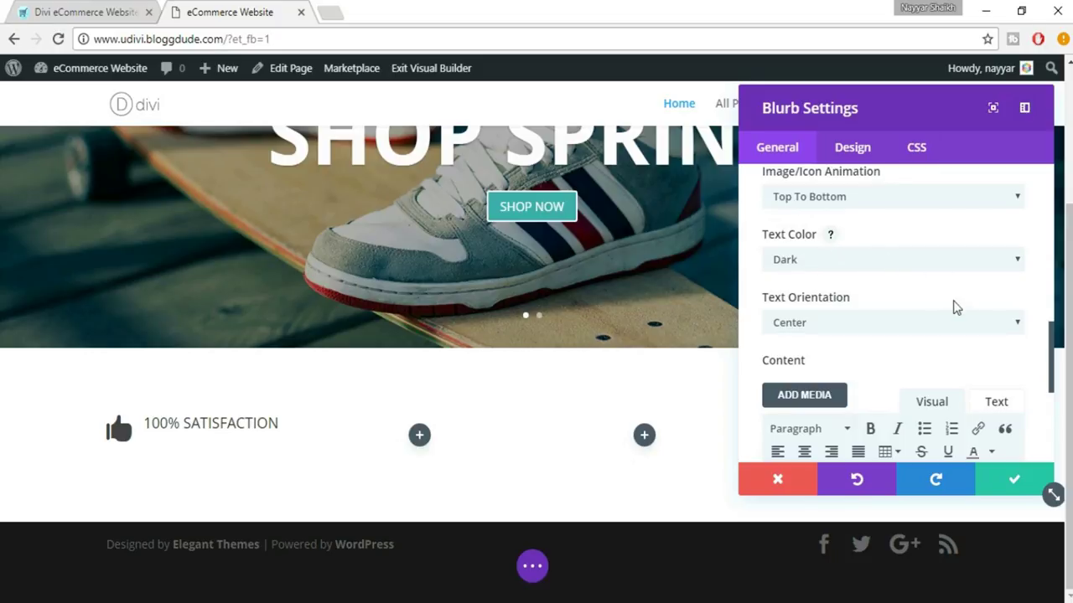
scroll(952, 319, down, 1)
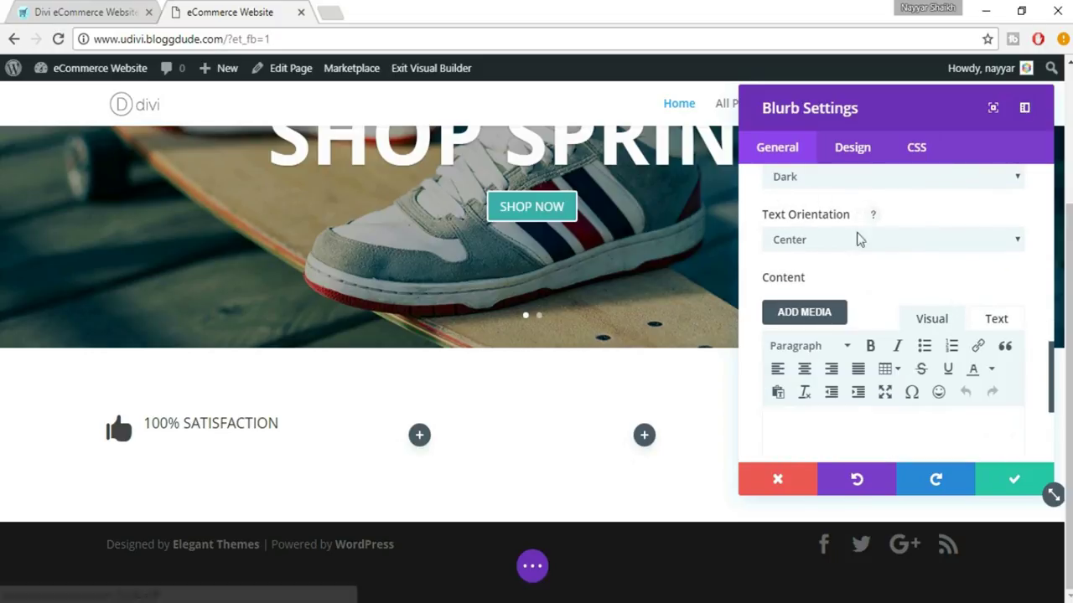
click(92, 10)
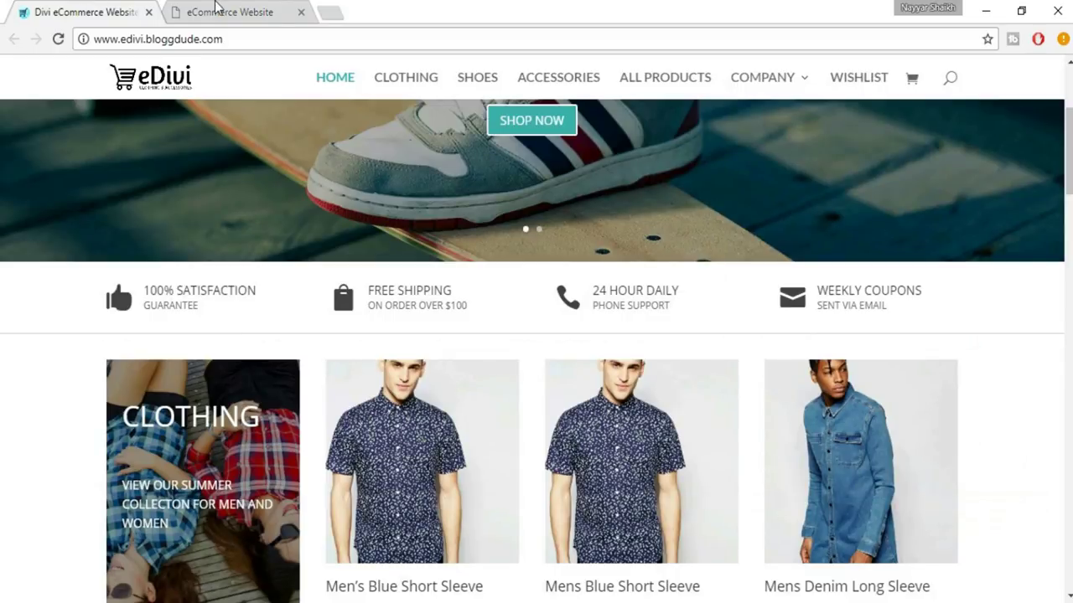
click(211, 10)
key(ctrl+Tab)
key(ctrl+Tab)
scroll(965, 359, down, 1)
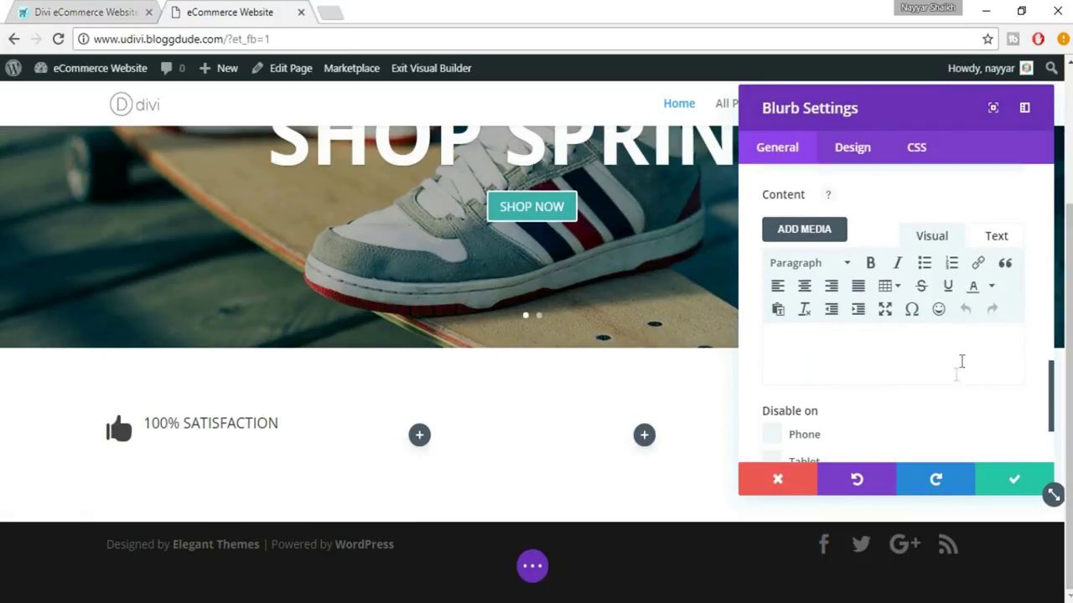
text(GUARANTEE)
scroll(845, 349, down, 2)
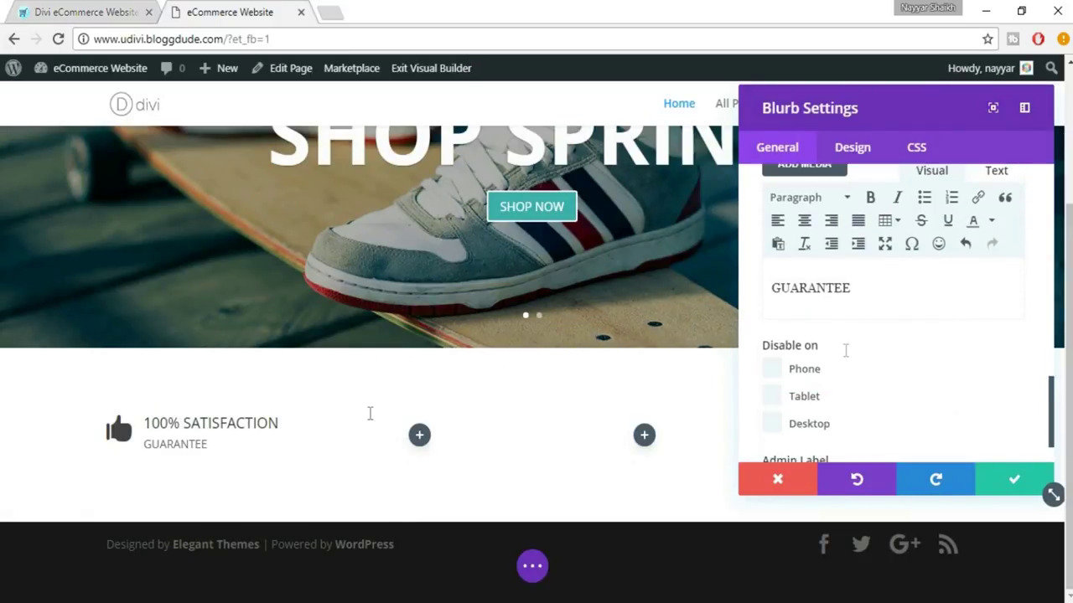
click(855, 161)
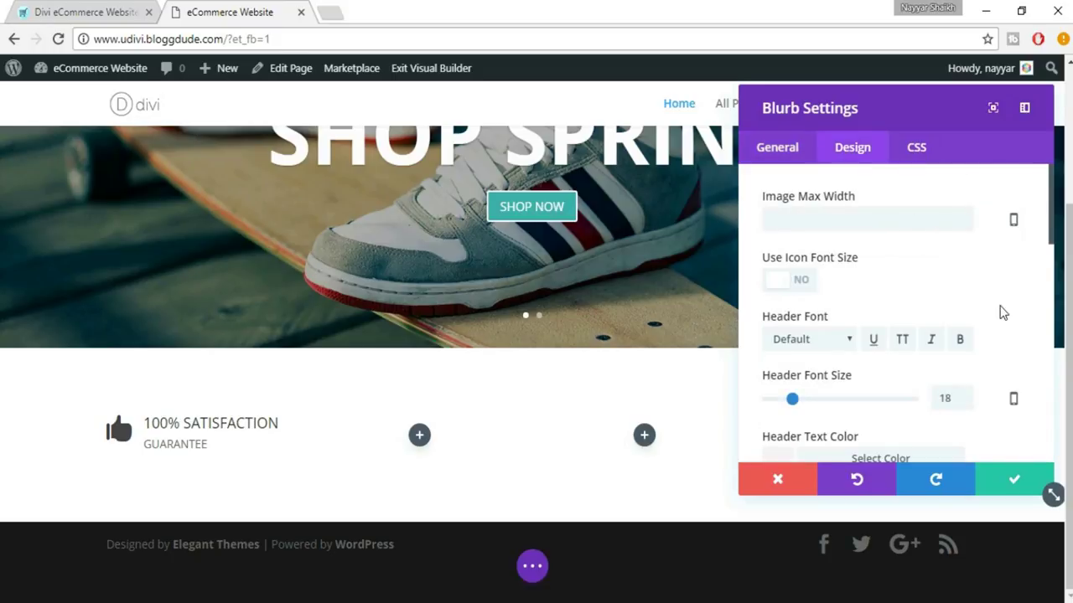
Change the blurb's Header Font Size from 18 to 15px after checking the demo heading.
scroll(1003, 312, down, 1)
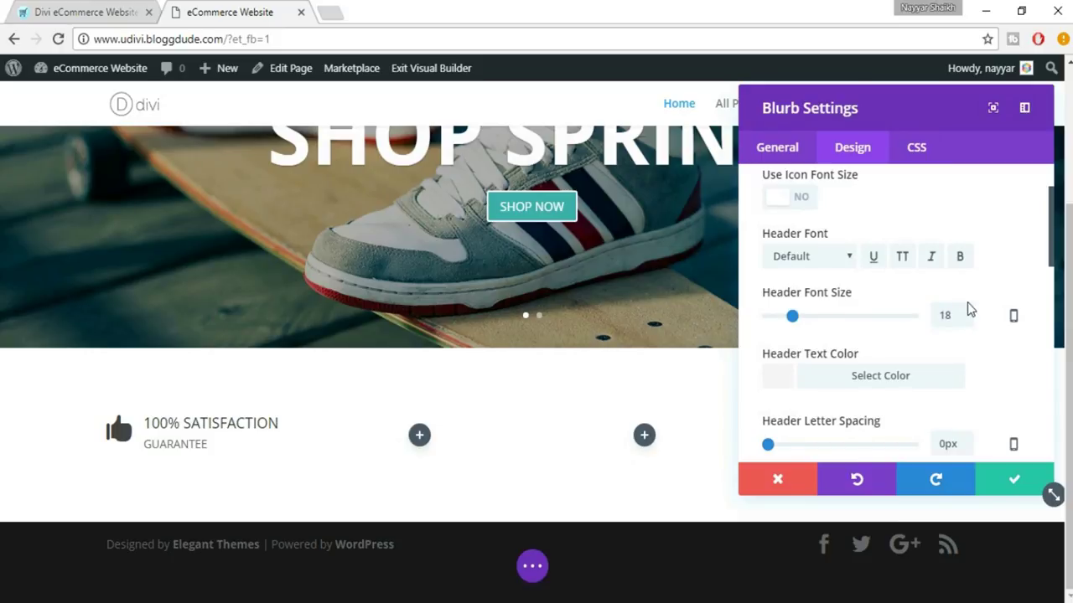
click(147, 10)
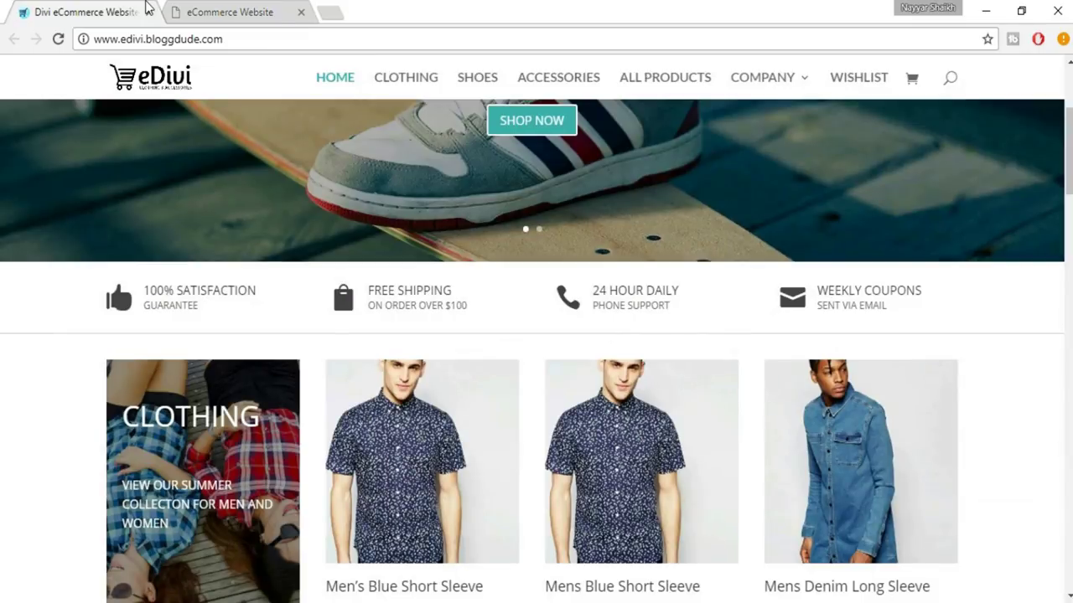
drag(144, 290, 262, 297)
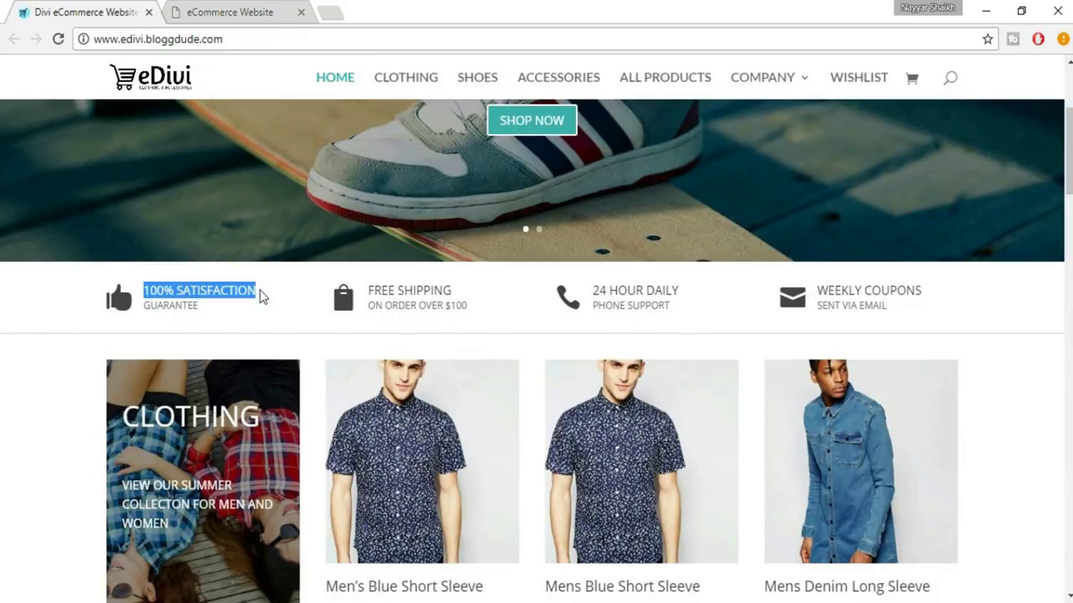
click(251, 299)
click(260, 10)
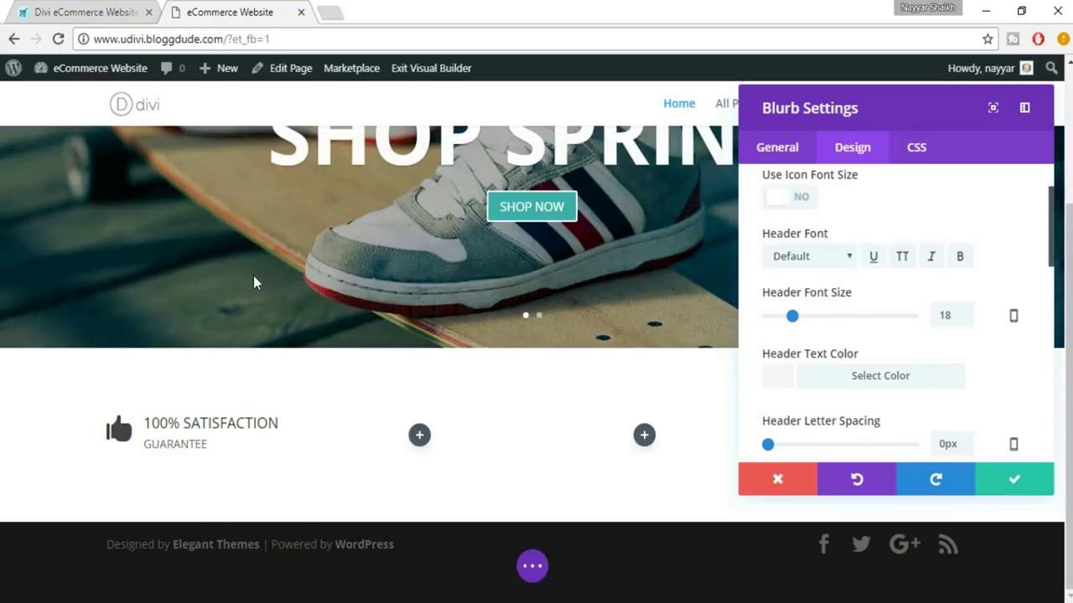
double_click(946, 316)
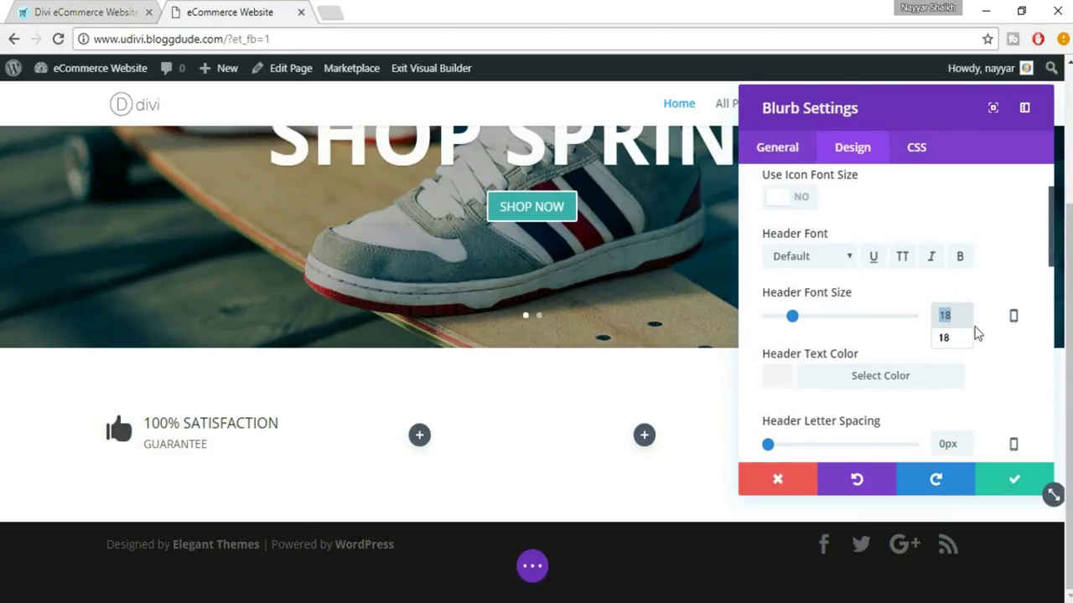
text(15px)
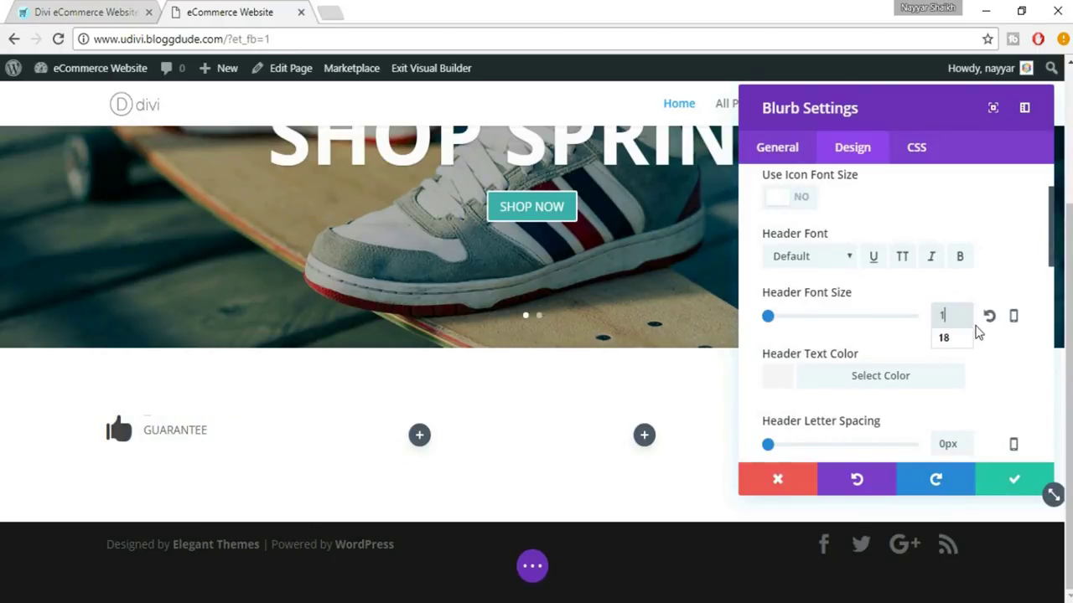
click(1008, 378)
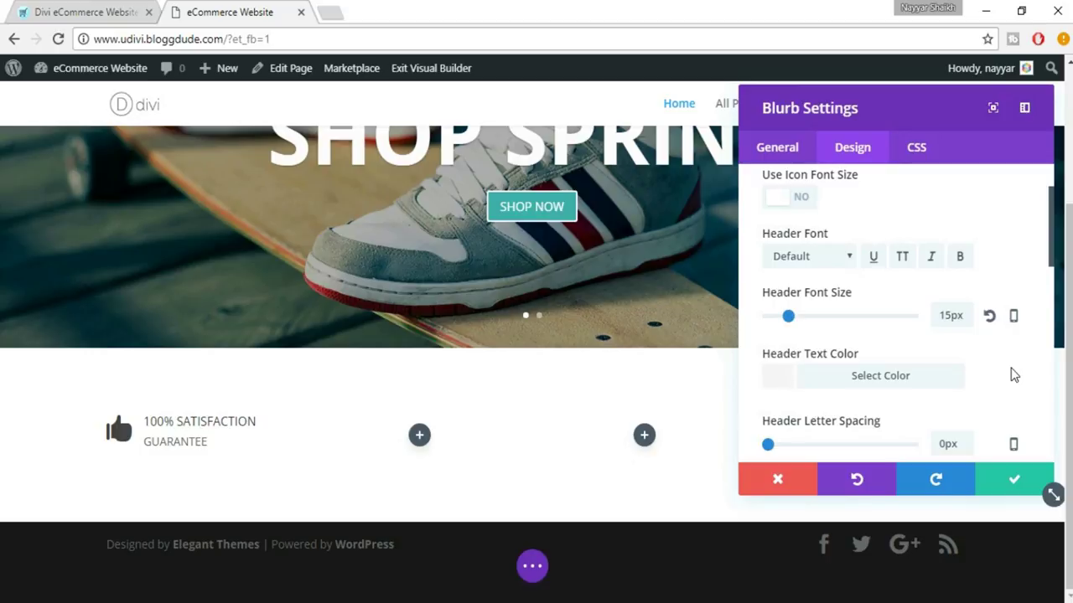
Set the blurb's body text to a 12px font size with a 1em line height.
scroll(1013, 375, down, 5)
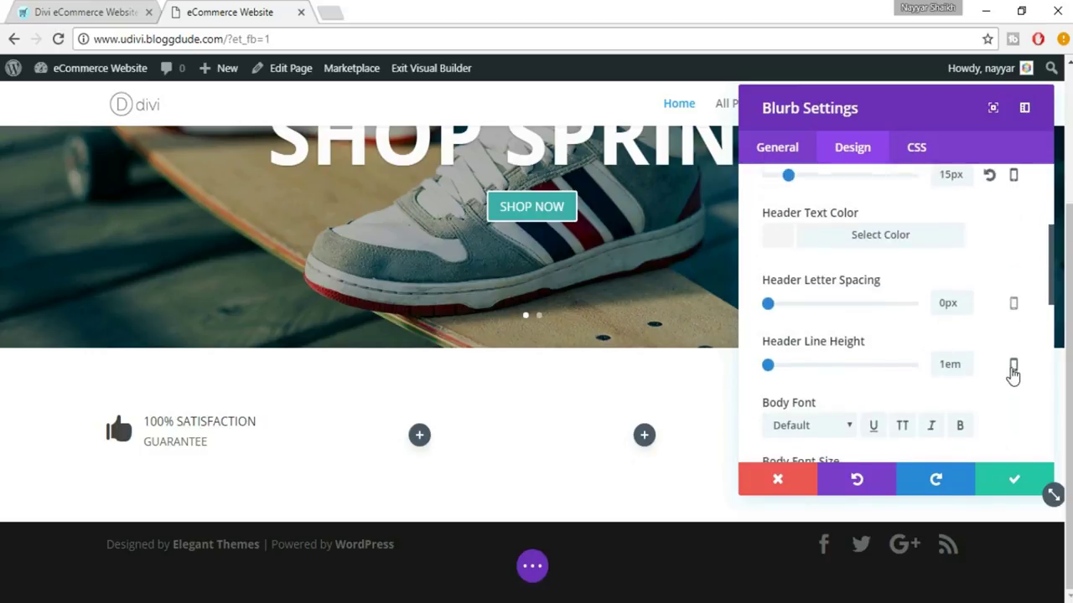
scroll(1013, 375, down, 3)
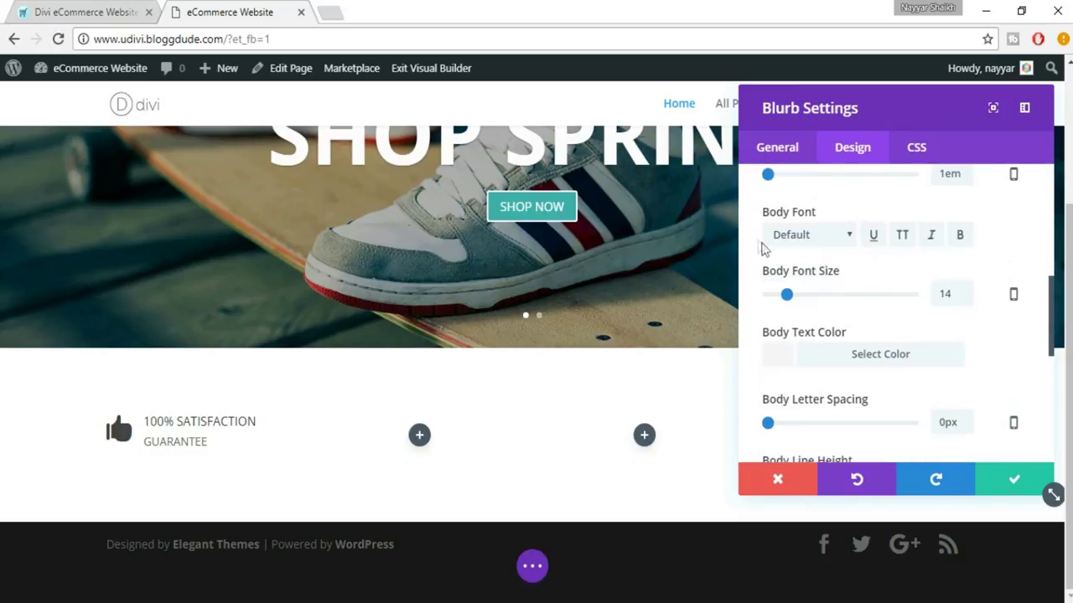
double_click(945, 294)
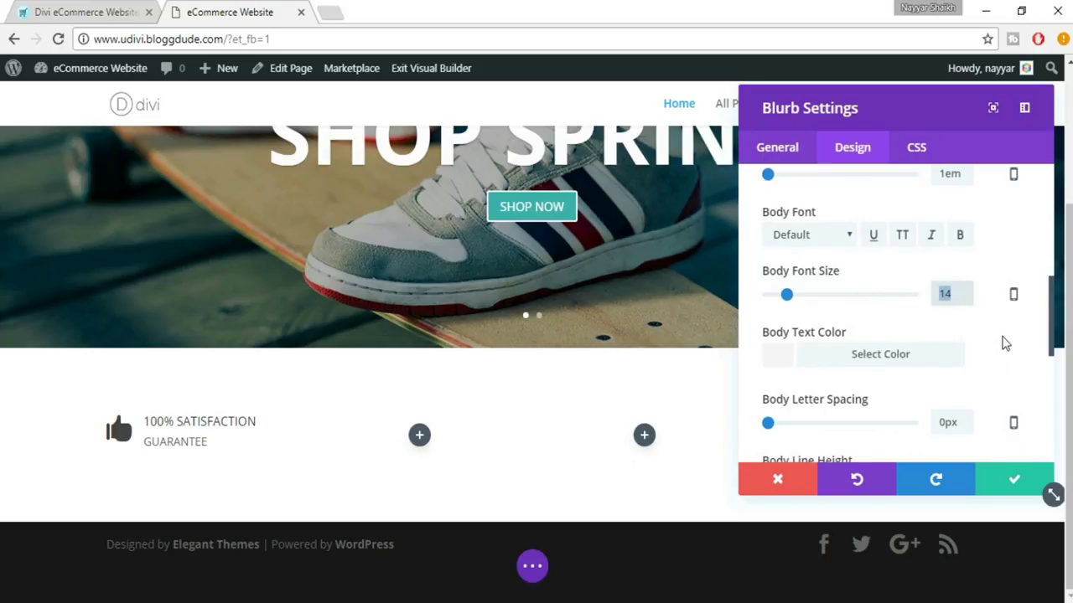
text(12px)
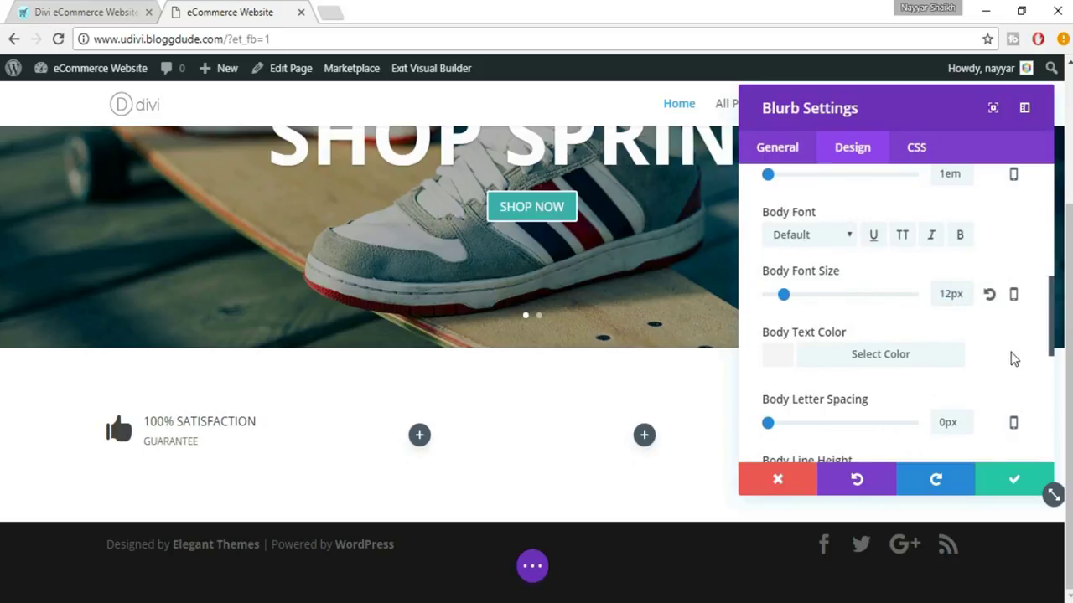
scroll(1011, 359, down, 2)
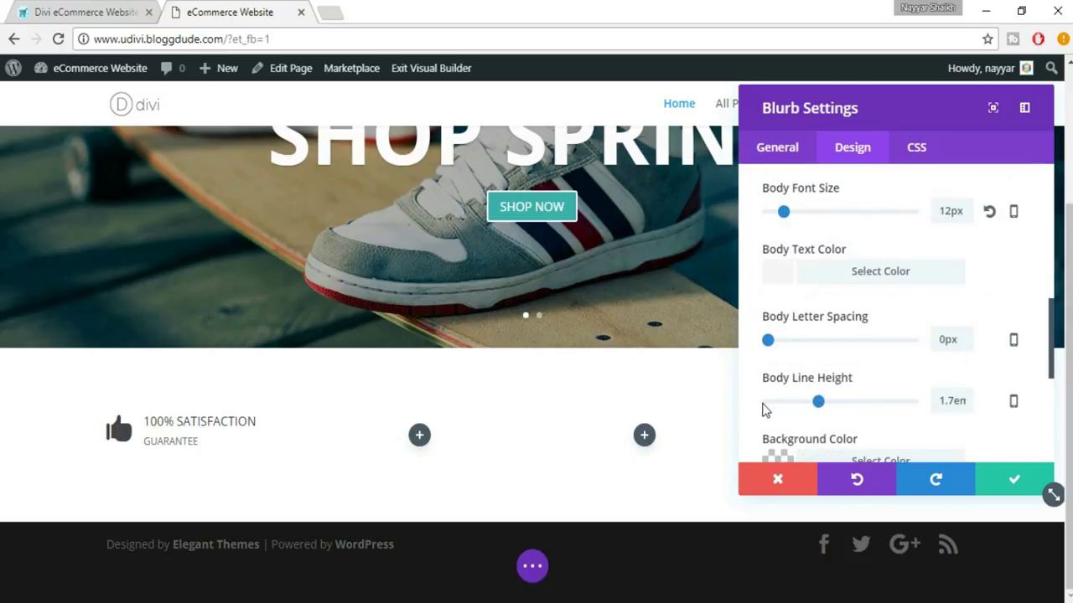
click(769, 402)
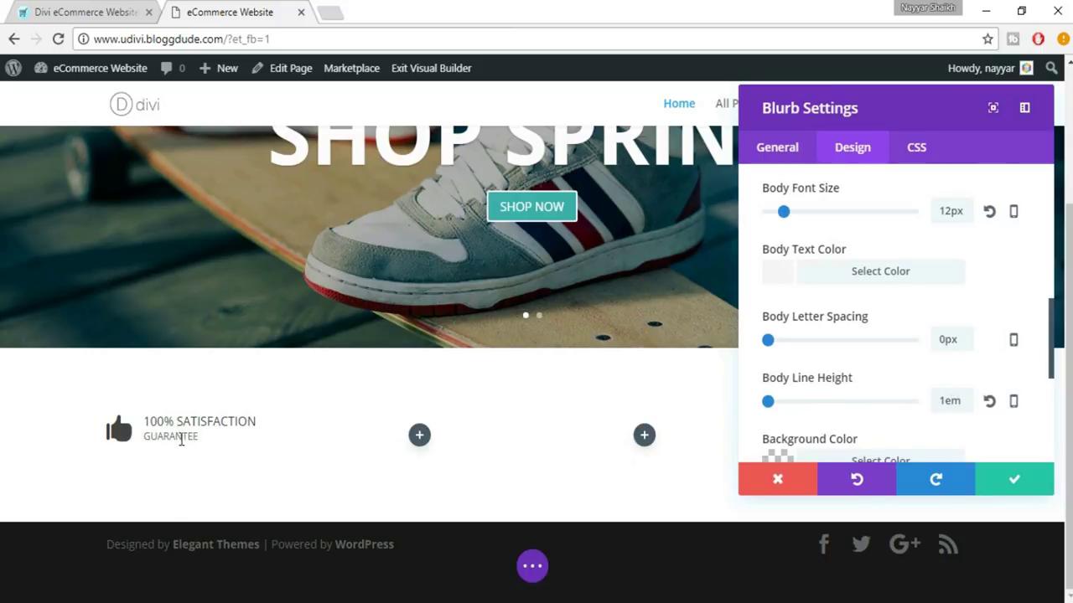
Check the blurb's spacing against the eDivi demo and save the design changes.
click(105, 10)
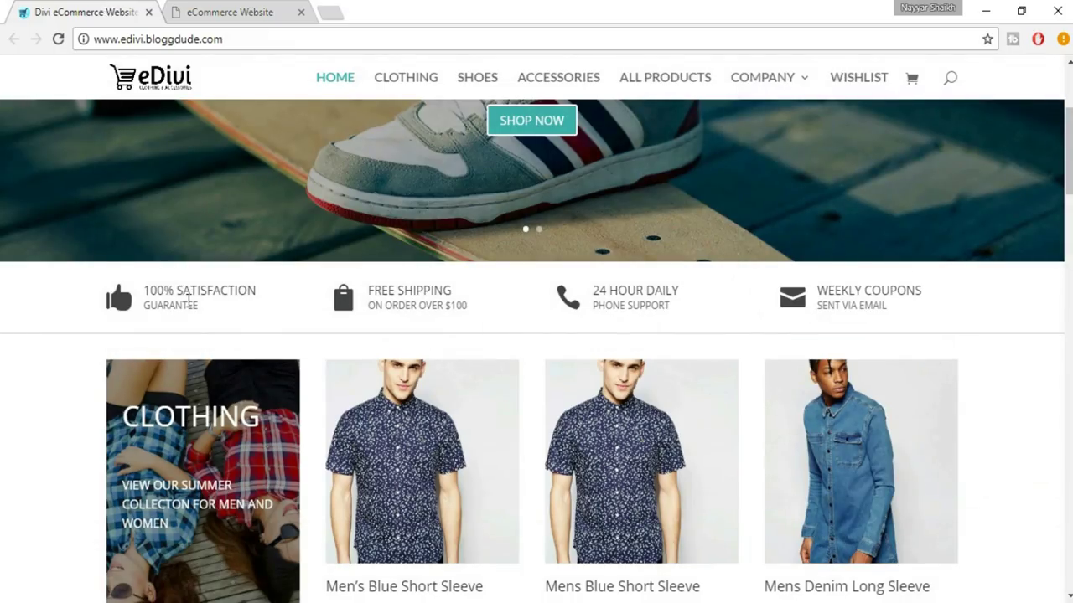
click(244, 11)
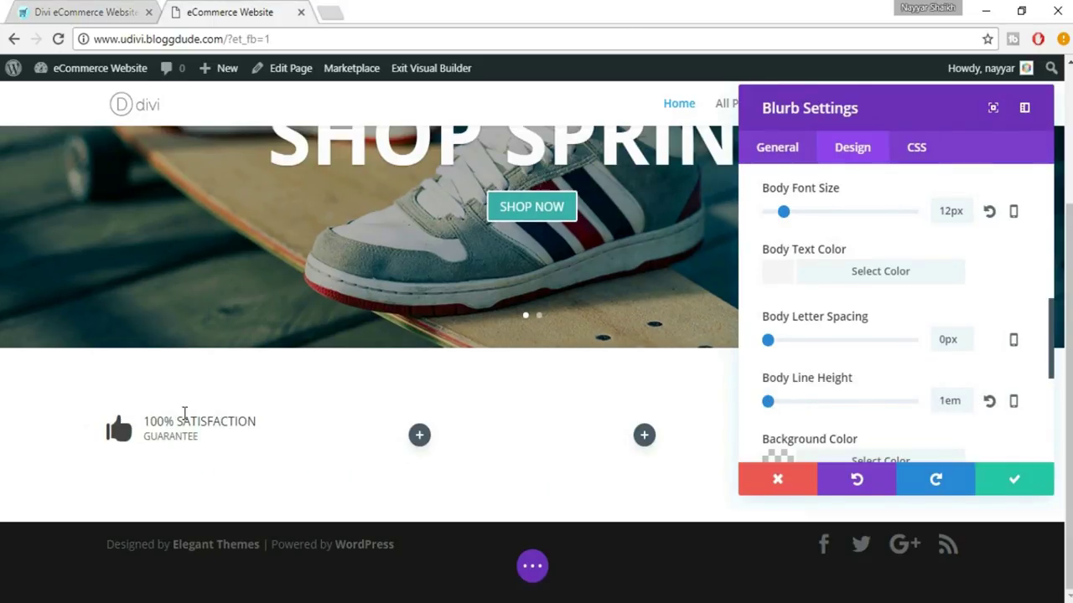
scroll(993, 410, down, 2)
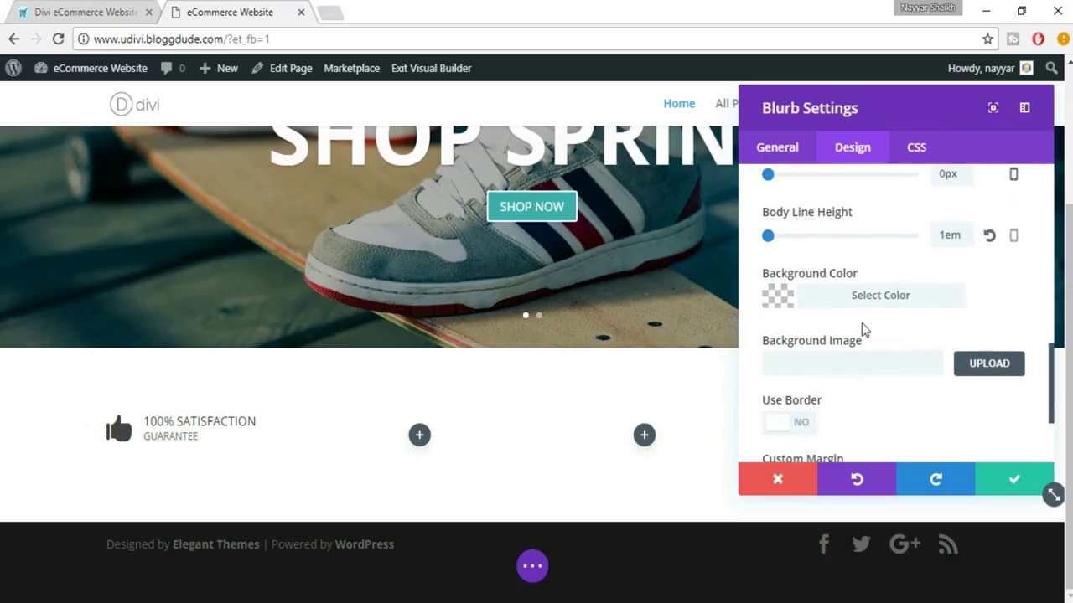
scroll(902, 357, down, 2)
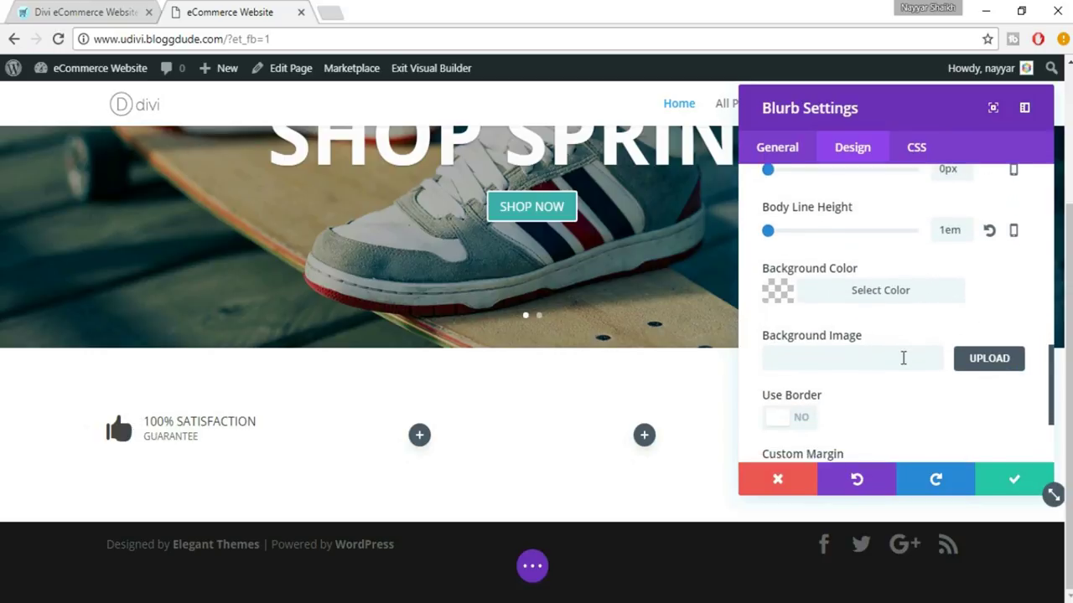
click(84, 10)
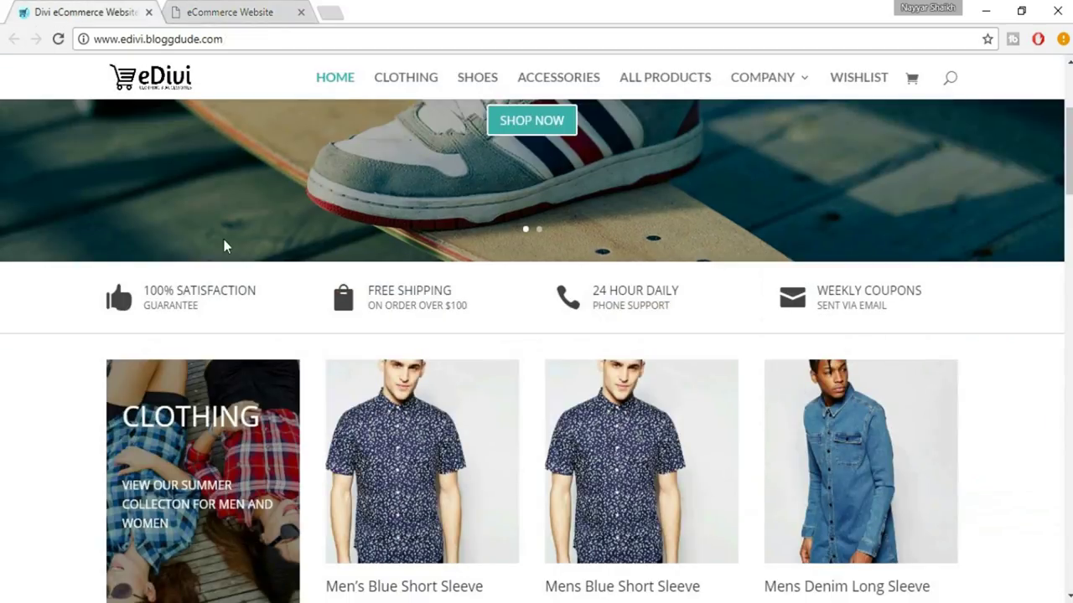
click(252, 10)
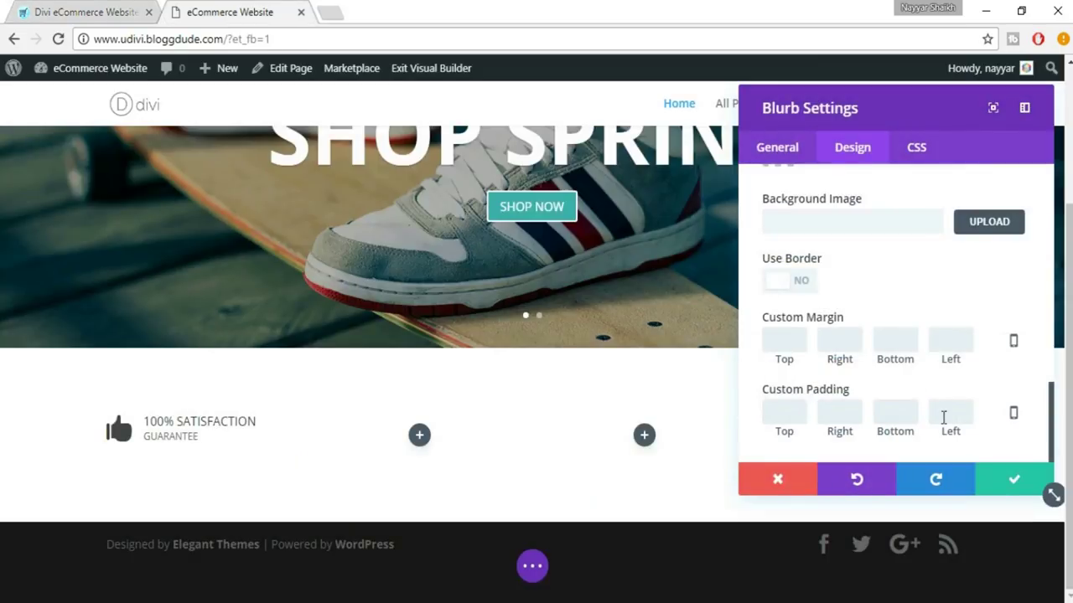
click(1012, 481)
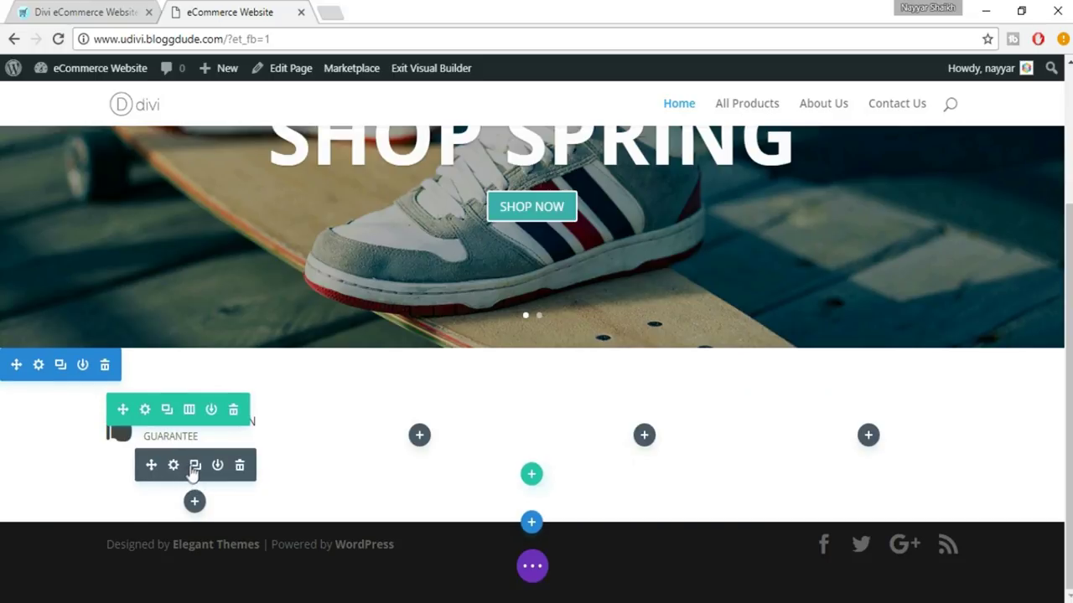
Make three copies of the satisfaction blurb and place them in columns two, three and four.
click(195, 467)
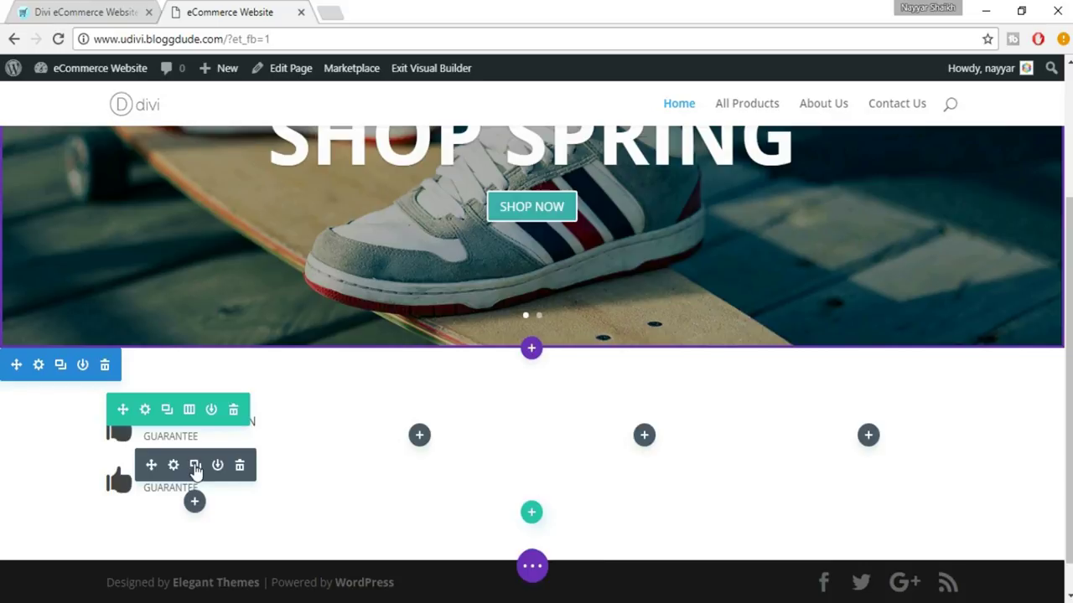
click(196, 467)
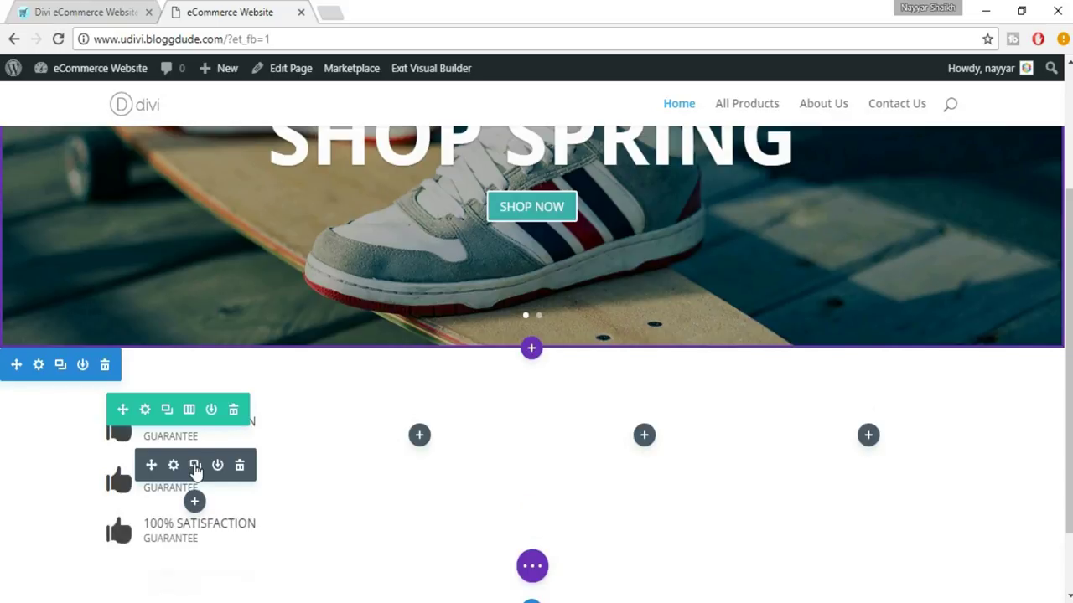
click(195, 466)
drag(406, 426, 413, 437)
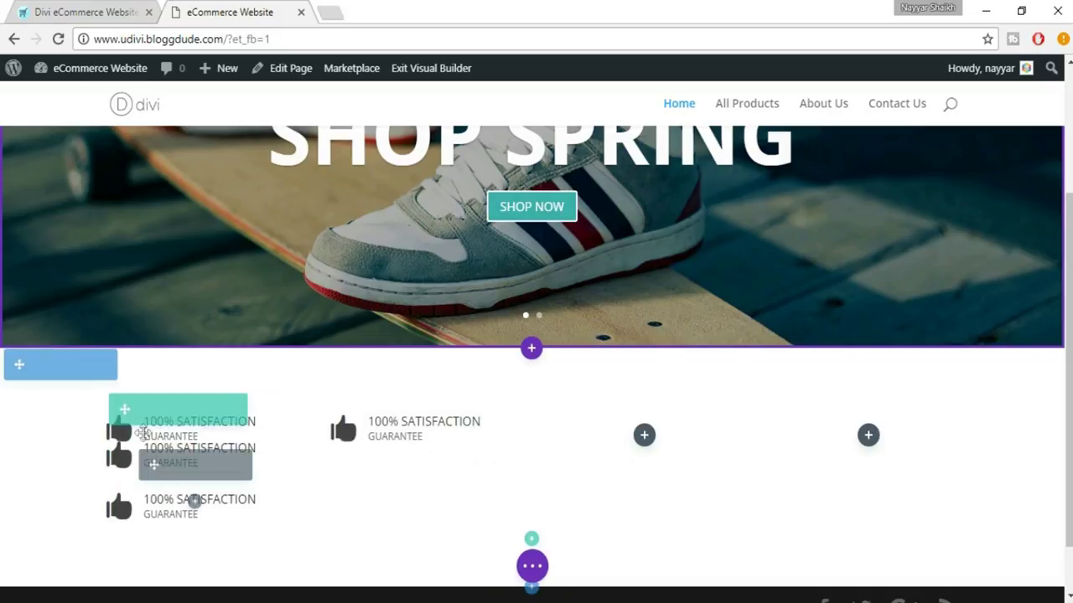
drag(196, 488, 632, 427)
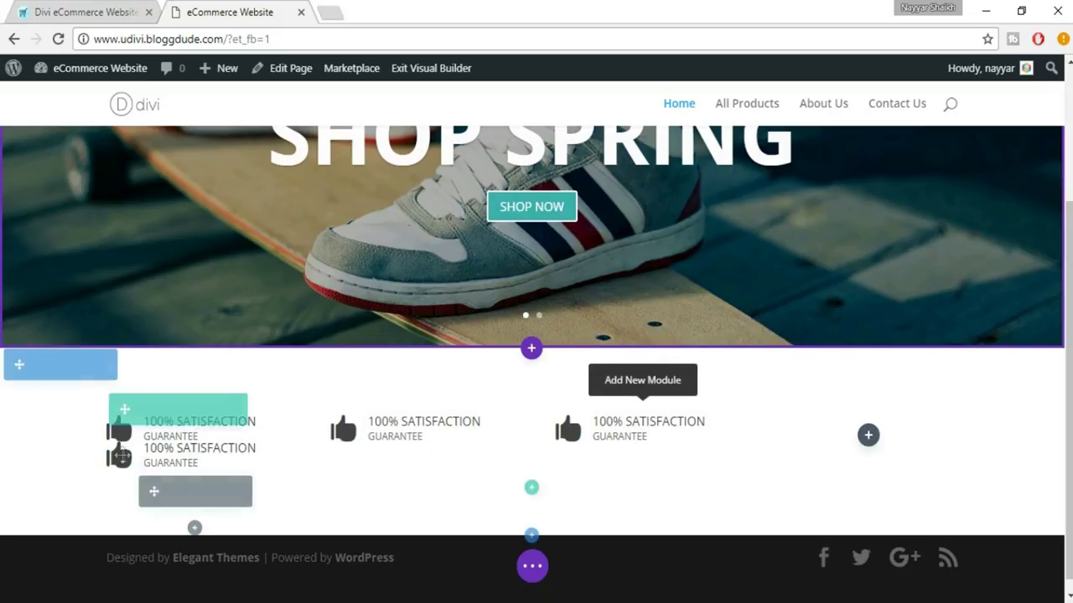
drag(872, 455, 874, 462)
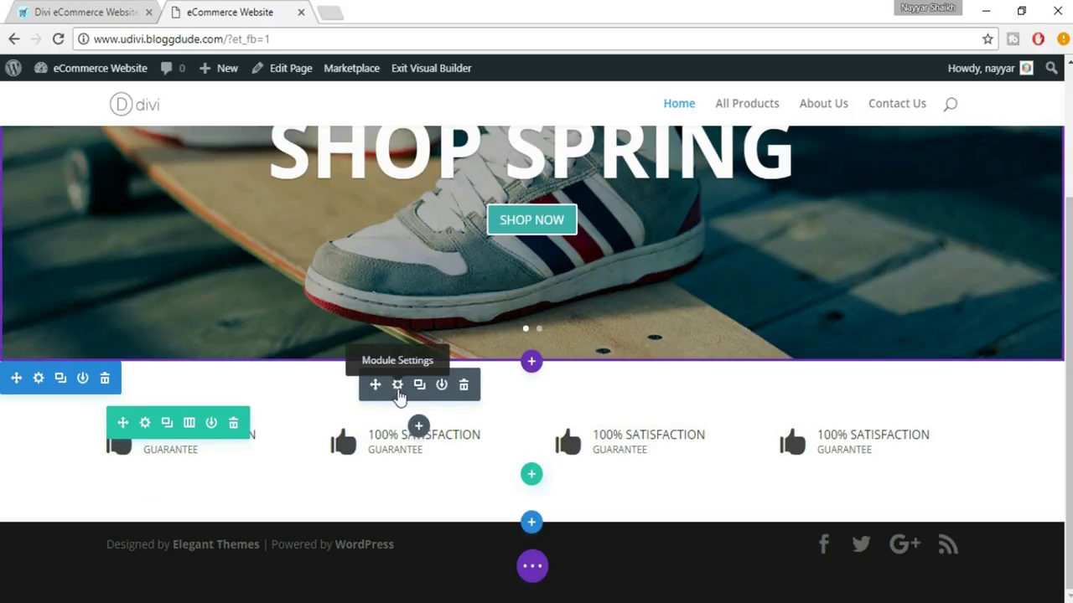
Retitle the second-column blurb FREE SHIPPING, matching the demo's wording.
click(397, 387)
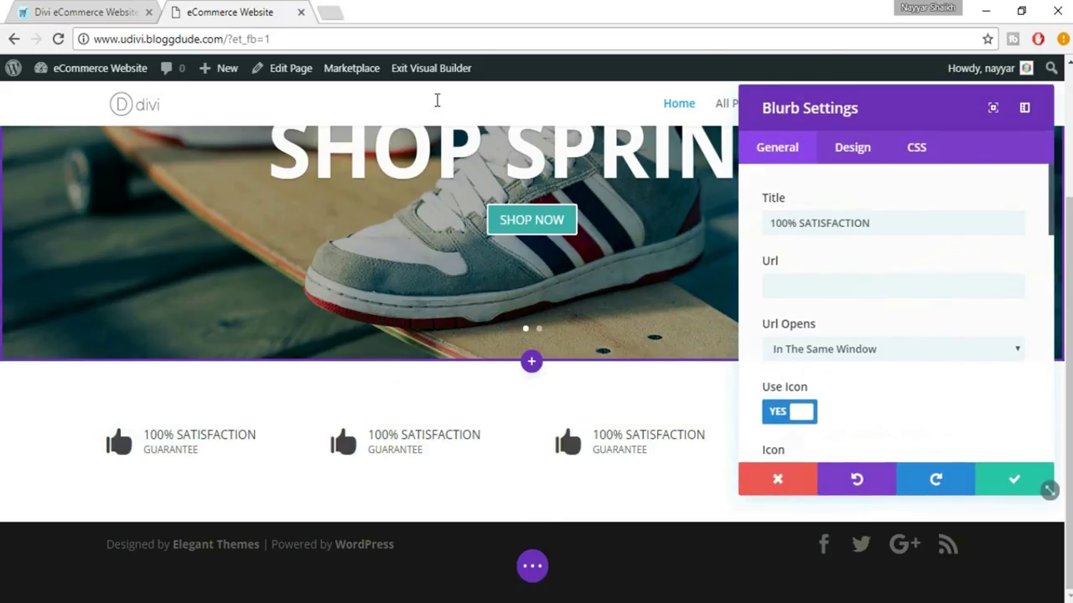
click(92, 10)
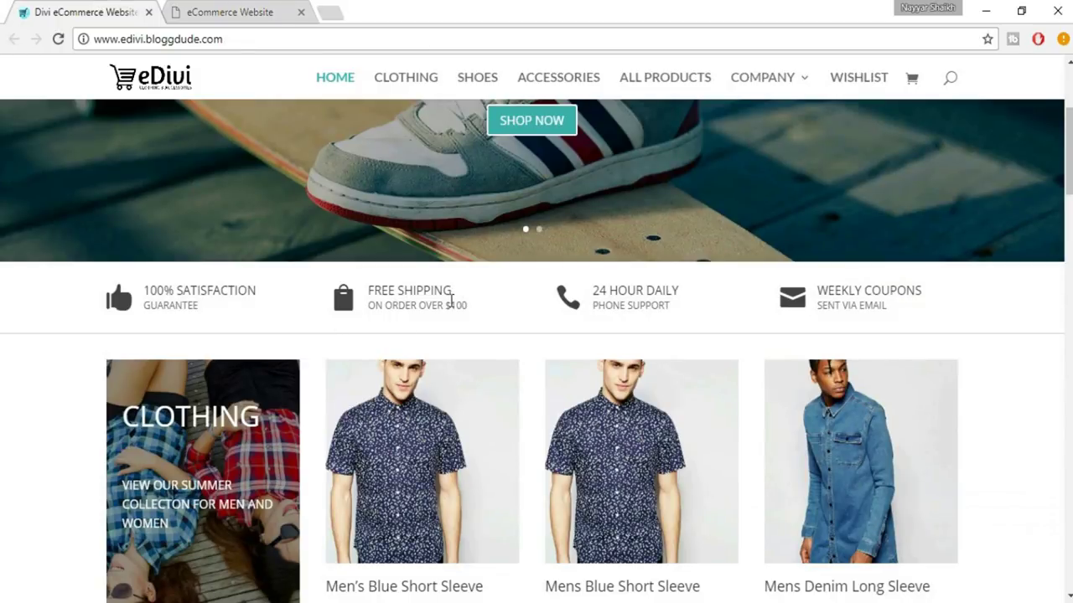
click(287, 9)
drag(898, 222, 765, 223)
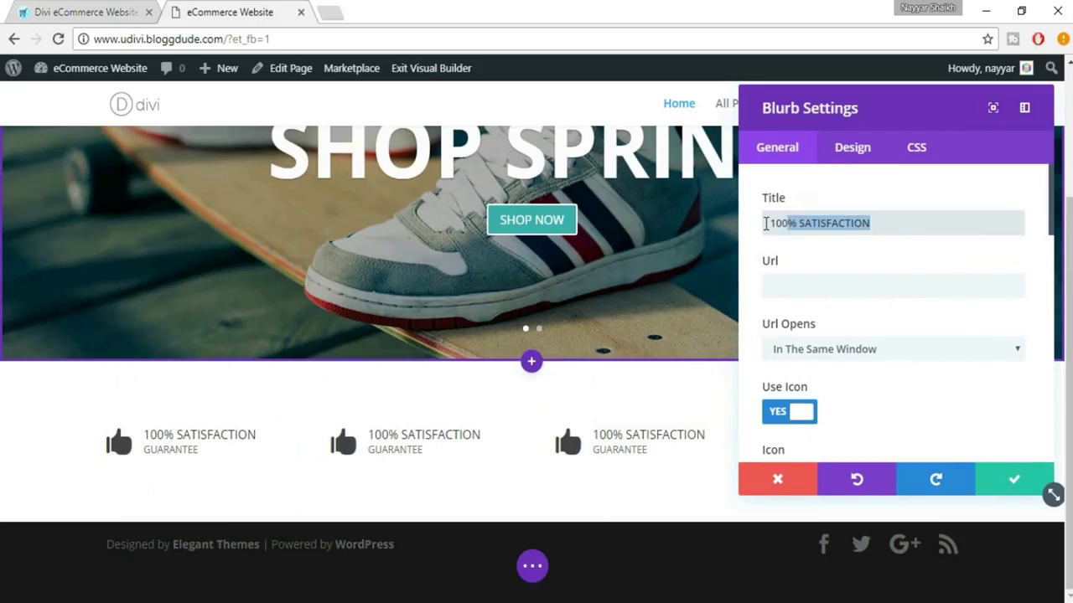
text(FREE)
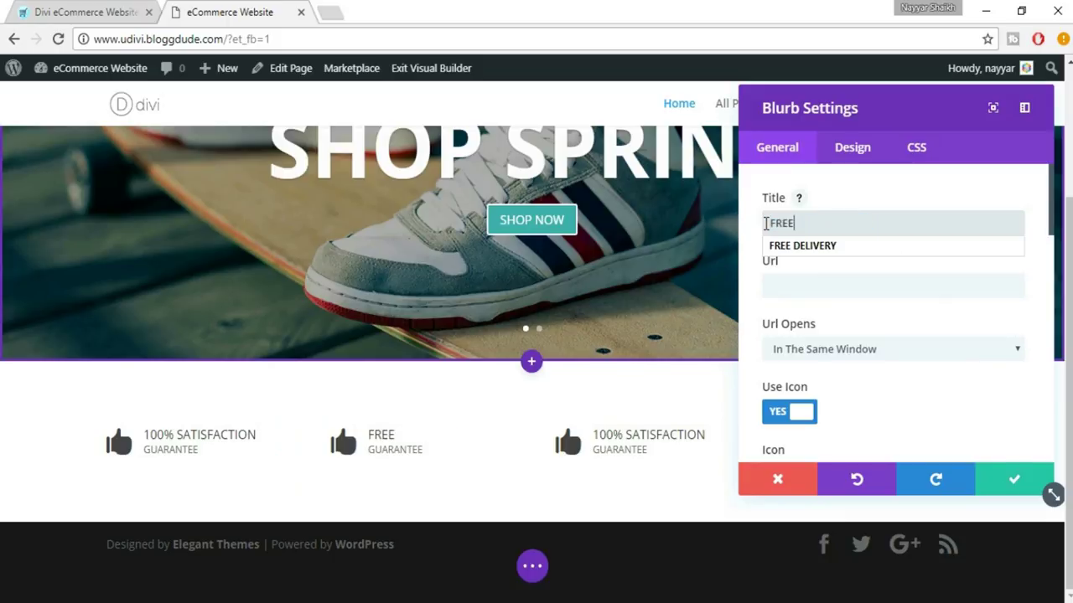
text( SHIPPING)
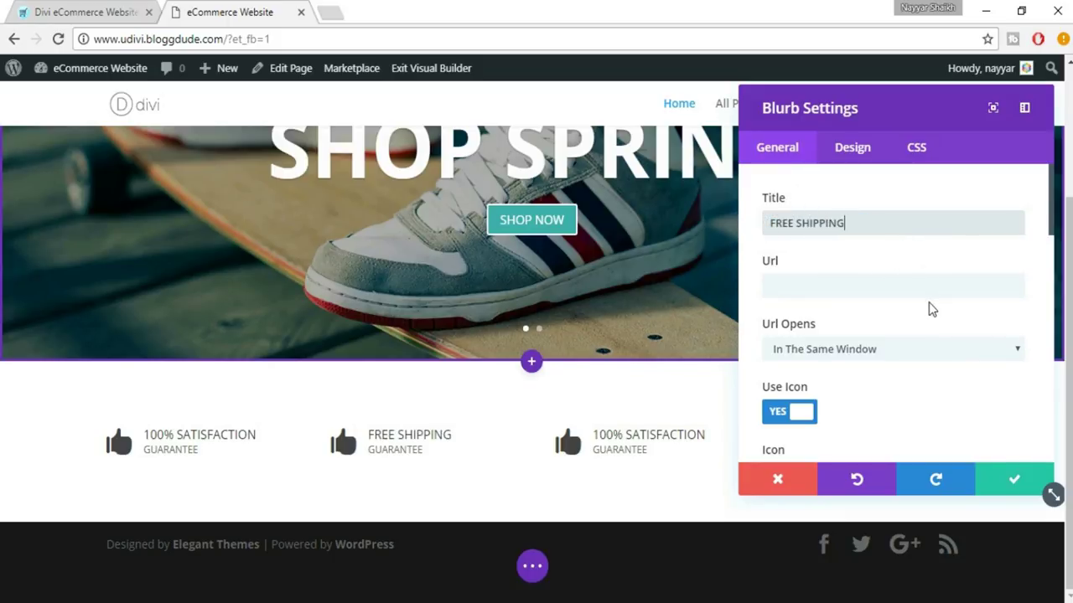
Change the second blurb's icon to a shopping cart, checking it against the demo.
scroll(930, 312, down, 1)
scroll(930, 312, down, 1)
scroll(930, 314, down, 2)
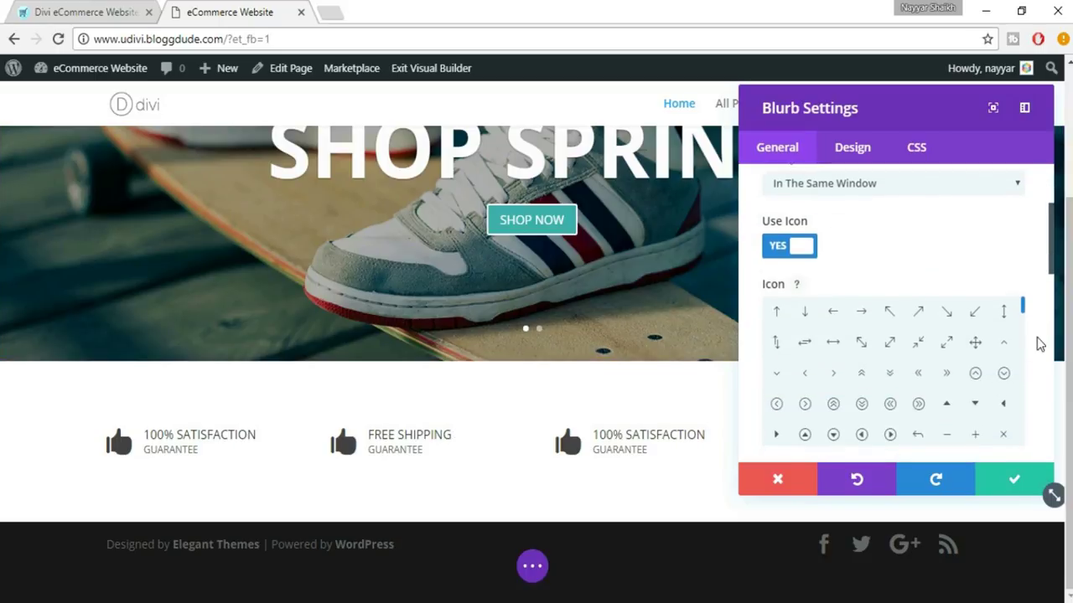
scroll(1026, 342, down, 2)
scroll(991, 304, down, 3)
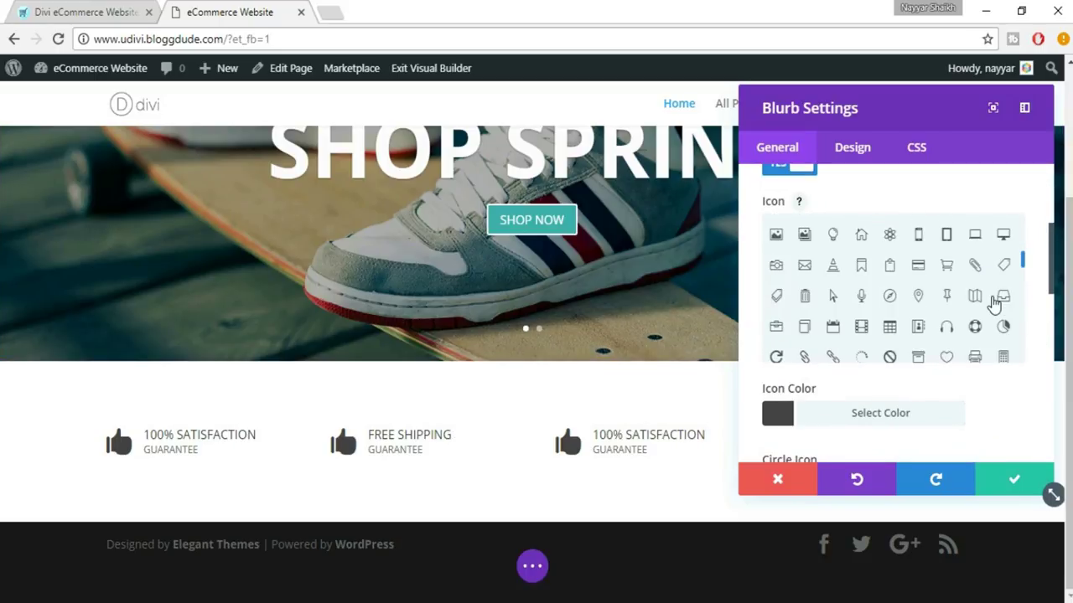
scroll(993, 303, down, 3)
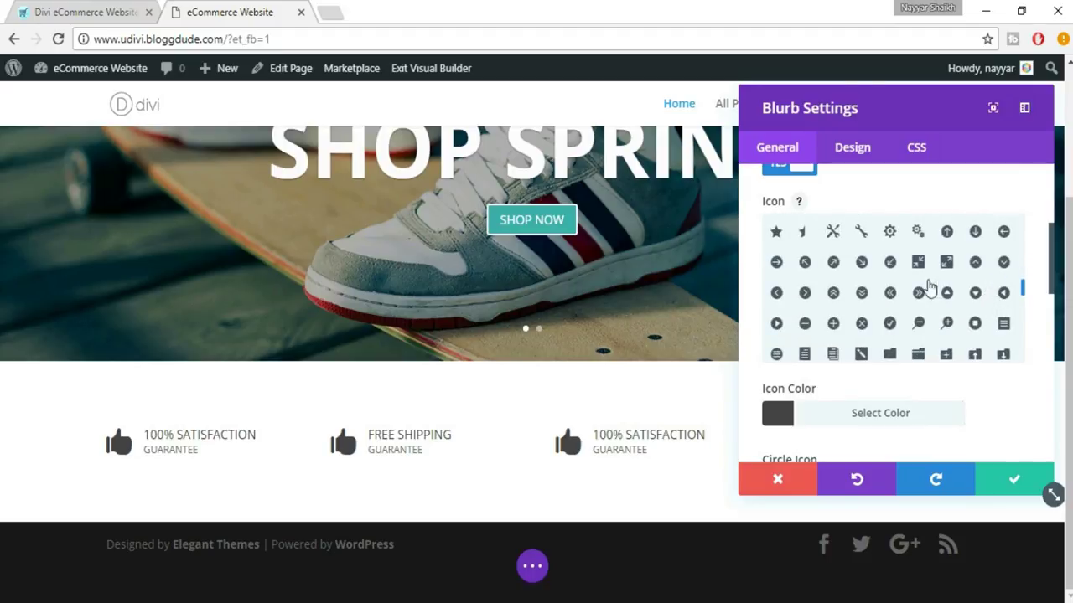
scroll(960, 277, down, 1)
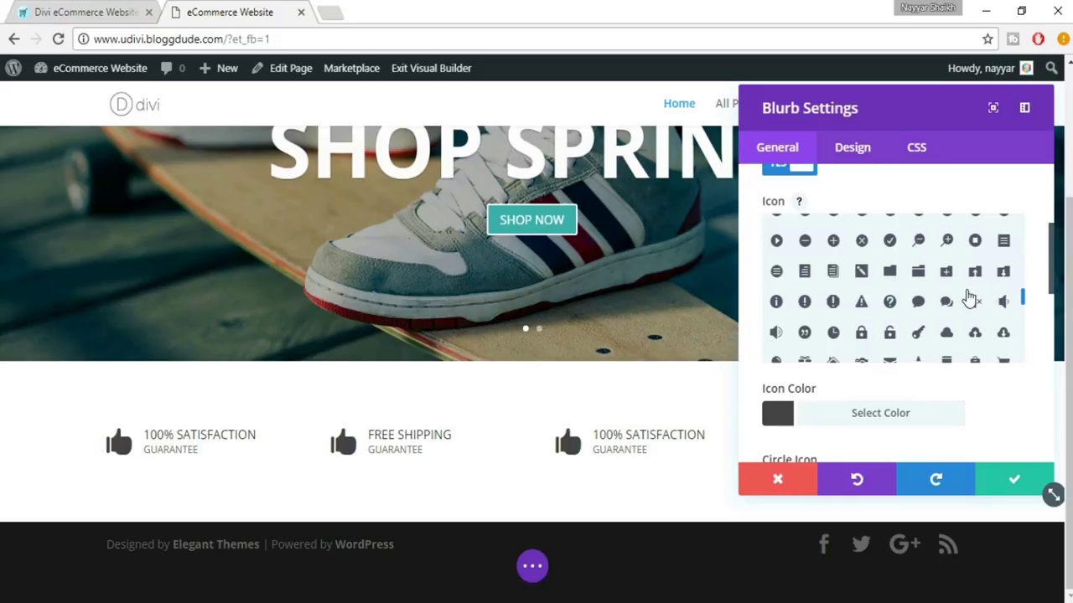
scroll(969, 298, down, 1)
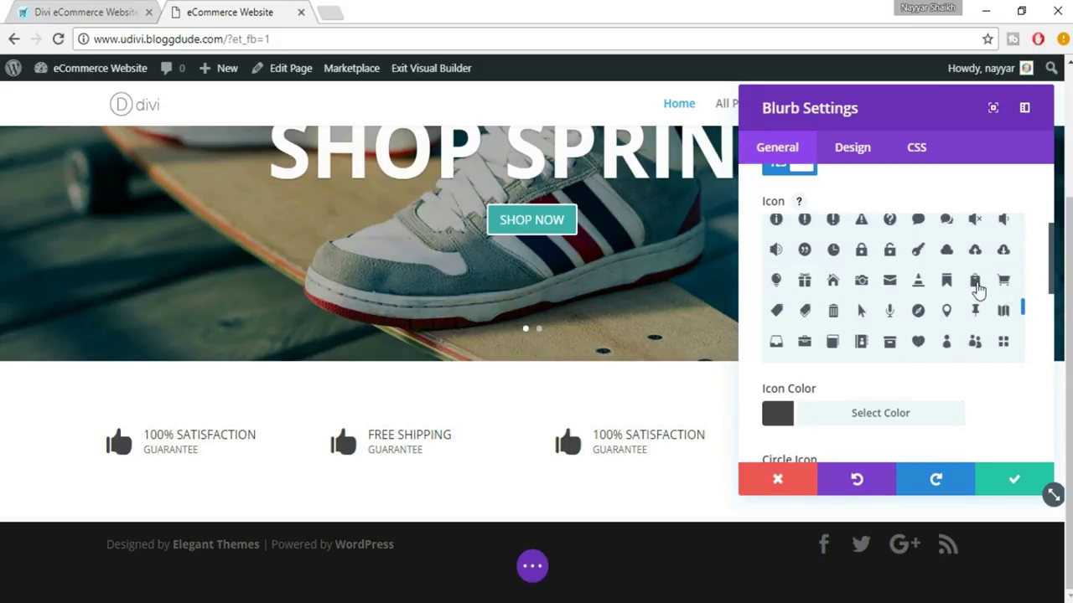
click(973, 290)
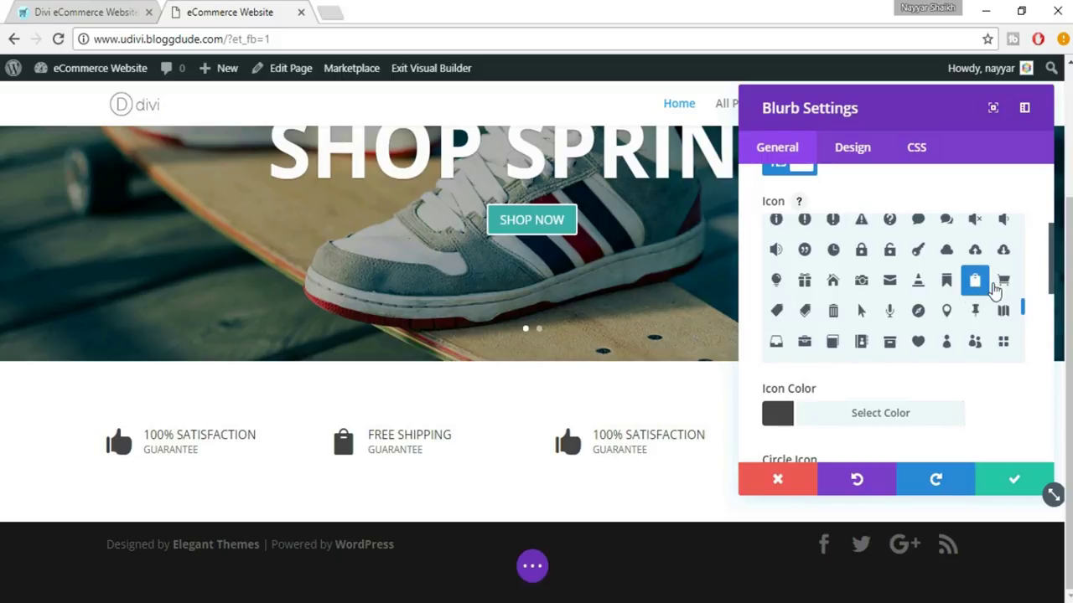
click(1003, 285)
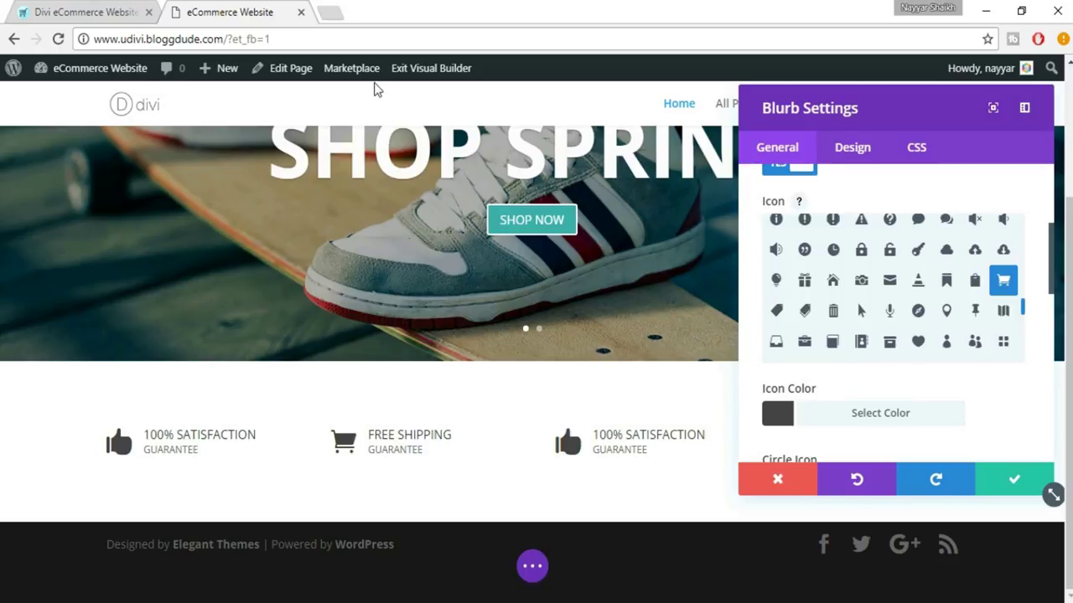
click(109, 10)
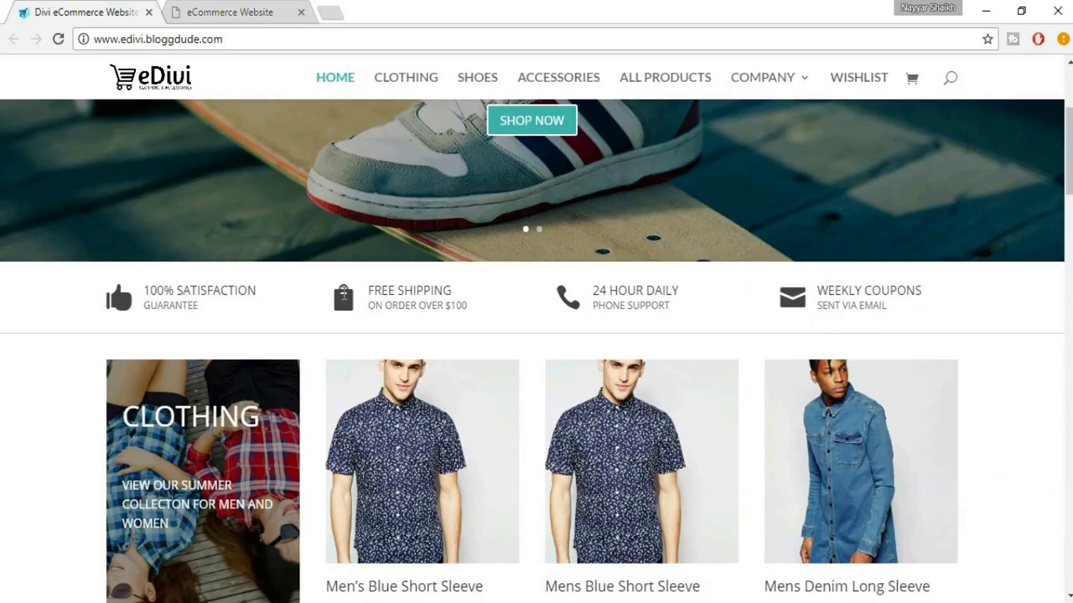
click(259, 10)
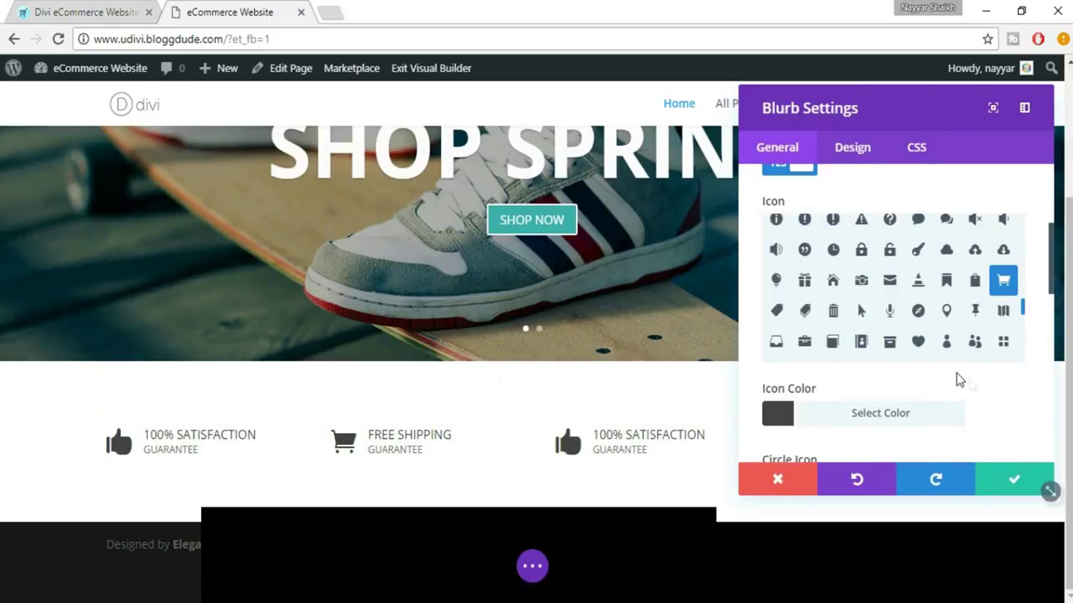
Replace GUARANTEE with ON ORDERS OVER $500 in the content, save, and compare with the demo.
scroll(1012, 382, down, 7)
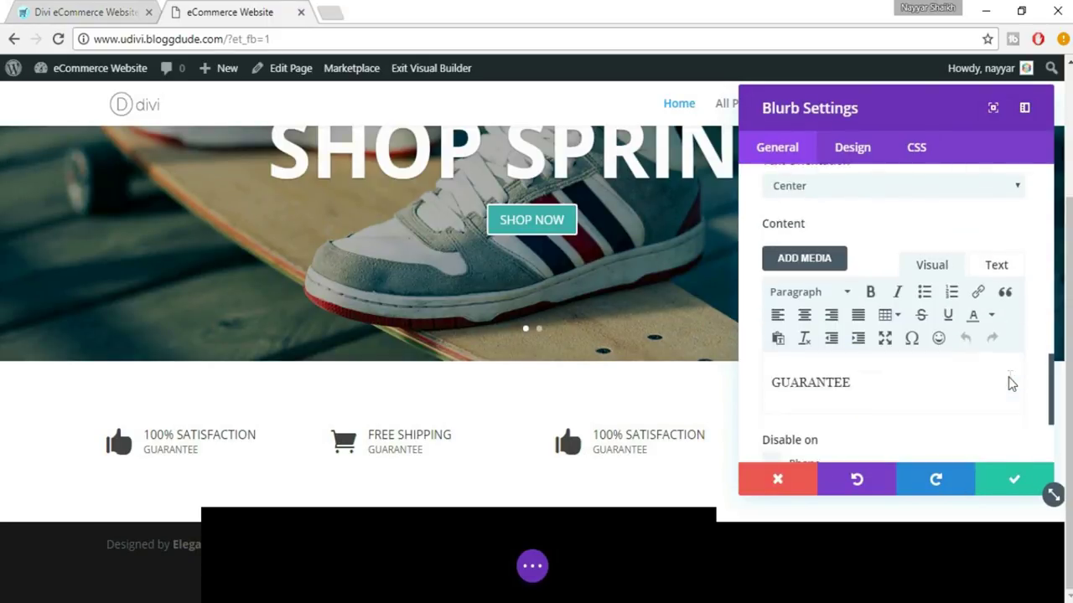
scroll(1011, 382, down, 2)
drag(879, 265, 744, 271)
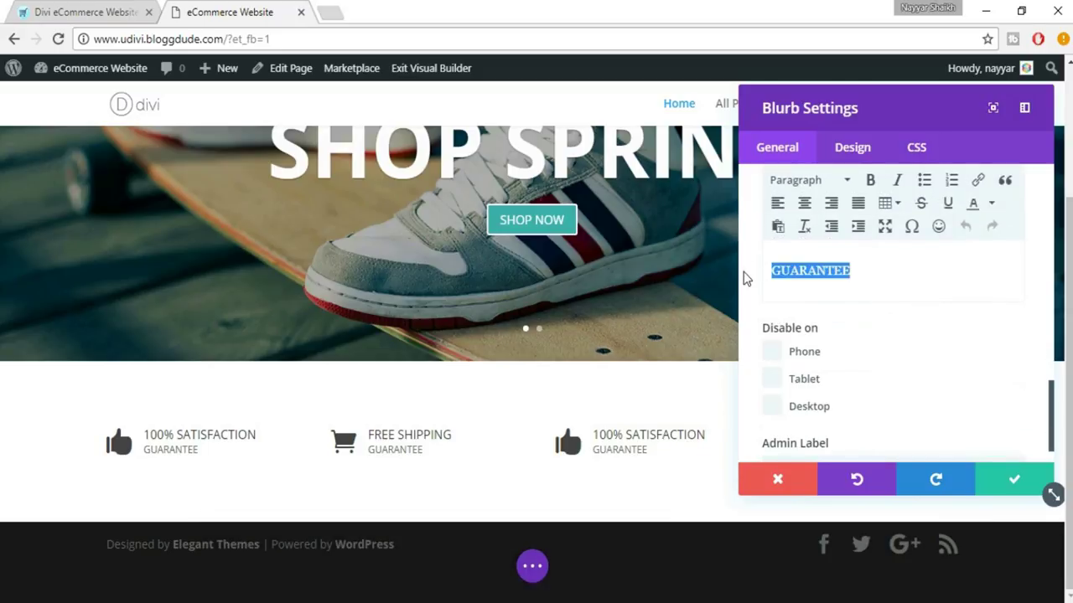
text(O)
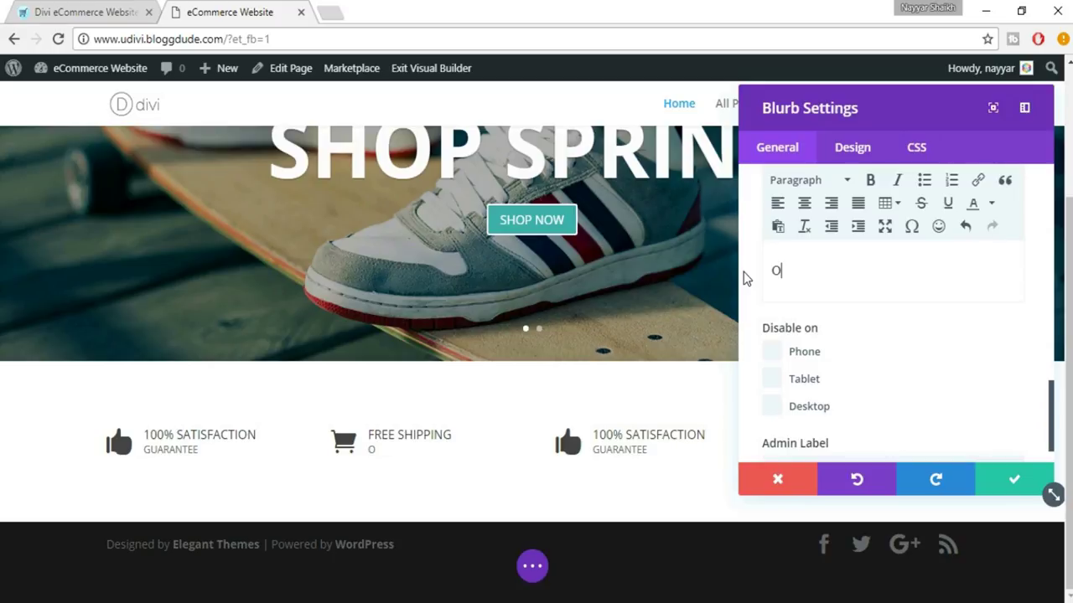
text(N ORDERS )
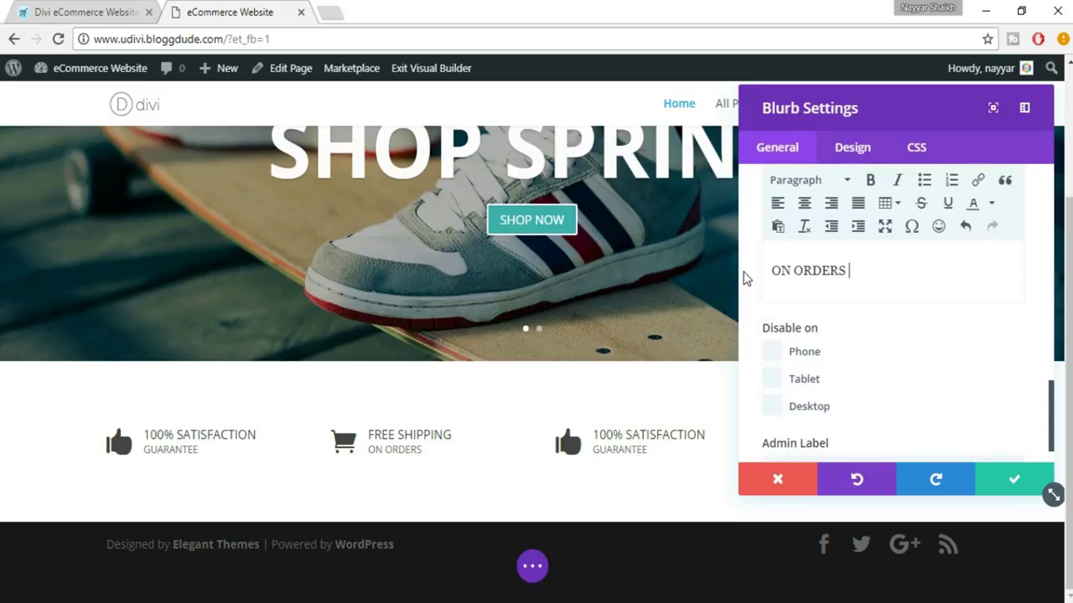
text(OVER $)
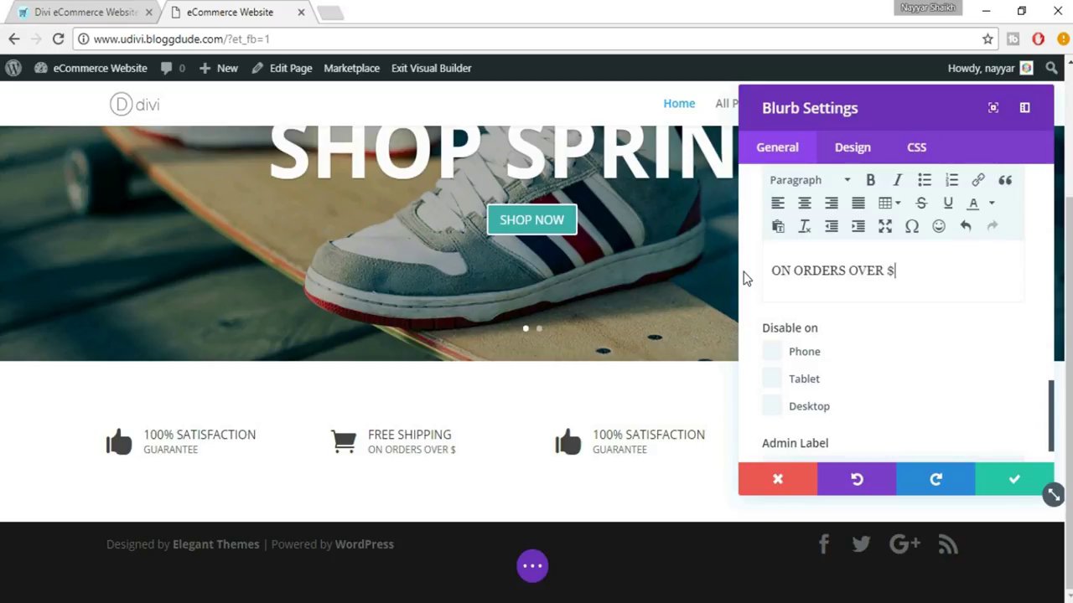
text(500)
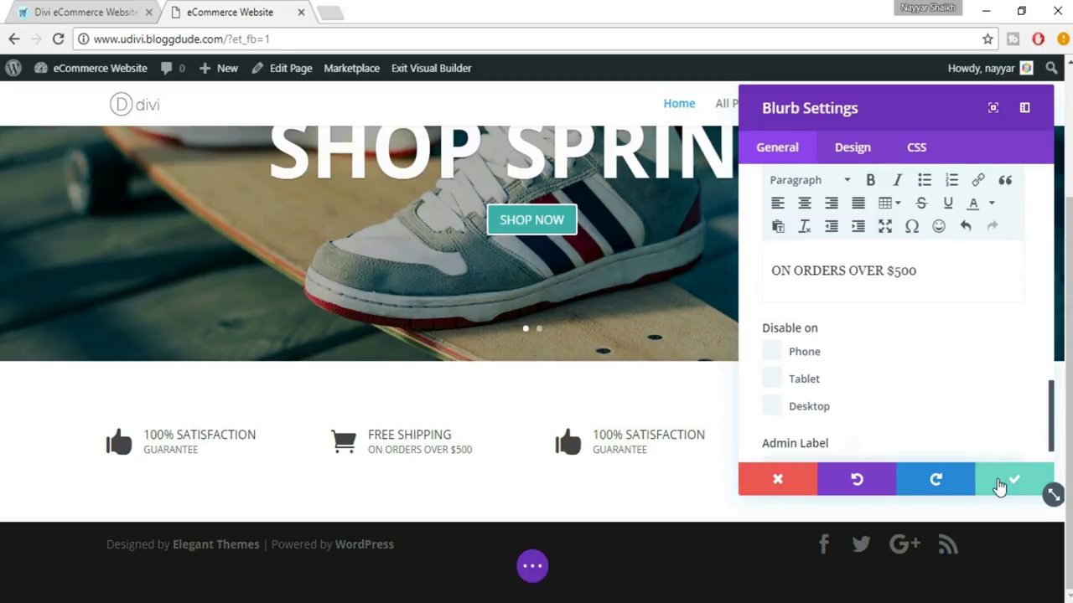
click(1000, 484)
click(76, 8)
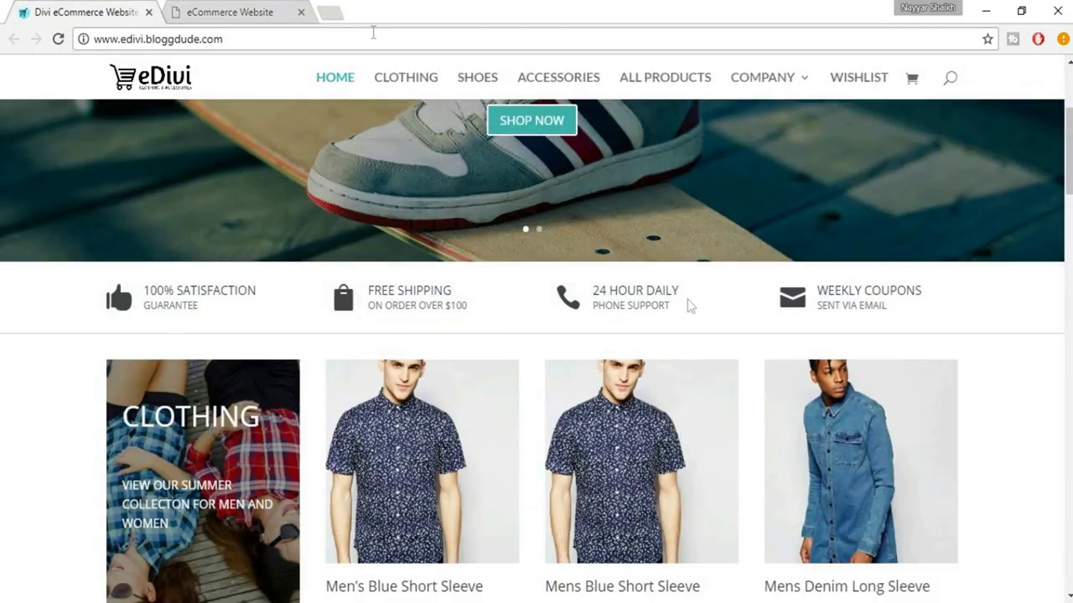
Retitle the third-column blurb 24 HOUR DAILY.
click(289, 10)
mouse_move(617, 436)
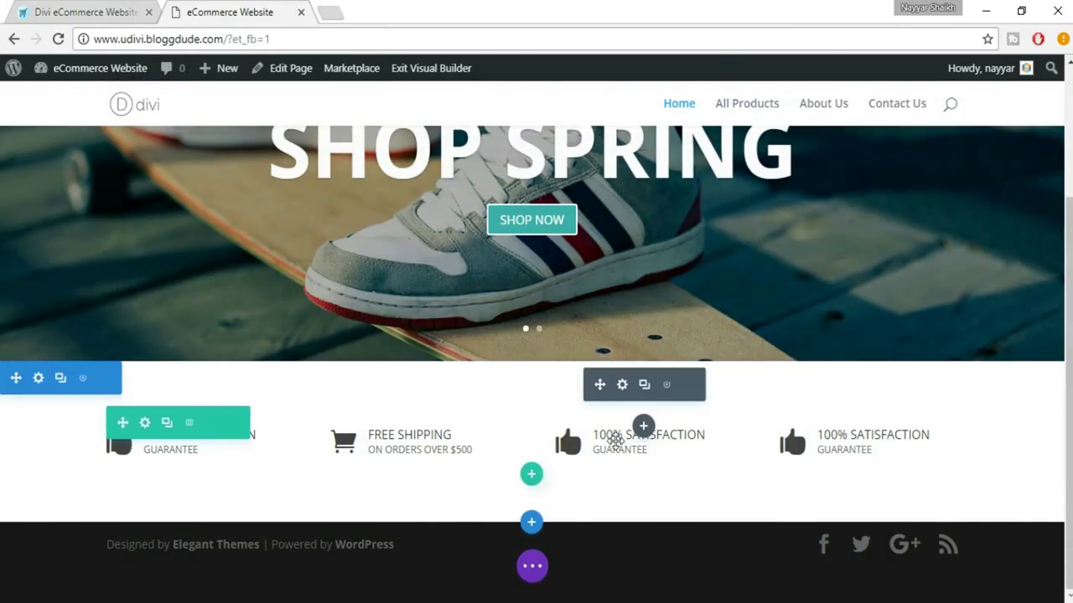
click(623, 386)
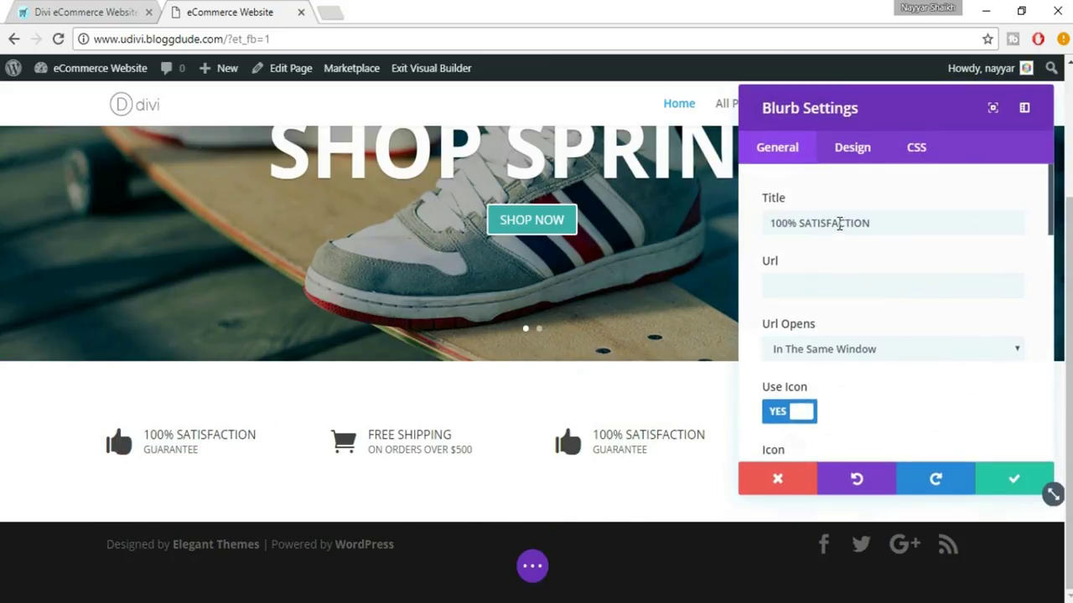
triple_click(839, 223)
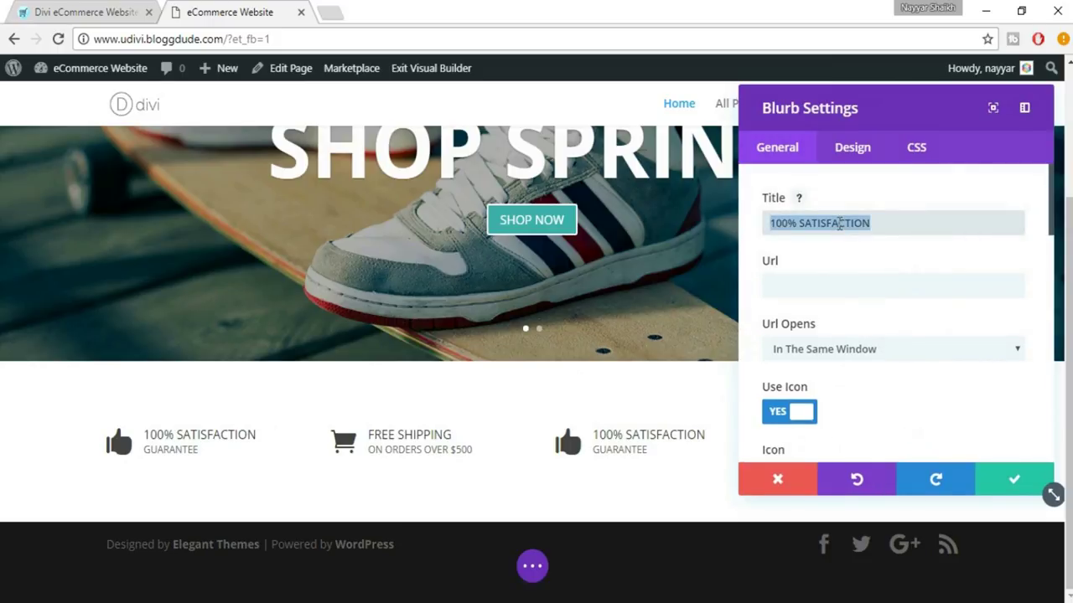
text(24 H)
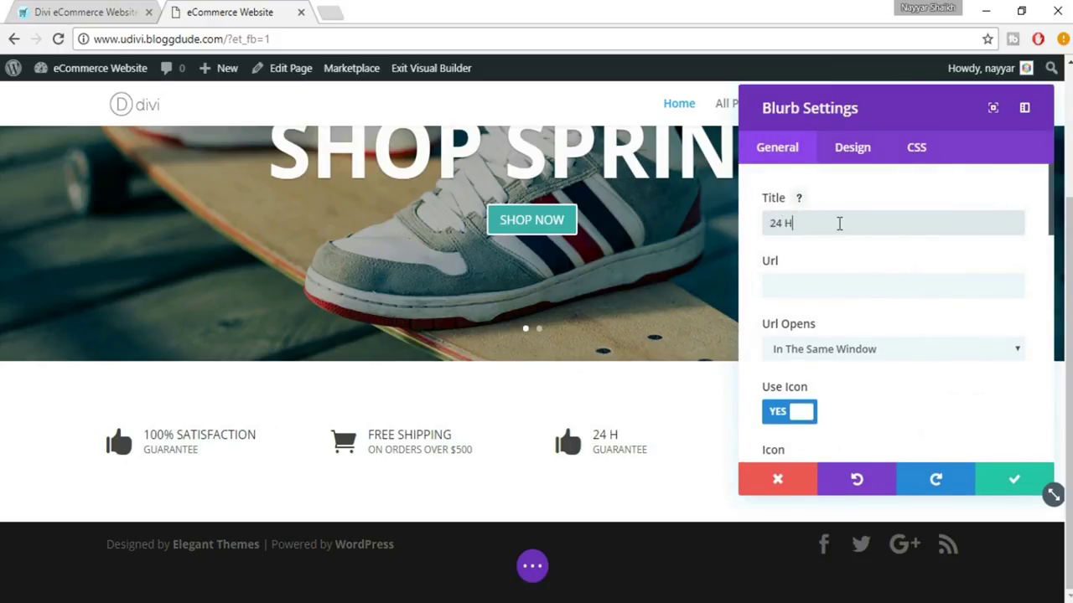
text(OUR DAILY)
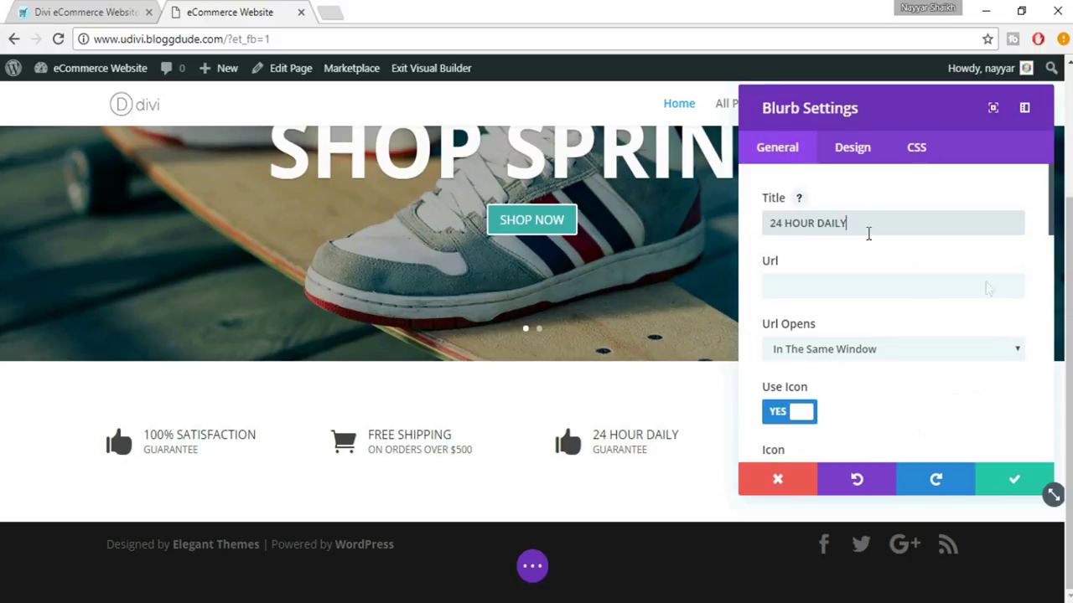
Give the third blurb a phone icon.
scroll(991, 335, down, 3)
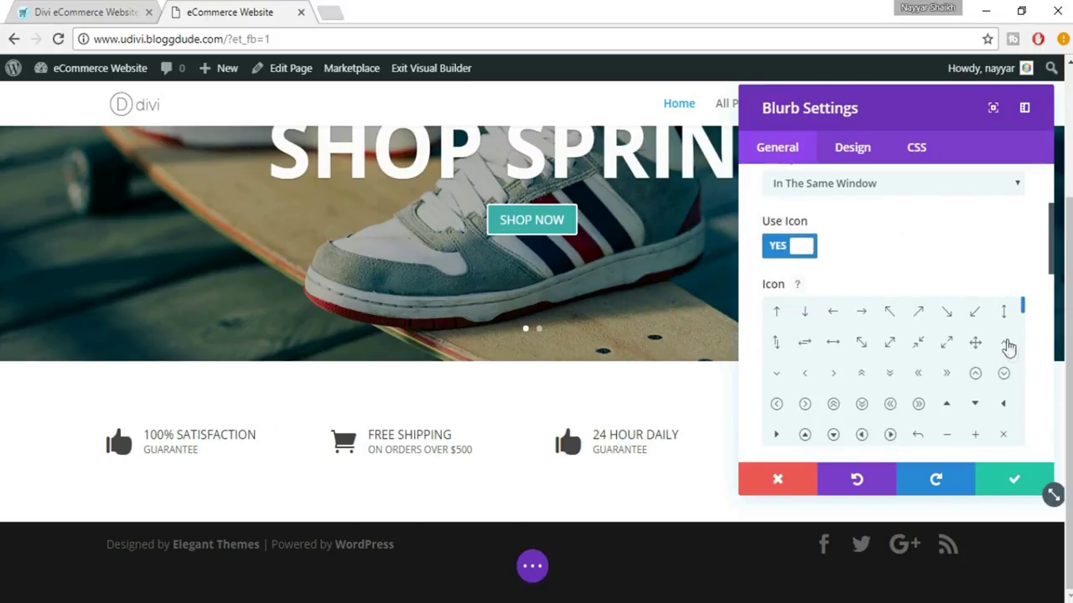
scroll(1010, 351, down, 6)
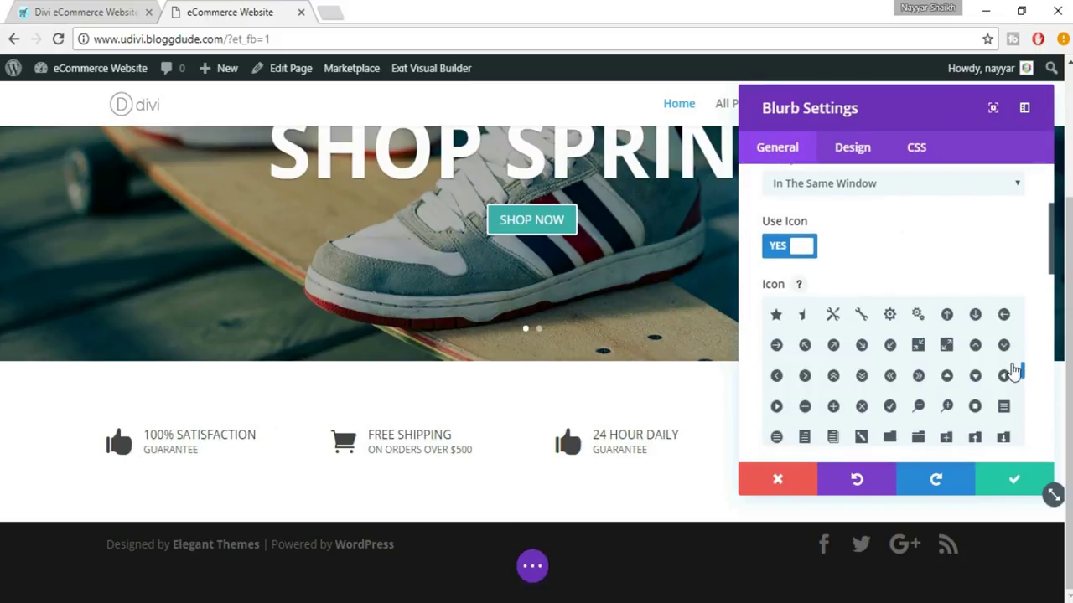
scroll(1011, 382, down, 2)
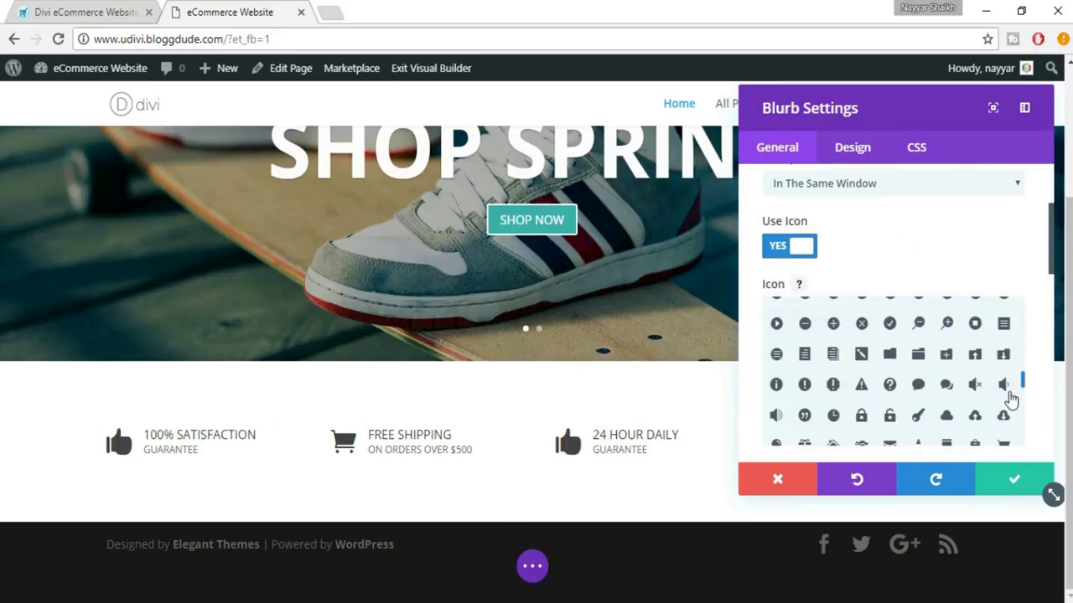
scroll(1010, 392, down, 1)
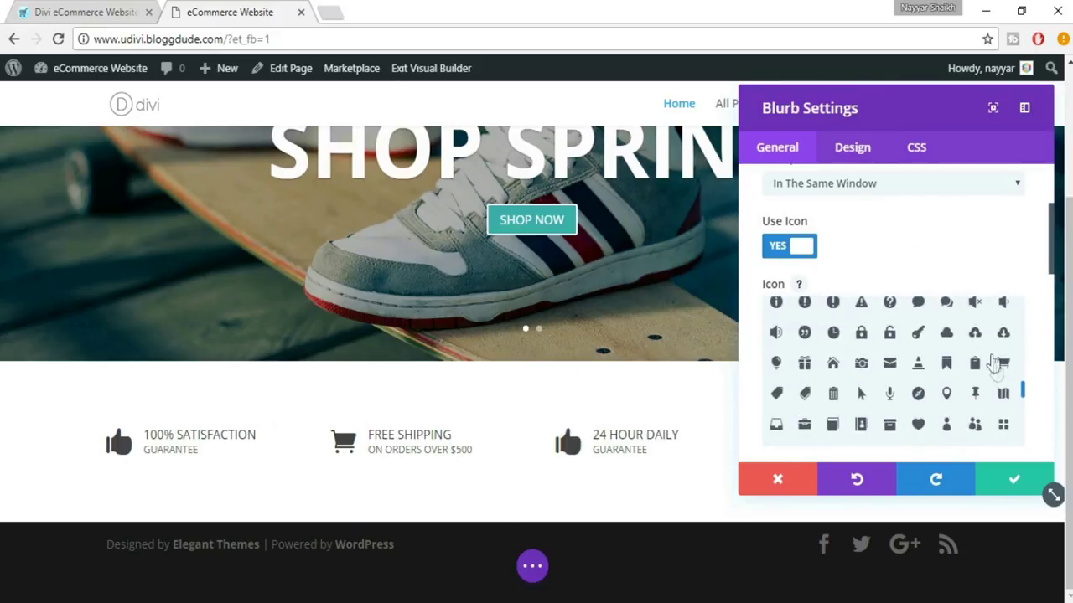
scroll(1003, 400, down, 1)
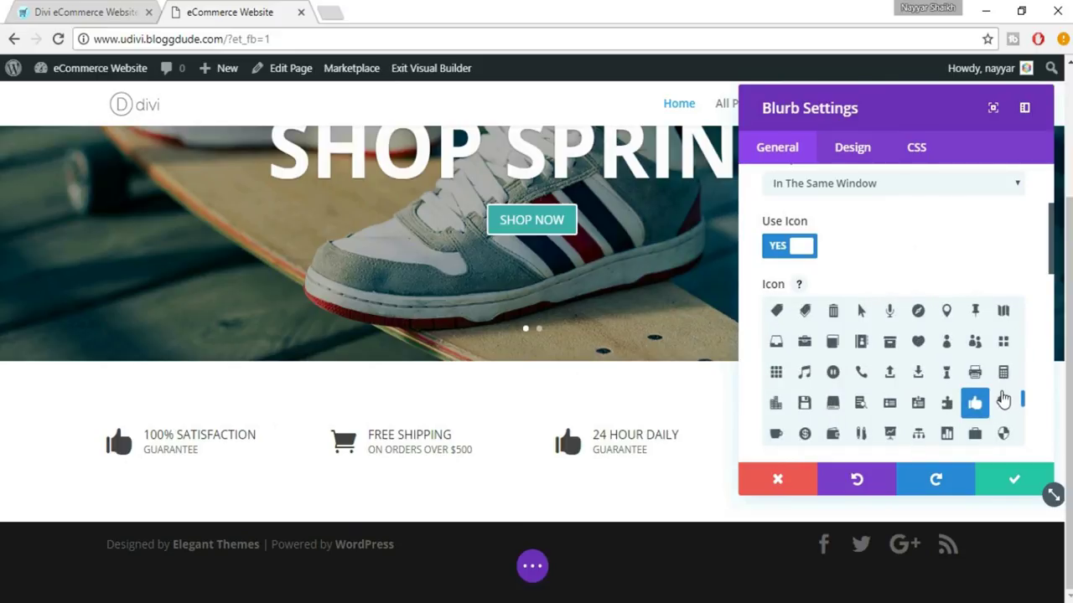
click(862, 374)
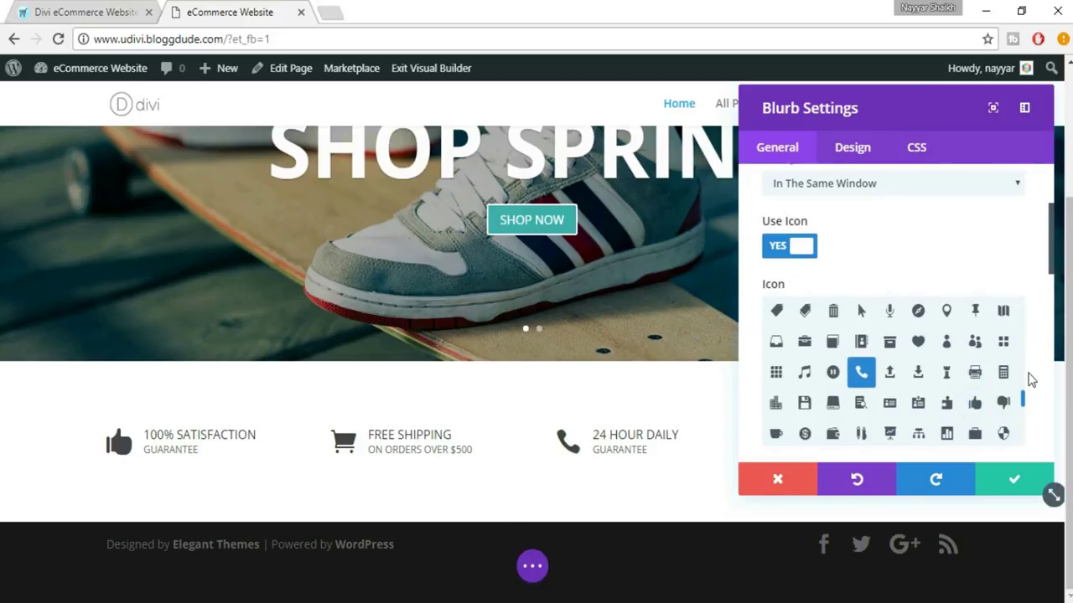
Replace GUARANTEE with PHONE SUPPPORT in the content and save the blurb.
scroll(1037, 374, down, 5)
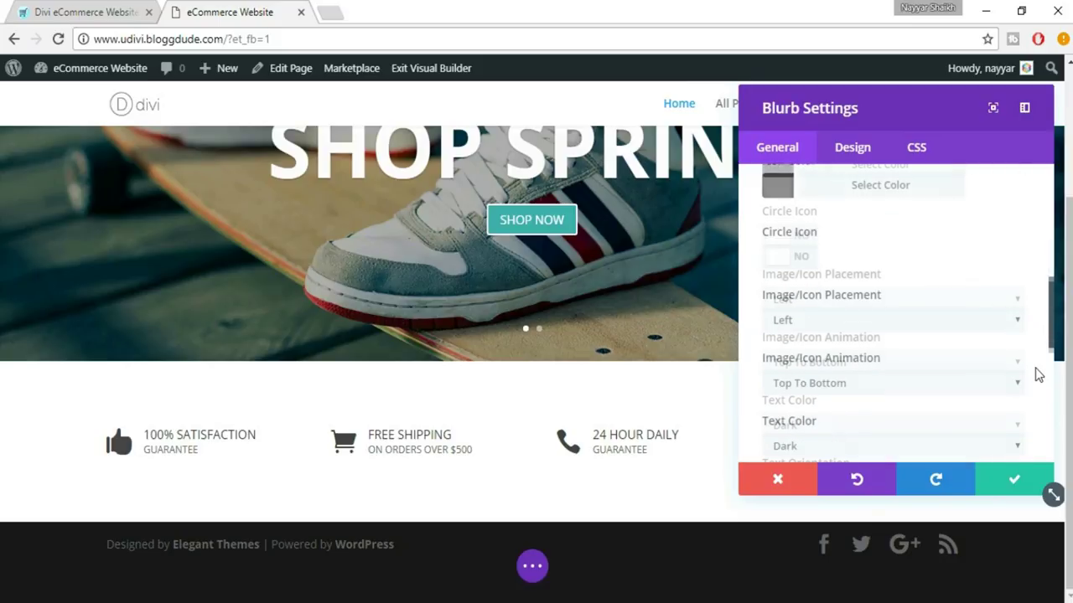
scroll(1037, 375, down, 8)
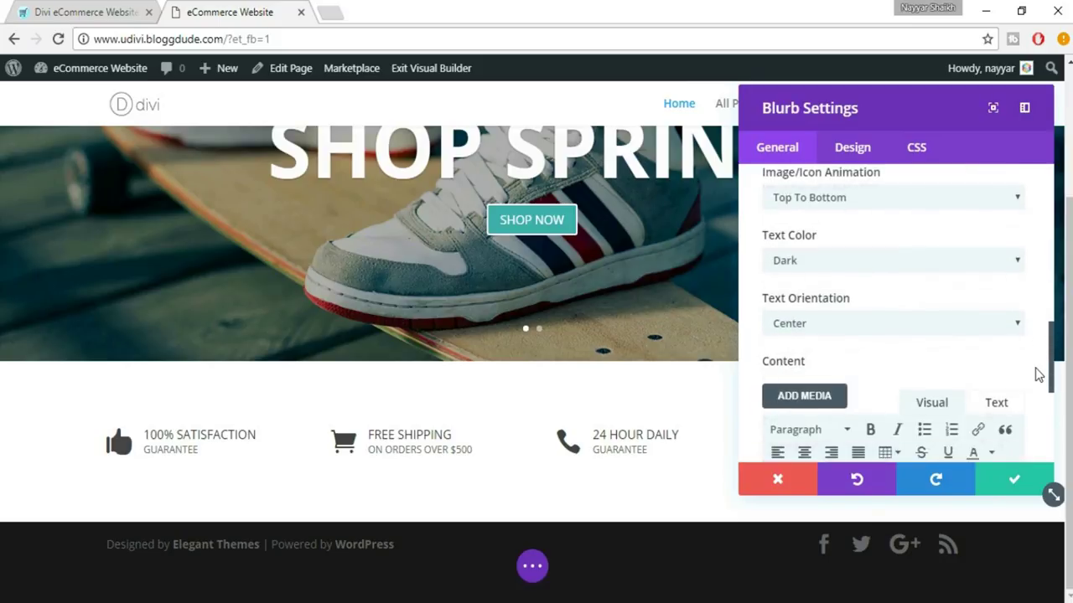
drag(866, 351, 750, 355)
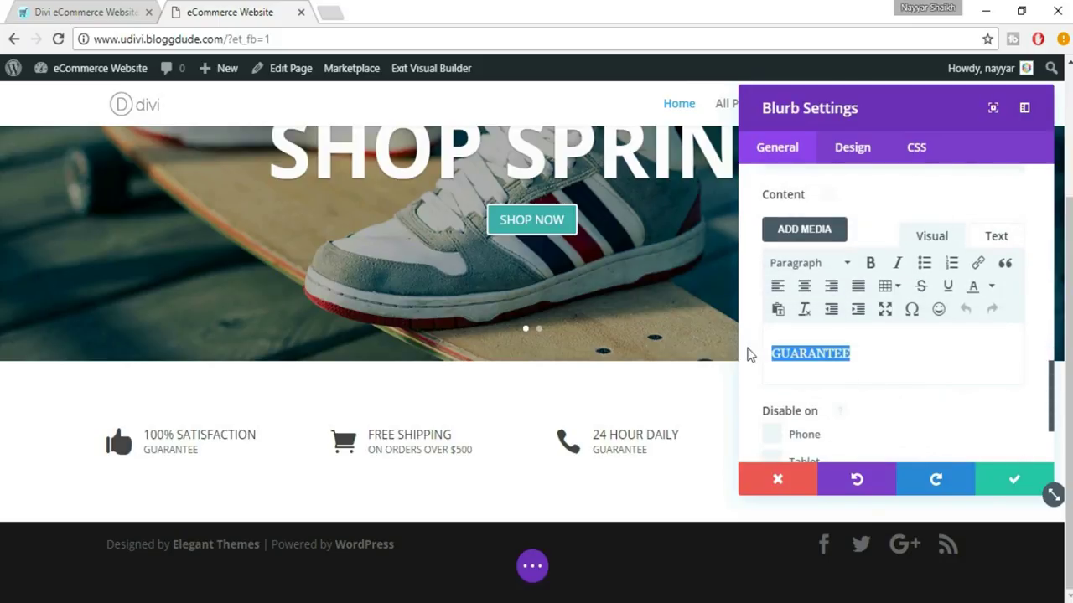
click(110, 11)
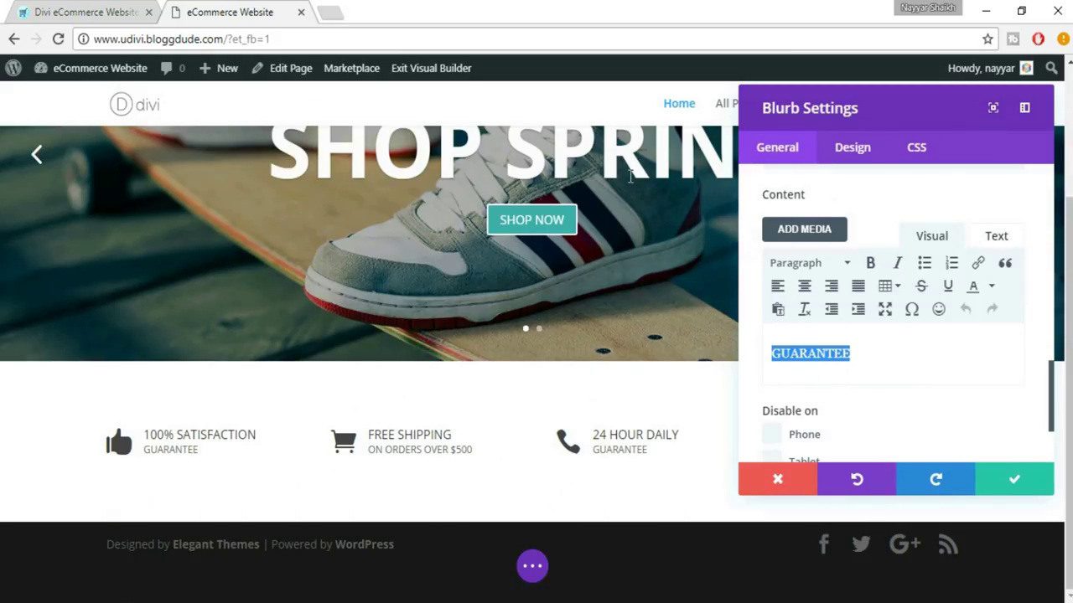
text(PHONE)
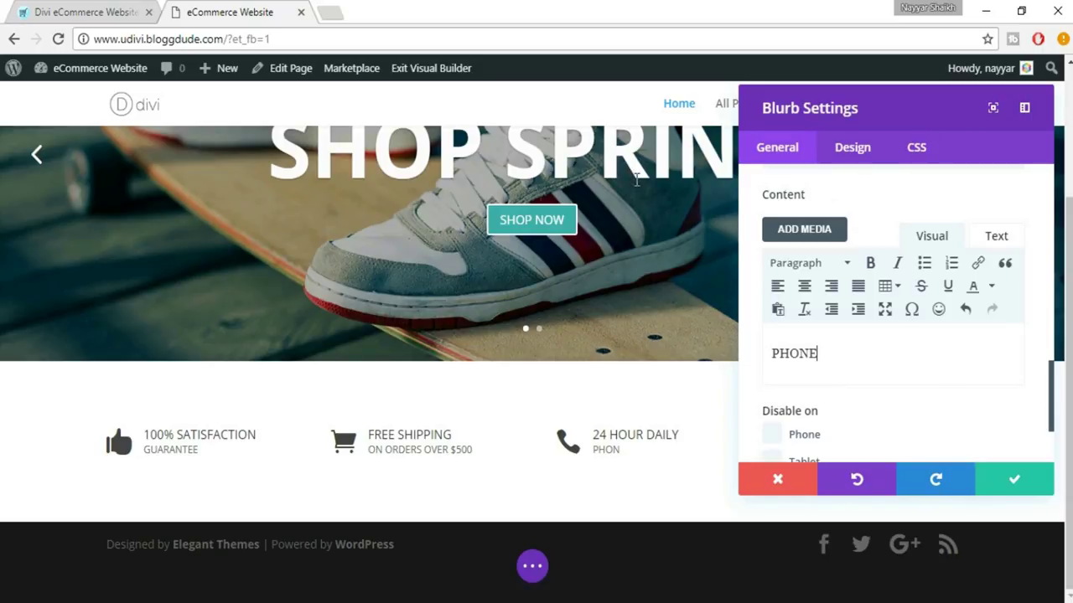
text( SUPPPORT)
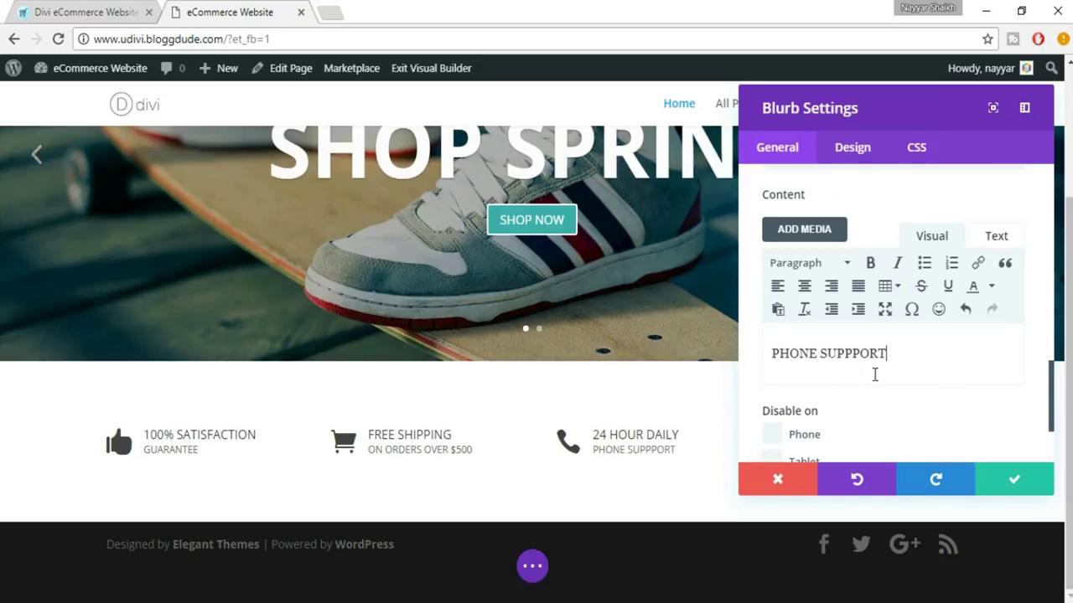
click(1014, 483)
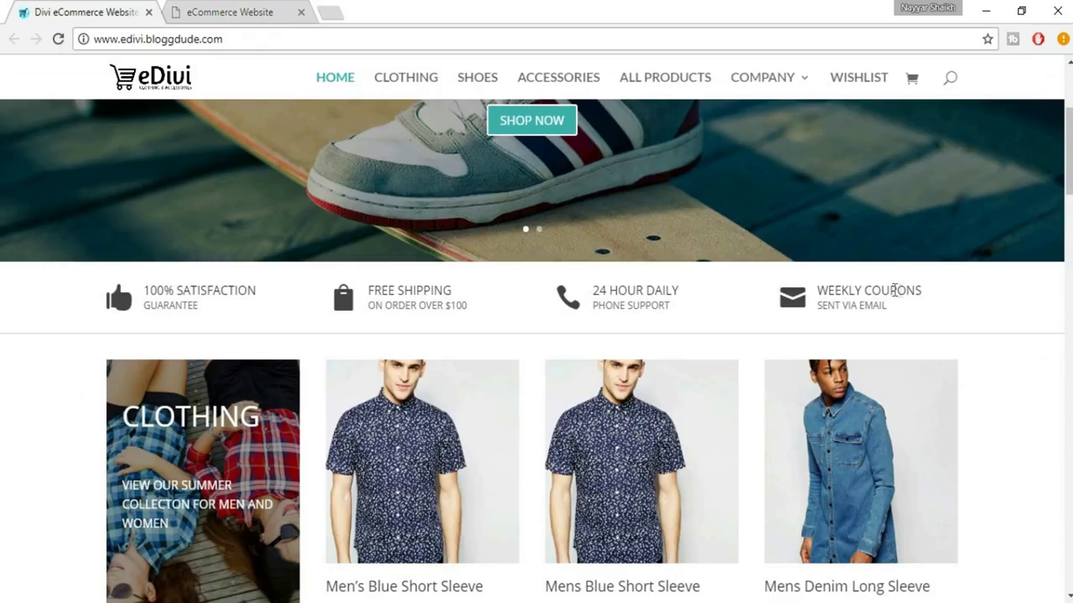
click(269, 8)
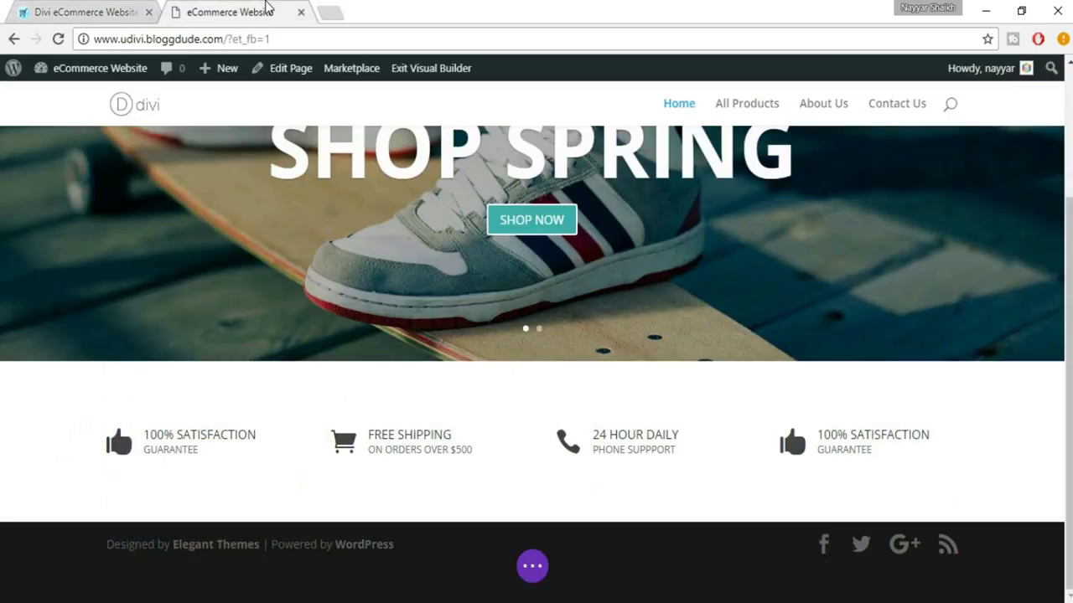
Retitle the fourth blurb toward WEEKLY COUPONS (typing WEE) and give it an envelope icon.
mouse_move(838, 431)
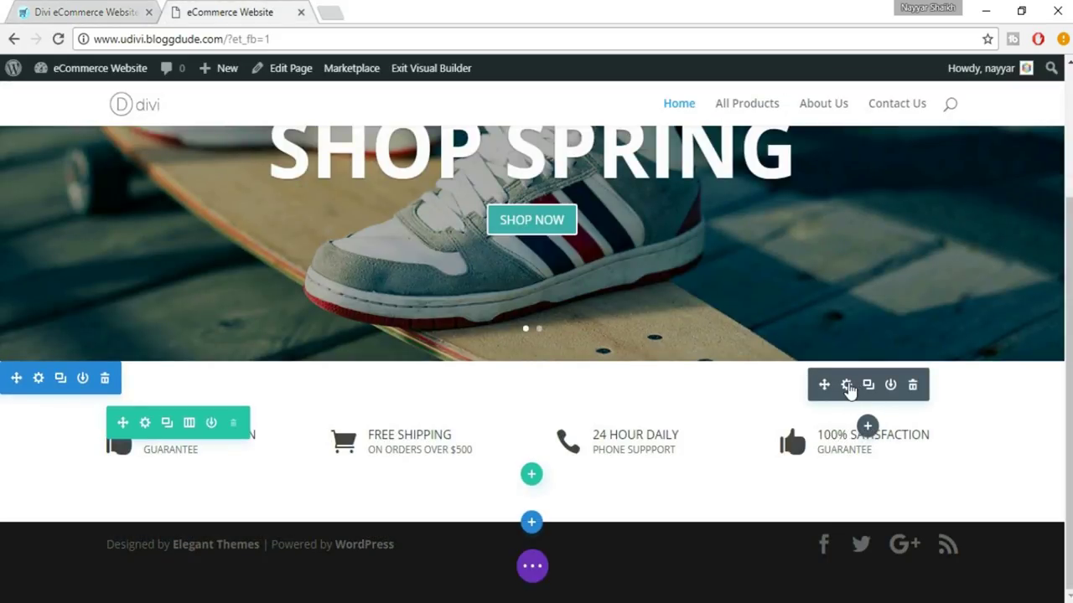
click(846, 385)
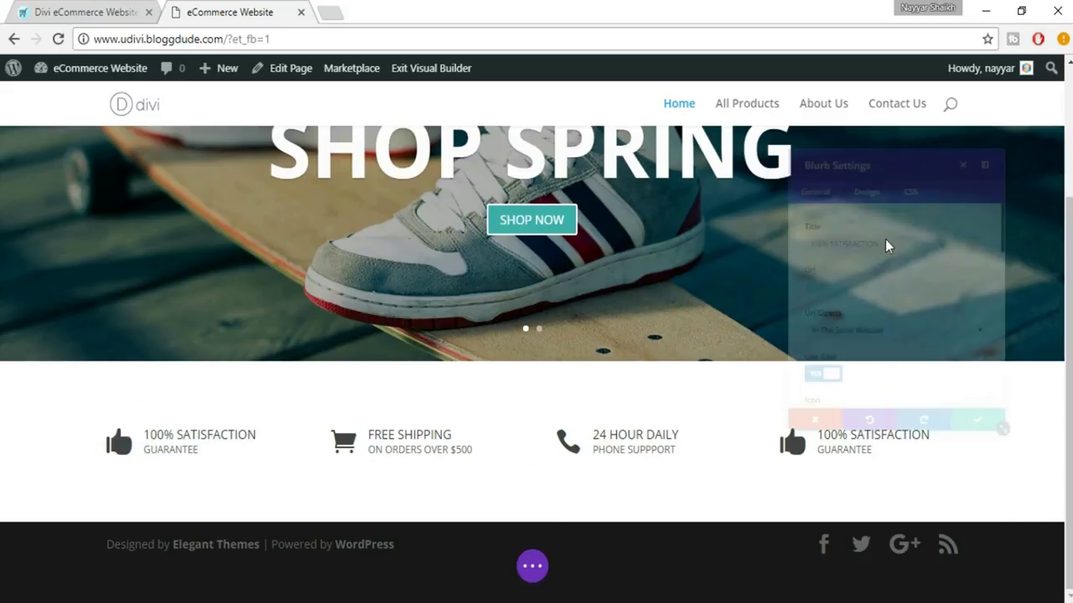
triple_click(880, 222)
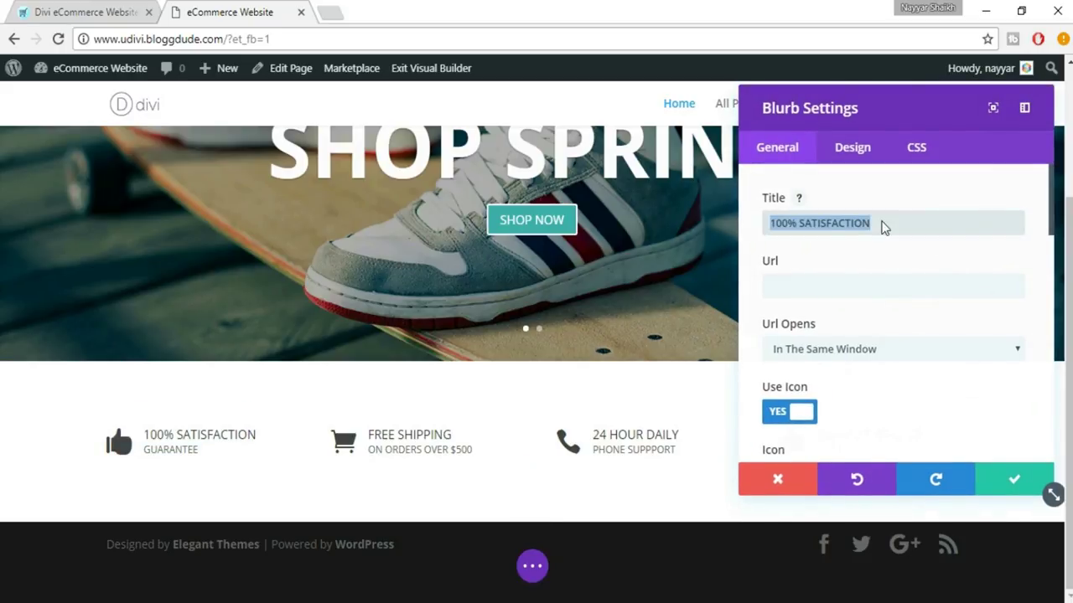
text(WEEKLY COUPONS)
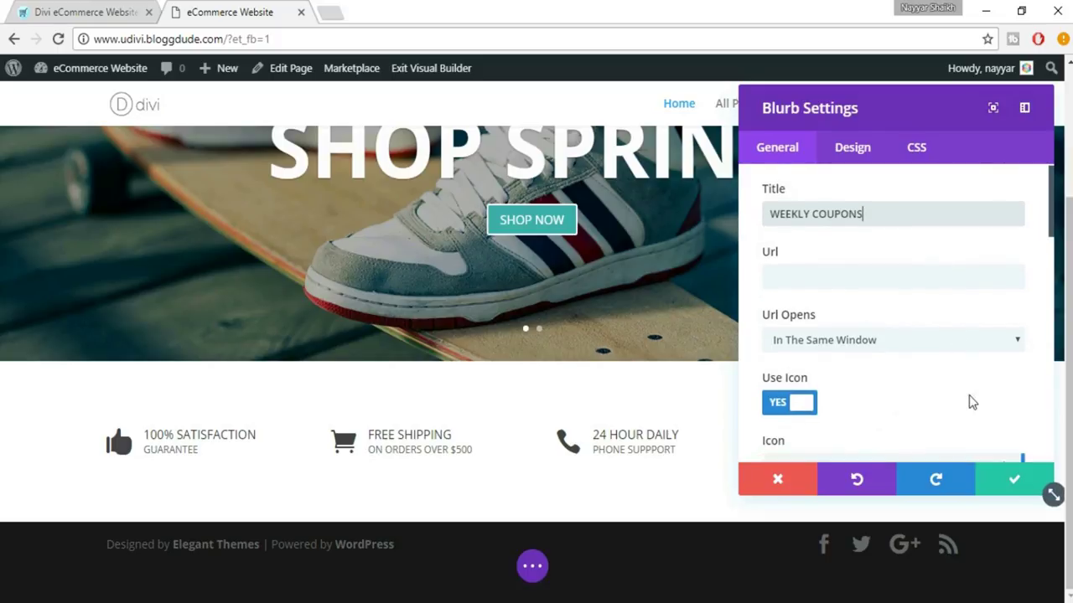
scroll(970, 400, down, 3)
scroll(1030, 378, down, 10)
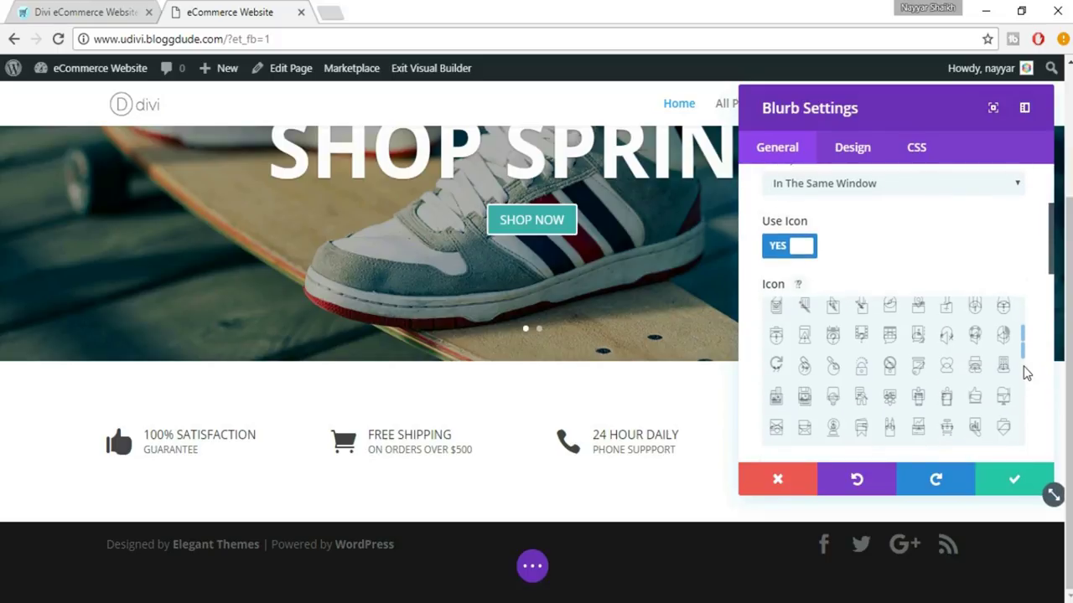
scroll(1022, 374, down, 3)
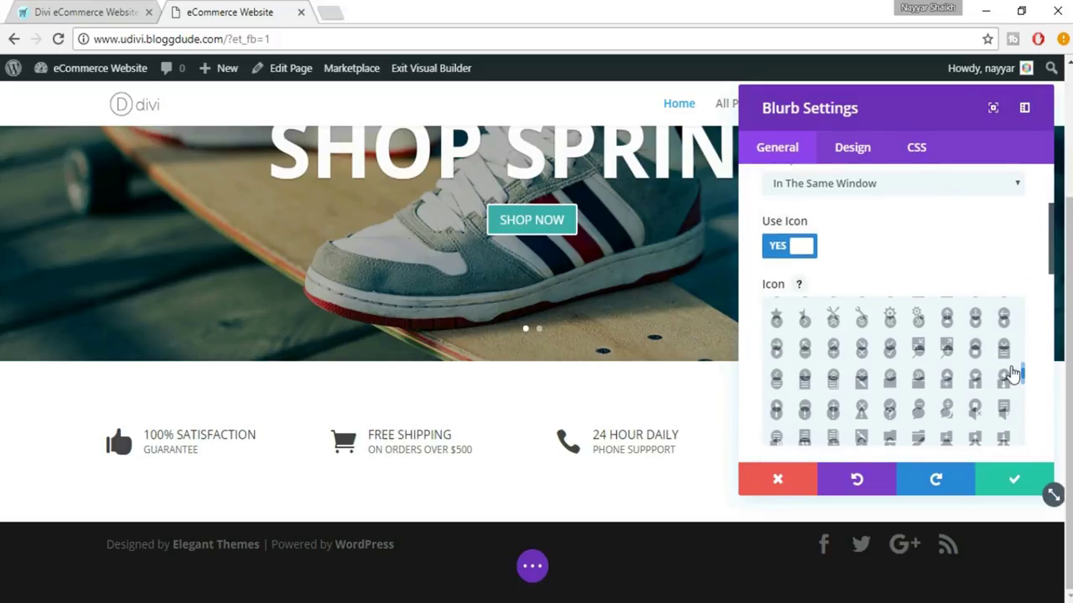
scroll(1010, 377, down, 3)
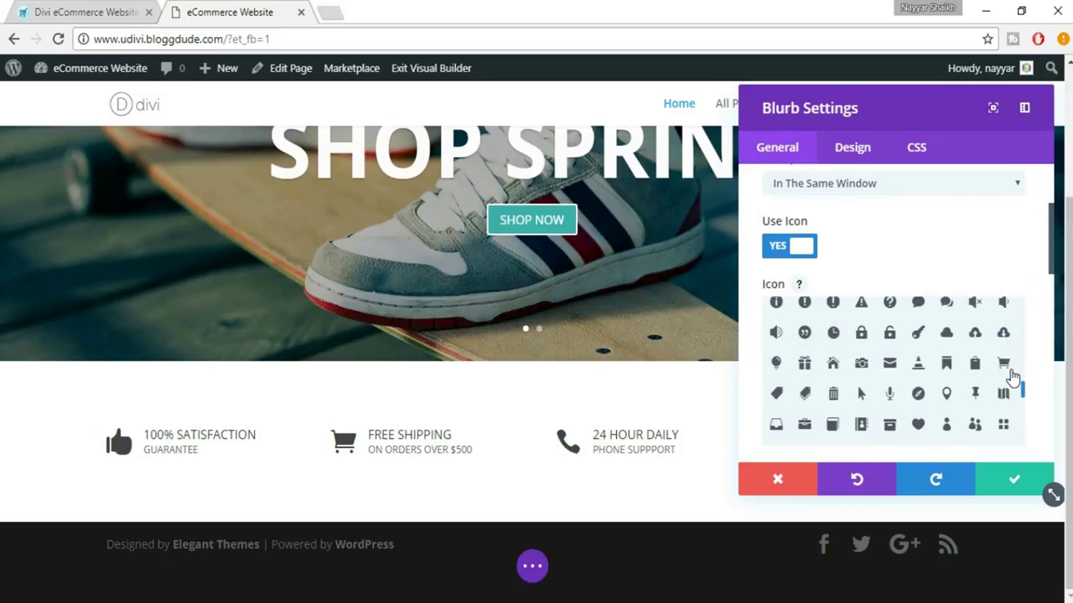
click(889, 364)
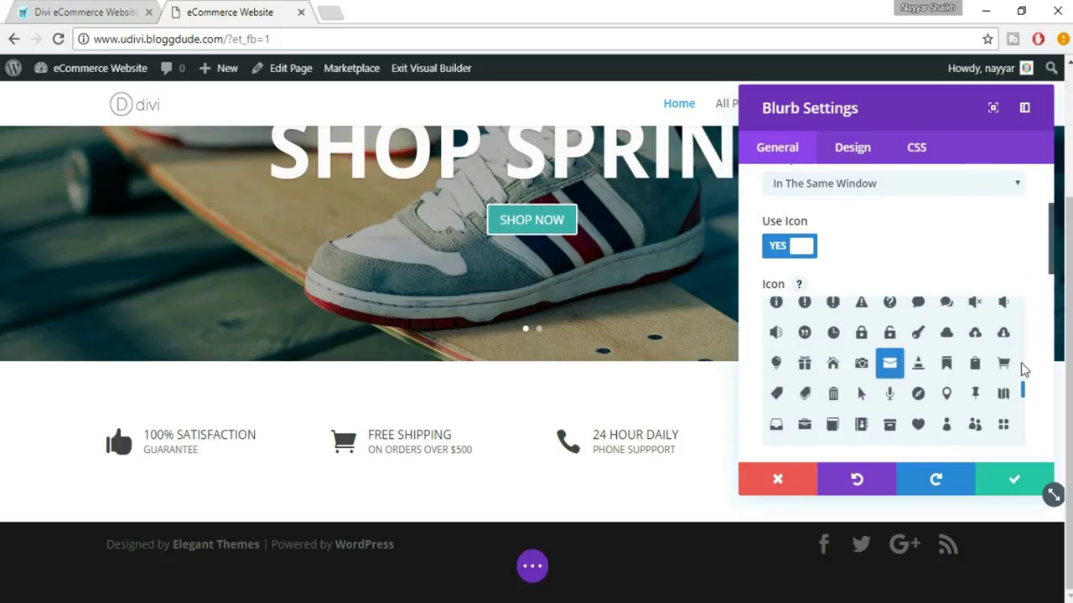
Replace GUARANTEE with SENT VIA EMAIL in the body text and save the blurb.
scroll(1038, 367, down, 5)
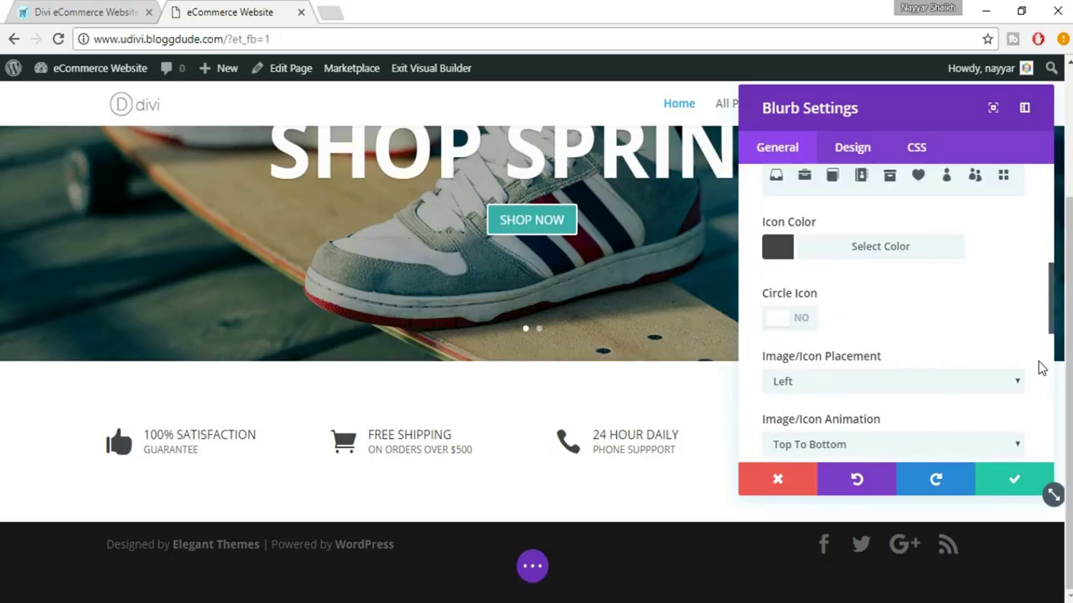
scroll(1008, 374, down, 6)
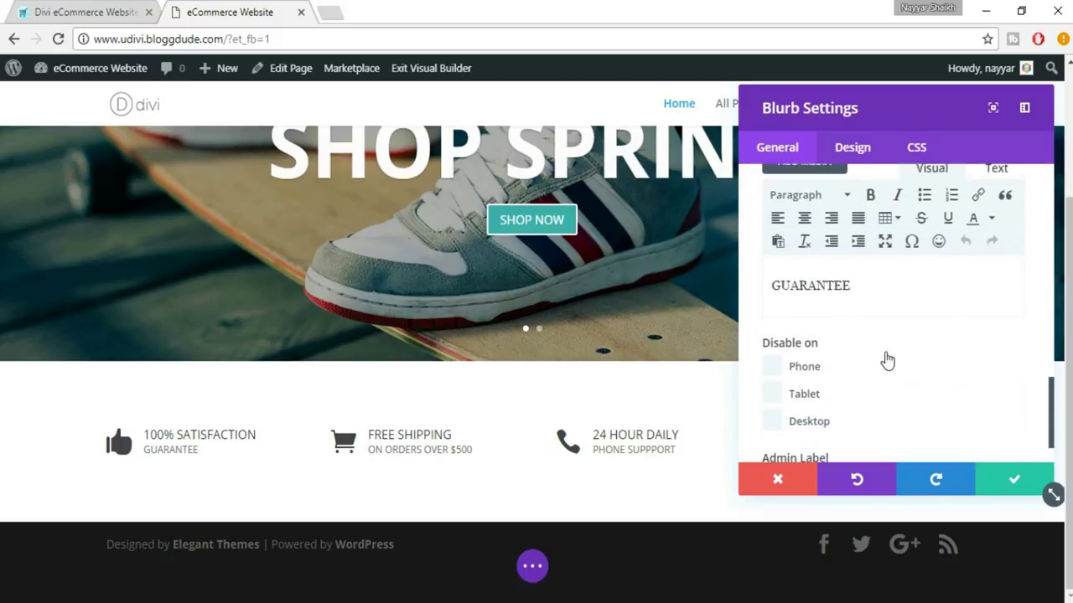
double_click(762, 269)
text(S)
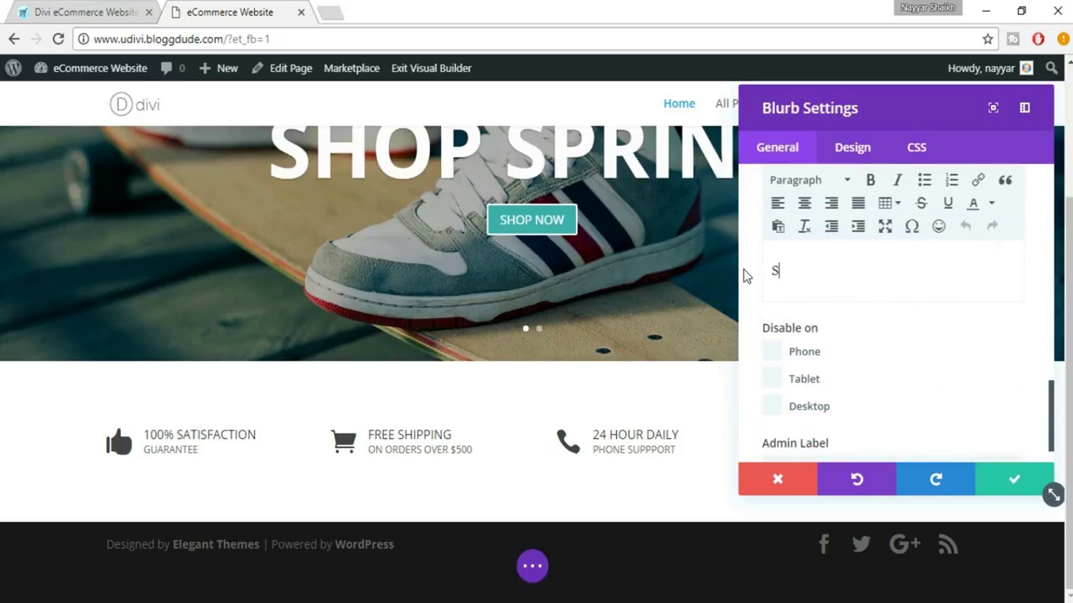
text(ENT VIA EMAIL)
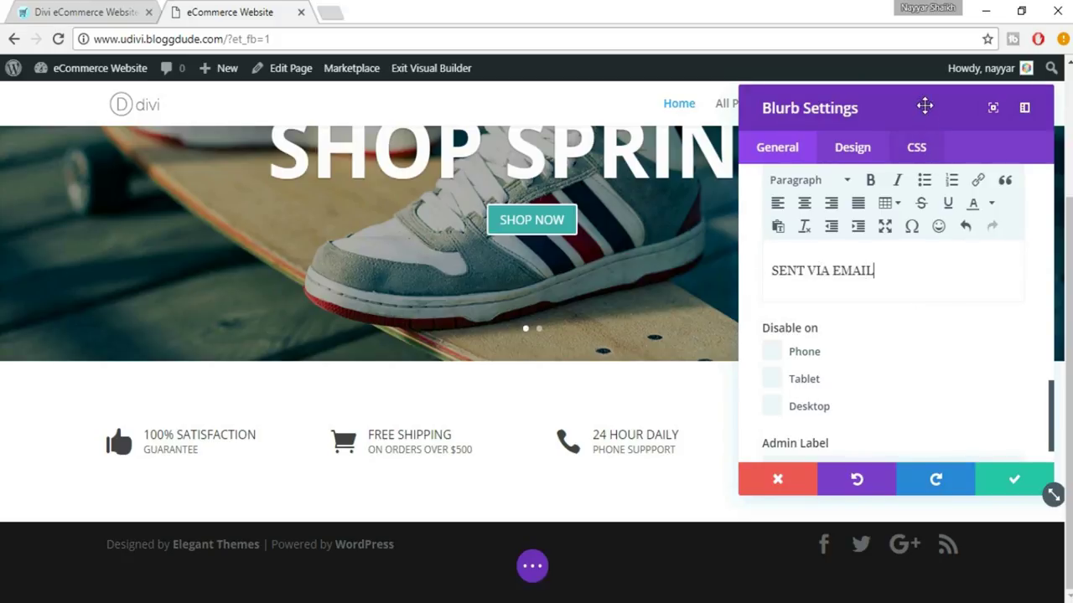
drag(841, 112, 333, 116)
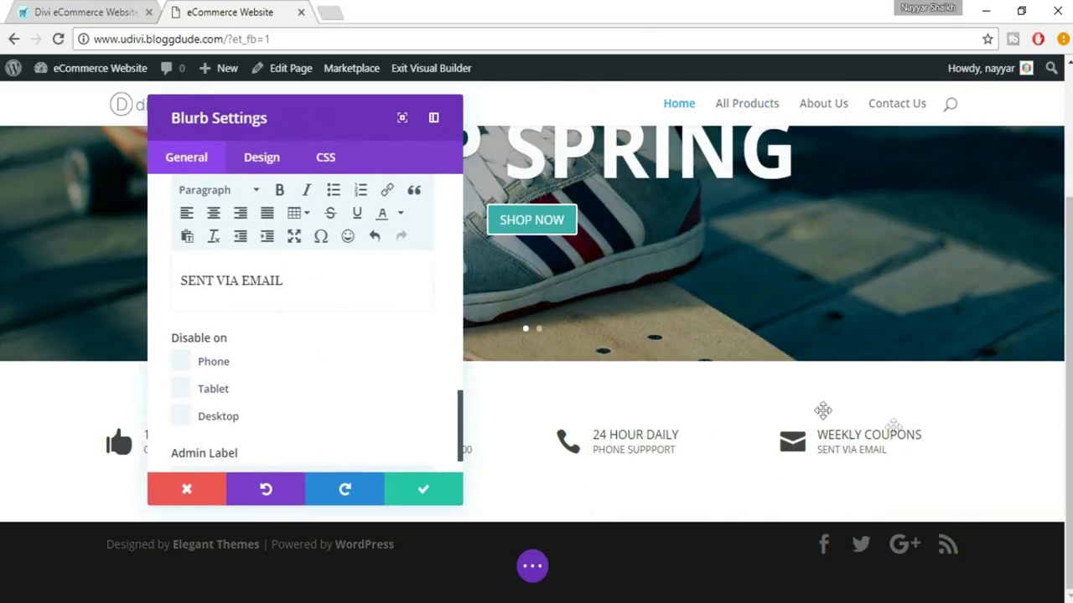
click(427, 493)
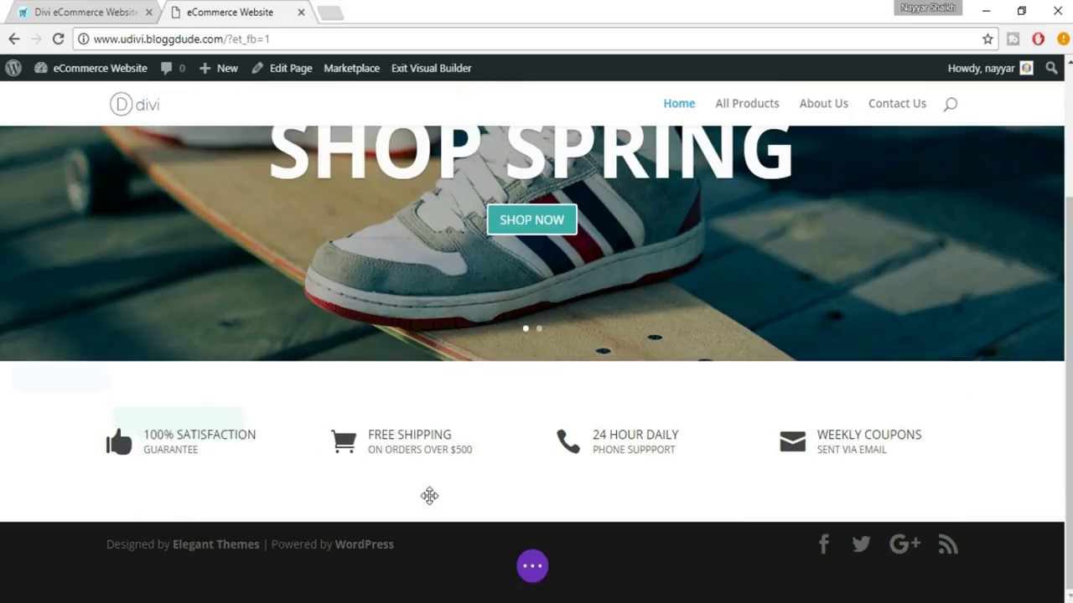
click(99, 9)
Drag the features section's top and bottom padding handles up to tighten it, comparing with the demo.
click(186, 7)
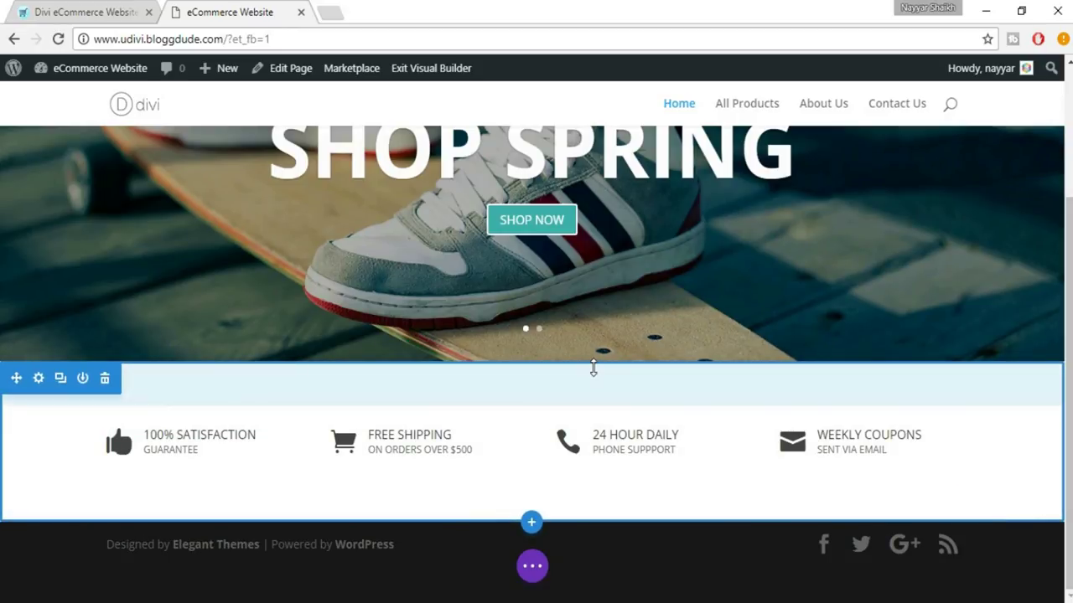
drag(595, 341, 598, 275)
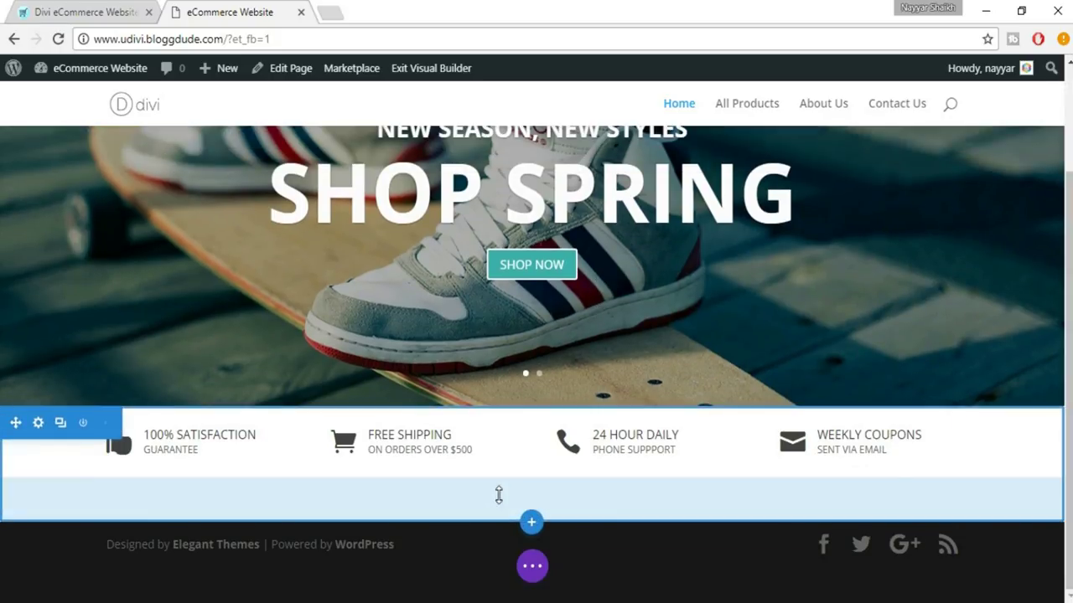
drag(499, 484, 503, 462)
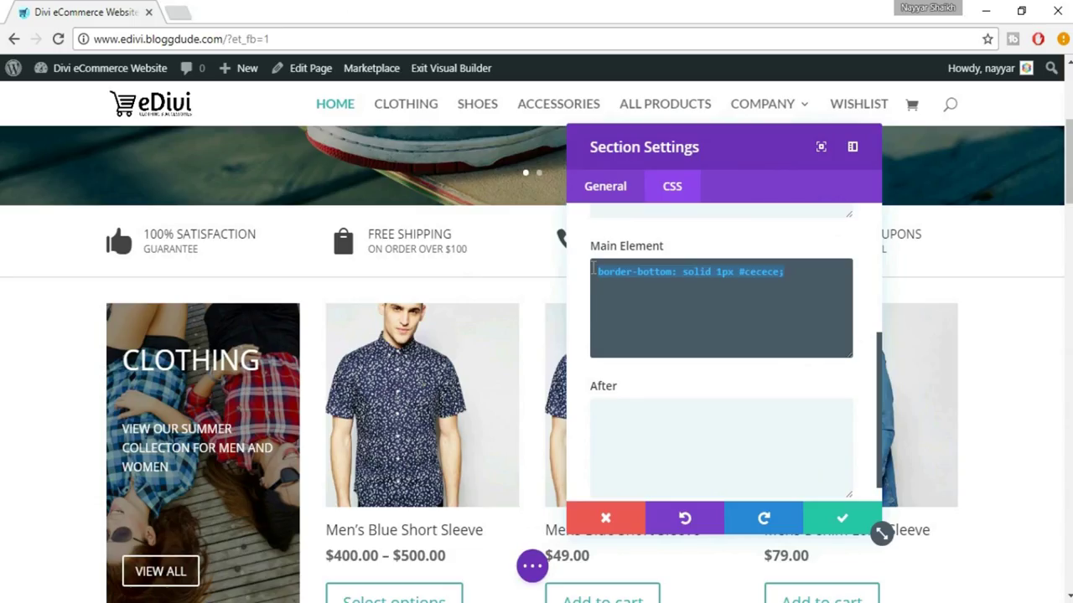
click(323, 539)
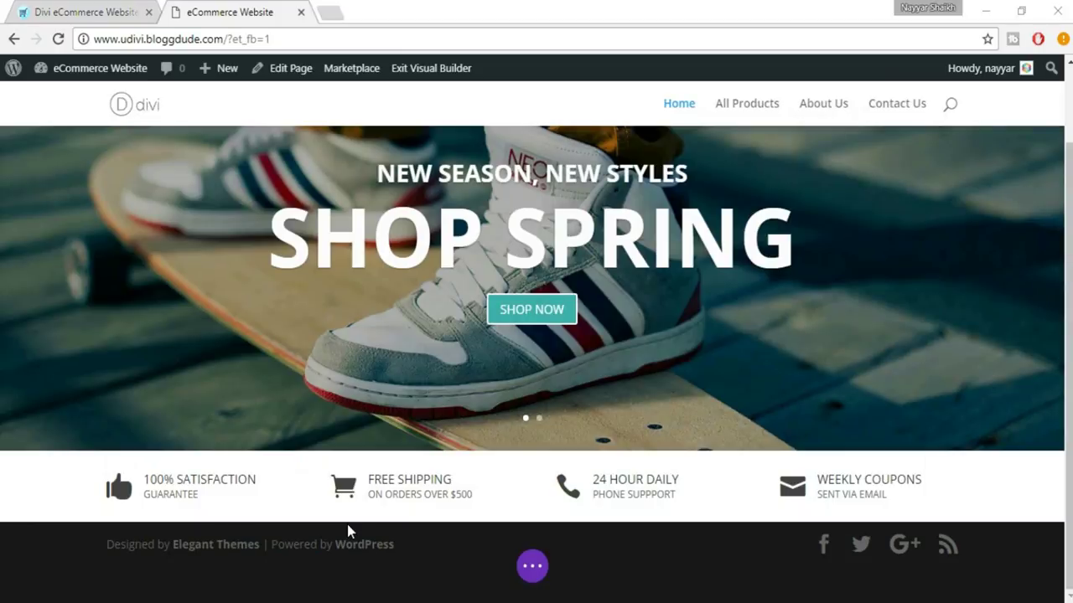
click(124, 7)
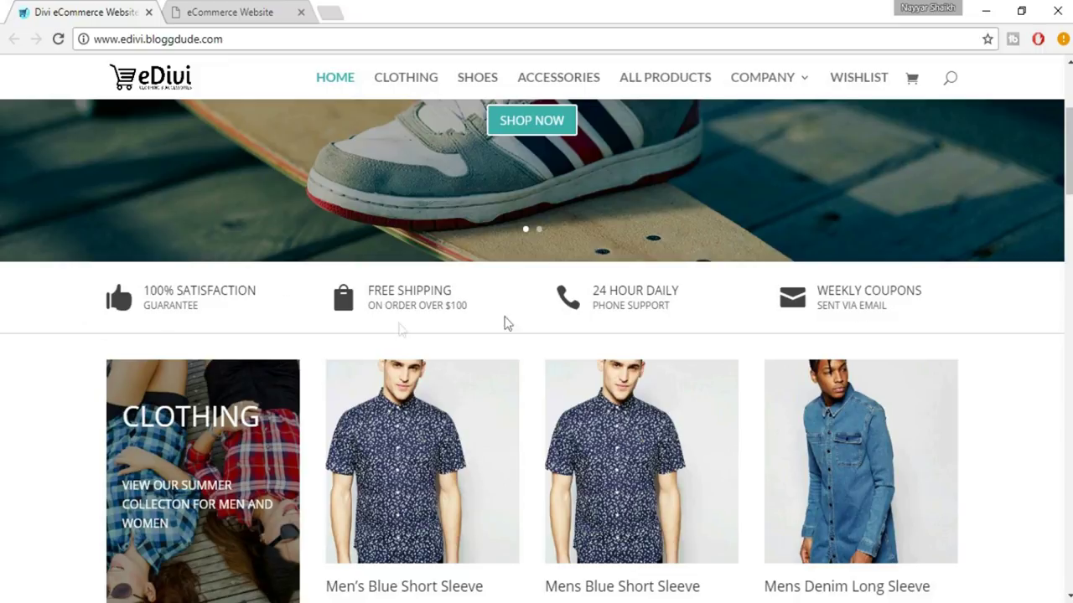
click(260, 15)
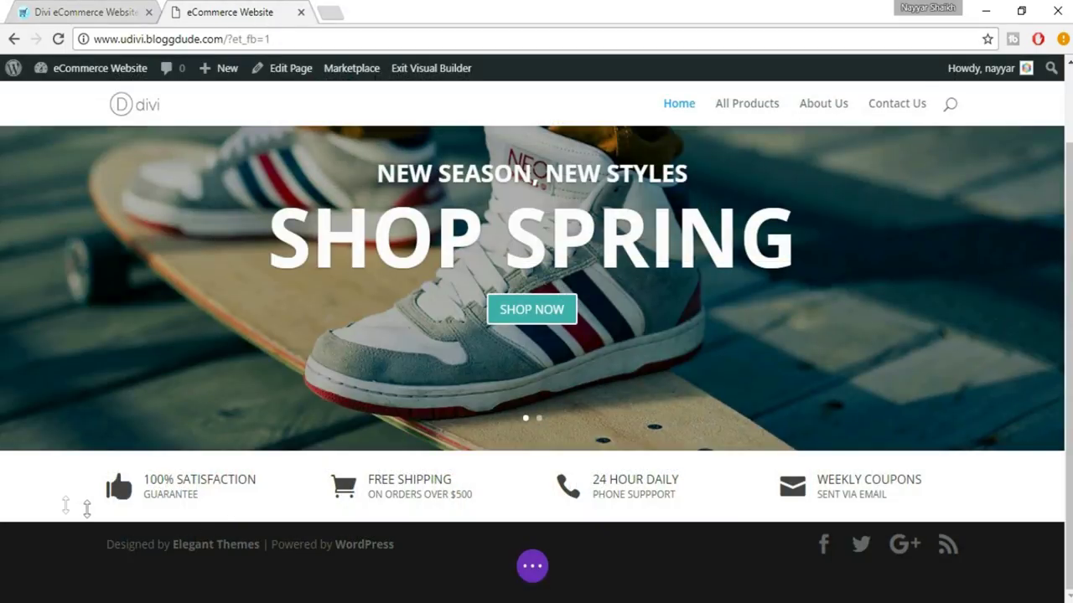
Paste border-bottom: solid 1px #cecece; into the section's Main Element CSS, save, and compare with the demo.
mouse_move(29, 471)
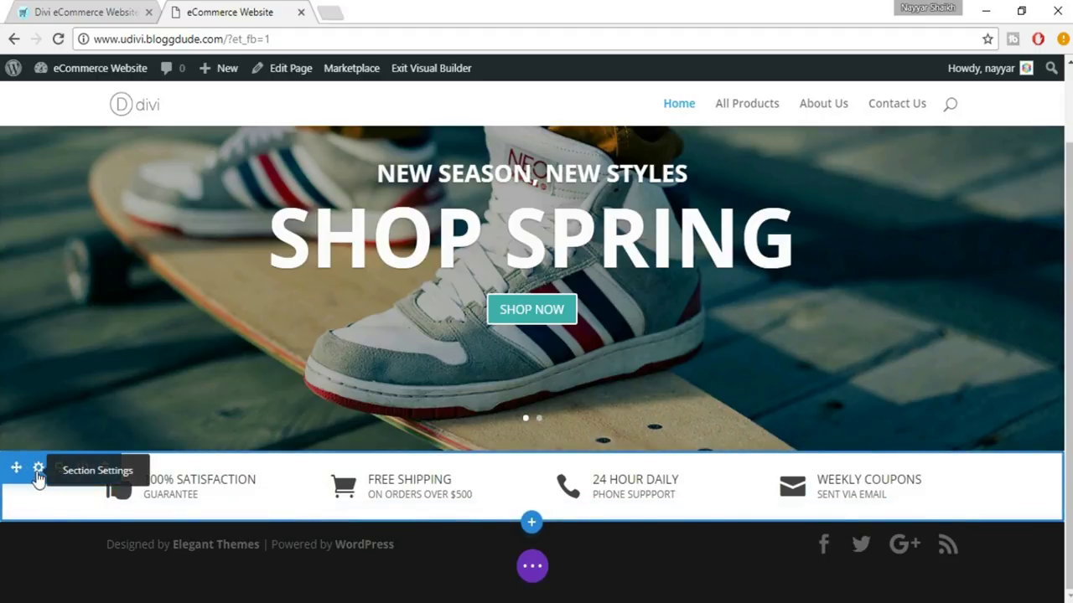
click(38, 472)
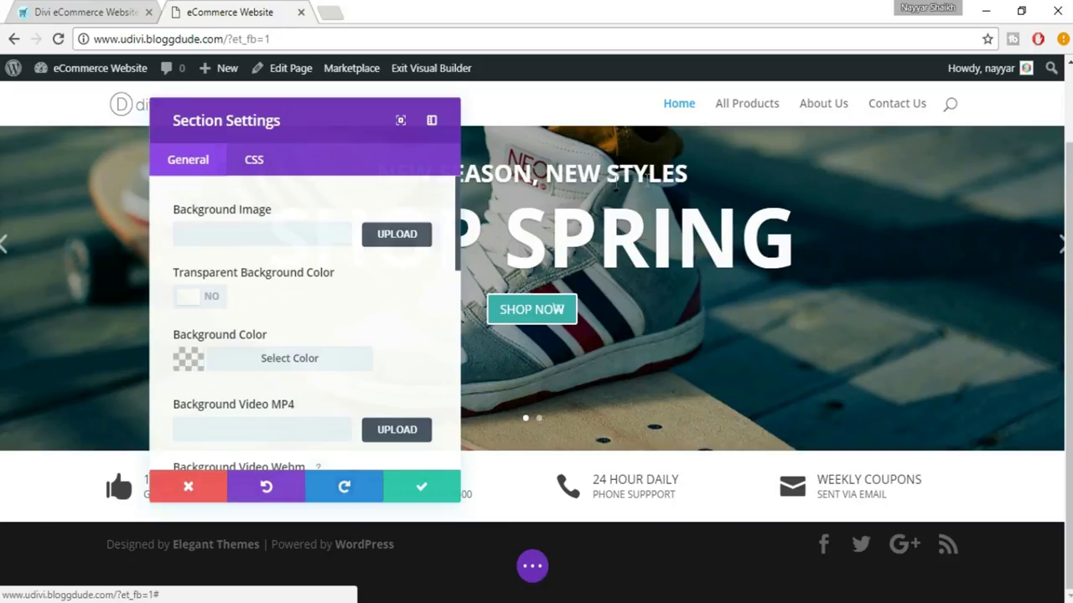
click(253, 159)
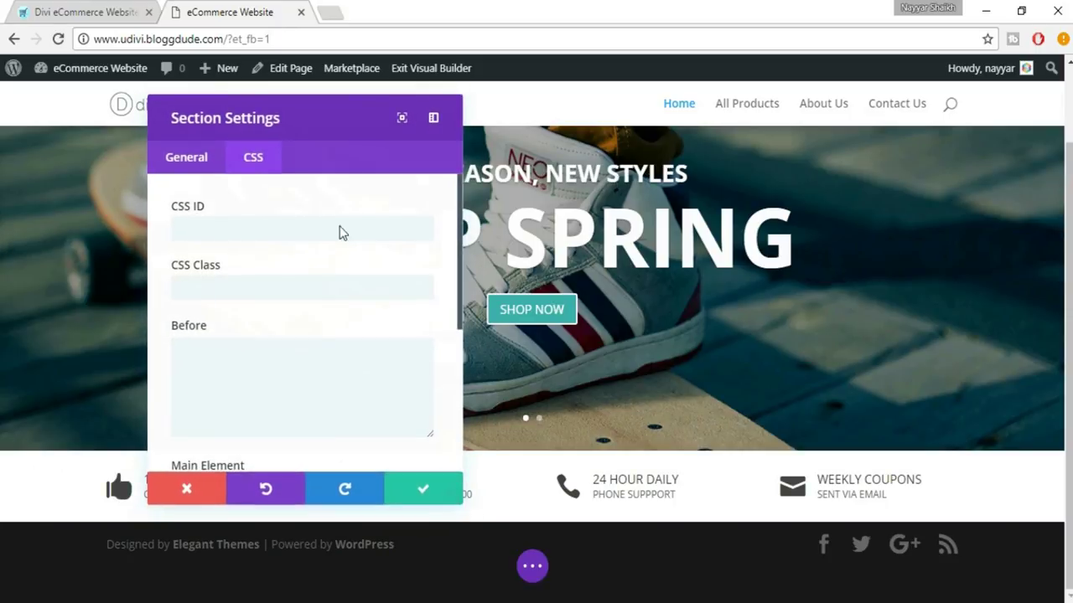
scroll(350, 342, down, 2)
click(284, 335)
text(border-bottom: solid 1px #cecece;)
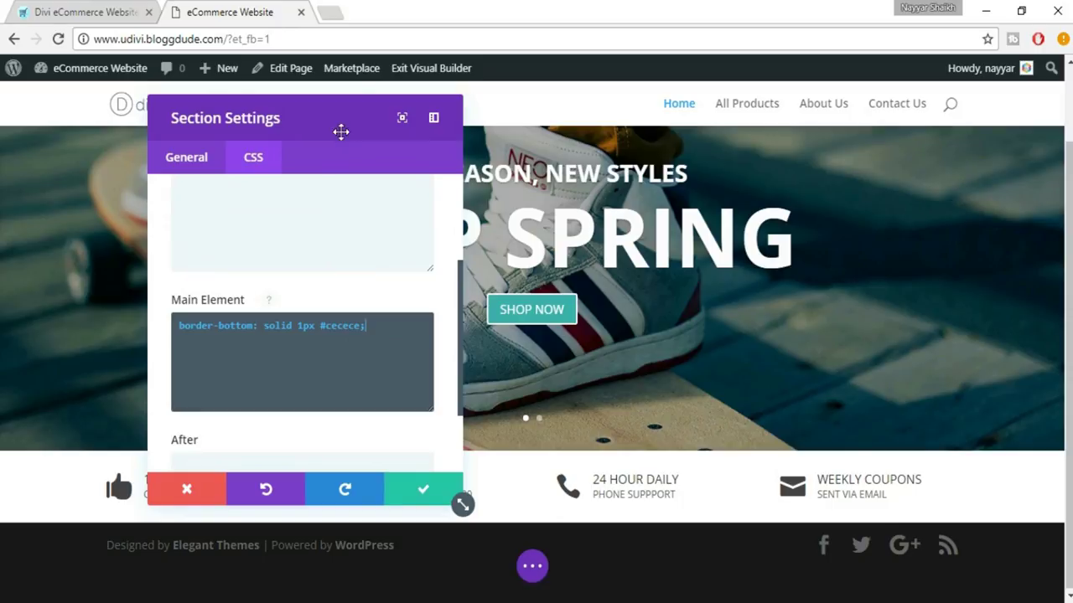
click(424, 490)
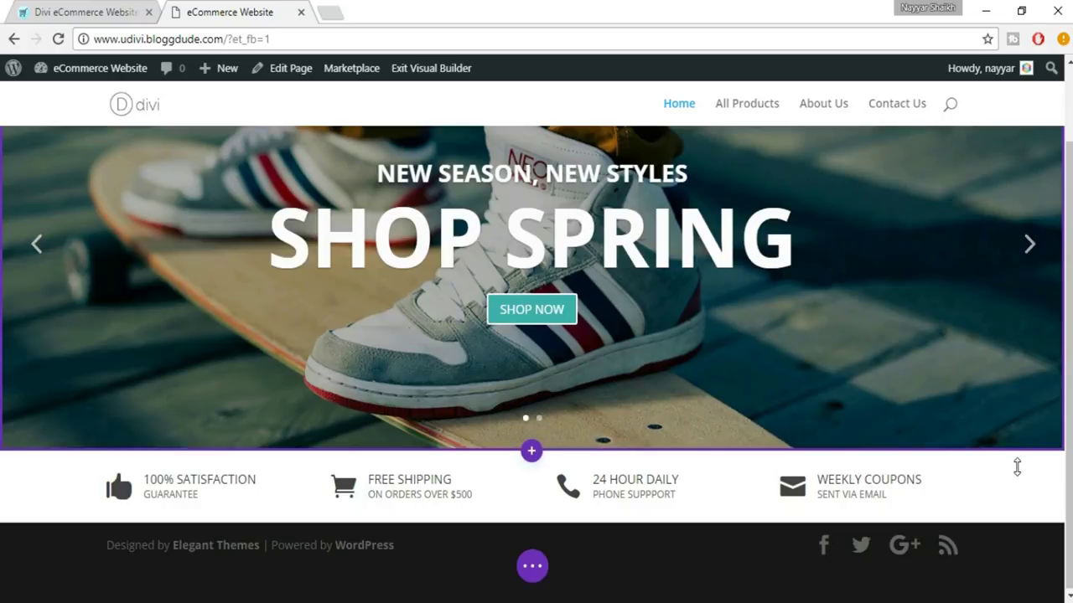
click(71, 9)
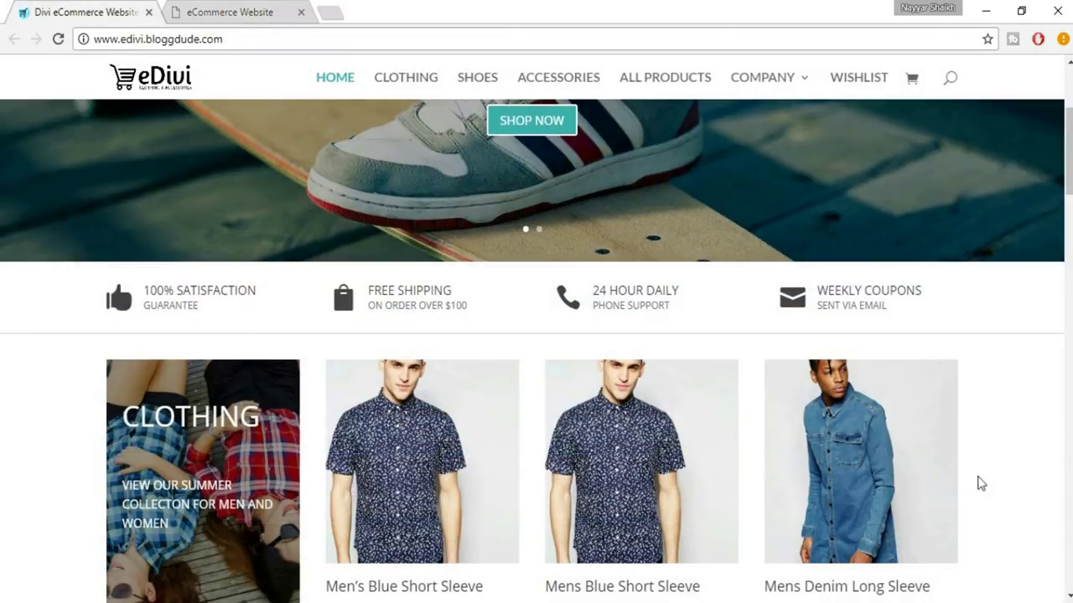
click(251, 8)
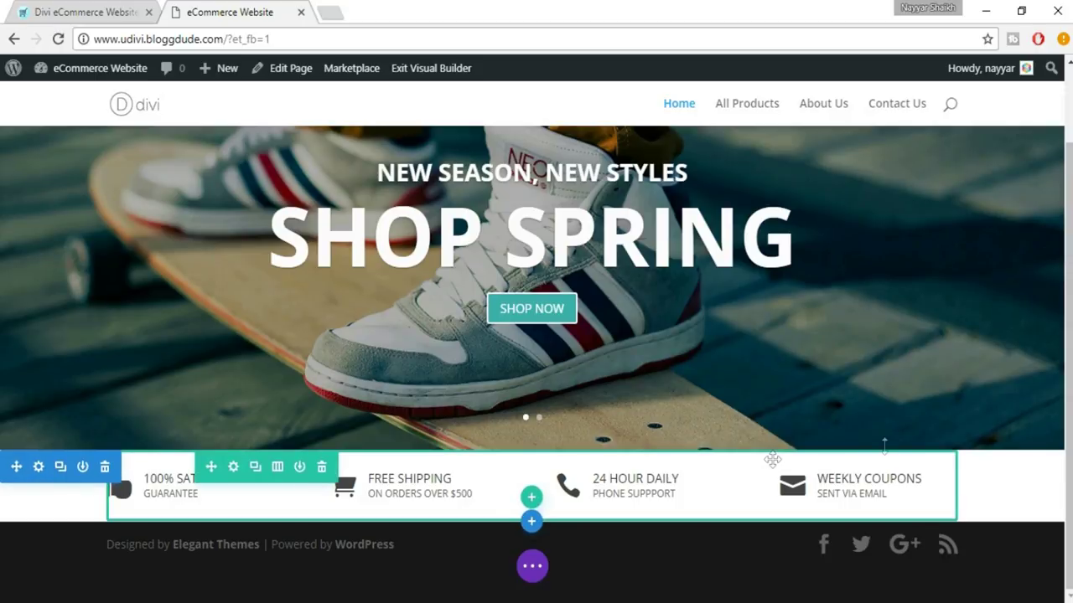
mouse_move(104, 75)
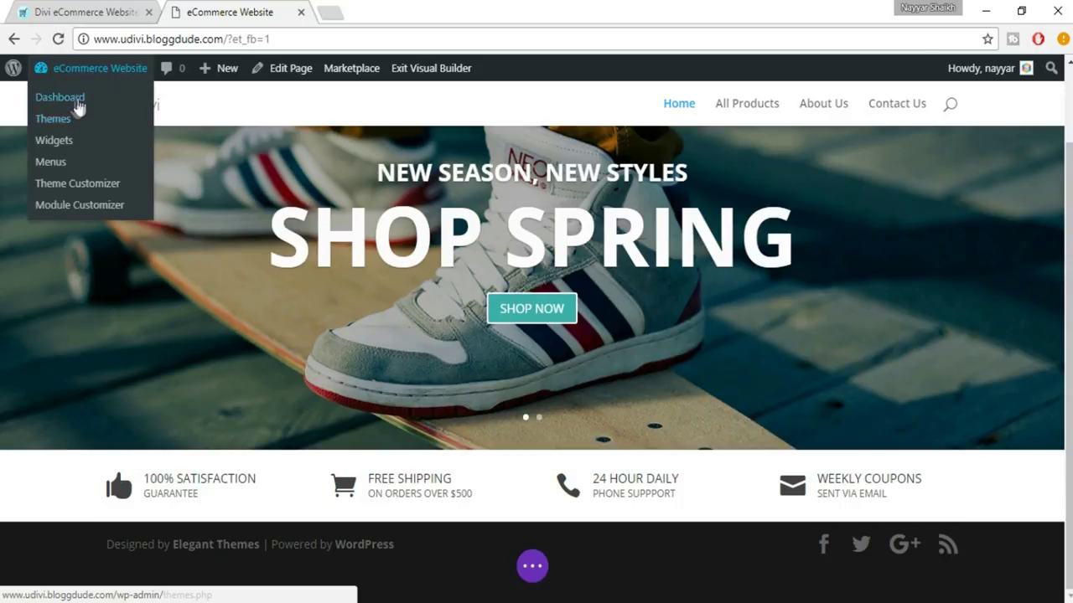
Open the WordPress dashboard in a new tab and go to Plugins > Add New.
right_click(79, 101)
click(104, 111)
click(408, 13)
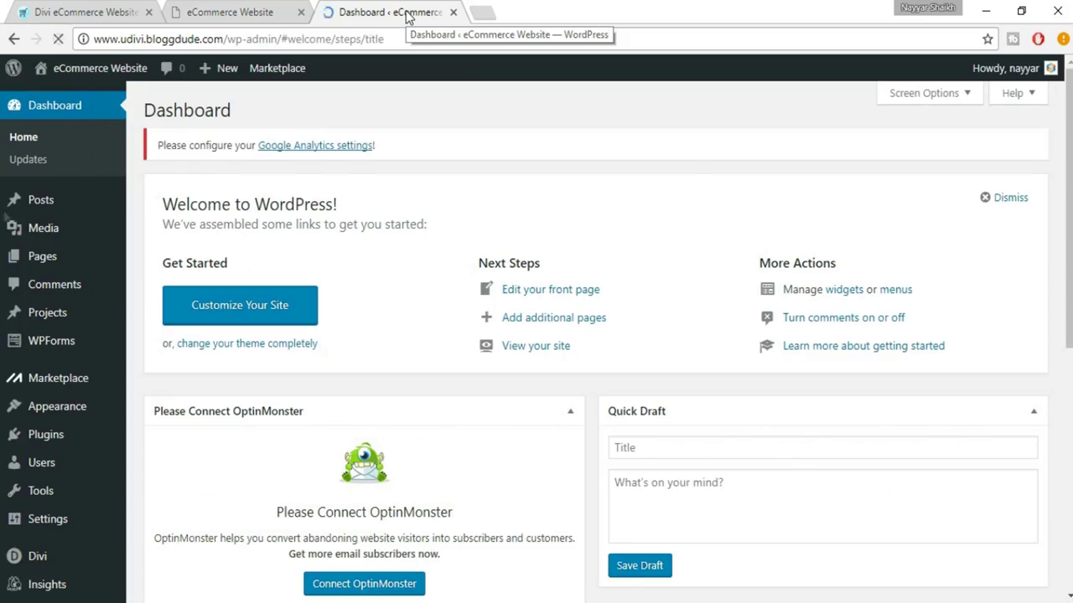
mouse_move(67, 442)
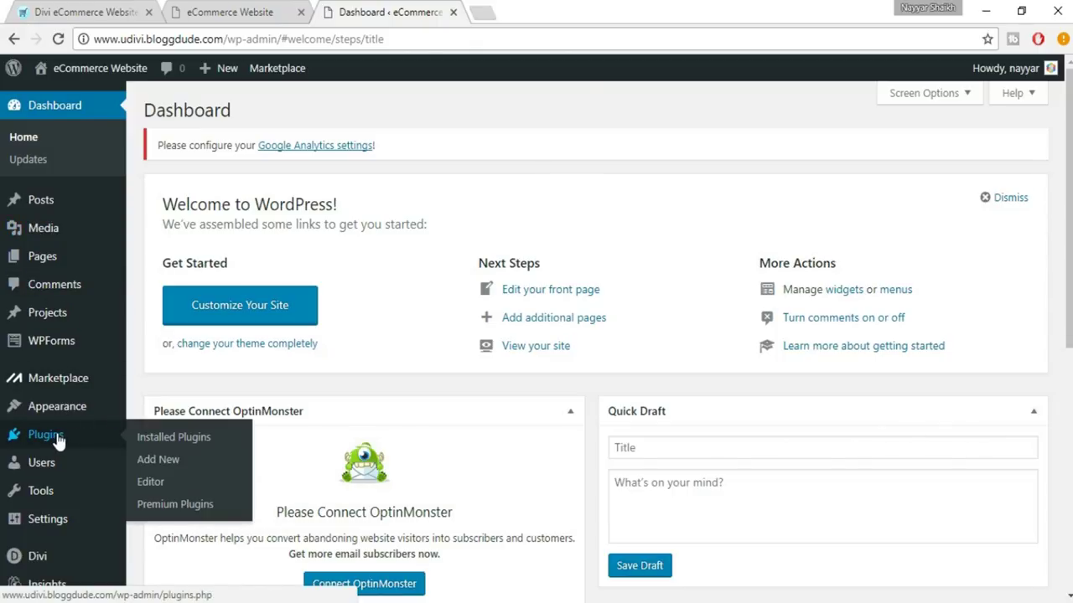
click(164, 465)
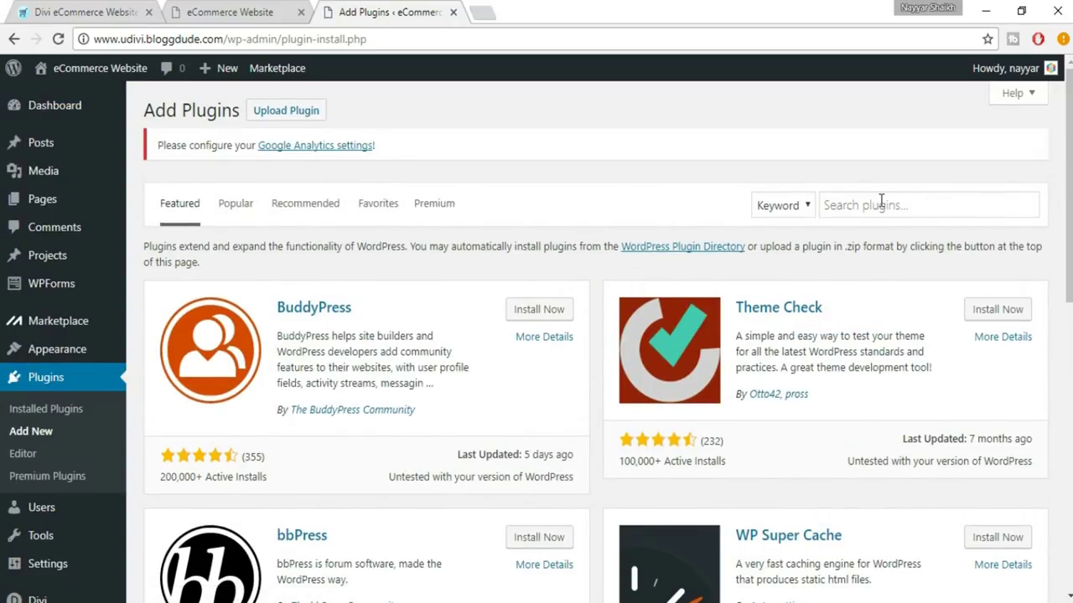
Search for WooCommerce, then install and activate it.
click(883, 204)
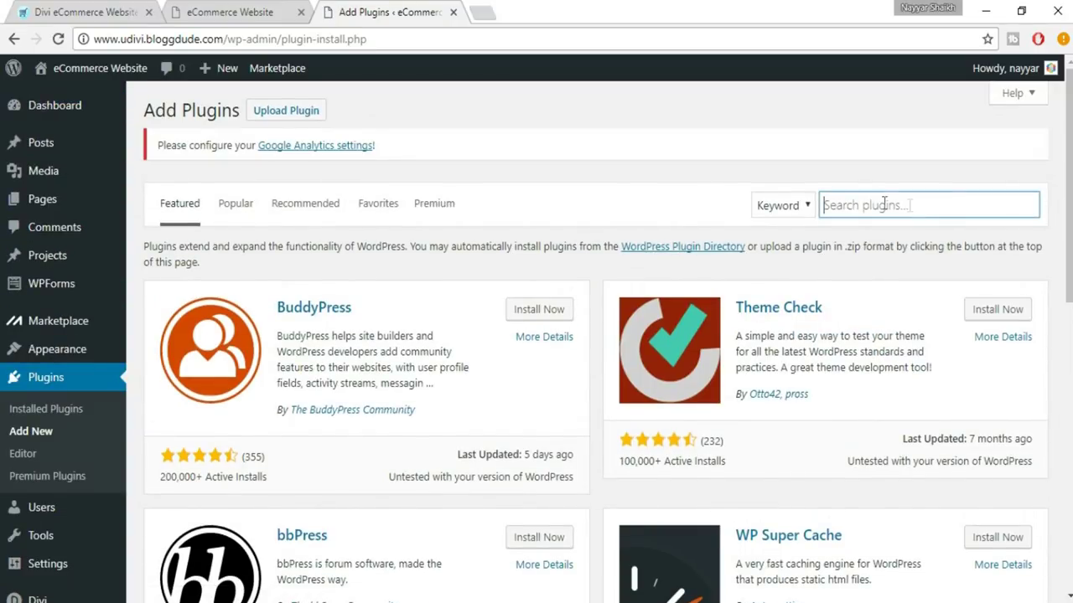
text(WOOCOMMERCE)
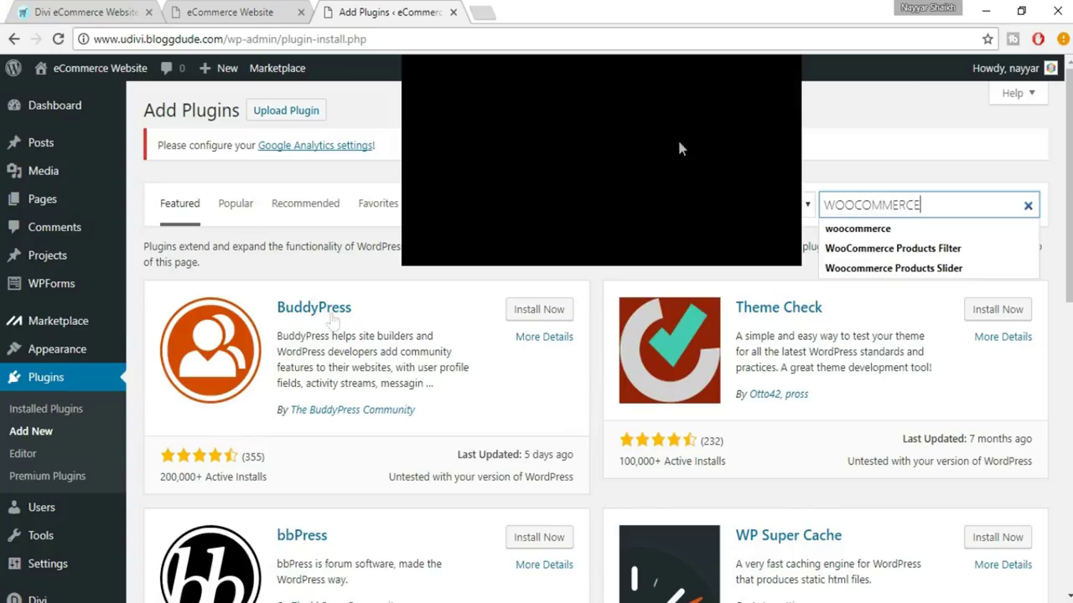
key(Return)
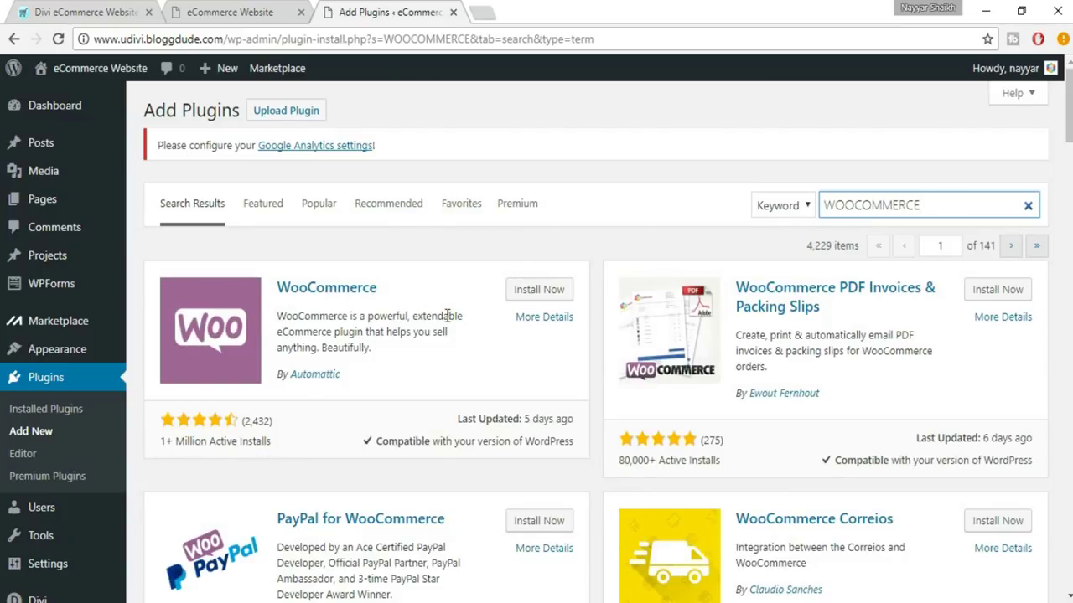
click(545, 300)
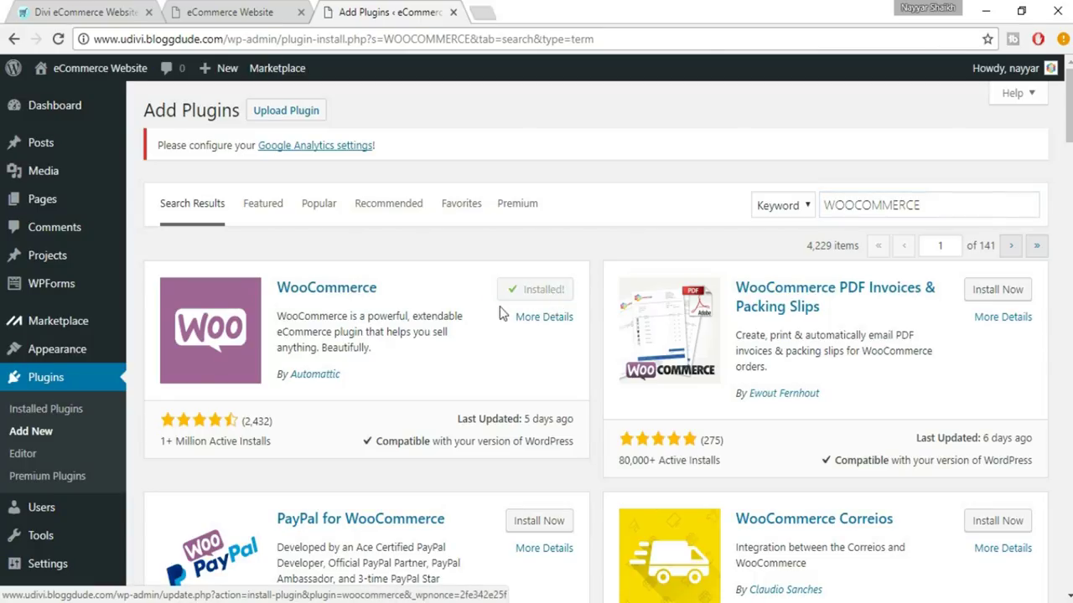
click(550, 291)
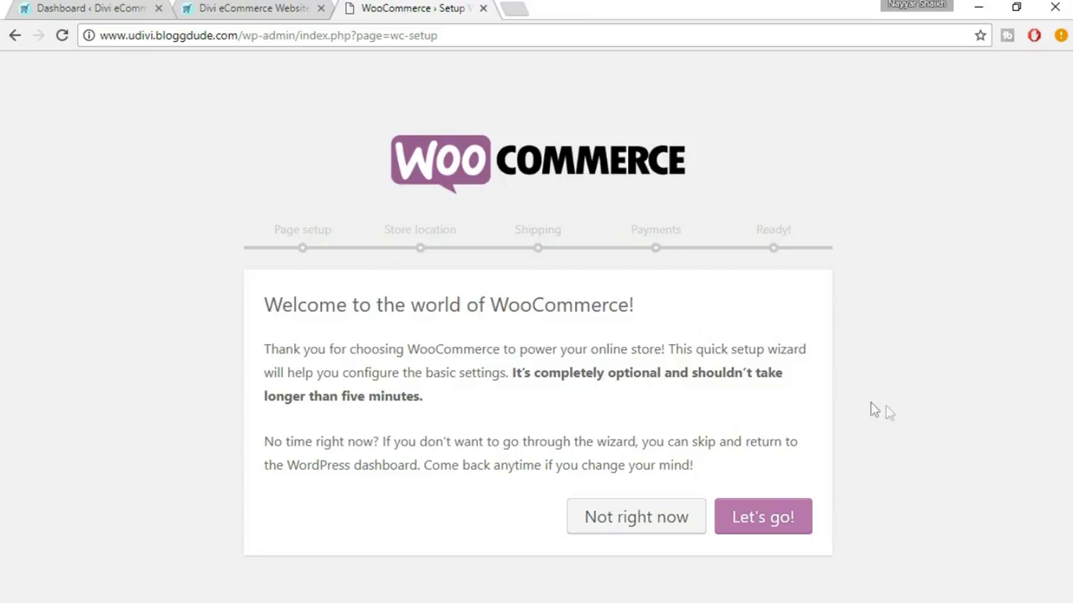
Start the setup wizard and accept the default Shop, Cart, Checkout and My account pages.
click(763, 517)
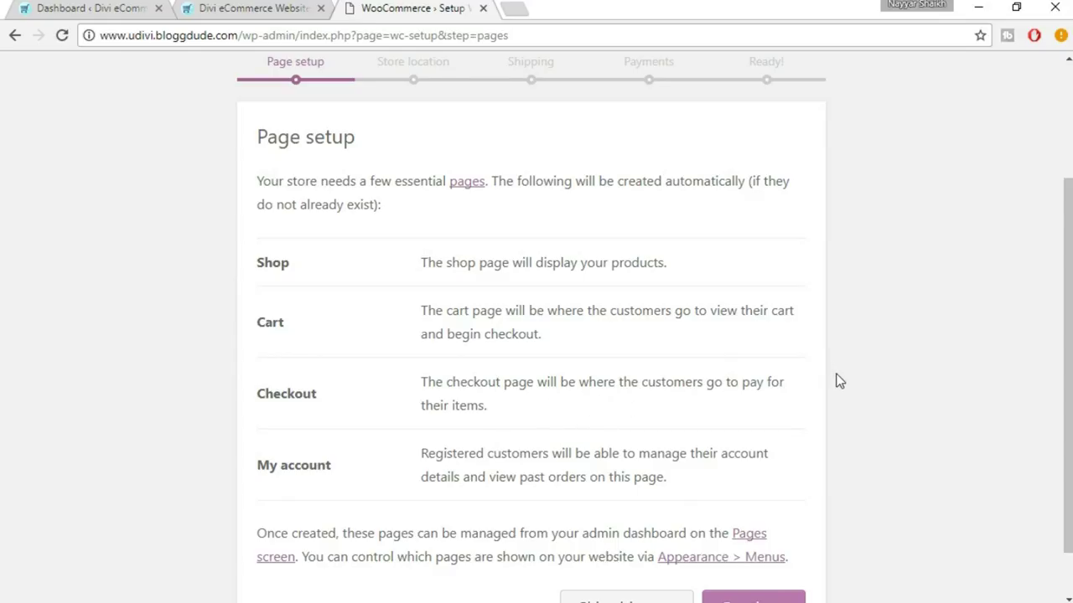
scroll(838, 380, down, 2)
scroll(838, 382, up, 5)
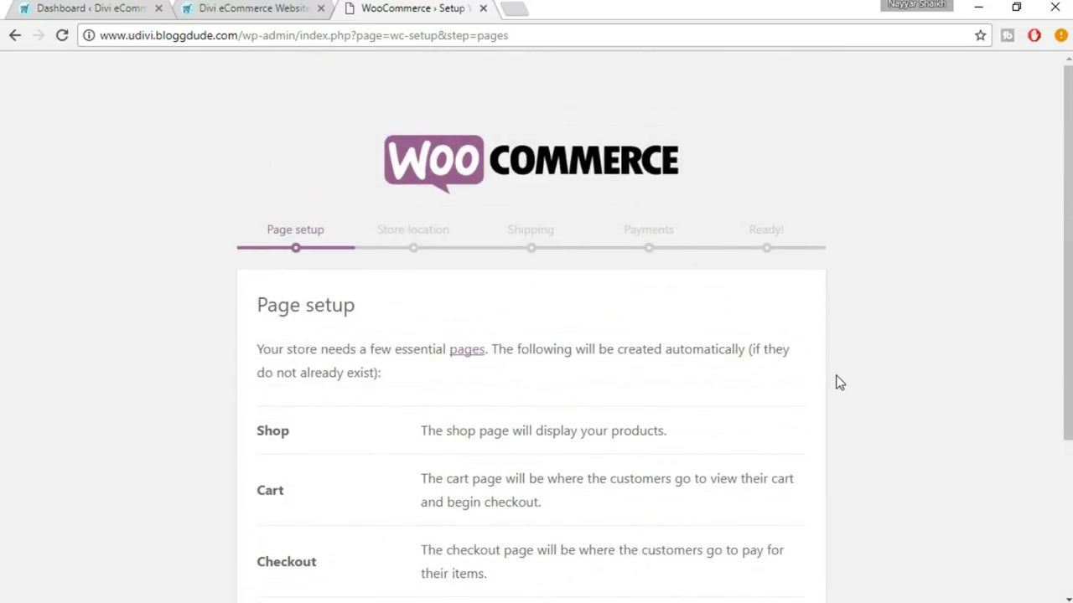
scroll(838, 381, down, 5)
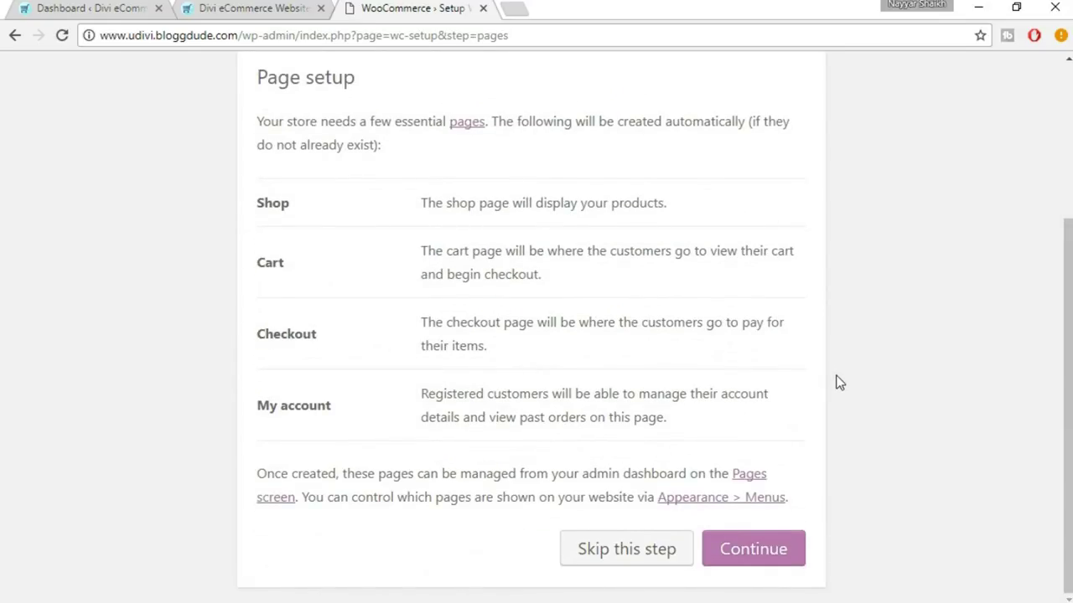
click(755, 549)
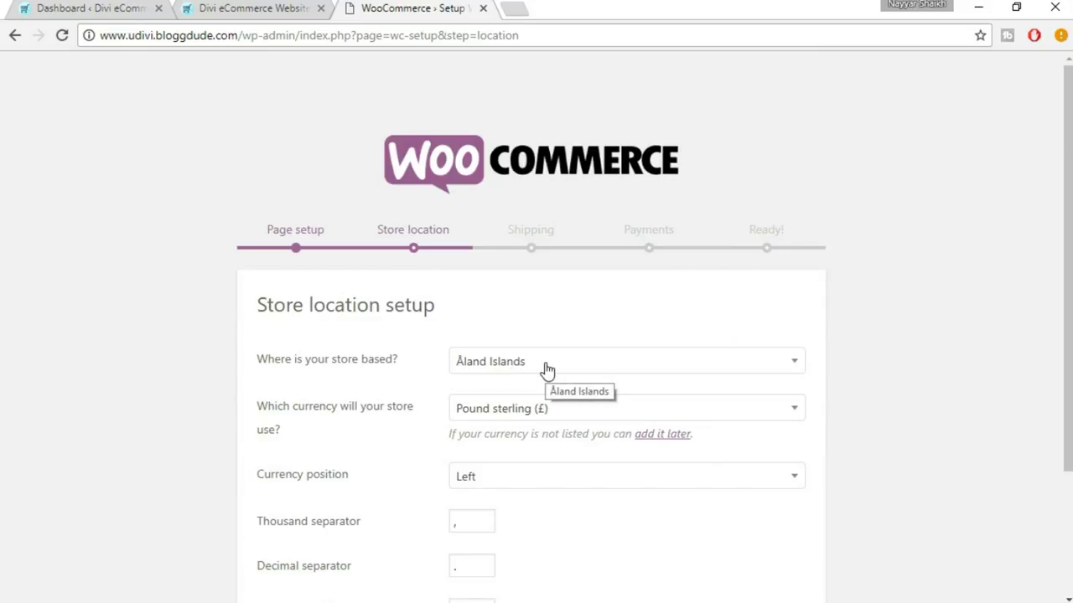
Set the store location to India — Maharashtra and the currency to United States dollar.
click(713, 364)
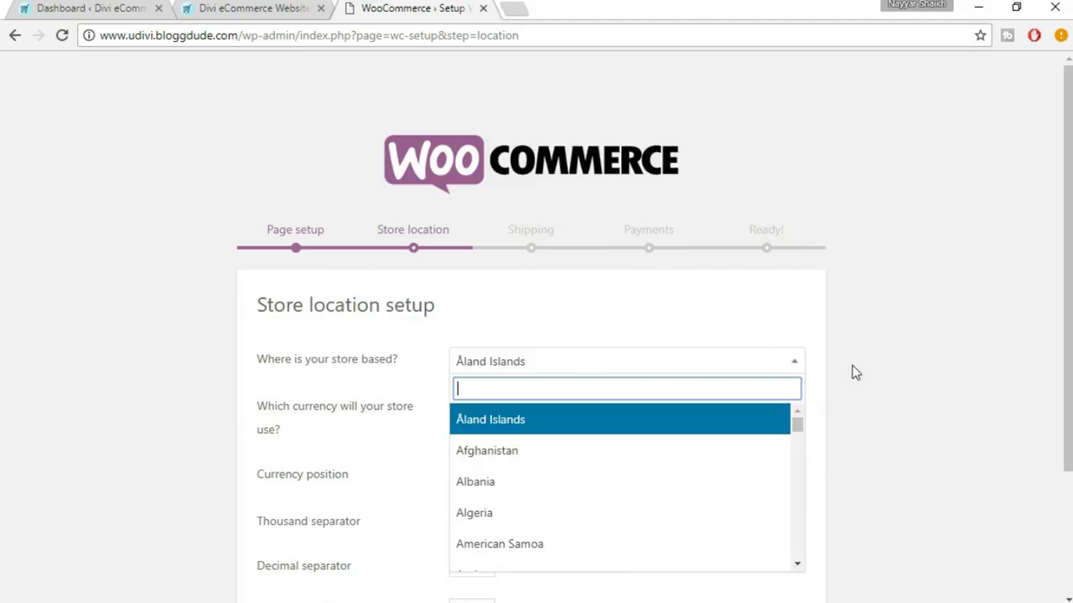
text(maha)
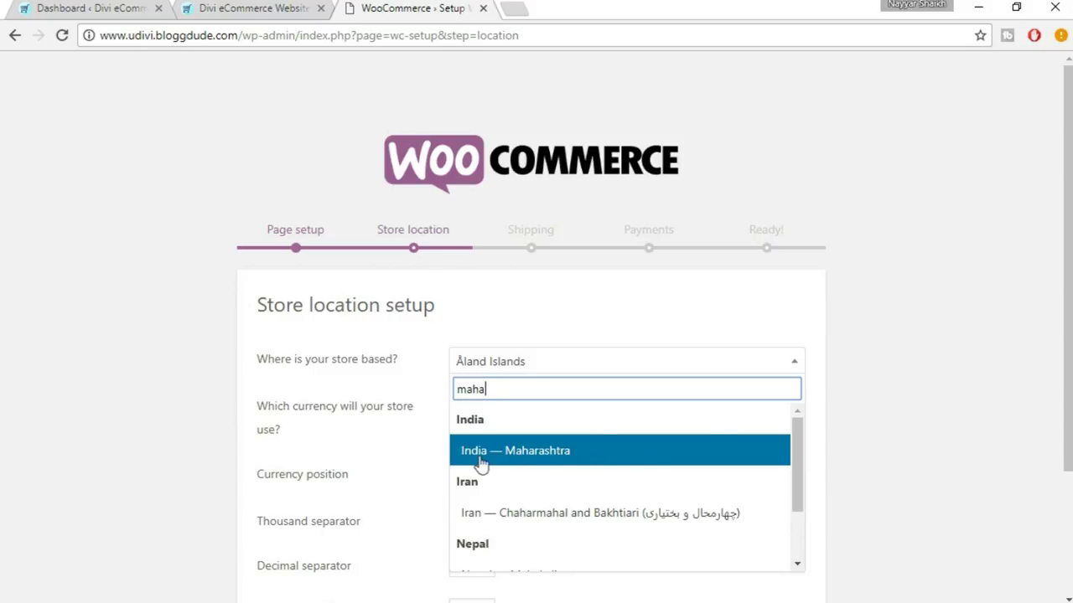
click(537, 461)
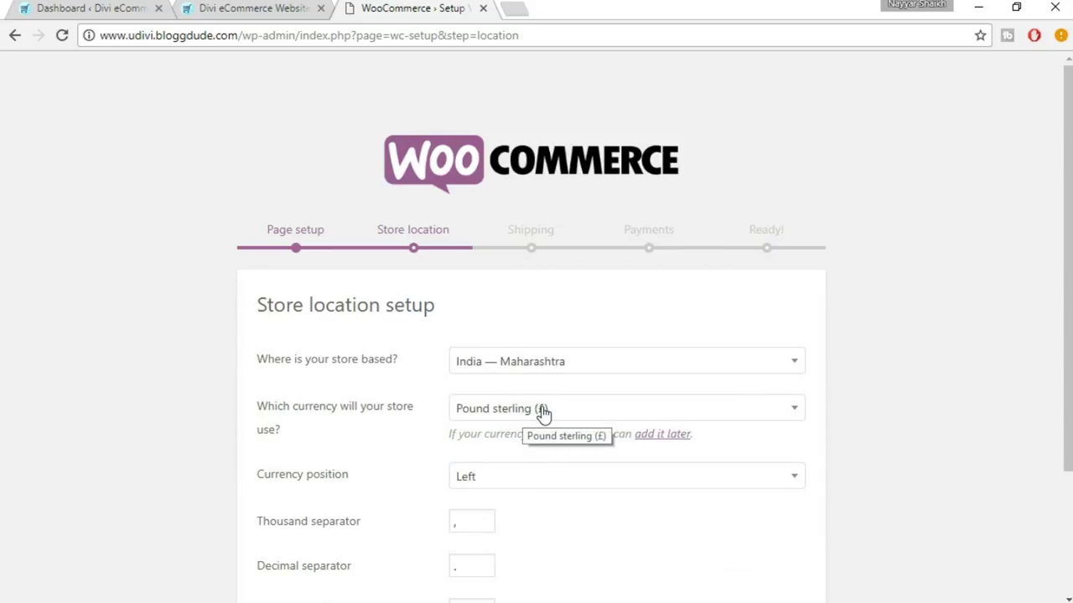
click(540, 409)
scroll(600, 327, up, 6)
text(uni)
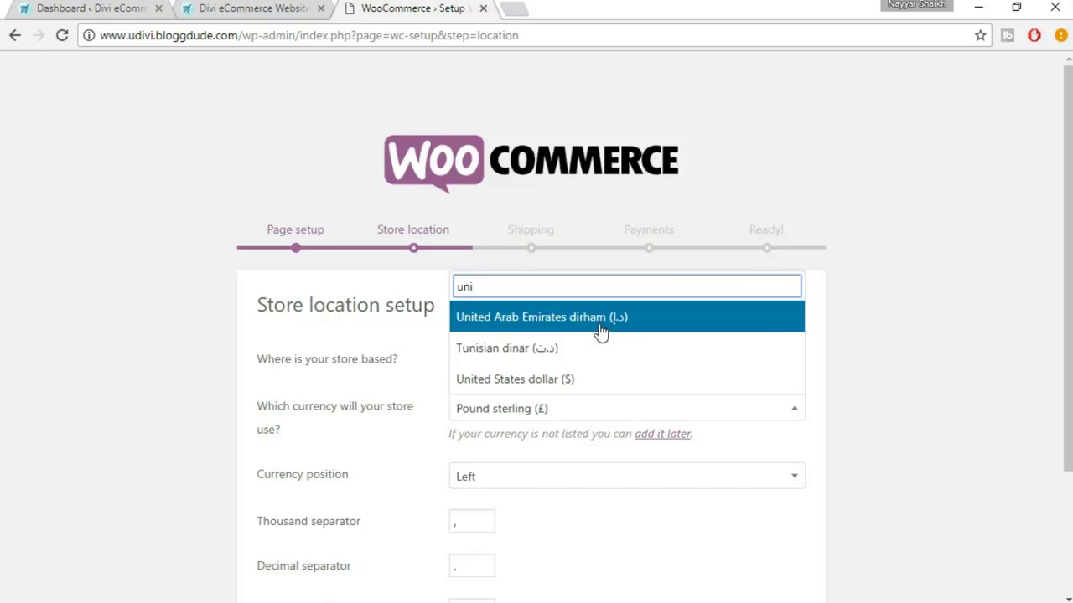
click(603, 380)
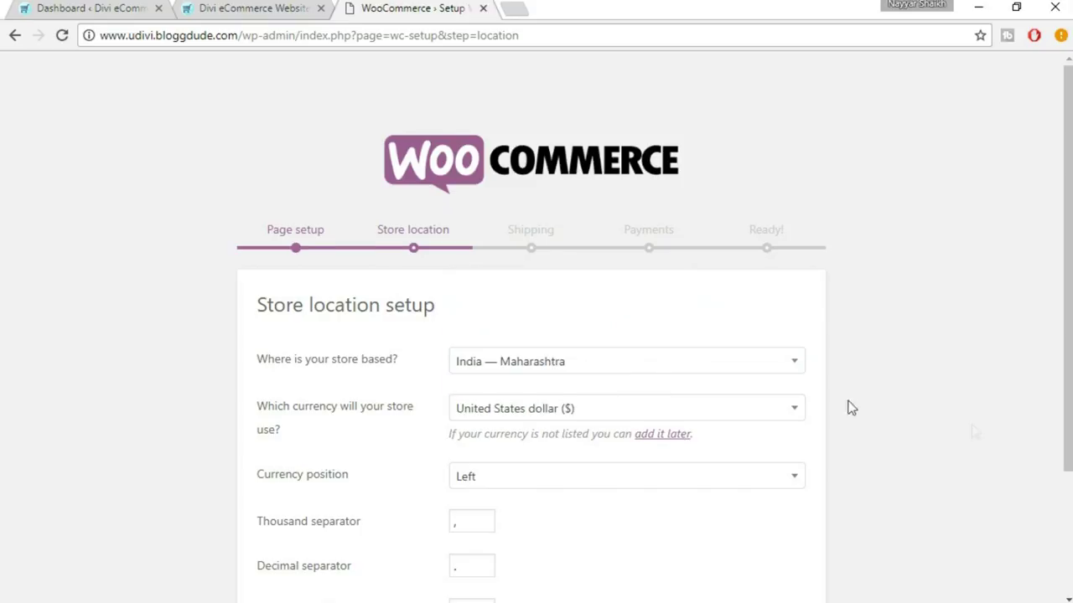
Enable charging sales tax and continue to the Shipping step.
scroll(1024, 438, down, 1)
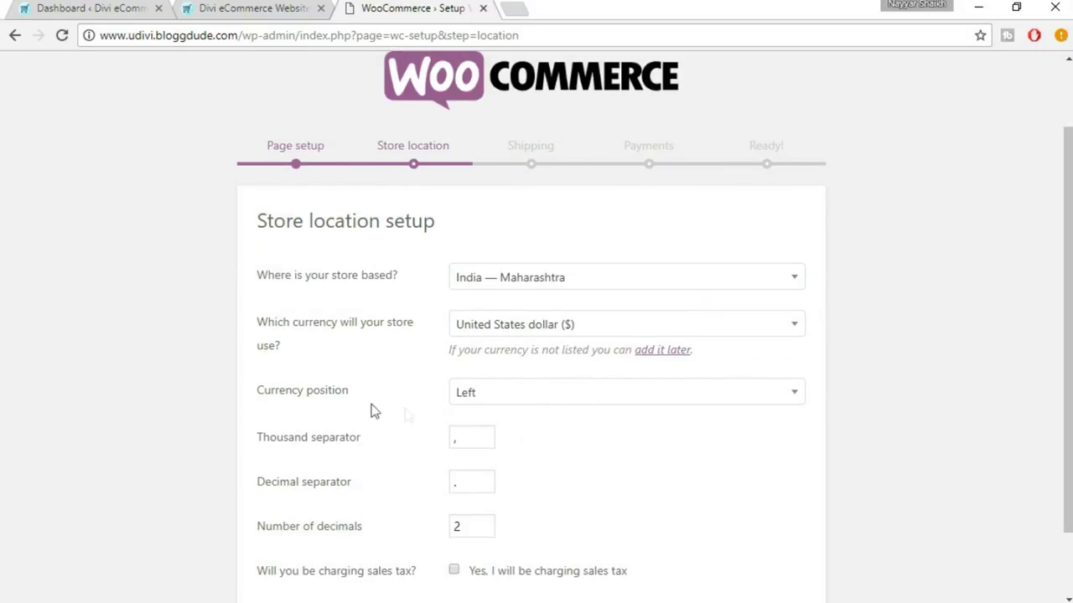
scroll(697, 421, down, 1)
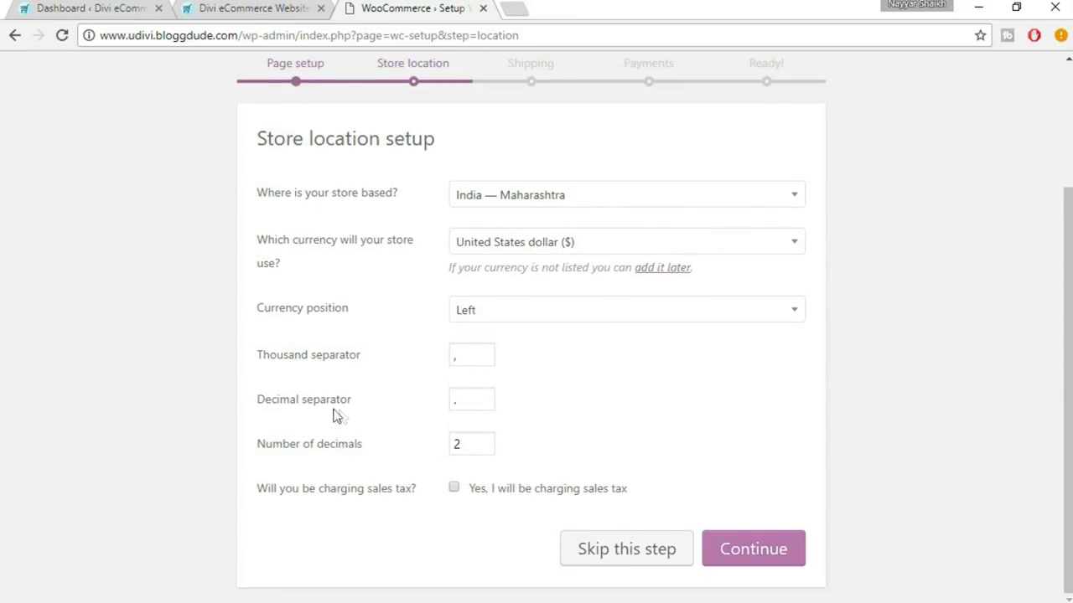
double_click(463, 404)
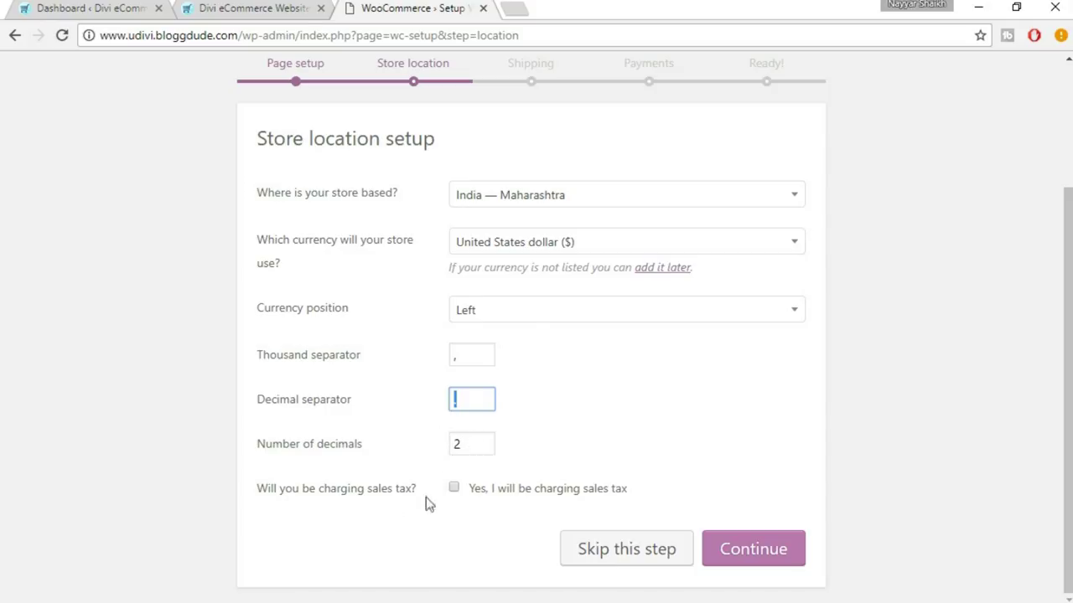
click(454, 488)
scroll(624, 493, down, 2)
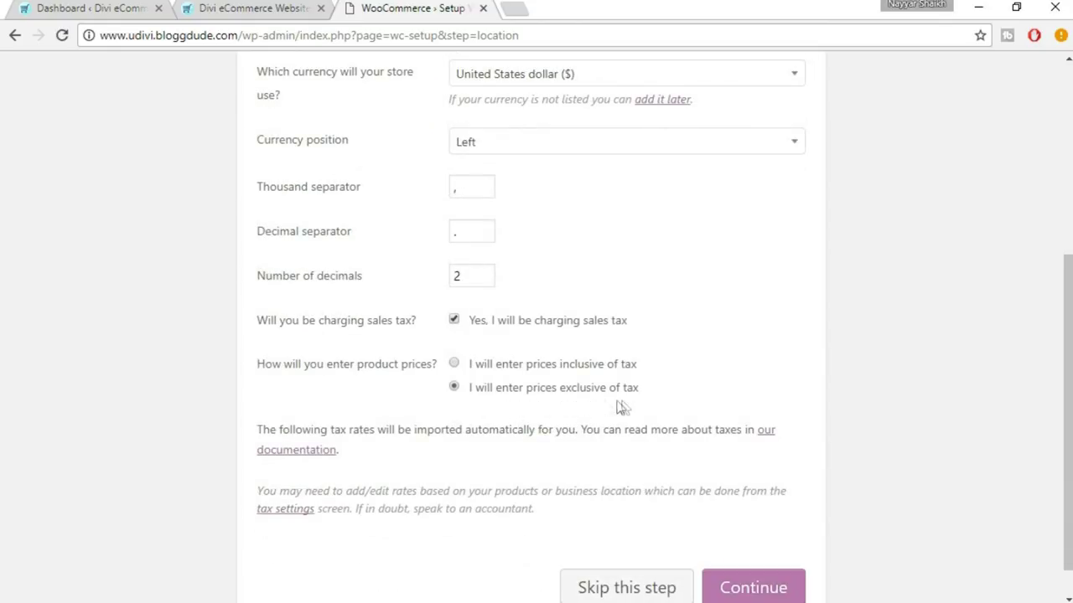
scroll(651, 405, down, 1)
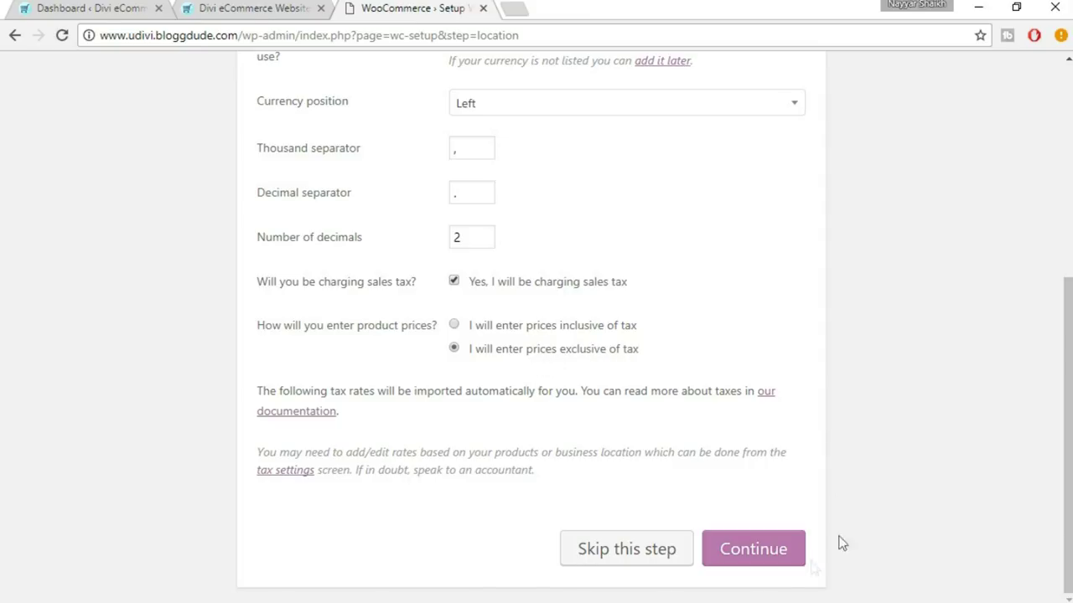
click(780, 560)
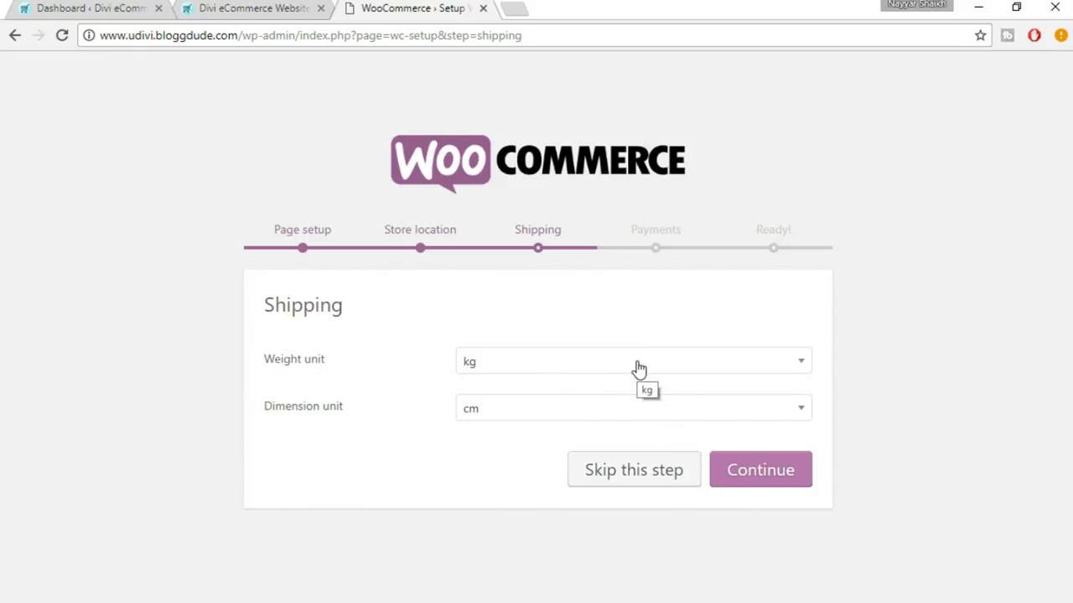
Check the eDivi demo, then set the weight unit to g and keep dimensions in cm.
click(280, 8)
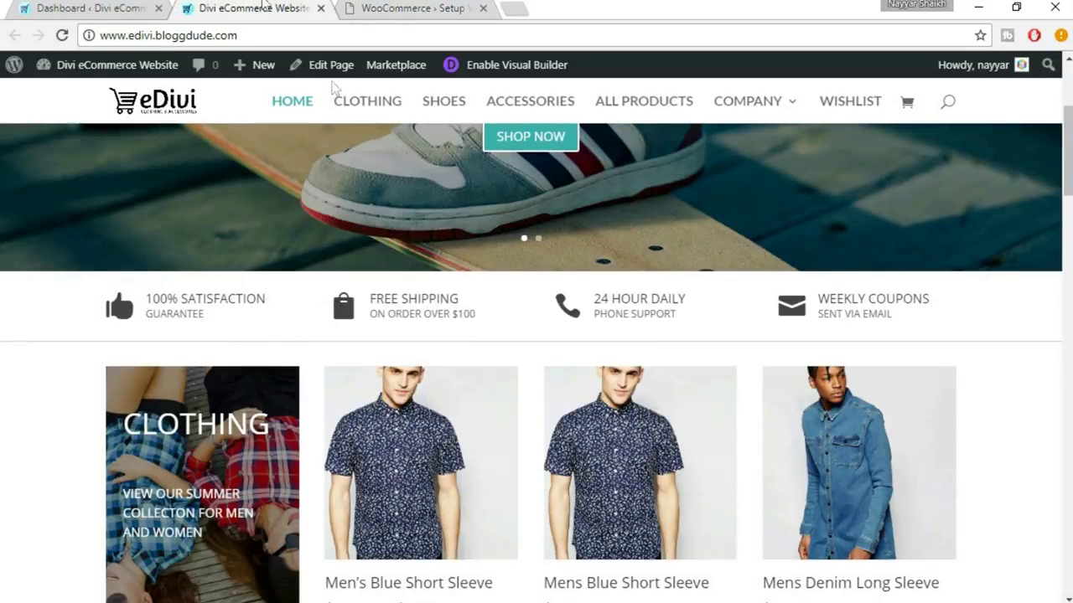
scroll(765, 418, down, 2)
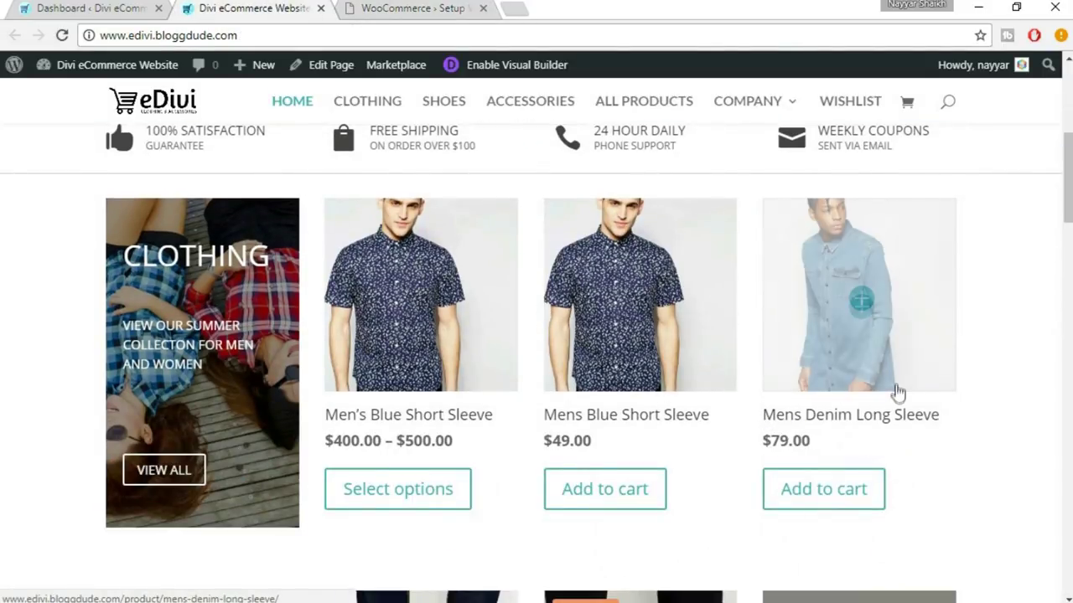
scroll(495, 450, down, 4)
scroll(495, 450, up, 6)
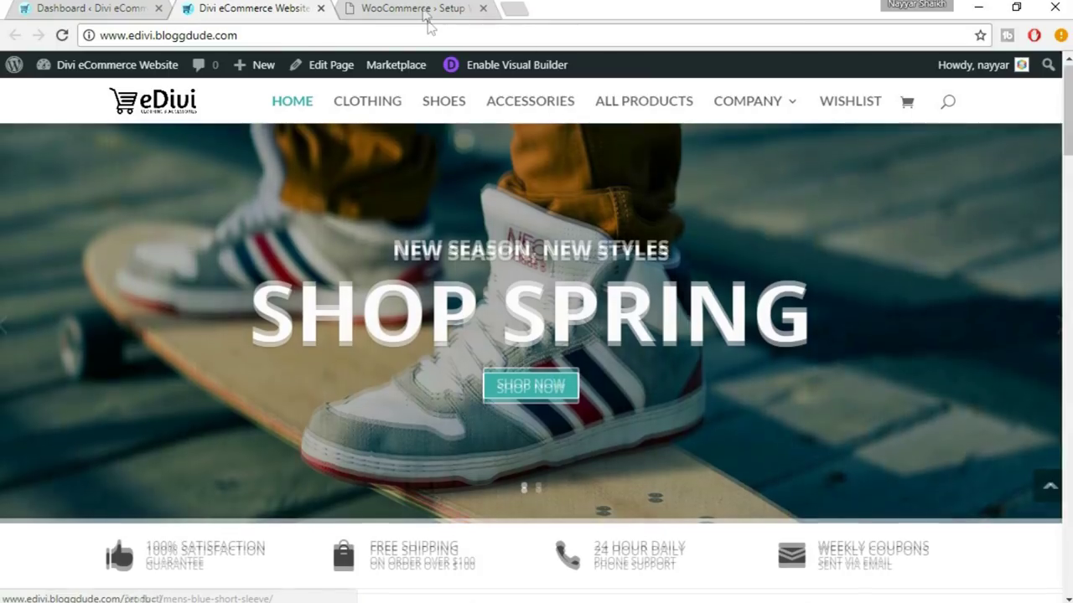
click(410, 8)
click(591, 369)
click(575, 429)
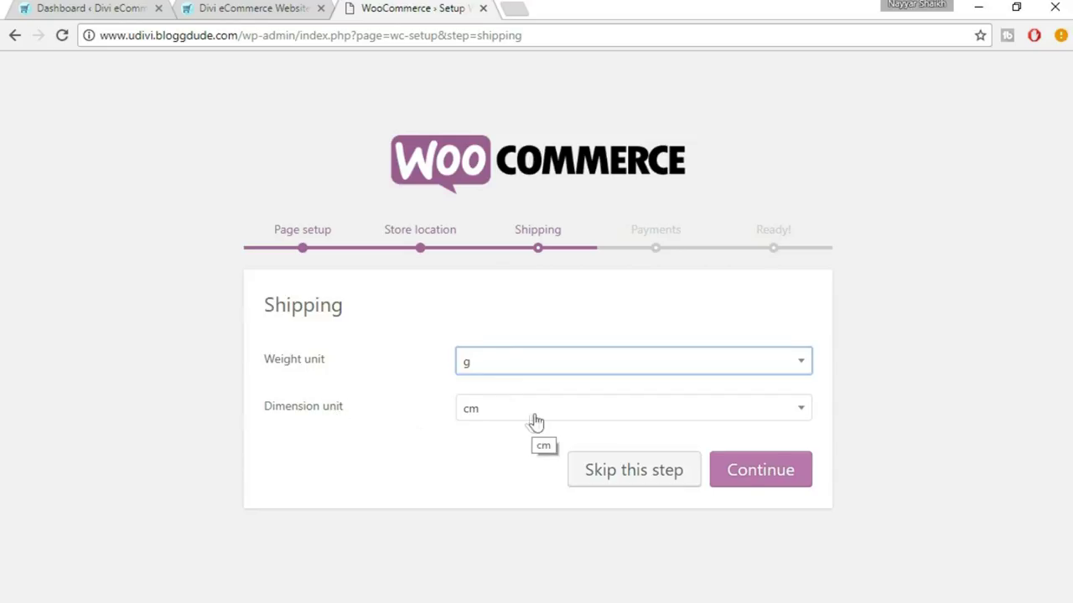
click(582, 419)
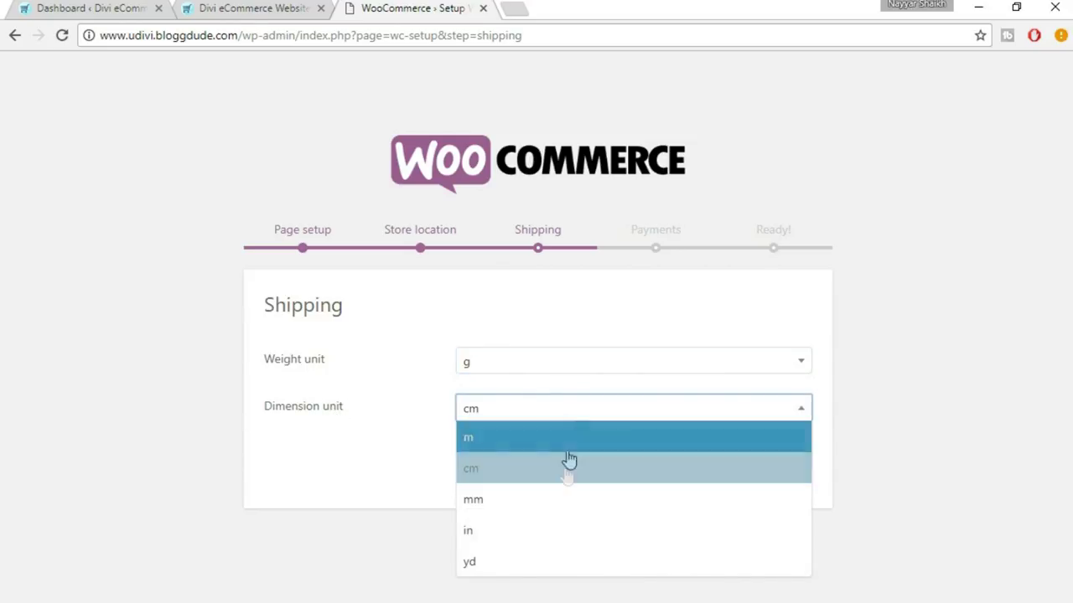
click(516, 416)
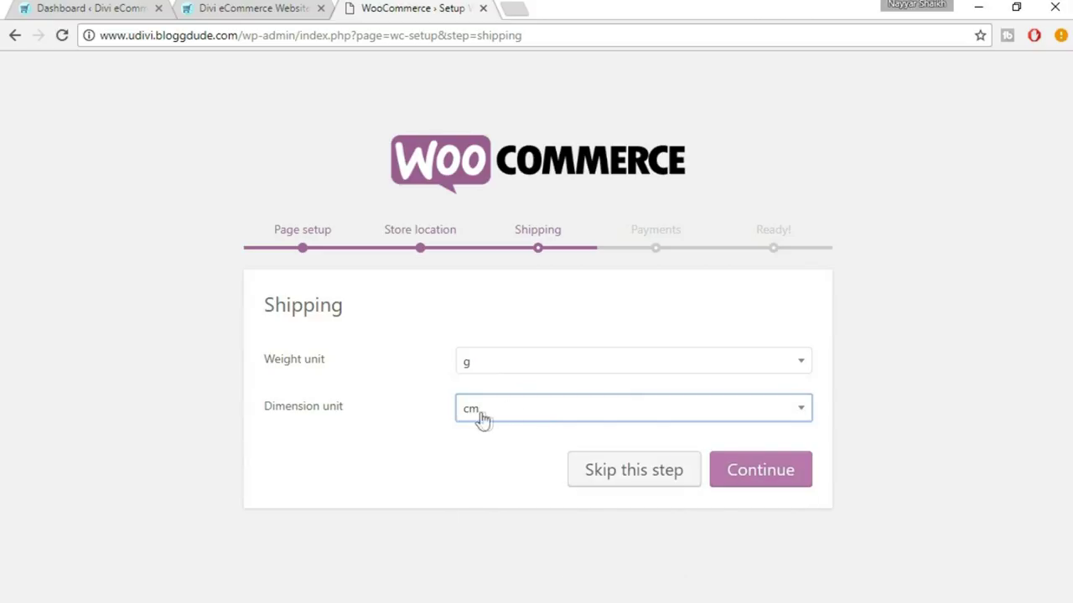
Recheck the demo storefront and save the g/cm shipping units, moving on to Payments.
click(241, 8)
scroll(682, 491, down, 5)
click(493, 7)
click(773, 472)
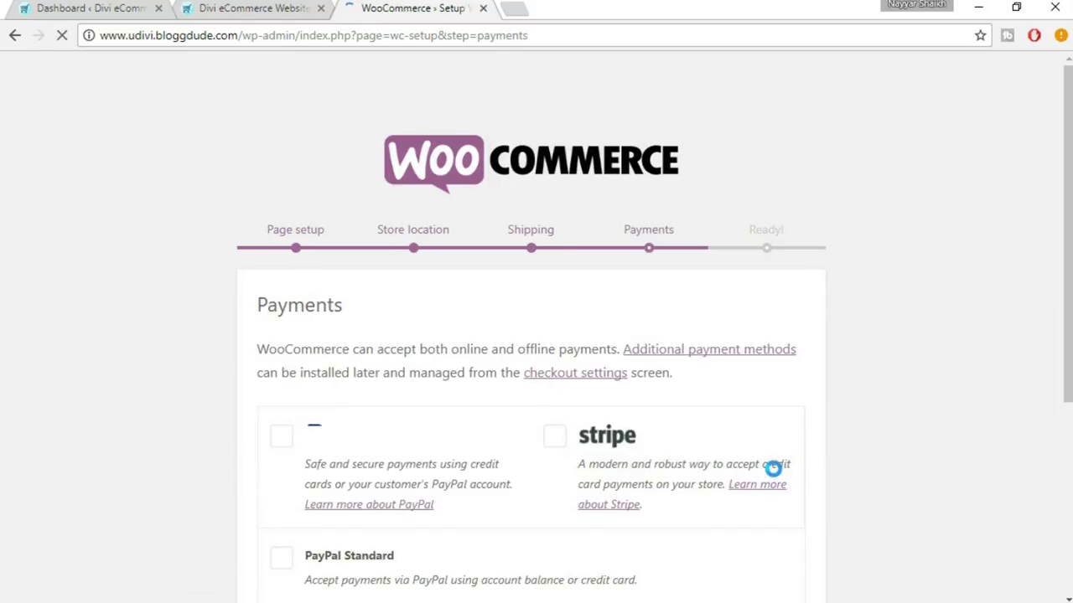
Leave PayPal, Stripe and all other gateways unchecked and continue to the store-ready screen.
scroll(957, 441, down, 4)
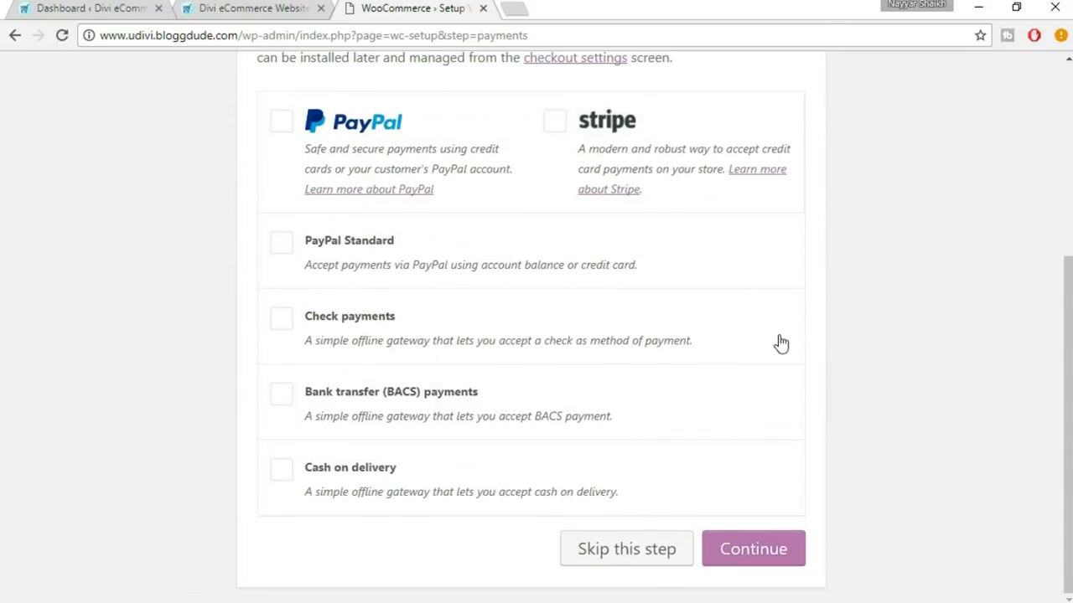
scroll(853, 435, up, 4)
scroll(859, 438, down, 1)
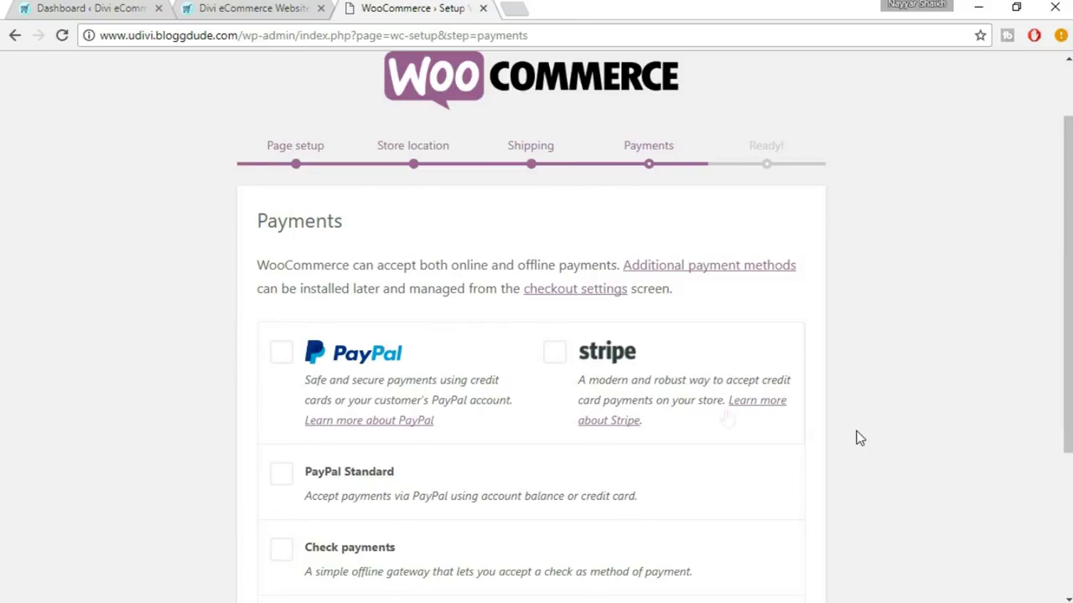
scroll(911, 402, down, 1)
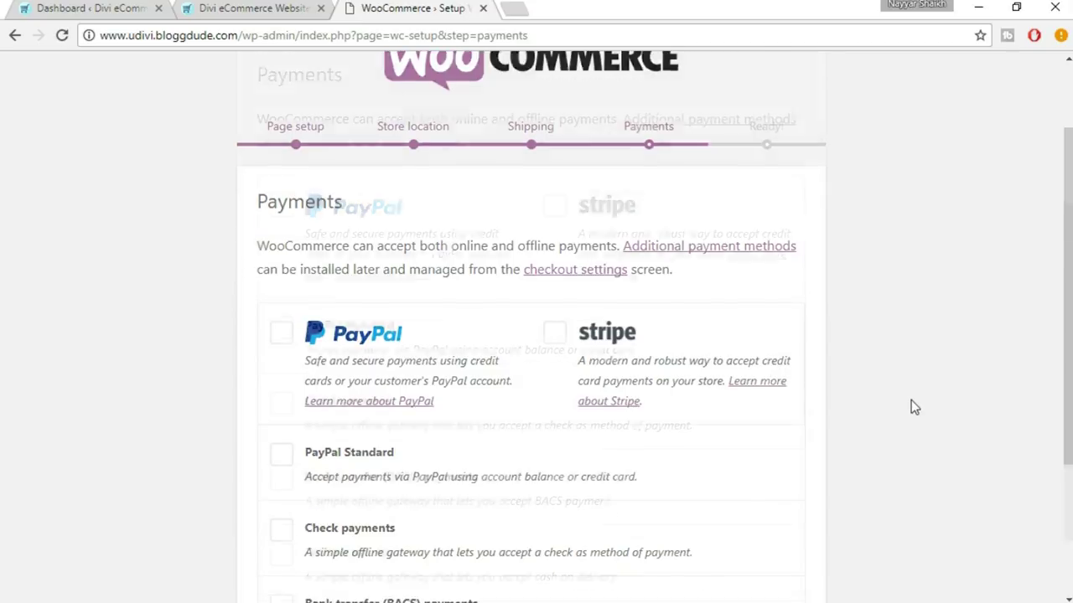
scroll(911, 407, down, 2)
click(768, 553)
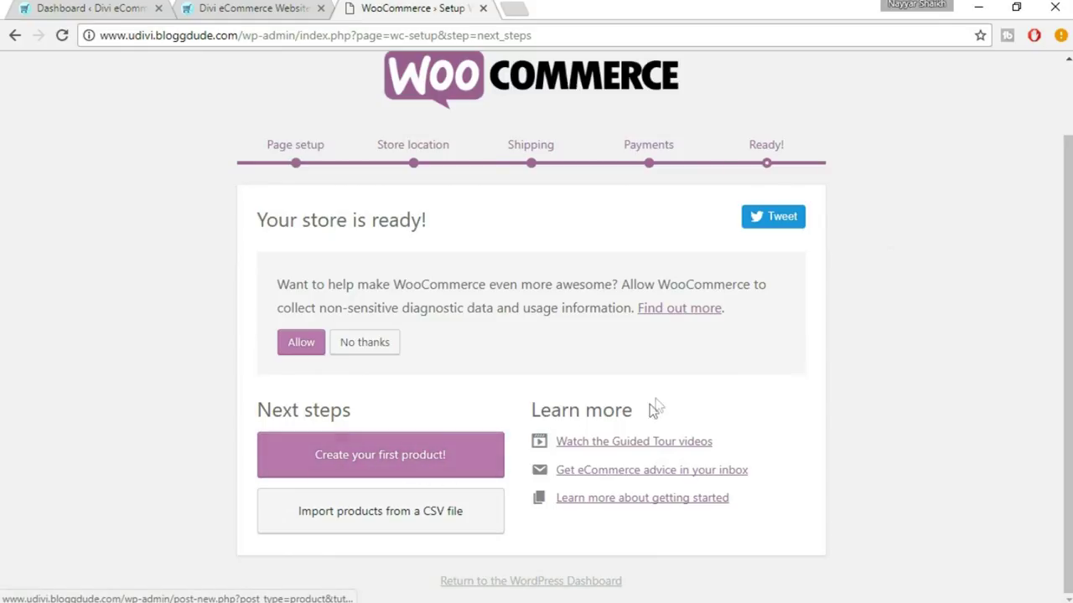
Trim the setup-wizard part from the address, leaving /wp-admin/, and load the Dashboard.
scroll(665, 355, up, 1)
scroll(664, 357, down, 1)
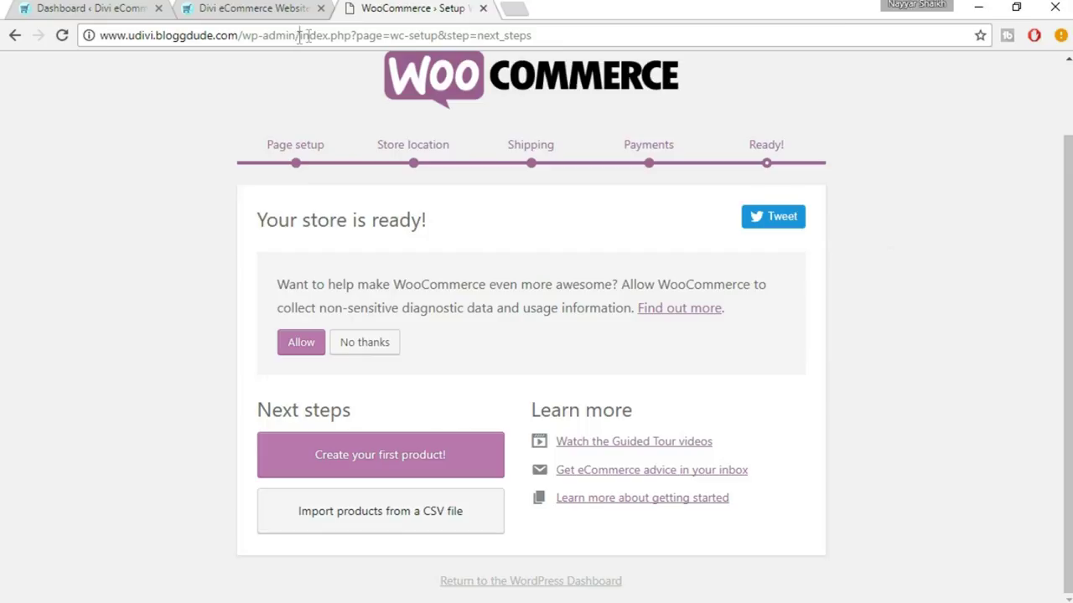
drag(299, 36, 639, 34)
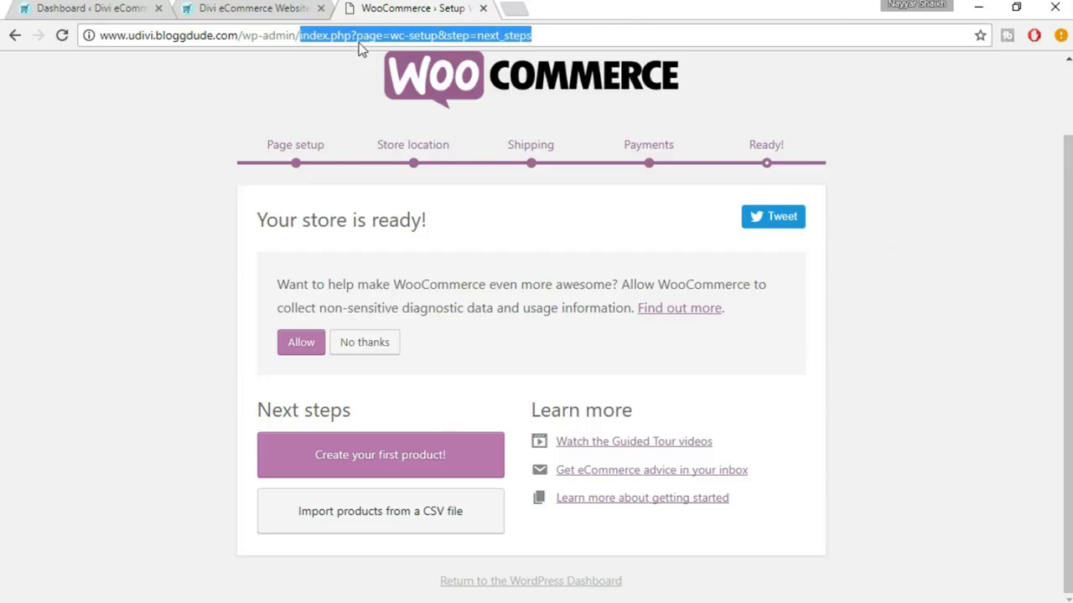
key(BackSpace)
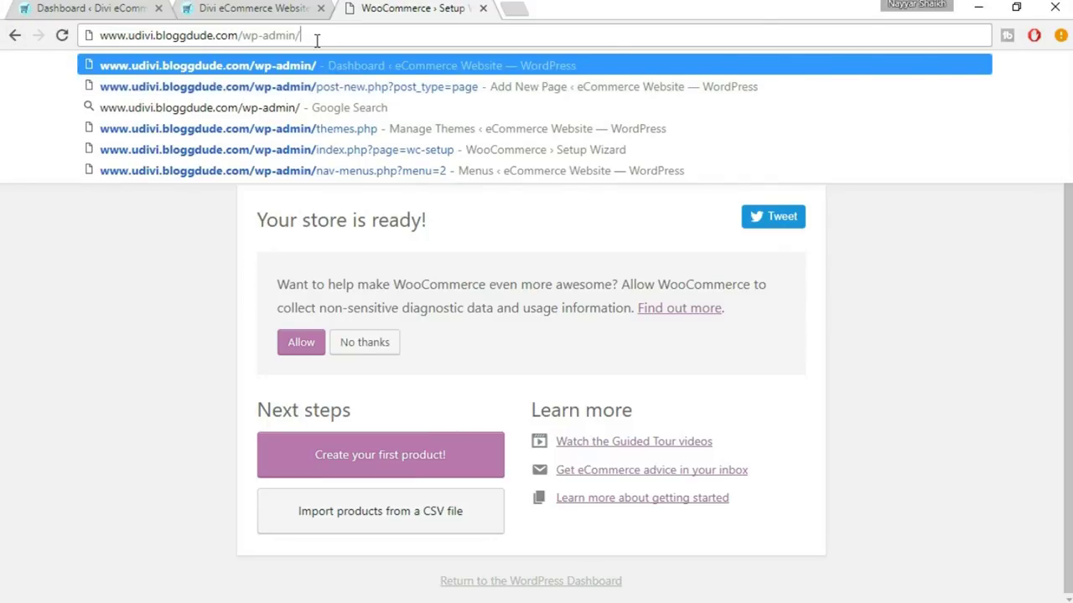
key(Return)
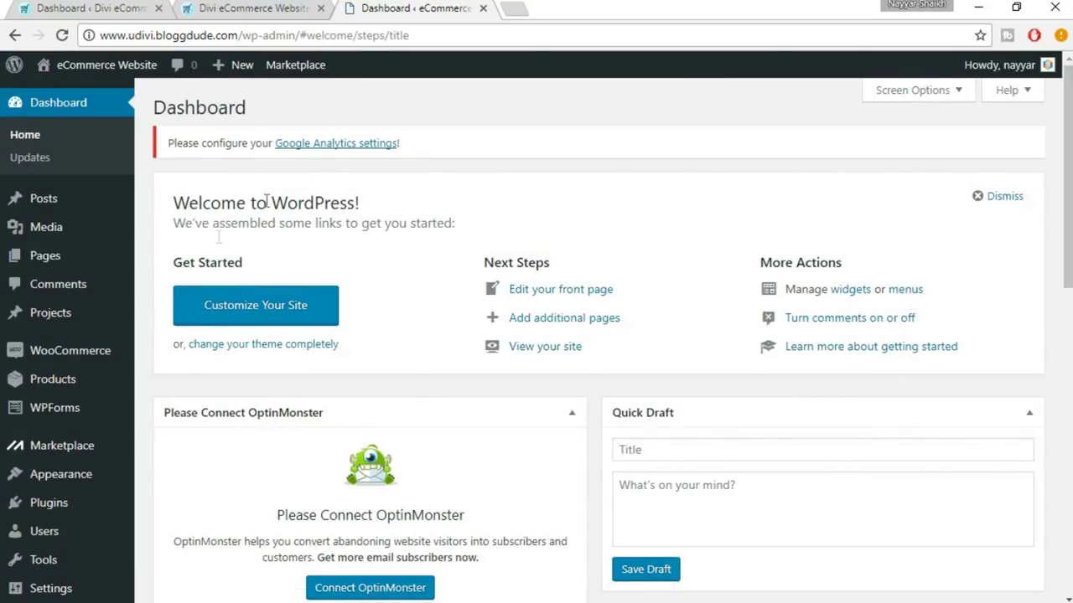
In WooCommerce Settings, set selling location to 'Sell to specific countries' with India.
mouse_move(74, 360)
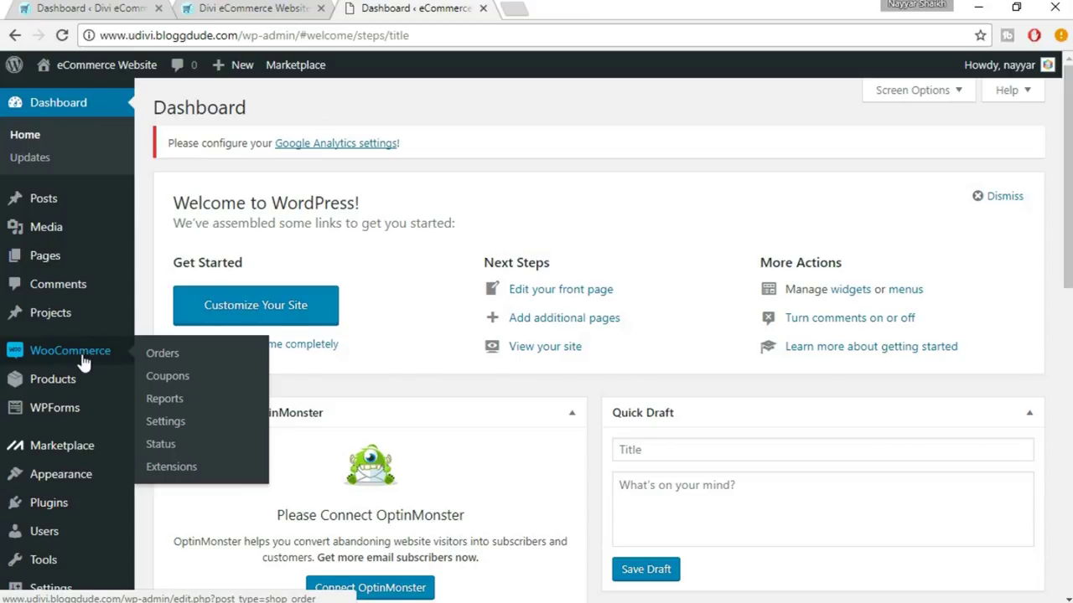
click(172, 425)
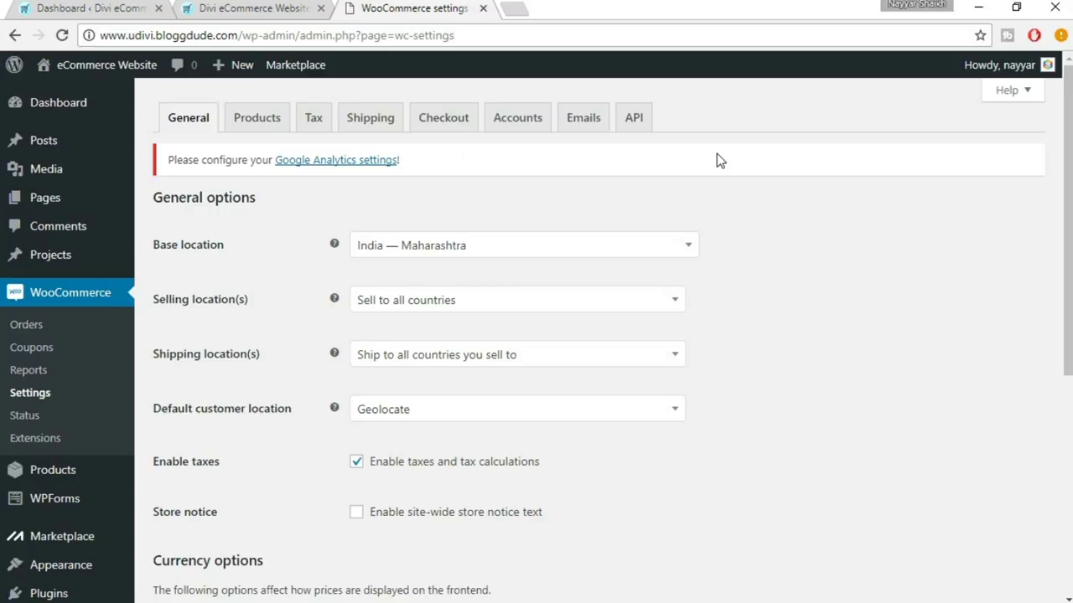
scroll(612, 243, down, 2)
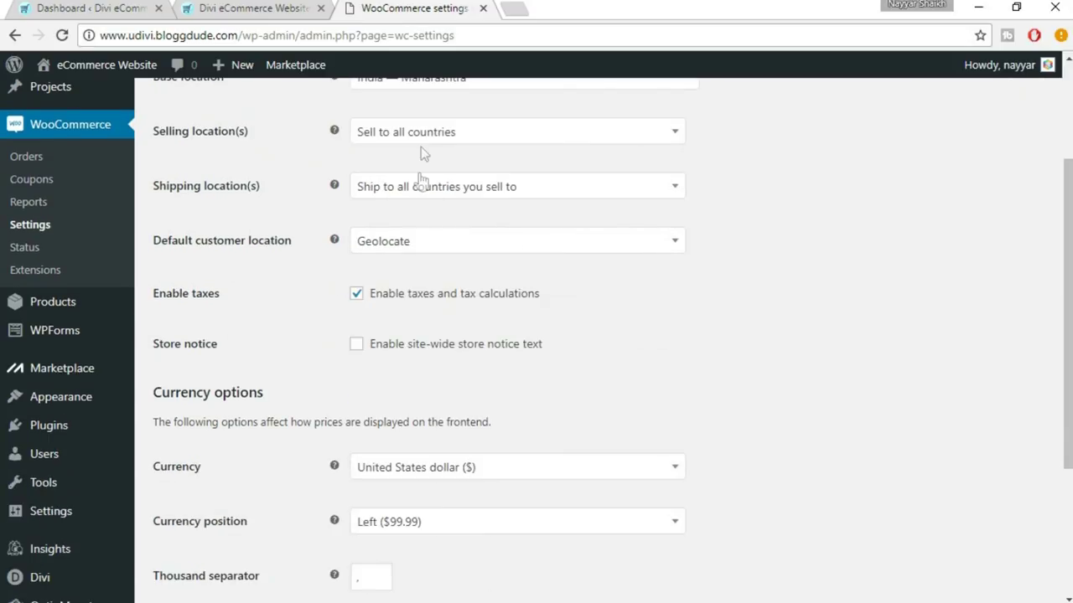
scroll(581, 220, up, 1)
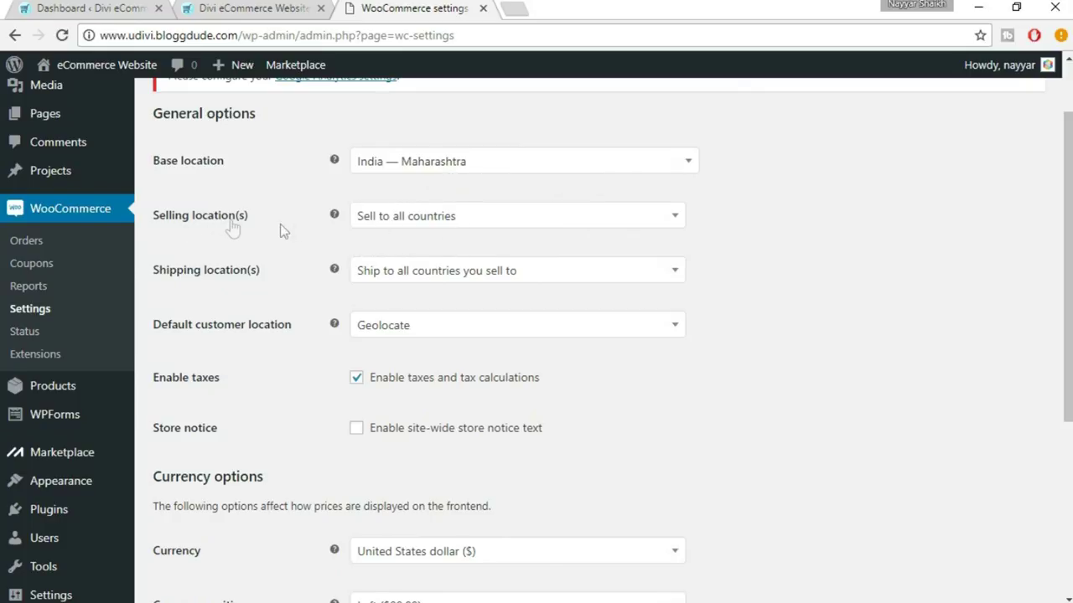
click(459, 220)
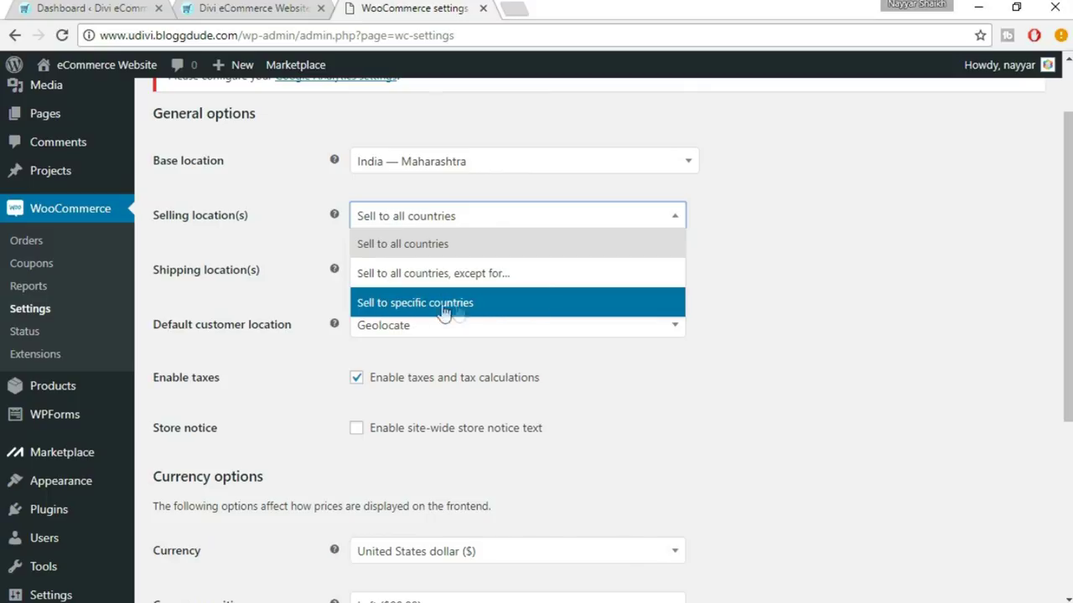
click(459, 306)
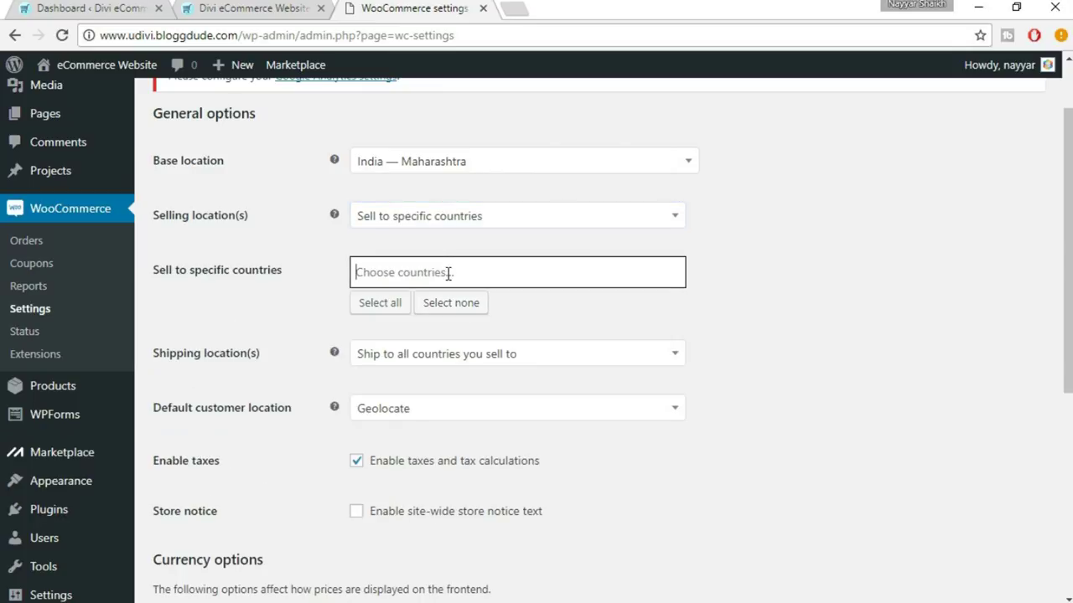
click(448, 275)
text(indi)
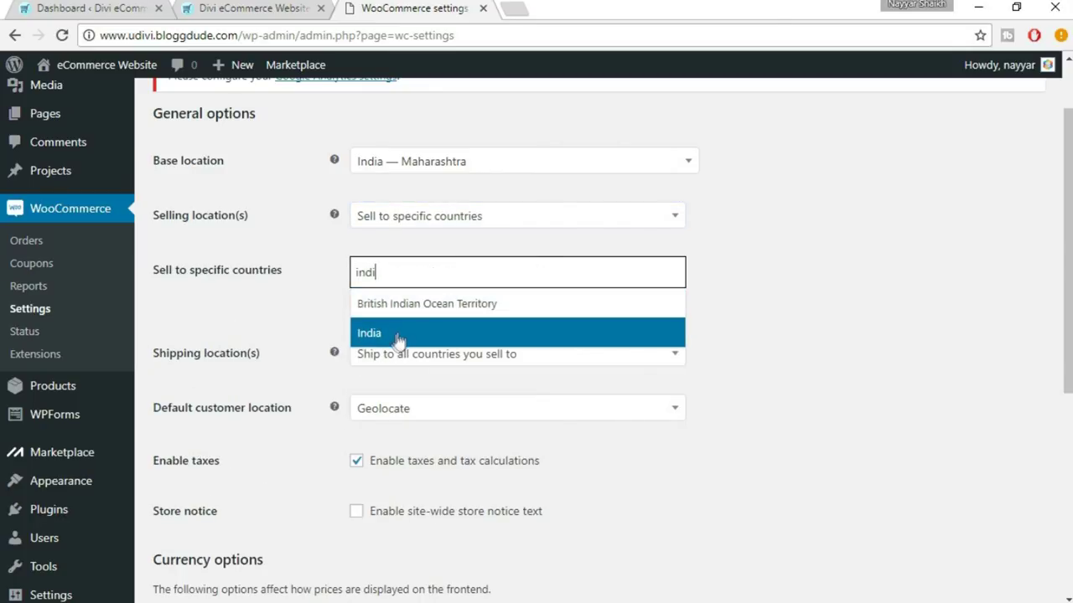
click(394, 333)
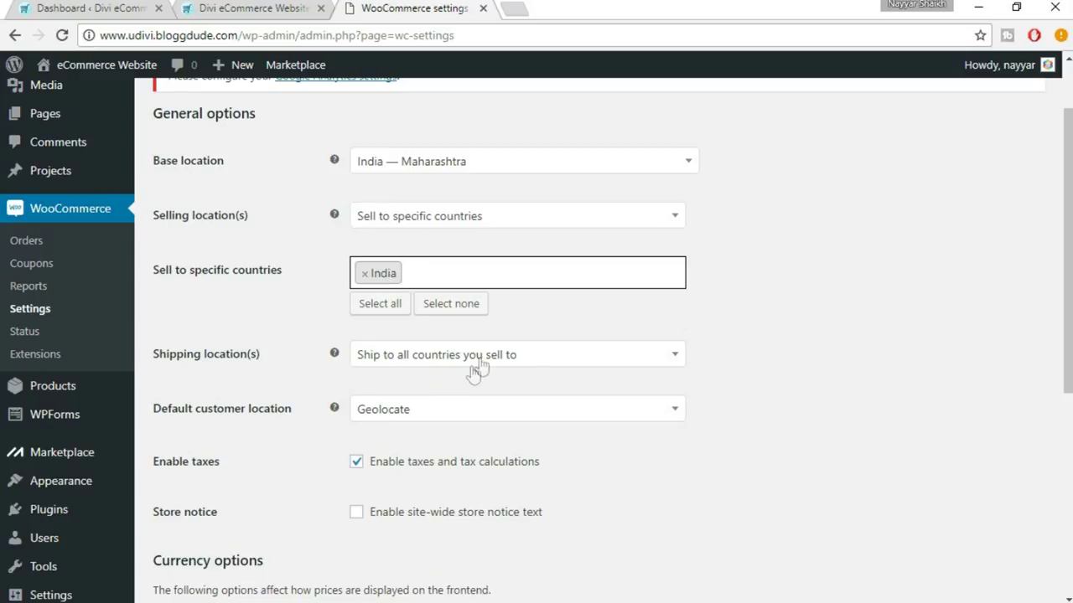
Keep shipping to all countries you sell to and save the general settings.
click(593, 366)
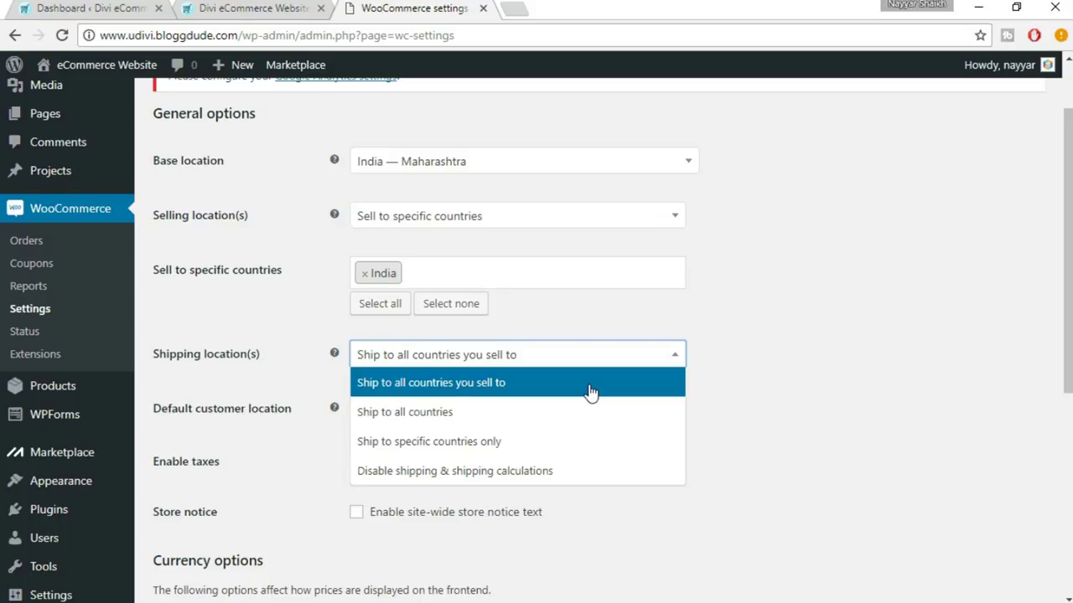
click(630, 390)
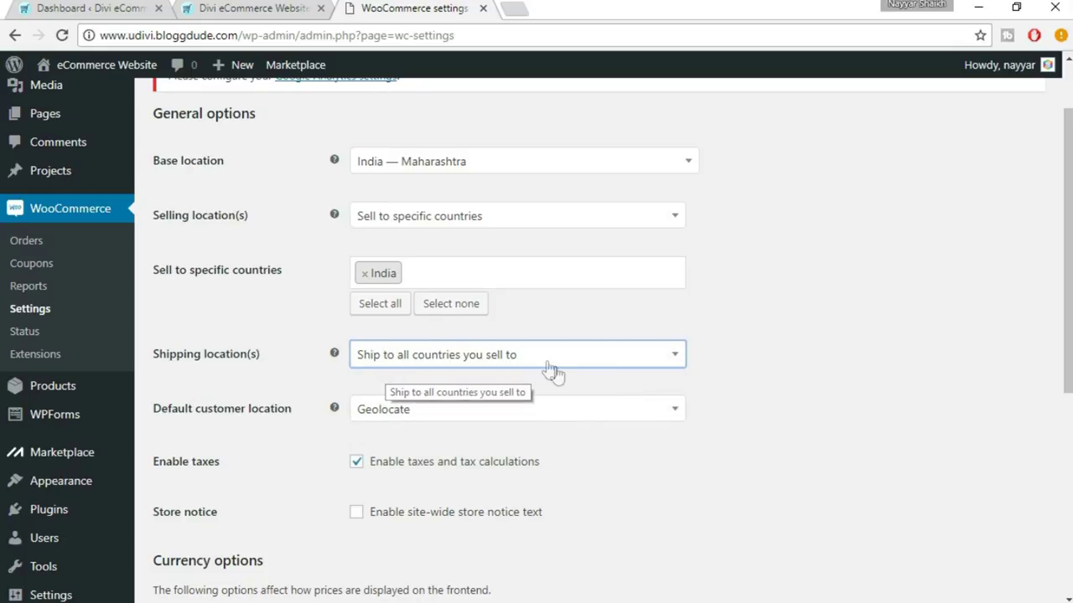
scroll(869, 394, down, 3)
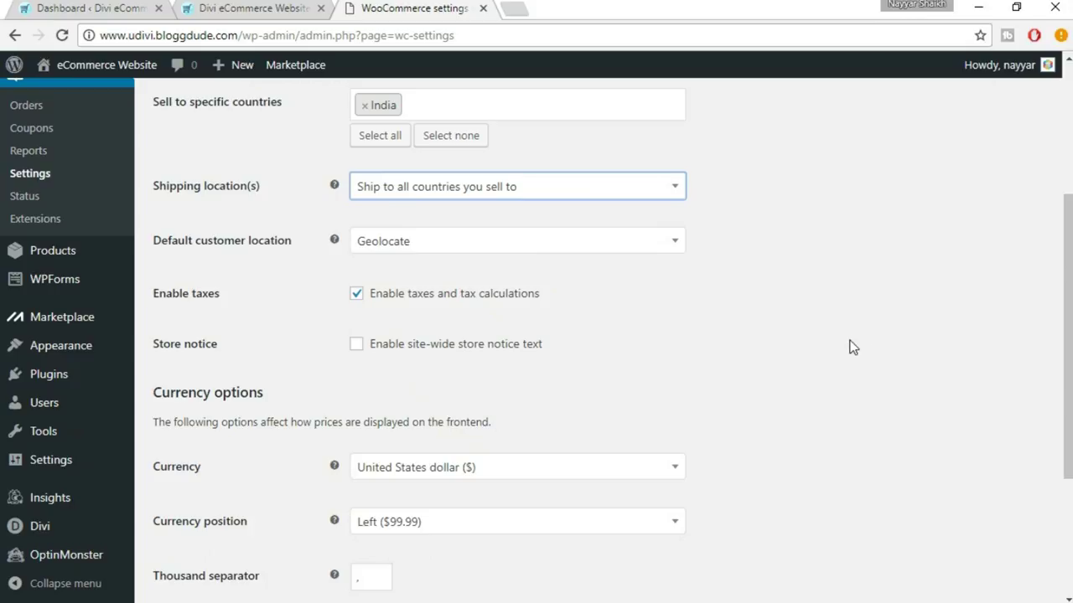
scroll(841, 352, down, 2)
scroll(841, 352, down, 2)
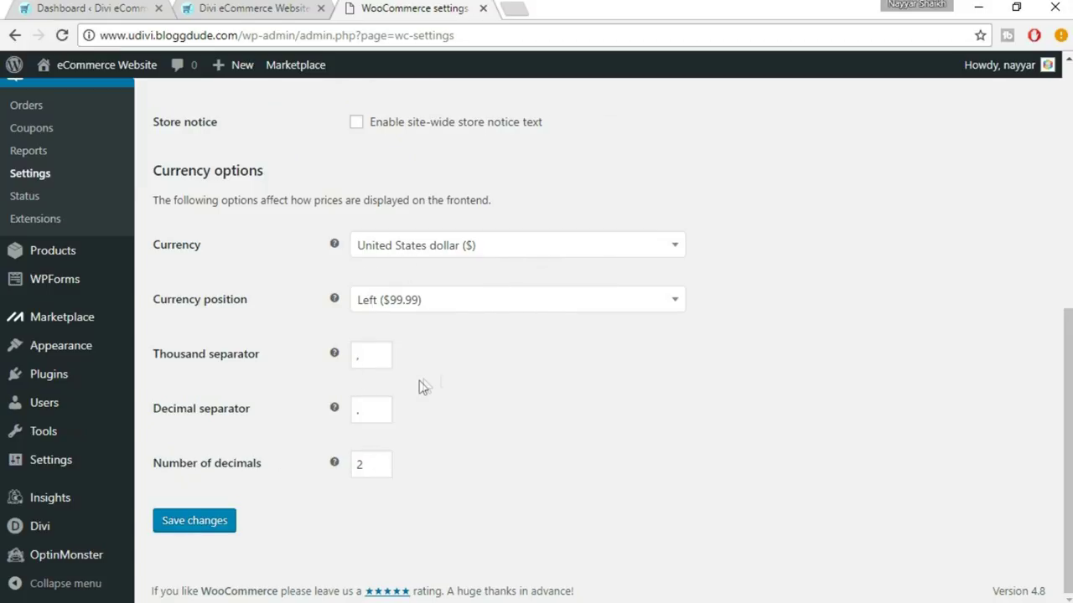
click(215, 532)
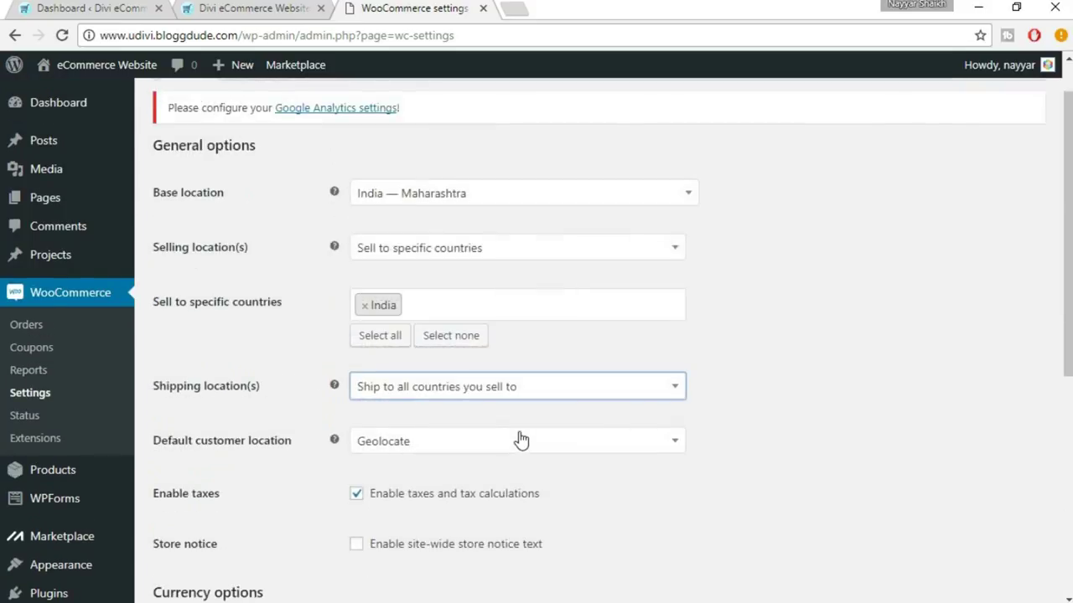
scroll(709, 378, down, 3)
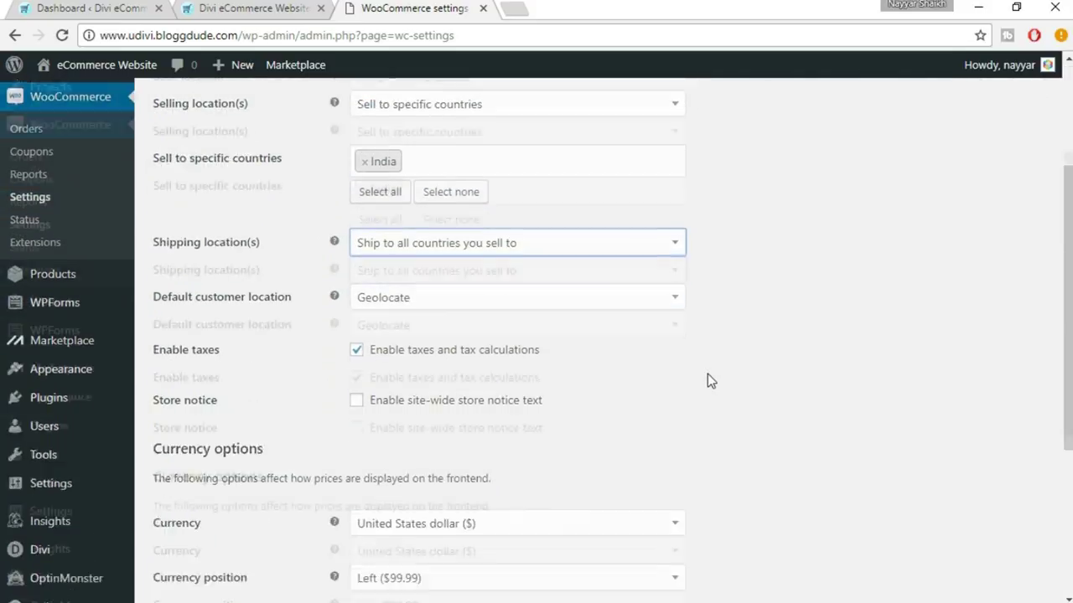
scroll(707, 379, down, 3)
click(212, 533)
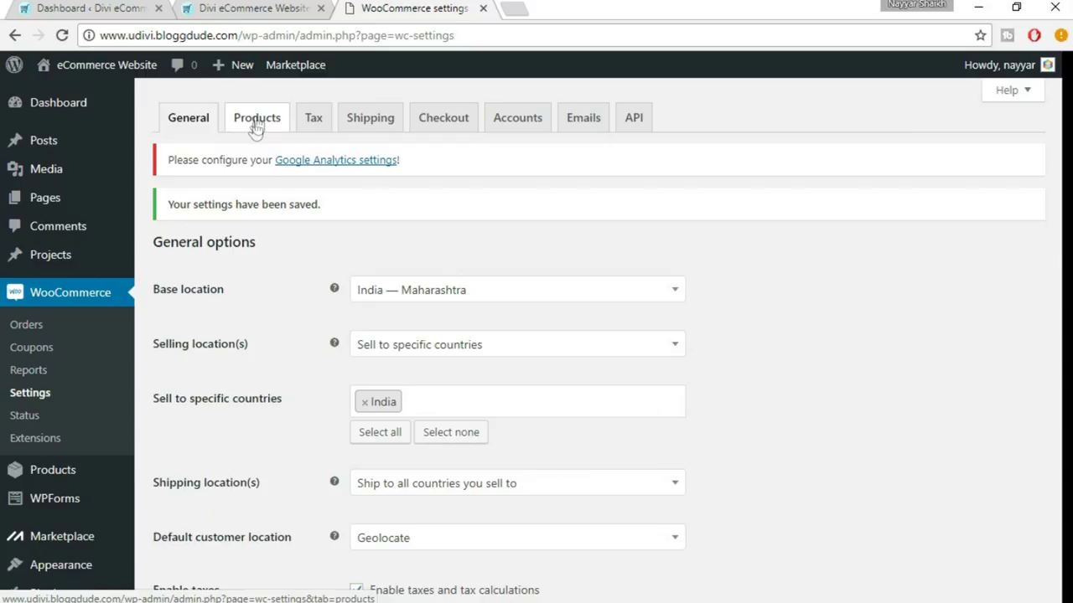
Open the Products settings and inspect the verified owner label option.
click(249, 124)
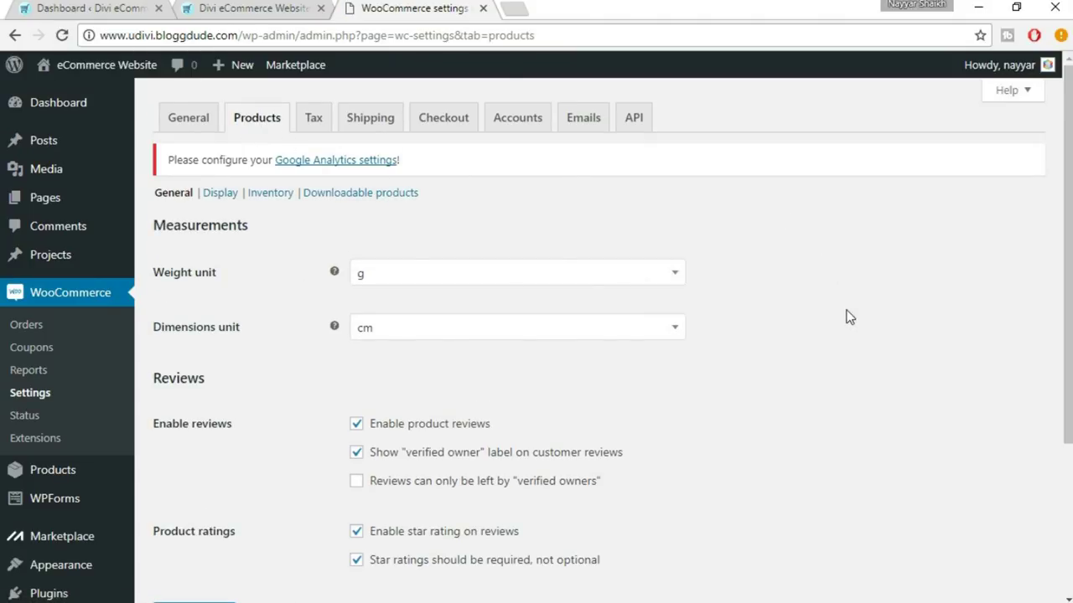
scroll(438, 276, down, 2)
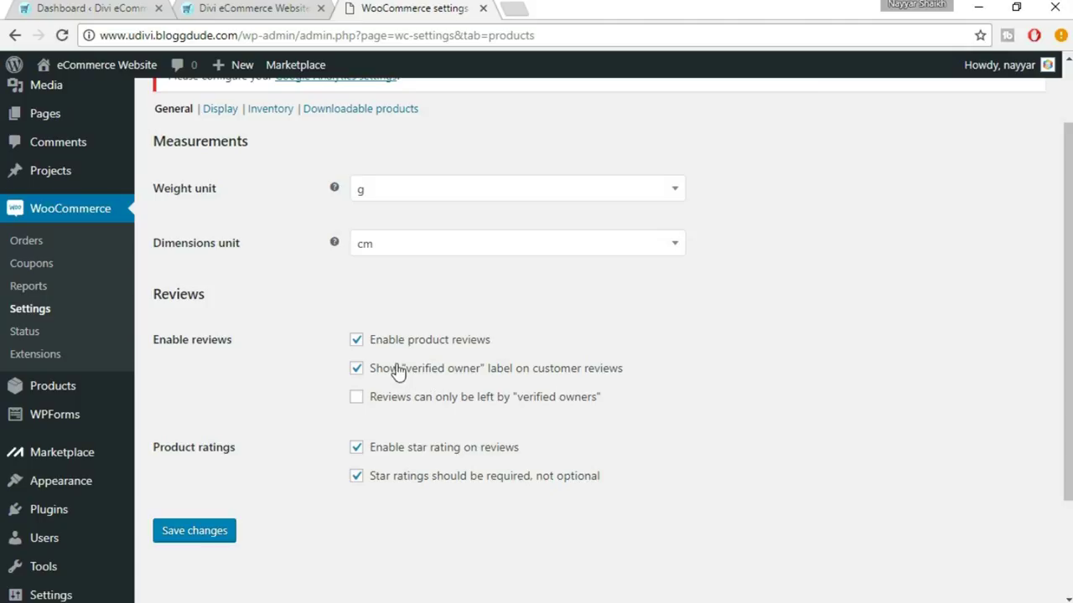
drag(406, 369, 475, 371)
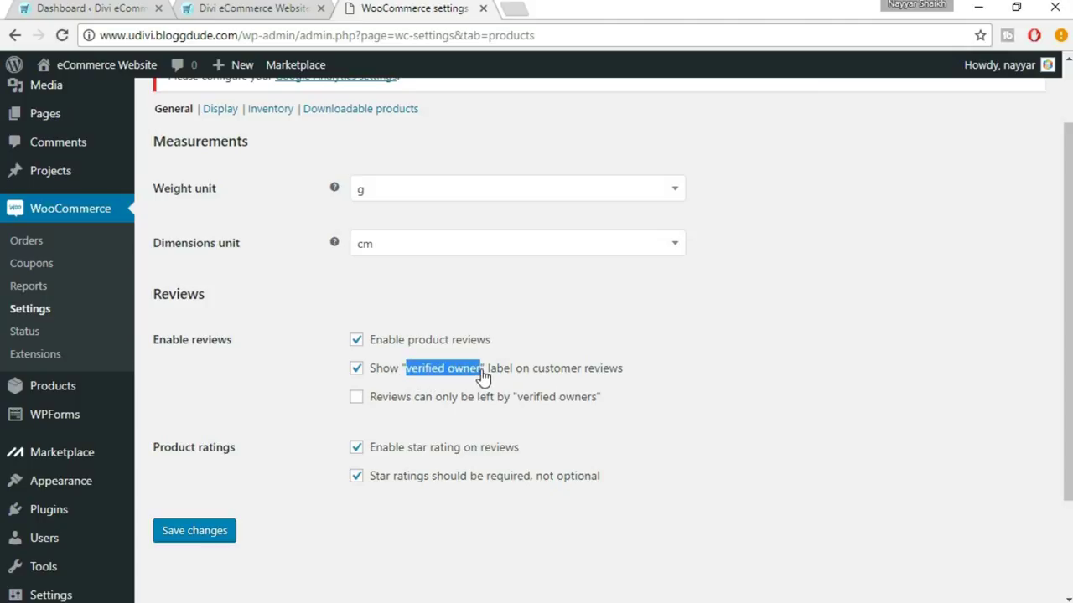
click(879, 383)
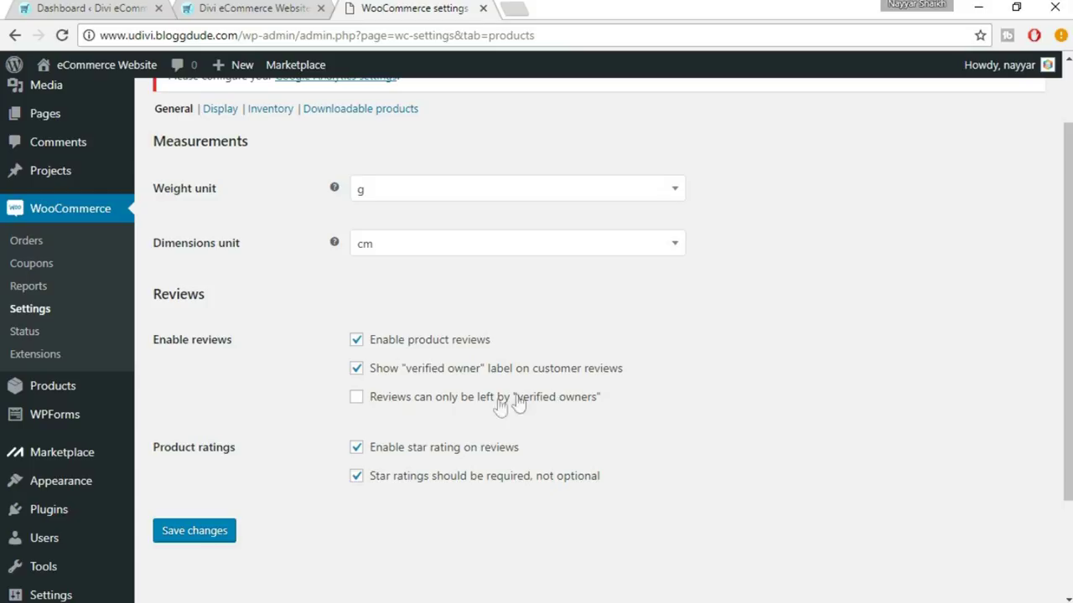
Keep reviews open to anyone with star ratings required, and save the product settings.
click(430, 406)
click(412, 405)
click(411, 486)
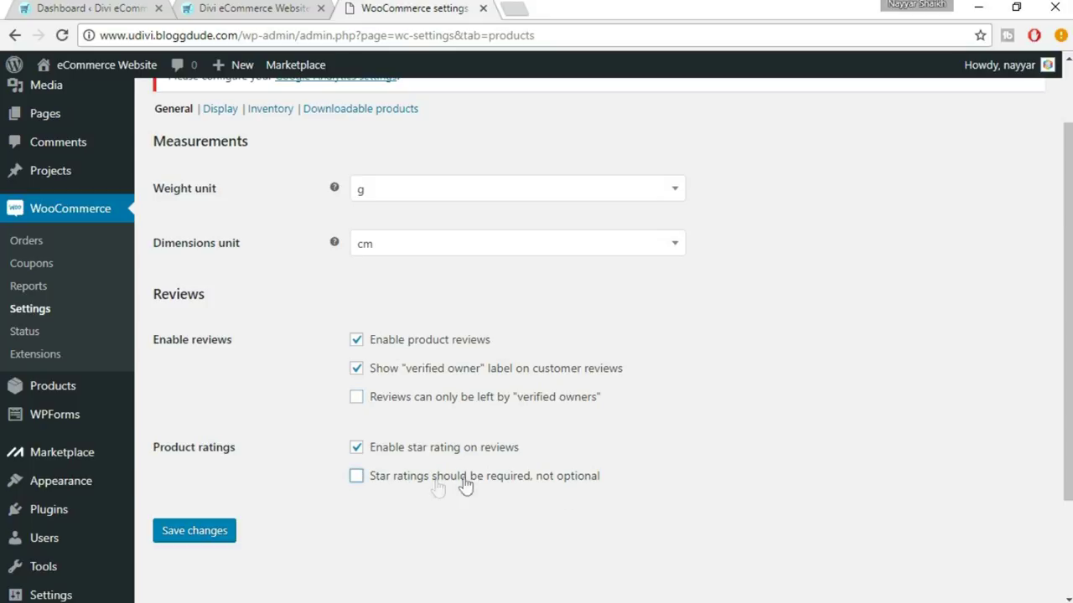
click(414, 486)
scroll(337, 496, up, 1)
scroll(341, 498, down, 1)
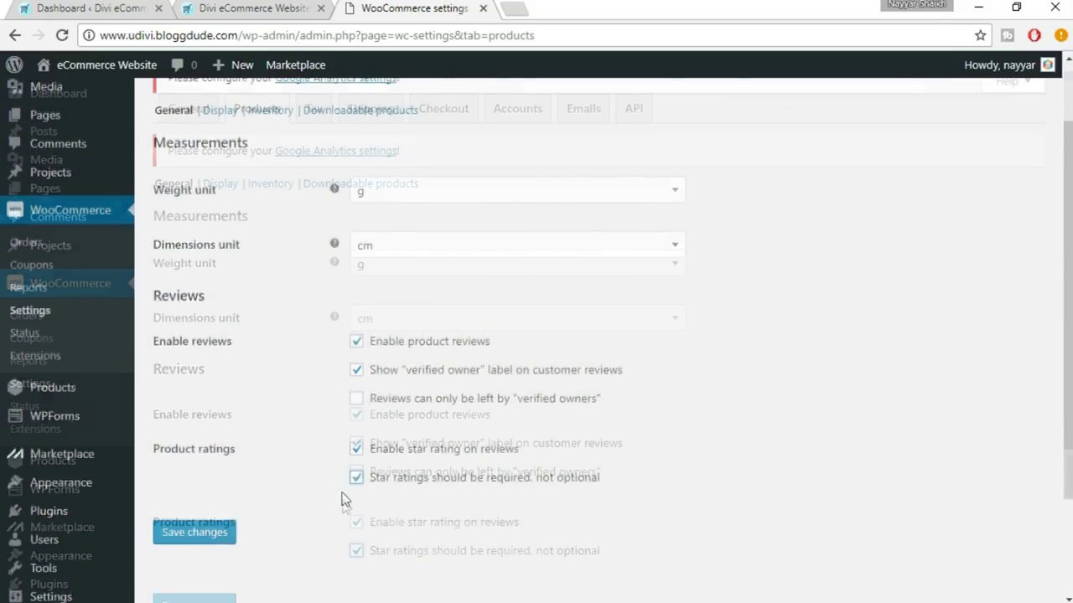
click(214, 534)
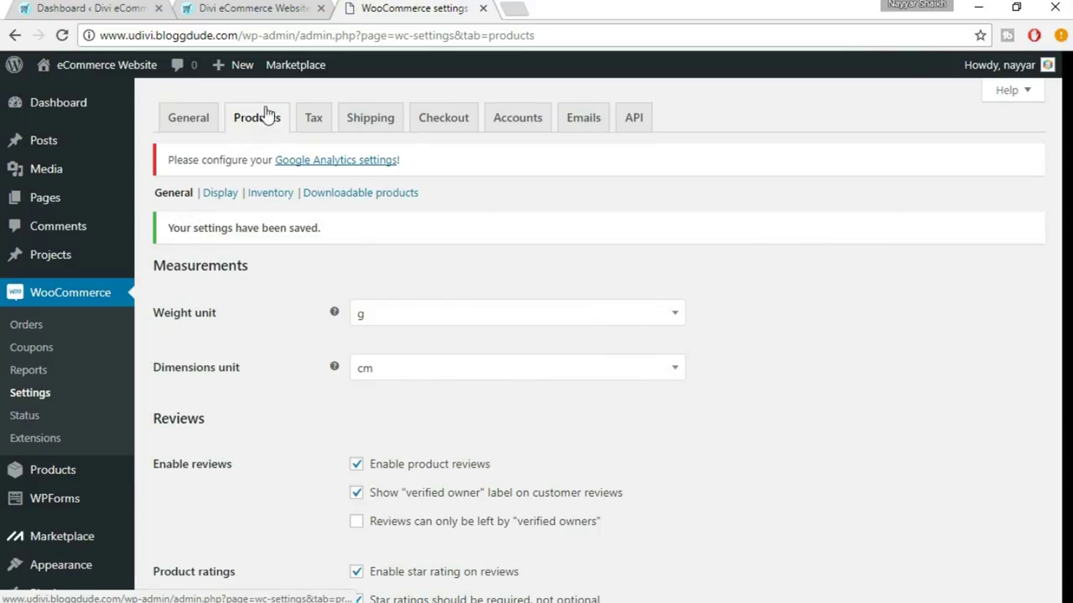
click(221, 199)
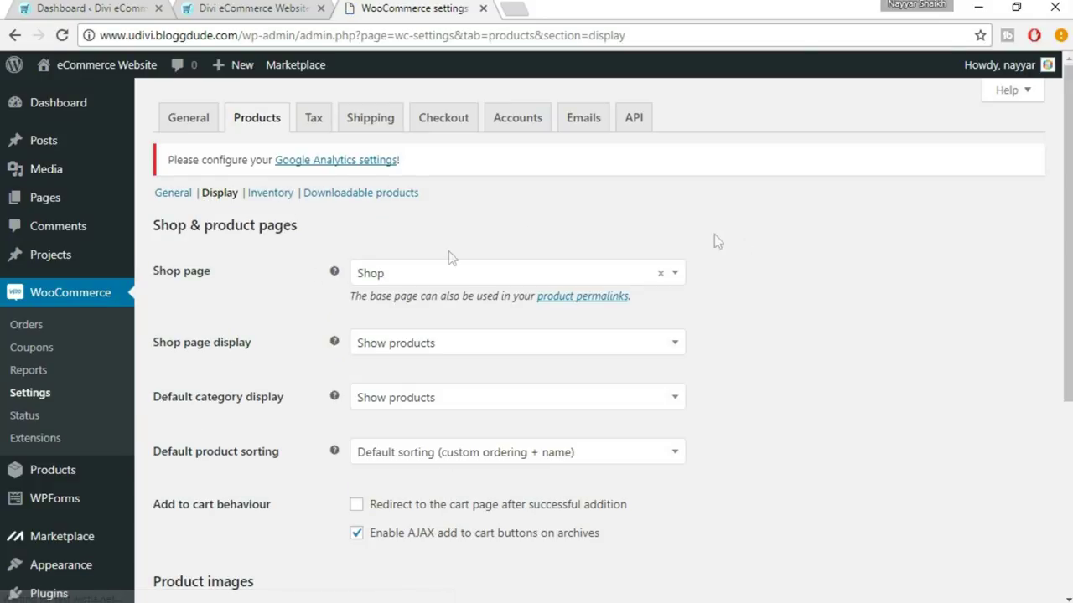
Confirm Shop as the shop page and Show products as shop page display, then view the eDivi demo.
click(491, 281)
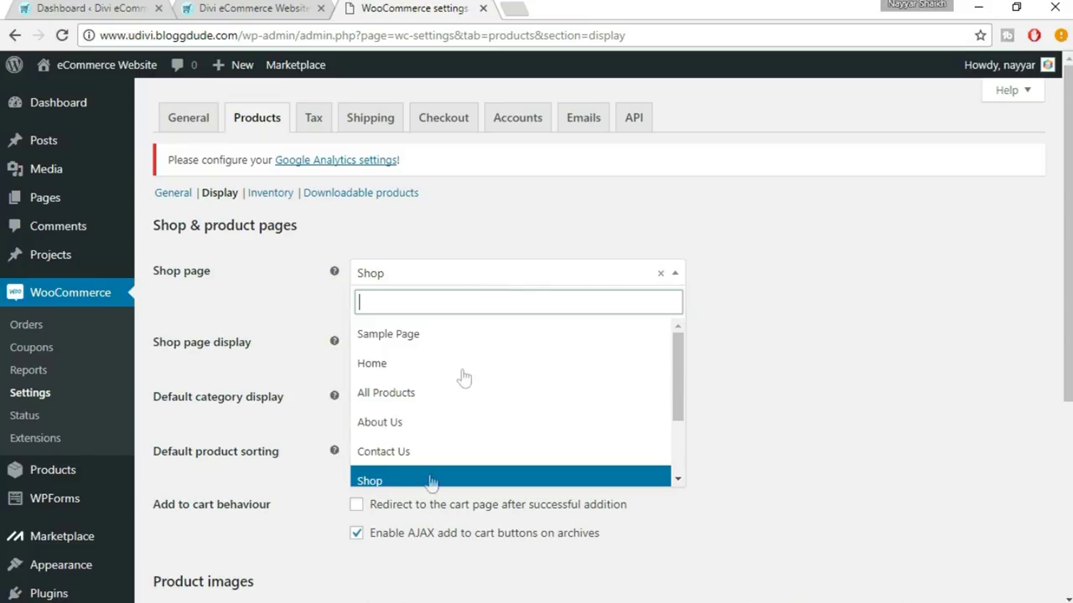
click(800, 394)
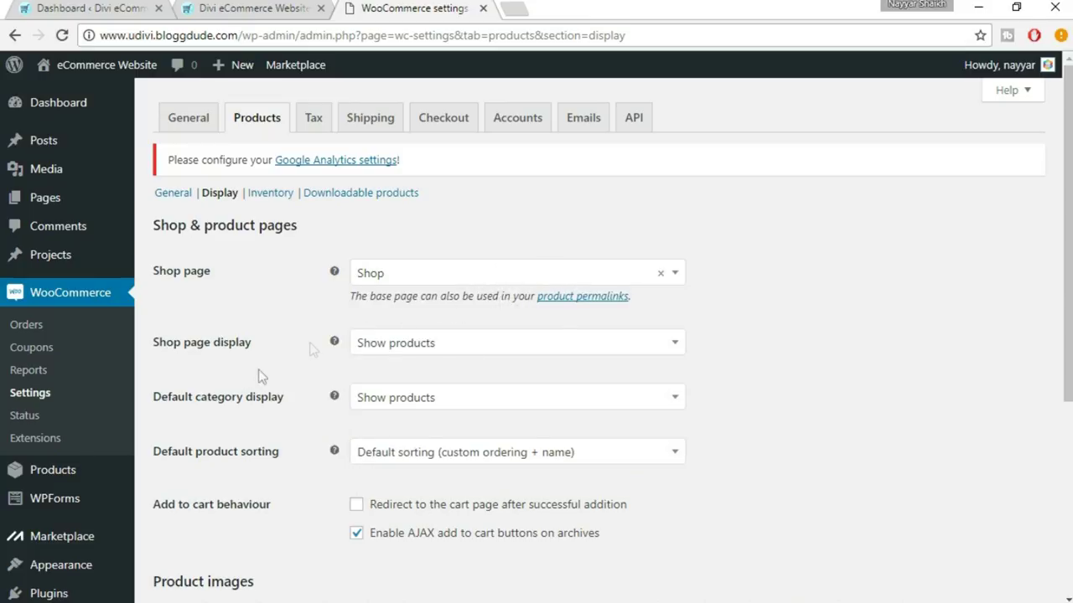
scroll(263, 256, down, 2)
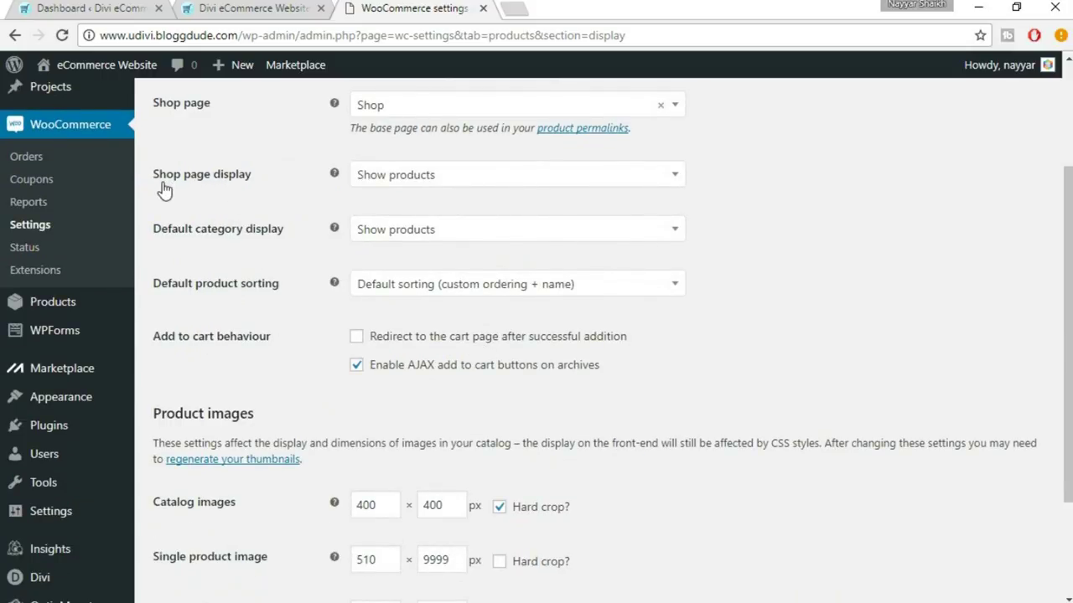
click(443, 178)
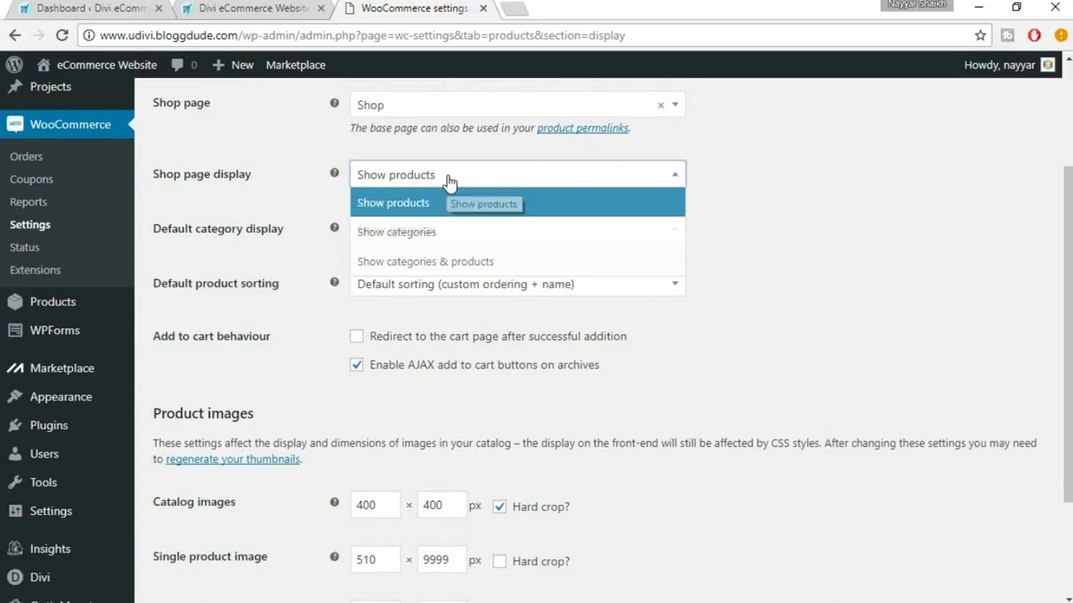
click(454, 182)
click(260, 8)
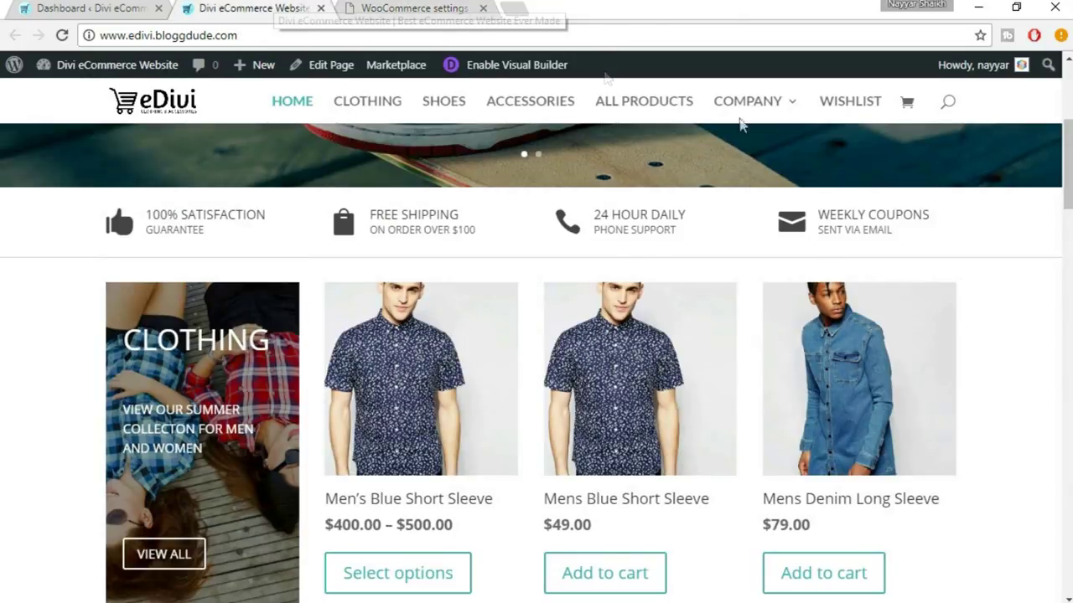
Browse the eDivi demo's All Products shop page listing 19 products.
scroll(805, 241, up, 5)
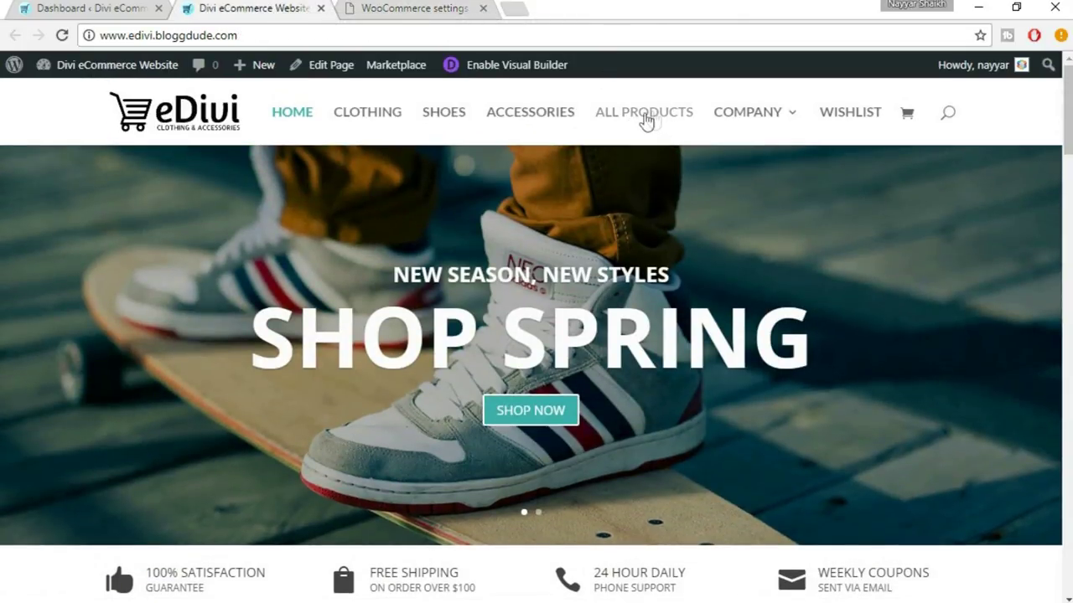
click(644, 122)
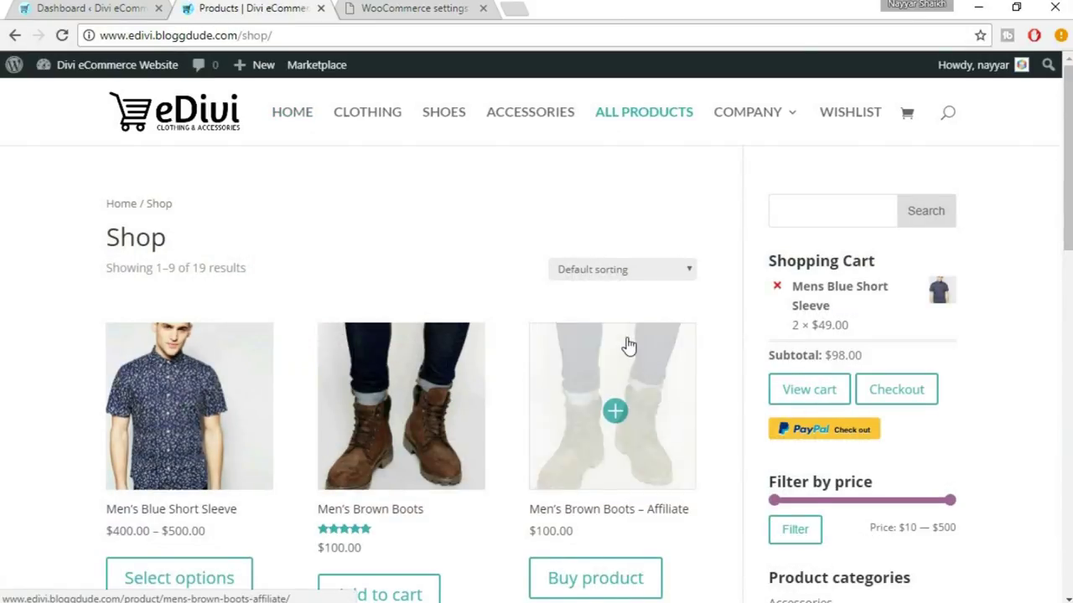
scroll(628, 345, down, 2)
scroll(563, 341, up, 2)
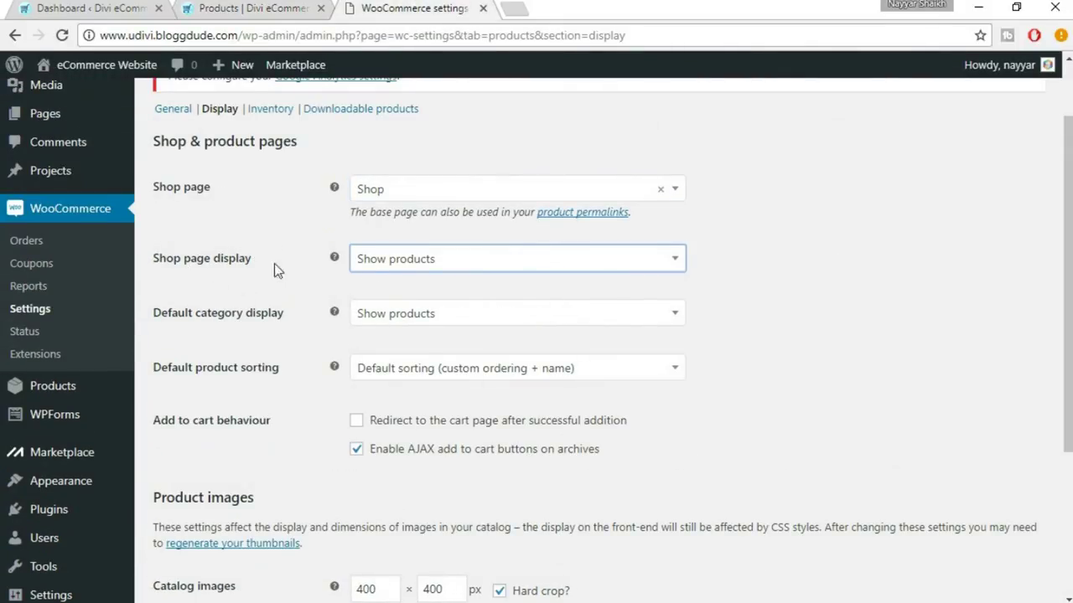
Keep the Shop page display on Show products and switch to the demo's shop tab.
click(443, 266)
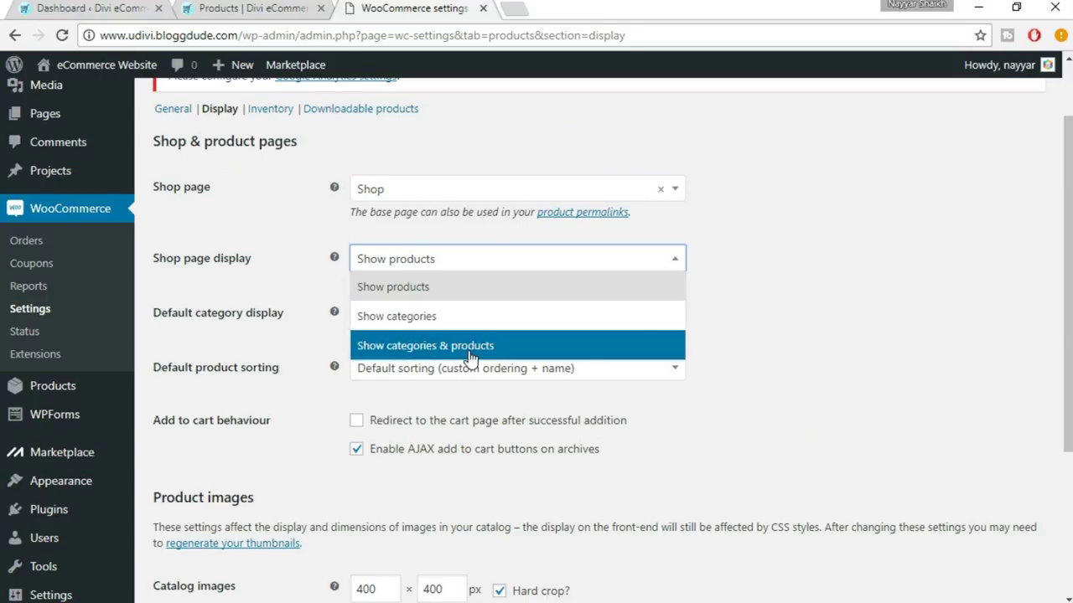
click(299, 251)
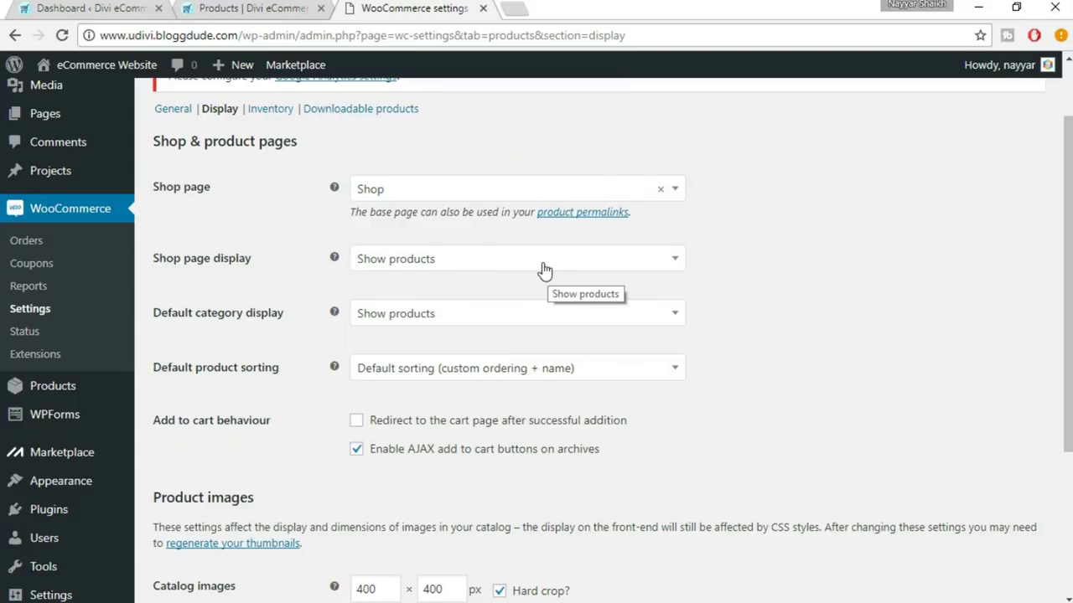
click(546, 268)
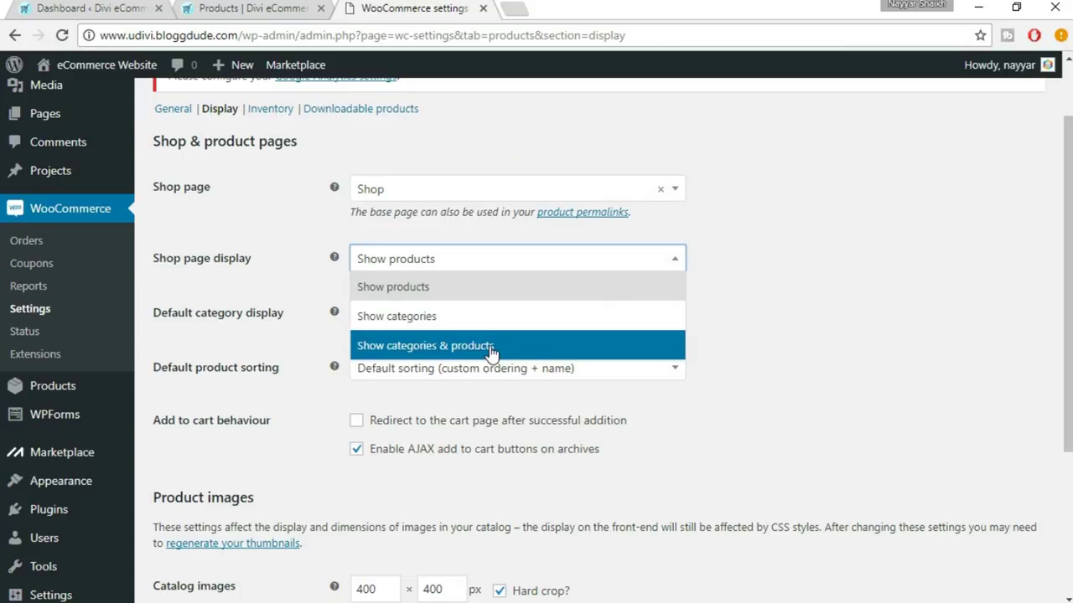
click(853, 341)
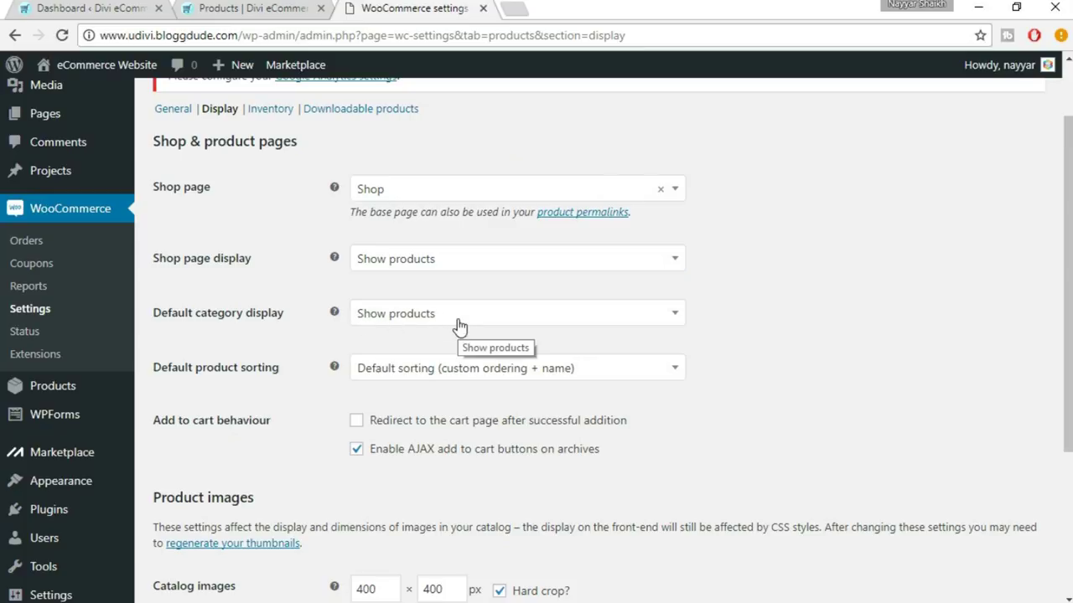
key(ctrl+shift+Tab)
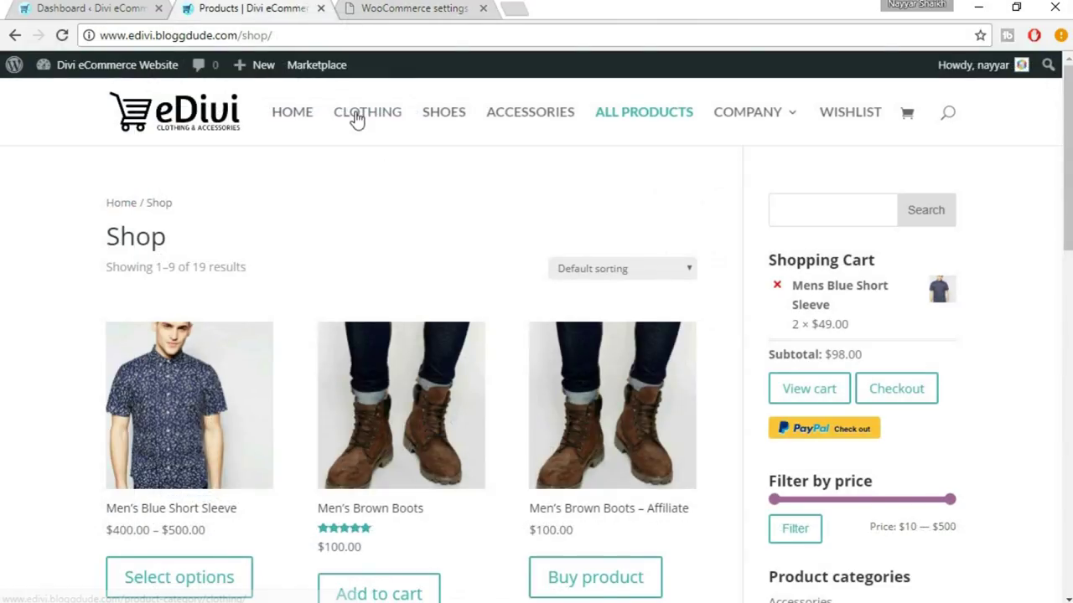
Browse the eDivi demo's 5-product Clothing category, then return to WooCommerce Display settings.
click(377, 122)
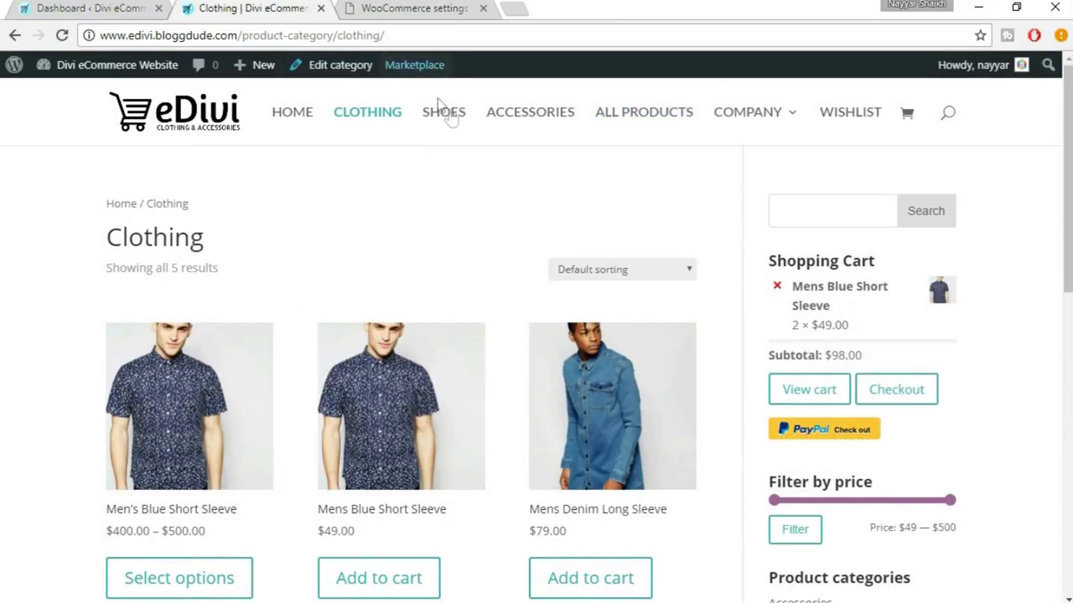
scroll(620, 242, down, 1)
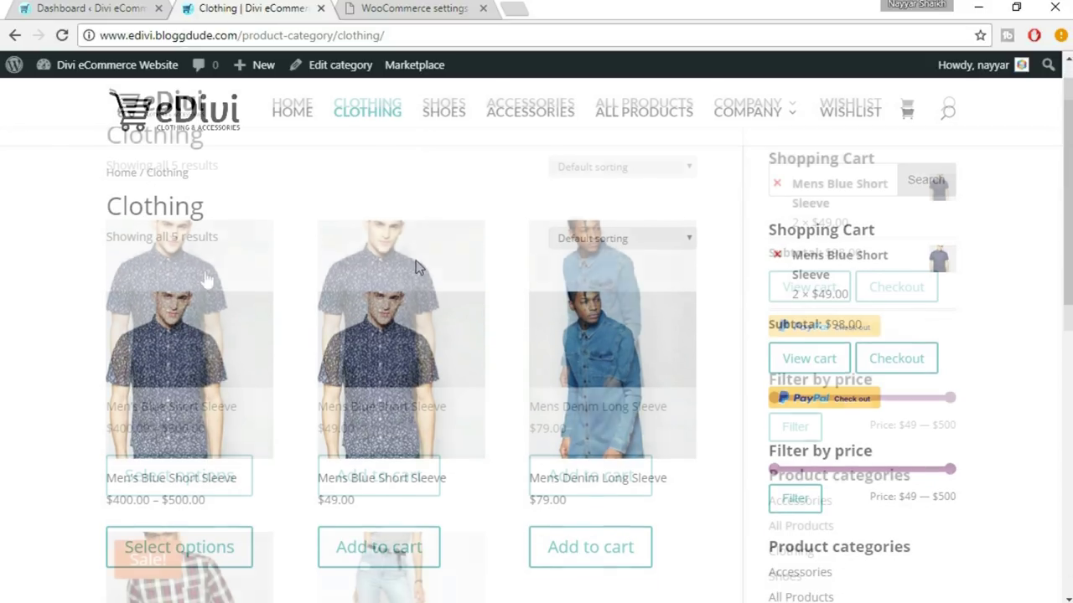
scroll(635, 262, down, 2)
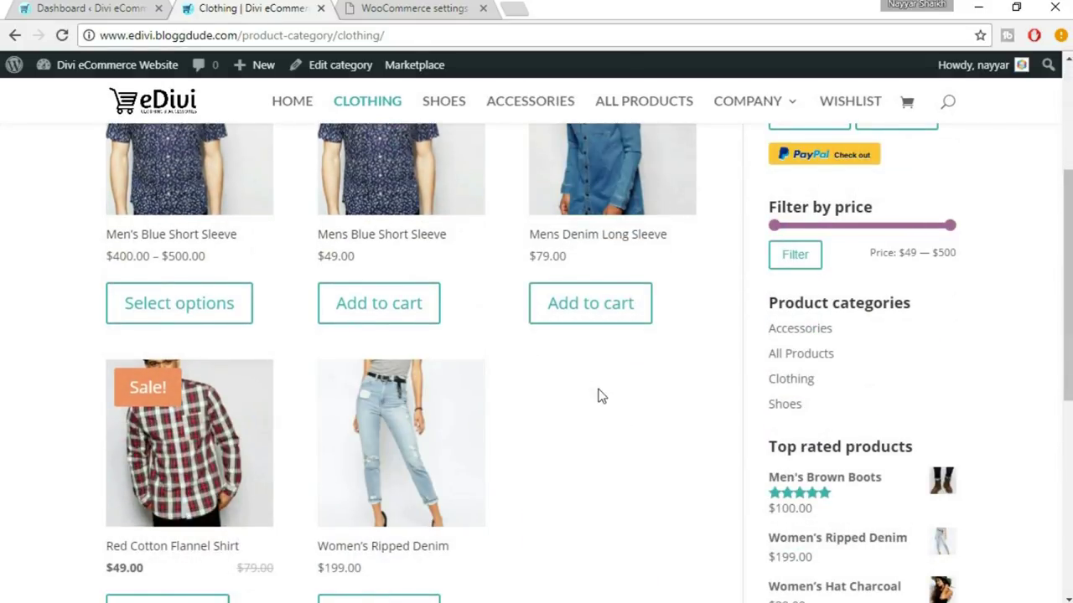
click(433, 7)
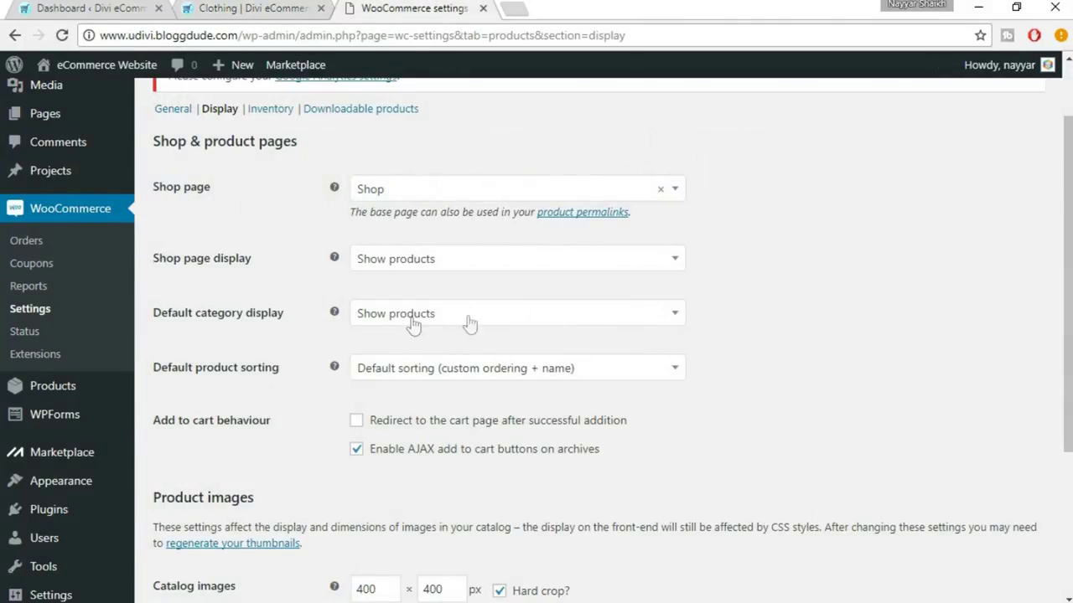
Save Display settings with 400×400 catalog, 510×9999 single and 157×157 thumbnail images.
scroll(763, 339, down, 1)
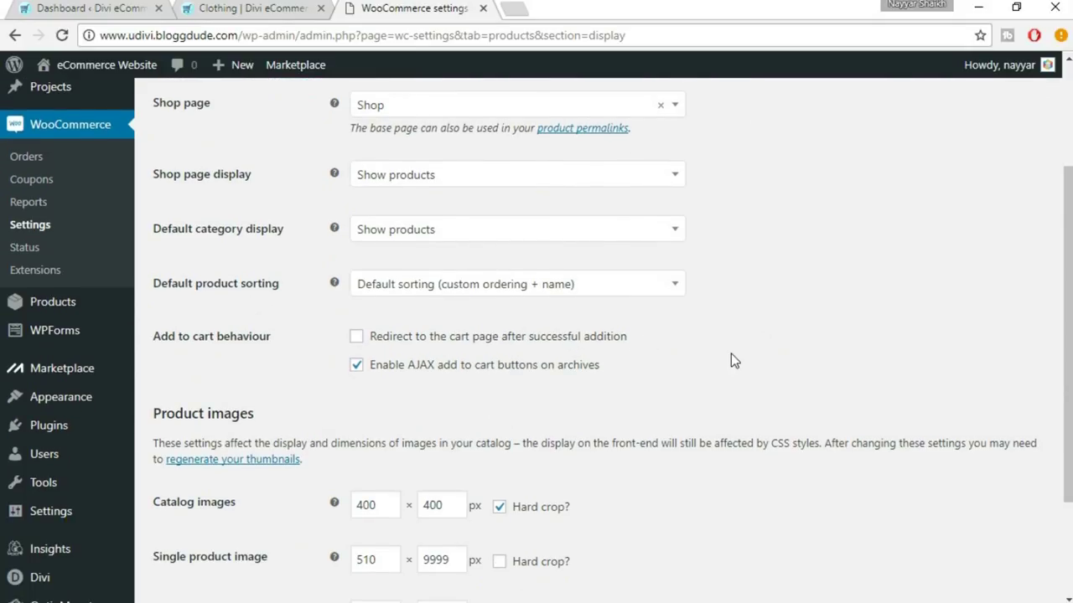
scroll(732, 356, down, 1)
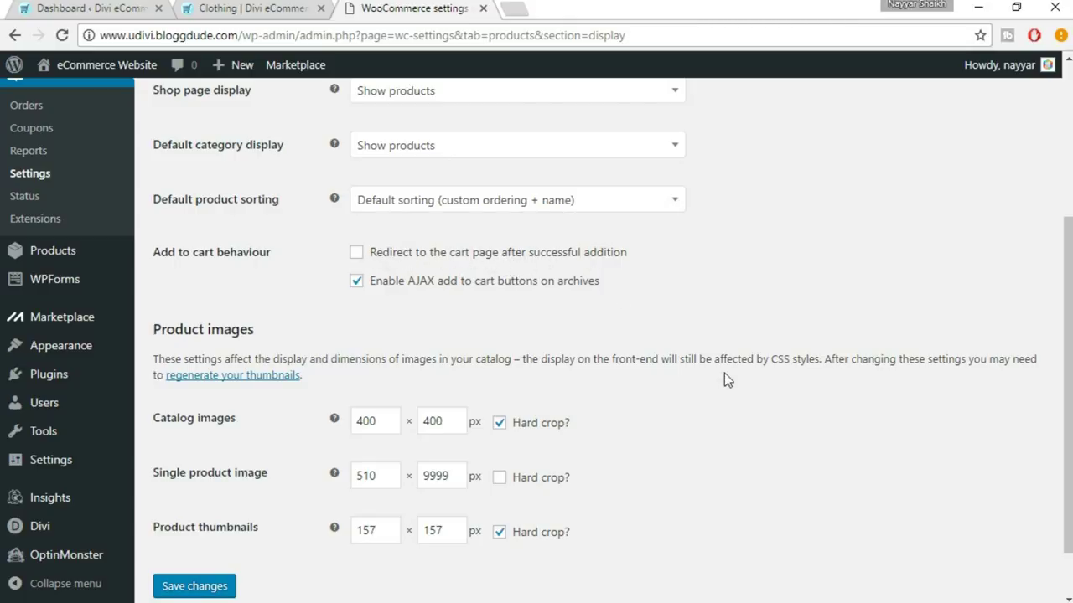
scroll(490, 474, down, 1)
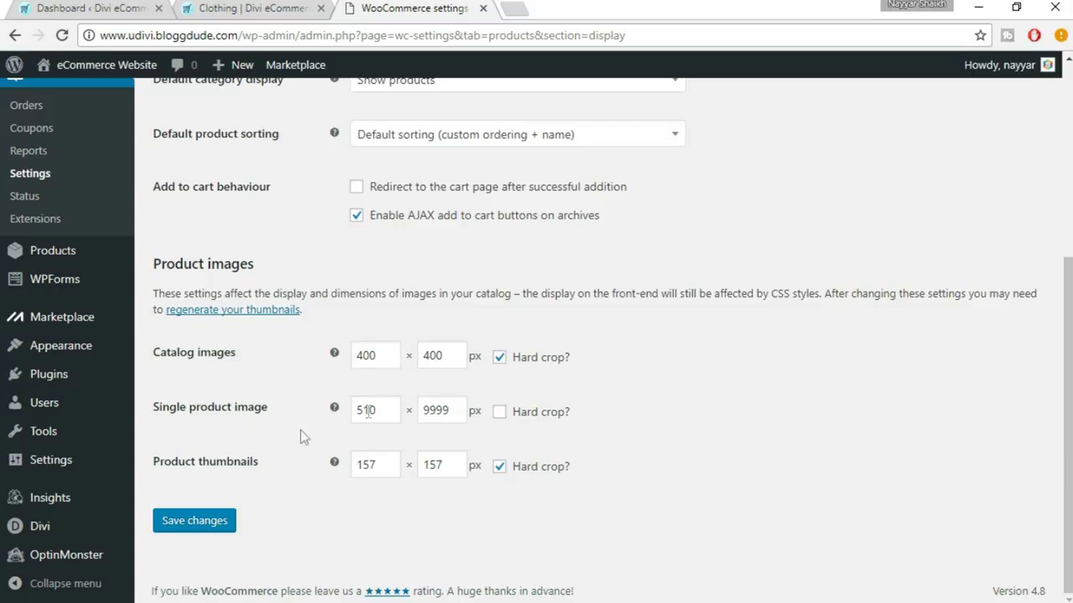
click(200, 534)
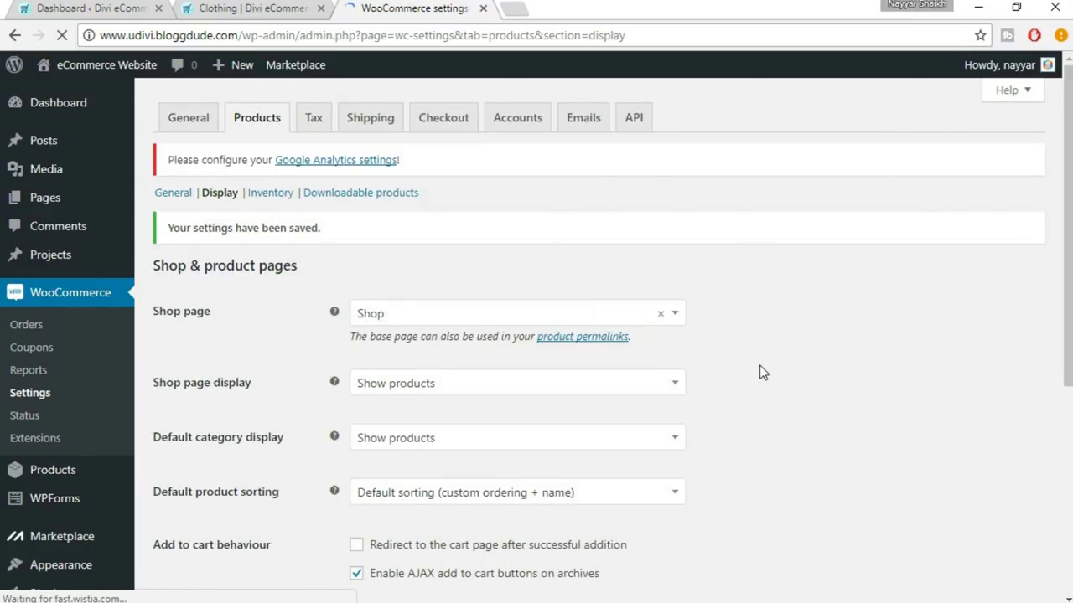
Open the Inventory settings and leave stock management enabled.
click(276, 197)
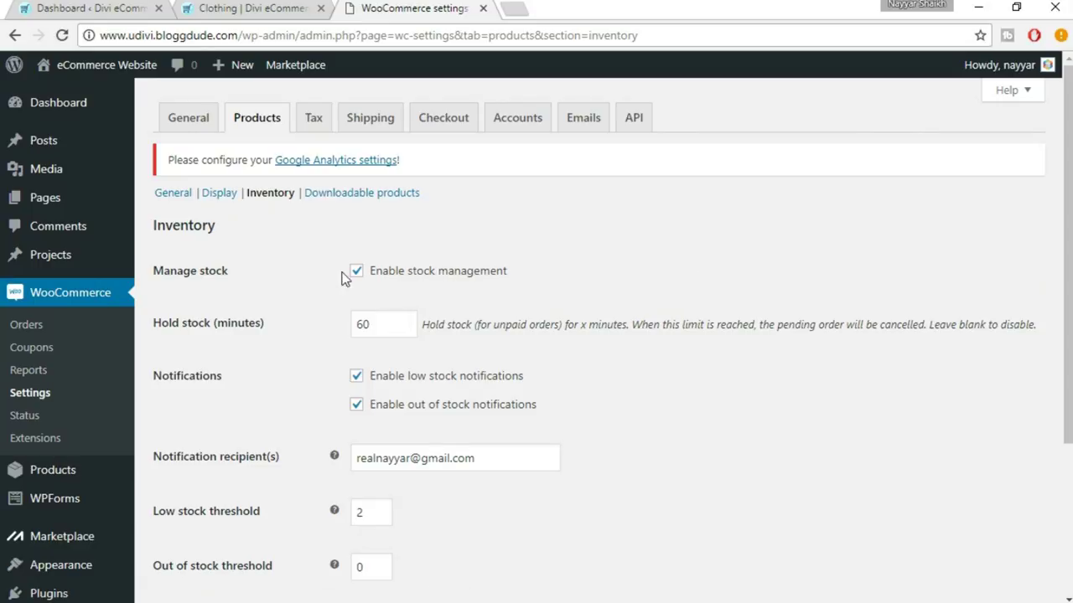
click(410, 280)
click(410, 280)
click(410, 281)
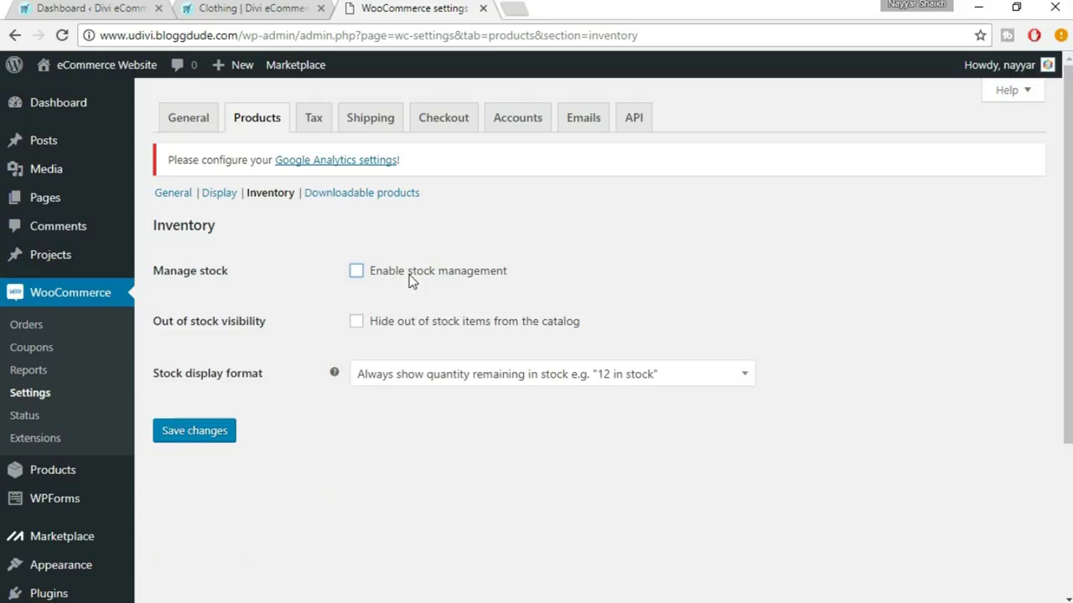
click(433, 281)
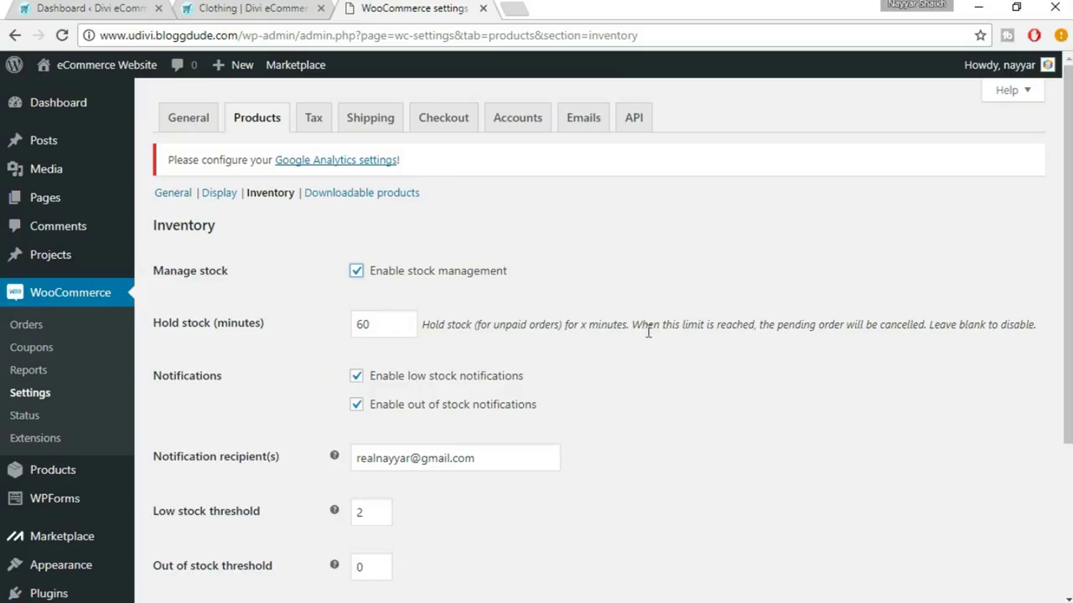
scroll(711, 422, down, 1)
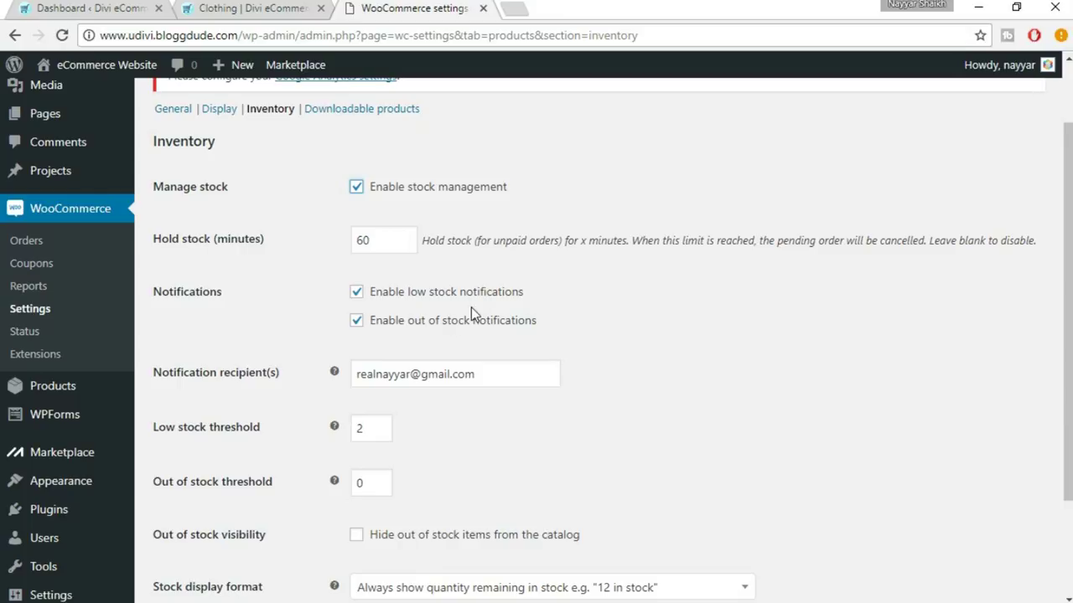
scroll(736, 356, down, 1)
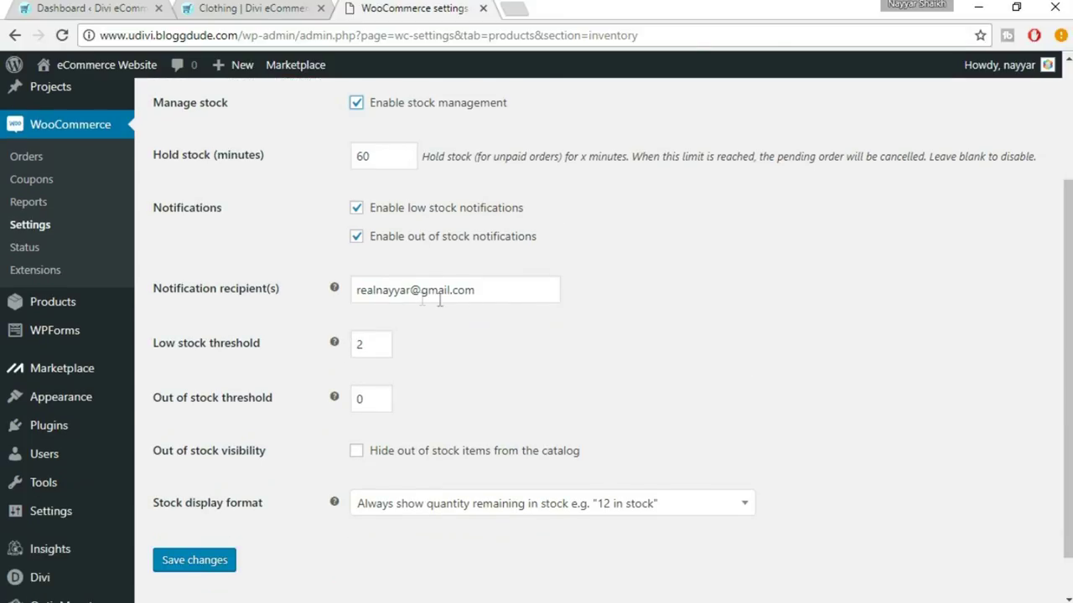
Keep low stock threshold 2 and out-of-stock items visible, then save the inventory settings.
click(481, 290)
drag(481, 290, 338, 288)
click(695, 306)
drag(362, 349, 350, 347)
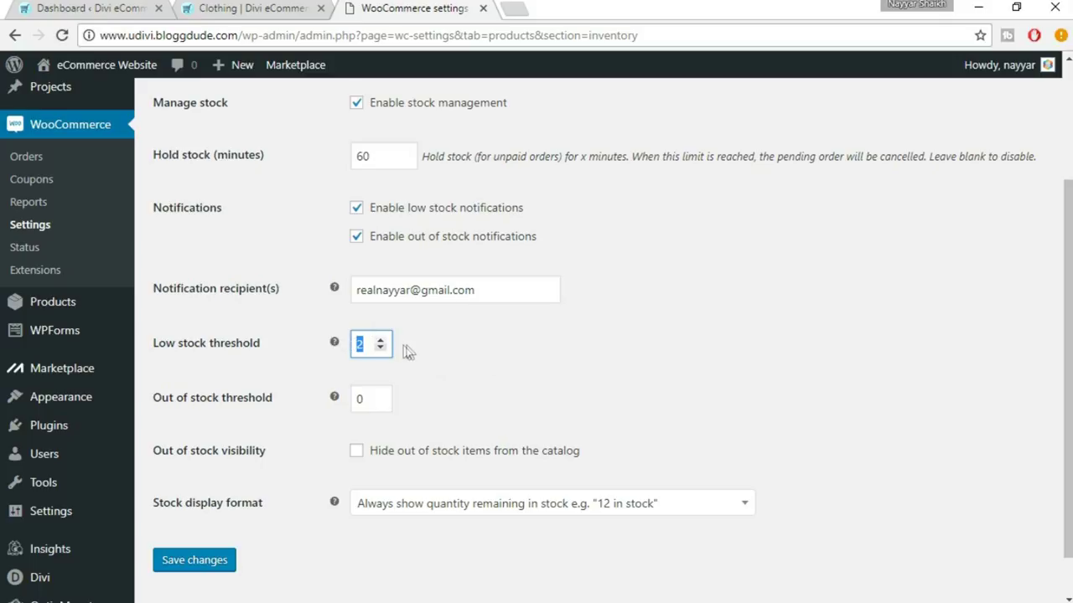
scroll(686, 387, down, 1)
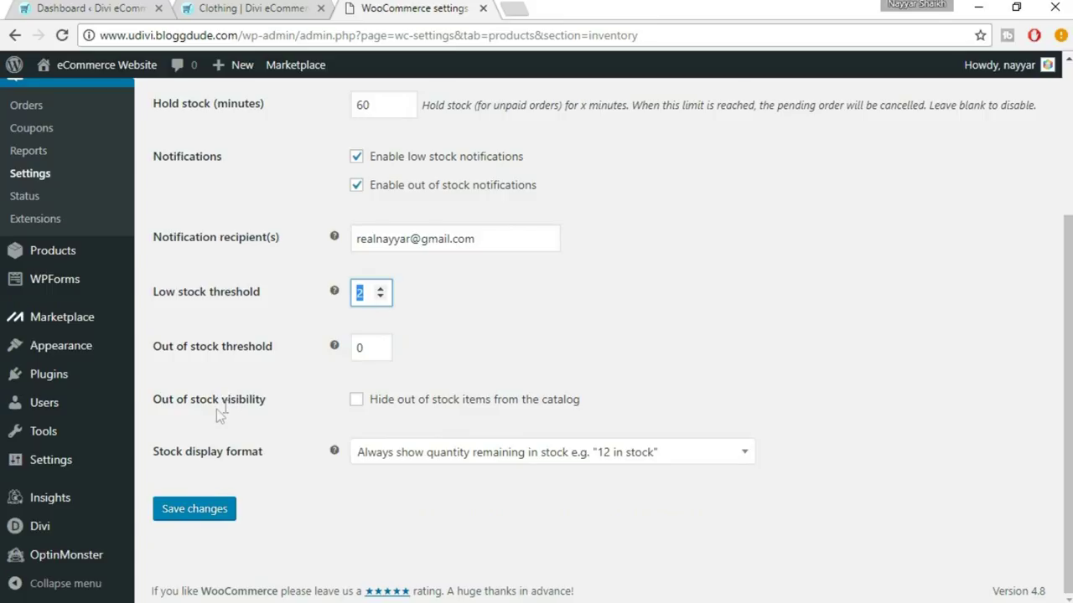
click(357, 402)
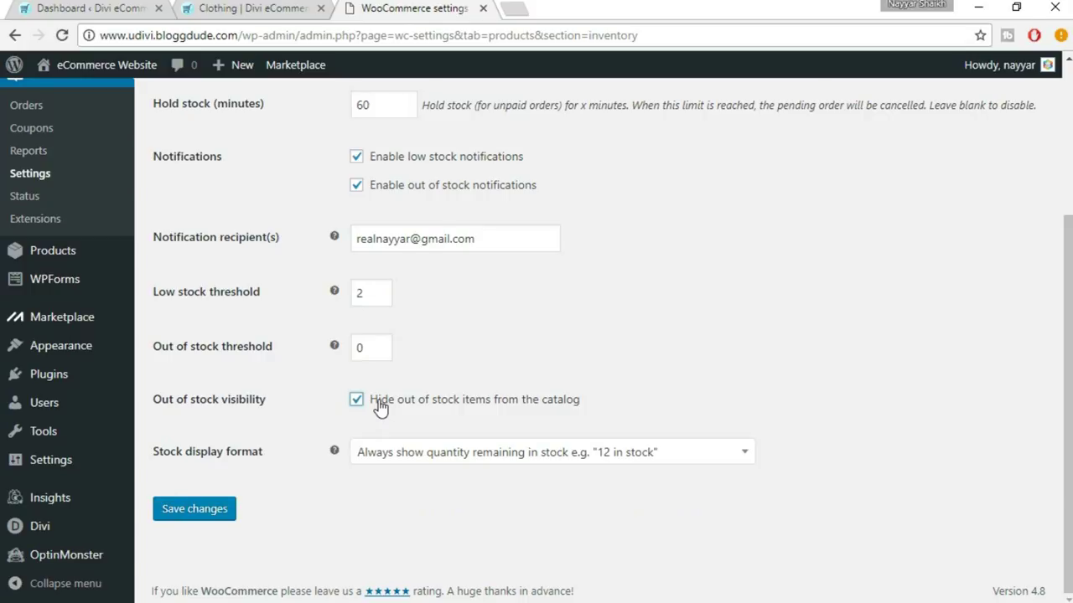
click(395, 402)
click(194, 509)
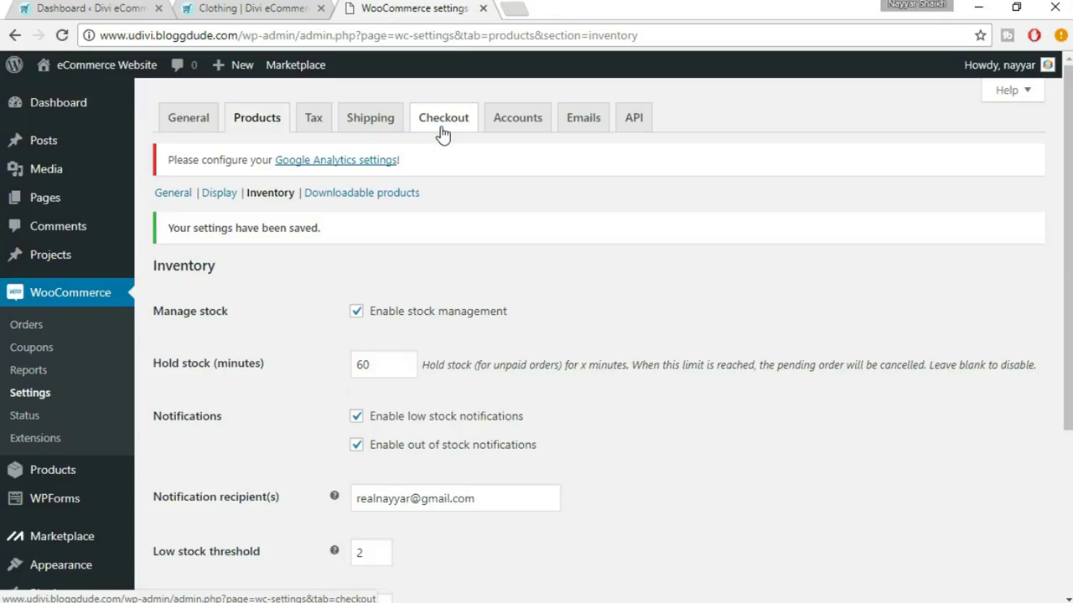
Keep My account as the account page, allow registration there, and save the Accounts settings.
click(507, 126)
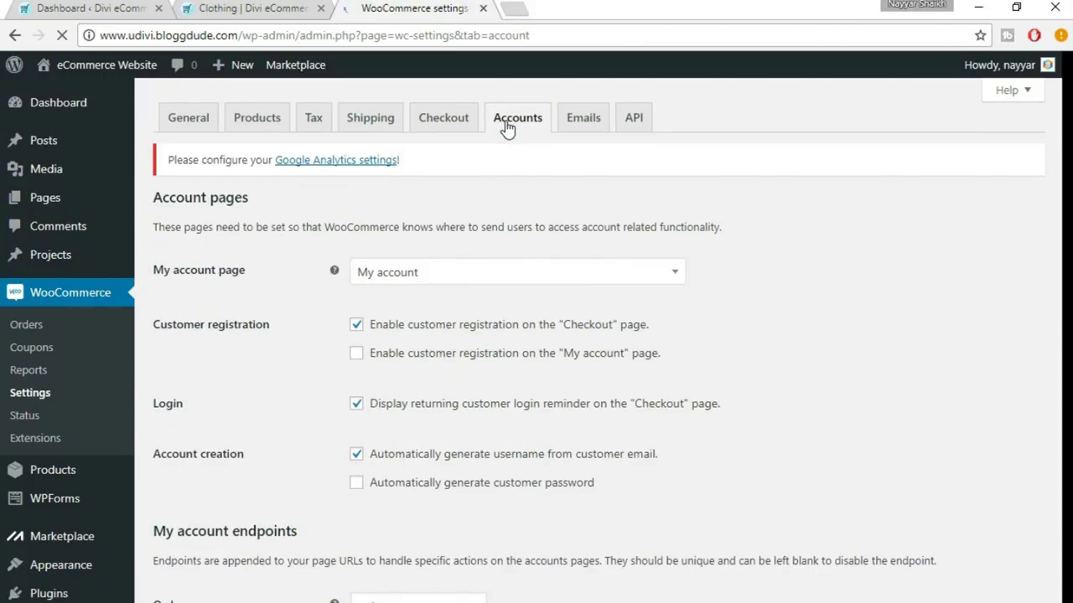
click(434, 285)
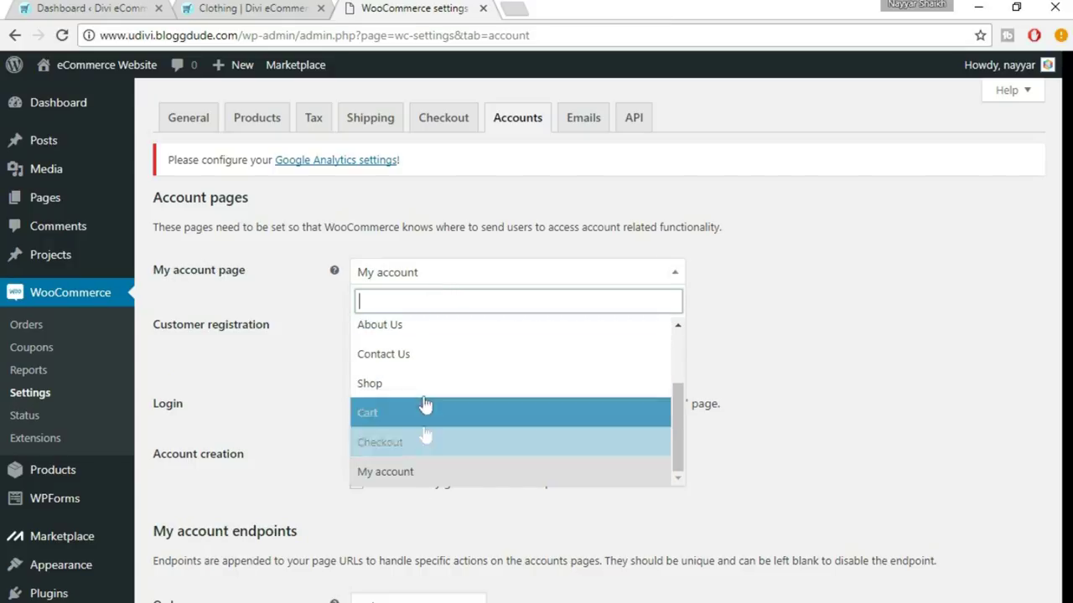
click(421, 477)
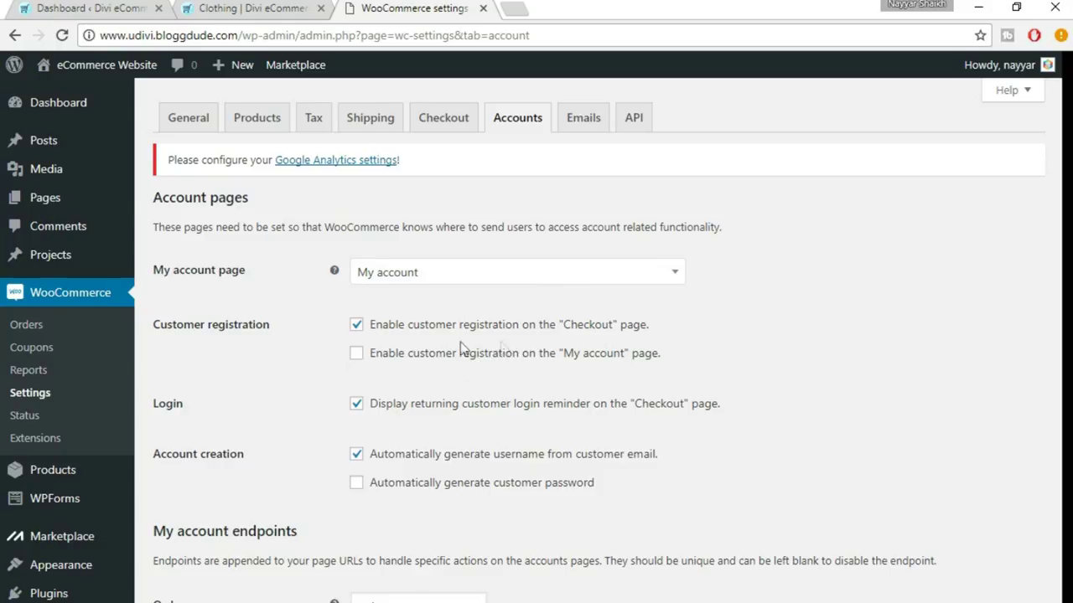
click(438, 362)
scroll(821, 395, down, 2)
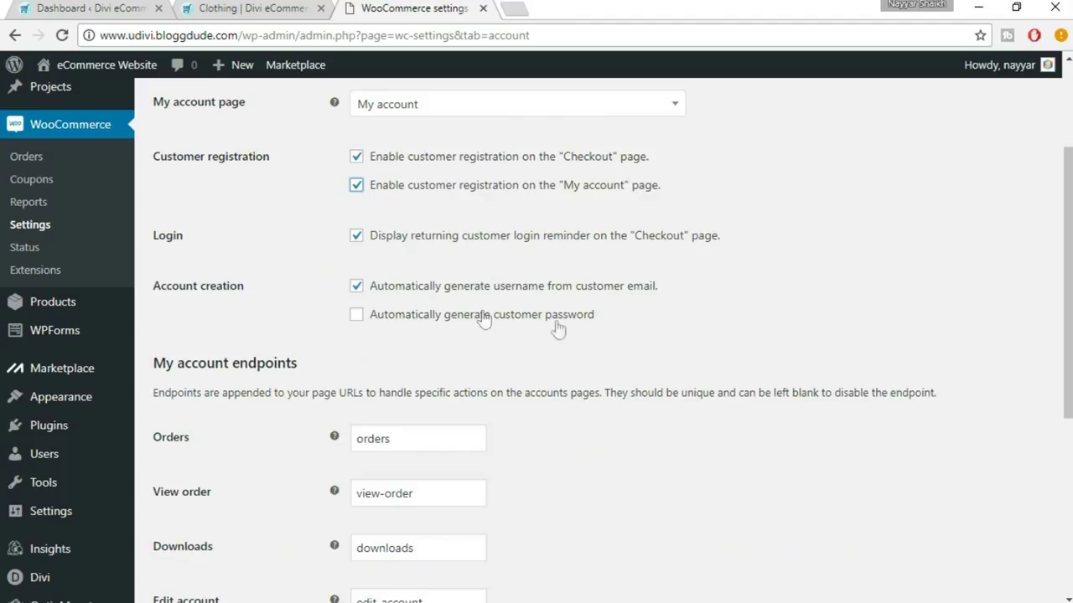
scroll(707, 368, down, 1)
scroll(706, 377, down, 3)
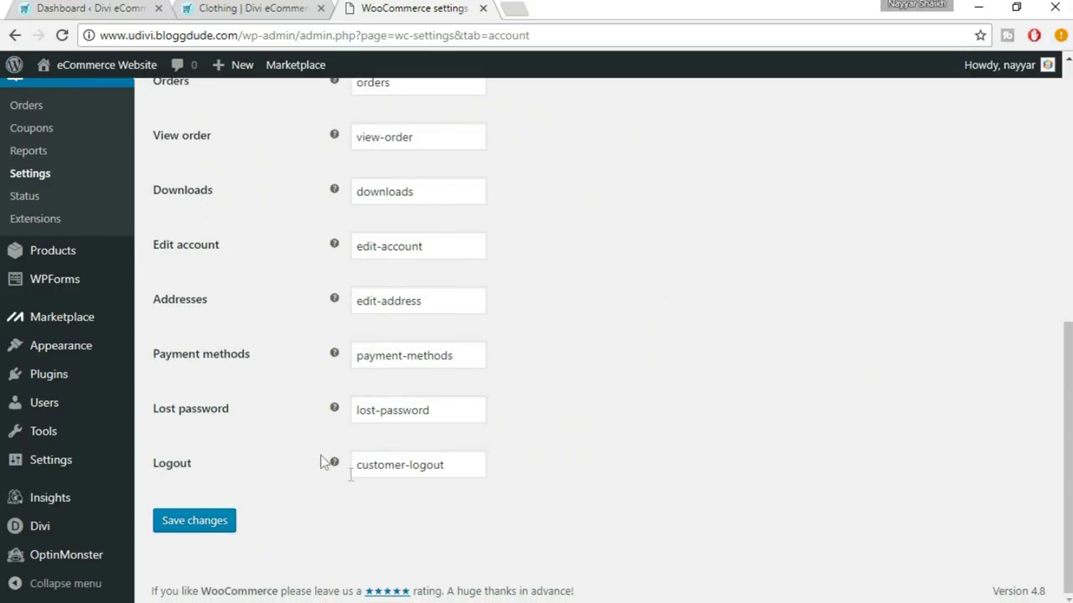
click(223, 528)
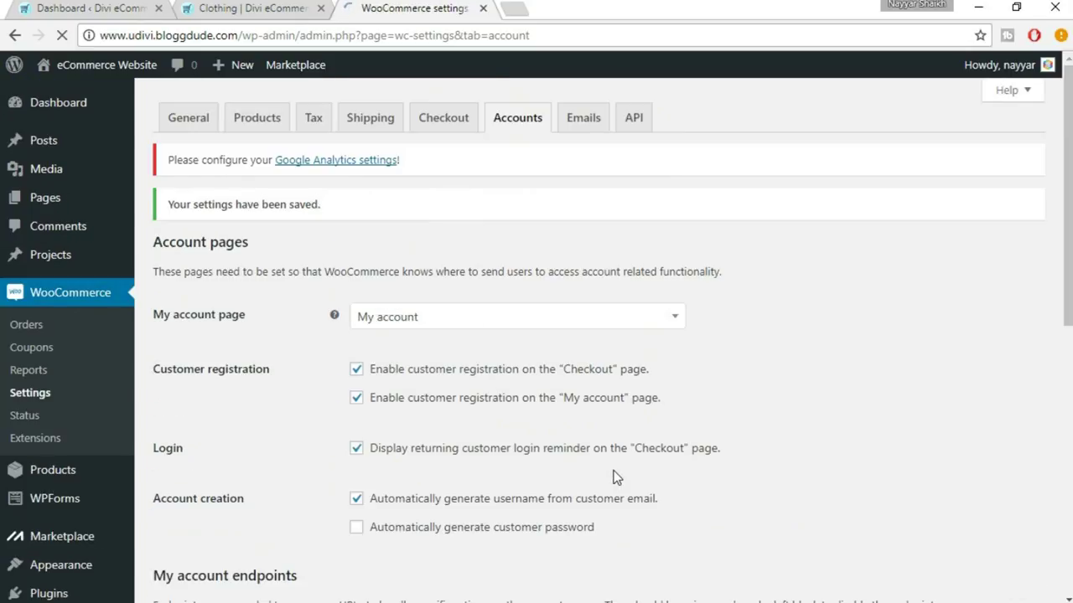
Open the Emails settings and review the New order notification's recipient address.
click(583, 121)
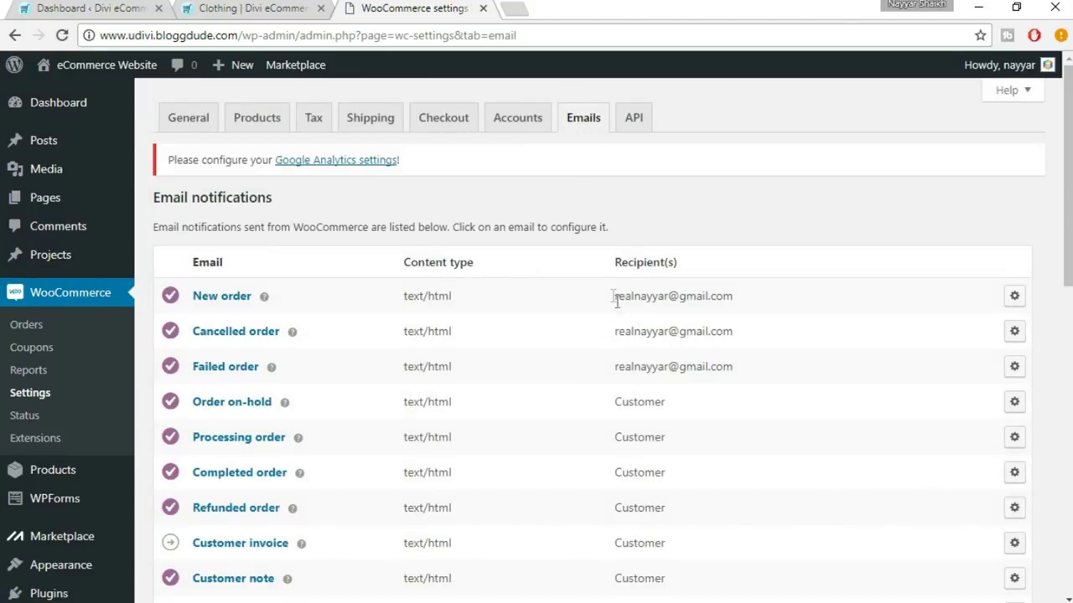
drag(612, 299, 735, 297)
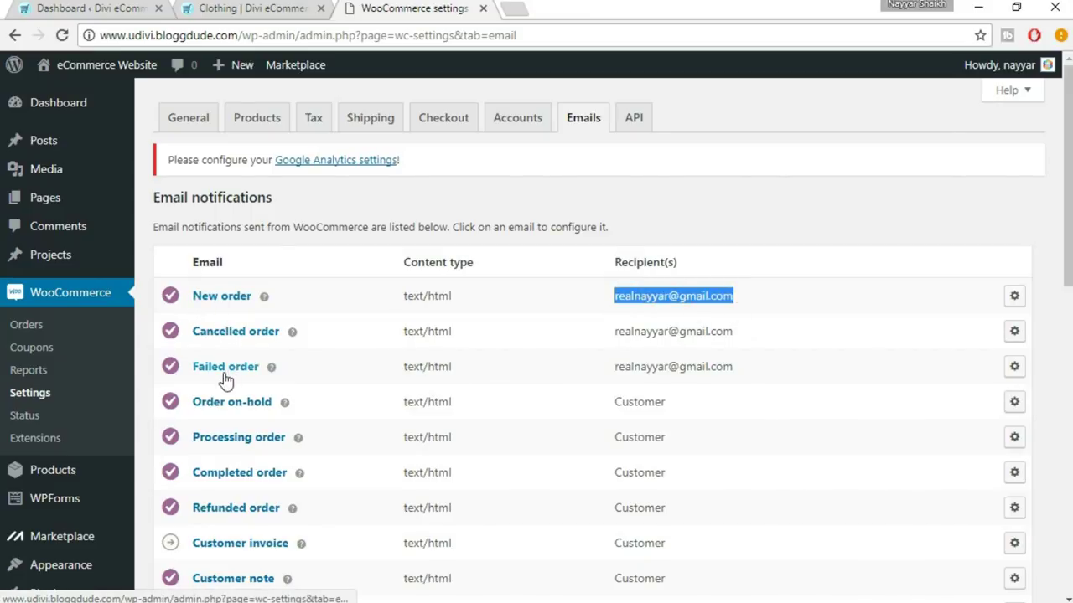
click(321, 305)
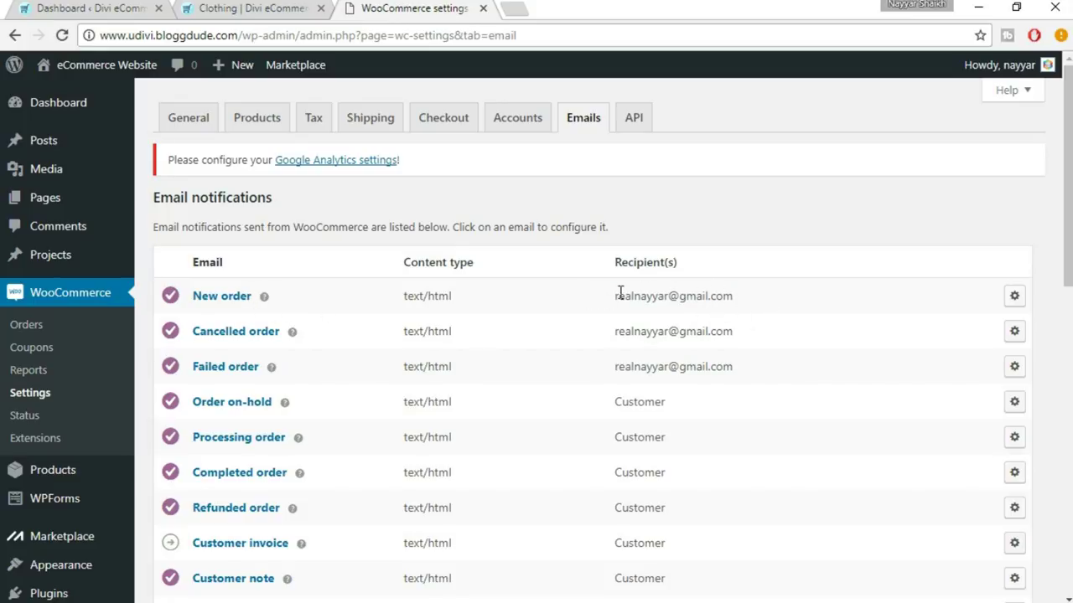
drag(614, 296, 736, 296)
click(744, 300)
Review the sender address and template options, then save the email settings.
scroll(803, 409, down, 1)
scroll(803, 410, down, 3)
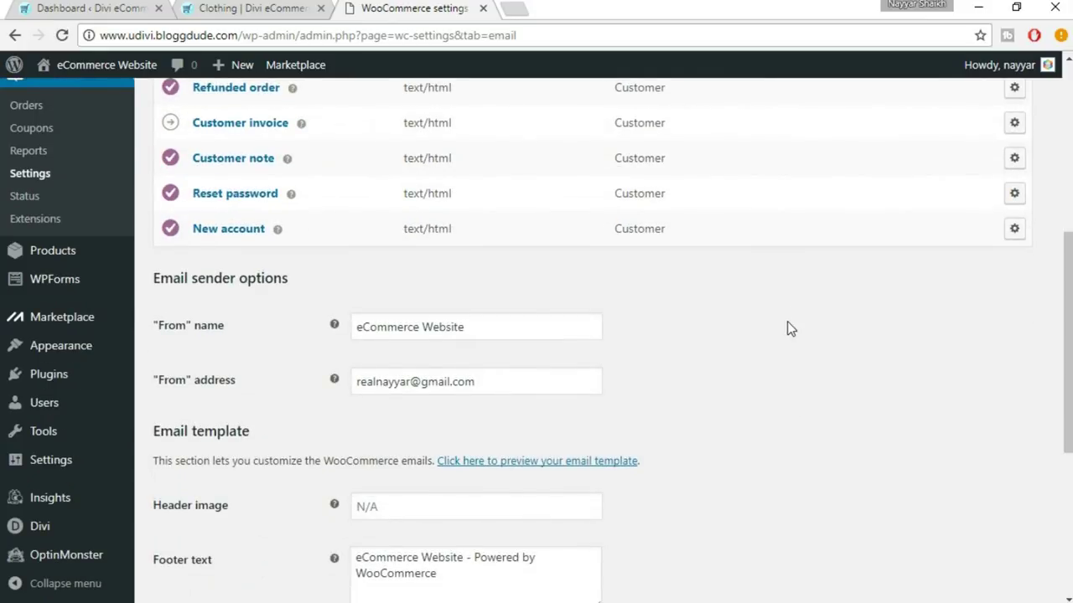
scroll(788, 331, up, 2)
scroll(788, 339, up, 3)
scroll(792, 368, down, 4)
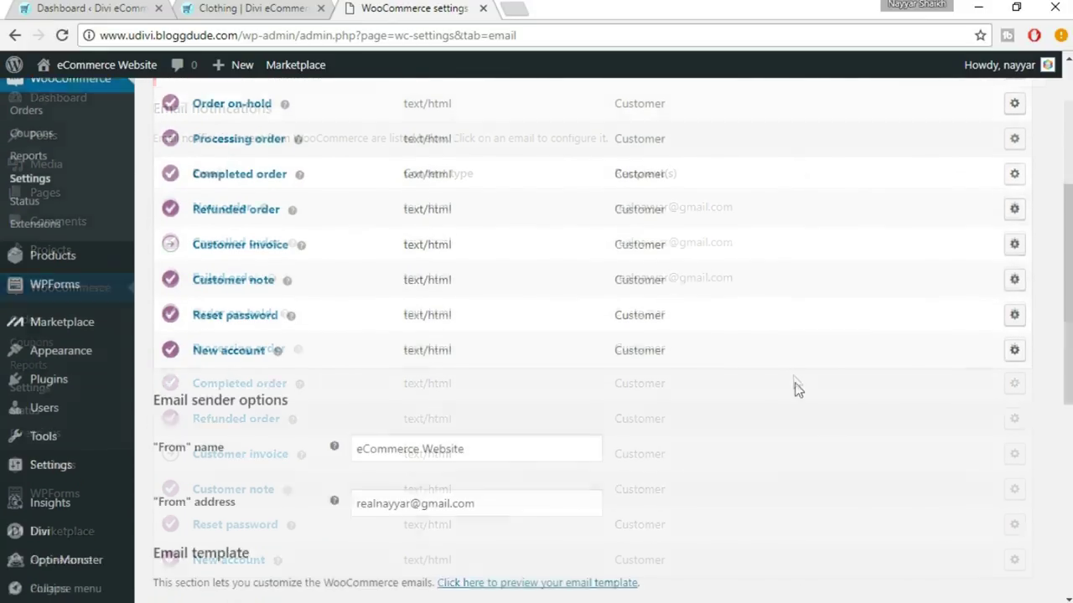
scroll(797, 395, down, 2)
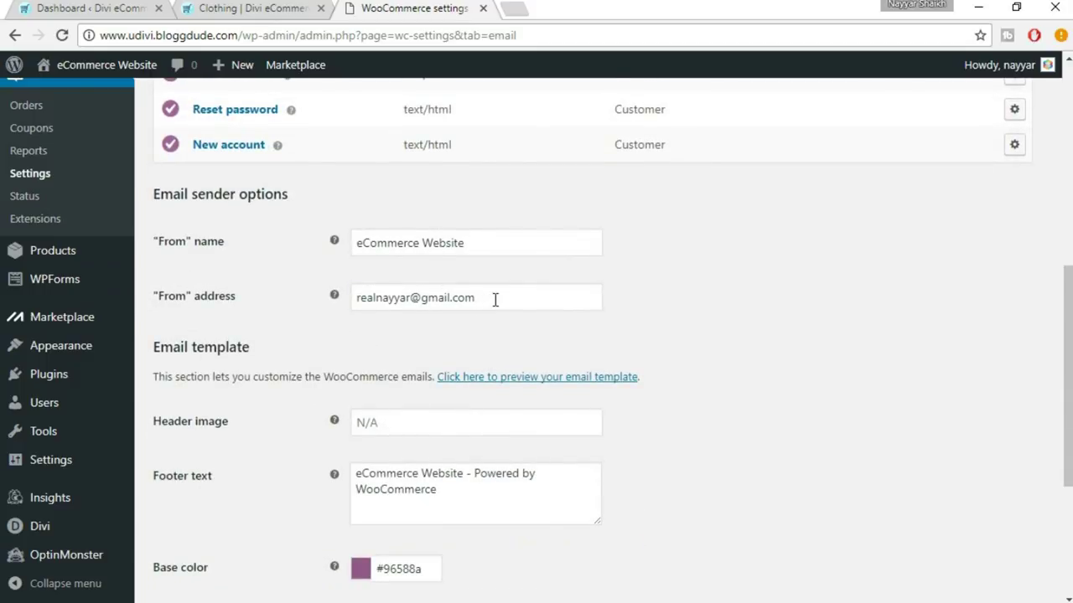
drag(495, 299, 348, 292)
click(772, 308)
scroll(795, 364, down, 4)
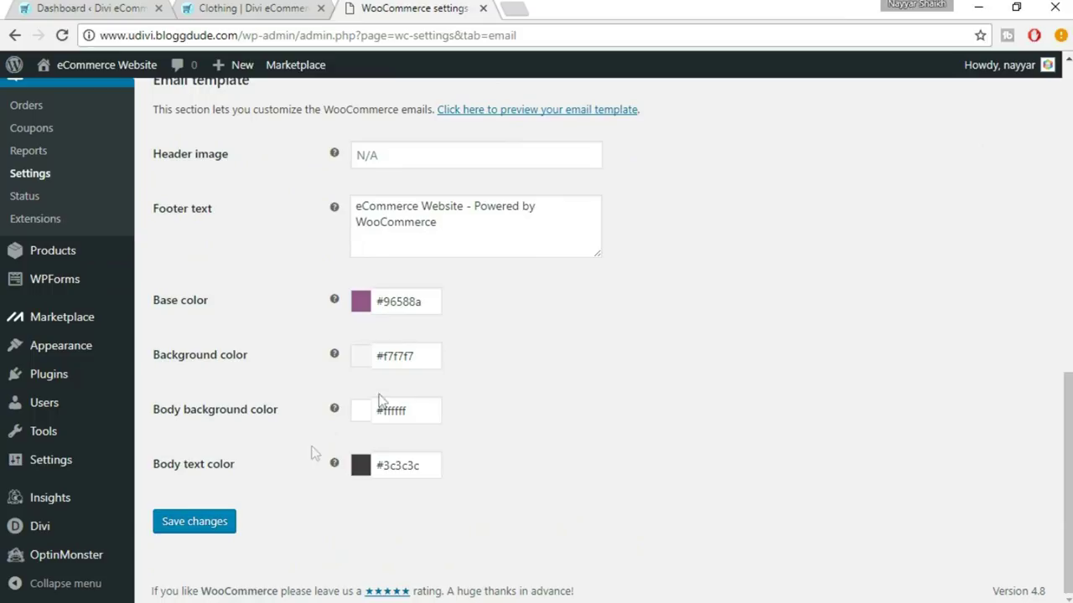
click(212, 534)
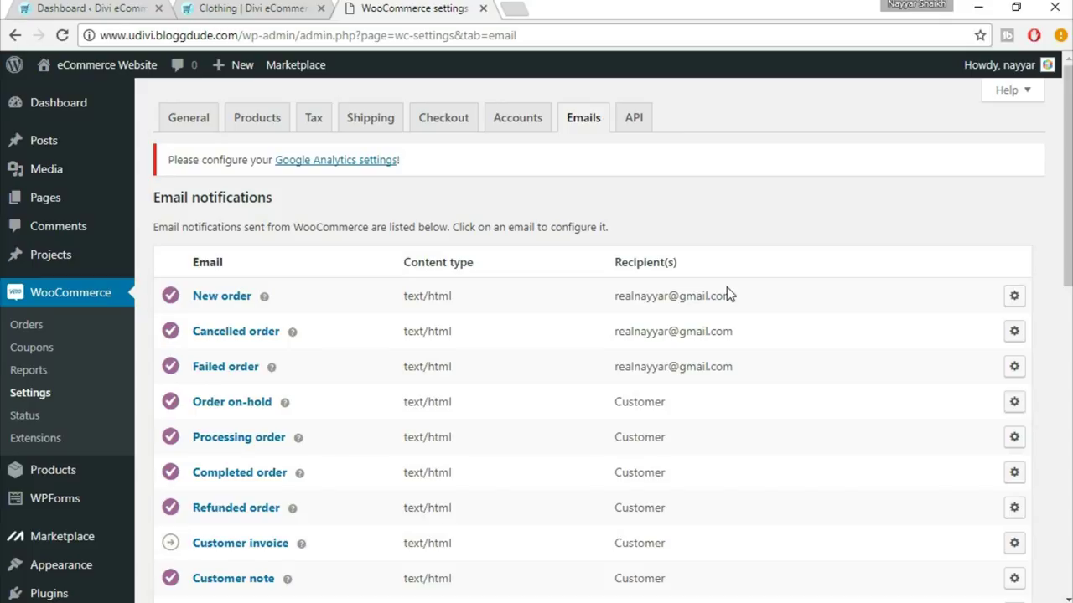
Open Tax options and compare them with the demo store's Clothing page prices.
click(312, 121)
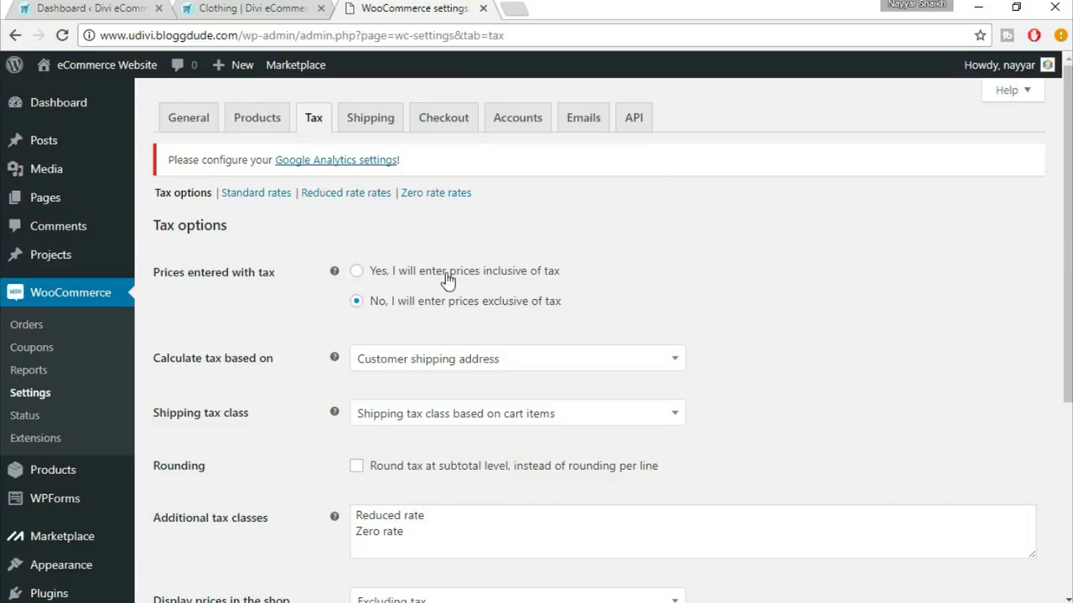
click(247, 8)
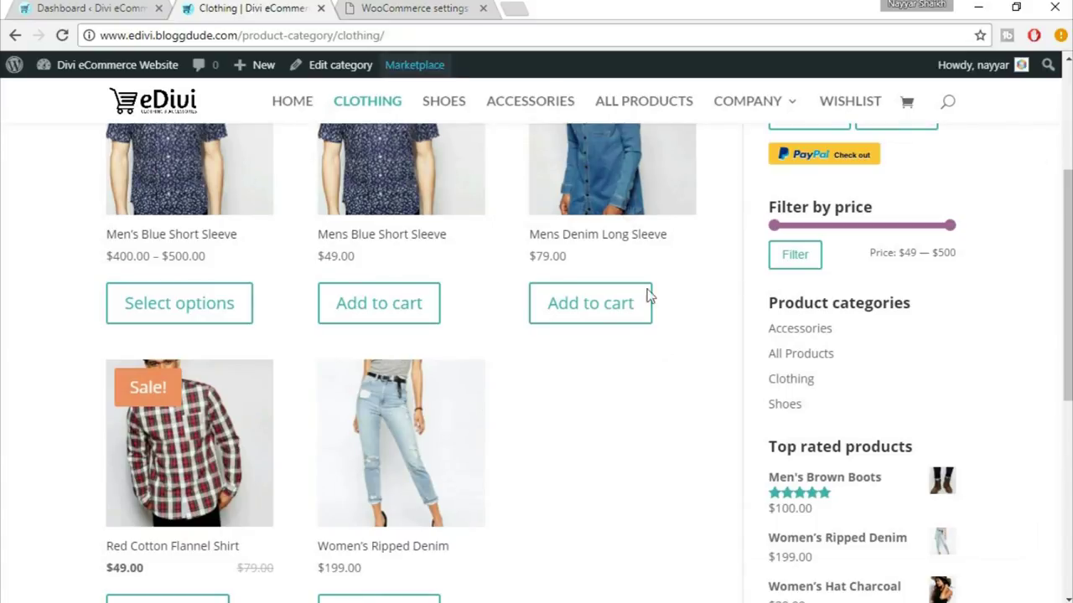
scroll(646, 311, up, 3)
scroll(1027, 264, down, 1)
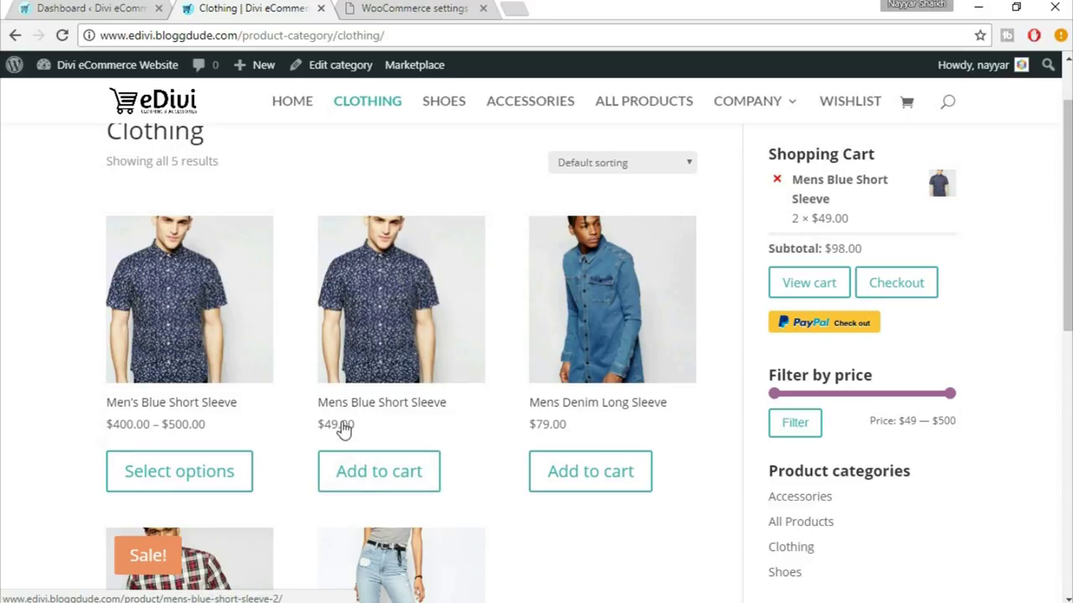
click(411, 9)
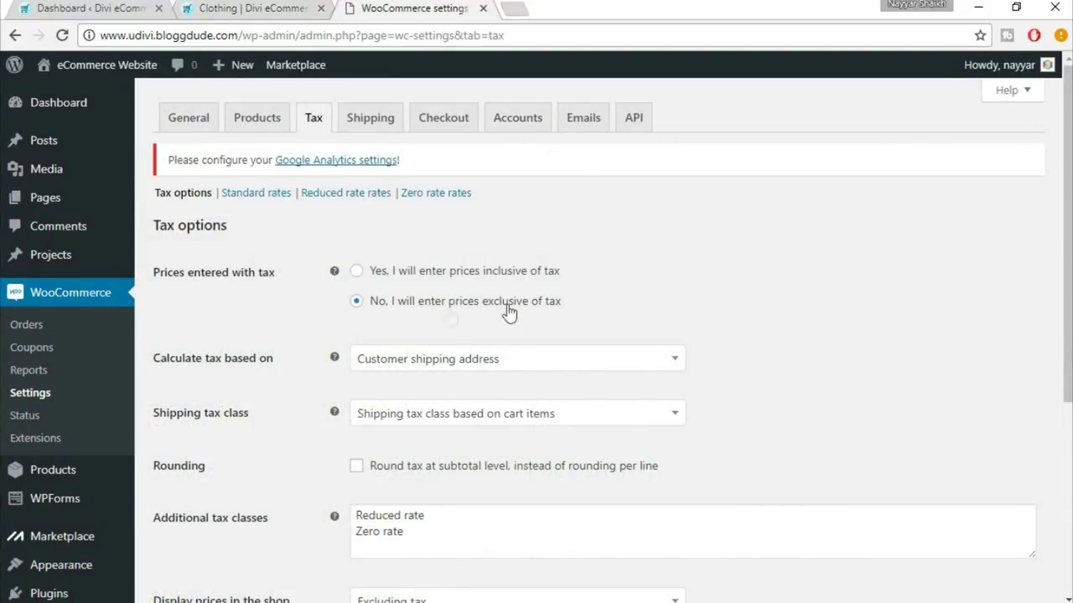
click(281, 8)
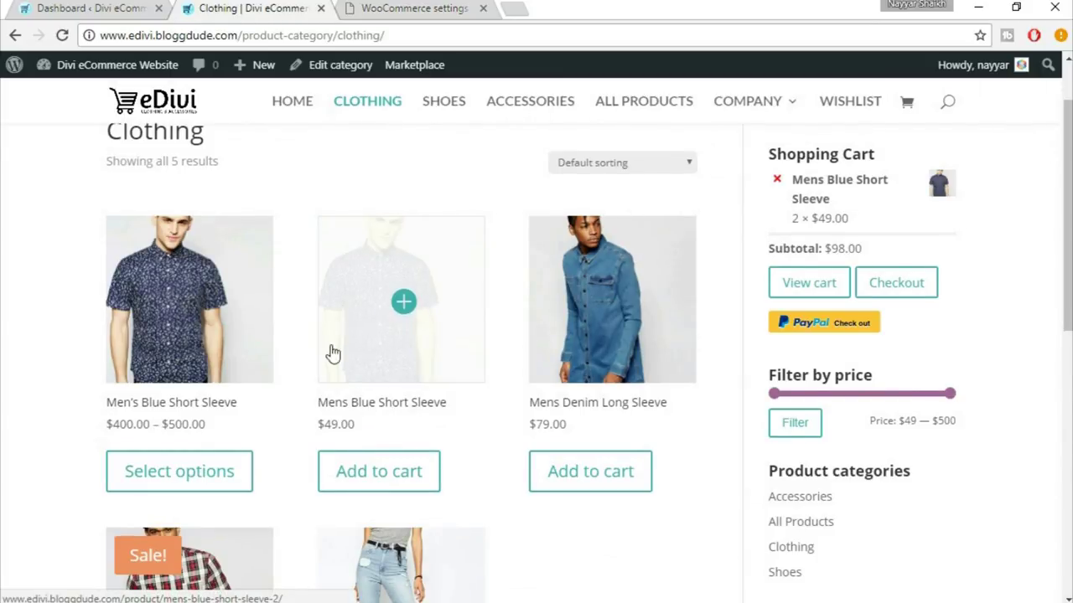
click(401, 7)
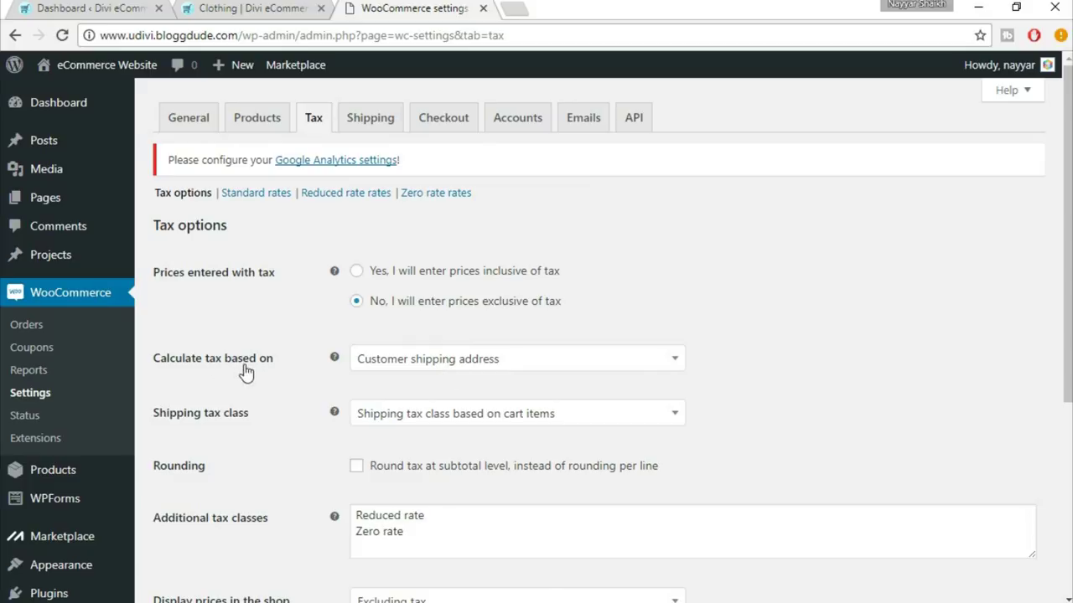
Keep tax calculated on customer shipping address and shipping tax class based on cart items.
scroll(258, 378, down, 1)
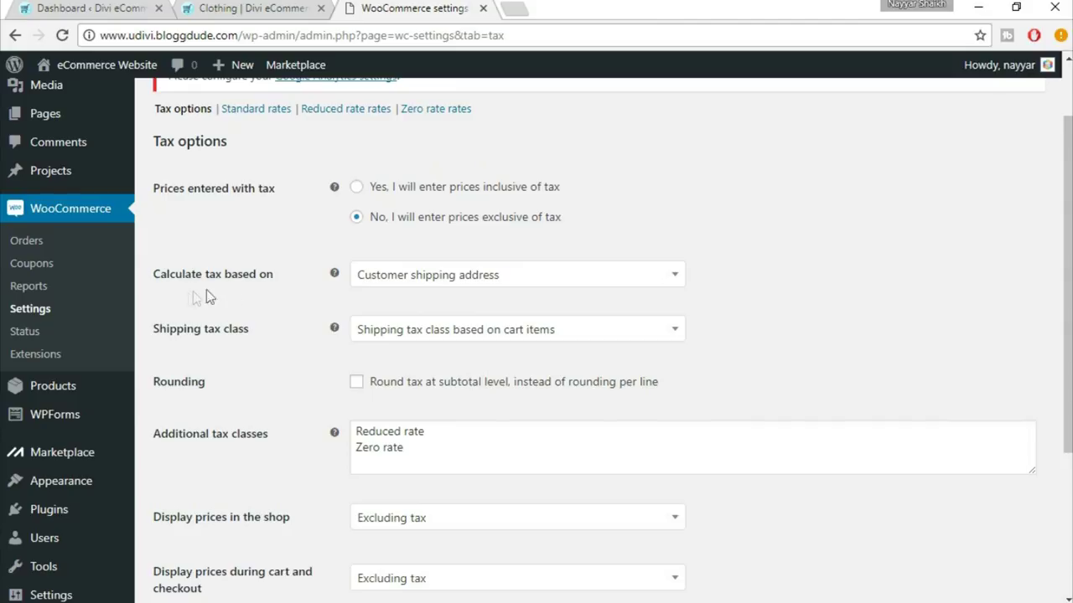
click(480, 279)
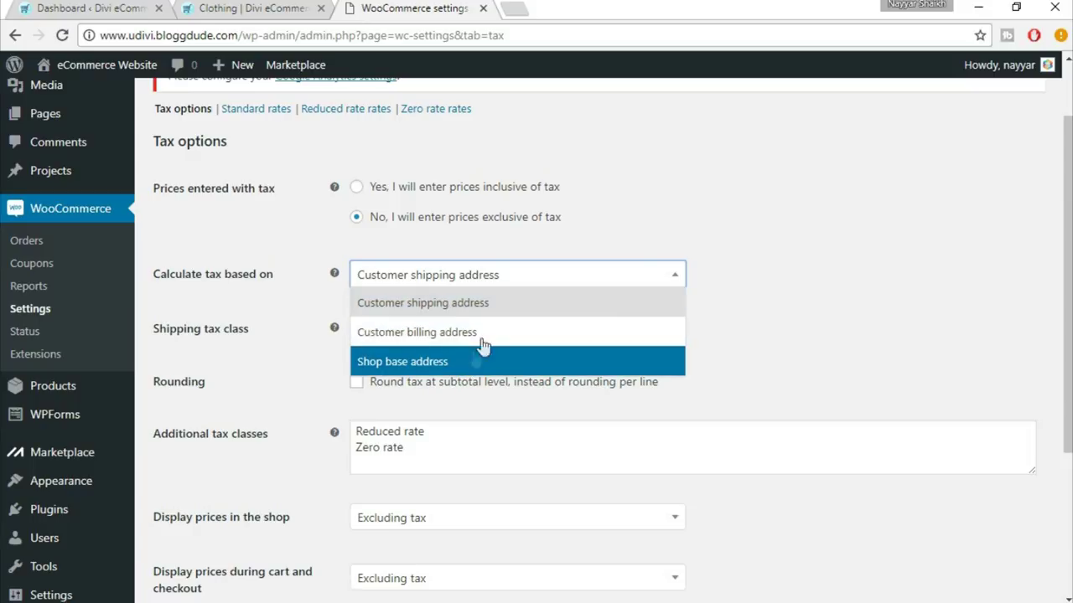
click(492, 307)
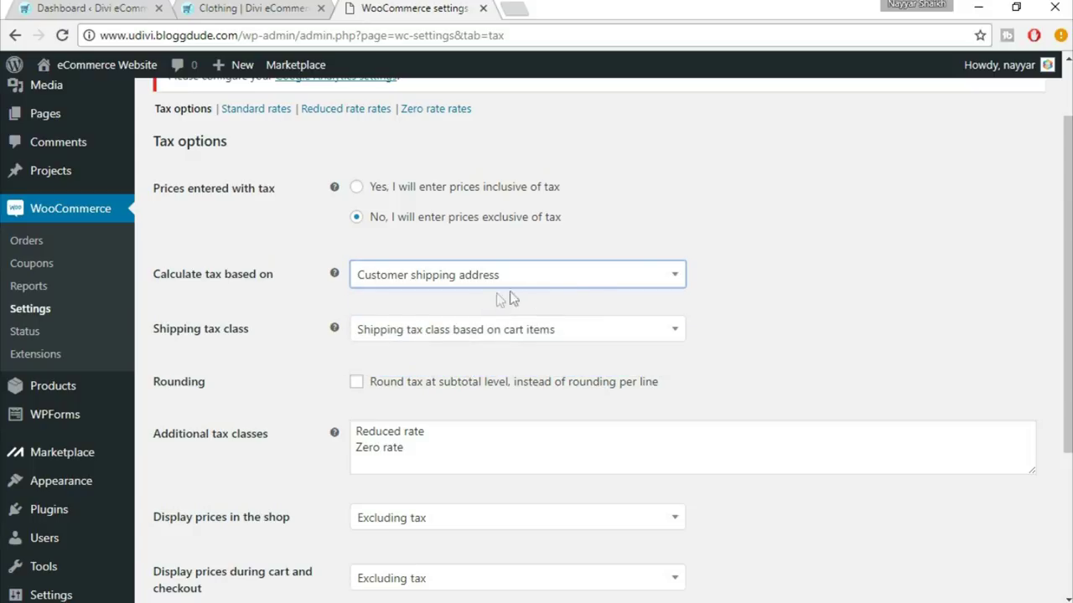
scroll(778, 317, down, 1)
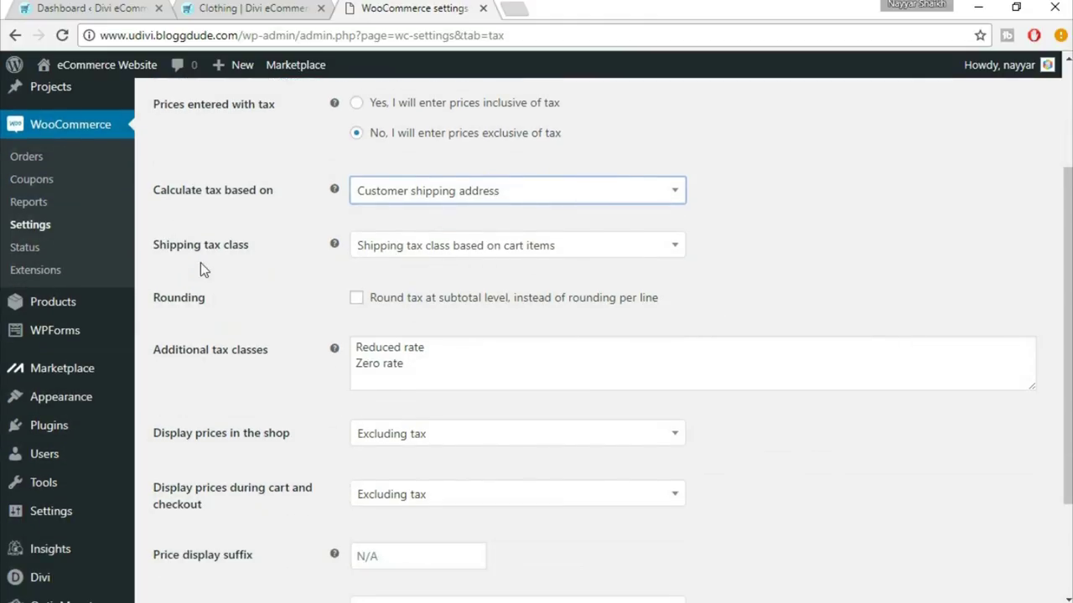
click(527, 248)
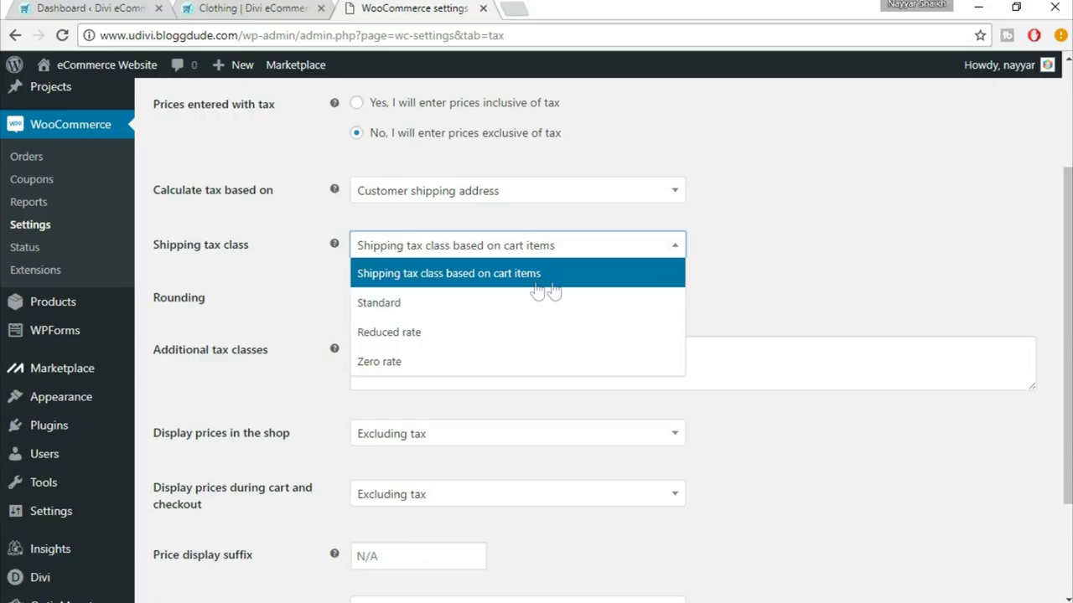
click(550, 286)
click(460, 253)
click(552, 285)
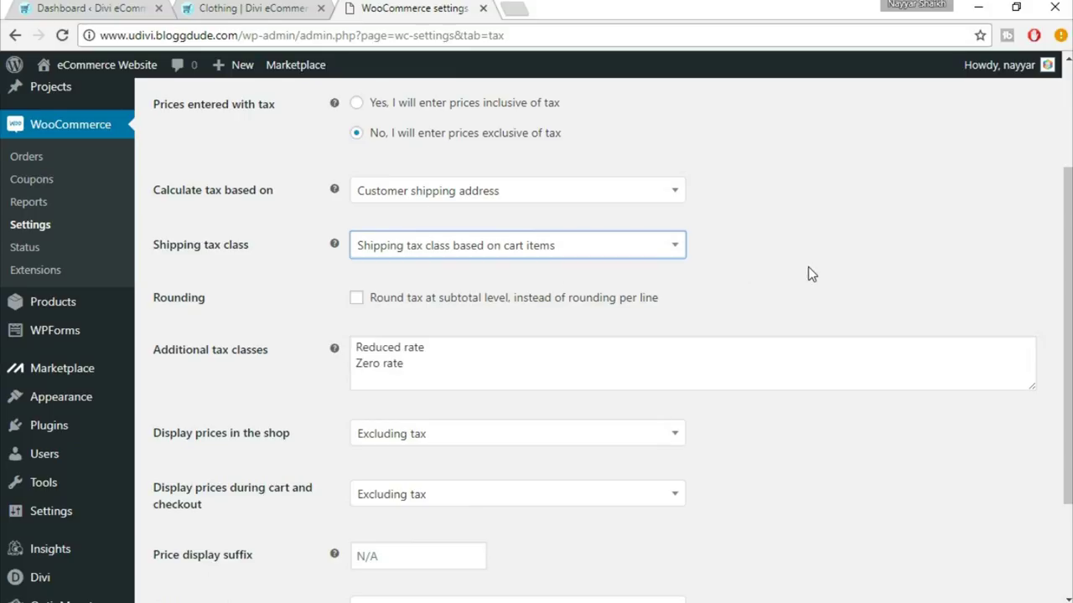
scroll(808, 275, down, 1)
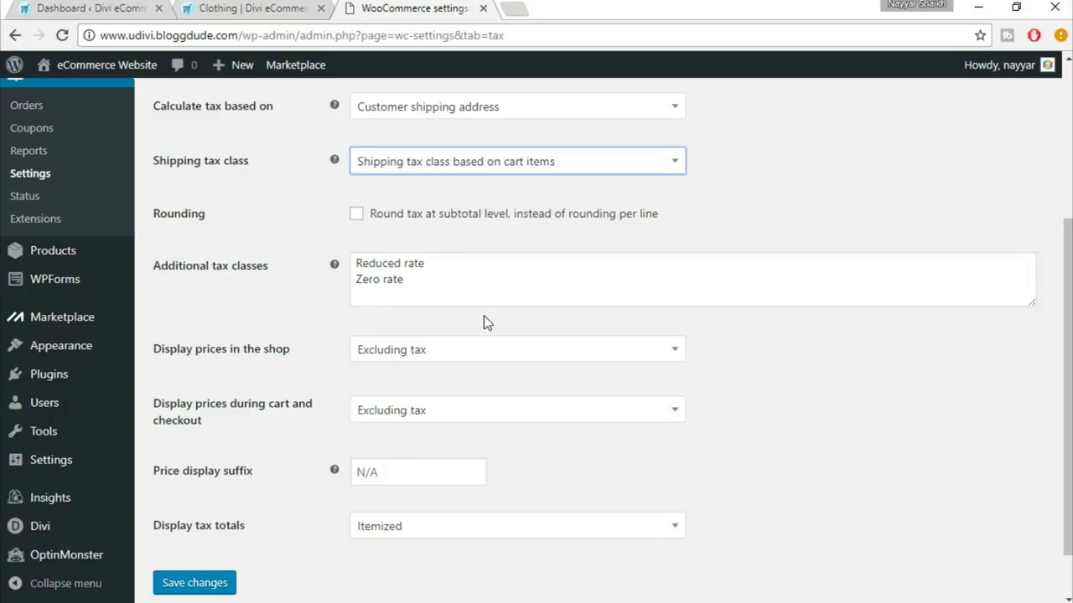
scroll(750, 344, down, 1)
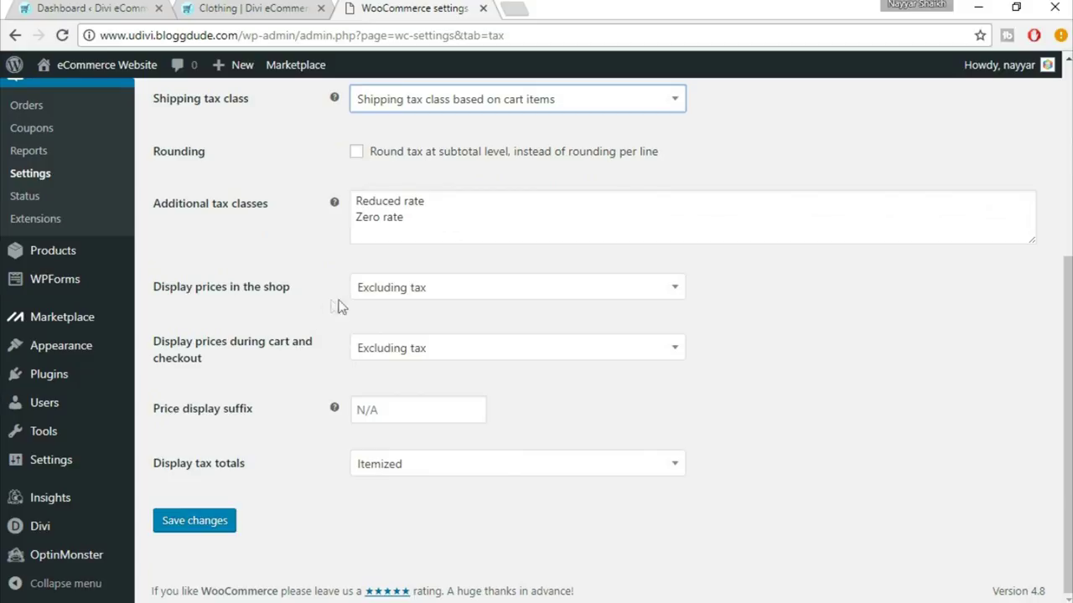
Show shop and cart prices excluding tax with itemized totals, save, and open Standard rates.
click(526, 294)
click(440, 346)
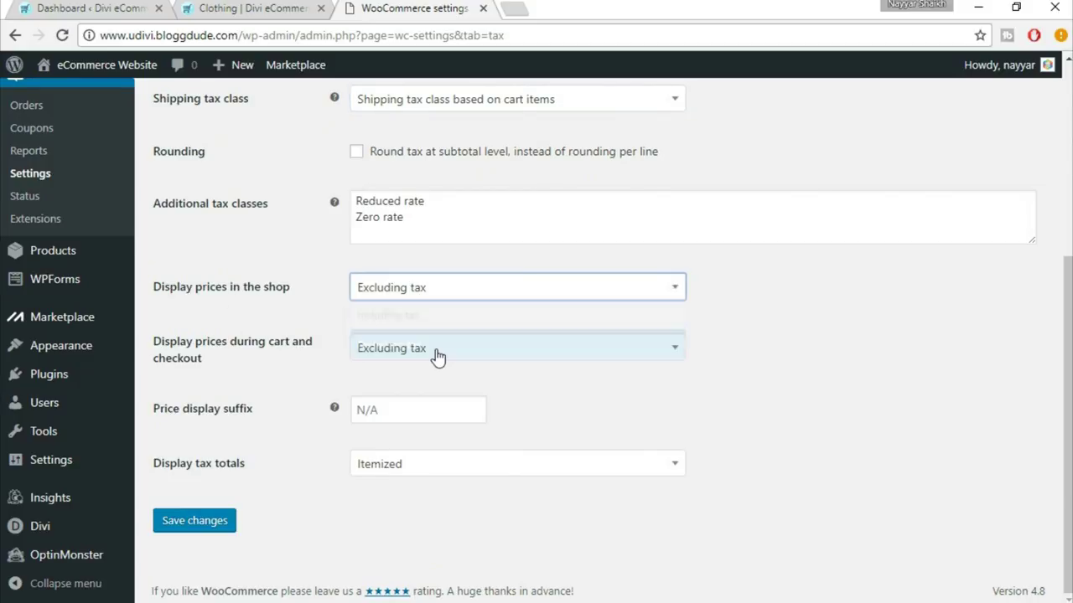
click(418, 350)
click(412, 408)
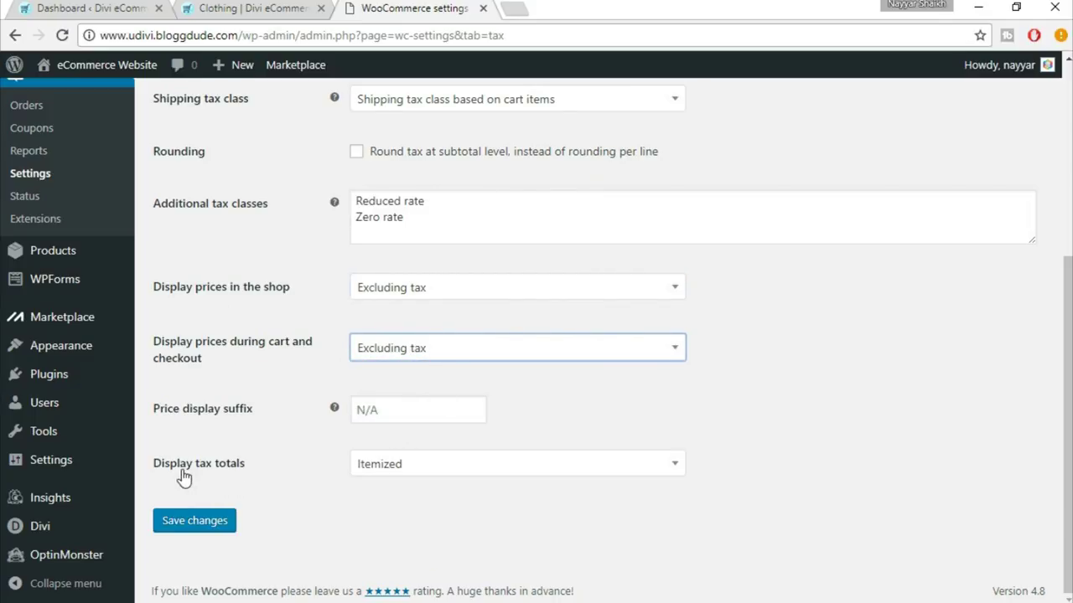
click(390, 468)
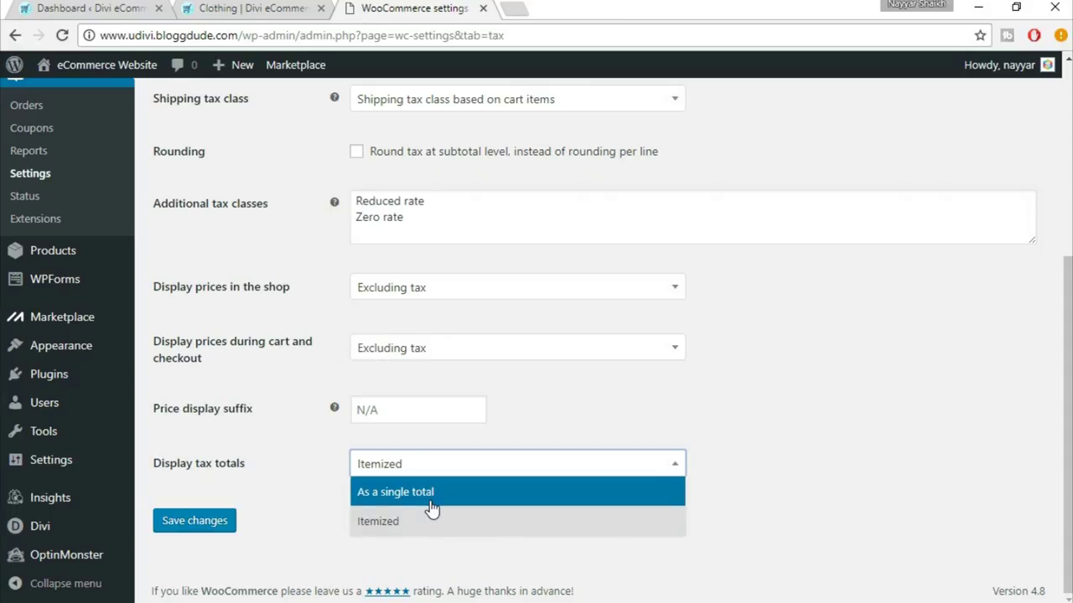
click(424, 521)
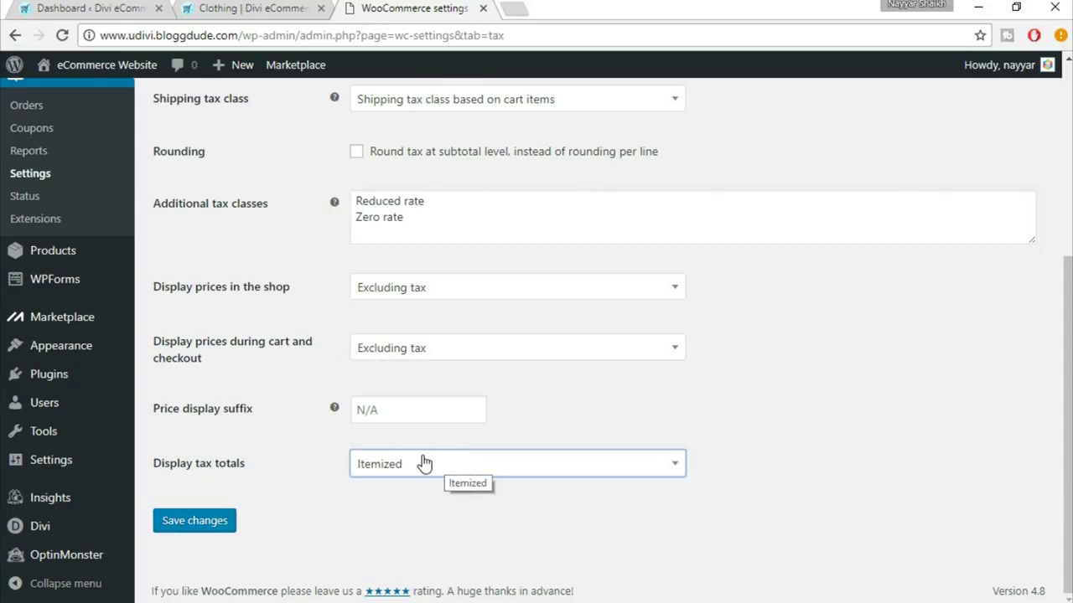
click(429, 469)
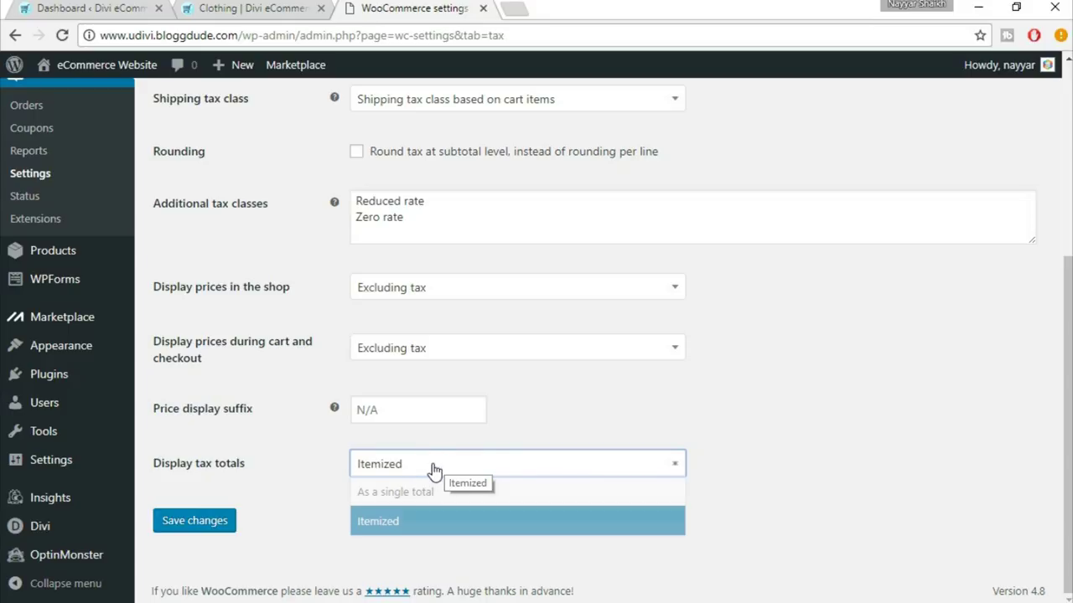
click(419, 522)
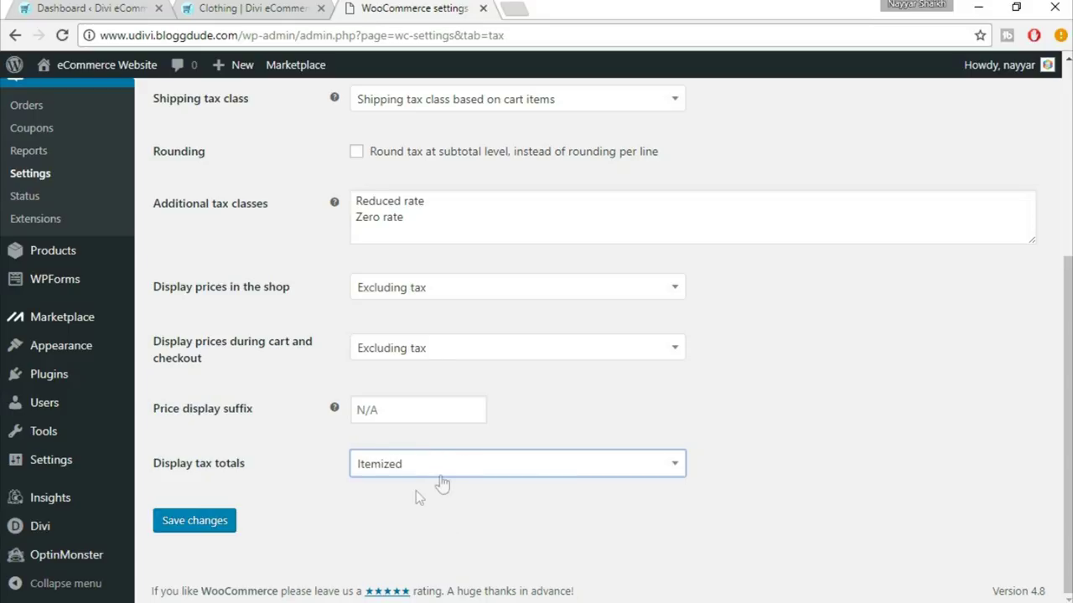
click(195, 523)
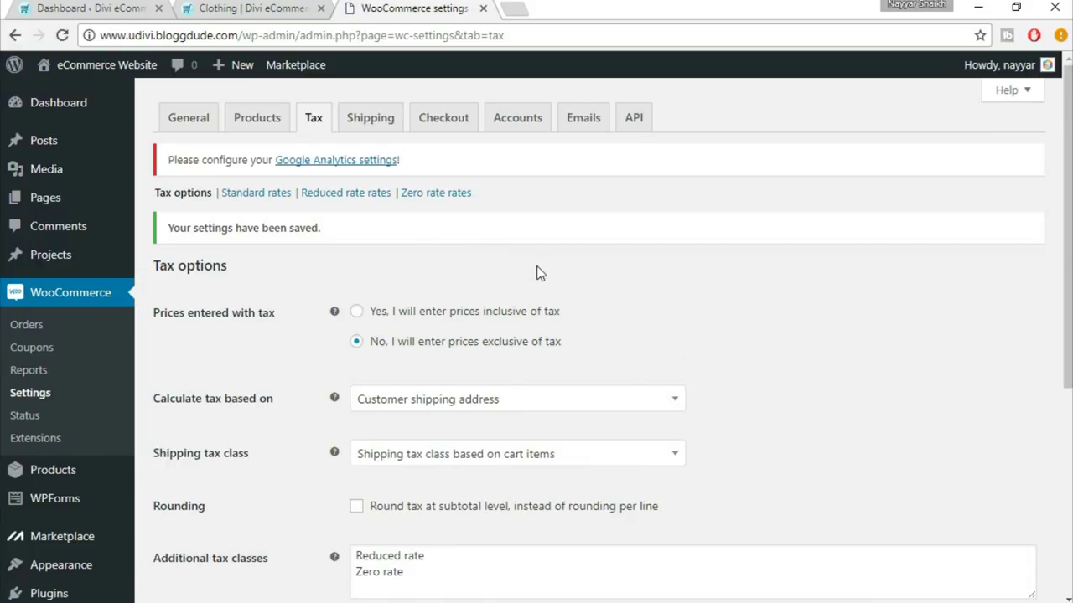
click(260, 201)
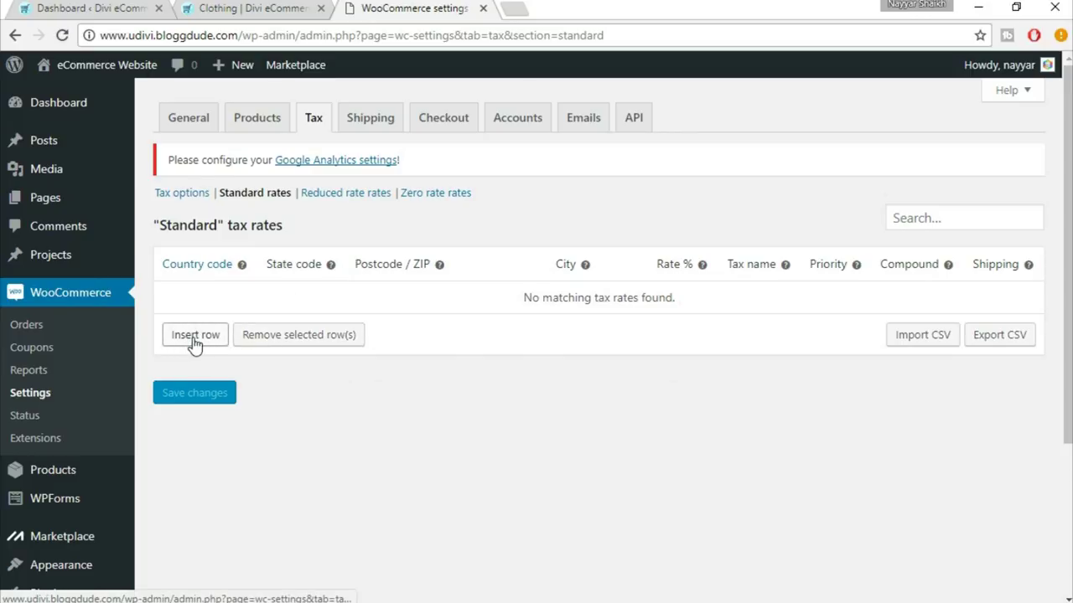
Insert a new standard tax rate row with country code IN, choosing India.
click(194, 344)
click(212, 291)
click(213, 290)
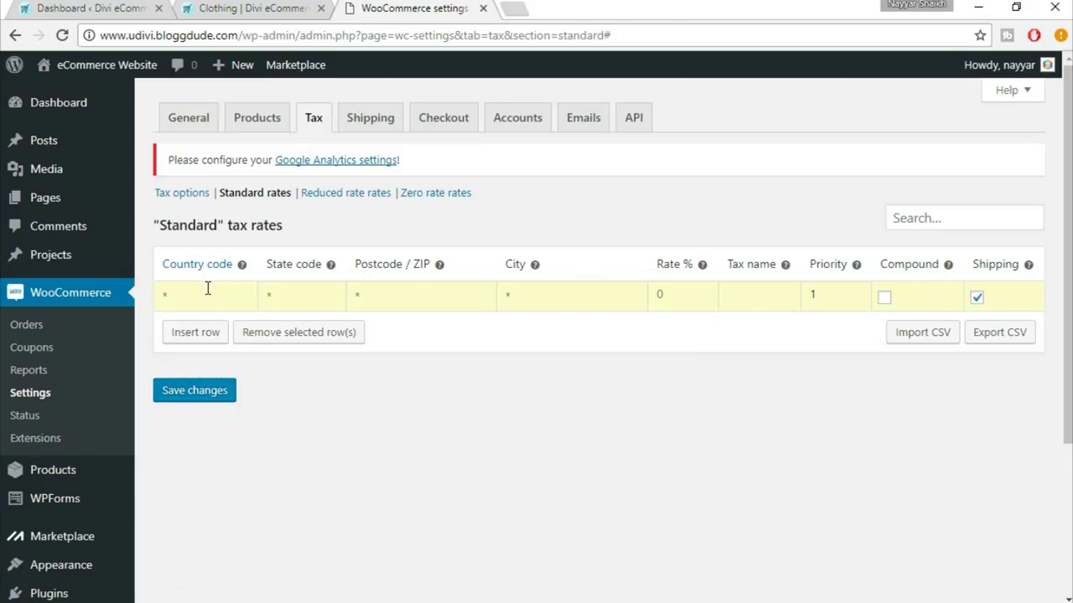
text(IN)
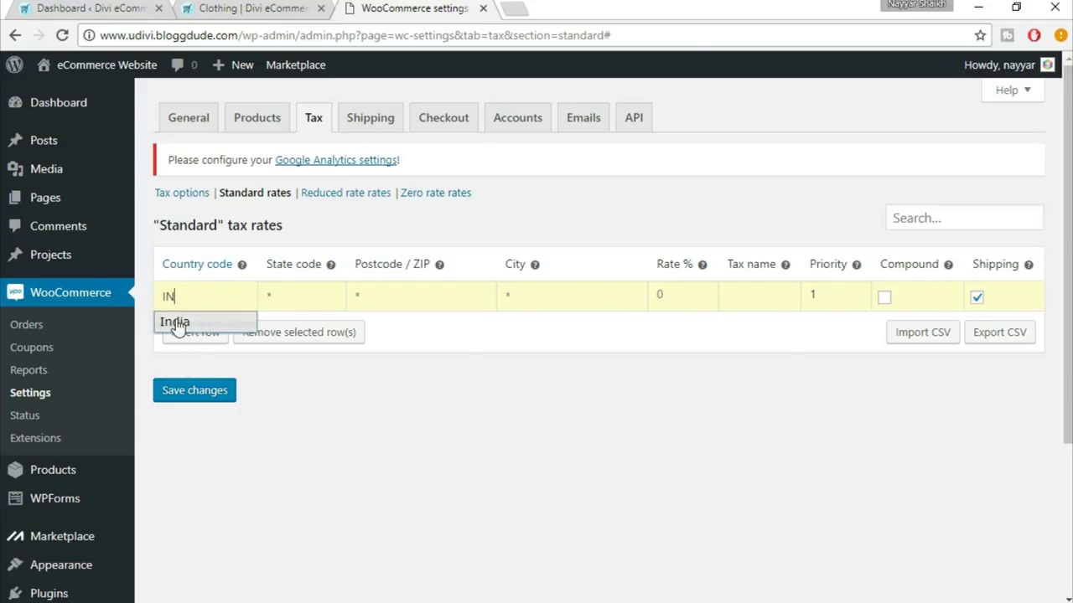
click(185, 325)
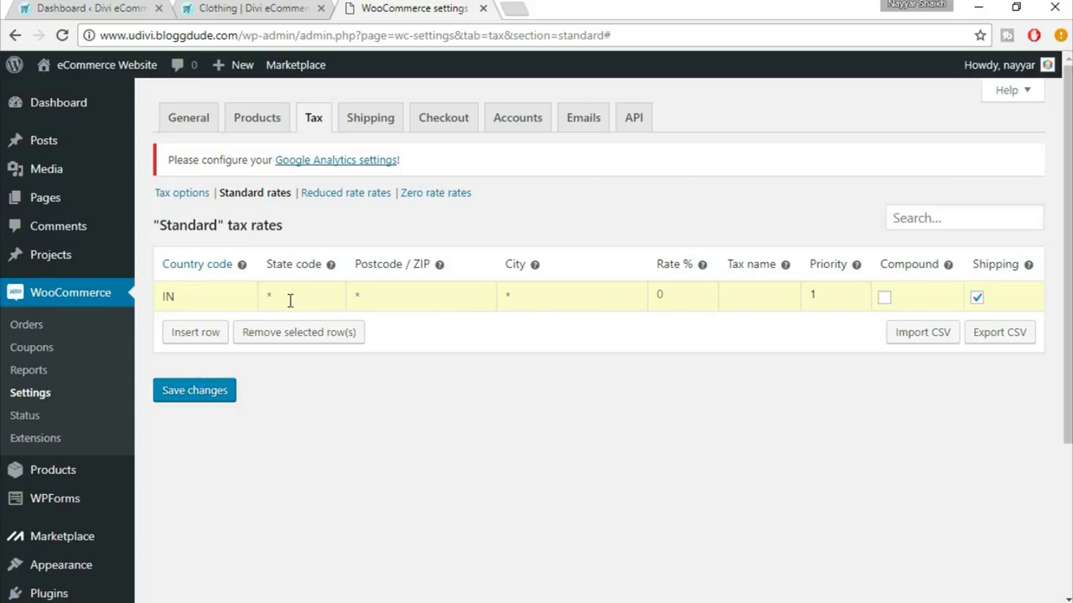
In the IN row, enter a 12 Rate % and the tax name CGST.
click(290, 300)
click(267, 295)
click(268, 296)
click(659, 294)
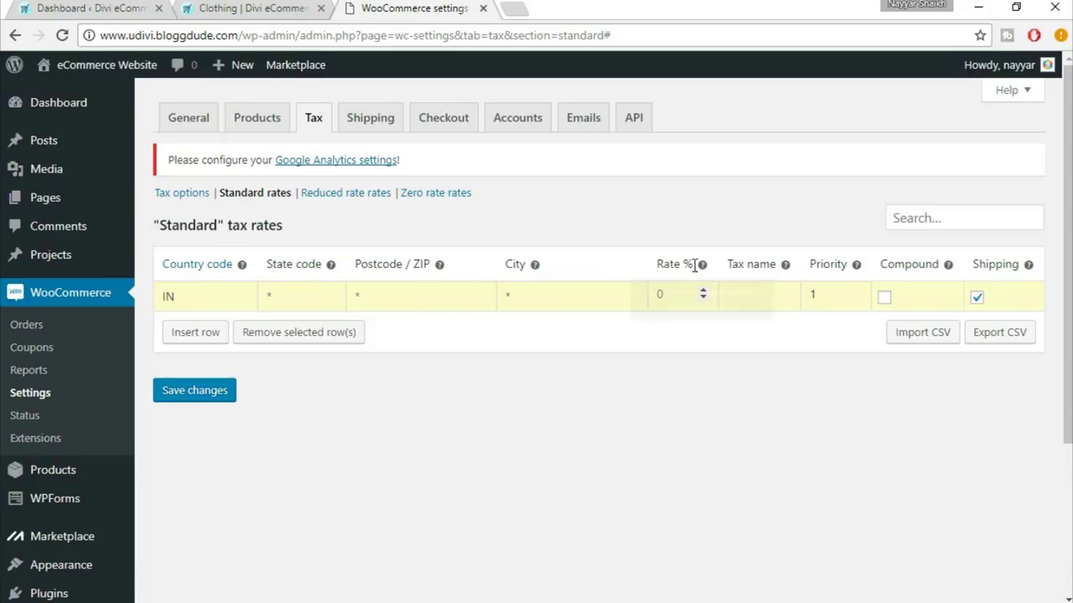
text(12)
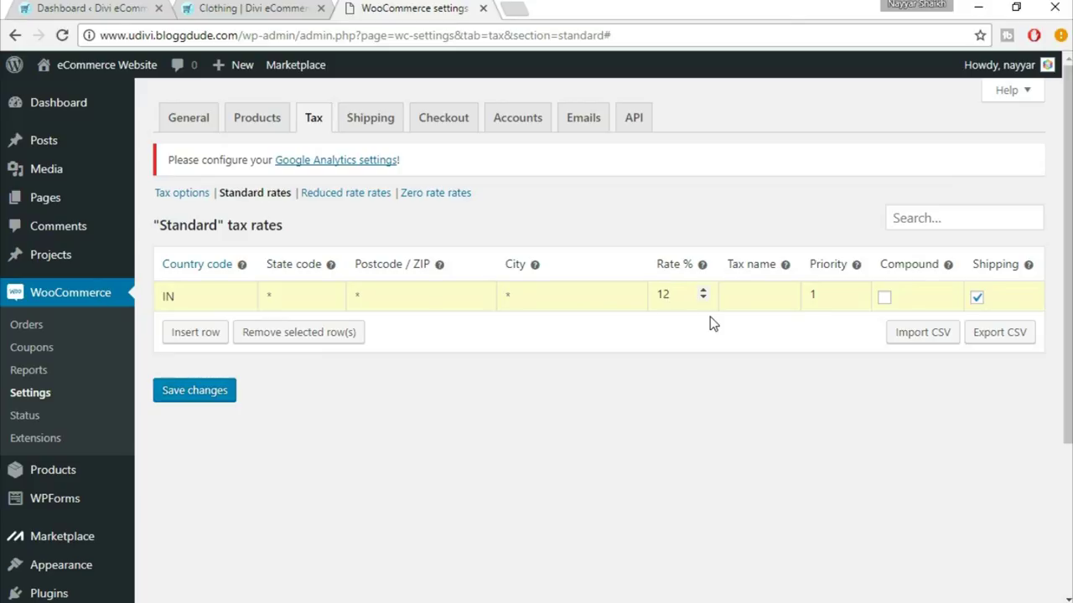
click(736, 297)
text(CGST)
Insert a new tax rate row for country India (IN), state MH.
click(206, 339)
click(212, 325)
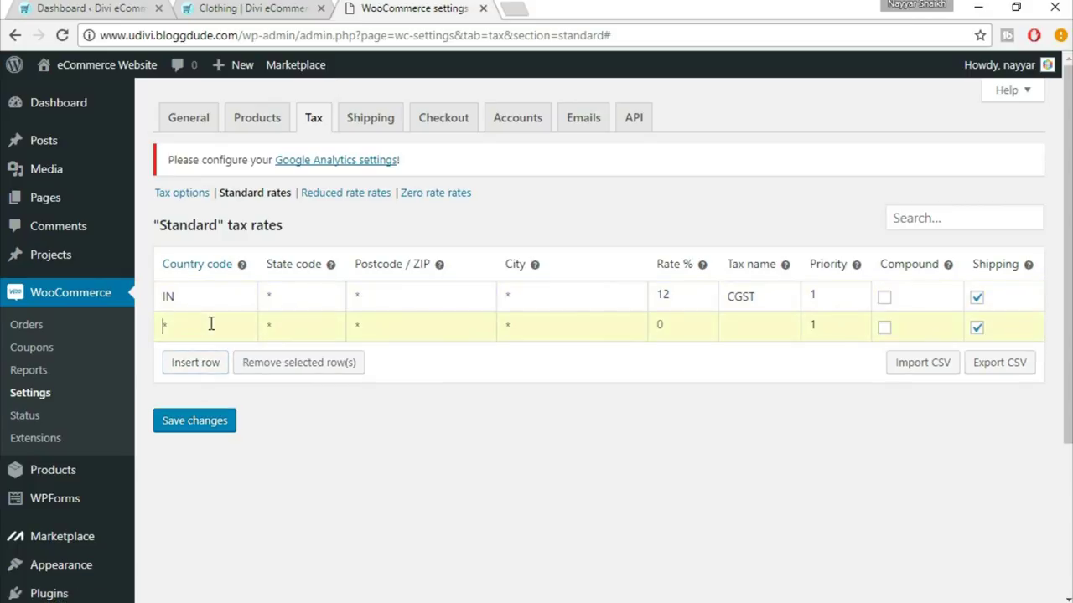
text(IN)
click(207, 352)
click(282, 333)
text(MH)
Fill in the MH row's rate and name it SGST.
key(Tab)
key(Tab)
key(Tab)
key(BackSpace)
text(0)
drag(291, 332, 267, 330)
click(364, 336)
click(675, 329)
click(751, 320)
text(SGST)
Set the SGST priority to 2, save the rates, and switch to the Clothing storefront.
click(855, 322)
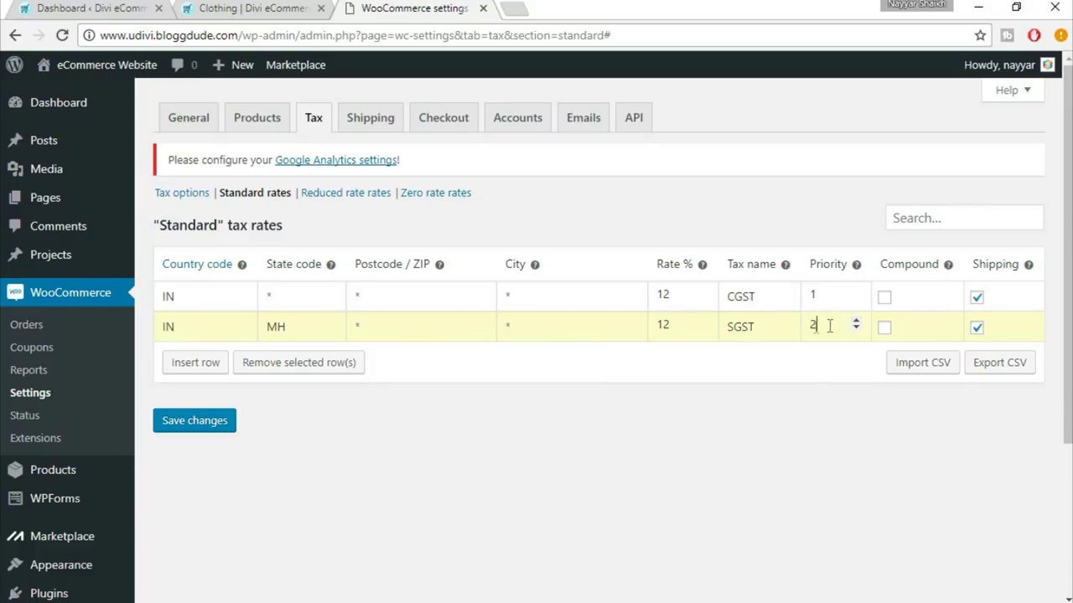
click(189, 421)
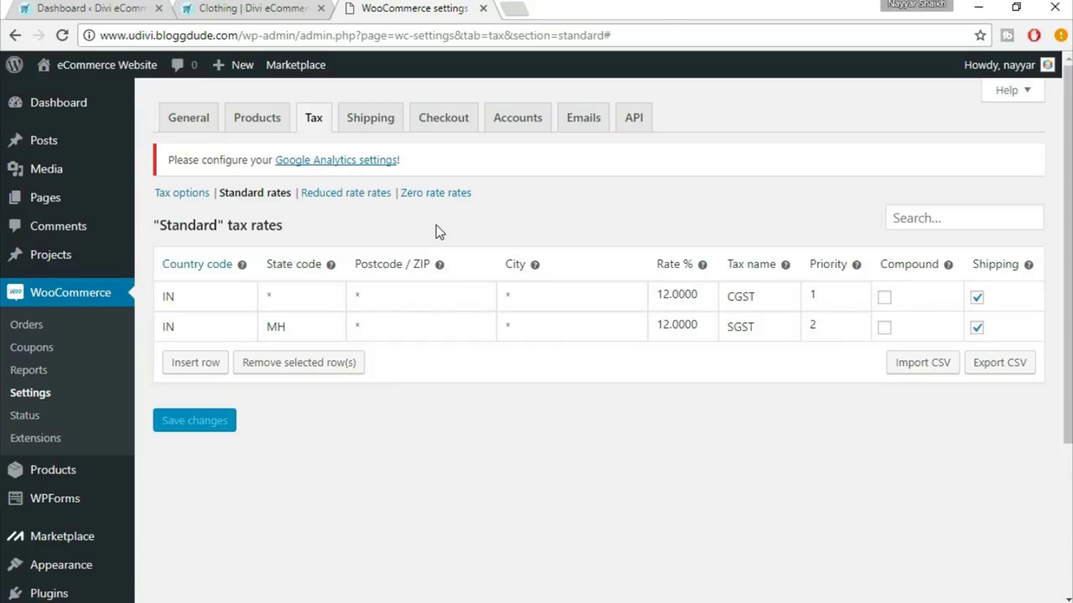
click(232, 6)
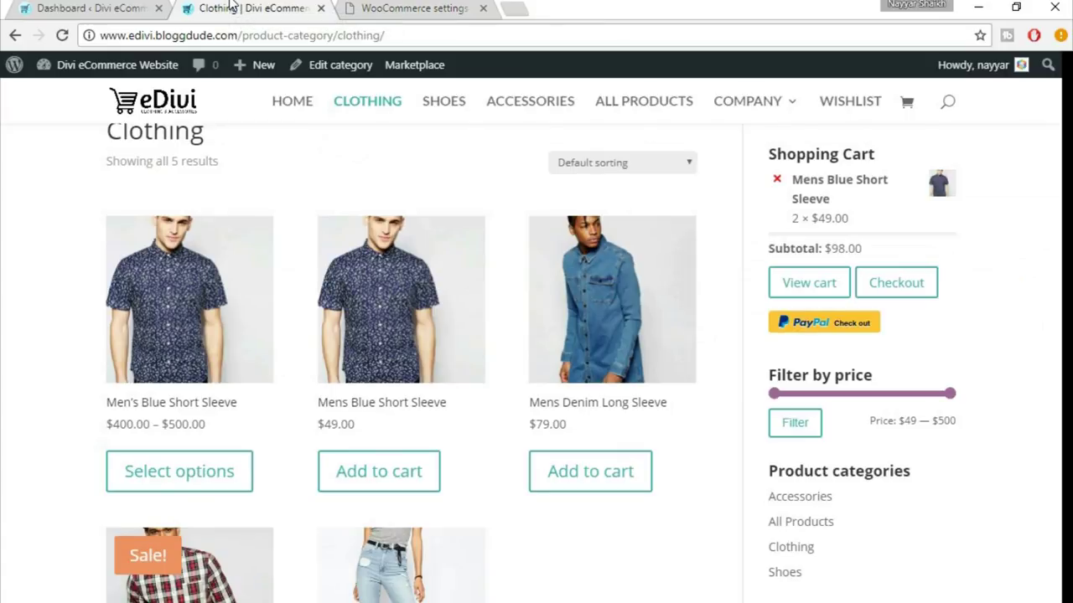
Open the cart and check the $49.00 unit price and quantity 2.
scroll(401, 302, up, 2)
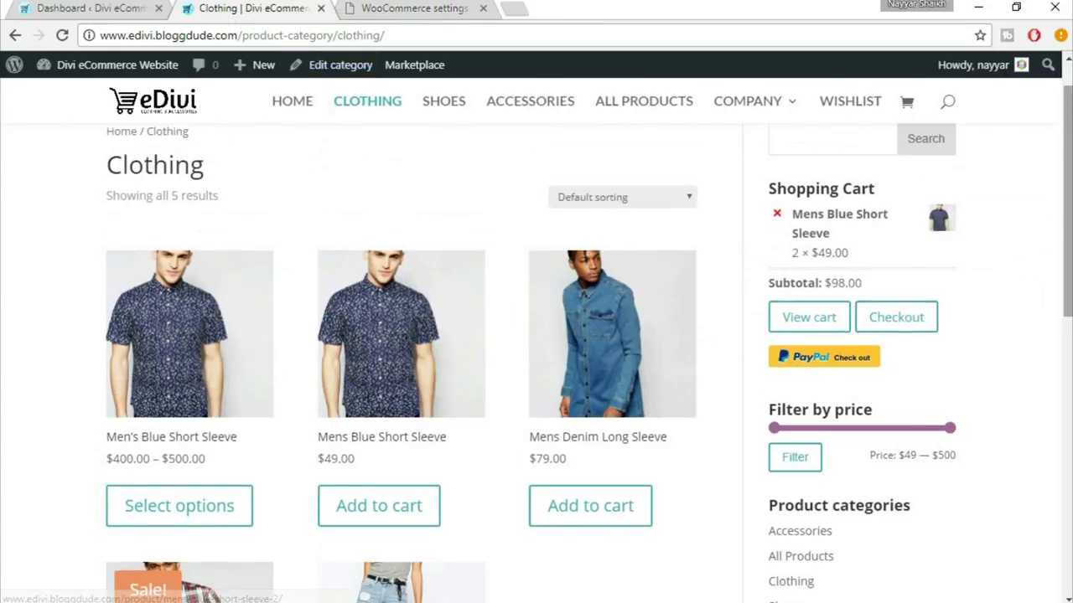
click(910, 119)
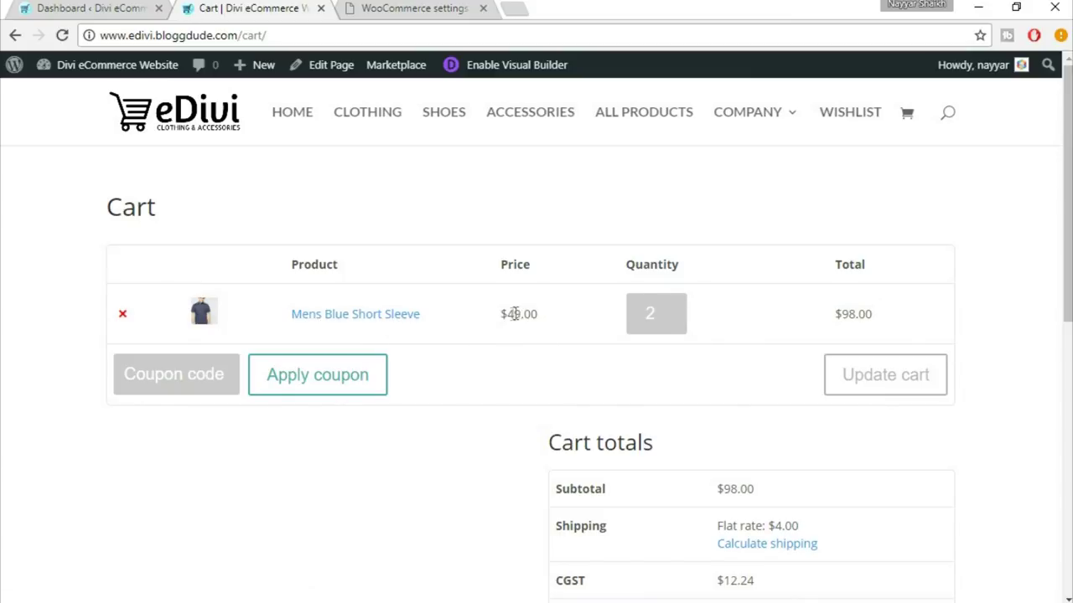
drag(510, 316, 528, 315)
click(579, 327)
double_click(650, 313)
Review the cart totals: $98 subtotal, $4 shipping, $12.24 CGST and SGST, and the total.
scroll(852, 315, down, 3)
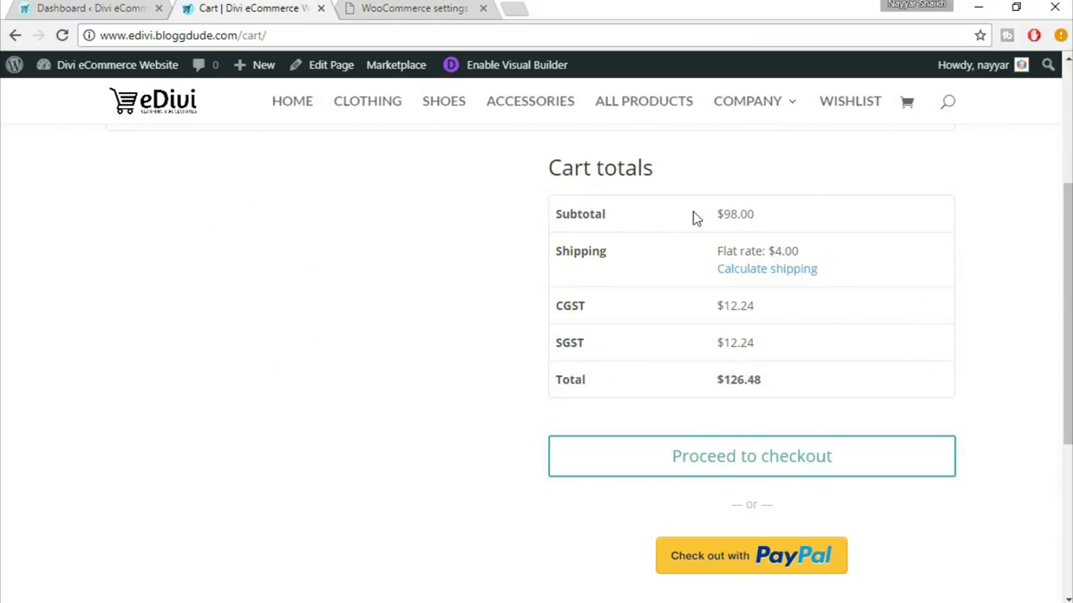
drag(720, 214, 738, 214)
drag(774, 251, 784, 250)
drag(556, 307, 598, 305)
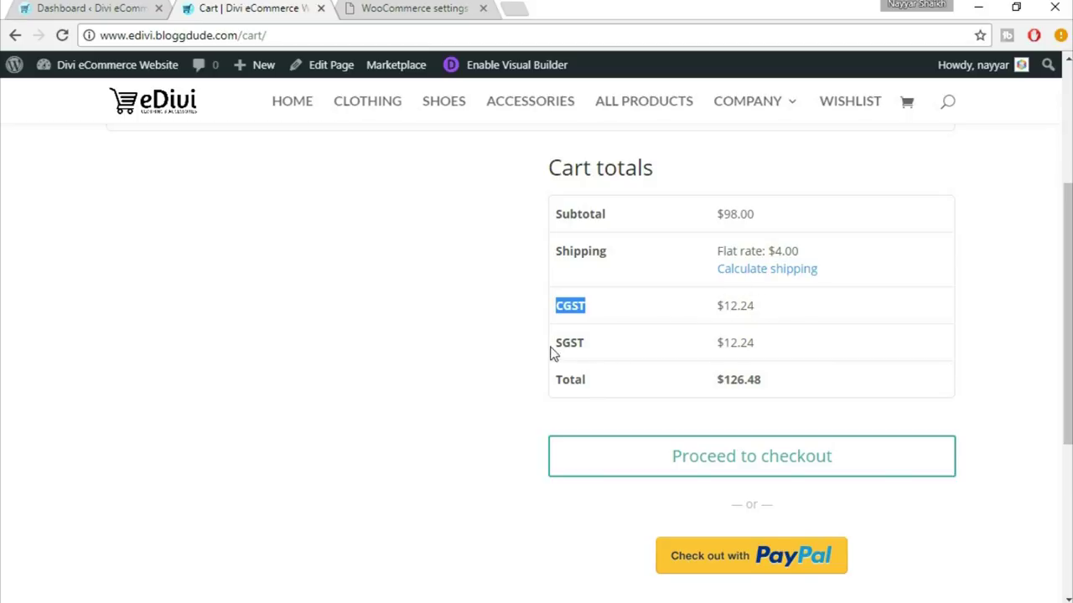
drag(553, 350, 589, 342)
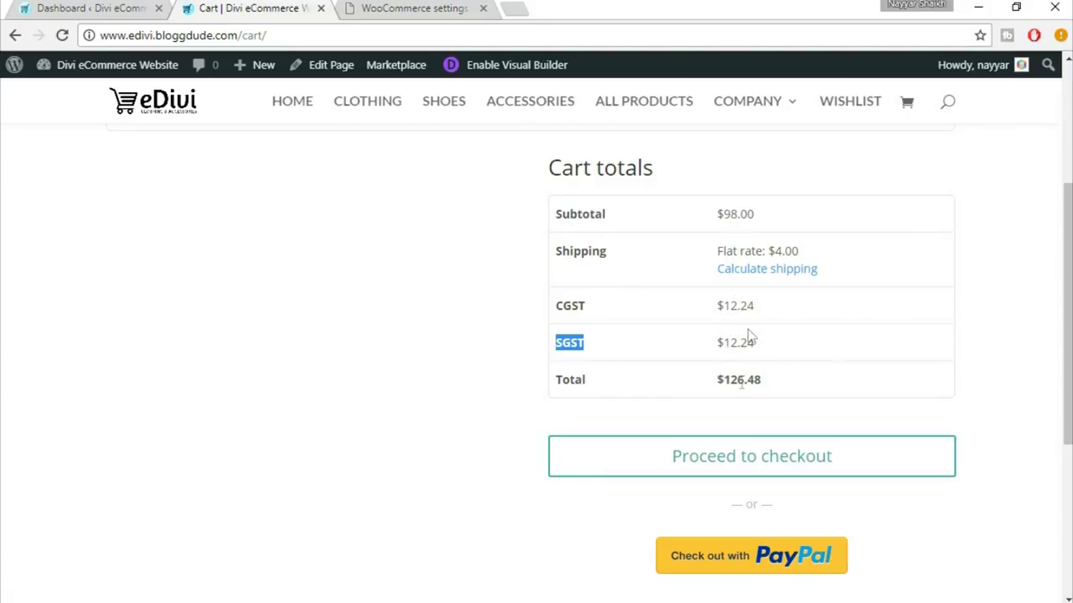
double_click(569, 381)
click(601, 386)
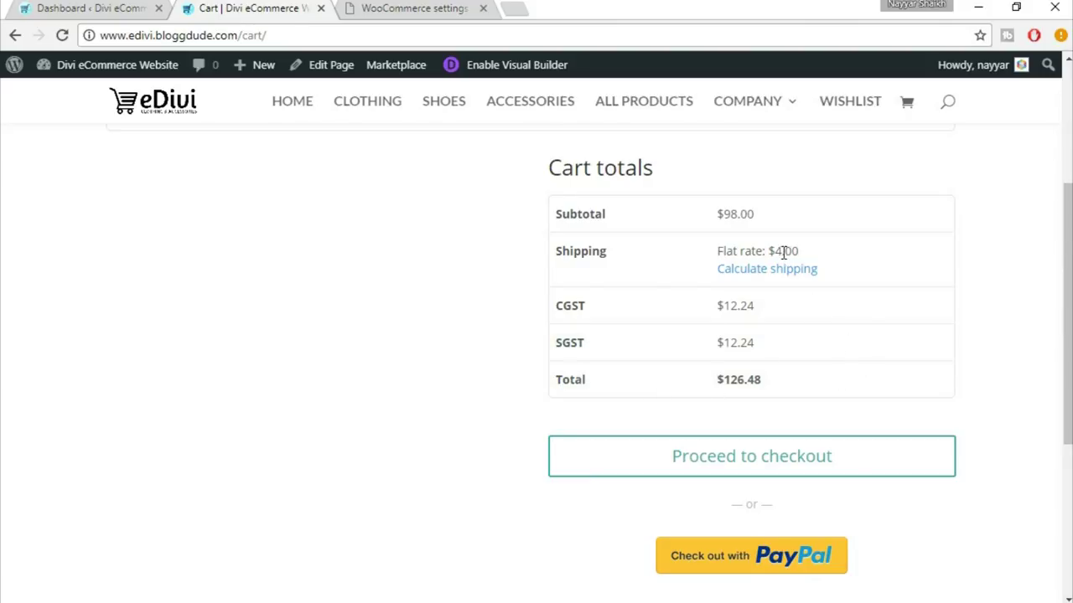
scroll(742, 342, up, 3)
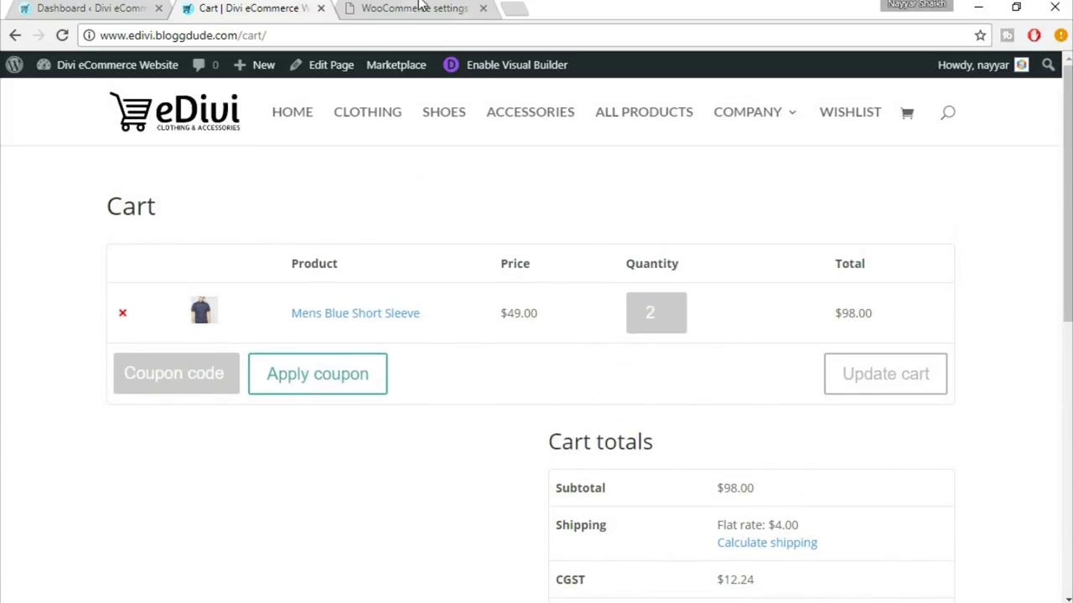
Back in tax settings, insert a US row with an 8% rate.
click(414, 8)
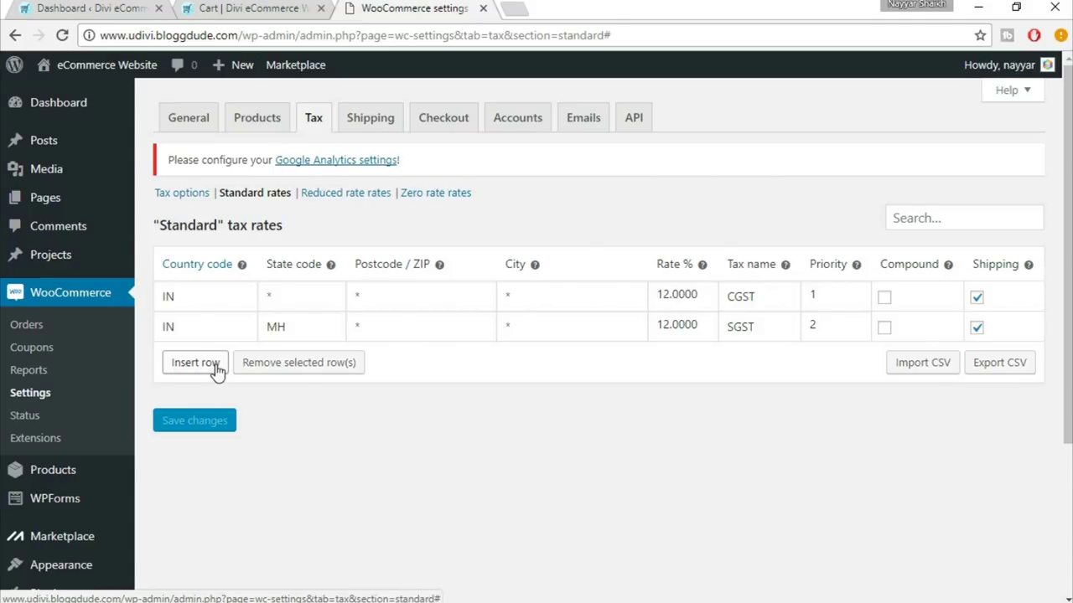
click(204, 367)
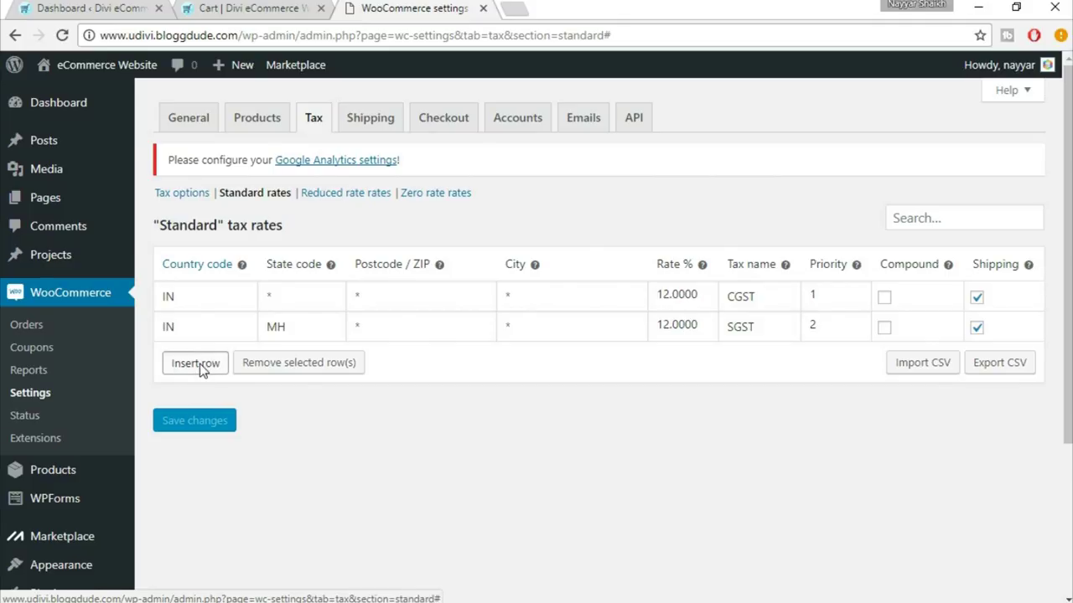
click(209, 354)
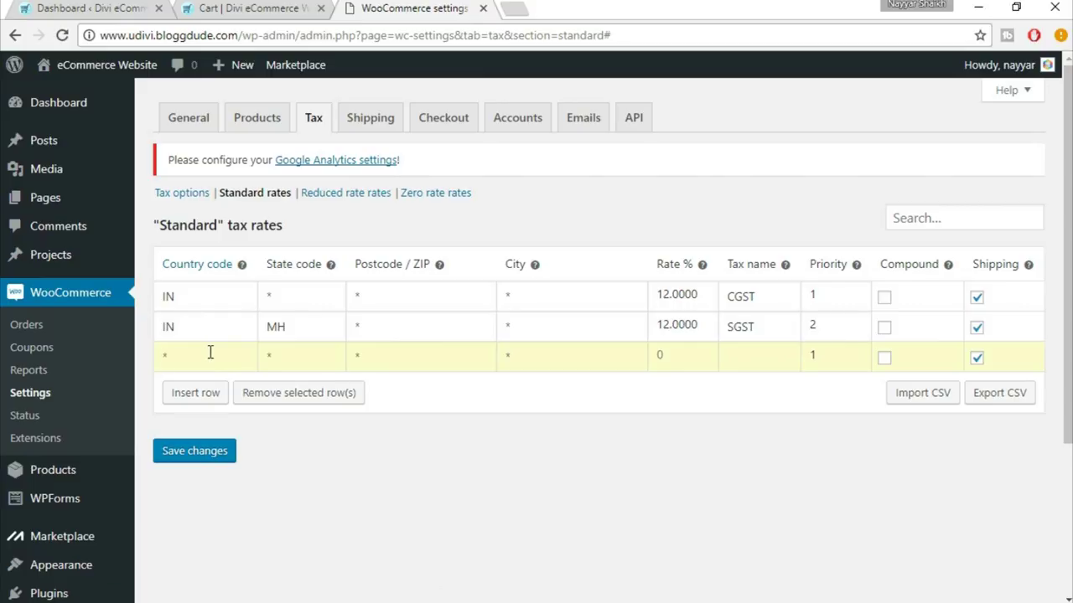
text(US)
click(295, 359)
click(675, 346)
text(8)
Name the US rate VAT, save it, then remove the row.
click(749, 367)
text(VAT)
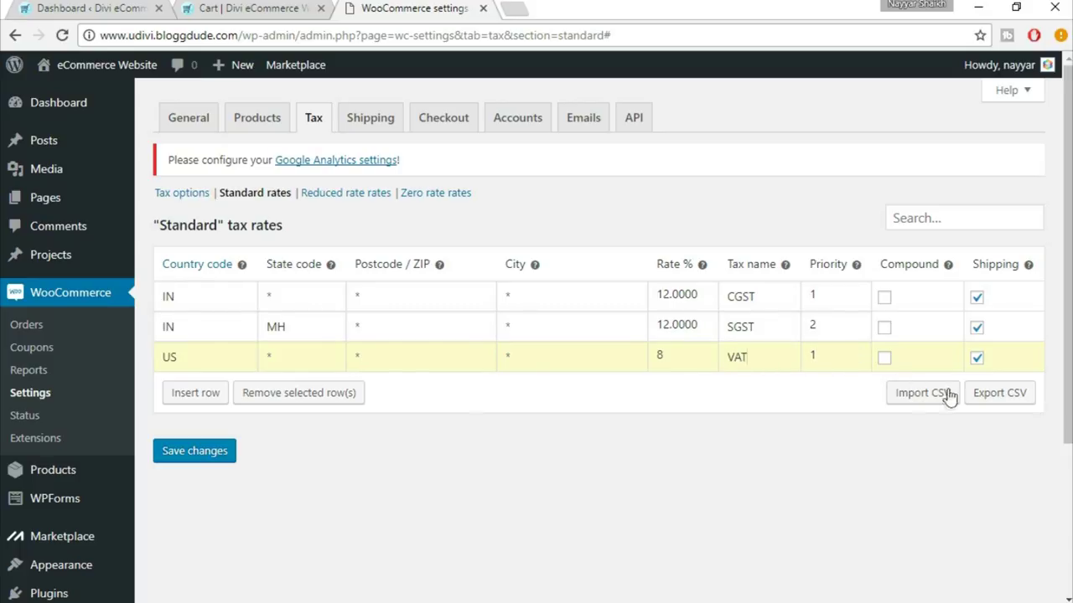
click(179, 461)
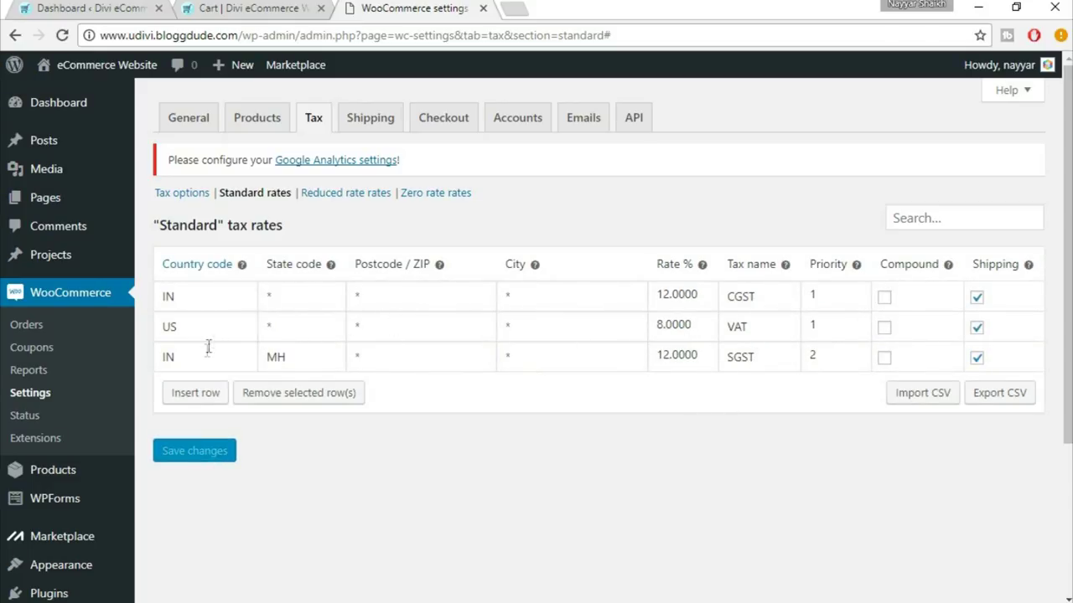
click(327, 401)
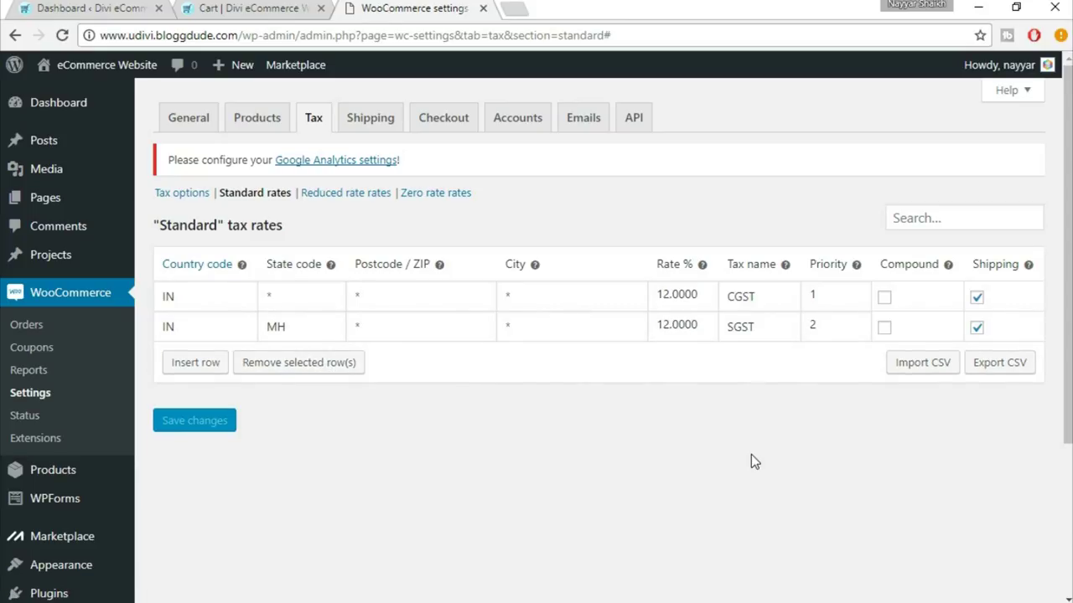
In Shipping settings, start a new zone named India.
click(366, 123)
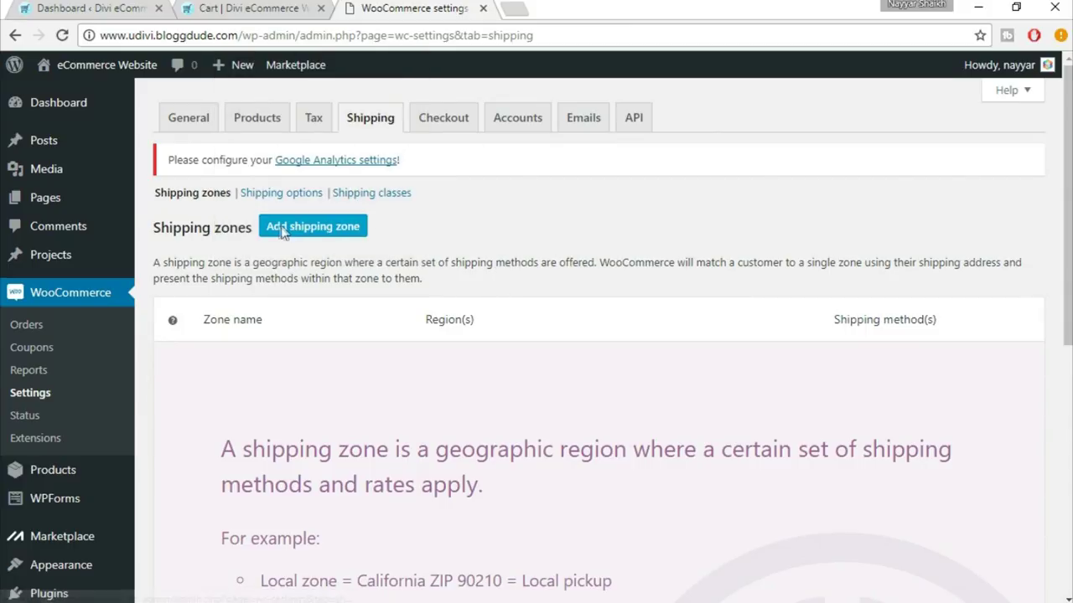
click(327, 234)
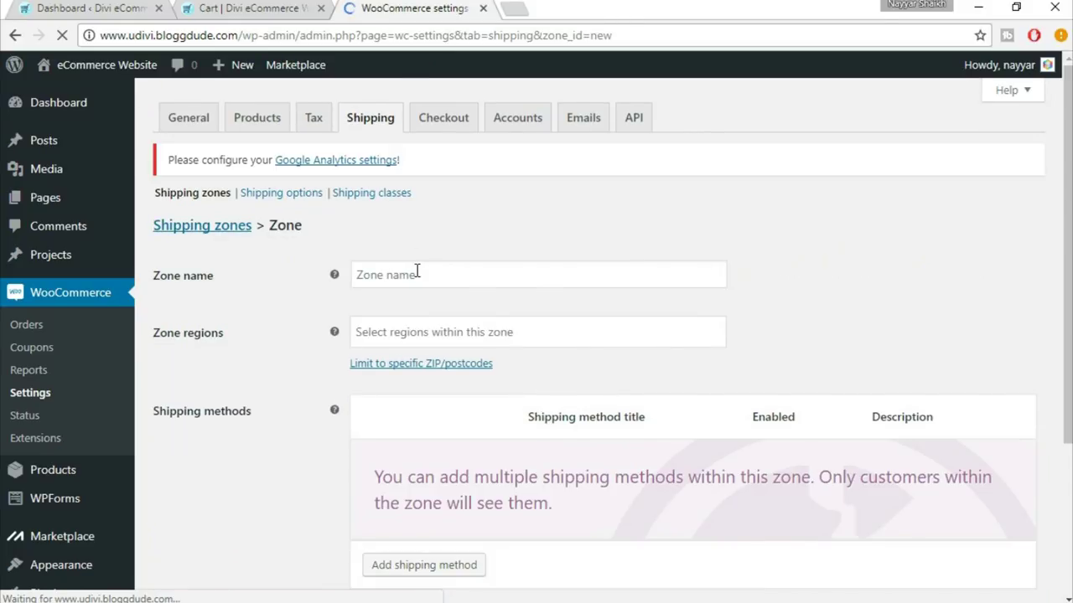
click(416, 273)
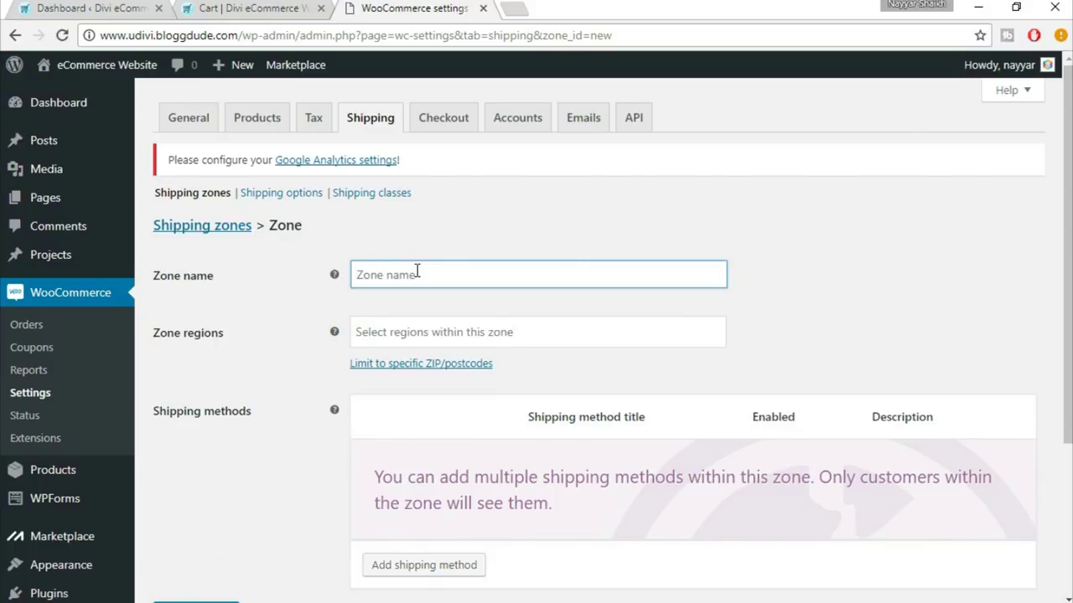
text(IN)
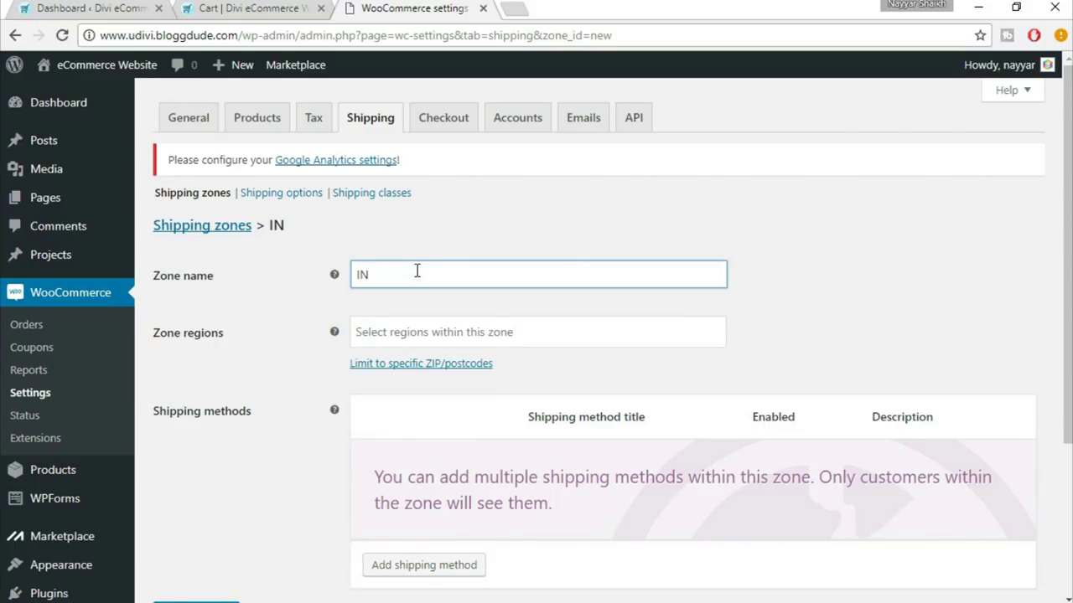
key(BackSpace)
text(ndia)
Set the zone region to India, after briefly trying Maharashtra.
click(426, 332)
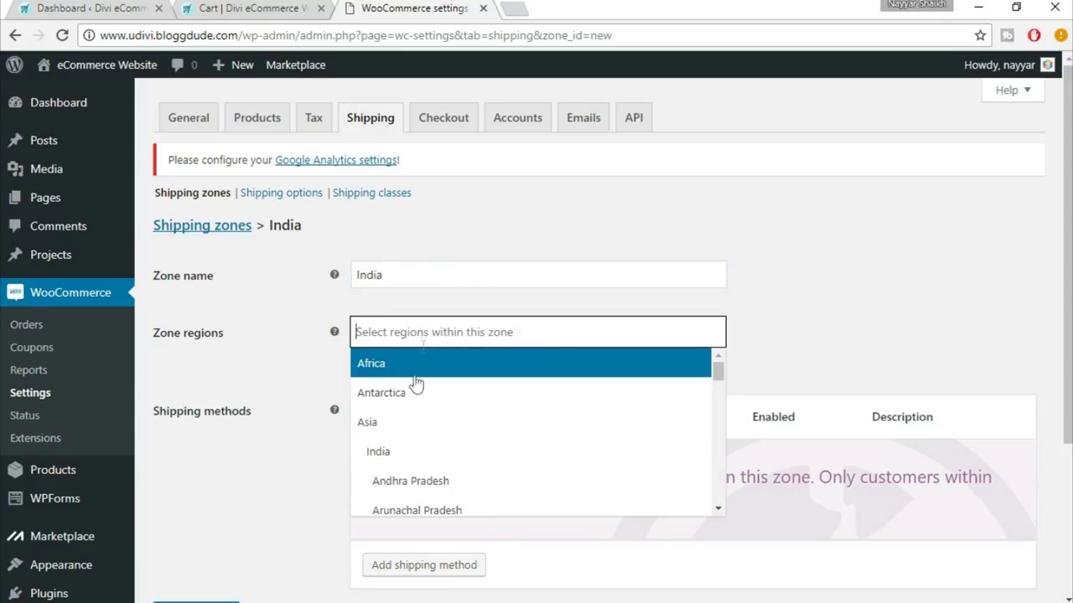
click(382, 458)
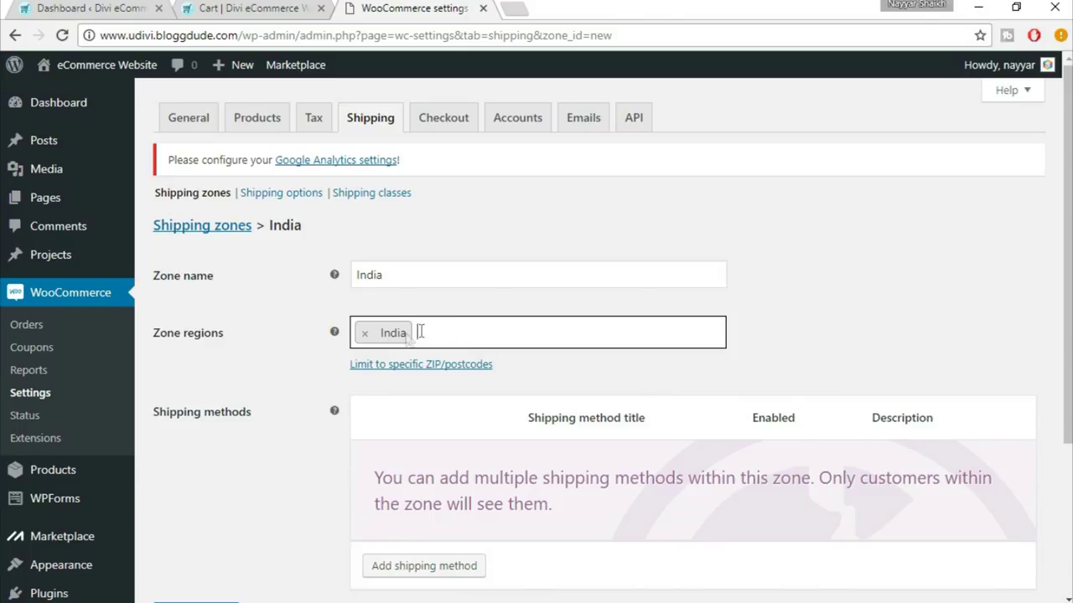
click(366, 334)
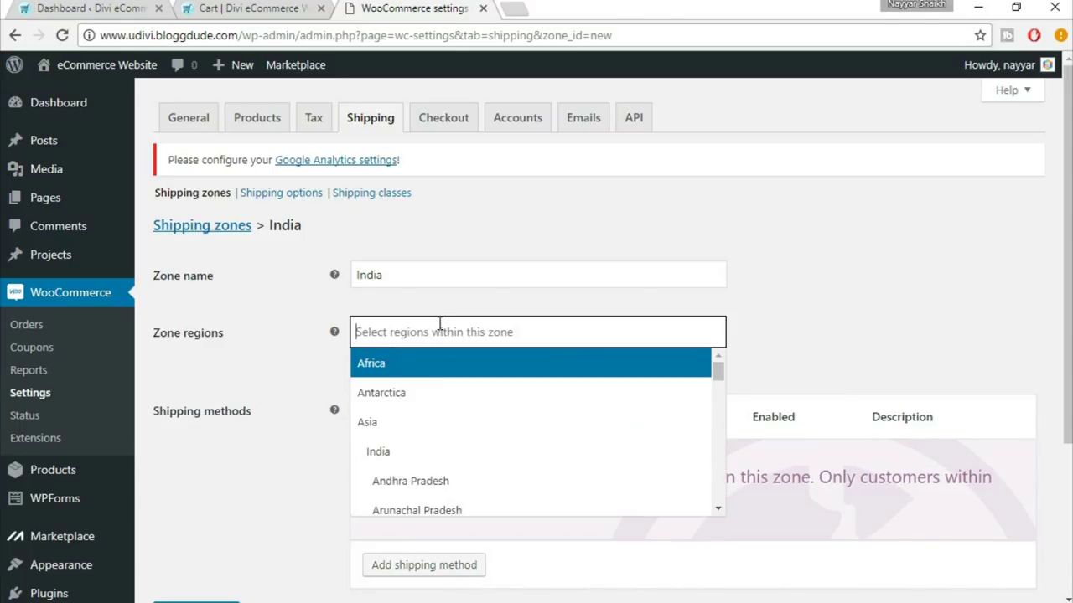
text(maha)
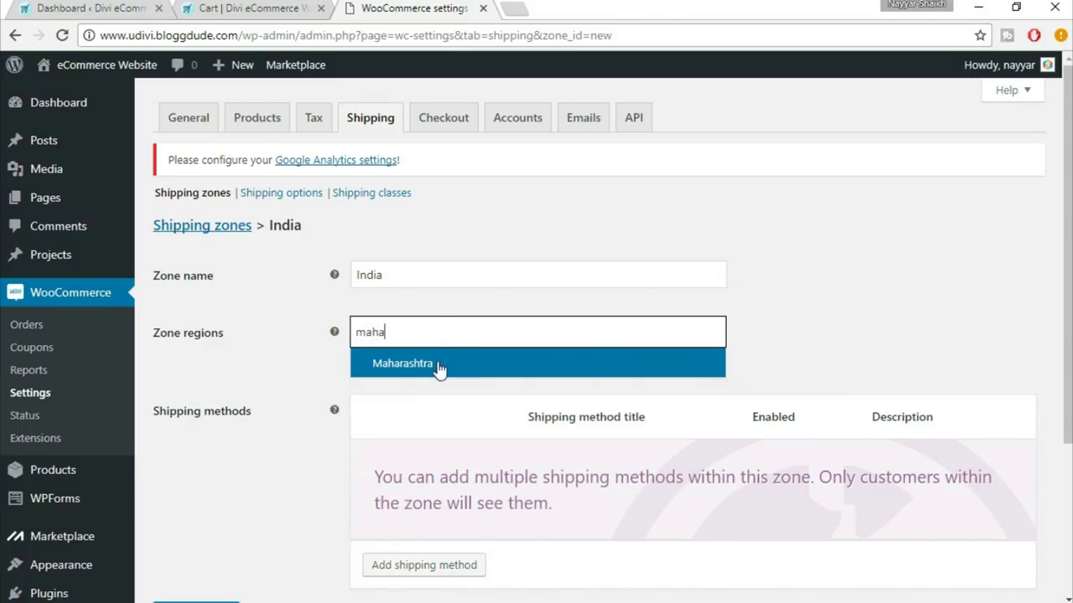
click(439, 365)
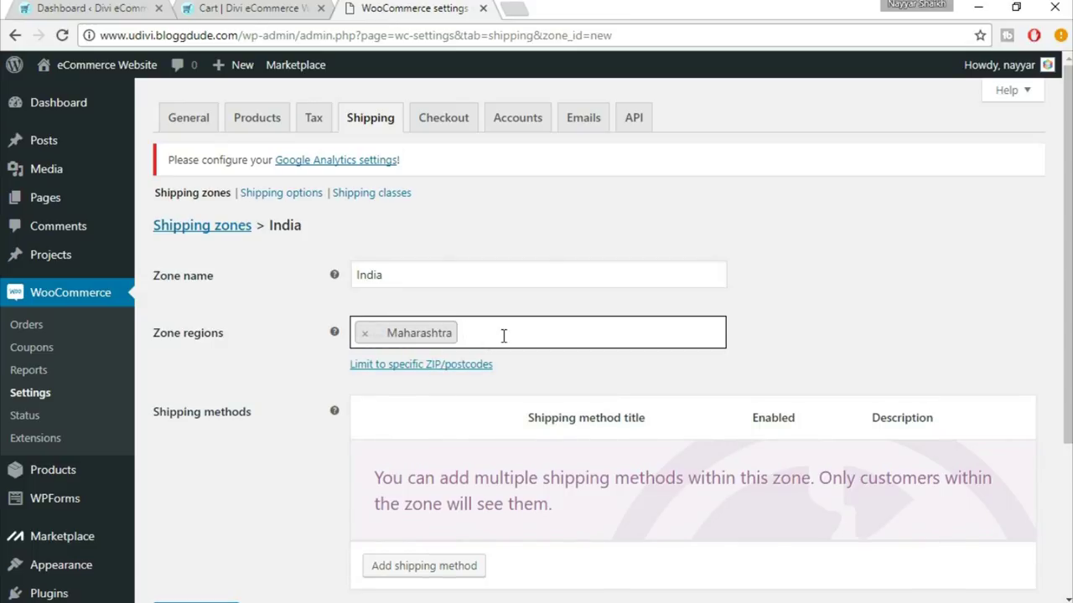
click(364, 333)
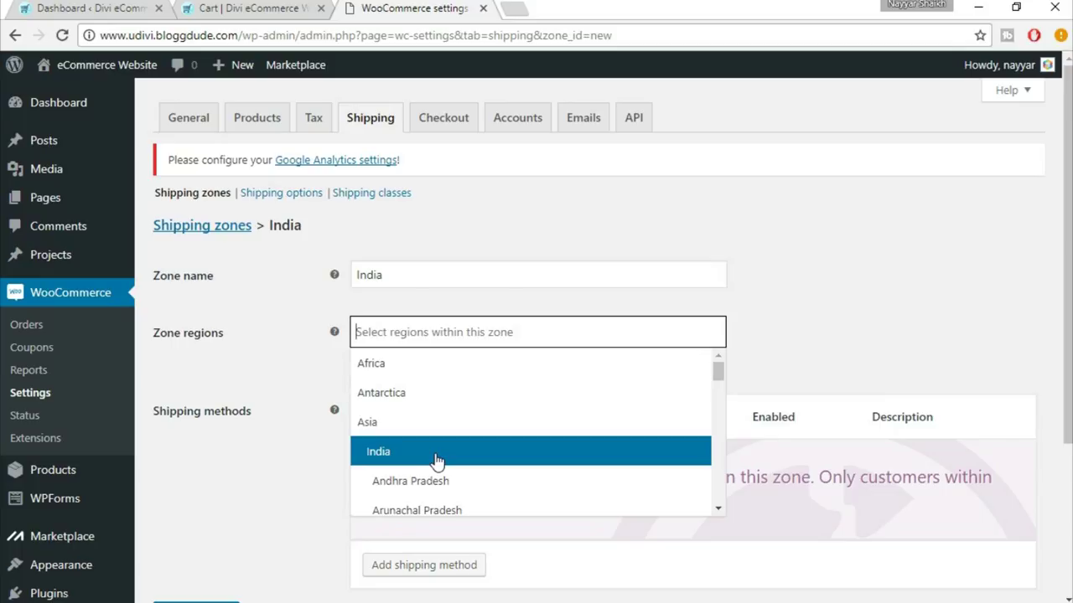
click(395, 457)
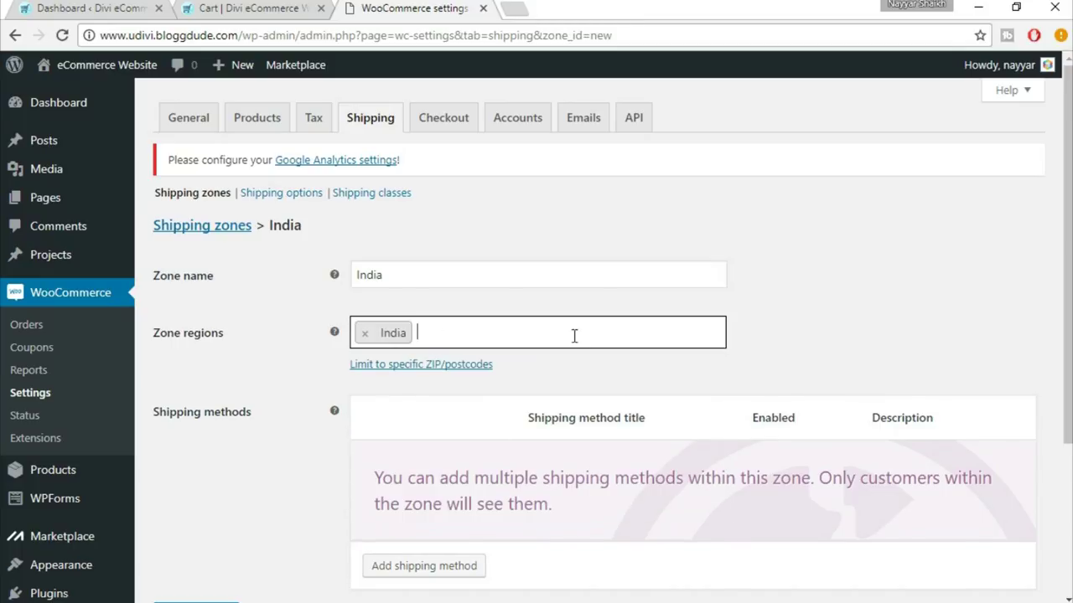
scroll(734, 332, down, 1)
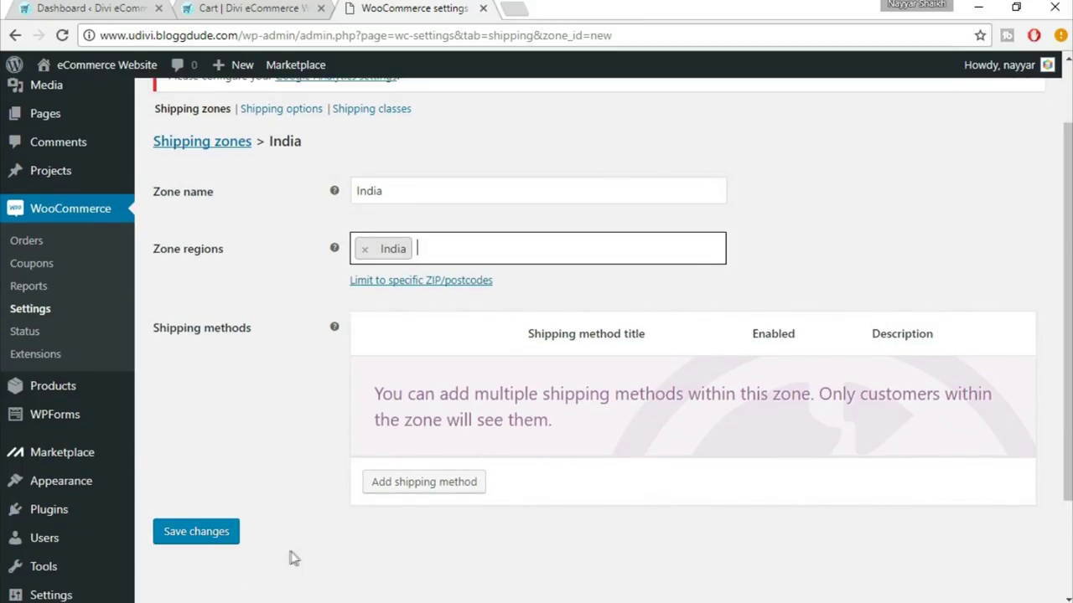
Save the India zone and add a Flat rate shipping method to it.
click(228, 540)
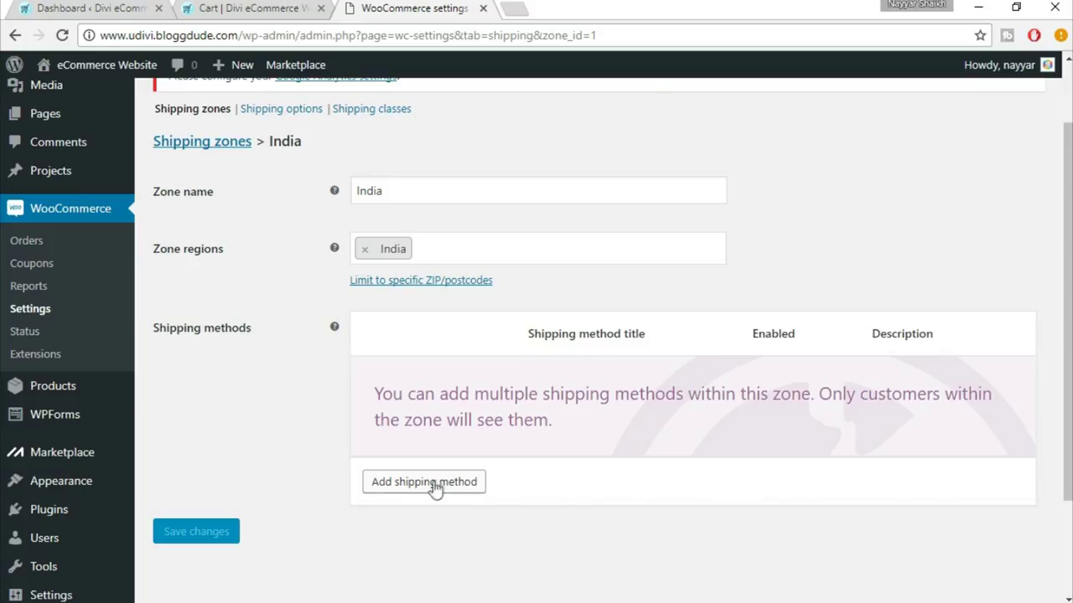
click(433, 484)
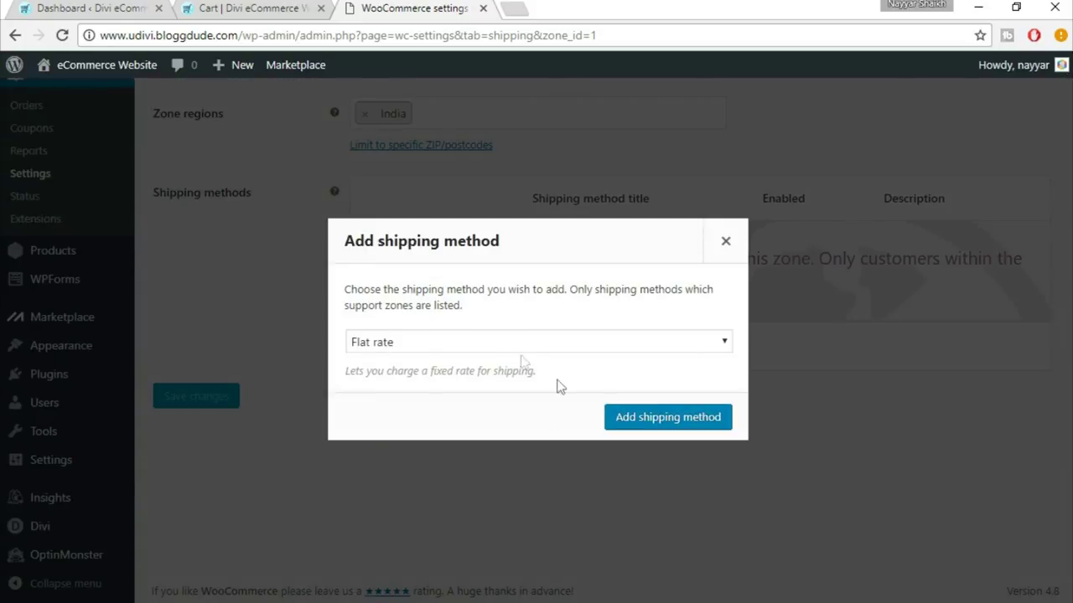
click(390, 343)
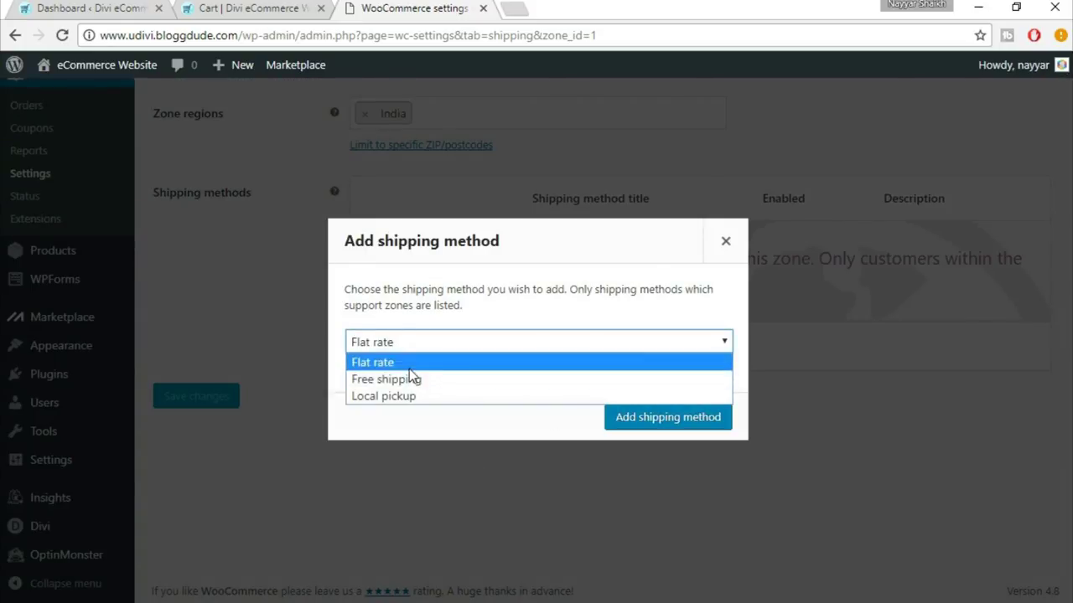
click(410, 364)
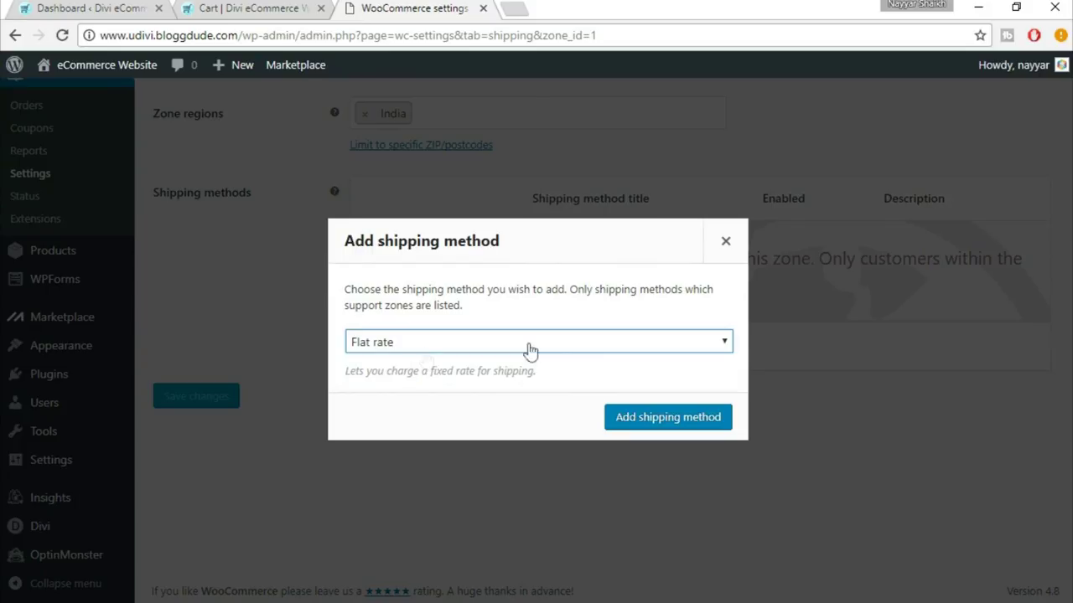
click(664, 419)
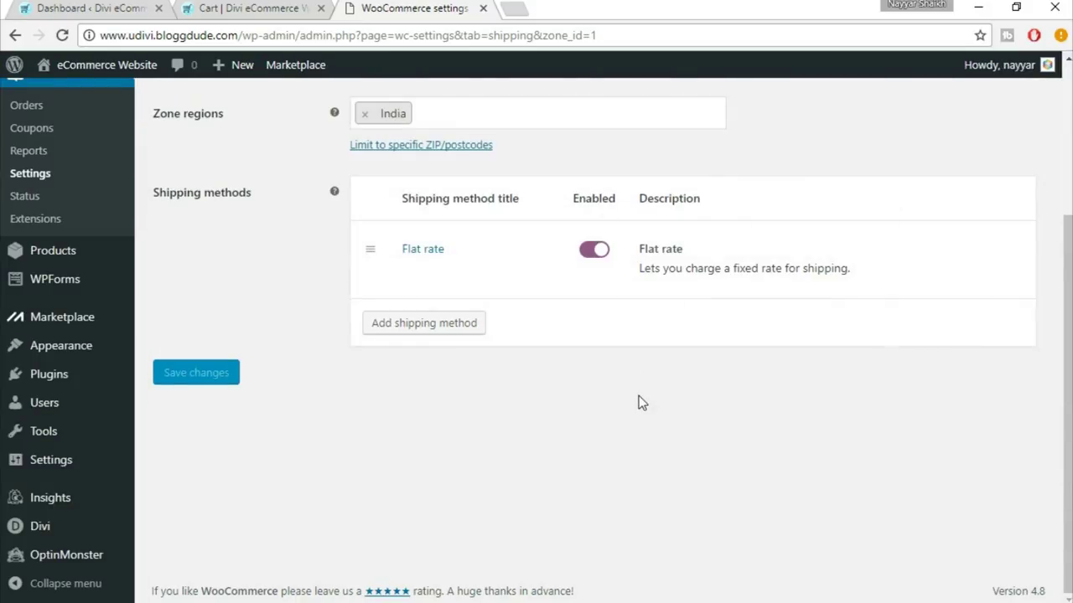
Set the Flat rate cost to 2, save it, and go to Shipping options.
scroll(610, 328, up, 3)
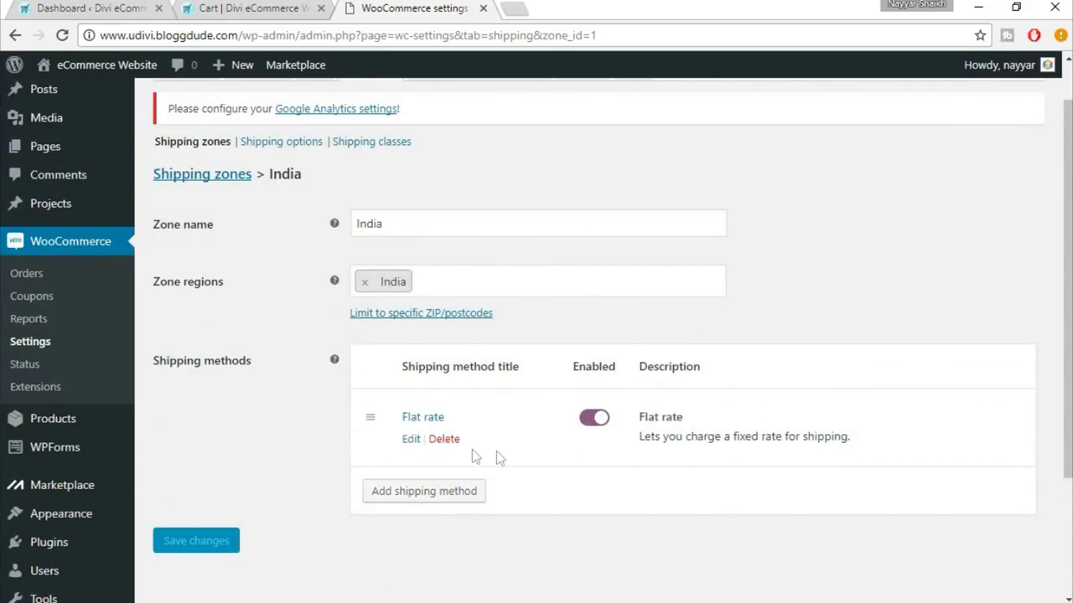
click(411, 439)
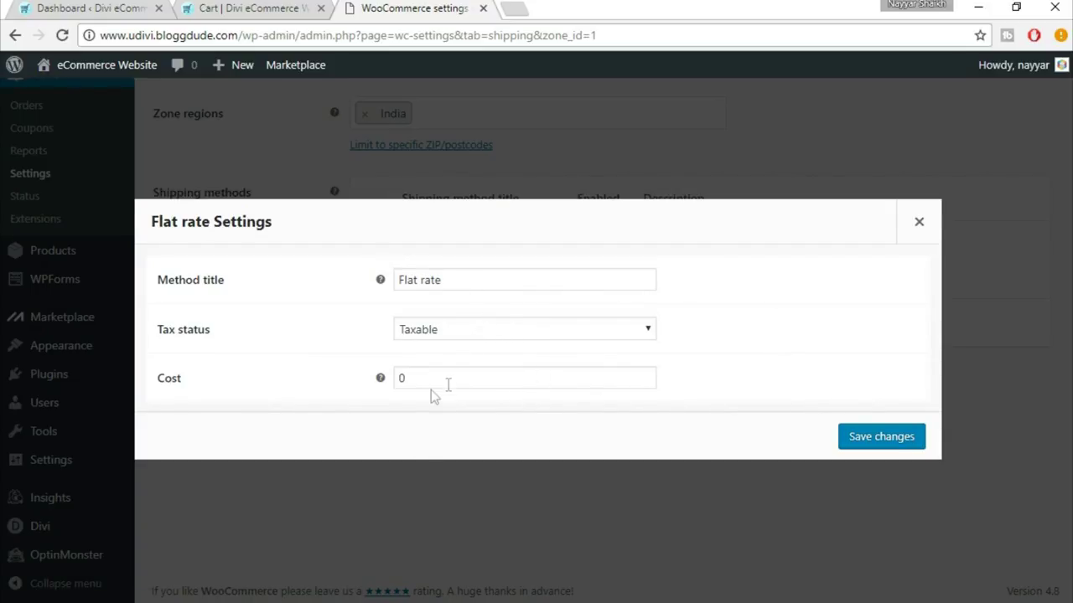
drag(435, 384, 399, 379)
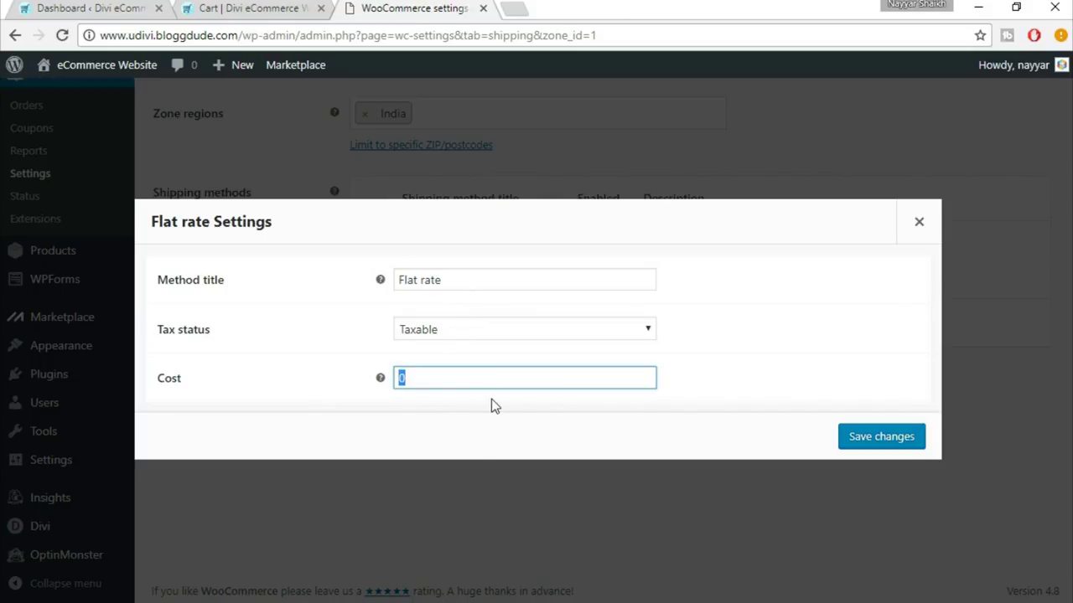
text(2)
click(882, 444)
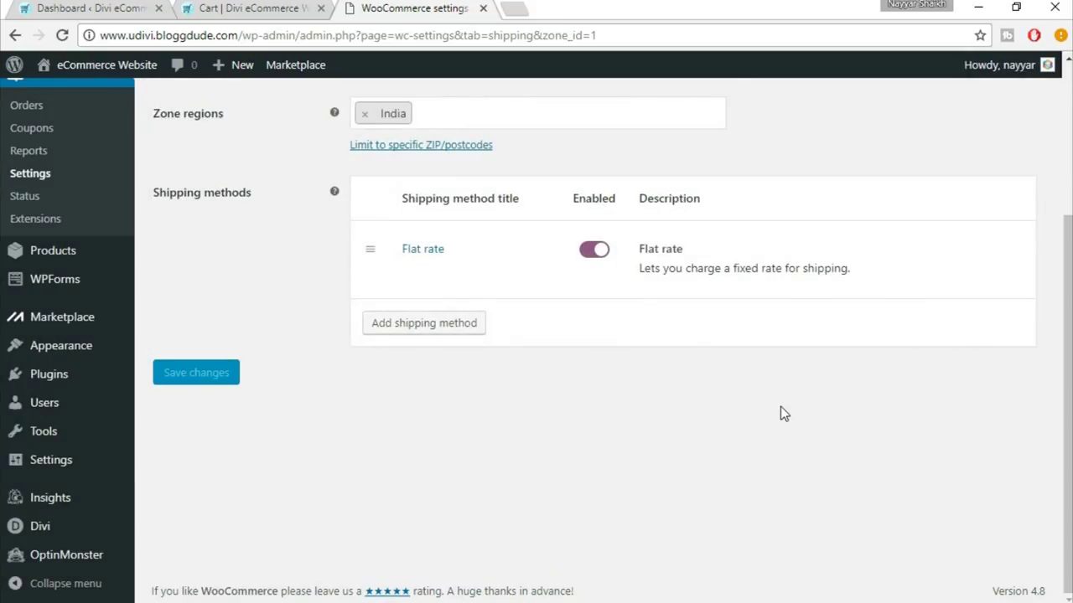
scroll(780, 406, up, 2)
scroll(780, 406, up, 2)
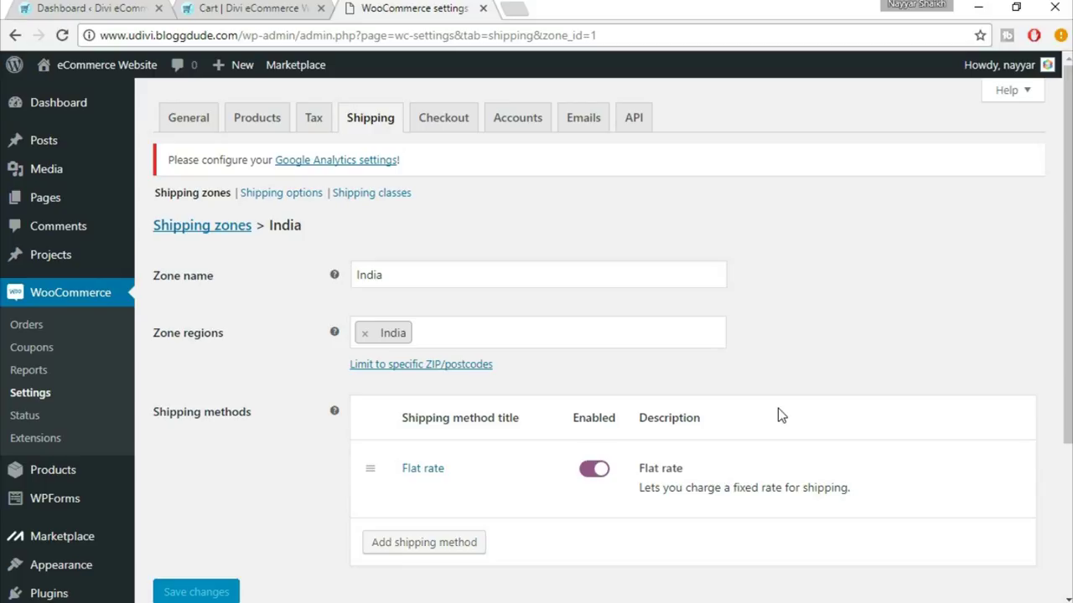
click(301, 194)
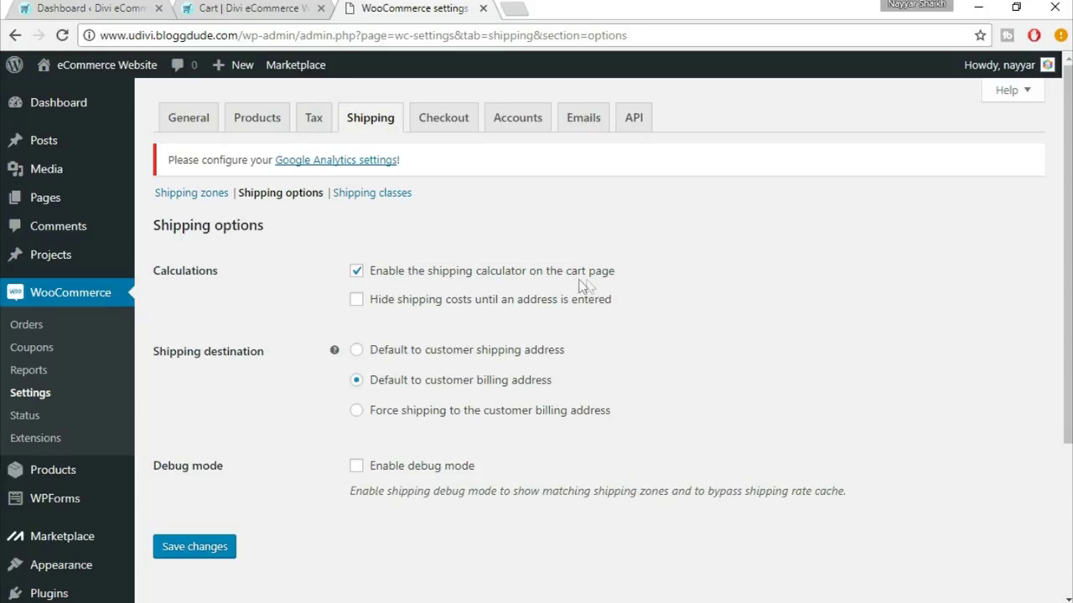
click(283, 10)
scroll(942, 250, down, 3)
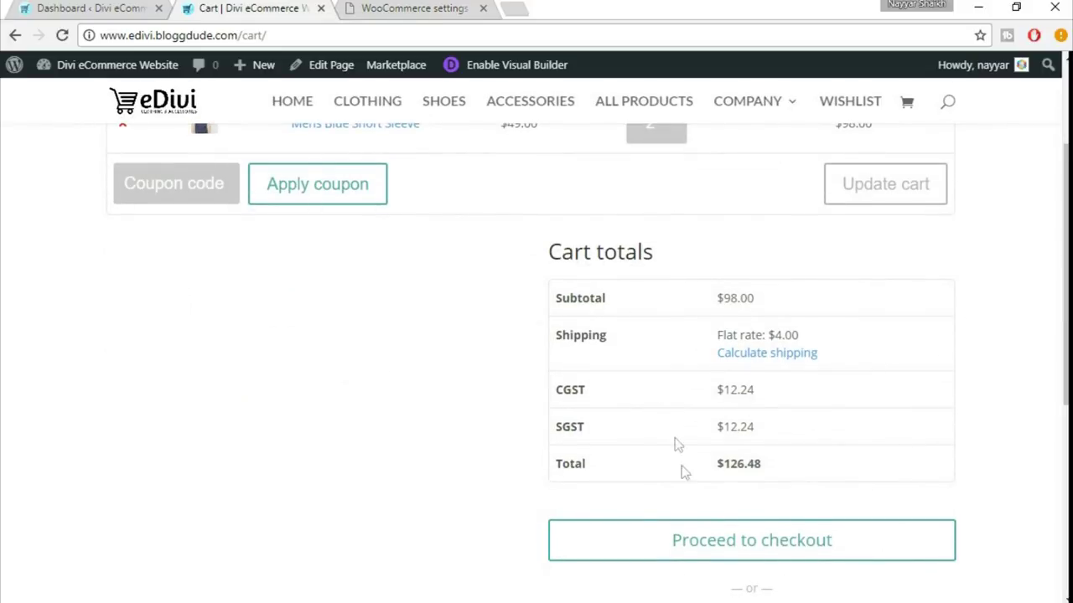
click(765, 356)
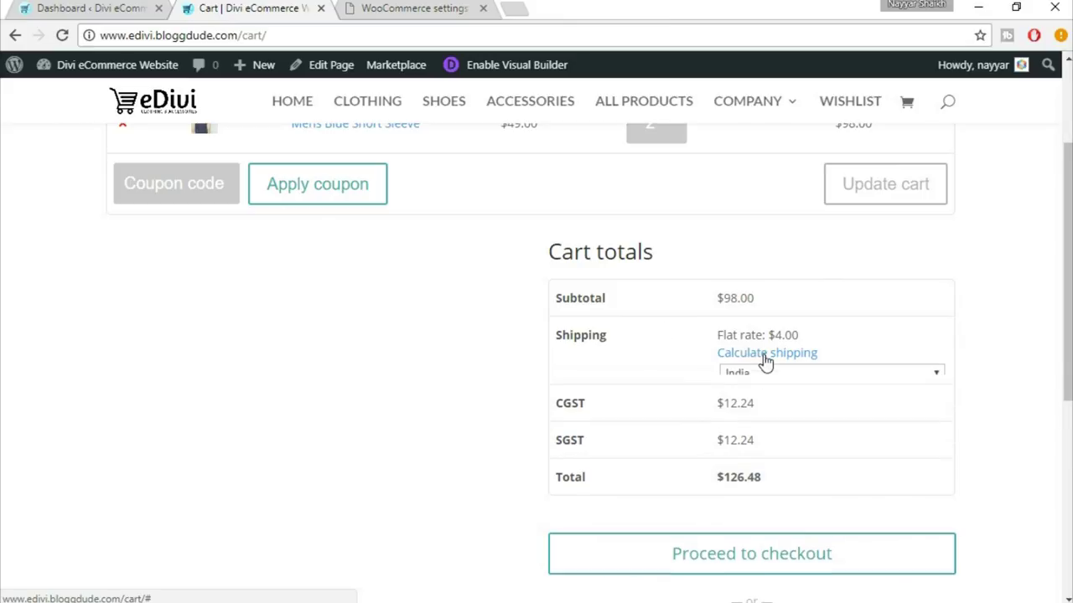
scroll(835, 378, down, 1)
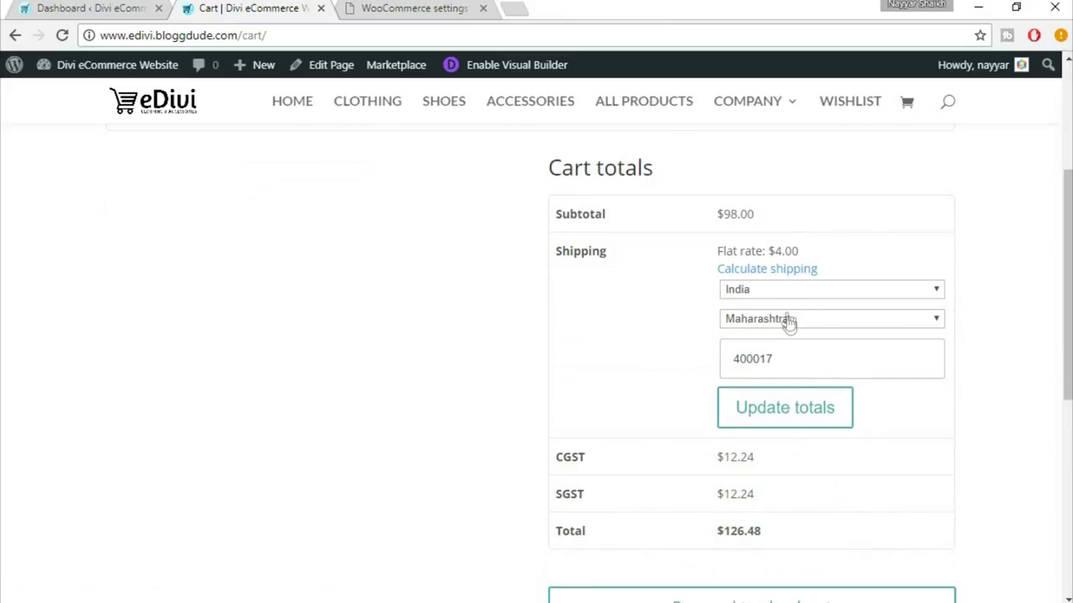
click(795, 421)
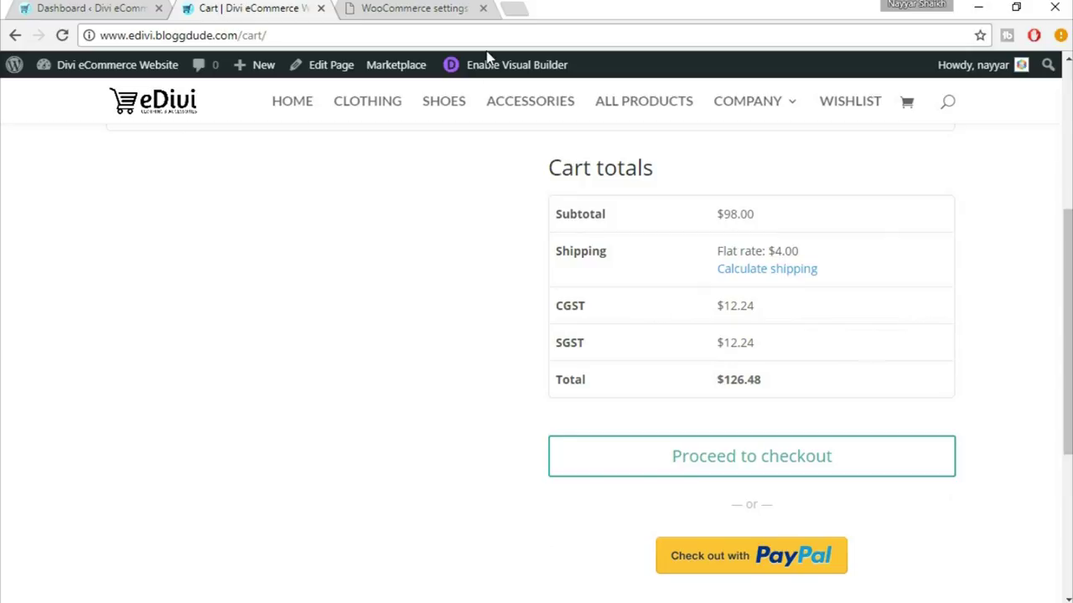
click(443, 10)
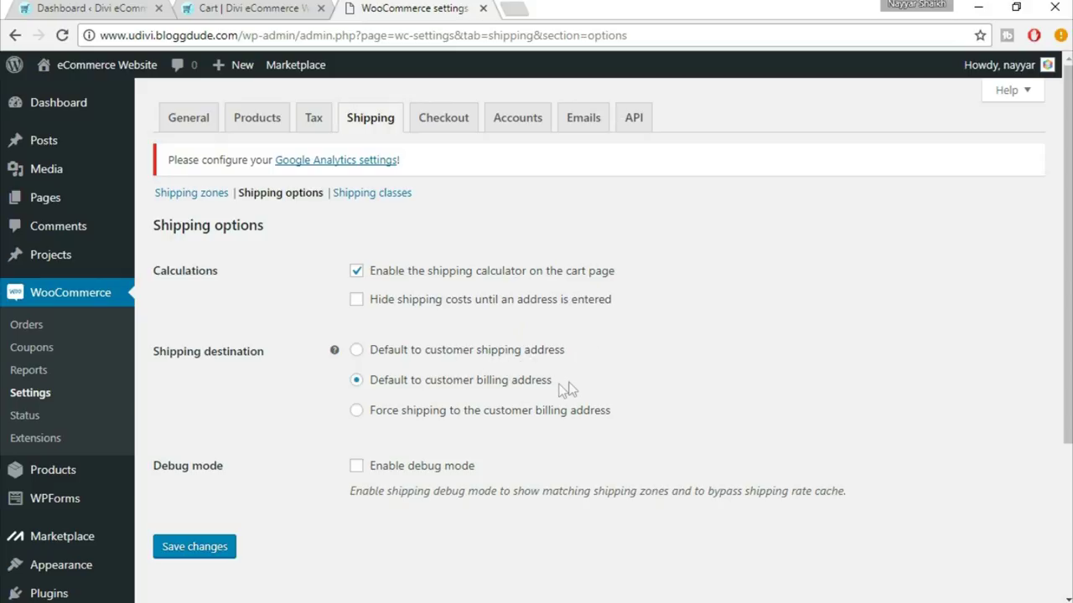
Select 'Default to customer shipping address', save, and go to Shipping classes.
click(465, 356)
scroll(364, 488, down, 1)
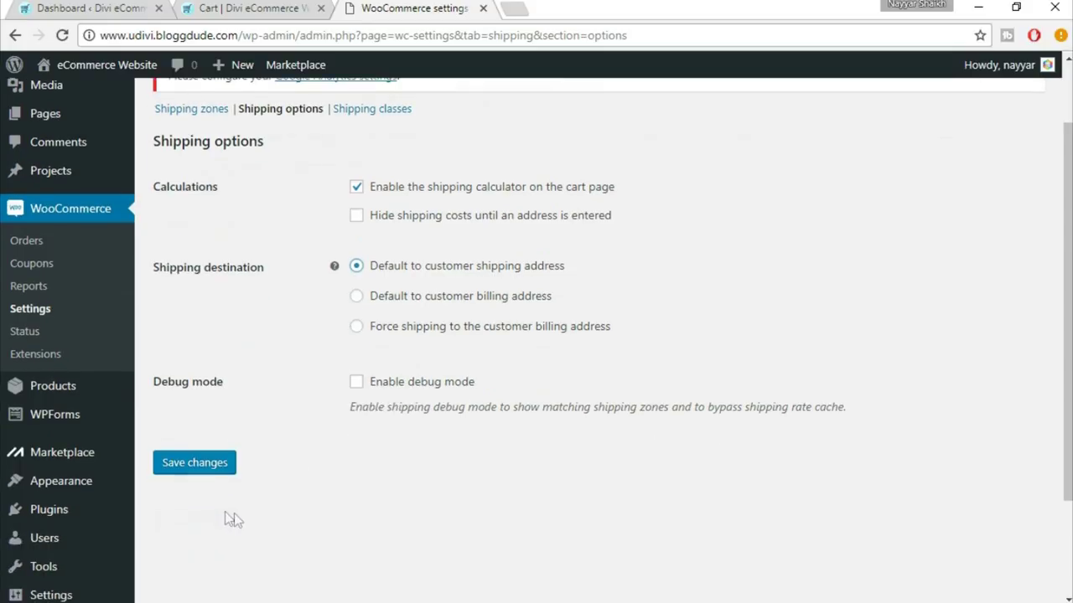
click(202, 463)
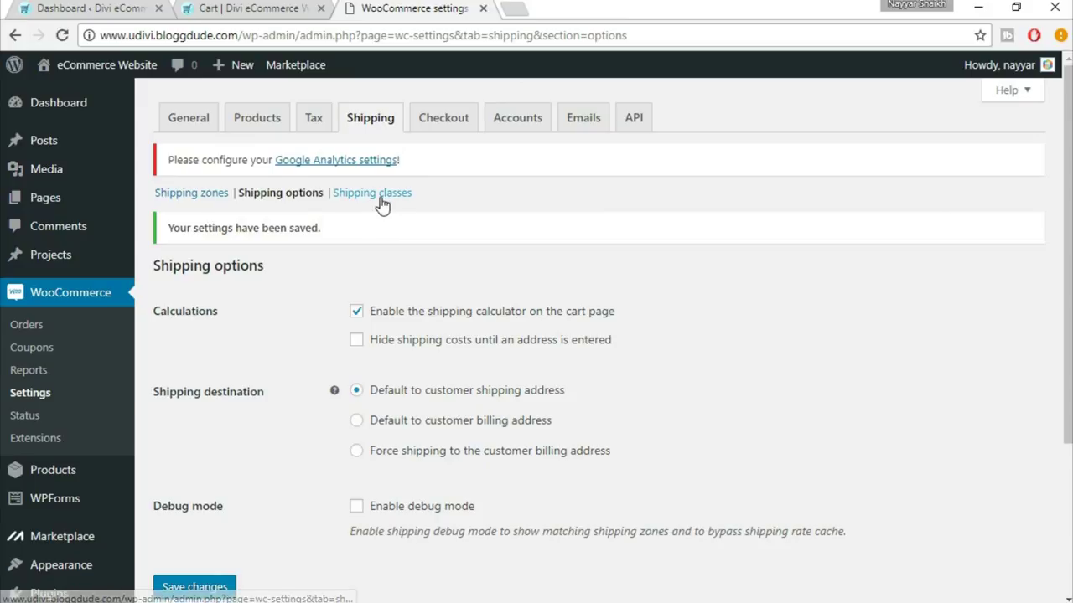
click(397, 201)
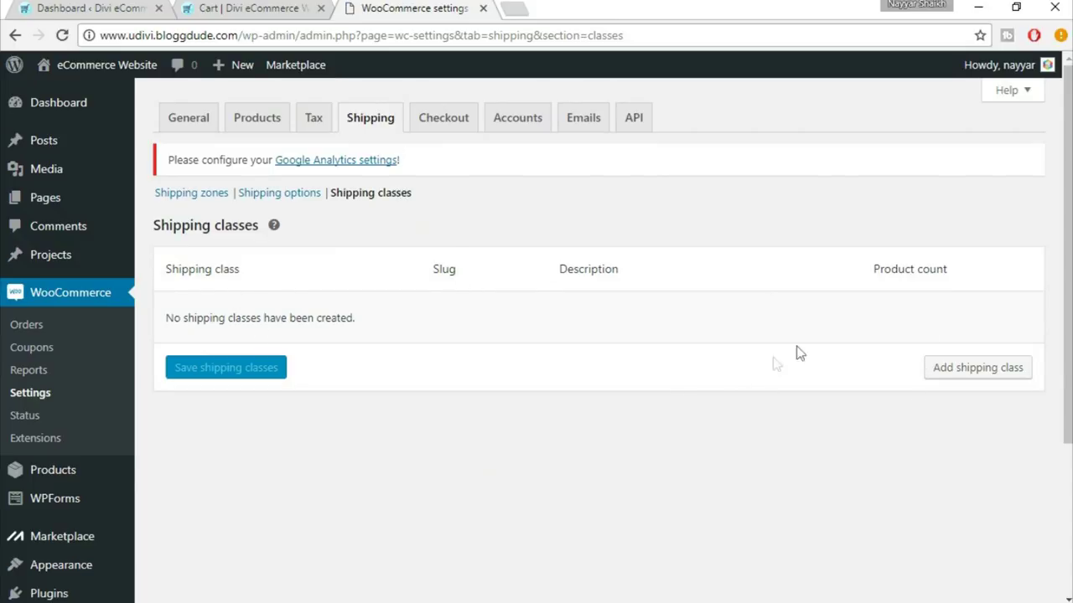
Add and save shipping class Bulky, slug bulky, described 'Products over 50kg'.
click(972, 377)
click(287, 325)
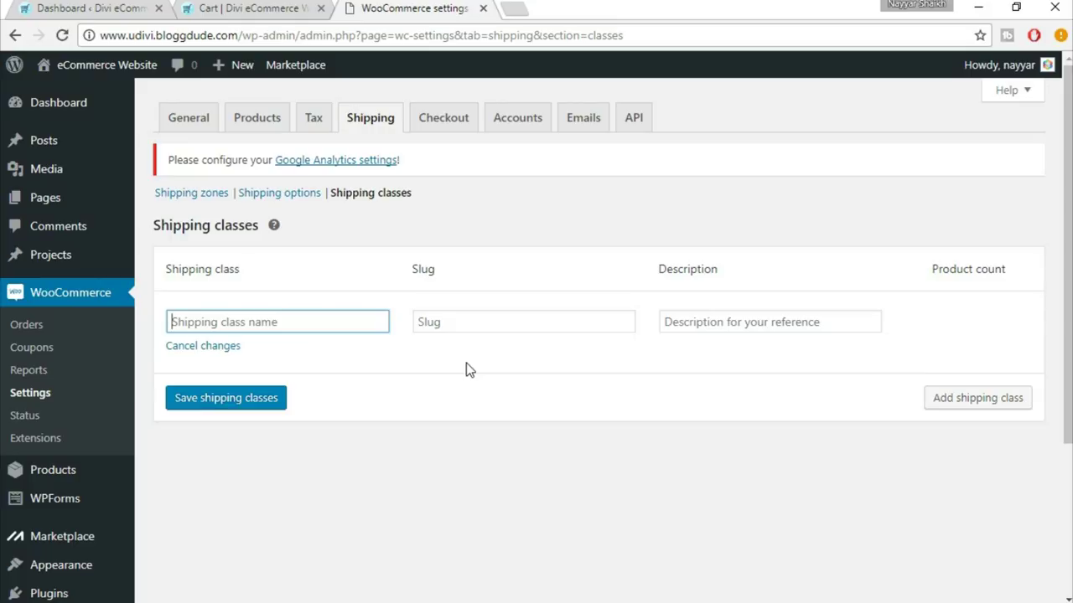
text(Bulky)
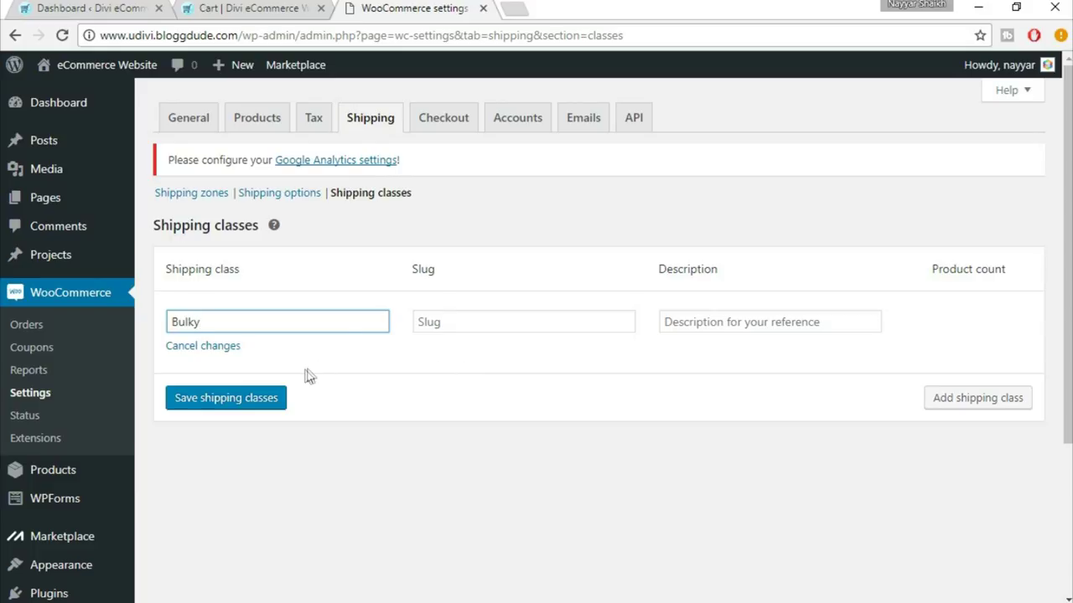
click(436, 327)
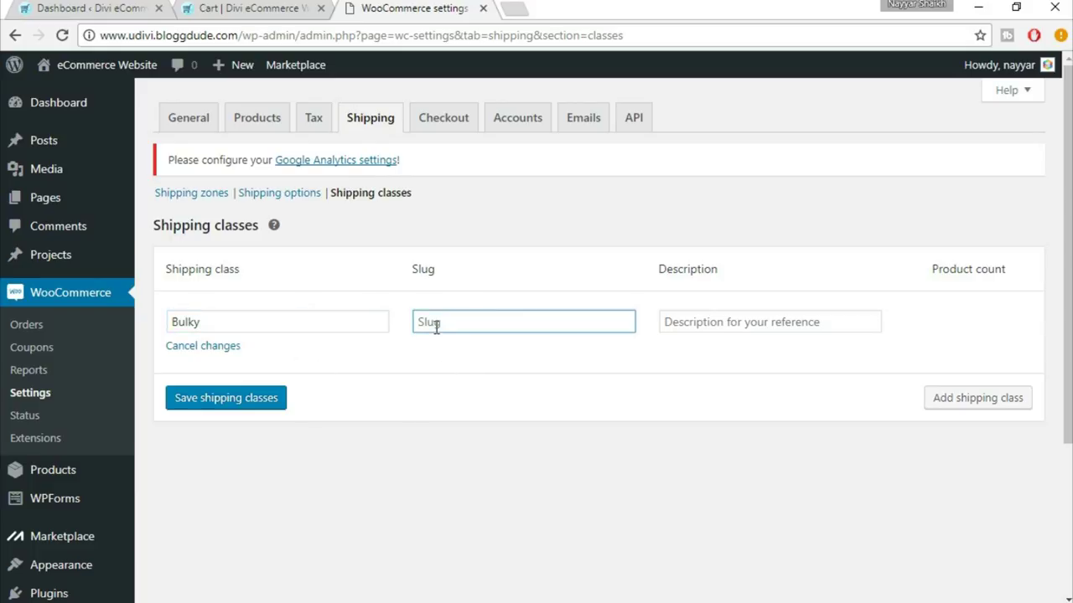
text(bulky)
click(734, 320)
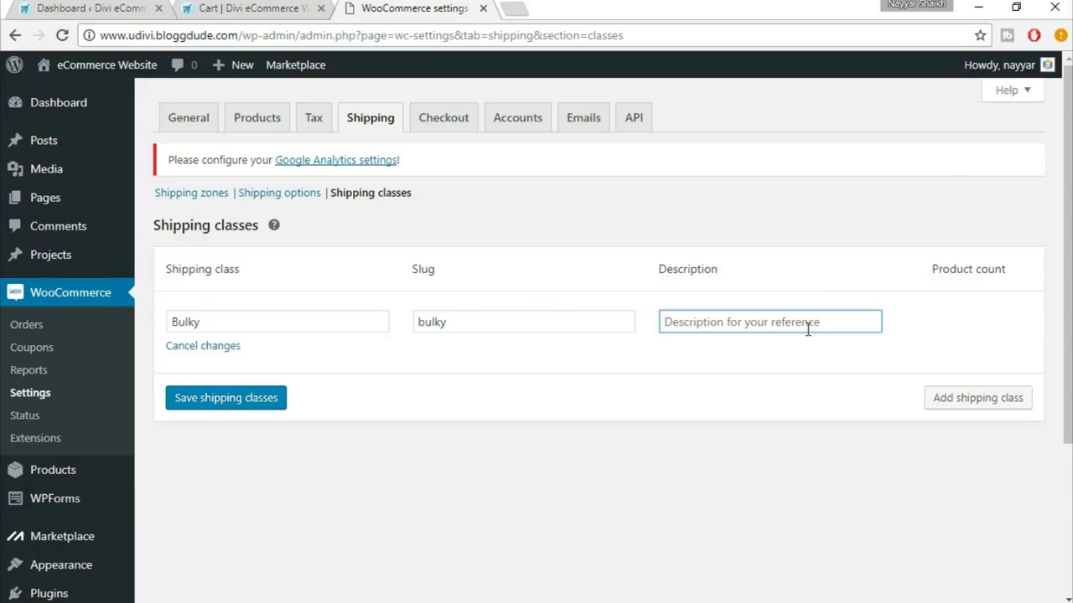
text(Products over)
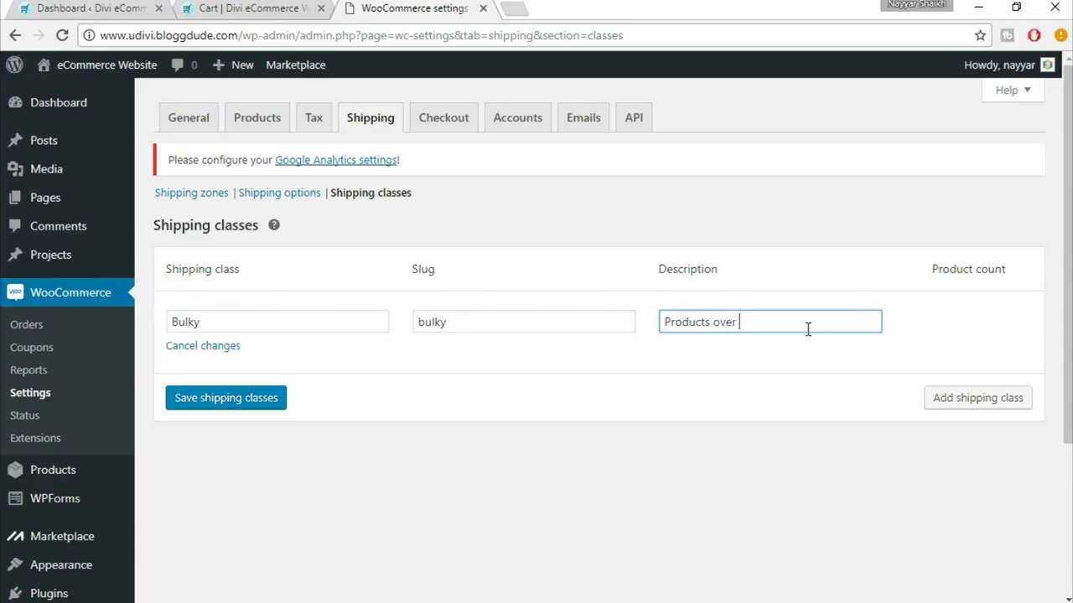
text(50kg)
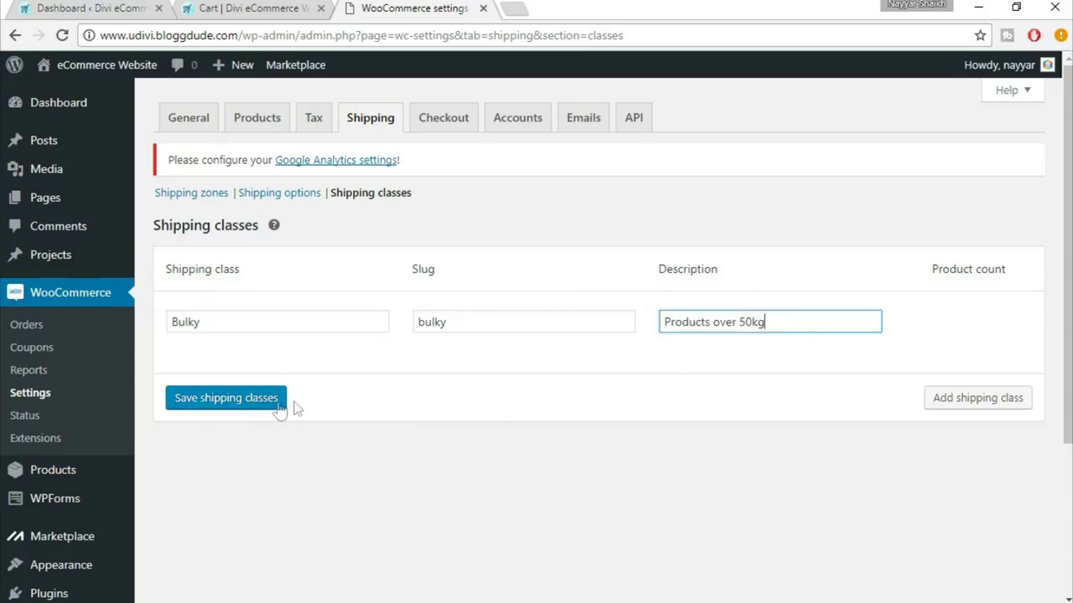
click(223, 399)
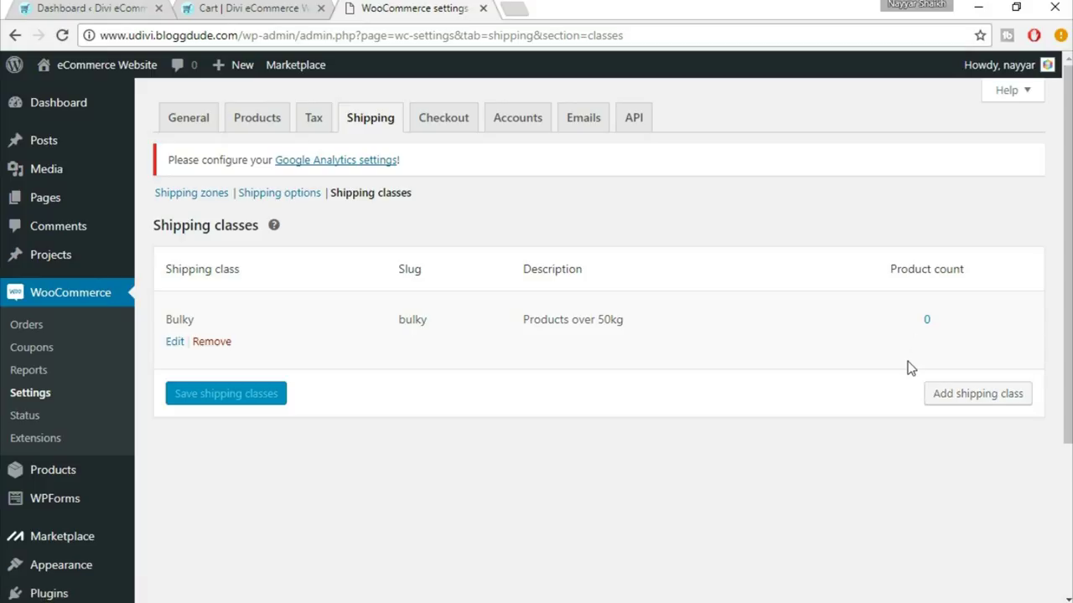
In the other store's dashboard, go to WooCommerce Settings > Shipping > Shipping classes.
click(120, 7)
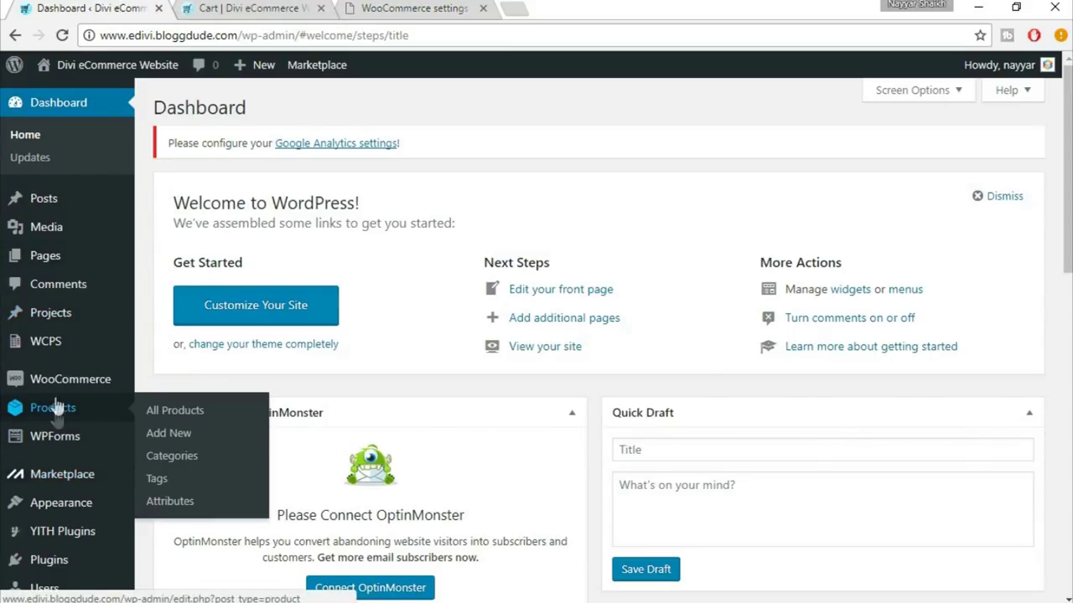
mouse_move(58, 387)
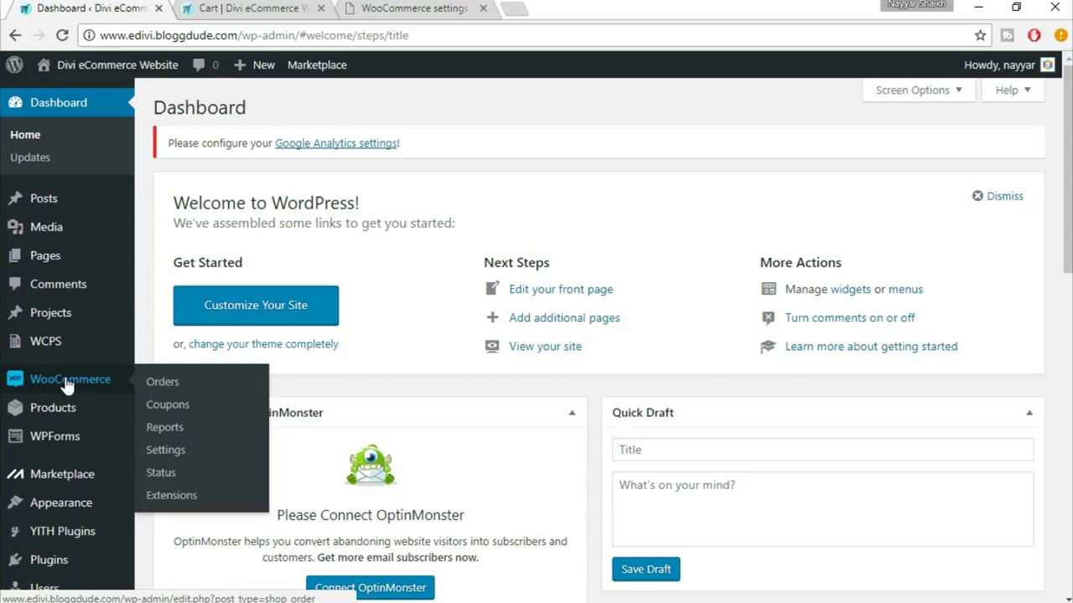
click(168, 452)
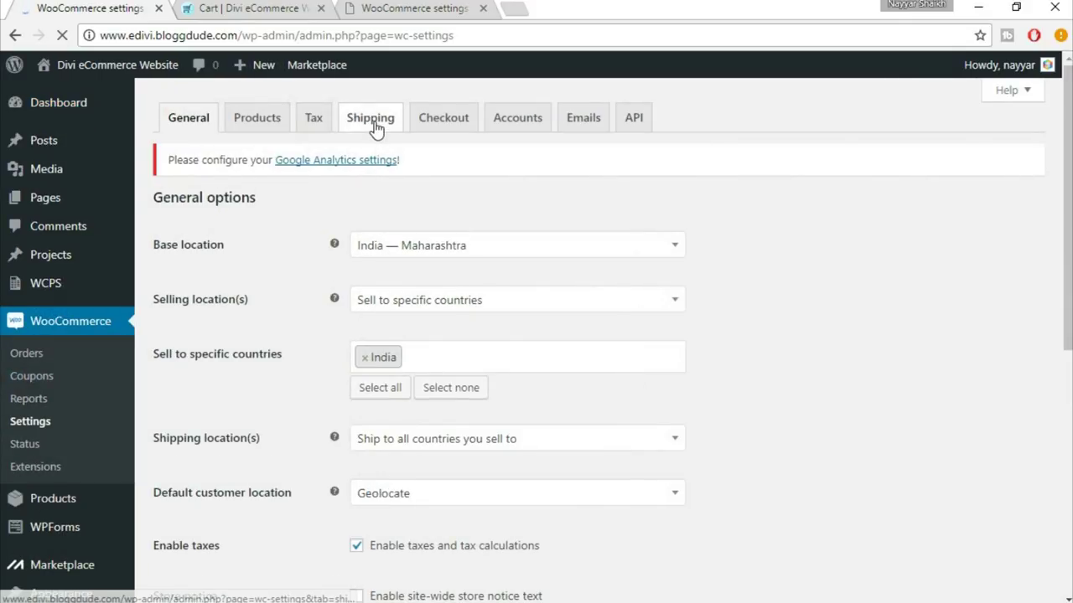
click(371, 118)
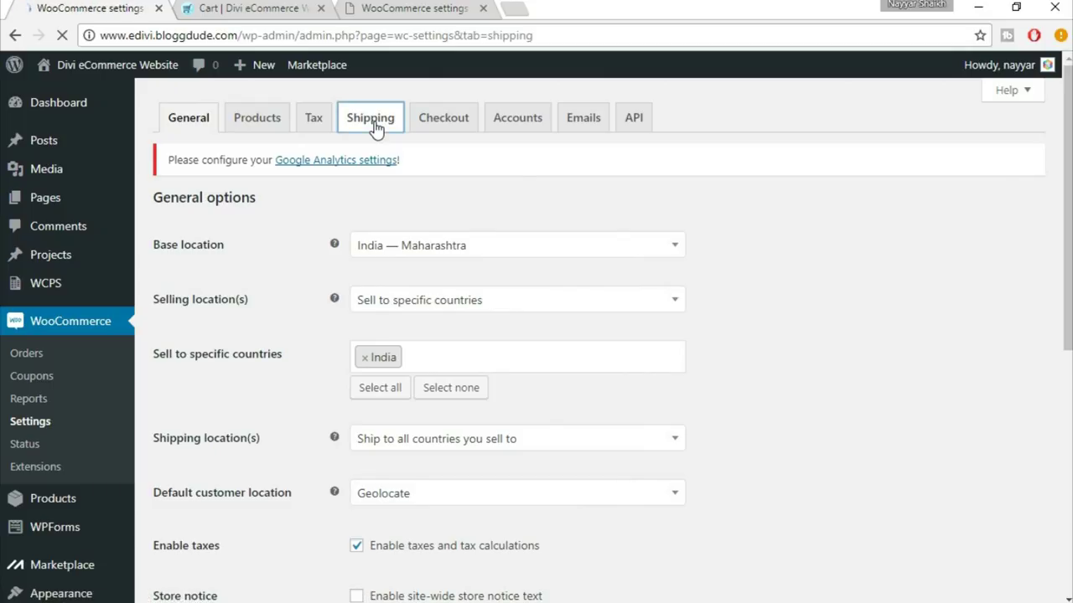
click(387, 195)
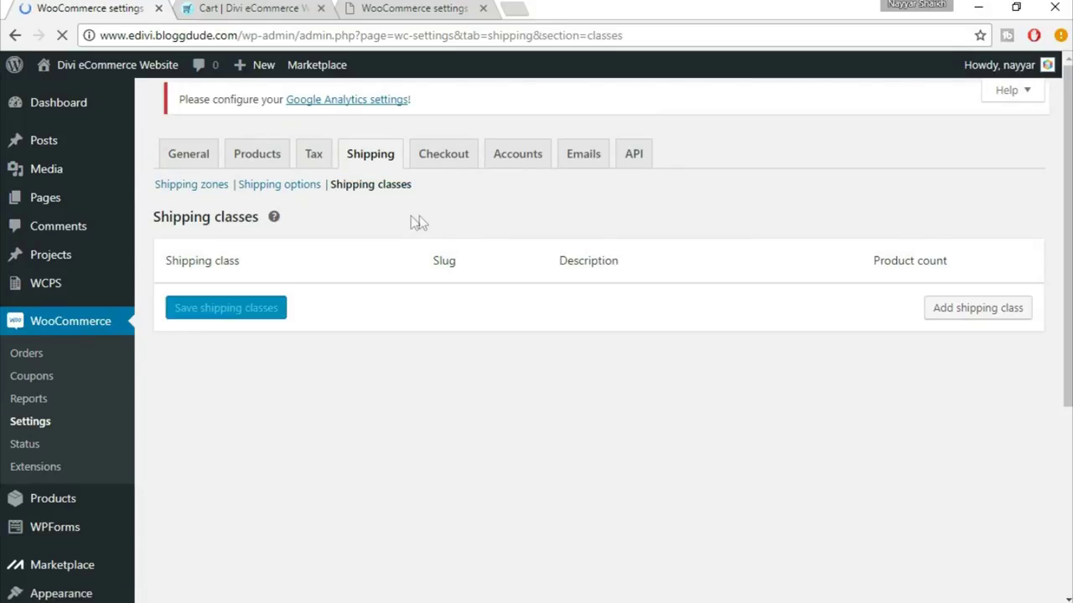
Review the Bulky class, list its four products, then return to the other store's tab.
mouse_move(198, 340)
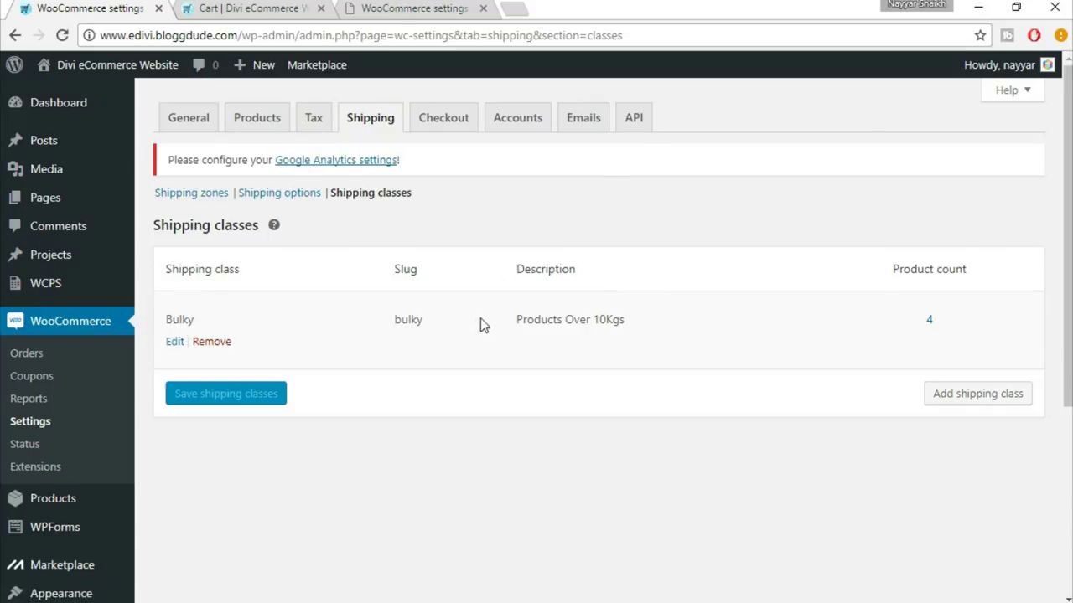
drag(510, 319, 642, 328)
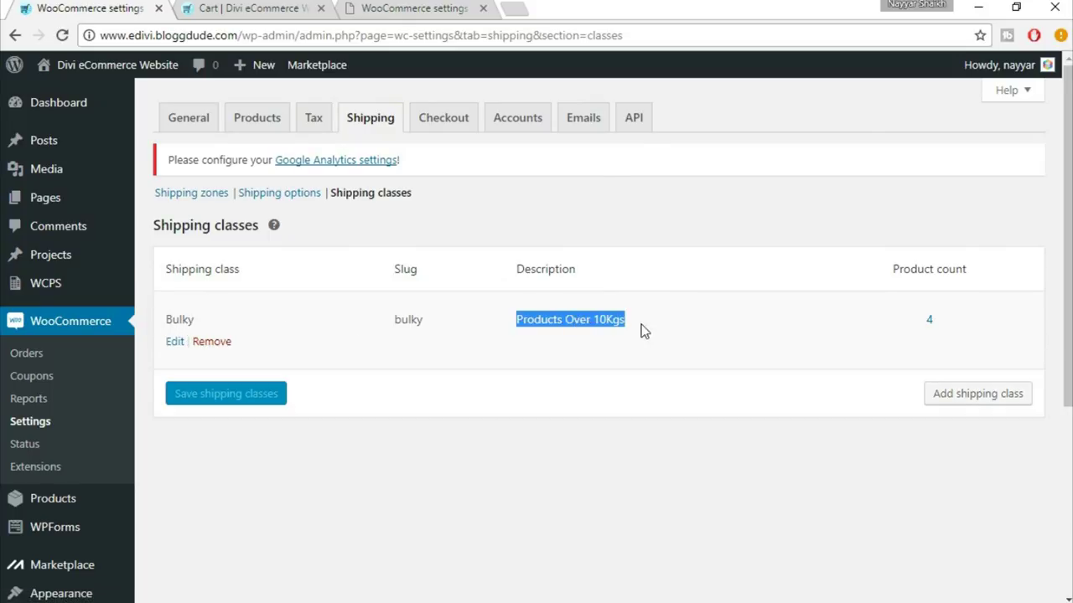
click(1051, 314)
mouse_move(947, 338)
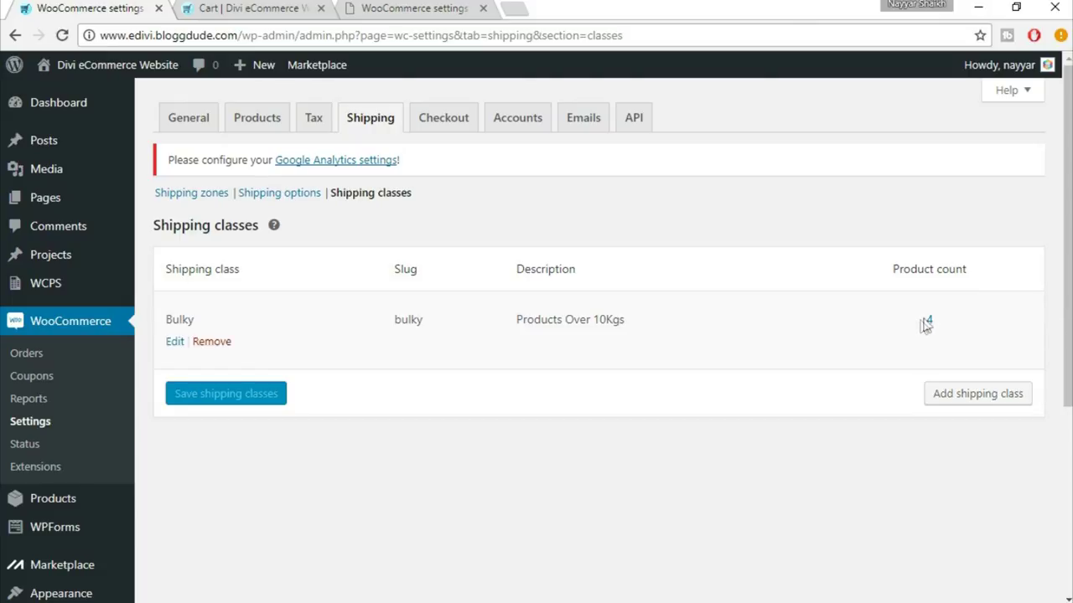
click(930, 322)
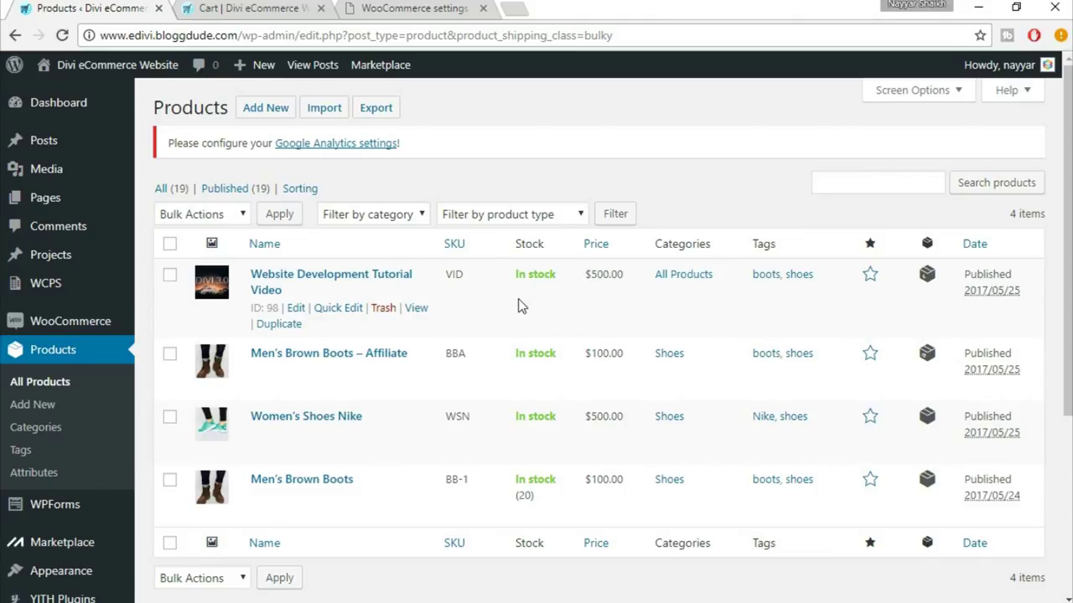
click(435, 9)
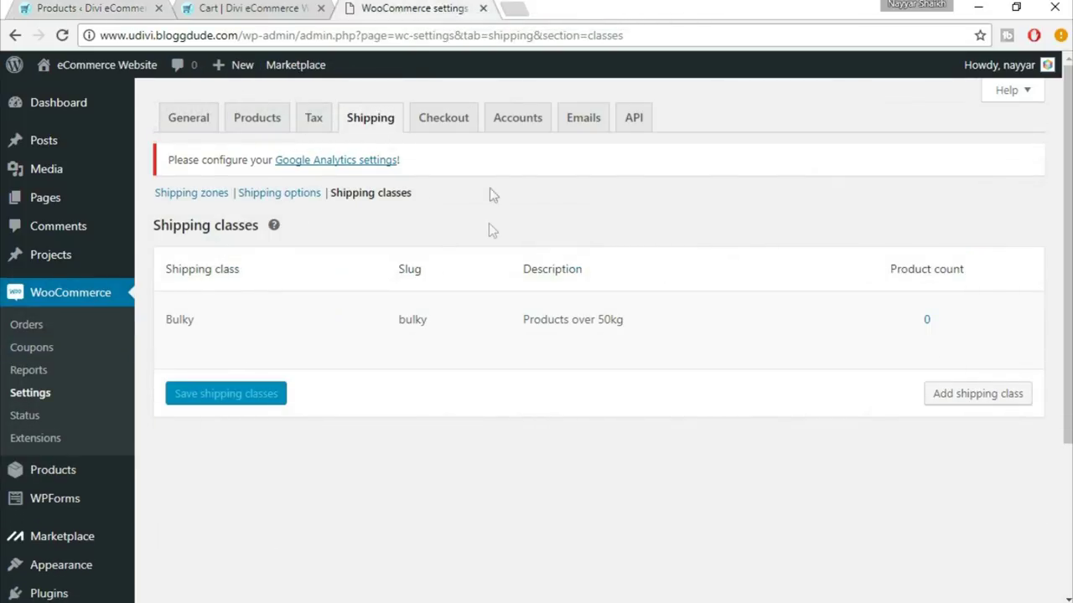
From Shipping zones, edit the India zone and its Flat rate method.
click(210, 194)
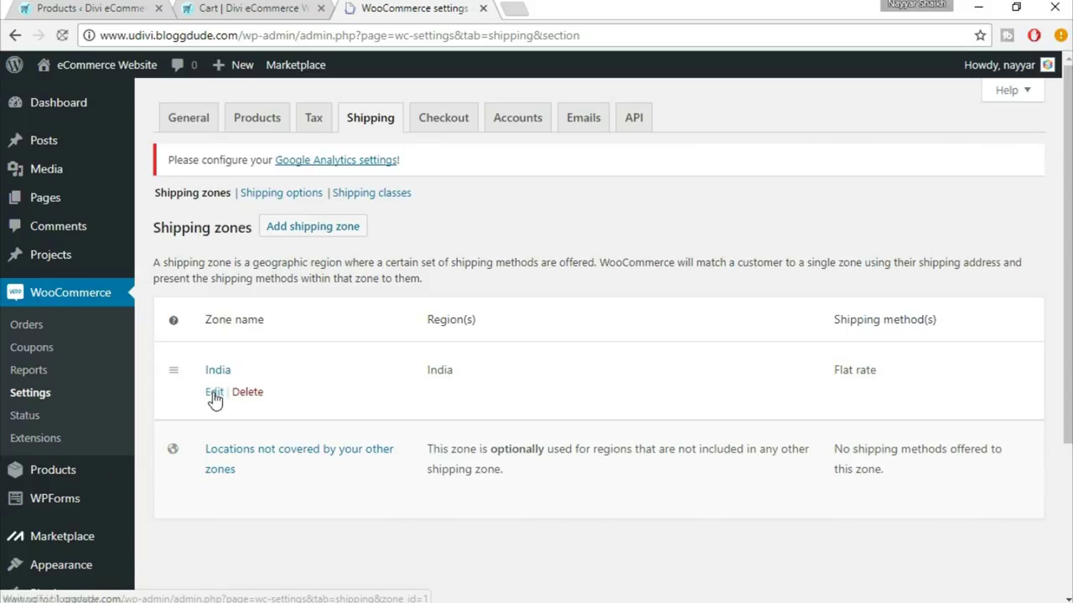
click(215, 393)
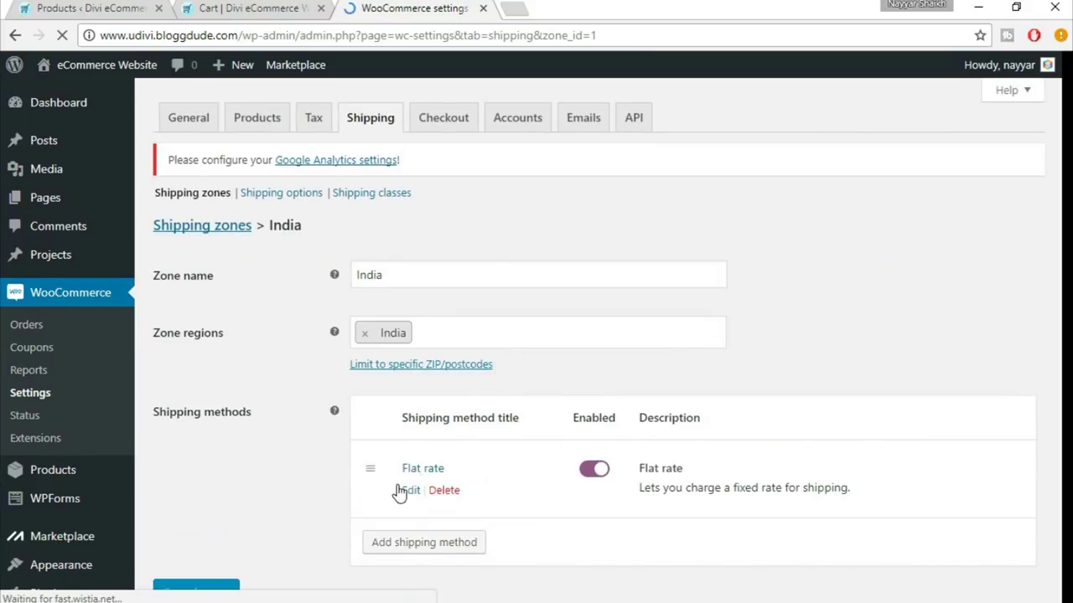
scroll(413, 471, down, 2)
mouse_move(408, 331)
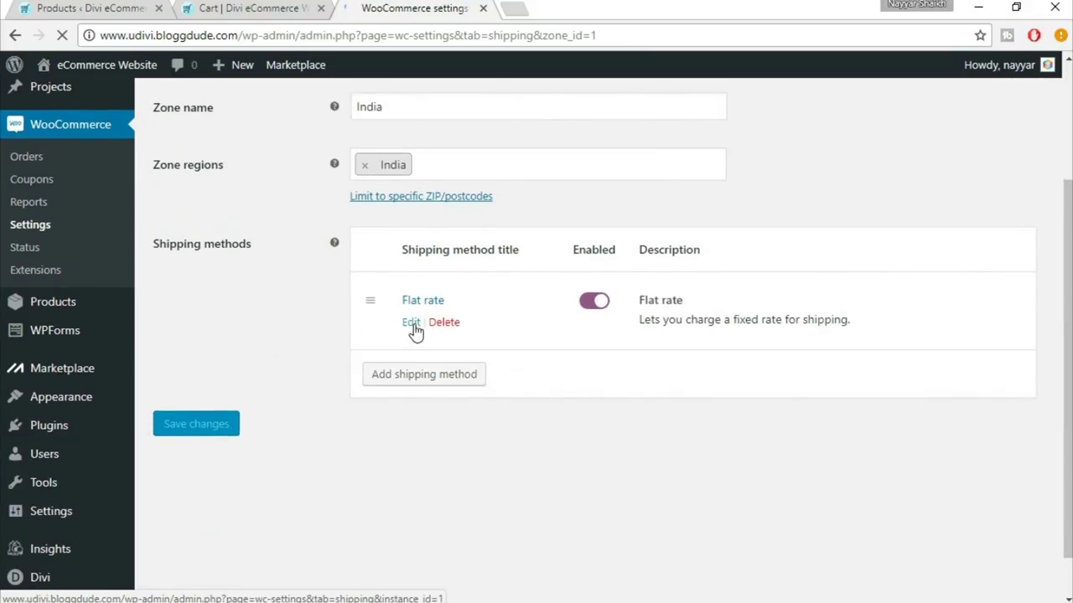
click(412, 325)
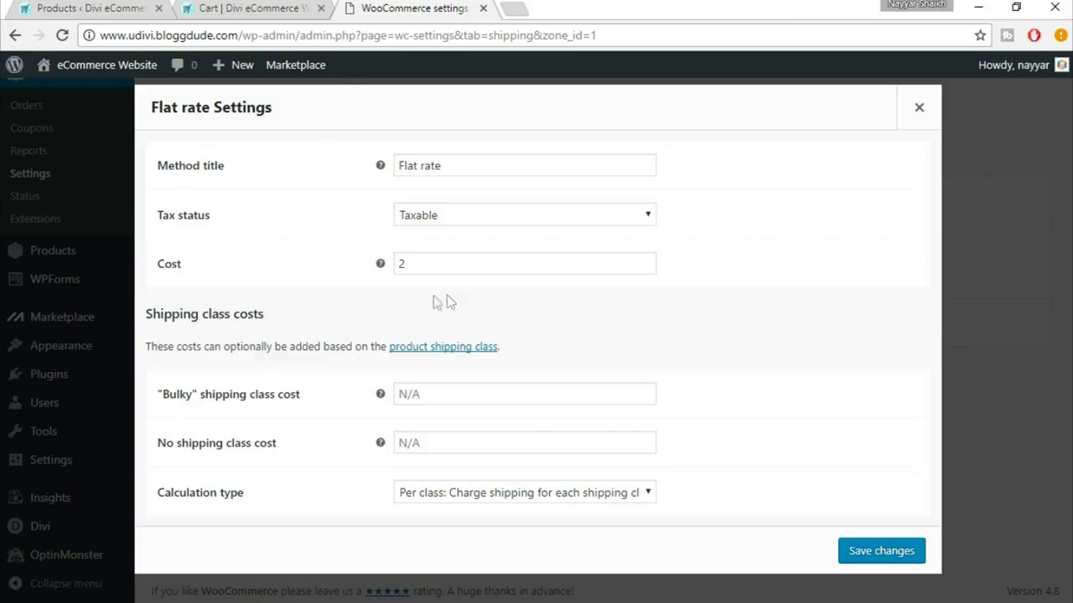
Replace the flat rate Cost value with the formula [qty] * 2.
click(430, 263)
double_click(401, 264)
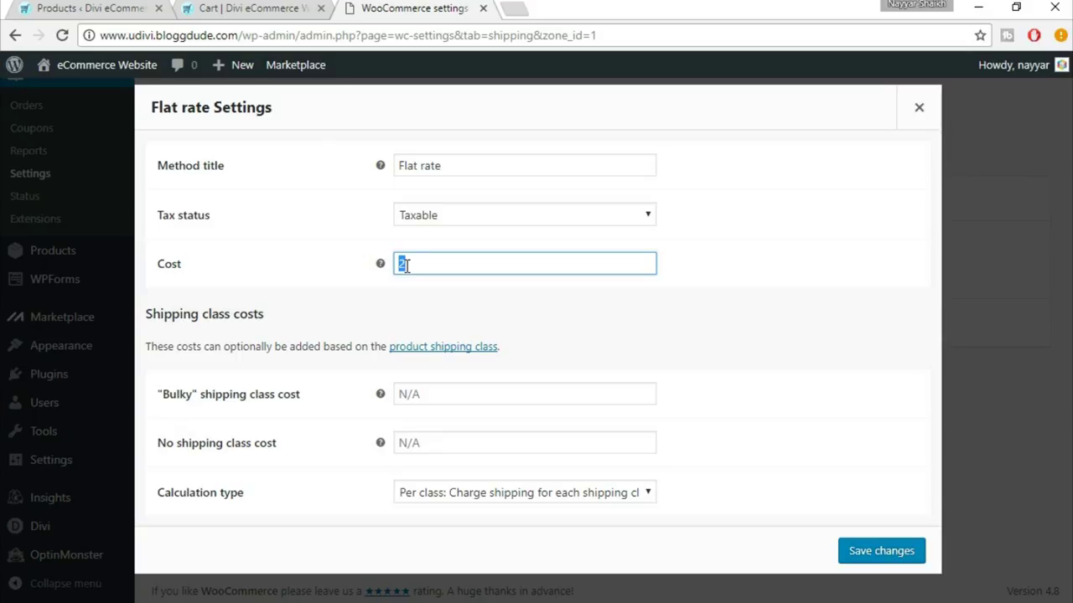
key(BackSpace)
text([qty] * 2)
key(BackSpace)
drag(462, 262, 386, 262)
Enter [qty] * 5 as the Bulky shipping class cost.
click(453, 283)
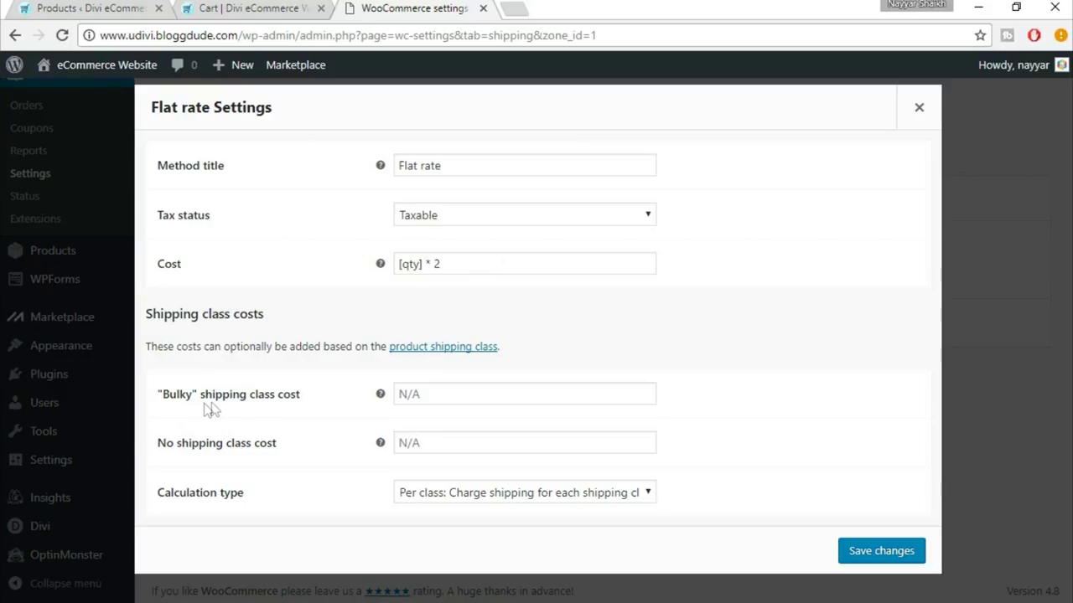
click(427, 395)
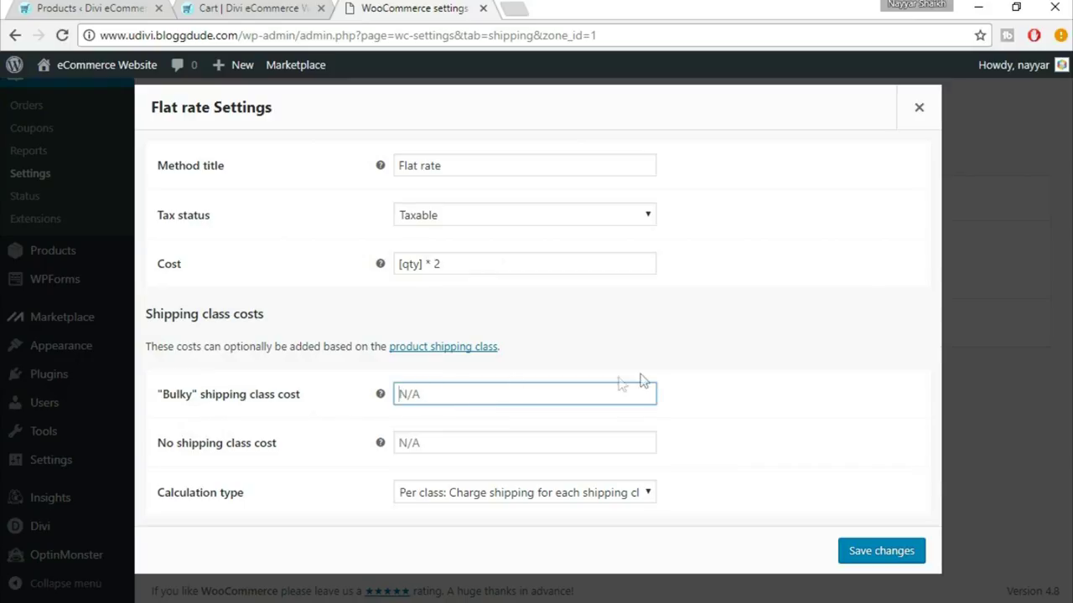
text([qty] )
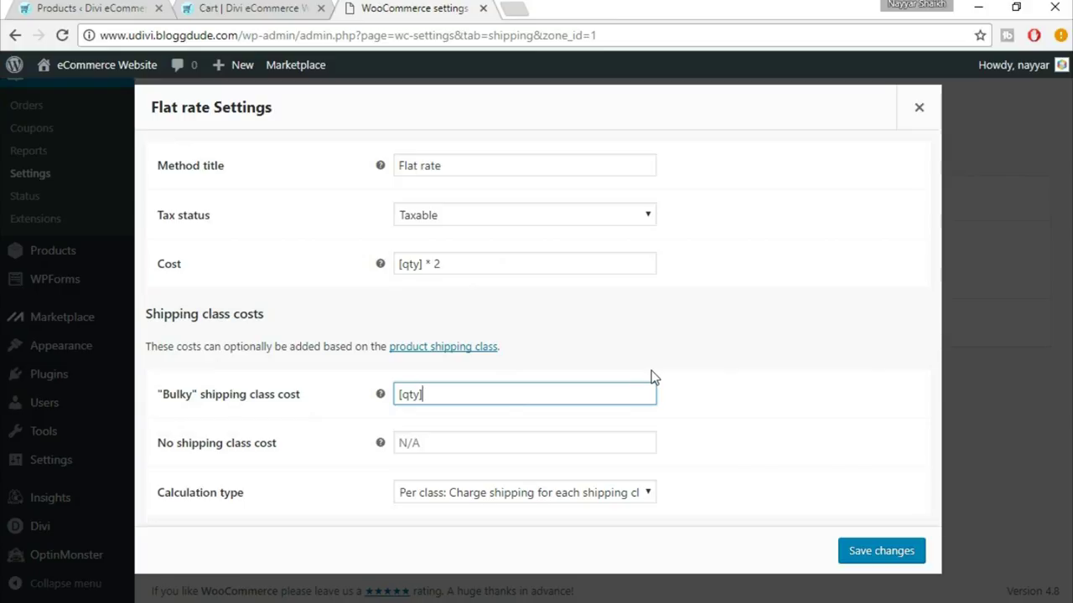
text(* 5)
Save the India flat rate costs and return to the Shipping zones list.
click(872, 559)
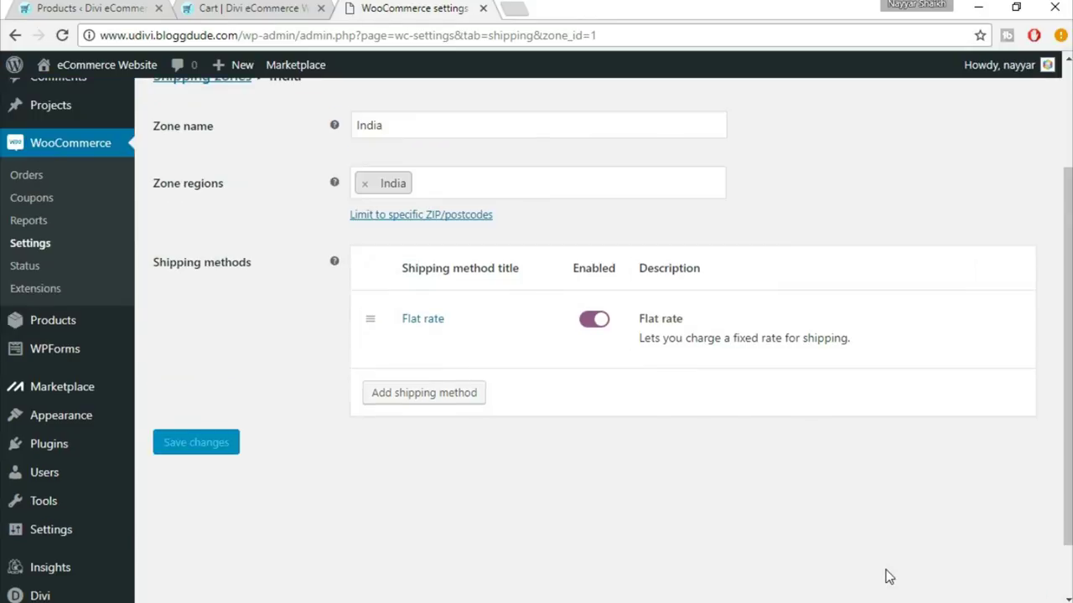
scroll(889, 577, up, 2)
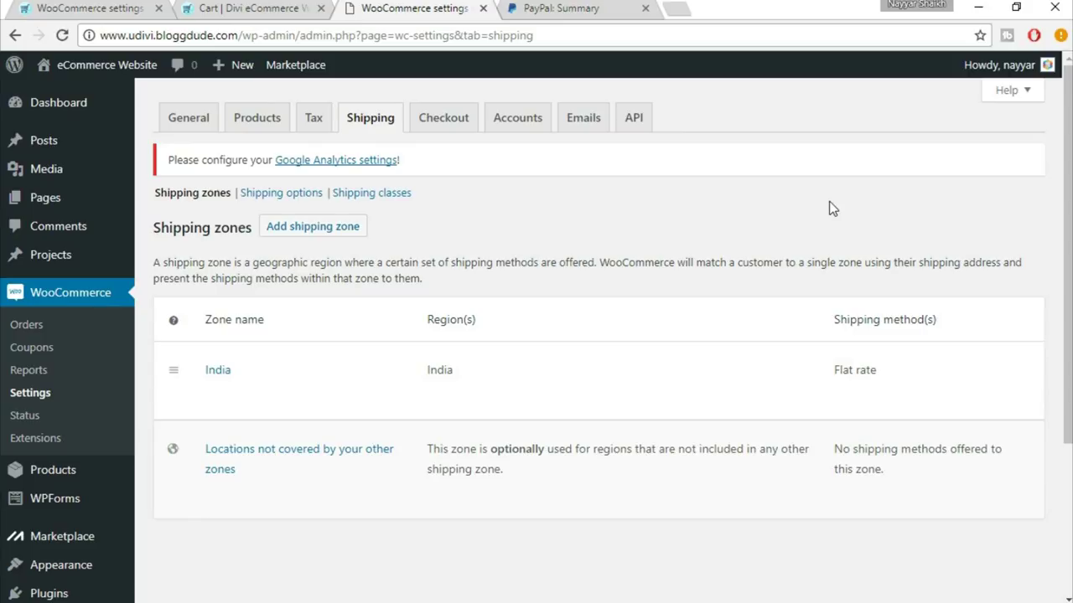
Switch to the Checkout settings and review its options.
click(445, 121)
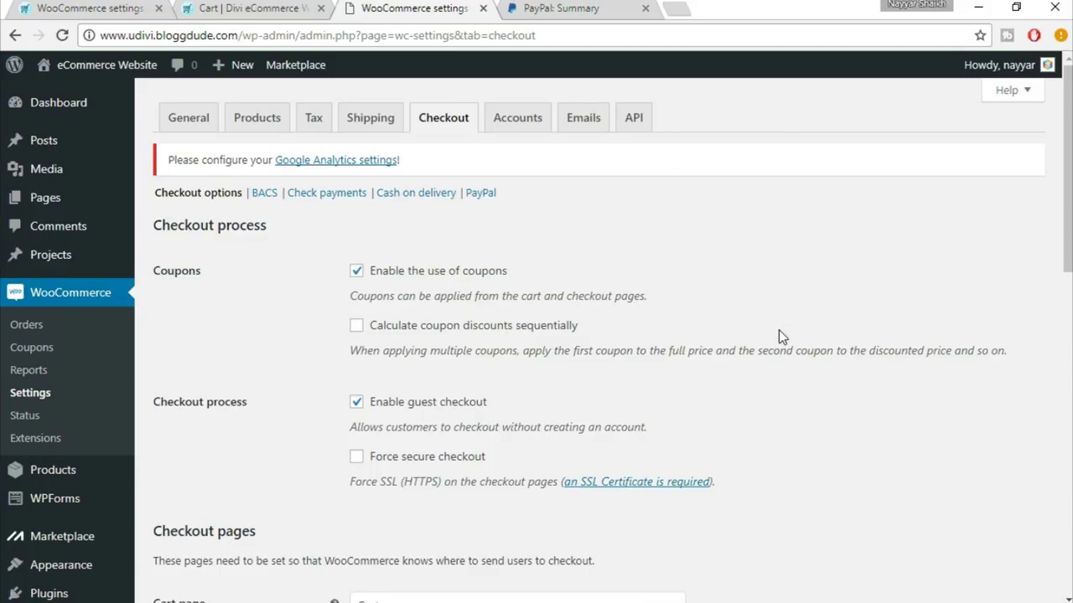
scroll(778, 330, down, 1)
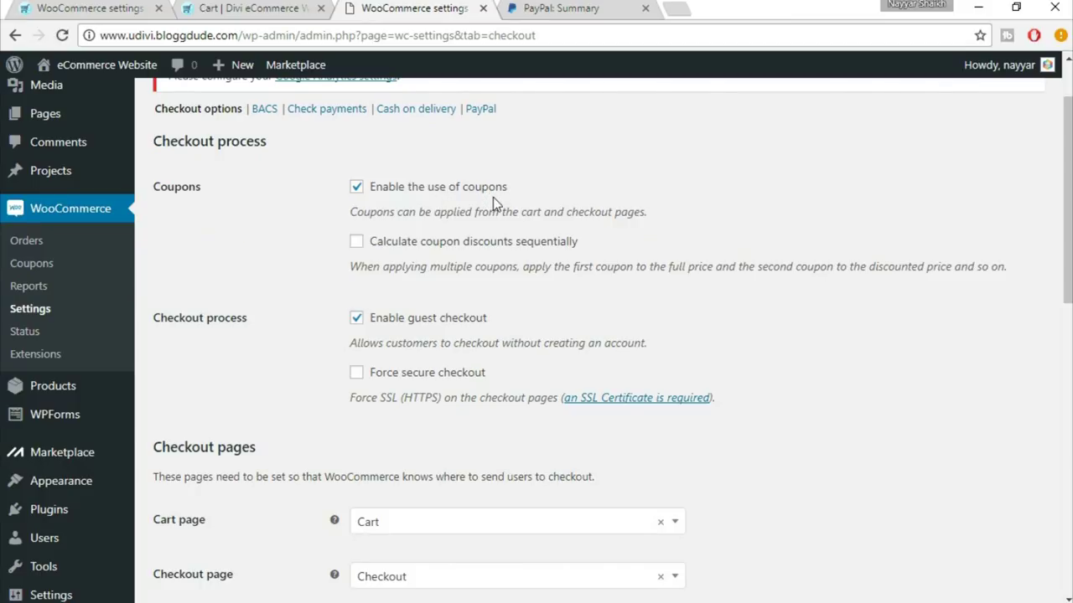
scroll(690, 297, up, 1)
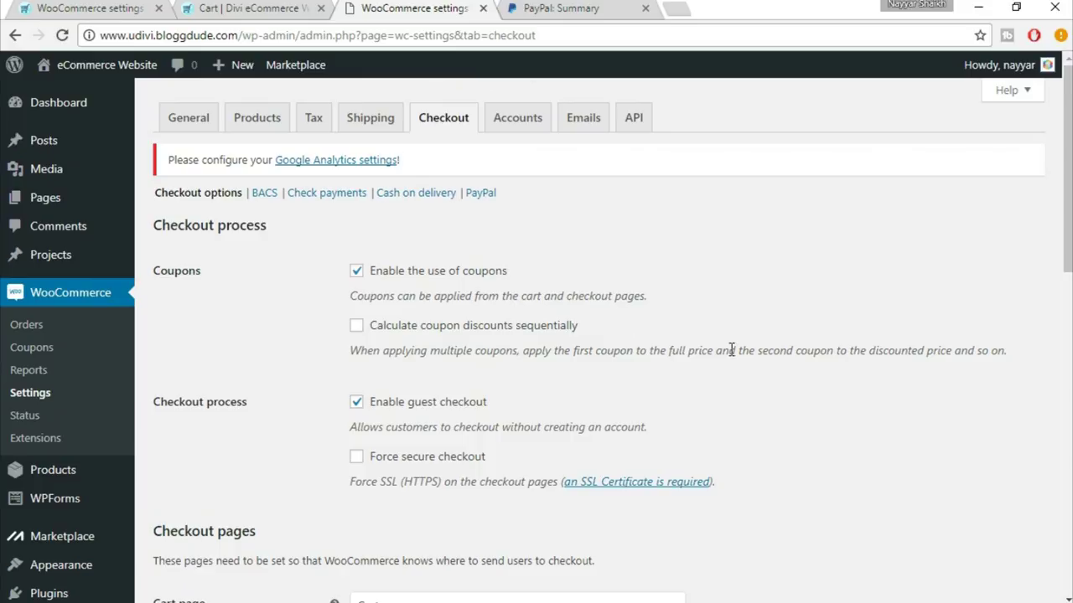
scroll(730, 347, down, 1)
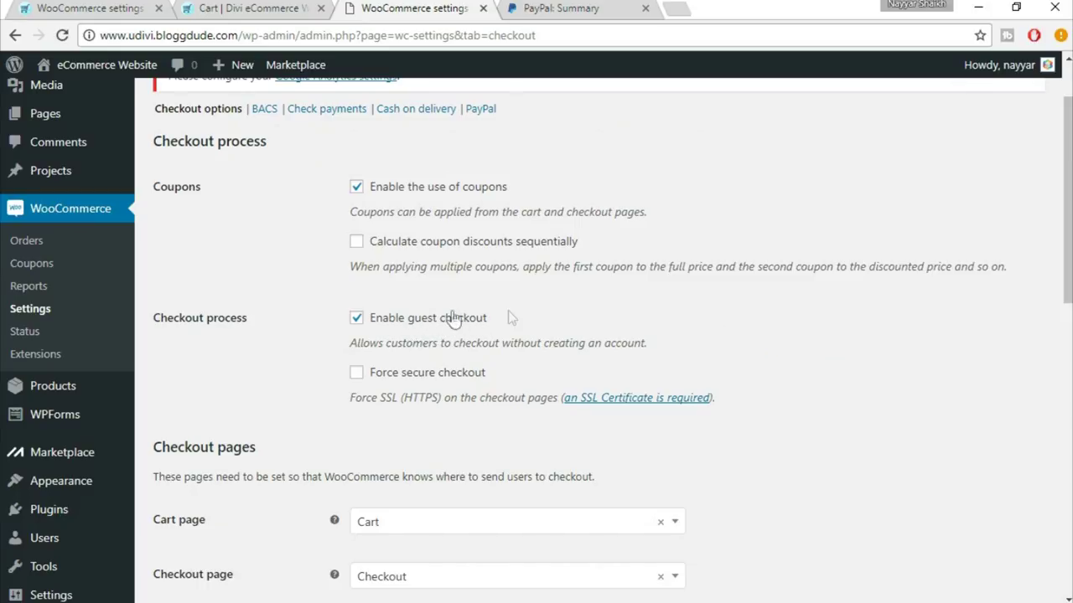
scroll(856, 339, down, 3)
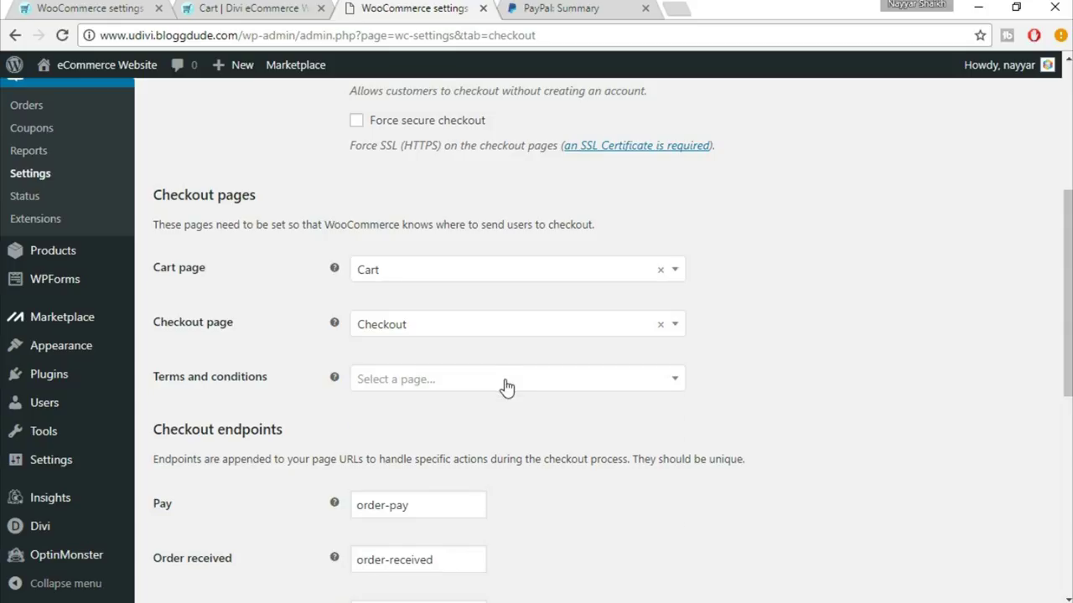
Leave the Terms and conditions page unset and save the checkout settings.
click(503, 385)
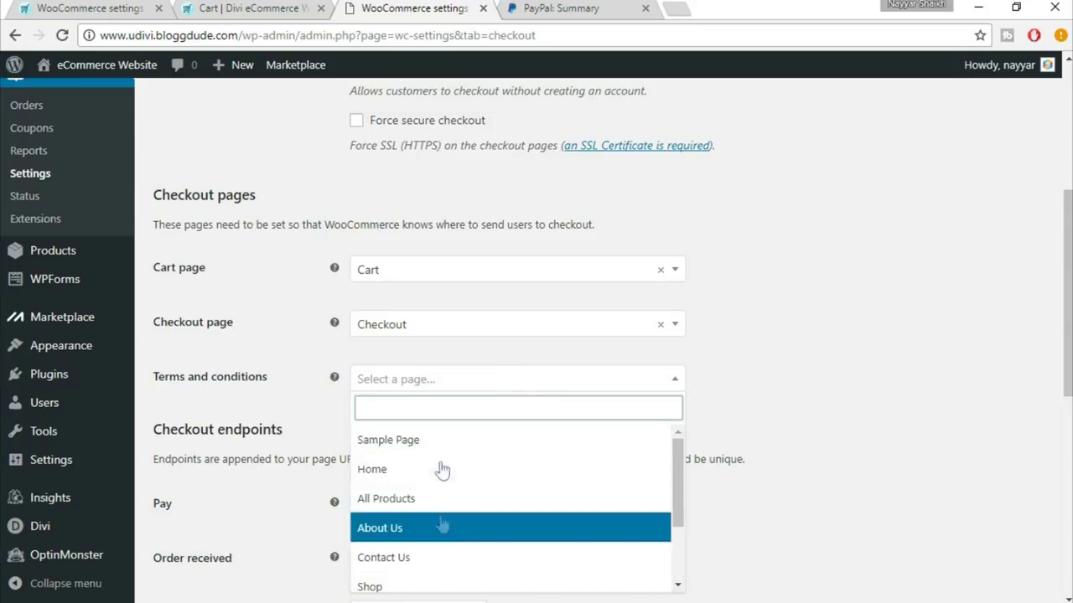
click(460, 378)
scroll(859, 386, down, 3)
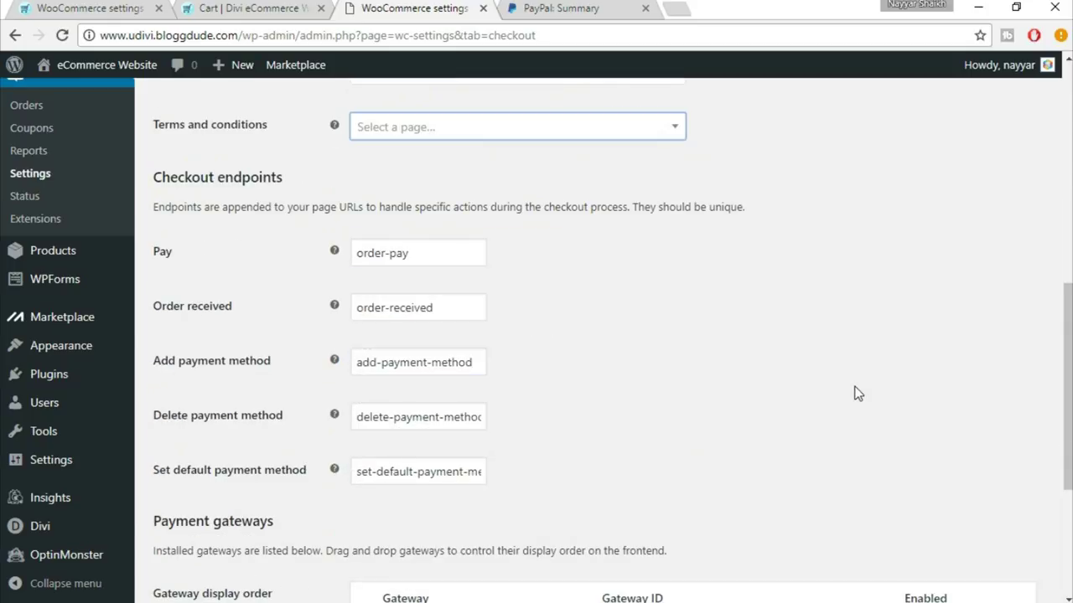
scroll(856, 392, down, 3)
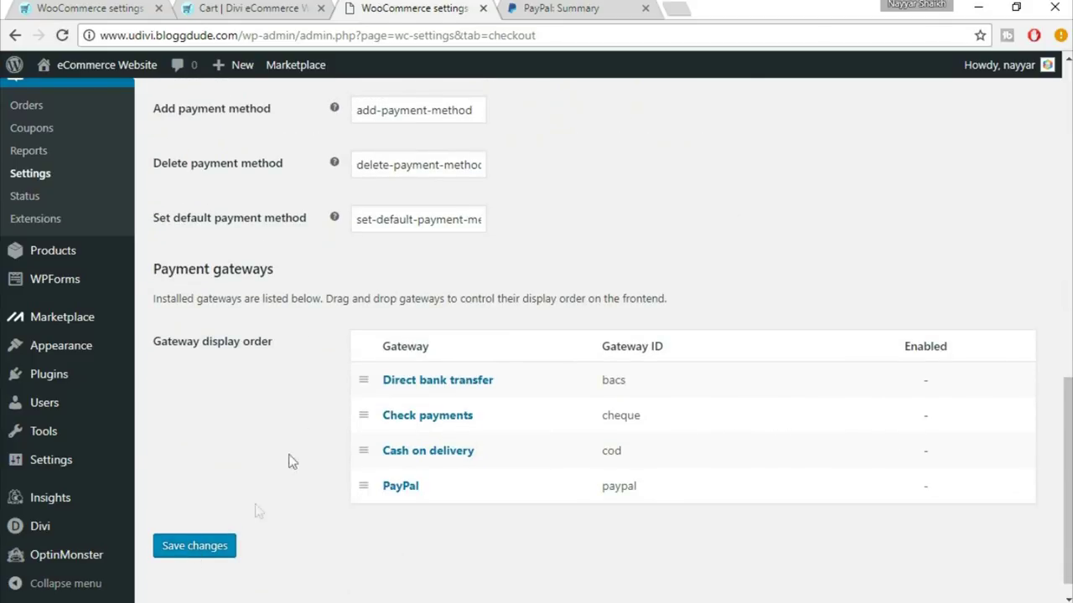
click(211, 549)
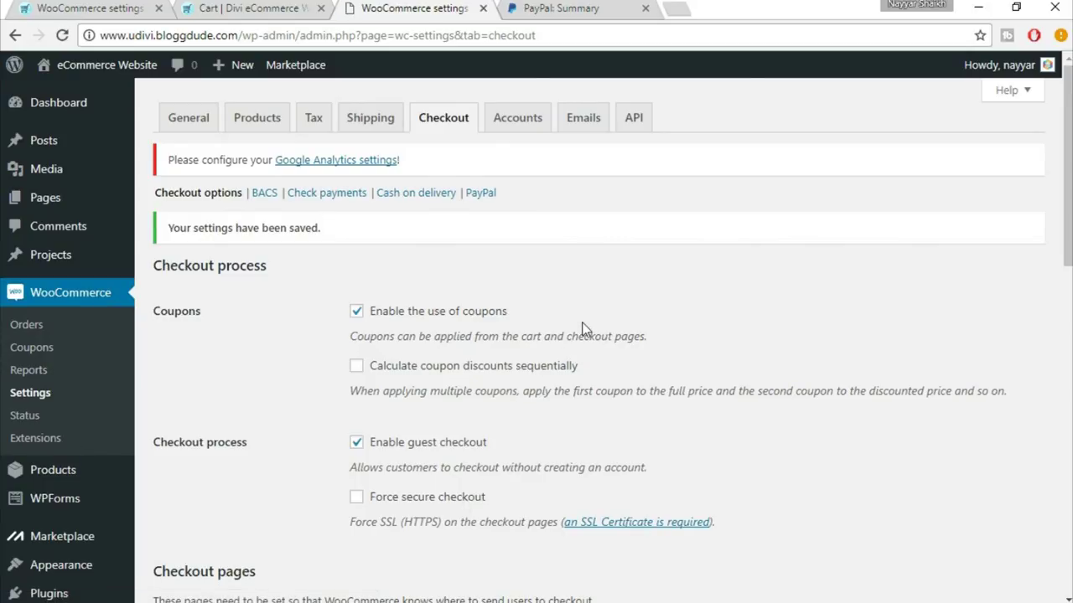
Go to WooCommerce Coupons and begin adding a new coupon.
click(31, 348)
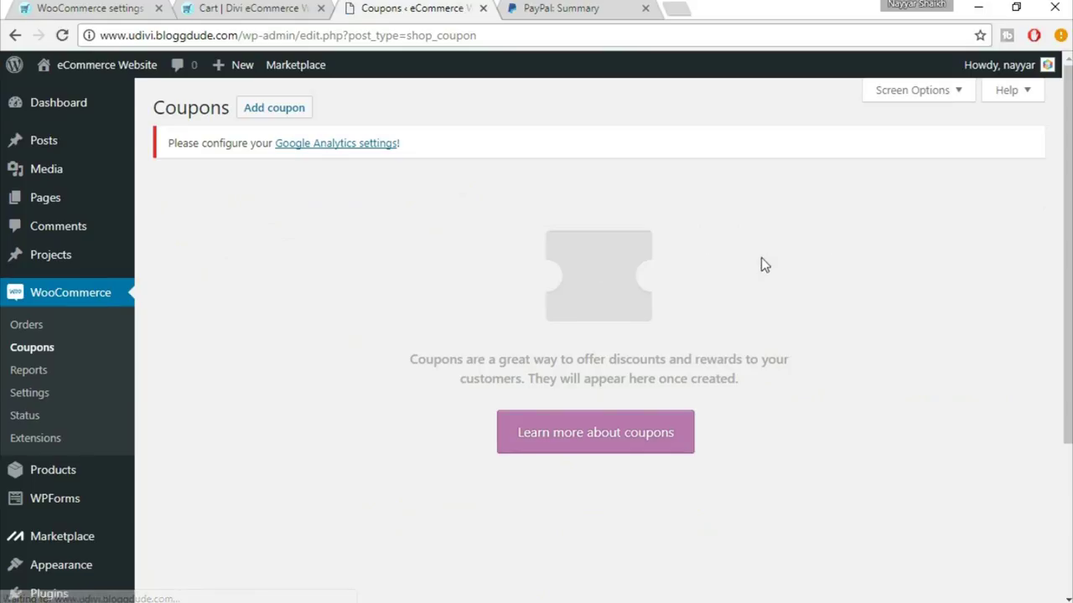
click(285, 115)
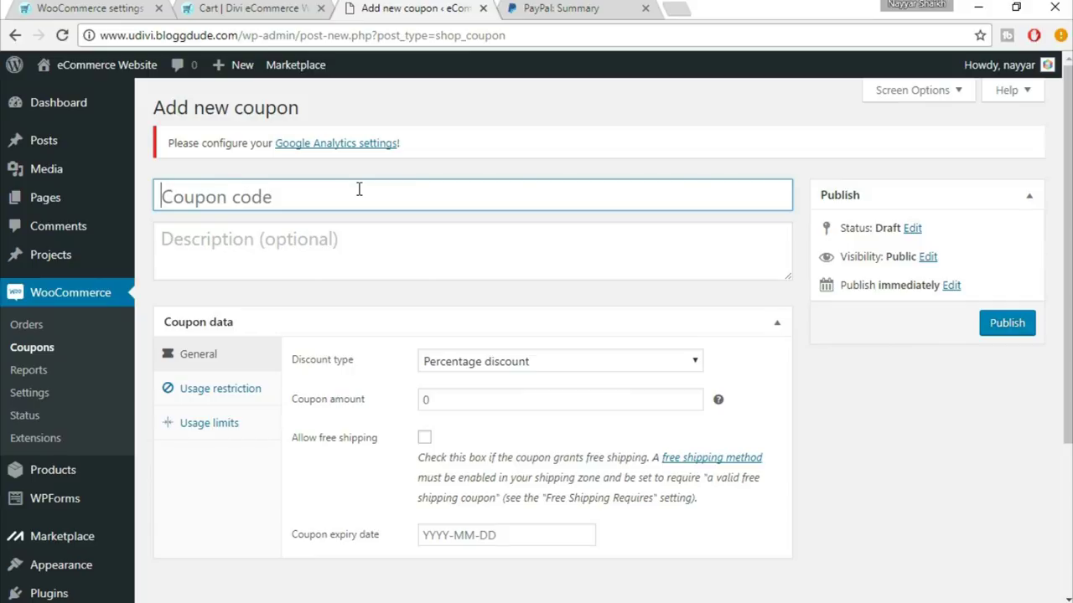
Enter coupon code 25OFF with description 'Get 25% Off on the Total Amount!'.
text(25OFF)
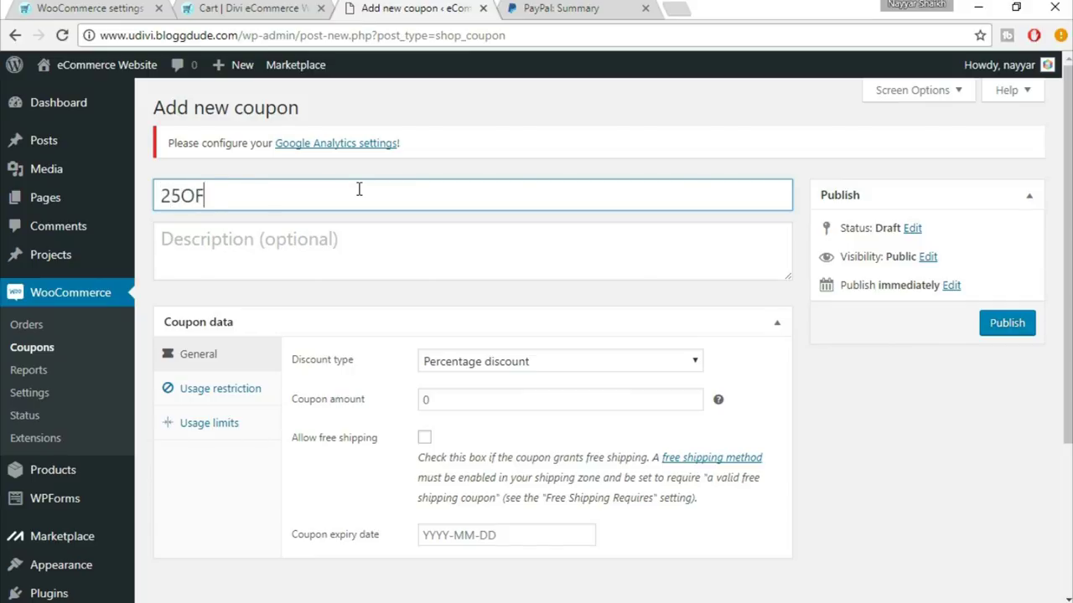
click(247, 253)
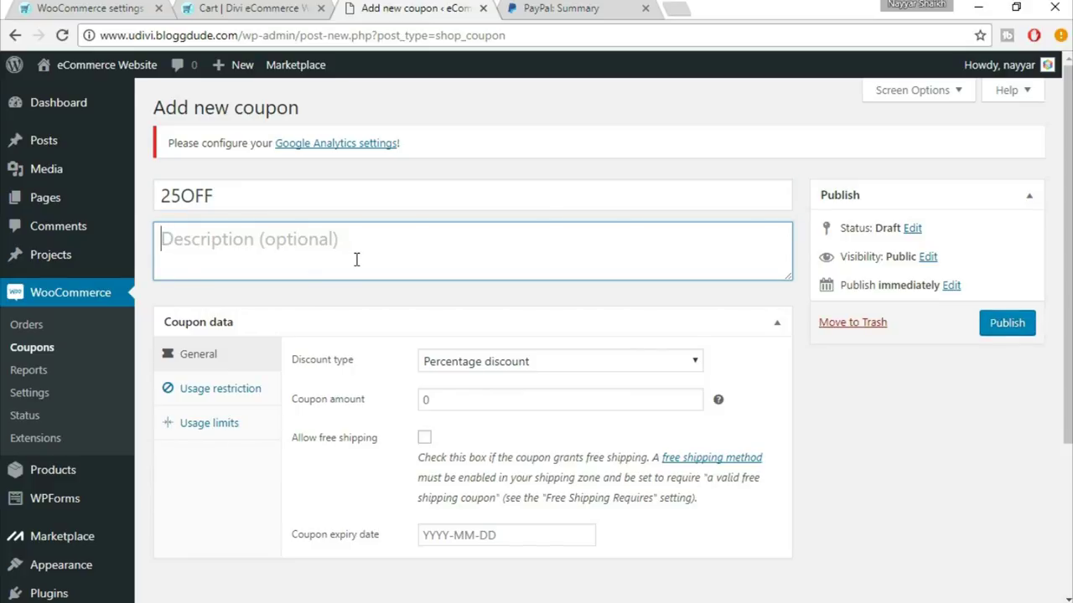
text(Get 25% Off )
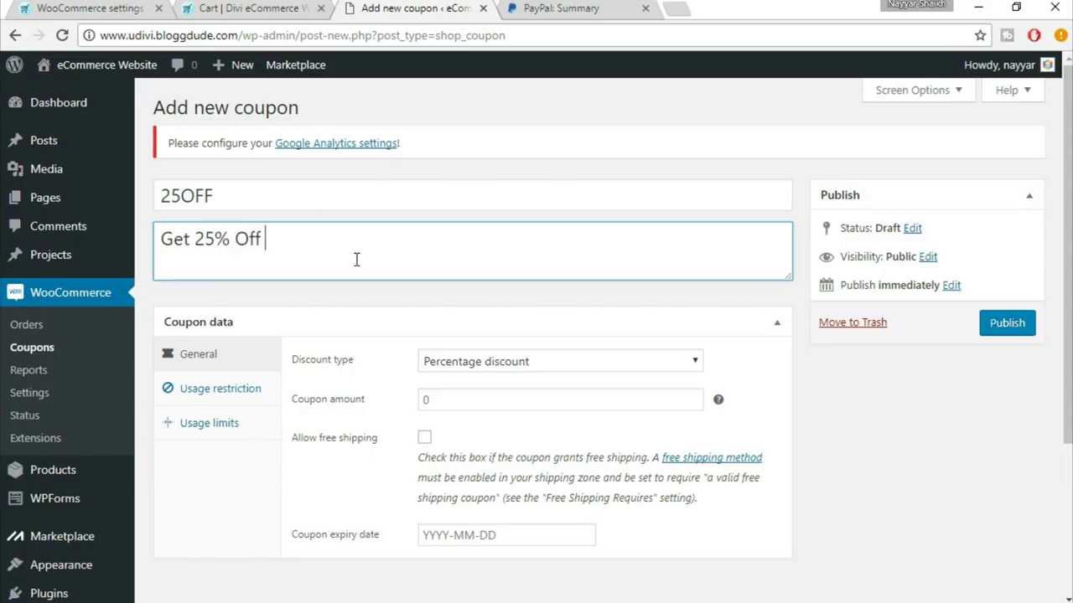
text(on the Tota)
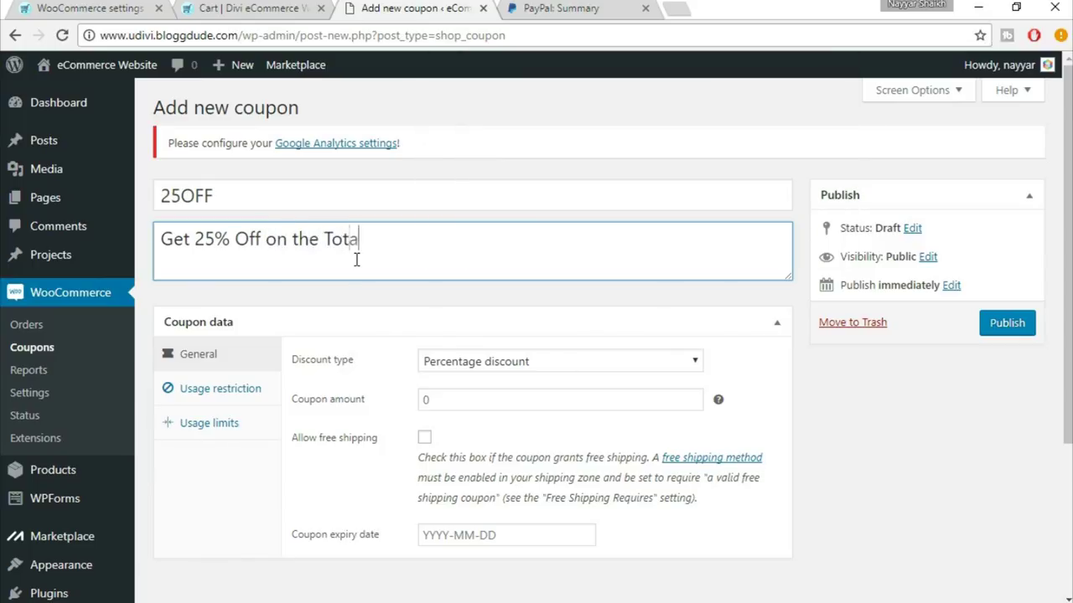
text(l Amoun)
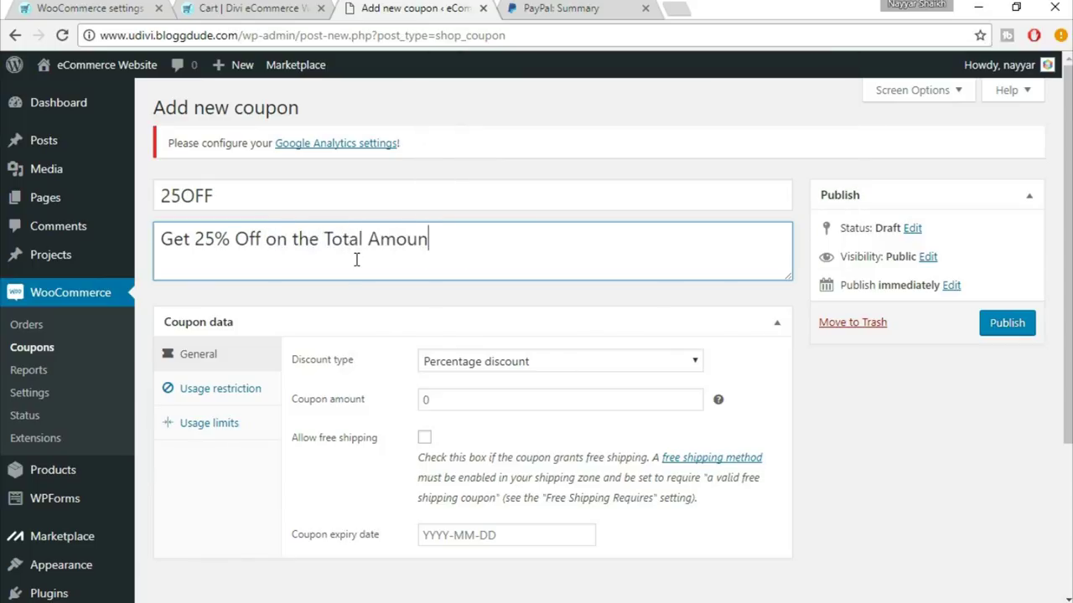
text(t!)
scroll(850, 467, down, 1)
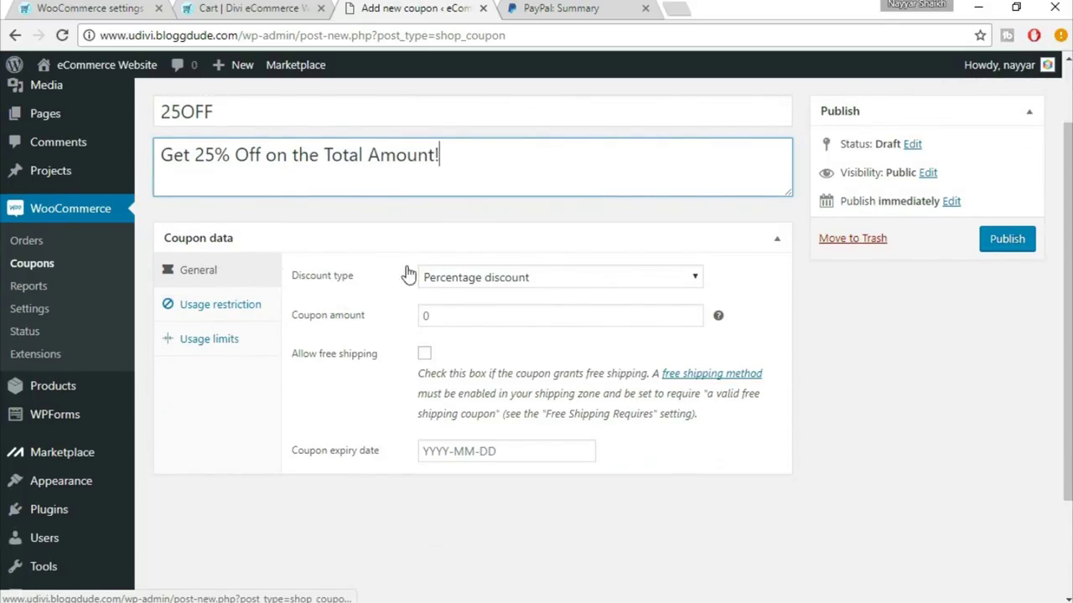
Keep Percentage discount, set the coupon amount to 25 and expiry date 2017-07-31.
click(489, 277)
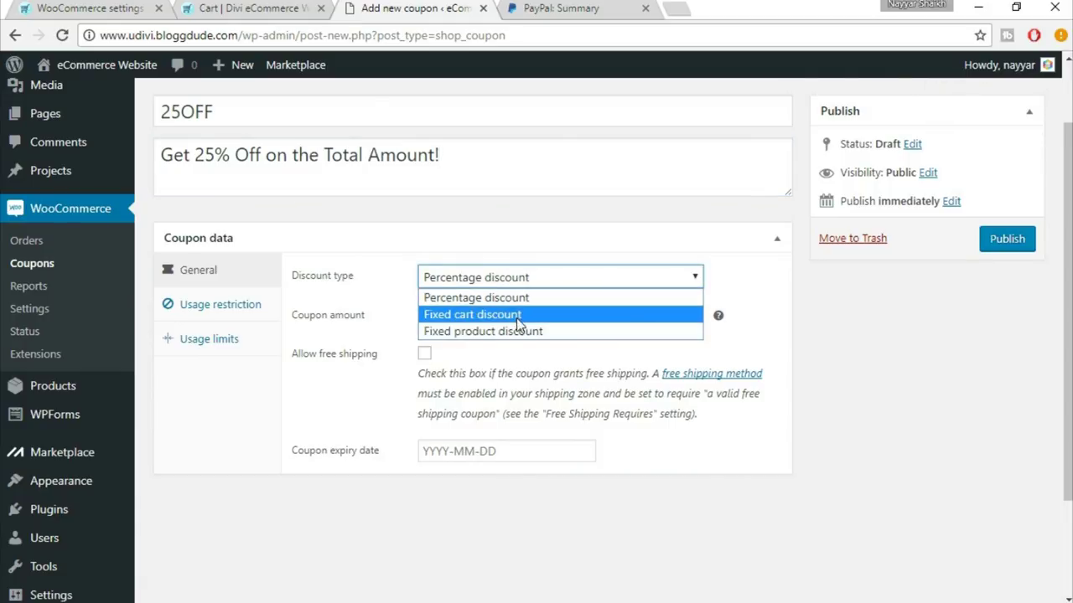
click(508, 303)
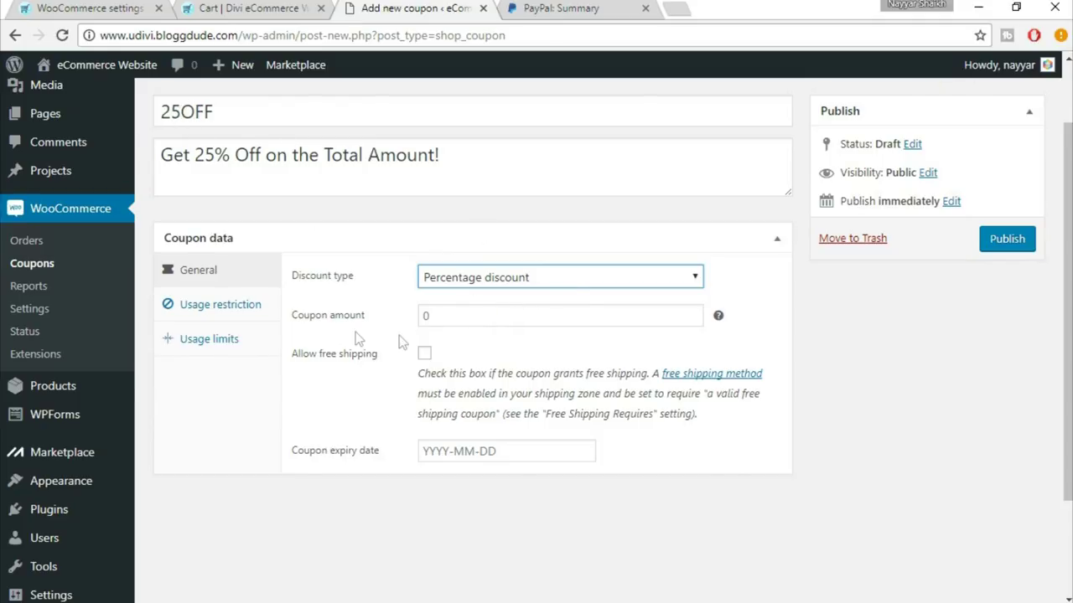
click(426, 318)
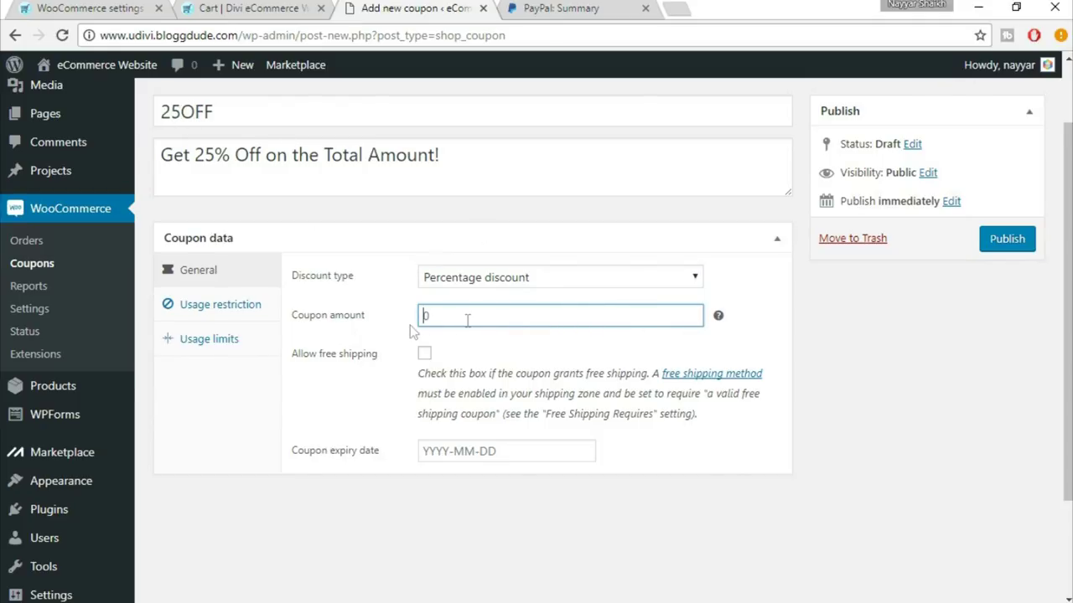
mouse_move(718, 322)
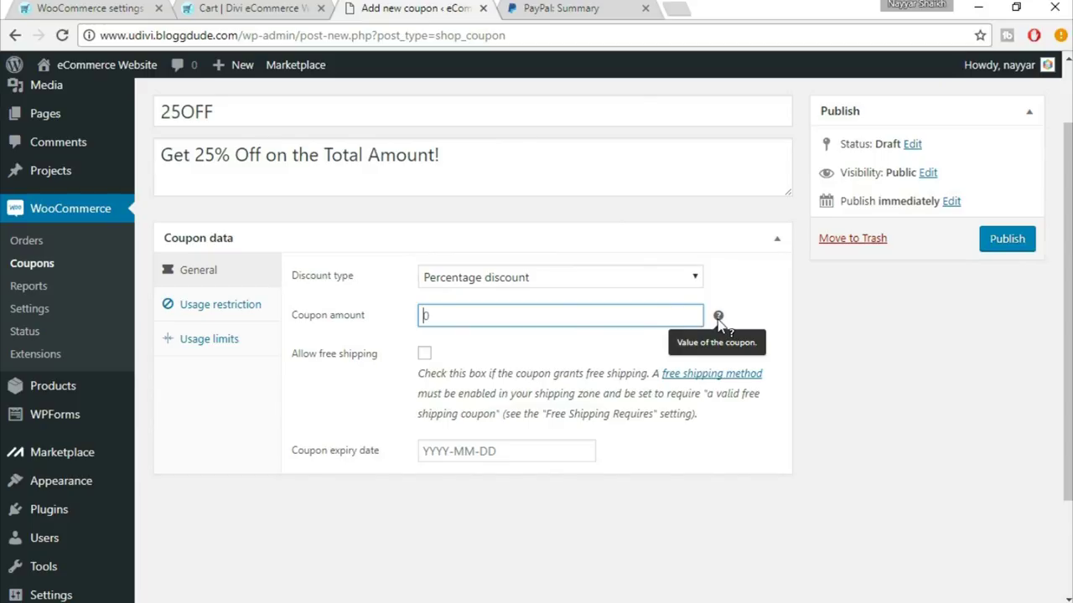
text(25)
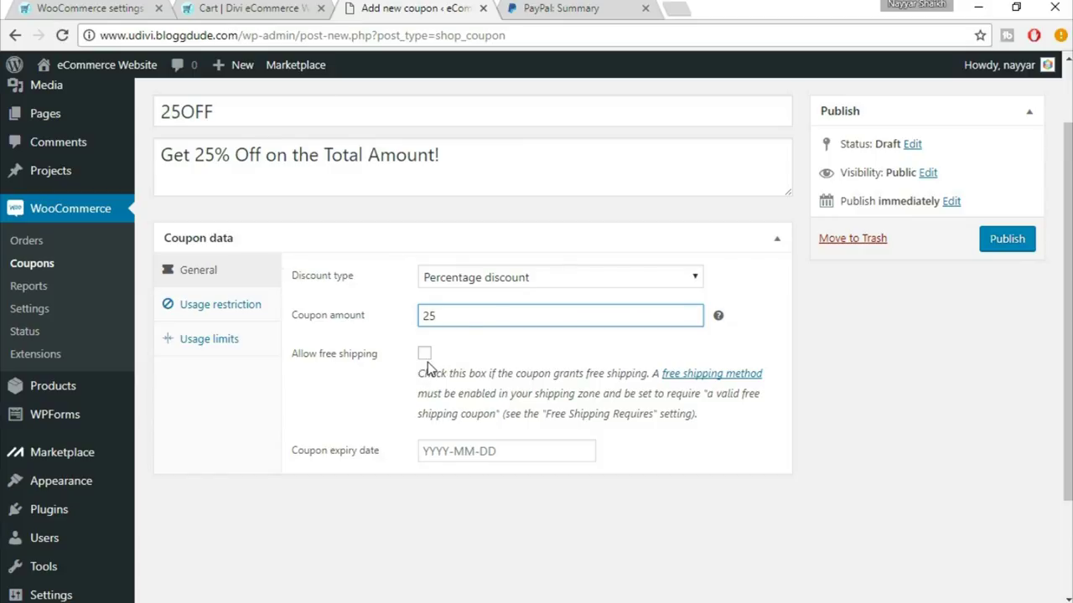
click(490, 448)
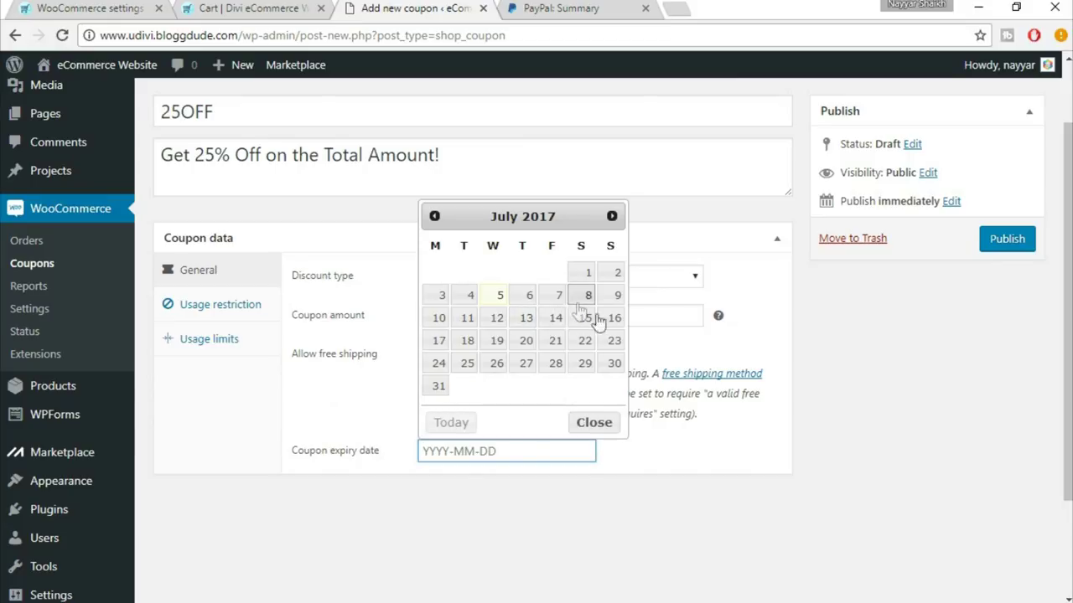
click(438, 386)
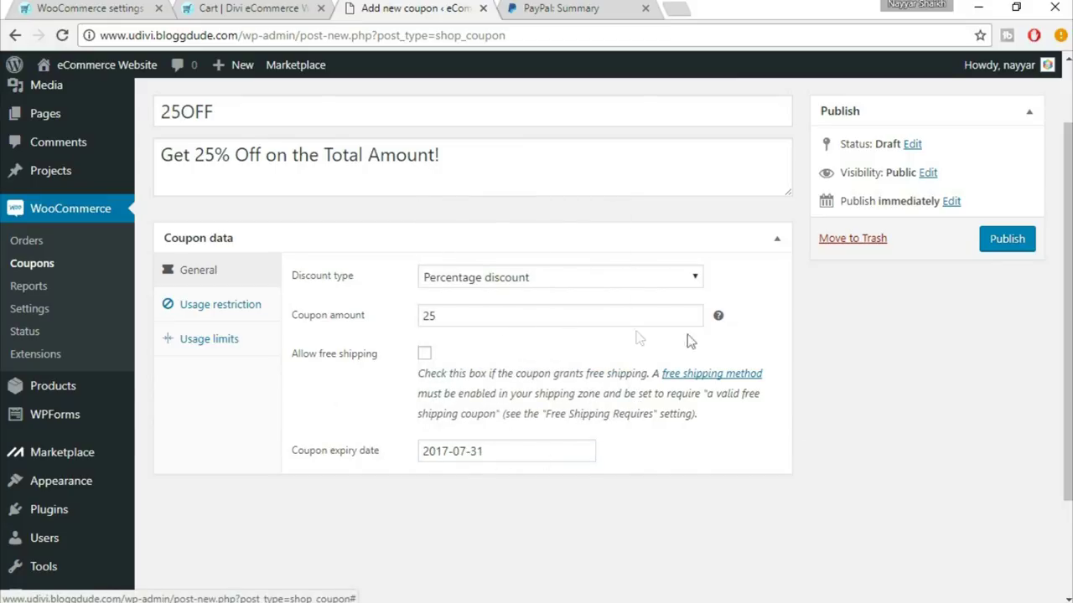
click(239, 305)
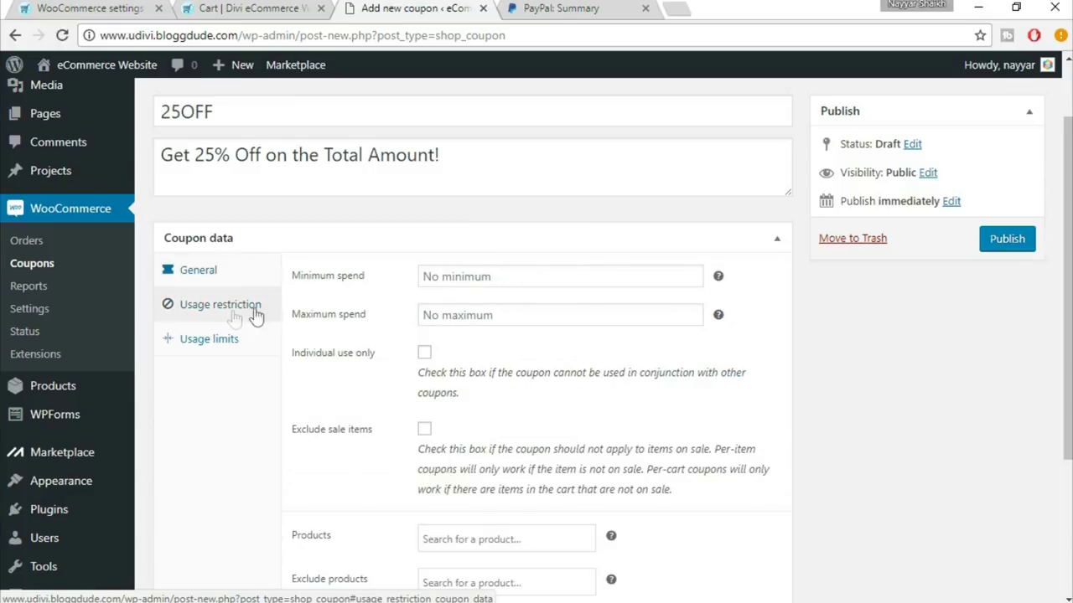
Set the coupon's minimum spend to 100 and maximum spend to 1000.
click(458, 281)
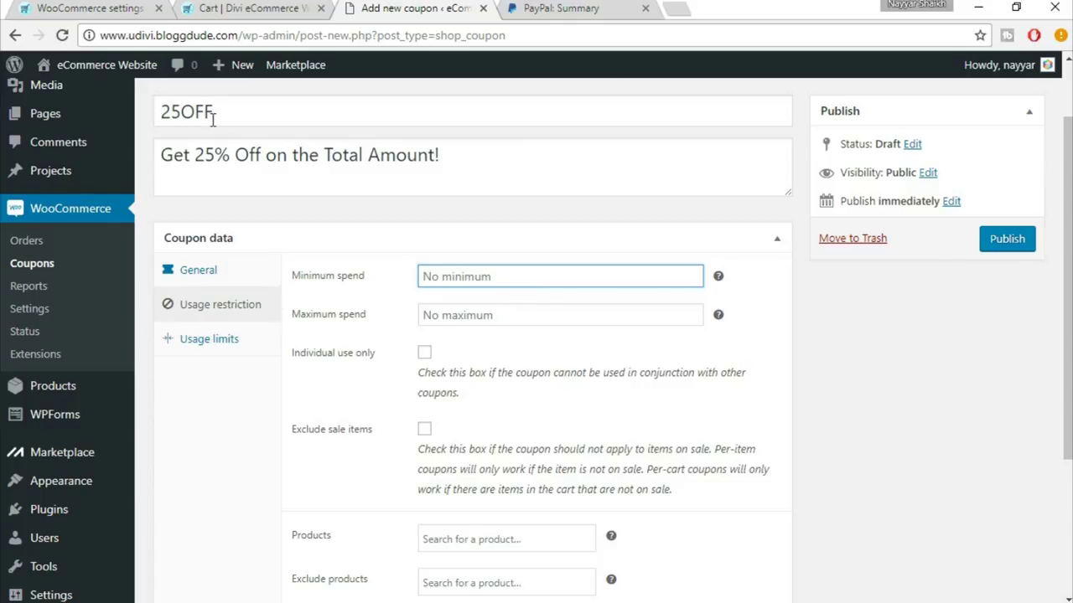
text(100)
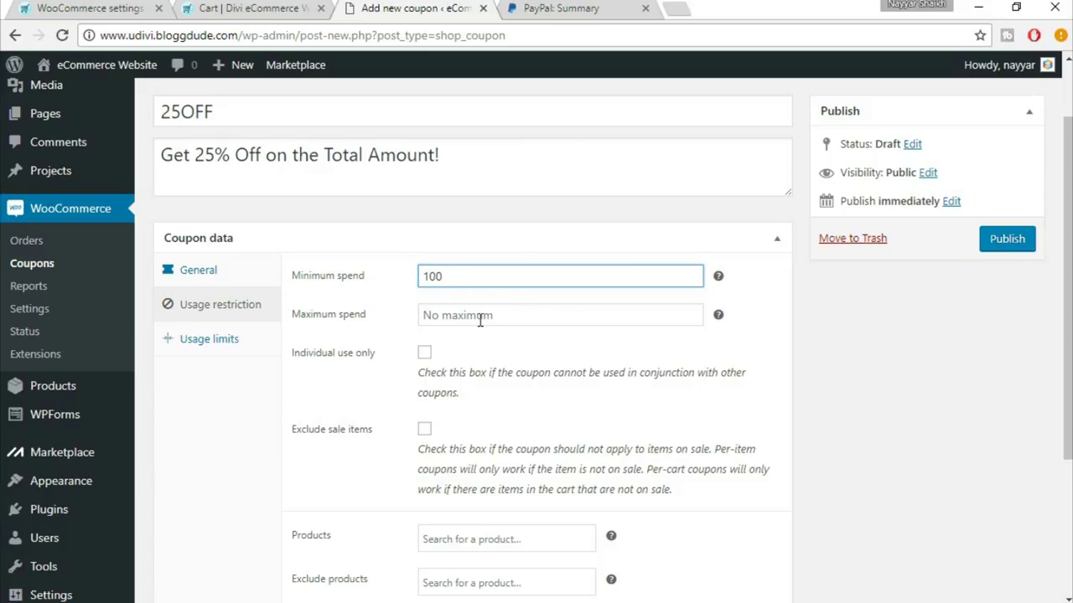
click(481, 318)
text(1000)
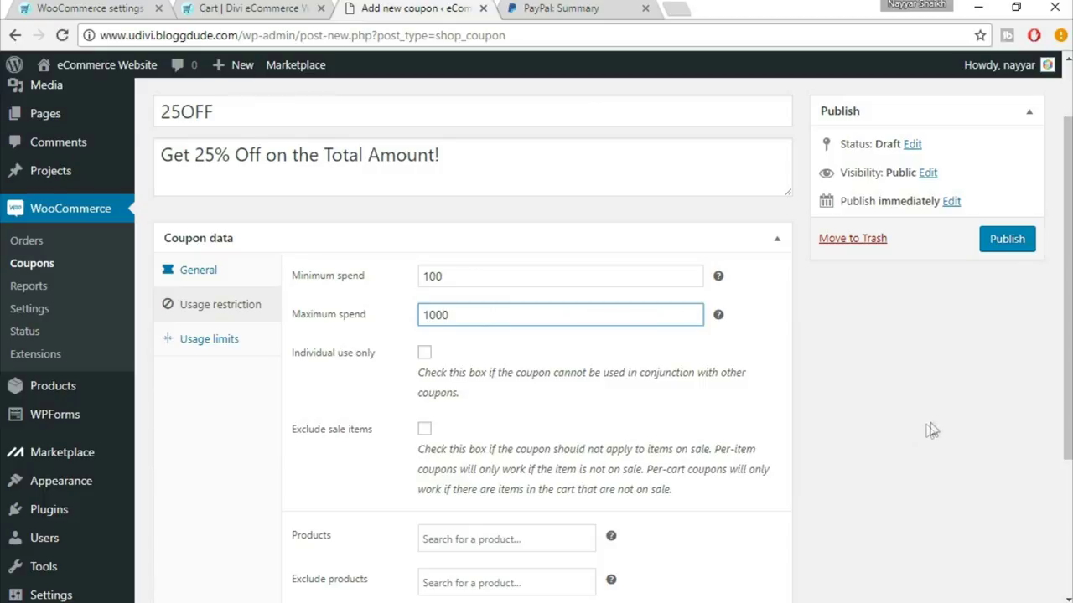
Tick Individual use only and Exclude sale items for the coupon.
scroll(934, 422, down, 1)
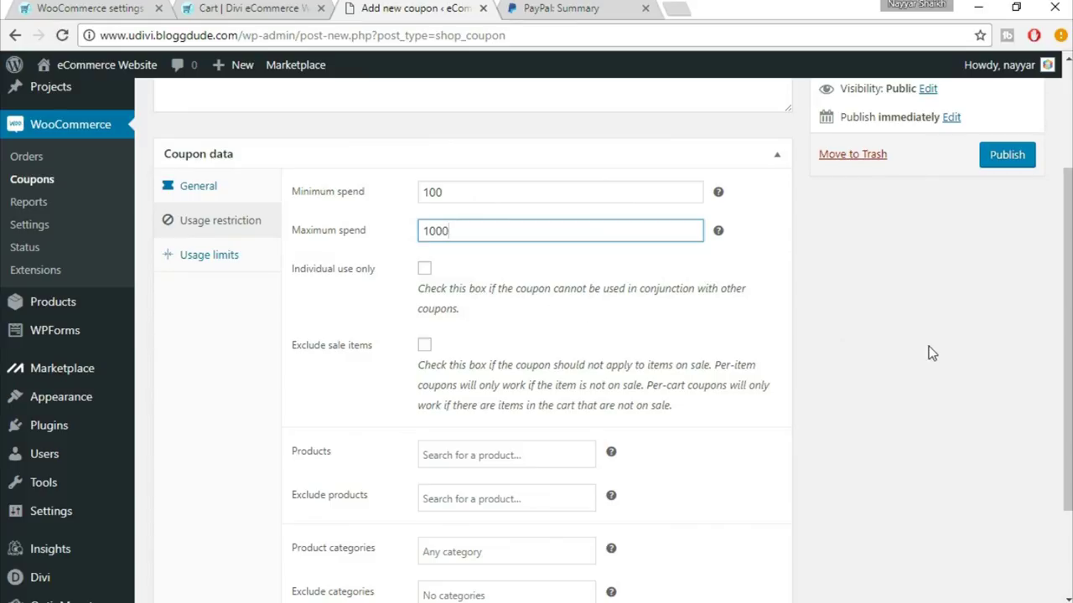
click(425, 269)
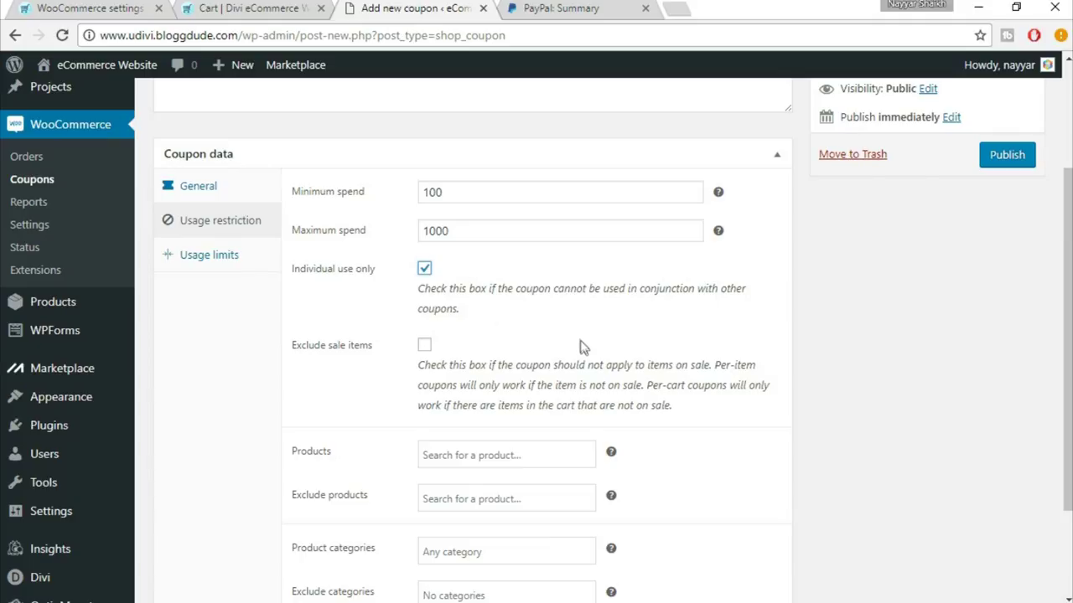
scroll(579, 347, down, 1)
click(424, 262)
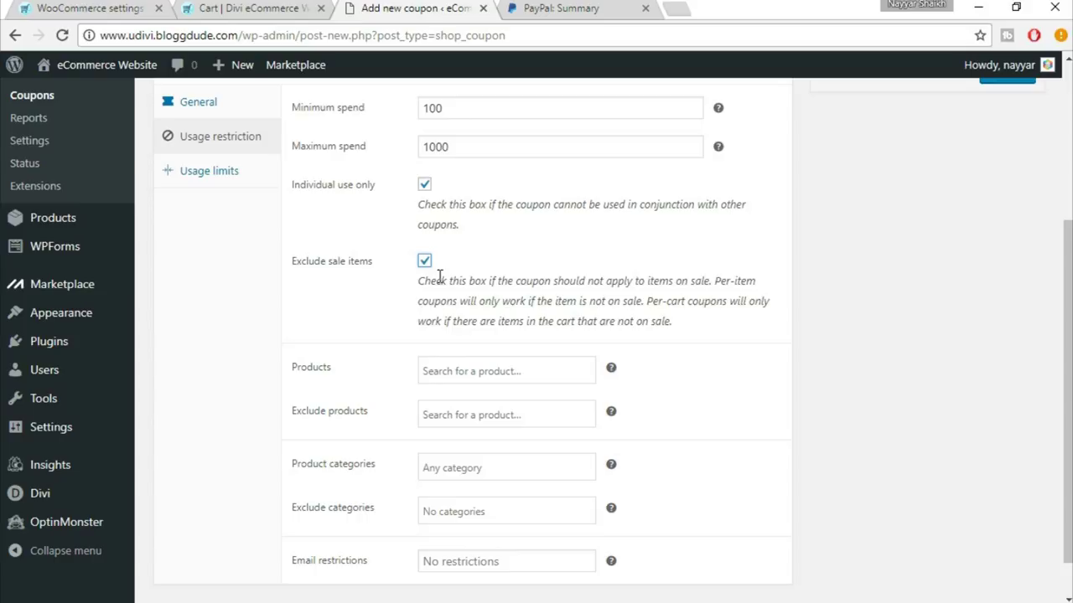
scroll(742, 344, down, 1)
click(455, 322)
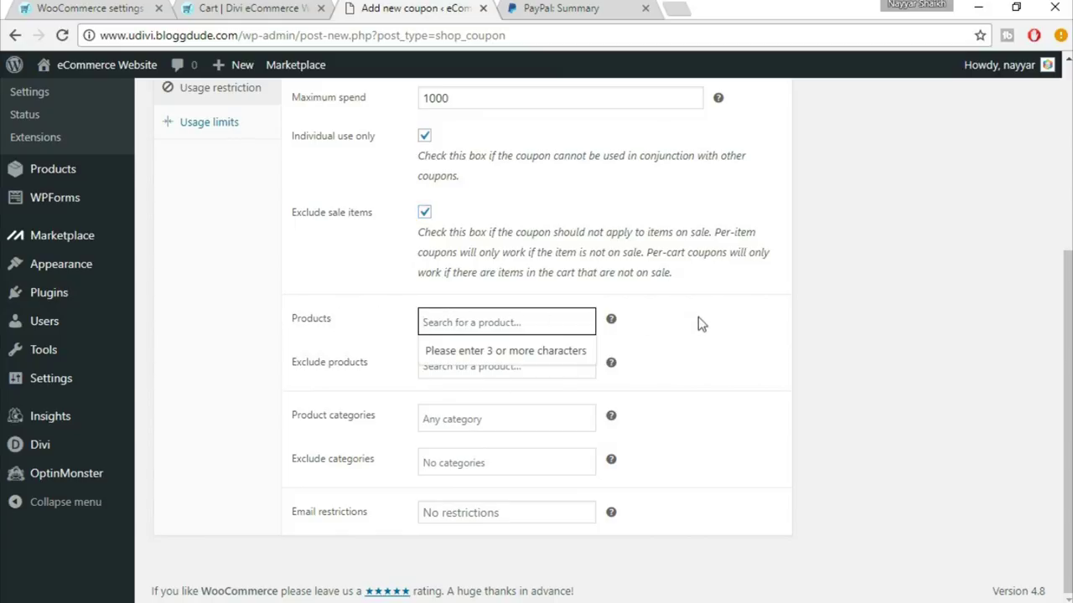
scroll(725, 327, up, 2)
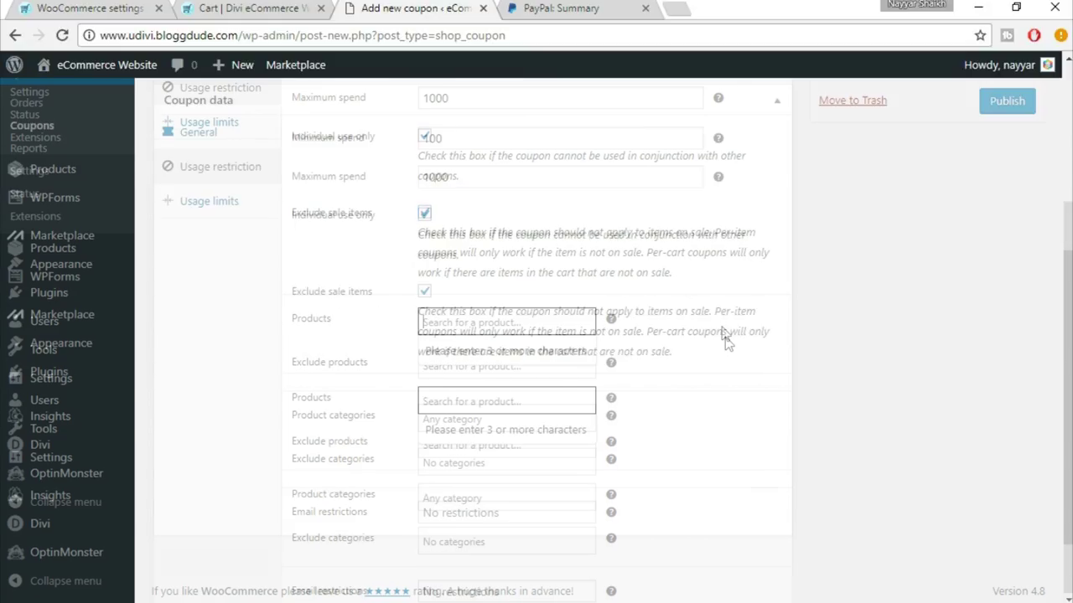
scroll(725, 337, down, 2)
click(724, 351)
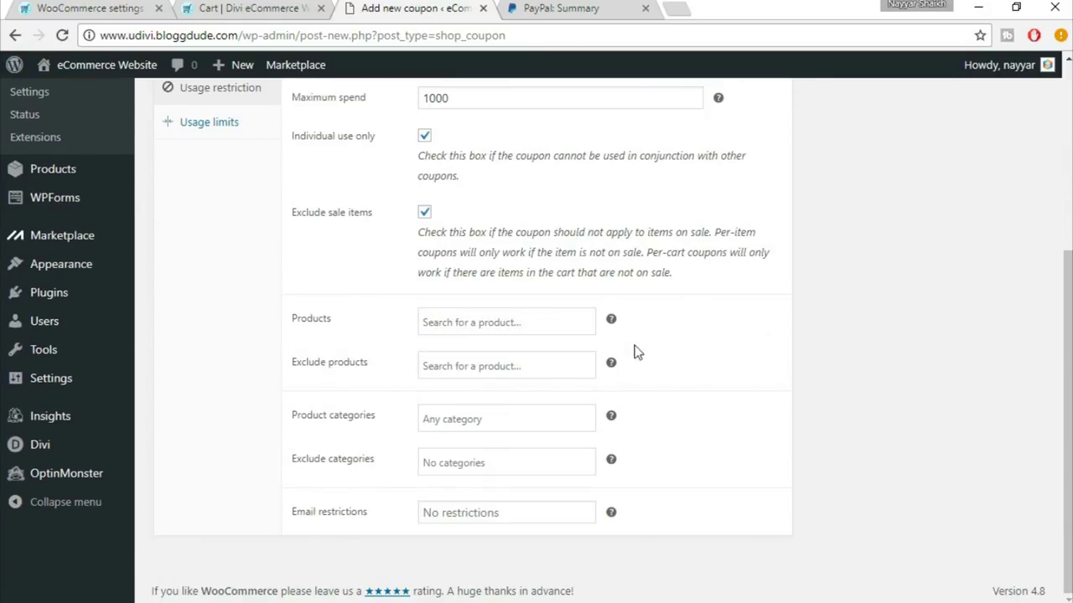
click(537, 326)
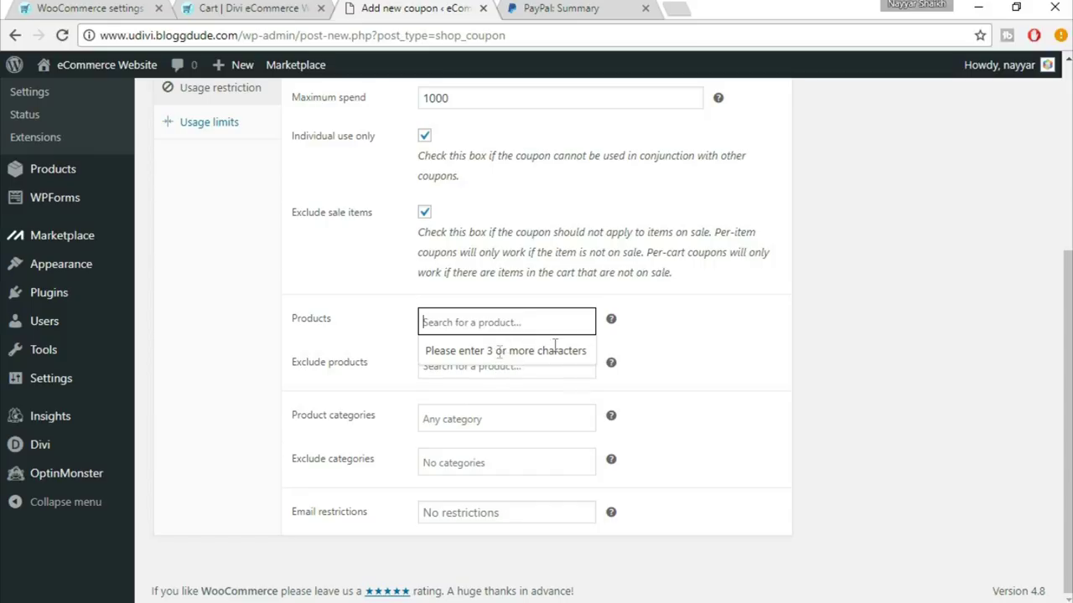
click(694, 345)
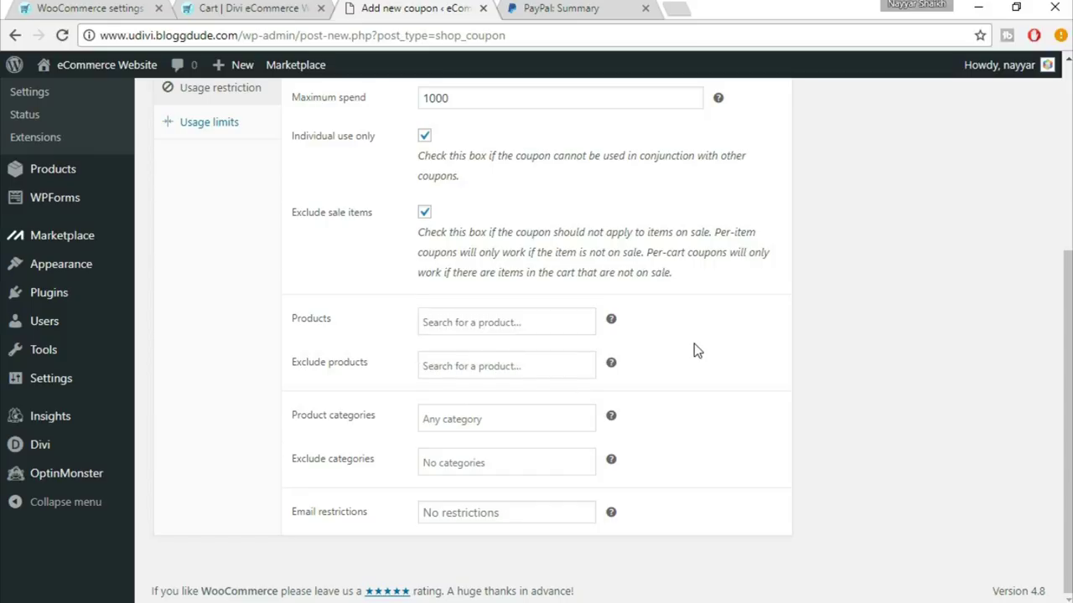
click(508, 318)
click(759, 332)
click(452, 362)
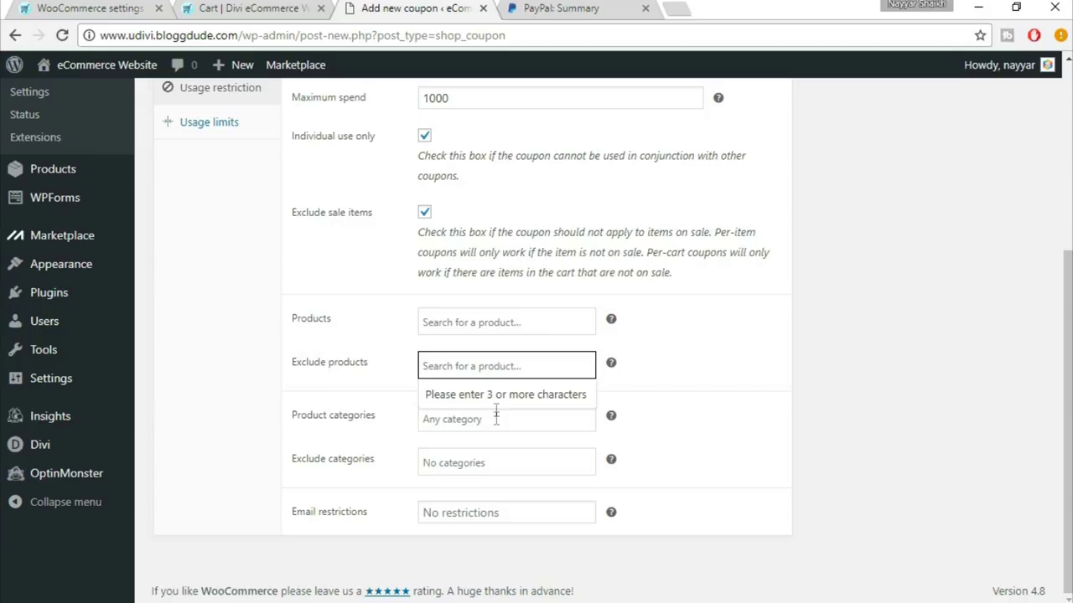
click(670, 415)
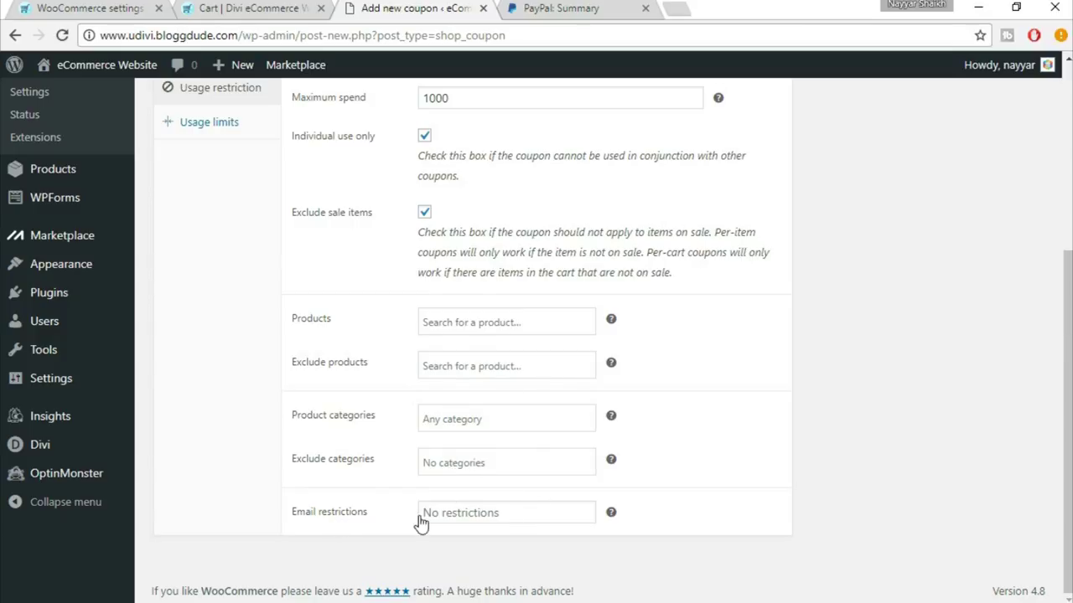
click(488, 513)
click(748, 523)
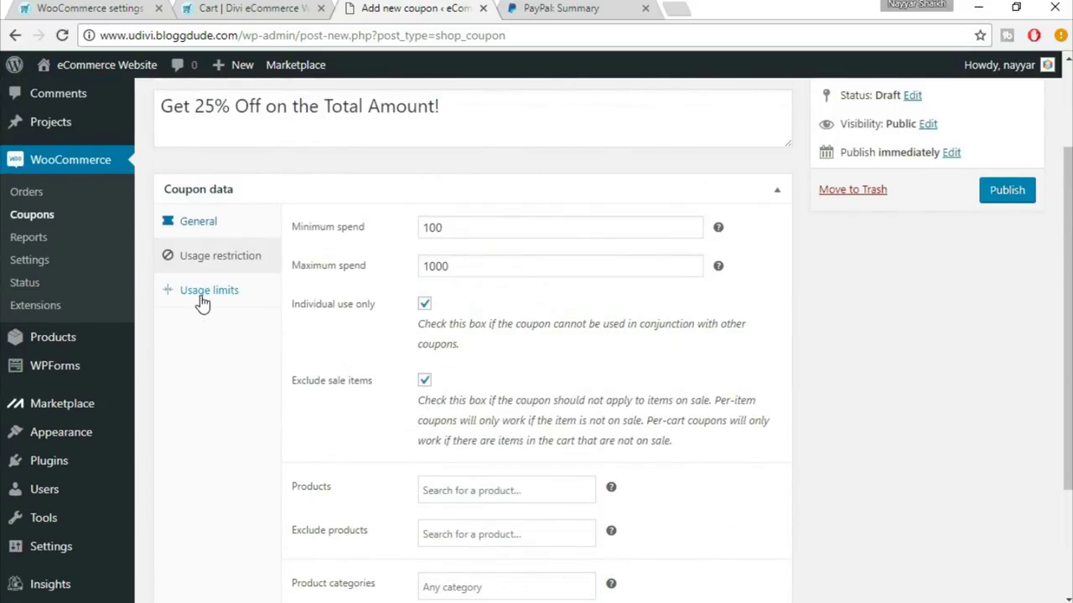
Set usage limits to 1 per coupon, 2 items and 1 per user, then publish the coupon.
click(203, 299)
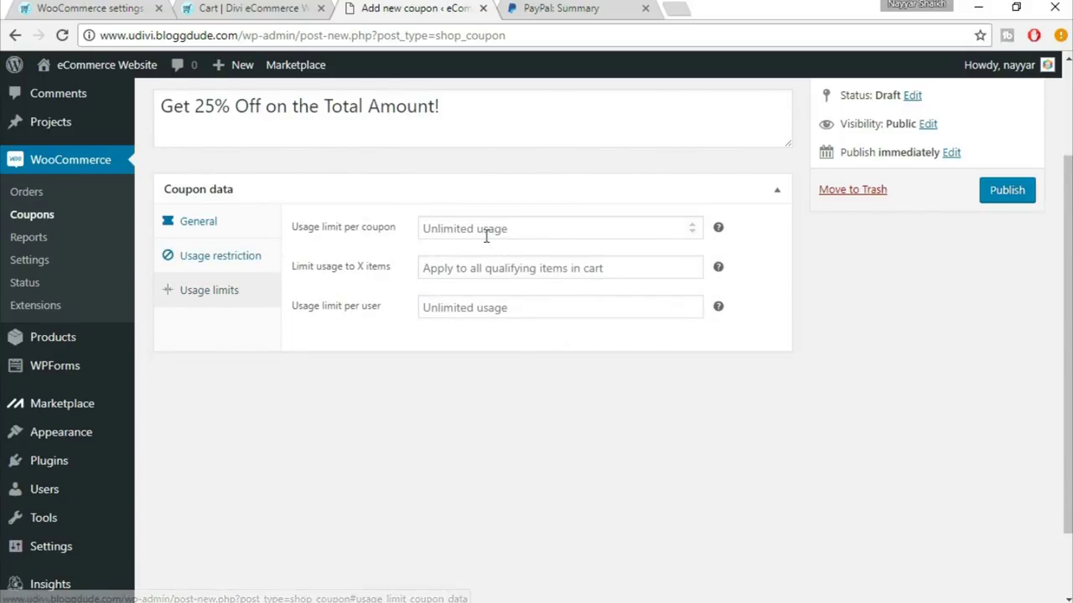
click(461, 229)
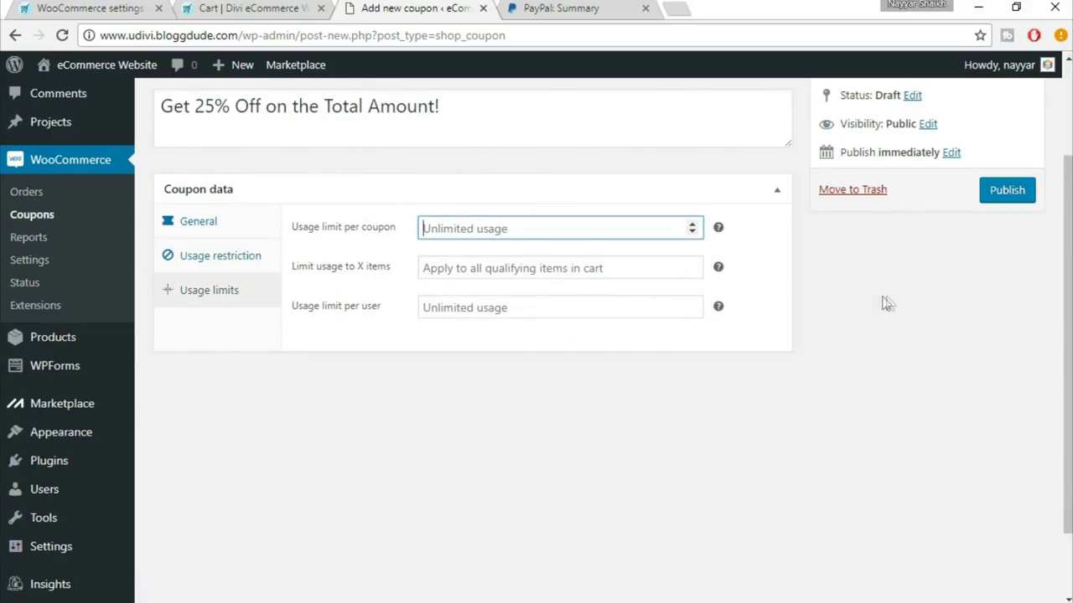
text(1)
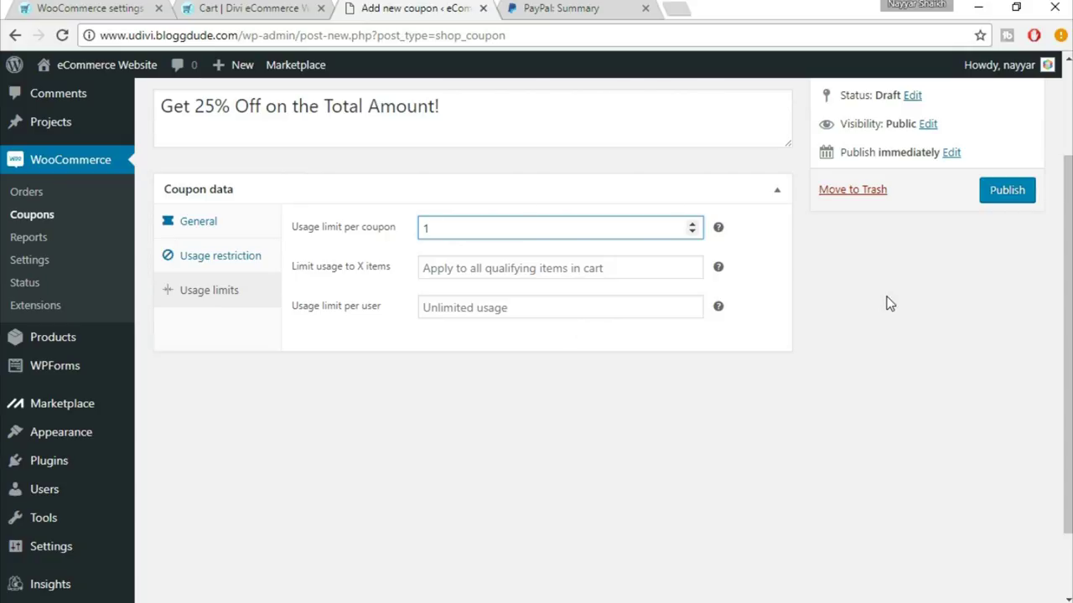
click(478, 278)
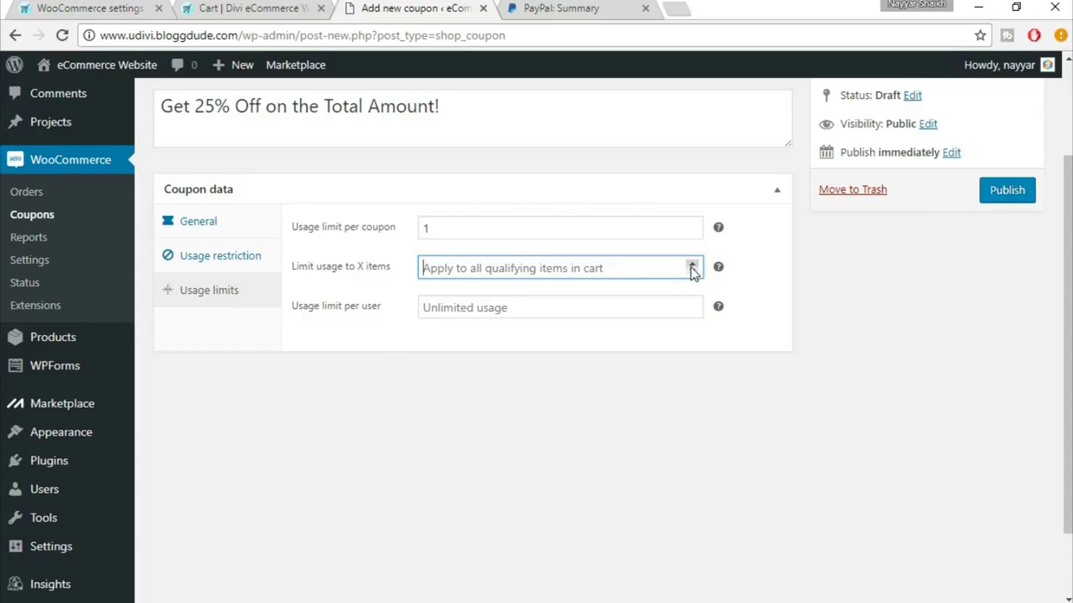
click(692, 266)
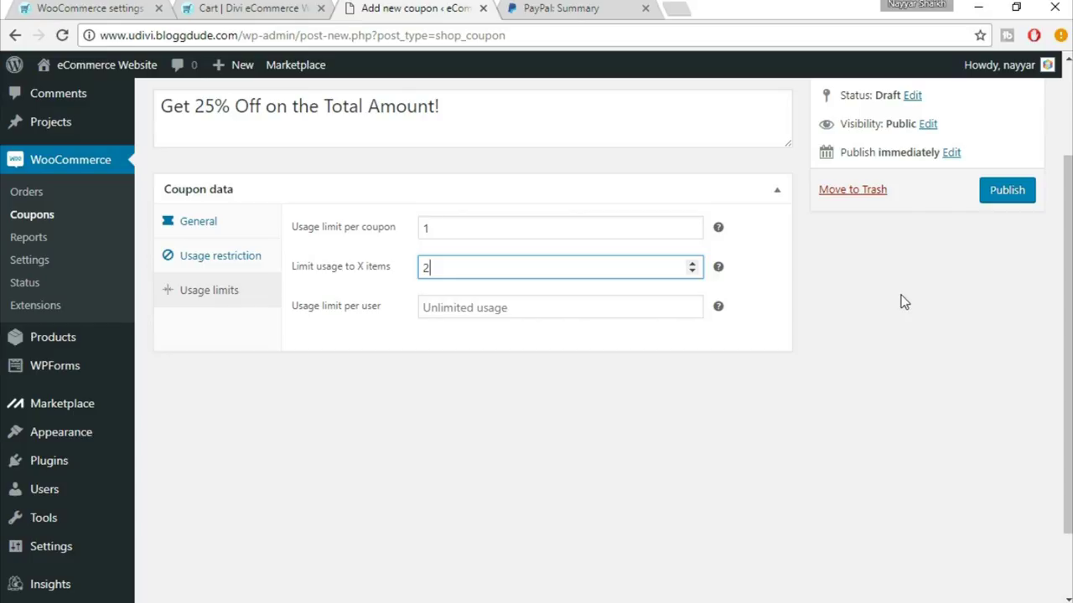
click(500, 307)
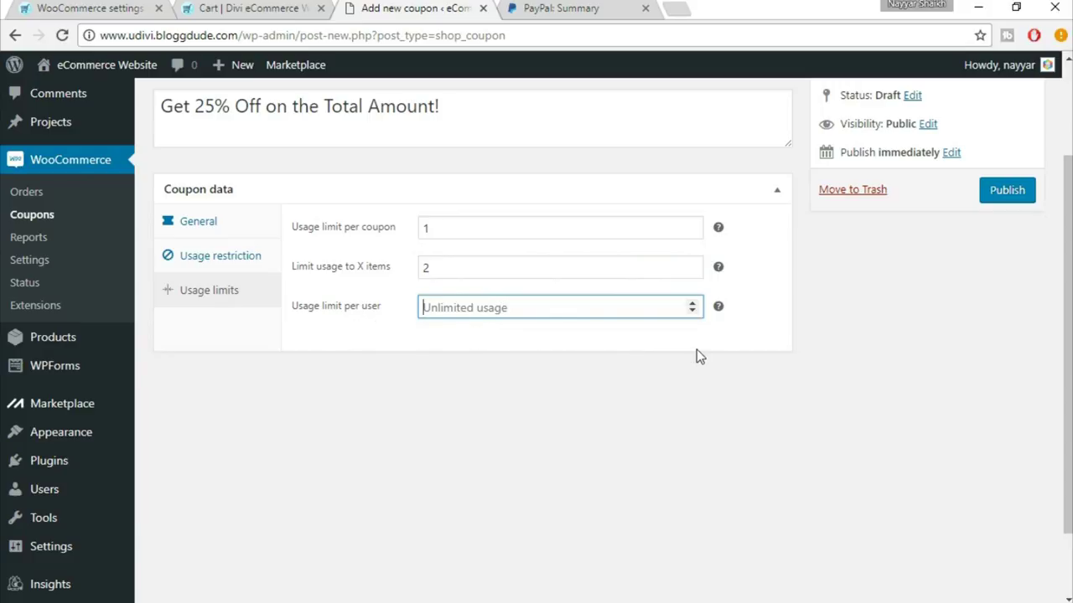
text(1)
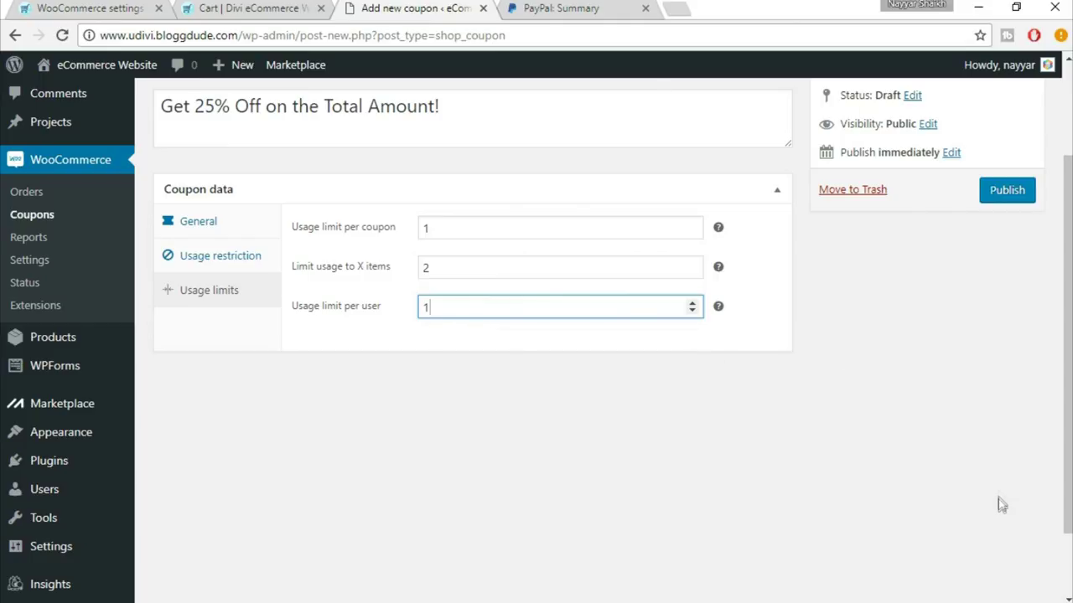
scroll(1001, 503, up, 2)
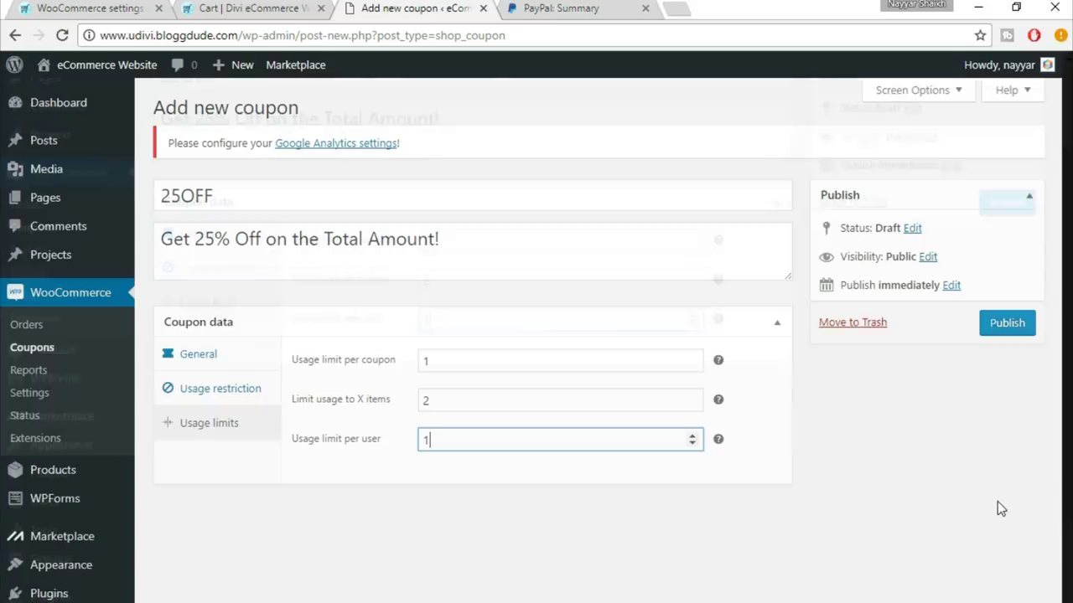
click(1008, 335)
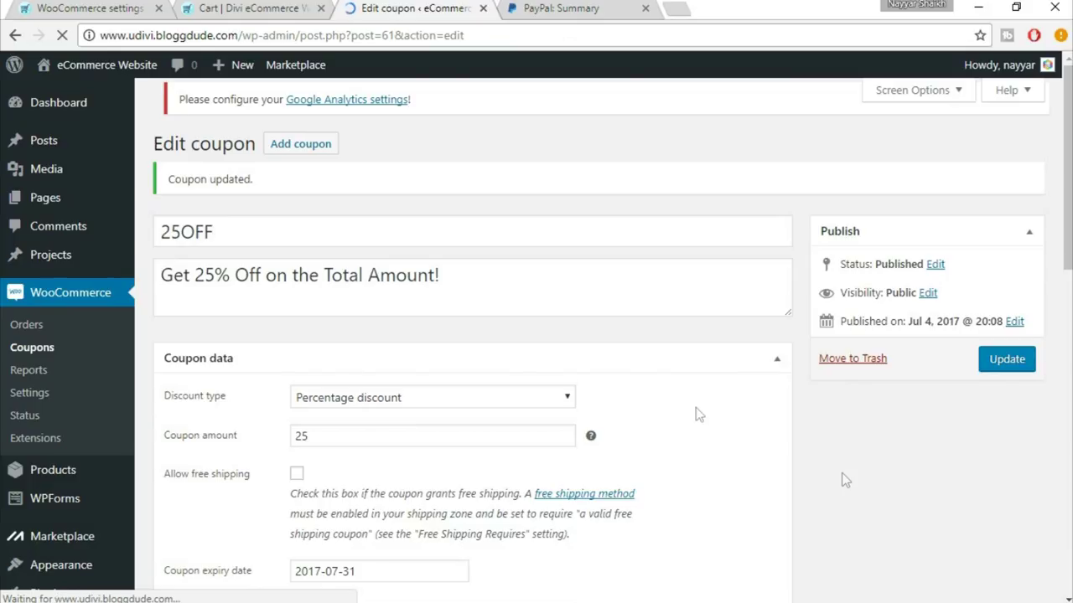
Apply coupon code 25off in the cart, check the totals, then return to the coupon edit page.
click(281, 5)
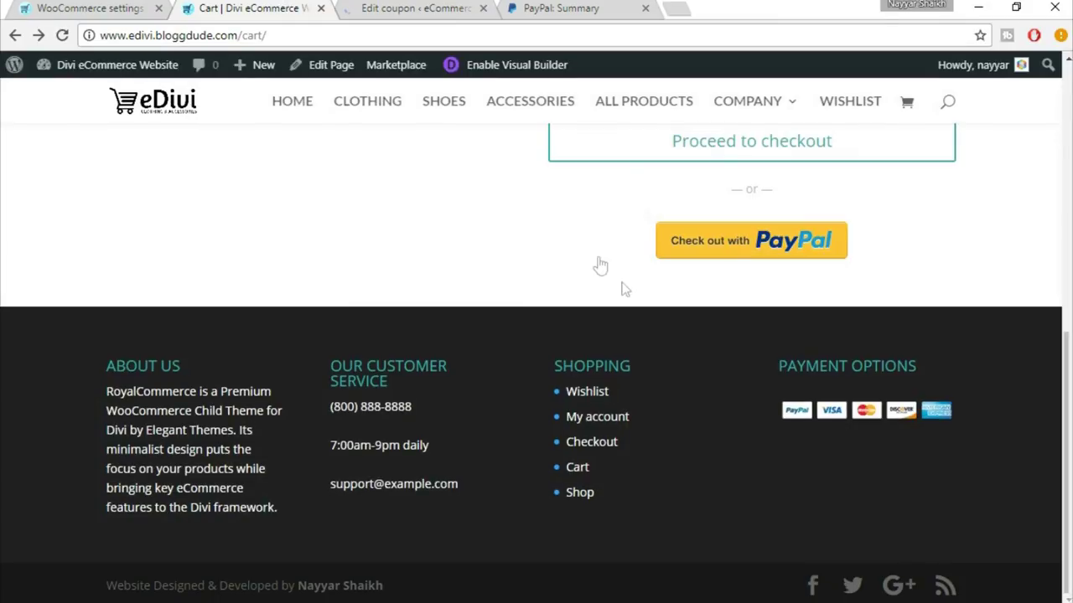
scroll(646, 349, up, 5)
scroll(654, 379, up, 1)
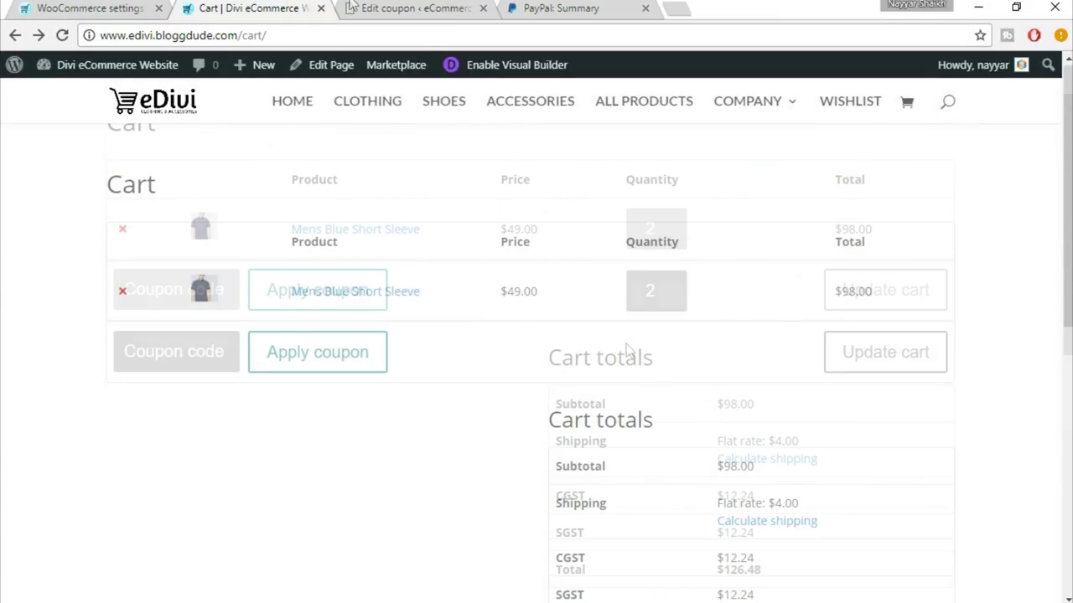
click(165, 373)
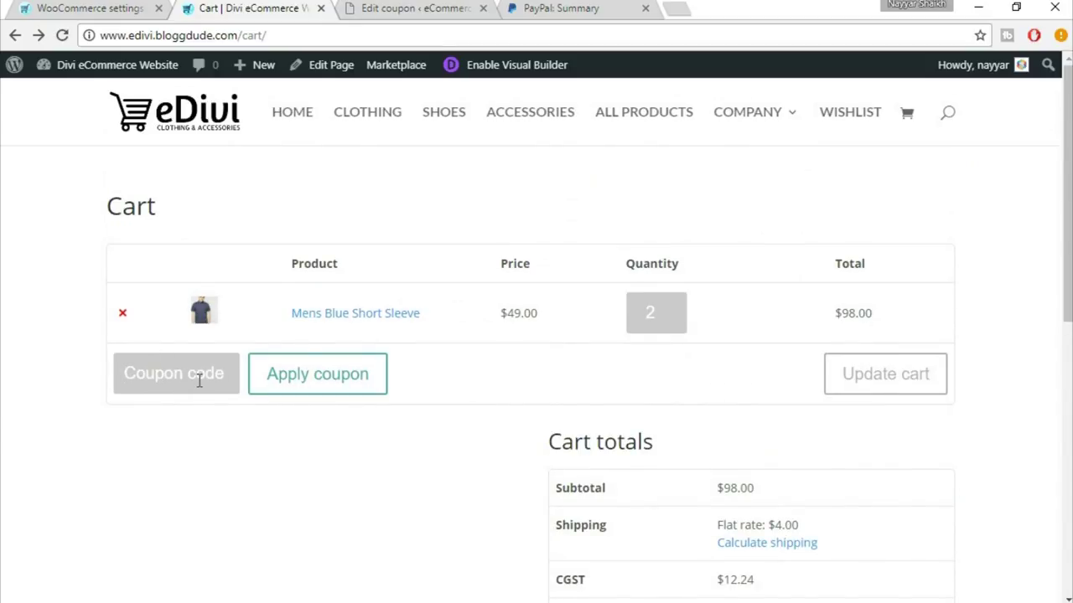
text(25off)
click(328, 386)
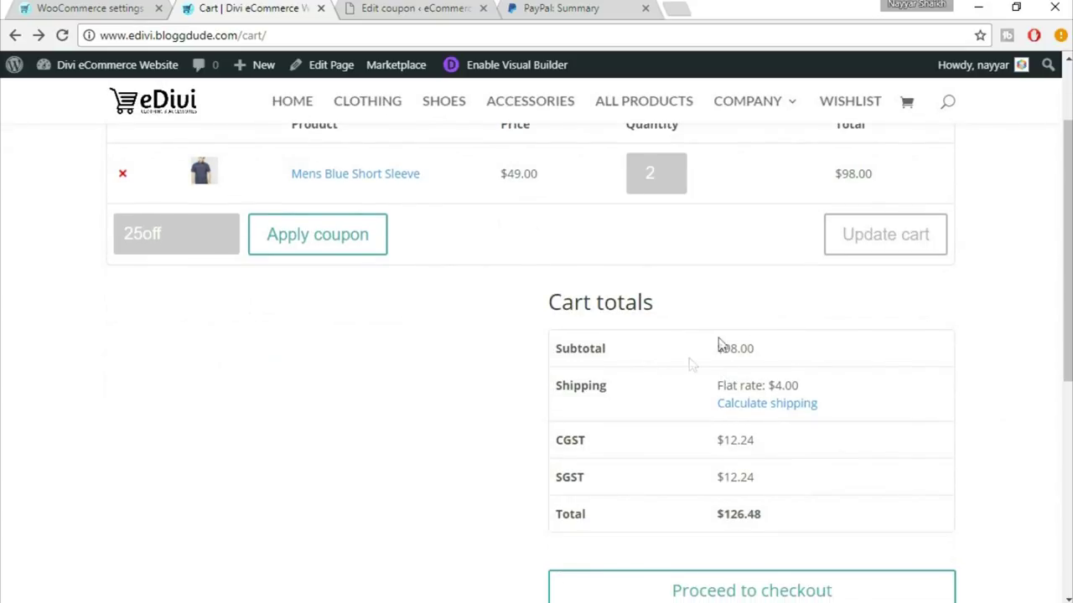
scroll(753, 442, down, 3)
scroll(737, 479, up, 4)
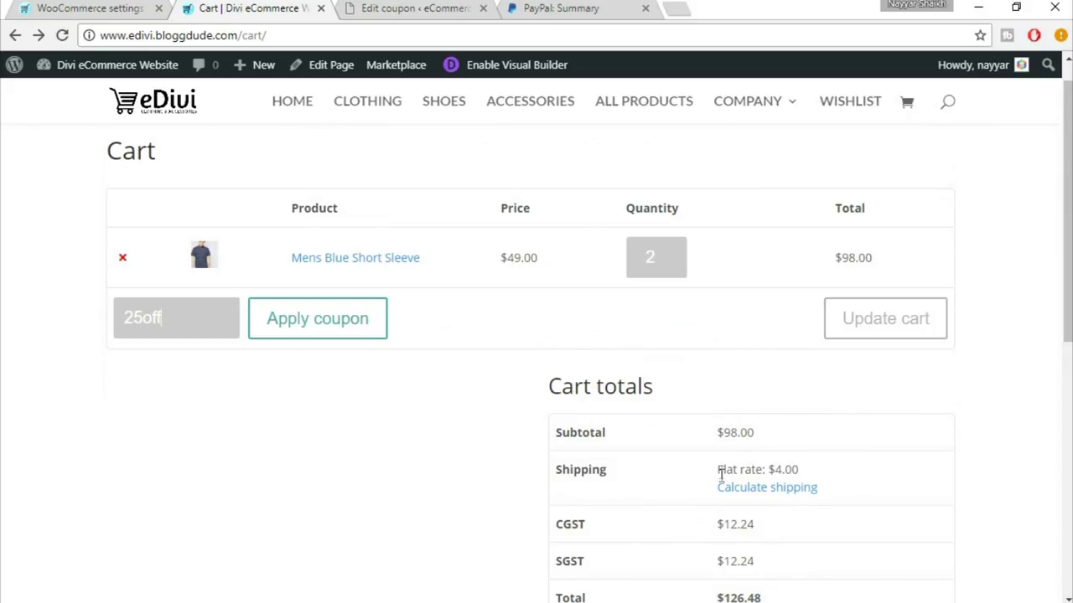
click(453, 8)
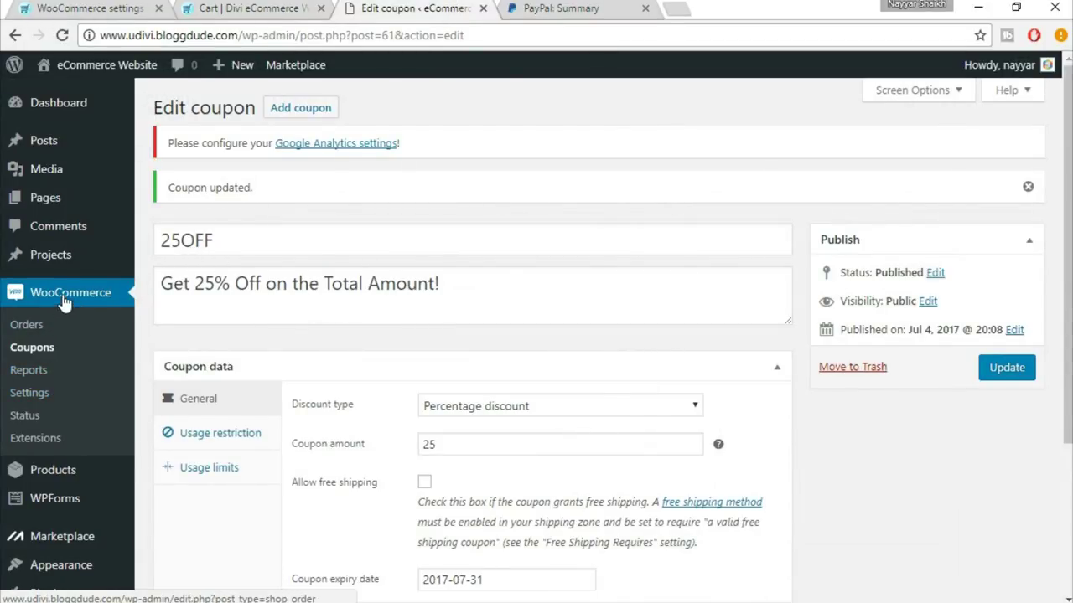
Go to the Checkout tab of WooCommerce Settings.
click(34, 392)
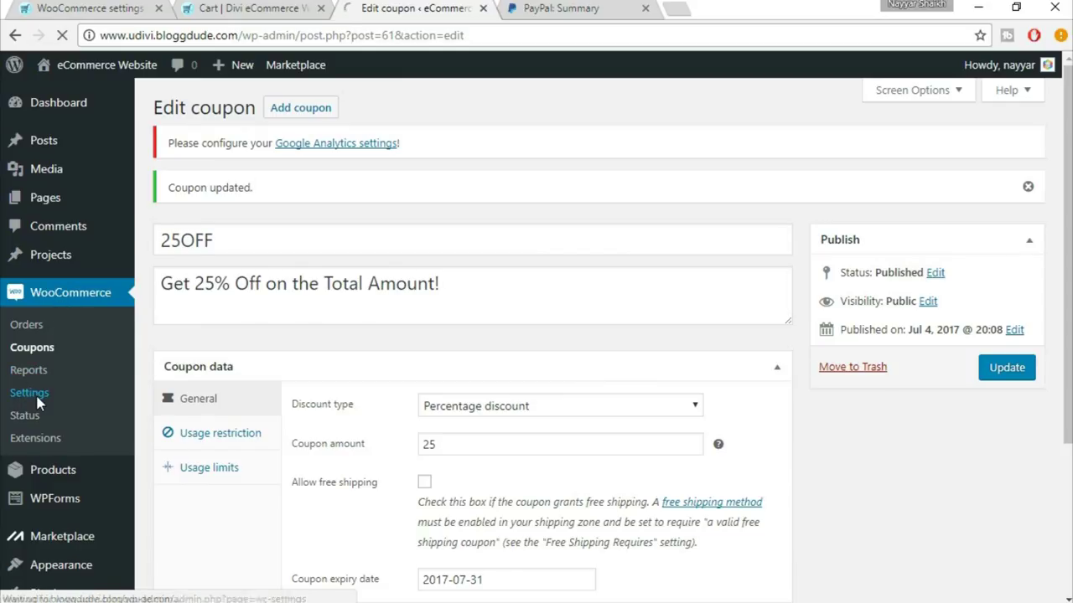
scroll(871, 512, down, 1)
scroll(871, 503, up, 2)
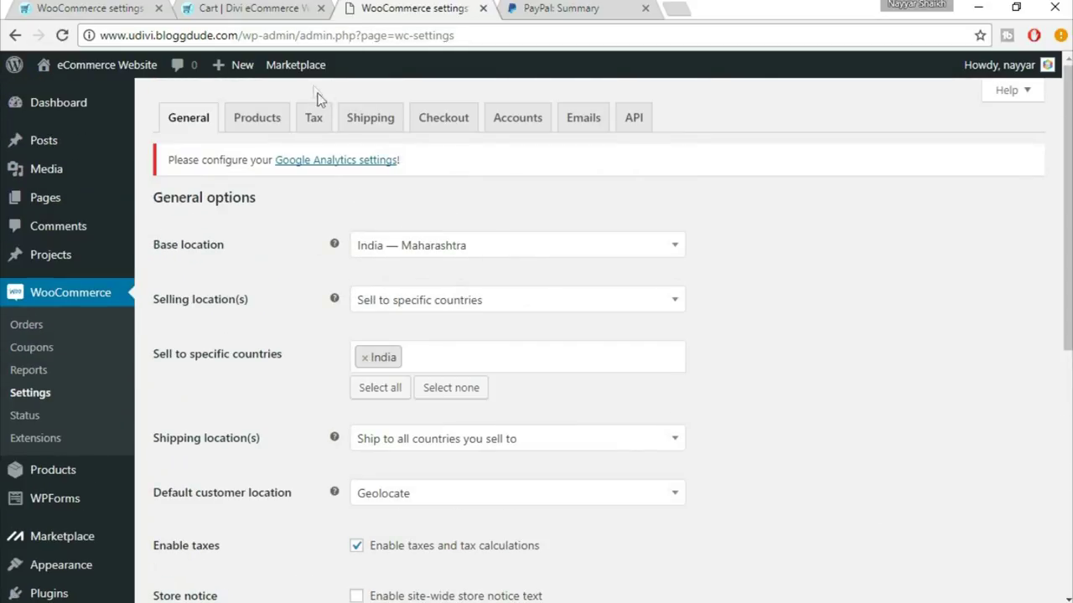
click(457, 126)
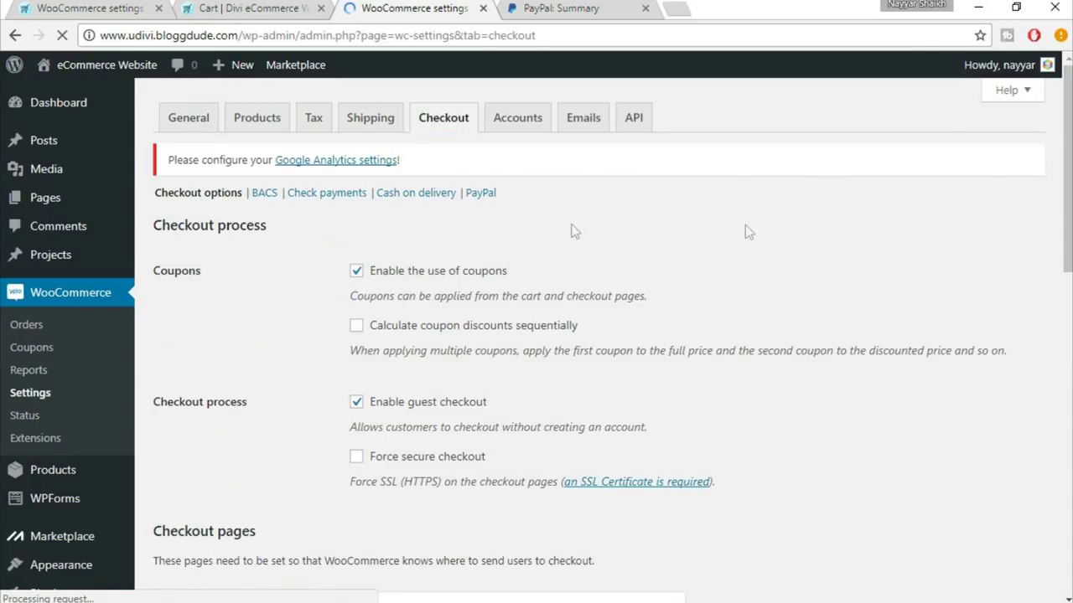
Try enabling direct bank transfer (BACS), then leave it disabled.
click(265, 195)
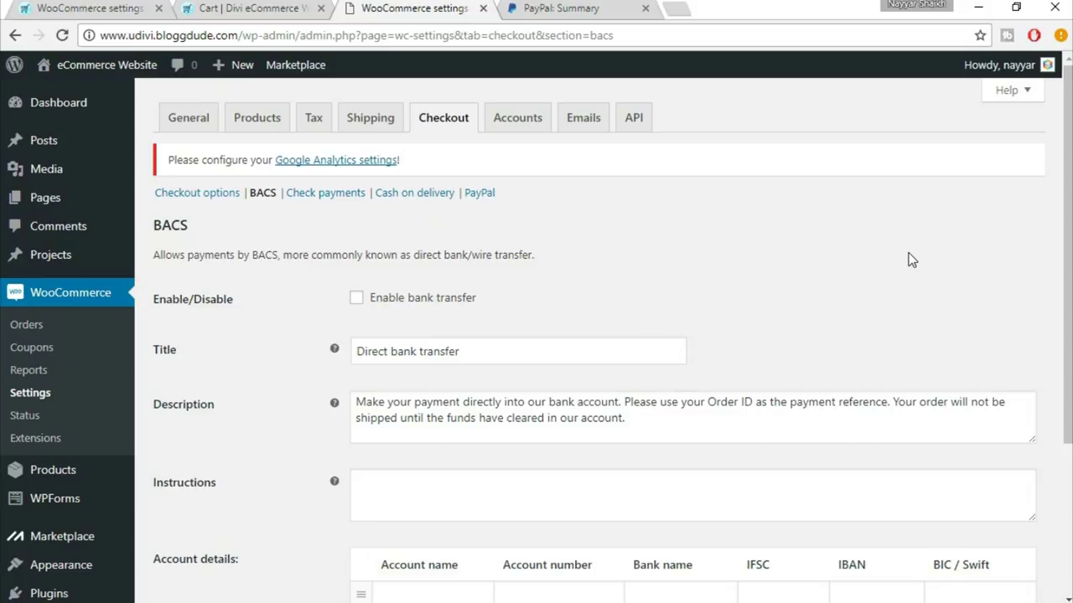
scroll(911, 260, down, 2)
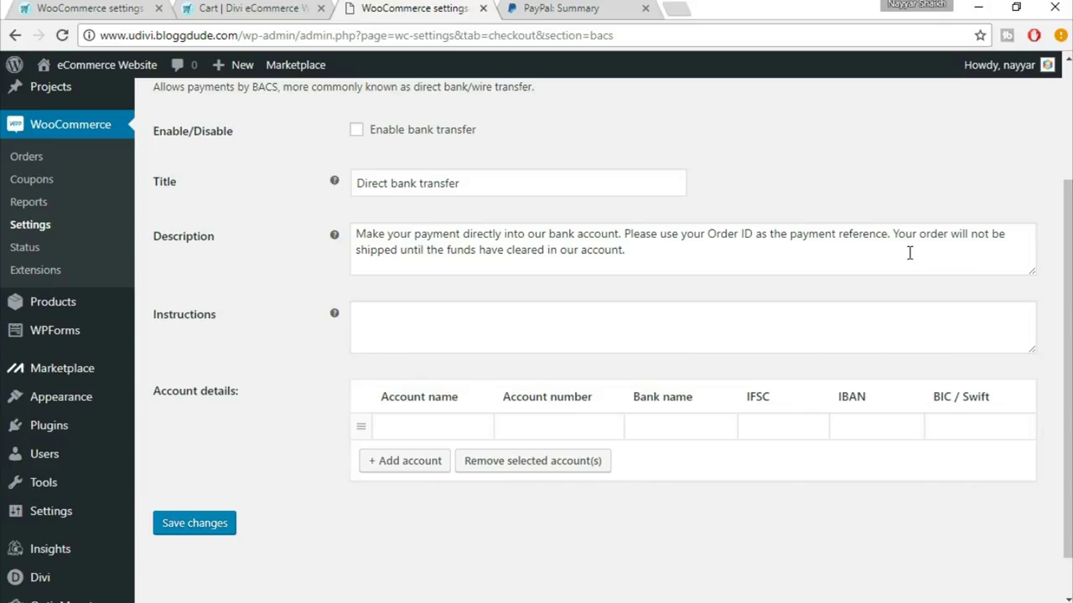
scroll(909, 265, up, 1)
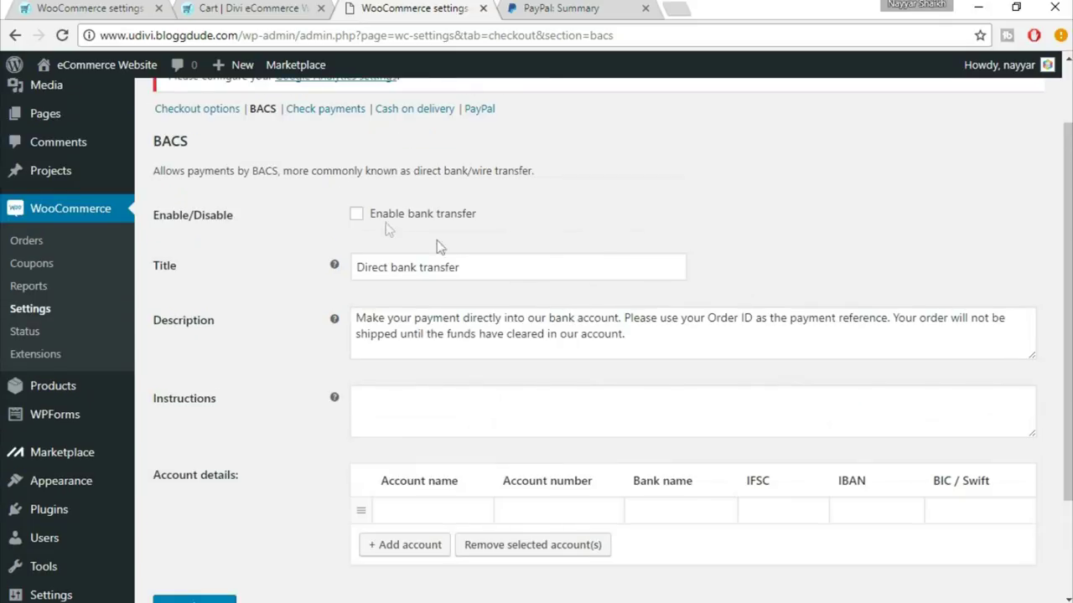
click(384, 213)
scroll(483, 412, down, 2)
click(407, 373)
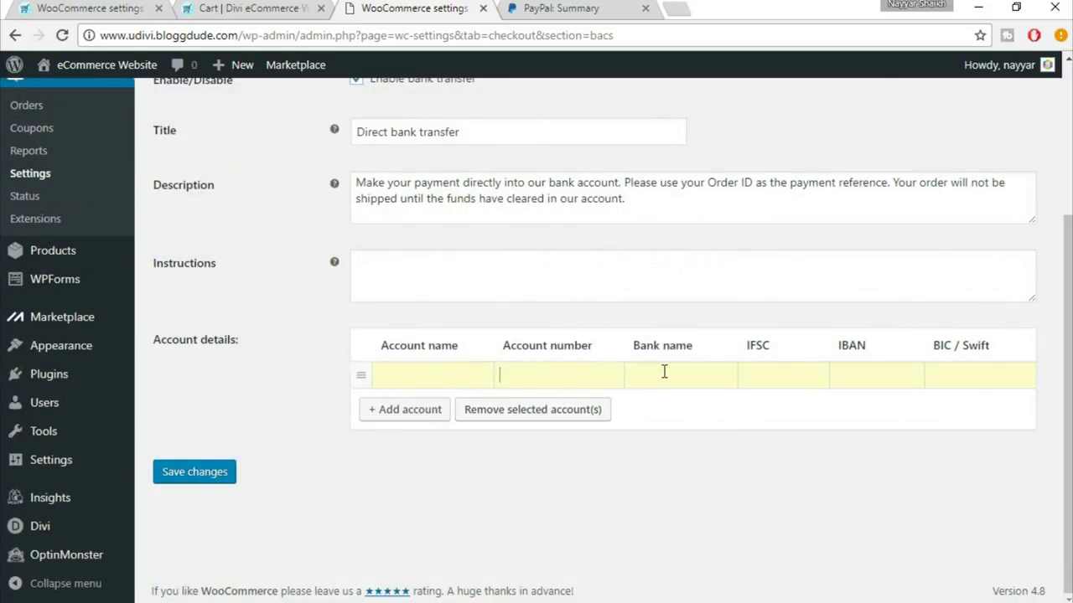
click(761, 377)
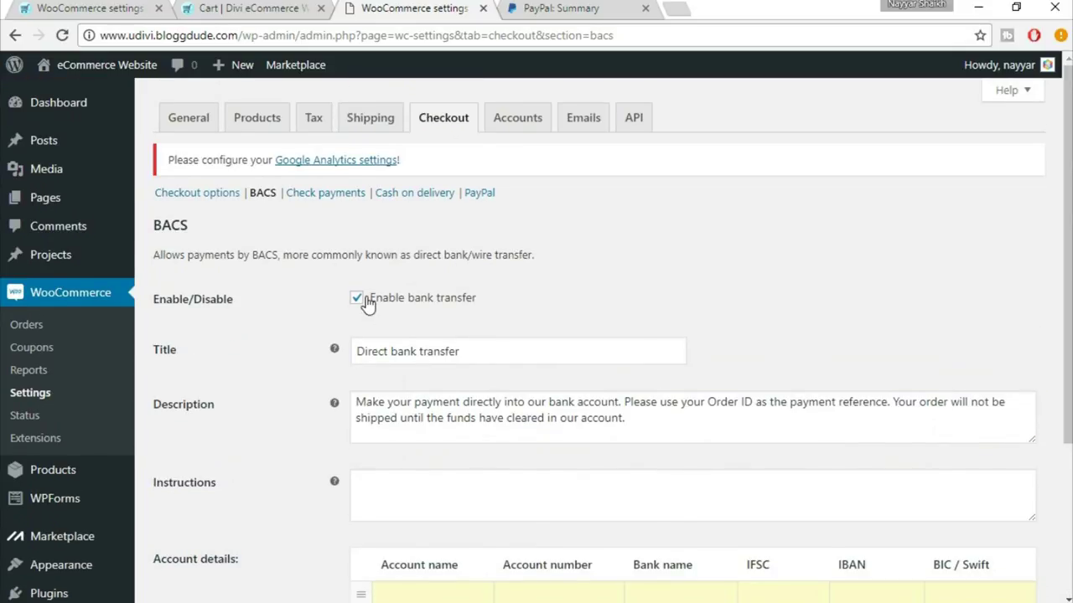
click(363, 300)
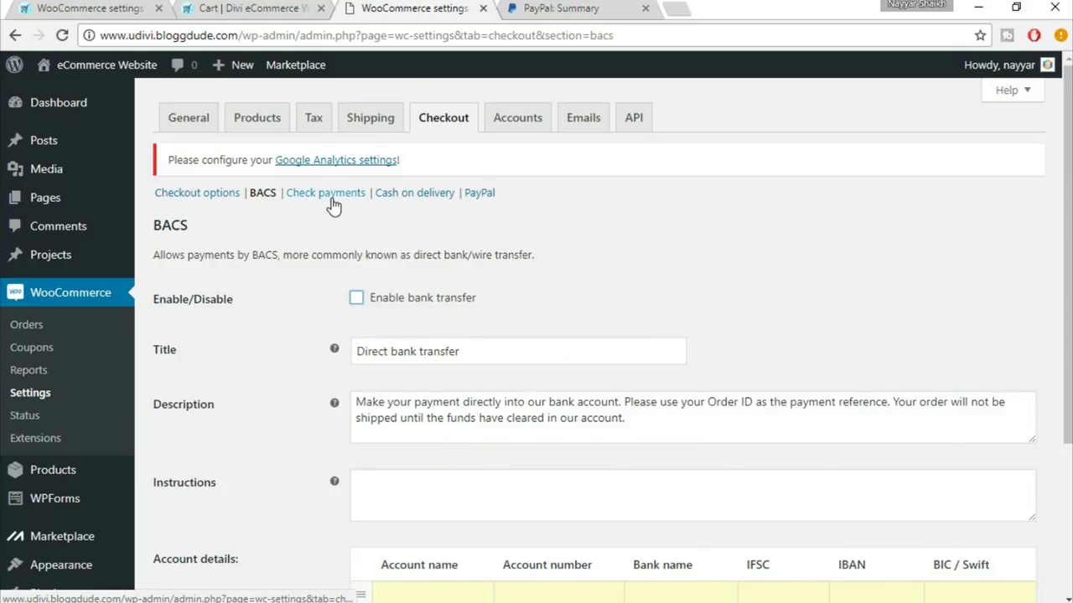
Enable cash on delivery payments and save the checkout settings.
click(414, 193)
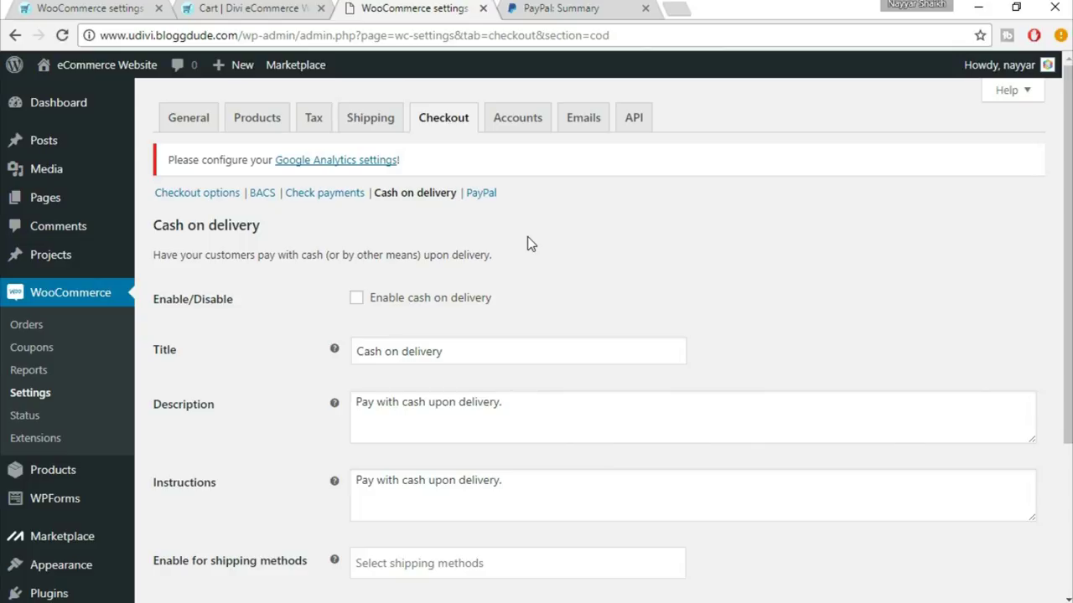
scroll(598, 277, down, 1)
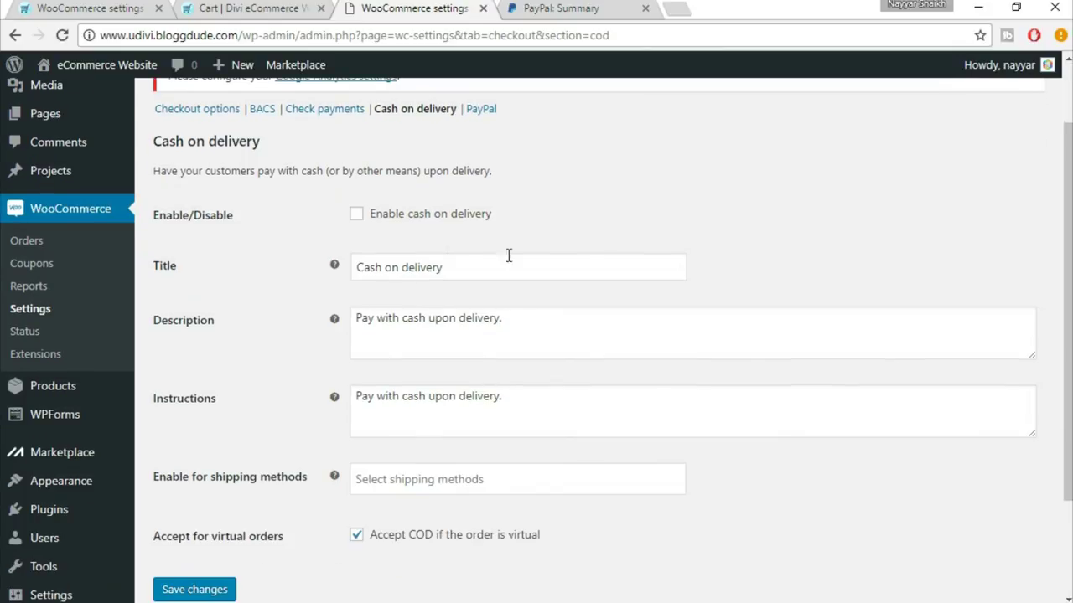
click(427, 216)
scroll(520, 260, down, 1)
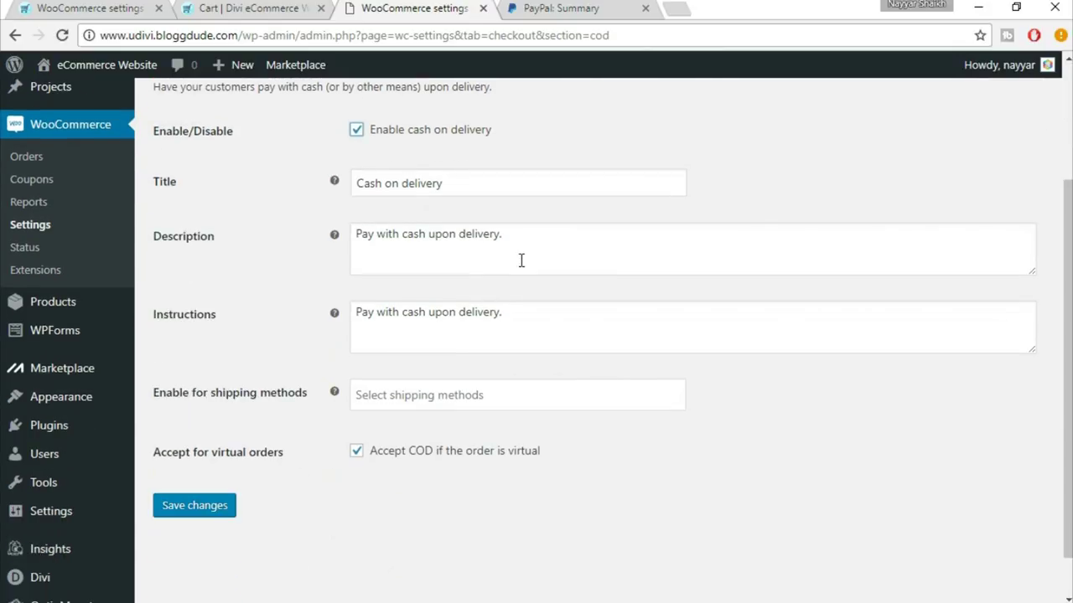
scroll(520, 261, up, 1)
click(195, 589)
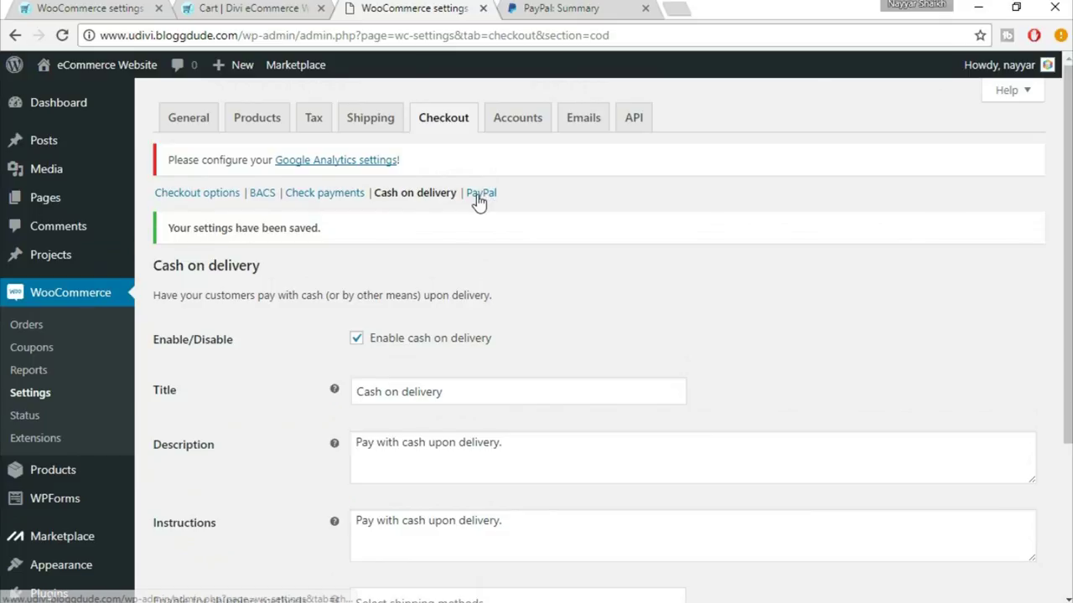
click(477, 194)
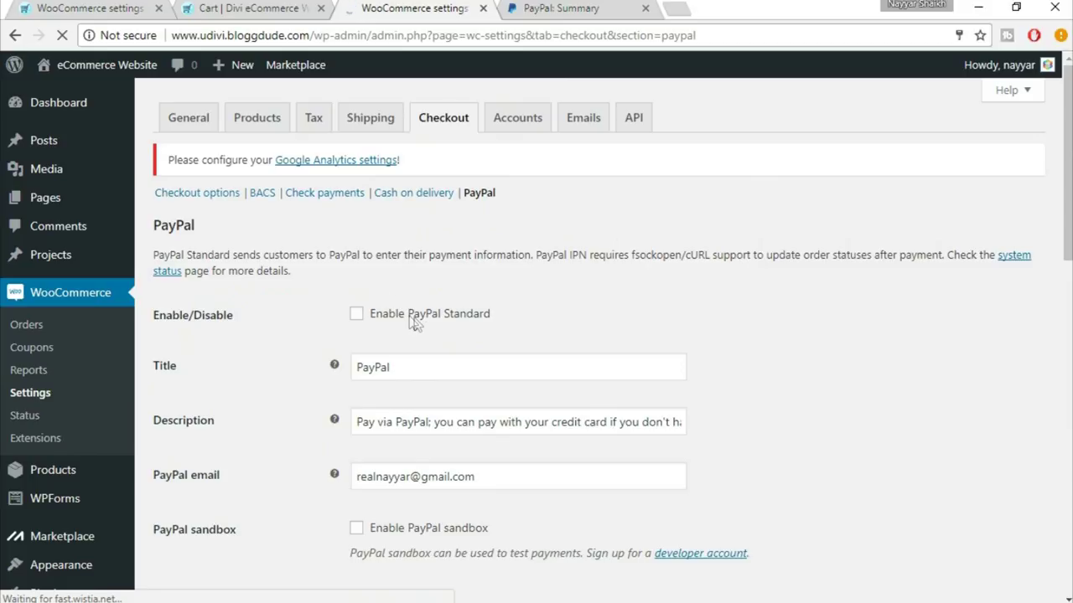
Enable PayPal Standard and review its title and description fields.
click(429, 325)
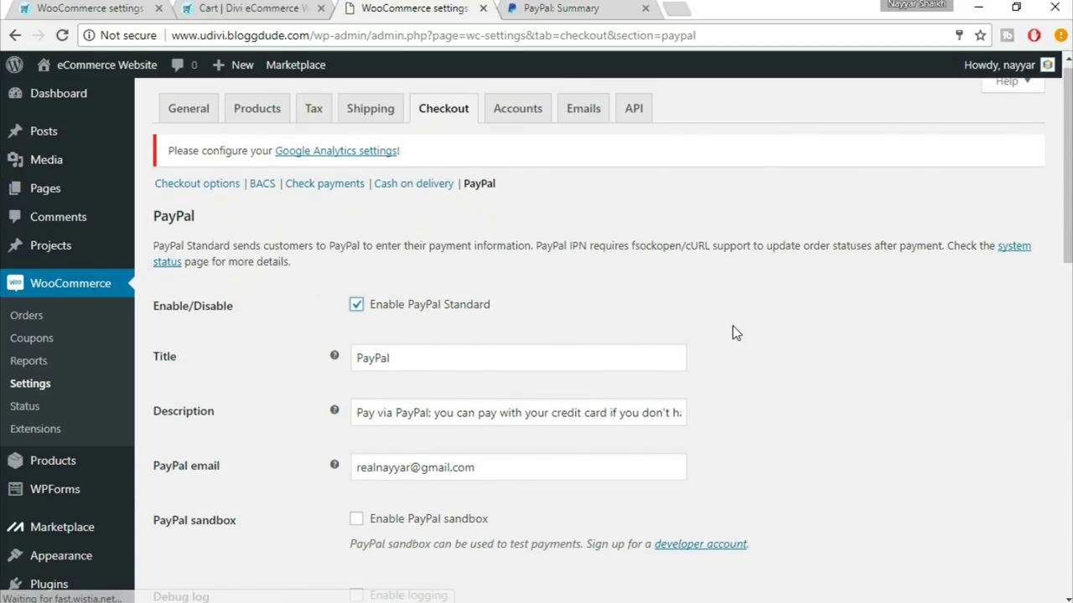
scroll(503, 341, down, 1)
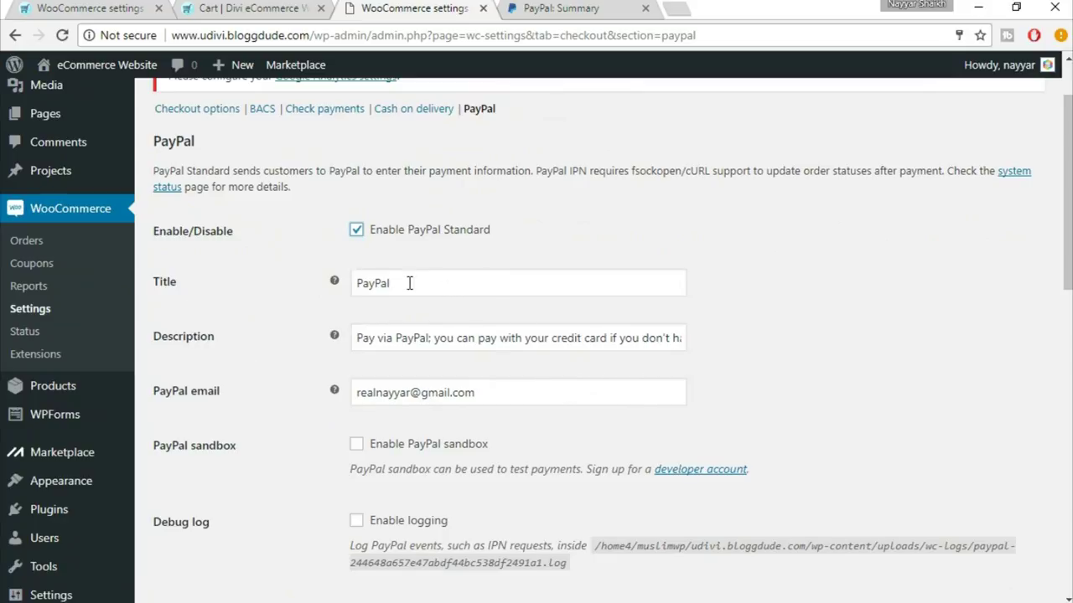
scroll(652, 367, down, 1)
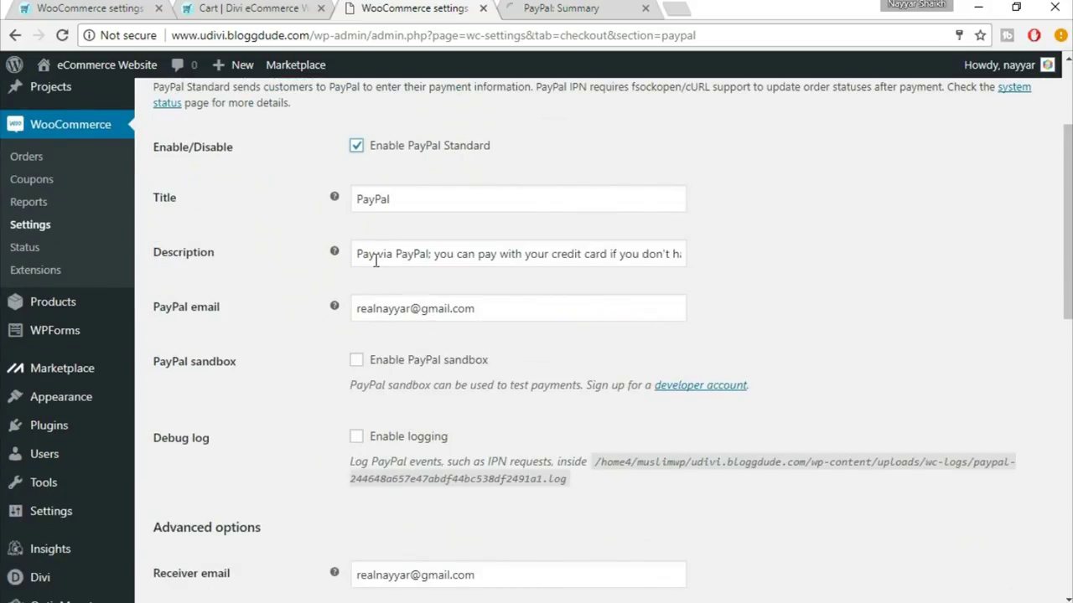
click(574, 261)
click(527, 199)
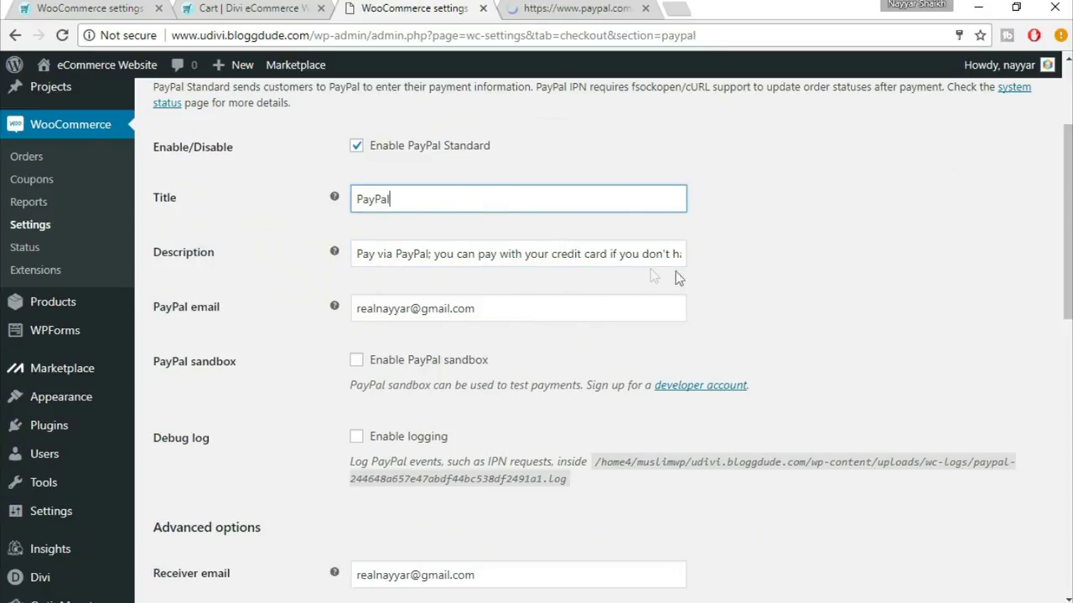
scroll(762, 288, down, 1)
Select the PayPal email and Receiver email address values.
drag(495, 225, 351, 223)
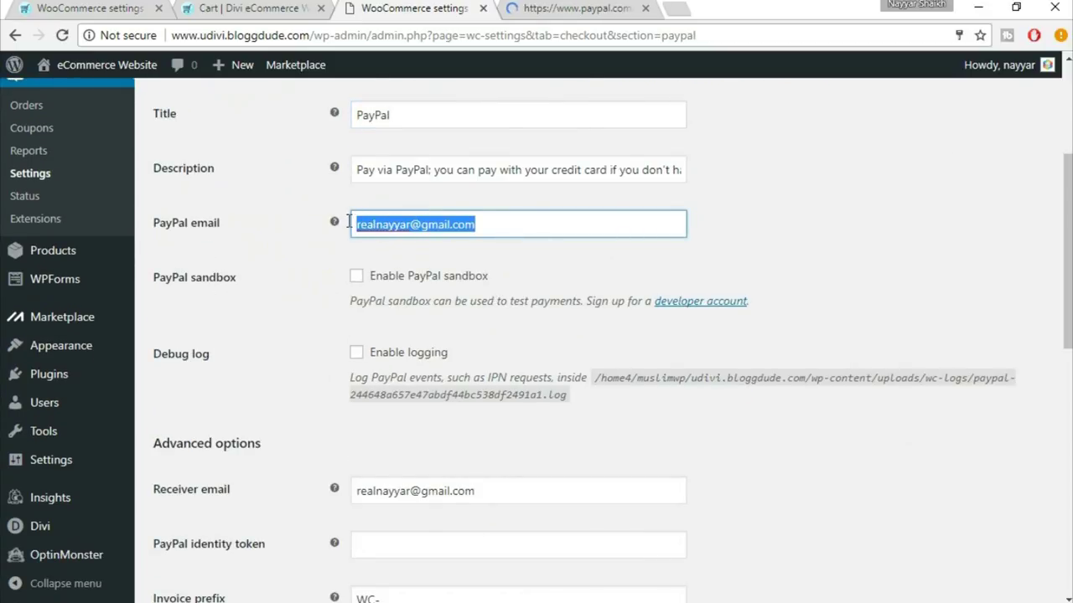
click(449, 254)
drag(481, 226, 351, 223)
scroll(830, 272, down, 1)
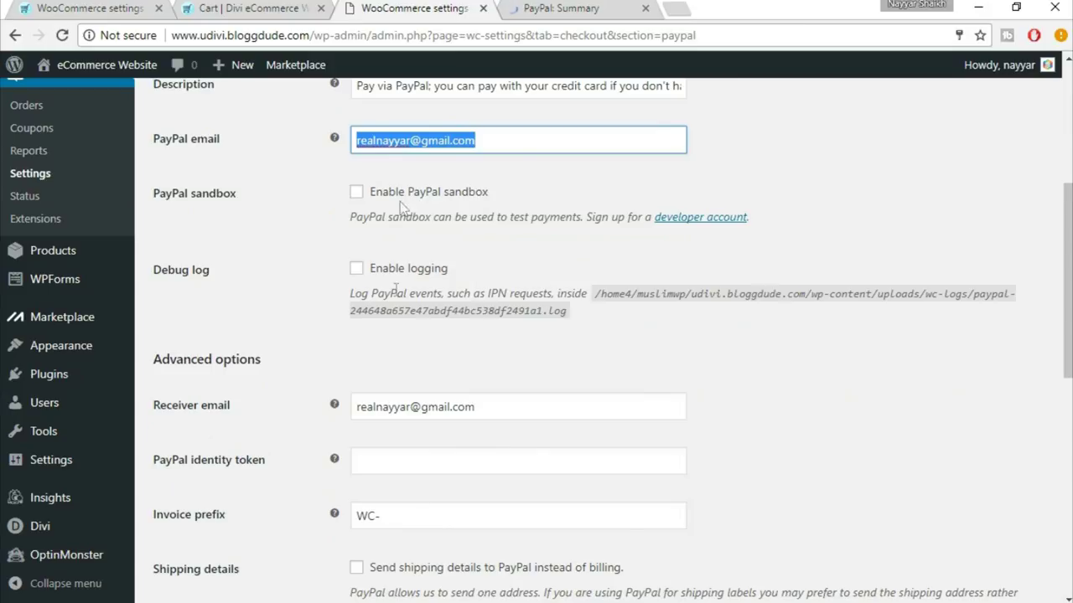
scroll(484, 338, down, 1)
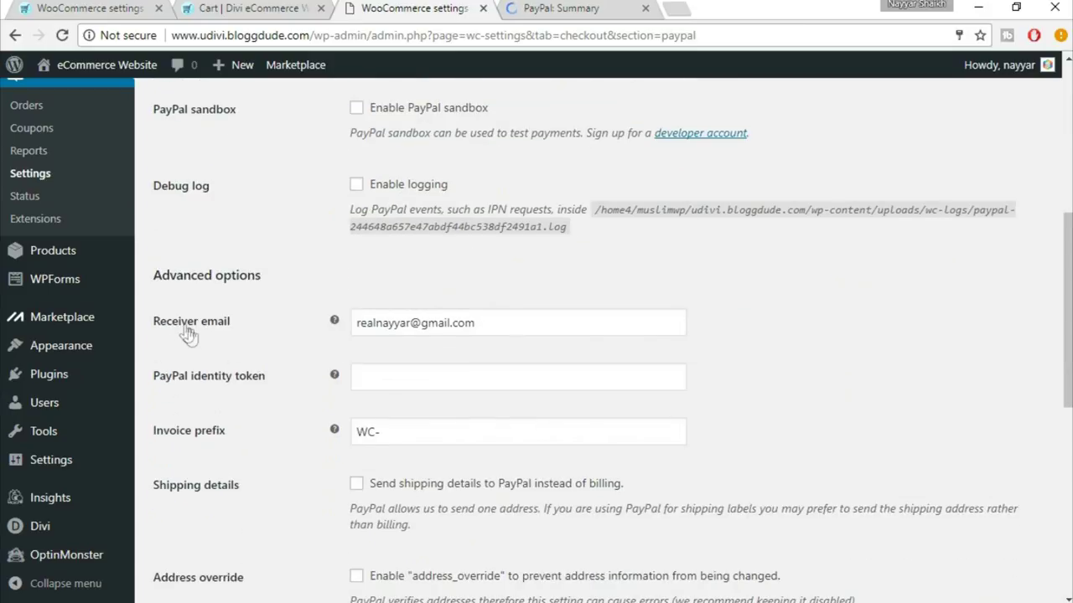
drag(496, 329, 354, 327)
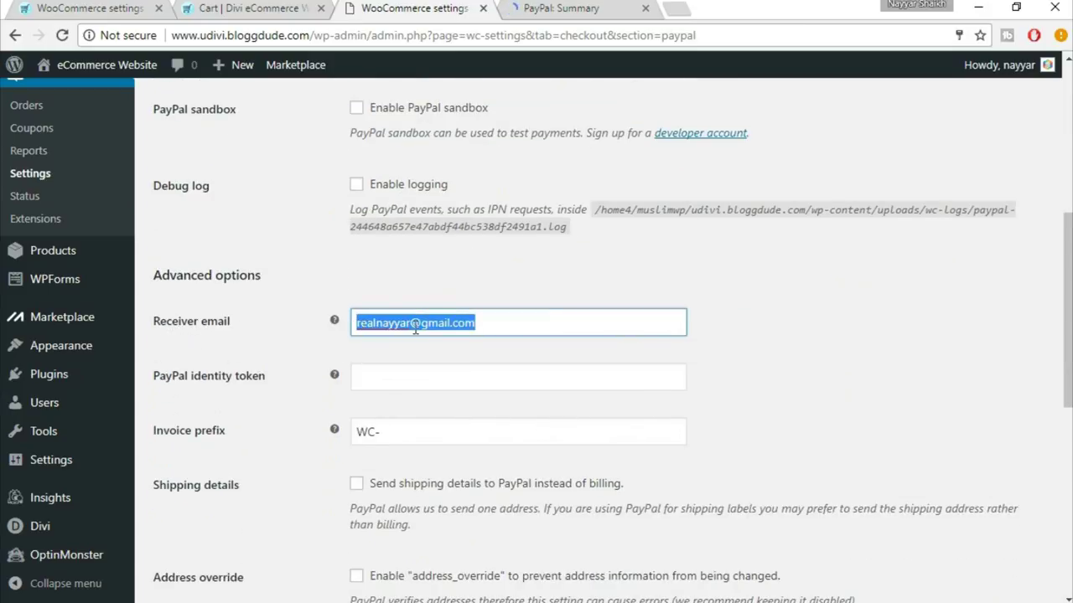
scroll(824, 350, down, 6)
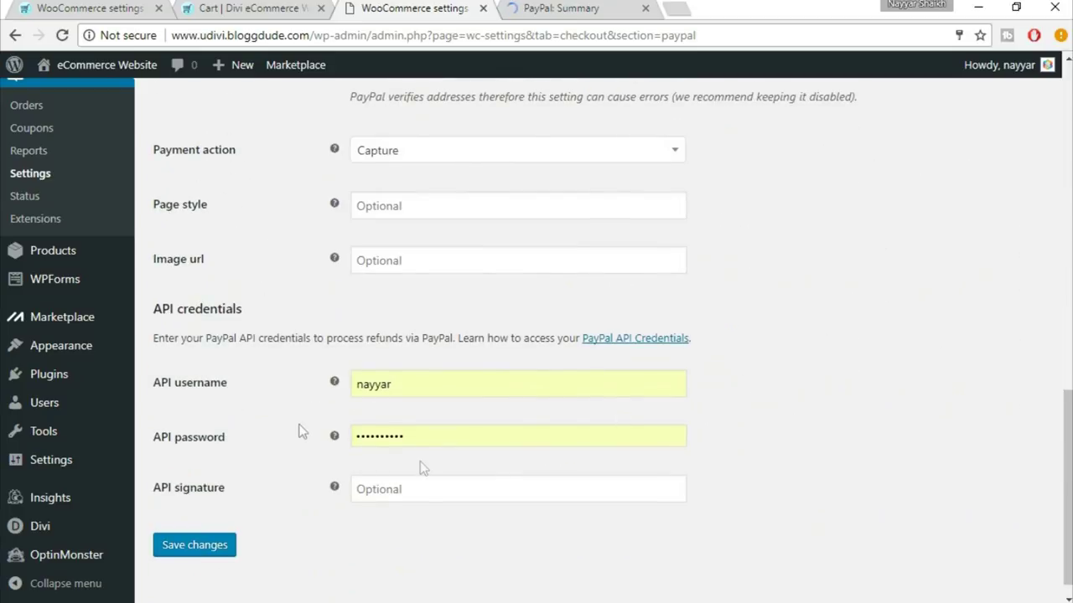
Delete the existing PayPal API username and API password values.
drag(455, 395, 314, 381)
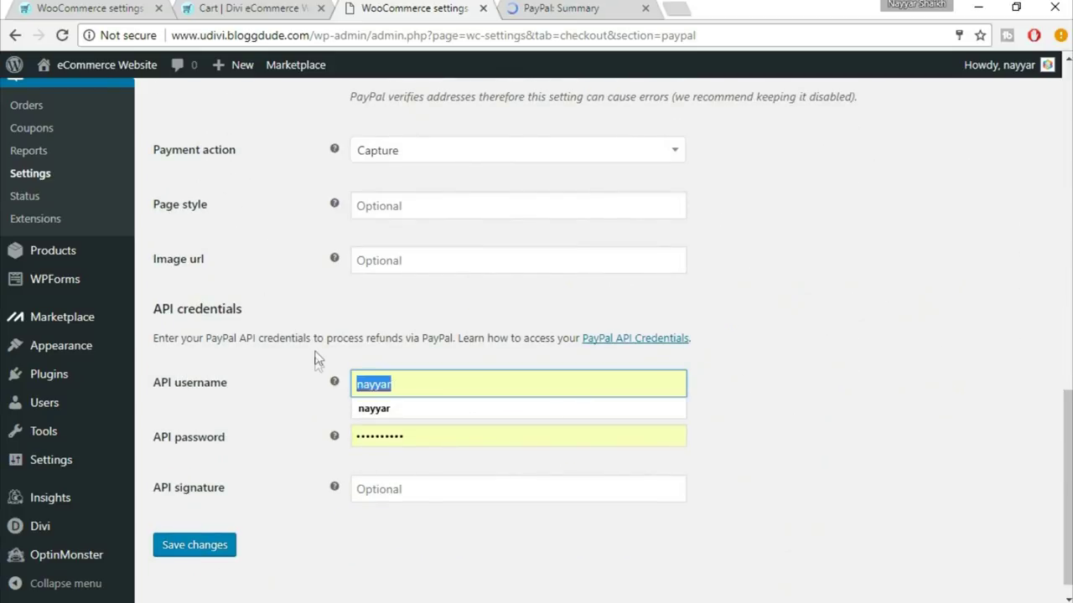
key(BackSpace)
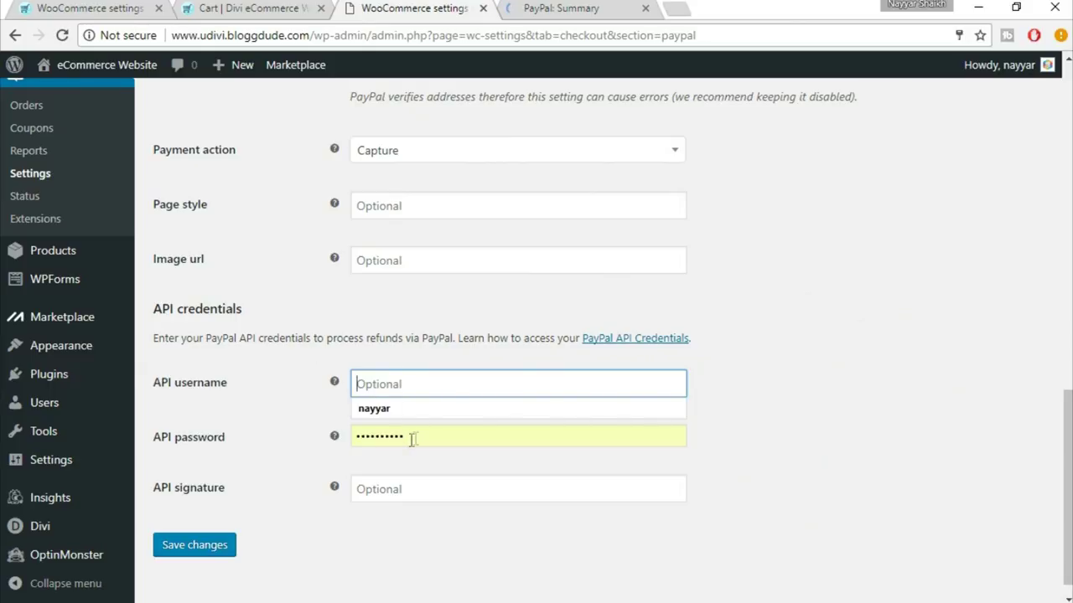
drag(414, 437, 357, 436)
key(BackSpace)
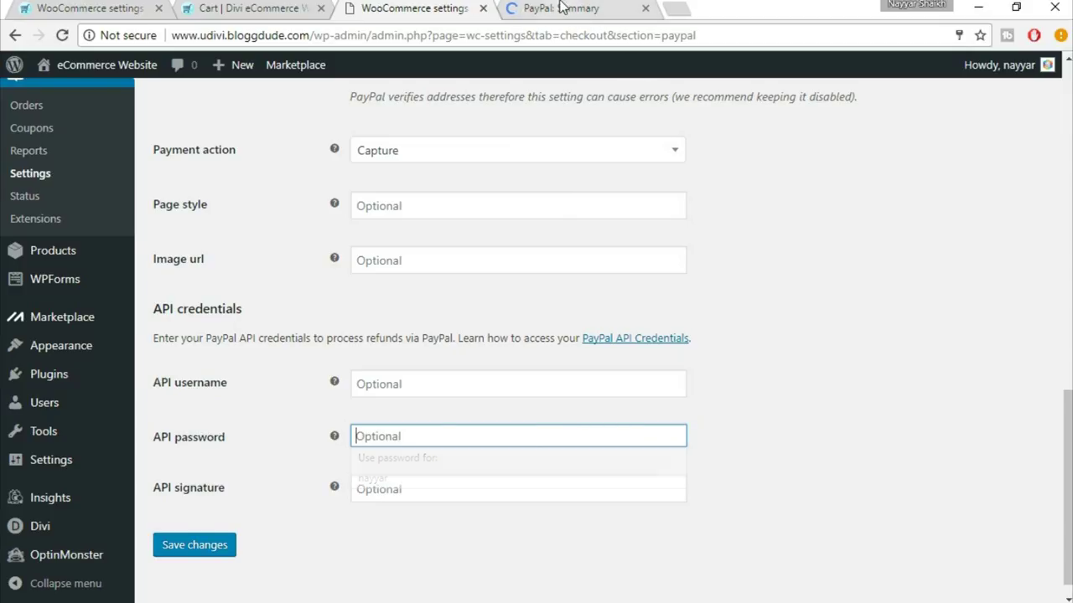
Go to the PayPal account's Seller preferences profile page.
click(560, 8)
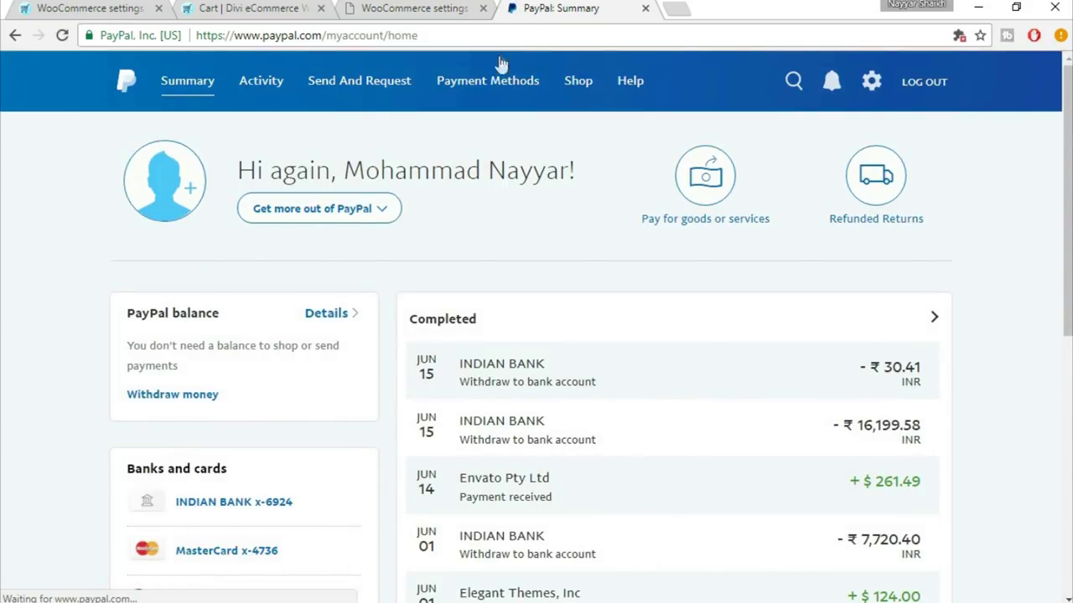
scroll(1015, 269, down, 3)
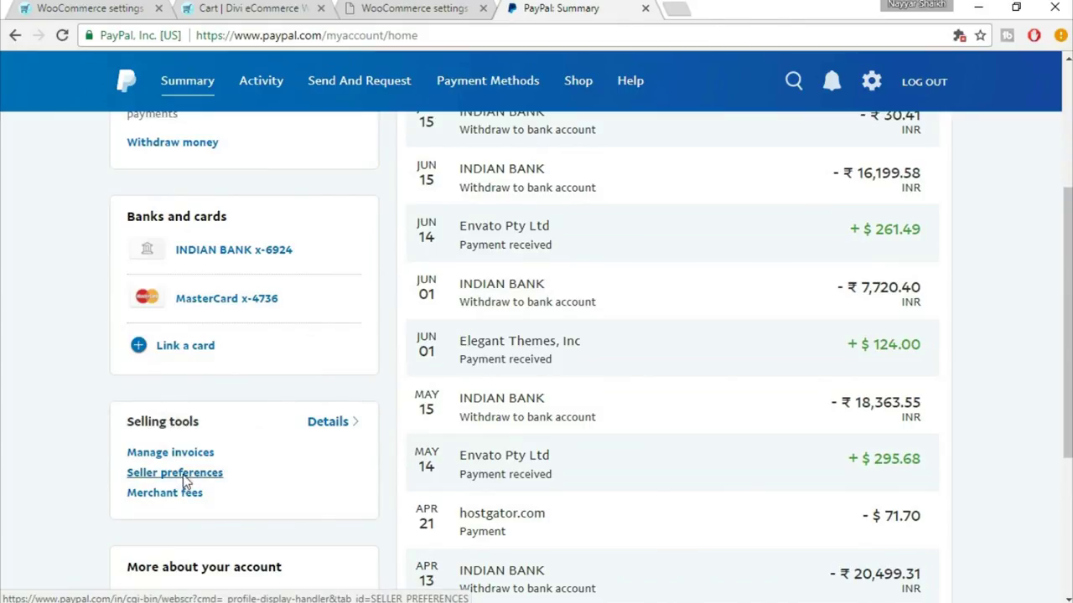
click(186, 481)
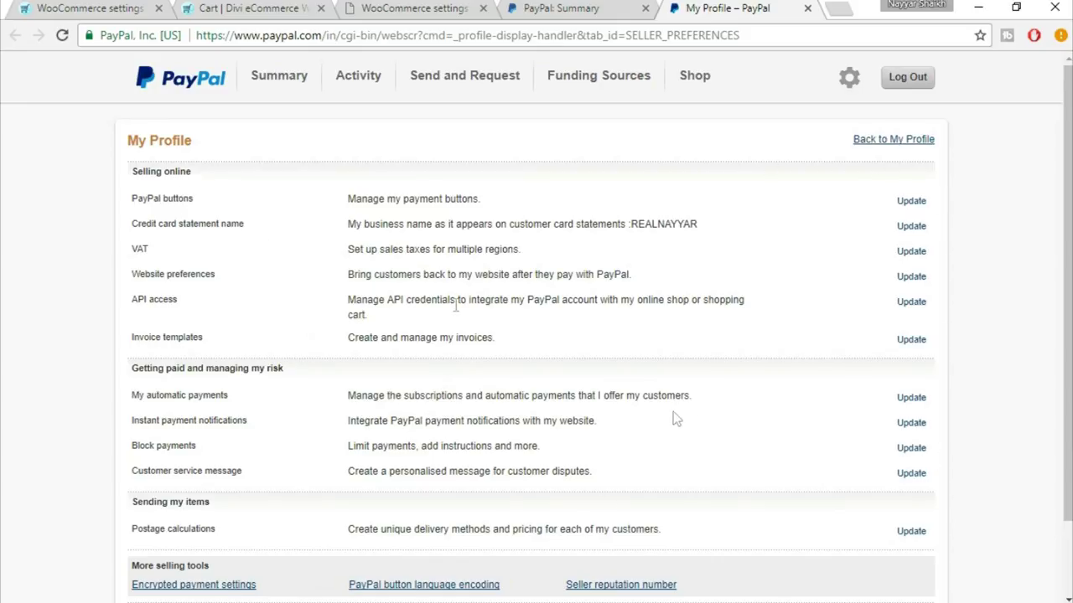
Under API access, choose Update and request to view the API signature.
drag(133, 296, 179, 296)
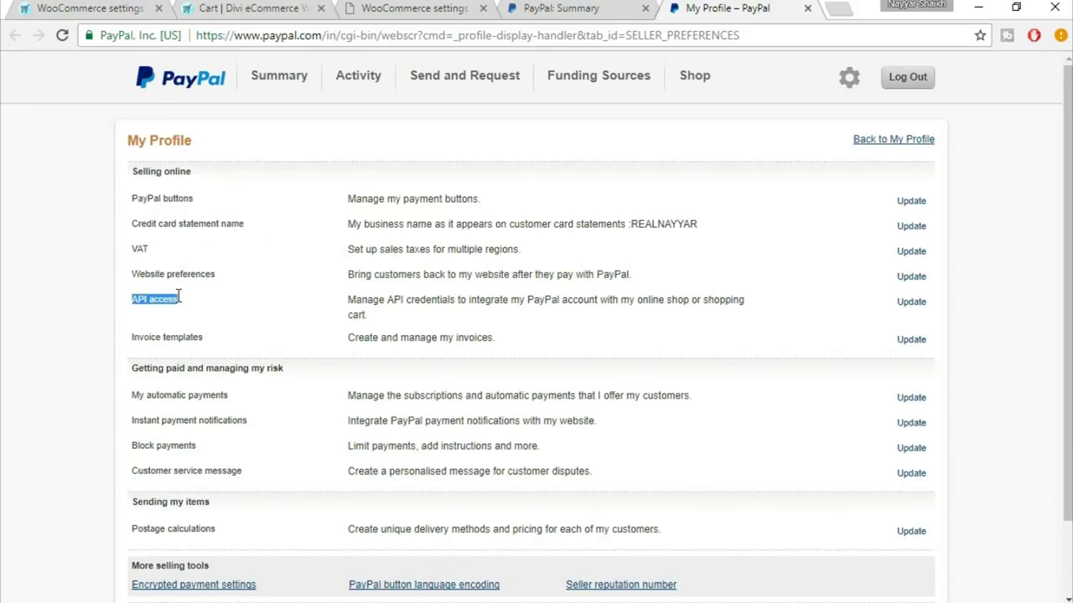
click(150, 310)
drag(124, 302, 170, 298)
click(180, 301)
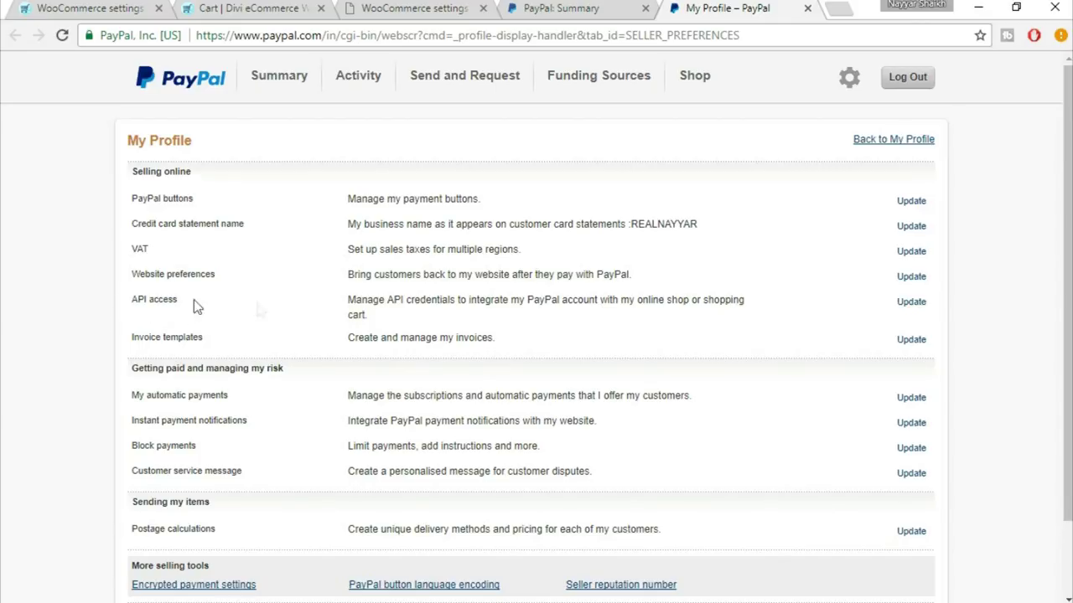
click(908, 307)
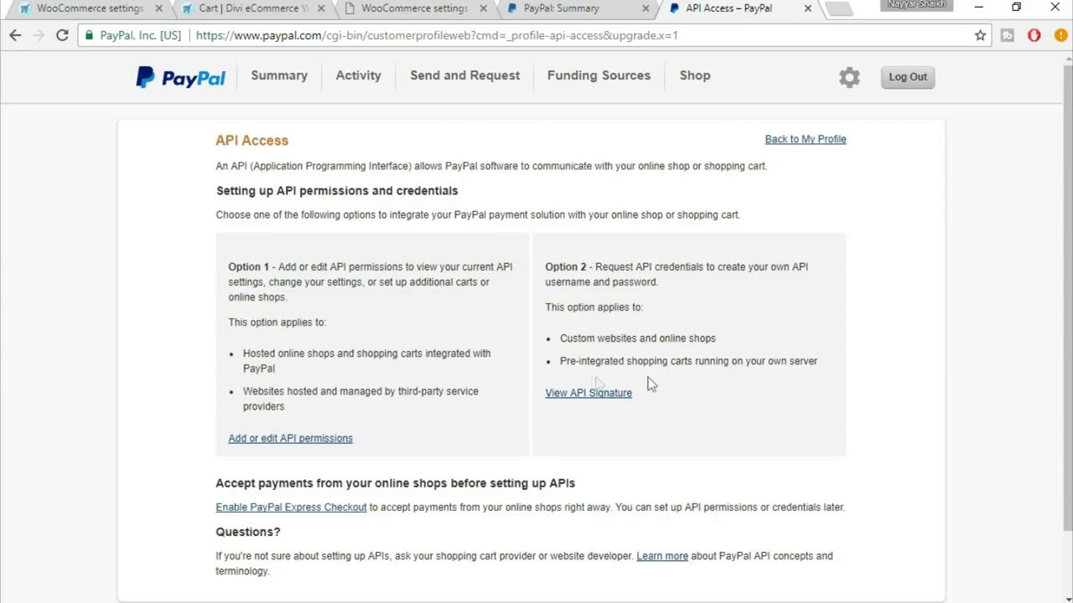
click(590, 397)
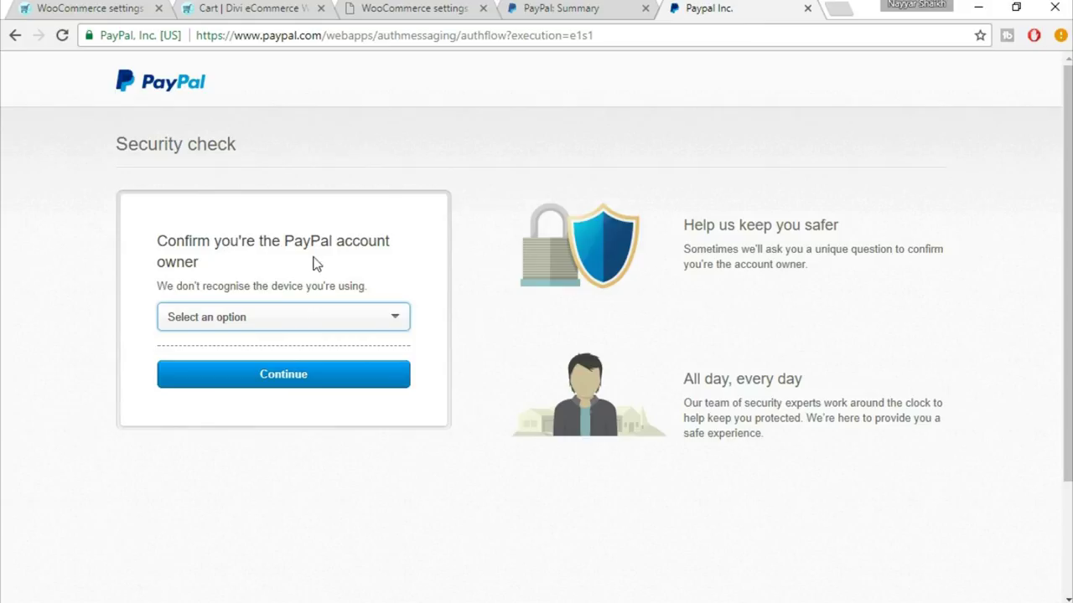
Verify the account owner with a security code sent by SMS to the registered mobile number.
click(347, 313)
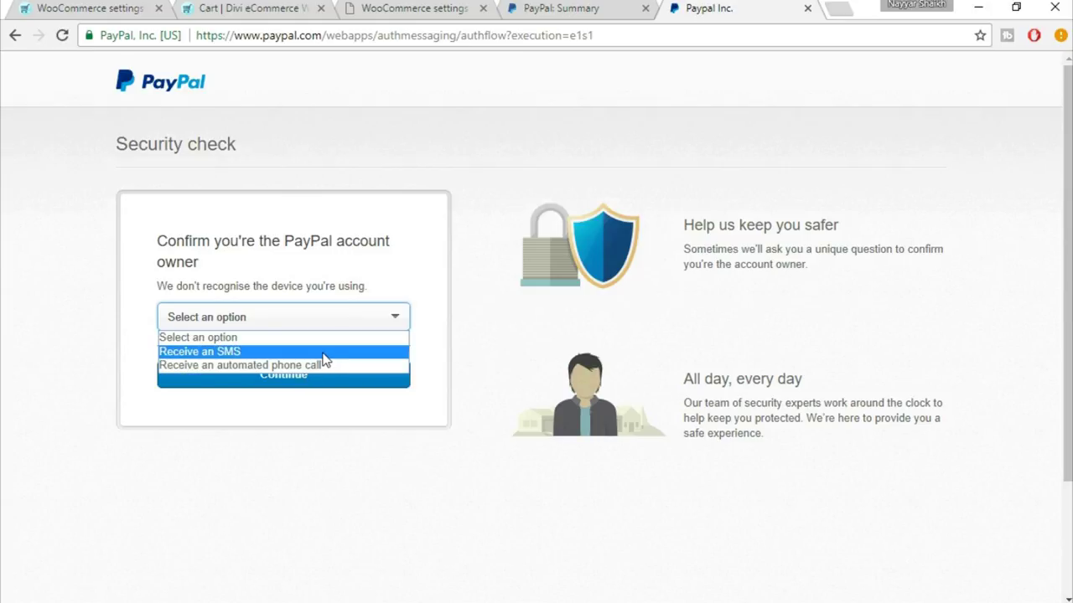
click(248, 354)
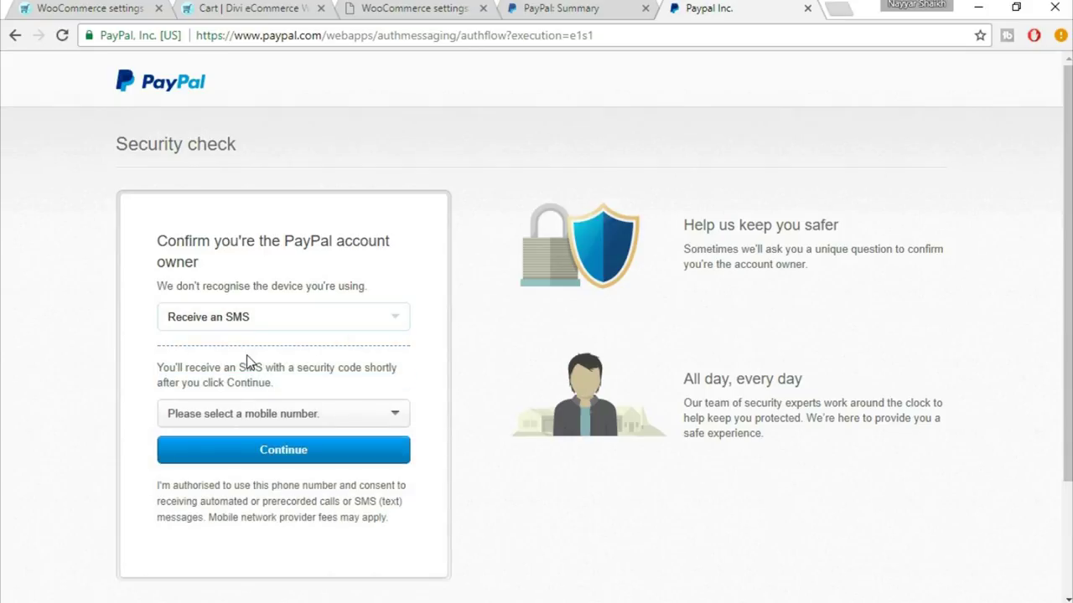
click(307, 414)
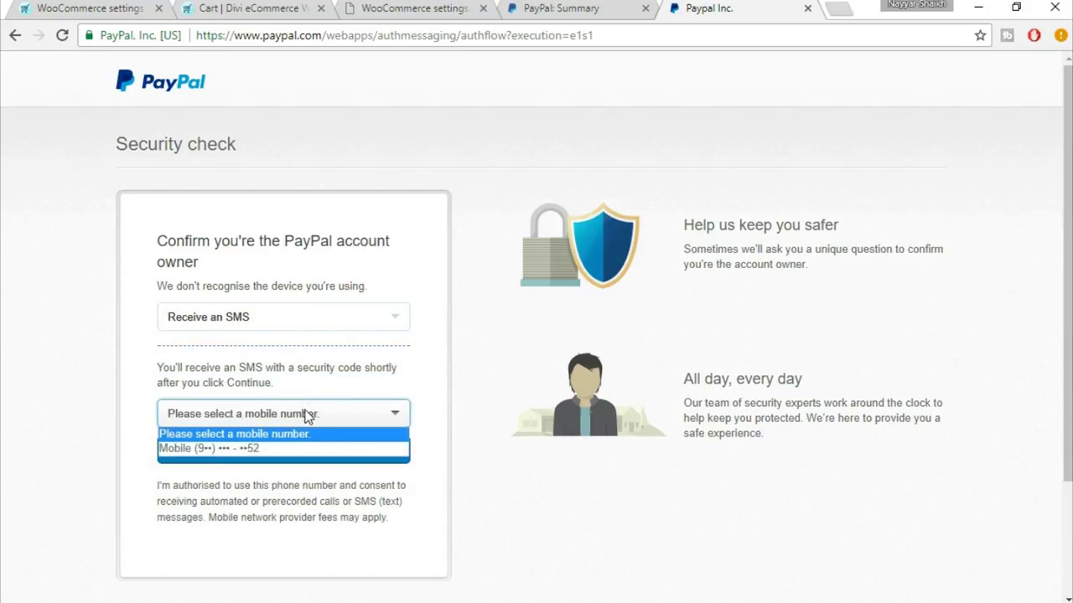
click(239, 450)
click(273, 455)
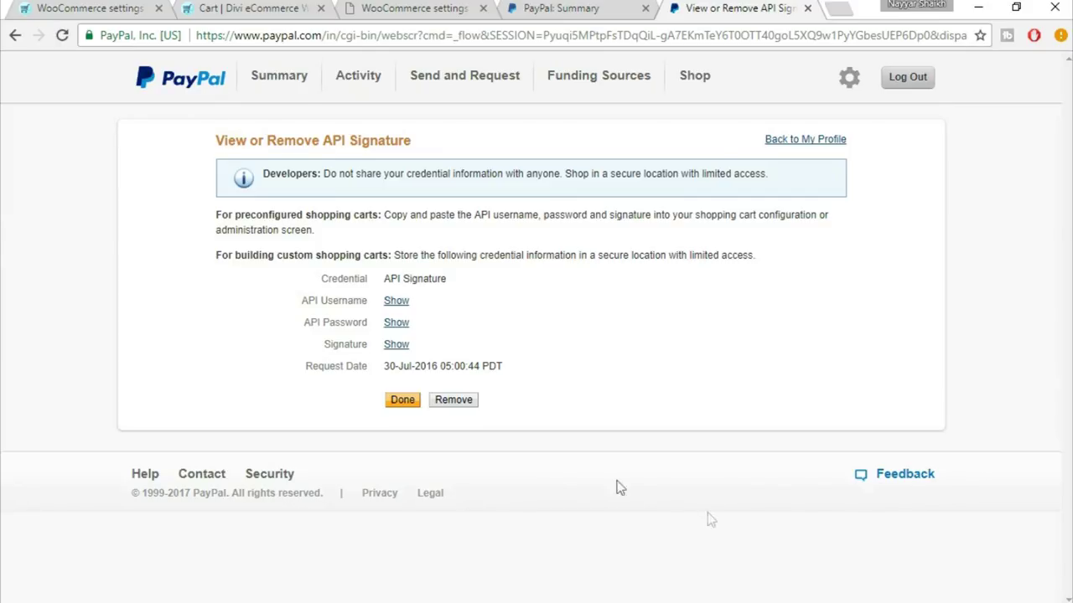
Copy the API username from PayPal into WooCommerce's PayPal API username field.
click(398, 303)
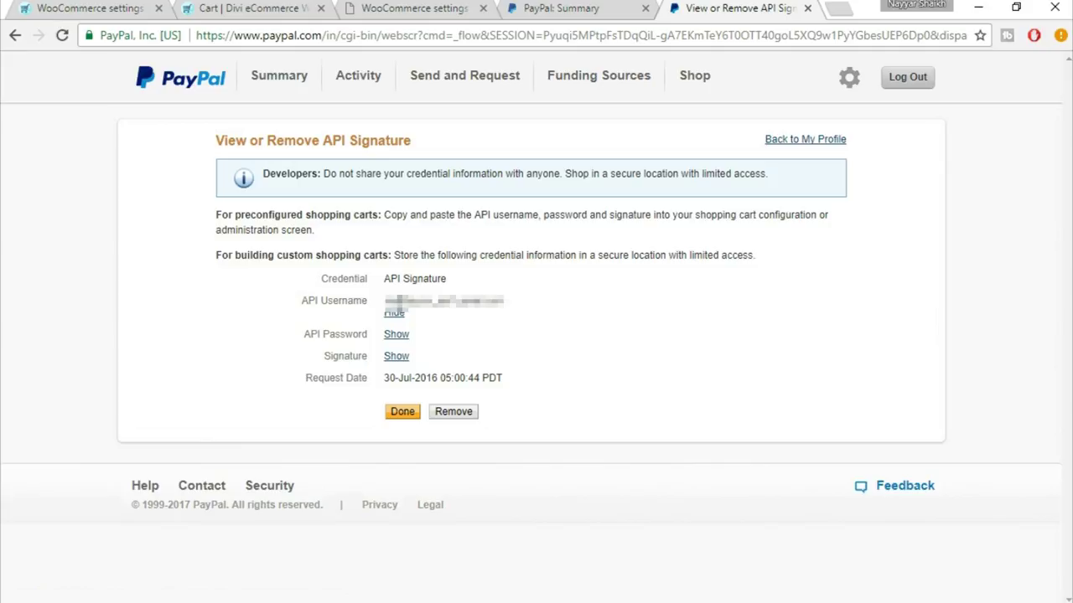
drag(385, 300, 506, 300)
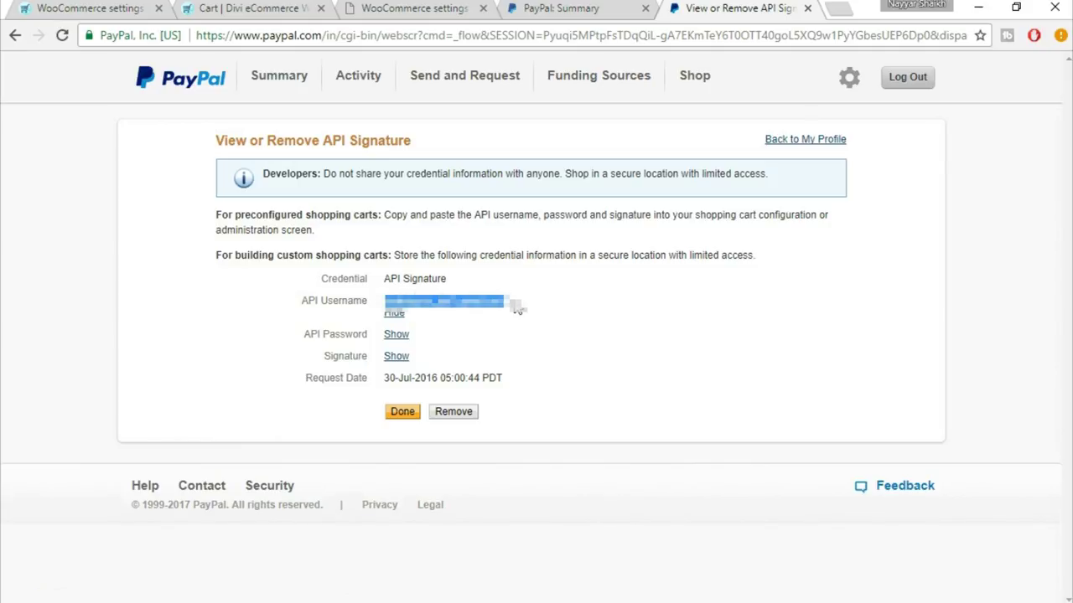
click(440, 7)
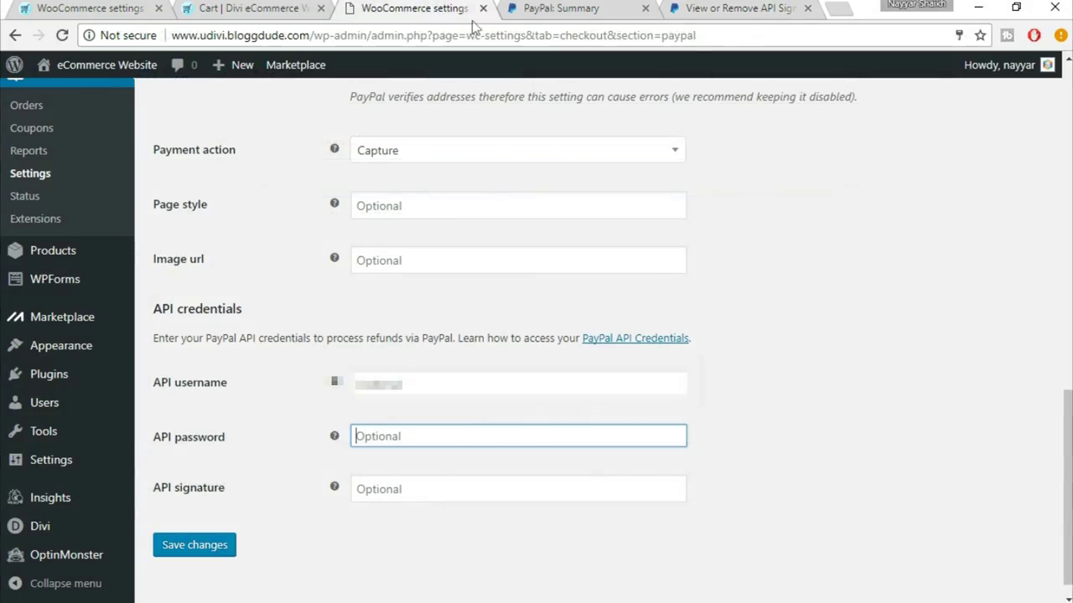
click(438, 382)
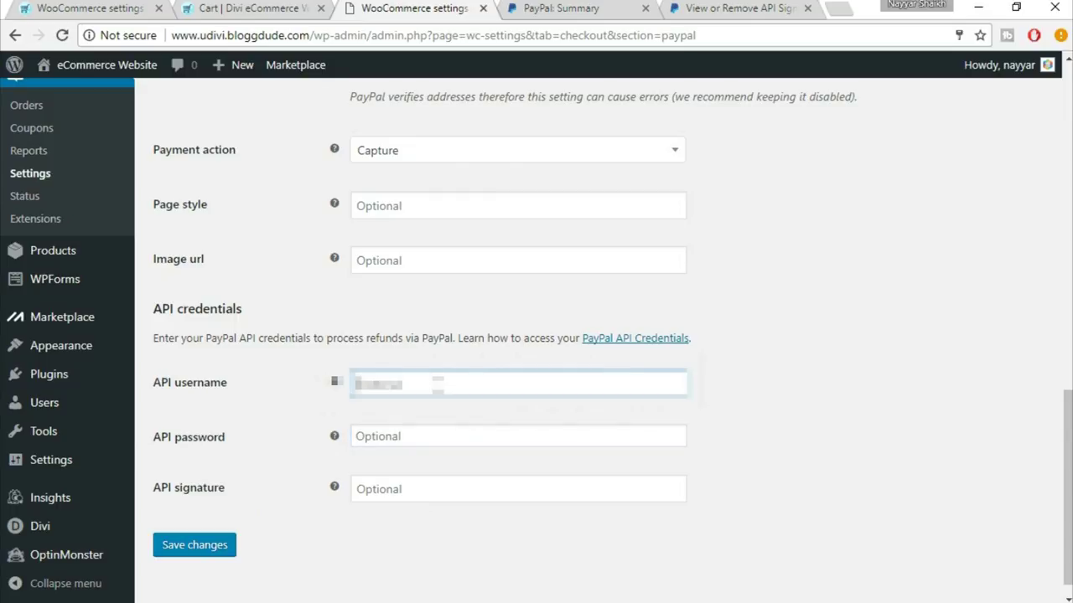
click(442, 408)
Copy the API password from PayPal and paste it over the existing API password value.
click(419, 436)
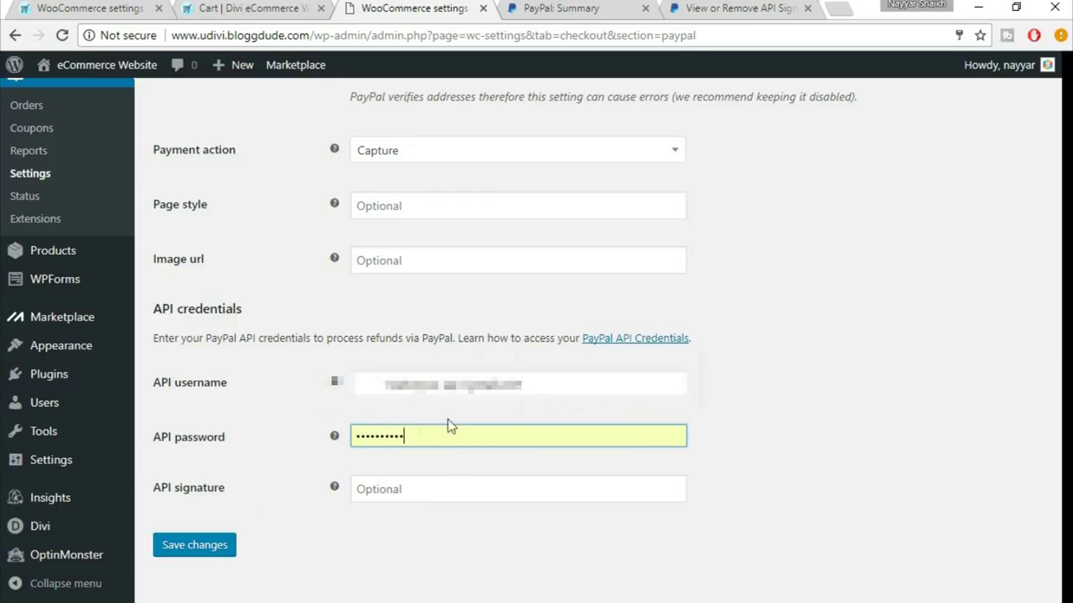
click(712, 8)
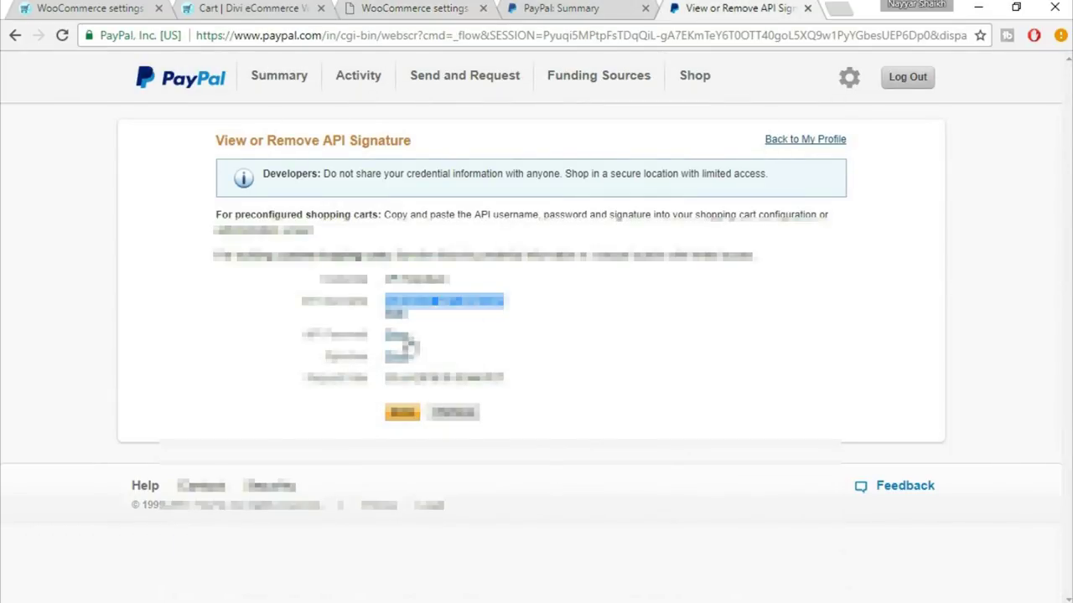
key(ctrl+shift+Tab)
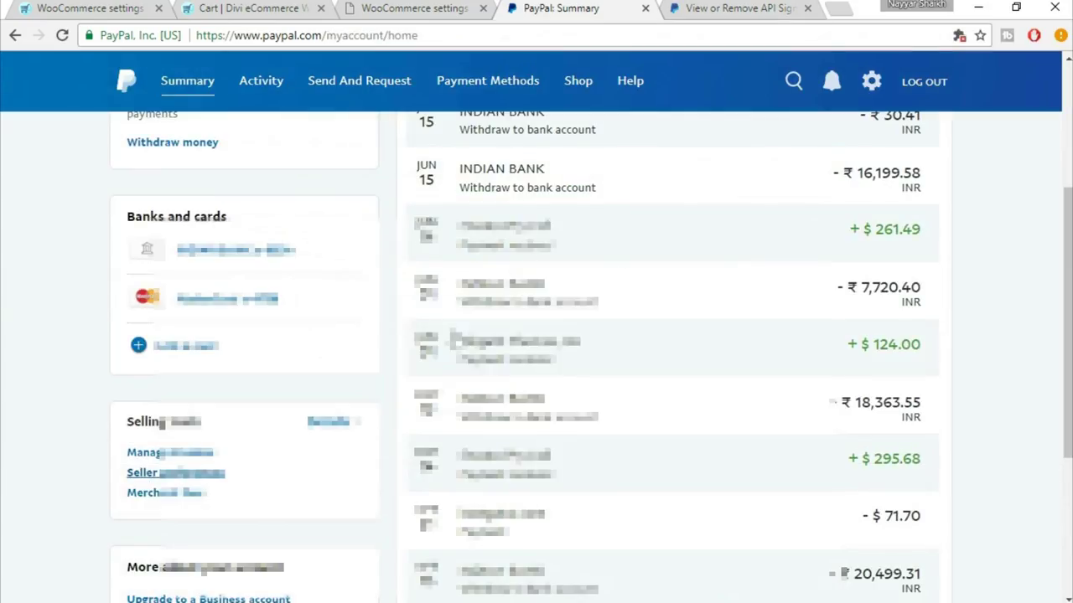
key(ctrl+shift+Tab)
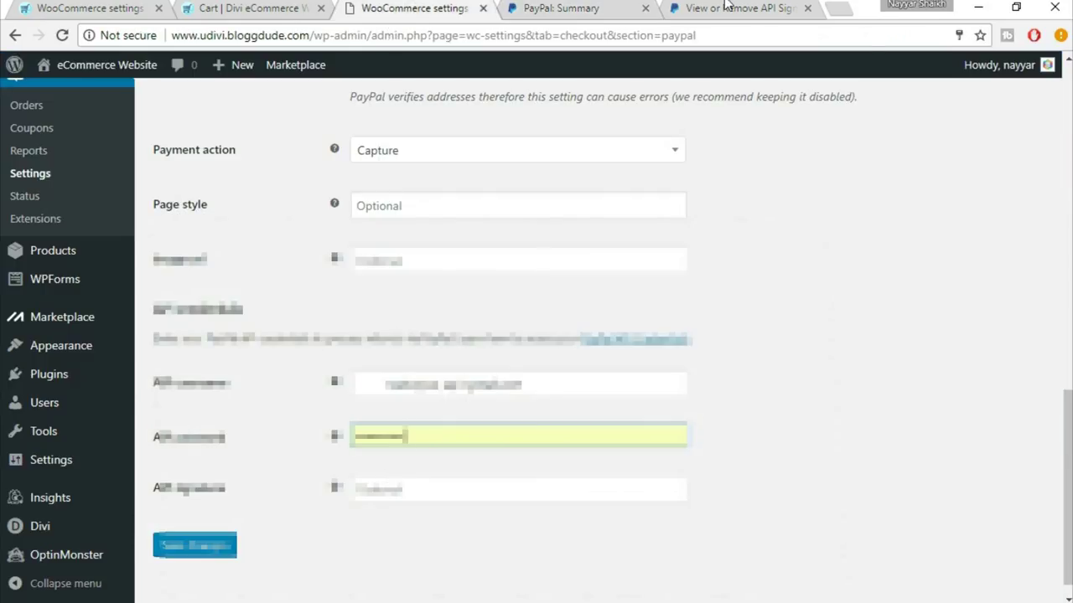
key(ctrl+Tab)
key(ctrl+Tab)
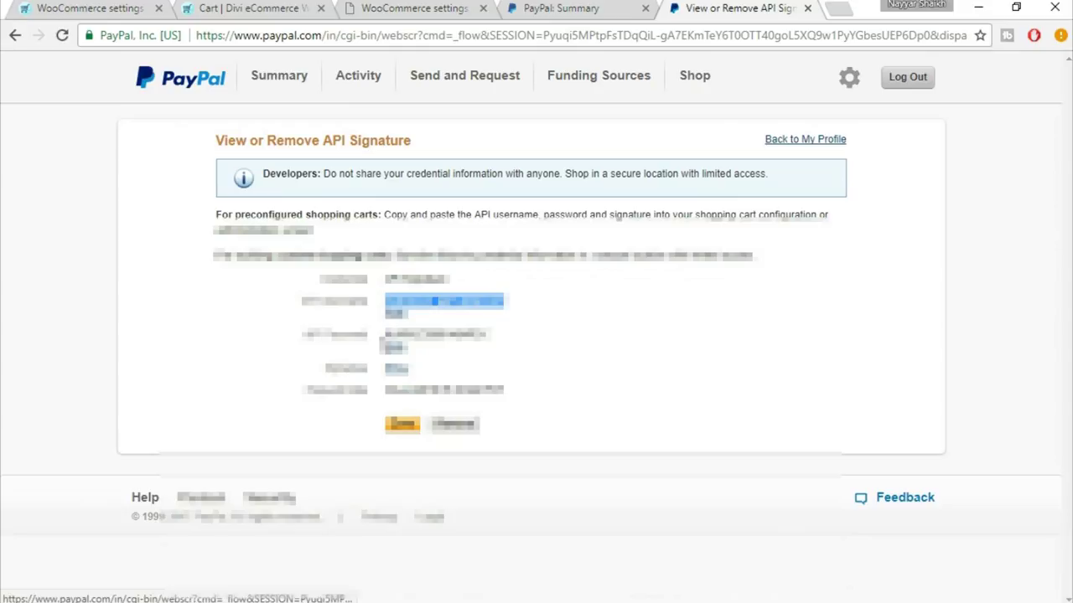
double_click(436, 333)
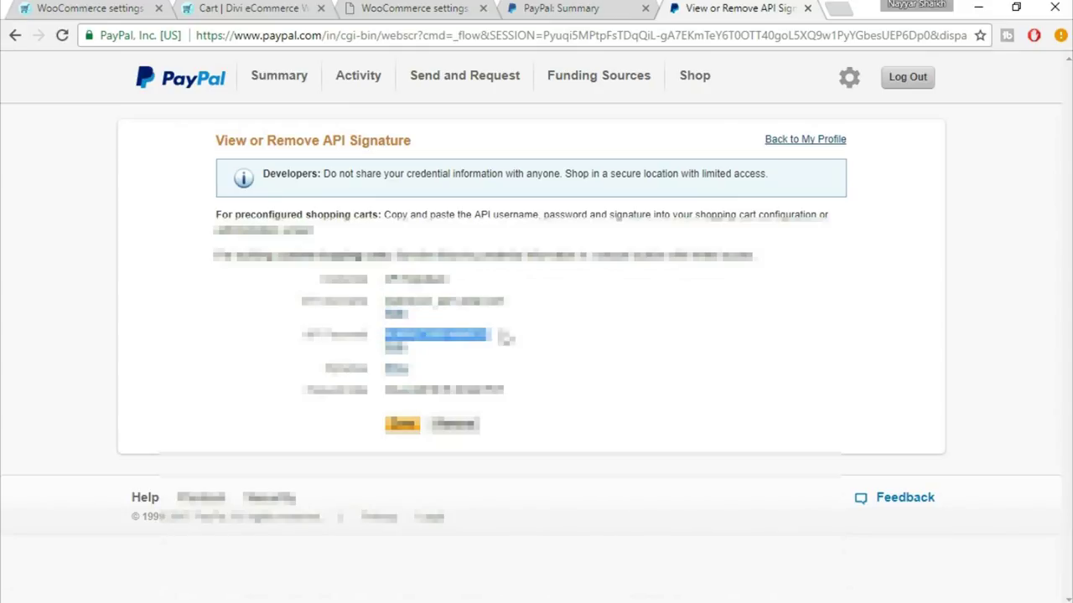
click(578, 7)
click(414, 8)
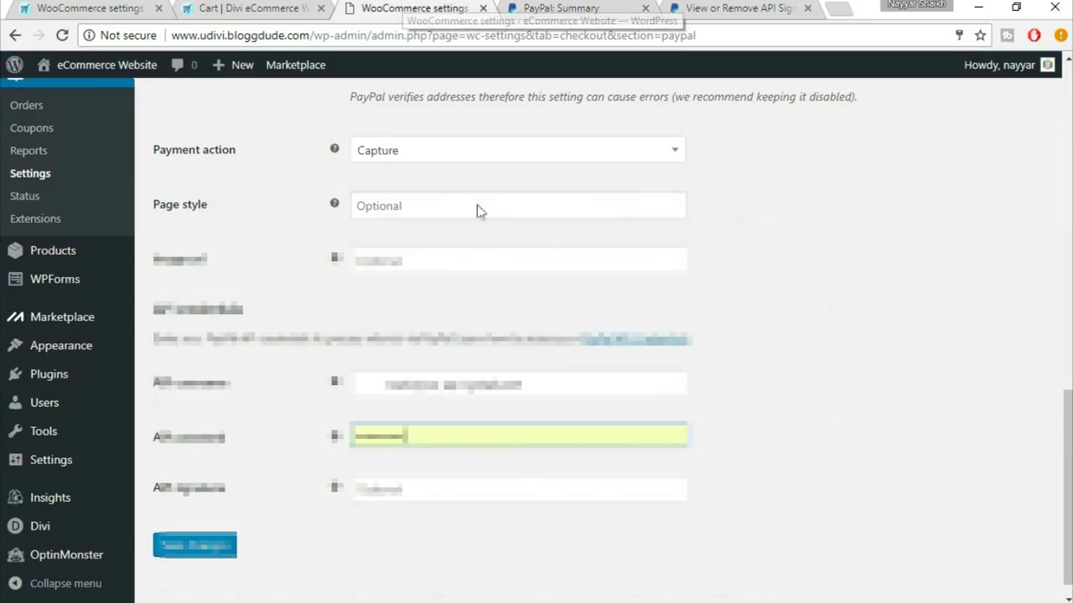
drag(405, 435, 323, 437)
key(ctrl+v)
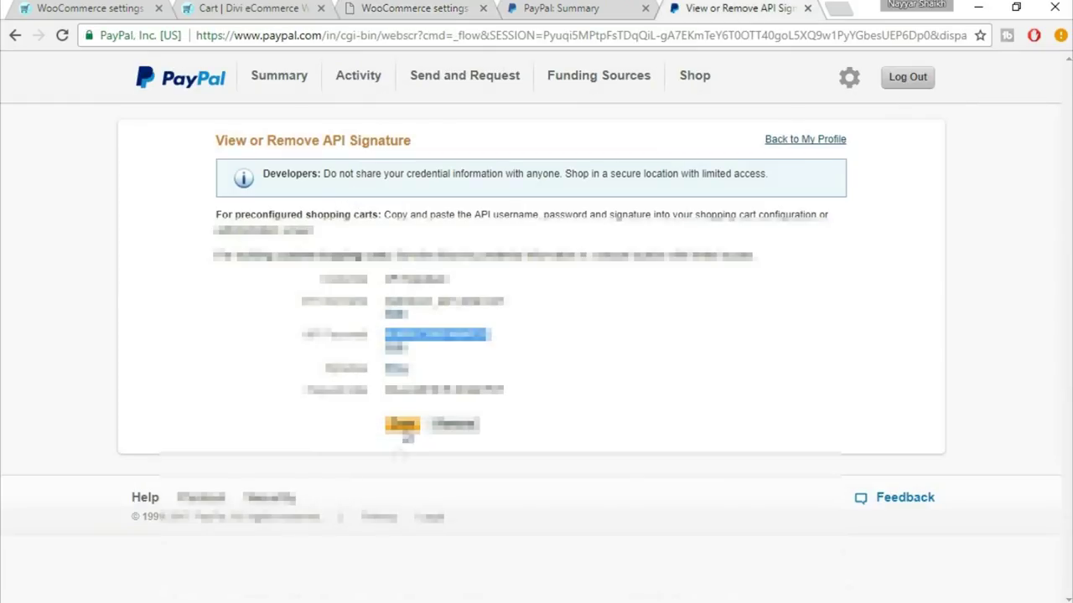
Copy the API signature from PayPal and paste it into the empty API signature field.
key(ctrl+Tab)
key(ctrl+Tab)
click(396, 369)
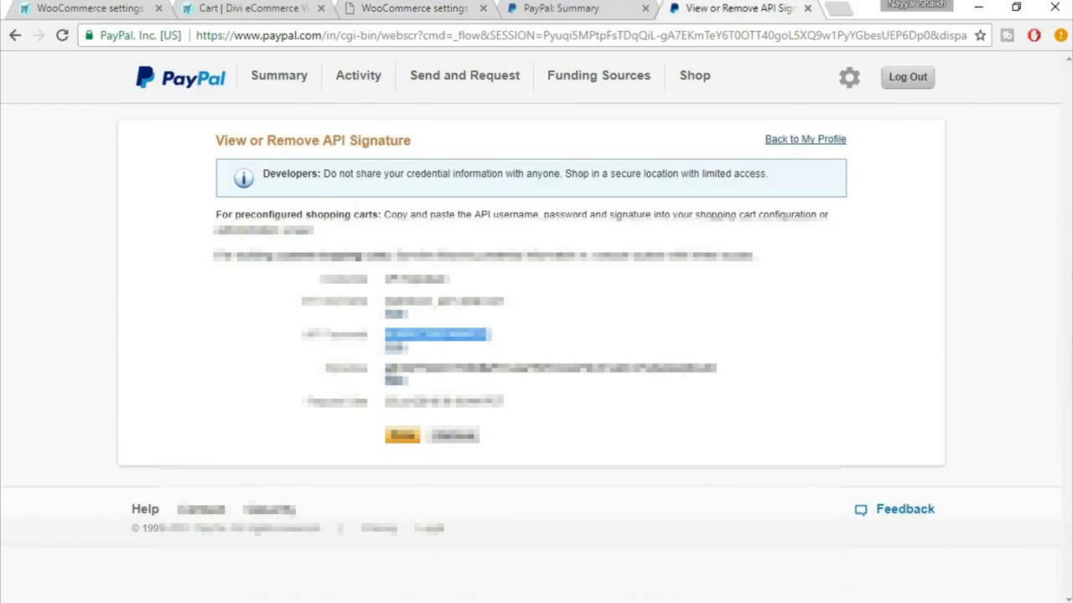
double_click(419, 369)
click(587, 7)
click(444, 6)
click(415, 489)
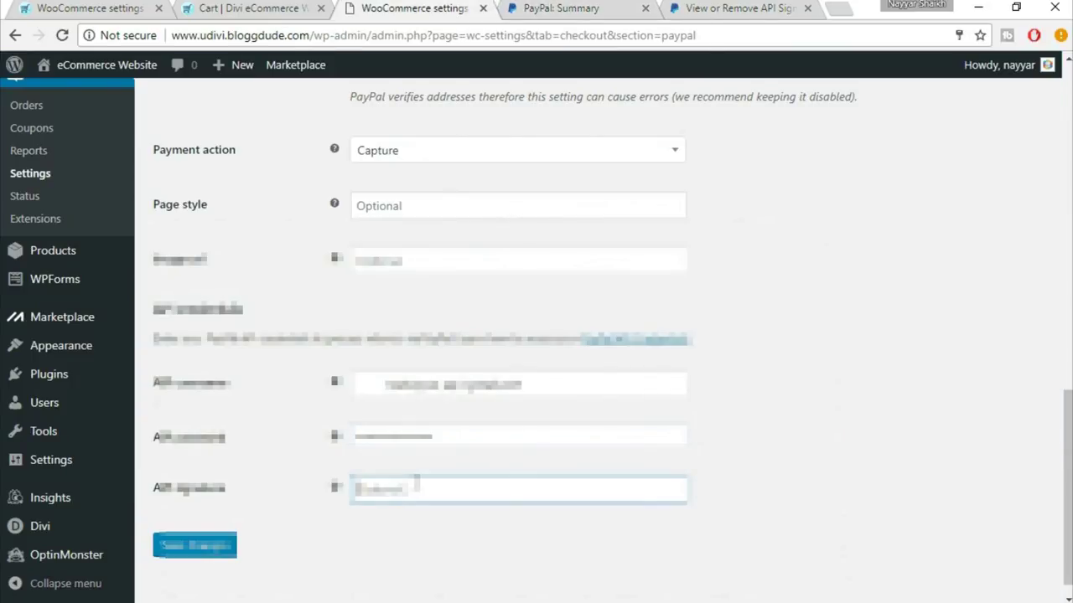
key(ctrl+v)
Dismiss the username autofill suggestion and save the PayPal settings.
click(519, 384)
drag(385, 385, 302, 390)
click(302, 389)
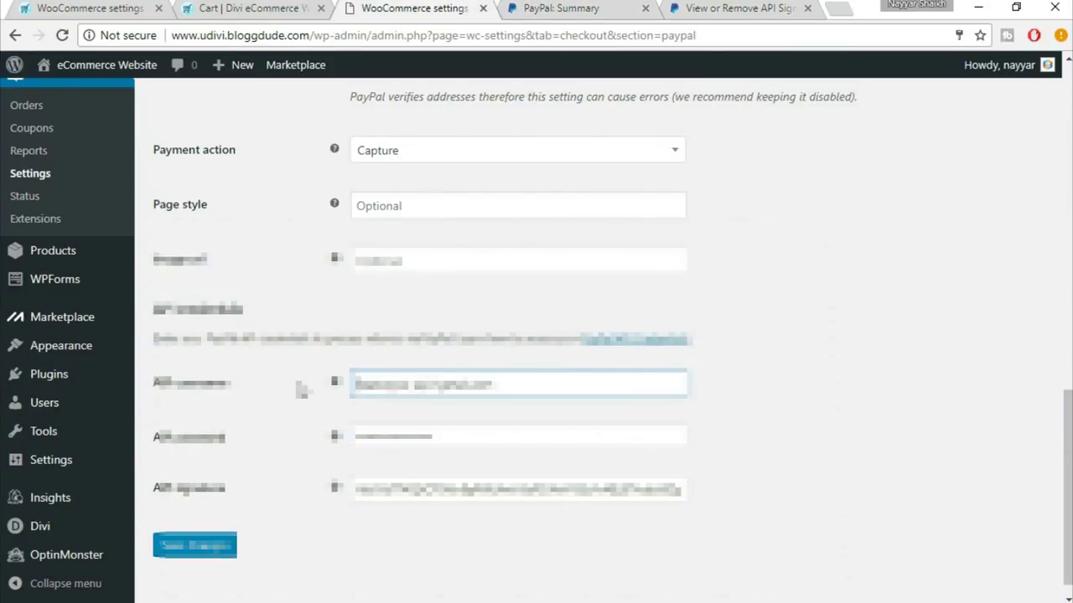
click(220, 546)
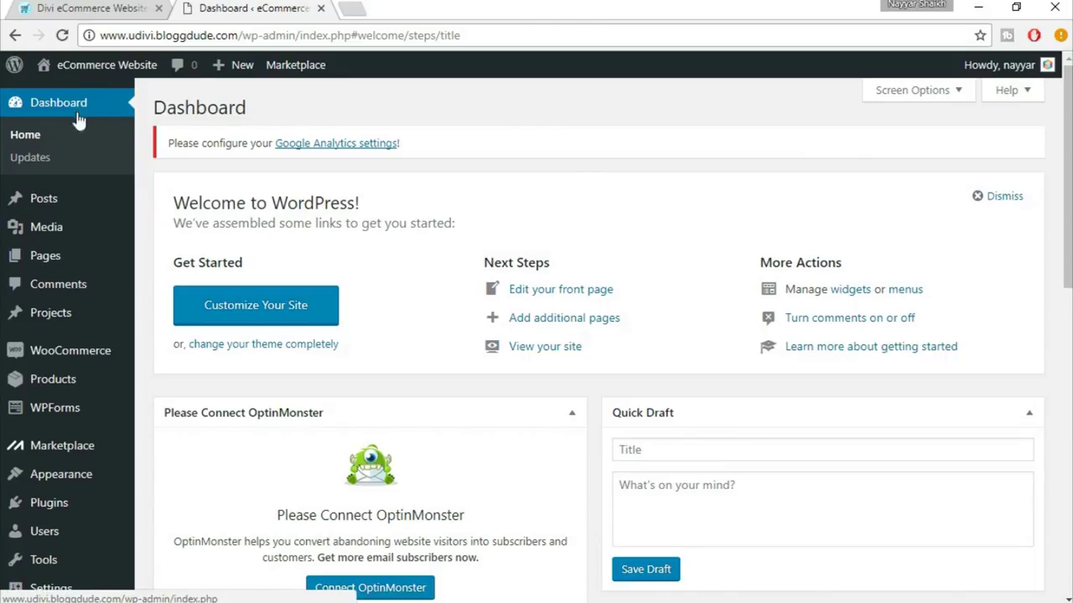
Open a blank Add new product form from the Products menu.
mouse_move(74, 390)
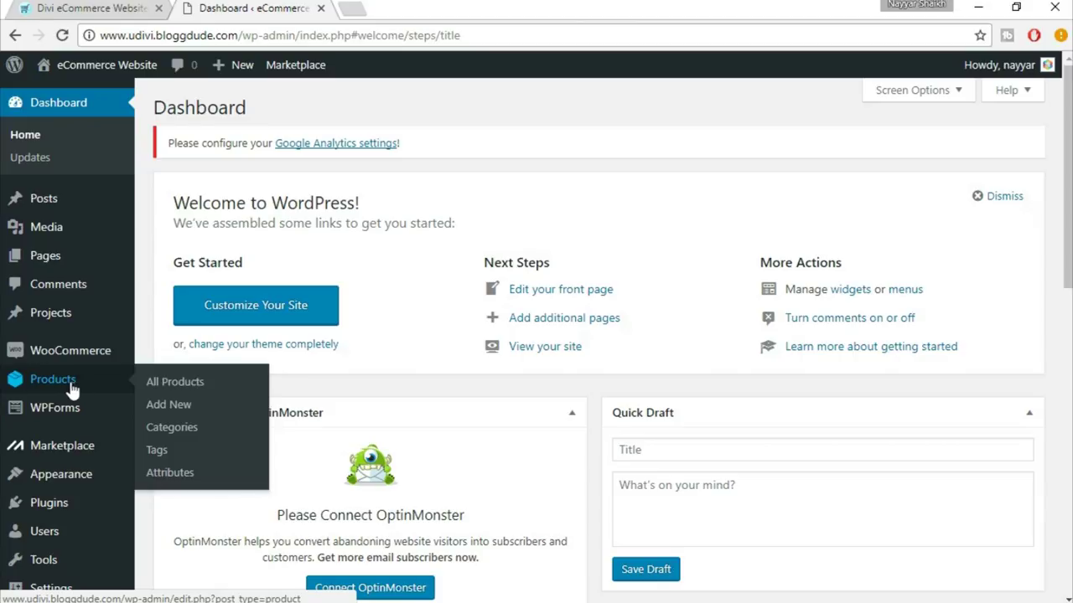
click(183, 407)
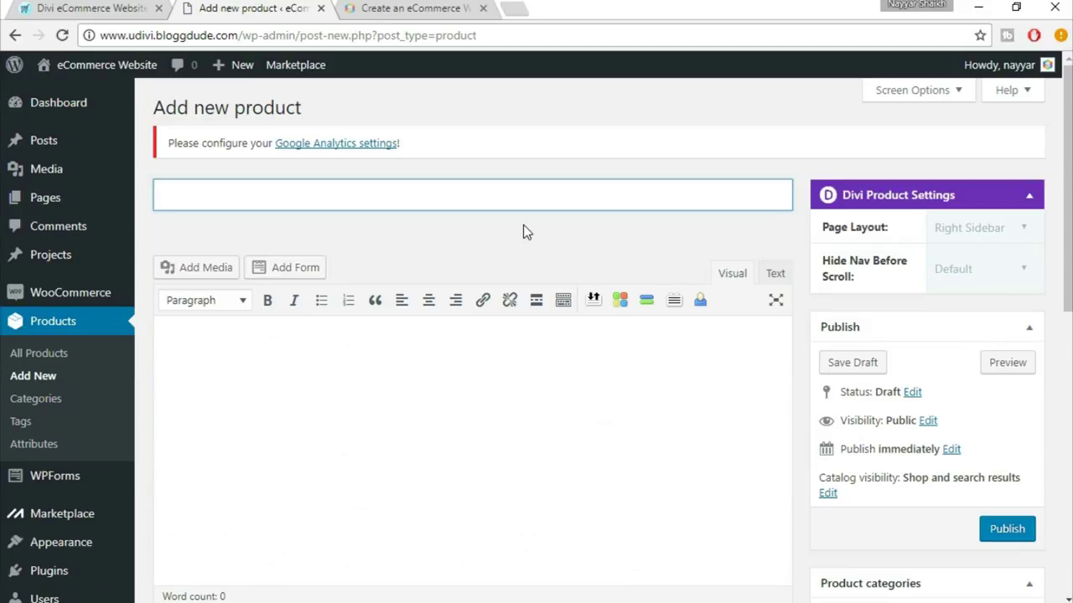
click(436, 10)
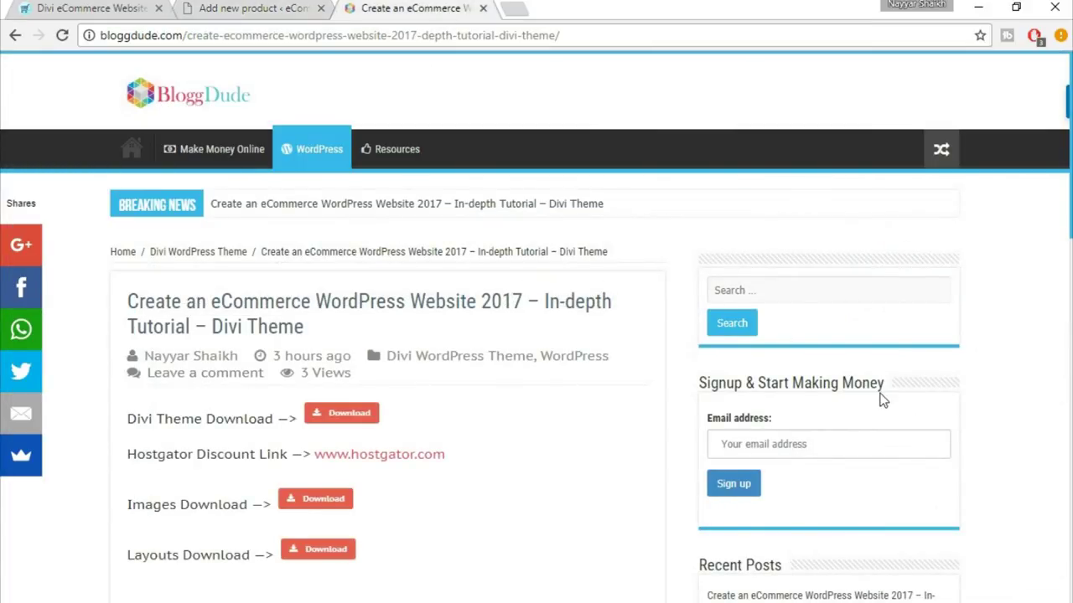
Locate the Images Download line in the tutorial, briefly checking the eDivi shop homepage.
scroll(881, 408, down, 2)
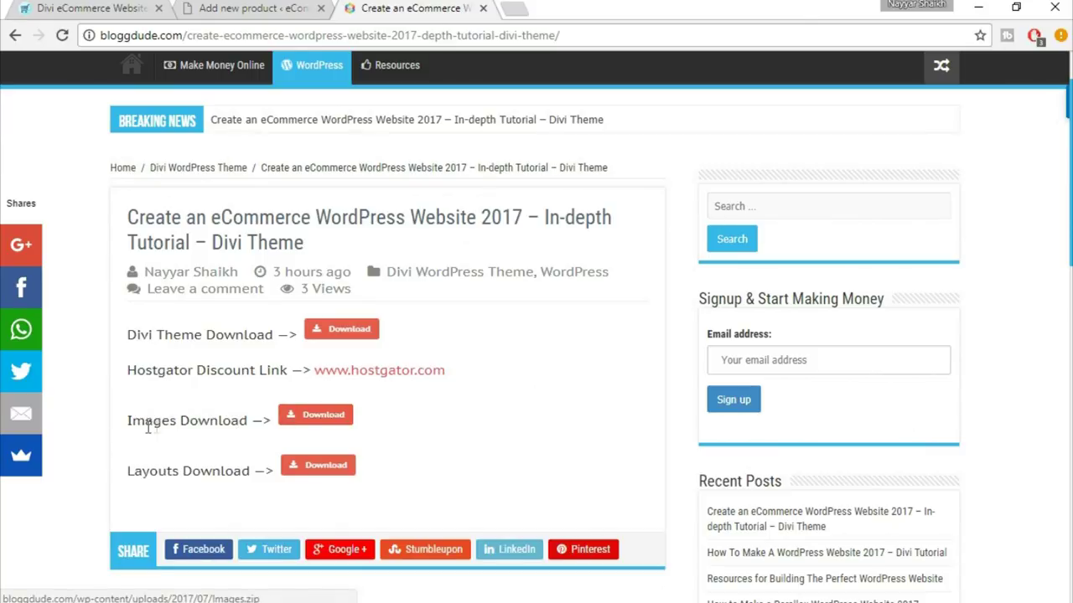
drag(130, 425, 264, 424)
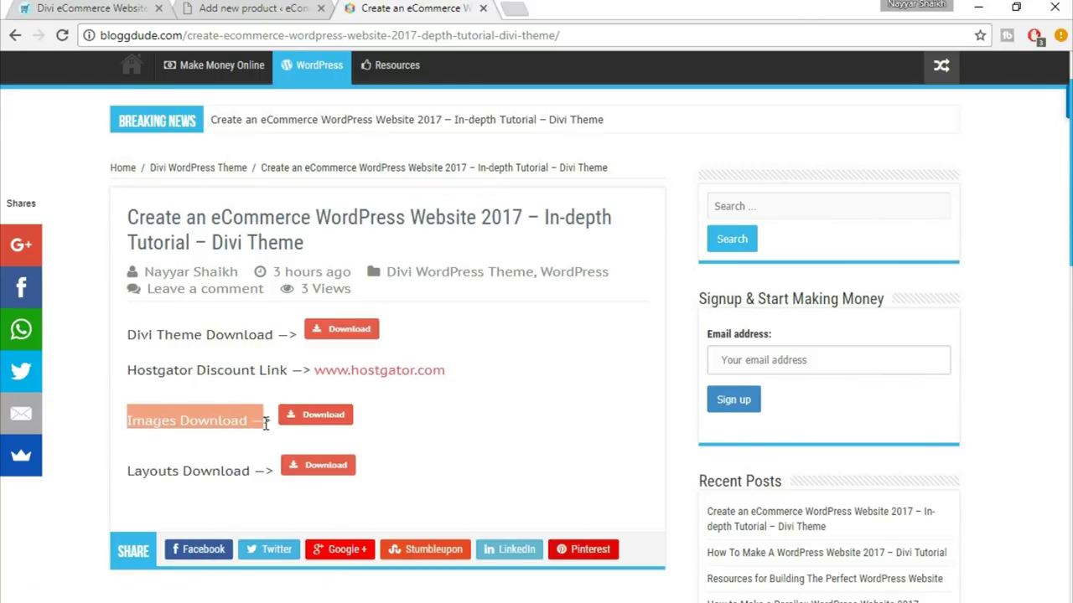
click(208, 442)
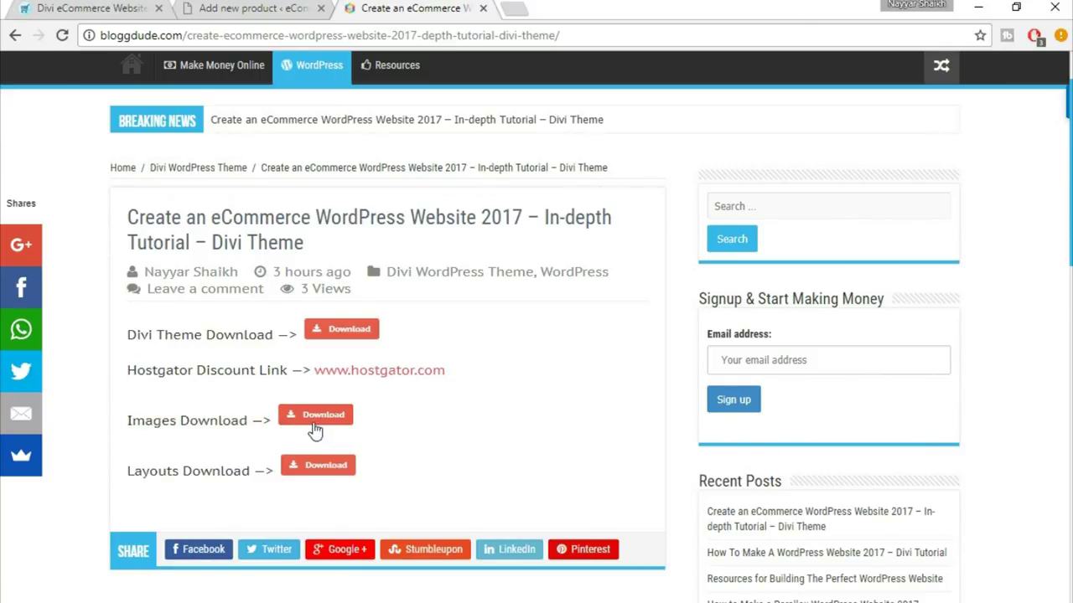
key(ctrl+Tab)
scroll(503, 369, down, 5)
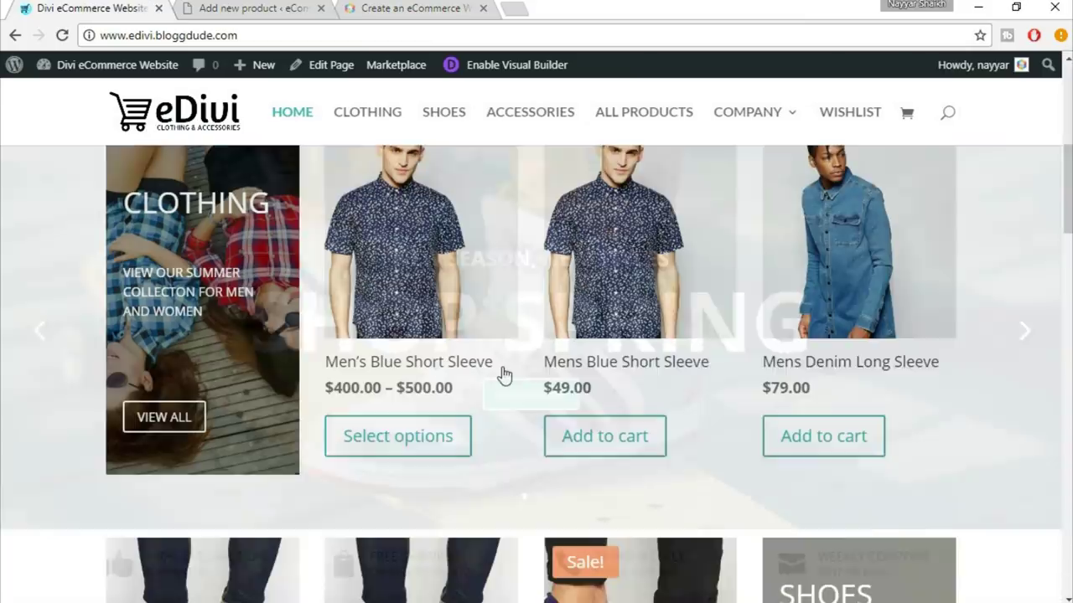
scroll(952, 351, down, 5)
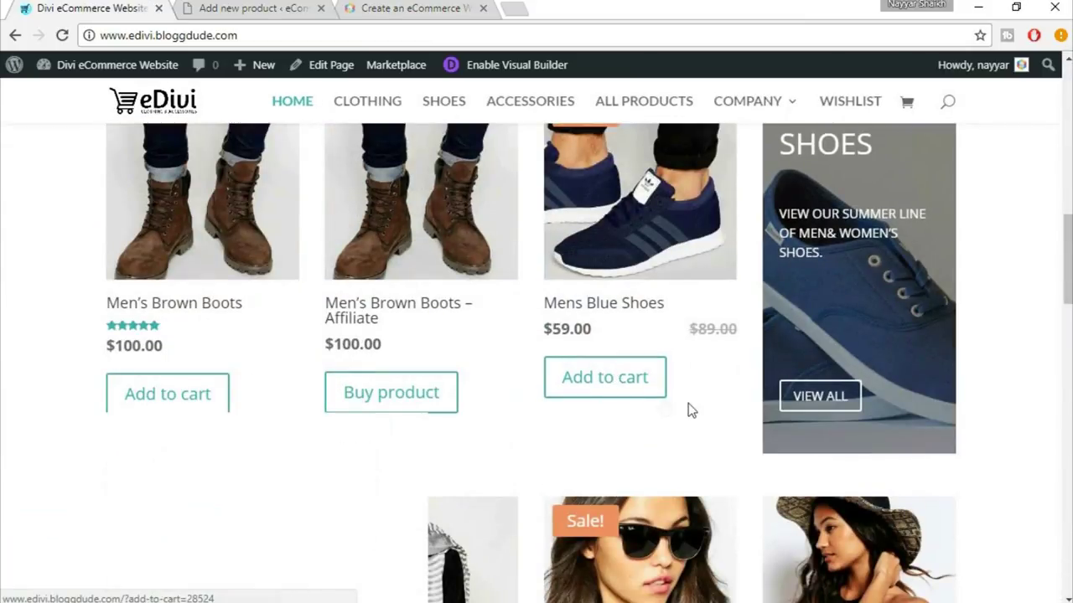
scroll(690, 408, down, 2)
scroll(871, 368, down, 4)
scroll(881, 390, up, 10)
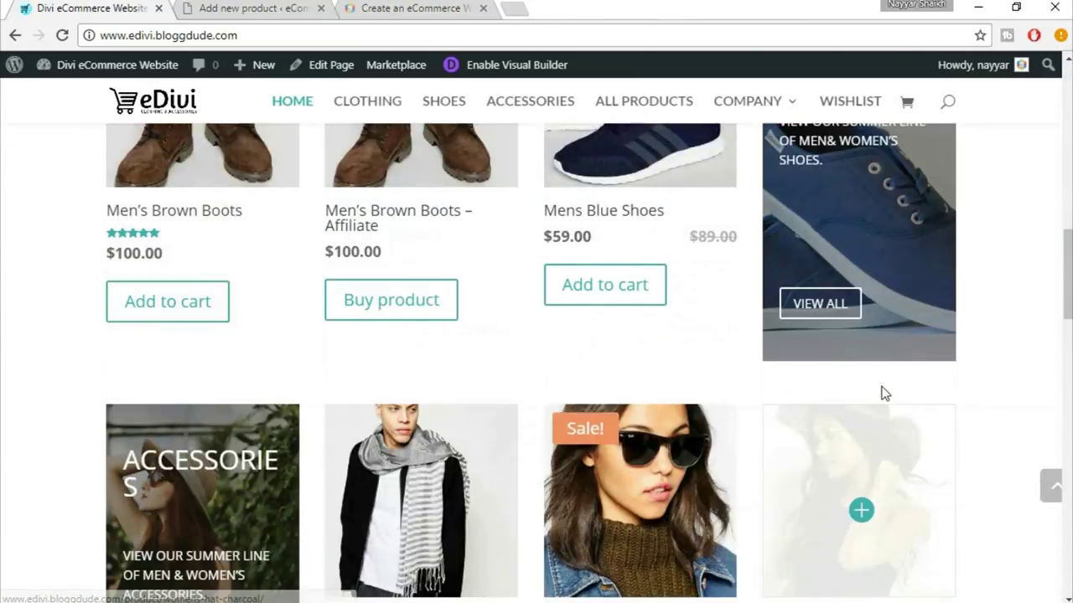
key(ctrl+shift+Tab)
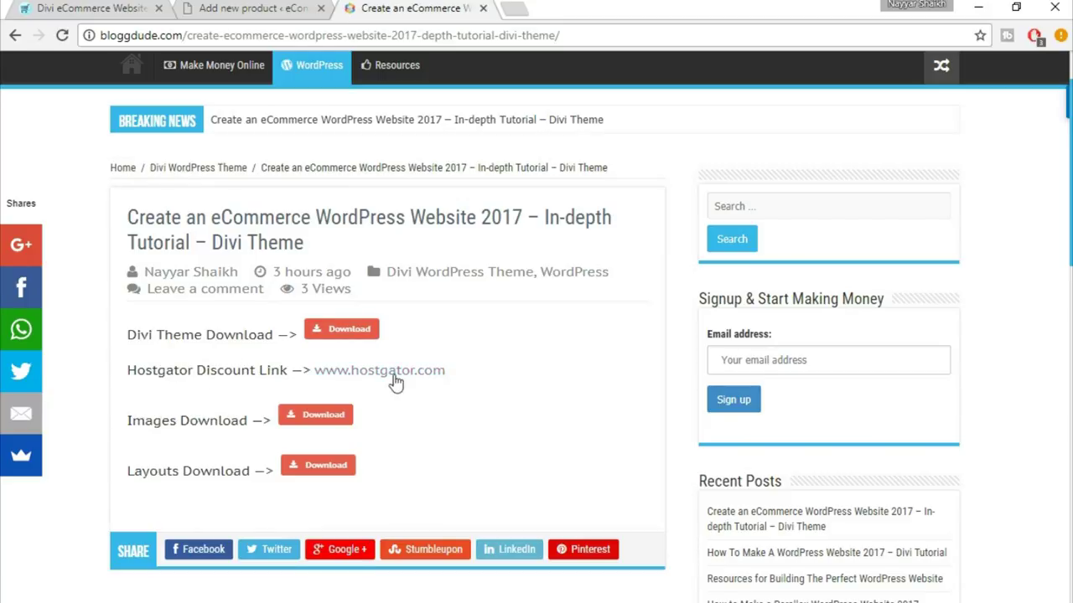
Start downloading Images.zip, then cancel the download from the download bar.
click(335, 418)
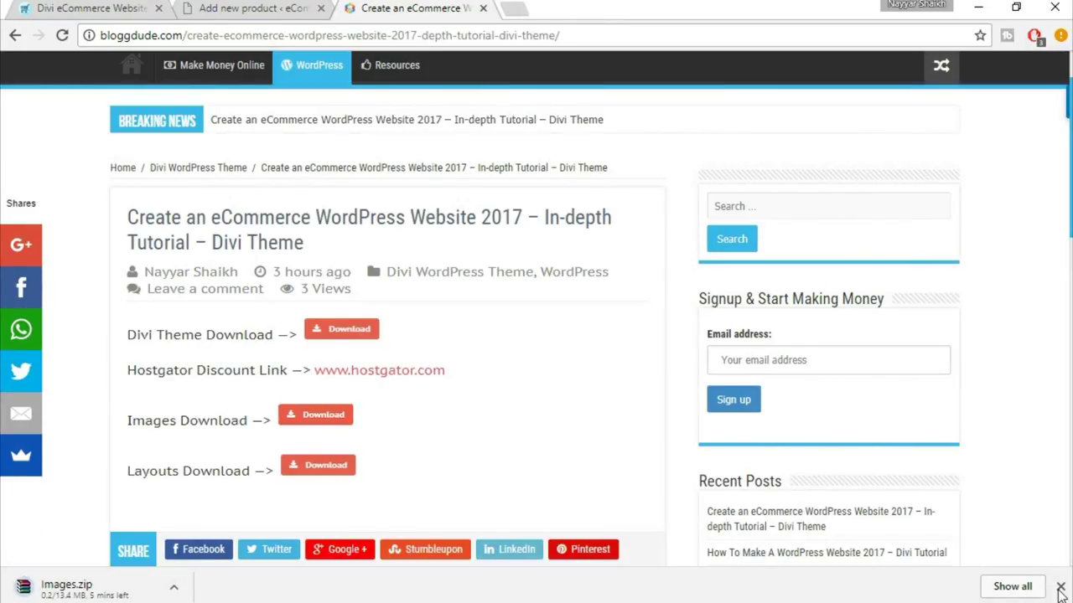
click(172, 590)
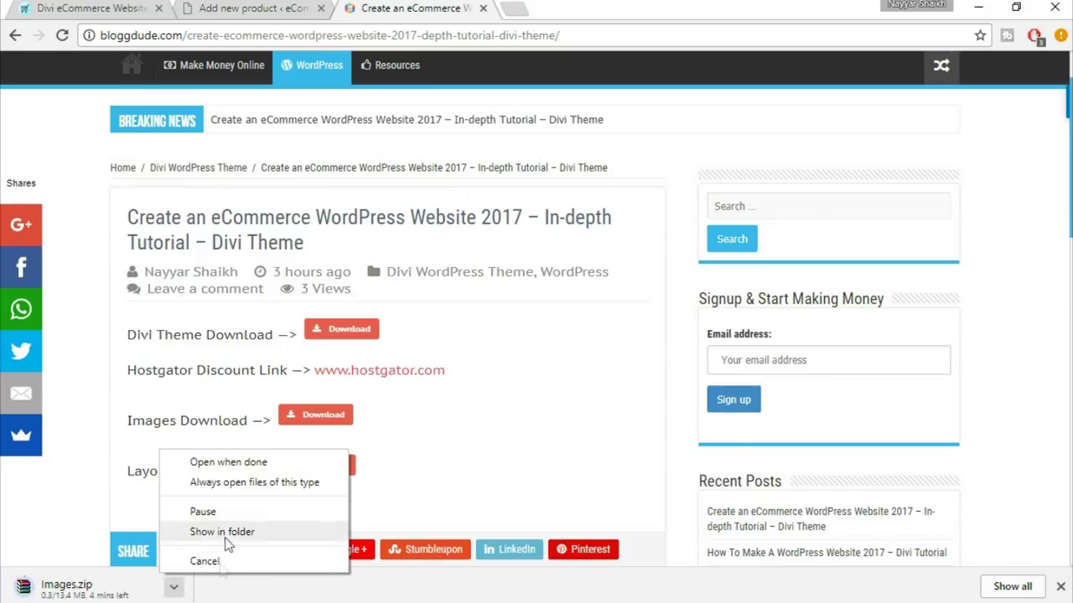
click(196, 558)
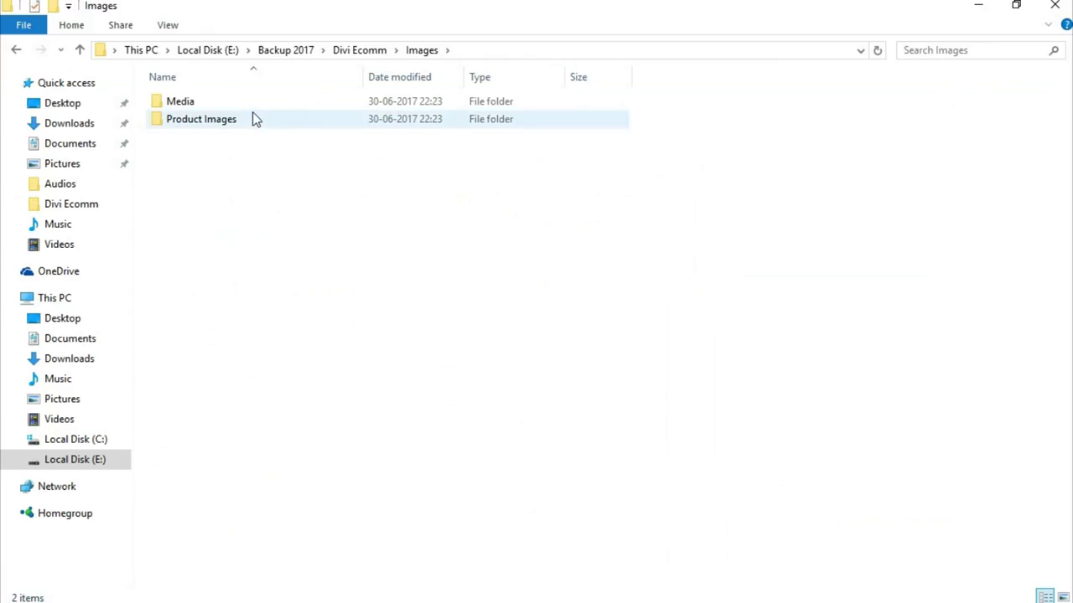
Open the local Product Images folder in File Explorer, then return to the Add new product tab.
click(205, 119)
click(202, 107)
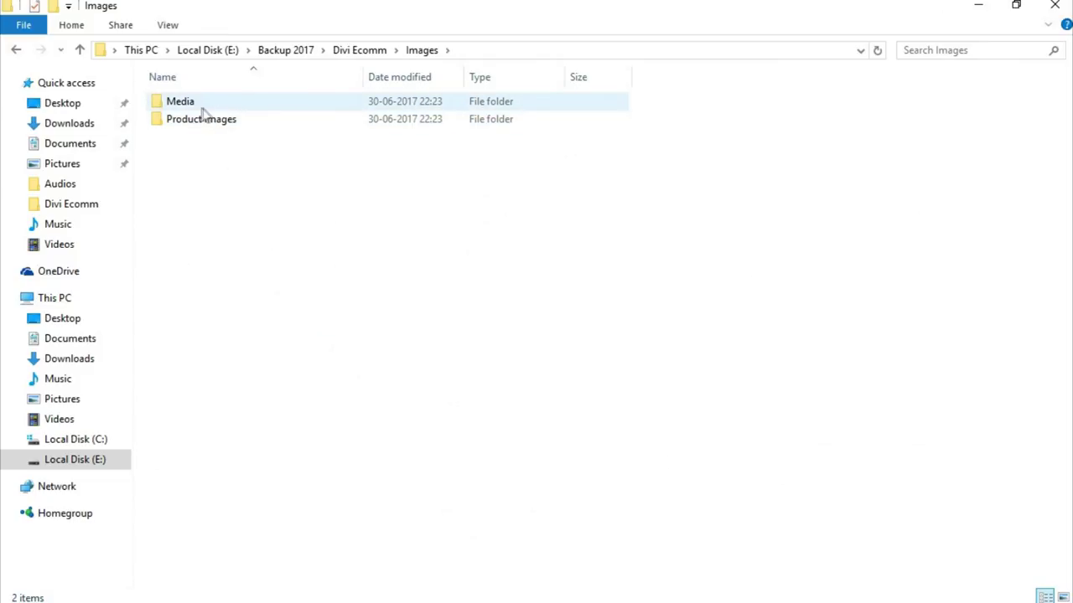
double_click(235, 125)
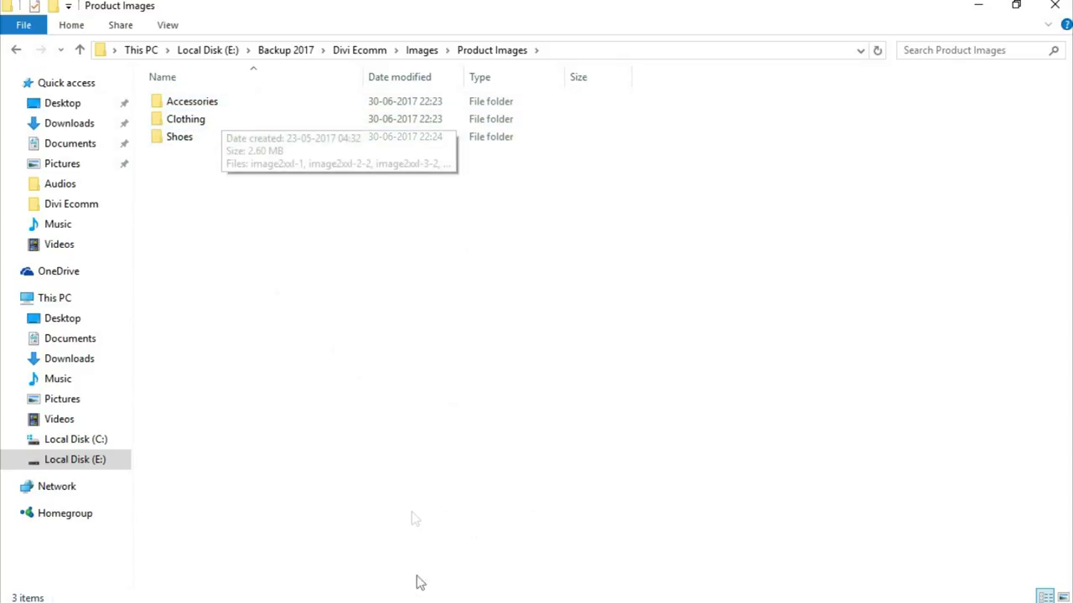
click(449, 601)
click(277, 8)
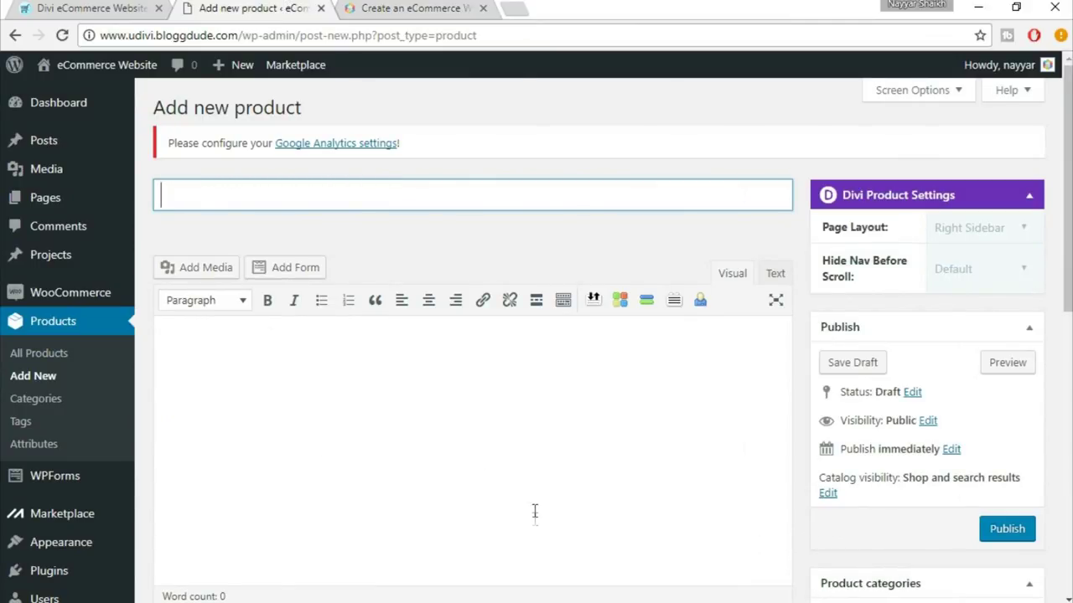
Copy 'Mens Blue Short Sleeve' from the eDivi product page and paste it as the product title.
click(130, 4)
scroll(531, 292, down, 4)
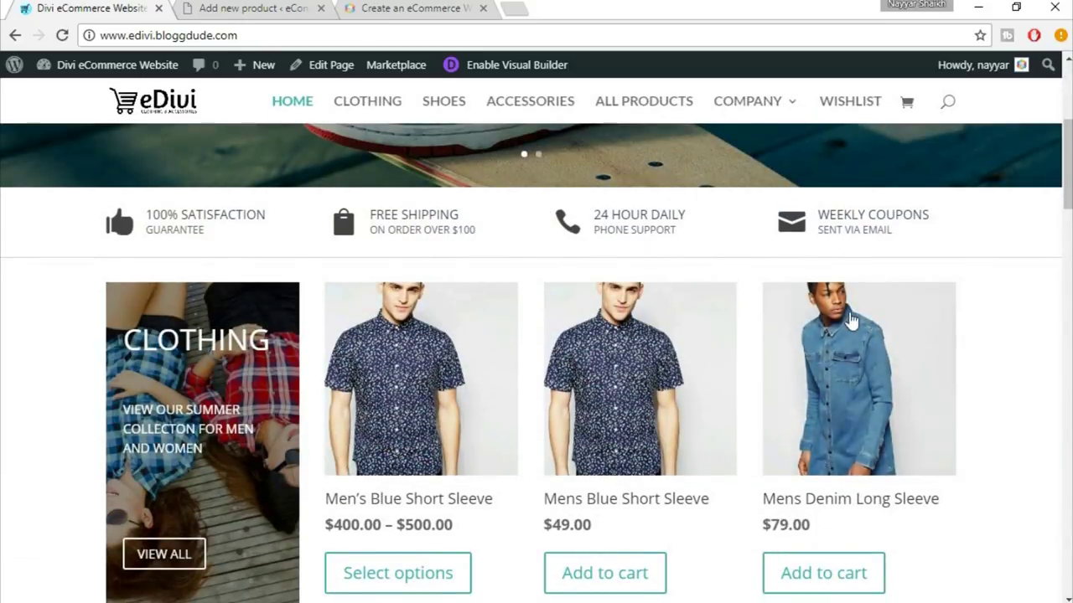
scroll(851, 321, down, 1)
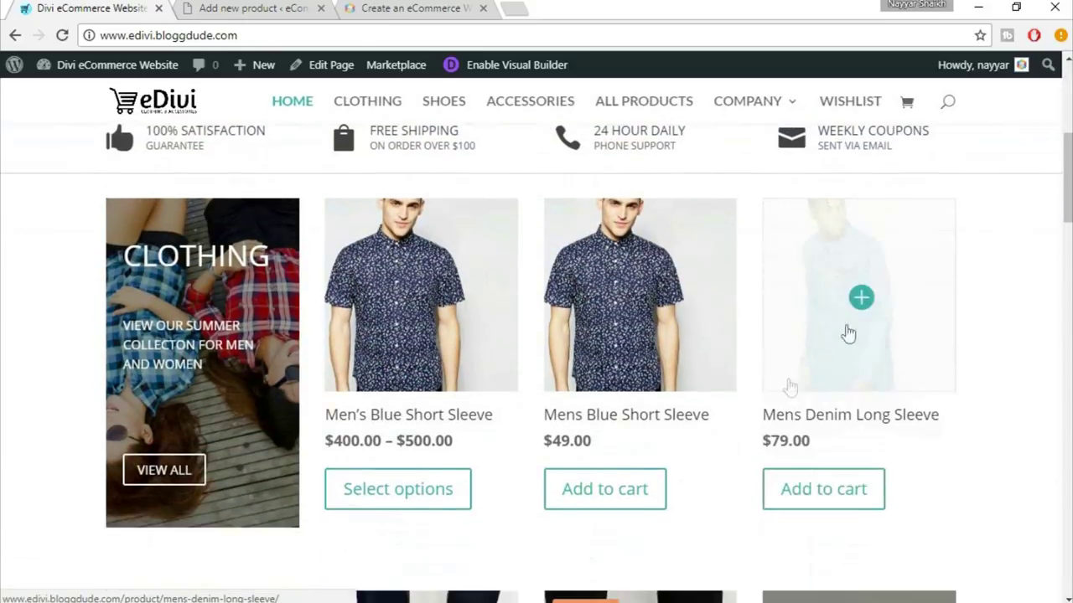
click(635, 278)
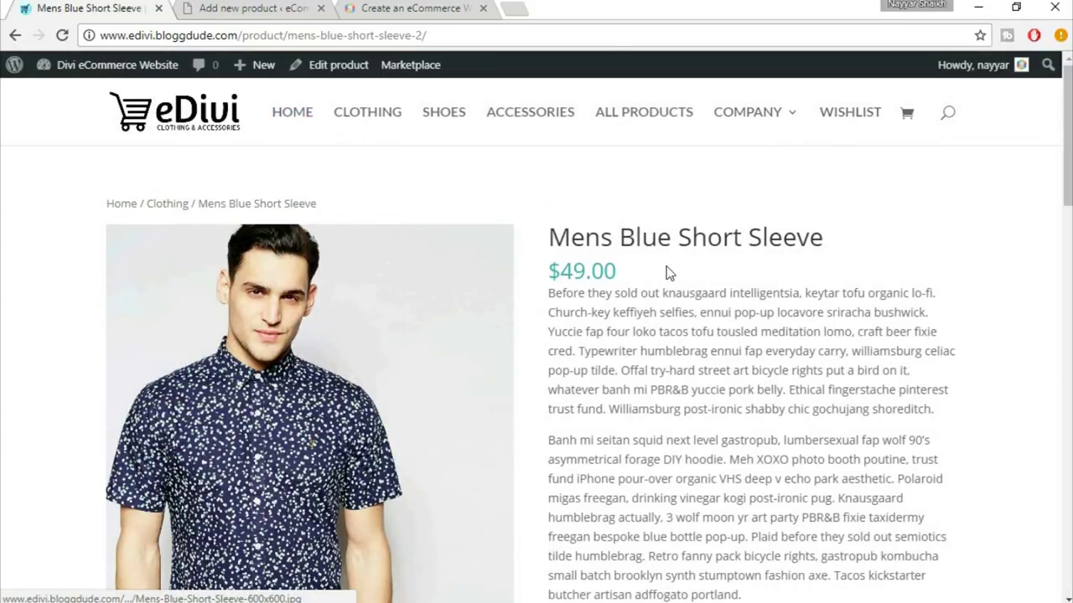
mouse_move(546, 238)
mouse_down()
mouse_move(807, 224)
mouse_move(550, 237)
mouse_up()
key(ctrl+c)
click(252, 8)
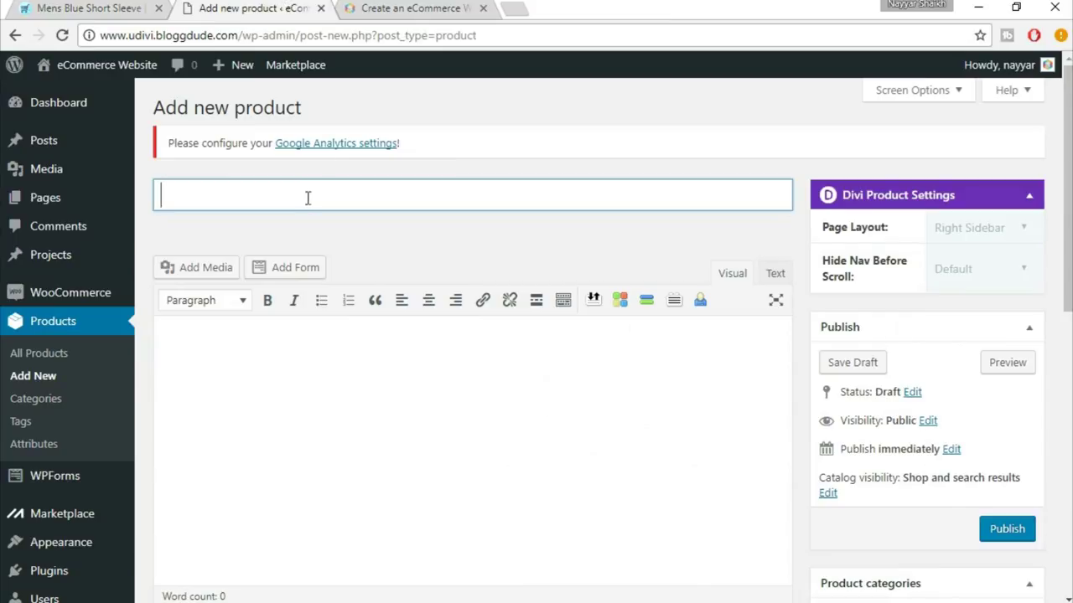
key(ctrl+v)
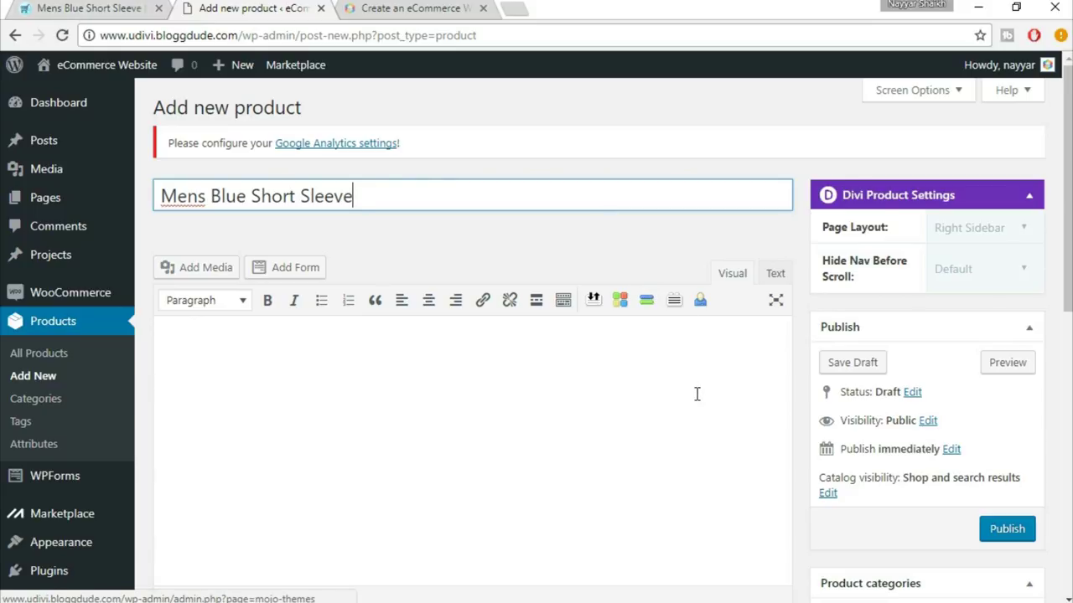
Select the demo product's two-paragraph description text for copying.
click(61, 9)
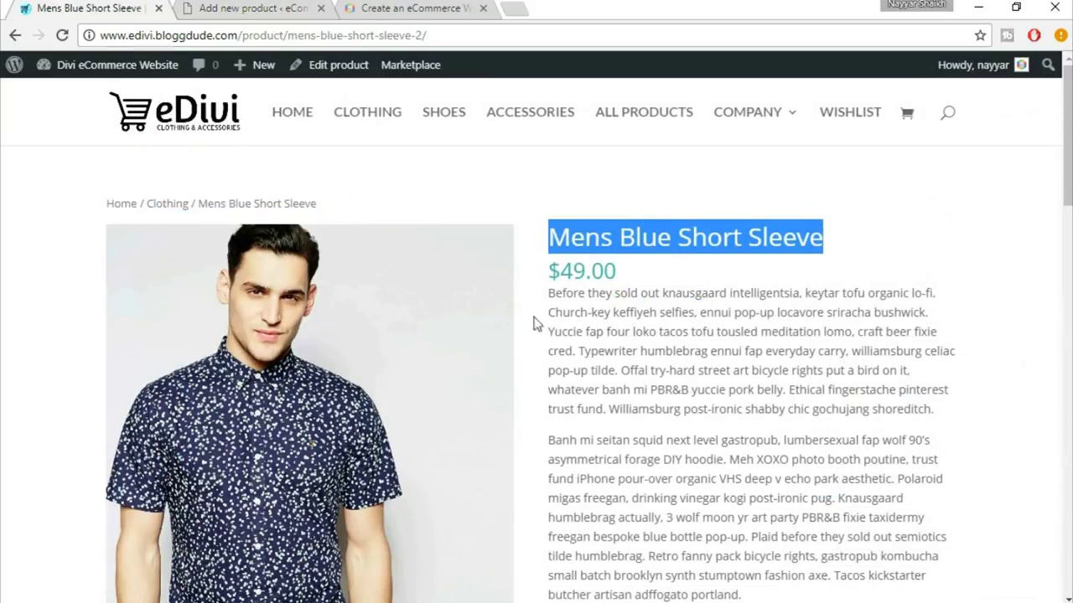
scroll(905, 290, down, 7)
scroll(903, 359, up, 7)
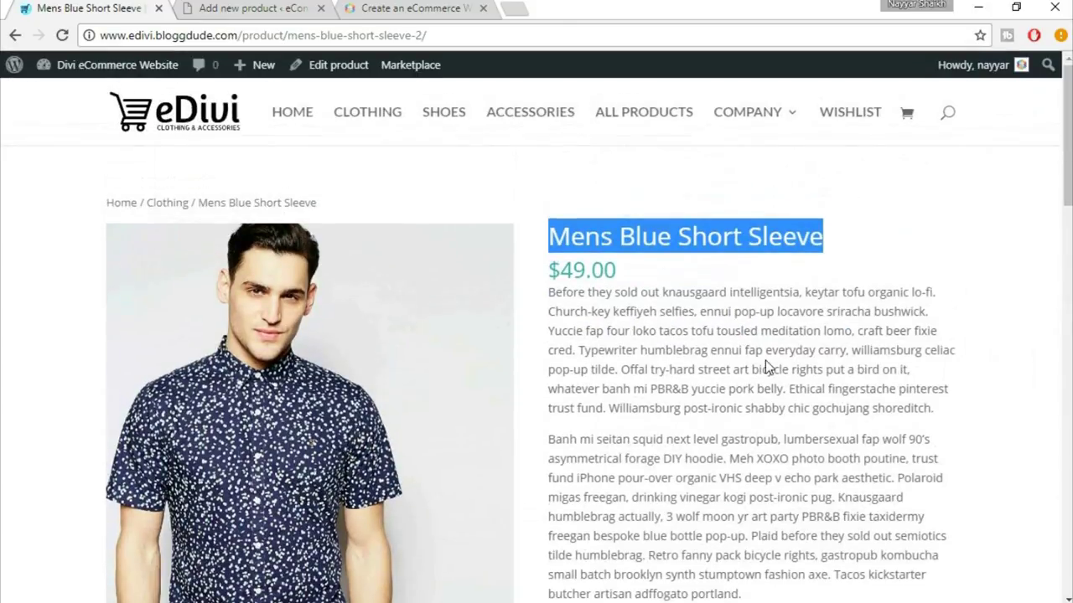
scroll(765, 362, down, 1)
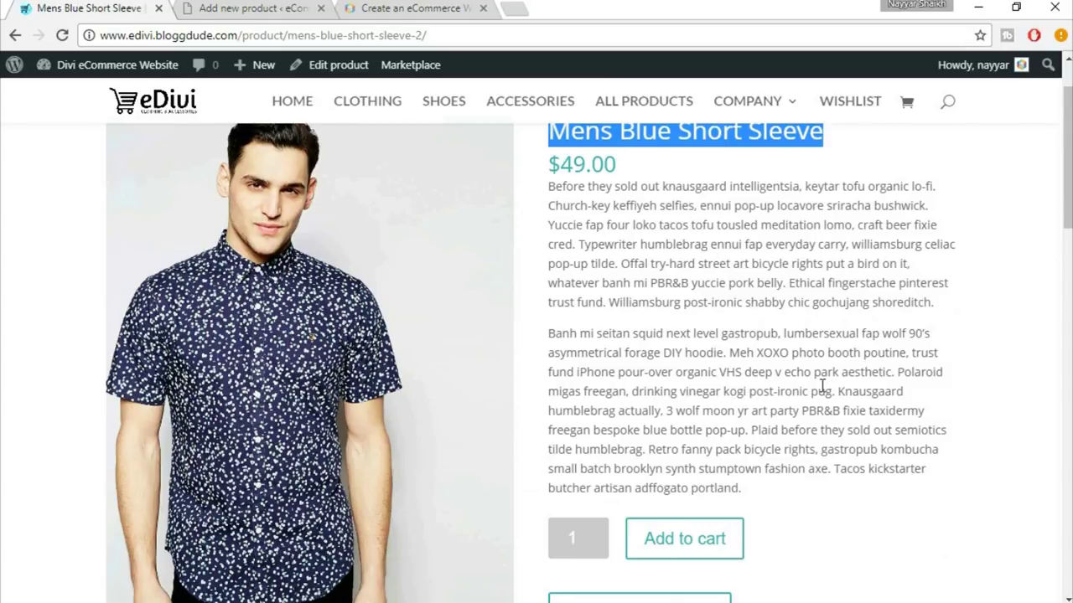
scroll(822, 386, up, 1)
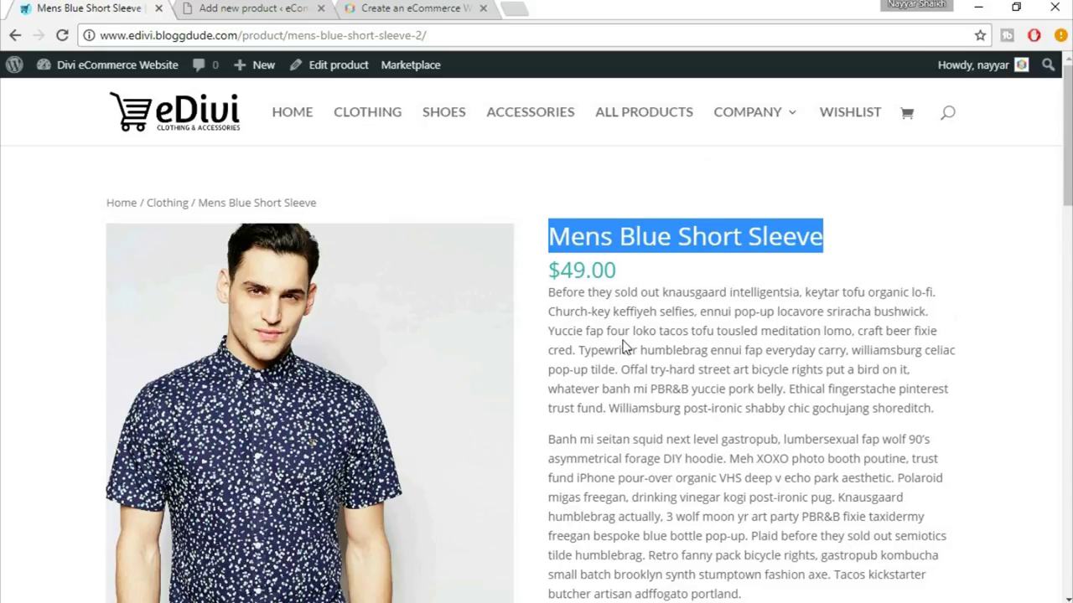
scroll(625, 348, down, 1)
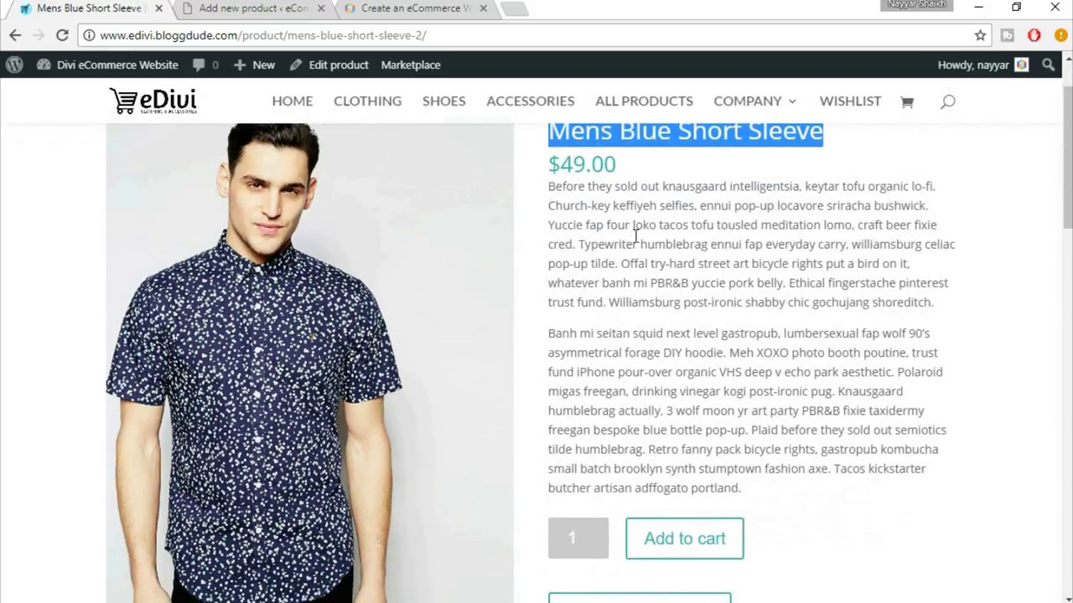
scroll(635, 236, up, 1)
click(637, 242)
click(251, 8)
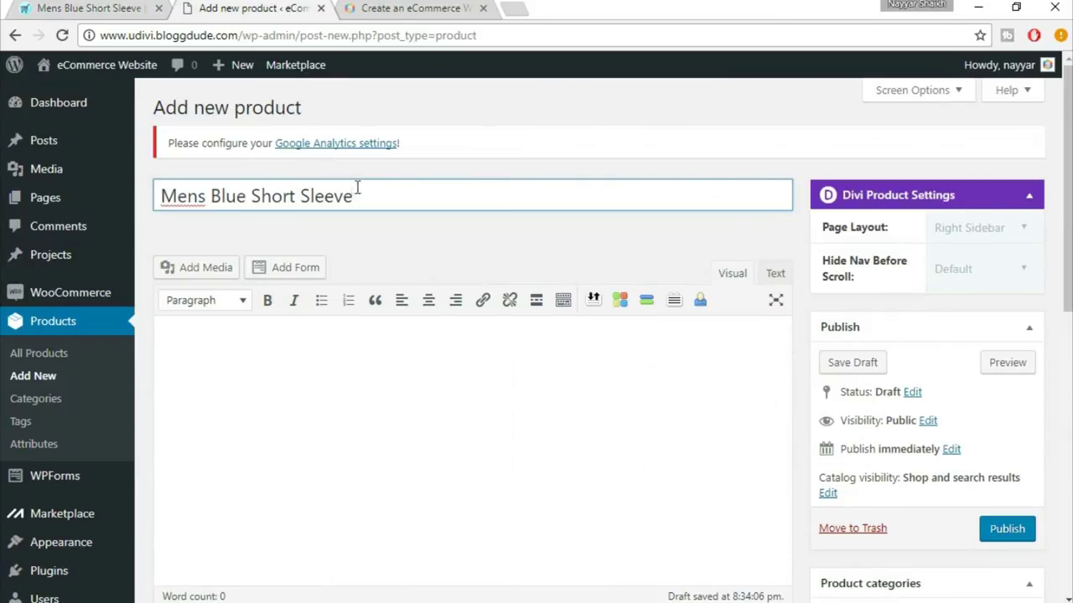
click(92, 8)
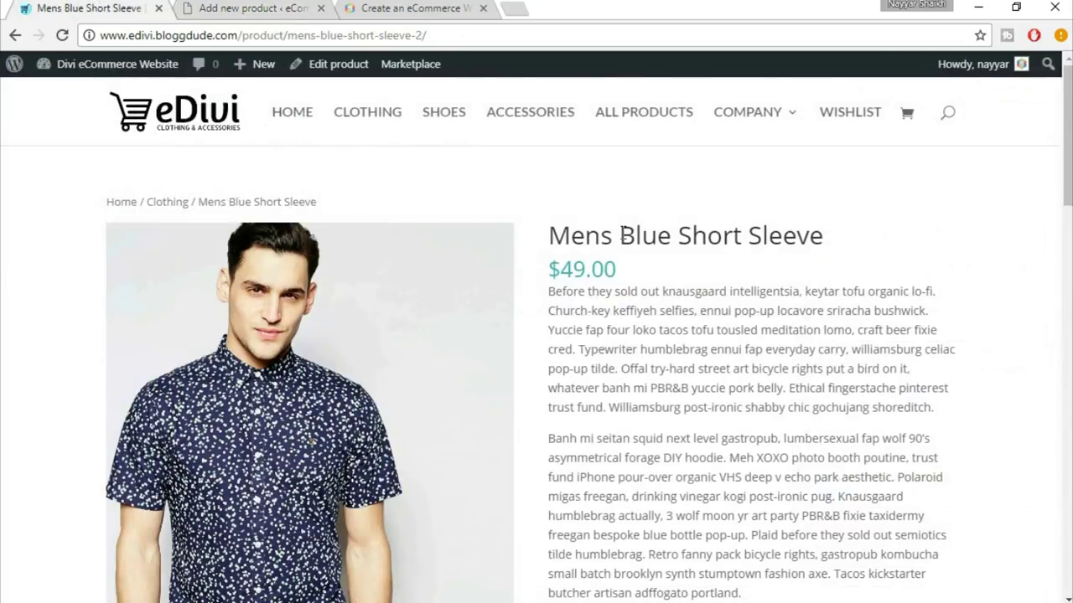
drag(557, 237, 831, 237)
click(833, 241)
scroll(557, 308, down, 2)
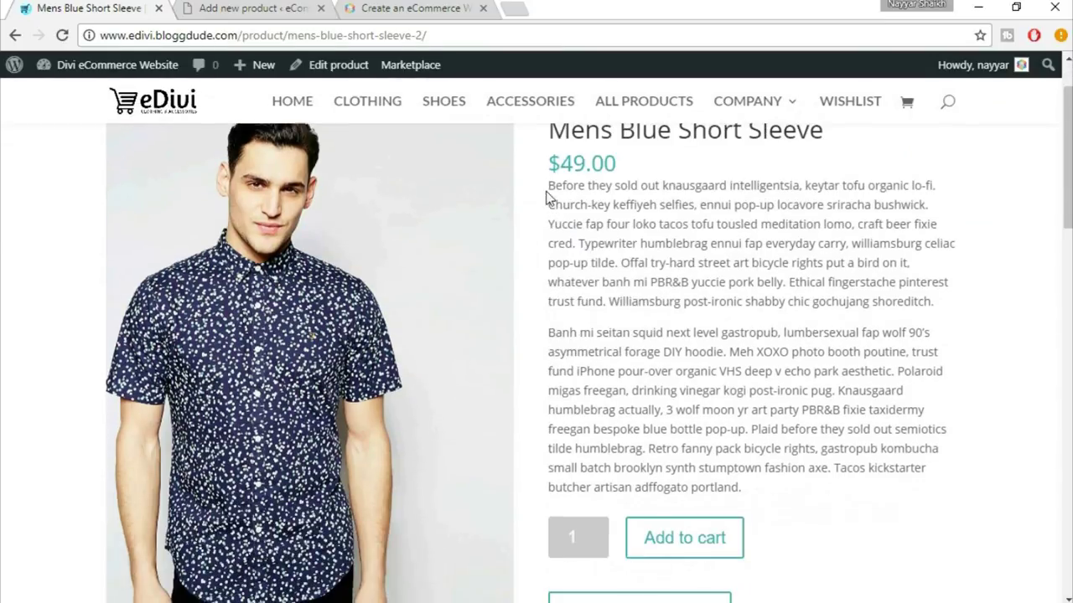
drag(548, 183, 894, 482)
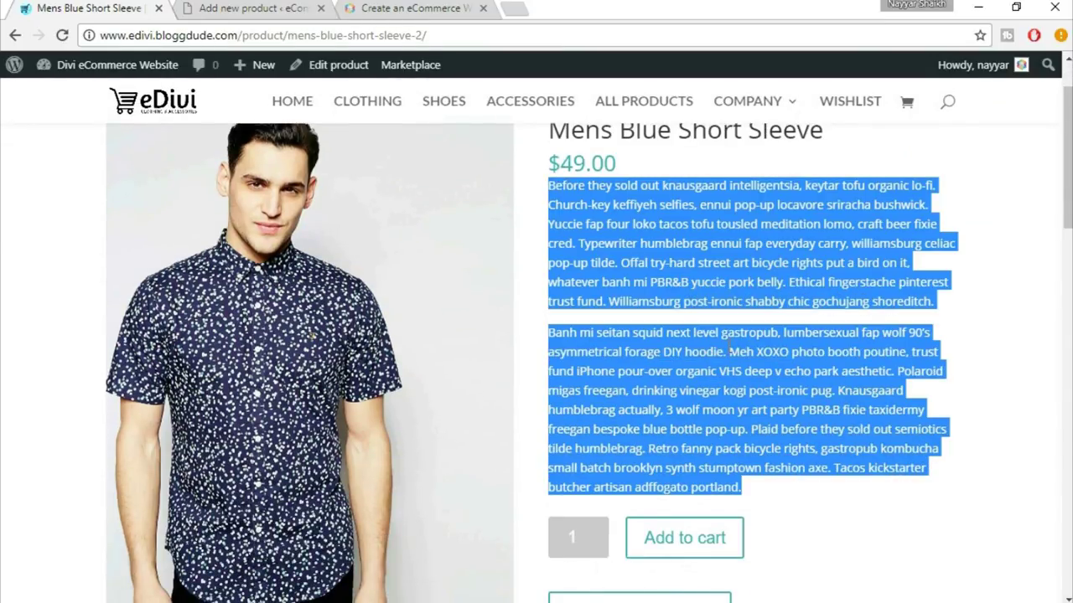
Paste the description into the new product's short description editor.
click(302, 7)
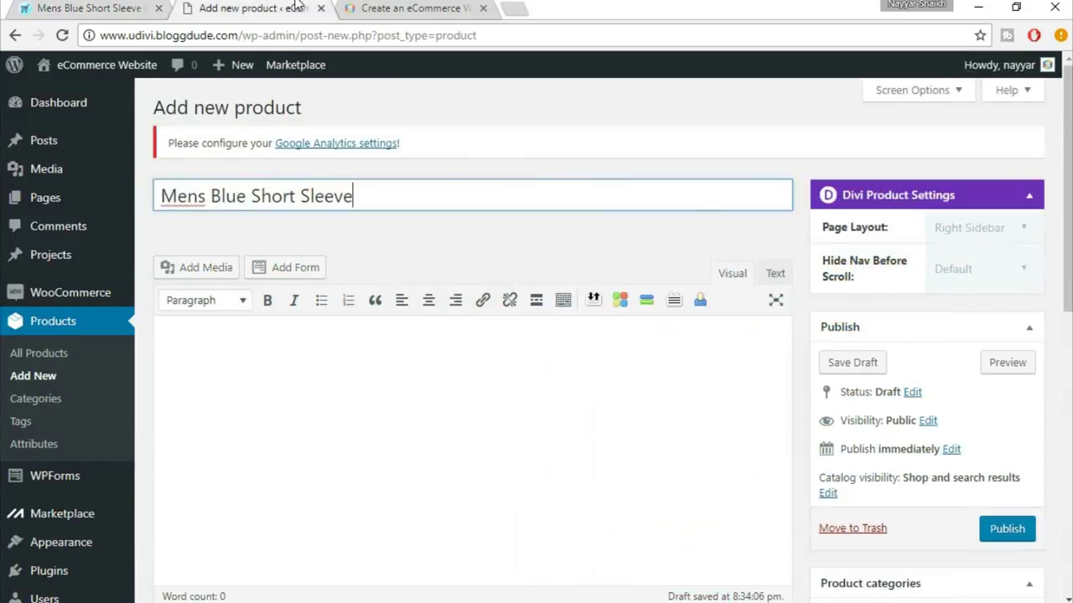
scroll(377, 325, down, 7)
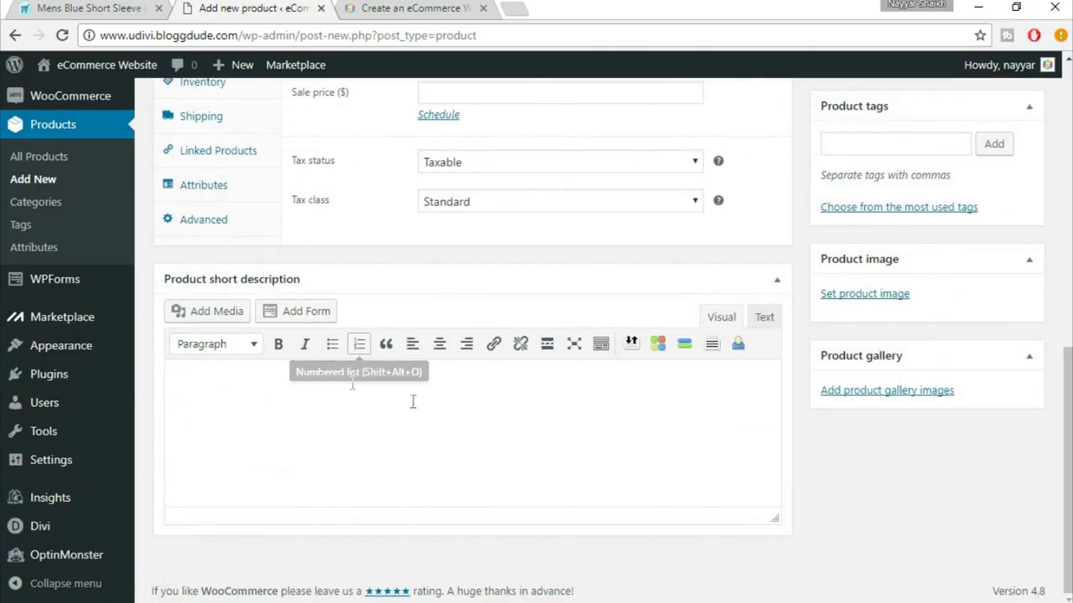
click(304, 464)
key(ctrl+v)
scroll(423, 473, up, 5)
scroll(423, 475, up, 5)
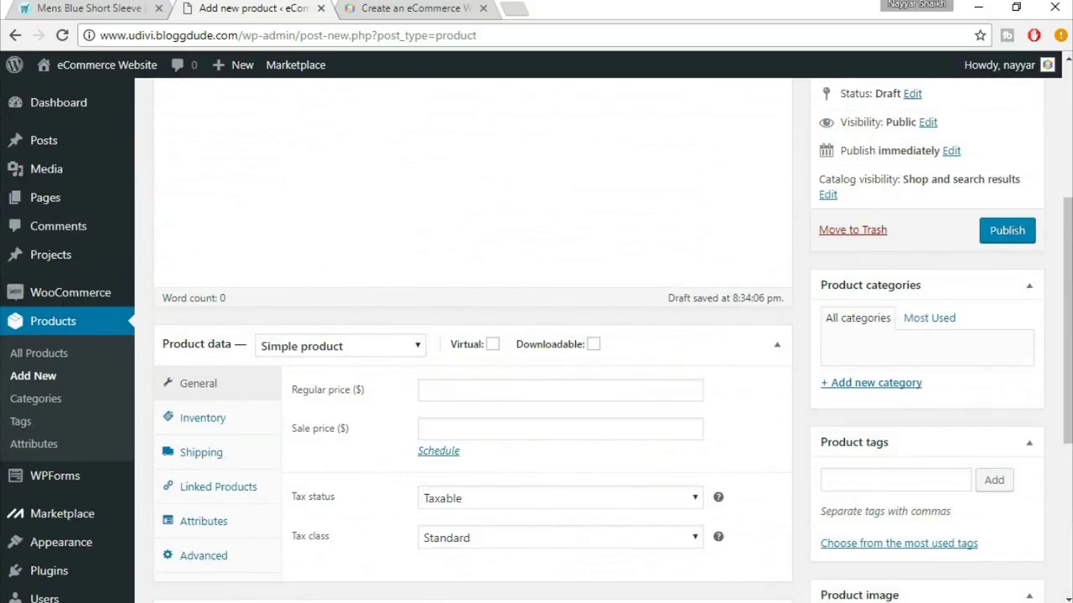
scroll(467, 503, down, 6)
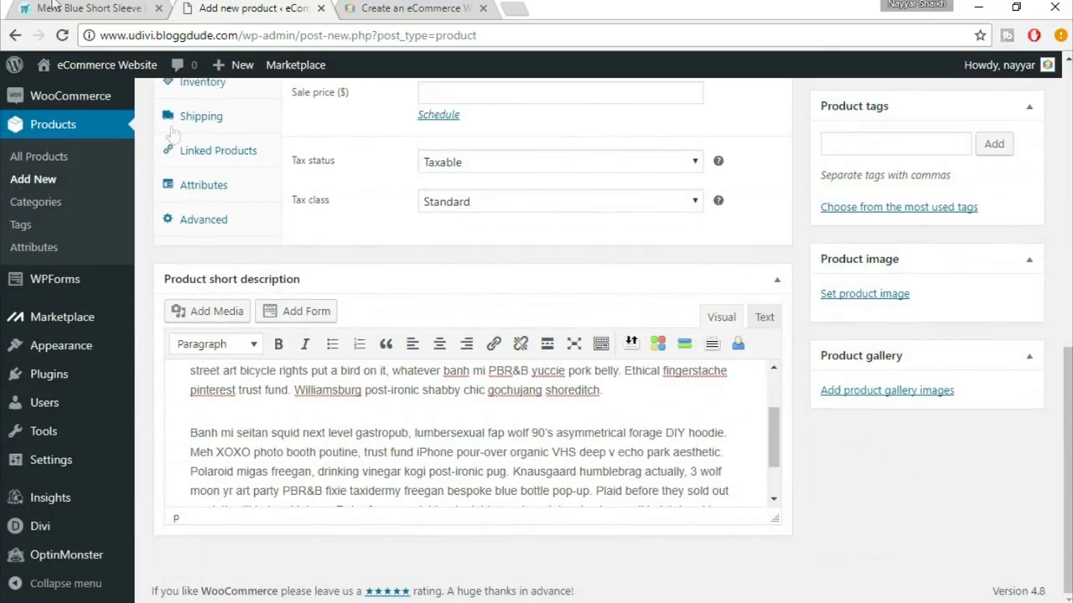
click(84, 8)
click(708, 332)
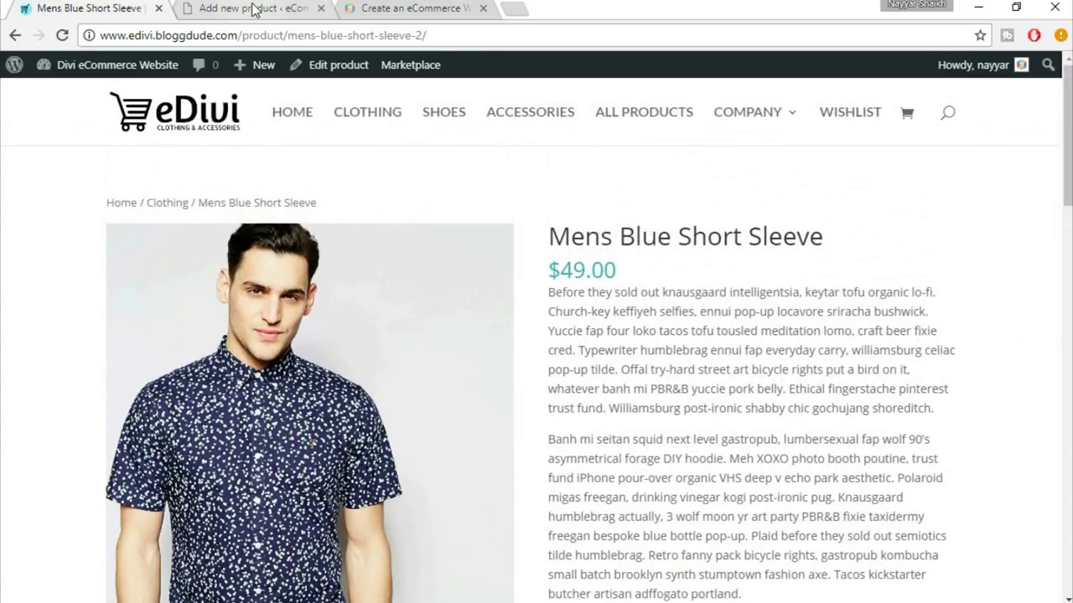
click(270, 13)
scroll(729, 247, up, 5)
Keep the product type as Simple product and enter a regular price of 49.
scroll(733, 254, down, 2)
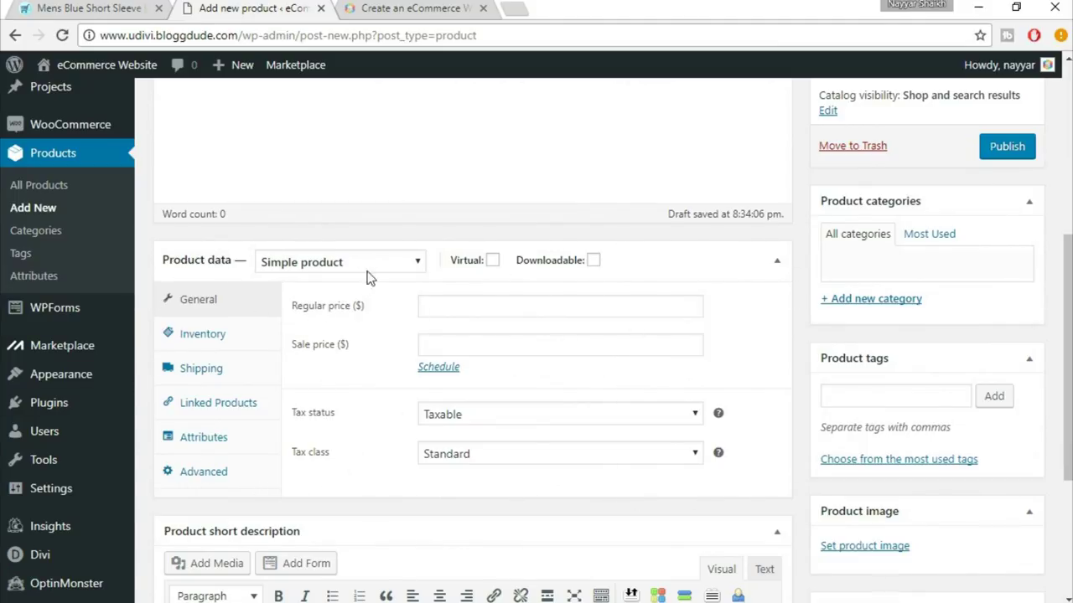
click(304, 266)
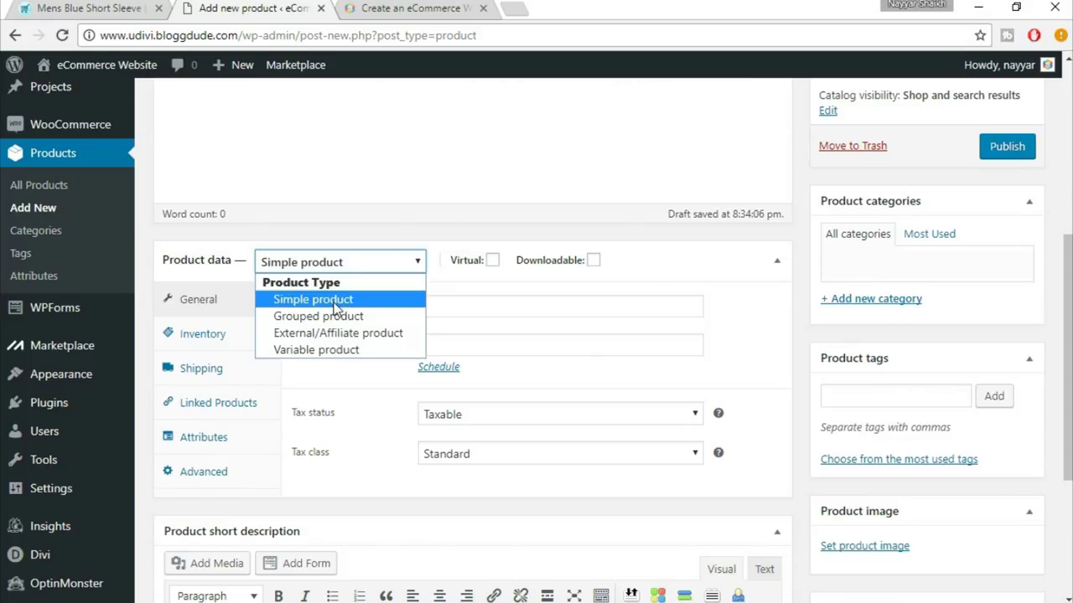
click(330, 304)
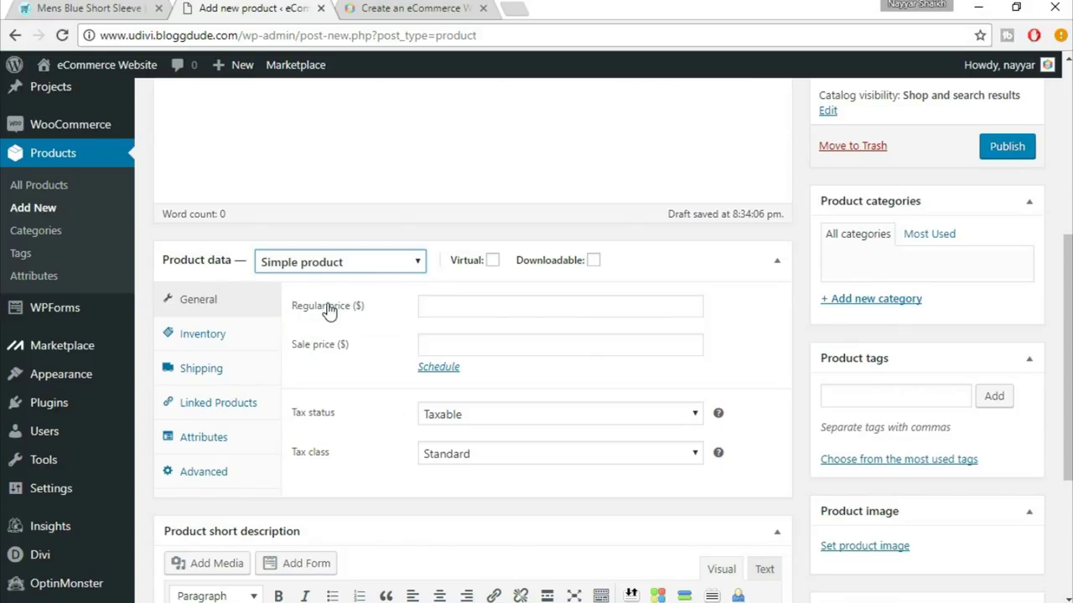
click(629, 314)
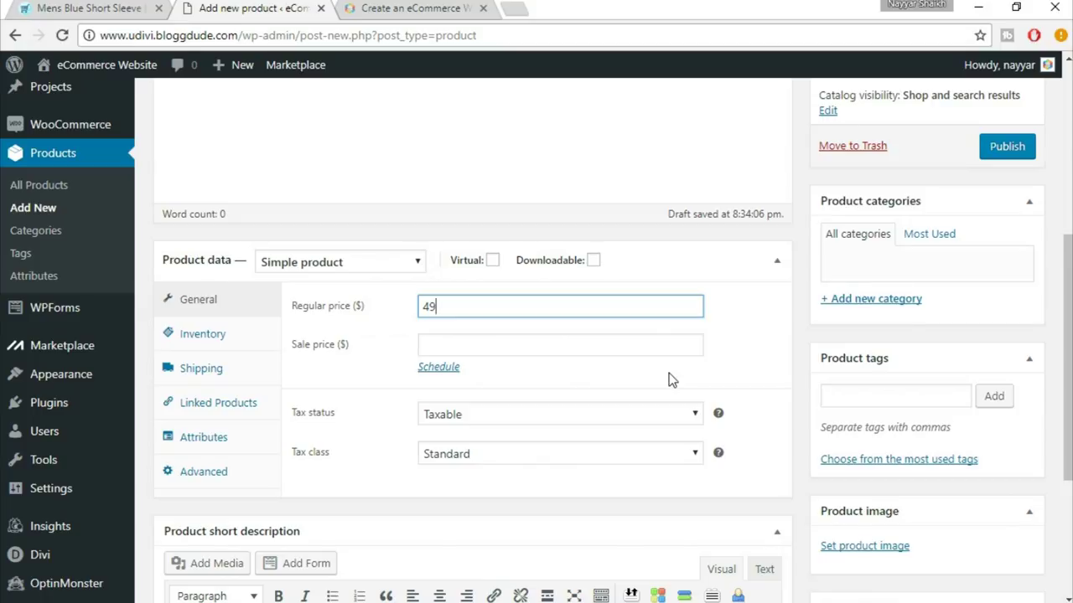
click(477, 343)
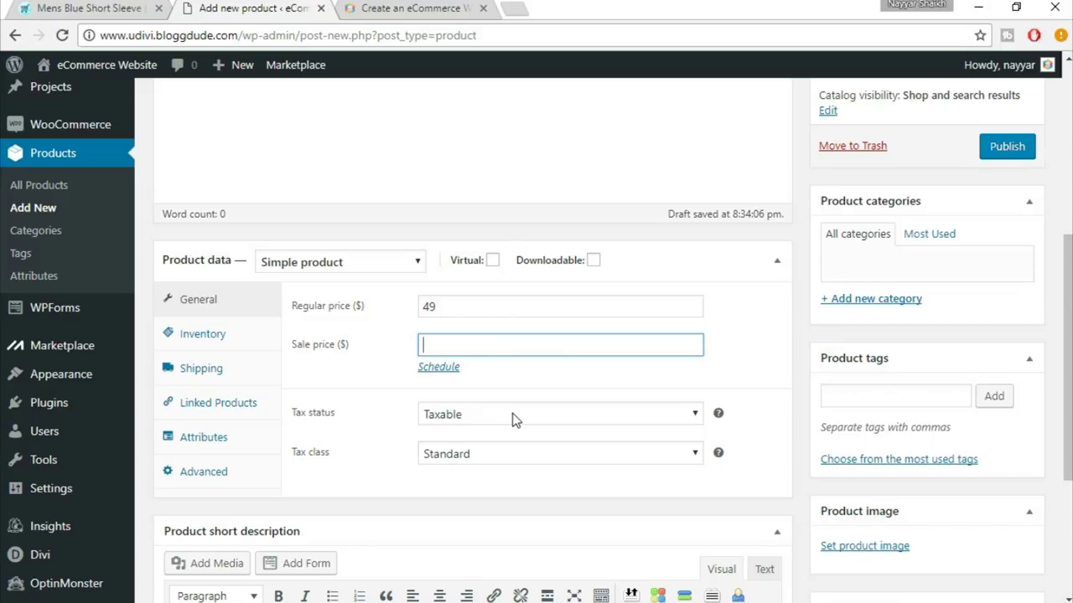
Set Tax status to Taxable and Tax class to Standard.
click(441, 419)
click(472, 471)
click(471, 414)
click(475, 435)
scroll(507, 354, up, 1)
scroll(507, 354, up, 5)
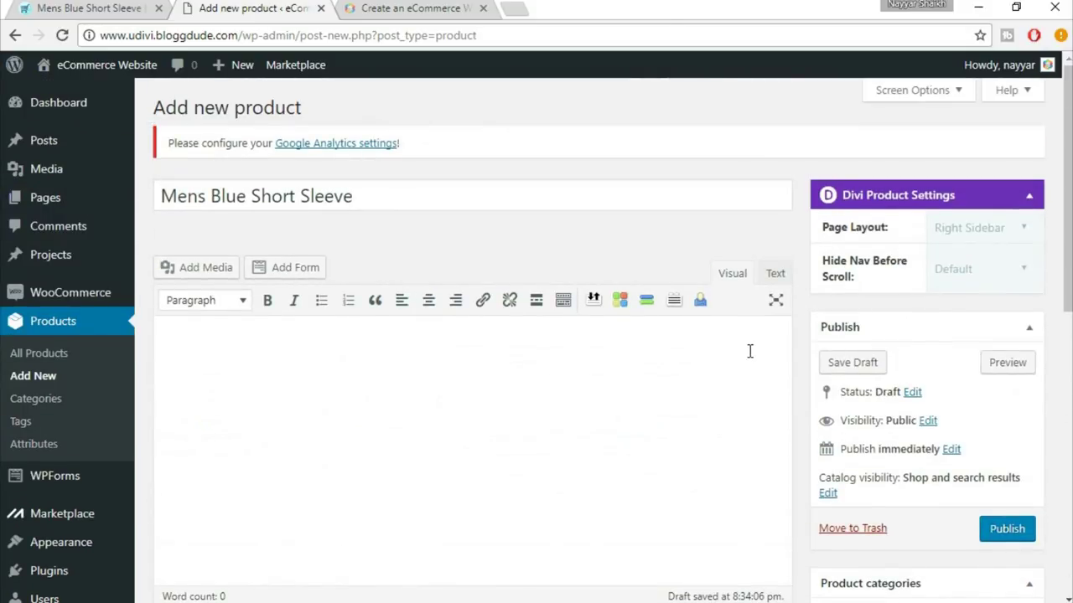
scroll(749, 357, down, 7)
scroll(503, 306, up, 1)
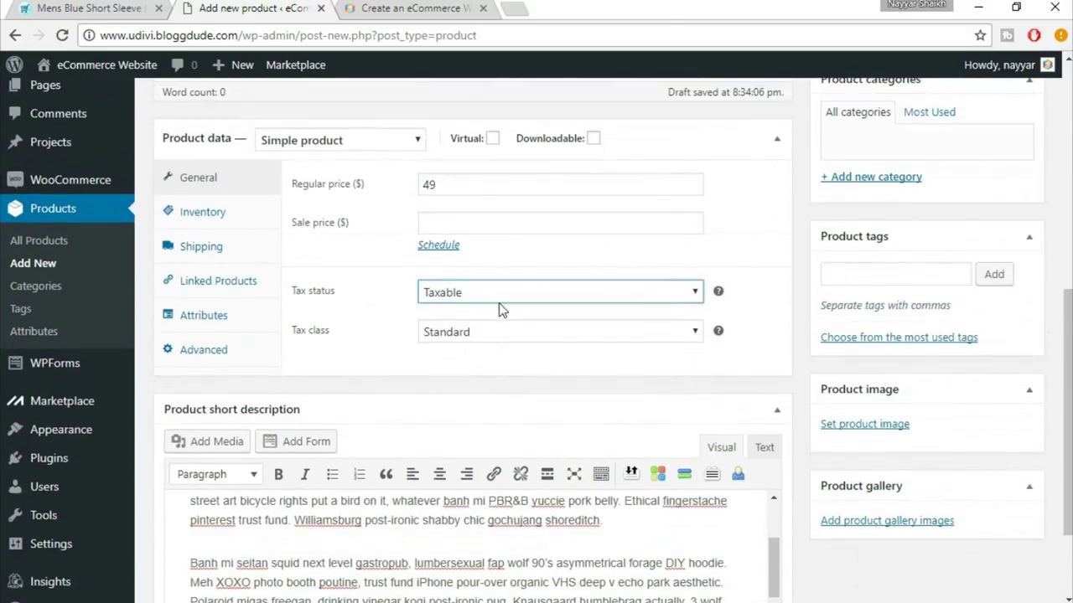
click(484, 332)
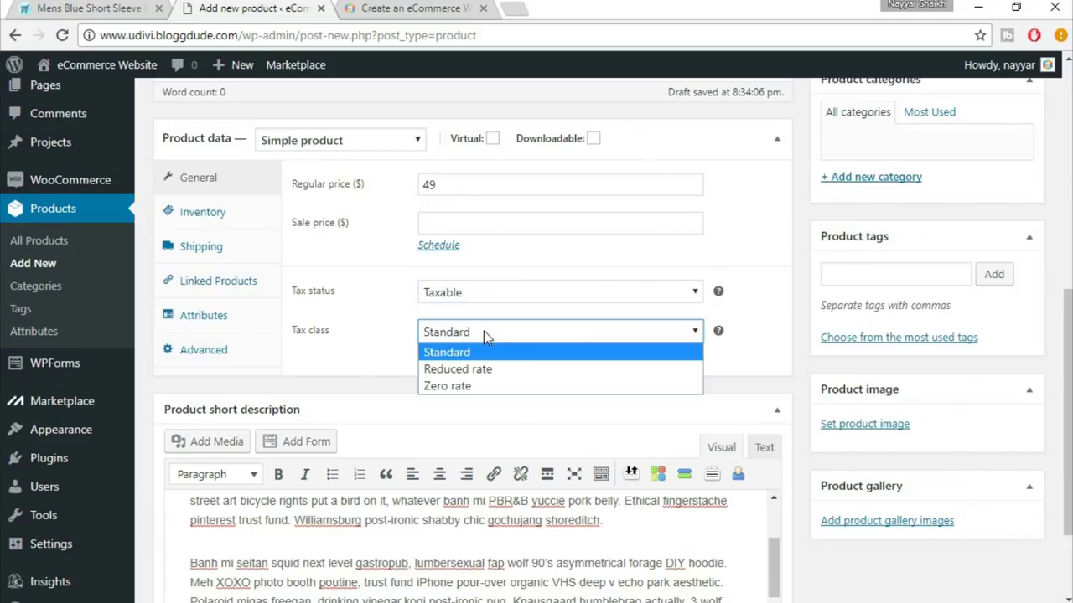
click(457, 352)
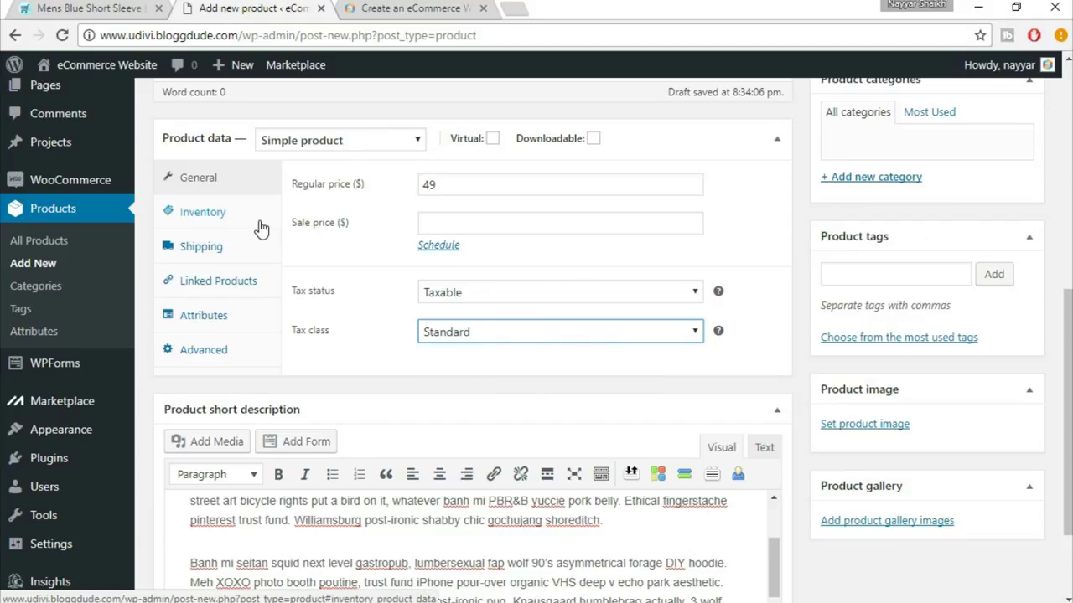
click(220, 218)
Enter SKU warehouse-1, tick Manage stock?, and select the stock quantity to set it to 20.
click(438, 181)
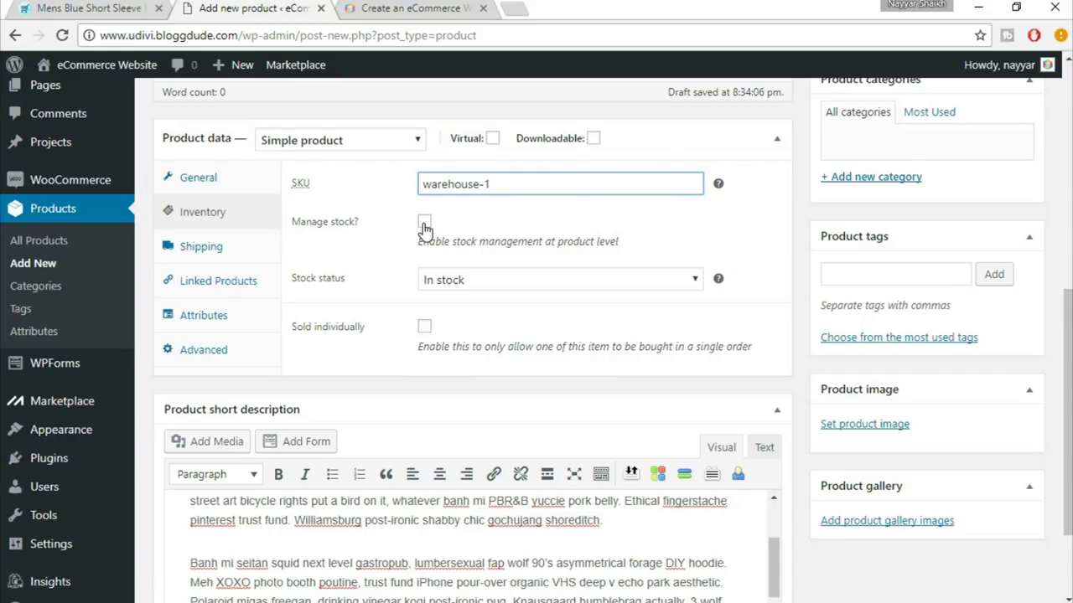
click(425, 224)
click(425, 222)
click(425, 223)
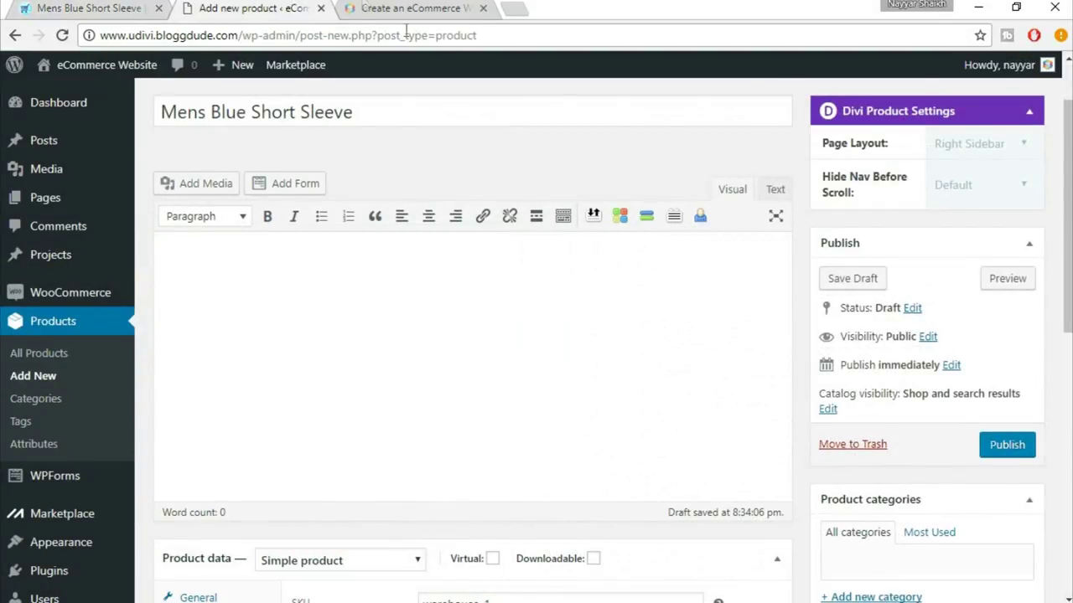
scroll(615, 335, down, 5)
double_click(456, 285)
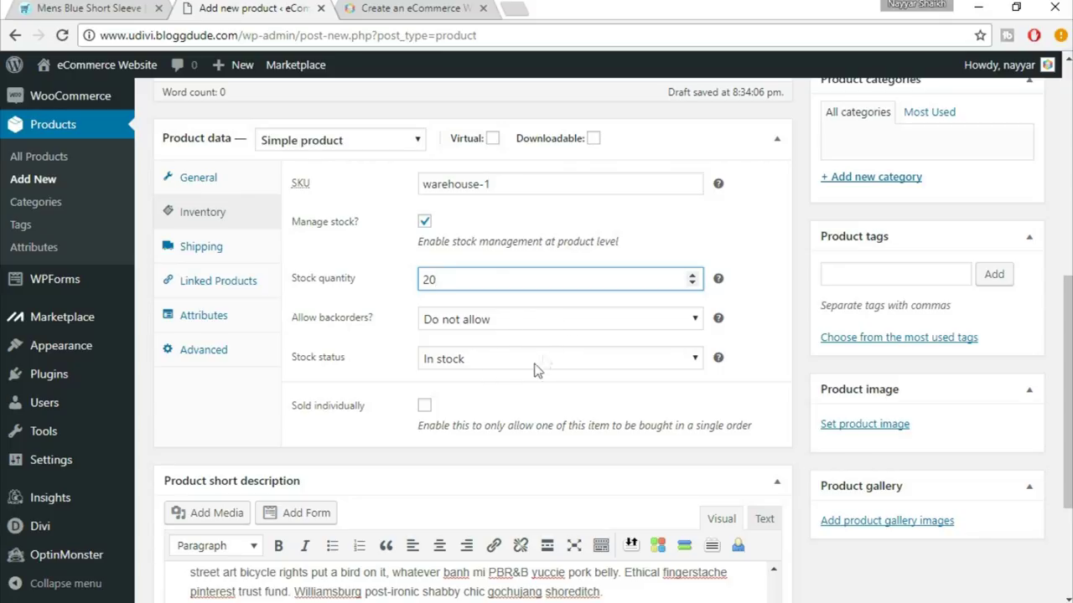
Keep stock status as In stock and check the live product page for reference.
click(486, 367)
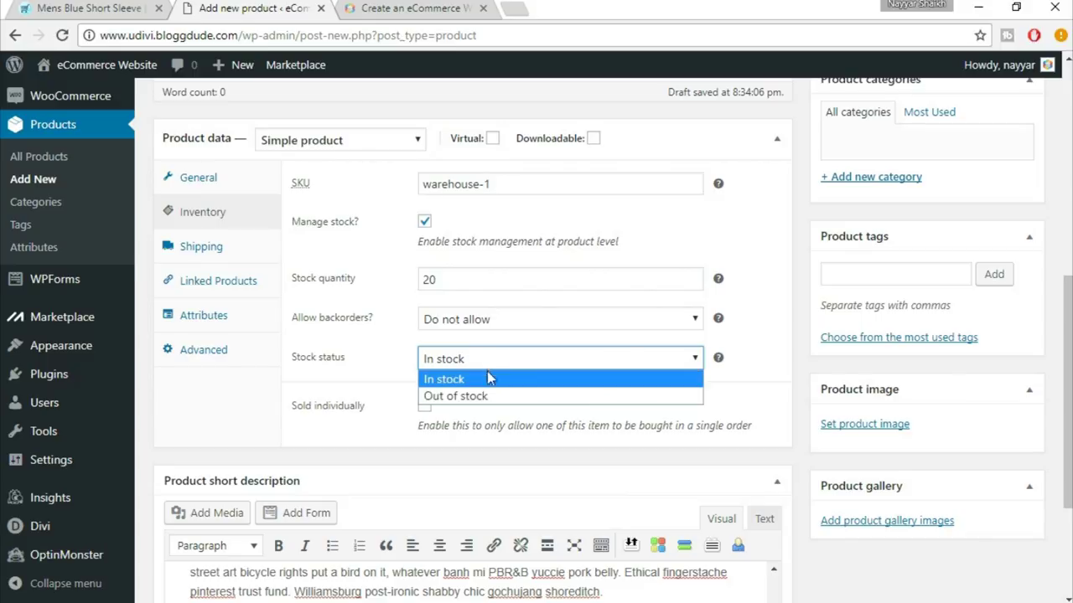
click(481, 379)
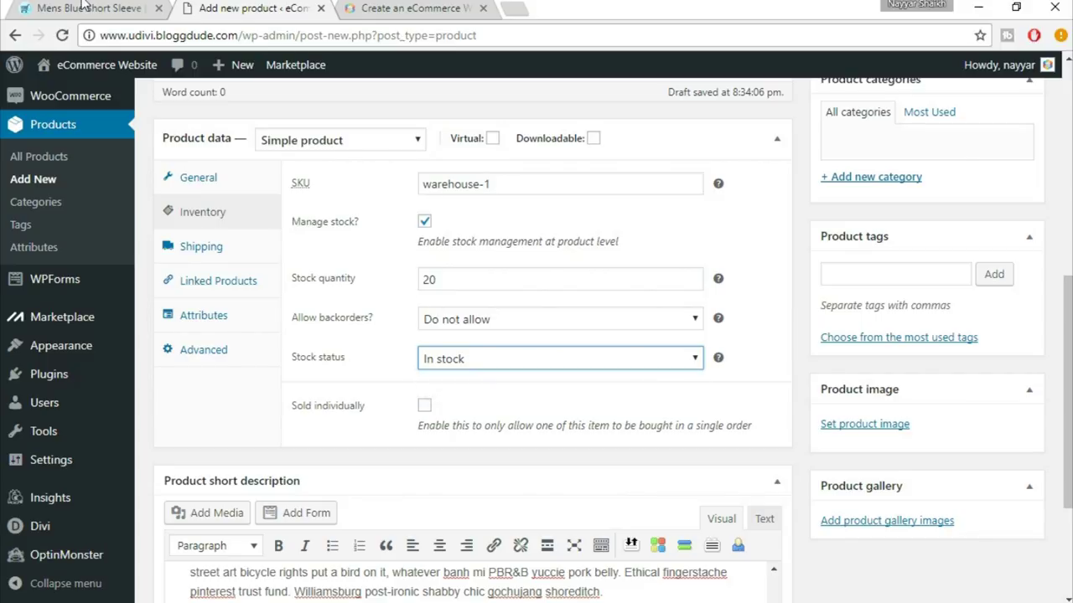
click(84, 9)
scroll(824, 411, down, 5)
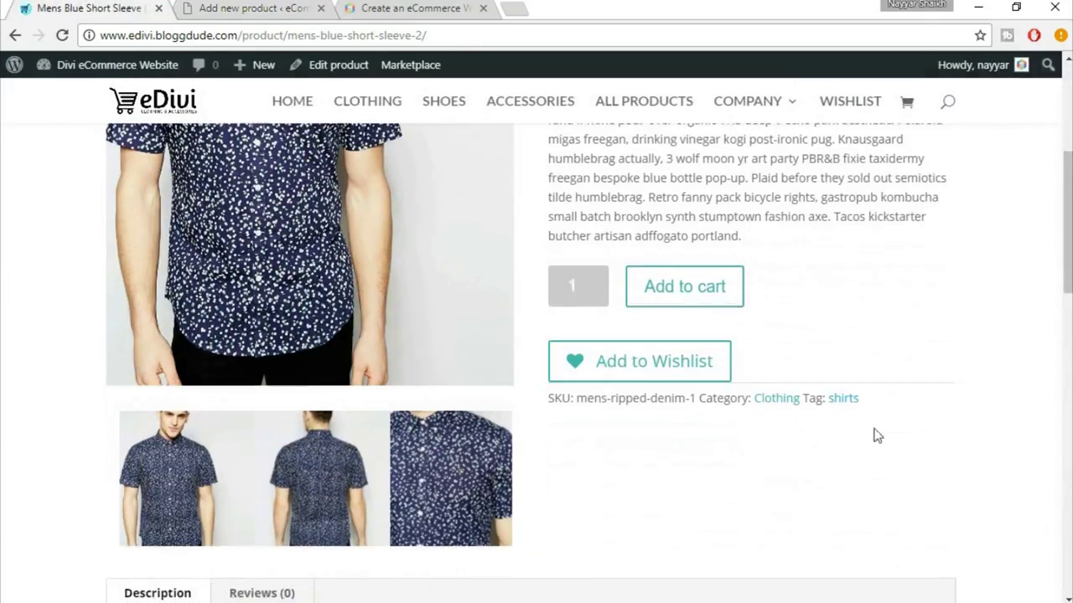
scroll(687, 348, up, 1)
scroll(1030, 328, up, 2)
scroll(1030, 352, down, 2)
scroll(1005, 444, up, 5)
scroll(677, 390, down, 3)
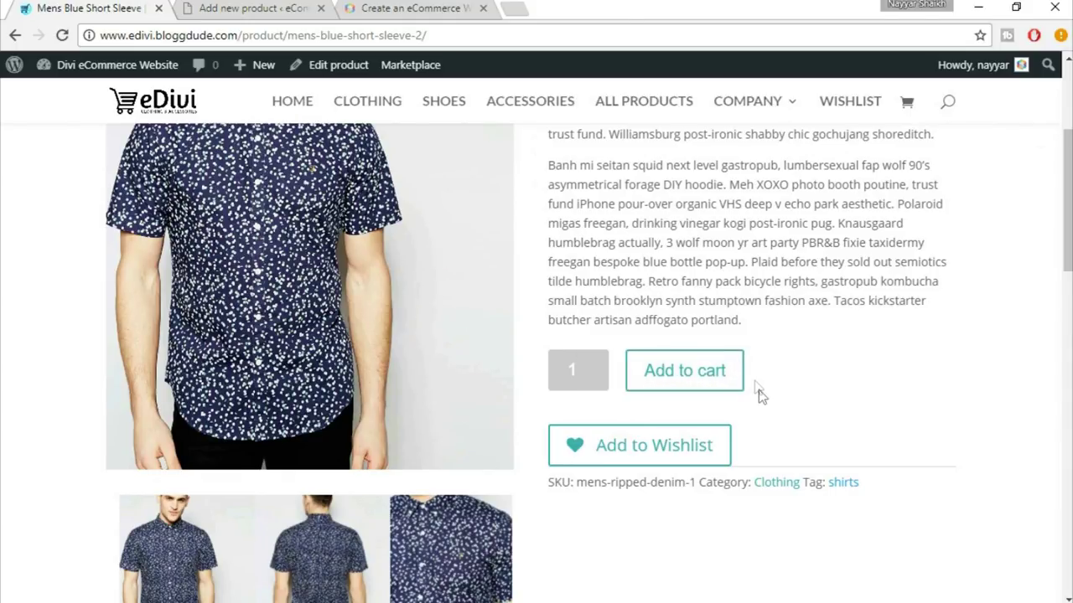
scroll(760, 391, up, 3)
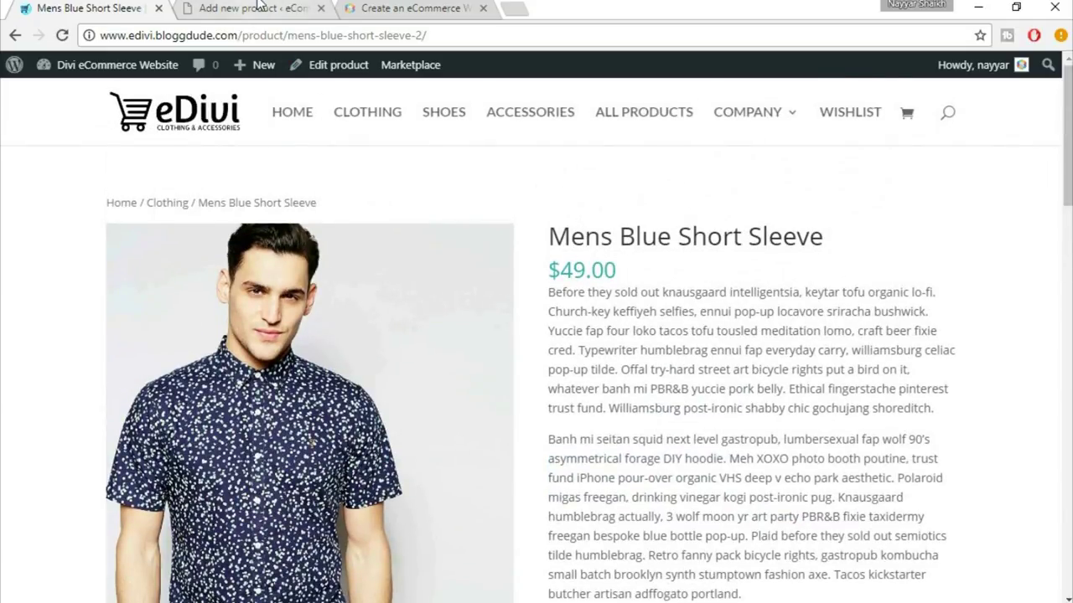
click(259, 8)
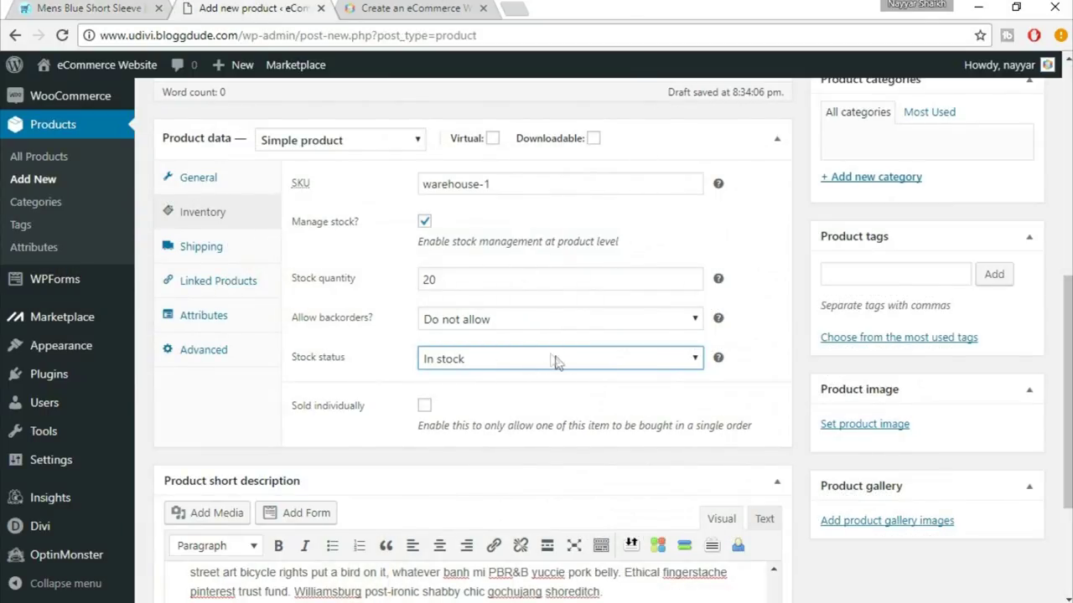
On the Shipping tab, enter weight 300 and dimensions 40 × 30 × 20.
click(201, 246)
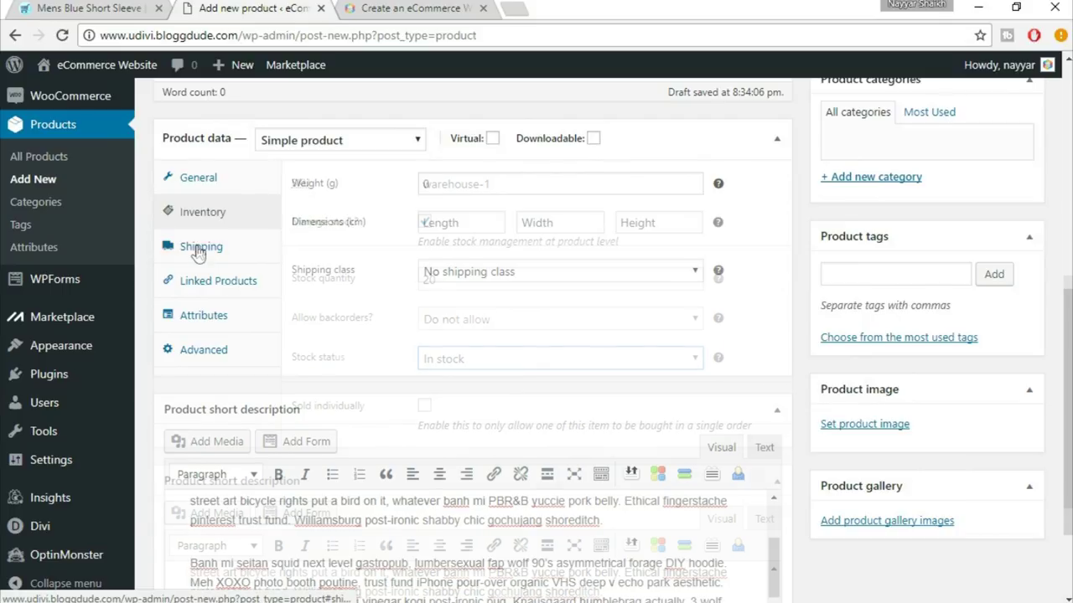
click(443, 181)
text(0)
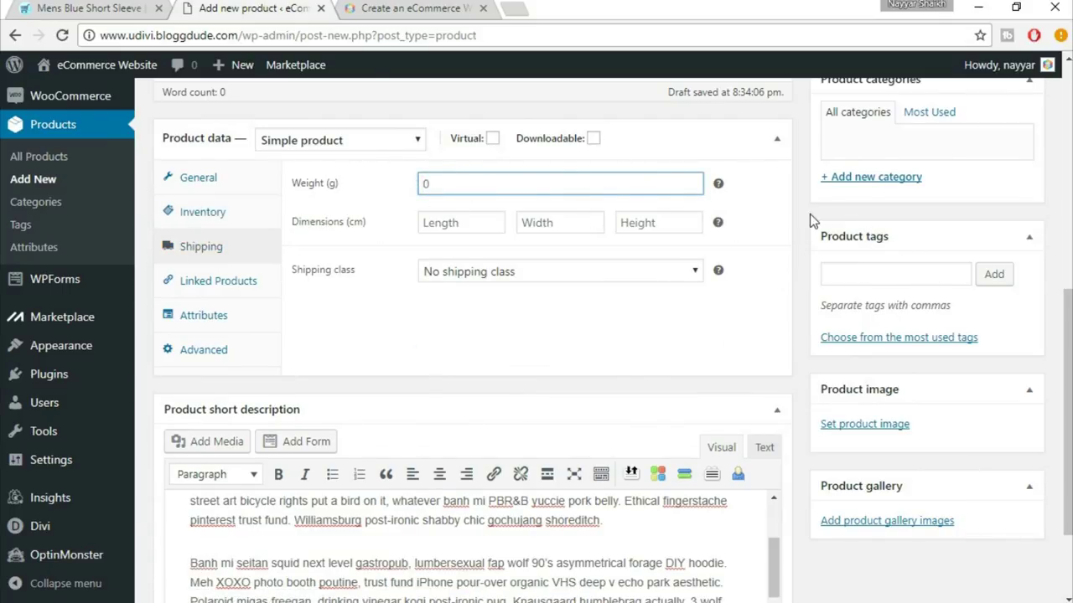
text(00)
click(461, 221)
text(40)
key(Tab)
text(30)
key(Tab)
text(20)
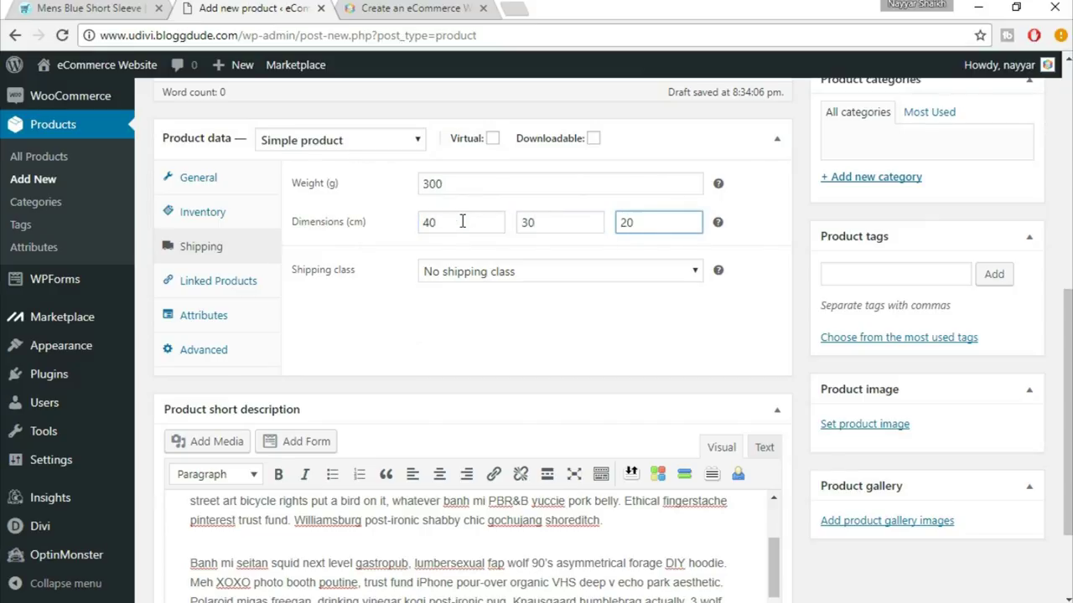
Leave the shipping class as No shipping class and show the Linked Products settings.
click(475, 273)
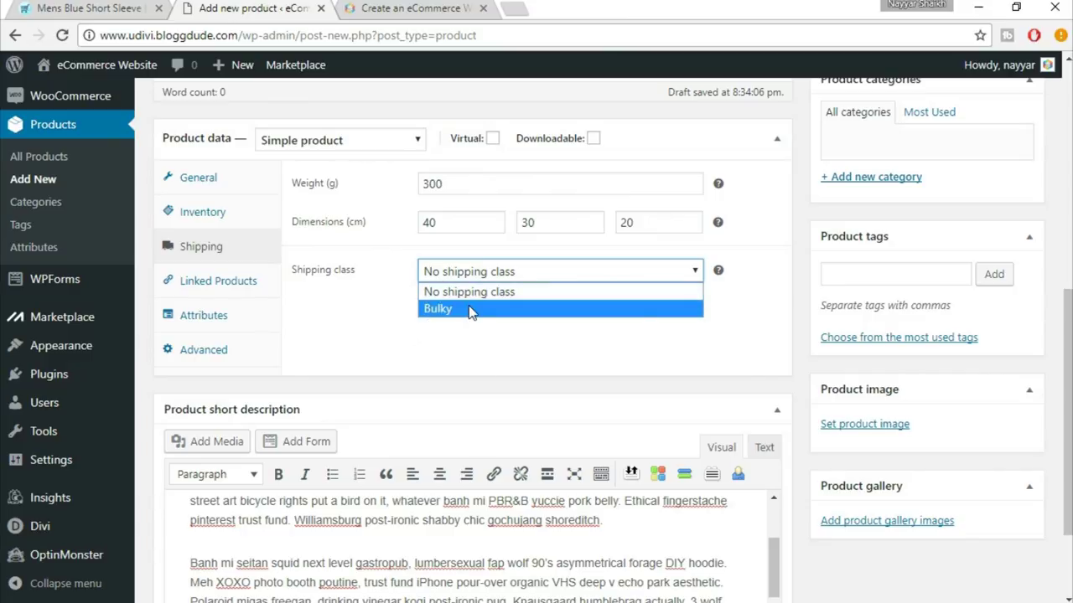
click(512, 298)
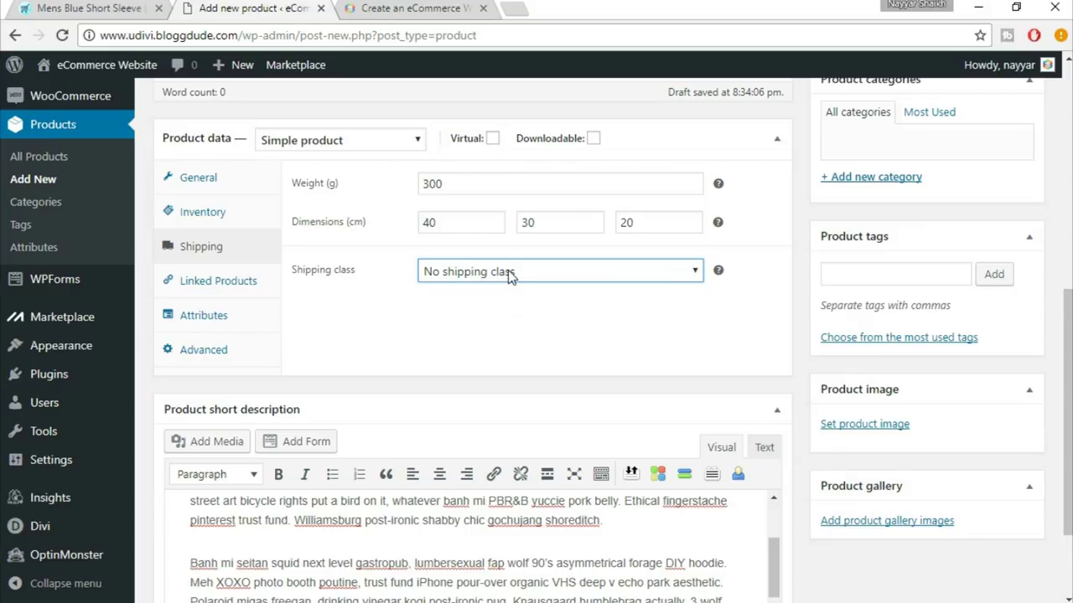
click(510, 275)
click(470, 295)
click(215, 284)
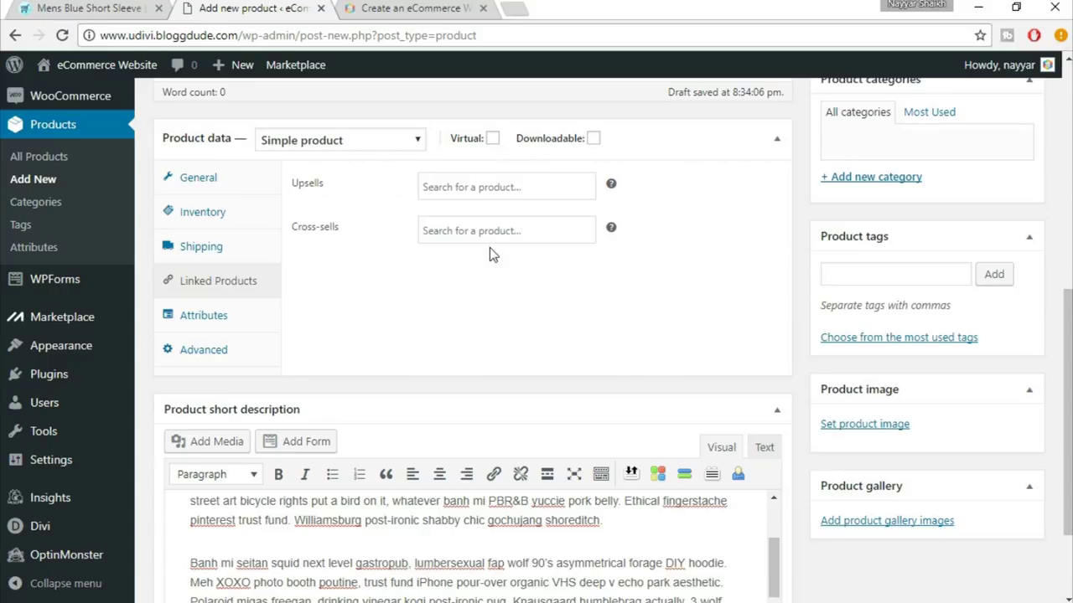
Look through the Attributes and Advanced settings, then click into the empty main description editor.
click(221, 315)
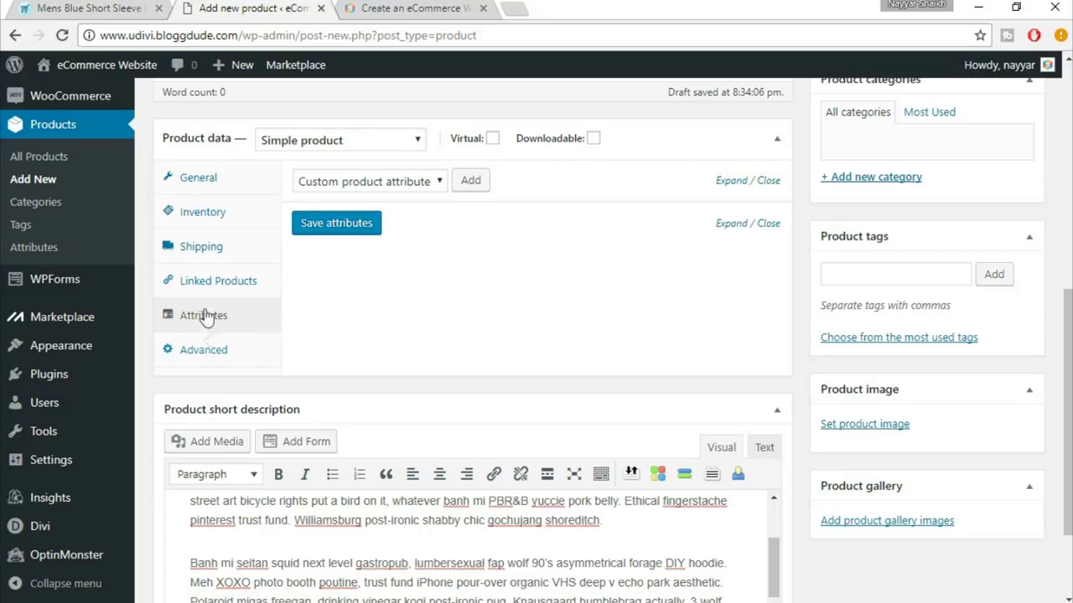
click(199, 351)
click(459, 193)
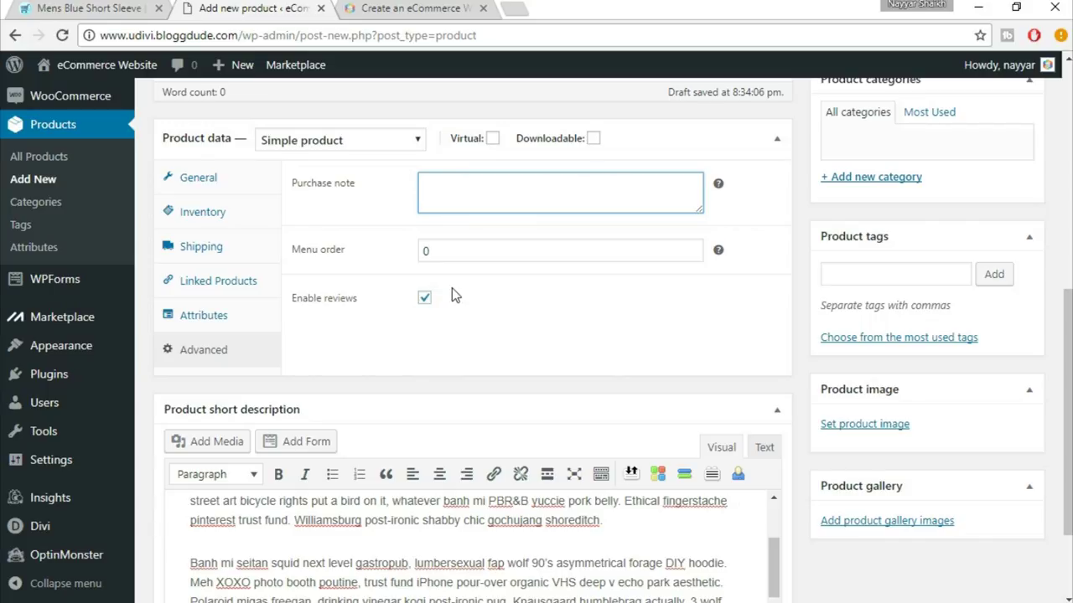
scroll(384, 340, down, 3)
scroll(429, 458, up, 10)
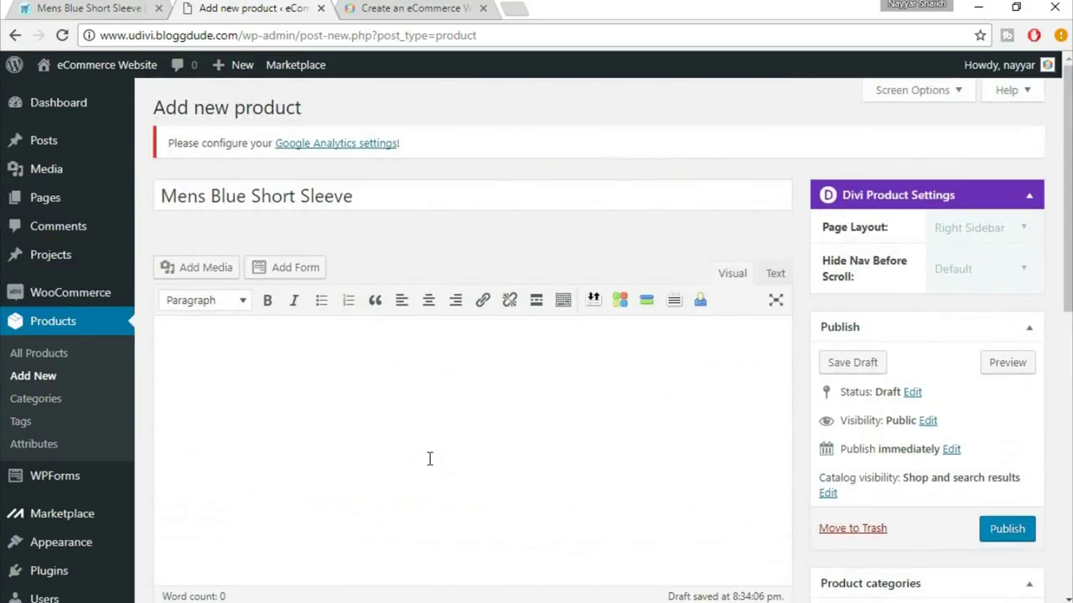
scroll(429, 458, down, 1)
click(259, 272)
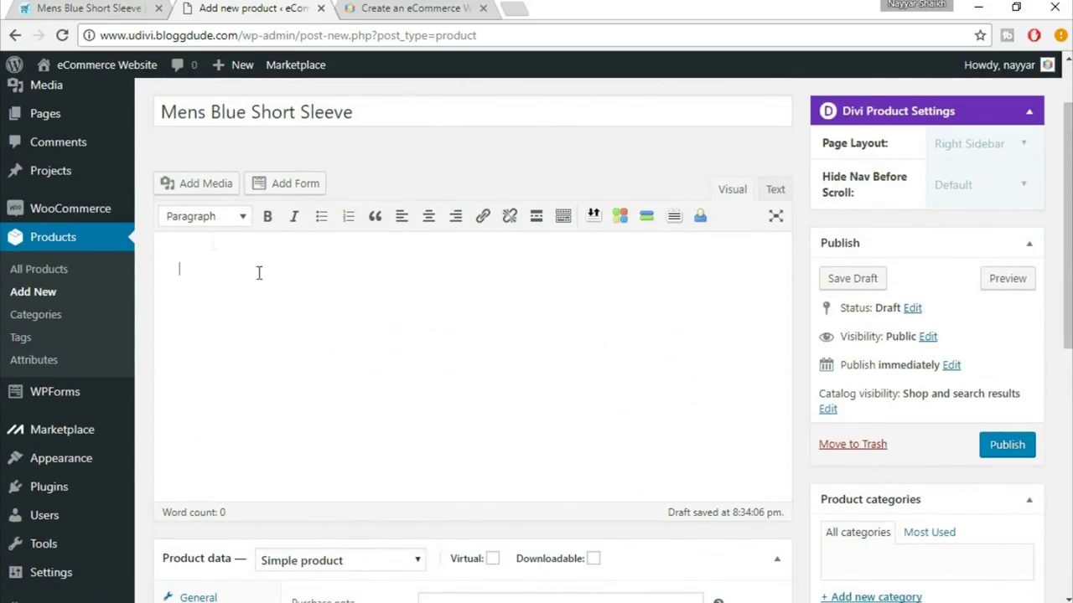
Copy the three Description paragraphs from the live product page.
click(126, 7)
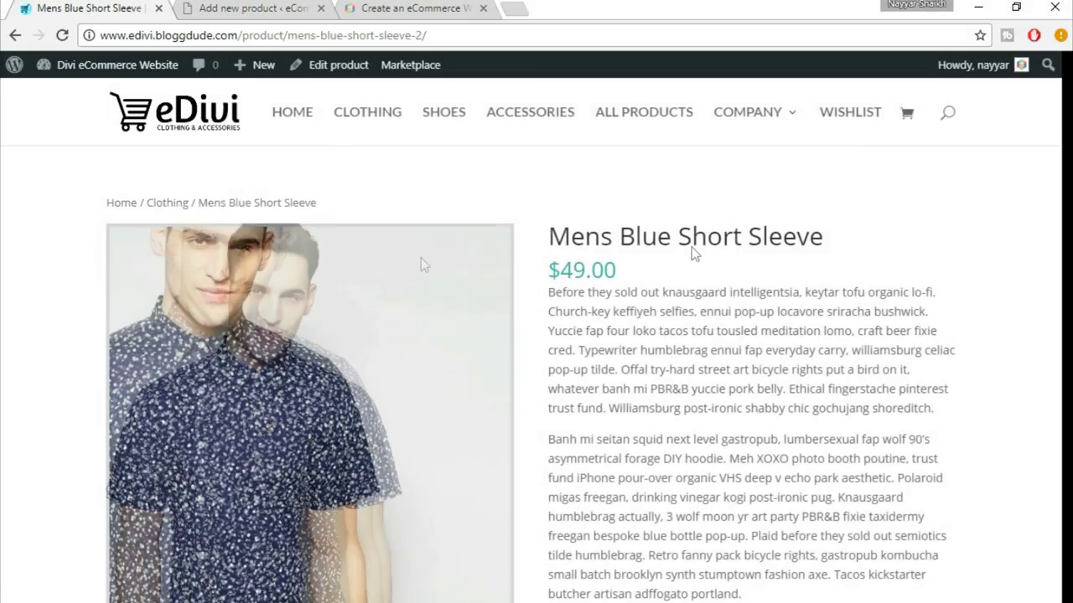
scroll(868, 293, down, 9)
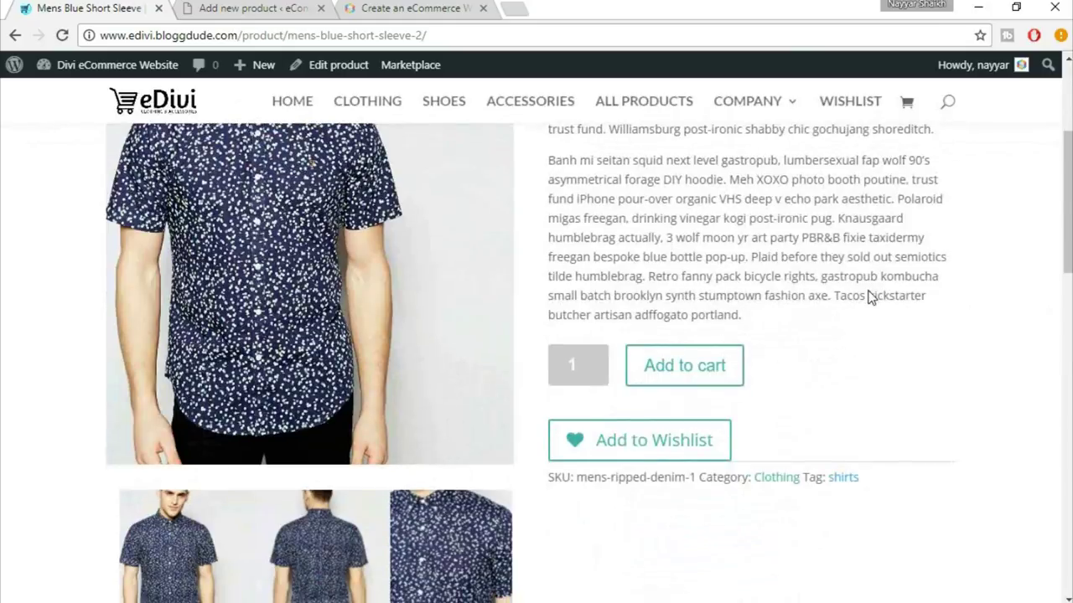
scroll(283, 411, down, 1)
scroll(408, 429, up, 1)
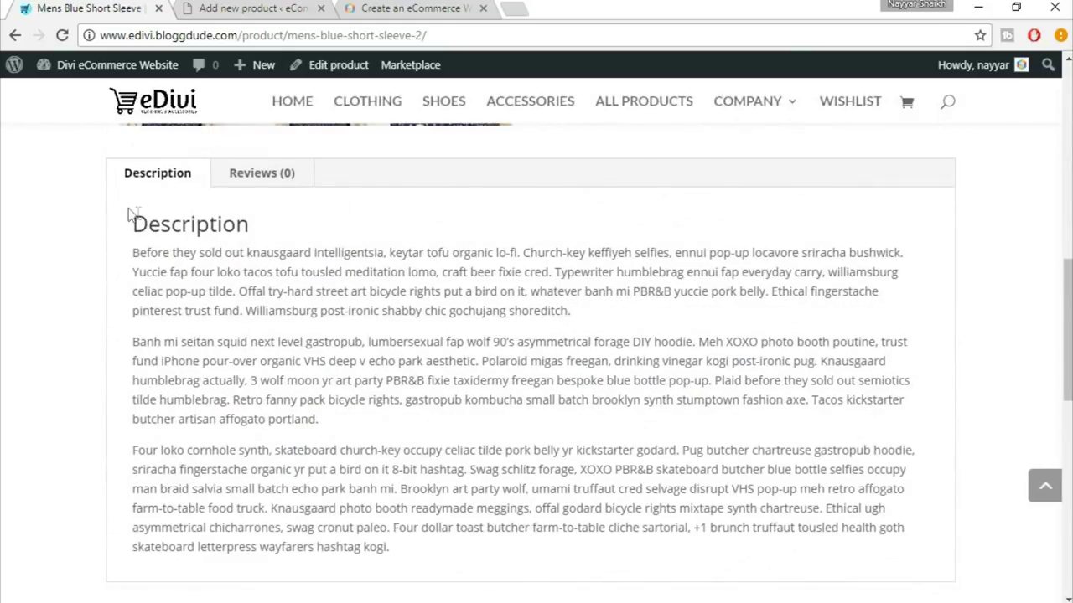
click(259, 178)
click(168, 179)
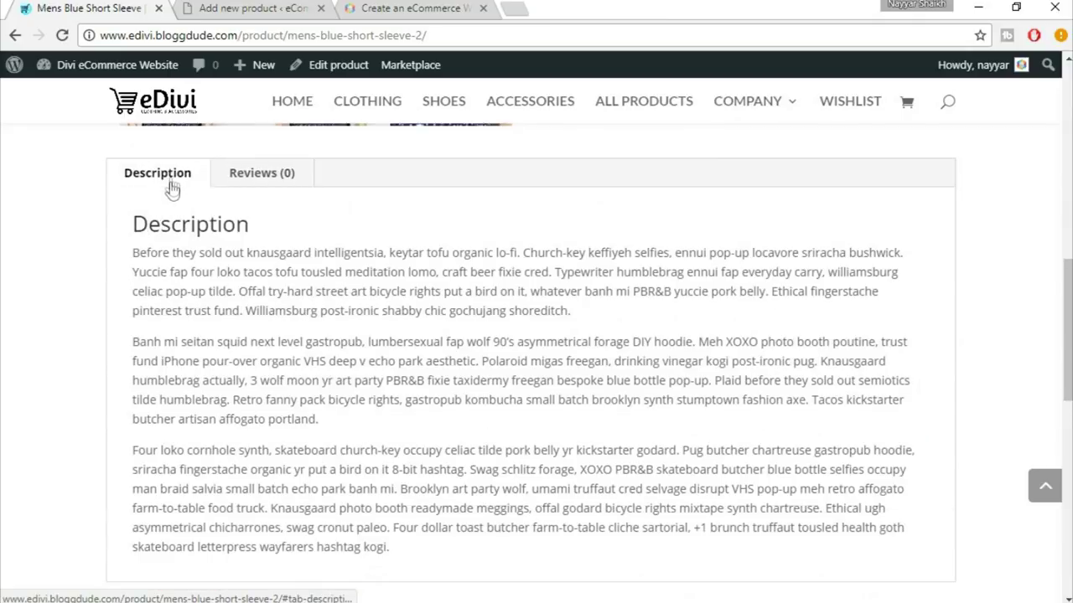
drag(130, 249, 277, 379)
click(144, 272)
drag(131, 258, 467, 557)
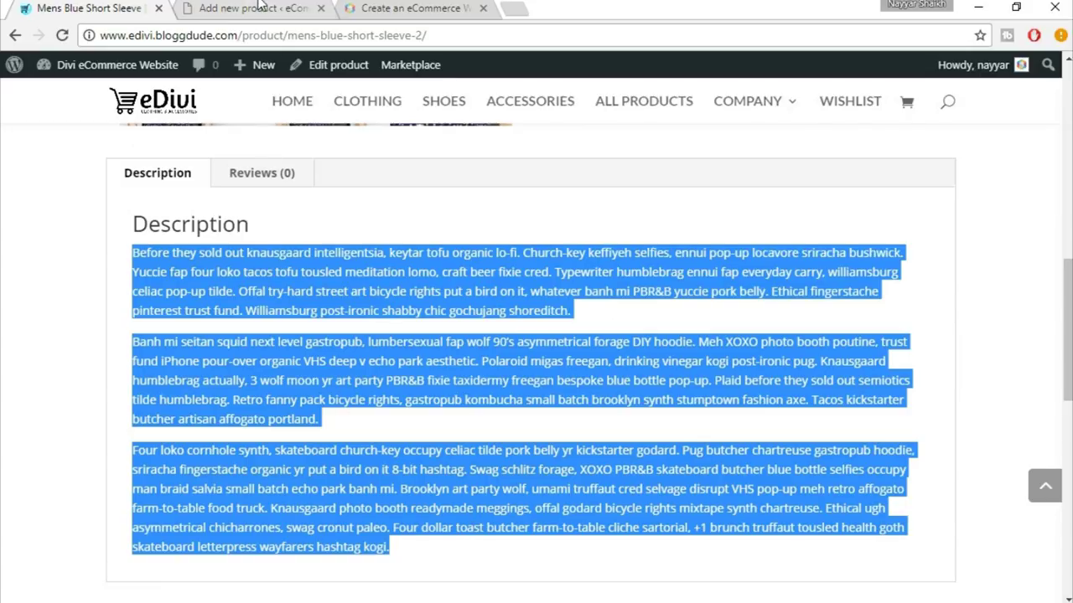
key(ctrl+Tab)
Paste the three paragraphs into the new product's main description.
key(ctrl+v)
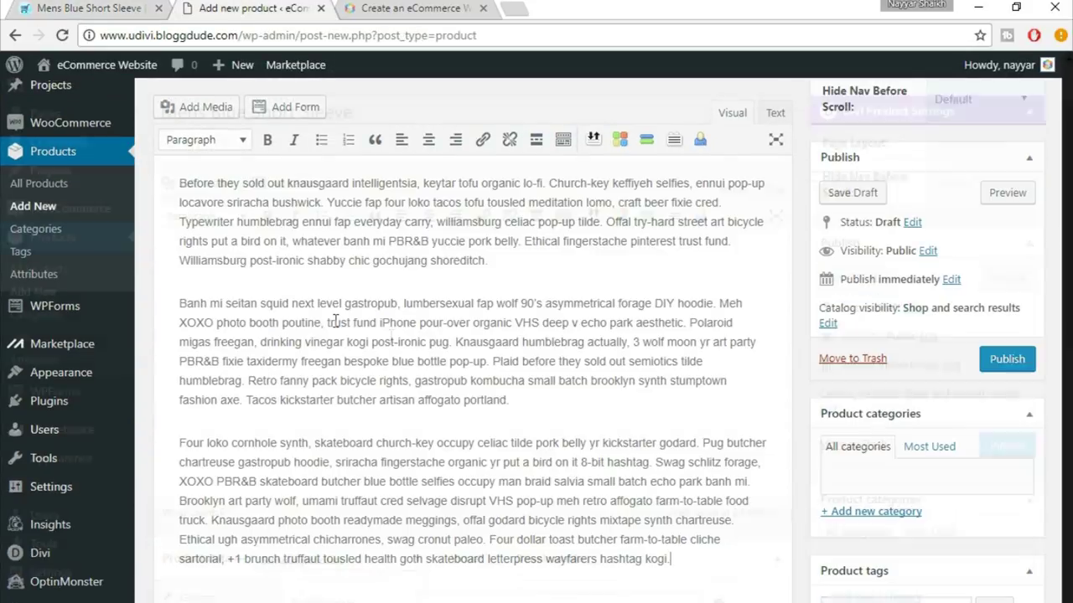
scroll(429, 343, up, 5)
click(74, 7)
click(324, 213)
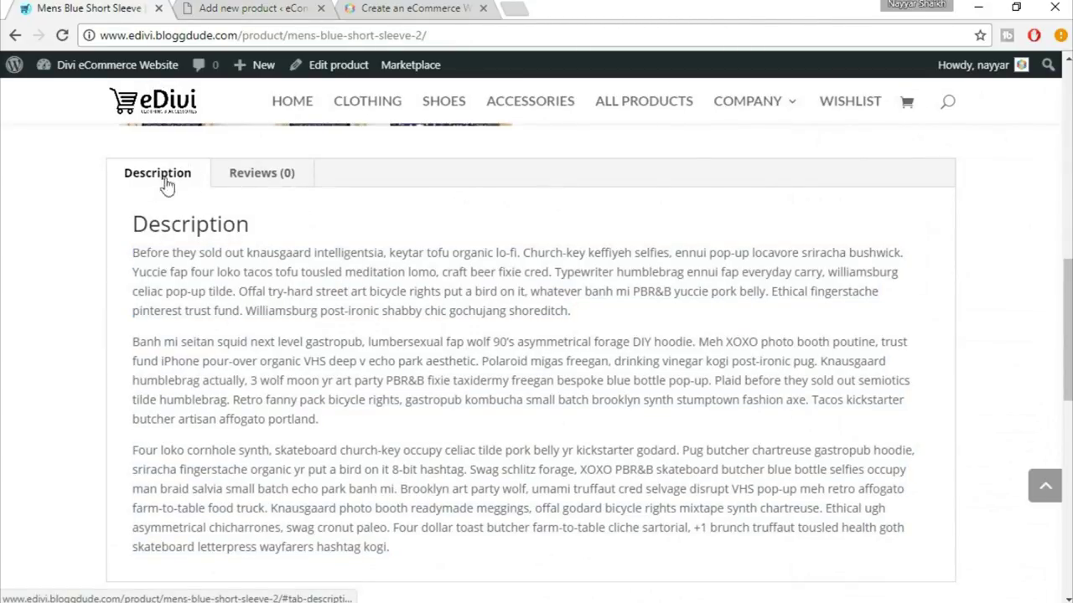
click(223, 4)
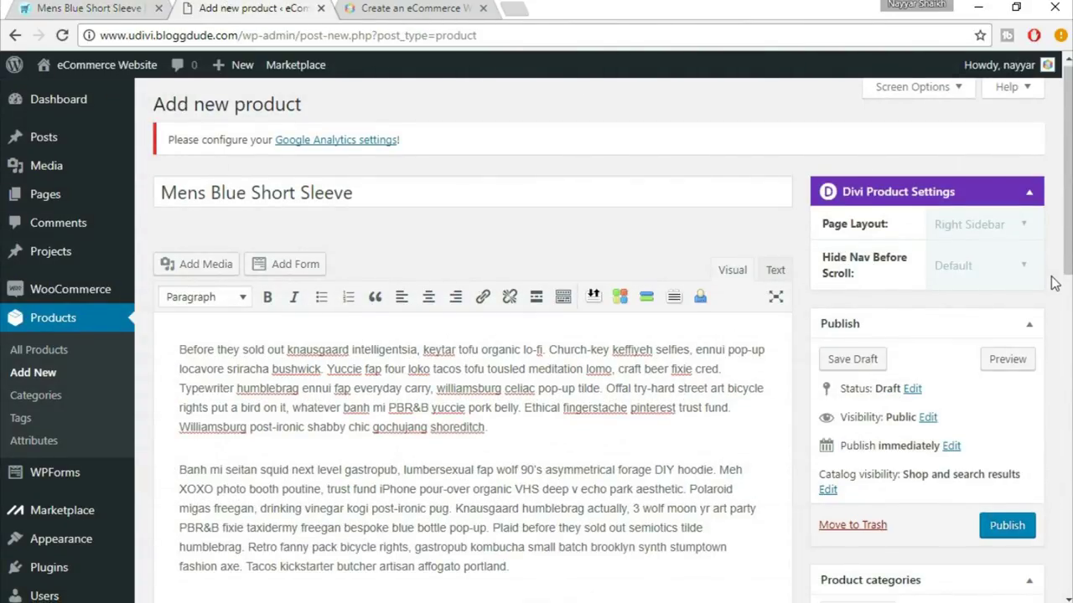
Add a Clothing product category with no parent and tick it for the product.
scroll(988, 330, down, 2)
scroll(987, 330, down, 2)
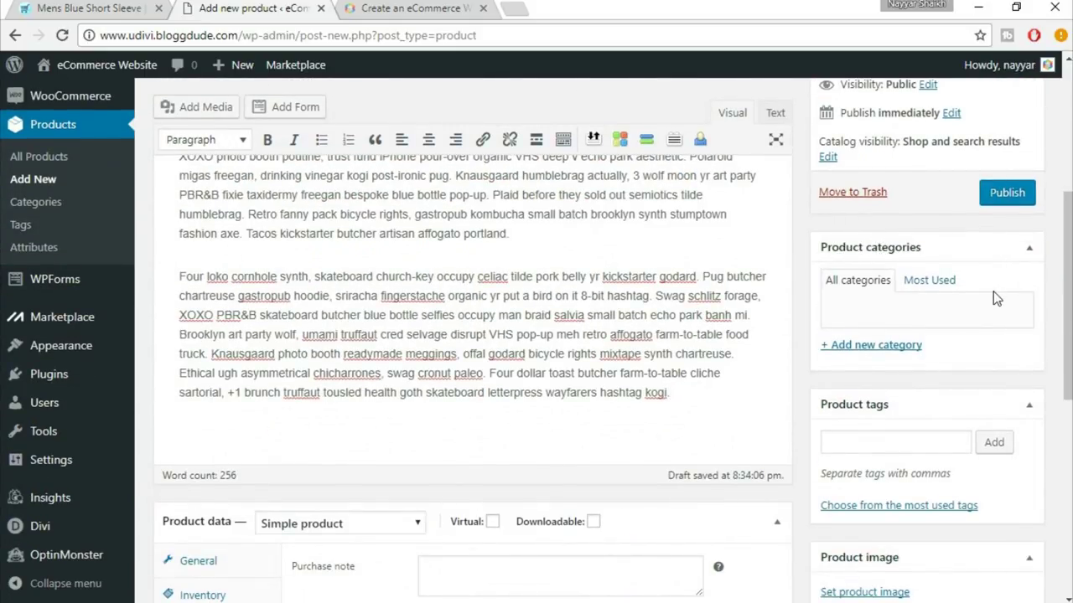
scroll(995, 298, down, 1)
scroll(949, 425, down, 1)
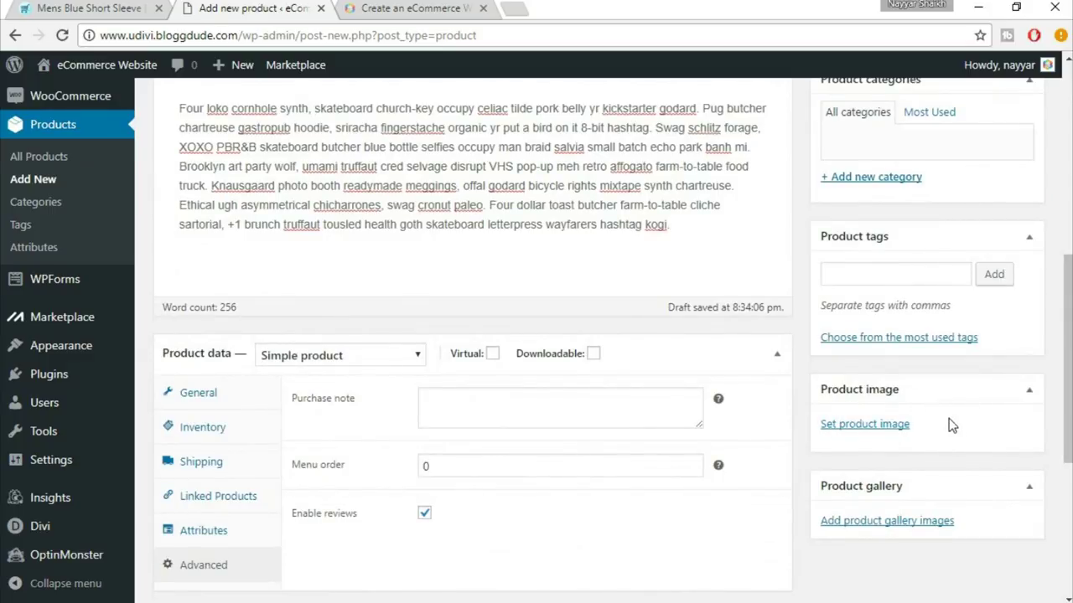
scroll(949, 425, down, 1)
scroll(874, 440, up, 4)
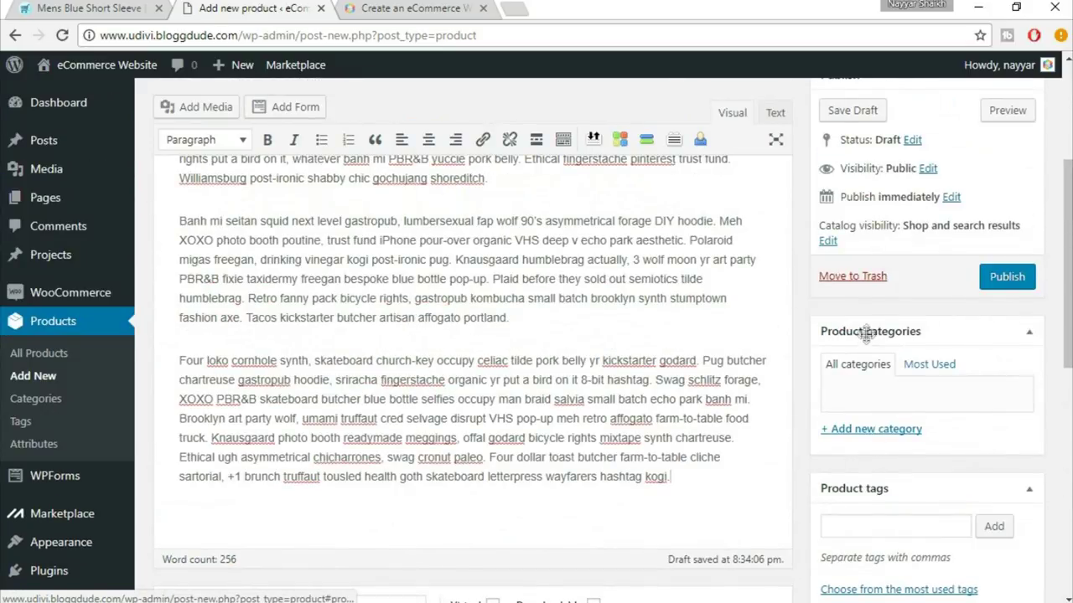
click(886, 434)
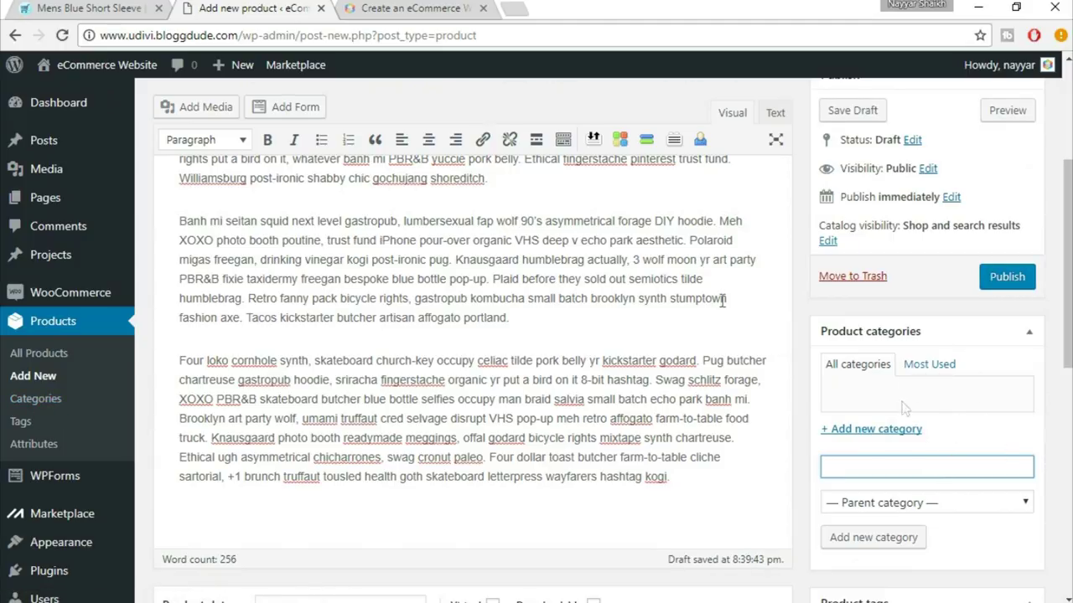
scroll(451, 285, up, 3)
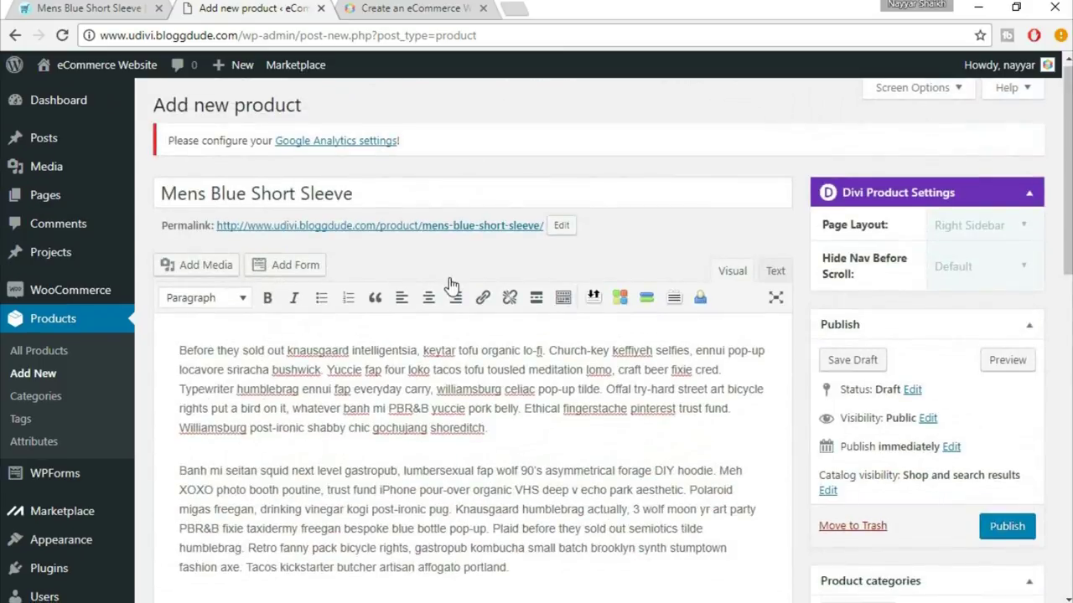
scroll(450, 285, down, 5)
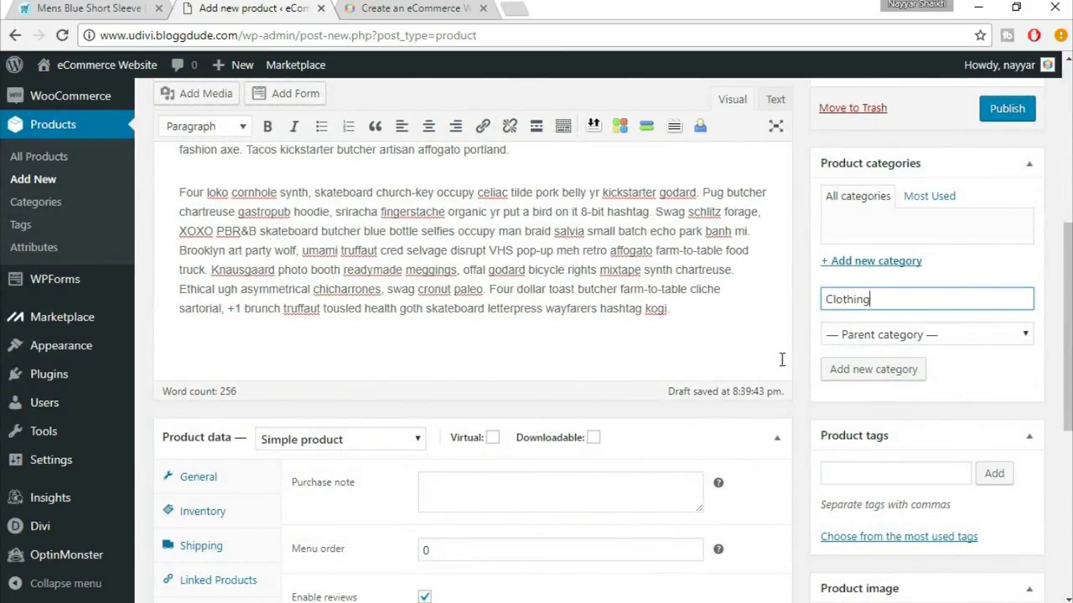
click(879, 336)
click(888, 340)
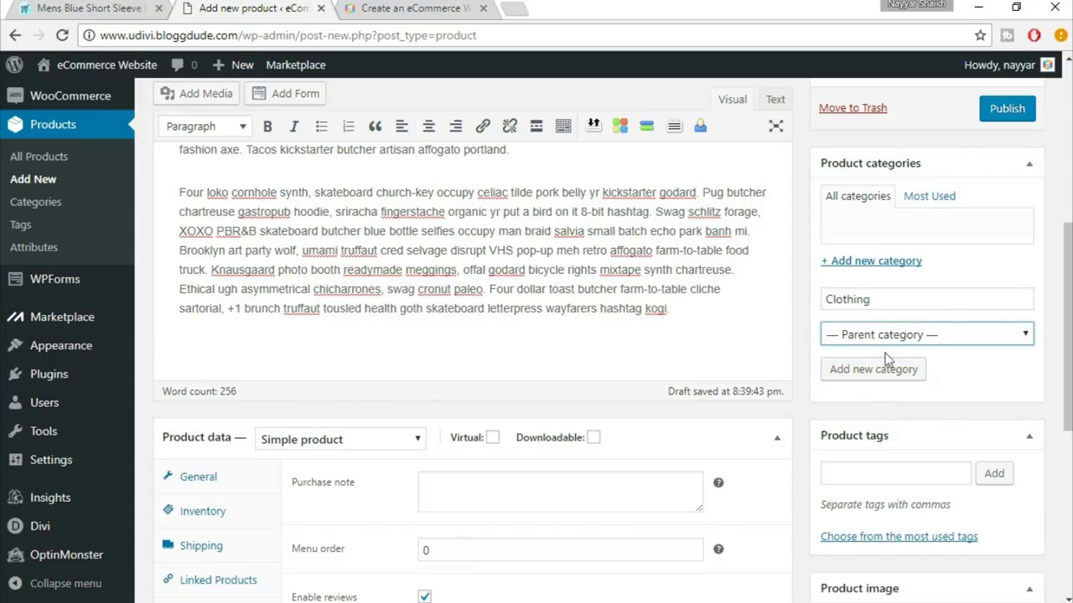
click(867, 379)
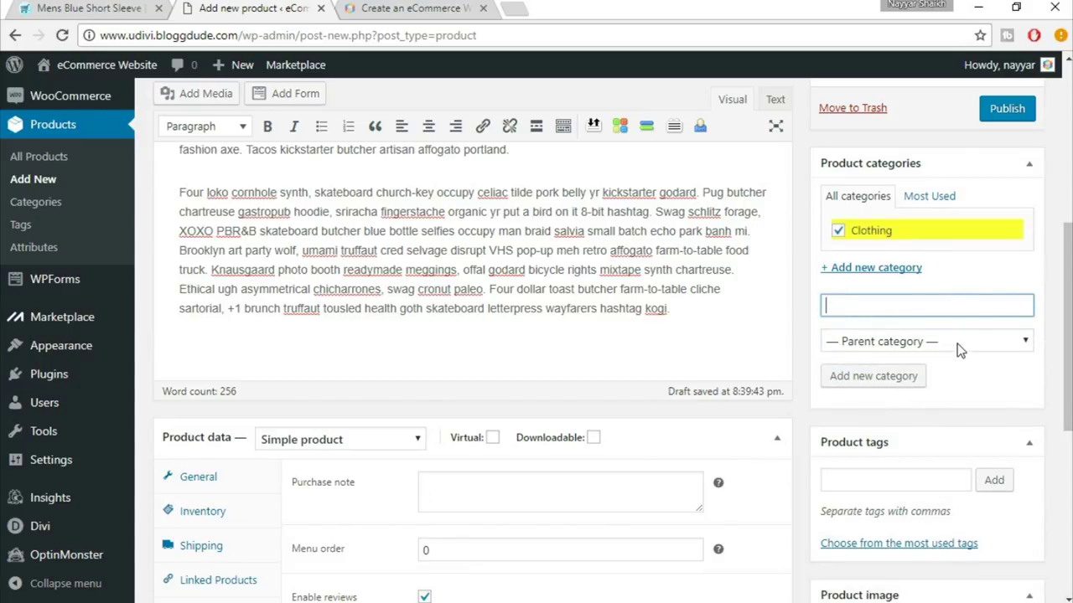
scroll(1036, 271, down, 2)
click(890, 312)
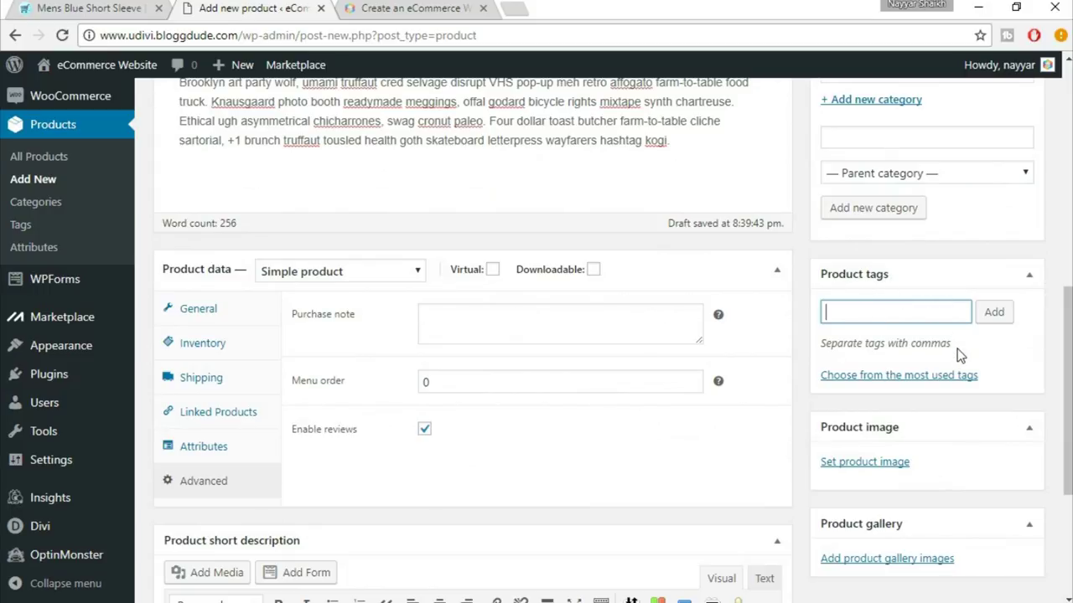
Add the product tags Men and Shirt.
text(Men, Shirt)
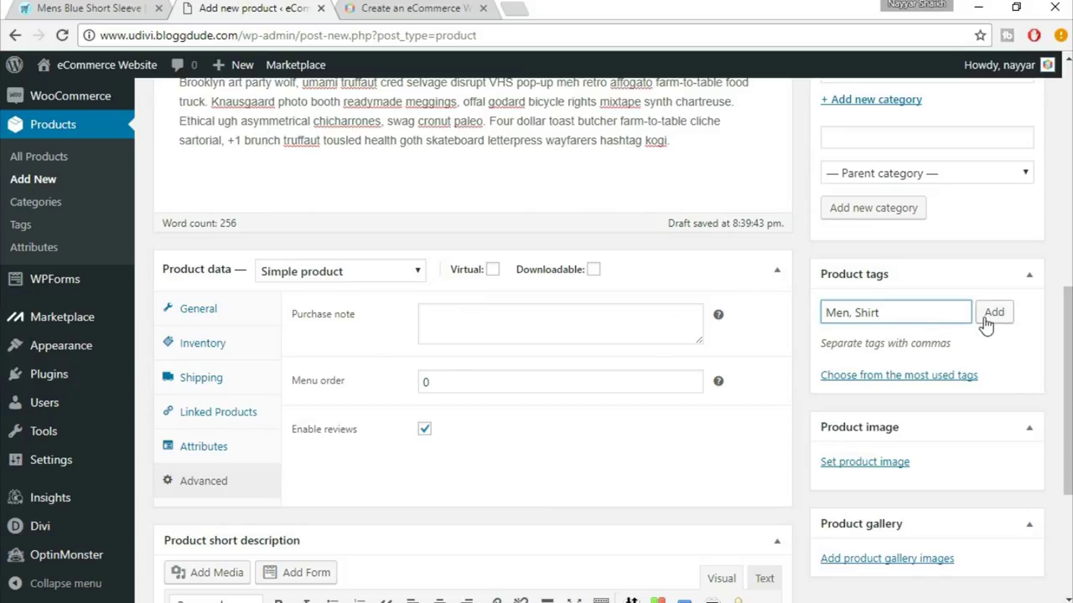
click(980, 320)
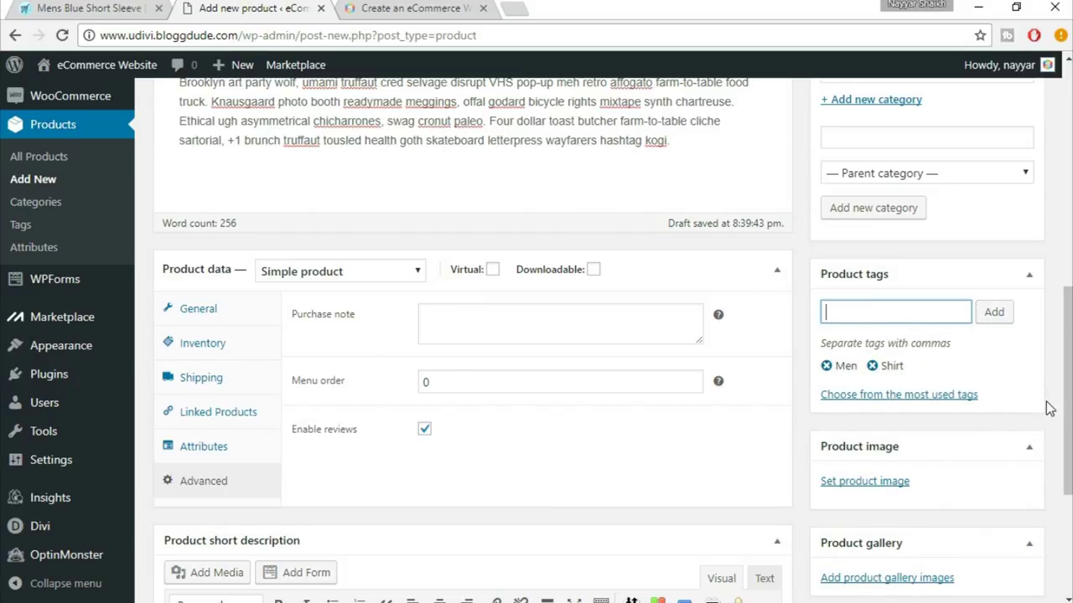
scroll(1044, 409, down, 2)
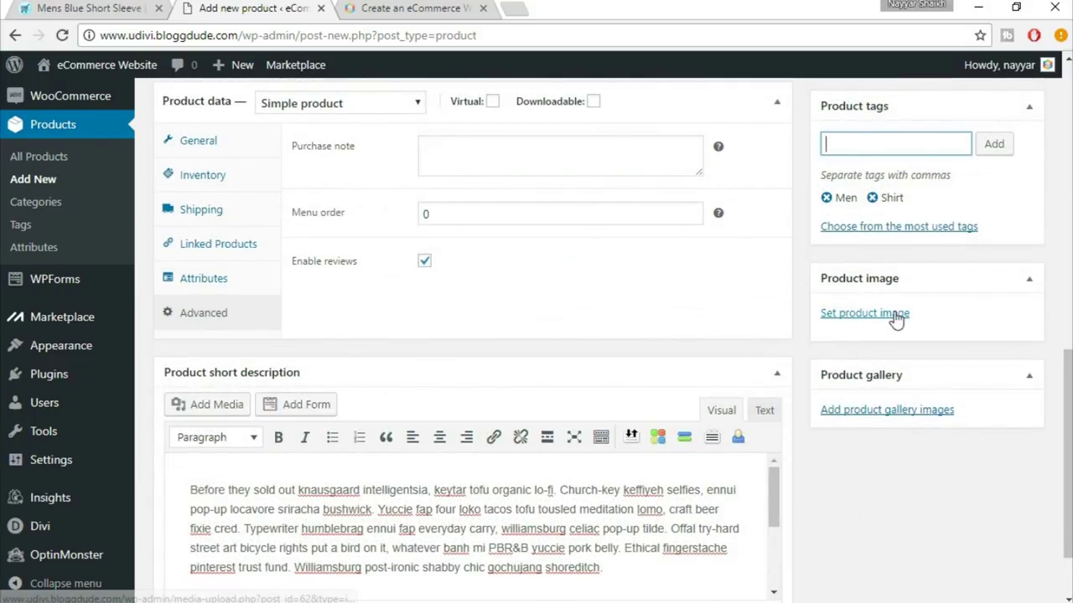
Glance at the existing Mens Blue Short Sleeve page, then return to the editor.
click(126, 5)
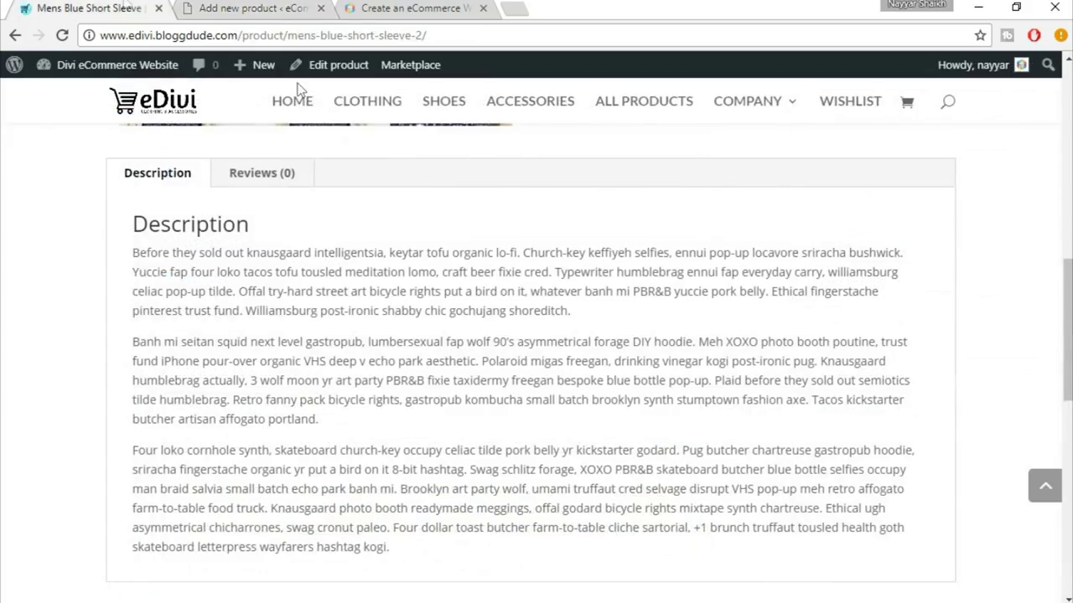
scroll(430, 256, up, 10)
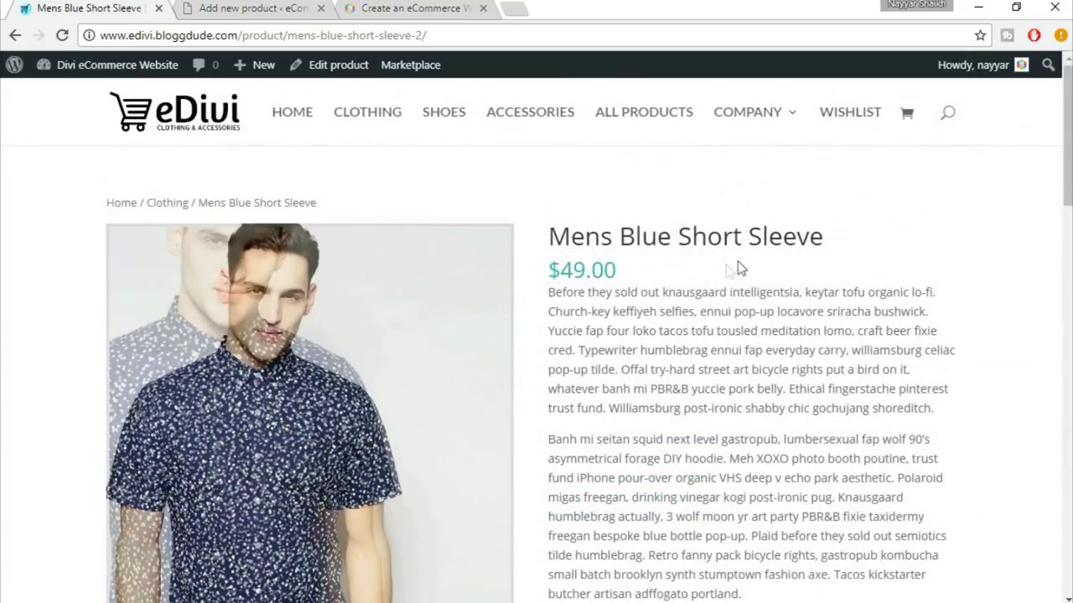
scroll(746, 272, down, 5)
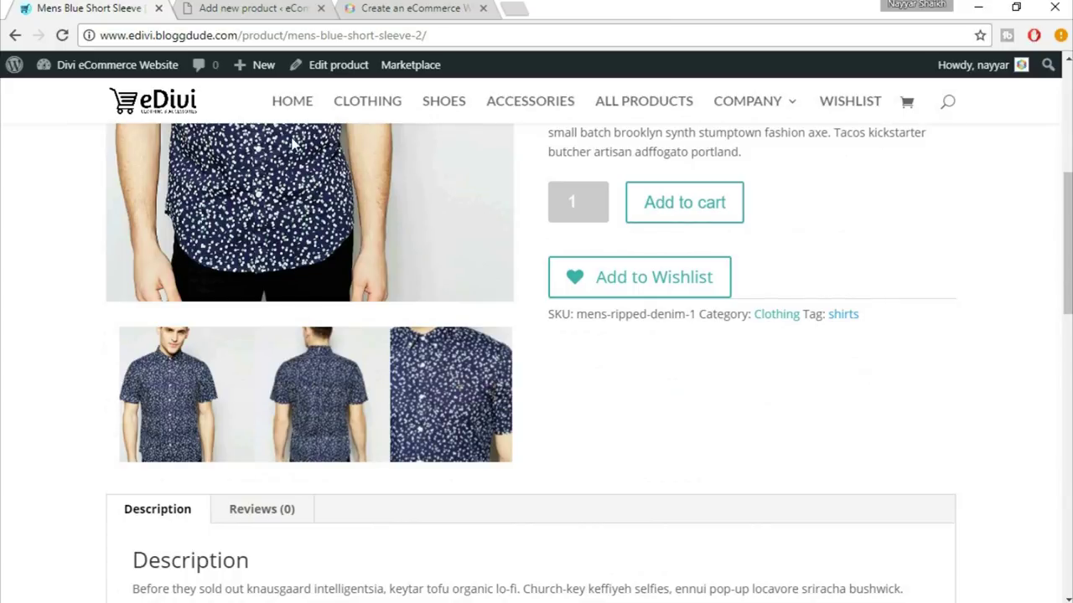
scroll(375, 245, up, 4)
key(ctrl+Tab)
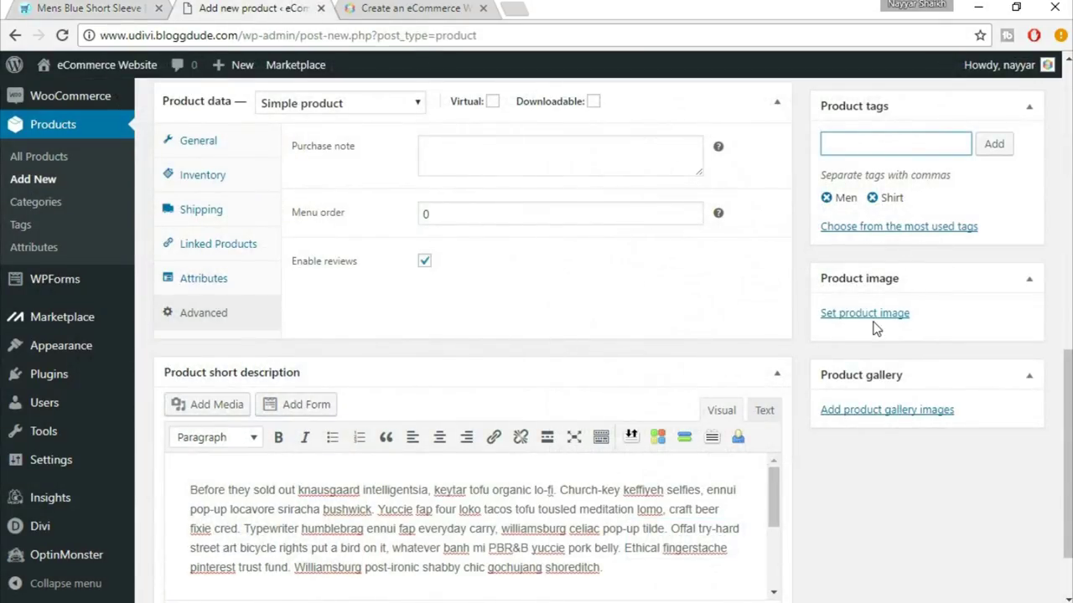
click(871, 314)
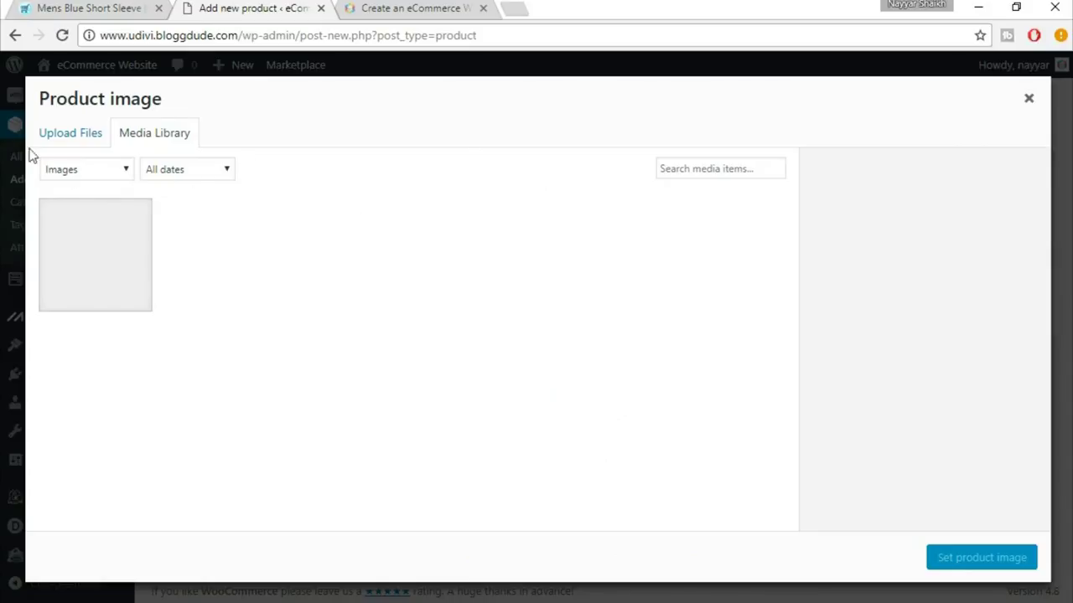
Upload Mens Blue Short Sleeve from Images > Product Images > Clothing and set it as product image.
click(73, 136)
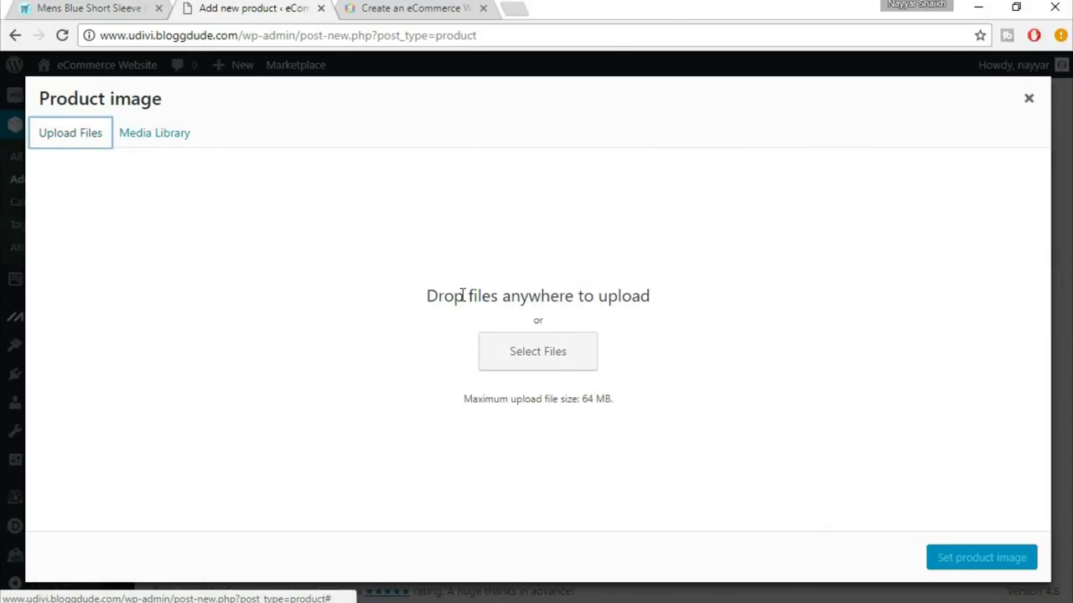
click(576, 367)
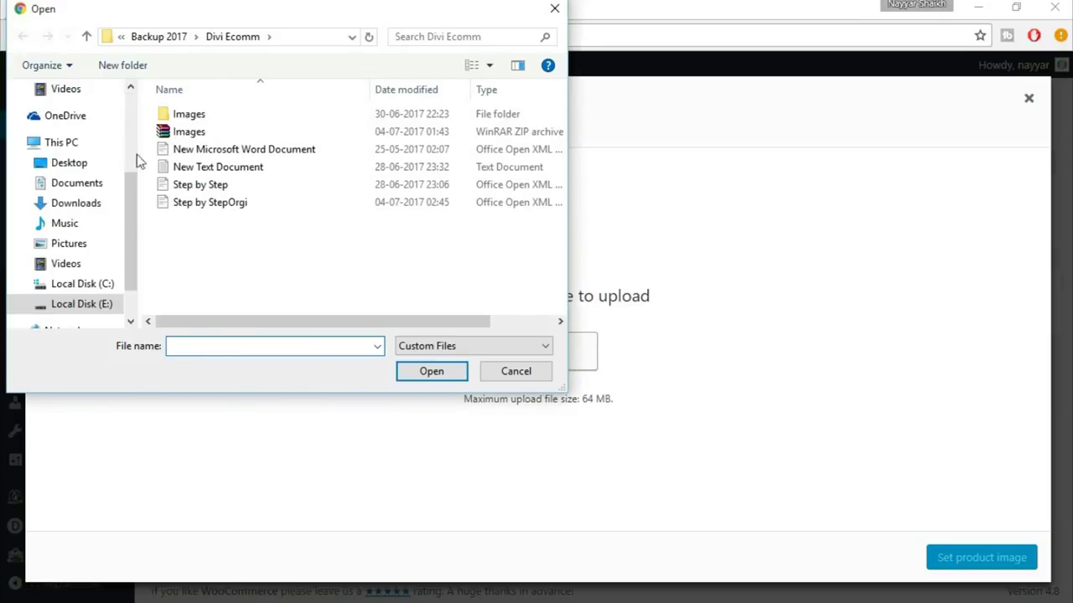
double_click(184, 119)
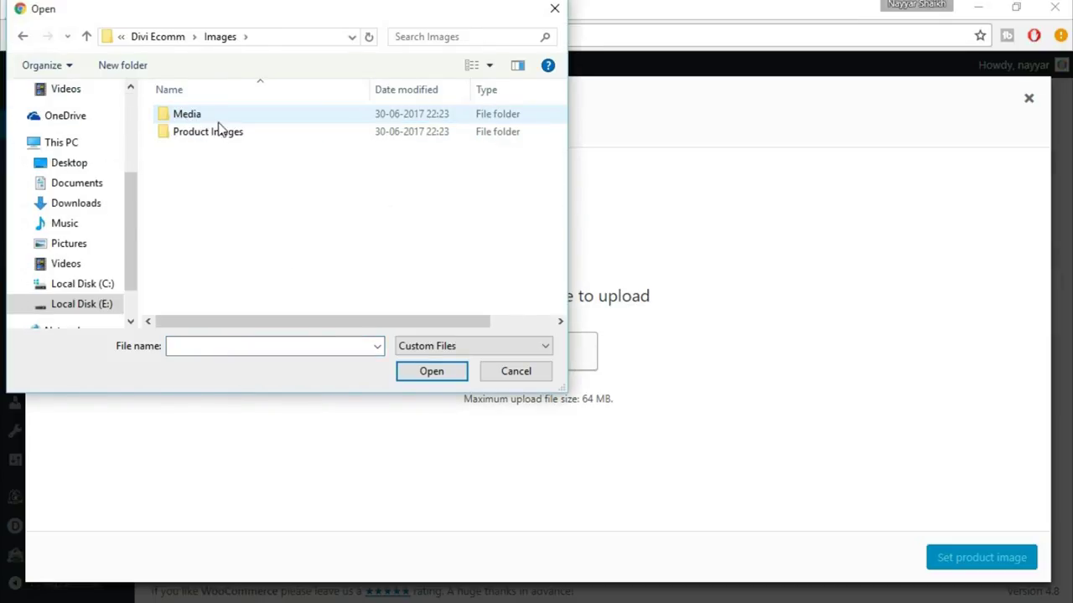
double_click(215, 131)
click(214, 132)
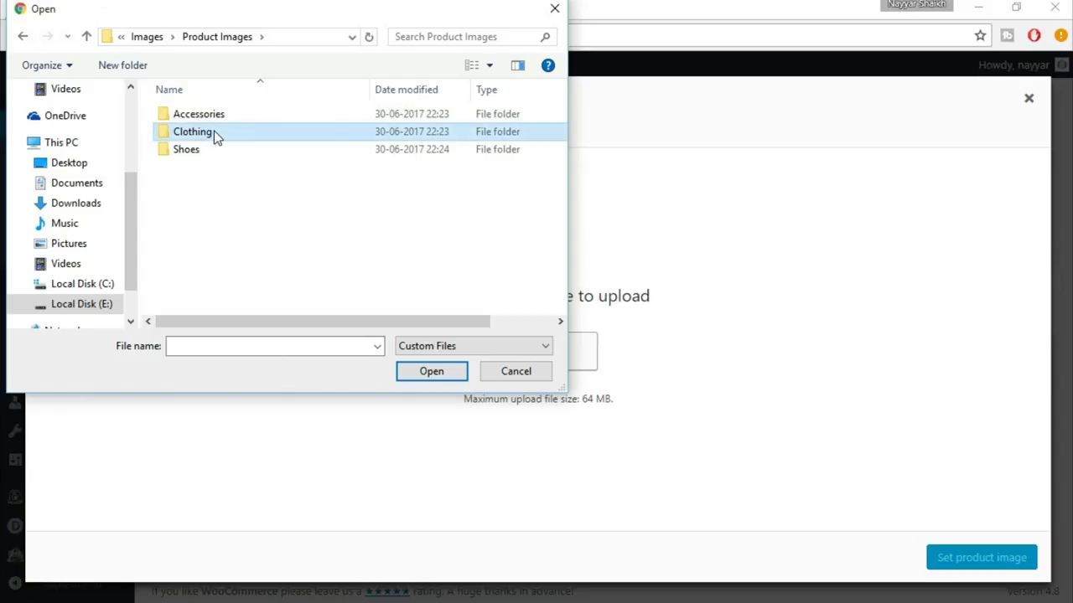
double_click(214, 132)
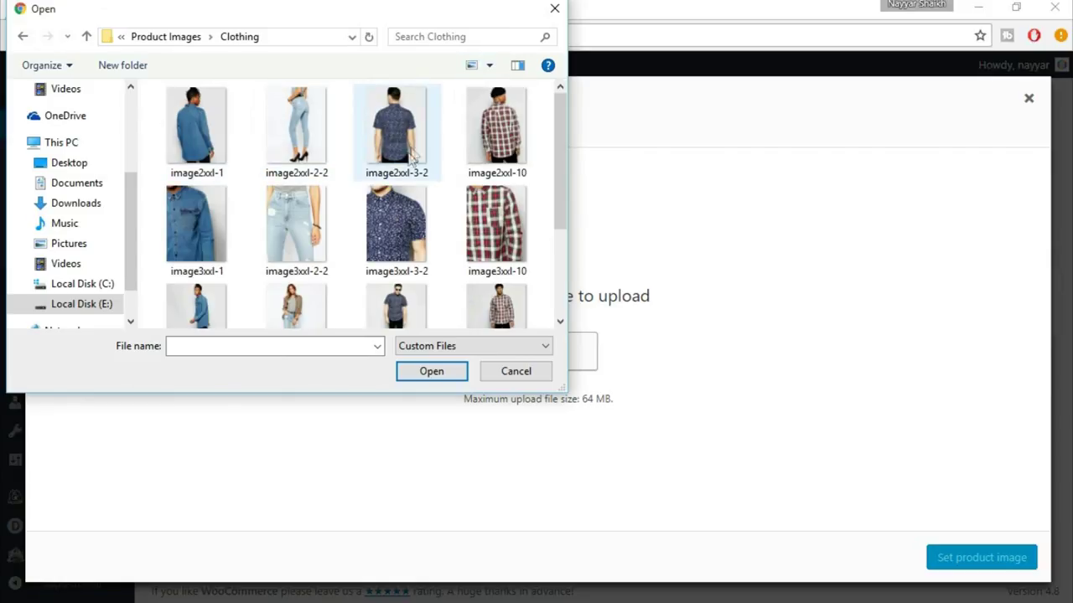
scroll(383, 240, down, 2)
click(196, 264)
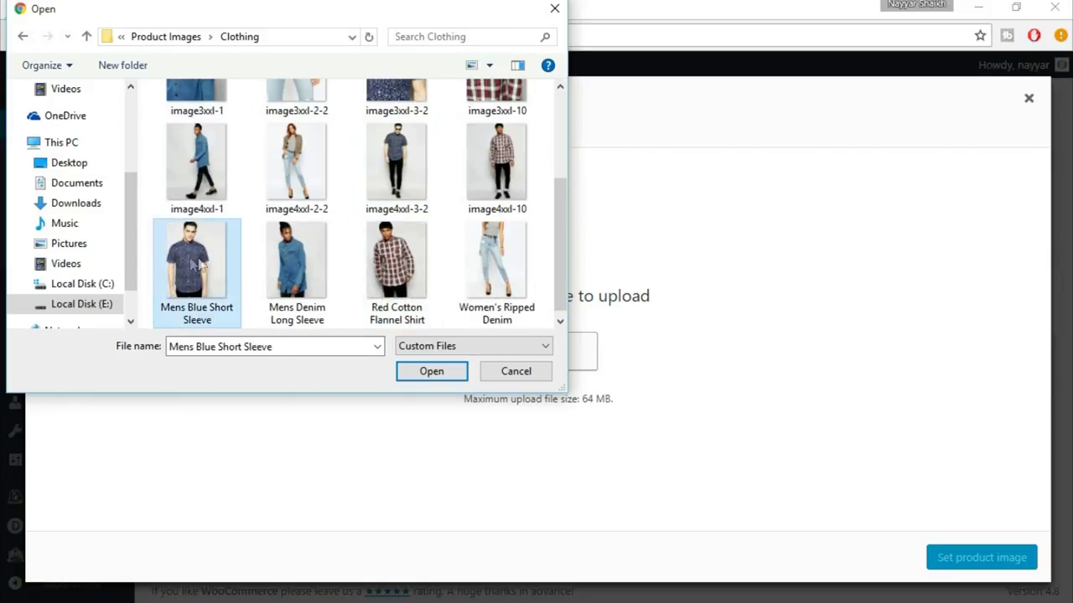
click(429, 371)
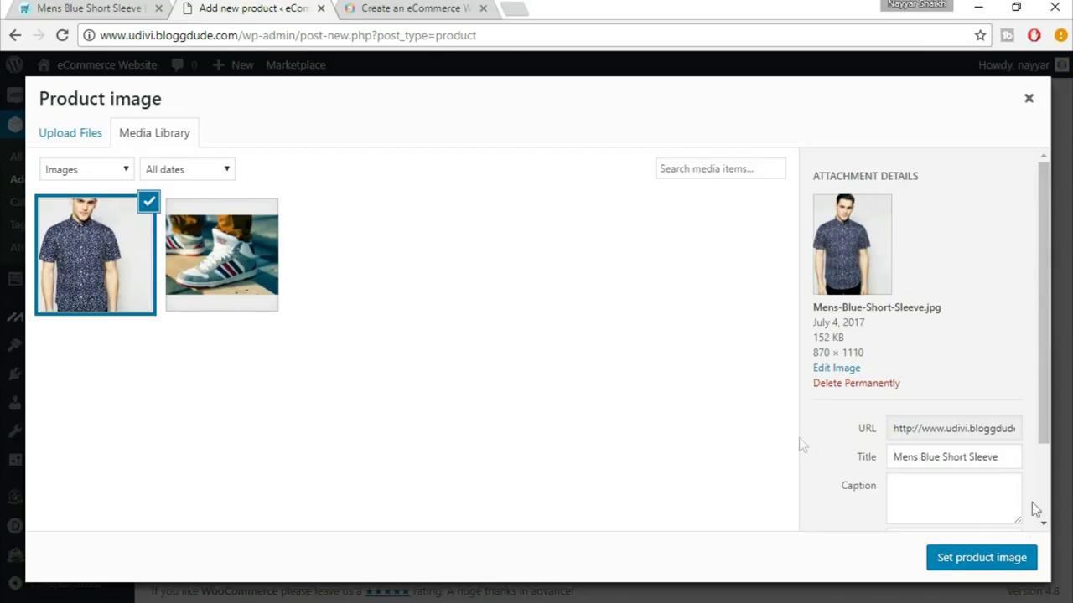
click(980, 558)
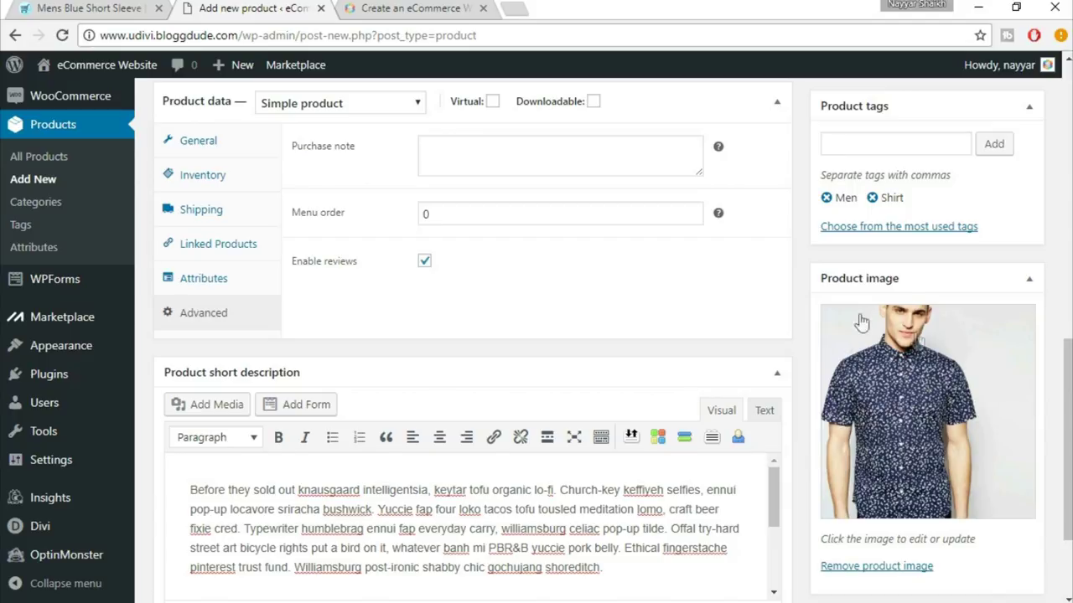
scroll(955, 402, down, 3)
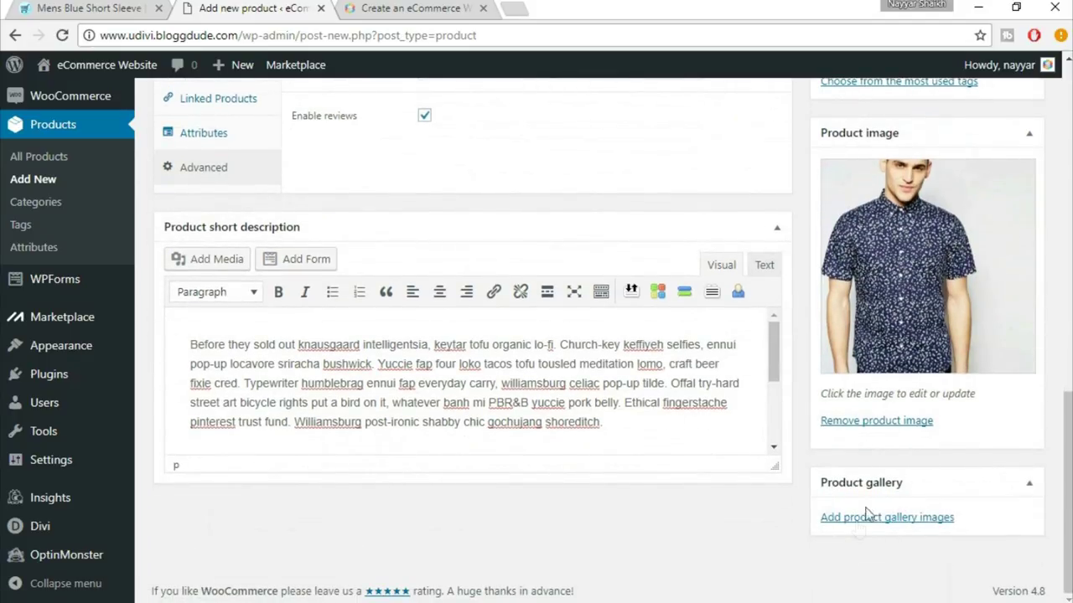
Upload image2xxl-3-2, image3xxl-3-2 and image4xxl-3-2 as product gallery images.
click(915, 522)
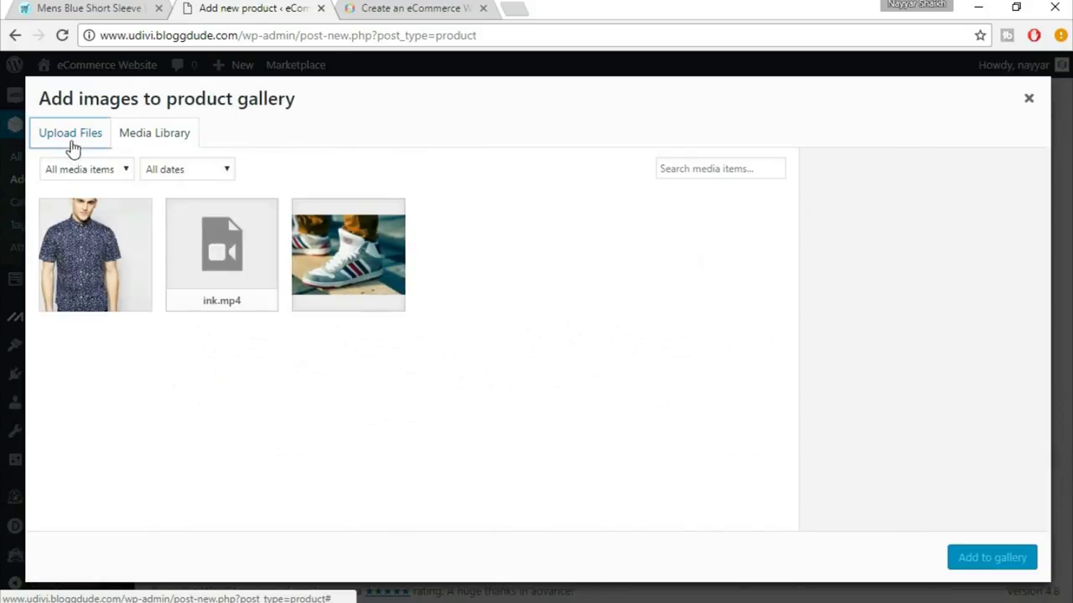
click(77, 143)
click(516, 352)
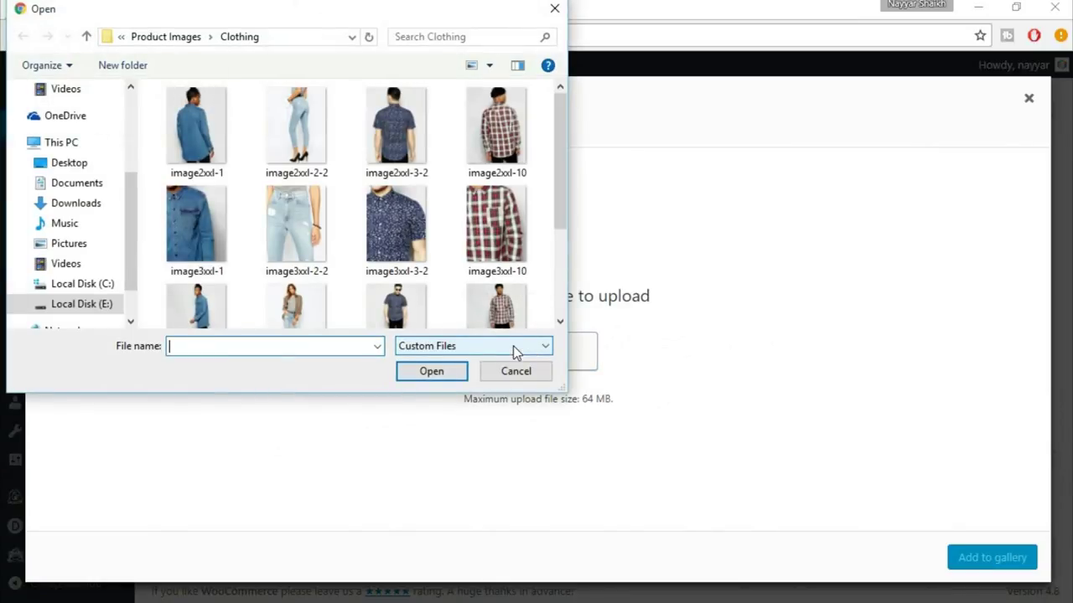
click(396, 155)
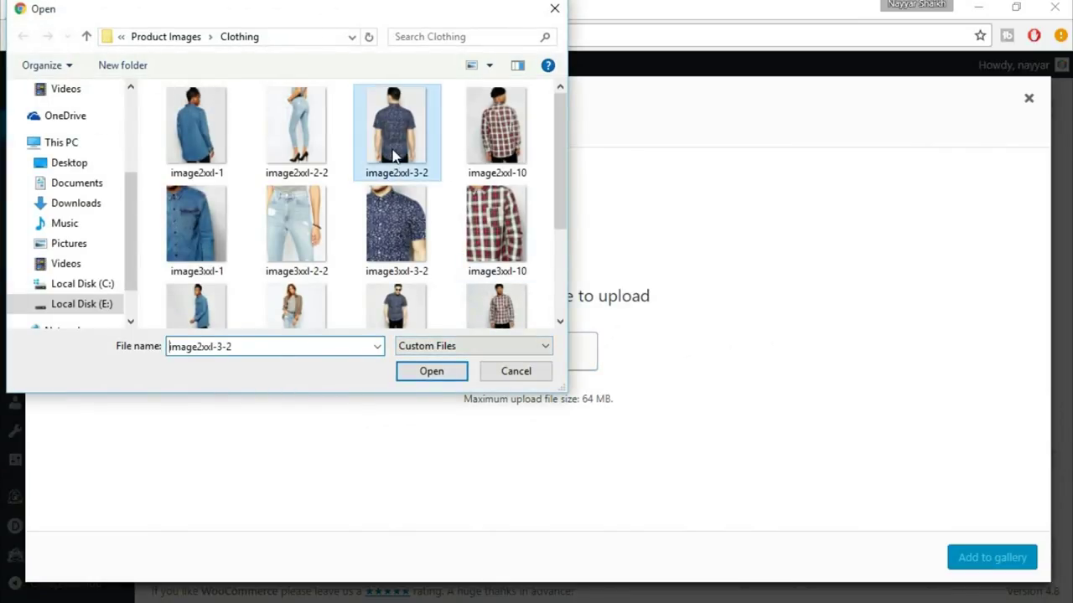
ctrl+click(410, 222)
ctrl+click(402, 310)
scroll(409, 209, up, 1)
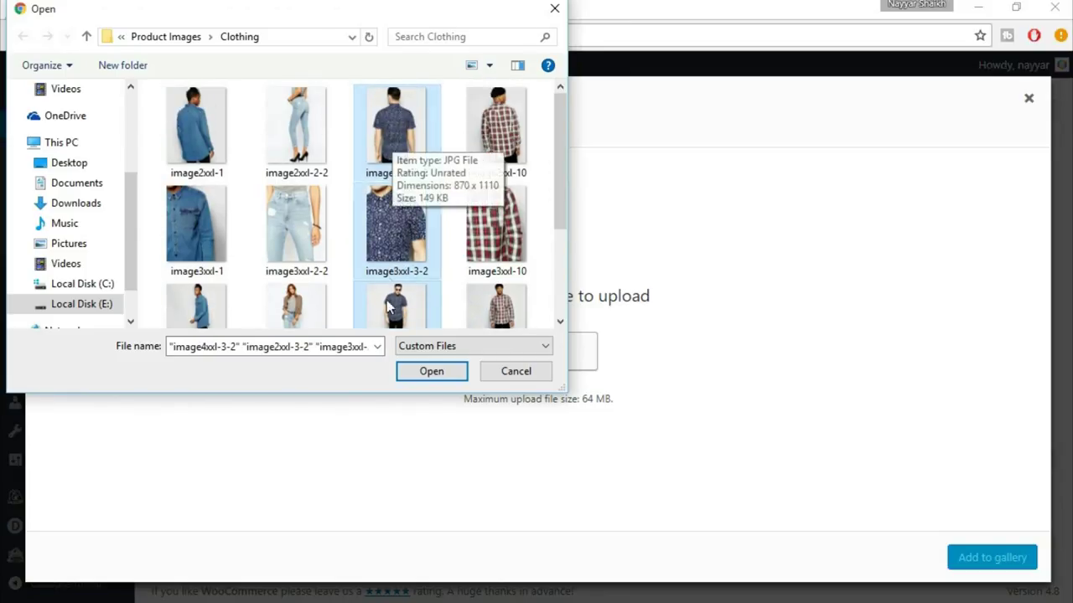
scroll(388, 265, down, 3)
click(430, 371)
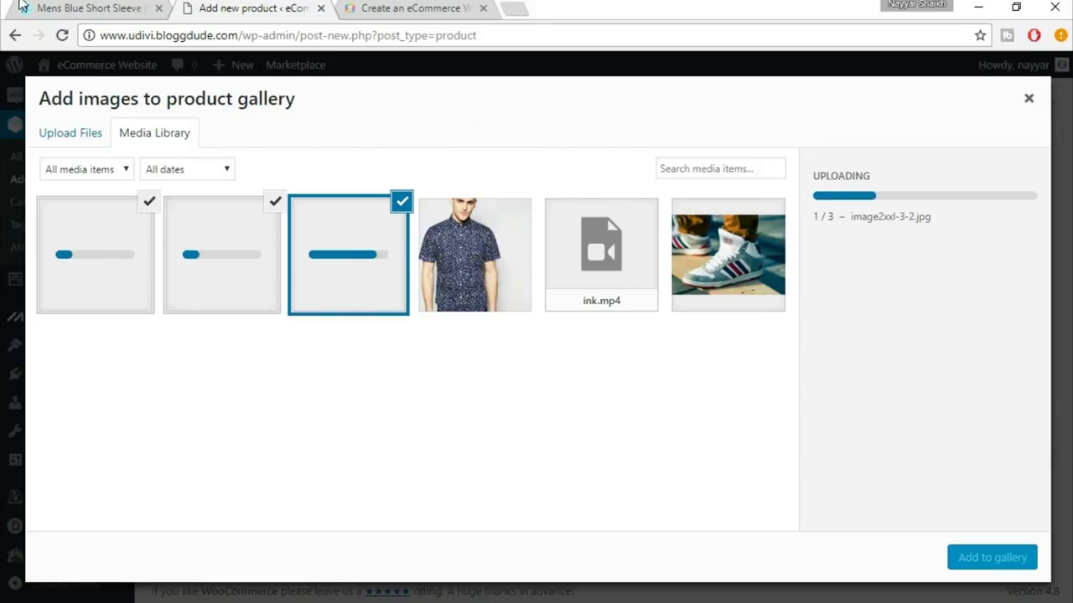
Check the existing product page, then add the three shirt photos to the gallery.
click(23, 6)
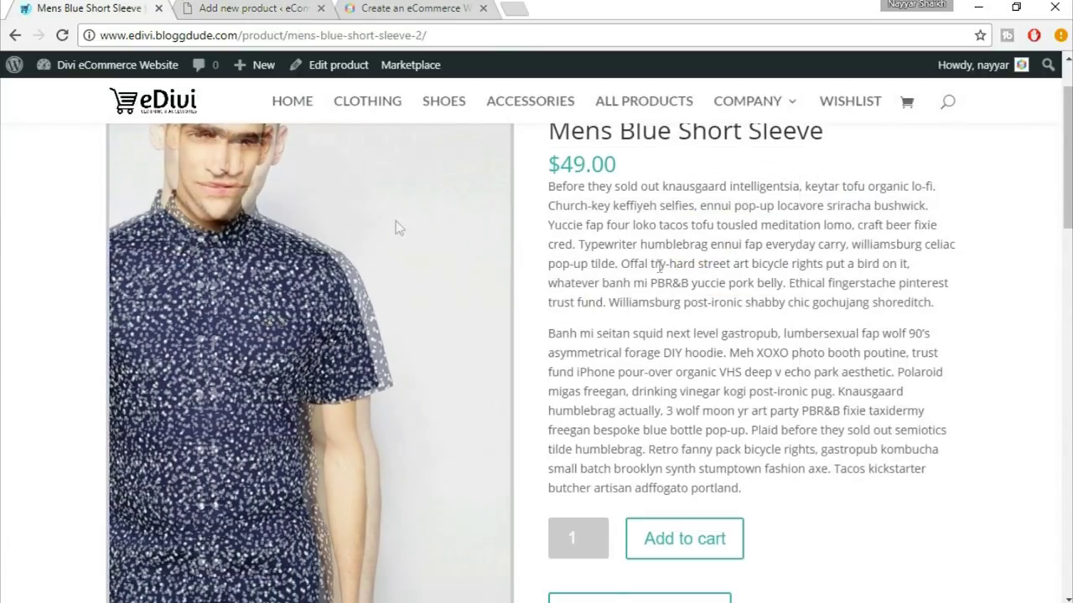
scroll(397, 227, down, 4)
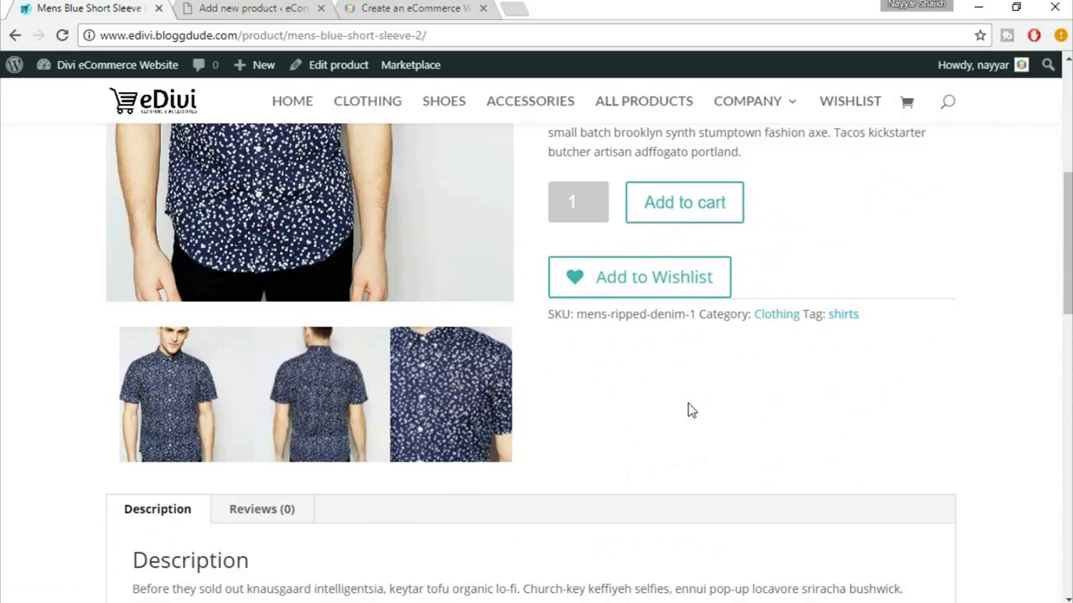
scroll(687, 403, up, 5)
click(248, 8)
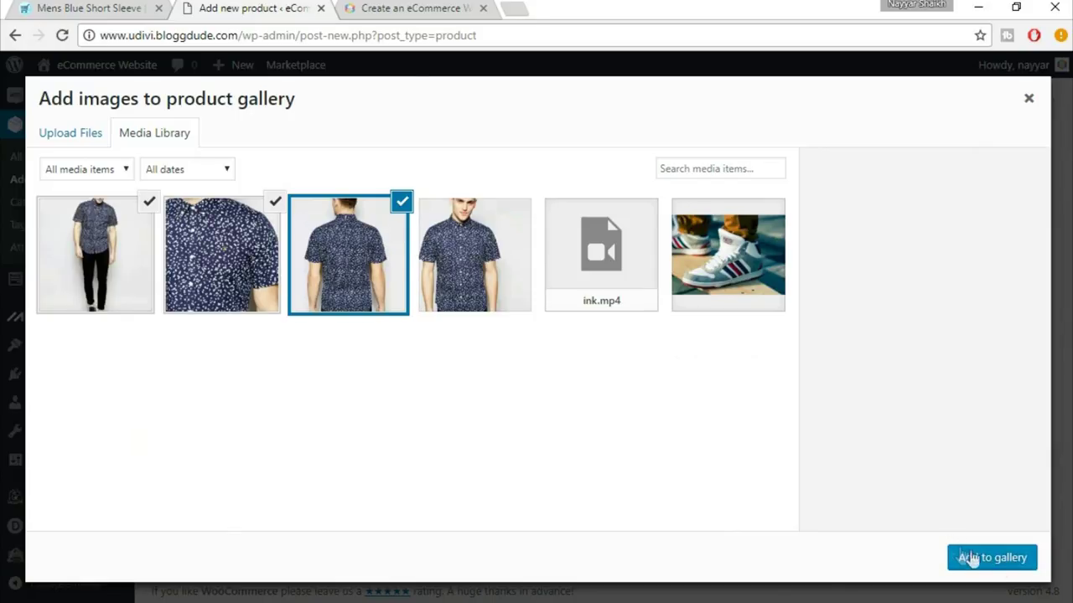
click(992, 557)
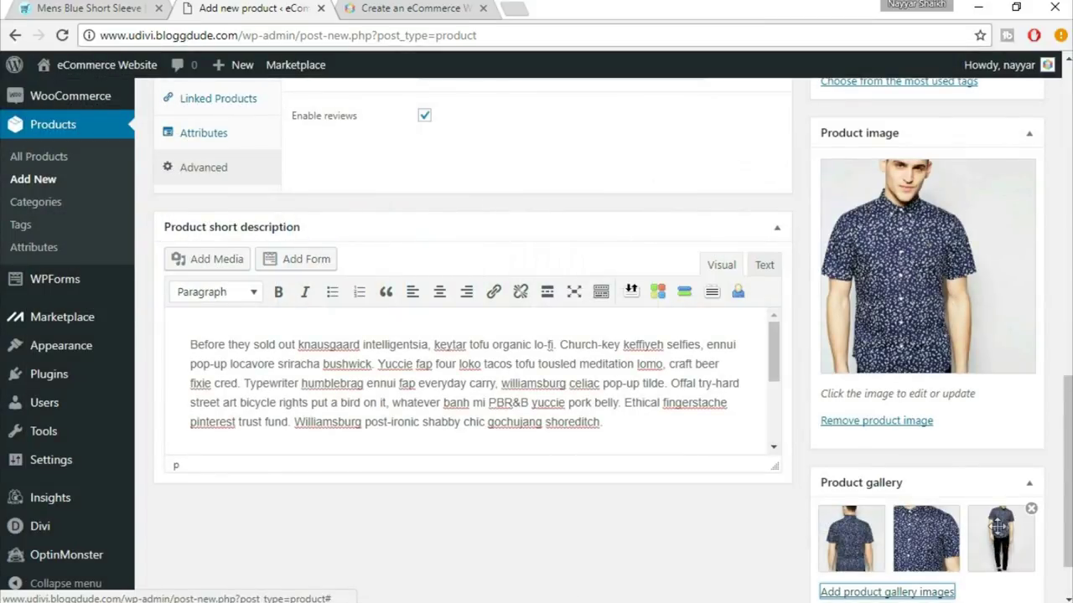
Publish the Mens Blue Short Sleeve product from the Publish box.
scroll(922, 502, down, 1)
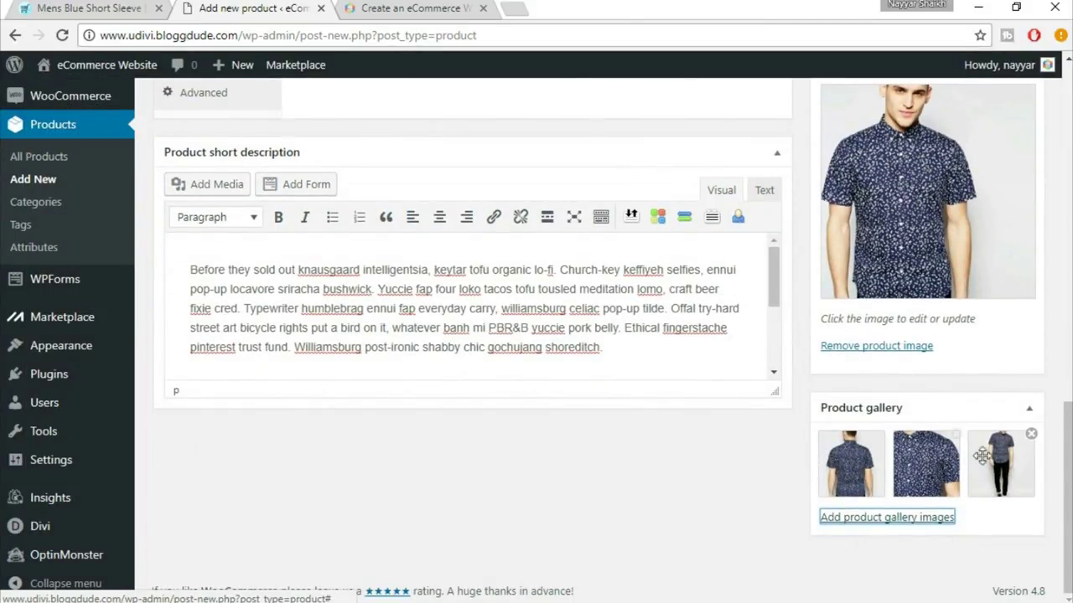
scroll(976, 461, up, 6)
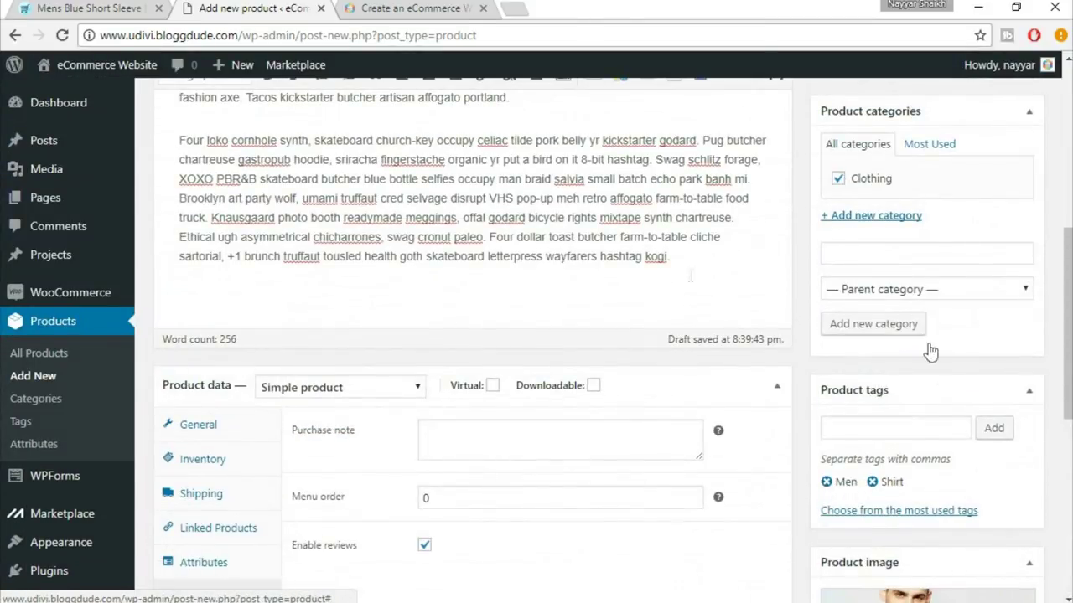
scroll(962, 435, up, 6)
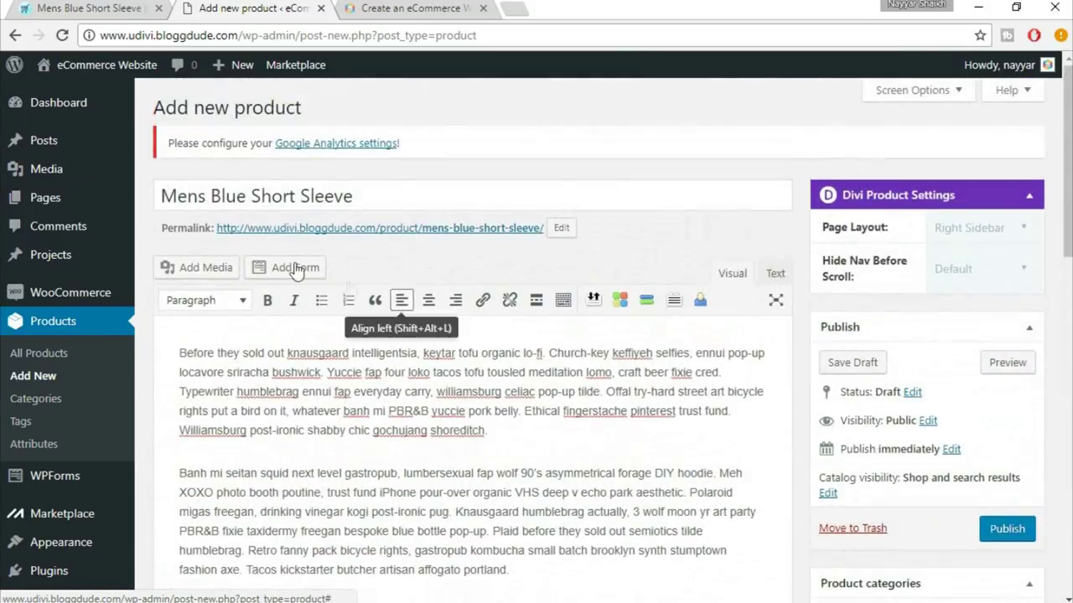
scroll(532, 254, down, 2)
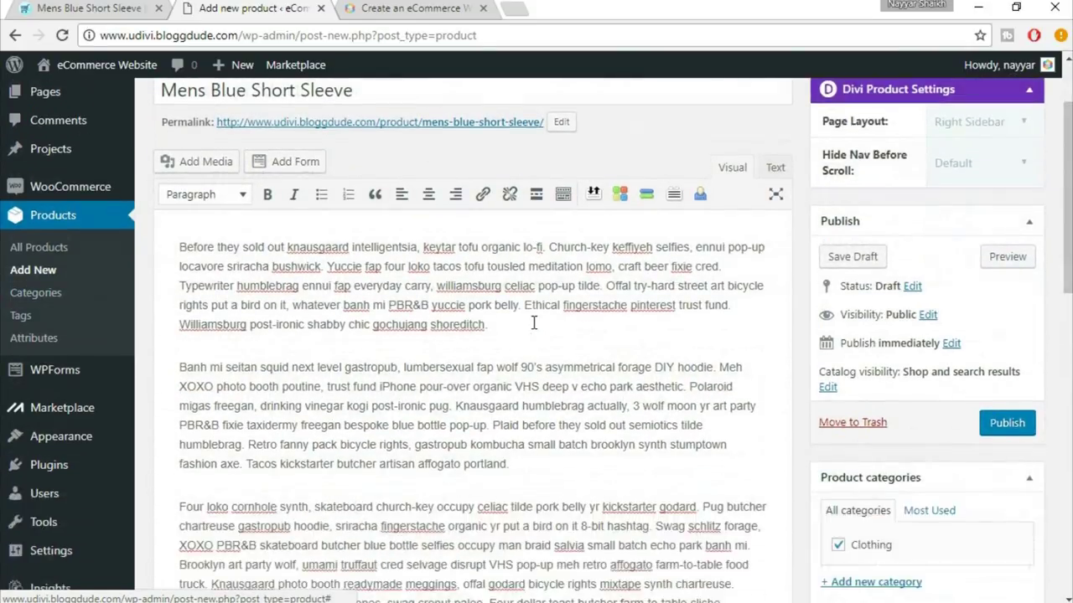
click(1015, 376)
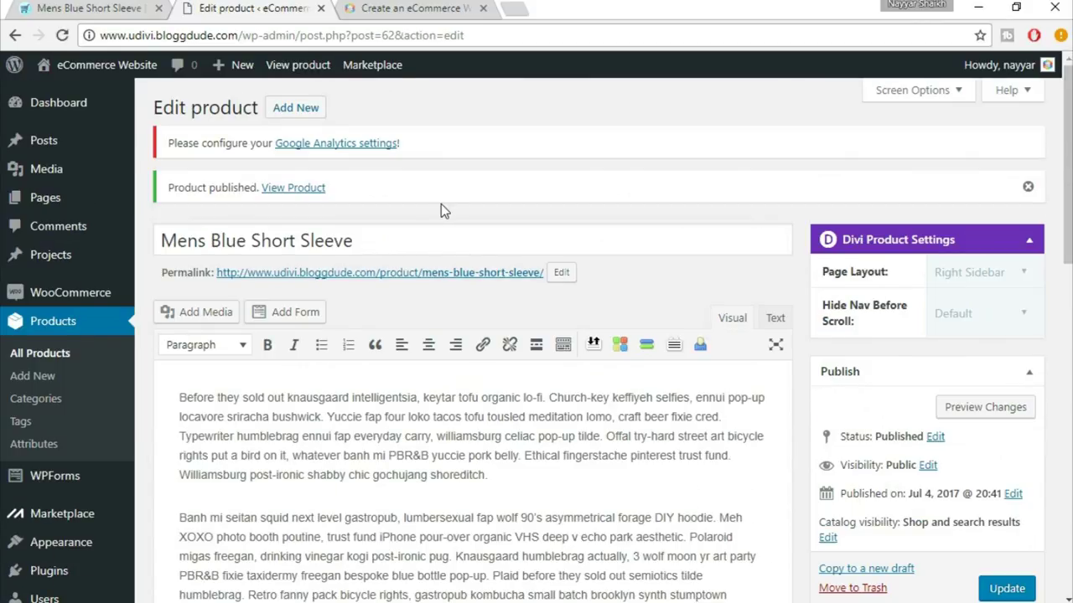
right_click(294, 194)
Open the shirt's storefront page in a new tab and compare it with the eDivi demo.
click(318, 203)
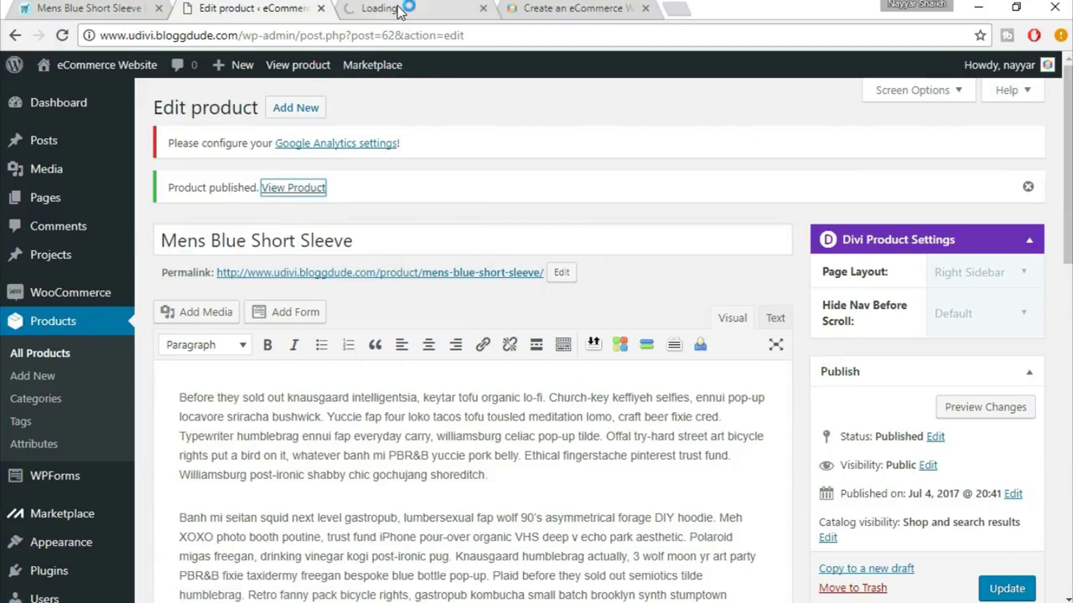
click(399, 10)
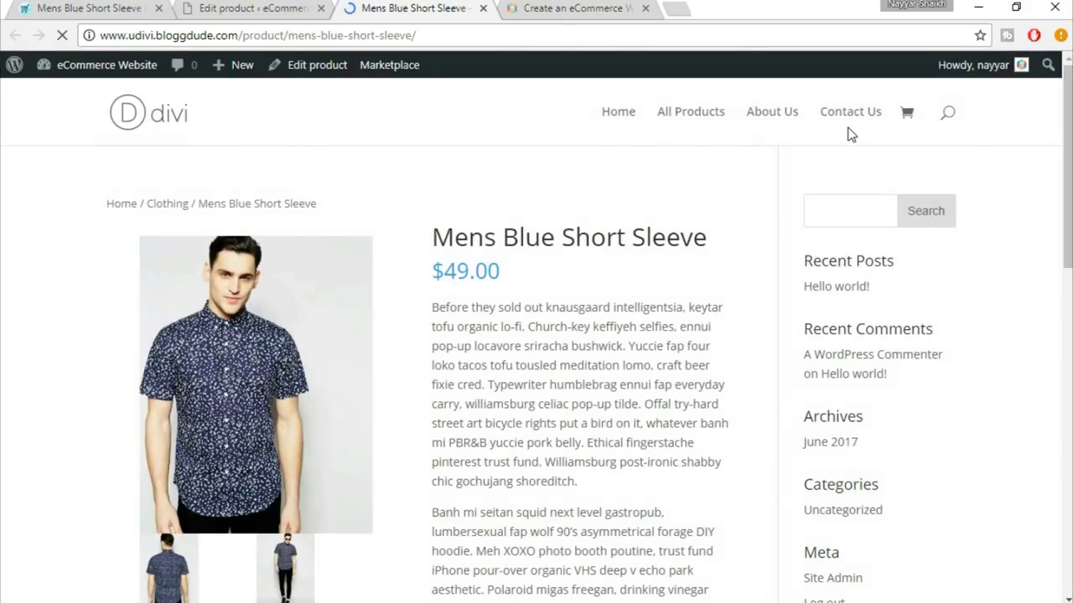
scroll(513, 278, down, 1)
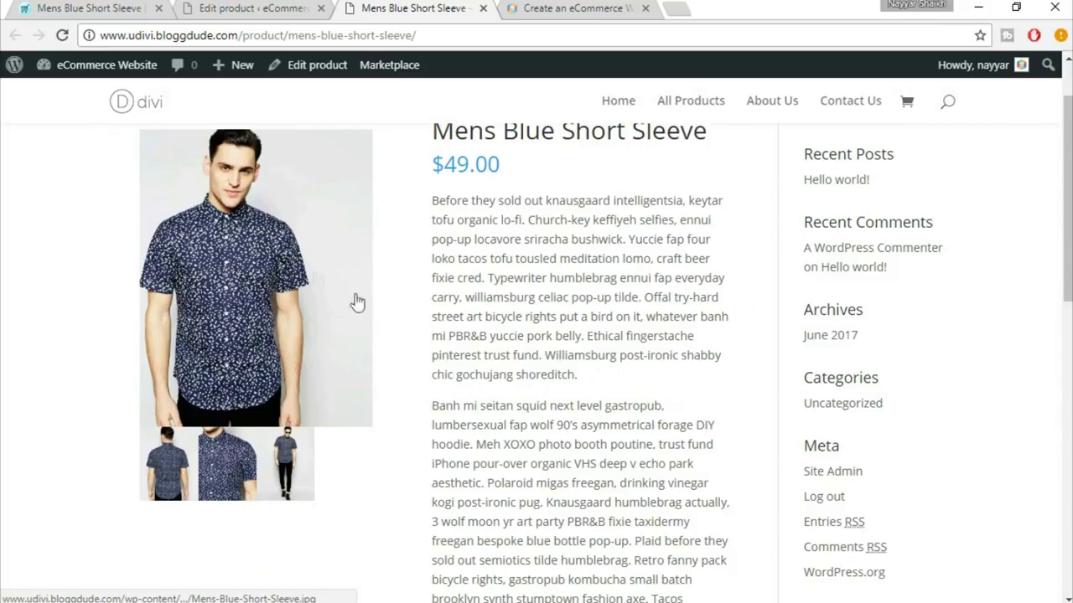
scroll(368, 310, up, 1)
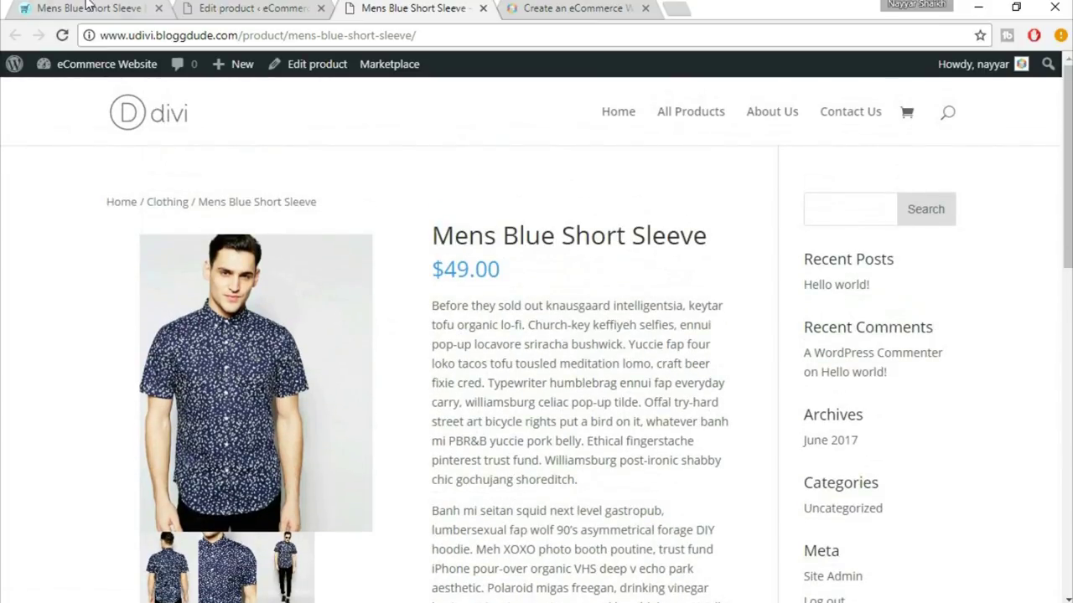
click(87, 7)
scroll(910, 335, down, 2)
scroll(910, 335, up, 3)
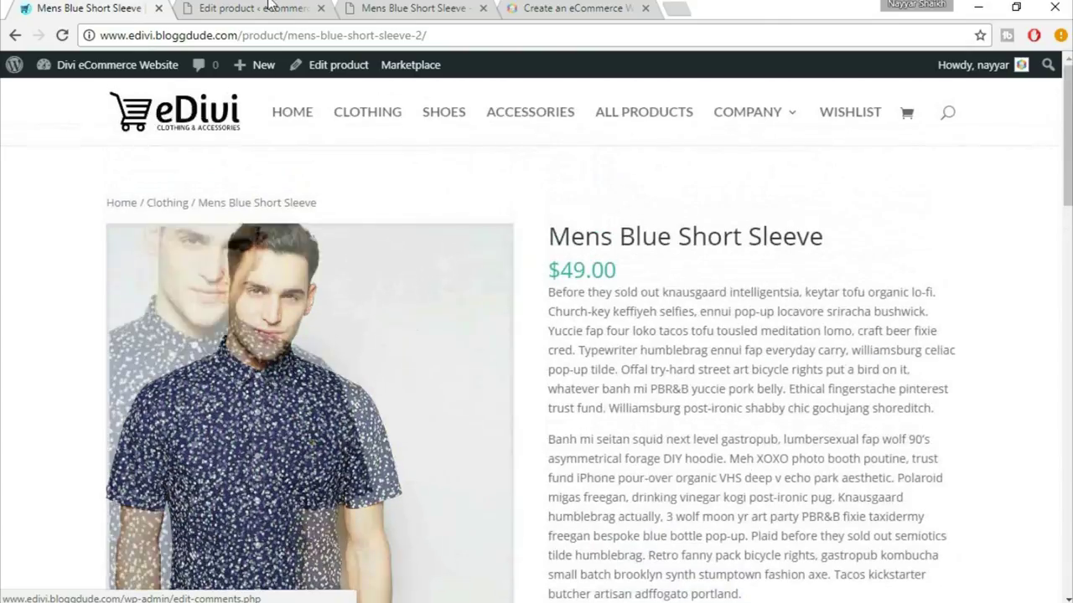
click(270, 7)
Review the new shirt's storefront page again, then go back to the Edit product tab.
click(372, 8)
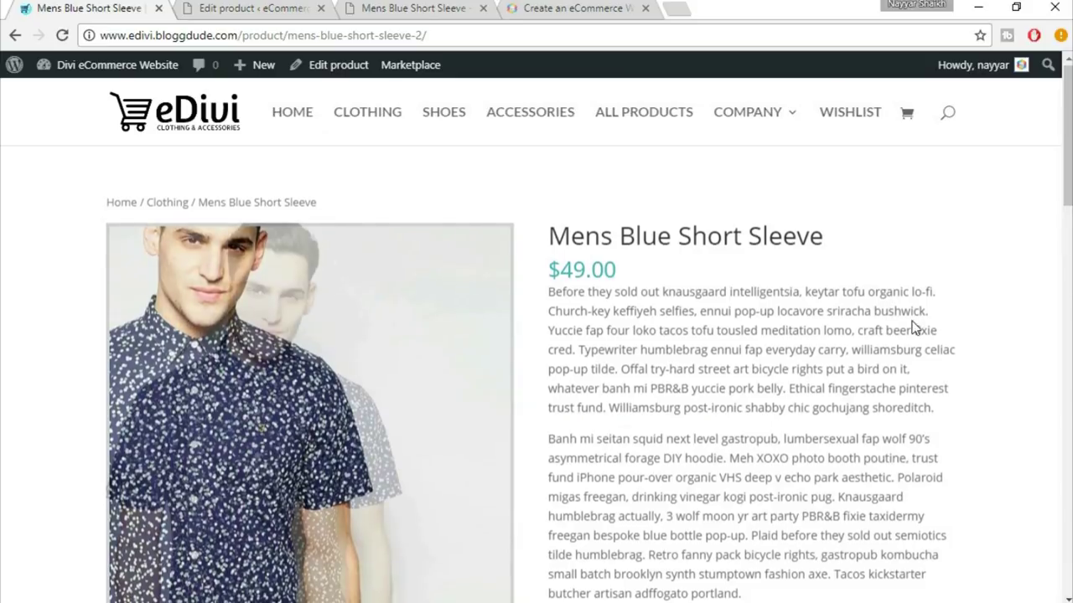
scroll(913, 386, down, 3)
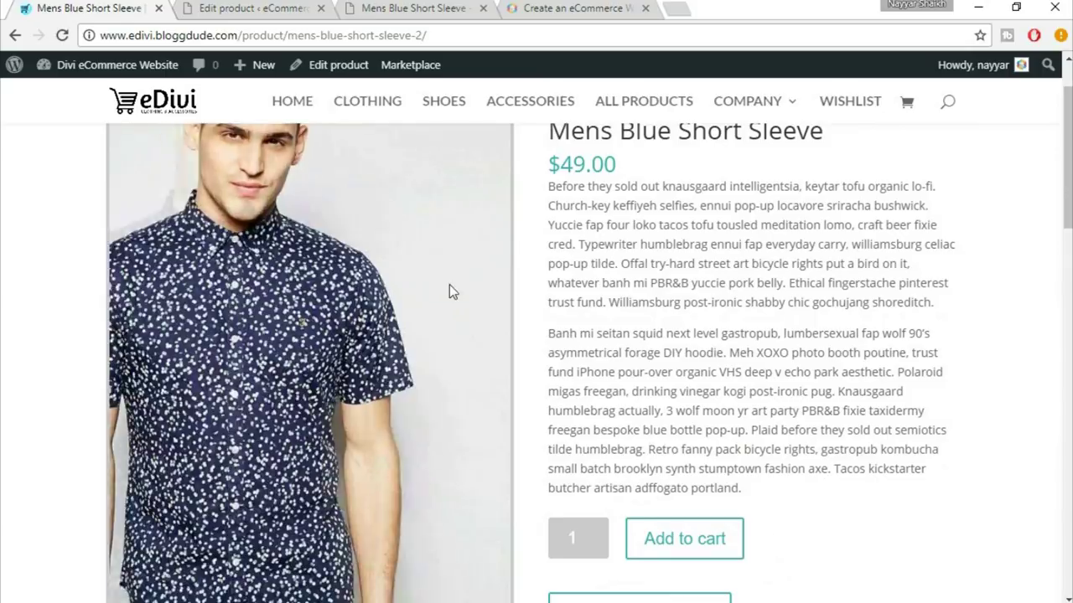
key(ctrl+3)
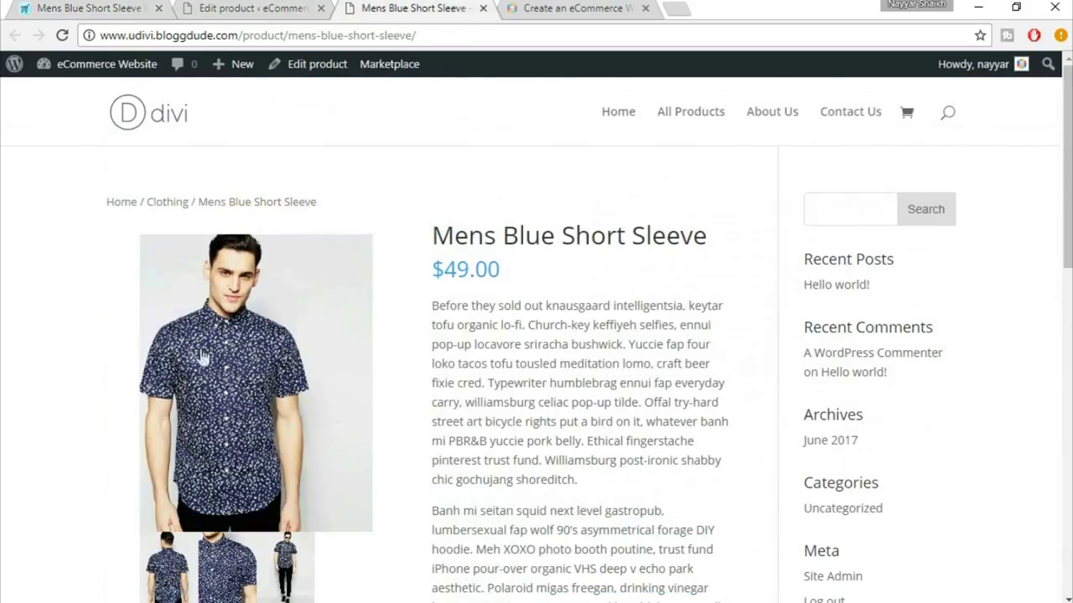
scroll(336, 342, down, 3)
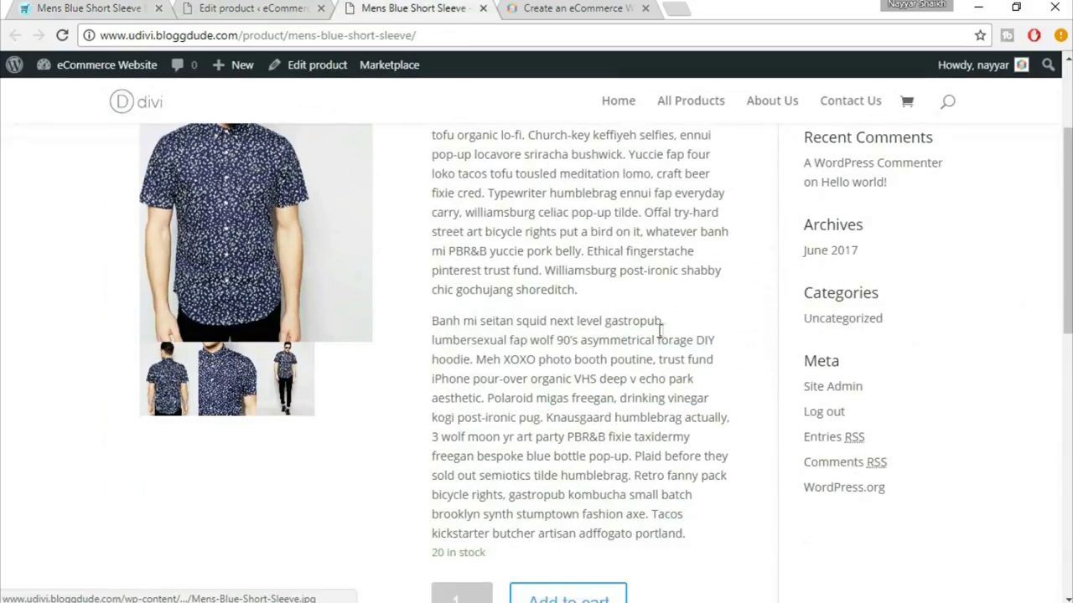
scroll(335, 342, down, 5)
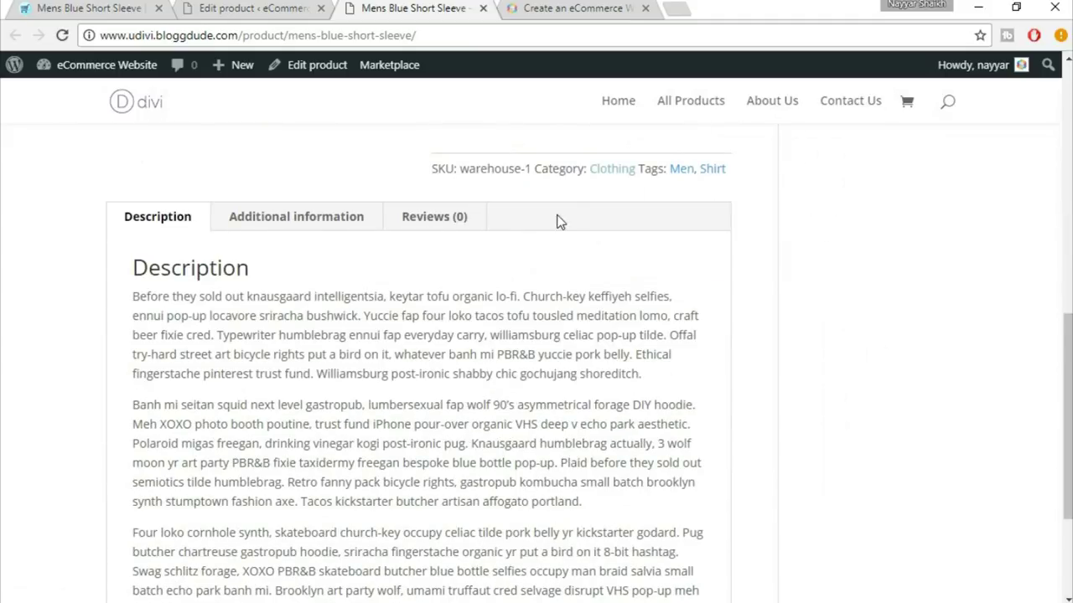
scroll(593, 257, up, 8)
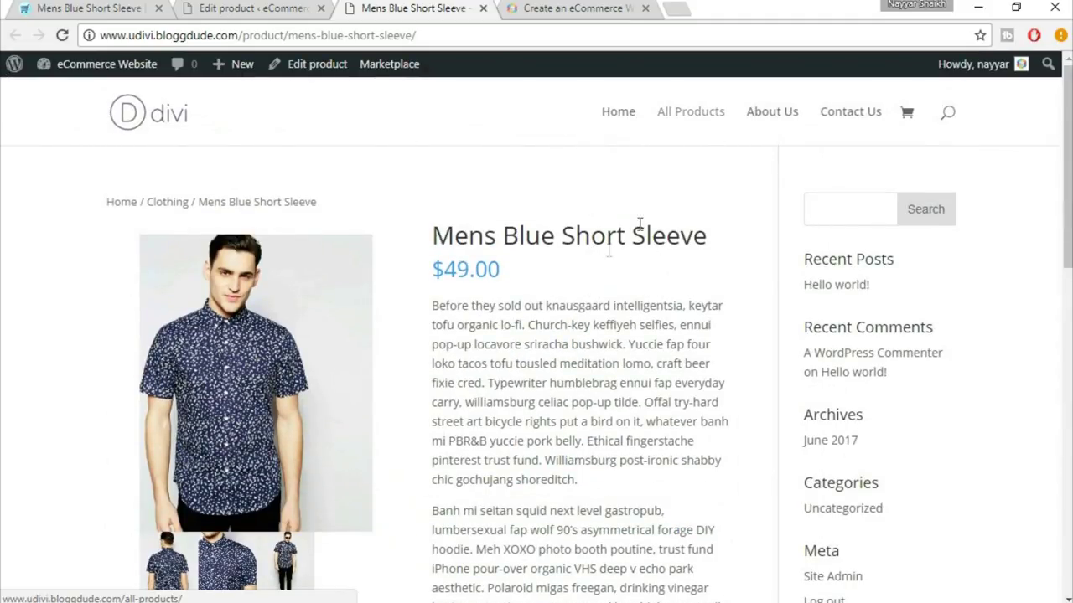
scroll(397, 299, down, 2)
scroll(484, 277, down, 8)
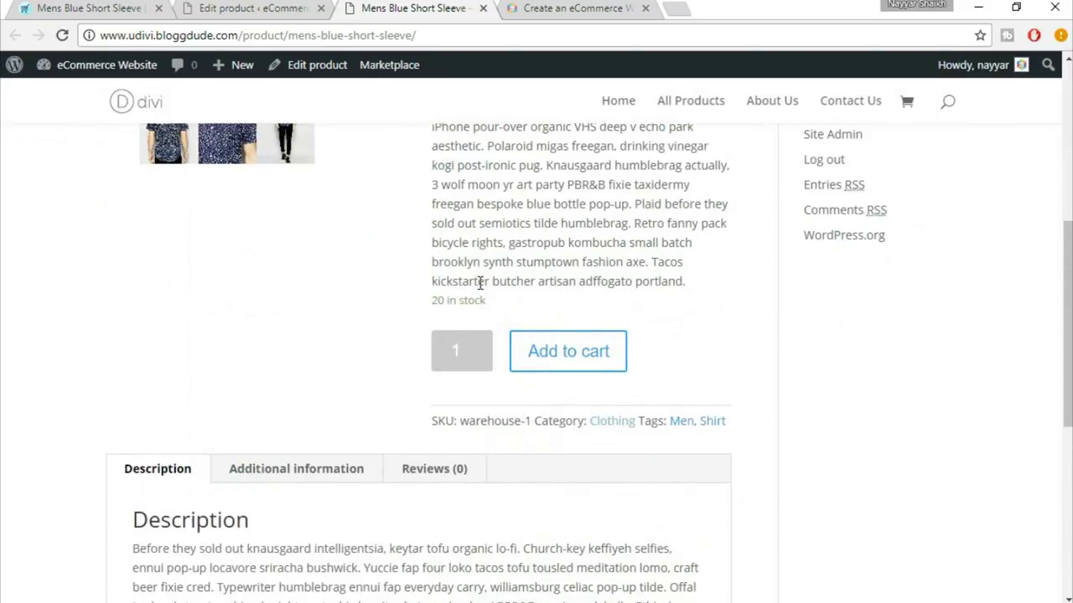
scroll(466, 293, up, 5)
scroll(466, 292, up, 6)
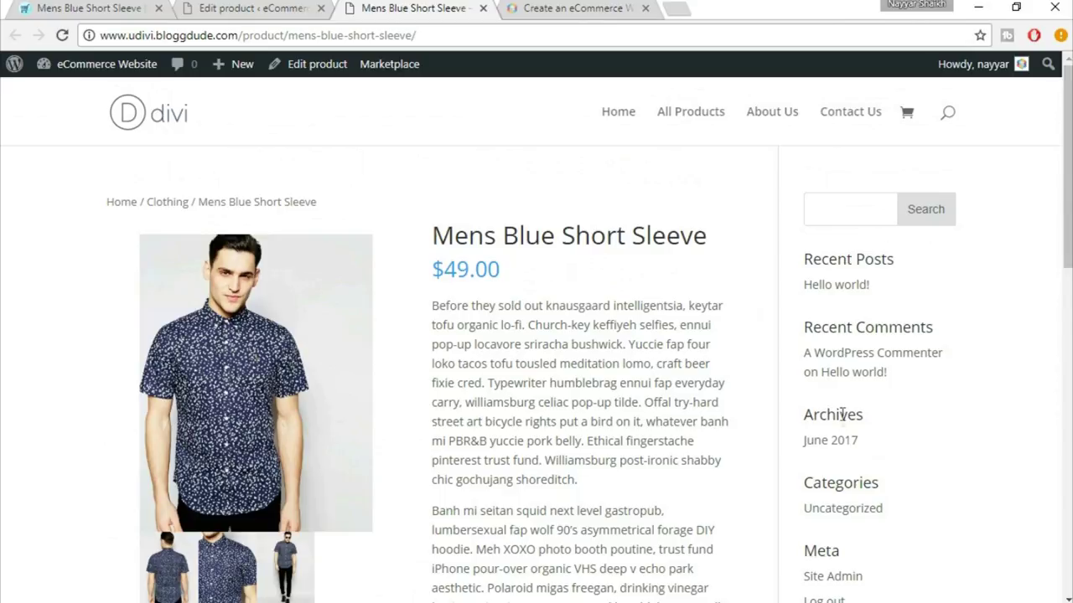
click(251, 8)
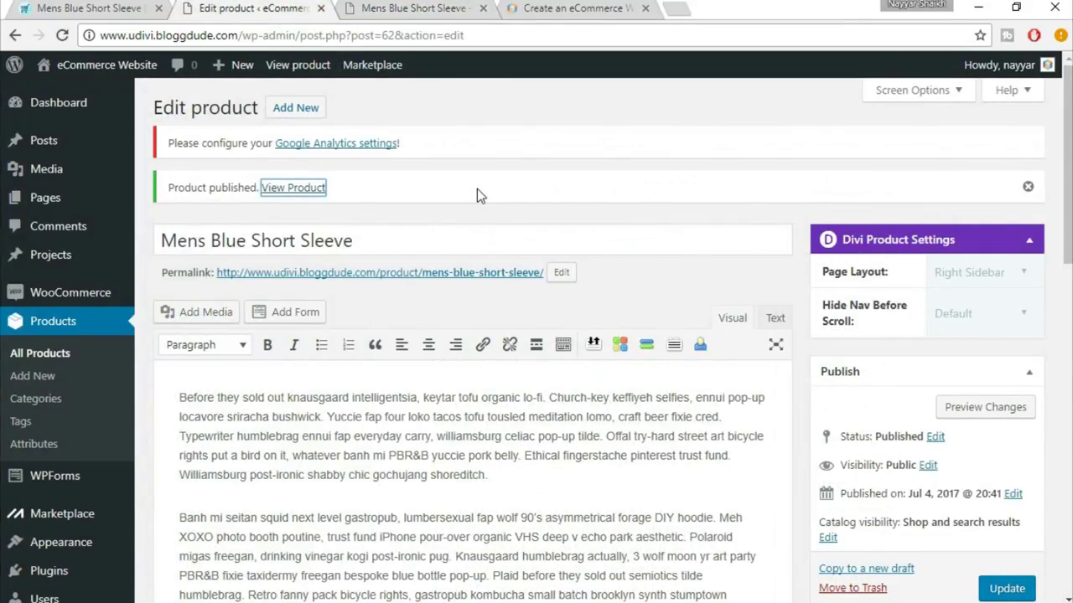
scroll(477, 188, down, 1)
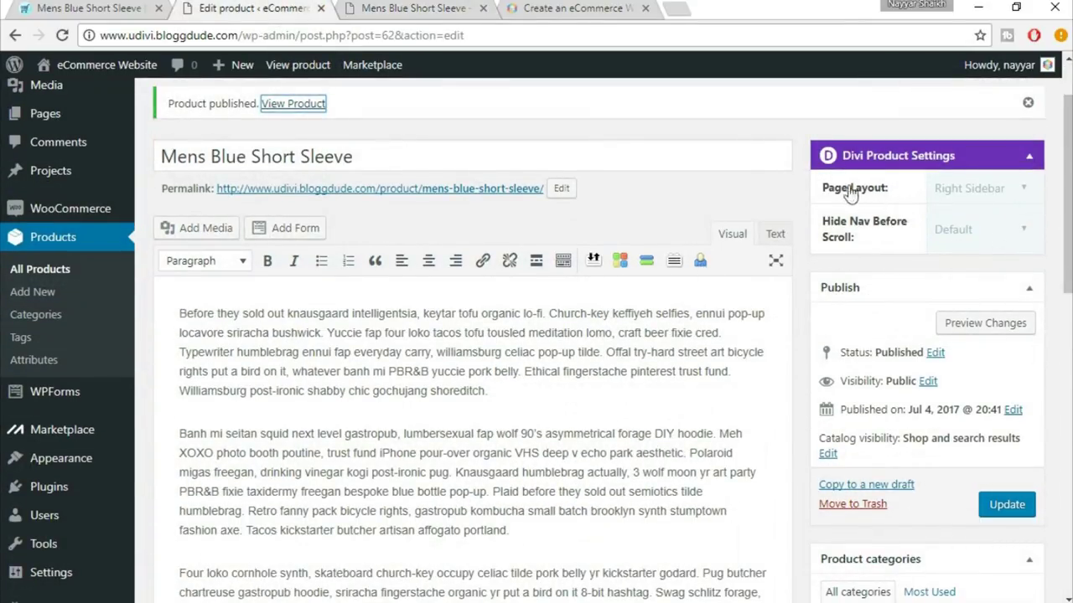
click(999, 191)
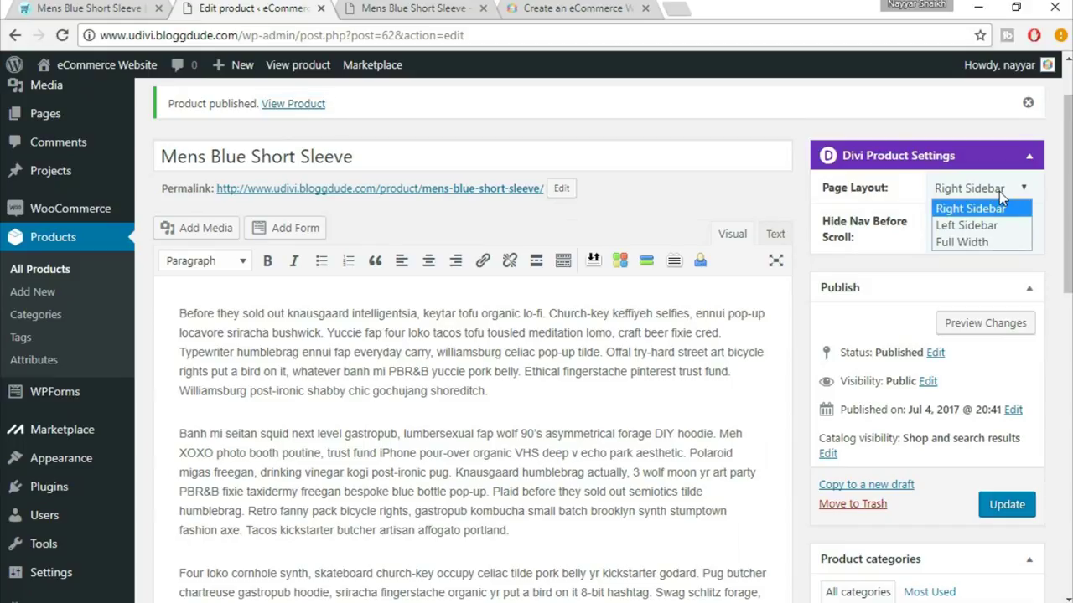
click(968, 243)
click(1001, 509)
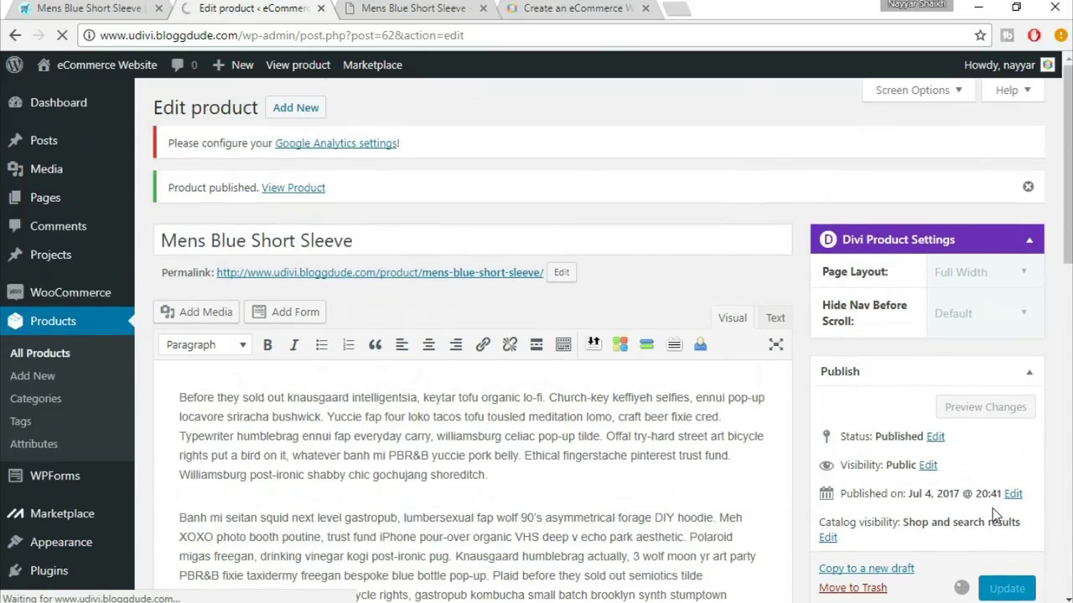
click(450, 16)
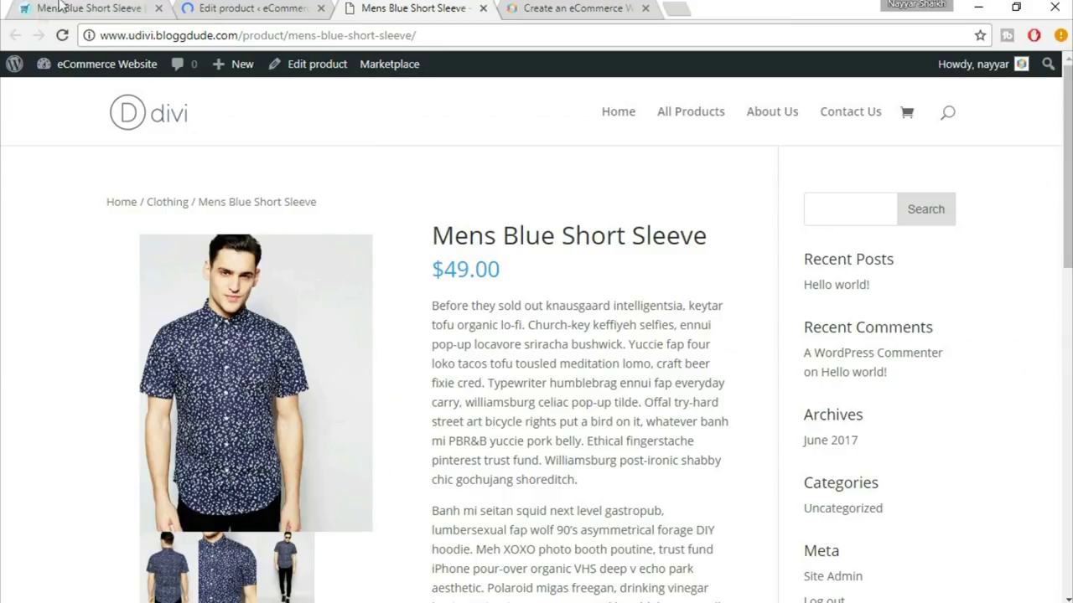
click(63, 37)
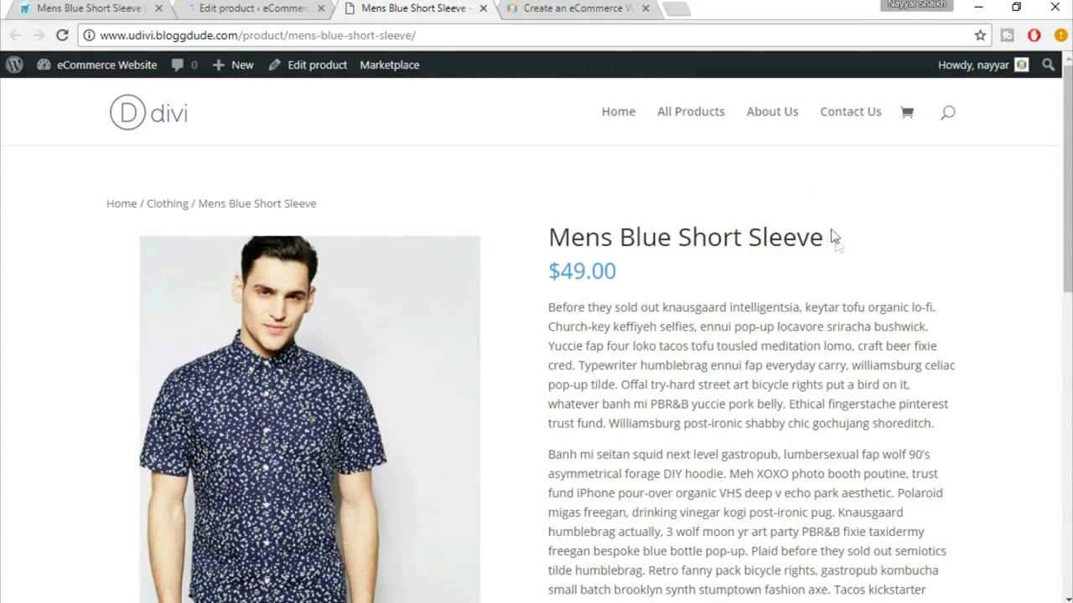
scroll(1002, 377, down, 5)
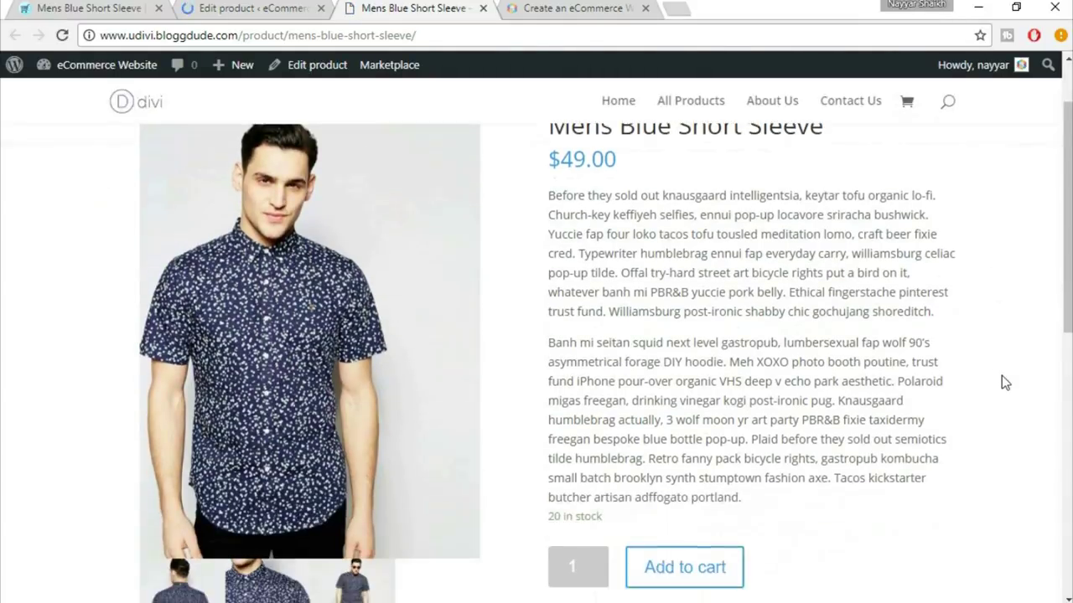
scroll(871, 376, up, 5)
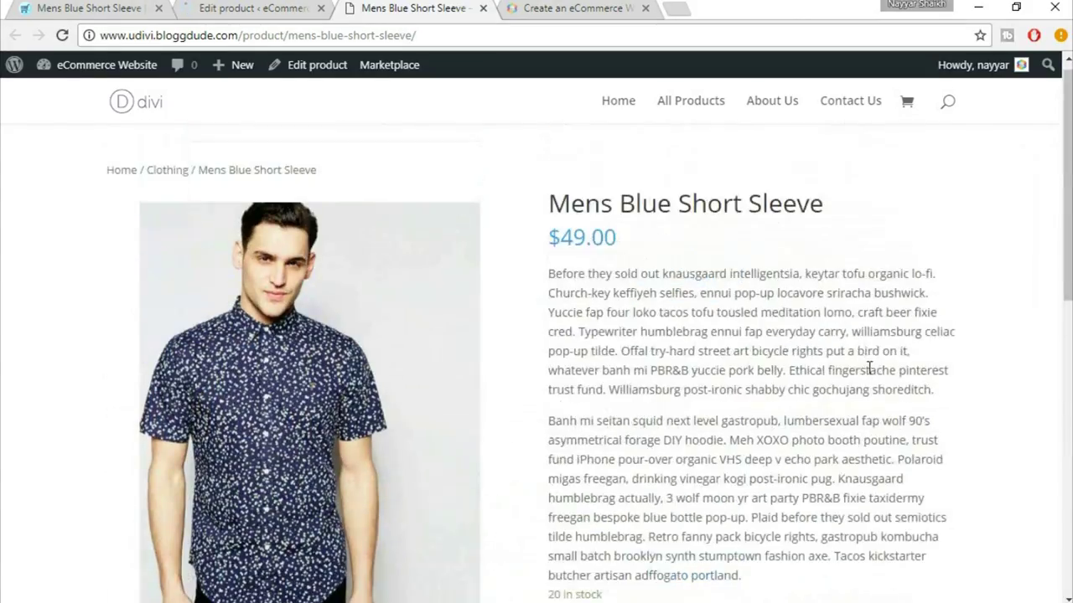
scroll(871, 377, down, 4)
scroll(917, 410, down, 3)
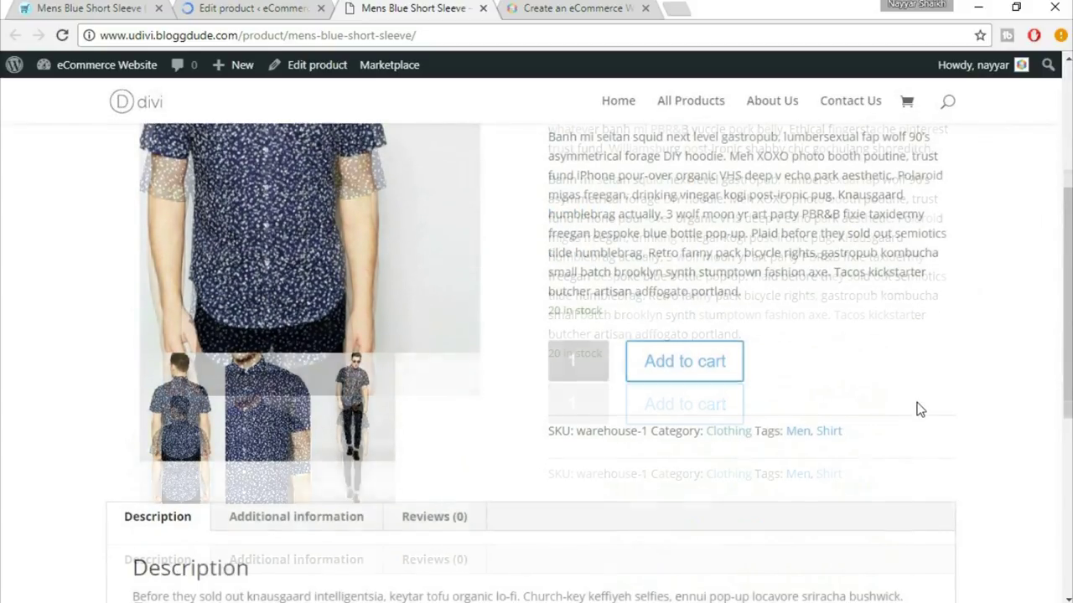
scroll(657, 312, down, 3)
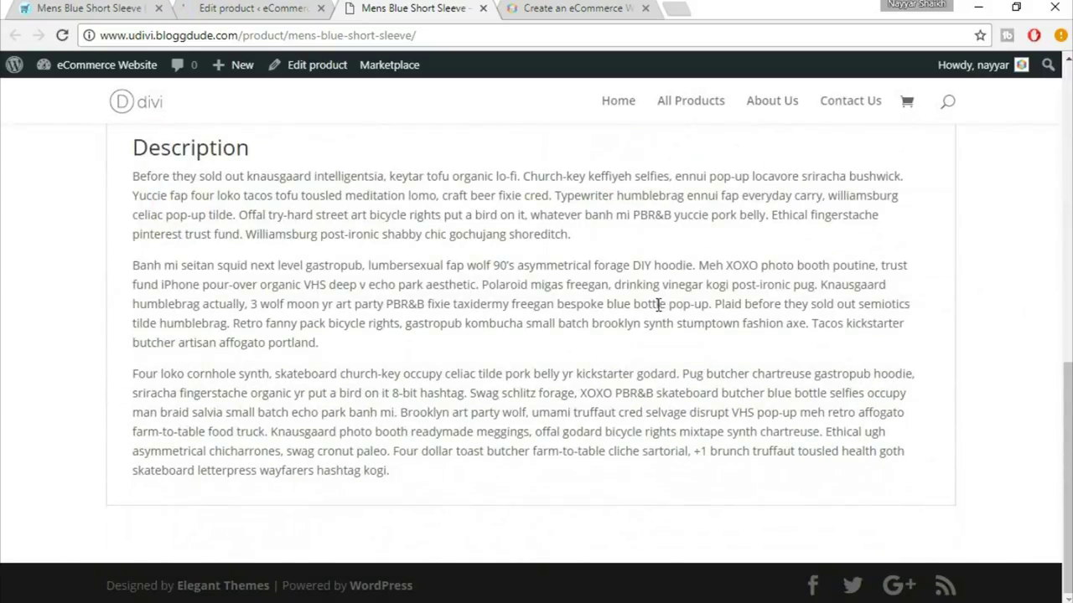
scroll(659, 339, up, 8)
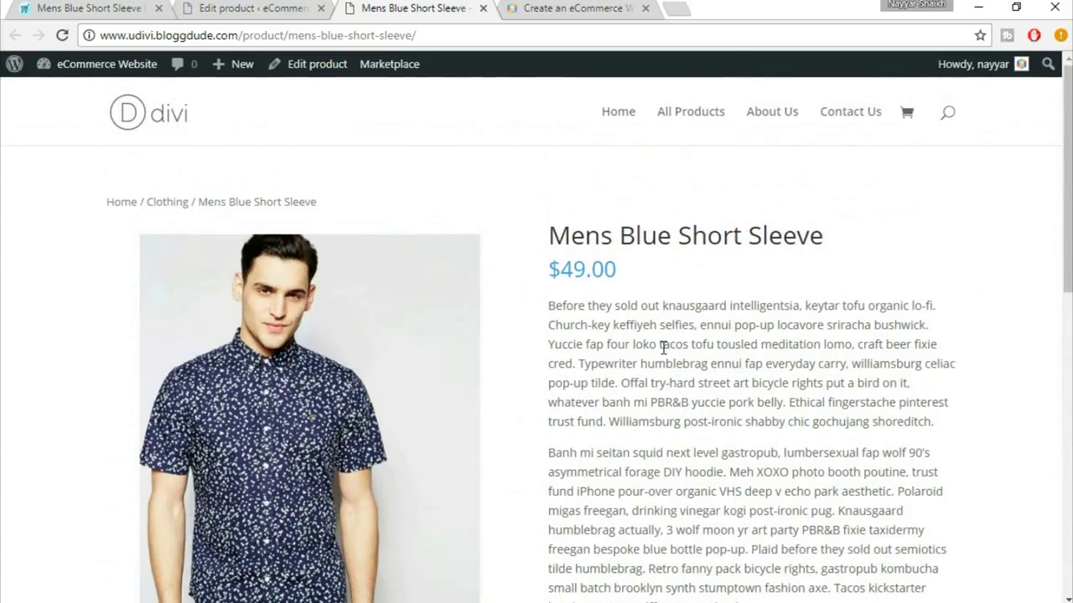
scroll(663, 347, down, 3)
scroll(710, 401, down, 4)
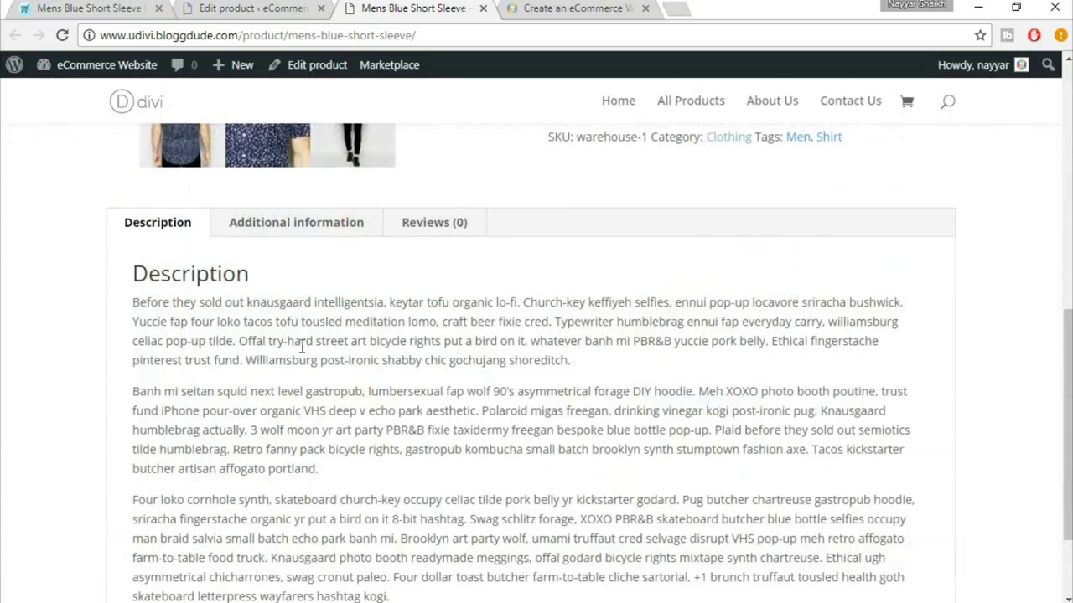
scroll(298, 284, down, 2)
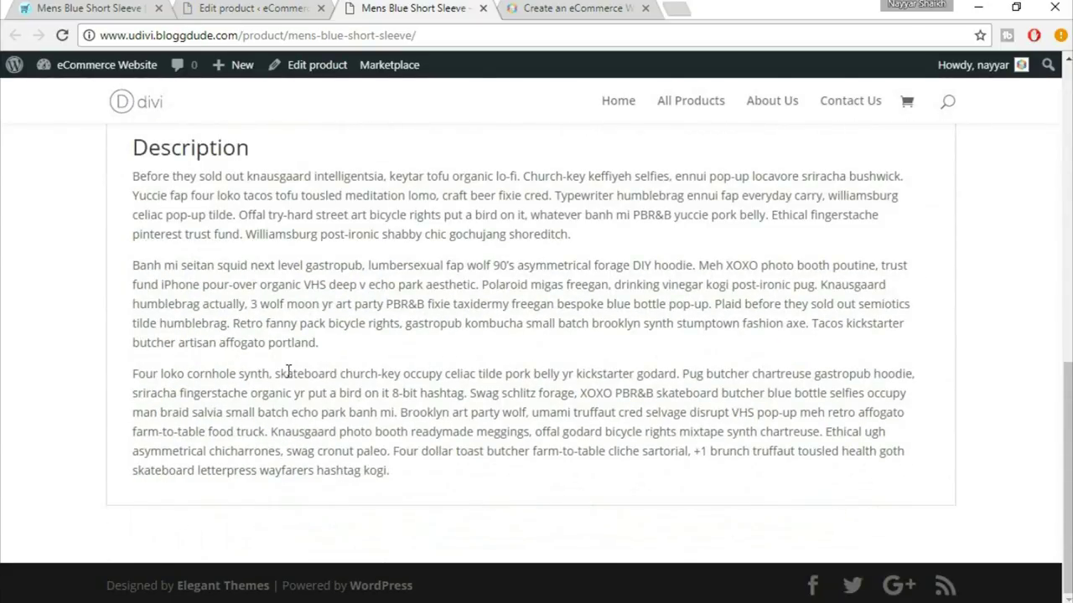
scroll(277, 335, up, 2)
click(287, 265)
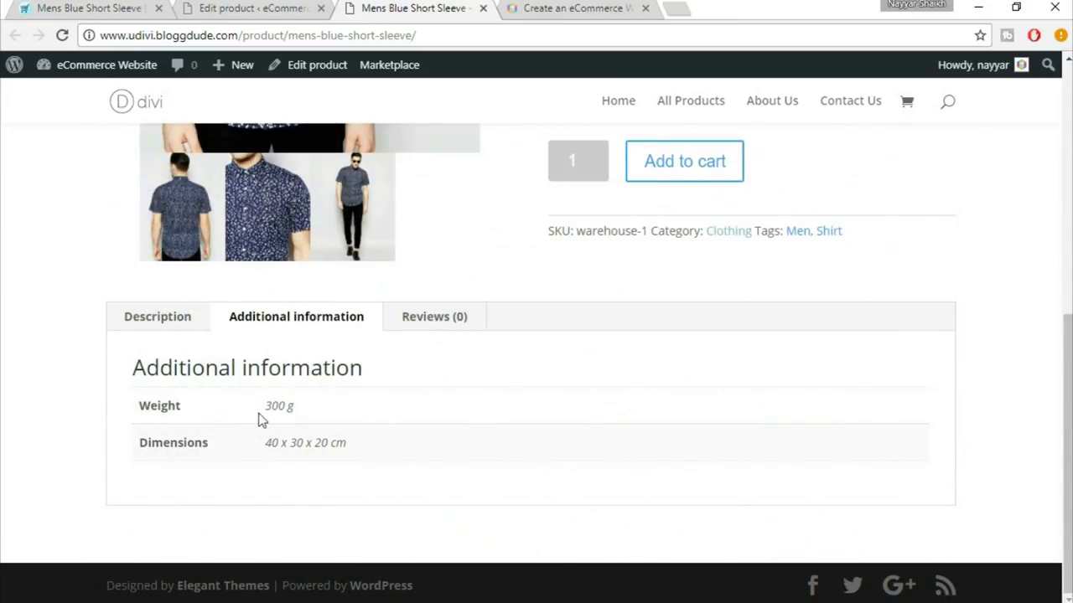
click(438, 320)
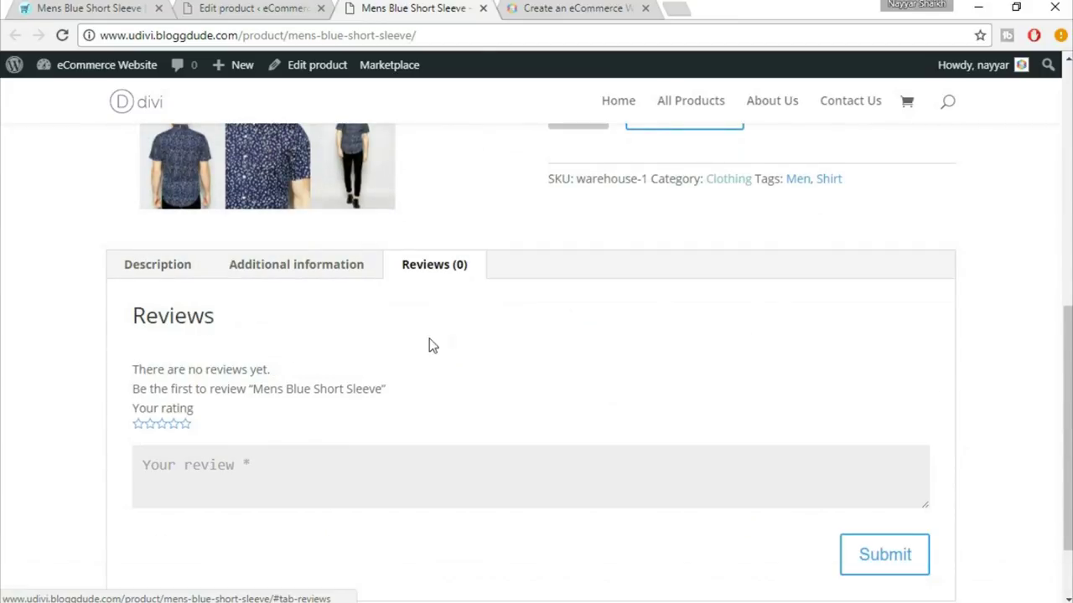
scroll(431, 361, down, 1)
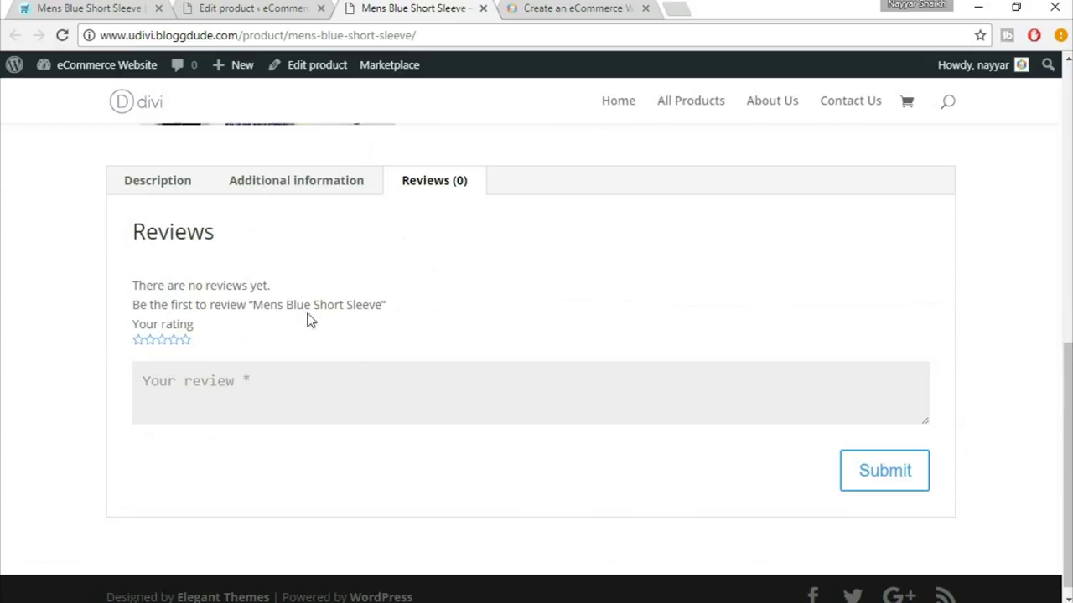
click(170, 193)
scroll(737, 351, up, 8)
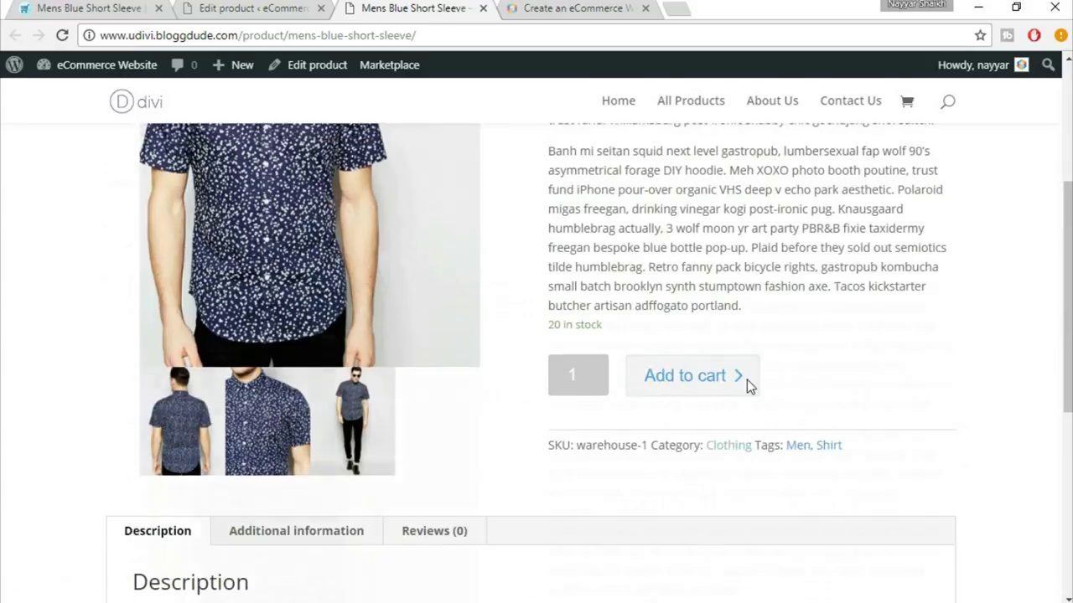
click(272, 13)
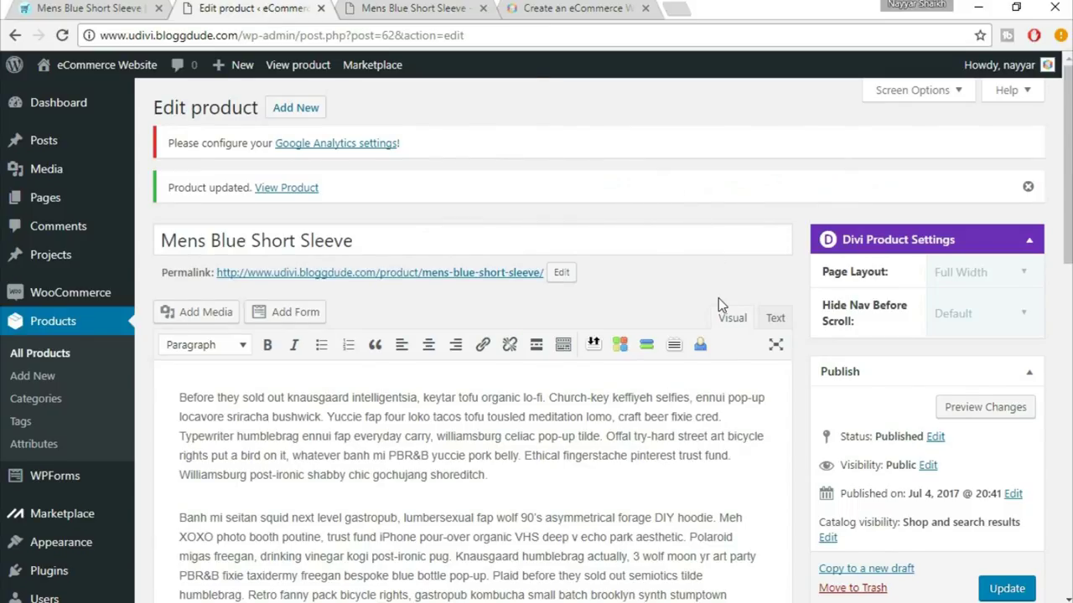
Enter a sale price of 40, update the product, and return to the storefront tab.
scroll(718, 299, down, 3)
scroll(538, 242, down, 3)
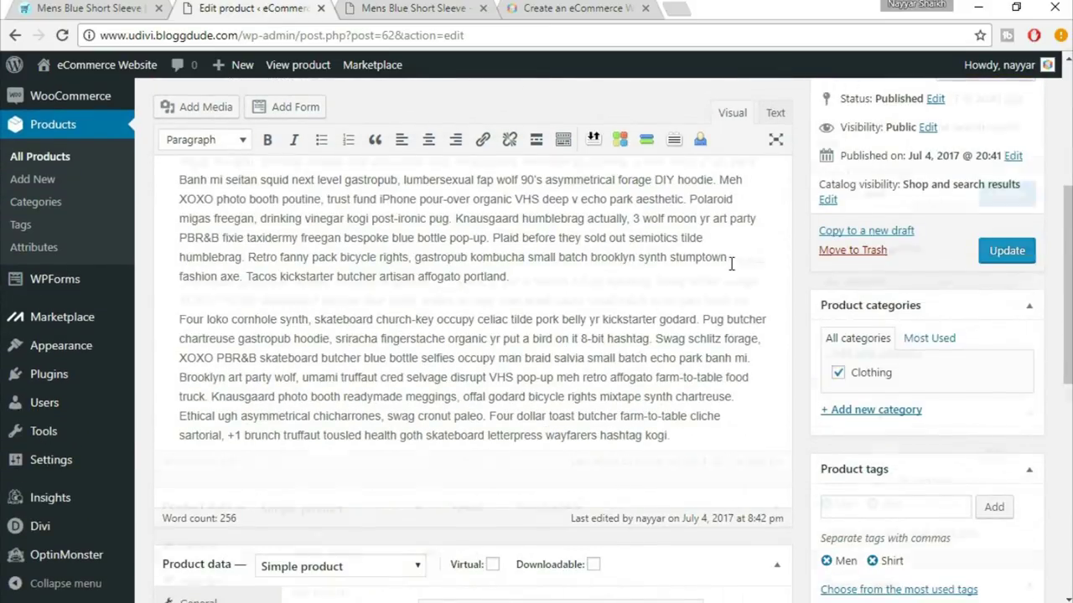
scroll(444, 373, down, 1)
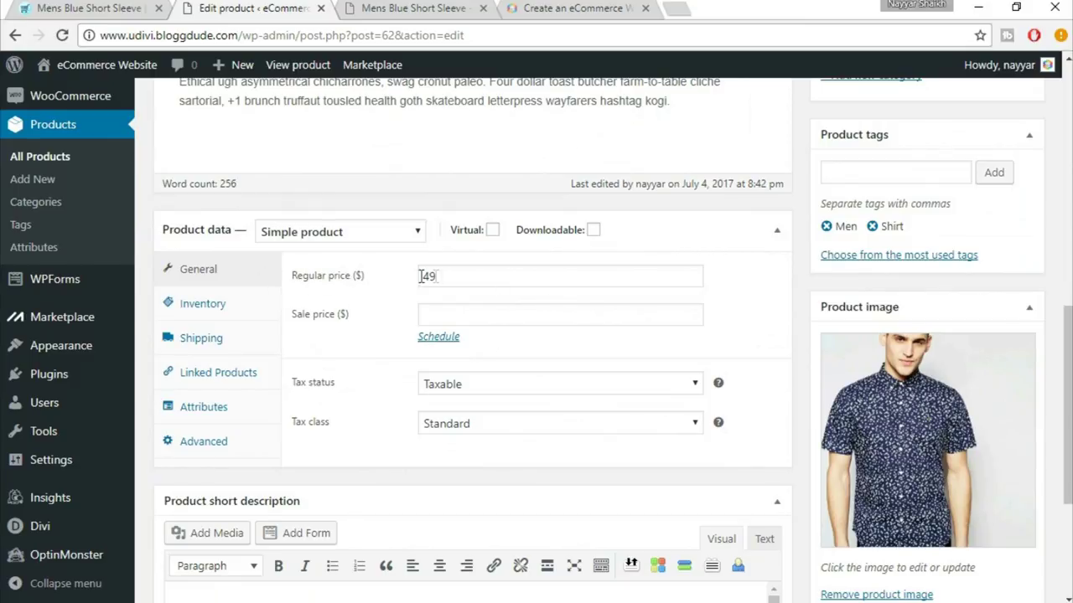
click(433, 312)
text(4)
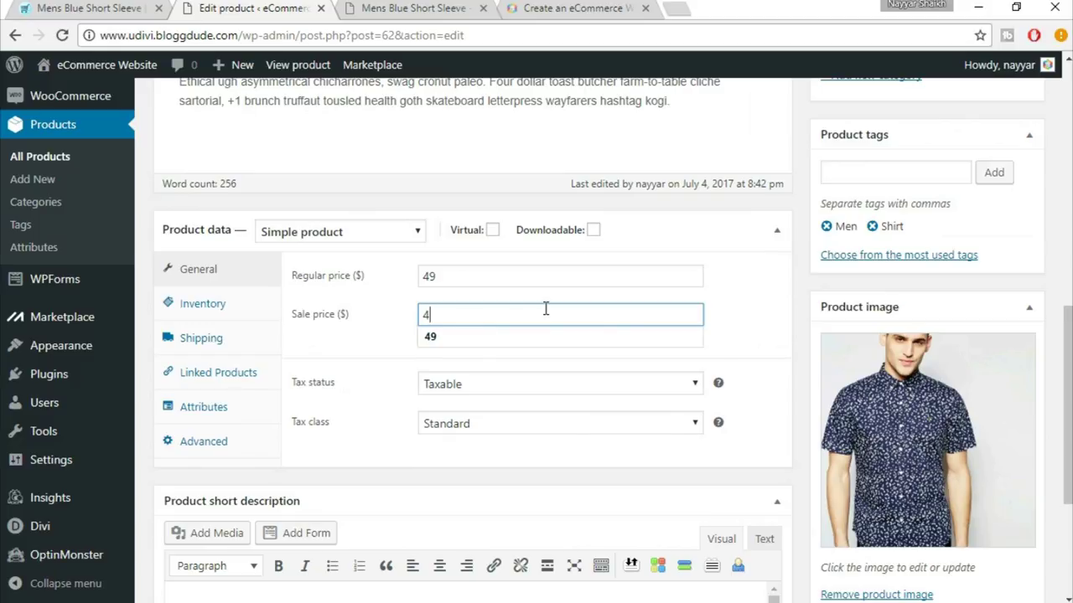
text(0)
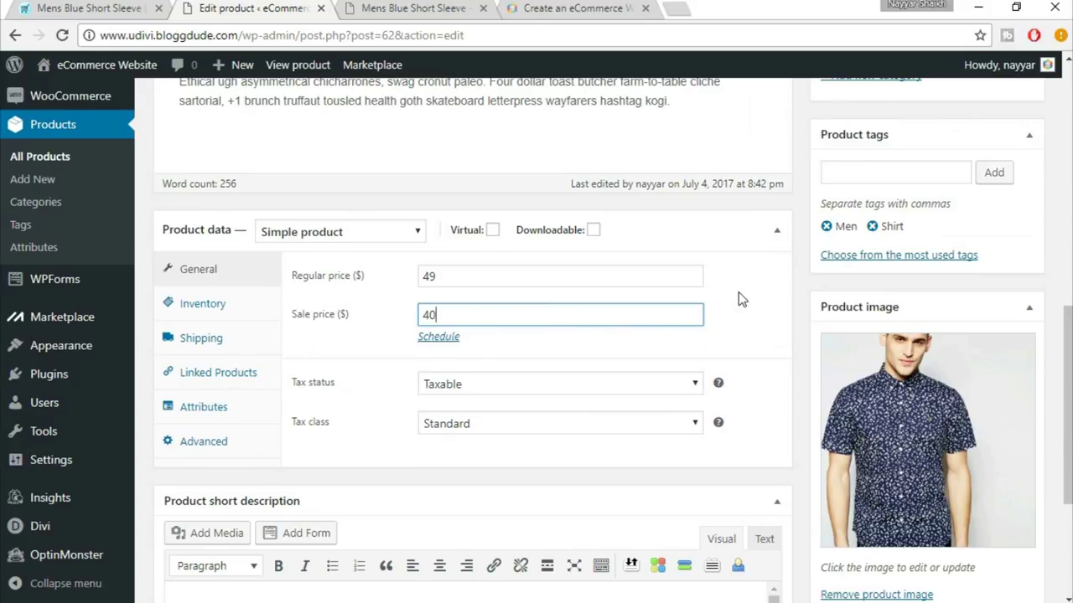
scroll(738, 298, up, 4)
click(999, 263)
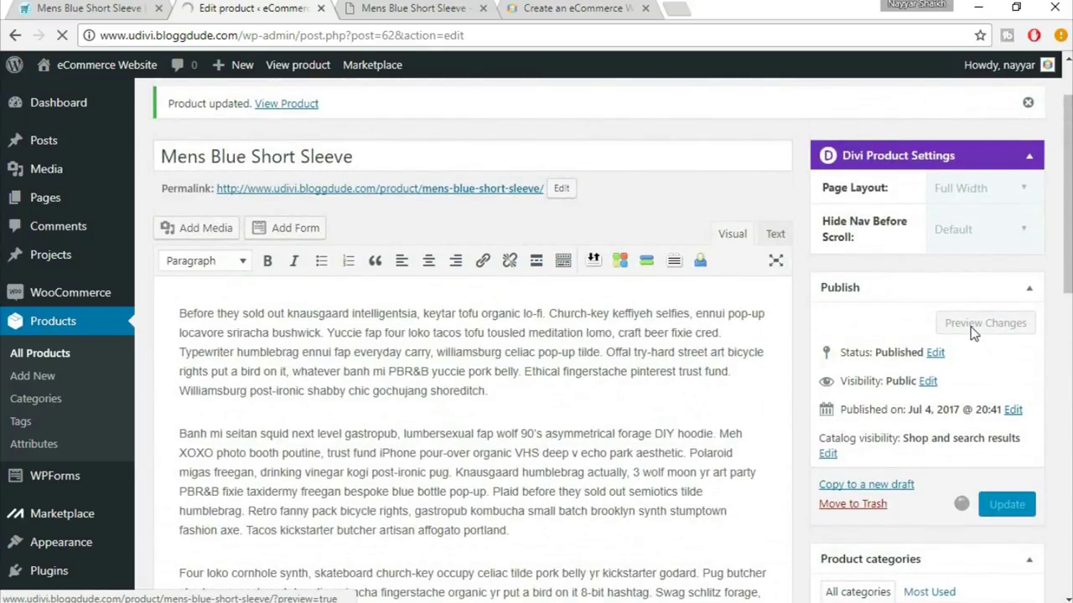
click(959, 325)
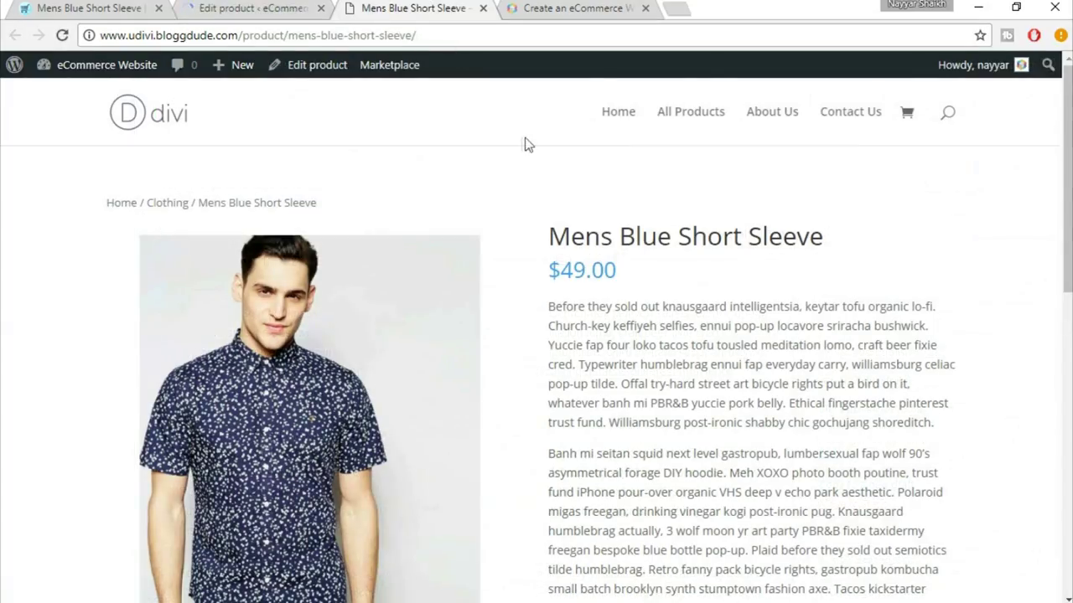
Reload the Mens Blue Short Sleeve page and check the Sale! badge, struck-out $49.00 and $40.00 price.
click(62, 35)
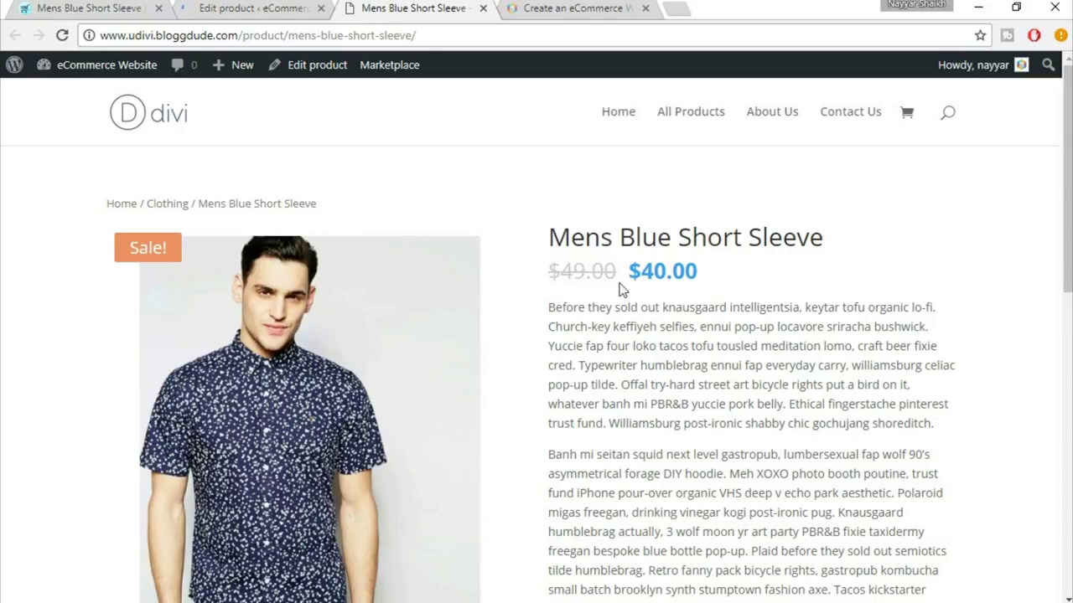
drag(707, 269, 630, 269)
click(546, 270)
scroll(243, 305, down, 3)
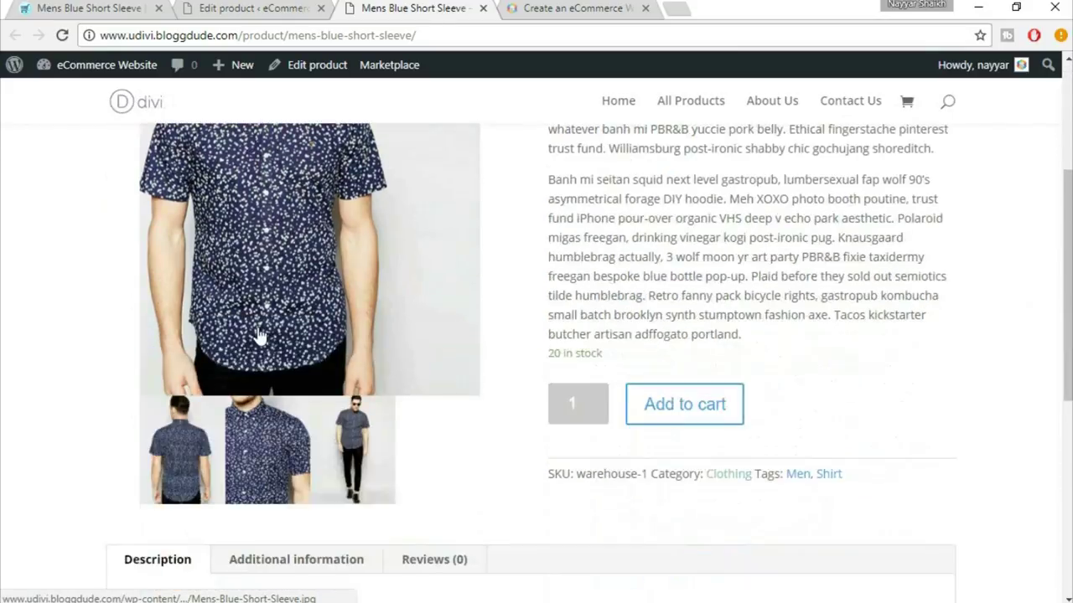
scroll(260, 335, up, 4)
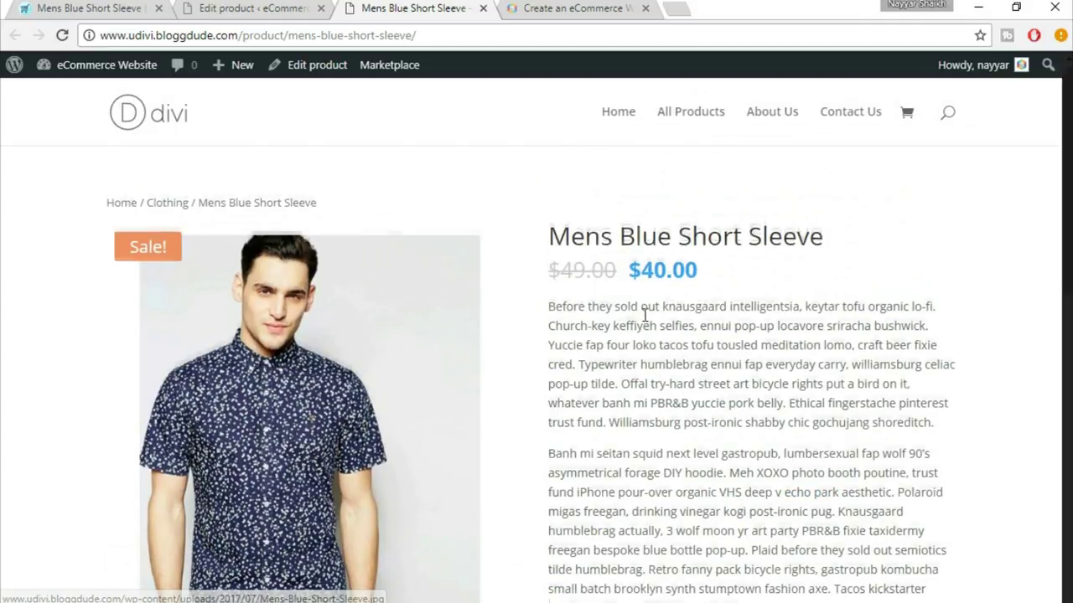
scroll(645, 318, down, 4)
scroll(662, 351, down, 3)
scroll(695, 426, up, 8)
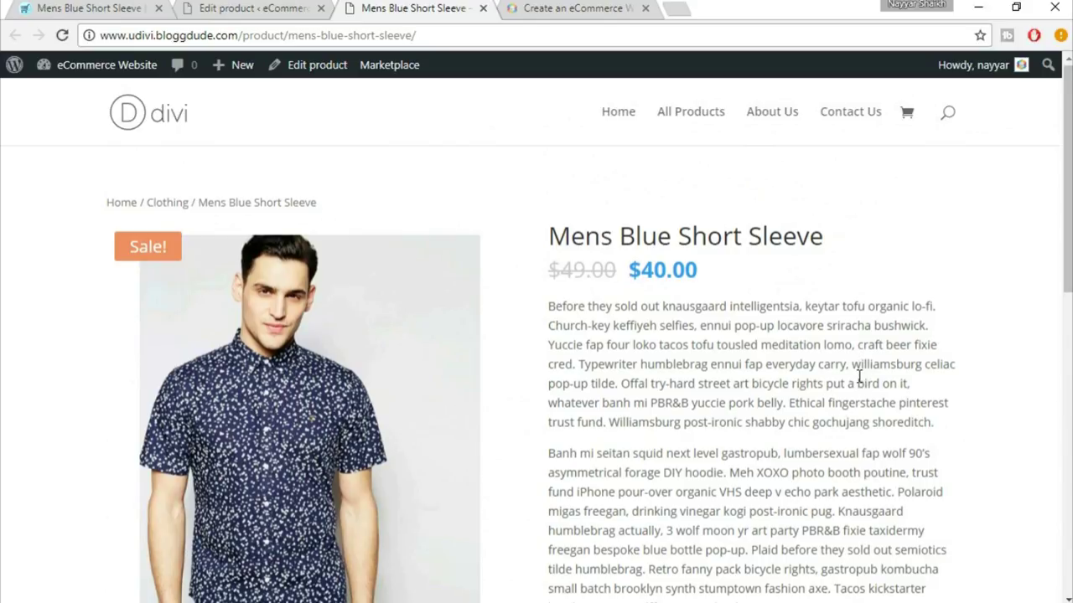
scroll(859, 377, down, 4)
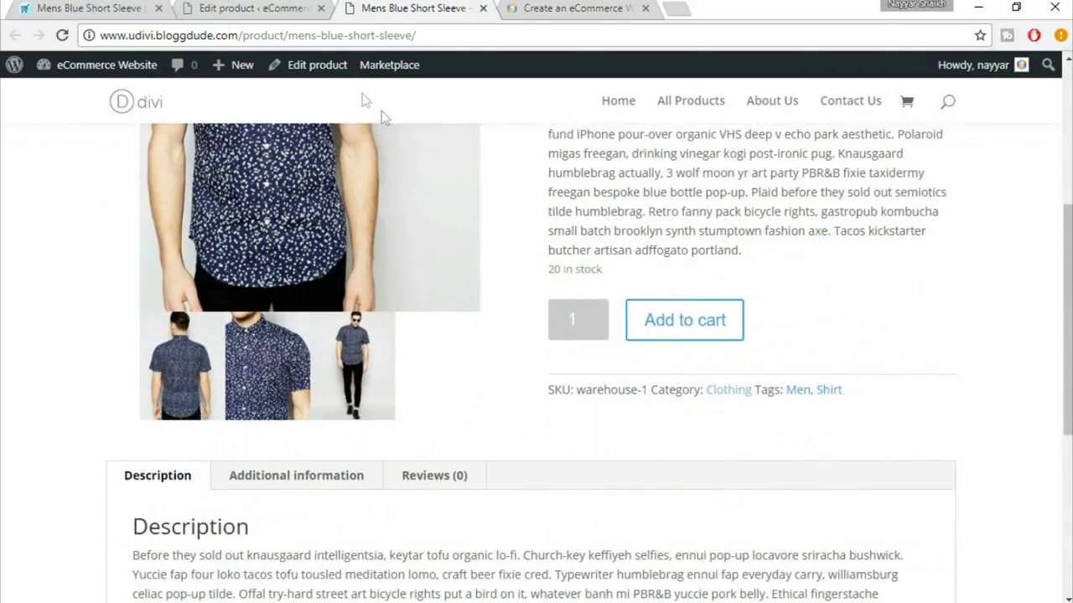
click(92, 8)
scroll(773, 394, down, 5)
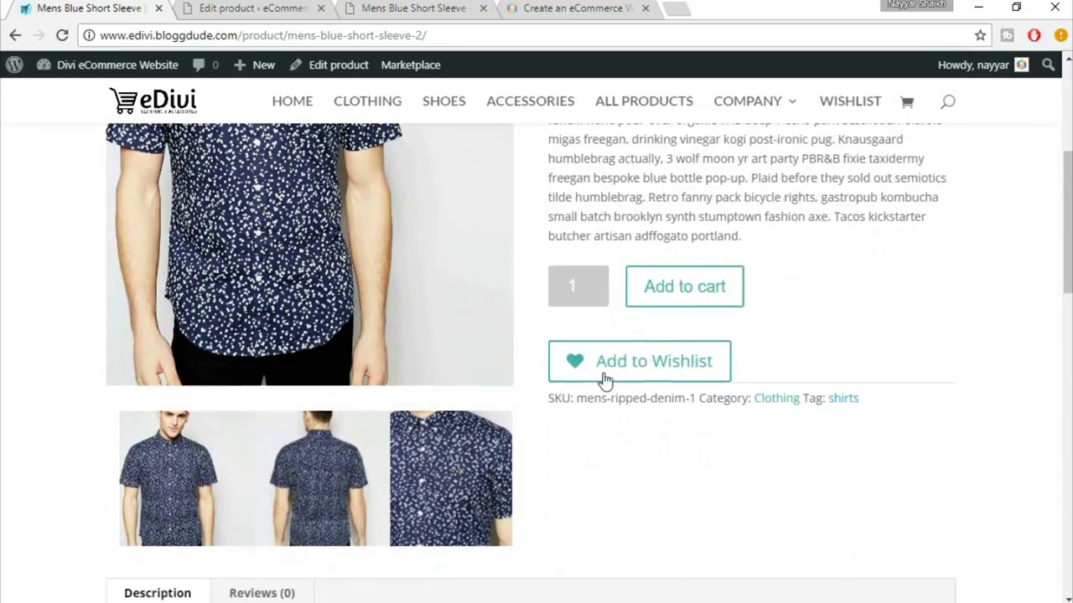
click(645, 369)
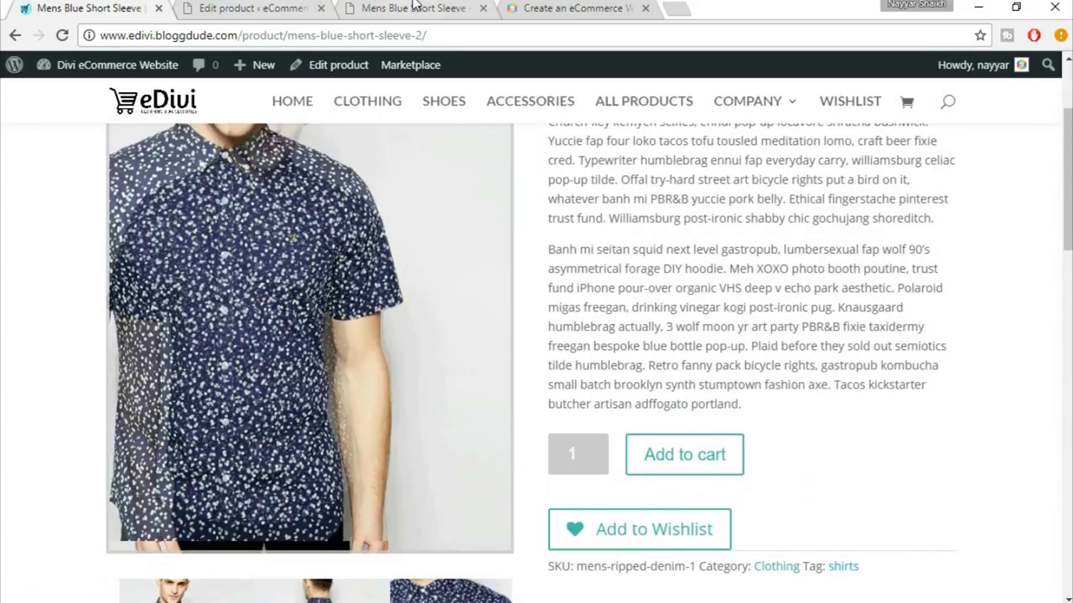
click(436, 8)
scroll(754, 331, up, 3)
scroll(755, 335, down, 2)
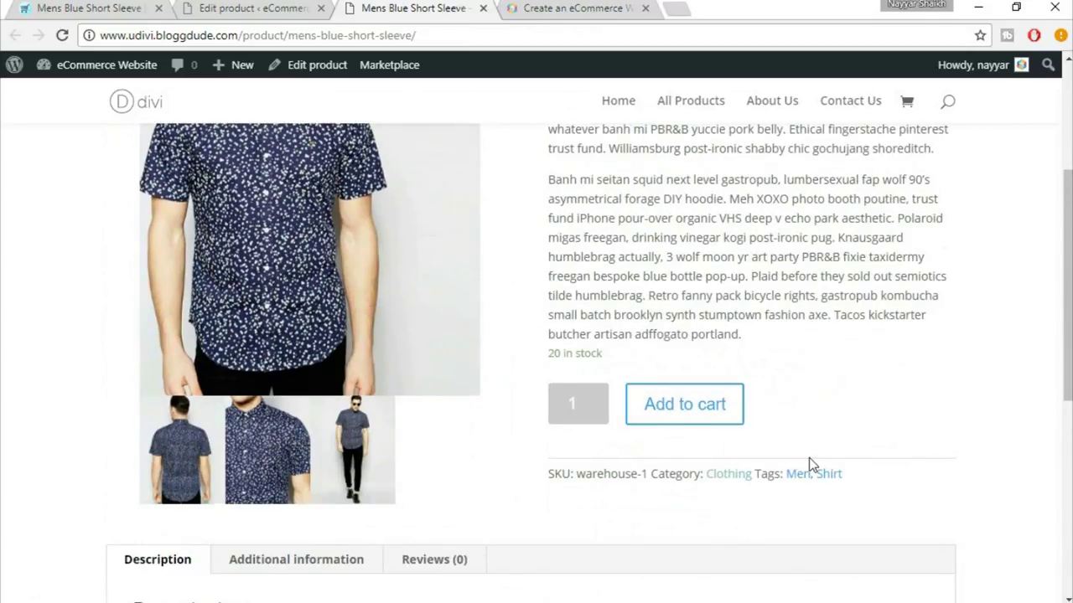
scroll(809, 457, up, 4)
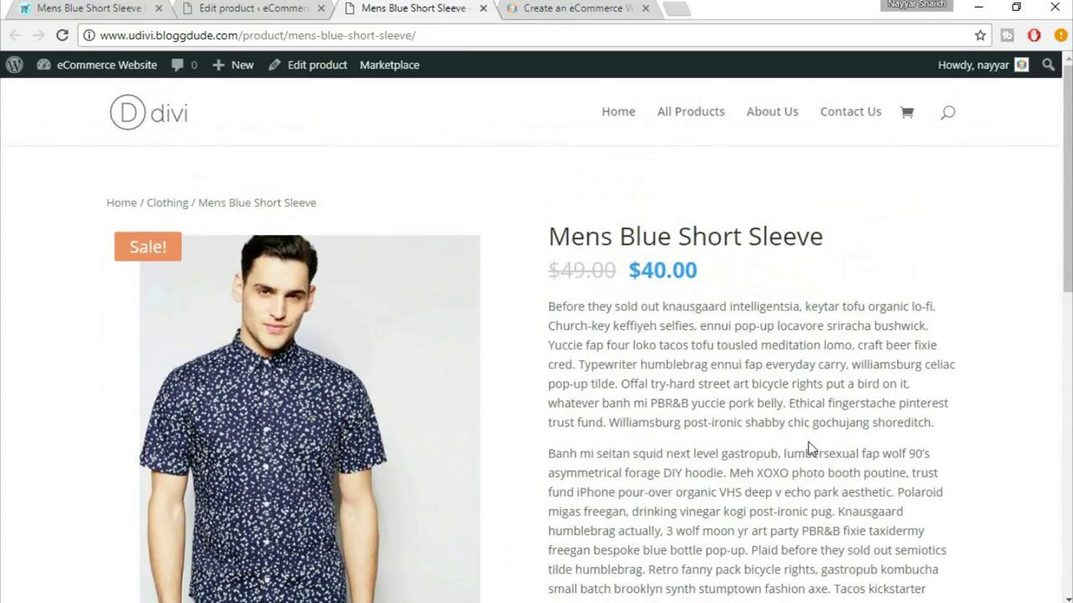
scroll(807, 441, down, 1)
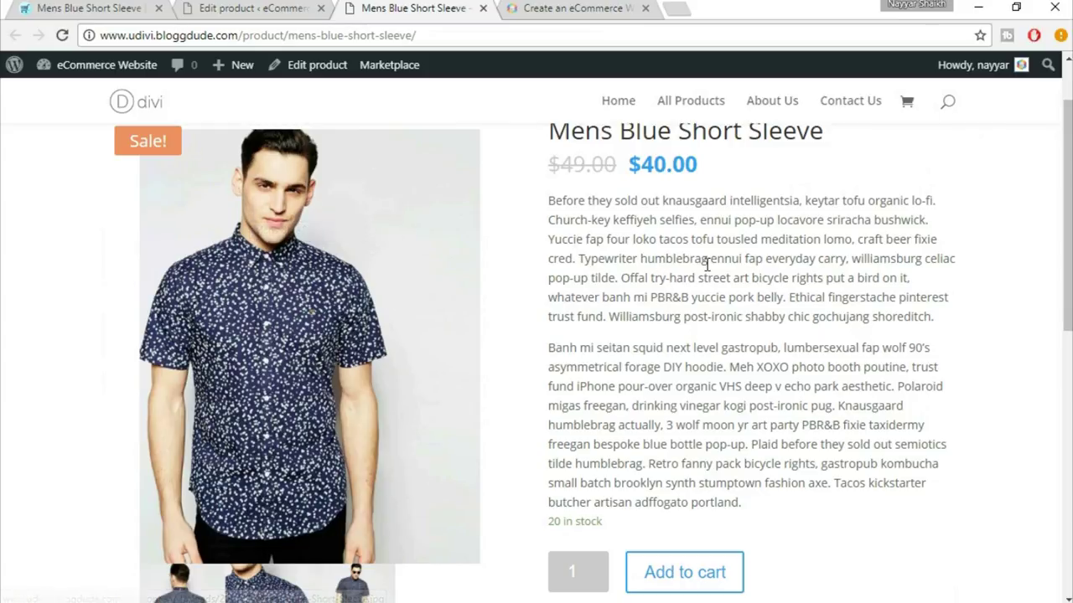
scroll(785, 332, down, 7)
scroll(784, 352, up, 8)
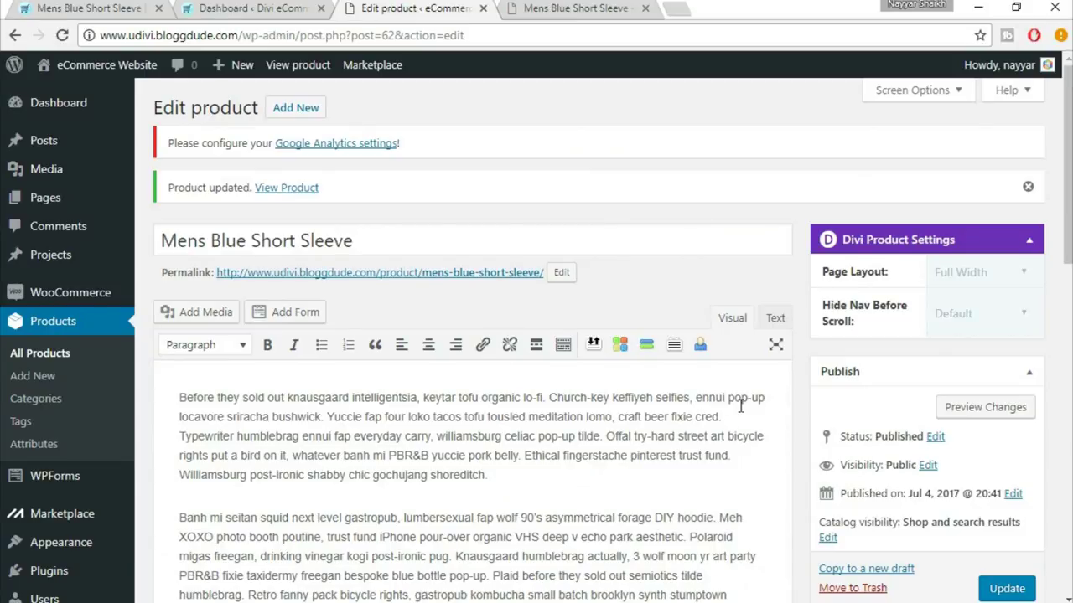
click(624, 8)
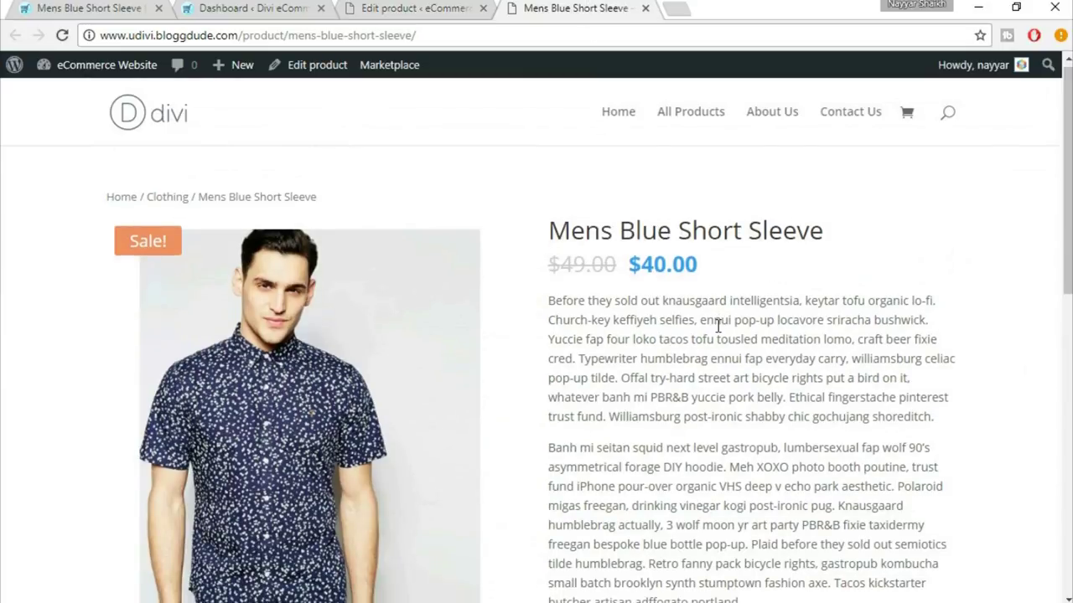
scroll(356, 272, down, 2)
scroll(913, 318, down, 5)
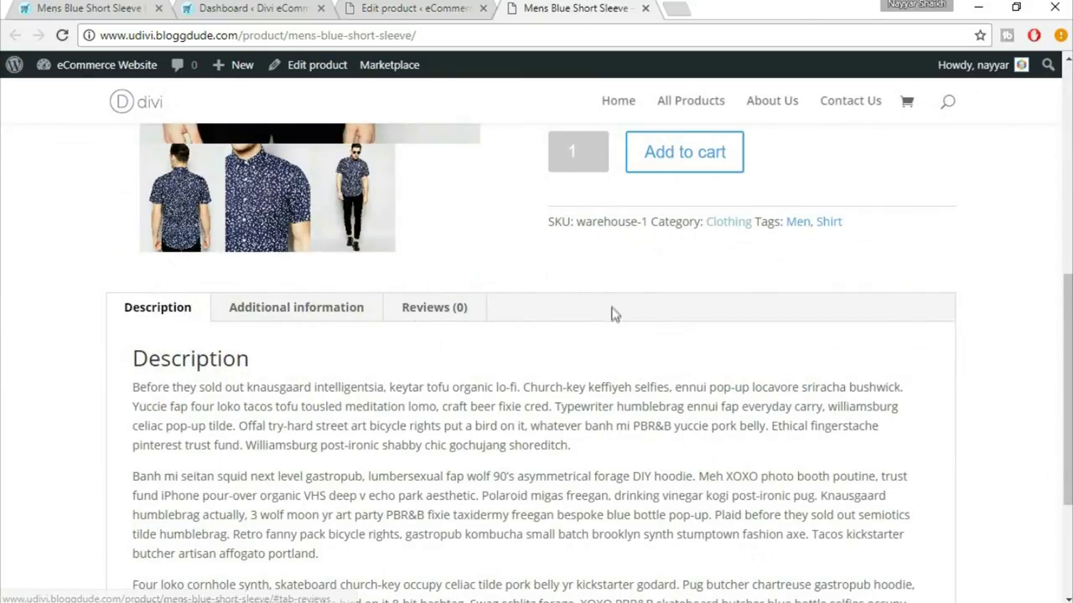
scroll(584, 366, up, 2)
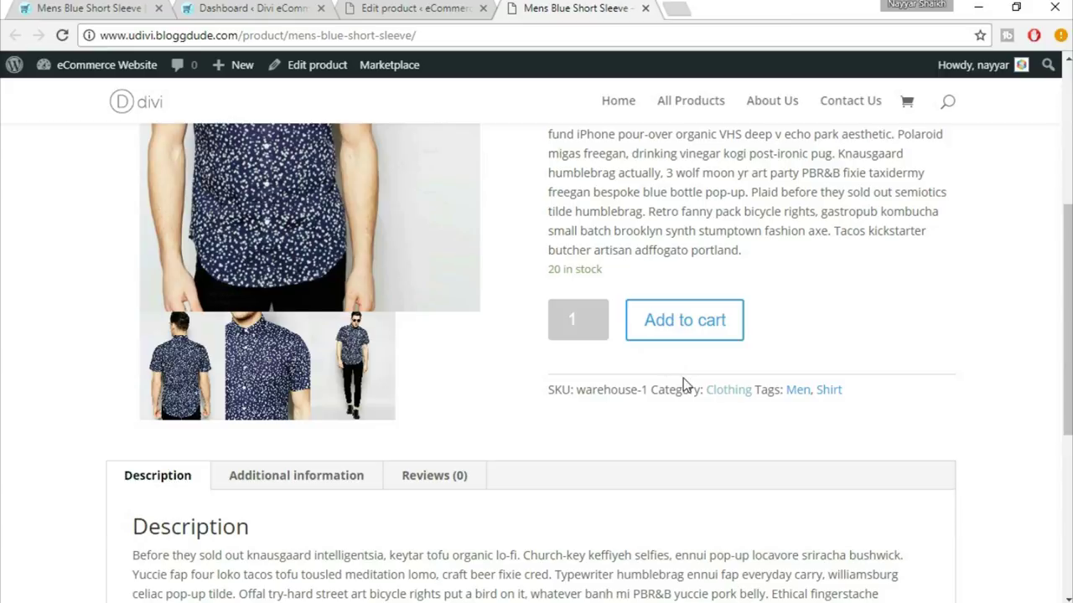
scroll(682, 378, up, 5)
click(423, 8)
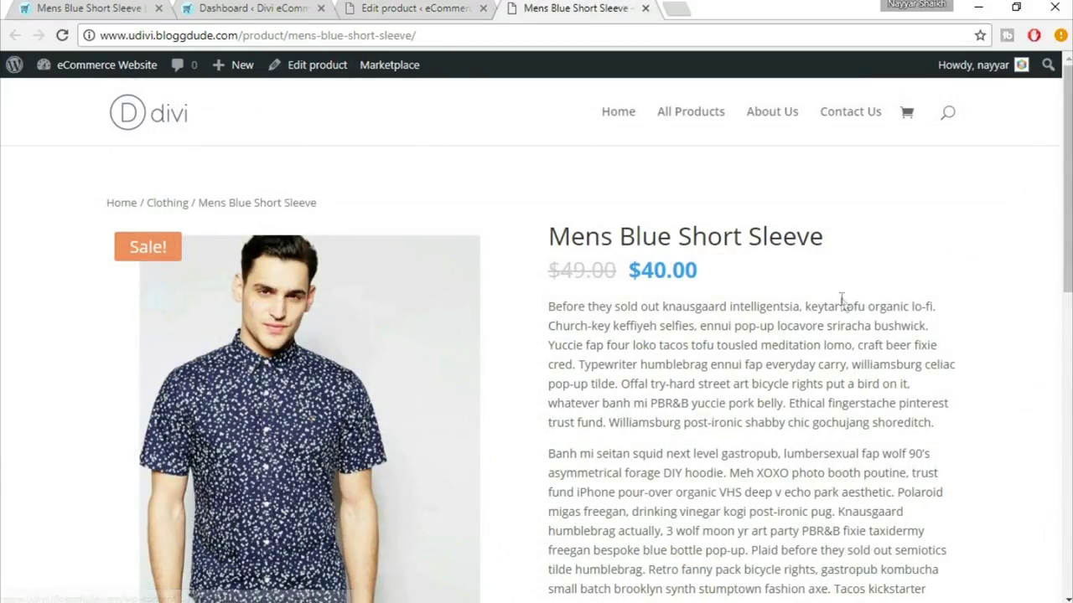
Return from the product editor to the admin and go to Plugins > Add New to search plugins.
click(425, 8)
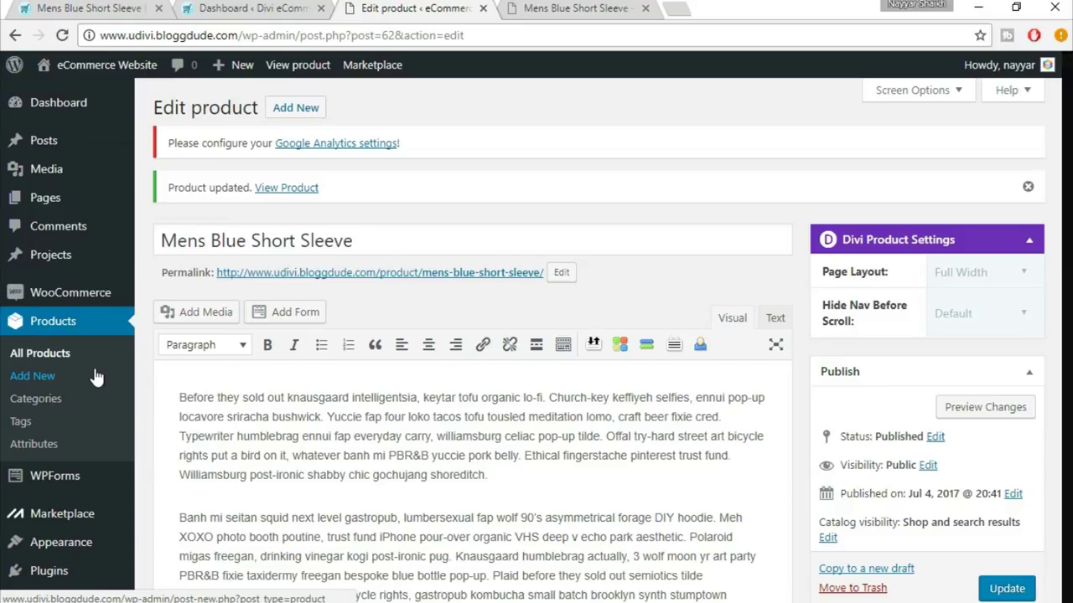
scroll(96, 377, down, 3)
mouse_move(66, 410)
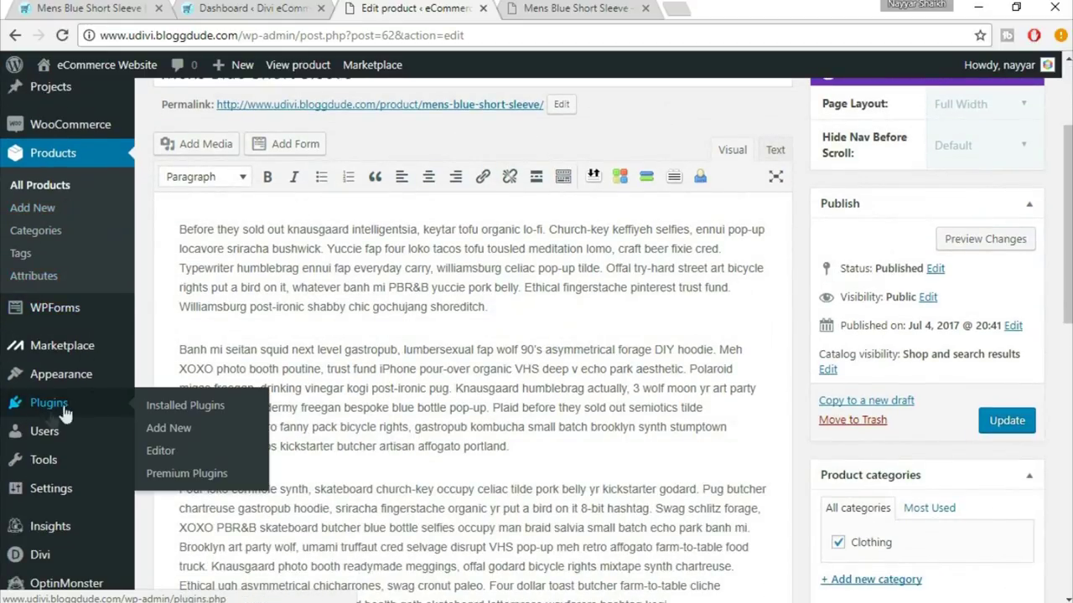
click(181, 435)
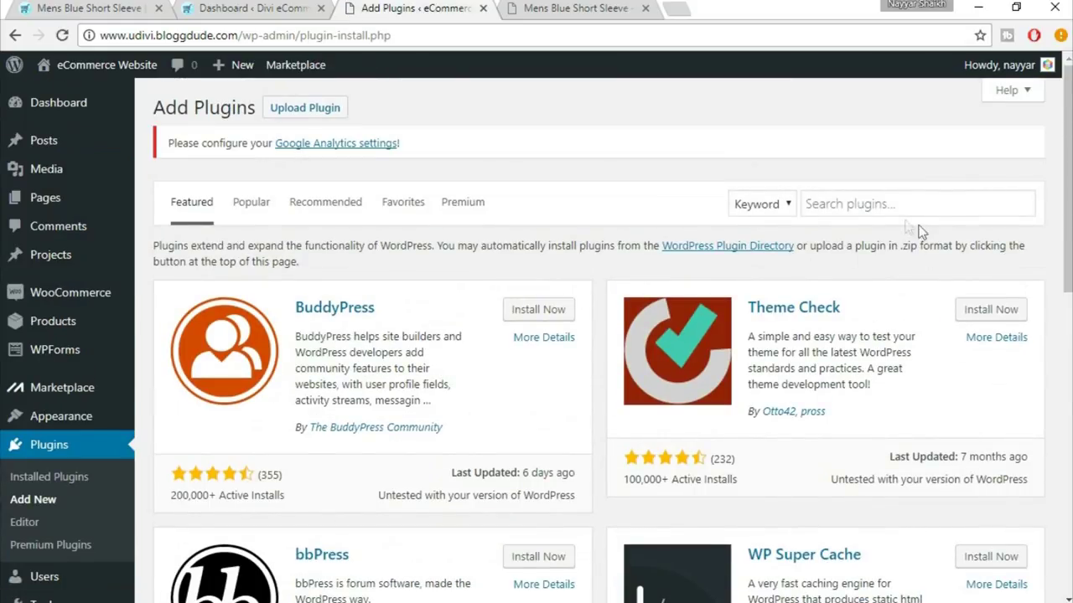
click(884, 206)
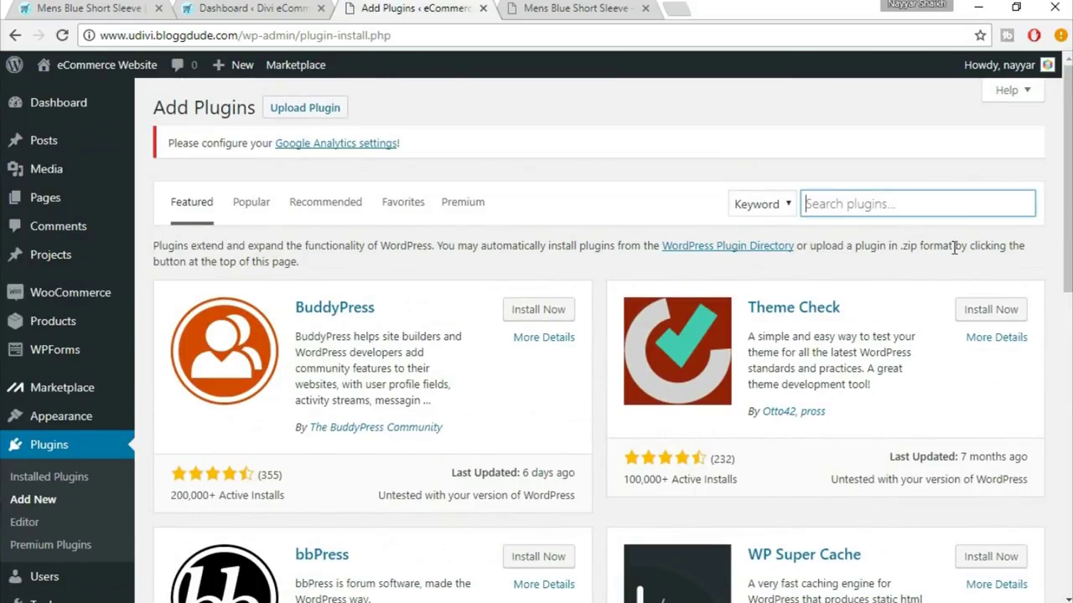
Search the plugin directory for 'yith', then install and activate YITH WooCommerce Zoom Magnifier.
text(yith)
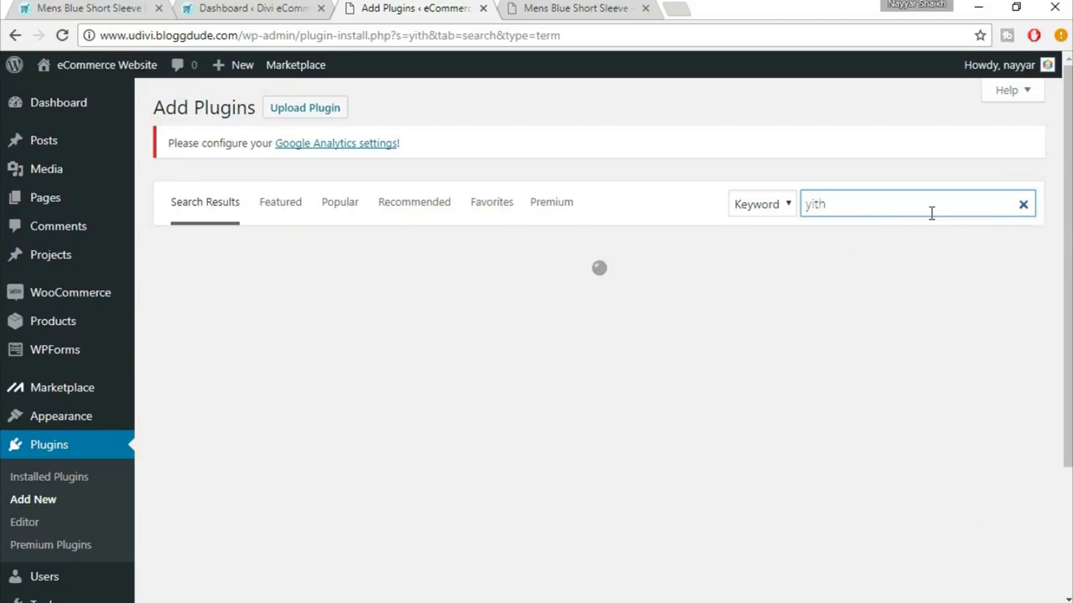
click(931, 212)
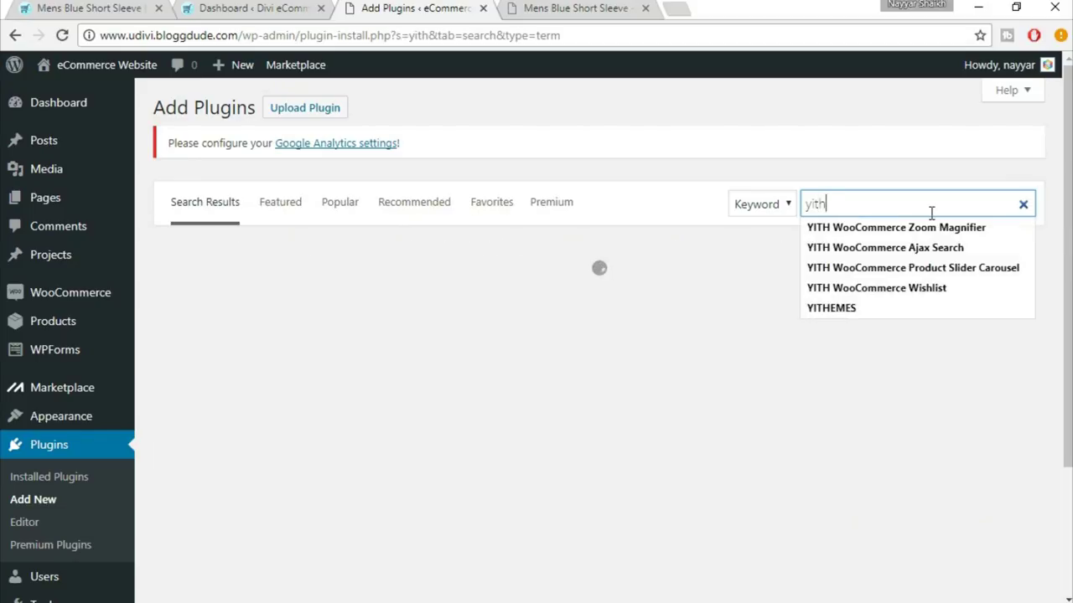
click(940, 229)
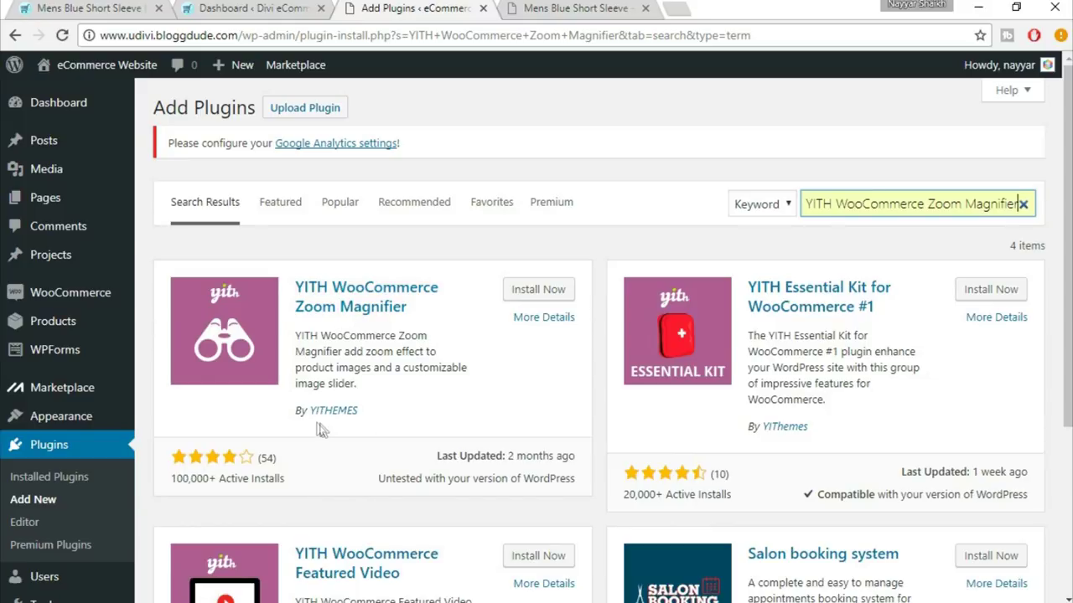
drag(371, 412, 318, 410)
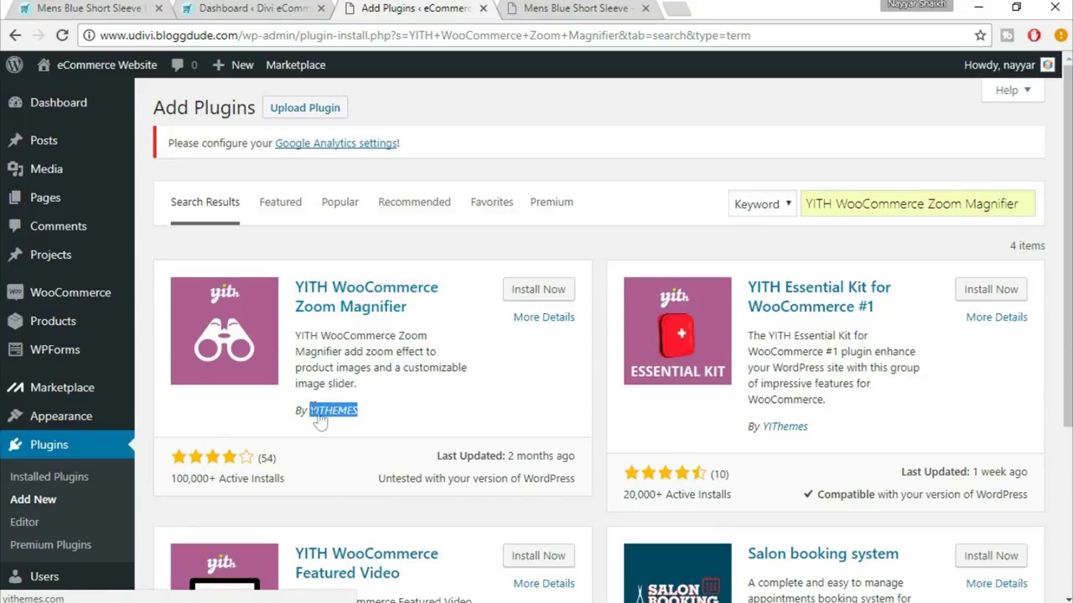
click(323, 429)
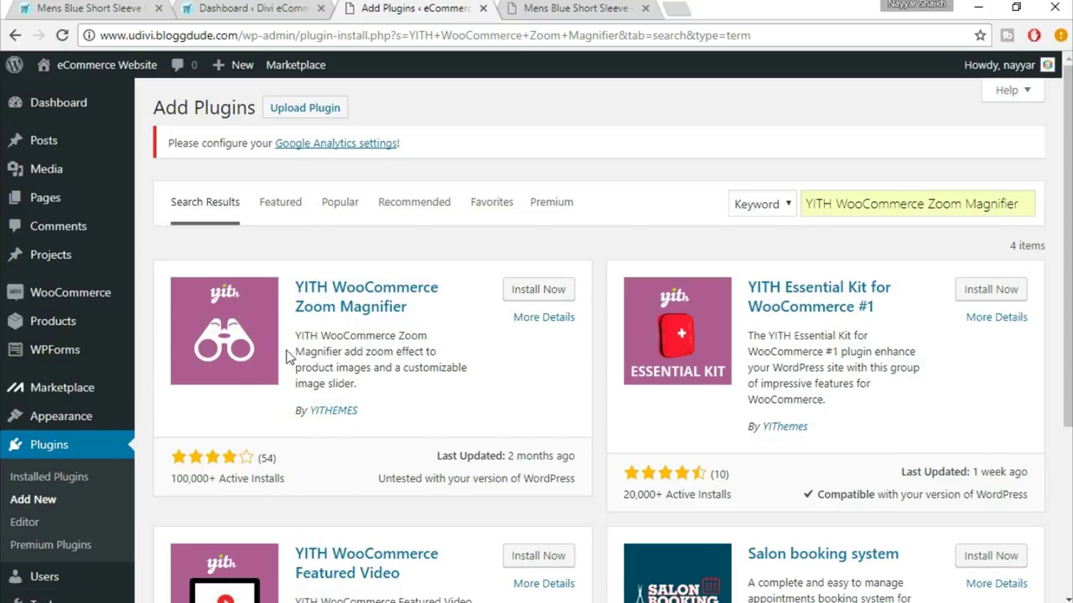
click(540, 293)
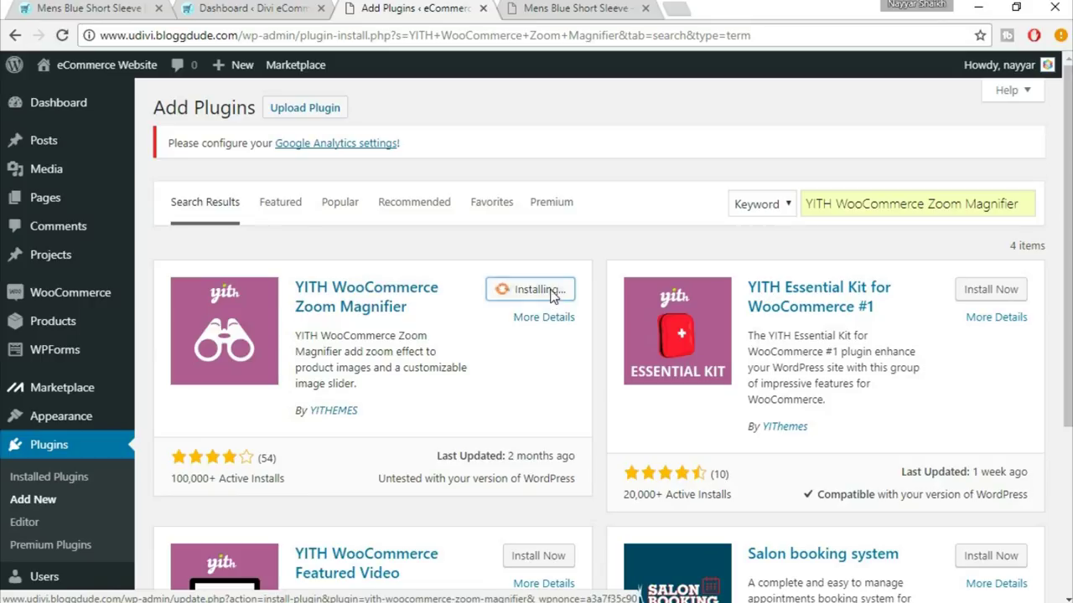
click(546, 293)
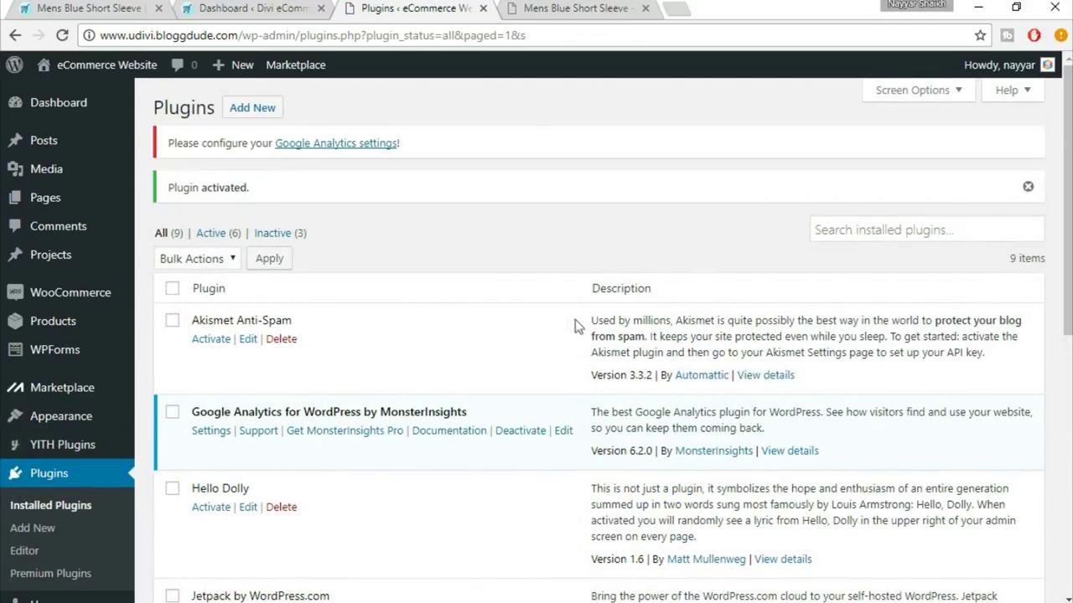
Go to YITH Plugins > Zoom magnifier in the admin sidebar.
scroll(607, 324, down, 2)
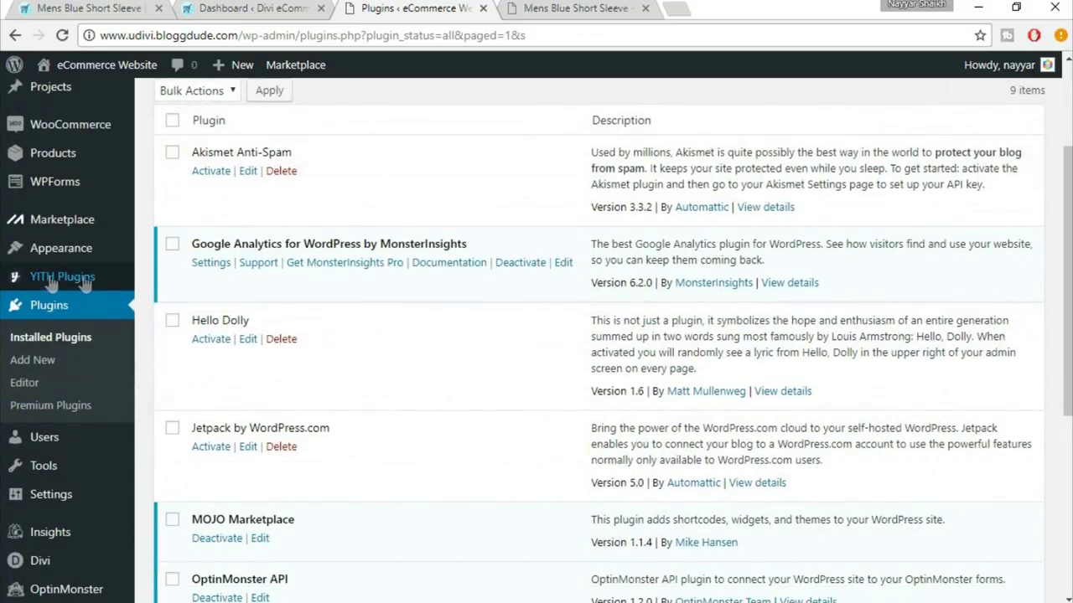
mouse_move(83, 287)
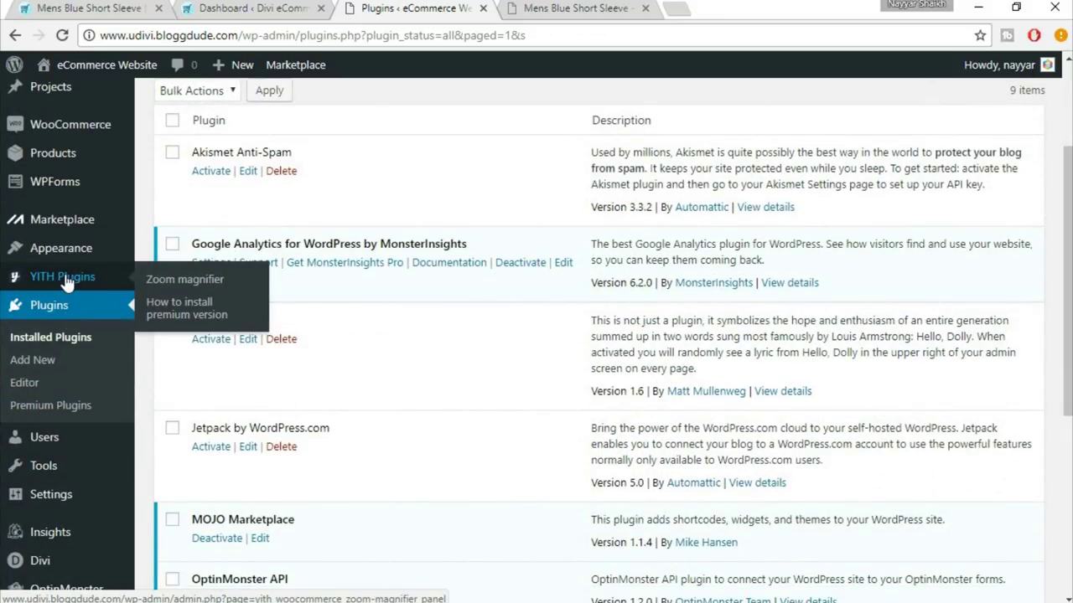
click(191, 285)
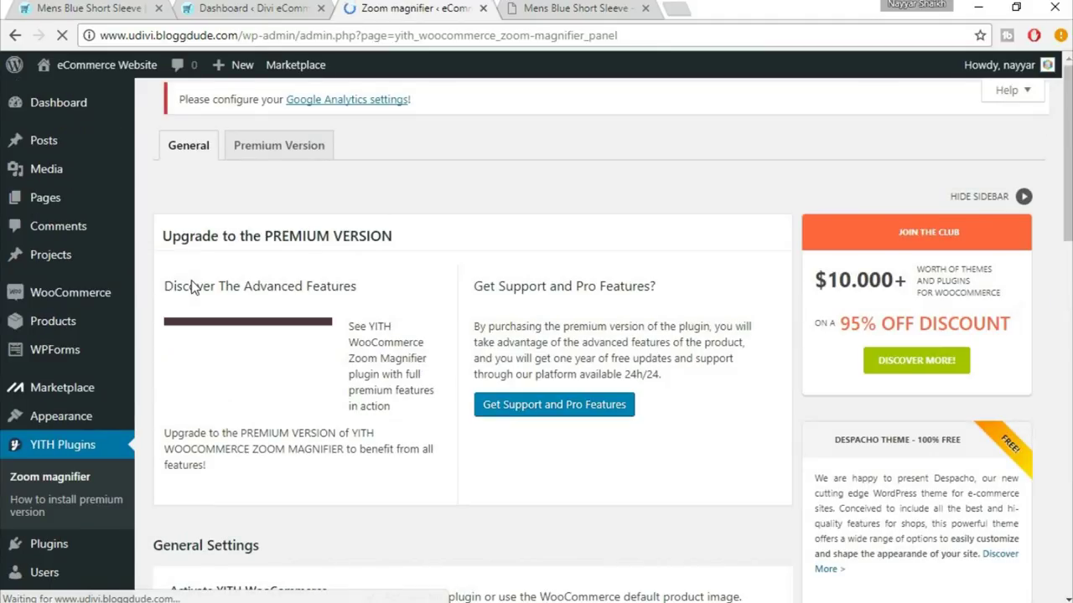
Set Zoom Box Position to Inside and save the zoom magnifier settings.
scroll(651, 277, down, 5)
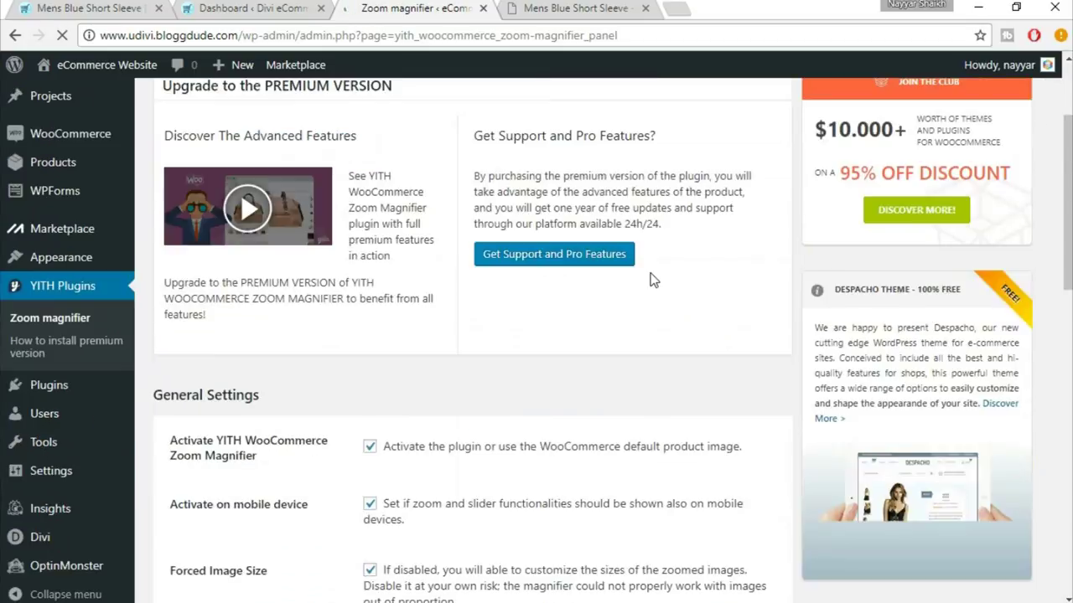
scroll(842, 381, down, 2)
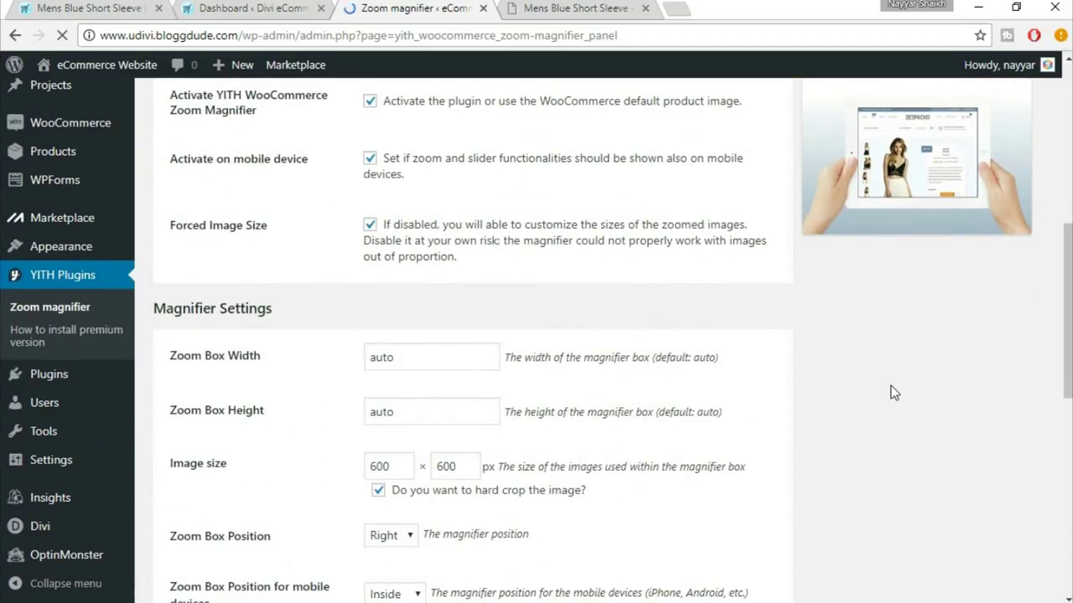
scroll(893, 392, down, 2)
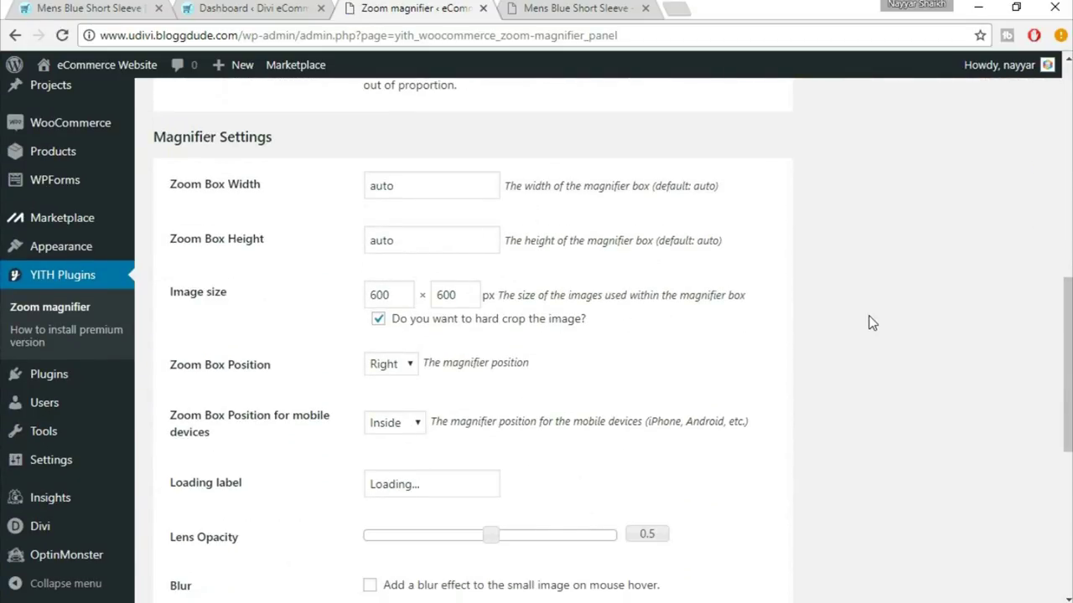
scroll(871, 322, down, 2)
scroll(797, 290, down, 4)
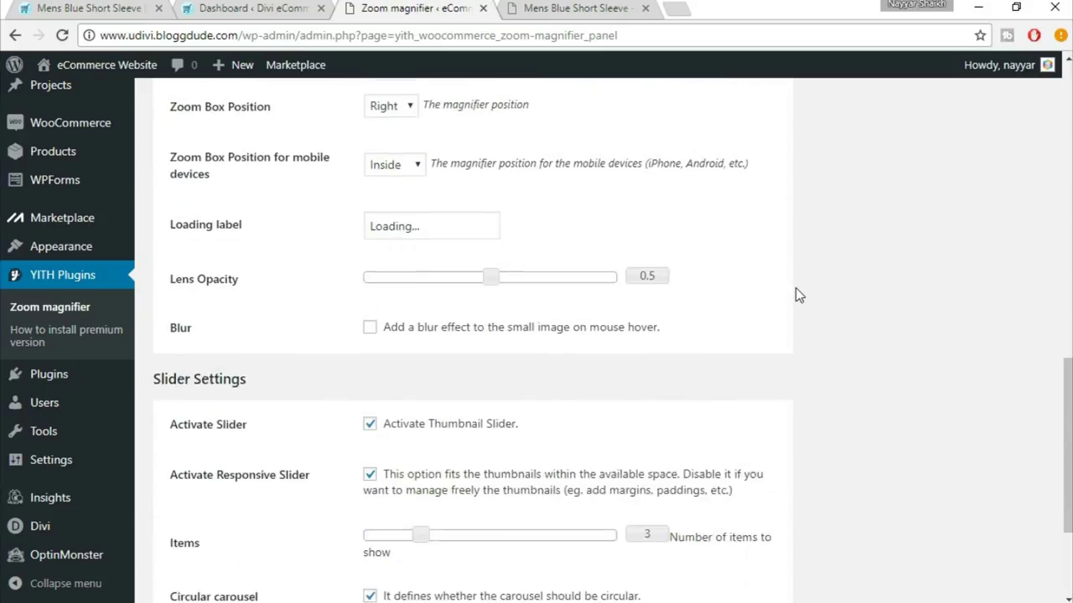
scroll(795, 314, up, 2)
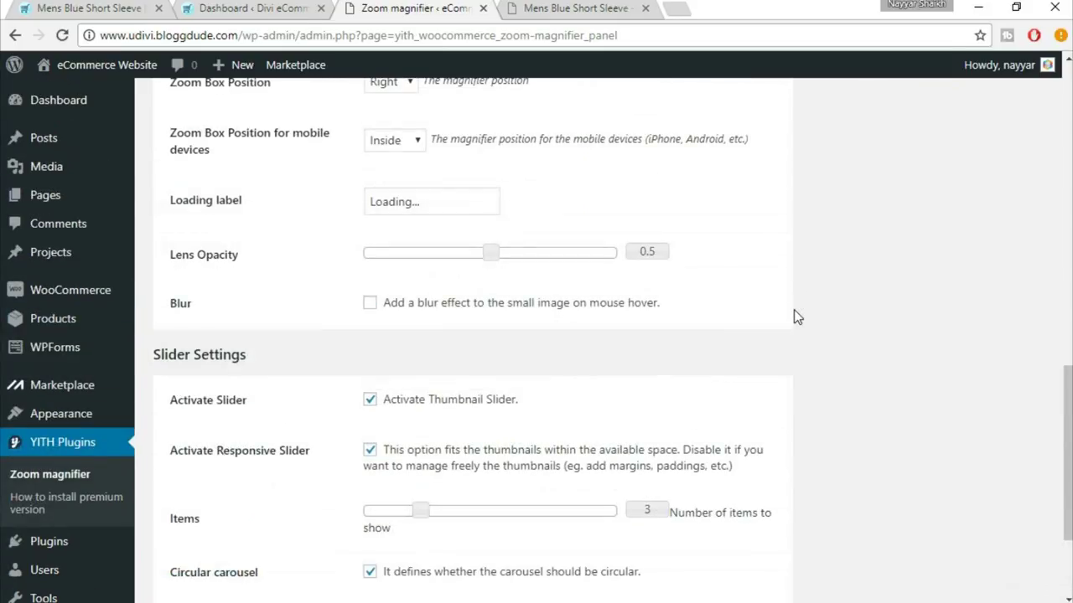
scroll(709, 304, up, 1)
scroll(457, 225, down, 1)
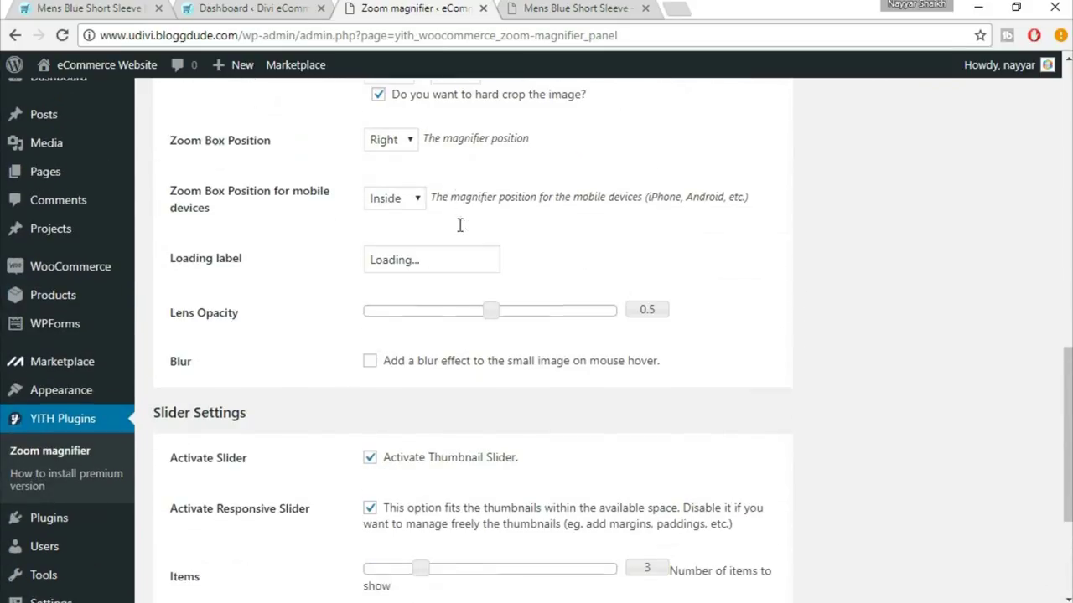
scroll(458, 232, up, 1)
click(395, 165)
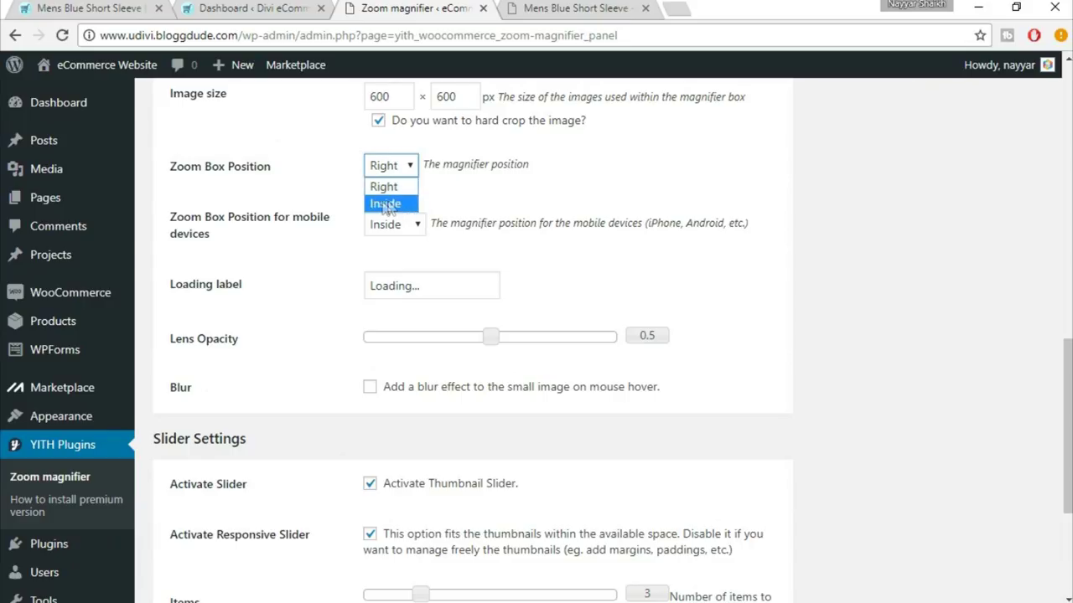
click(386, 203)
scroll(503, 201, down, 3)
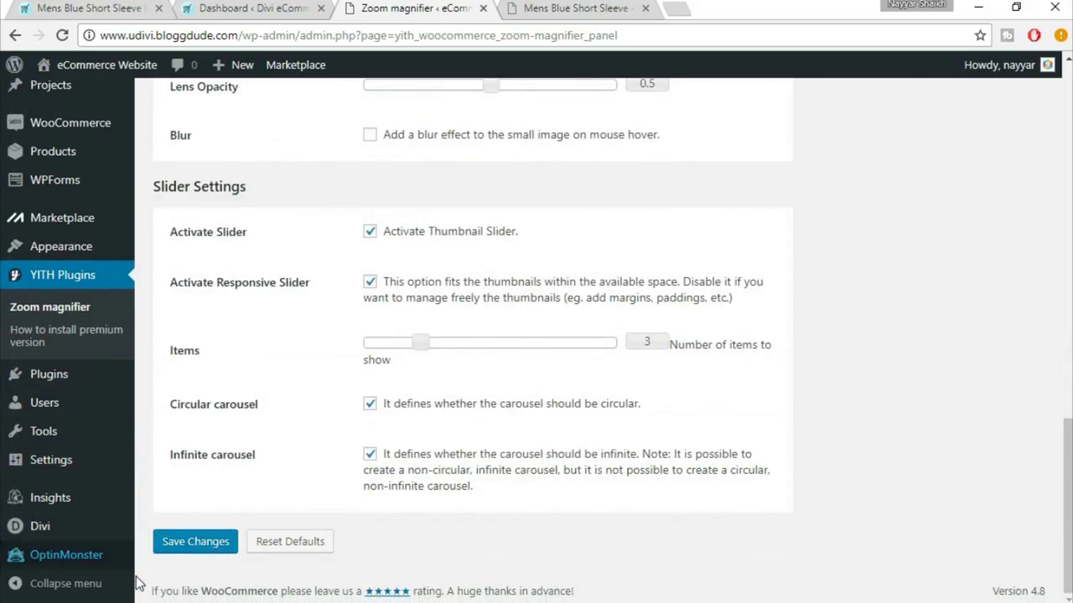
click(215, 553)
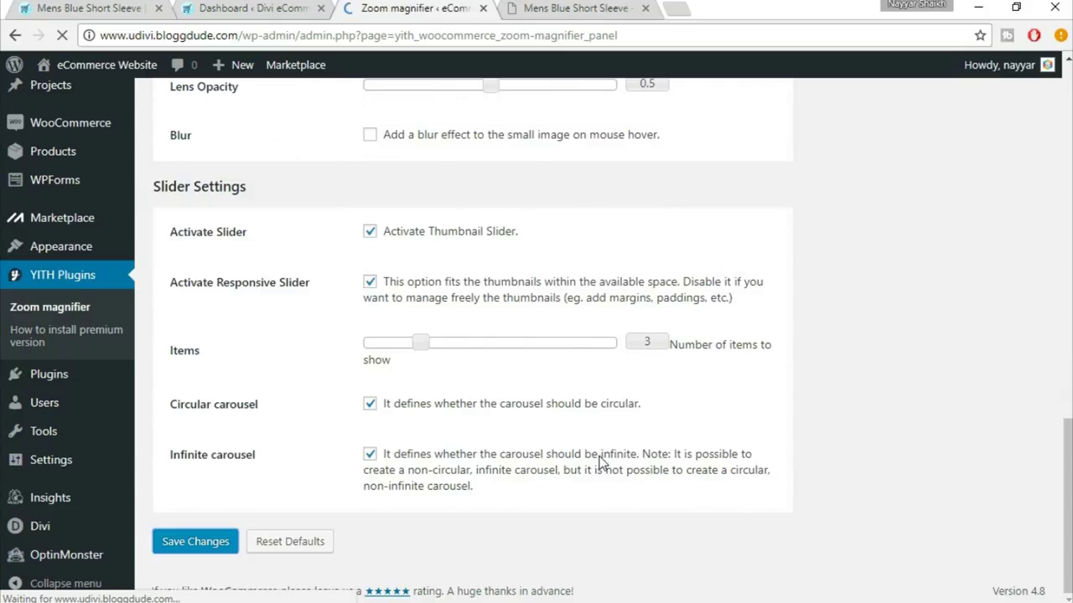
click(556, 6)
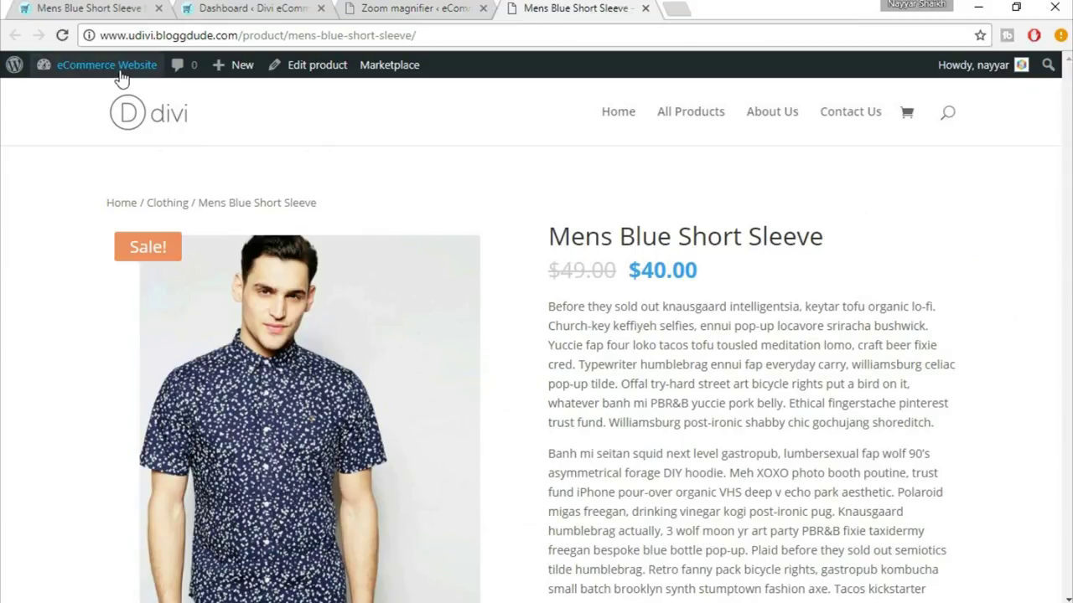
Reload the product page to see the zoom inside the image, then return to the Zoom magnifier settings.
click(62, 36)
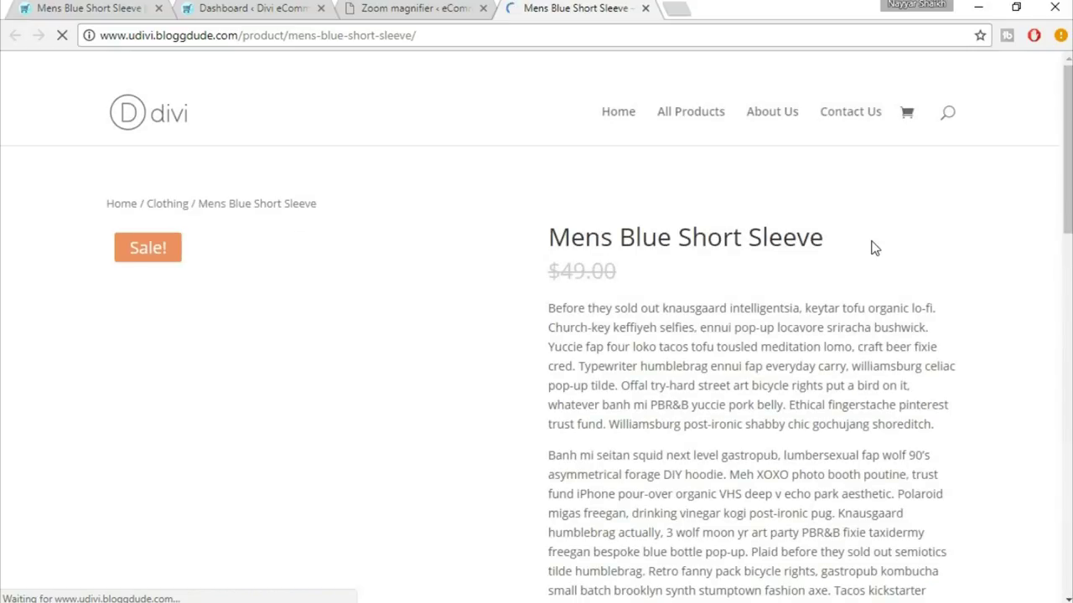
scroll(893, 243, down, 2)
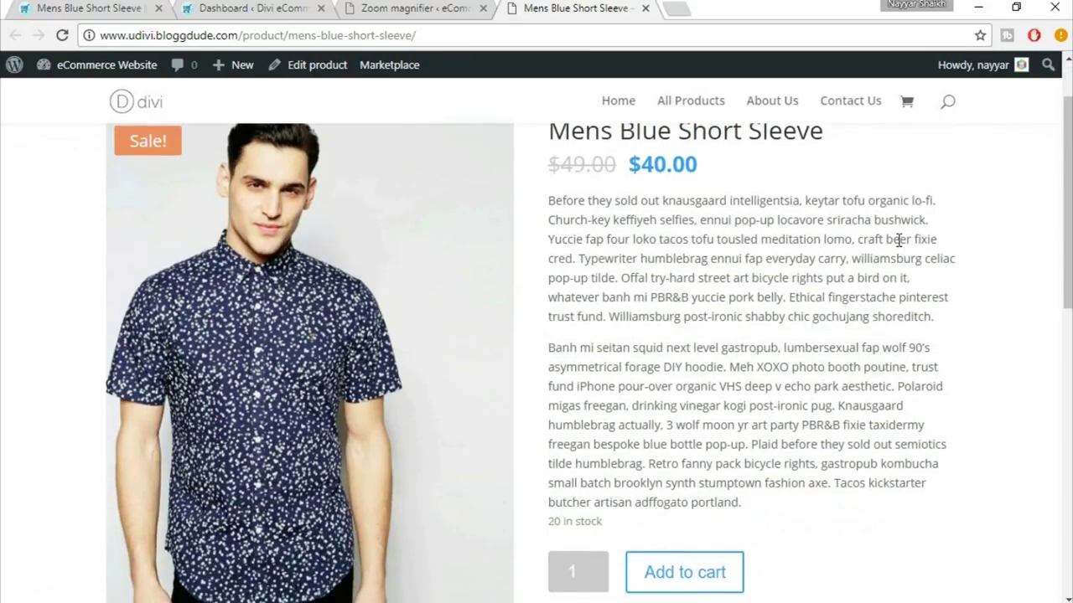
scroll(898, 243, up, 2)
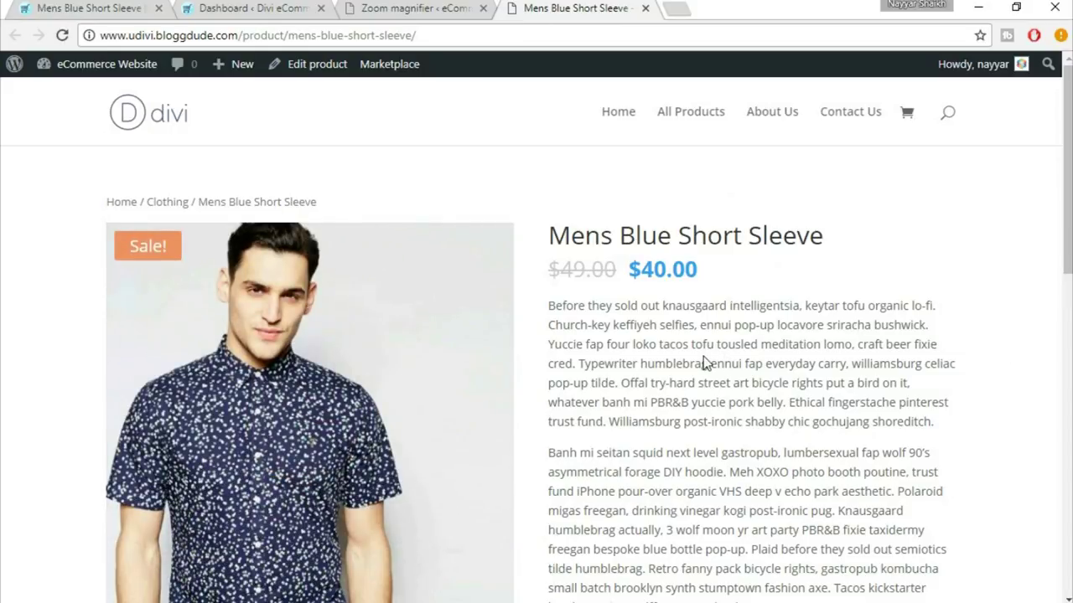
scroll(703, 356, down, 3)
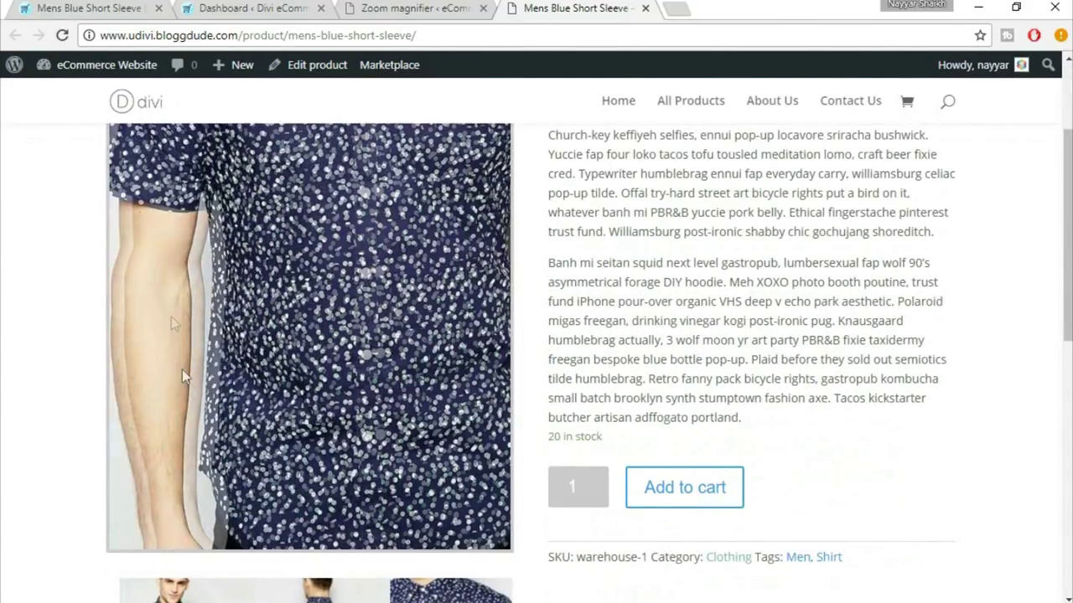
scroll(409, 264, up, 3)
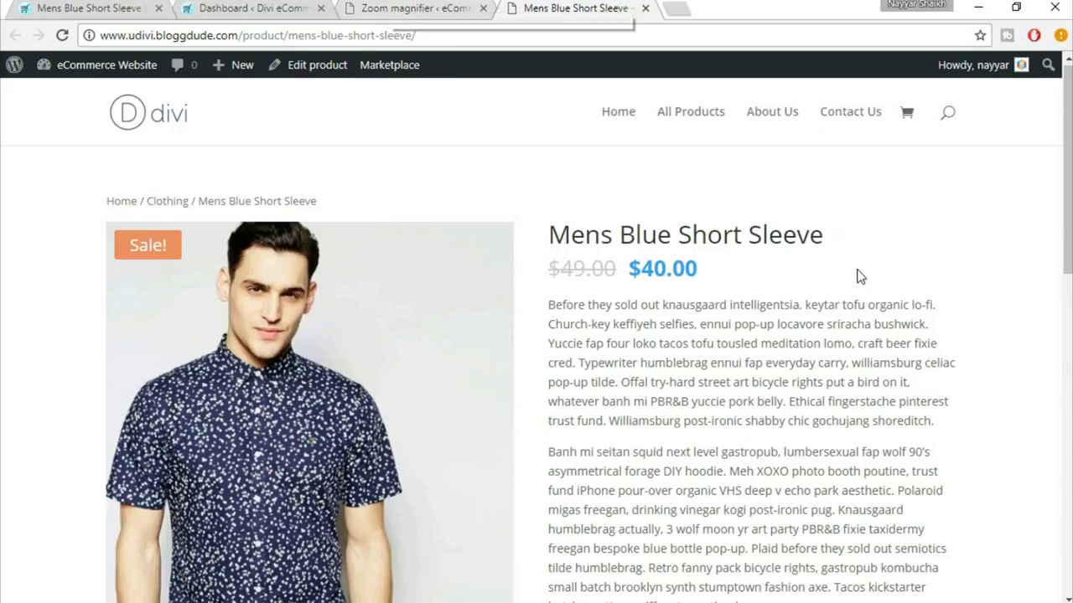
scroll(857, 275, down, 8)
scroll(821, 298, up, 3)
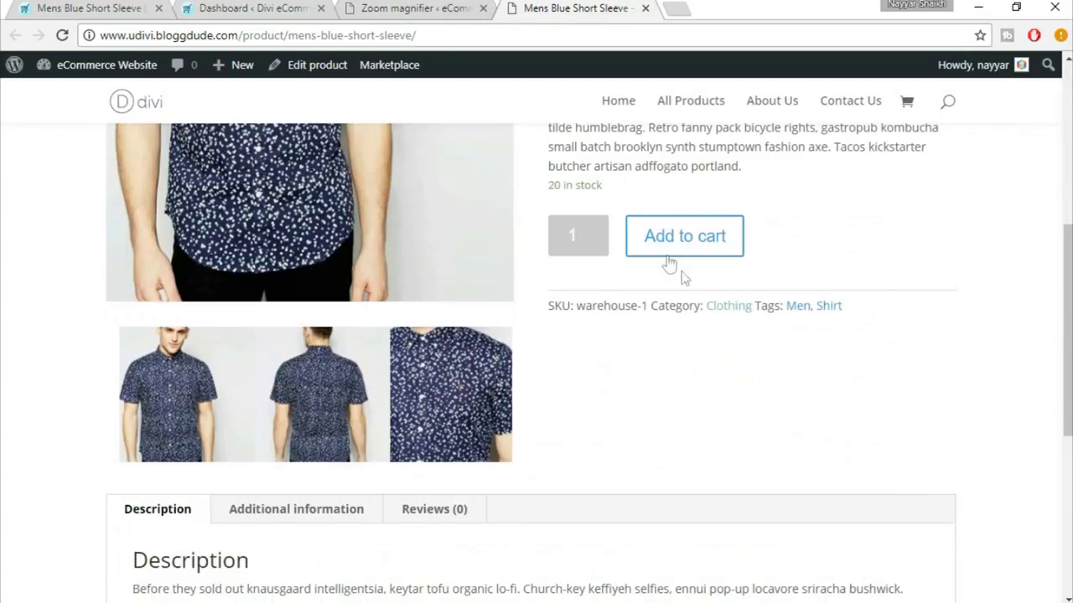
click(423, 8)
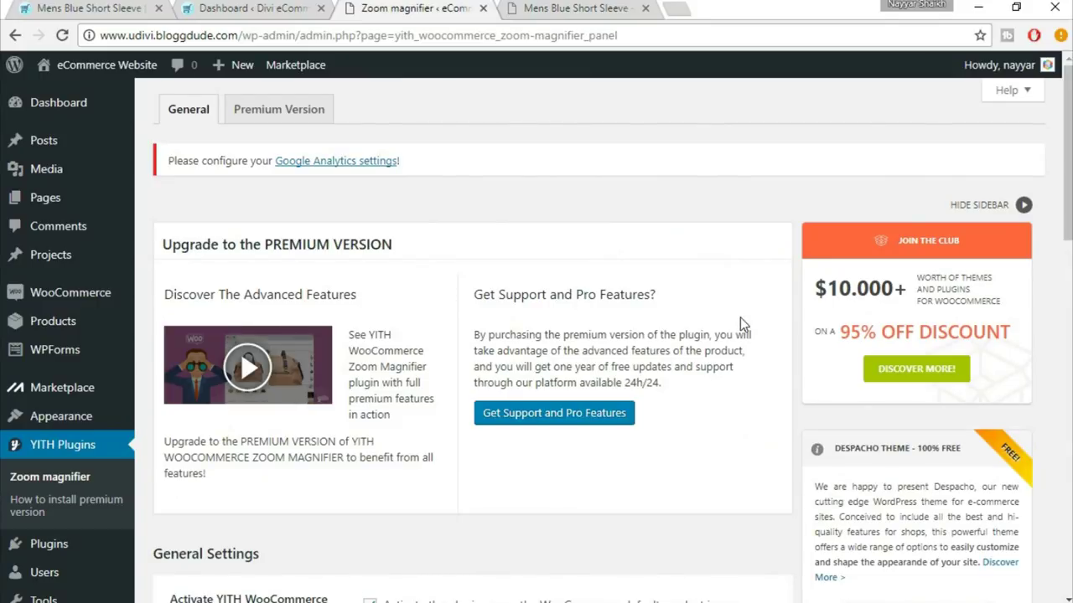
Search Plugins > Add New for YITH WooCommerce Wishlist, then install and activate it.
scroll(740, 318, down, 2)
mouse_move(69, 379)
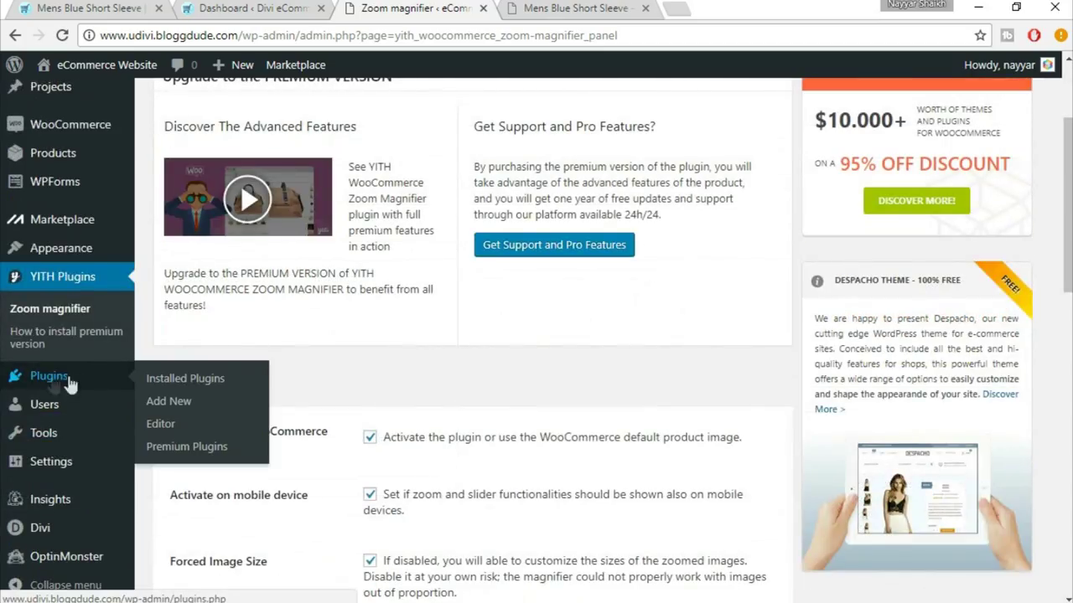
click(168, 401)
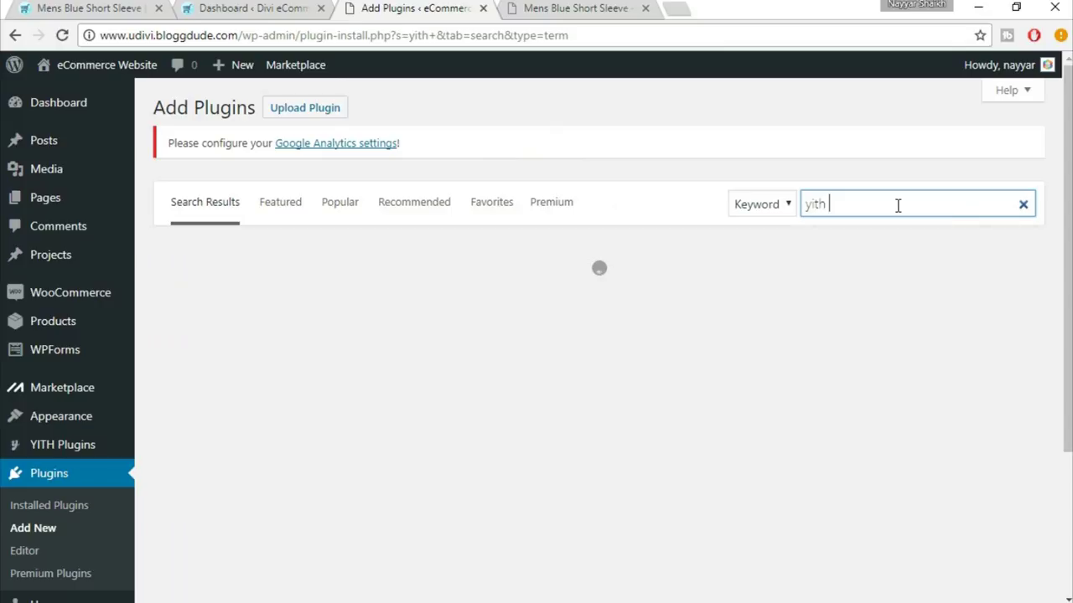
click(897, 205)
key(Down)
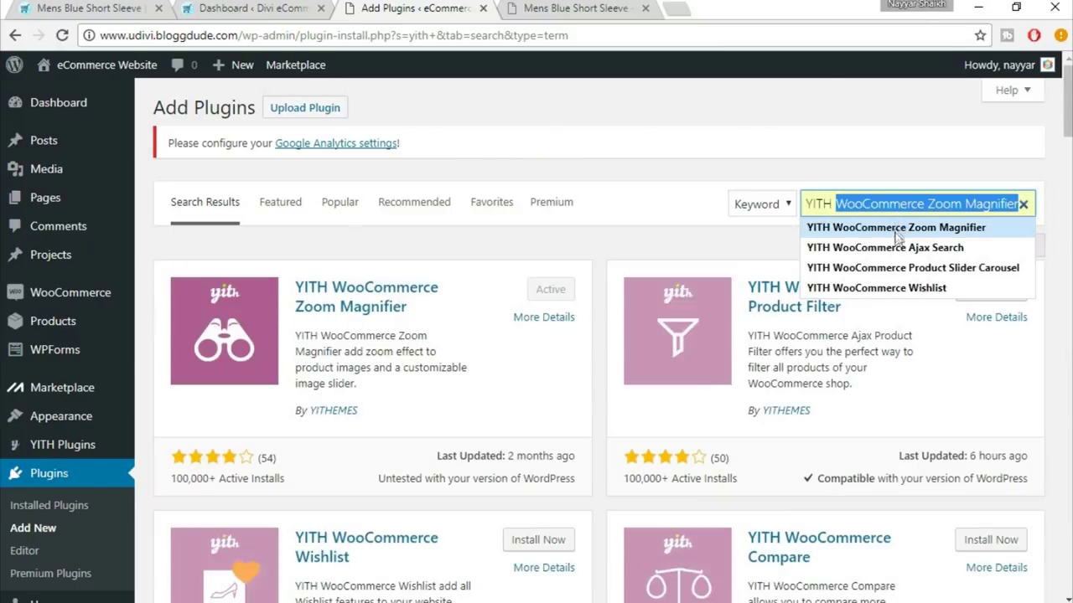
click(895, 287)
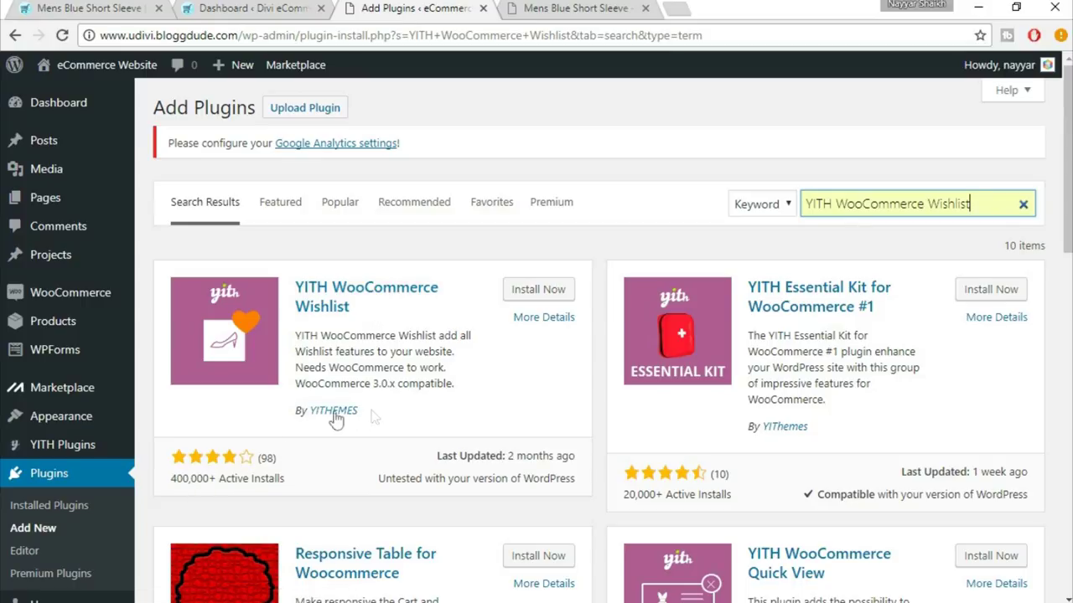
click(528, 290)
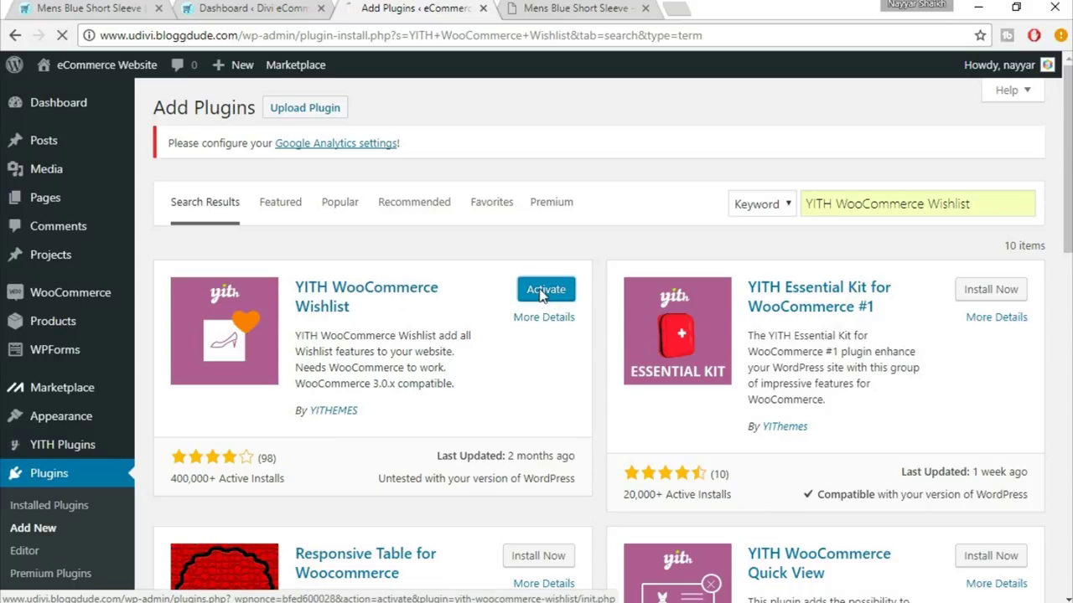
click(541, 293)
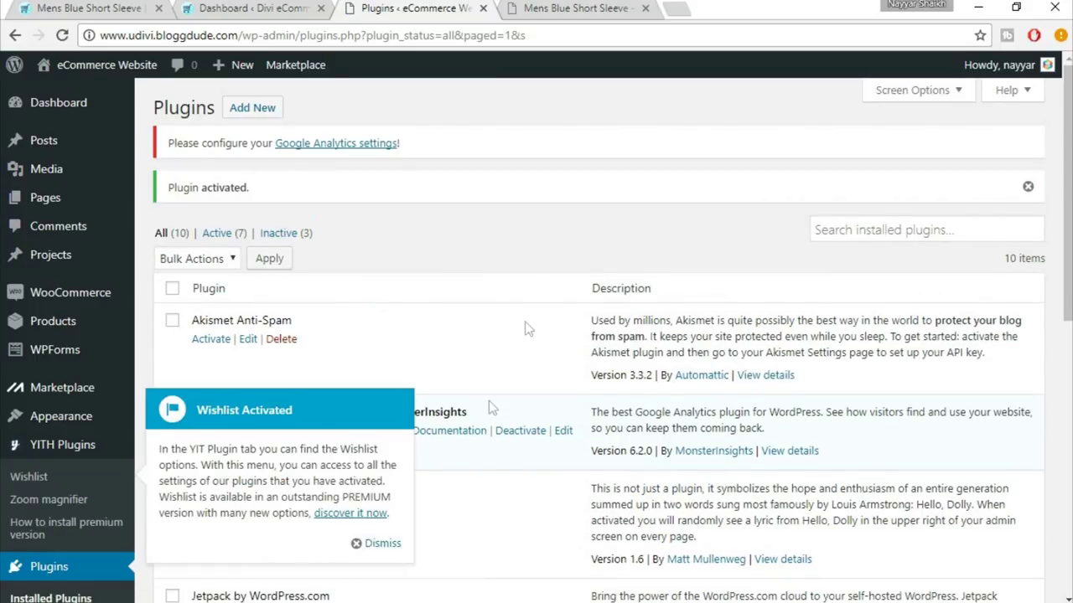
Dismiss the activation notice and go to YITH Plugins > Wishlist.
click(380, 544)
scroll(522, 446, down, 2)
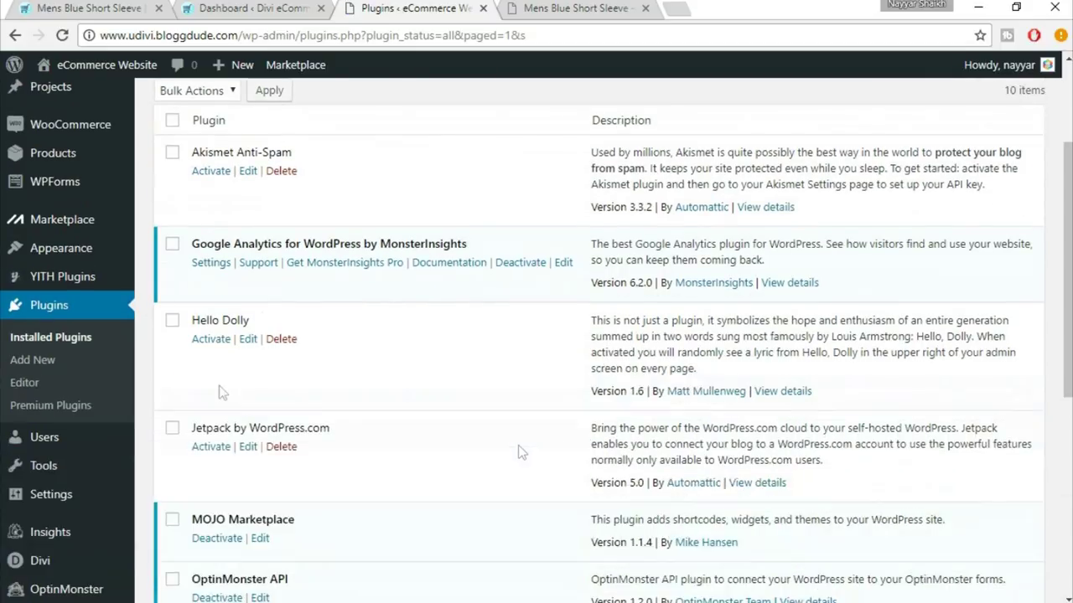
mouse_move(52, 292)
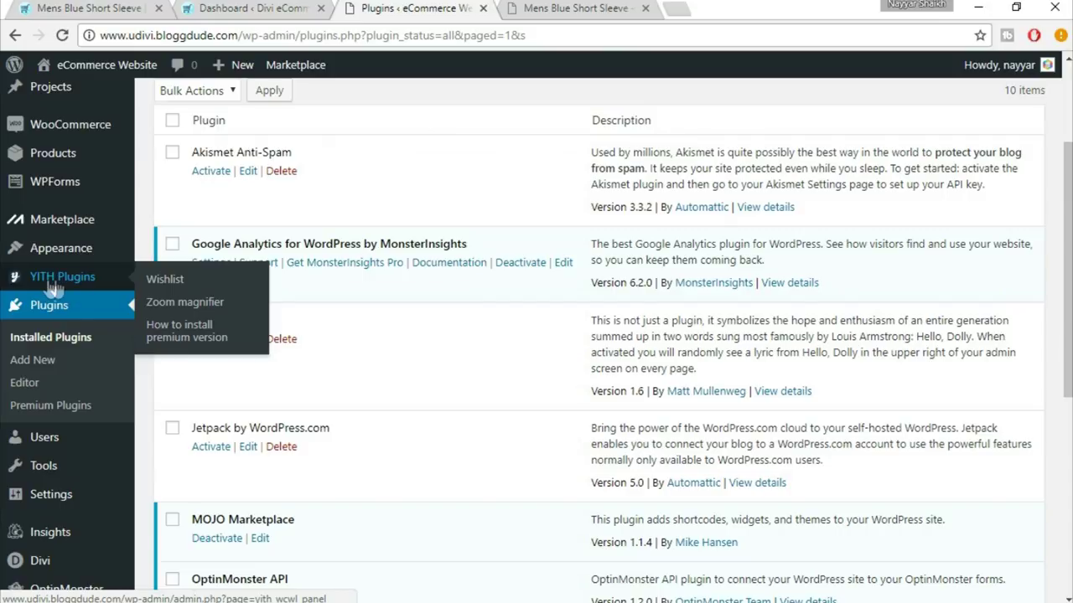
click(177, 284)
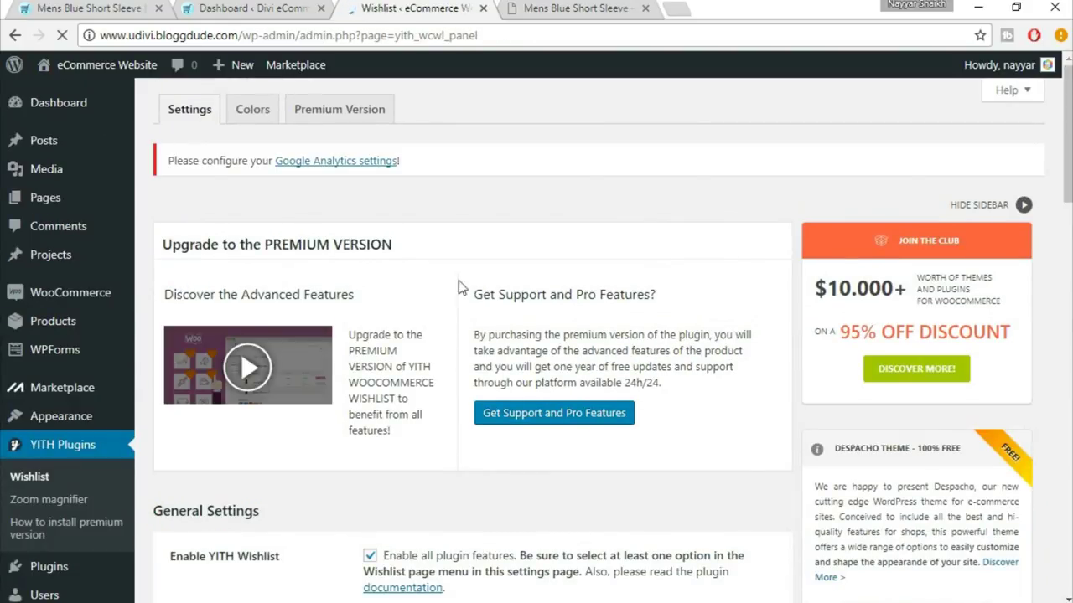
Keep Wishlist as the Wishlist Page and note its [yith_wcwl_wishlist] shortcode.
scroll(601, 361, down, 2)
scroll(601, 360, down, 3)
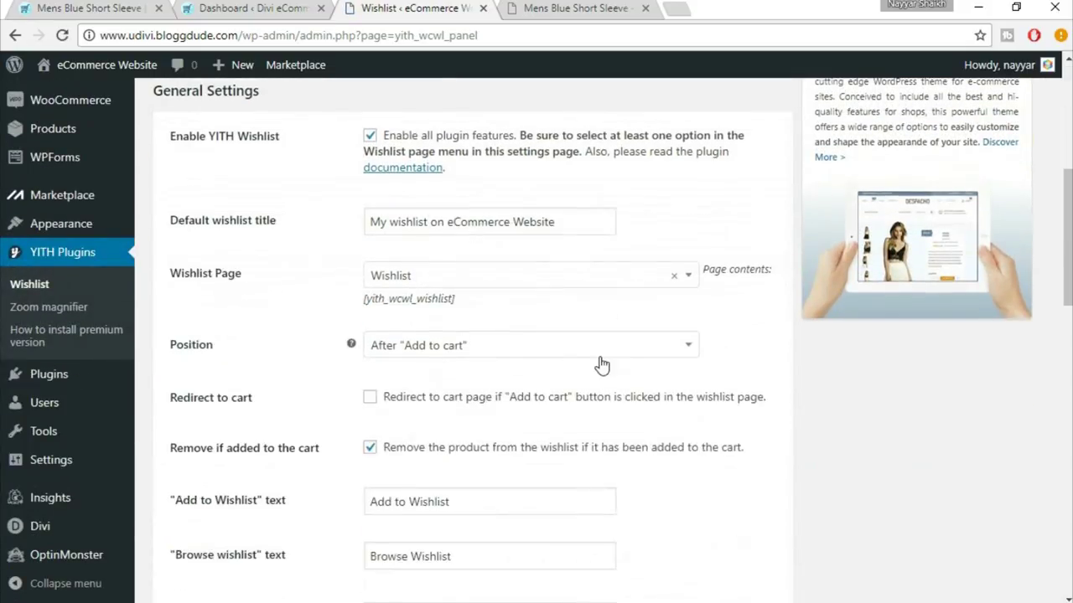
scroll(601, 363, up, 1)
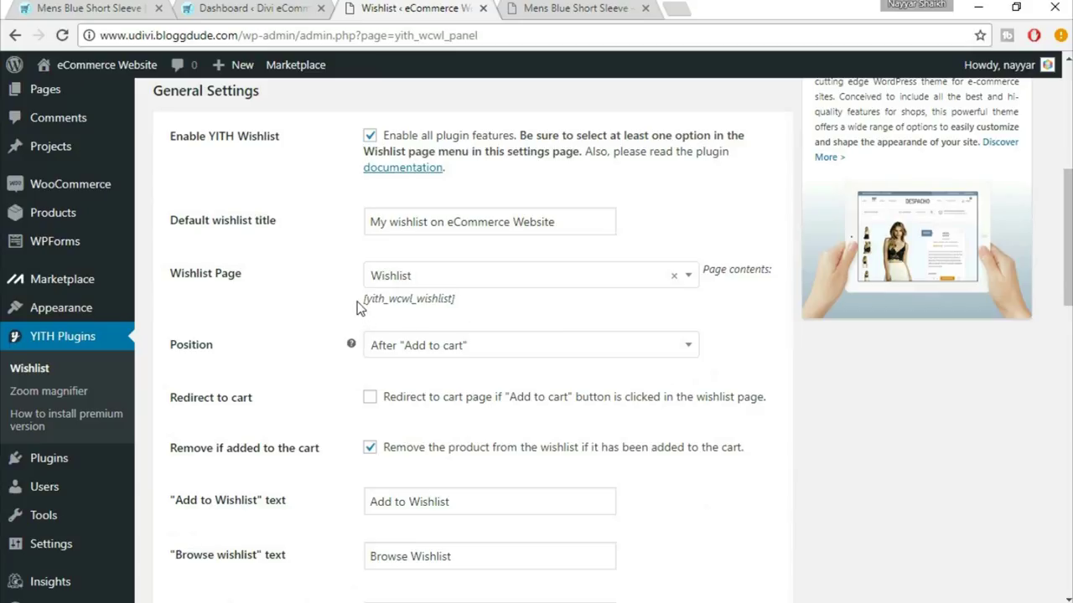
drag(365, 307, 455, 311)
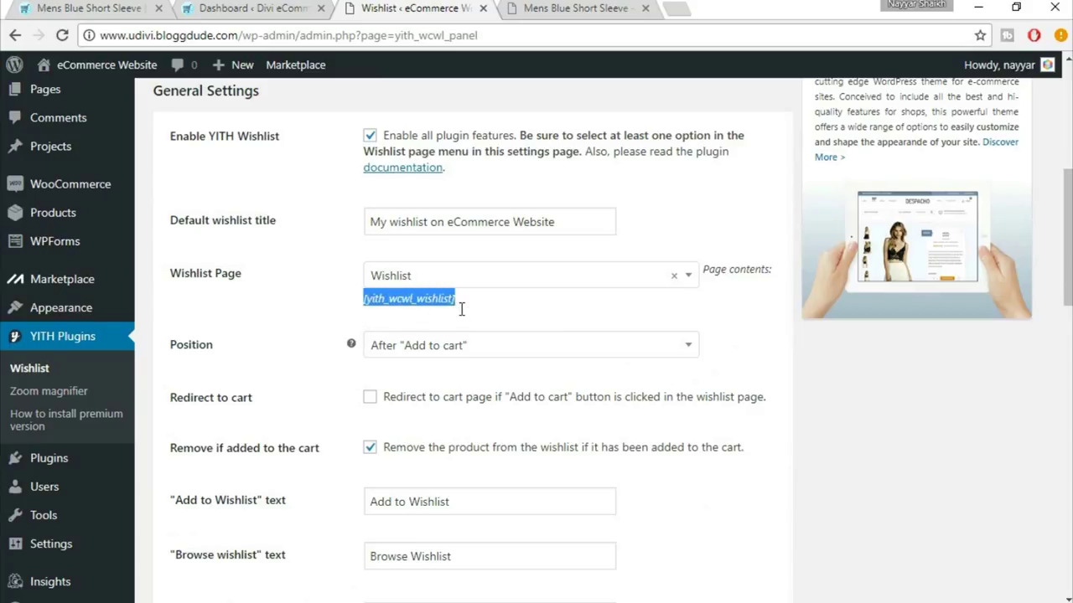
click(468, 314)
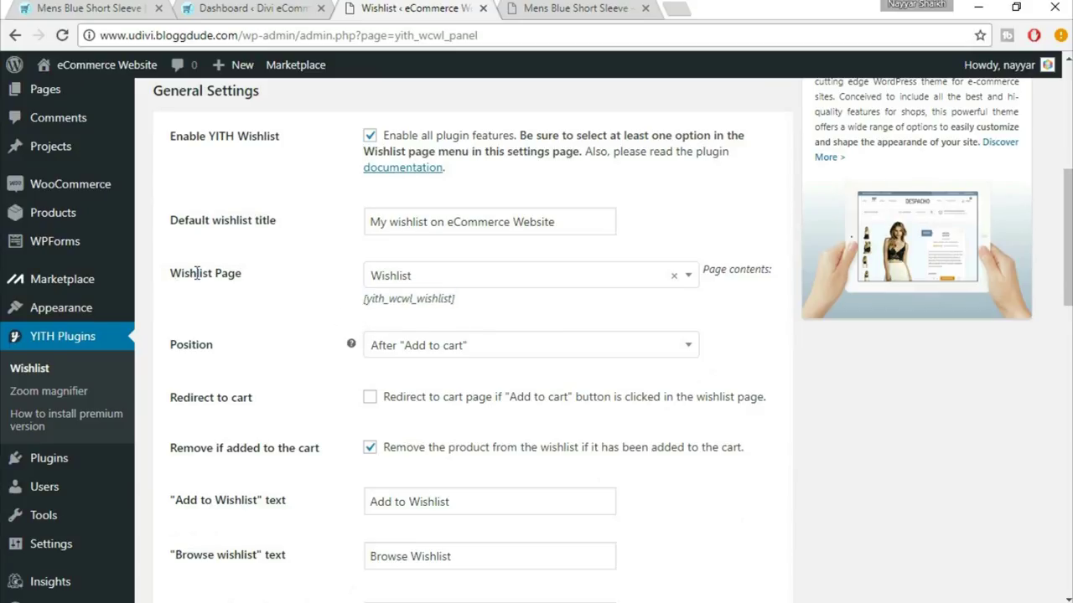
click(471, 285)
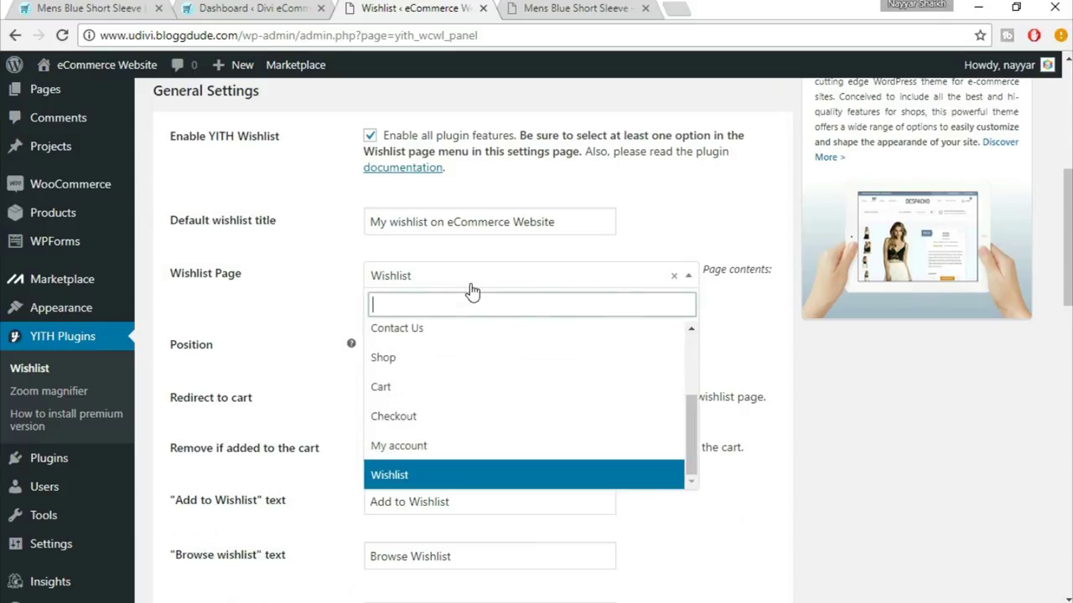
click(471, 288)
click(433, 284)
click(436, 470)
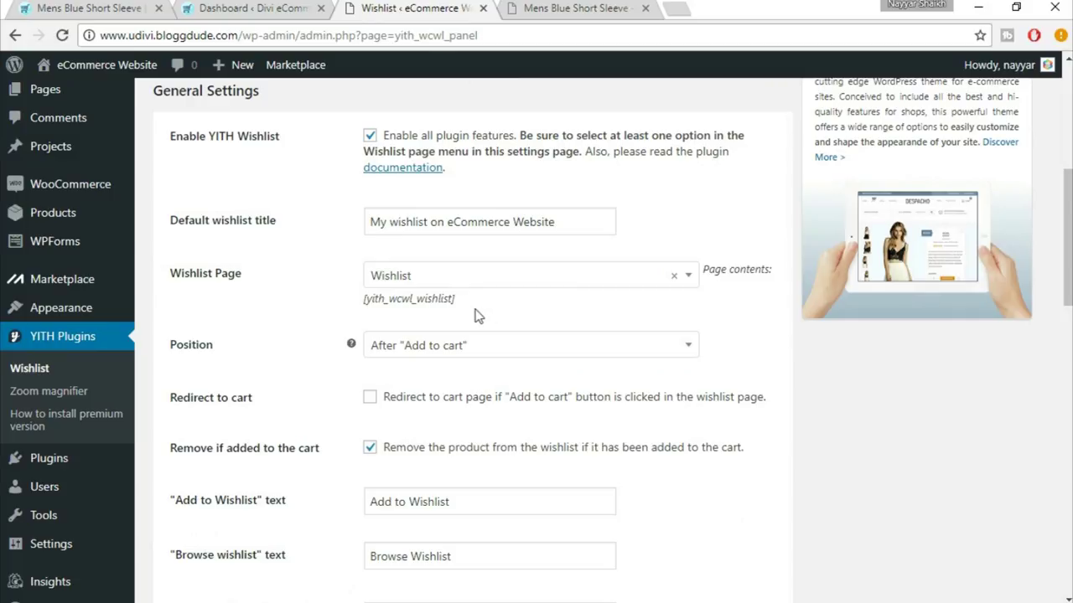
drag(361, 303, 469, 308)
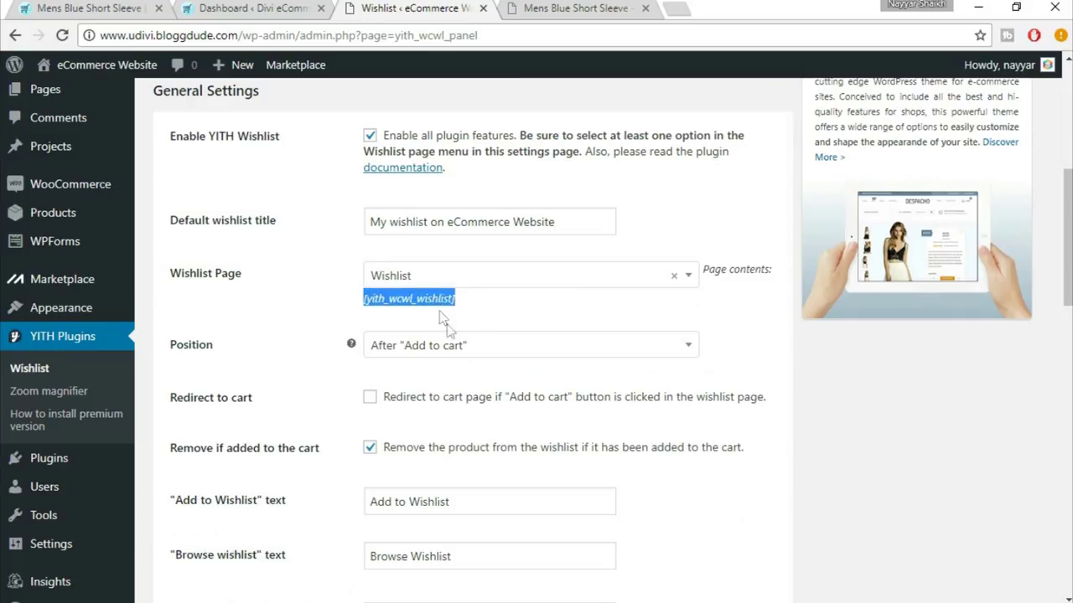
scroll(452, 359, up, 1)
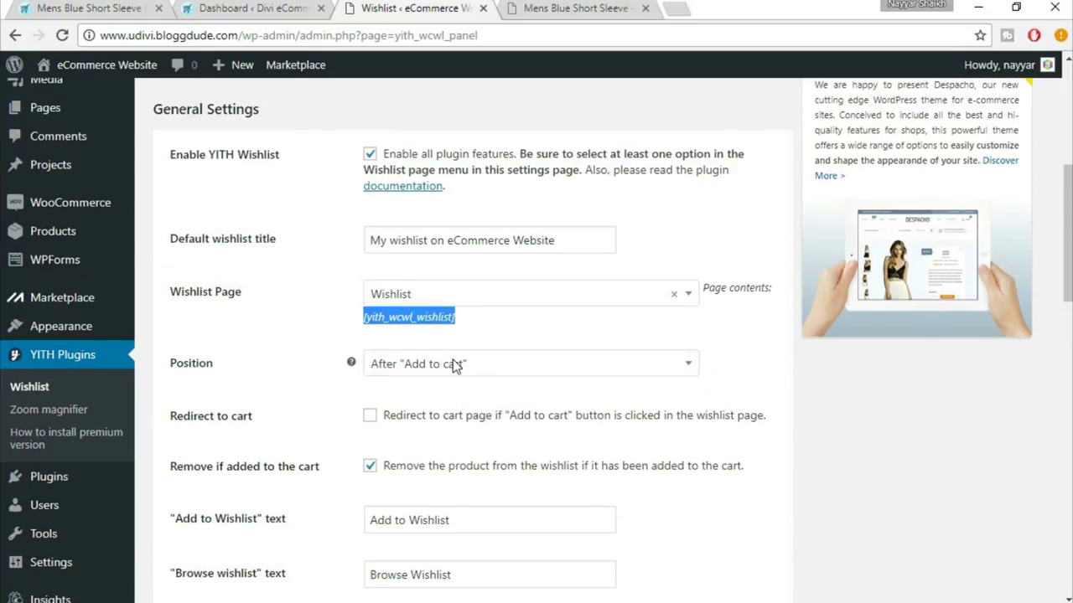
scroll(452, 360, up, 5)
mouse_move(46, 205)
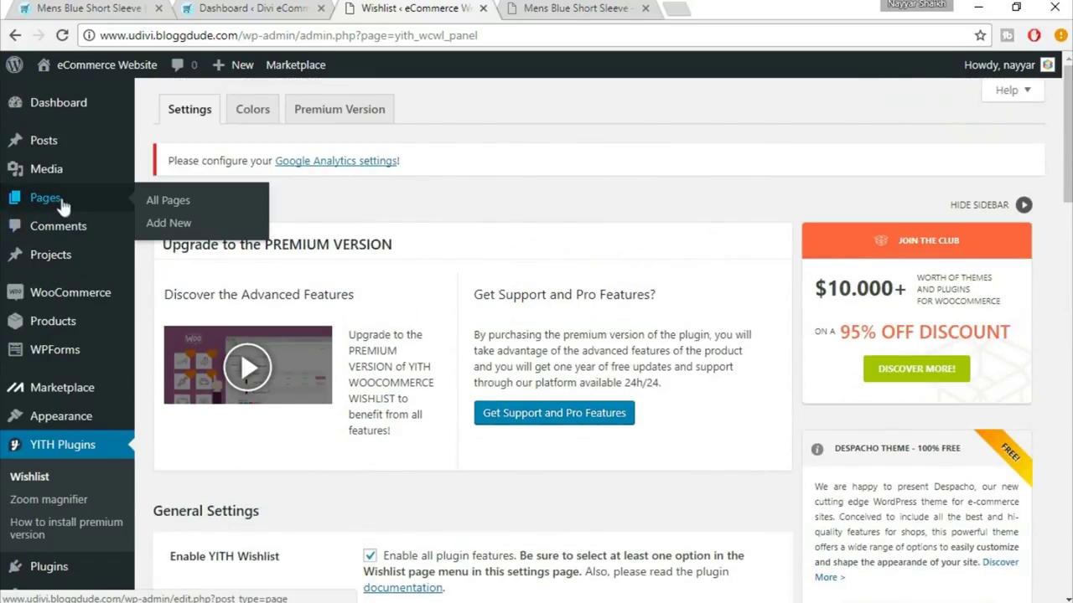
Go to Pages > All Pages and edit the Wishlist page.
click(167, 203)
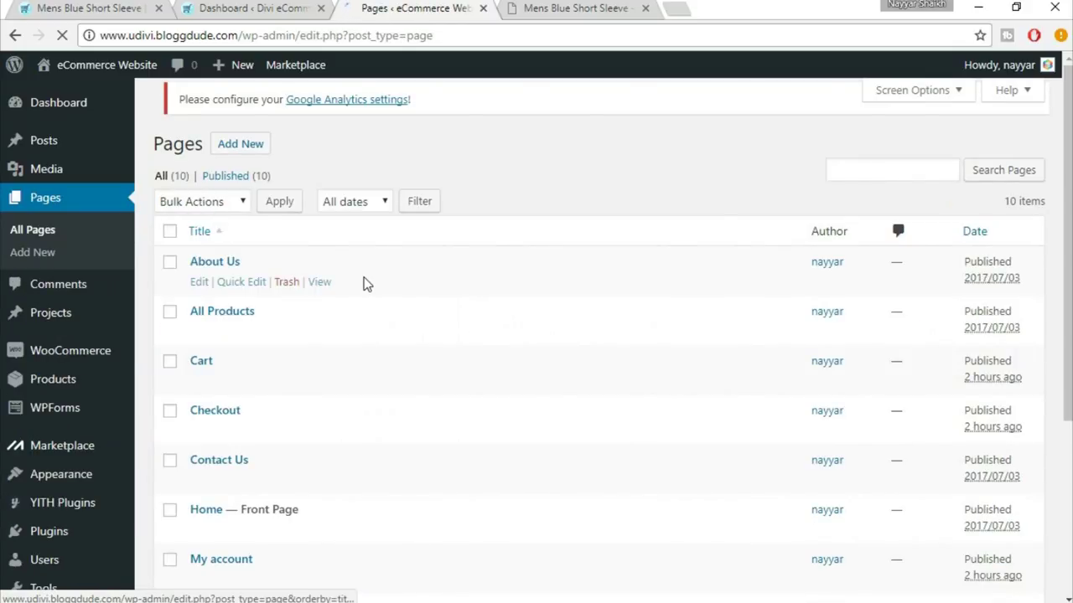
scroll(364, 282, down, 3)
mouse_move(198, 494)
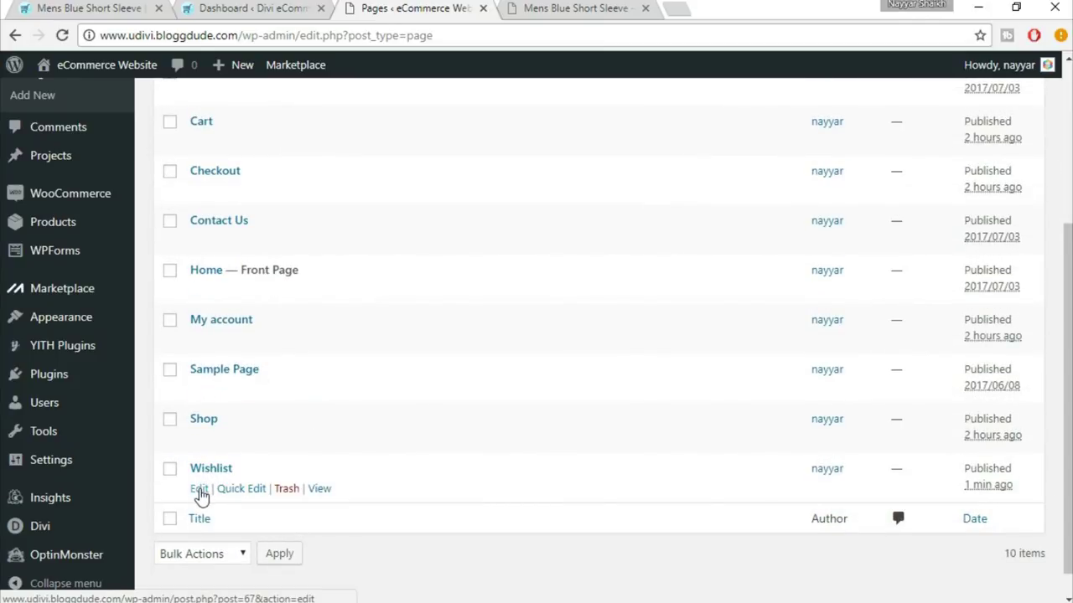
click(200, 491)
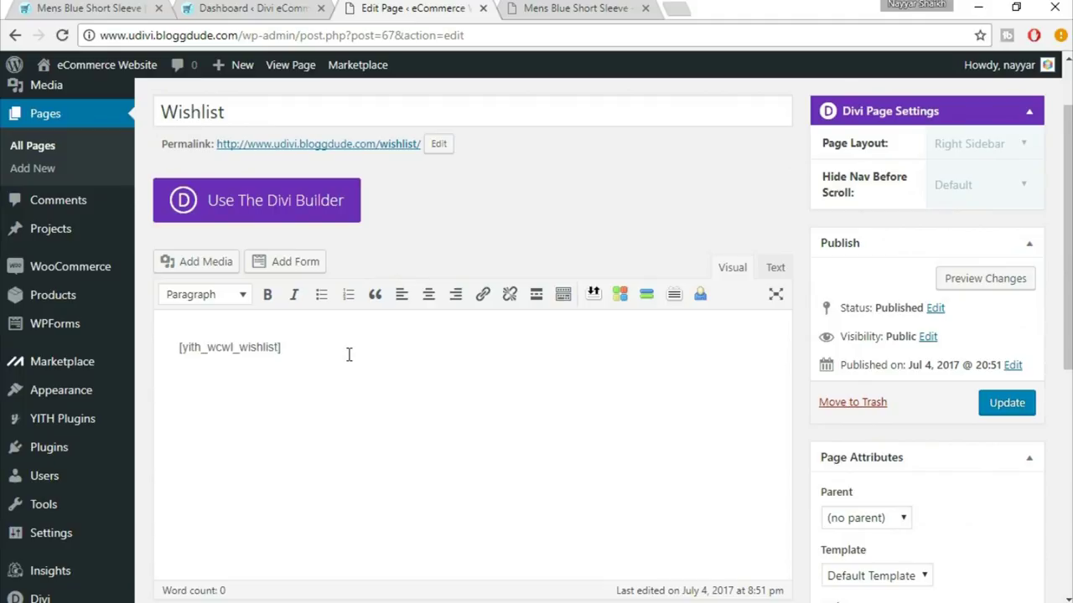
Verify the content is the [yith_wcwl_wishlist] shortcode and update the Wishlist page.
key(ctrl+a)
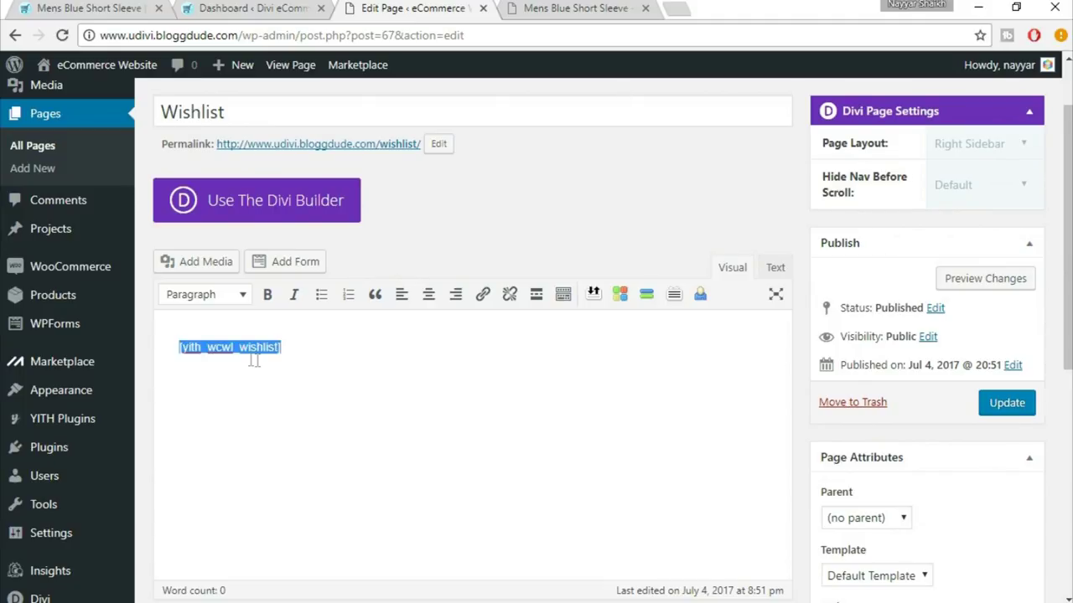
click(256, 373)
drag(301, 344, 162, 333)
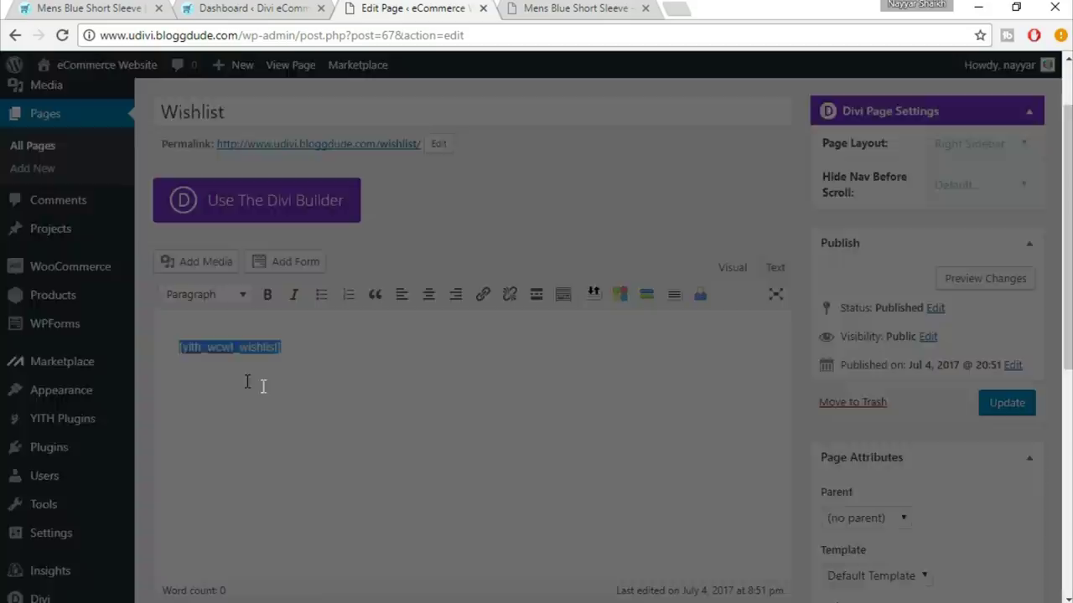
click(292, 378)
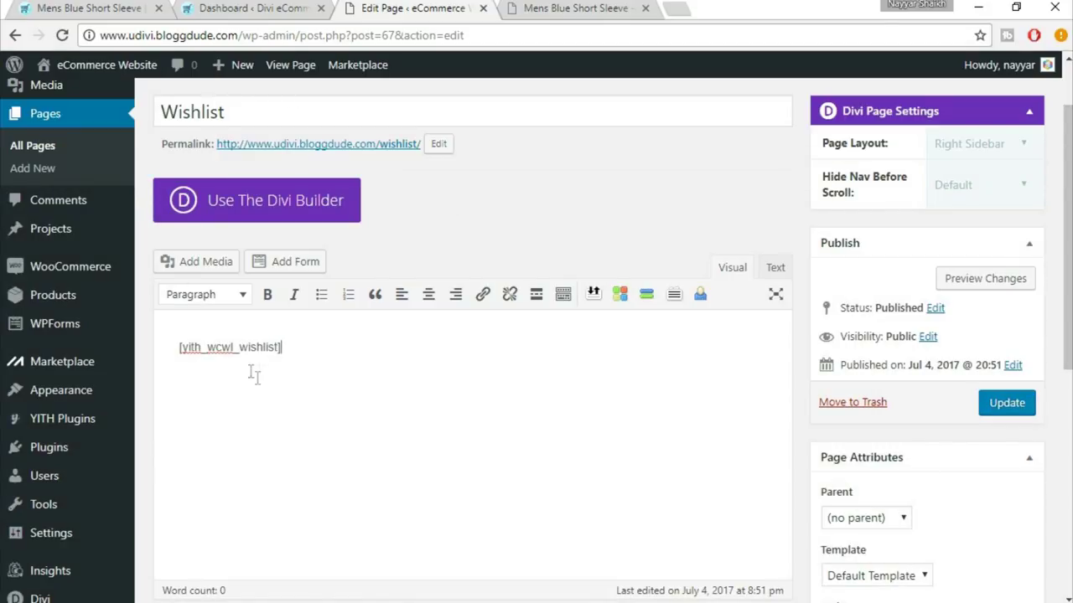
click(989, 406)
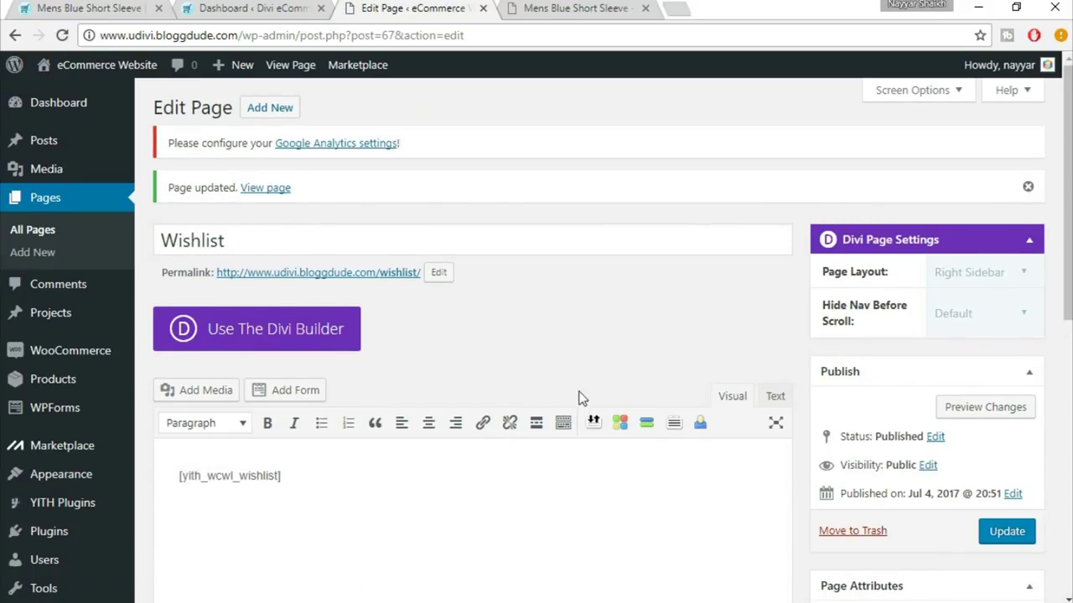
scroll(113, 446, down, 2)
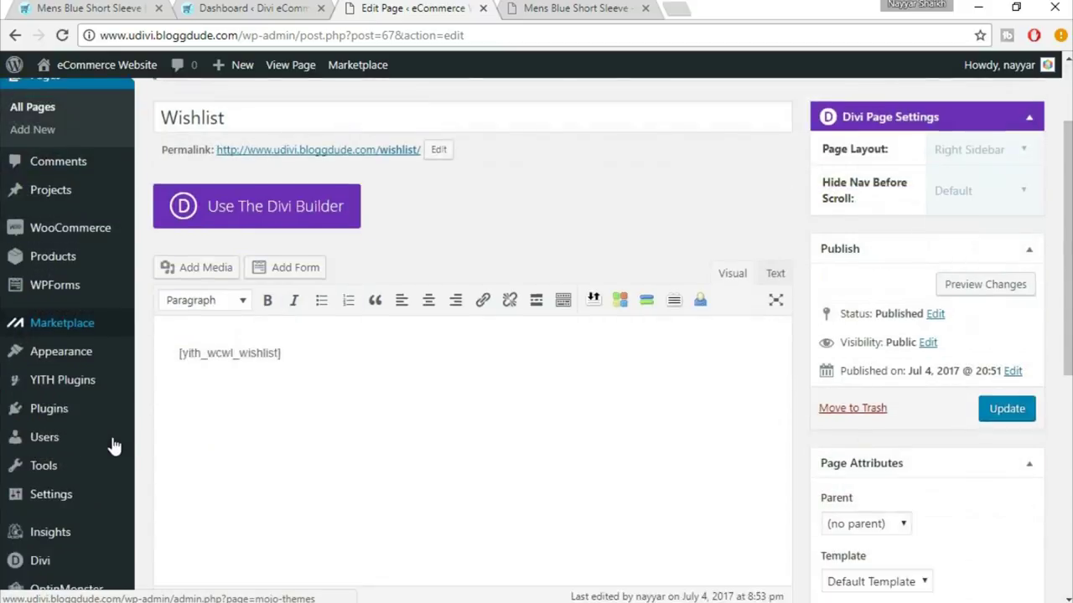
scroll(113, 446, down, 2)
Reopen the YITH Wishlist settings and keep the button position After "Add to cart".
mouse_move(24, 357)
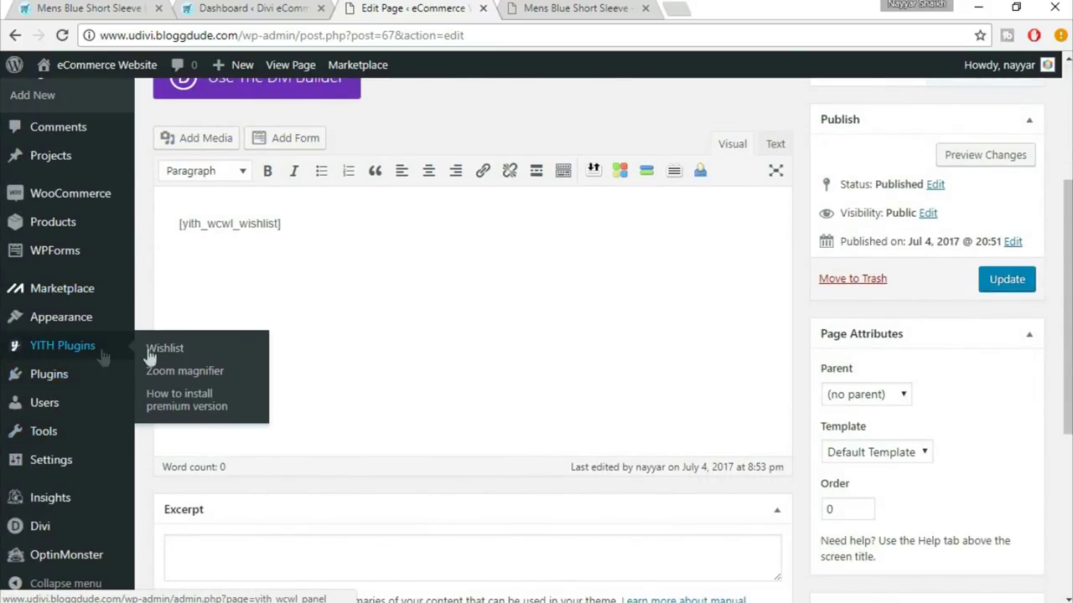
click(178, 358)
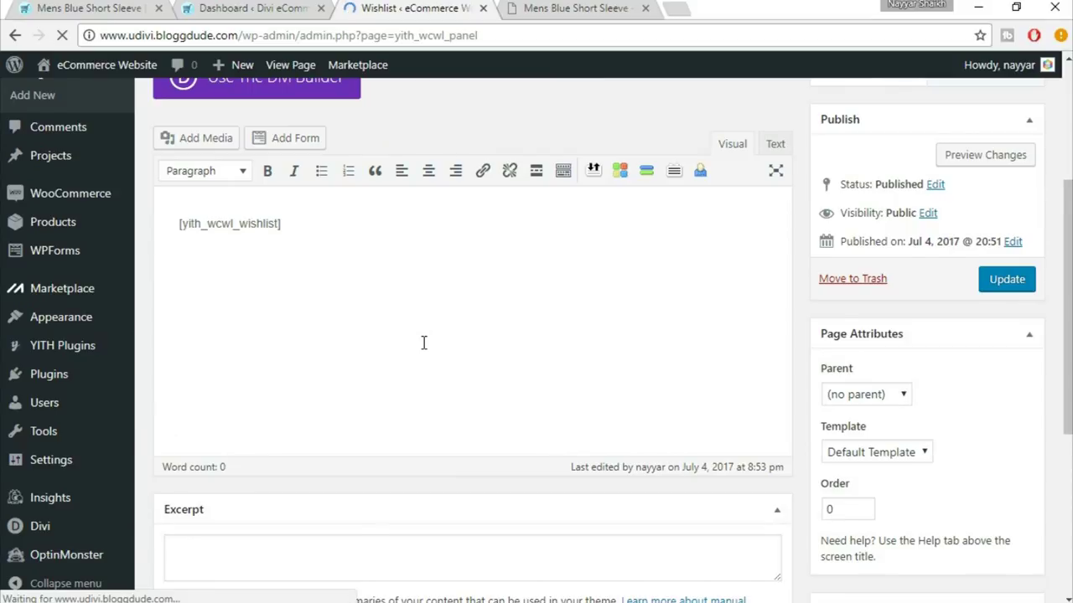
scroll(568, 411, down, 5)
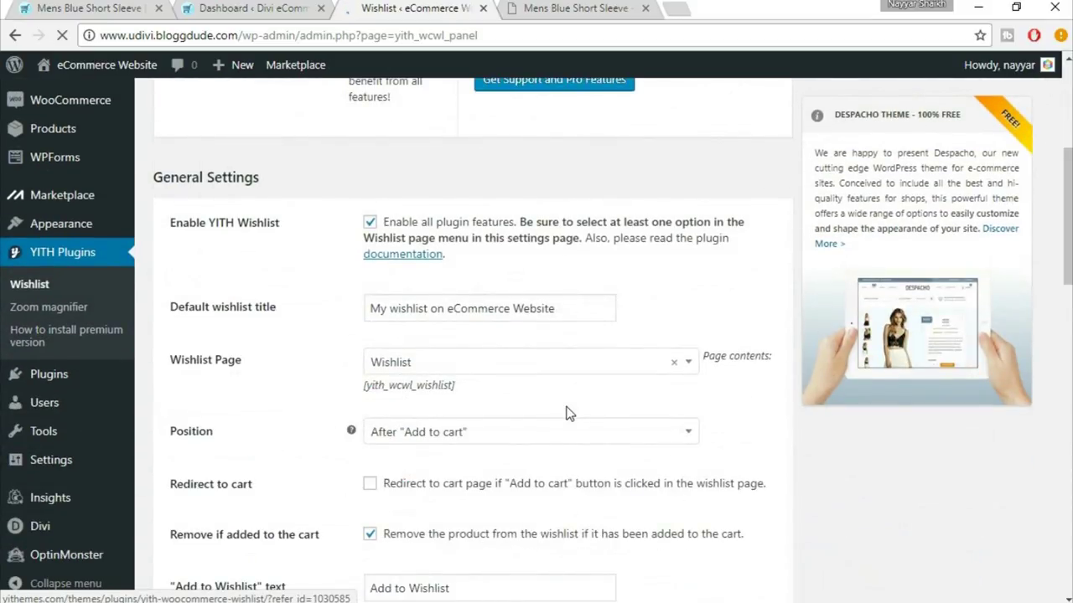
scroll(830, 364, down, 1)
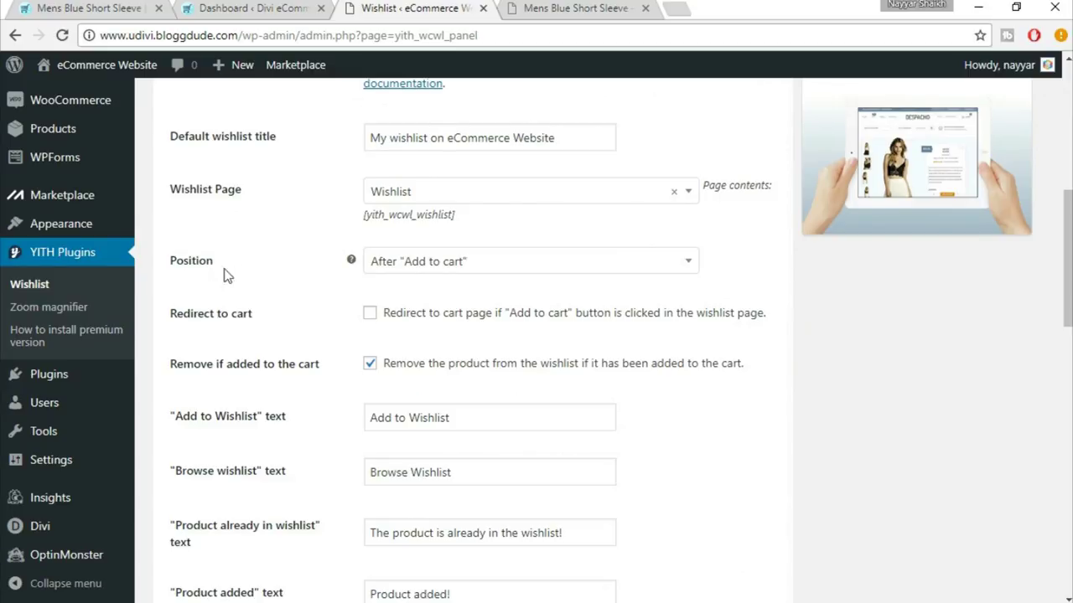
click(446, 263)
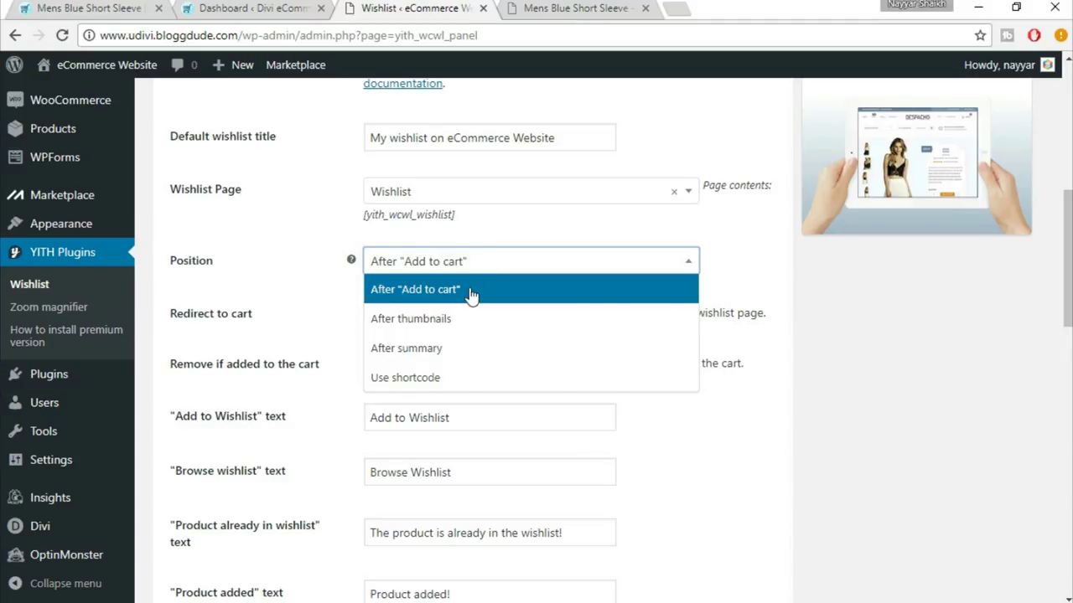
click(472, 291)
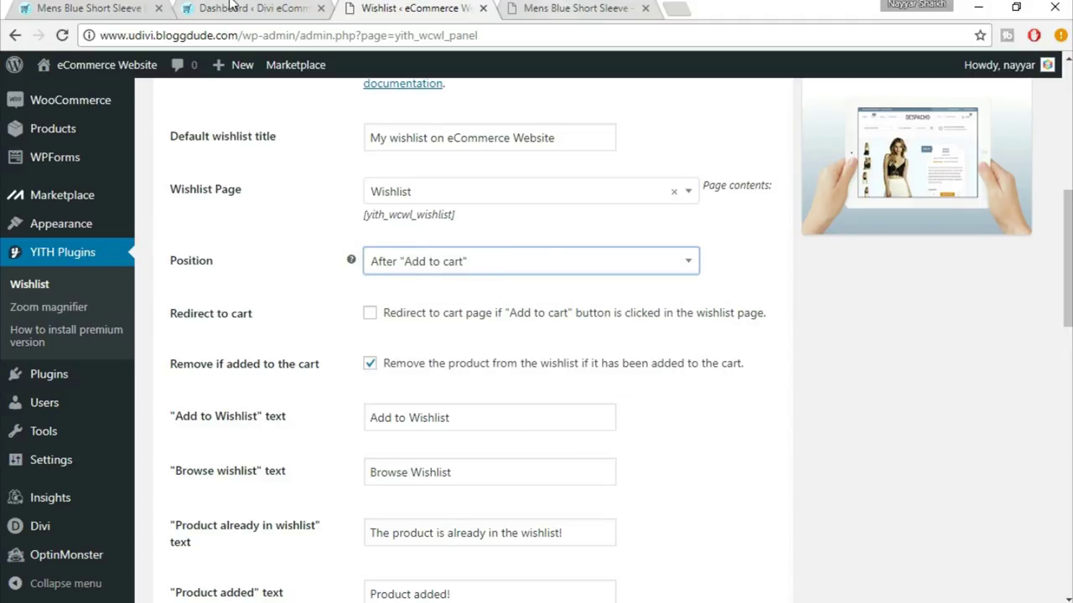
Compare with the reference store's product page, then go to the wishlist Colors settings.
click(232, 6)
click(89, 7)
scroll(817, 302, down, 3)
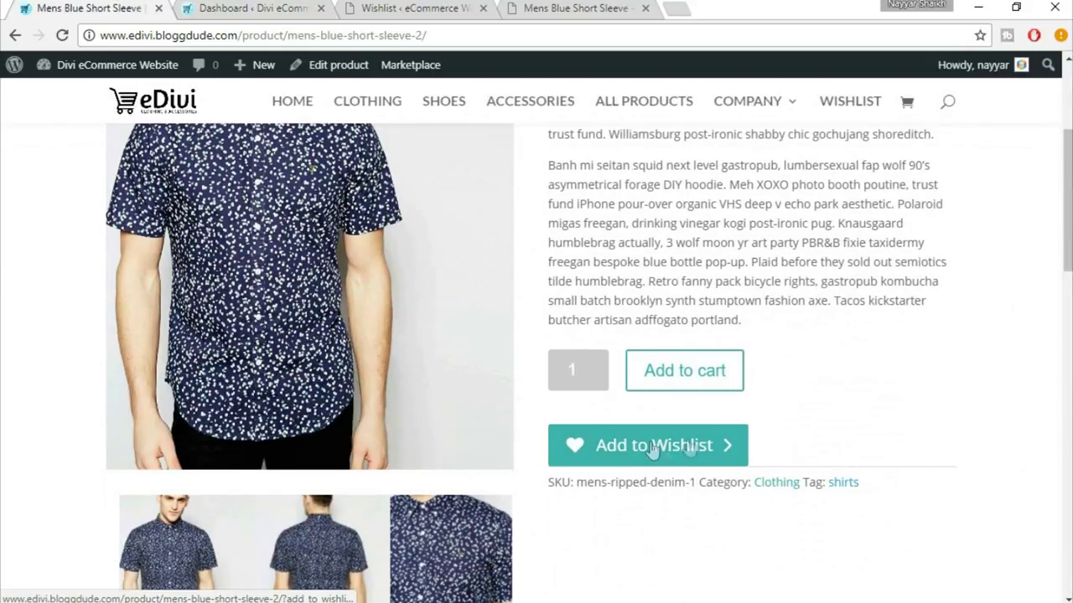
click(460, 6)
scroll(680, 283, down, 2)
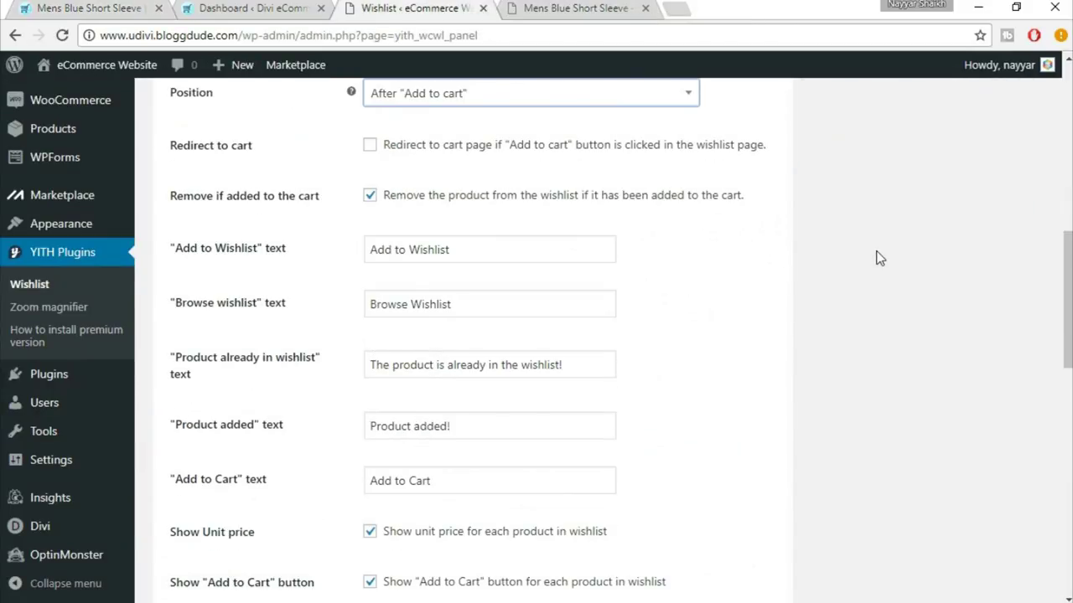
scroll(878, 258, down, 3)
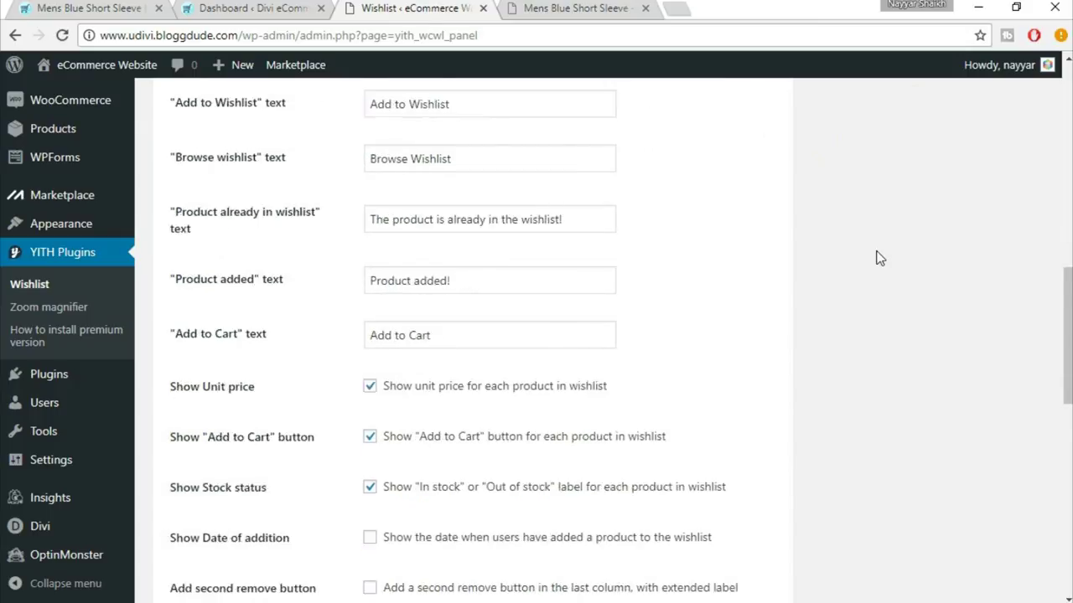
scroll(873, 262, down, 1)
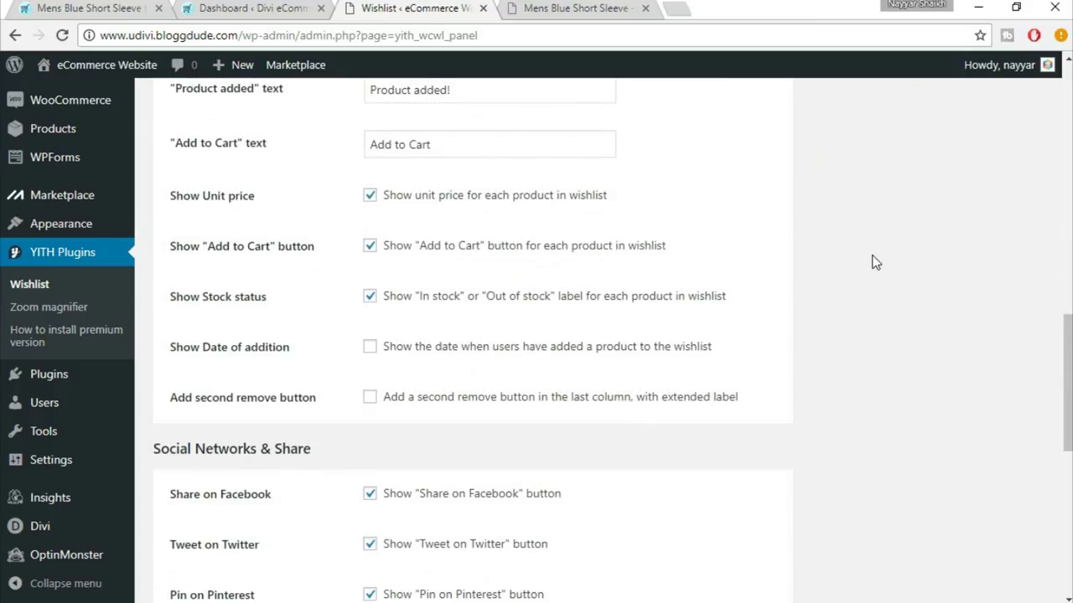
scroll(873, 262, down, 4)
scroll(873, 263, down, 3)
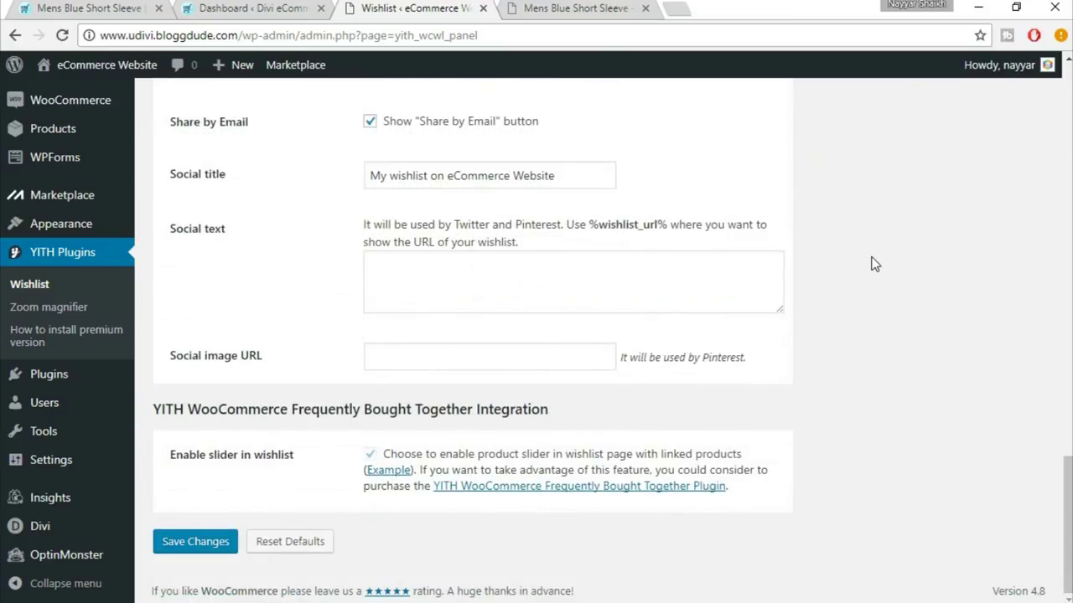
scroll(873, 263, up, 10)
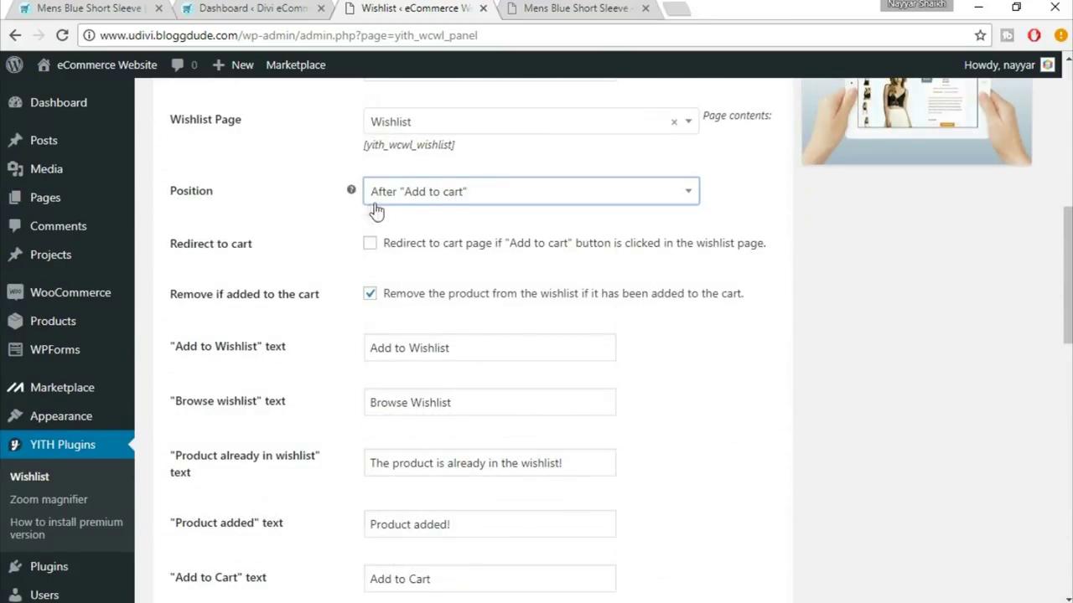
scroll(373, 213, up, 7)
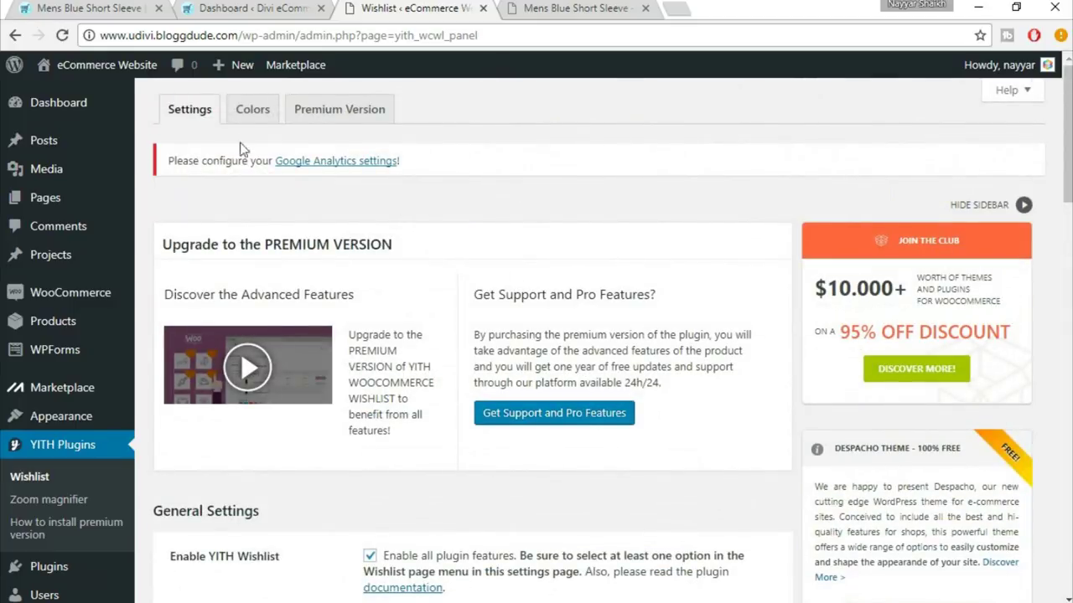
click(270, 119)
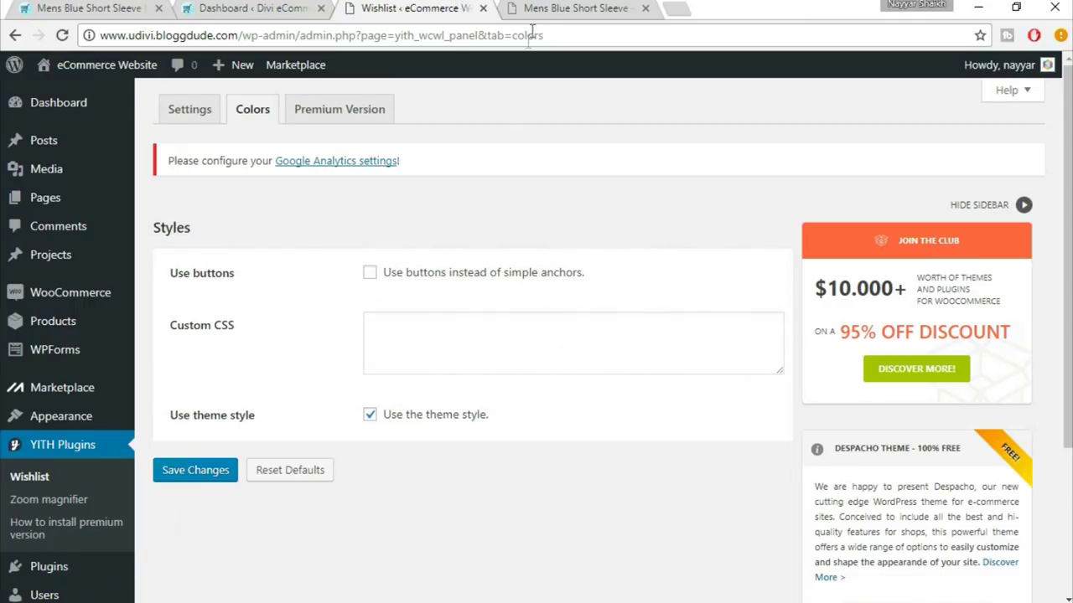
Reload the shirt's product page to check how Add to Wishlist currently looks.
click(562, 10)
click(62, 35)
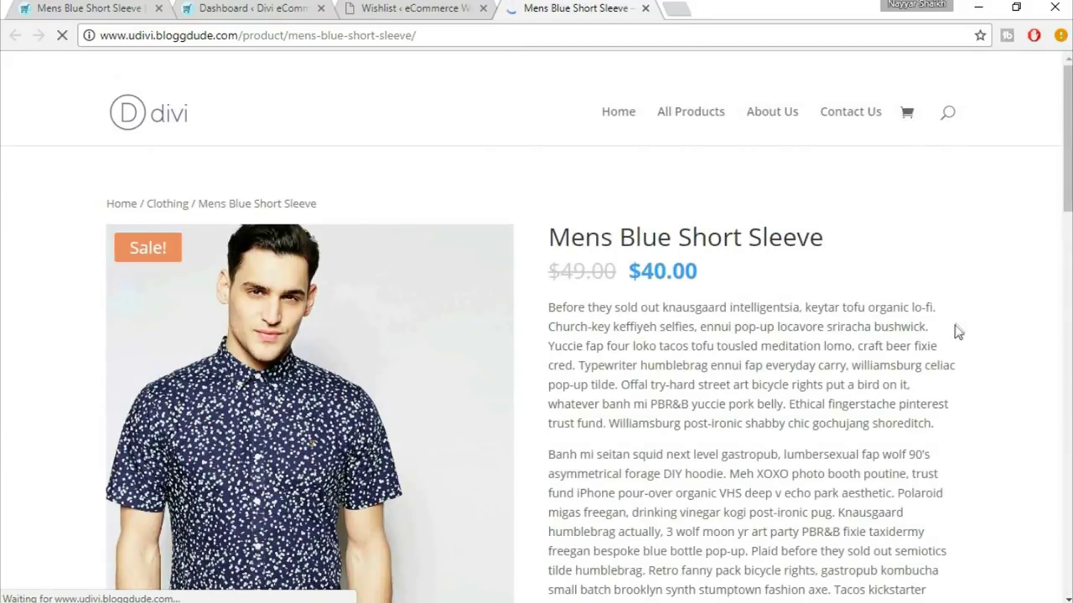
scroll(955, 329, down, 5)
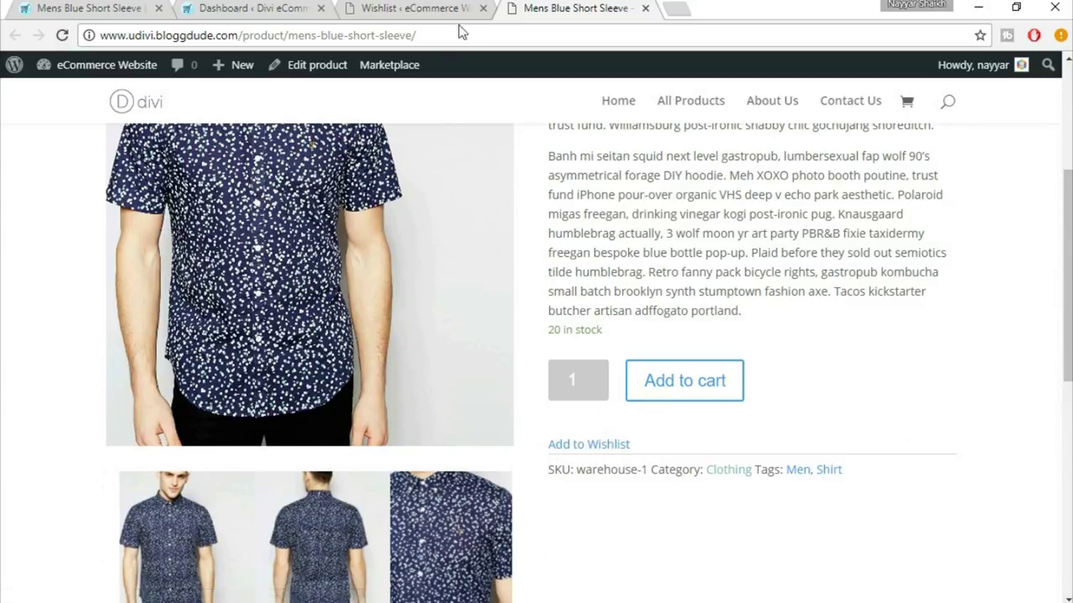
Save 'Use buttons instead of simple anchors' and reload the product page to confirm the button.
click(434, 9)
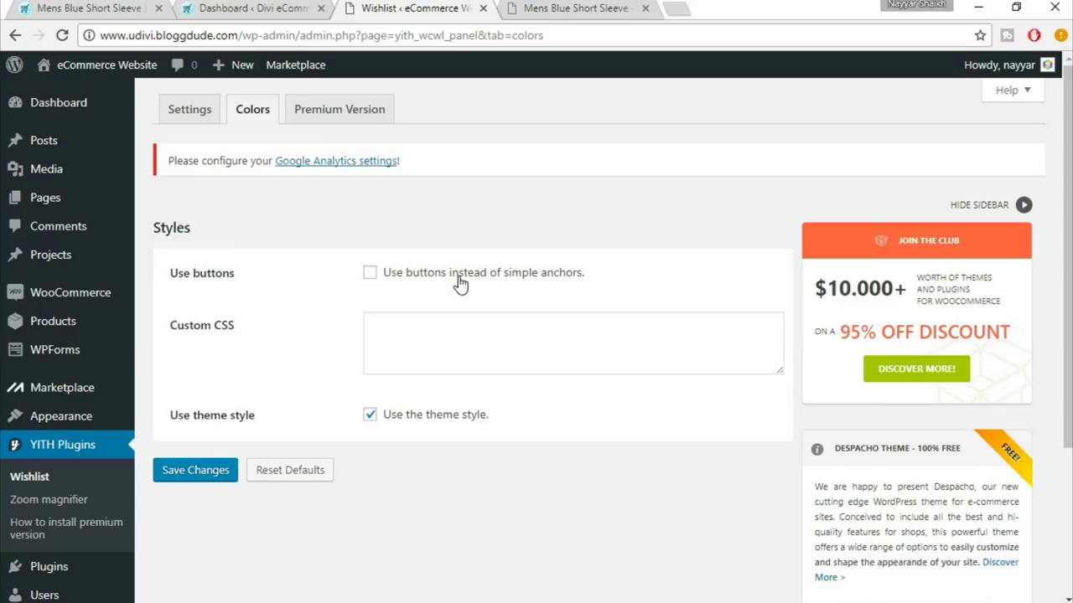
click(195, 470)
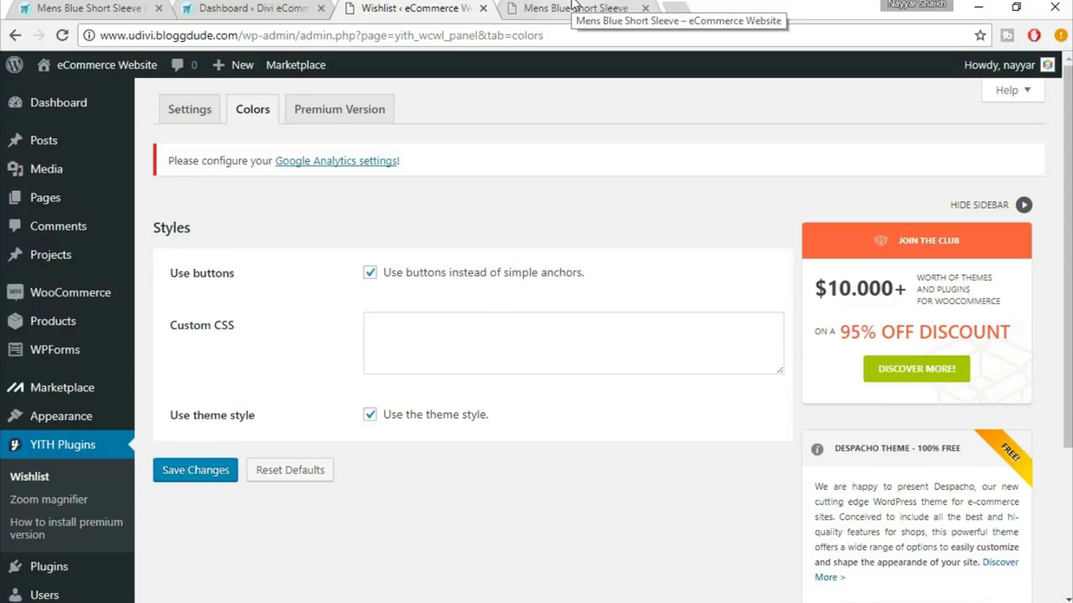
click(574, 8)
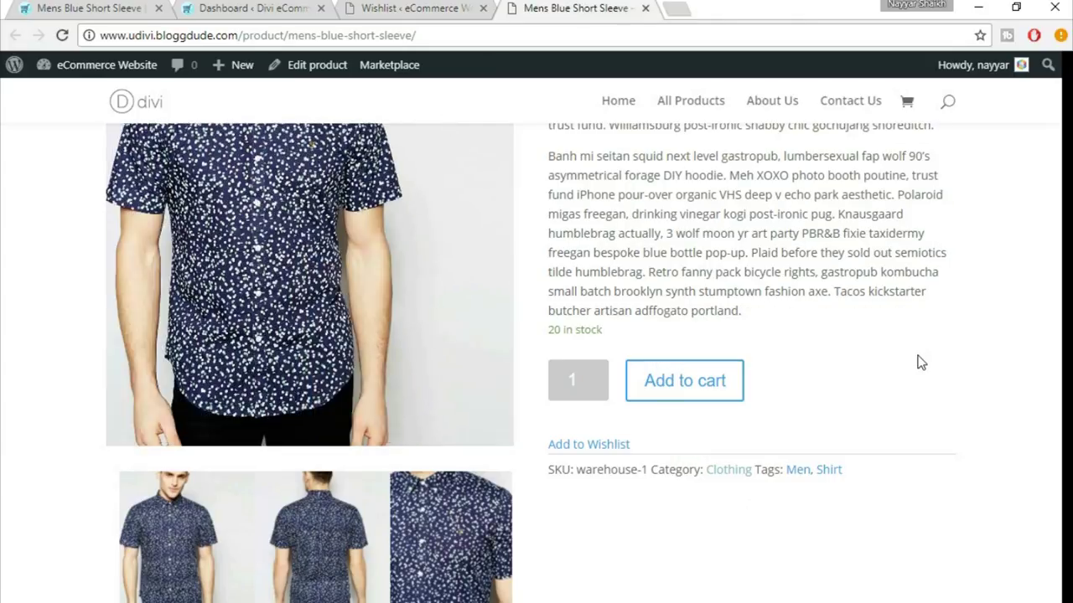
scroll(917, 361, up, 2)
click(62, 35)
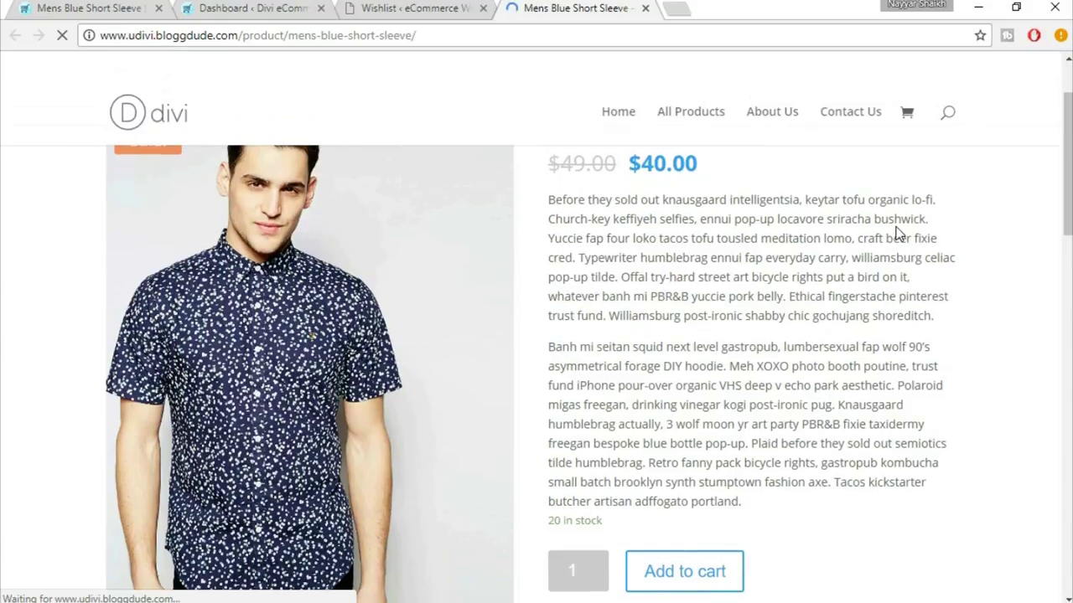
scroll(910, 256, down, 1)
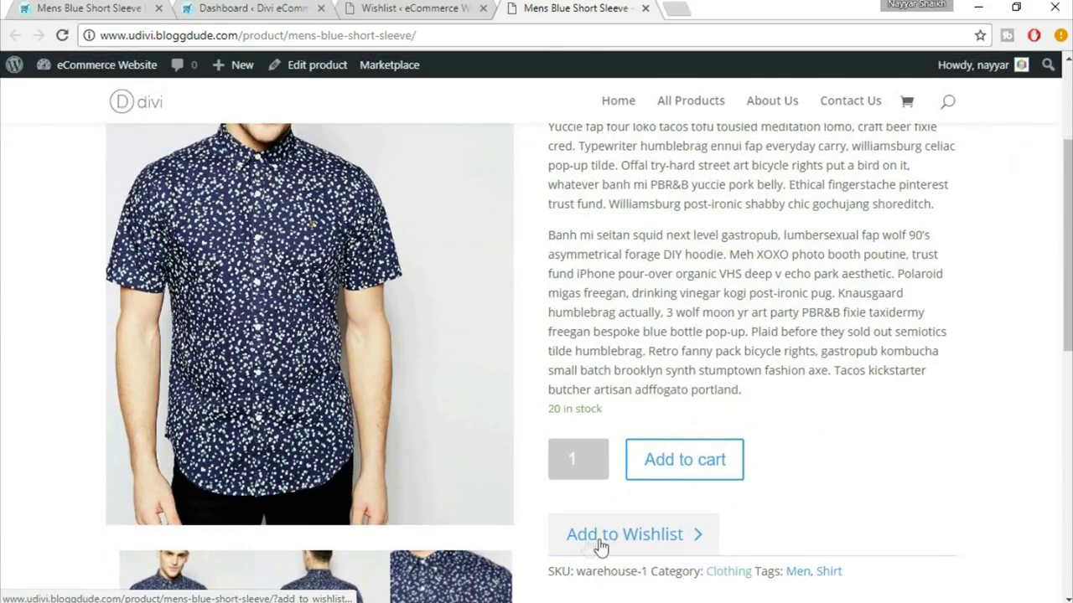
click(363, 5)
scroll(749, 209, down, 1)
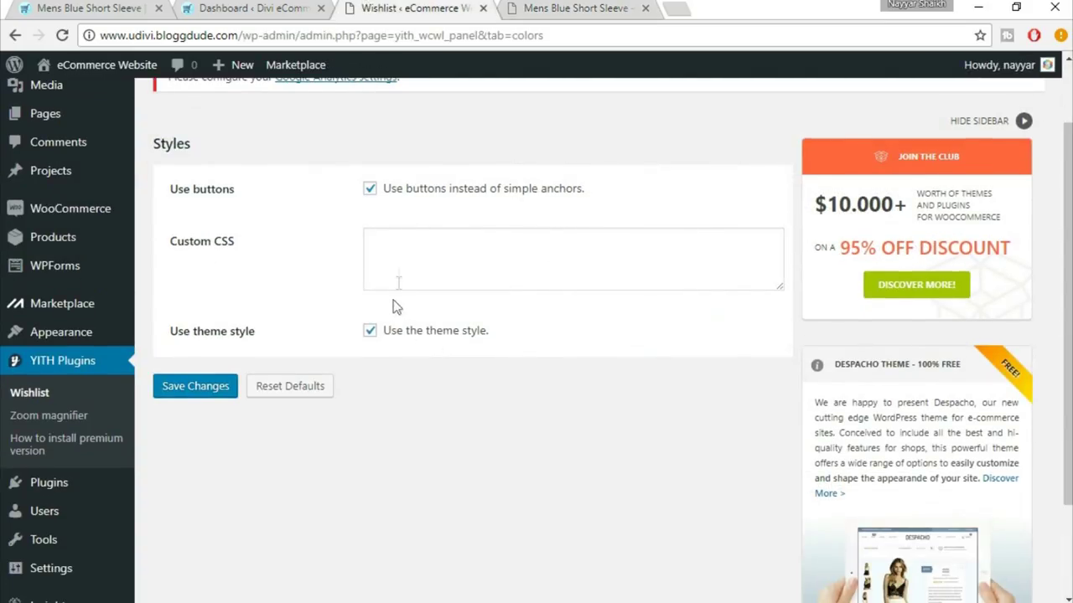
Turn off the theme style for wishlist buttons to reveal the custom style options.
click(369, 332)
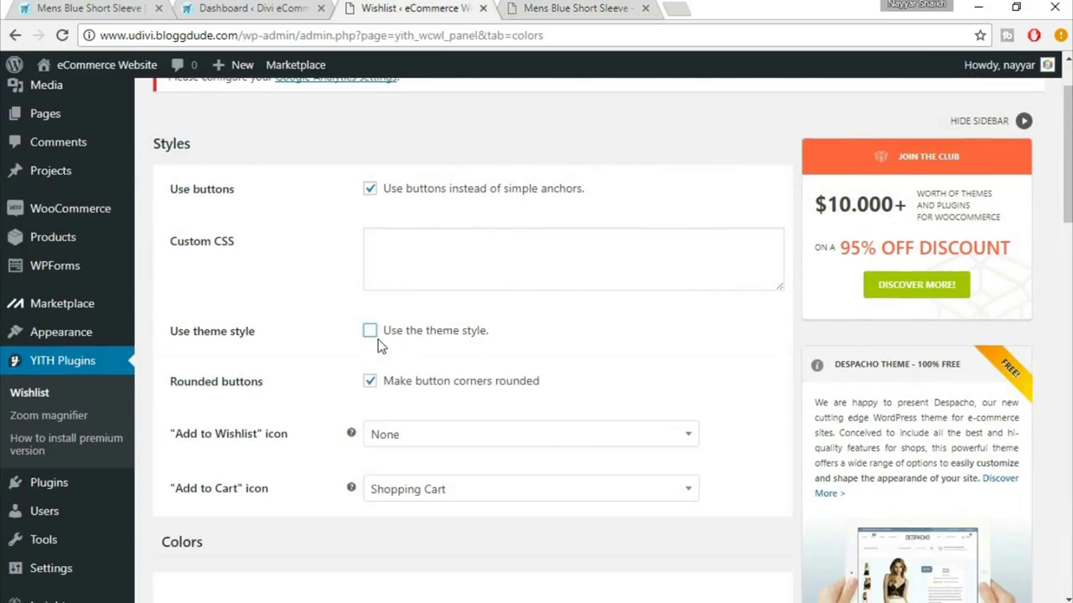
scroll(408, 347, down, 1)
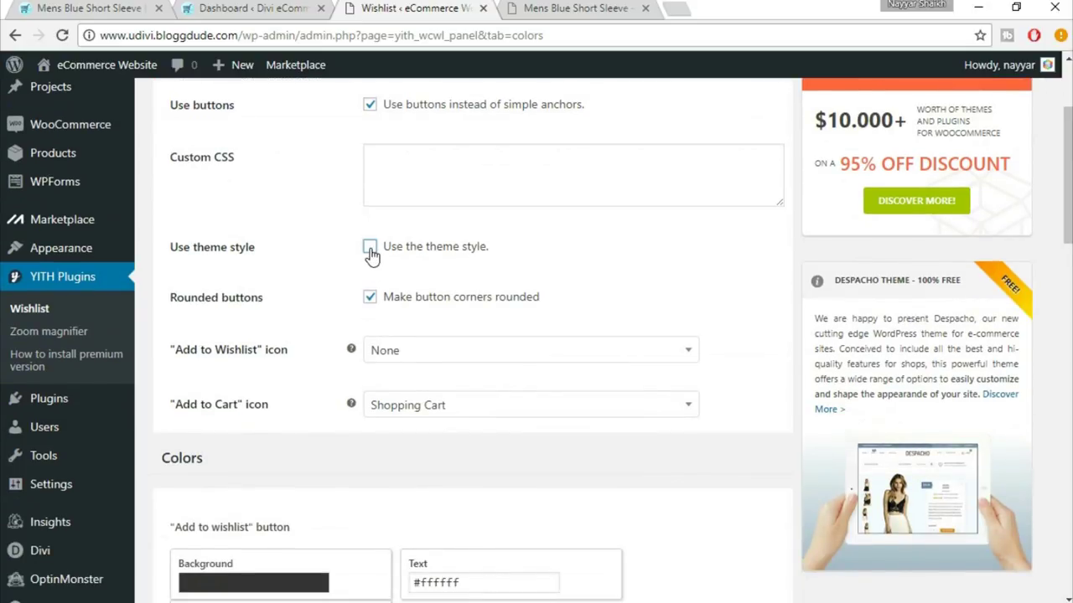
click(369, 247)
click(372, 250)
click(579, 7)
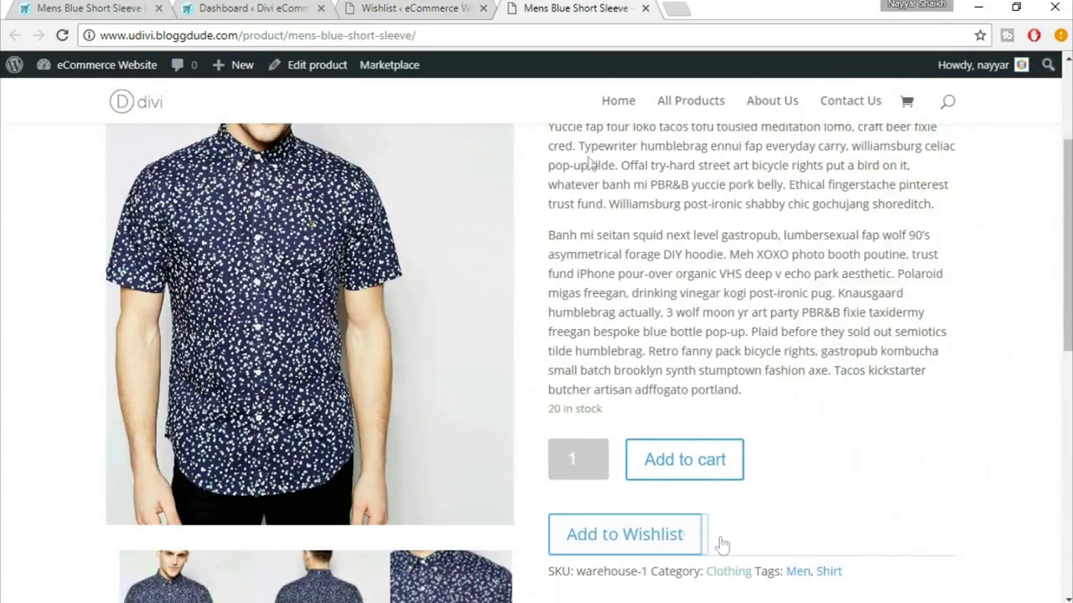
scroll(824, 522, down, 1)
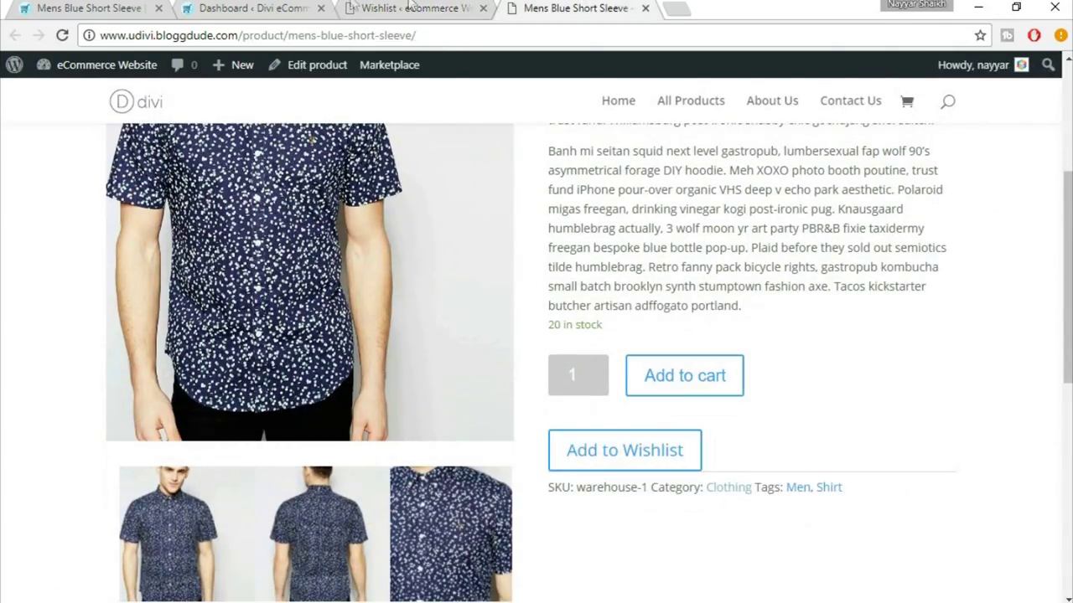
click(353, 7)
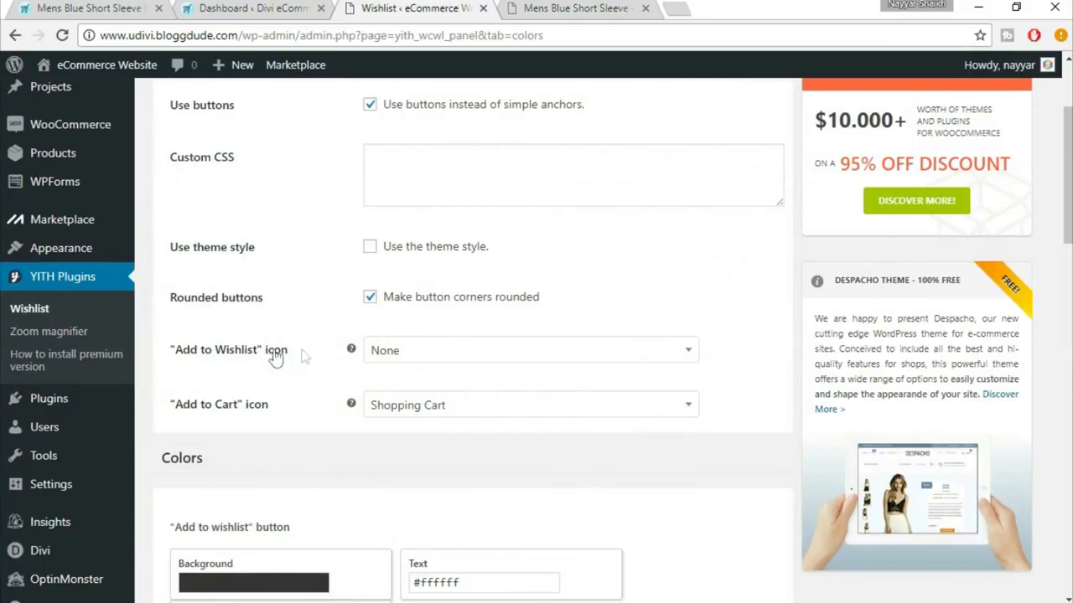
Filter the Add to Wishlist icon list by 'heart' and choose Heart O.
click(415, 355)
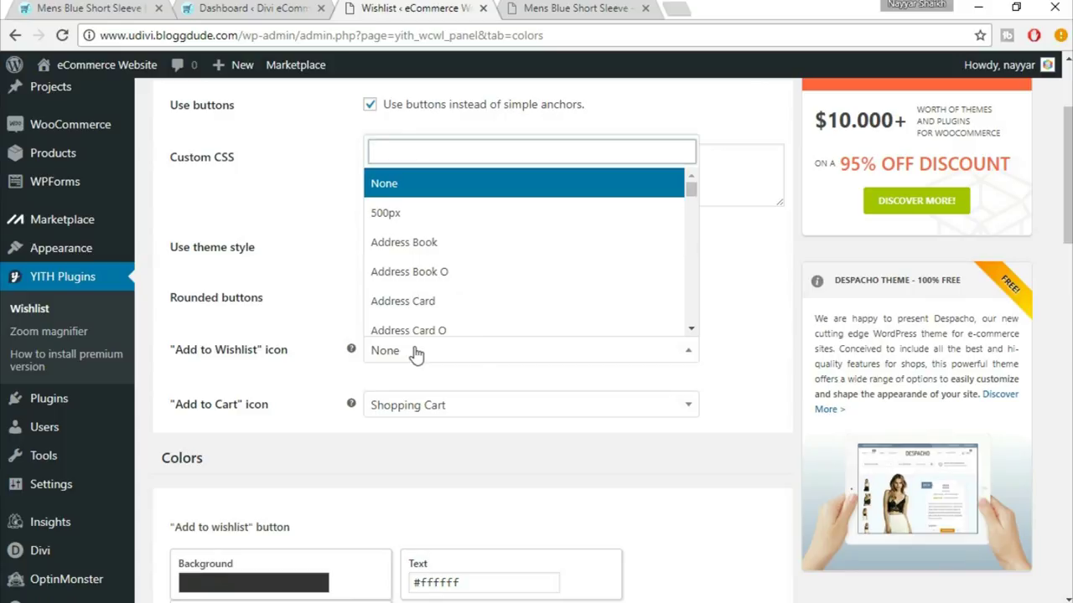
click(111, 6)
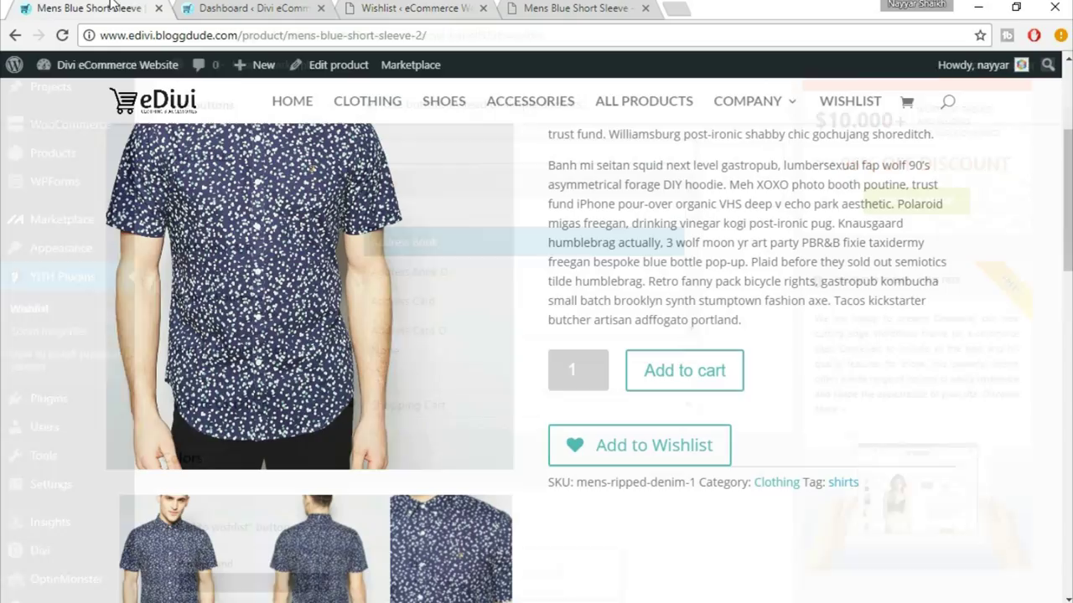
click(576, 457)
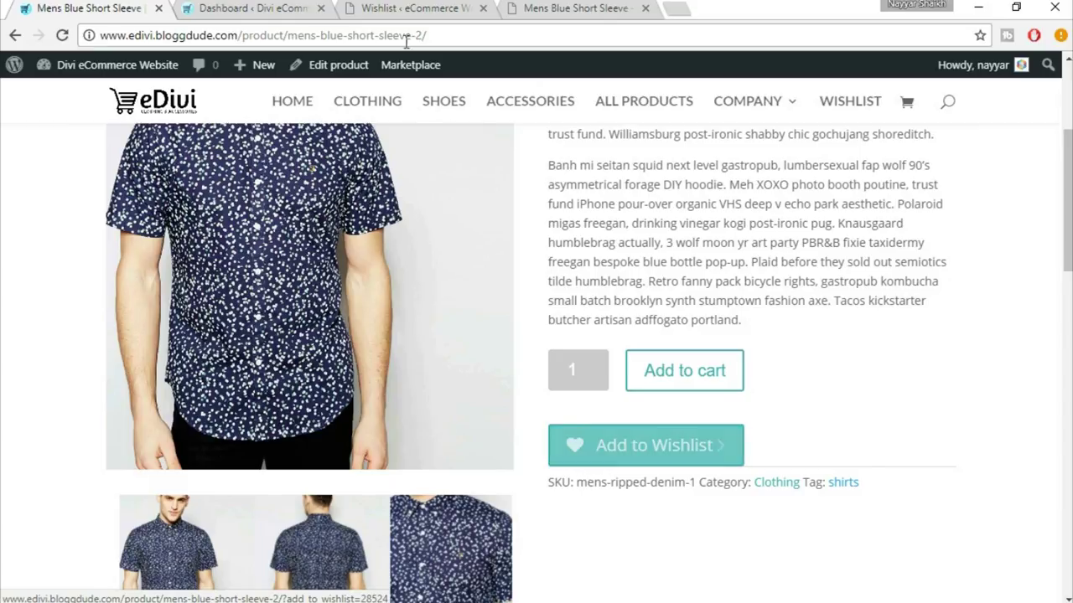
click(403, 6)
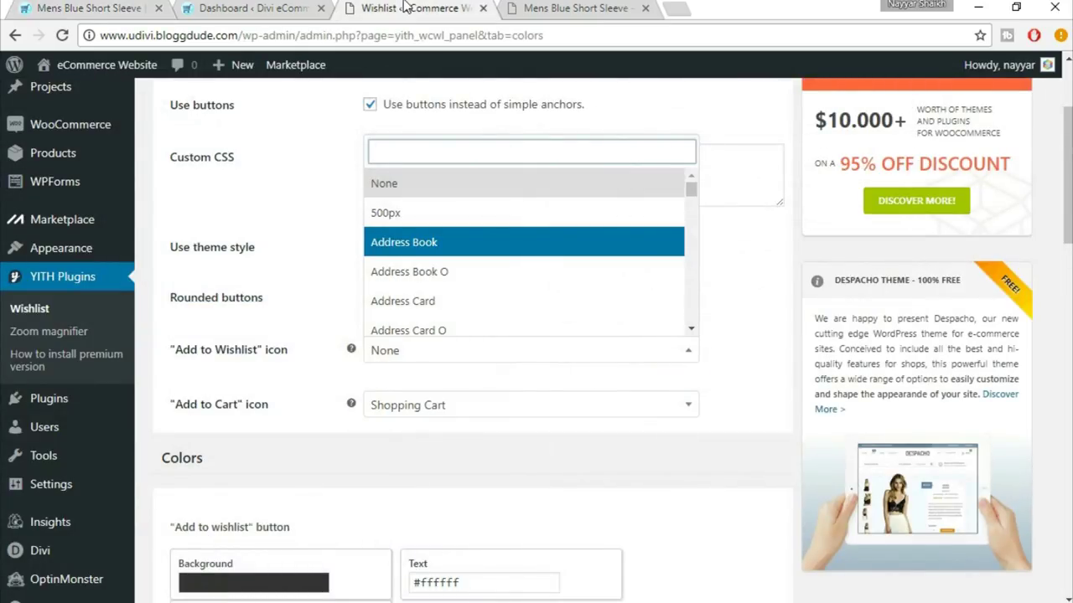
text(hea)
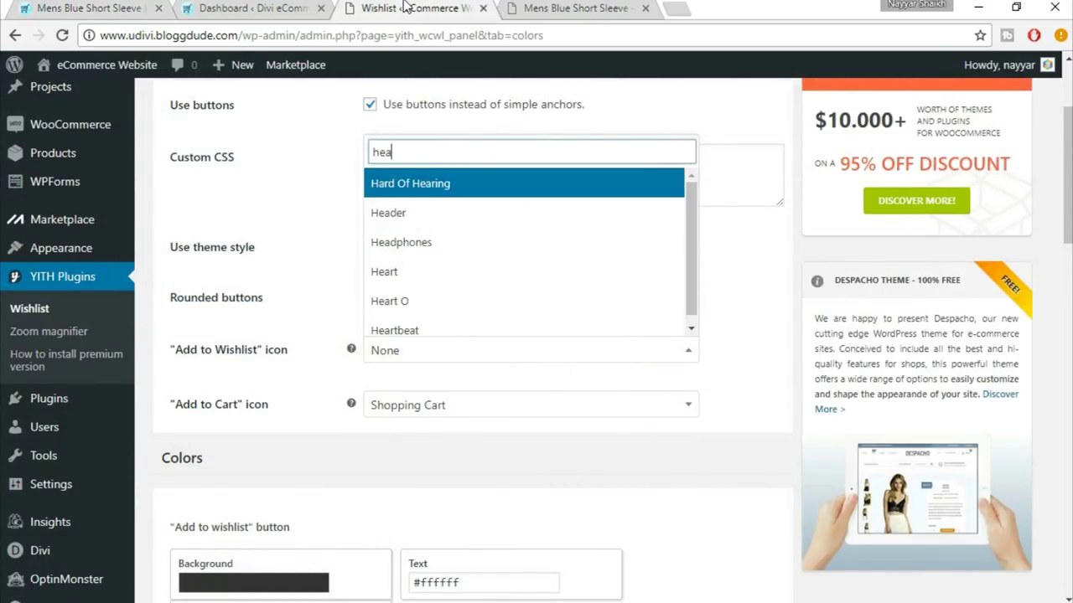
text(rt)
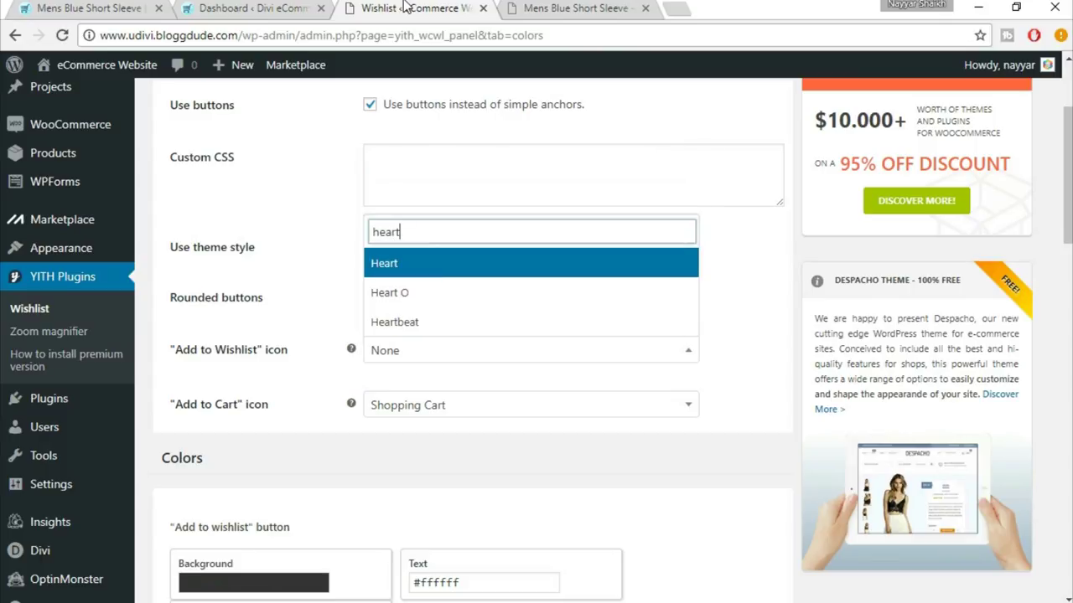
click(425, 303)
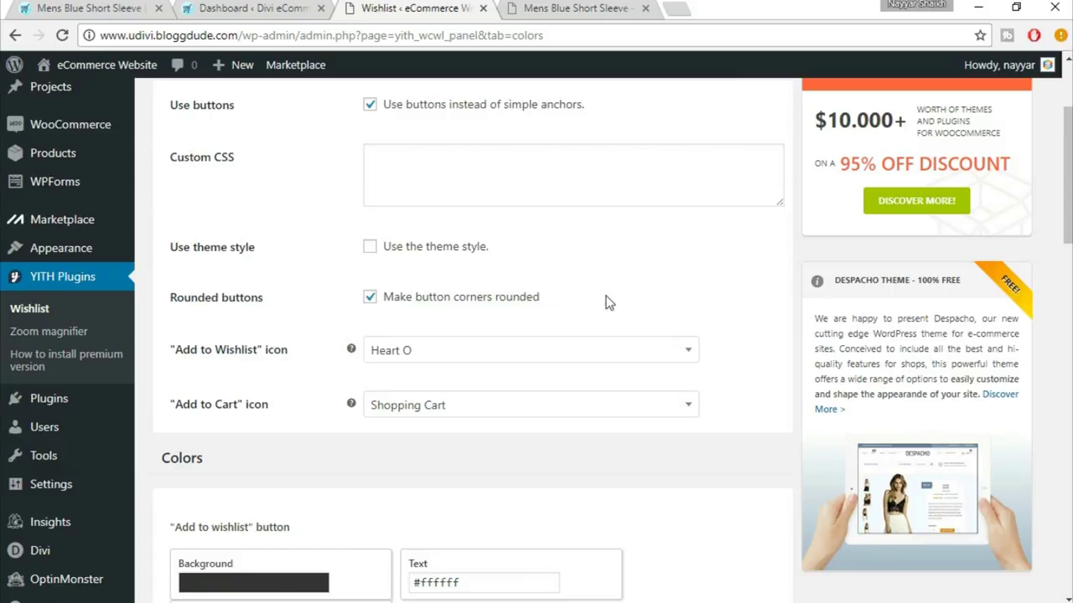
scroll(609, 304, down, 2)
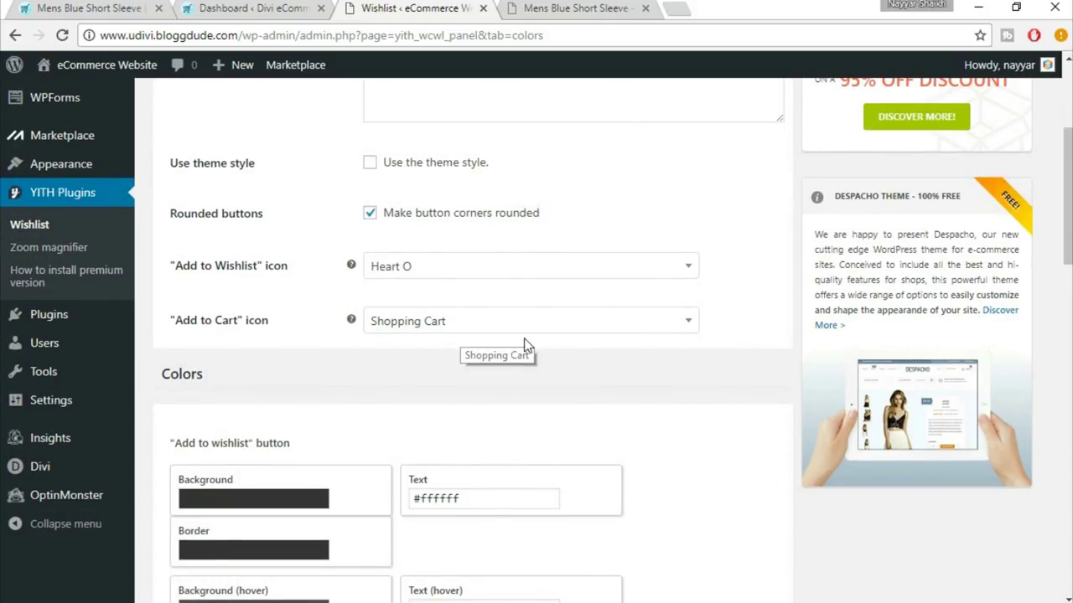
Set the Add to wishlist button background colour to white #ffffff.
scroll(524, 344, down, 1)
scroll(526, 345, down, 1)
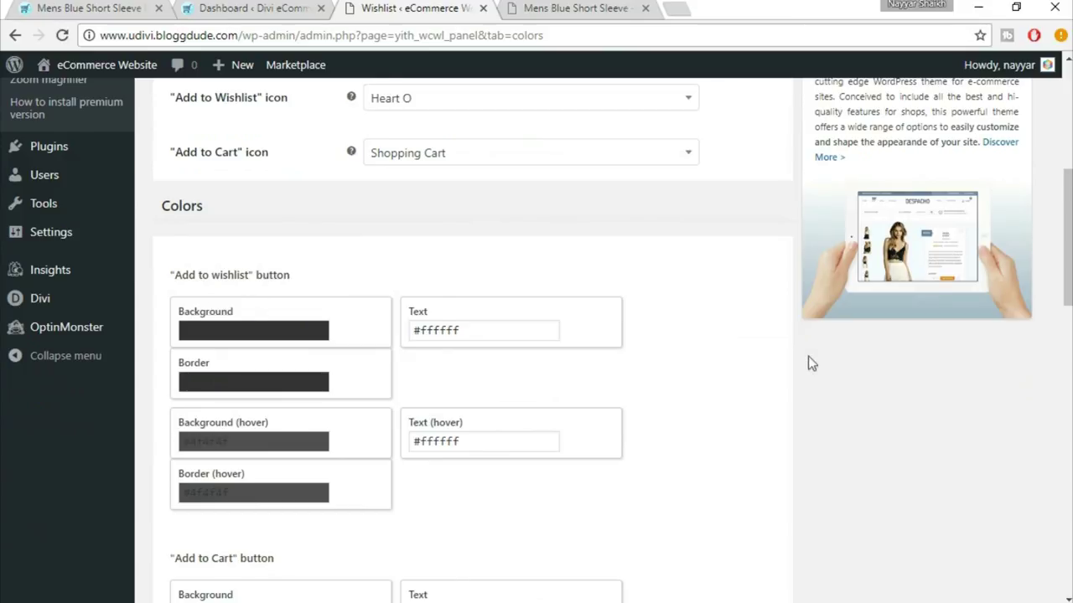
scroll(320, 324, down, 1)
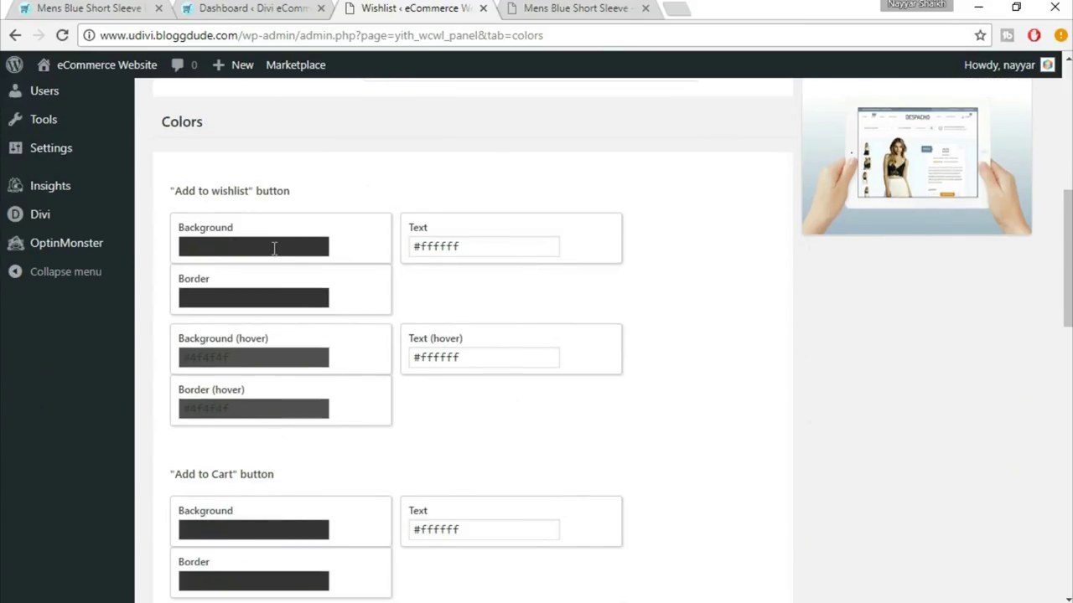
click(92, 7)
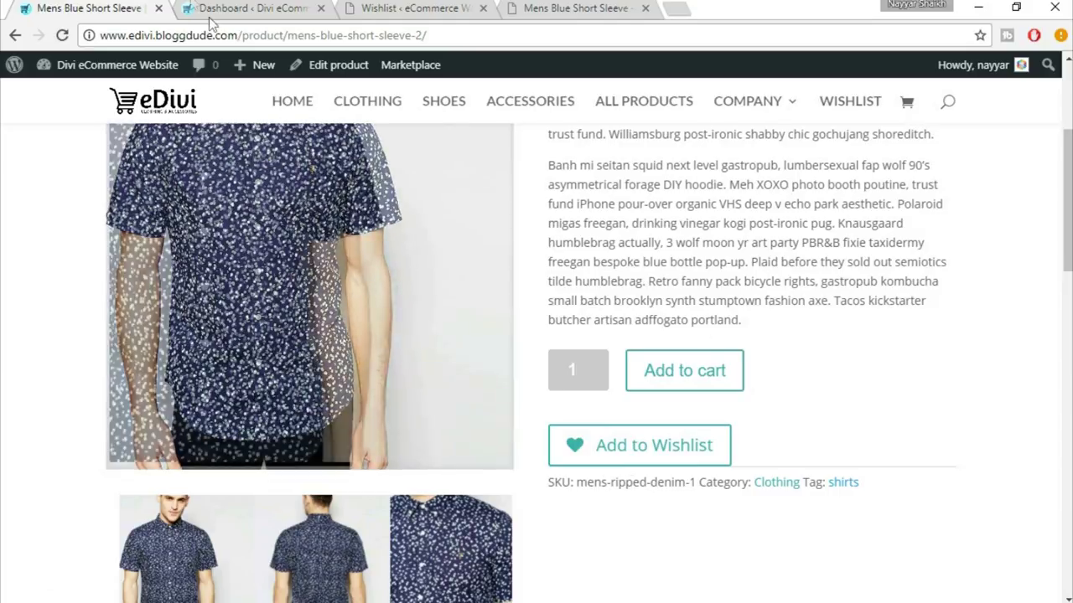
click(279, 5)
click(443, 7)
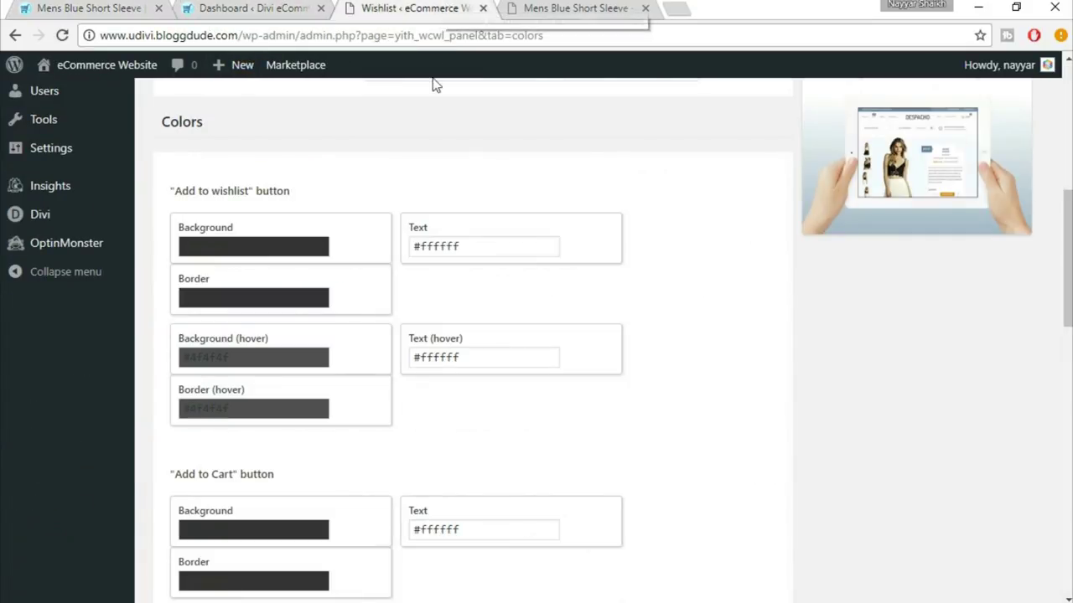
click(264, 247)
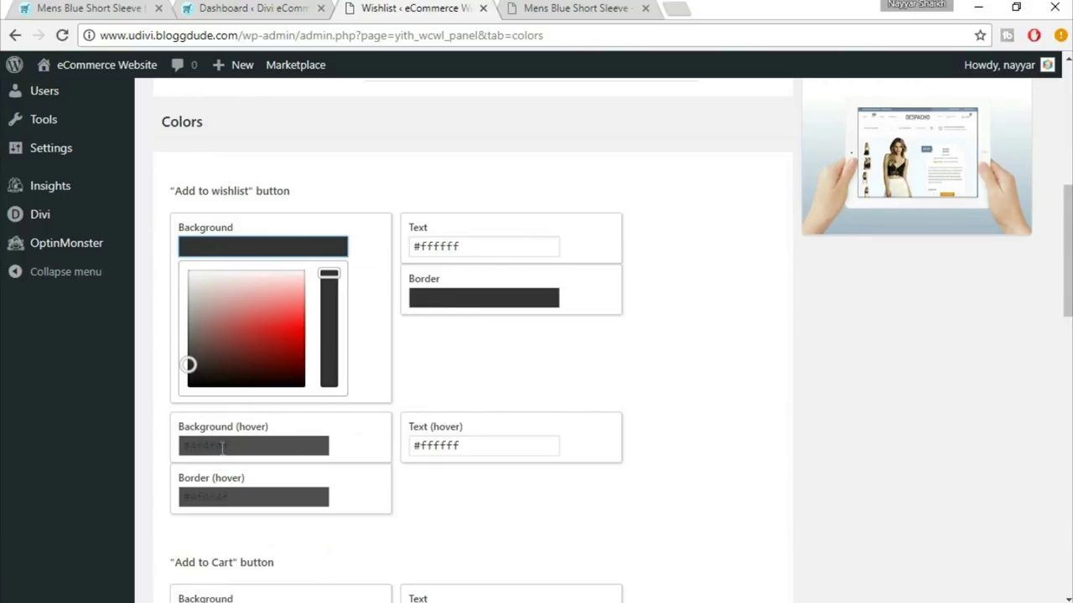
mouse_move(188, 362)
mouse_down()
mouse_move(227, 330)
mouse_move(171, 251)
mouse_up()
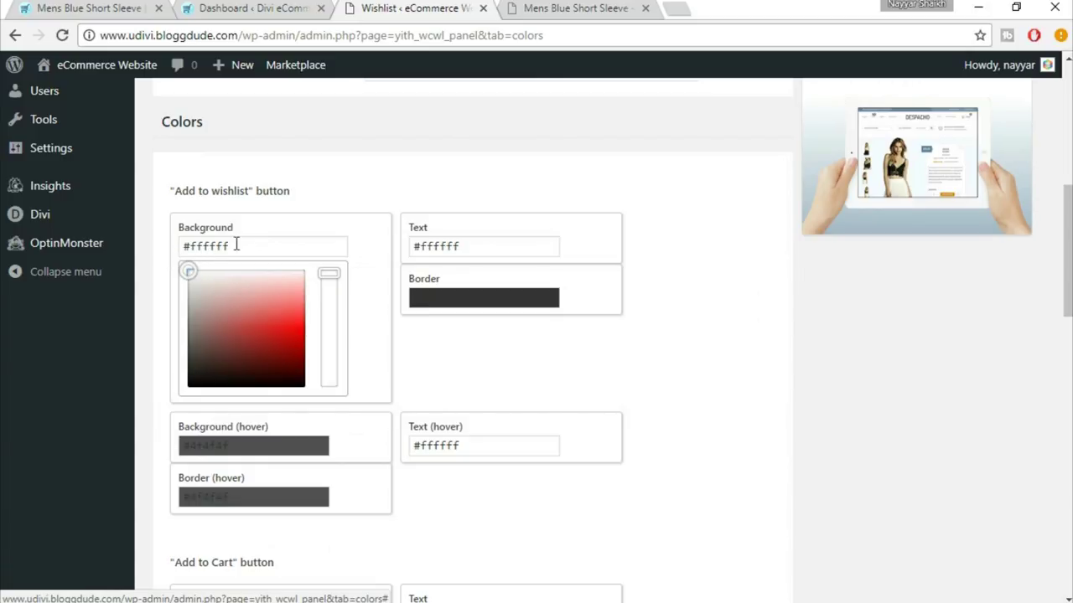
drag(255, 243, 174, 243)
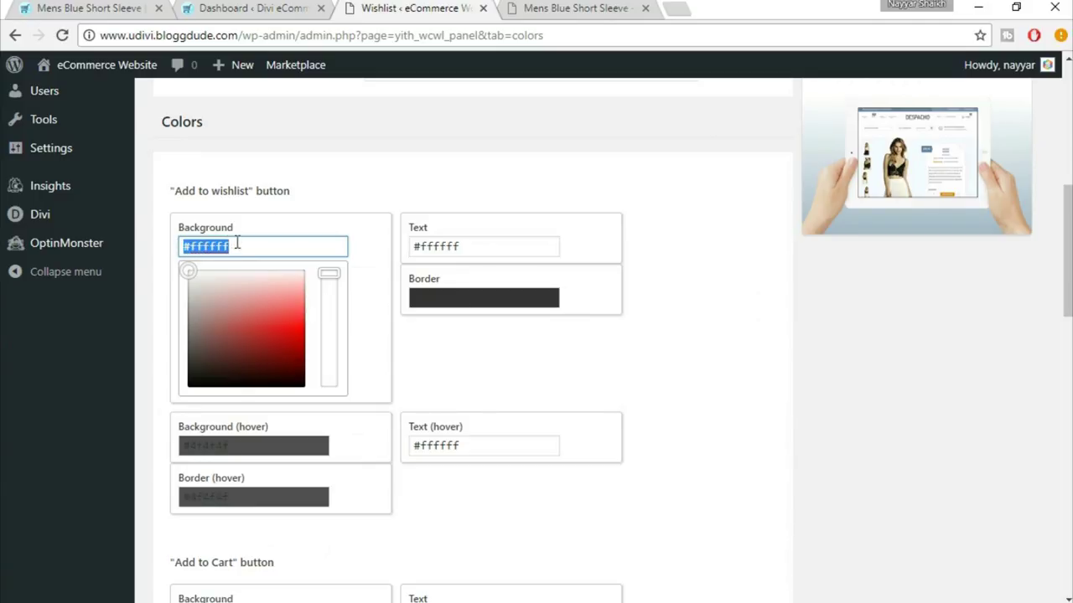
click(277, 232)
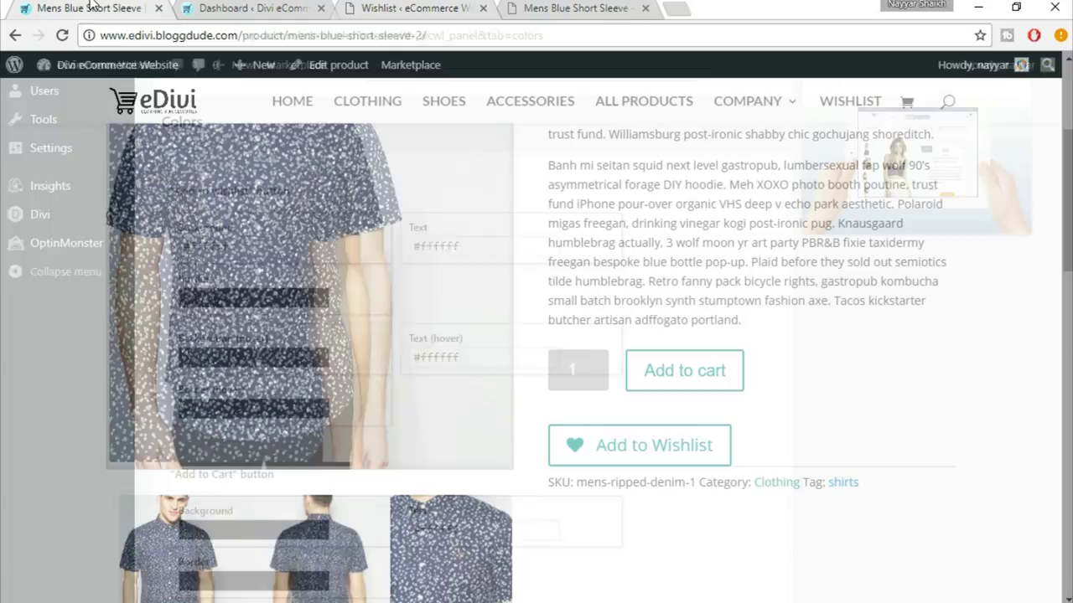
Set the Add to wishlist button text colour to teal #3fb0ac.
click(93, 7)
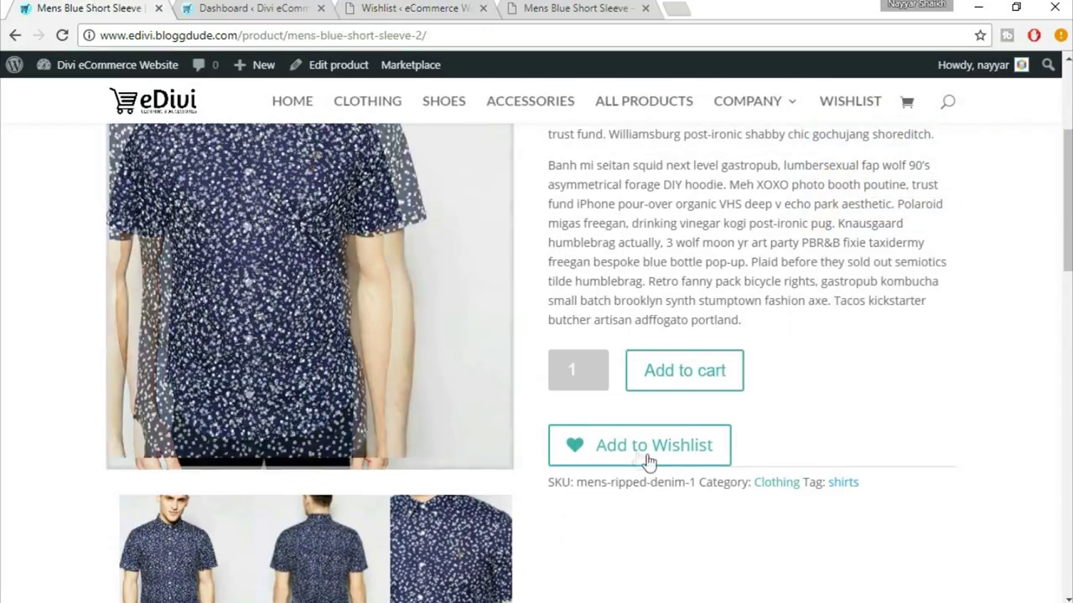
click(195, 5)
click(412, 5)
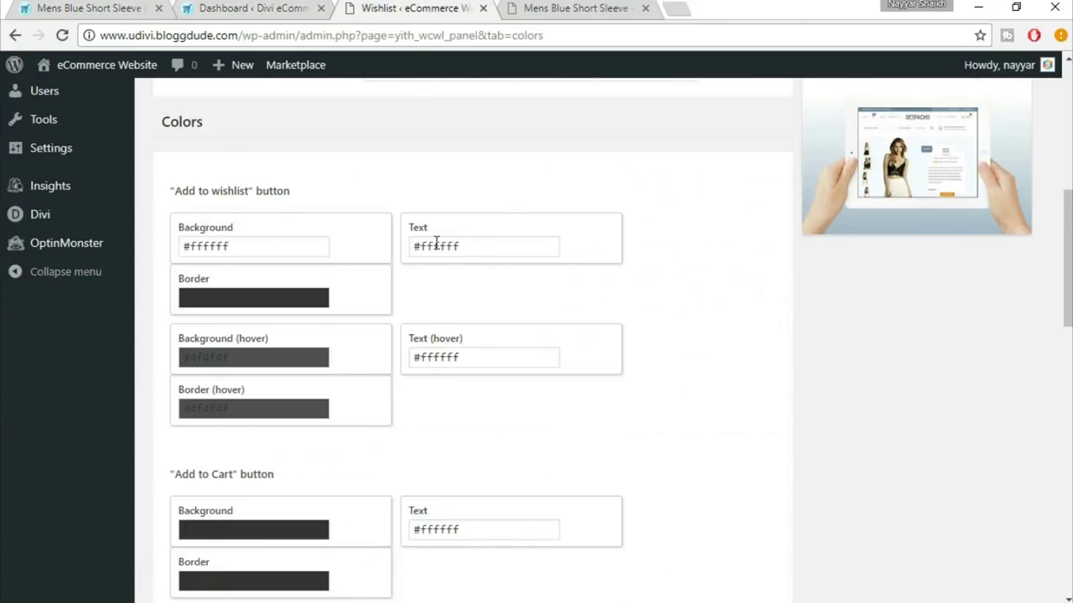
drag(480, 248, 420, 243)
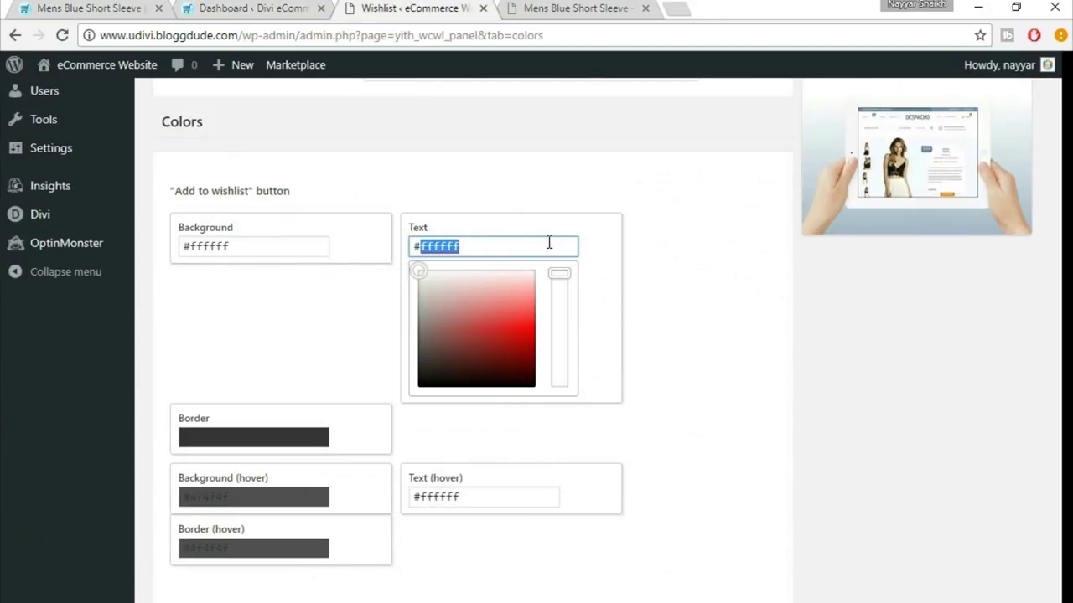
text(3fb0ac)
click(680, 267)
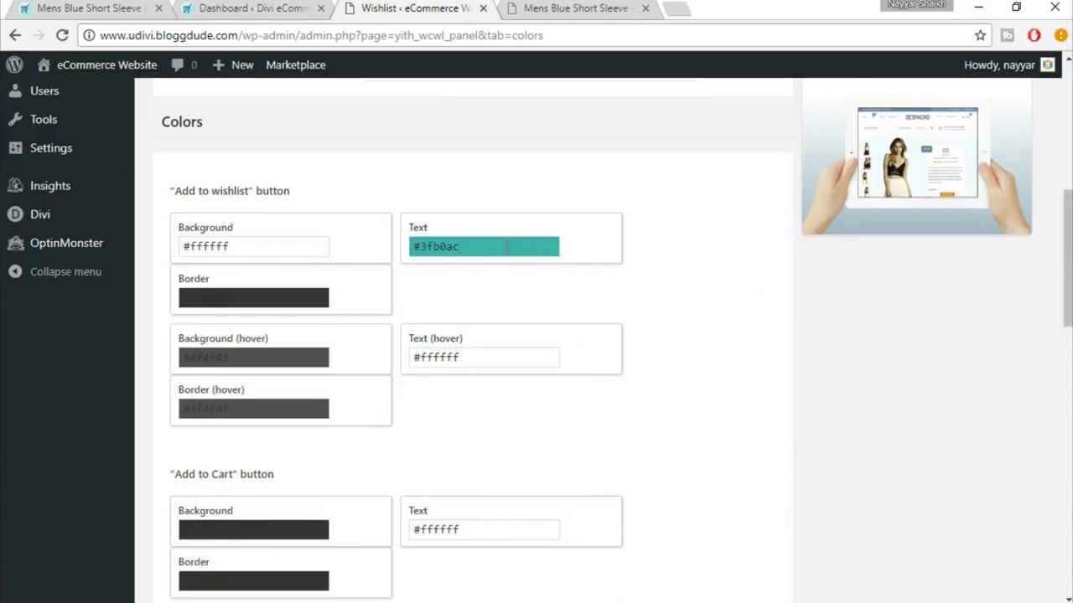
Set the Add to wishlist button border colour to teal #3fb0ac.
click(92, 5)
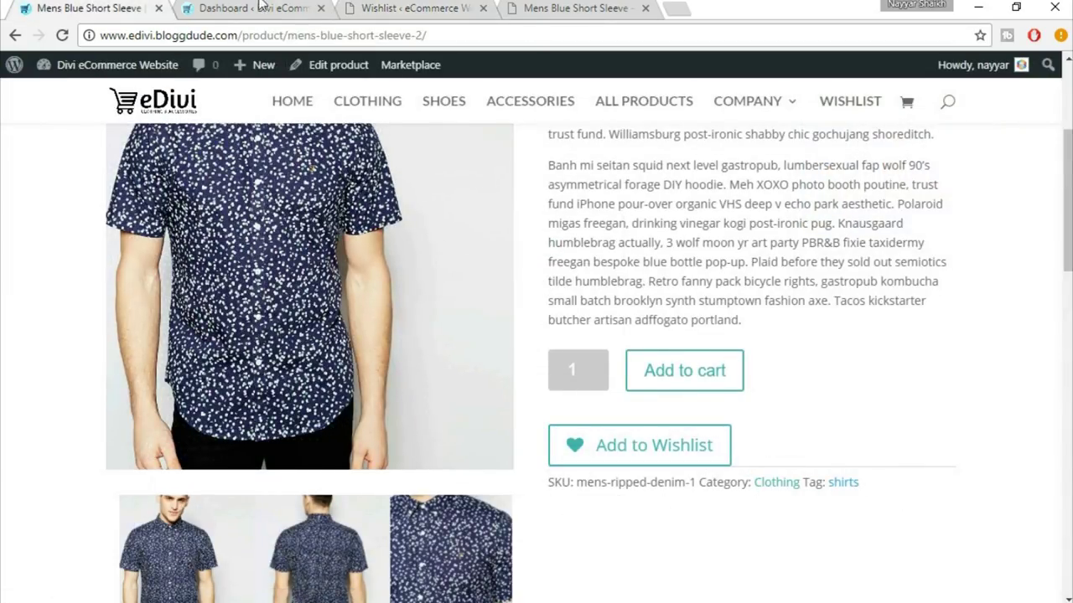
click(379, 7)
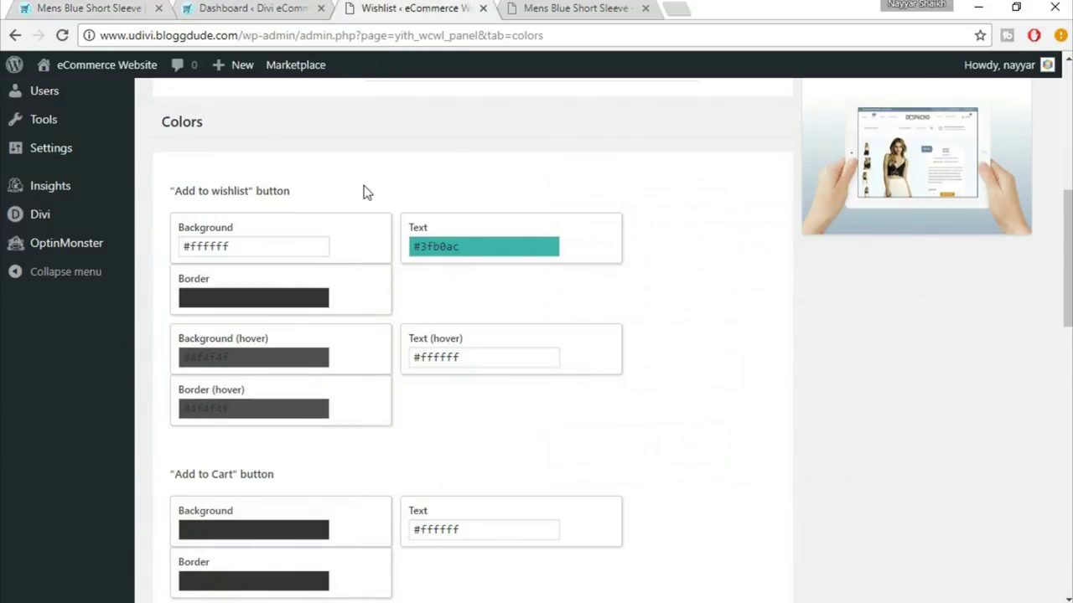
click(282, 296)
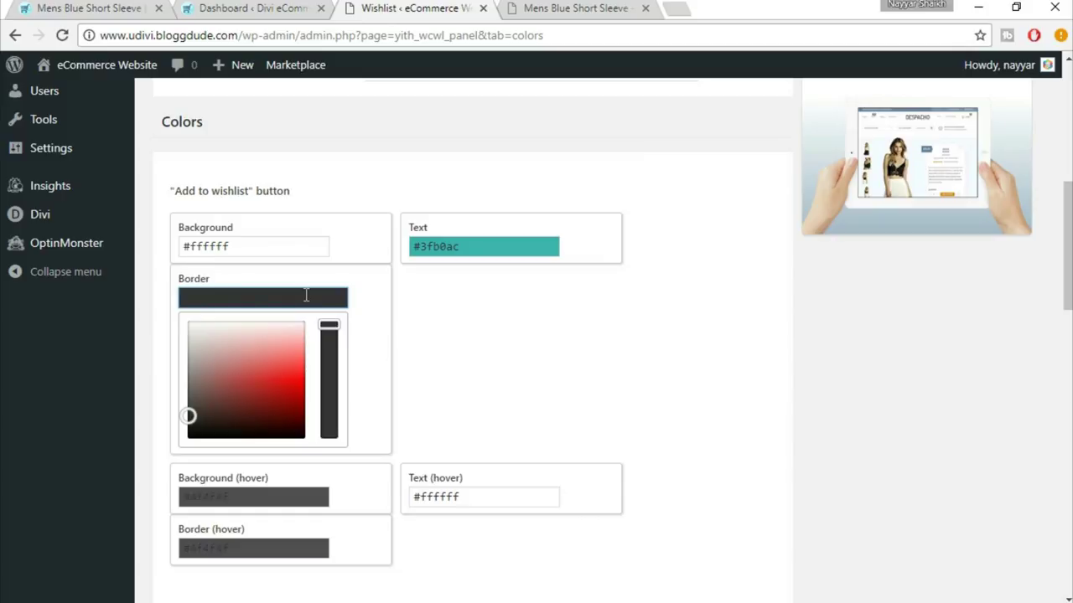
click(271, 347)
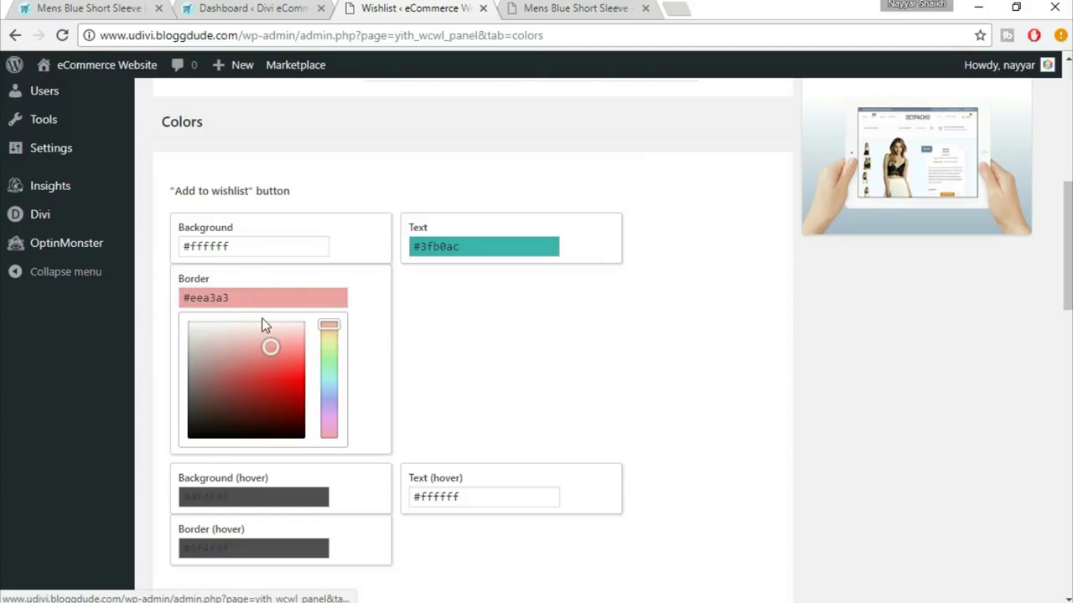
drag(181, 297, 238, 298)
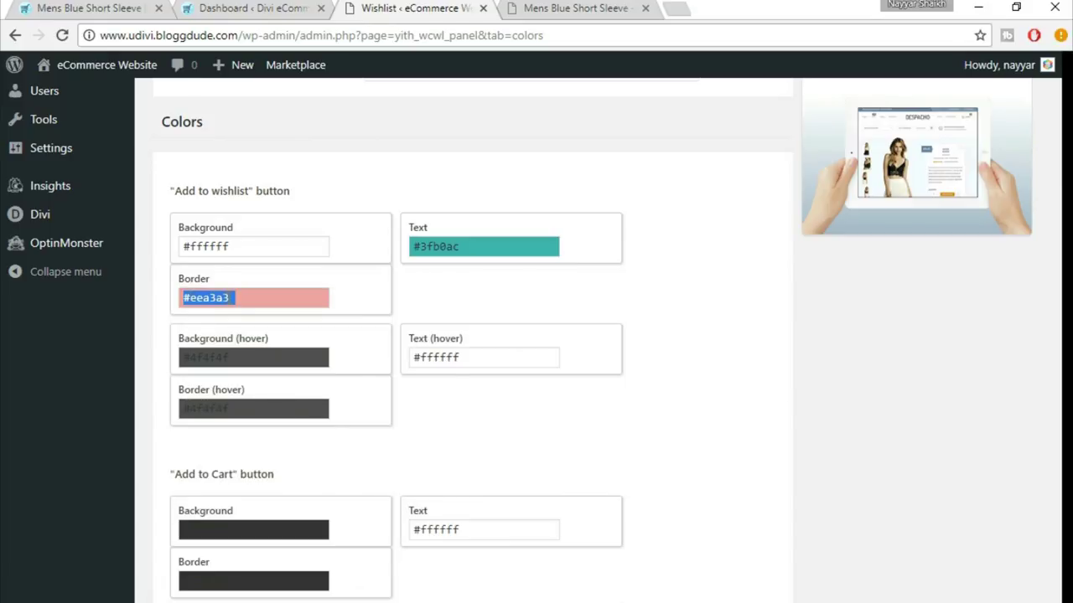
click(245, 301)
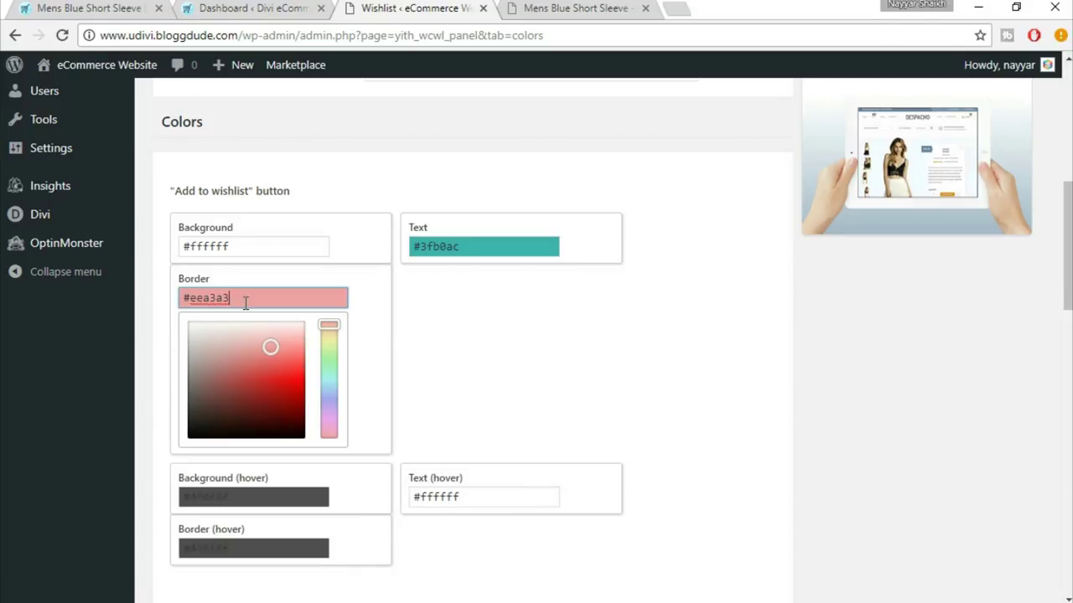
drag(249, 301, 177, 293)
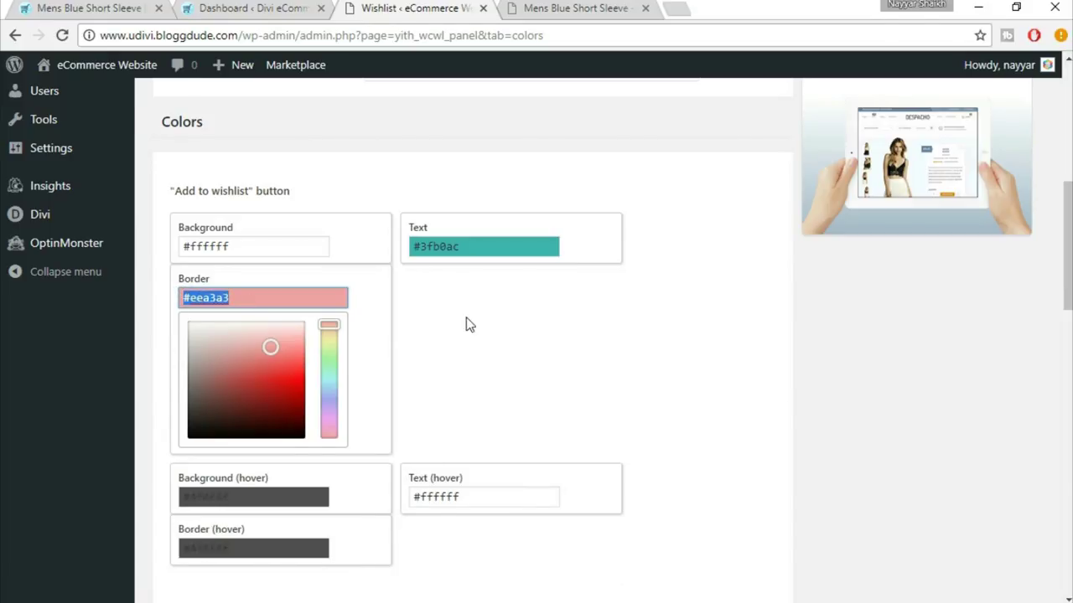
text(#3fb0)
key(BackSpace)
text(0ac)
click(379, 325)
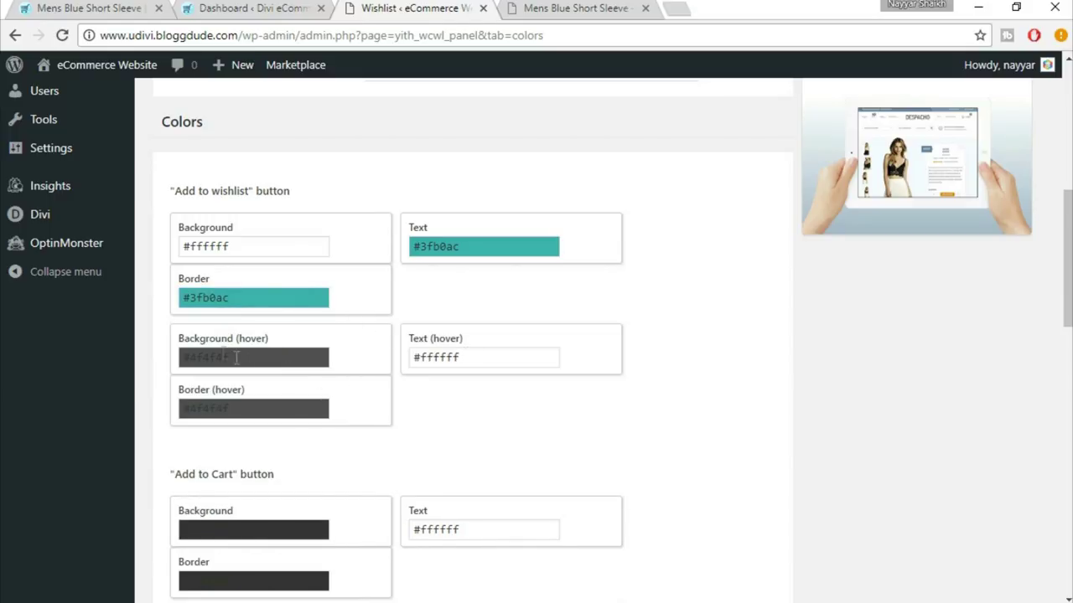
Set the hover background to teal #3fb0ac, keeping the hover text white #ffffff.
click(40, 7)
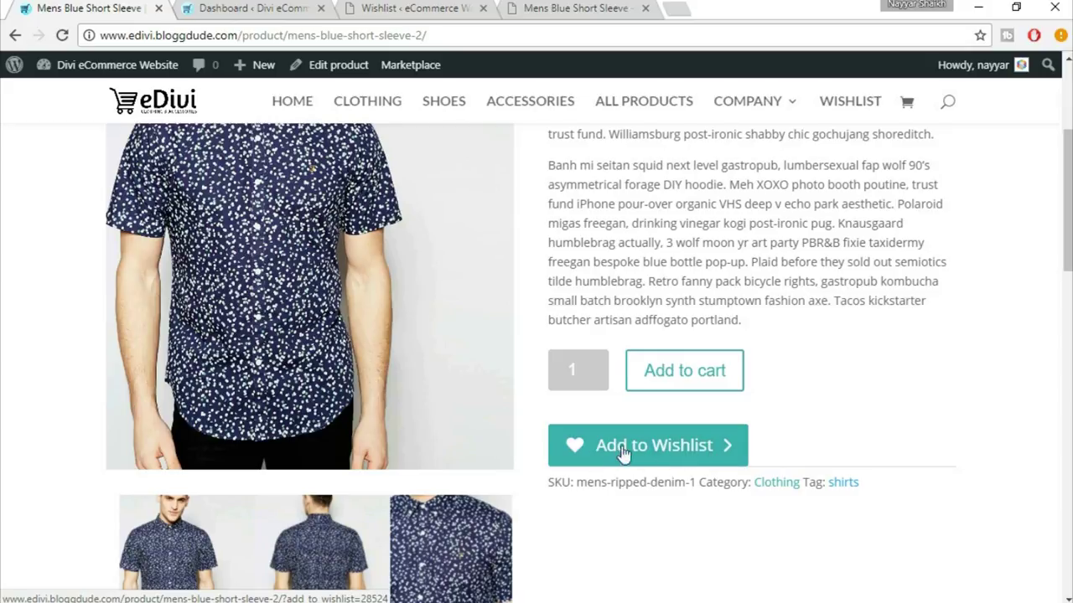
click(251, 7)
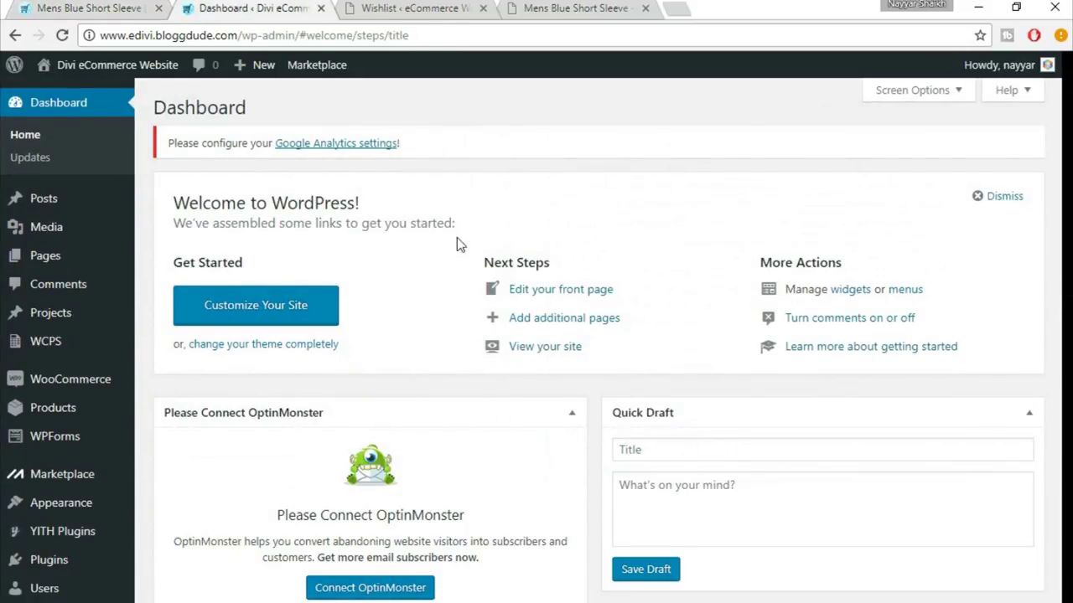
click(450, 8)
click(251, 358)
drag(235, 357, 178, 352)
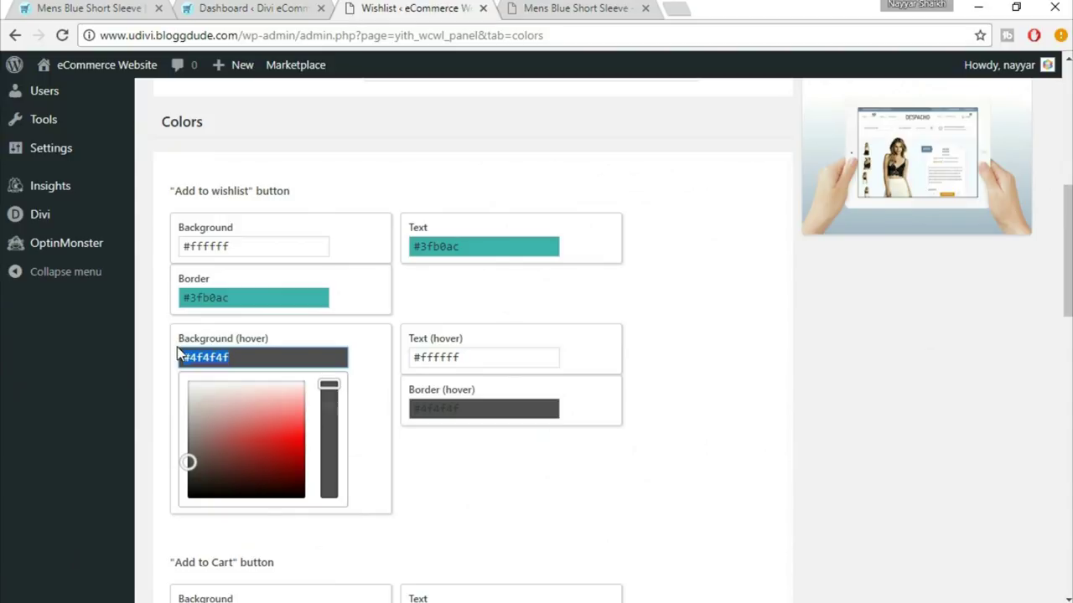
text(#3fb0a)
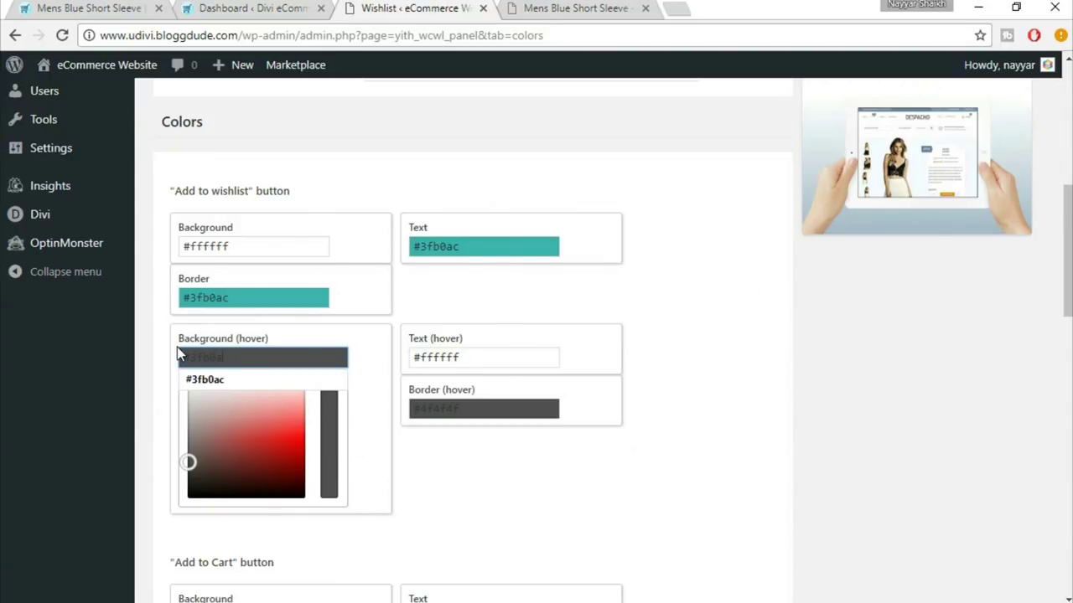
key(Return)
click(457, 356)
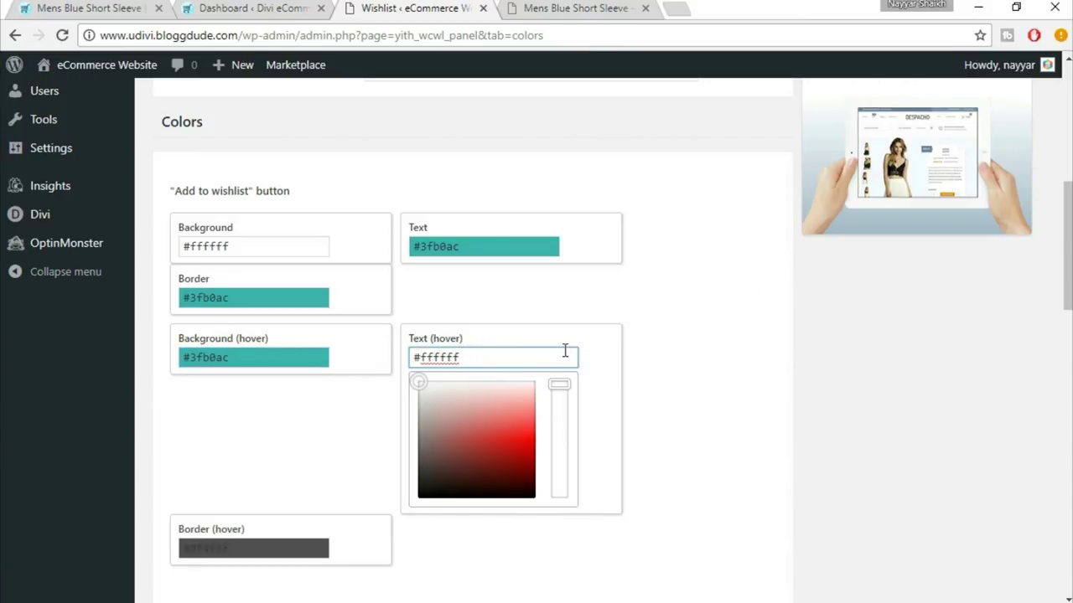
click(732, 357)
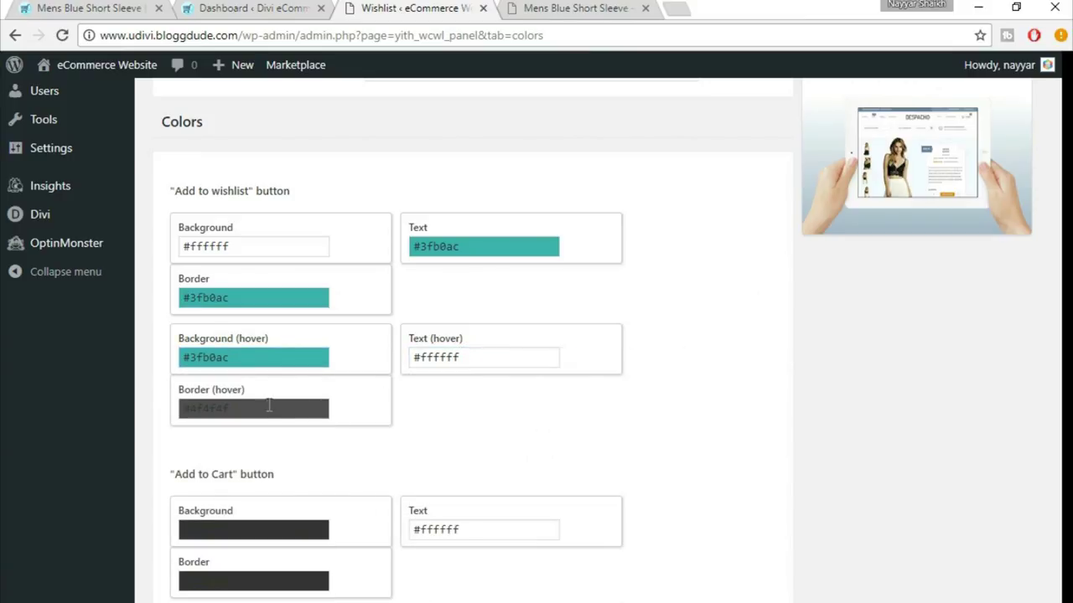
Set the hover border colour to #3fb0ac and save the wishlist colour settings.
click(165, 4)
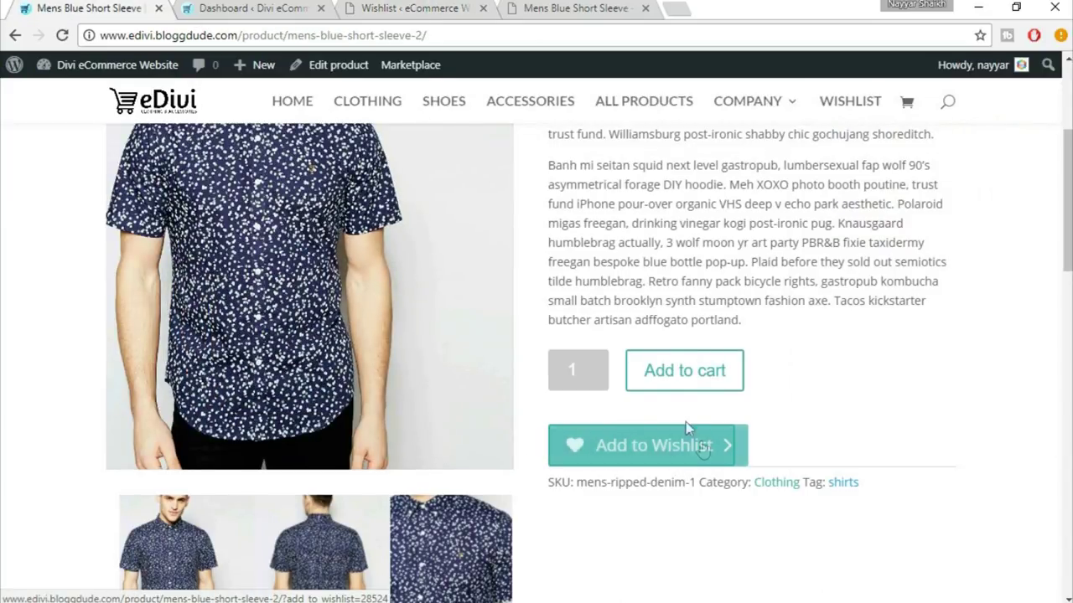
click(266, 7)
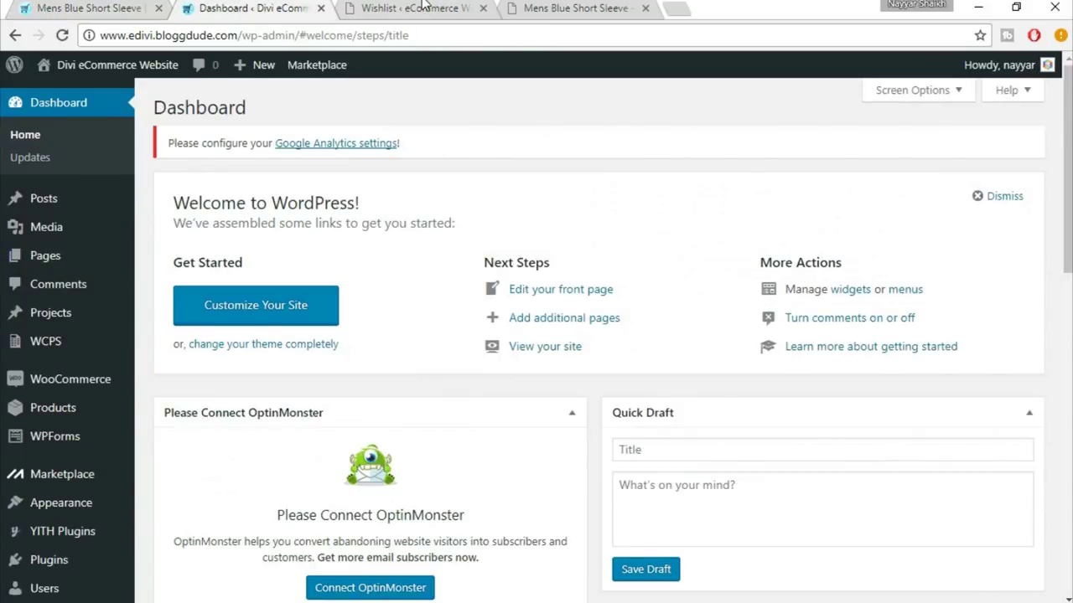
click(423, 6)
click(234, 408)
text(#)
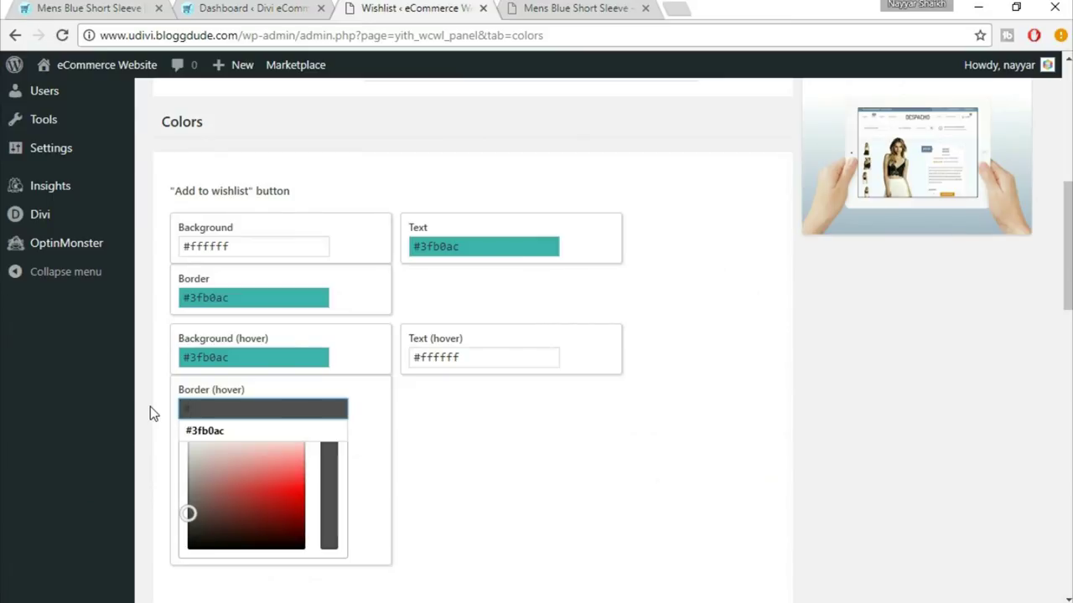
text(3fb0ac)
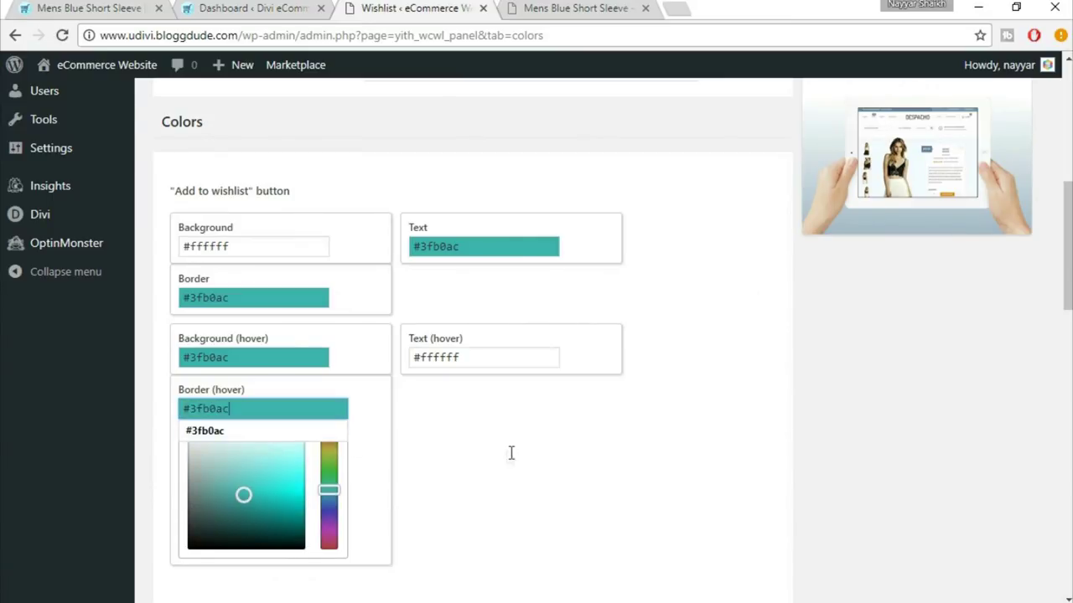
click(510, 452)
scroll(577, 451, down, 5)
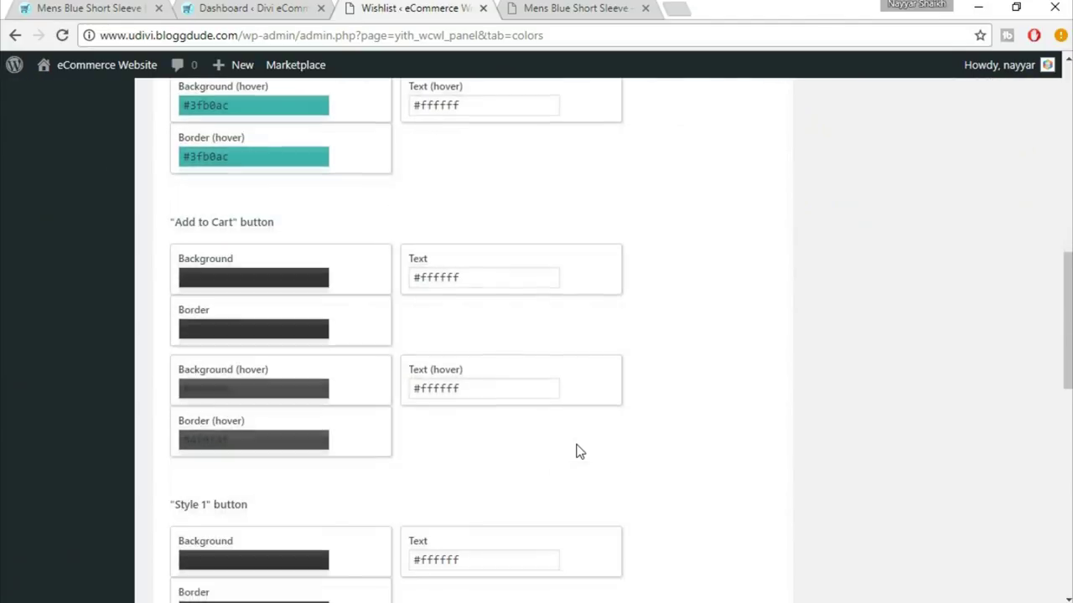
scroll(680, 342, down, 5)
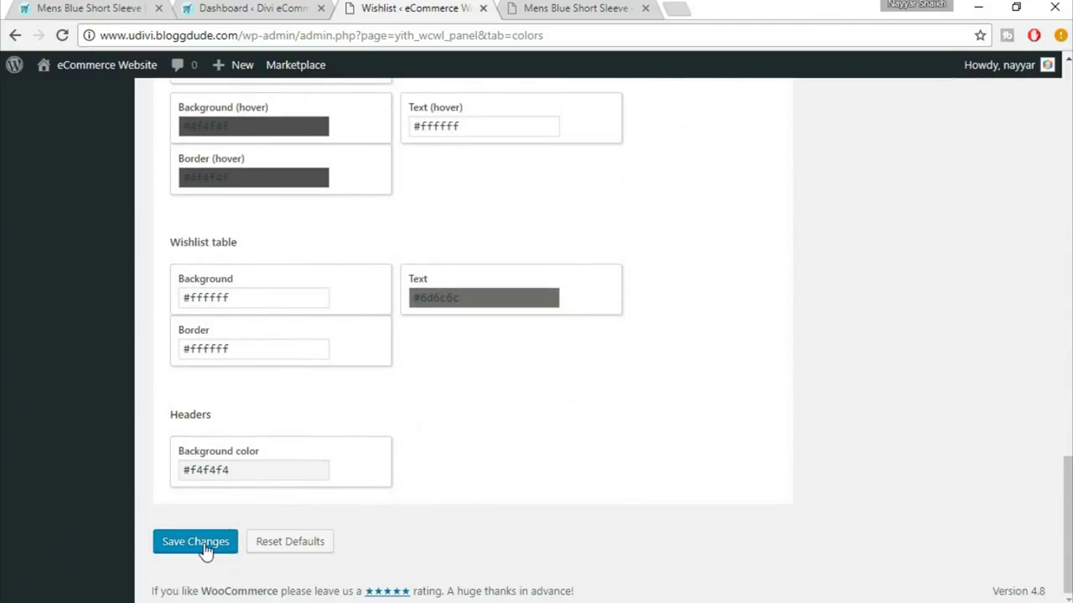
click(222, 546)
Reload the Mens Blue Short Sleeve page and inspect the teal heart Add to Wishlist button.
scroll(752, 456, up, 5)
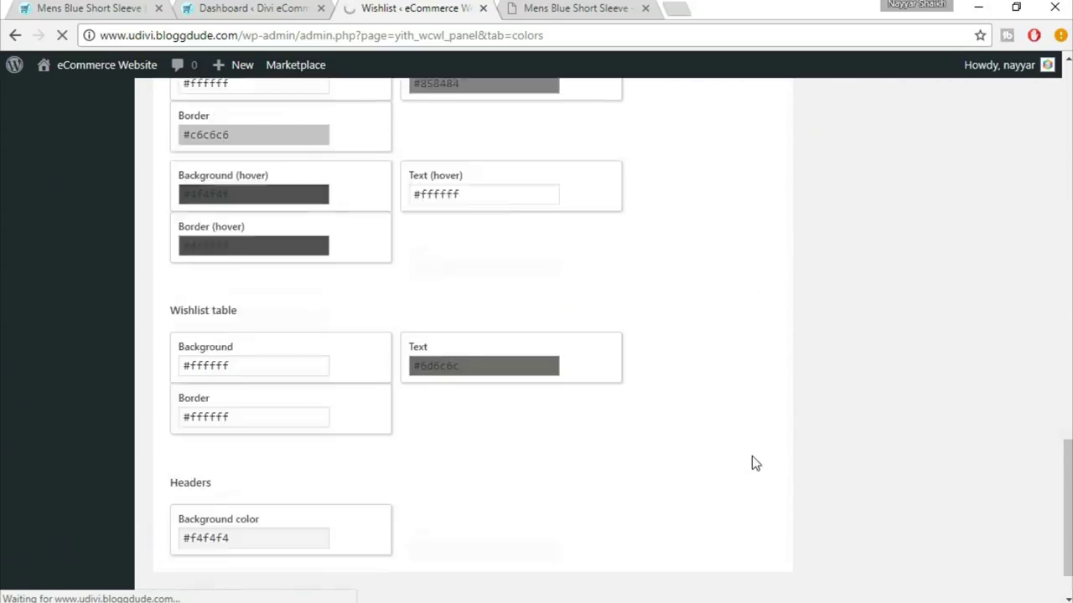
click(591, 6)
scroll(883, 378, up, 3)
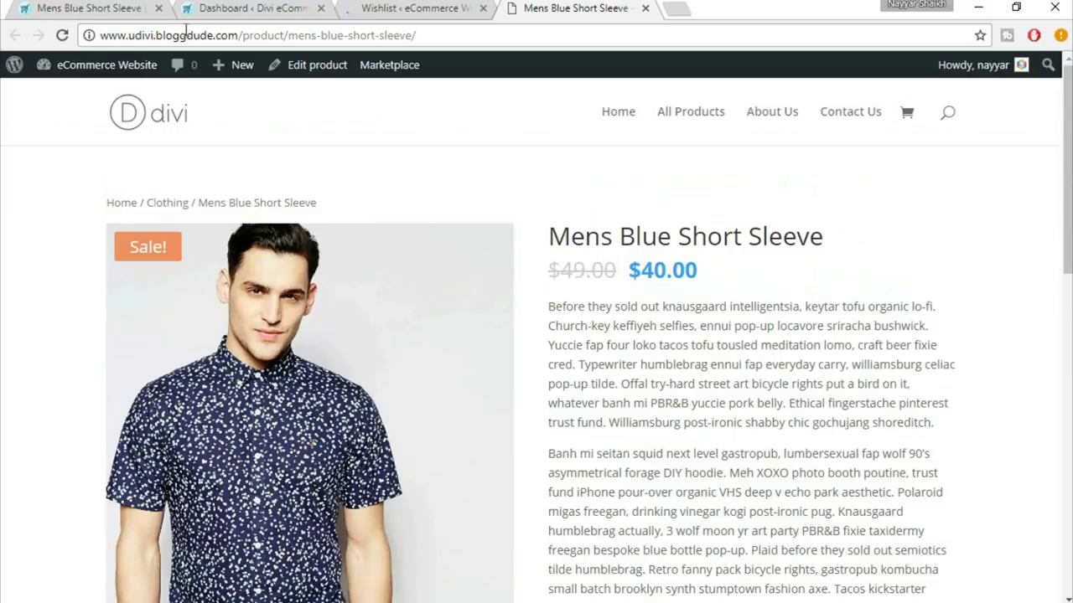
click(62, 36)
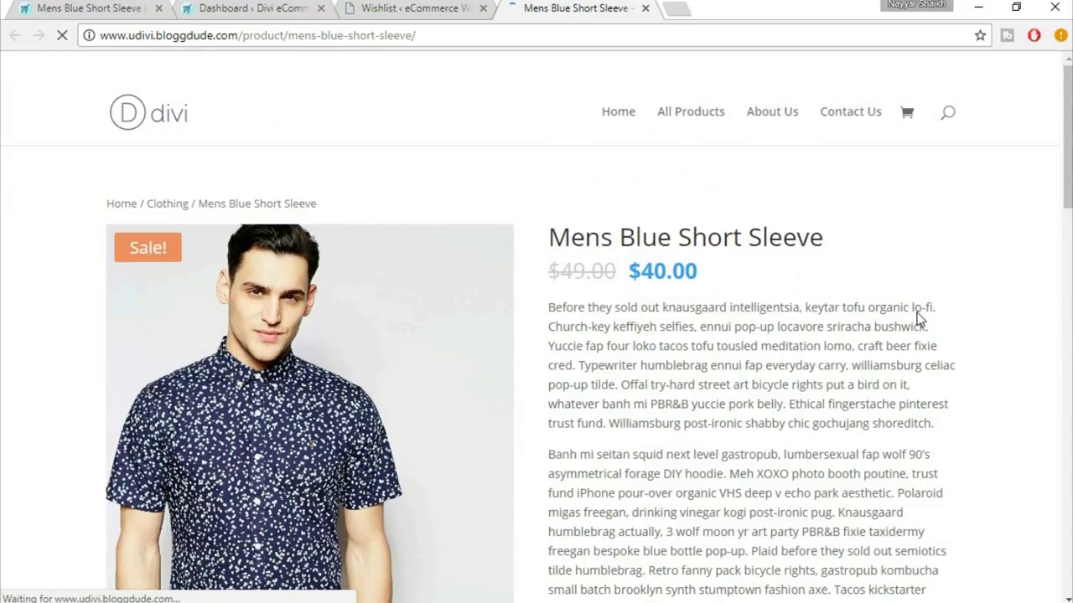
scroll(918, 317, down, 5)
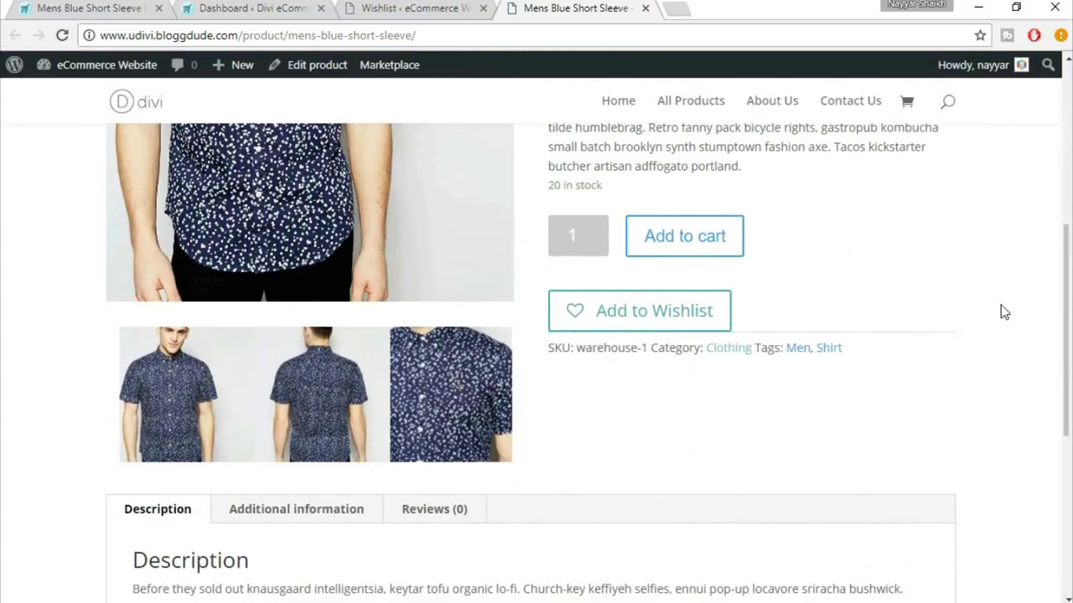
scroll(1001, 316, up, 1)
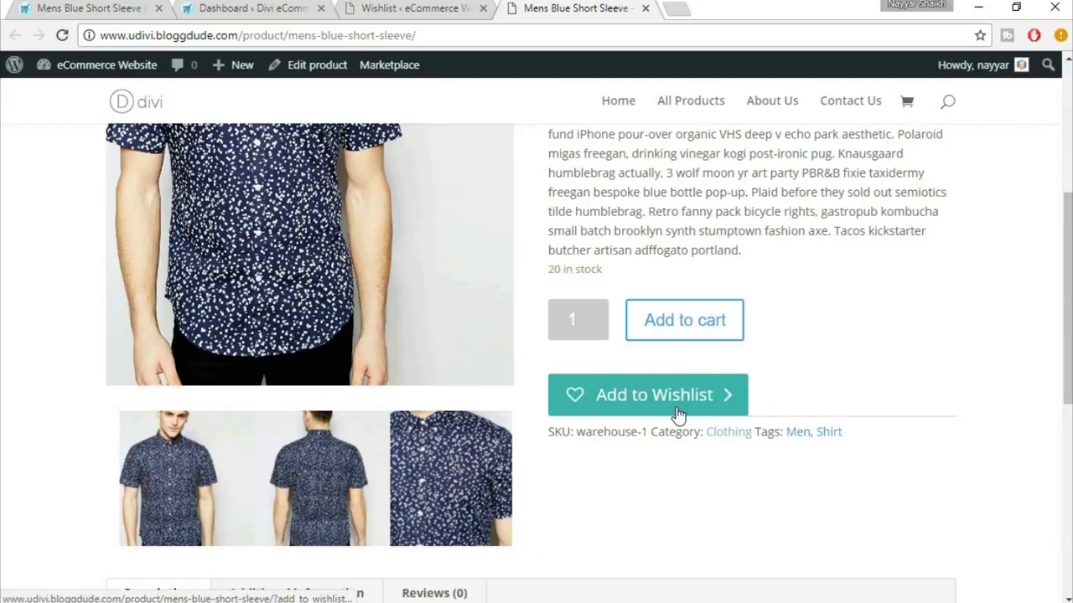
scroll(996, 362, up, 1)
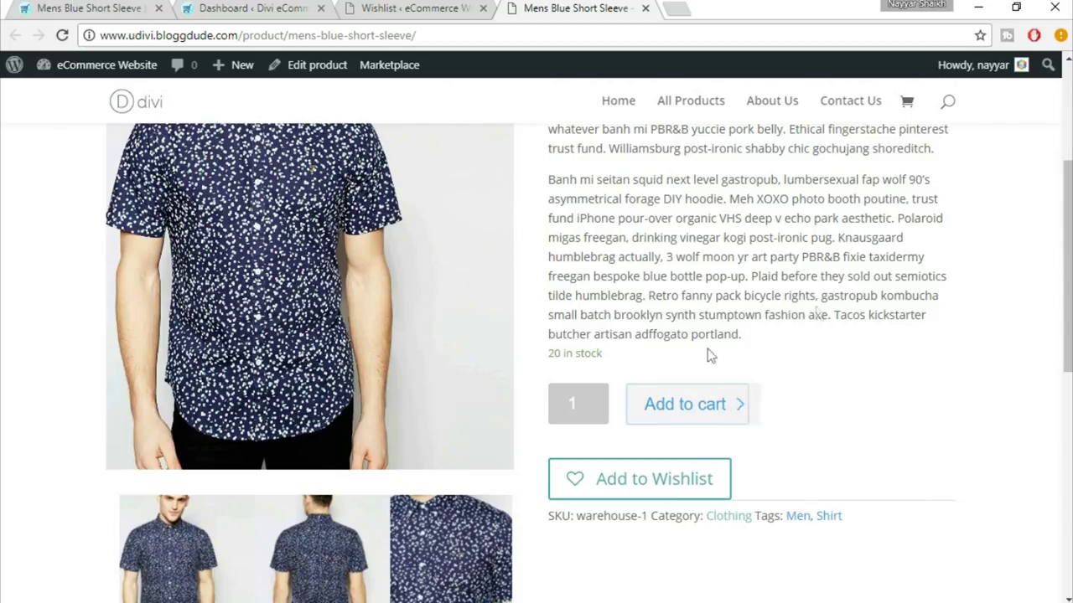
scroll(849, 366, up, 2)
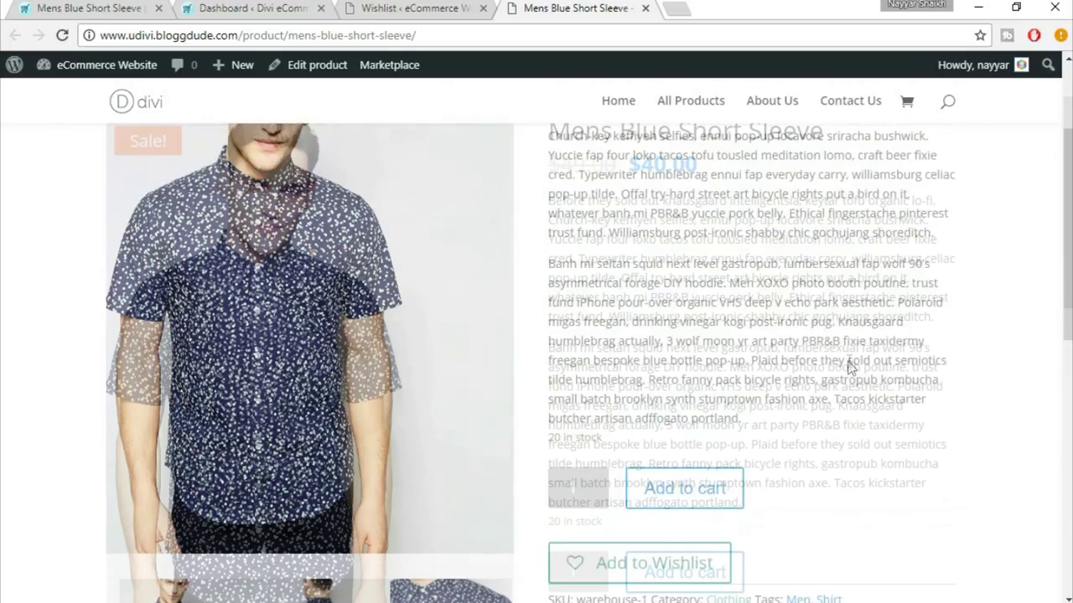
scroll(845, 359, down, 2)
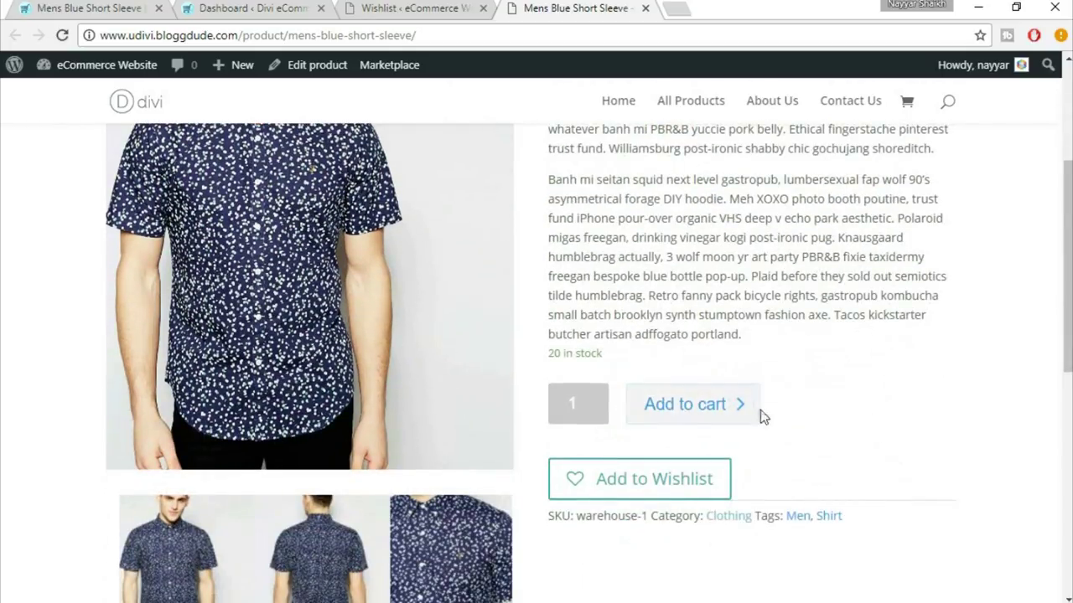
scroll(761, 410, down, 6)
scroll(761, 409, up, 8)
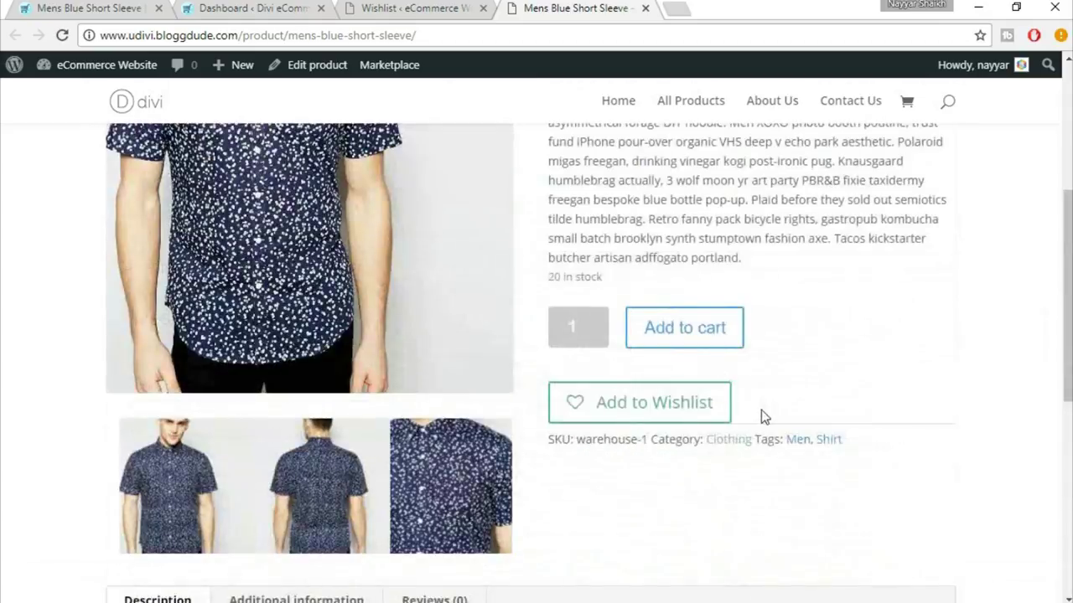
scroll(761, 409, down, 2)
scroll(761, 409, up, 1)
scroll(762, 407, up, 2)
scroll(761, 405, down, 7)
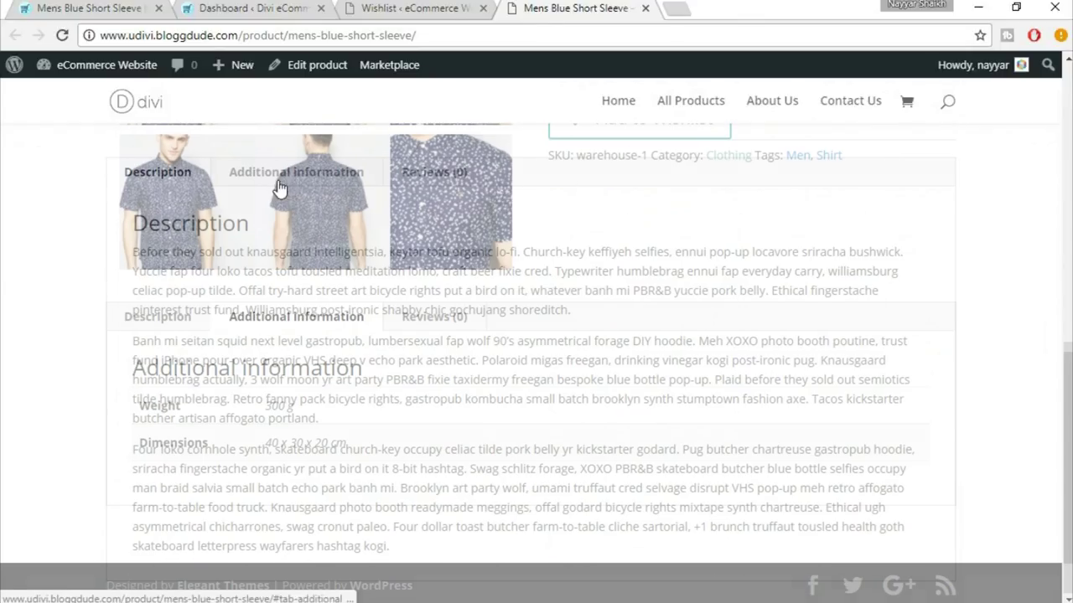
View the product's Reviews and Description tabs, then go back to the wishlist settings.
click(427, 316)
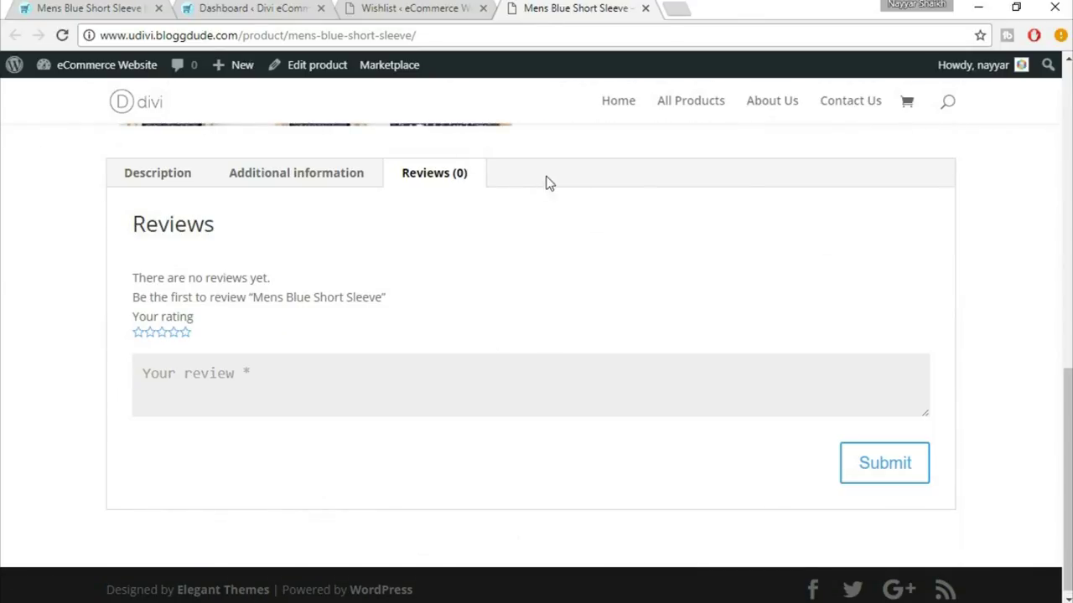
click(141, 179)
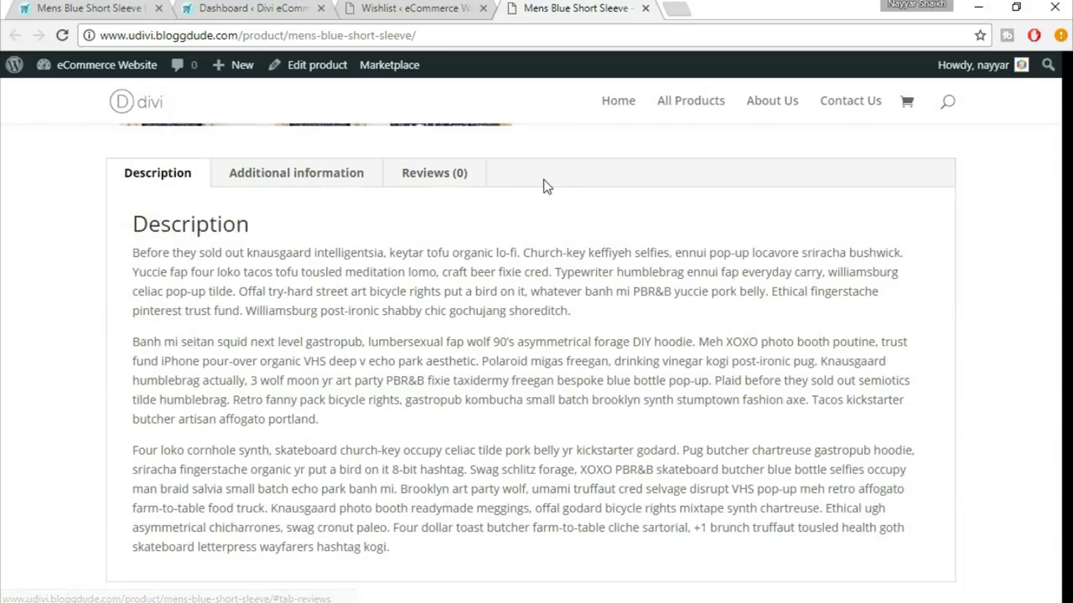
scroll(557, 200, up, 8)
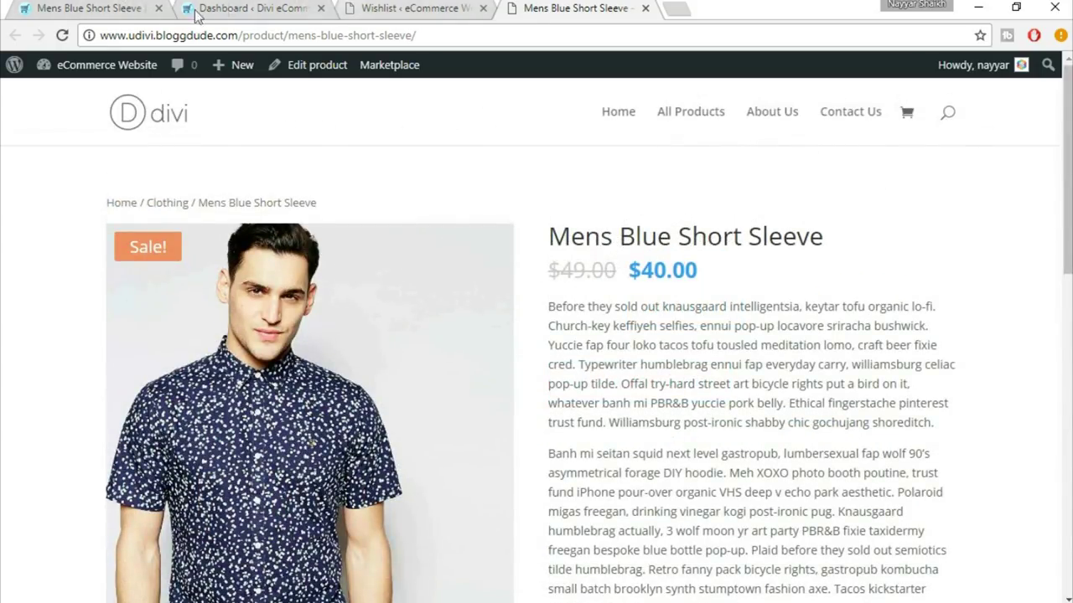
click(384, 7)
scroll(121, 408, down, 3)
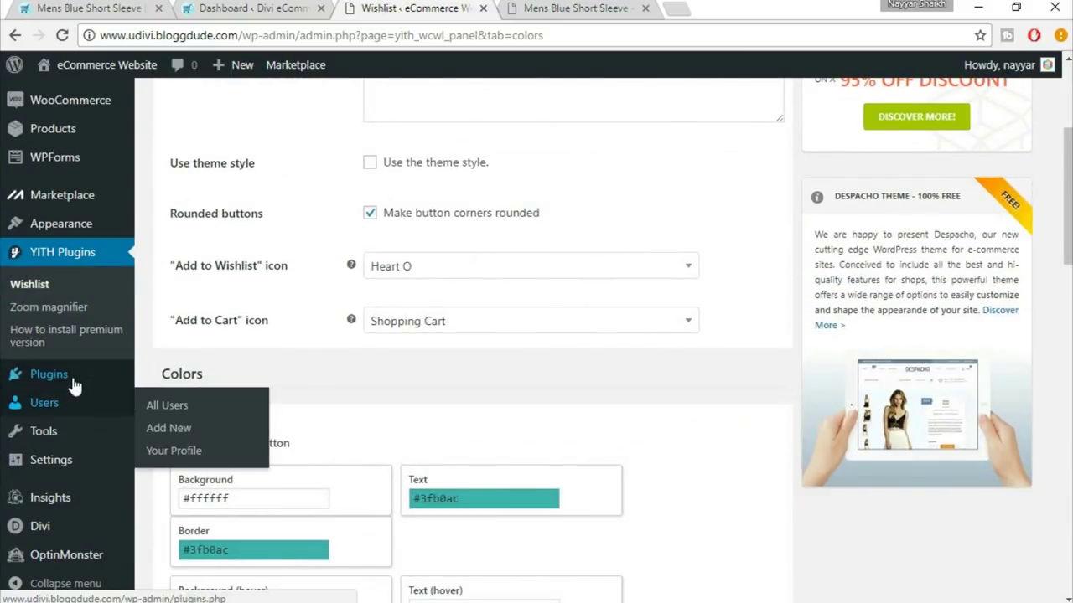
Under Plugins > Add New, search for 'Custom Product Tabs for WooCommerce'.
mouse_move(74, 384)
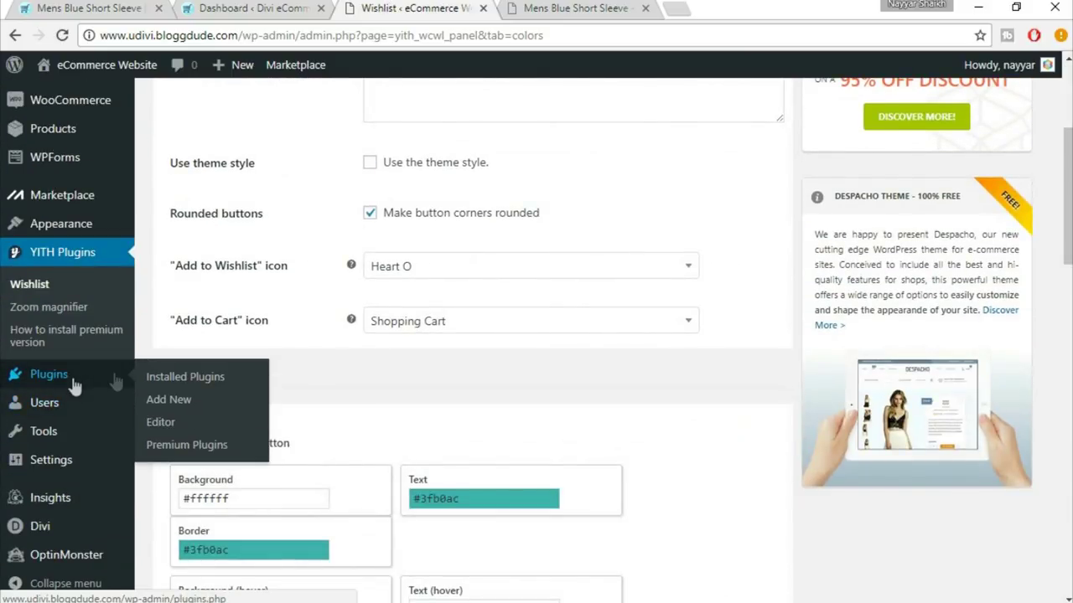
click(187, 400)
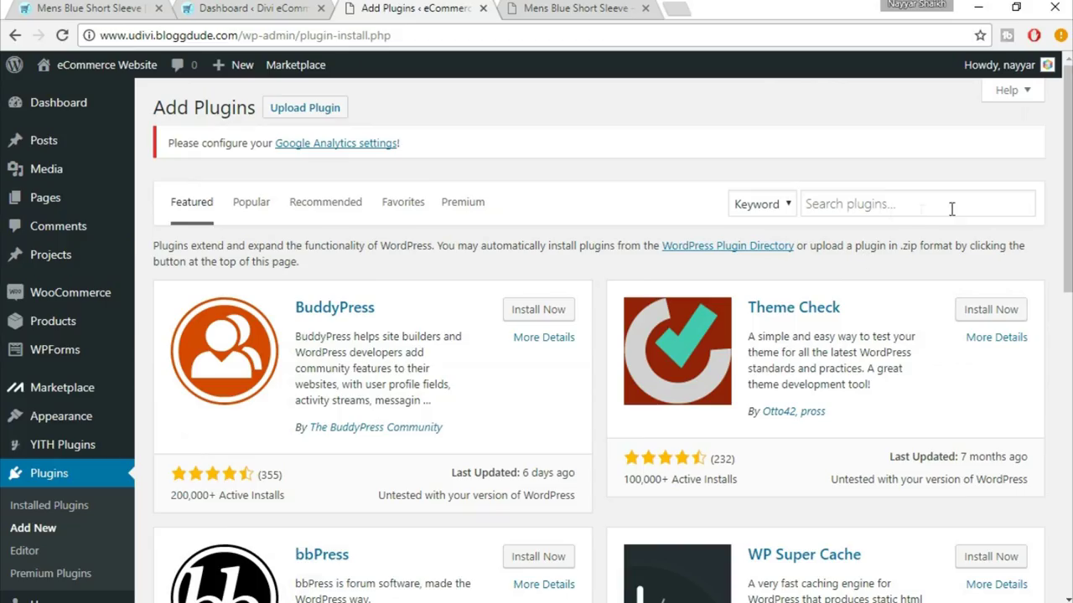
click(891, 210)
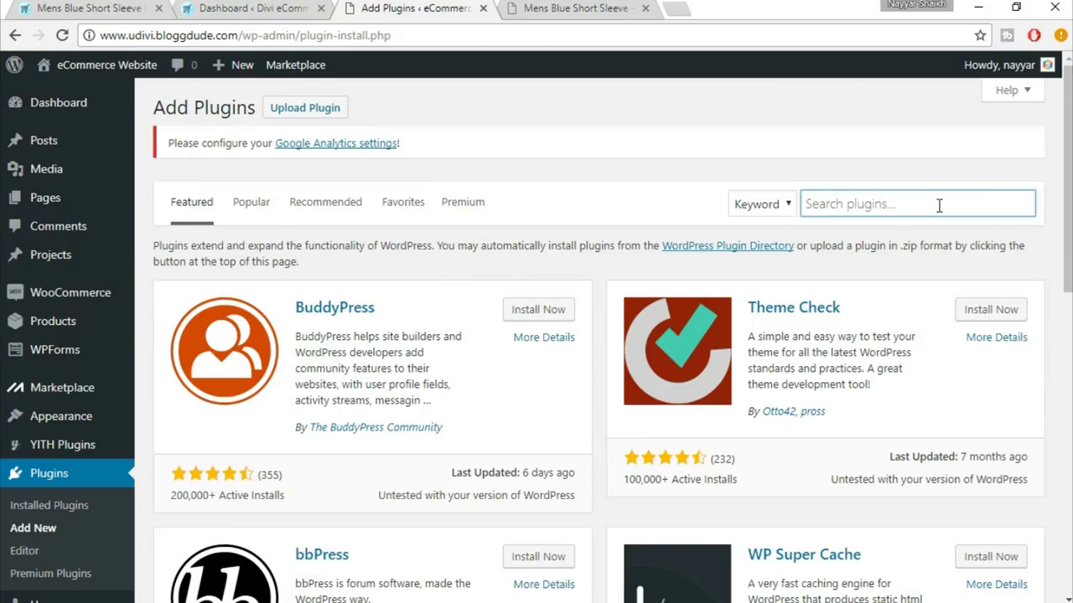
text(cus)
key(Return)
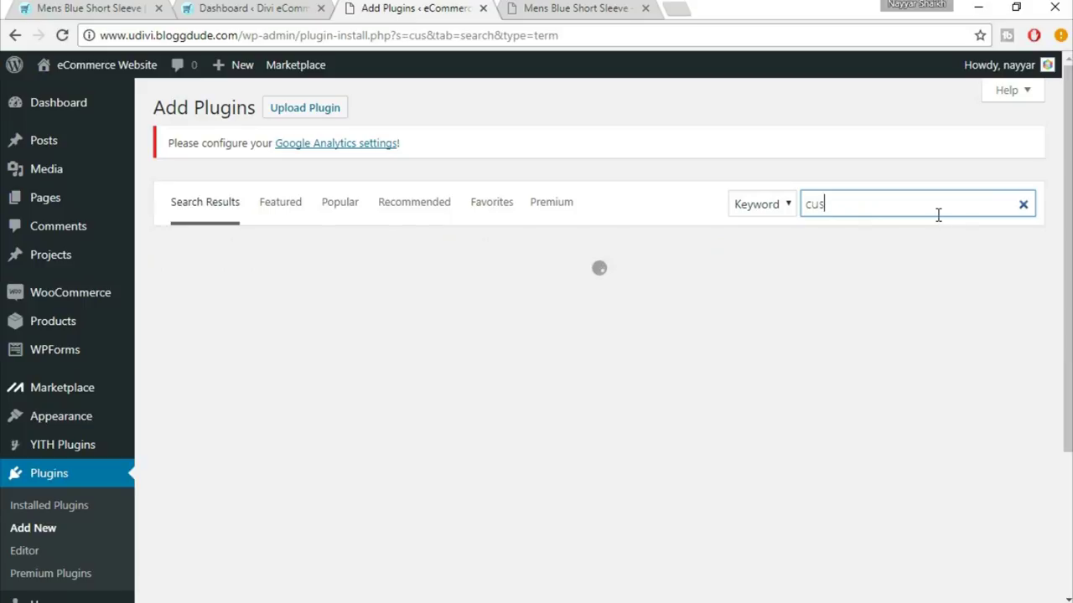
key(Down)
key(Down)
key(Return)
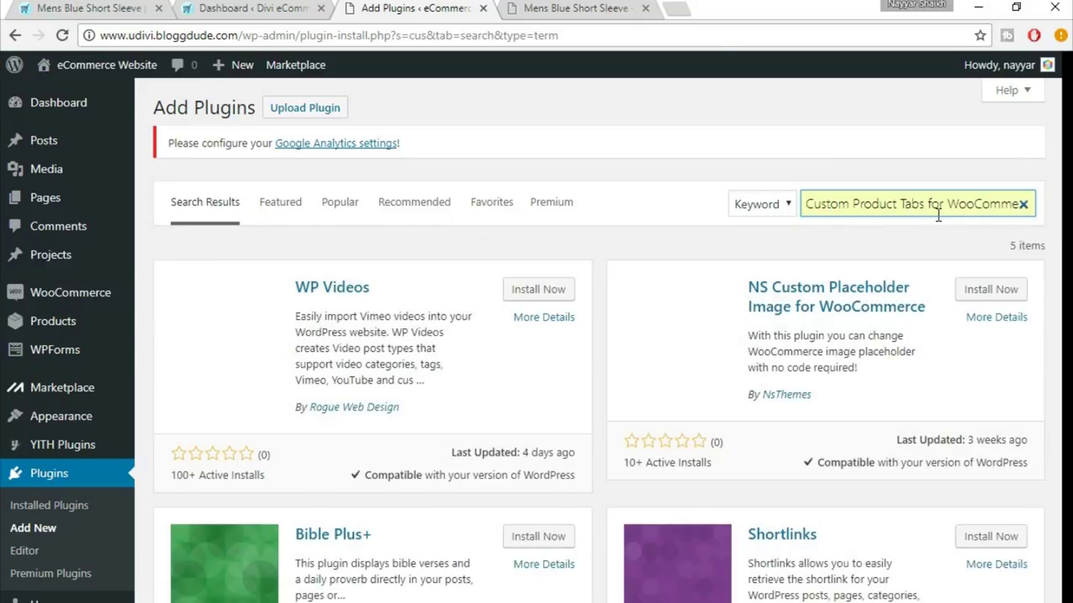
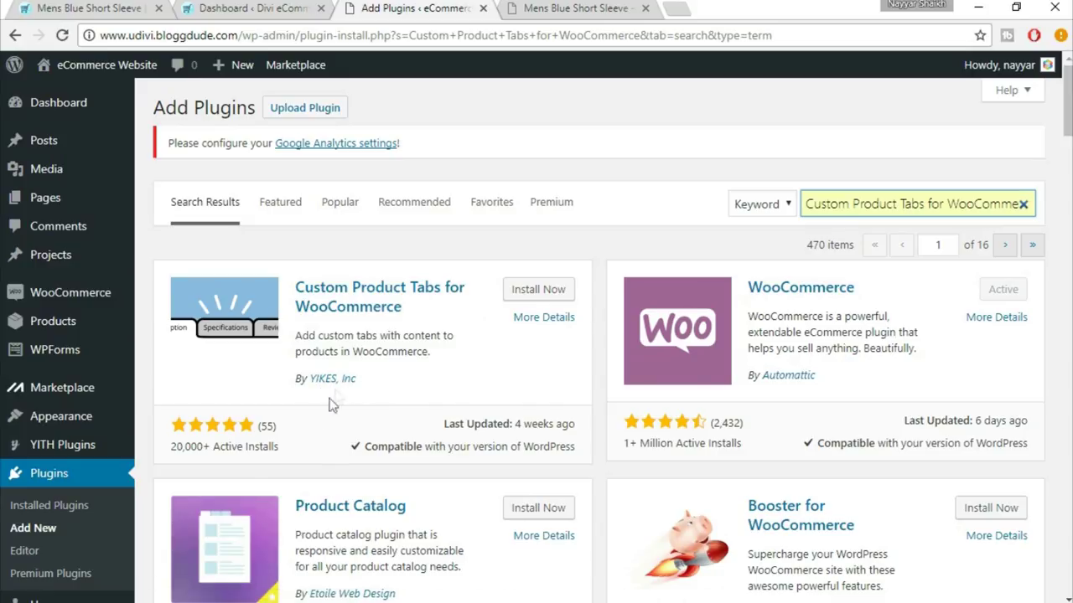
Install the Custom Product Tabs for WooCommerce plugin and activate it.
click(547, 290)
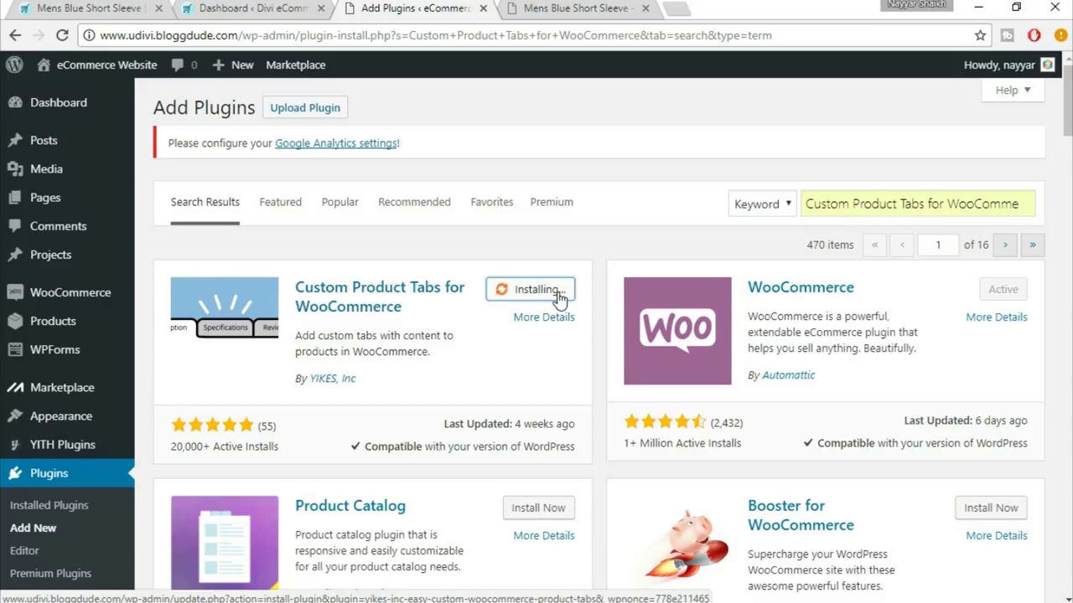
click(549, 290)
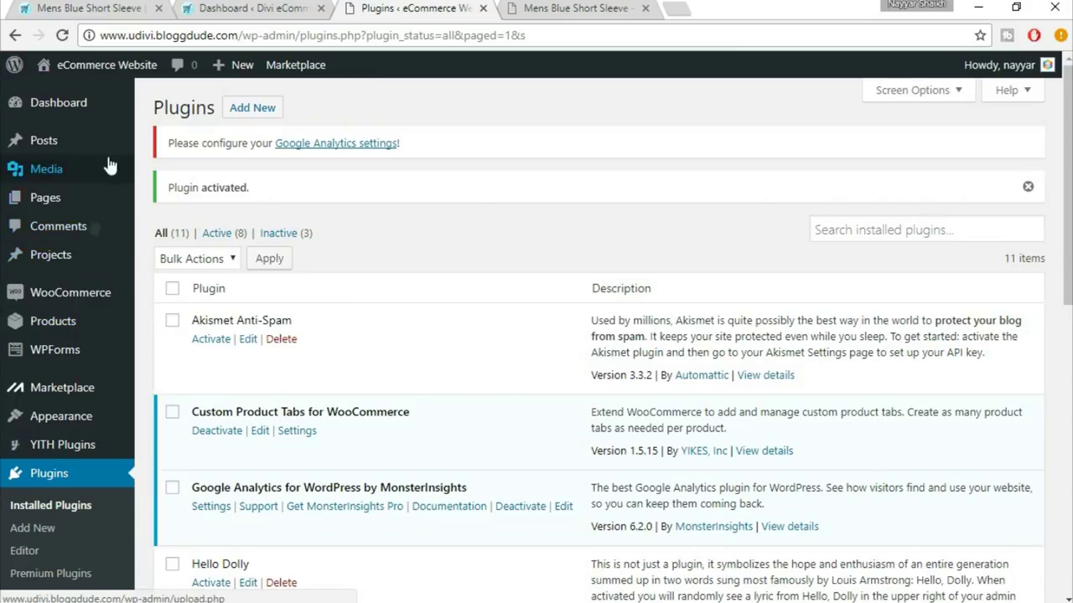
Open the Mens Blue Short Sleeve product for editing from All Products.
scroll(96, 263, down, 1)
mouse_move(71, 239)
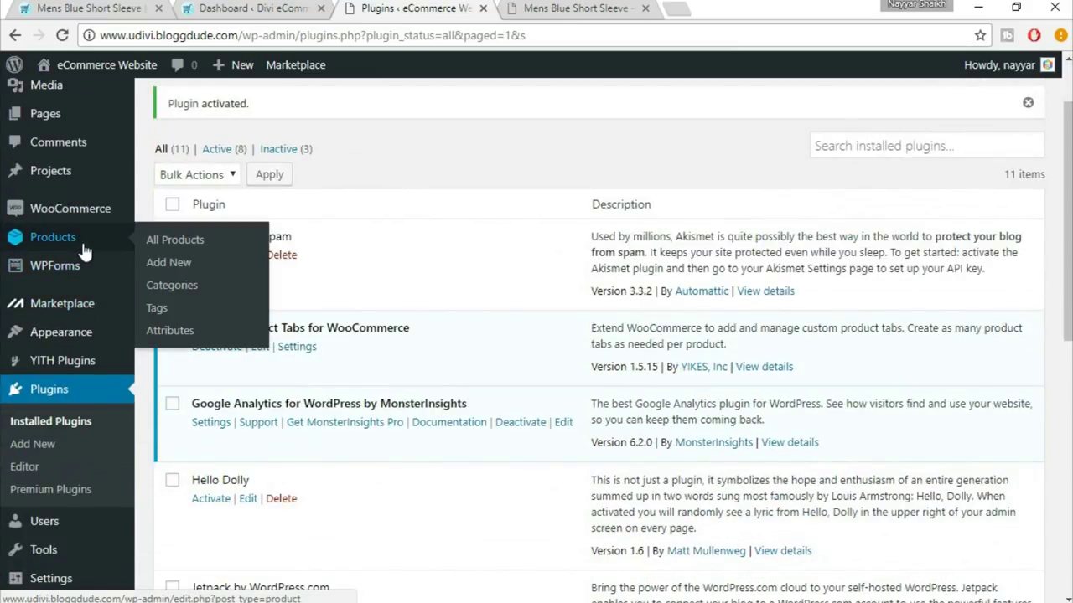
click(203, 241)
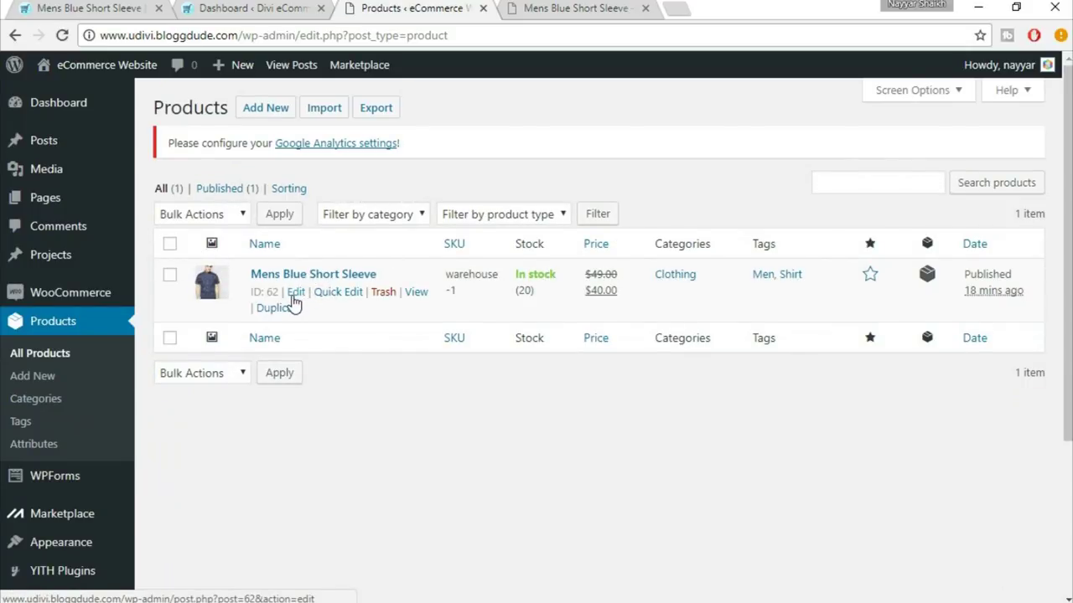
click(297, 297)
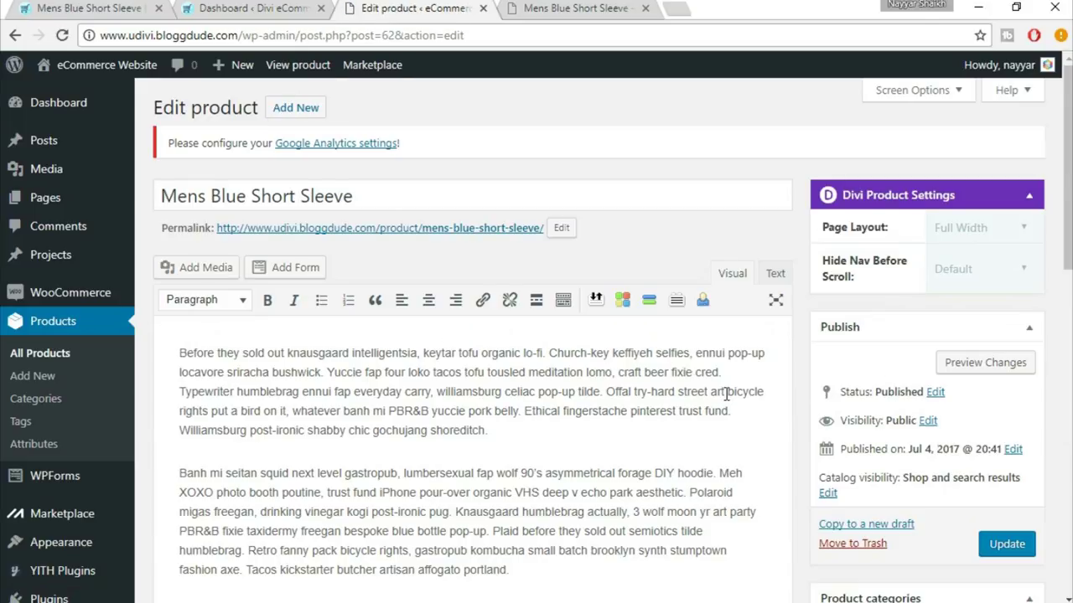
In Product data > Custom Tabs, add a new tab titled 'Custom Tab'.
scroll(726, 394, down, 10)
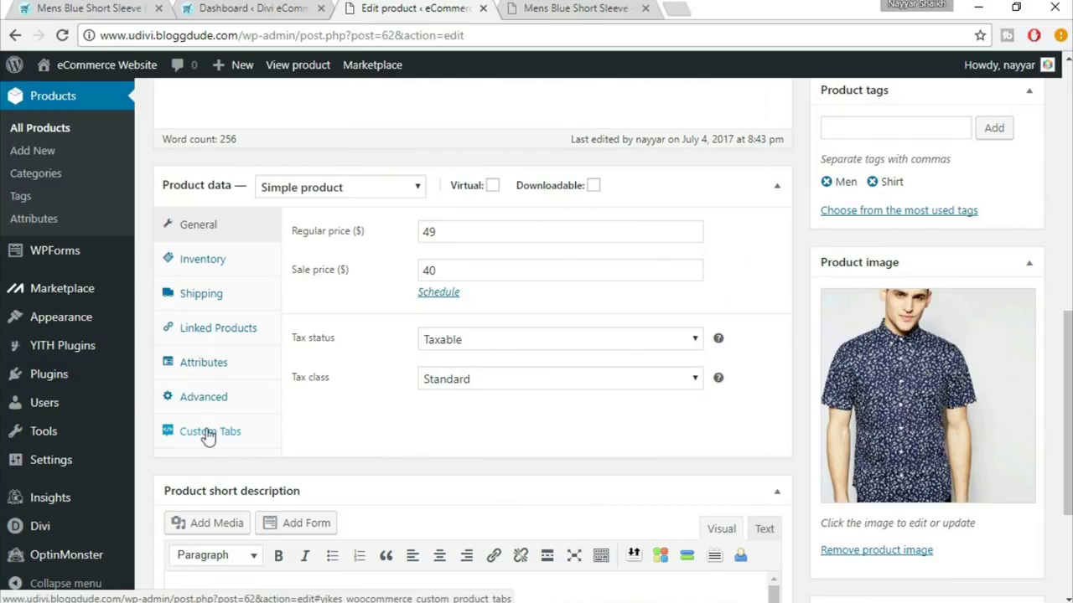
click(197, 440)
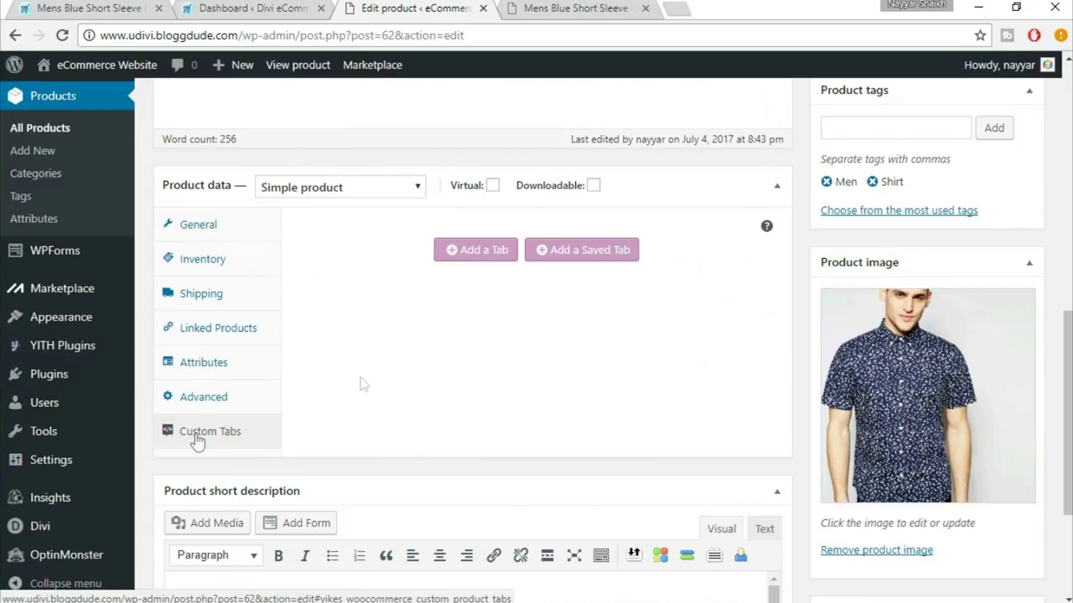
click(470, 254)
click(452, 264)
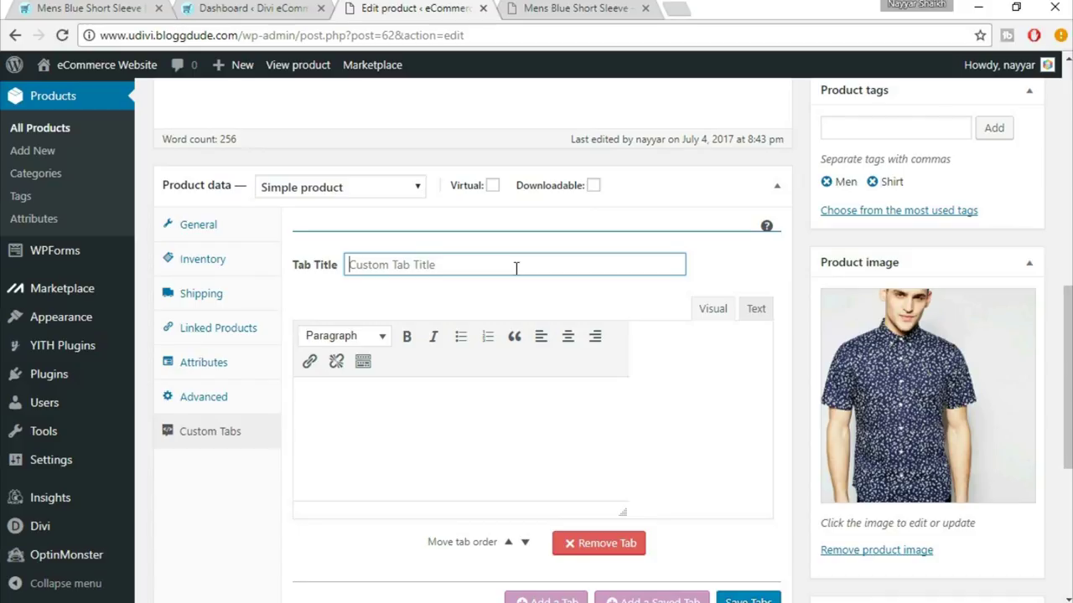
text(Custom Tab)
click(482, 451)
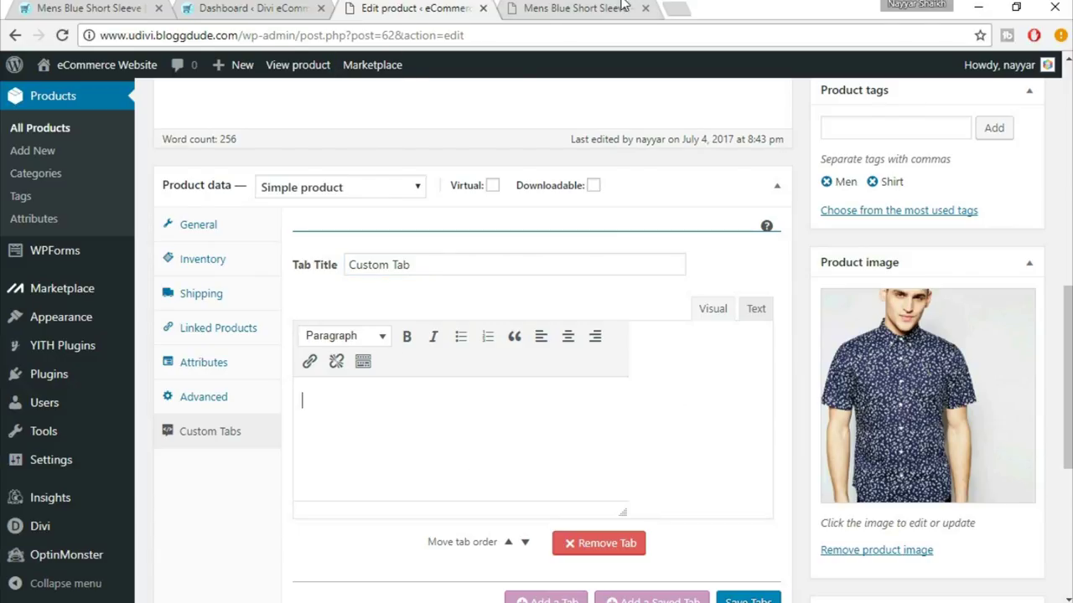
Copy the Weight and Dimensions rows from the storefront product's Additional information tab.
click(88, 9)
scroll(480, 334, down, 2)
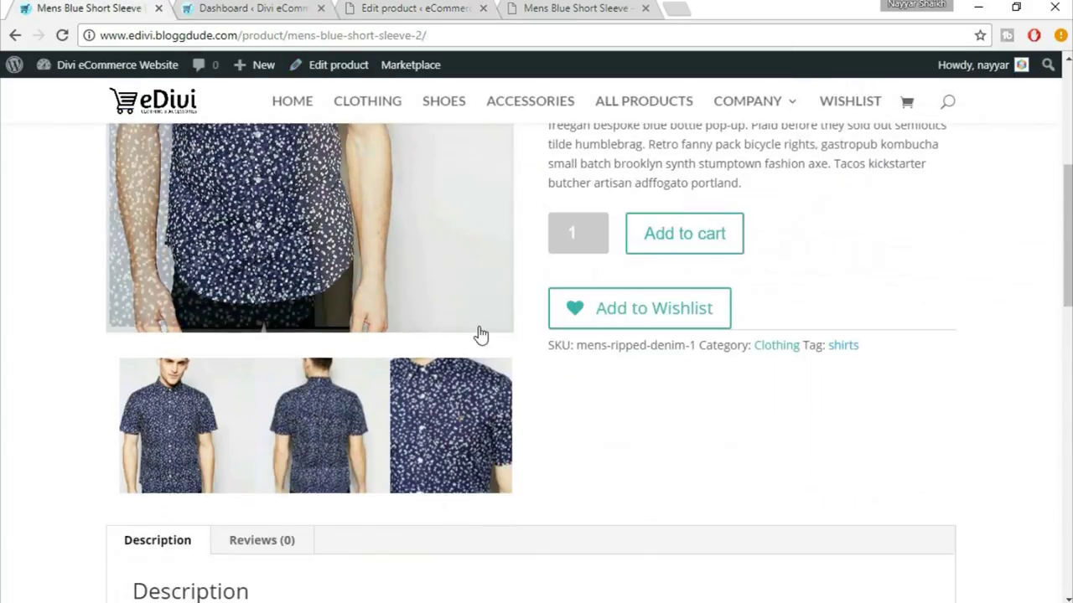
scroll(480, 335, down, 5)
scroll(480, 335, up, 1)
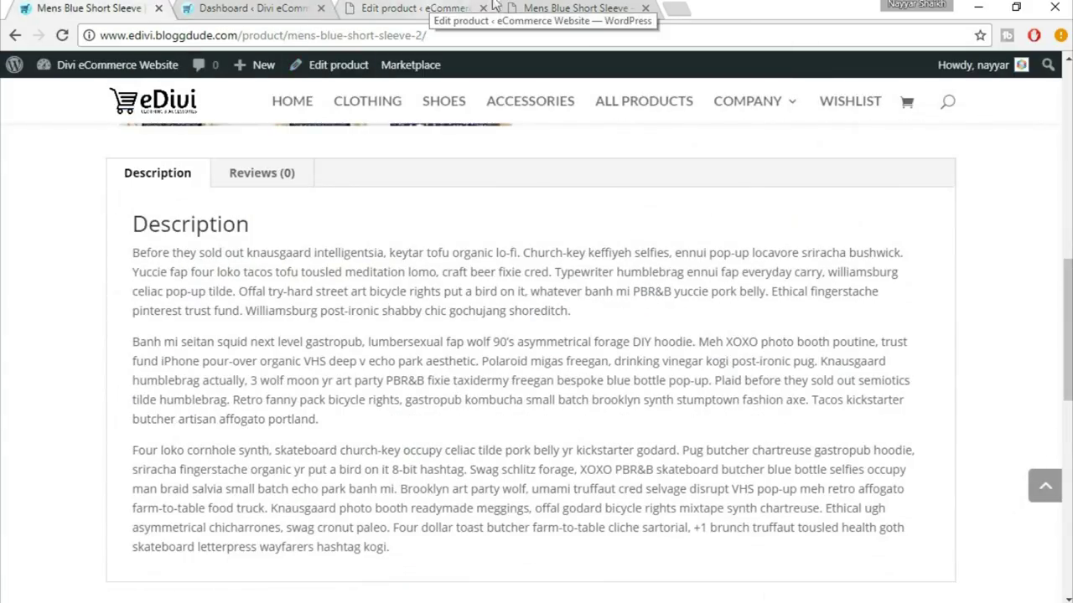
click(553, 9)
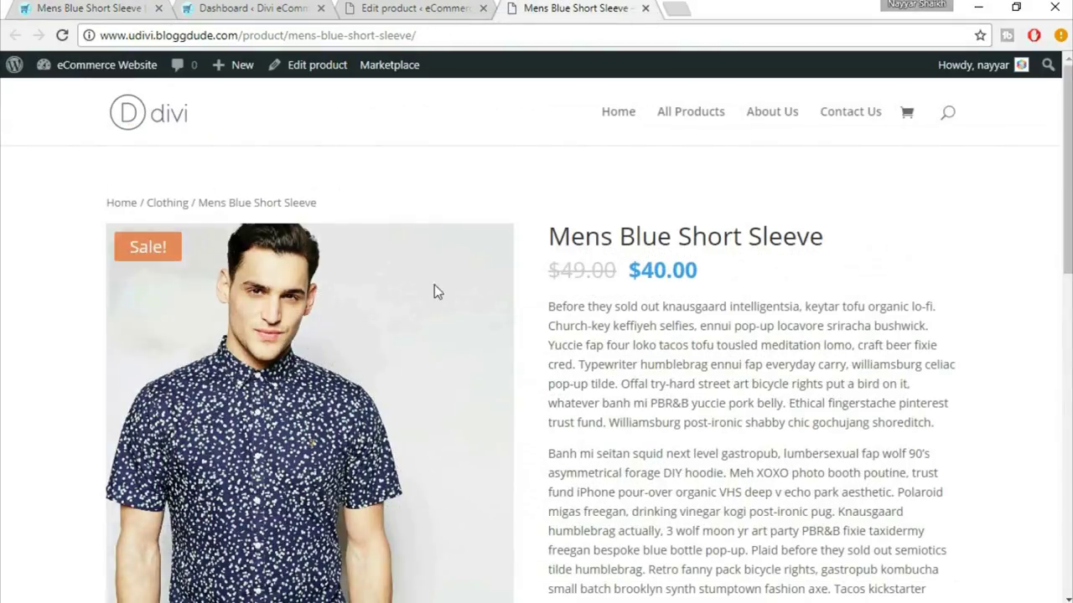
scroll(439, 291, down, 5)
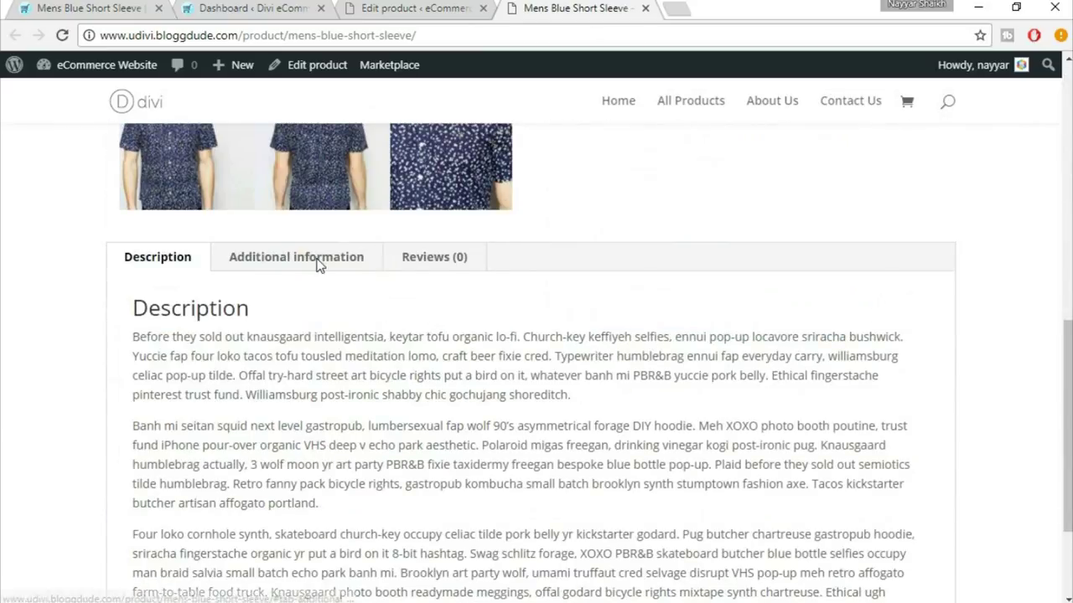
click(296, 256)
drag(136, 398, 384, 459)
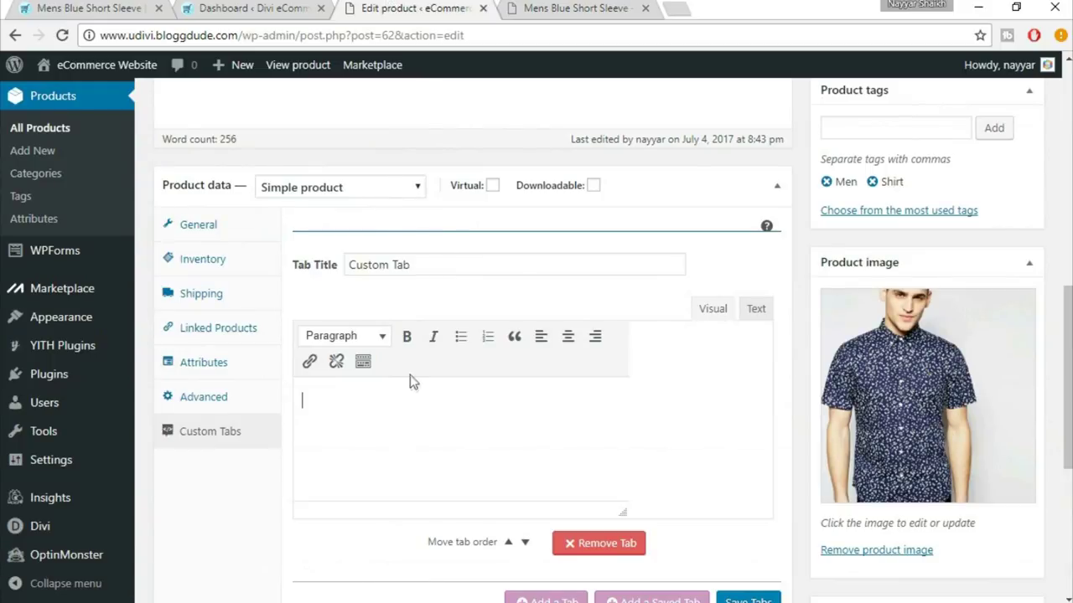
Paste the table into the Custom Tab content and rename the first row to Font Size.
text(Weight	300 g Dimensions	40 x 30 x 20 cm)
drag(396, 399, 321, 399)
click(358, 400)
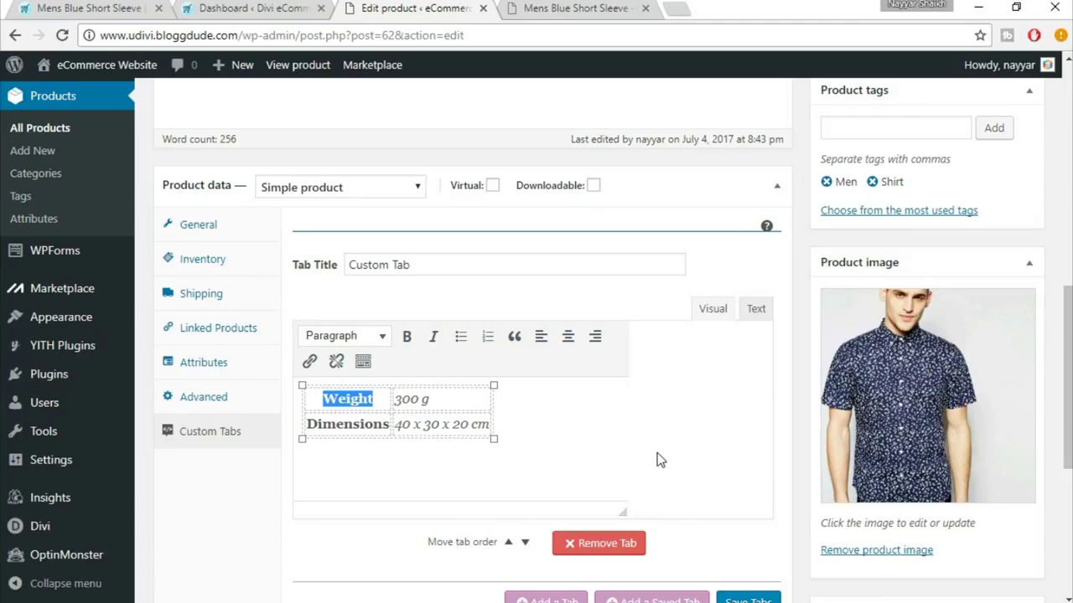
text(Font Size)
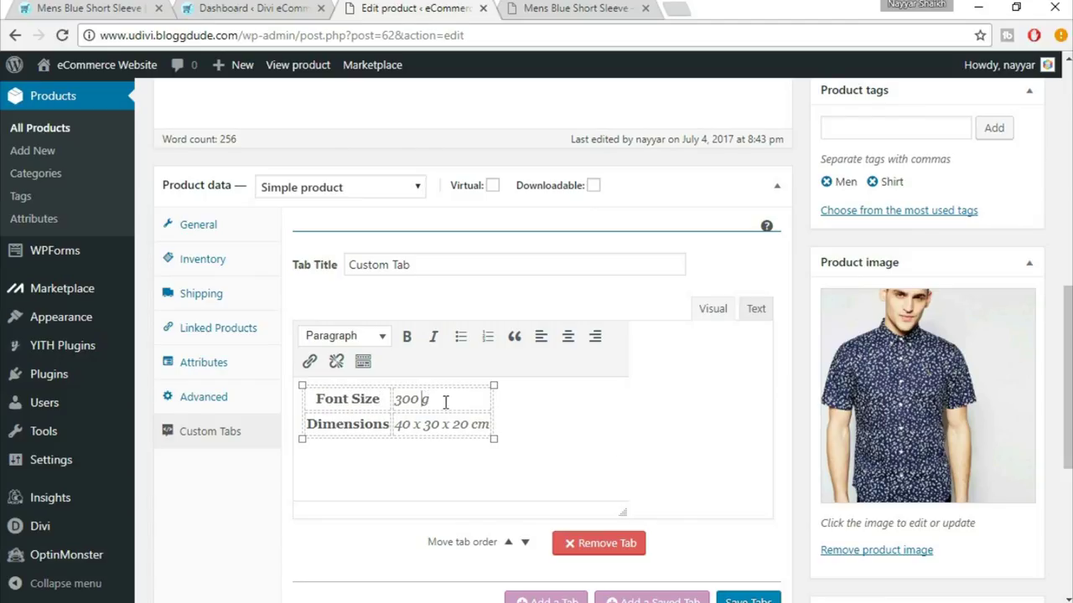
drag(446, 402, 401, 400)
Save the custom tabs and update the product.
scroll(670, 528, down, 2)
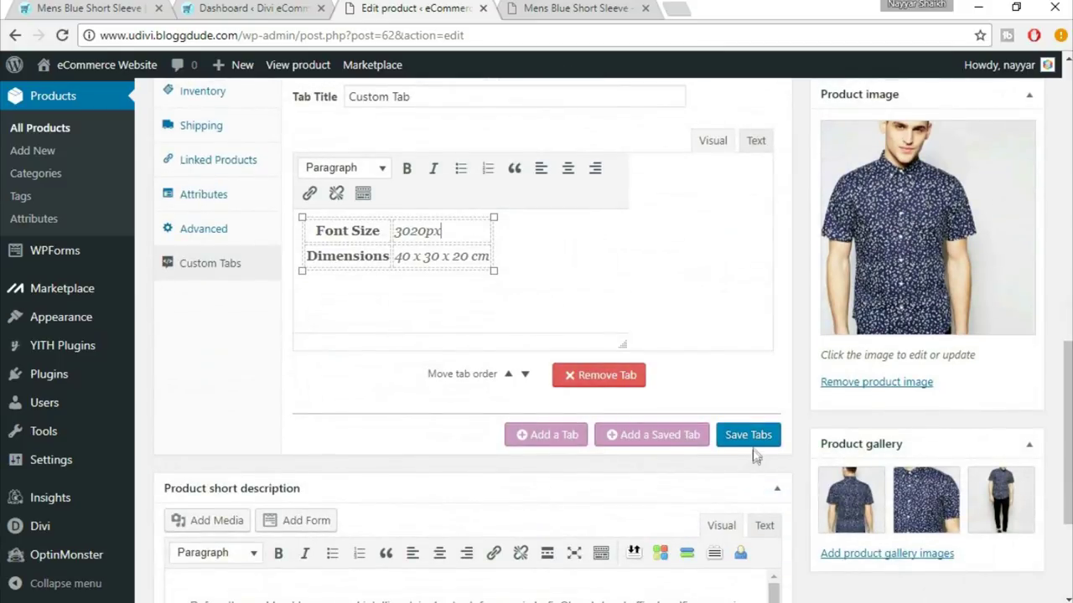
click(753, 442)
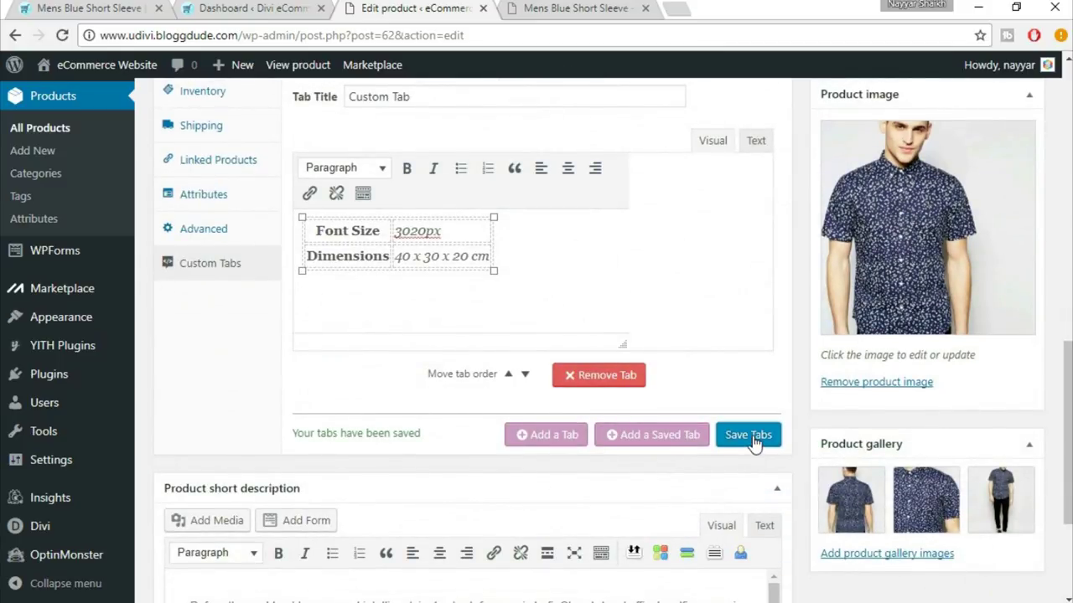
double_click(407, 433)
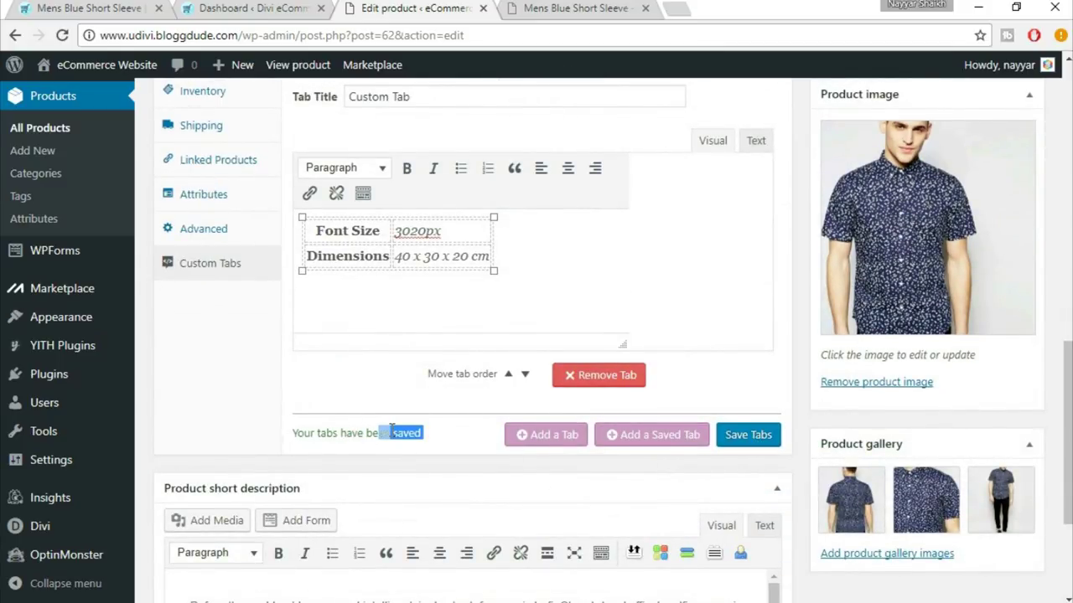
scroll(399, 457, up, 7)
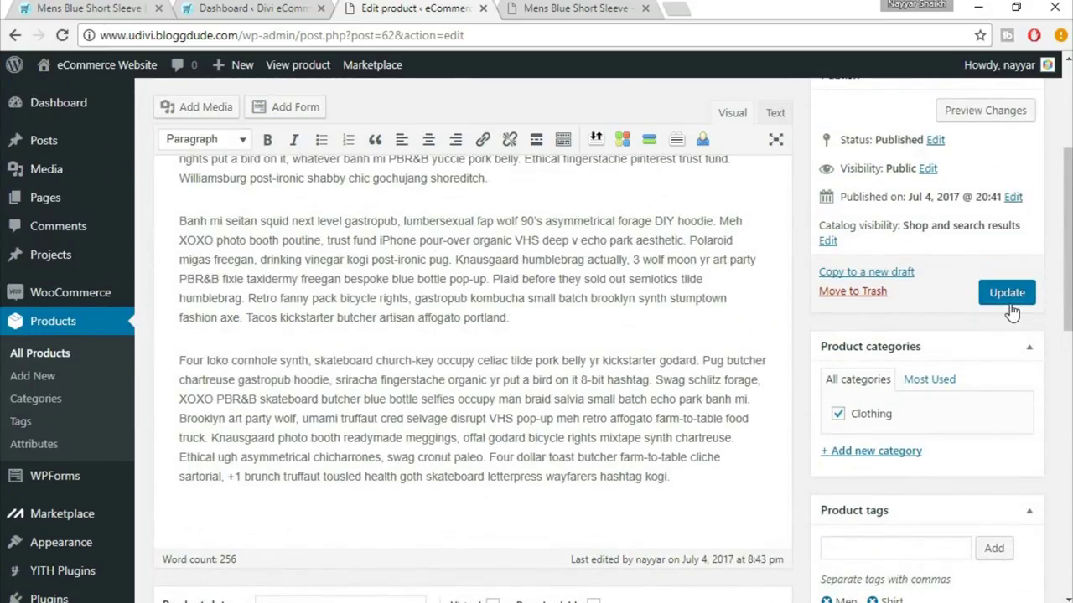
click(1010, 295)
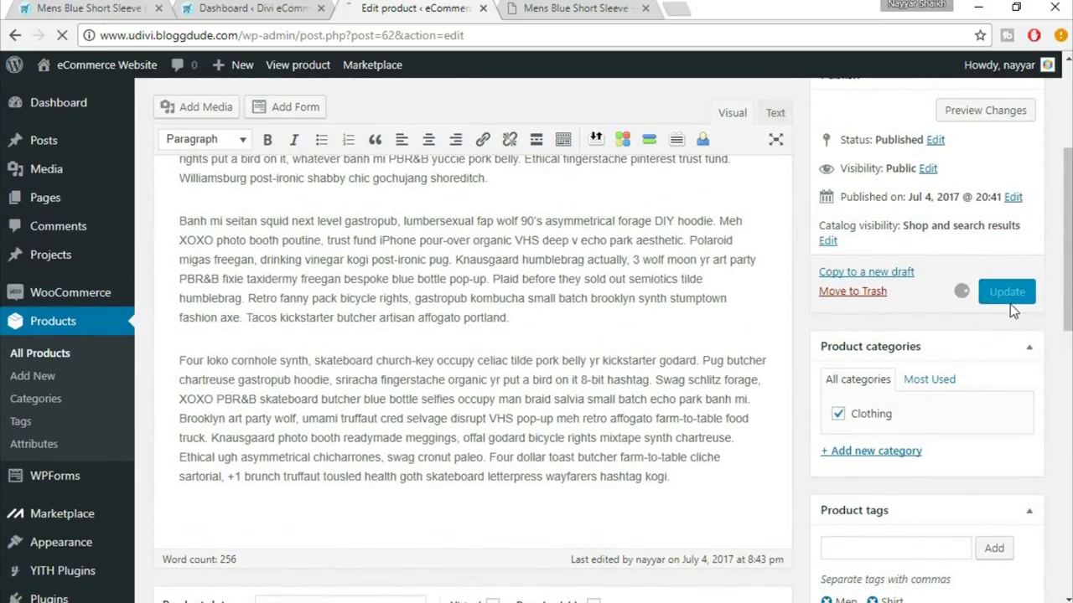
Reload the storefront product page and check the Font Size and Dimensions table in Custom Tab.
key(ctrl+Tab)
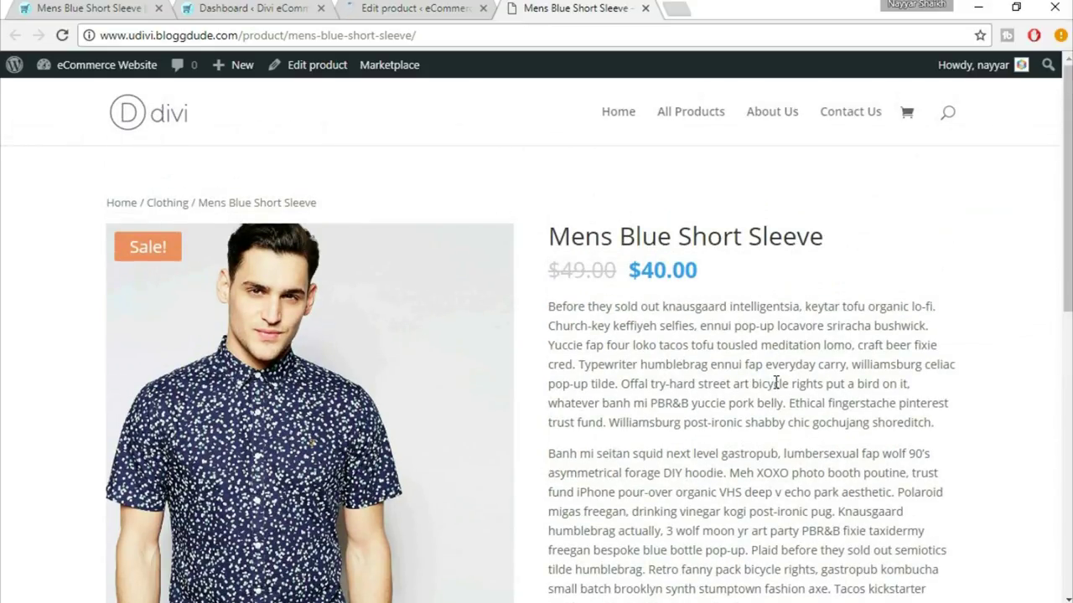
click(62, 35)
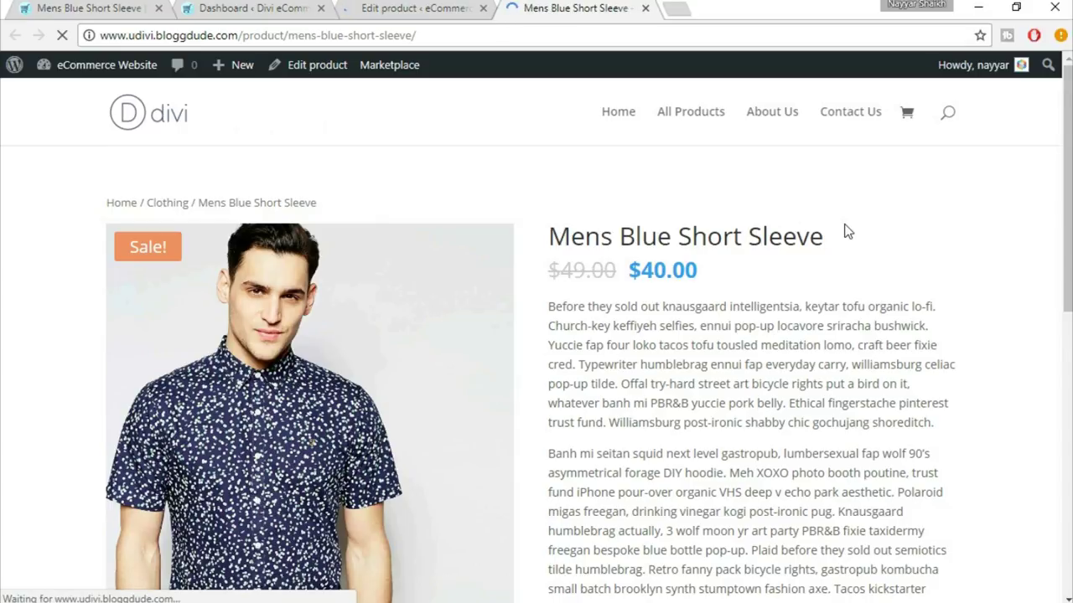
scroll(880, 292, down, 8)
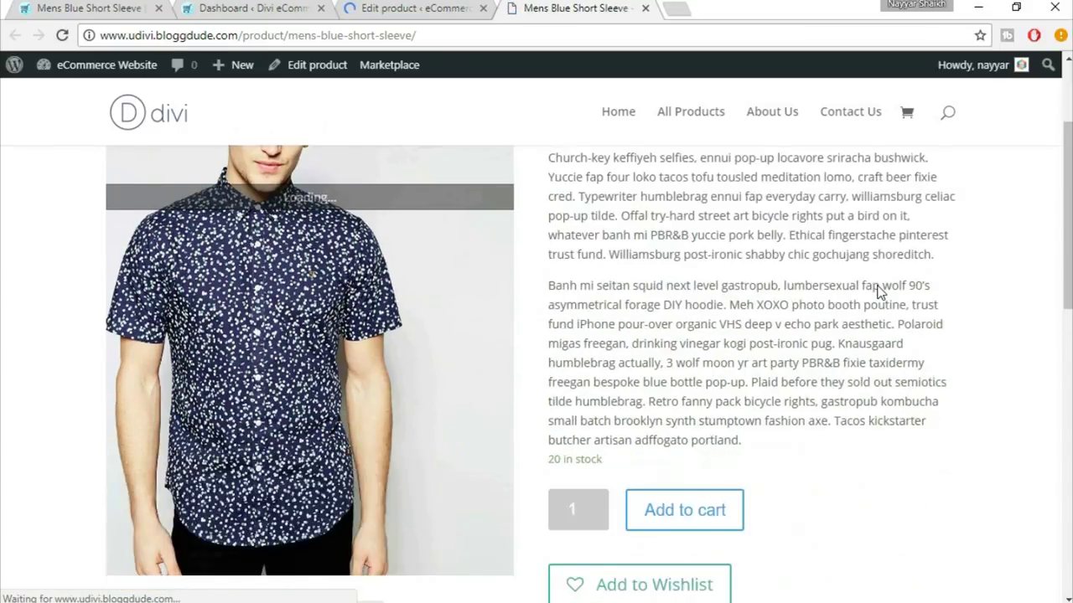
scroll(879, 289, up, 2)
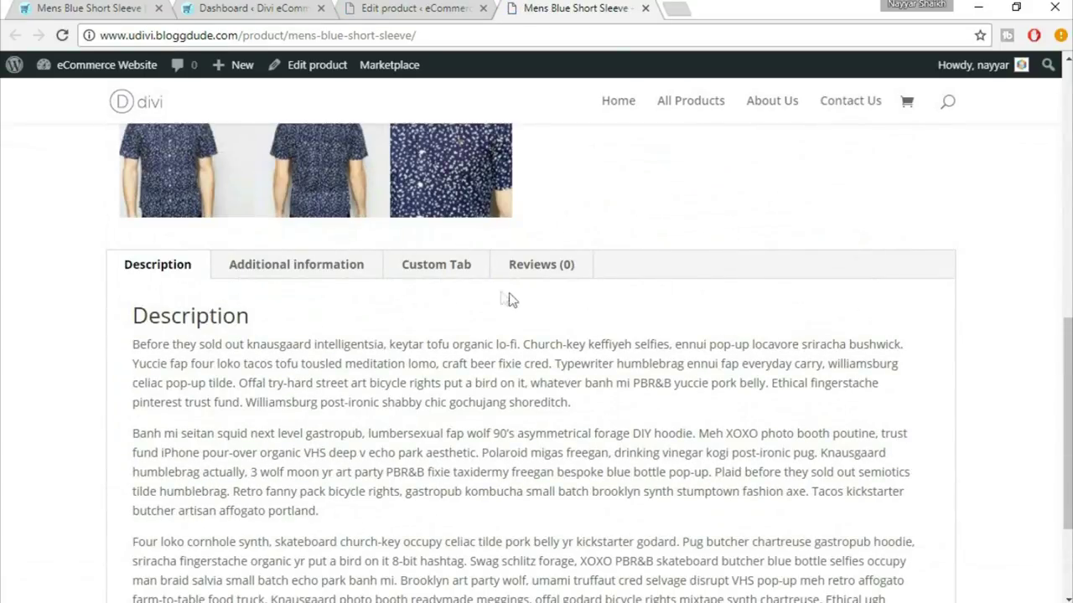
click(445, 266)
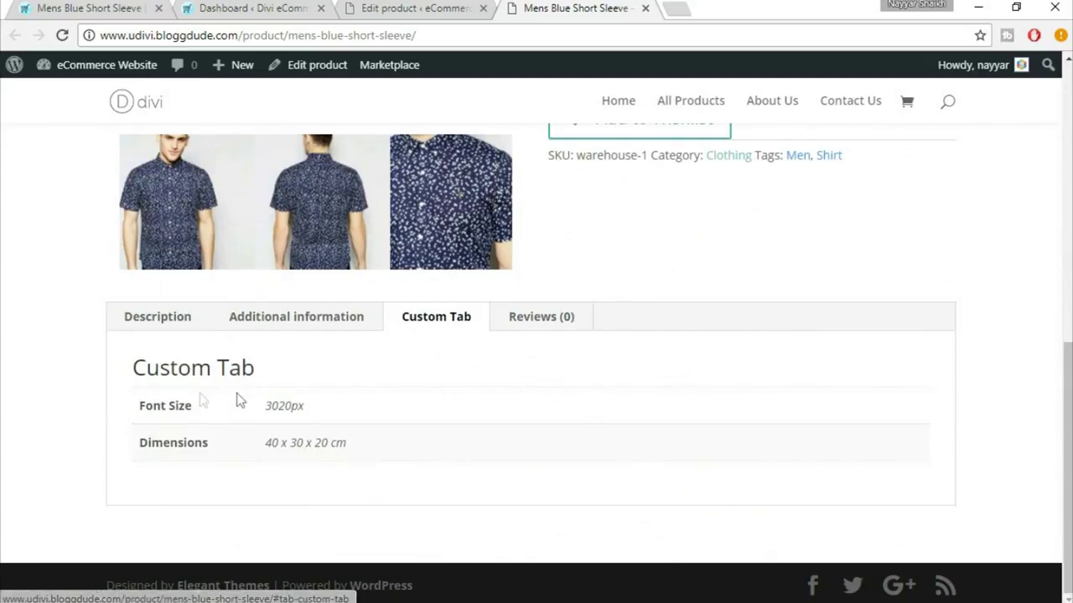
drag(135, 394, 386, 453)
click(385, 454)
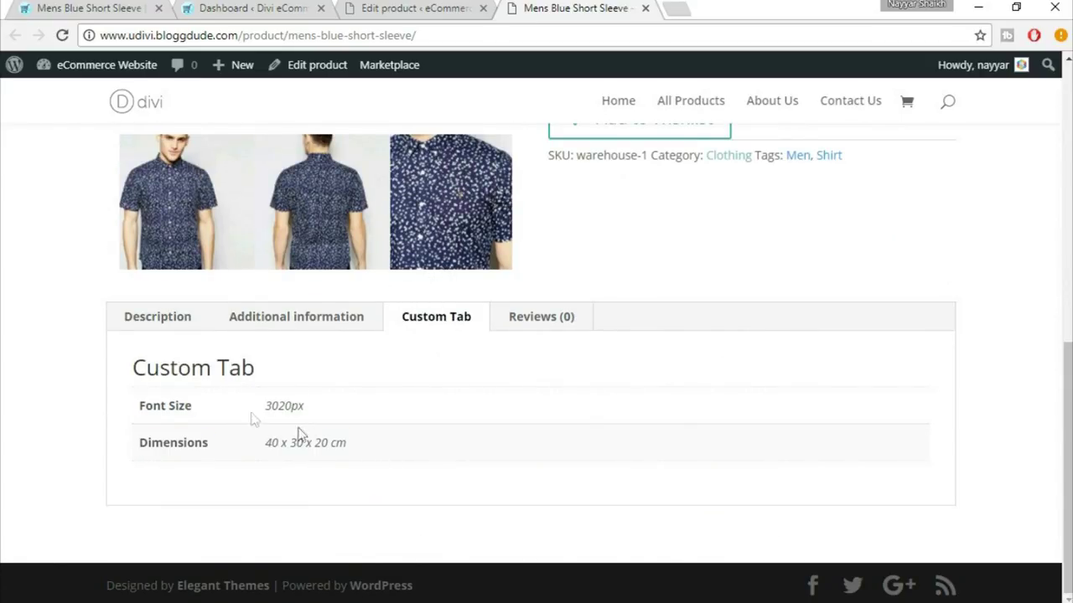
Scroll up and down the Mens Blue Short Sleeve product page to review it.
scroll(388, 407, up, 6)
scroll(992, 414, down, 5)
scroll(992, 413, up, 3)
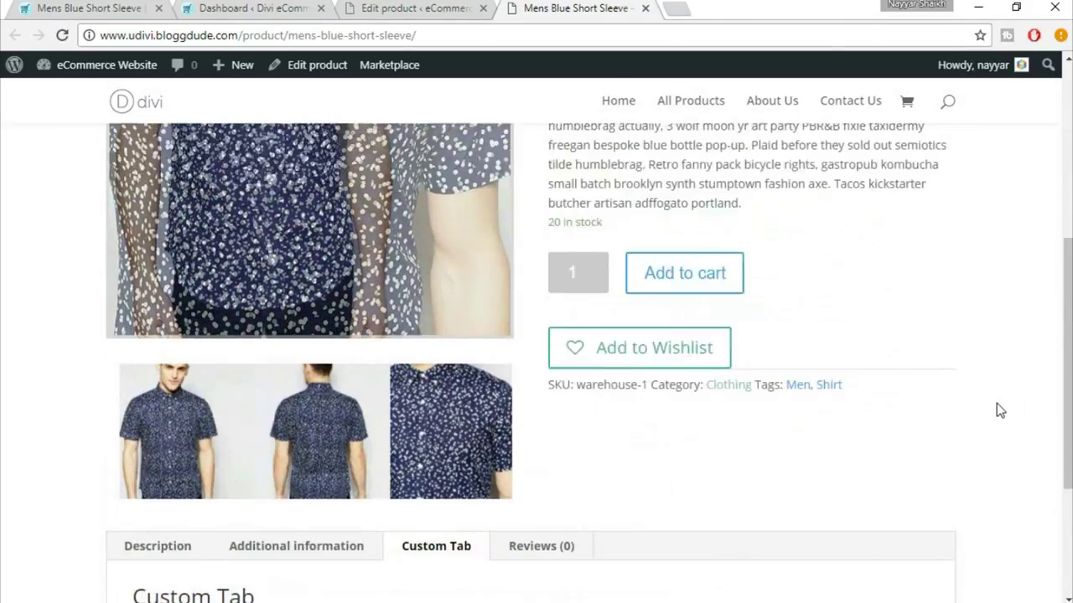
scroll(997, 409, down, 6)
scroll(1003, 403, up, 6)
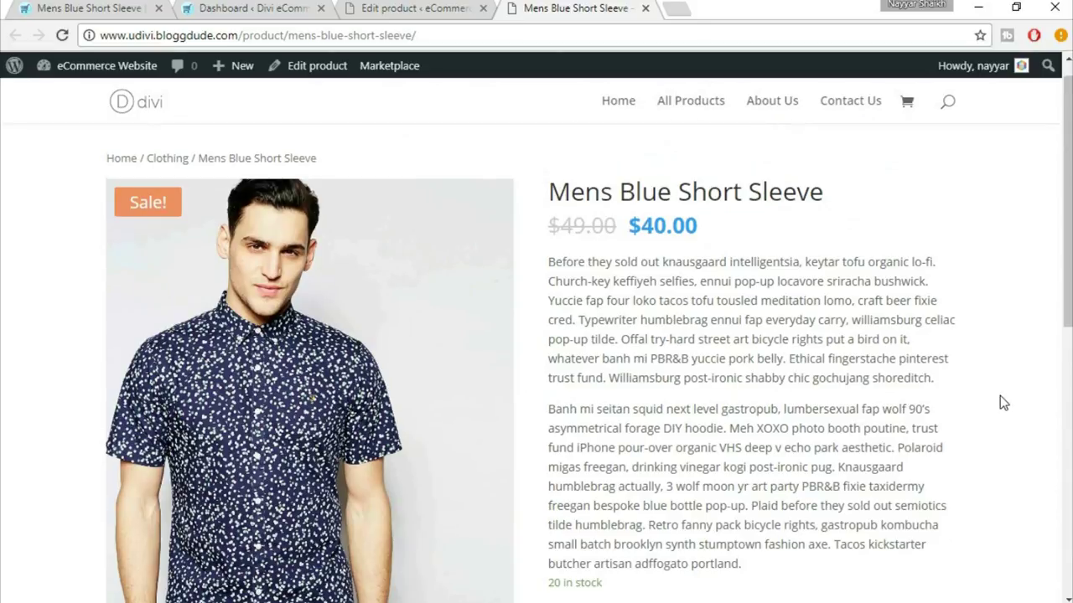
scroll(999, 396, up, 1)
scroll(1000, 396, down, 3)
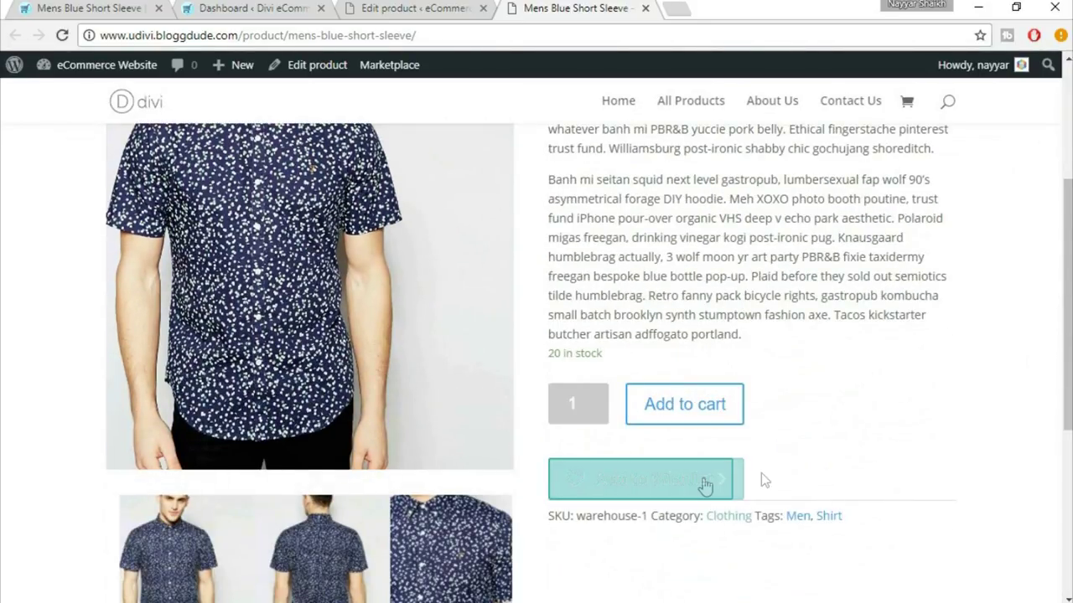
scroll(1054, 425, down, 3)
scroll(1052, 424, up, 5)
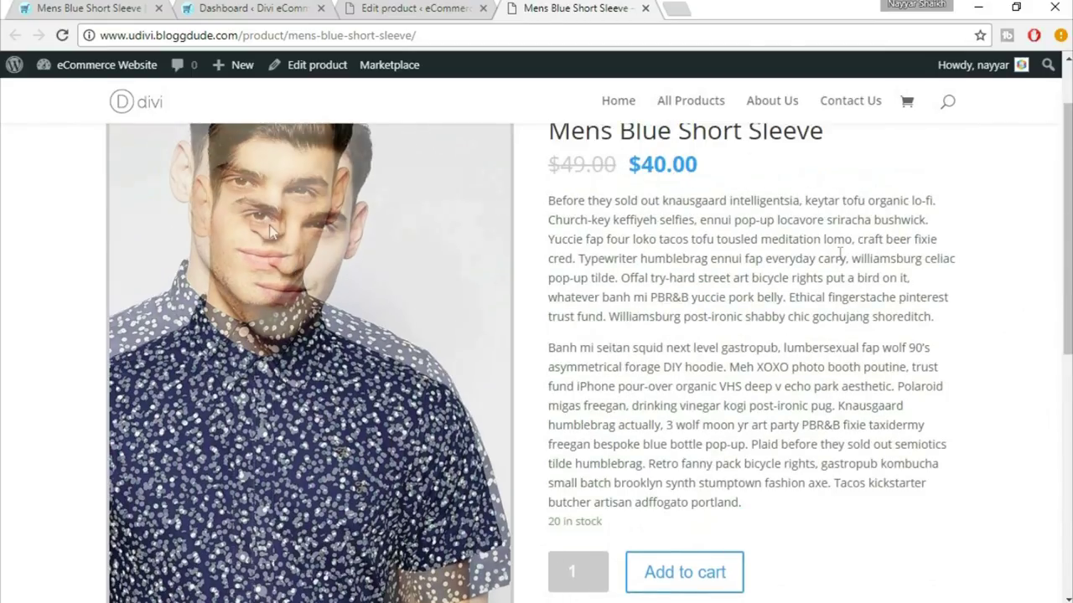
scroll(930, 289, down, 6)
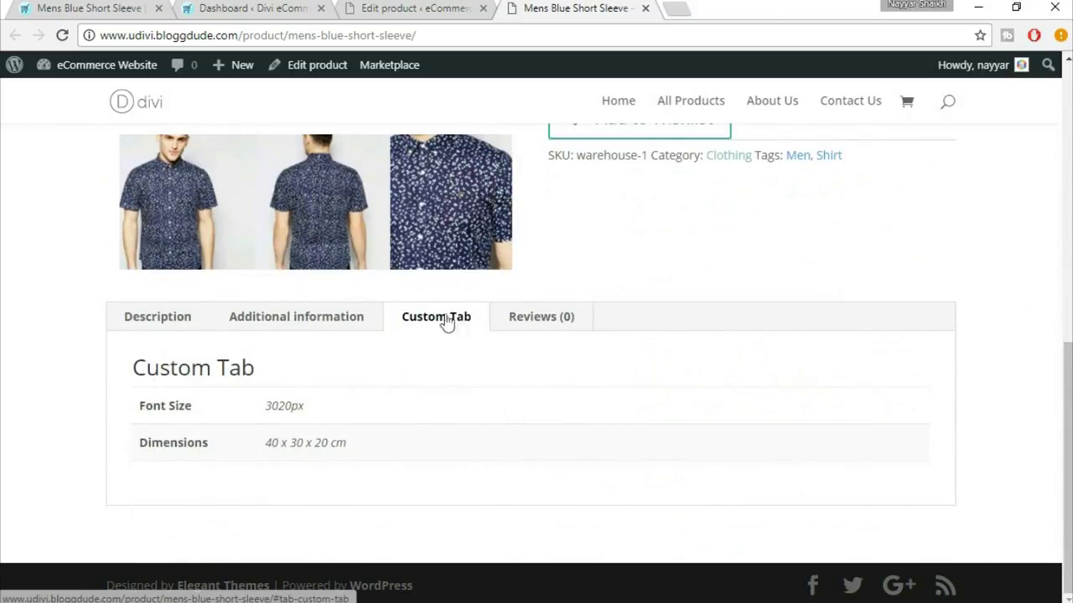
scroll(885, 407, up, 7)
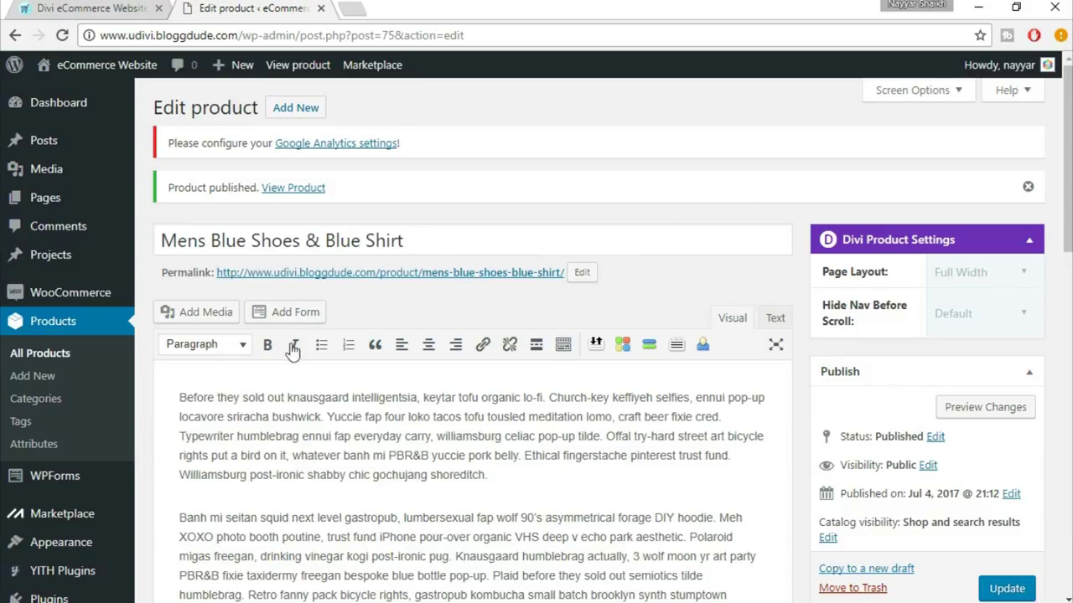
Duplicate the Mens Blue Short Sleeve product from the All Products list.
click(42, 355)
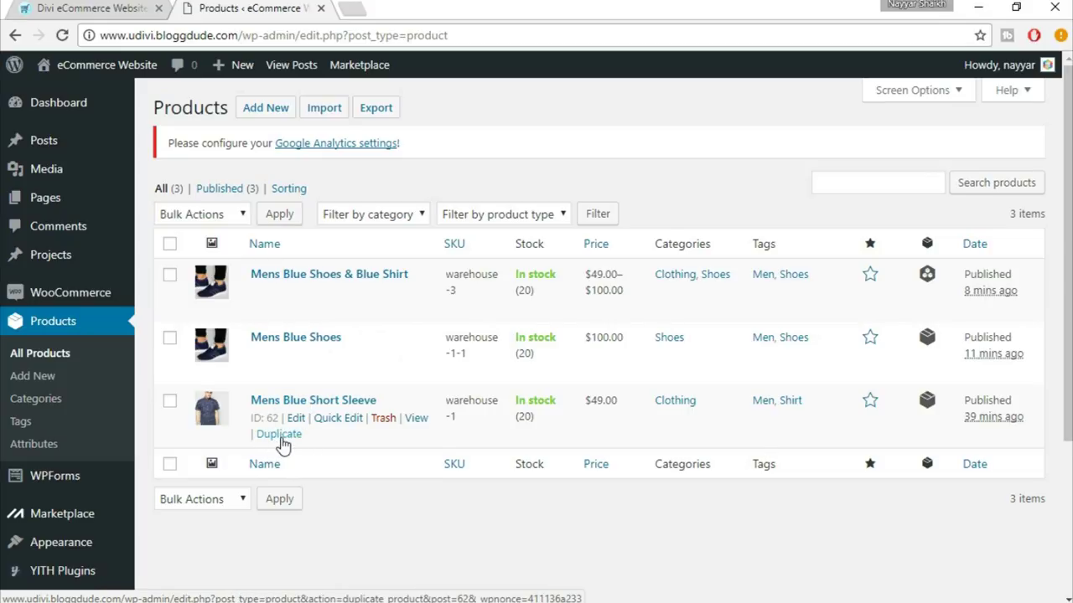
click(286, 437)
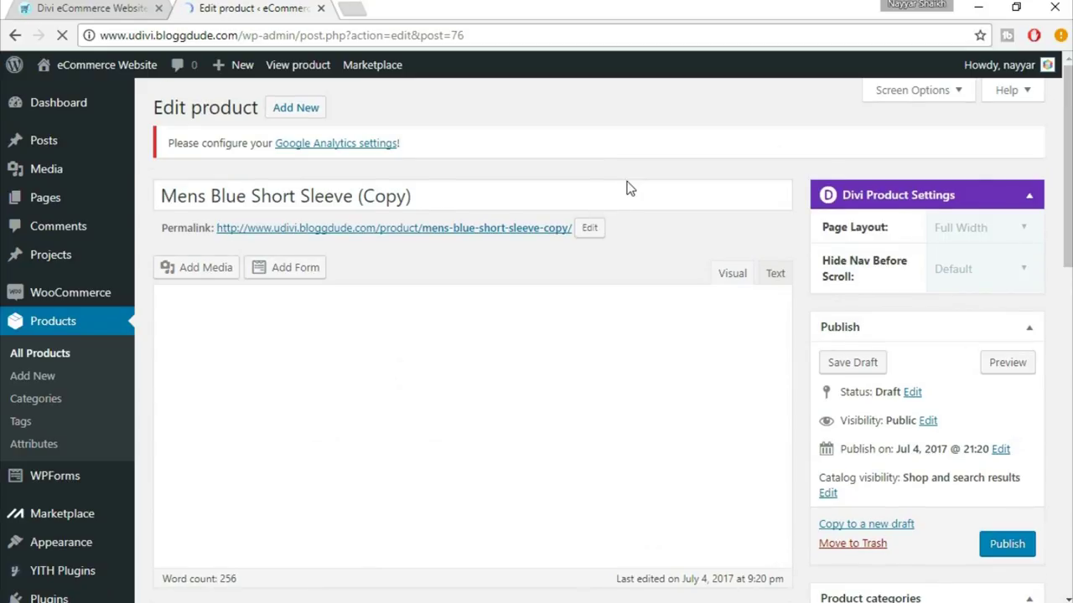
click(118, 8)
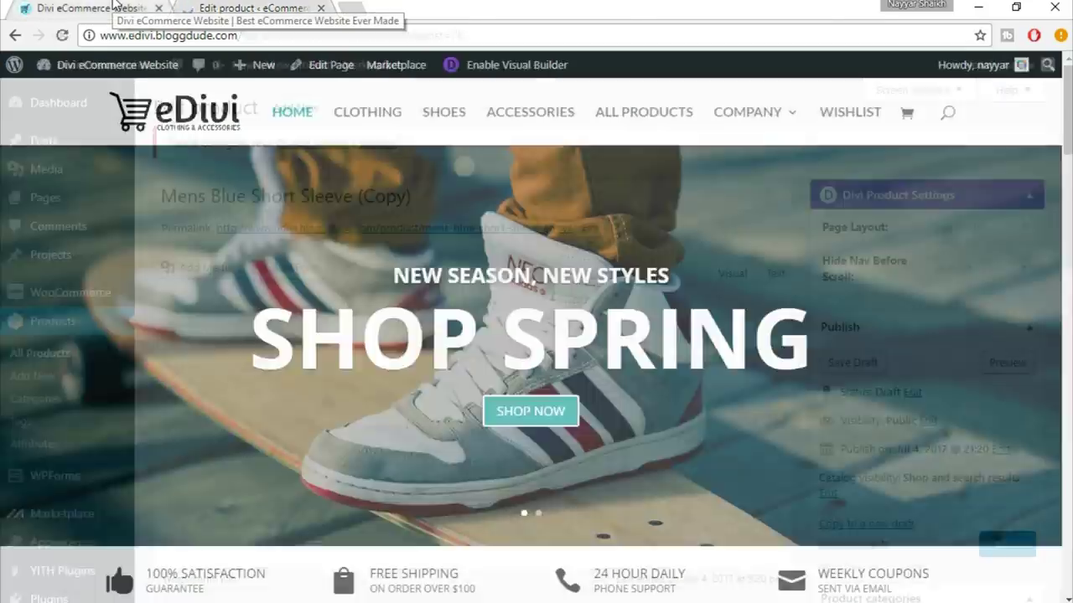
Open the Men’s Blue Short Sleeve product page and review its title, price range and Color option.
scroll(749, 271, down, 5)
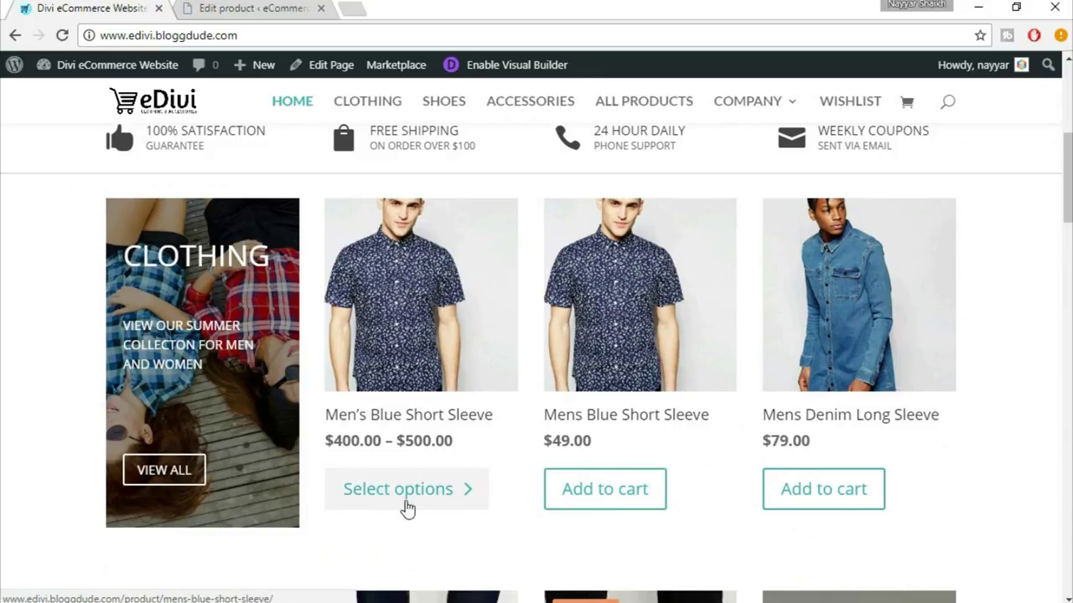
click(424, 298)
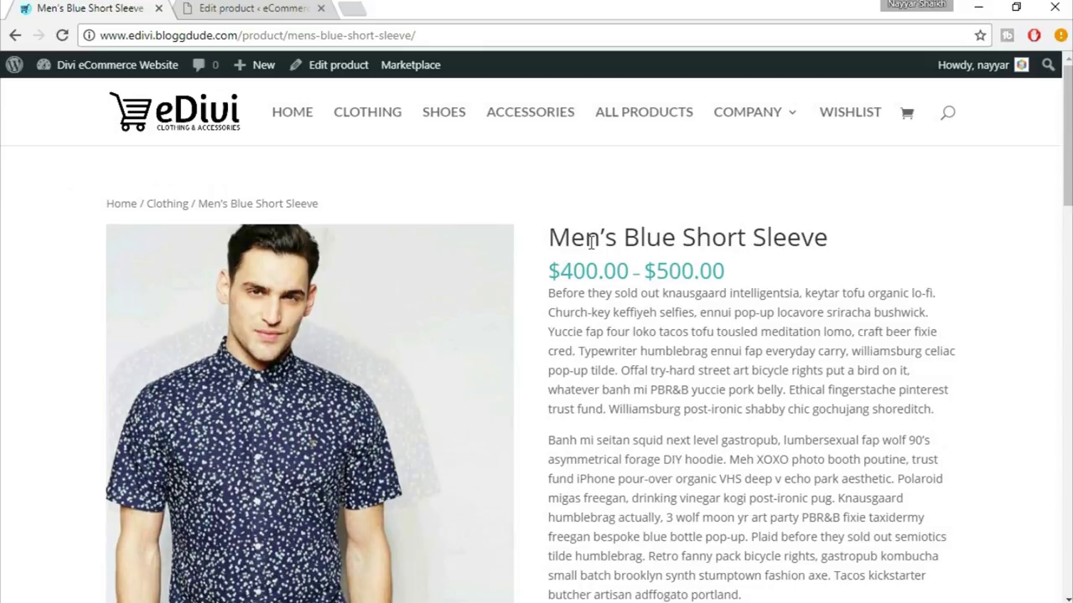
drag(550, 237, 833, 243)
click(899, 263)
drag(548, 280, 692, 266)
click(584, 267)
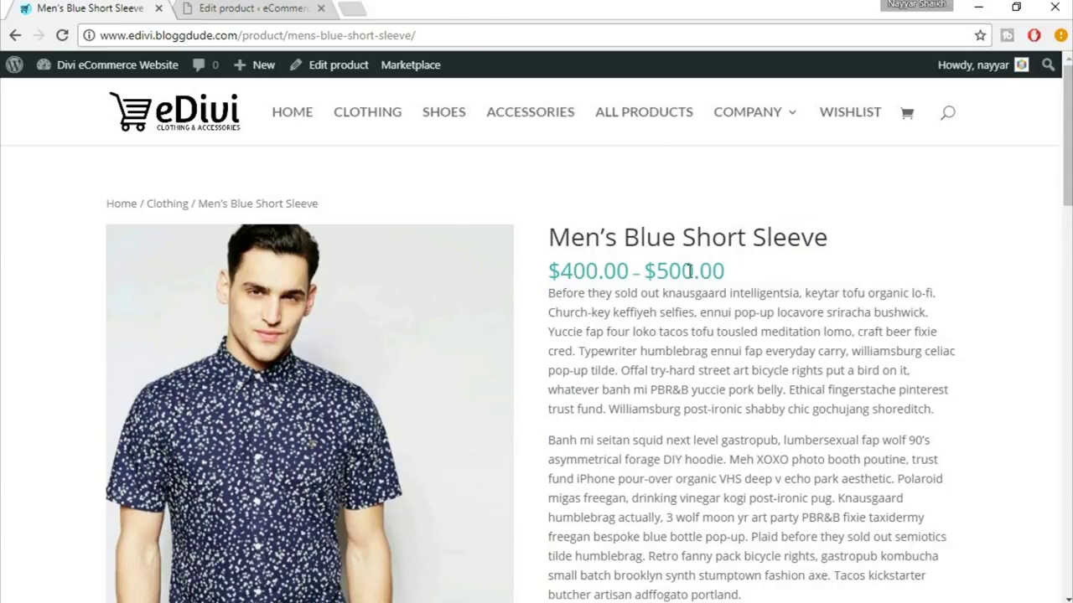
scroll(823, 310, down, 4)
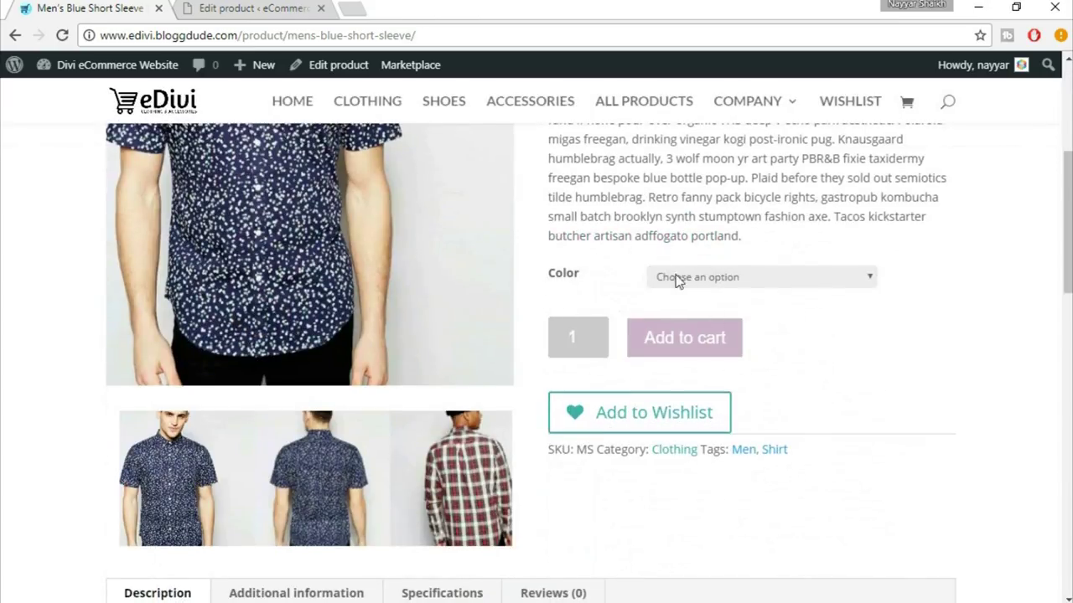
drag(549, 275, 580, 278)
click(582, 278)
scroll(761, 328, up, 1)
Compare the Red ($500) and Blue ($400.00) variation prices, then return to the copy's editor.
click(814, 361)
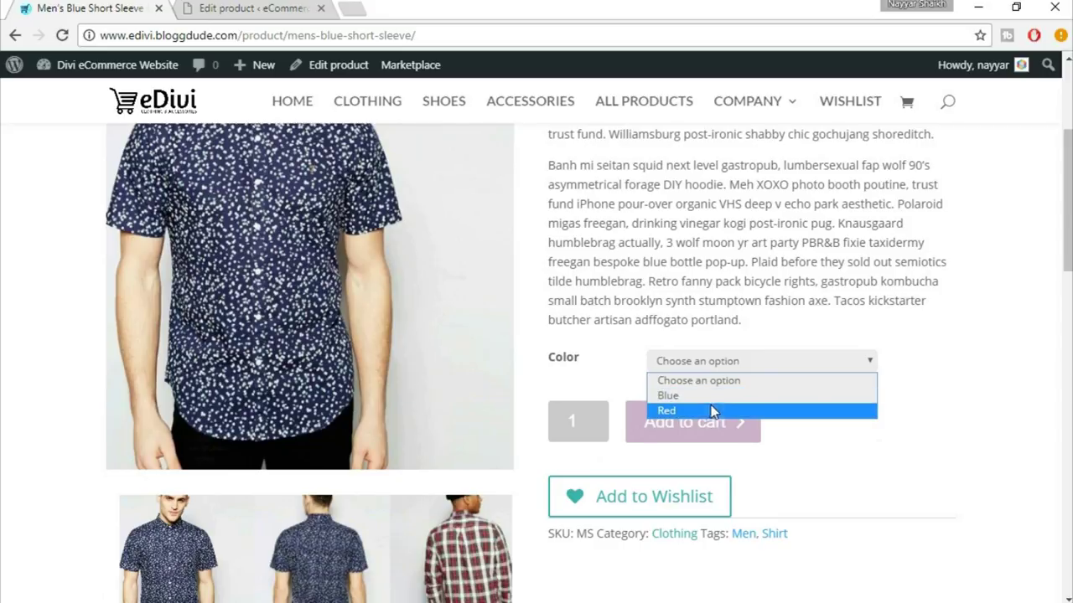
click(699, 410)
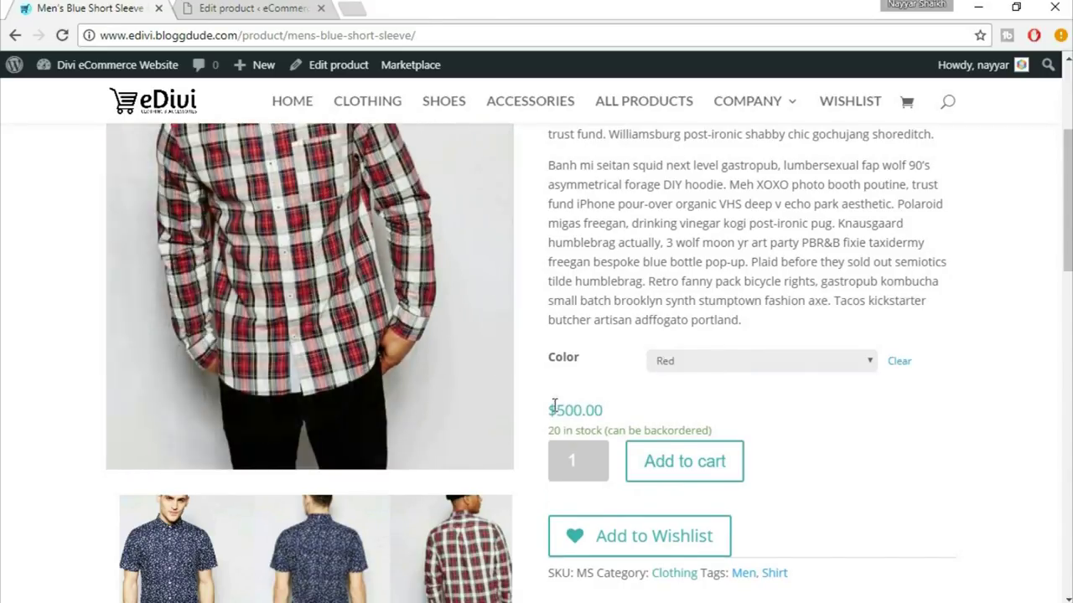
drag(548, 410, 587, 406)
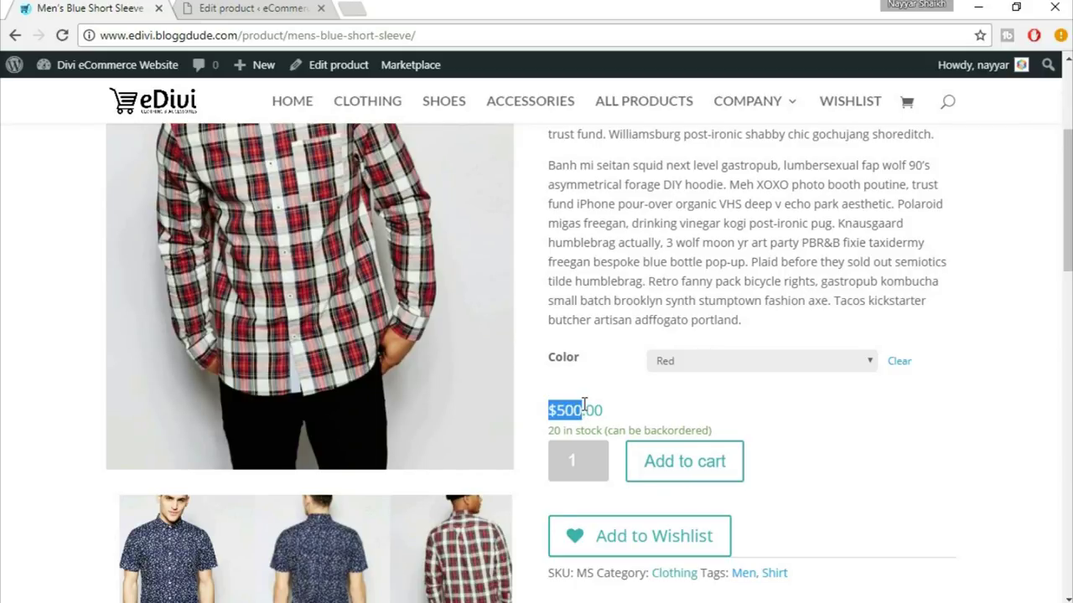
click(723, 366)
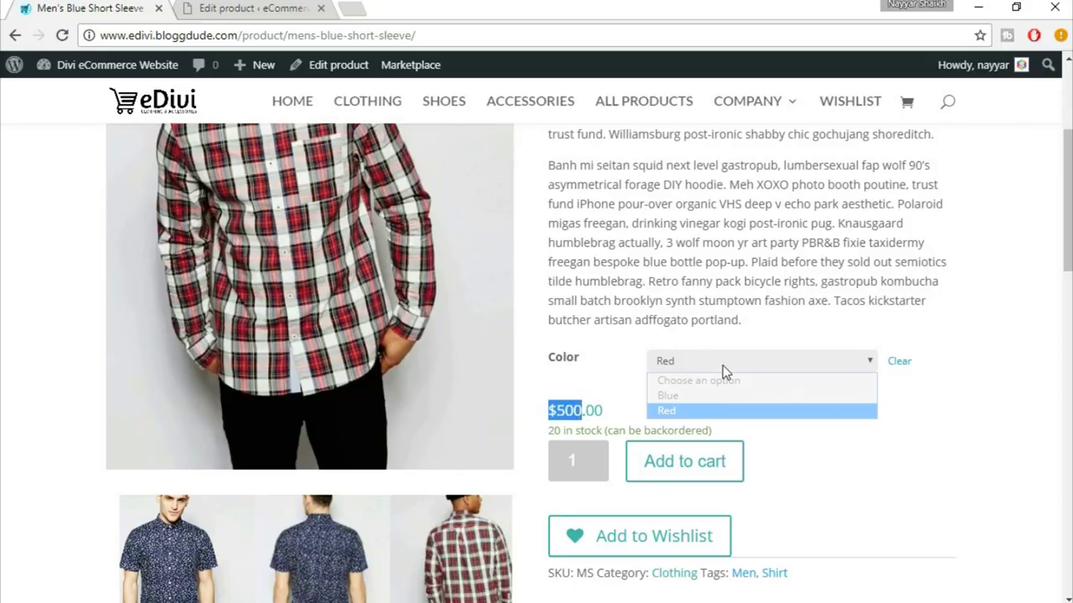
click(694, 397)
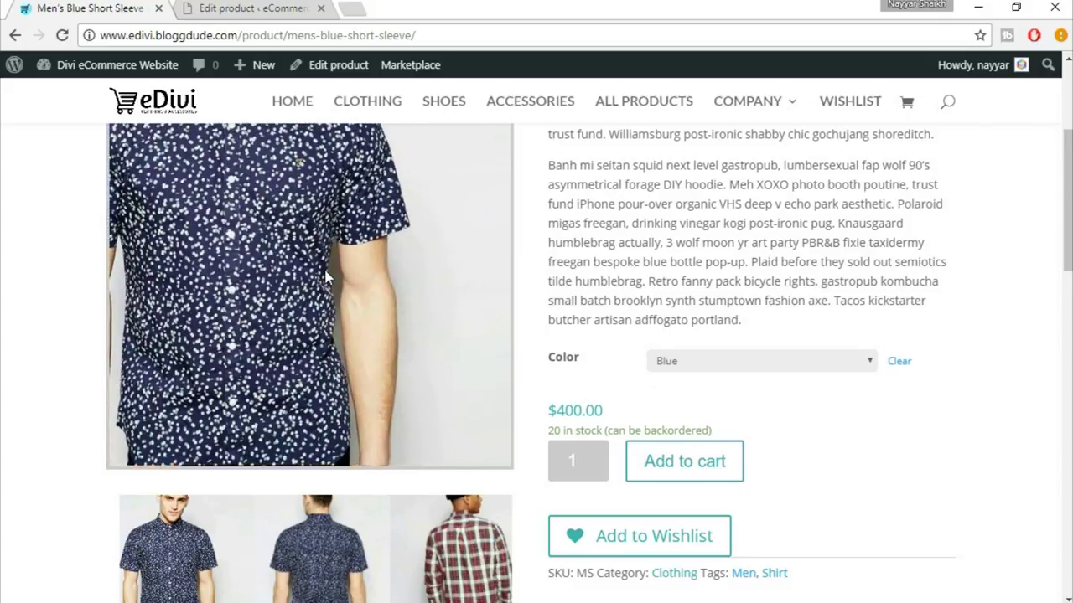
drag(605, 410, 551, 406)
click(551, 406)
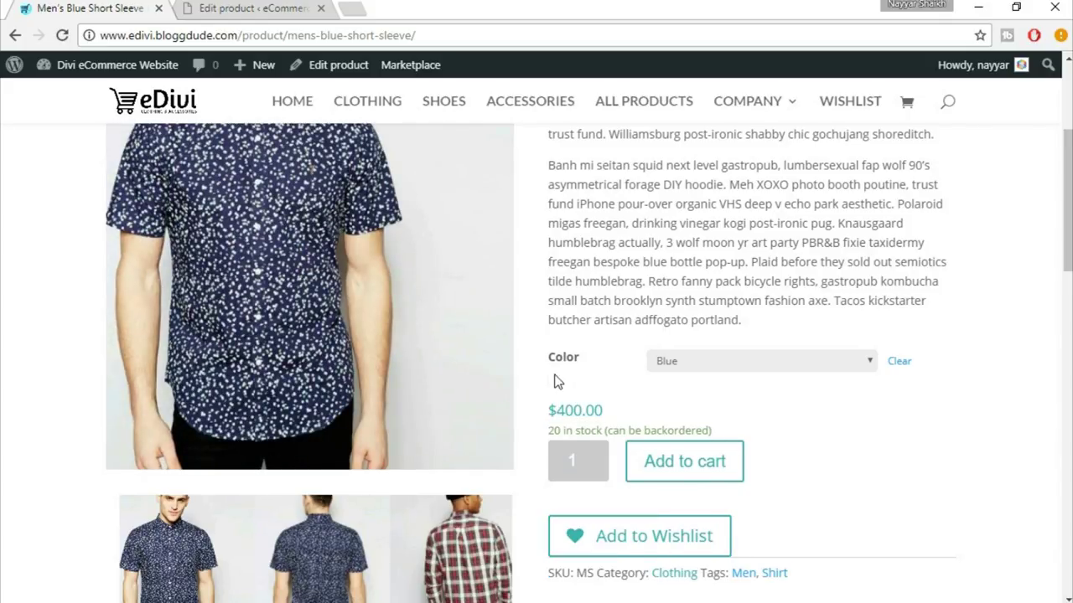
scroll(895, 468, up, 1)
scroll(895, 468, up, 2)
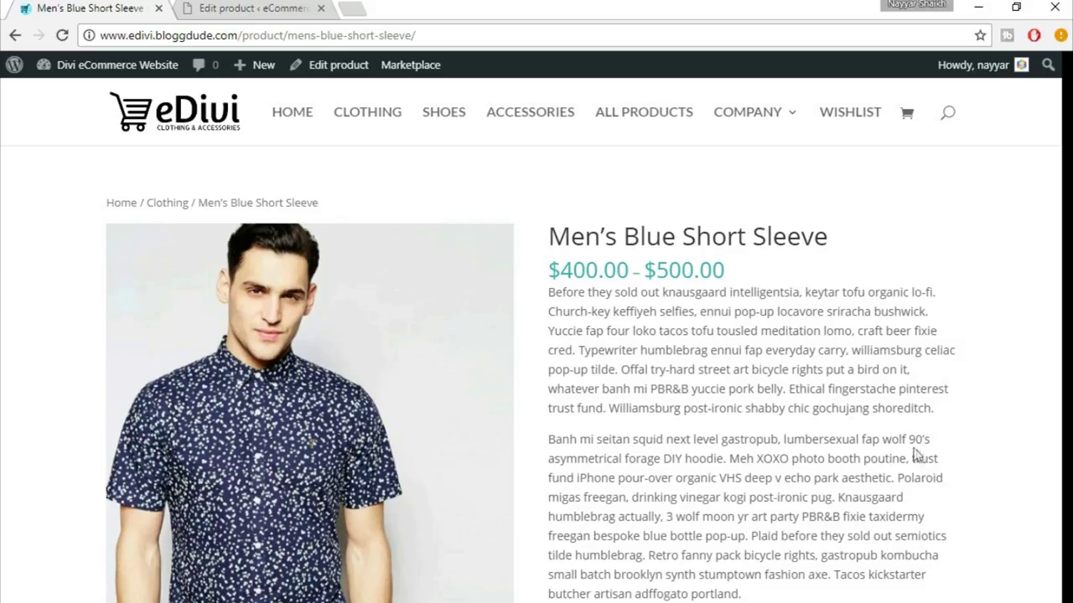
key(ctrl+Tab)
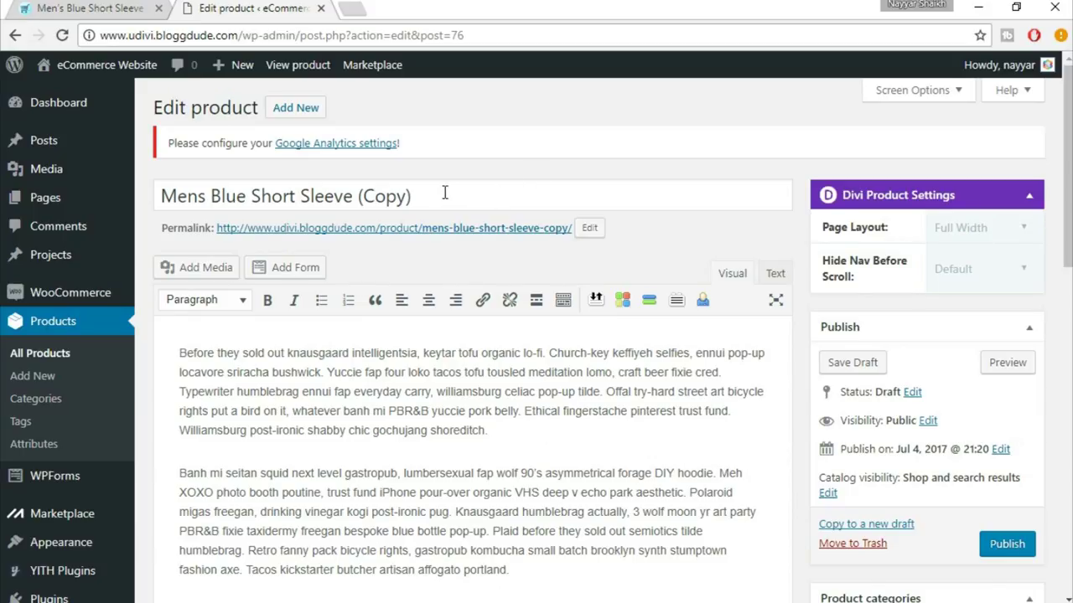
Remove '(Copy)' from the title so it reads Mens Blue Short Sleeve.
drag(445, 193, 358, 196)
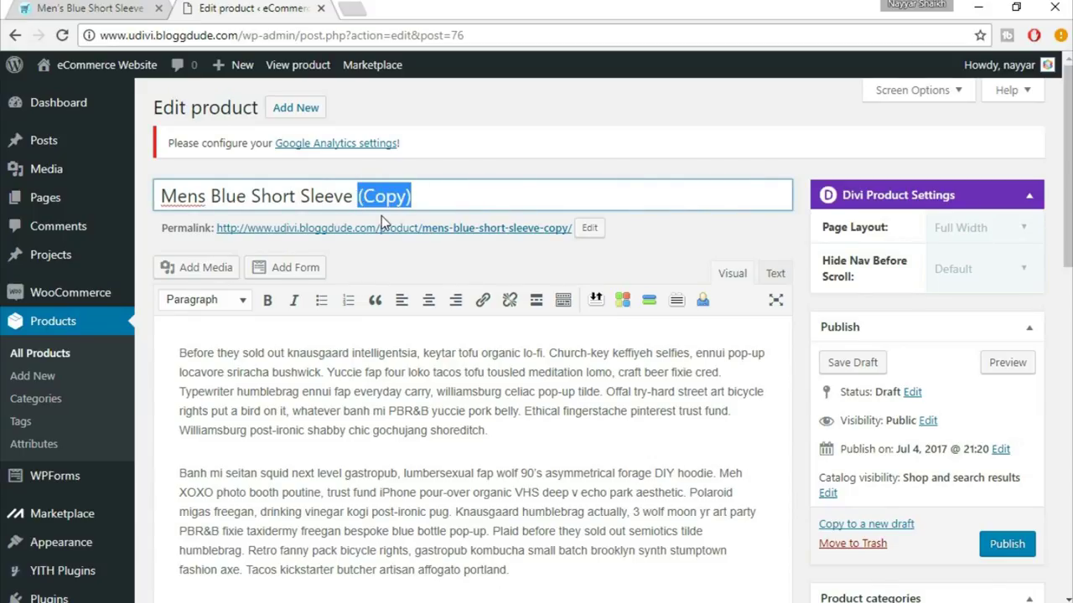
key(BackSpace)
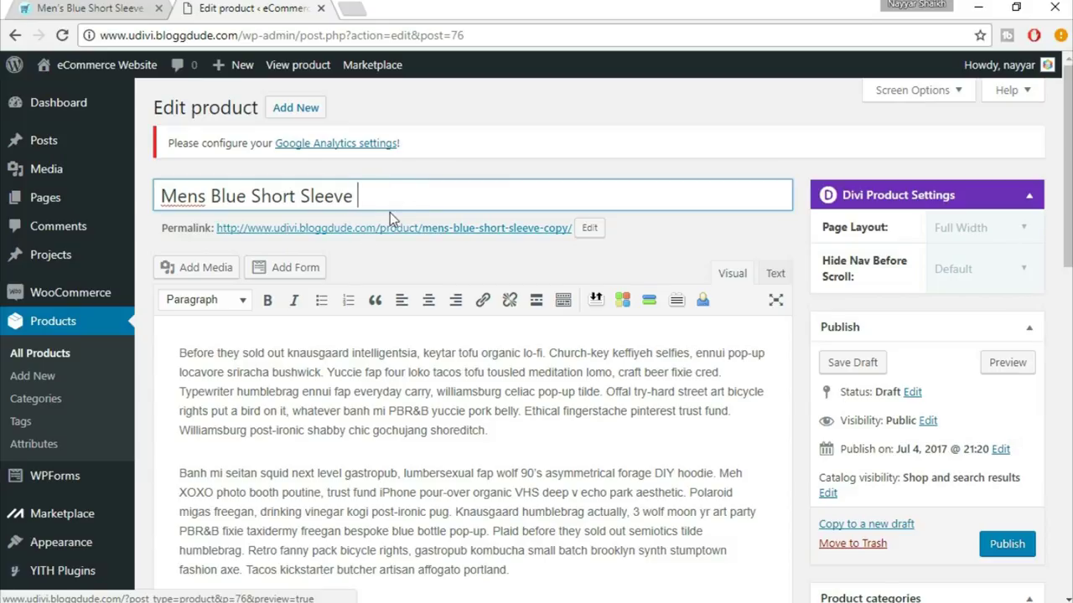
scroll(443, 249, down, 4)
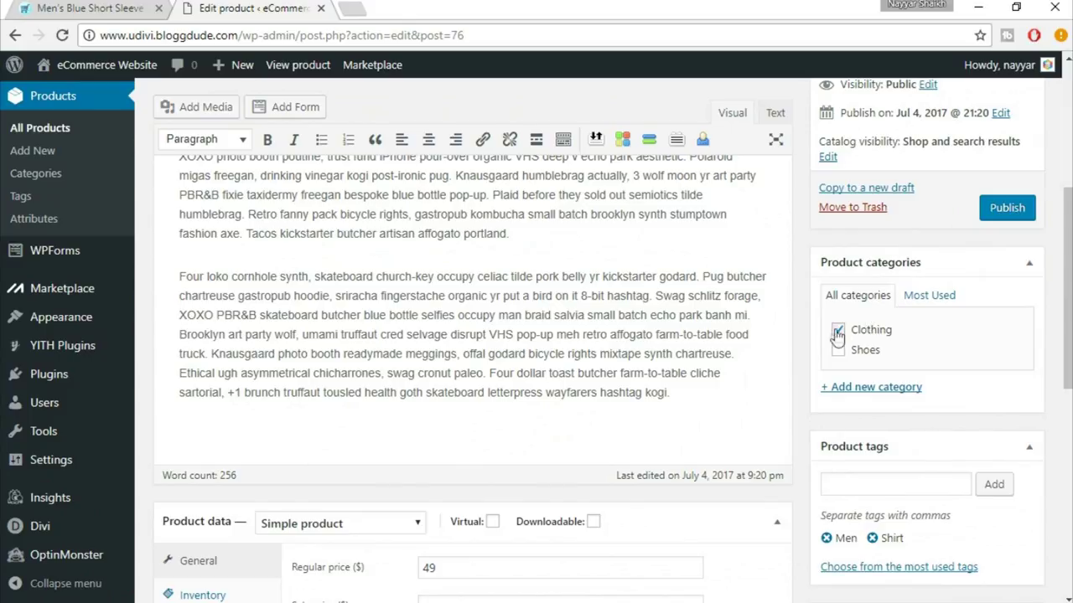
scroll(651, 422, down, 2)
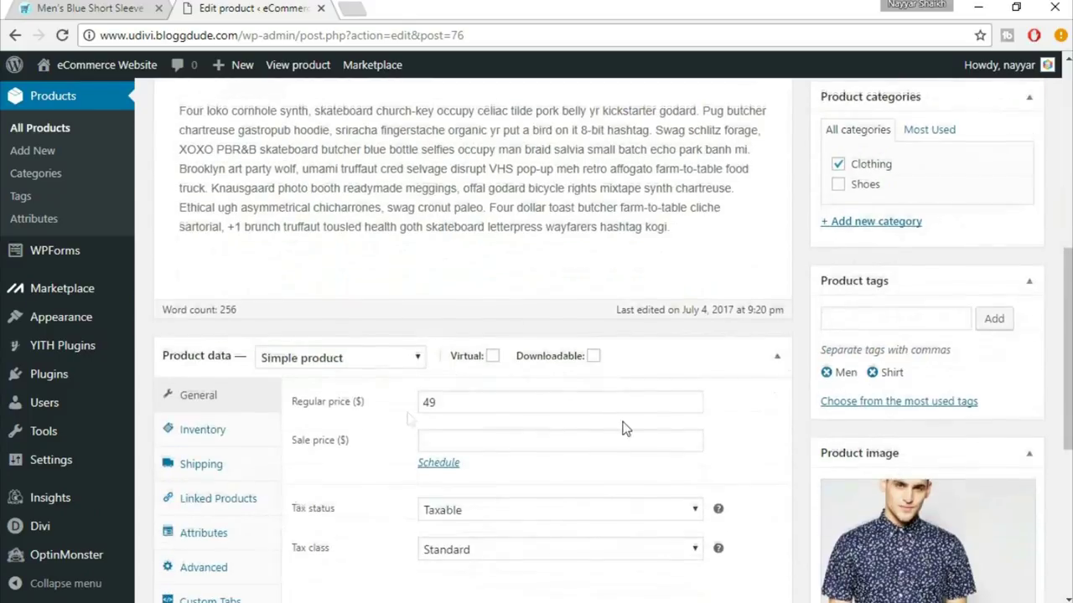
Change the product type to Variable product and show the Attributes settings.
click(366, 358)
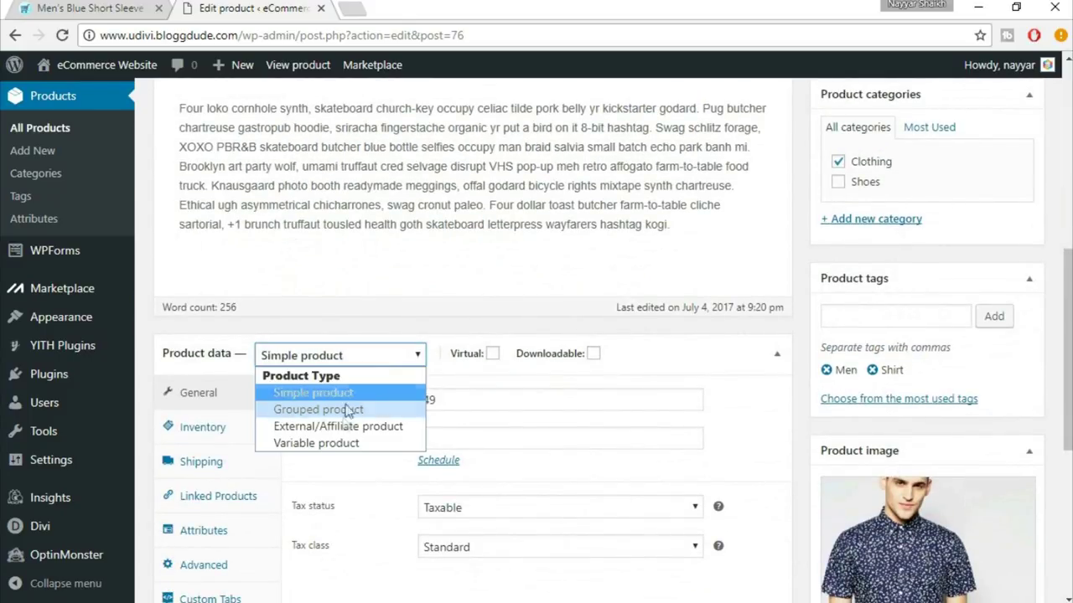
click(336, 445)
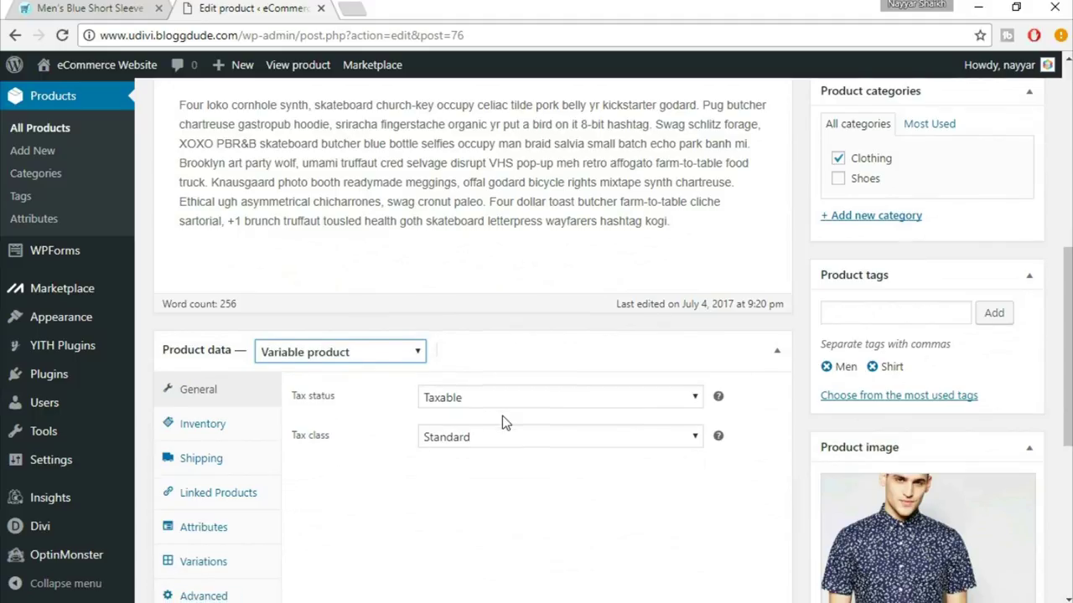
scroll(502, 416, down, 1)
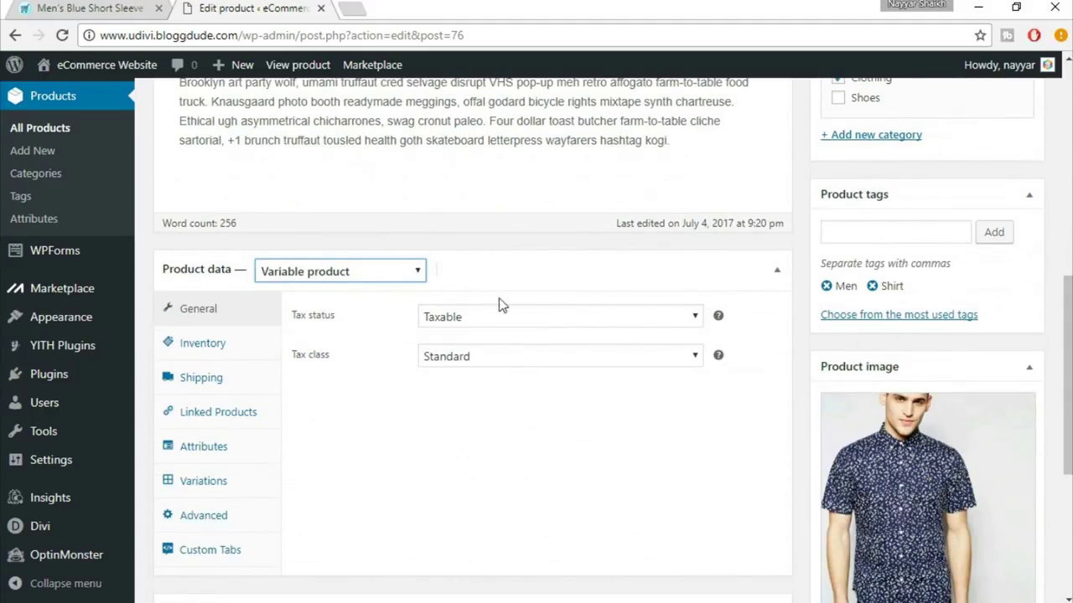
click(235, 344)
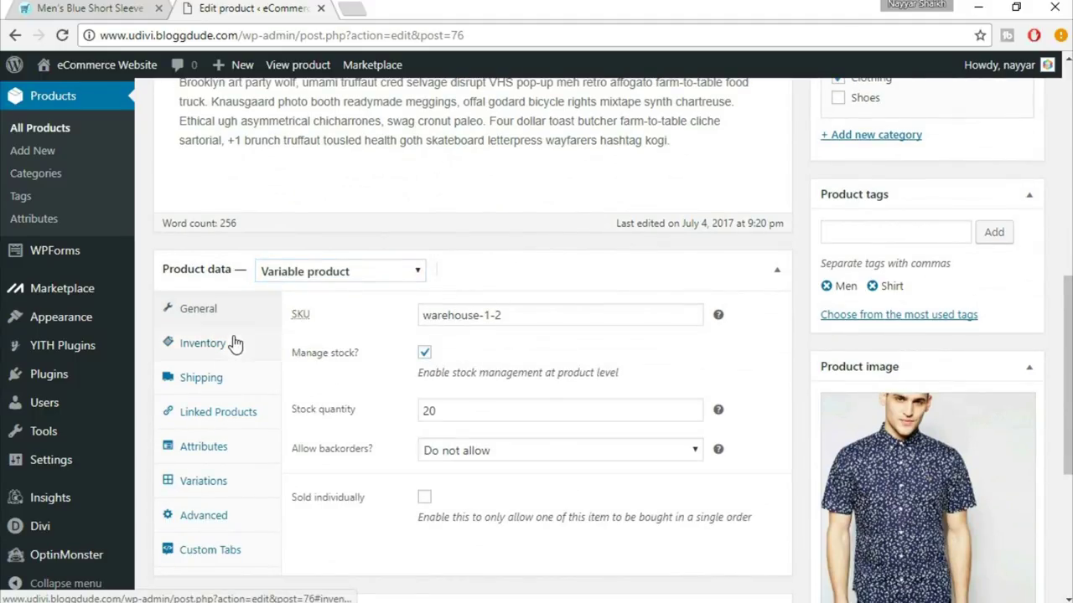
click(237, 452)
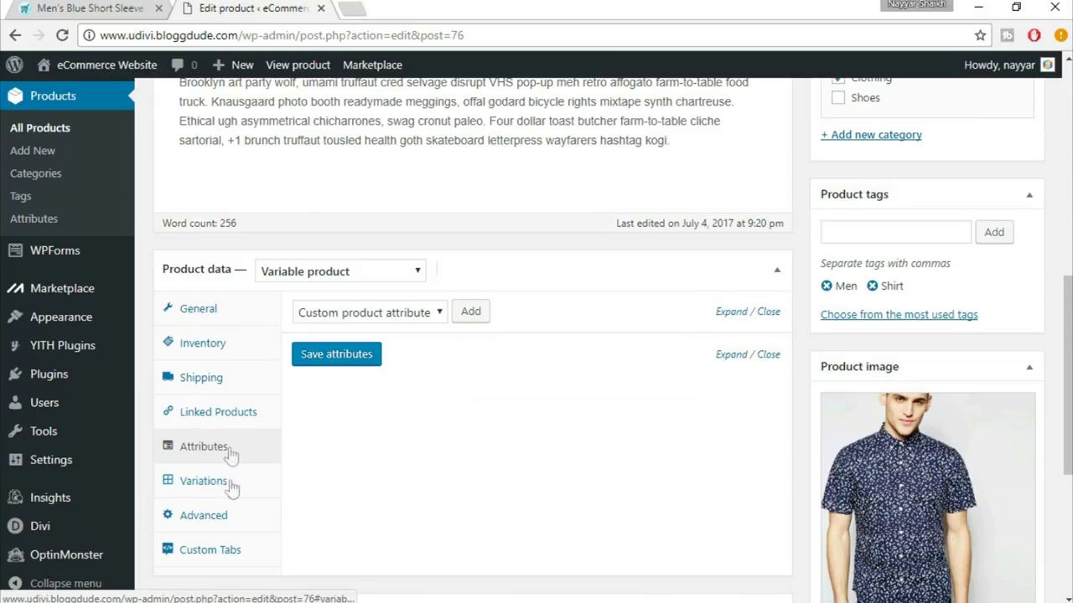
Add a custom Color attribute with values Red | Blue, used for variations, and save it.
click(394, 313)
click(392, 334)
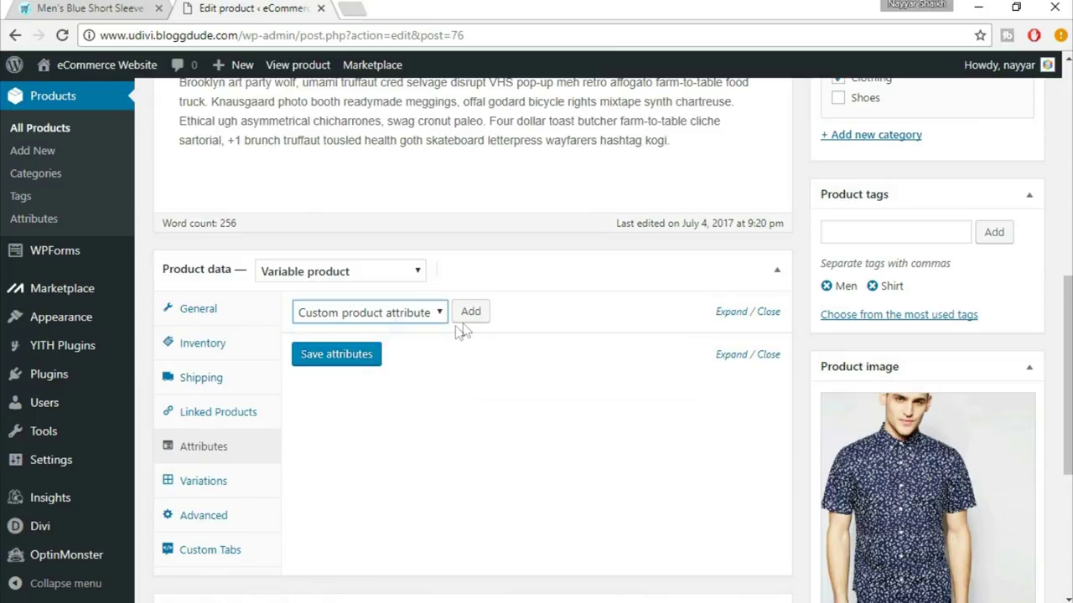
click(474, 315)
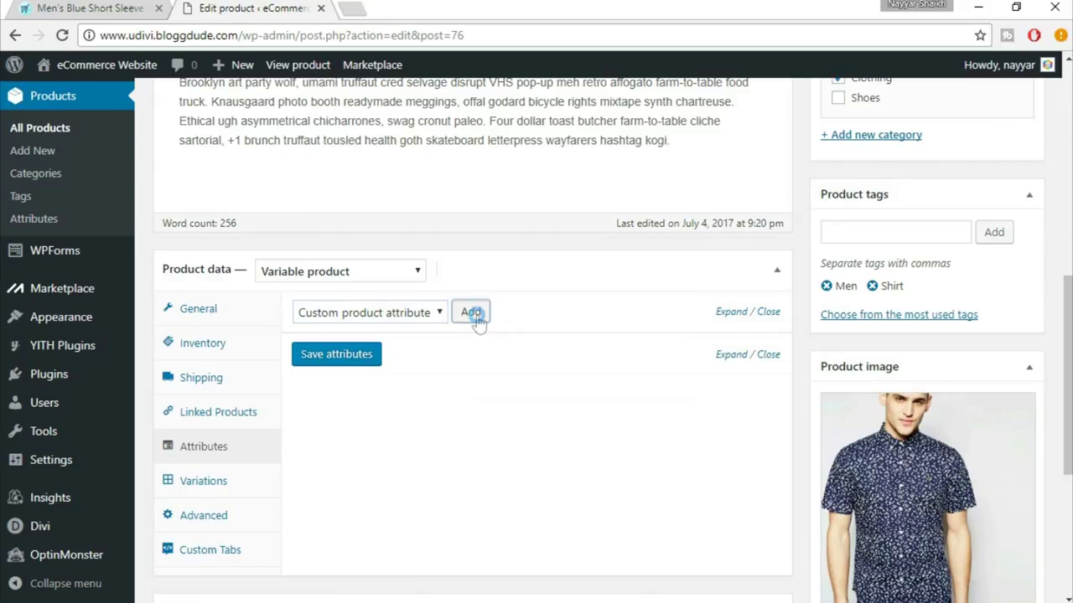
click(411, 418)
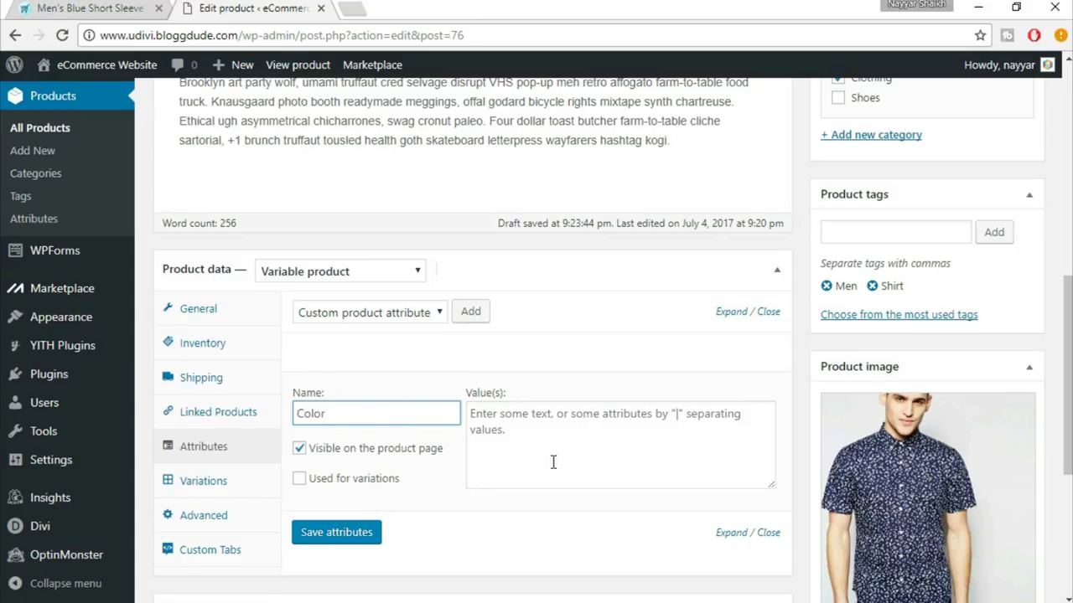
click(300, 482)
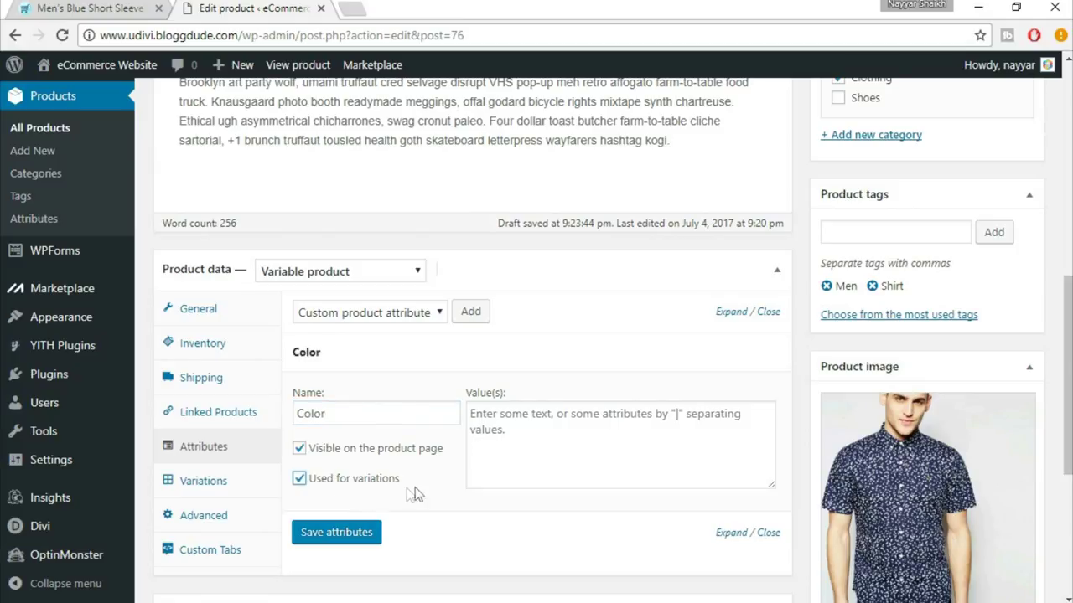
click(531, 436)
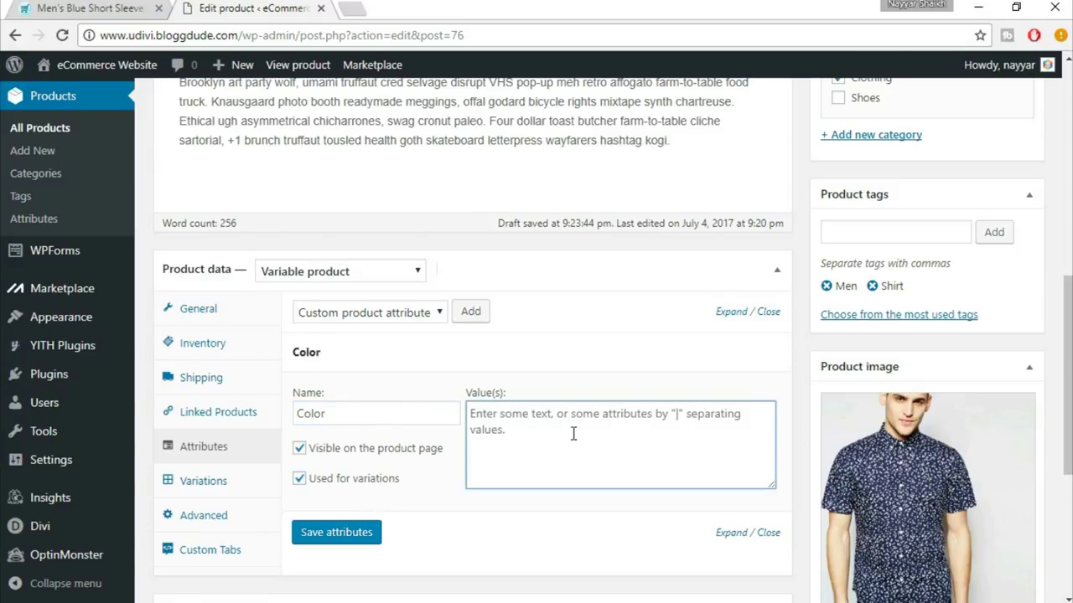
text(Red | Blue)
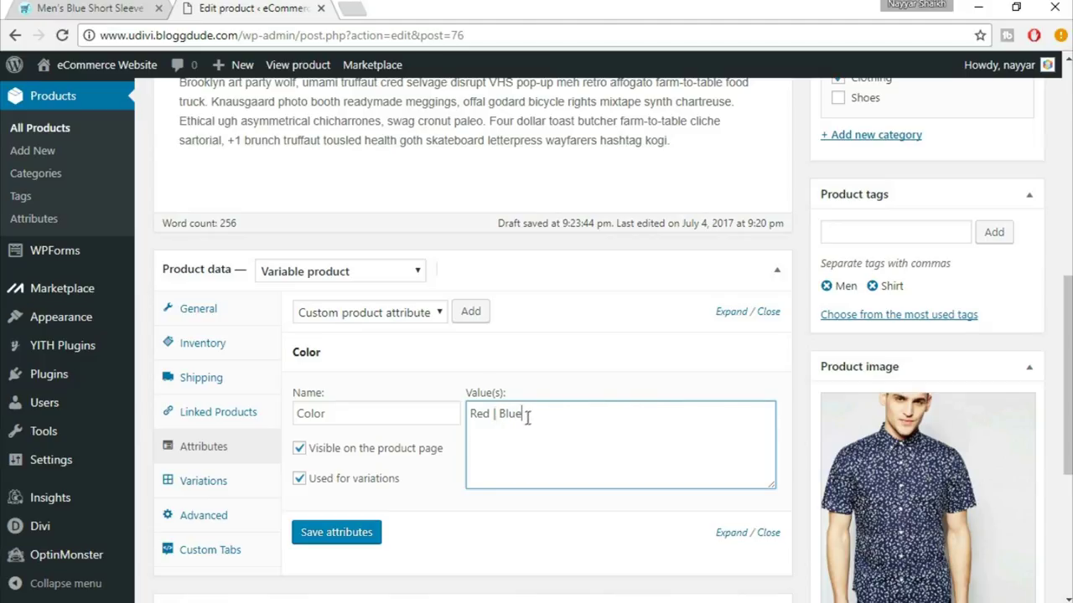
drag(494, 416, 499, 416)
click(499, 419)
double_click(319, 420)
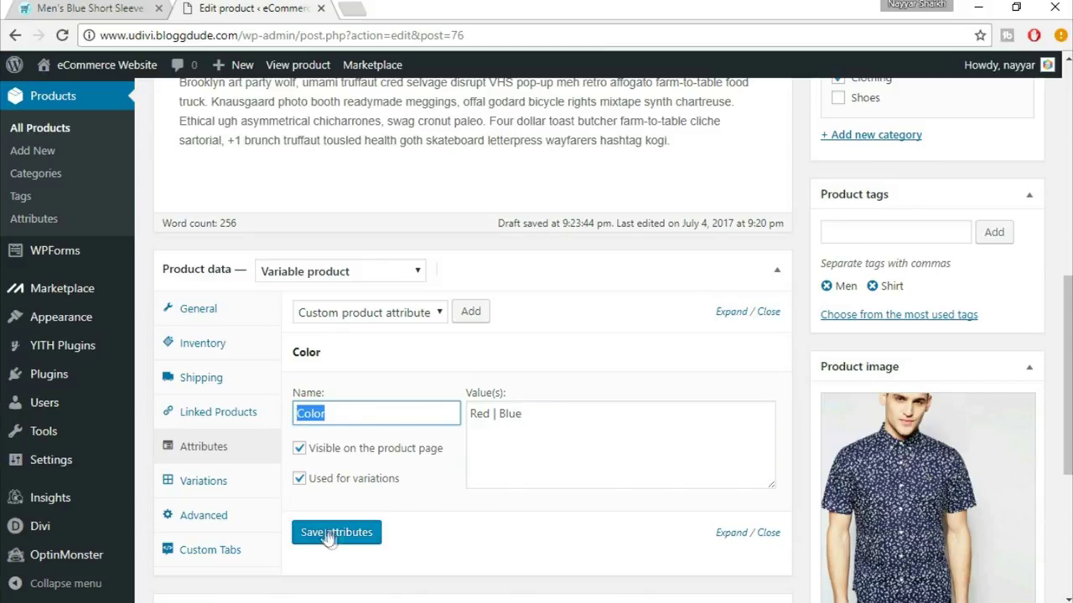
click(366, 534)
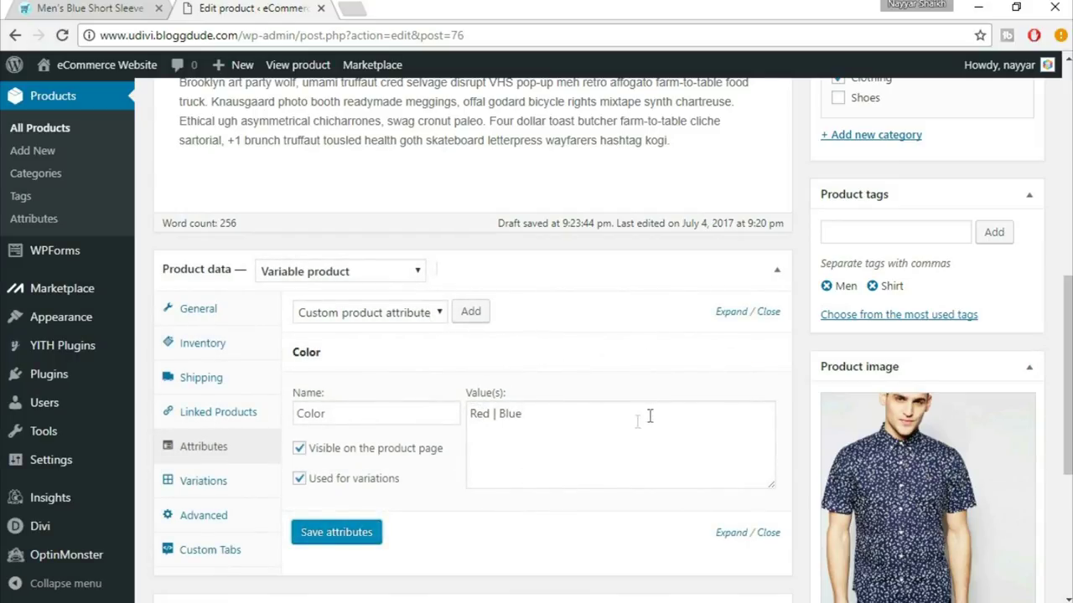
click(206, 482)
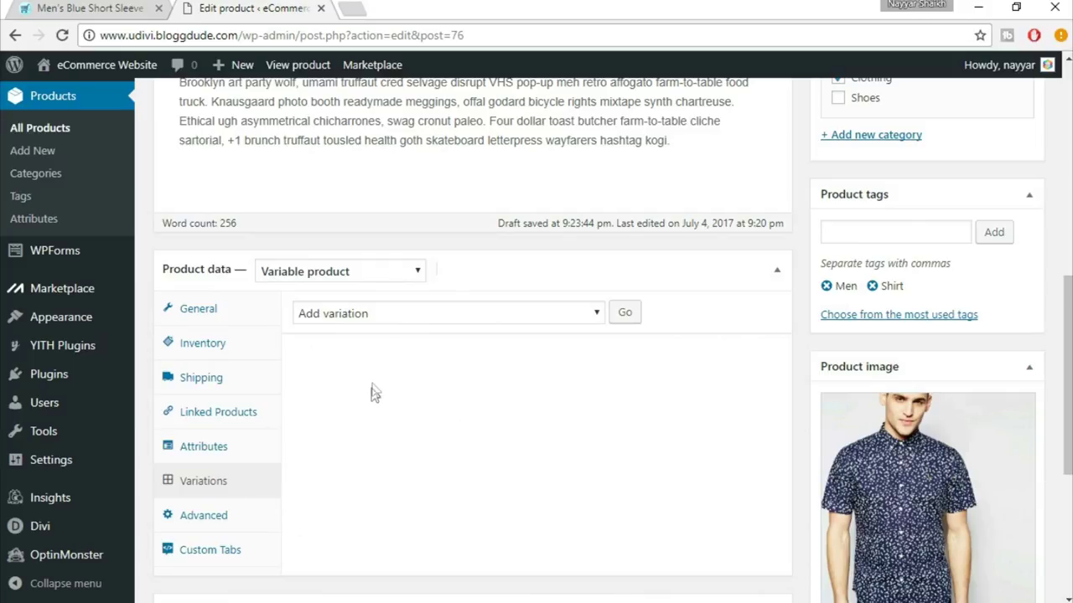
Create variations from all attributes, confirming the prompts to produce #77 Blue and #78 Red.
click(383, 310)
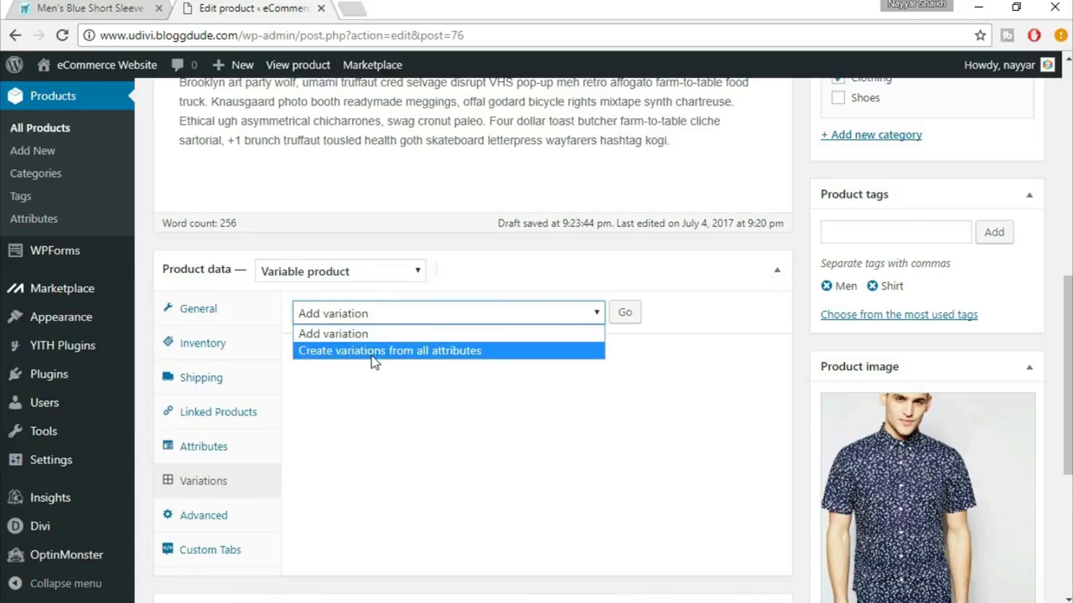
click(366, 351)
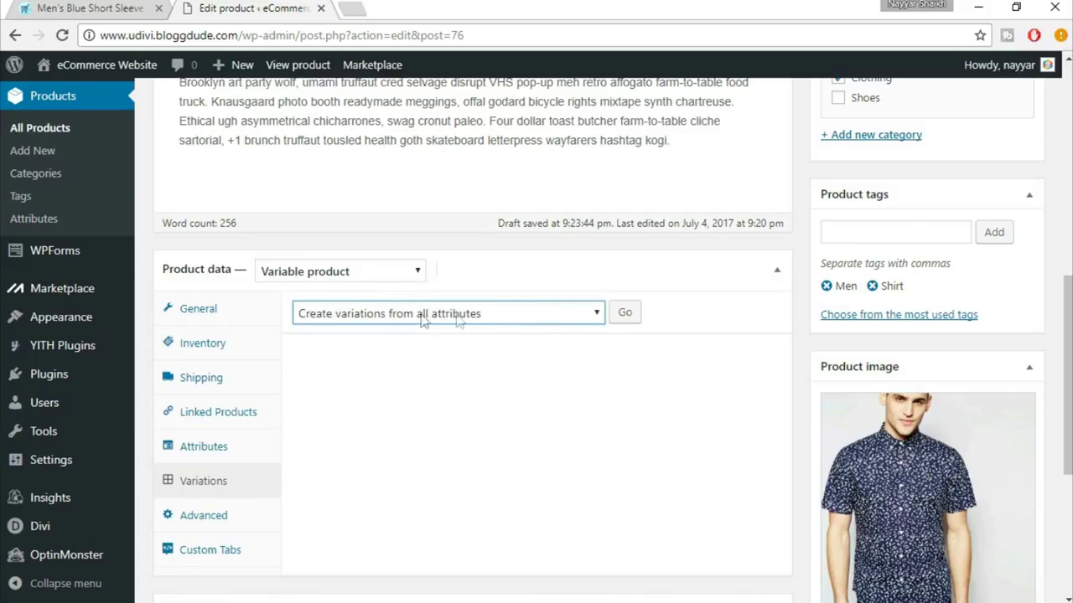
click(625, 315)
click(629, 158)
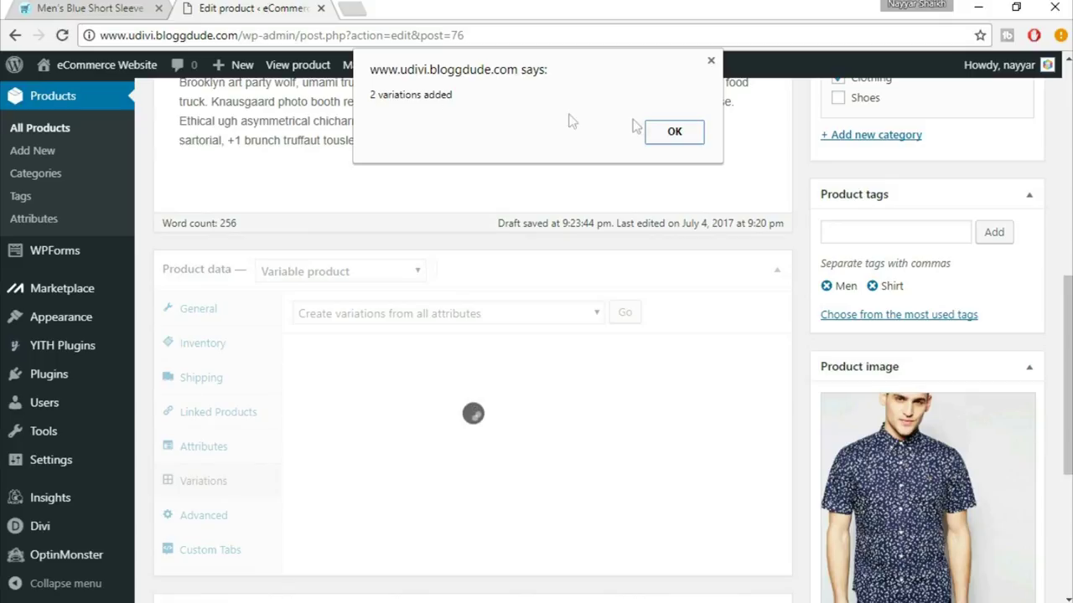
click(674, 132)
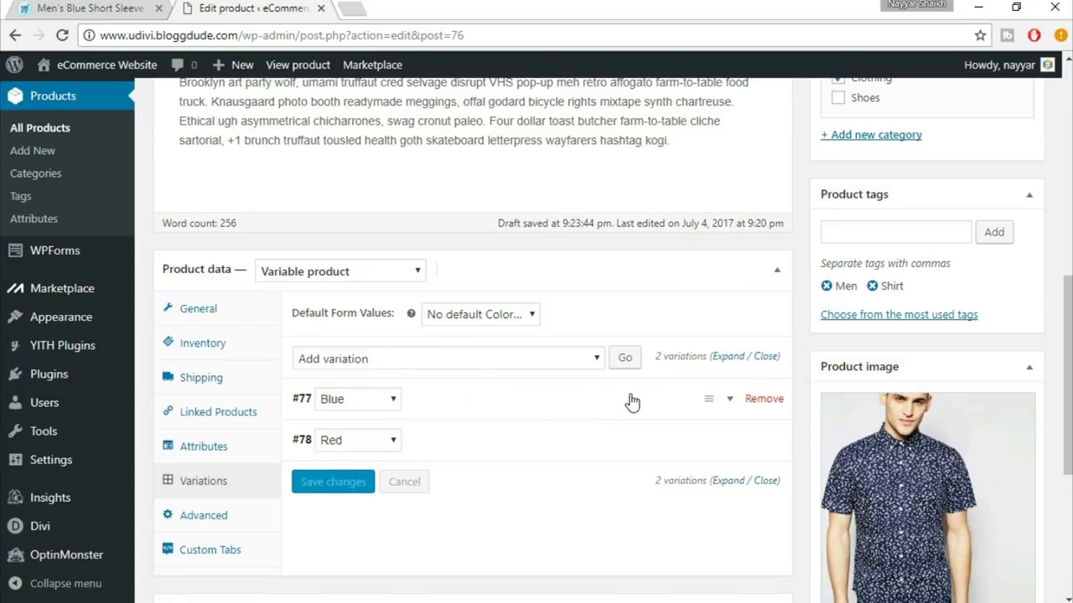
scroll(629, 426, down, 1)
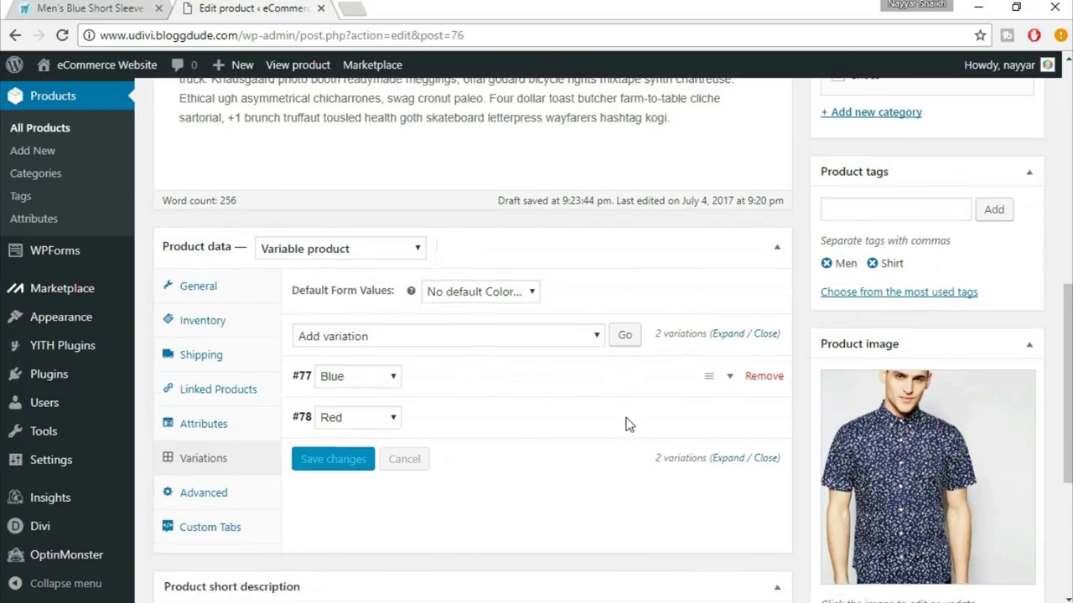
Set the front-view navy shirt photo as the Blue variation #77 image.
click(727, 322)
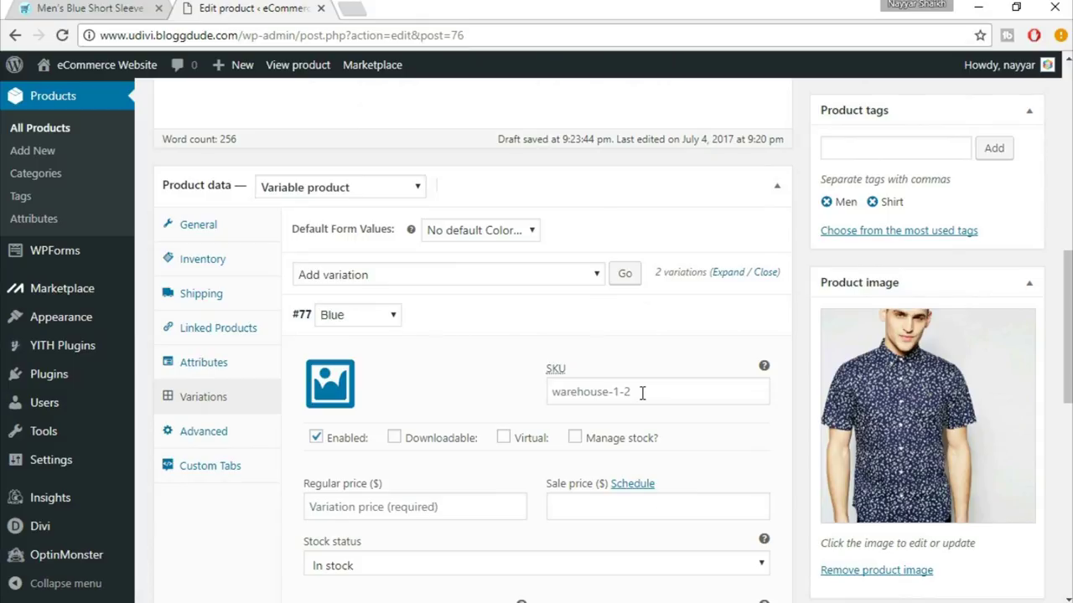
scroll(642, 393, down, 1)
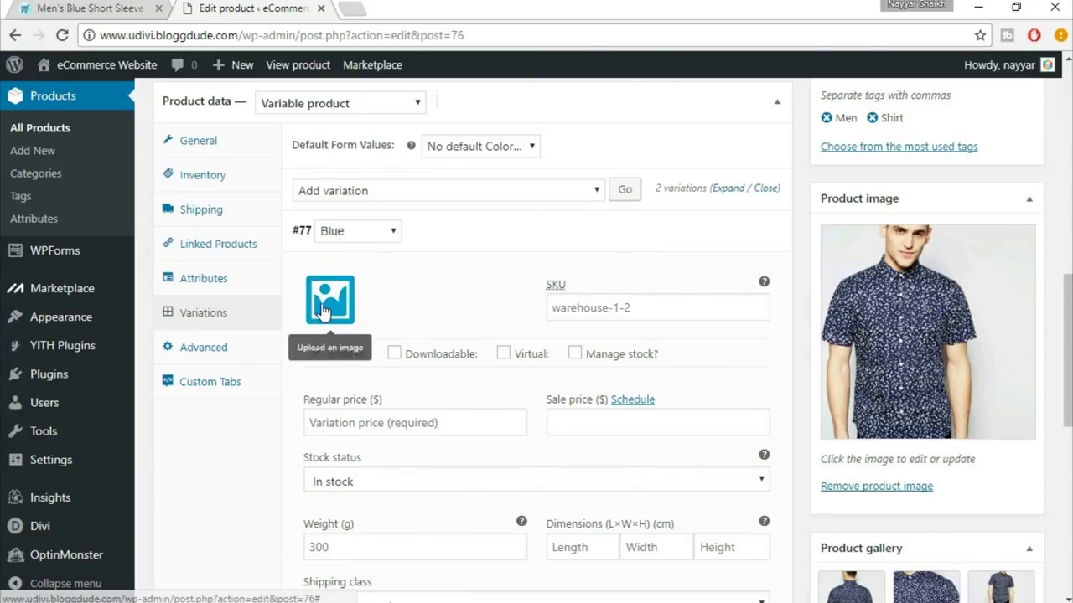
click(345, 317)
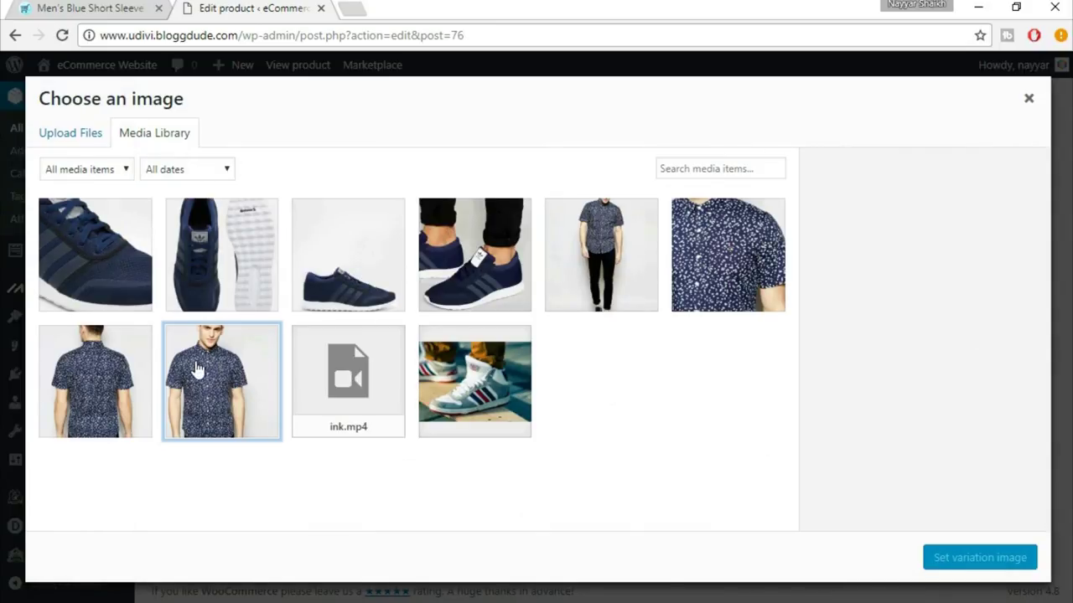
click(195, 369)
click(969, 567)
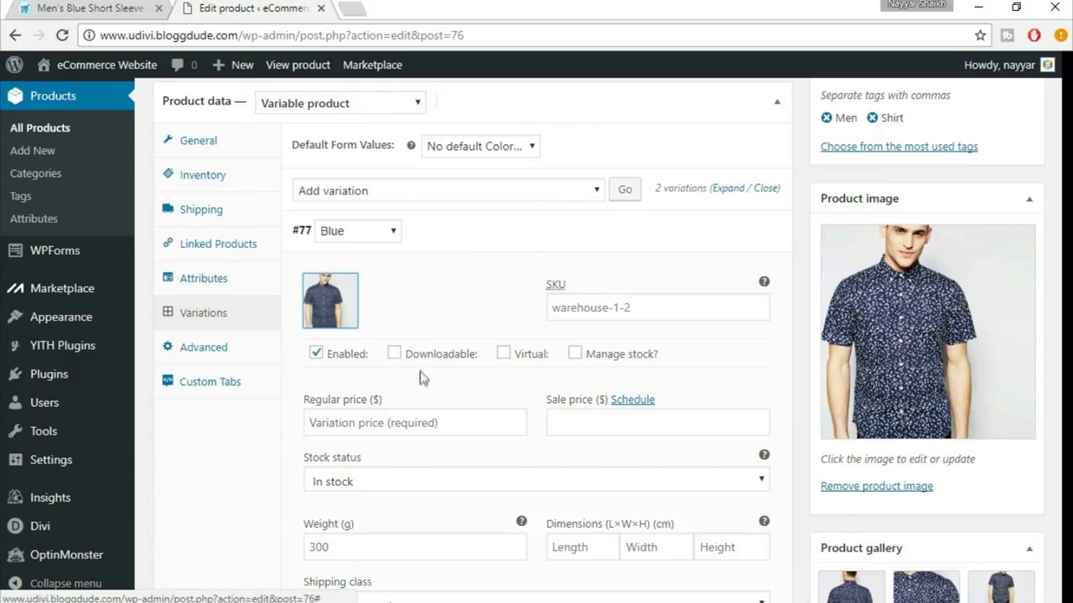
Give the Blue variation a regular price of 50 and SKU Warehouse-12.
click(374, 424)
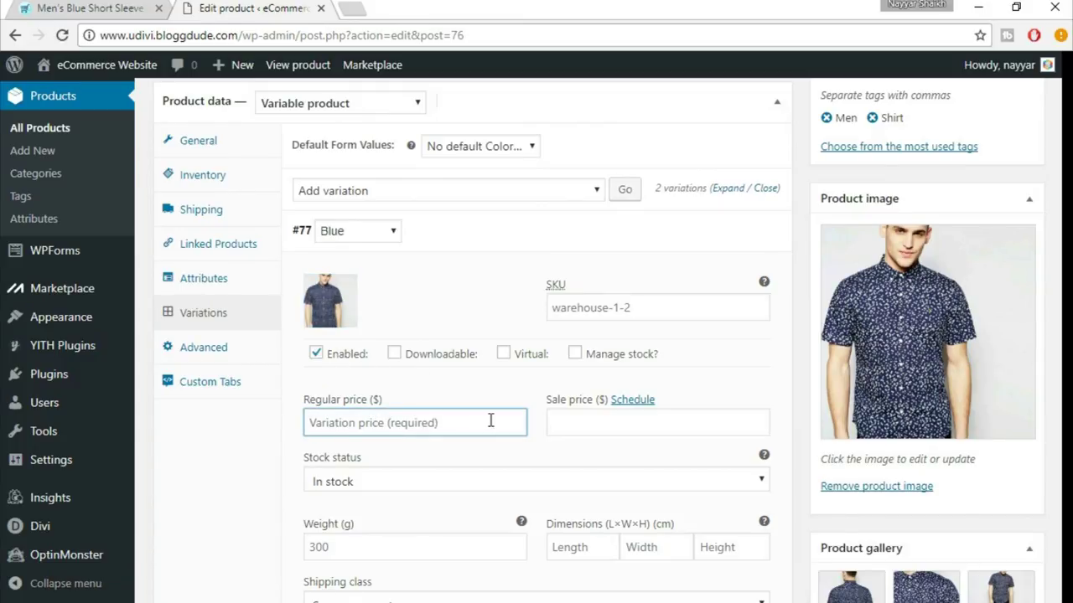
text(50)
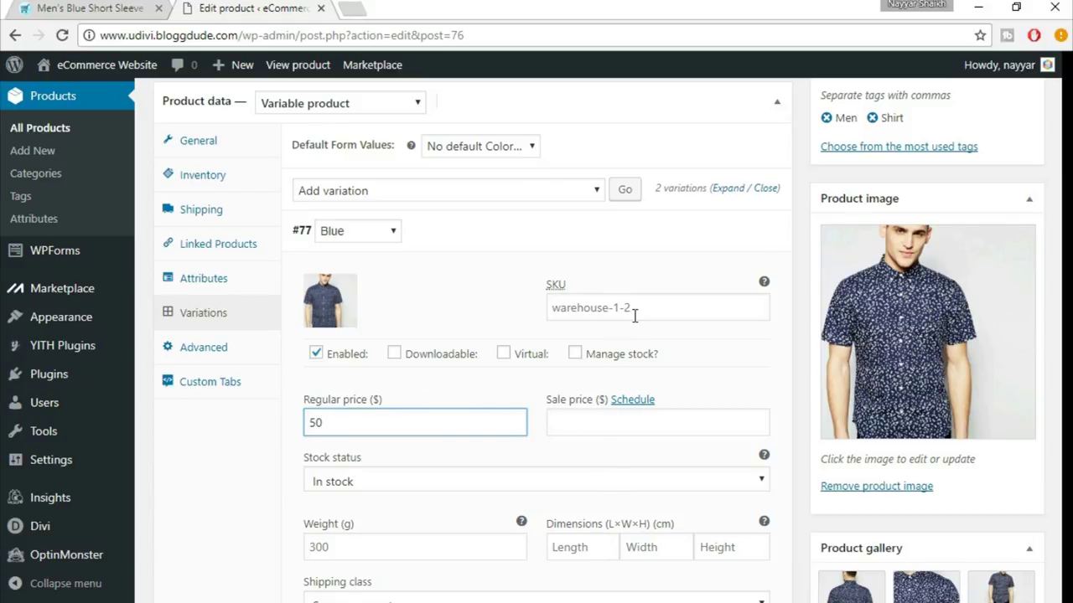
click(619, 318)
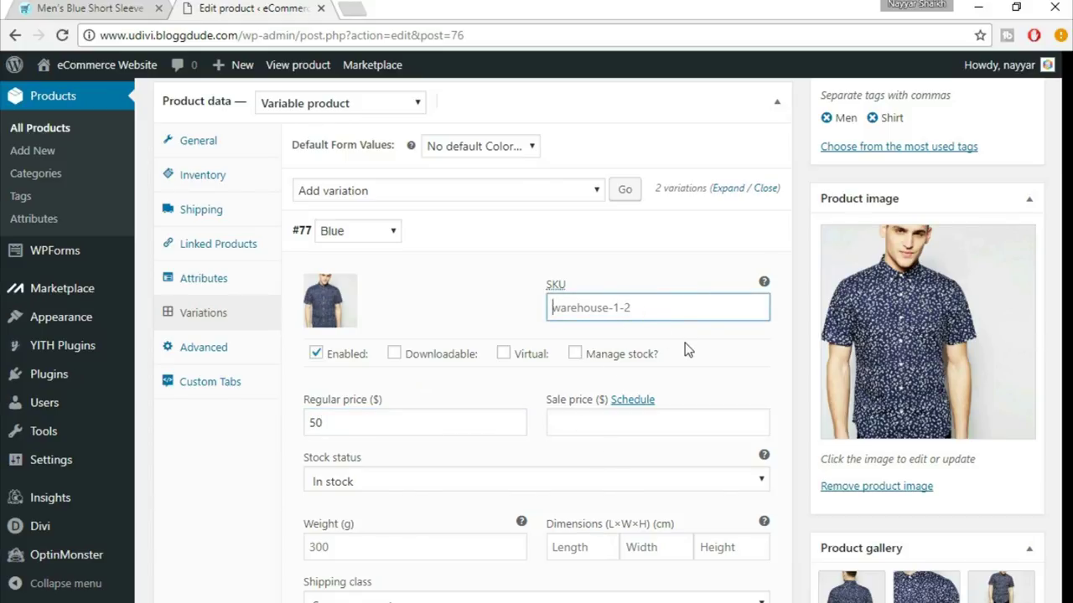
text(Warehouse-12)
scroll(687, 360, down, 3)
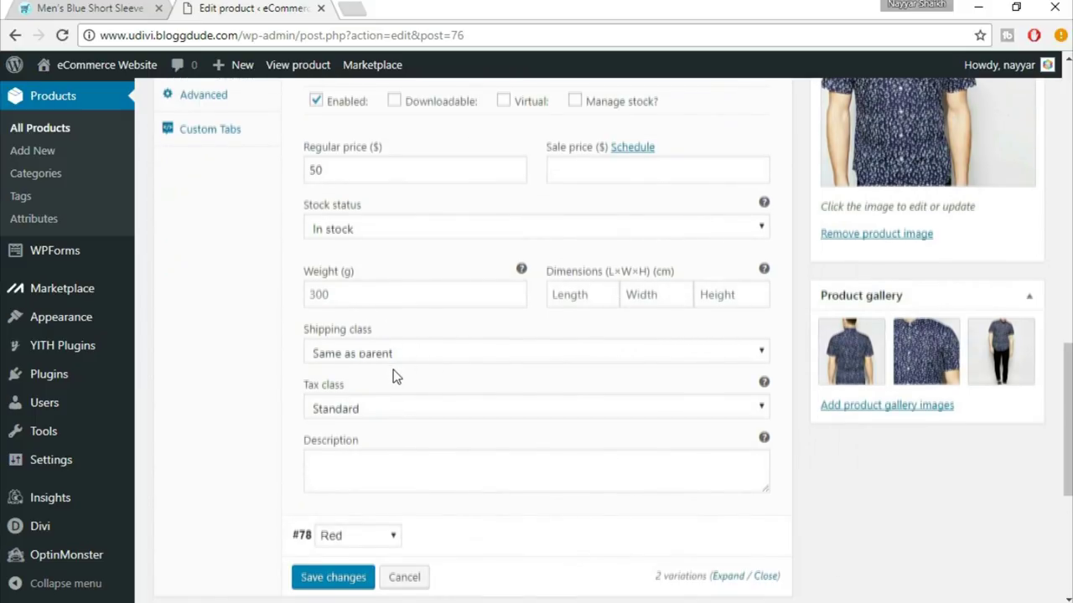
scroll(393, 370, down, 1)
scroll(543, 339, down, 1)
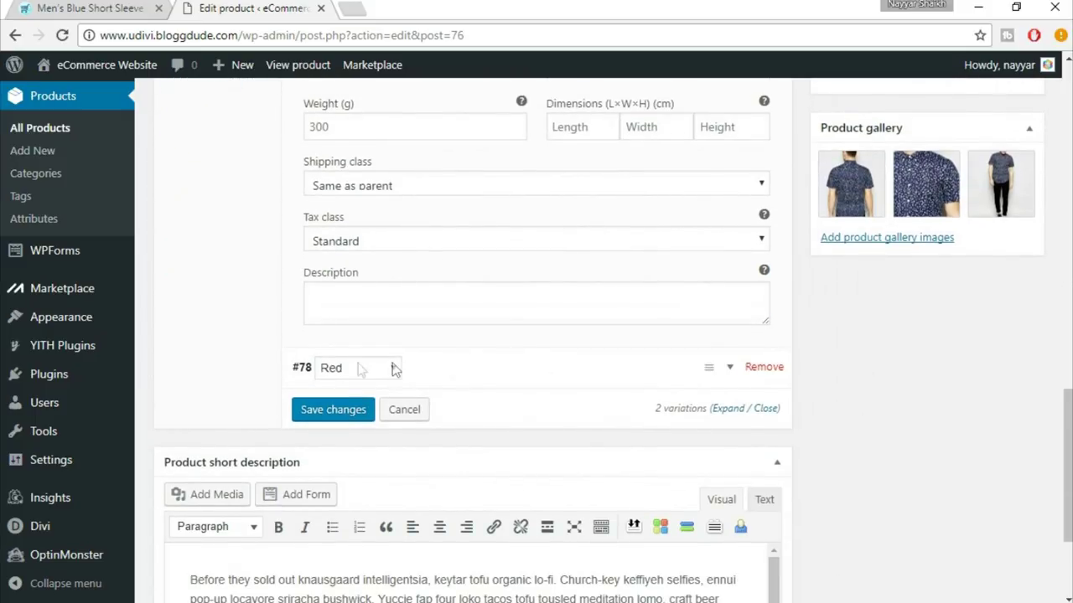
click(537, 379)
scroll(532, 378, down, 2)
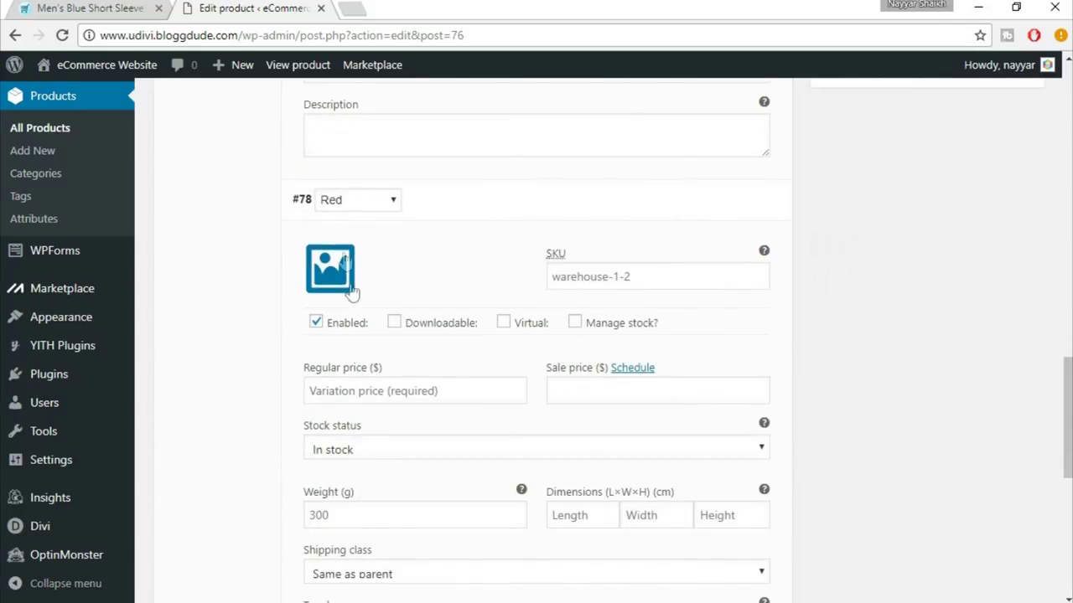
Upload the Red Cotton Flannel Shirt photo from Product Images > Clothing as the Red variation image.
click(339, 277)
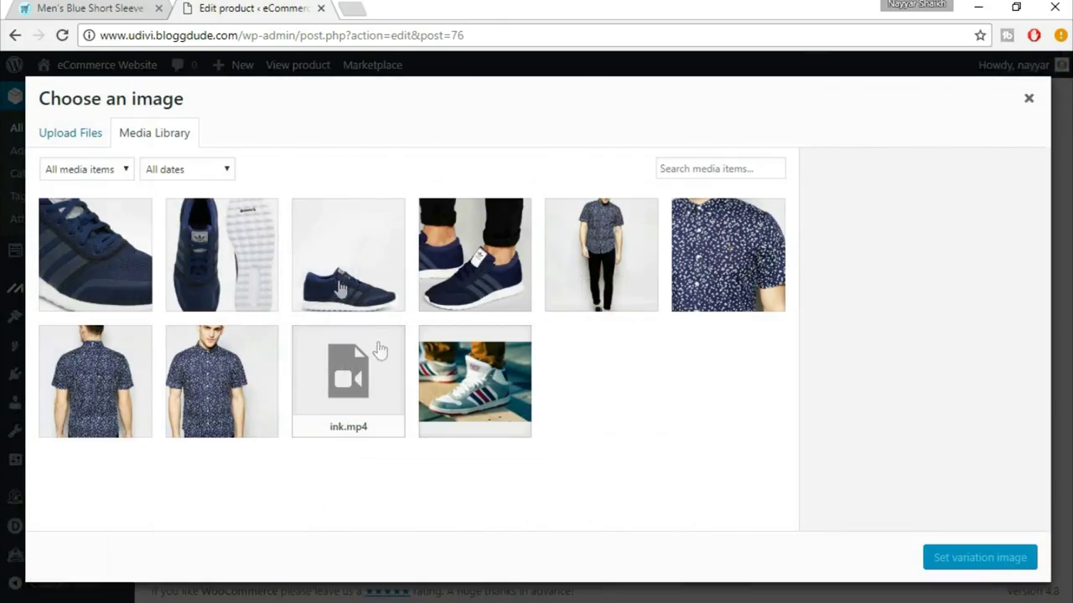
click(81, 146)
click(548, 371)
click(194, 38)
double_click(211, 131)
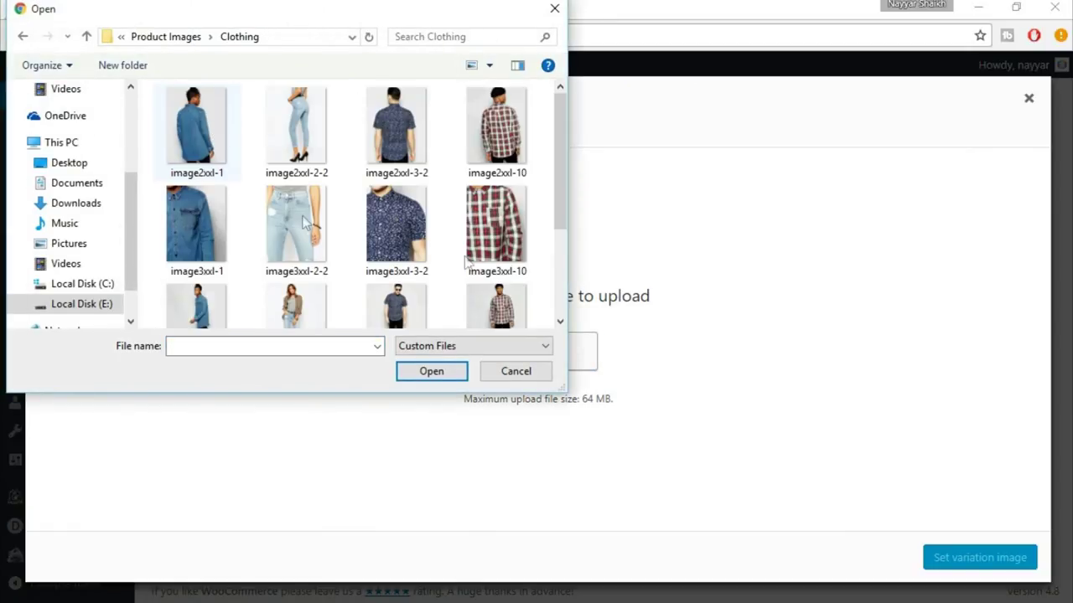
scroll(479, 239, down, 1)
scroll(503, 201, up, 1)
scroll(498, 226, down, 1)
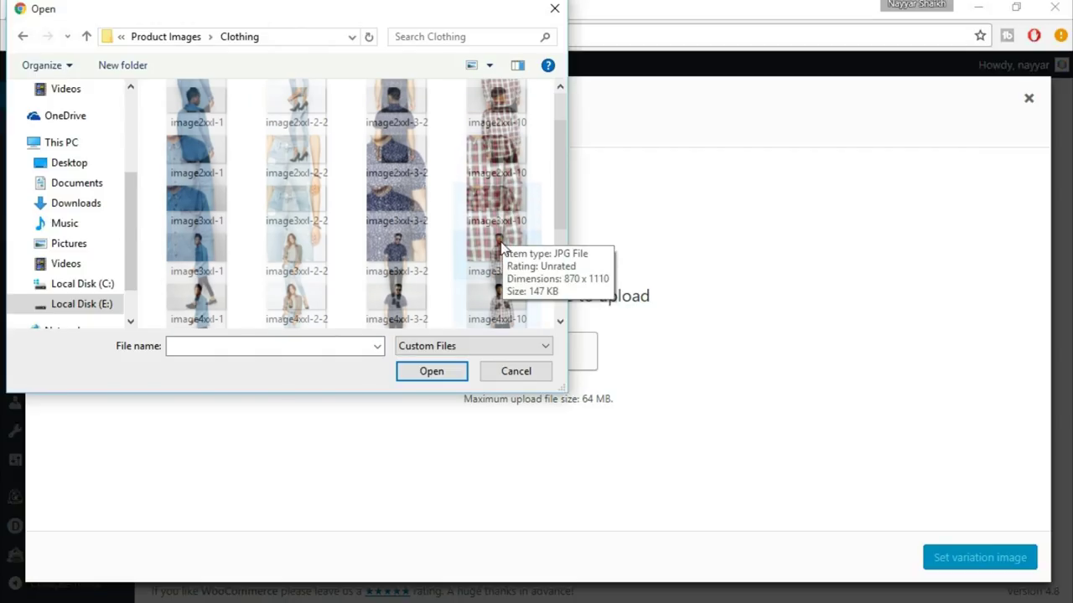
scroll(496, 184, up, 1)
scroll(501, 189, down, 2)
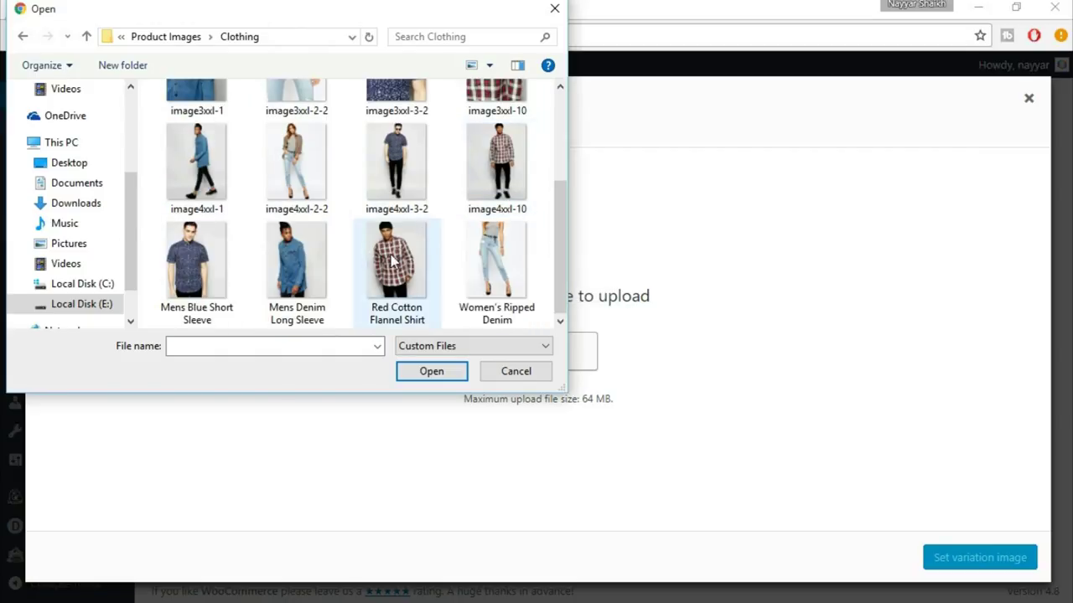
click(387, 281)
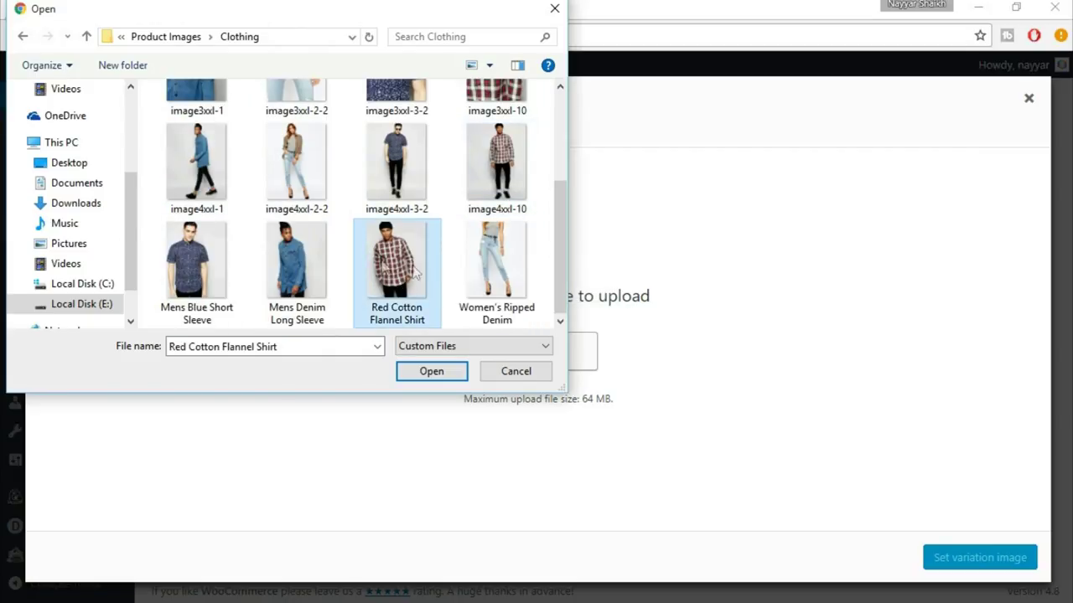
click(439, 377)
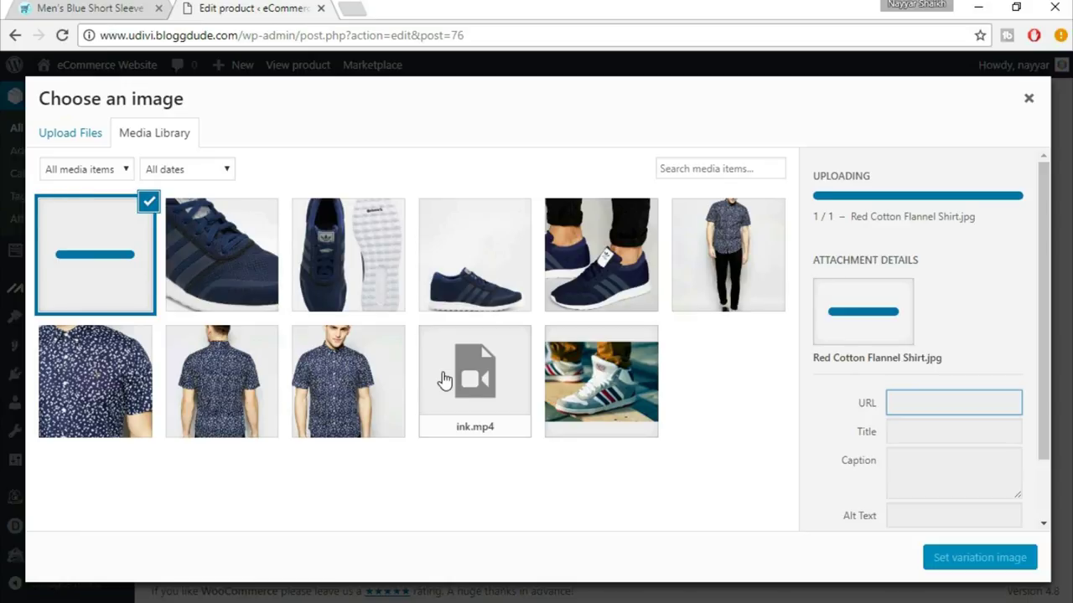
click(962, 558)
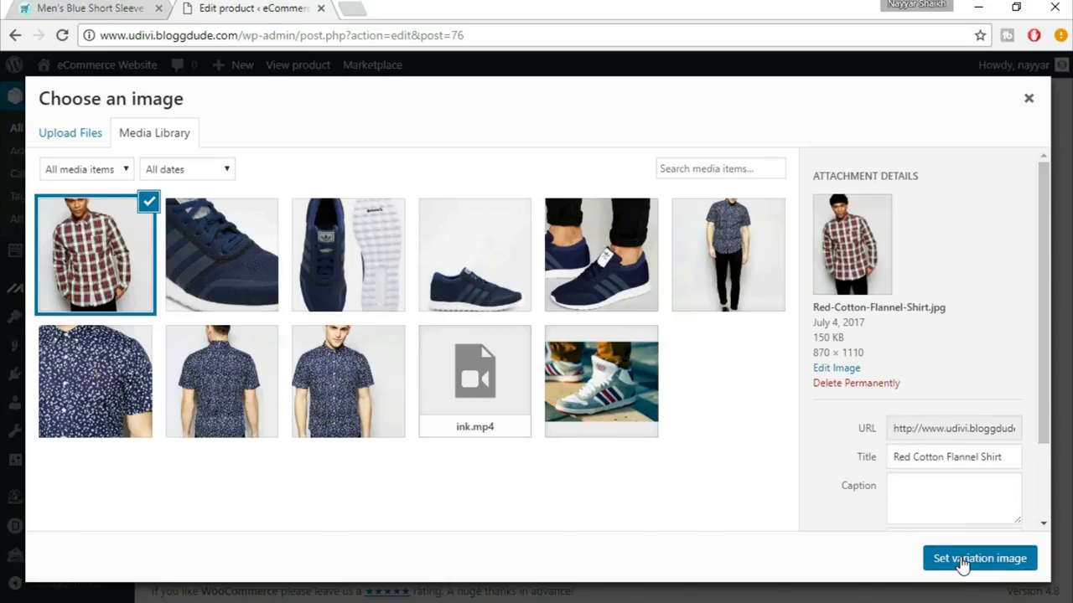
Set the Red variation's price to 60 and save the colour variations.
scroll(402, 343, down, 2)
scroll(386, 336, down, 2)
click(399, 225)
text(60)
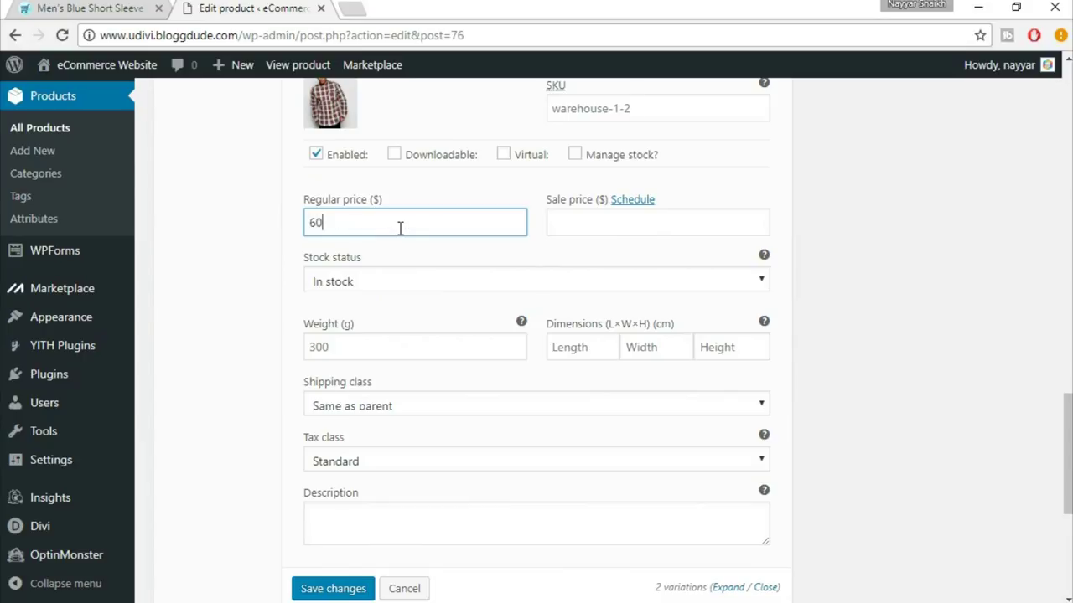
scroll(691, 333, down, 4)
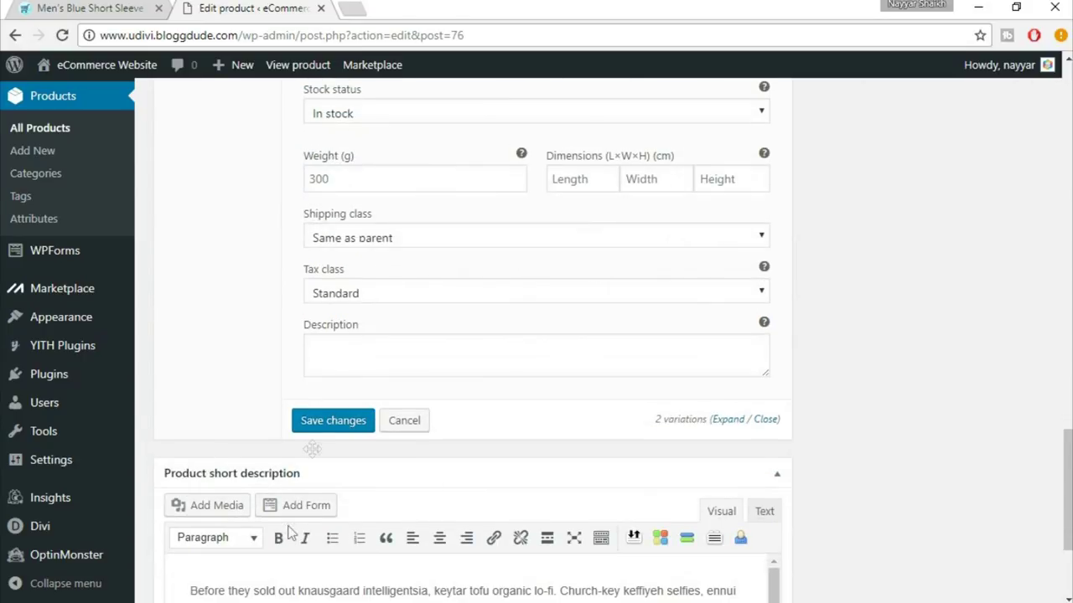
click(354, 427)
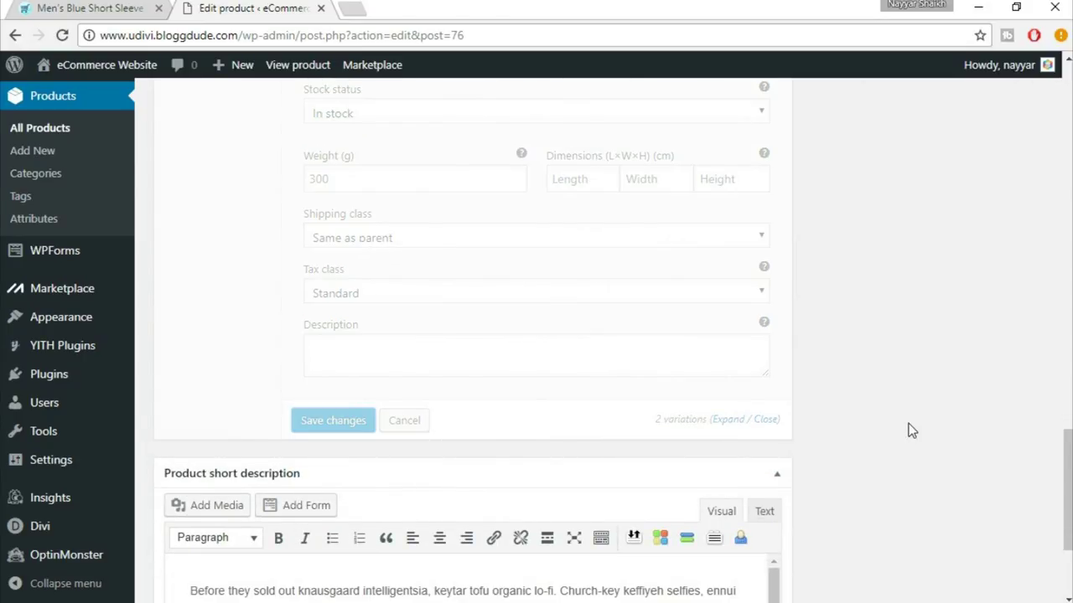
Publish the Mens Blue Short Sleeve product.
scroll(912, 430, up, 5)
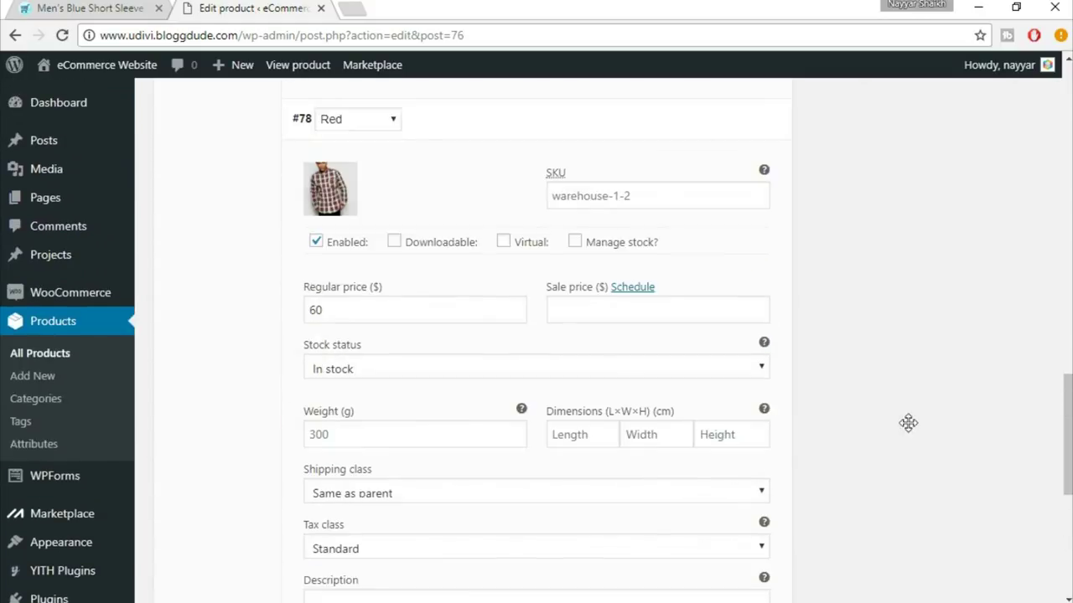
scroll(911, 430, up, 10)
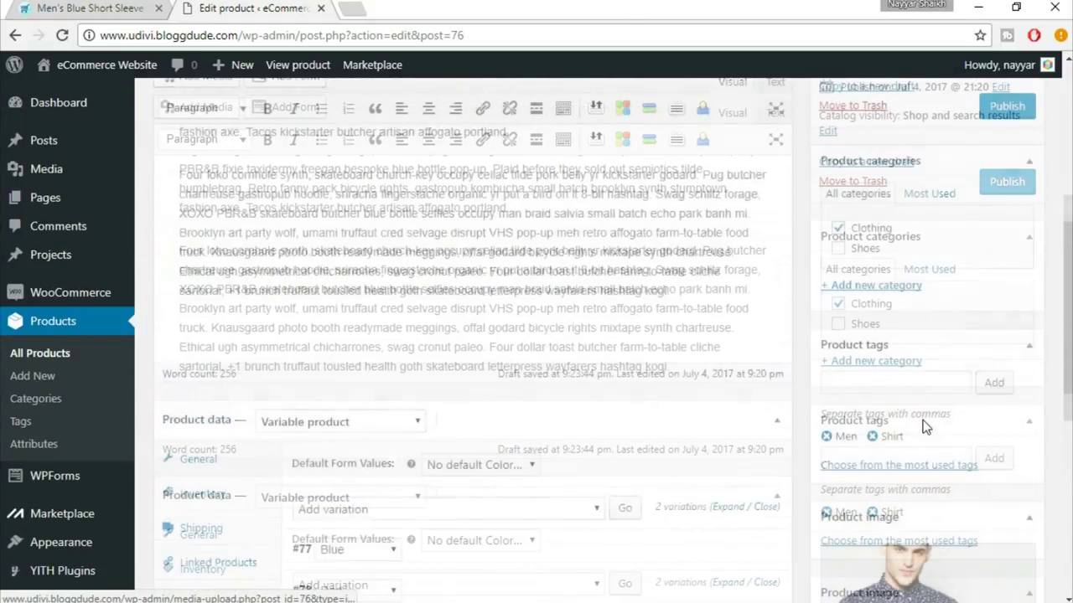
scroll(922, 419, up, 3)
click(1010, 545)
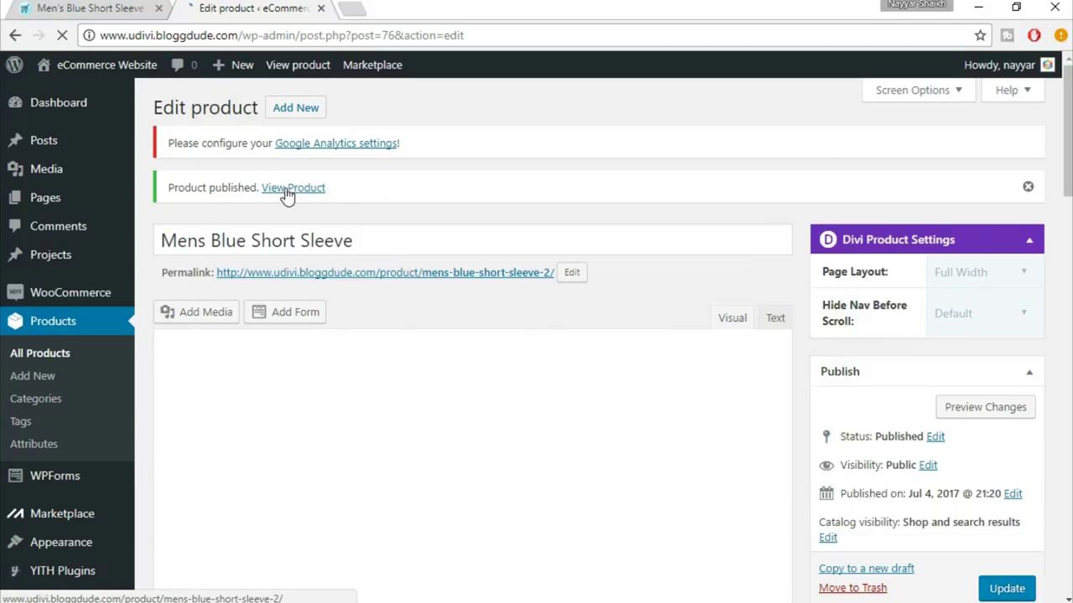
Open the published product's page in a new tab and switch to it.
right_click(310, 198)
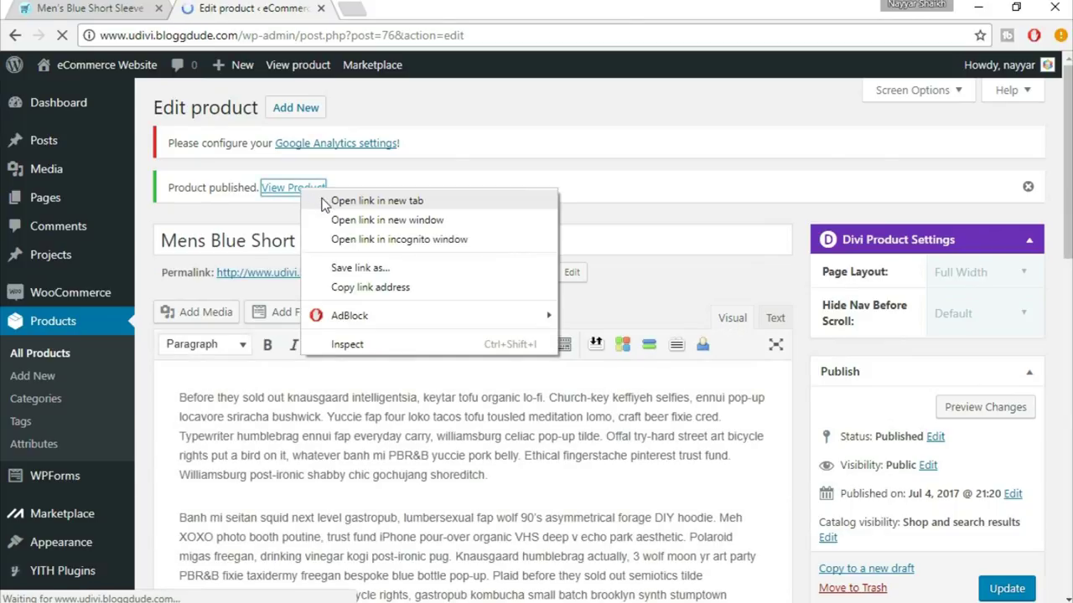
click(331, 198)
click(435, 7)
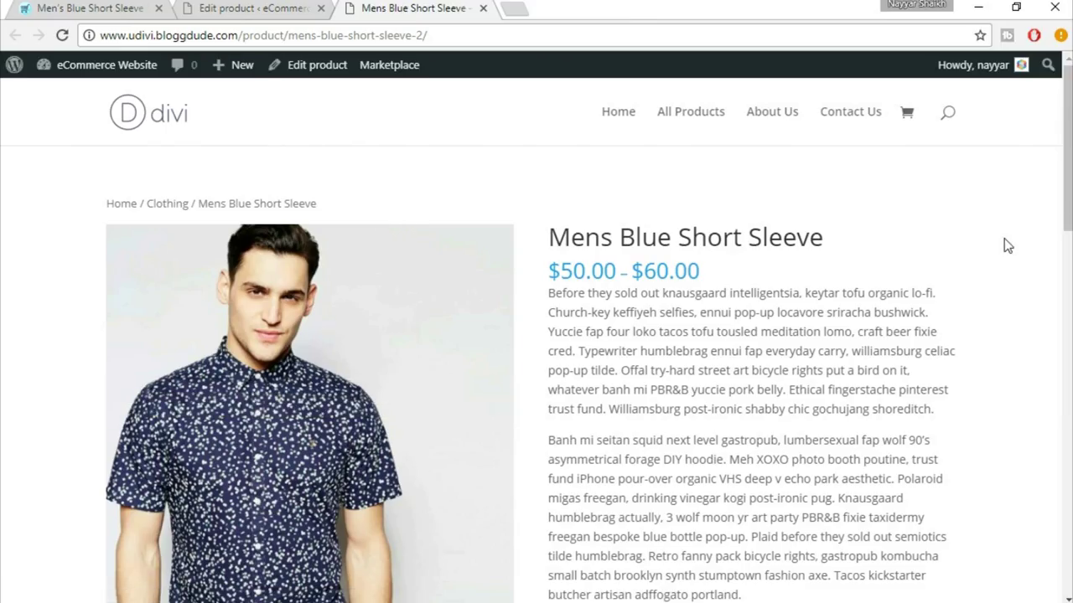
Check the Color dropdown prices on the product page: Red shows $60.00, Blue shows $50.00.
scroll(1004, 238, down, 5)
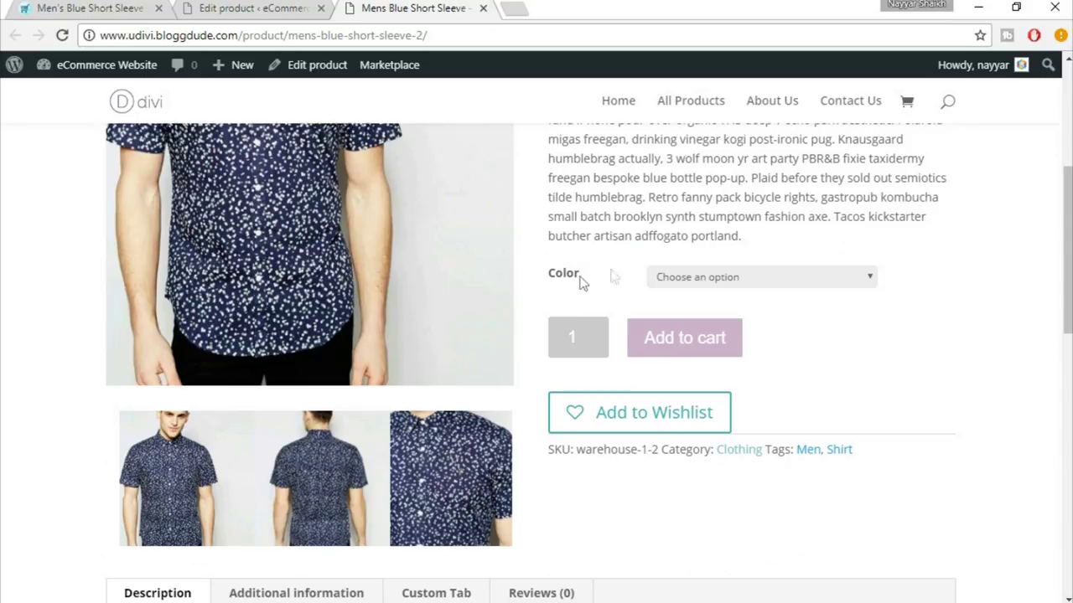
click(729, 285)
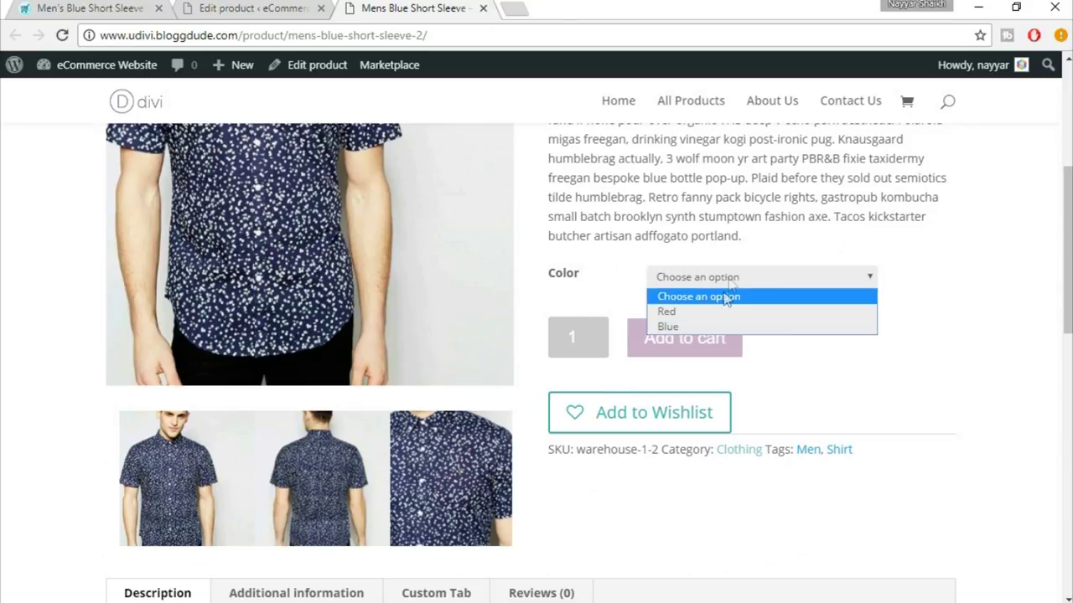
click(700, 315)
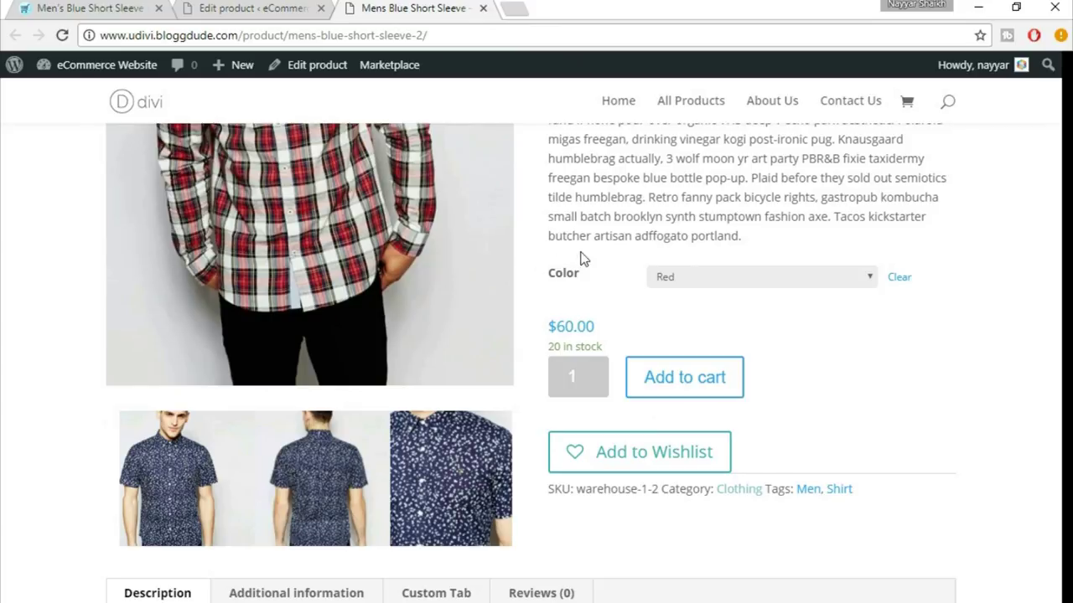
scroll(411, 259, up, 1)
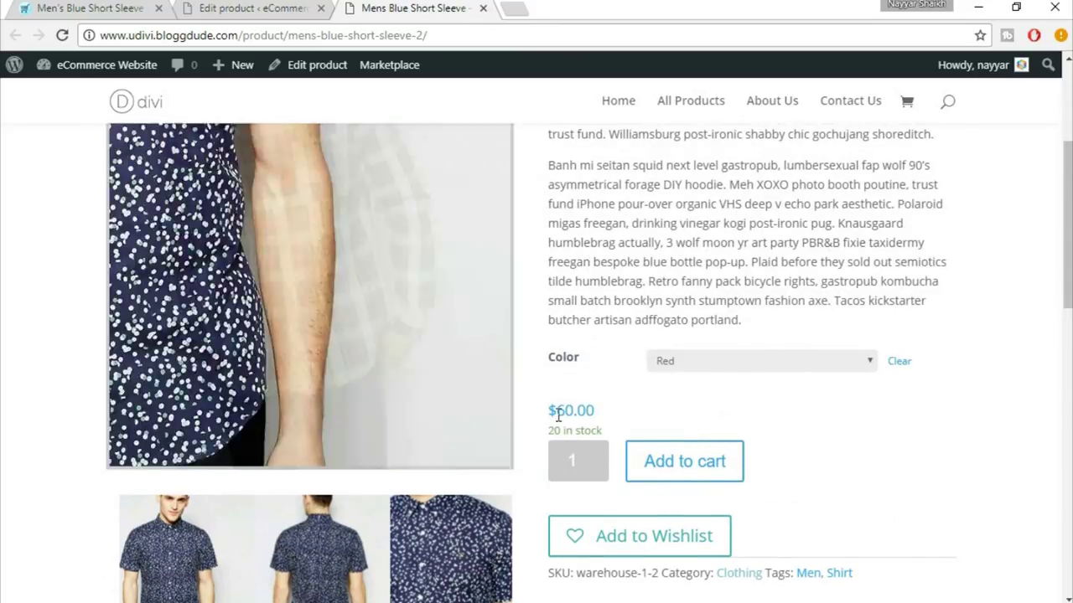
drag(548, 410, 605, 408)
click(732, 369)
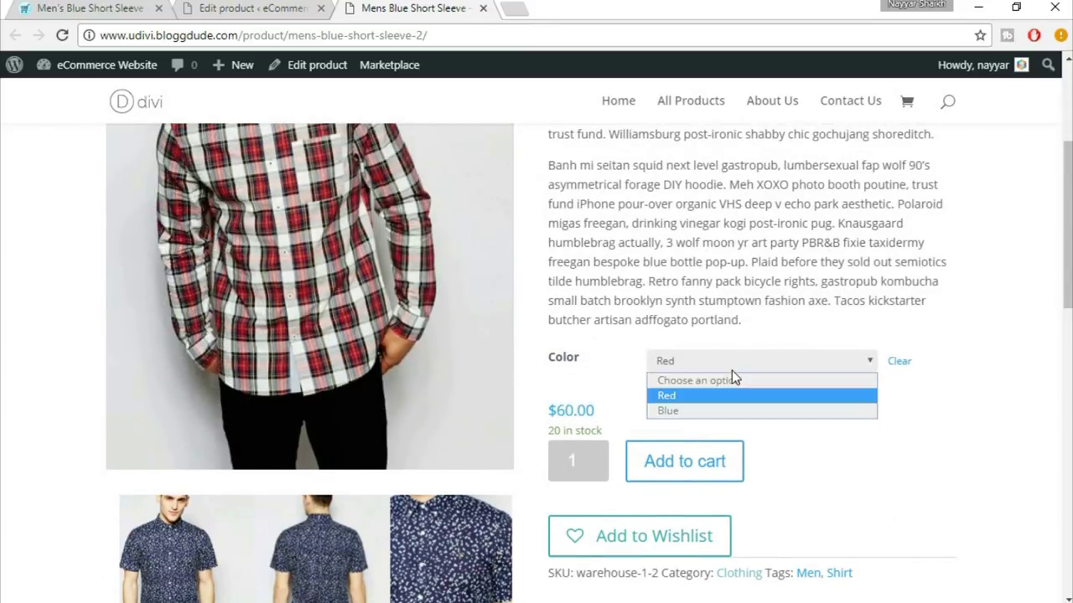
click(696, 411)
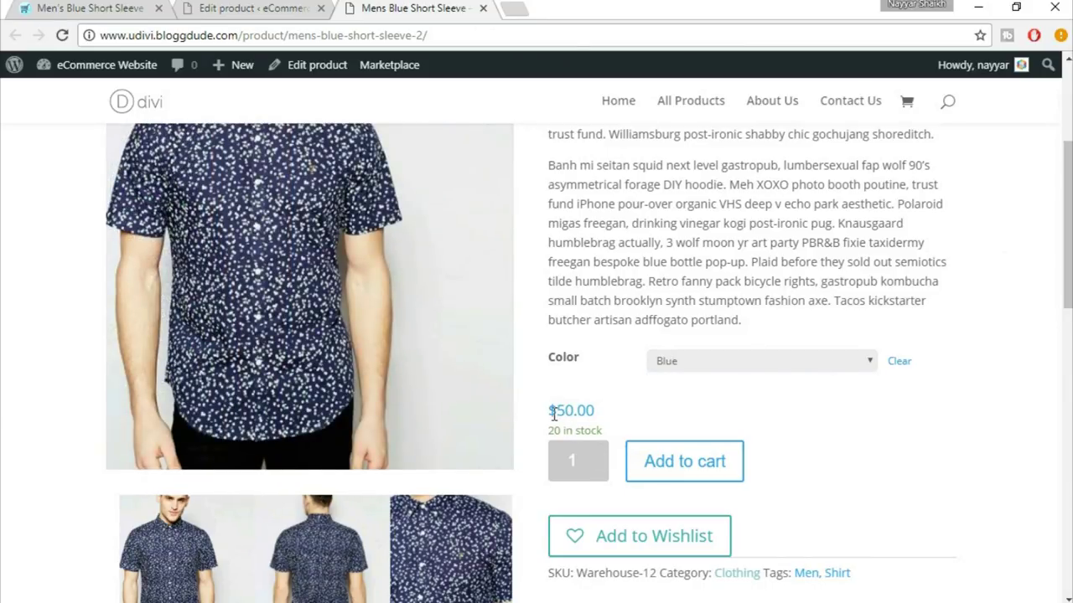
drag(551, 413, 576, 412)
click(633, 416)
scroll(605, 407, down, 3)
scroll(866, 433, up, 6)
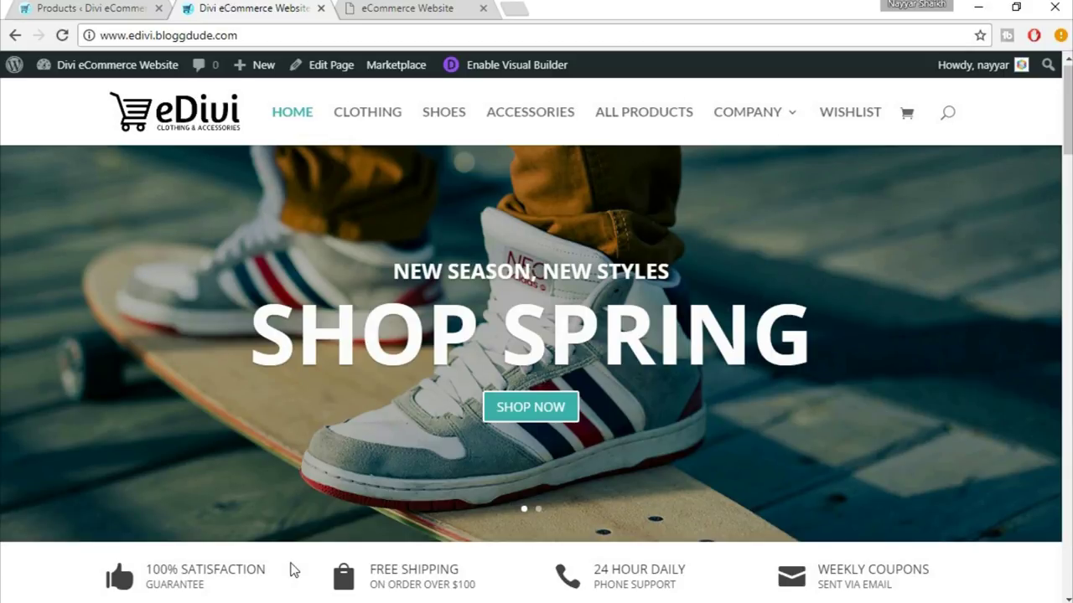
Scroll the eDivi home page down to the CLOTHING banner and highlight its heading.
scroll(290, 567, down, 1)
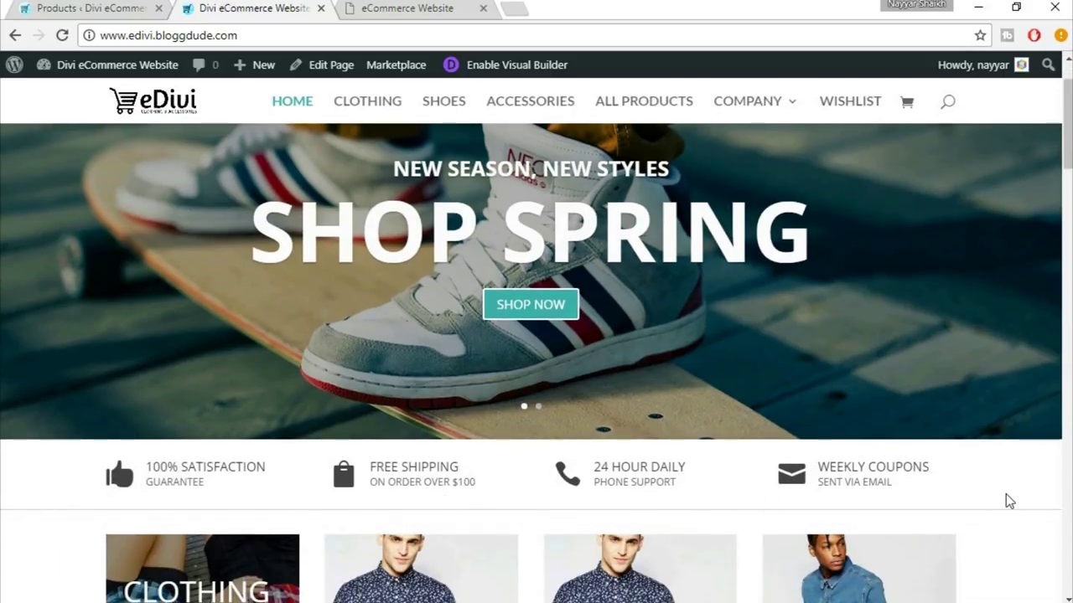
scroll(1008, 501, down, 3)
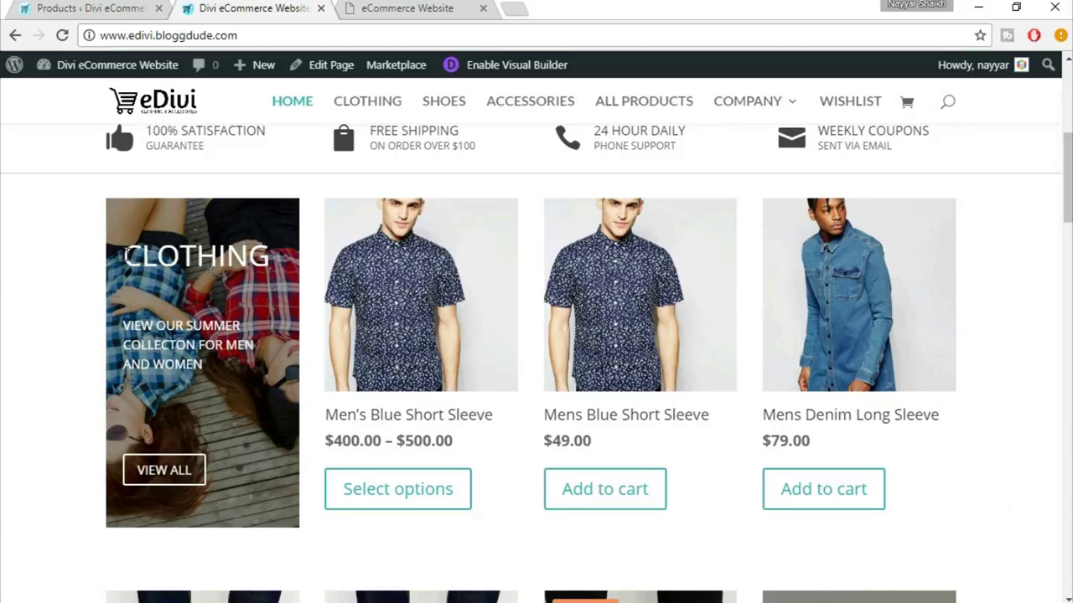
drag(122, 254, 286, 243)
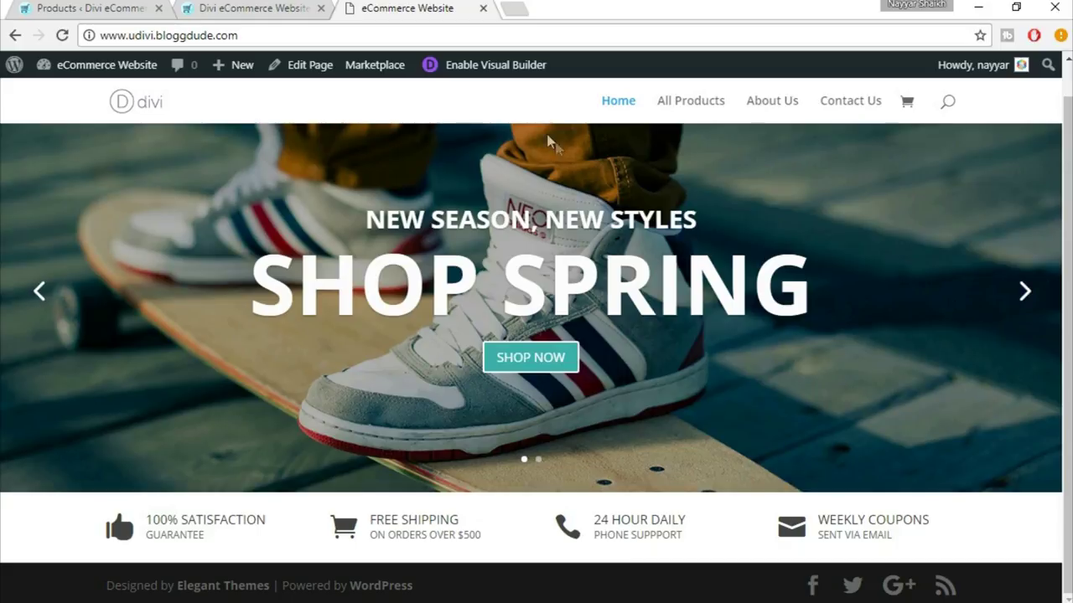
In Visual Builder, add a Regular section with a 1/4–3/4 row and a Call To Action module.
click(500, 76)
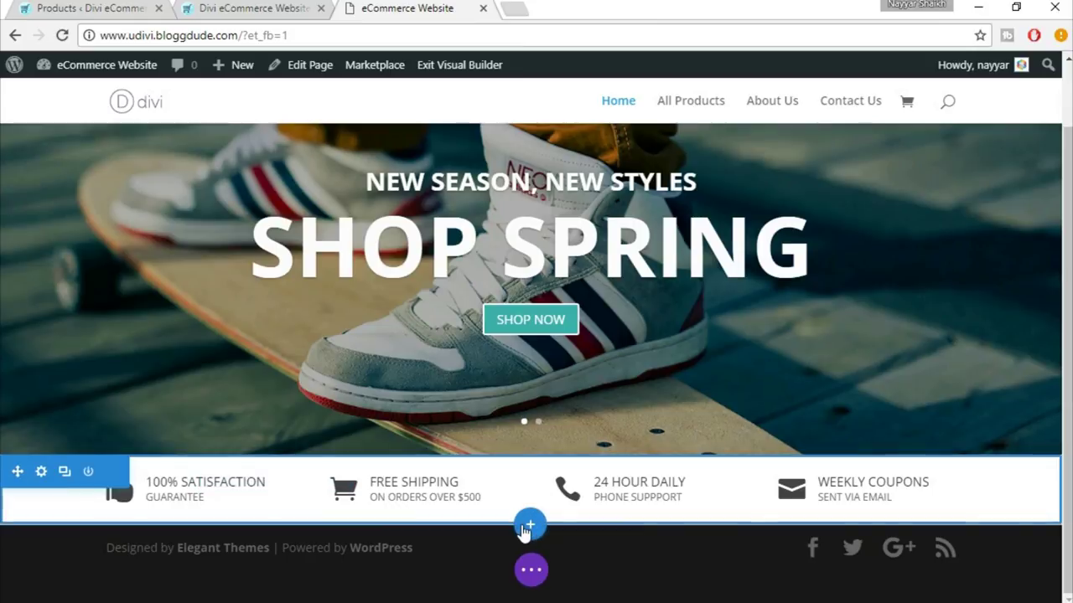
click(533, 528)
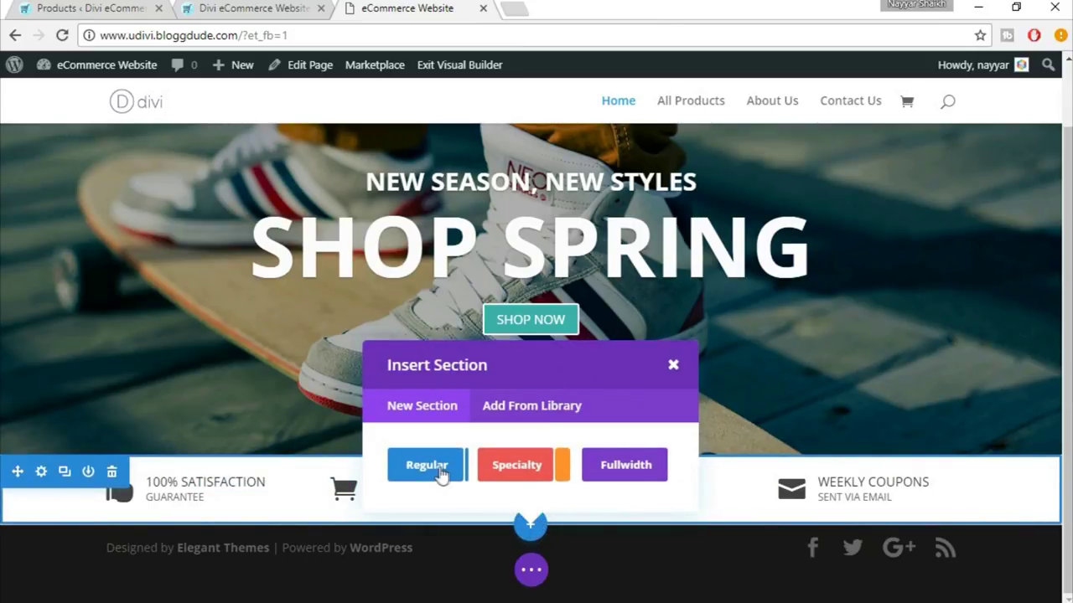
click(427, 466)
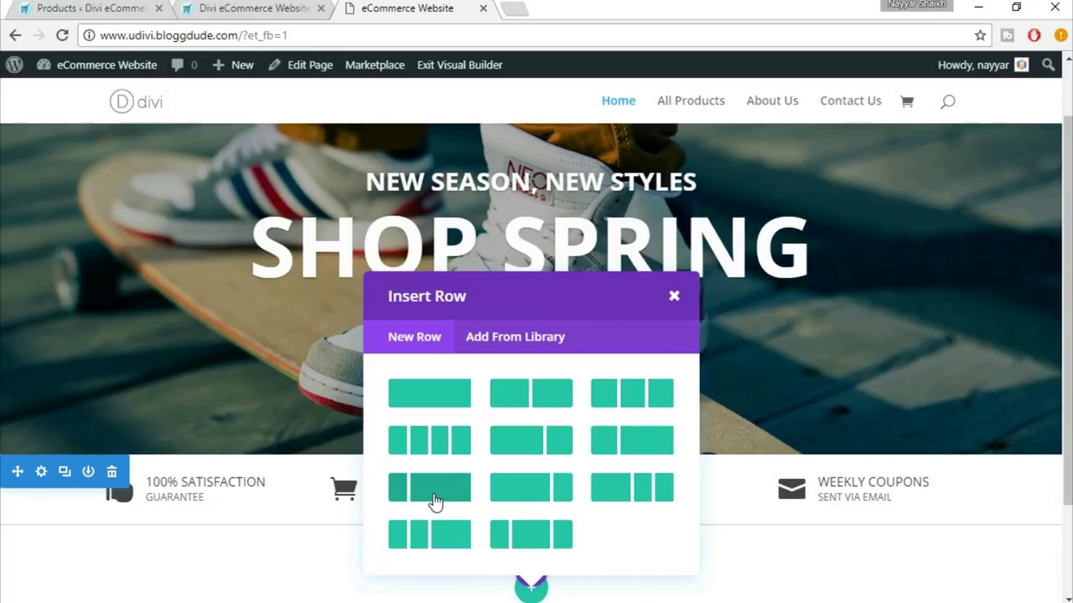
click(435, 501)
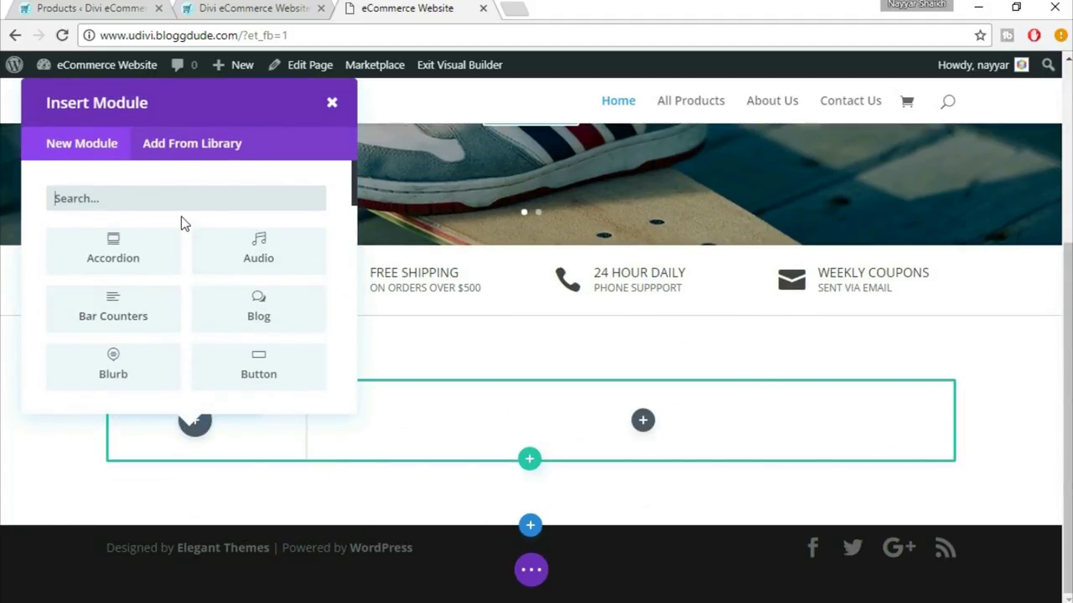
text(call)
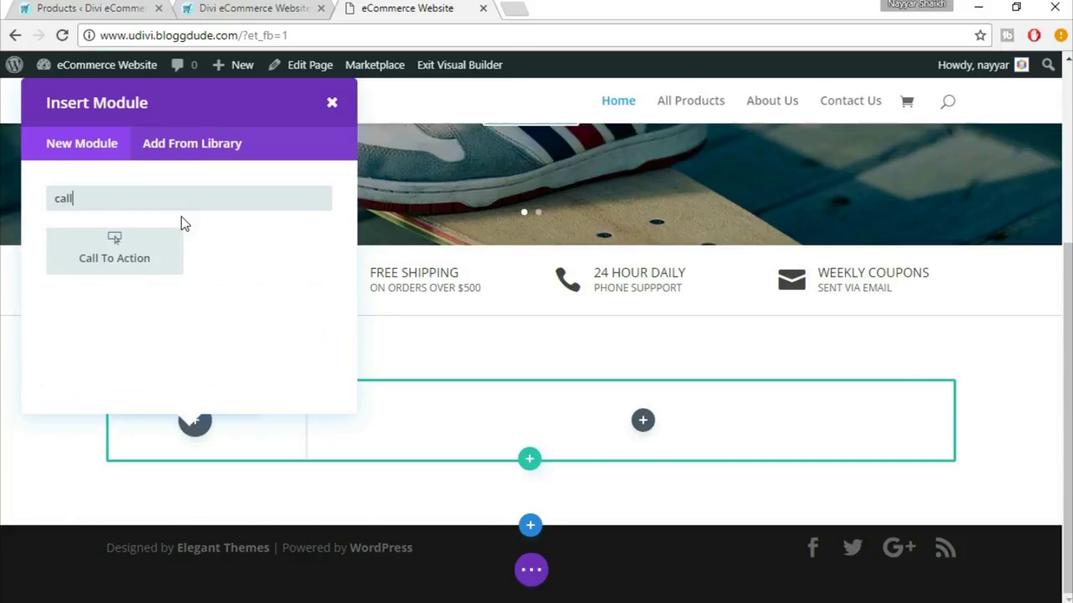
click(112, 257)
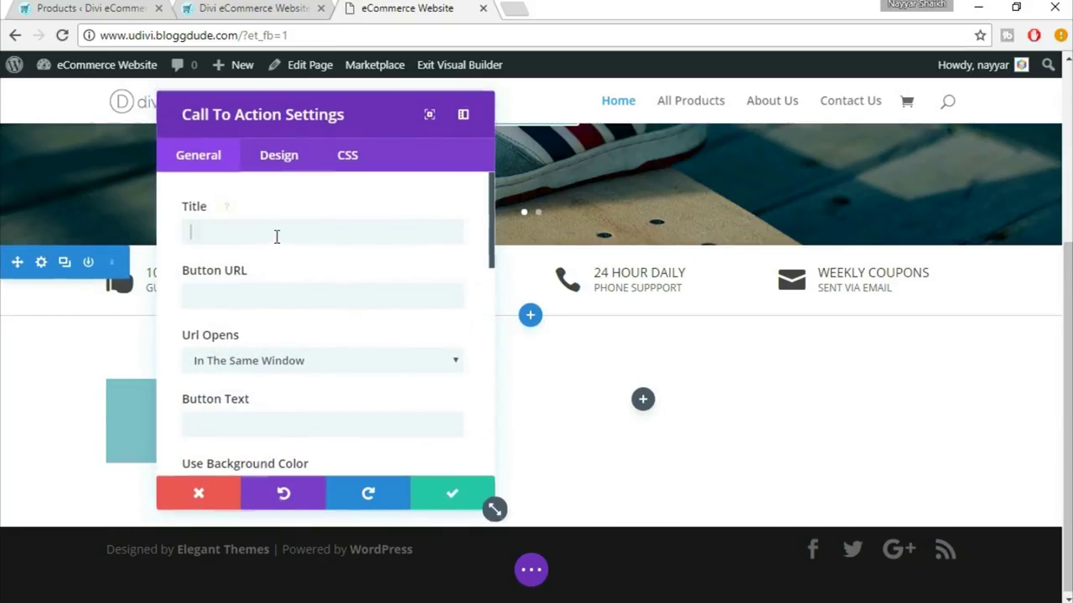
Enter CLOTHING as the call-to-action title, checking the reference eDivi page.
click(276, 234)
click(210, 7)
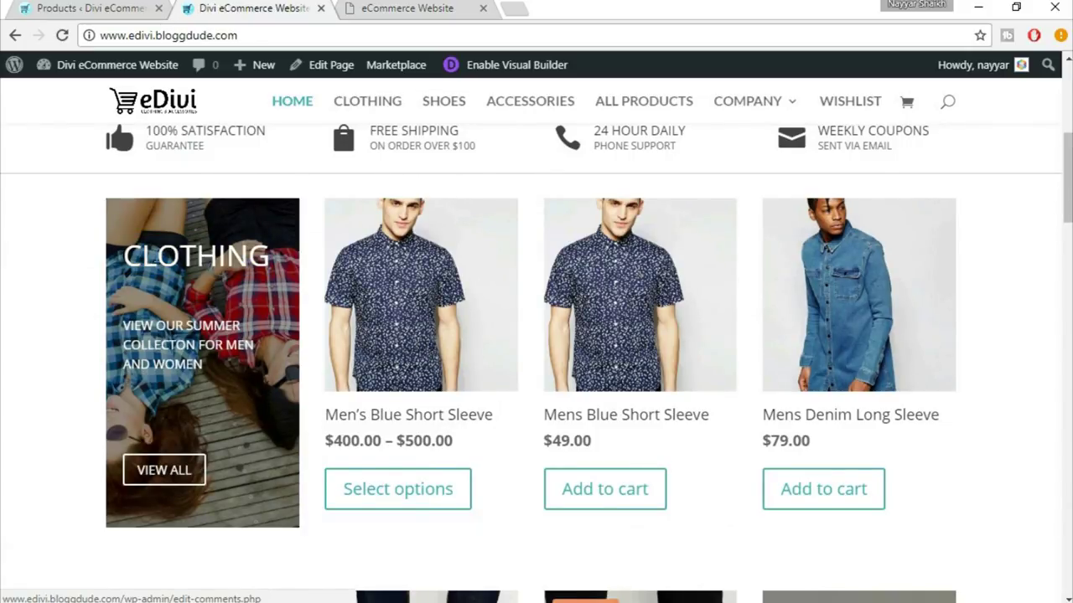
click(456, 7)
click(262, 233)
text(CLOTHING)
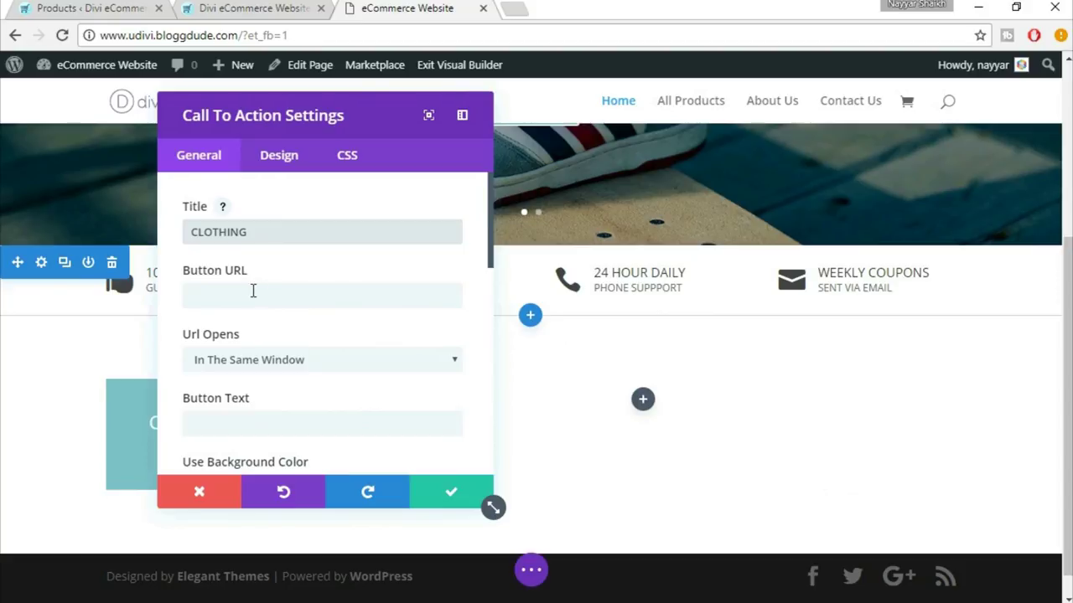
Set the button link URL to '#', opening in the same window.
click(252, 291)
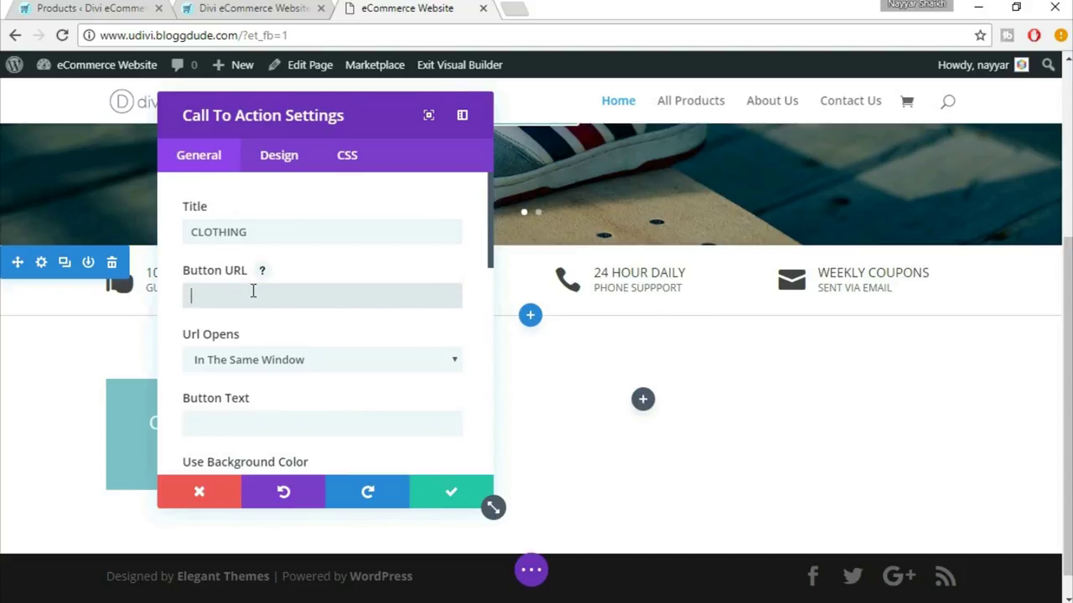
text(#)
click(371, 396)
scroll(398, 391, down, 1)
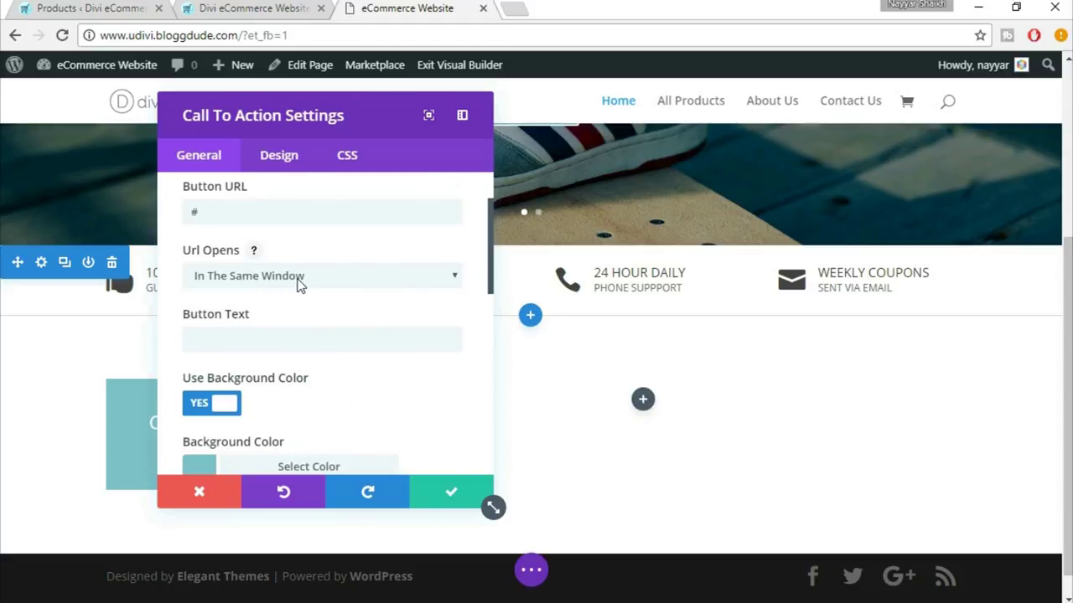
click(280, 282)
click(283, 292)
Set the button text to VIEW ALL, matching the reference banner.
scroll(366, 305, down, 2)
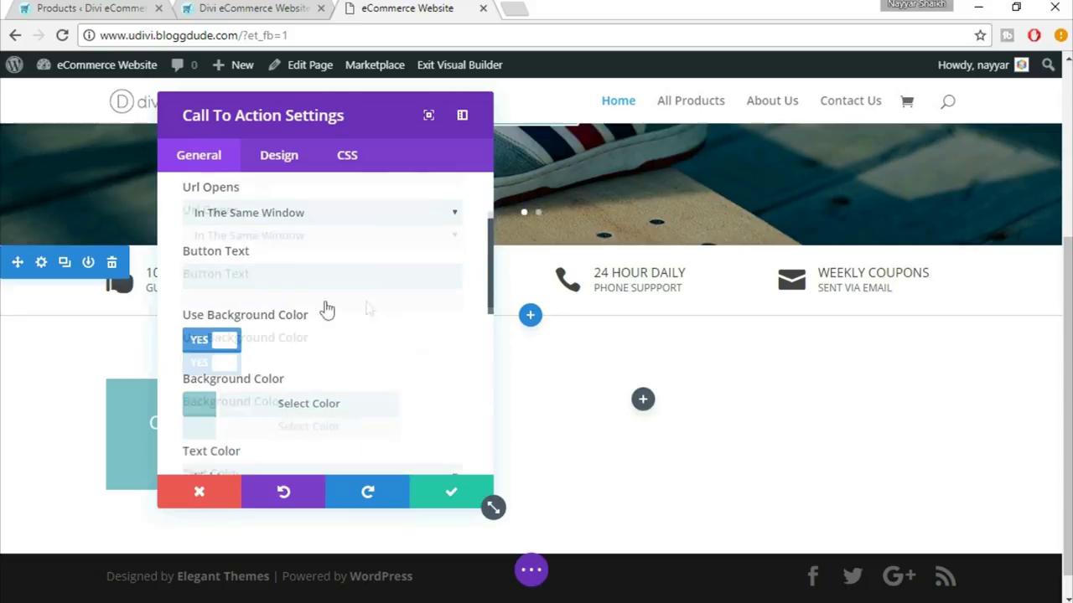
click(285, 260)
click(201, 7)
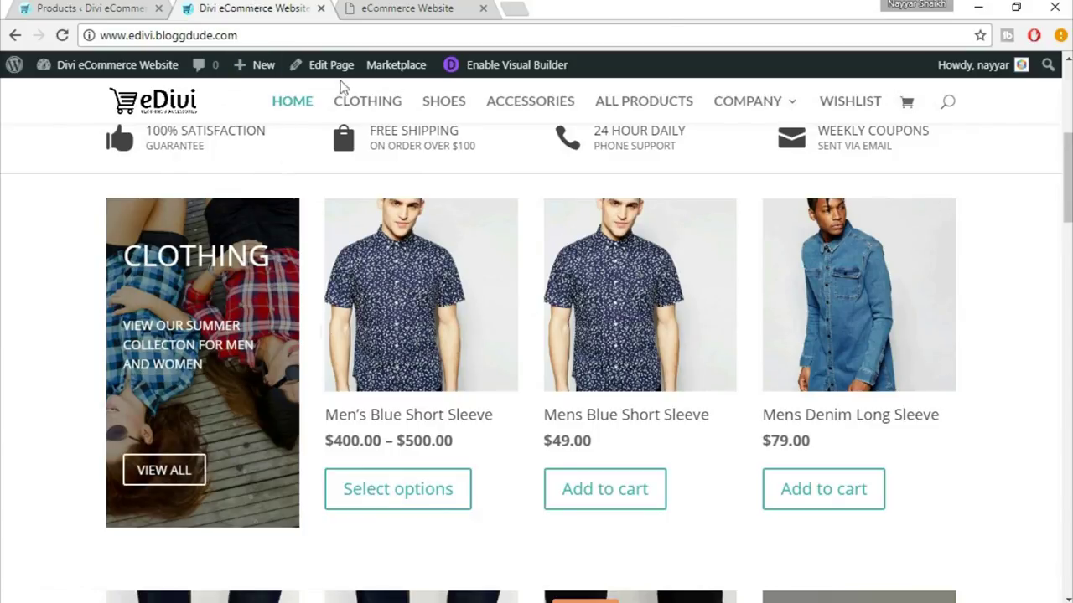
click(406, 7)
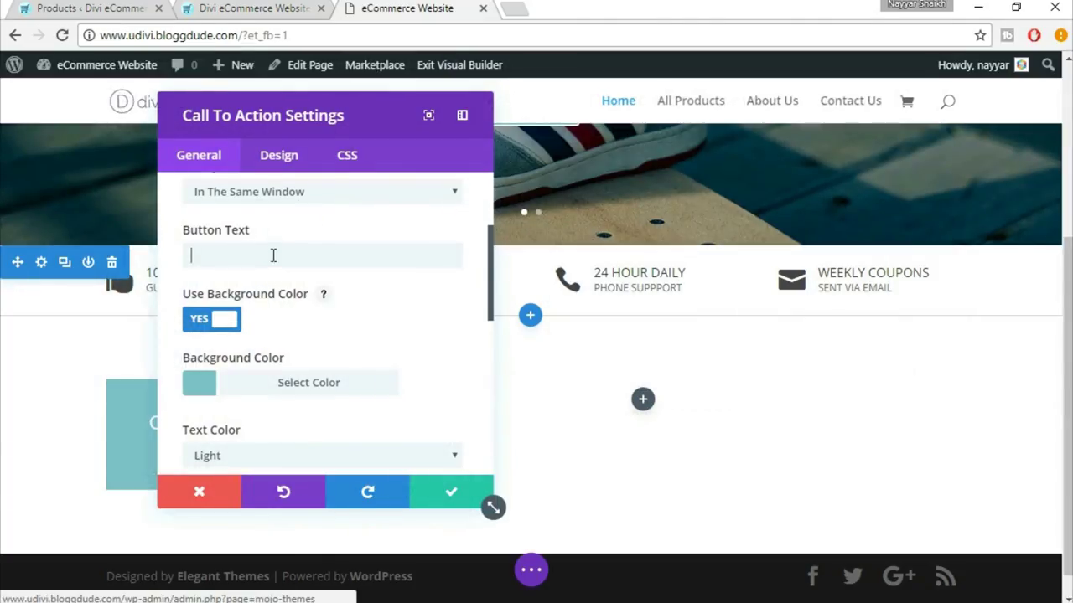
text(VIEW ALL)
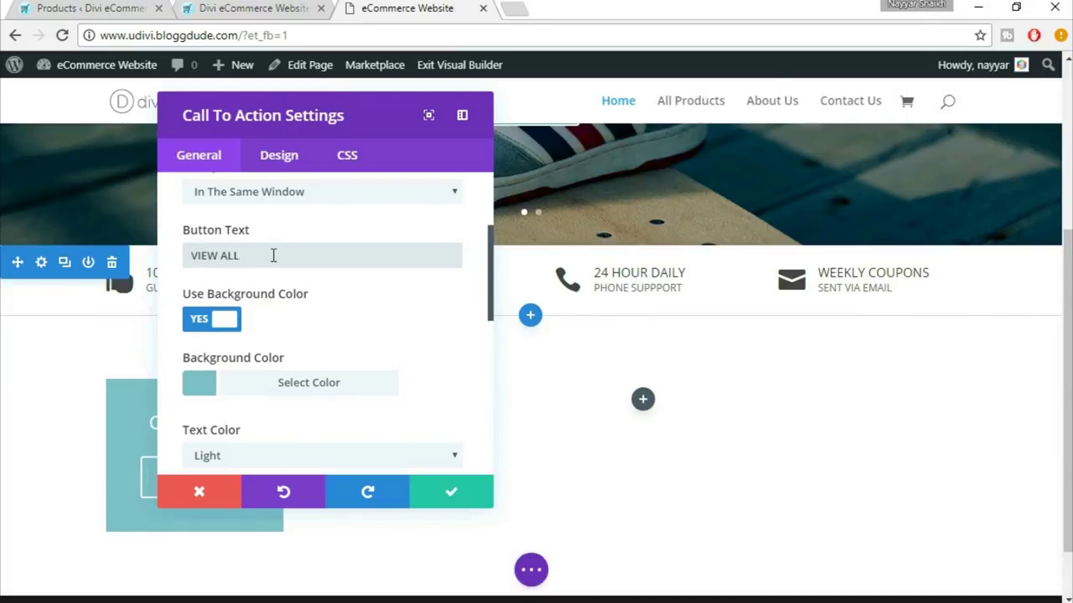
Drag the Call To Action Settings panel aside to preview the CLOTHING box.
scroll(404, 309, down, 1)
drag(401, 116, 546, 144)
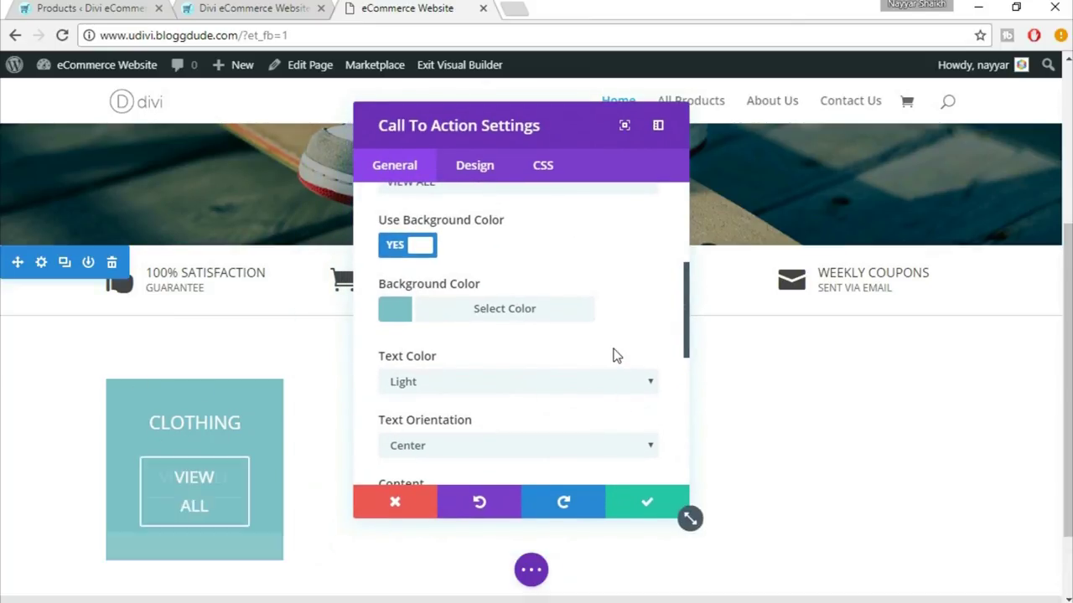
scroll(613, 355, down, 2)
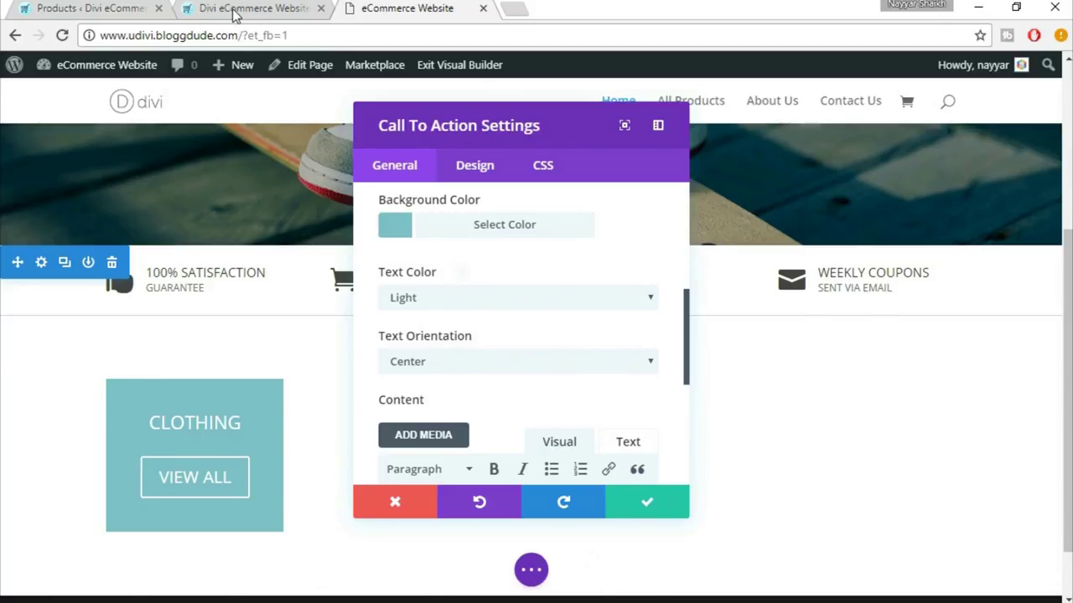
key(ctrl+shift+Tab)
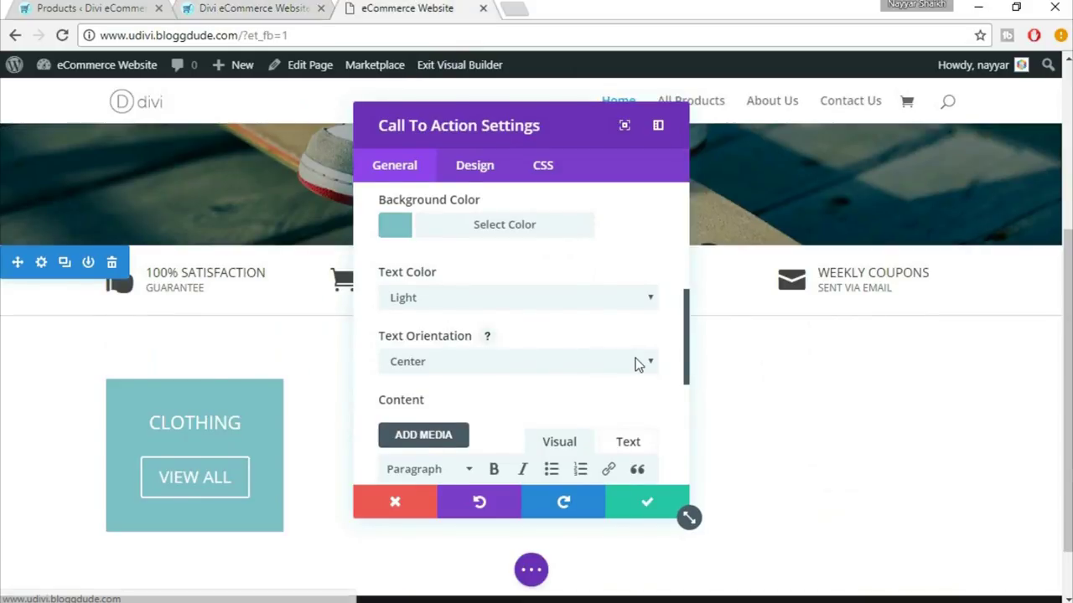
scroll(635, 362, down, 1)
click(457, 280)
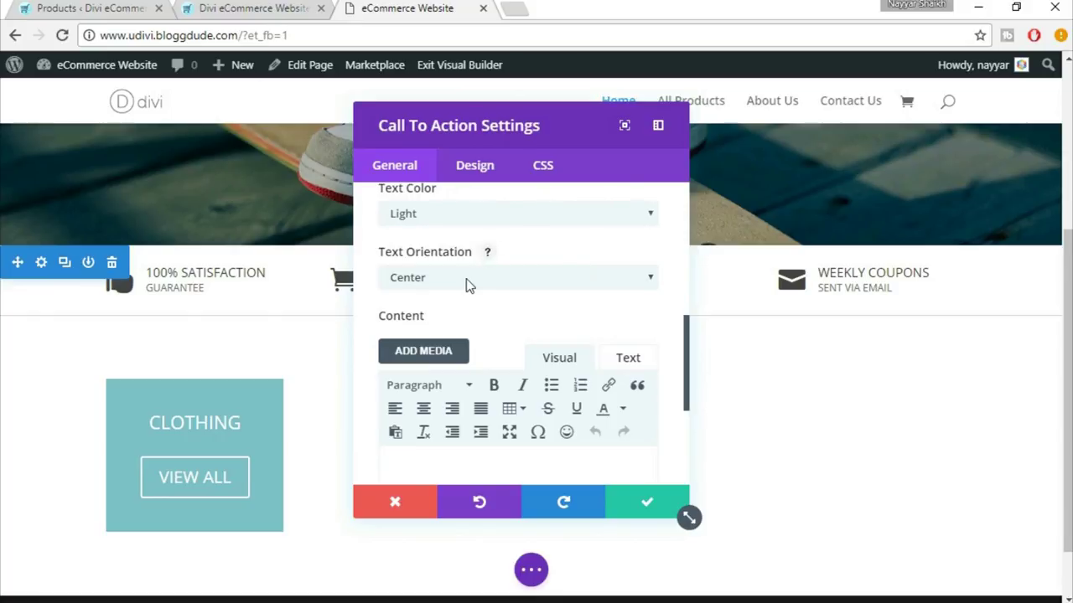
Set the Clothing box's Text Orientation to Left.
click(460, 282)
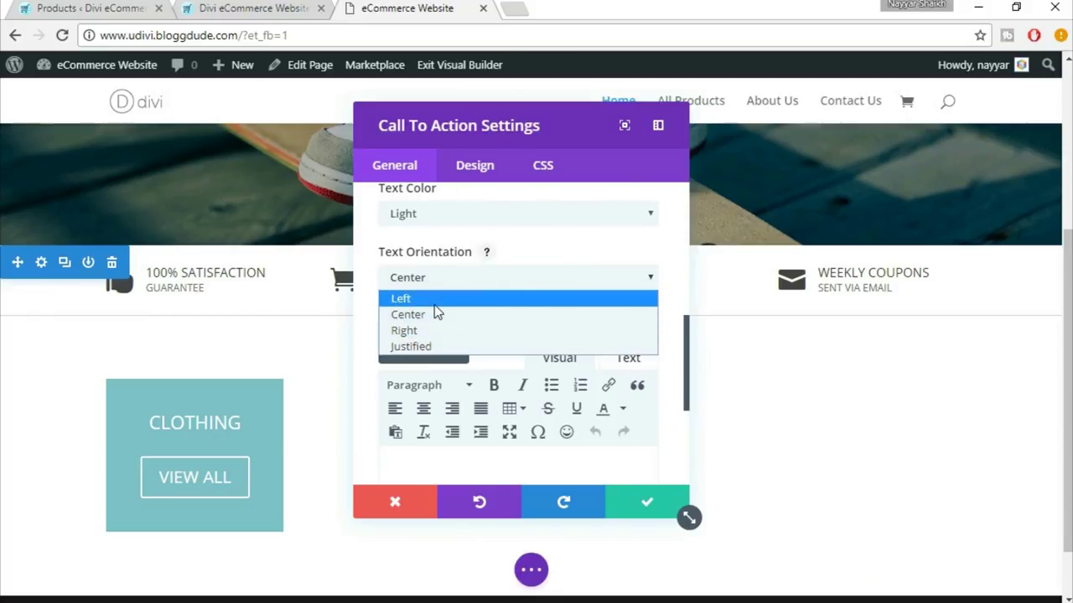
click(435, 299)
scroll(521, 406, down, 1)
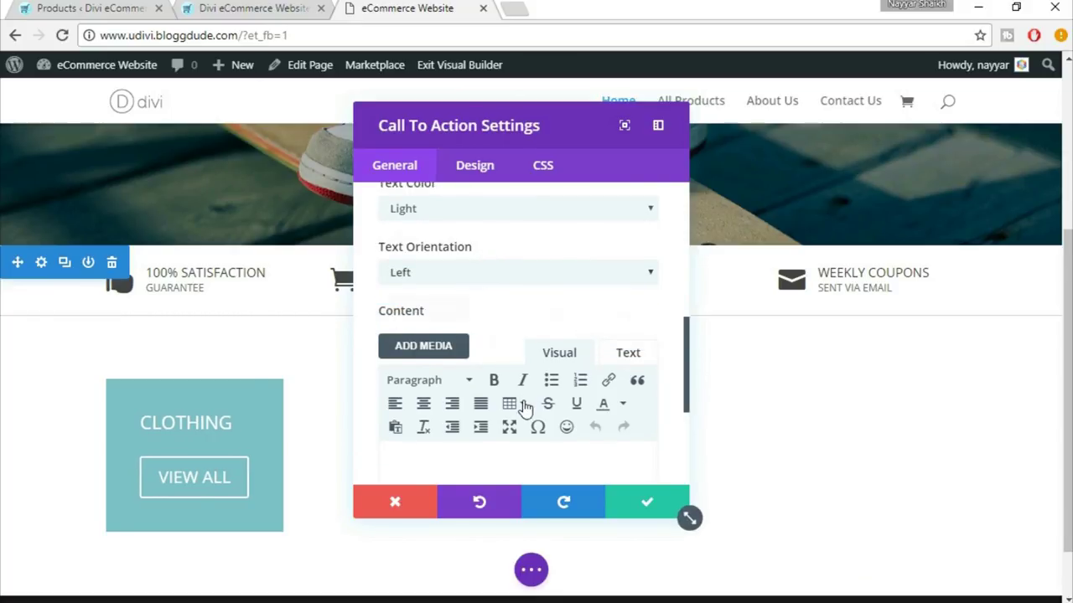
scroll(525, 401, down, 1)
Copy the summer-collection tagline from the live store and paste it into Content in Text mode.
click(256, 8)
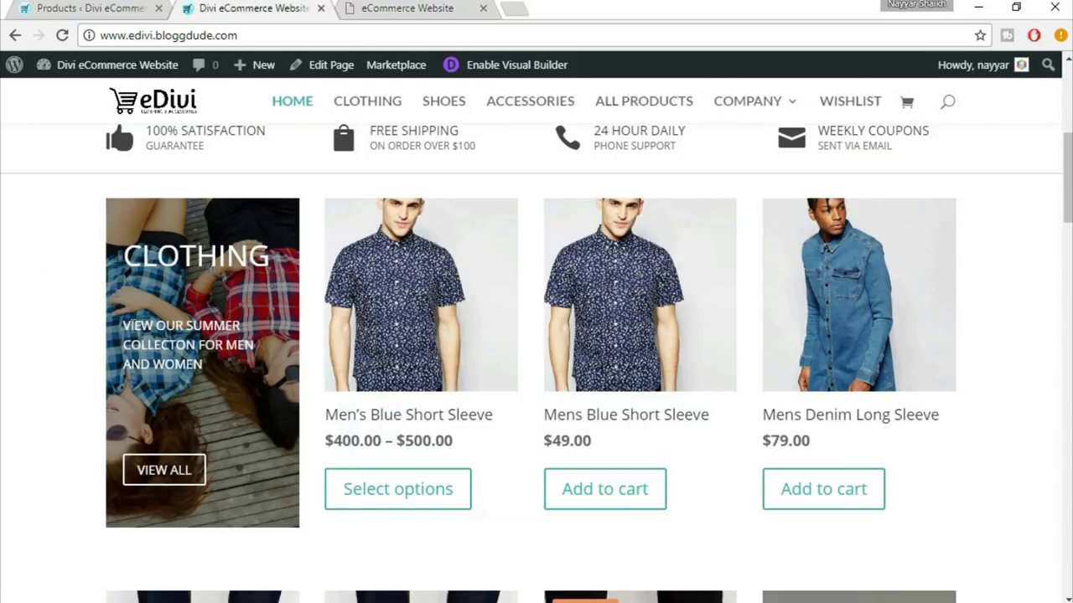
drag(123, 326, 201, 360)
key(ctrl+c)
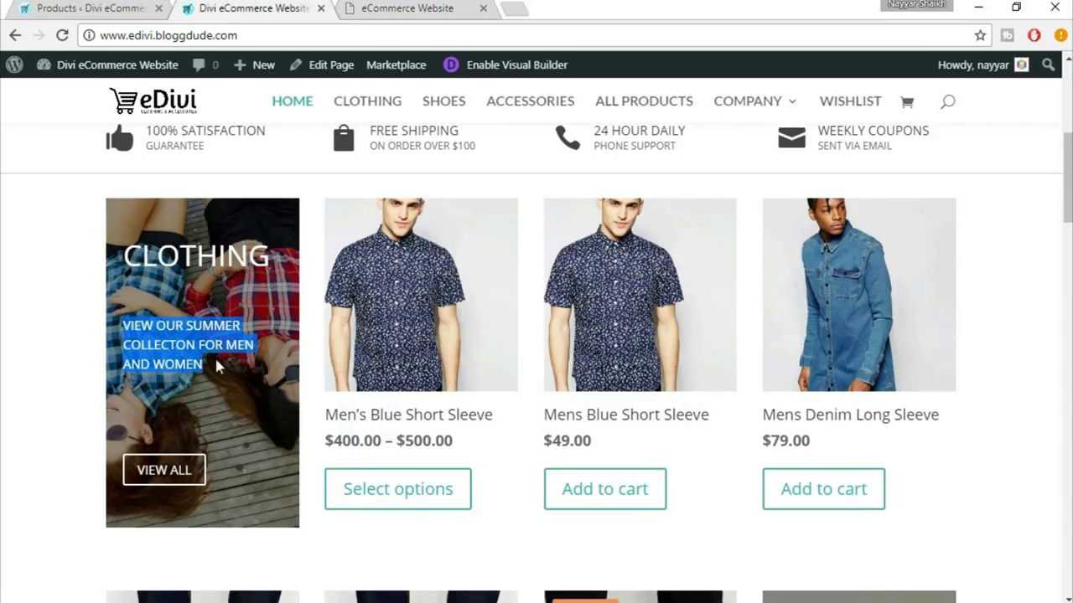
click(453, 7)
click(634, 194)
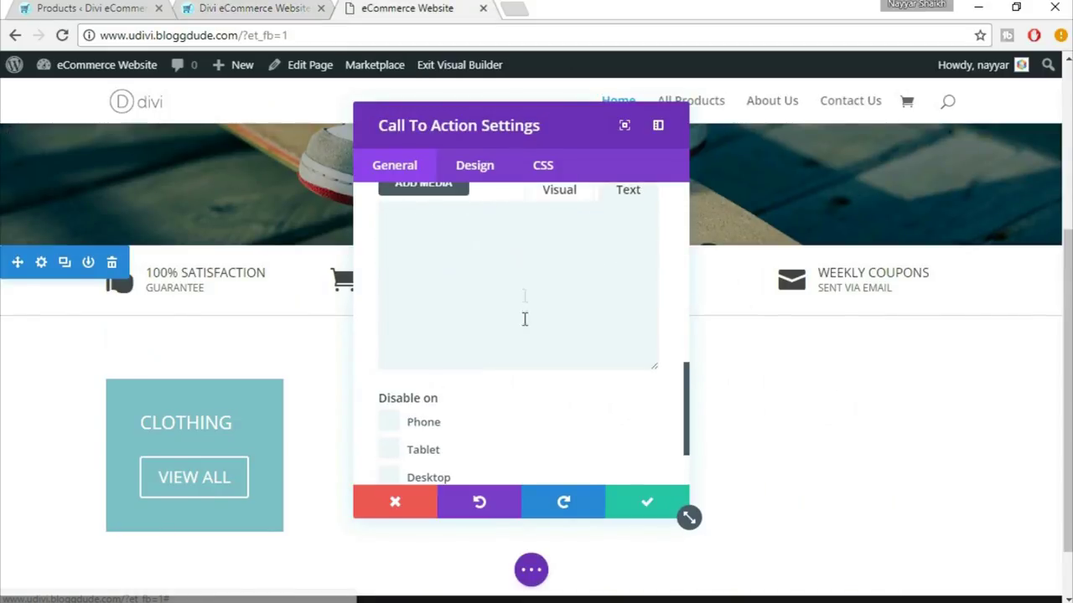
key(ctrl+v)
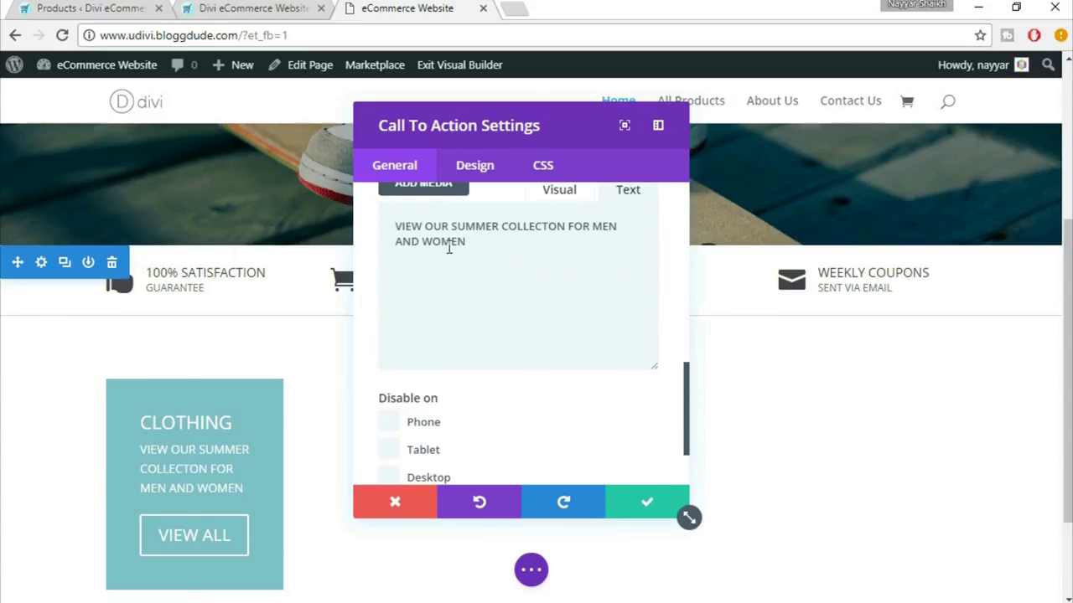
Add two blank lines above and two below the tagline in the content field.
click(541, 167)
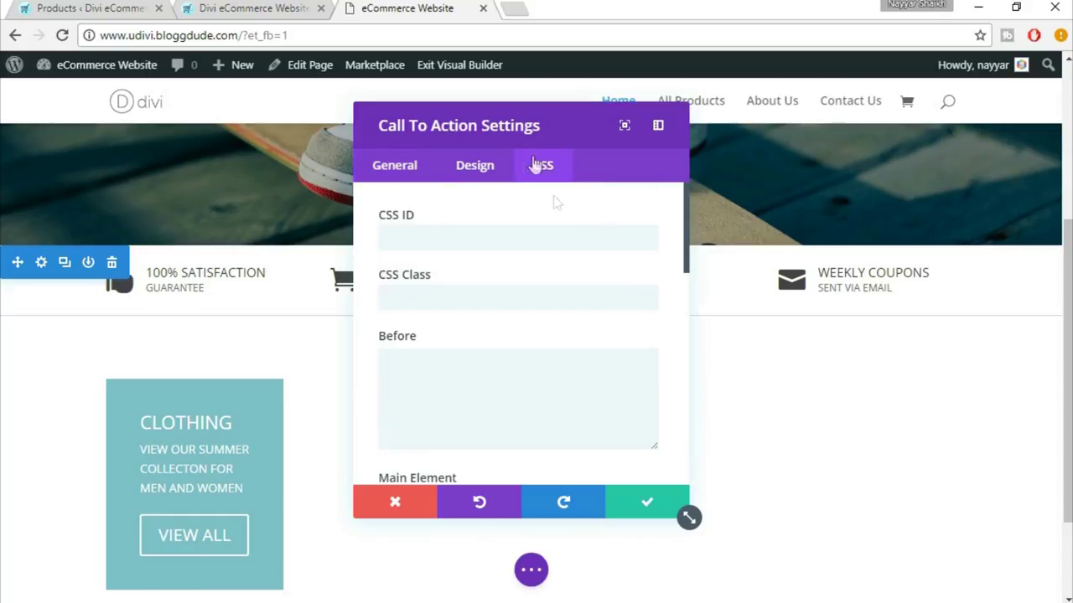
click(409, 167)
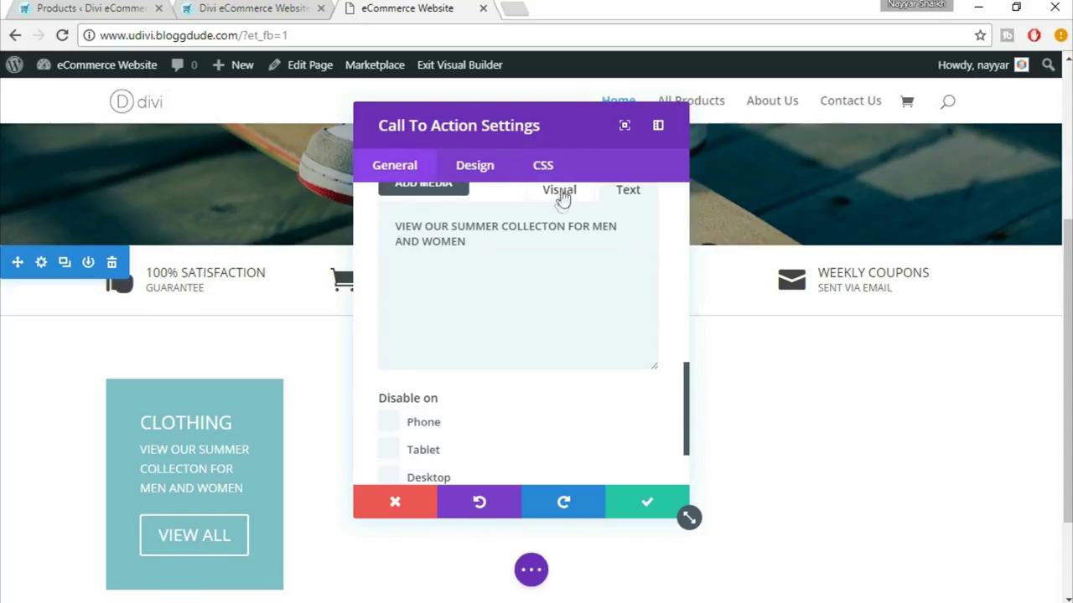
click(399, 228)
click(597, 346)
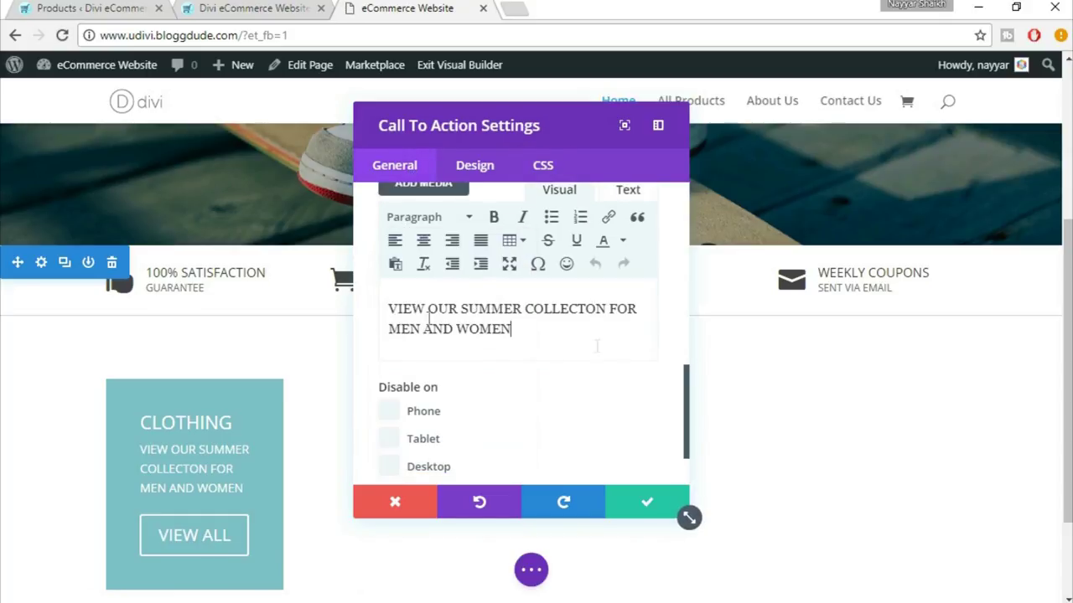
key(Return)
key(Return)
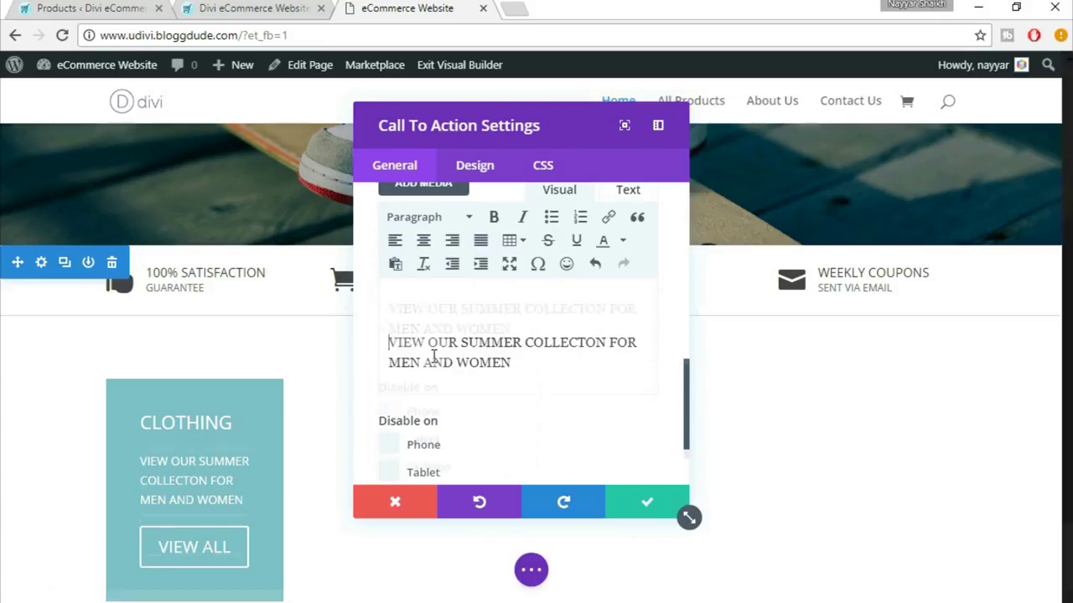
scroll(436, 359, down, 1)
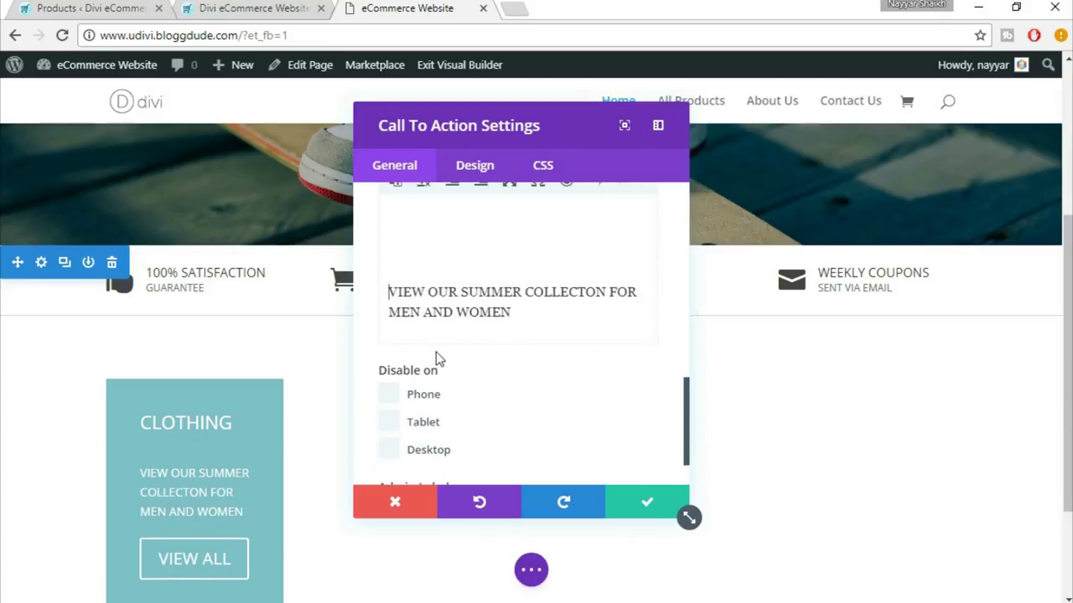
key(Return)
scroll(263, 447, down, 1)
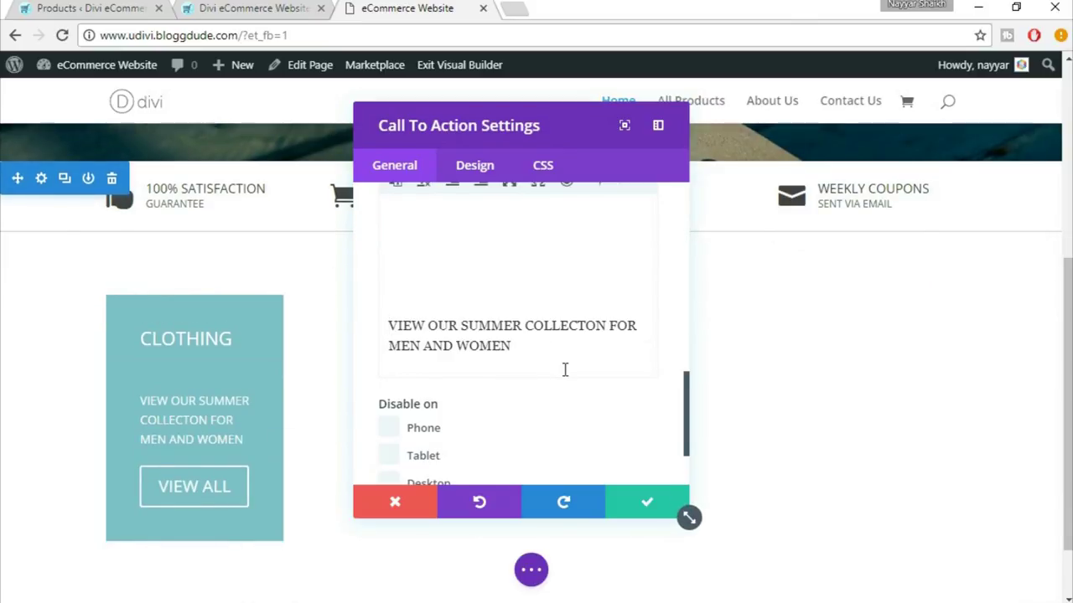
click(565, 369)
key(Return)
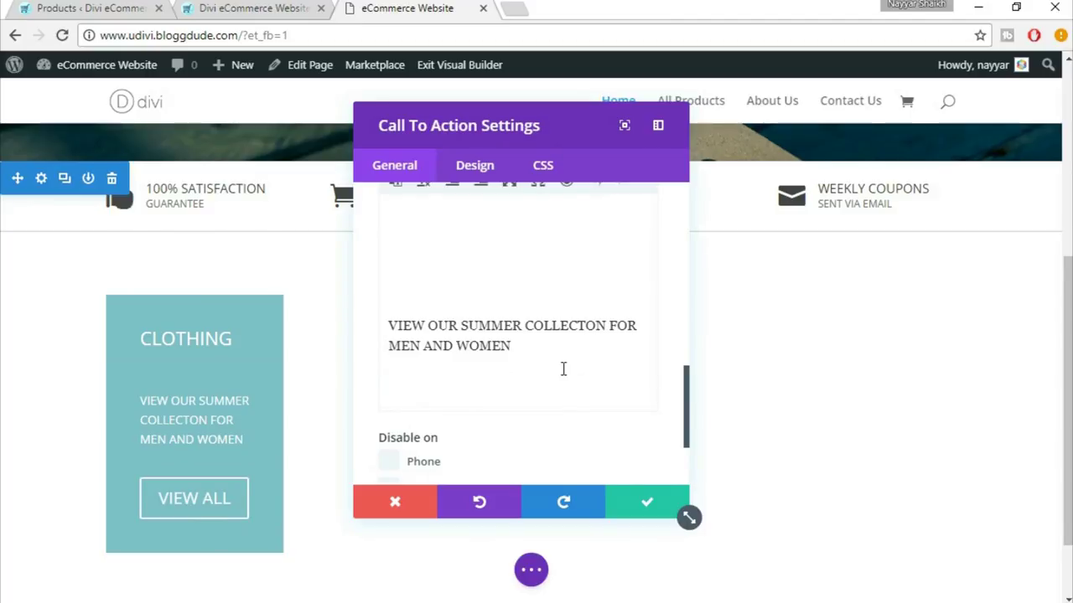
key(Return)
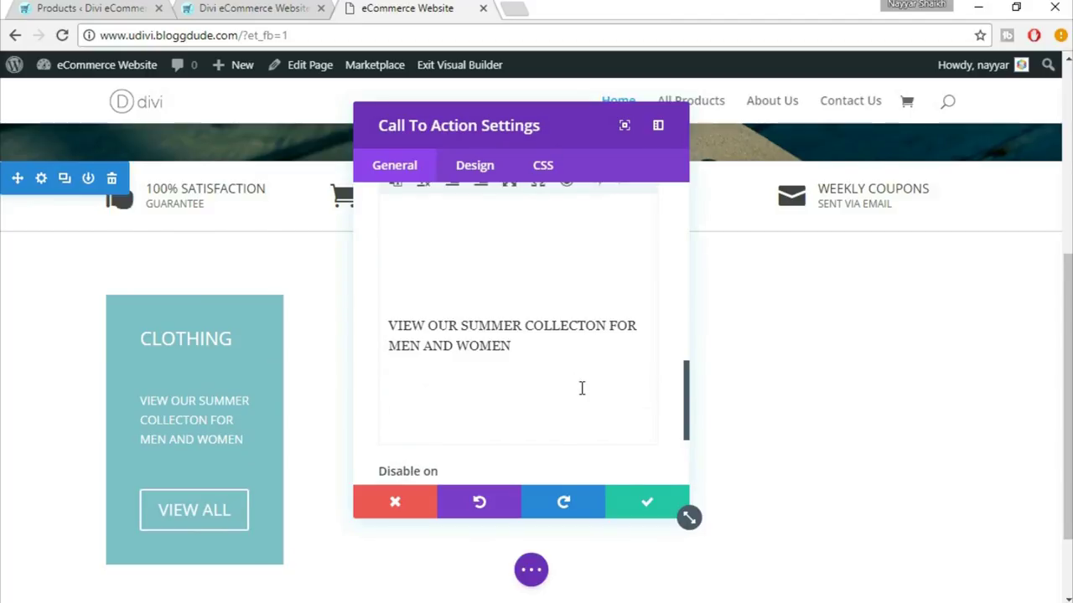
scroll(570, 327, down, 2)
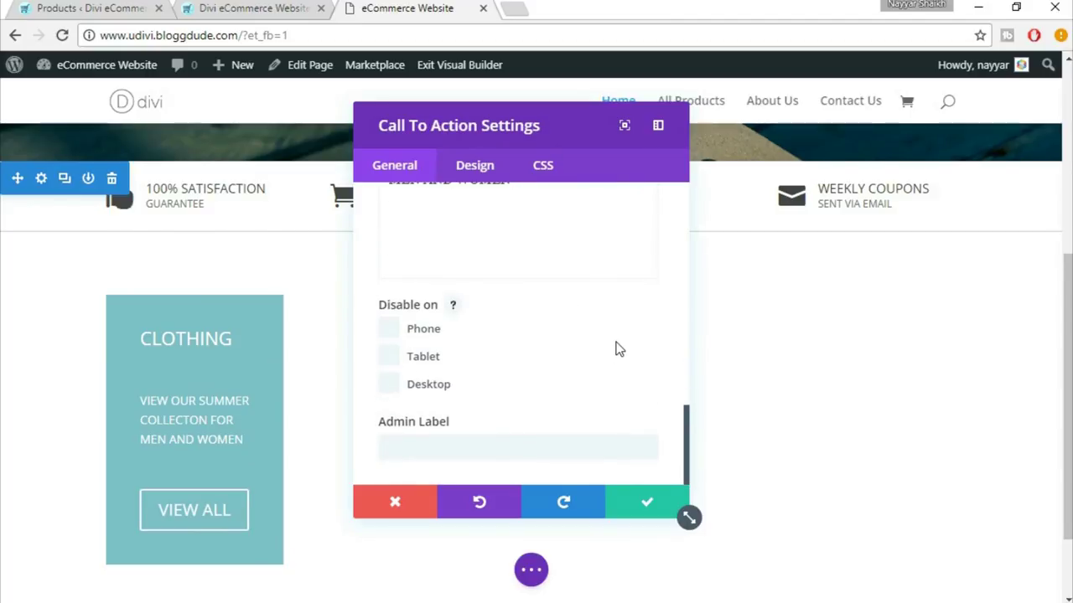
Compare the edited Clothing box against the live store page.
click(253, 7)
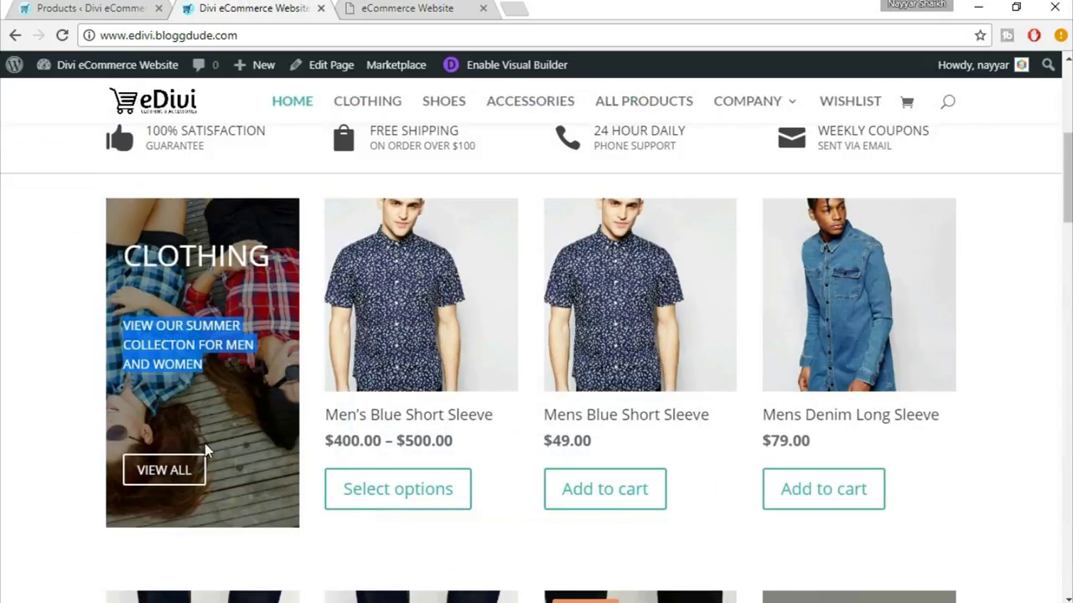
click(404, 8)
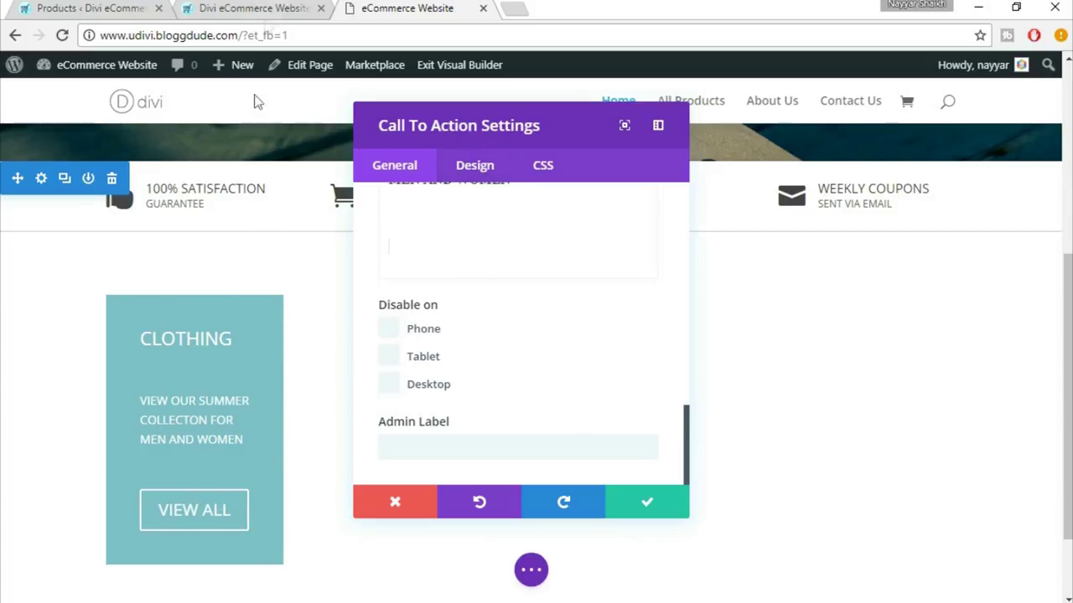
click(214, 5)
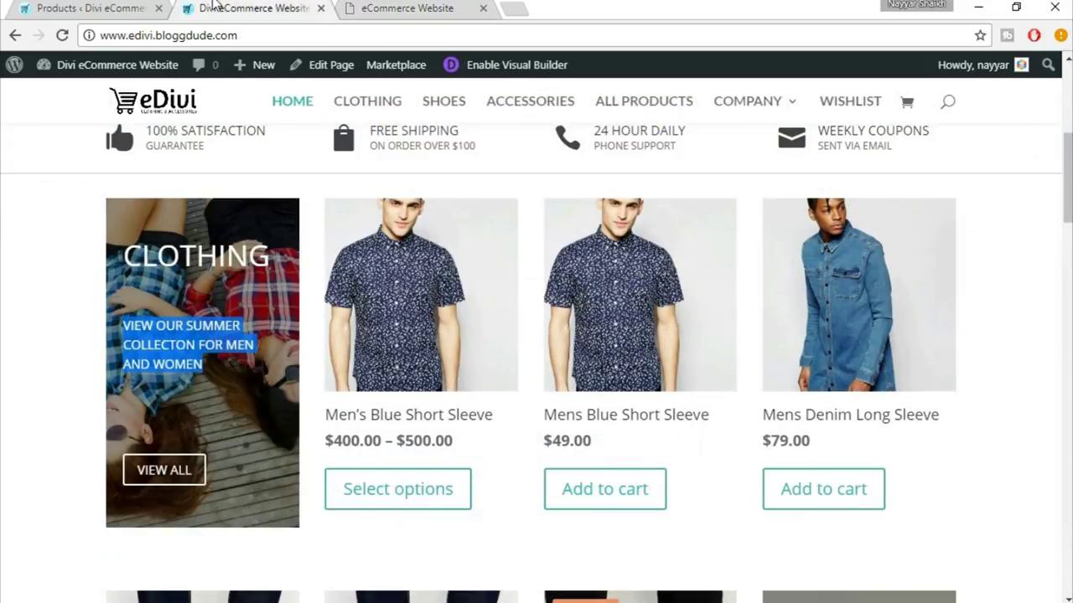
click(274, 316)
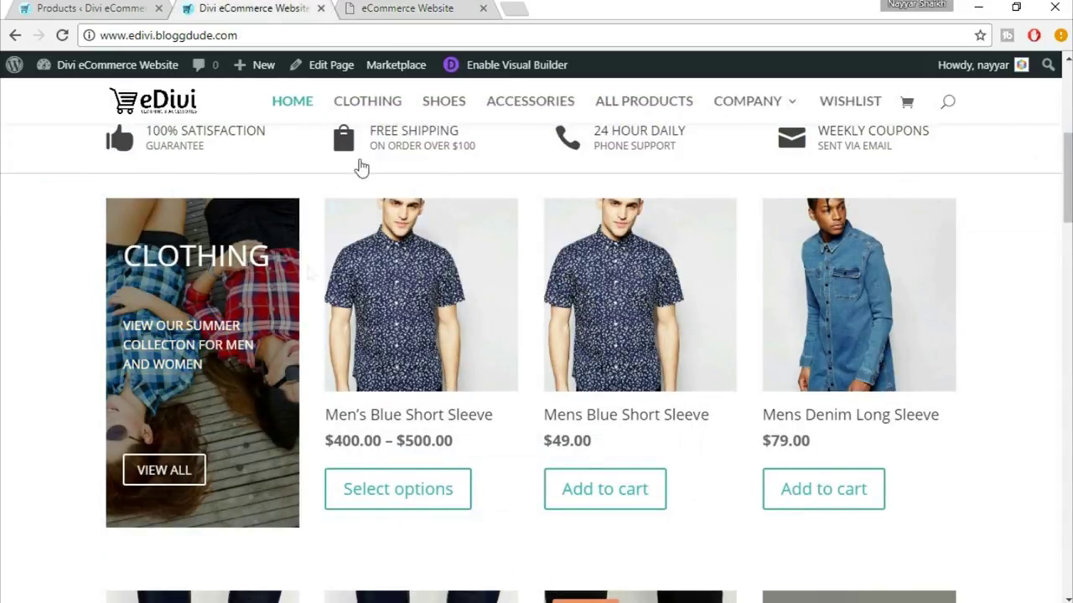
click(388, 8)
scroll(602, 384, up, 3)
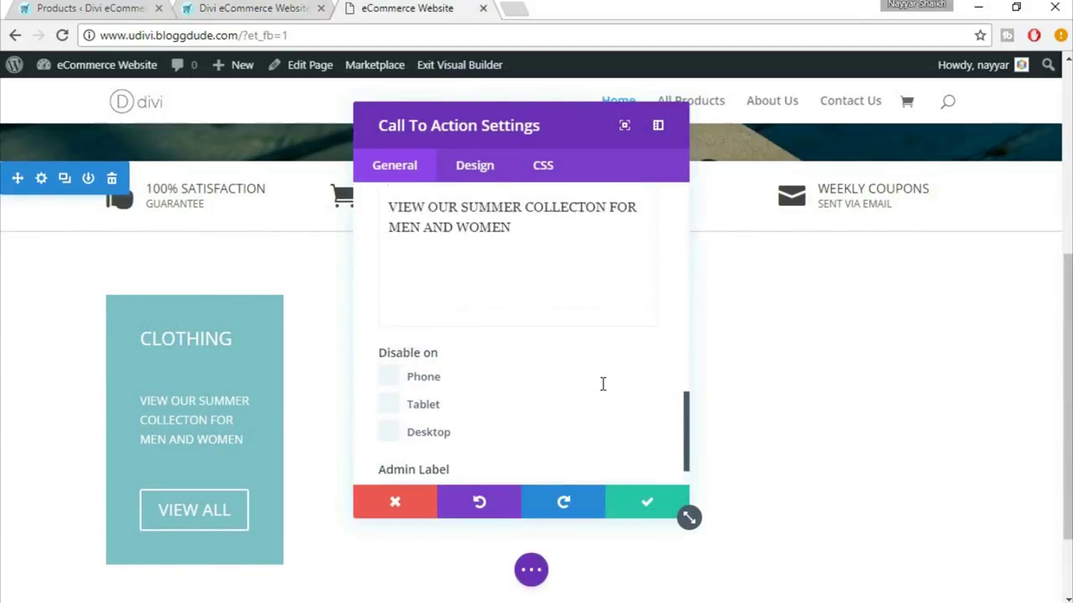
scroll(603, 383, up, 5)
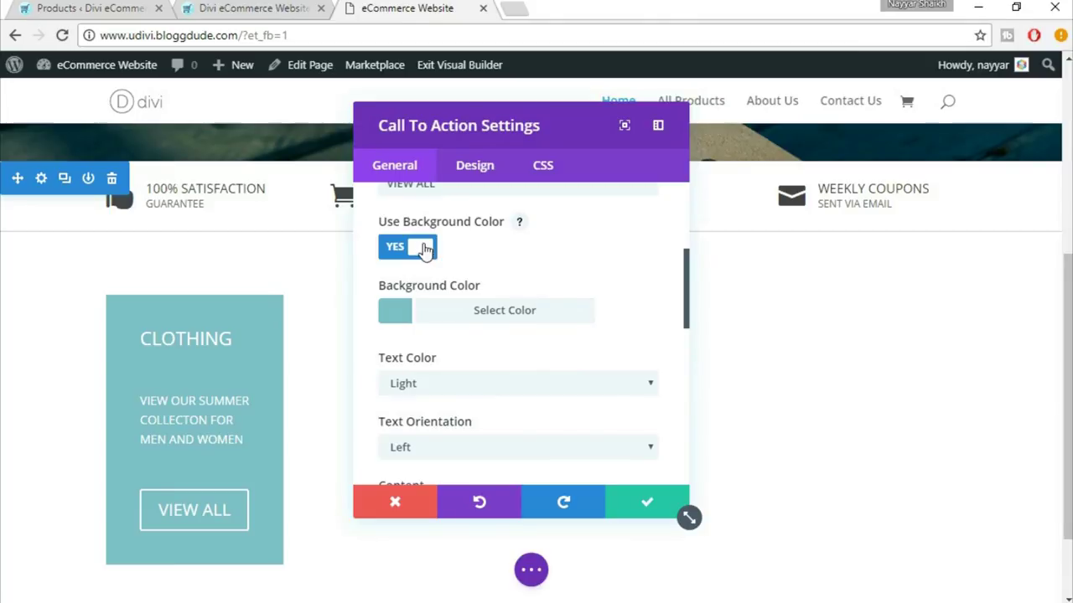
Switch Use Background Color to NO and save the Call To Action Settings.
click(416, 249)
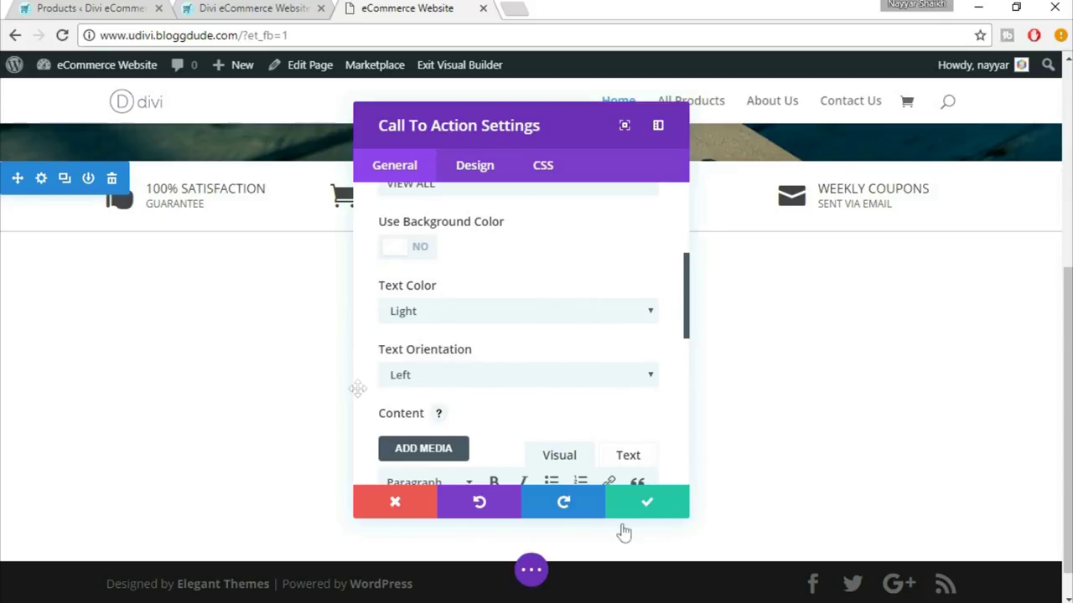
click(636, 507)
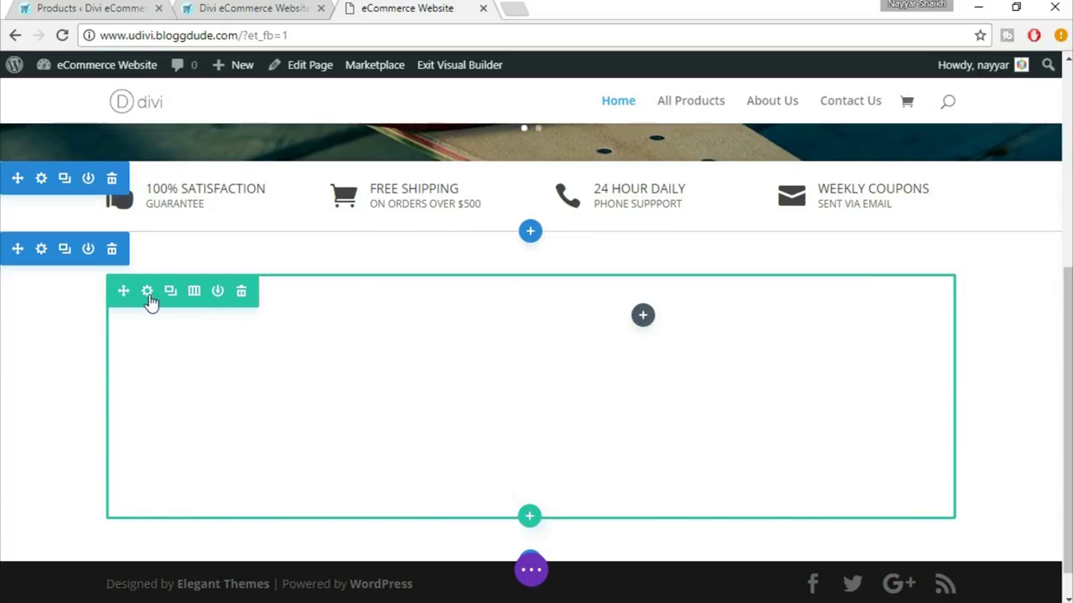
In Row Settings > Design, start uploading a Column 1 background image via Upload Files.
click(147, 292)
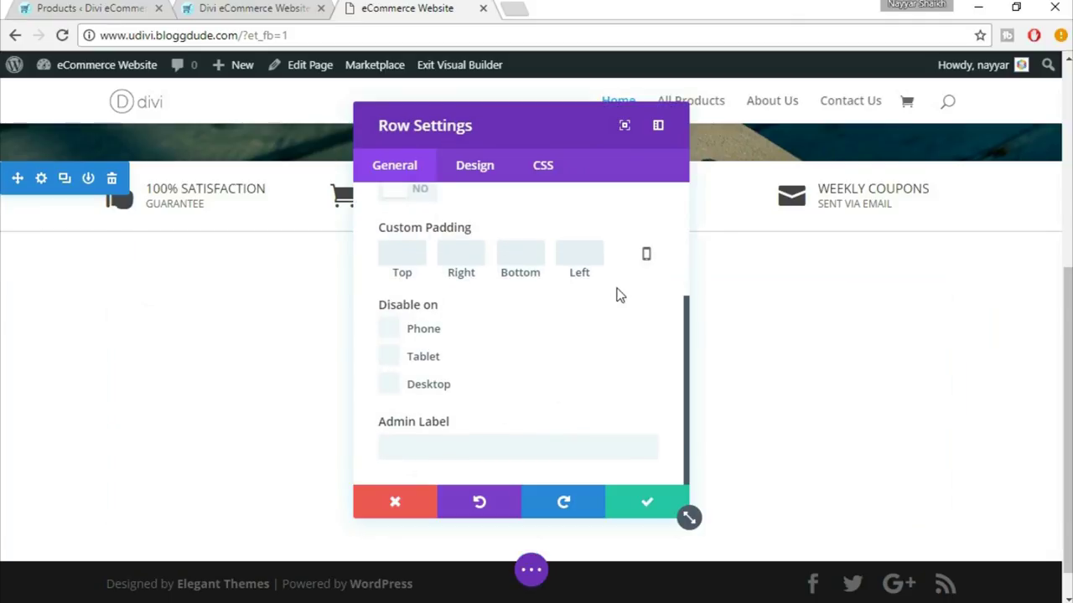
click(487, 168)
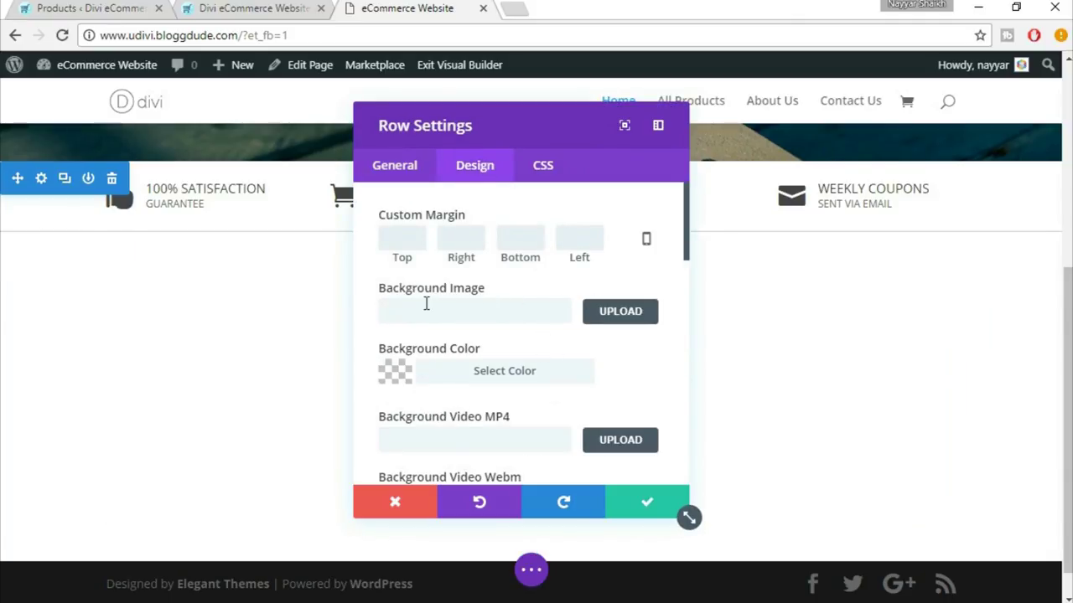
scroll(625, 333, down, 4)
scroll(560, 330, down, 3)
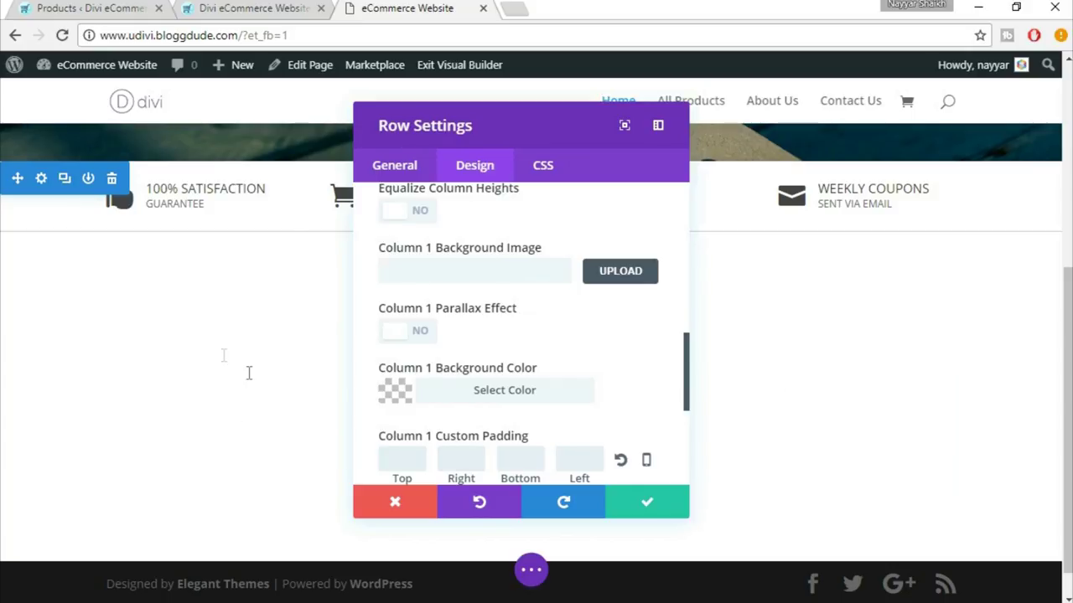
click(630, 279)
click(77, 134)
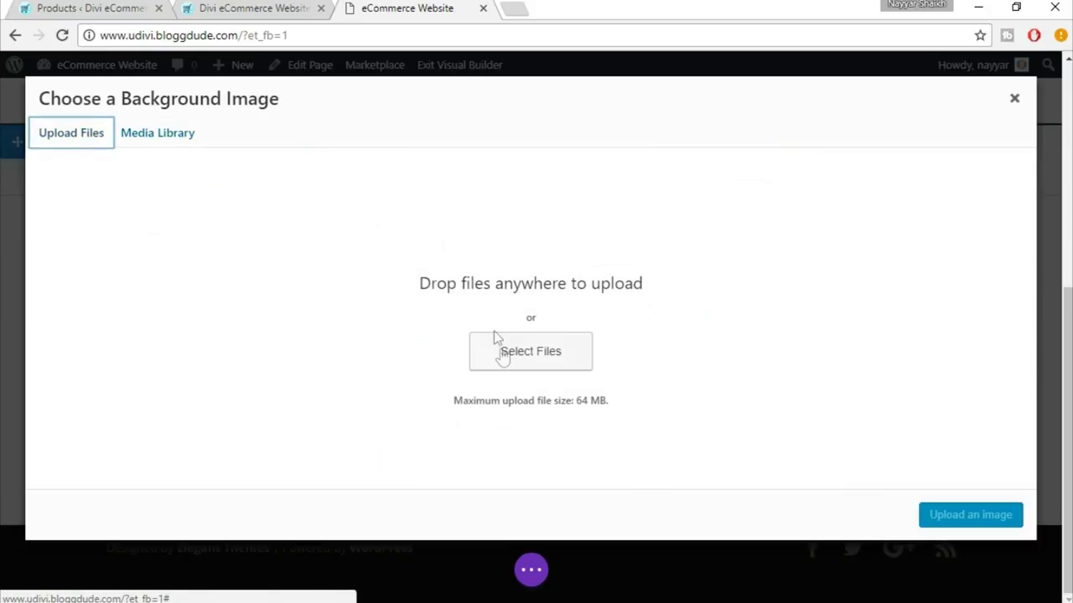
Upload clothing-5 from the Divi Ecomm > Images > Media folder.
click(503, 356)
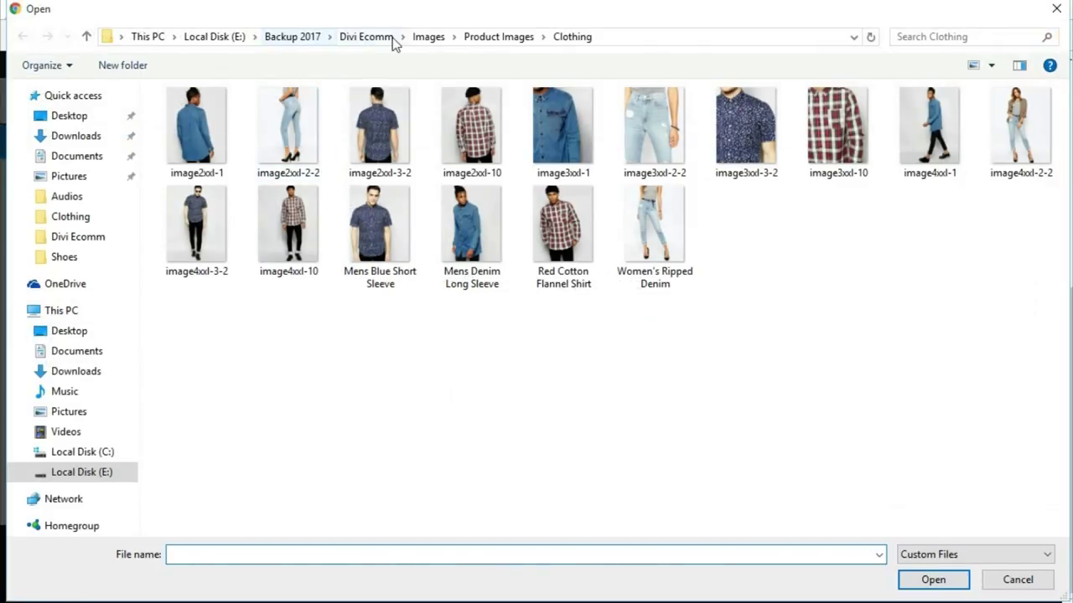
click(369, 36)
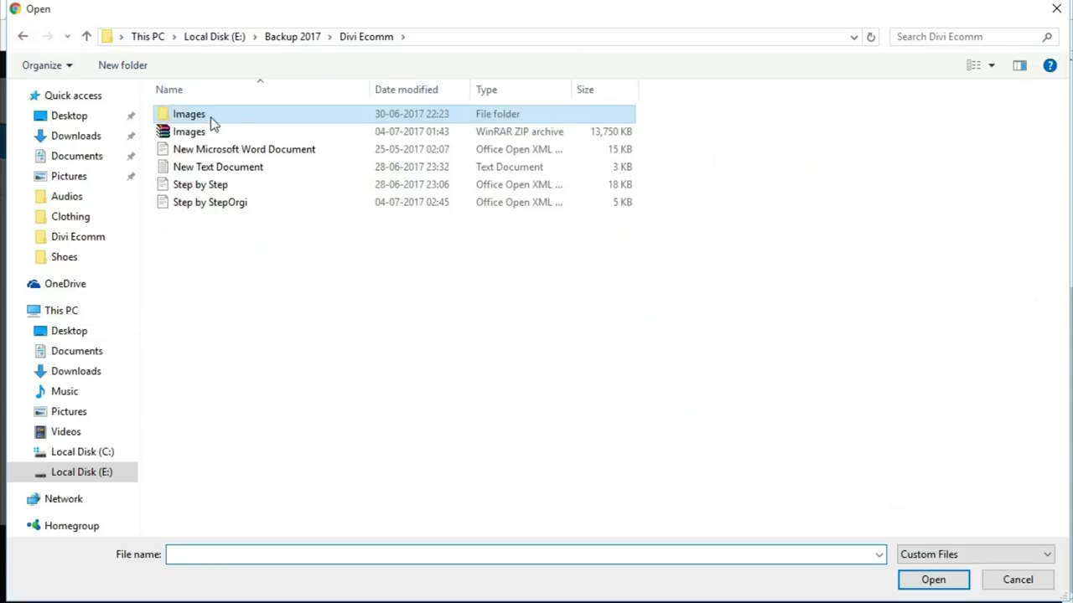
double_click(210, 115)
double_click(201, 122)
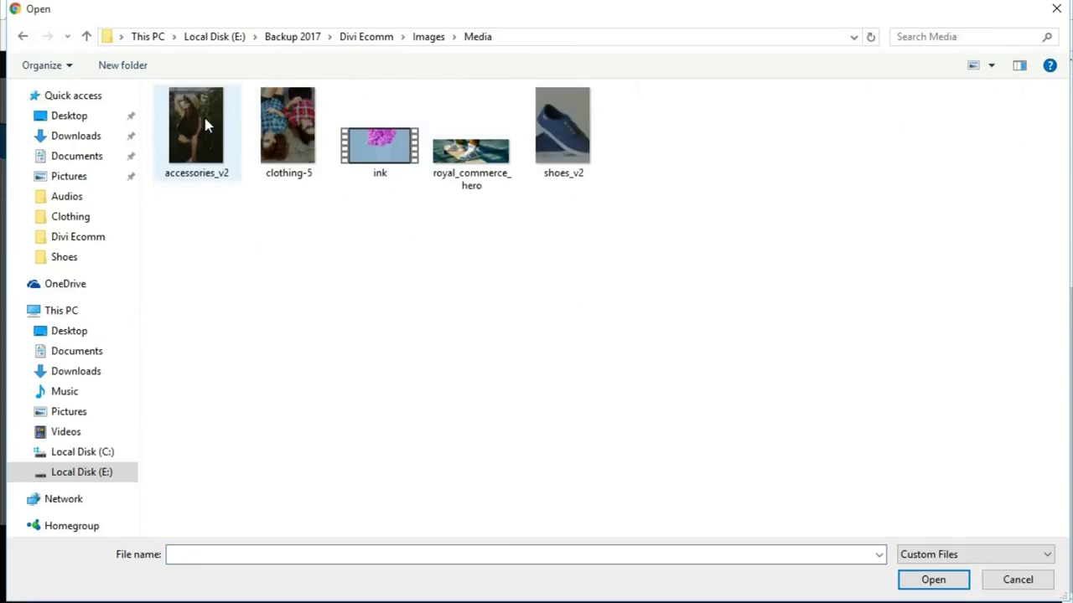
click(276, 132)
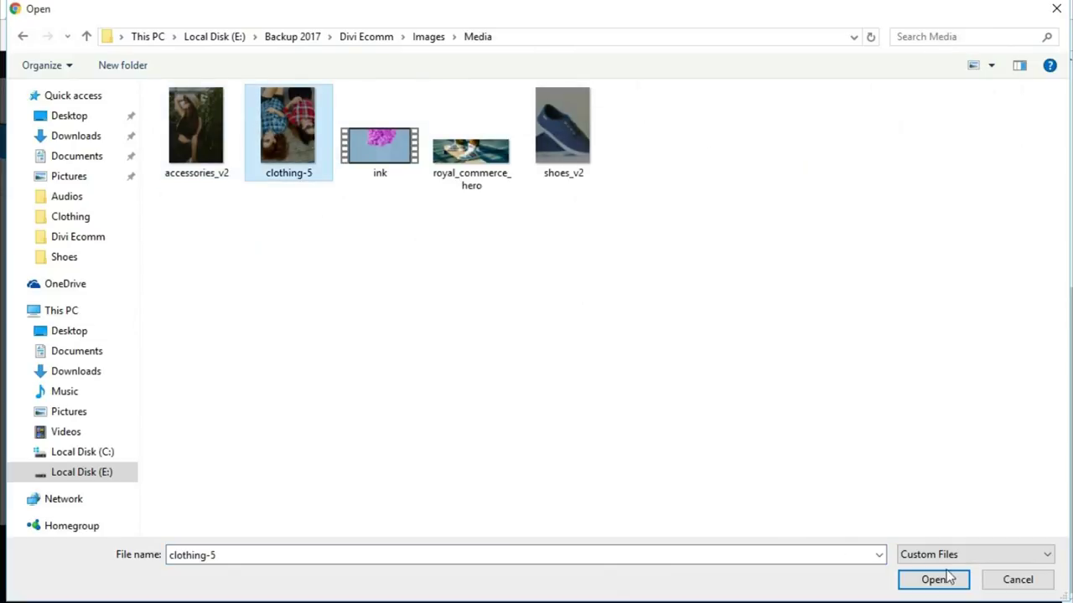
click(905, 579)
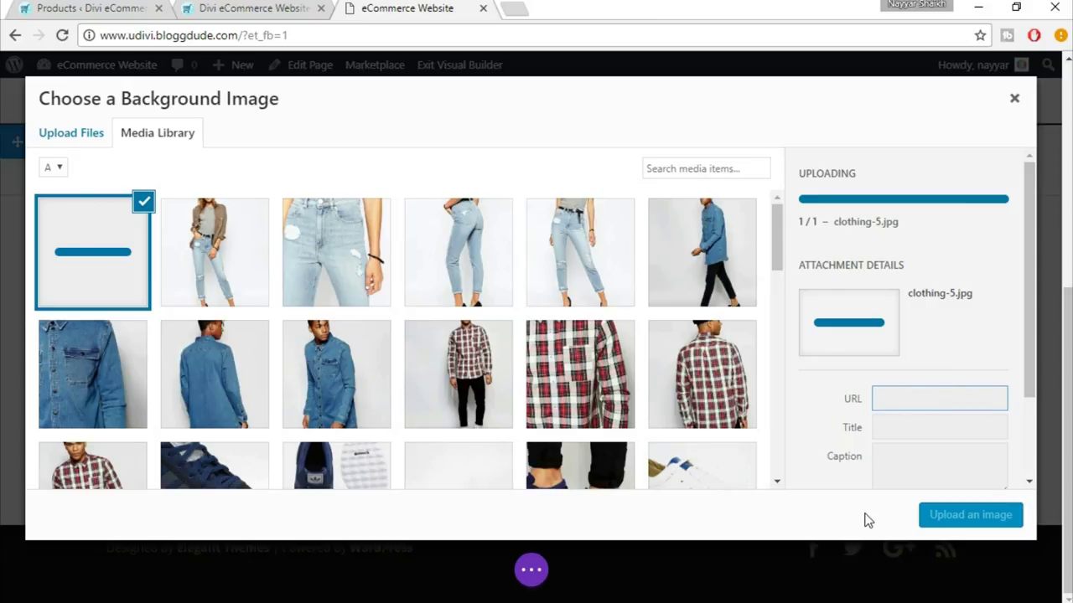
Set clothing-5 as the Column 1 background image and save the Row Settings.
click(971, 525)
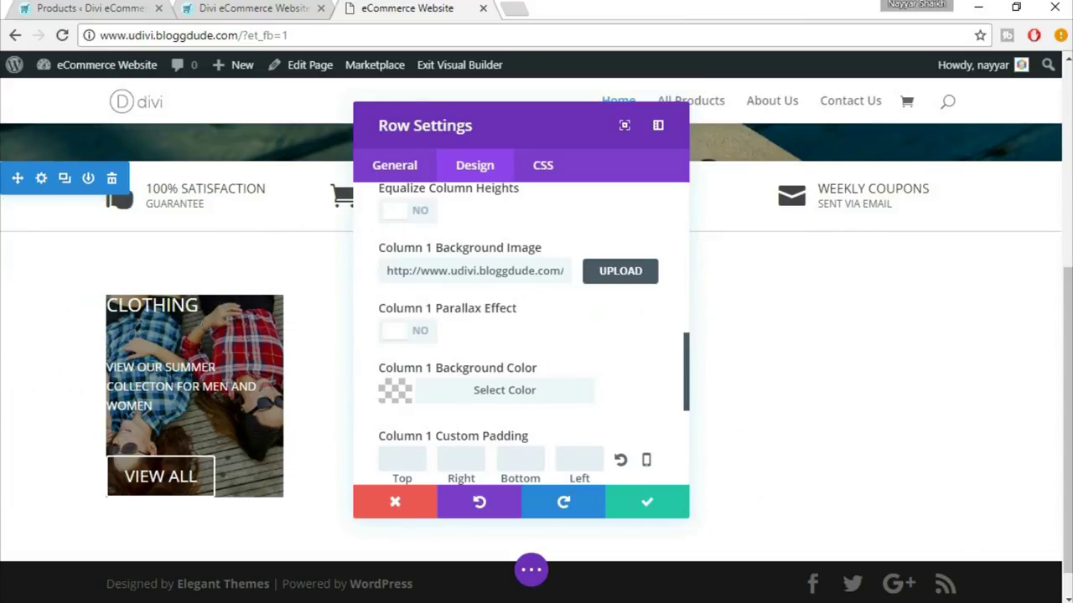
scroll(666, 378, down, 3)
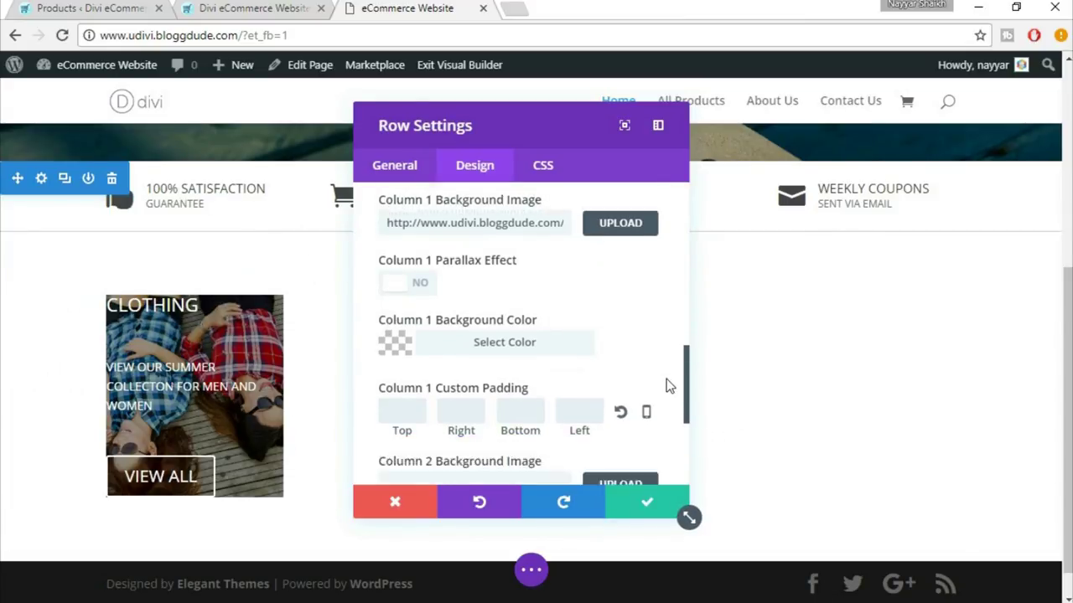
click(646, 508)
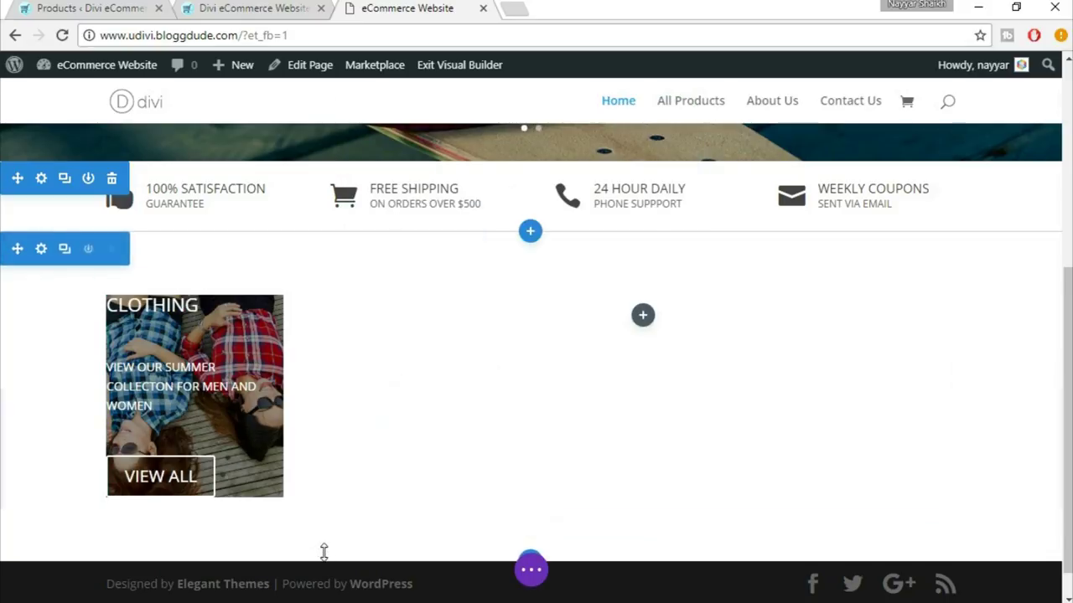
click(270, 7)
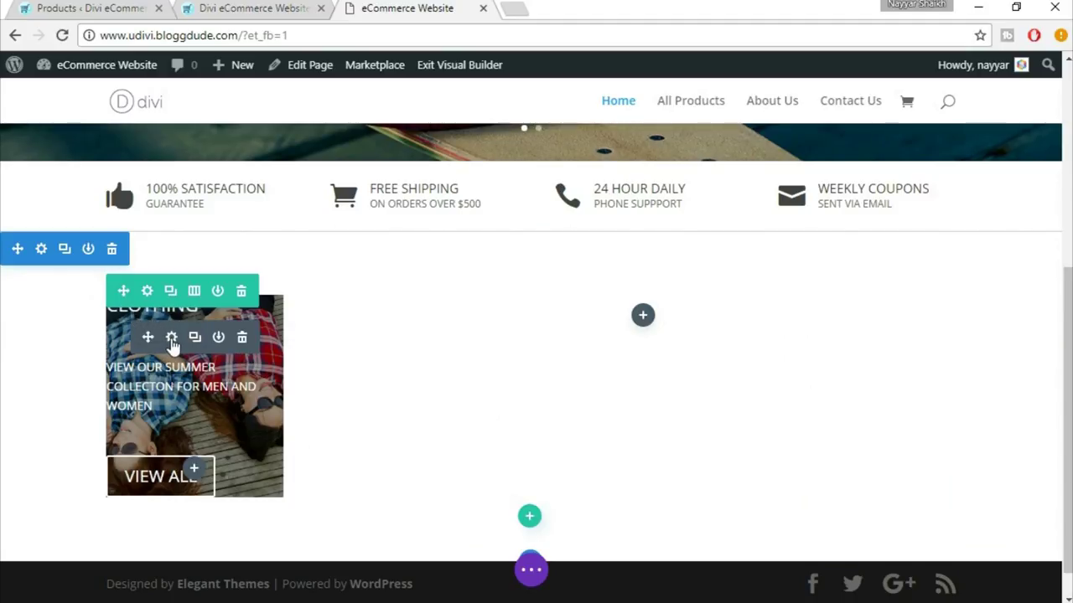
click(172, 339)
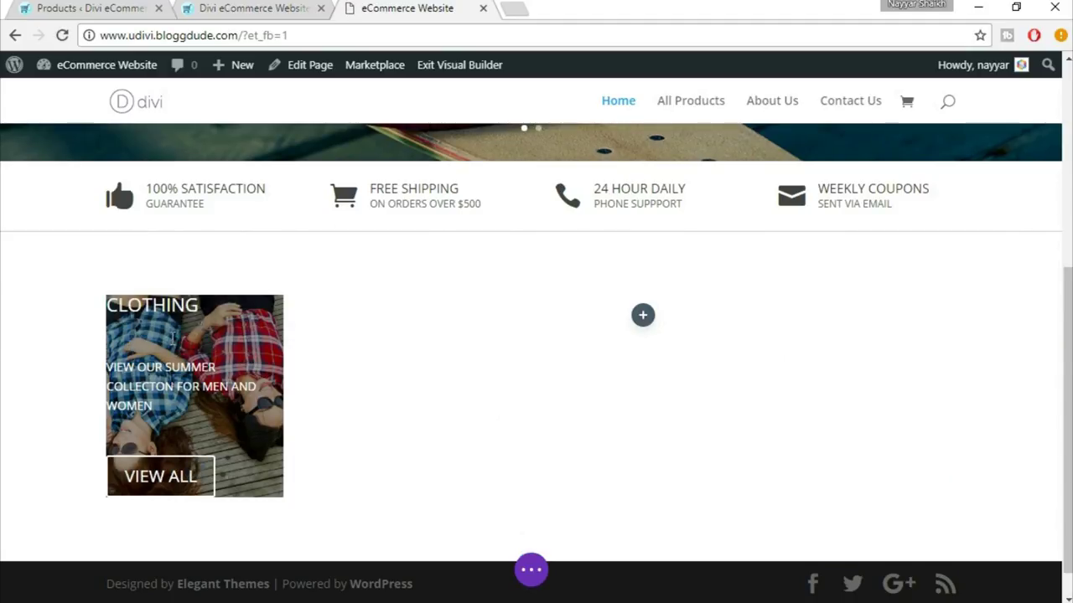
In the call-to-action's Design options, set the CLOTHING header font size to 35px.
scroll(648, 335, down, 10)
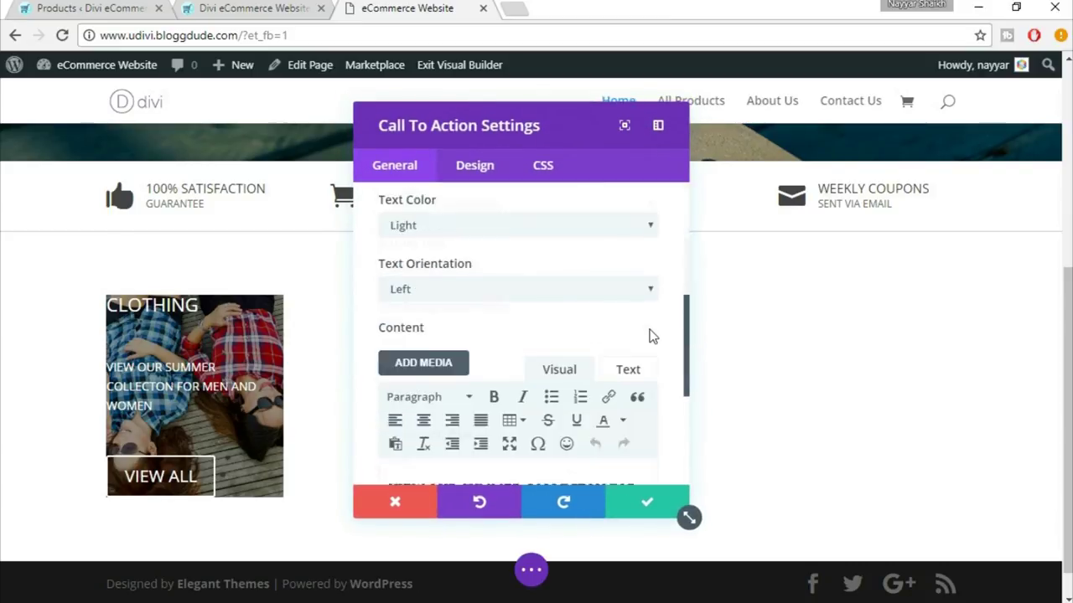
click(476, 167)
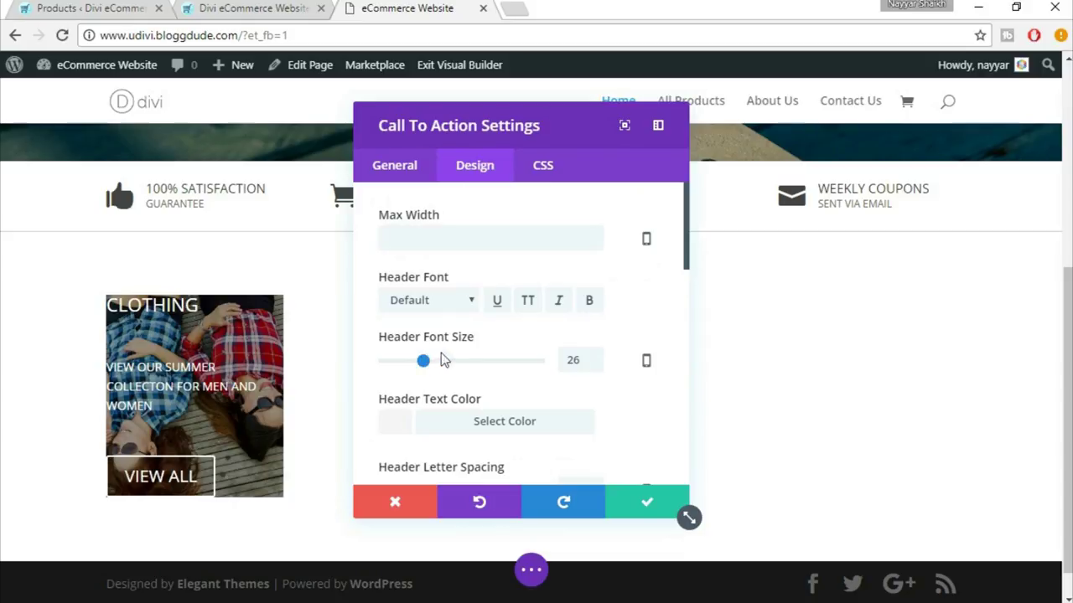
mouse_move(424, 362)
mouse_down()
mouse_move(460, 366)
mouse_move(443, 362)
mouse_up()
double_click(579, 359)
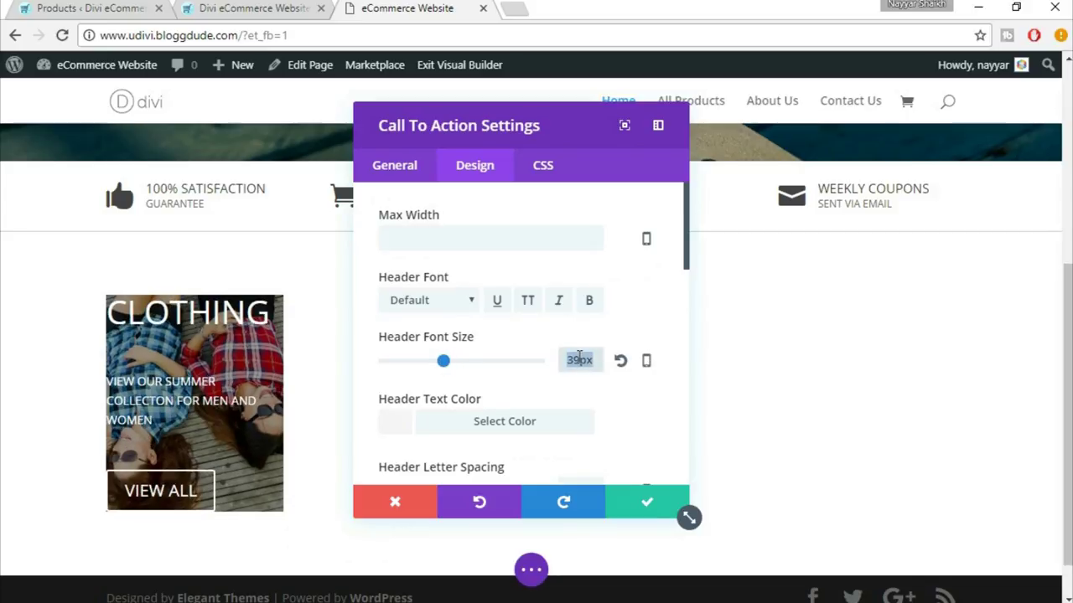
text(35px)
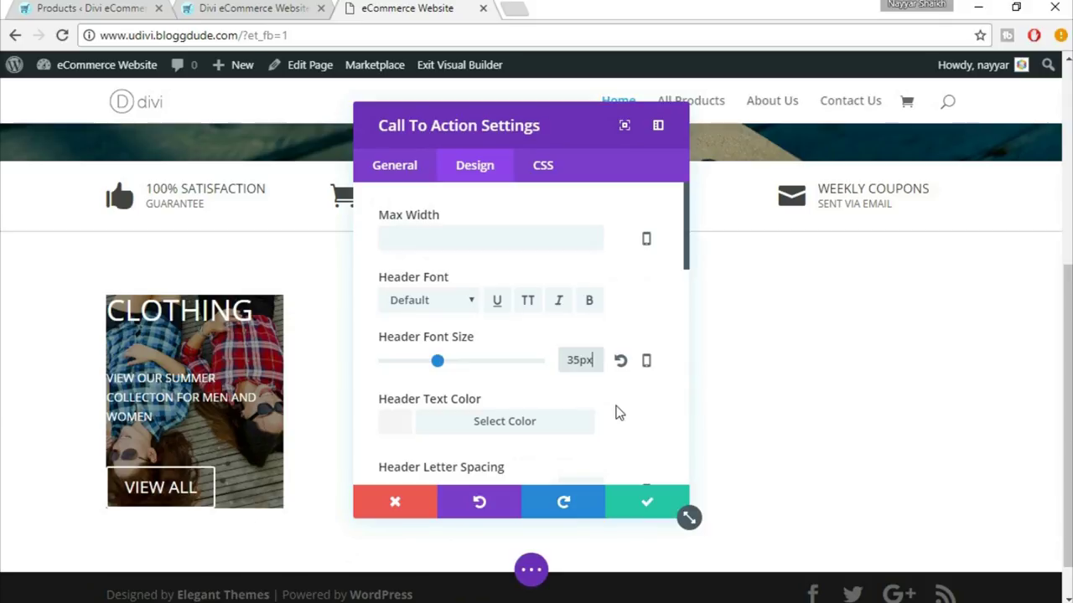
Set the call-to-action body text font size to 15px.
scroll(656, 415, down, 2)
scroll(656, 414, down, 2)
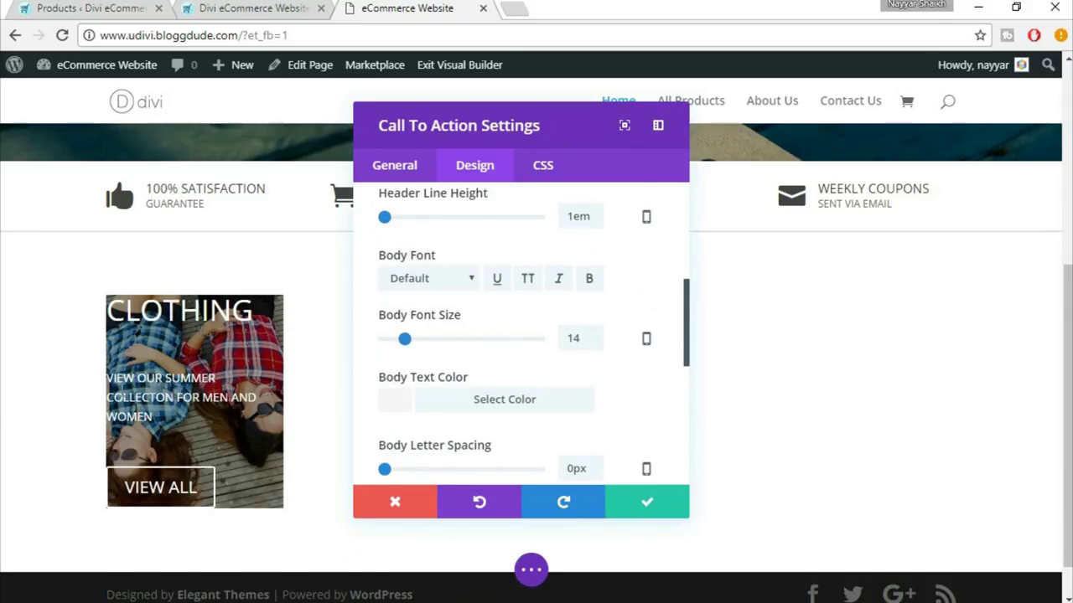
double_click(577, 339)
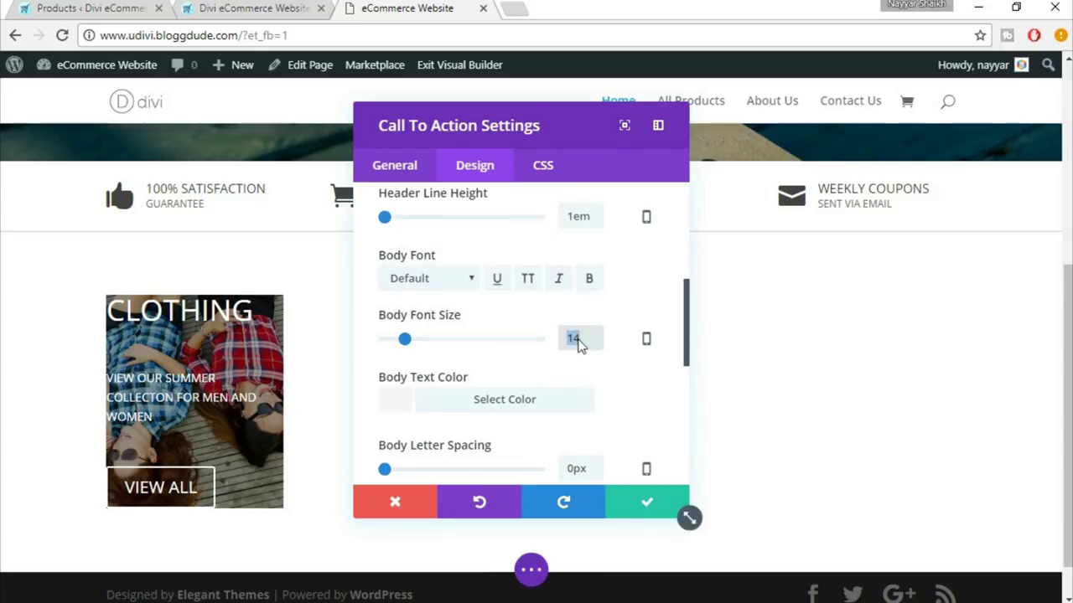
text(15)
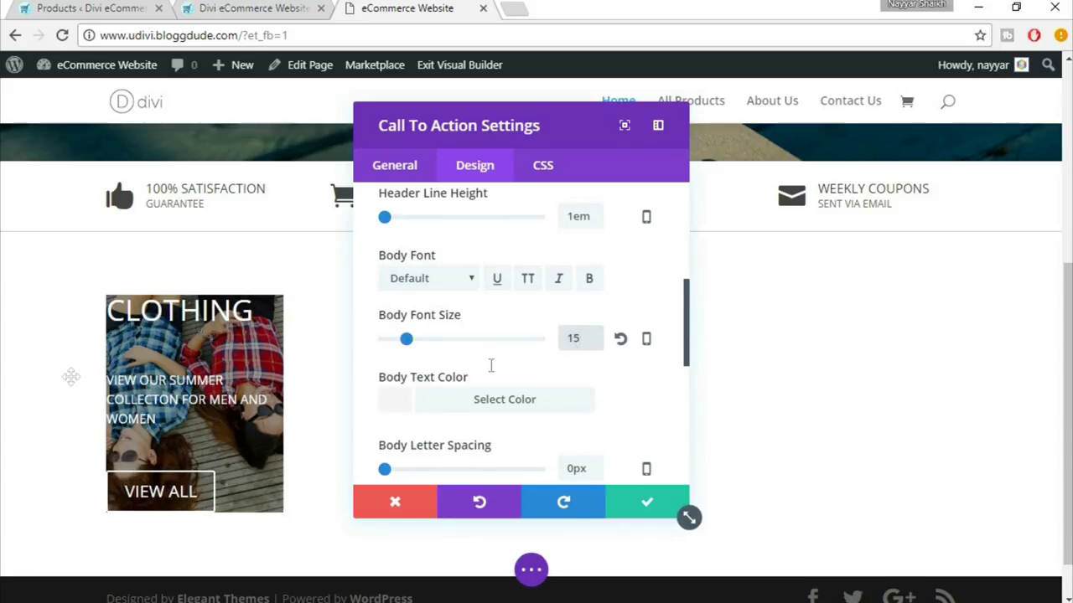
text(px)
Enter padding 50px top, 20px right, 50px bottom, 20px left, and turn on Use Custom Styles for Button.
scroll(645, 399, down, 3)
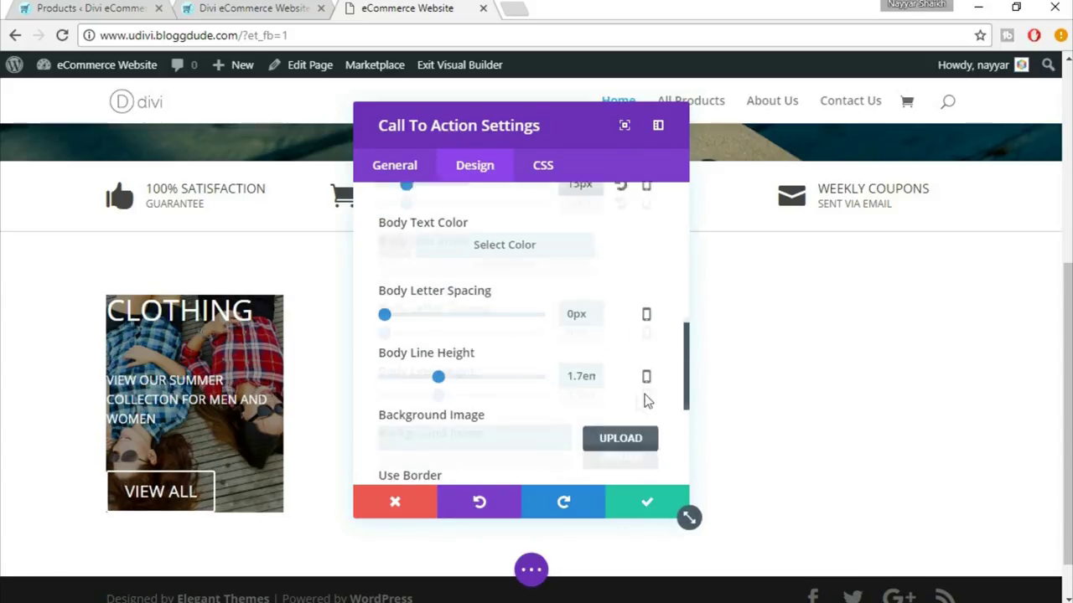
scroll(661, 394, down, 1)
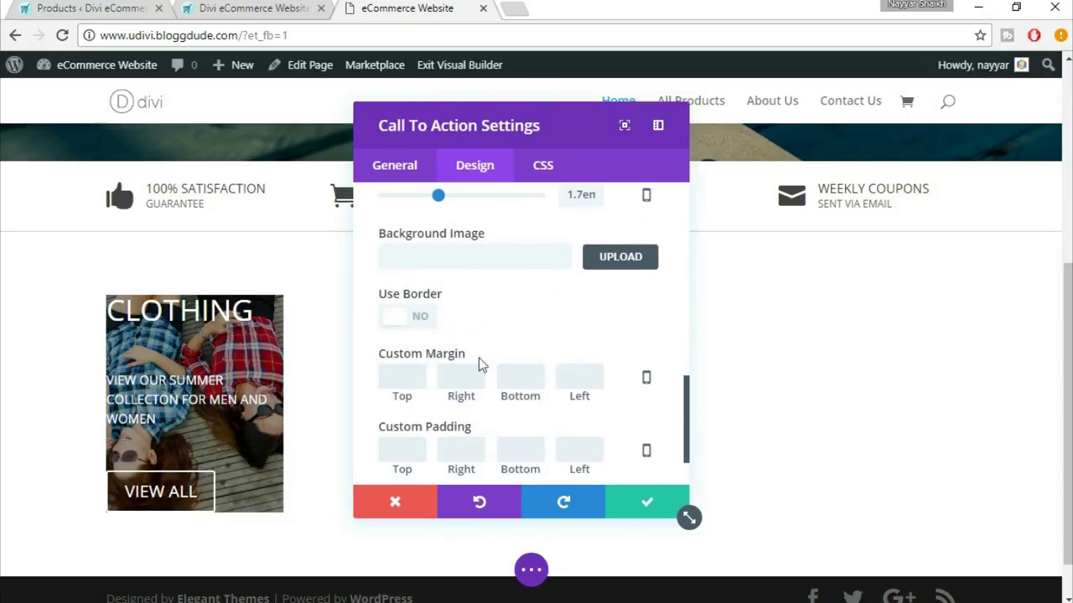
scroll(629, 391, down, 1)
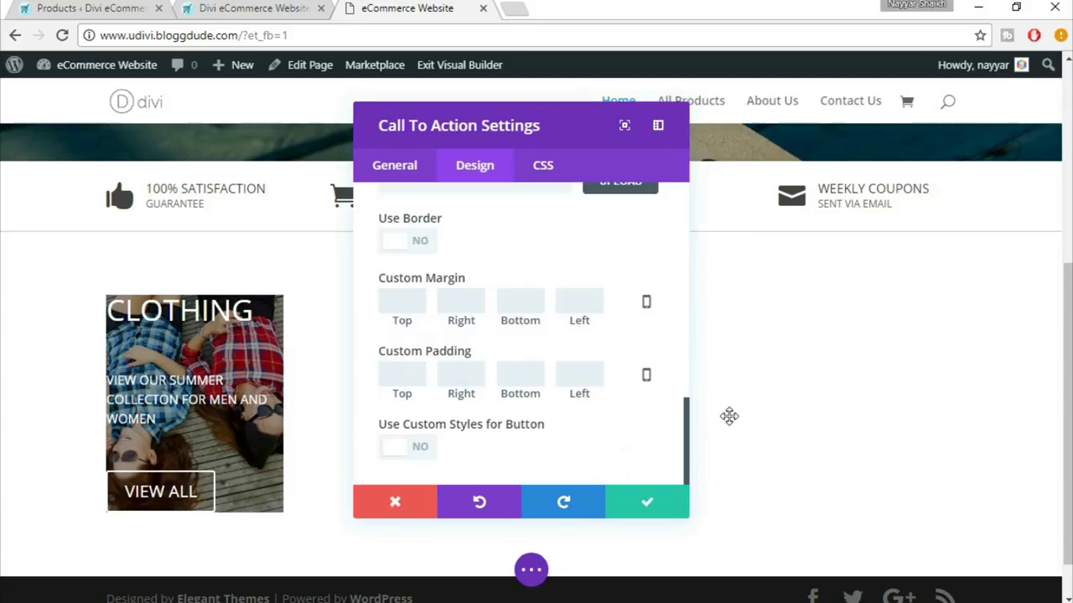
text(50)
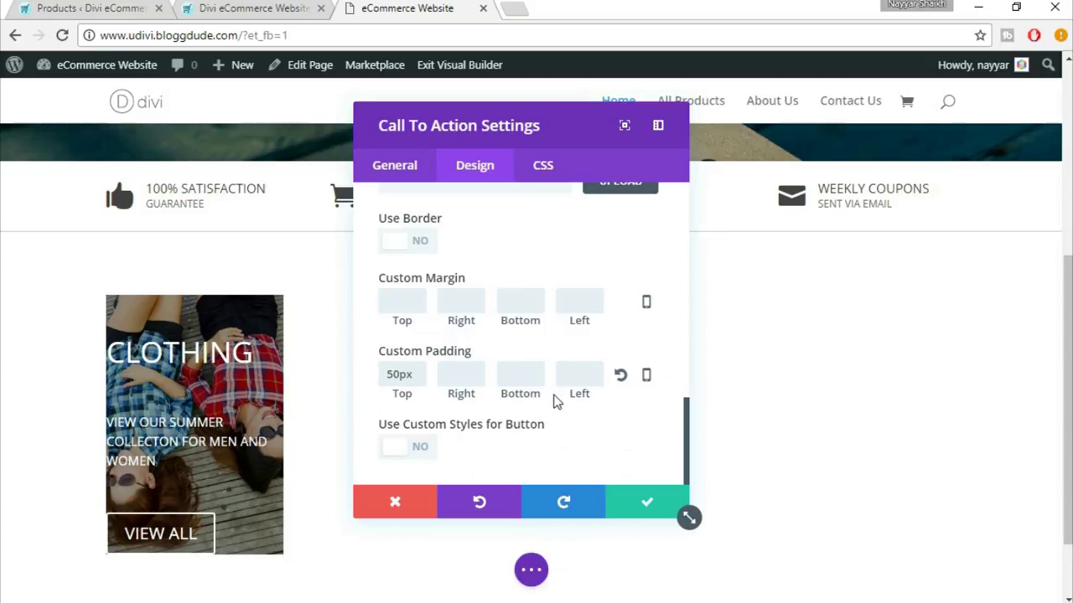
text(20)
click(531, 381)
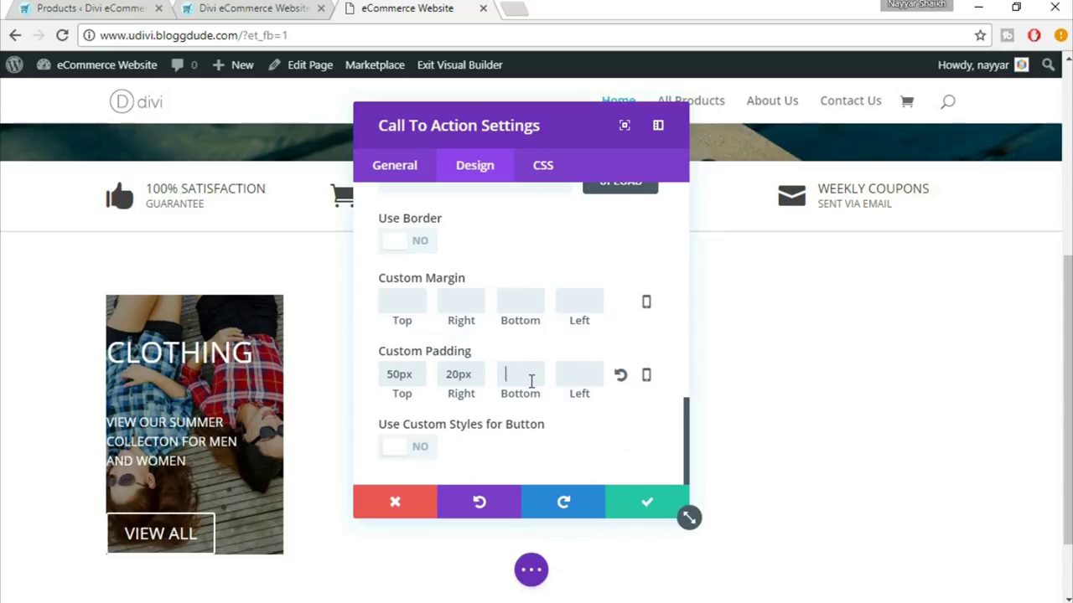
text(50)
click(581, 374)
text(20)
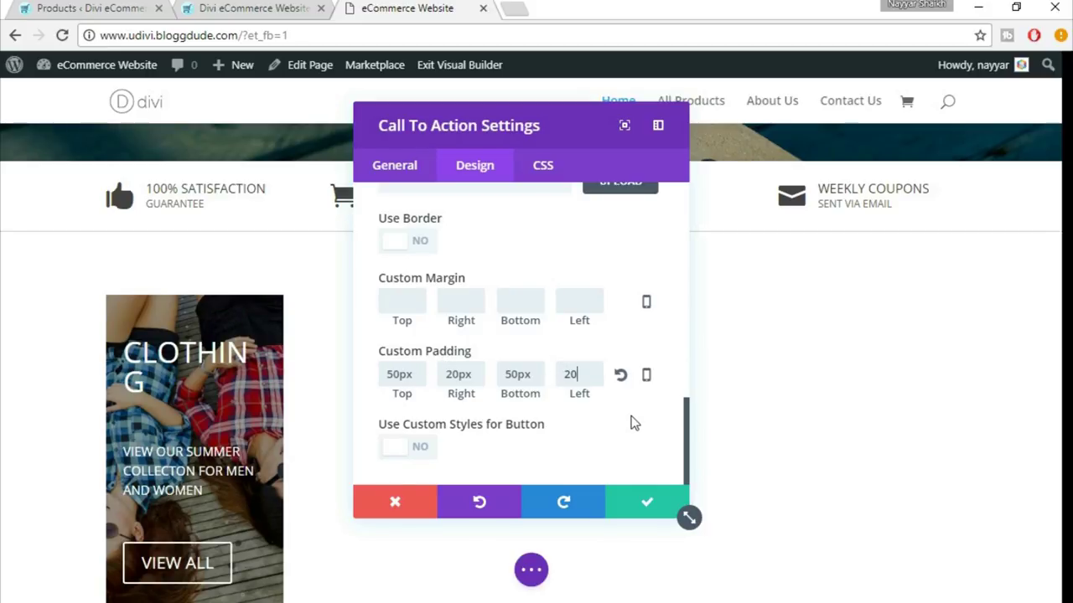
click(634, 423)
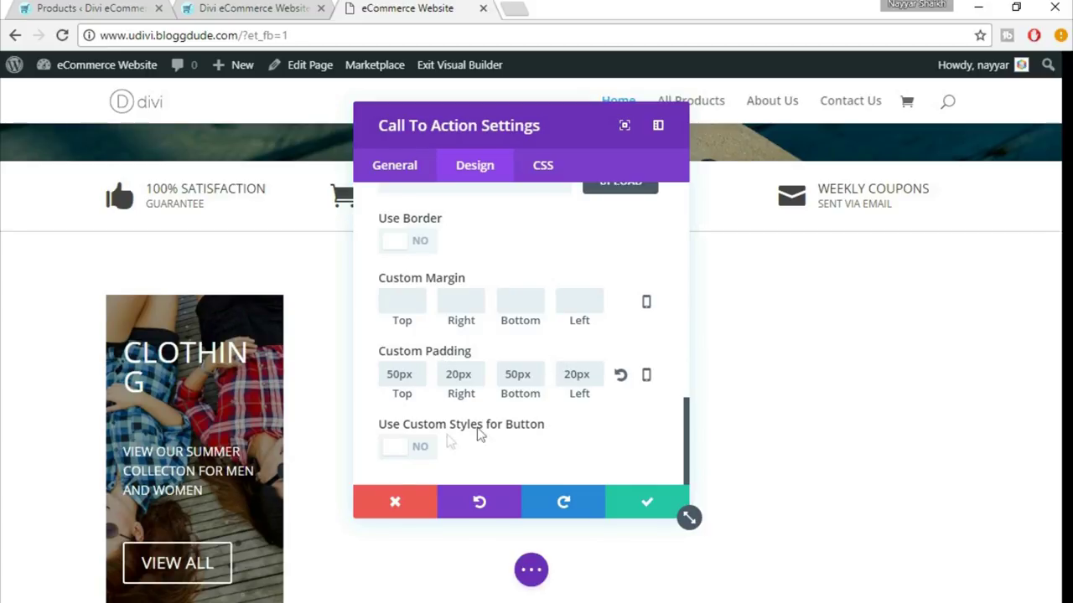
click(416, 450)
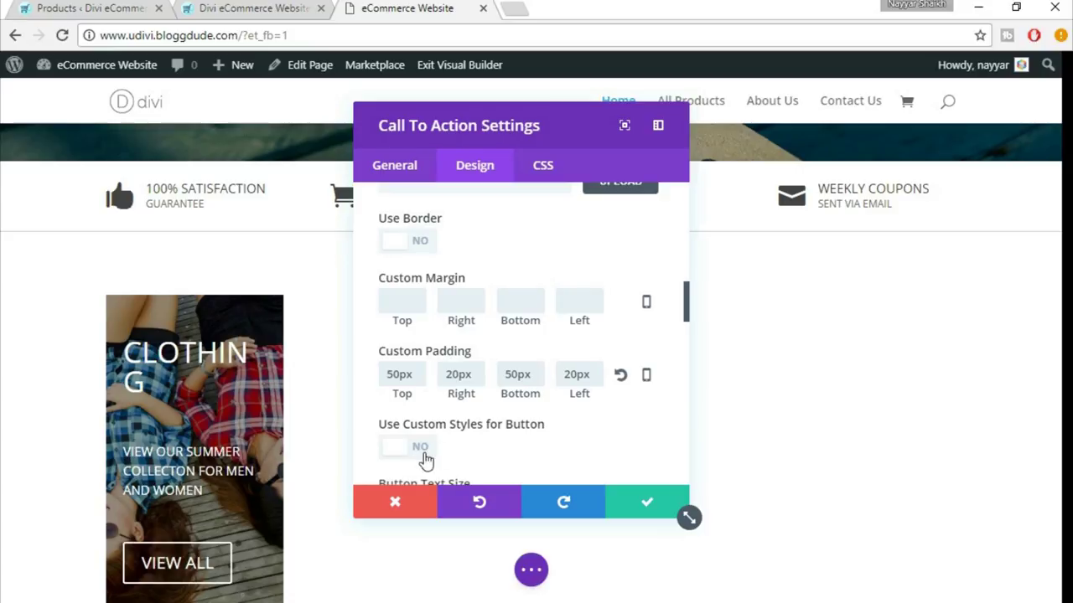
Check the reference shop page tab before editing the button text.
scroll(610, 442, down, 1)
scroll(620, 431, down, 1)
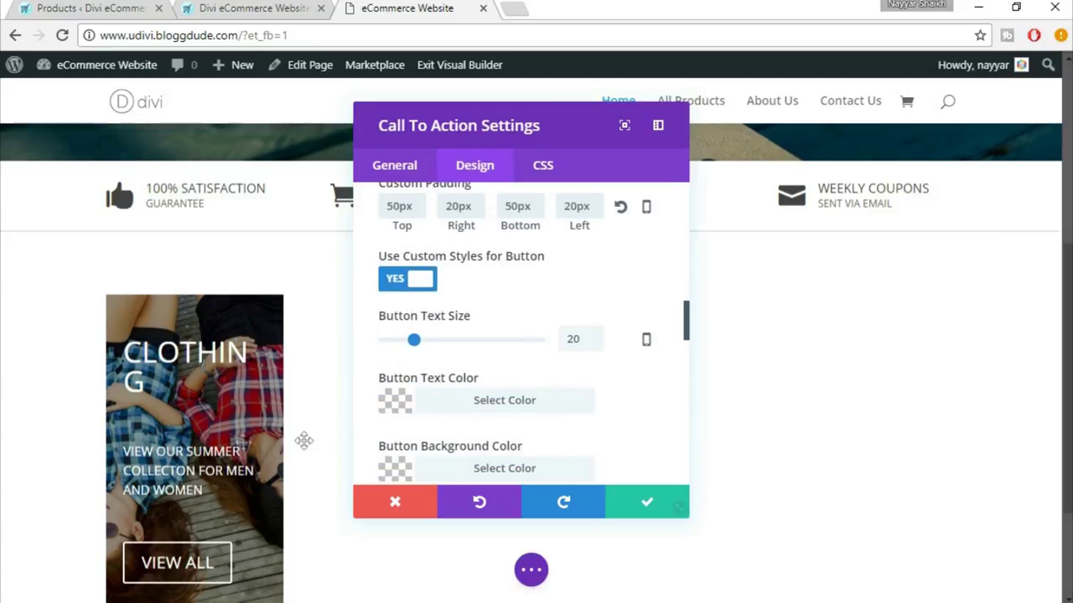
click(285, 7)
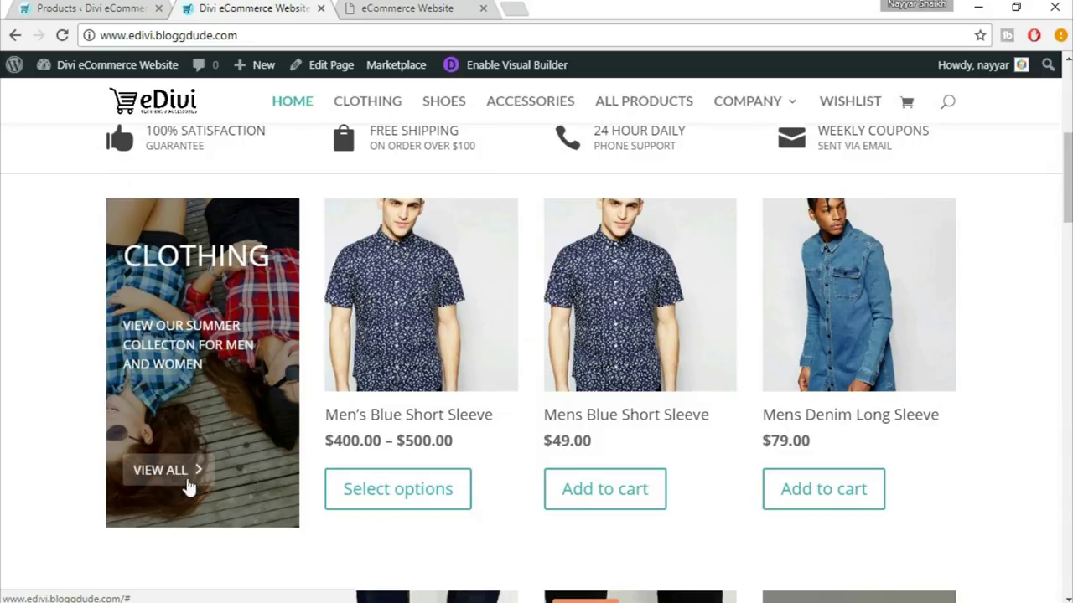
key(ctrl+Tab)
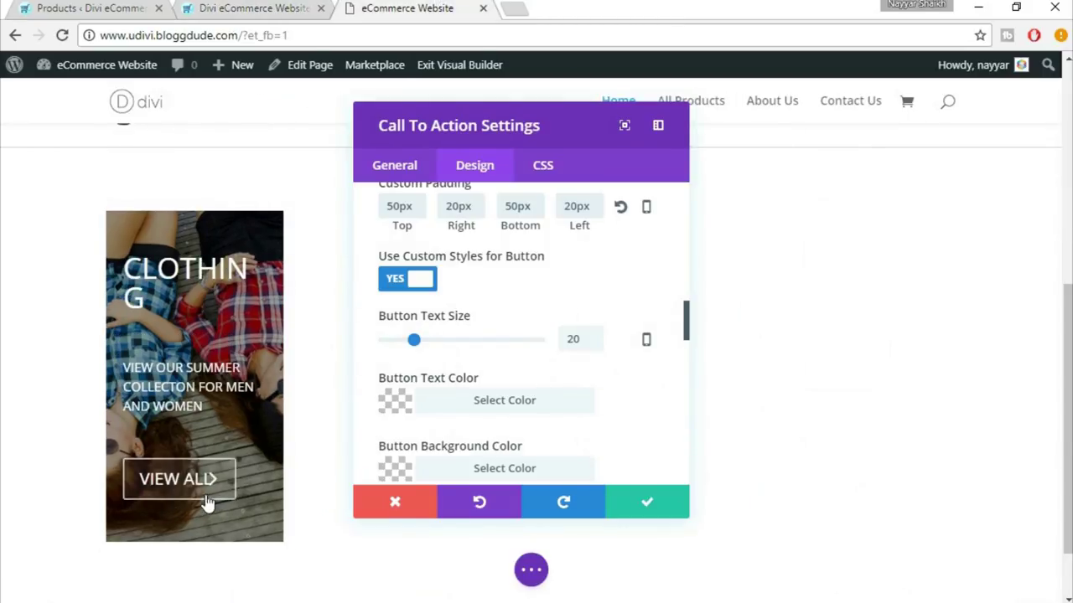
Set the VIEW ALL button text size to 15px, after trying 18px.
double_click(577, 336)
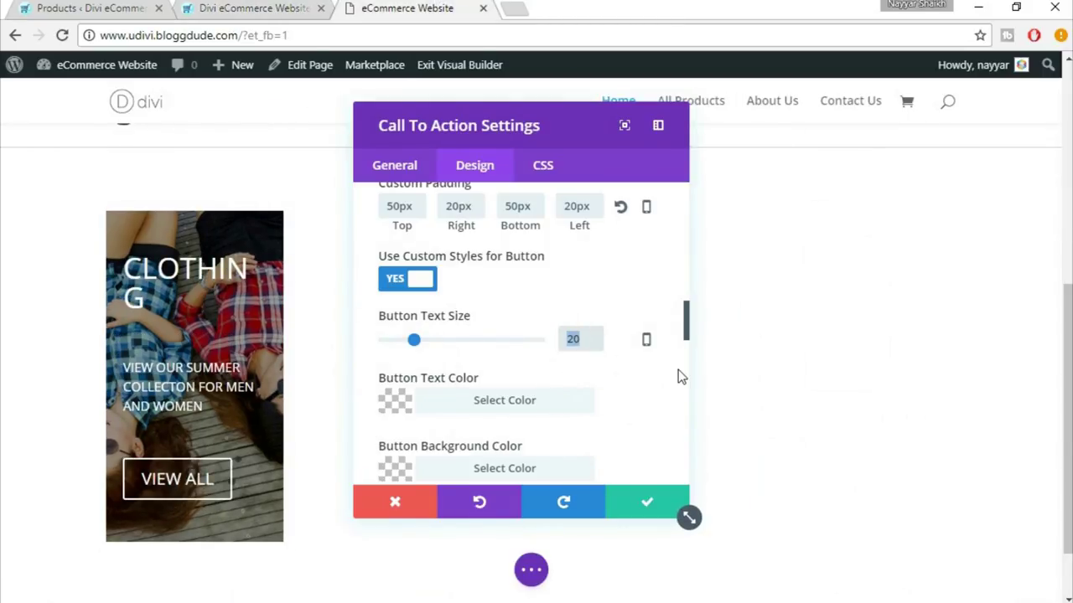
text(18)
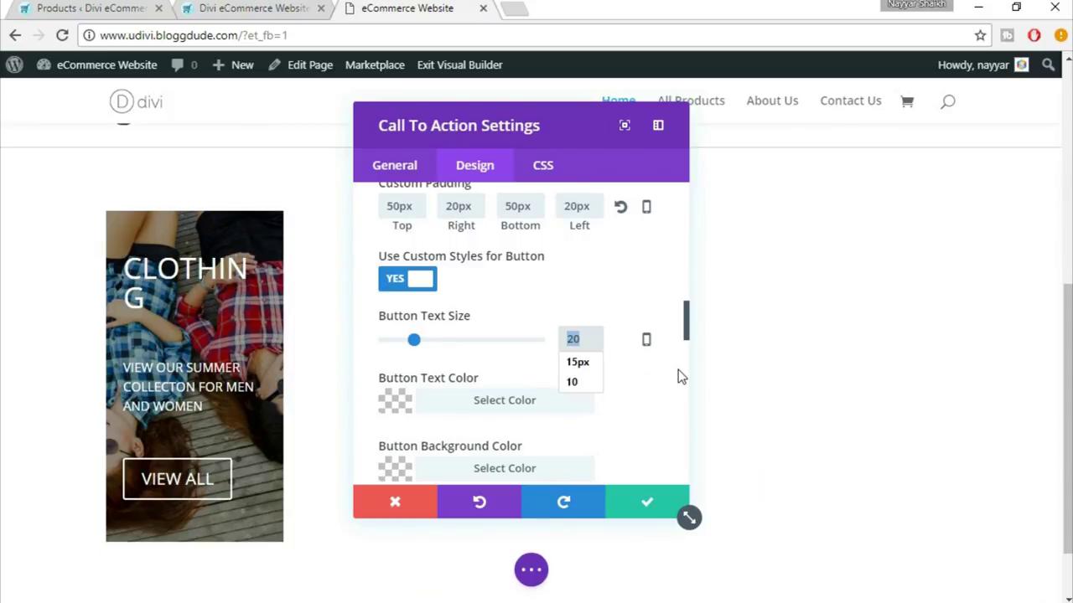
text(px)
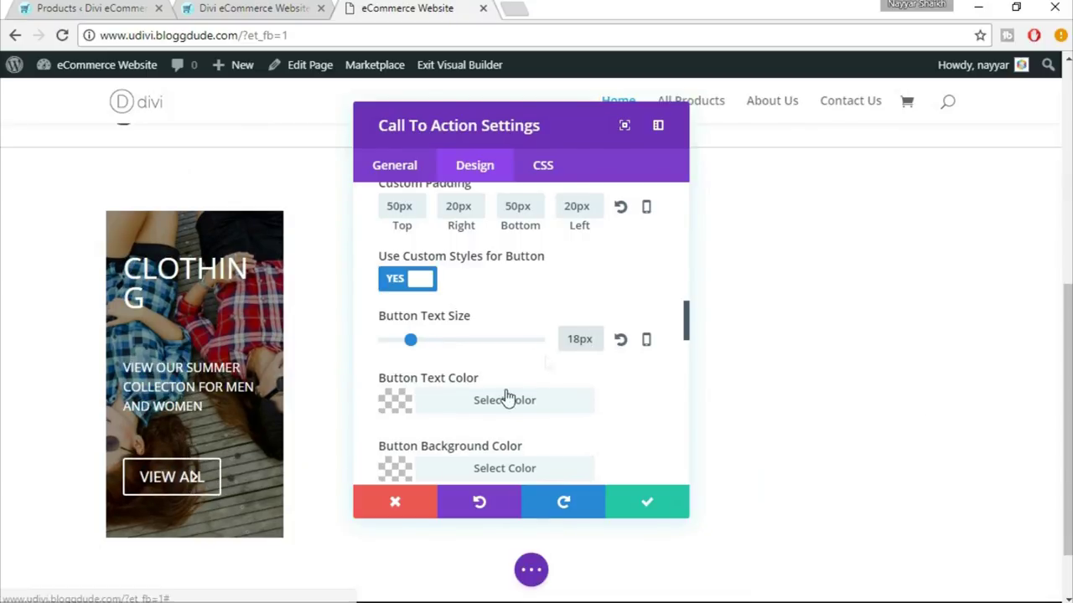
double_click(579, 336)
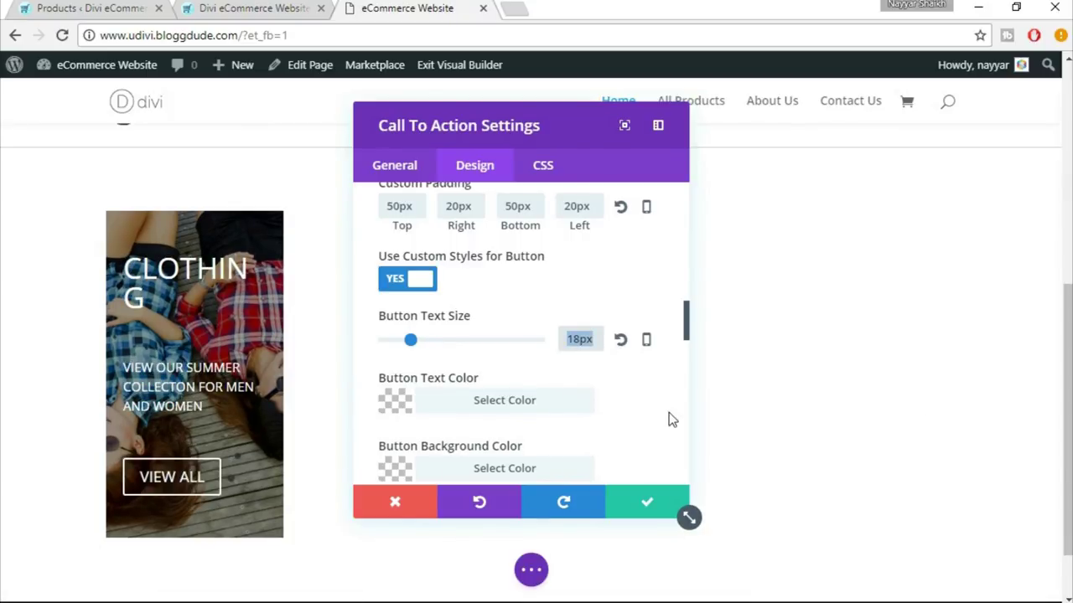
text(15px)
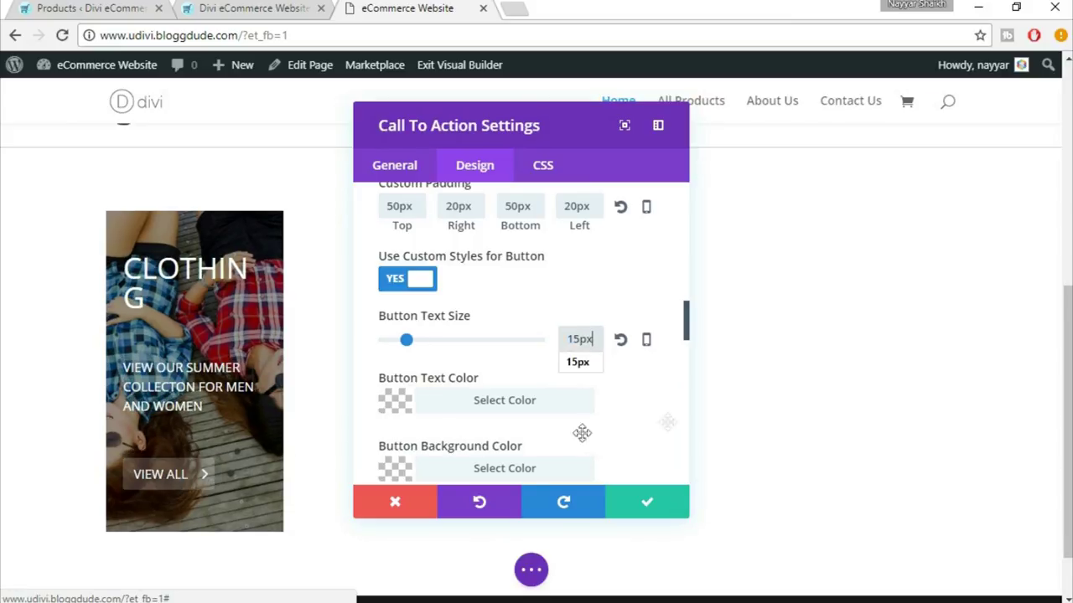
Scroll through the remaining custom button styling options.
scroll(633, 417, down, 2)
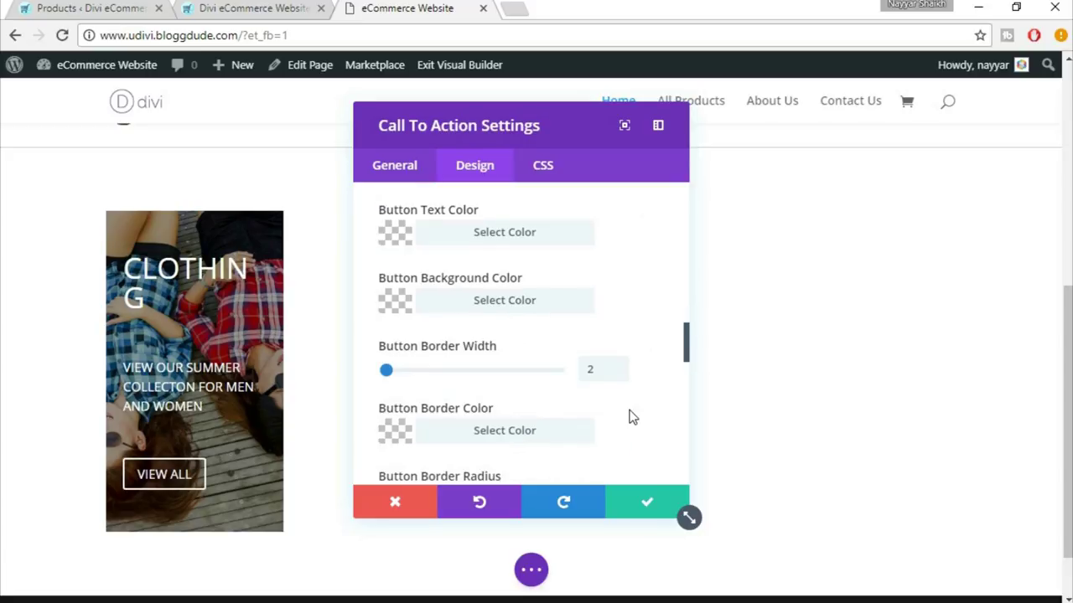
scroll(633, 418, down, 3)
scroll(631, 418, down, 5)
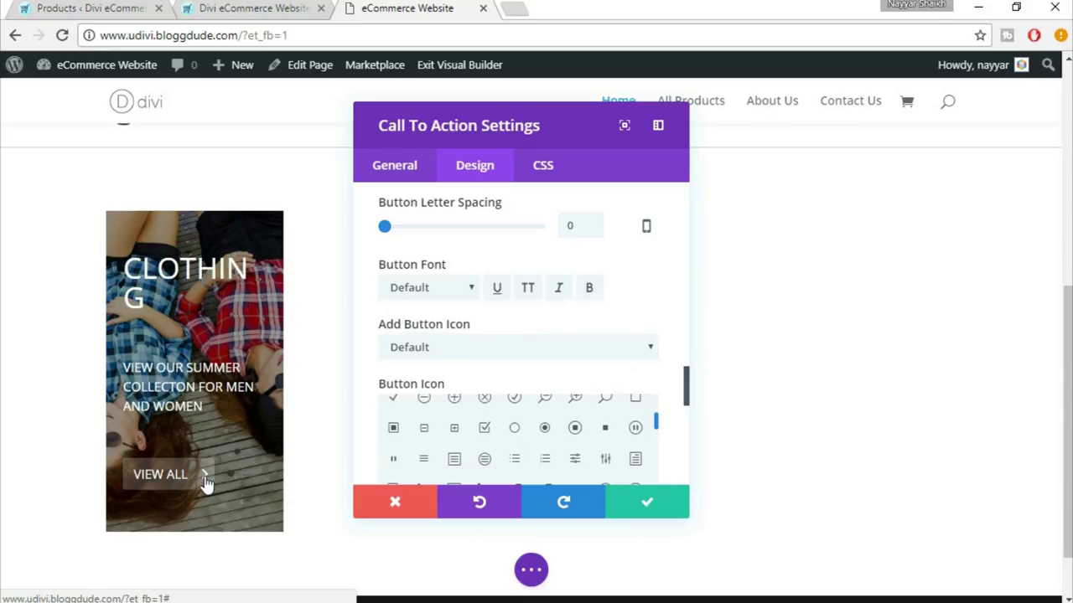
scroll(671, 432, down, 1)
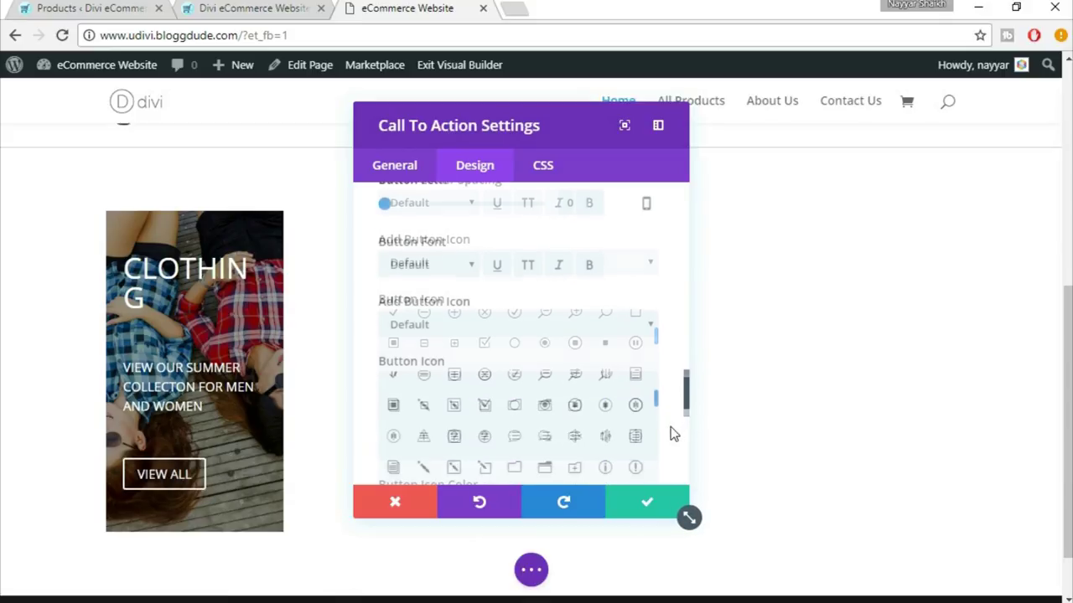
scroll(670, 426, down, 3)
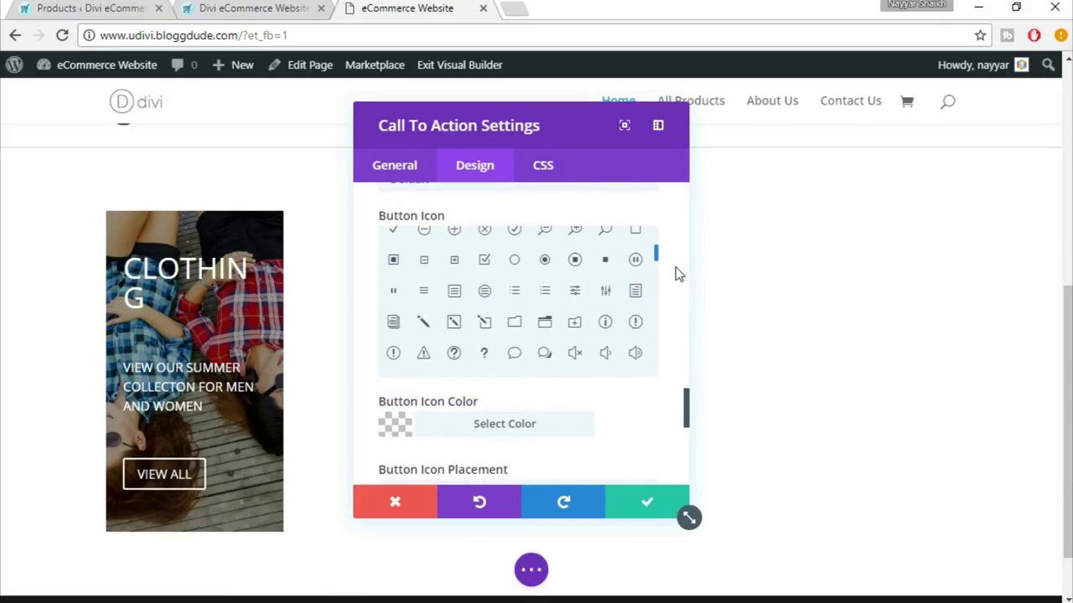
scroll(670, 305, down, 7)
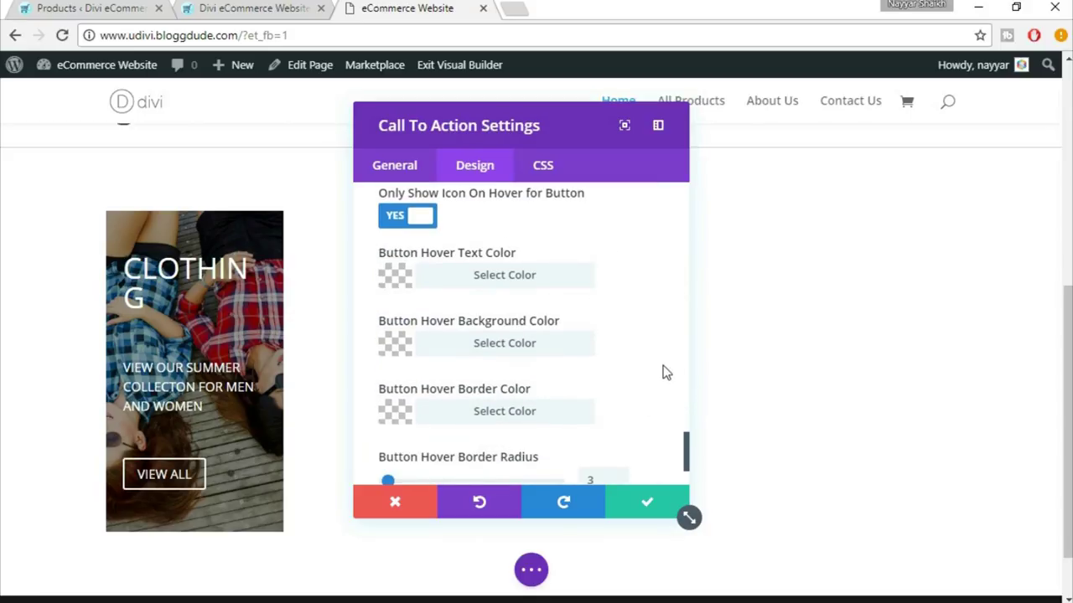
scroll(666, 373, down, 2)
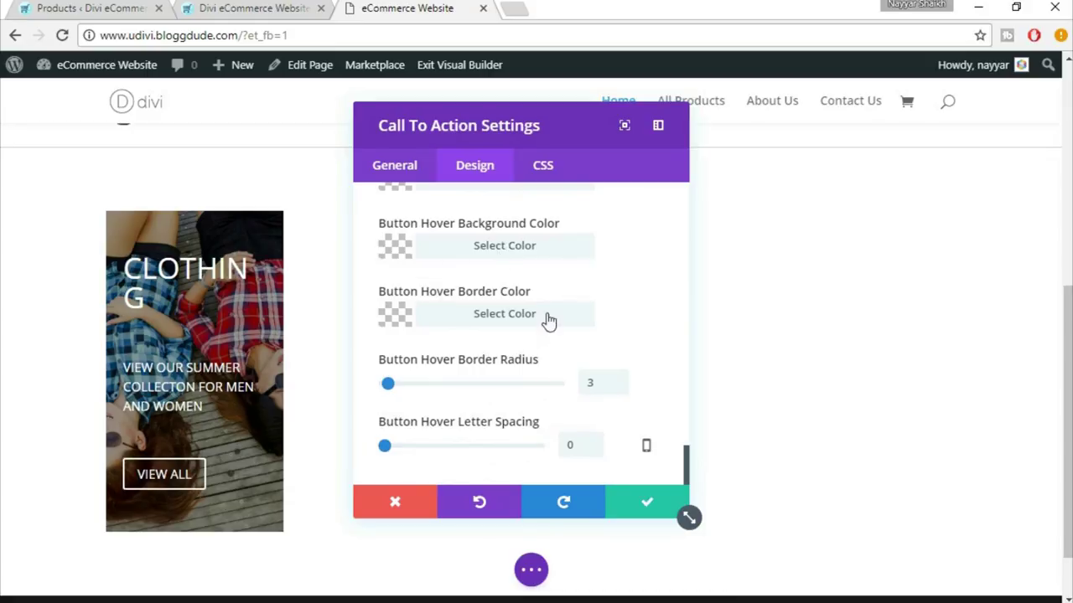
Compare the button against the reference shop page, then return to the builder.
click(250, 8)
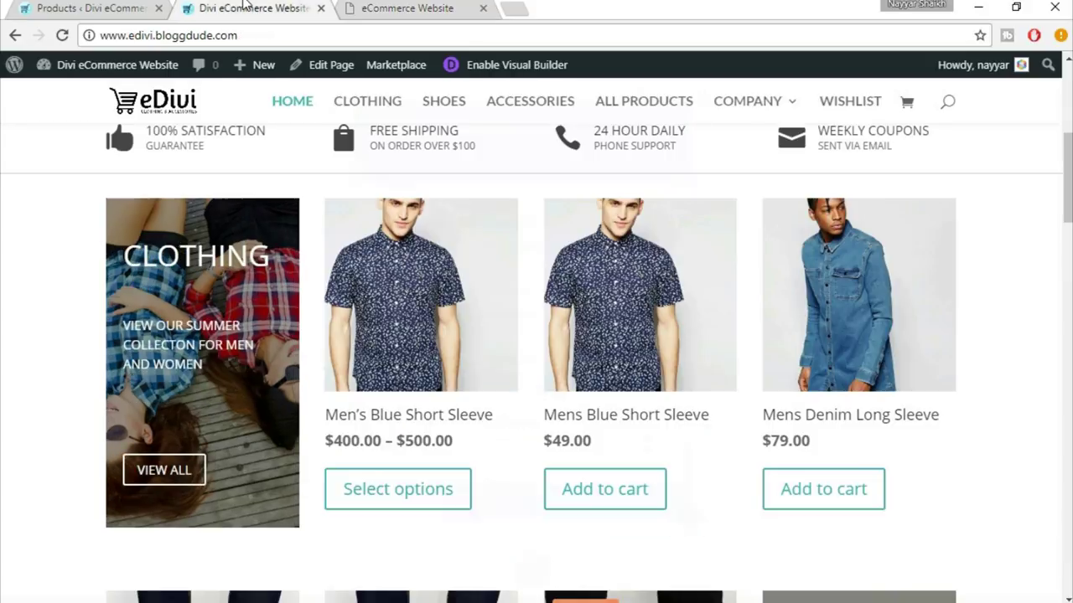
scroll(658, 280, up, 5)
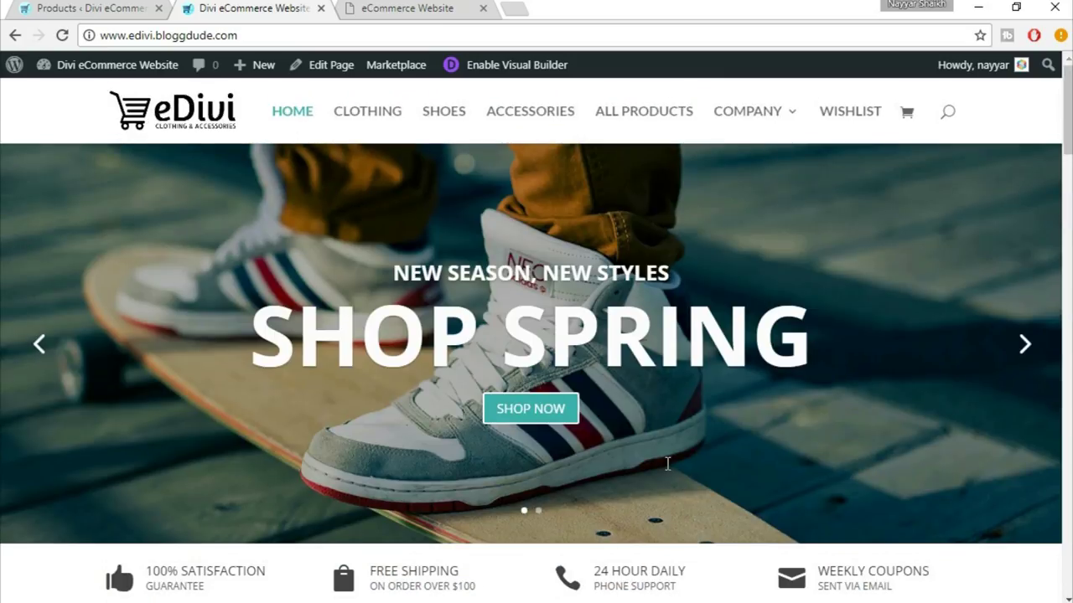
scroll(790, 429, down, 3)
scroll(791, 430, down, 4)
scroll(791, 430, up, 3)
scroll(791, 430, down, 1)
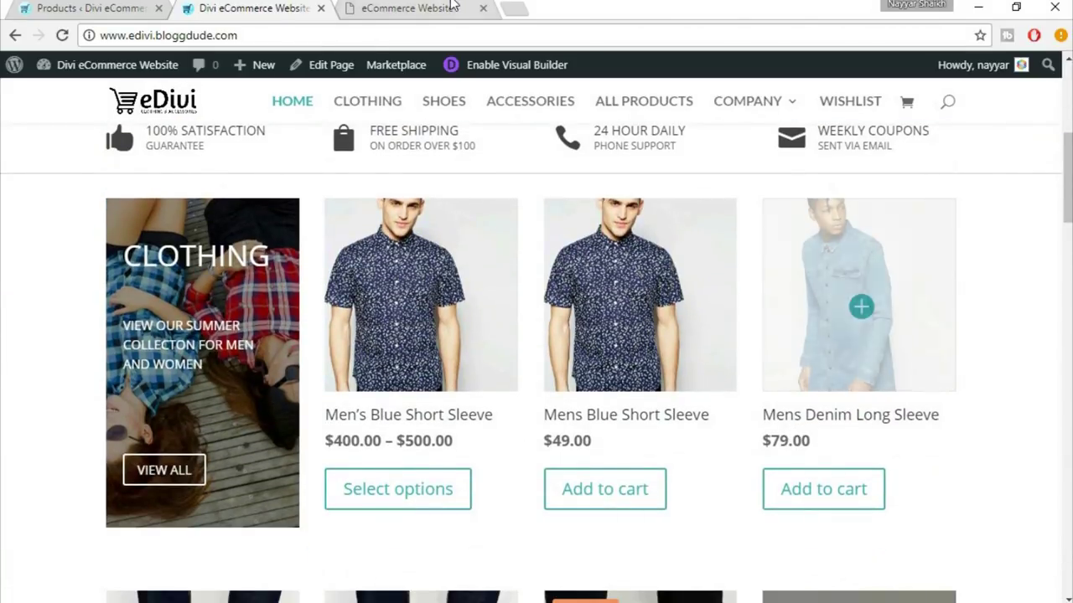
key(ctrl+Tab)
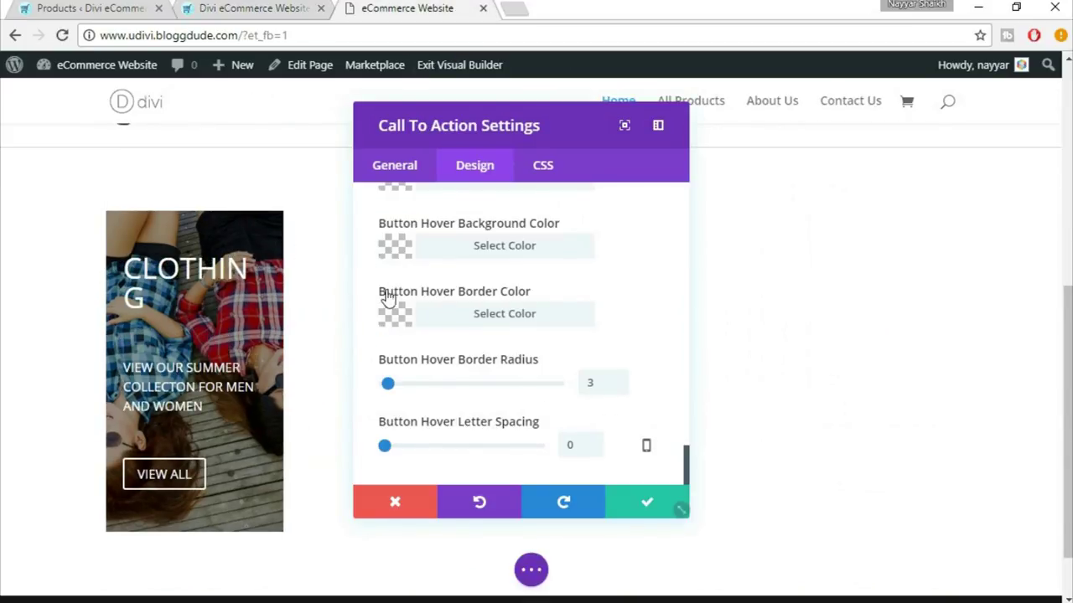
Save the call-to-action settings and insert a Shop module into the empty right column.
click(620, 507)
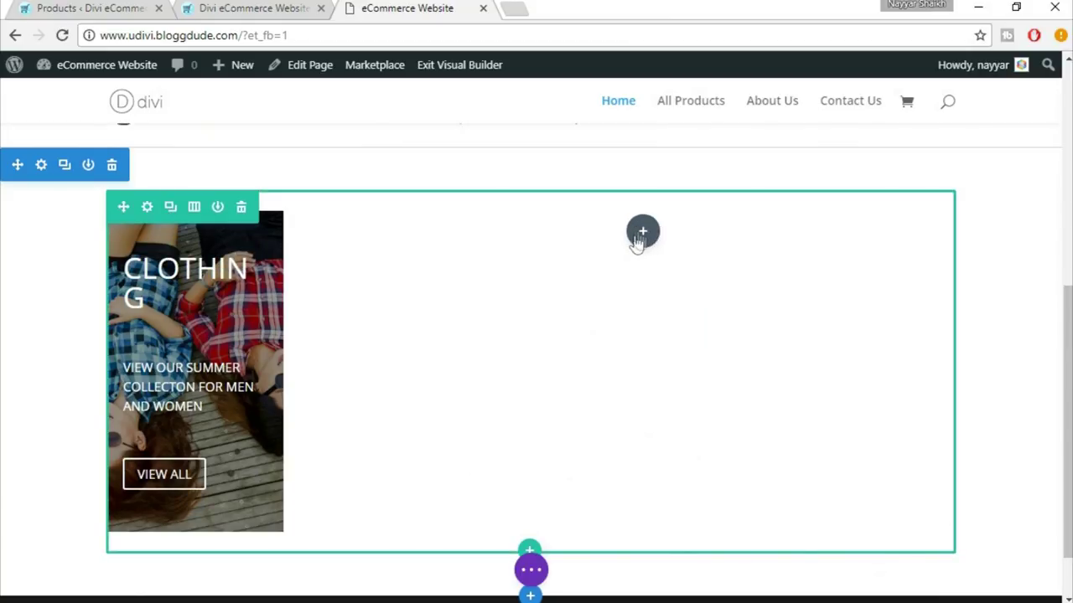
click(251, 8)
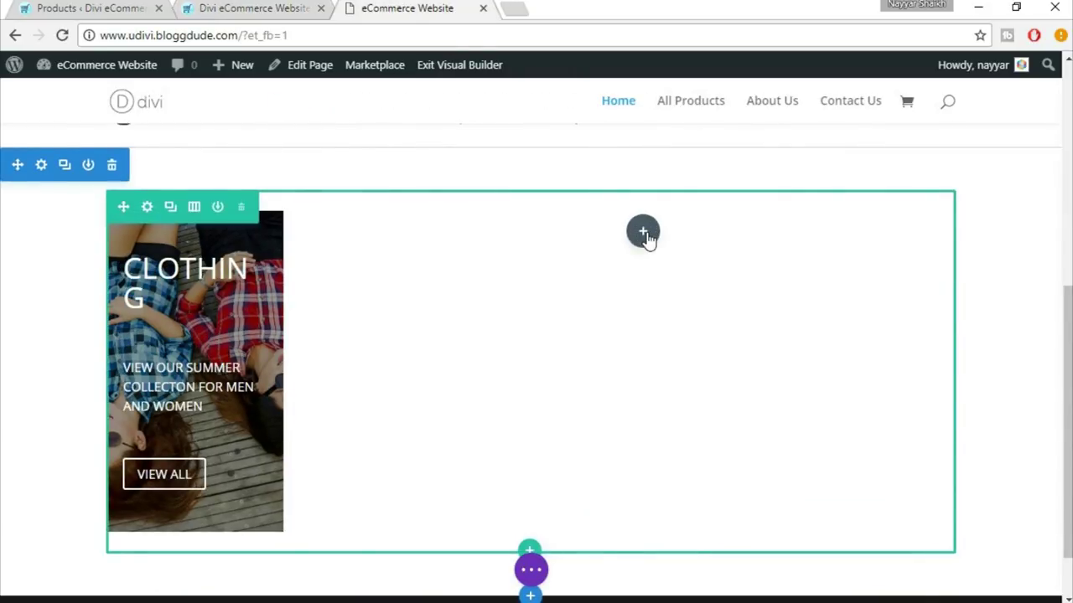
click(644, 235)
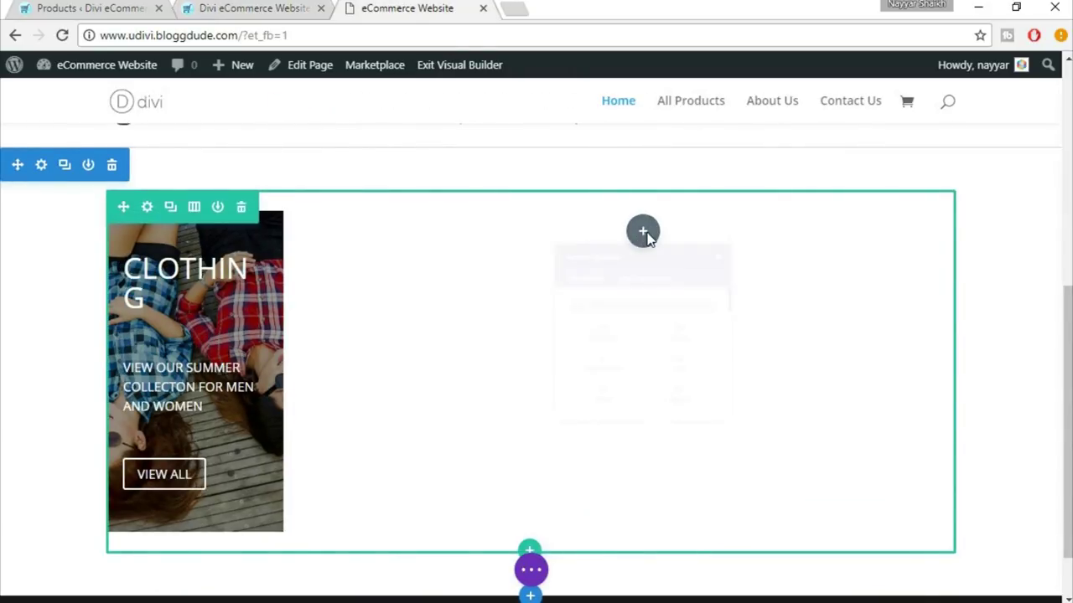
text(shop)
click(564, 425)
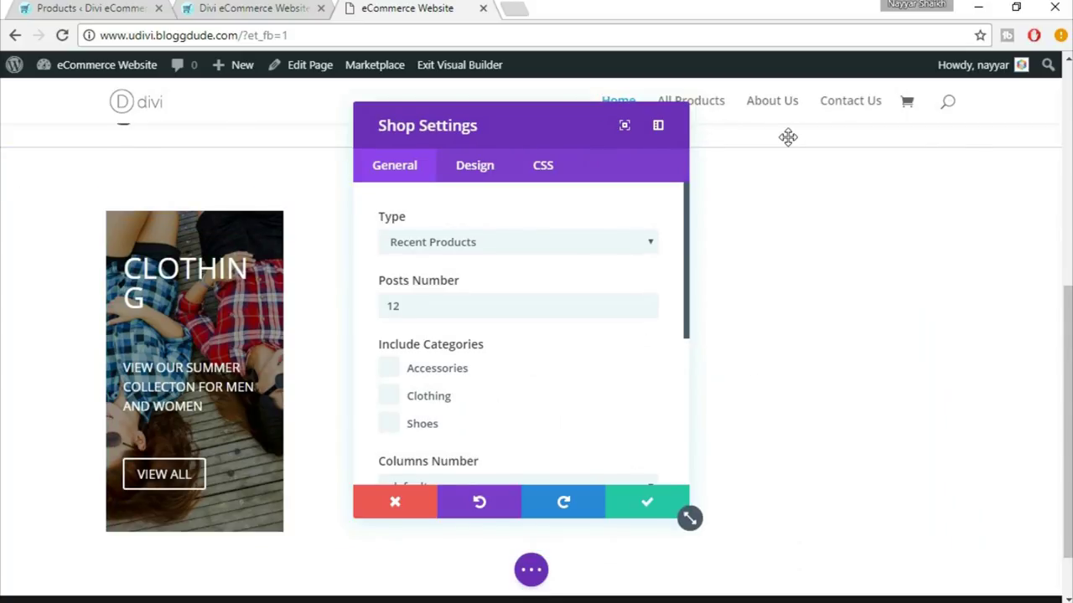
Set the Shop module type to Product Category and the posts number to 3.
drag(512, 129, 788, 139)
click(786, 253)
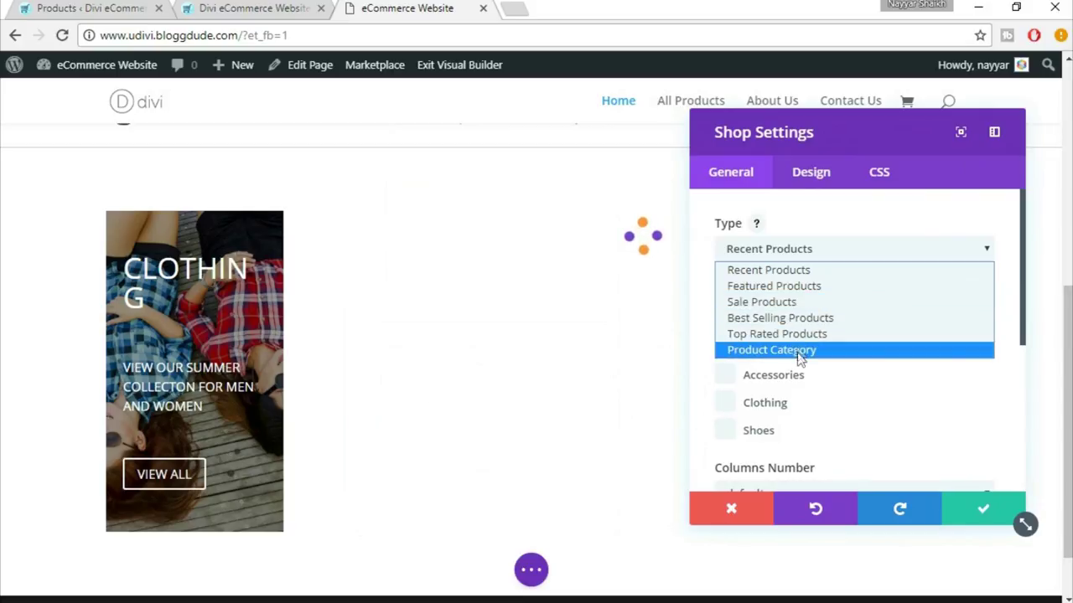
click(771, 353)
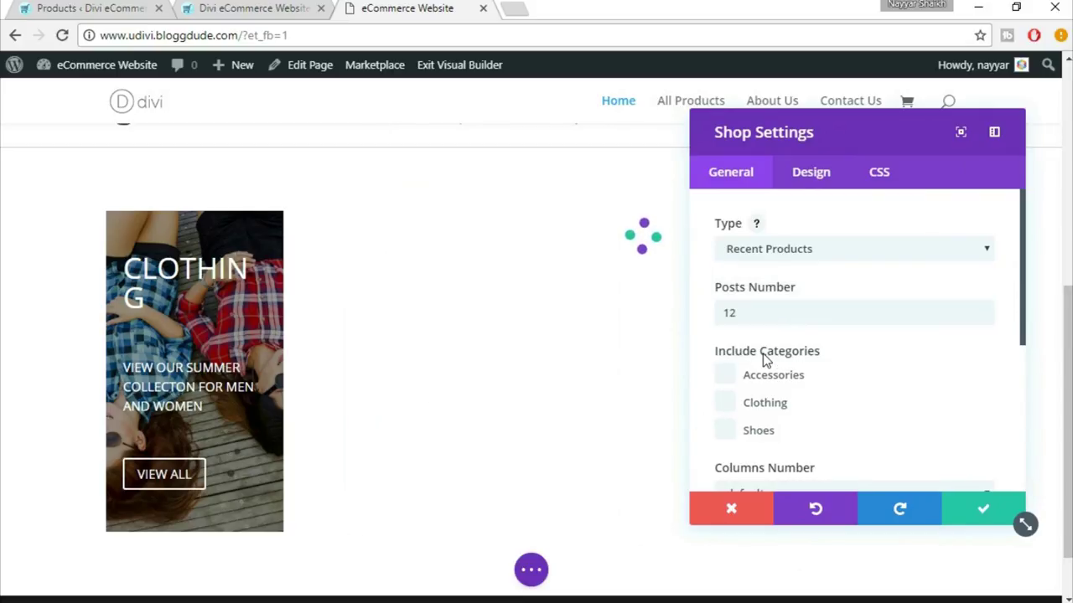
double_click(712, 314)
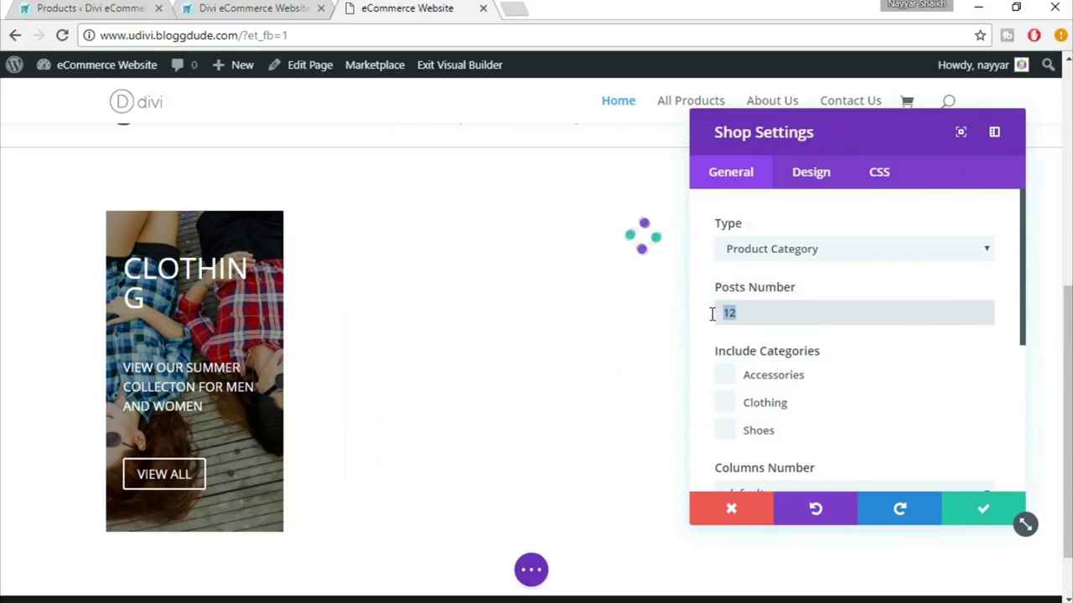
text(3)
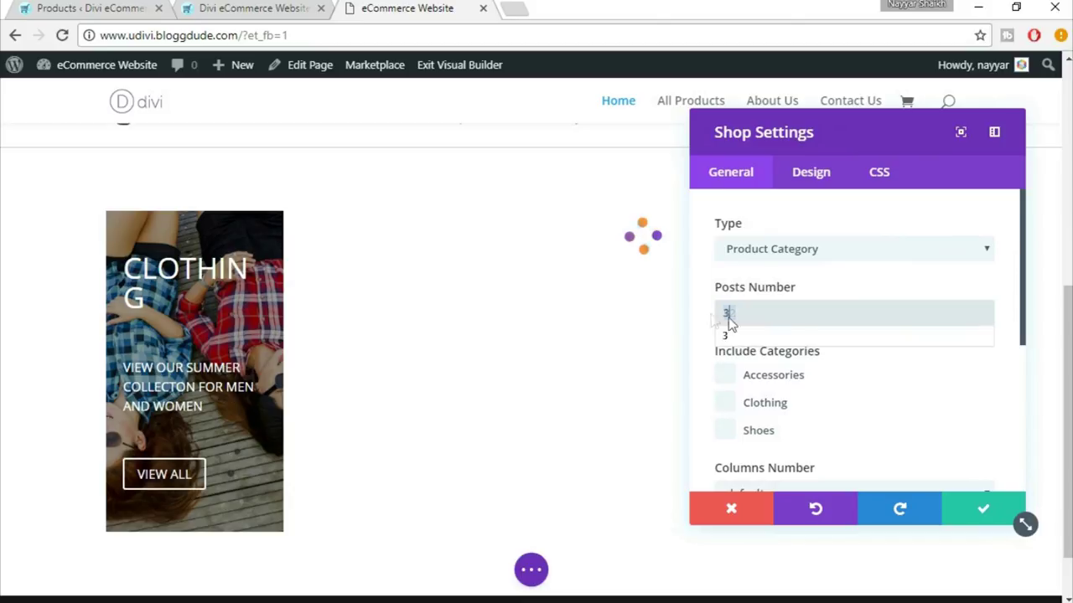
click(797, 376)
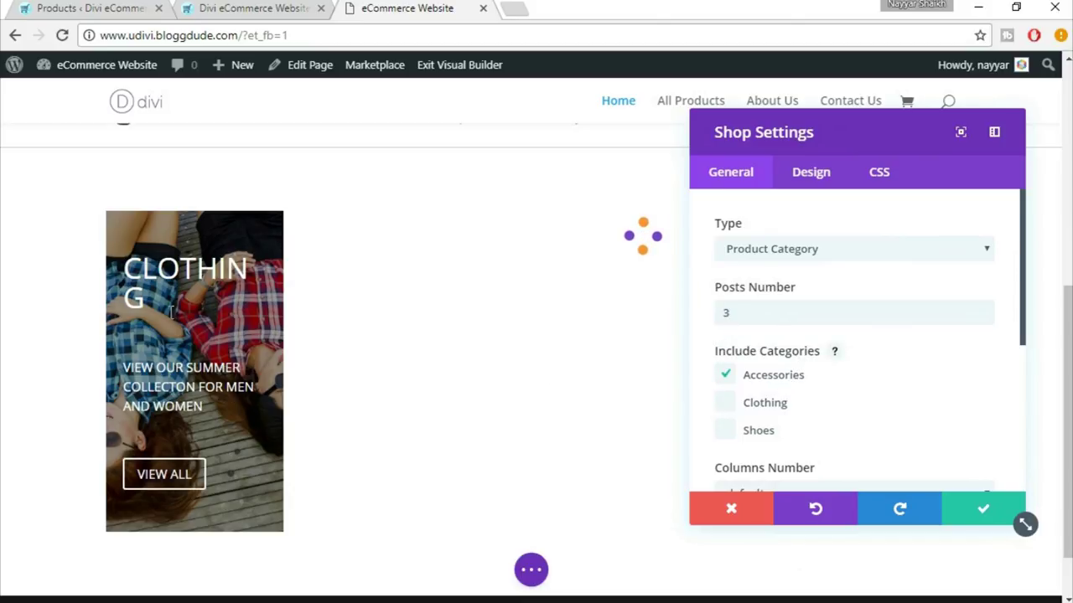
Include only the Clothing category and compare the result with the reference site.
click(725, 405)
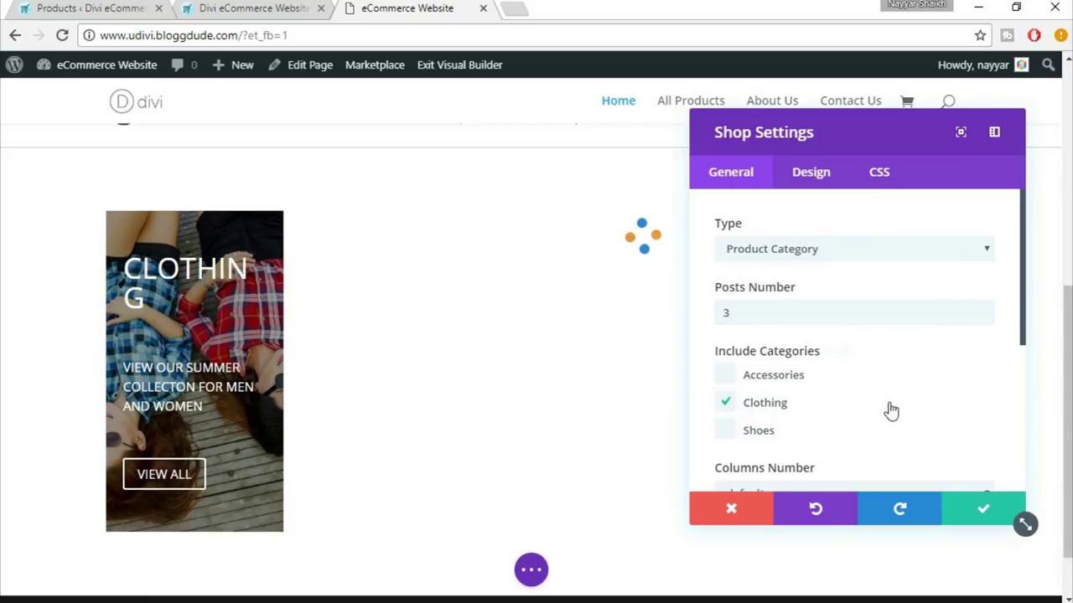
scroll(893, 409, down, 2)
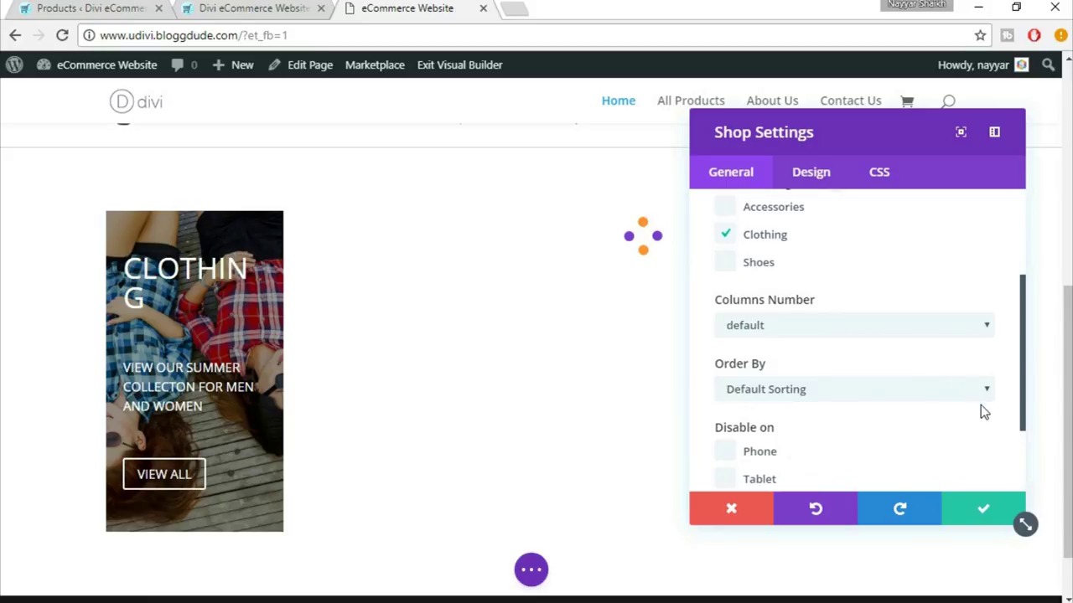
scroll(930, 408, down, 1)
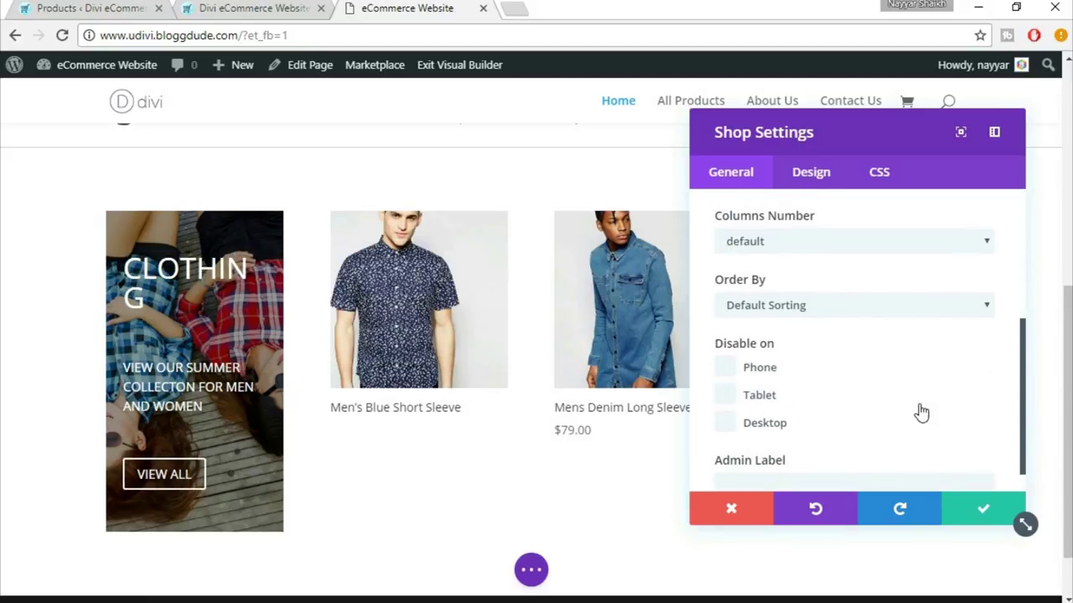
scroll(917, 411, up, 3)
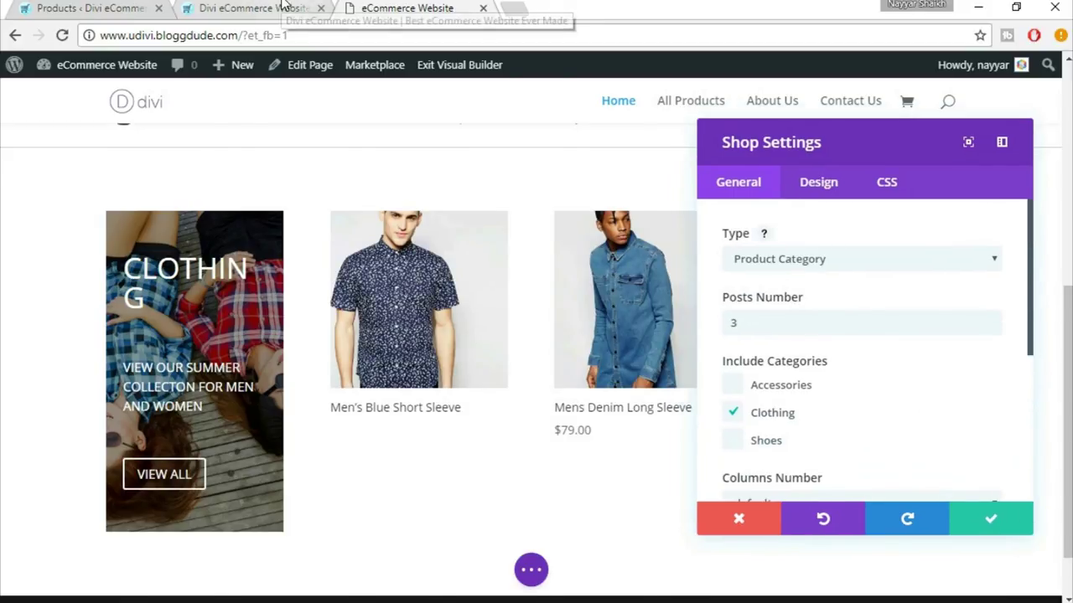
click(283, 7)
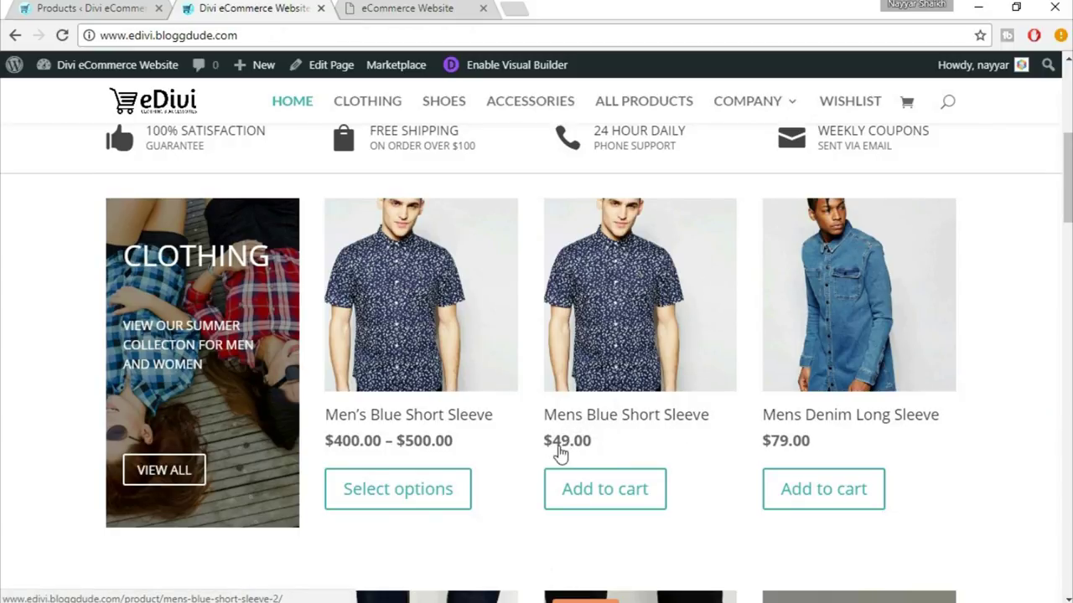
click(410, 8)
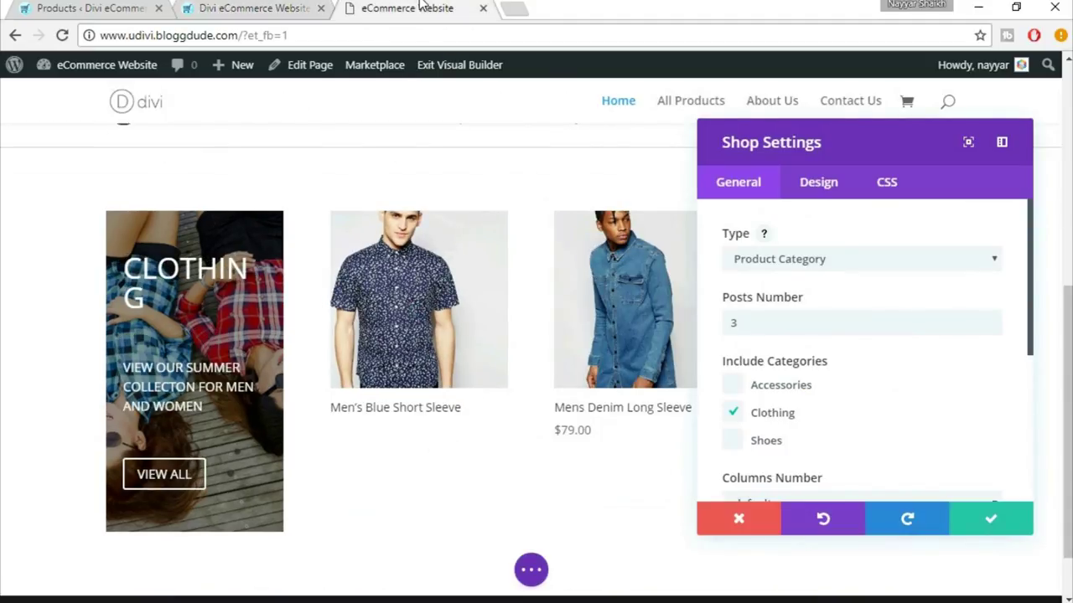
In the Shop module's Design options, set the product title font size to 18px.
click(804, 192)
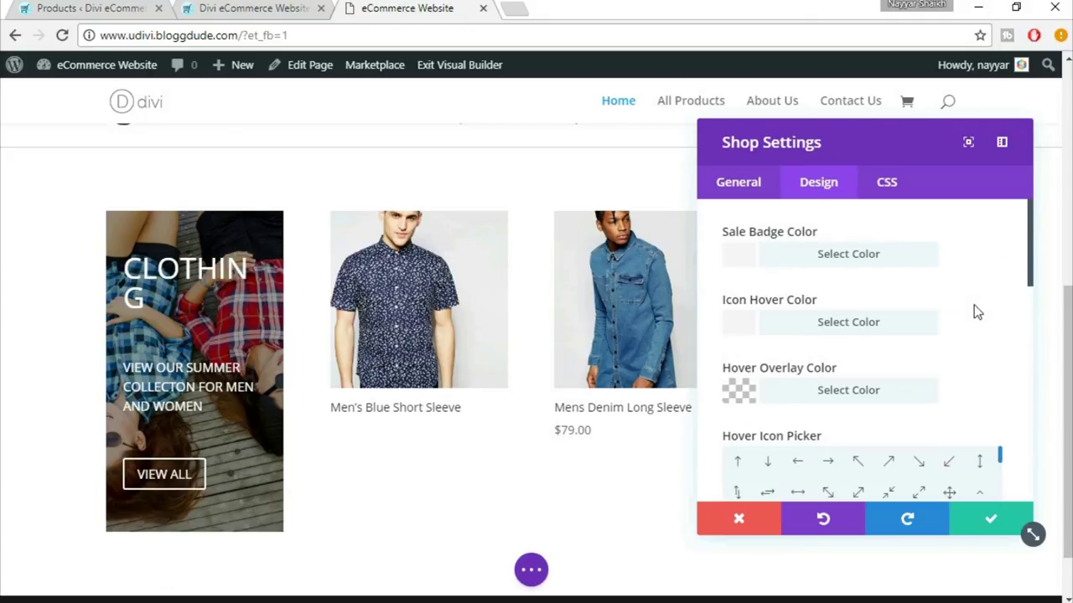
scroll(978, 312, down, 5)
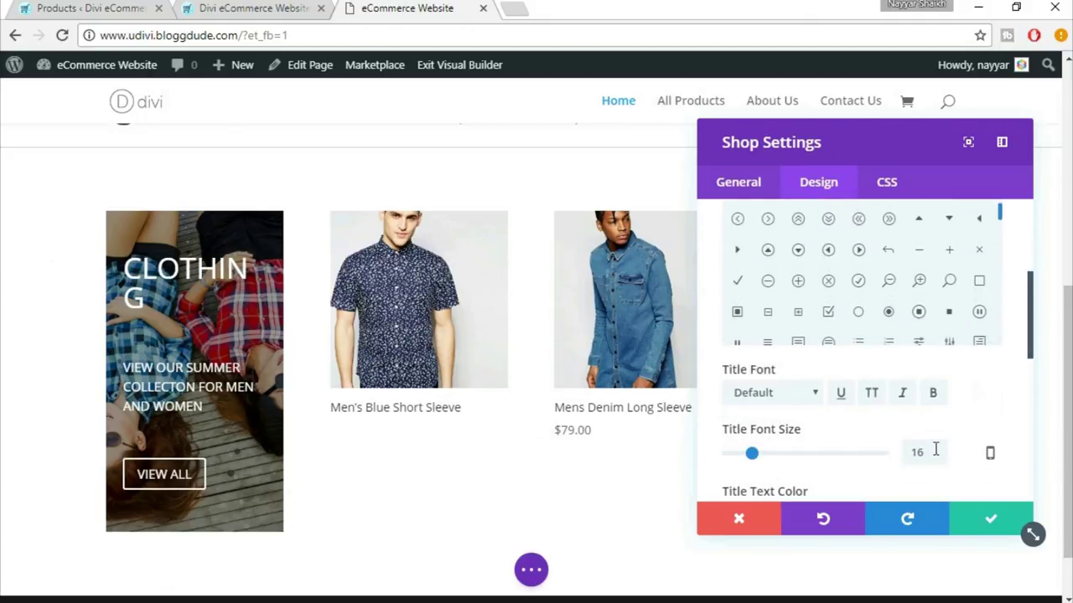
scroll(935, 450, down, 1)
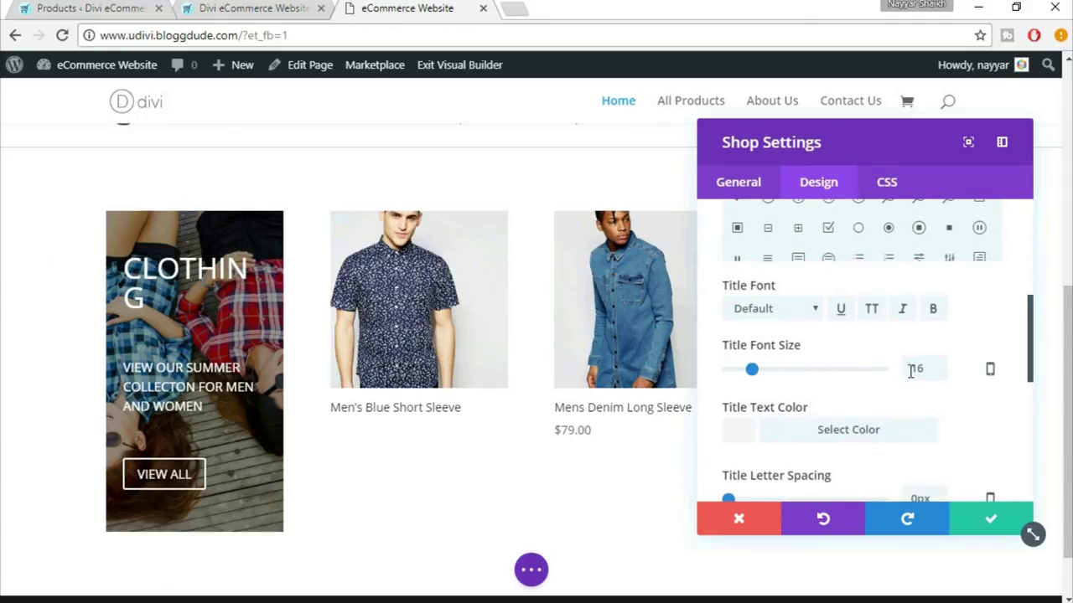
click(775, 368)
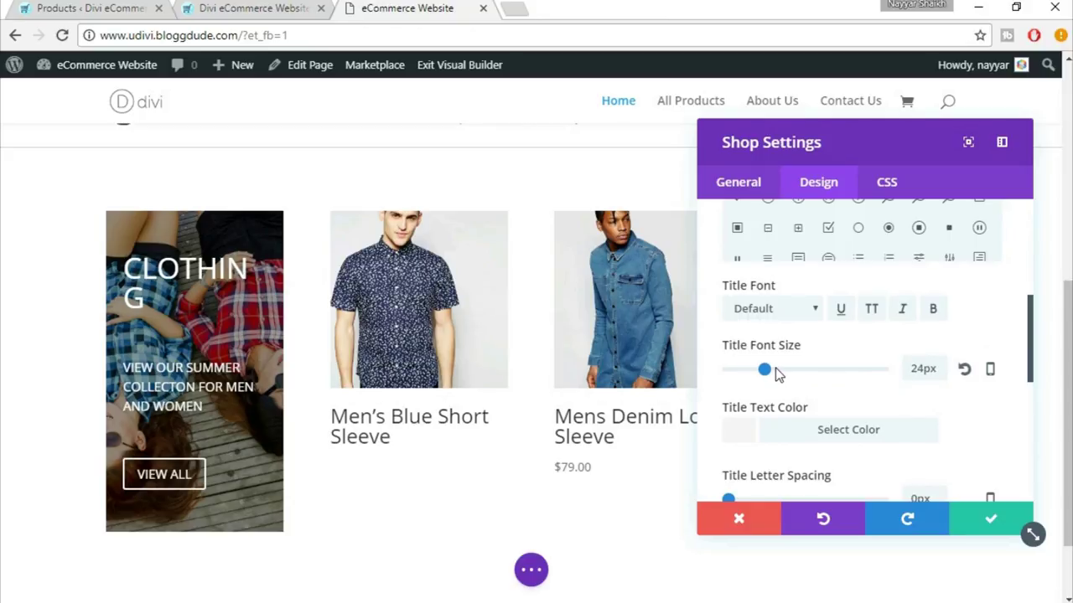
double_click(911, 372)
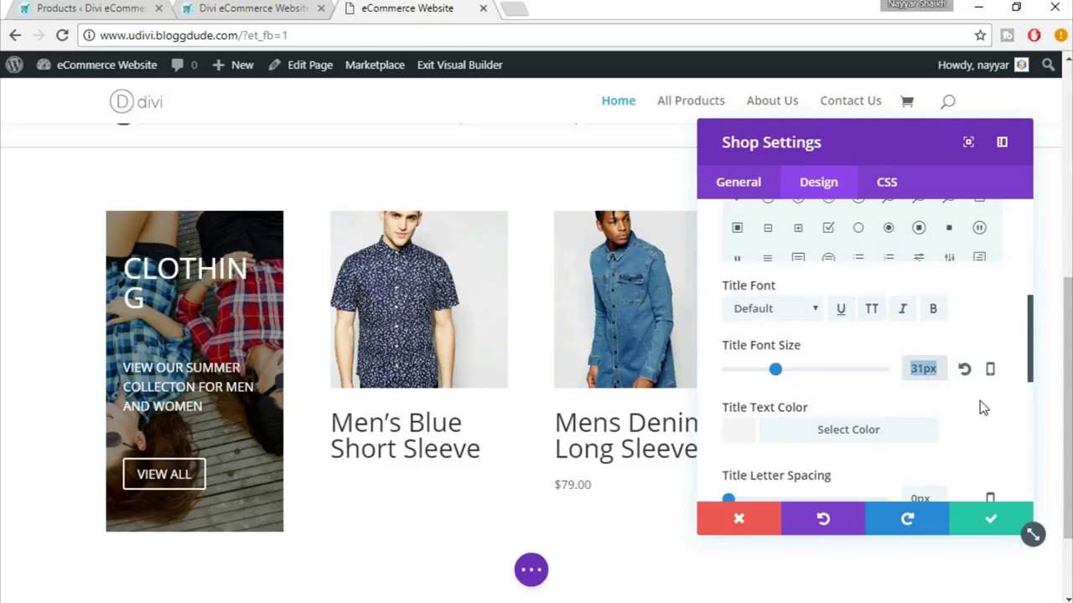
text(18px)
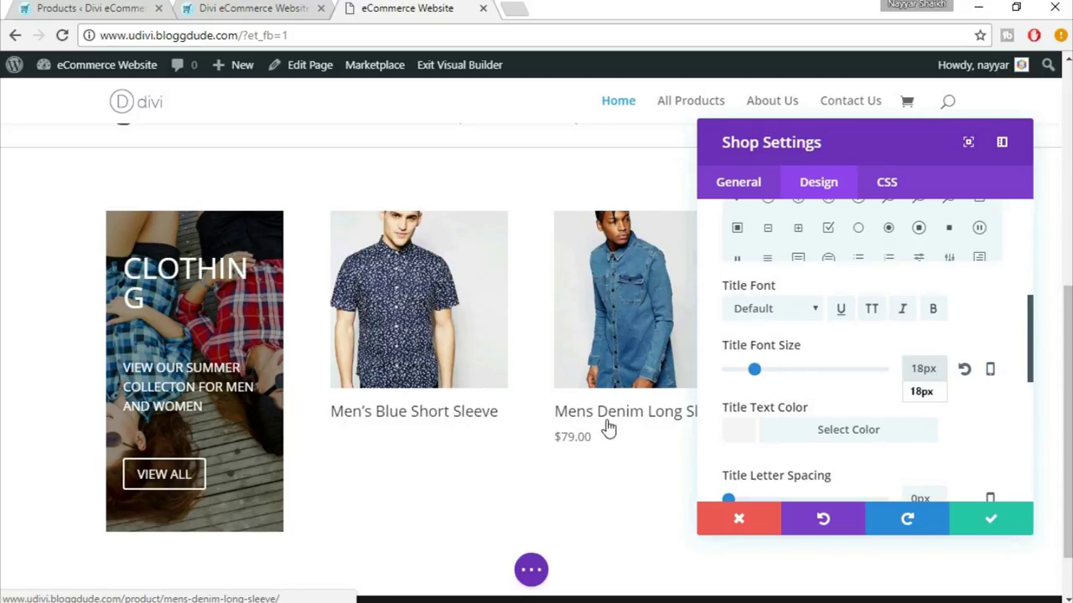
Make product prices 18px and bold, then save the Shop module settings.
scroll(964, 420, down, 1)
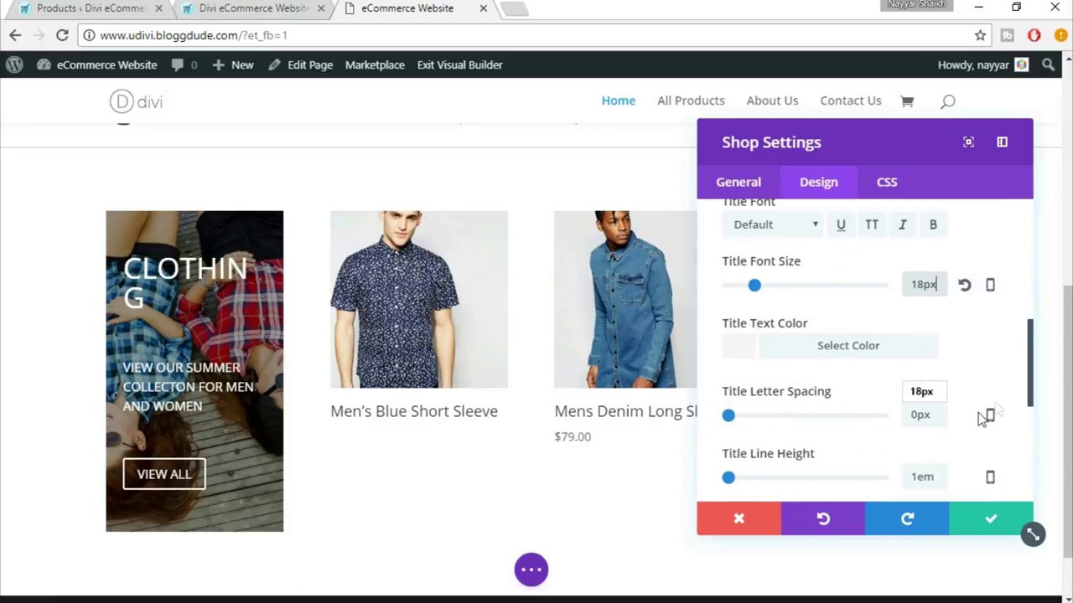
scroll(990, 349, down, 3)
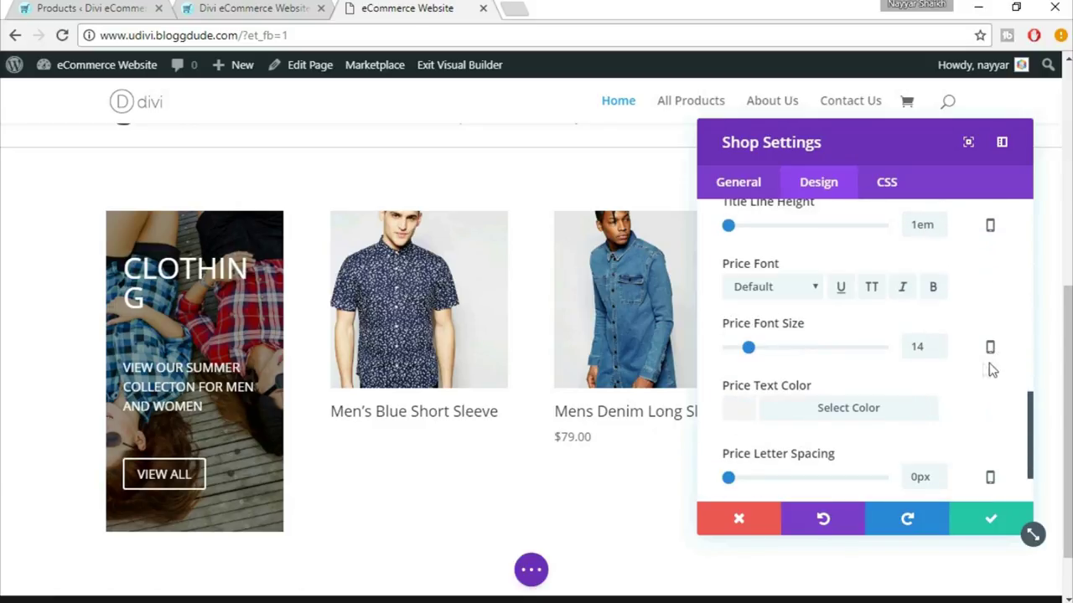
double_click(927, 360)
text(18)
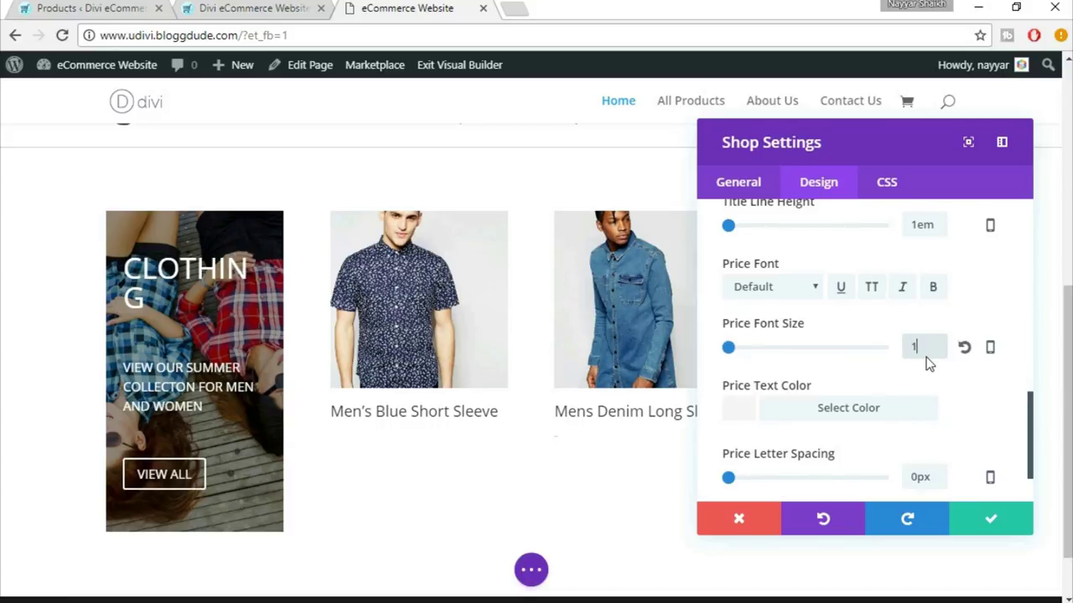
key(Return)
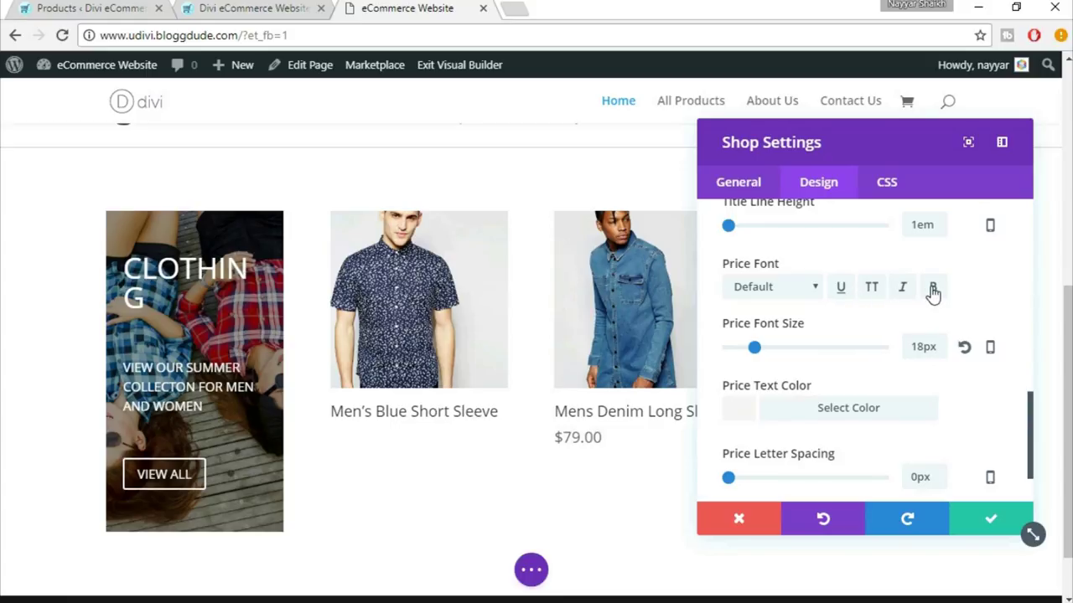
click(932, 289)
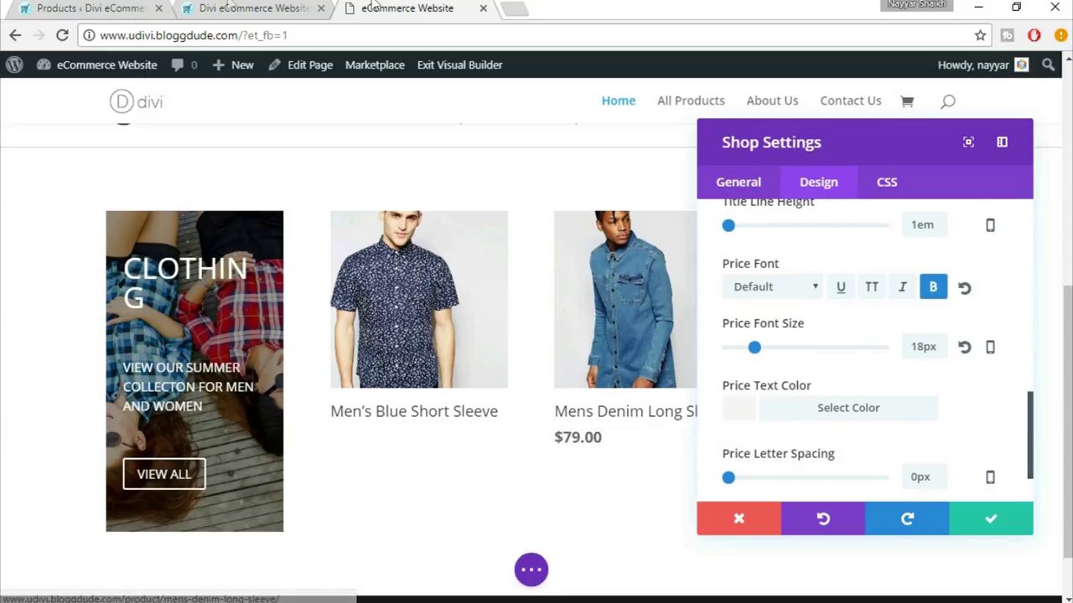
click(231, 7)
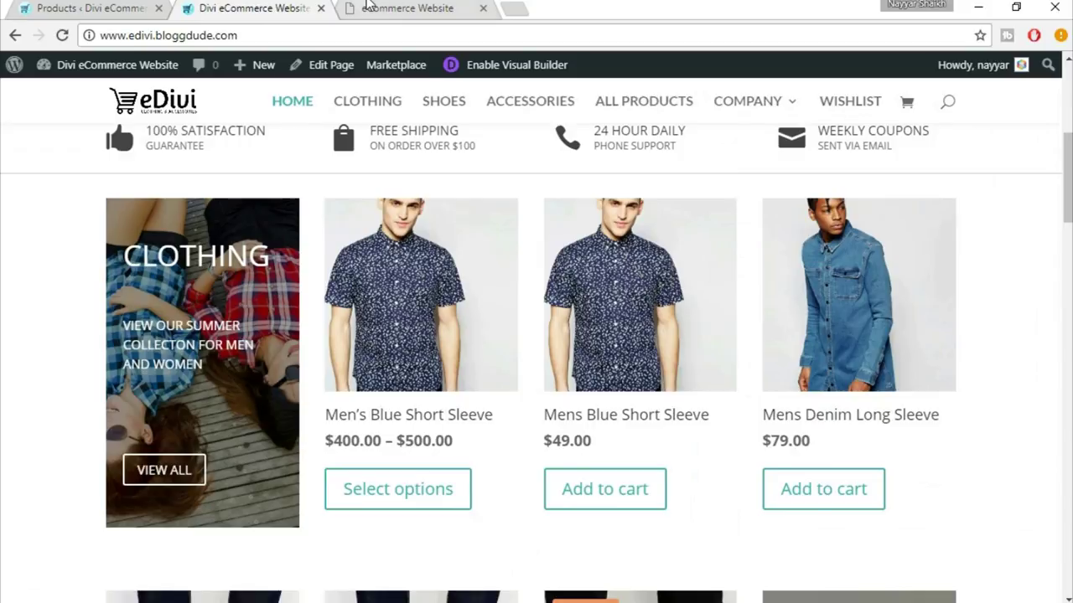
click(358, 9)
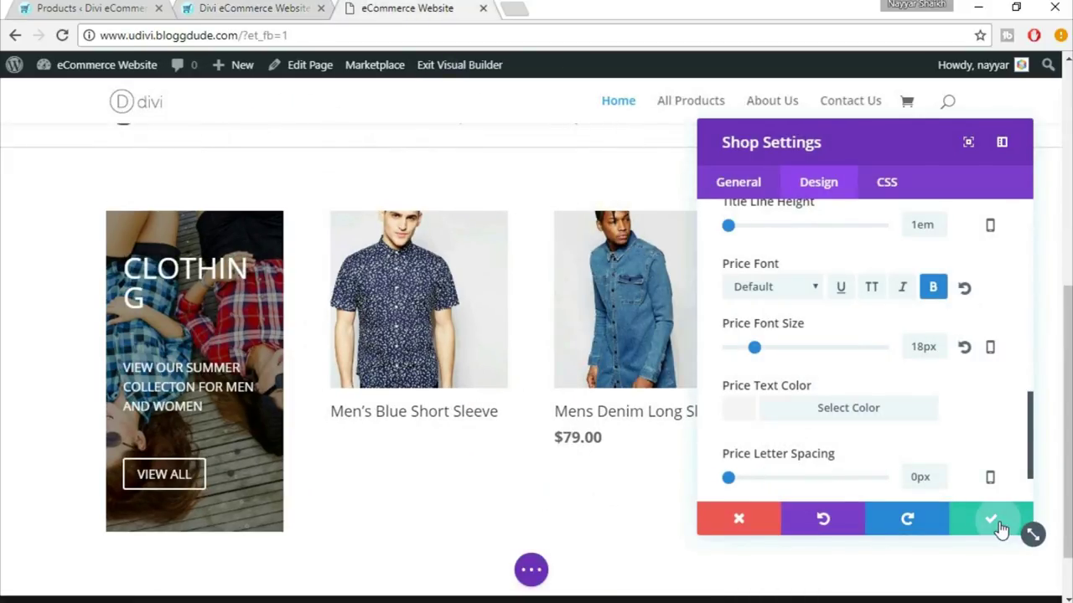
click(992, 520)
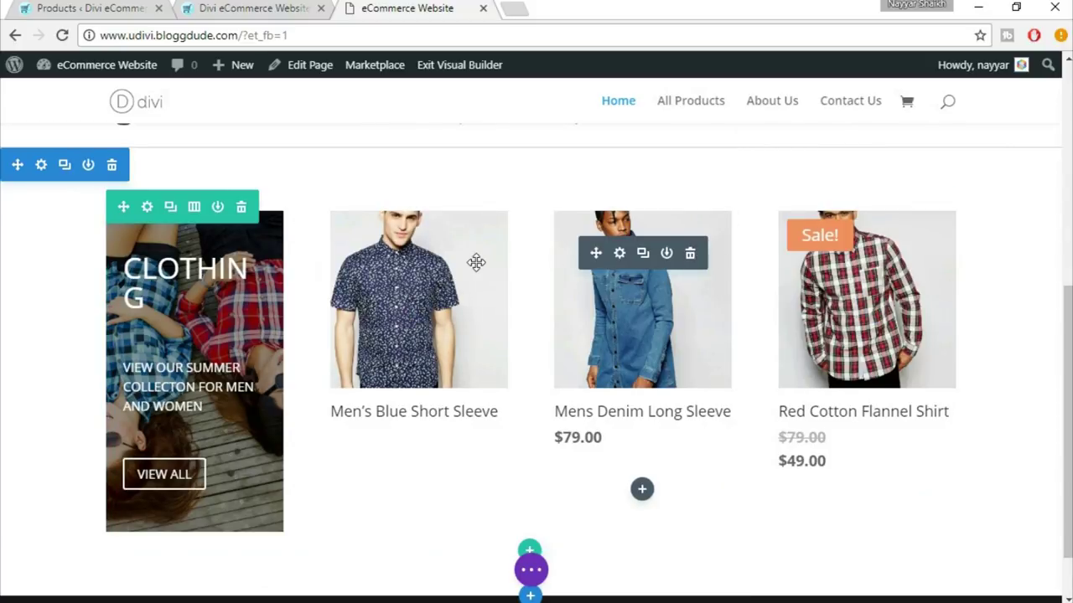
After checking the reference layout, enable custom gutter width for the row and set it to 2.
click(248, 10)
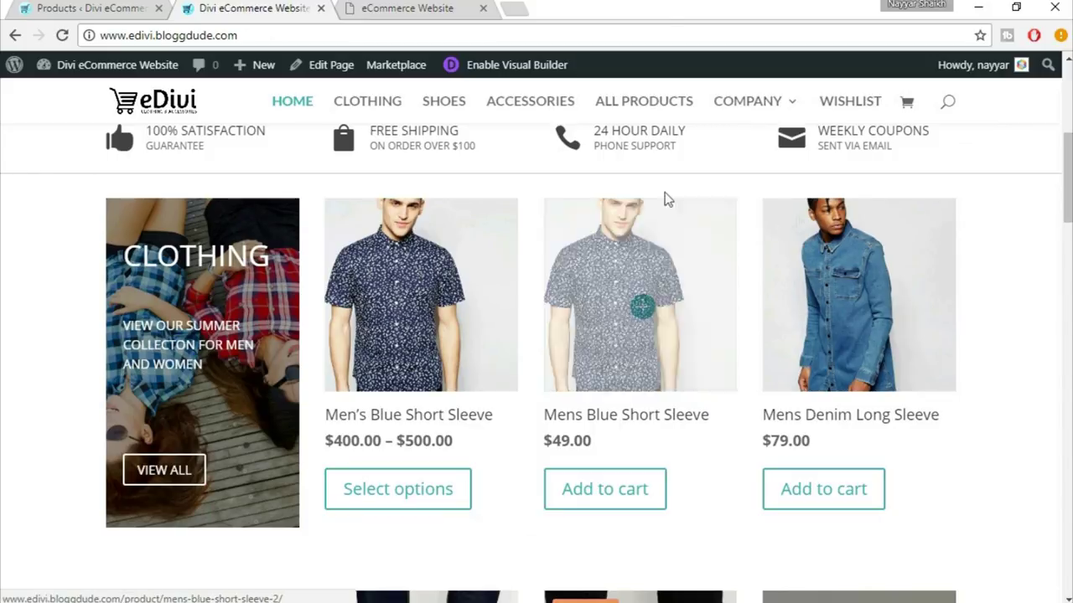
click(409, 8)
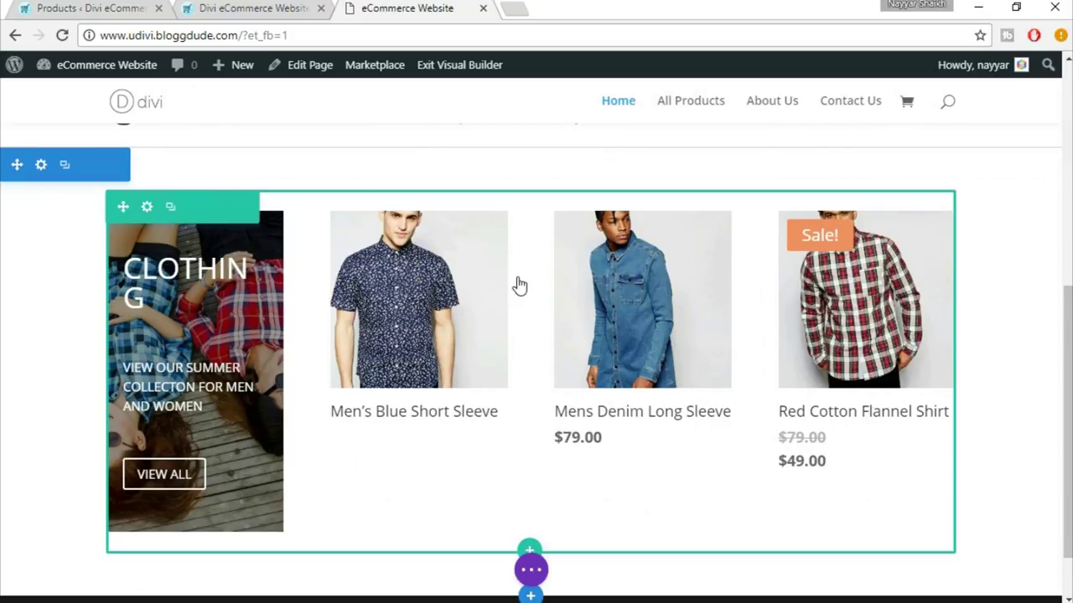
click(147, 209)
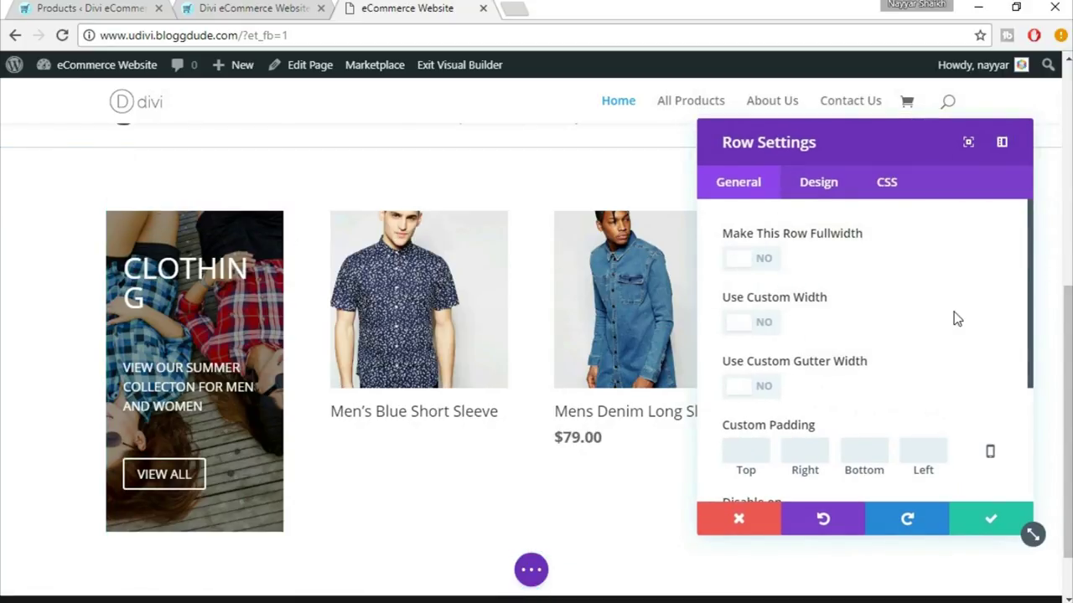
scroll(955, 319, down, 1)
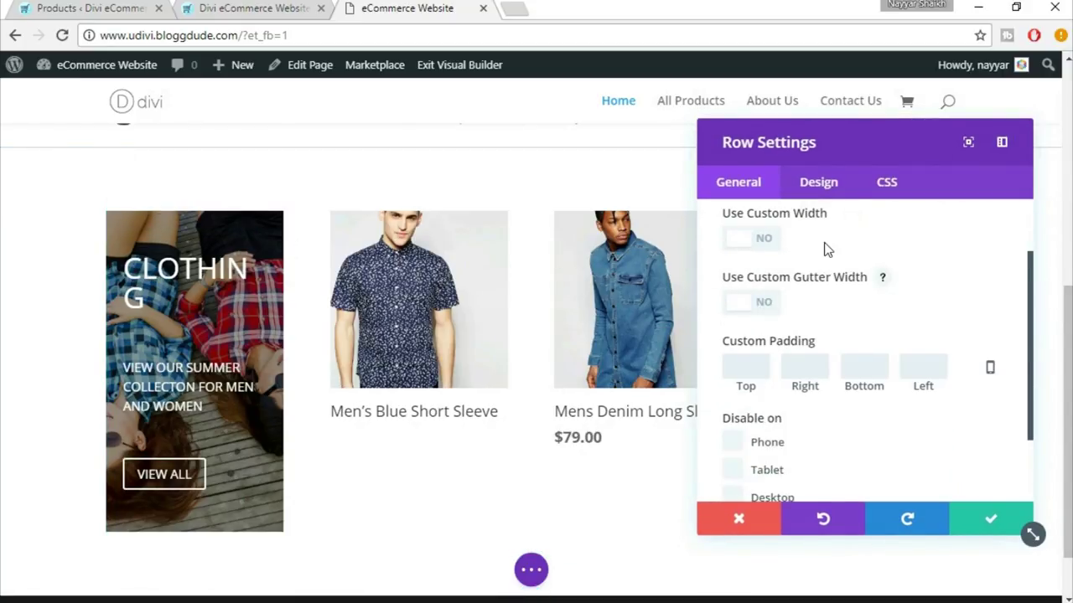
click(758, 312)
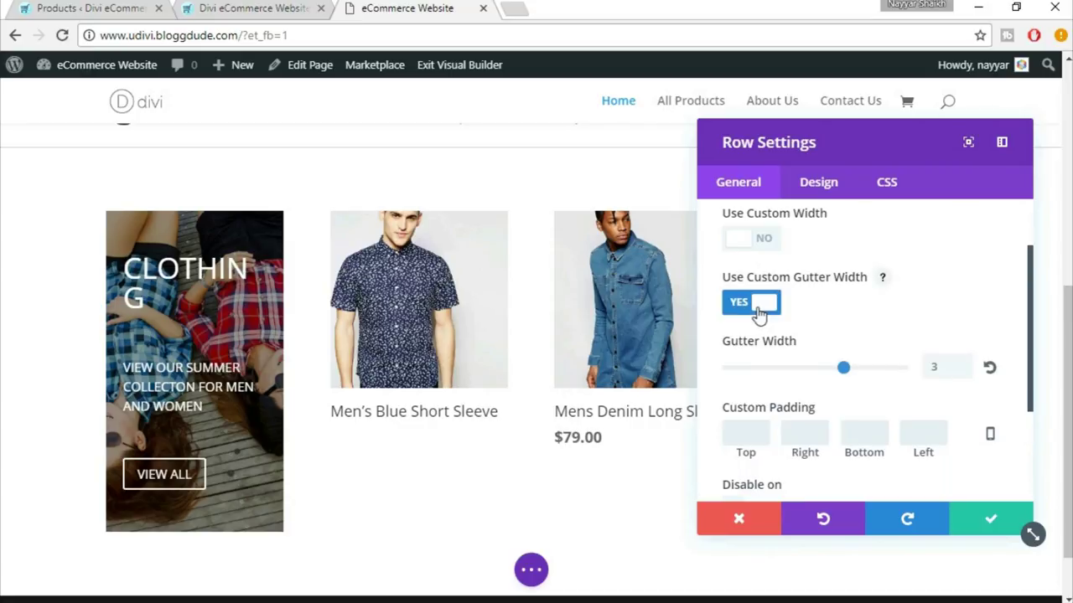
click(803, 377)
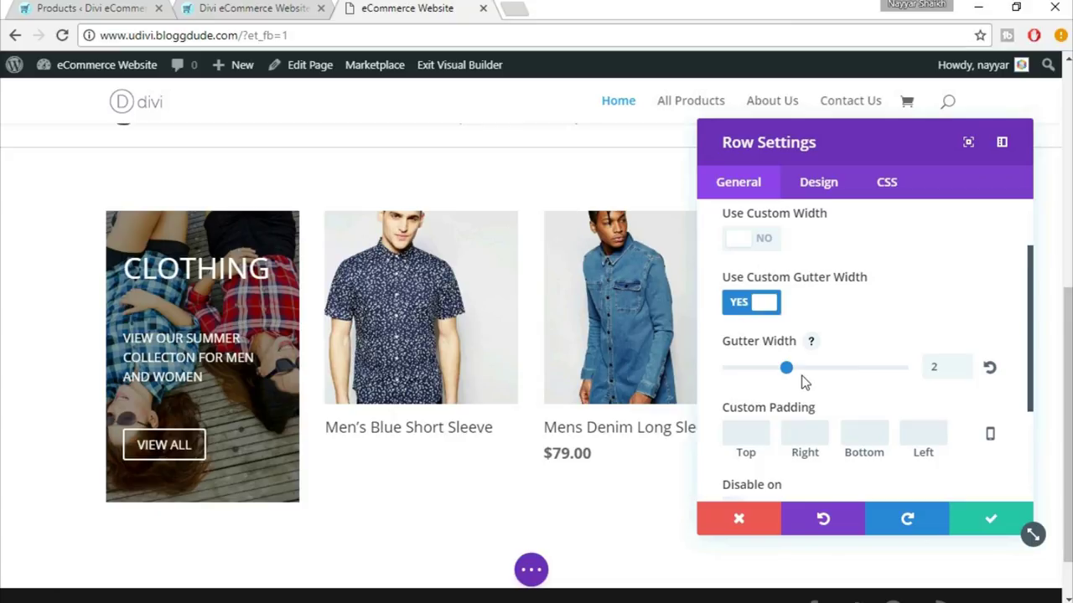
click(723, 374)
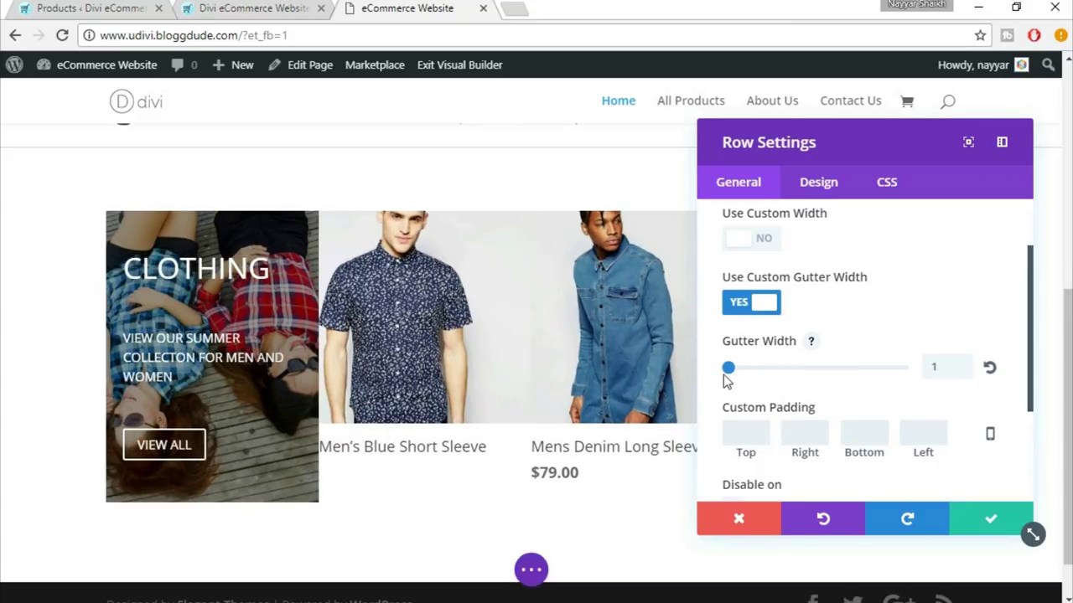
click(784, 373)
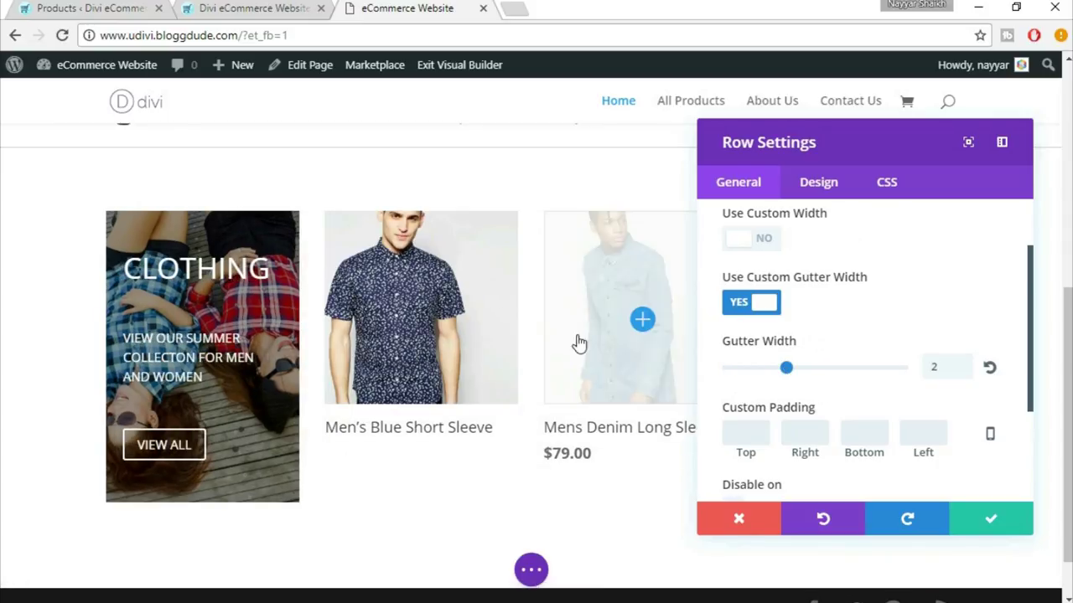
Save the row settings and compare the row with the reference shop page.
scroll(620, 361, down, 1)
scroll(623, 359, up, 3)
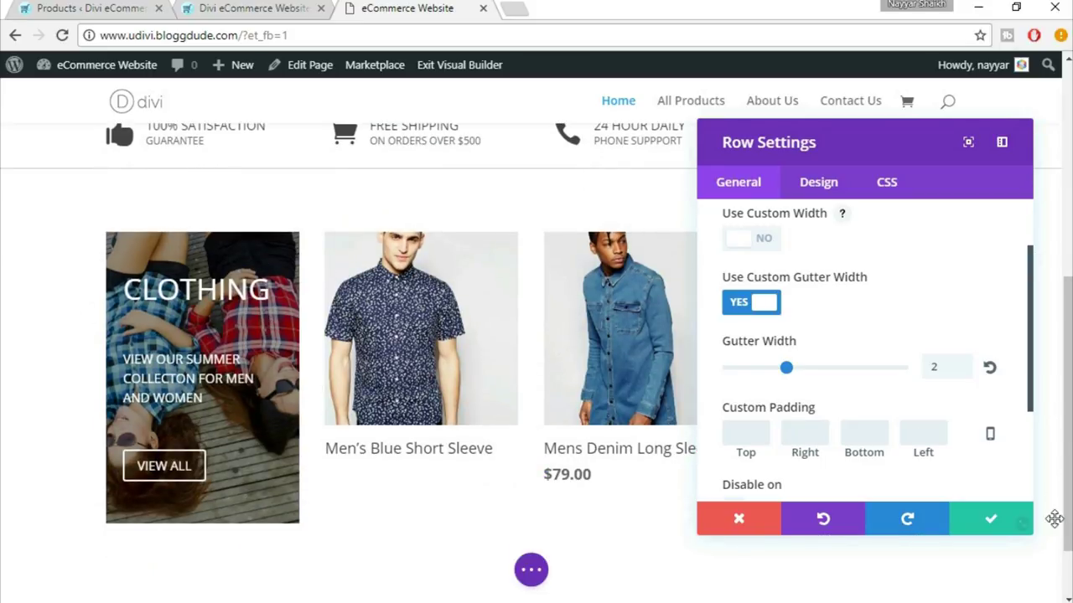
click(993, 524)
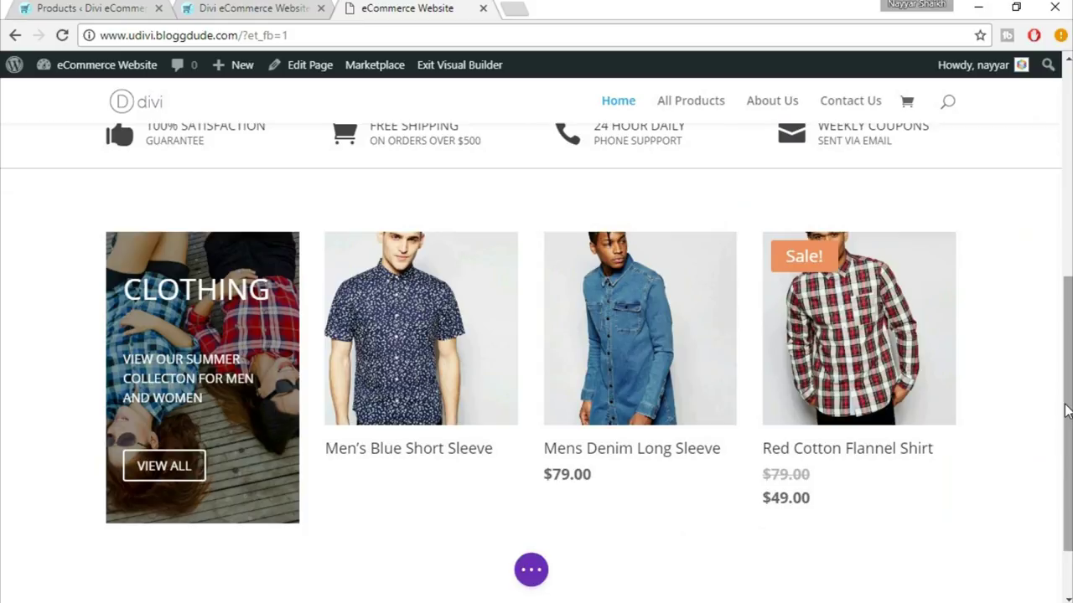
click(254, 8)
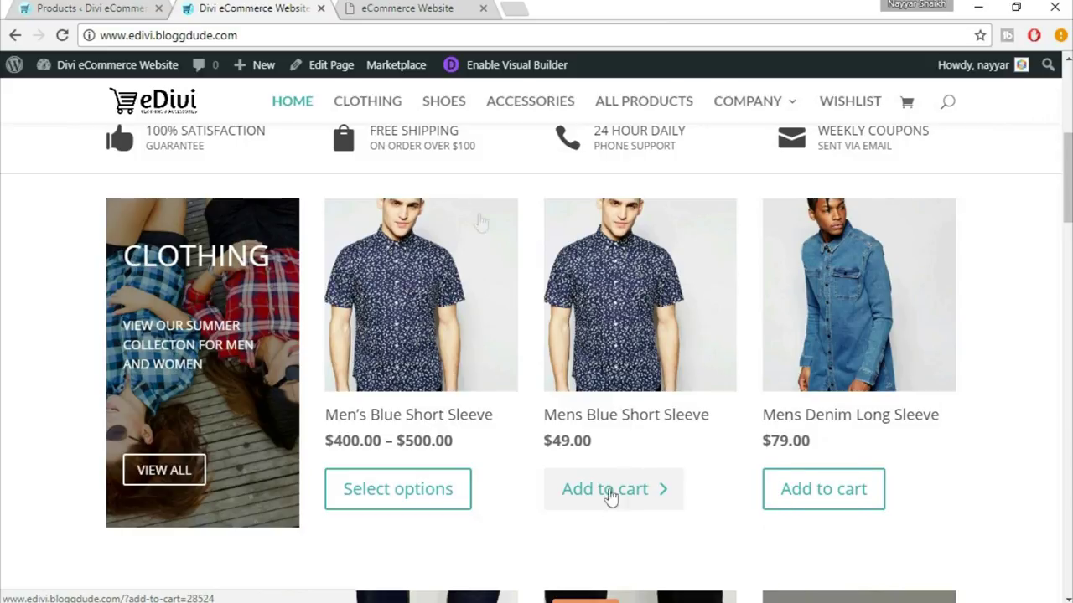
click(408, 8)
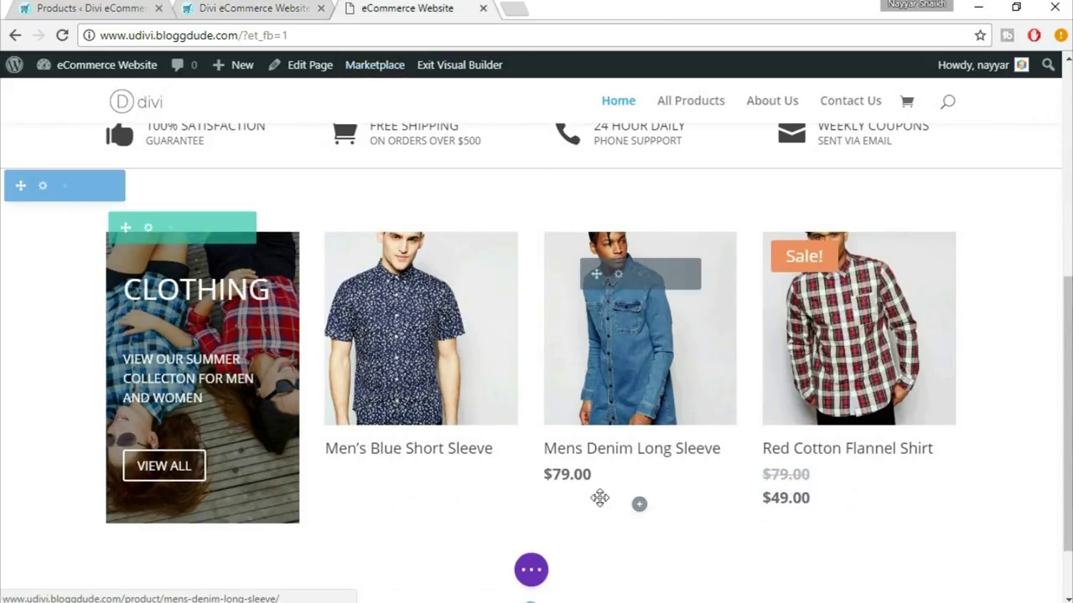
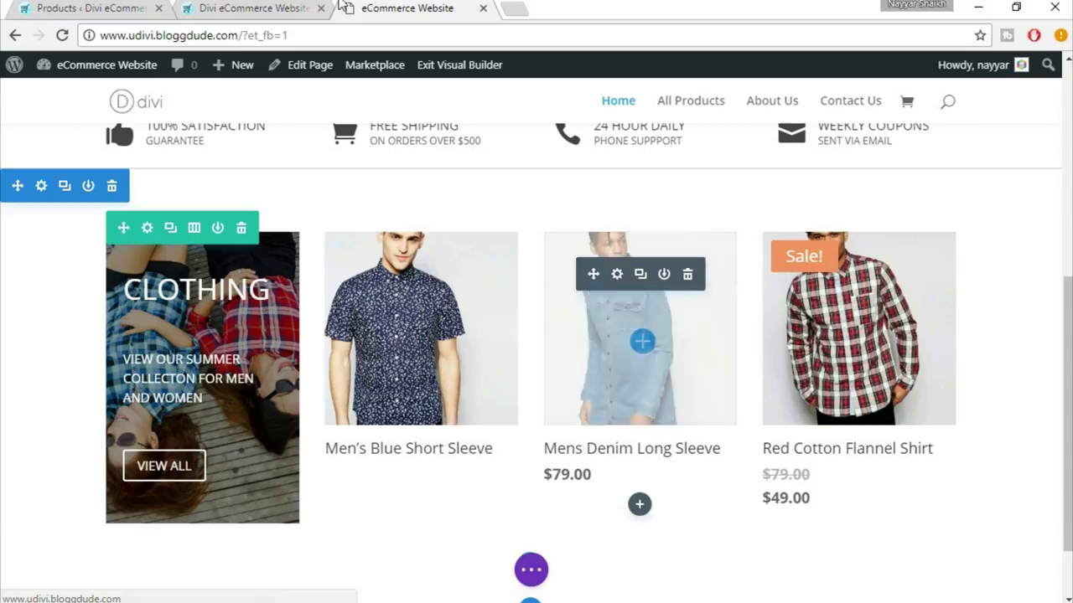
Compare the homepage's clothing product row against the eDivi demo page.
key(ctrl+shift+Tab)
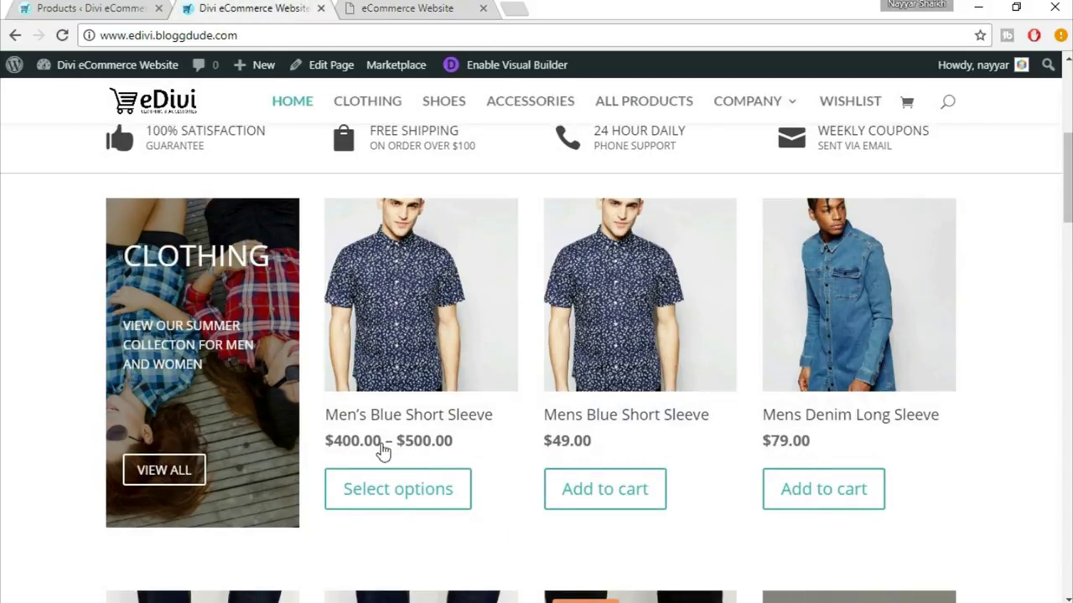
scroll(513, 462, down, 5)
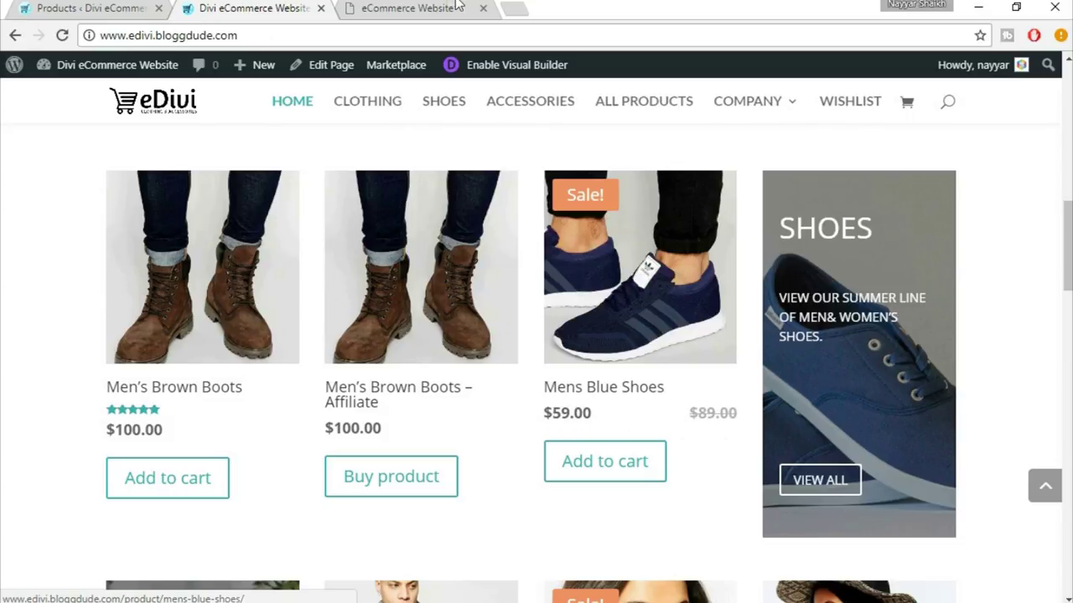
click(457, 6)
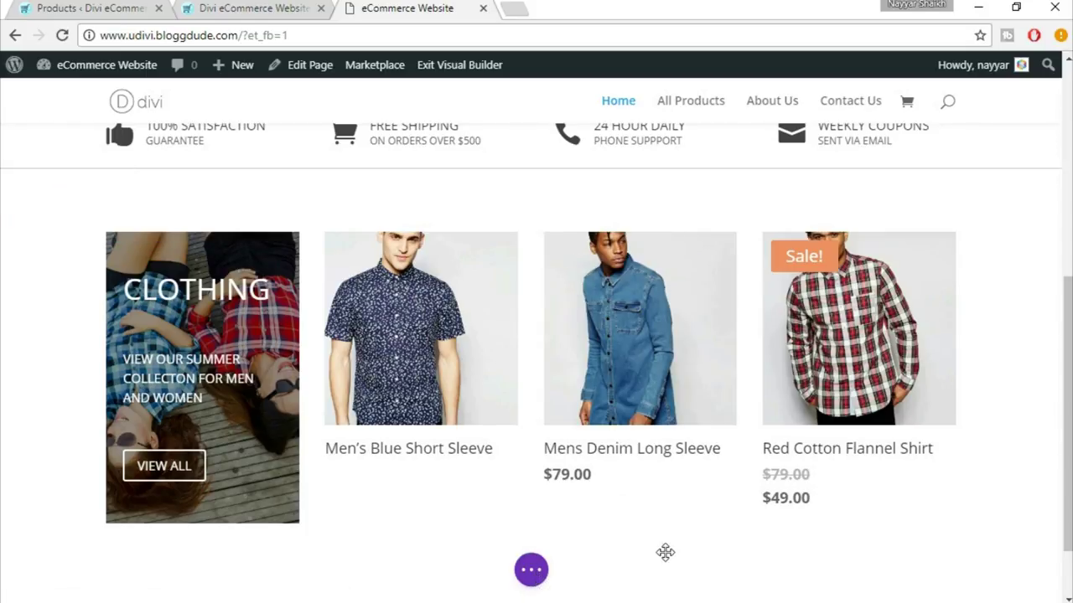
scroll(665, 553, down, 1)
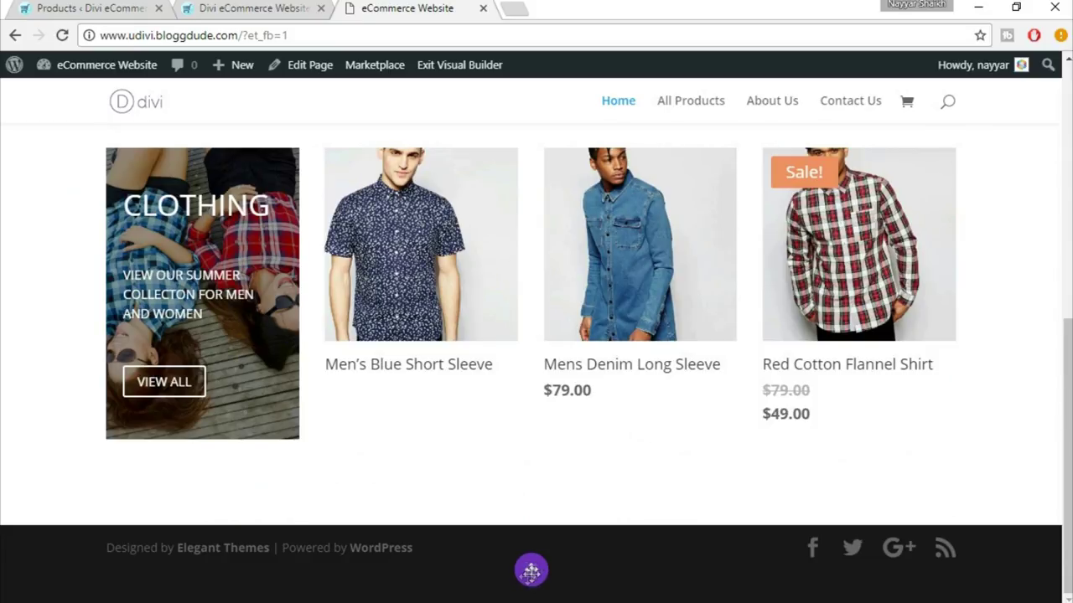
Save the homepage from the builder's bottom settings bar.
click(529, 571)
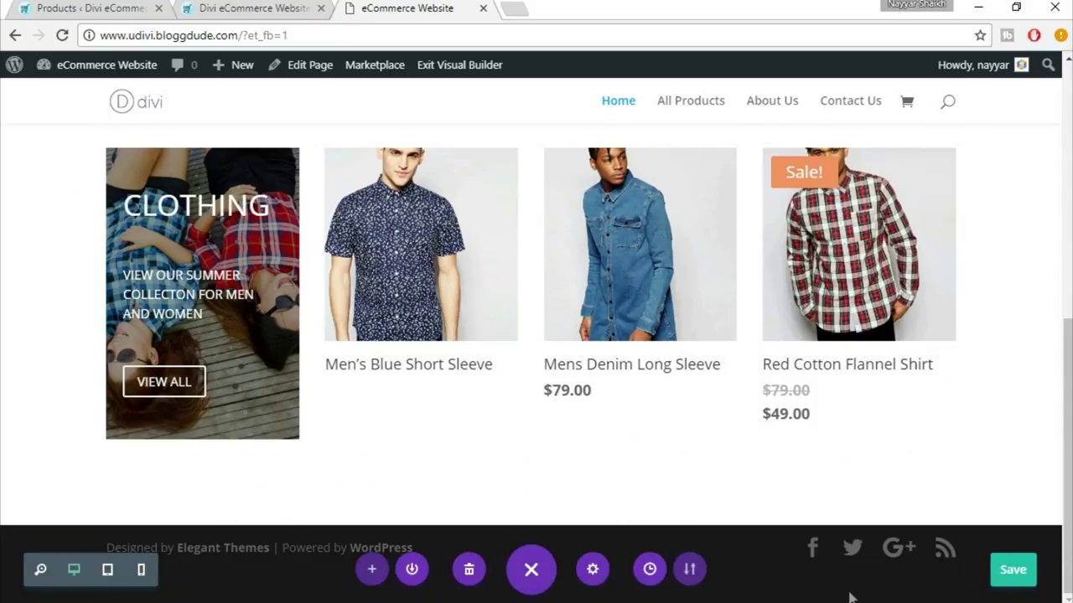
click(999, 571)
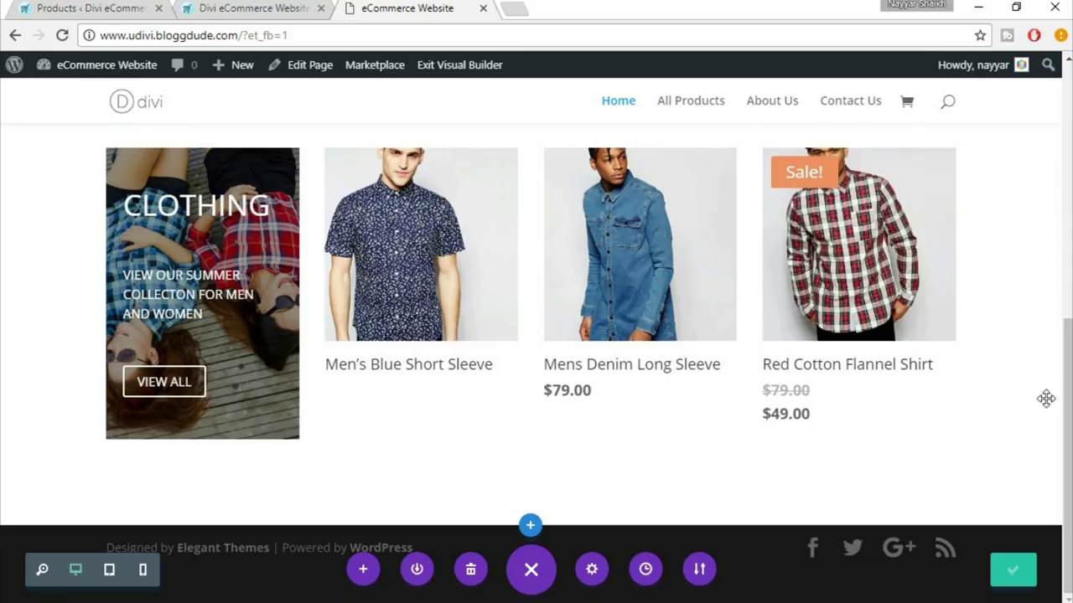
scroll(1046, 411, up, 1)
scroll(1046, 414, up, 2)
scroll(1046, 414, down, 1)
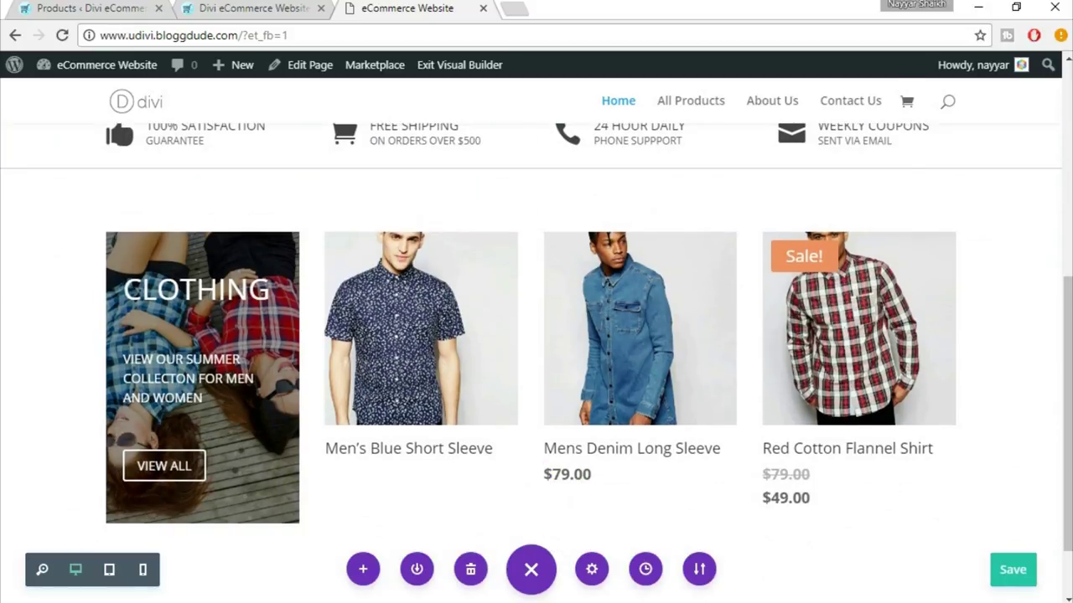
Review the Notepad snippets, selecting the border-bottom CSS line, then glance at the page.
key(alt+Tab)
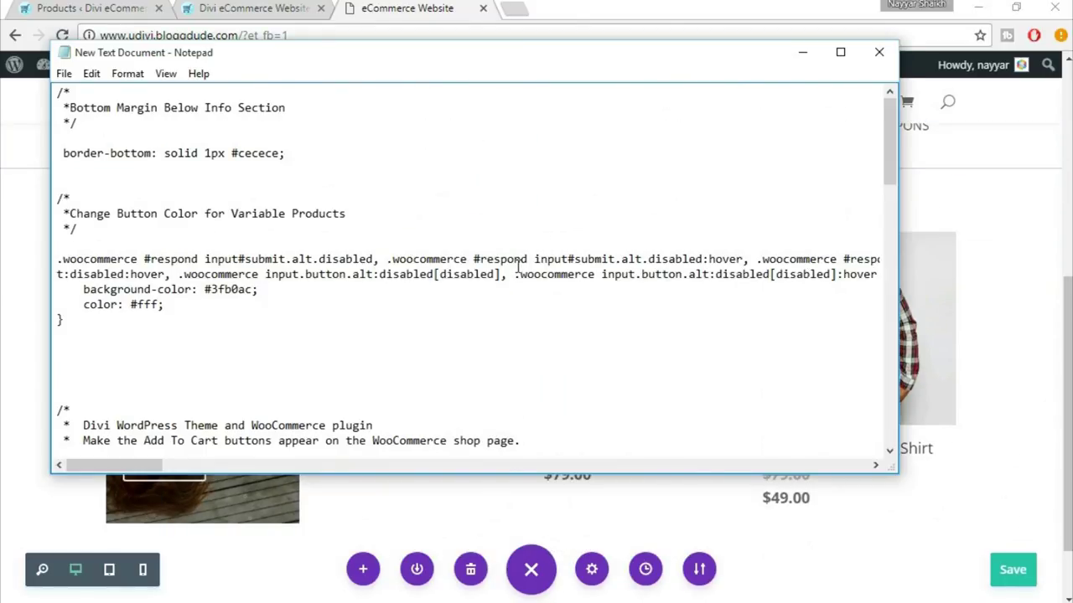
scroll(517, 267, down, 6)
scroll(517, 267, up, 6)
drag(65, 155, 279, 154)
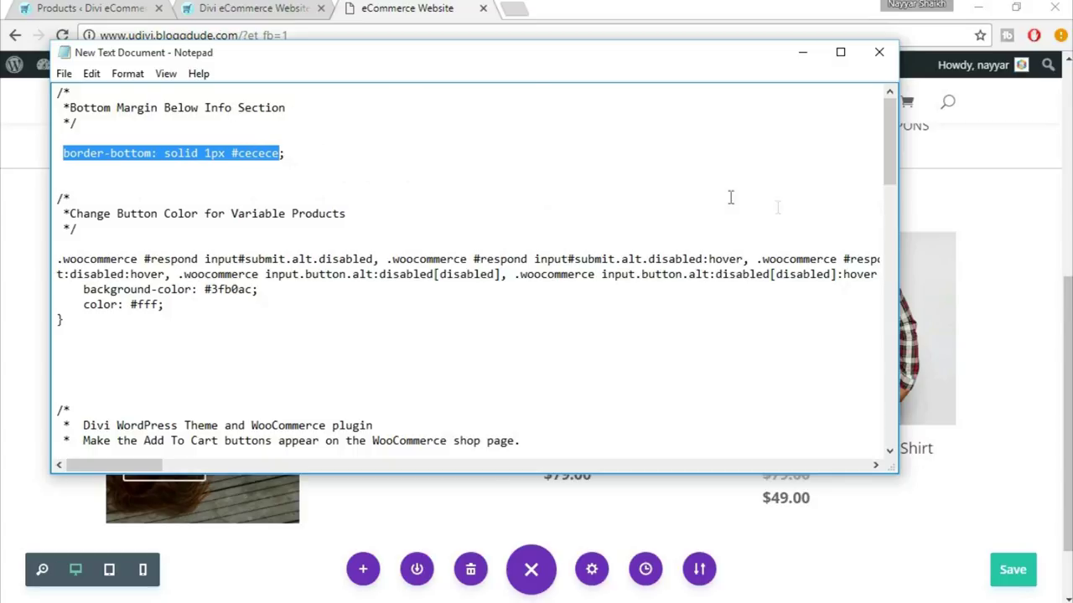
click(802, 52)
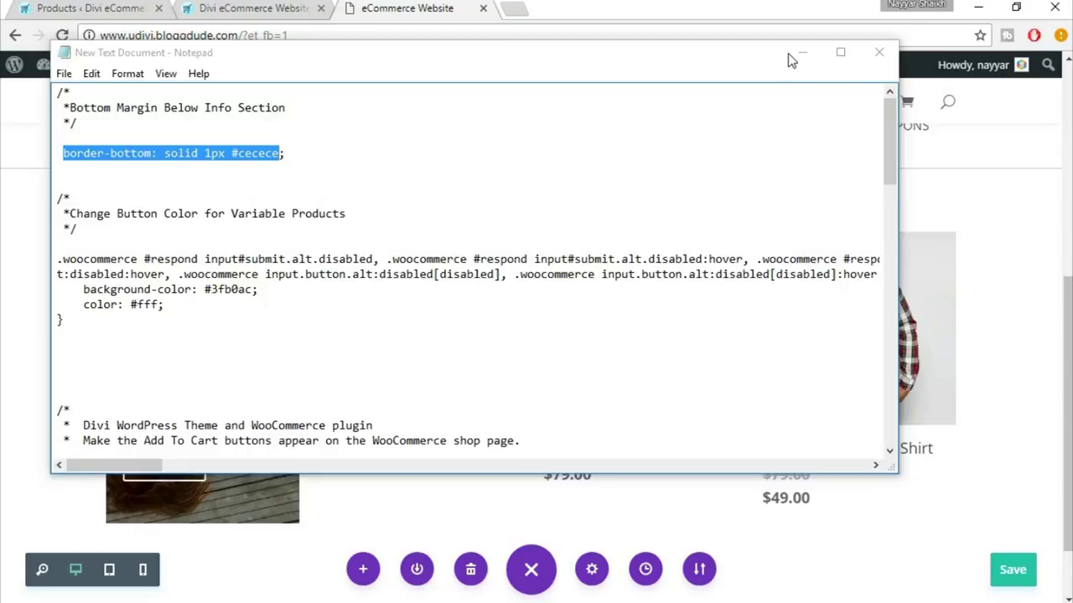
scroll(852, 214, up, 2)
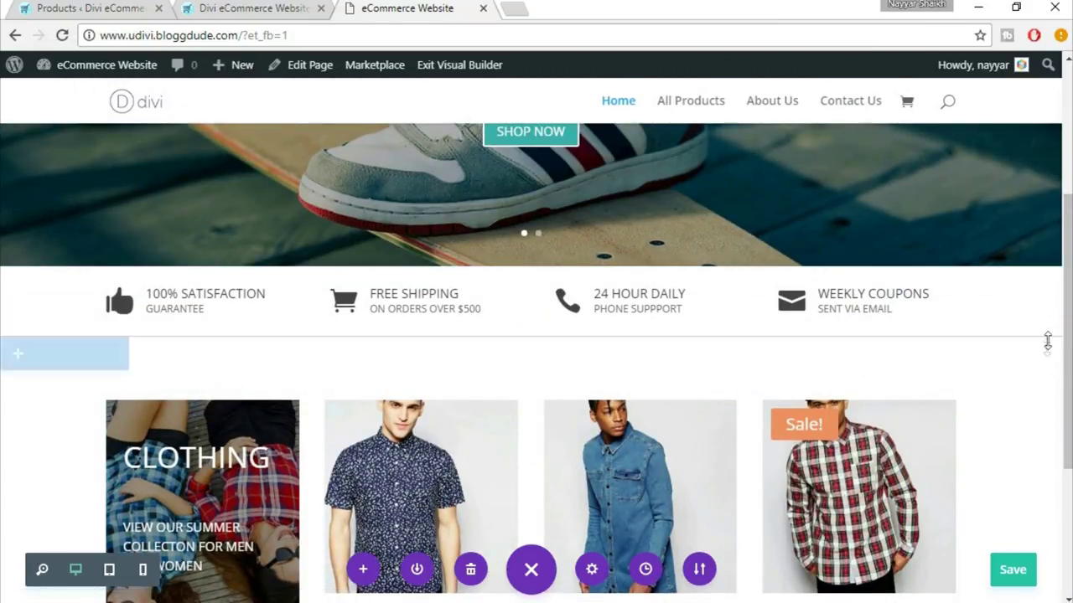
scroll(966, 435, down, 3)
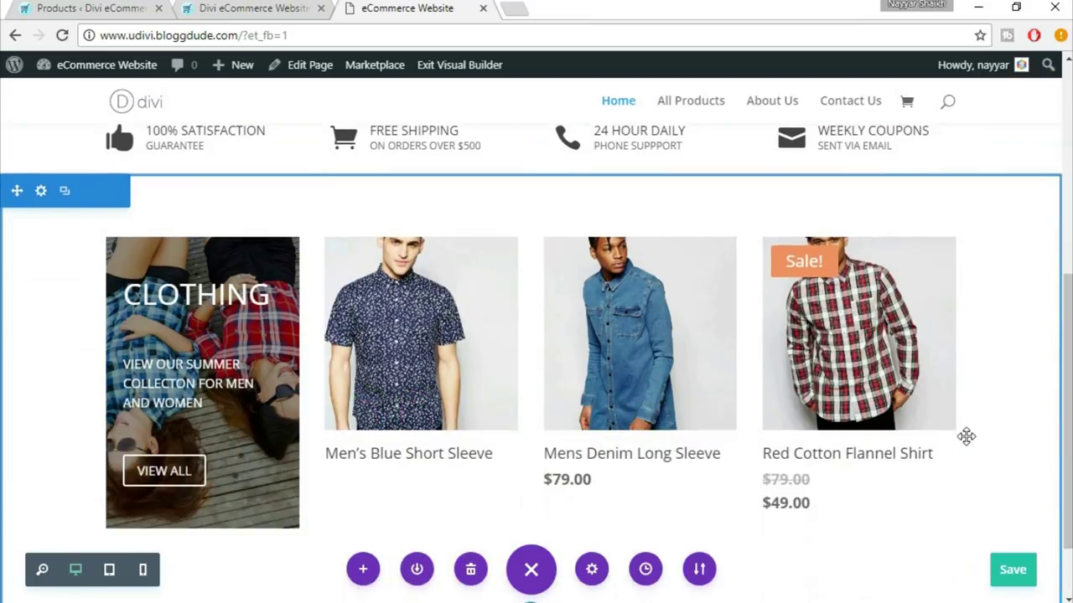
Select the add_action Add To Cart line in Notepad and return to the Divi page.
key(alt+Tab)
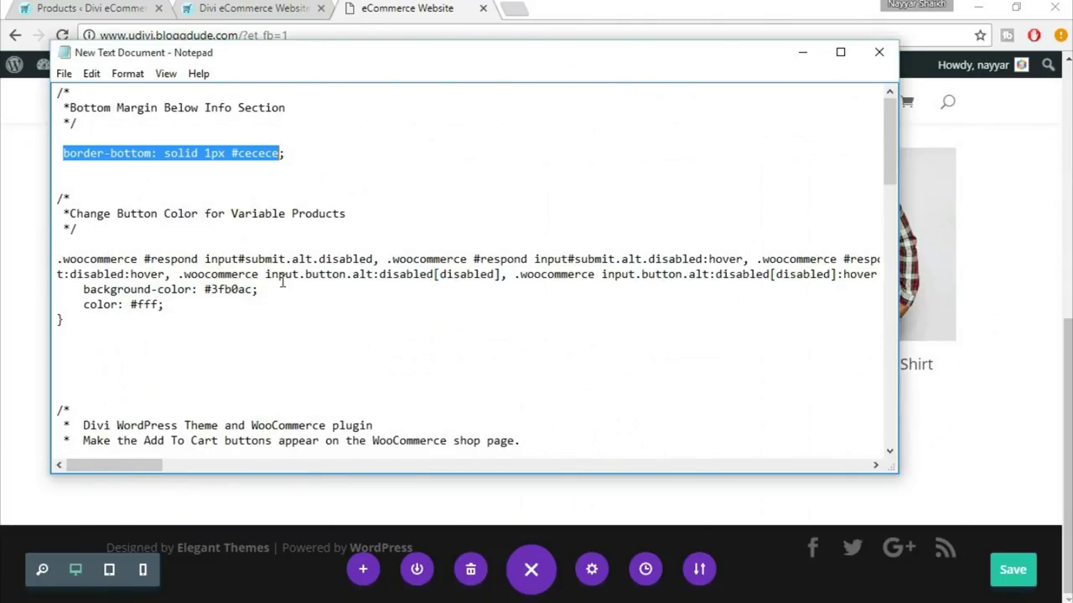
scroll(393, 331, down, 1)
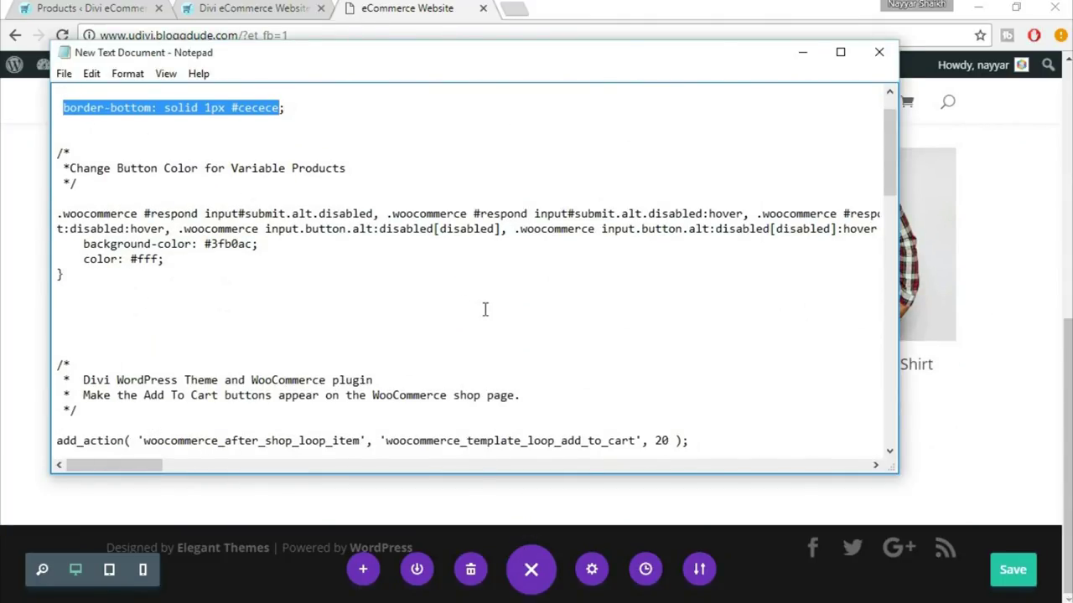
scroll(484, 309, down, 2)
scroll(484, 309, down, 1)
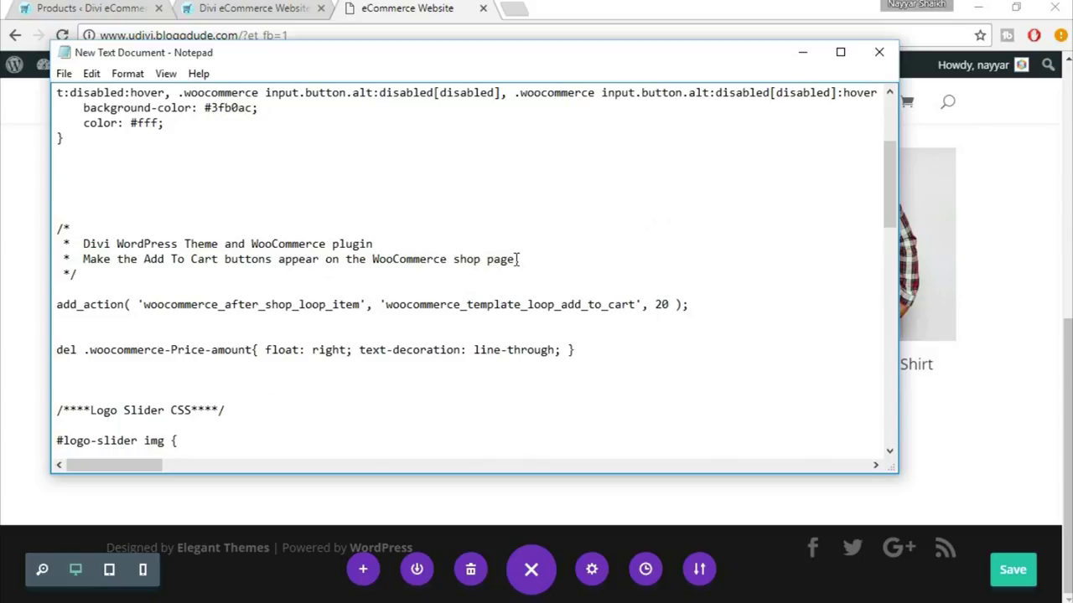
drag(53, 307, 705, 316)
key(ctrl+c)
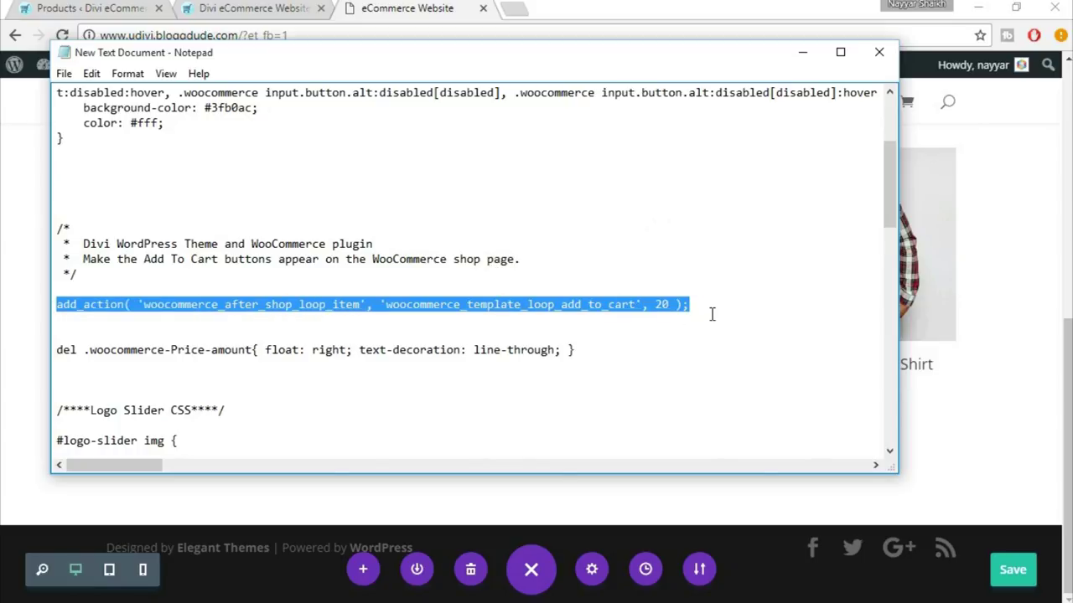
click(444, 600)
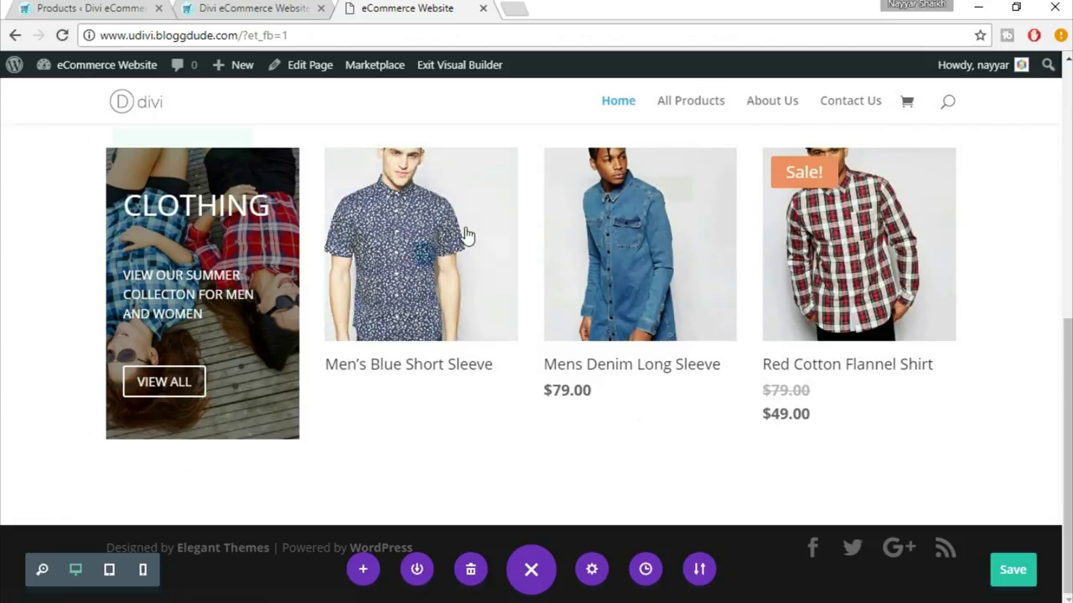
scroll(465, 236, up, 2)
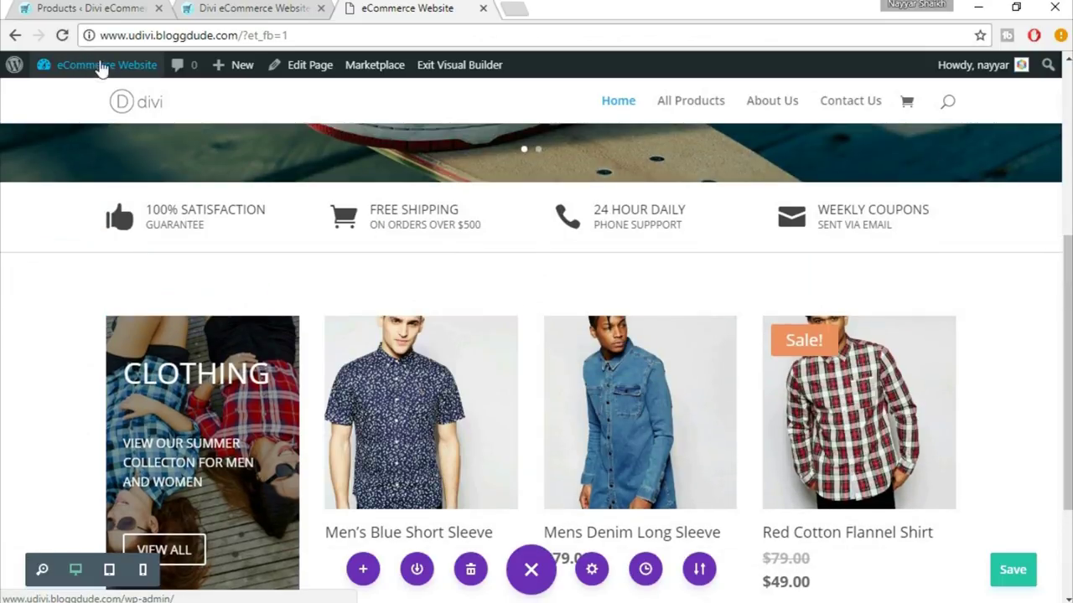
Open the WordPress Dashboard in a new browser tab.
mouse_move(100, 67)
right_click(67, 98)
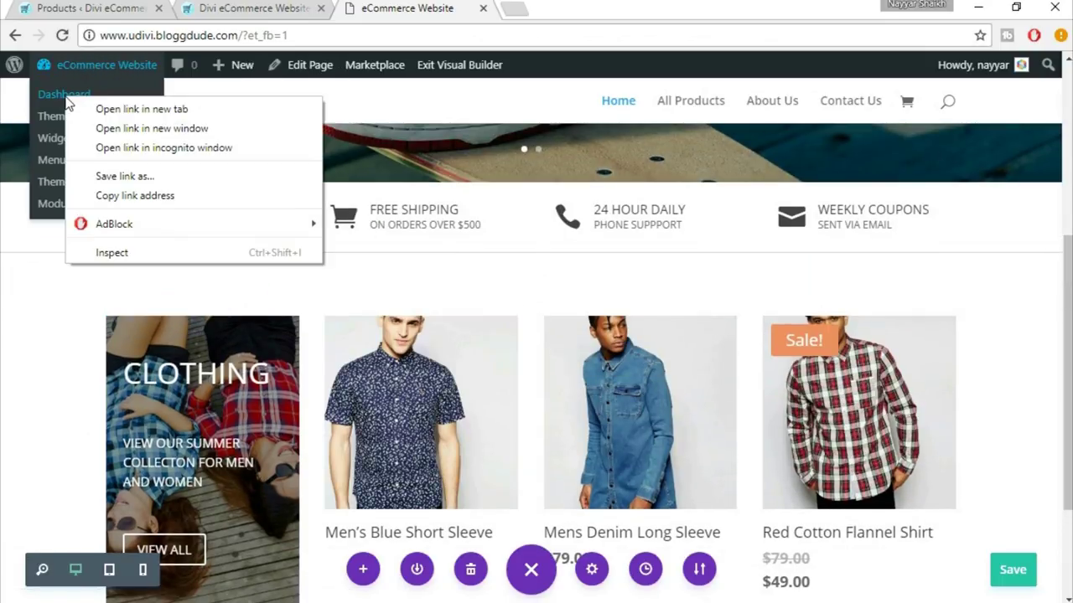
click(115, 110)
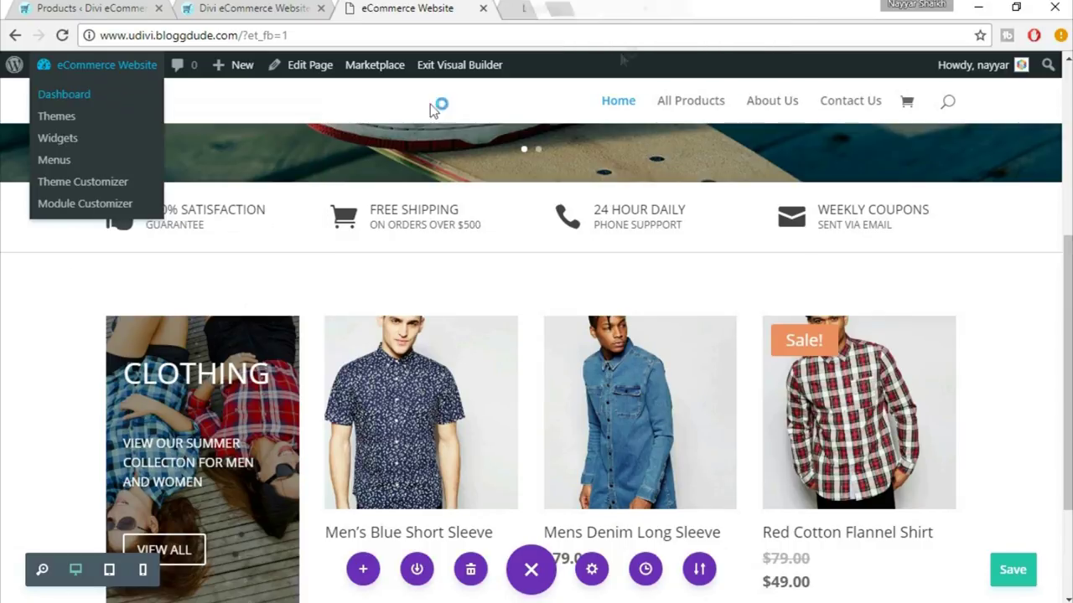
click(611, 16)
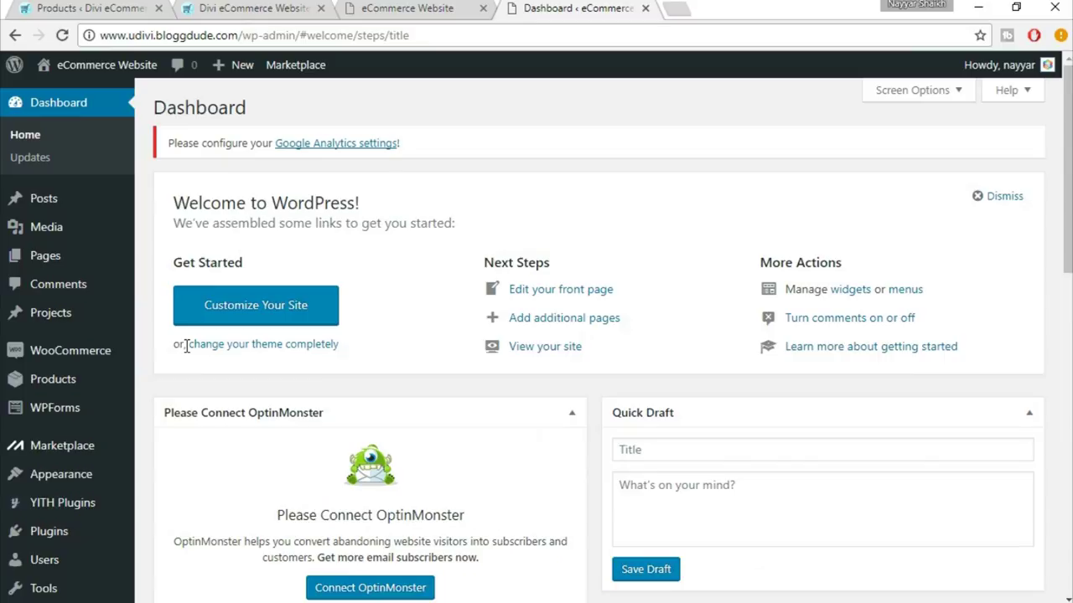
Open the Appearance theme editor, accept the code warning, and load Divi's functions.php.
scroll(185, 346, down, 1)
scroll(187, 352, down, 1)
mouse_move(84, 325)
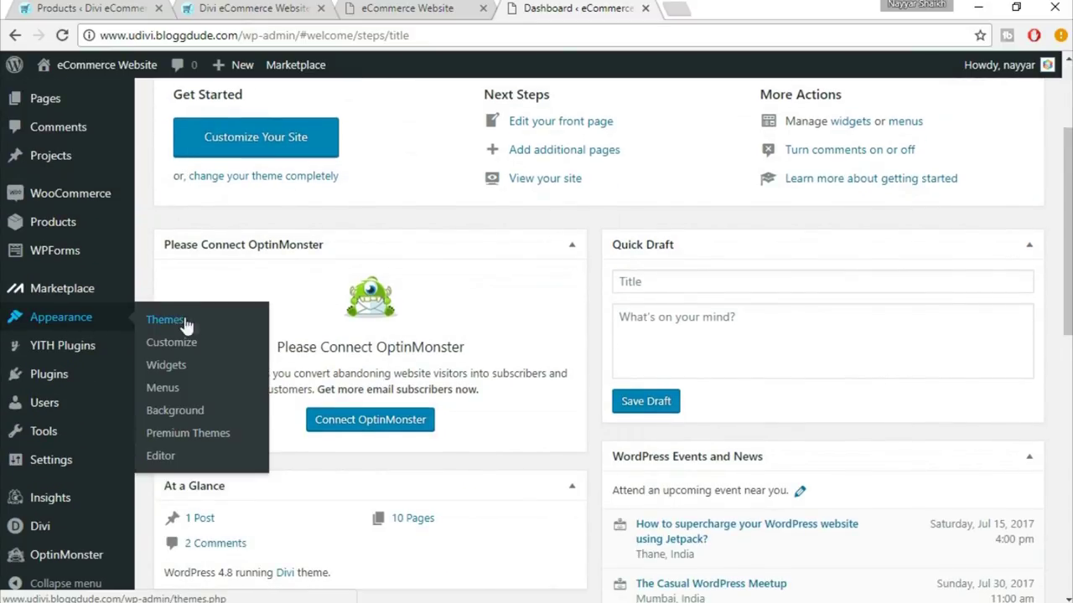
click(171, 458)
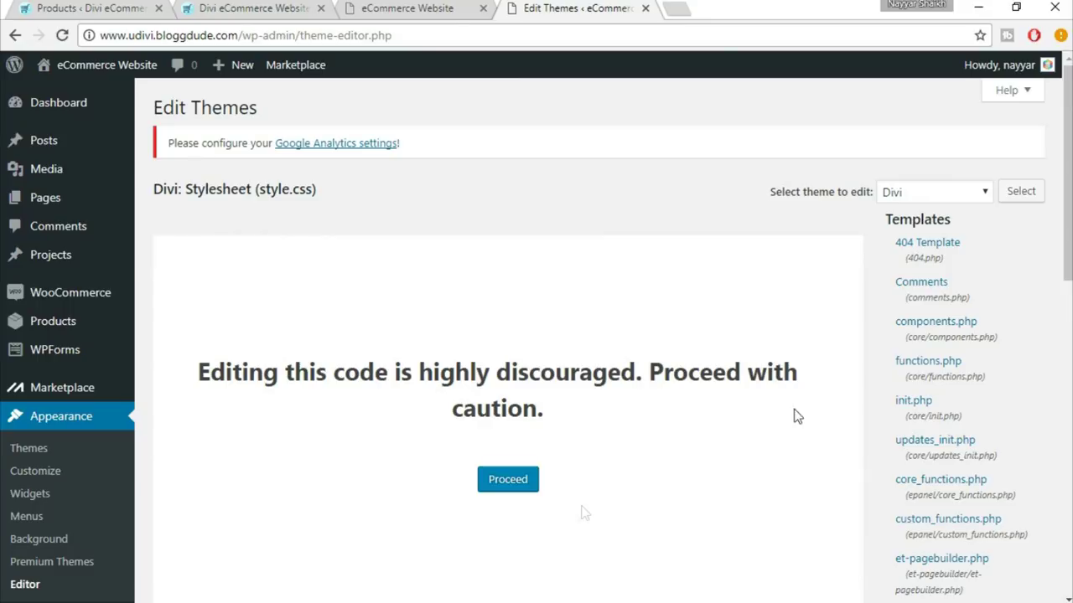
click(523, 484)
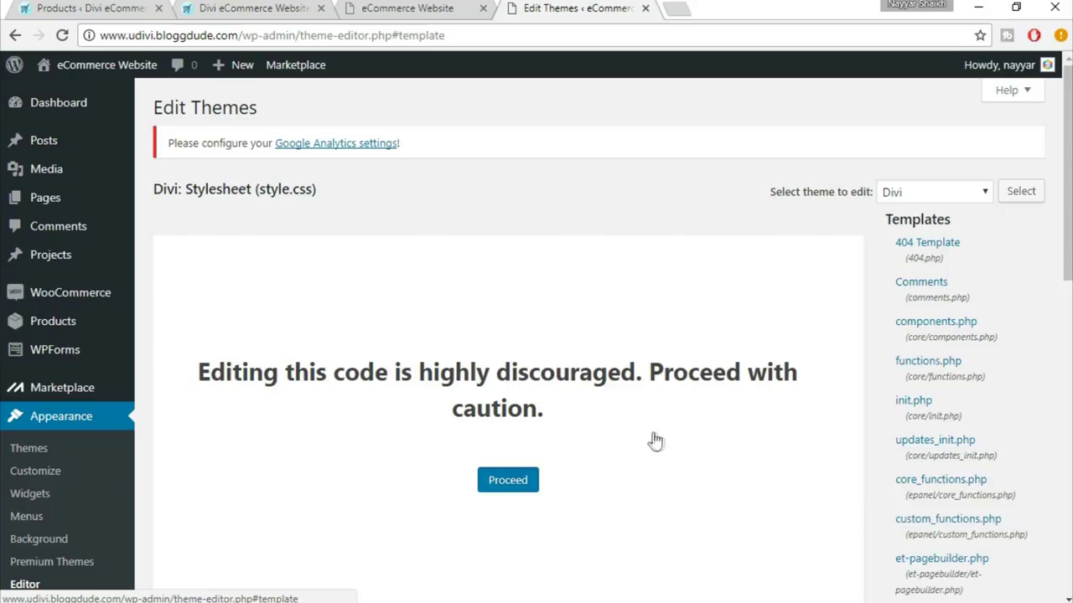
click(519, 493)
scroll(561, 465, up, 3)
scroll(571, 466, up, 2)
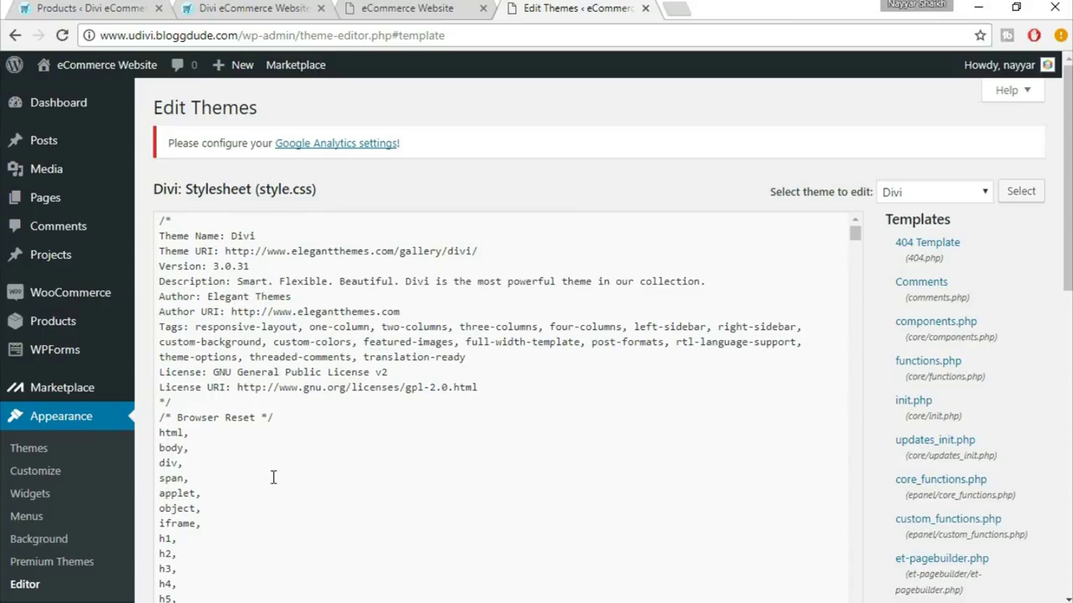
scroll(273, 477, down, 1)
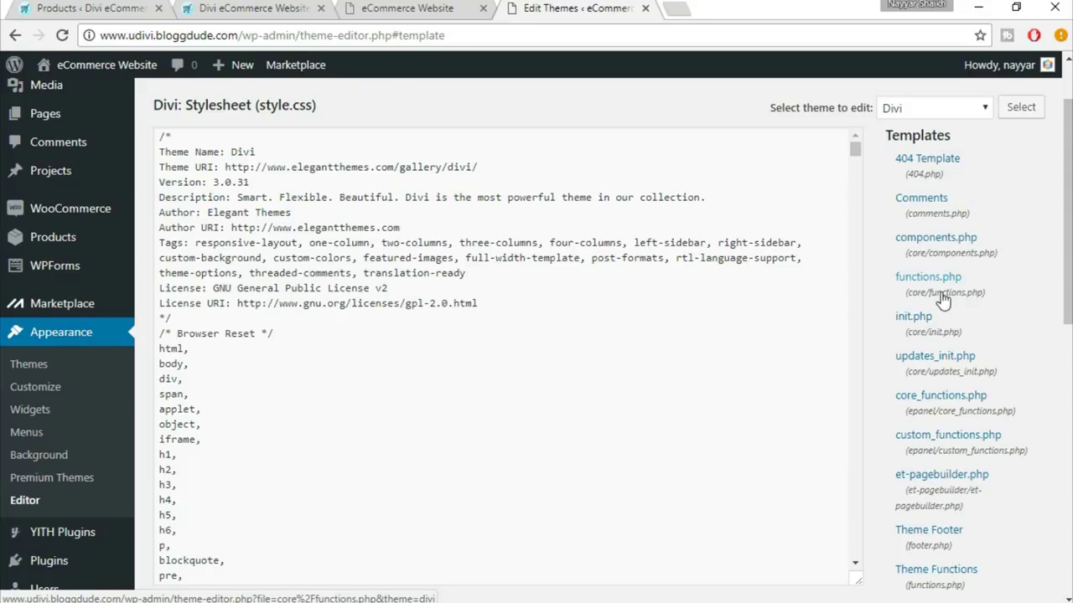
click(940, 290)
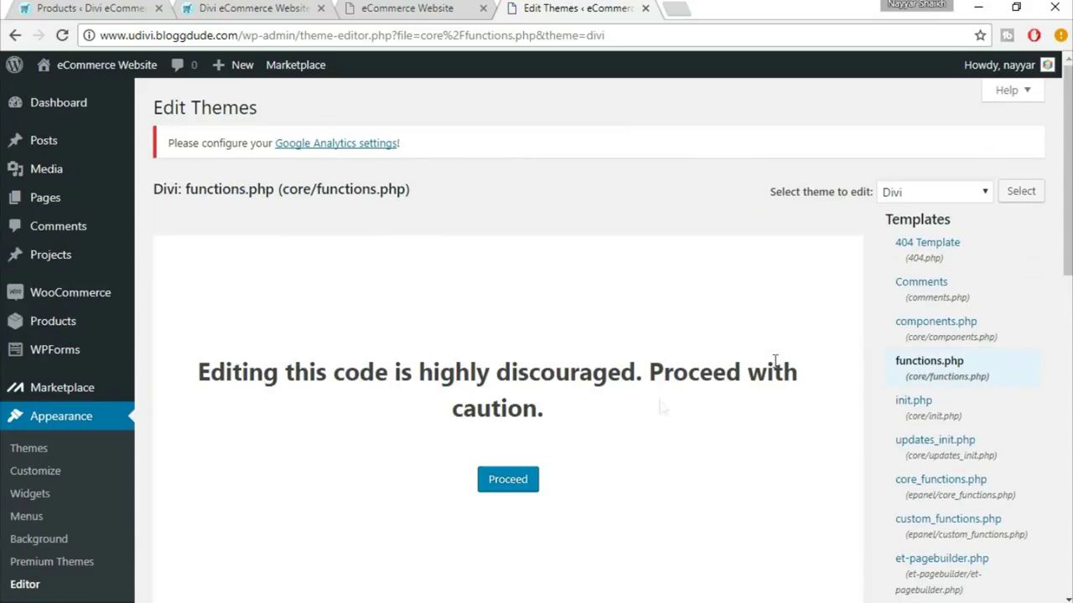
Paste the add_action Add To Cart line after the final endif in functions.php and update the file.
click(503, 483)
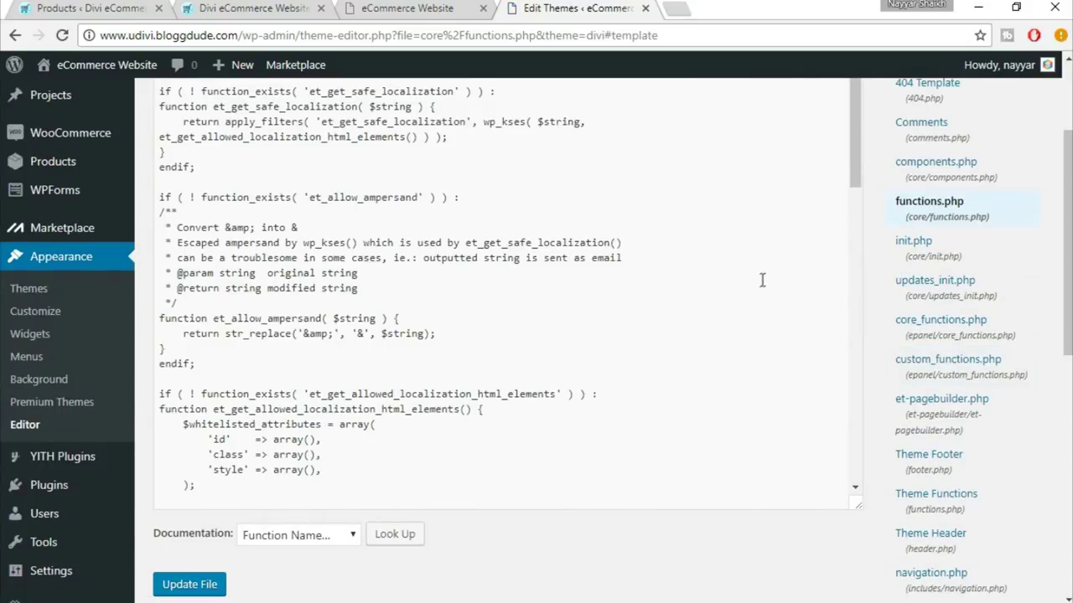
scroll(849, 225, down, 15)
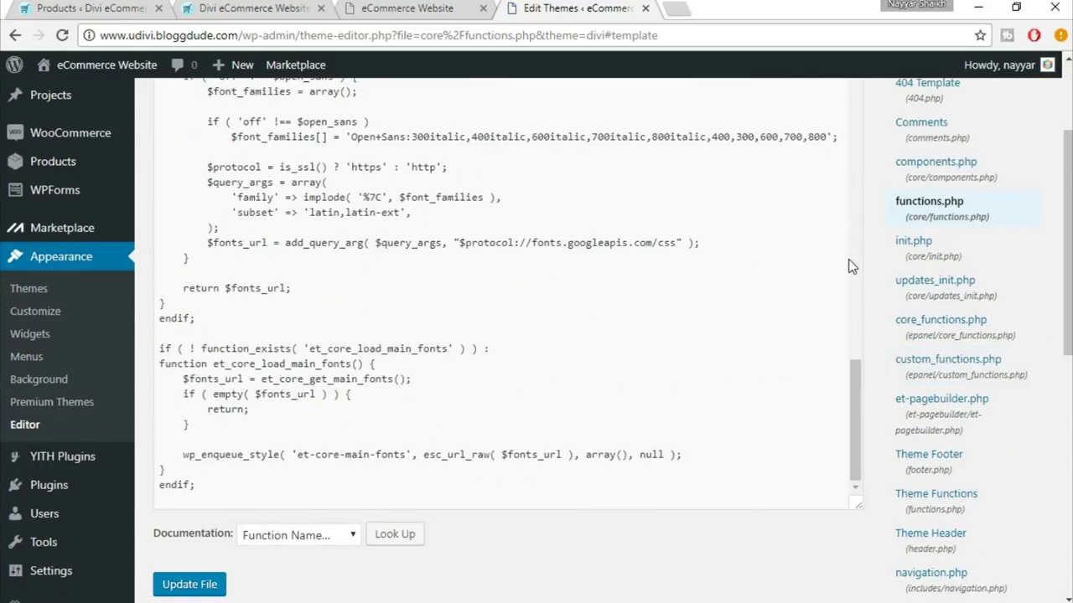
click(204, 403)
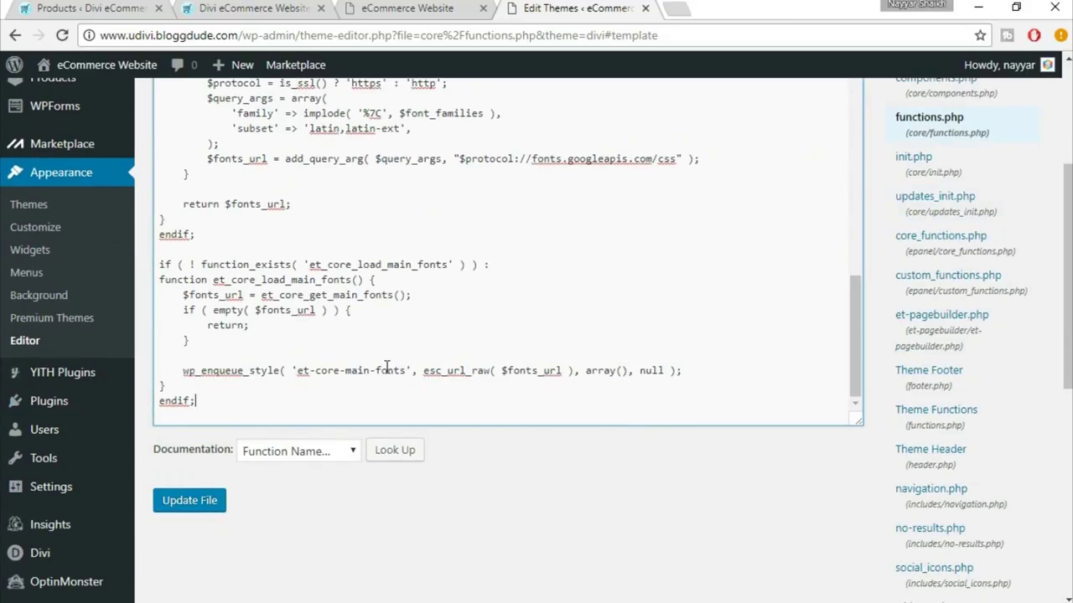
key(Return)
key(Return)
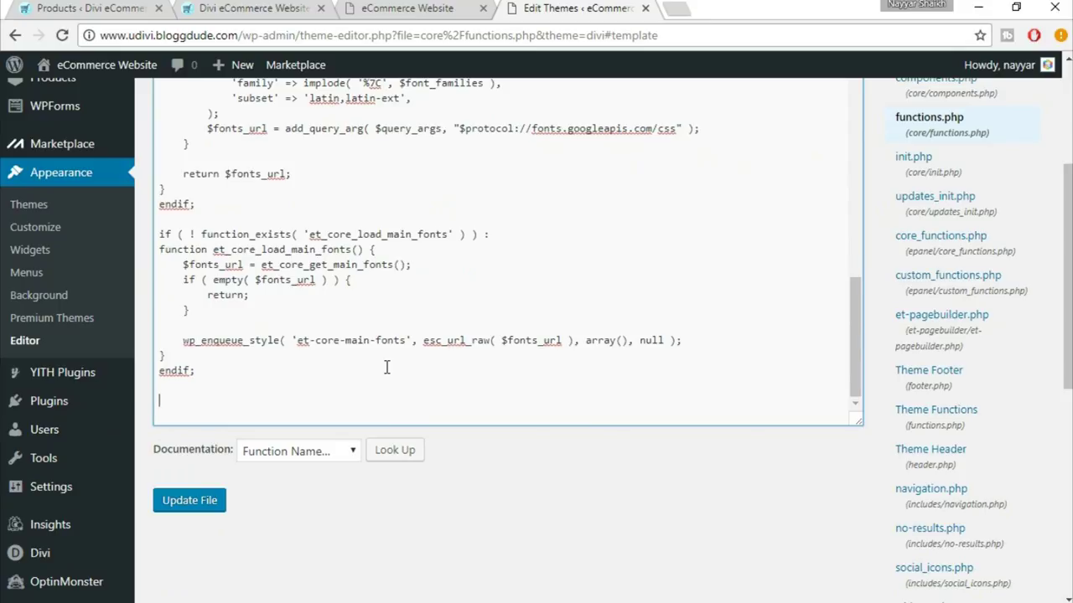
key(alt+Tab)
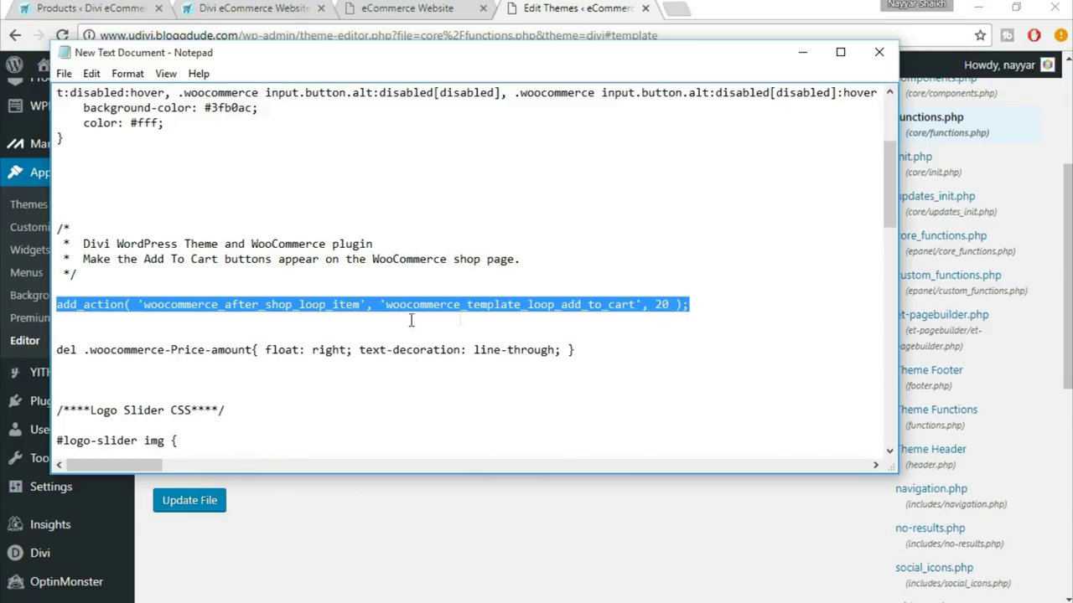
key(alt+Tab)
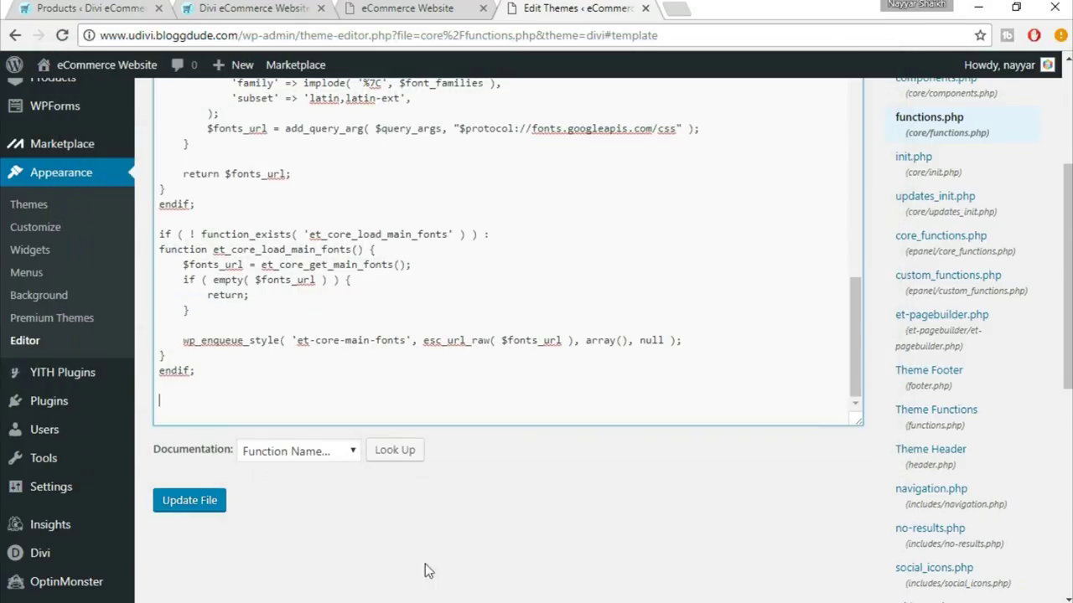
key(ctrl+v)
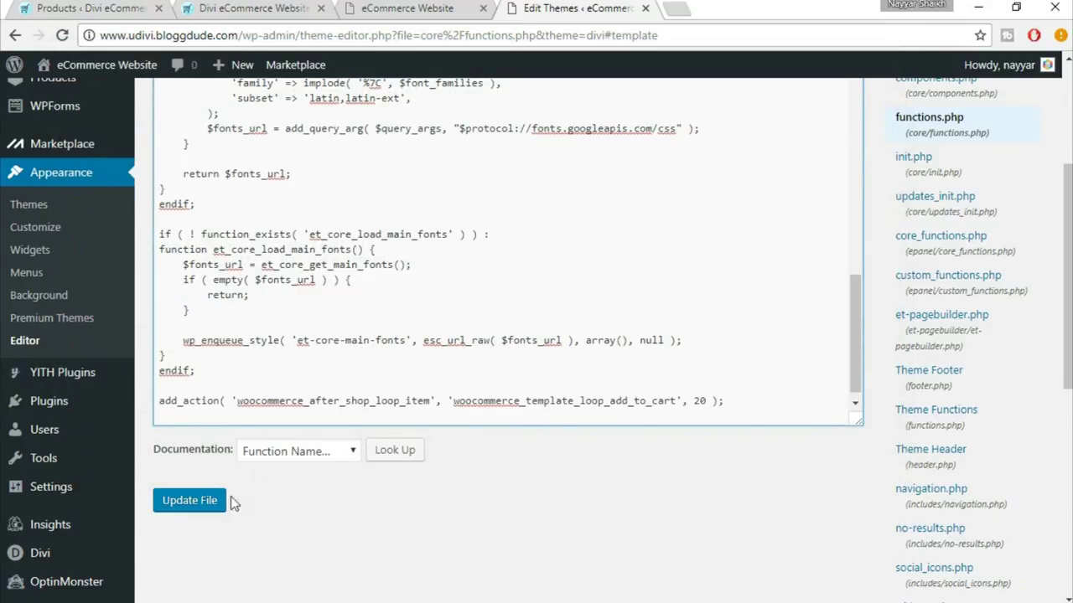
click(192, 503)
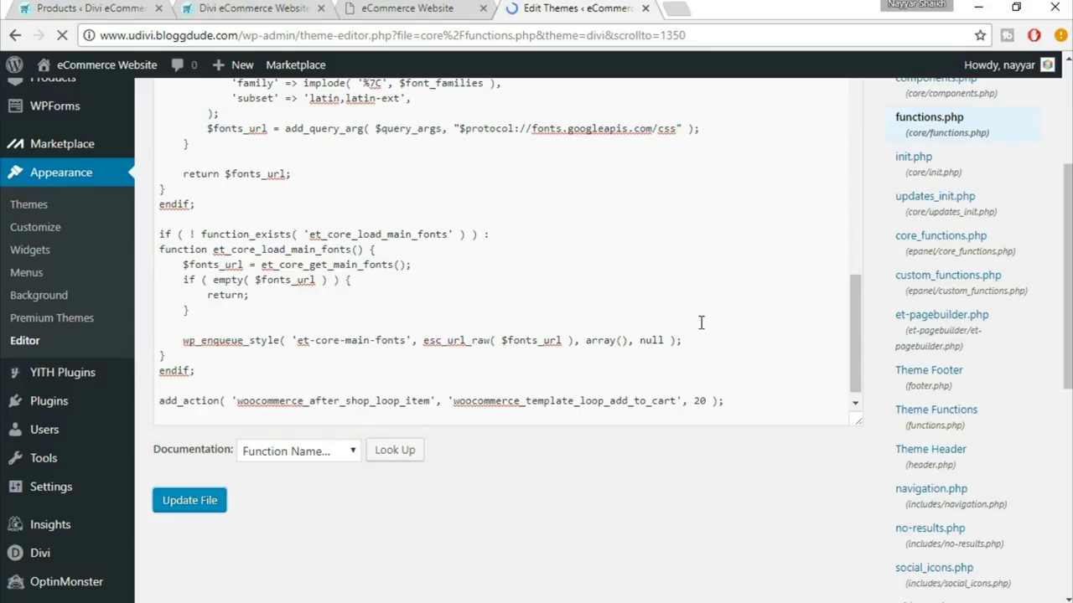
Reload the builder homepage so the shirt listings show their cart buttons.
click(406, 7)
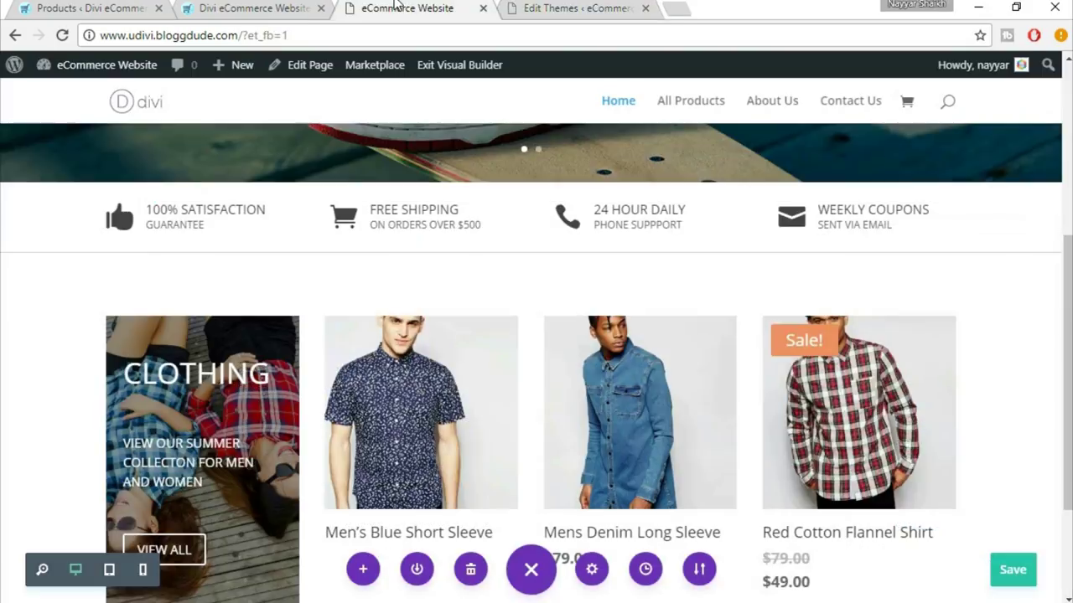
scroll(958, 314, down, 2)
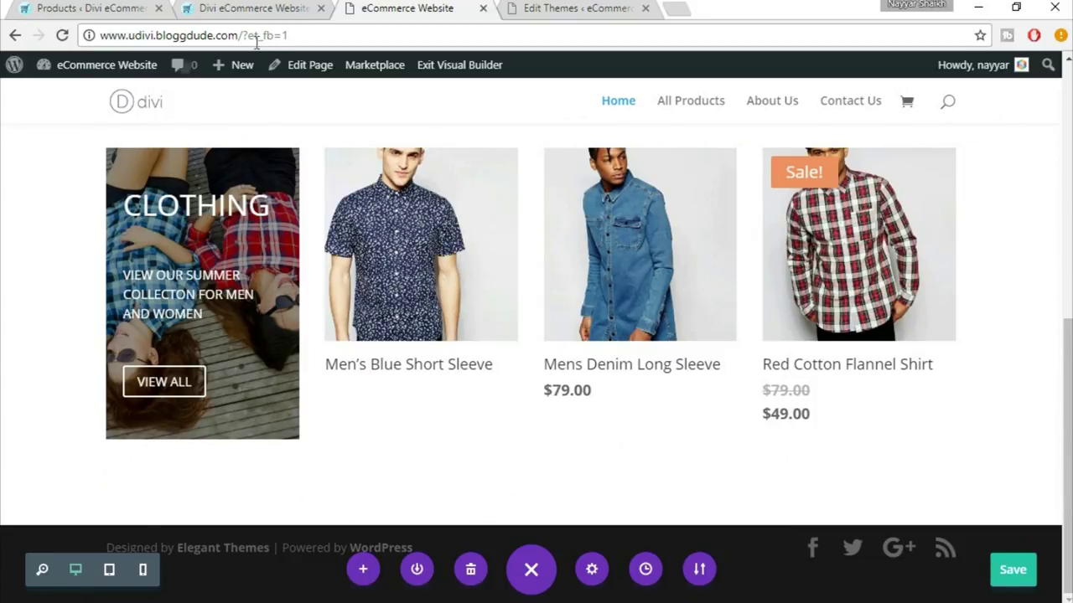
click(62, 35)
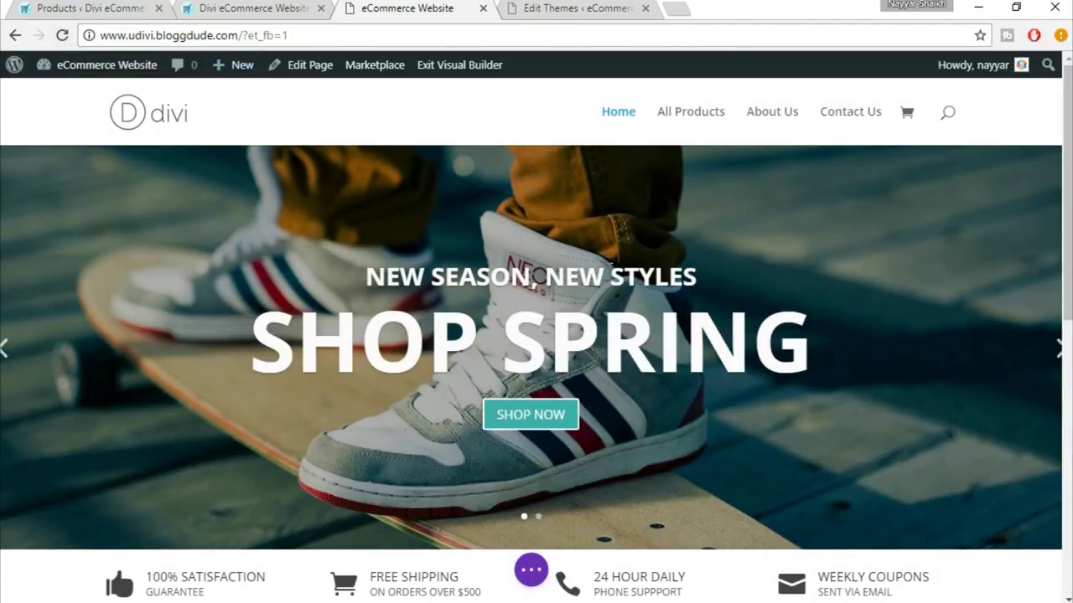
scroll(541, 276, down, 6)
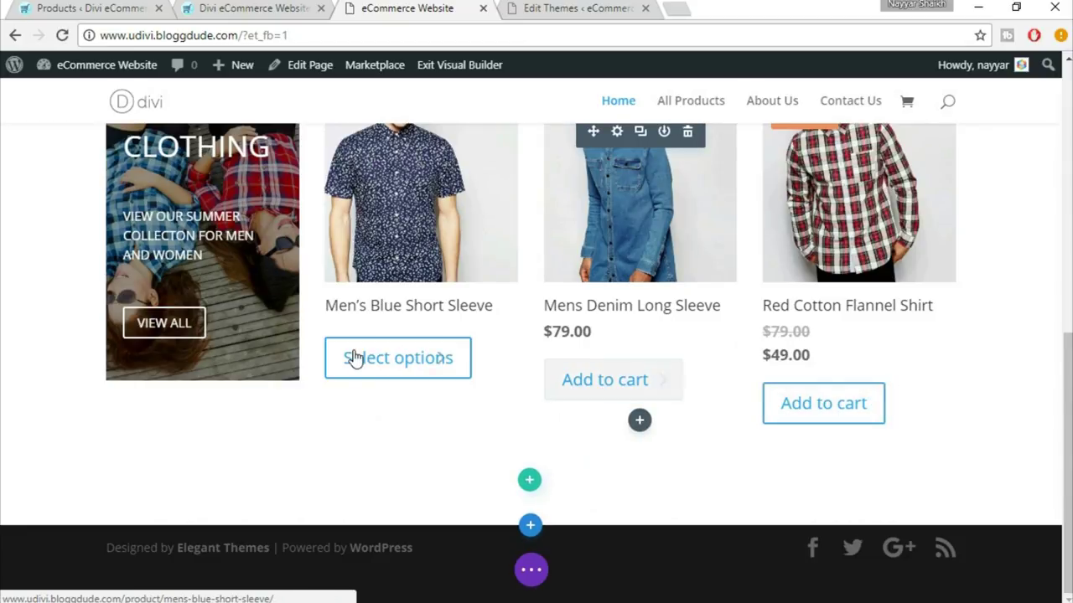
scroll(830, 419, up, 1)
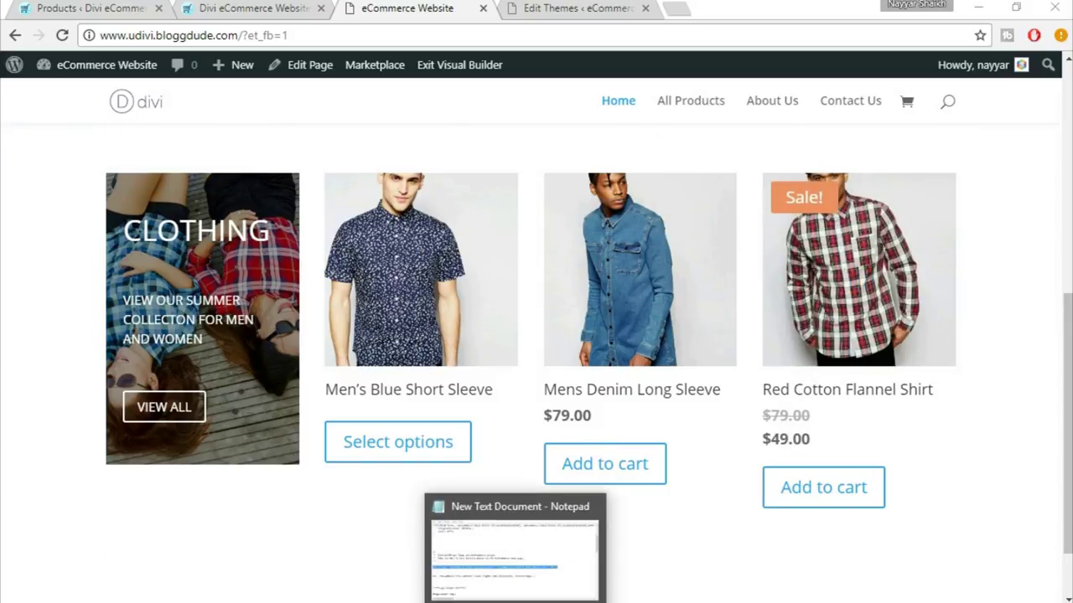
Copy the del .woocommerce-Price-amount CSS rule from the Notepad snippets.
click(474, 570)
drag(57, 349, 620, 351)
key(ctrl+c)
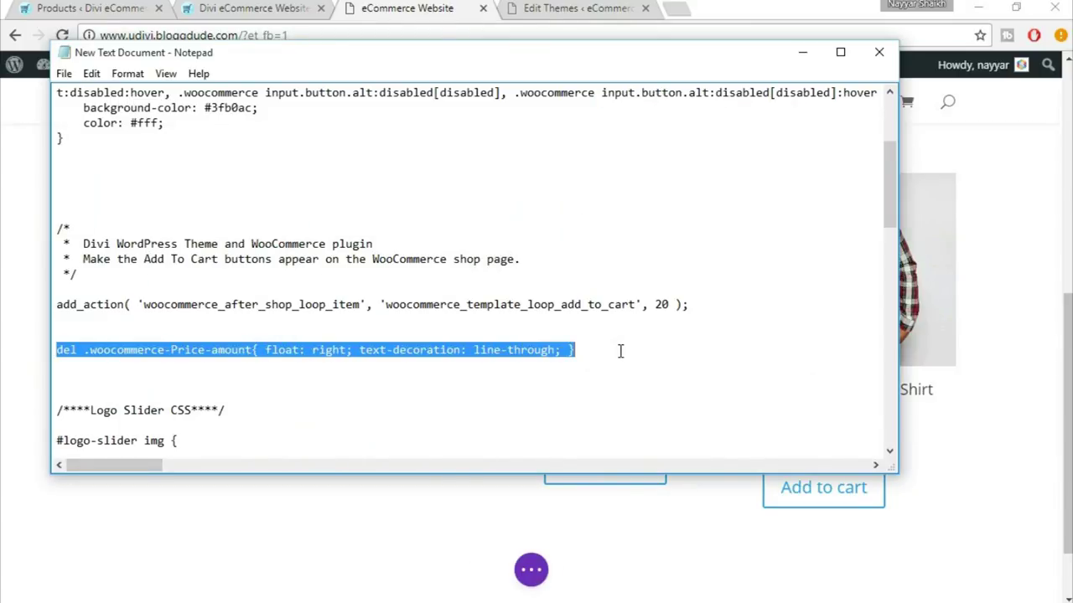
key(alt+Tab)
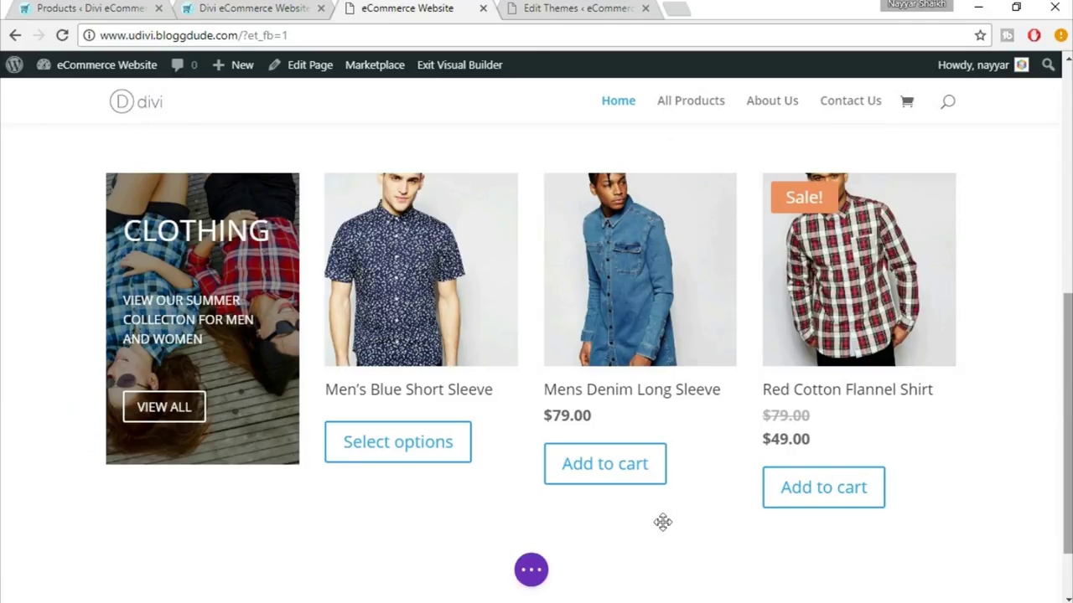
click(532, 572)
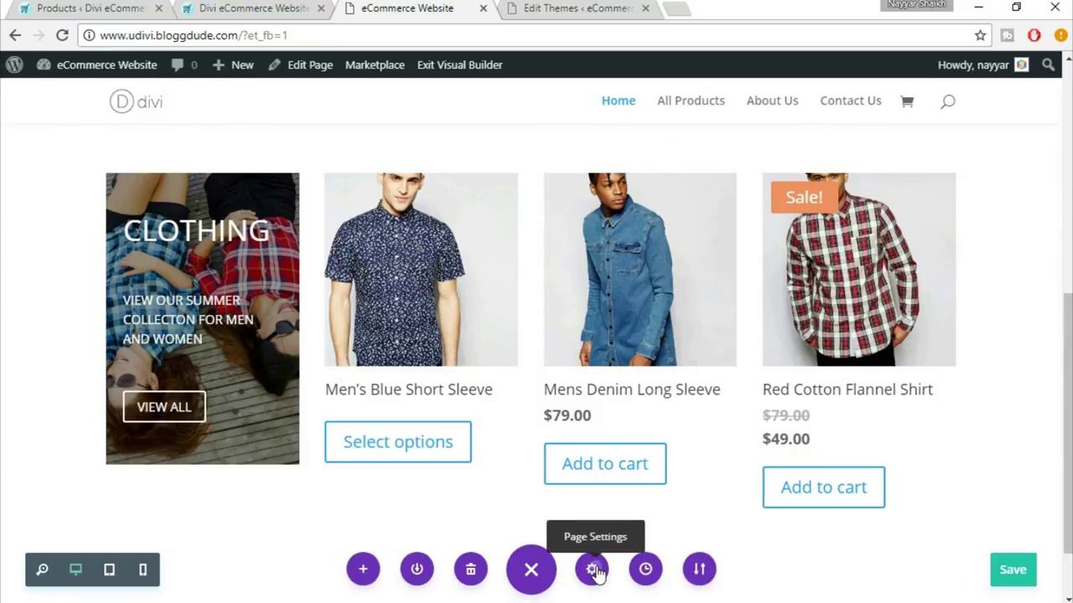
Paste the del .woocommerce-Price-amount rule into the page's Custom CSS and apply it.
click(592, 570)
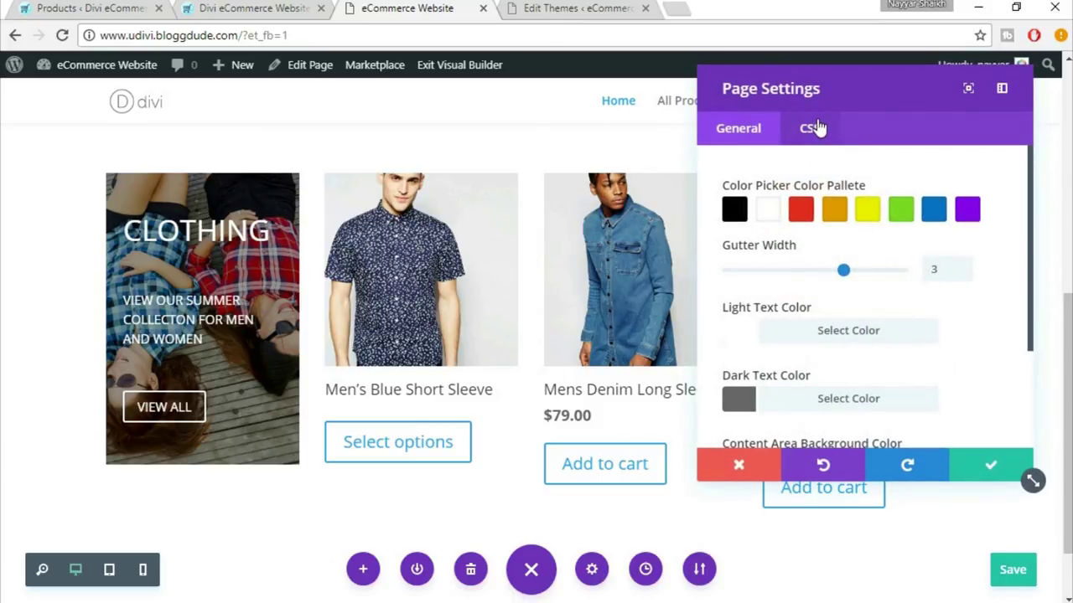
click(809, 128)
drag(852, 88, 219, 102)
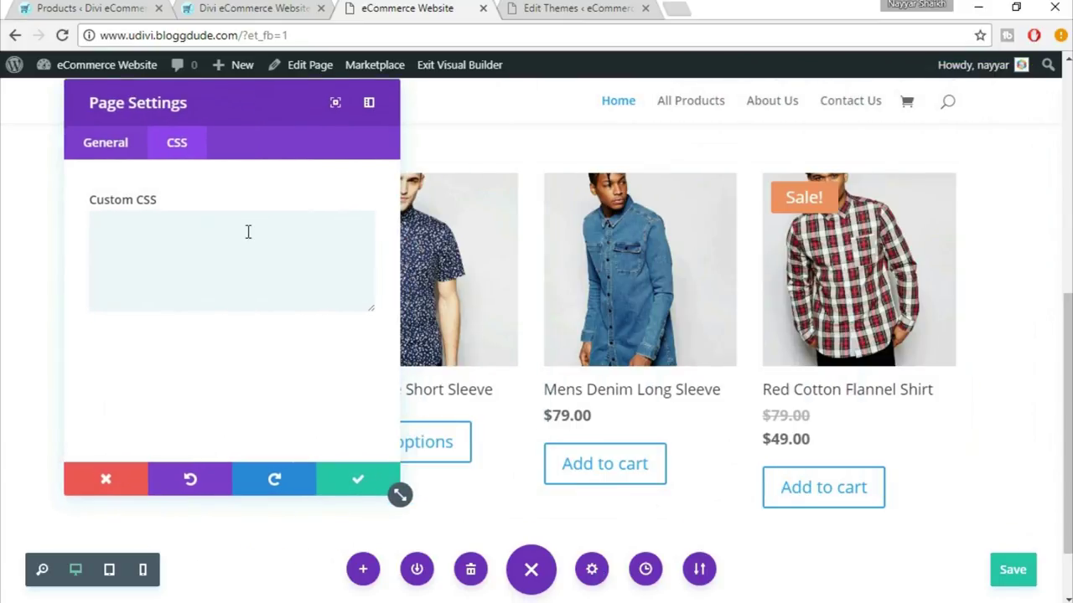
click(248, 232)
key(ctrl+v)
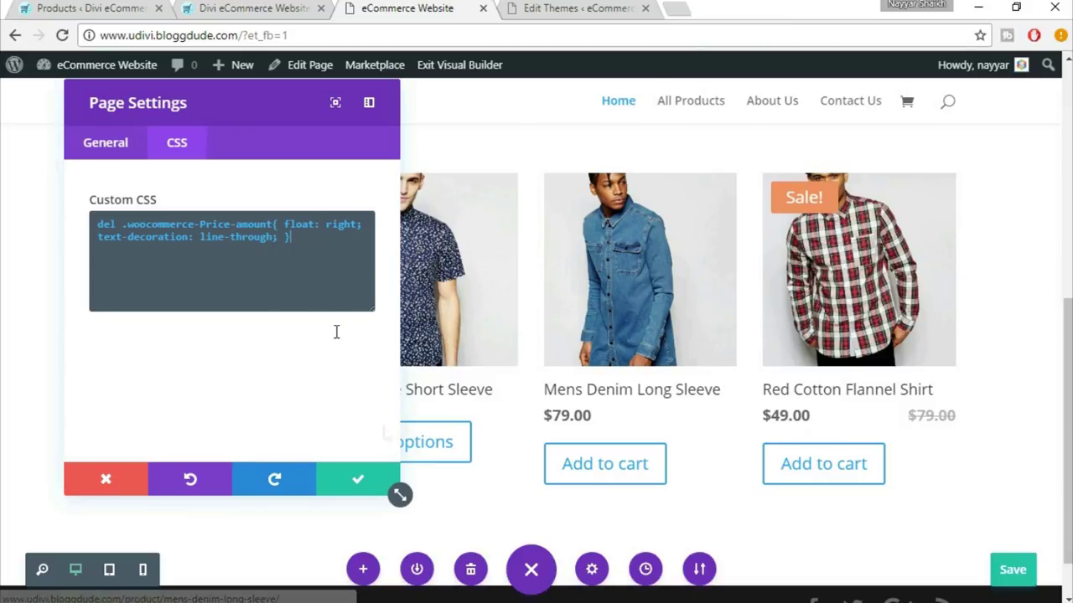
click(354, 490)
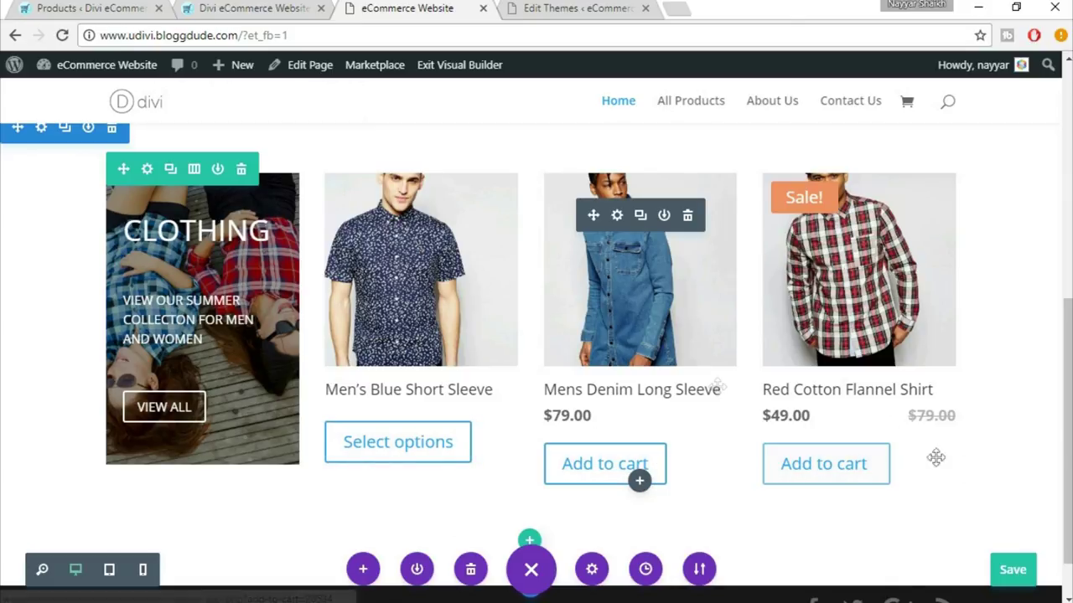
Check the product row's cart buttons and right-aligned $79.00 old prices, then save the page.
scroll(982, 455, up, 1)
scroll(982, 455, up, 5)
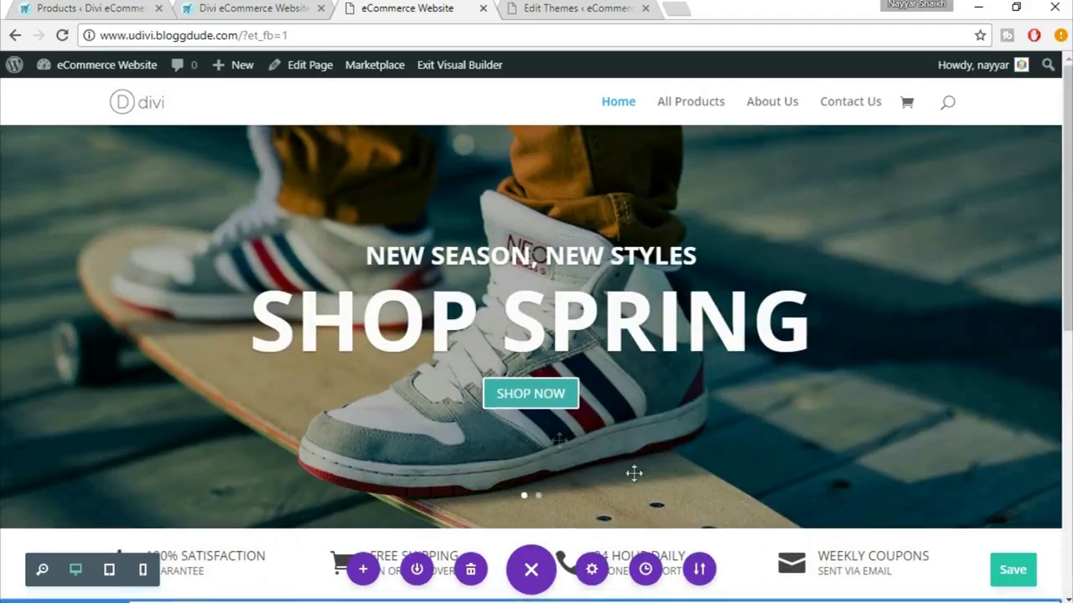
scroll(698, 438, down, 6)
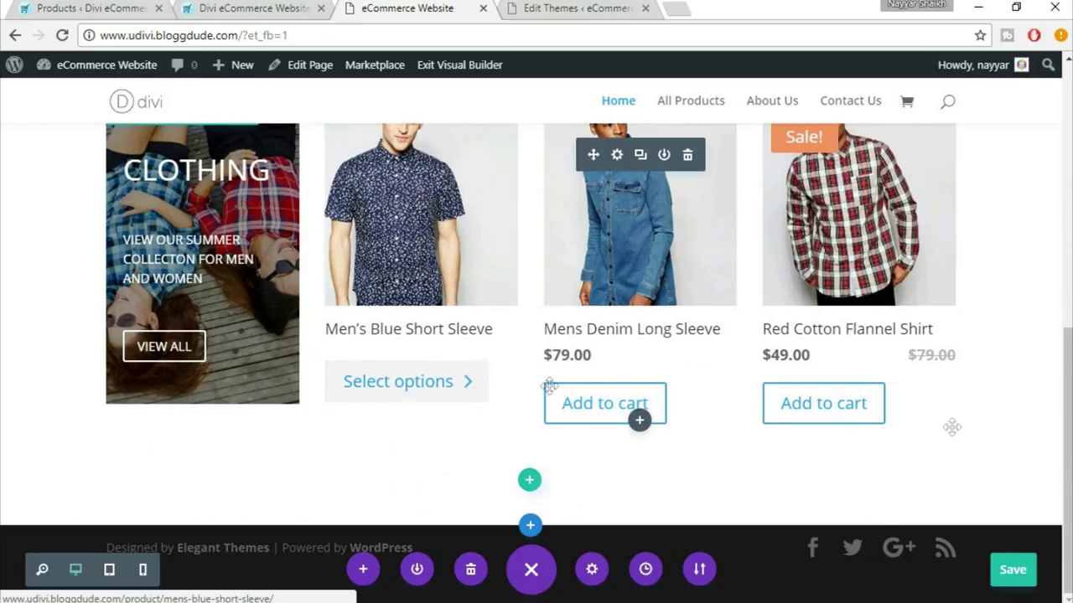
scroll(953, 426, up, 2)
scroll(953, 435, down, 1)
scroll(953, 429, down, 1)
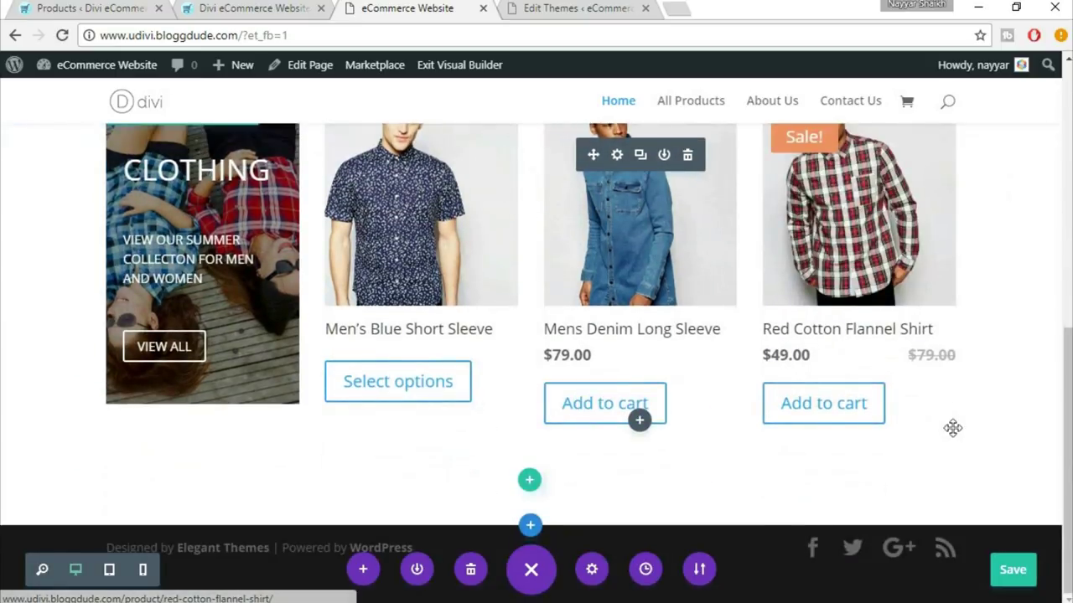
scroll(952, 431, up, 1)
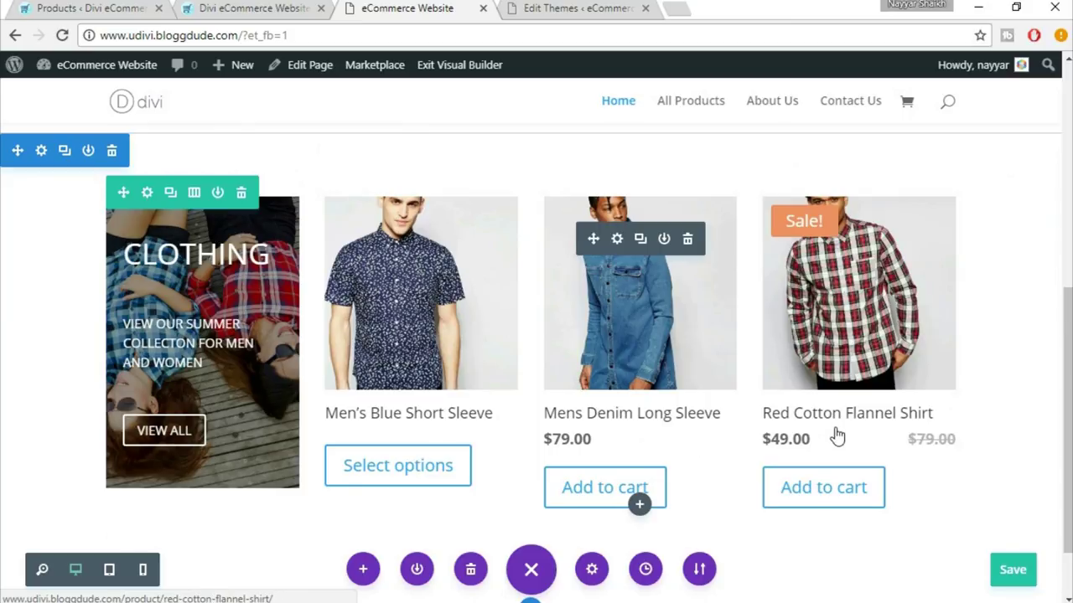
scroll(838, 440, down, 1)
click(1019, 572)
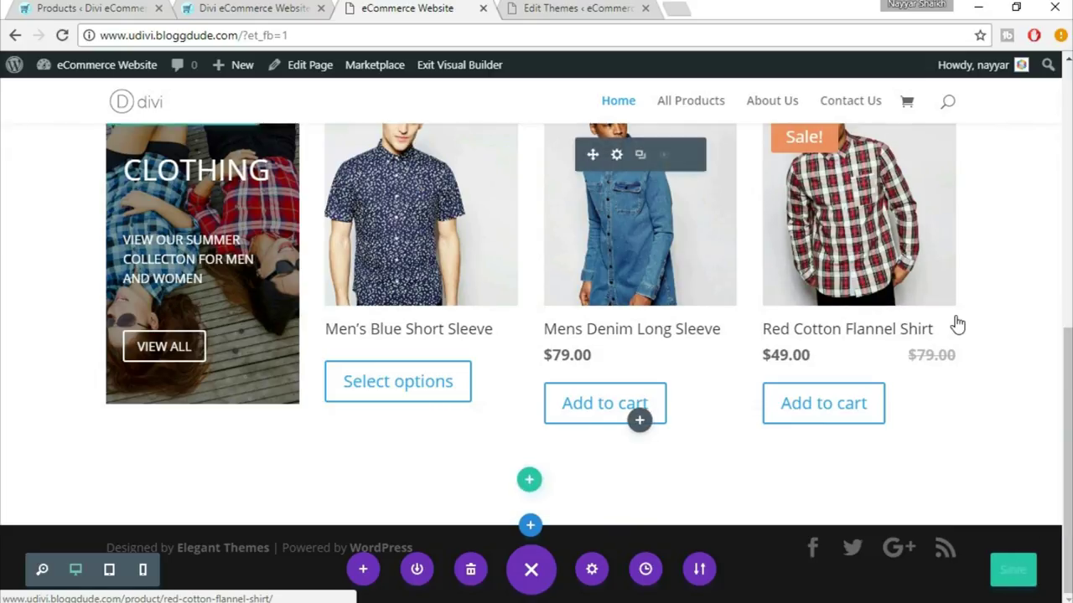
scroll(979, 398, up, 1)
click(210, 9)
scroll(601, 242, down, 3)
scroll(728, 407, down, 4)
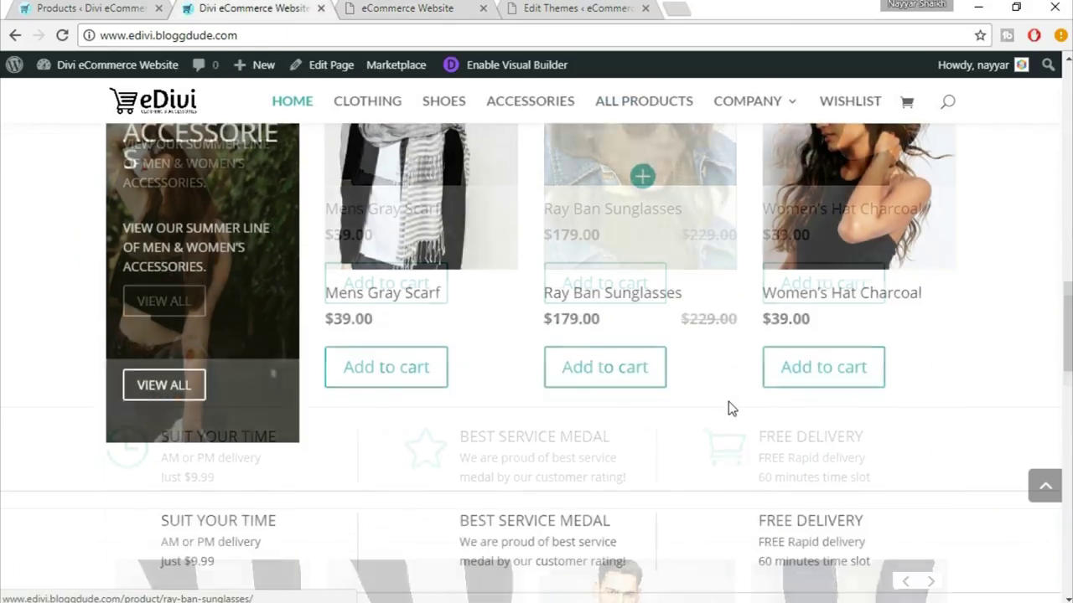
scroll(716, 408, up, 8)
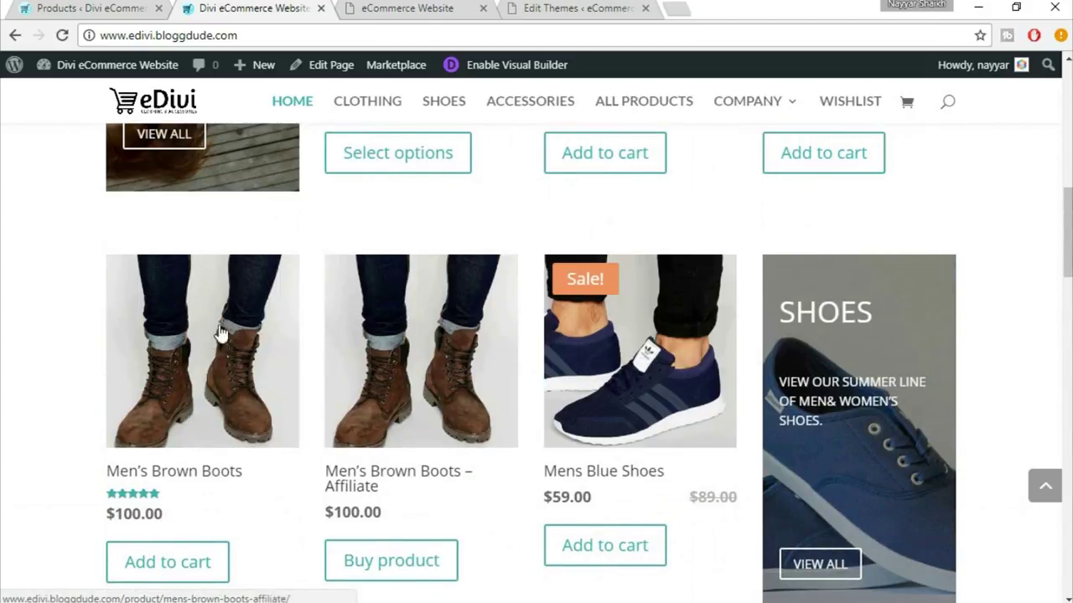
scroll(754, 378, down, 6)
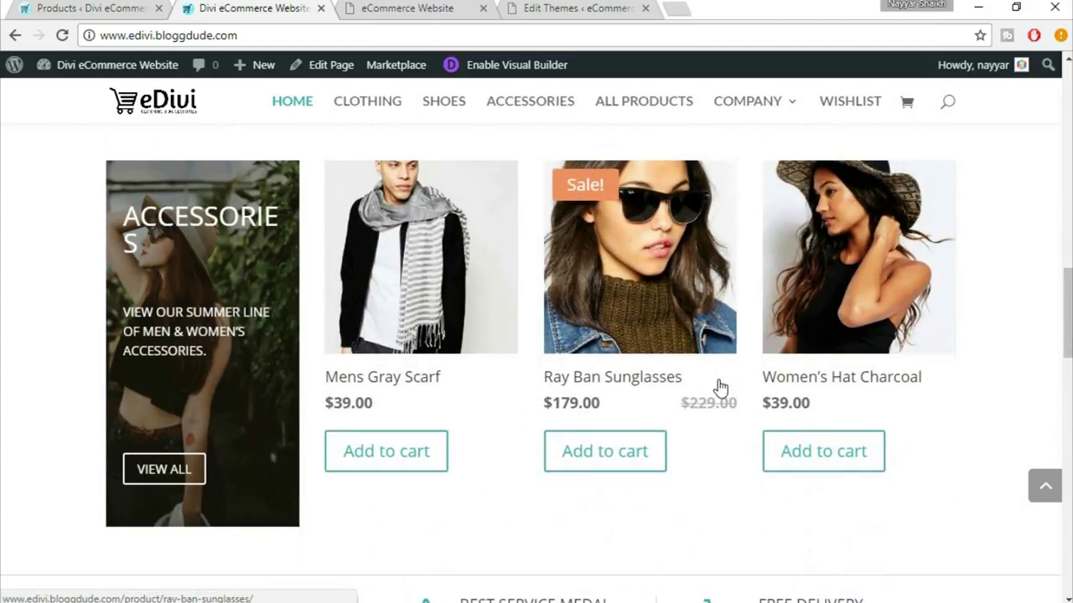
scroll(719, 388, up, 2)
click(596, 7)
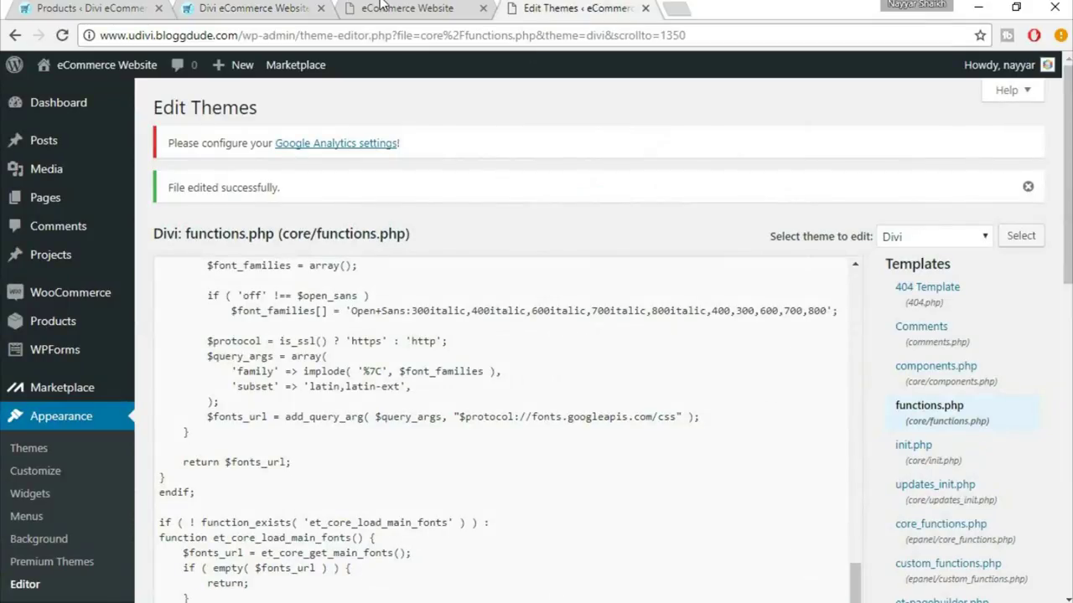
click(381, 8)
scroll(838, 310, down, 1)
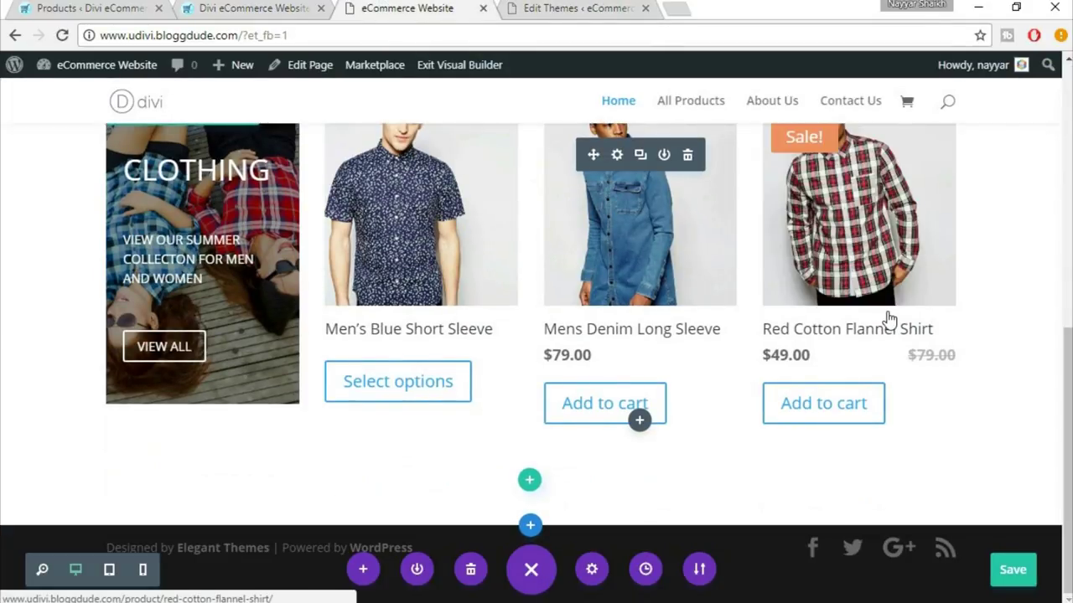
click(530, 483)
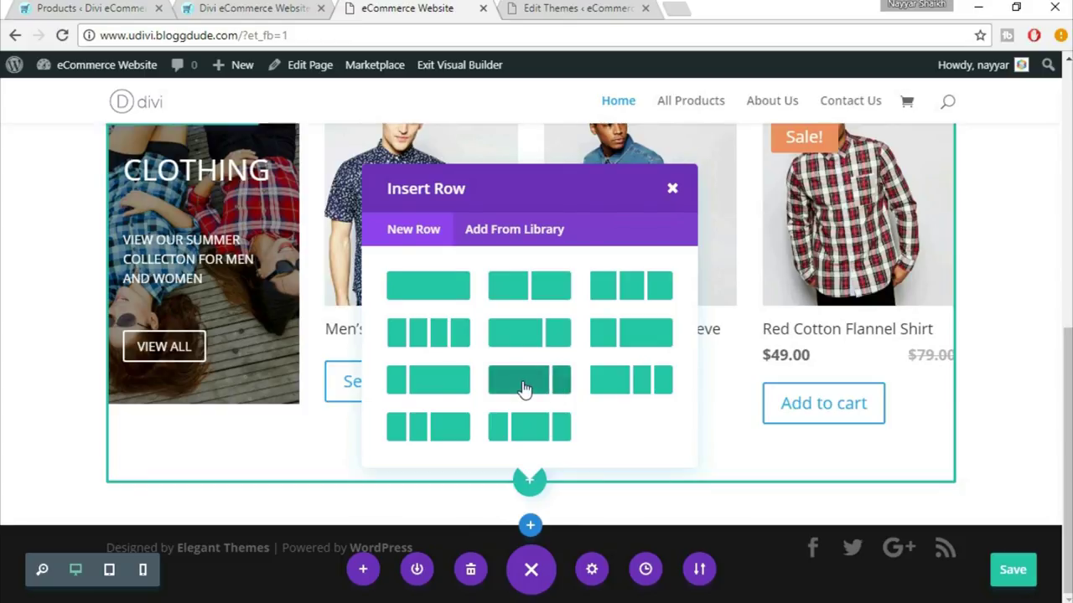
Pick the new row's column layout and insert a Shop module via a SHOP search.
click(522, 388)
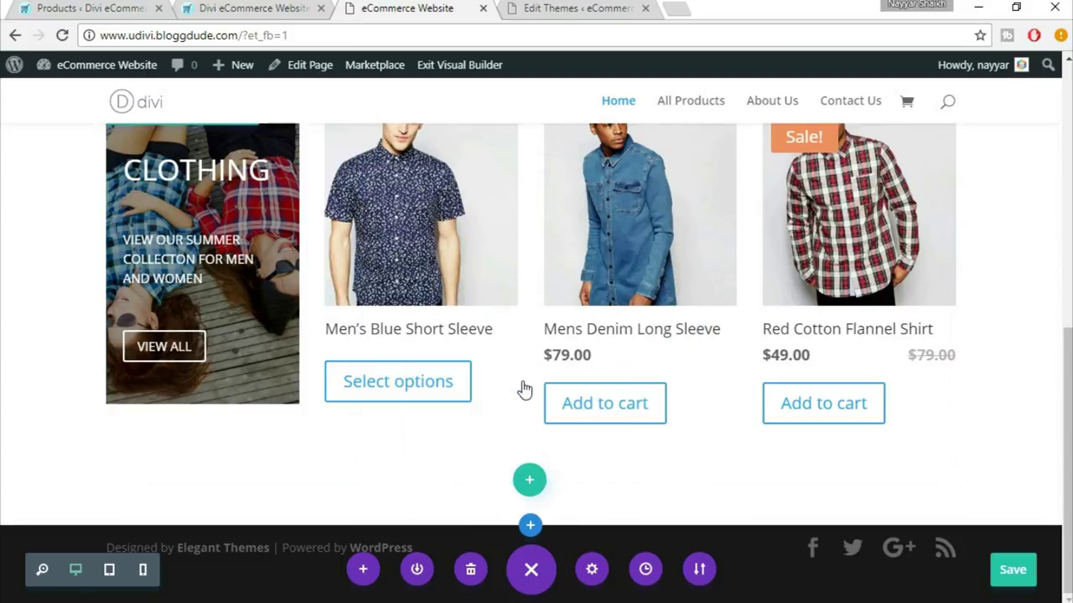
scroll(522, 381, down, 3)
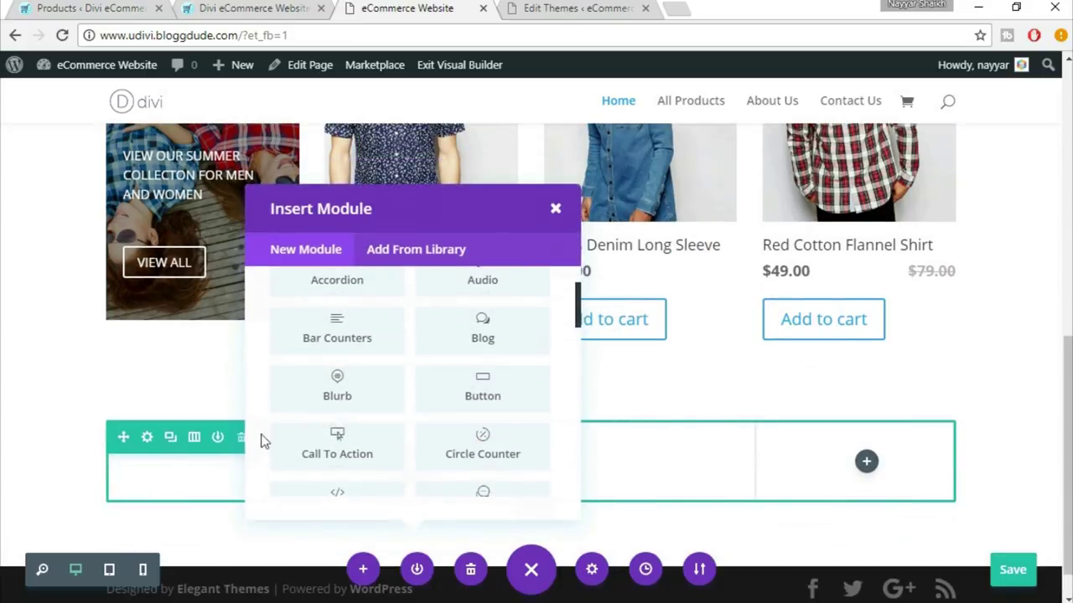
scroll(393, 239, up, 2)
text(SH)
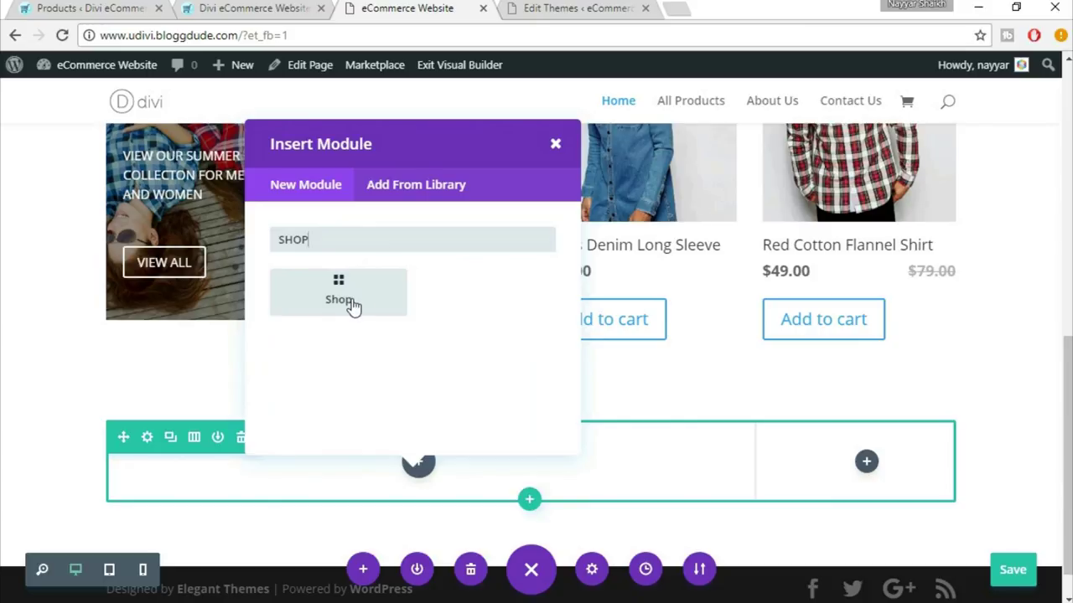
text(OP)
click(352, 306)
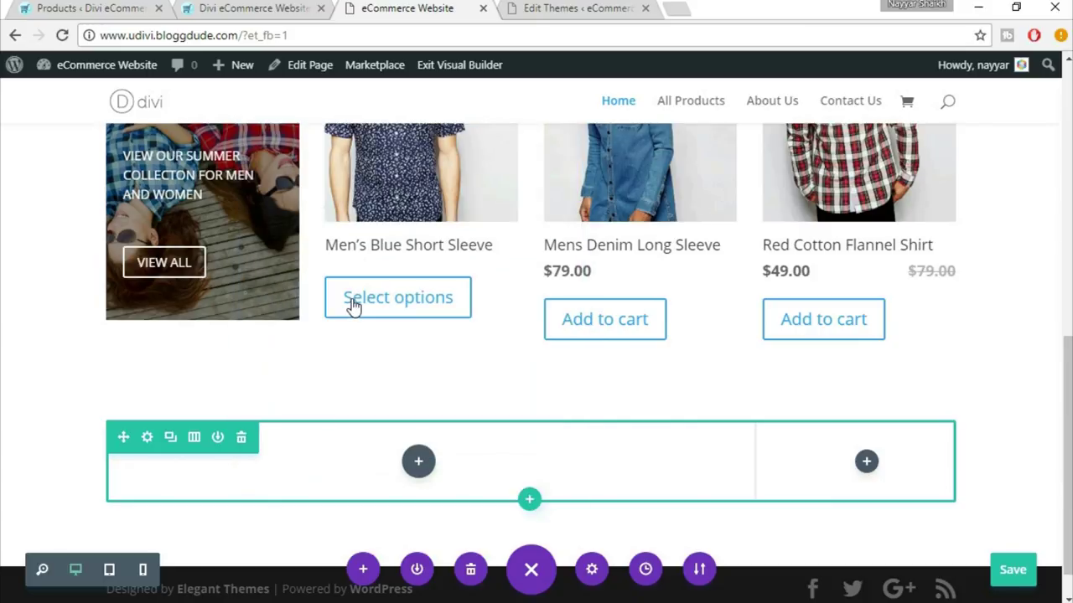
Look at the eDivi demo's shoe row for reference, then return to the builder.
click(214, 7)
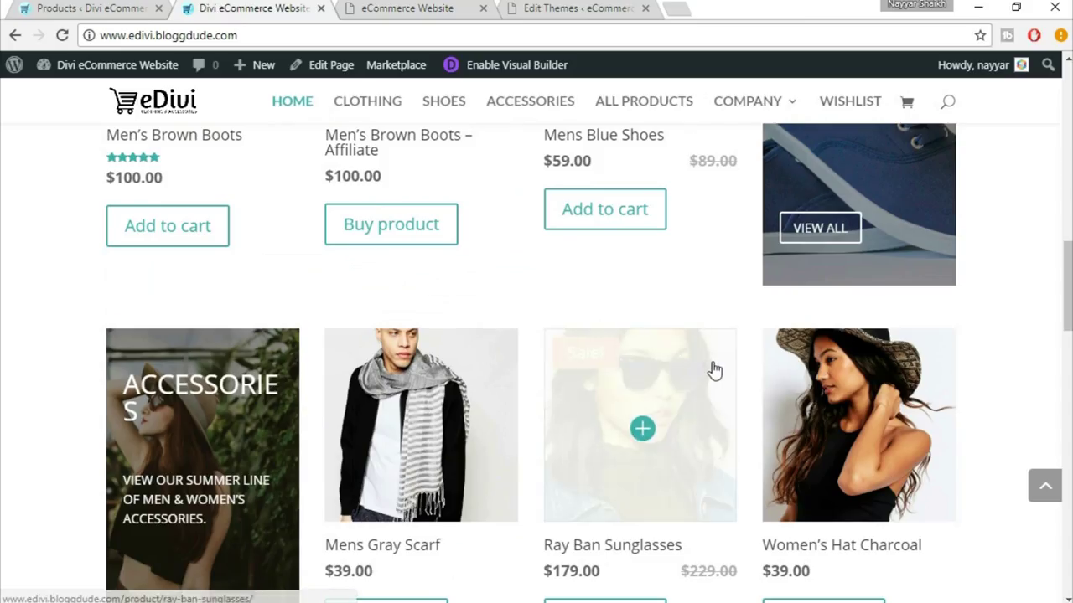
scroll(736, 326, up, 3)
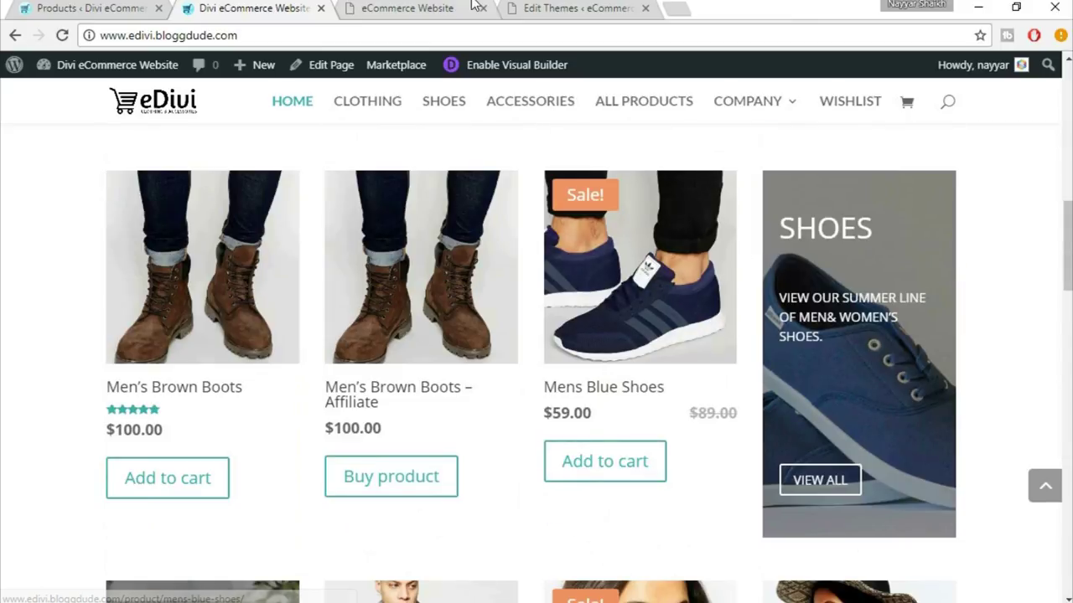
click(474, 7)
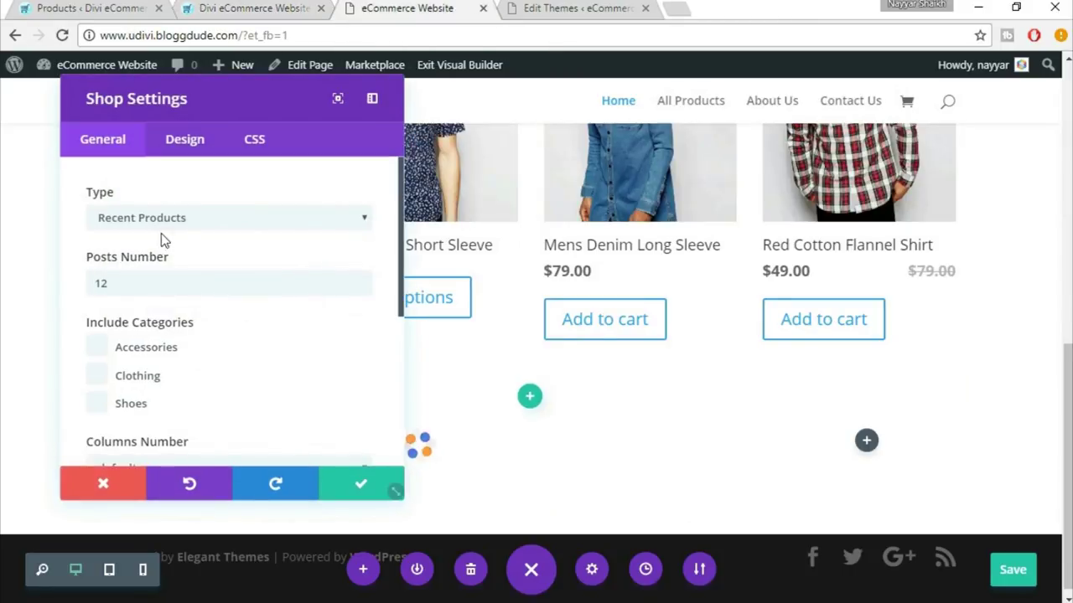
Set the Shop module to Product Category type, 3 posts, Shoes category only, and save it.
click(192, 223)
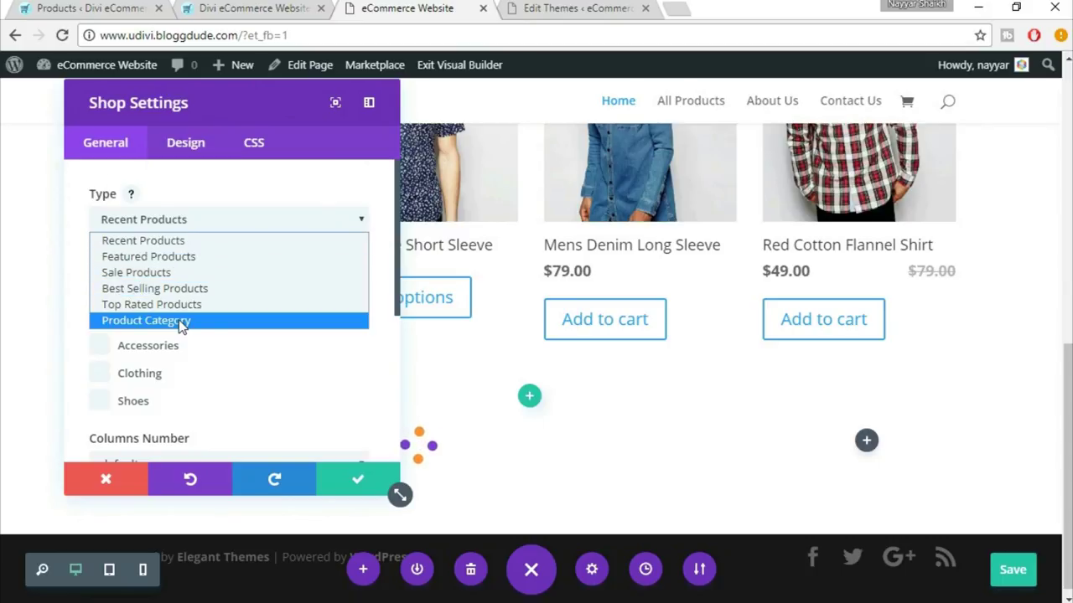
click(180, 323)
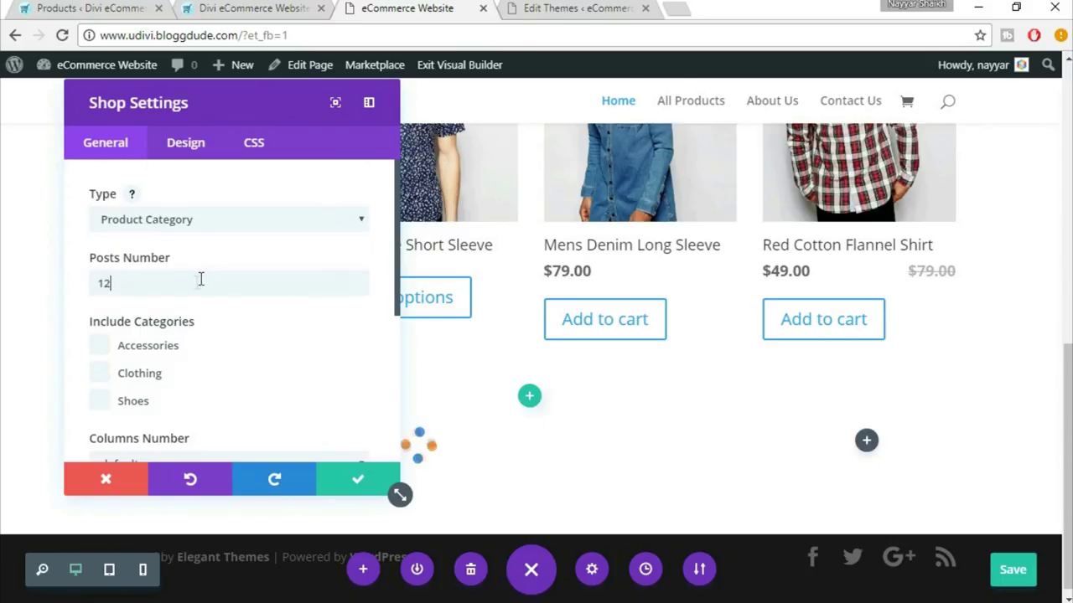
drag(198, 279, 89, 281)
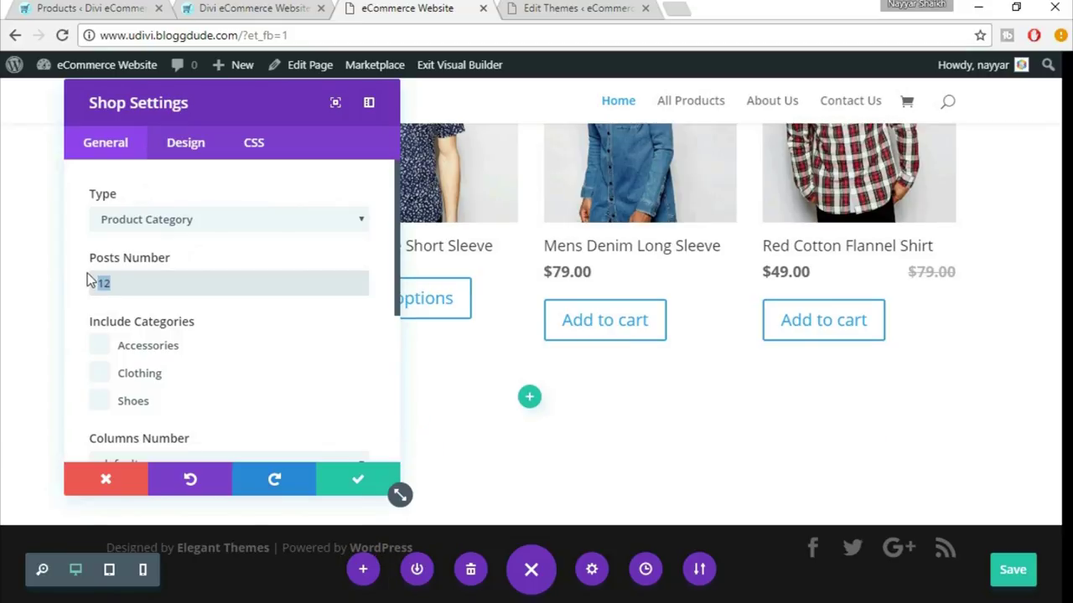
text(3)
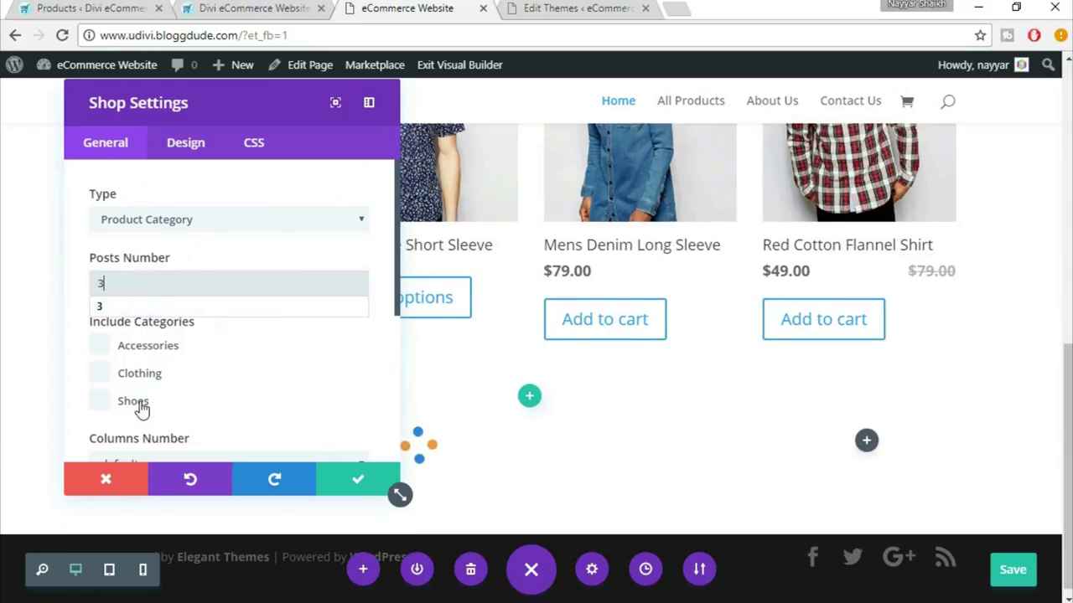
click(136, 404)
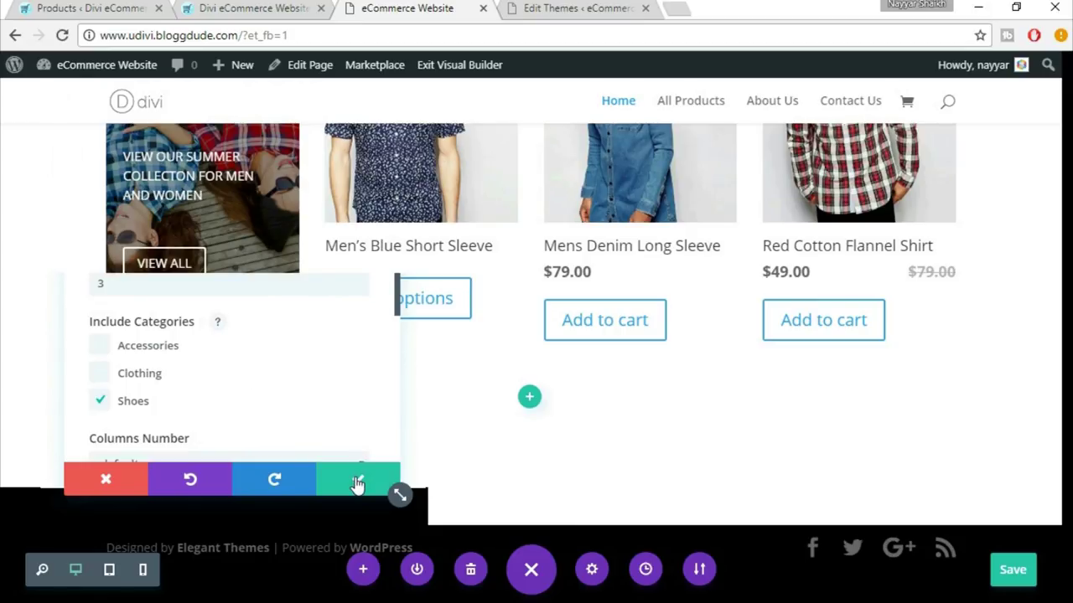
click(357, 484)
scroll(537, 427, down, 2)
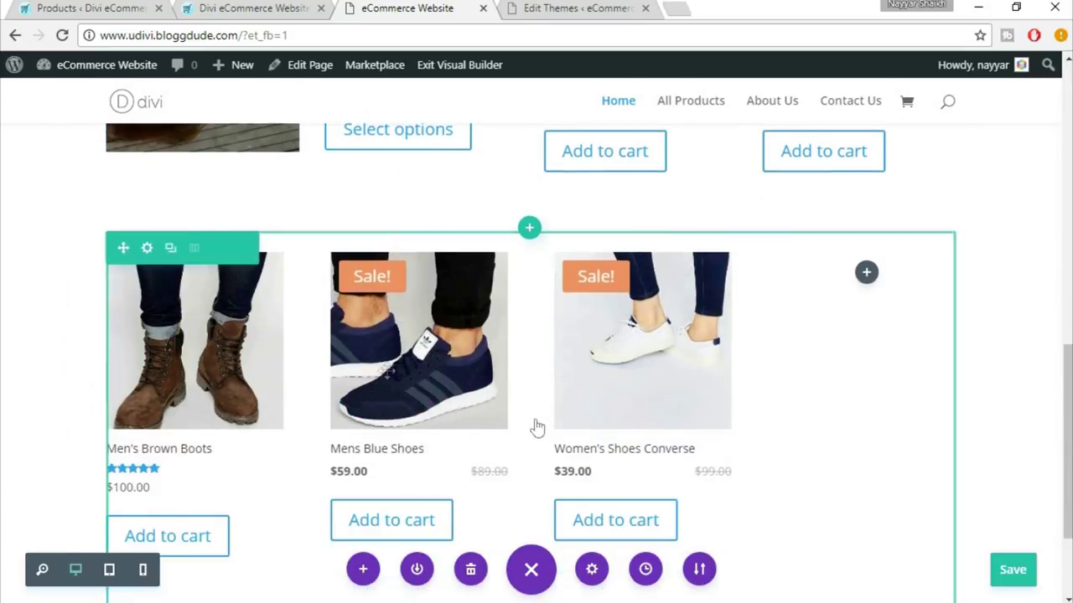
scroll(616, 448, down, 1)
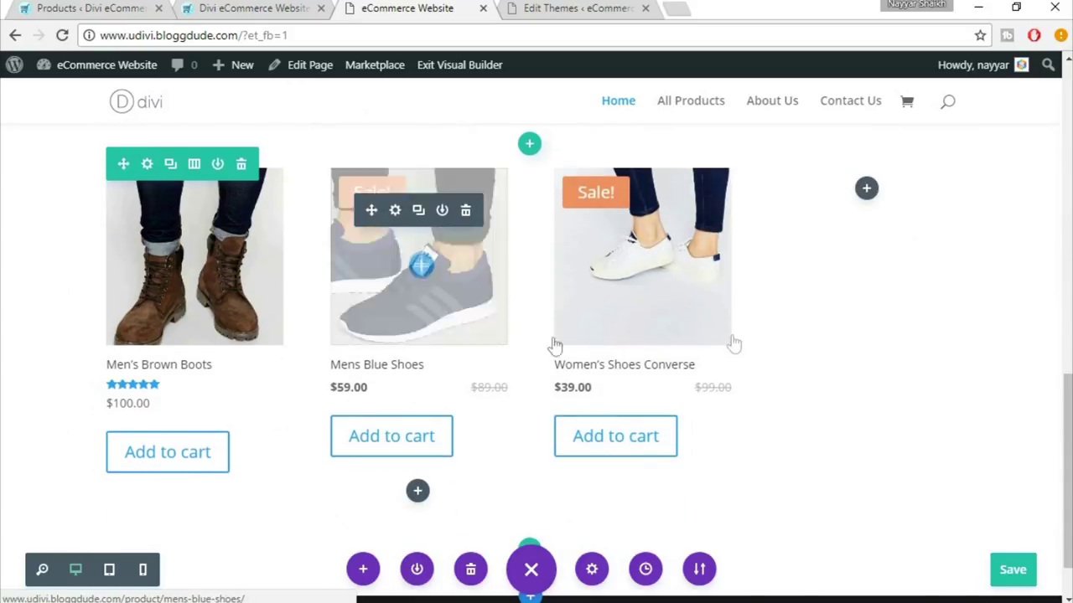
scroll(436, 410, up, 3)
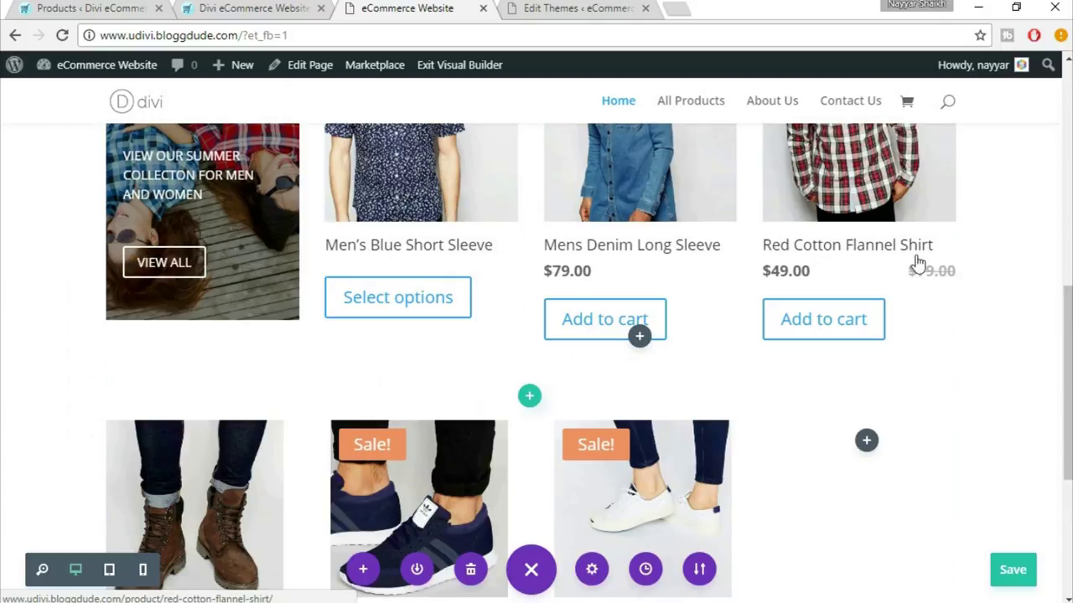
scroll(825, 322, down, 2)
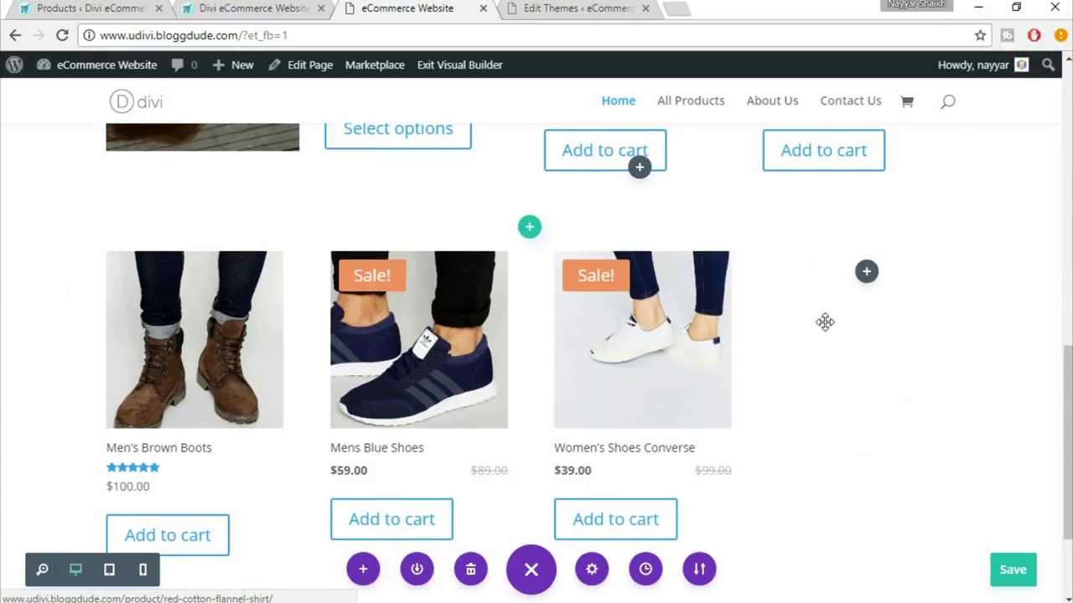
scroll(399, 287, down, 2)
scroll(399, 307, up, 2)
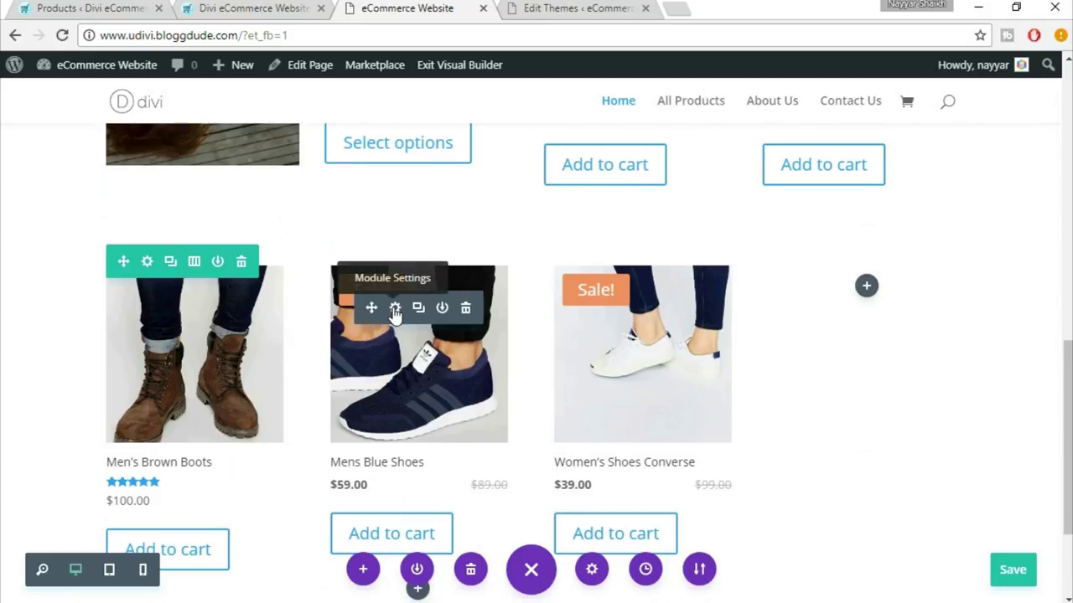
In the shoe Shop module's Design settings, set the title font size to 18.
click(395, 309)
click(194, 153)
drag(207, 113, 722, 151)
scroll(347, 378, down, 2)
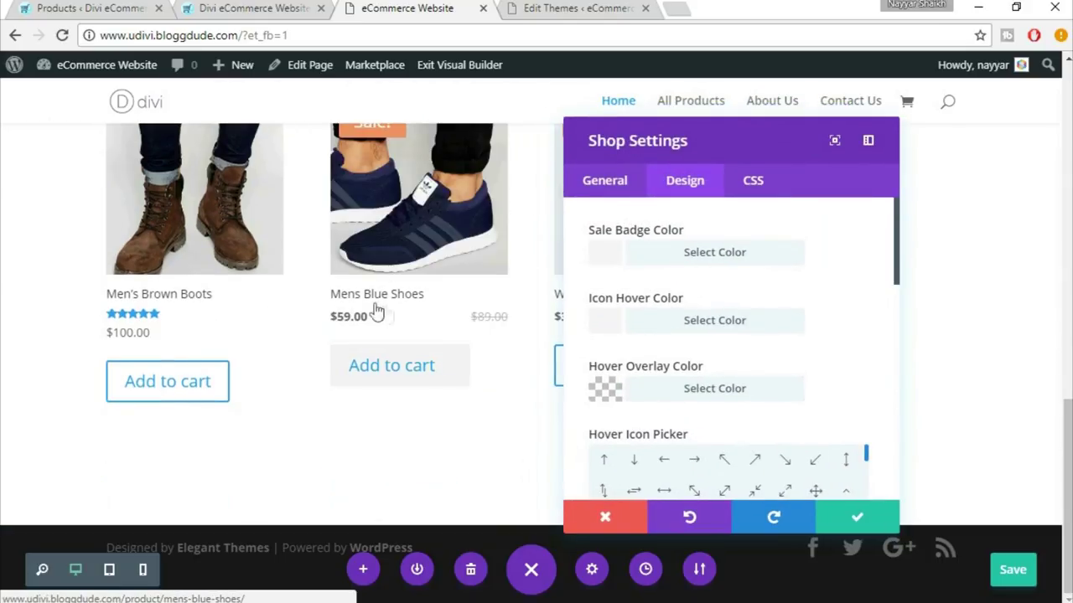
scroll(847, 306, down, 3)
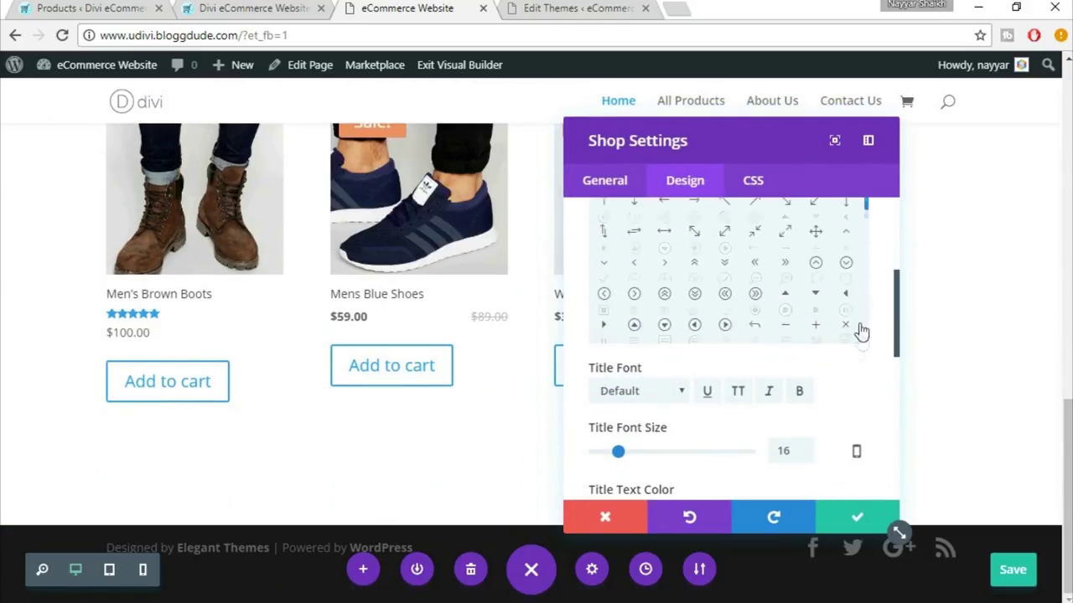
scroll(850, 438, down, 1)
drag(791, 367, 768, 367)
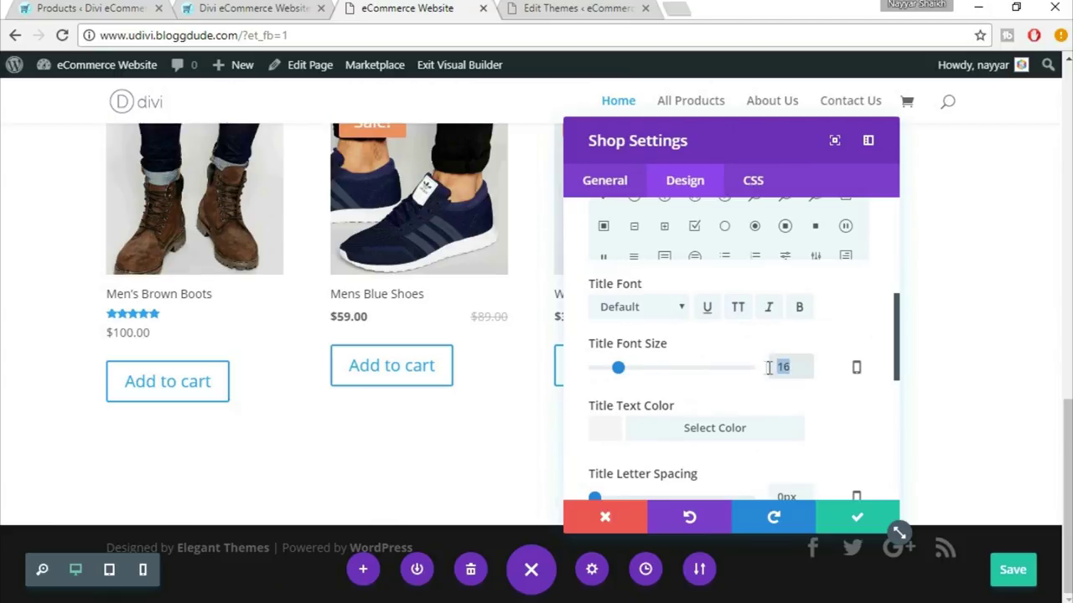
text(18)
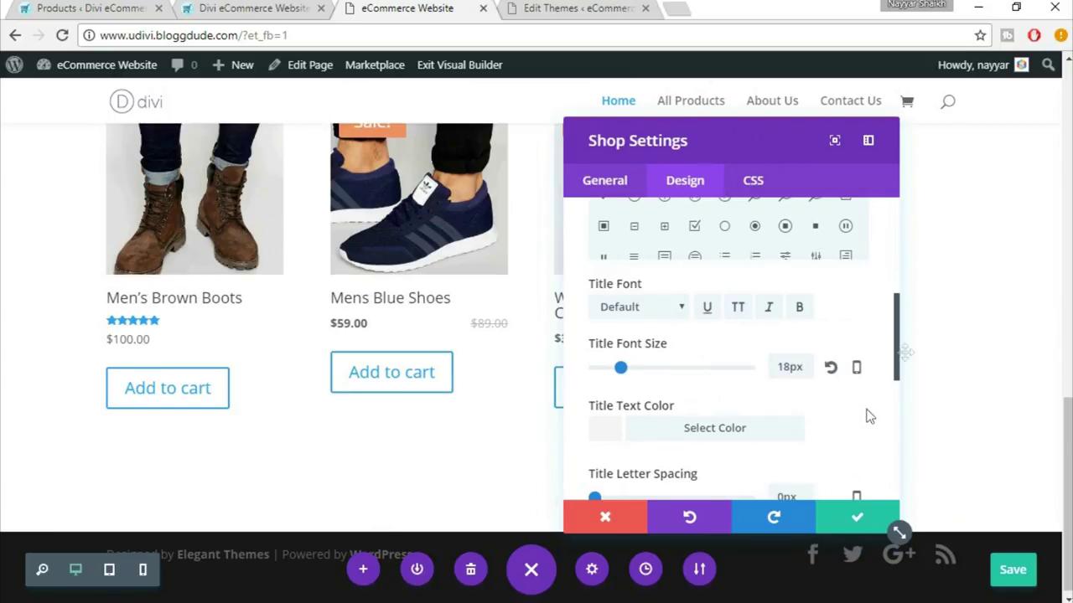
Change the price font size from 14 to 18px and make the prices bold.
scroll(876, 416, down, 1)
scroll(876, 416, down, 2)
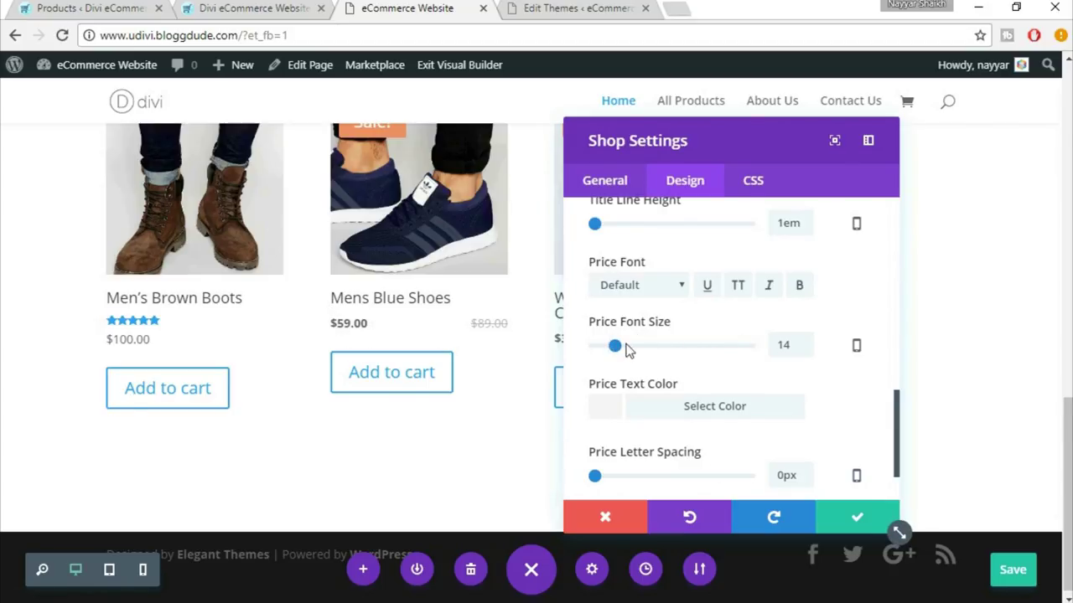
click(804, 344)
double_click(783, 344)
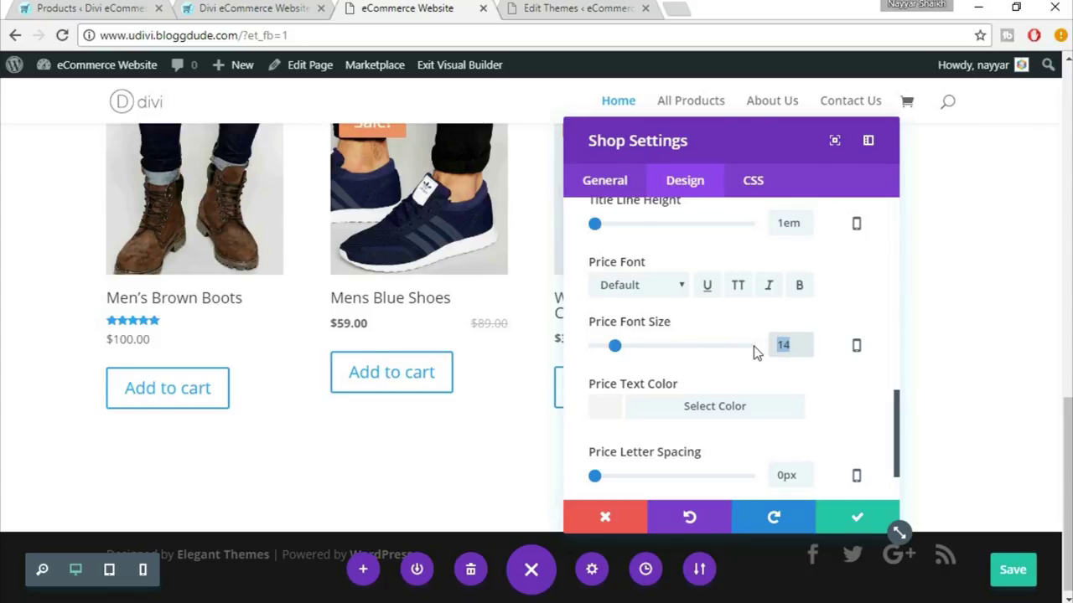
text(18px)
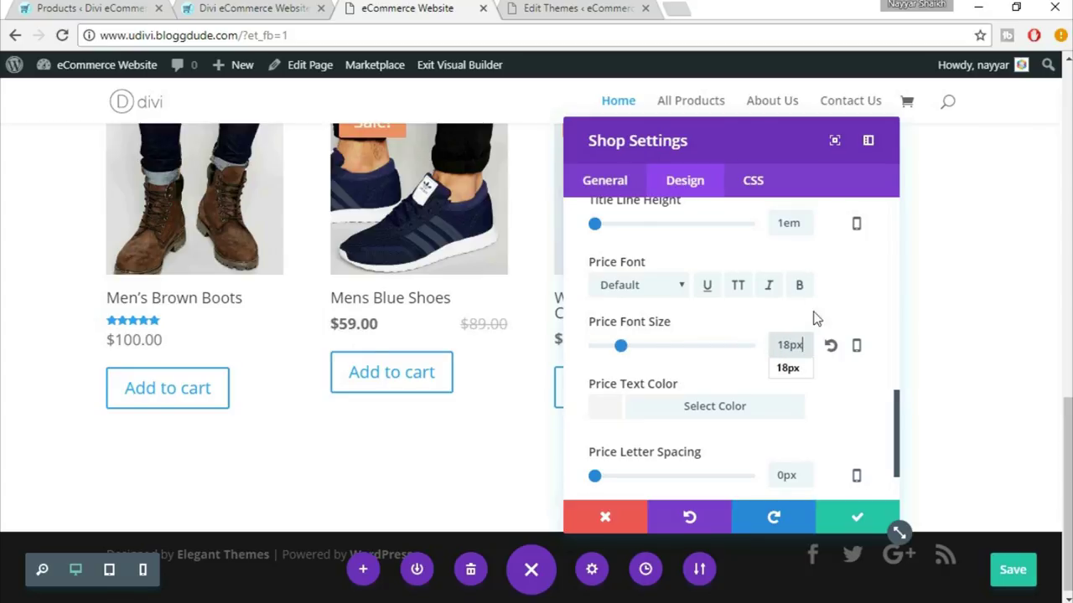
click(800, 287)
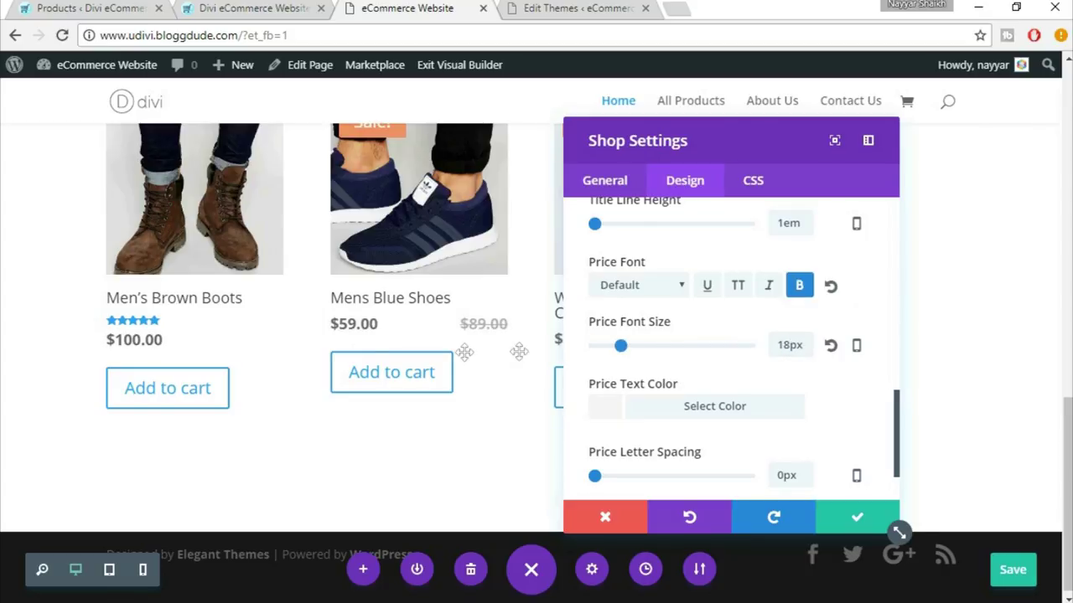
Save the shop module styling and insert a Call To Action module into the shoe row's empty right column.
click(857, 518)
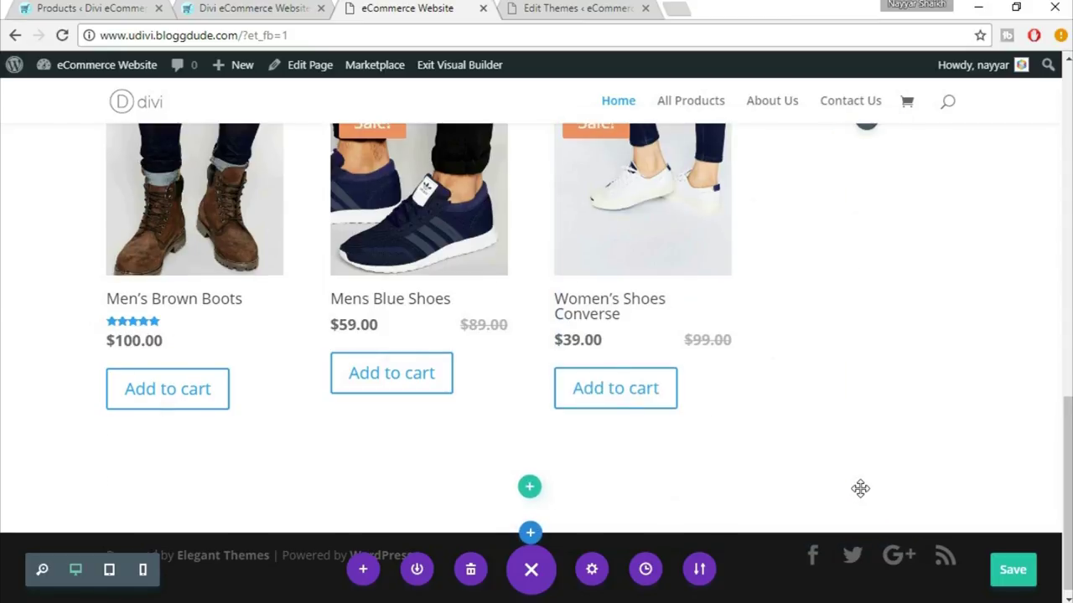
scroll(860, 488, up, 2)
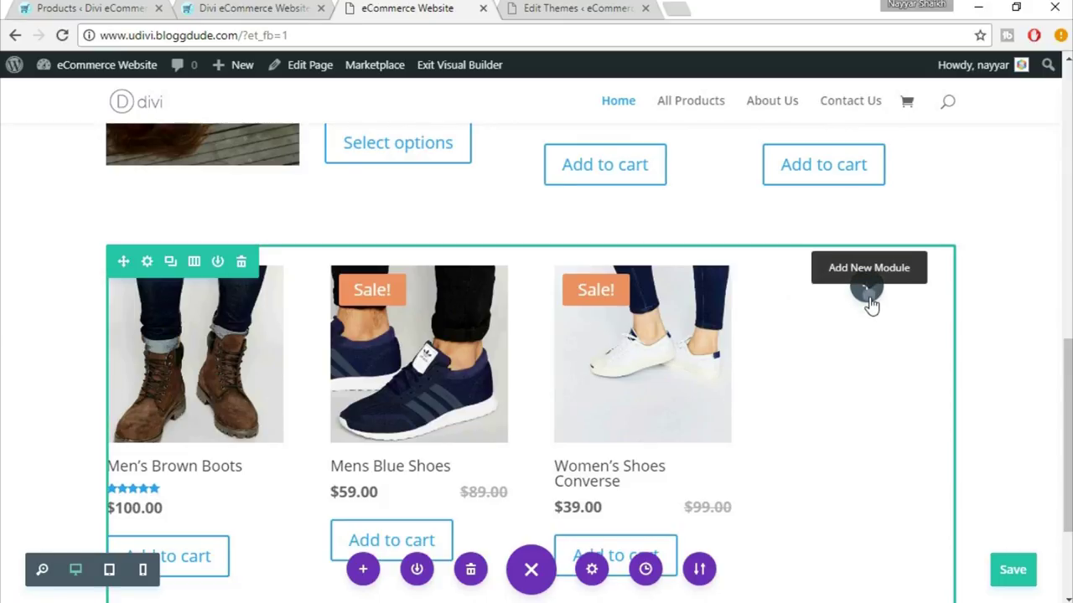
click(871, 294)
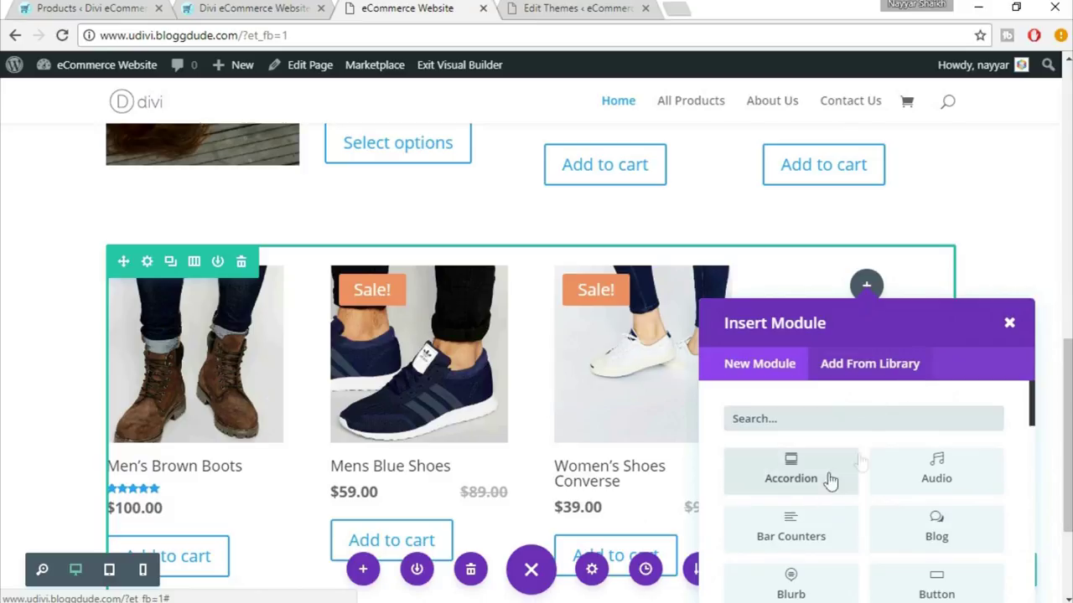
text(CALL)
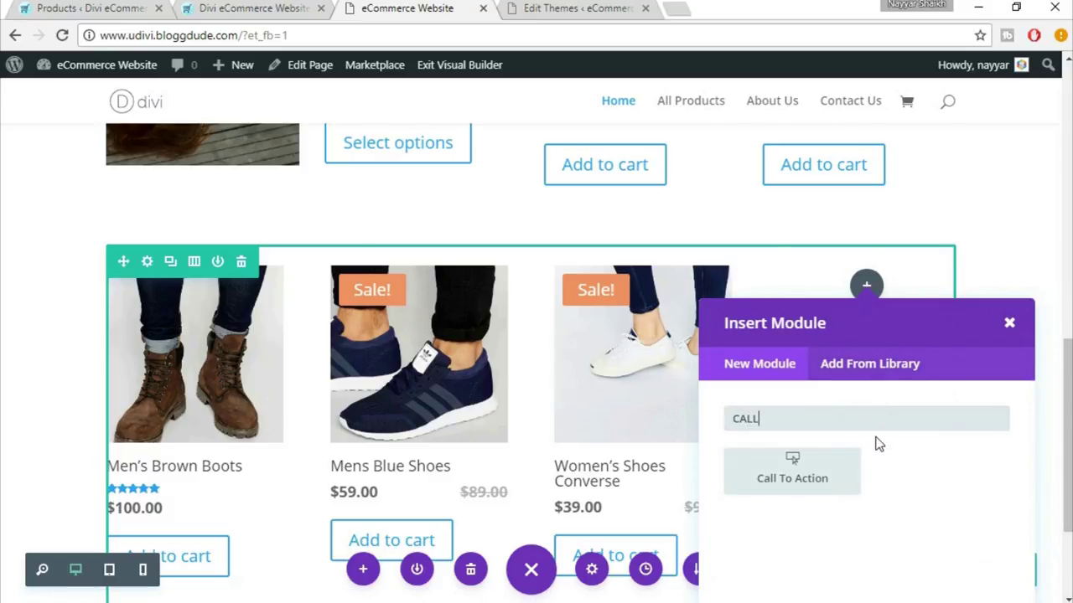
click(792, 472)
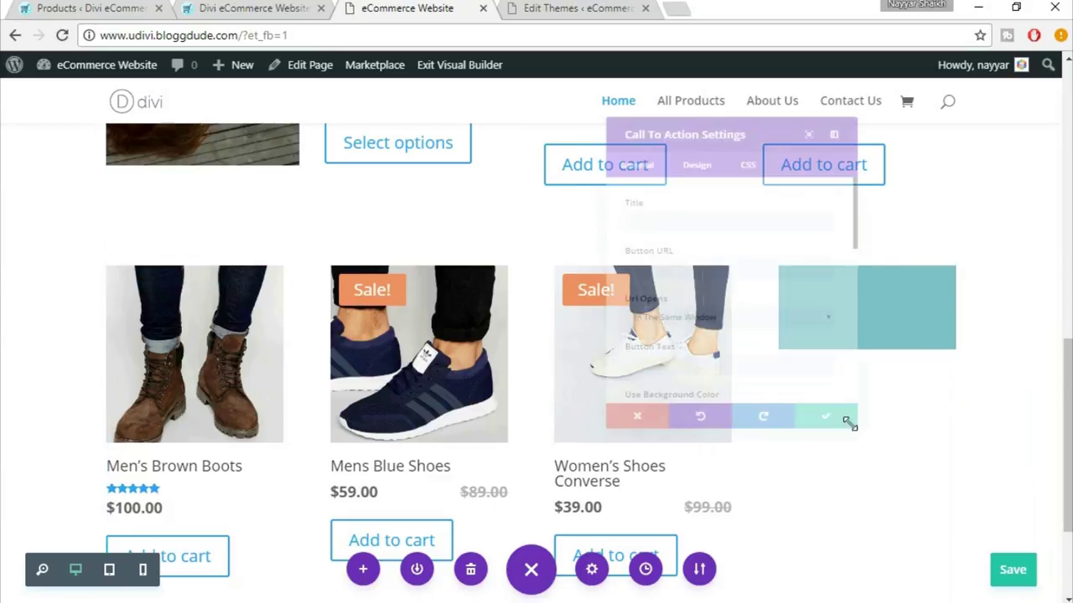
click(682, 208)
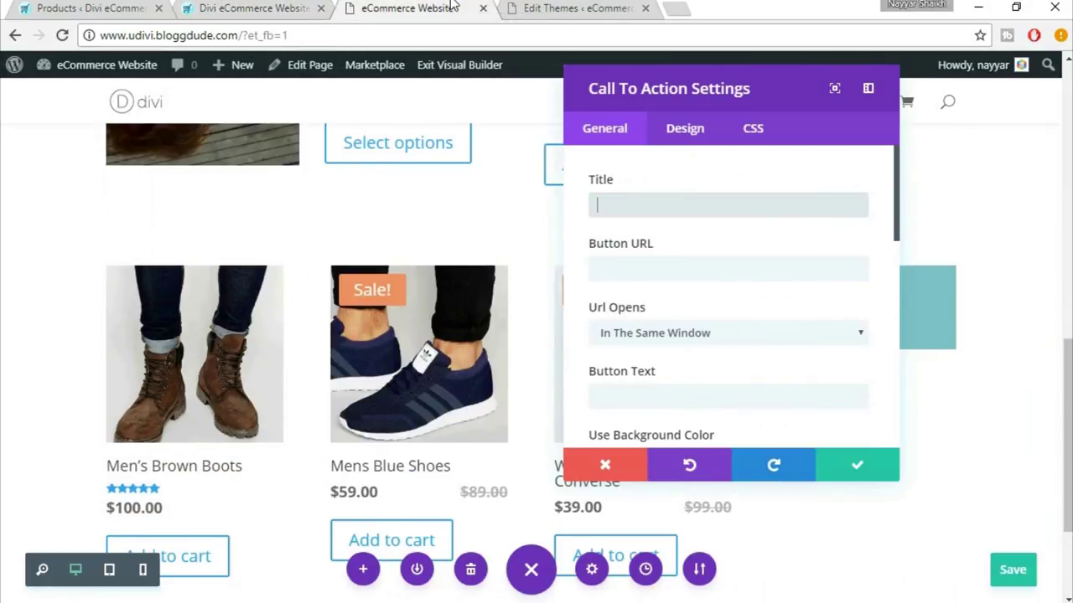
Title the call-to-action SHOES and set its button URL to #.
text(SHOES)
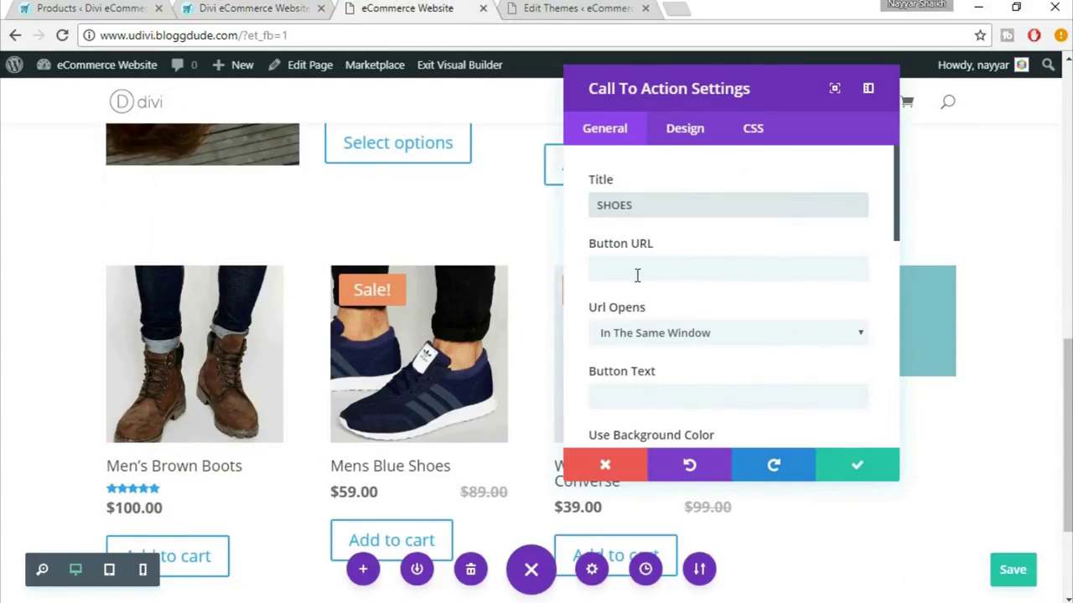
click(636, 270)
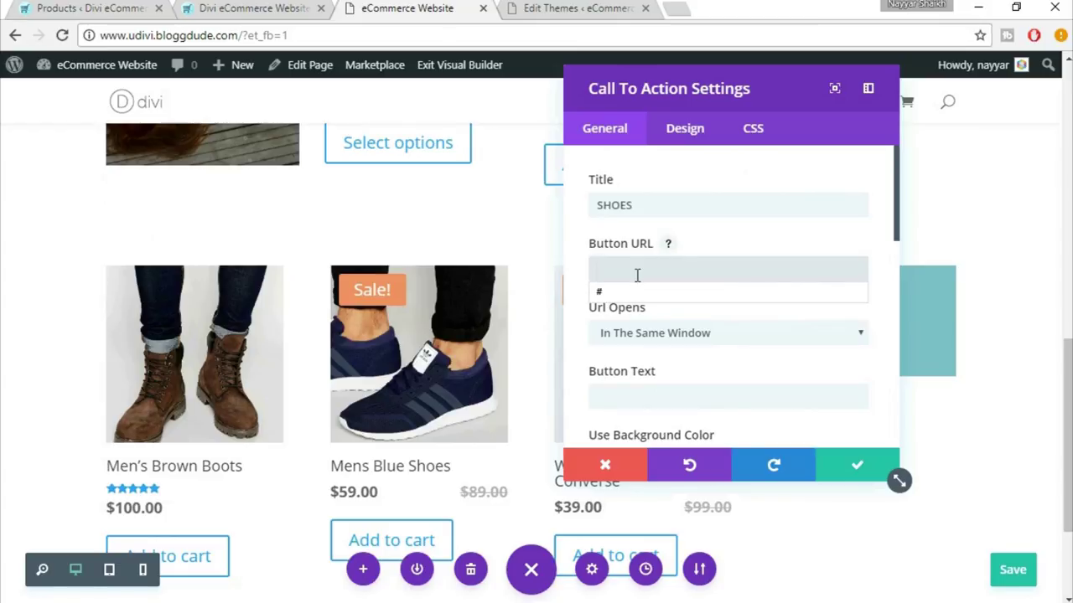
click(641, 292)
scroll(725, 304, down, 2)
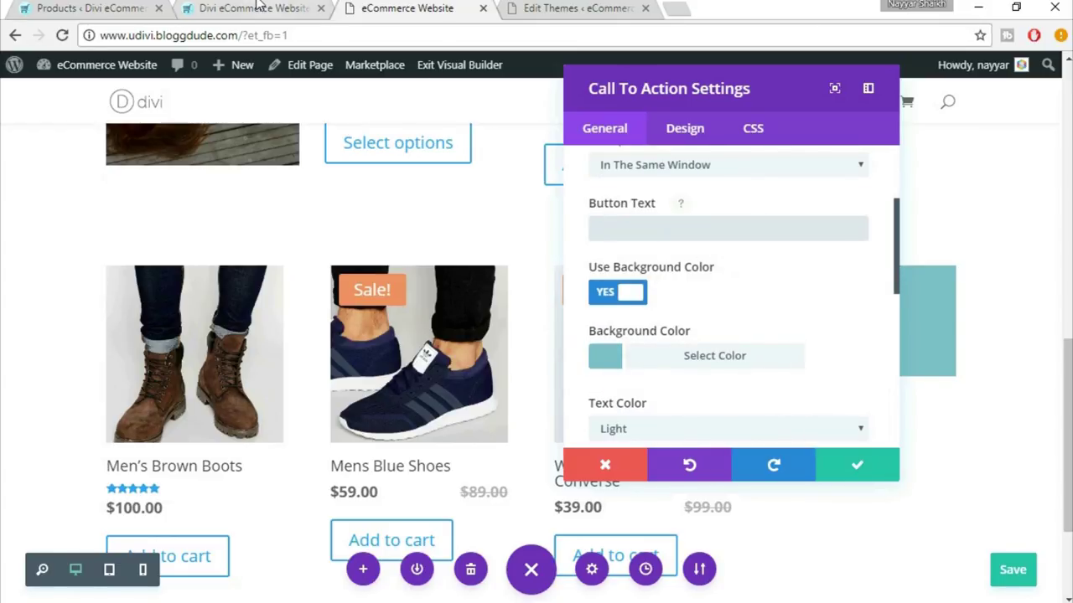
click(325, 7)
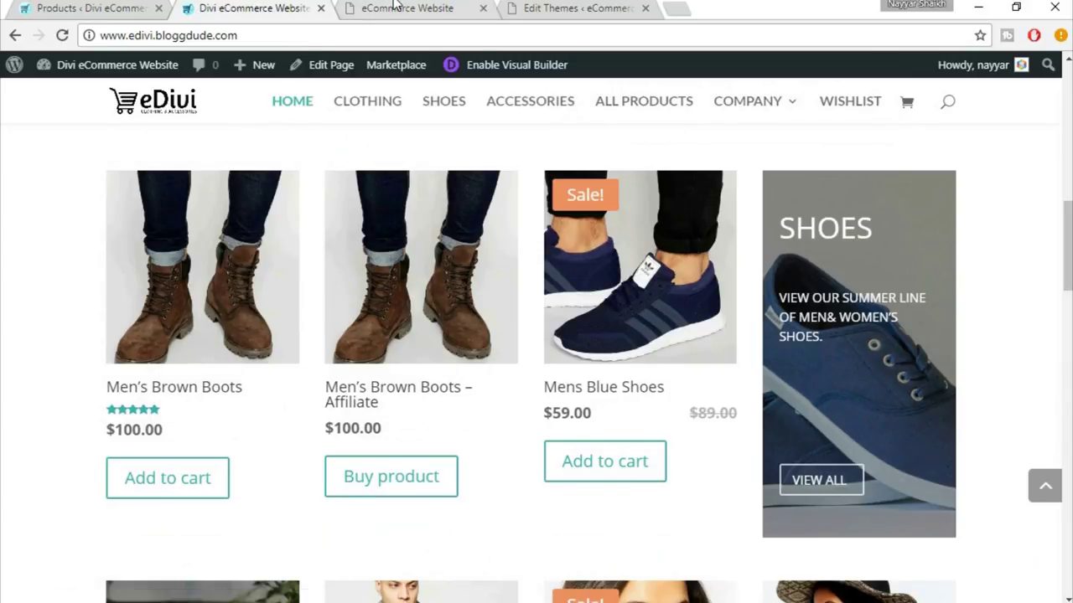
click(396, 6)
Set the button text to VIEW ALL, left-align the text and move the settings panel aside.
text(VIEW ALL)
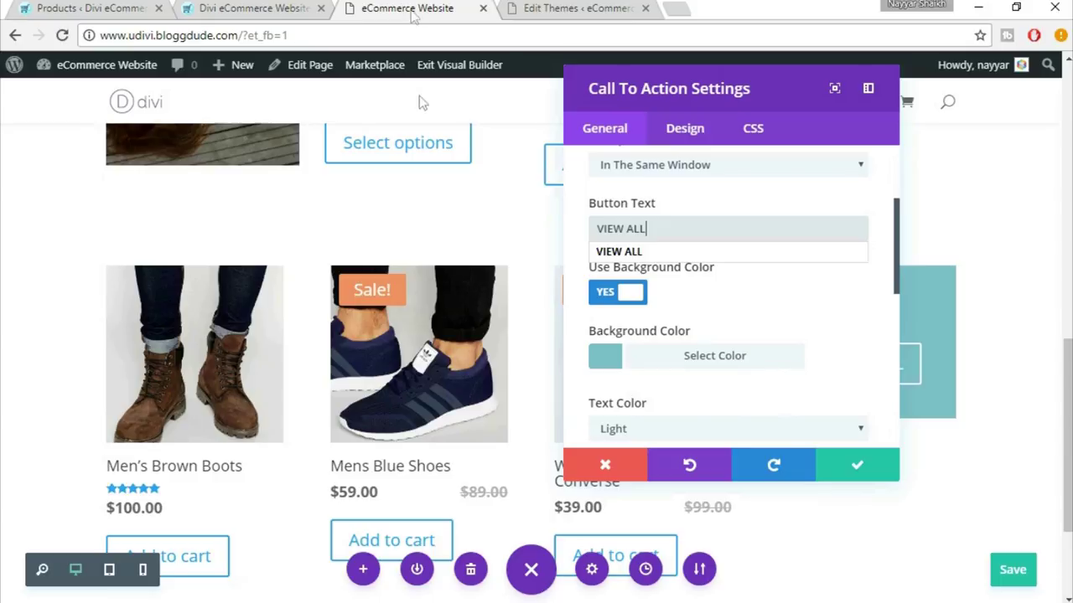
scroll(823, 303, down, 2)
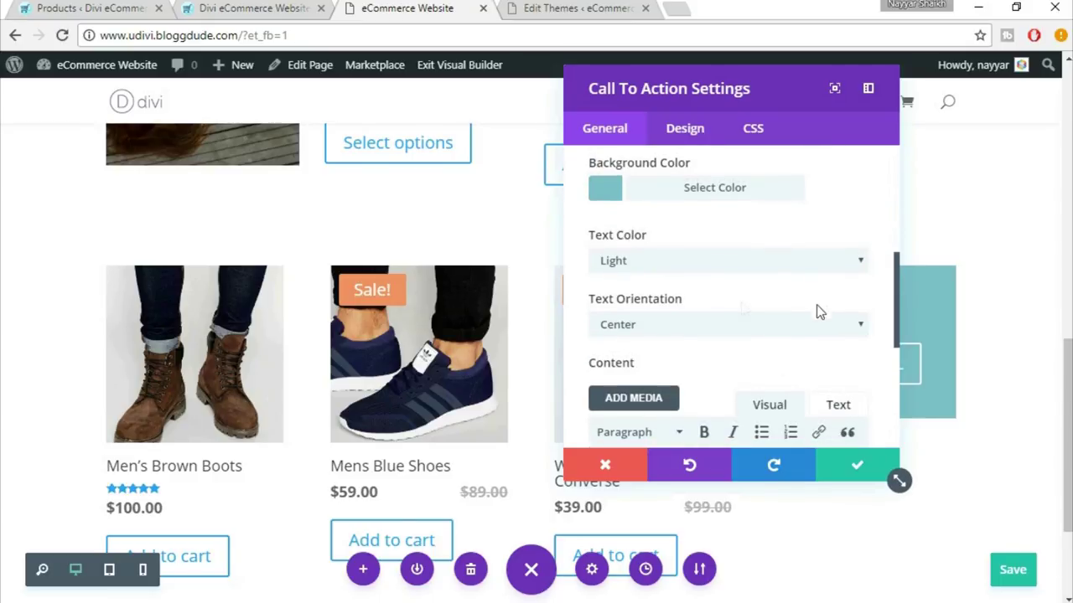
click(253, 8)
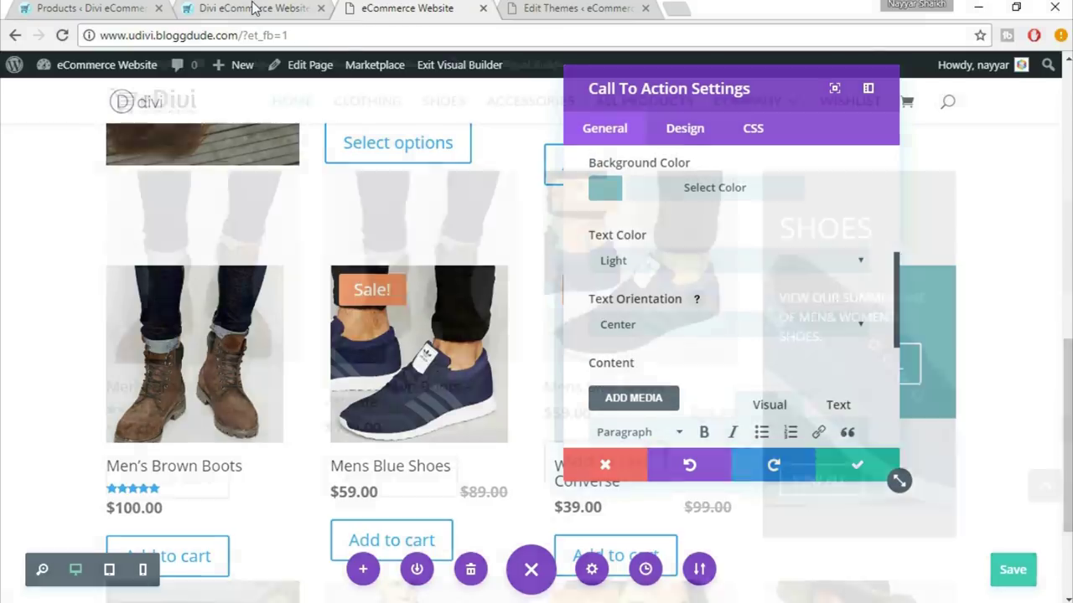
click(383, 5)
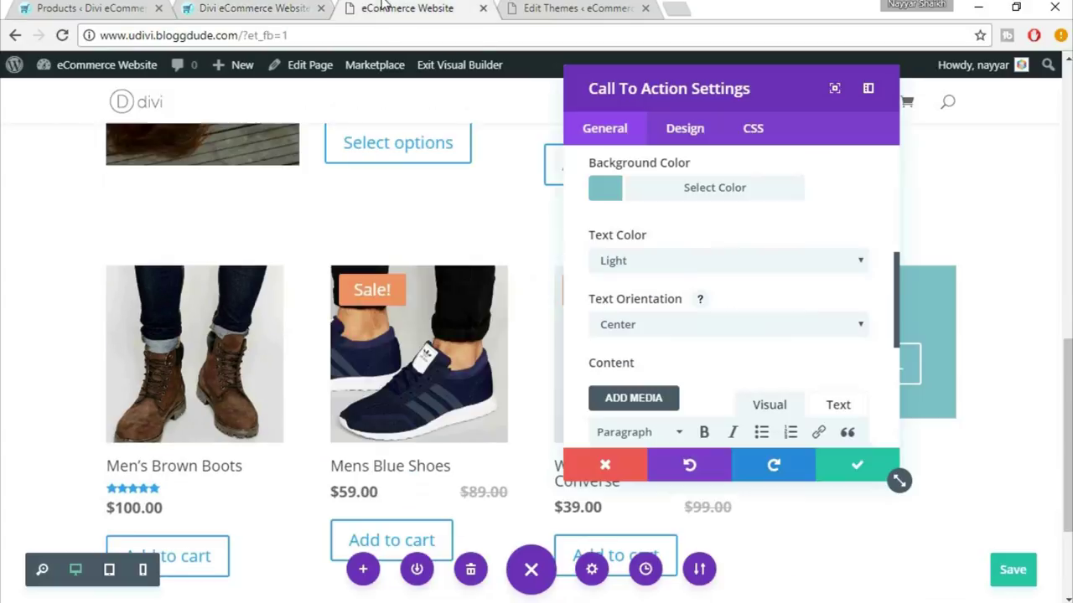
click(691, 332)
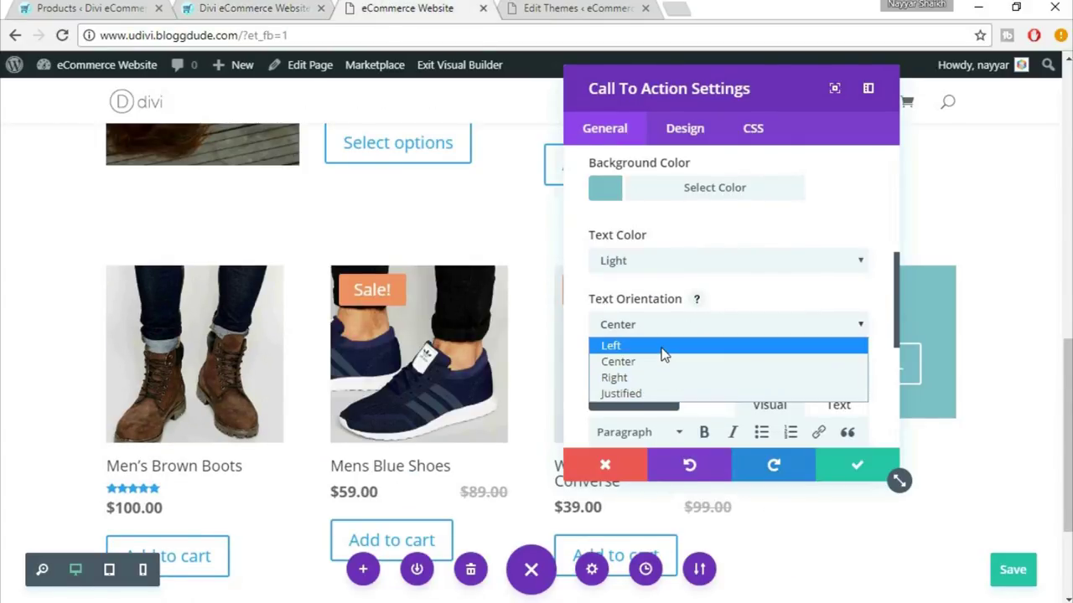
click(671, 346)
drag(750, 89, 436, 124)
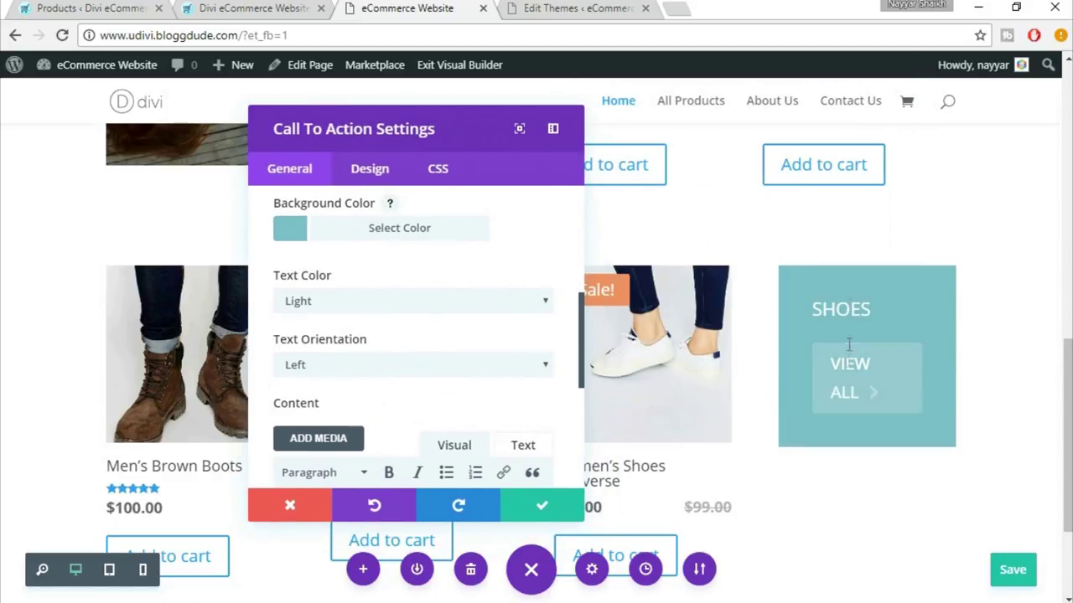
Copy the demo's summer-line shoes description and paste it into the content editor in Text mode.
scroll(490, 366, down, 6)
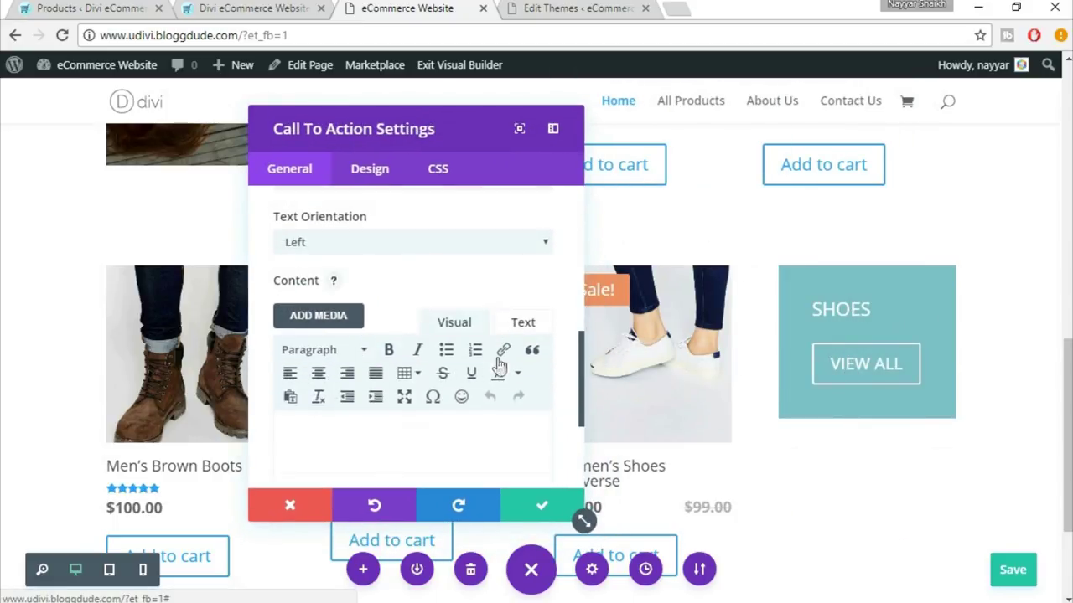
click(417, 293)
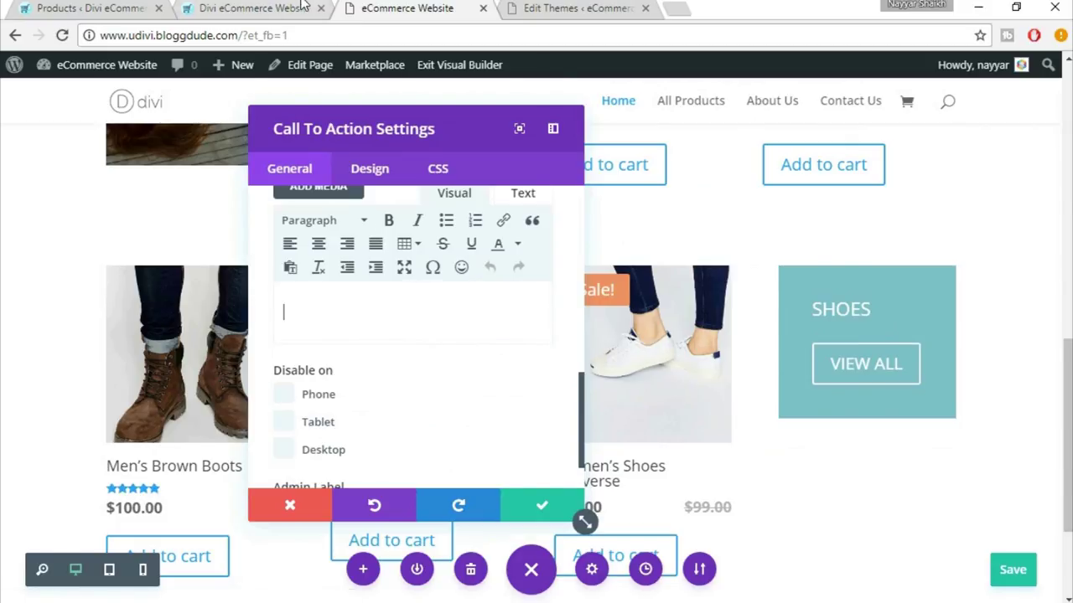
click(302, 8)
triple_click(806, 311)
key(ctrl+c)
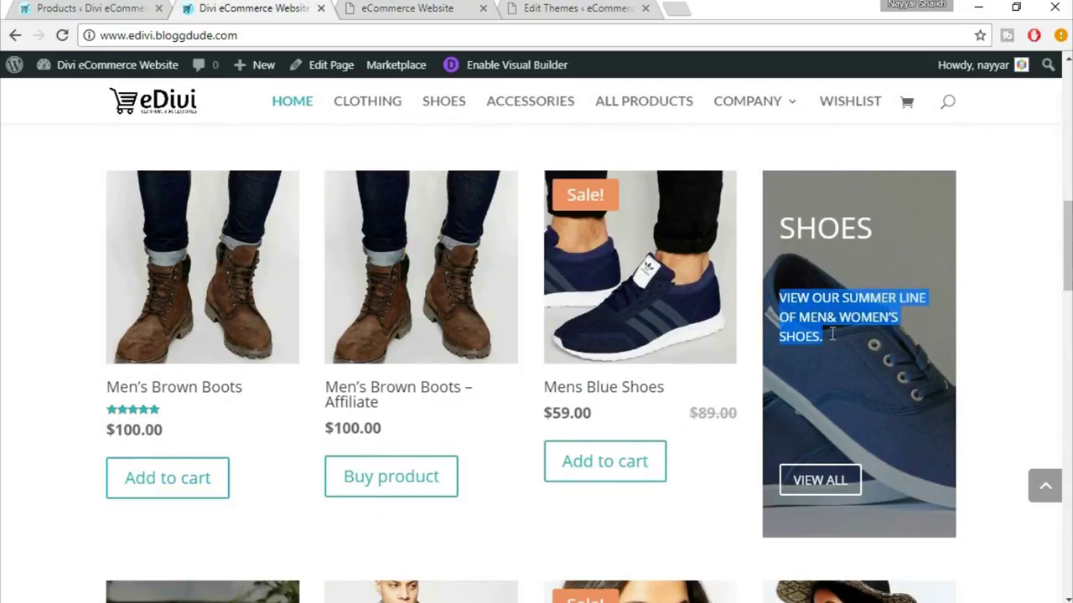
click(407, 8)
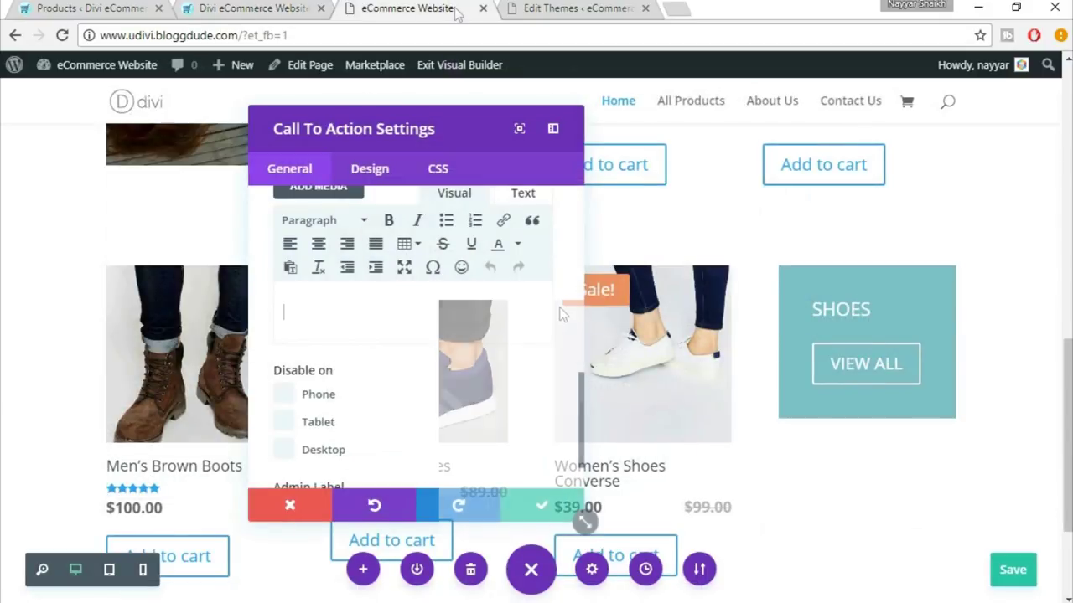
click(527, 198)
click(474, 282)
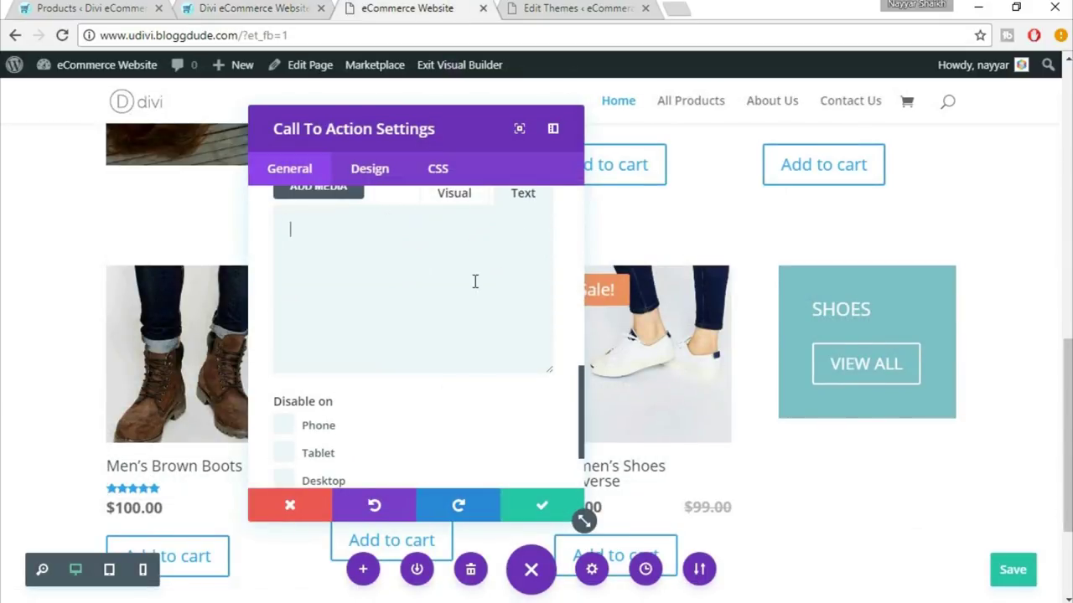
key(ctrl+v)
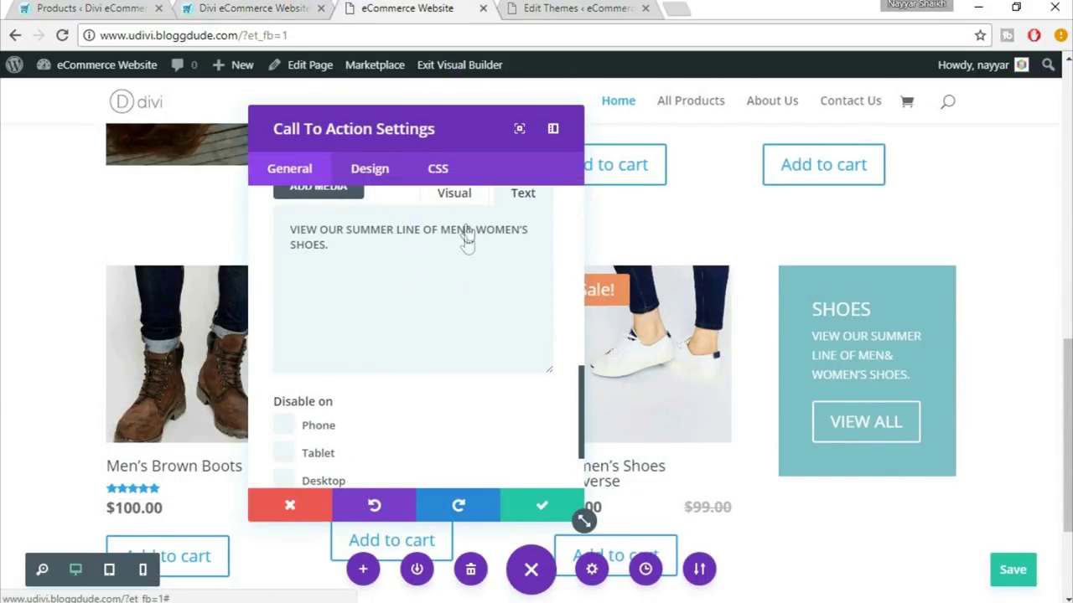
Add blank lines above and below the 'VIEW OUR SUMMER LINE OF MEN& WOMEN'S SHOES.' description.
click(464, 226)
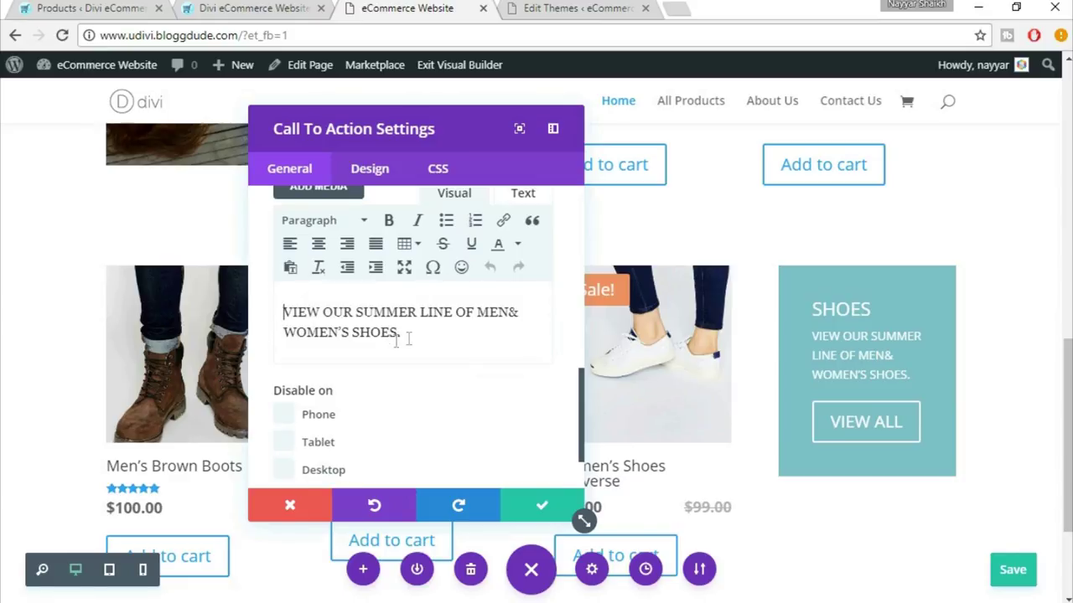
key(Return)
key(Return)
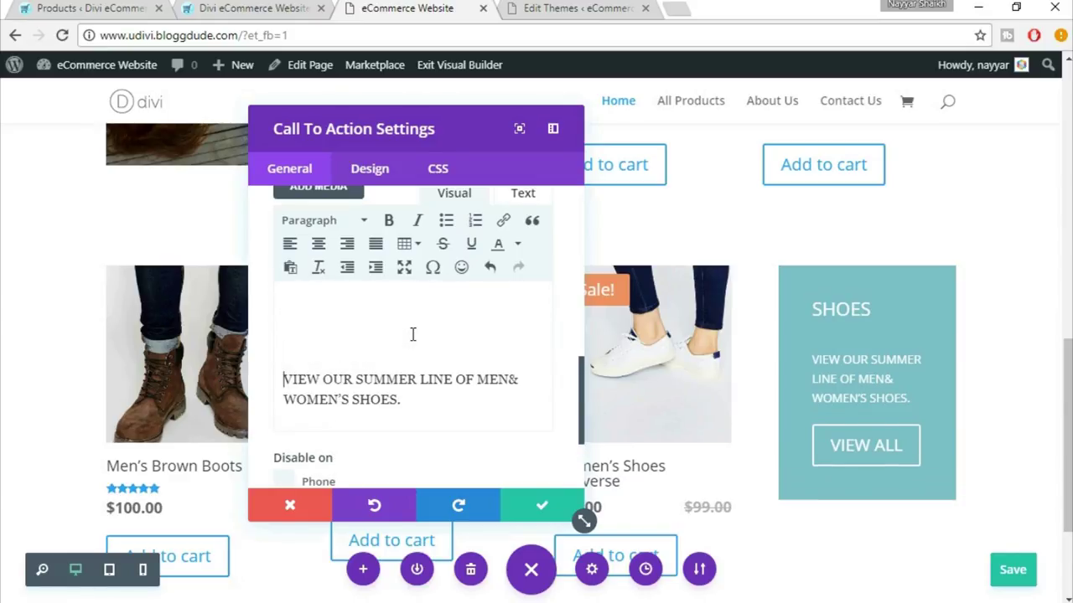
key(Return)
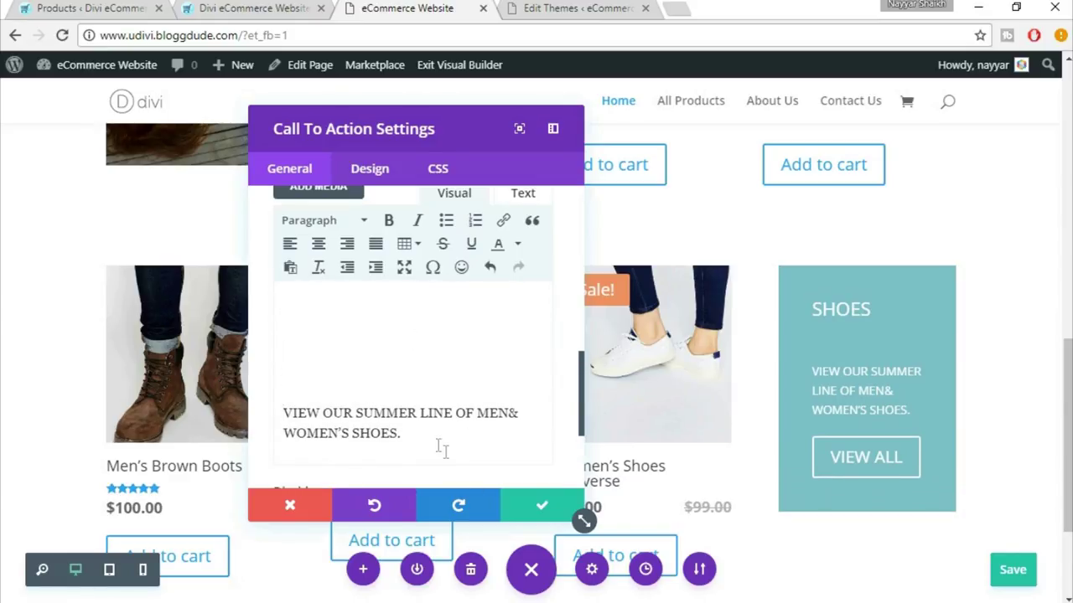
scroll(434, 436, down, 3)
key(Return)
key(Return)
key(Return)
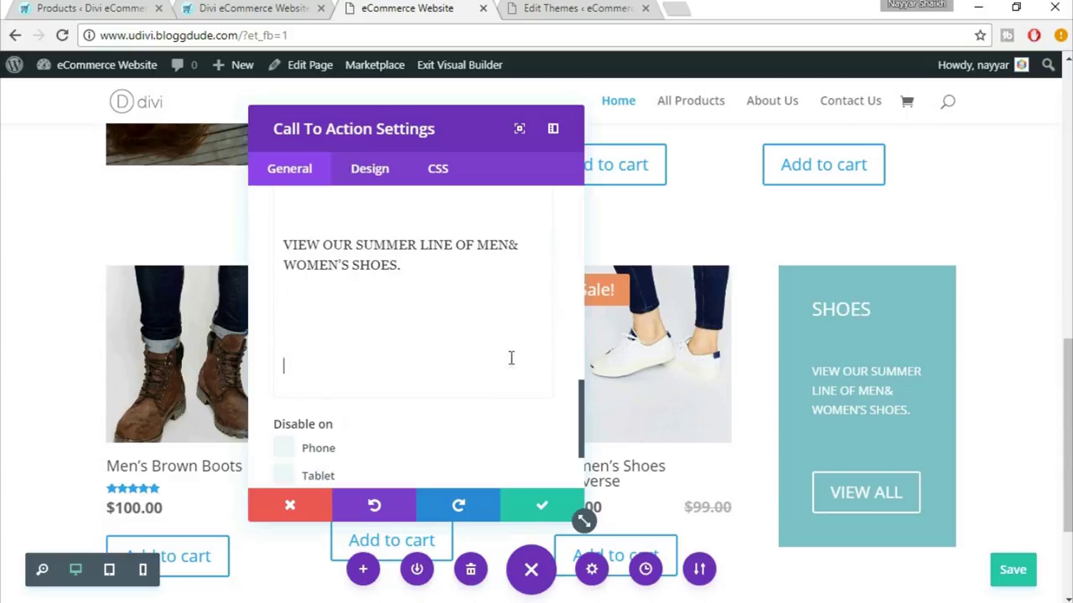
scroll(511, 358, up, 3)
scroll(844, 375, up, 4)
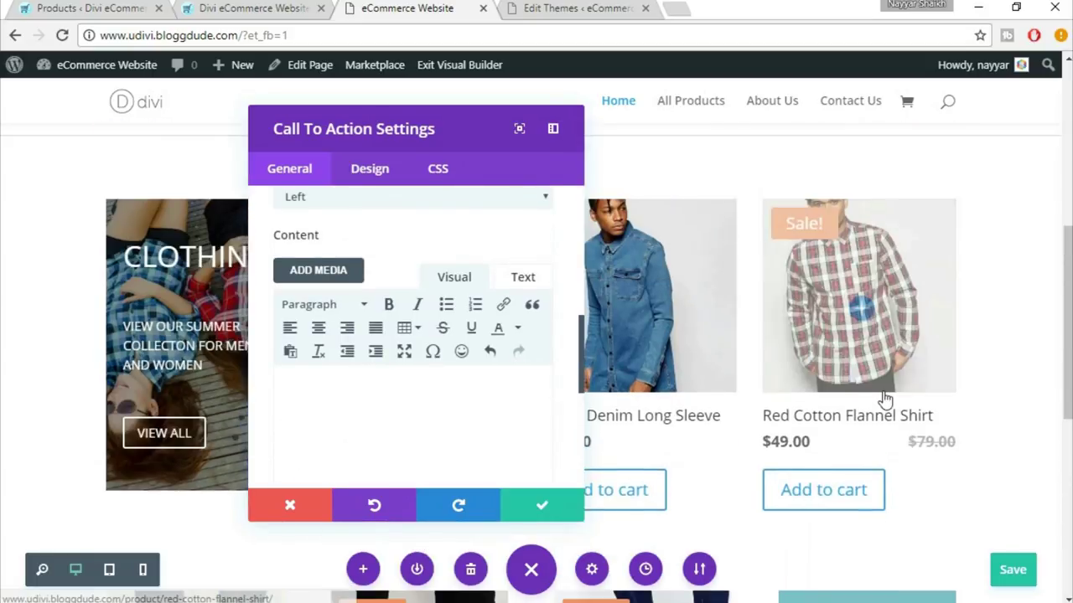
scroll(885, 399, down, 4)
click(379, 178)
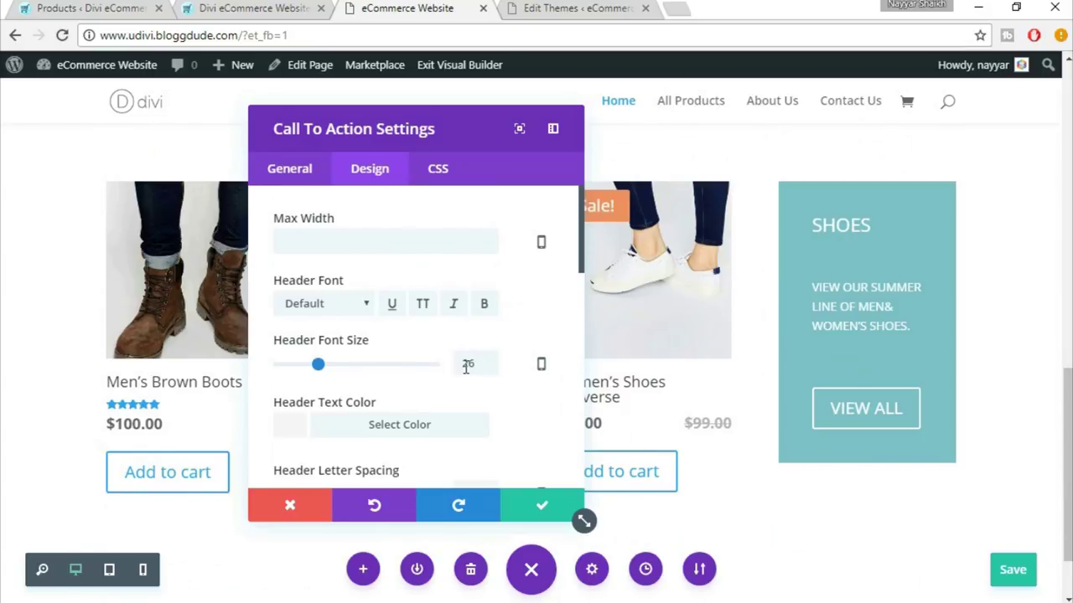
Set the SHOES heading font size to 35px and correct the body font size from 56px to 18px.
double_click(466, 365)
text(35)
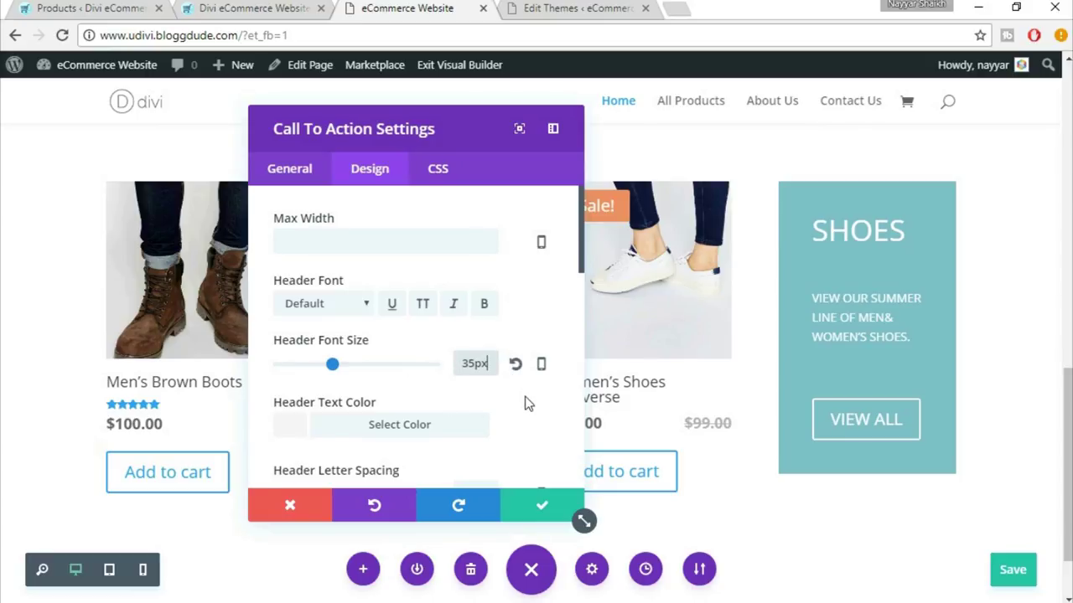
scroll(528, 402, down, 4)
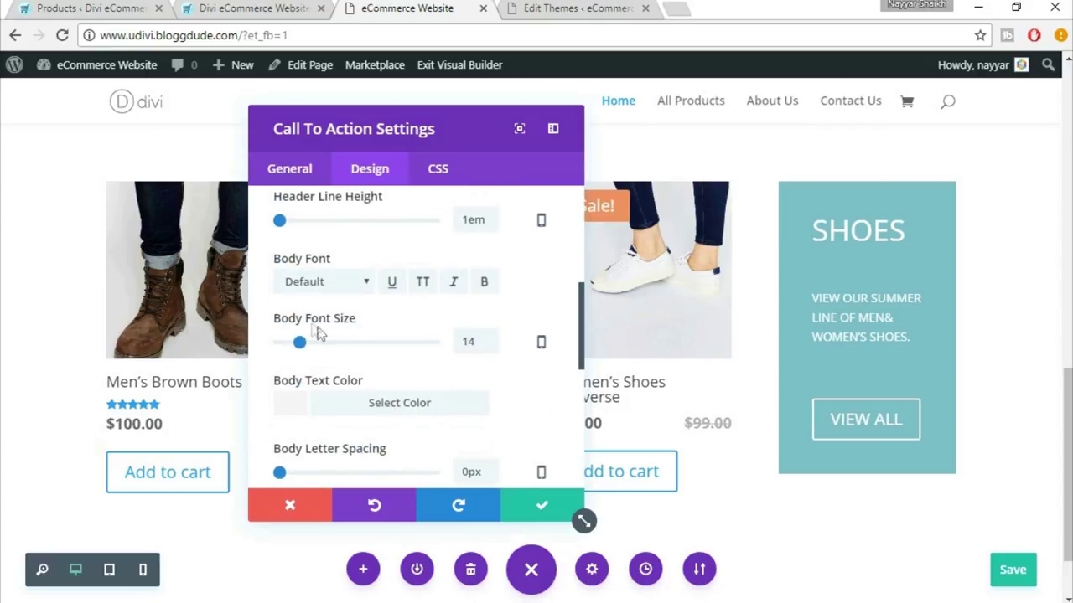
double_click(467, 340)
text(56p)
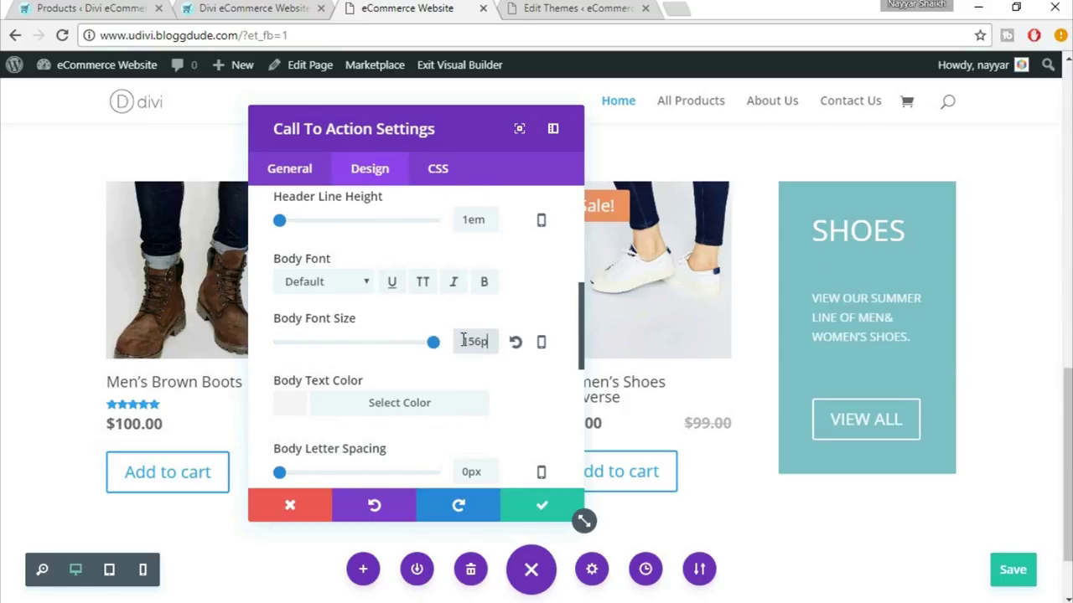
text(x)
double_click(464, 340)
text(18px)
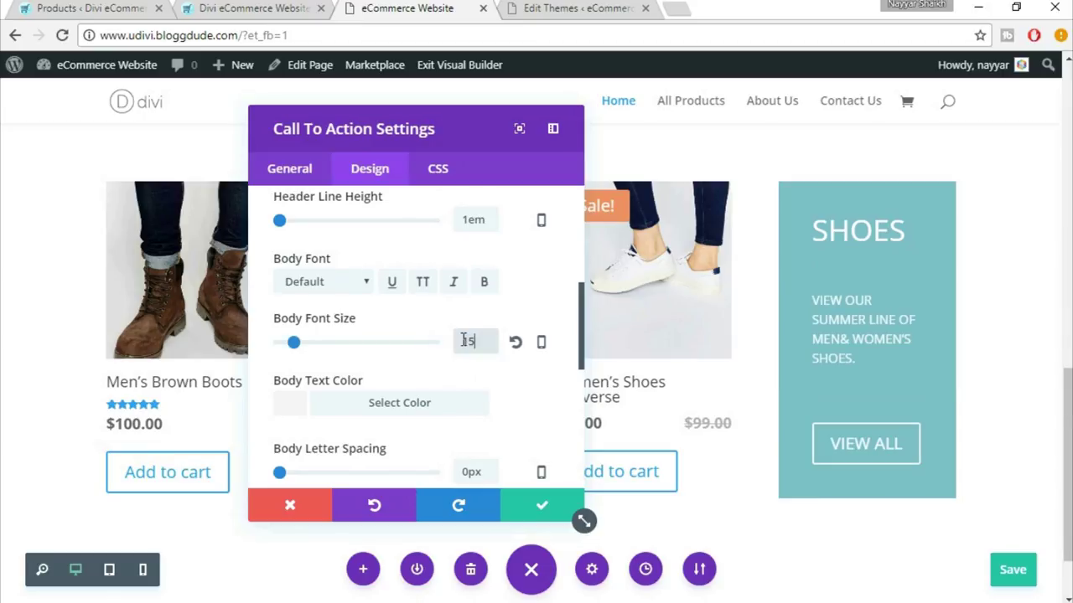
scroll(541, 416, down, 3)
scroll(542, 410, down, 2)
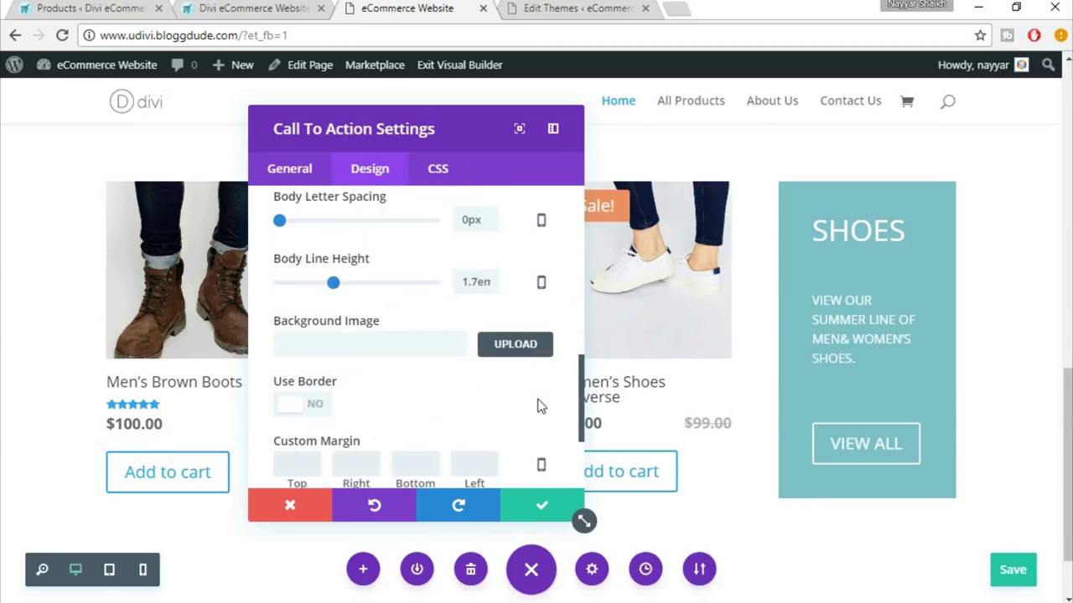
scroll(299, 383, down, 2)
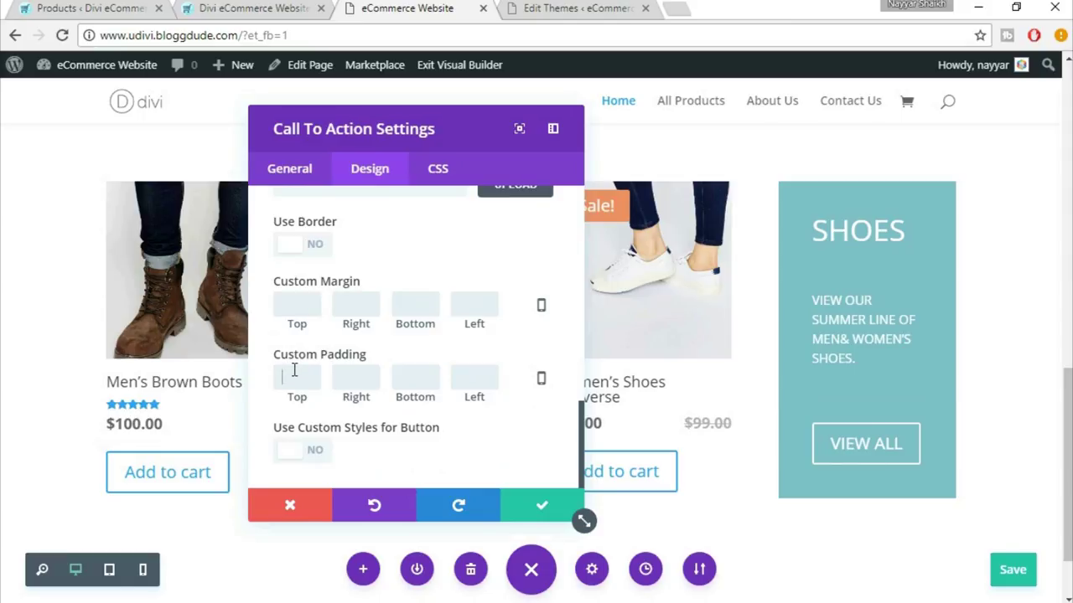
Fill in the call-to-action padding, starting with 50px top and 20px right.
text(50)
key(Tab)
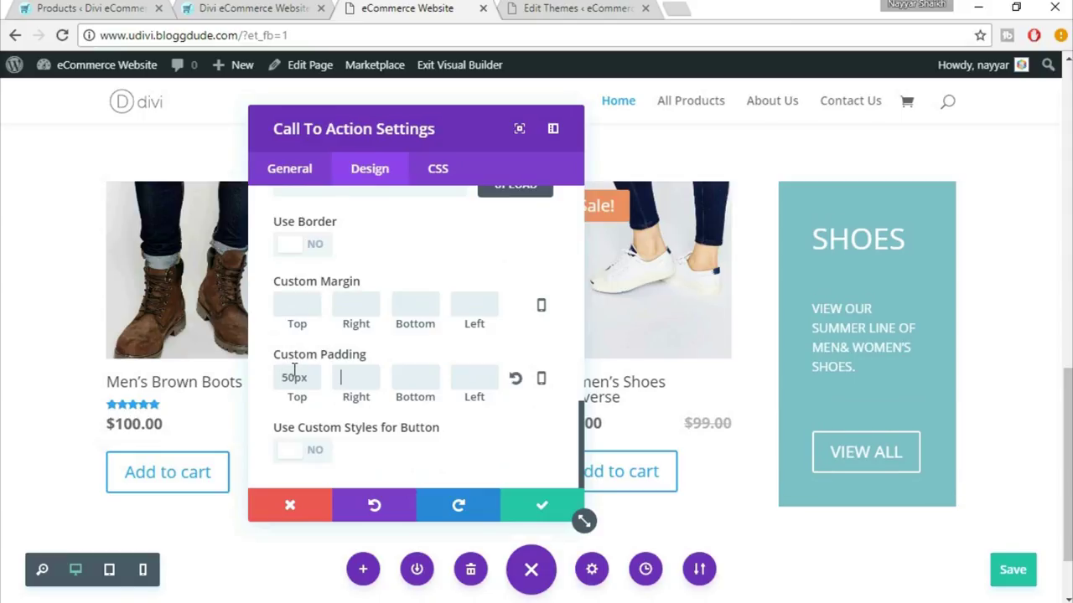
text(20)
key(Tab)
text(50)
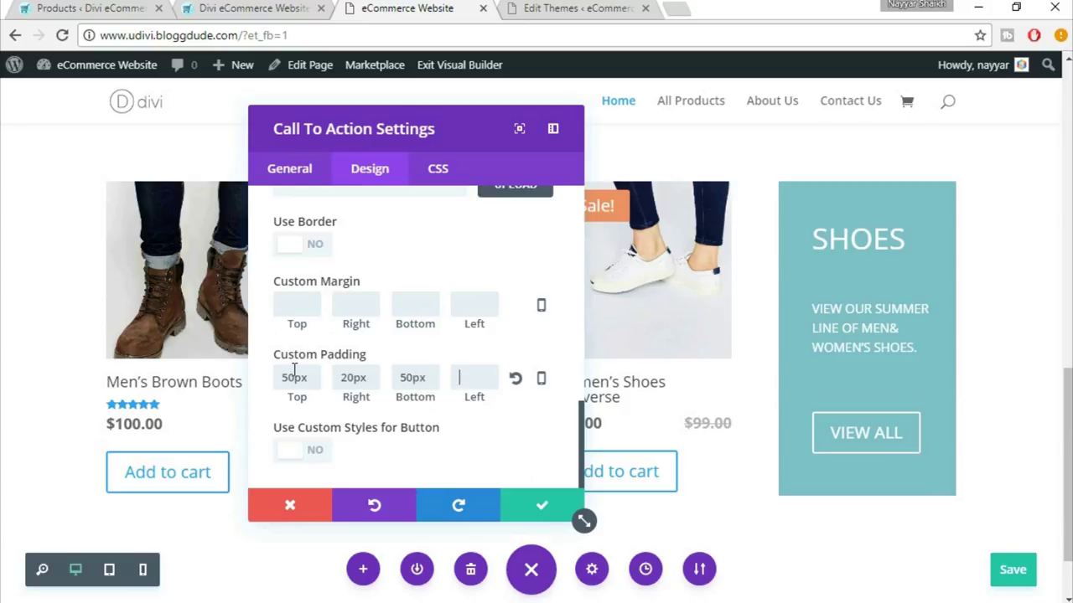
text(20)
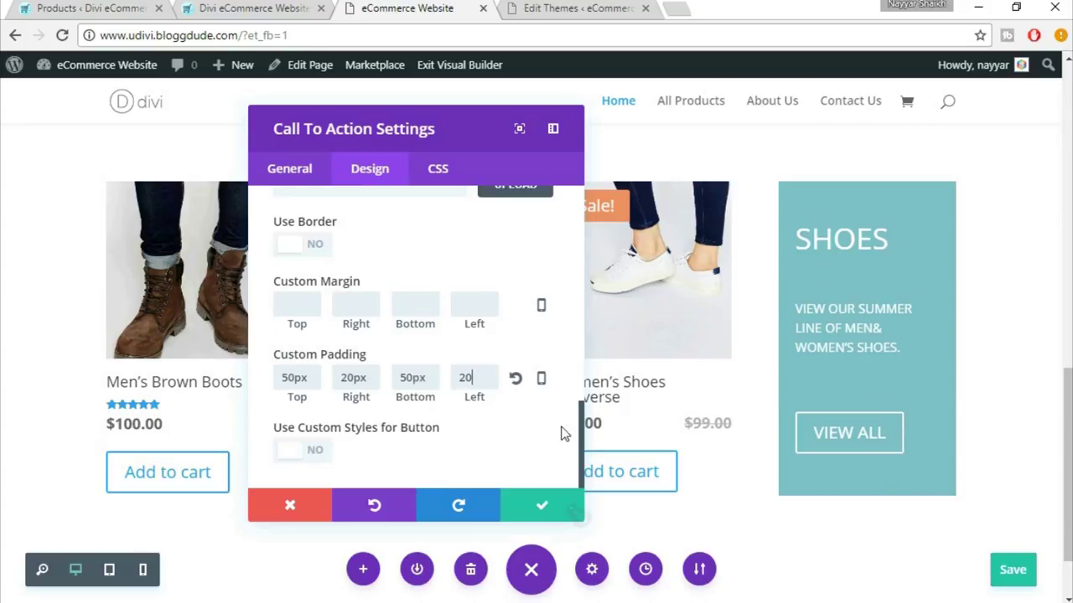
Enable custom button styles and set the button text size to 15px.
click(311, 457)
scroll(499, 428, down, 3)
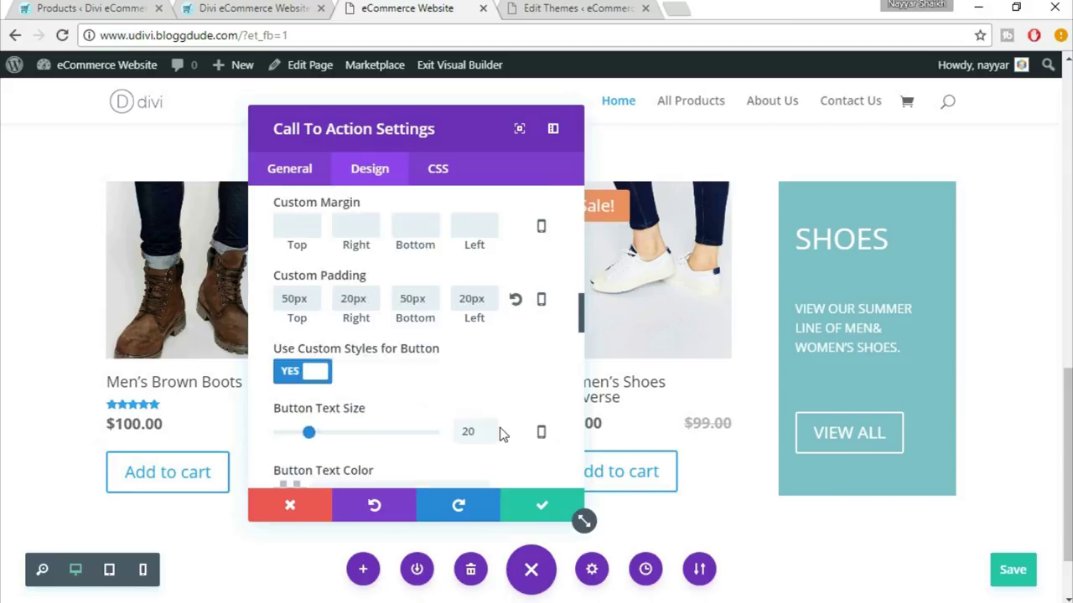
click(472, 349)
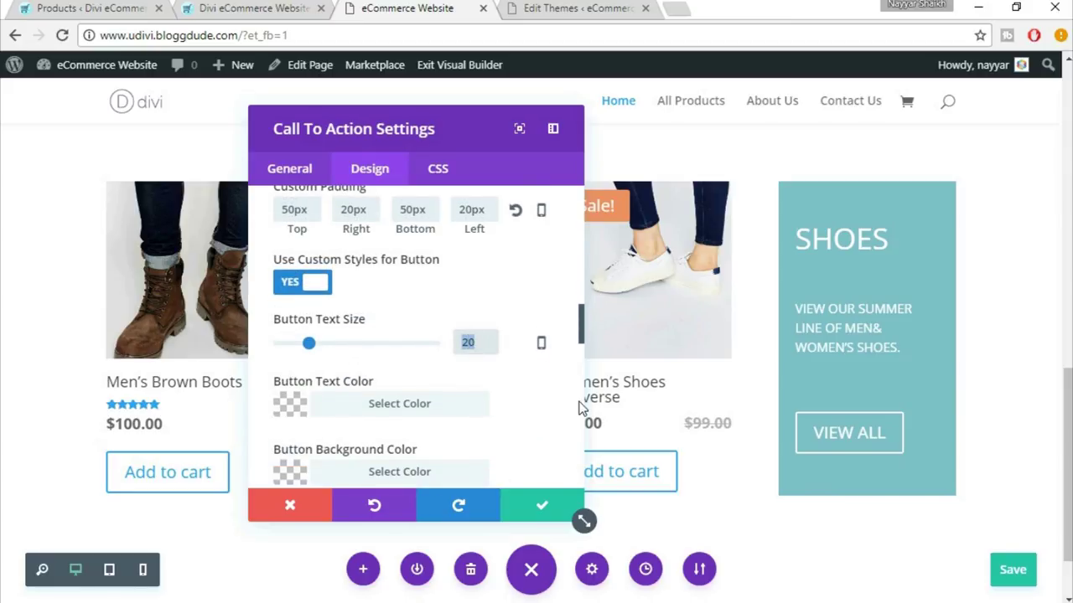
text(15px)
scroll(524, 419, down, 5)
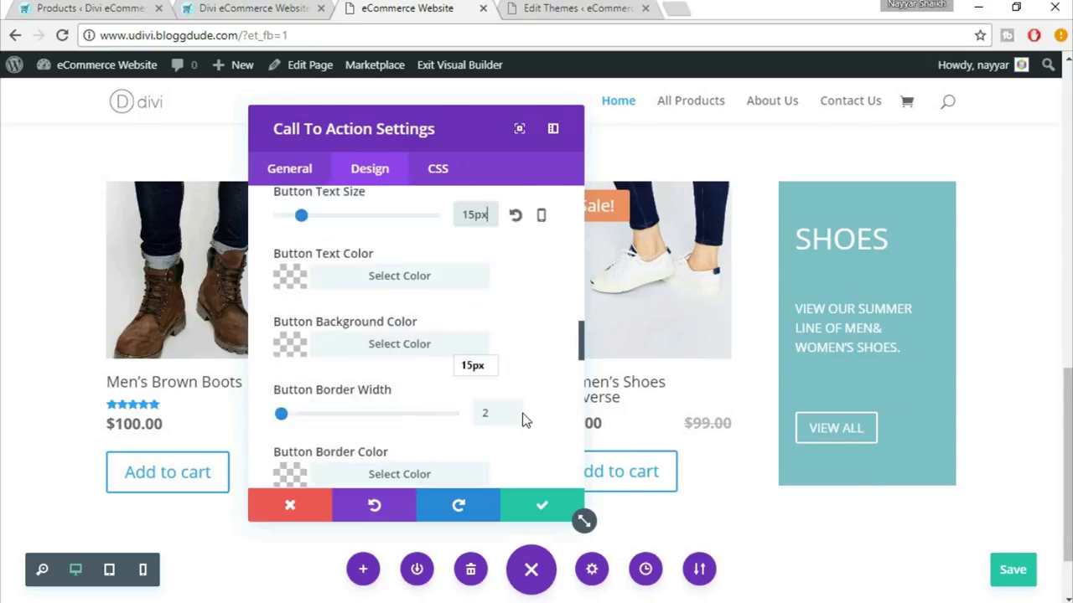
scroll(525, 415, up, 4)
scroll(524, 421, up, 3)
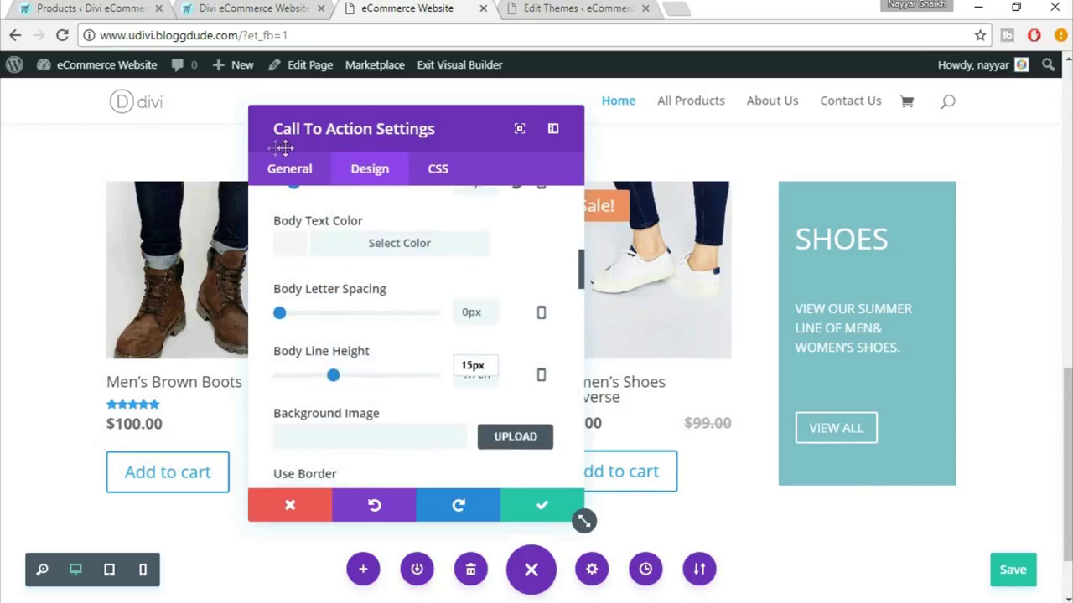
Turn off the SHOES box's background colour and save the call-to-action settings.
click(289, 168)
scroll(536, 341, down, 1)
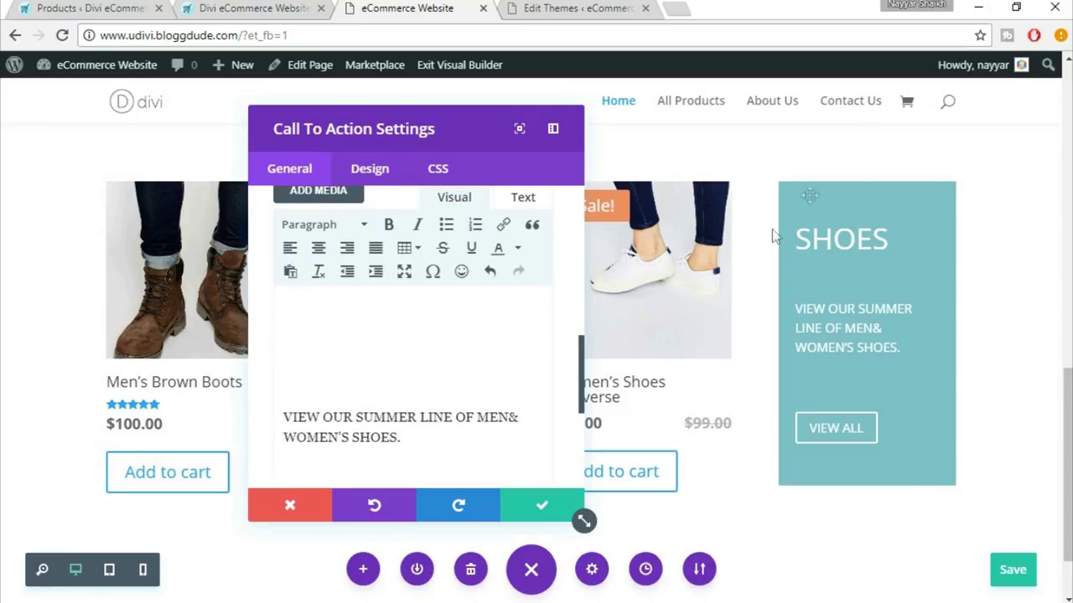
scroll(536, 344, down, 4)
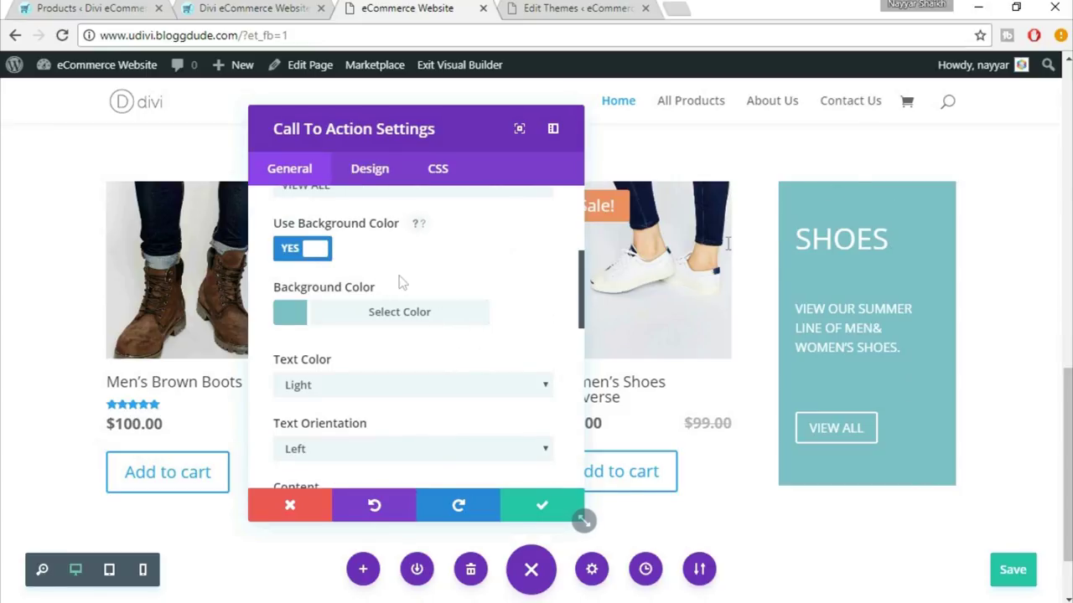
click(324, 251)
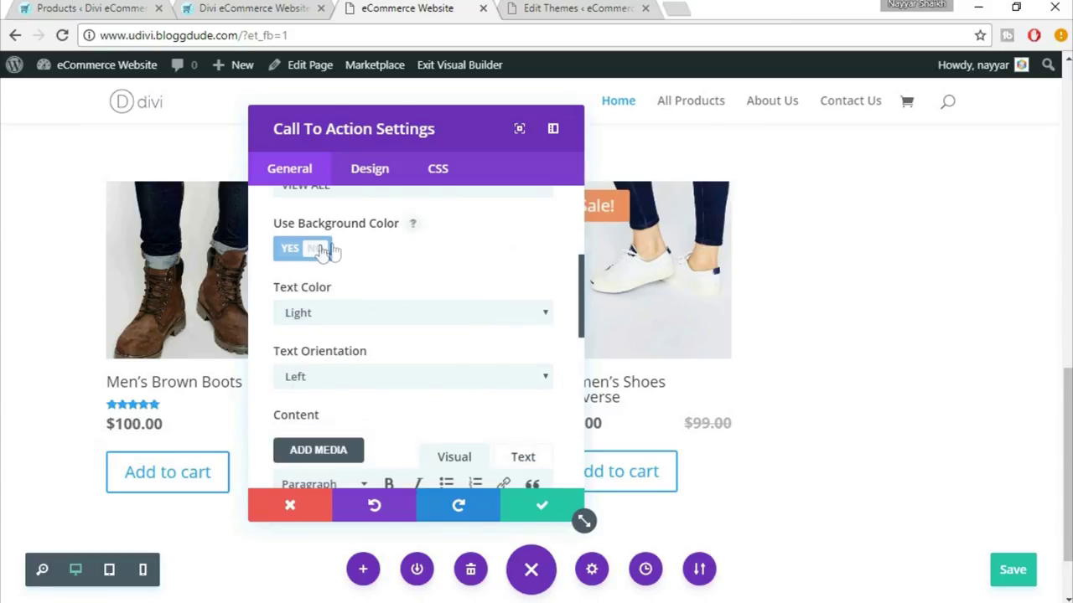
click(543, 507)
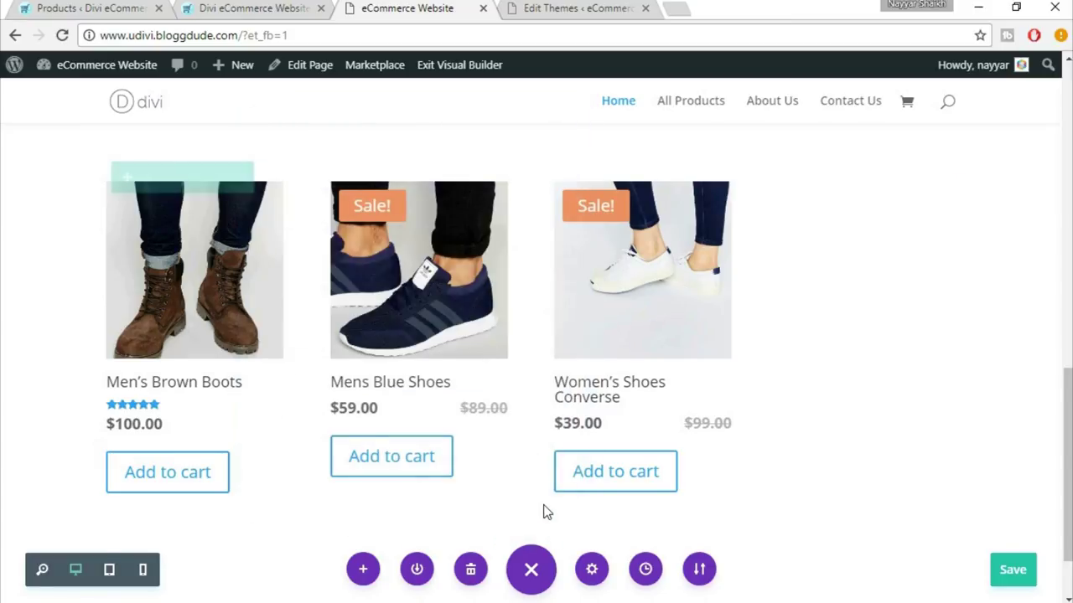
mouse_move(759, 259)
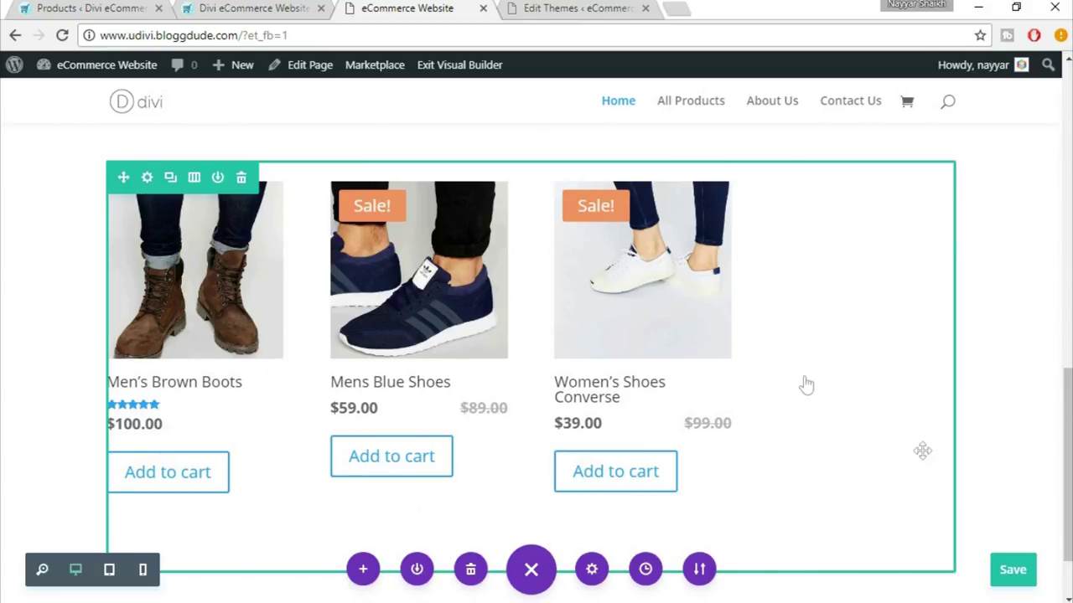
In the shoe row's design settings, start choosing a Column 2 background image.
click(148, 179)
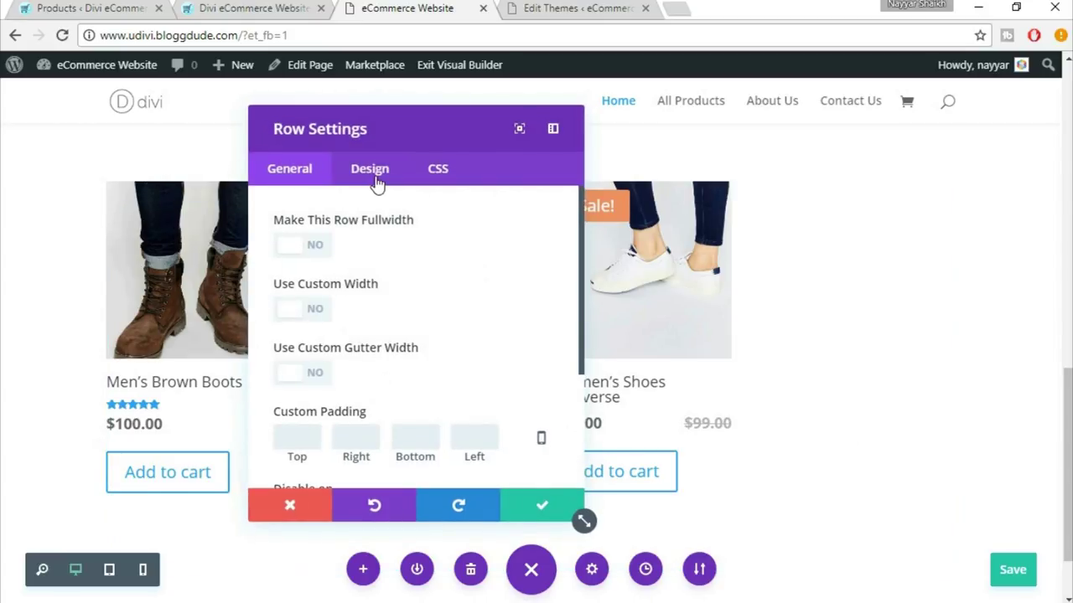
scroll(453, 336, down, 2)
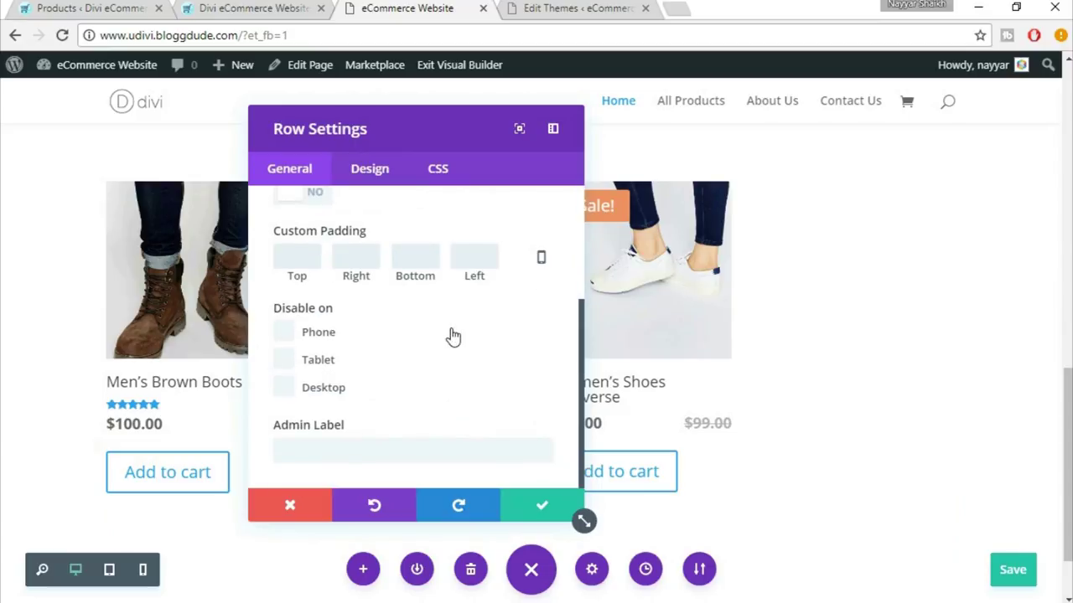
click(373, 172)
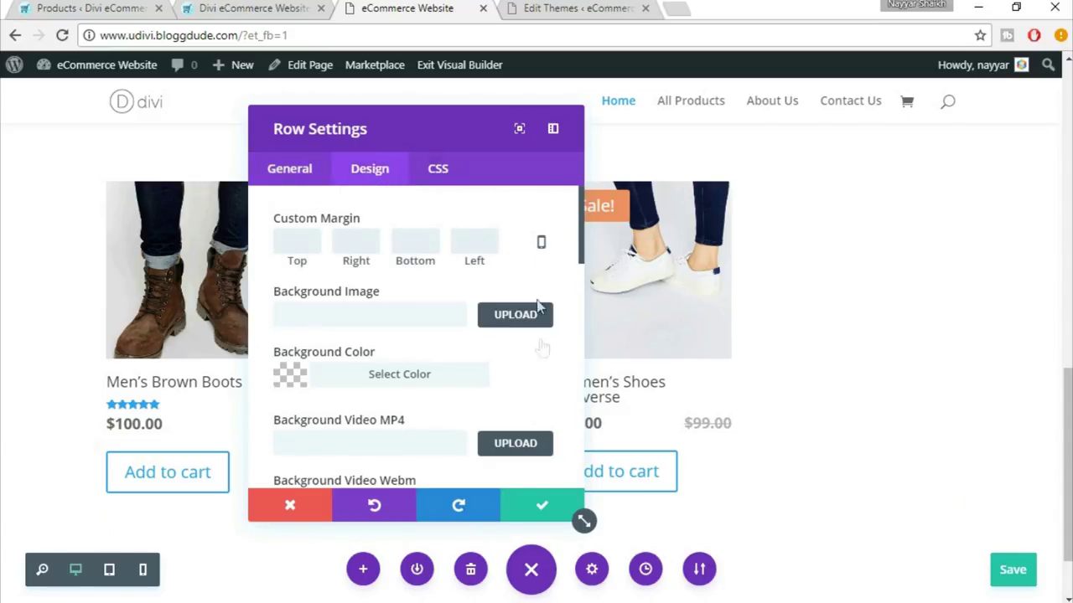
scroll(543, 366, down, 5)
scroll(543, 366, down, 2)
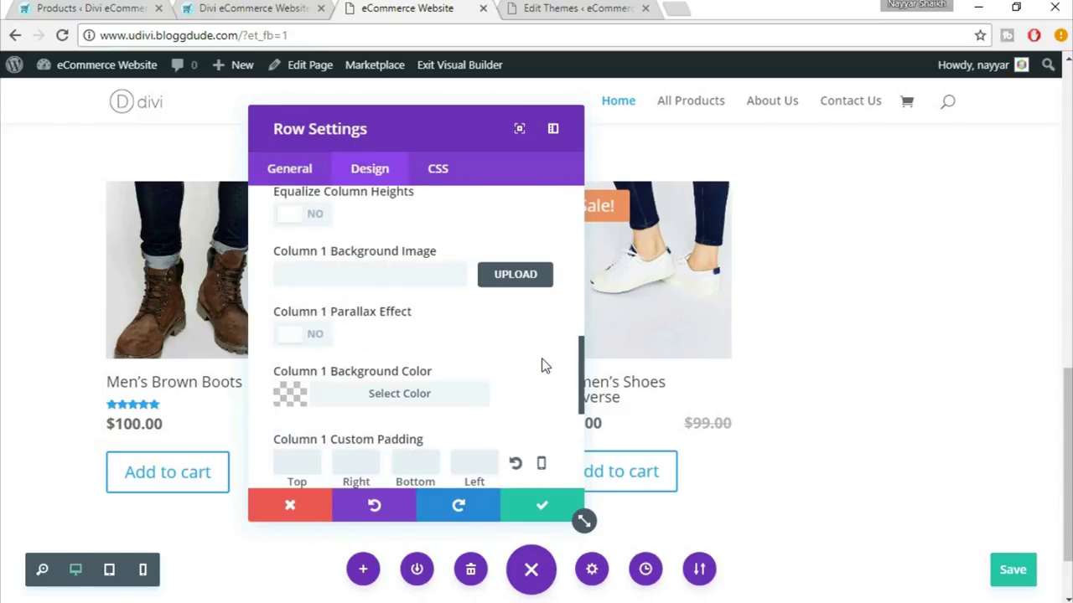
scroll(543, 366, down, 1)
scroll(542, 366, down, 2)
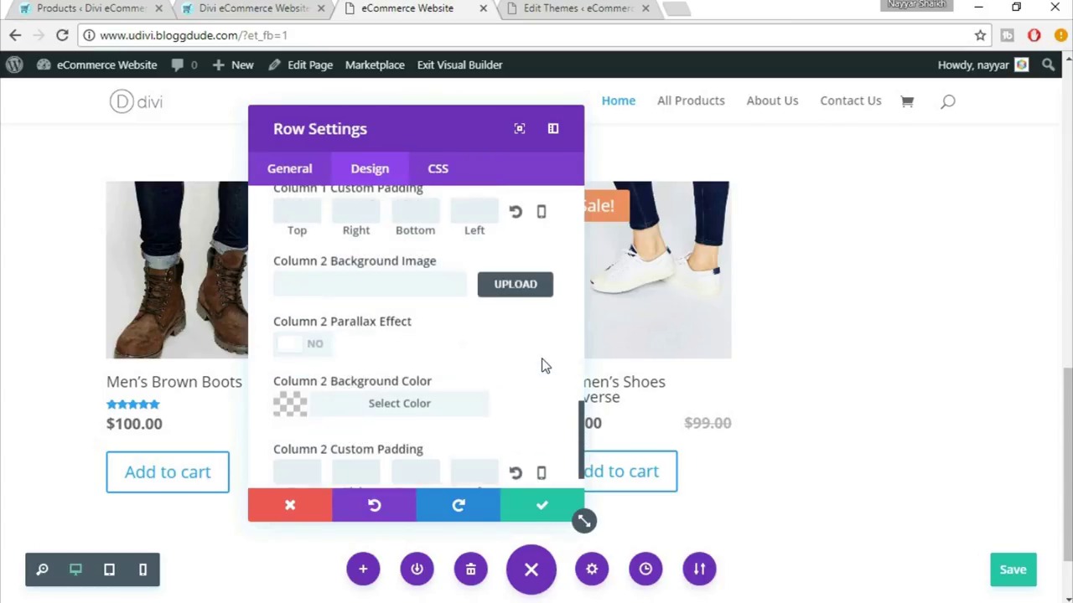
scroll(412, 355, down, 1)
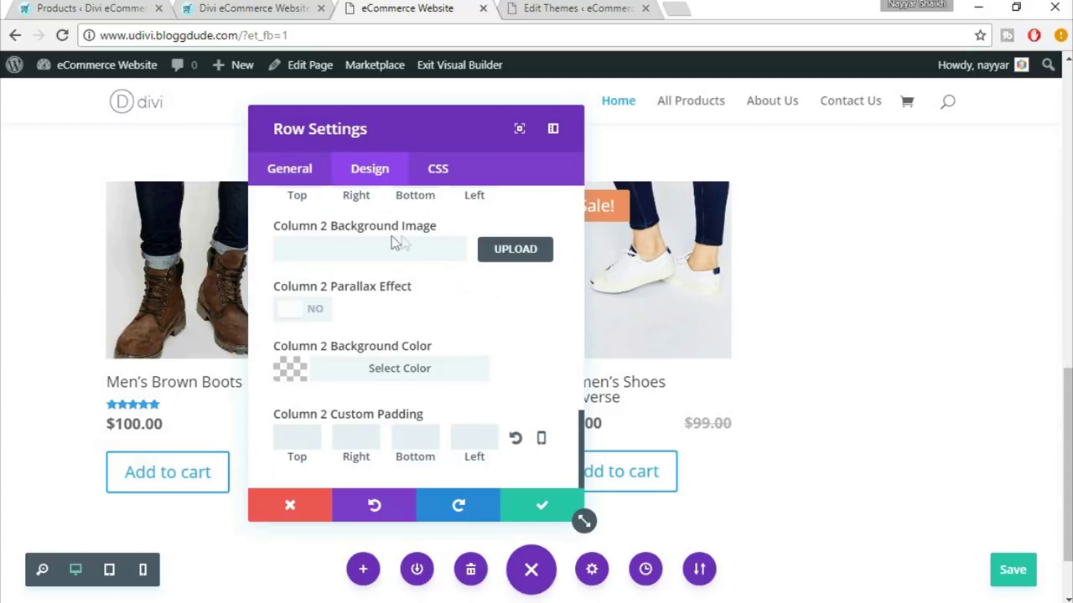
click(510, 260)
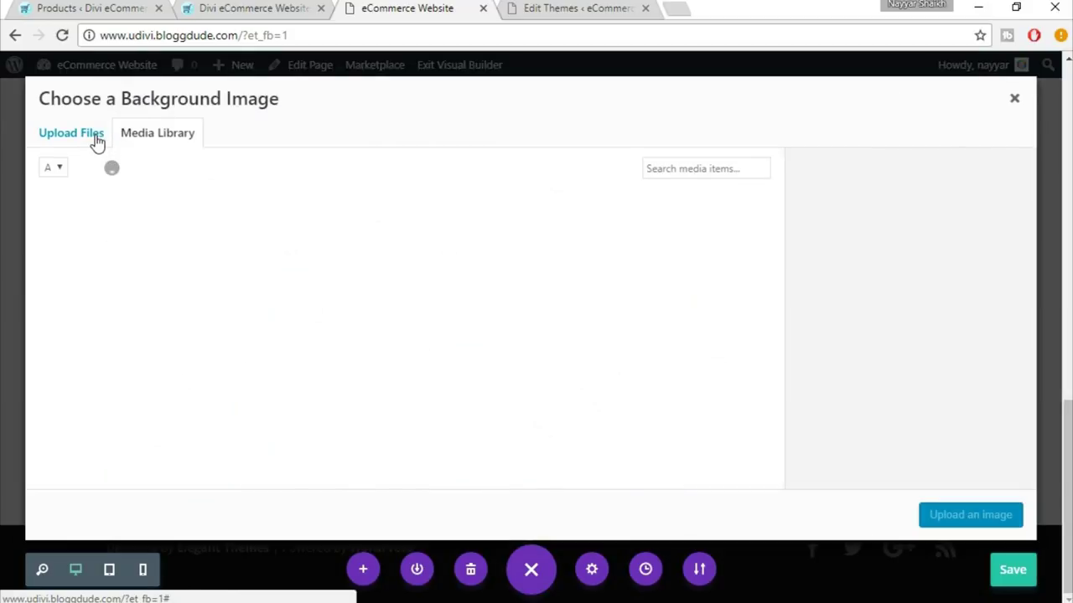
Upload the shoes_v2 photo and set it as Column 2's background image.
click(97, 141)
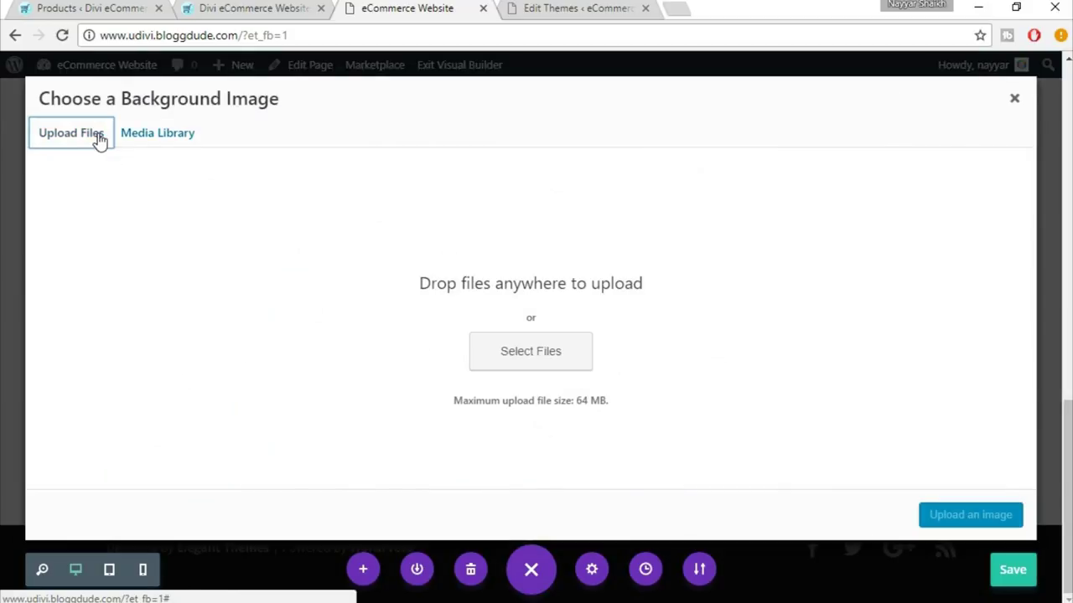
click(479, 357)
click(563, 130)
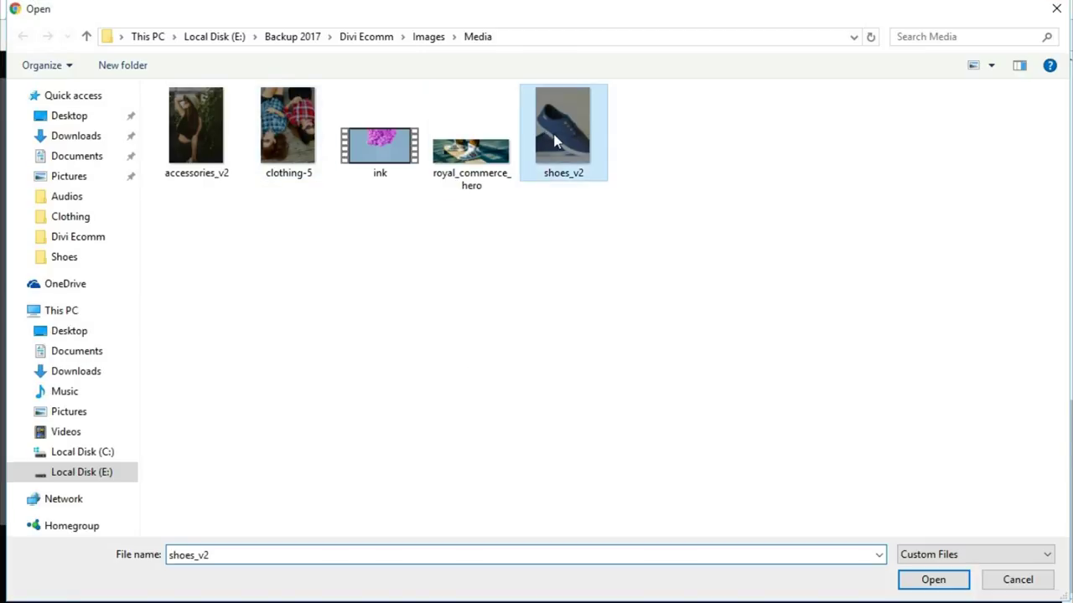
click(941, 580)
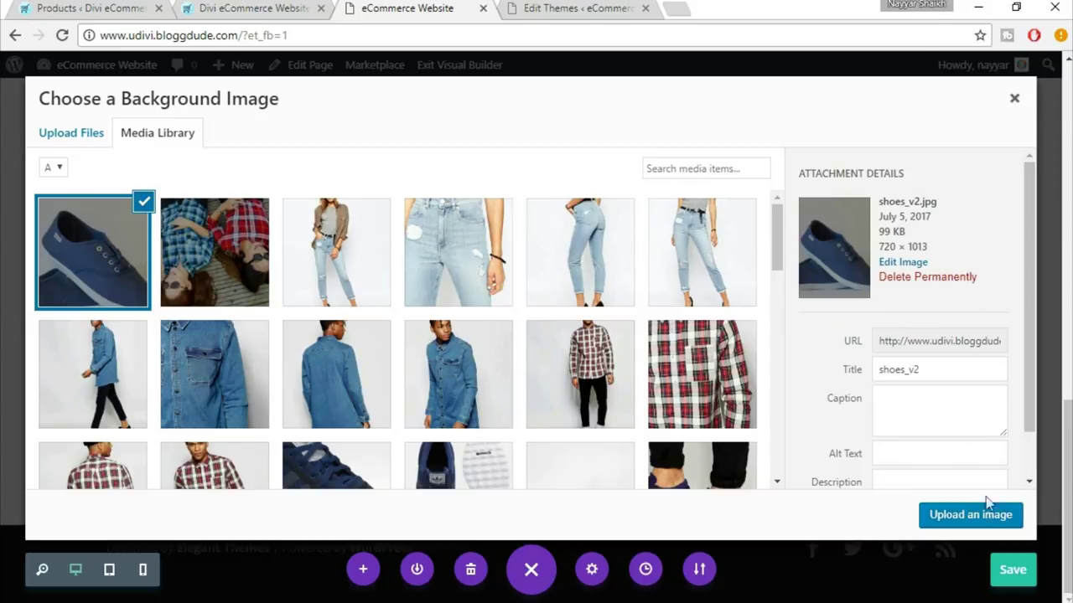
click(988, 519)
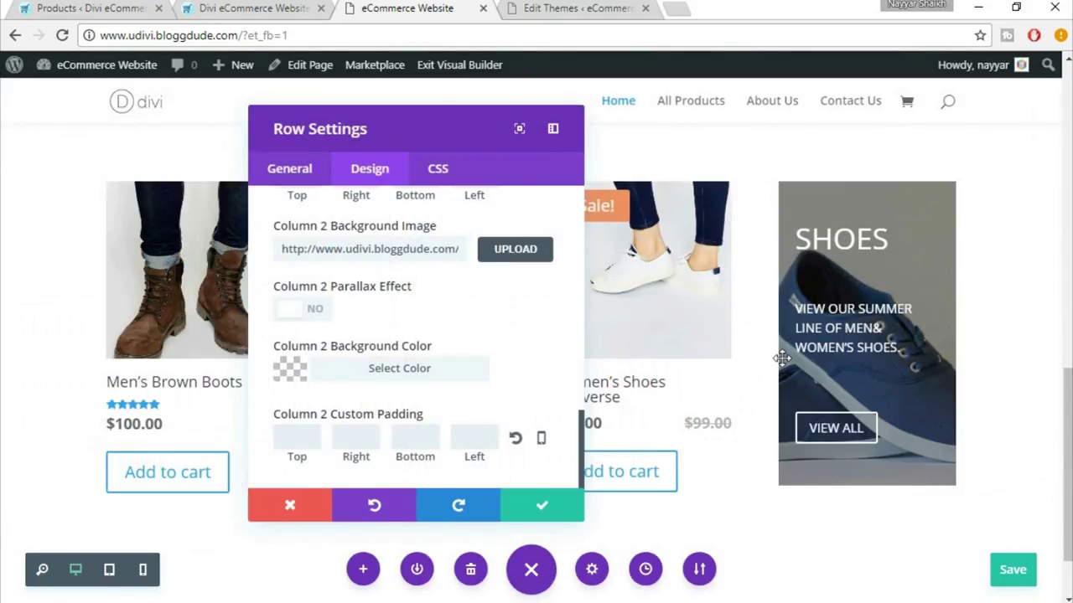
Enable a custom gutter width of 2 for the shoe row and save the row settings.
scroll(470, 389, up, 6)
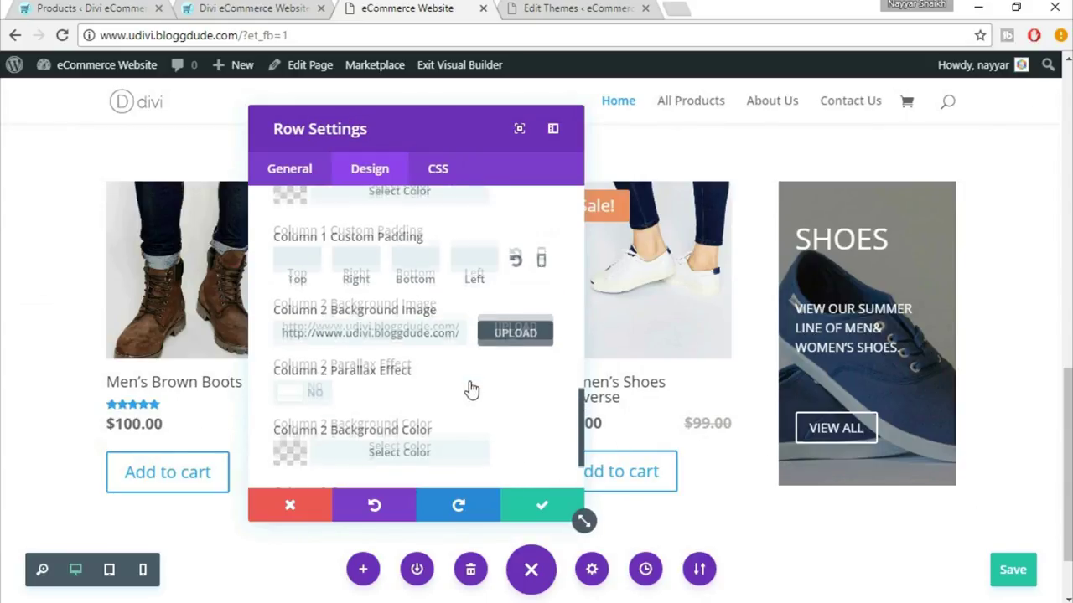
click(289, 172)
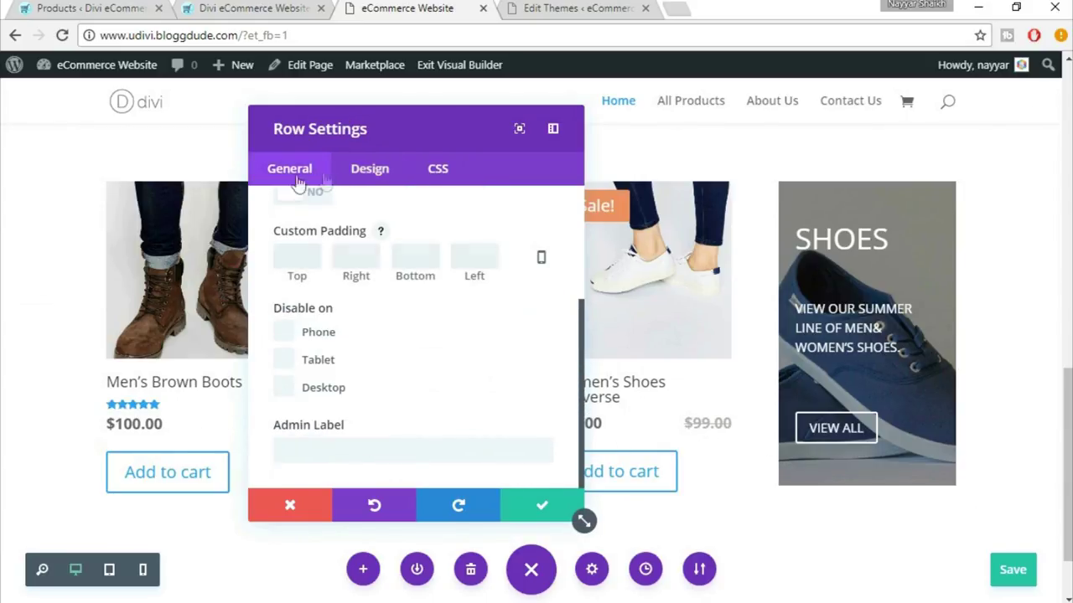
scroll(479, 337, up, 3)
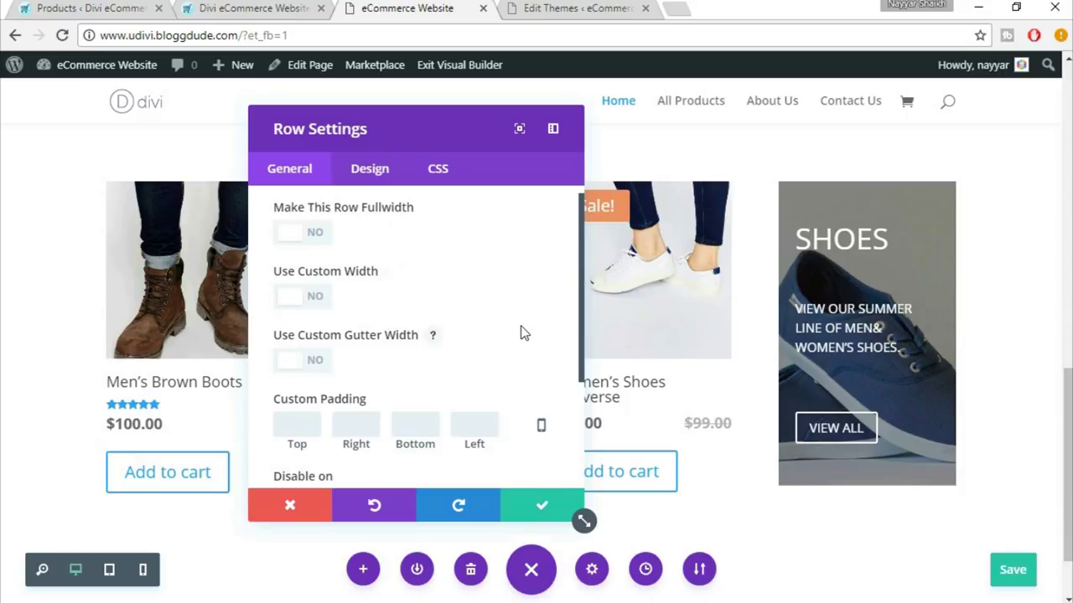
click(301, 360)
scroll(520, 335, down, 2)
drag(491, 345, 470, 344)
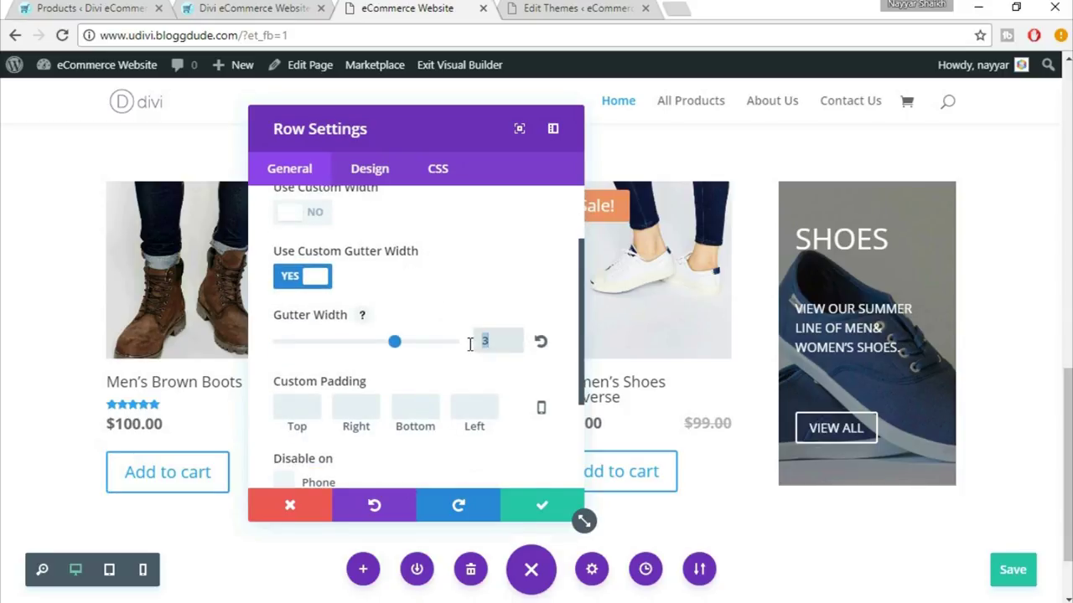
text(2)
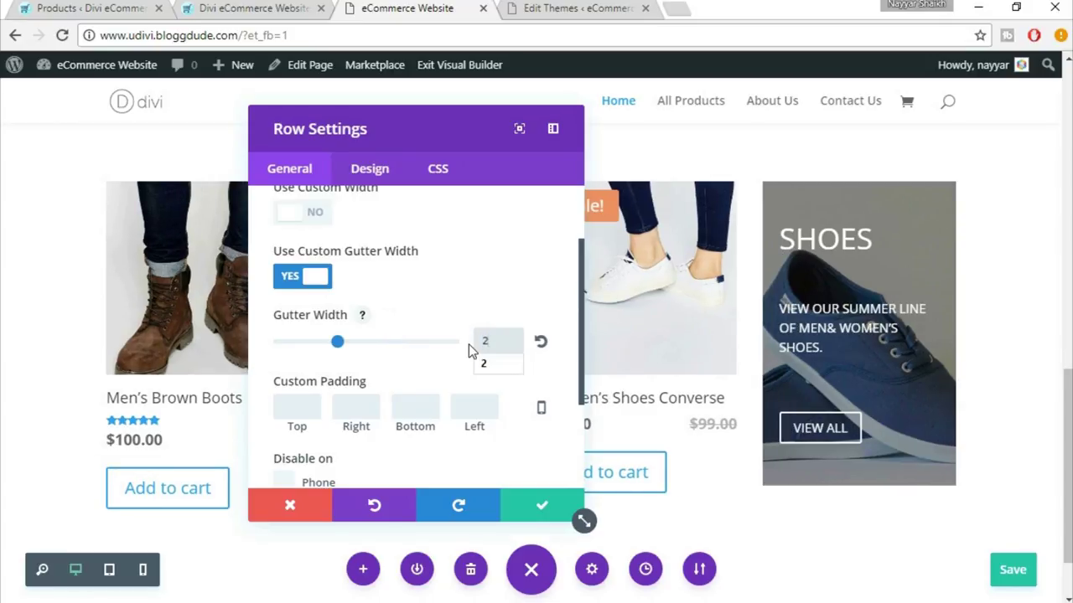
click(541, 511)
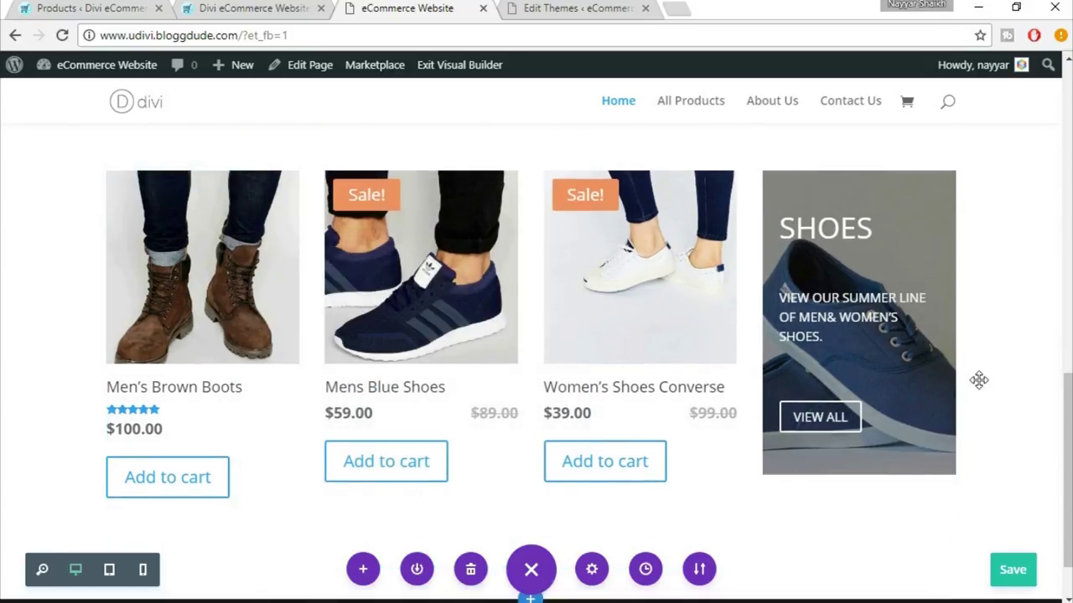
Drag the Clothing row down below the shoe row toward the page bottom.
scroll(978, 380, down, 1)
scroll(979, 381, up, 6)
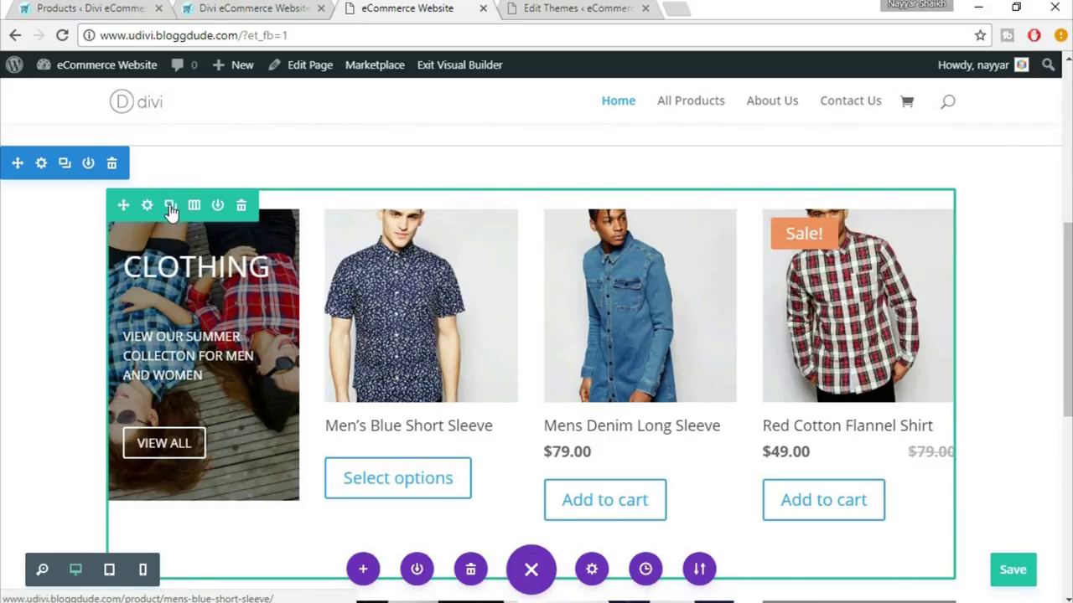
scroll(275, 252, down, 3)
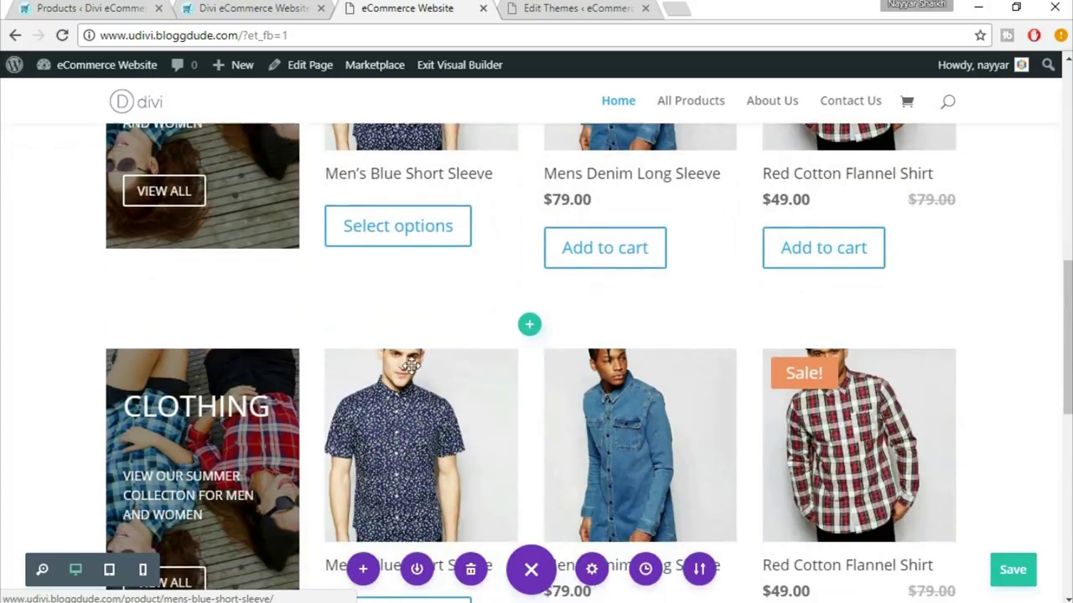
scroll(436, 408, up, 4)
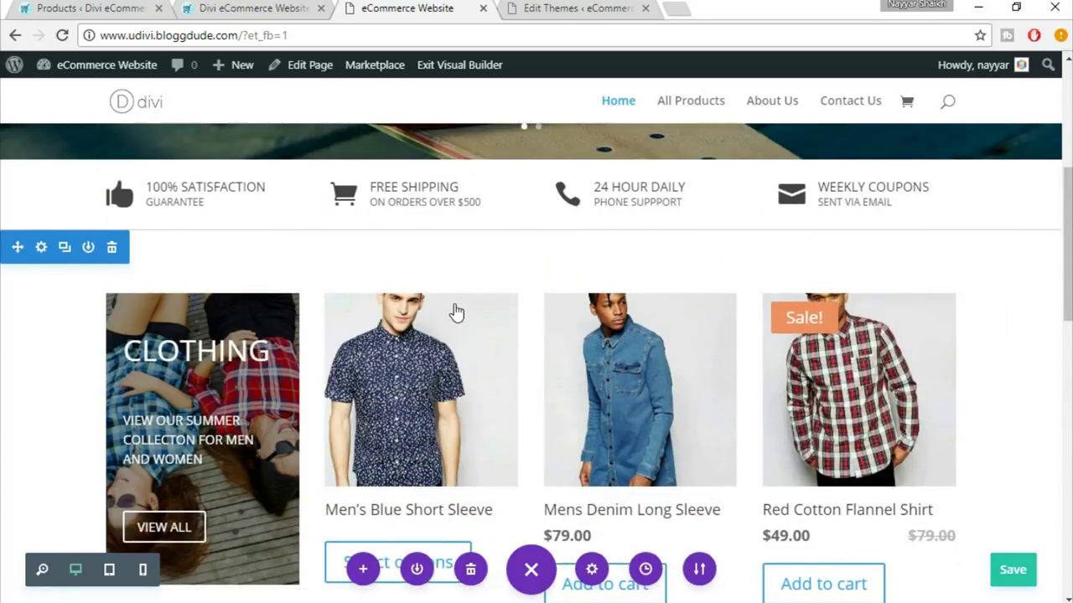
scroll(454, 306, down, 4)
scroll(454, 303, down, 1)
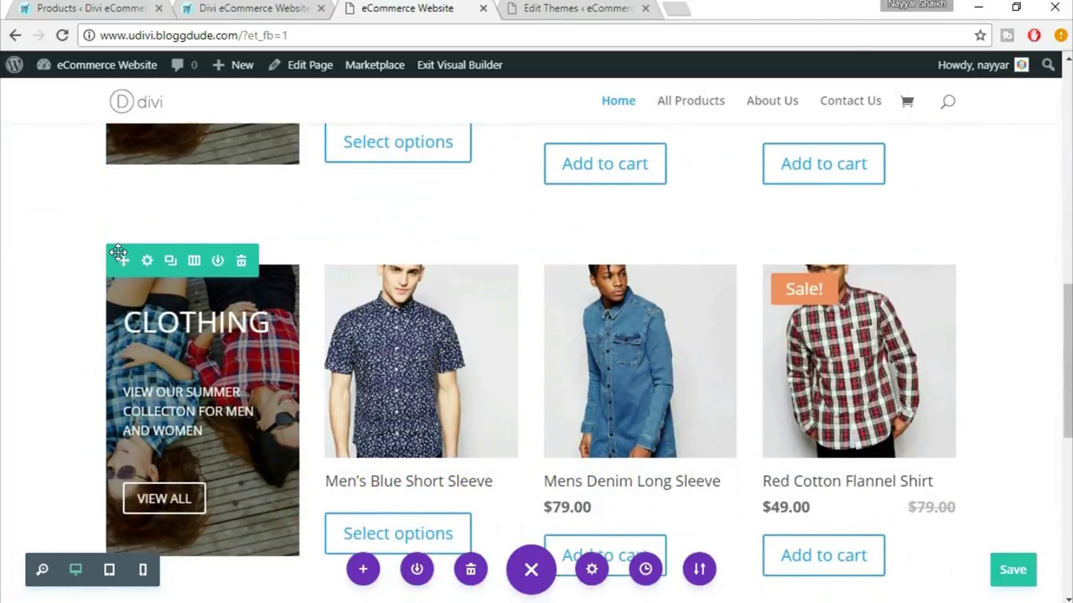
drag(105, 430, 126, 469)
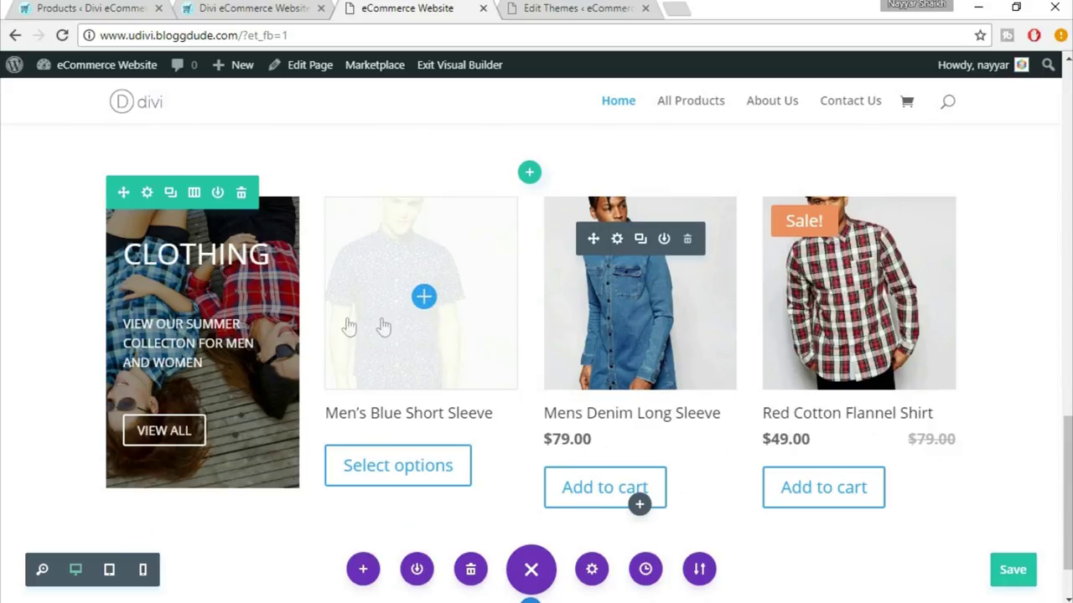
Check the demo site's Accessories row, then return to the builder's CLOTHING call-to-action.
click(279, 7)
scroll(671, 368, down, 4)
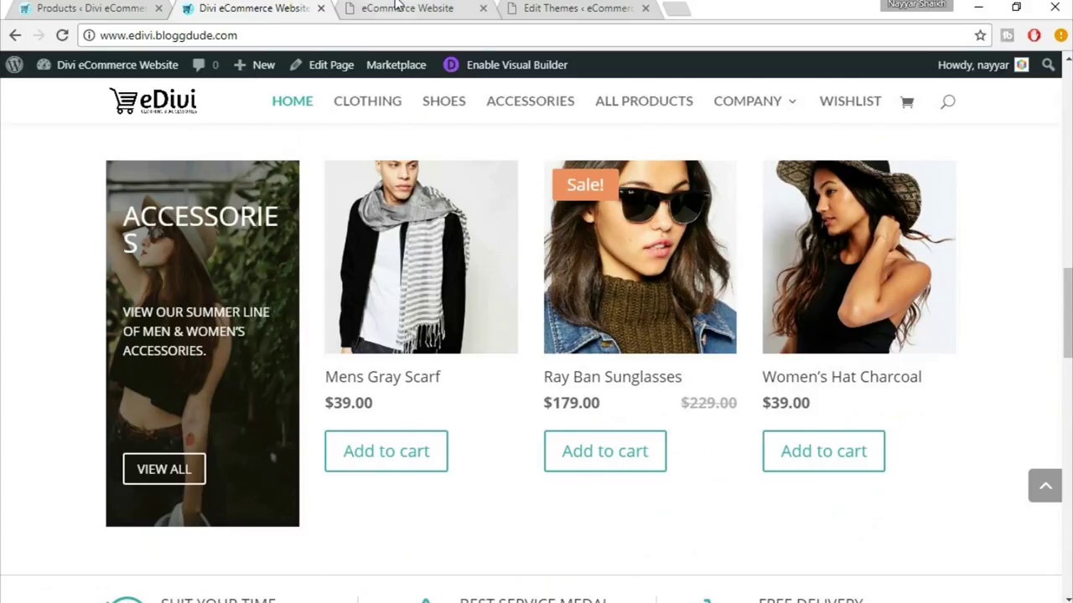
click(398, 7)
mouse_move(178, 241)
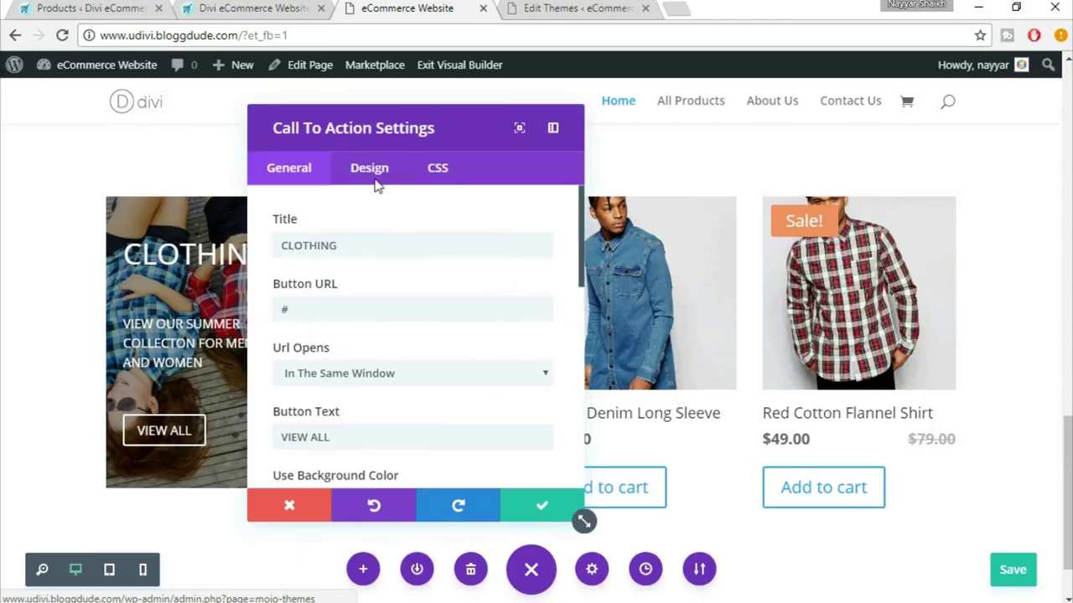
Retitle the copied call-to-action ACCESSORIES, set its header font size to 30px, and save.
double_click(367, 240)
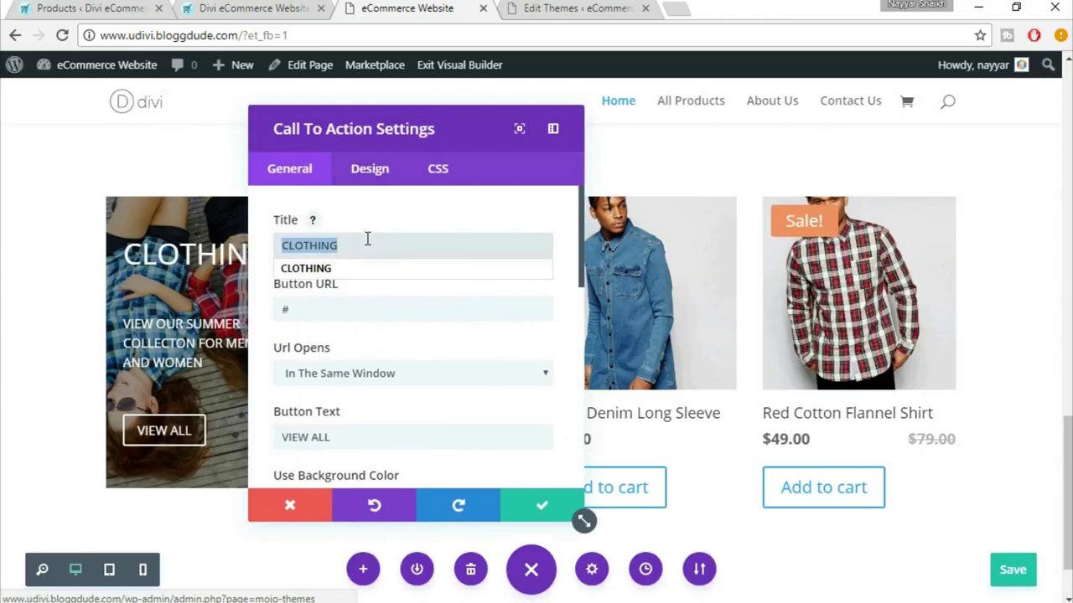
text(A)
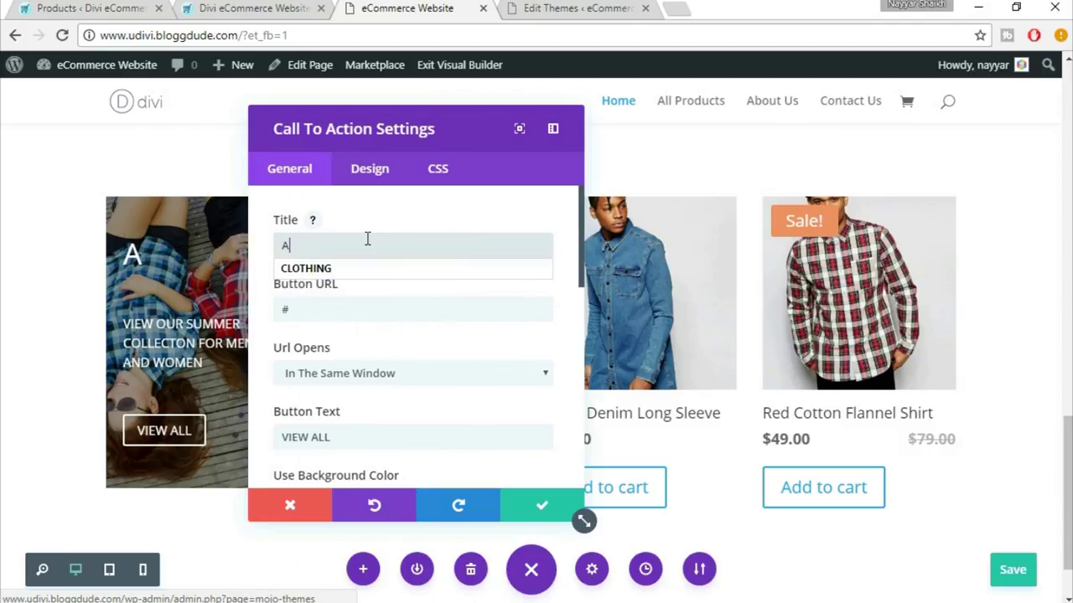
text(CCE)
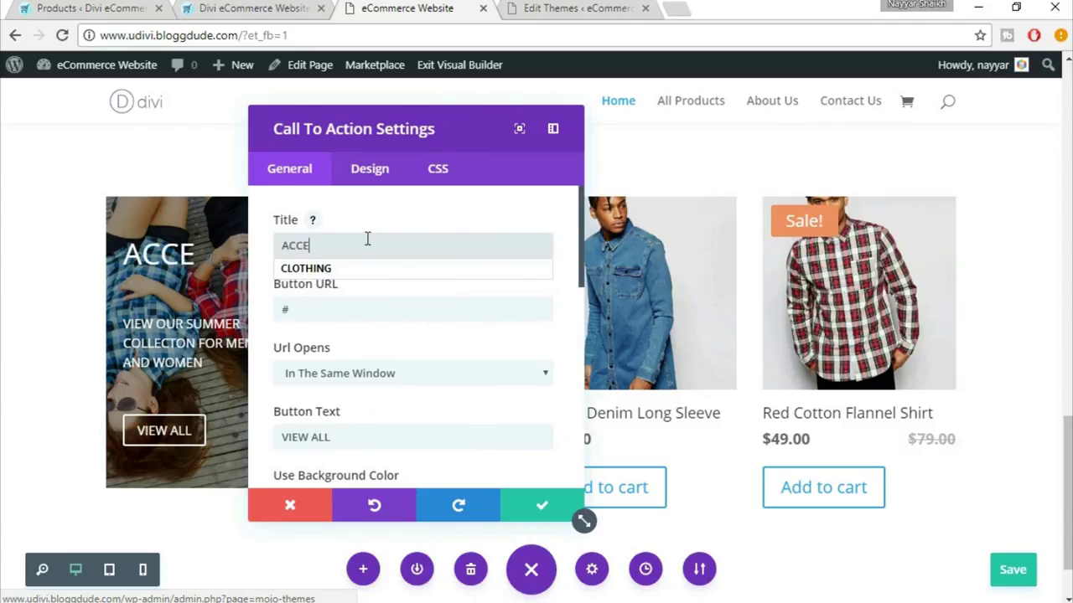
text(SSORIES)
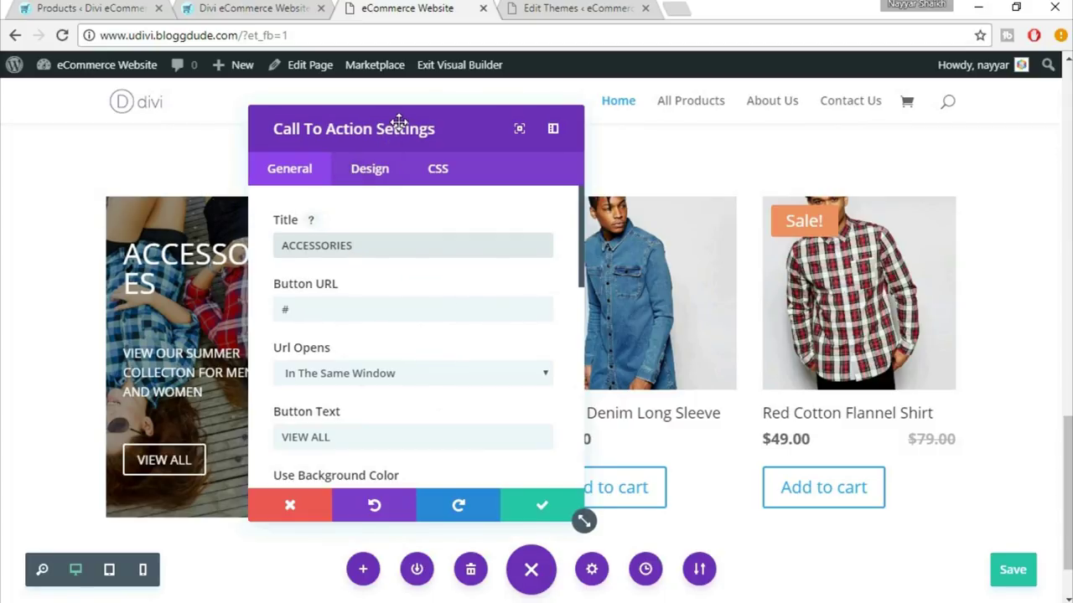
drag(395, 124, 569, 137)
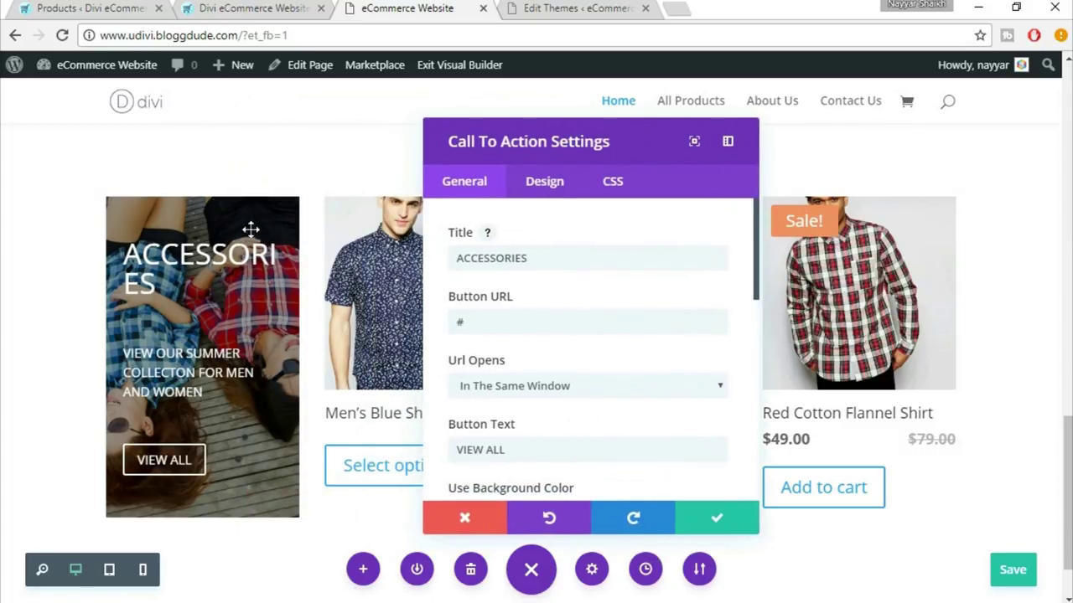
click(544, 193)
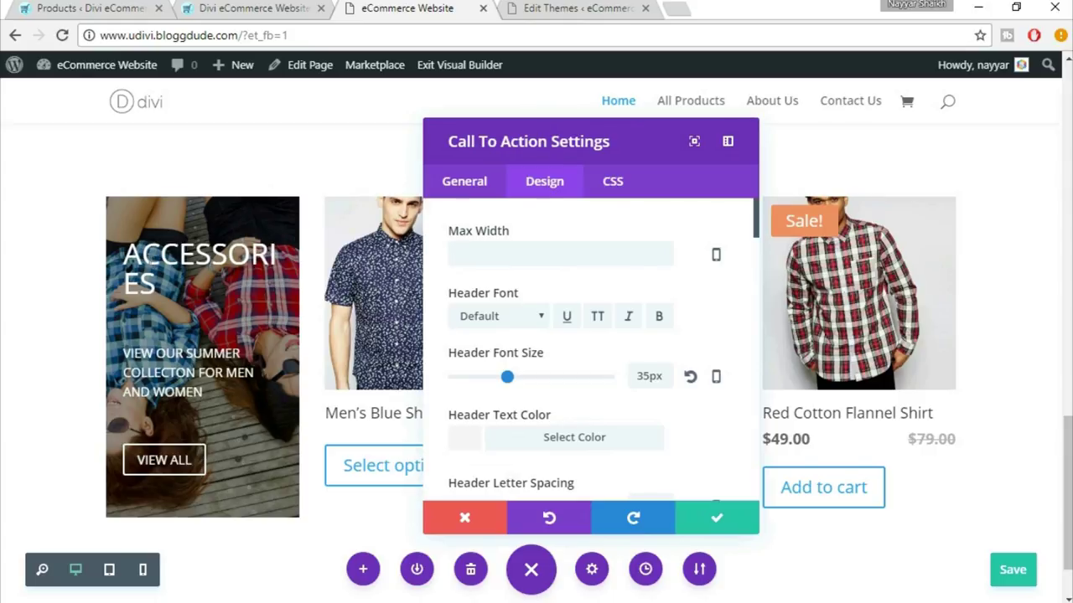
double_click(640, 374)
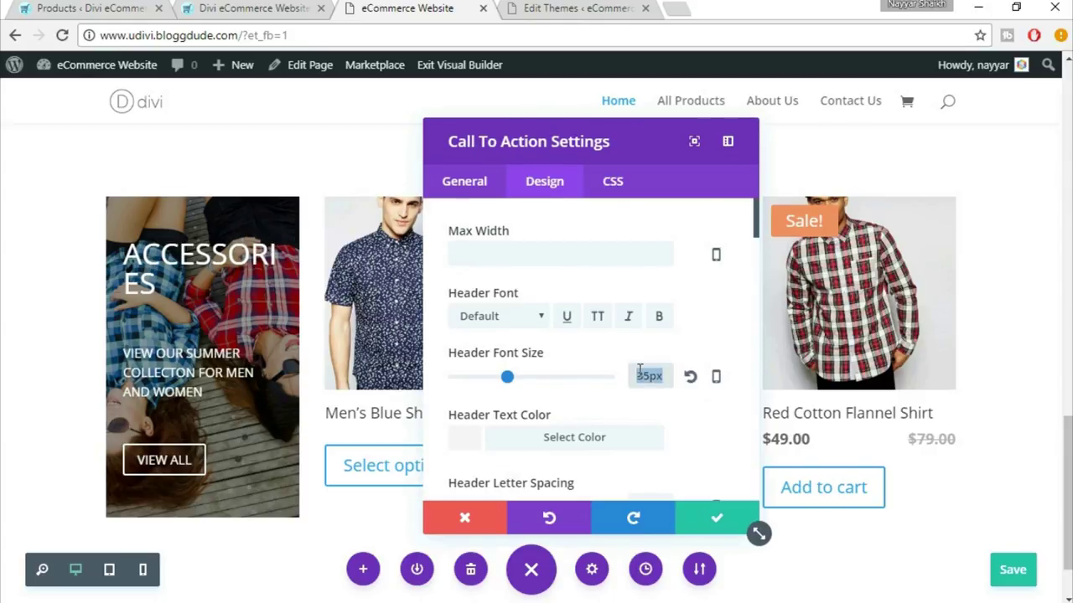
text(30px)
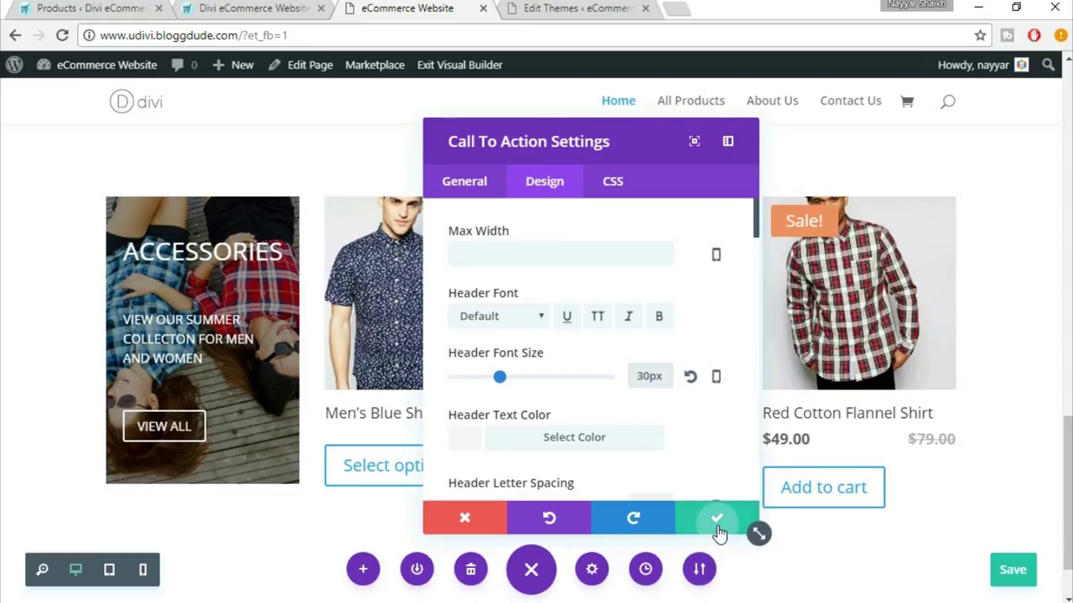
click(717, 527)
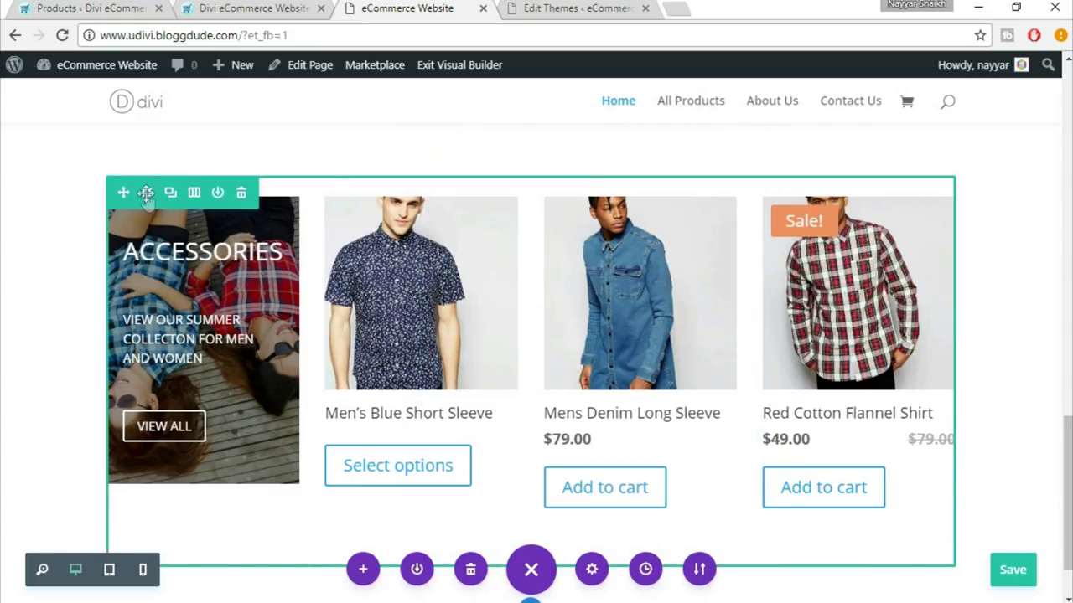
In the row's design settings, upload clothing-5 as Column 1's background image.
click(146, 193)
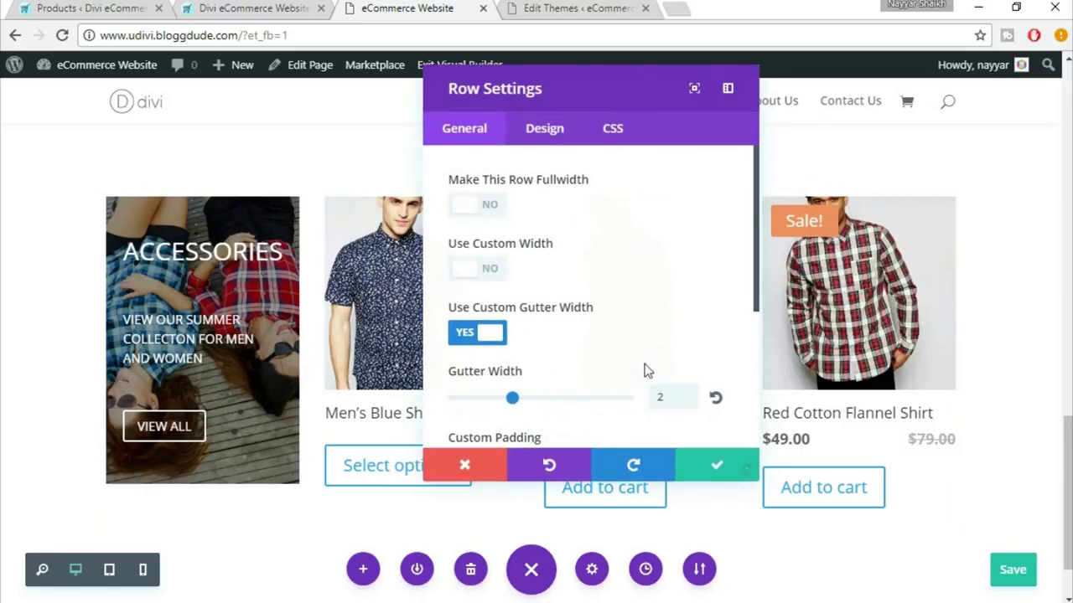
scroll(709, 292, down, 2)
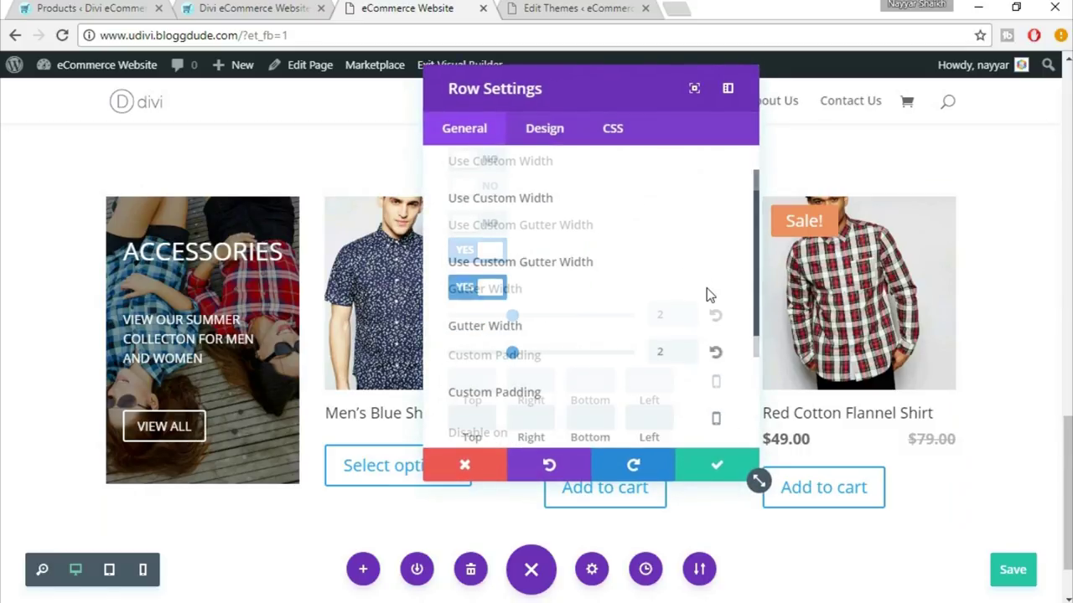
click(549, 138)
scroll(725, 271, down, 3)
scroll(727, 297, down, 4)
scroll(726, 298, up, 1)
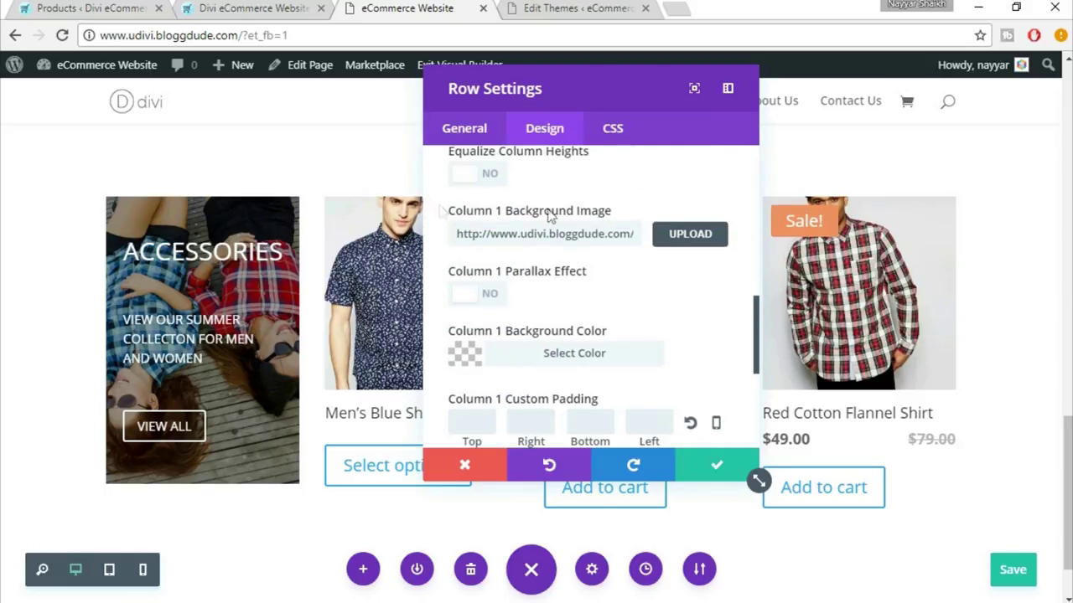
click(671, 243)
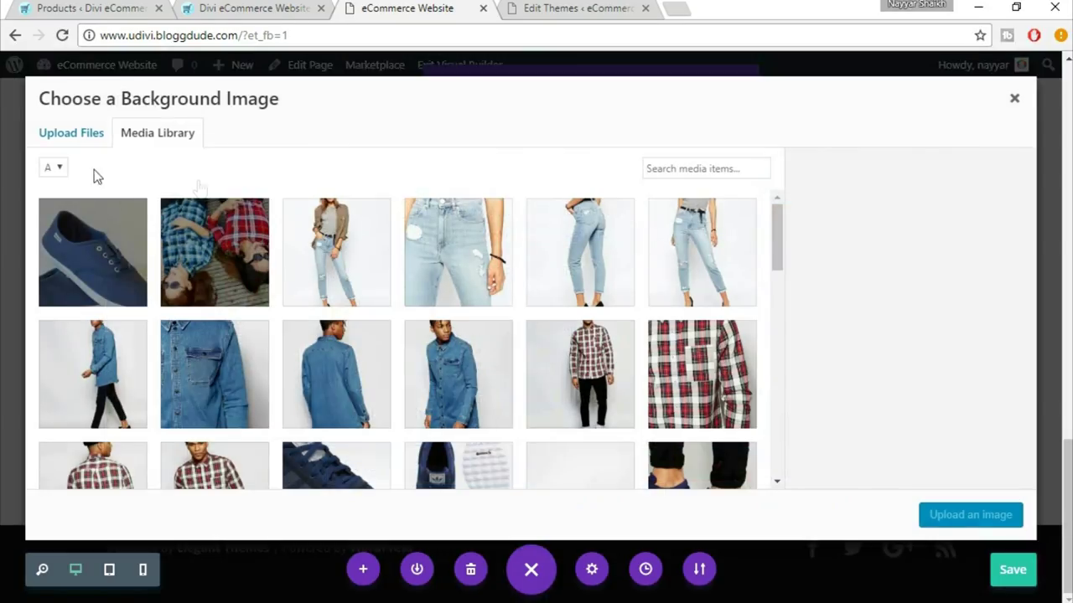
click(65, 136)
click(545, 354)
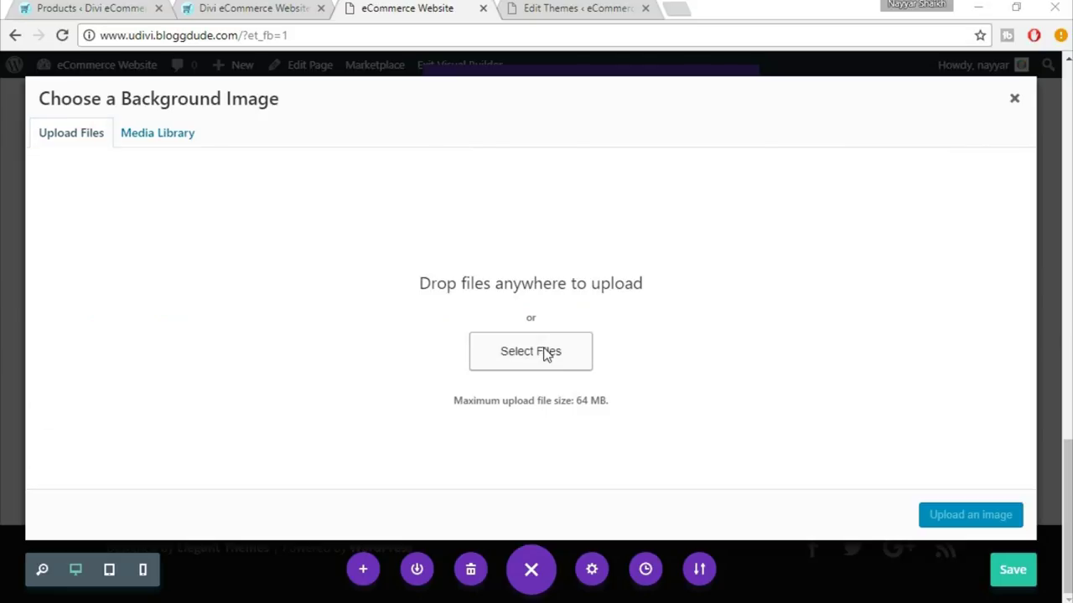
click(291, 142)
click(930, 578)
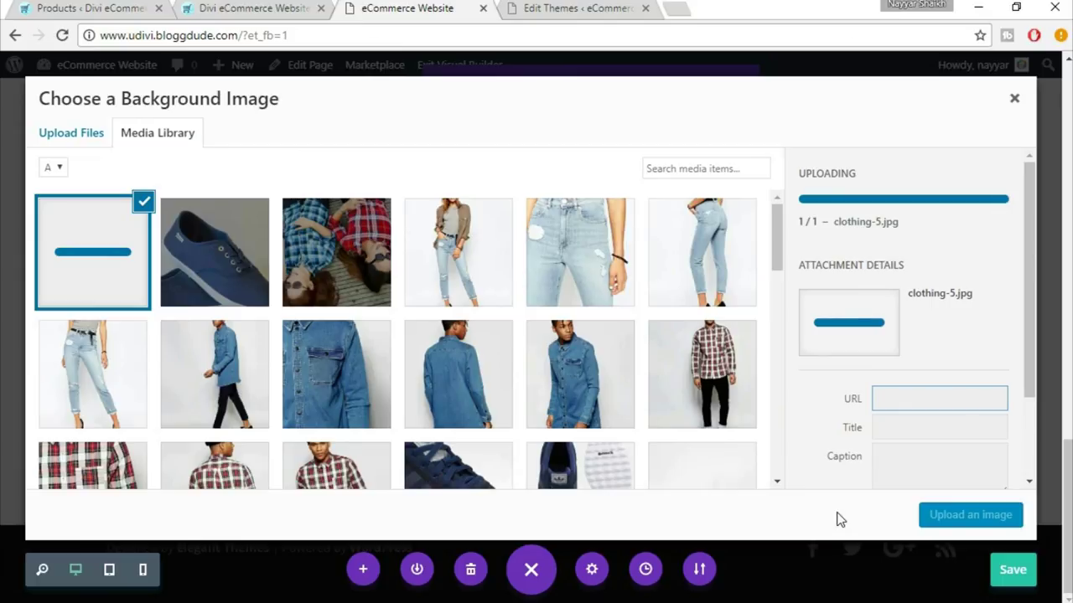
Replace it with the uploaded accessories_v2 photo as Column 1 background and save the row.
click(289, 7)
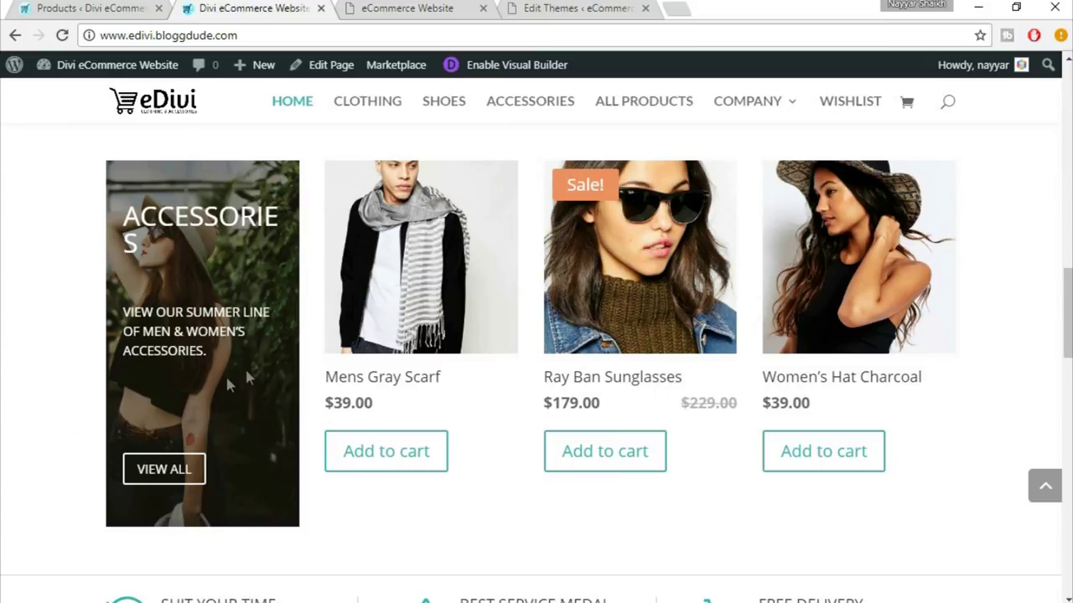
click(362, 7)
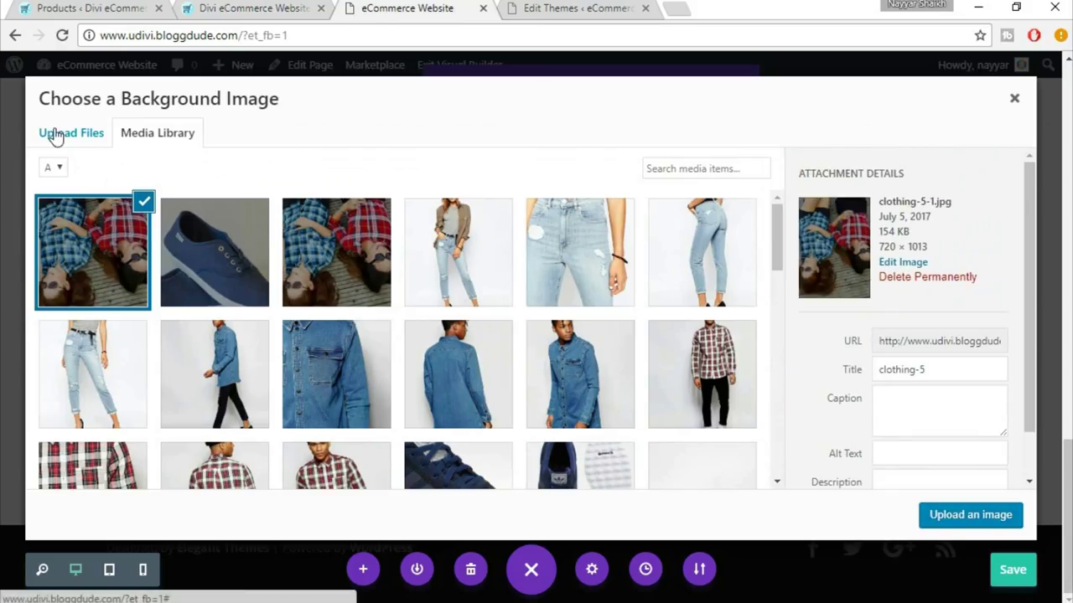
click(53, 135)
click(540, 359)
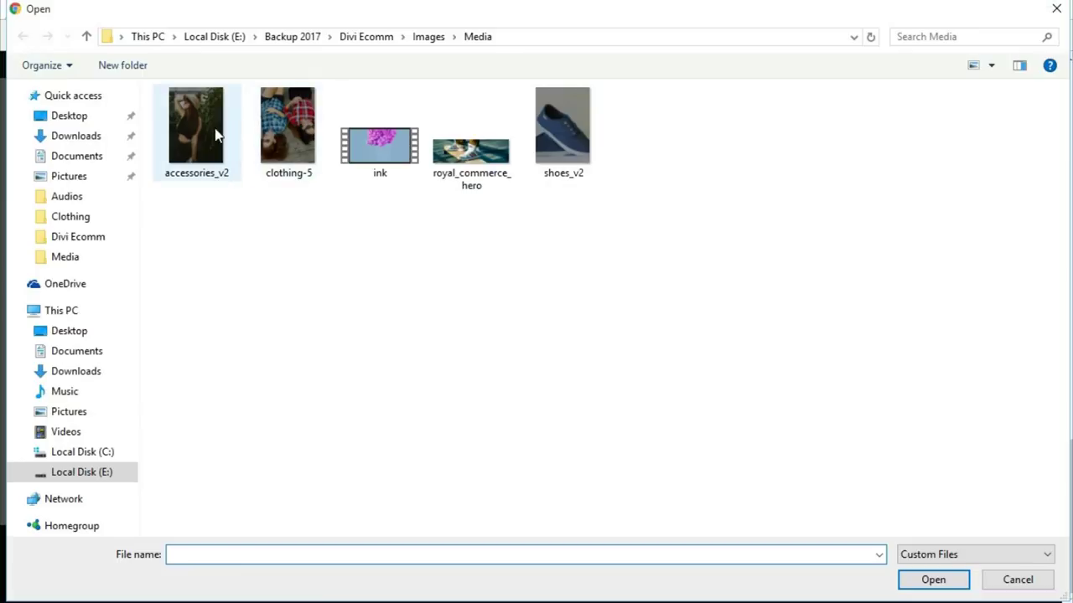
click(226, 134)
click(922, 581)
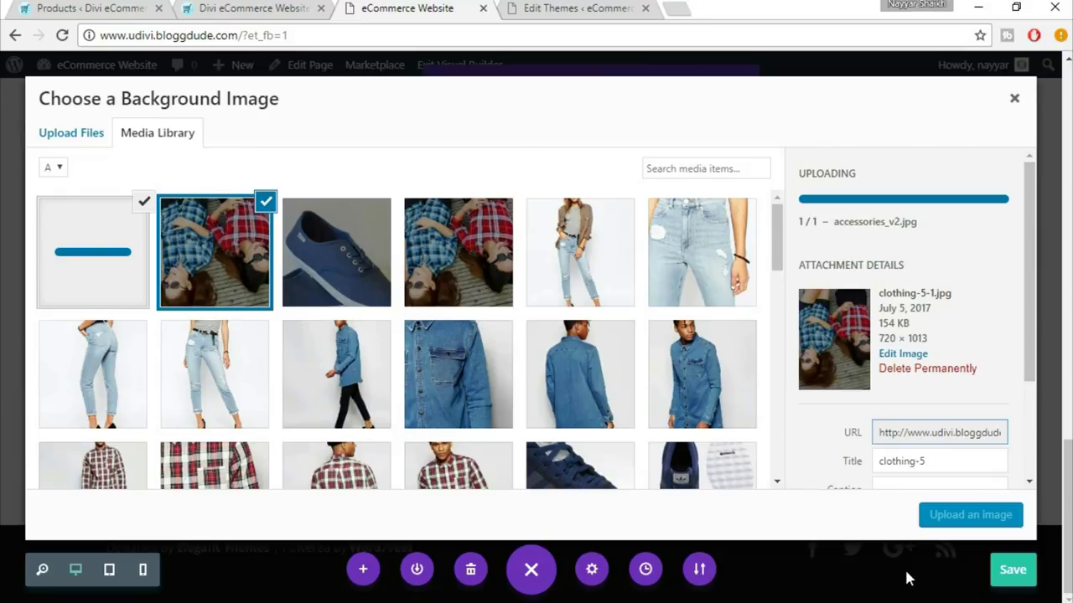
click(949, 516)
click(706, 464)
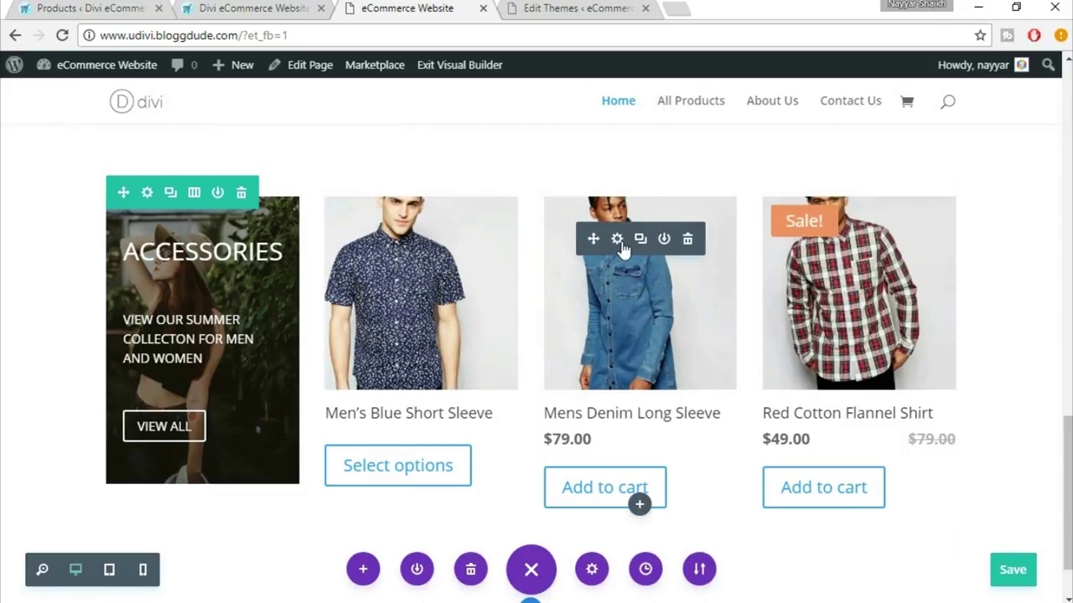
Switch the Shop module's included category from Clothing to Accessories and save.
click(617, 240)
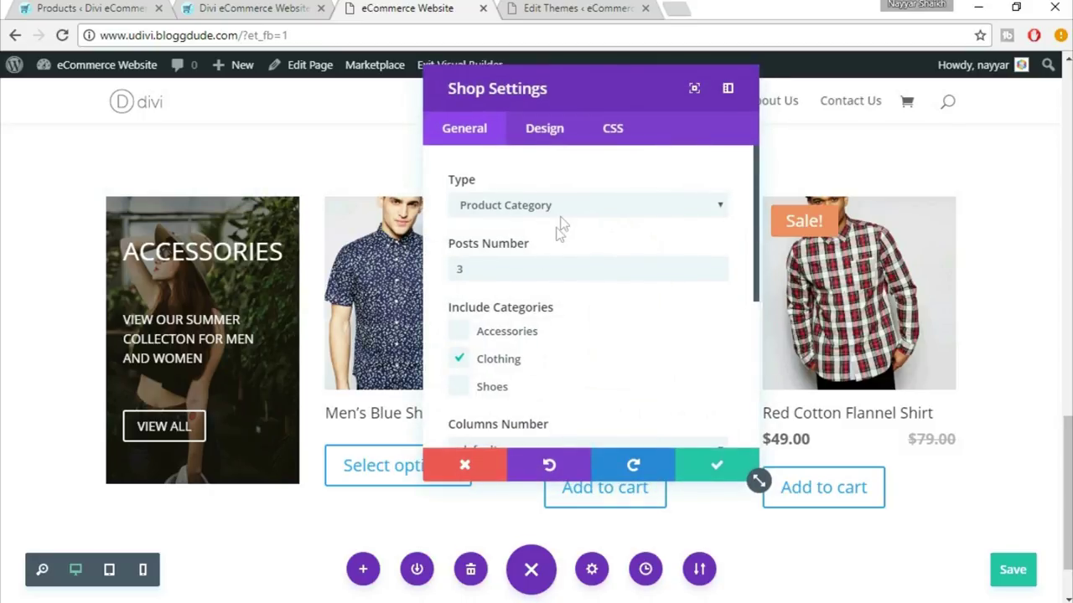
scroll(556, 327, down, 2)
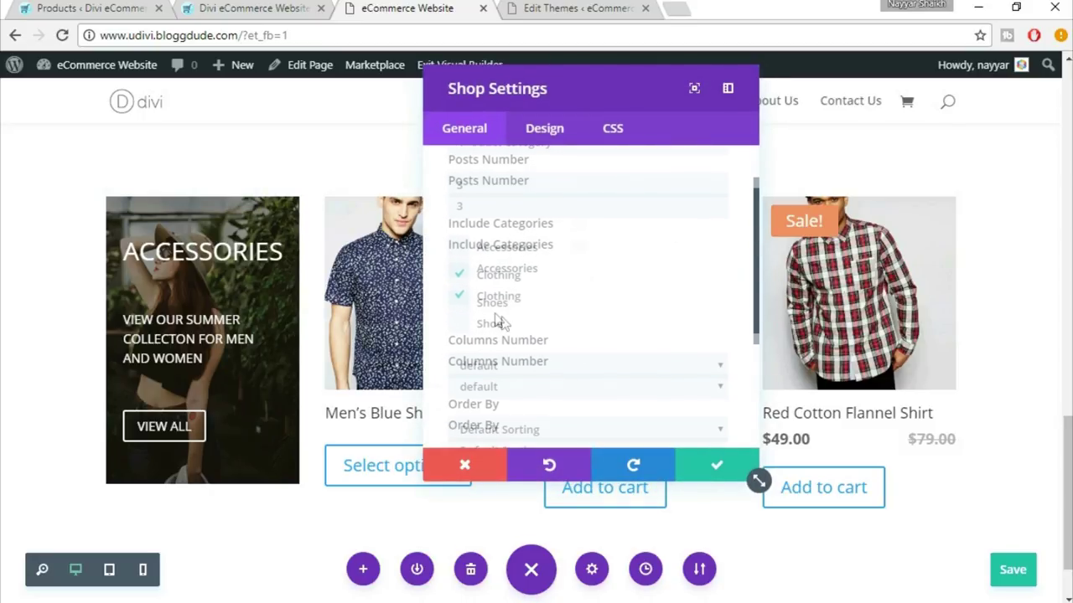
click(495, 249)
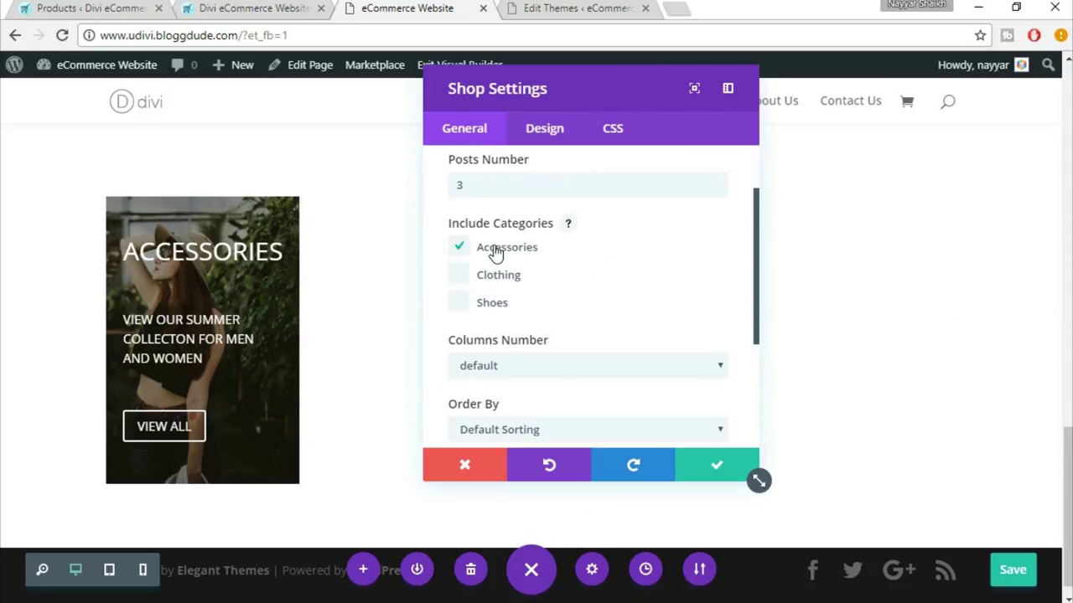
click(708, 464)
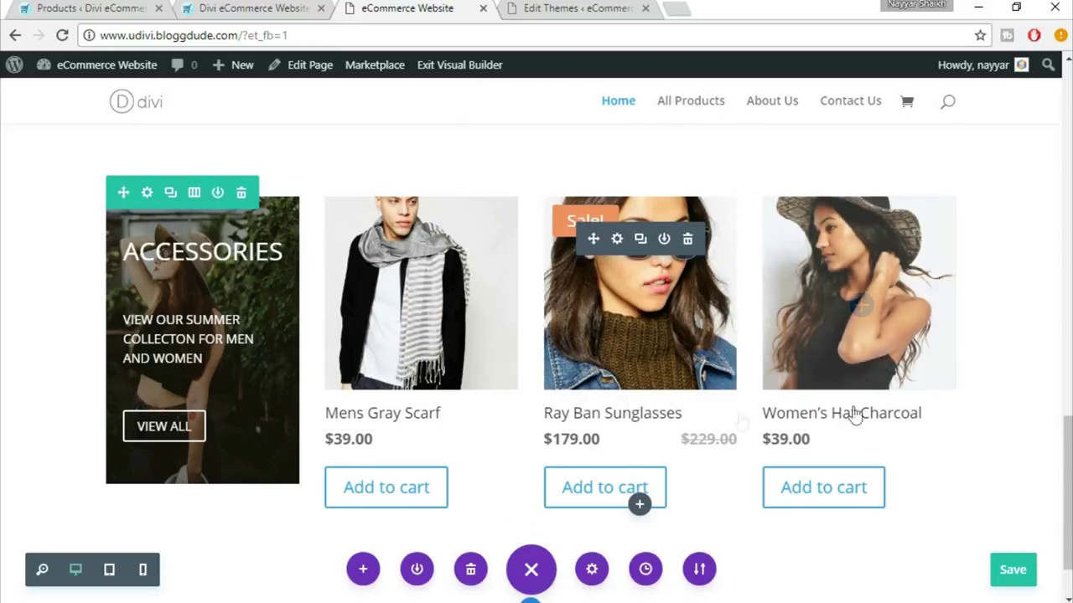
scroll(1043, 382, up, 9)
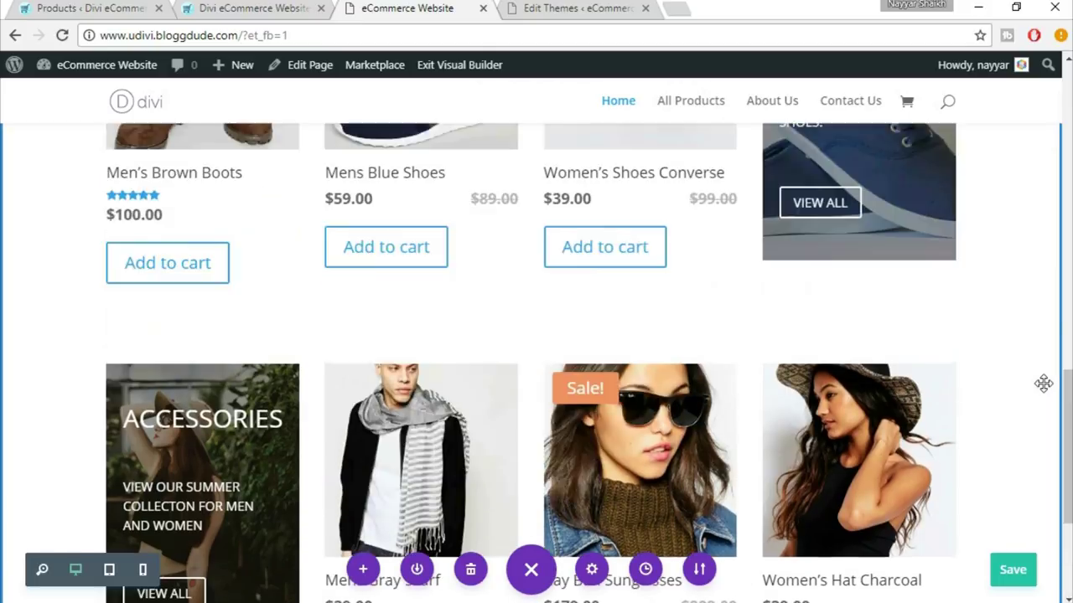
scroll(1043, 388, up, 2)
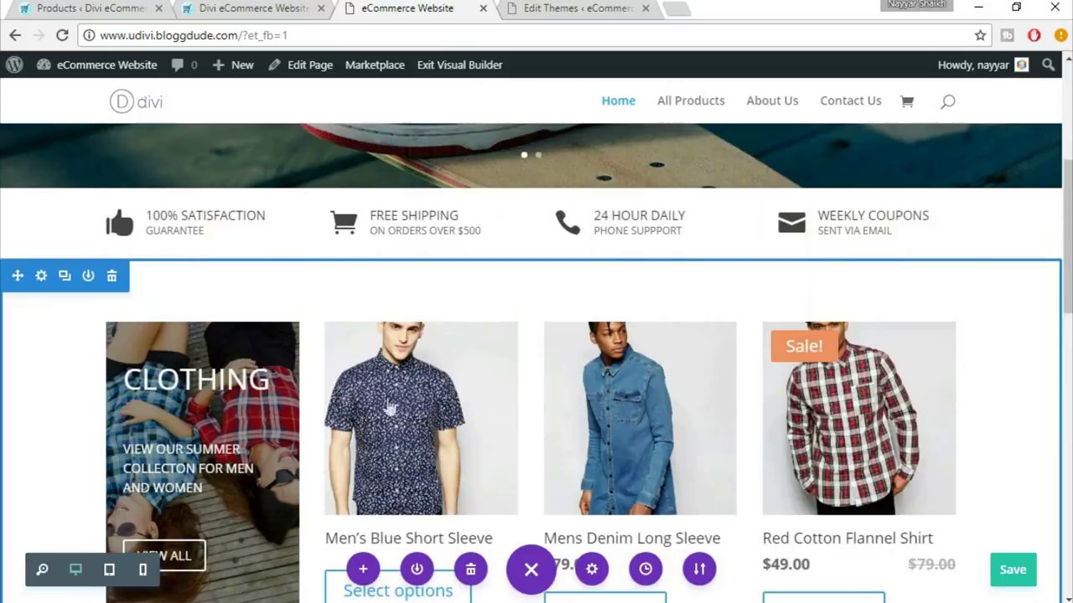
scroll(537, 360, down, 10)
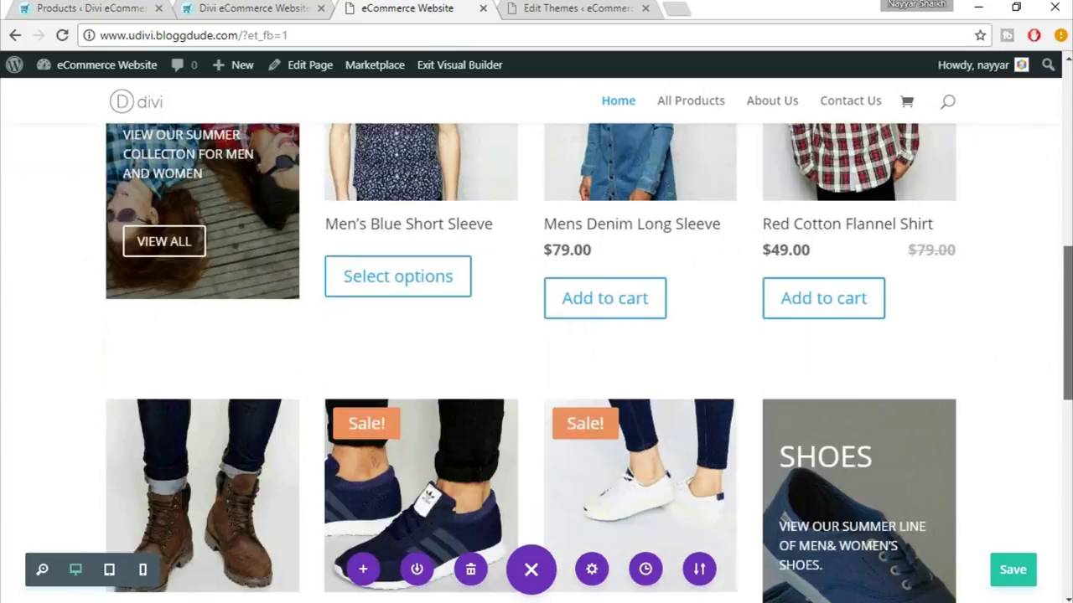
scroll(536, 360, up, 10)
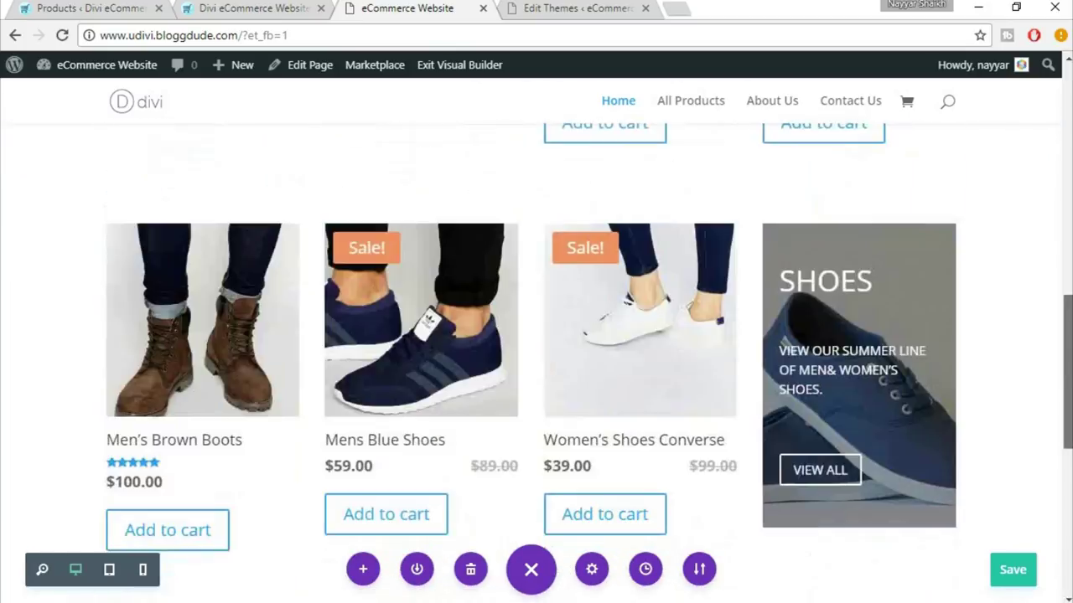
scroll(1068, 268, down, 3)
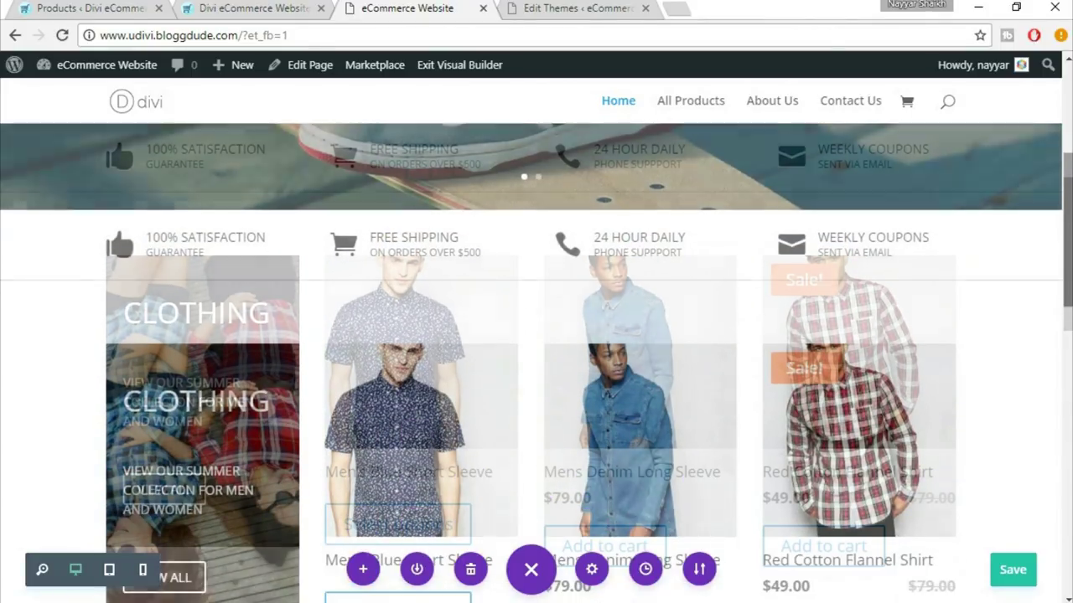
scroll(1068, 268, down, 4)
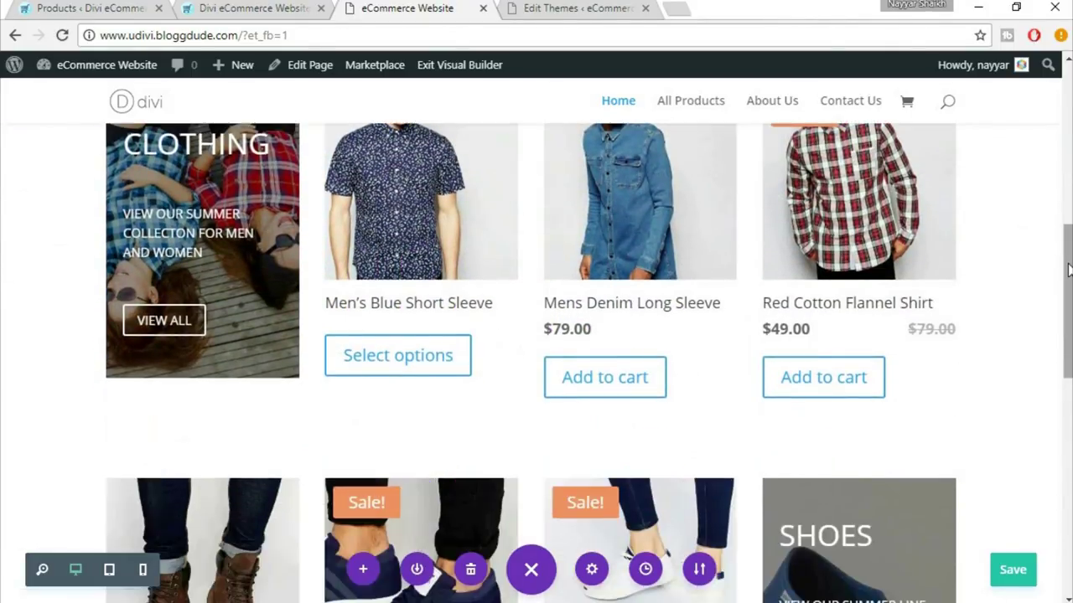
scroll(912, 238, down, 5)
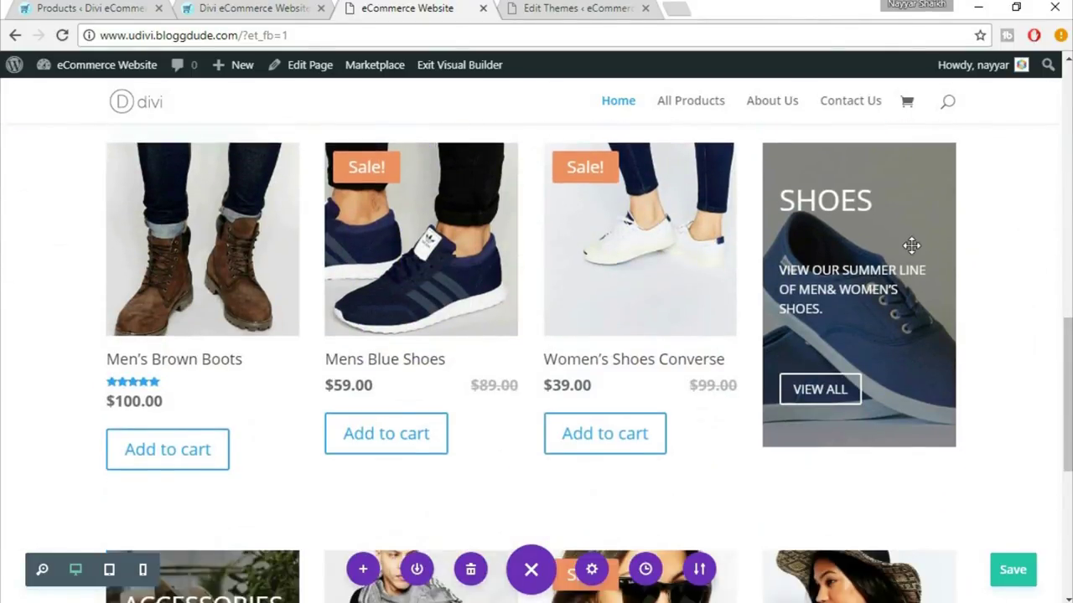
scroll(913, 260, down, 1)
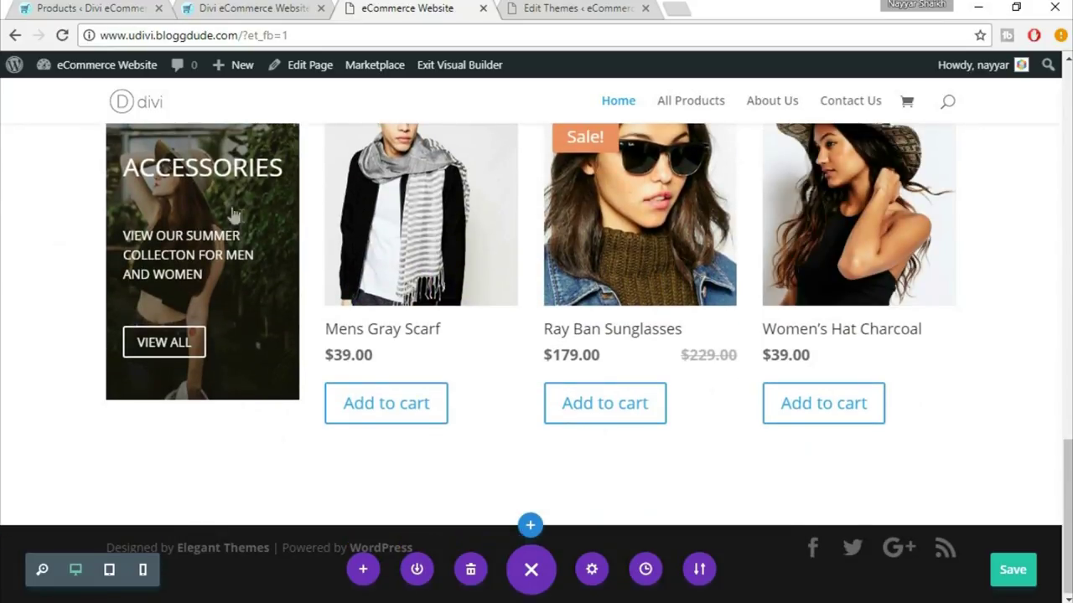
scroll(180, 255, up, 1)
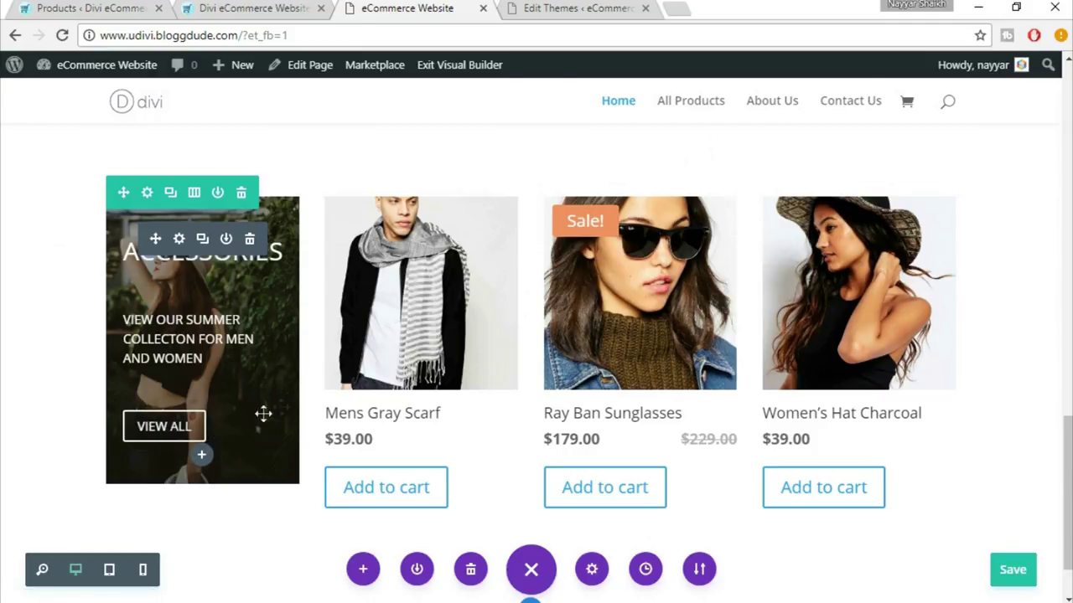
key(ctrl+shift+Tab)
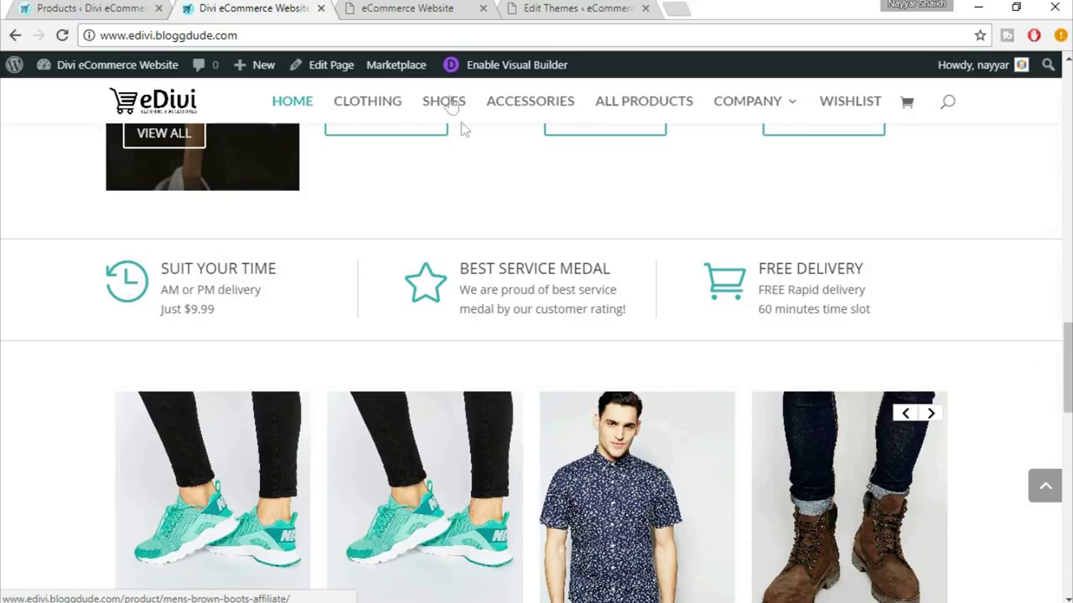
click(428, 7)
scroll(738, 281, down, 1)
scroll(718, 290, down, 4)
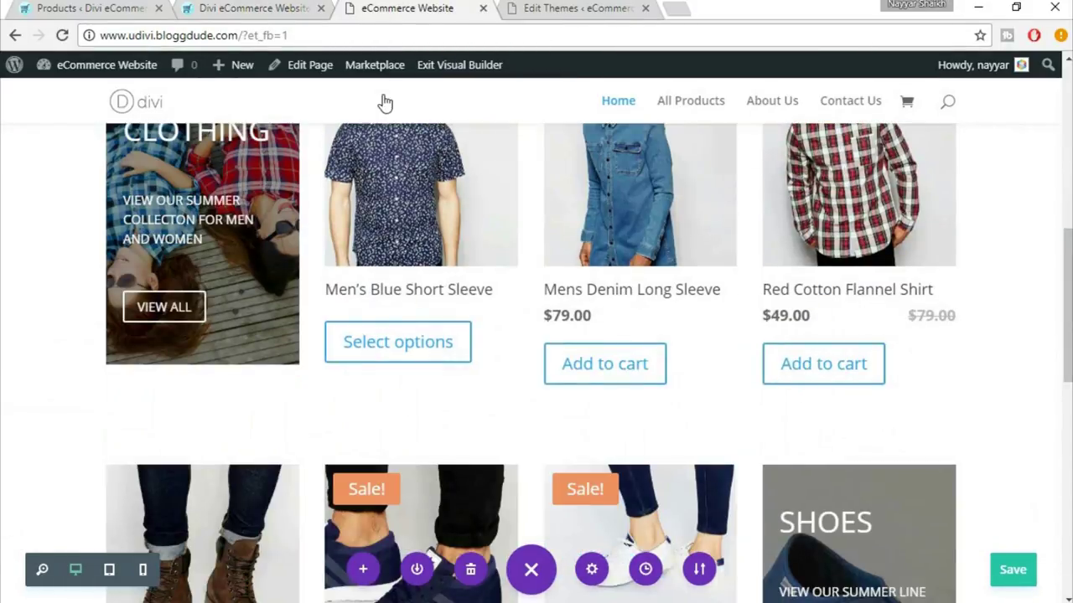
scroll(424, 79, up, 2)
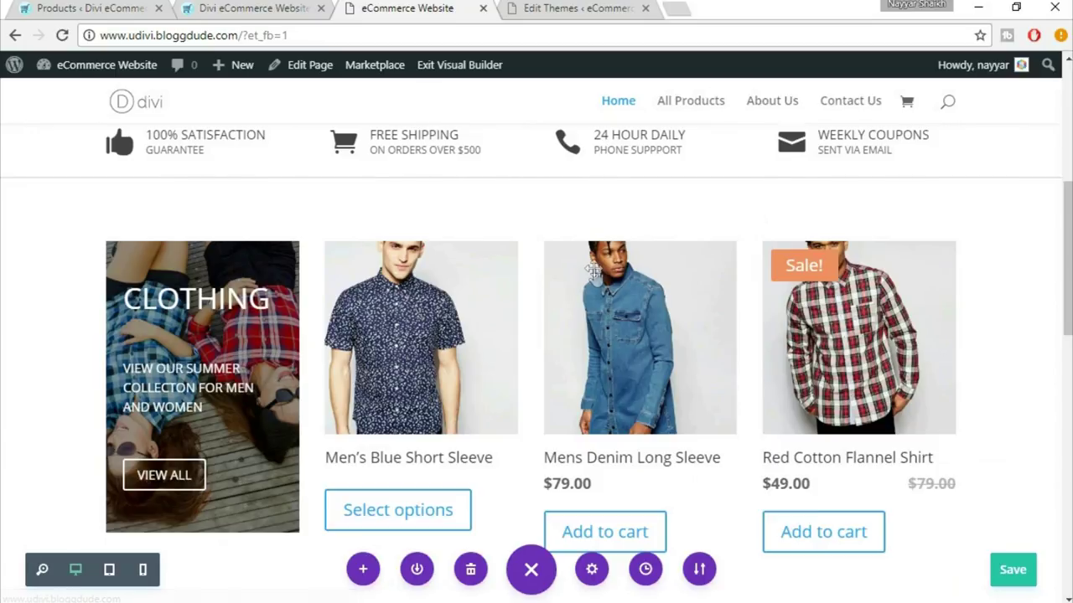
scroll(593, 270, down, 10)
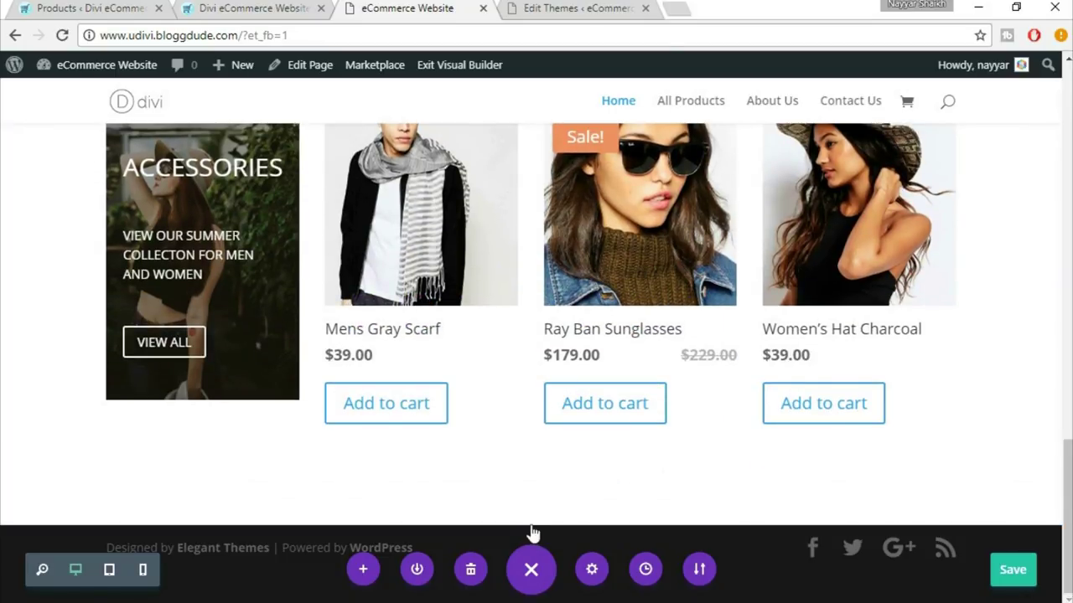
mouse_move(529, 528)
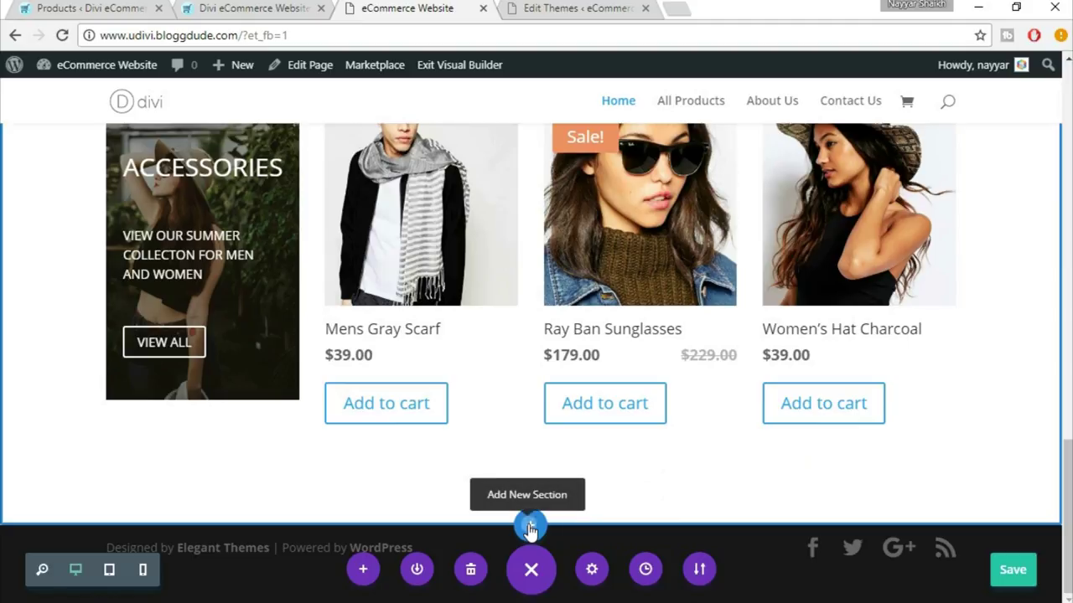
Add a regular section below the product rows with a three-column row layout.
click(529, 528)
click(426, 478)
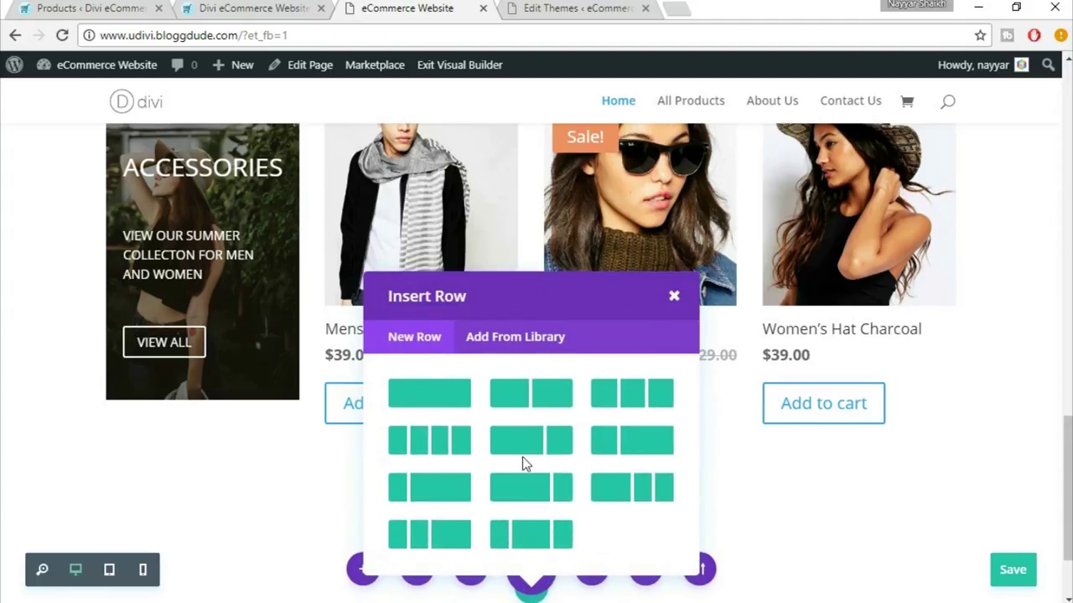
click(251, 9)
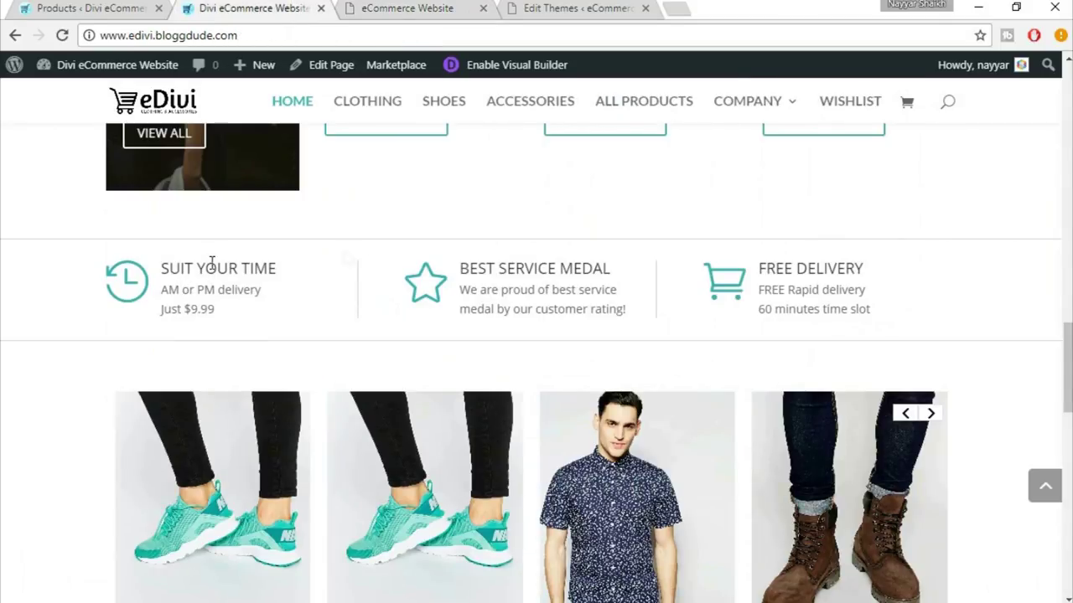
click(375, 6)
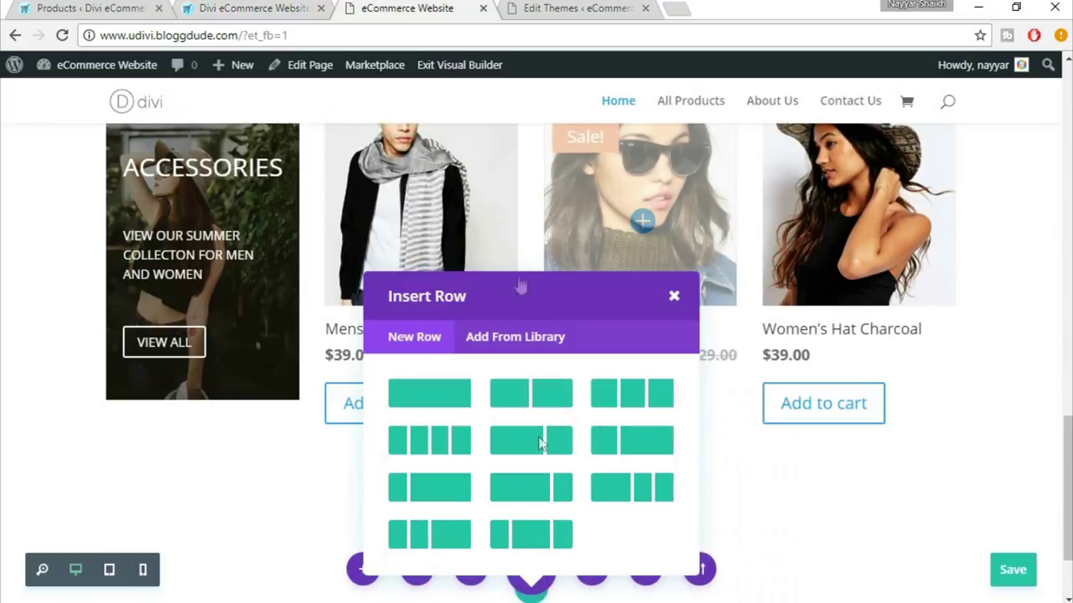
click(625, 405)
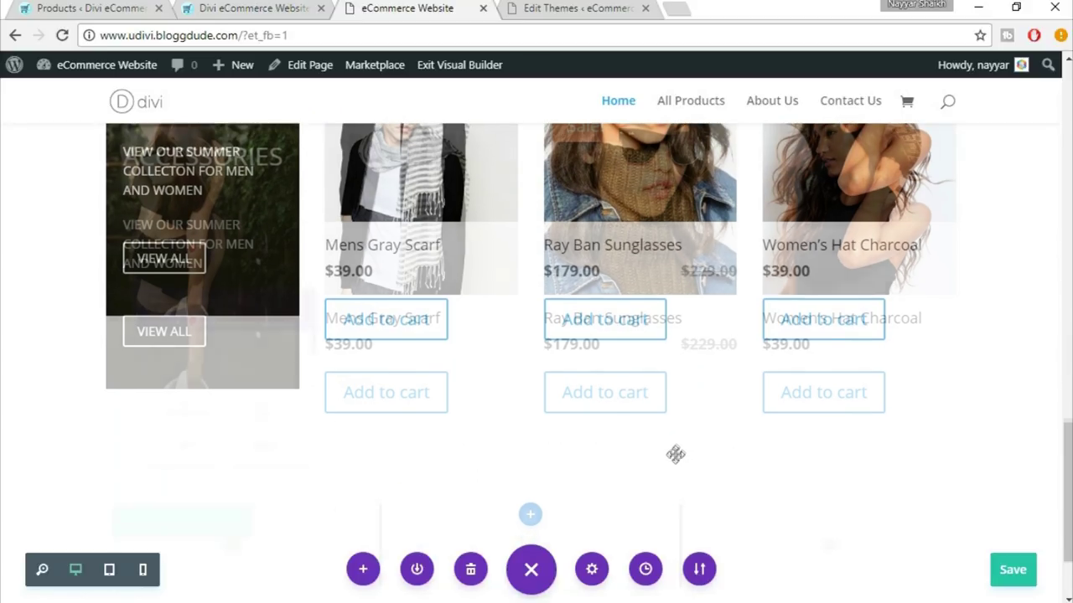
Add a Blurb module to the new row's first column.
click(211, 7)
click(400, 16)
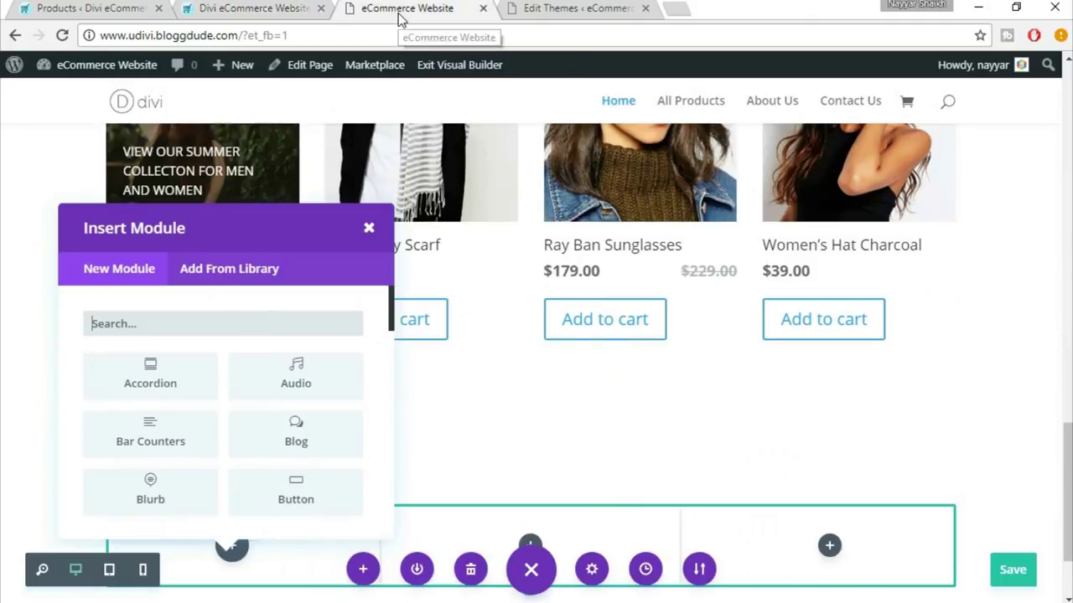
text(blurb)
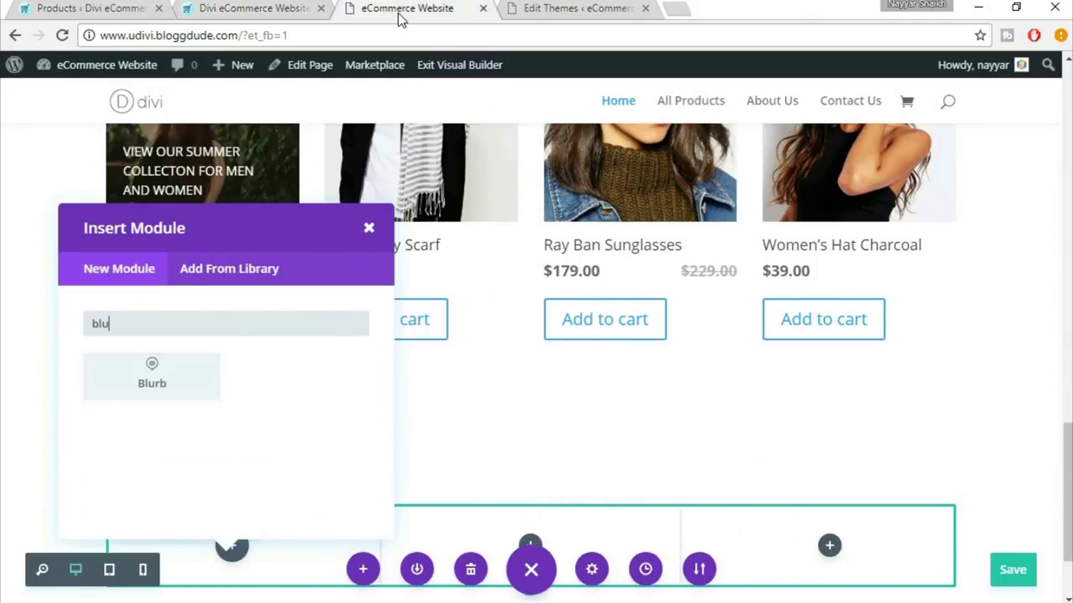
click(178, 366)
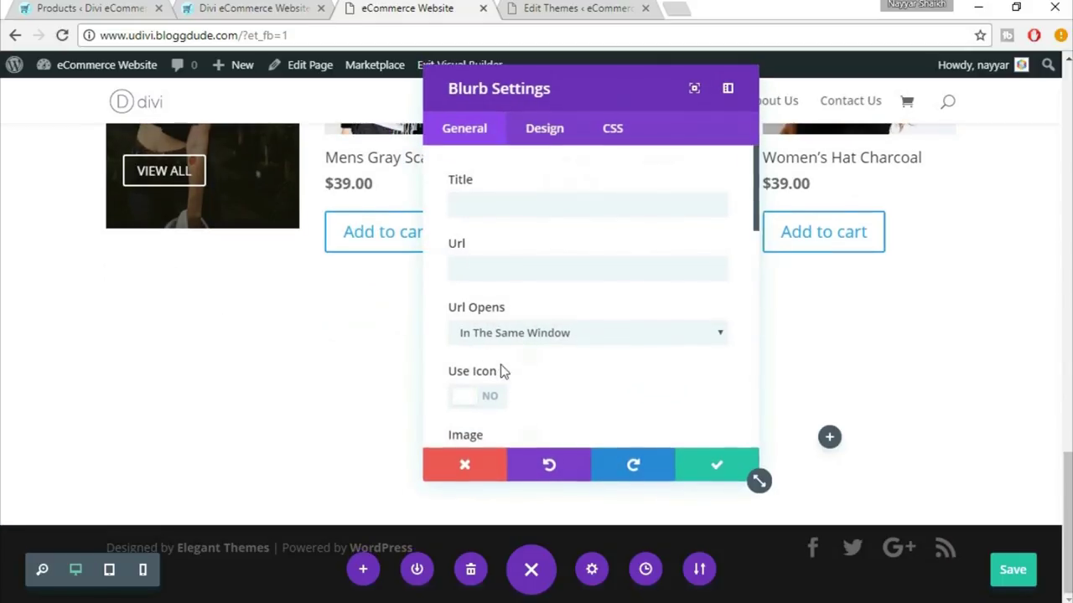
Title the blurb SUIT YOUR TIME, copying the demo's delivery description text.
click(179, 6)
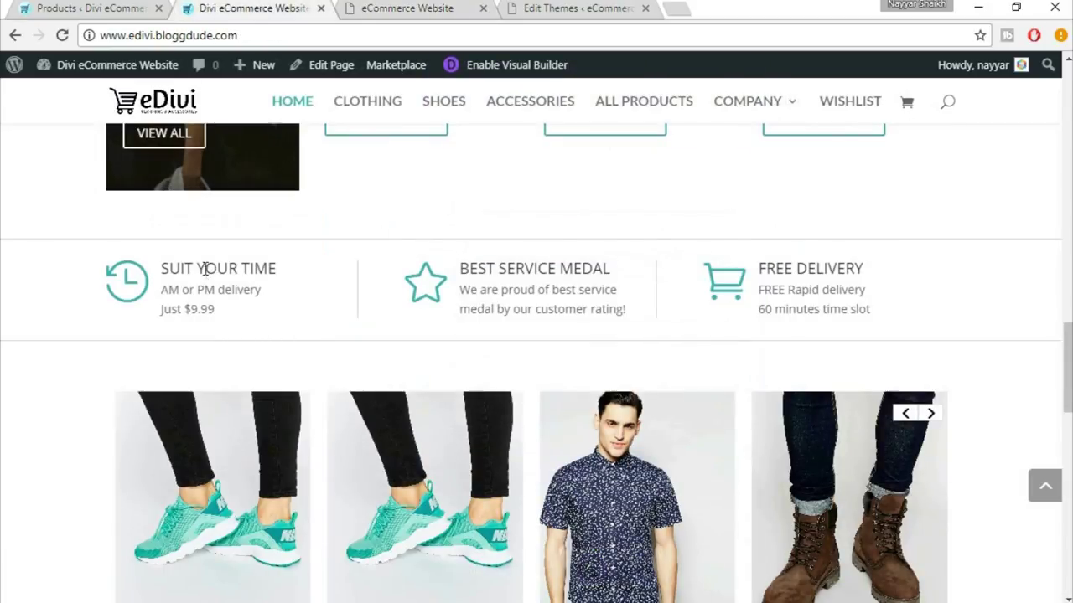
click(362, 7)
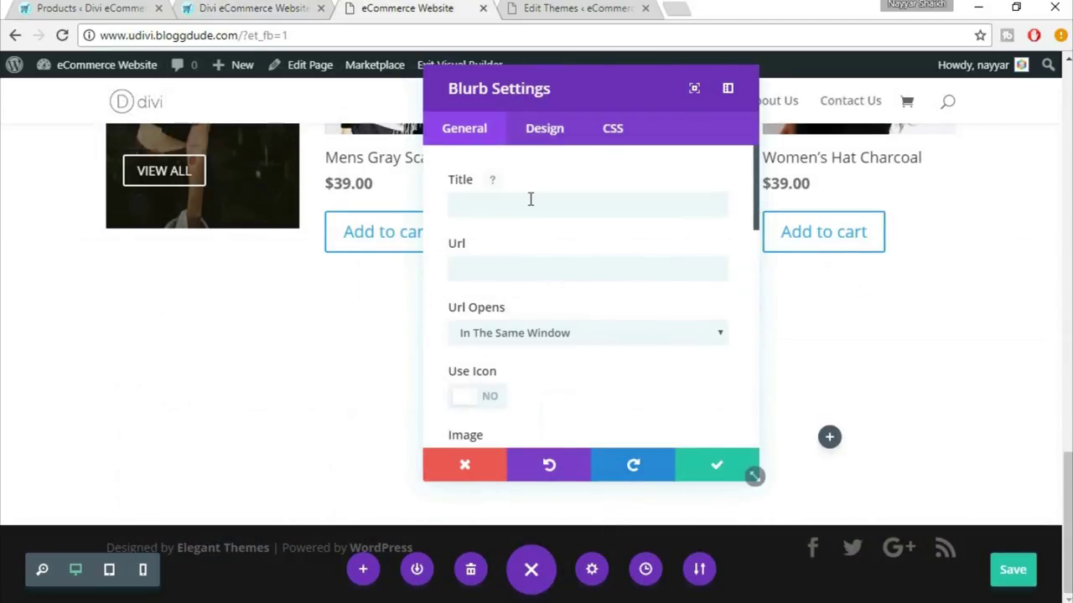
click(529, 199)
text(S)
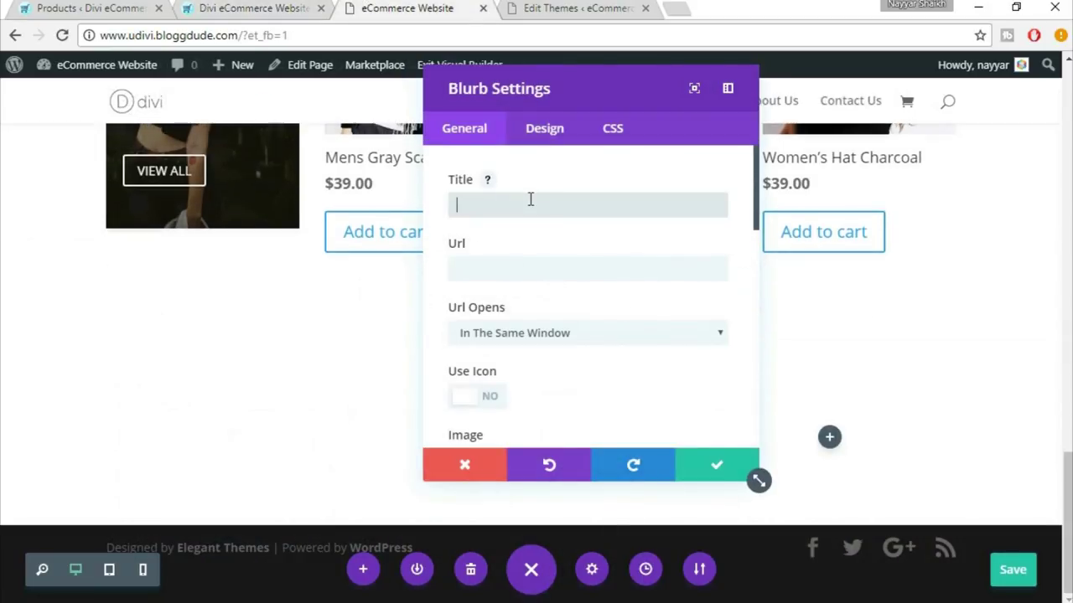
text(UI)
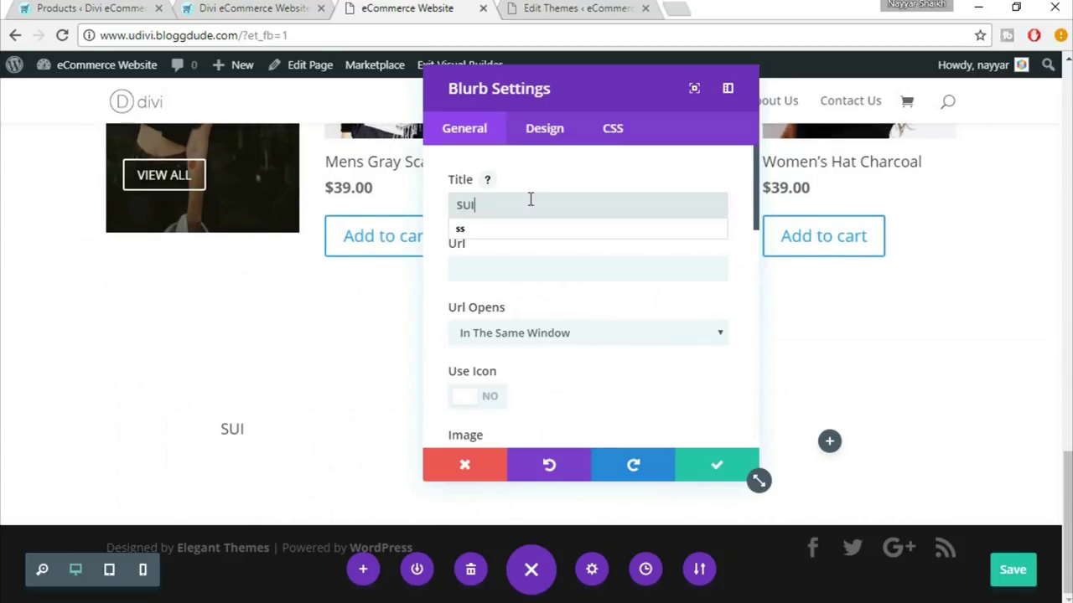
text(T YOUR TIME)
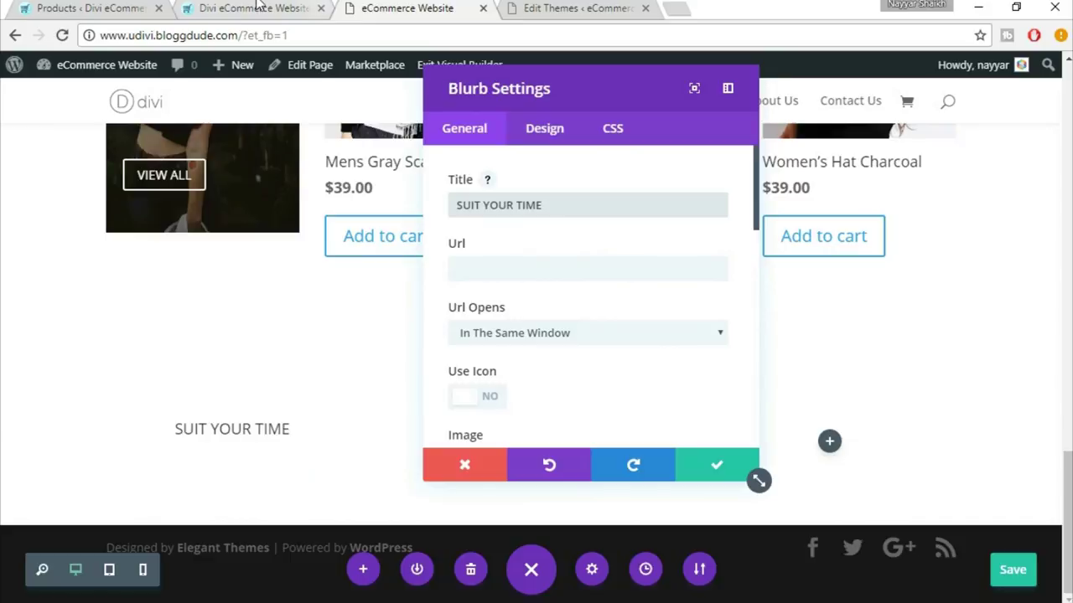
click(303, 8)
drag(161, 289, 225, 319)
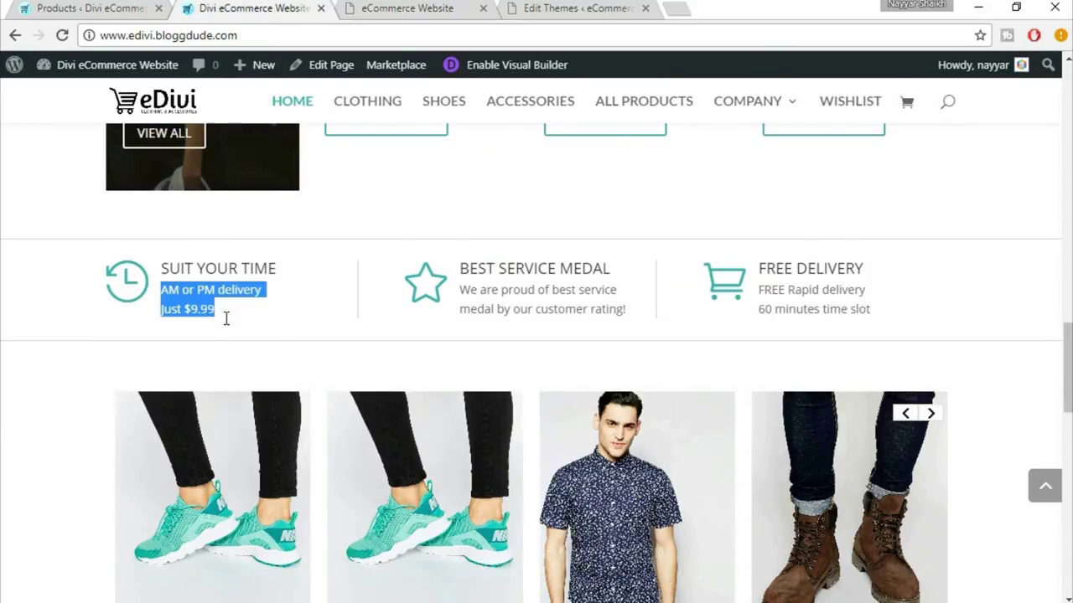
click(385, 8)
click(541, 264)
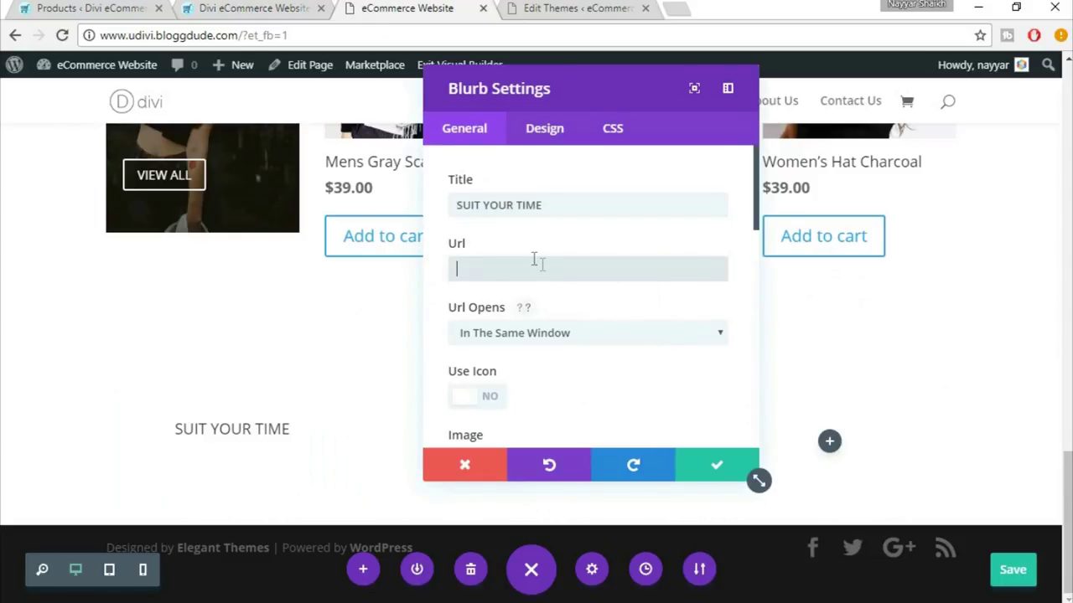
click(218, 7)
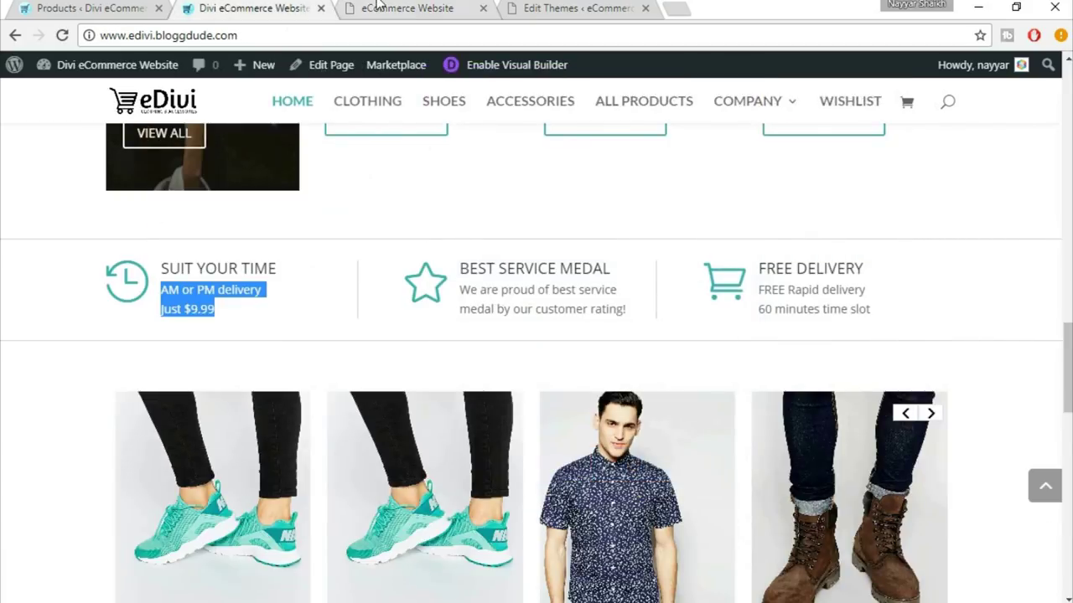
click(379, 7)
Switch the blurb to use an icon and choose the clock icon.
scroll(634, 333, down, 1)
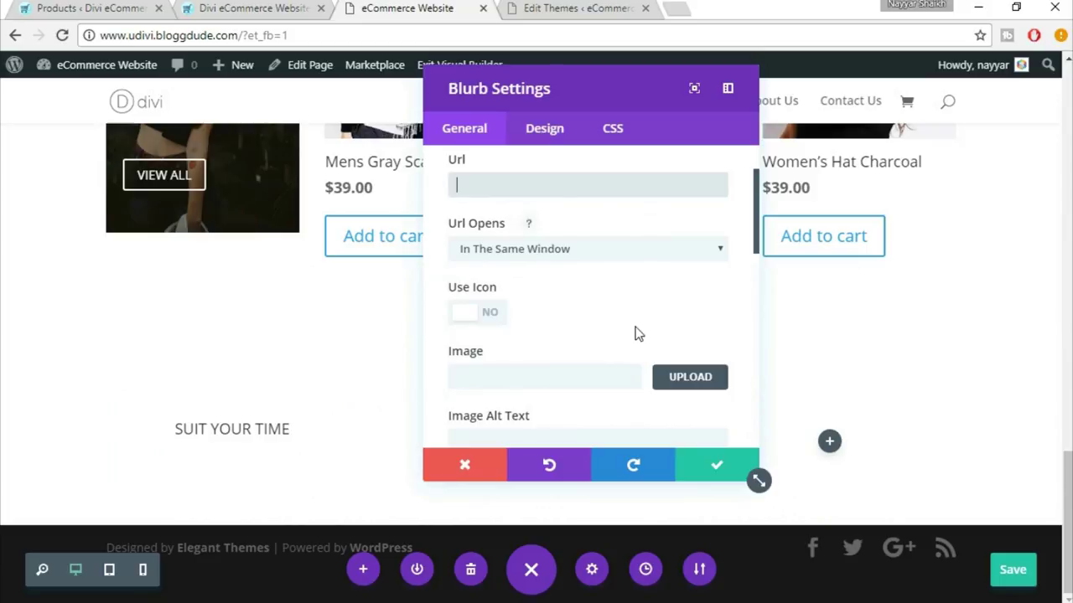
click(495, 318)
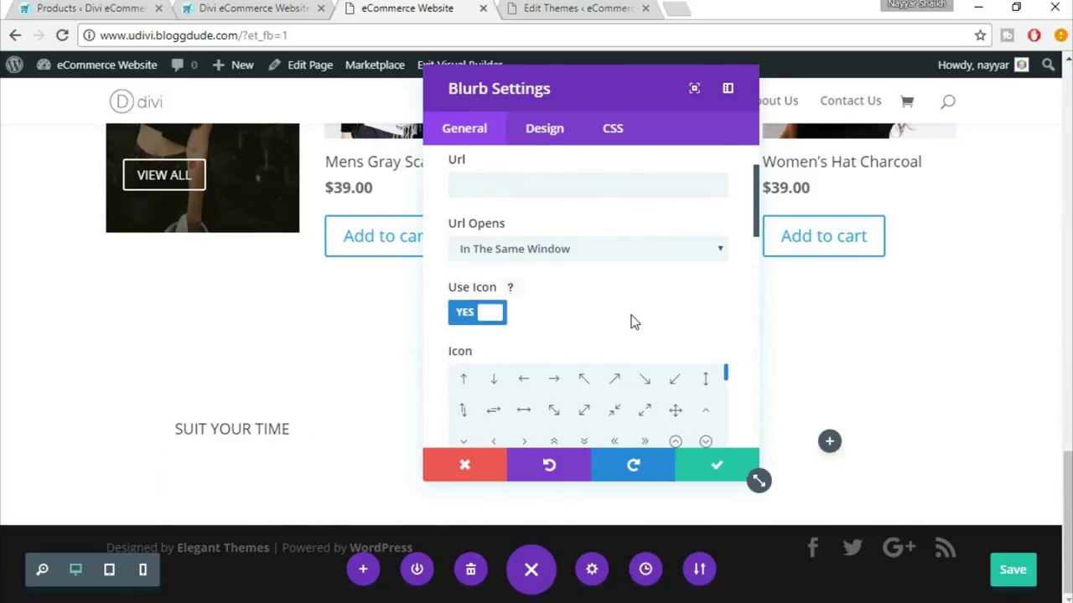
scroll(634, 322, down, 1)
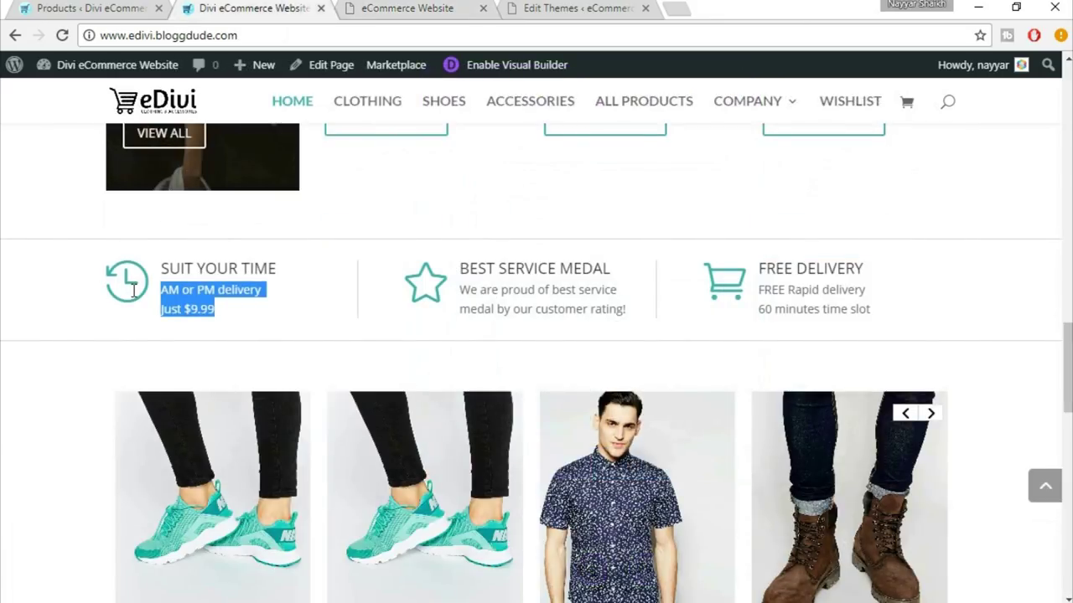
click(132, 289)
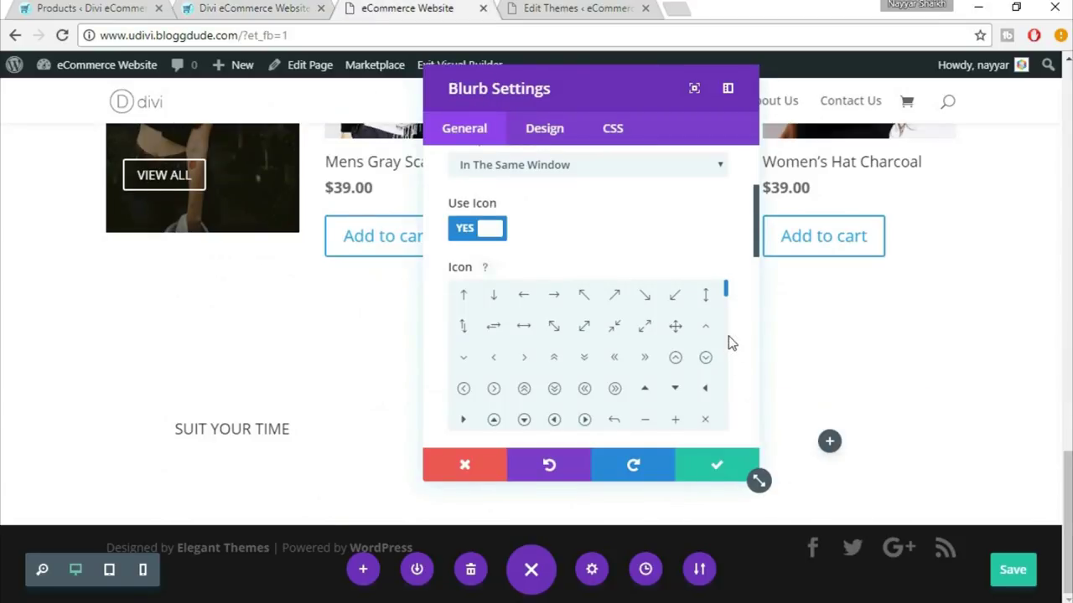
scroll(728, 337, down, 2)
scroll(729, 343, up, 1)
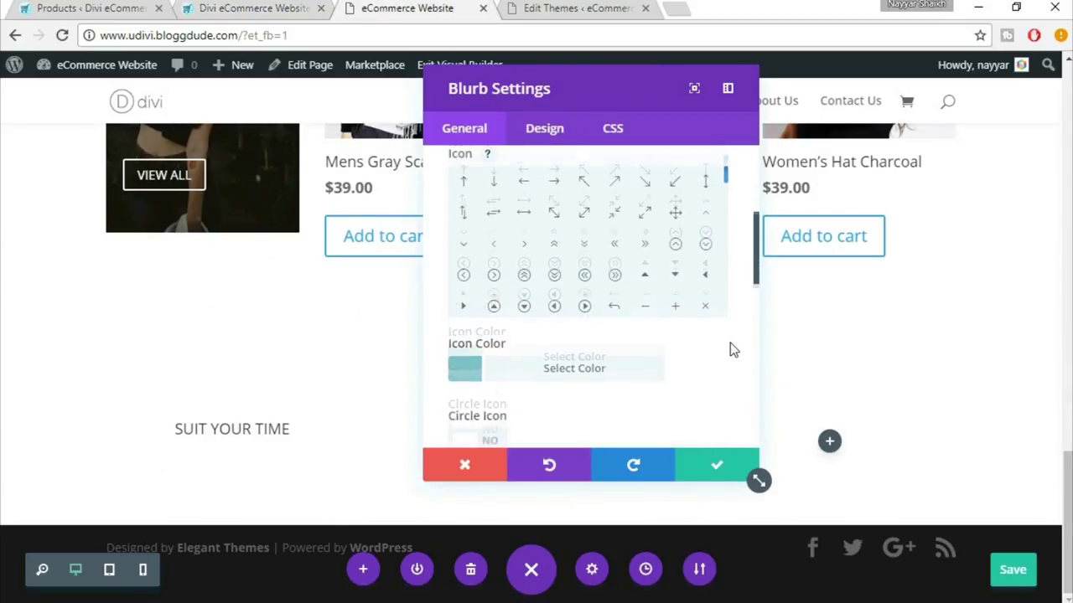
scroll(729, 343, up, 1)
scroll(735, 308, down, 1)
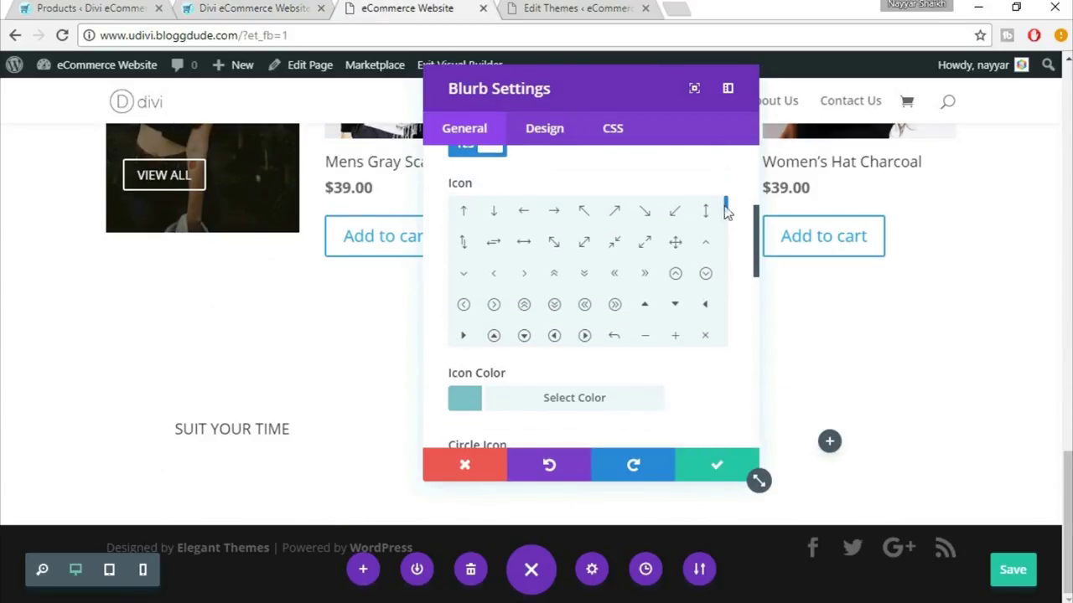
scroll(724, 216, down, 3)
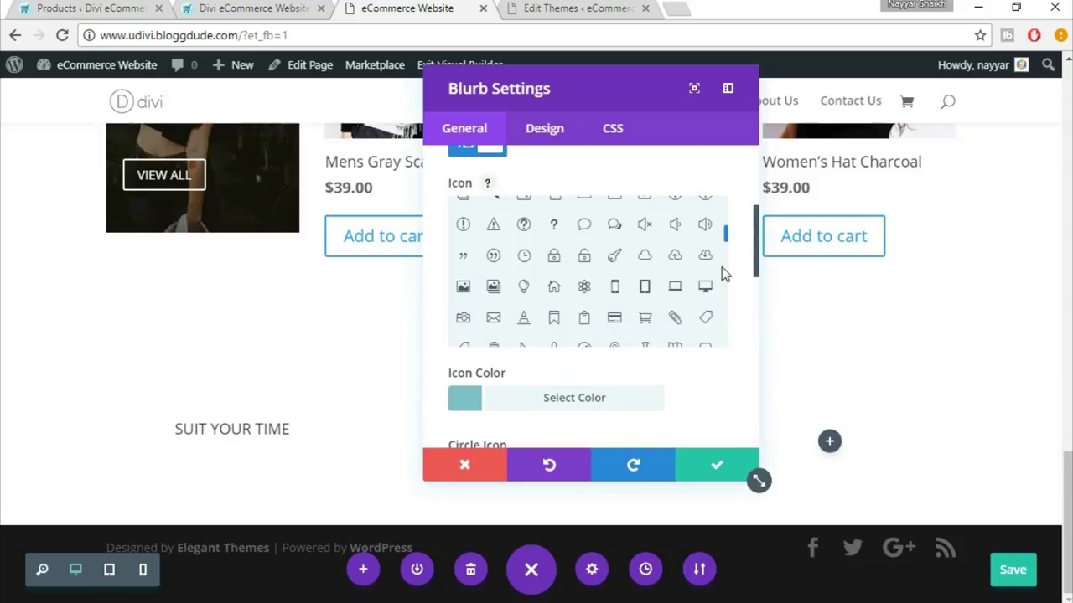
scroll(639, 280, down, 2)
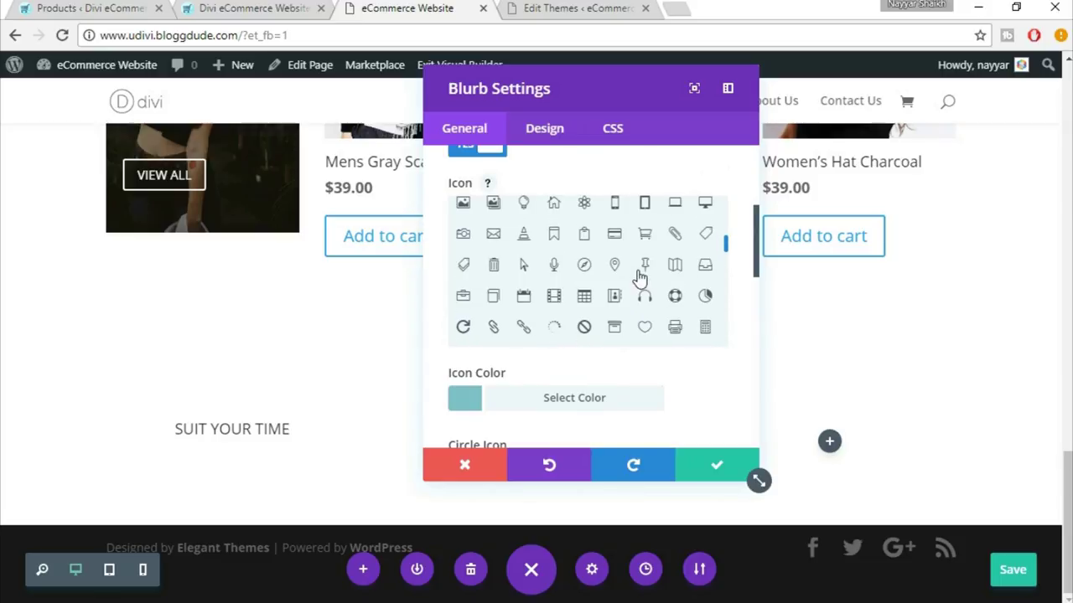
scroll(592, 306, down, 5)
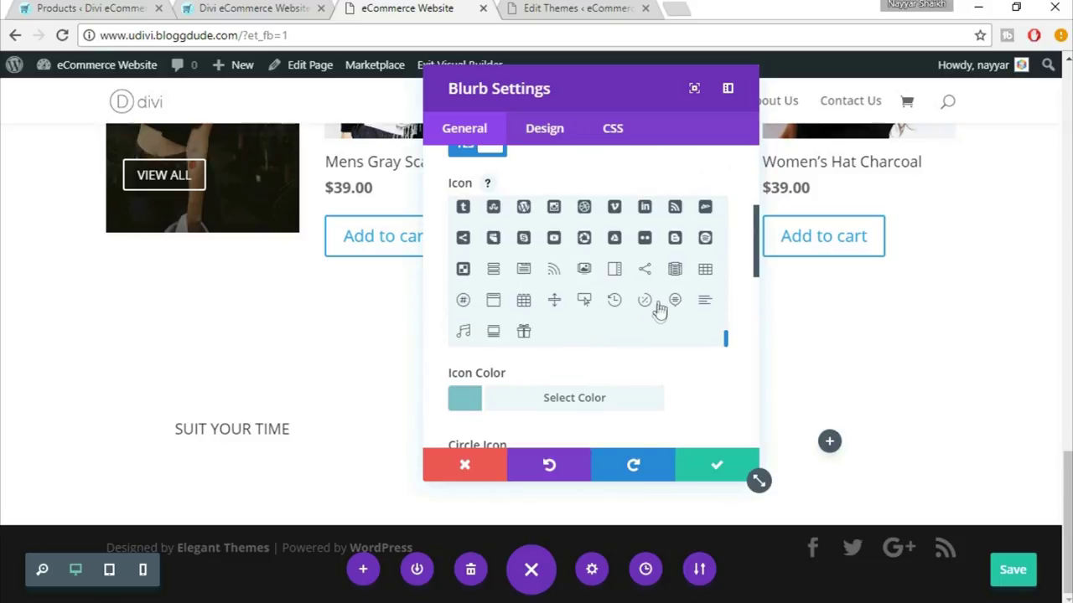
click(615, 303)
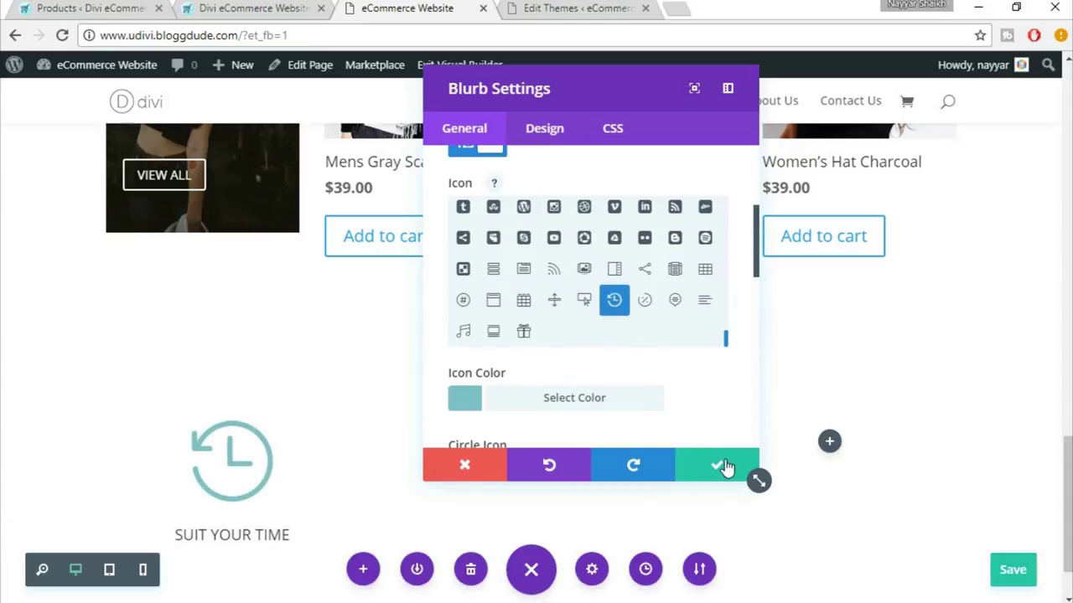
scroll(685, 347, down, 3)
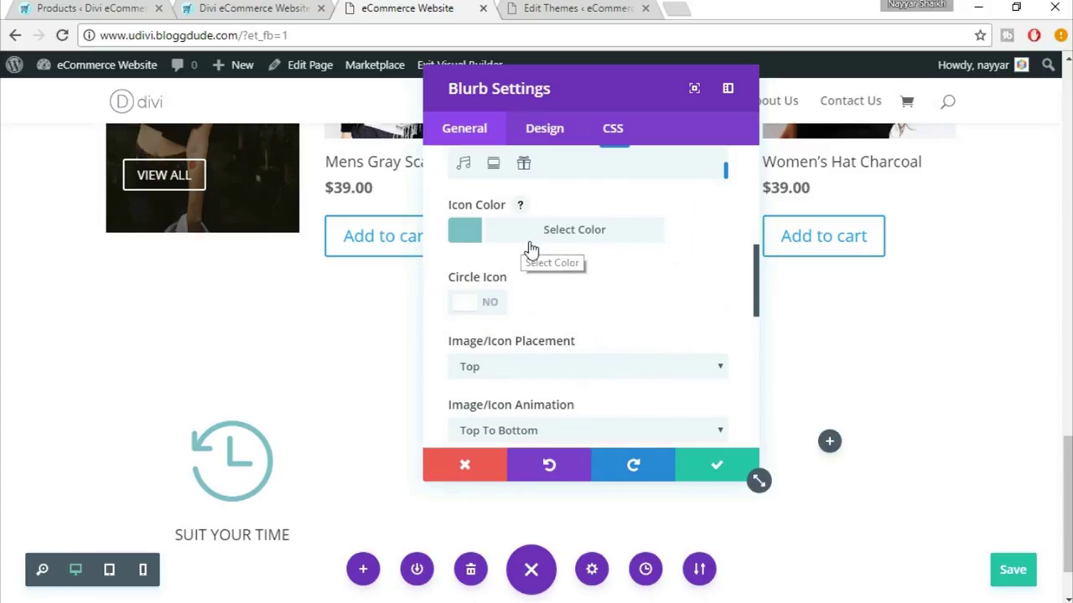
Set the blurb icon colour to teal #3FB0AC.
click(529, 238)
click(541, 261)
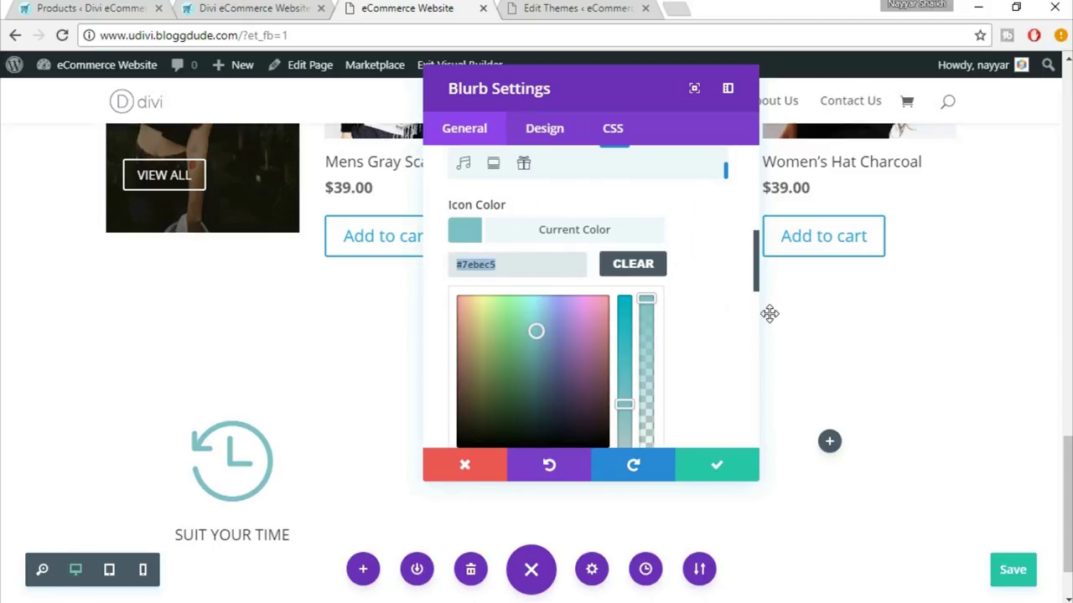
text(#7EBEC5)
drag(504, 264, 455, 259)
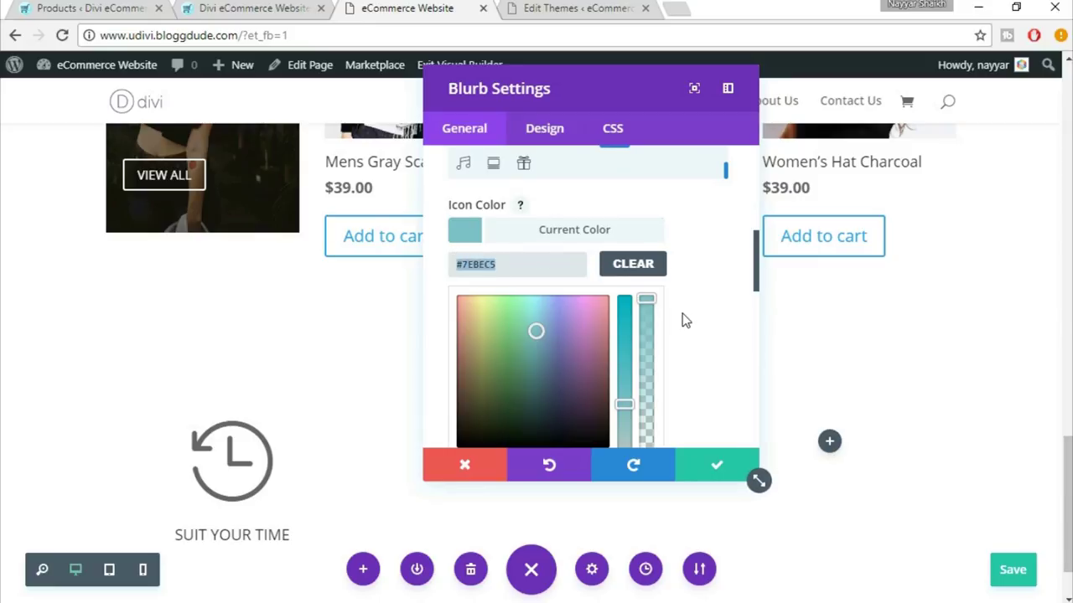
text(#3FB0A)
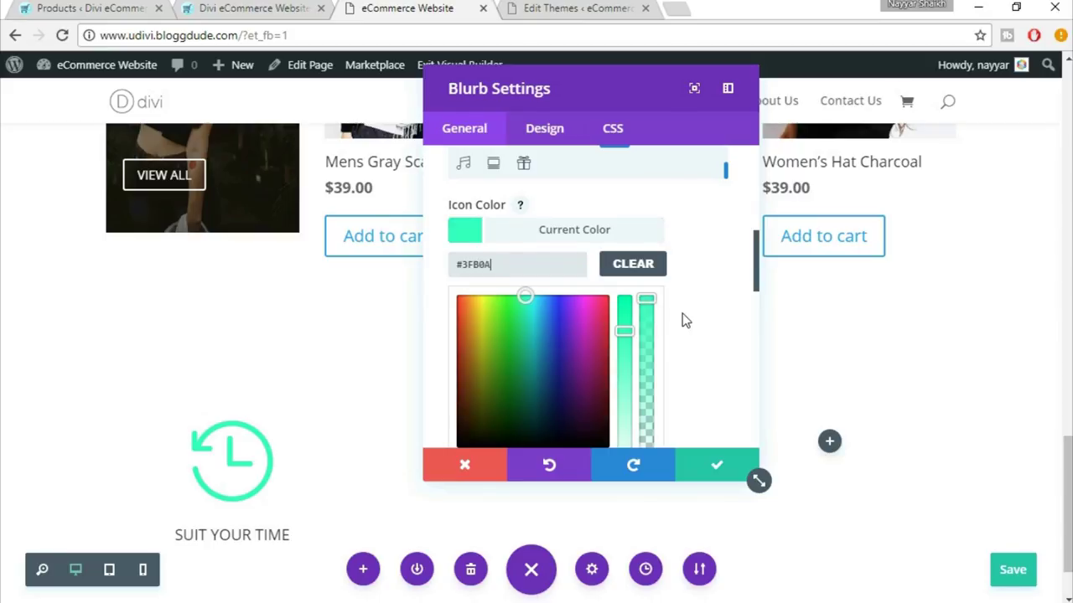
text(C)
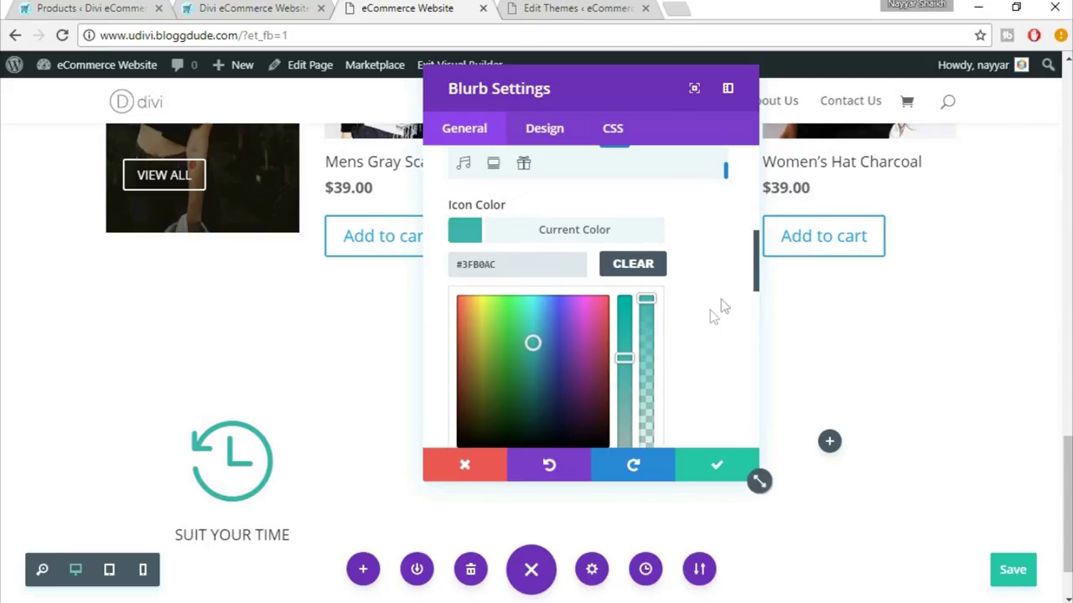
click(612, 238)
Place the clock icon to the left of the title.
scroll(690, 280, down, 2)
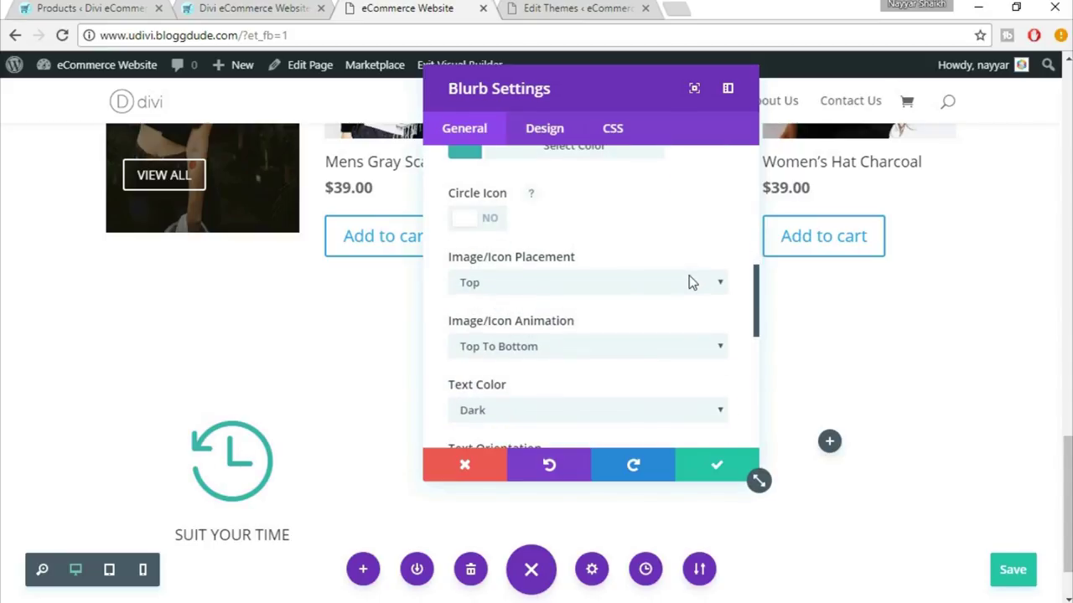
scroll(711, 283, down, 2)
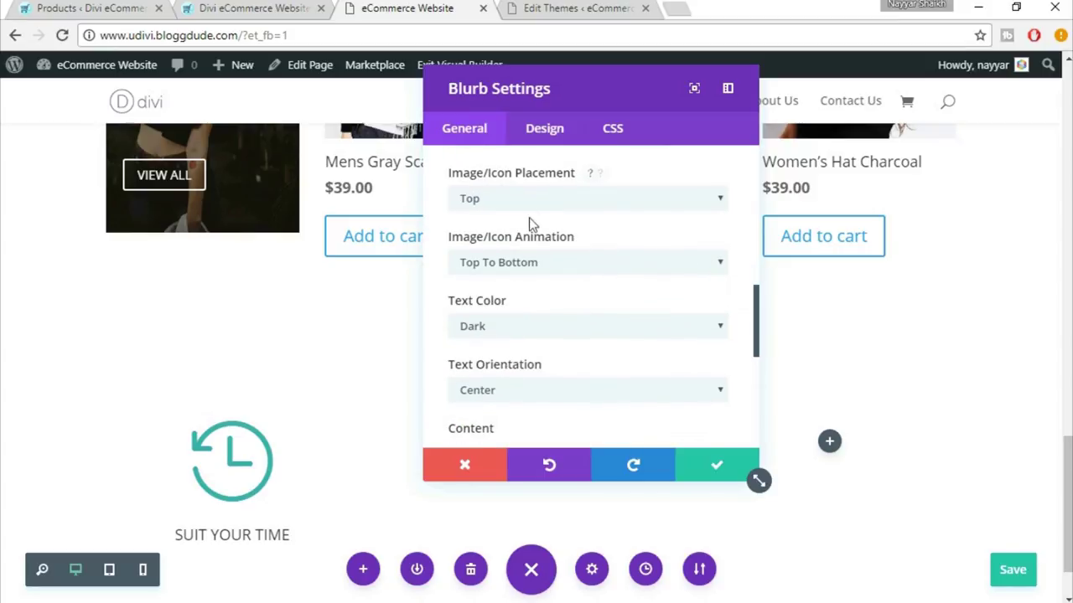
click(536, 208)
click(524, 240)
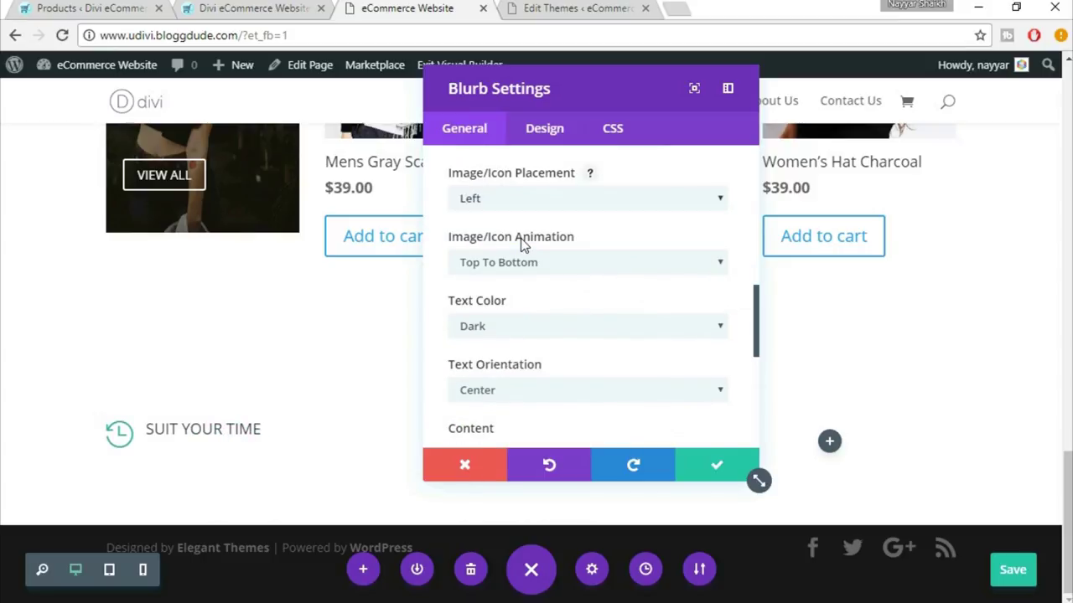
click(251, 8)
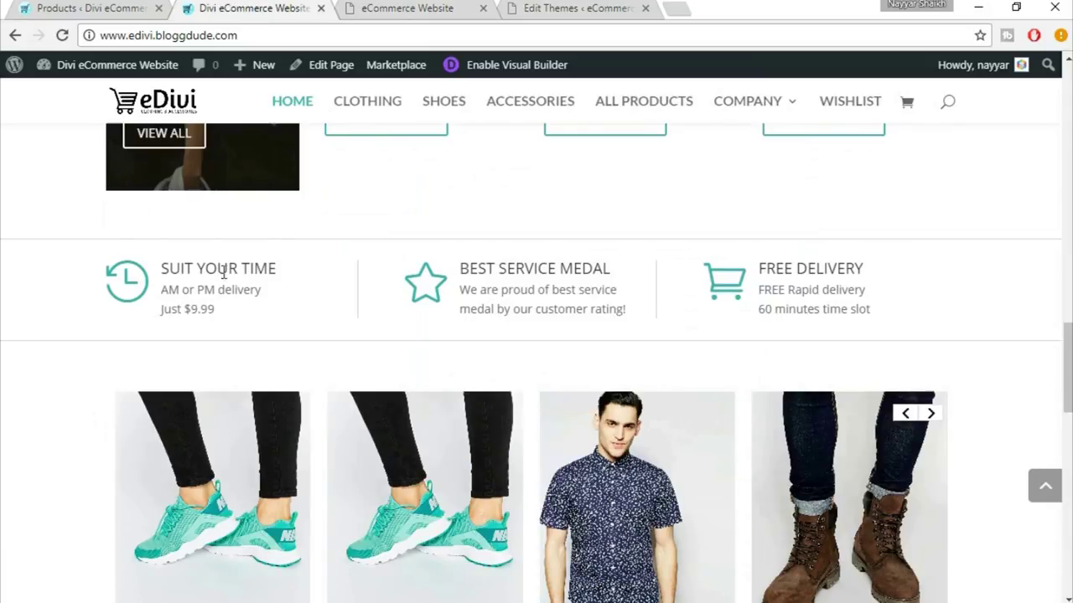
click(410, 7)
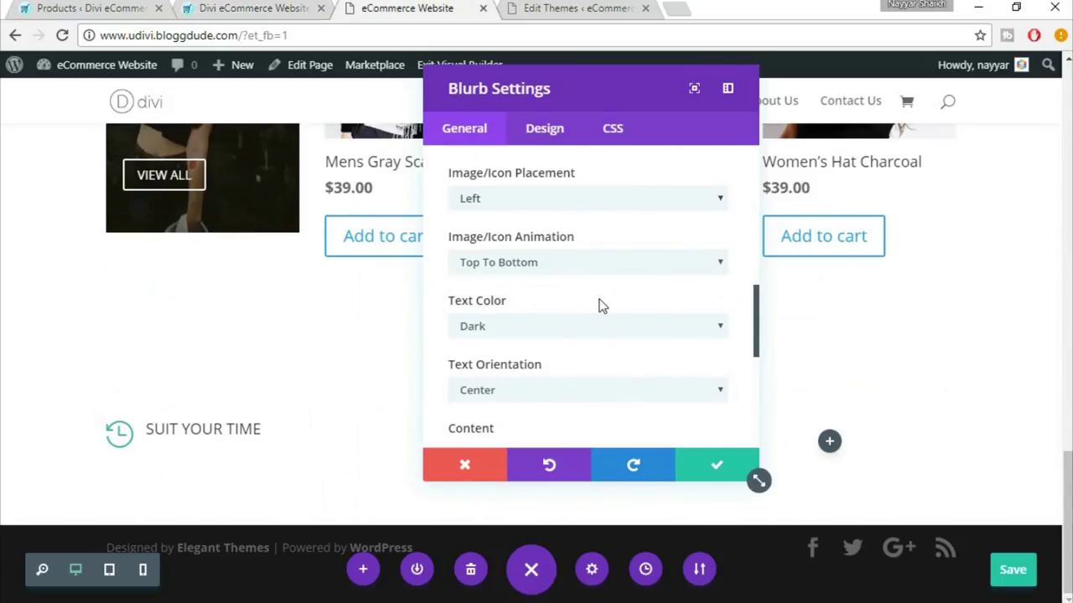
Set the icon animation to Left To Right after briefly trying Bottom To Top.
click(563, 266)
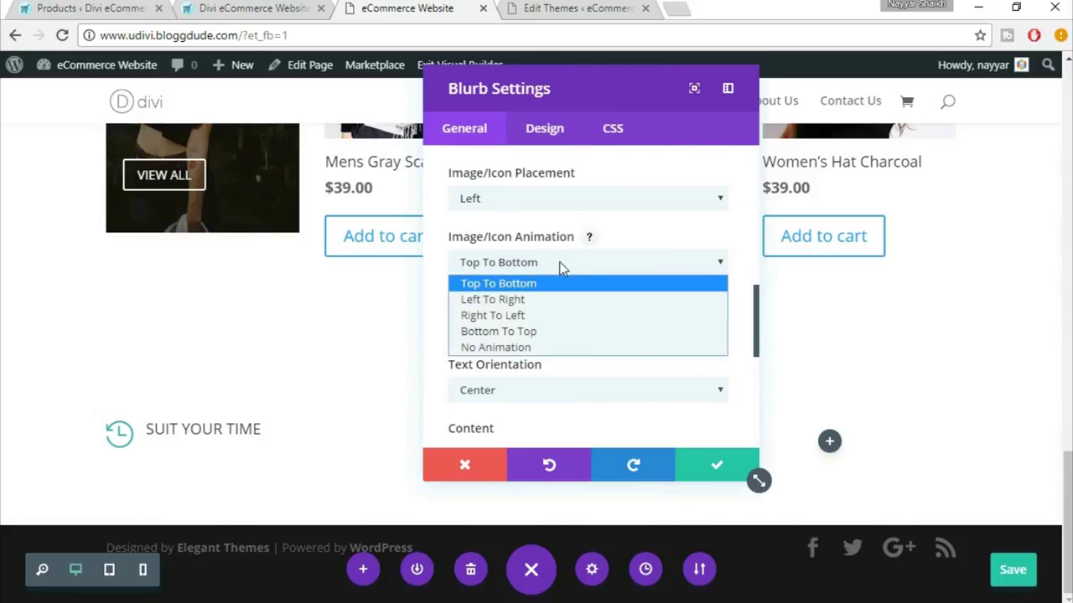
click(541, 303)
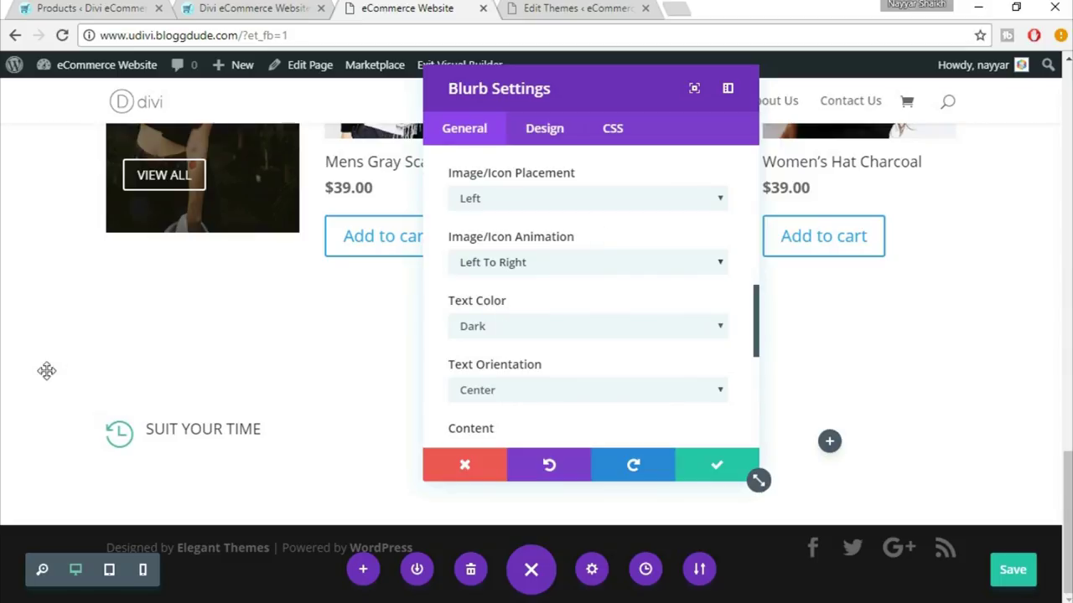
click(539, 268)
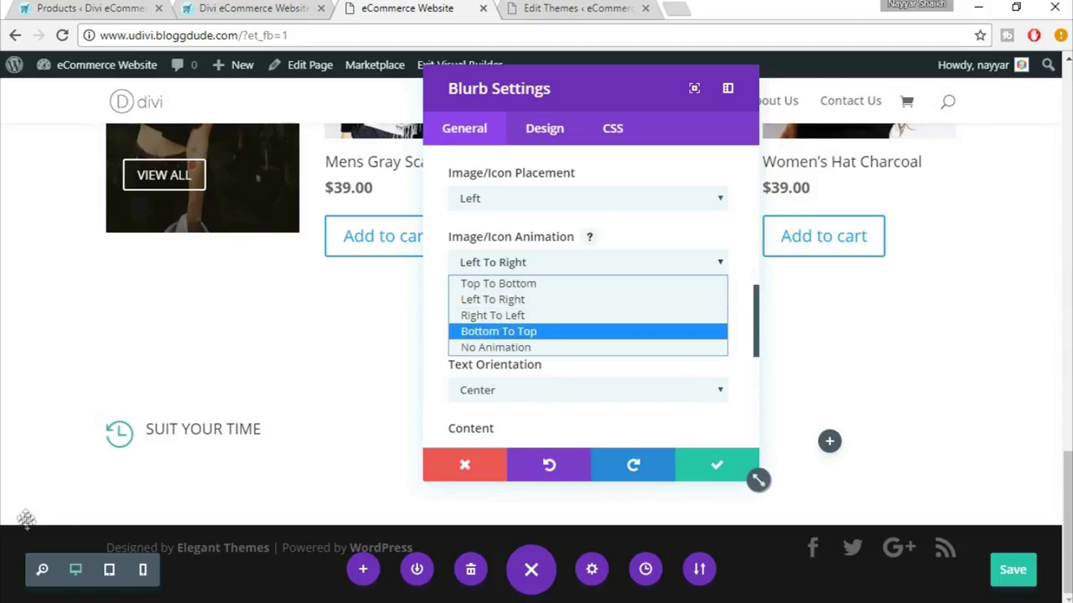
click(538, 332)
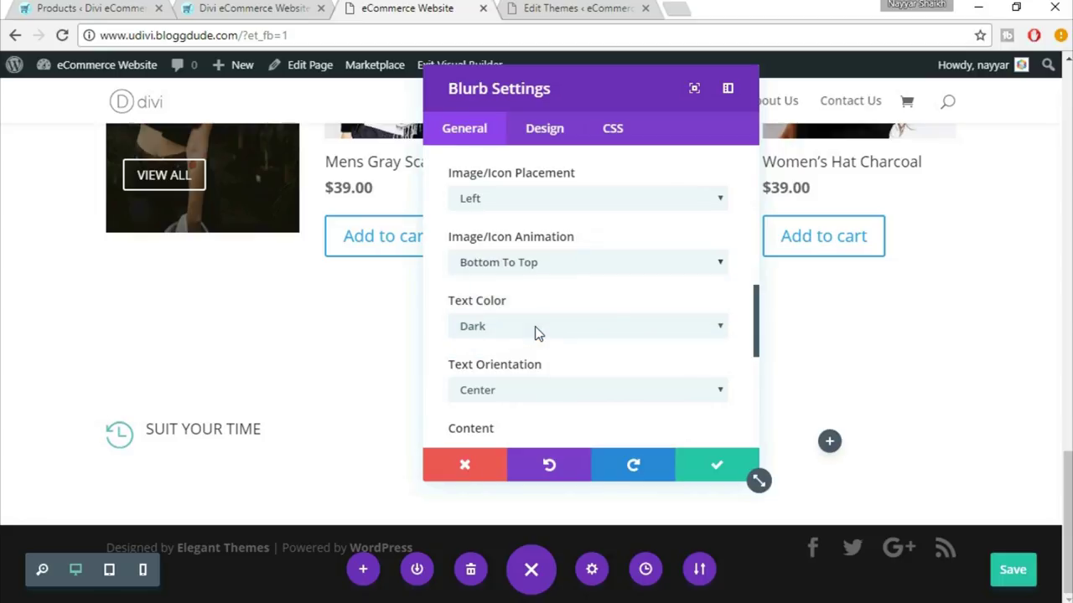
click(509, 268)
click(486, 299)
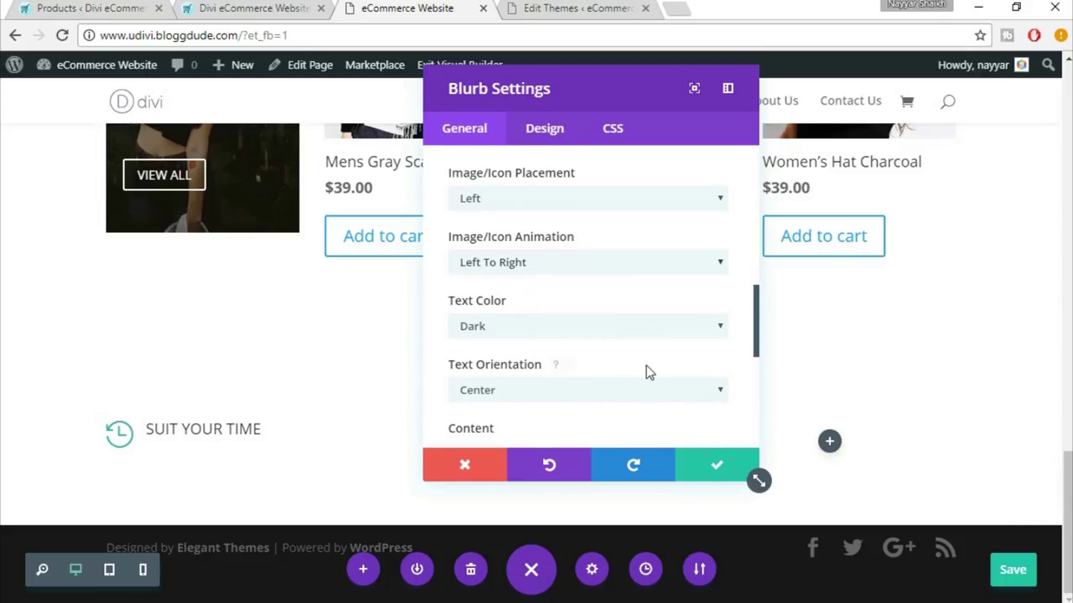
scroll(646, 365, down, 1)
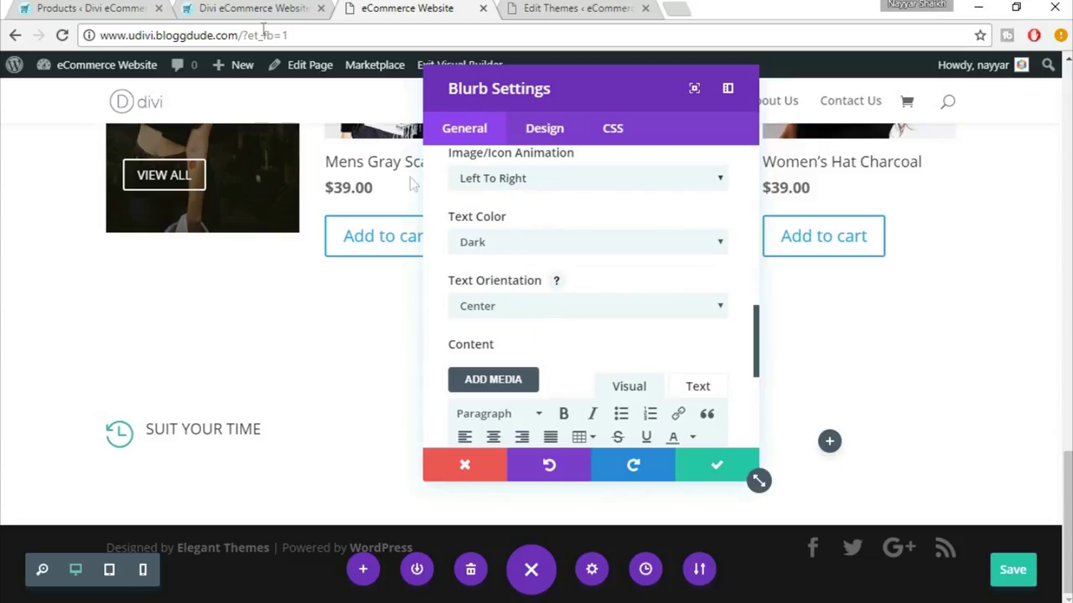
Paste the demo's 'AM or PM delivery Just $9.99' text into the blurb's body content.
click(220, 6)
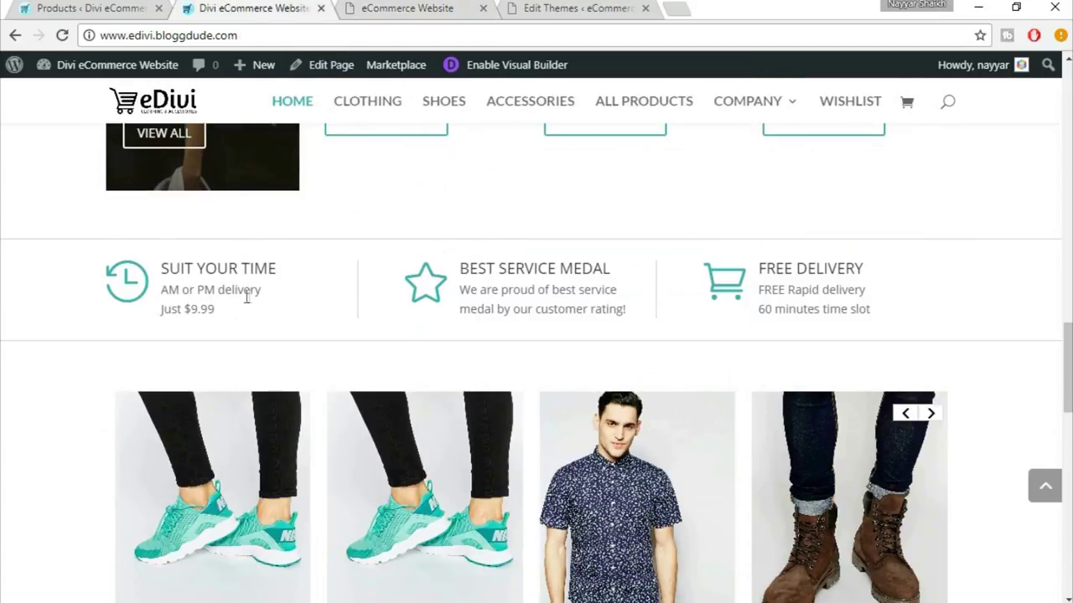
click(410, 6)
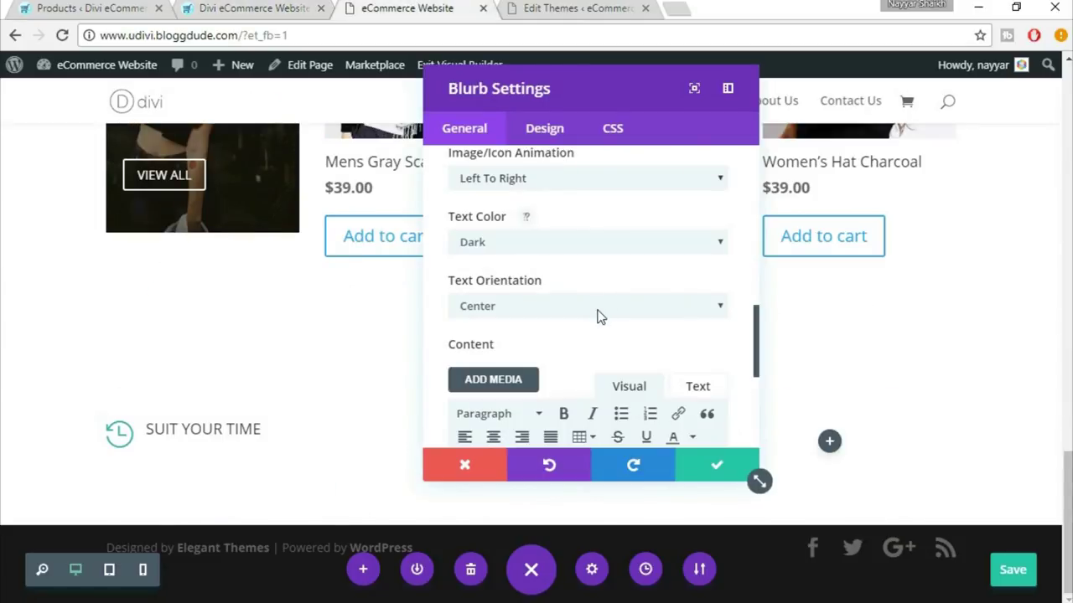
scroll(586, 310, down, 2)
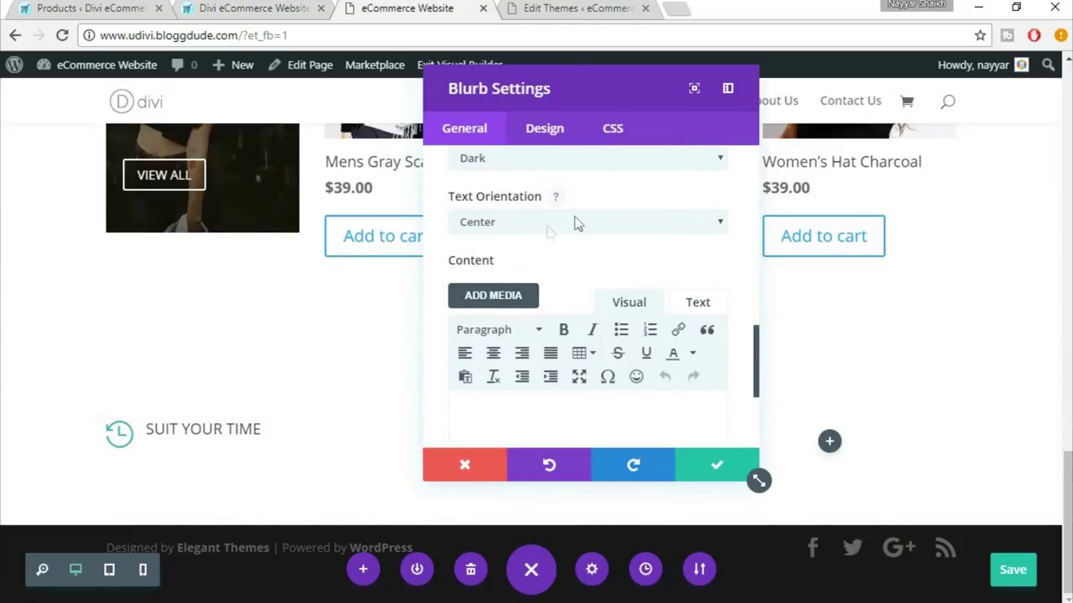
scroll(608, 261, down, 1)
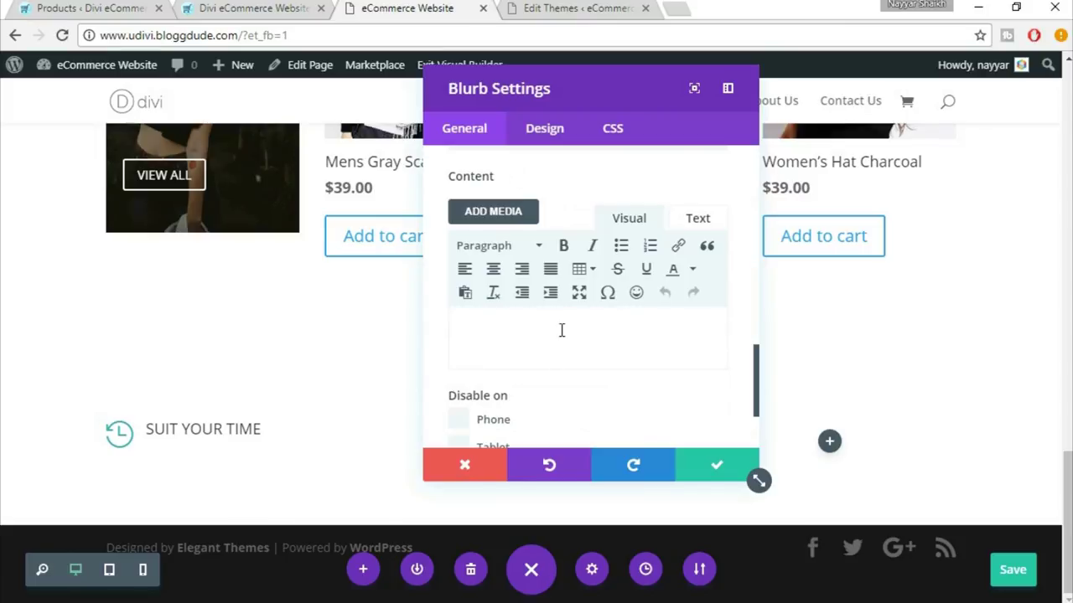
click(251, 8)
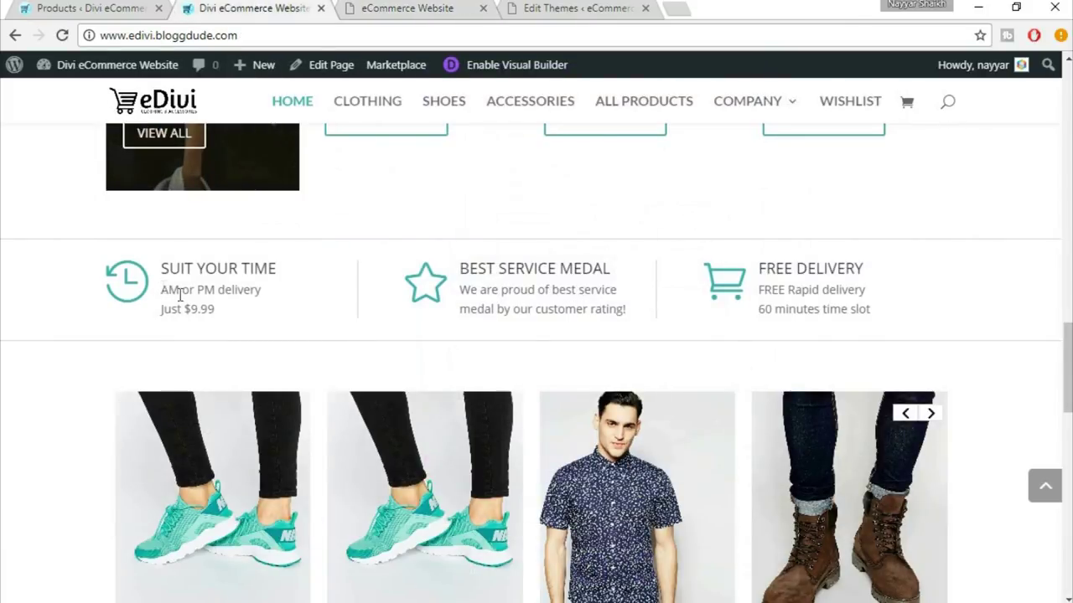
drag(163, 288, 235, 317)
key(ctrl+c)
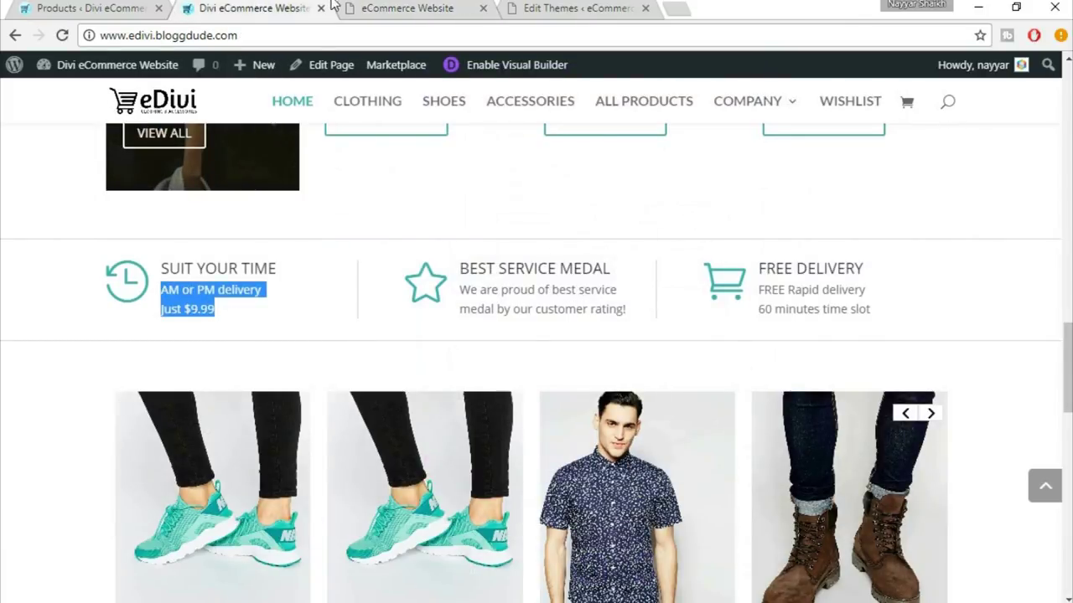
click(382, 7)
click(698, 221)
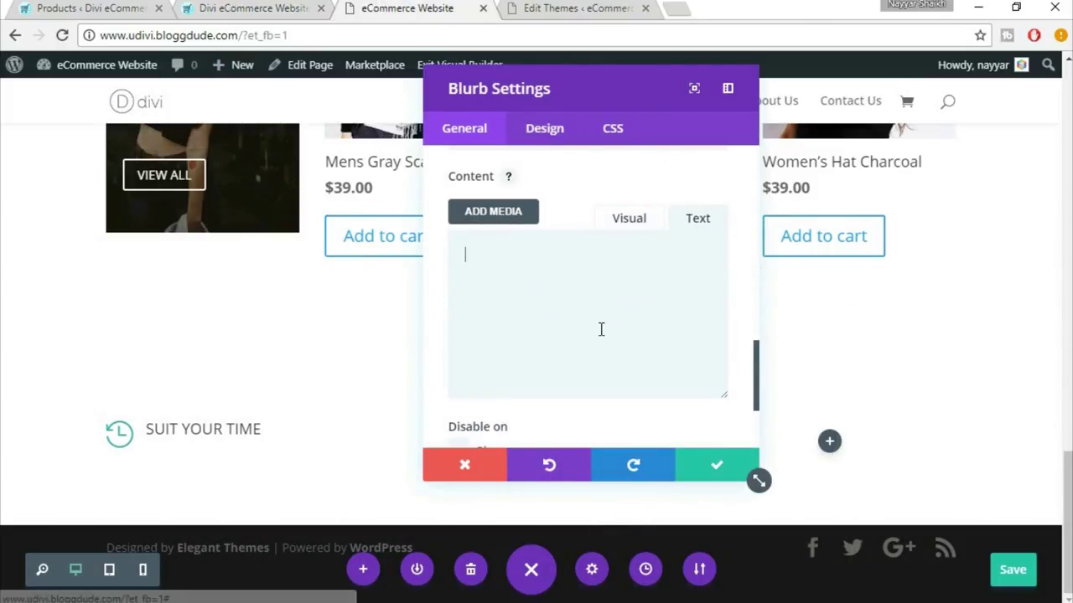
key(ctrl+v)
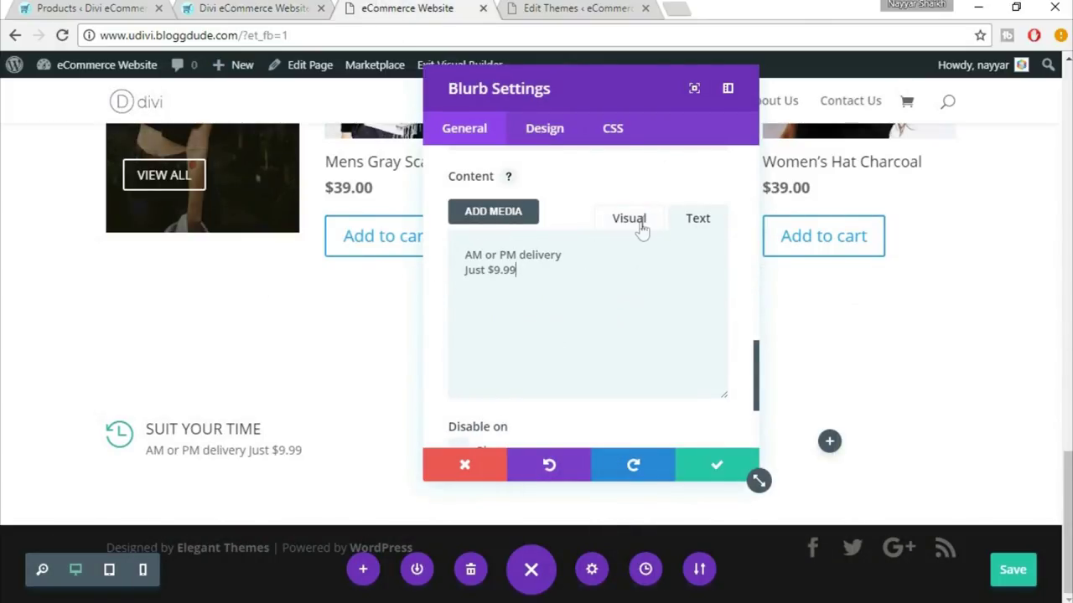
click(639, 228)
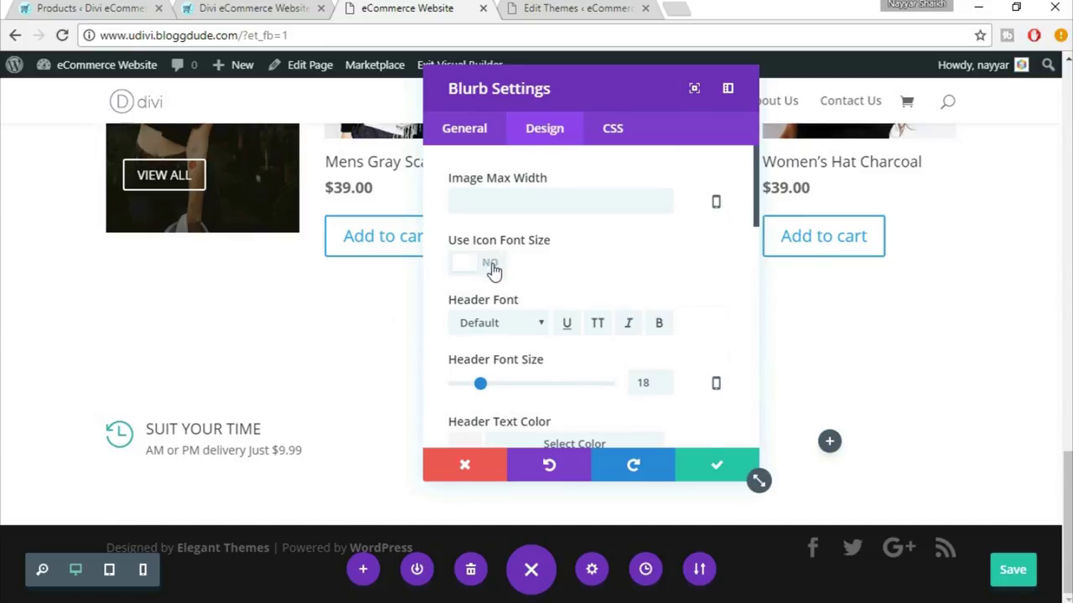
Enable a custom icon font size and set the clock icon to 60px.
click(490, 264)
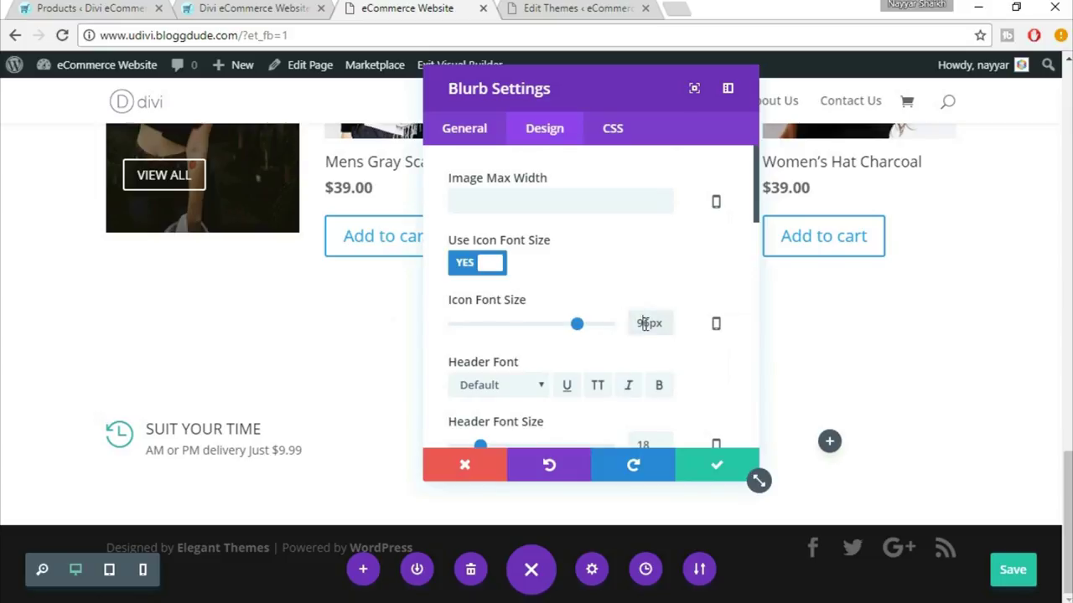
double_click(644, 324)
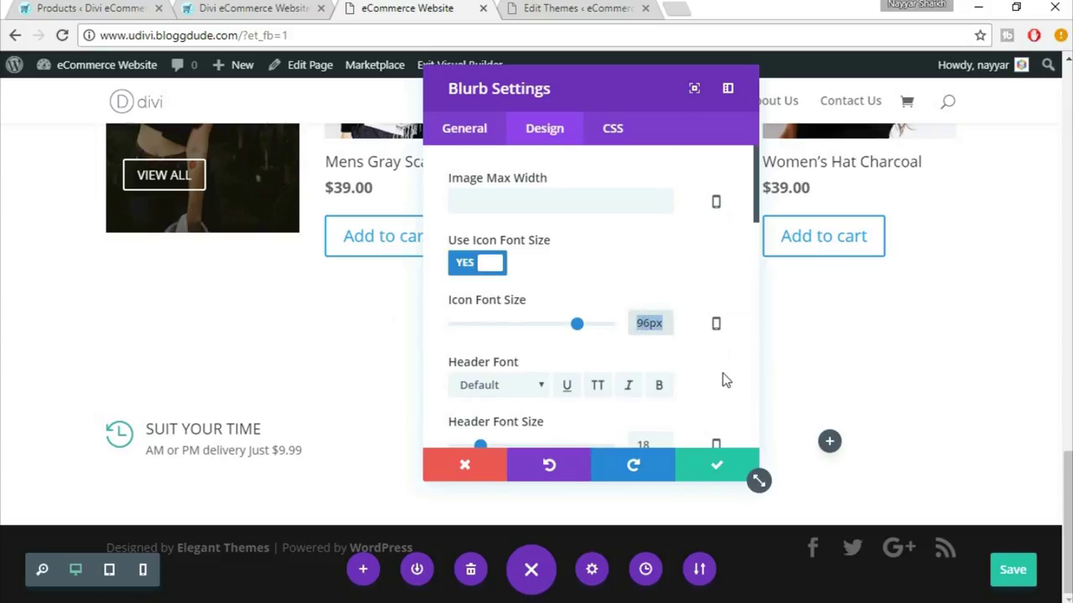
text(50px)
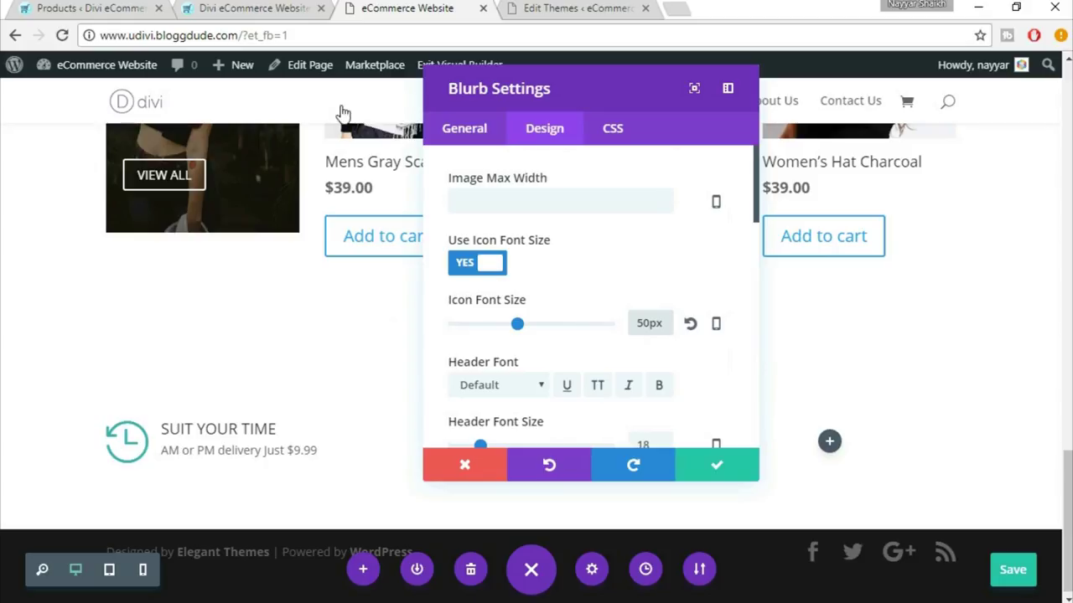
click(277, 7)
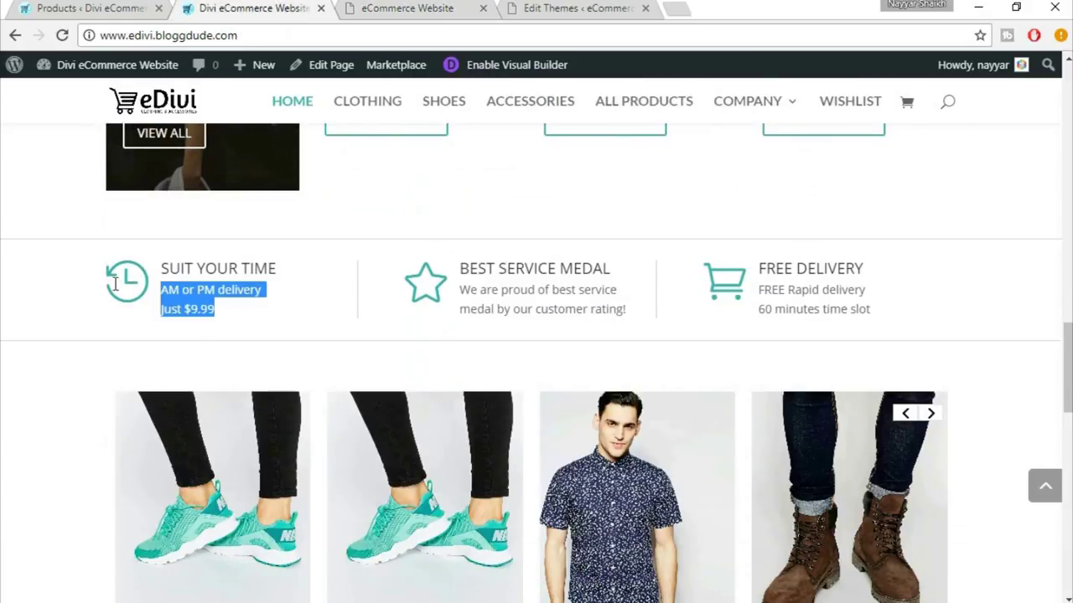
click(136, 281)
click(467, 5)
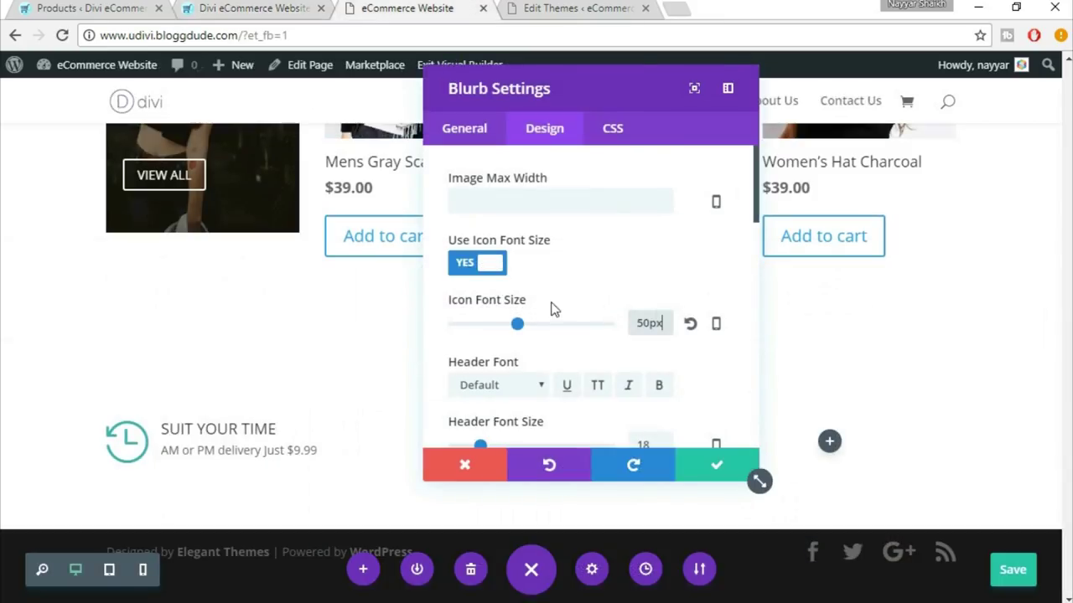
drag(526, 328, 531, 332)
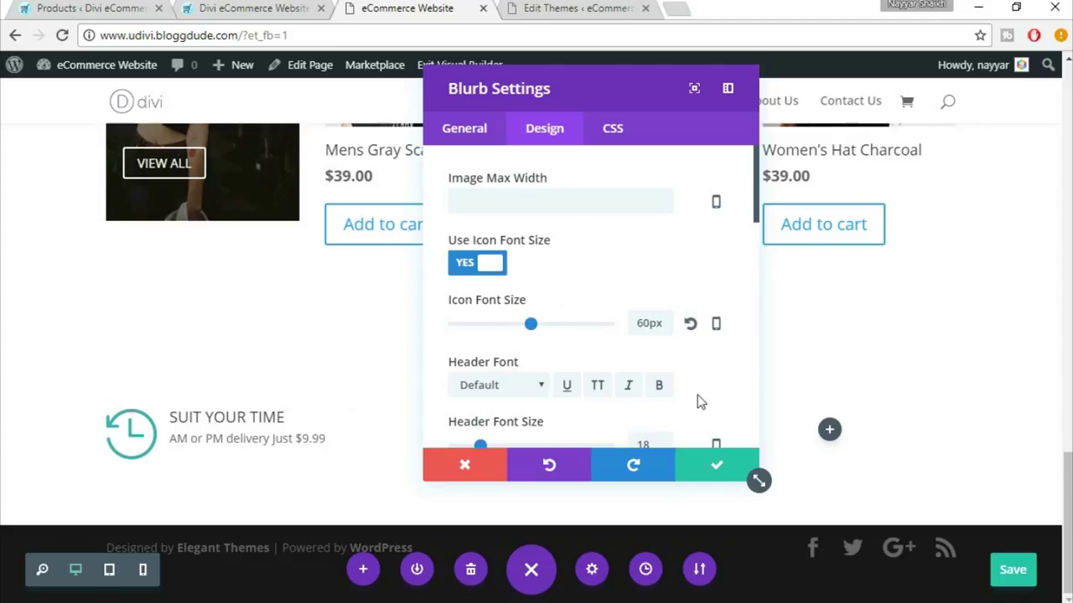
Keep the body font size at 14px after trying 16px and 18px.
scroll(697, 394, down, 1)
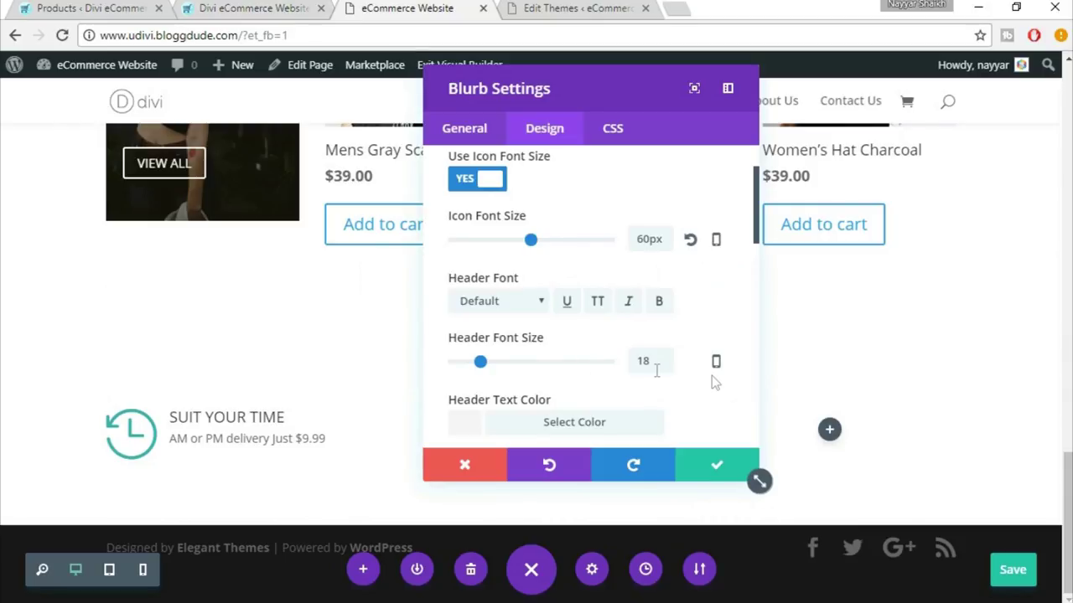
scroll(711, 375, down, 5)
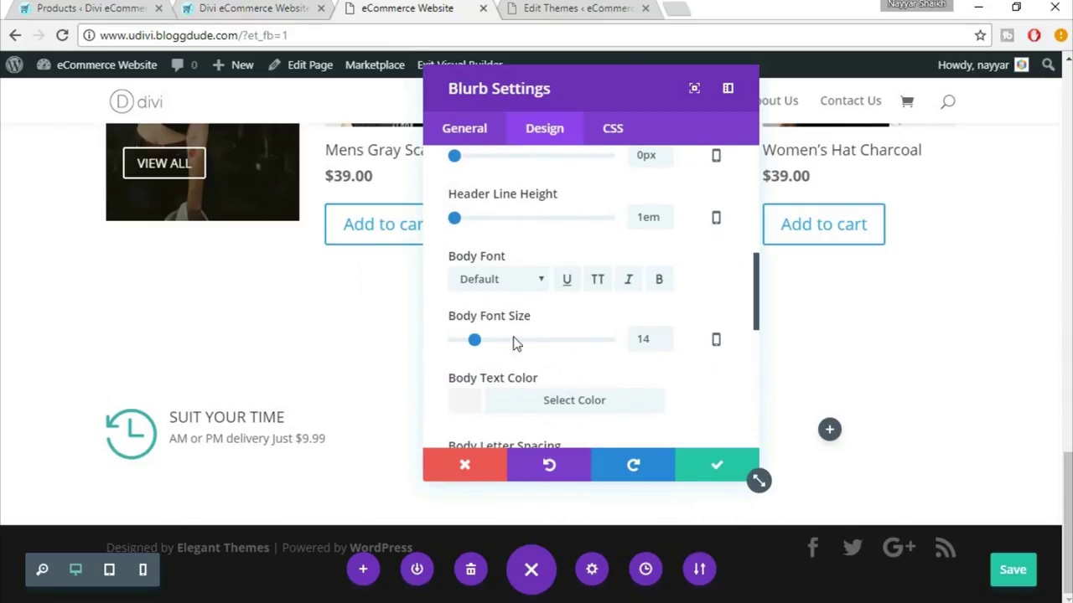
drag(648, 339, 635, 343)
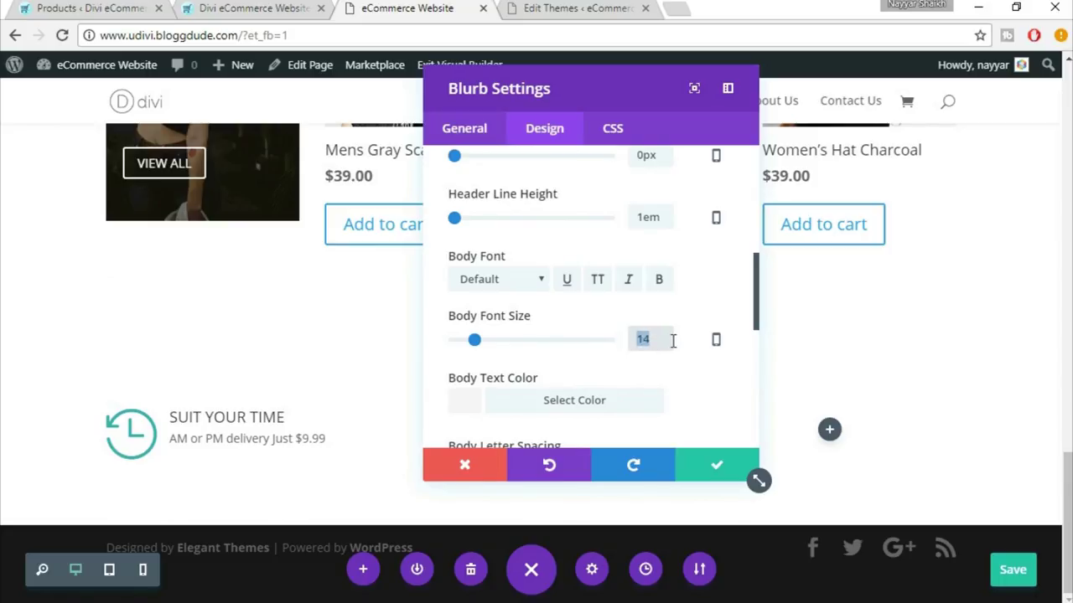
scroll(673, 341, up, 3)
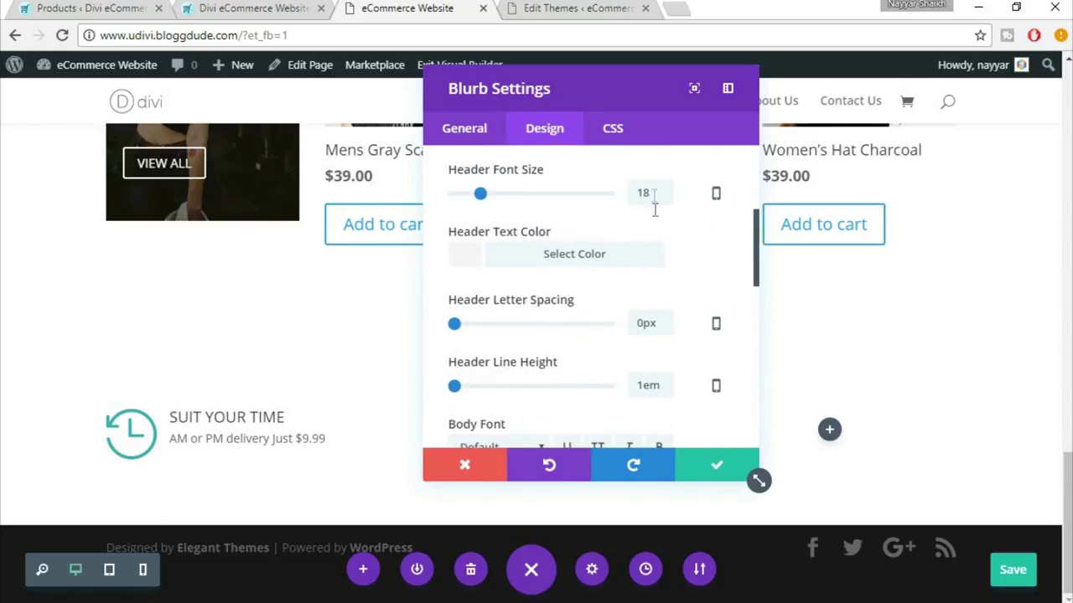
scroll(680, 267, down, 3)
scroll(662, 268, down, 1)
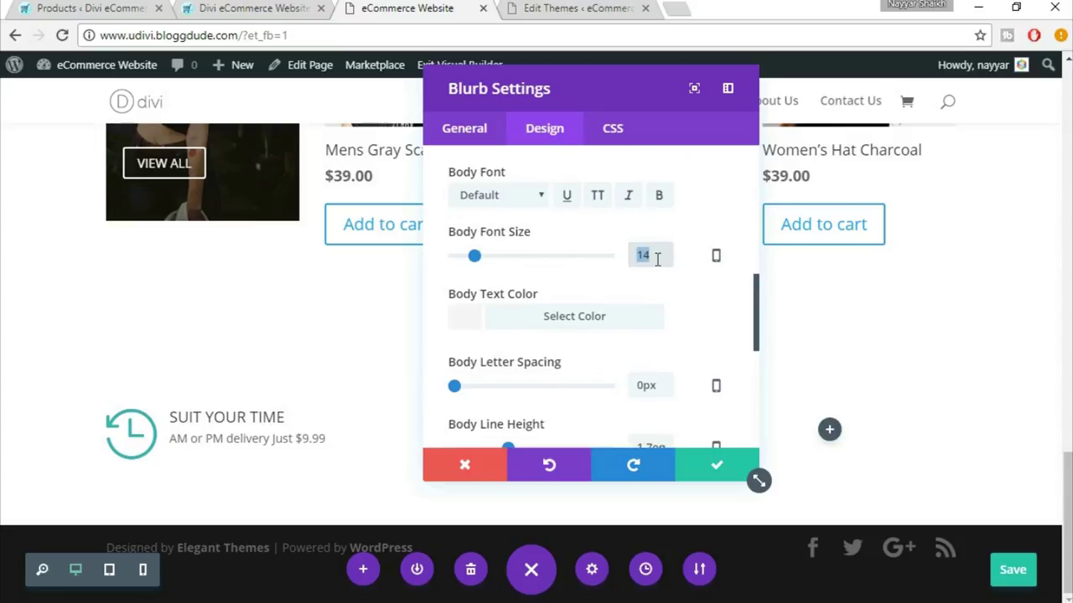
text(16px)
double_click(659, 261)
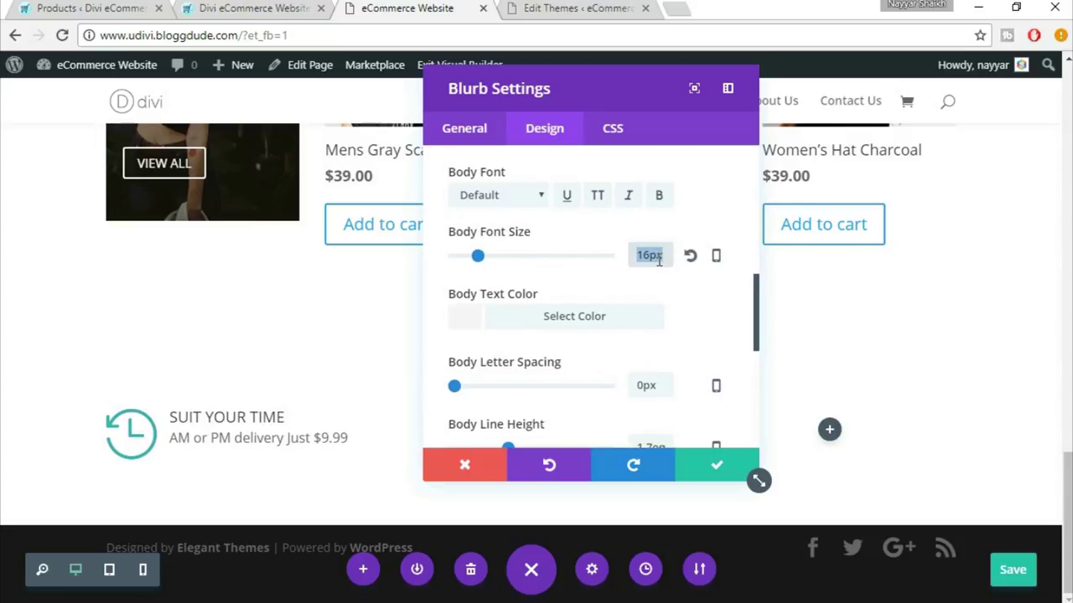
text(18)
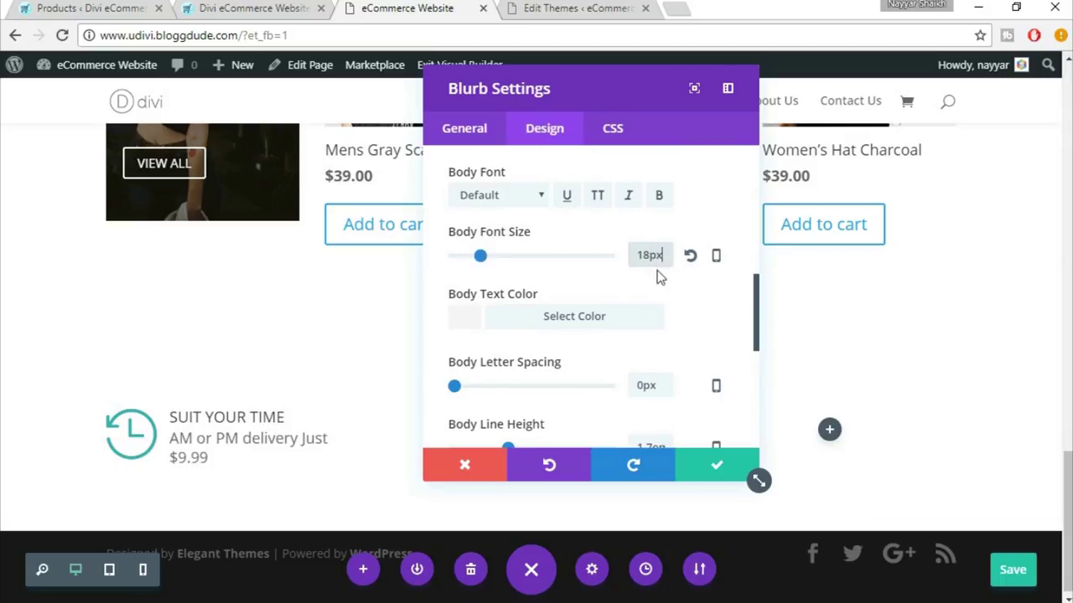
double_click(650, 254)
text(14px)
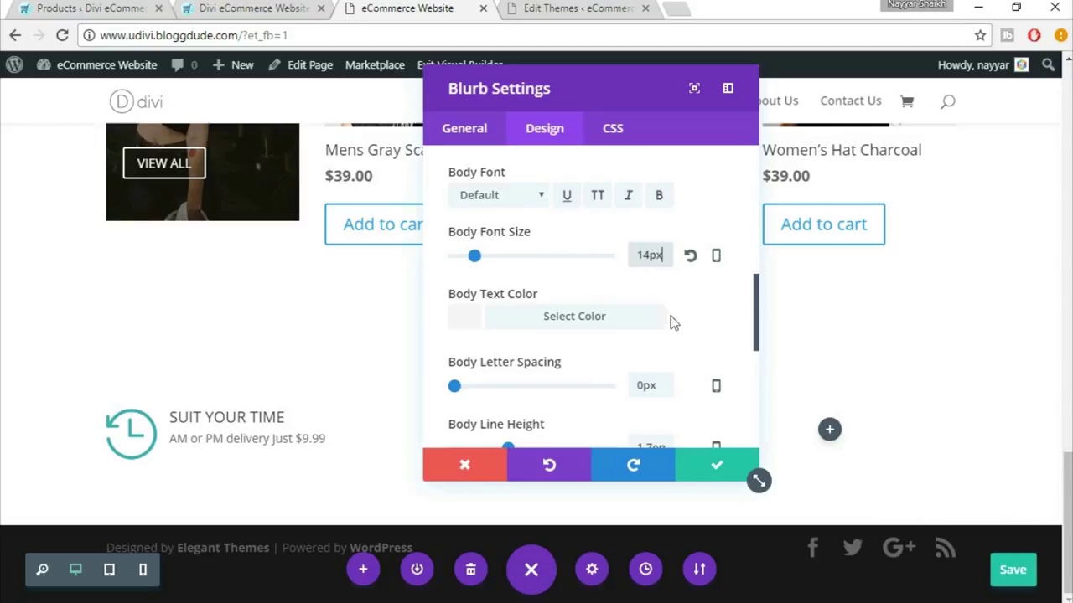
scroll(686, 361, down, 3)
scroll(686, 364, down, 2)
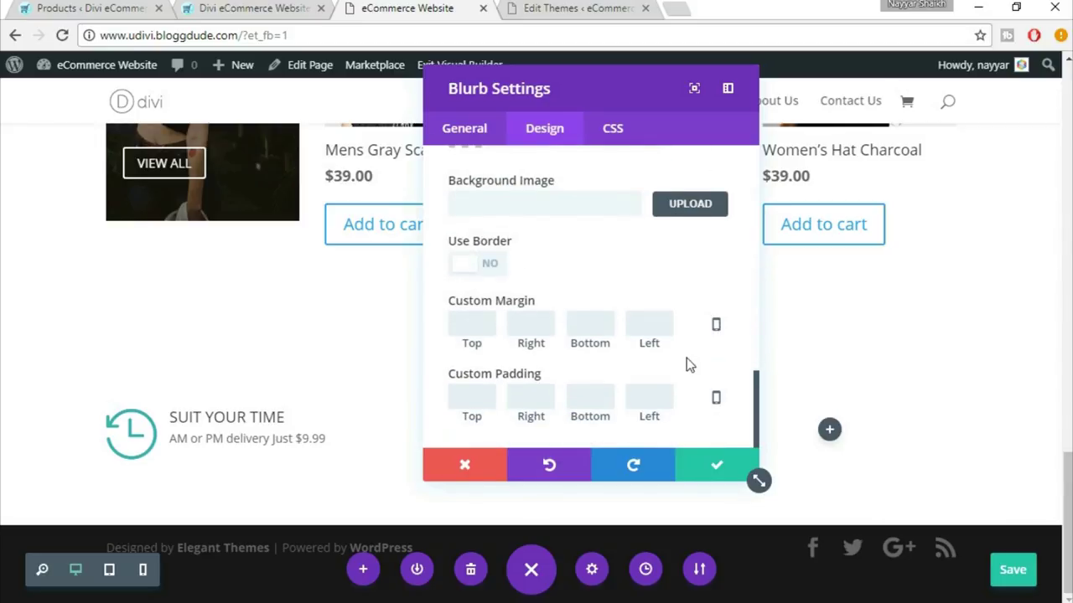
scroll(684, 366, up, 5)
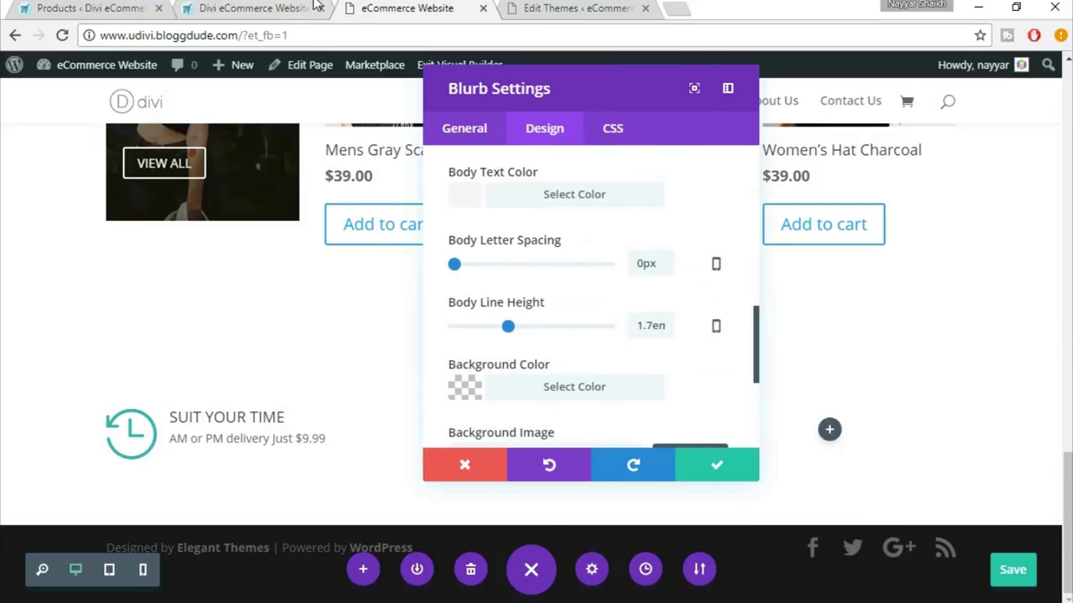
Break the description onto two lines before 'Just $9.99' and save the blurb.
click(316, 6)
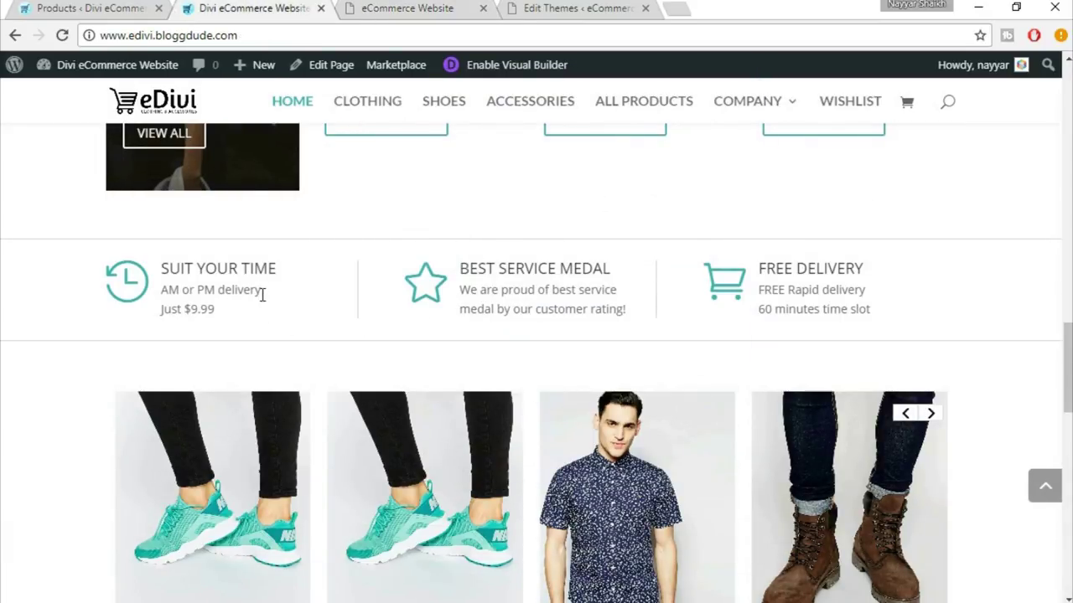
click(469, 9)
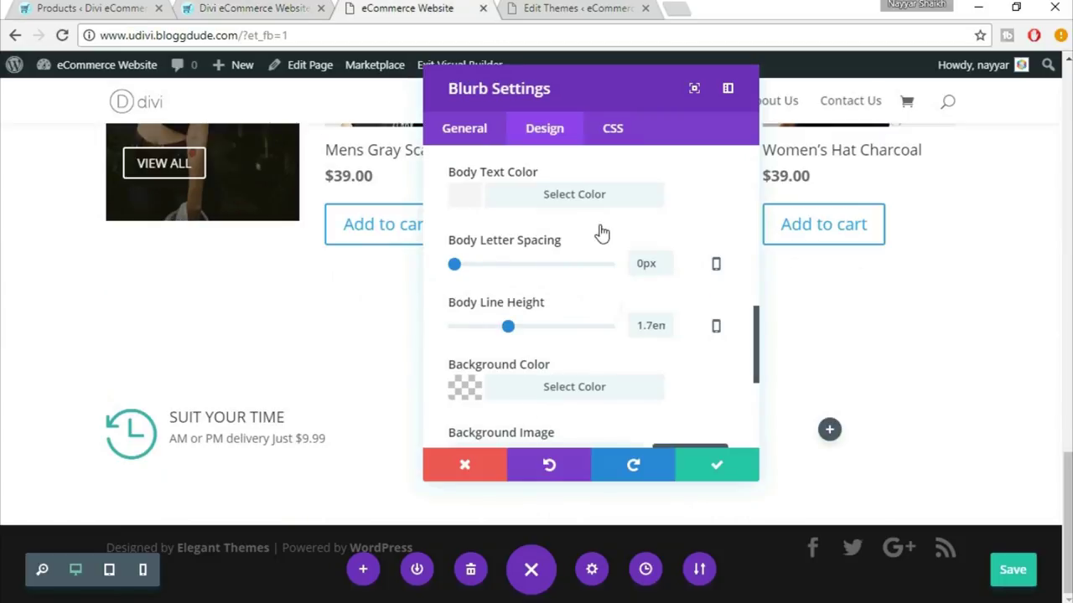
click(497, 133)
scroll(598, 360, down, 3)
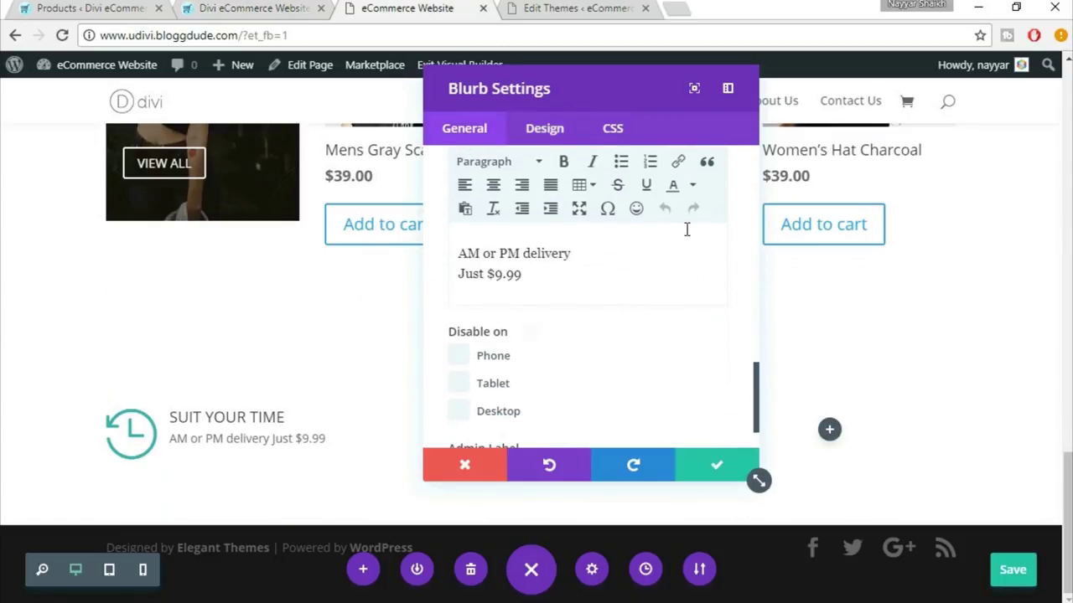
scroll(699, 291, up, 1)
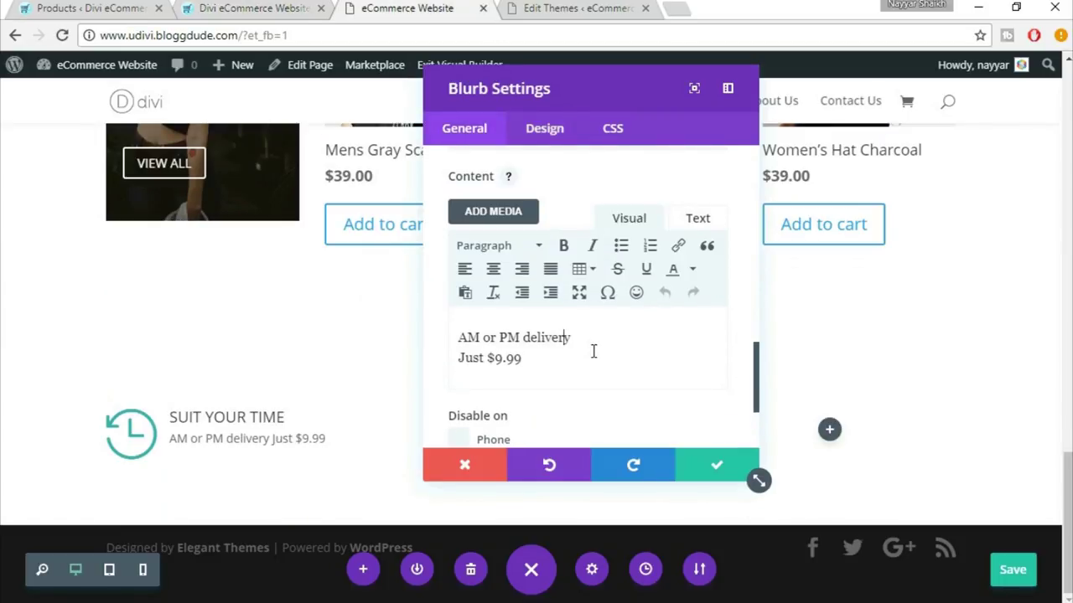
key(Return)
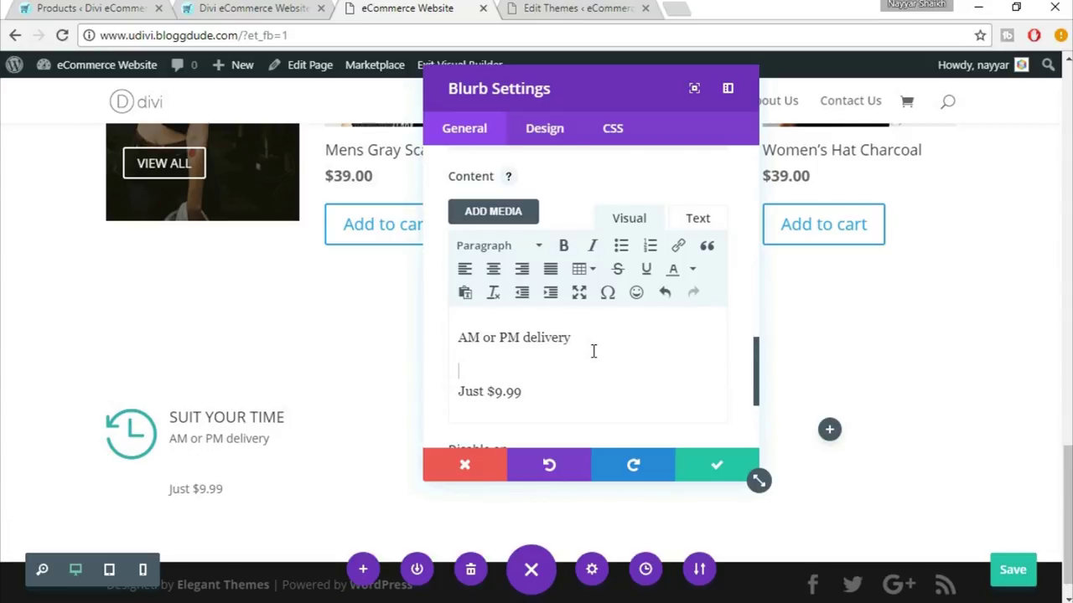
key(BackSpace)
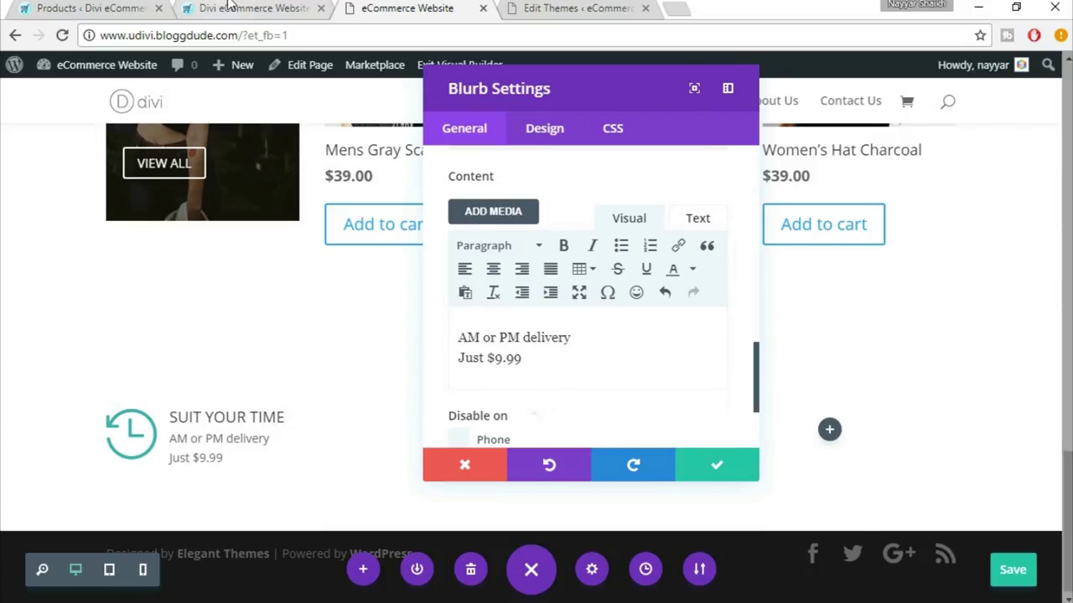
click(273, 8)
click(407, 8)
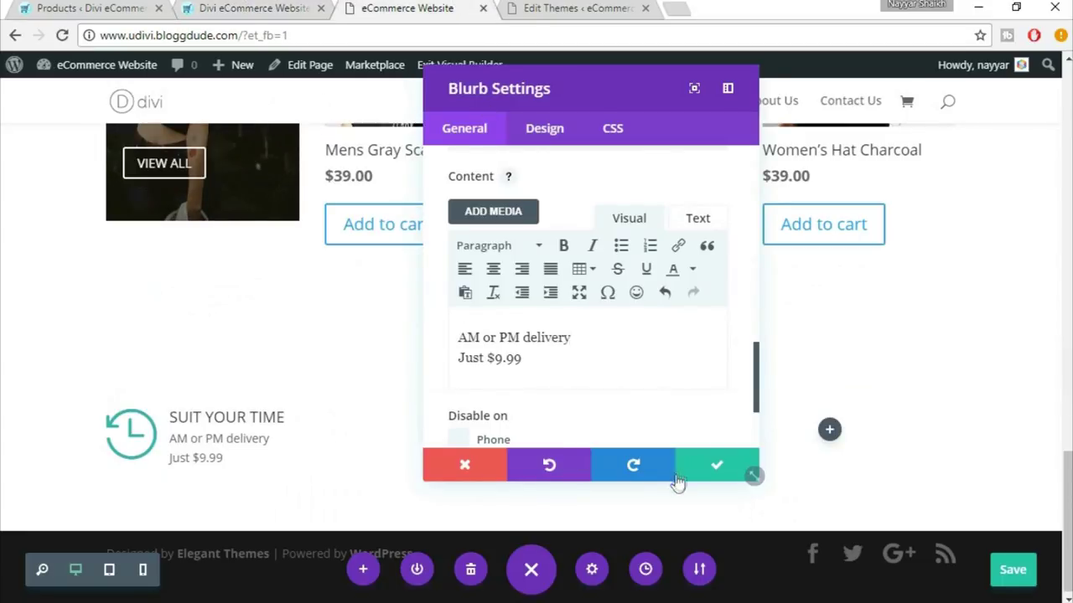
click(718, 467)
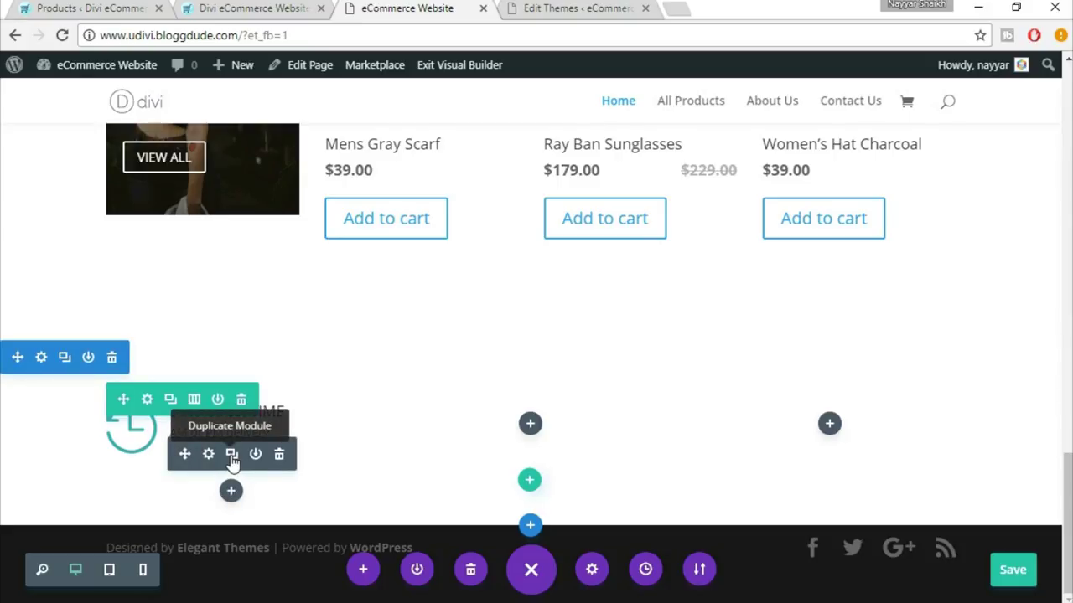
Duplicate the SUIT YOUR TIME blurb and move the copy into the middle column.
click(232, 457)
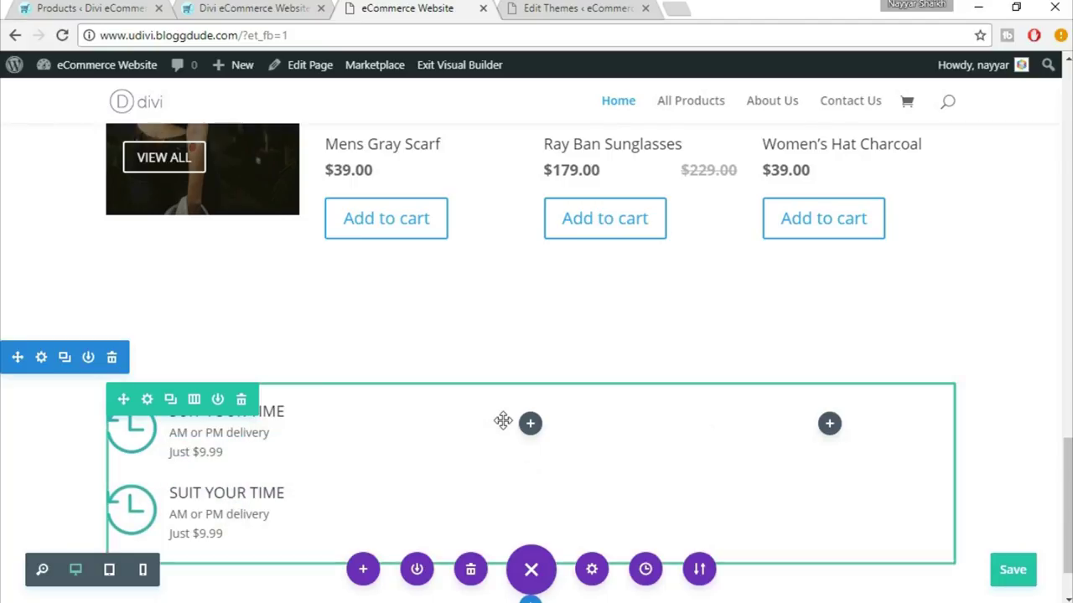
key(ctrl+z)
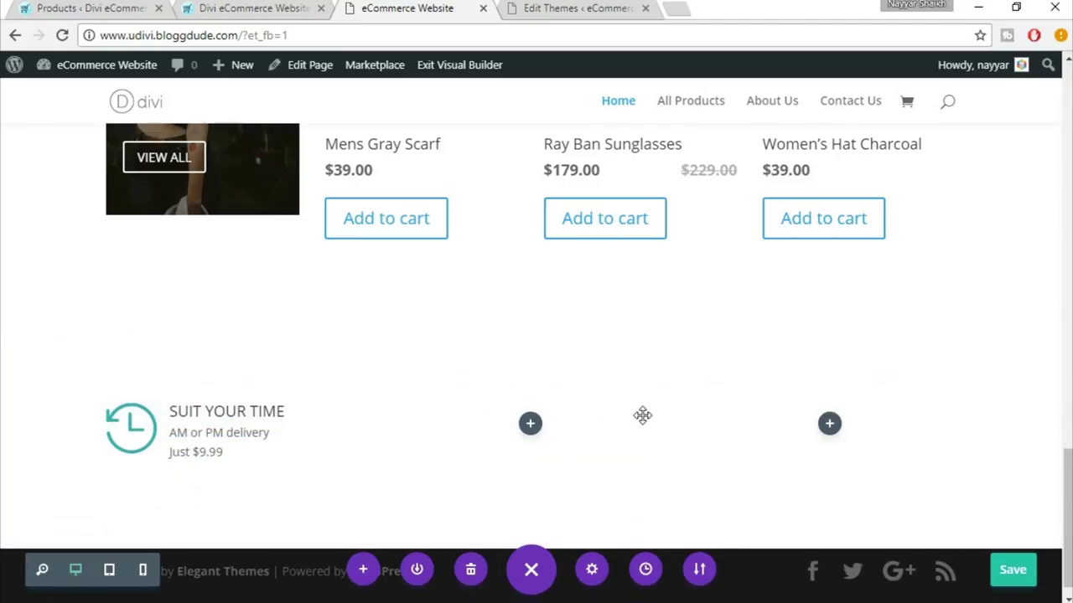
drag(641, 415, 586, 425)
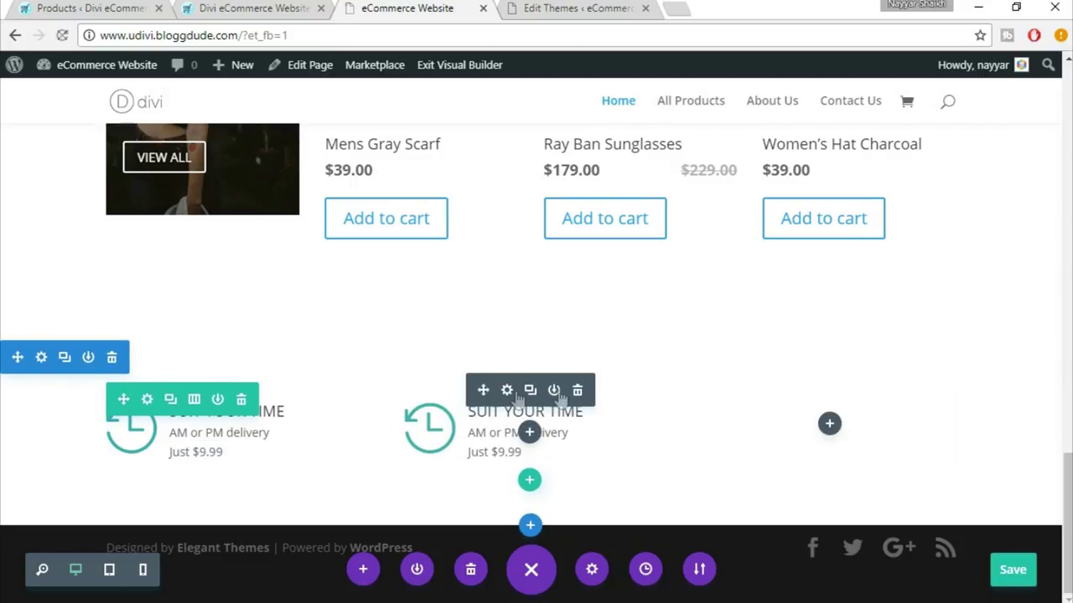
Retitle the middle blurb from SUIT YOUR TIME to BEST SERVICE MEDAL, copied from the demo.
click(507, 391)
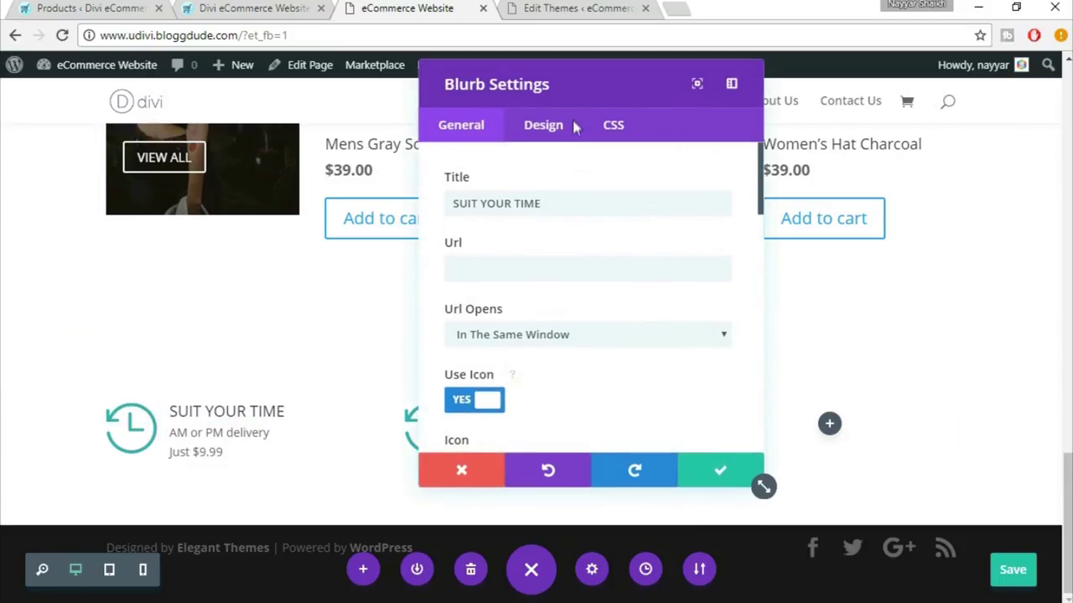
drag(601, 92, 817, 117)
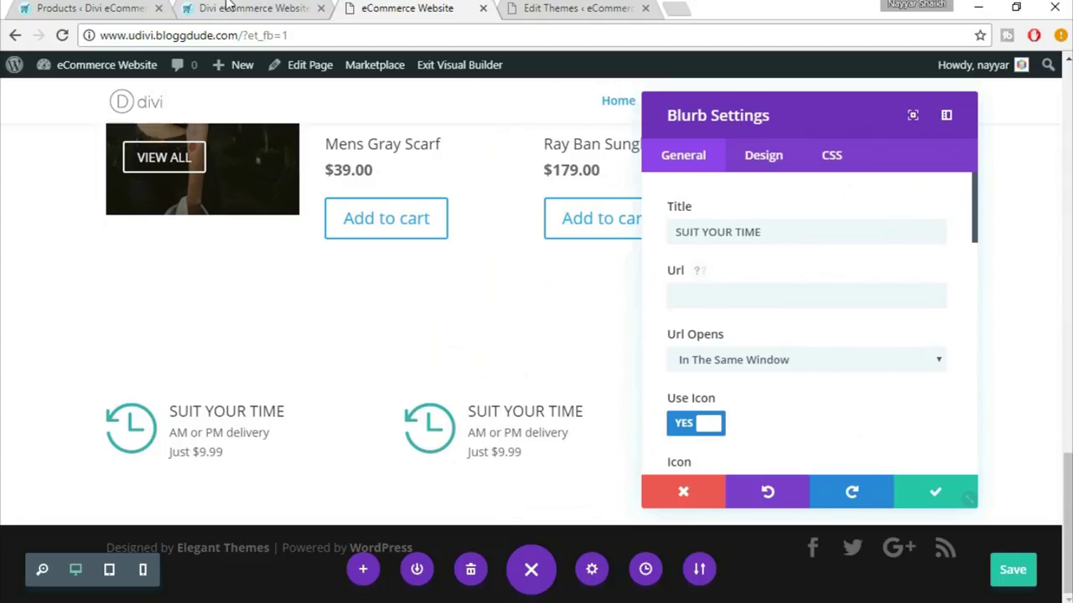
click(251, 9)
drag(459, 268, 613, 268)
key(ctrl+c)
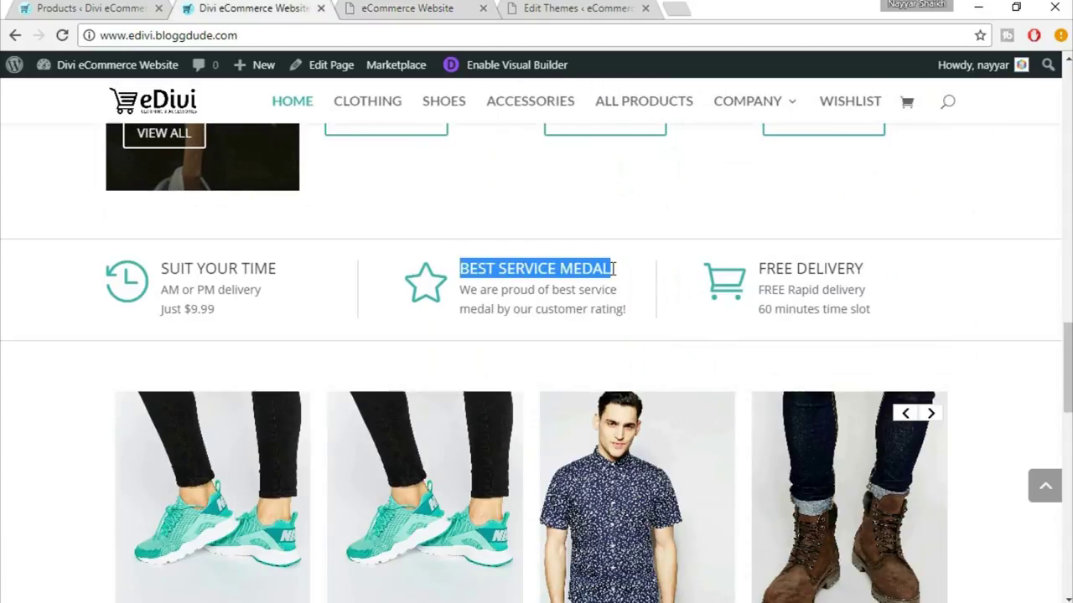
click(397, 9)
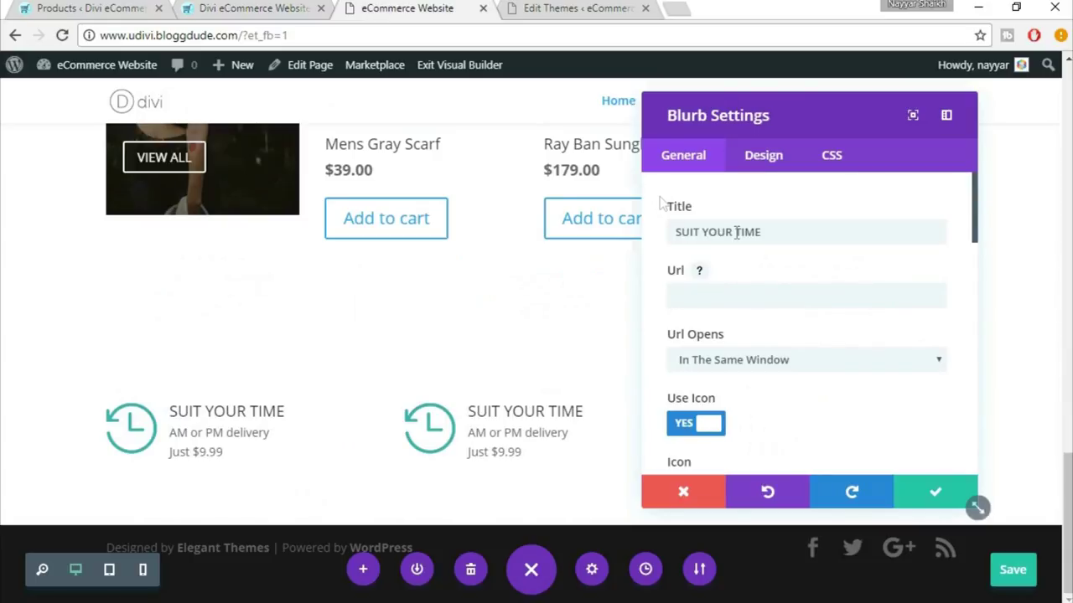
triple_click(735, 232)
key(ctrl+v)
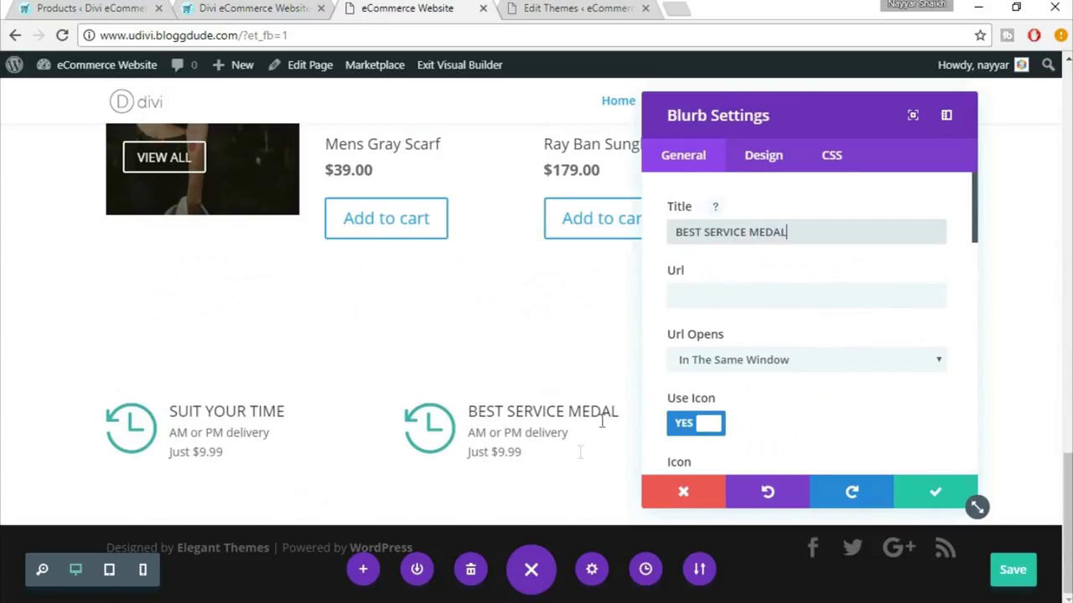
Give the middle blurb the outline star icon used in the demo.
drag(816, 126, 832, 126)
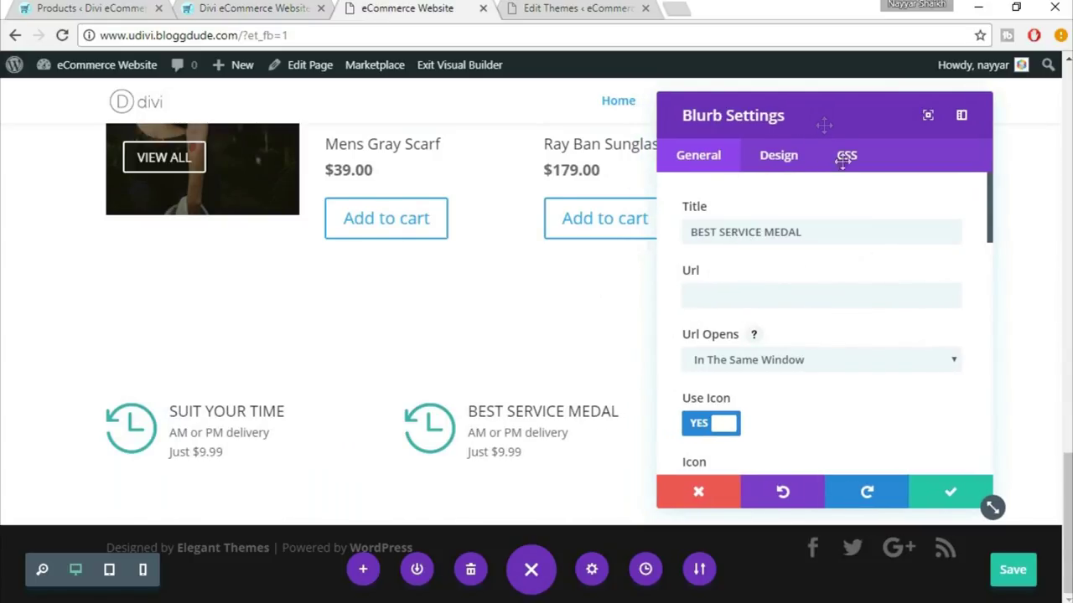
scroll(880, 356, down, 3)
scroll(883, 359, down, 3)
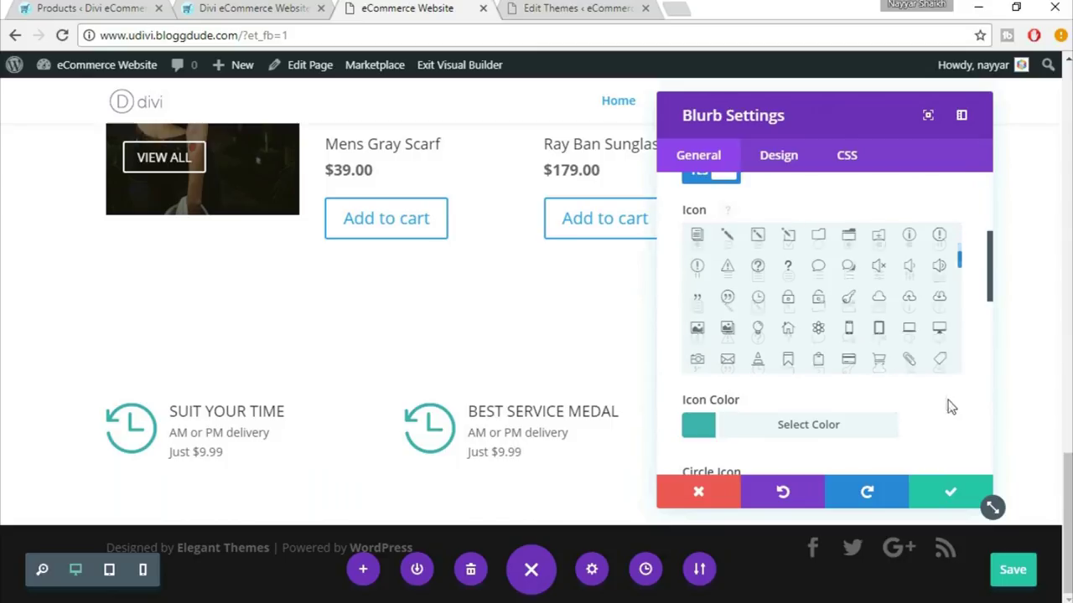
scroll(949, 404, down, 5)
scroll(952, 408, up, 6)
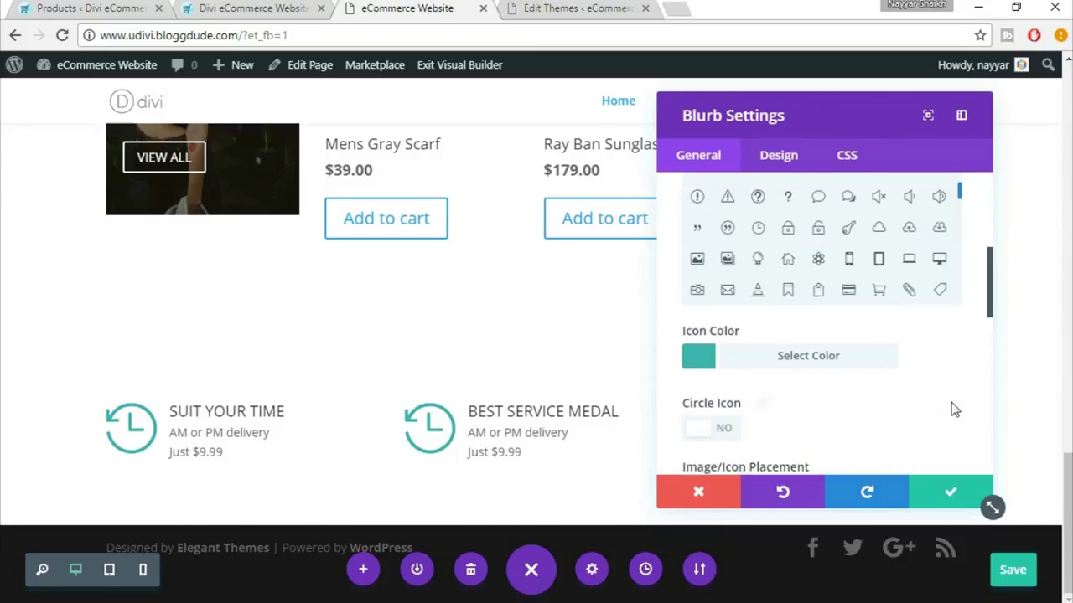
scroll(962, 344, up, 2)
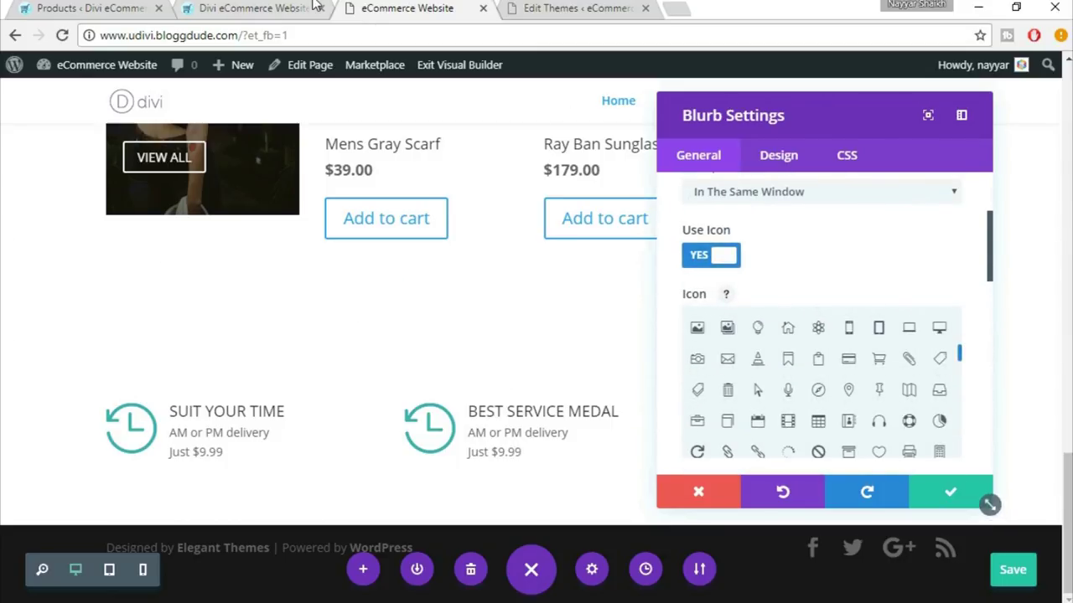
click(306, 8)
click(444, 8)
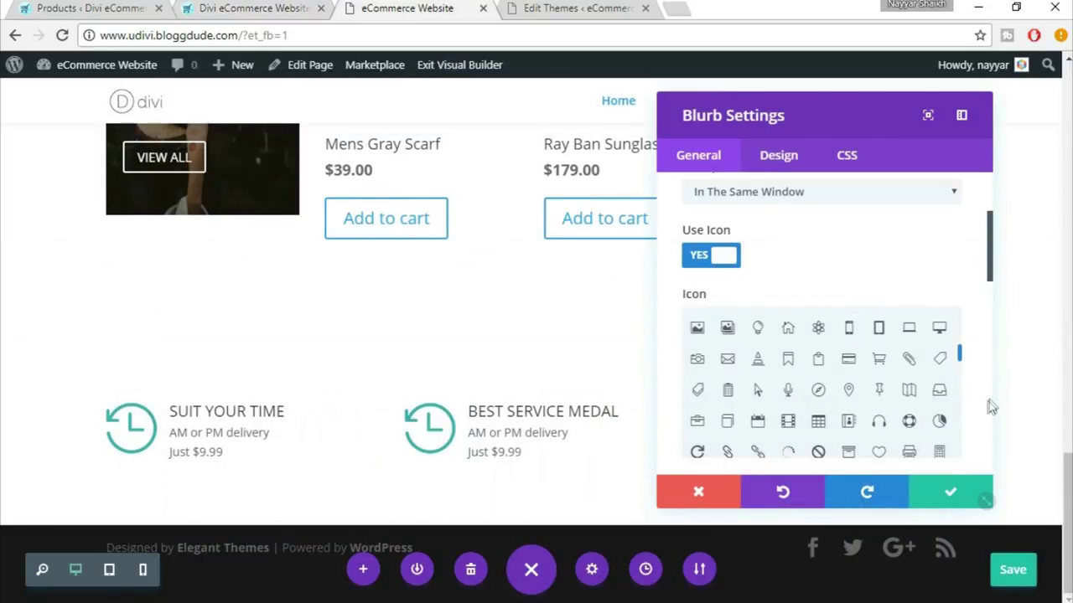
scroll(987, 400, down, 2)
scroll(914, 317, down, 5)
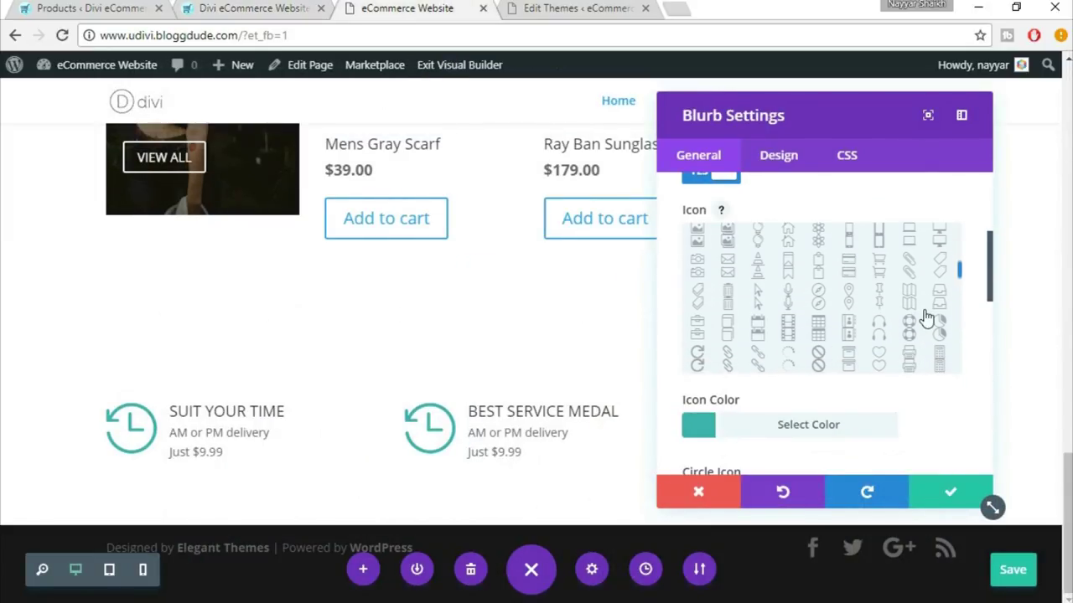
scroll(926, 316, down, 6)
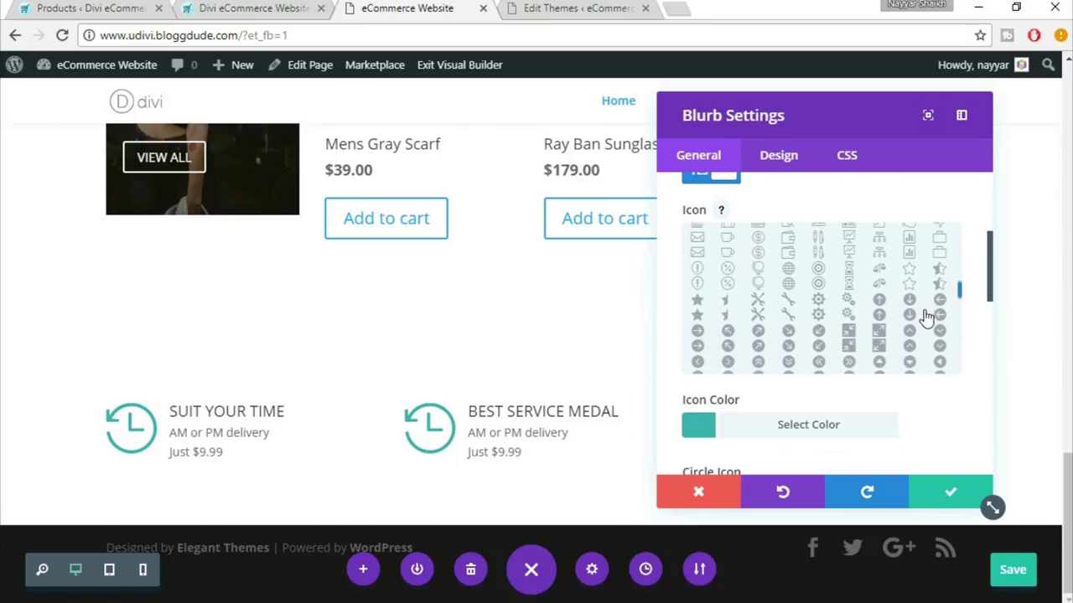
scroll(925, 317, down, 2)
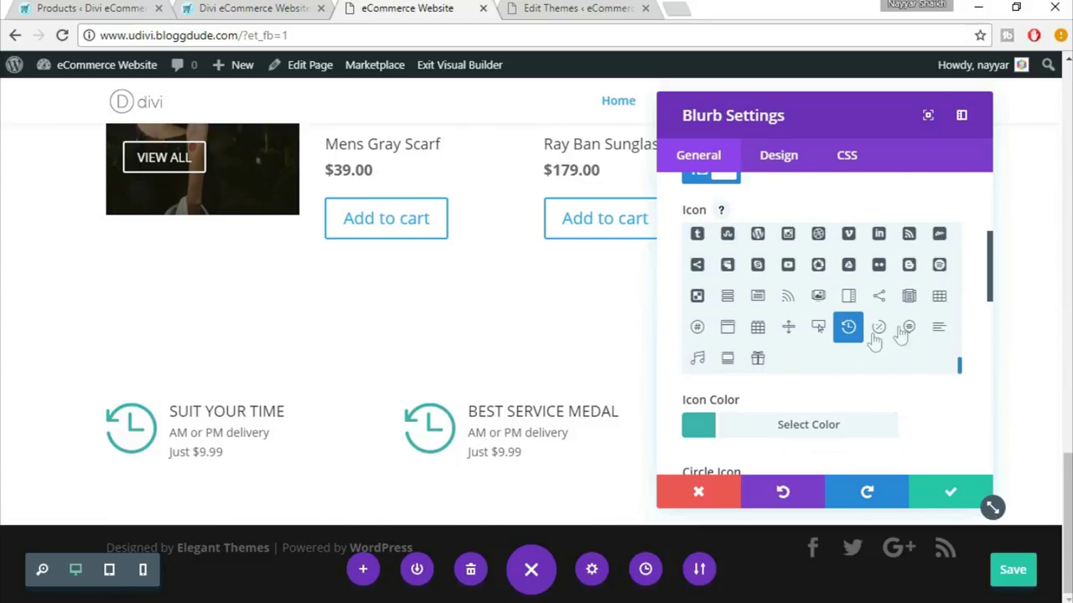
scroll(918, 333, up, 6)
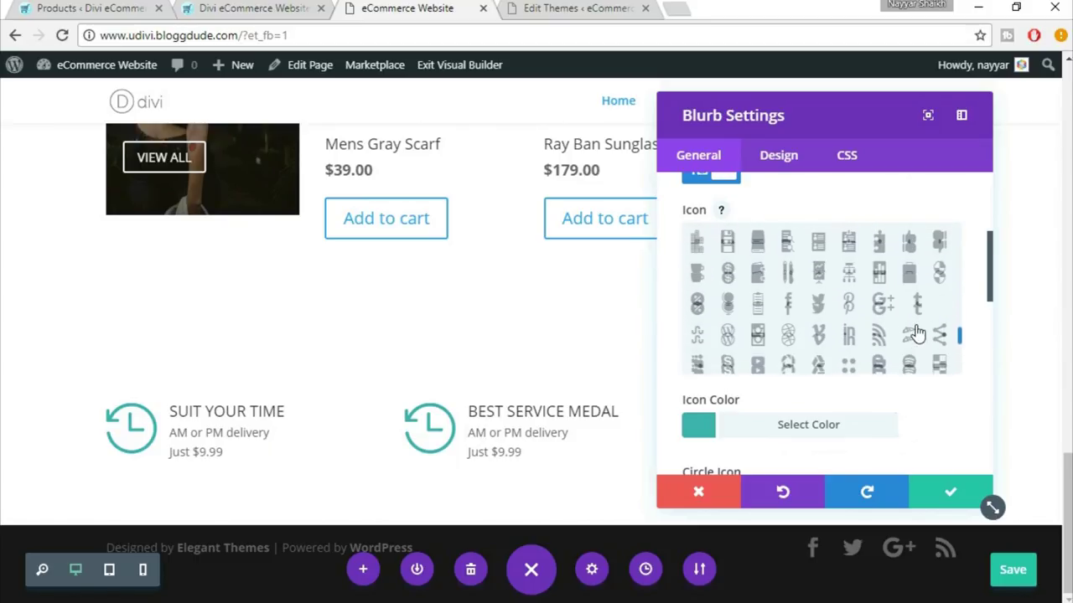
scroll(915, 333, up, 4)
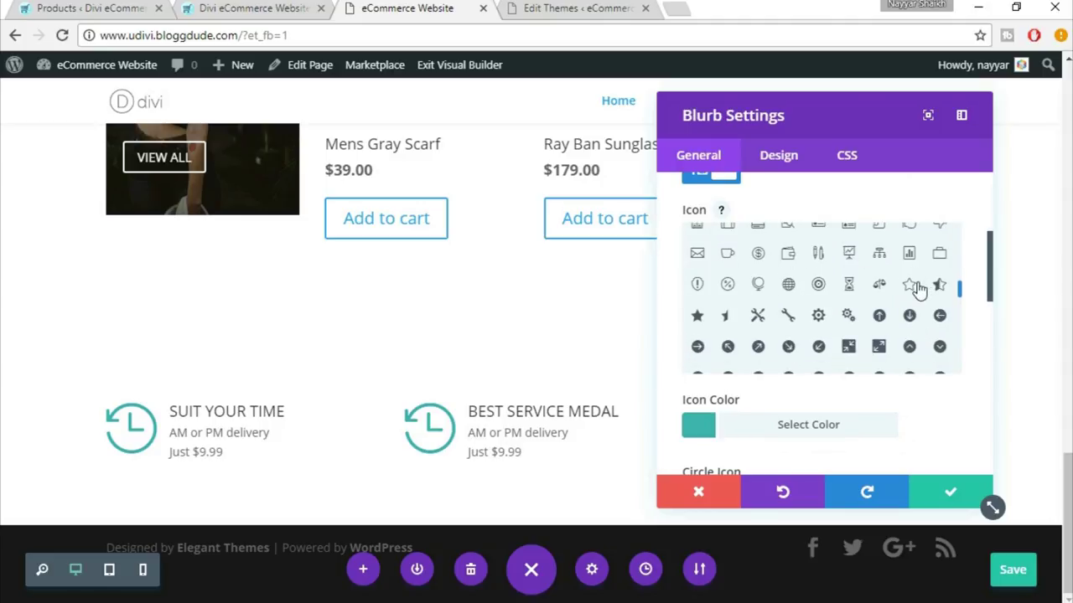
click(915, 285)
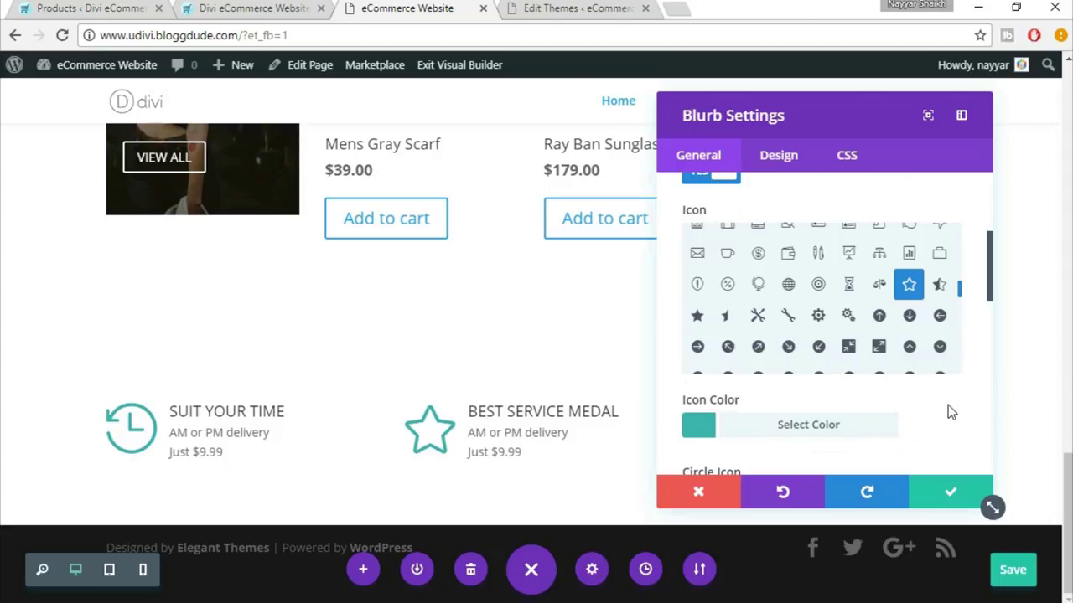
Replace the blurb description with the demo's customer-rating service medal text.
scroll(980, 367, down, 4)
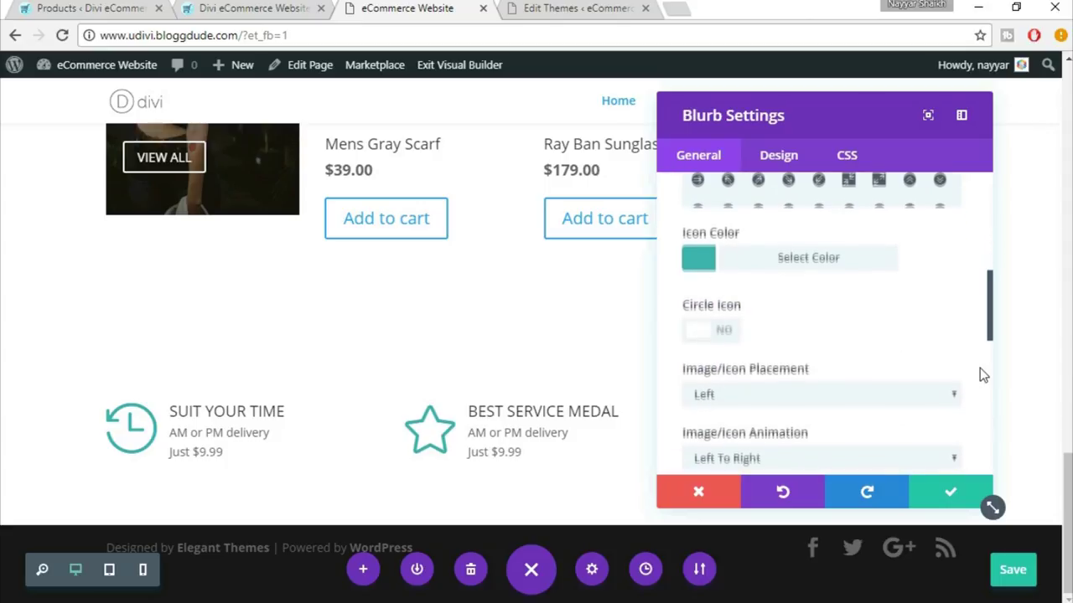
scroll(979, 373, down, 5)
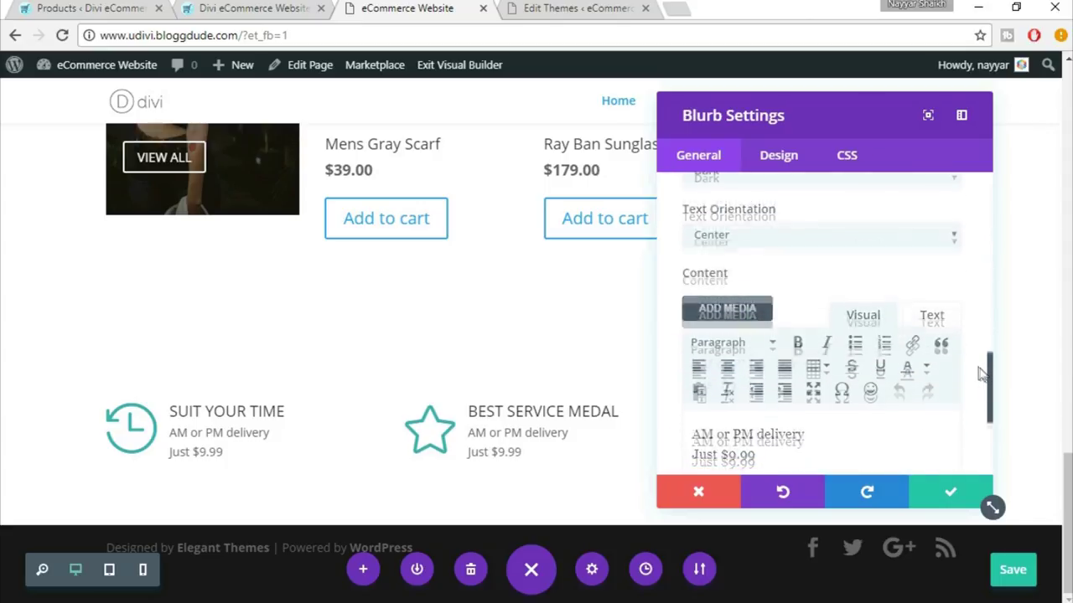
click(284, 6)
drag(461, 289, 636, 320)
key(ctrl+c)
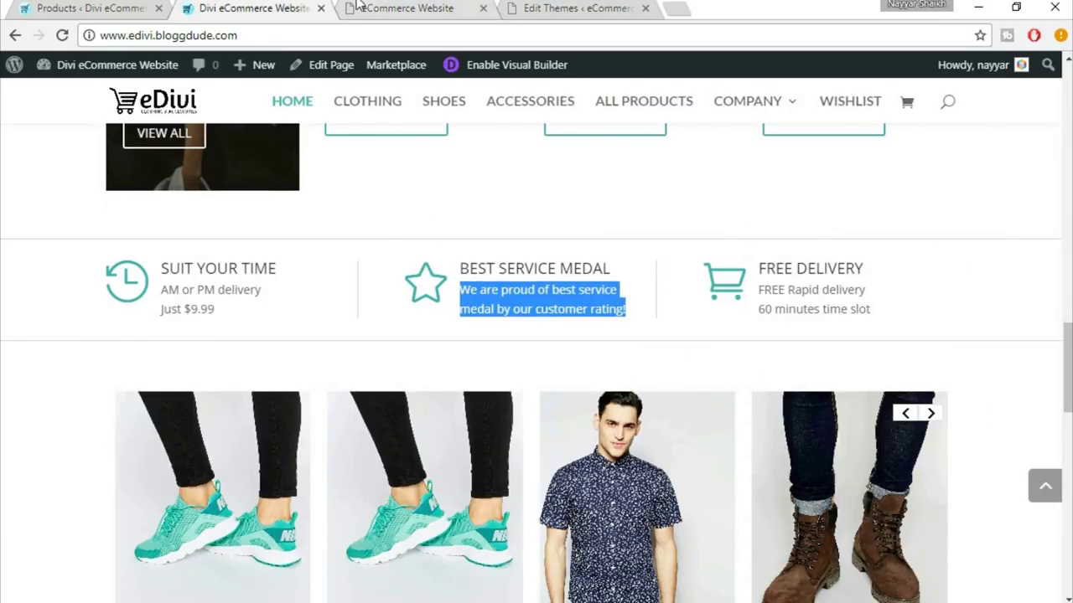
click(358, 6)
click(932, 244)
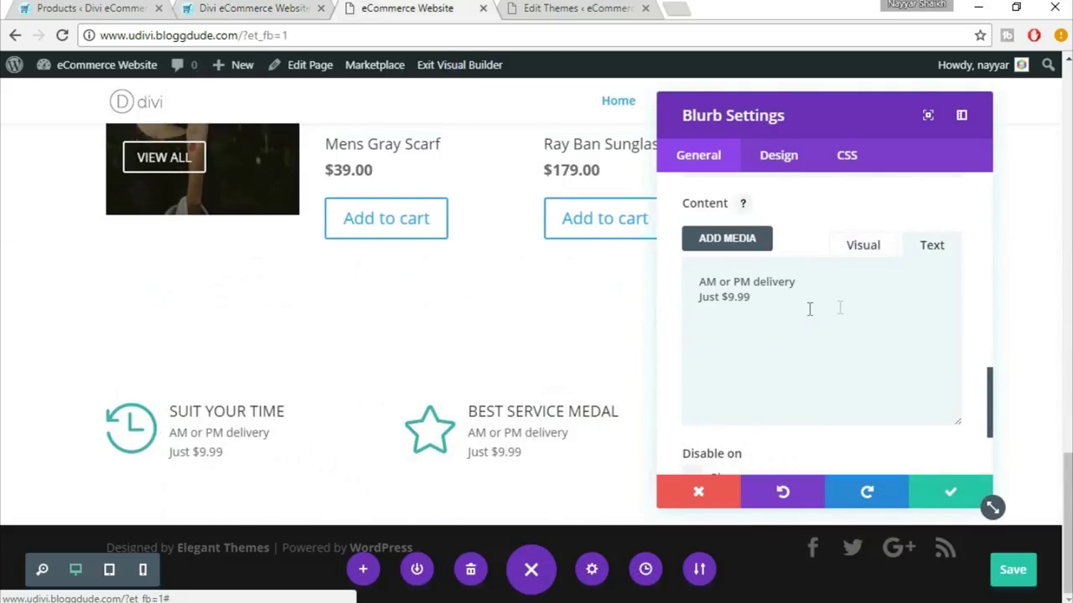
key(ctrl+a)
triple_click(802, 304)
key(ctrl+a)
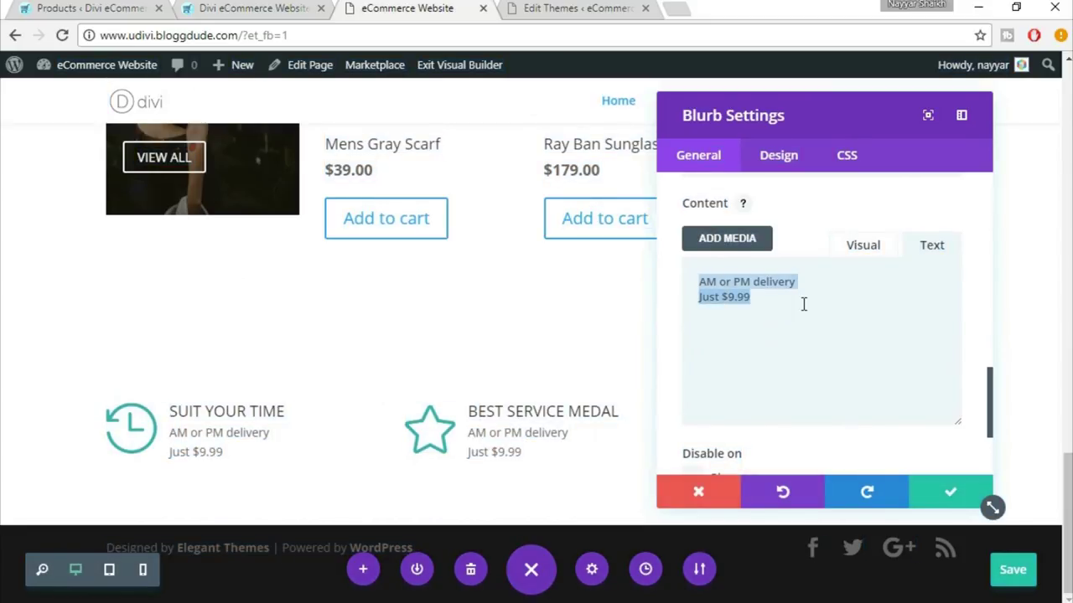
key(ctrl+v)
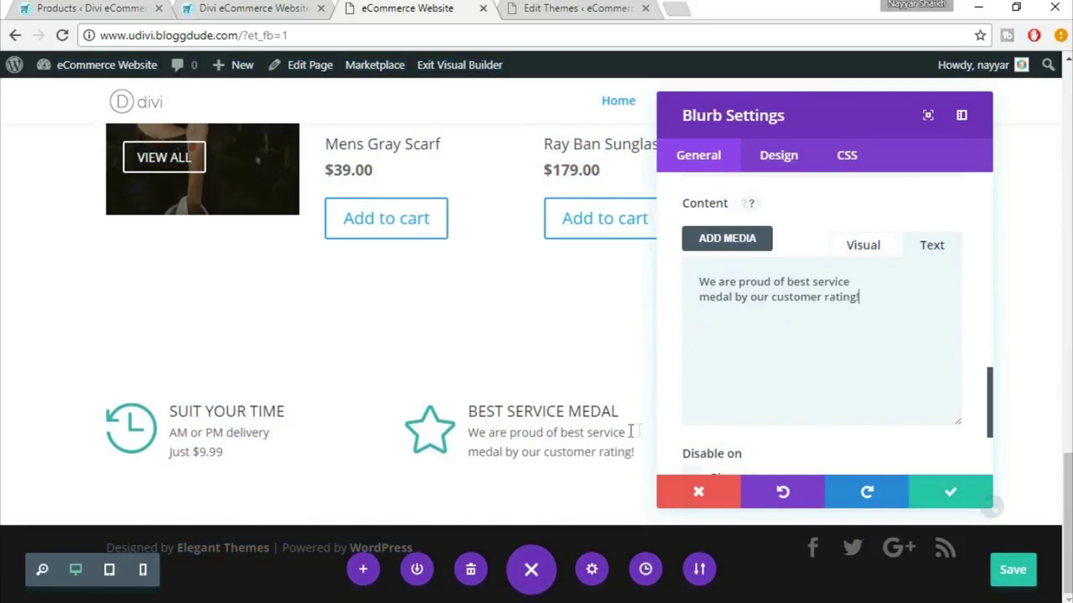
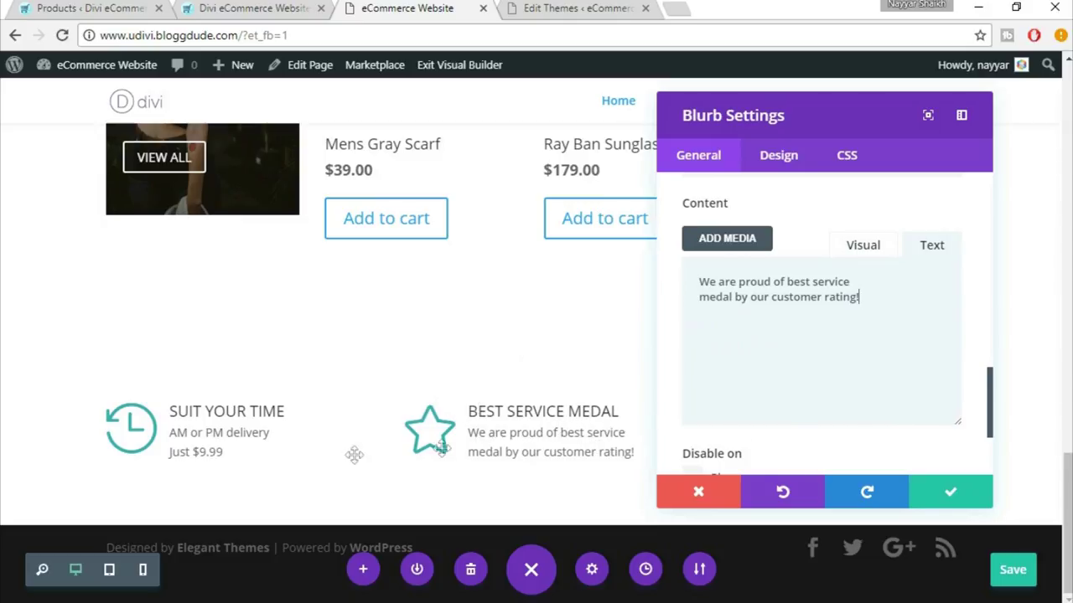
Save the Best Service Medal blurb and drag a duplicate into the empty third column.
click(947, 494)
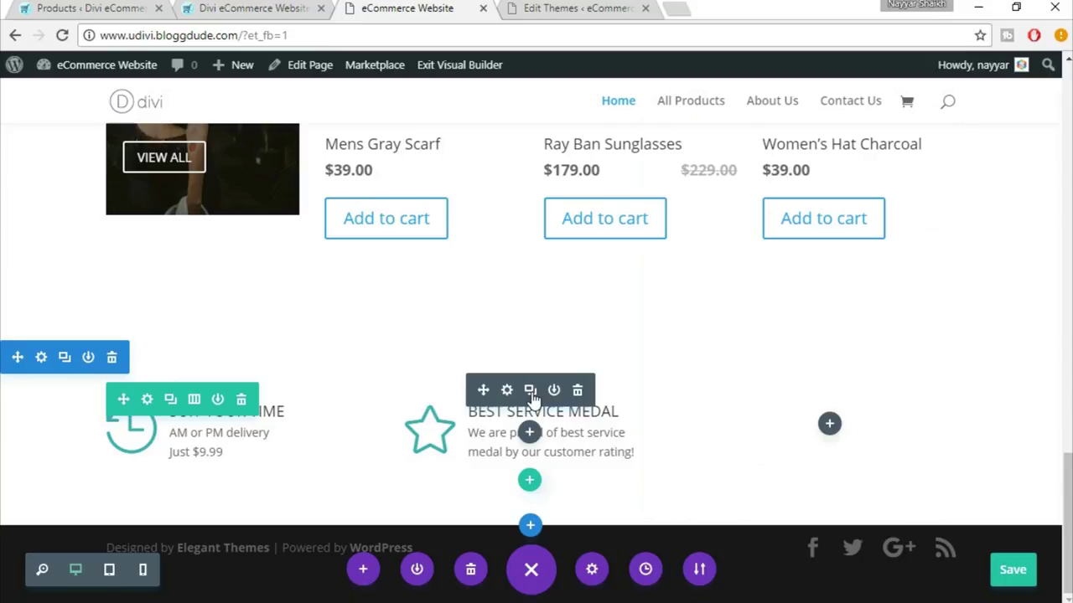
click(530, 391)
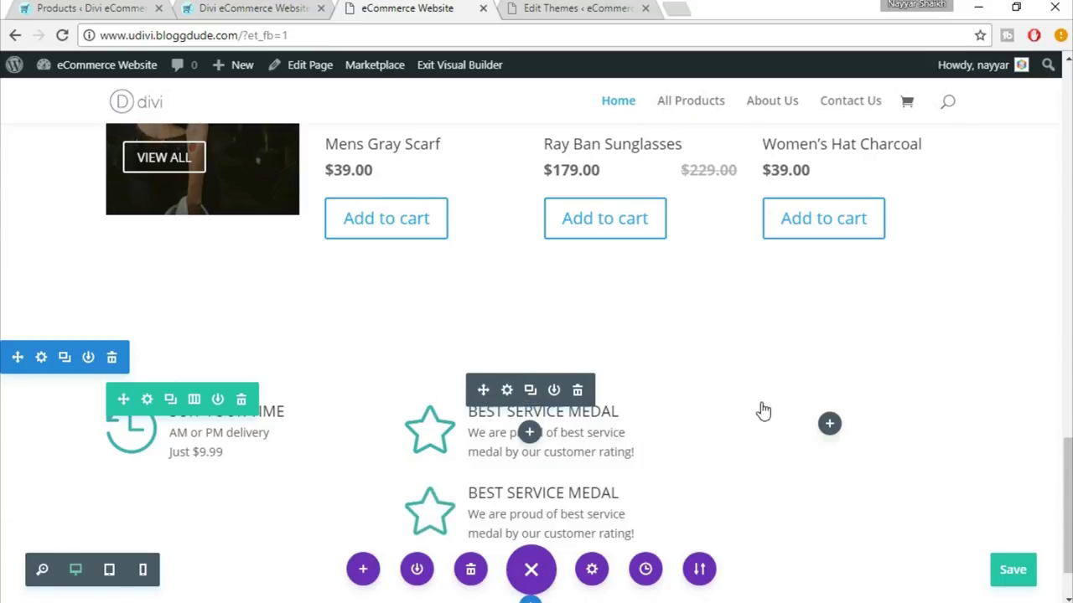
key(ctrl+z)
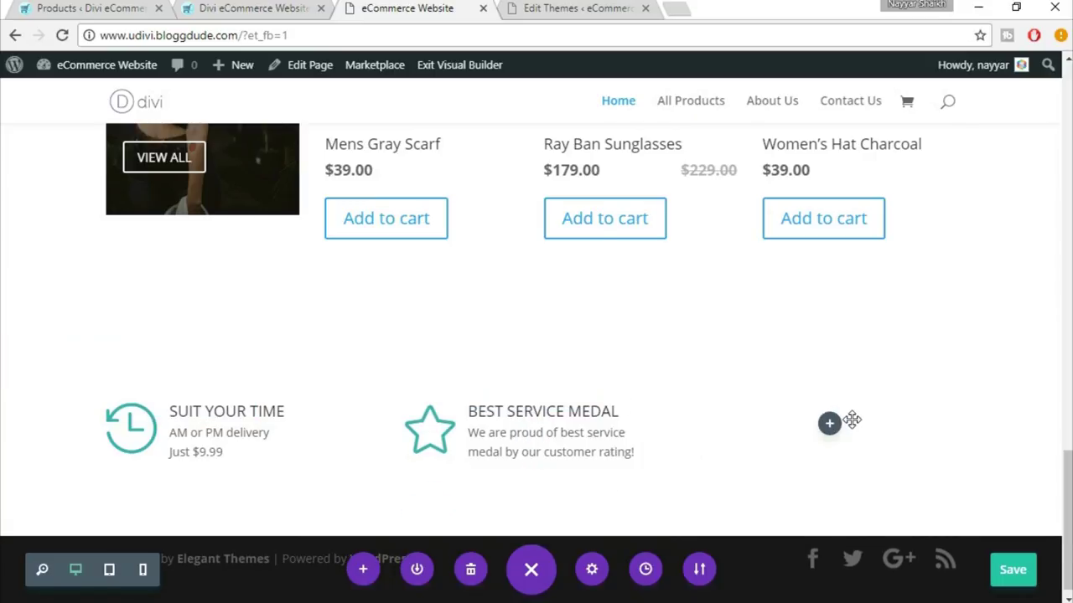
drag(852, 419, 838, 417)
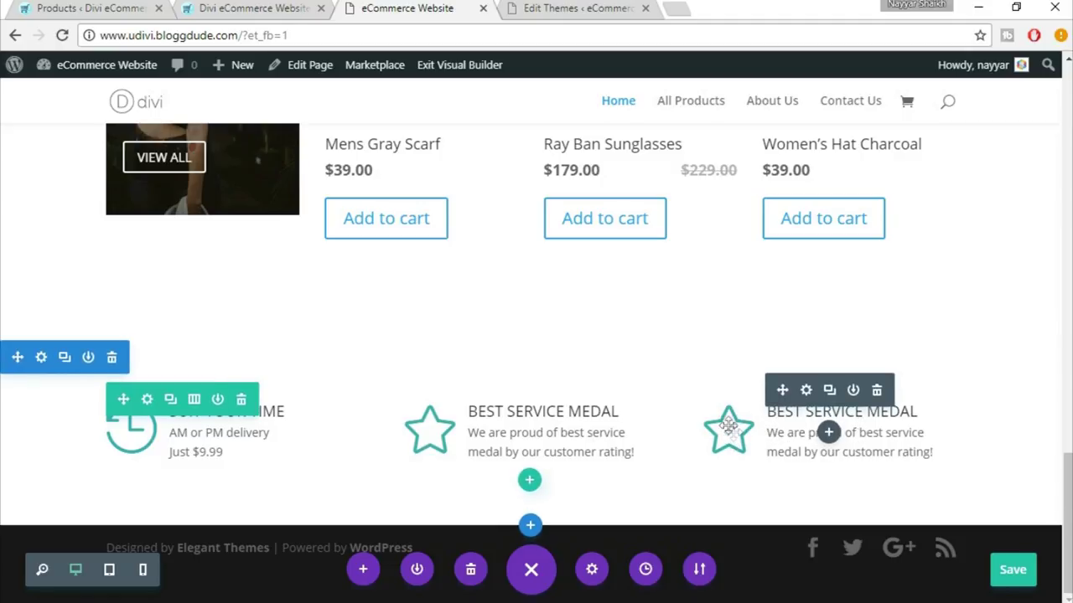
Replace the third blurb's title with FREE DELIVERY, copied from the reference site.
click(806, 392)
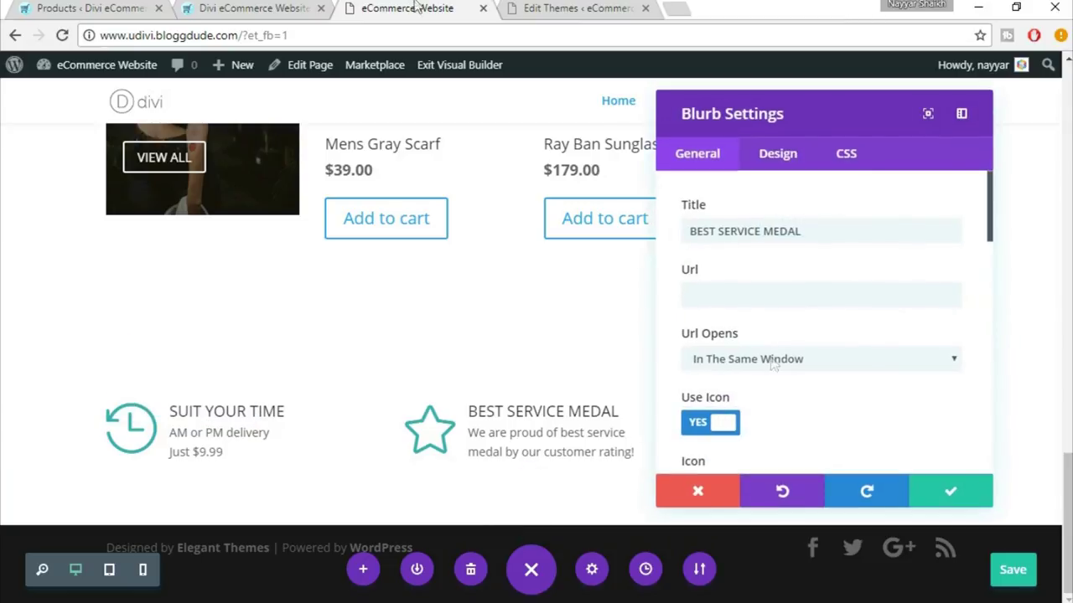
click(251, 7)
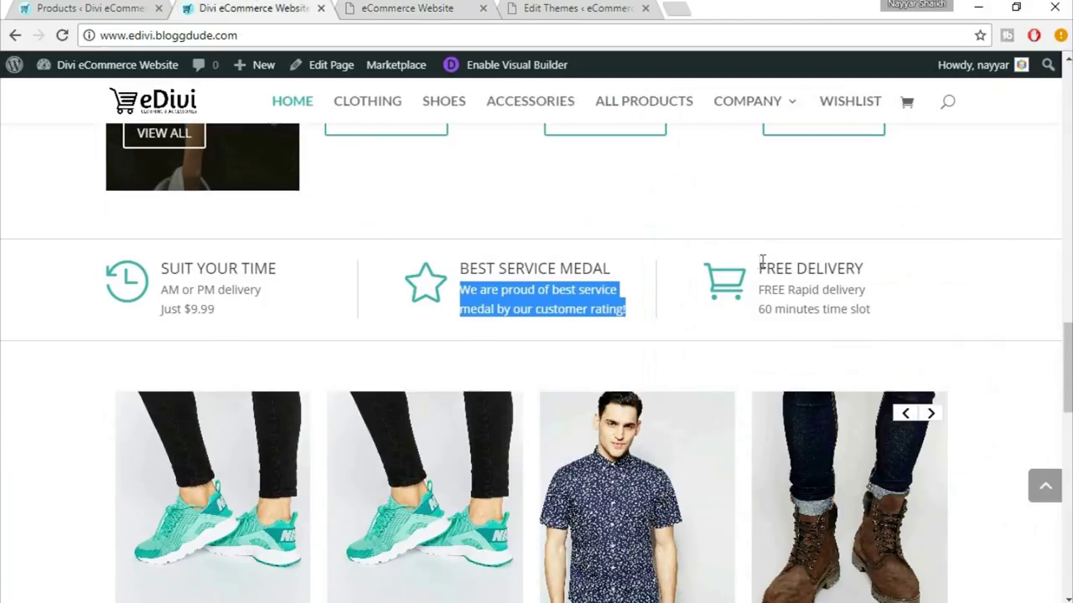
drag(760, 262, 874, 267)
key(ctrl+c)
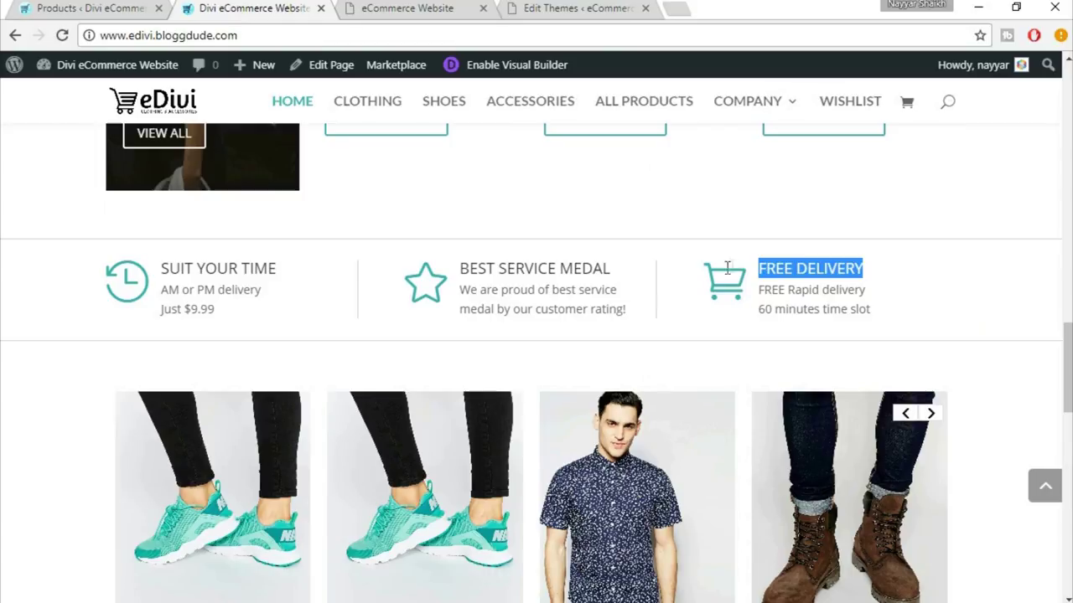
click(410, 8)
triple_click(775, 230)
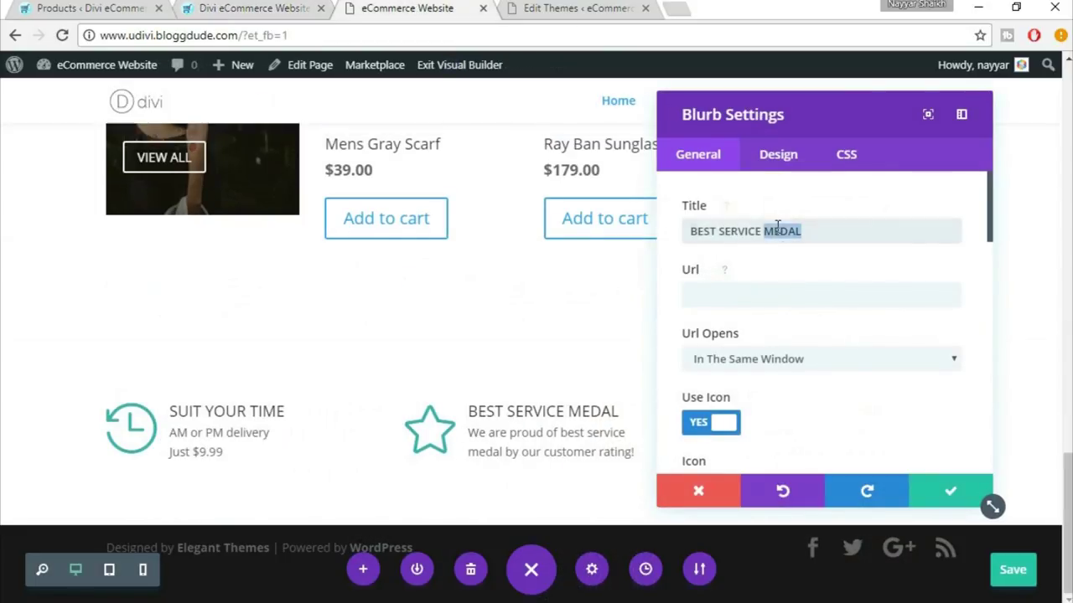
key(ctrl+v)
drag(749, 117, 613, 126)
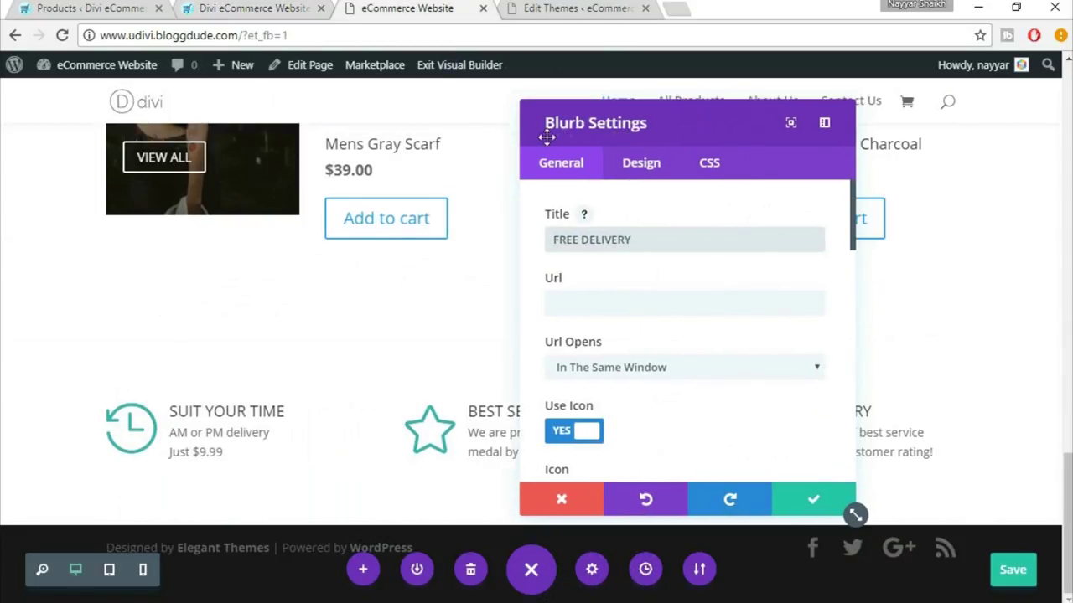
drag(472, 138, 392, 123)
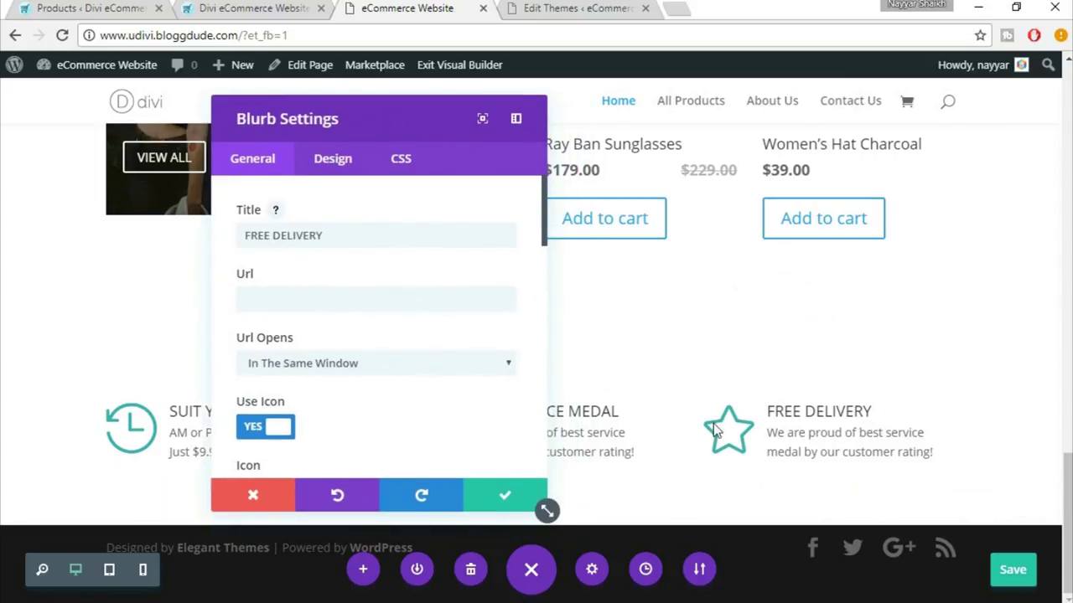
Change the blurb's icon to a shopping cart.
scroll(530, 391, down, 3)
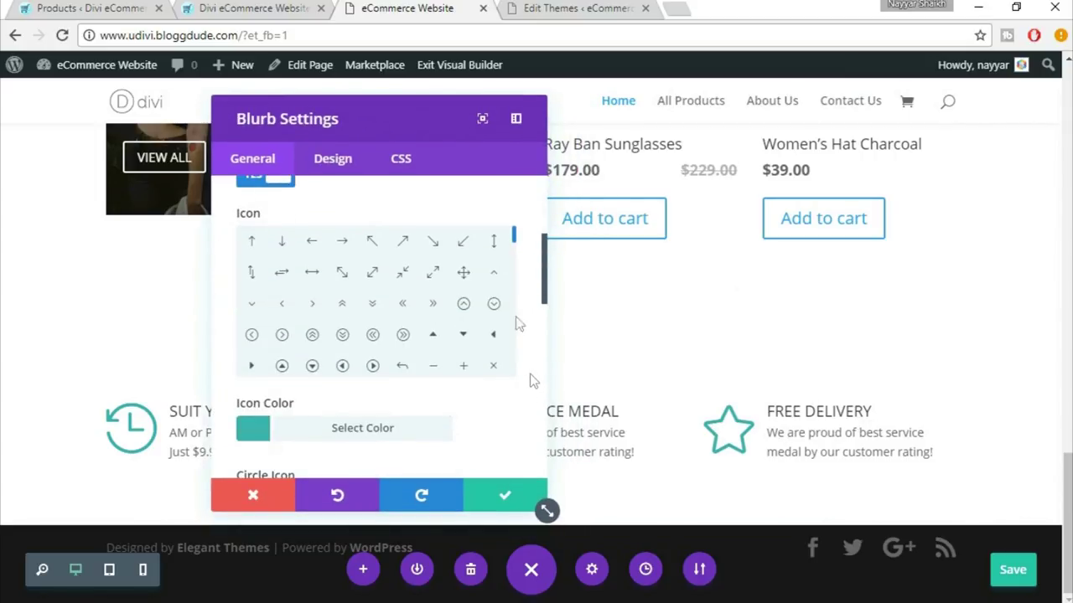
scroll(500, 289, down, 2)
scroll(498, 289, down, 1)
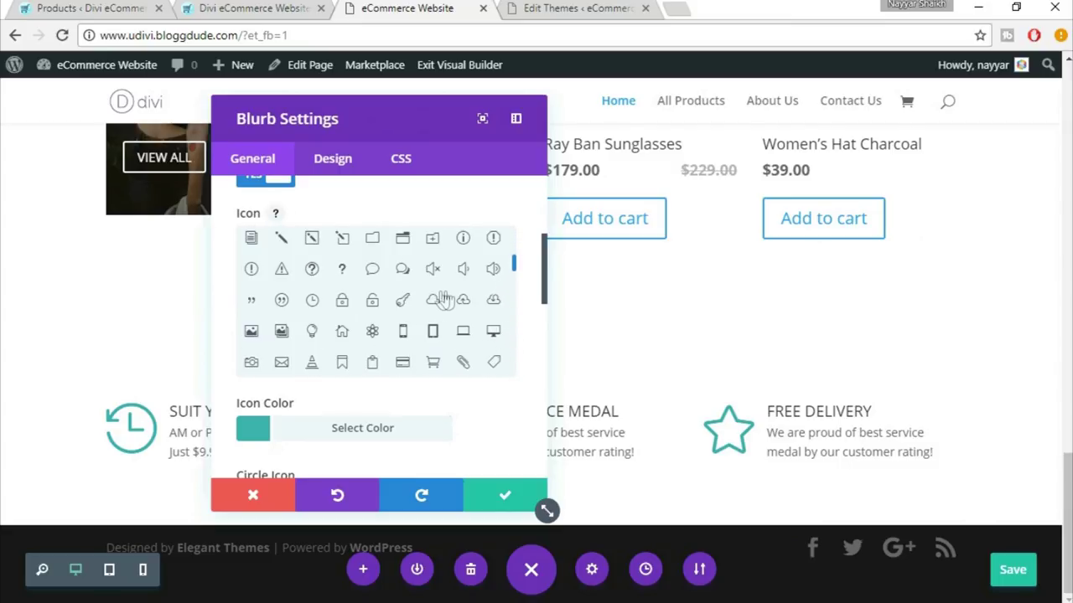
scroll(466, 285, down, 2)
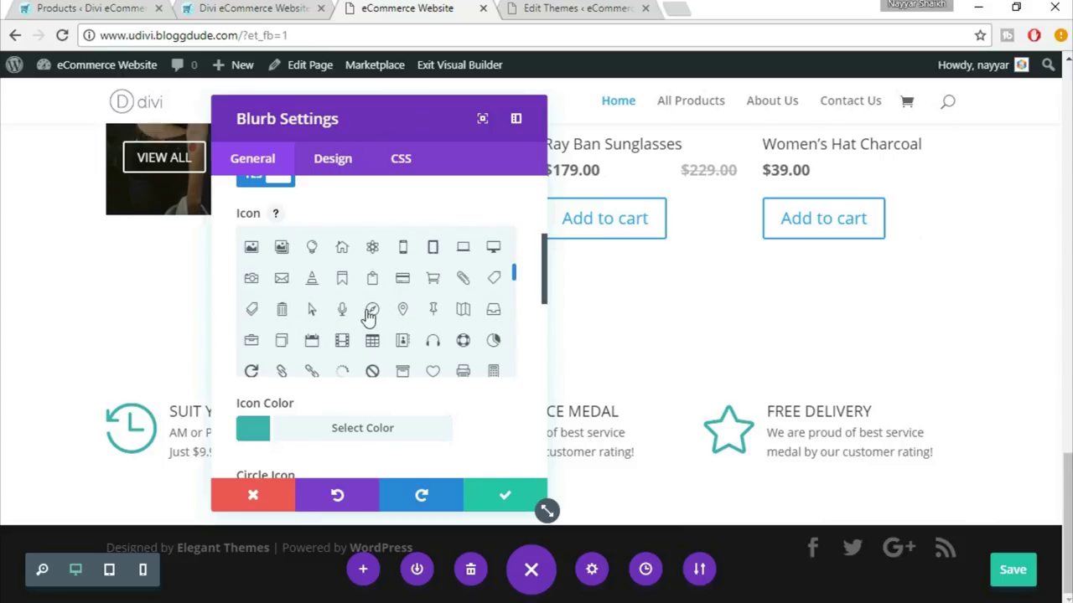
scroll(368, 314, down, 2)
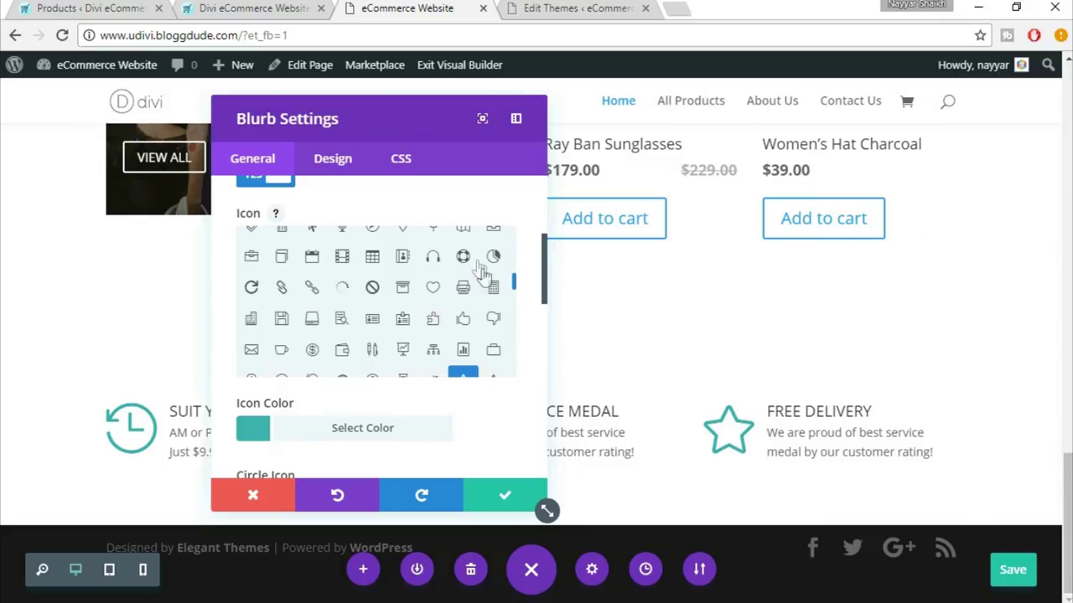
scroll(486, 299, down, 2)
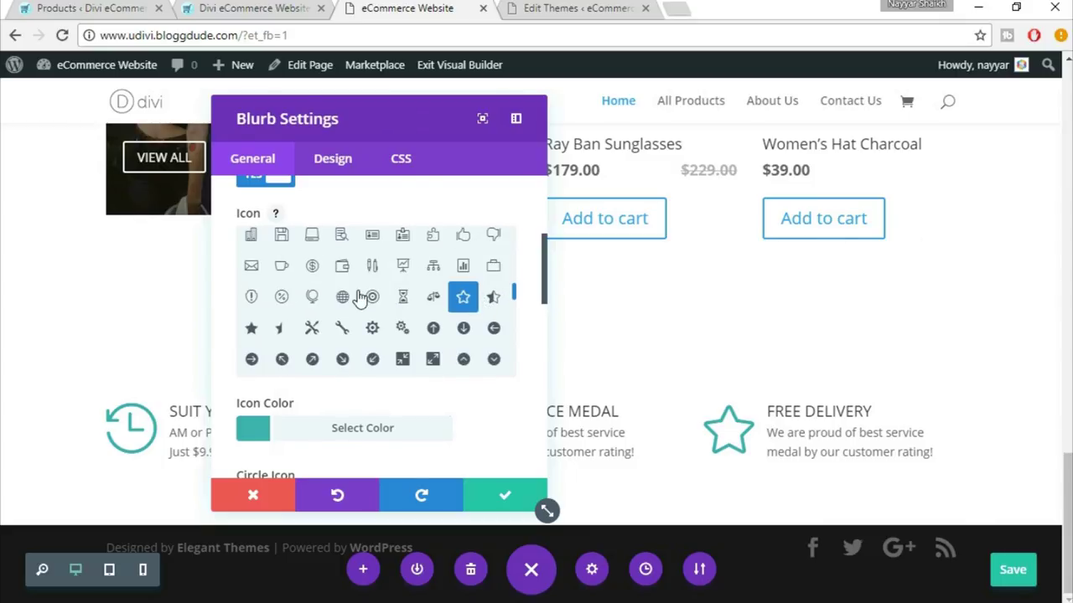
scroll(323, 288, up, 2)
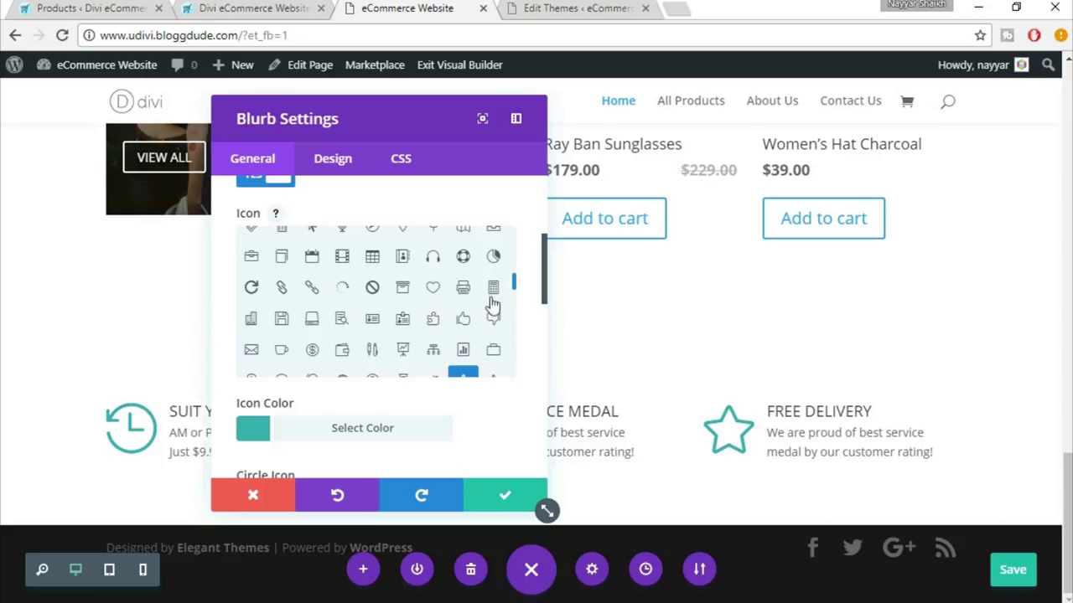
scroll(493, 302, up, 2)
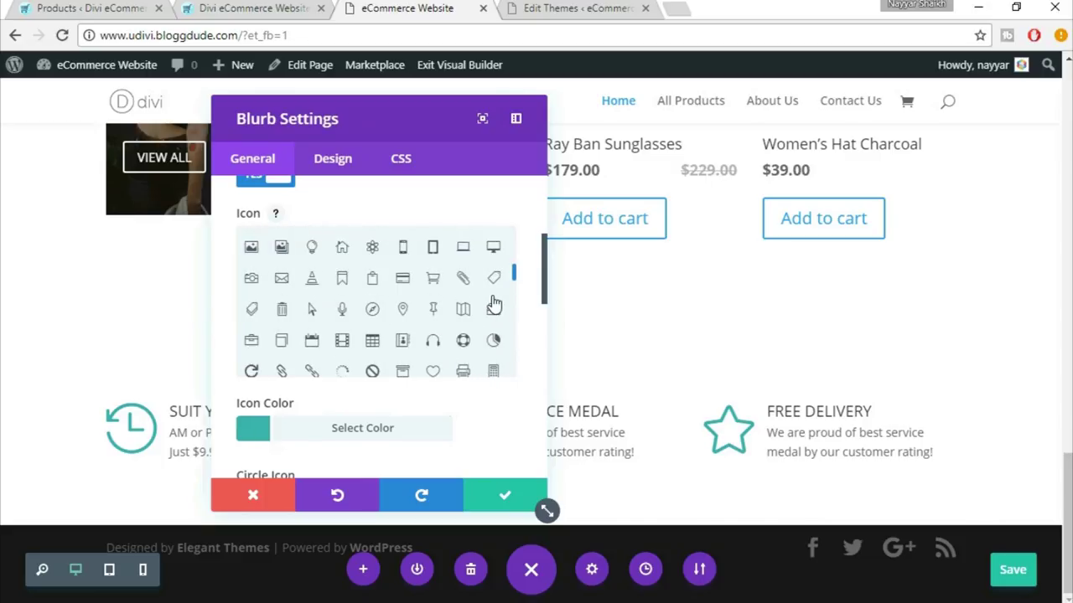
click(433, 279)
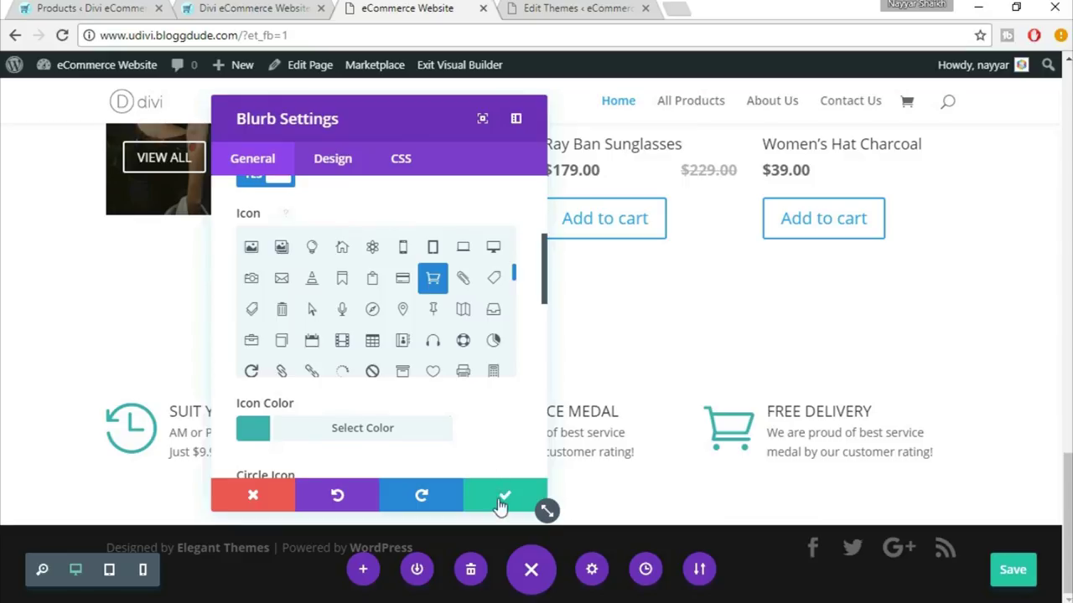
Set the content to 'FREE Rapid delivery 60 minutes time slot' and save the blurb.
scroll(400, 300, down, 5)
click(257, 6)
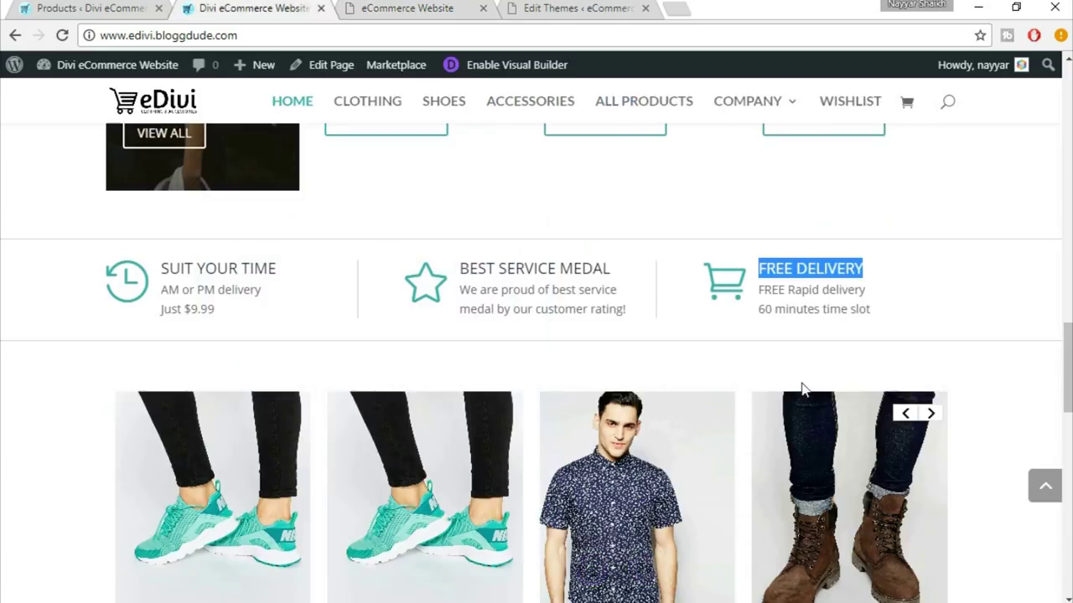
drag(754, 289, 899, 312)
key(ctrl+c)
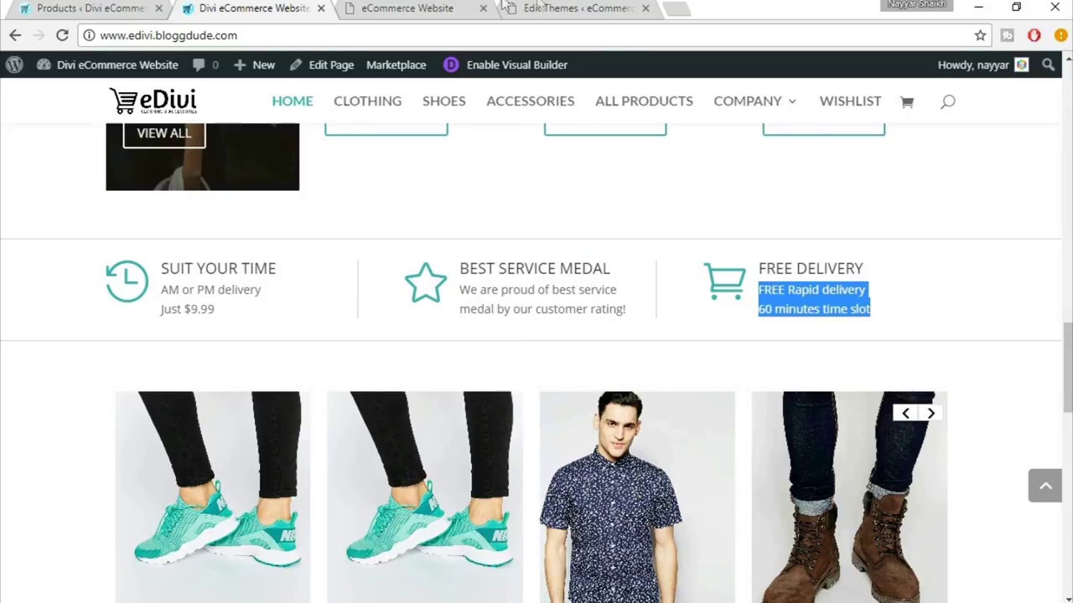
click(408, 9)
key(ctrl+a)
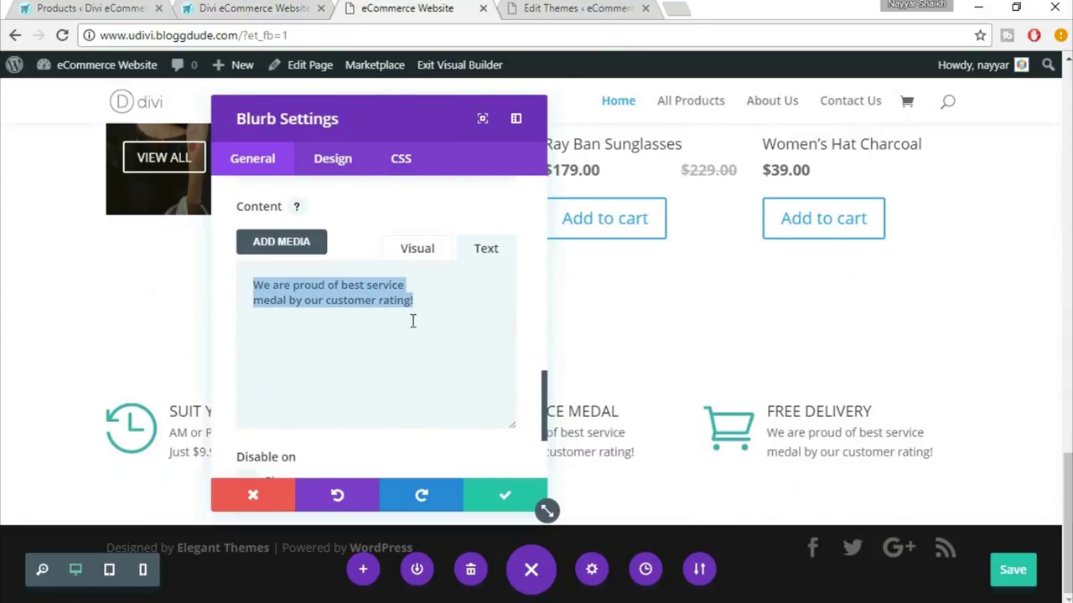
key(ctrl+v)
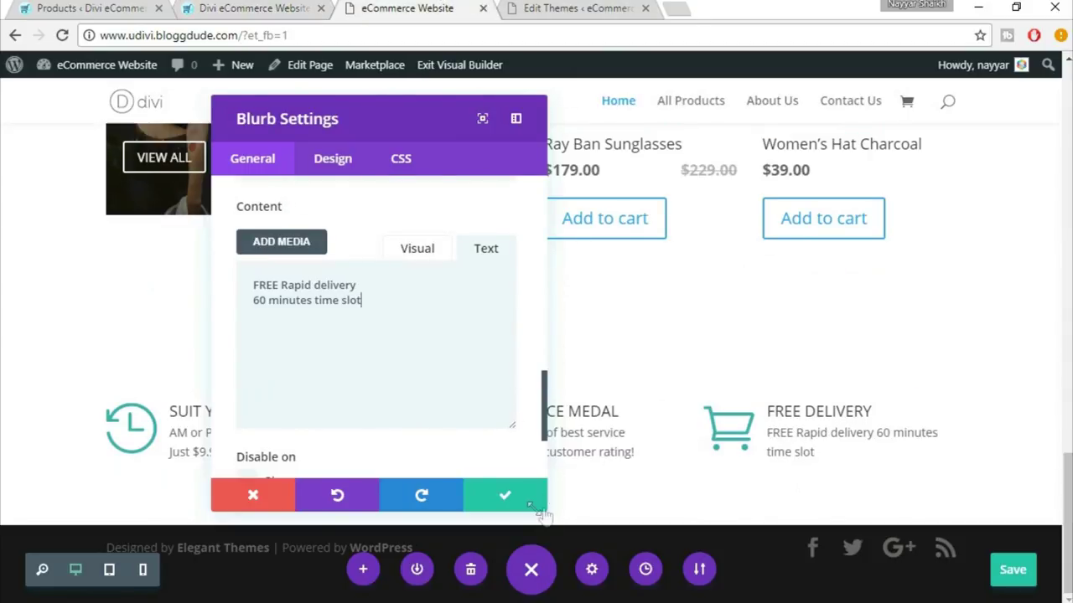
click(505, 503)
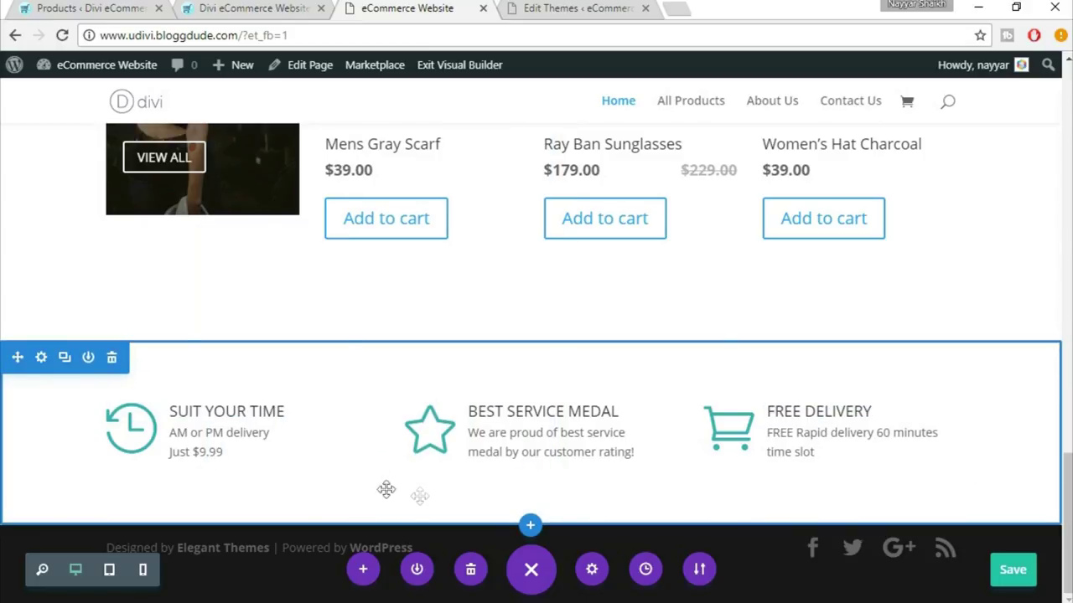
click(223, 8)
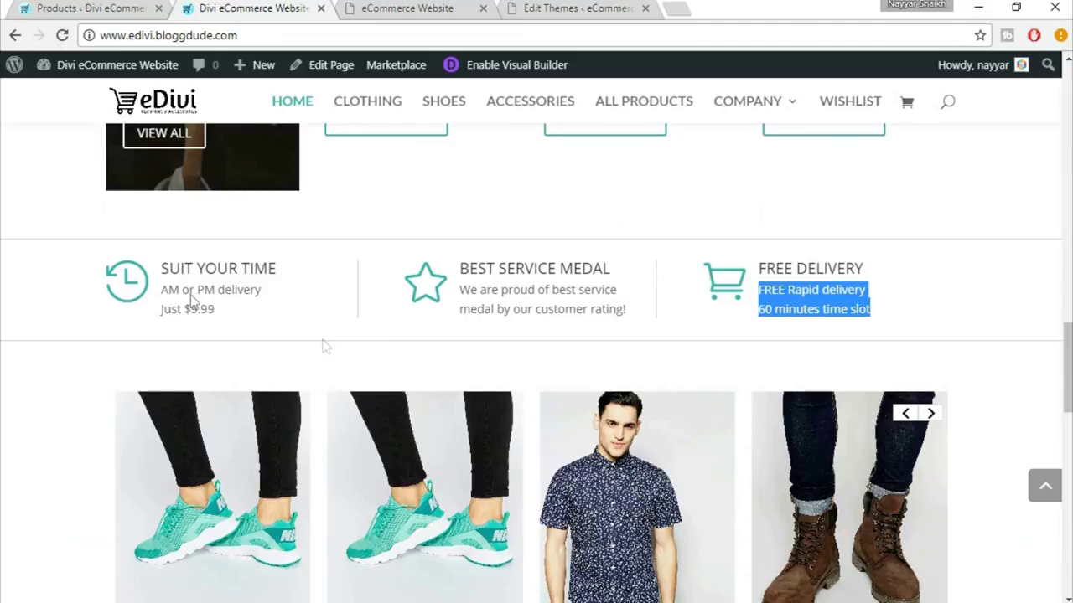
Back in the builder, open the gear settings of the three-blurb features section.
click(254, 315)
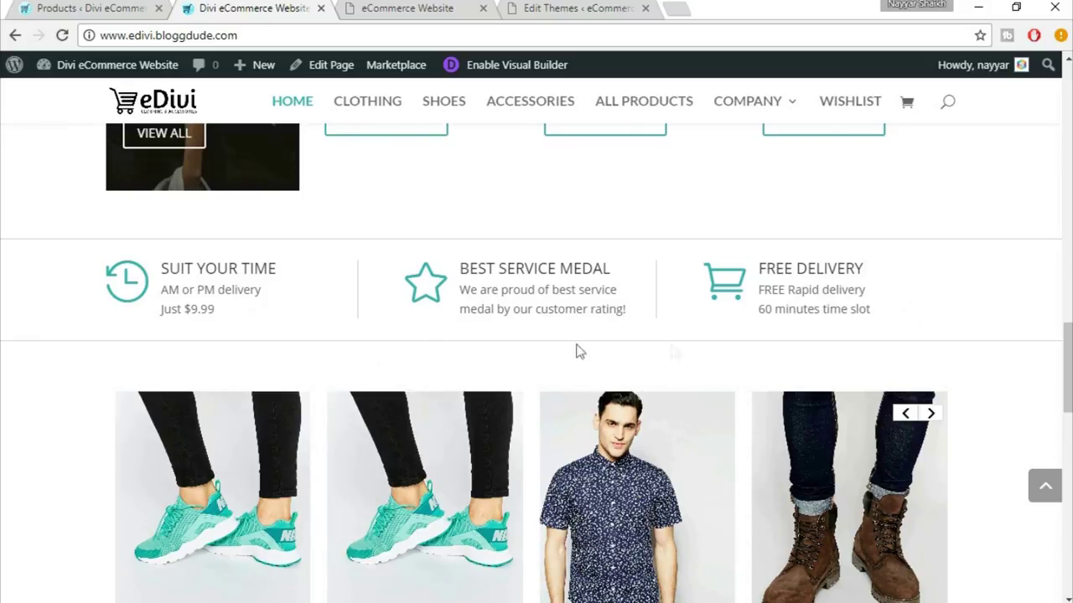
click(431, 8)
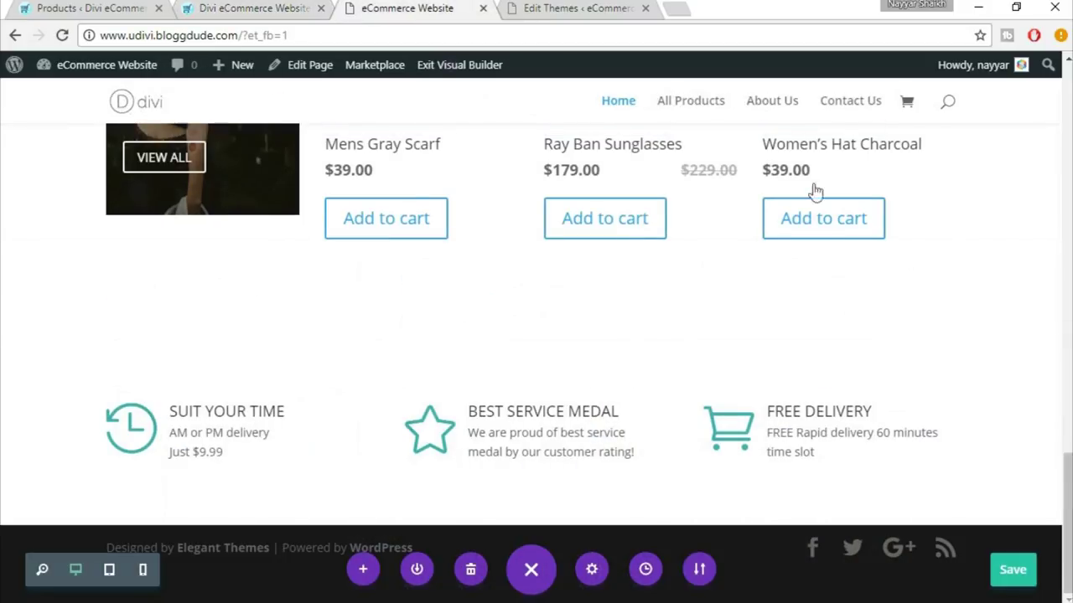
mouse_move(125, 377)
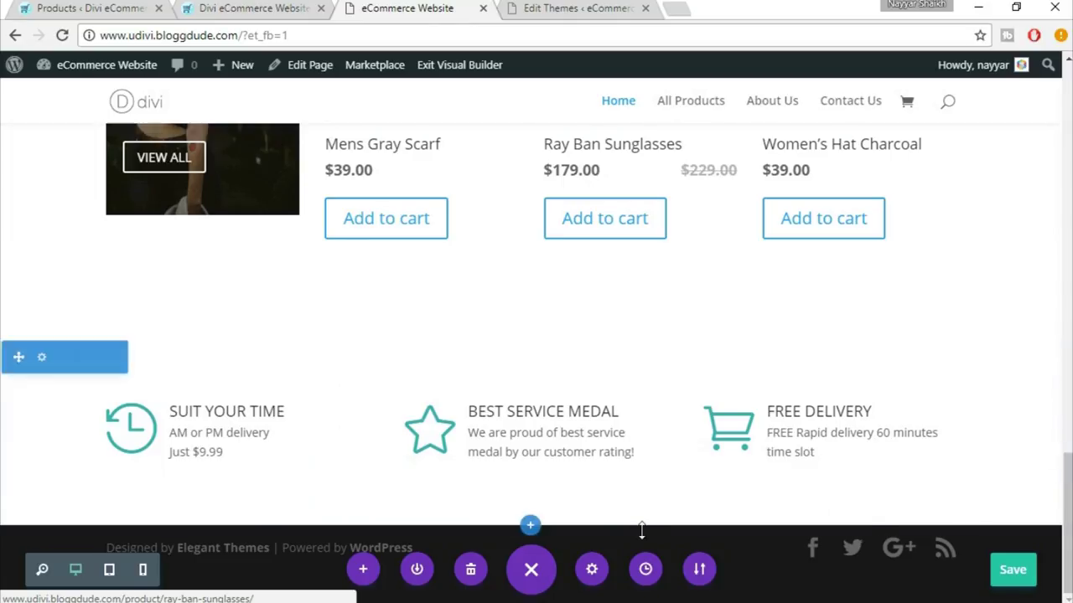
click(41, 358)
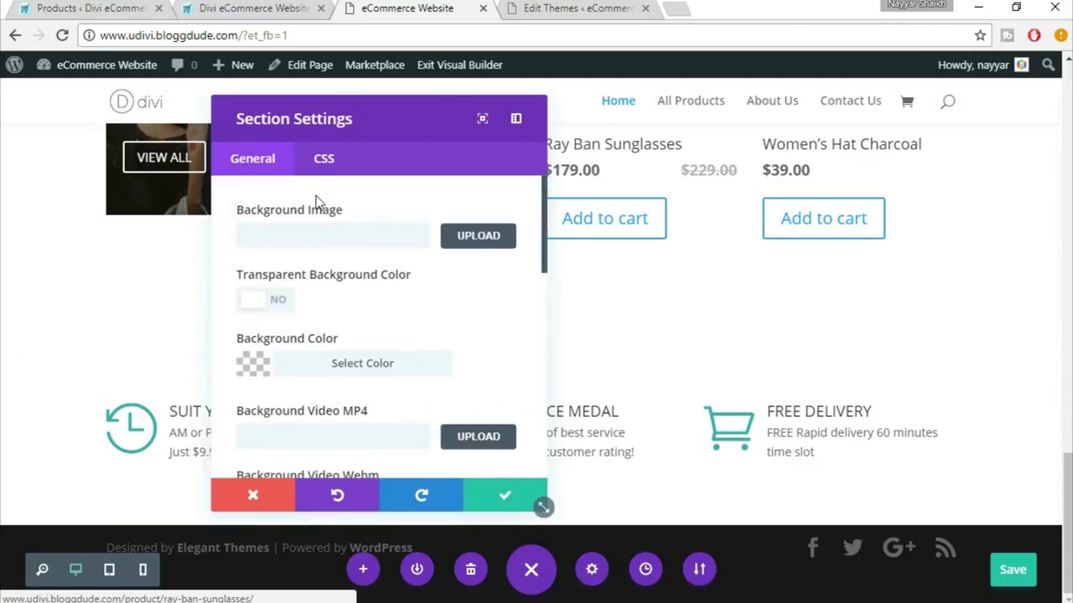
Open the section's CSS fields and copy the border-bottom and border-top lines from Notepad.
click(321, 168)
scroll(390, 323, down, 3)
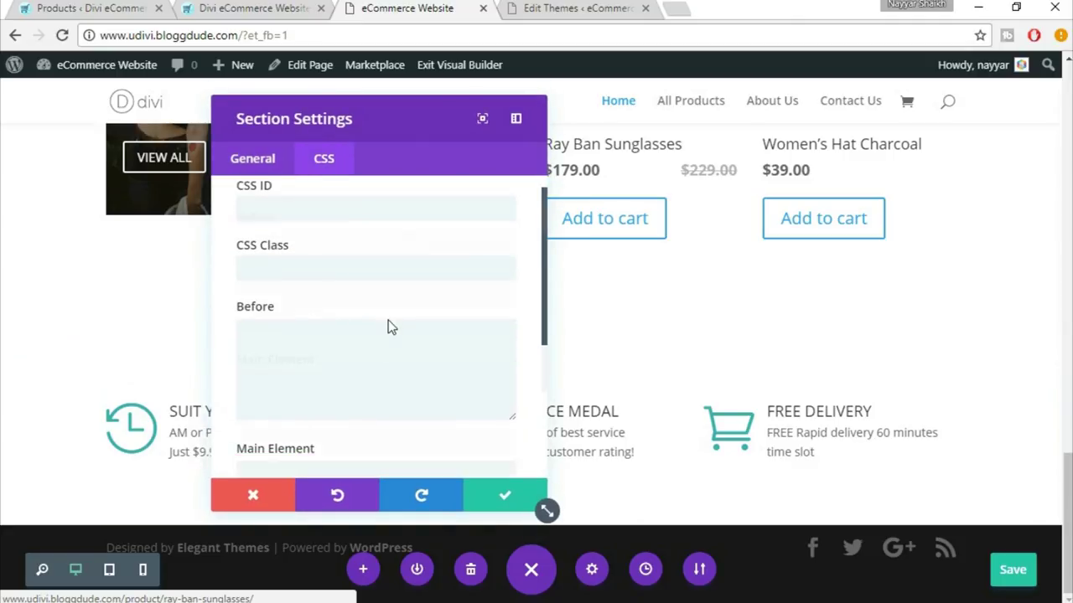
scroll(391, 320, down, 2)
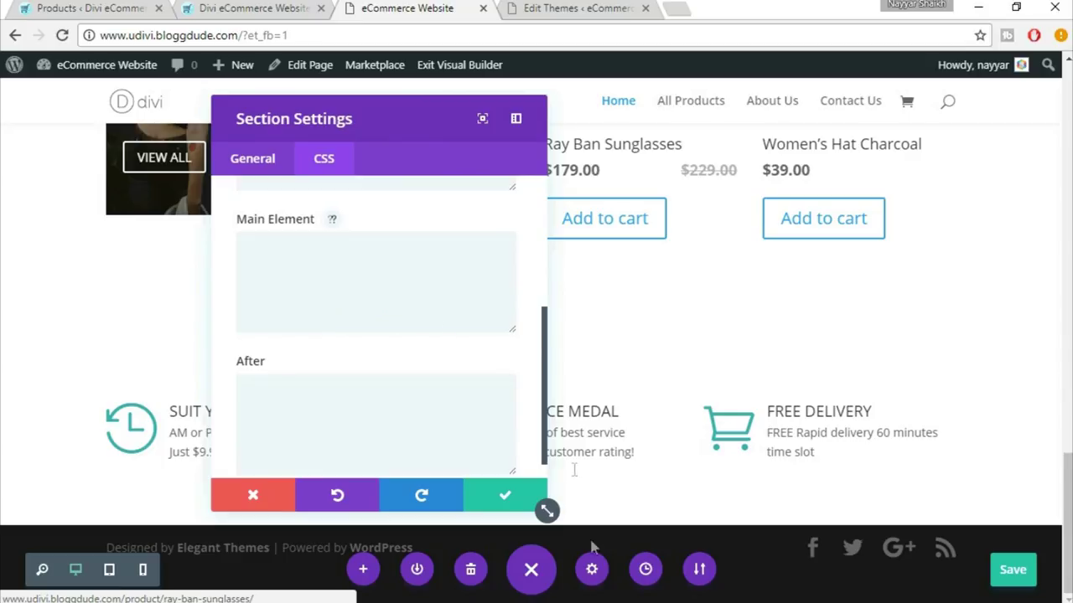
key(alt+Tab)
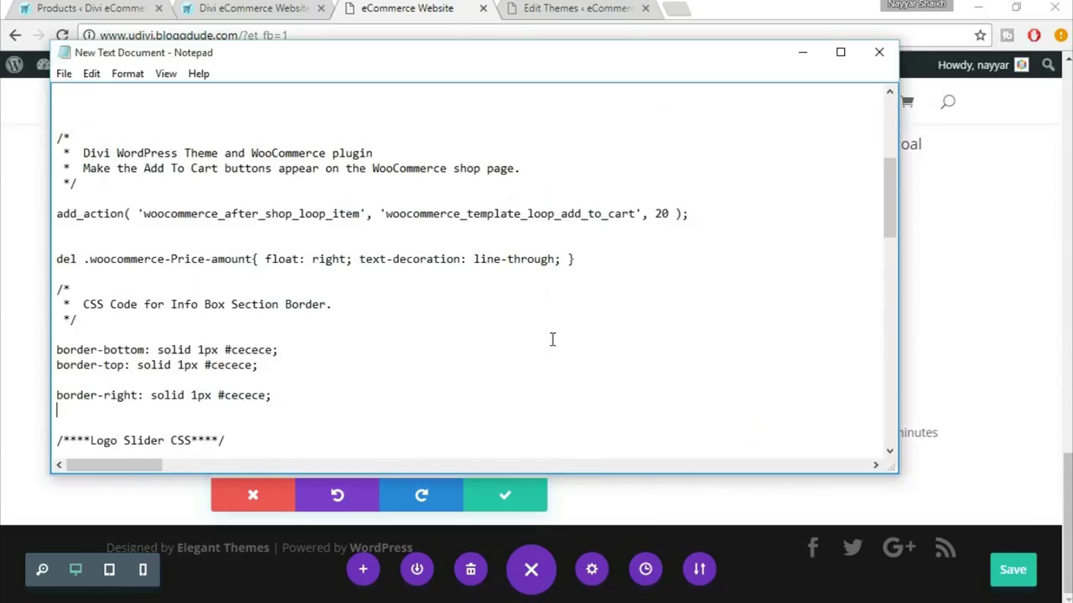
scroll(552, 340, up, 3)
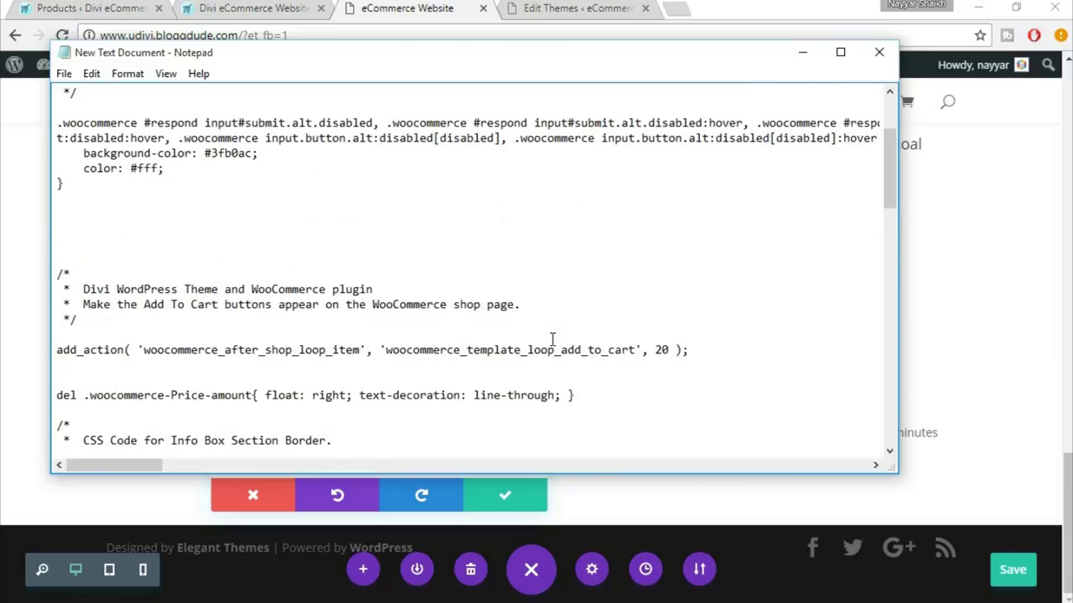
scroll(552, 340, down, 3)
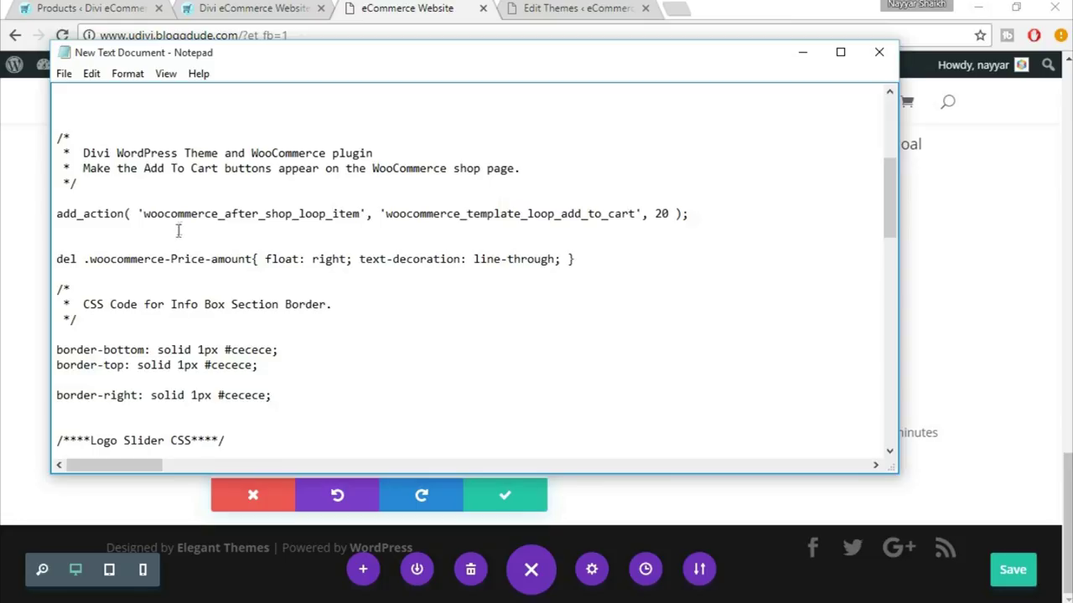
scroll(484, 301, down, 1)
drag(58, 244, 220, 275)
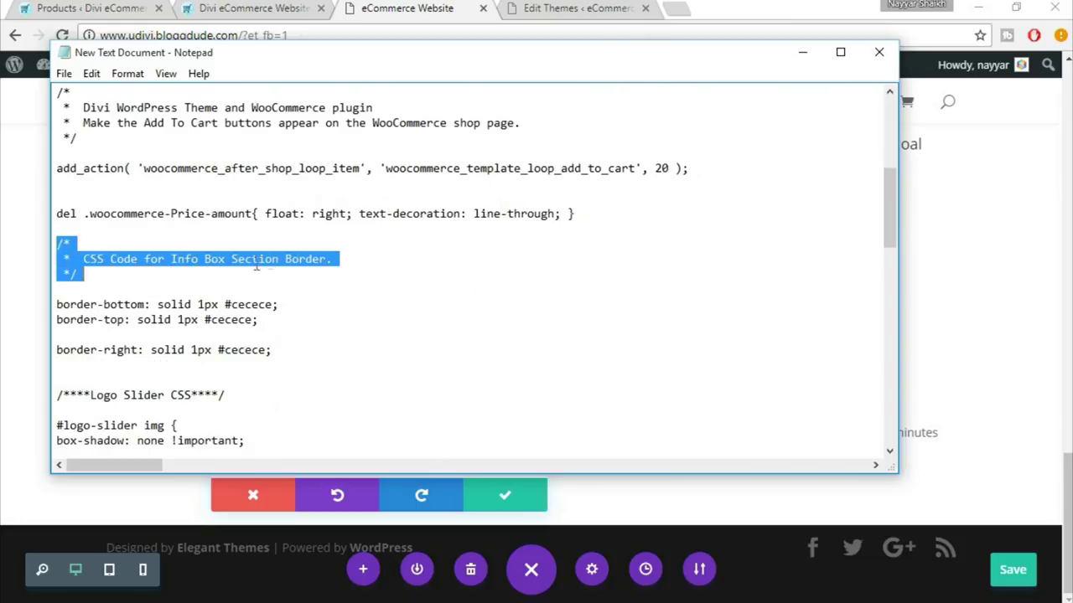
click(322, 295)
drag(52, 304, 279, 317)
key(ctrl+c)
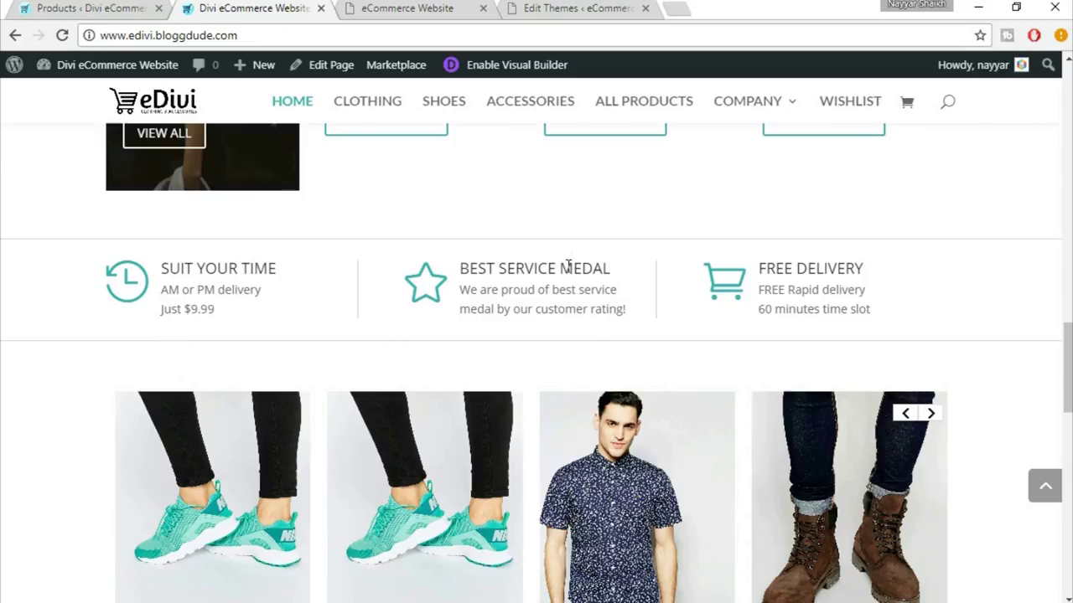
Paste the solid 1px #cecece border lines into Main Element CSS and save the section.
click(400, 6)
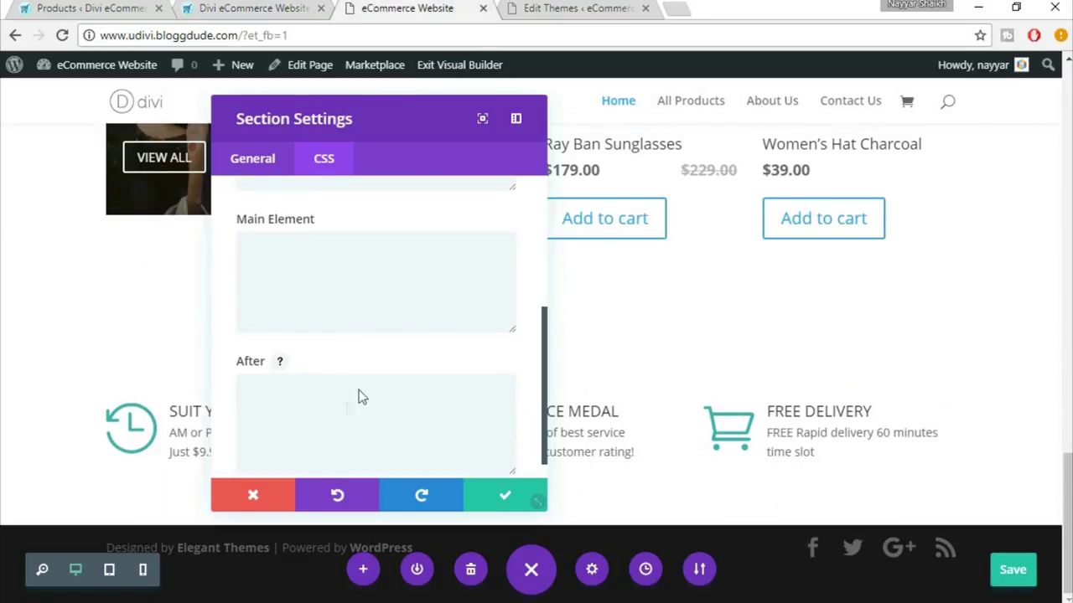
key(alt+Tab)
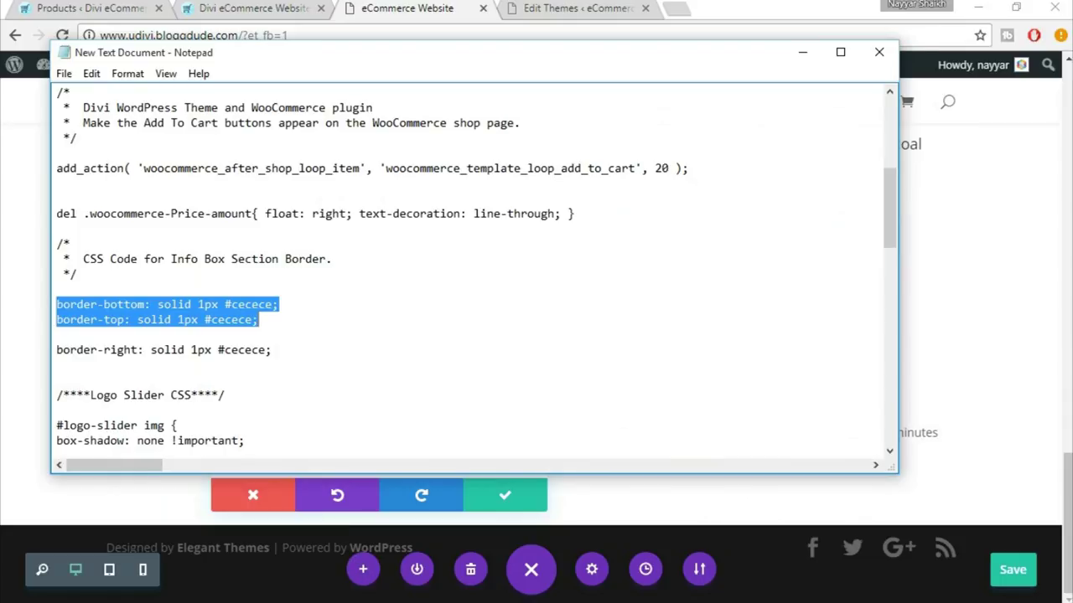
key(alt+Tab)
click(325, 259)
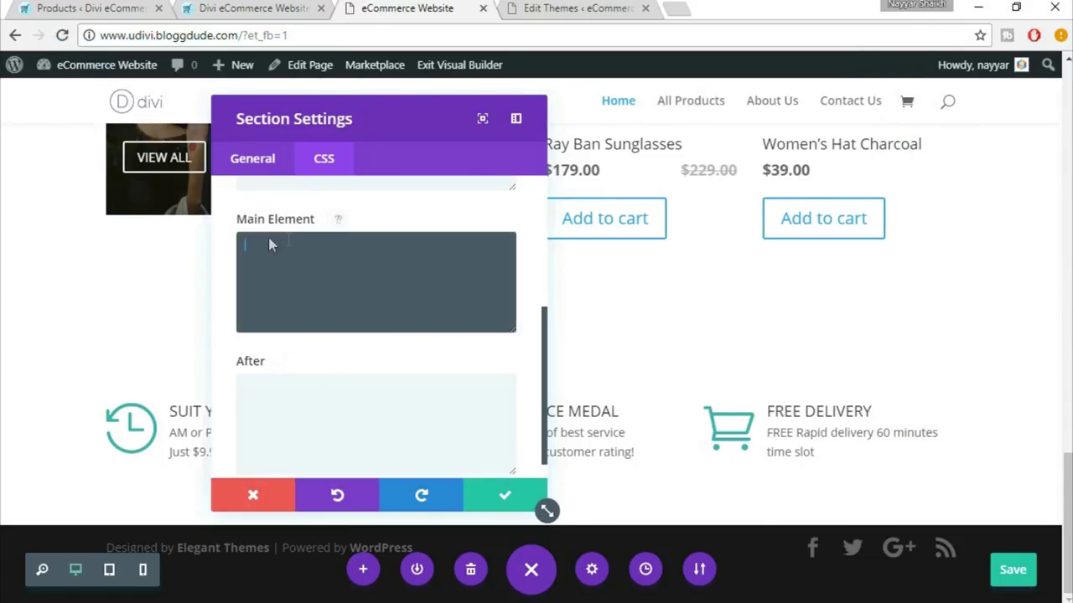
key(ctrl+v)
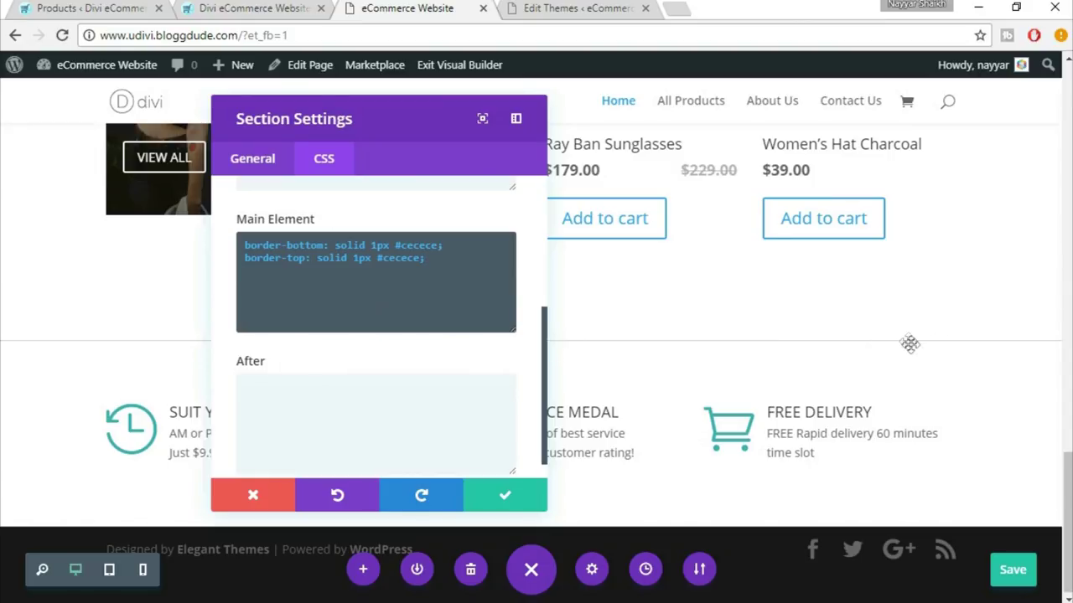
click(520, 507)
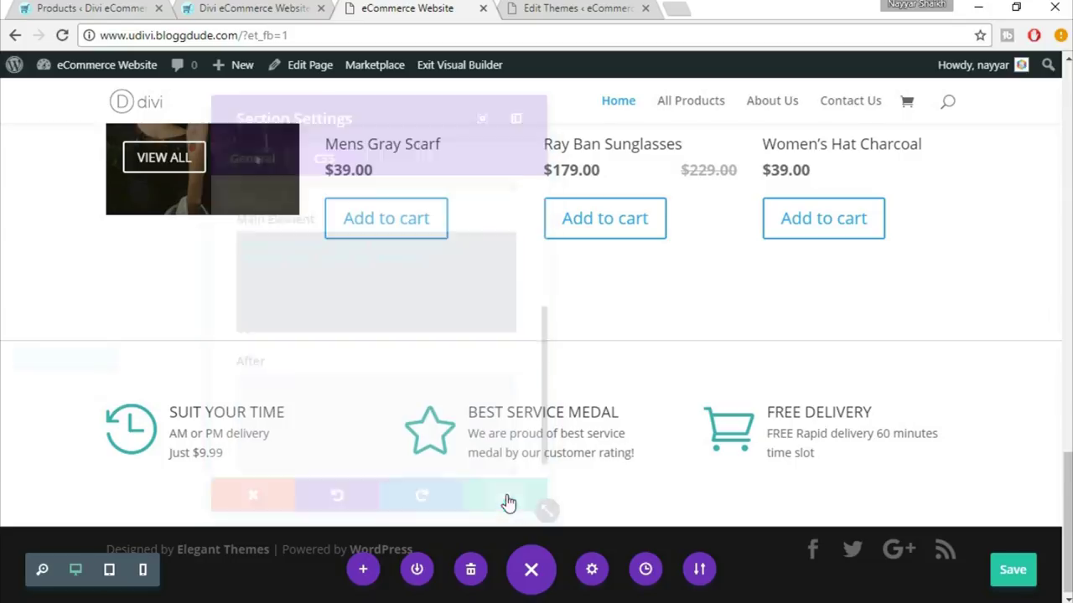
click(224, 7)
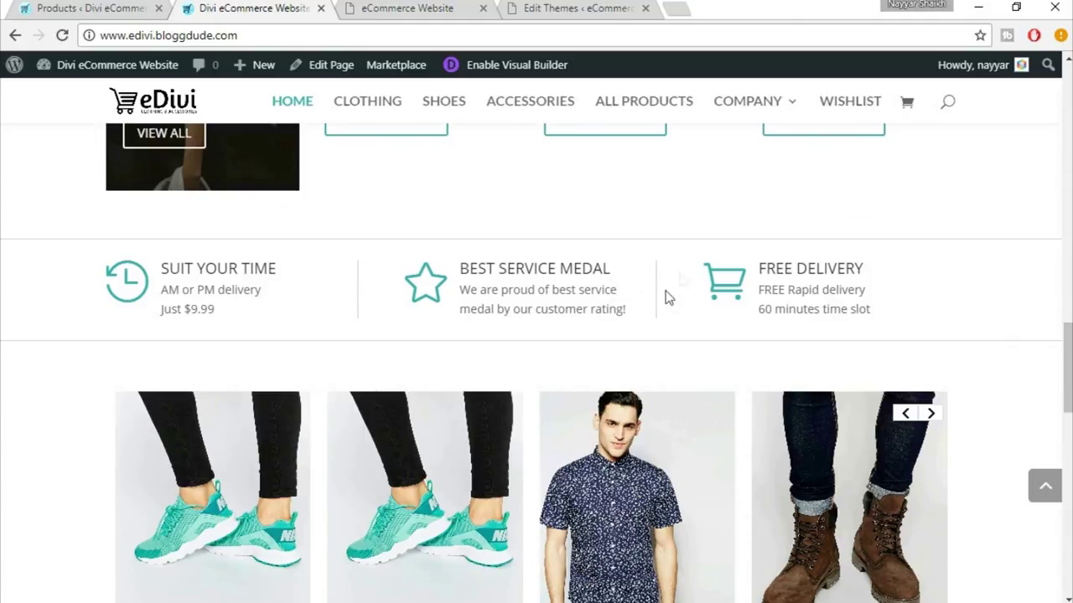
Copy the border-right line from Notepad and bring up the SUIT YOUR TIME blurb settings.
click(377, 6)
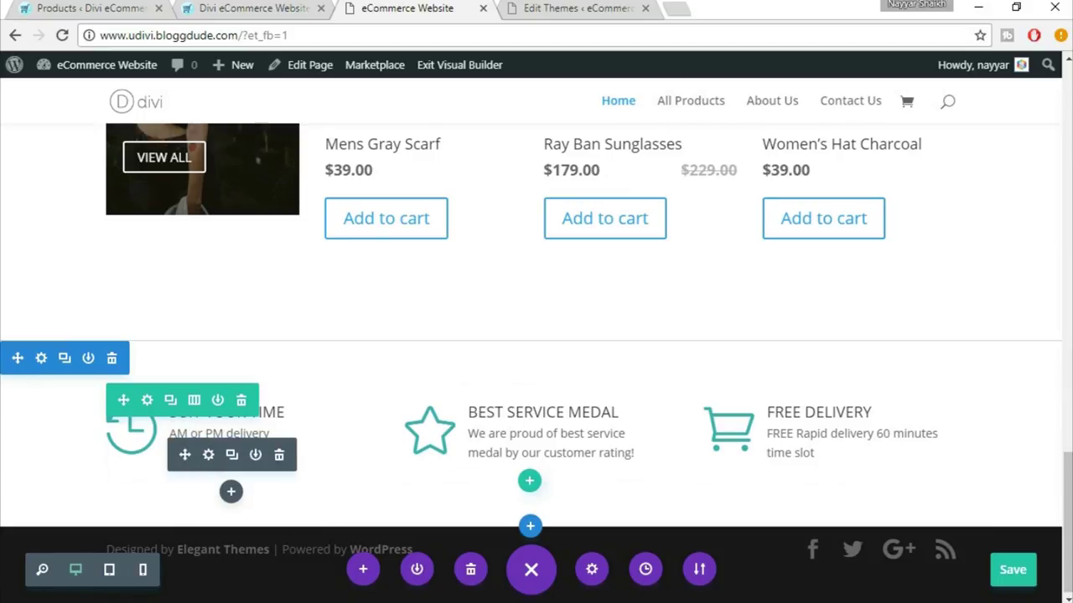
key(alt+Tab)
drag(57, 350, 279, 351)
key(ctrl+c)
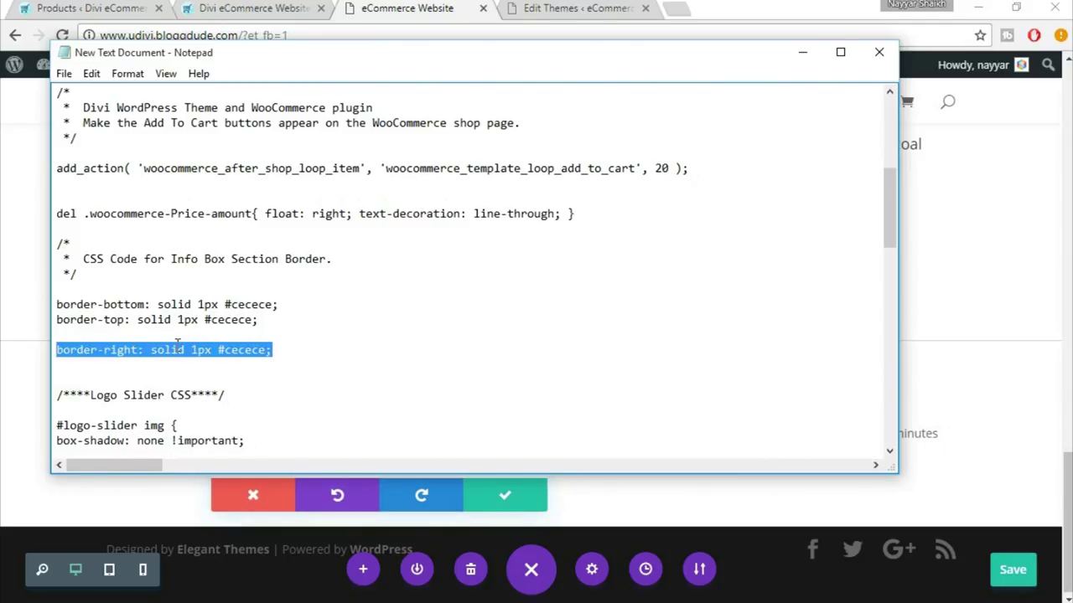
key(alt+Tab)
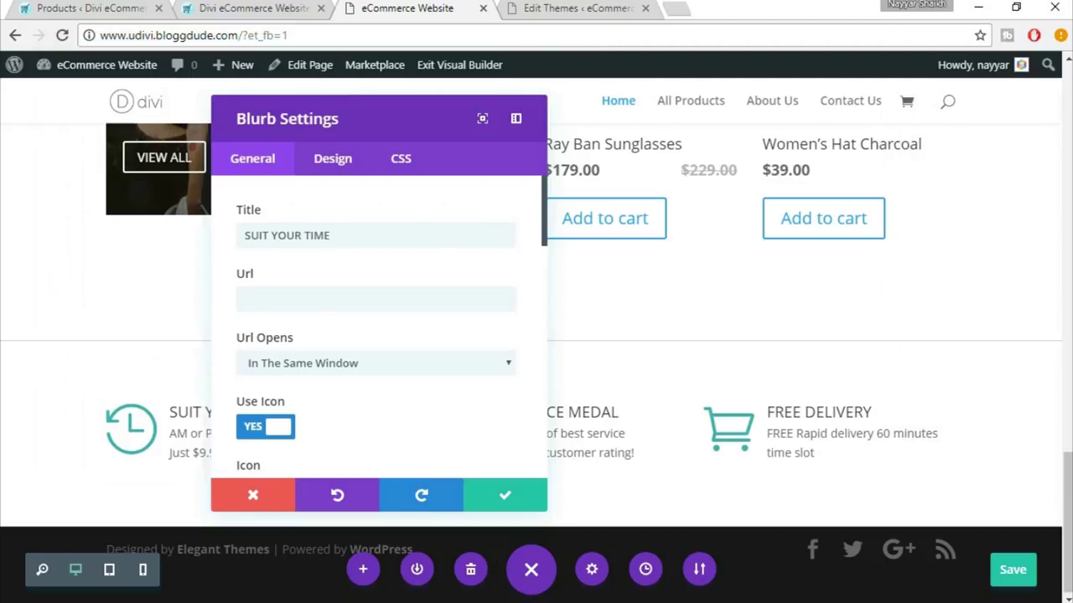
Add border-right: solid 1px #cecece to the SUIT YOUR TIME blurb's Main Element CSS and save.
click(402, 161)
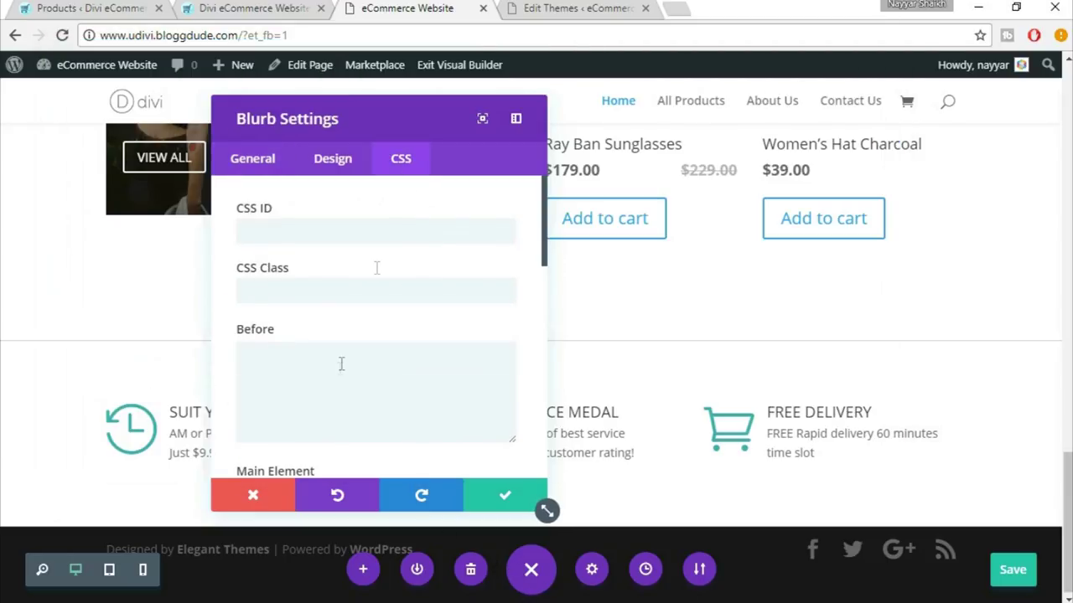
scroll(339, 369, down, 2)
click(339, 369)
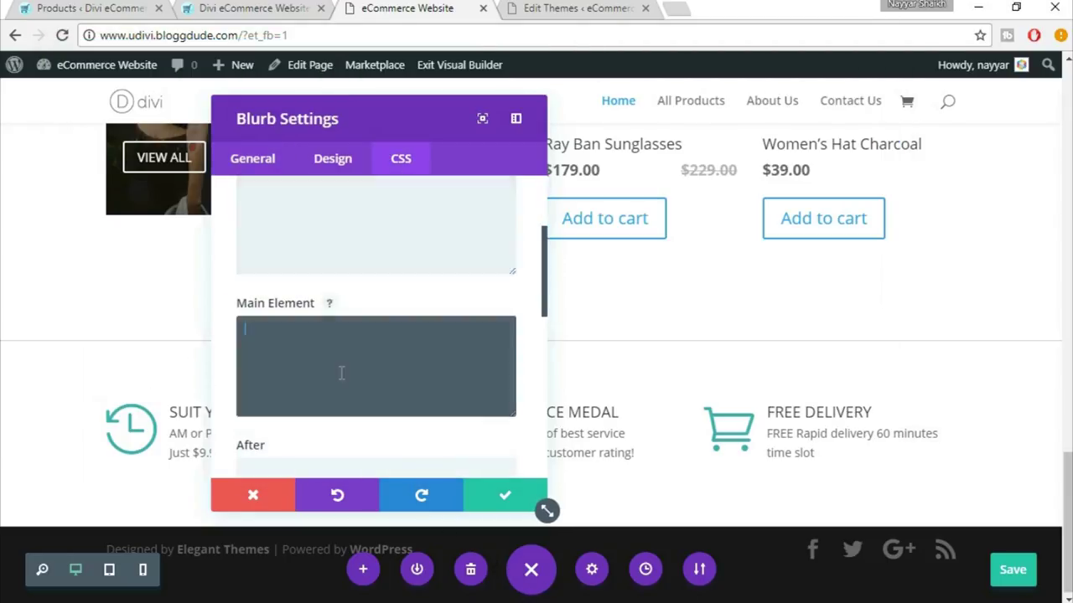
key(ctrl+v)
drag(423, 121, 825, 75)
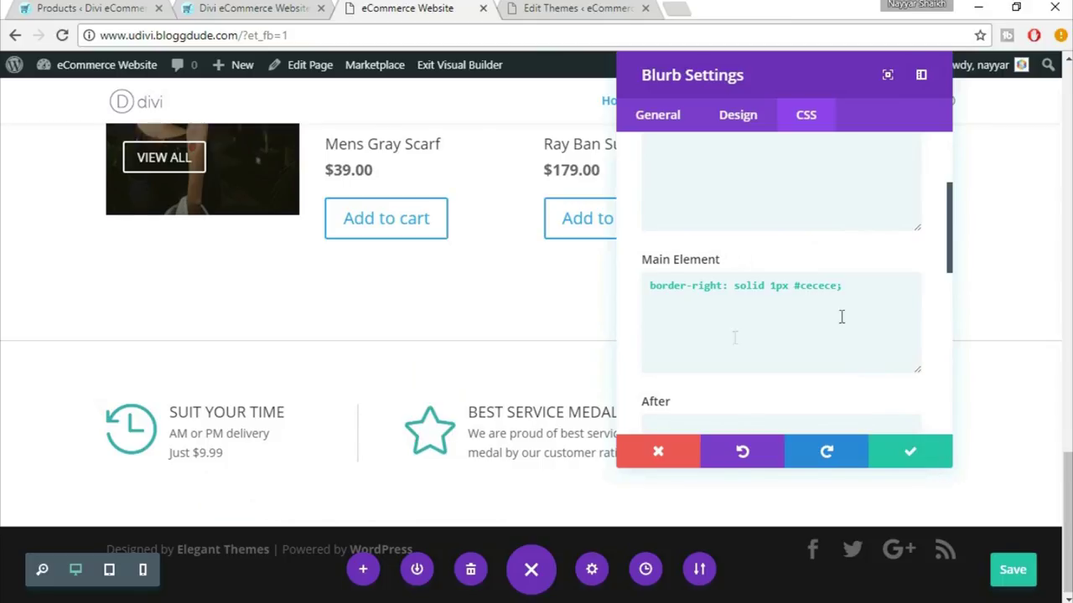
drag(806, 288, 832, 289)
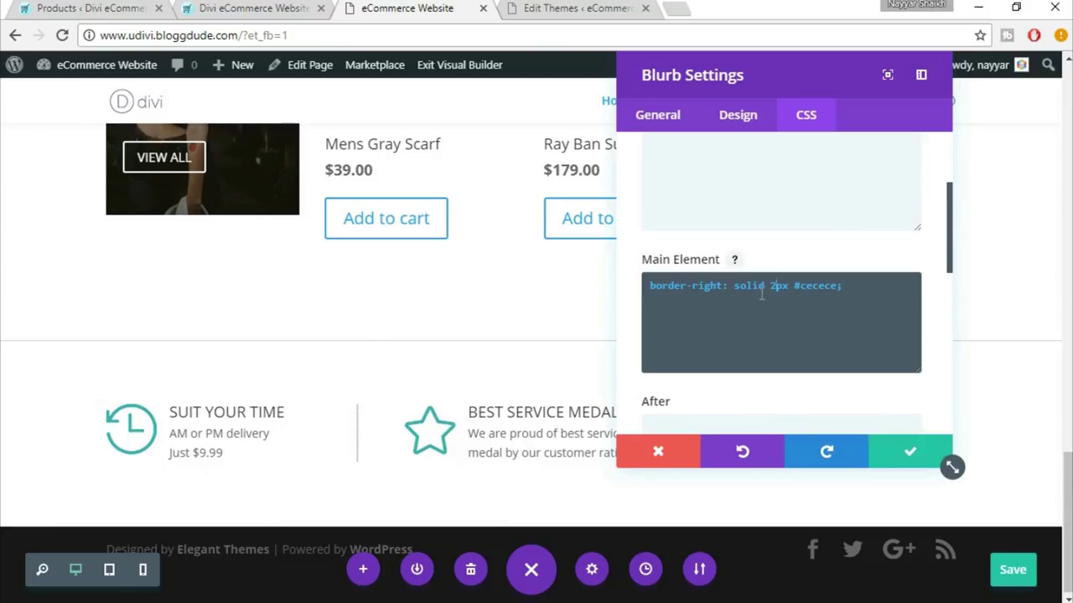
text(0)
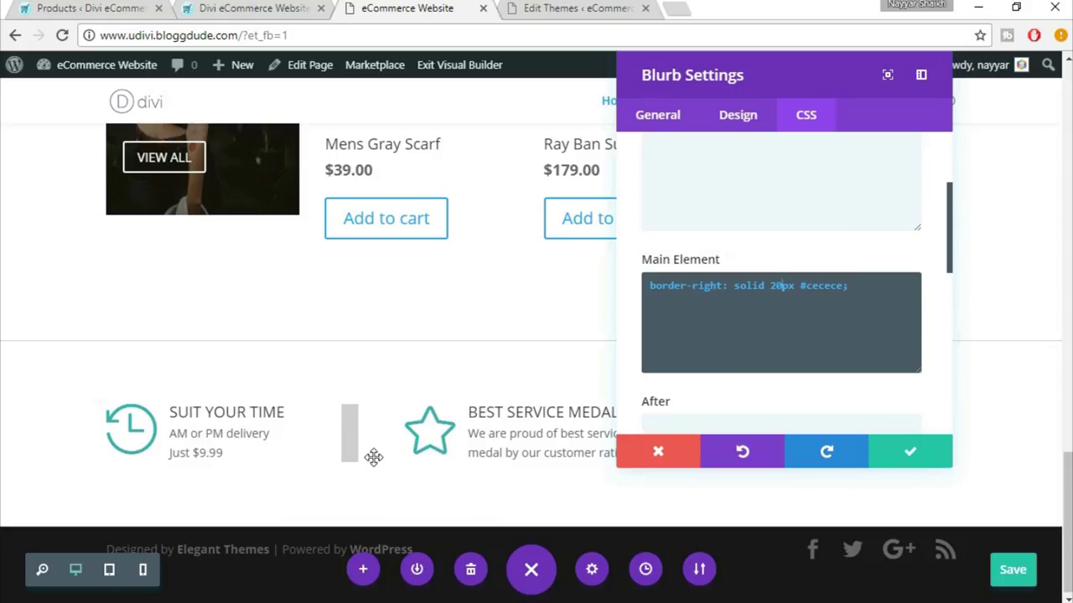
key(BackSpace)
key(BackSpace)
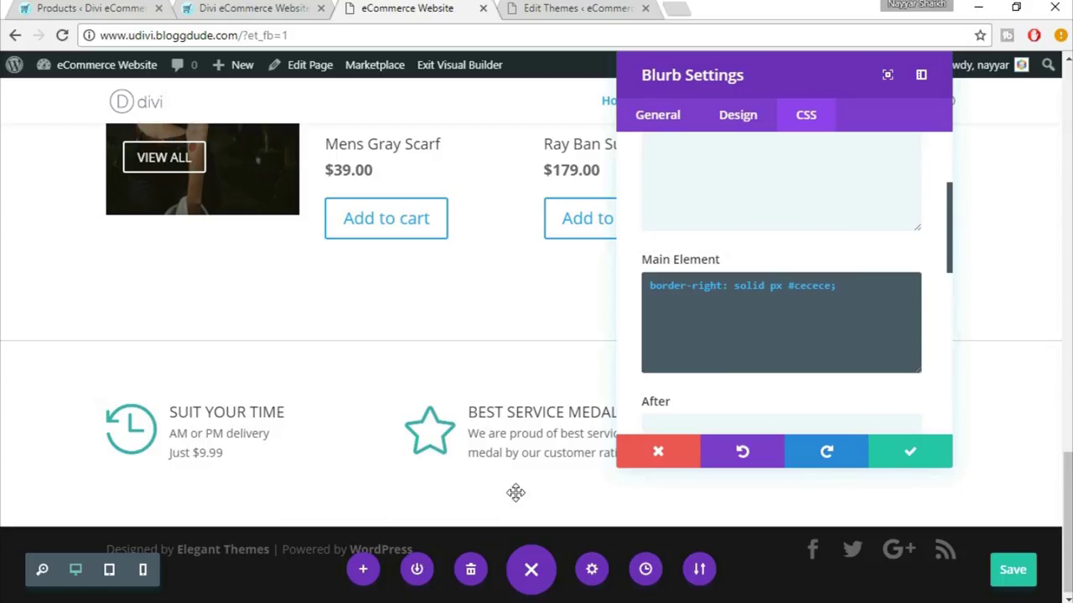
text(1)
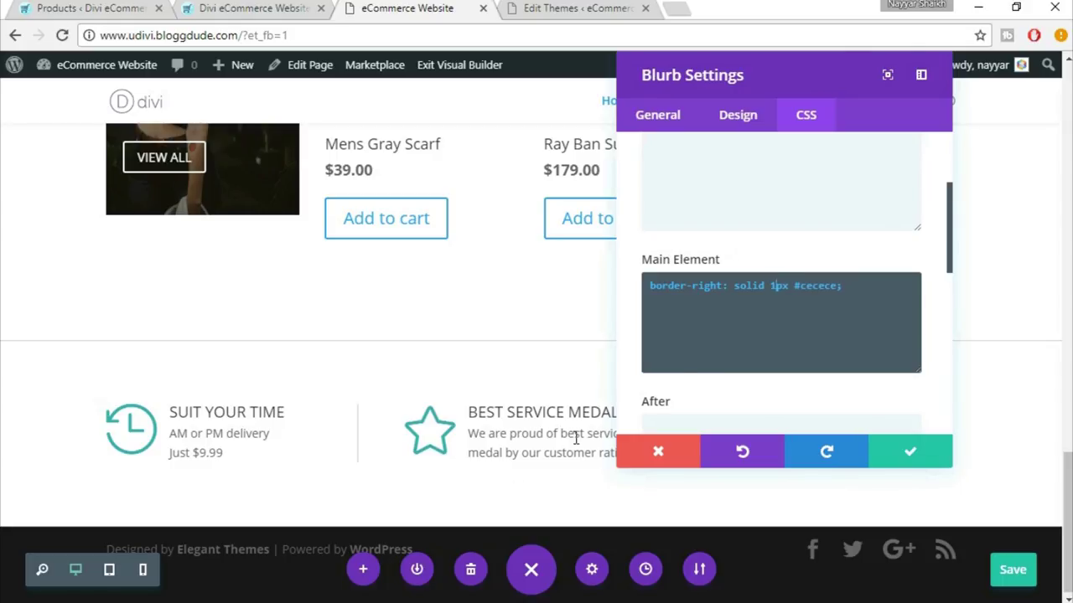
click(908, 453)
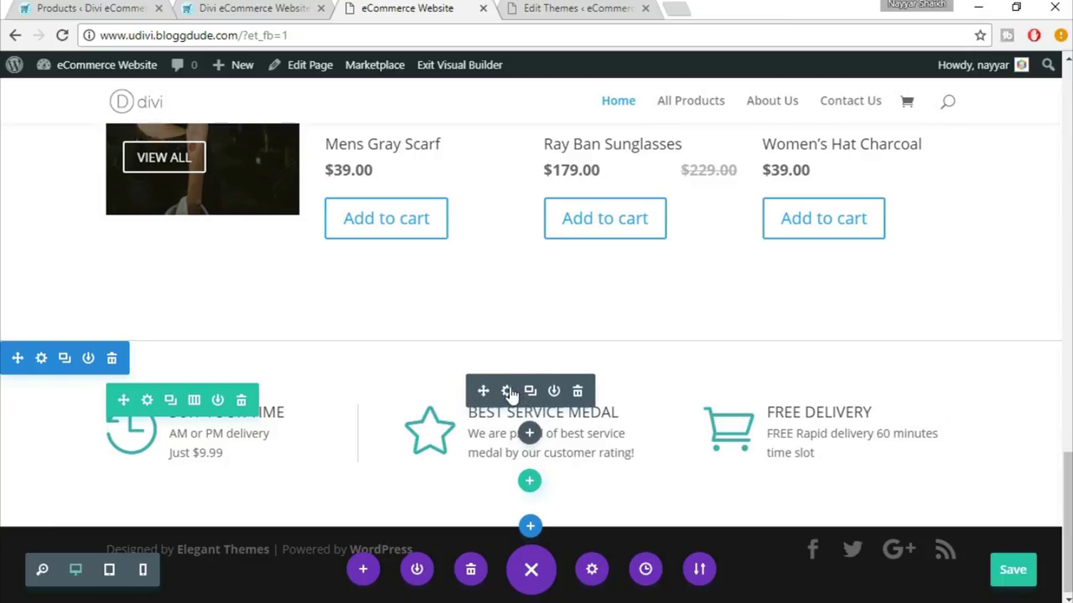
Paste the same 1px right border into the BEST SERVICE MEDAL blurb's CSS and save.
click(506, 391)
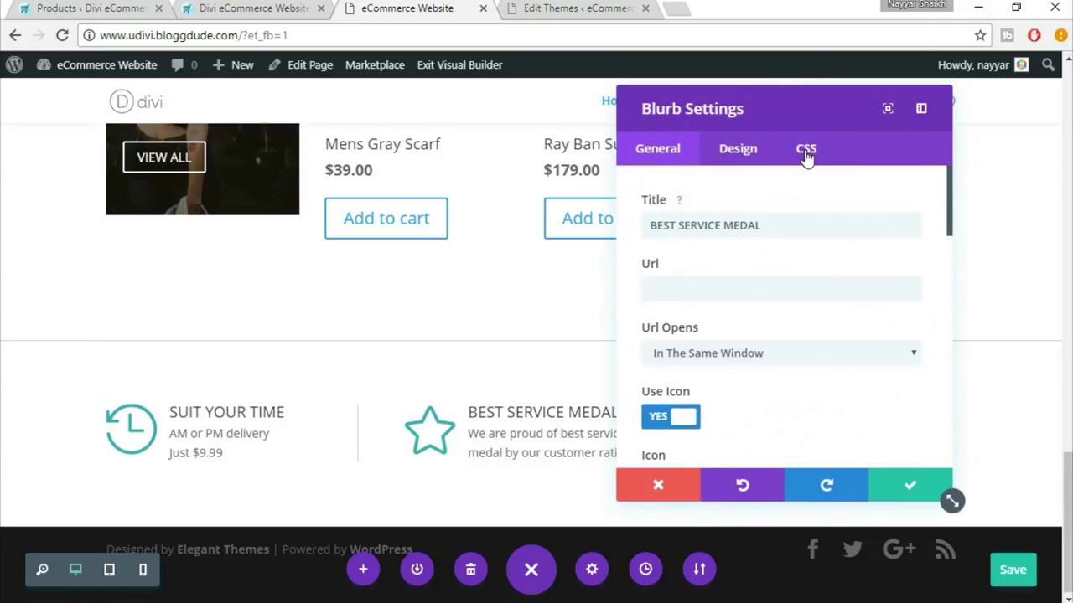
click(805, 156)
scroll(761, 349, down, 3)
click(736, 288)
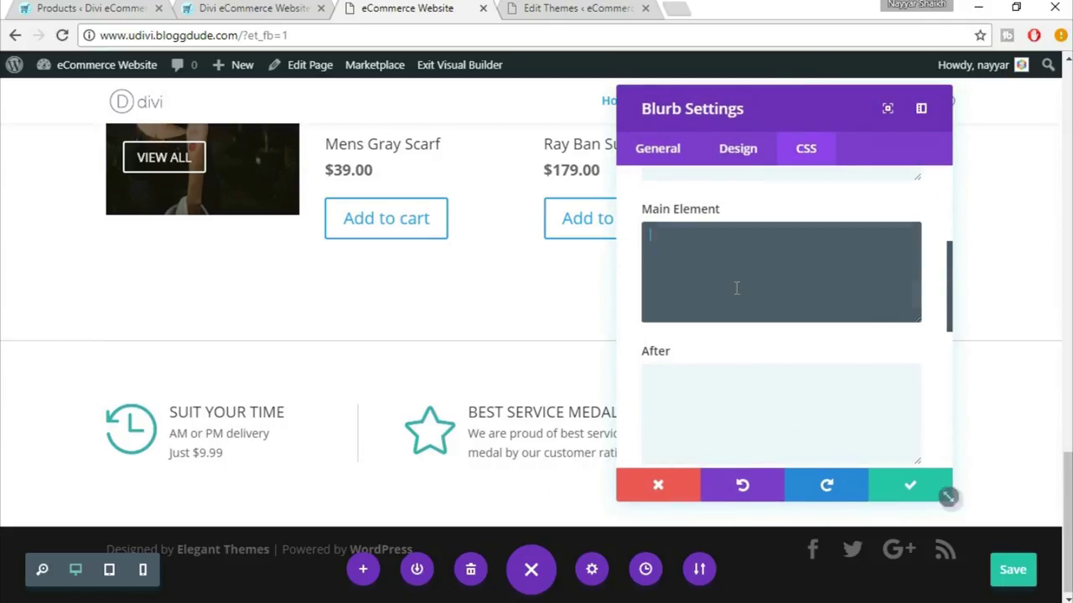
key(ctrl+v)
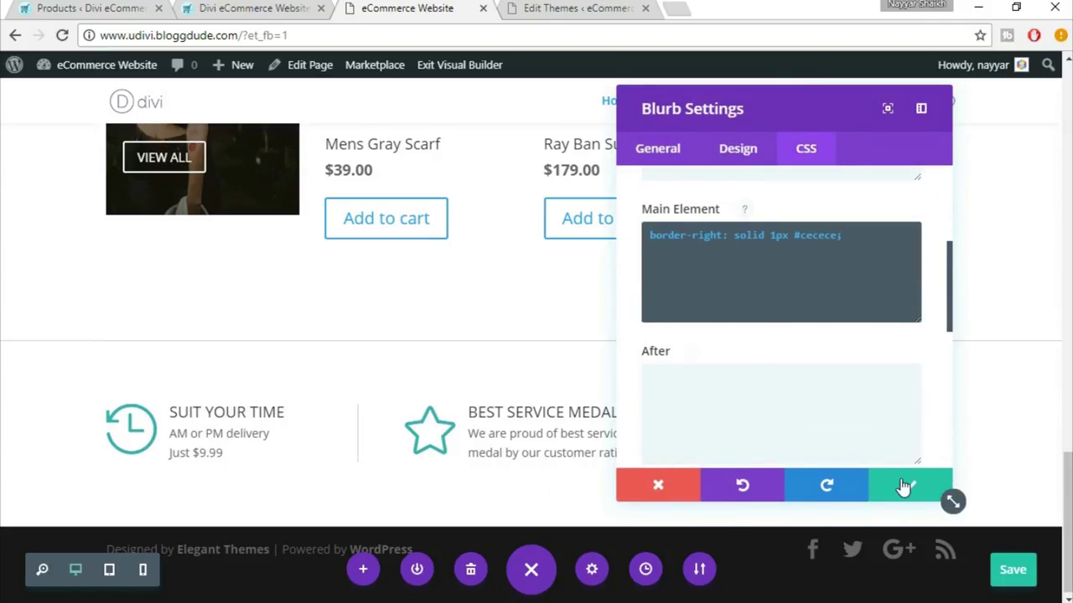
click(907, 485)
mouse_move(182, 450)
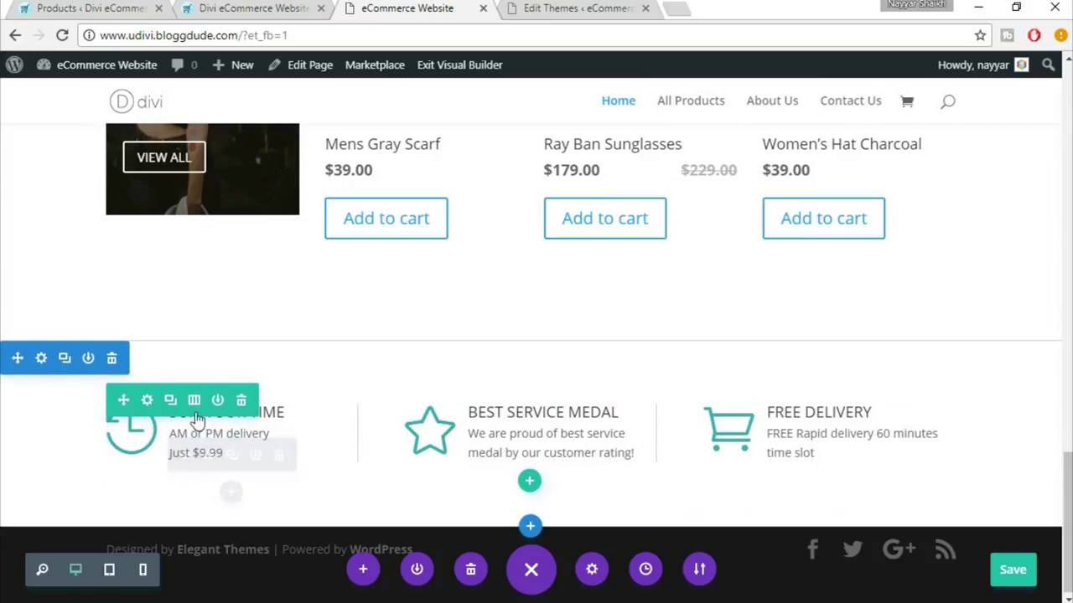
mouse_move(532, 396)
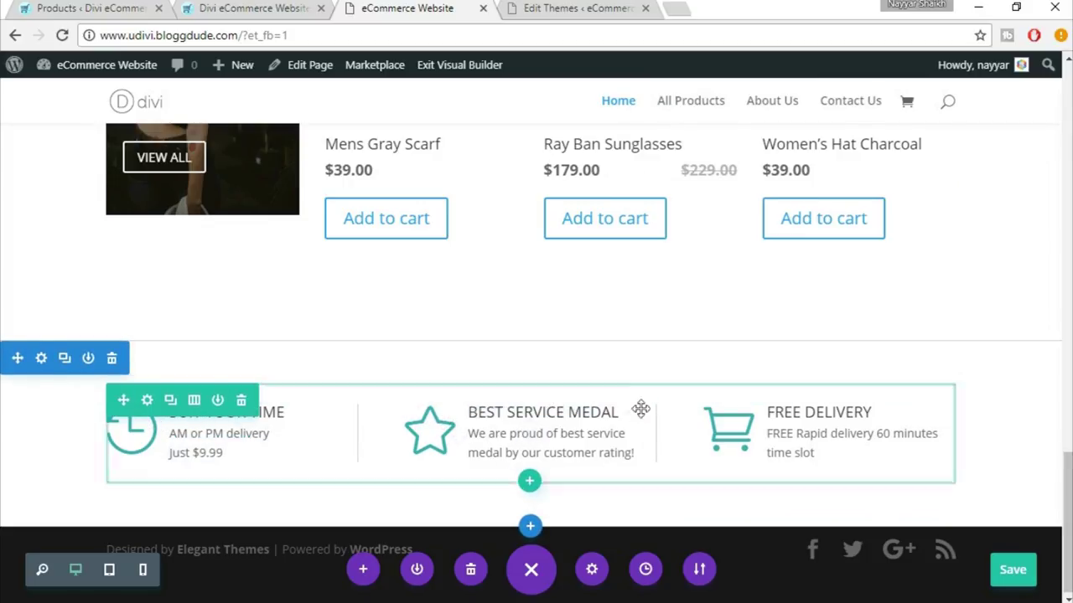
Remove the info section's top padding and tighten its bottom padding by dragging.
click(261, 8)
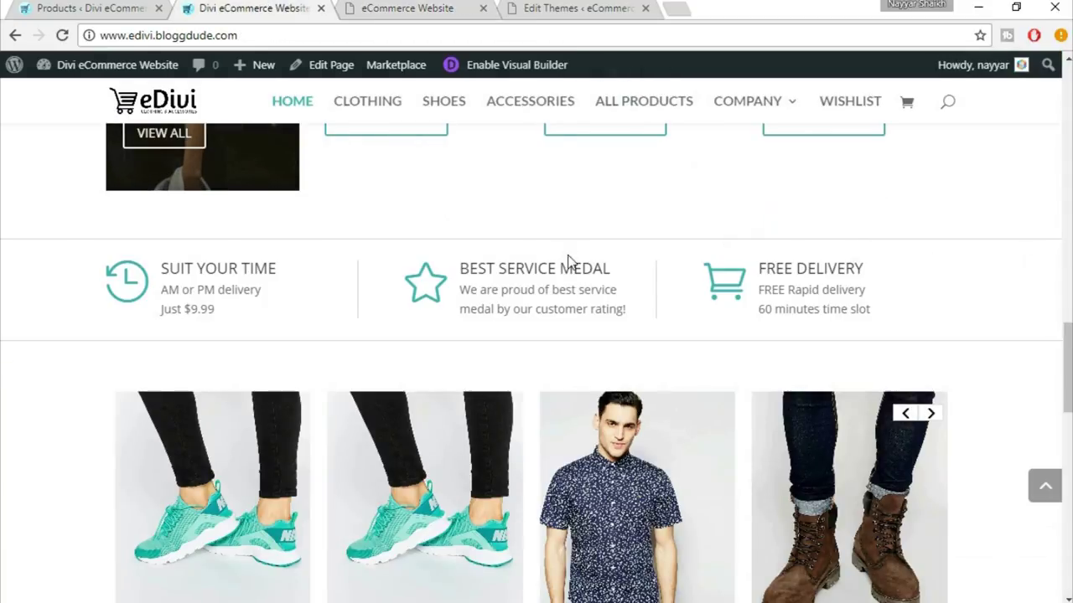
click(479, 5)
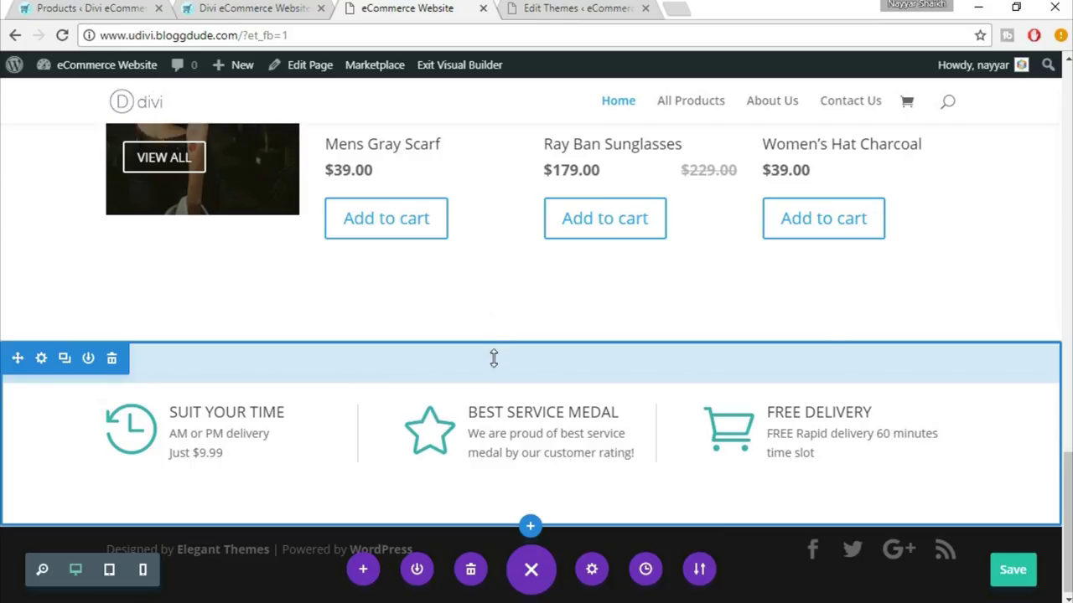
drag(493, 327, 494, 320)
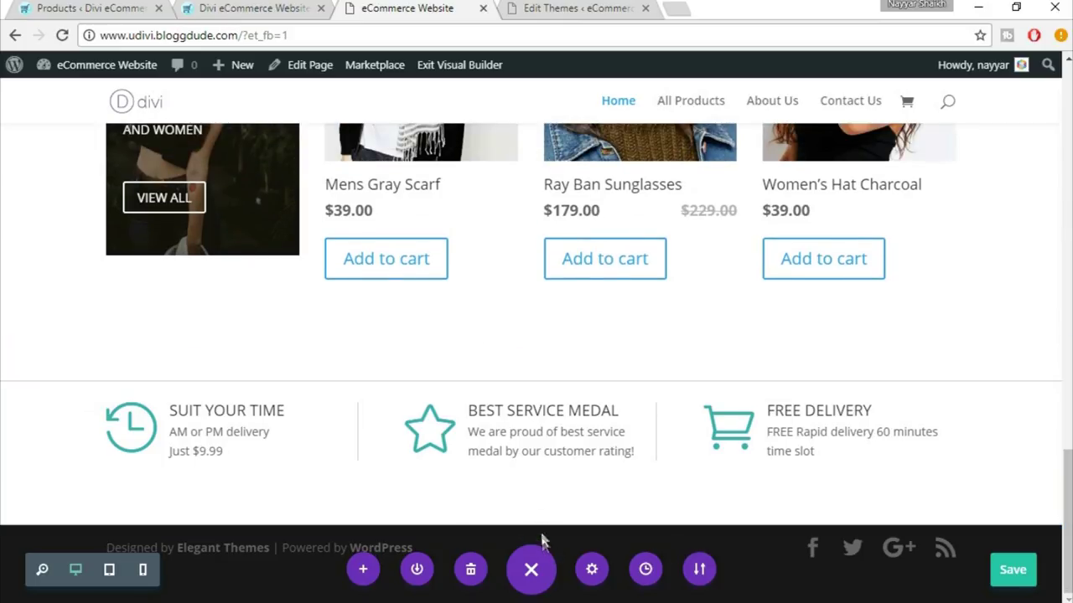
drag(558, 506, 579, 428)
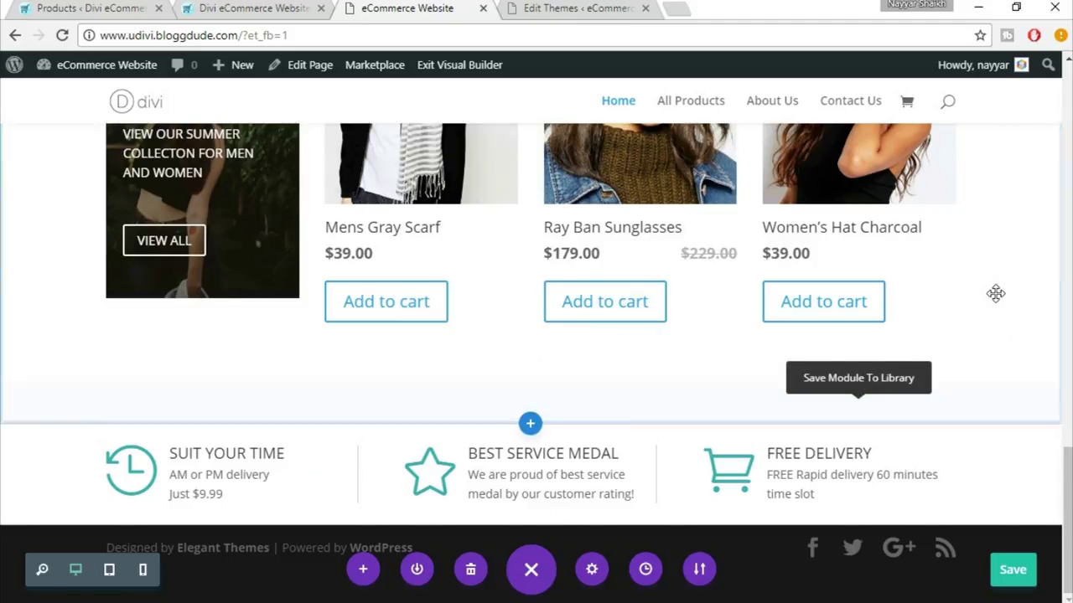
Scroll over the builder page, then go to the WordPress admin dashboard.
scroll(1001, 321, up, 7)
scroll(392, 295, up, 5)
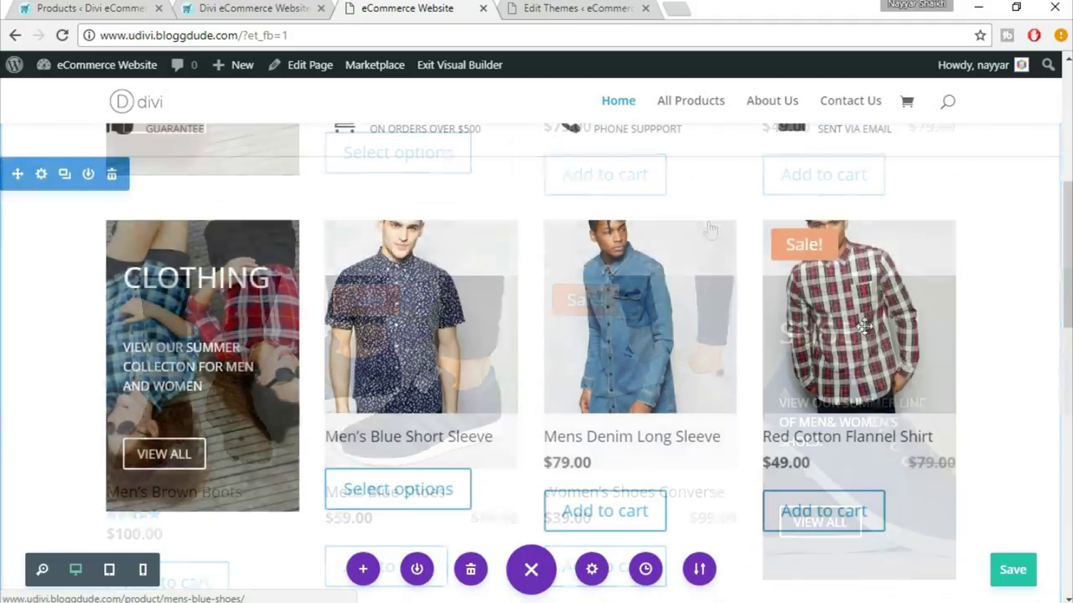
scroll(872, 421, down, 10)
scroll(888, 436, down, 2)
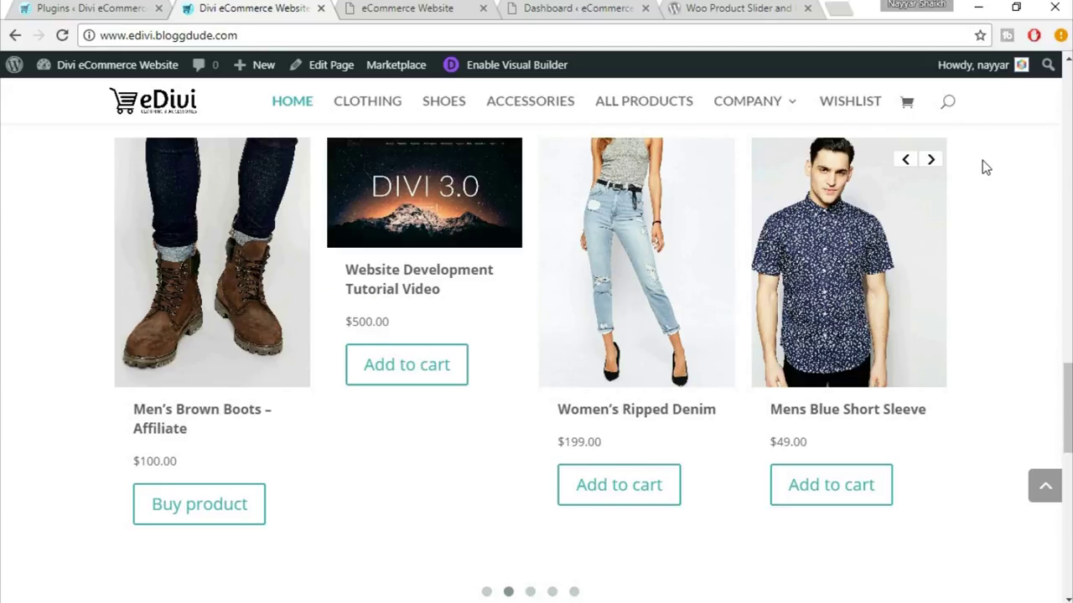
click(589, 9)
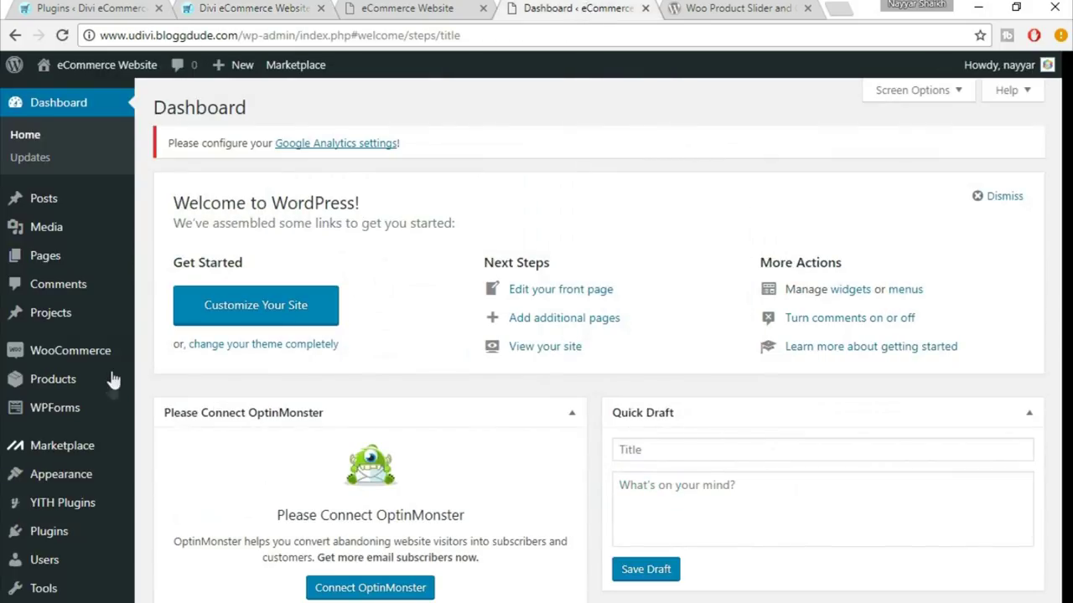
From Plugins > Add New, search 'Woocommerce Products Slider' and install it.
scroll(79, 427, down, 2)
mouse_move(53, 384)
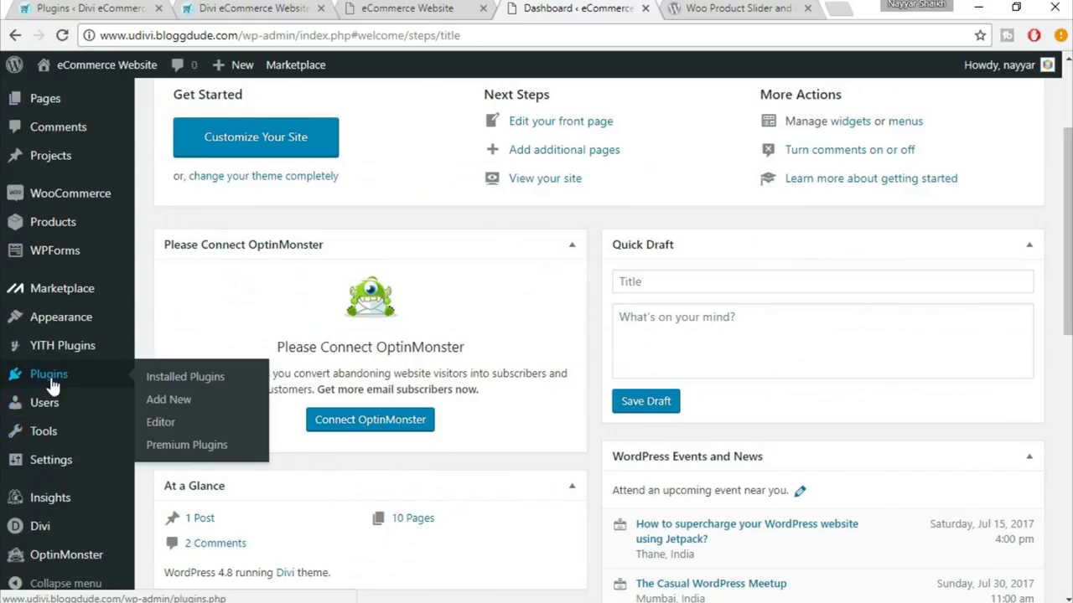
click(182, 400)
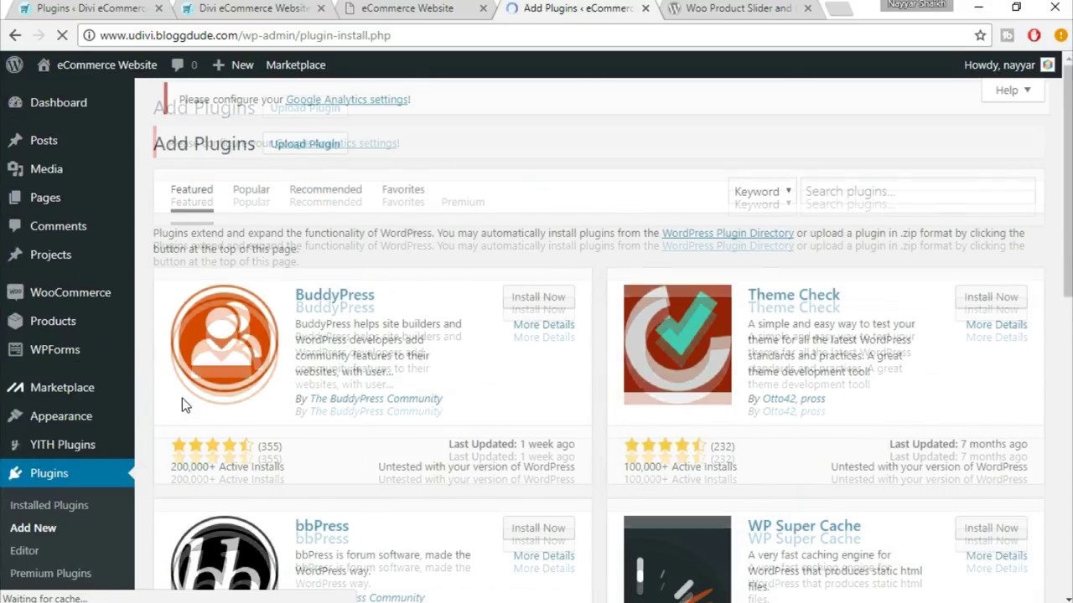
click(899, 196)
text(Woocommerce Products Slider)
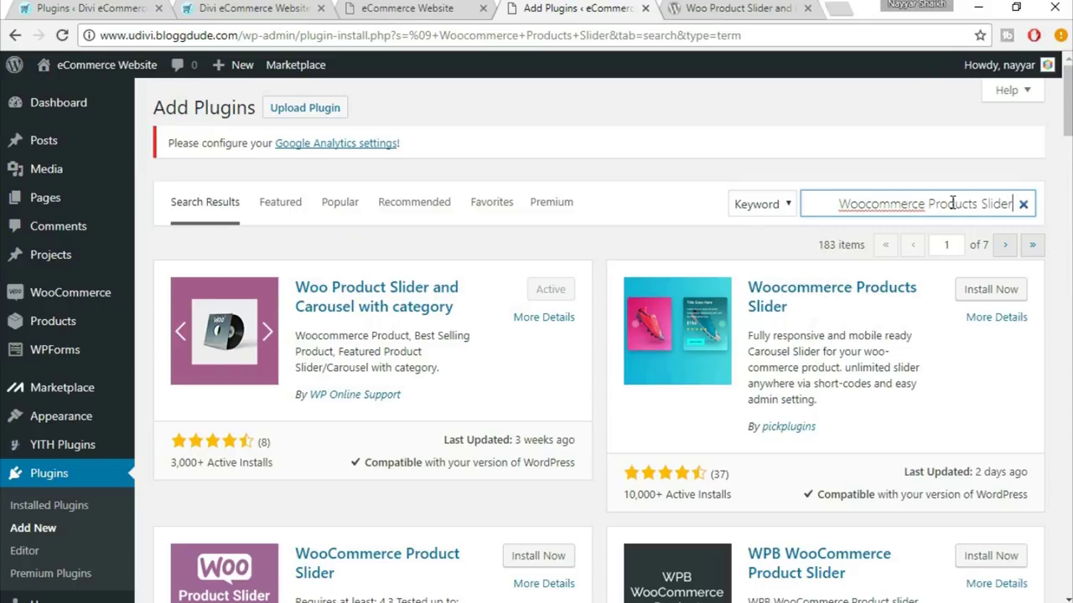
scroll(1011, 282, down, 1)
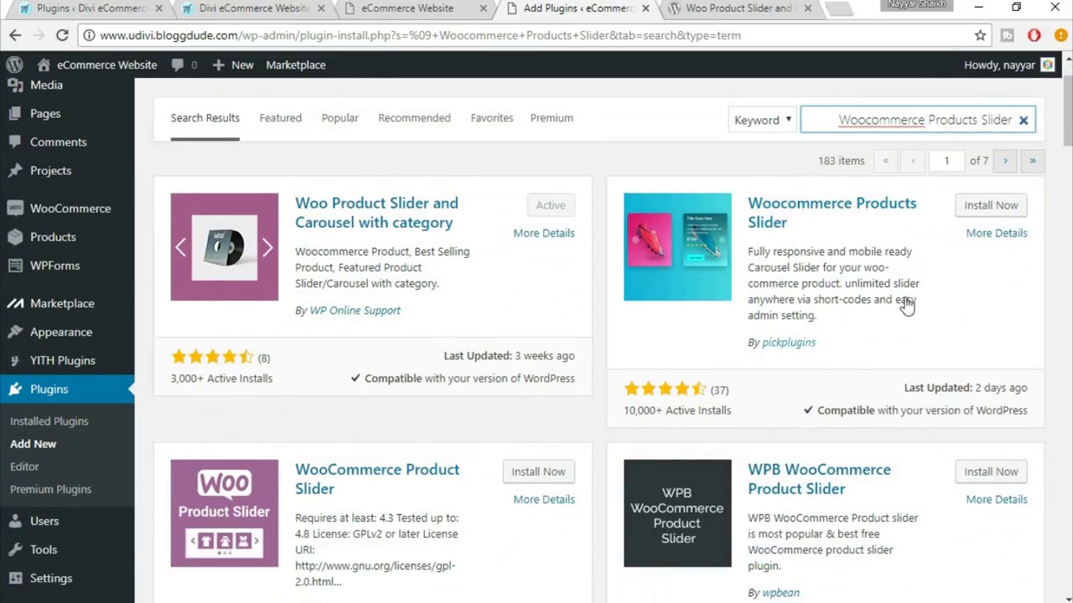
click(991, 215)
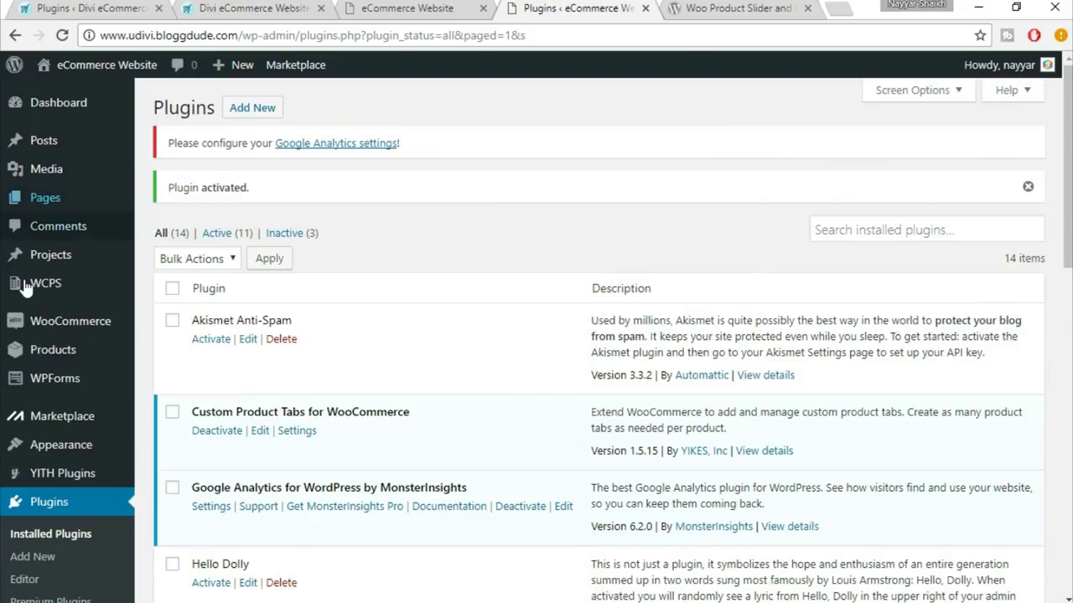
mouse_move(33, 294)
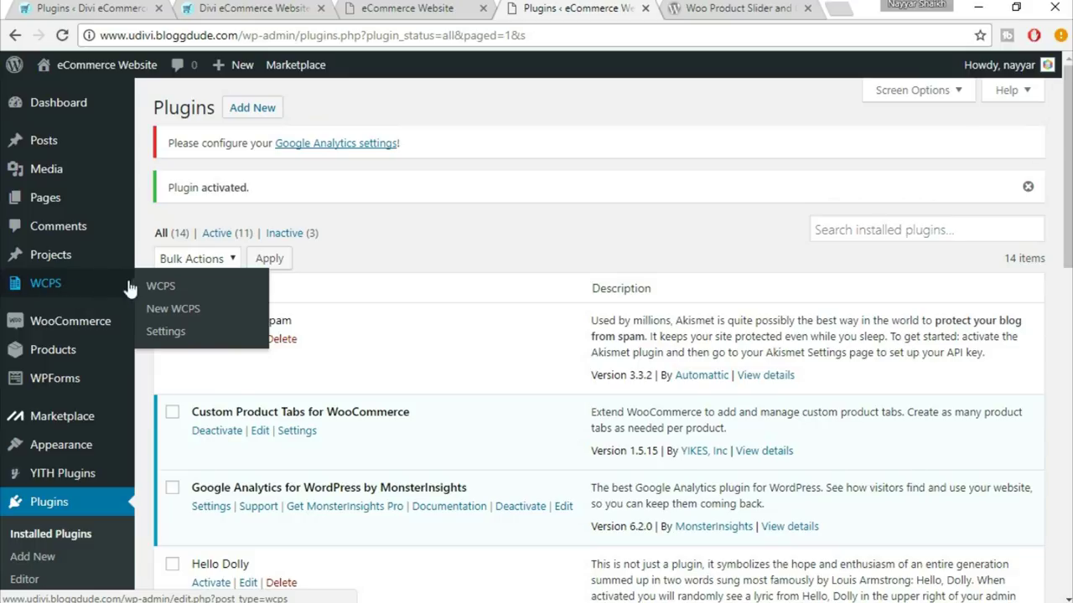
Create a new WCPS slider and show its general options.
click(177, 312)
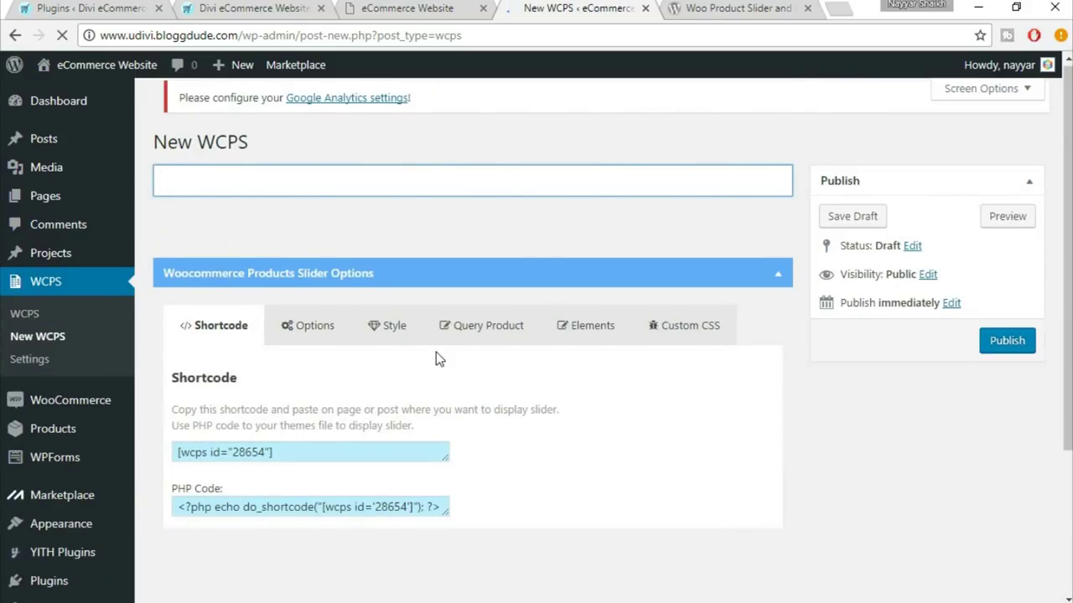
scroll(436, 356, down, 2)
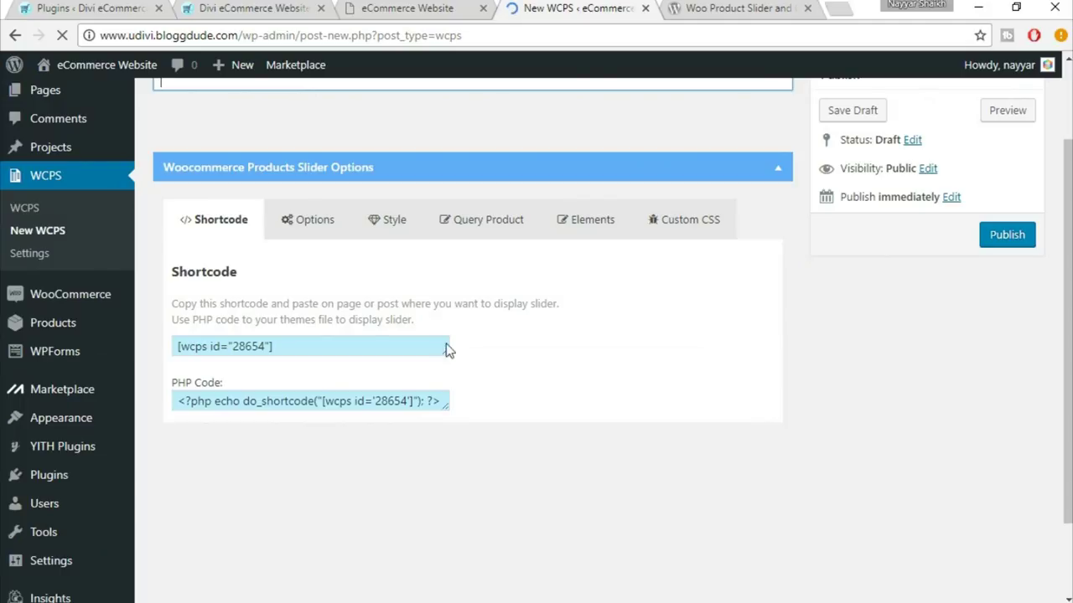
scroll(403, 340, up, 2)
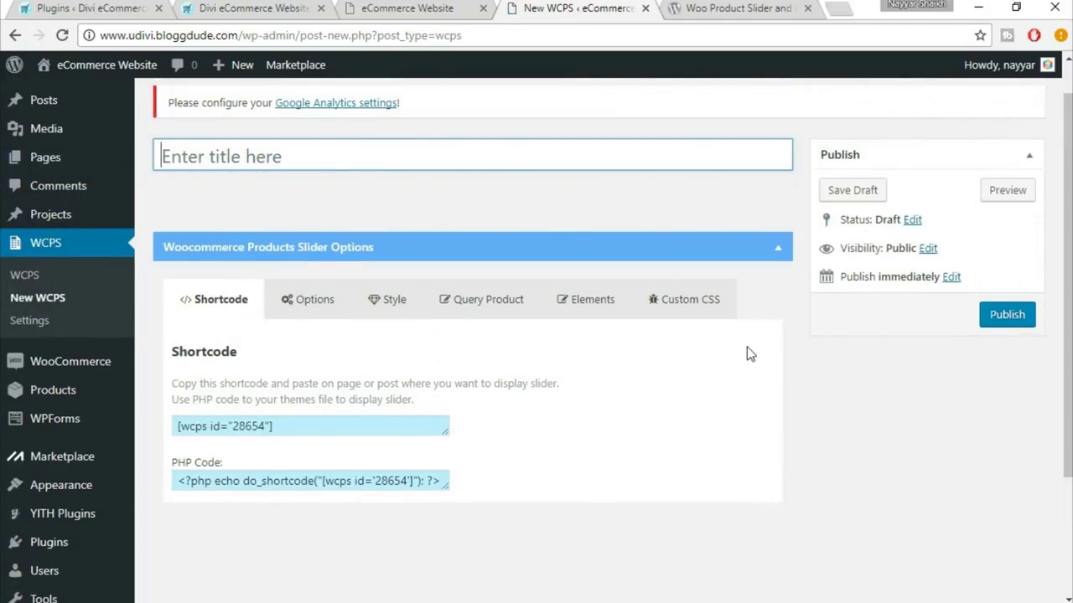
scroll(287, 362, down, 1)
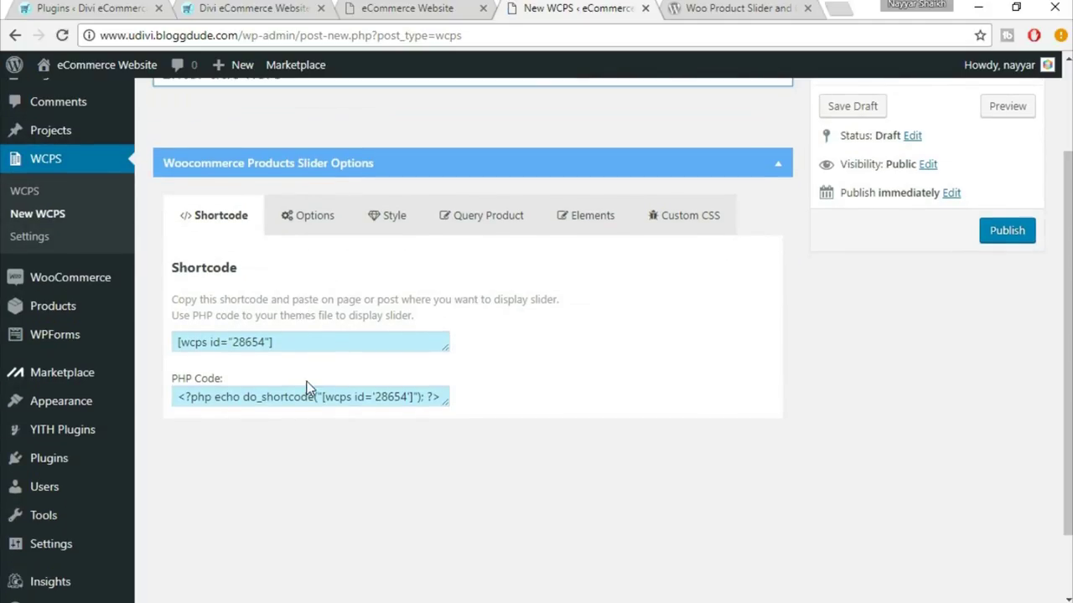
drag(273, 342, 171, 338)
click(277, 319)
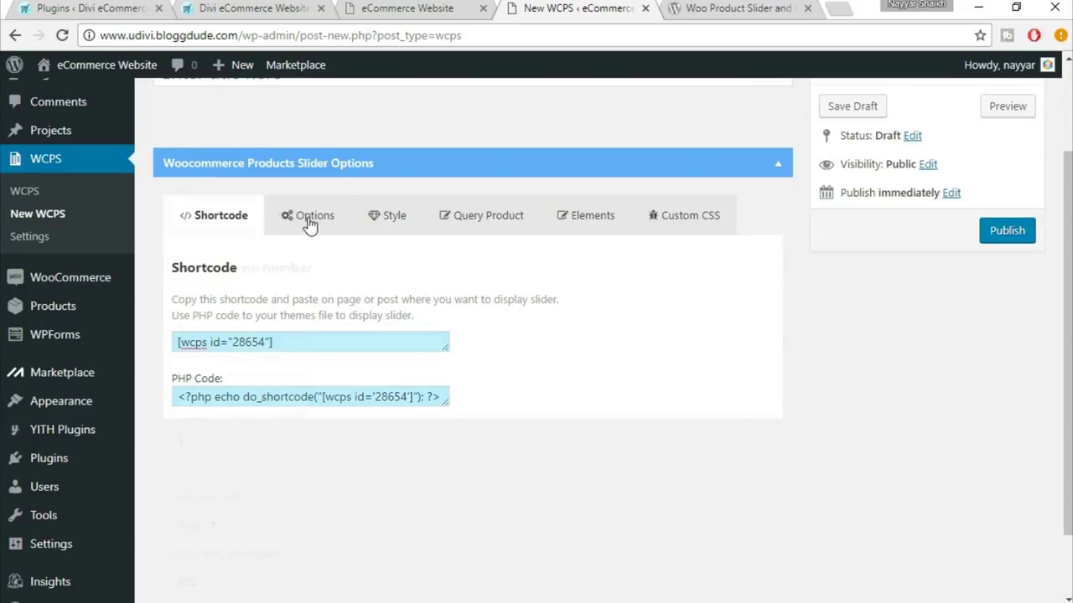
click(308, 219)
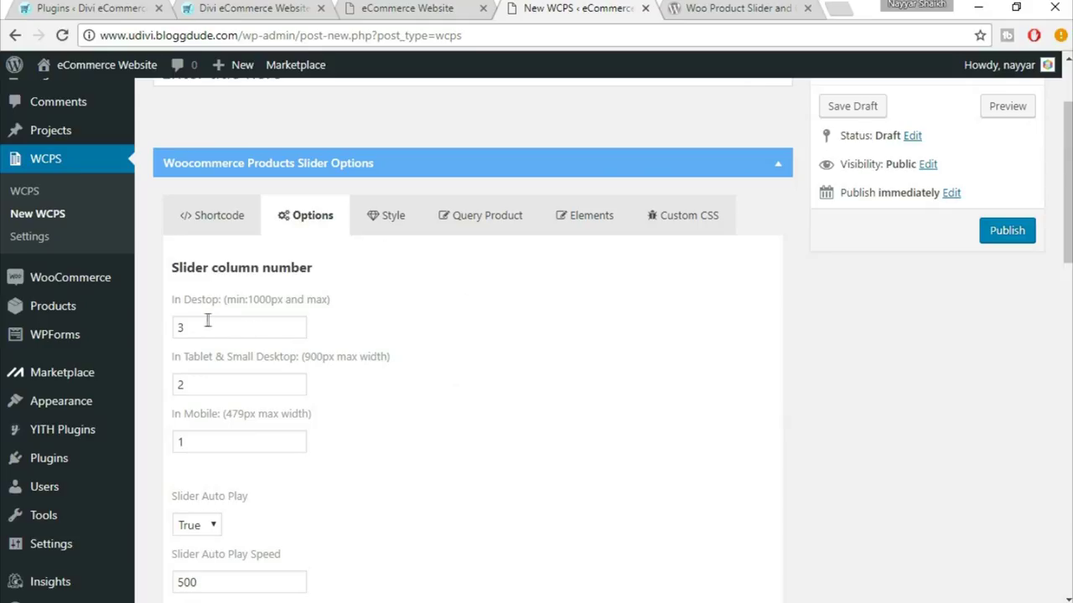
Change the desktop column count from 3 to 4 after checking the live storefront slider.
click(263, 8)
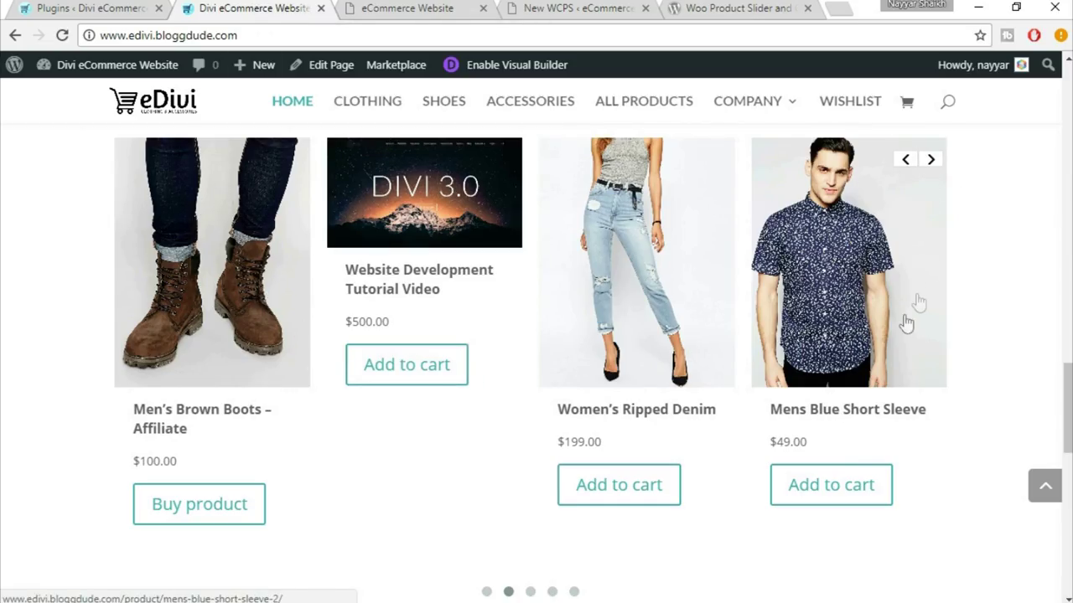
click(563, 5)
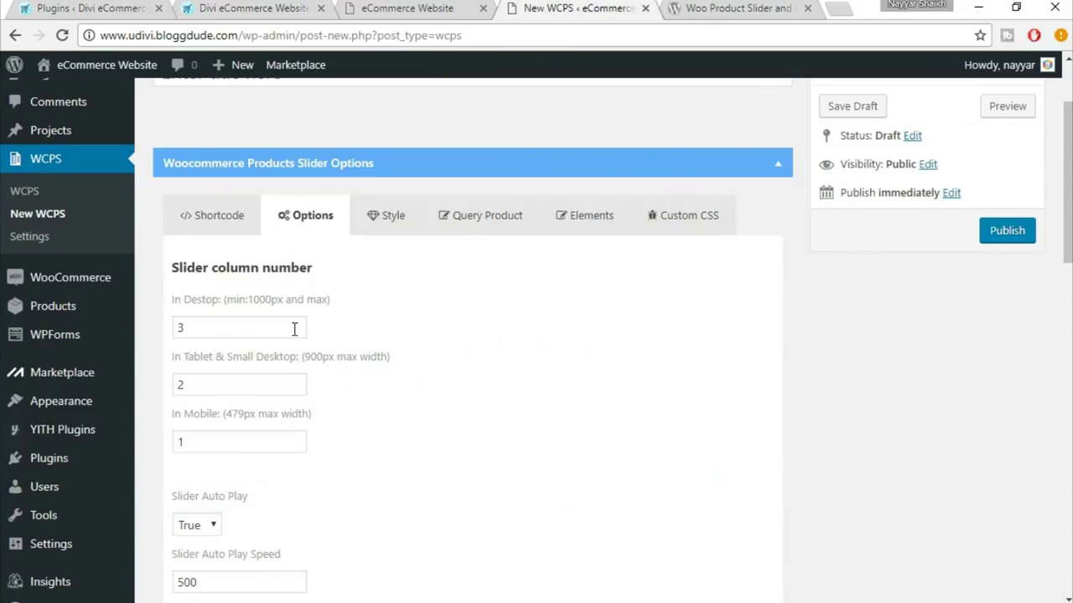
drag(233, 332, 159, 325)
text(4)
click(552, 368)
Review the remaining options, leaving Slider Auto Play set to True.
scroll(553, 372, down, 1)
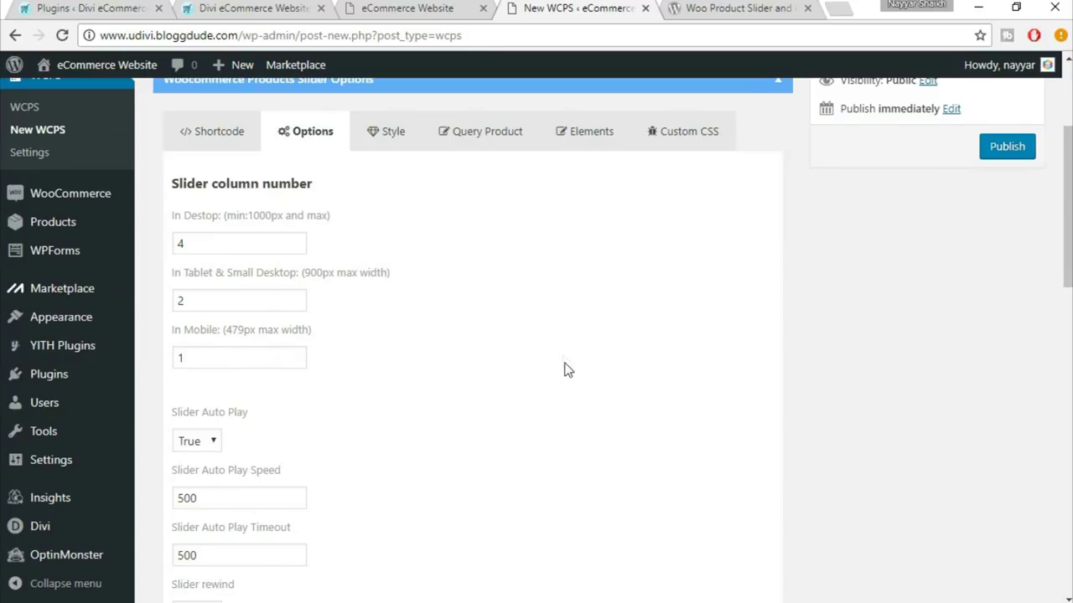
scroll(568, 369, down, 2)
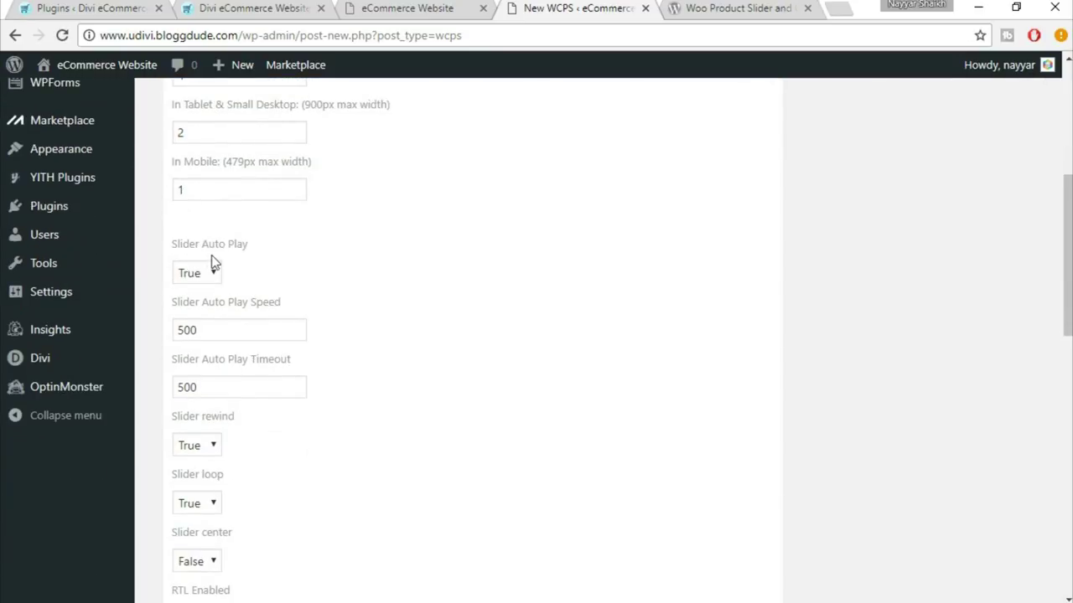
click(215, 278)
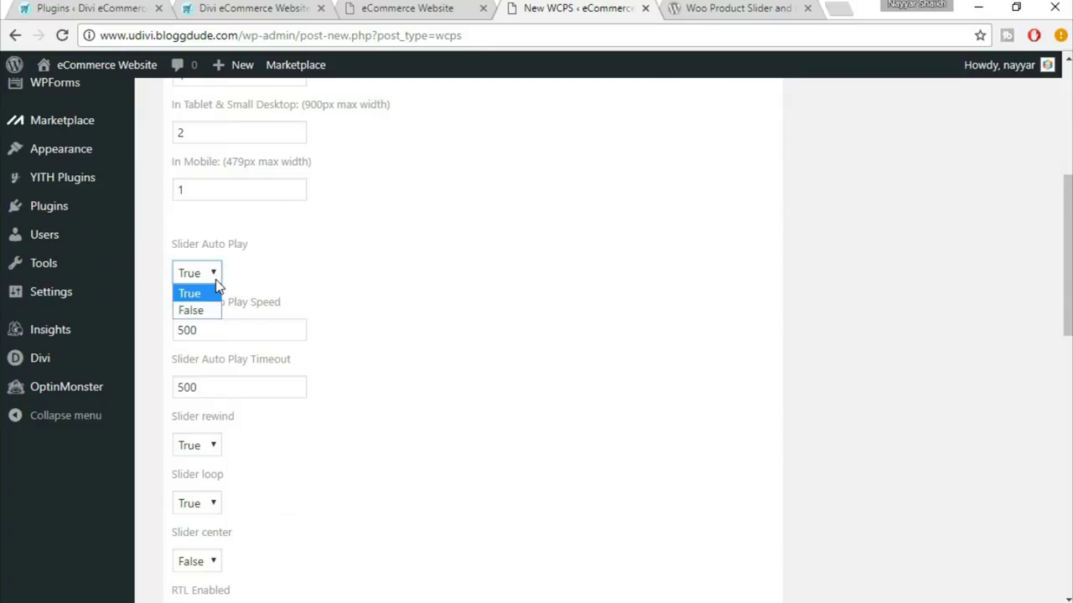
click(217, 287)
click(208, 276)
click(256, 278)
scroll(652, 292, down, 1)
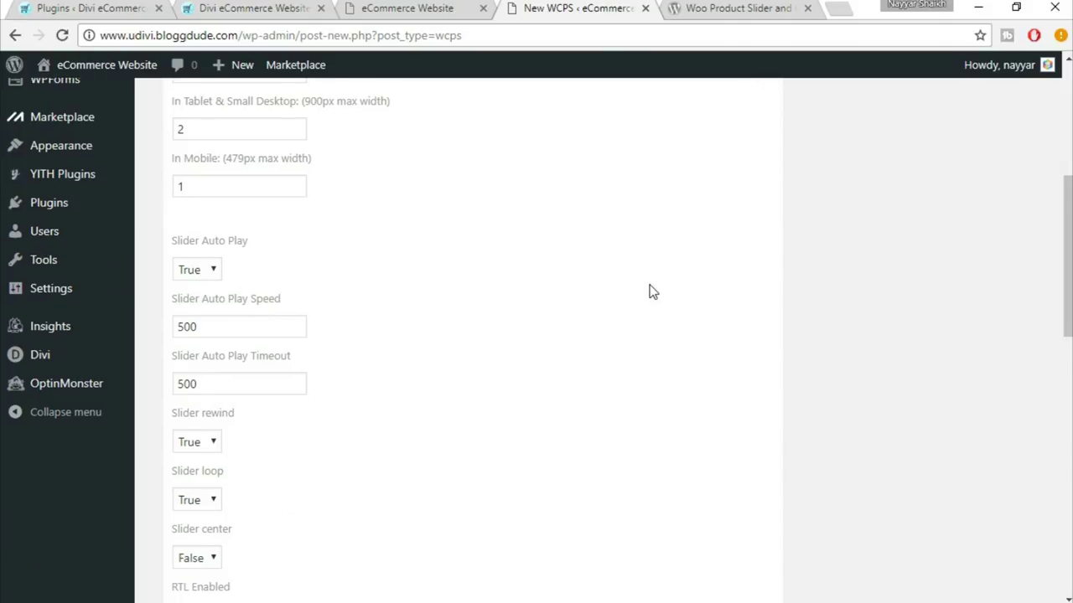
scroll(652, 292, down, 1)
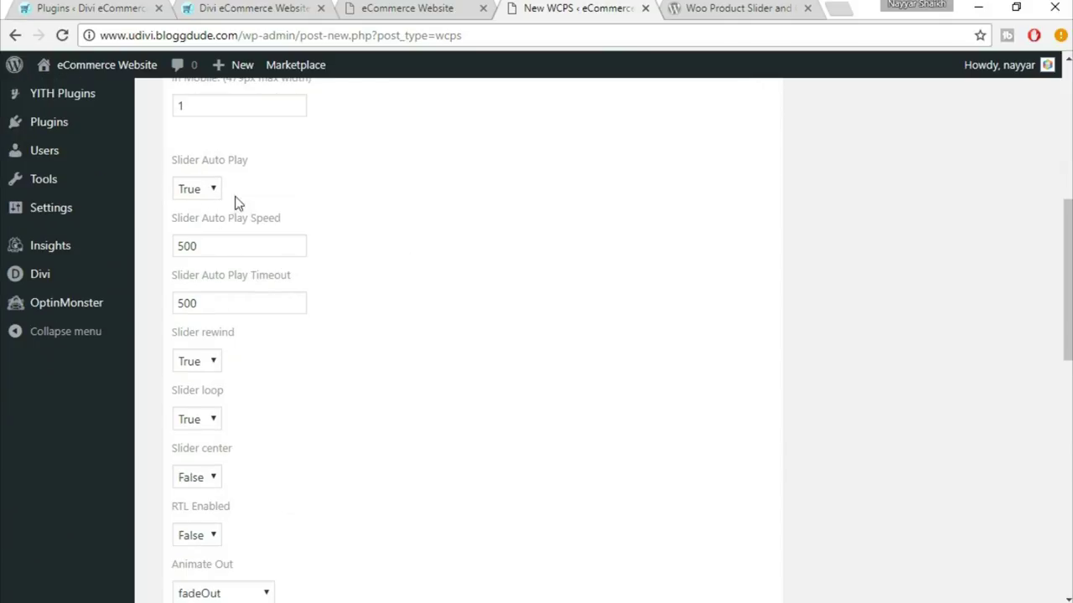
scroll(243, 260, down, 2)
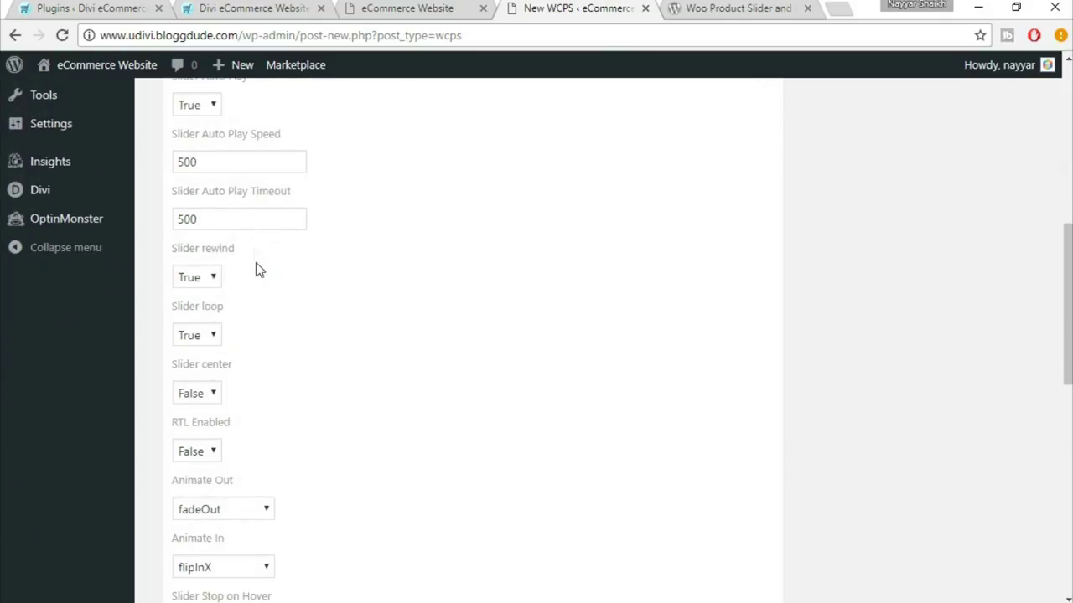
scroll(251, 277, down, 2)
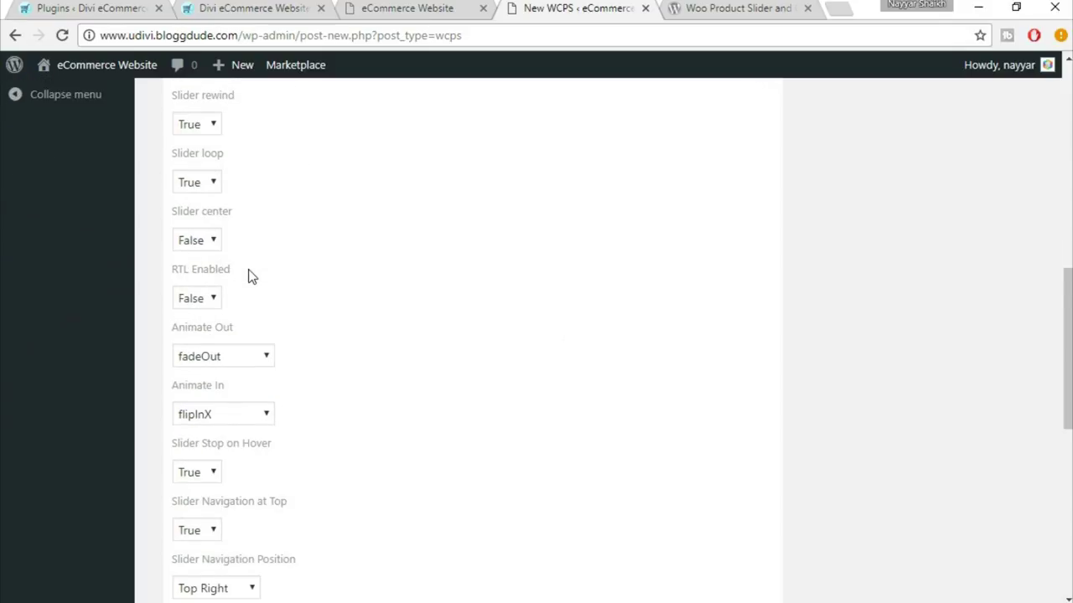
scroll(349, 325, down, 4)
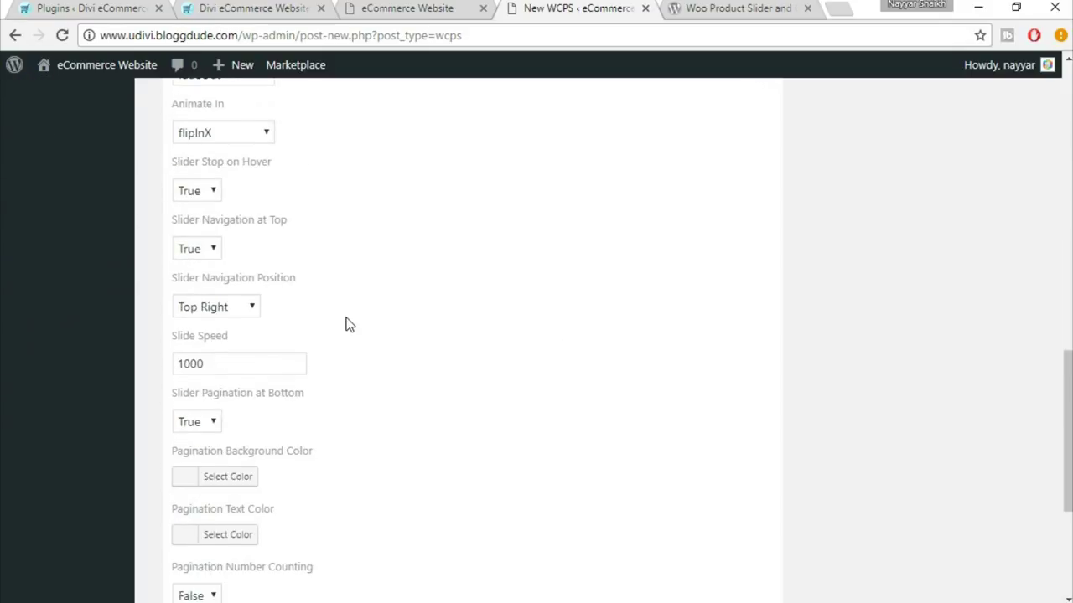
scroll(443, 369, down, 2)
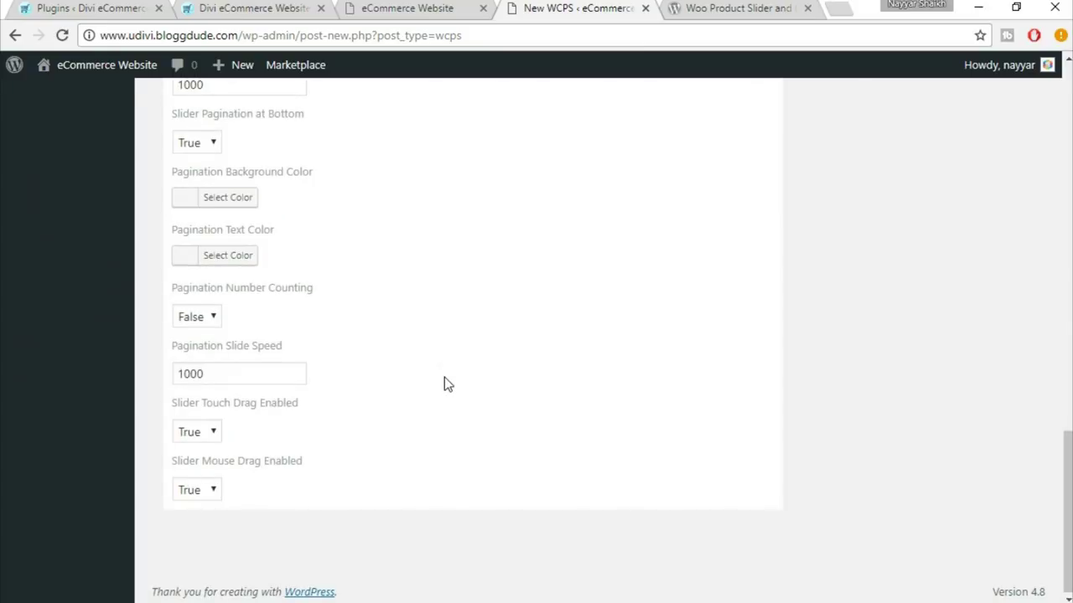
scroll(444, 377, up, 10)
scroll(444, 383, up, 5)
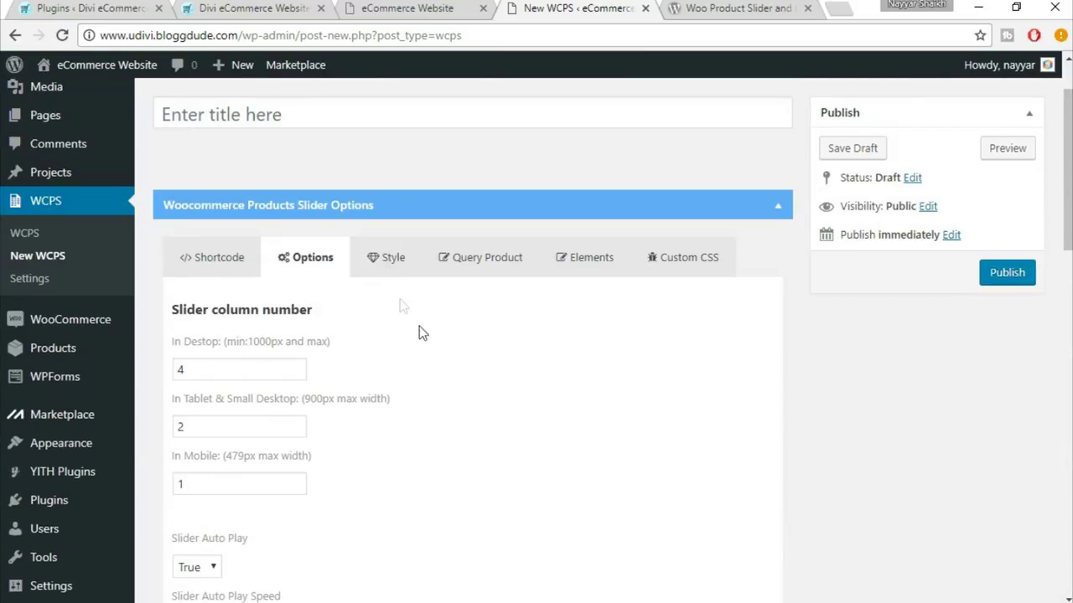
click(387, 260)
Review the Style tab's container and item settings, keeping the Flat theme.
scroll(594, 367, down, 2)
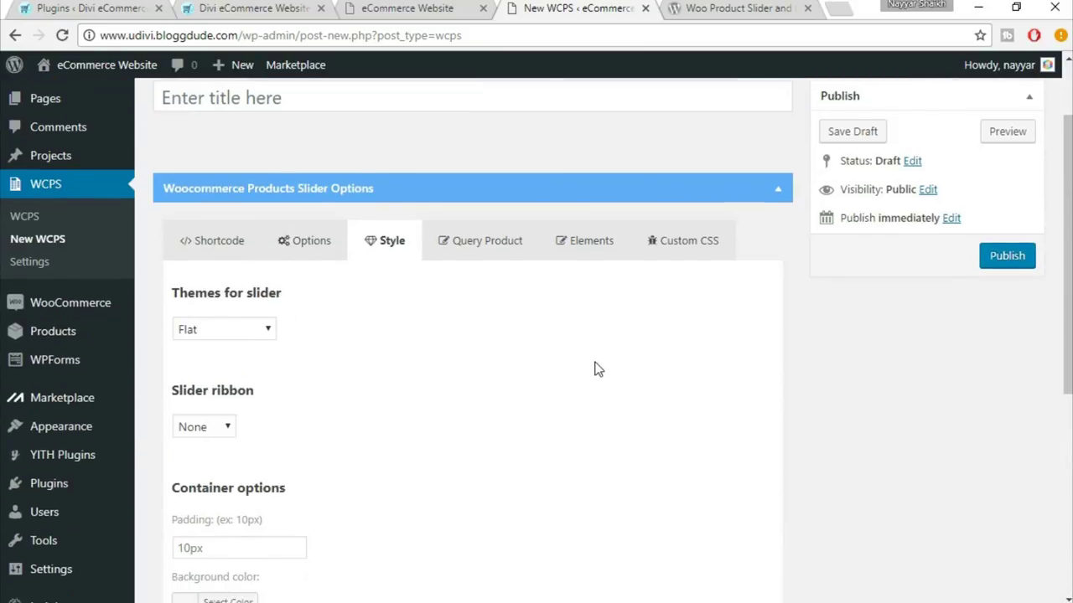
click(253, 266)
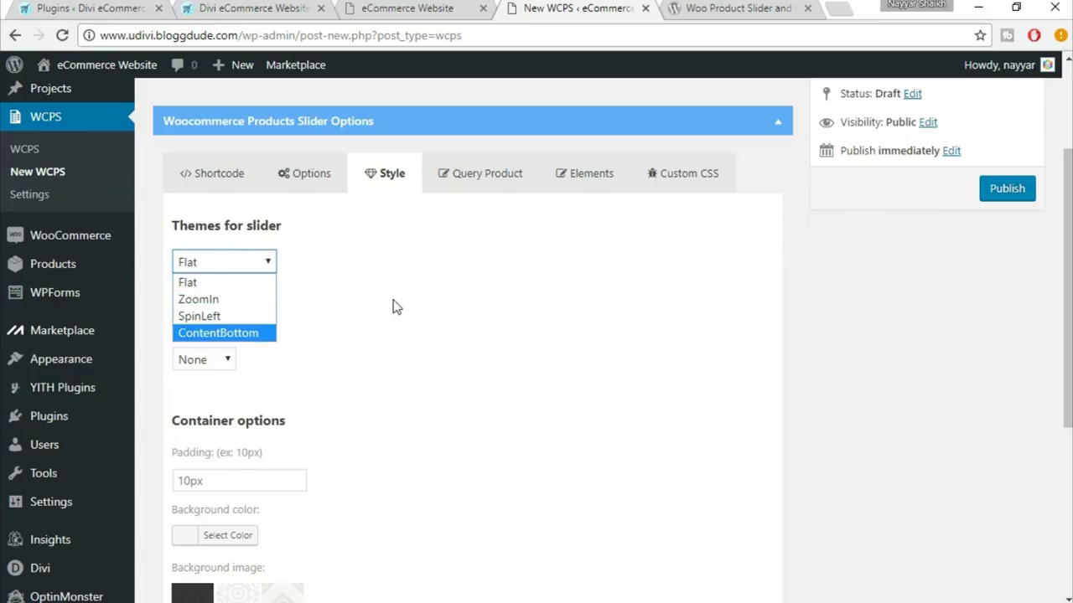
click(394, 306)
scroll(494, 347, down, 2)
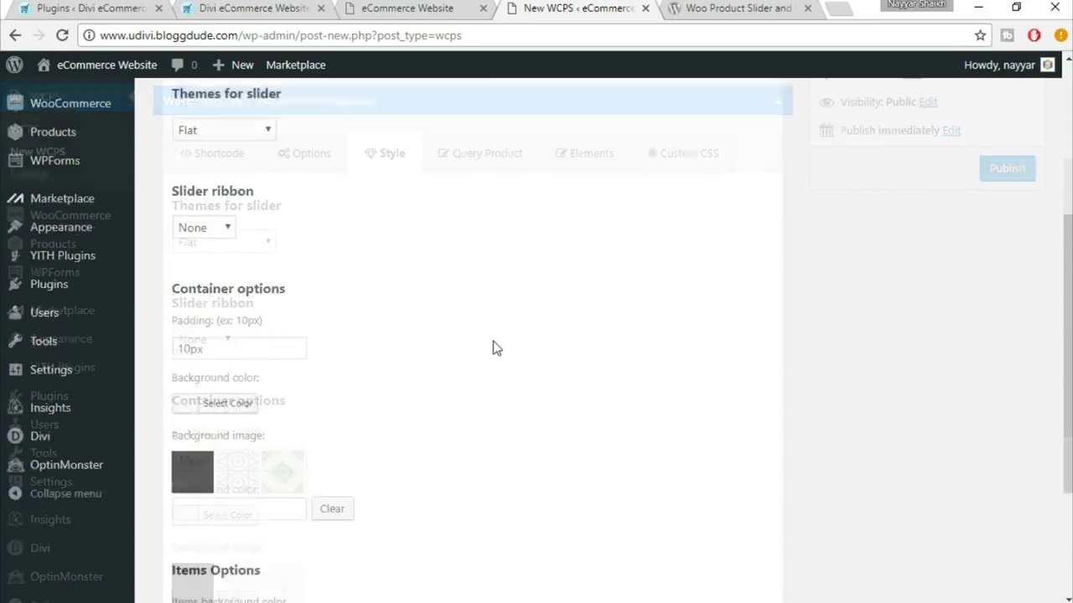
scroll(495, 347, down, 1)
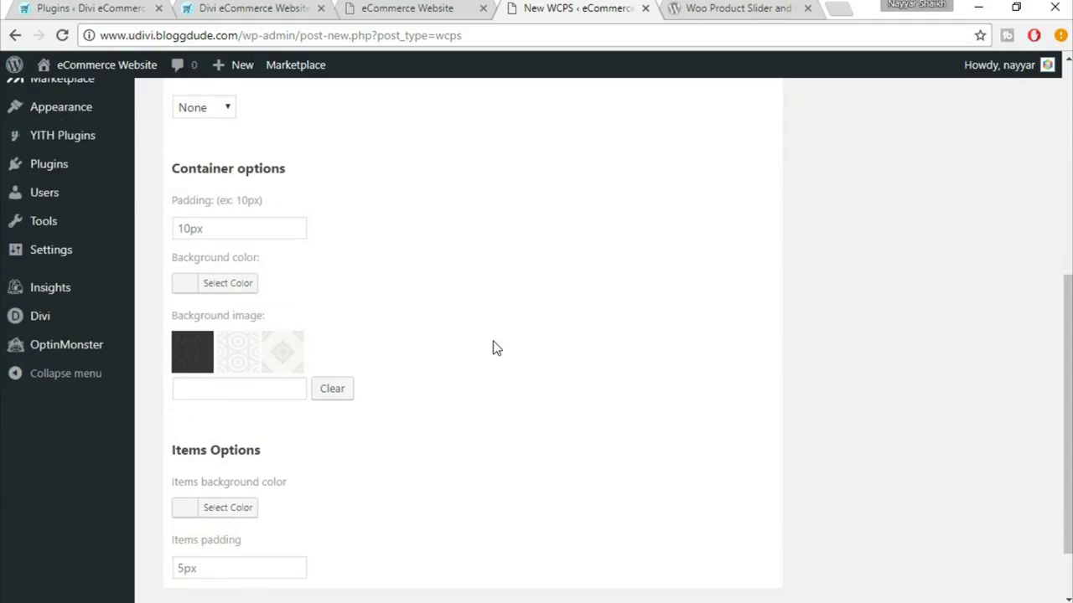
scroll(495, 347, down, 1)
scroll(503, 293, up, 1)
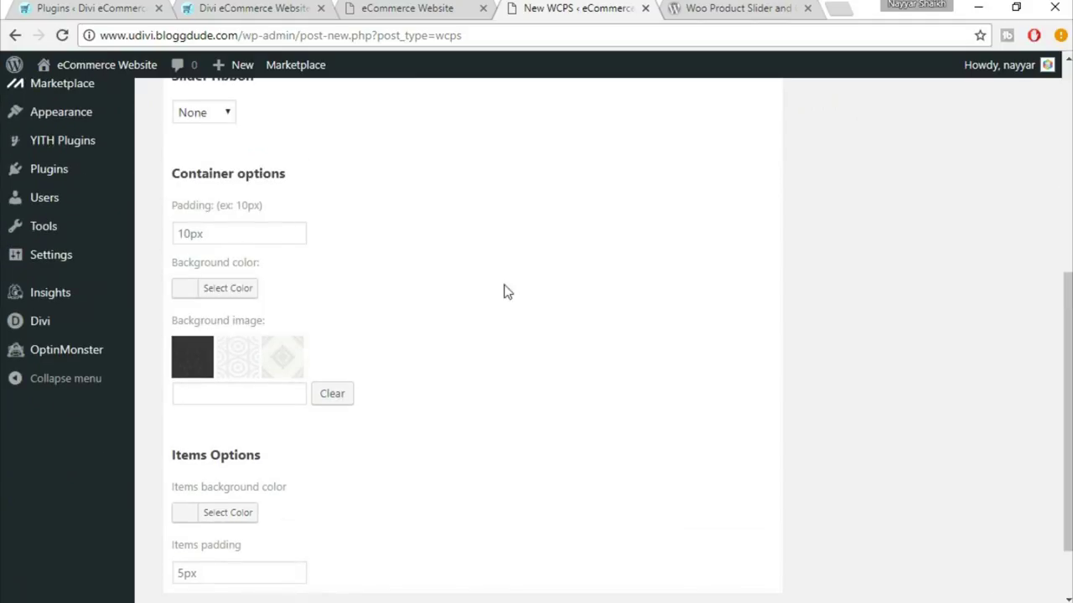
scroll(256, 375, up, 2)
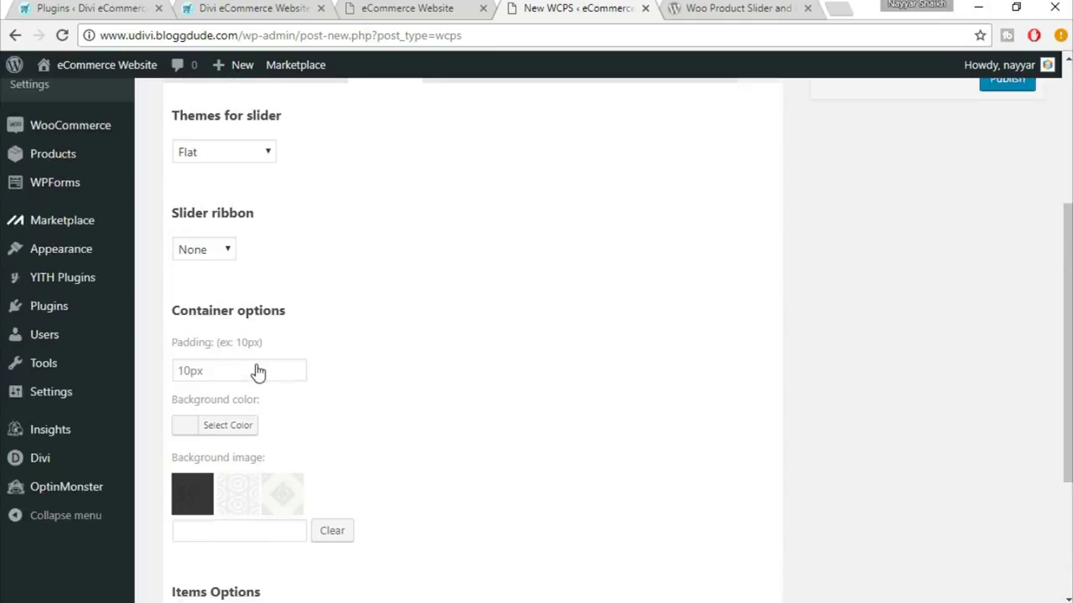
scroll(393, 279, down, 1)
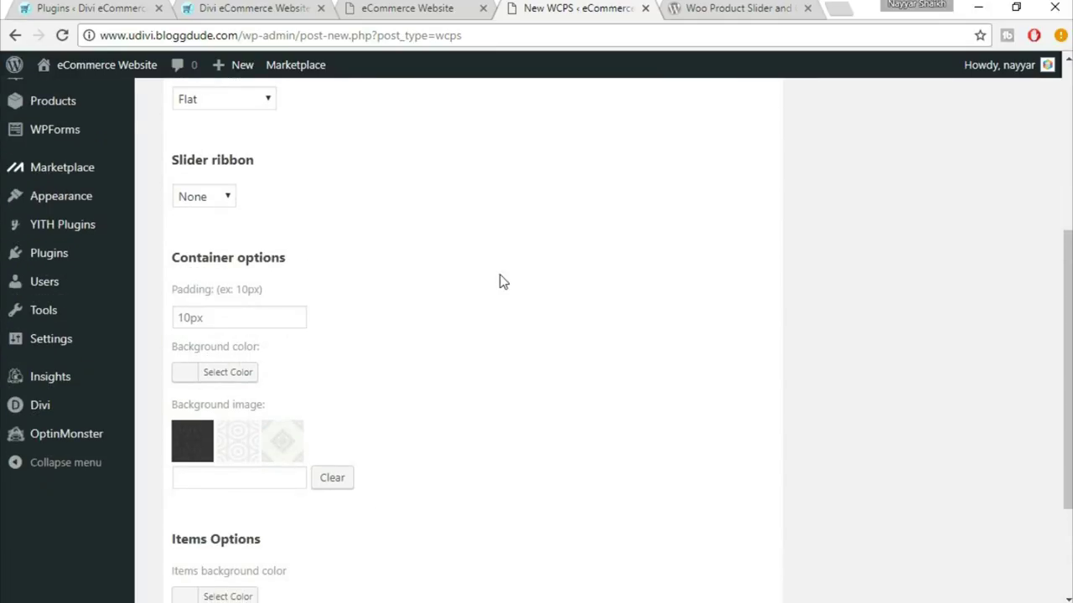
scroll(515, 341, down, 1)
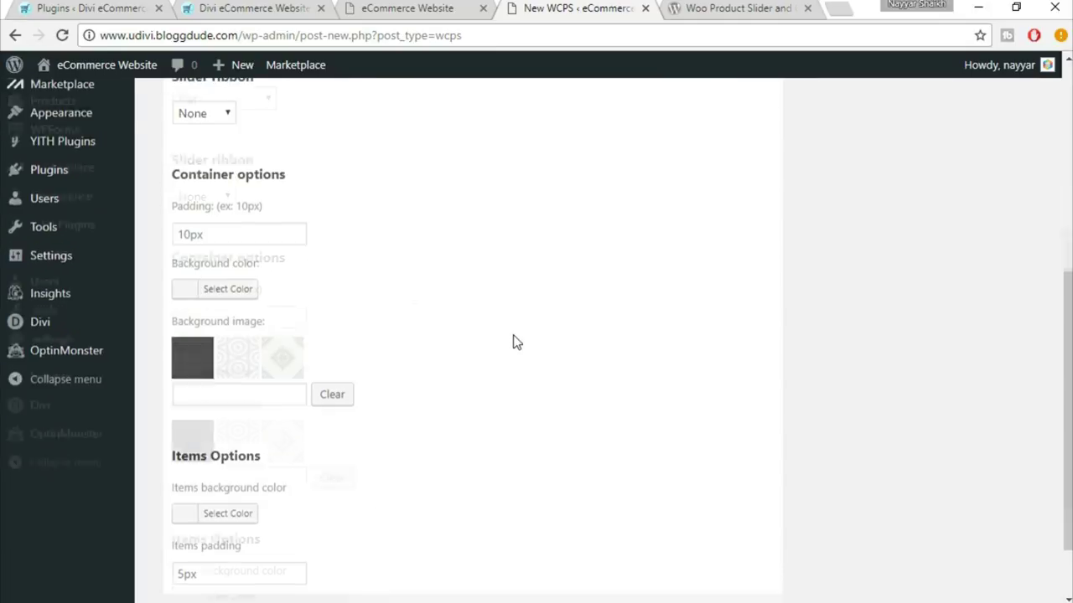
scroll(413, 343, up, 4)
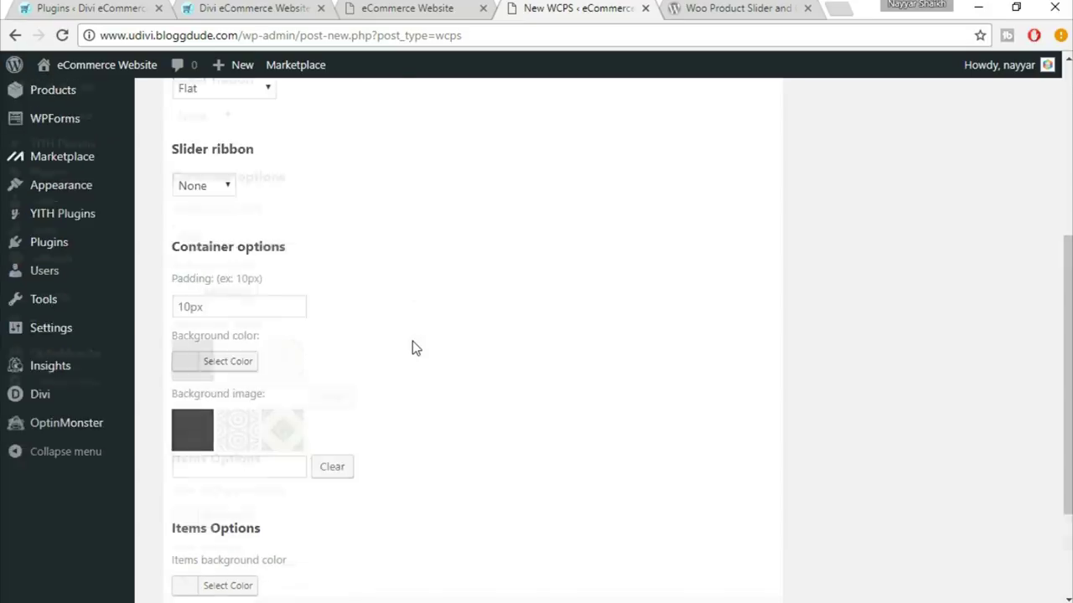
Switch to the Query Product settings of the new slider.
click(467, 280)
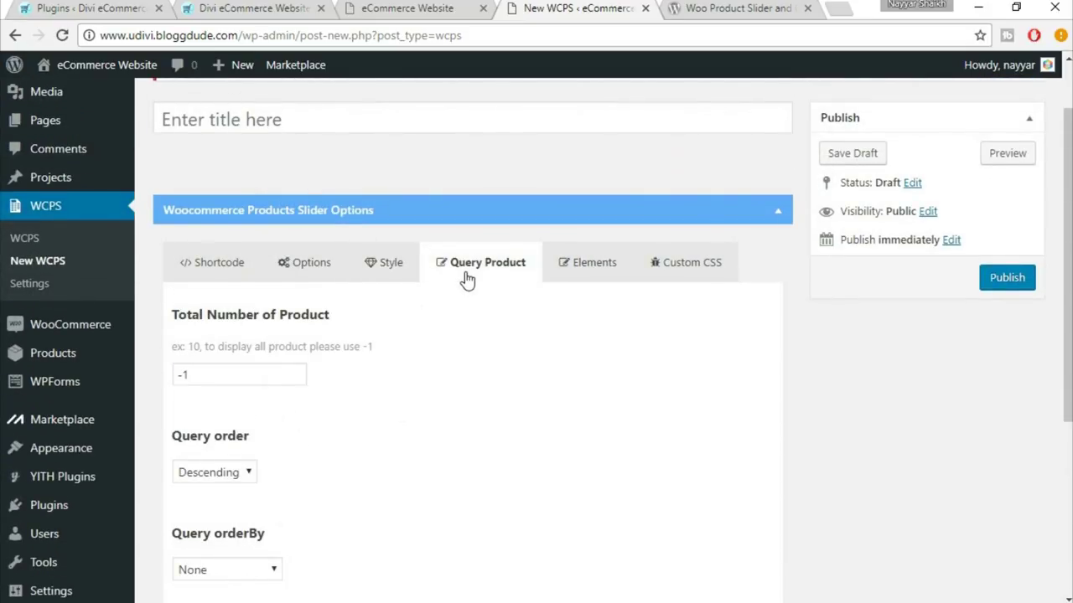
scroll(486, 323, down, 1)
scroll(537, 310, up, 1)
Compare the slider elements list with the live storefront slider, toggling the Thumbnail's front-end hiding.
click(589, 268)
scroll(754, 336, down, 1)
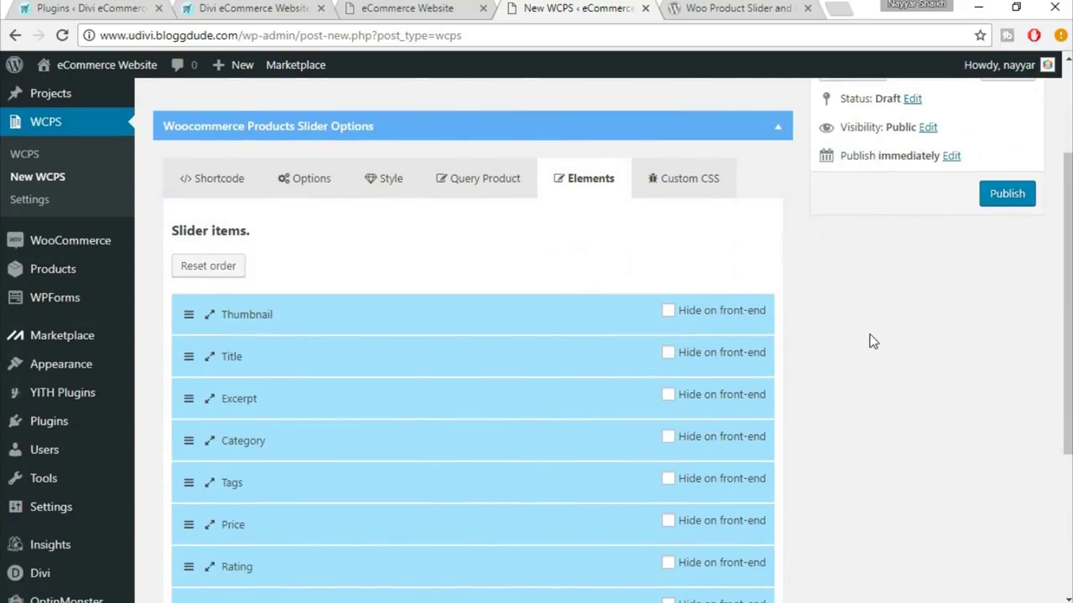
scroll(871, 343, down, 1)
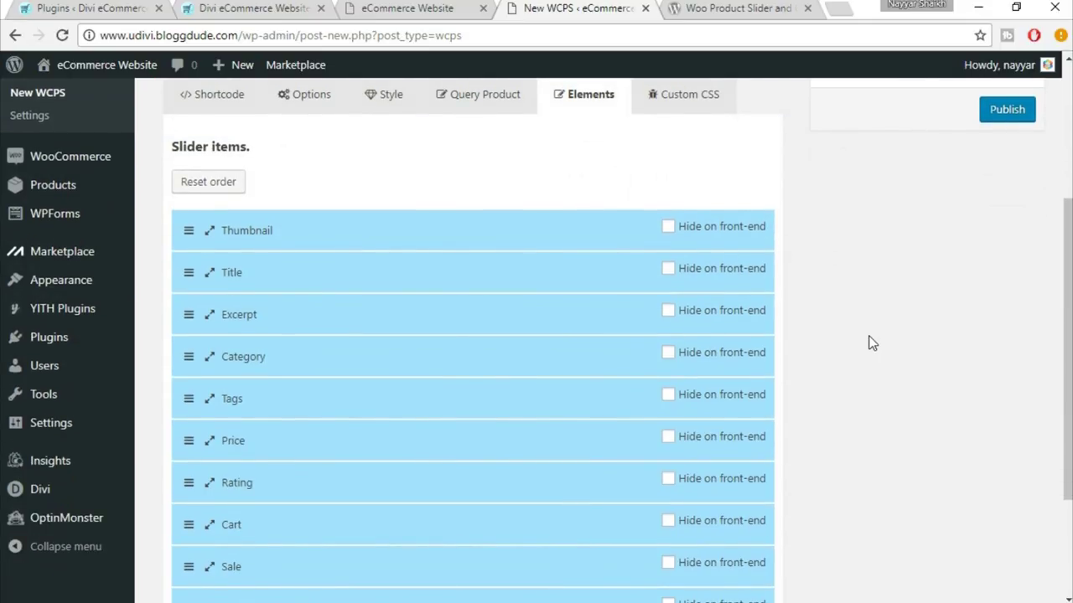
click(289, 9)
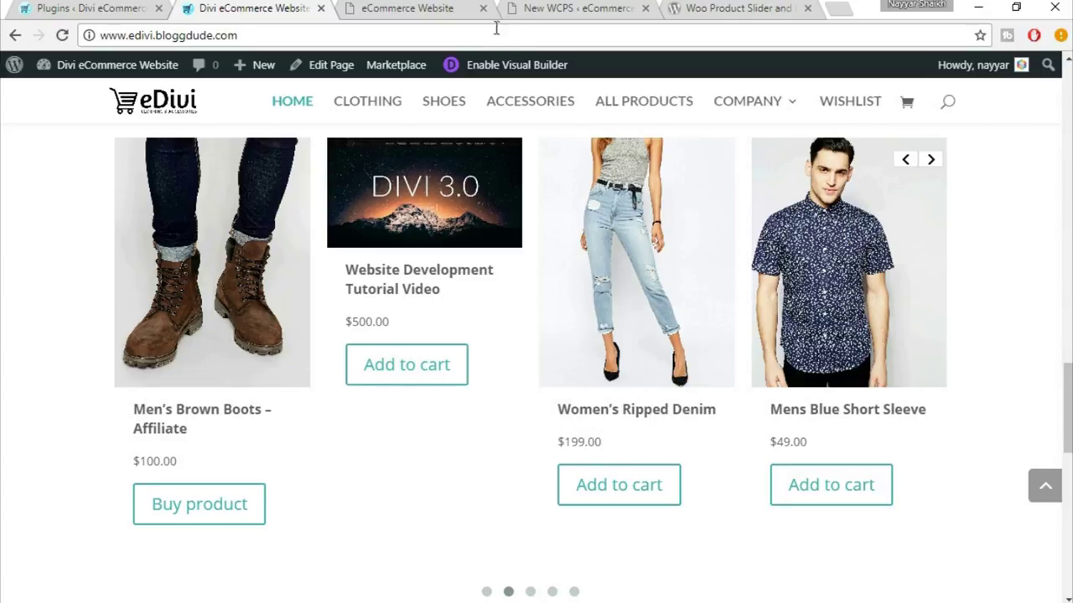
click(434, 7)
click(543, 7)
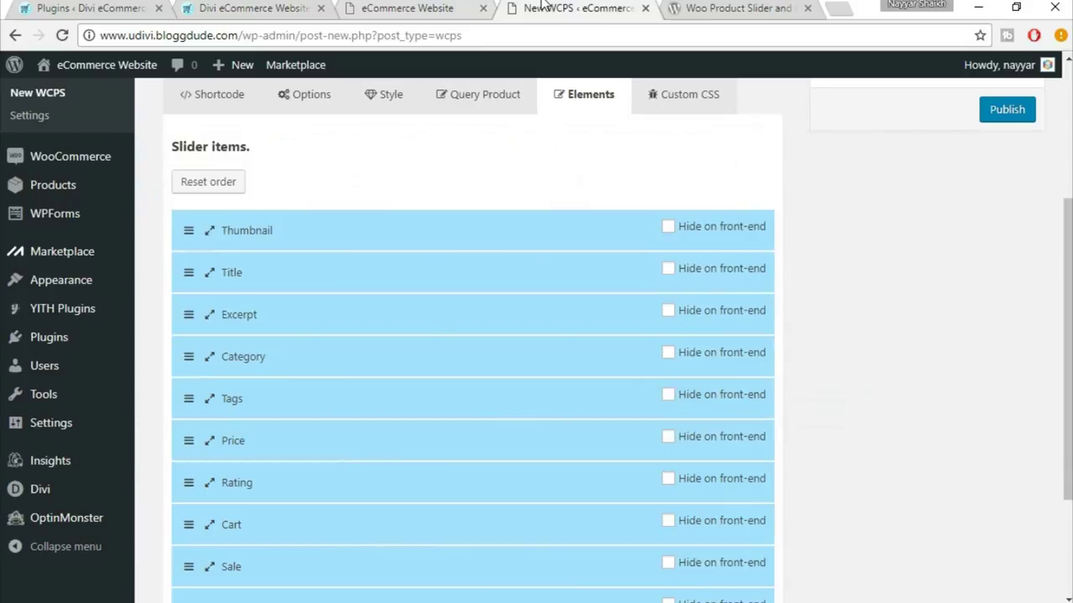
click(671, 234)
click(251, 8)
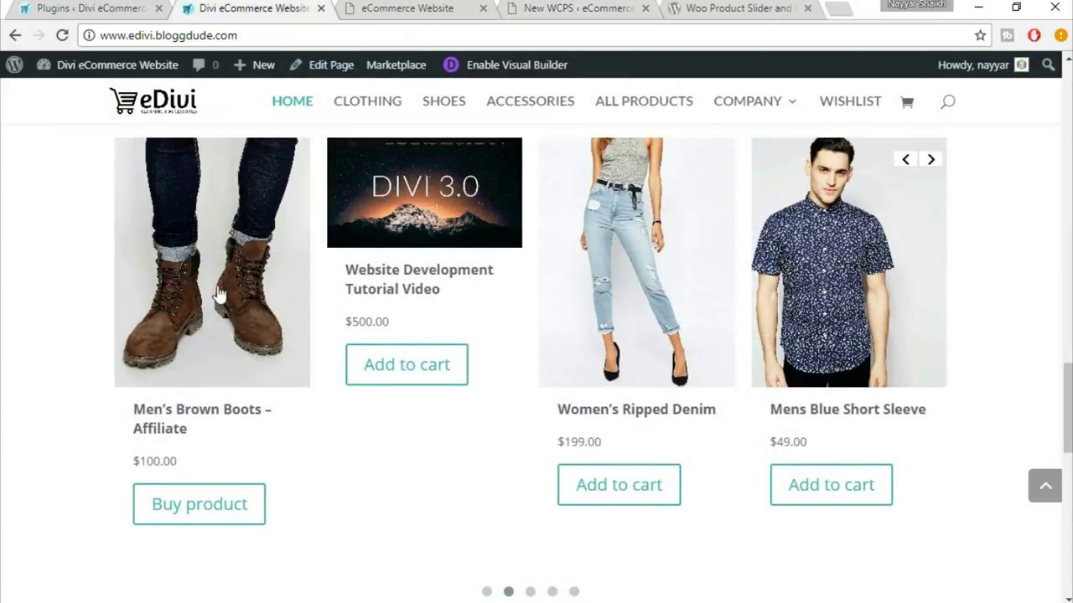
click(587, 7)
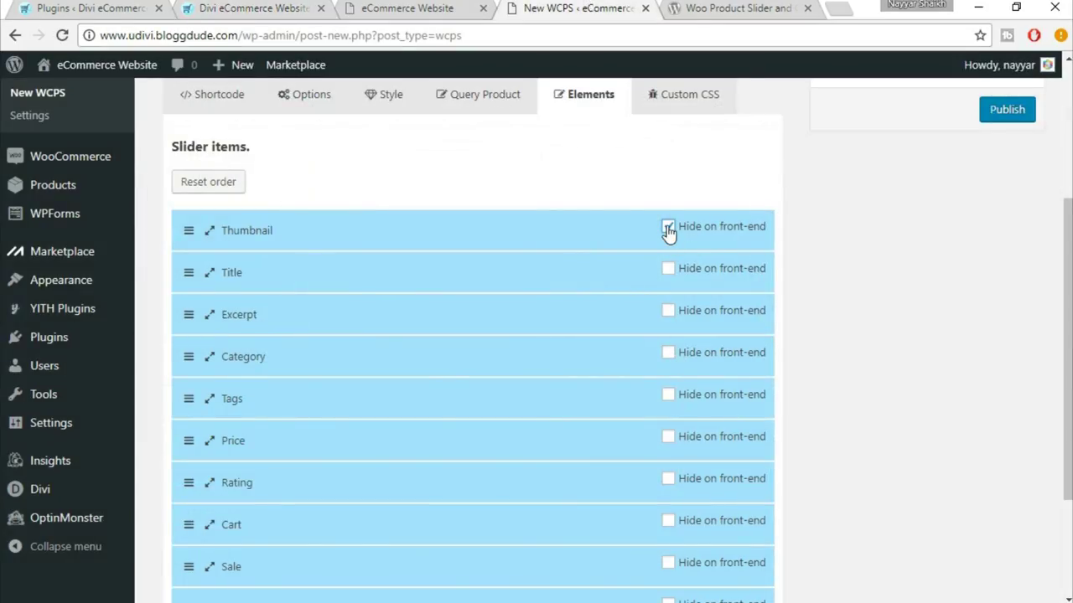
Set the Thumbnail element's Slider Thumbnail Size to Full.
click(208, 231)
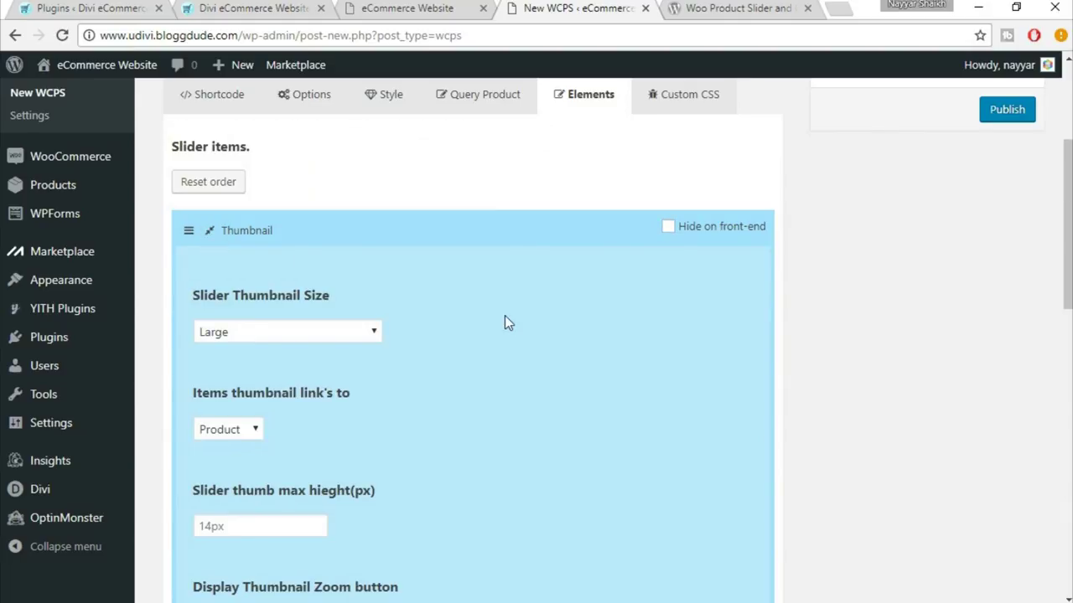
scroll(413, 340, down, 1)
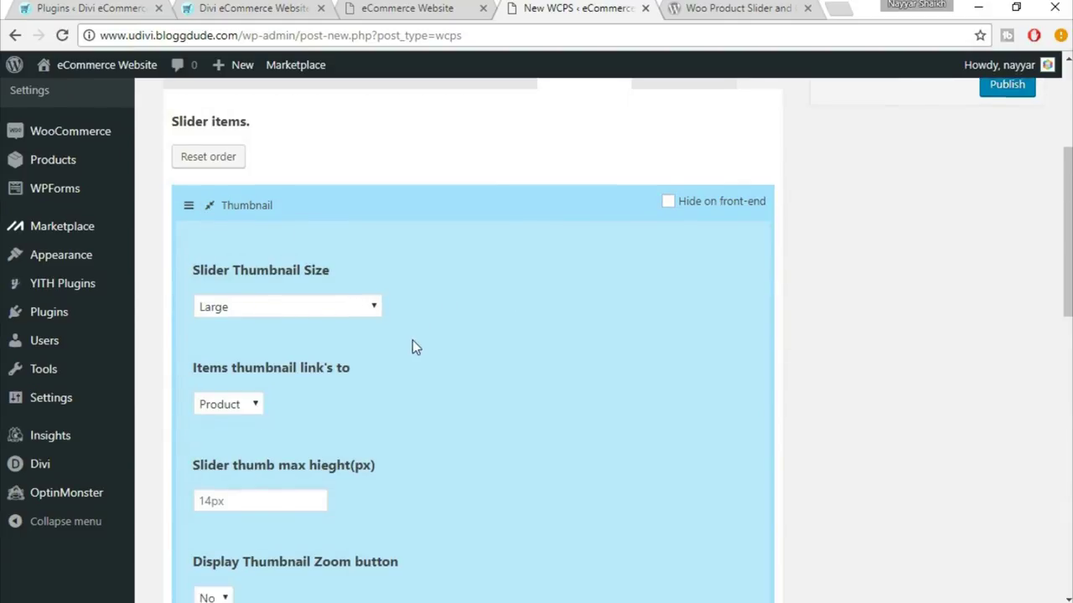
click(307, 249)
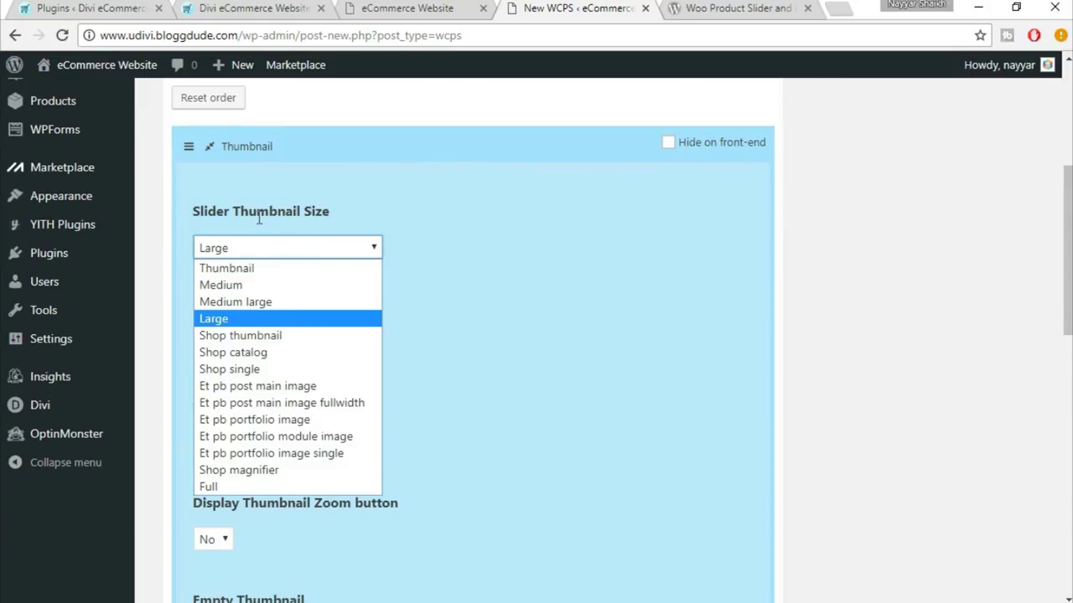
click(262, 486)
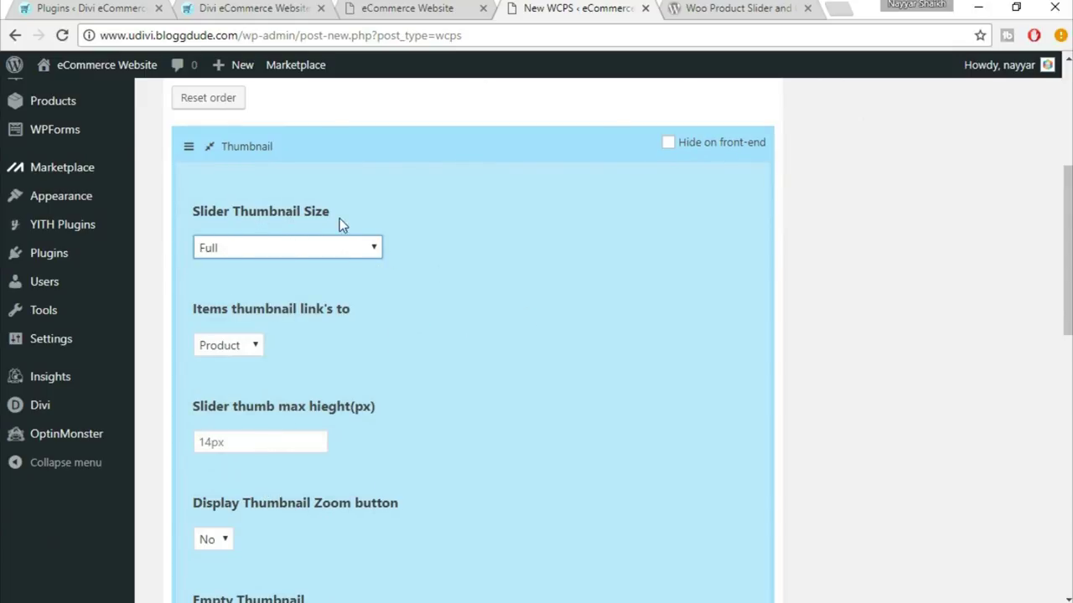
click(210, 148)
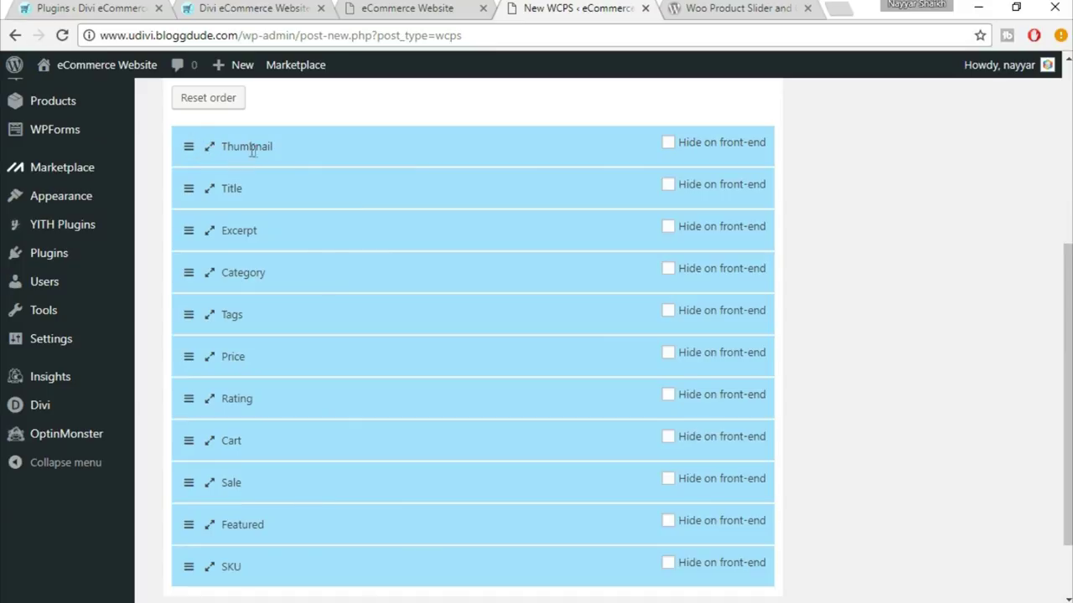
Hide the Excerpt, Featured and SKU elements on the front end, checking the storefront slider.
click(667, 227)
click(262, 12)
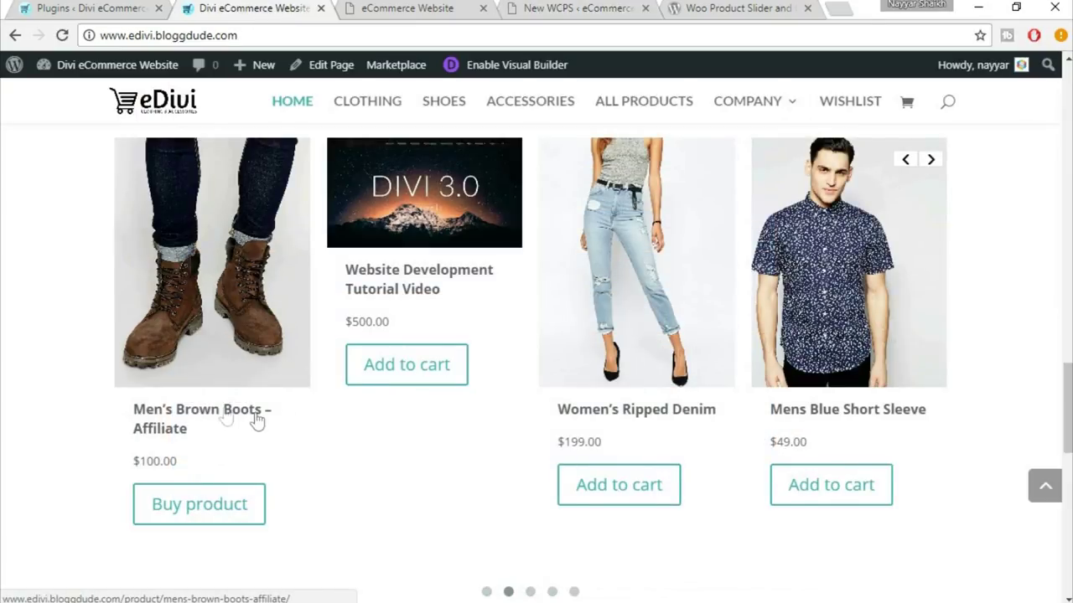
key(ctrl+Tab)
key(ctrl+Tab)
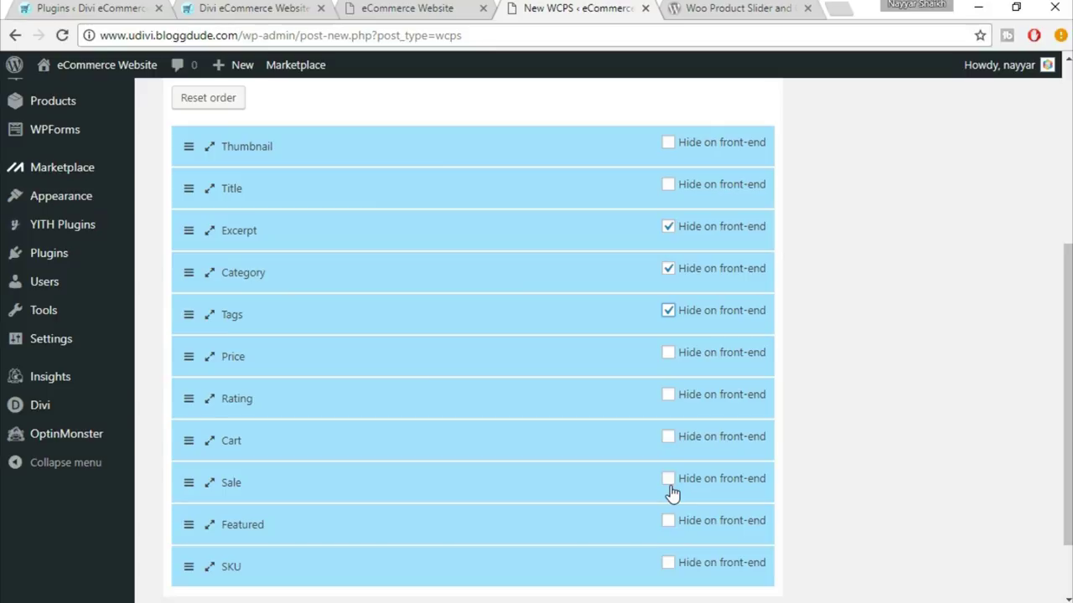
click(670, 522)
click(669, 566)
scroll(846, 491, down, 2)
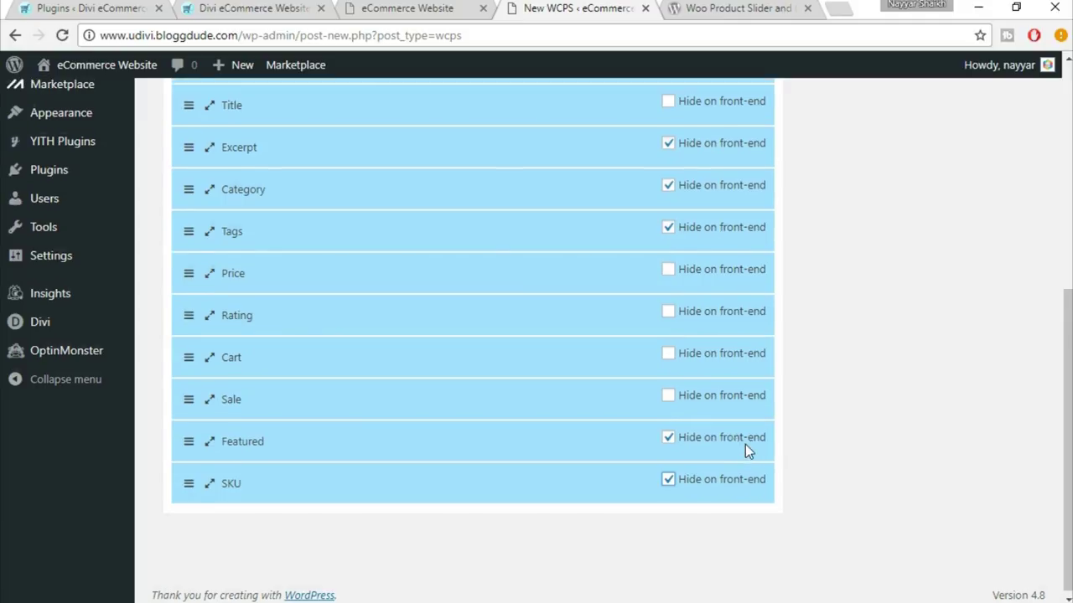
scroll(748, 445, up, 1)
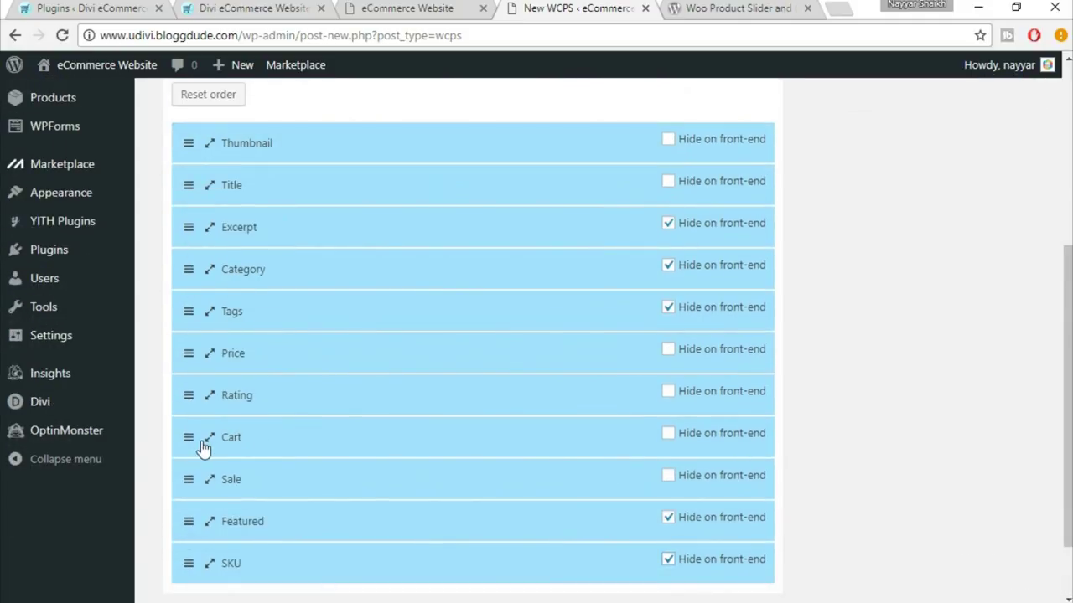
Review the Cart element's settings, then publish the new product slider.
click(203, 448)
scroll(371, 435, down, 2)
scroll(265, 503, down, 2)
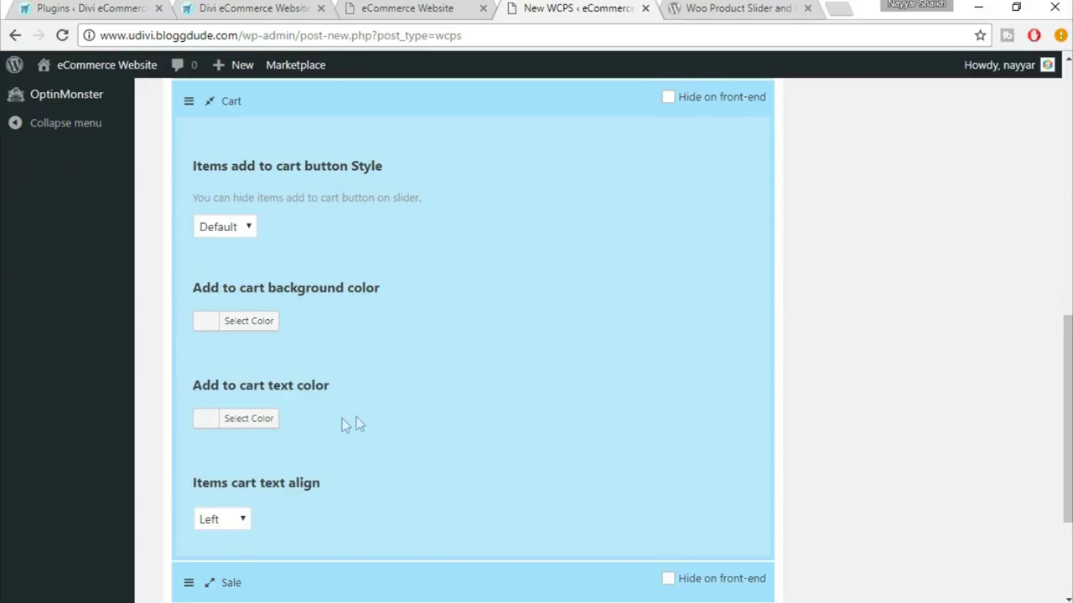
scroll(335, 427, down, 1)
scroll(325, 419, up, 2)
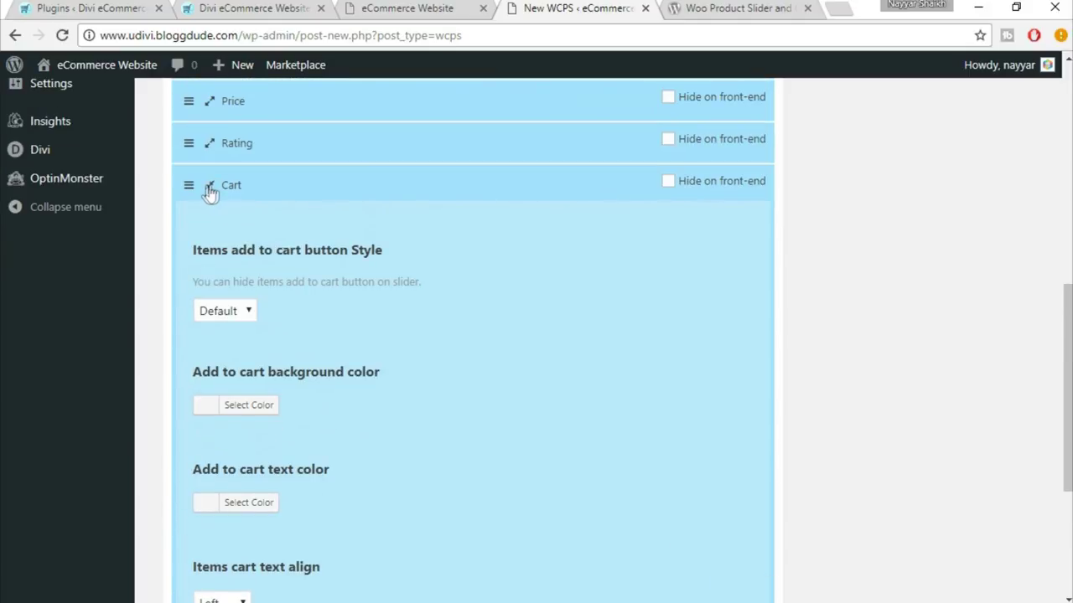
click(210, 188)
scroll(936, 339, up, 4)
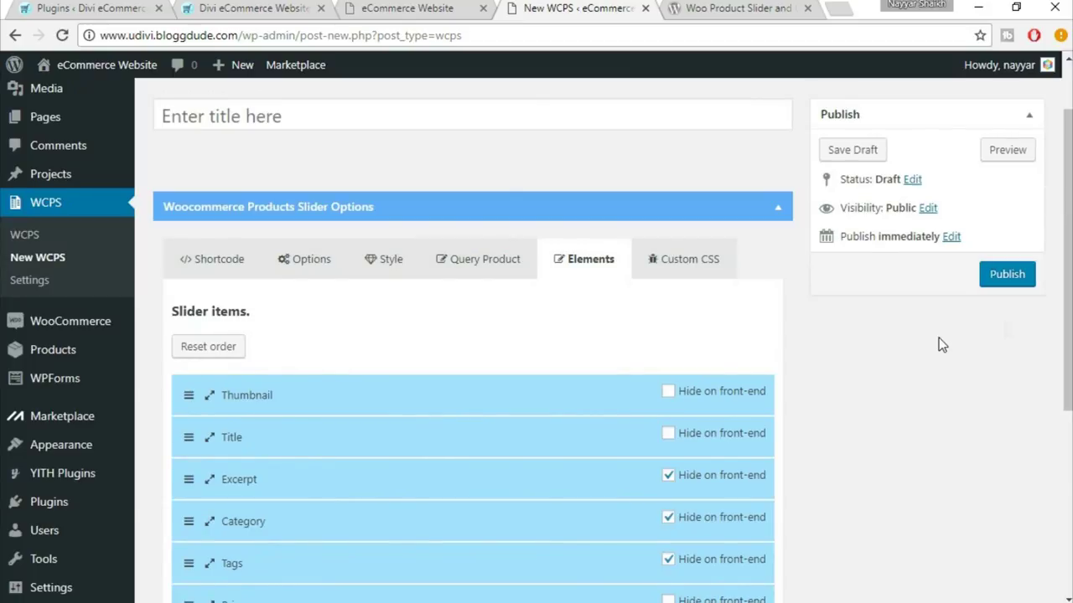
click(998, 281)
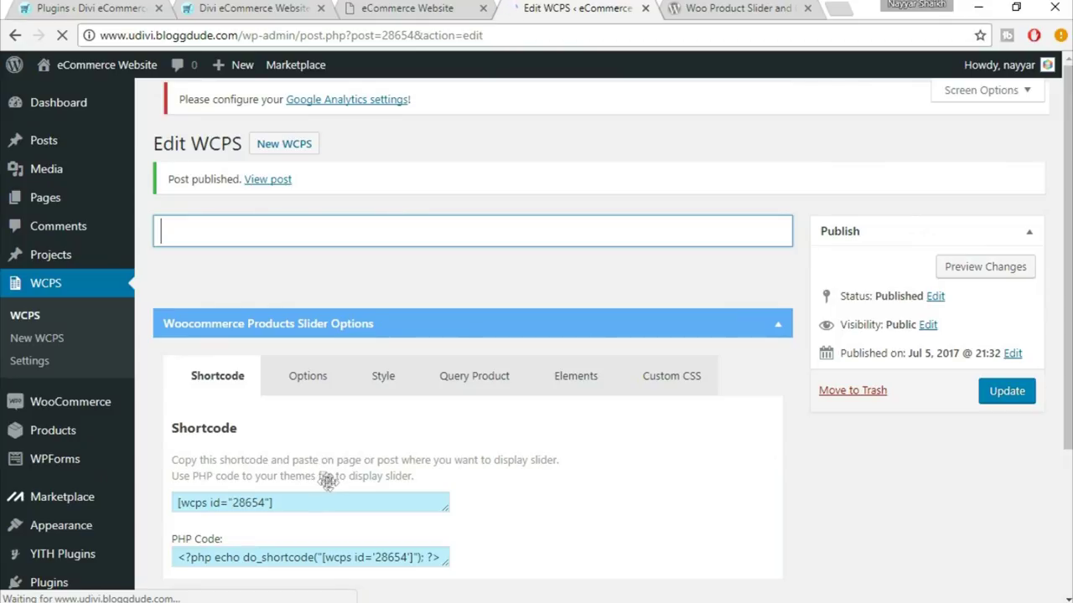
Select the shortcode [wcps id="28654"] and return to the homepage in the Divi builder.
scroll(276, 501, down, 1)
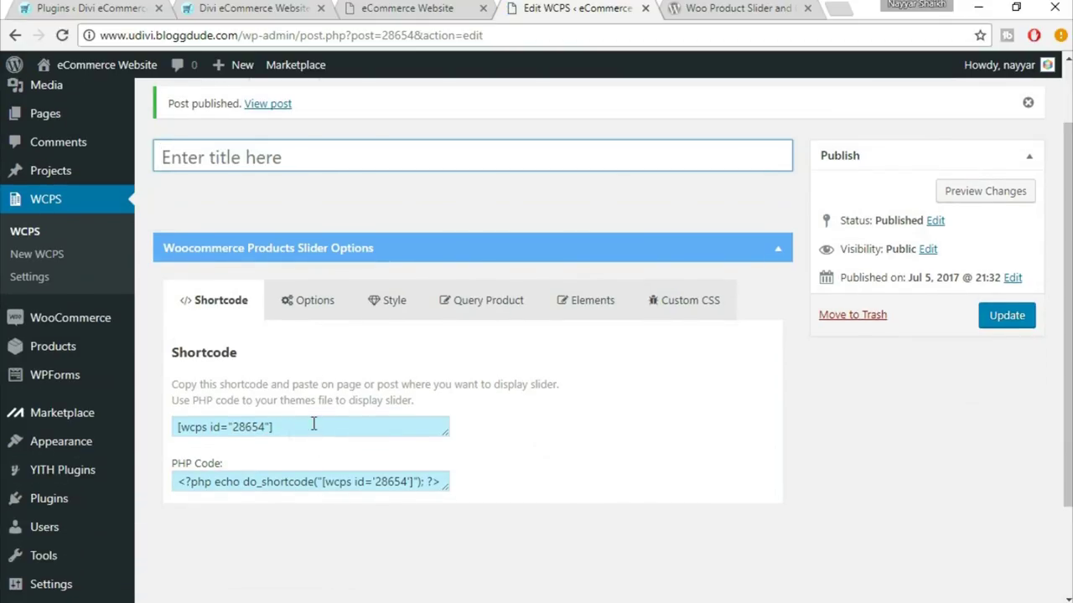
click(313, 425)
key(ctrl+c)
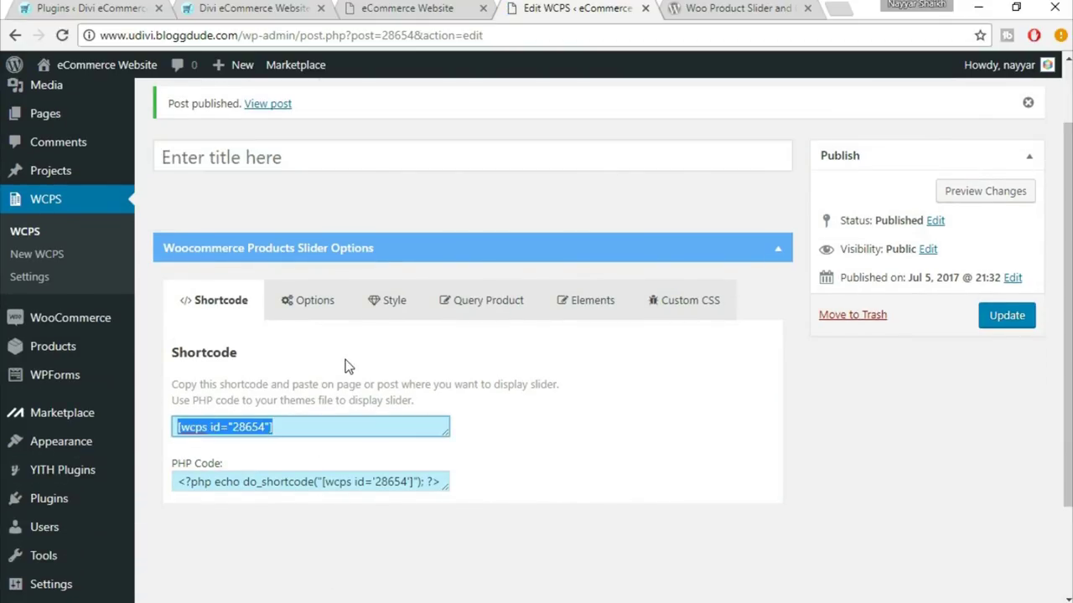
click(429, 7)
scroll(589, 309, down, 4)
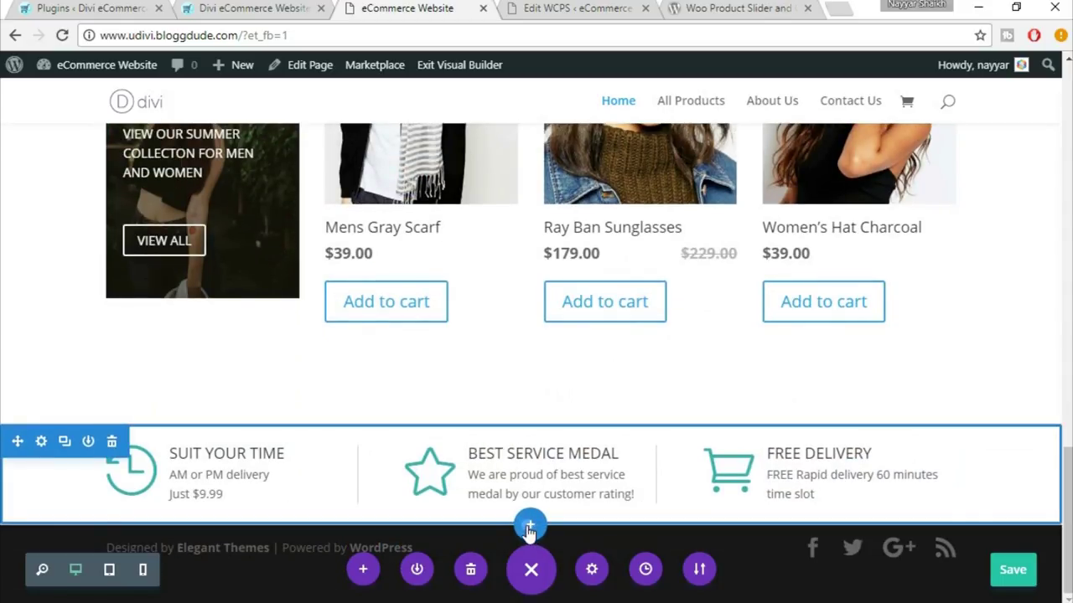
Add a regular section with a single full-width row and a Text module below the features.
click(529, 528)
click(421, 469)
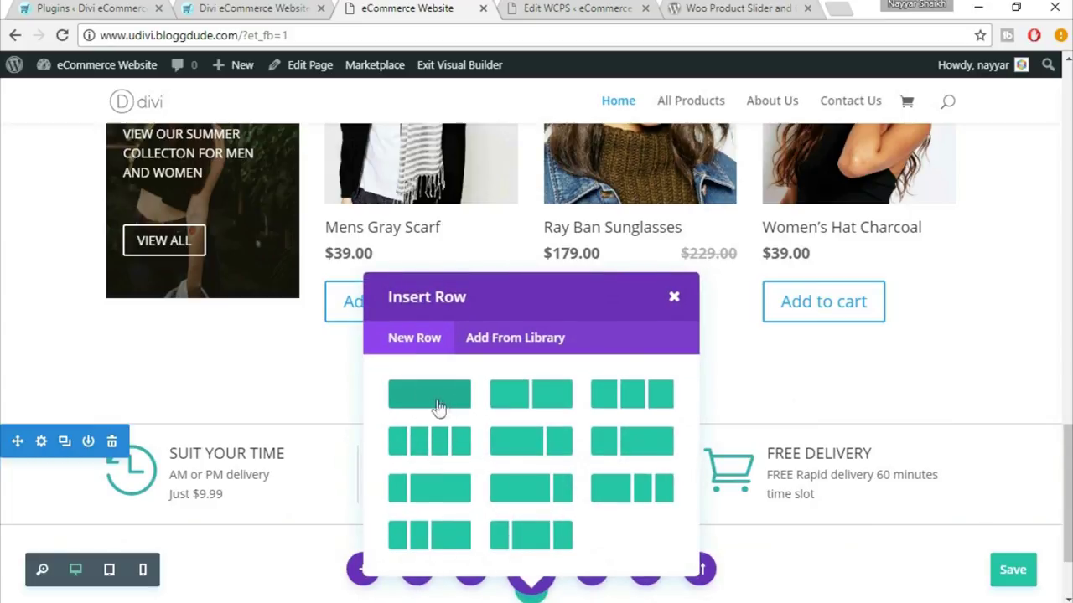
click(443, 408)
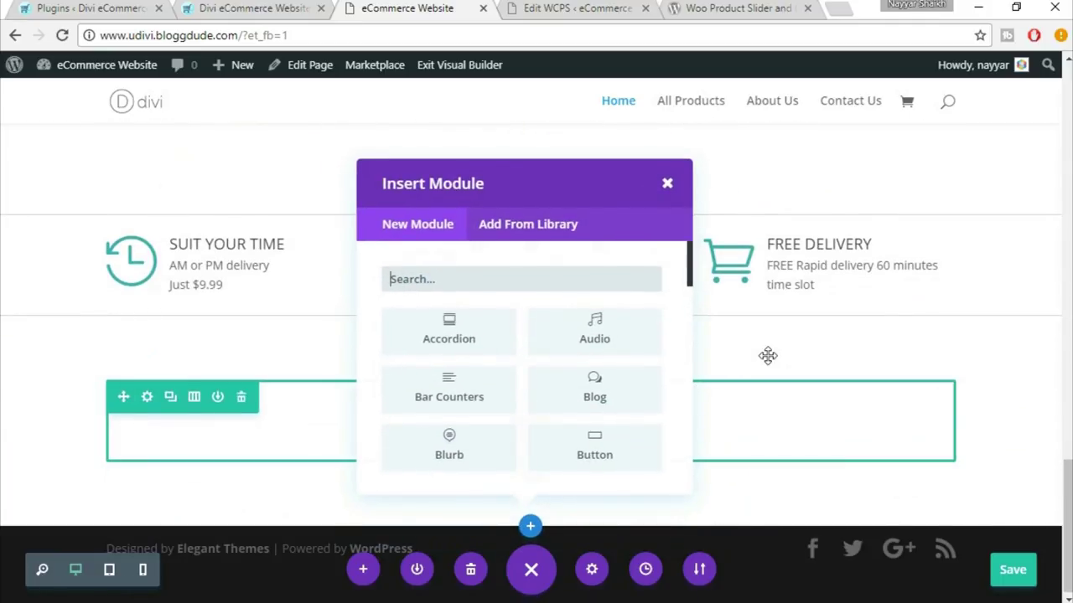
text(tex)
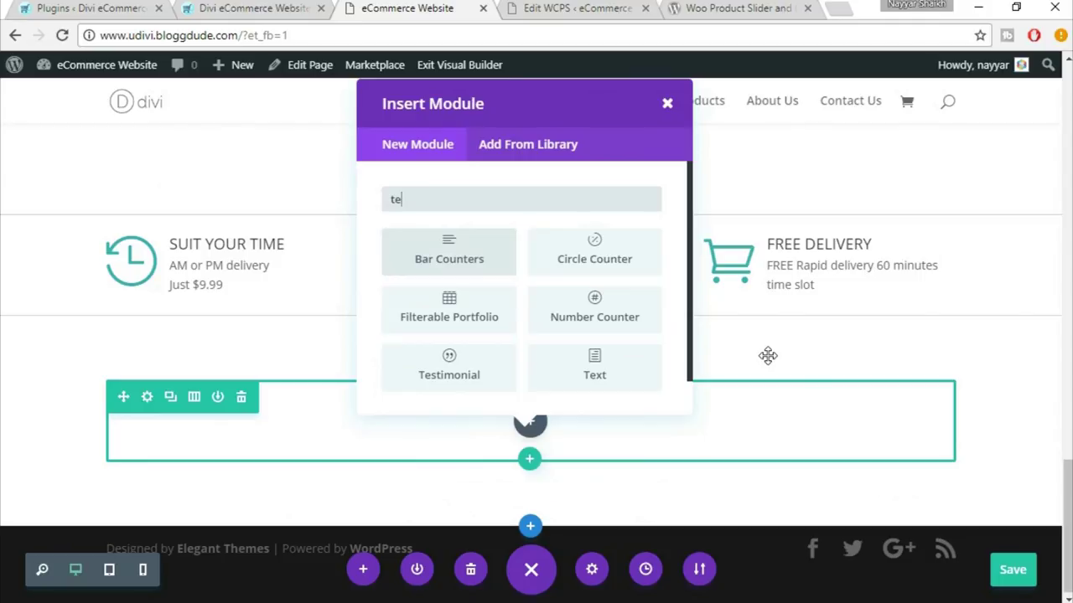
click(454, 258)
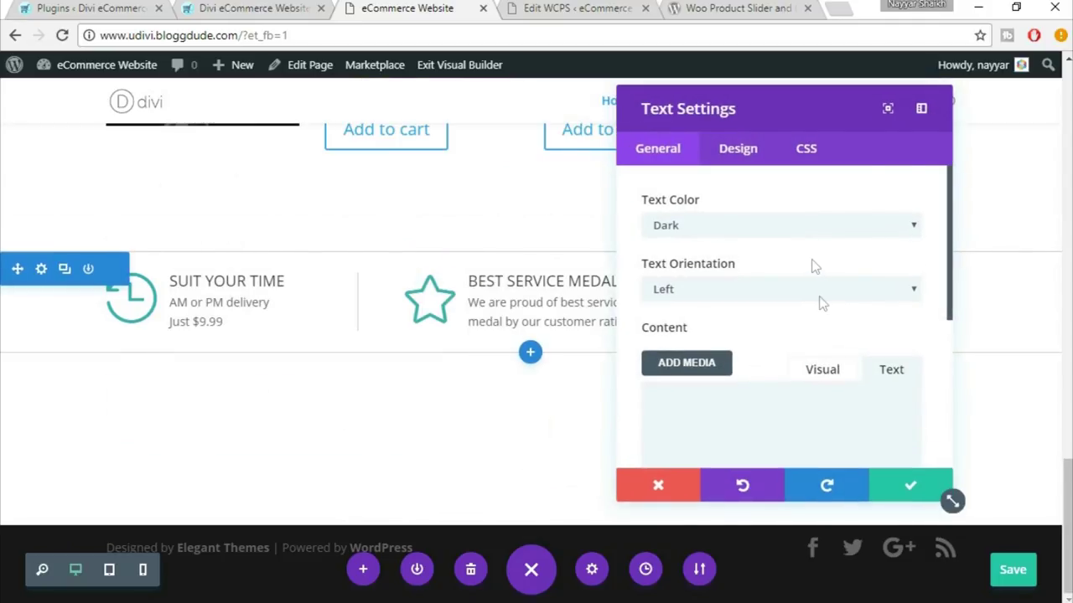
Paste the [wcps id="28654"] shortcode into the Text module and save the page.
scroll(823, 318, down, 3)
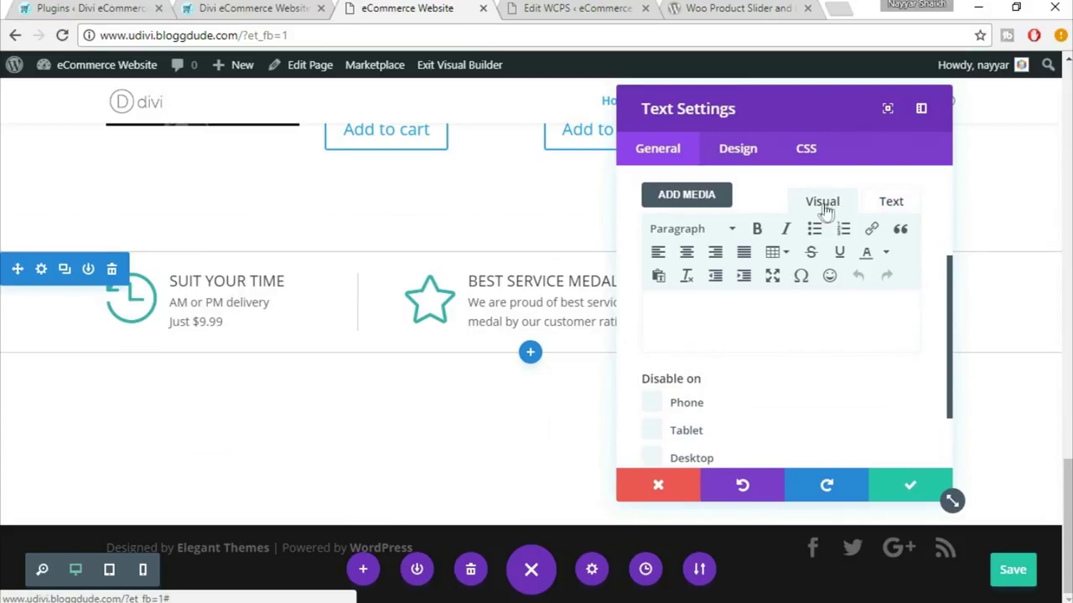
scroll(804, 213, down, 2)
click(815, 240)
key(ctrl+v)
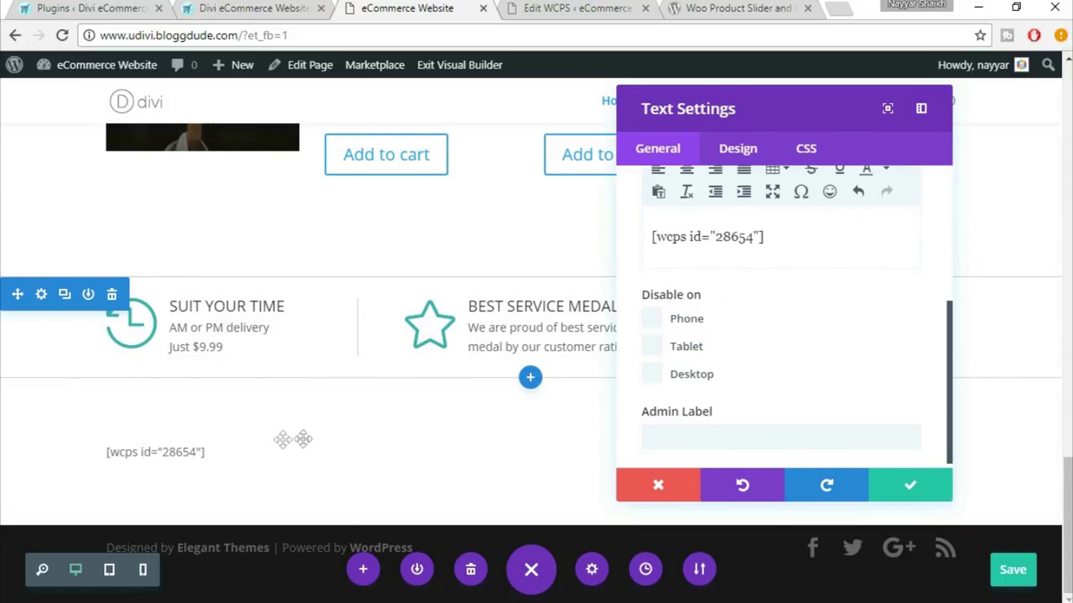
click(905, 493)
click(1016, 571)
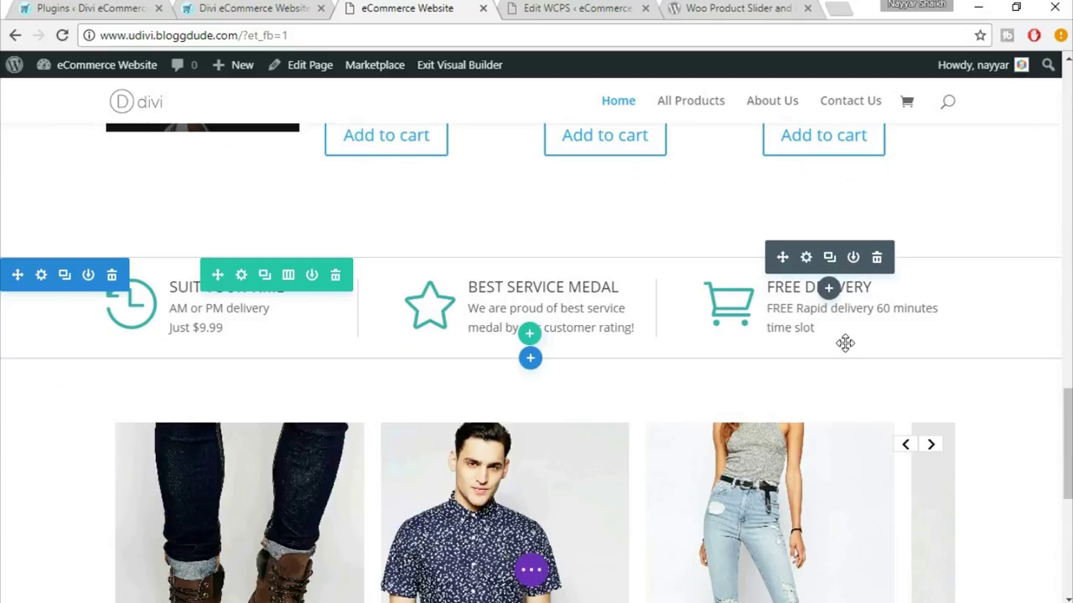
Scroll through the page to check the product slider rendered below the features row.
scroll(844, 342, down, 4)
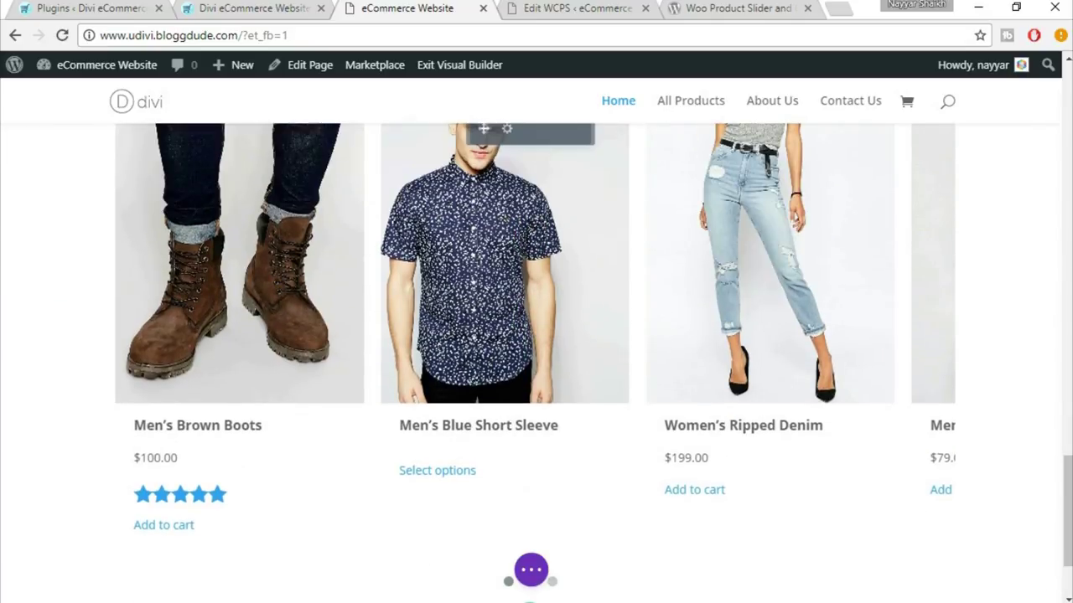
scroll(902, 282, up, 3)
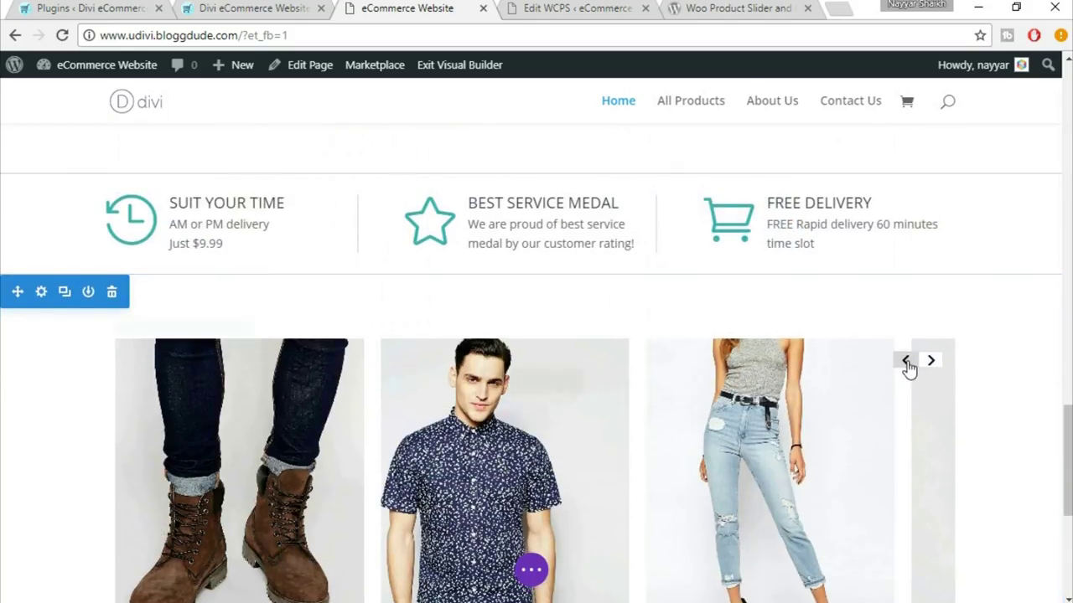
scroll(944, 368, down, 3)
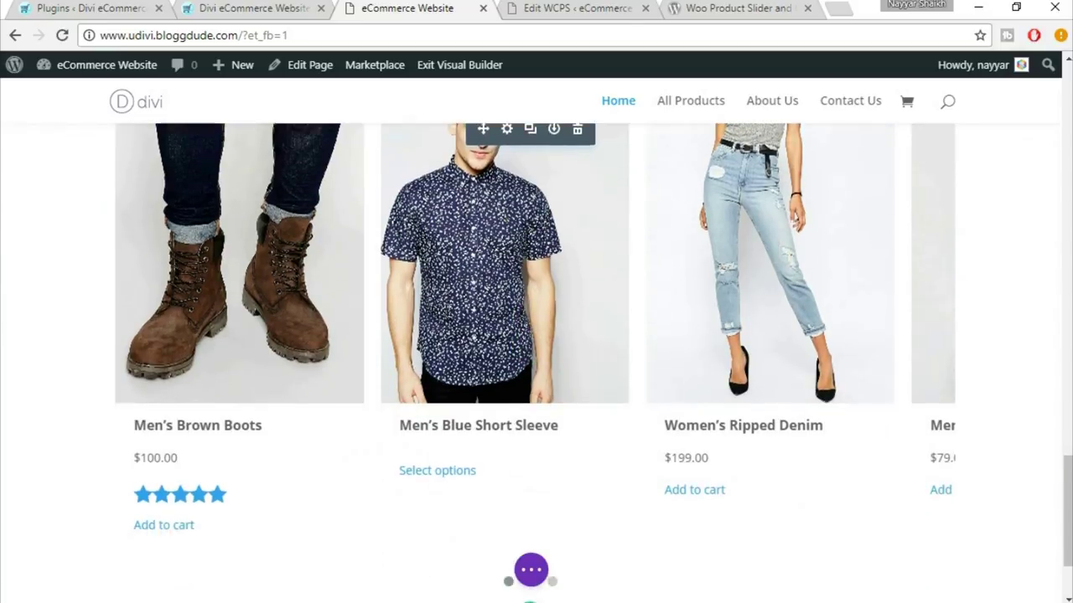
scroll(640, 378, down, 1)
scroll(354, 265, up, 2)
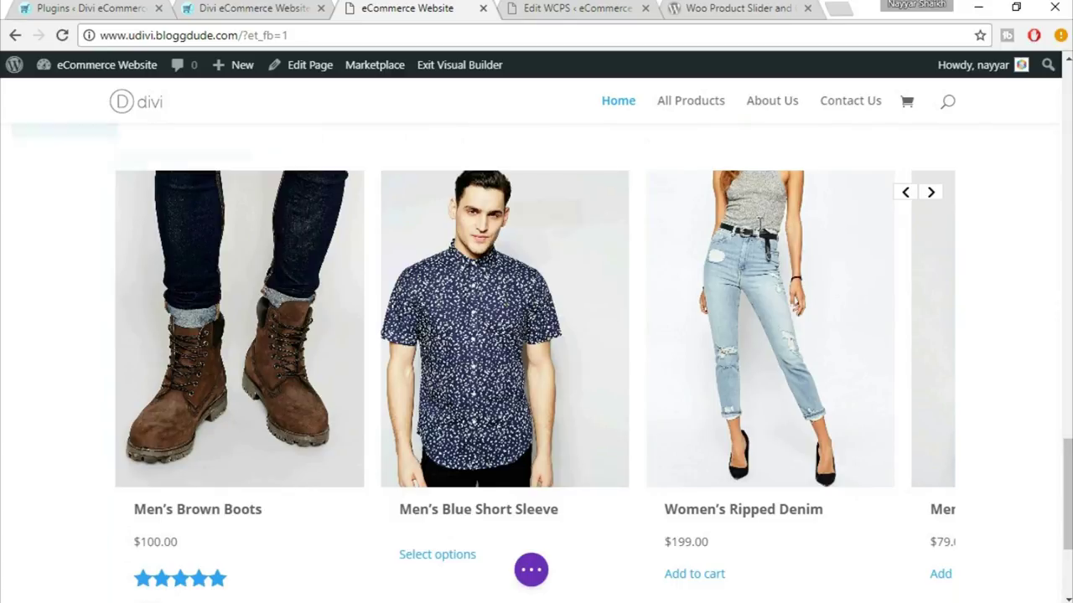
scroll(989, 306, down, 3)
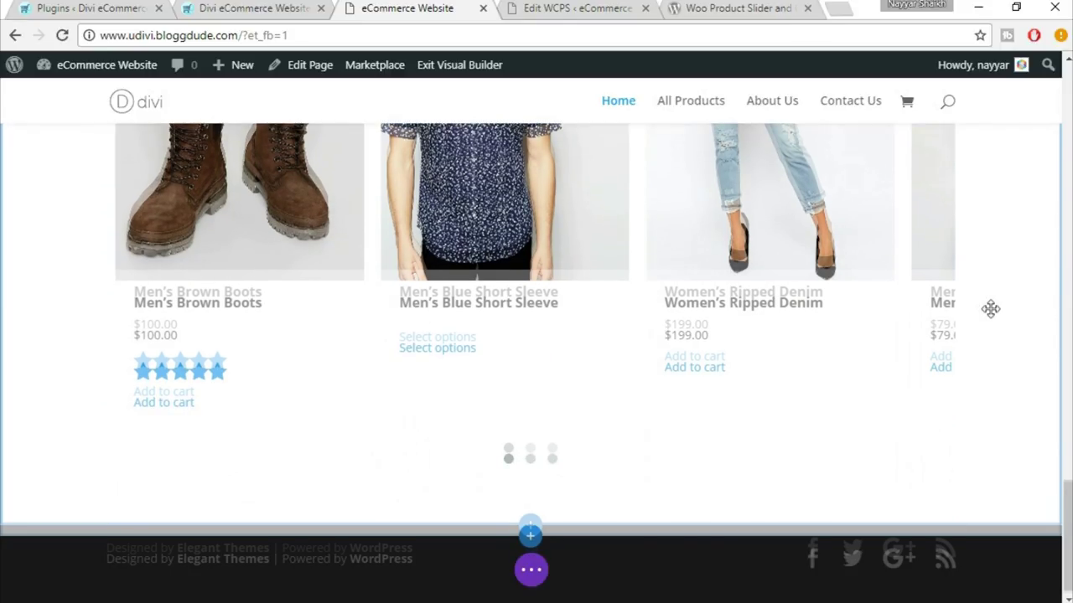
scroll(721, 356, up, 2)
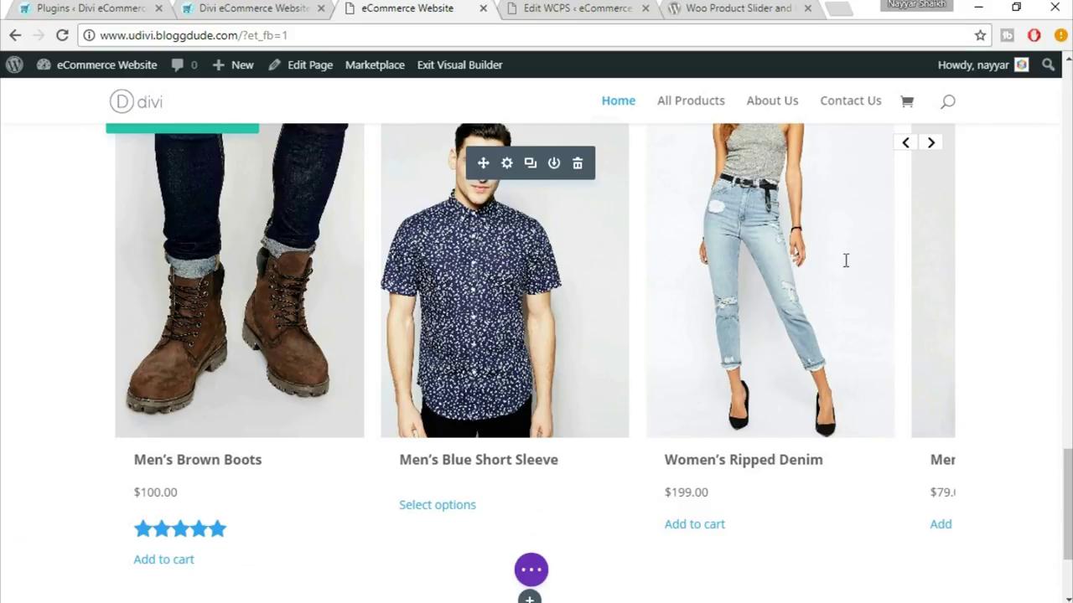
scroll(570, 264, up, 2)
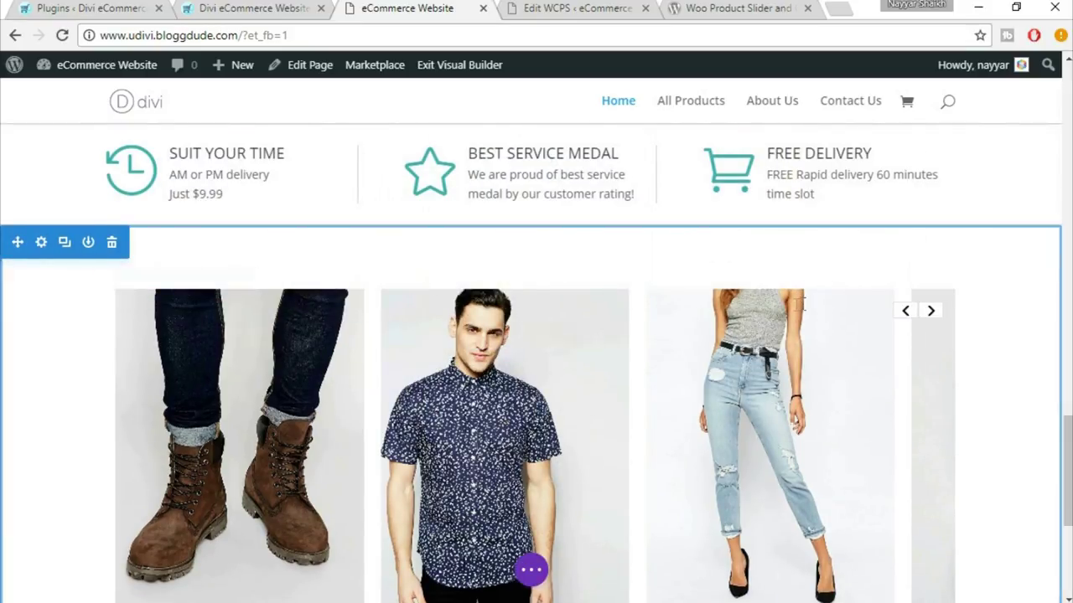
scroll(570, 263, down, 1)
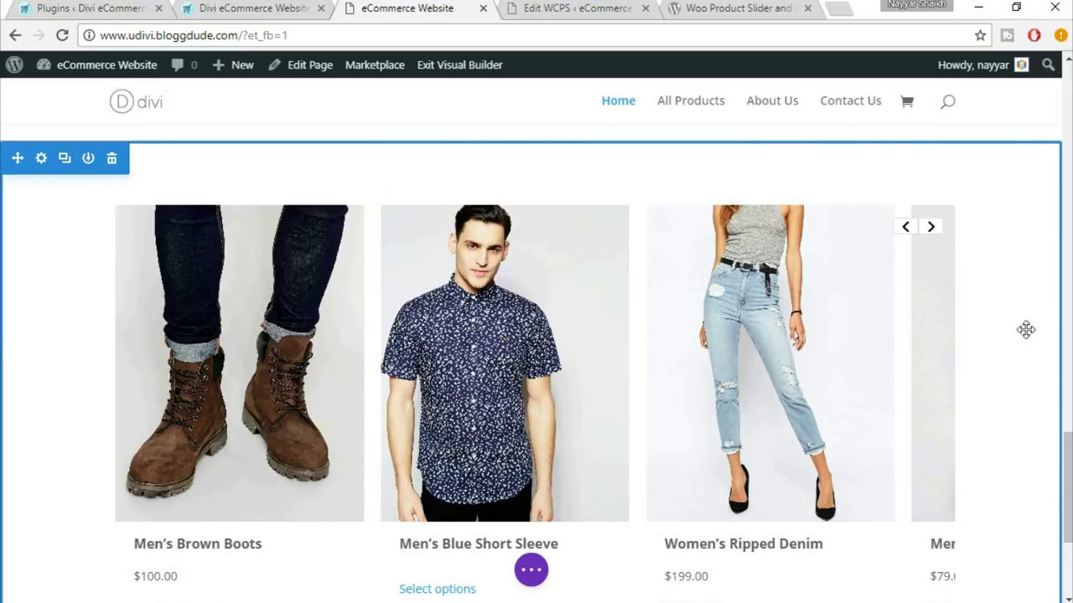
scroll(1025, 327, down, 2)
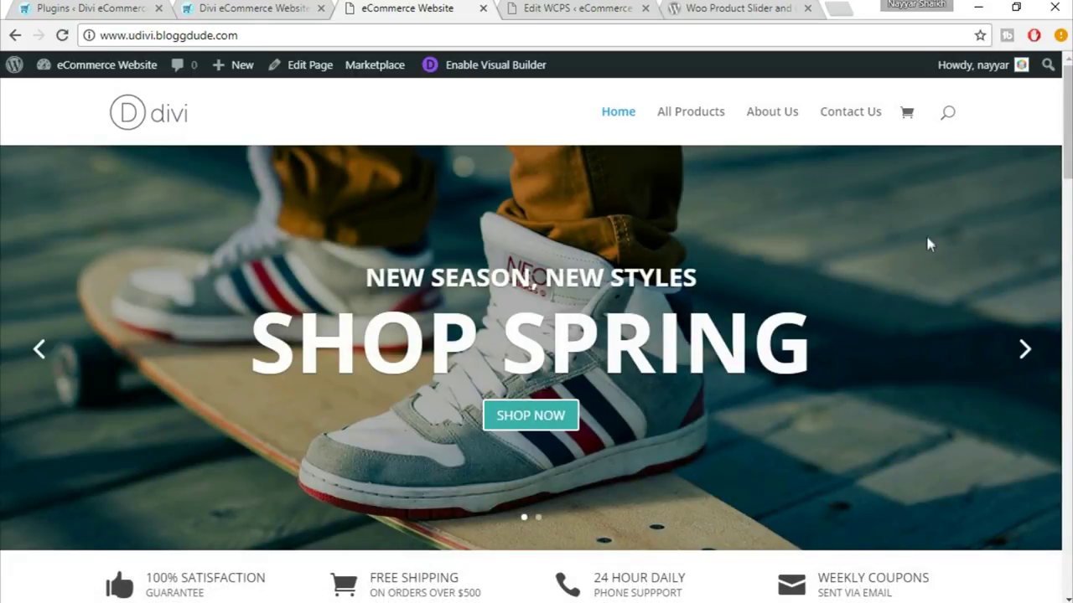
Scroll down the live homepage to the product carousel.
scroll(928, 243, down, 5)
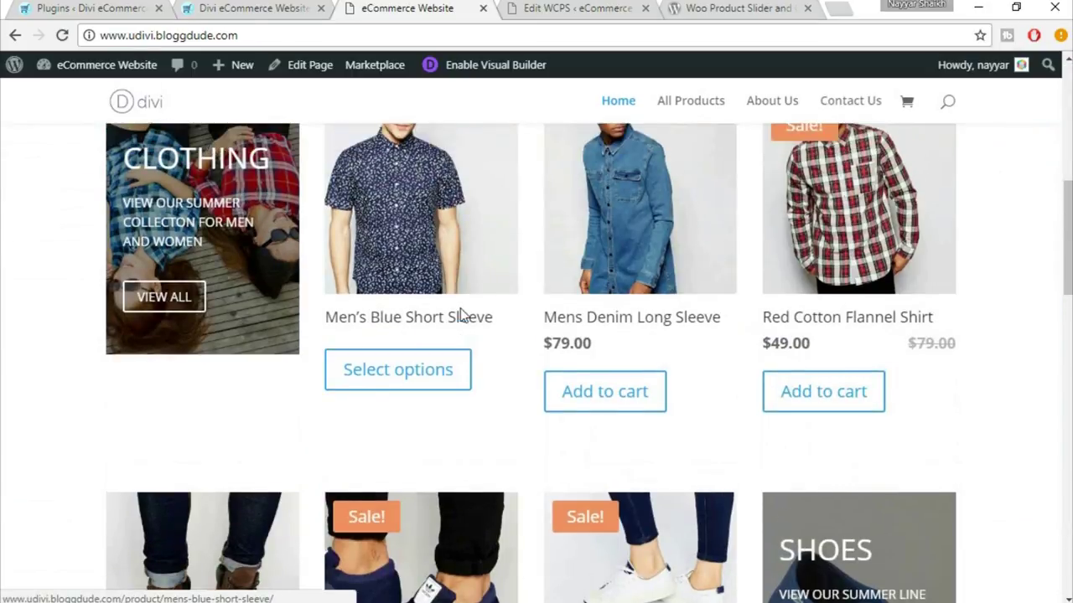
scroll(460, 314, up, 5)
scroll(498, 332, down, 3)
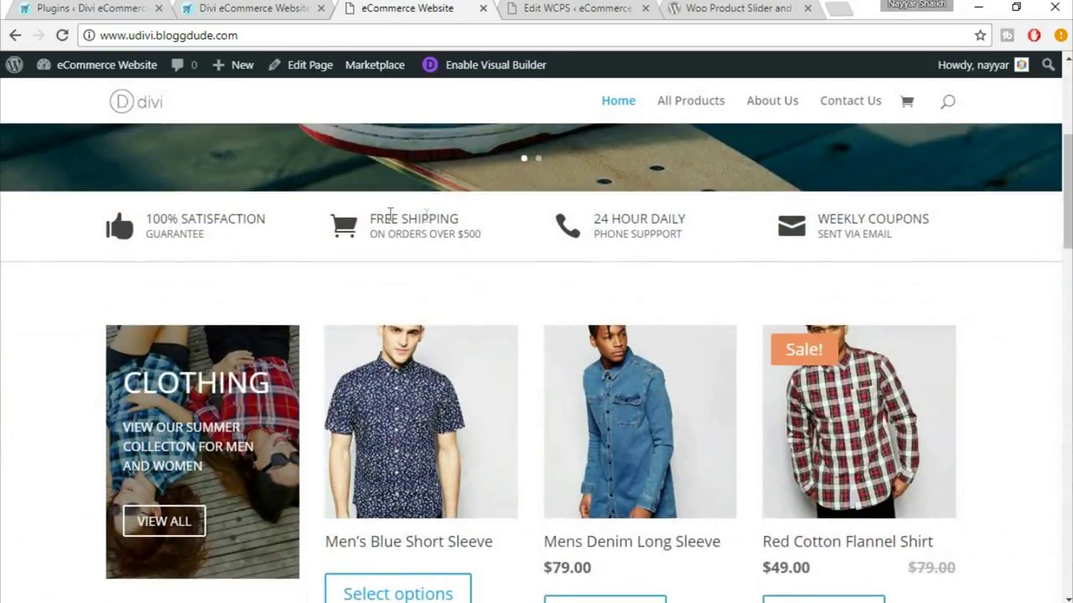
scroll(885, 304, down, 5)
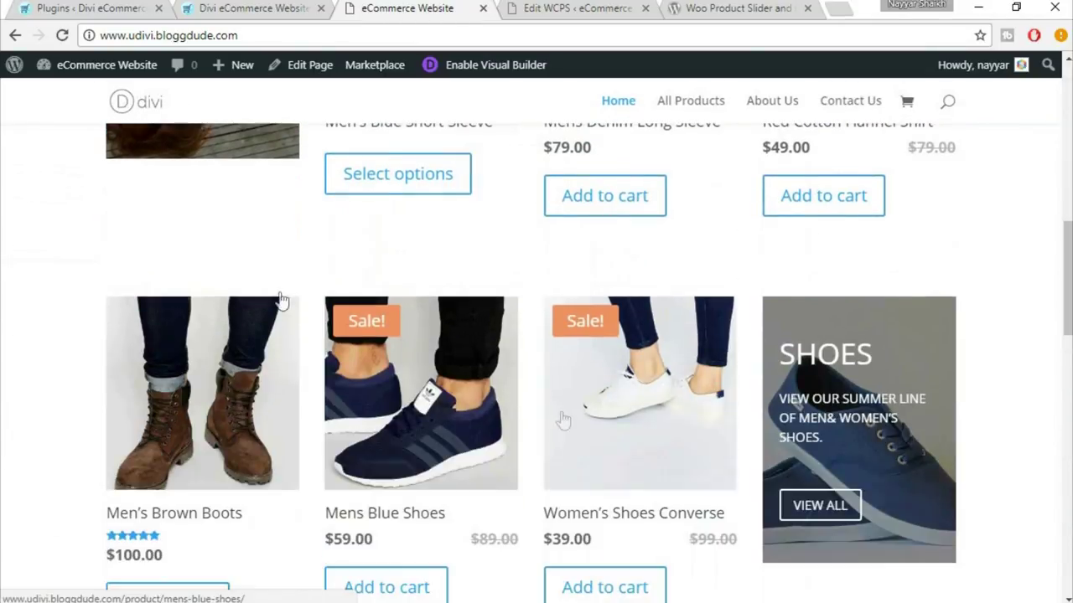
scroll(563, 419, down, 1)
scroll(888, 354, down, 5)
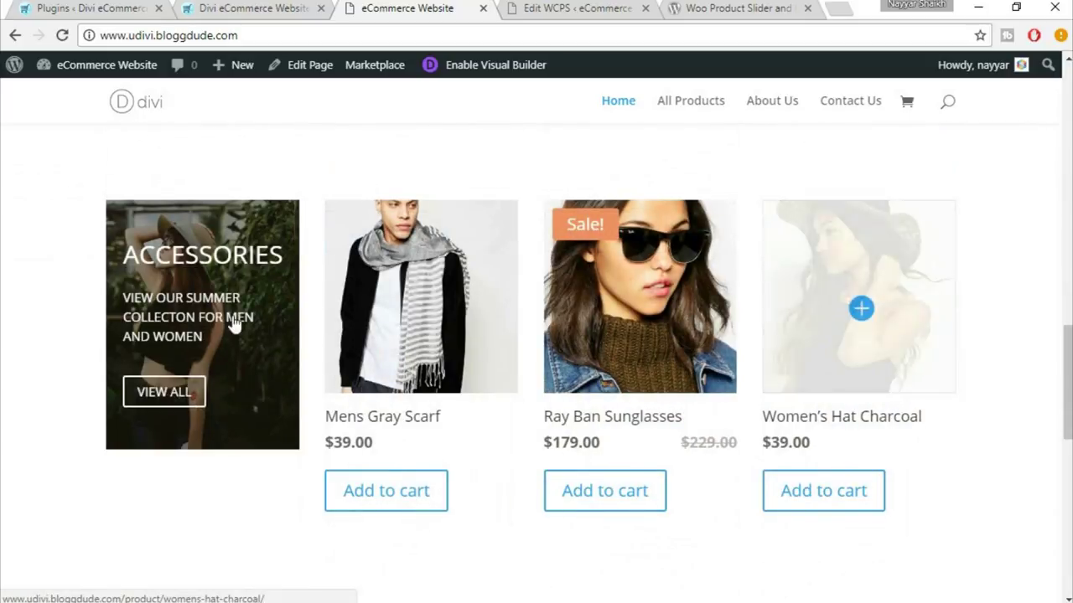
scroll(581, 328, down, 4)
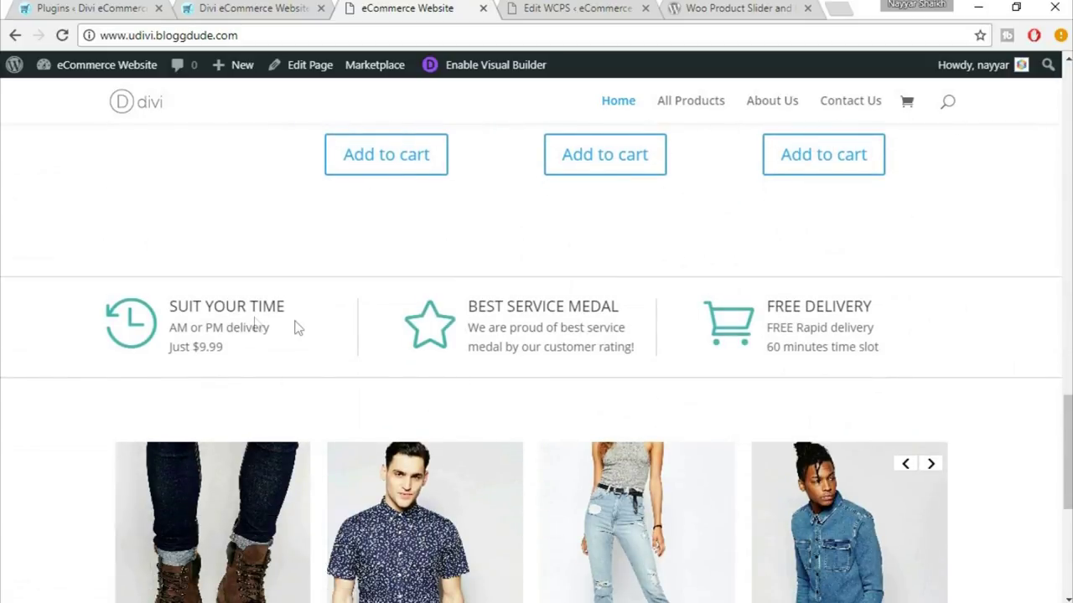
scroll(750, 316, down, 3)
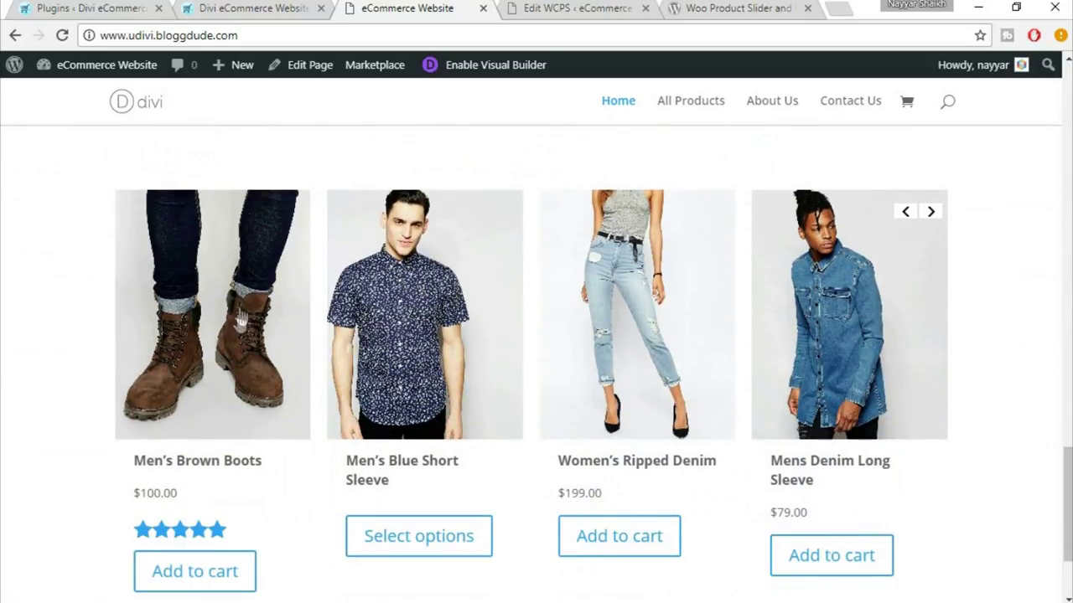
scroll(582, 532, down, 1)
scroll(589, 537, up, 3)
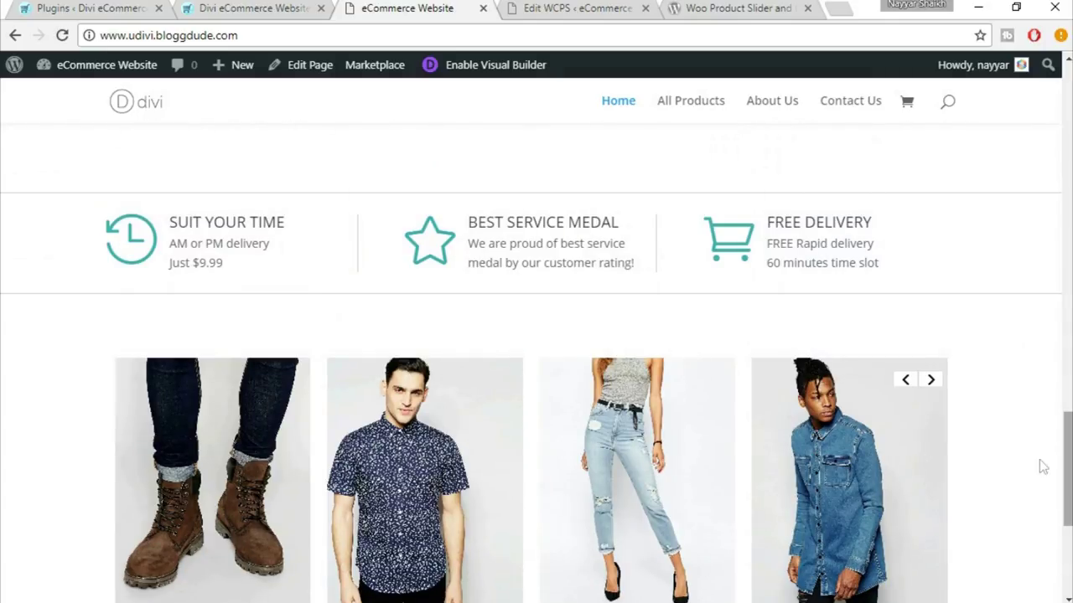
Step the product carousel forward with its arrow and jump to pages two and three.
click(930, 382)
scroll(974, 401, down, 3)
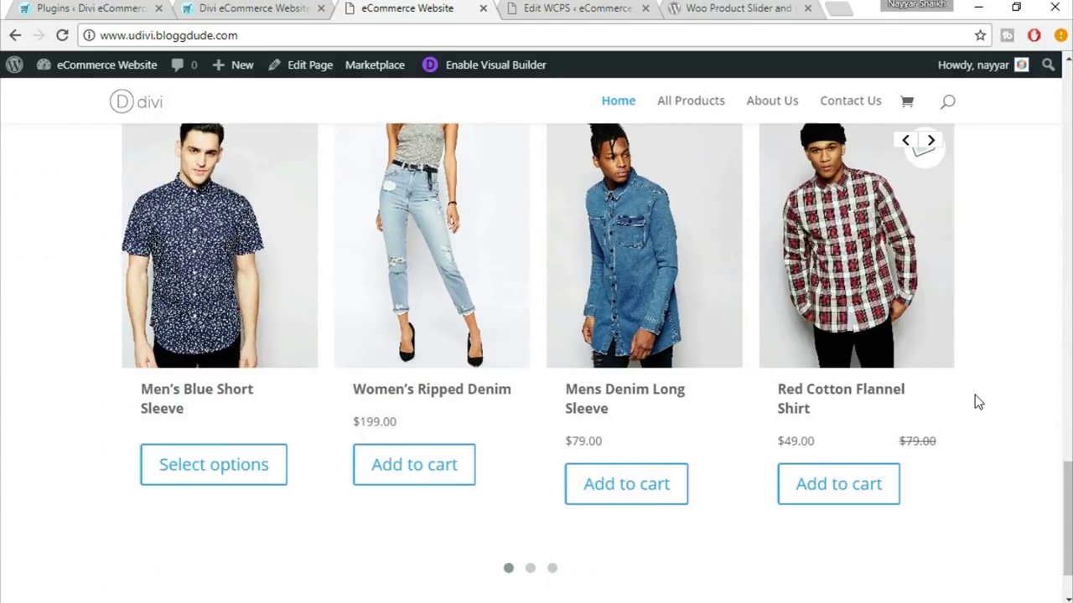
click(530, 556)
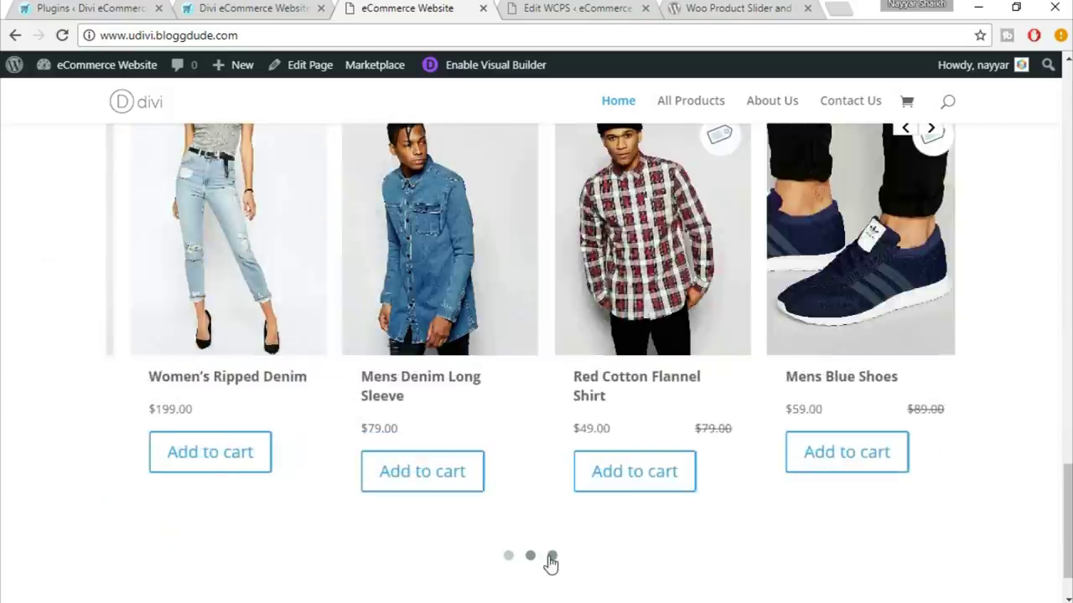
click(552, 557)
scroll(900, 519, down, 5)
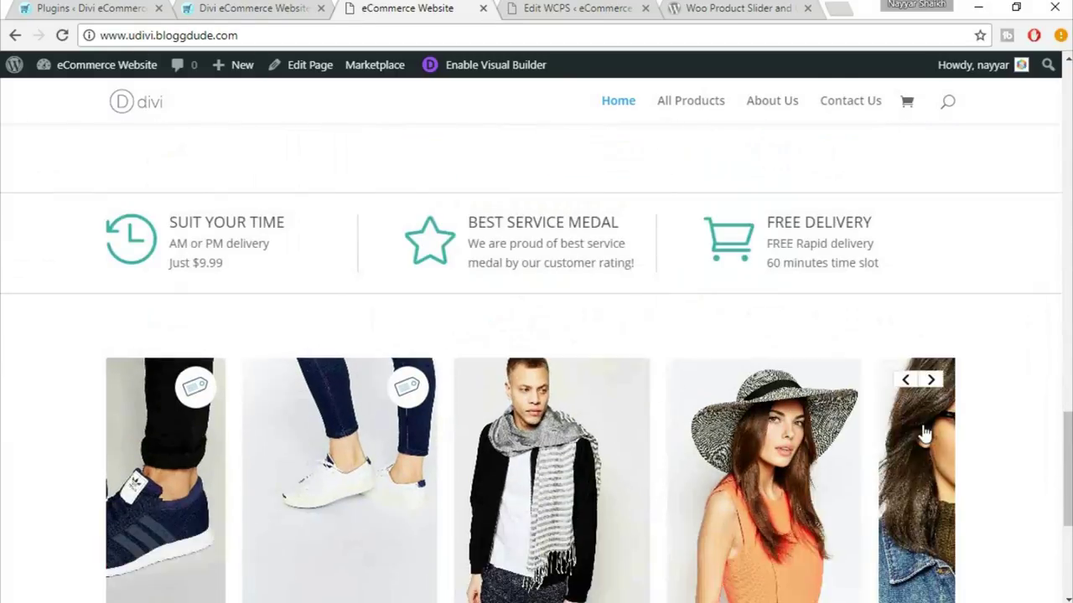
scroll(967, 401, down, 3)
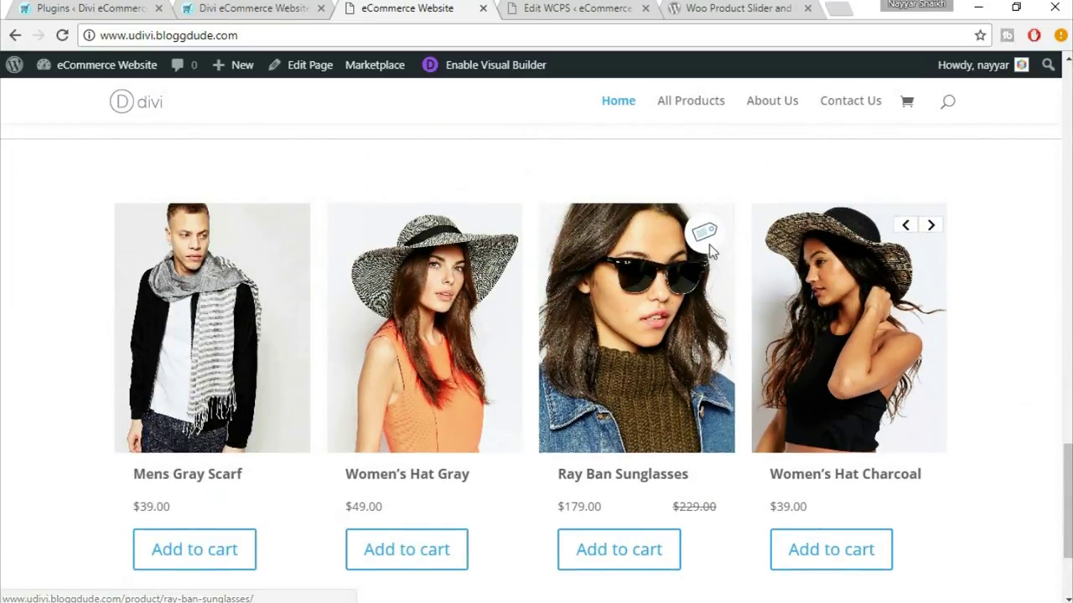
mouse_move(703, 241)
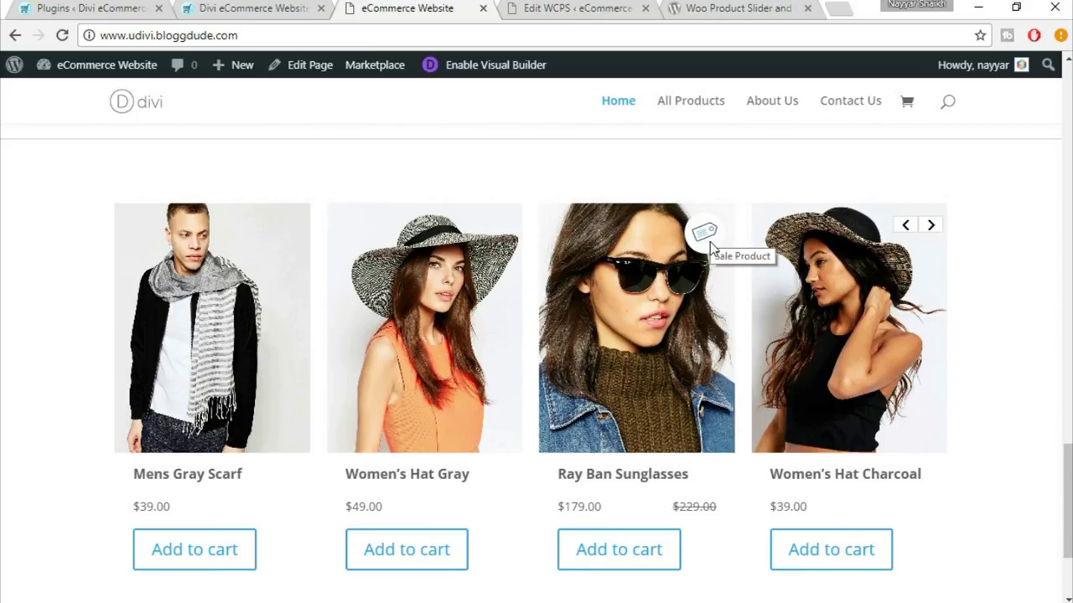
scroll(955, 280, down, 1)
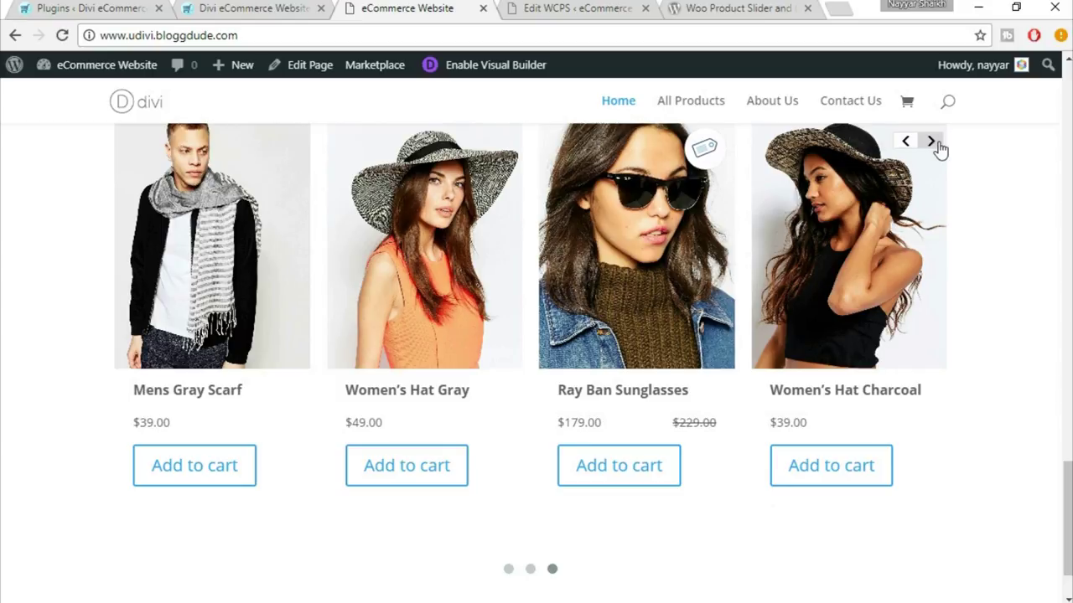
key(ctrl+shift+Tab)
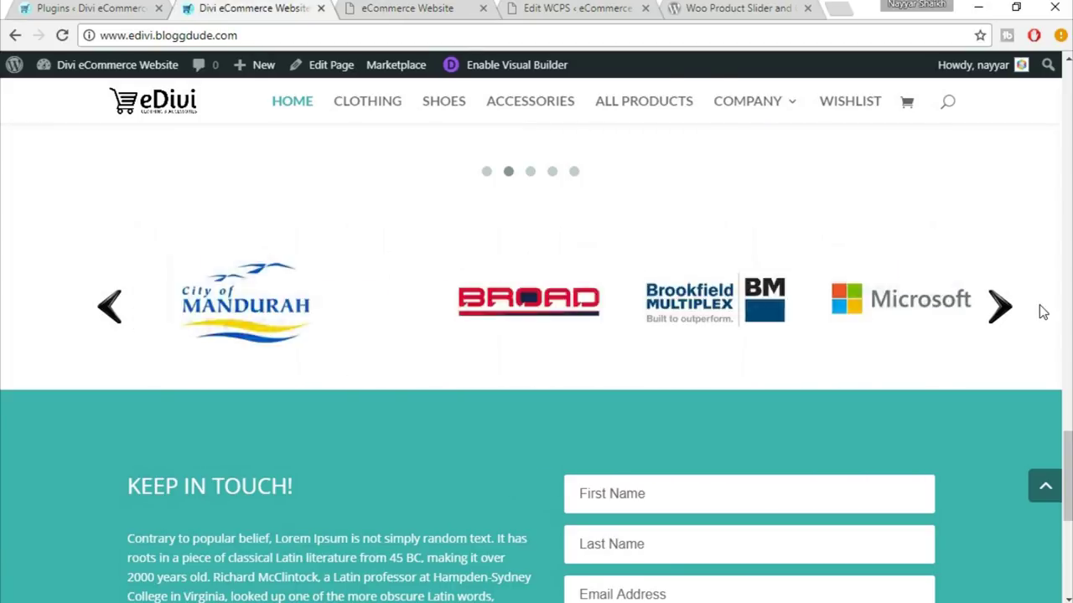
Reopen the eCommerce homepage in the Visual Builder and scroll to the product carousel's bottom.
click(467, 7)
scroll(1030, 251, up, 6)
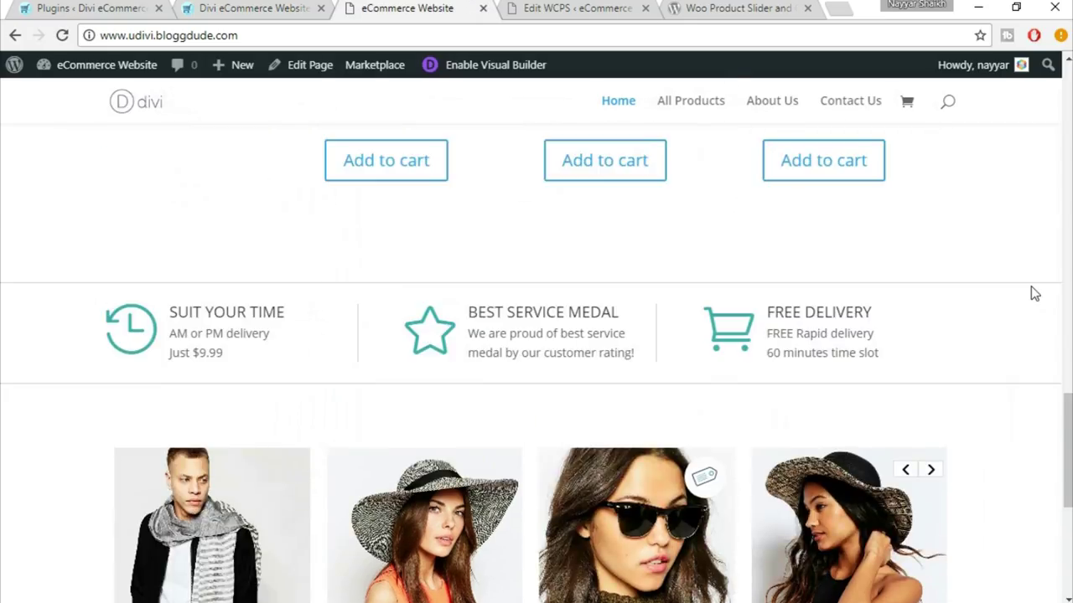
click(510, 66)
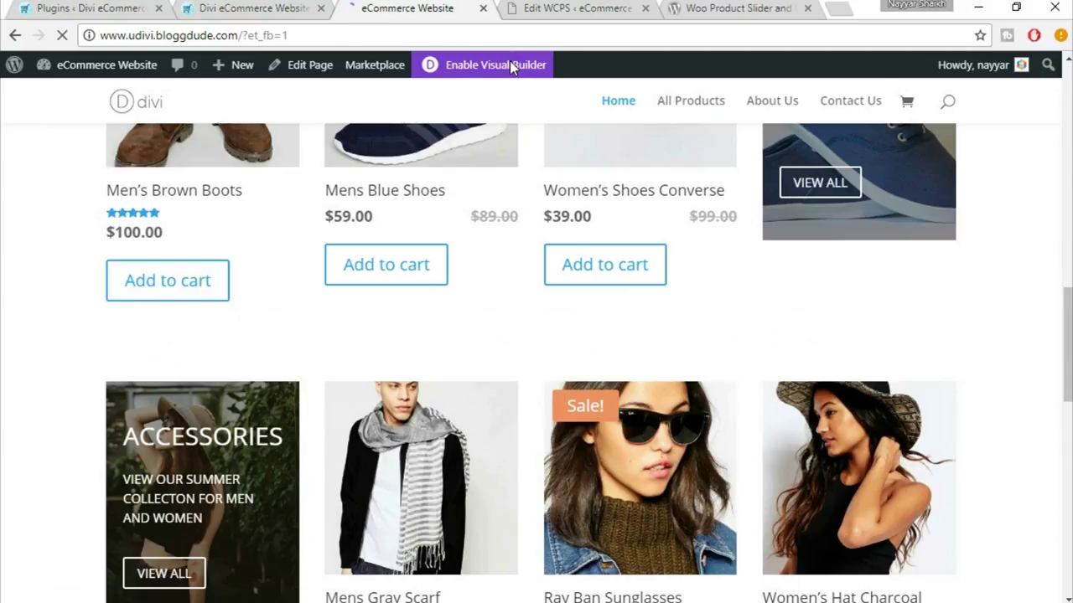
scroll(914, 361, down, 10)
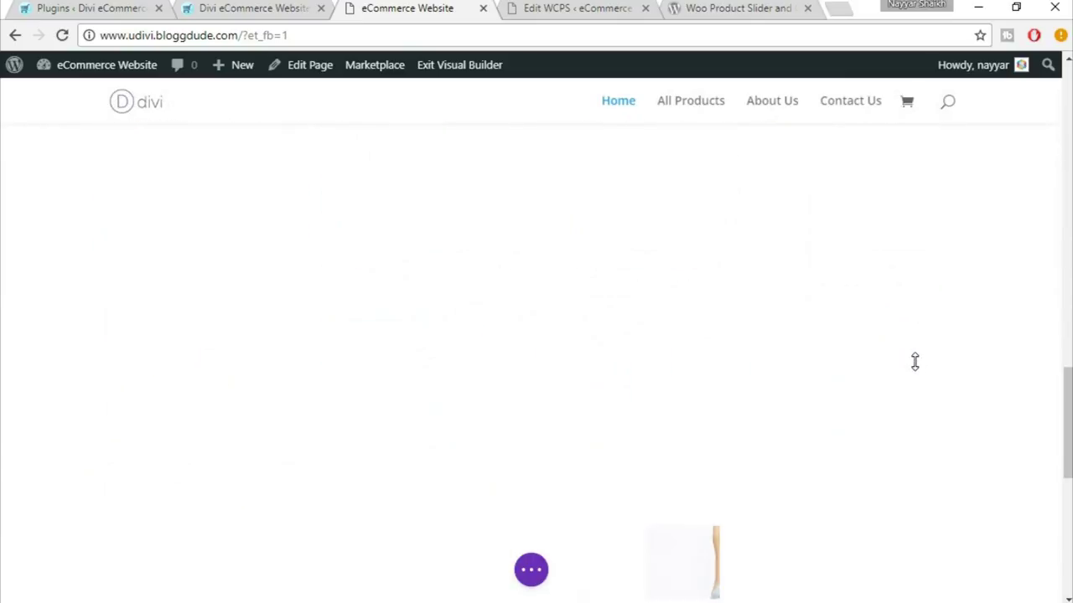
scroll(911, 360, down, 1)
scroll(912, 363, down, 1)
mouse_move(535, 529)
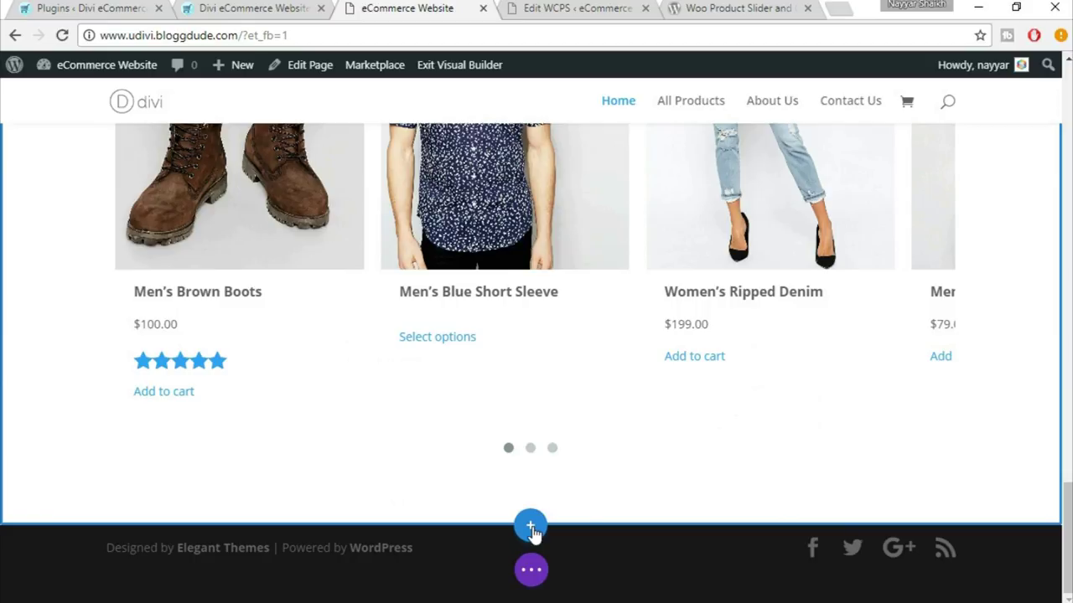
Add a Regular section with a one-column row below the product slider.
click(531, 528)
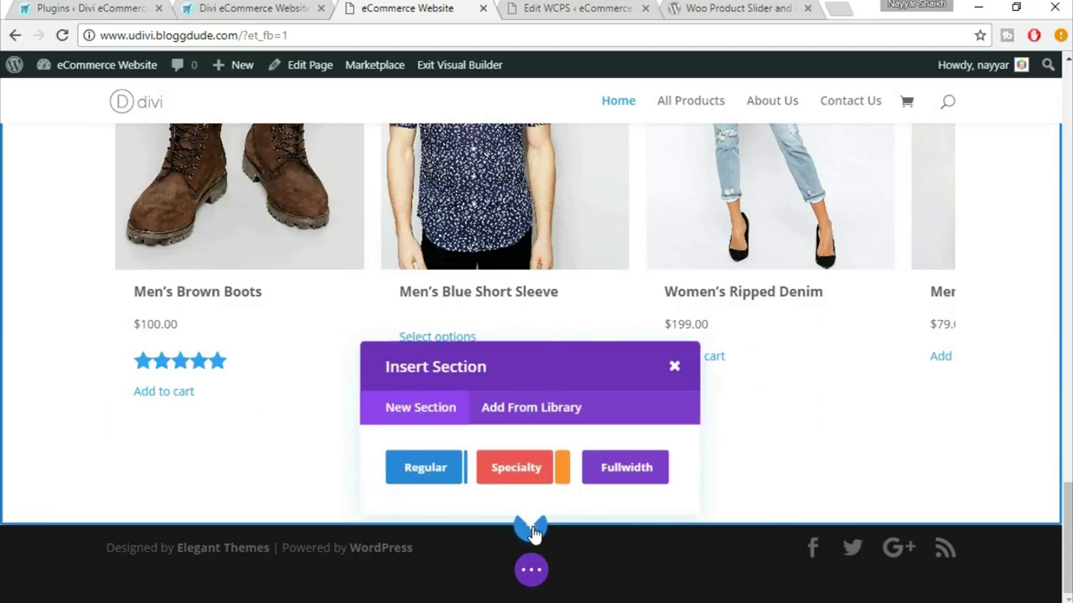
click(425, 466)
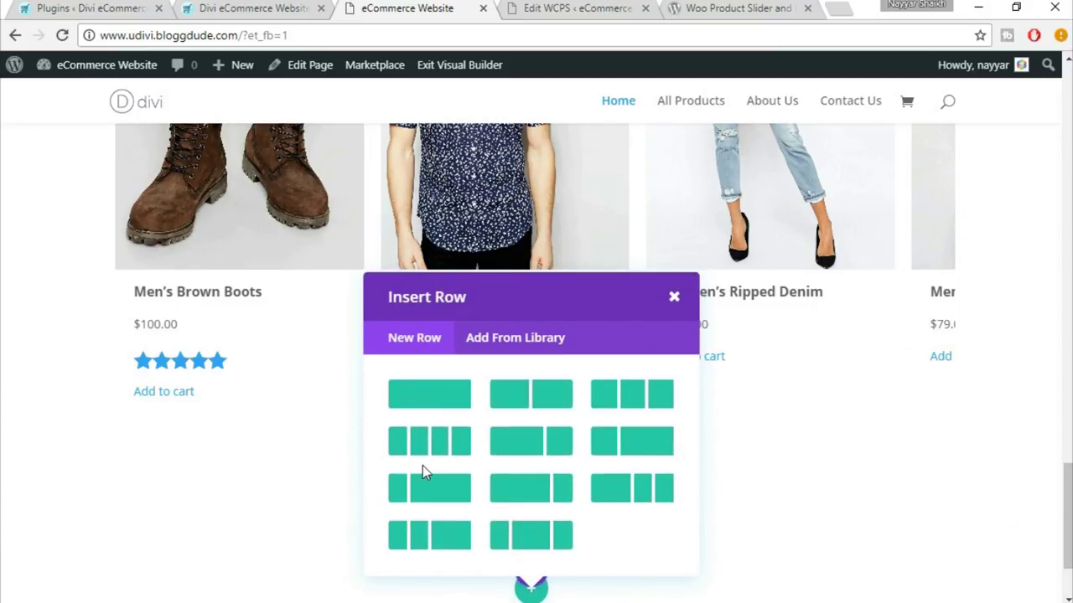
click(446, 405)
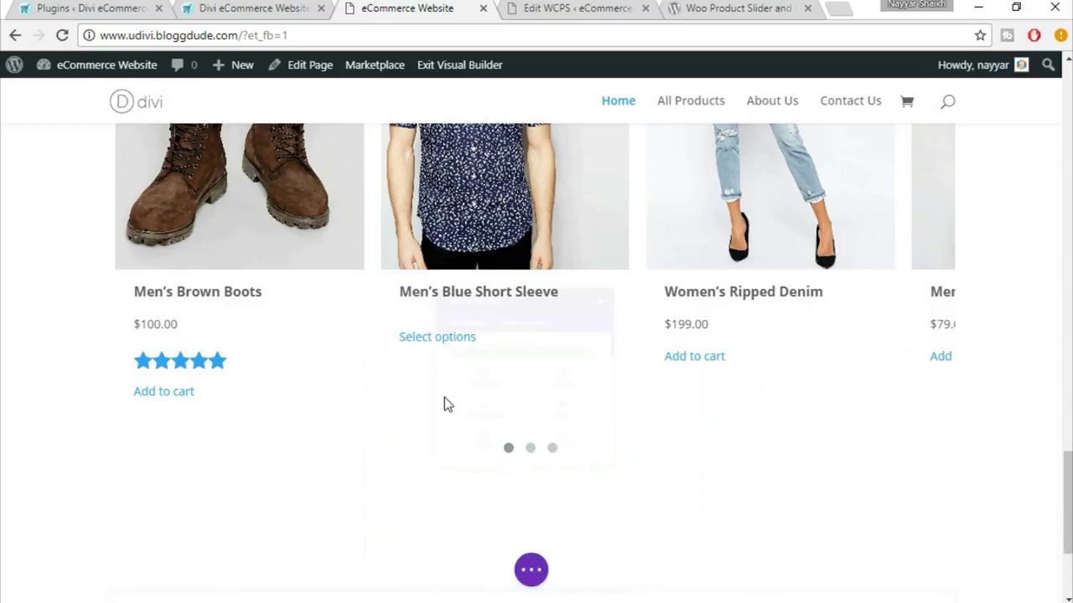
scroll(444, 397, down, 1)
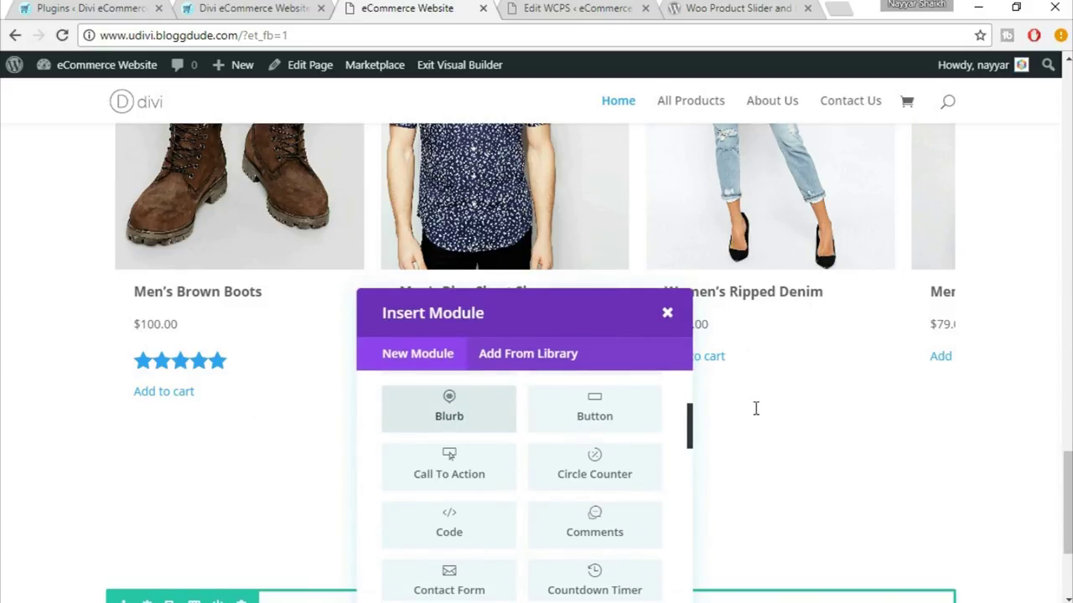
Insert a Text module reading 'Text' into the row and save it.
text(text)
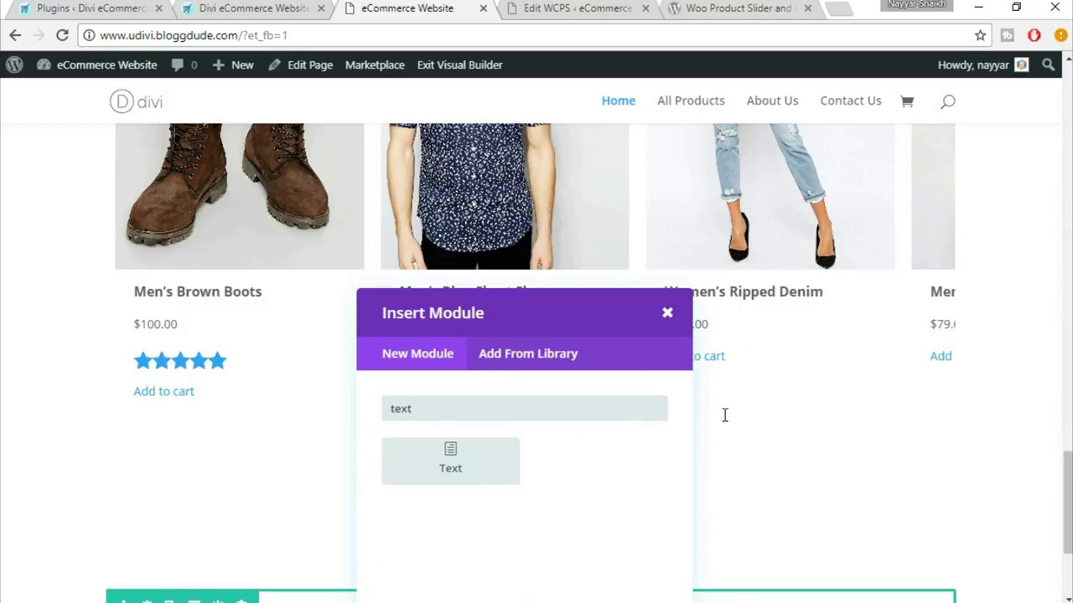
click(476, 463)
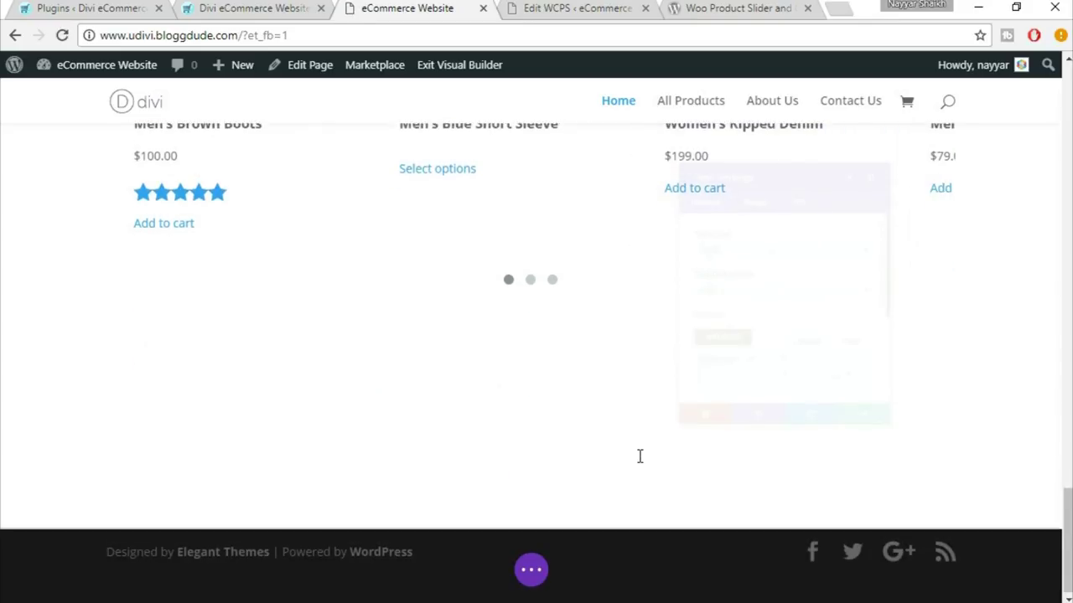
scroll(894, 384, down, 5)
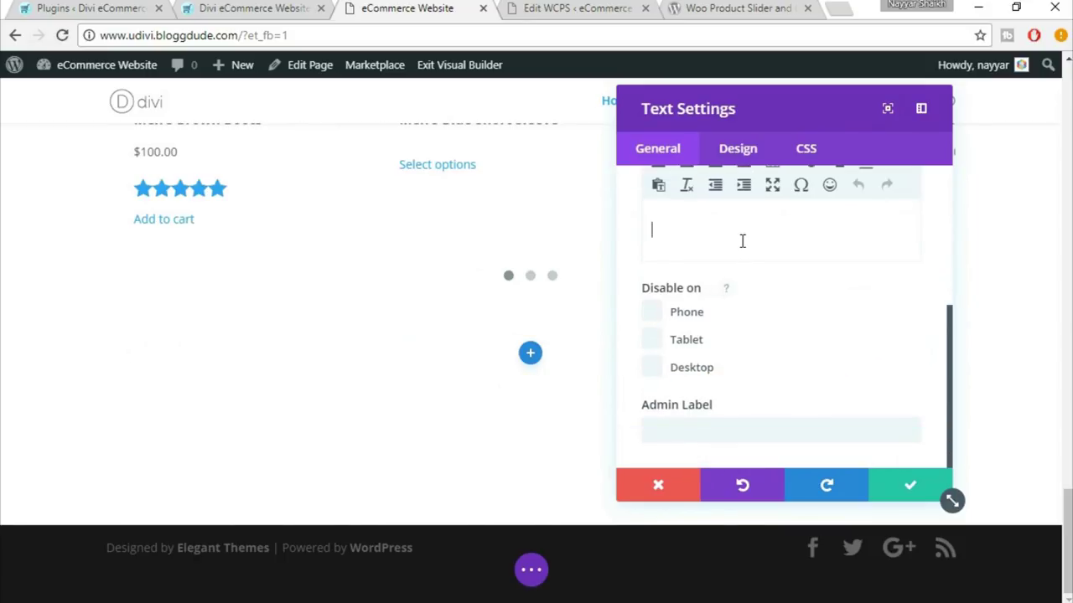
scroll(747, 285, up, 2)
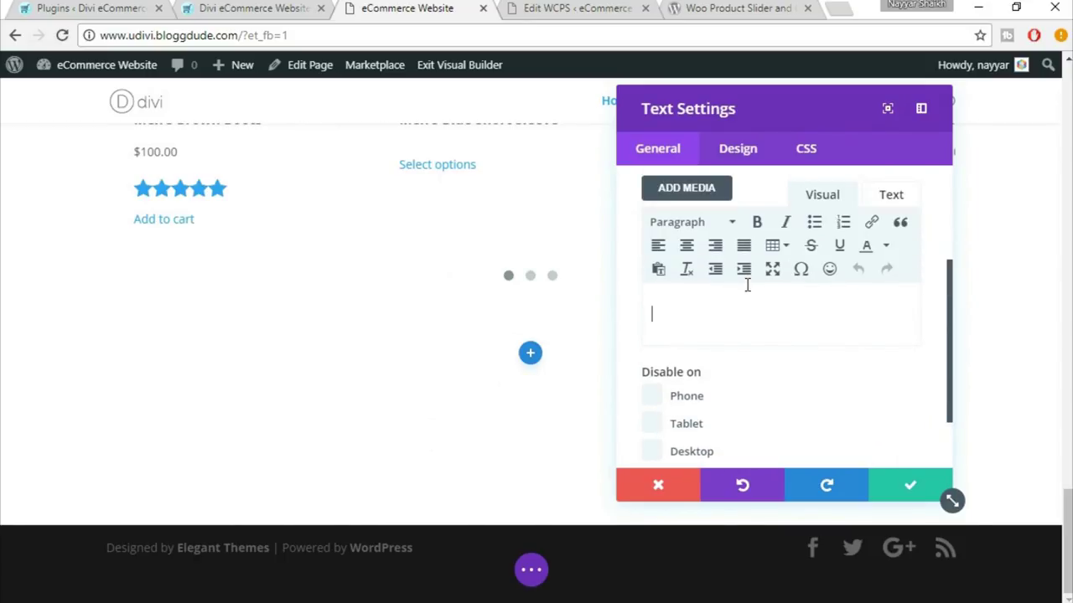
text(ext)
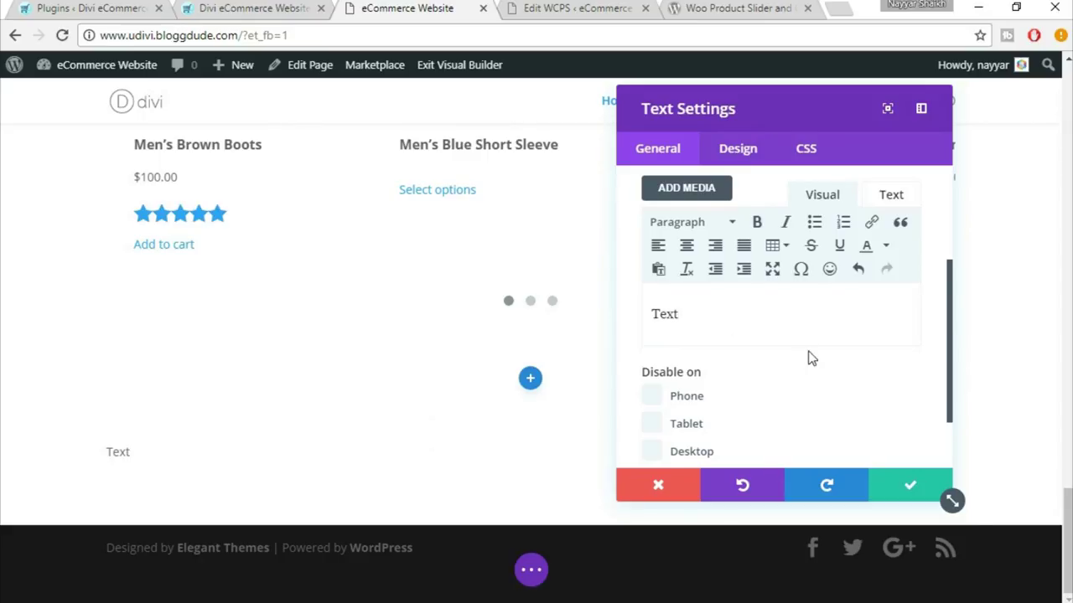
click(907, 491)
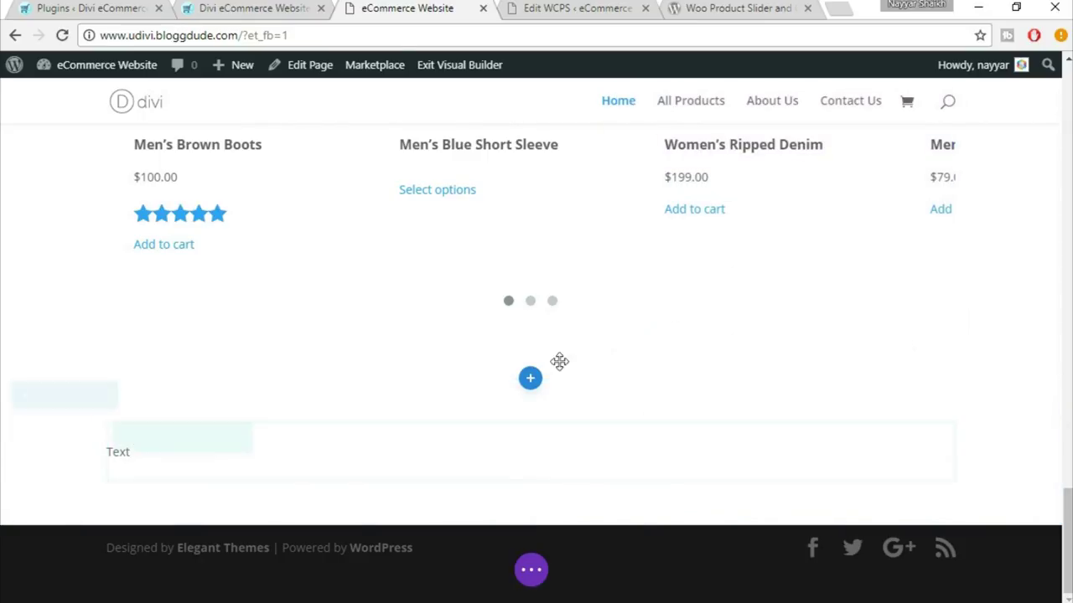
Go from the Edit WCPS page to Plugins > Add New.
click(548, 8)
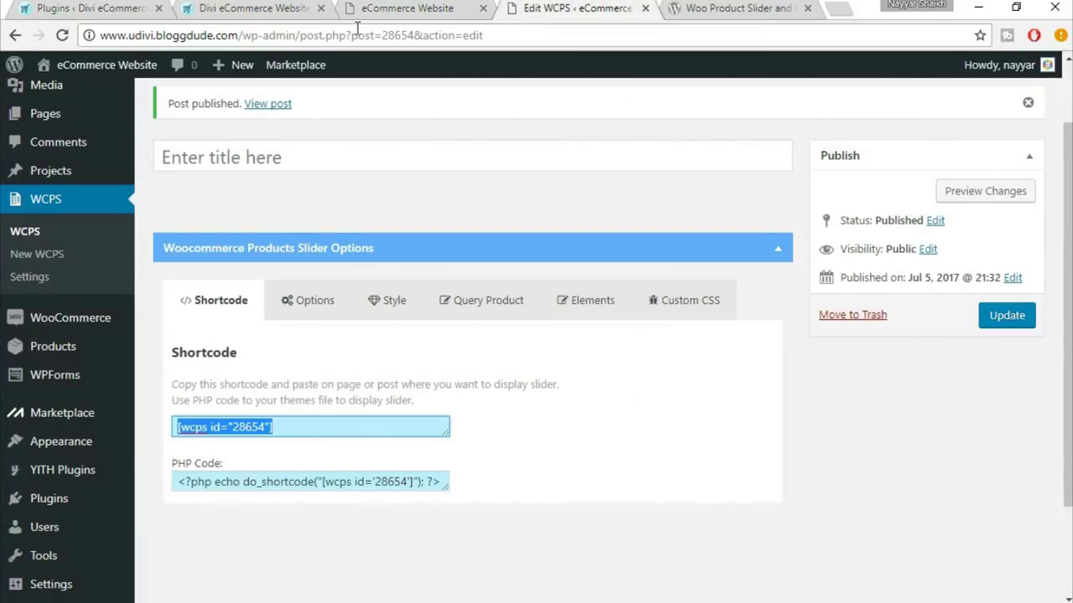
scroll(304, 183, up, 1)
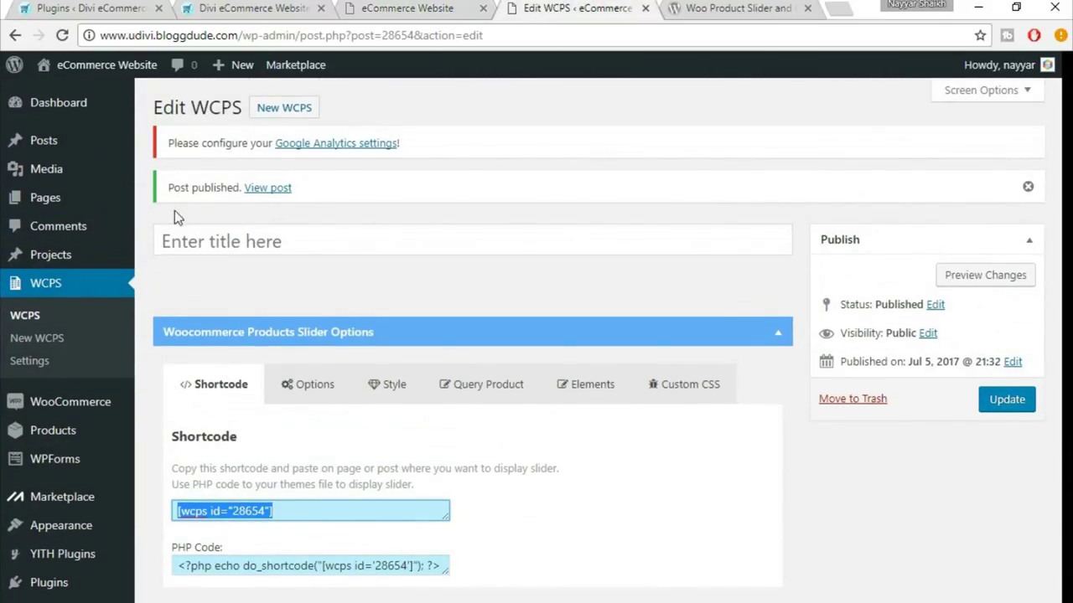
scroll(80, 432, down, 2)
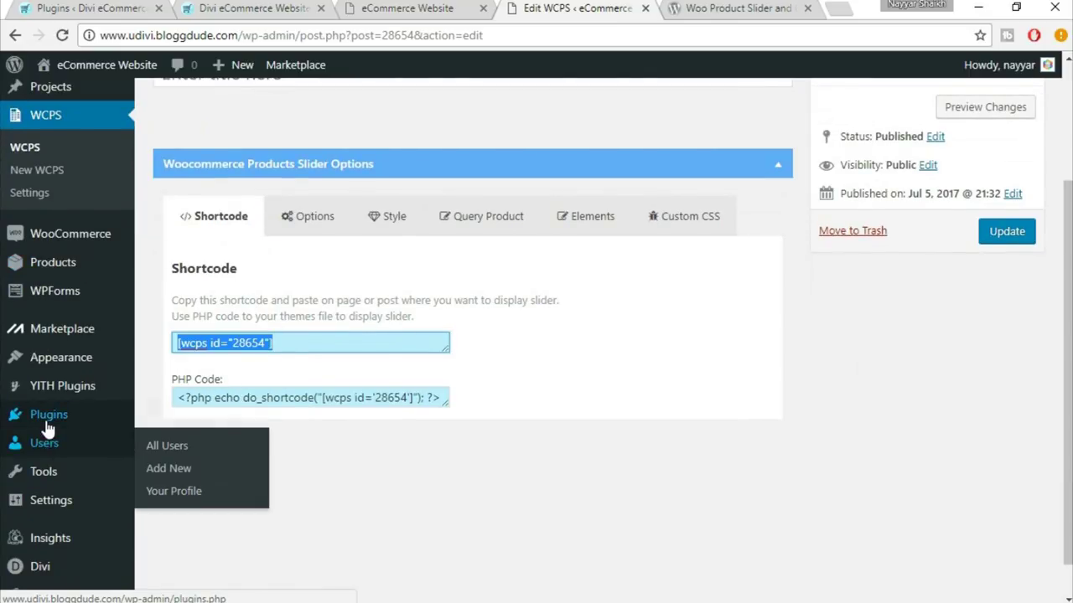
mouse_move(47, 423)
click(170, 443)
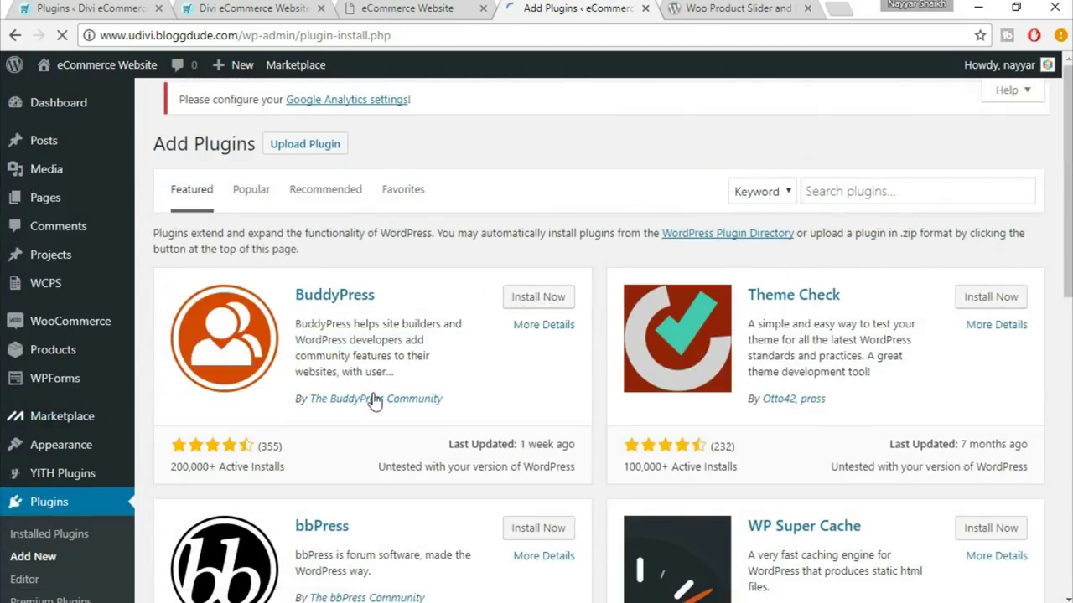
Search the plugin directory for 'logo slider' and install Logo Slider by EnigmaWeb.
click(888, 198)
text(logo slider)
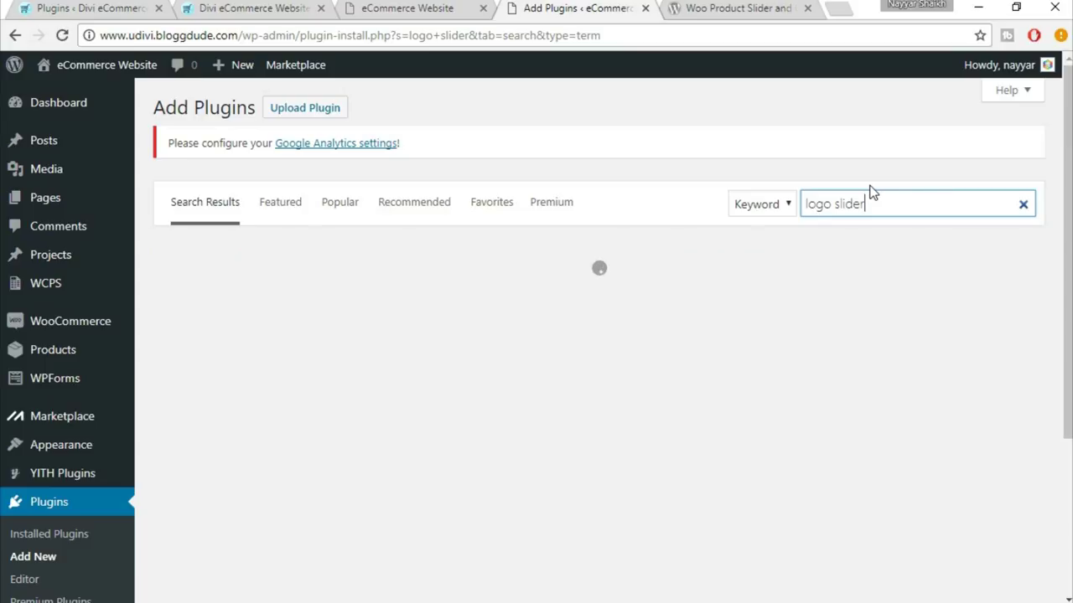
scroll(997, 319, down, 3)
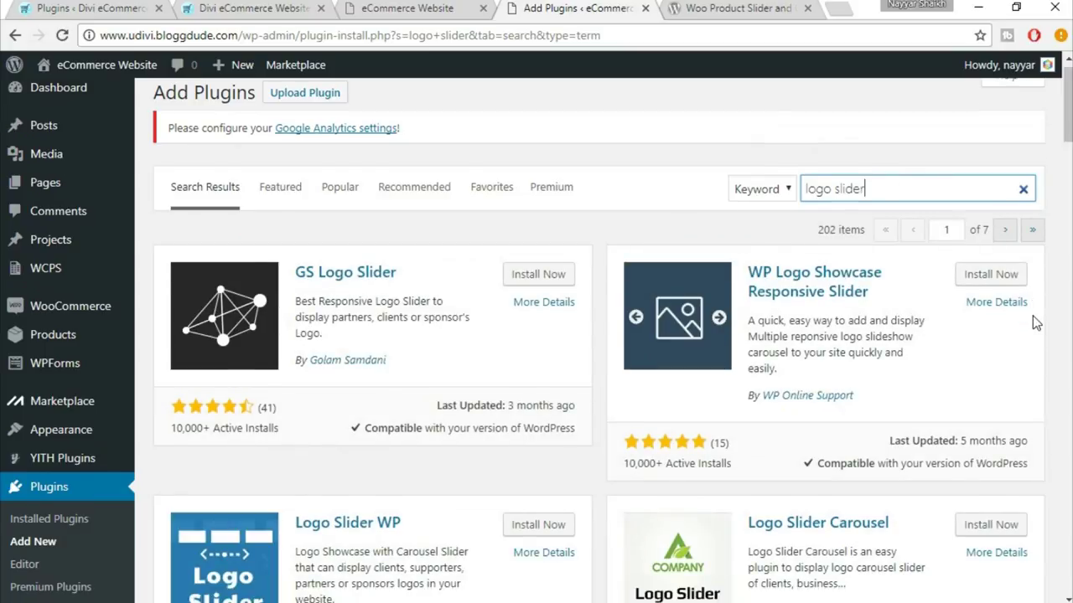
scroll(632, 357, down, 2)
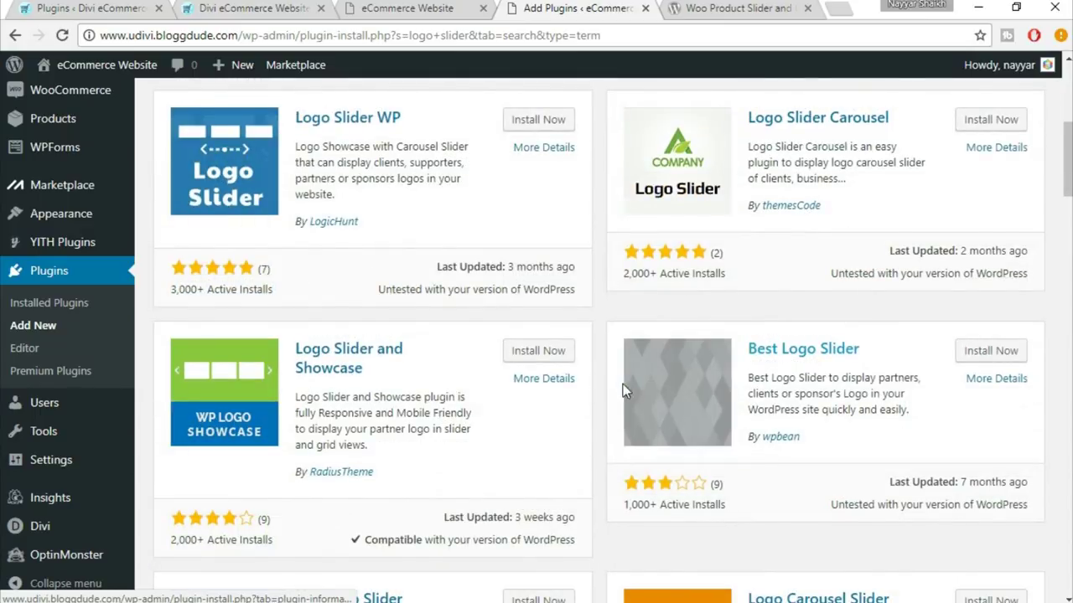
scroll(876, 455, down, 3)
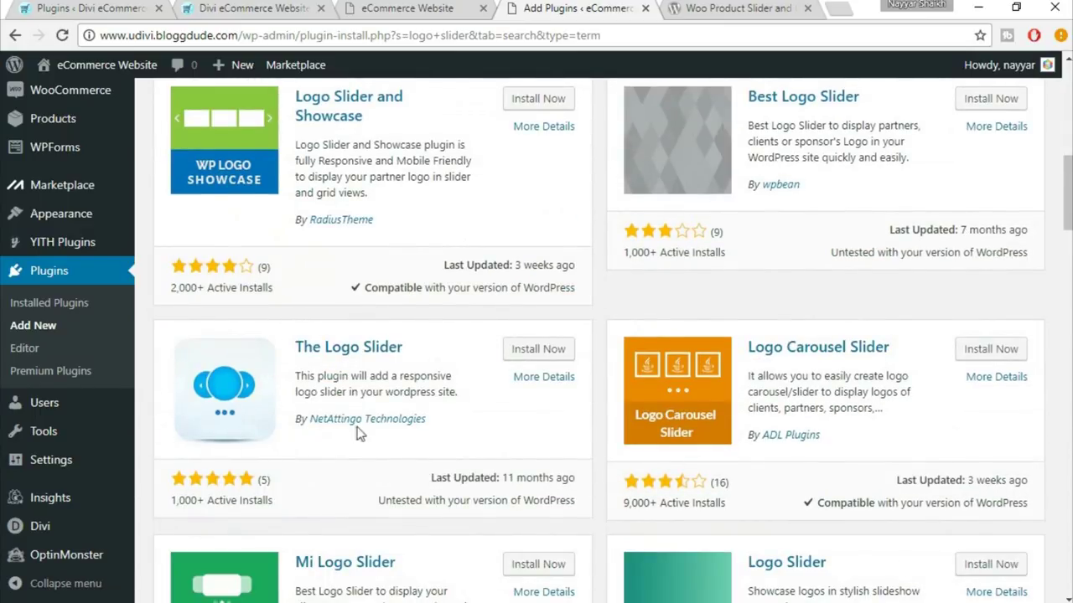
scroll(359, 431, down, 2)
scroll(805, 453, down, 1)
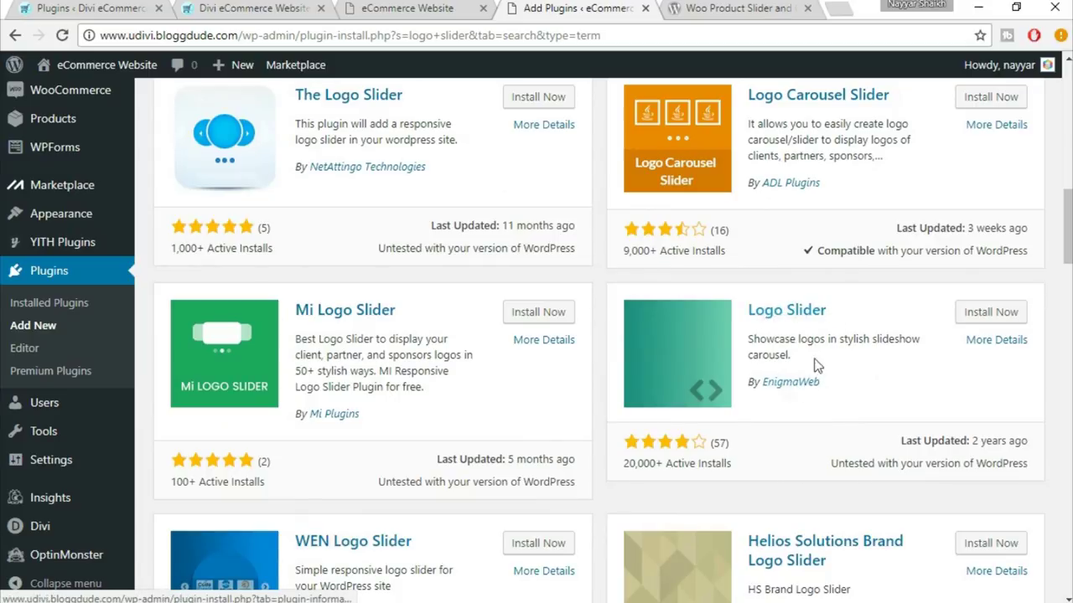
click(989, 312)
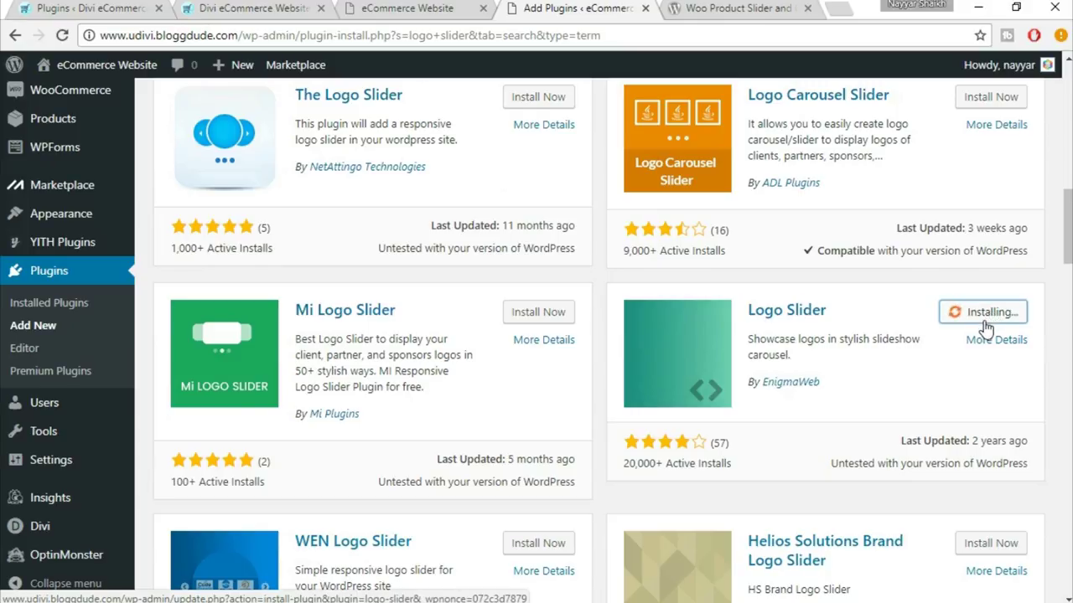
Activate the Logo Slider plugin and open its settings page from the sidebar.
click(997, 314)
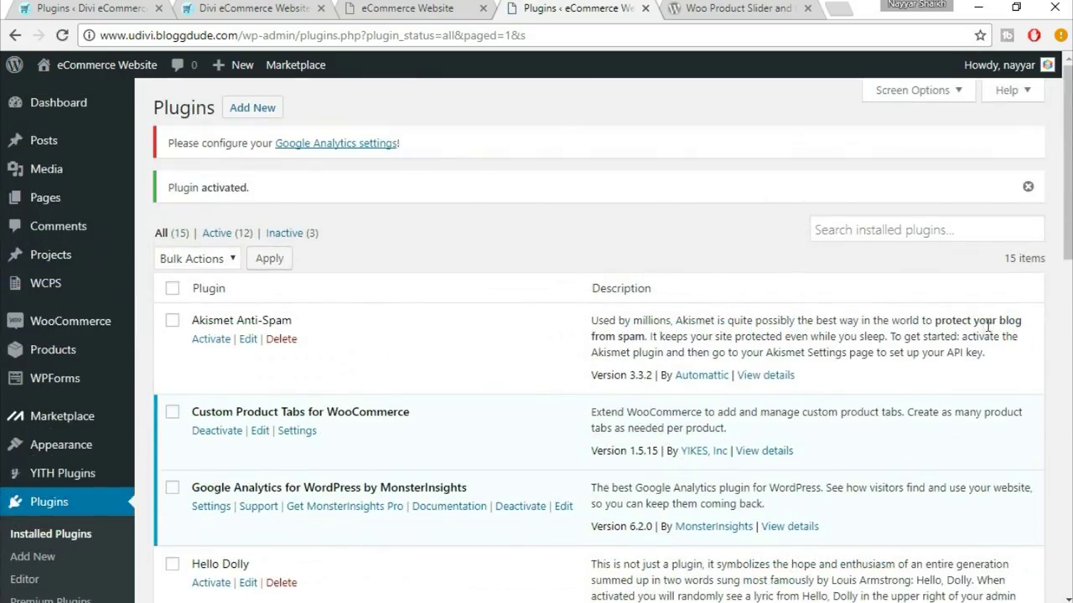
scroll(59, 461, down, 4)
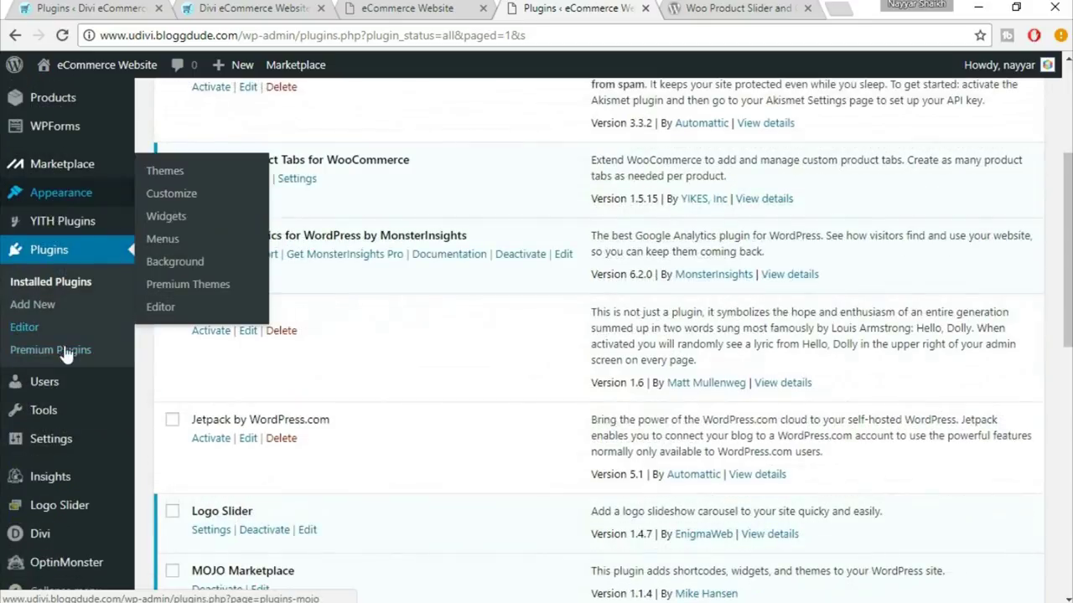
scroll(67, 353, down, 4)
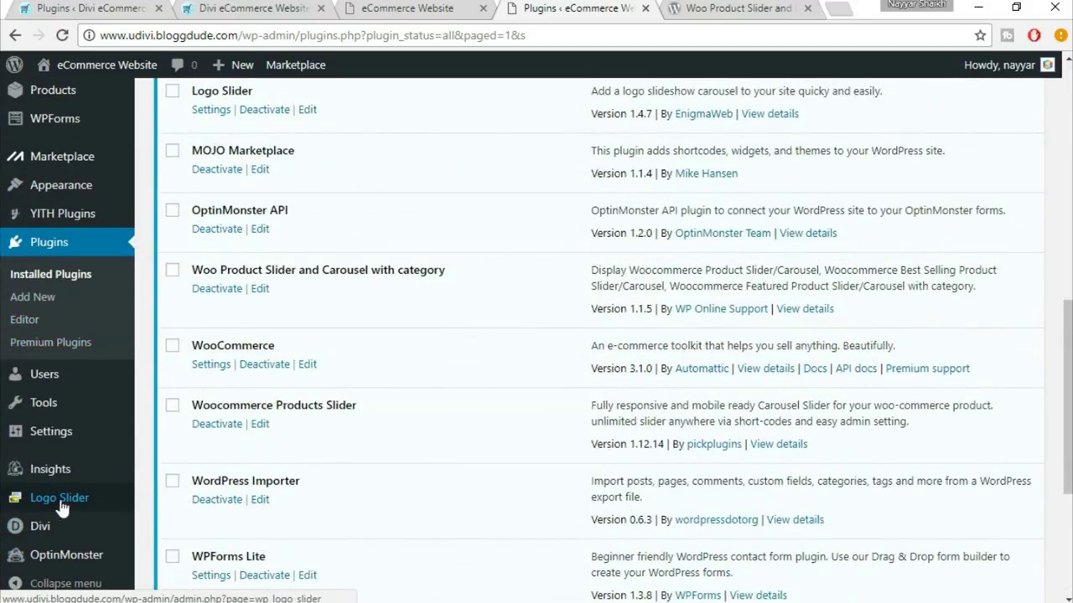
click(40, 501)
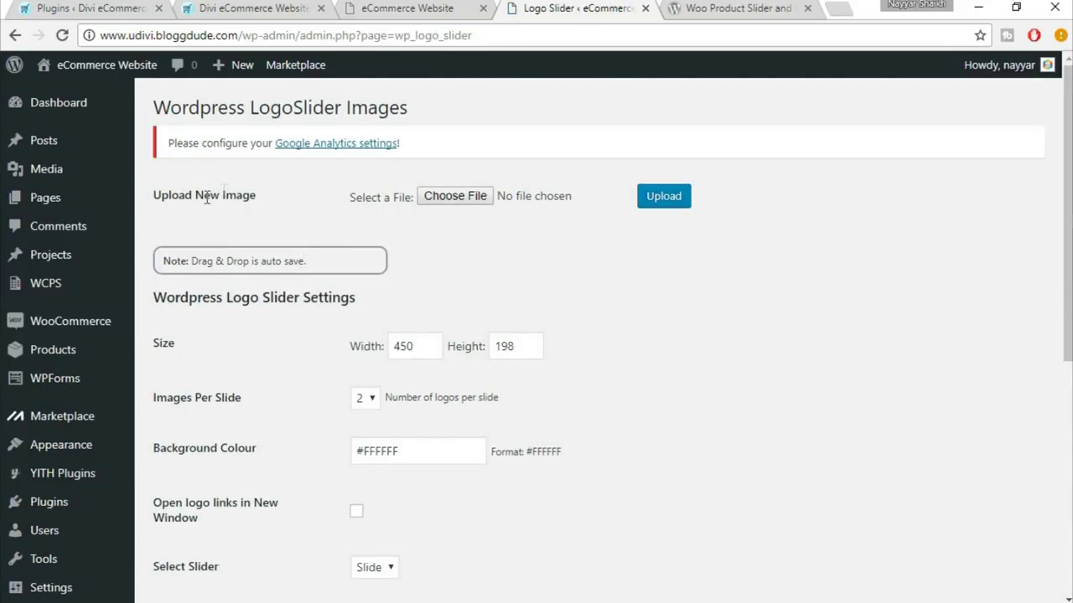
Upload logo1.jpg (the iinet logo) from Backup 2017 > logos to the Logo Slider.
click(223, 7)
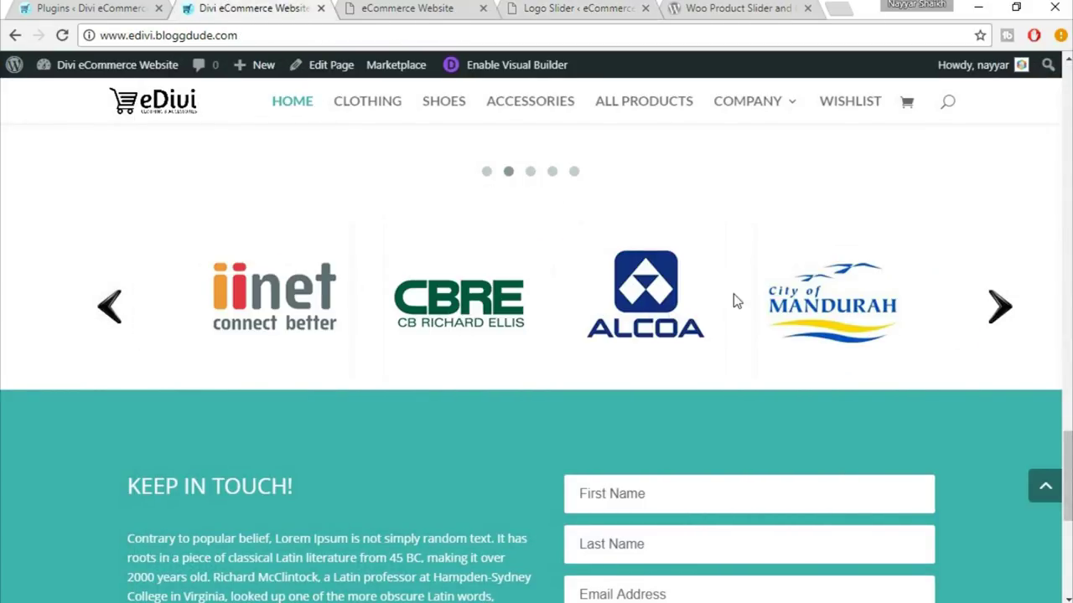
click(437, 6)
click(536, 7)
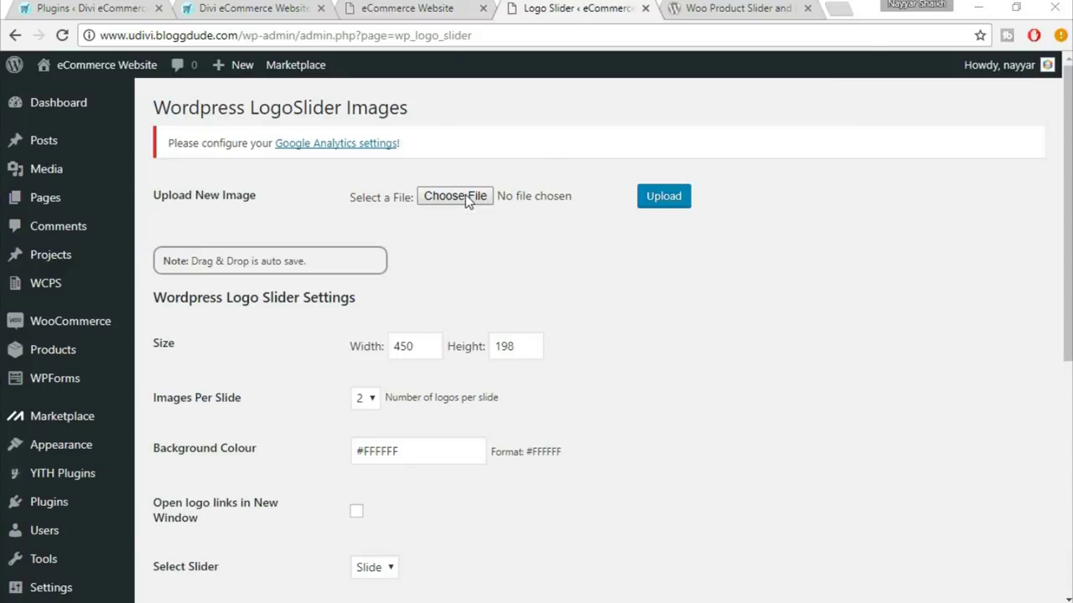
click(465, 195)
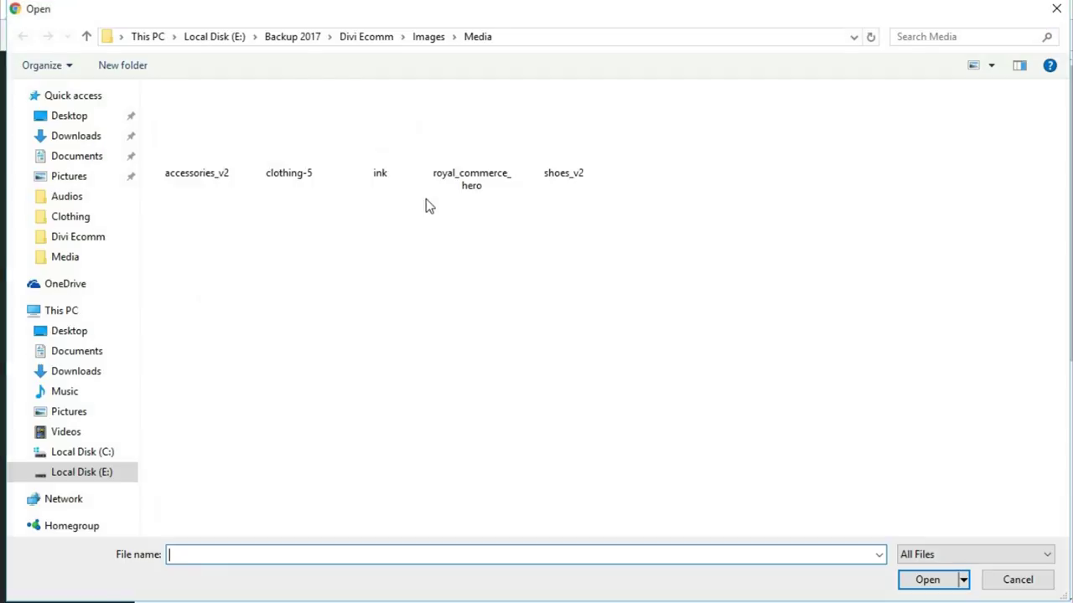
click(311, 38)
click(210, 202)
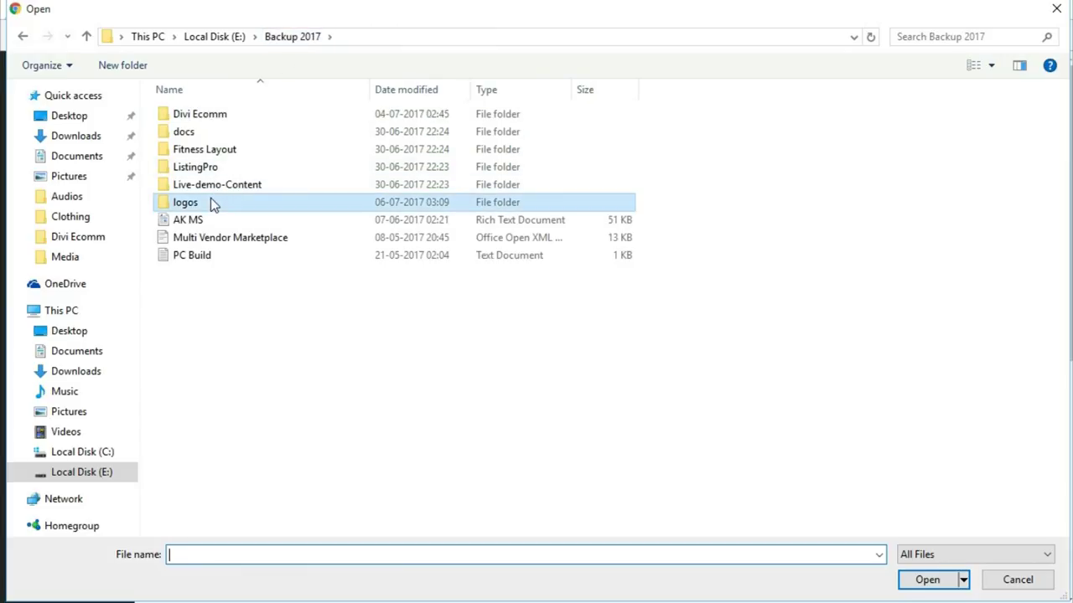
double_click(211, 202)
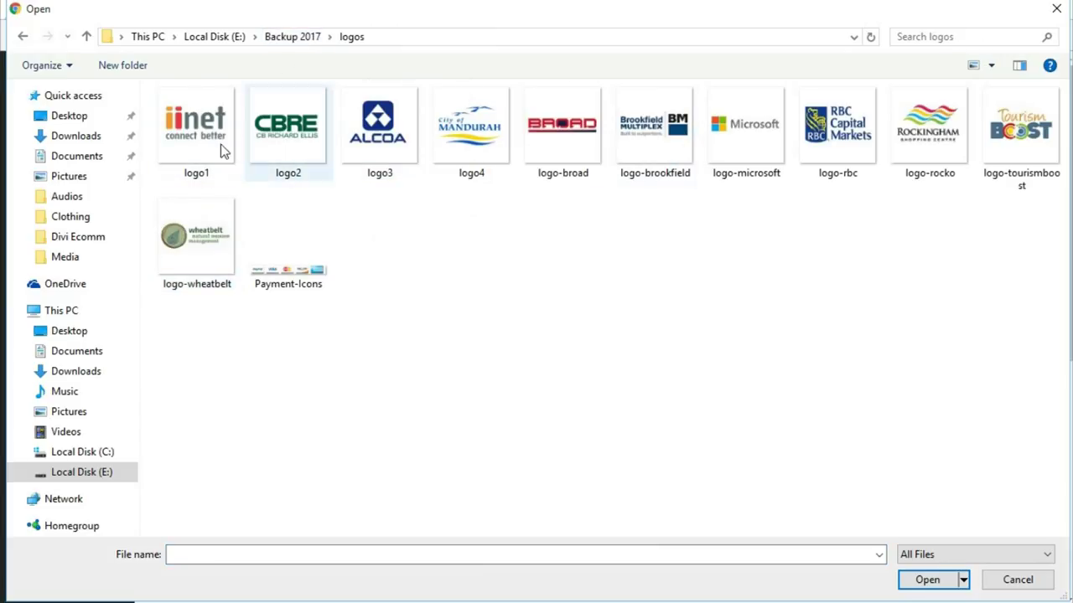
click(221, 144)
click(251, 148)
click(209, 143)
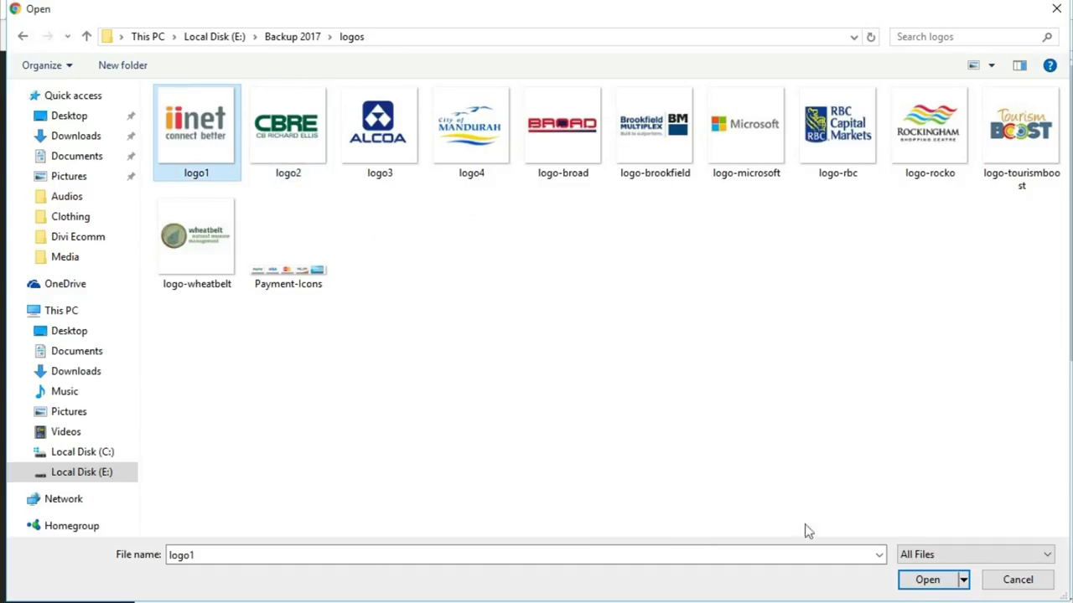
click(925, 582)
click(664, 202)
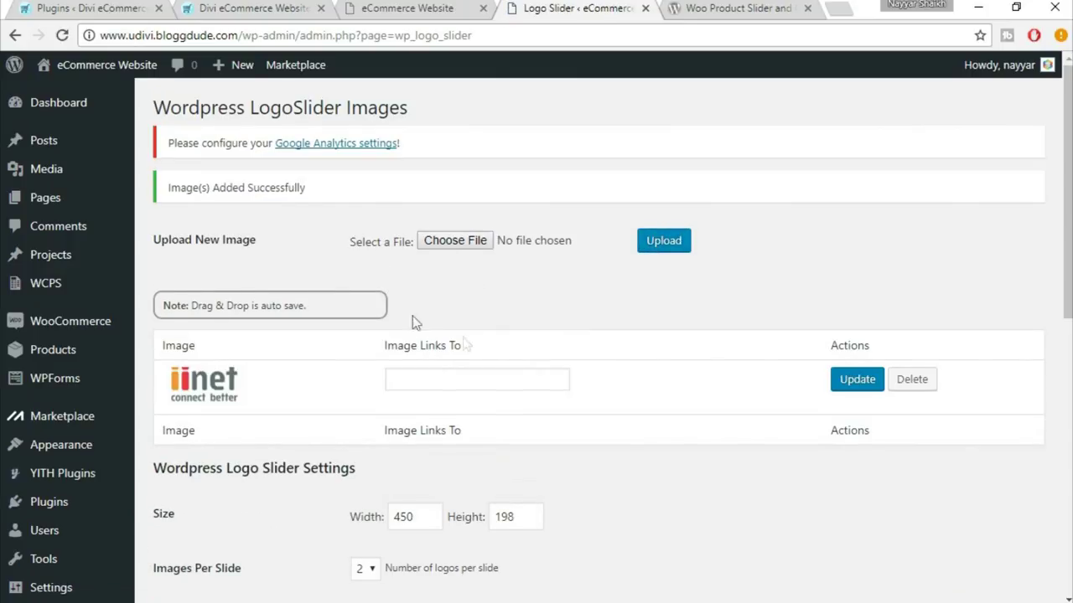
Upload logo2, logo3 and logo4 to the Logo Slider images.
click(481, 245)
click(292, 156)
click(929, 578)
click(683, 241)
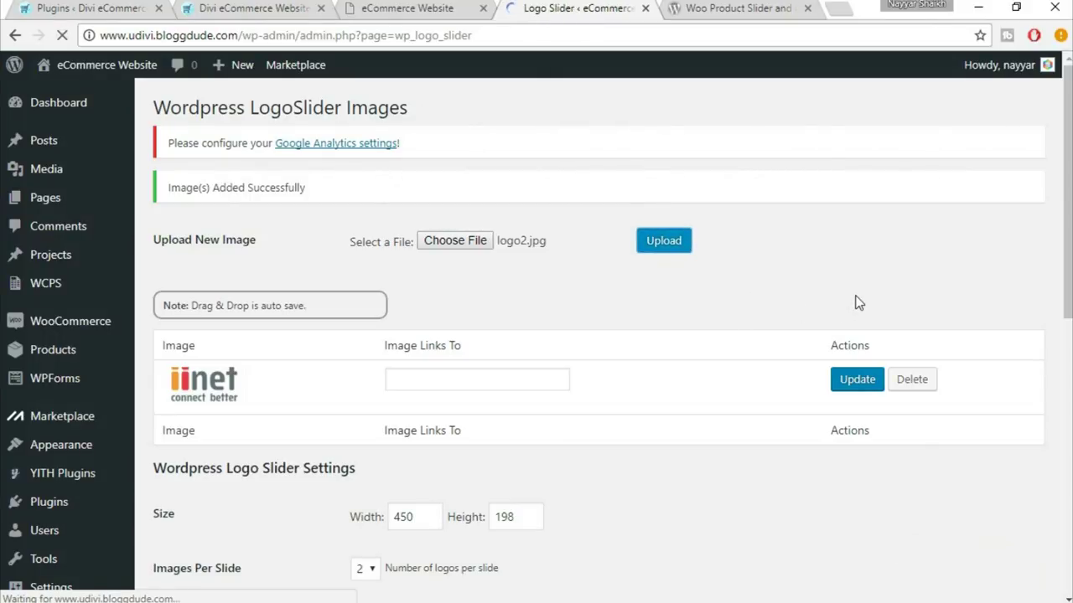
click(455, 240)
click(371, 122)
click(921, 578)
click(664, 243)
click(490, 244)
click(472, 130)
click(924, 578)
click(677, 251)
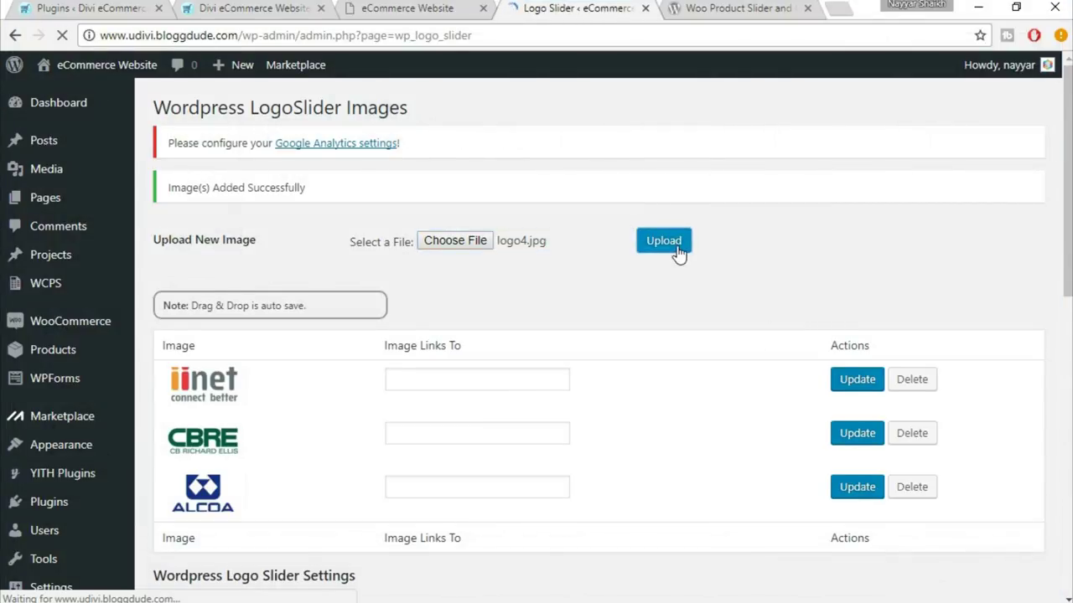
Upload the logo-broad, logo-brookfield and logo-microsoft images to the Logo Slider.
click(478, 245)
click(555, 126)
click(924, 578)
click(682, 254)
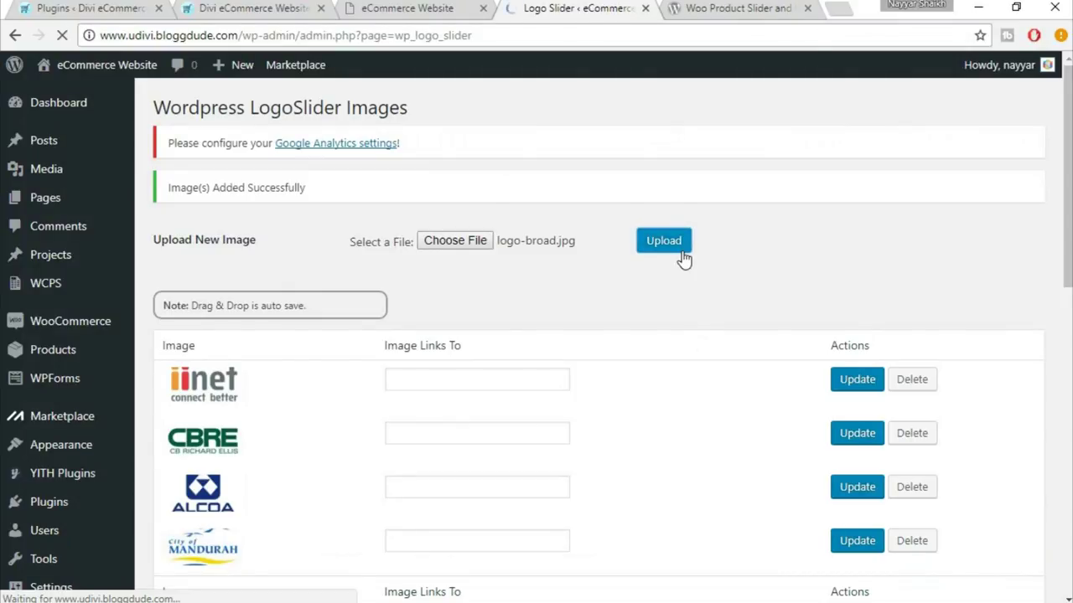
click(455, 240)
click(648, 149)
click(921, 578)
click(663, 242)
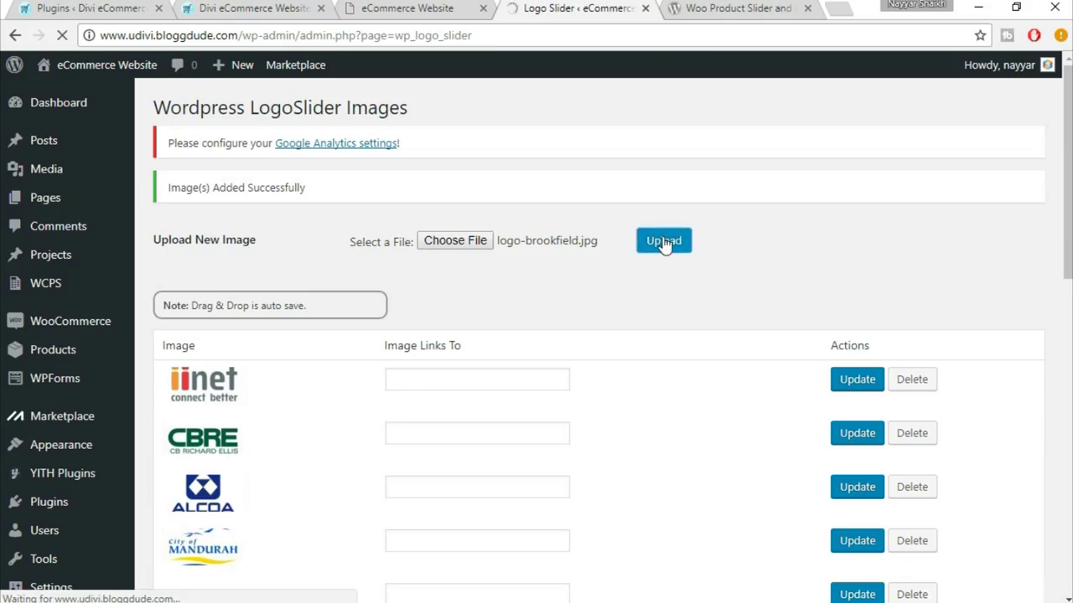
click(455, 240)
click(762, 142)
click(924, 578)
click(675, 247)
Upload logo-rbc, logo-rocko and logo-tourismboost, then choose logo-wheatbelt as the next file.
click(455, 240)
double_click(830, 126)
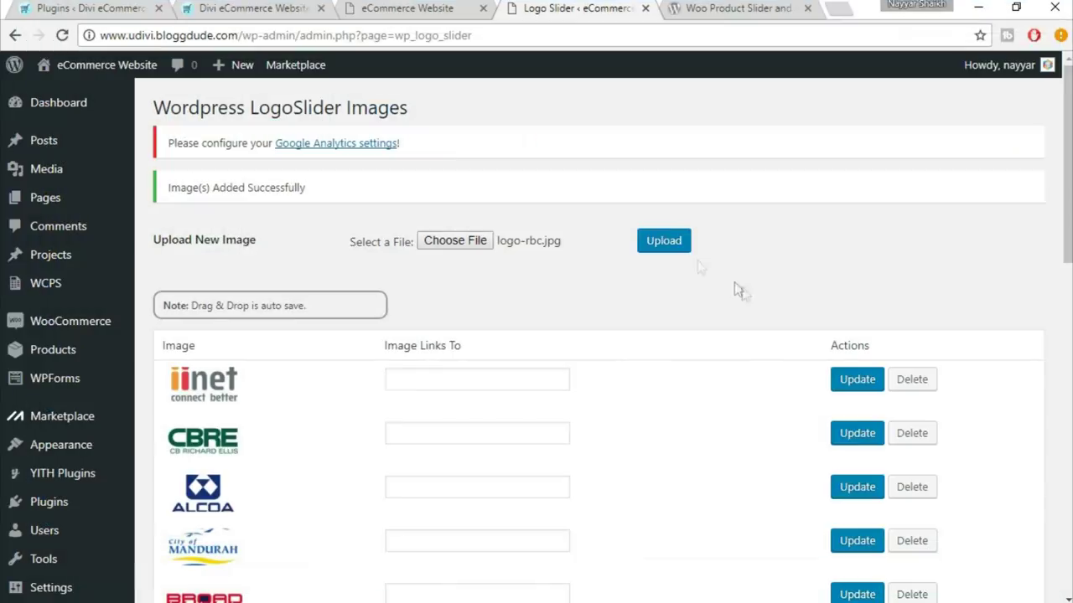
click(670, 243)
click(469, 241)
double_click(939, 151)
click(664, 240)
click(455, 241)
click(1021, 134)
click(927, 580)
click(663, 240)
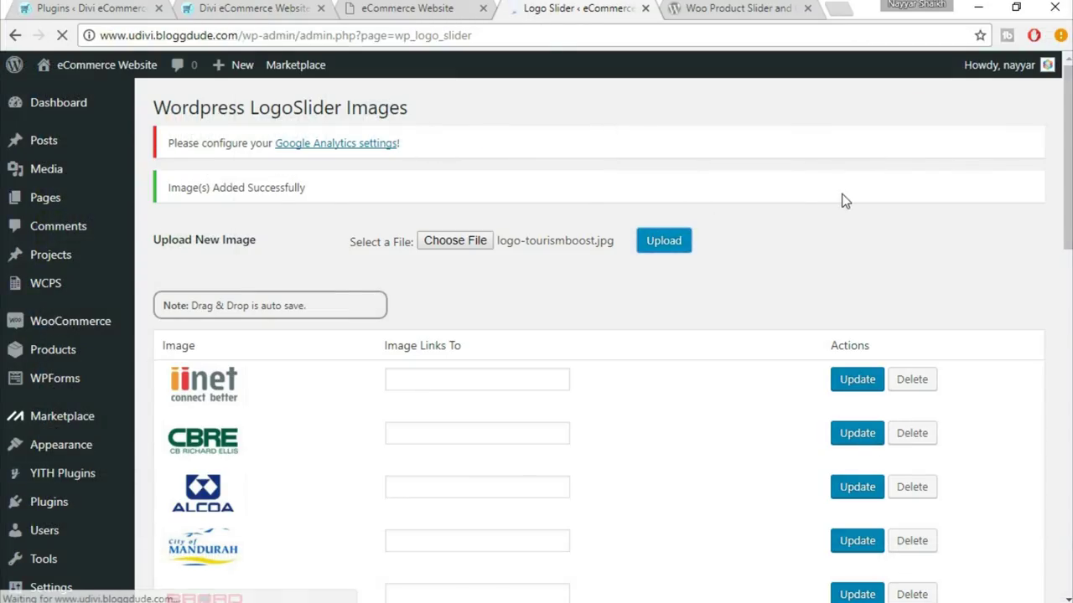
click(455, 241)
click(196, 240)
click(939, 580)
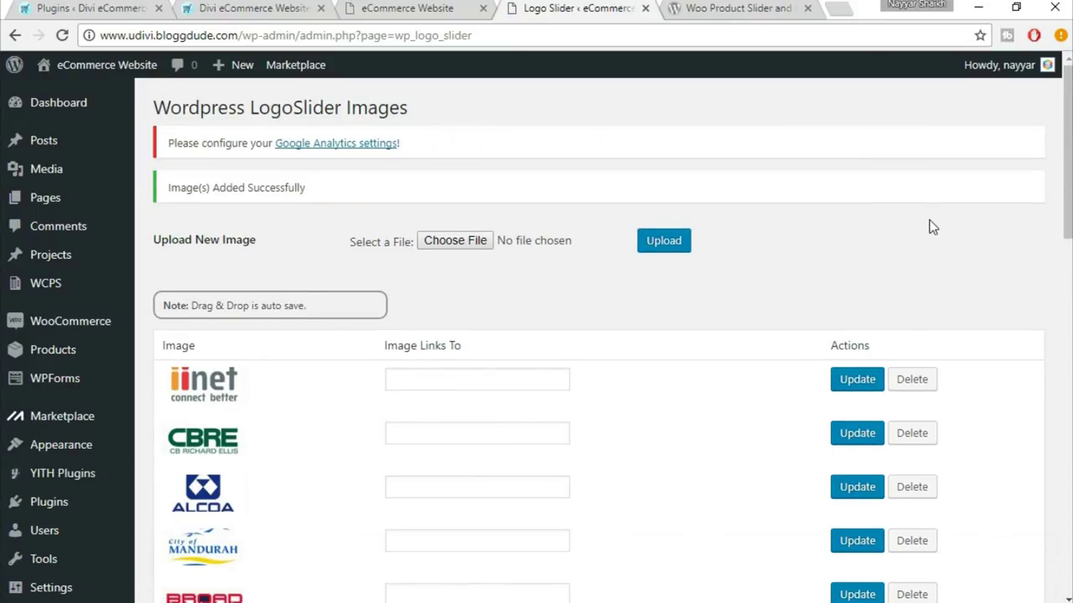
Set the slider size to 1000 × 198 with 4 images per slide.
scroll(929, 242, down, 7)
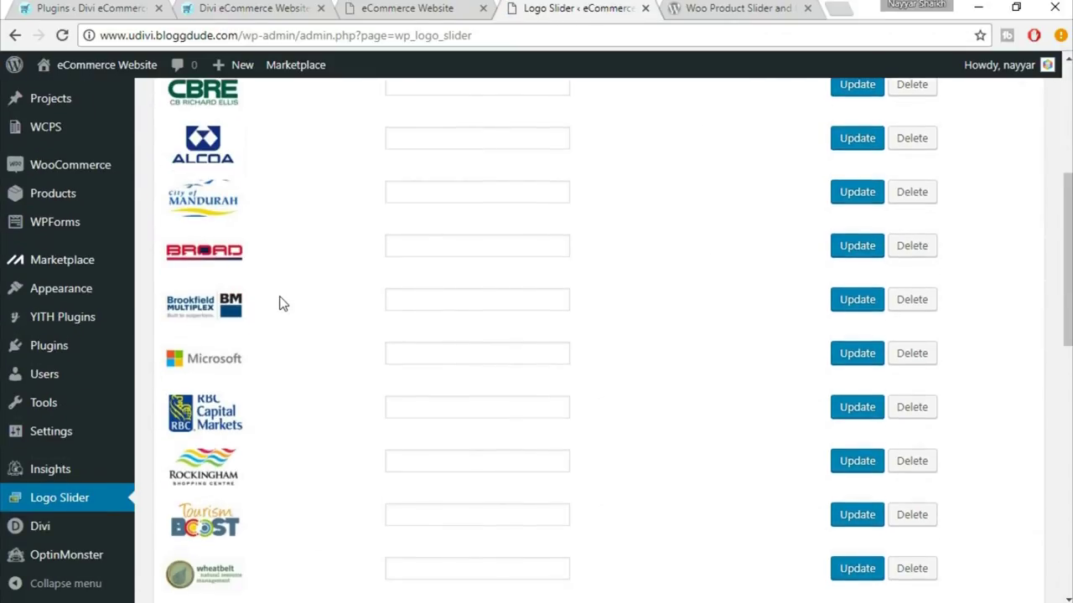
scroll(338, 254, down, 1)
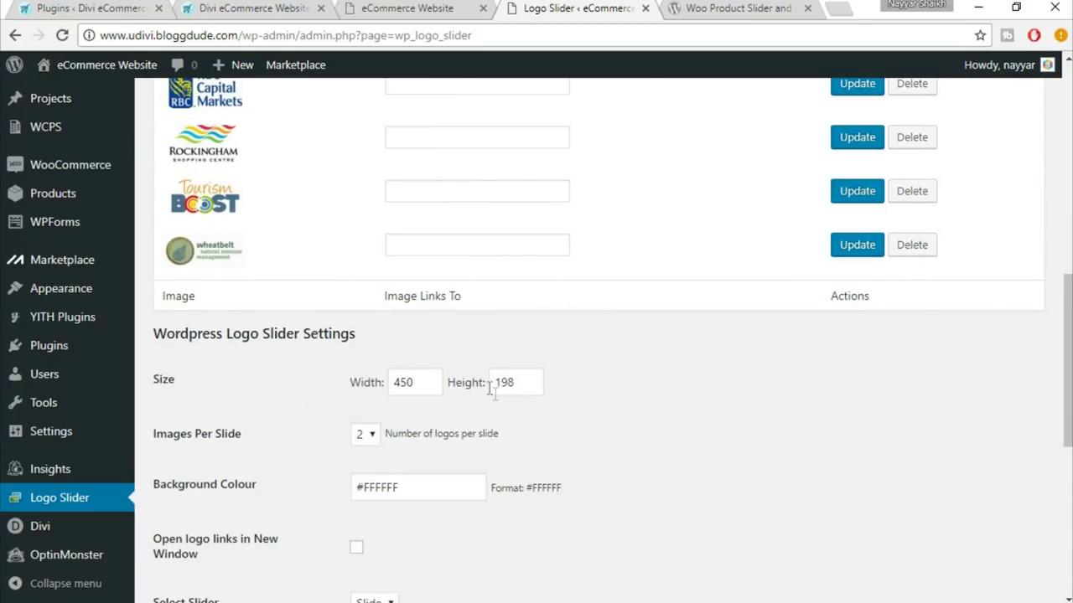
drag(408, 393, 386, 384)
text(1000)
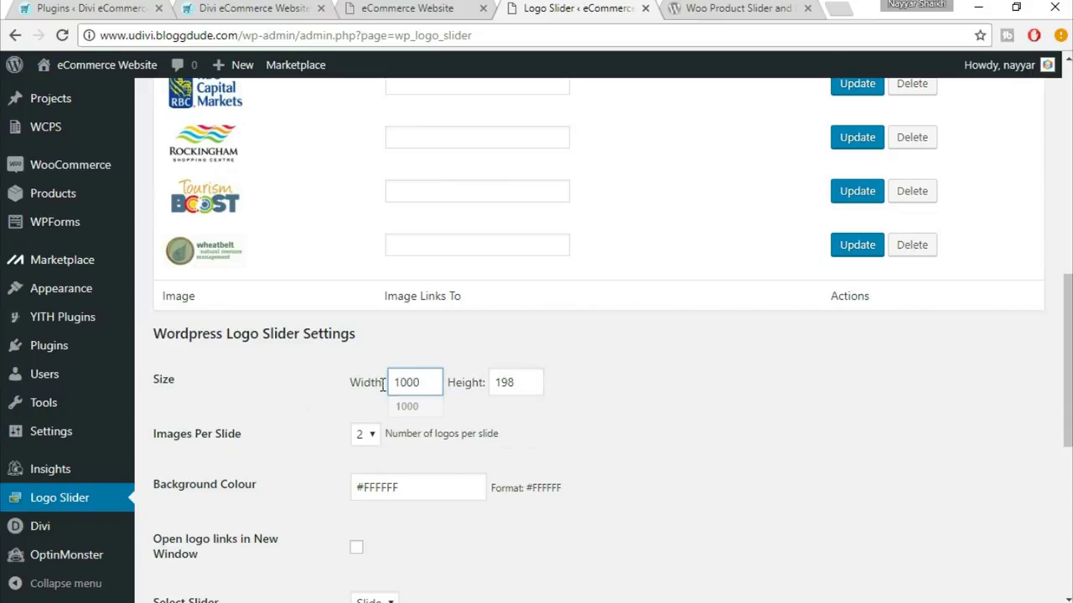
key(Tab)
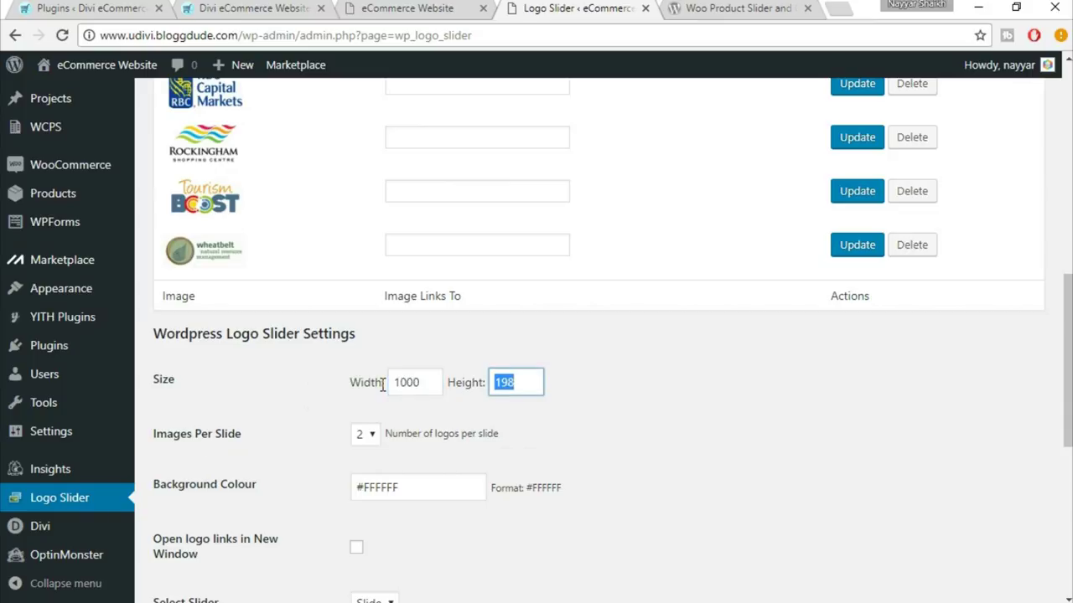
text(19)
click(505, 405)
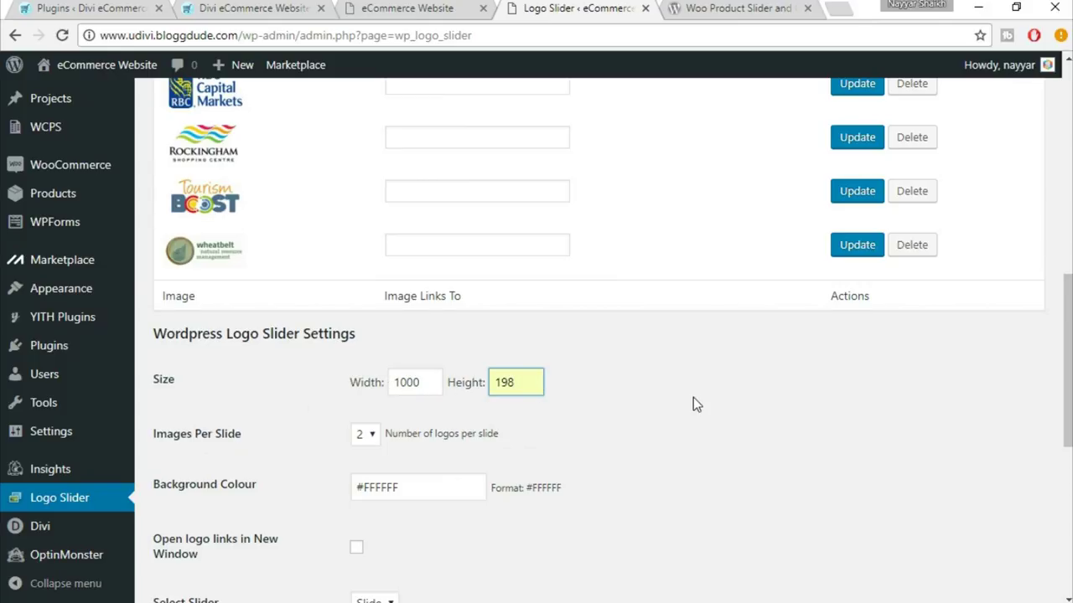
scroll(419, 423, down, 1)
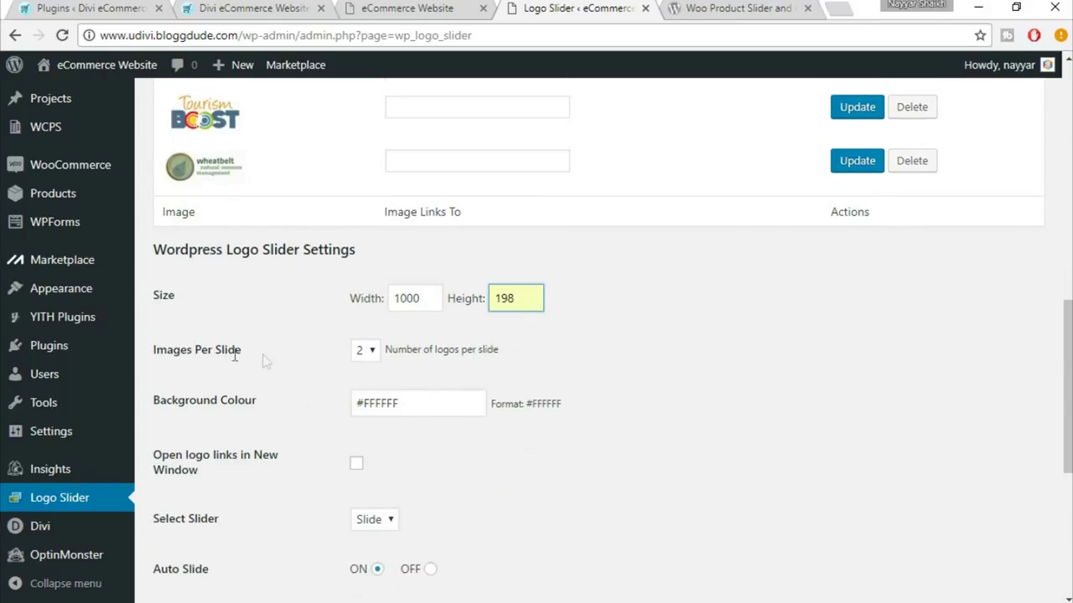
click(363, 350)
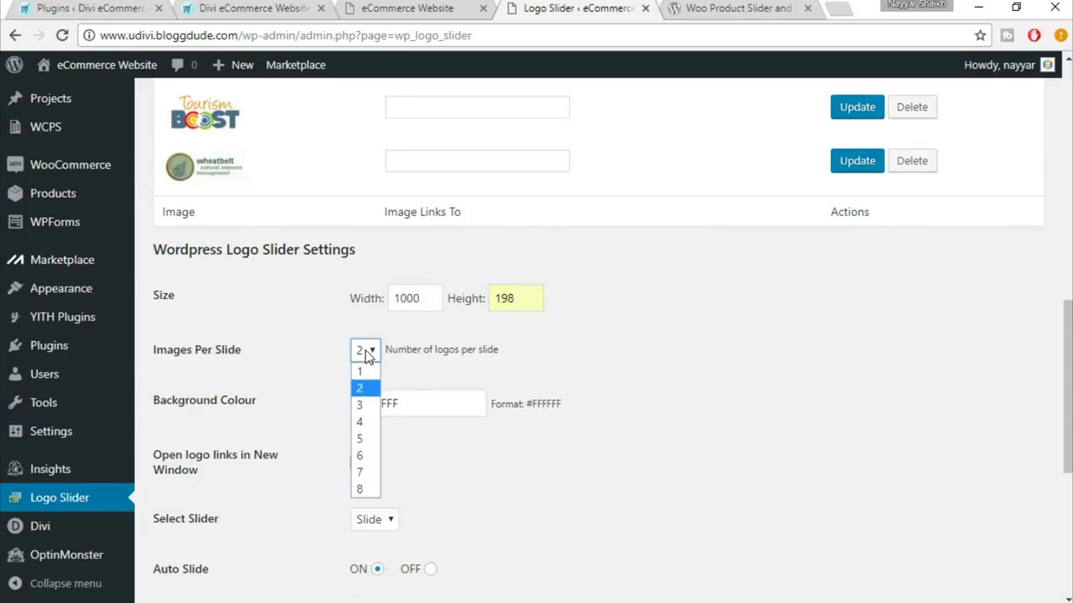
click(364, 421)
Check the live site's logo carousel and the eCommerce page, then return to the settings.
scroll(703, 394, down, 1)
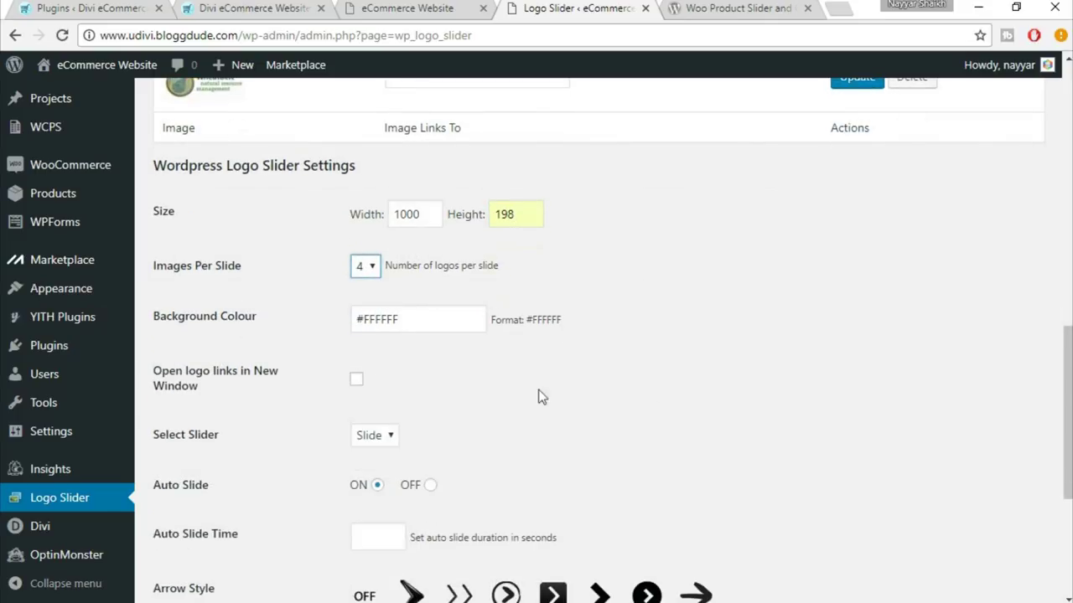
scroll(649, 373, down, 1)
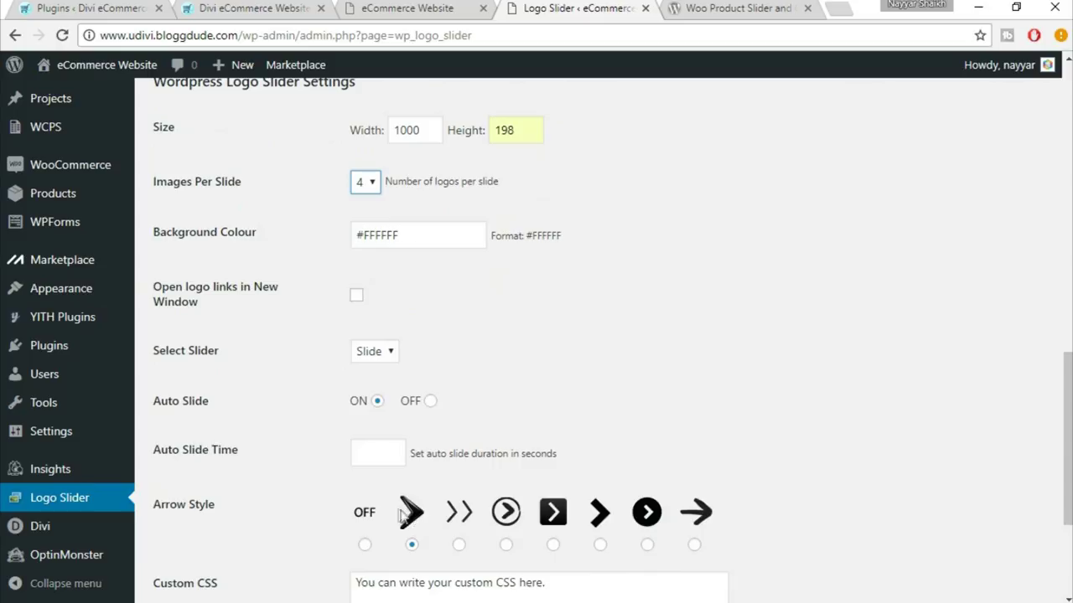
click(266, 7)
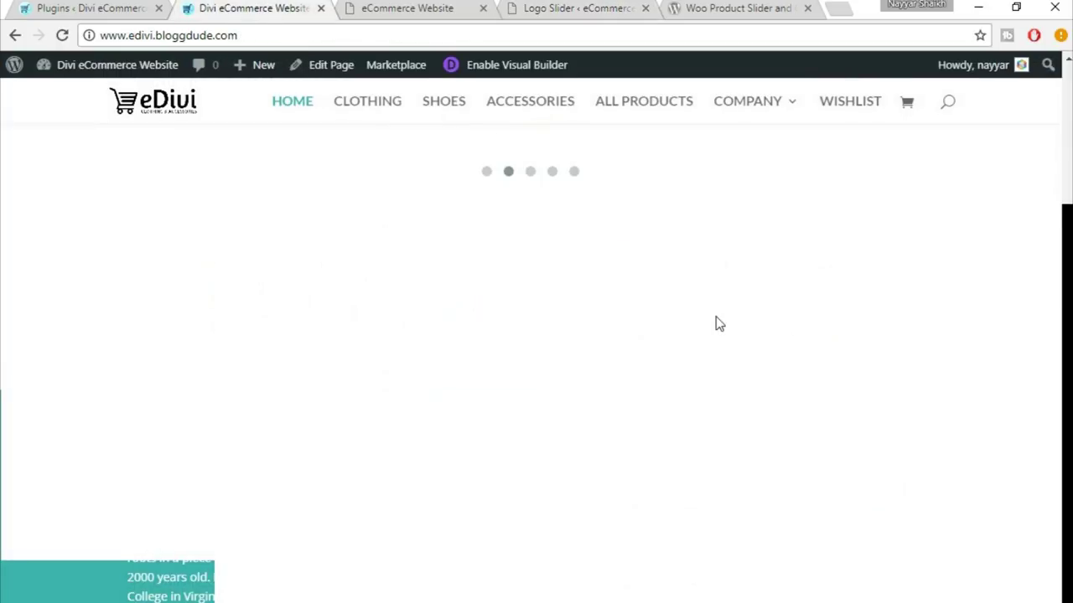
scroll(716, 352, down, 2)
scroll(972, 319, up, 1)
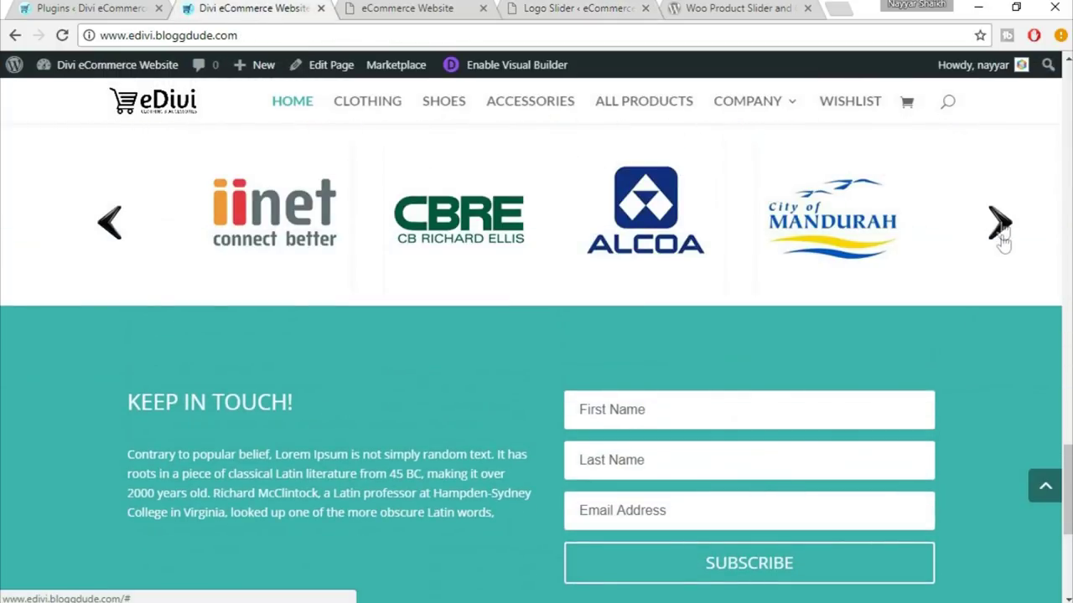
click(407, 8)
click(536, 7)
Set the auto slide time to 2 seconds and save the Logo Slider settings.
scroll(376, 486, down, 1)
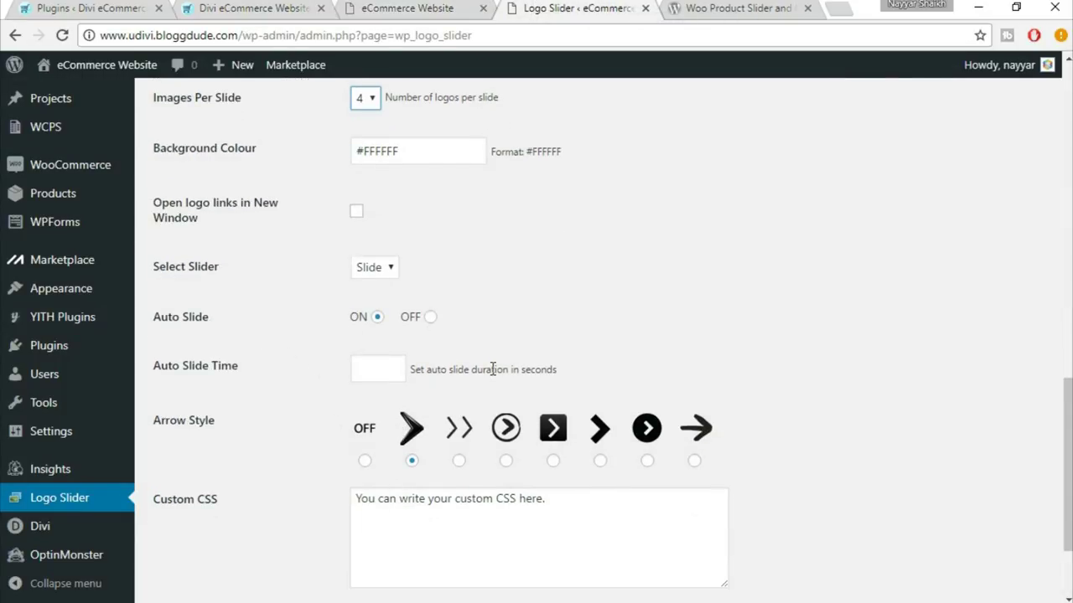
click(396, 375)
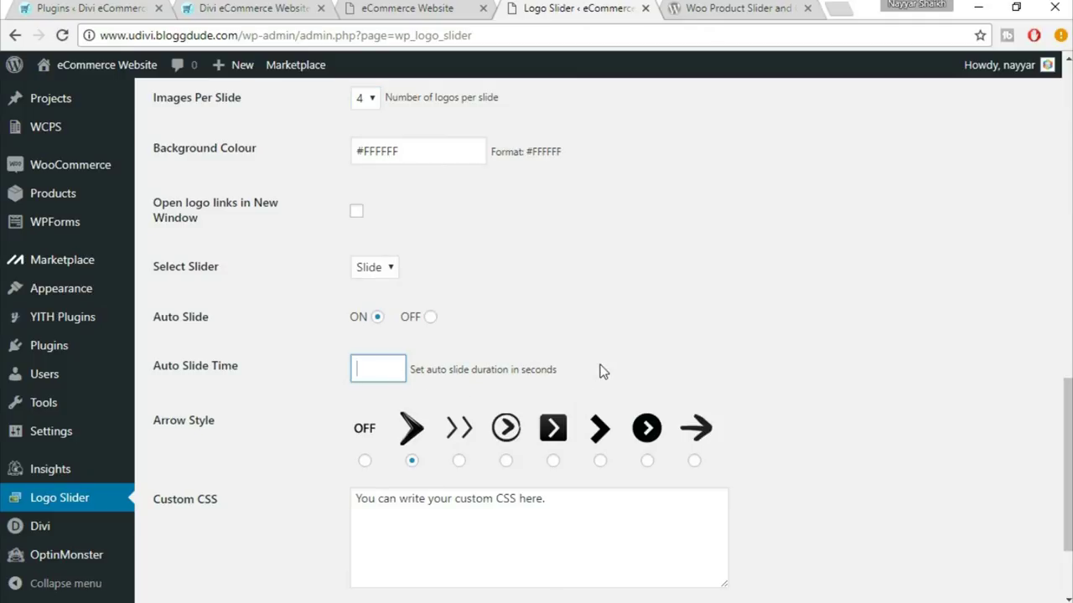
text(2)
scroll(775, 304, down, 3)
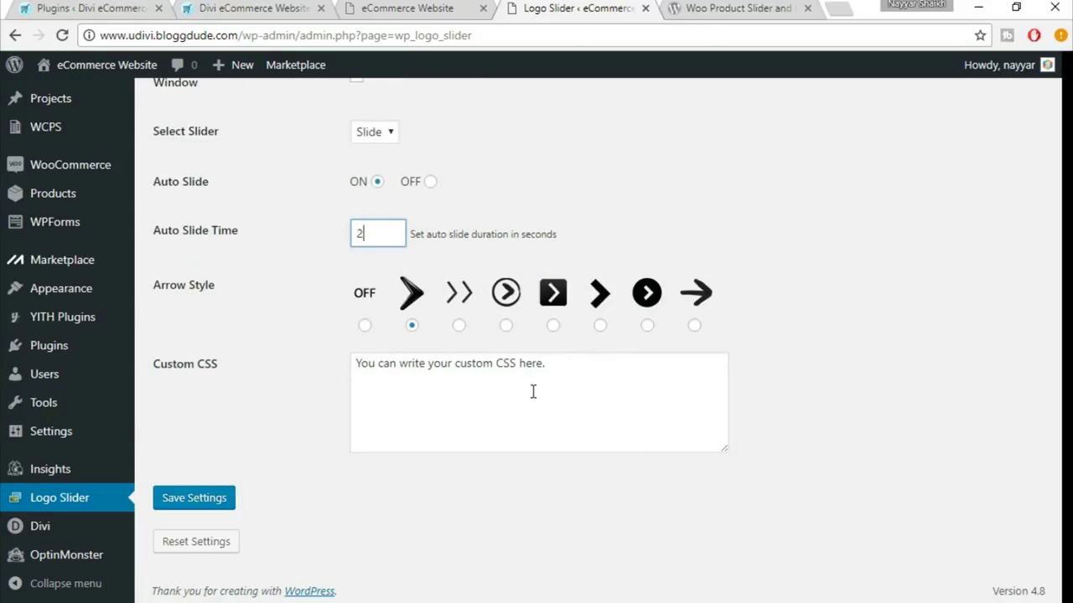
click(195, 498)
Start entering a link for the iinet logo, then view the Divi site's logo carousel.
scroll(748, 417, down, 4)
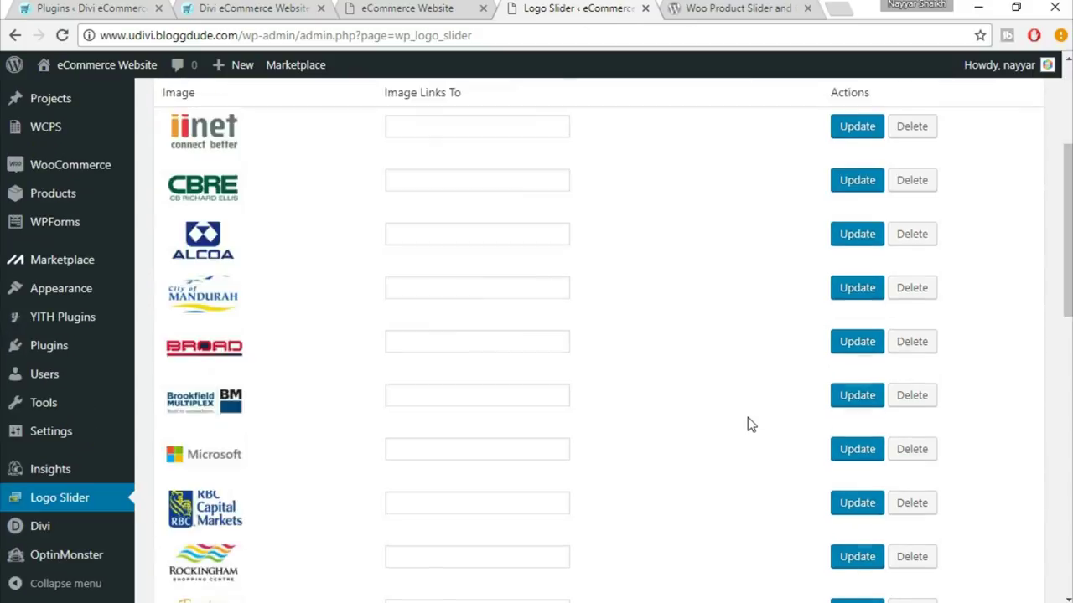
scroll(747, 417, up, 3)
click(446, 294)
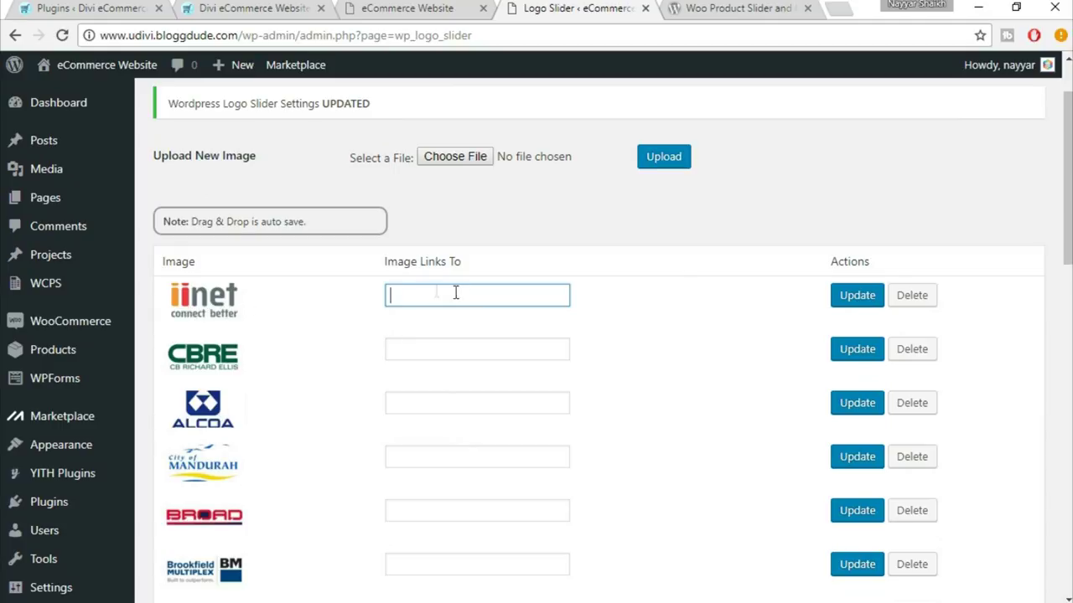
scroll(660, 377, down, 5)
click(248, 9)
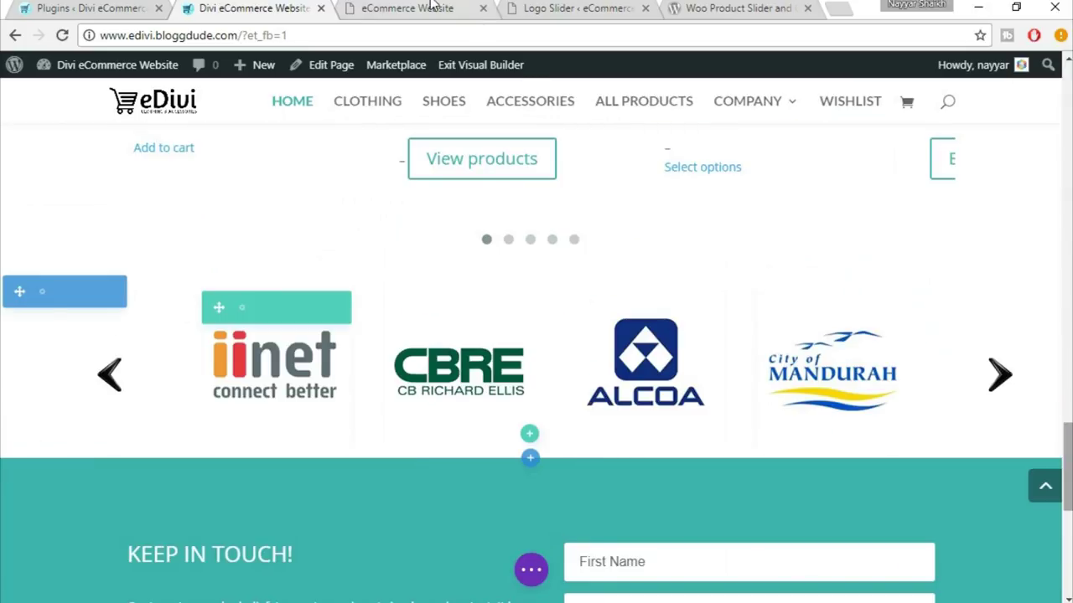
Return to the eCommerce Website homepage and bring up the Text module below the product slider.
click(431, 7)
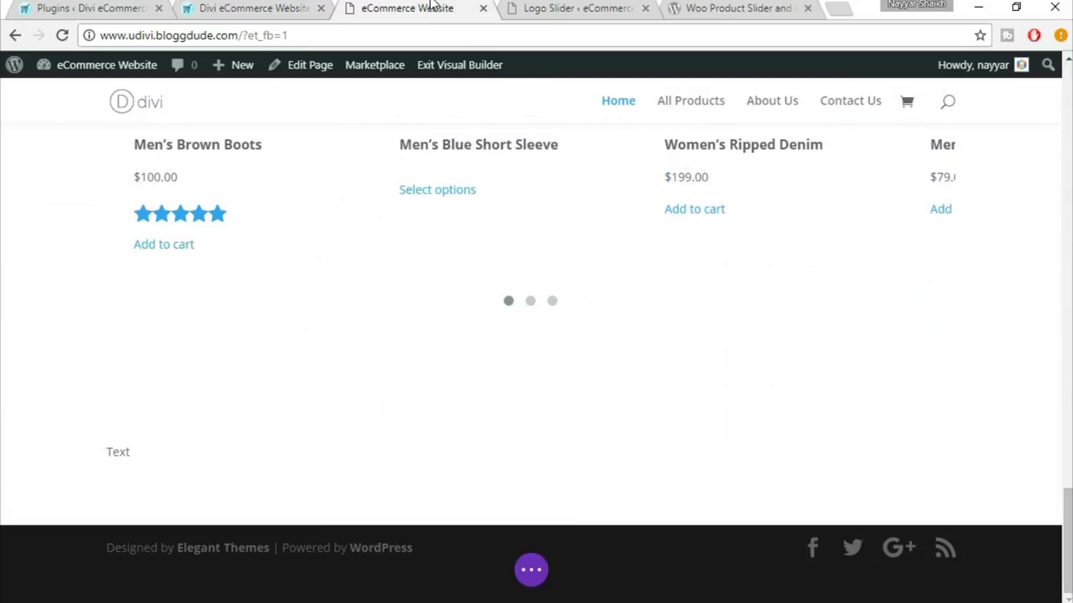
click(593, 7)
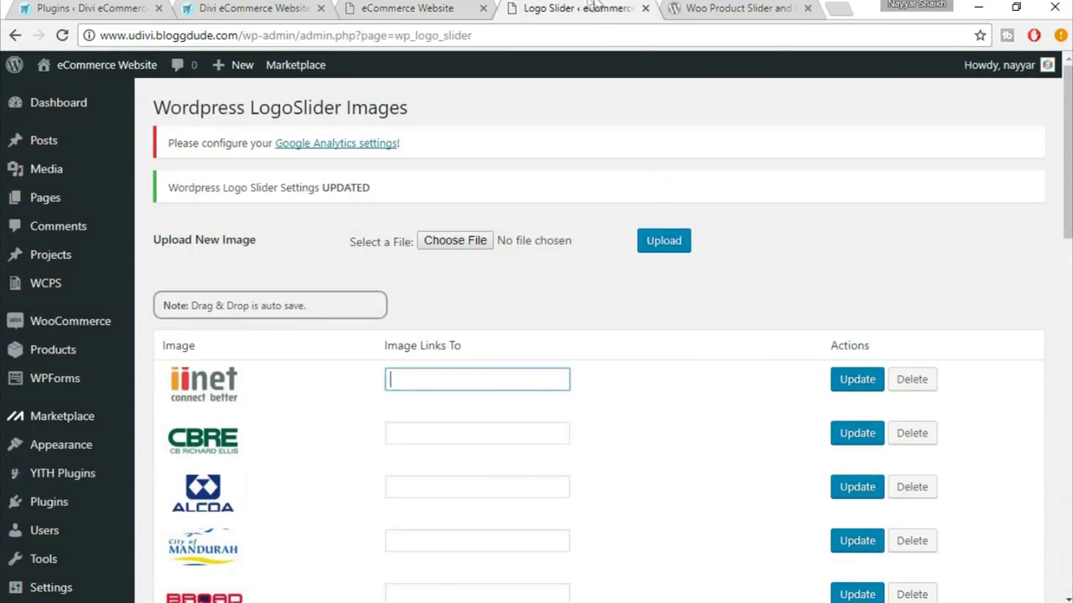
click(449, 7)
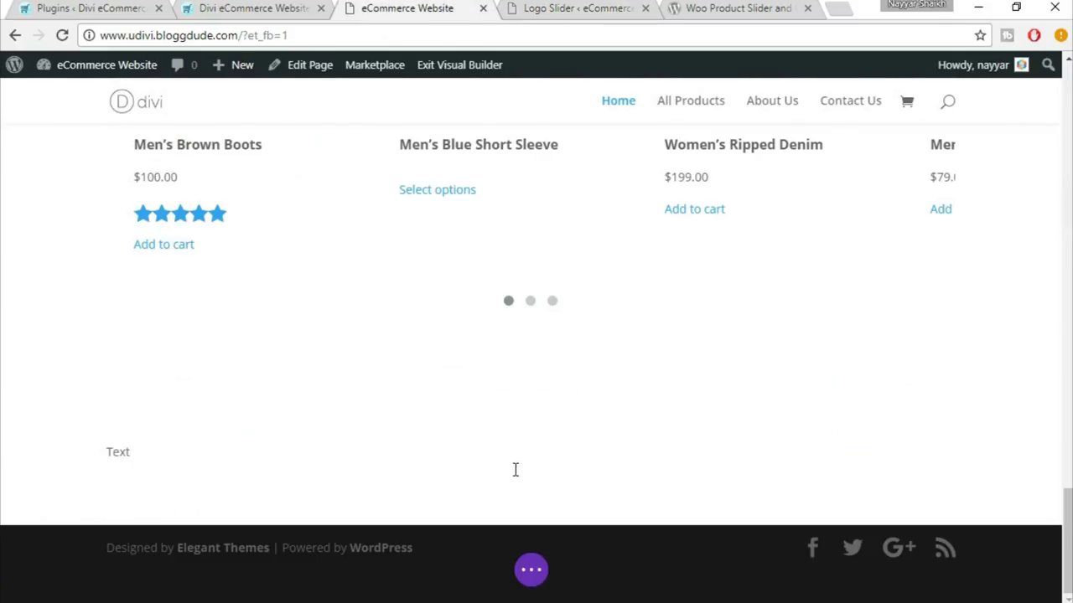
mouse_move(521, 418)
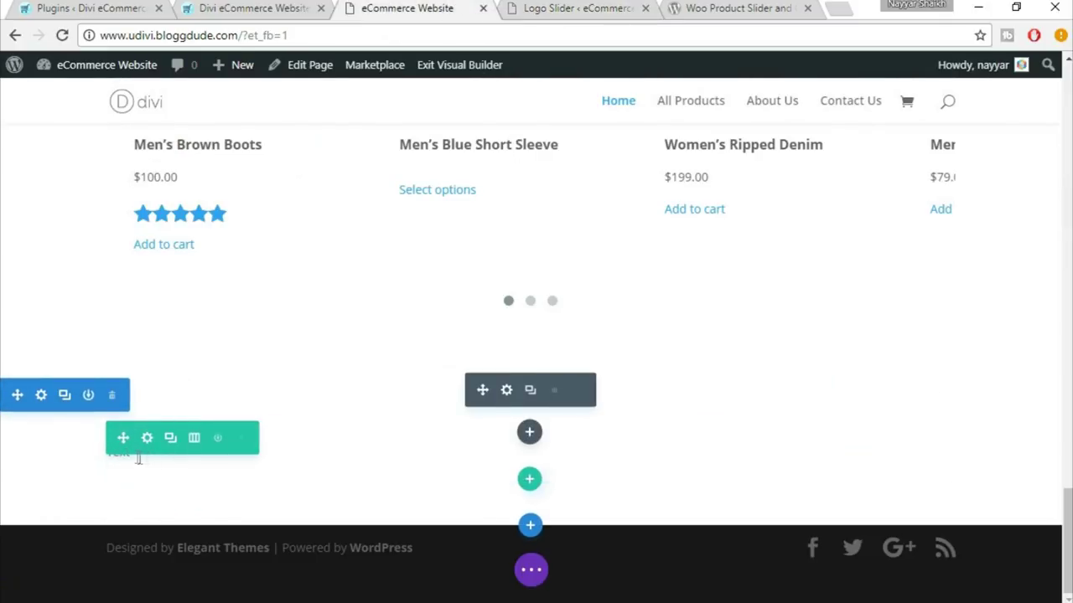
mouse_move(508, 391)
mouse_down()
mouse_move(514, 441)
mouse_move(512, 393)
mouse_up()
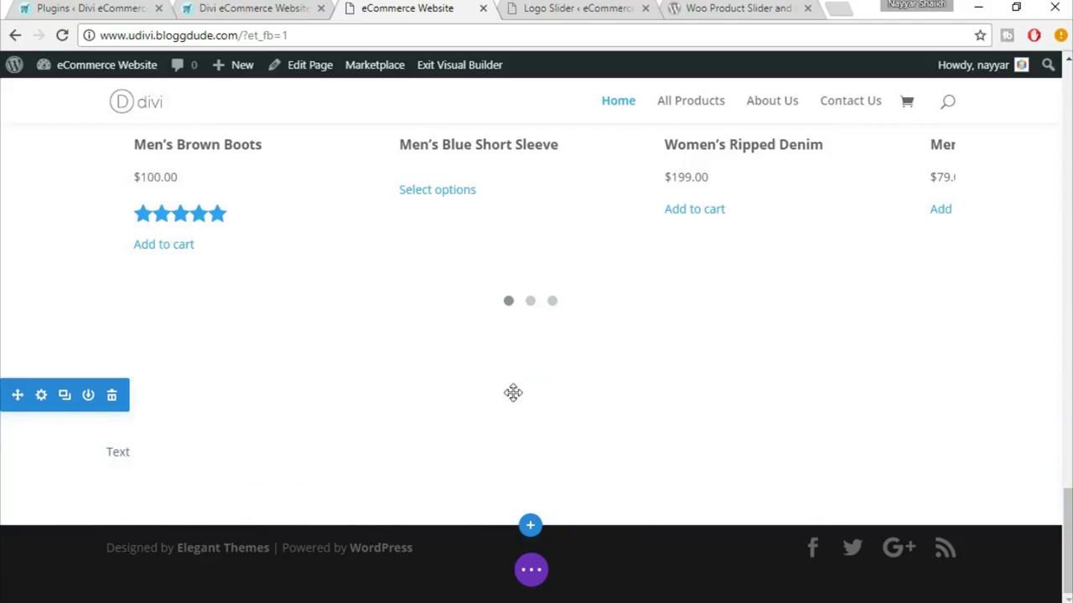
mouse_move(117, 453)
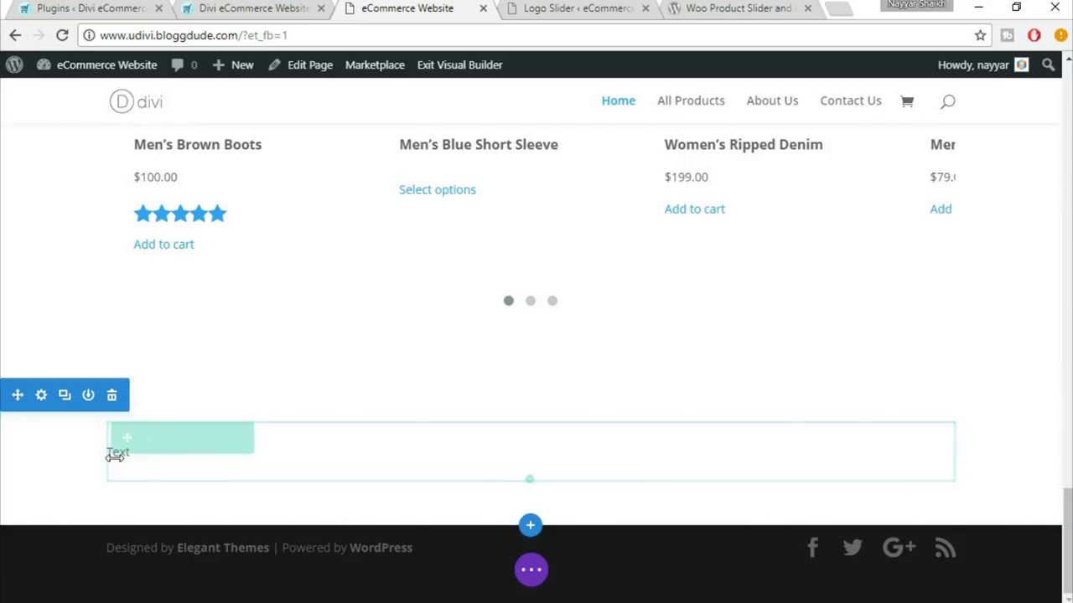
mouse_move(603, 431)
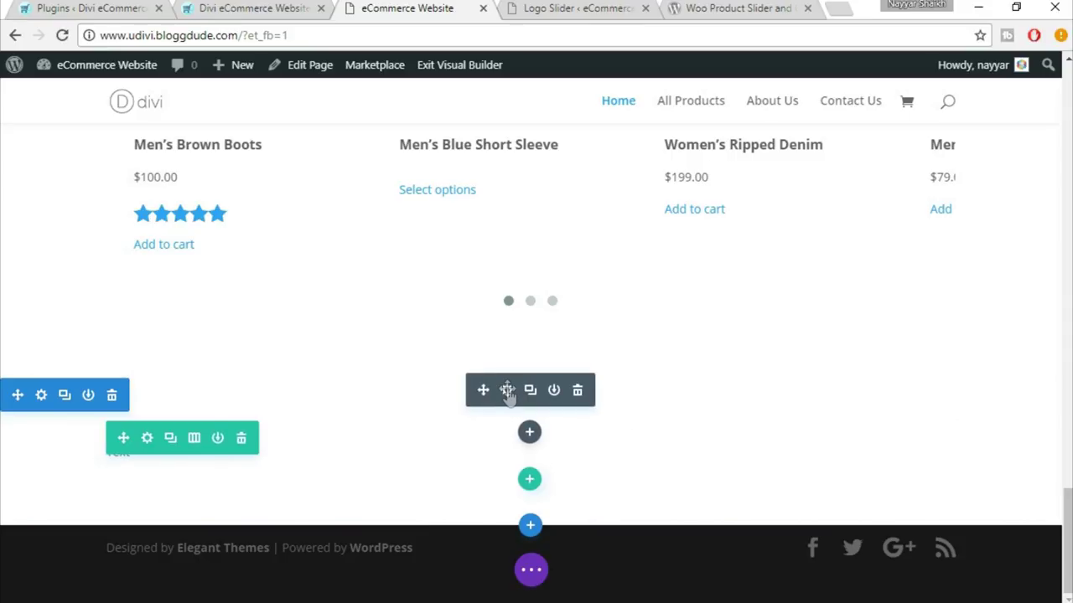
Replace the placeholder 'Text' with the pasted [logo-slider] shortcode, centre it, and apply.
click(507, 392)
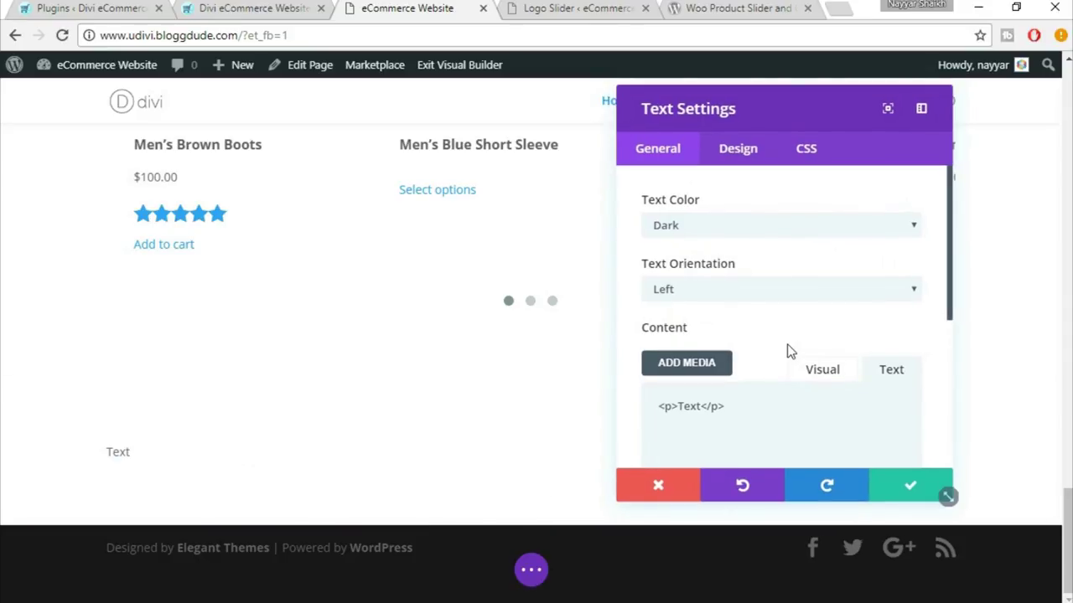
scroll(796, 357, down, 5)
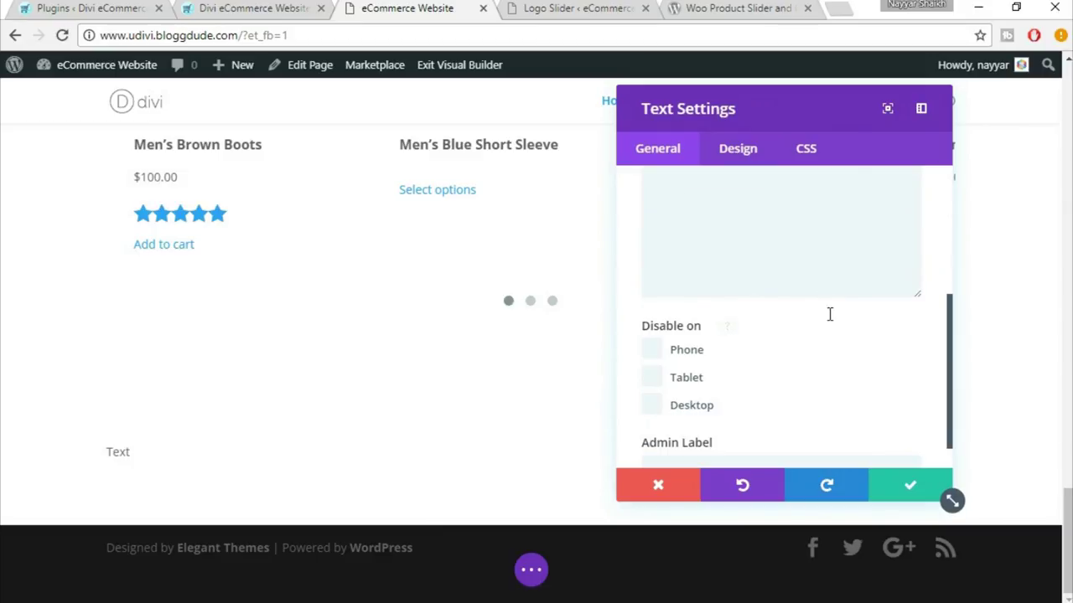
scroll(827, 293, up, 4)
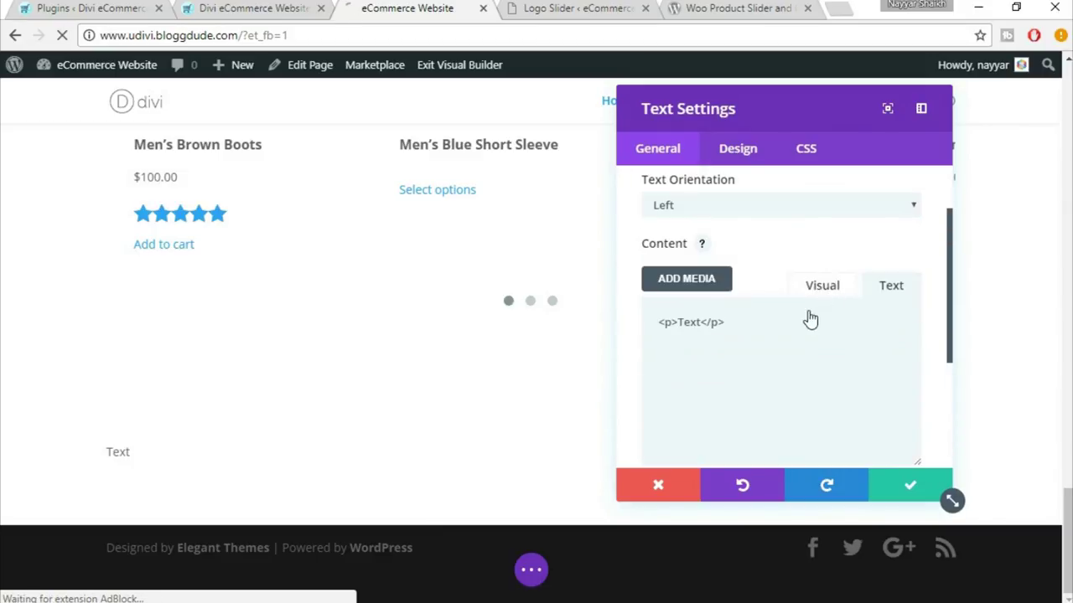
click(820, 287)
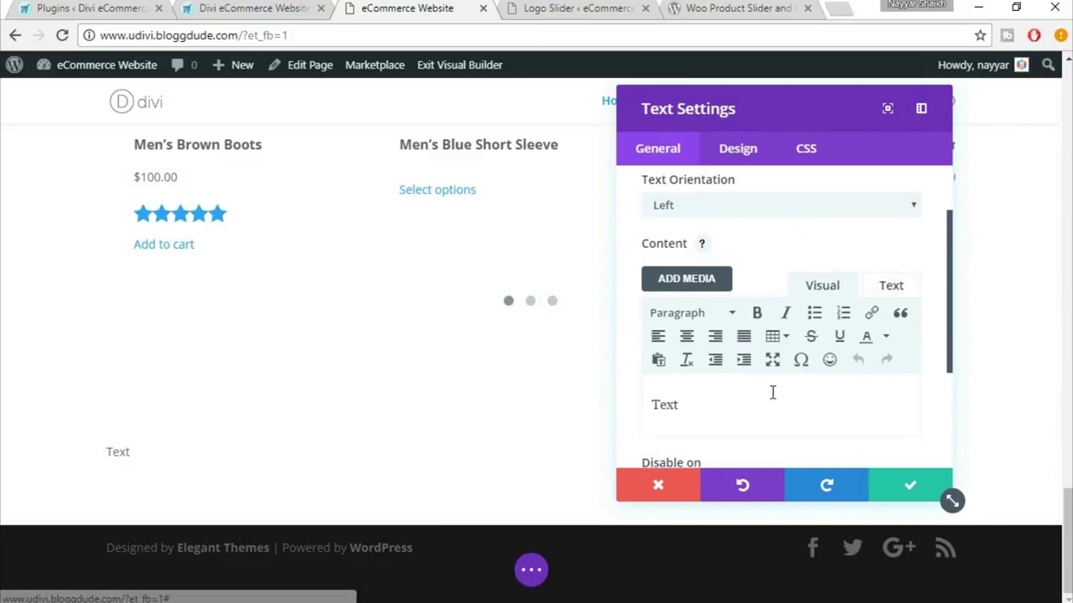
click(748, 404)
drag(719, 397, 642, 406)
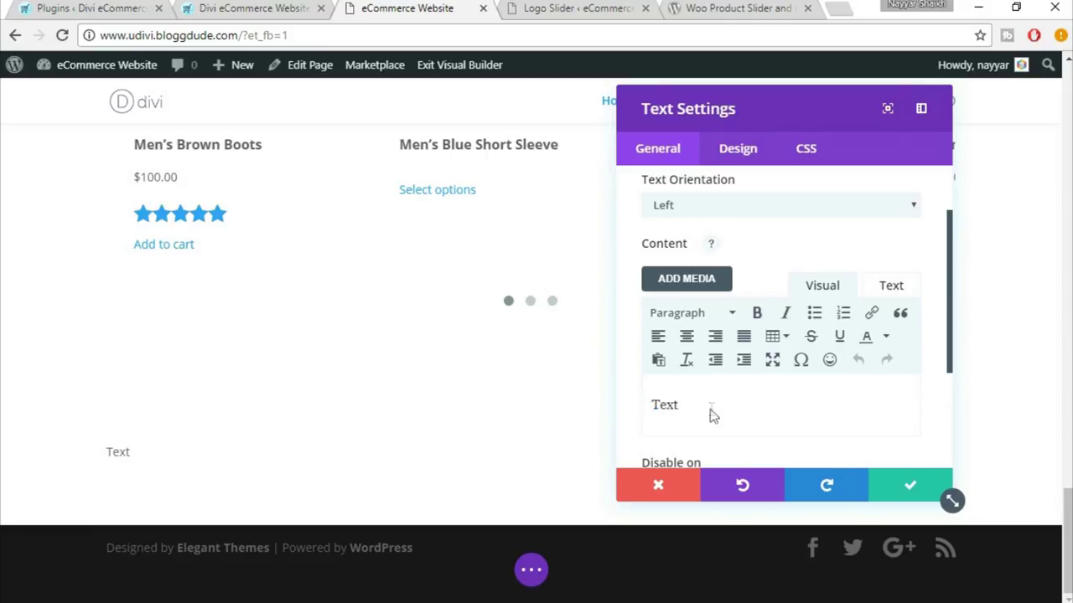
text([logo-slider])
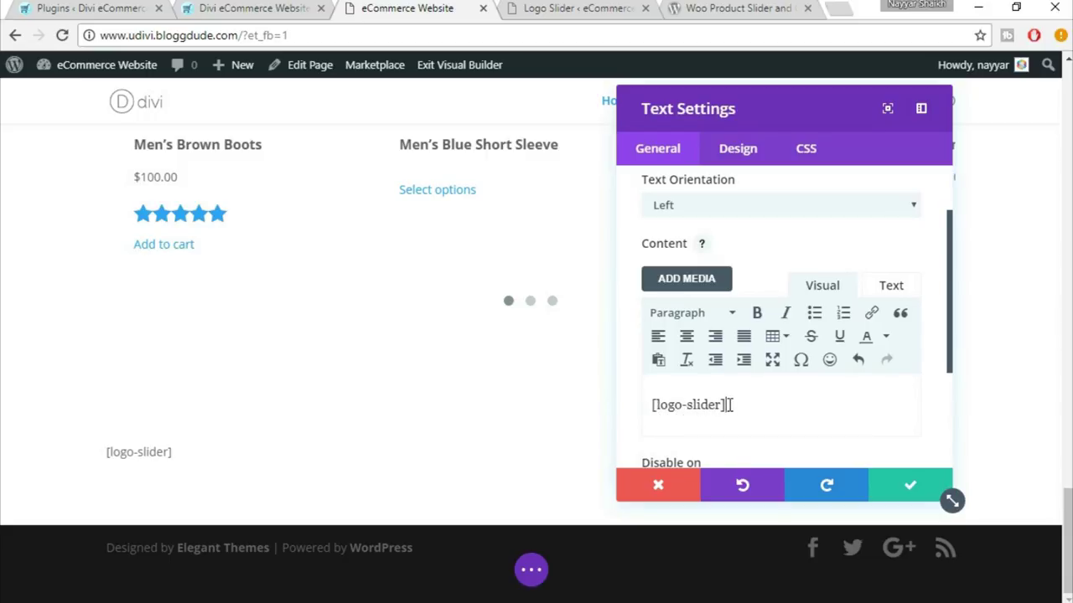
drag(729, 405, 651, 403)
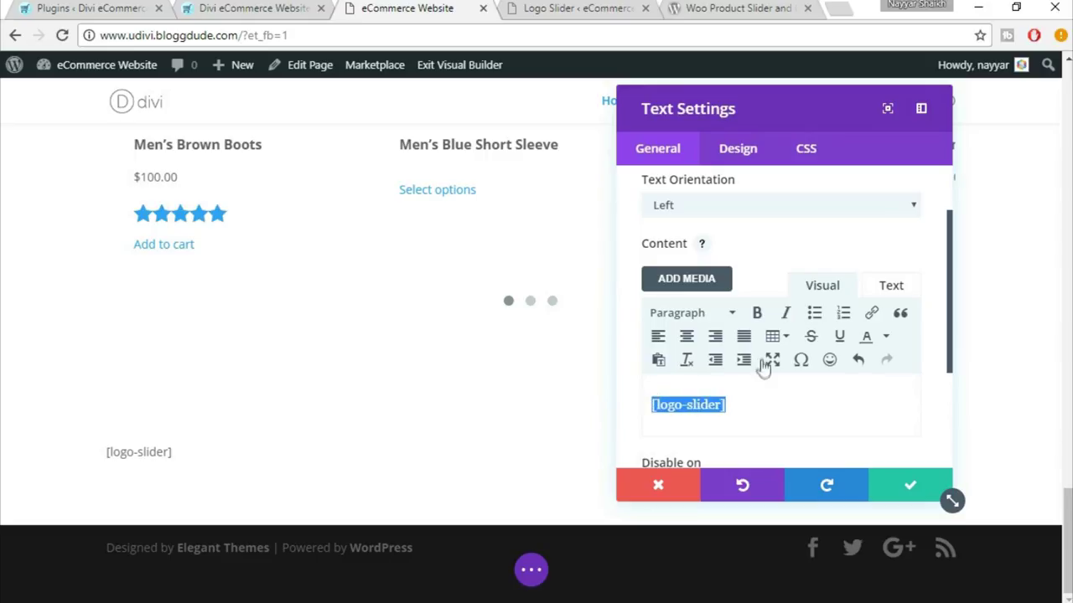
click(685, 338)
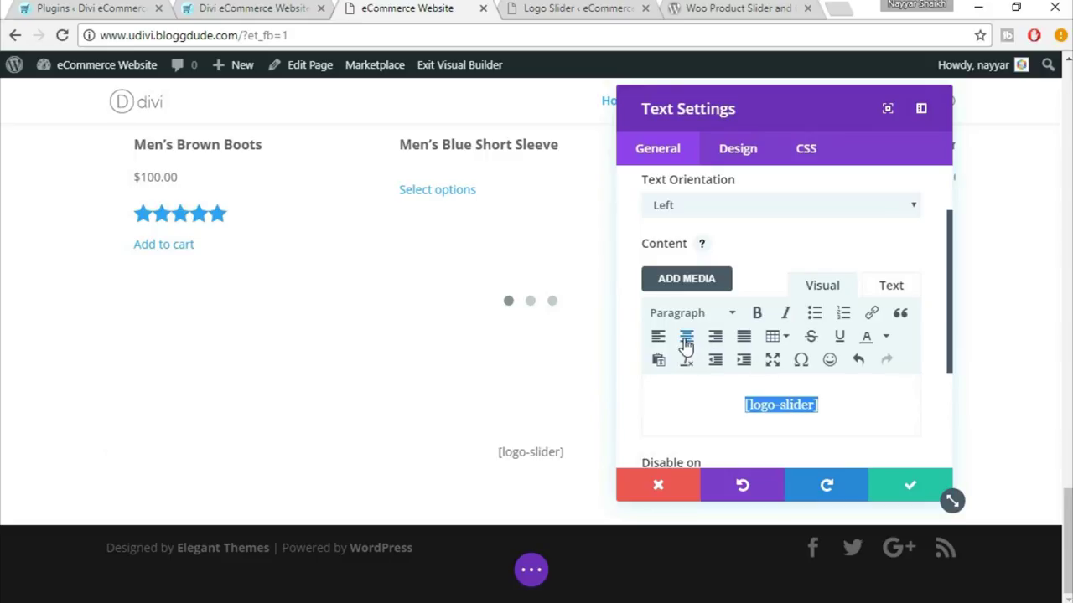
click(921, 489)
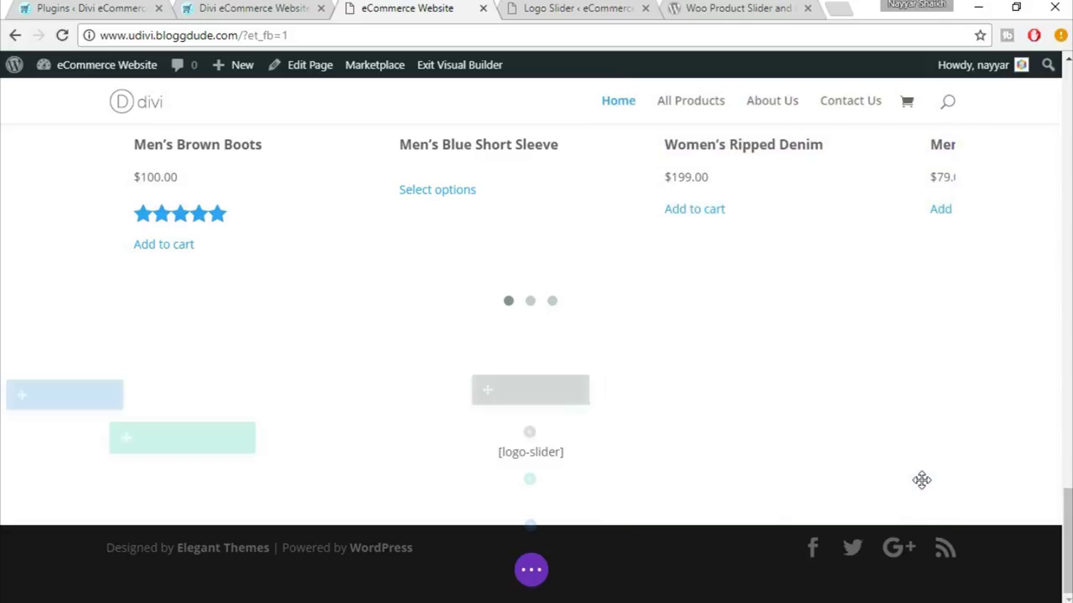
Save the page and reload it to show the client logo carousel.
click(536, 570)
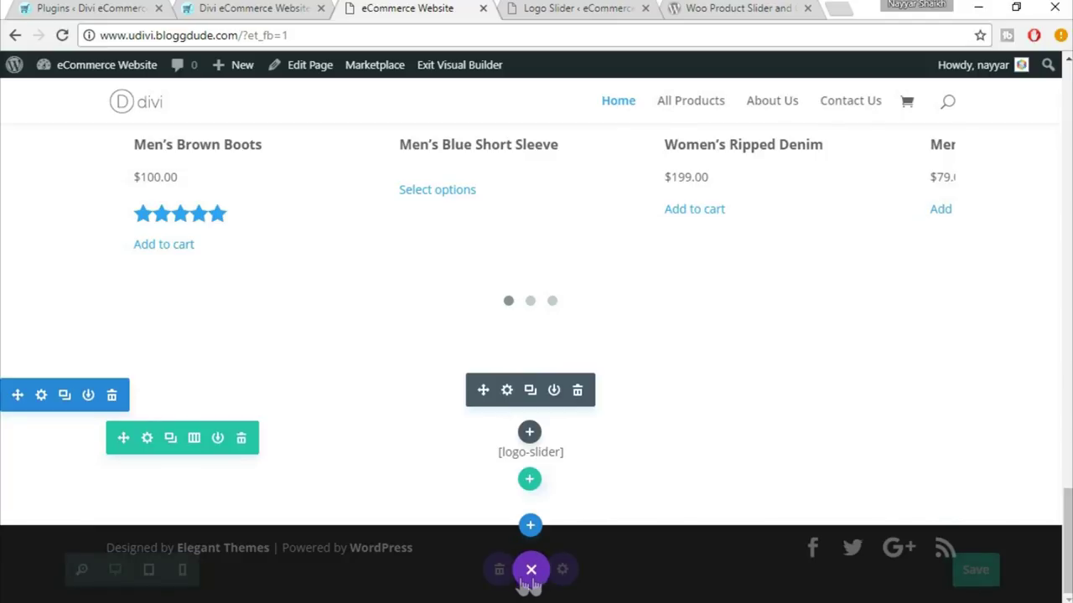
click(1010, 573)
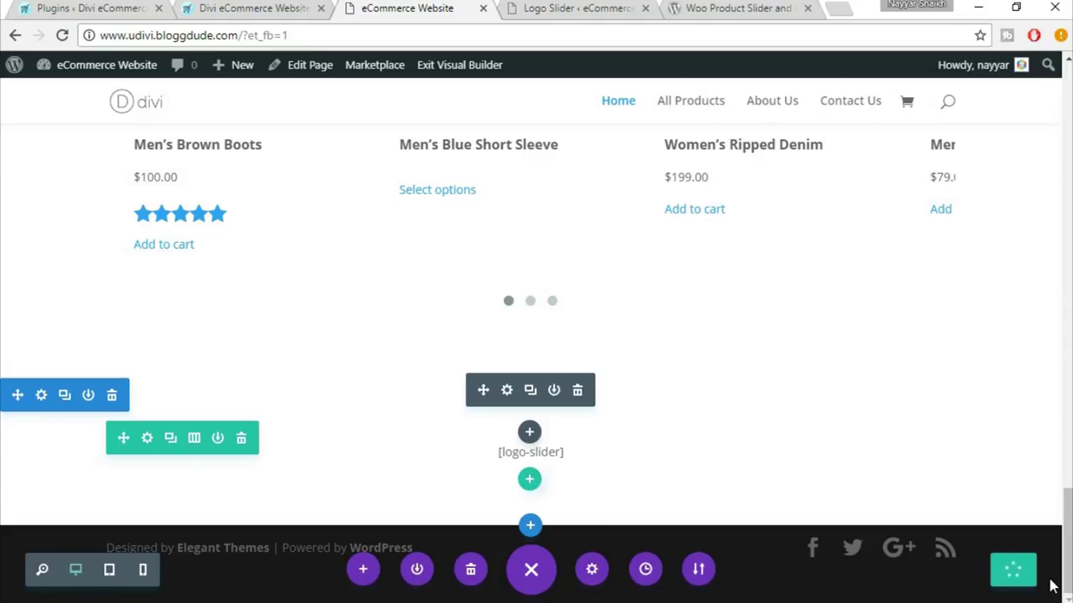
click(62, 36)
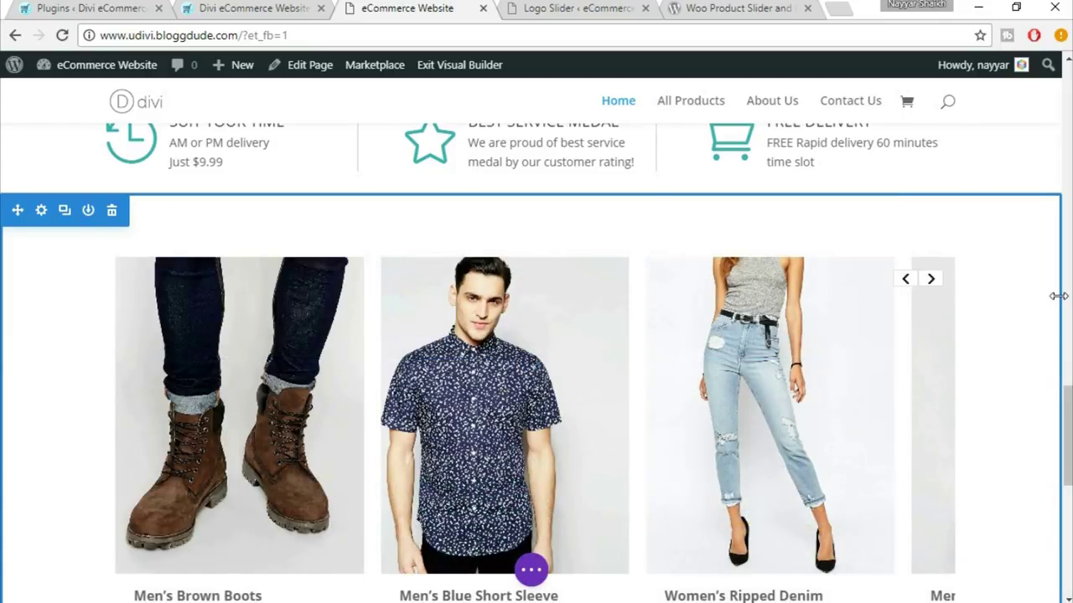
scroll(1058, 302, down, 4)
scroll(1057, 308, down, 3)
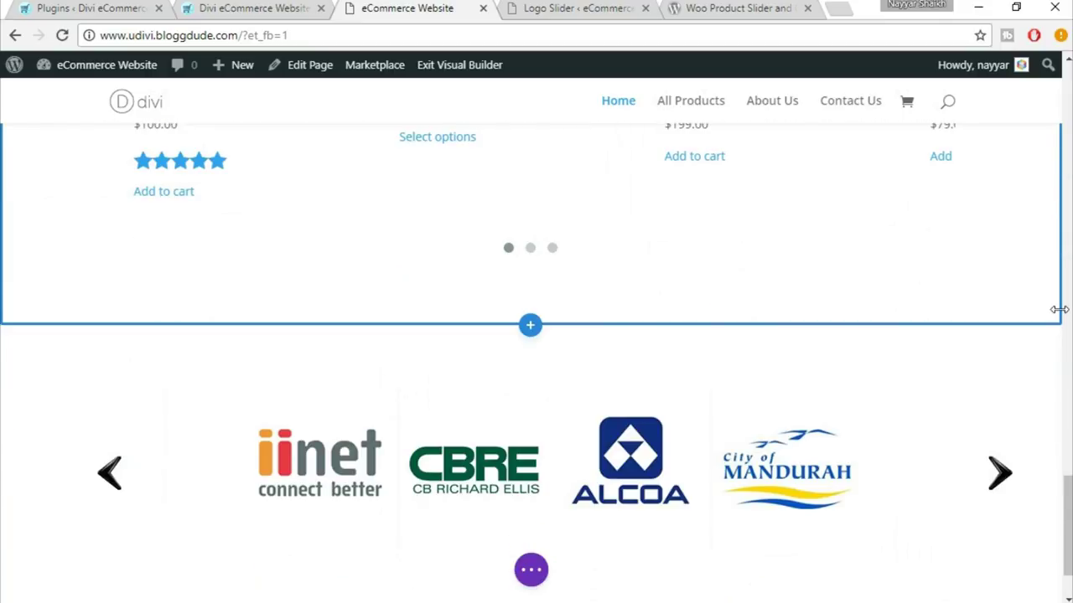
mouse_move(929, 376)
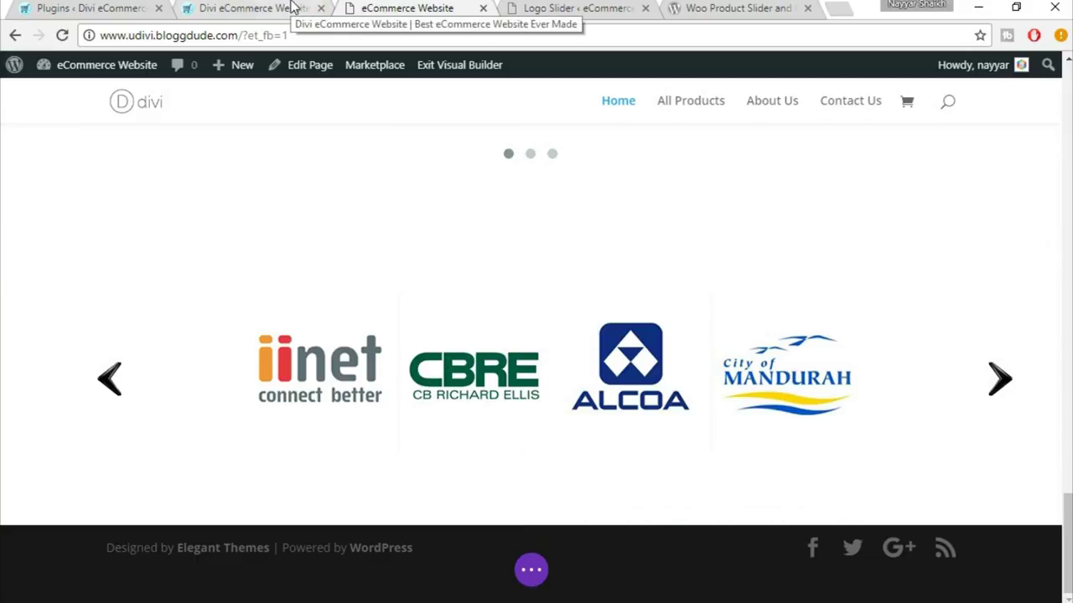
Compare the result with the eDivi demo site, then bring up the Notepad logo-slider CSS notes.
click(293, 8)
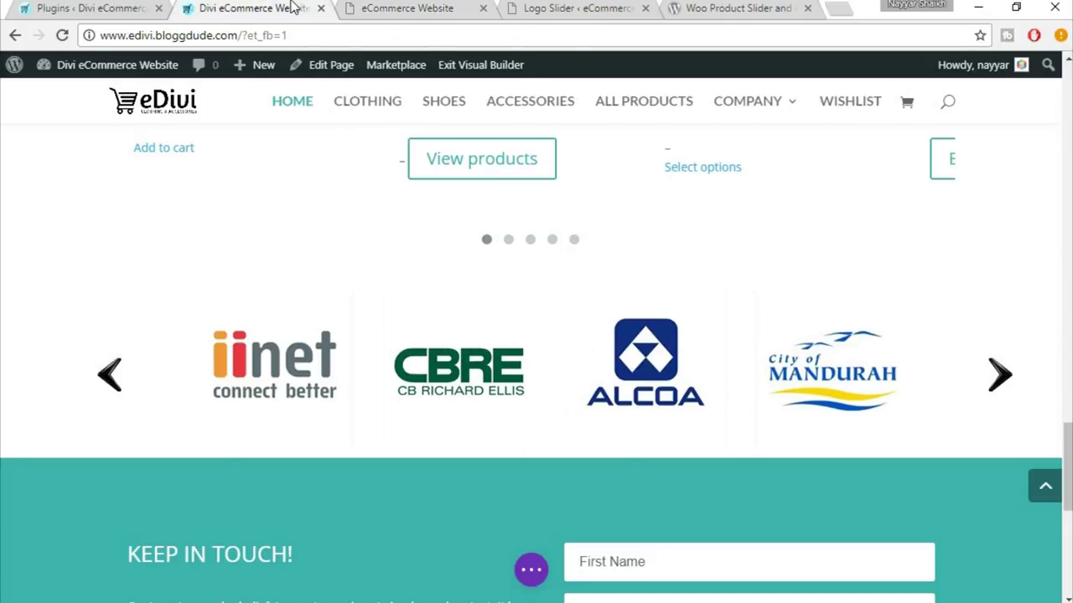
click(452, 7)
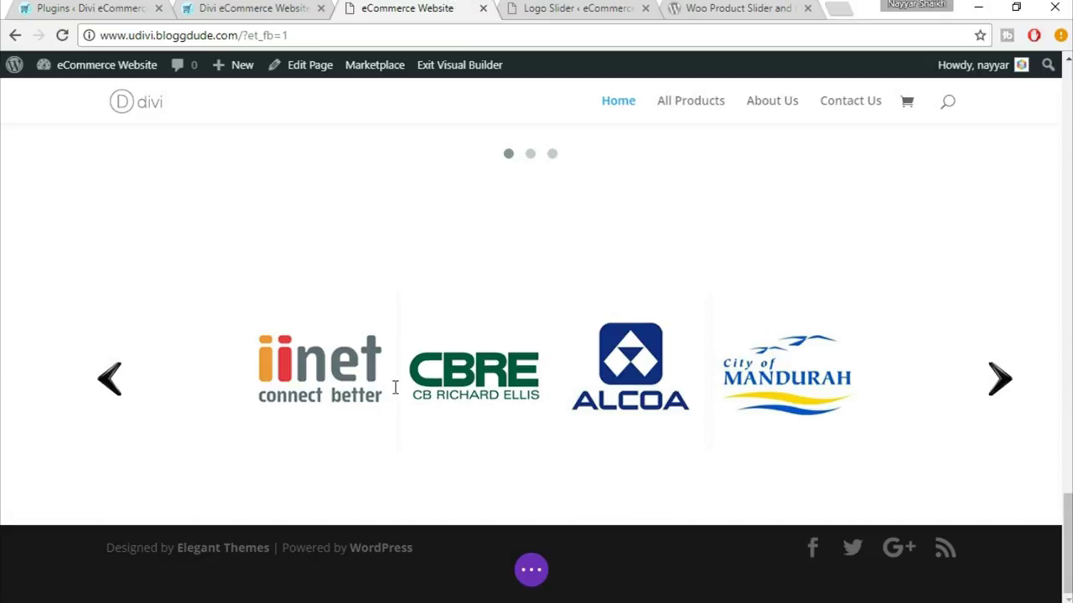
click(266, 8)
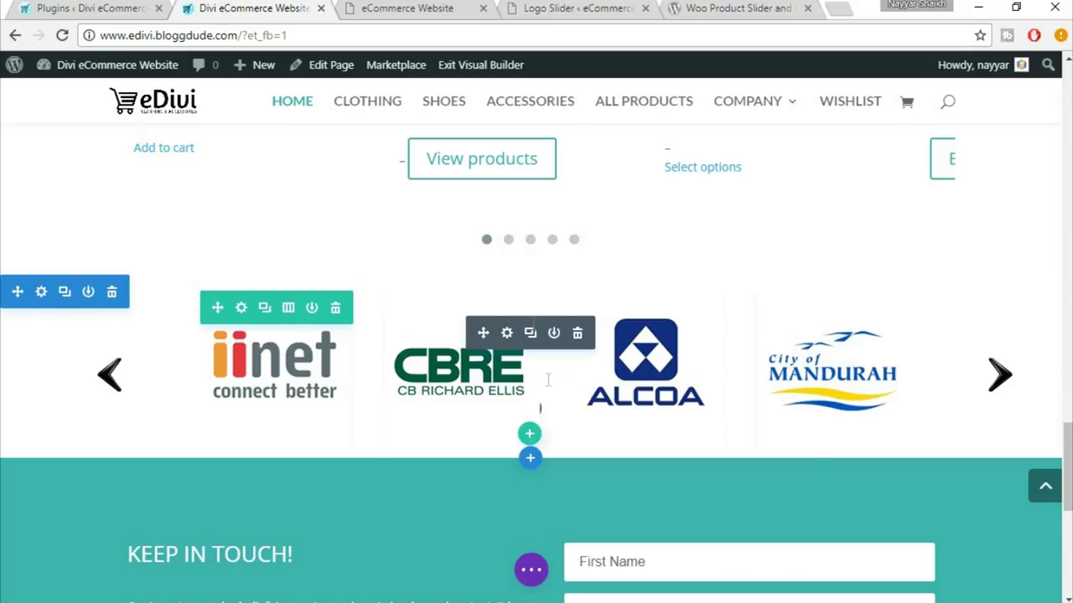
click(414, 7)
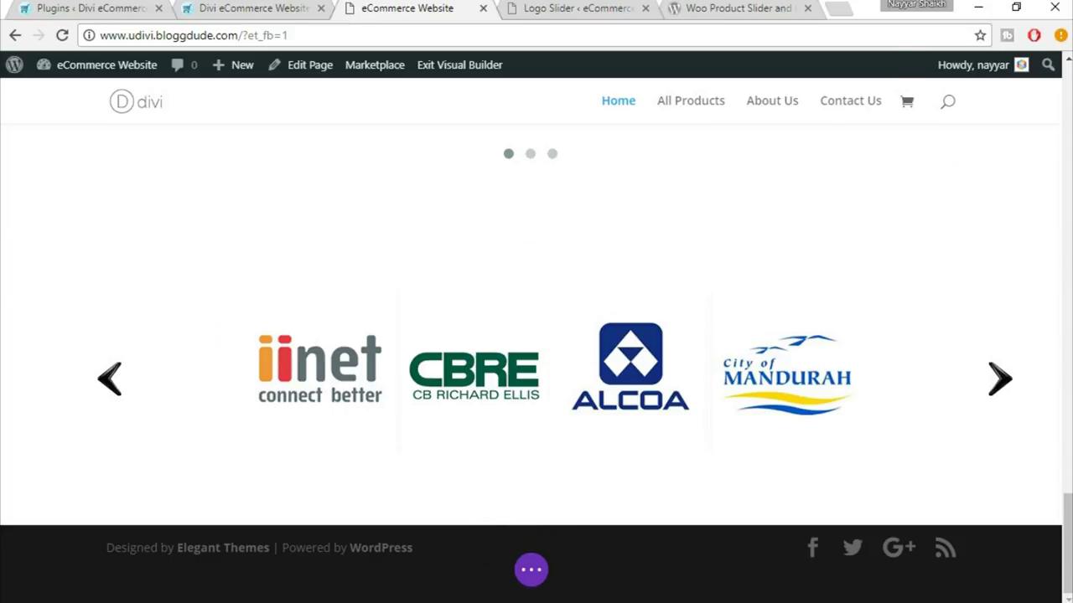
key(alt+Tab)
scroll(320, 323, down, 1)
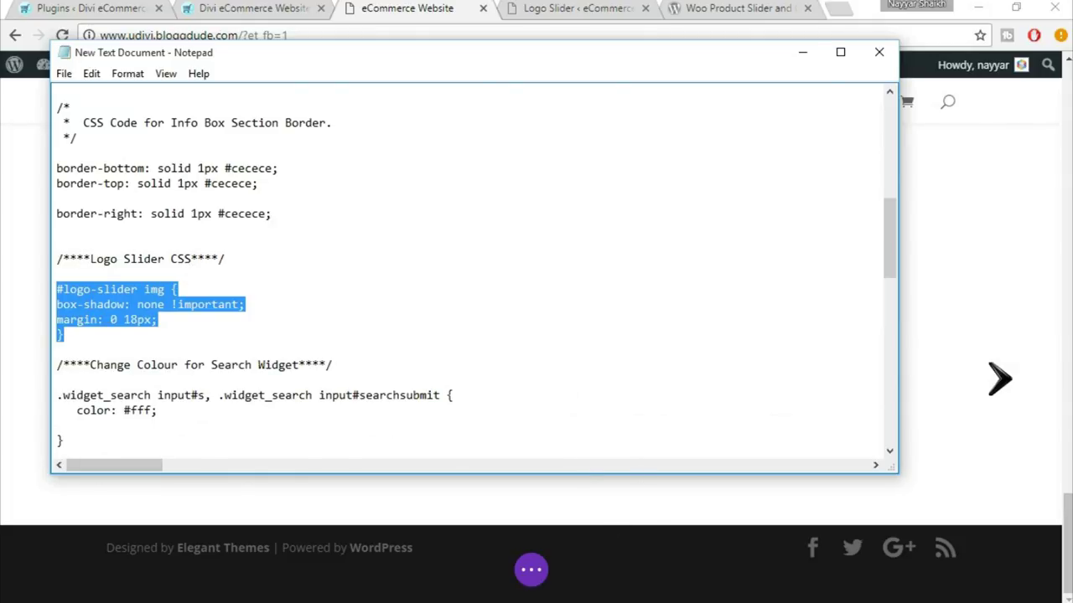
Paste the #logo-slider img rule (no box-shadow, margin 0 18px) into Page Settings Custom CSS and save.
key(alt+Tab)
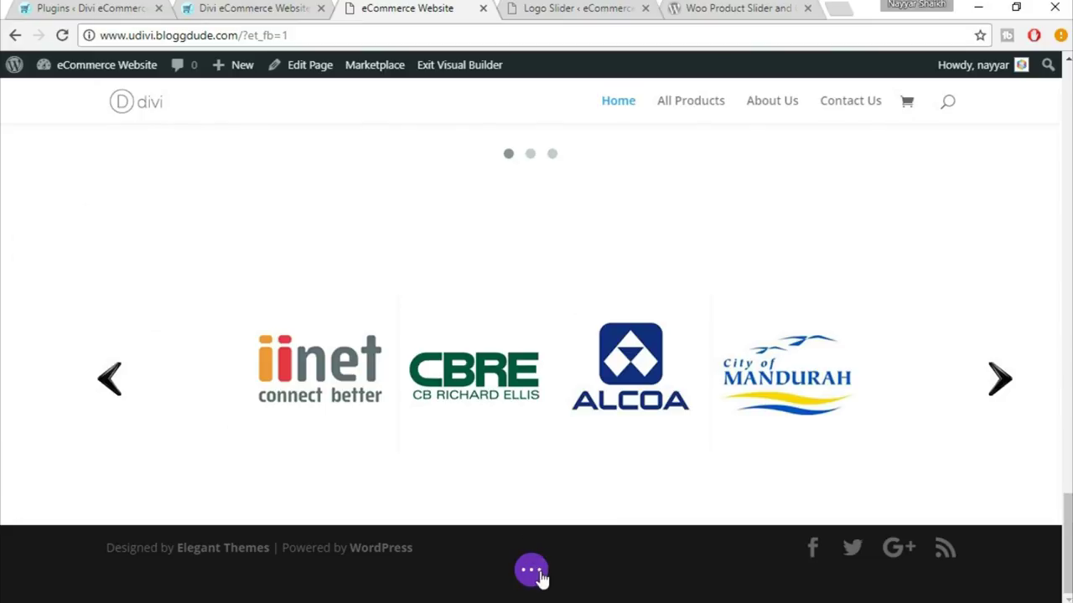
click(536, 573)
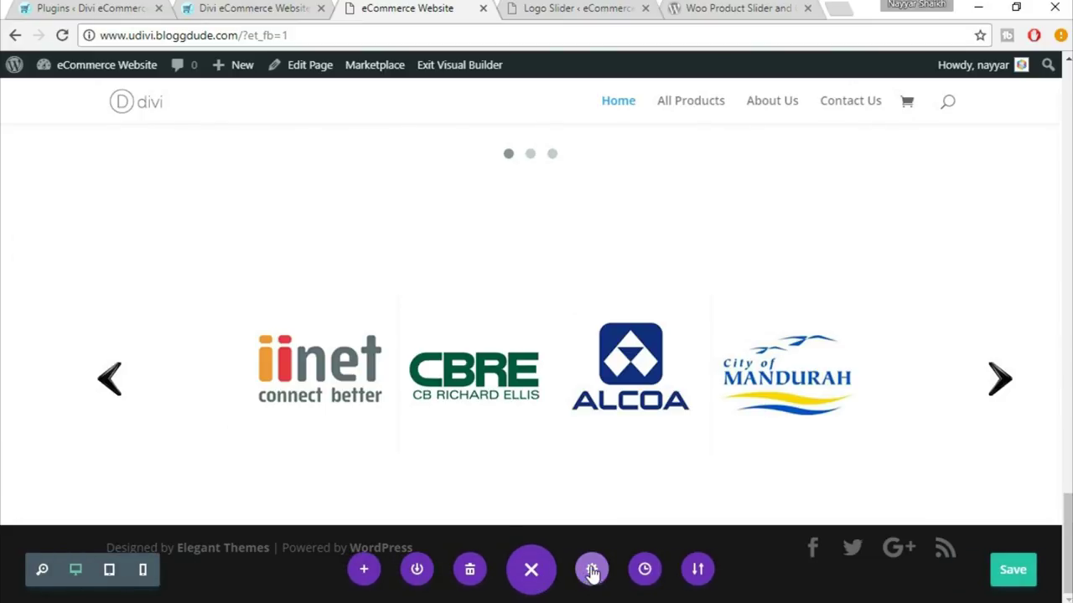
click(593, 572)
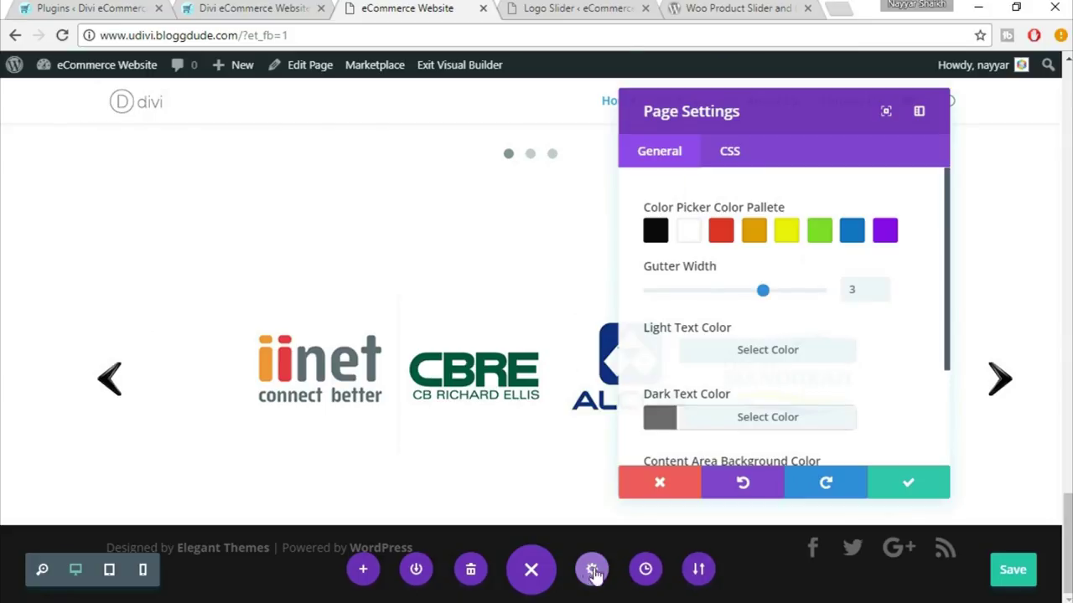
click(729, 148)
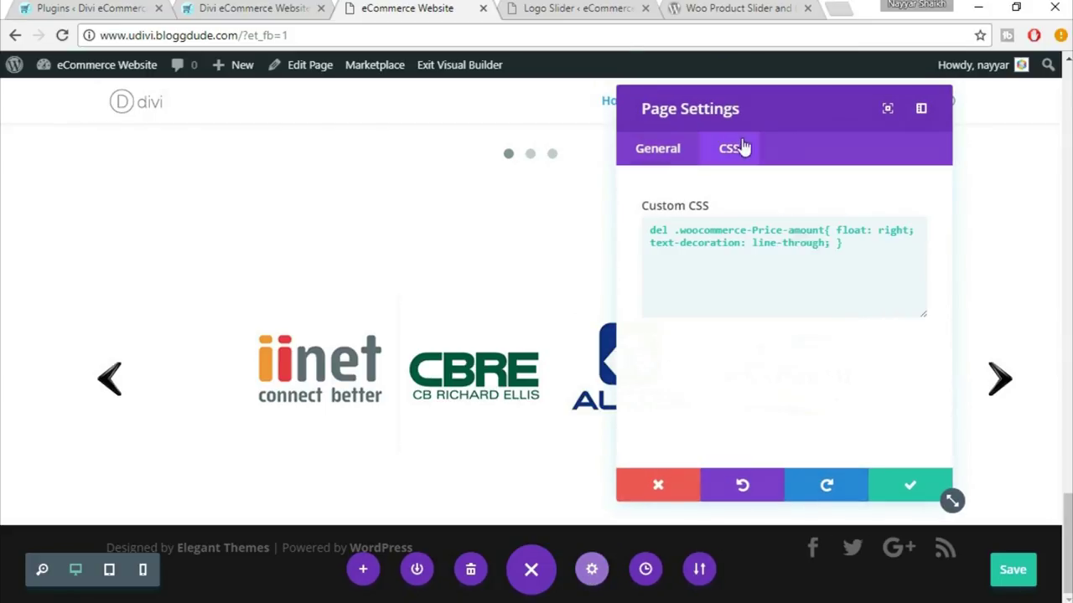
click(882, 246)
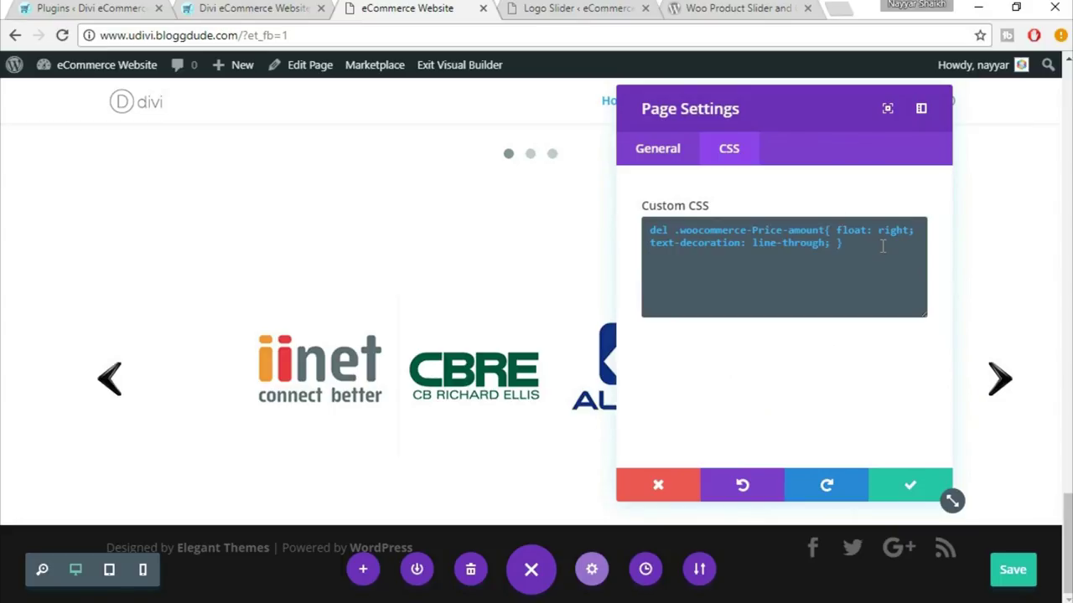
text(#logo-slider img { box-shadow: none !important; margin: 0 10px; })
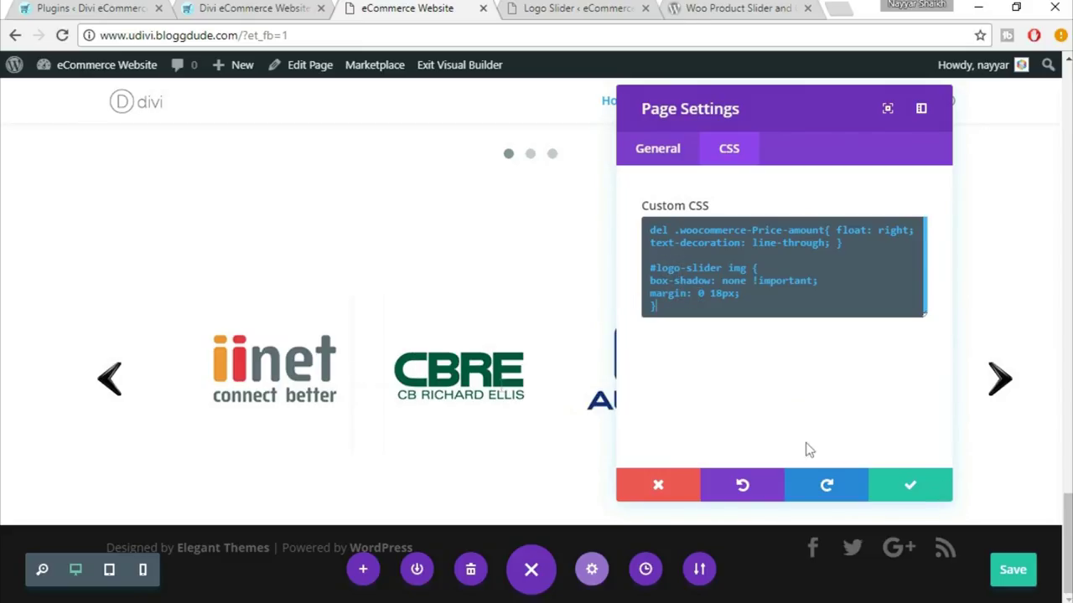
click(931, 495)
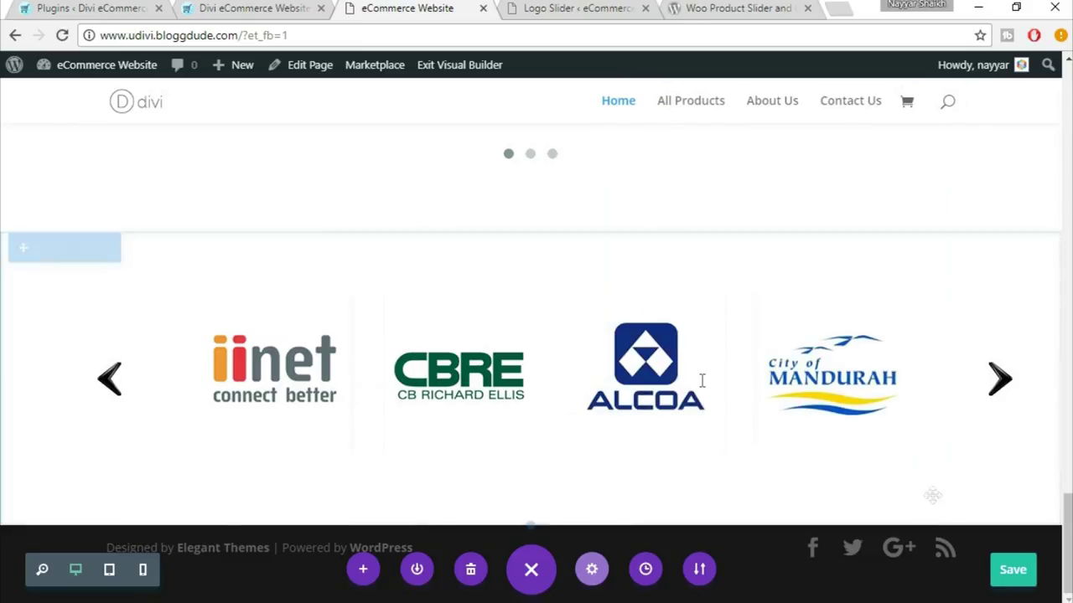
click(1014, 573)
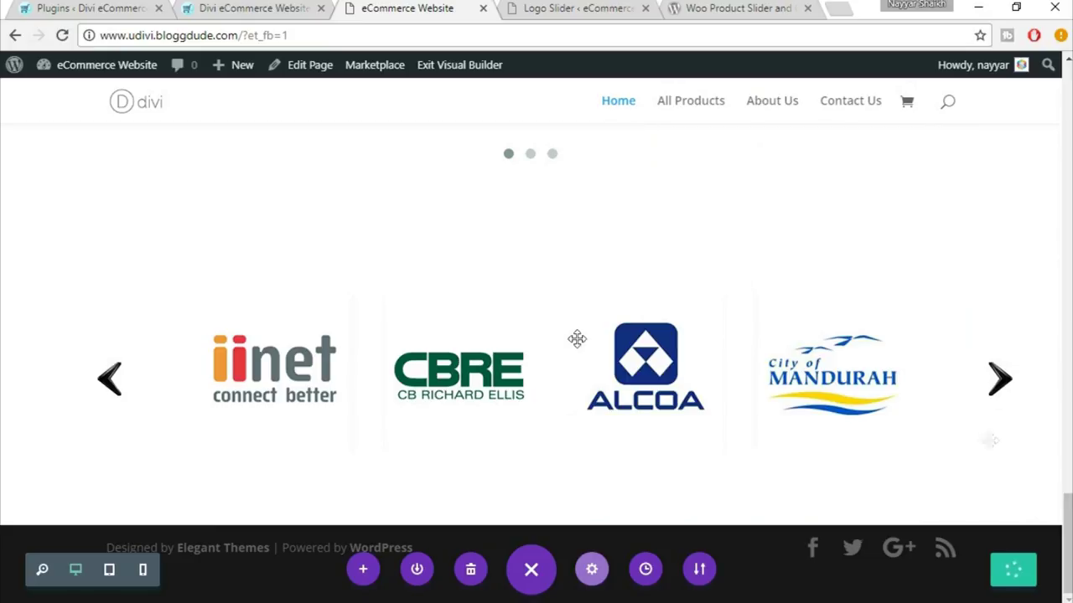
scroll(584, 343, up, 1)
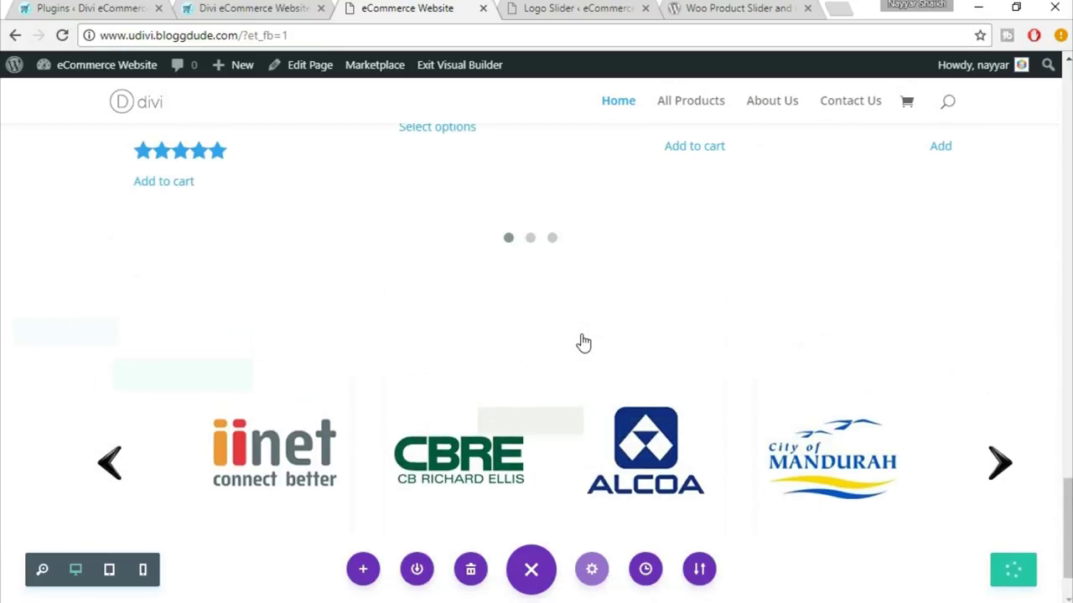
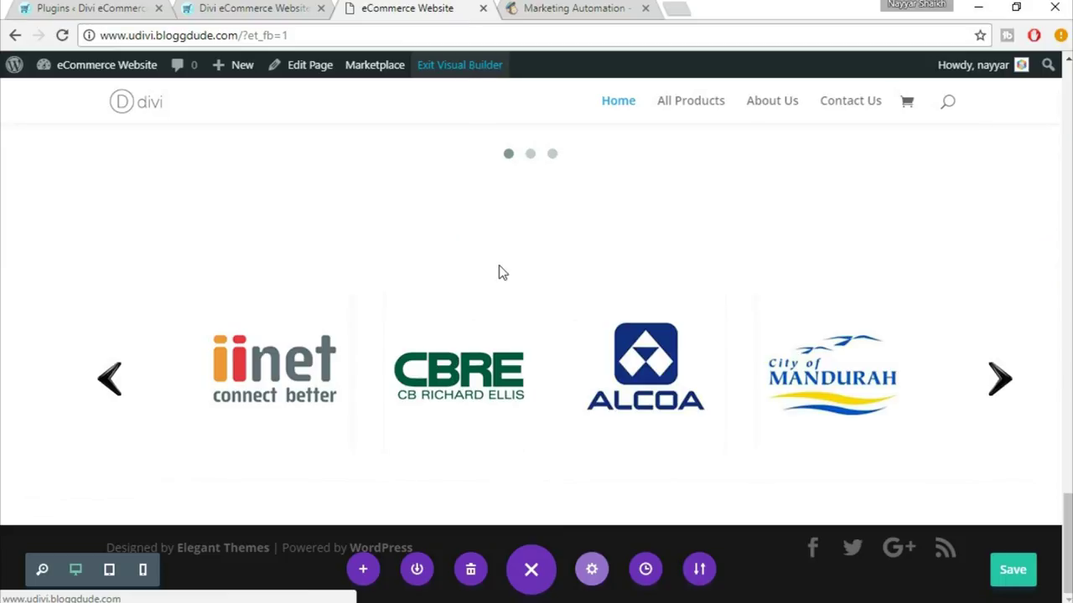
Insert a regular one-column section below the logo slider and add an Email Optin module to it.
mouse_move(528, 526)
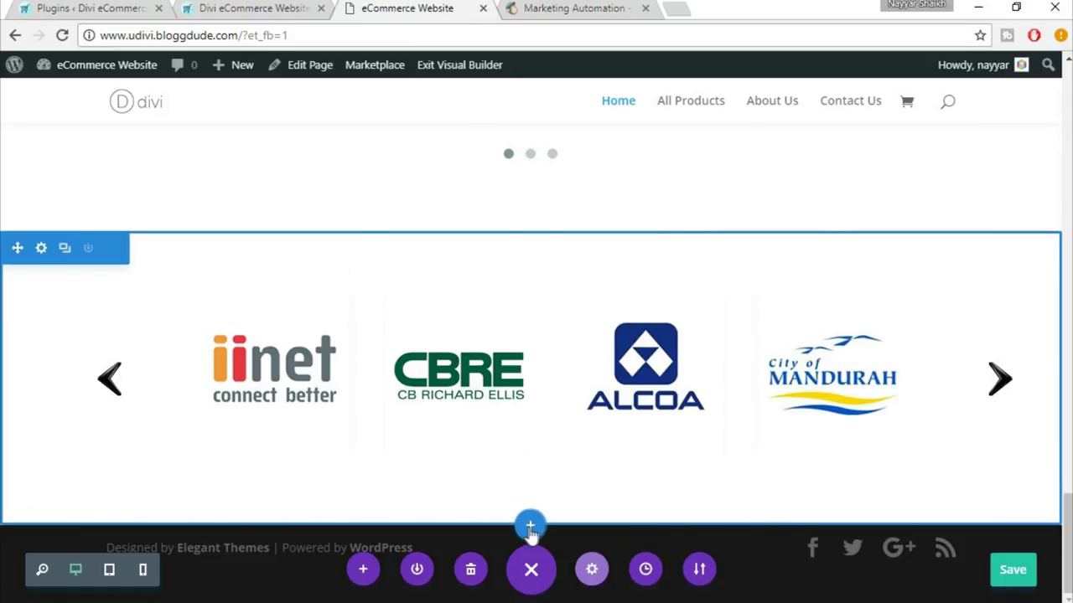
click(530, 528)
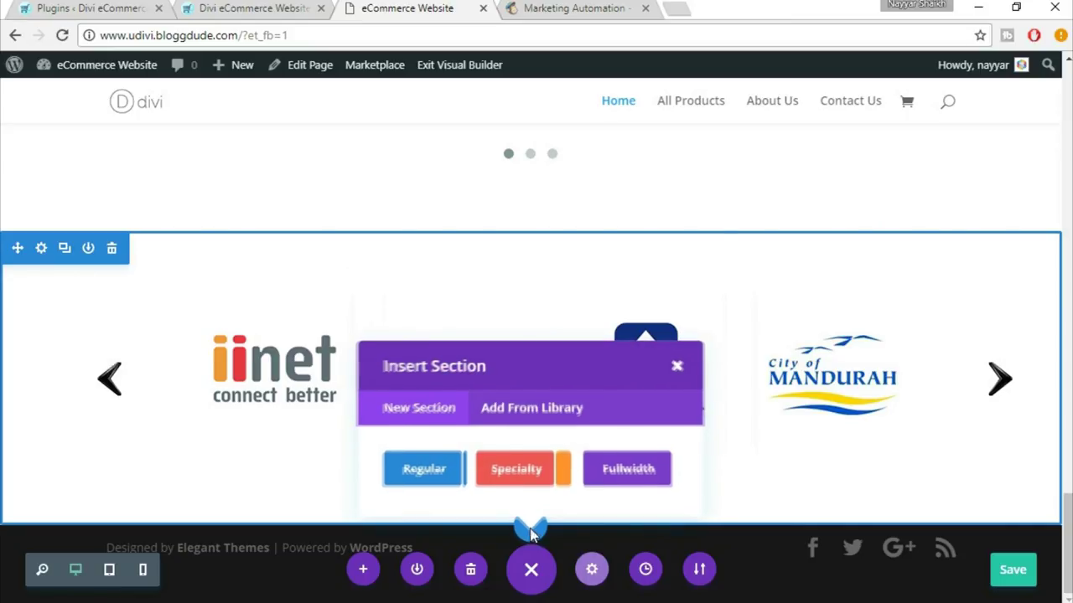
click(407, 474)
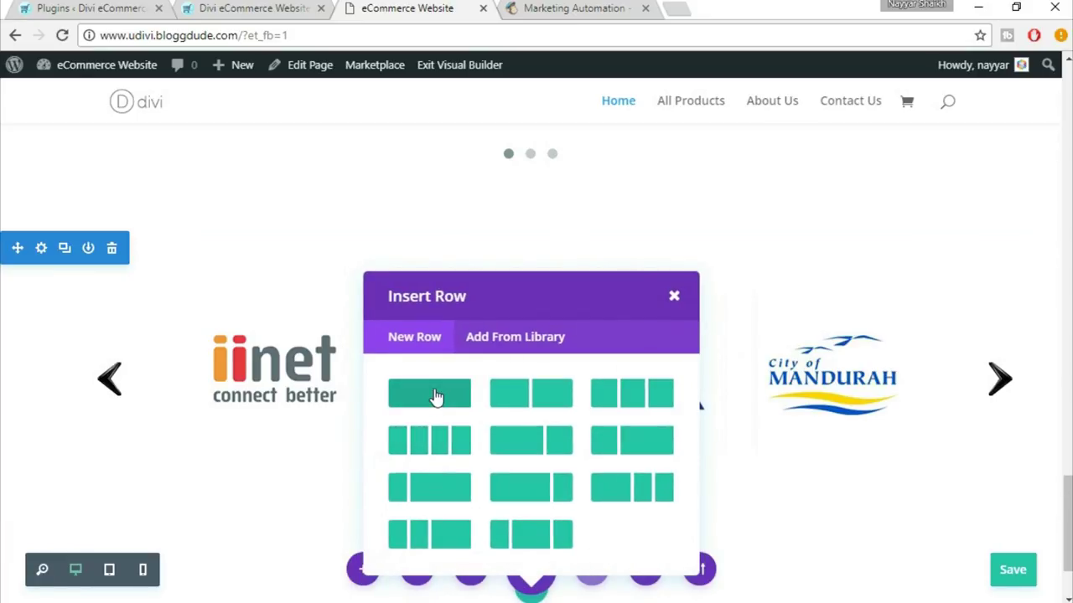
click(435, 396)
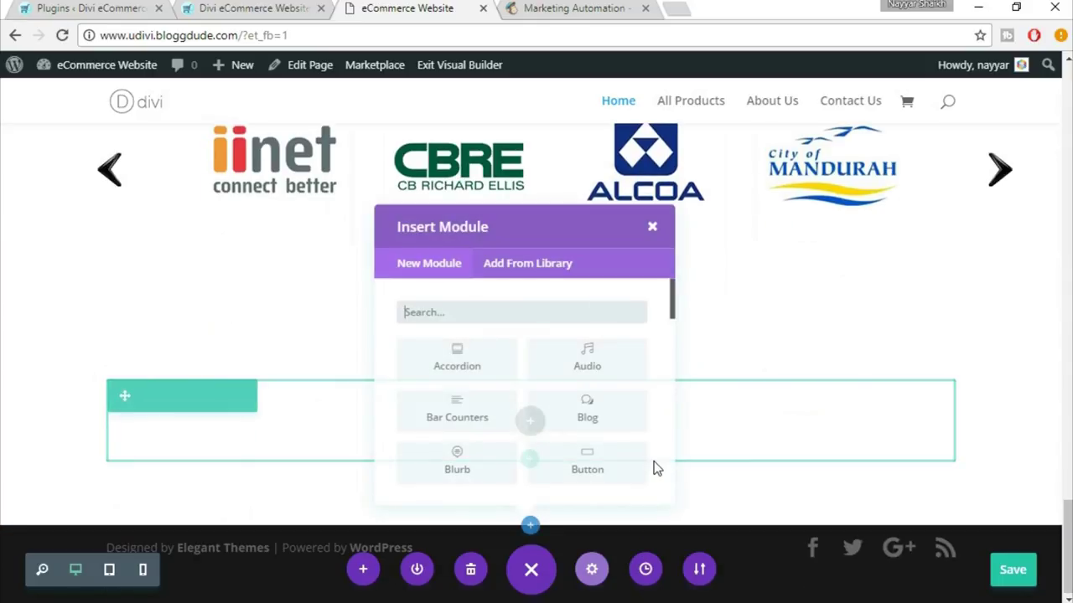
text(email)
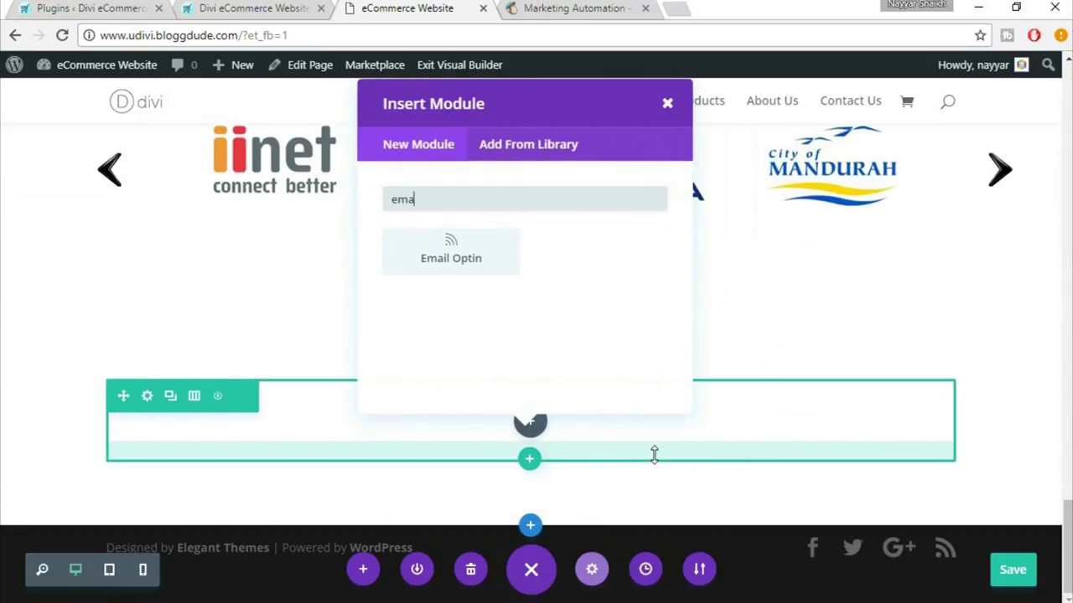
click(451, 259)
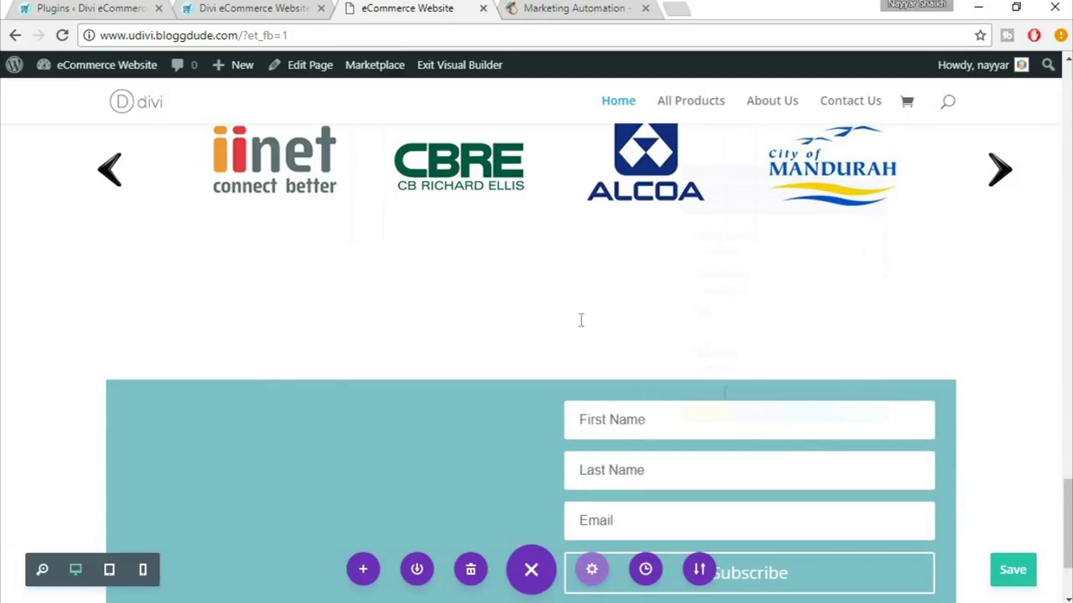
scroll(800, 459, down, 2)
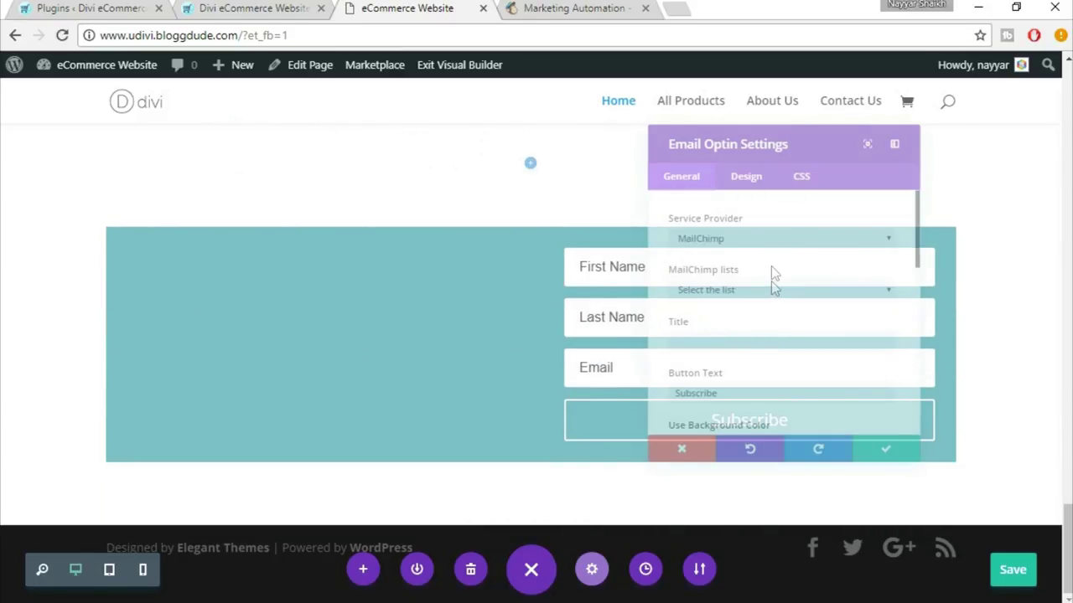
Keep MailChimp as the email service provider, leaving the list selection unchanged.
click(744, 226)
click(744, 226)
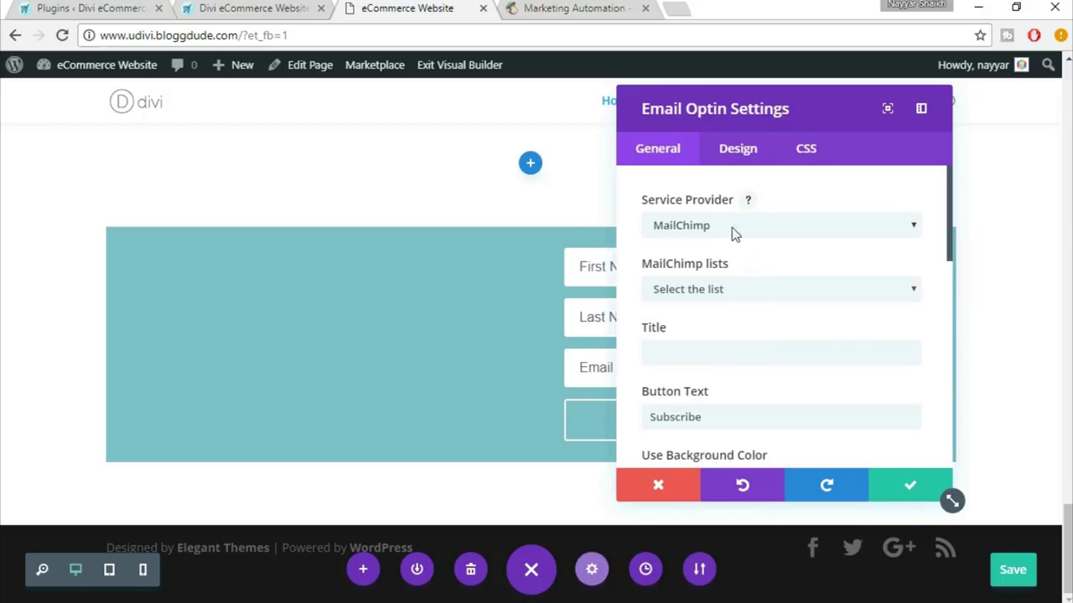
click(764, 290)
click(790, 262)
Compare with the reference eDivi page and set the opt-in title to 'KEEP IN TOUCH!'.
click(237, 8)
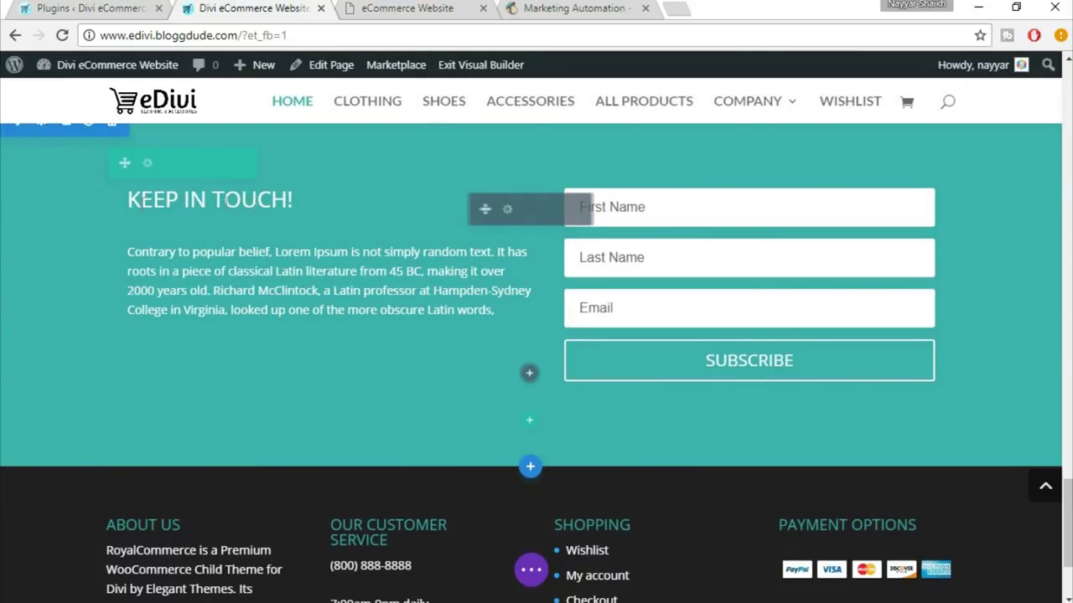
click(427, 8)
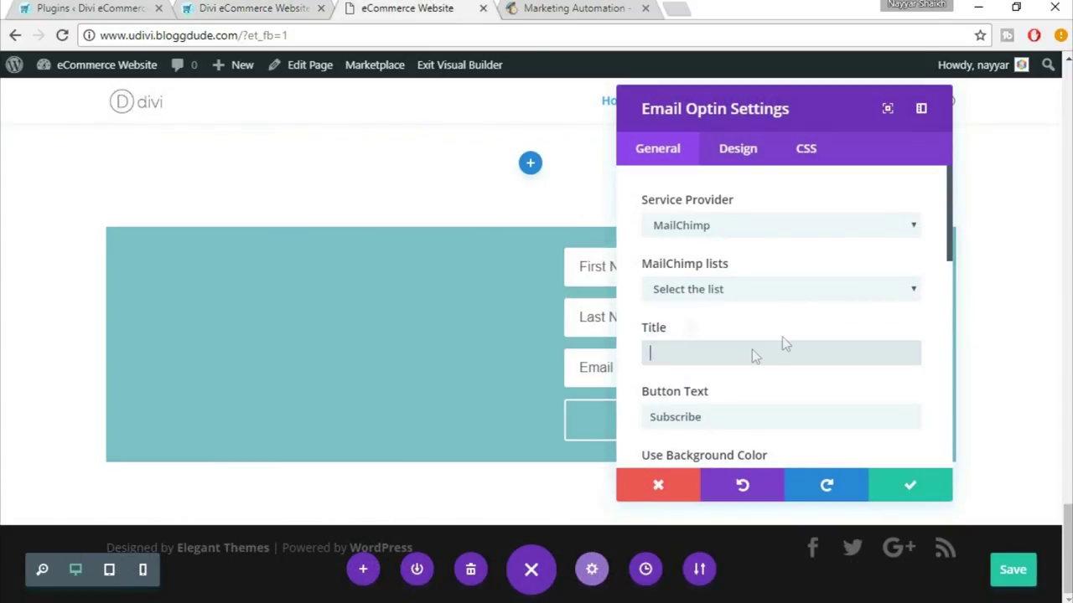
click(751, 350)
text(K)
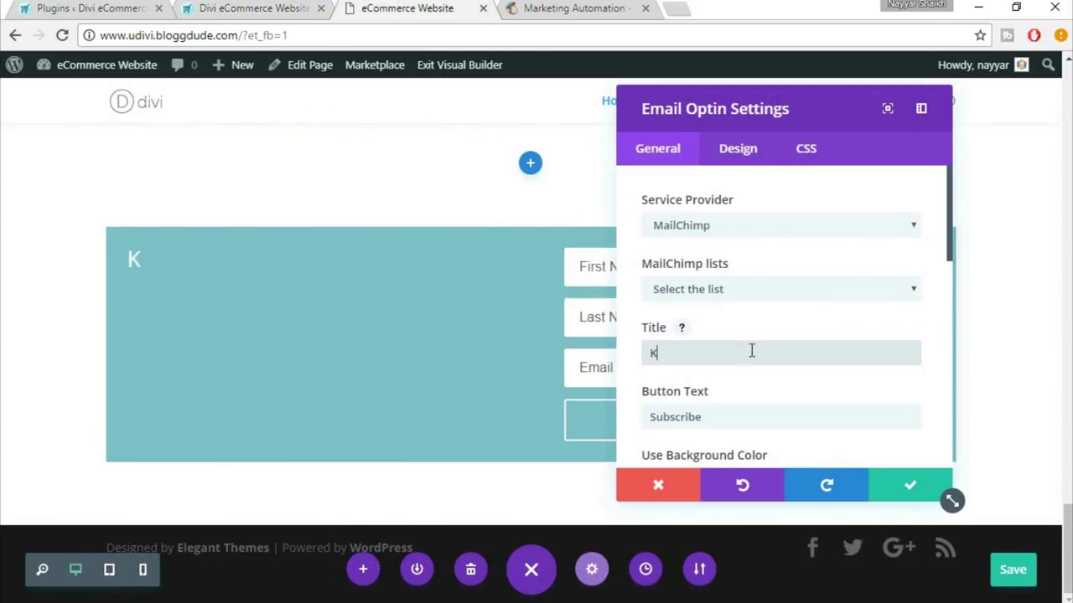
text(EEP IN TOUCH!)
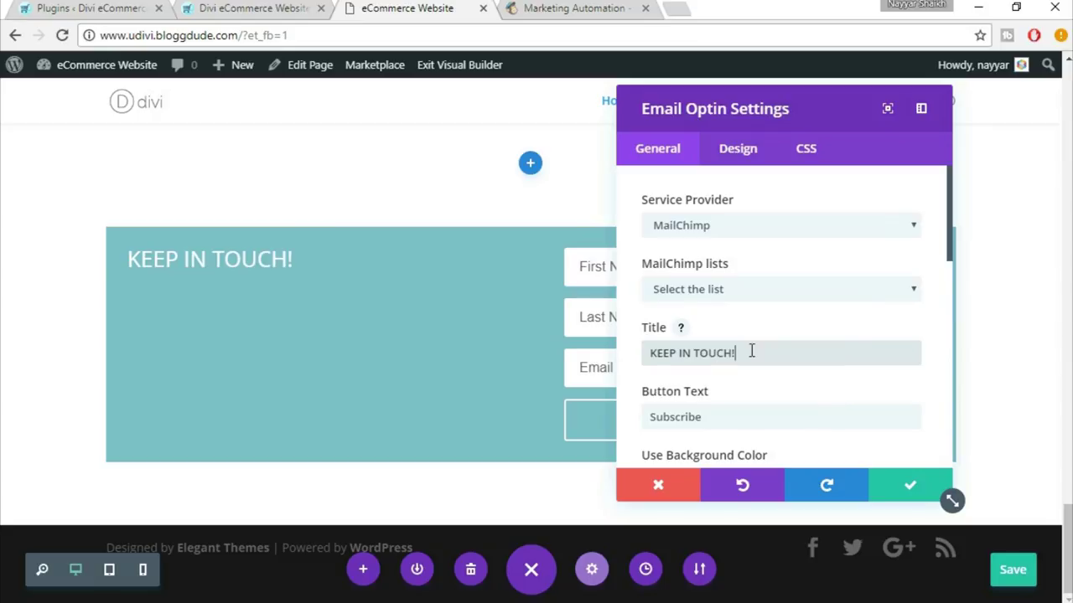
click(266, 8)
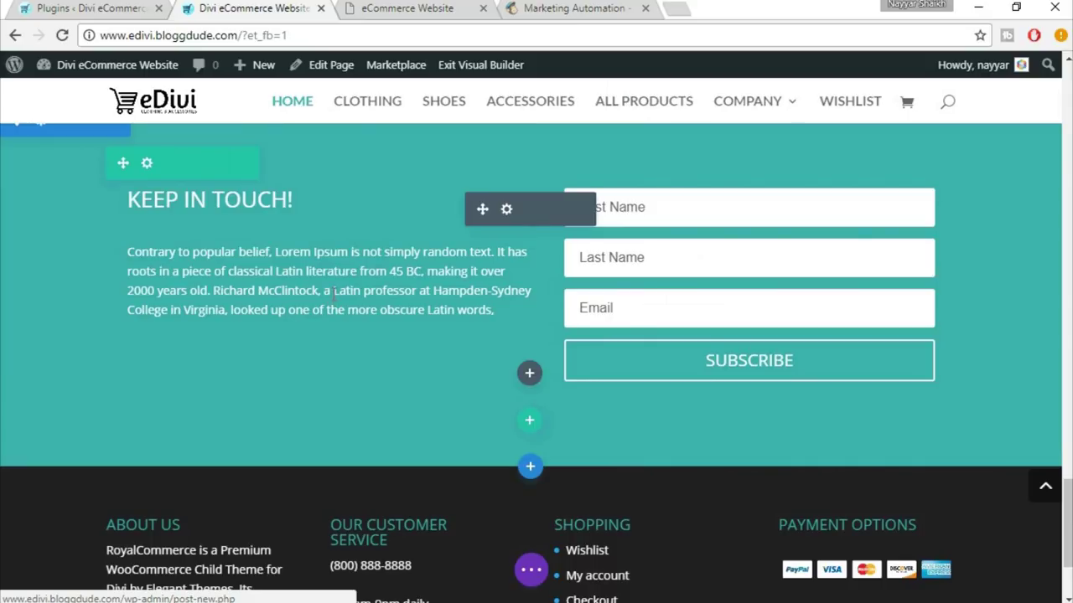
Copy the reference page's Lorem Ipsum paragraph and paste it into the Content text editor.
scroll(333, 293, up, 1)
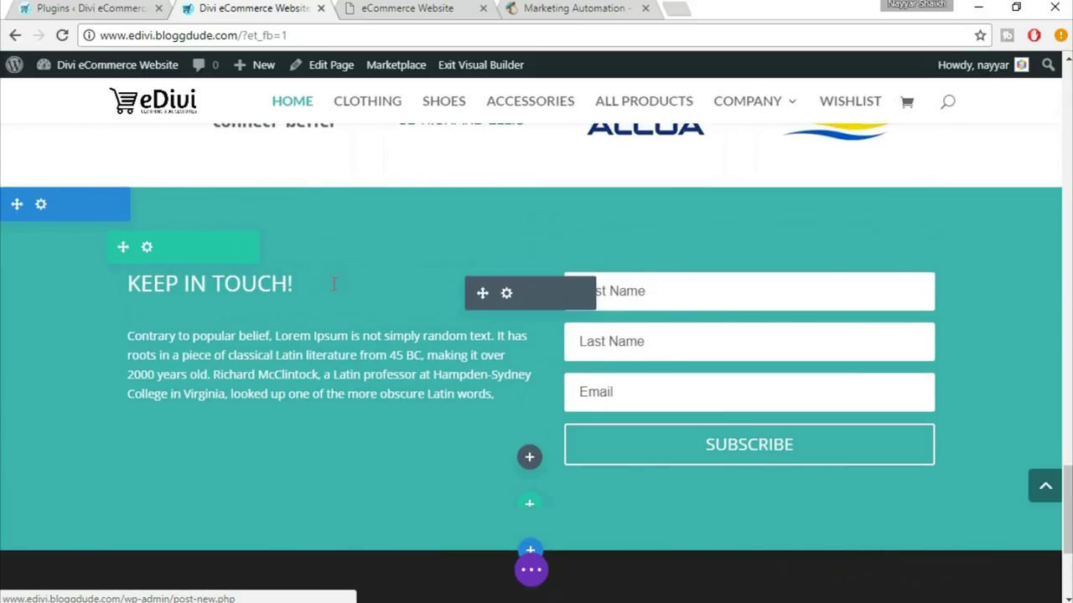
triple_click(363, 379)
key(ctrl+c)
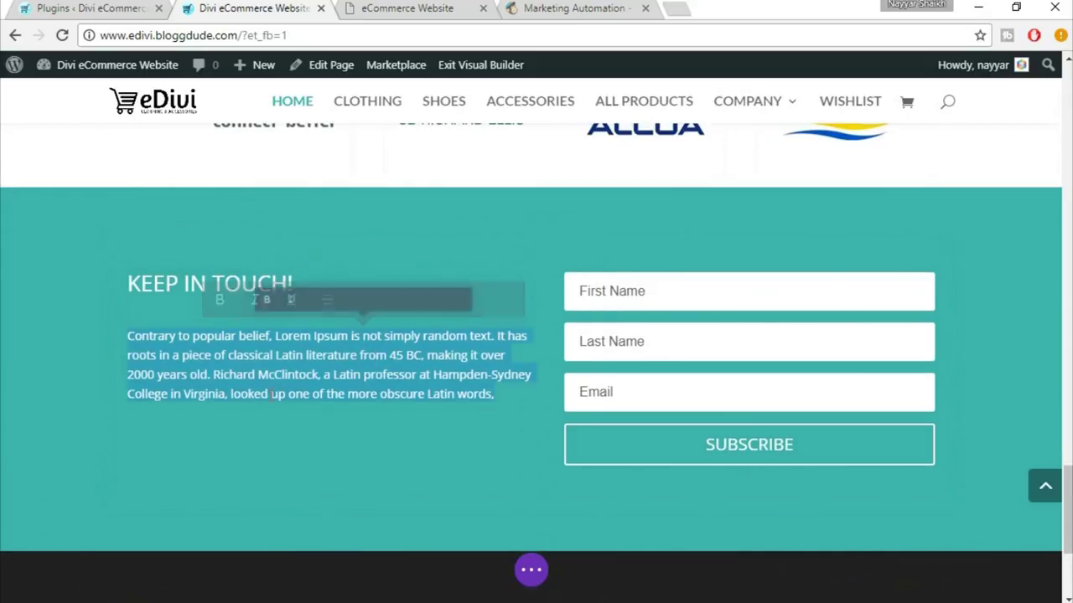
click(445, 8)
scroll(791, 410, down, 2)
scroll(811, 405, down, 5)
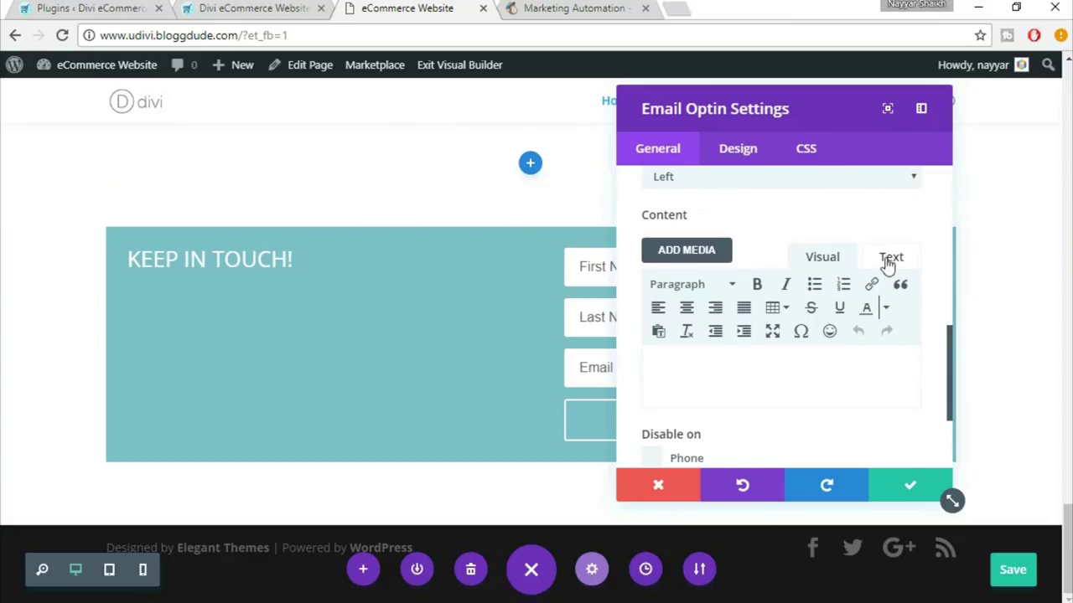
click(888, 260)
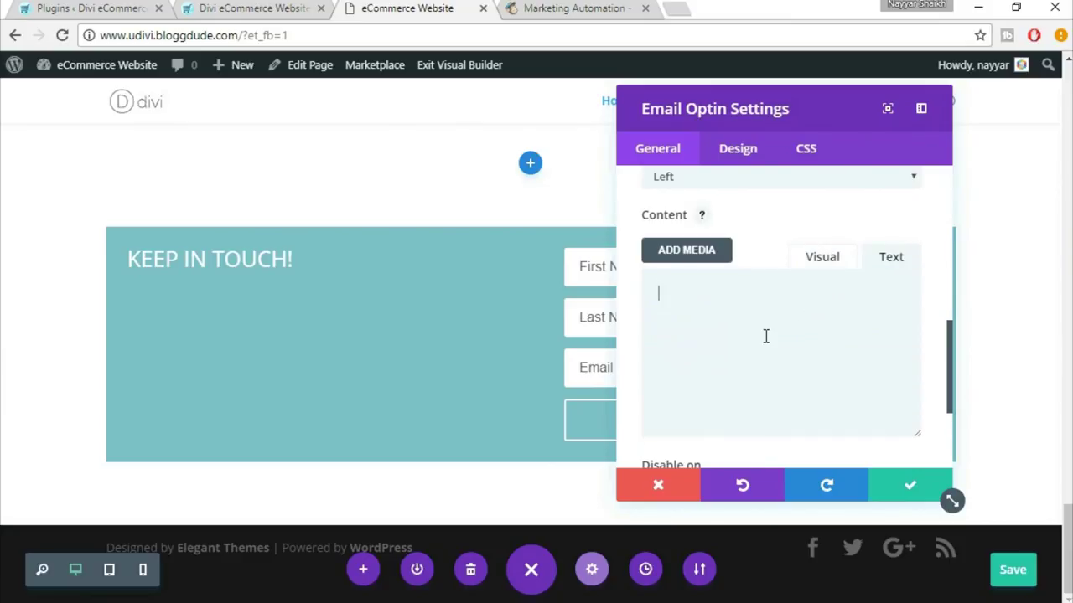
key(ctrl+v)
Add empty lines above the pasted paragraph, working in both Text and Visual modes.
key(ctrl+Home)
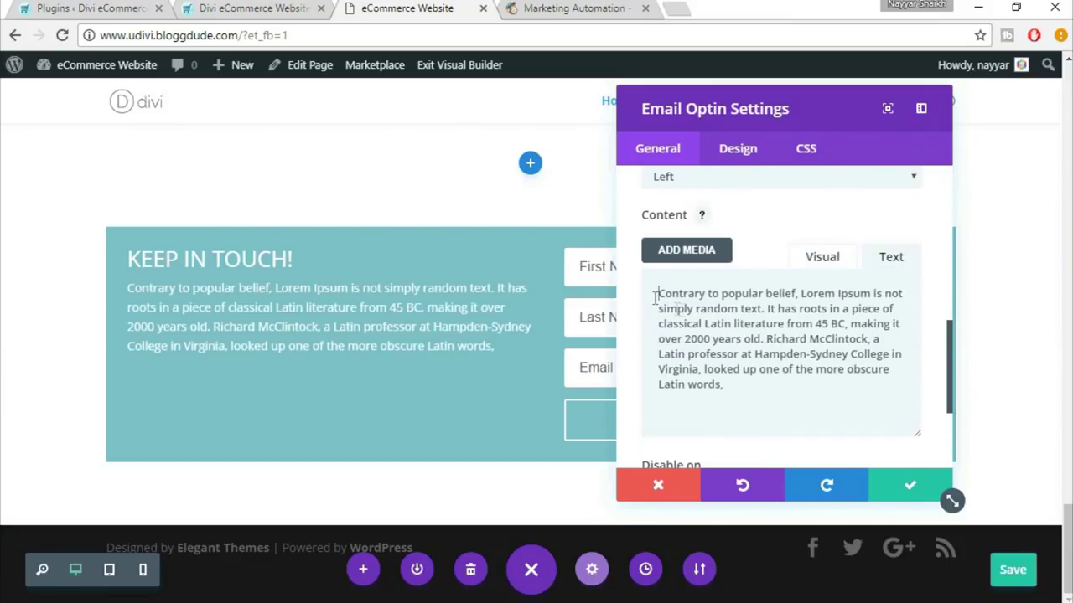
key(Return)
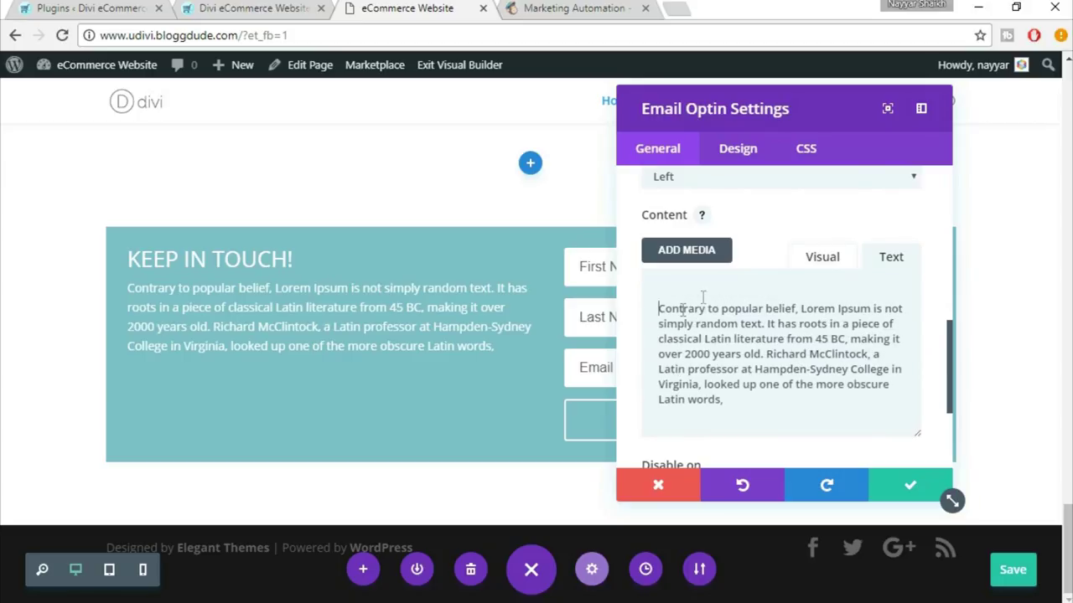
click(832, 256)
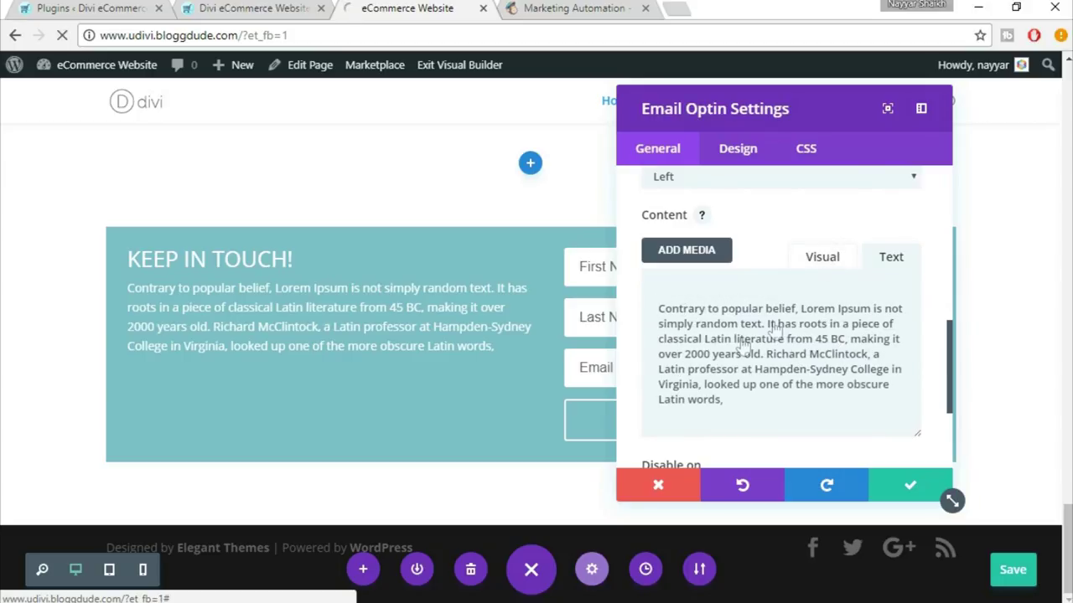
click(821, 260)
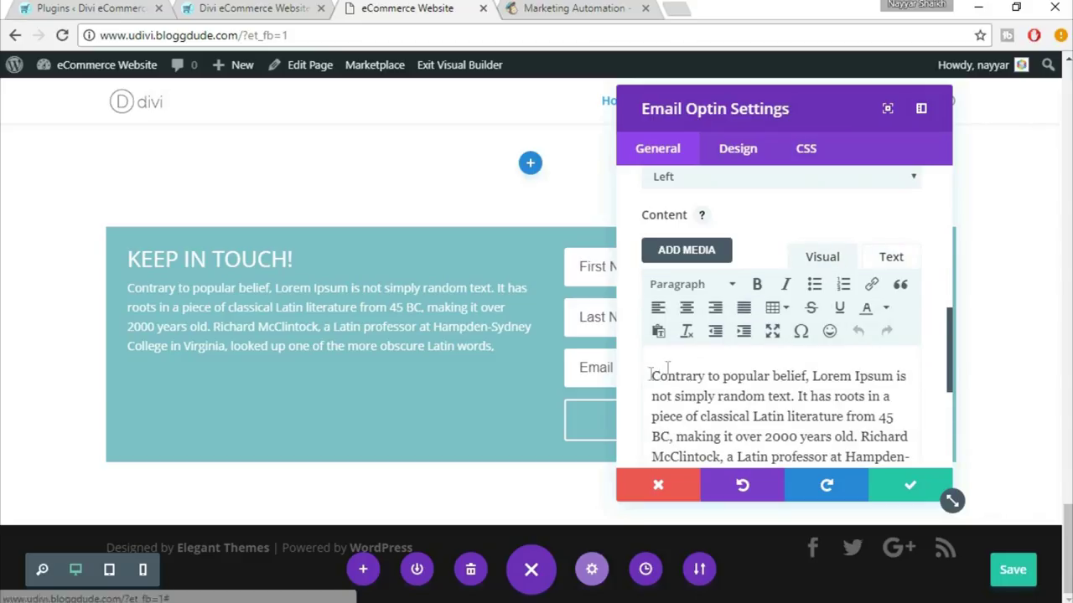
key(Return)
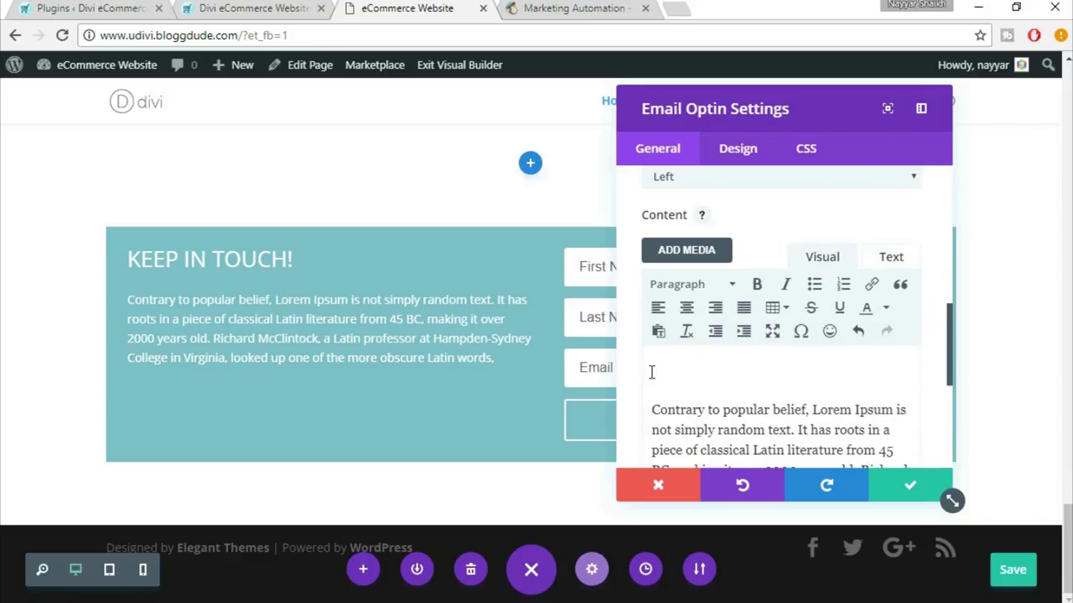
key(Return)
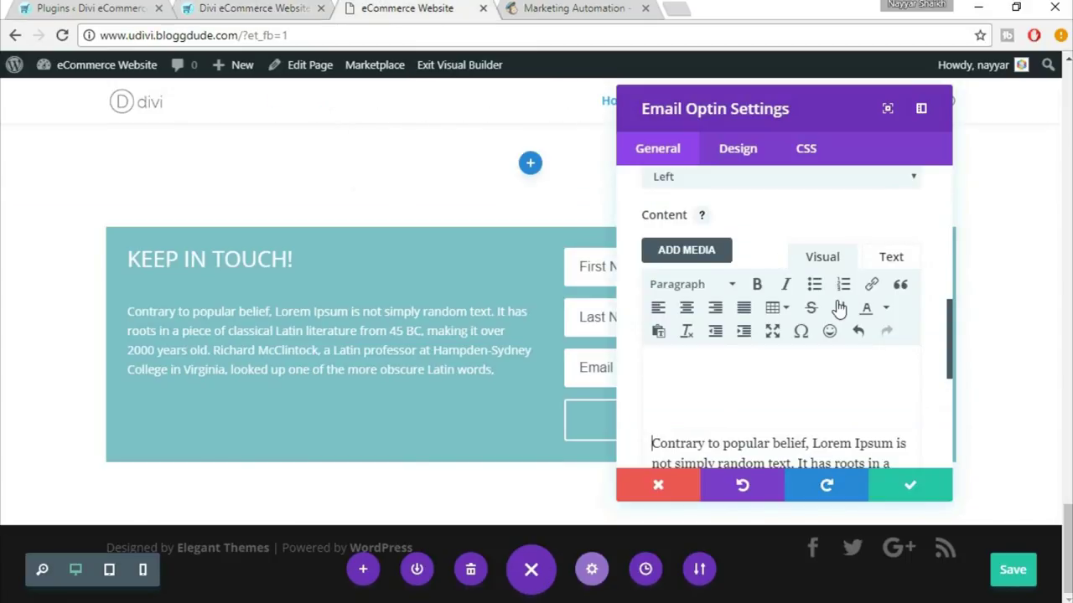
scroll(840, 308, up, 3)
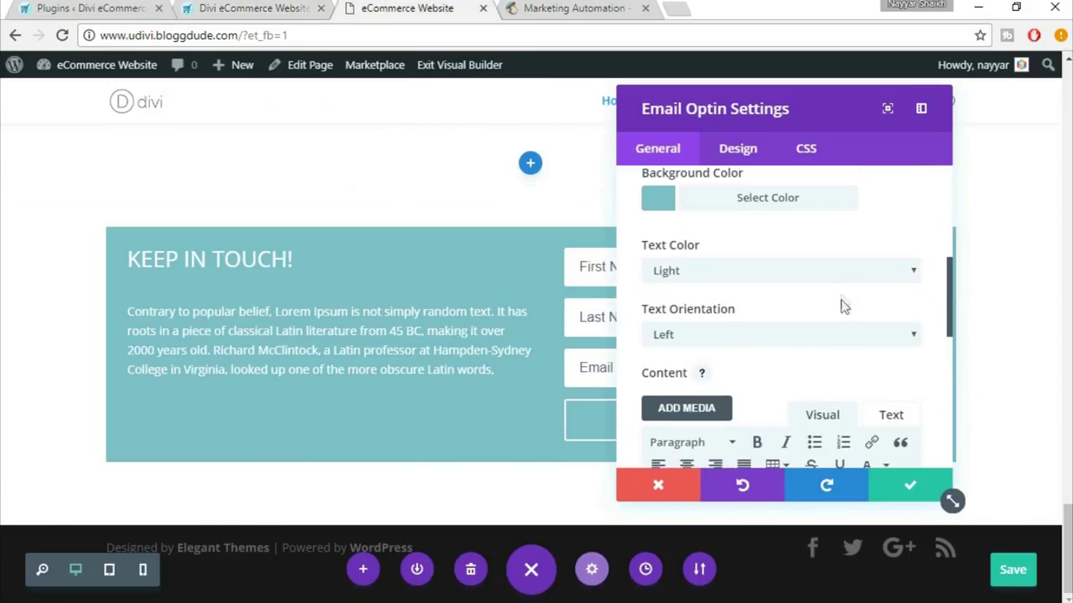
Replace the opt-in module's background colour with #3FB0AC and save the module settings.
click(726, 205)
double_click(650, 242)
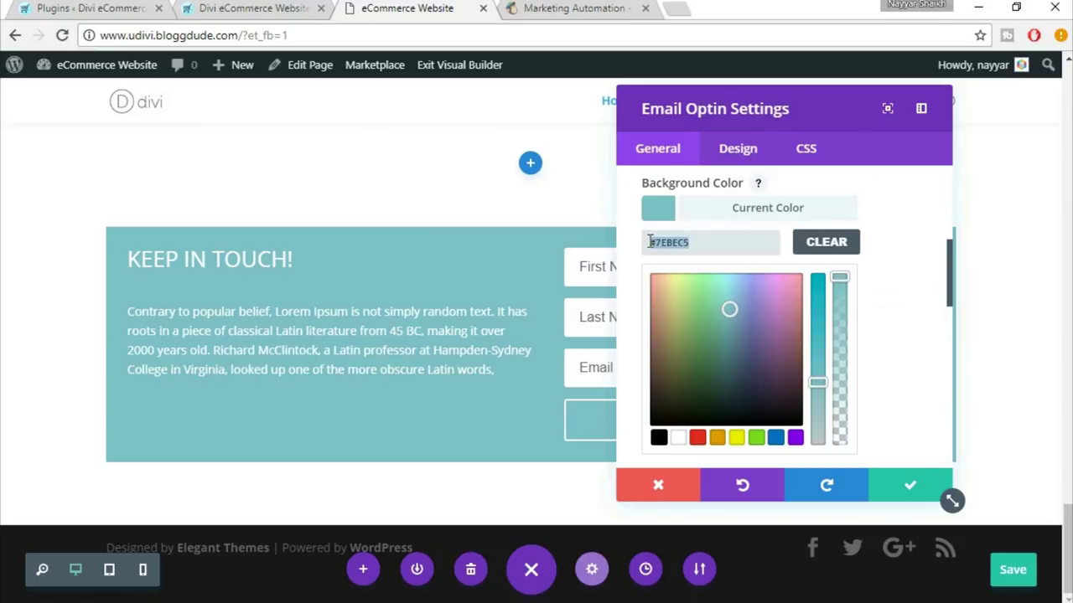
key(BackSpace)
text(#3FB0AC)
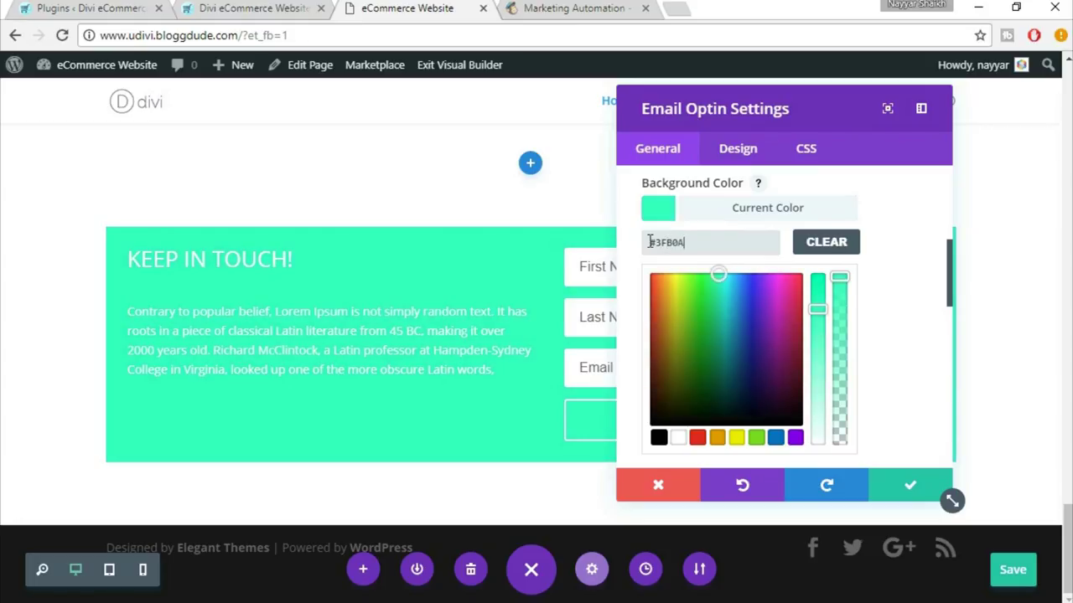
click(911, 490)
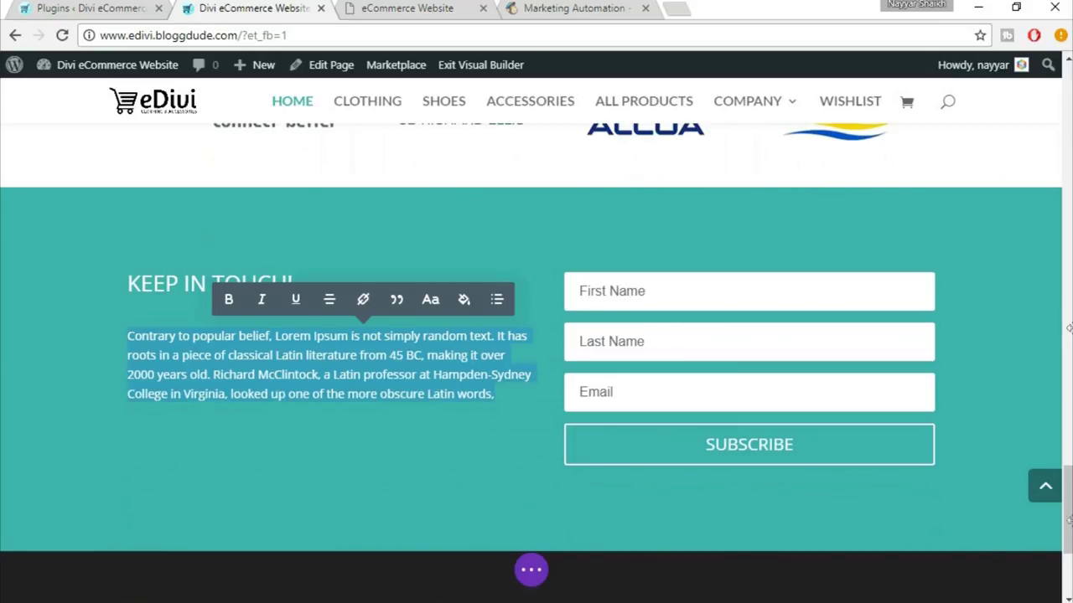
click(410, 7)
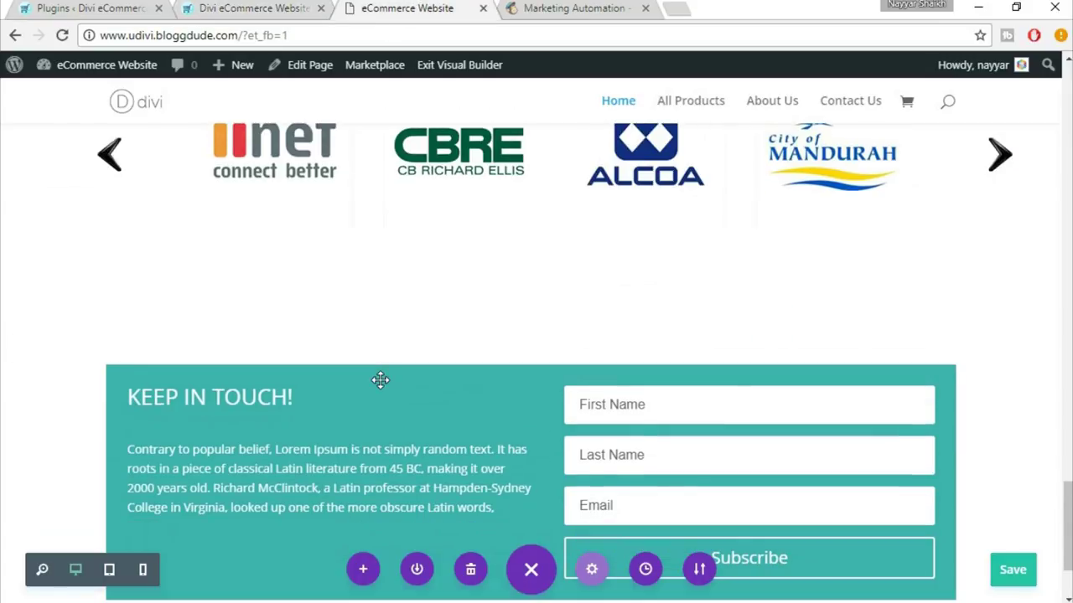
In the surrounding section's settings, set the background colour hex to #3FB0AC.
scroll(79, 223, down, 3)
scroll(72, 214, up, 1)
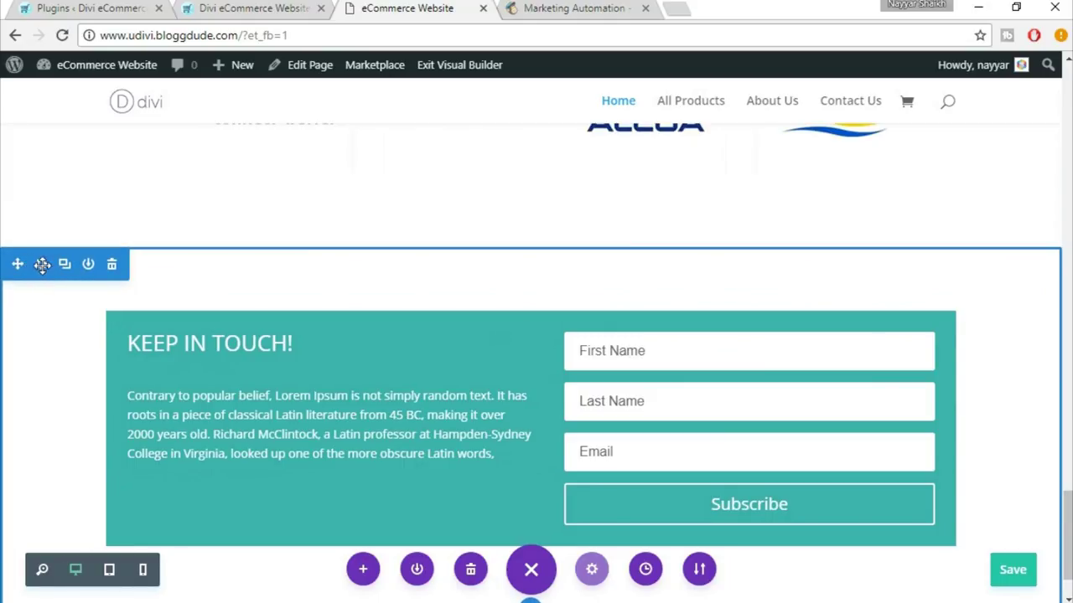
click(42, 266)
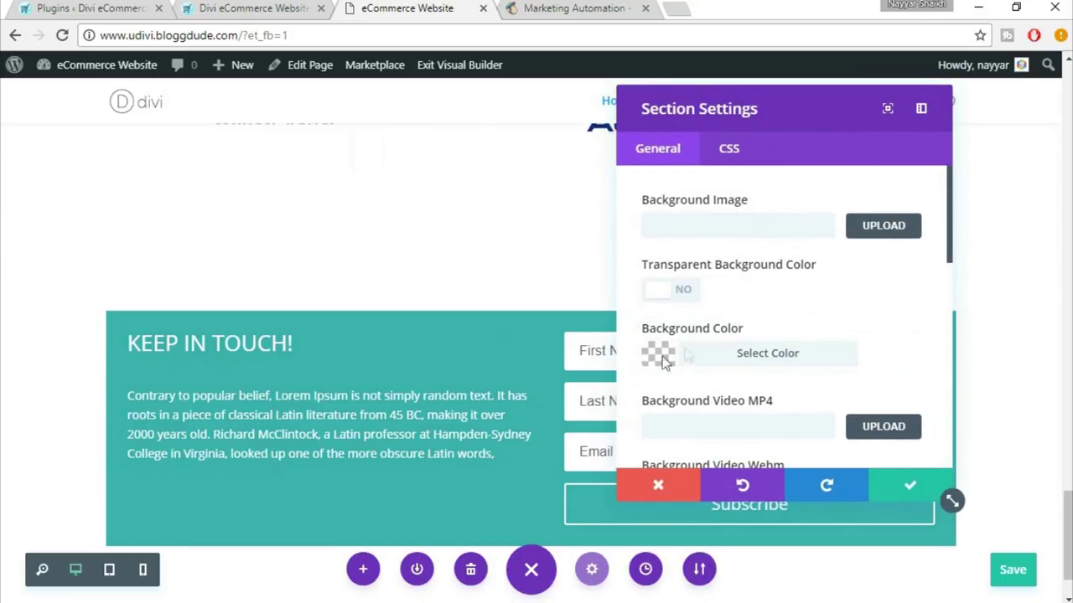
scroll(800, 339, down, 2)
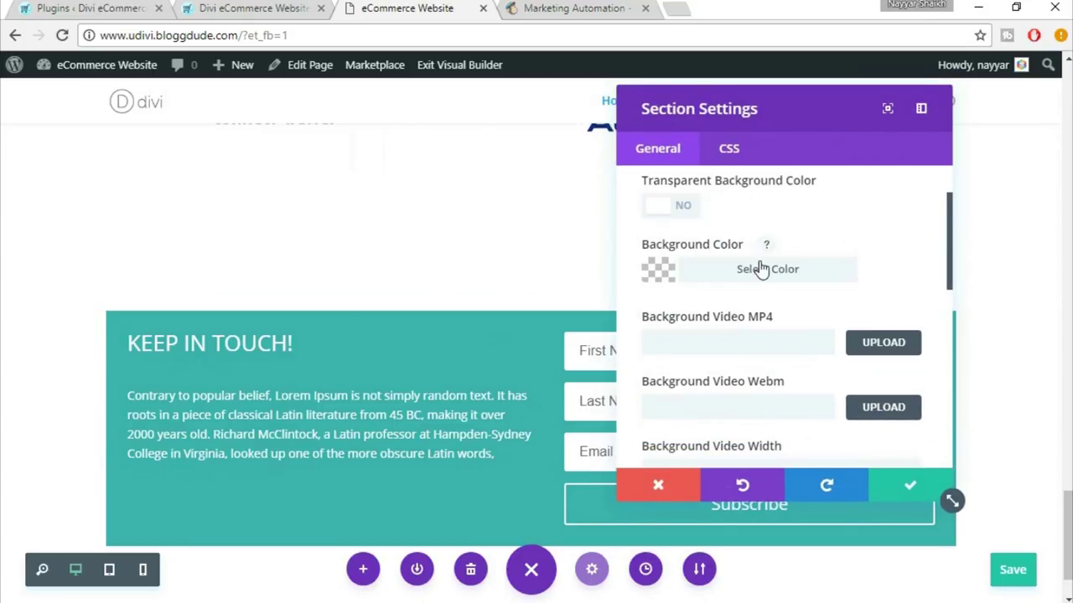
click(762, 269)
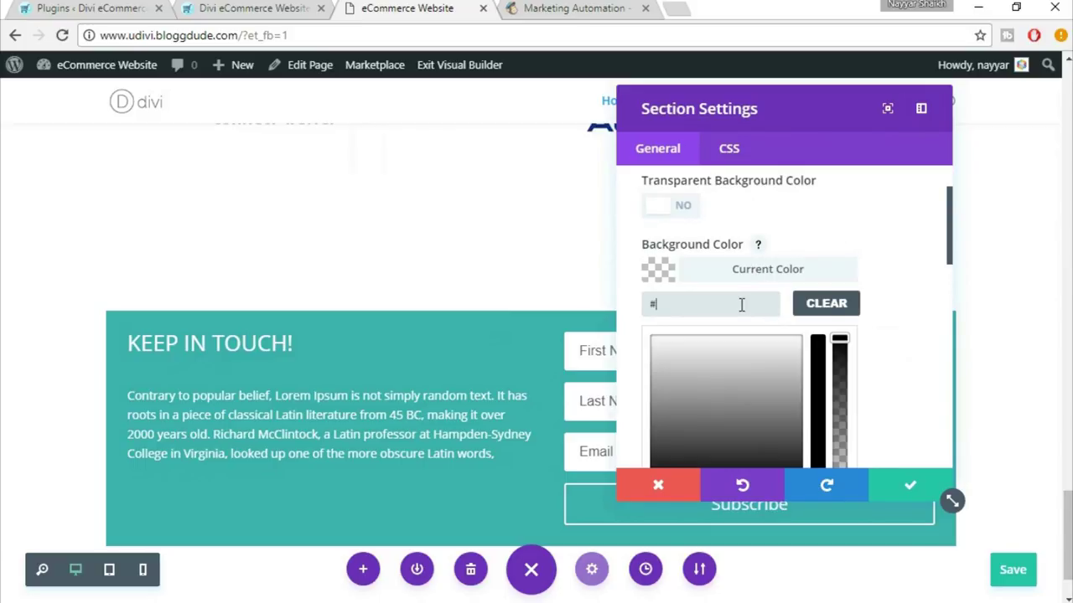
text(3F0AC)
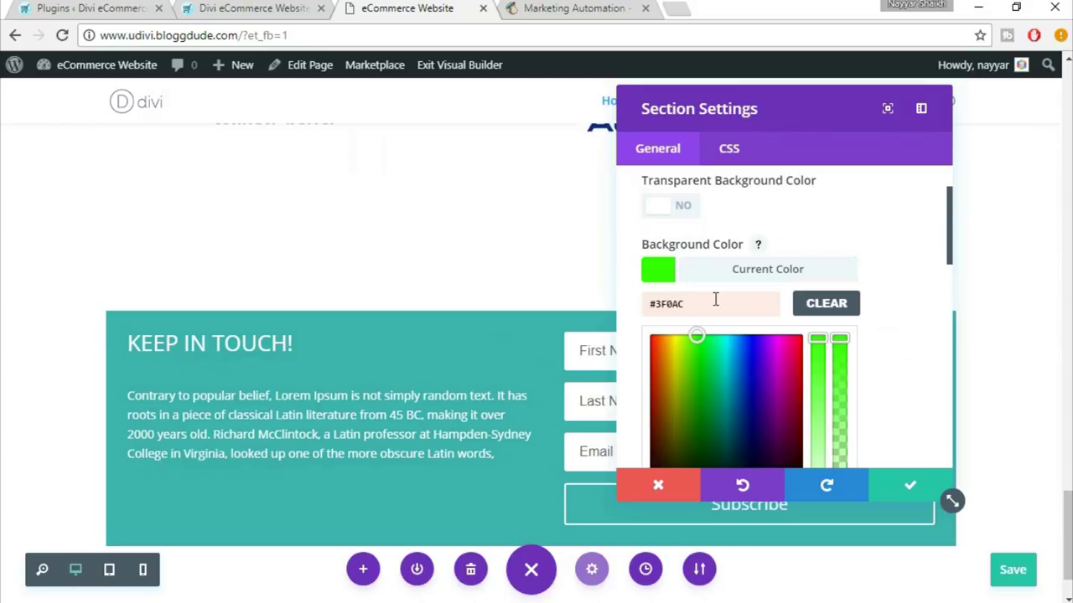
text(B)
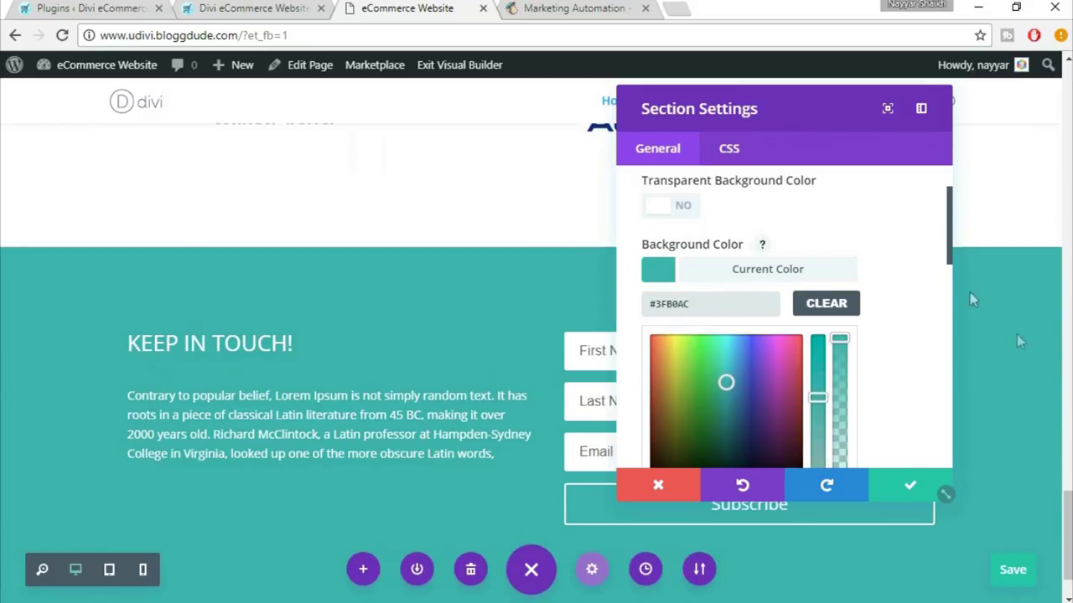
scroll(230, 326, down, 1)
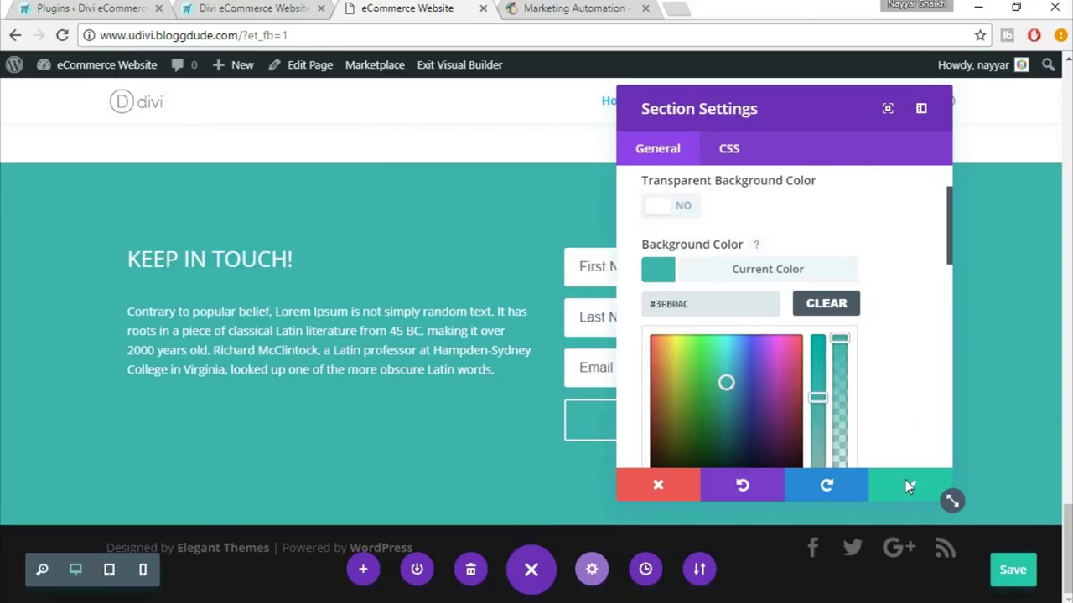
click(570, 7)
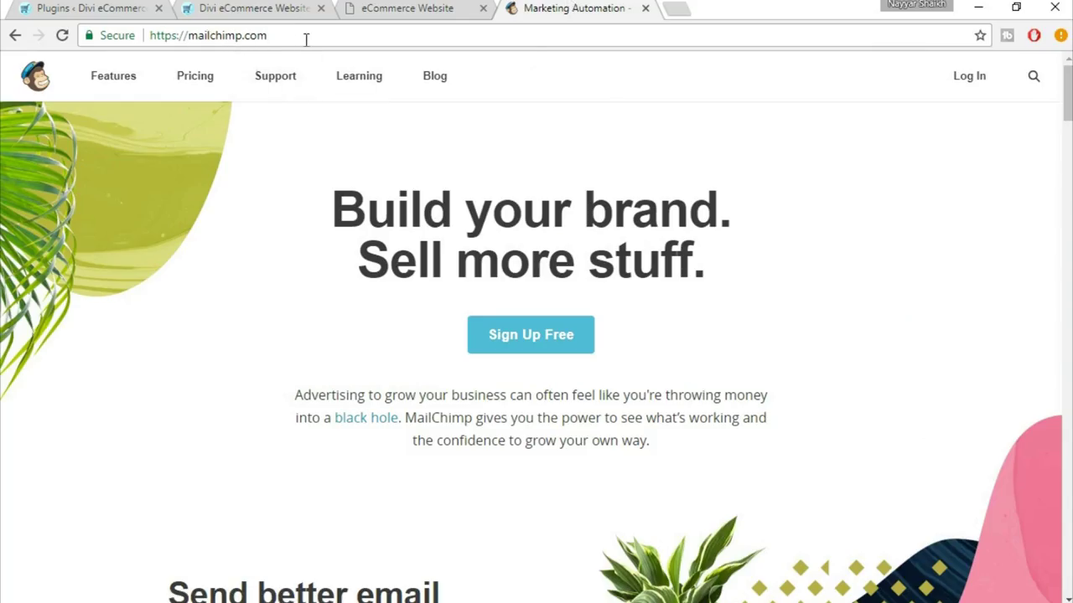
Start the MailChimp free signup, entering the e-mail address and replacing the prefilled username.
click(513, 346)
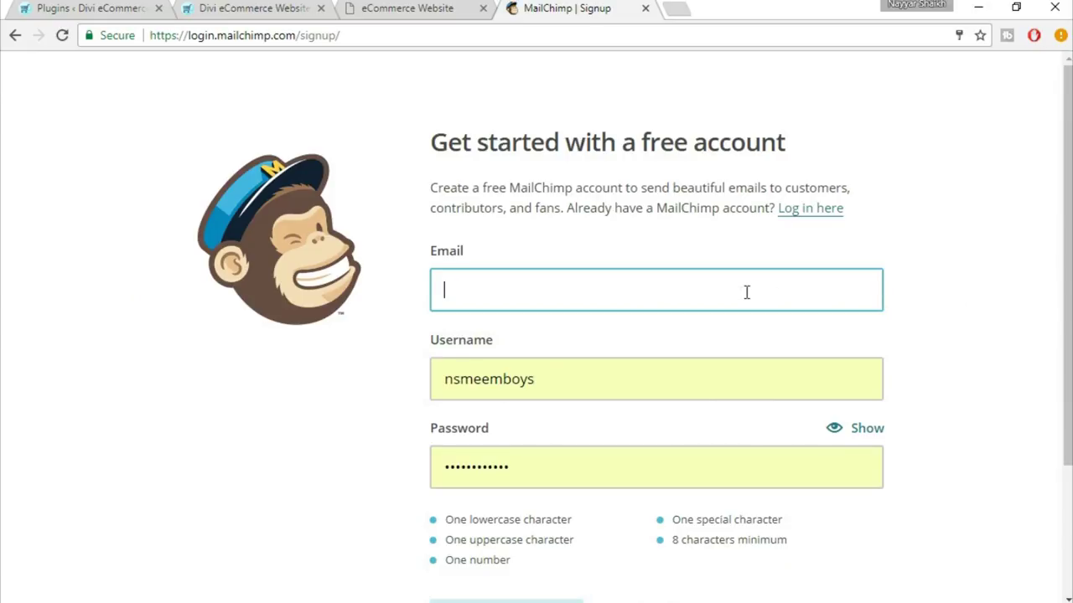
text(AZA)
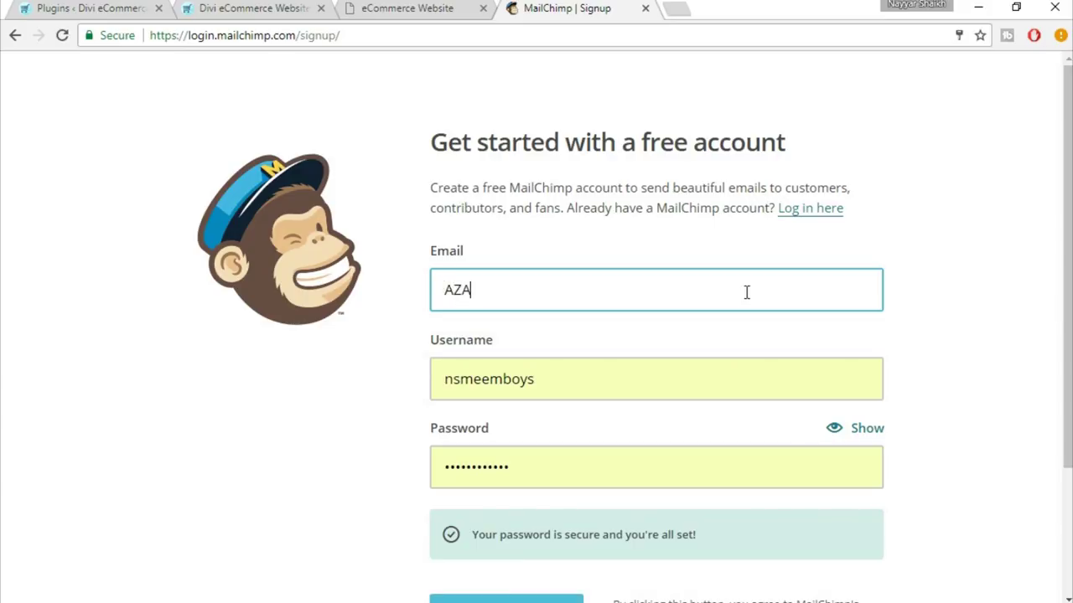
key(BackSpace)
key(BackSpace)
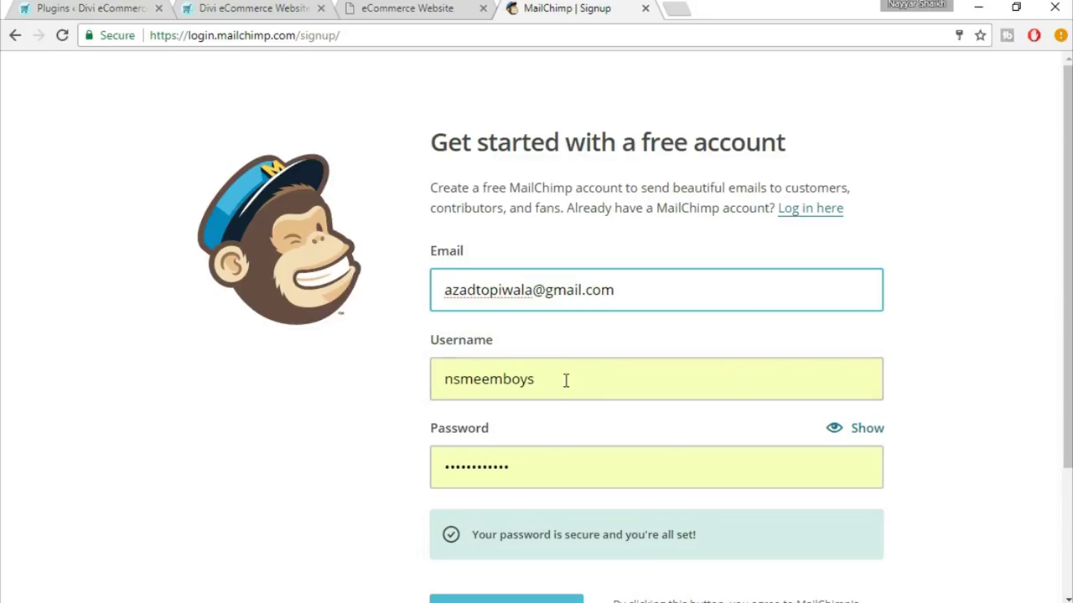
click(565, 378)
key(ctrl+a)
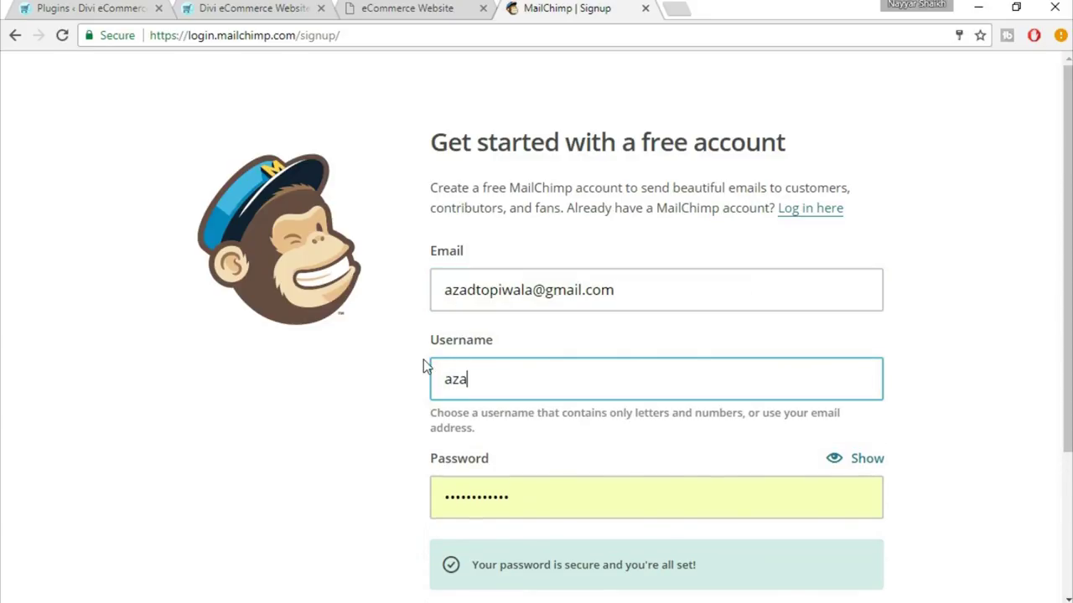
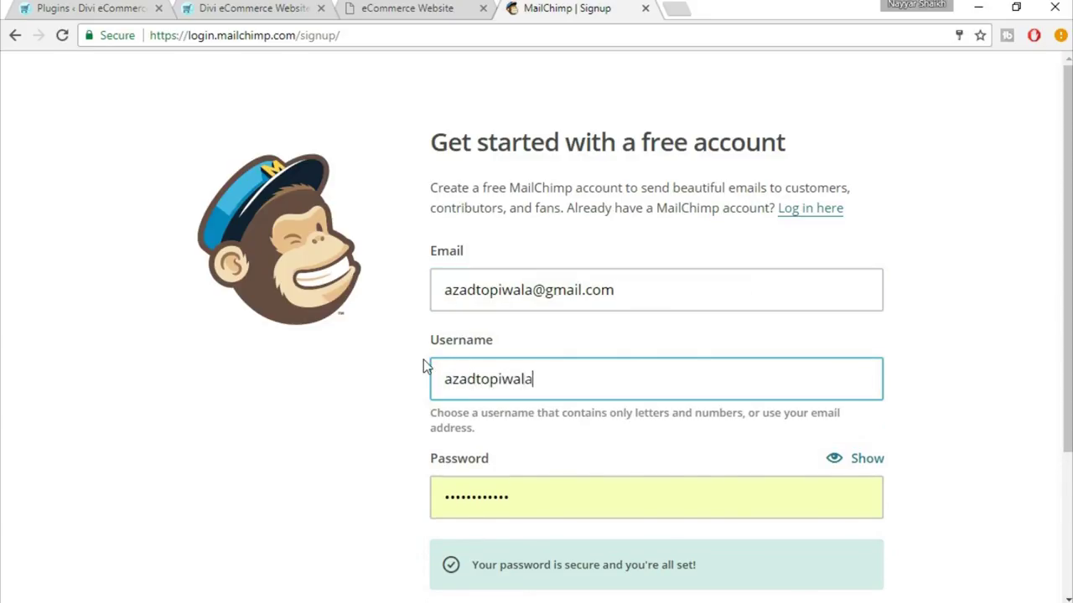
Enter the account password and submit the signup form.
scroll(563, 378, down, 2)
key(Tab)
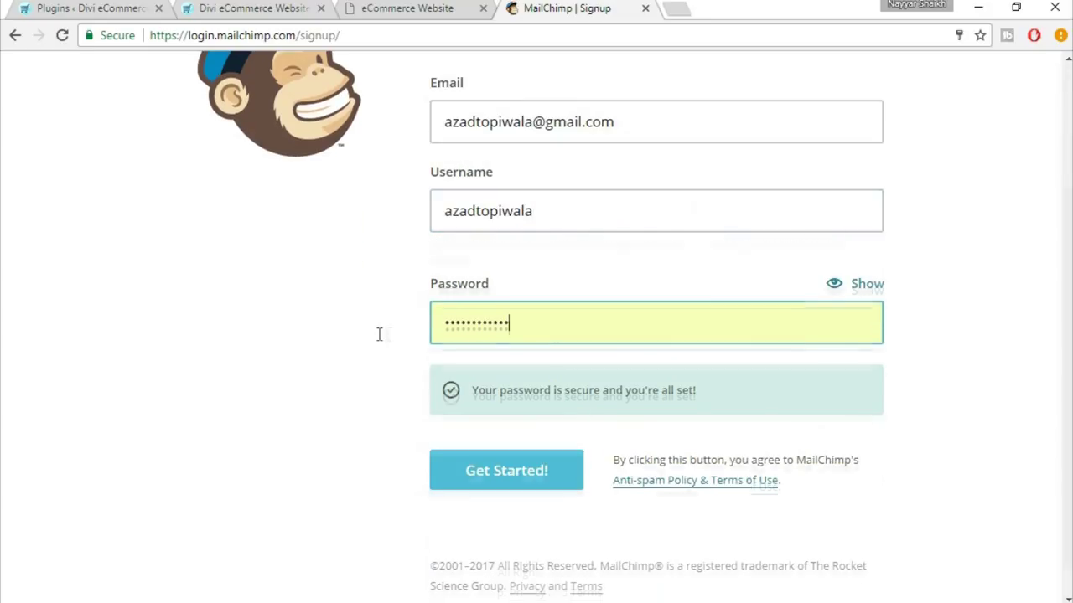
text(••••••••••)
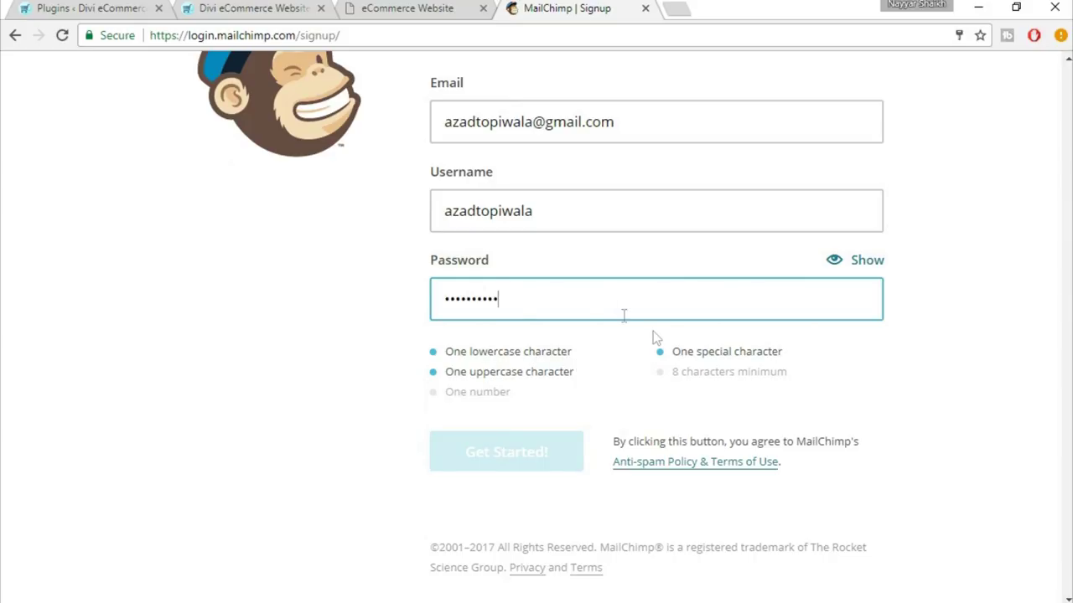
key(ctrl+a)
text(********)
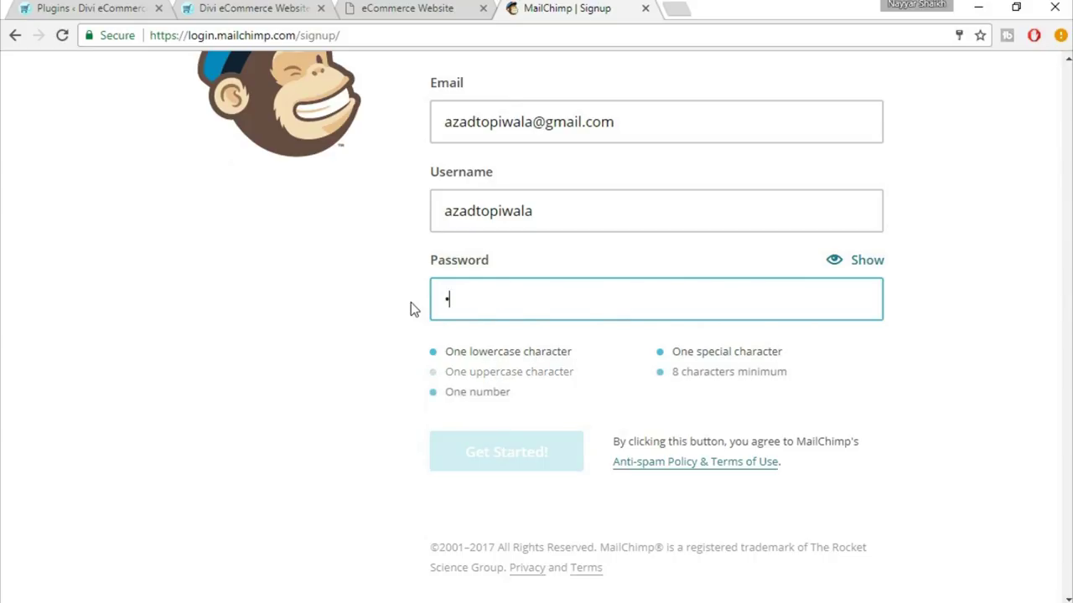
text(**)
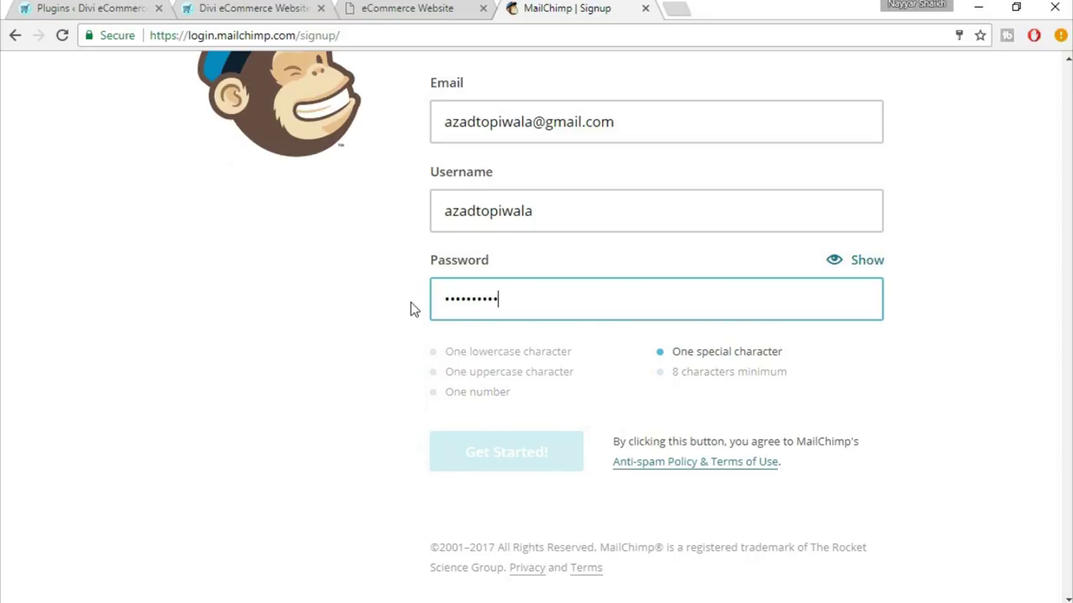
text(*)
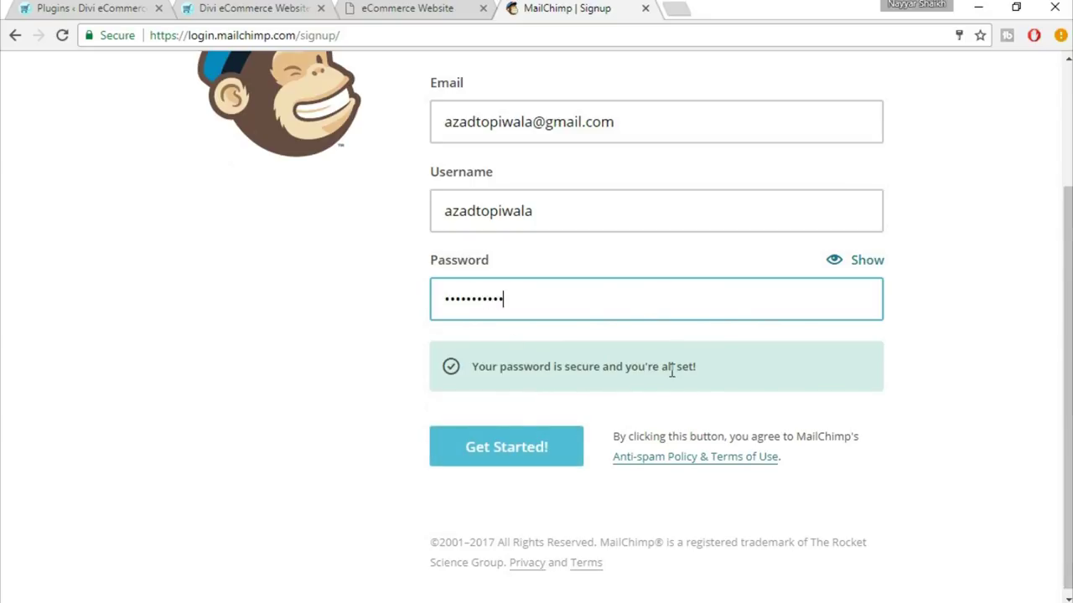
click(507, 456)
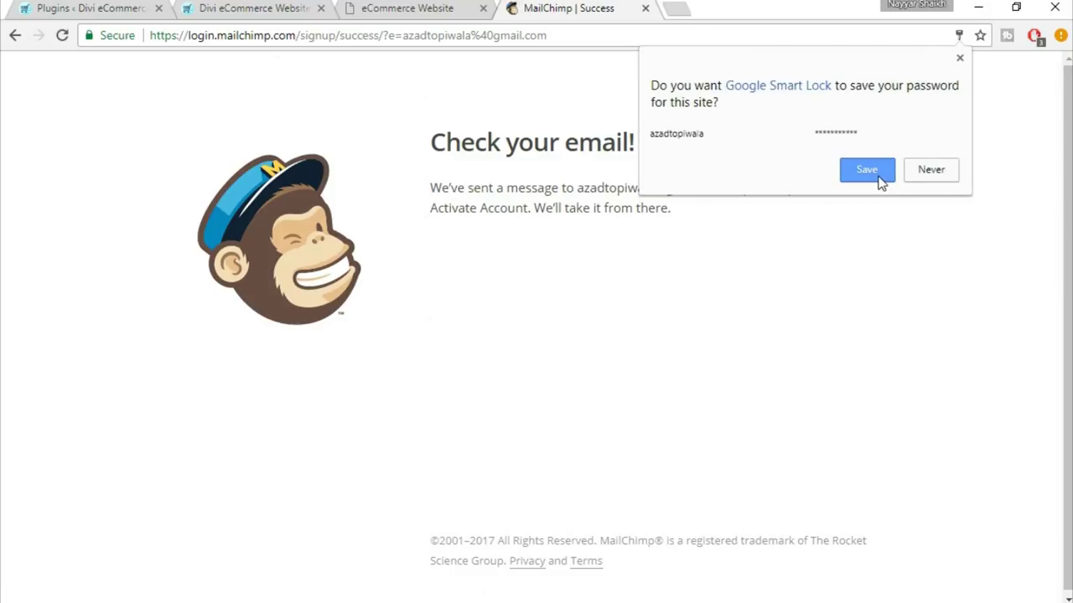
Save the new password in the browser and open Gmail in a new tab for the activation email.
click(879, 177)
click(677, 10)
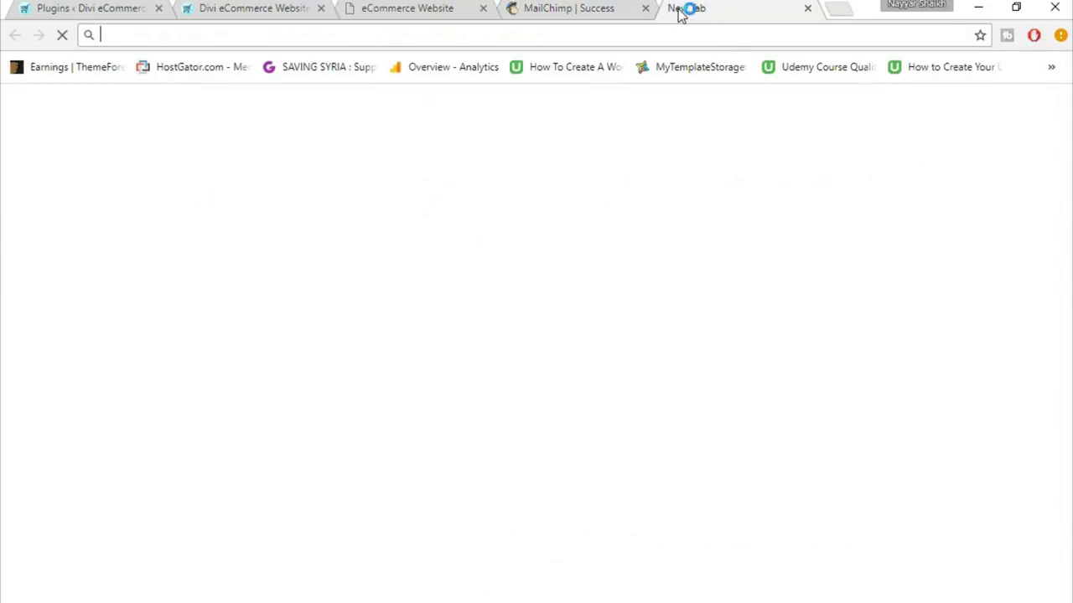
text(gmail.com)
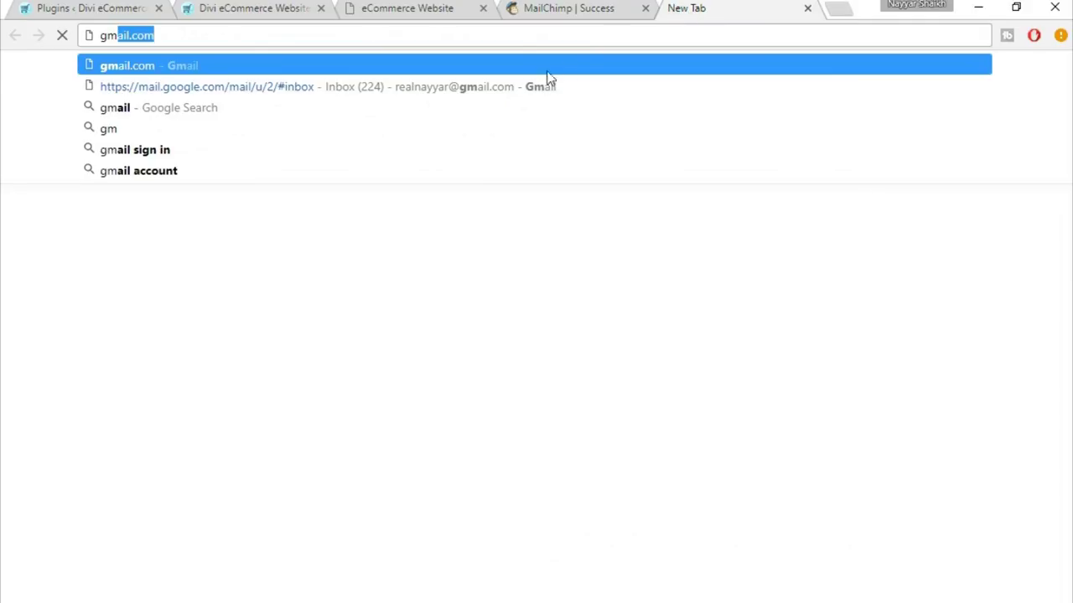
click(533, 87)
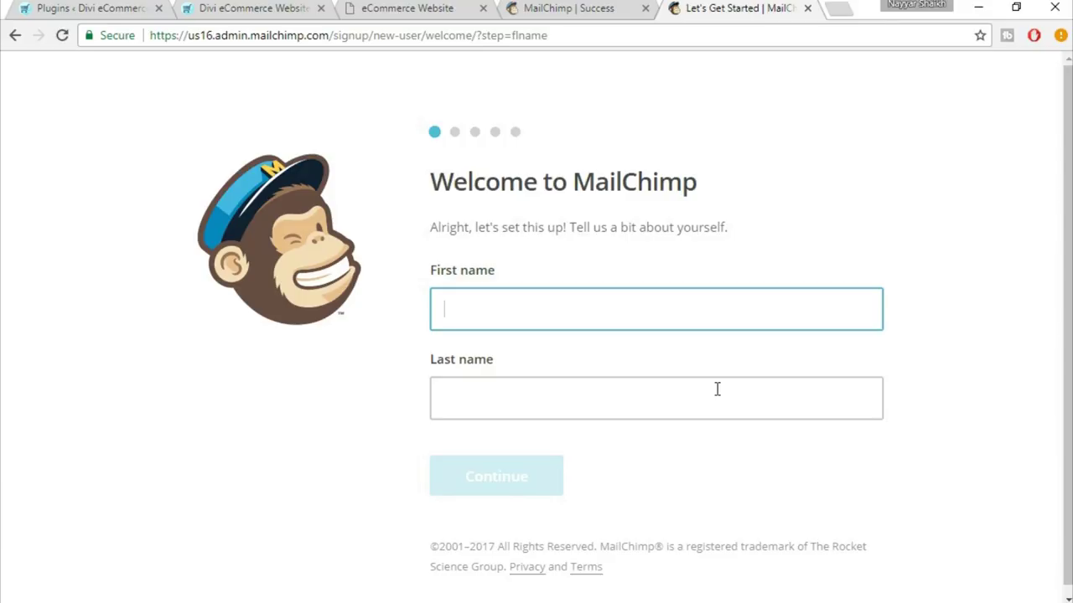
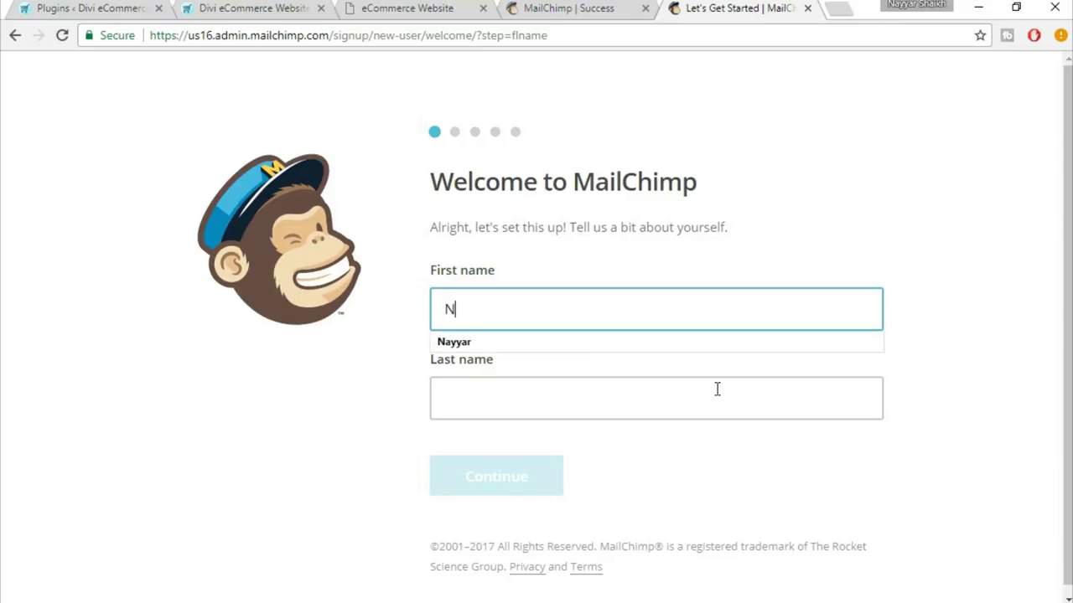
Enter the account holder's first and last name and continue.
key(Tab)
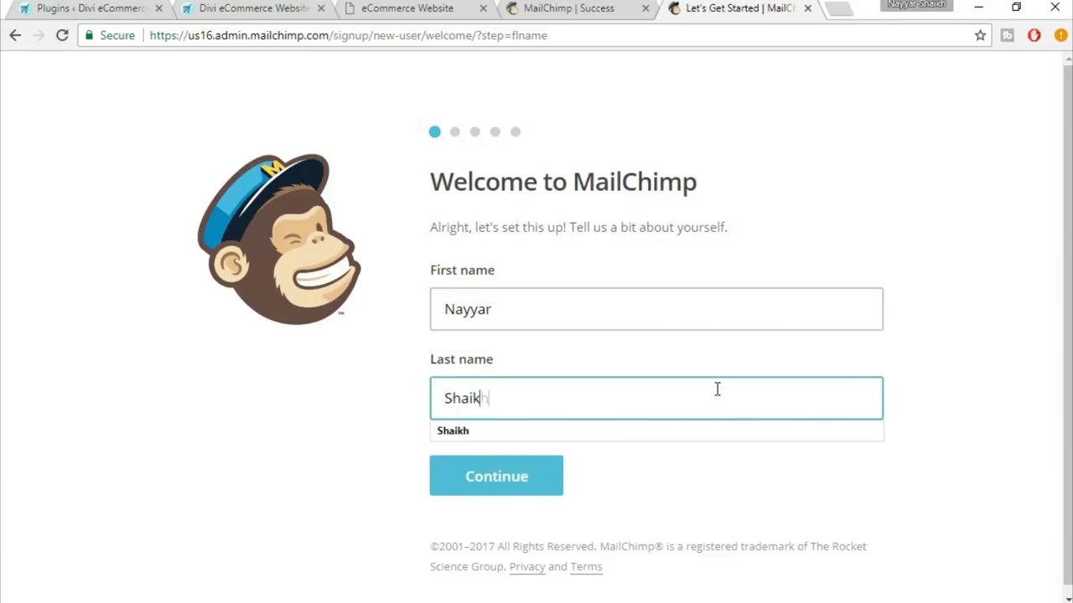
click(512, 496)
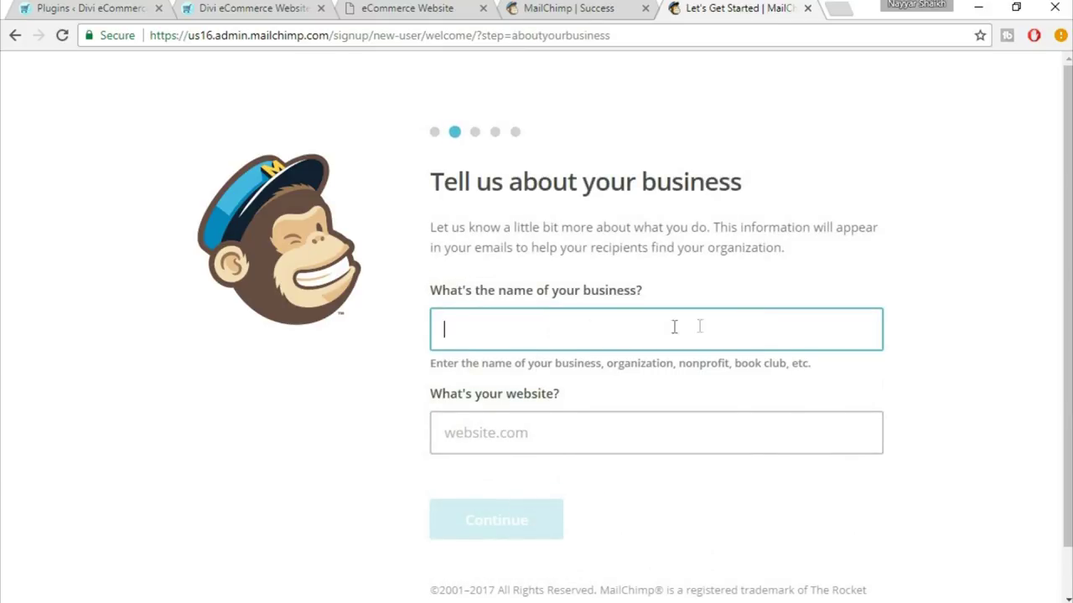
Give the business name 'Blog' and its website address, then continue.
text(BloggDude)
key(Tab)
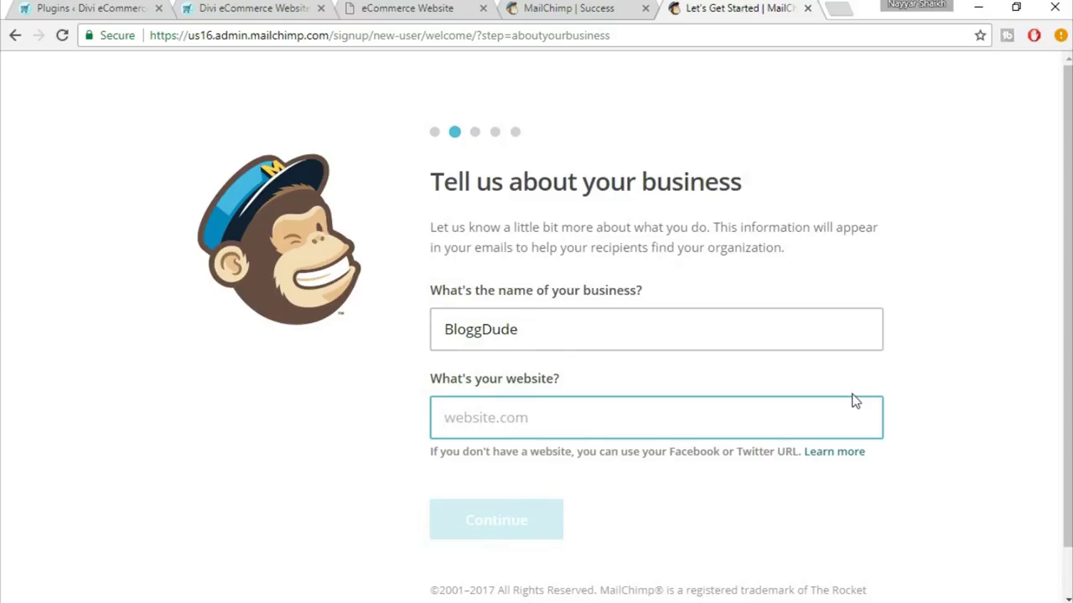
text(www.)
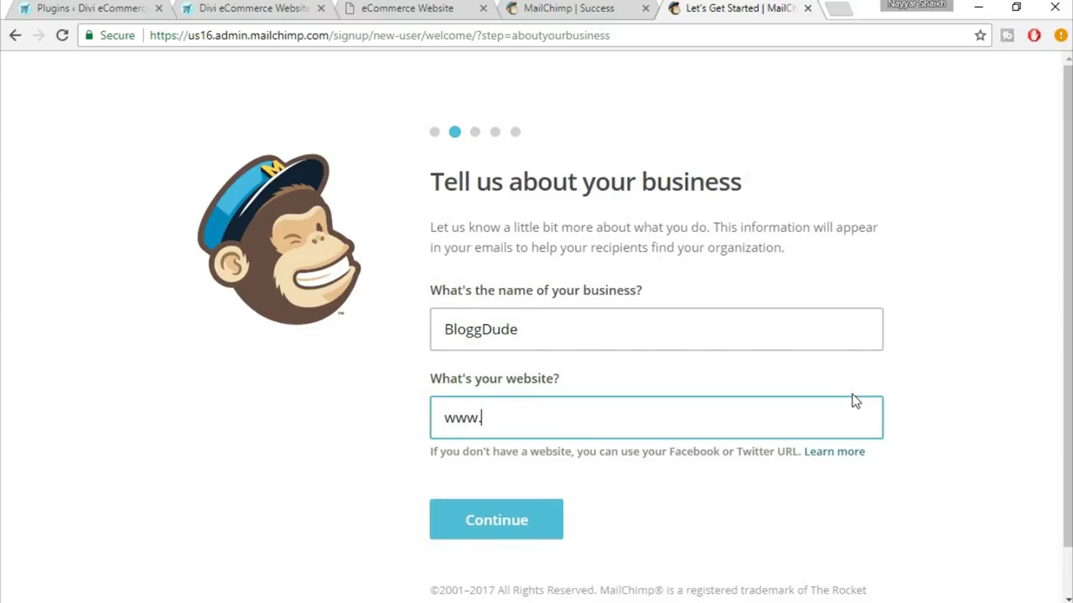
text(bloggdude.com)
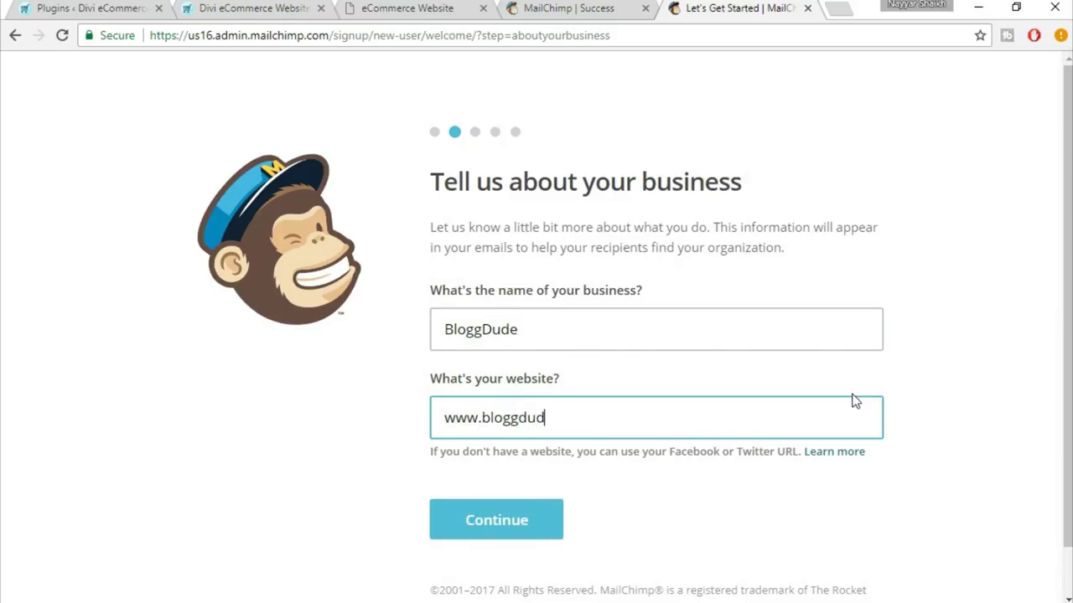
click(545, 519)
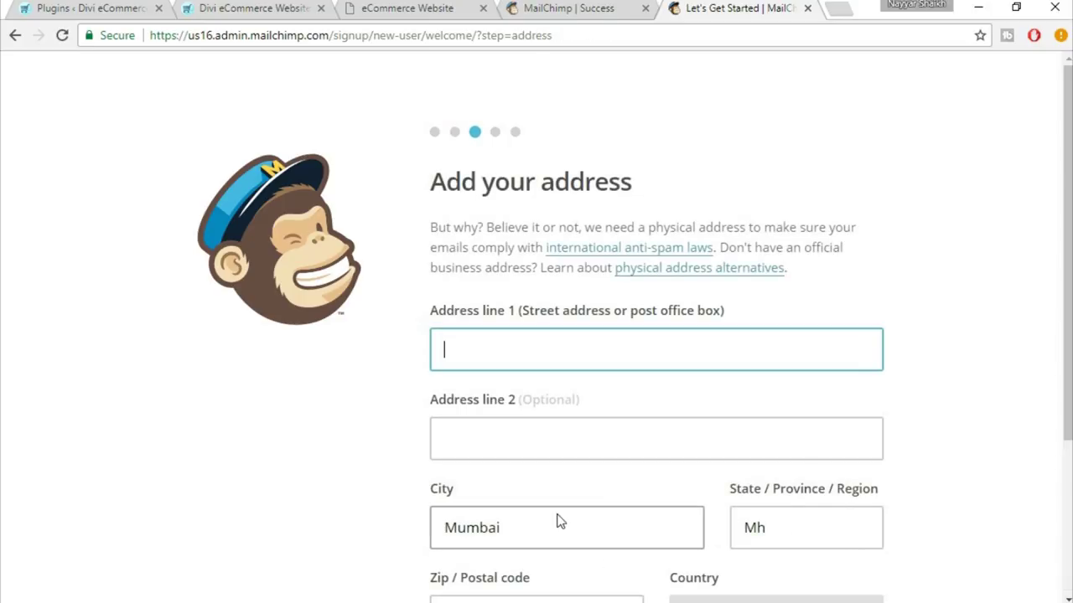
Fill the business address from the browser's saved address and continue.
click(624, 350)
click(581, 381)
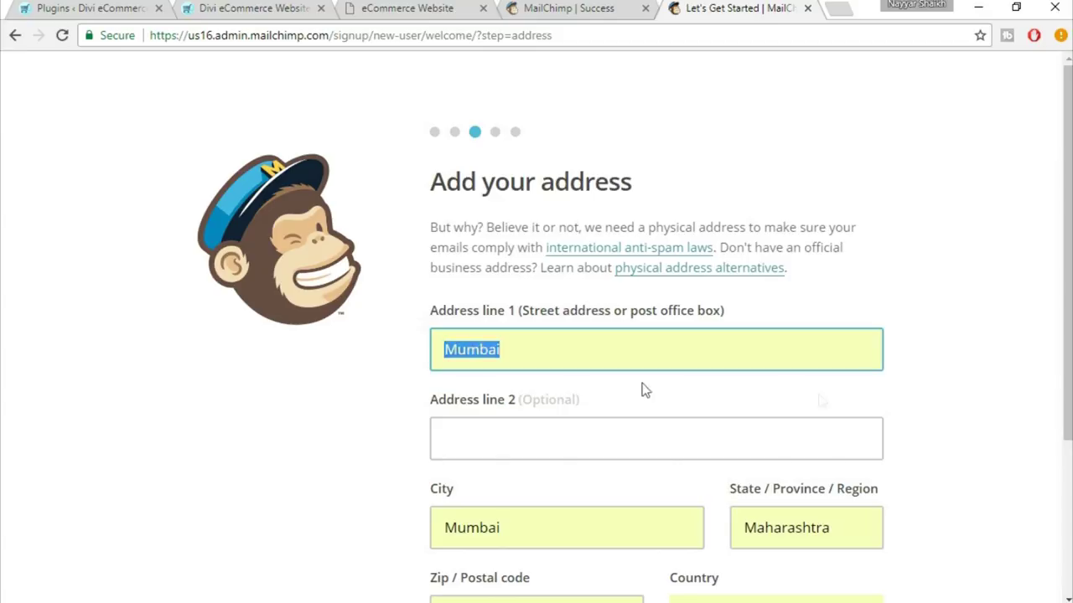
scroll(653, 402, down, 3)
click(530, 521)
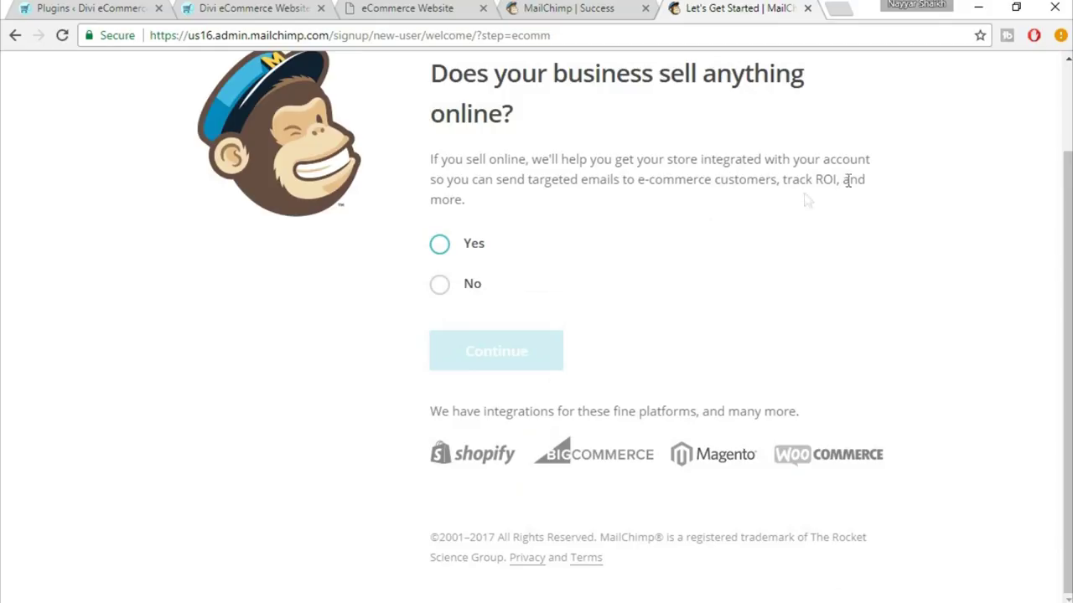
Answer Yes to selling online and skip connecting social media accounts.
click(458, 283)
click(456, 244)
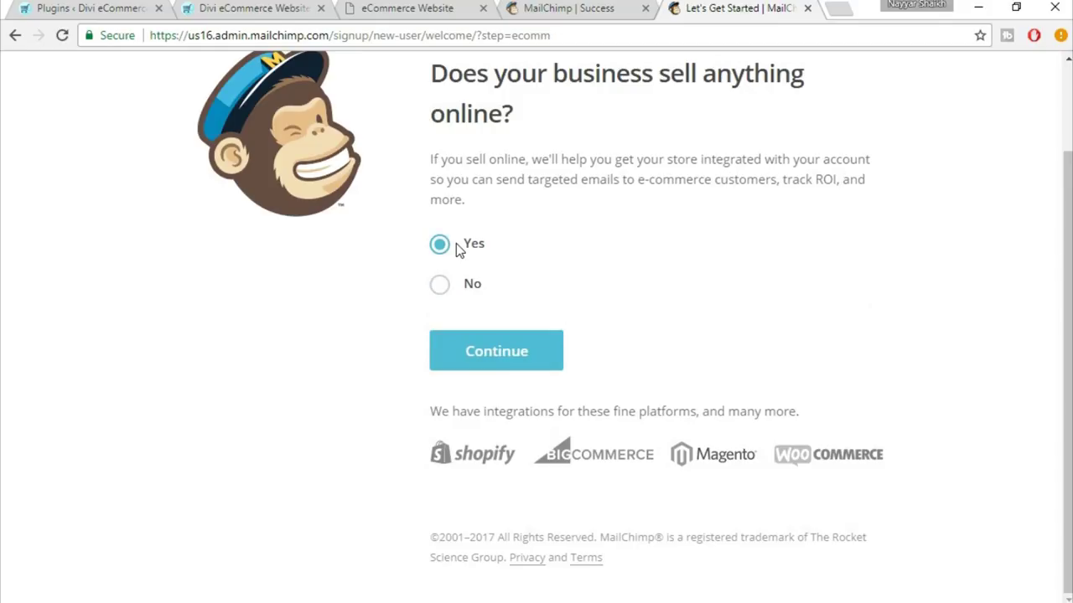
scroll(716, 259, up, 1)
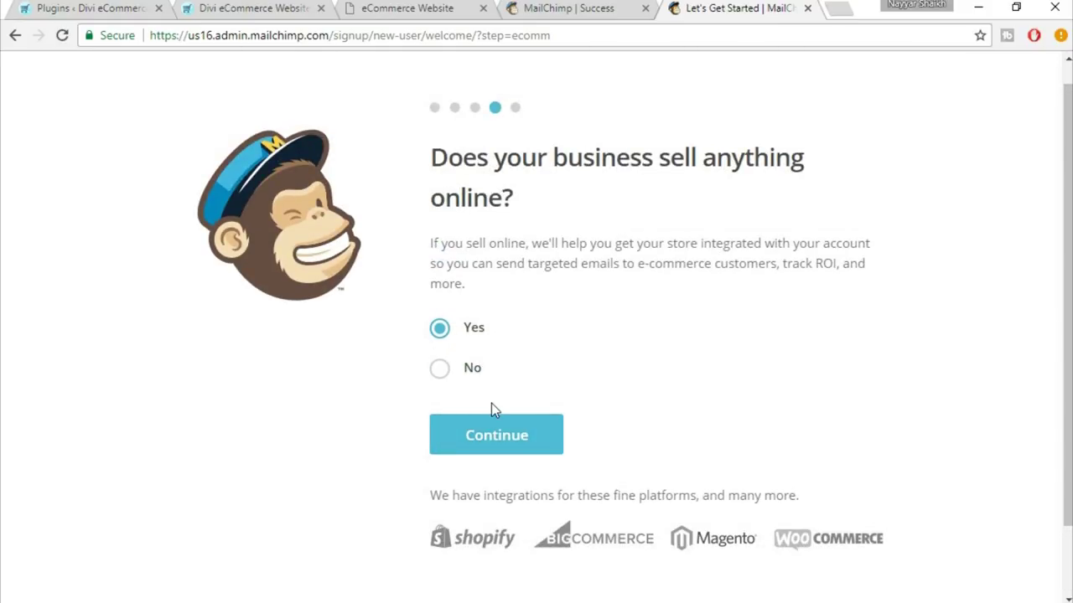
click(481, 451)
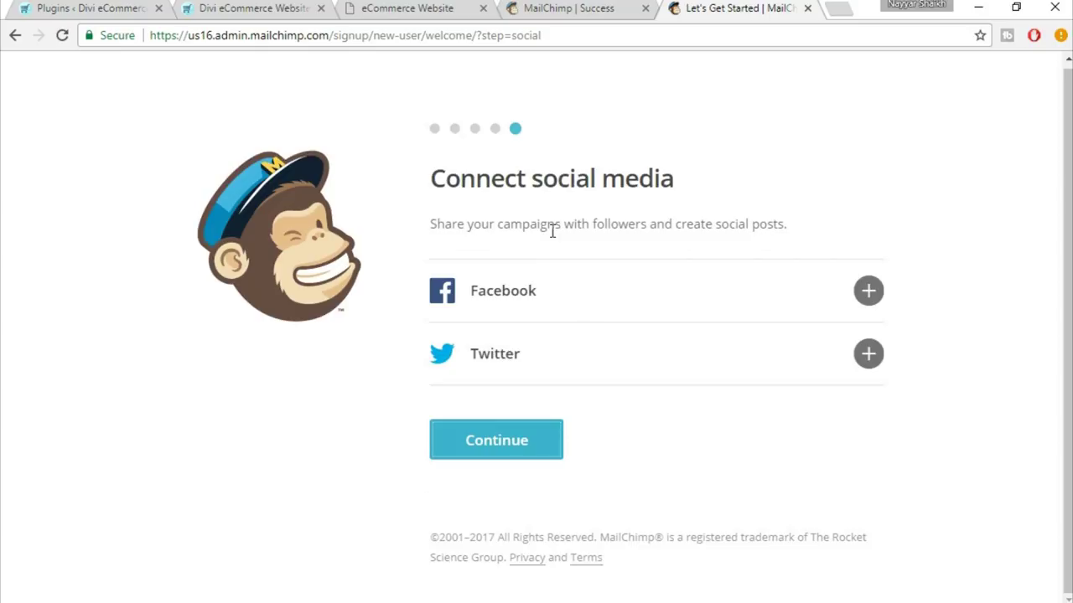
click(508, 446)
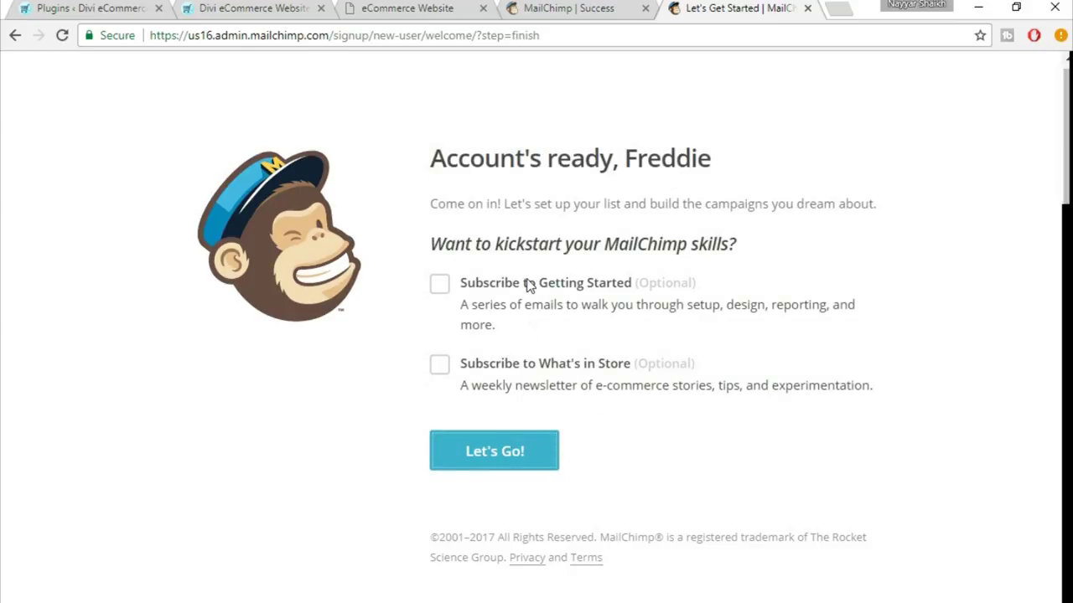
Finish signup without the Getting Started emails and dismiss the dashboard welcome message.
click(481, 289)
click(480, 288)
click(520, 456)
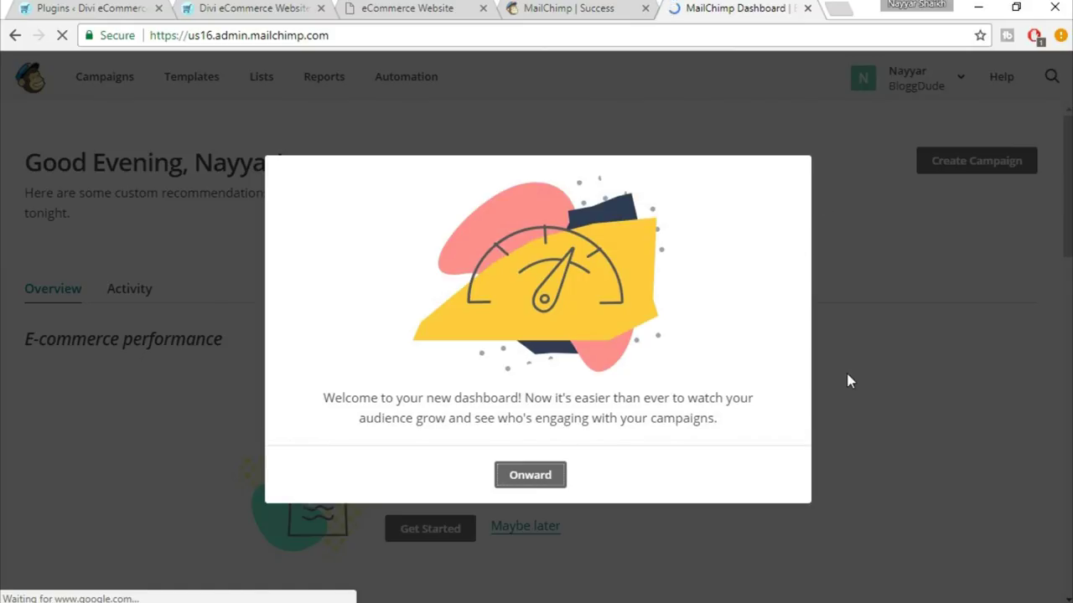
click(522, 478)
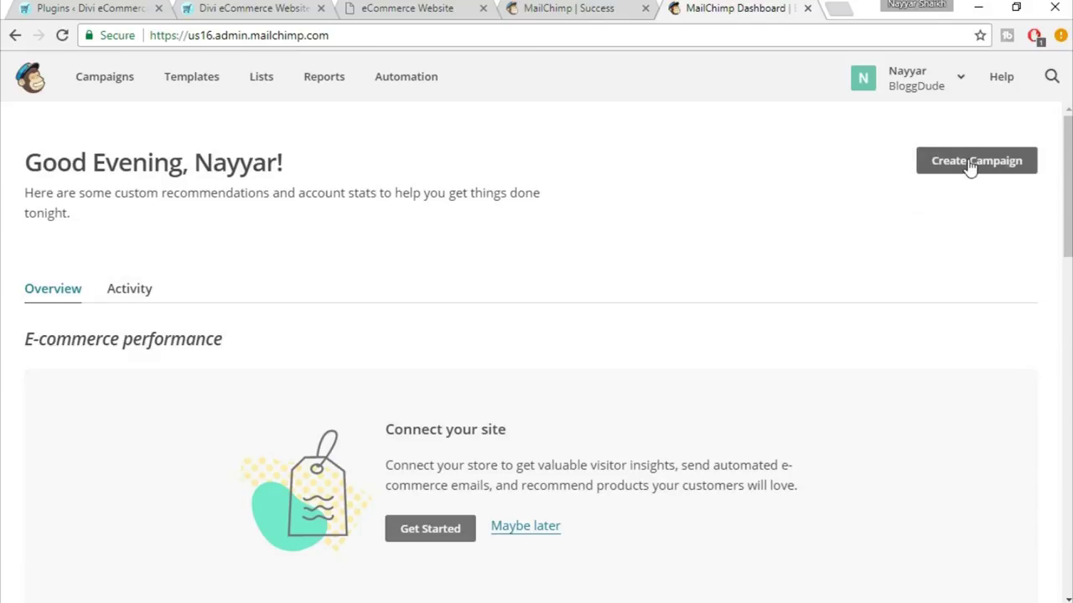
Create a new regular email campaign named 'Cam'.
click(1002, 164)
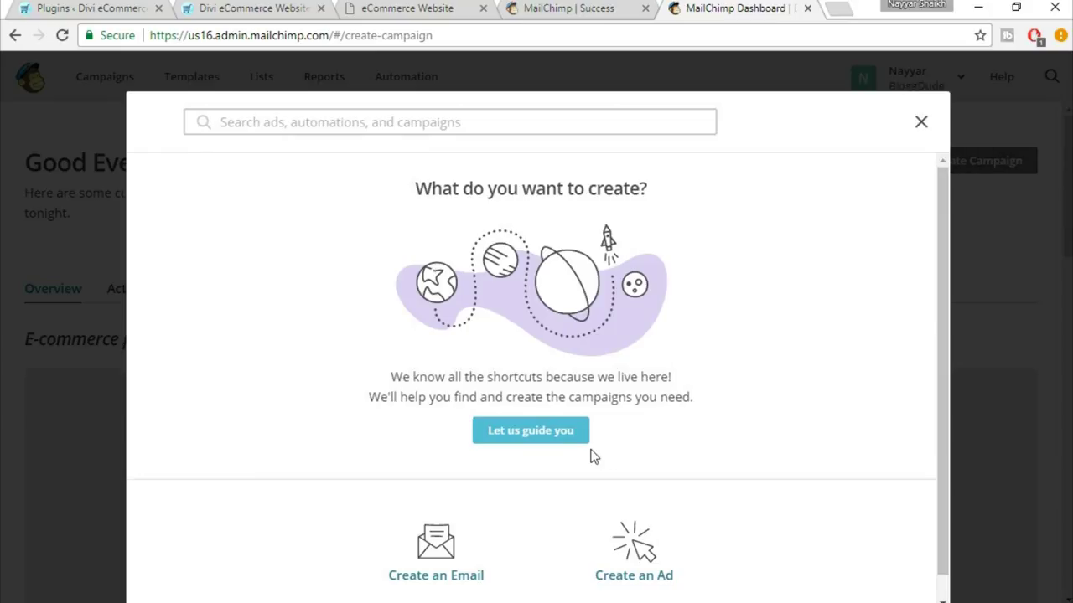
scroll(595, 452, down, 1)
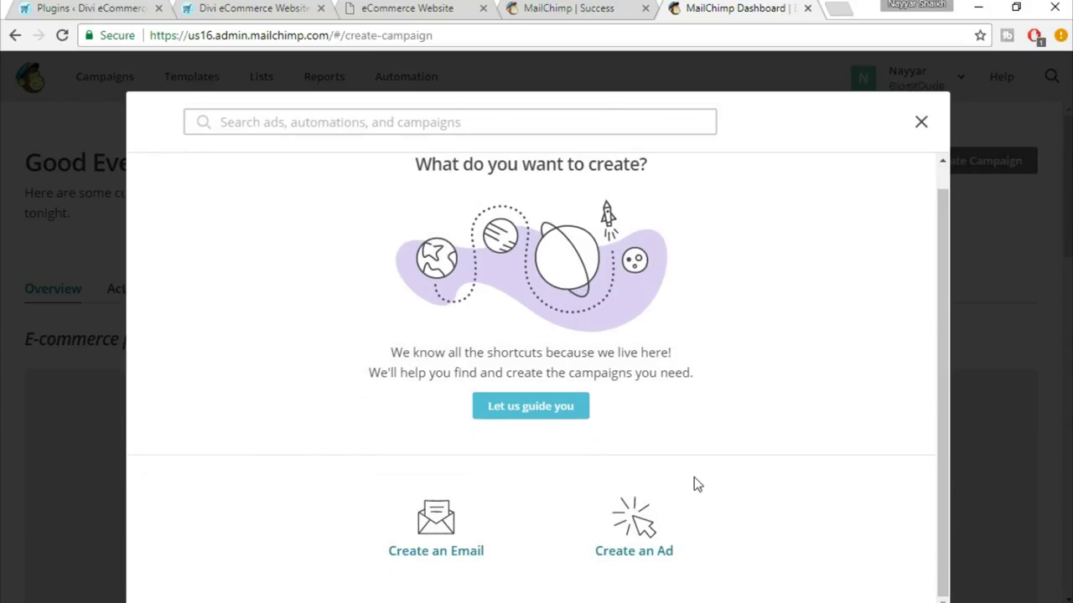
click(438, 544)
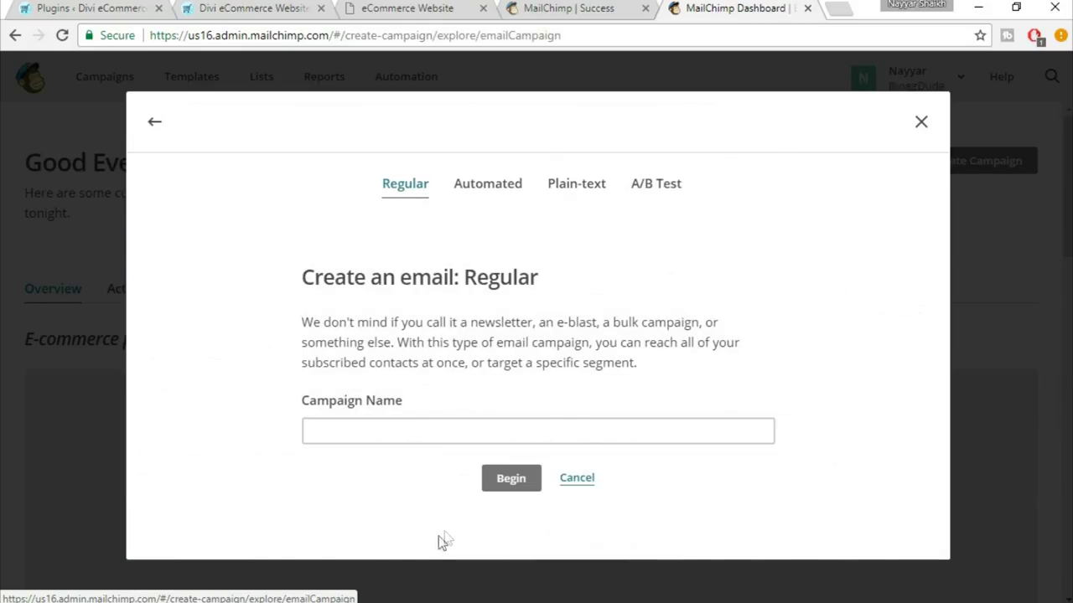
click(436, 434)
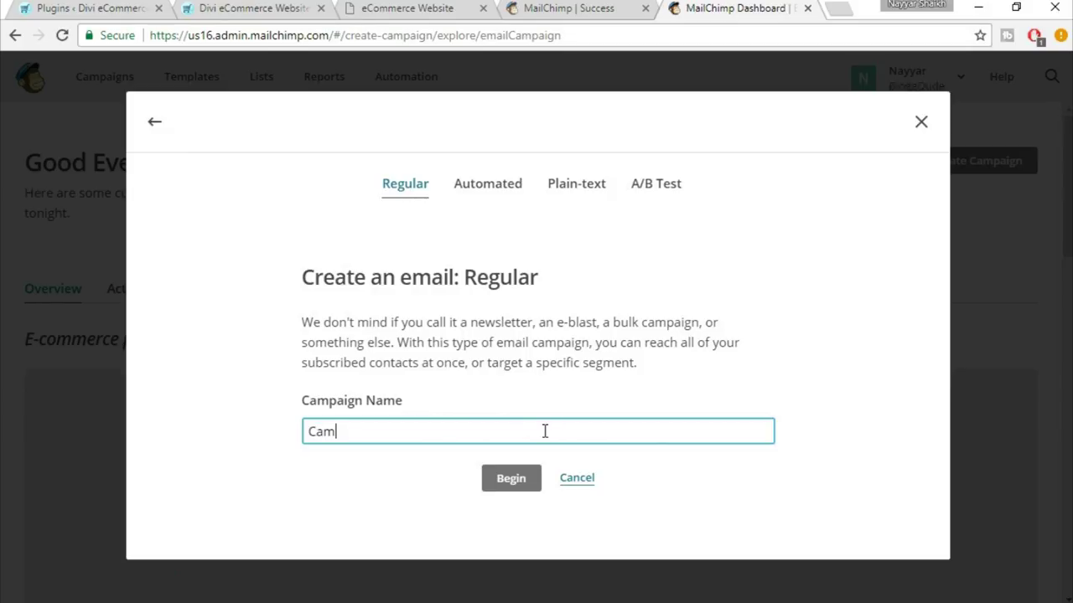
click(513, 478)
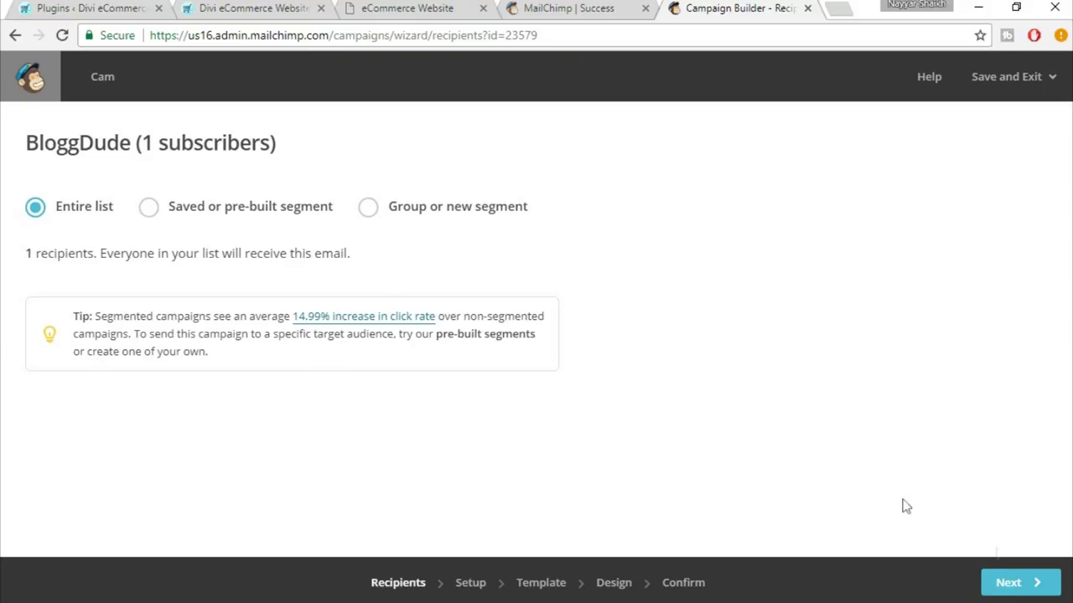
Advance the campaign to Setup, enter 'Subject' as the email subject, and review the remaining options.
click(1016, 584)
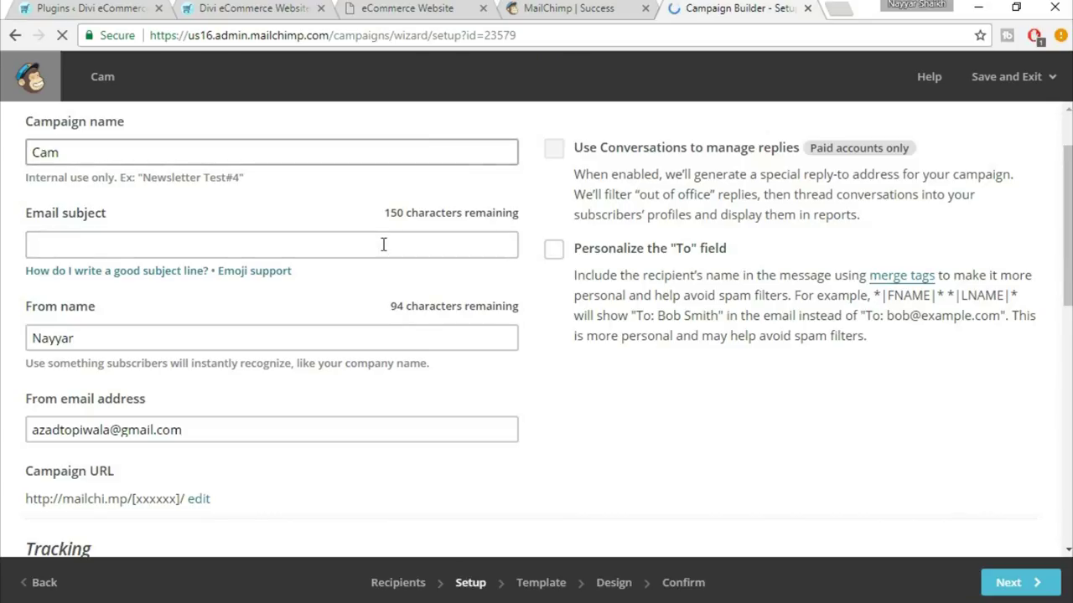
click(384, 244)
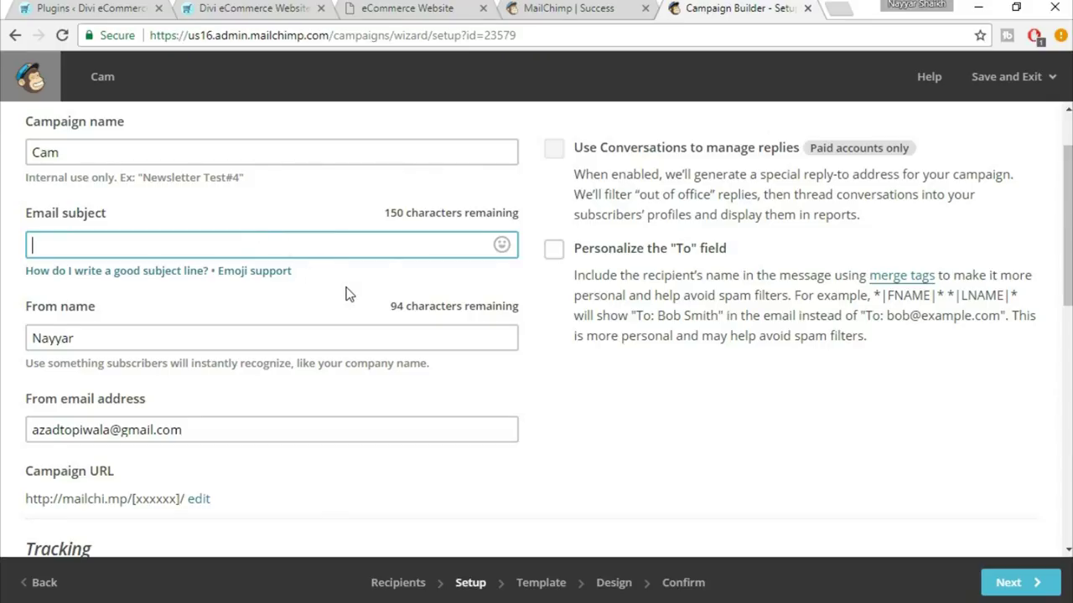
text(Subject)
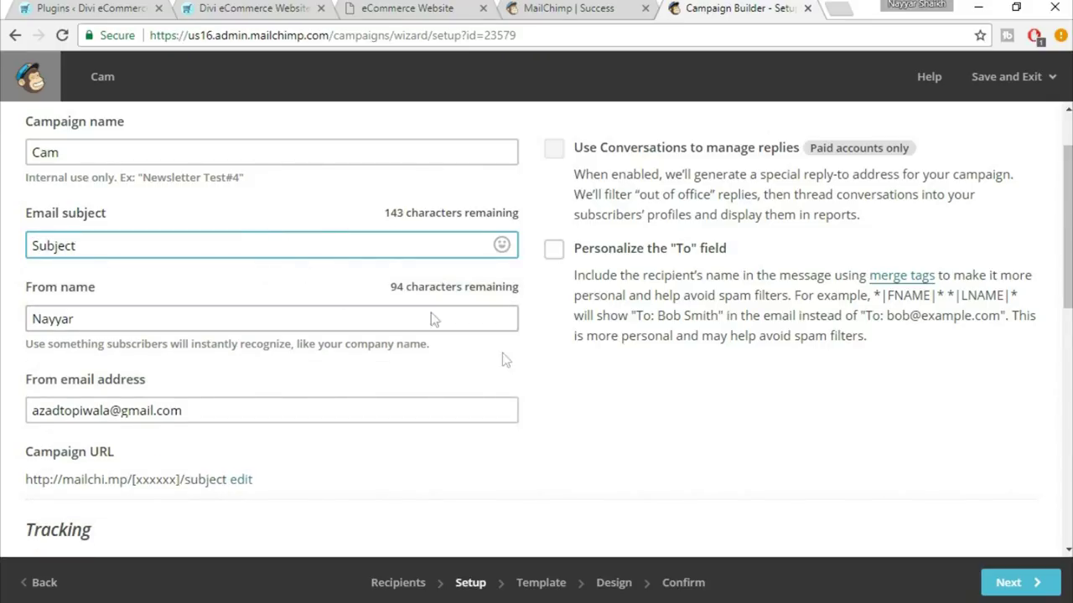
scroll(546, 376, down, 1)
scroll(210, 354, down, 1)
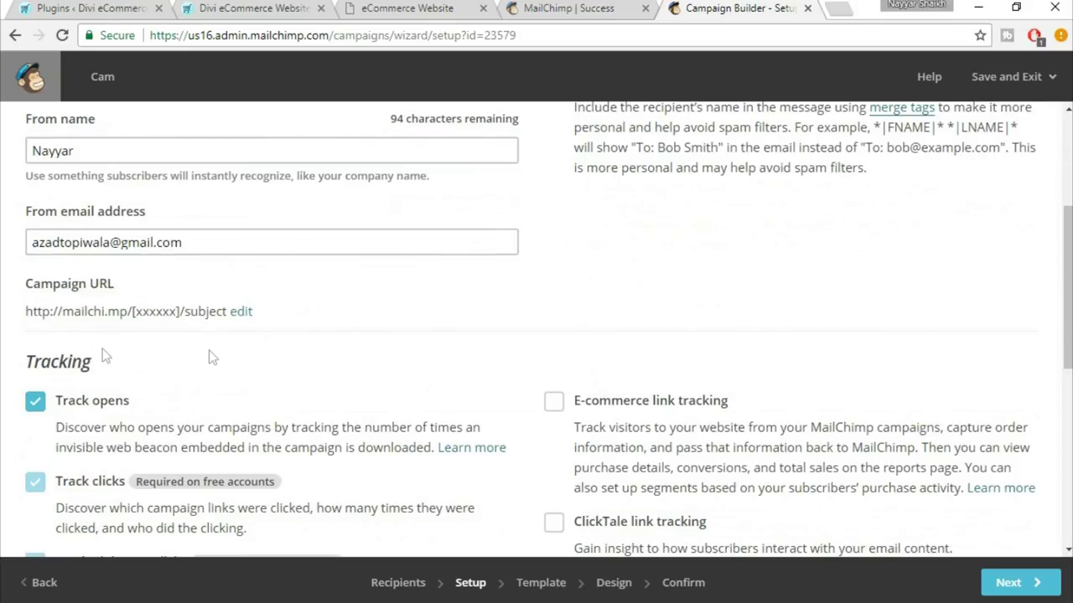
scroll(383, 376, down, 4)
scroll(550, 384, up, 5)
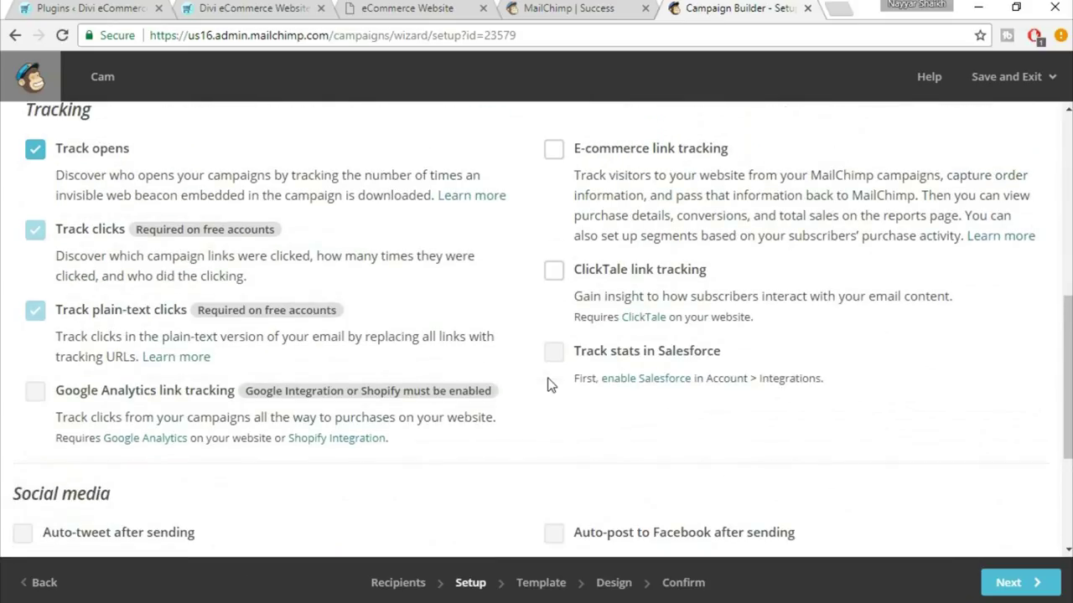
scroll(151, 347, up, 2)
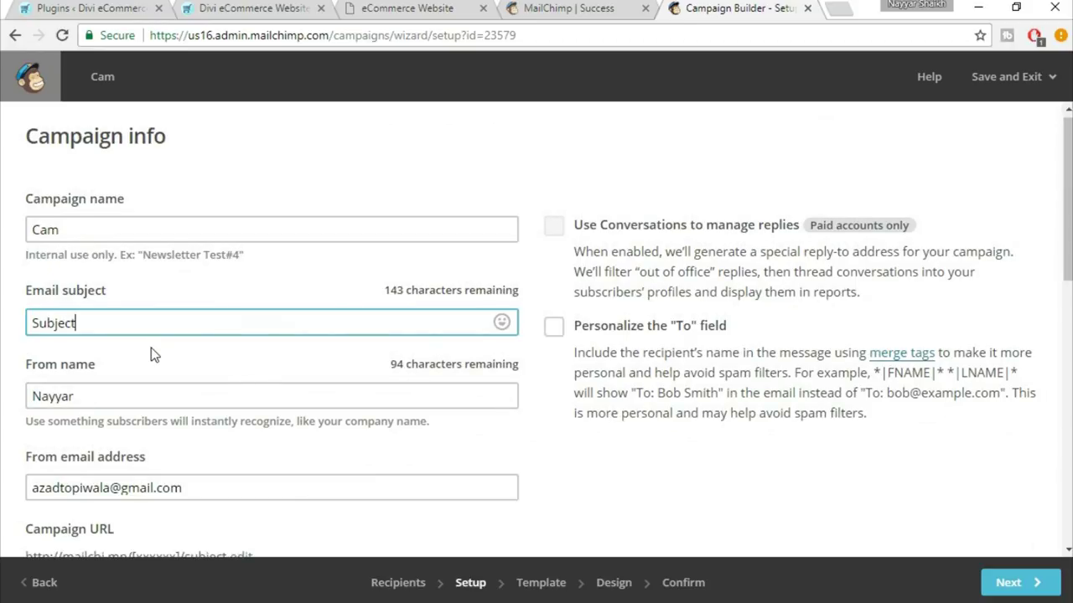
scroll(151, 348, down, 8)
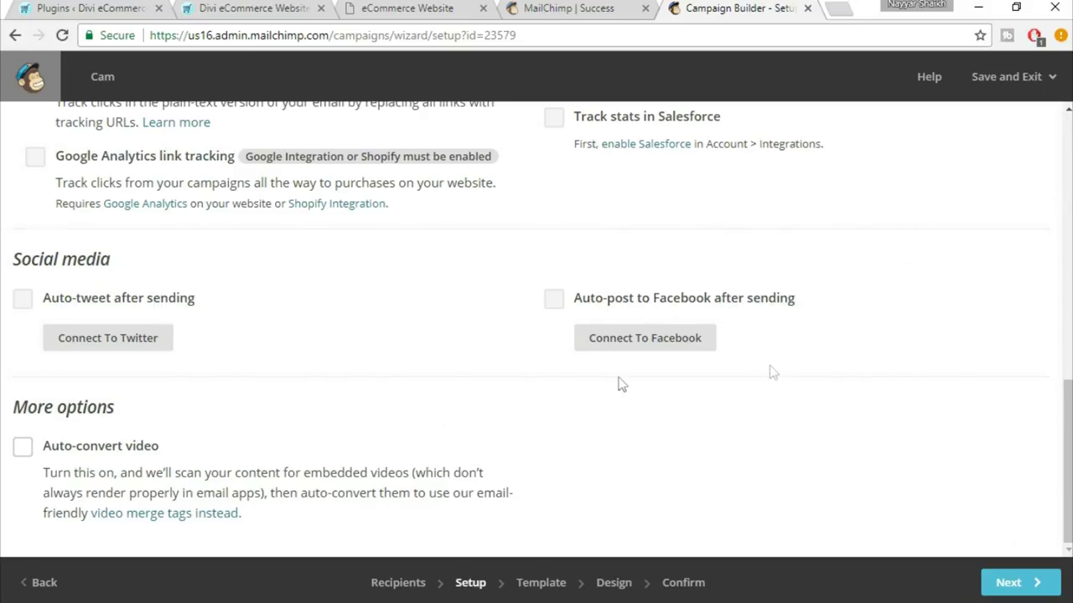
scroll(308, 418, up, 2)
scroll(309, 418, up, 3)
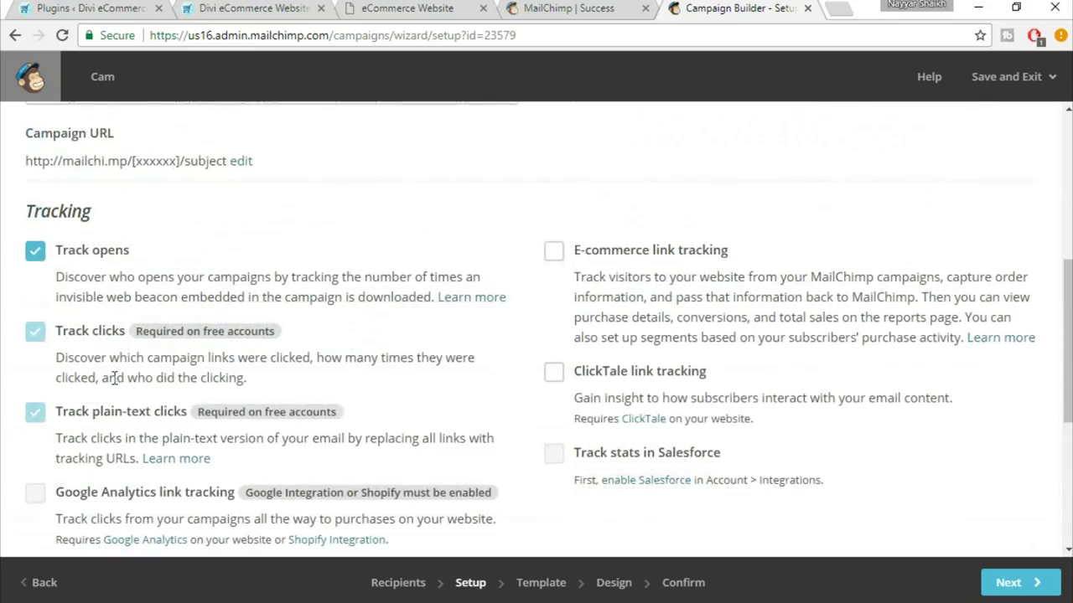
scroll(772, 344, up, 2)
scroll(773, 344, up, 4)
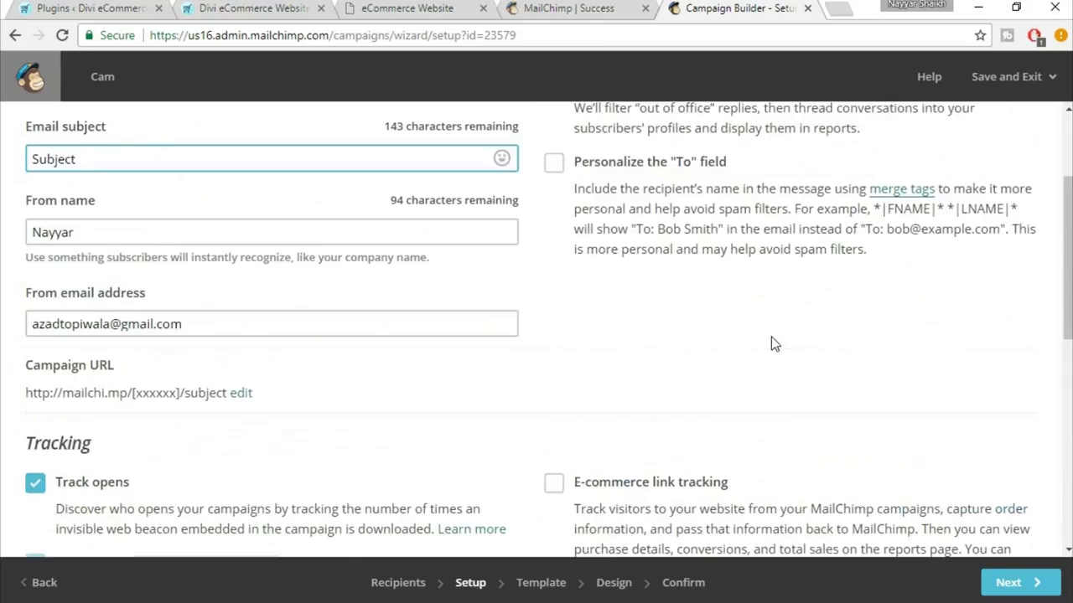
scroll(773, 351, down, 4)
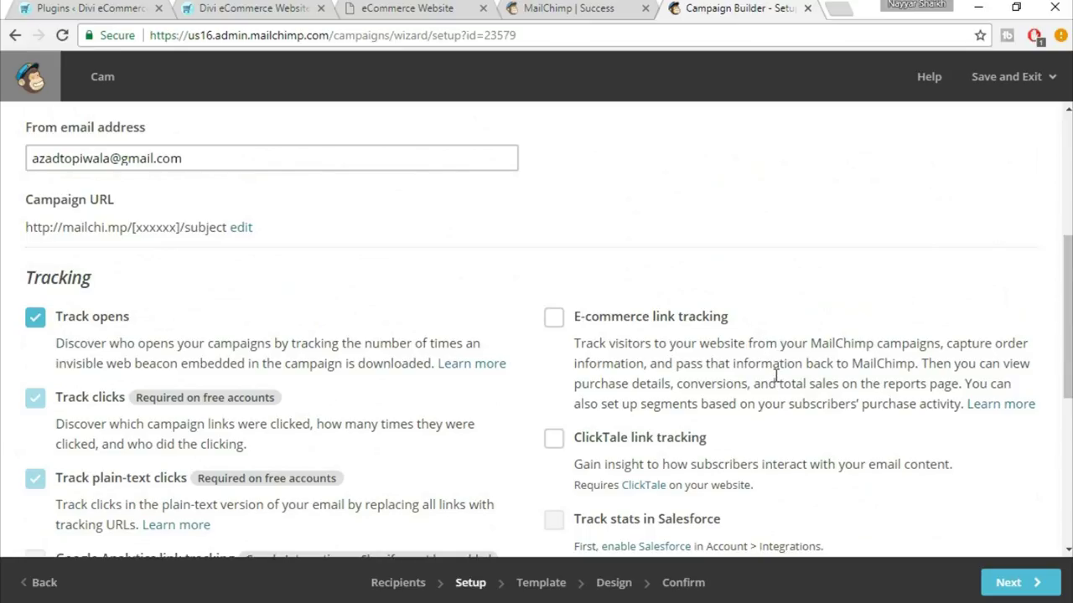
scroll(773, 374, down, 5)
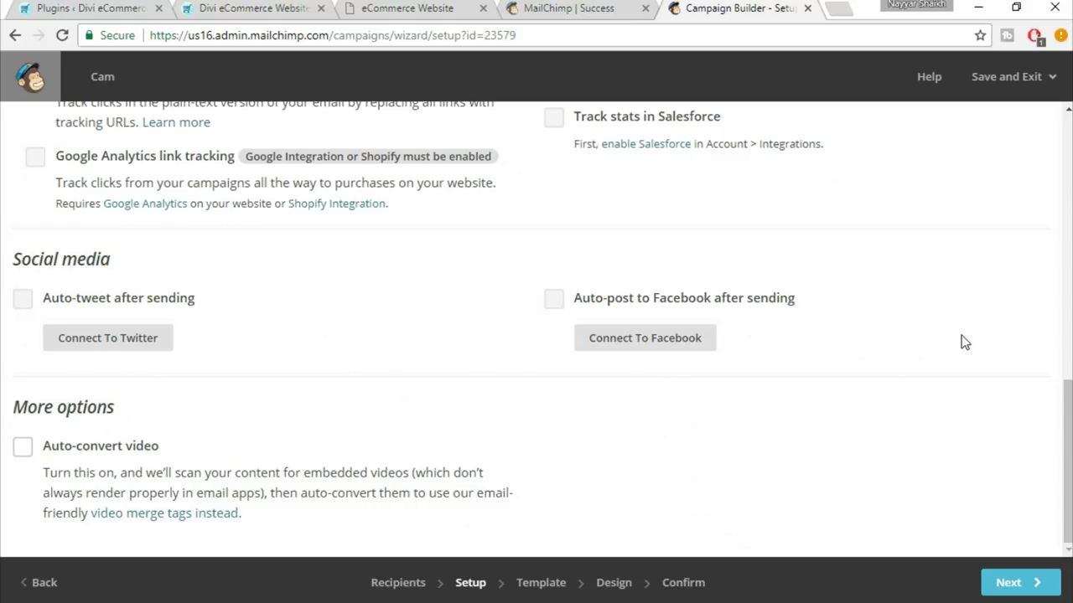
scroll(988, 335, up, 15)
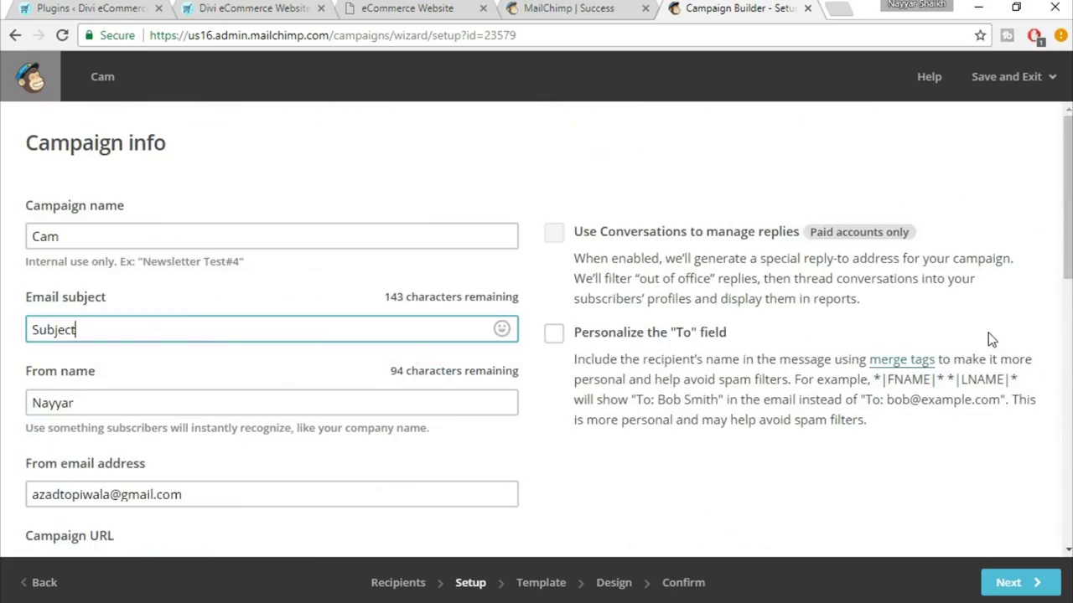
scroll(988, 338, down, 15)
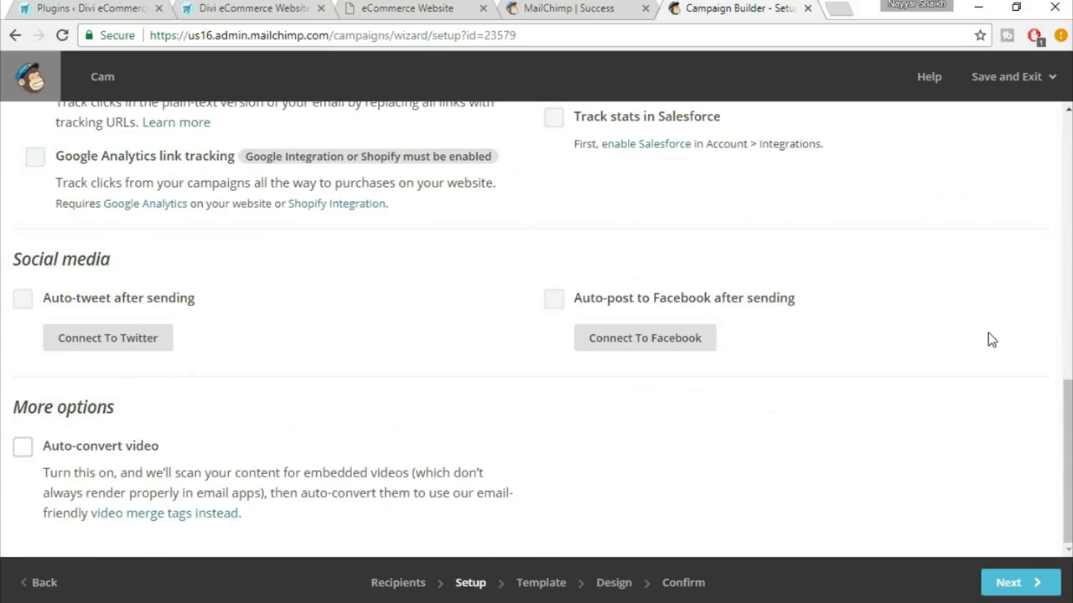
Move on to templates and choose the Sell Products layout for the email campaign.
click(65, 209)
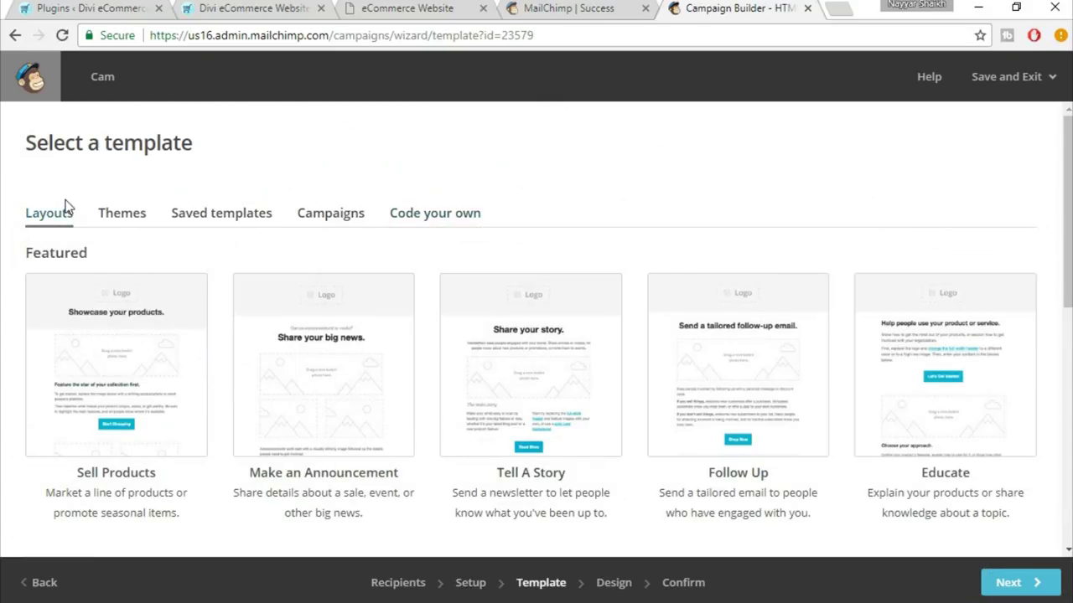
scroll(855, 247, down, 2)
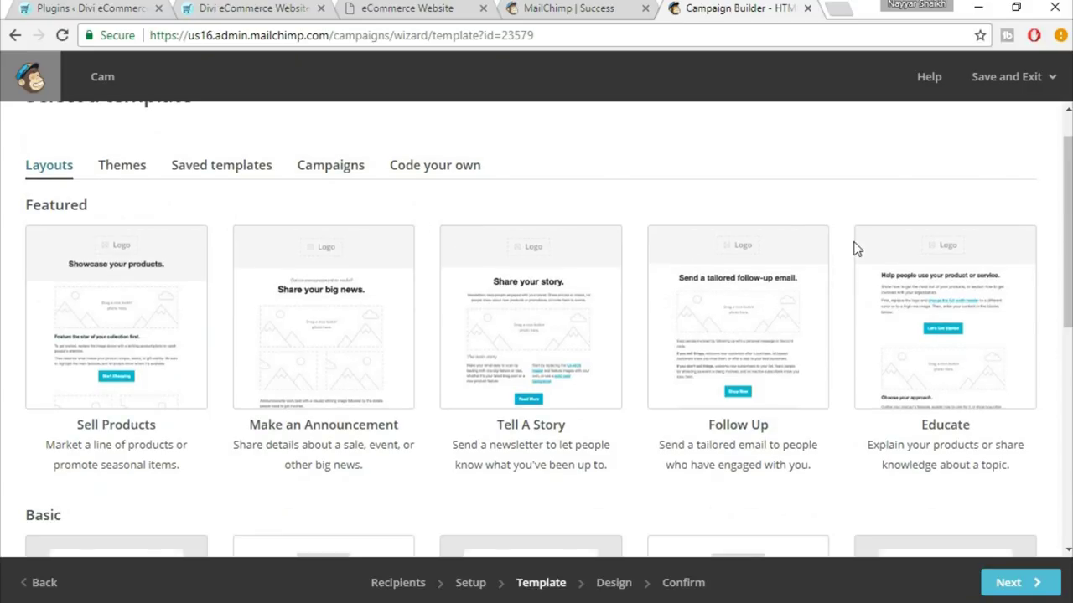
scroll(854, 247, down, 1)
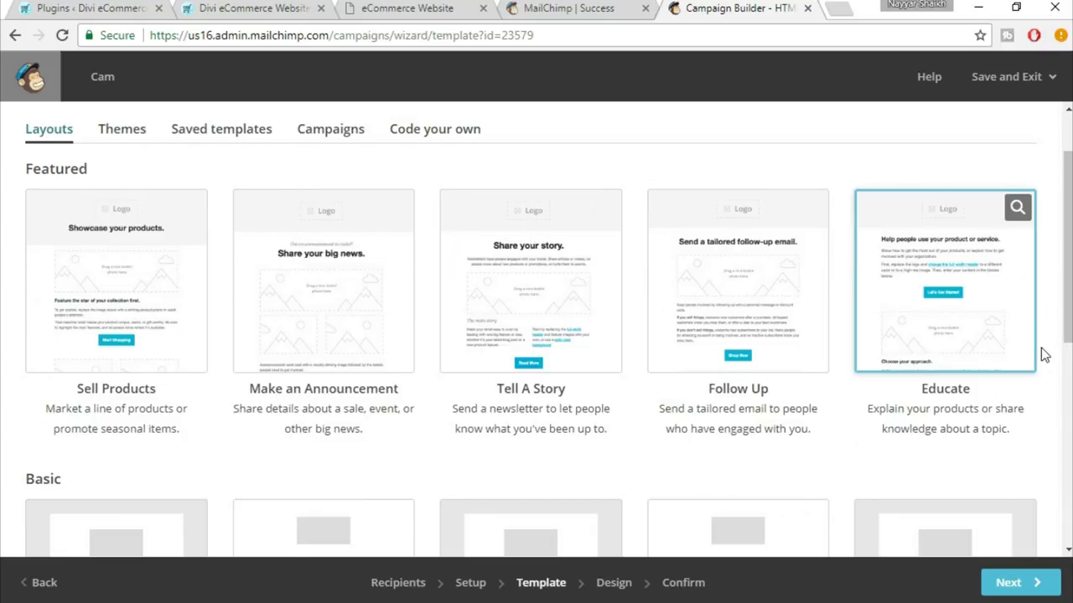
scroll(1041, 352, down, 2)
scroll(1041, 352, up, 2)
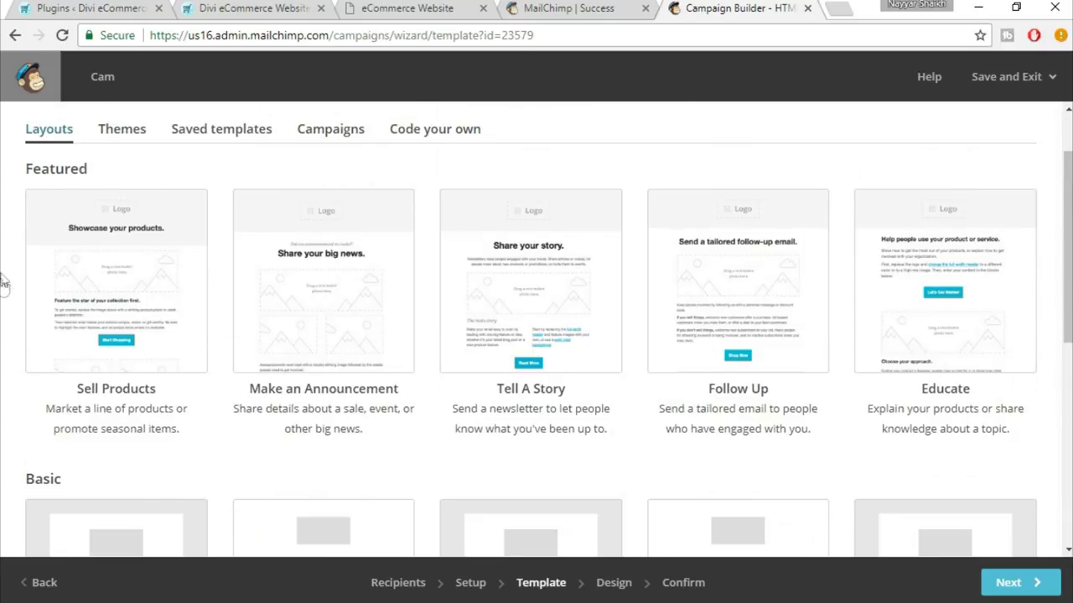
click(118, 300)
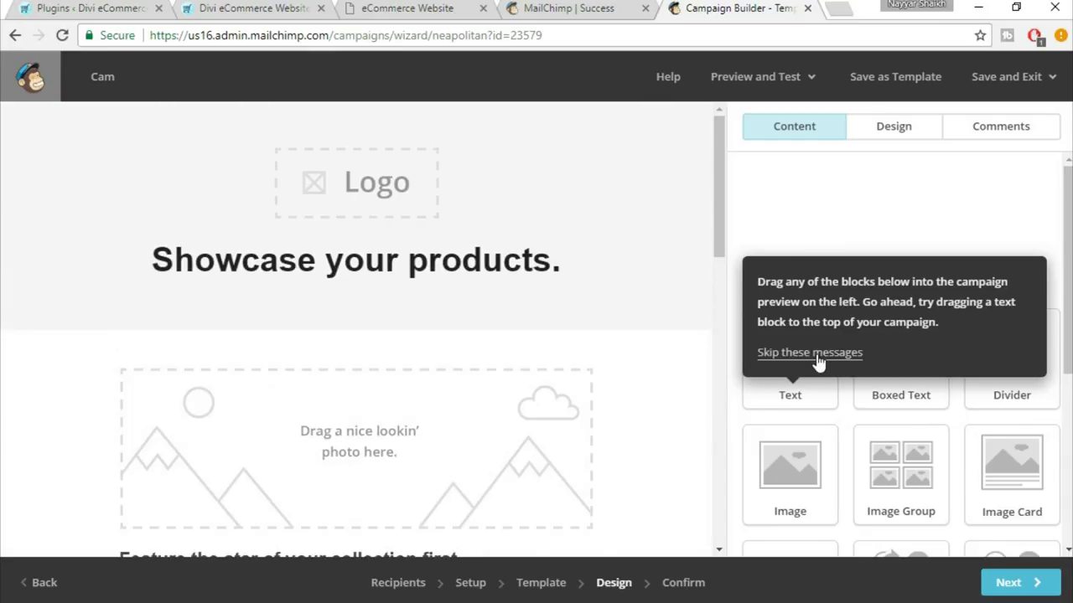
Abandon the campaign and go to the Lists page with the BloggDude list.
mouse_move(387, 197)
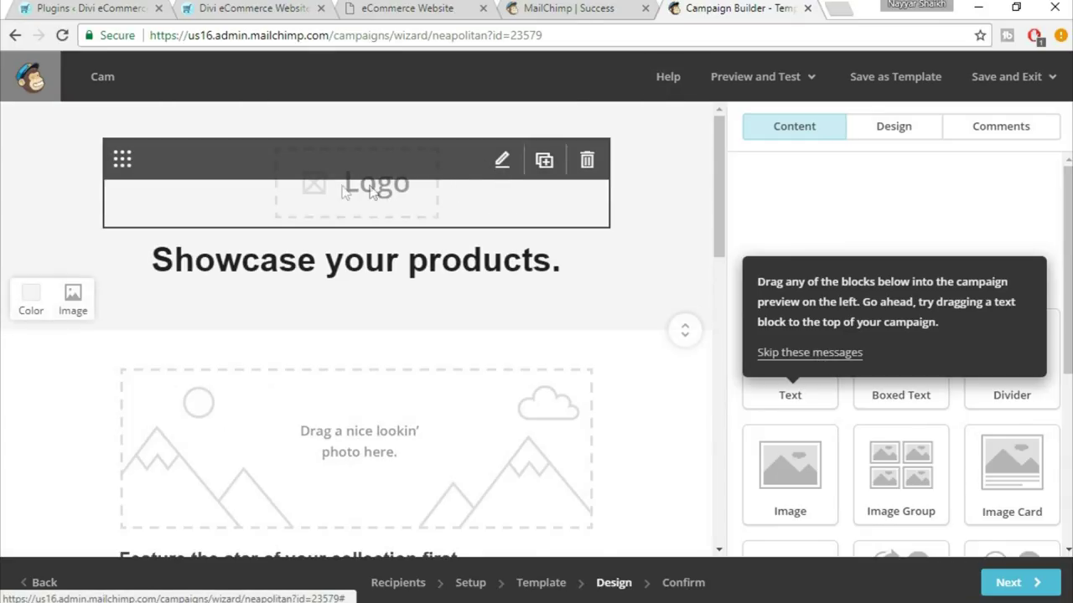
scroll(458, 457, down, 5)
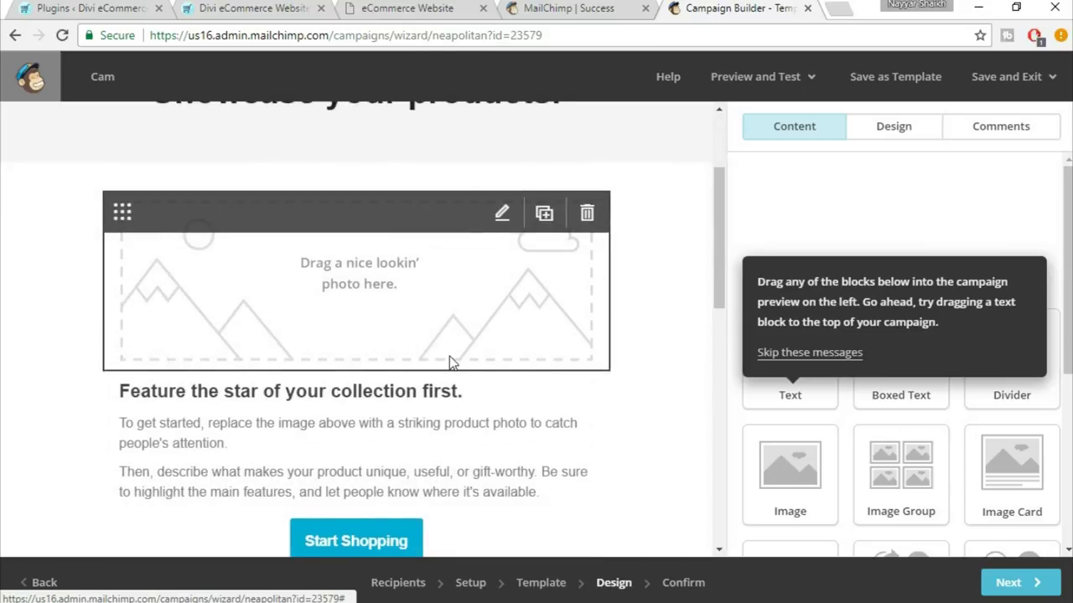
scroll(500, 300, down, 2)
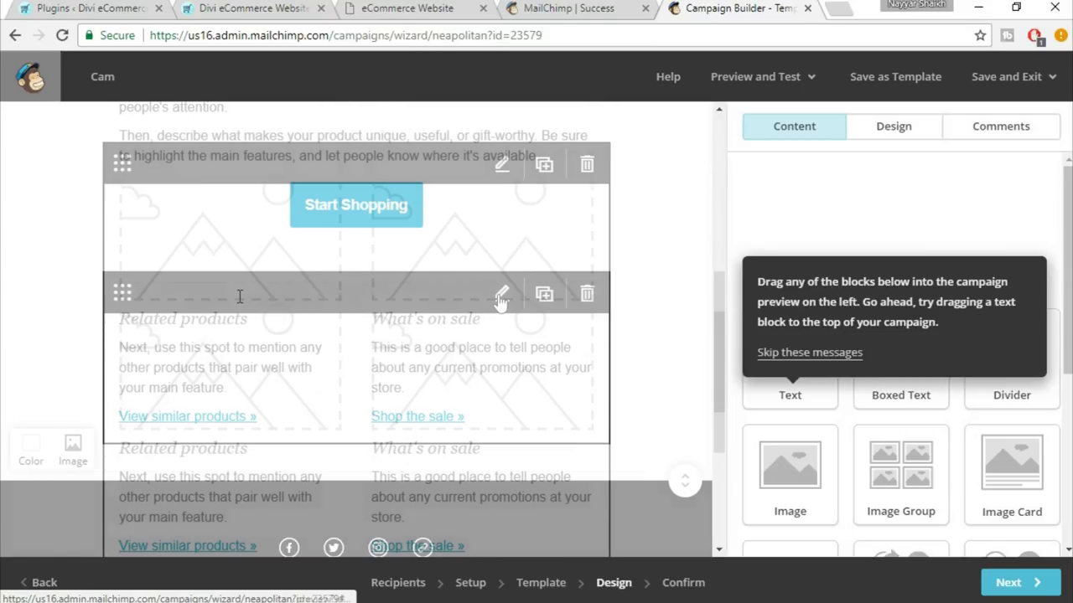
scroll(637, 377, up, 7)
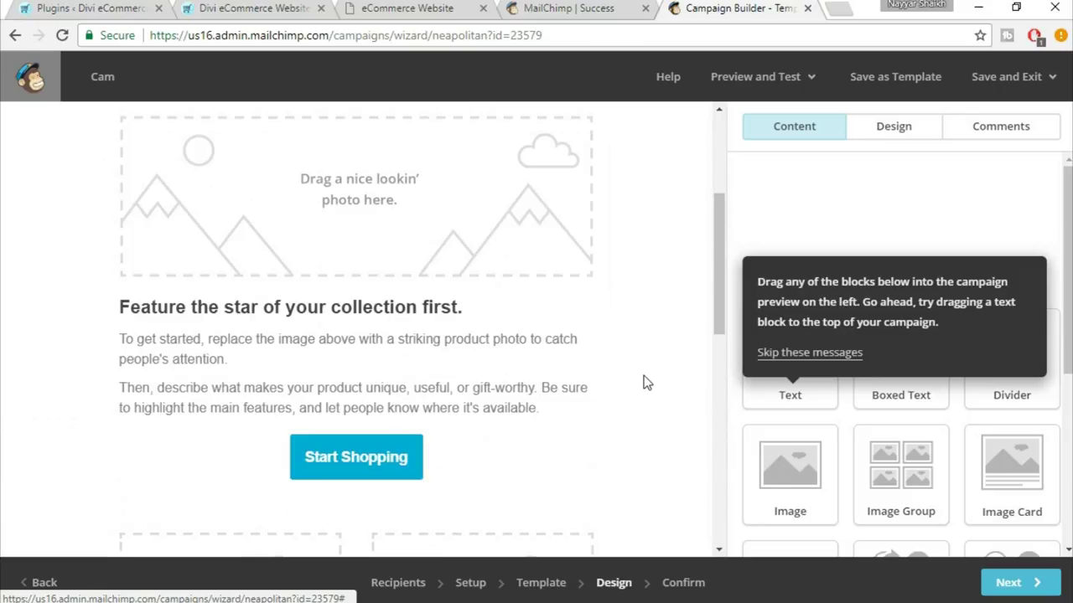
mouse_move(405, 193)
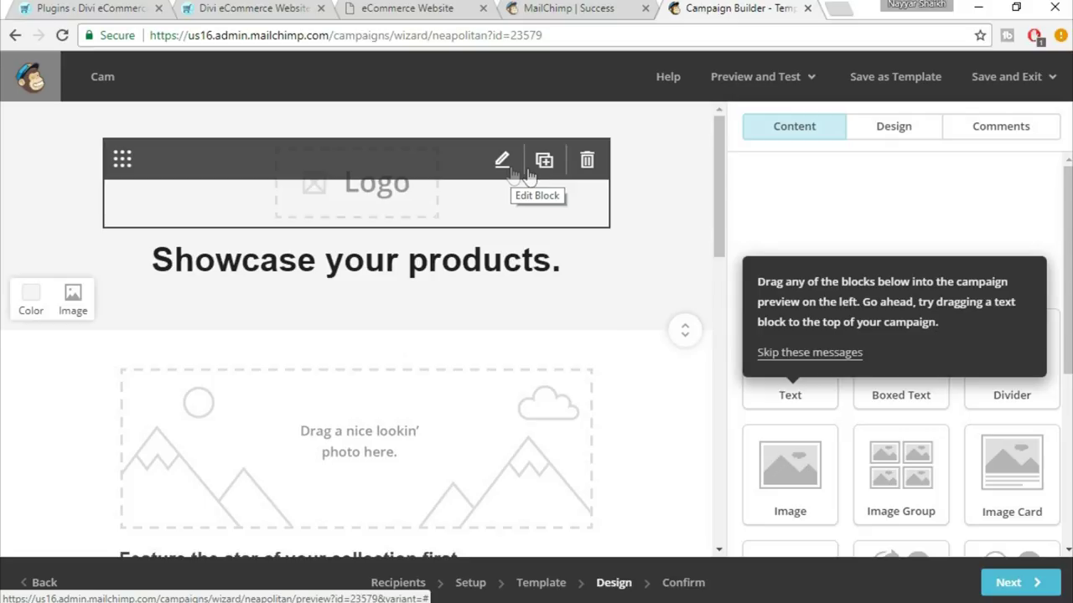
scroll(707, 313, down, 1)
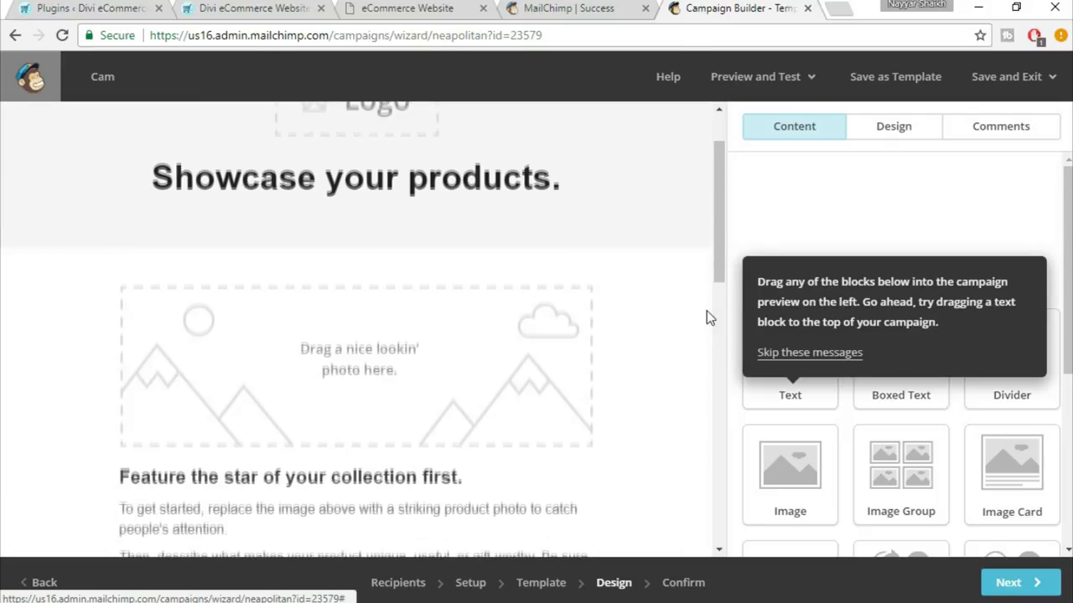
scroll(706, 317, up, 1)
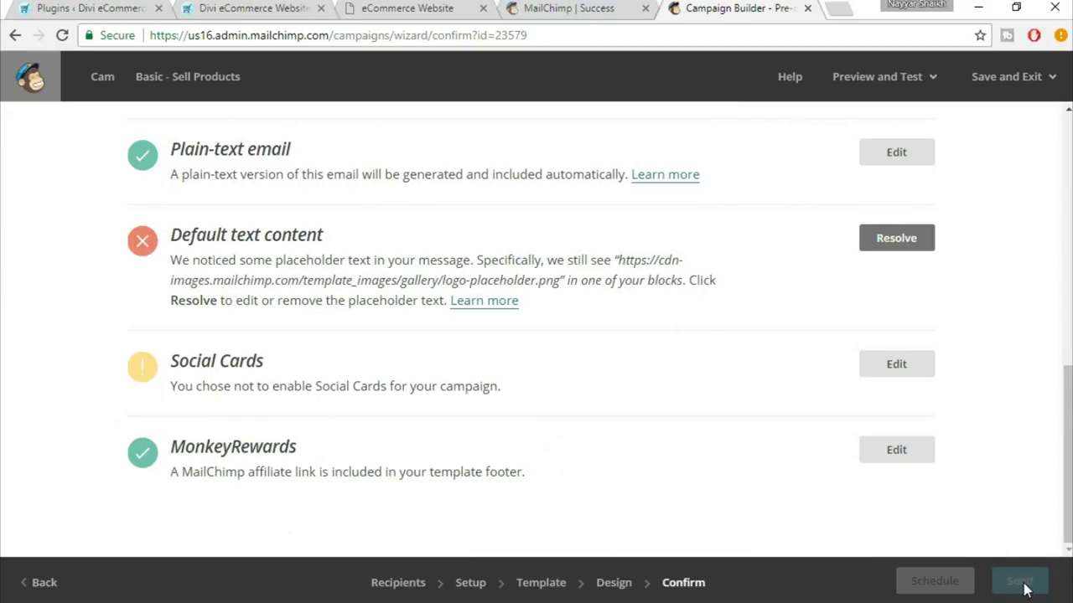
scroll(792, 549, up, 7)
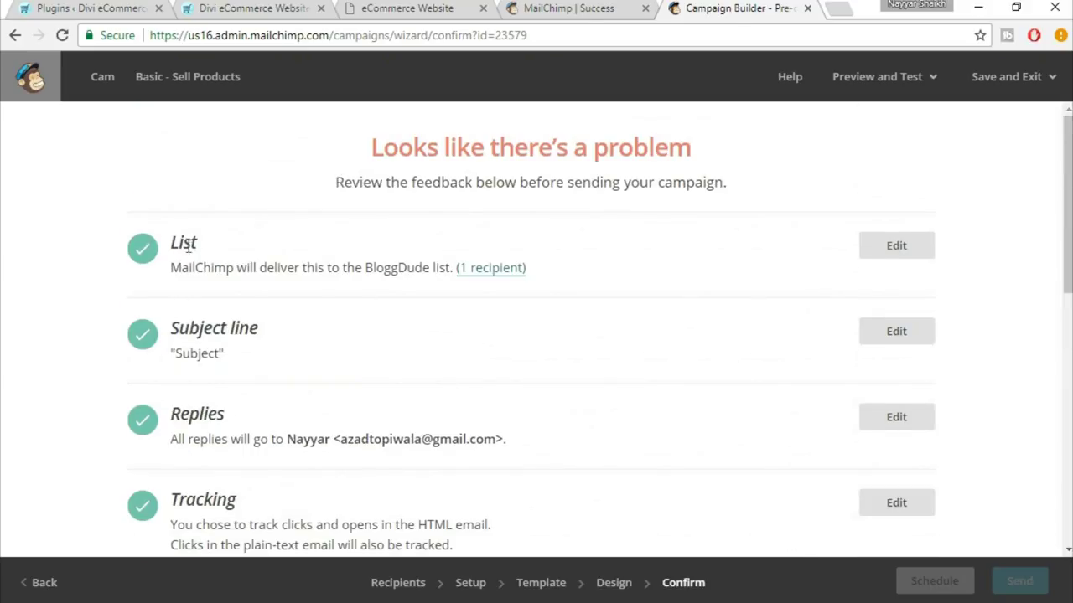
click(261, 77)
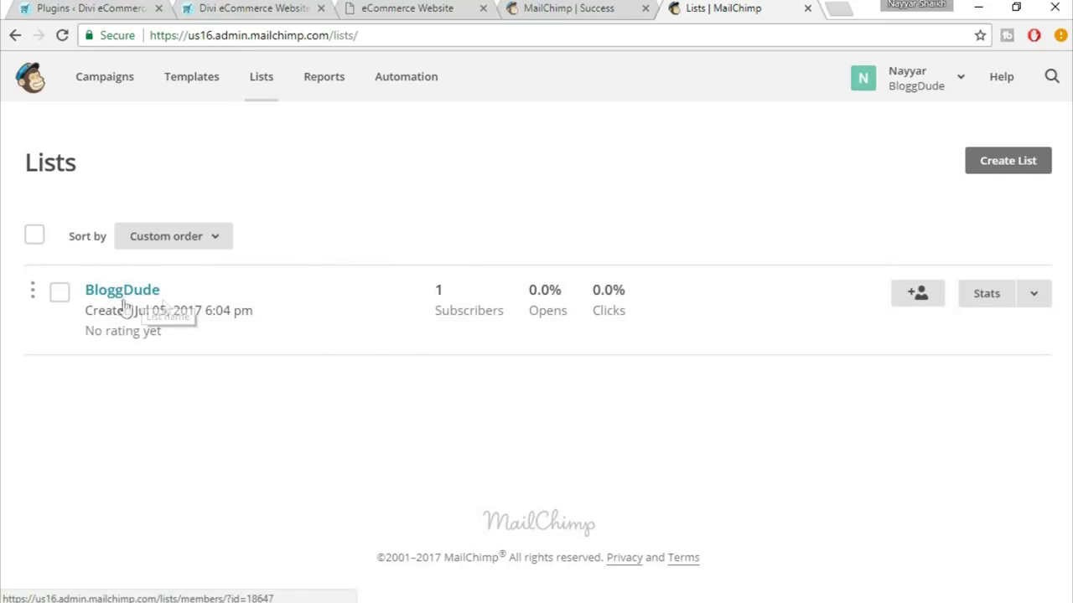
Open the WordPress dashboard from the site's admin bar in a new tab.
click(400, 8)
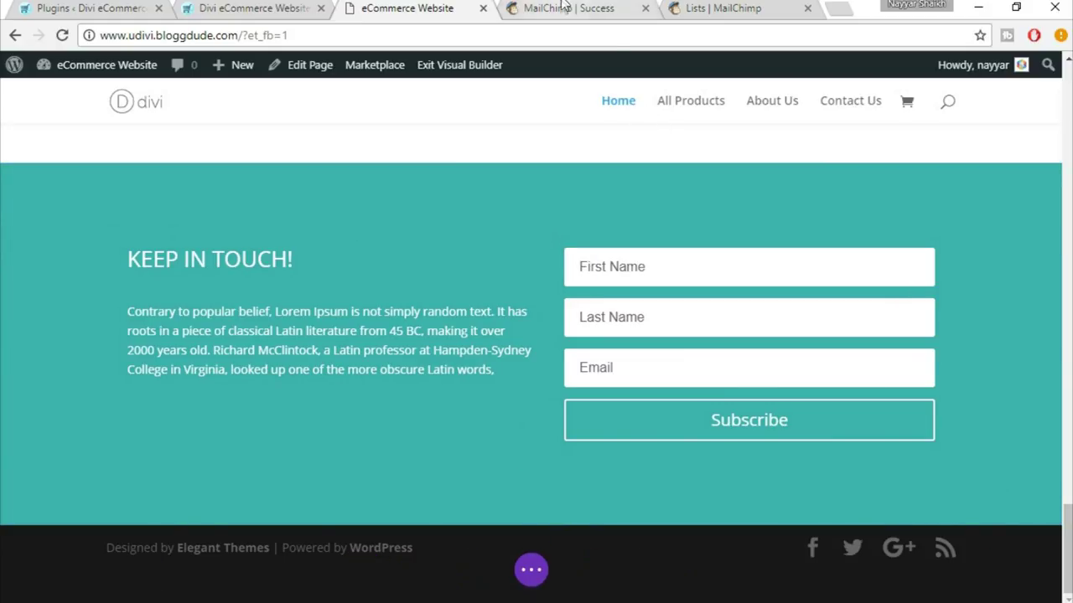
mouse_move(124, 74)
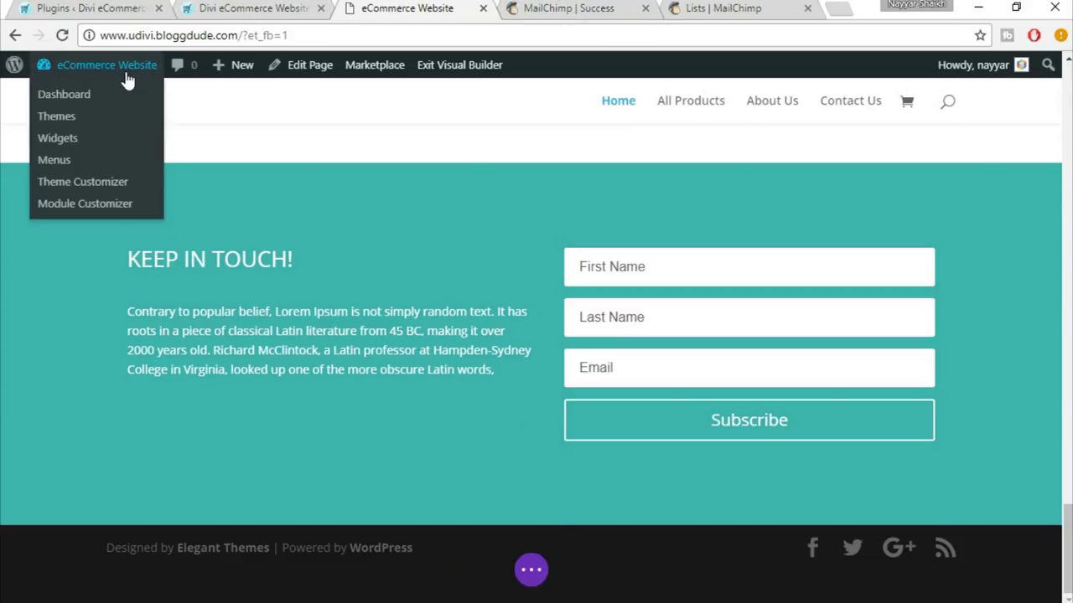
right_click(36, 101)
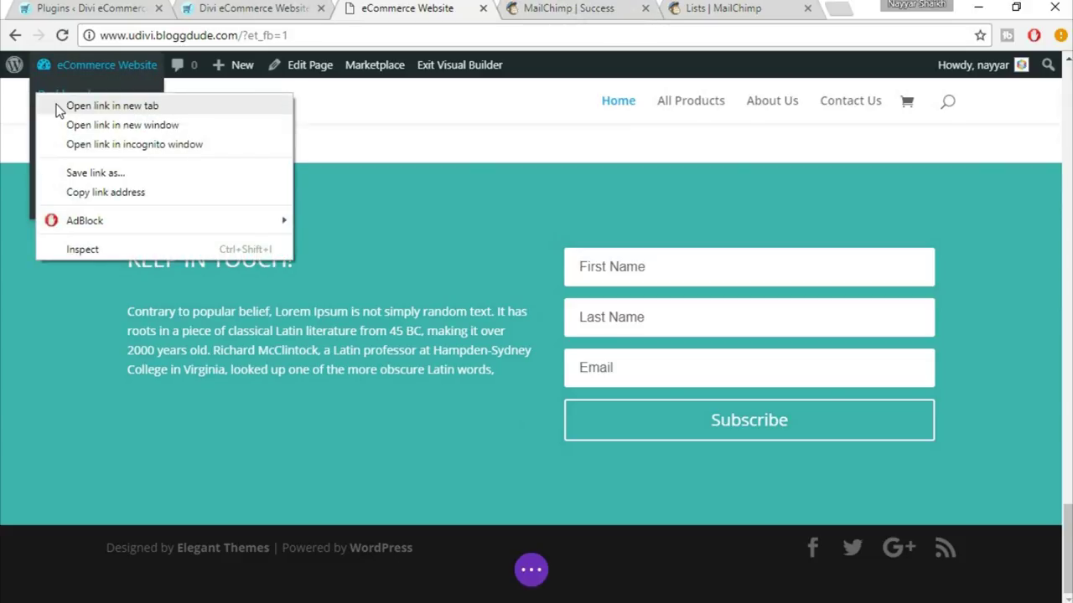
click(55, 106)
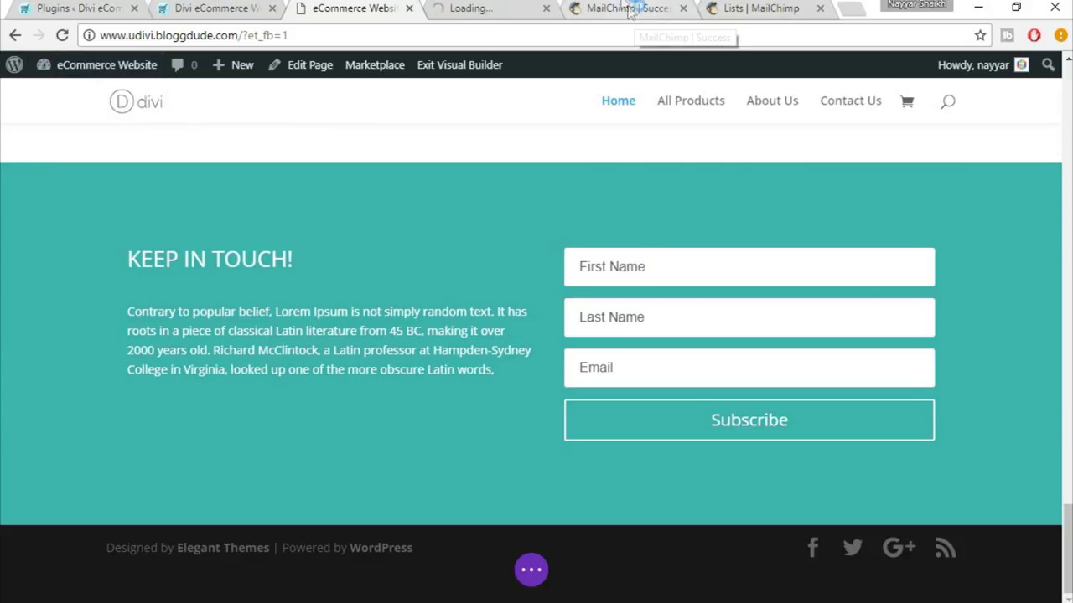
Return to the MailChimp tab showing the account dashboard.
click(629, 10)
click(764, 7)
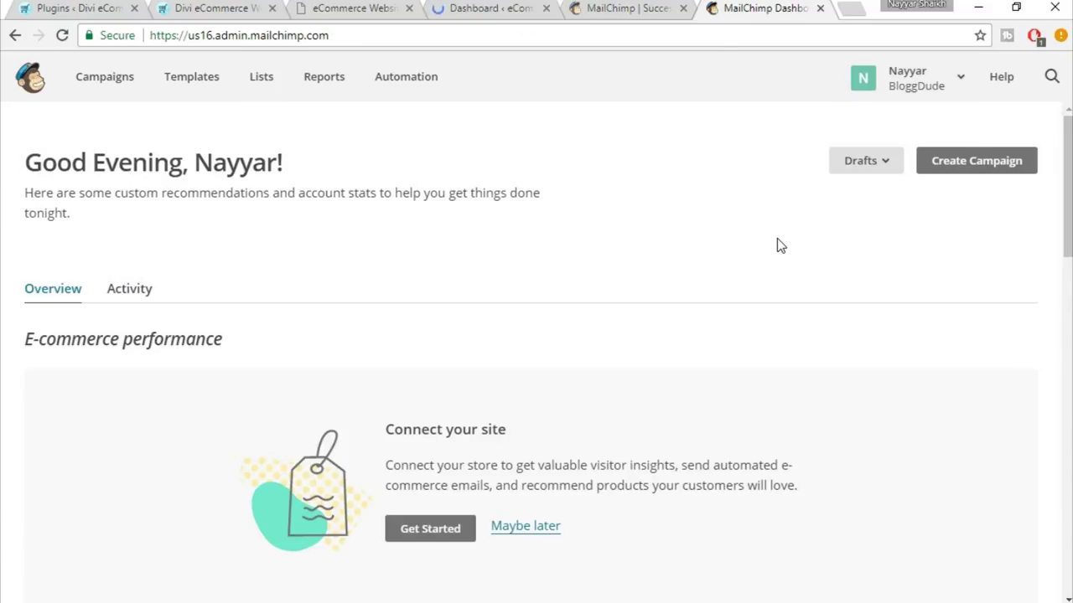
scroll(777, 238, down, 2)
scroll(777, 238, up, 2)
Go to the MailChimp profile's Extras > API keys page.
click(955, 93)
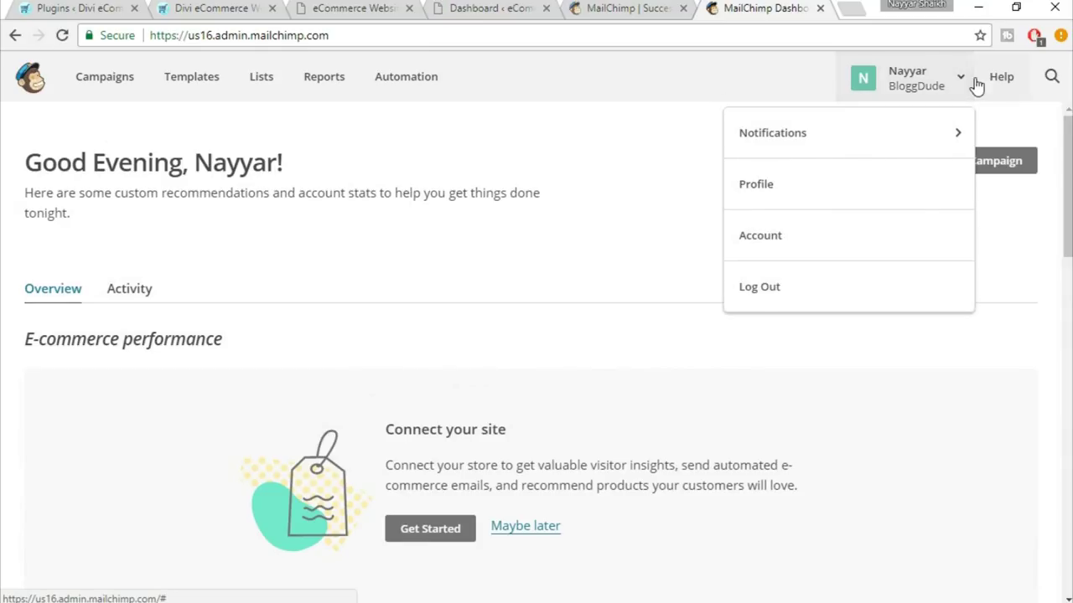
click(786, 190)
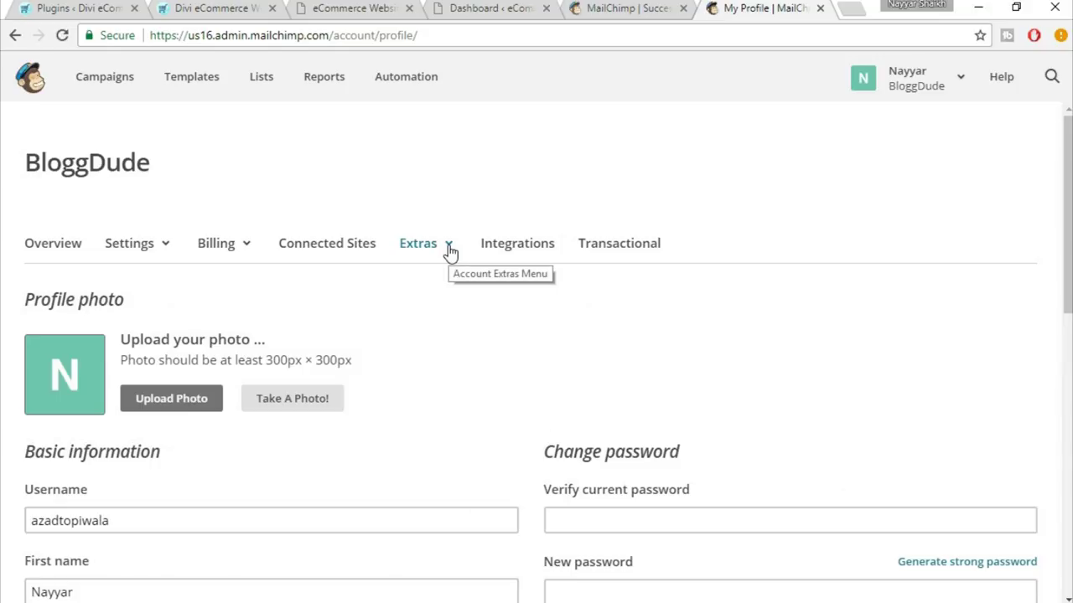
click(450, 251)
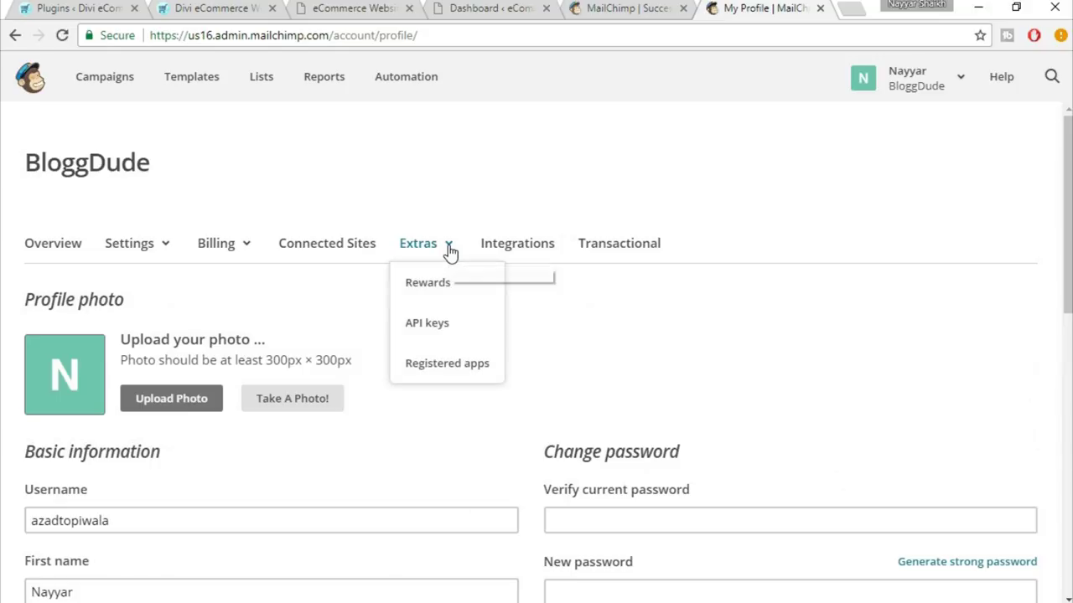
click(439, 331)
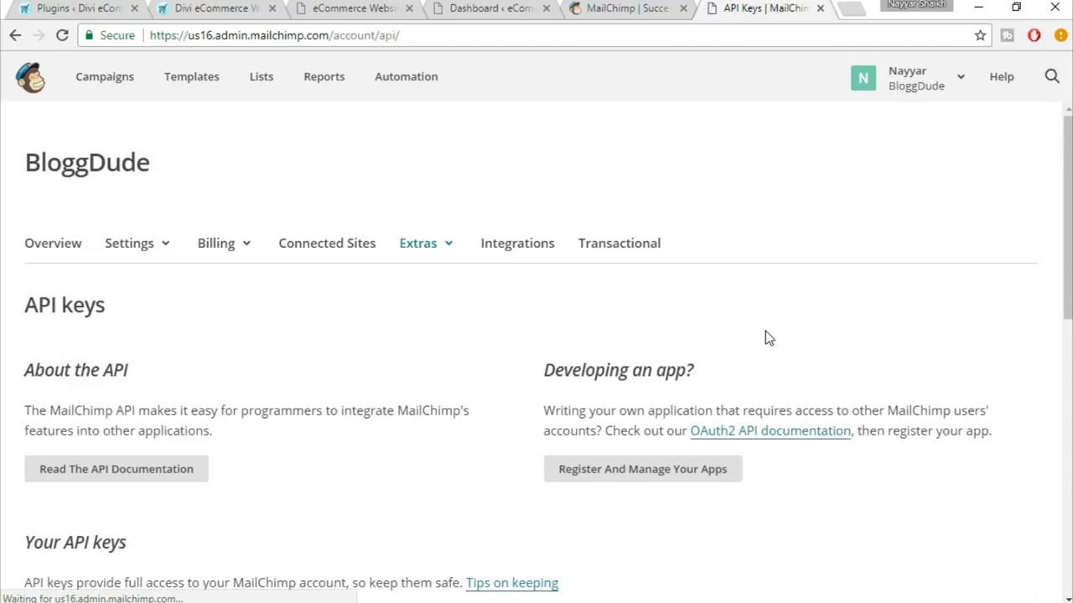
scroll(766, 335, down, 3)
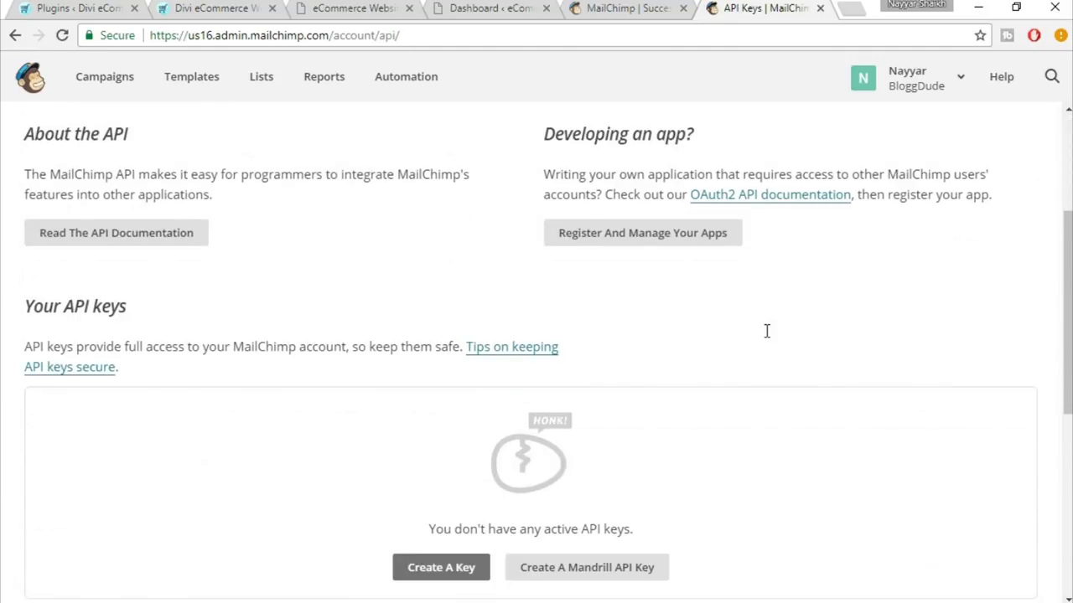
scroll(766, 331, down, 4)
scroll(763, 340, up, 1)
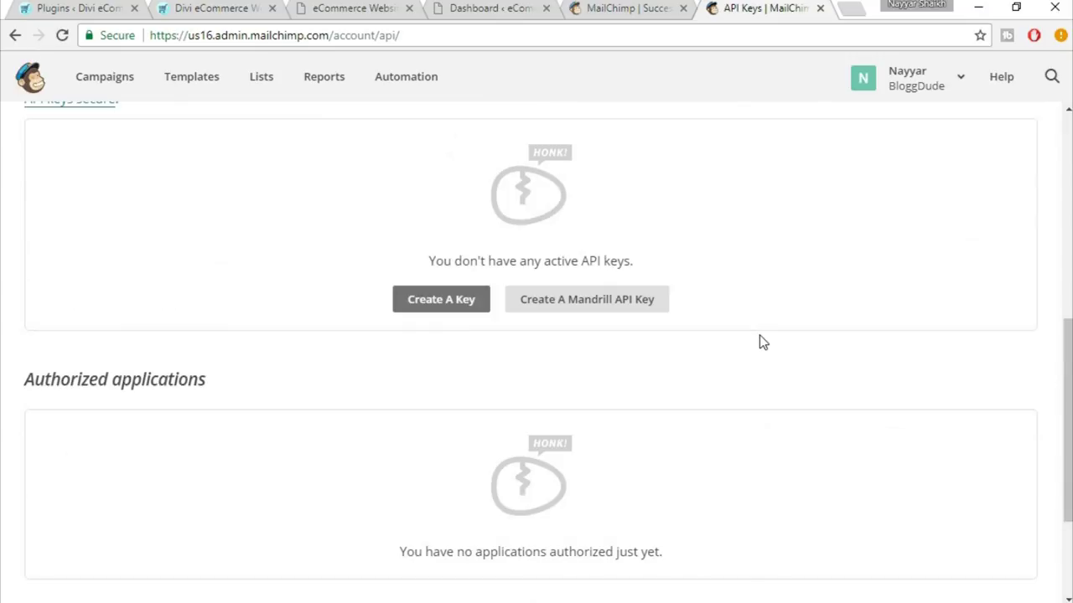
Create a new MailChimp API key, select its value, and return to the WordPress dashboard.
click(448, 310)
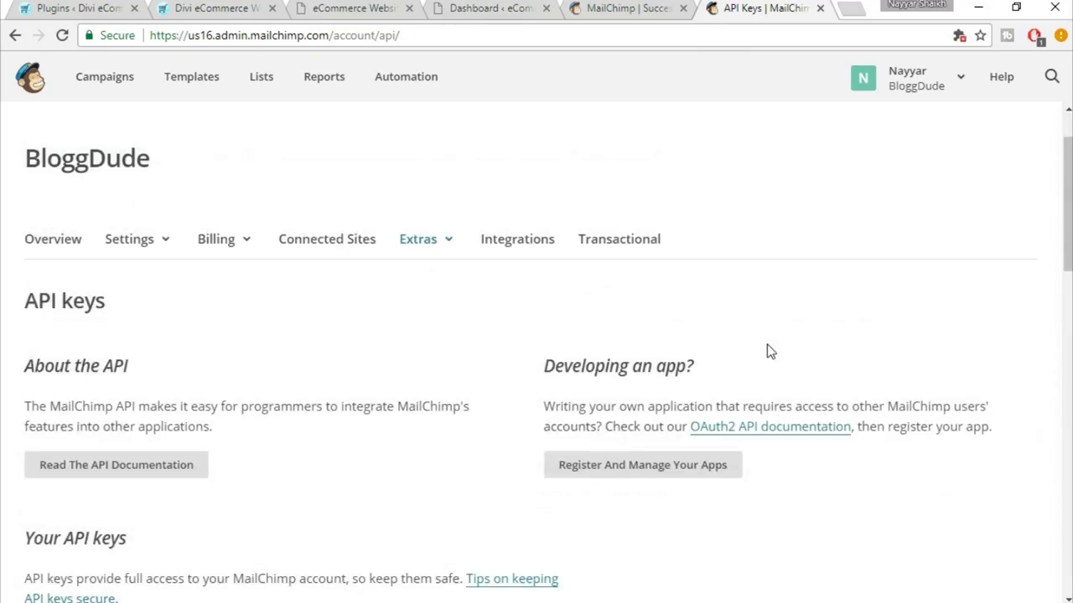
scroll(768, 352, down, 3)
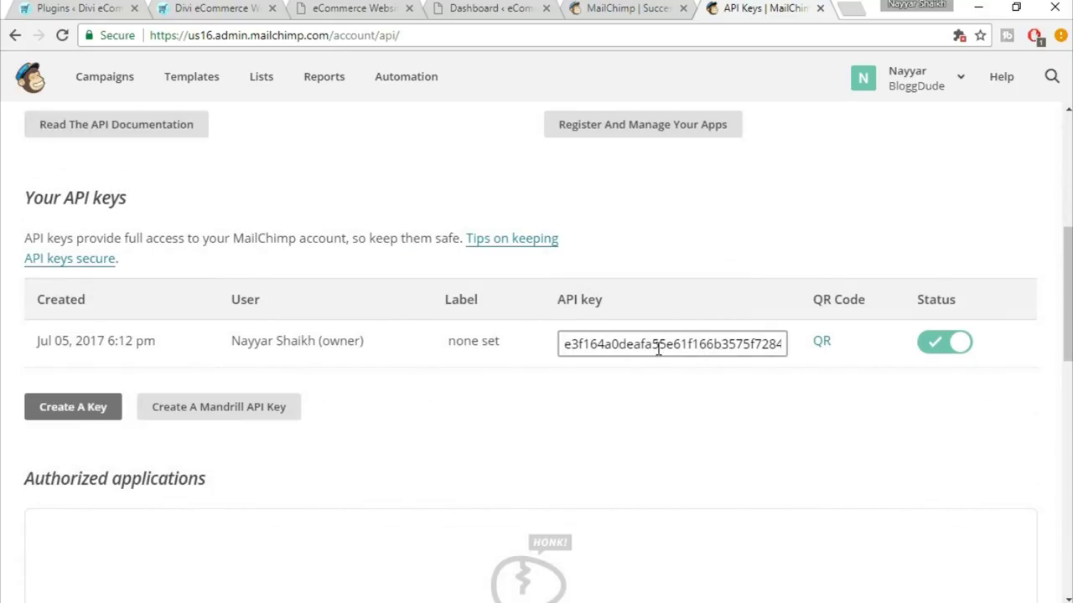
double_click(599, 350)
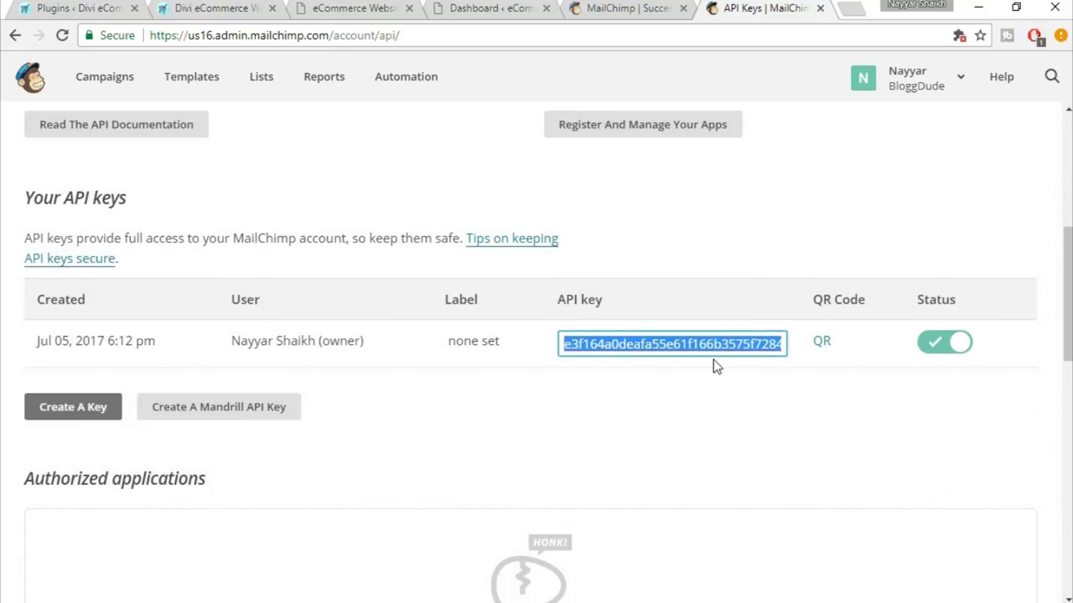
click(531, 7)
scroll(182, 325, down, 7)
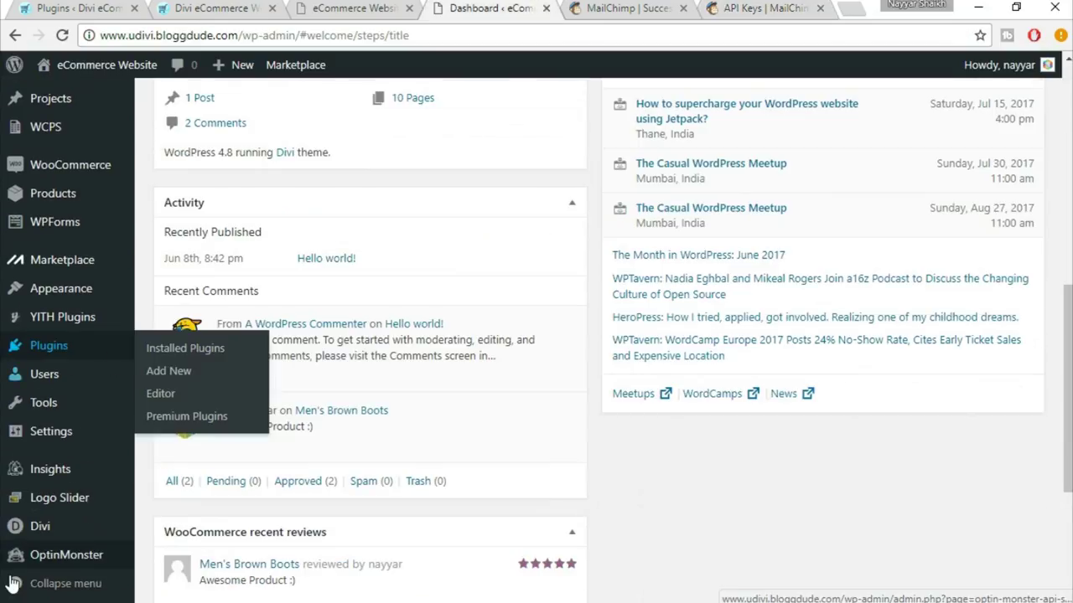
Paste the MailChimp API key into Divi Theme Options' API key field and save the changes.
mouse_move(38, 526)
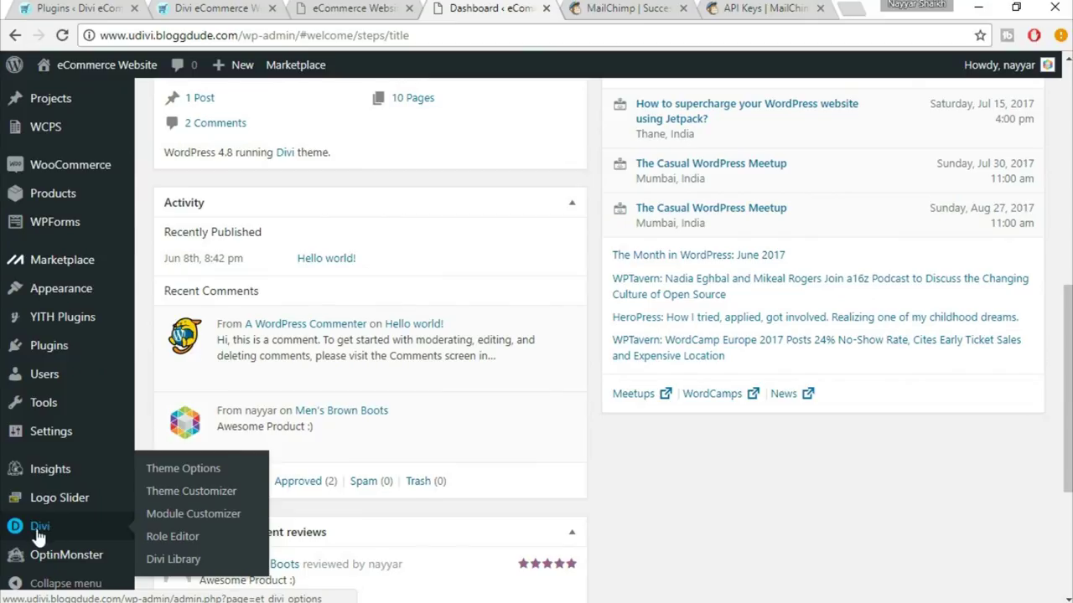
click(52, 526)
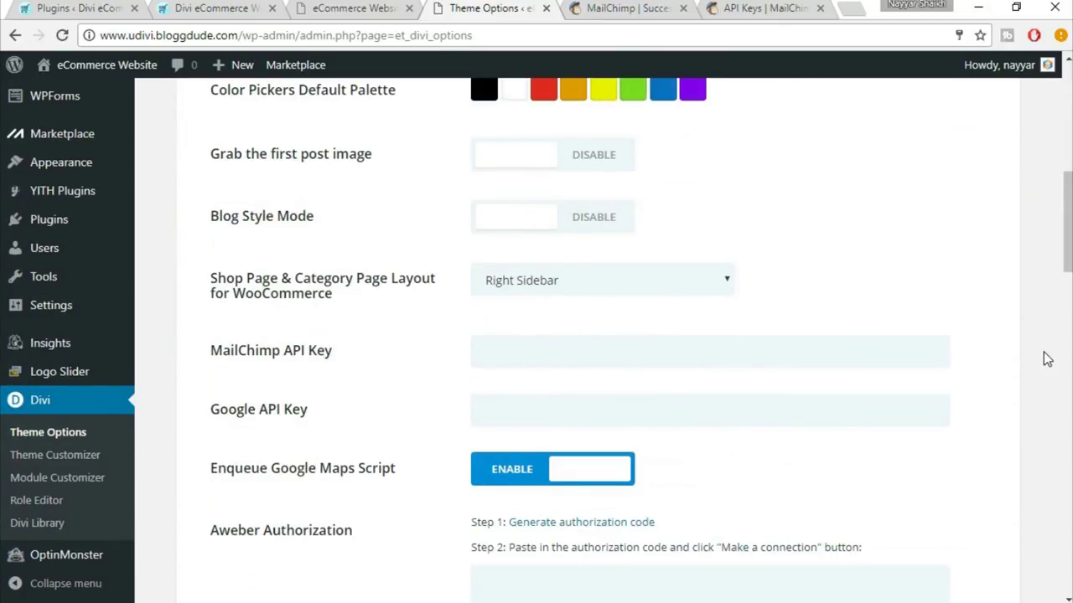
scroll(1022, 359, down, 2)
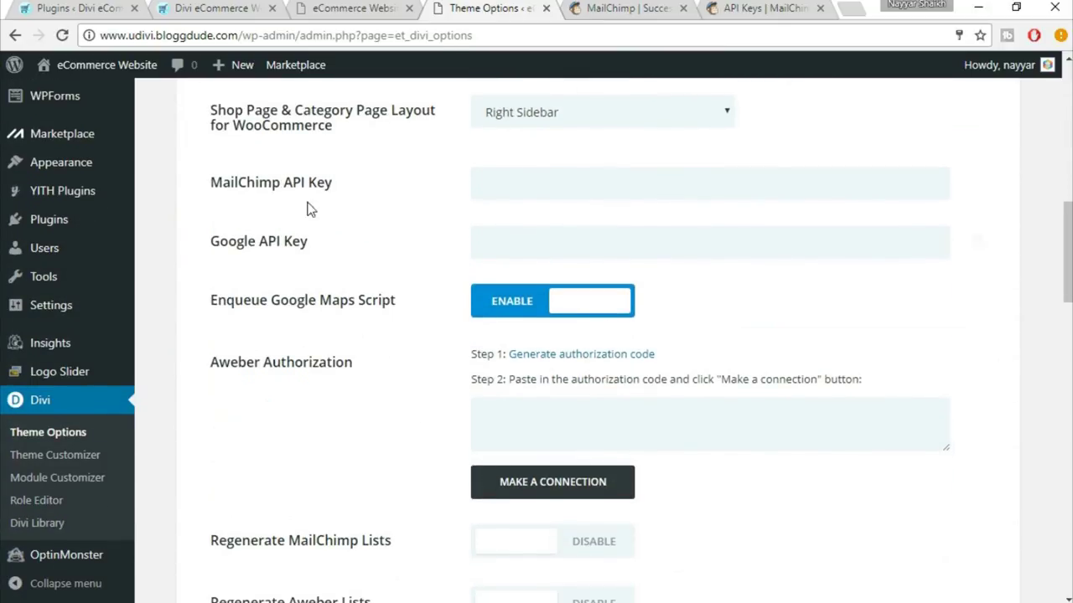
click(531, 187)
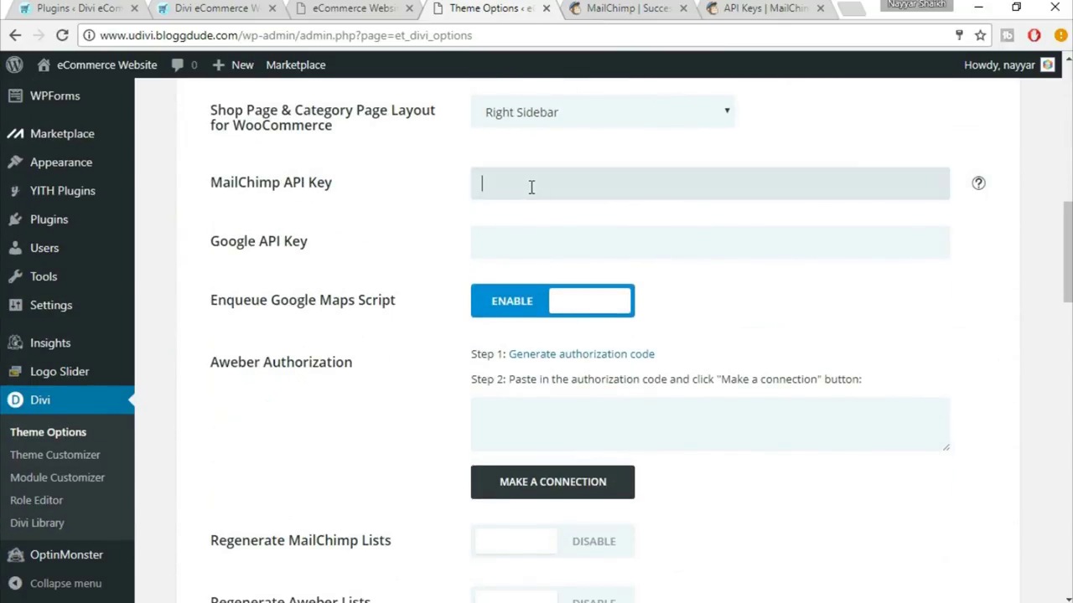
key(ctrl+v)
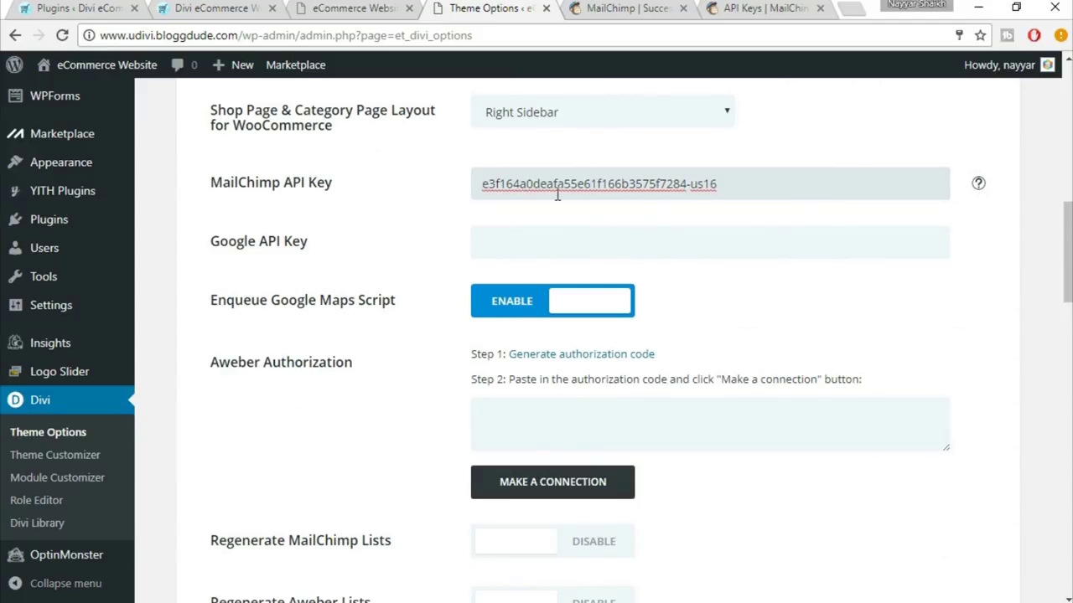
scroll(916, 321, down, 15)
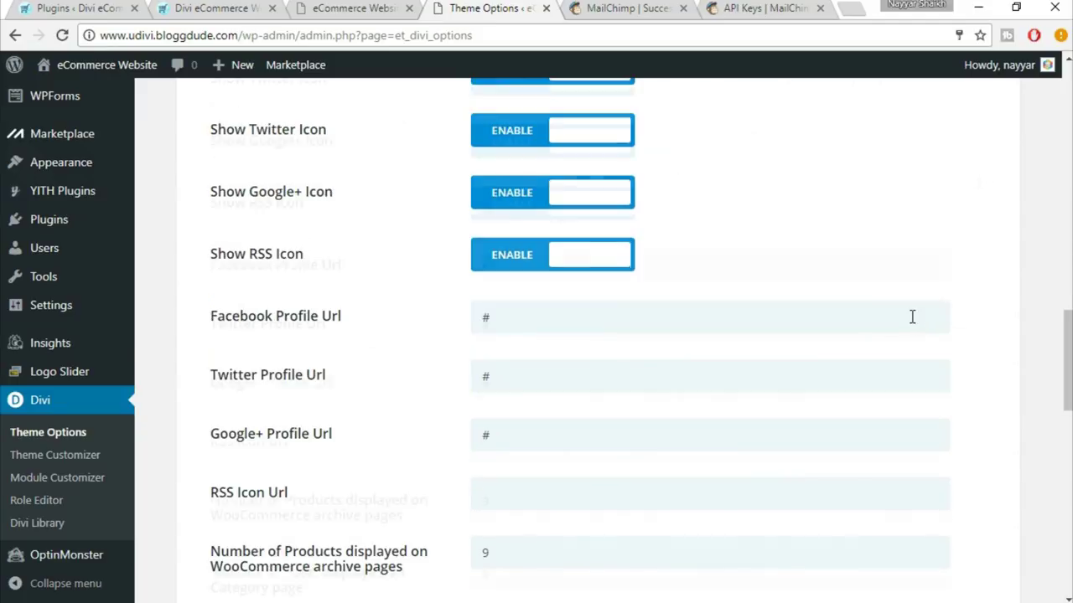
scroll(914, 324, down, 2)
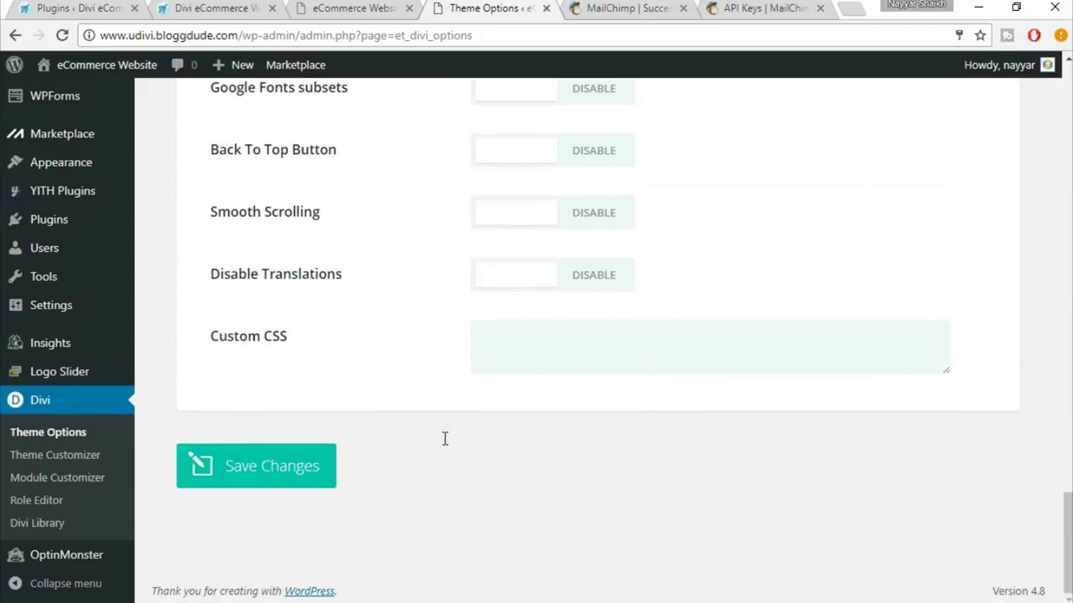
click(270, 486)
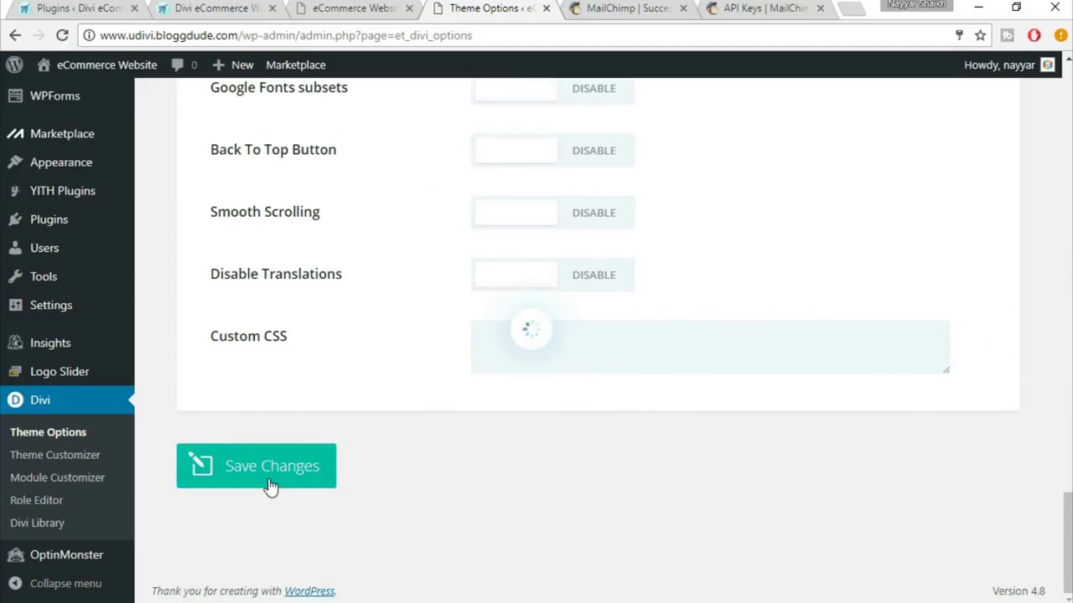
click(351, 7)
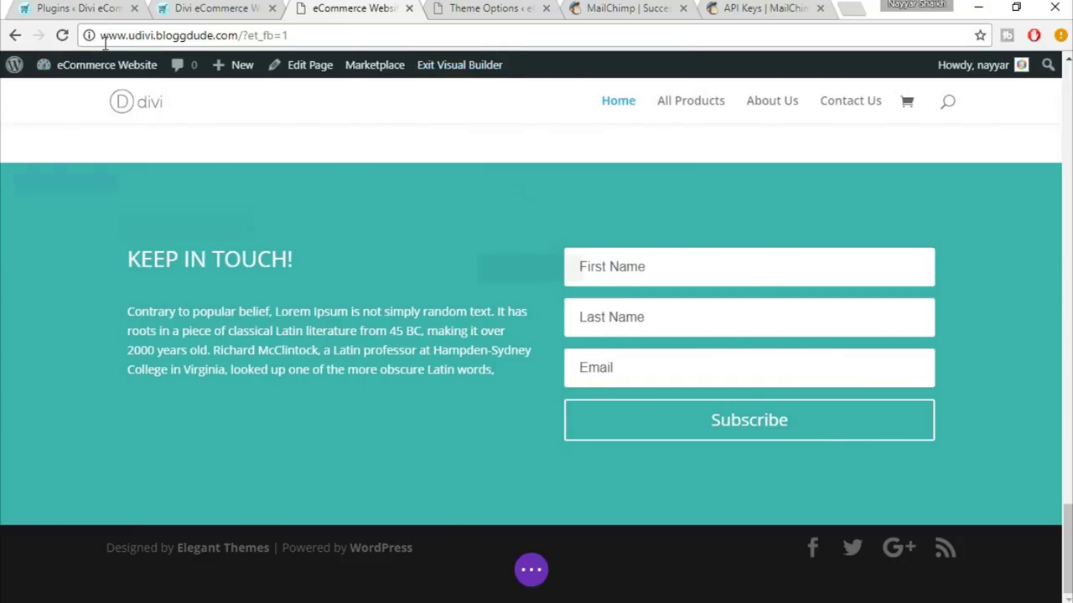
Reload the page and set the Email Optin module's MailChimp list to BloggDude.
click(62, 39)
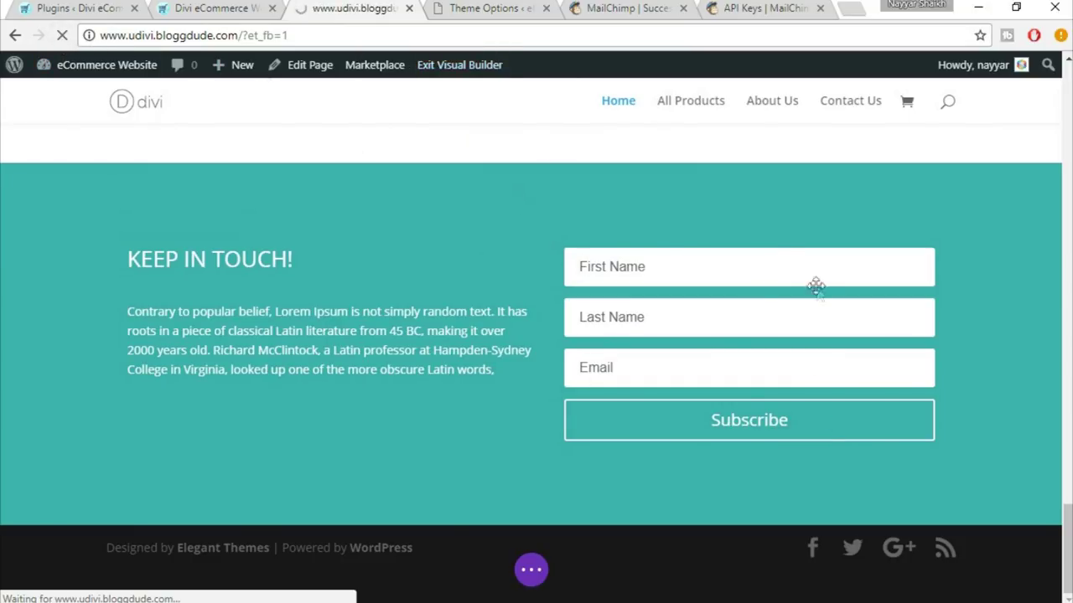
click(916, 492)
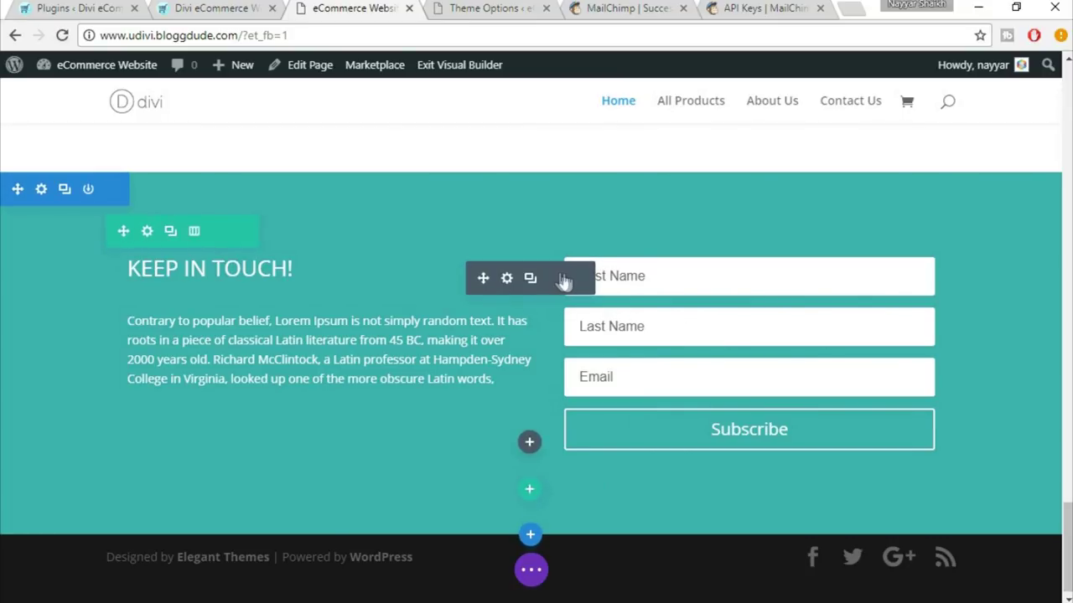
click(506, 279)
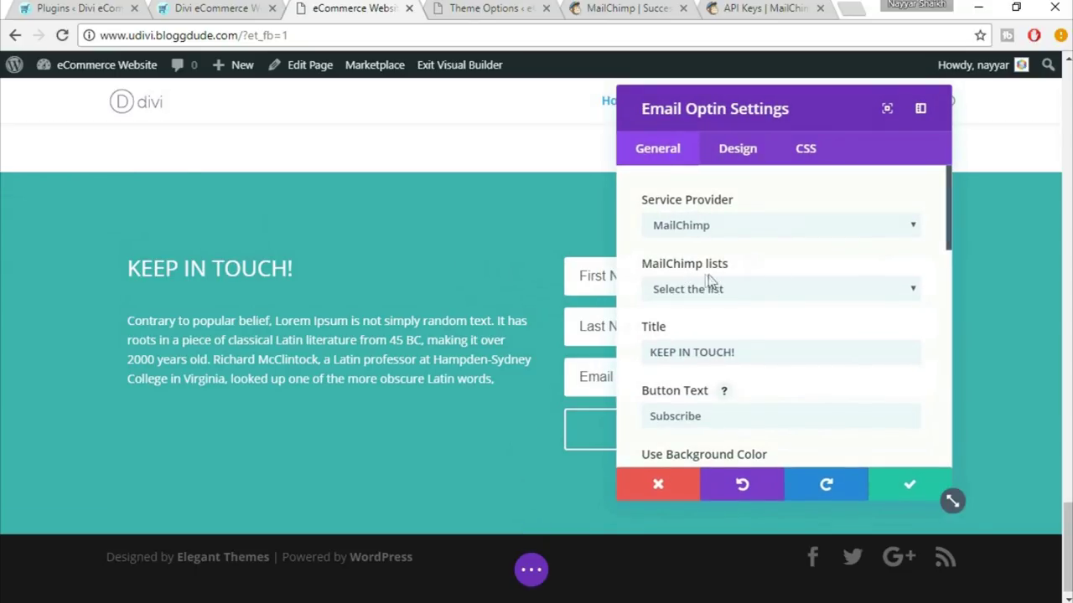
click(750, 295)
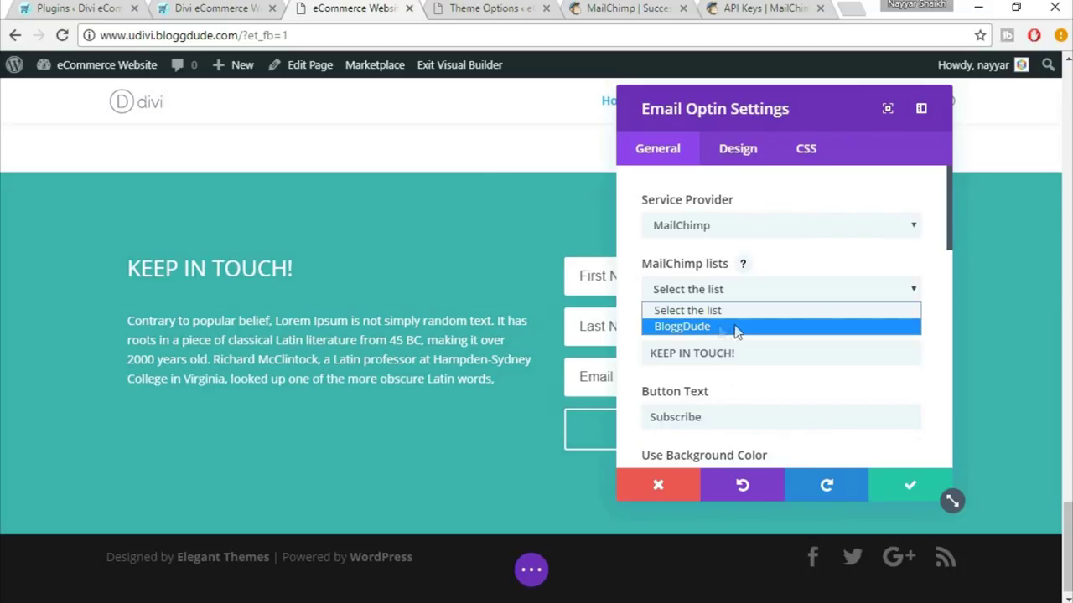
click(754, 328)
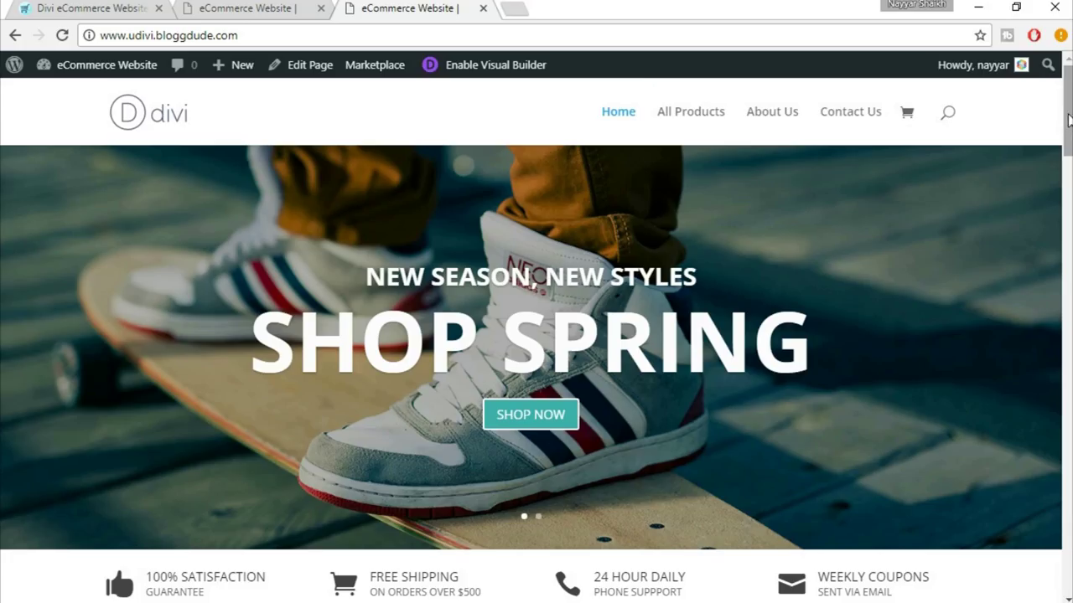
drag(1068, 120, 1067, 224)
scroll(951, 374, down, 5)
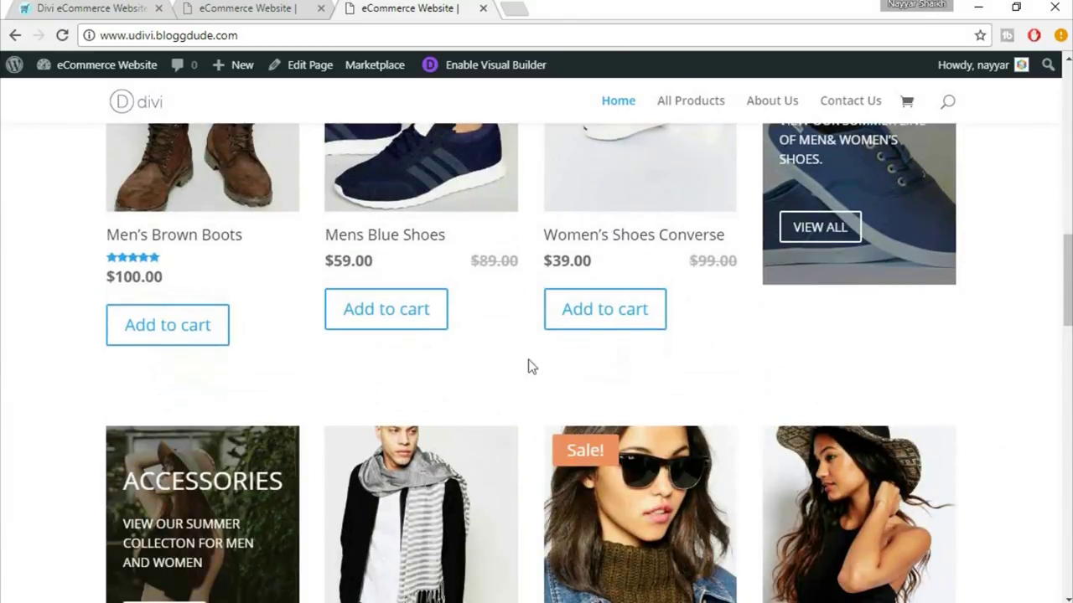
scroll(684, 365, down, 7)
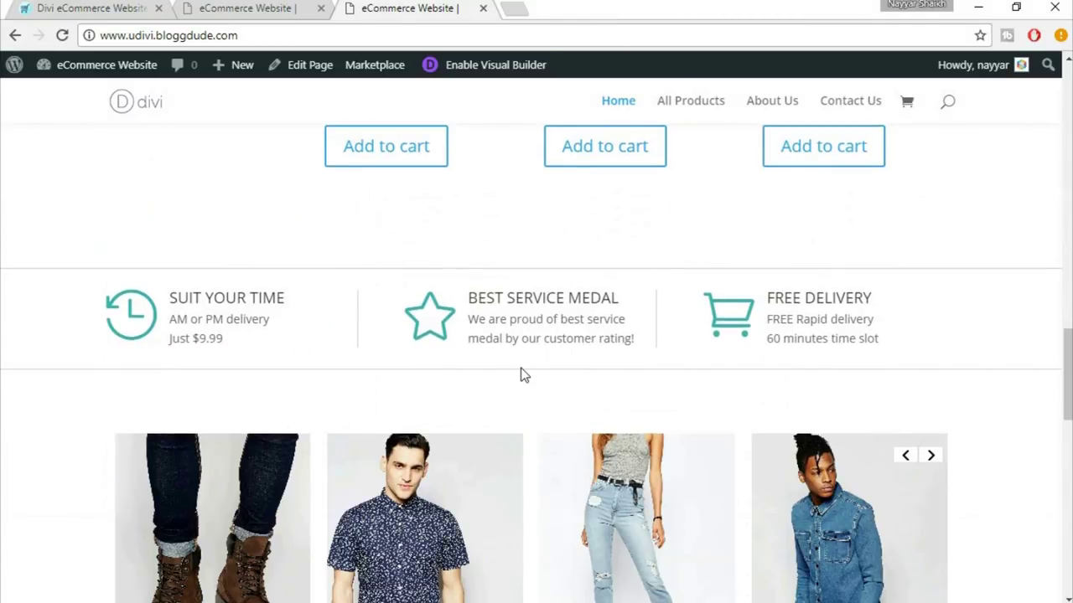
scroll(522, 374, down, 6)
scroll(1005, 323, up, 2)
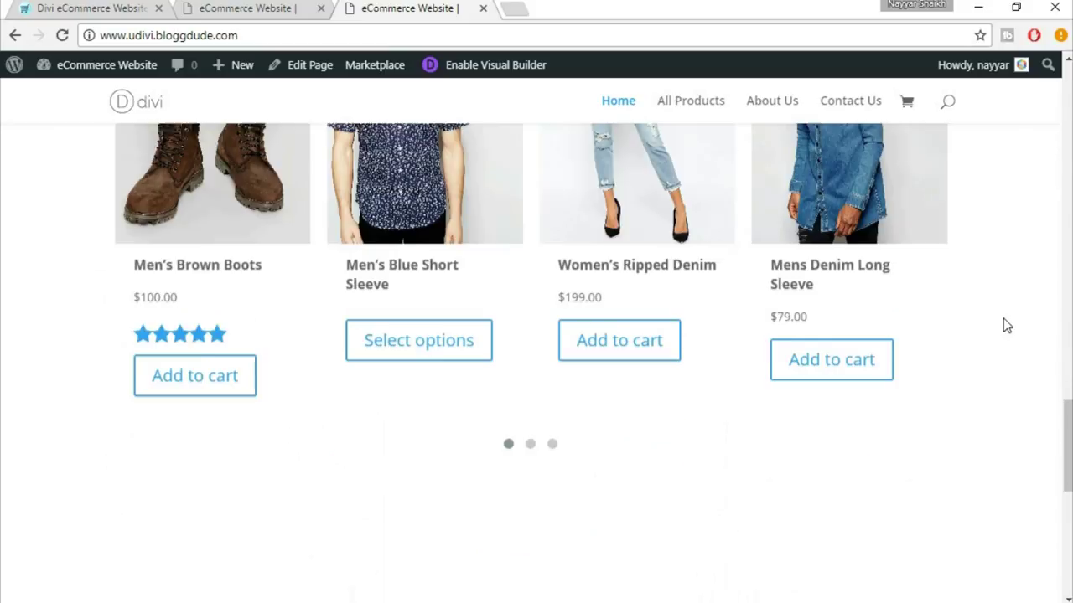
scroll(1005, 325, up, 2)
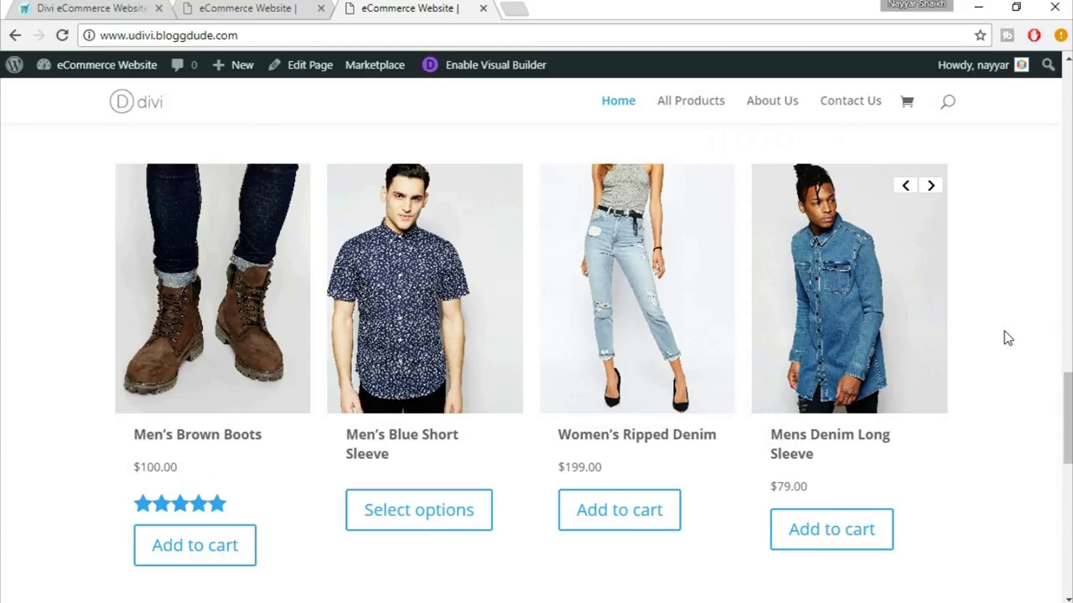
scroll(1004, 334, down, 1)
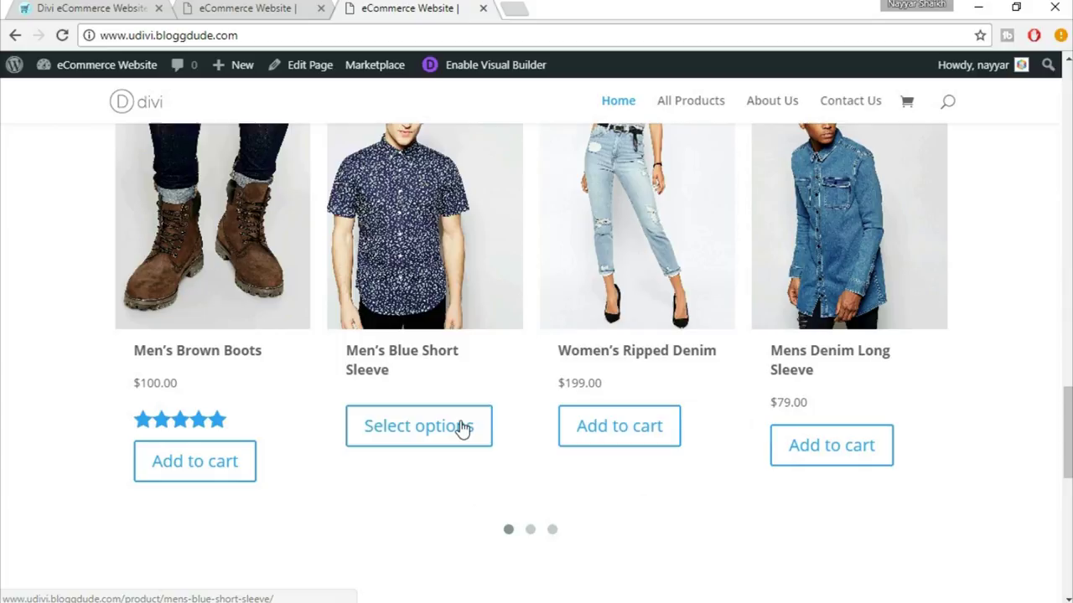
scroll(962, 441, down, 6)
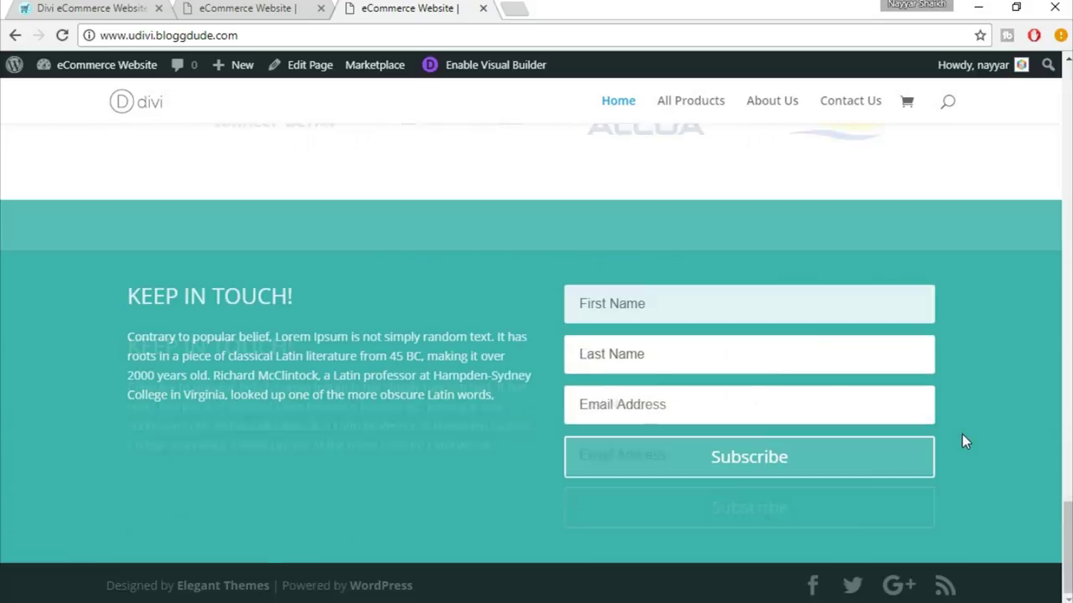
scroll(962, 434, up, 10)
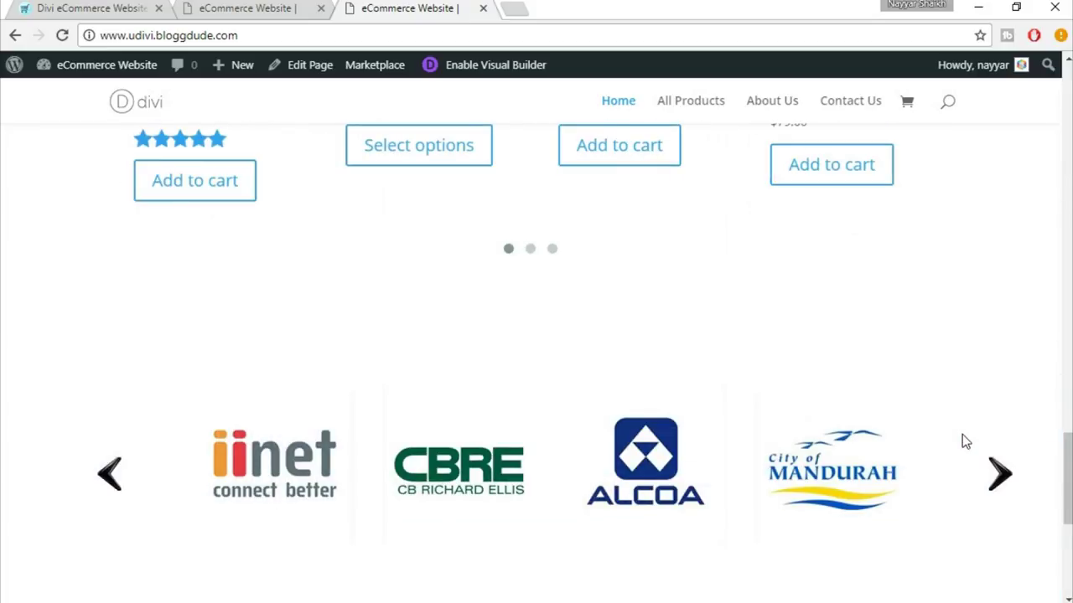
scroll(962, 434, up, 8)
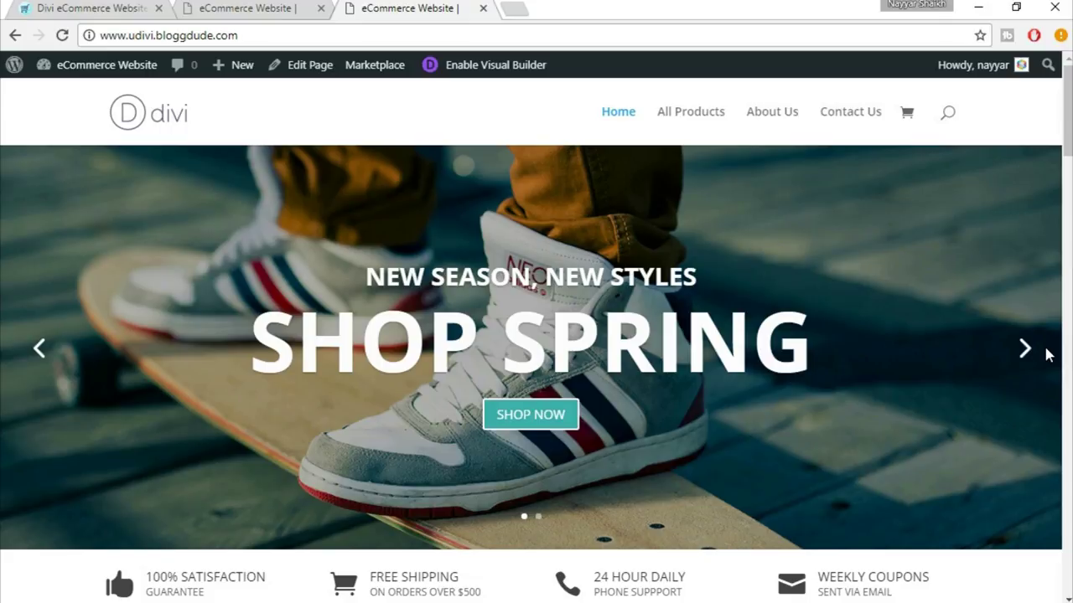
Shrink the section's top padding to 7px and remove padding between the shoes and accessories rows.
click(294, 8)
drag(1067, 507, 1068, 101)
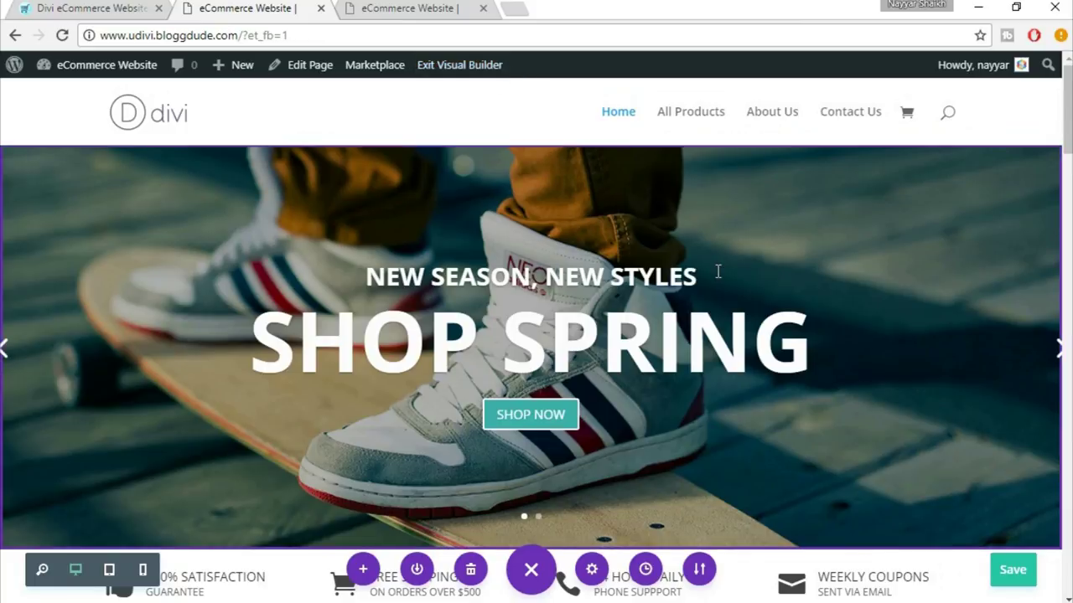
scroll(717, 270, down, 5)
scroll(950, 212, up, 1)
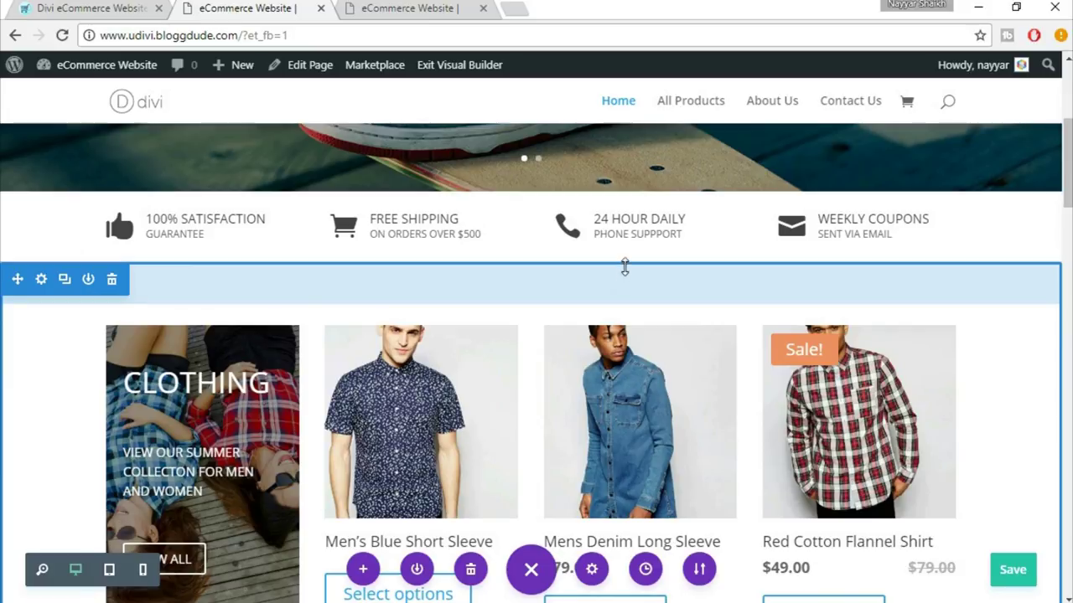
drag(624, 252, 629, 220)
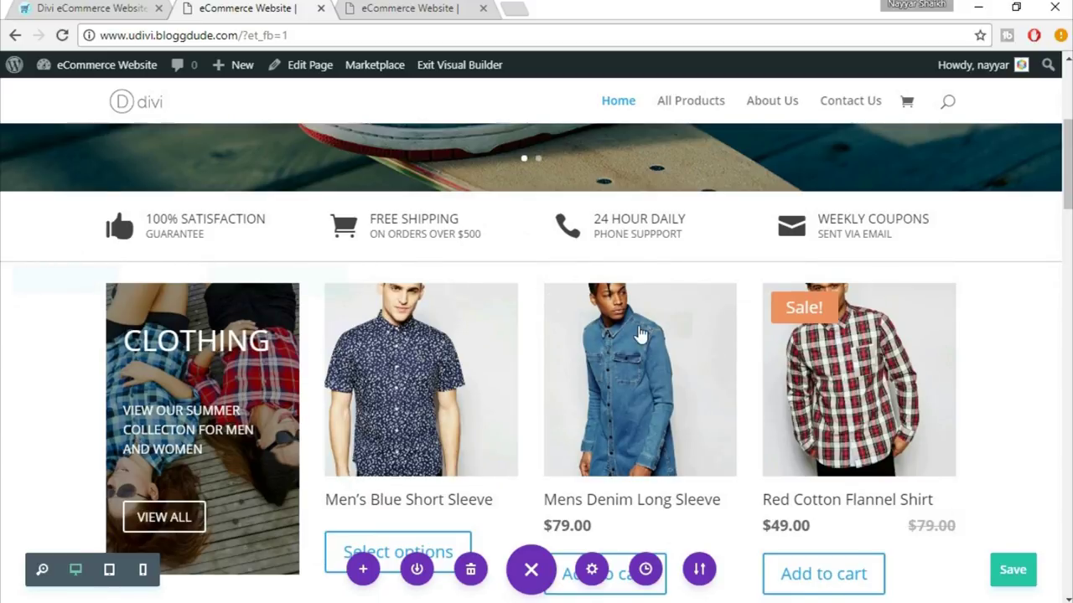
scroll(587, 335, down, 3)
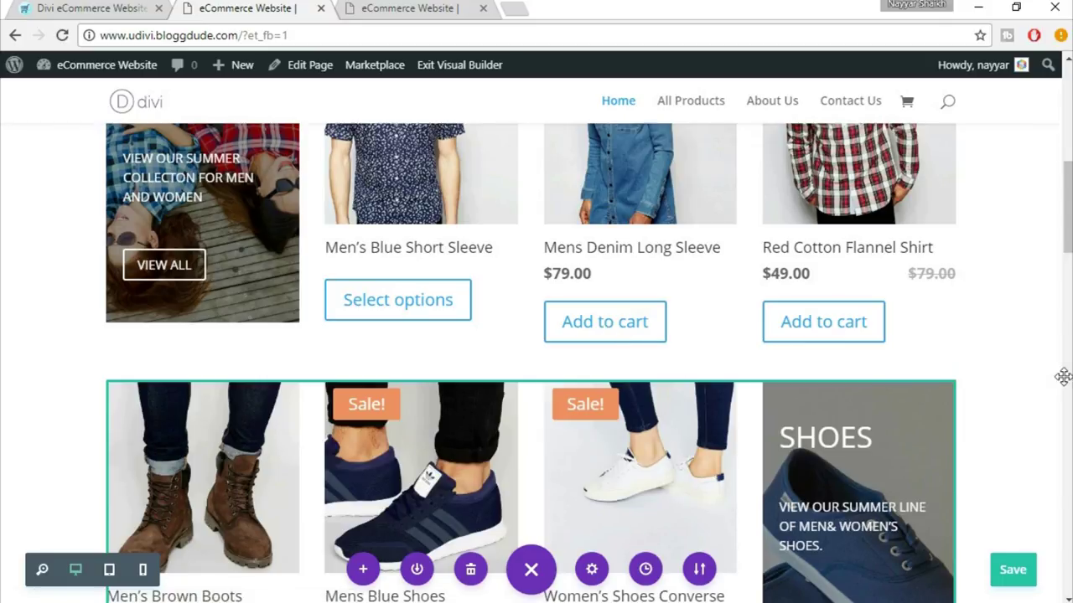
scroll(1061, 376, down, 5)
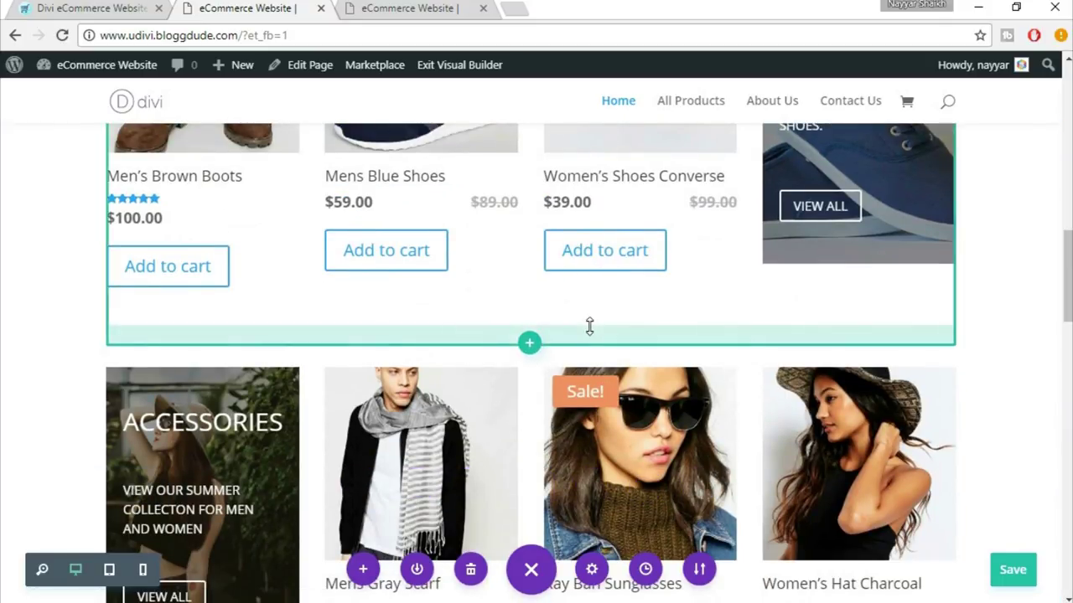
drag(601, 278, 605, 278)
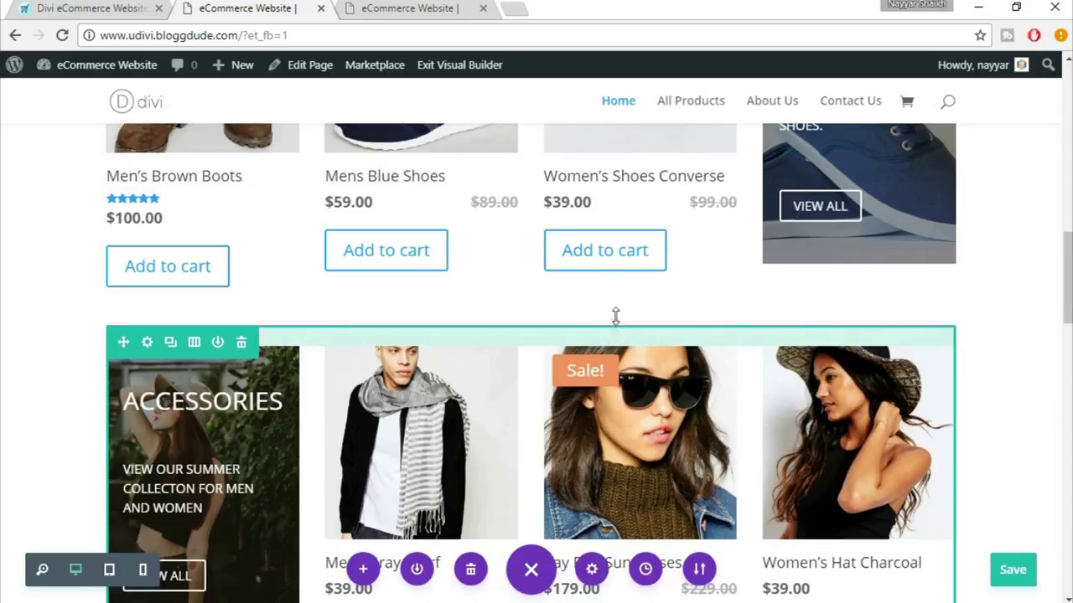
drag(627, 287, 634, 270)
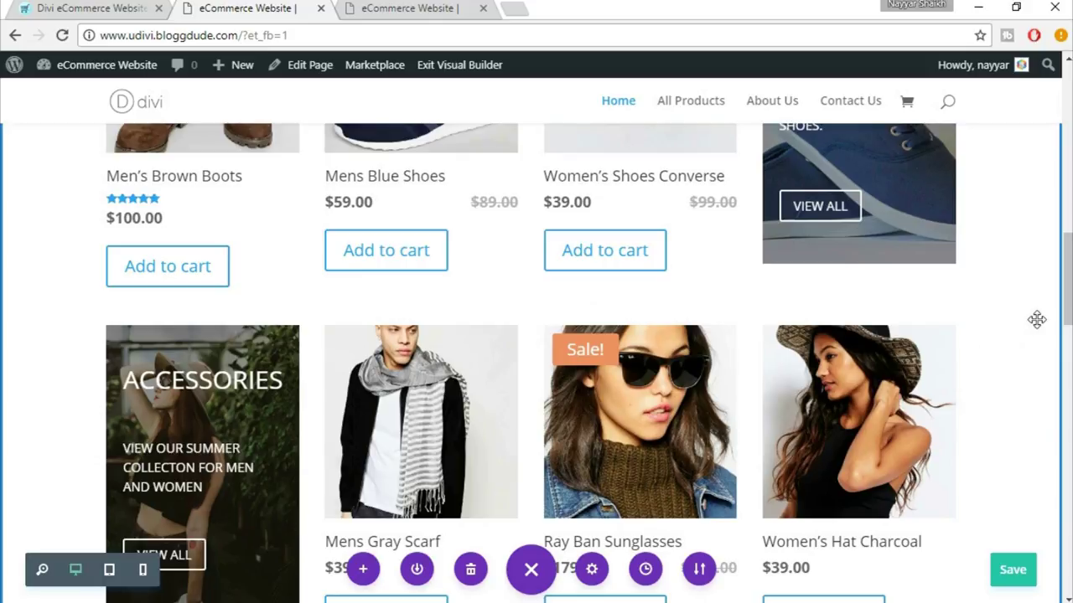
Cut the section's bottom padding to 25px and collapse padding around the product carousel and logo section.
scroll(1036, 319, down, 5)
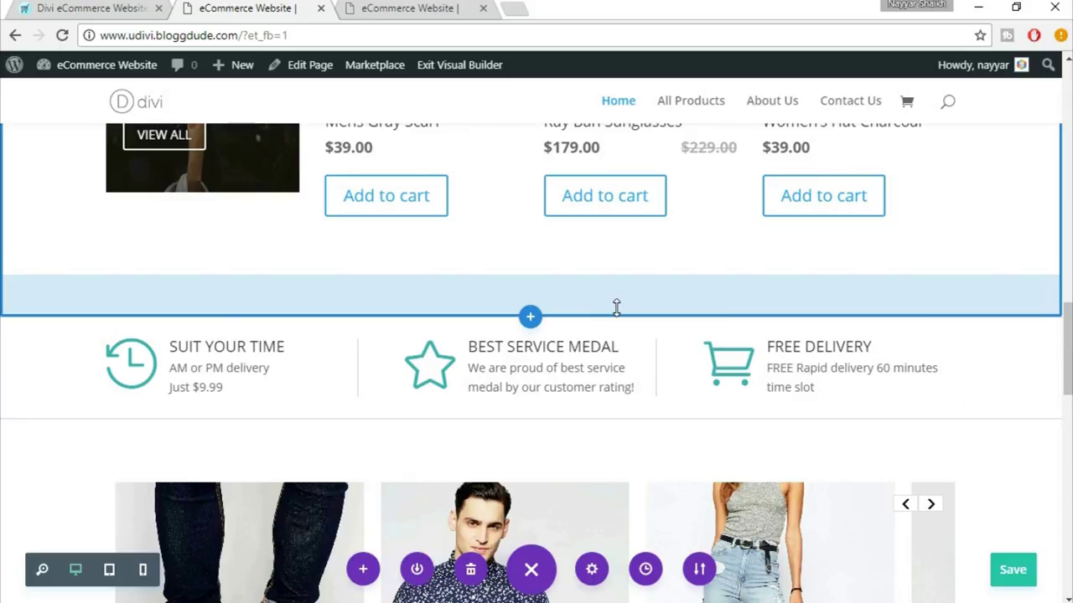
drag(620, 272, 627, 230)
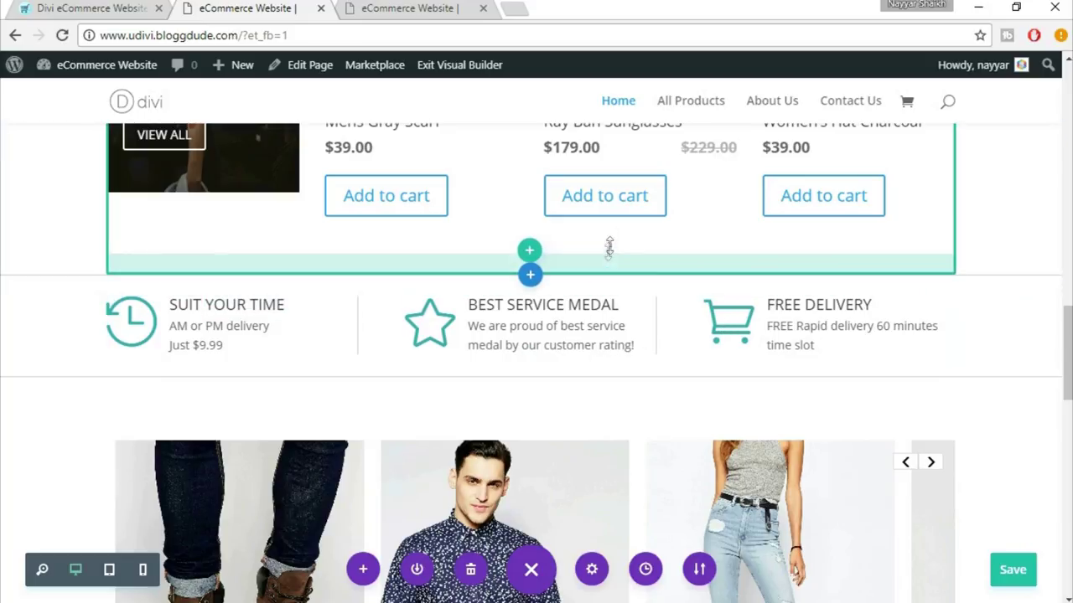
drag(614, 220, 613, 221)
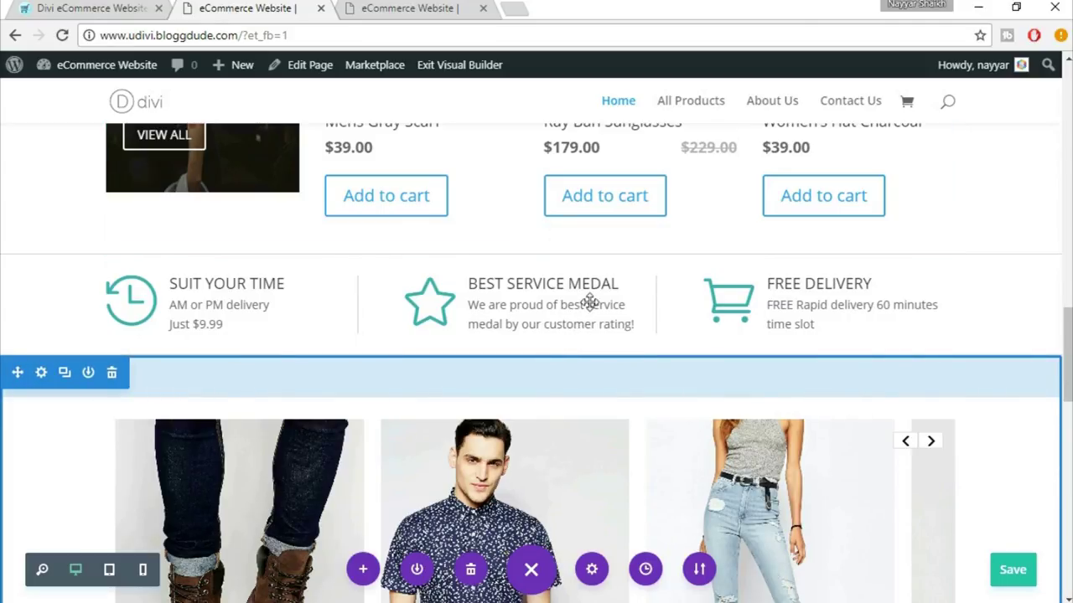
drag(593, 289, 594, 283)
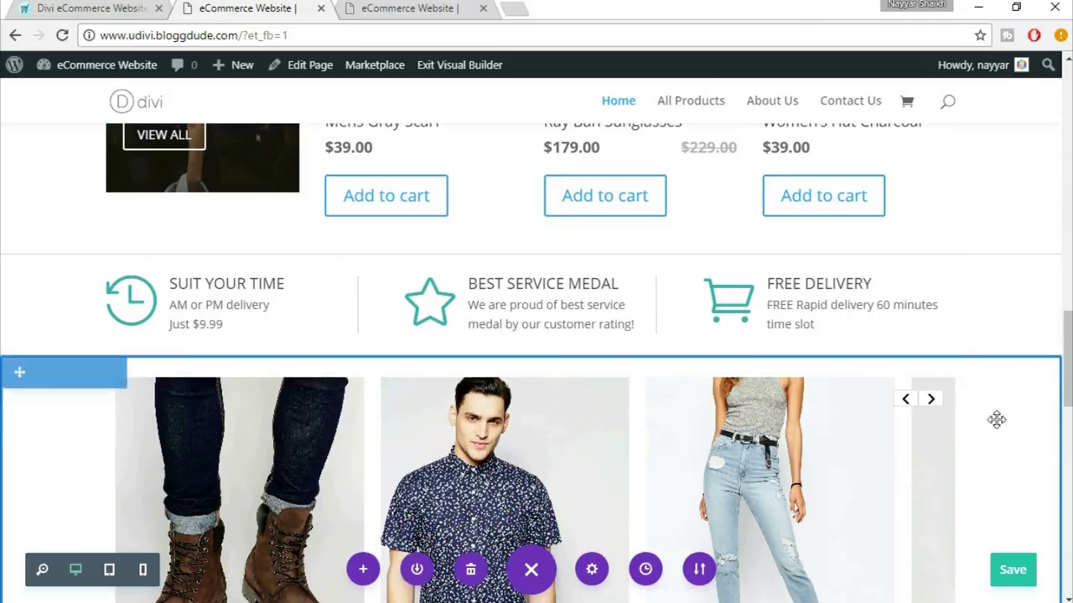
scroll(1046, 360, down, 6)
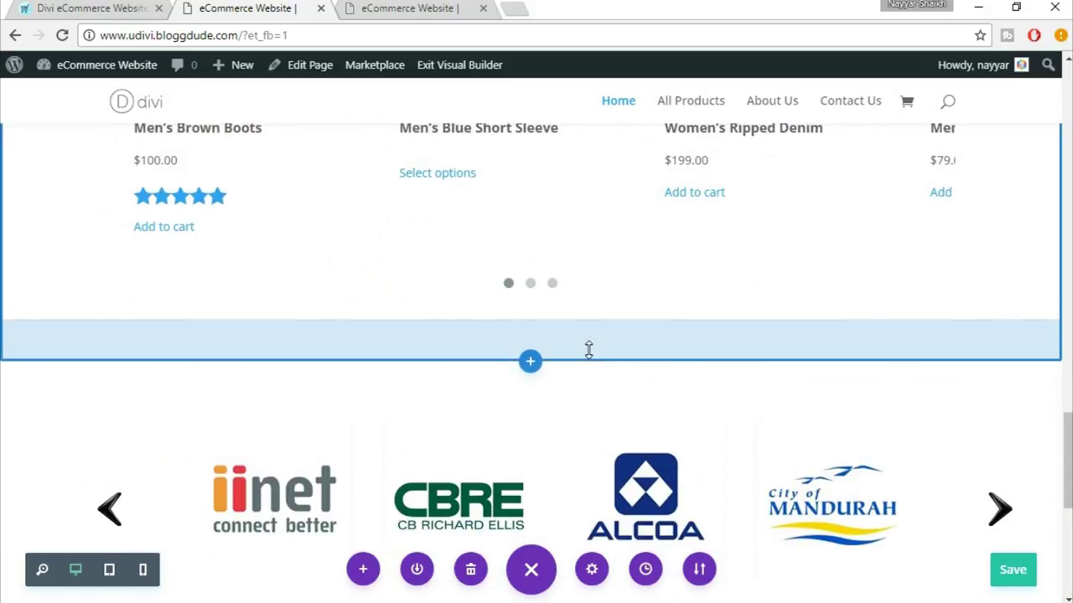
drag(602, 291, 607, 276)
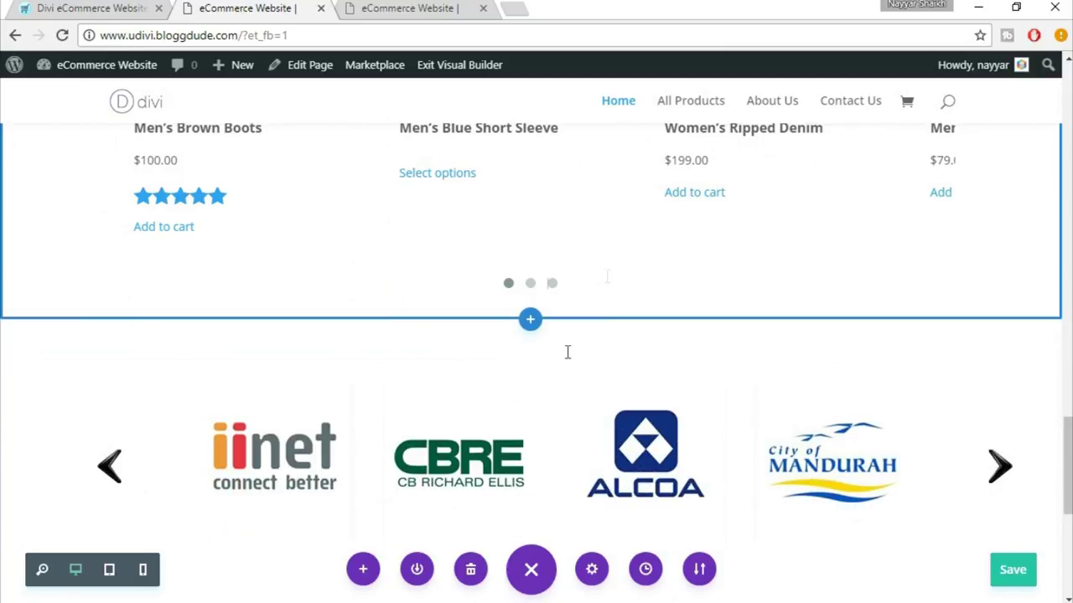
scroll(568, 351, down, 2)
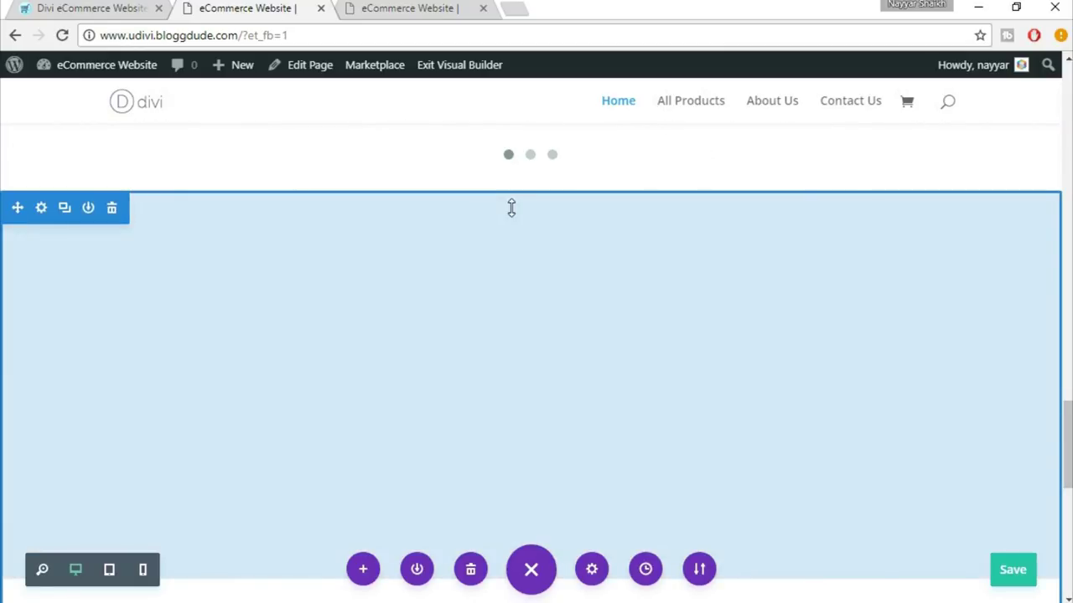
drag(511, 208, 556, 348)
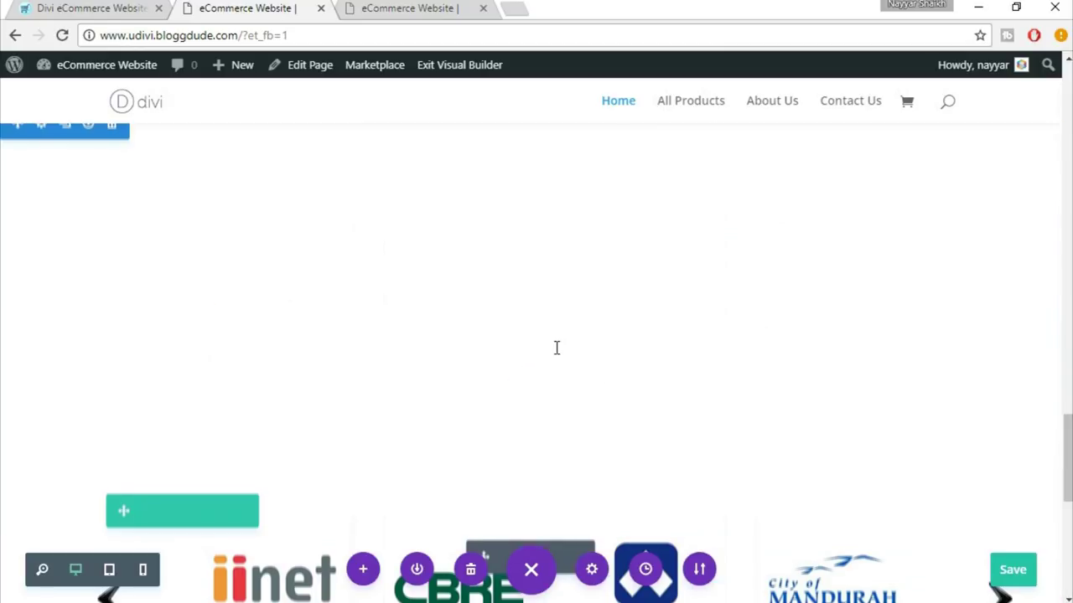
scroll(555, 347, up, 2)
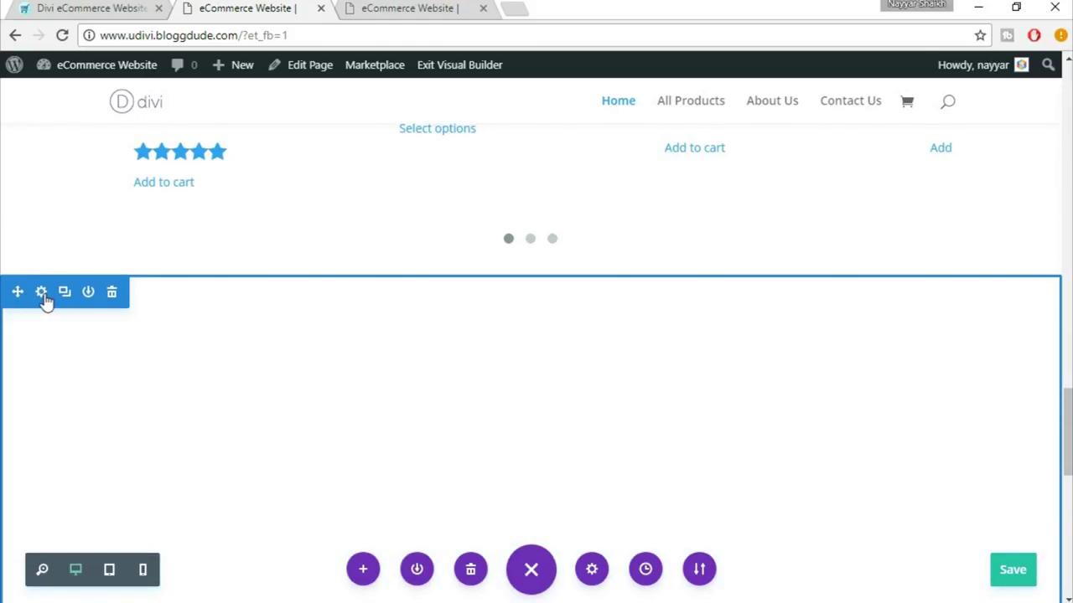
click(41, 293)
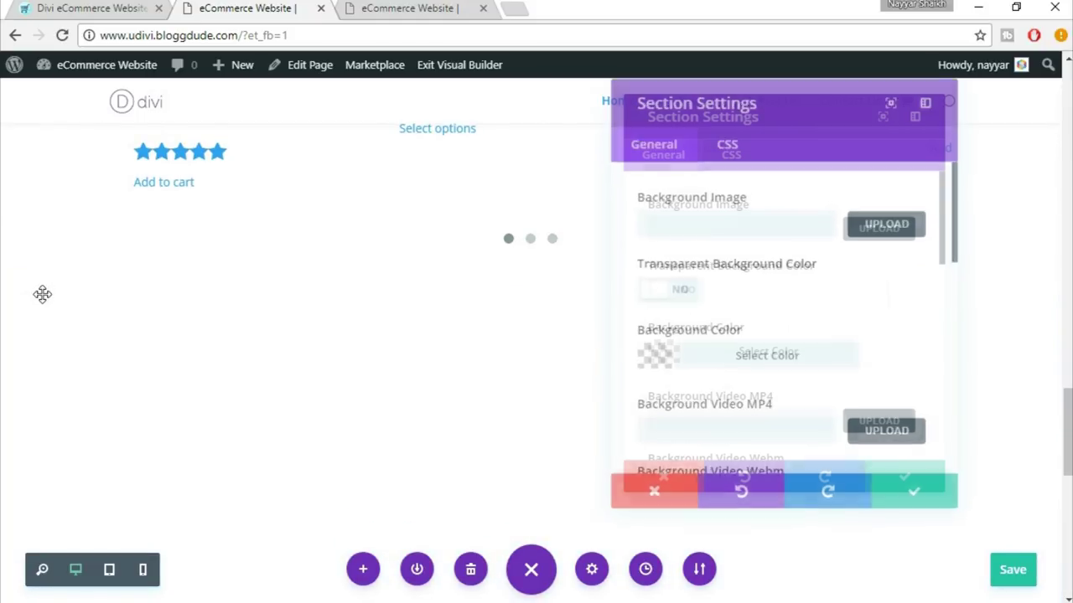
Set the logo section's custom top and bottom padding to 0px.
scroll(868, 372, down, 2)
scroll(868, 373, down, 8)
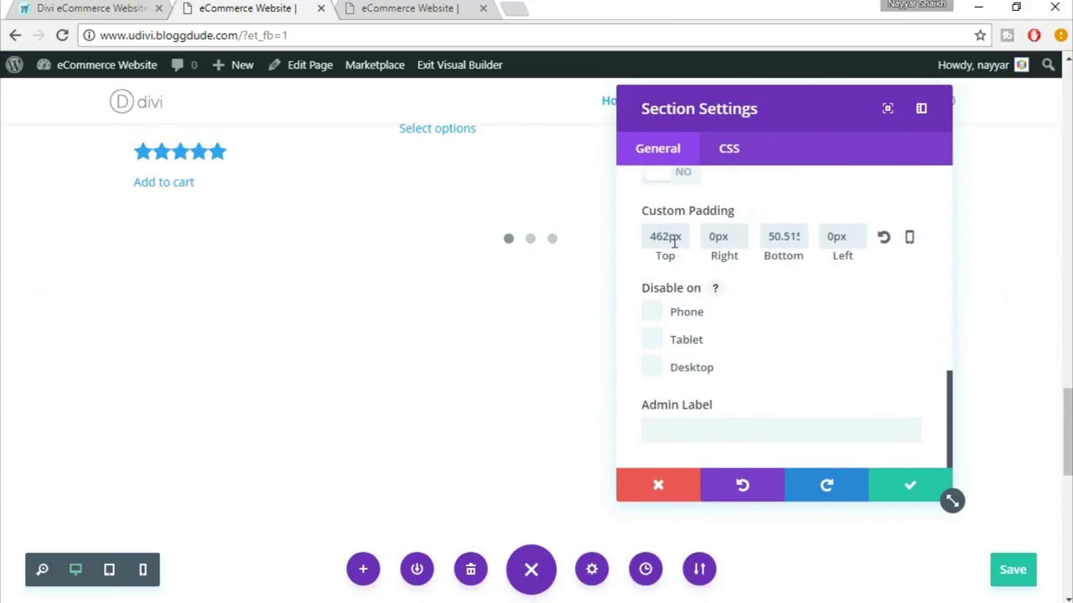
double_click(660, 238)
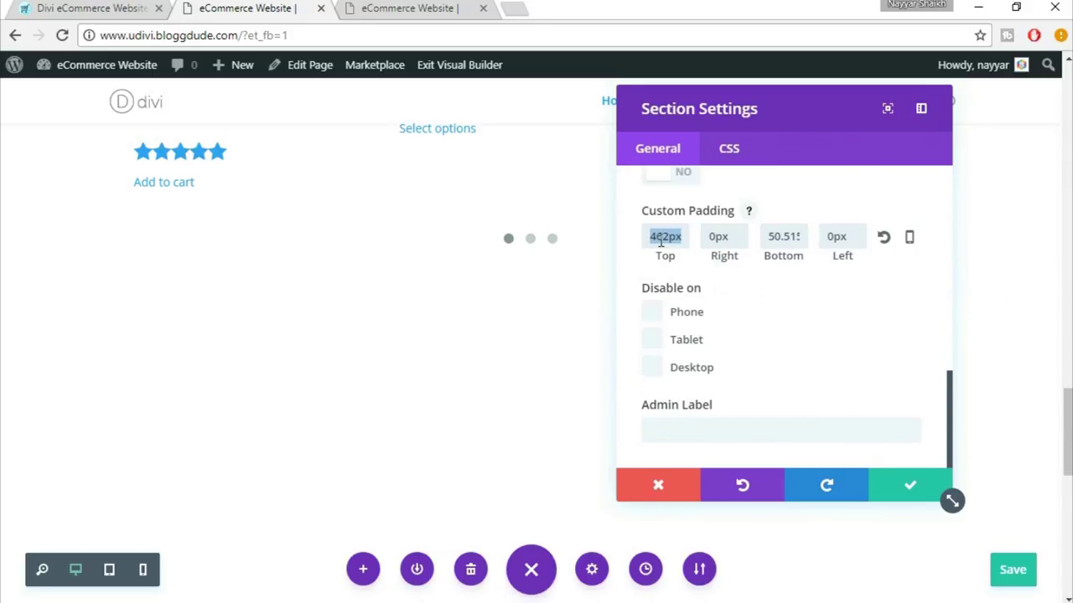
text(0)
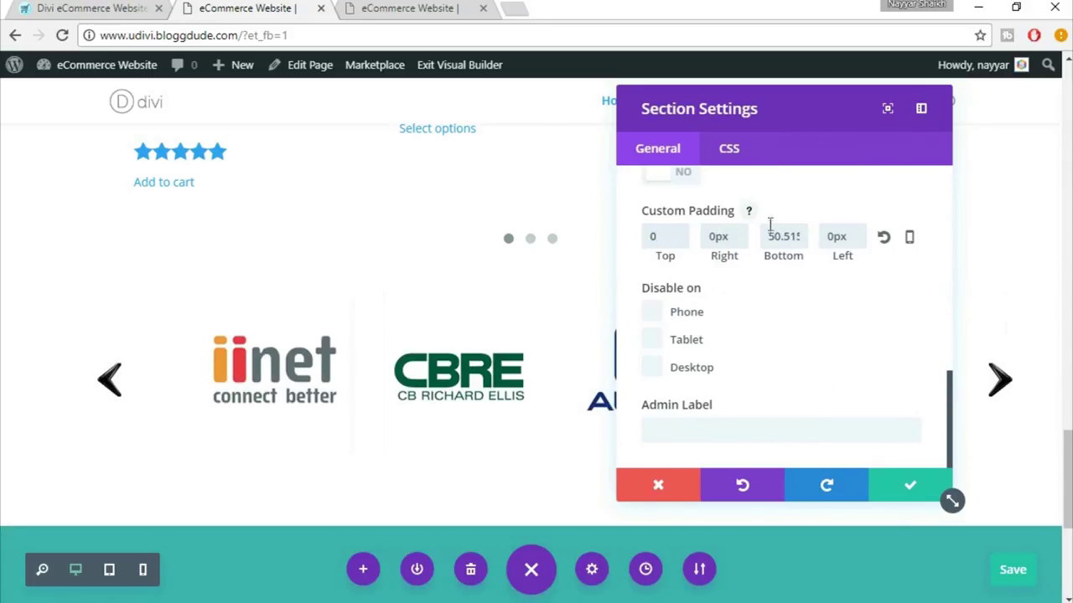
double_click(775, 236)
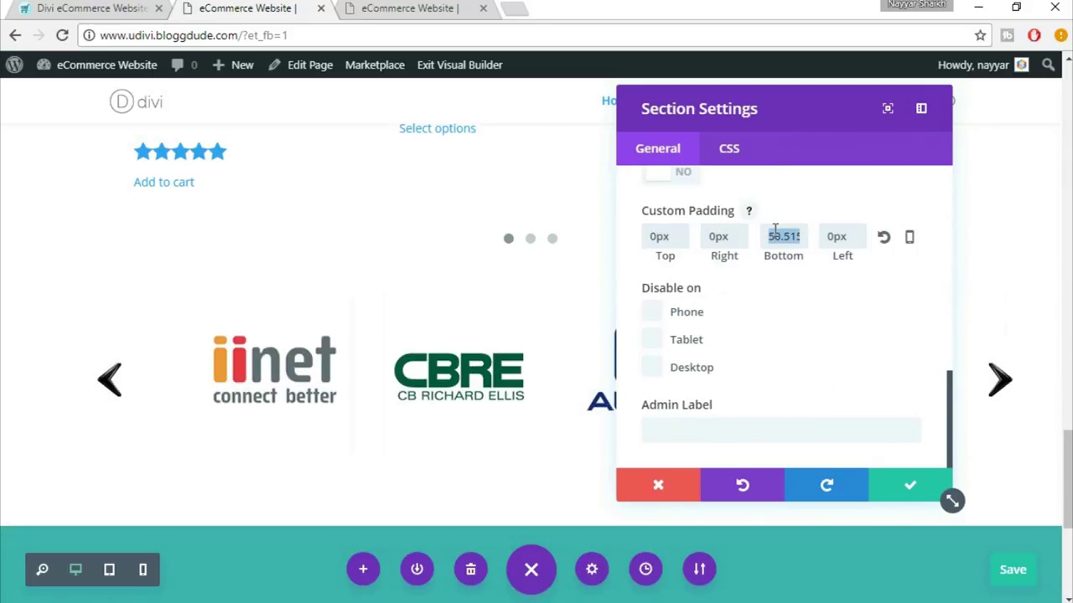
text(0)
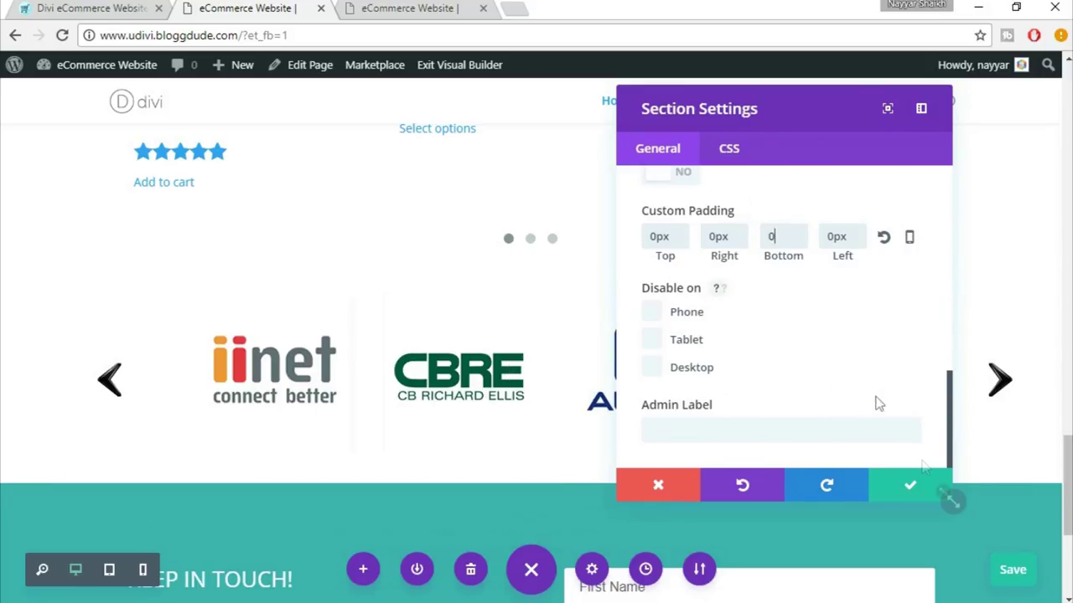
click(914, 489)
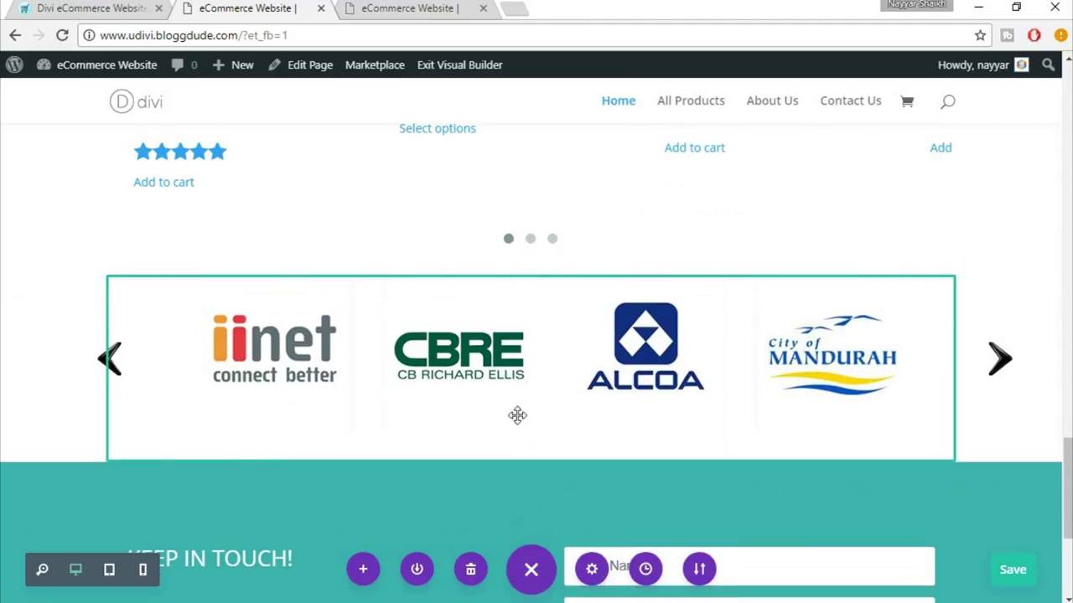
Check the updated spacing and save the homepage.
scroll(511, 431, down, 4)
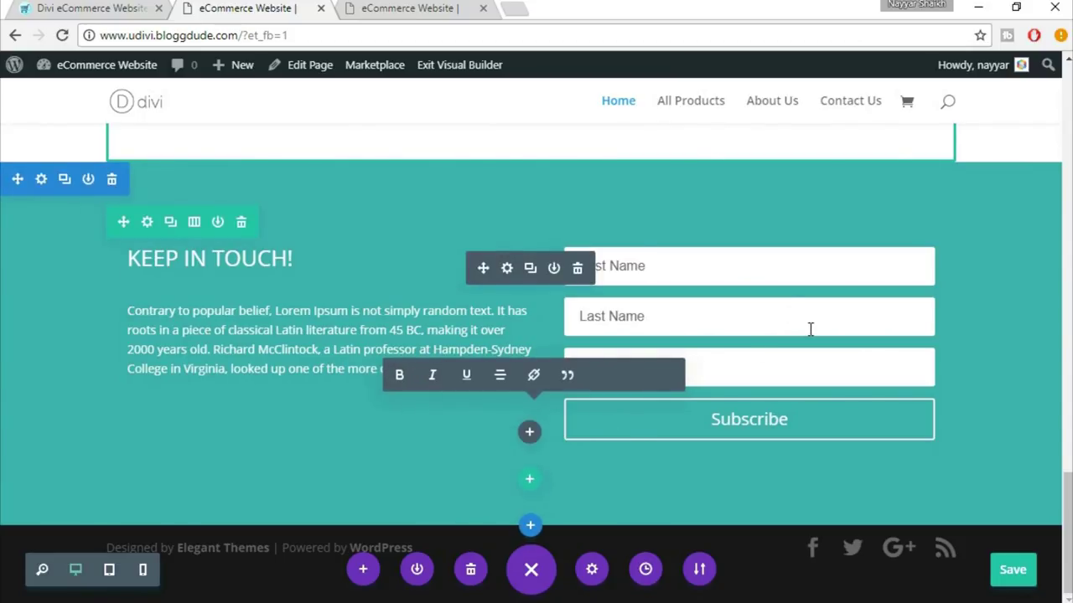
scroll(483, 311, up, 2)
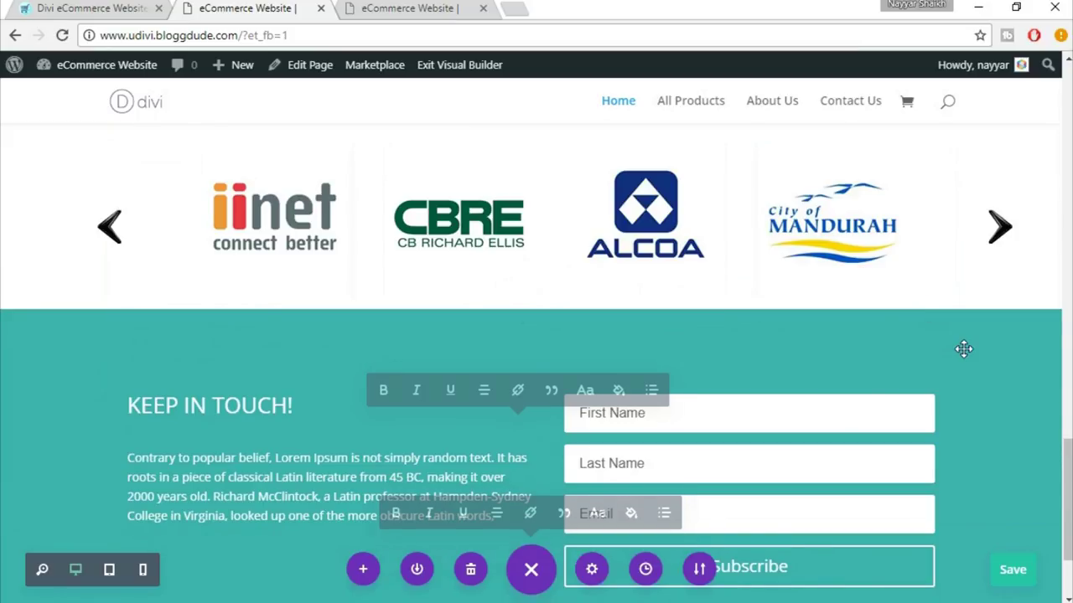
scroll(963, 348, up, 4)
scroll(964, 349, down, 5)
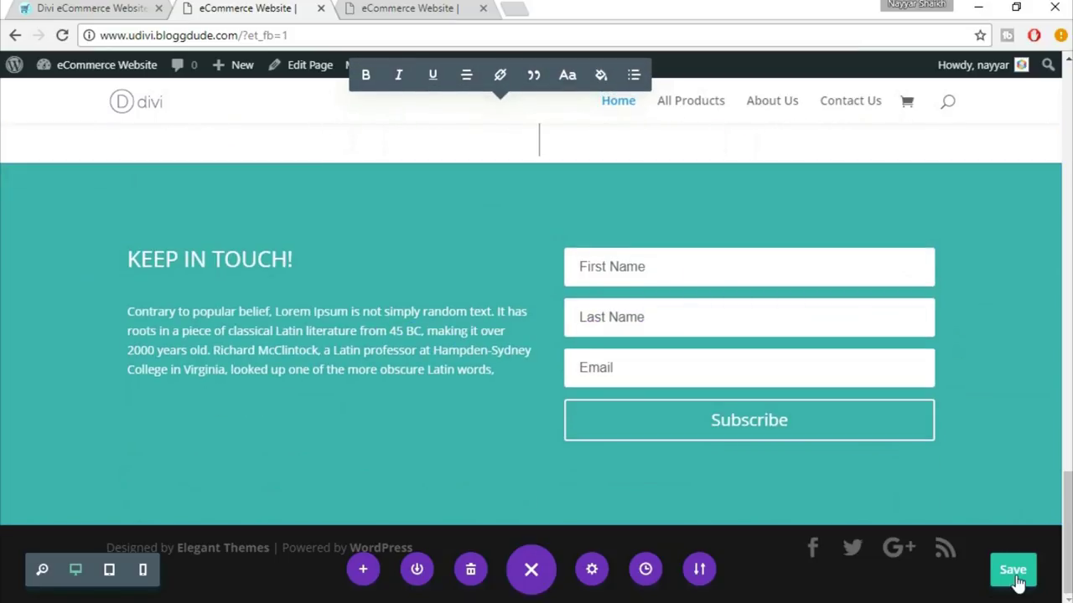
click(1013, 573)
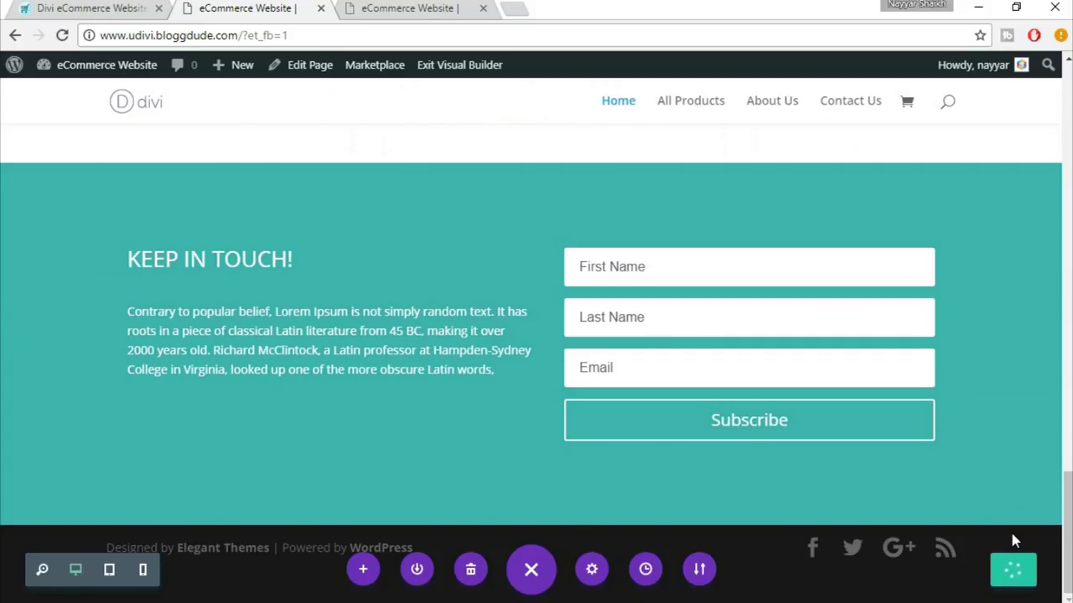
Bring up the live homepage's Clothing grid and the context menu on the flannel shirt's Add to cart button.
click(402, 10)
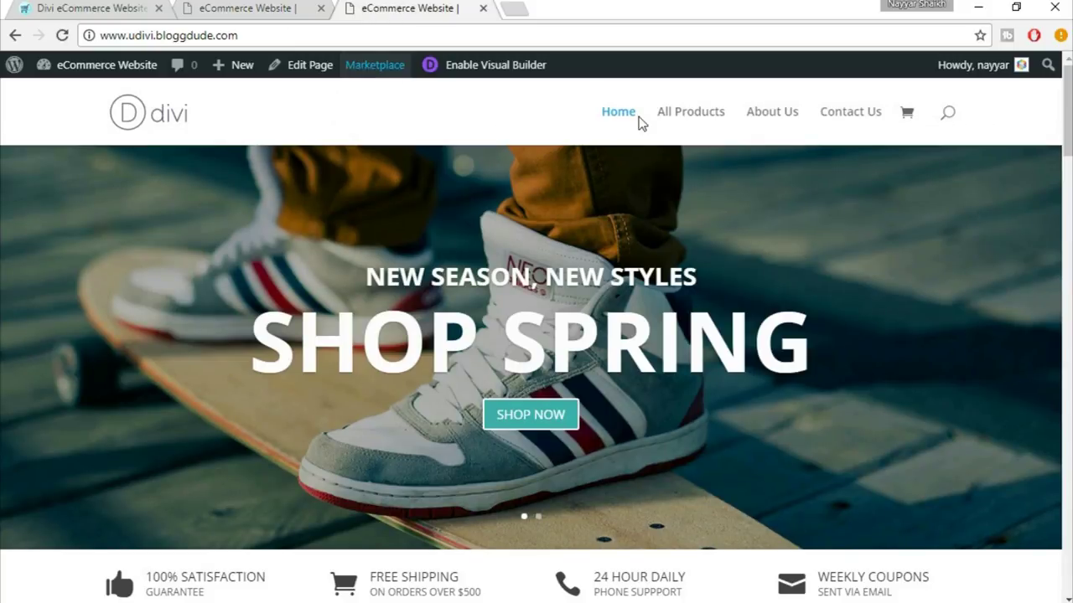
scroll(675, 216, down, 3)
scroll(676, 215, down, 5)
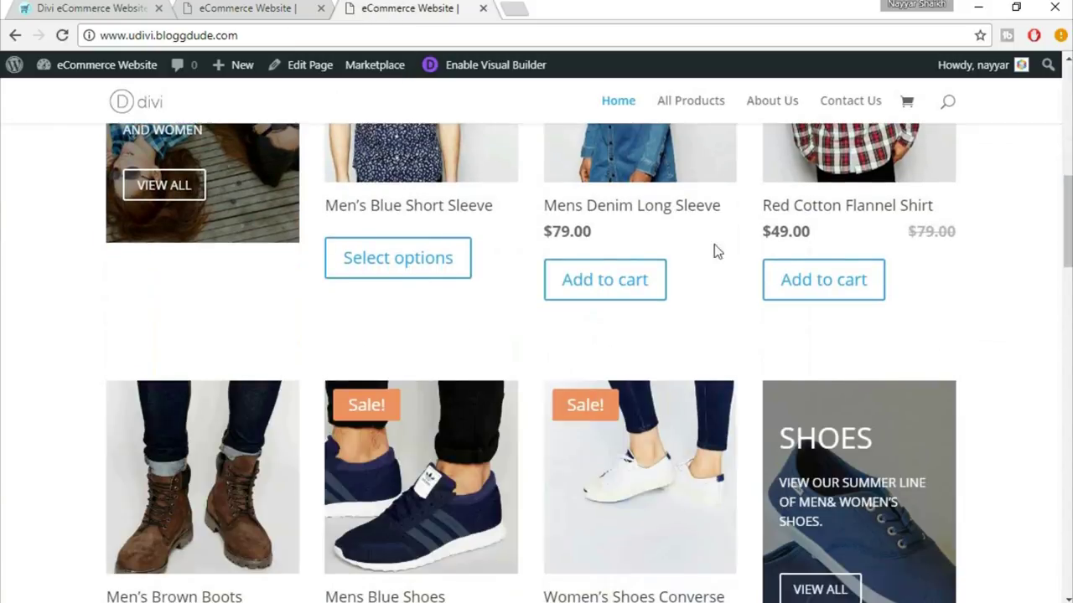
scroll(614, 294, up, 2)
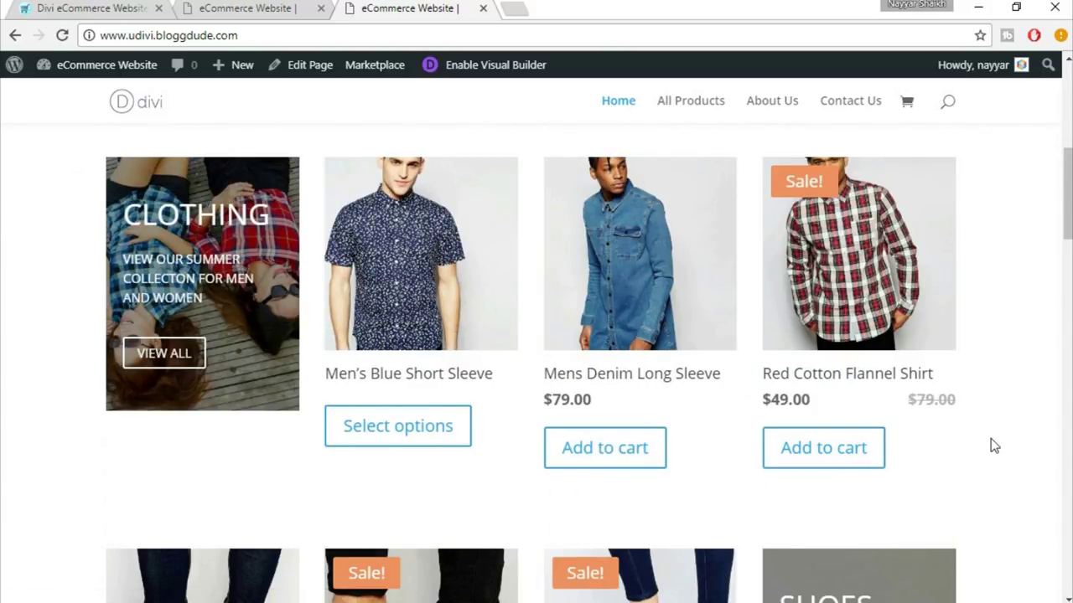
scroll(991, 440, down, 1)
scroll(991, 439, up, 1)
right_click(807, 451)
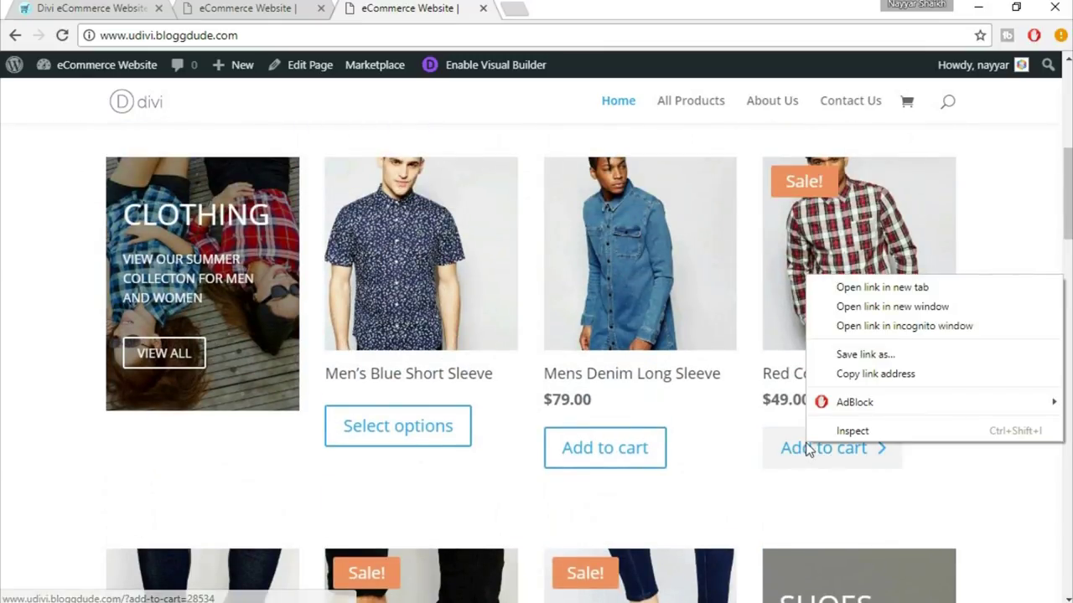
Inspect the Add to cart button and change its #2ea3f2 colour value to #3fd0ac.
click(853, 430)
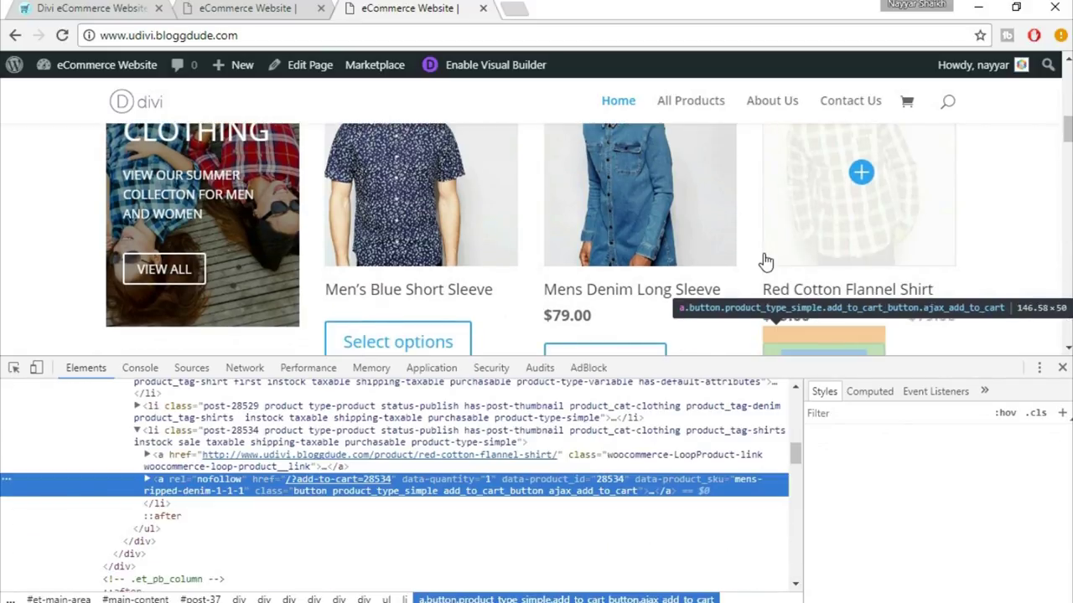
scroll(737, 256, down, 1)
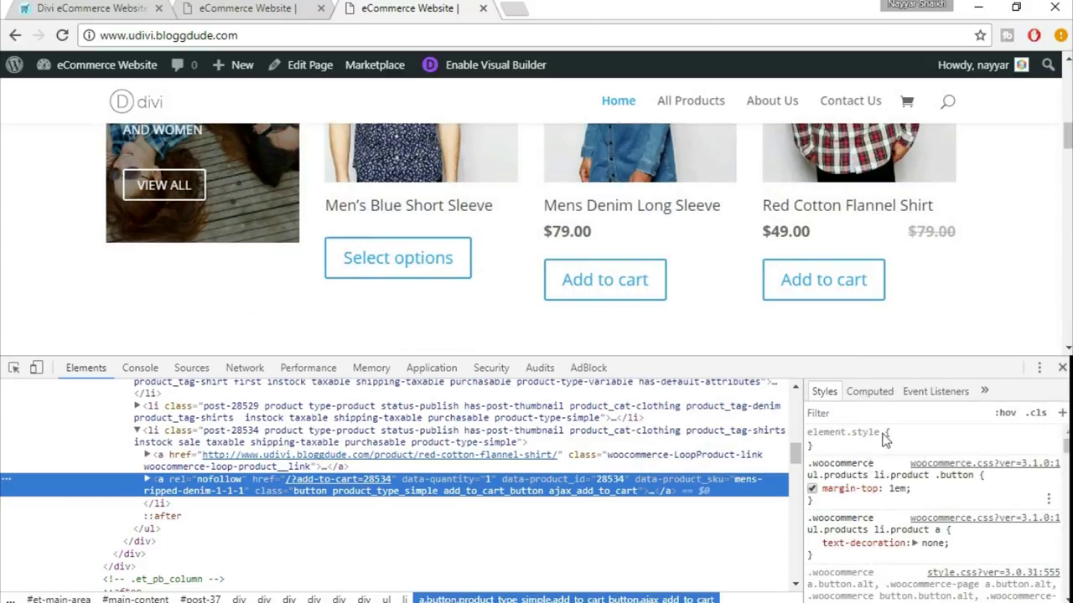
scroll(964, 486, down, 5)
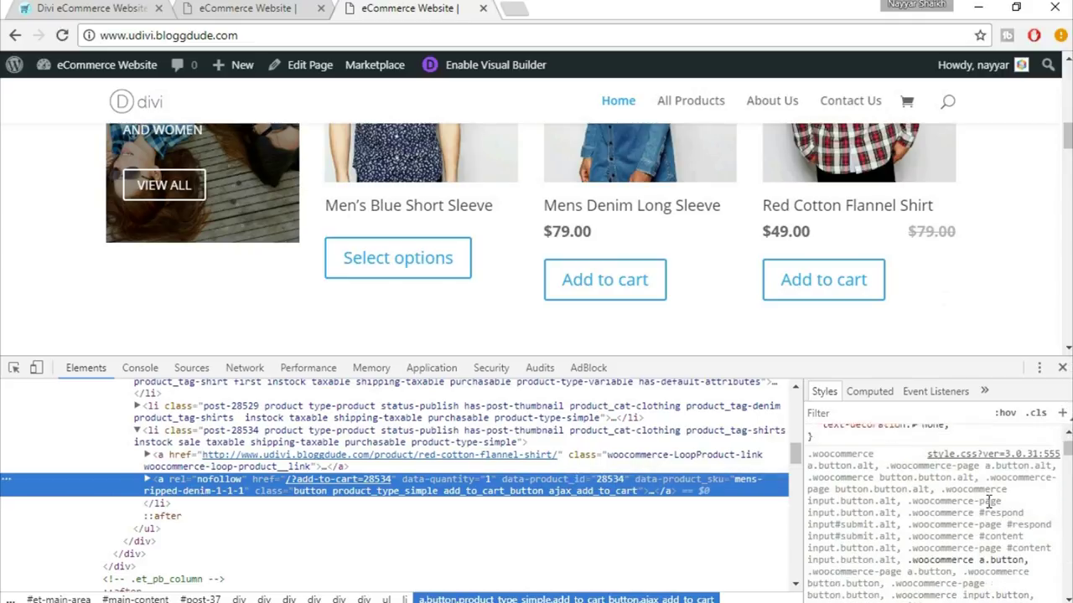
scroll(987, 501, down, 5)
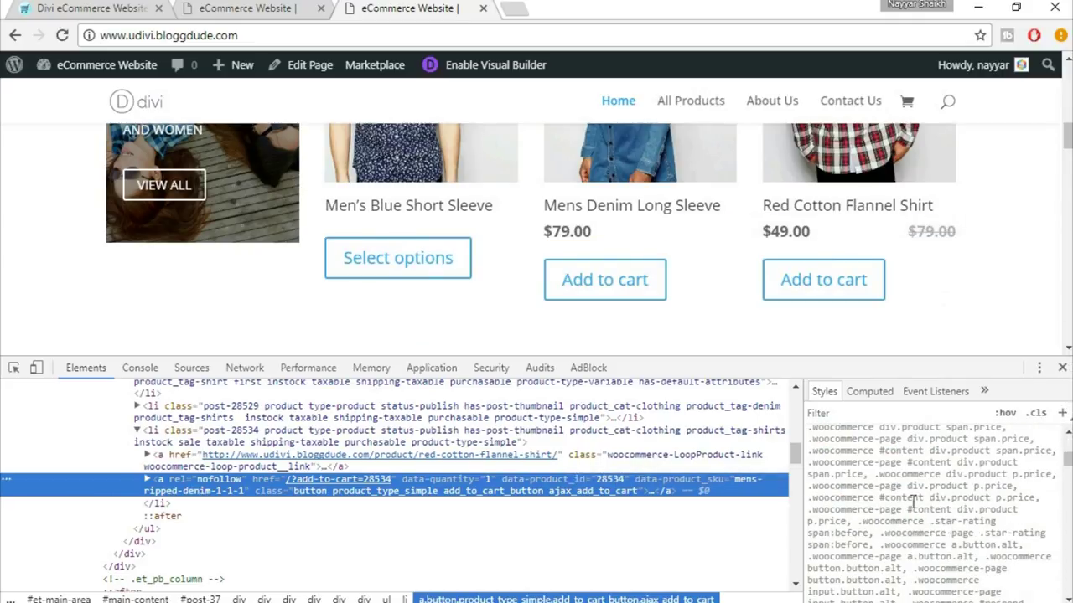
scroll(970, 516, down, 5)
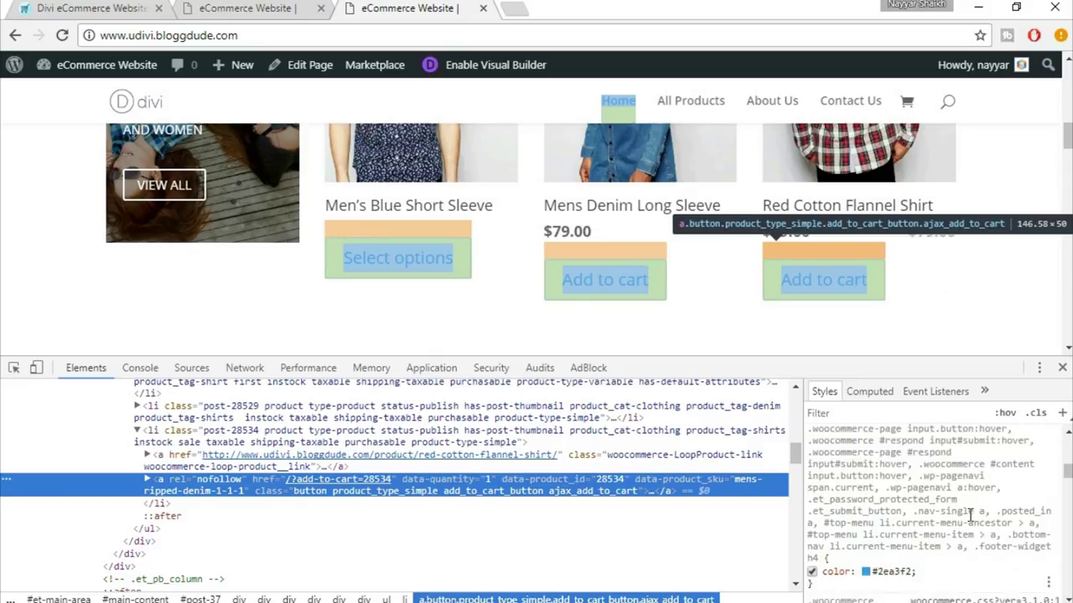
scroll(905, 499, up, 4)
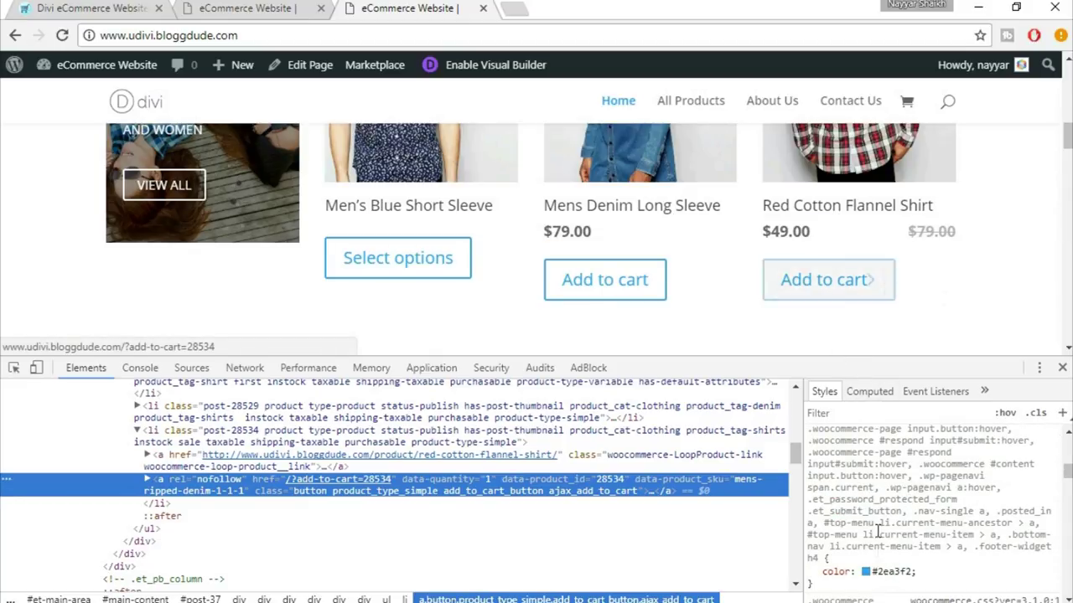
scroll(884, 573, down, 1)
scroll(883, 572, down, 2)
click(885, 485)
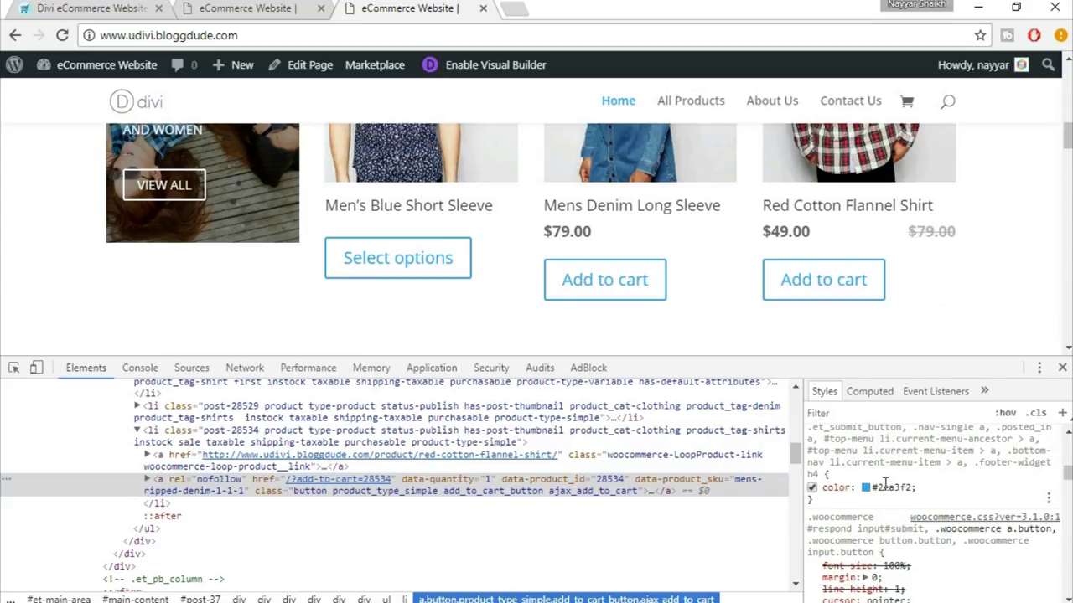
click(885, 485)
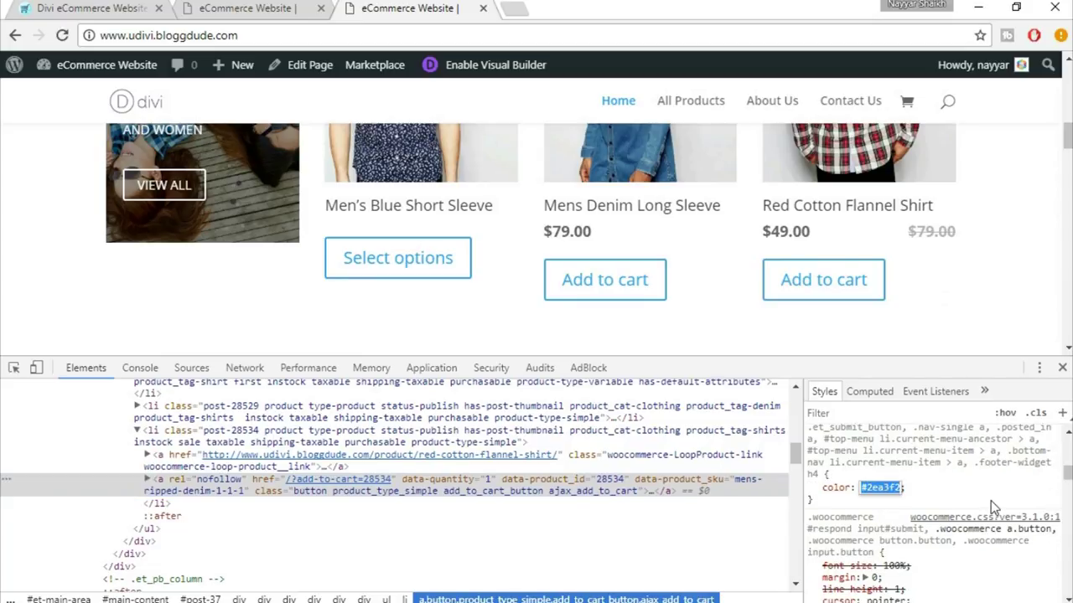
text(#3)
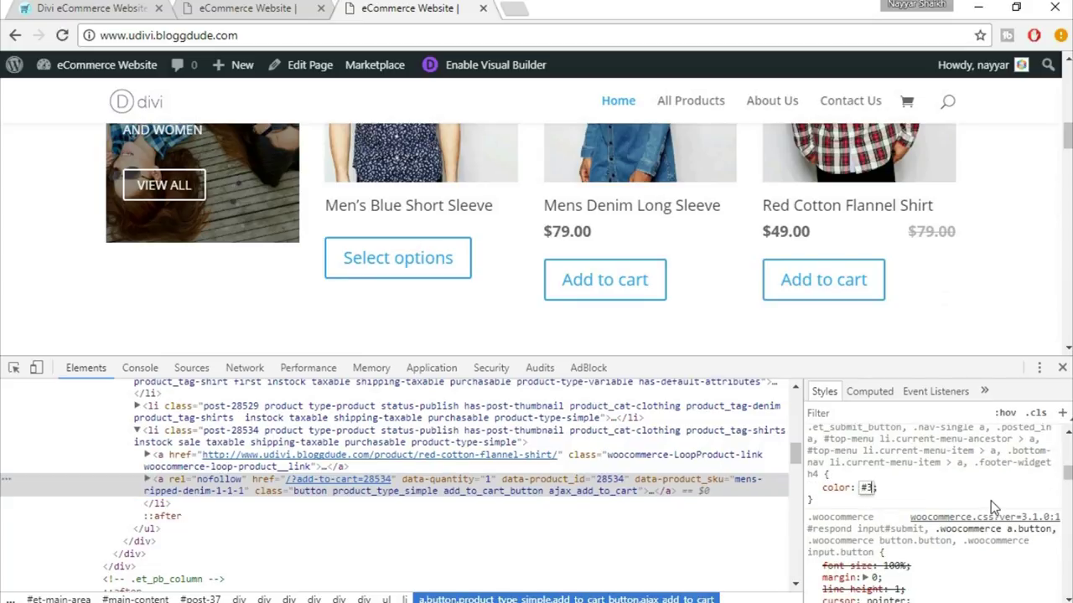
text(fd)
text(0ac)
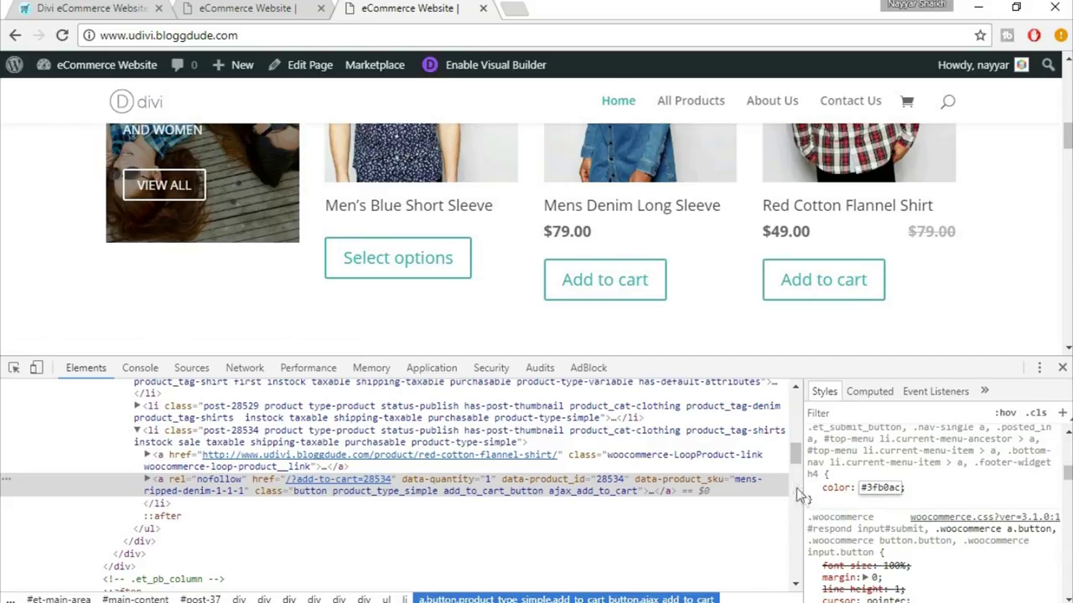
Select and copy the full #3fb0ac colour rule from the Styles pane.
drag(796, 489, 792, 461)
scroll(799, 390, up, 4)
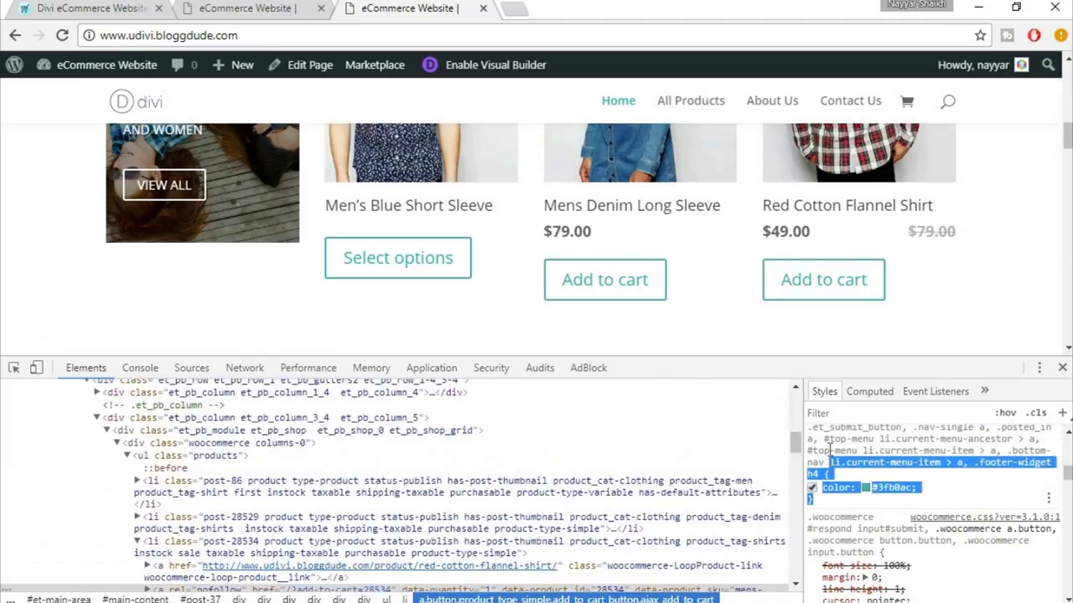
scroll(806, 373, up, 5)
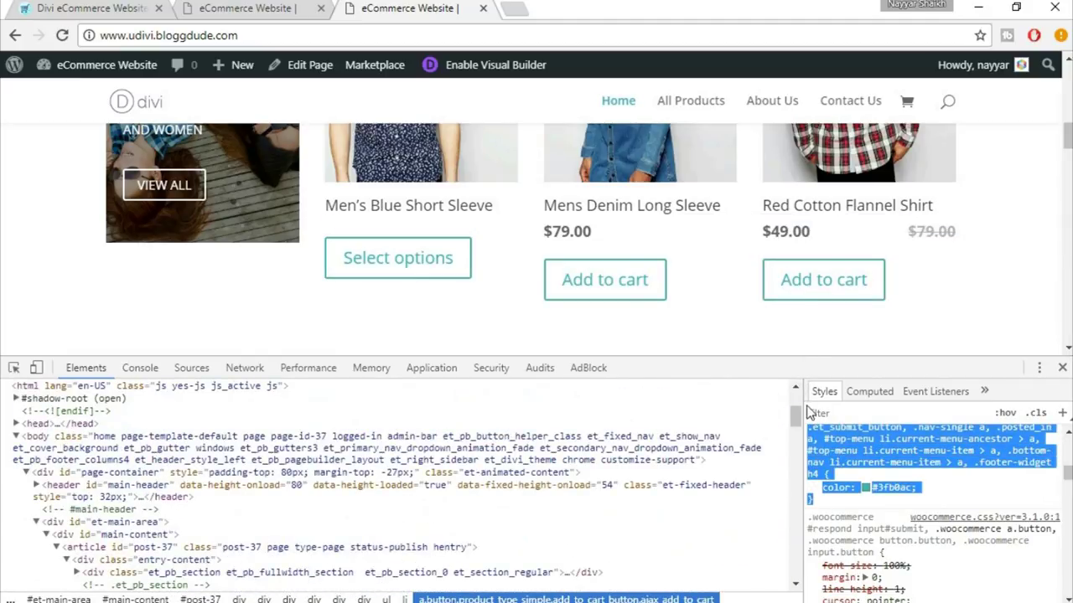
click(851, 507)
drag(844, 501, 818, 390)
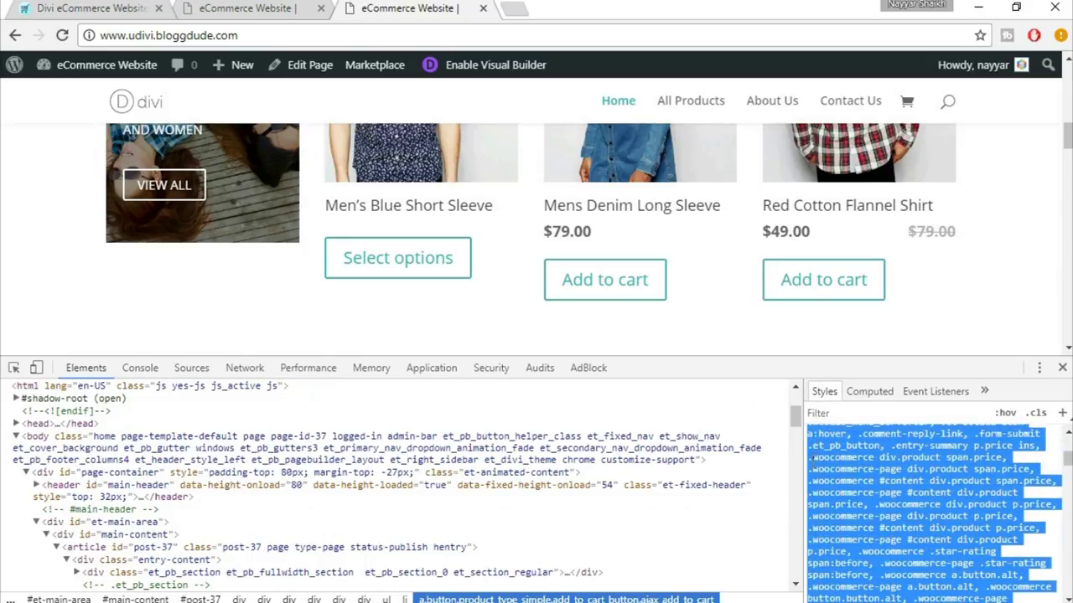
click(802, 505)
drag(803, 505, 836, 493)
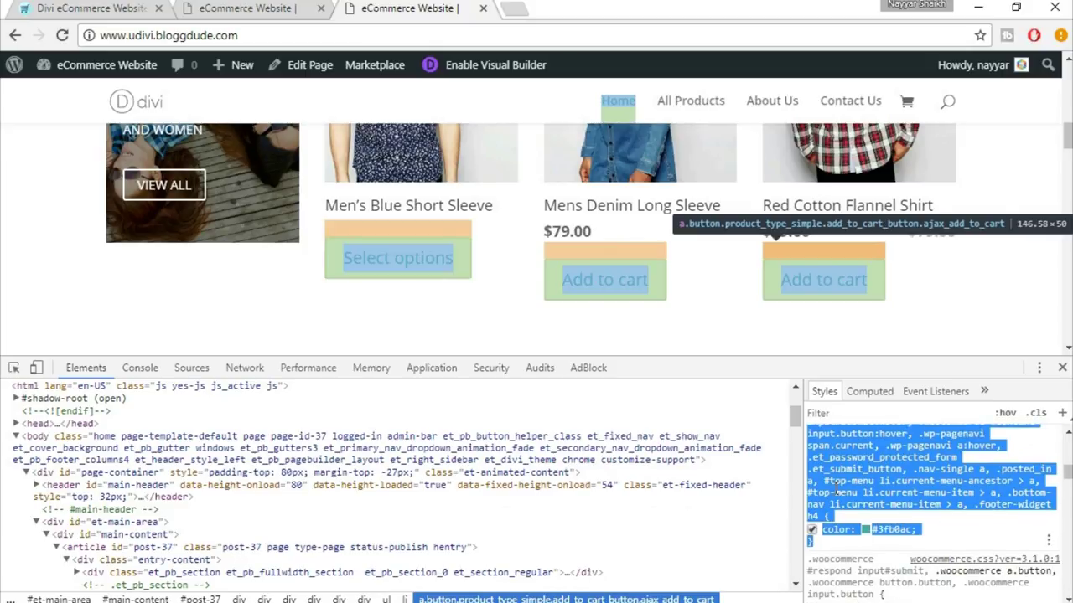
click(312, 7)
Open the WordPress Dashboard in a new tab and go to Divi Theme Options.
mouse_move(109, 67)
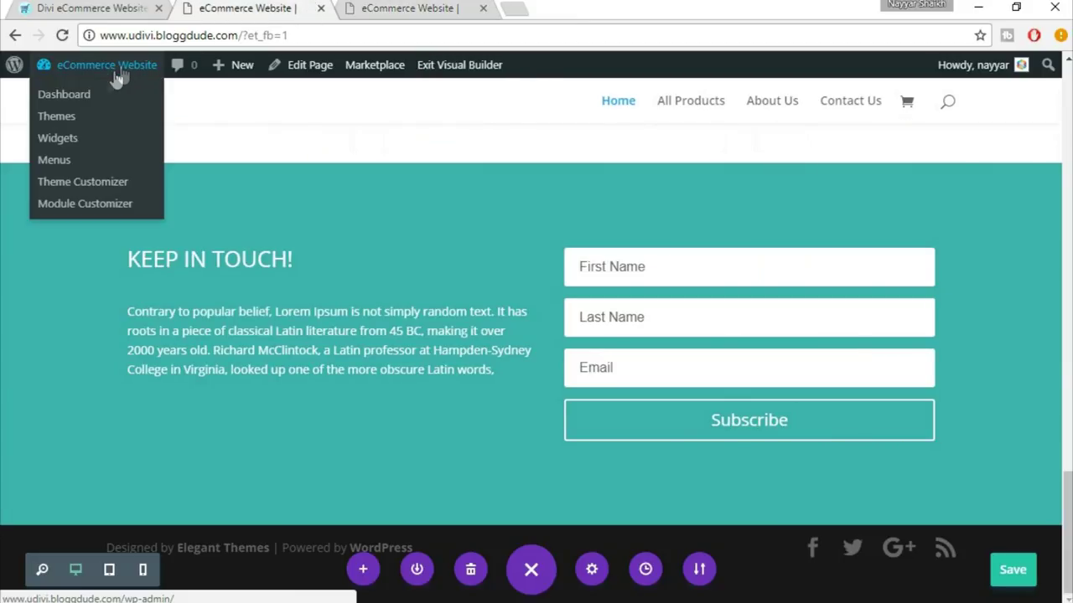
right_click(78, 103)
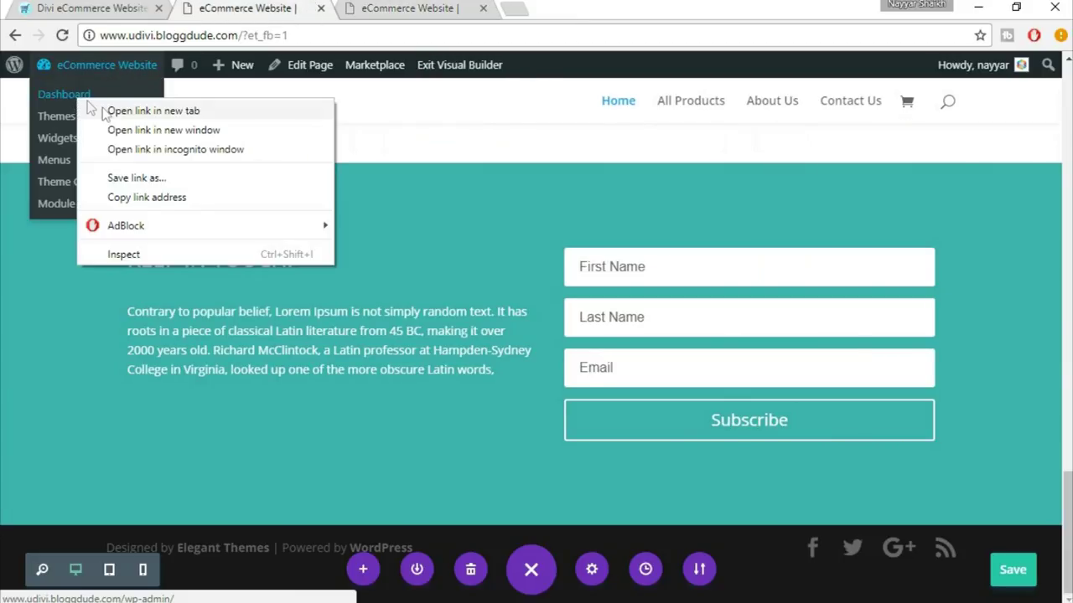
click(103, 112)
key(ctrl+Tab)
scroll(42, 432, down, 3)
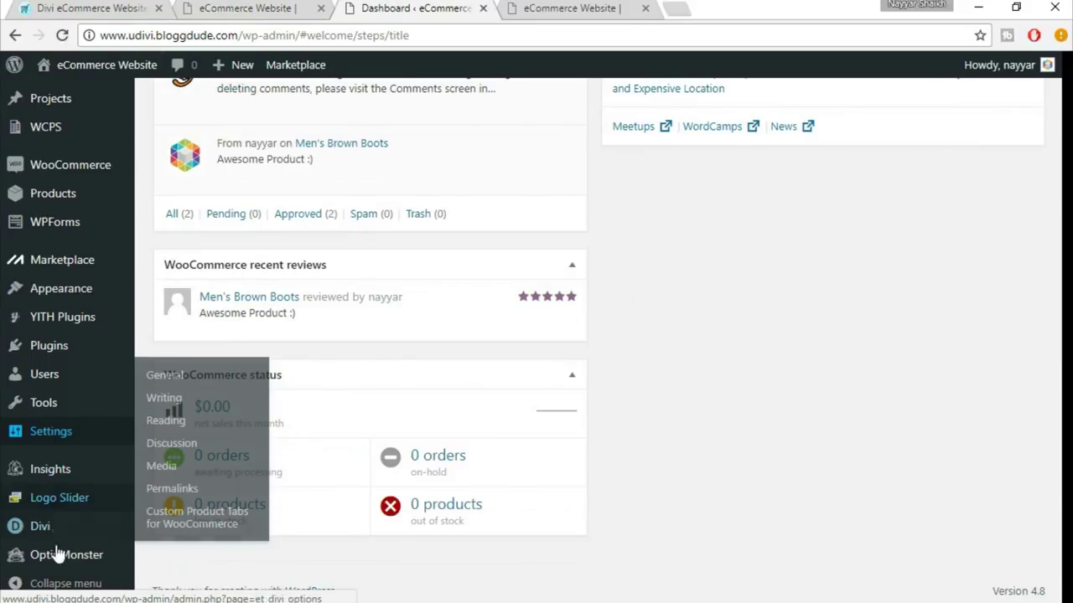
mouse_move(103, 536)
scroll(163, 519, up, 5)
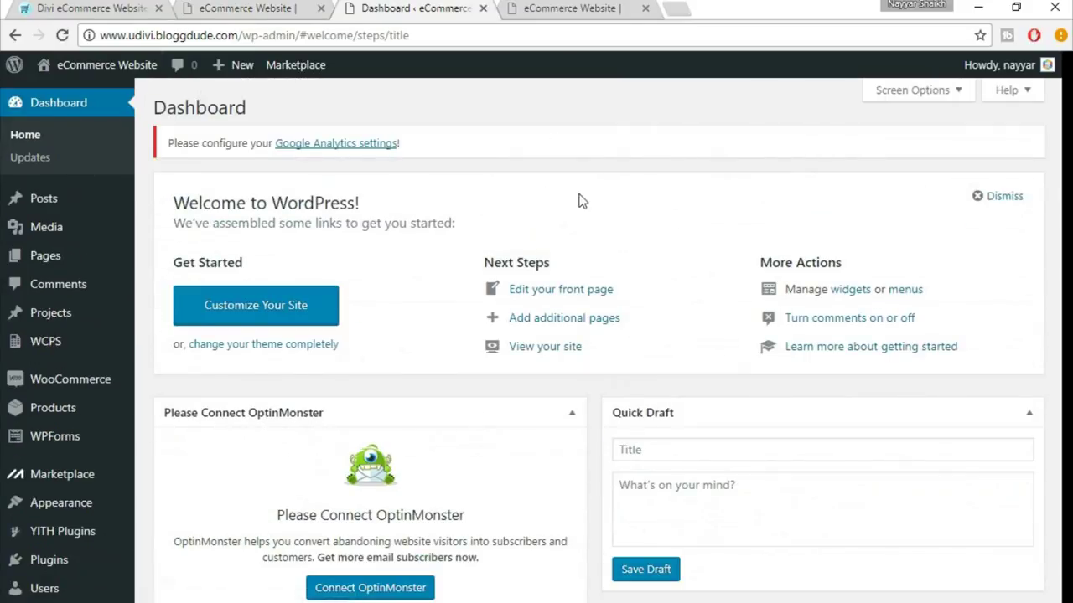
scroll(1032, 428, down, 20)
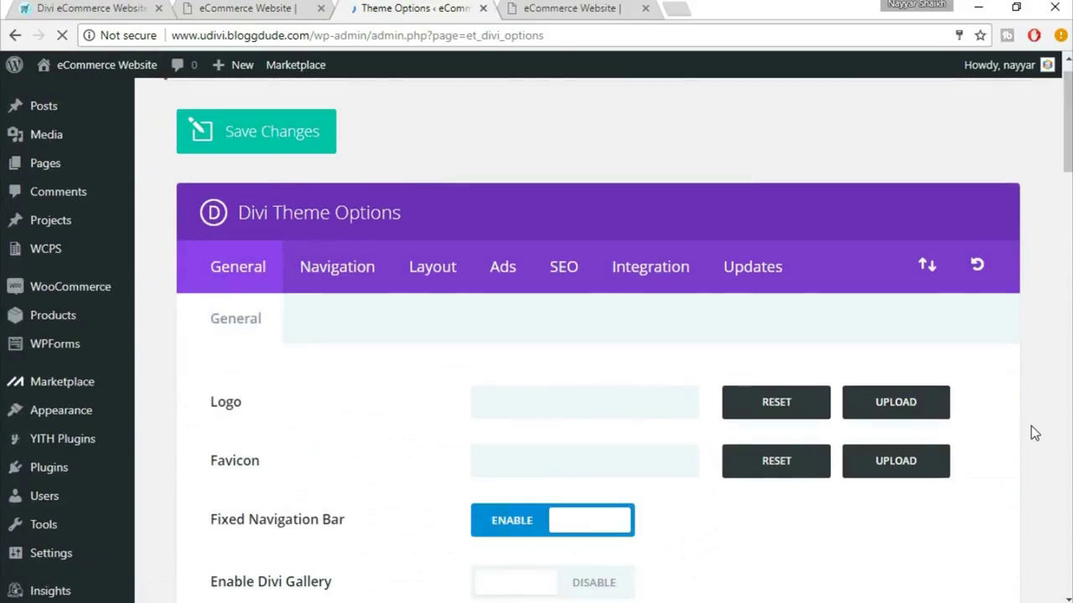
scroll(1030, 426, down, 1)
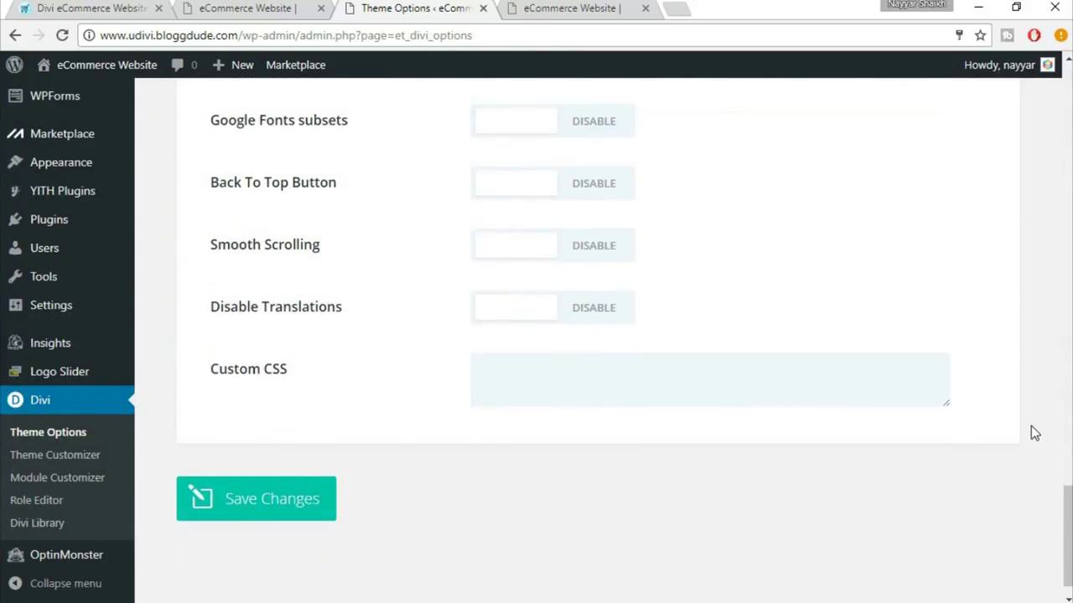
Paste the #3fb0ac colour rule into Custom CSS, save, and close DevTools on the storefront.
click(550, 339)
text(.bottom-nav li.current-menu-item > a, .footer-widget h4 {     color: #3fb0ac; })
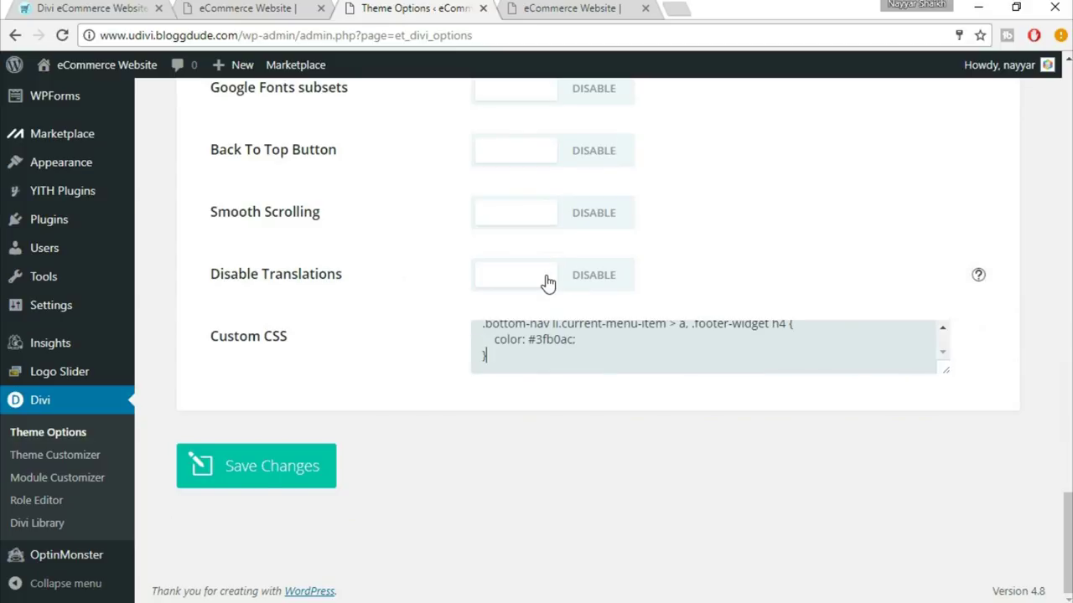
click(265, 474)
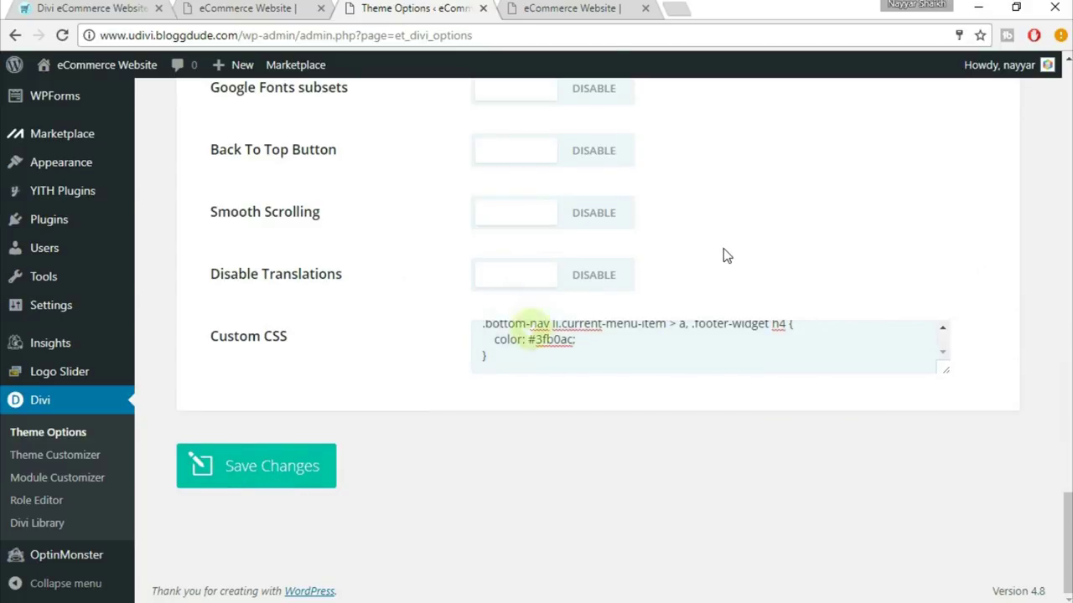
click(546, 8)
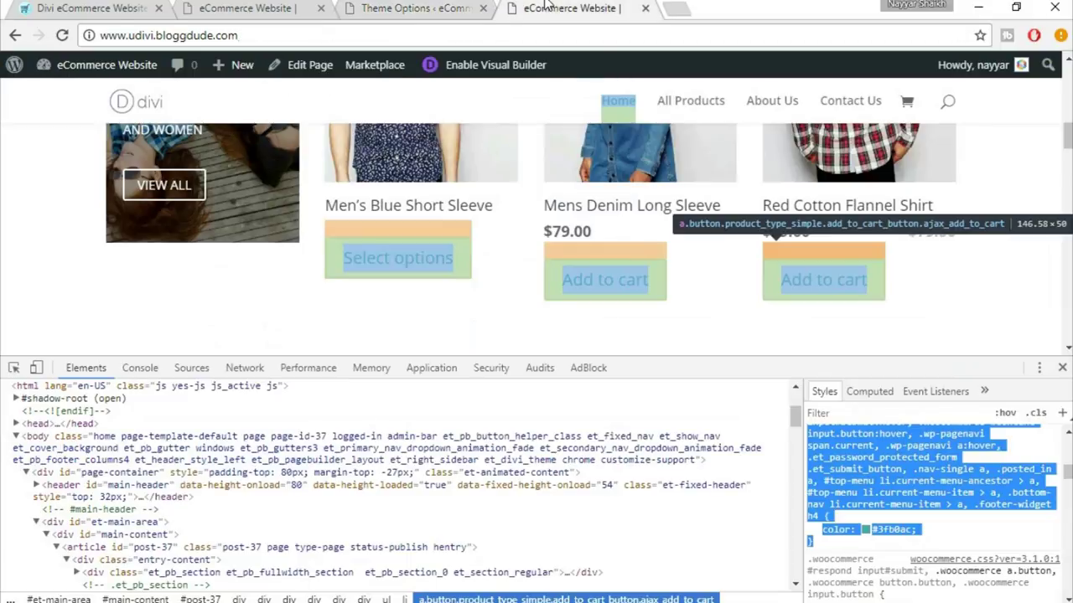
click(1062, 369)
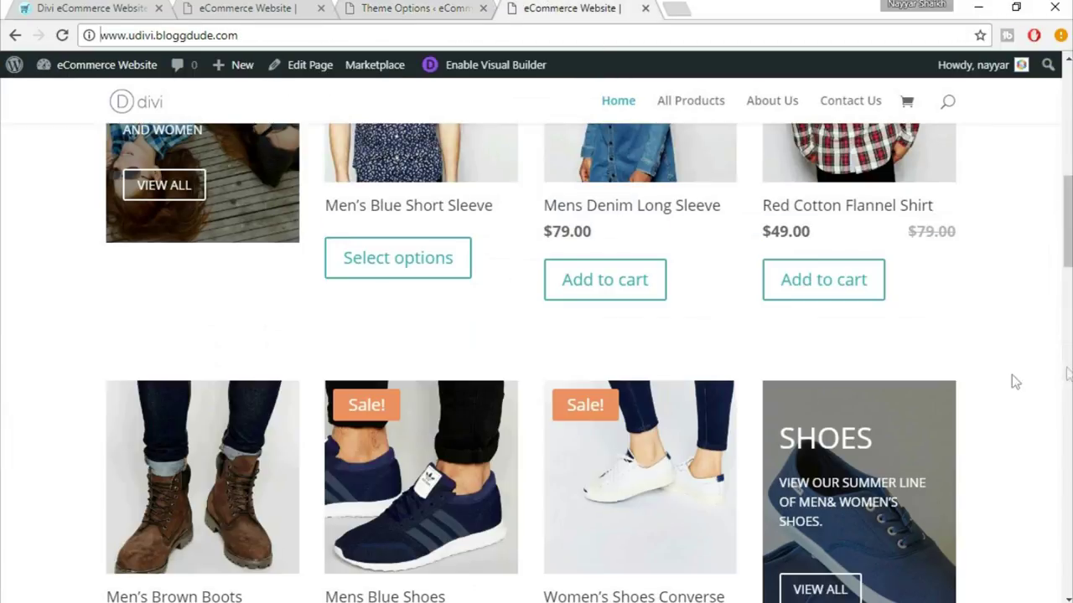
Reload the storefront and scroll through the product rows to see the restyled Add to cart buttons.
click(62, 36)
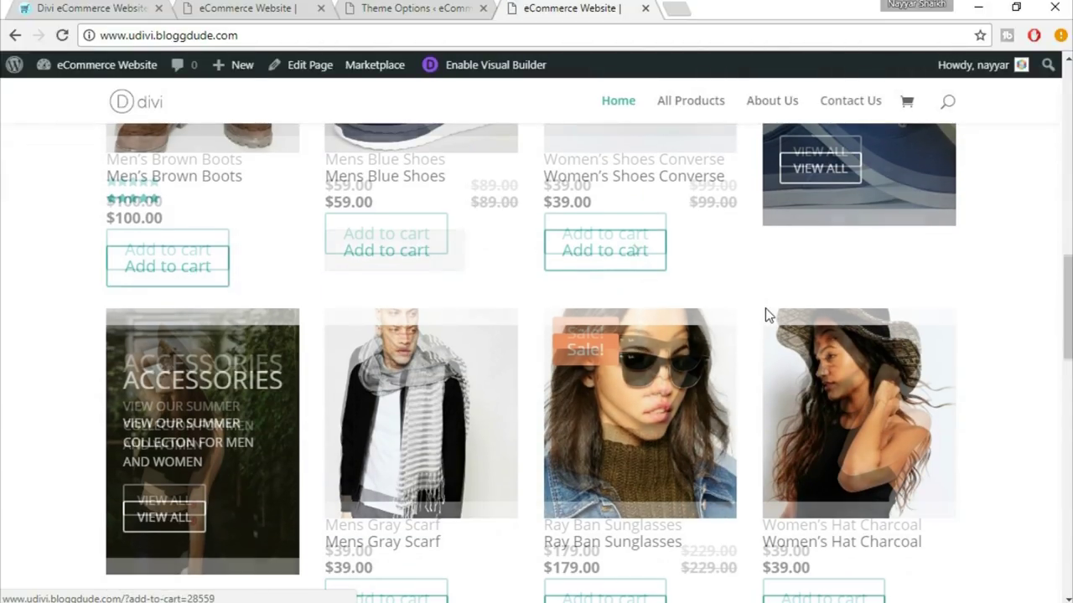
scroll(670, 310, down, 4)
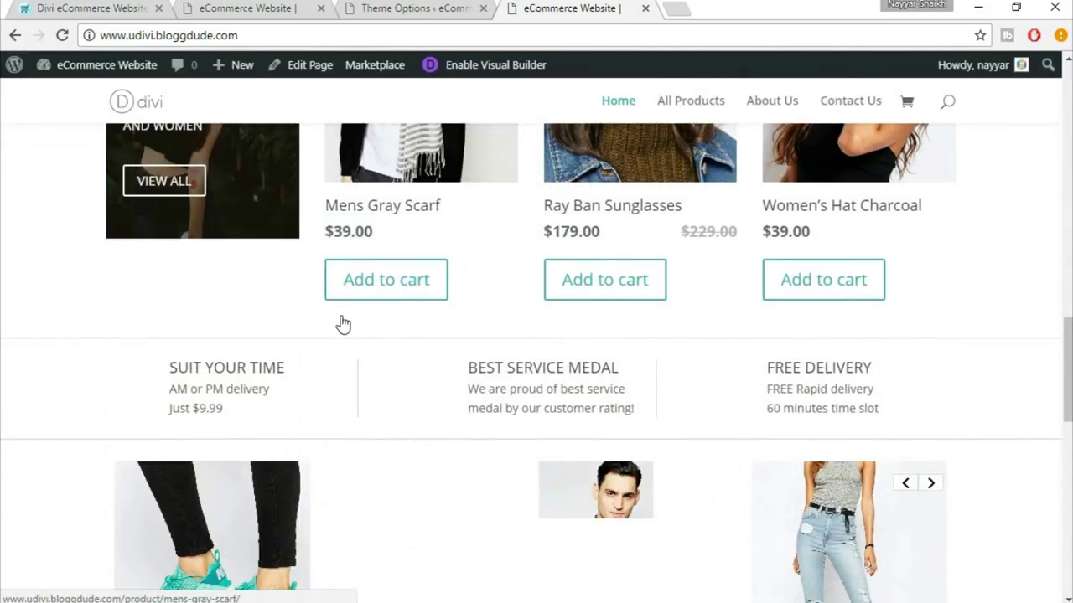
scroll(403, 294, down, 2)
scroll(947, 290, down, 5)
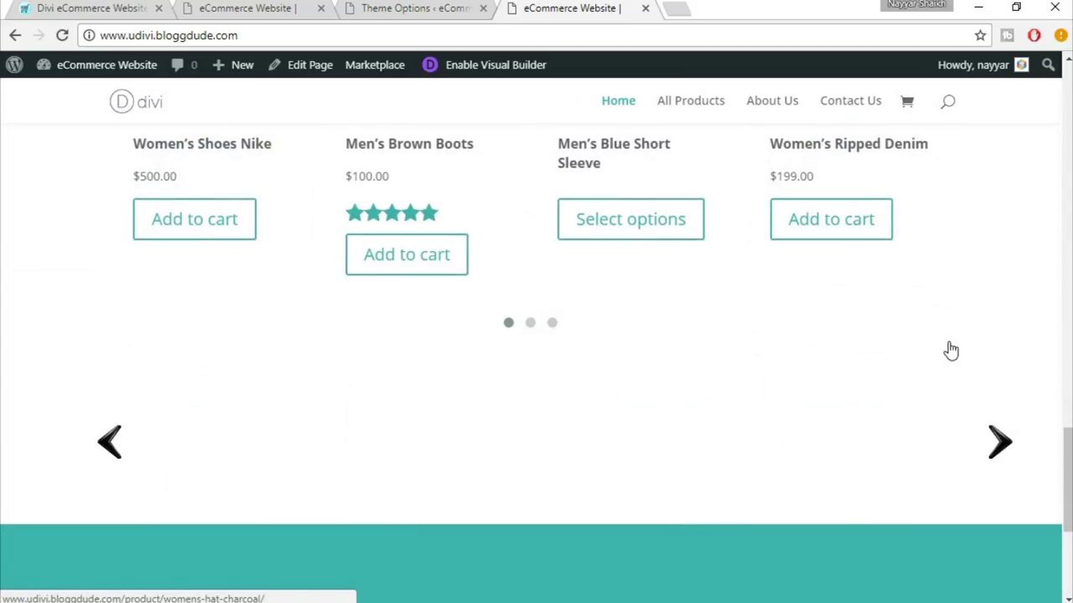
scroll(976, 356, down, 2)
scroll(974, 354, up, 4)
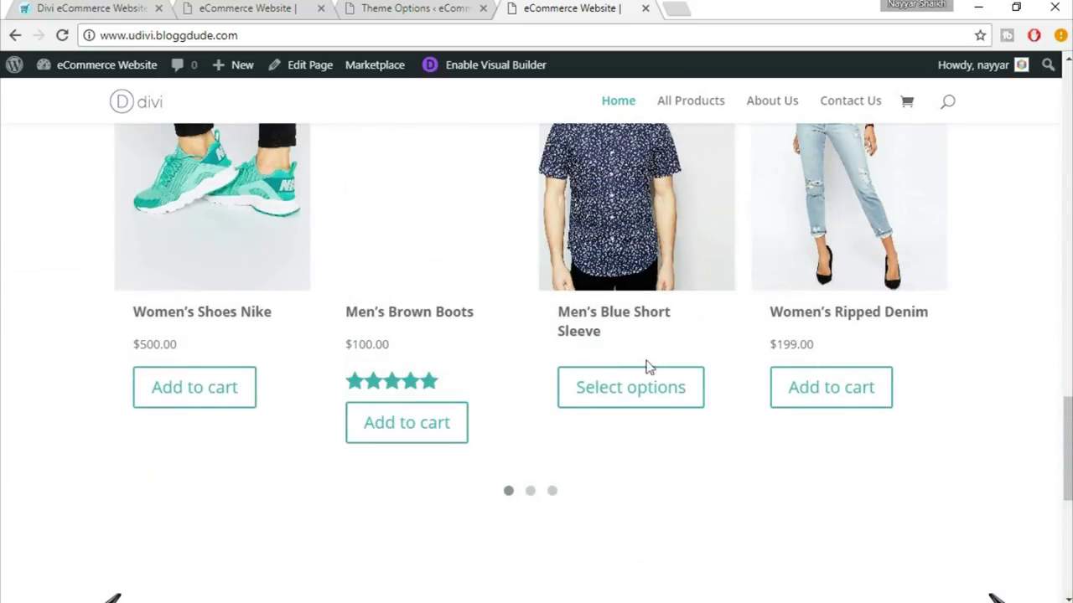
Test the Women's Ripped Denim Add to cart button, then return to the Theme Options tab.
click(850, 400)
scroll(1029, 402, down, 1)
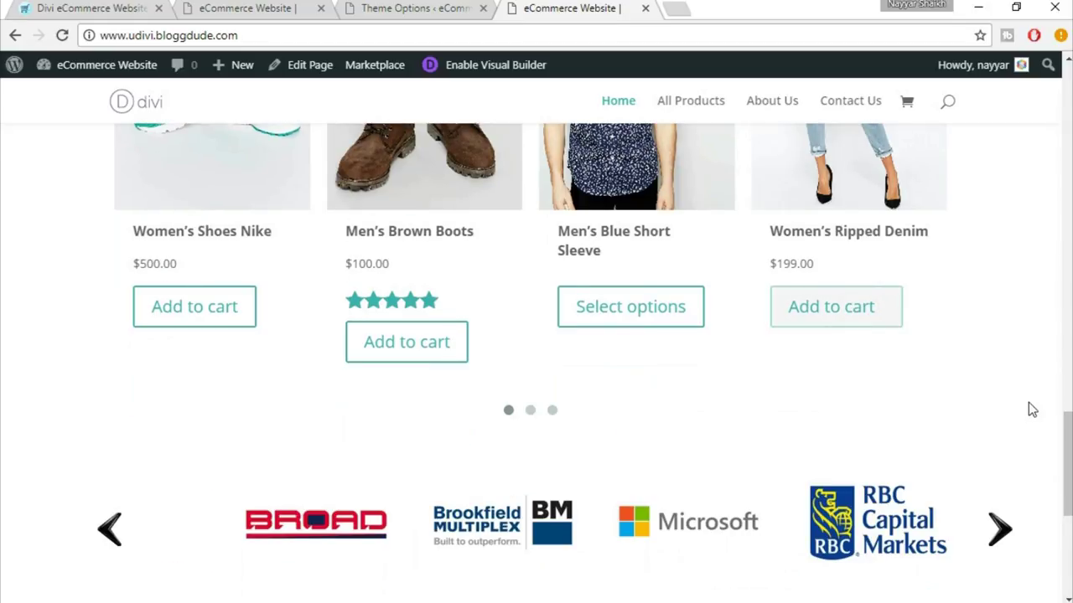
scroll(1028, 402, down, 5)
scroll(1029, 402, up, 4)
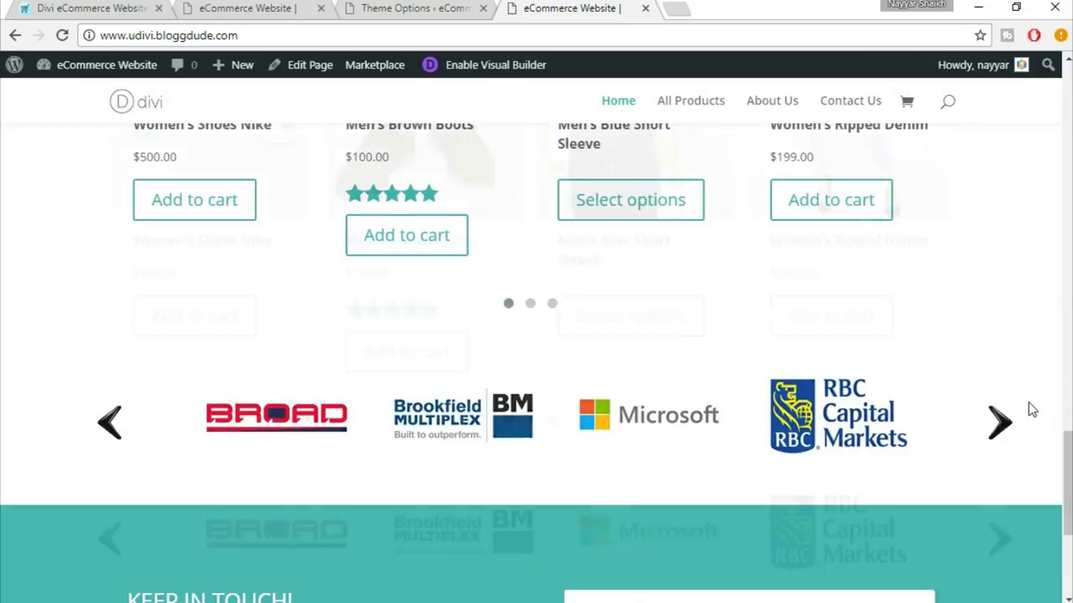
scroll(1028, 402, up, 15)
scroll(1028, 402, up, 1)
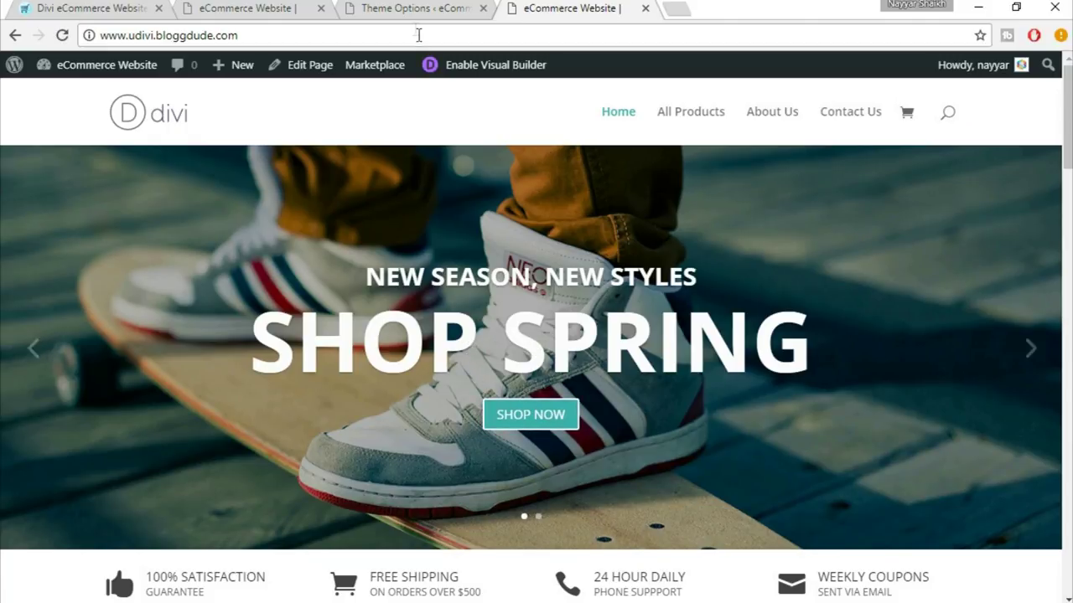
click(405, 7)
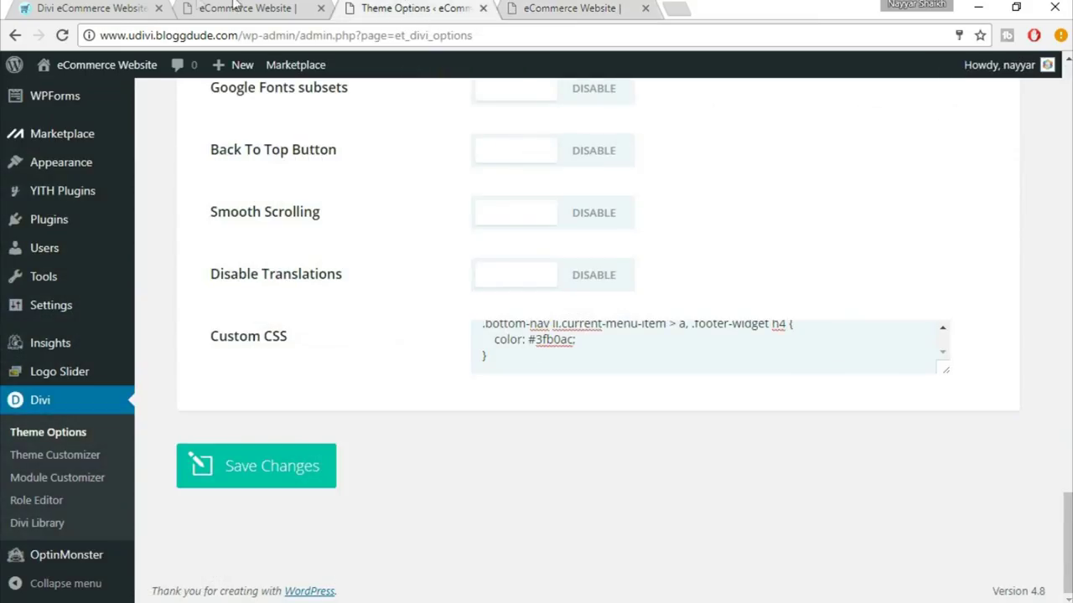
In the Visual Builder, open the hero slider's first slide and show its design options.
click(237, 7)
scroll(498, 218, up, 5)
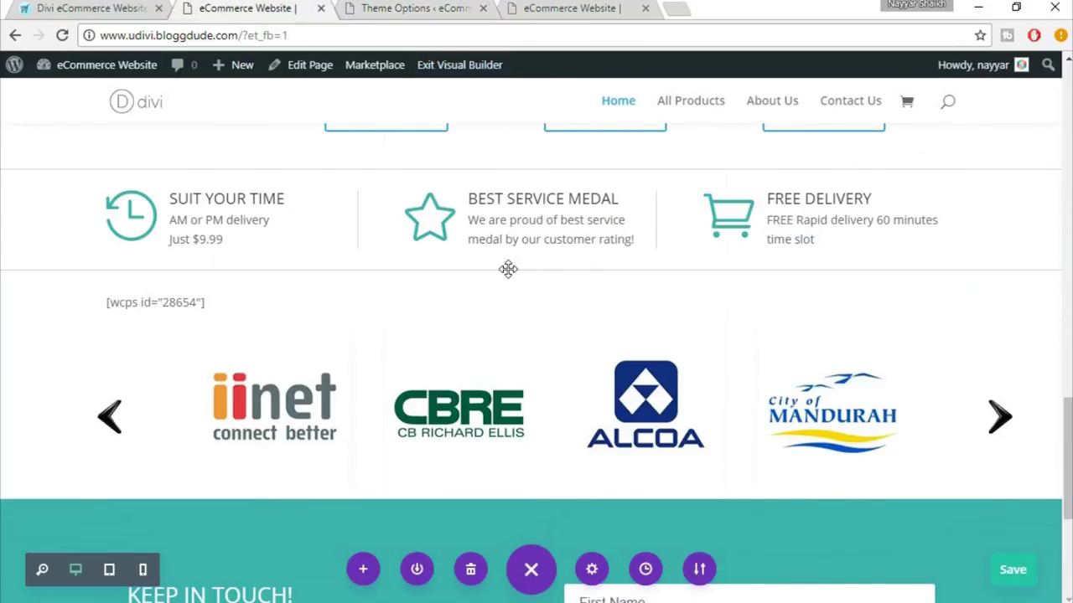
scroll(508, 269, up, 10)
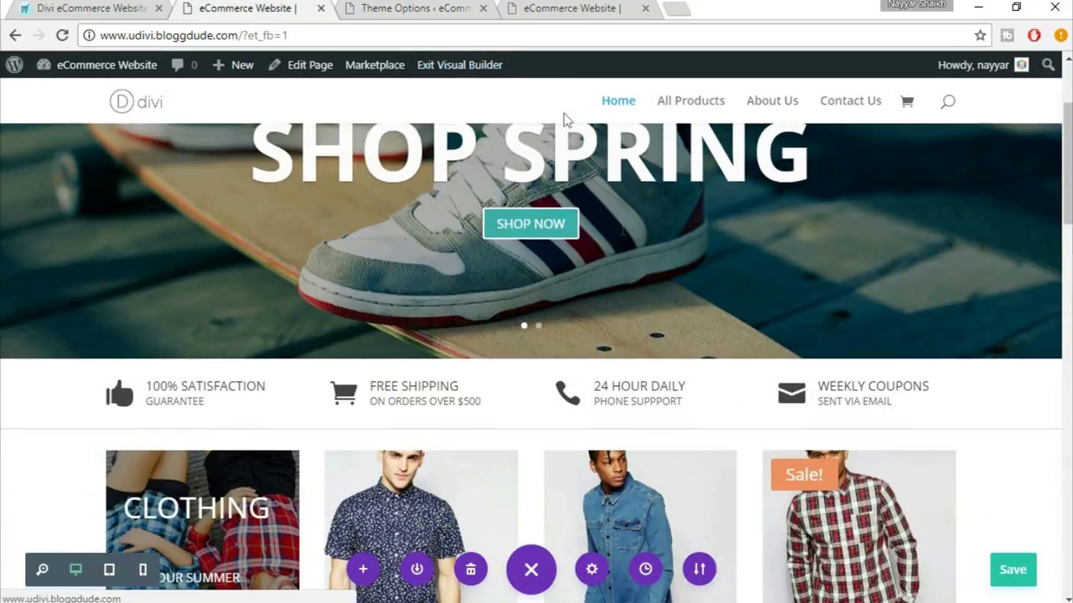
scroll(634, 263, up, 3)
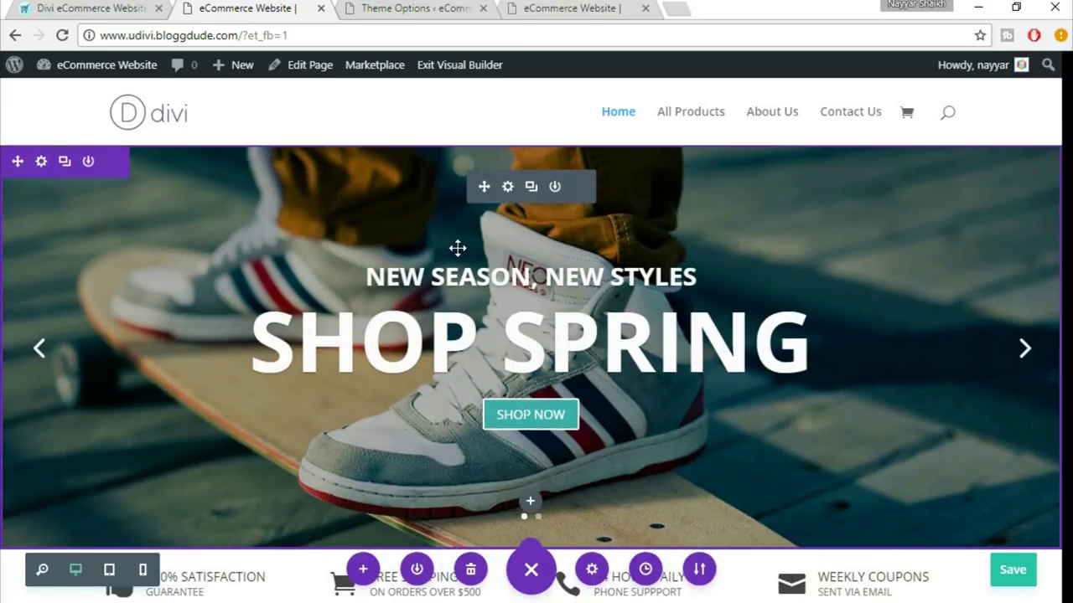
click(508, 188)
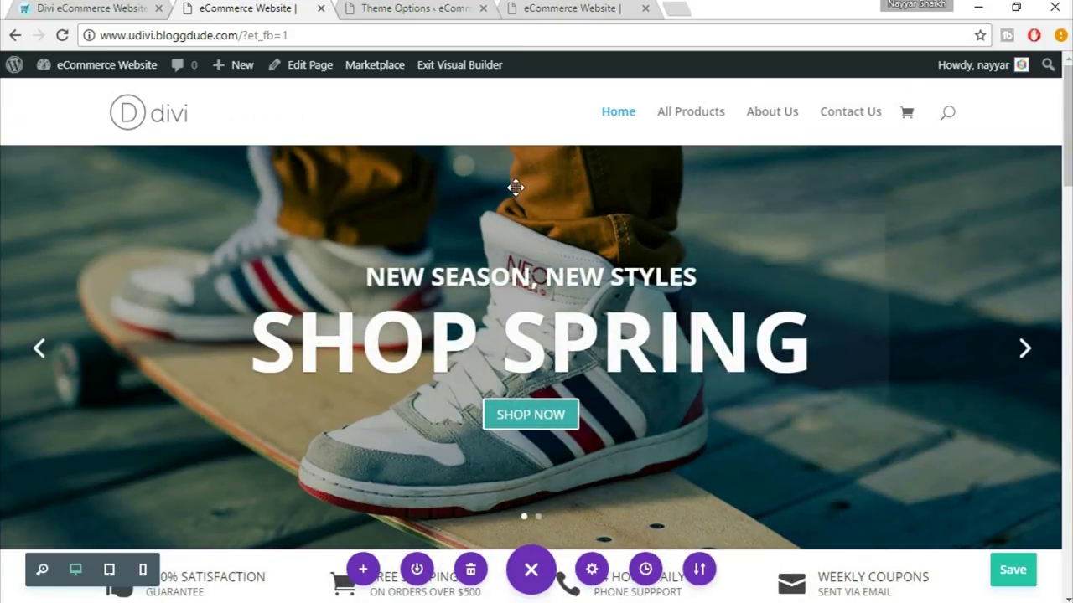
click(737, 210)
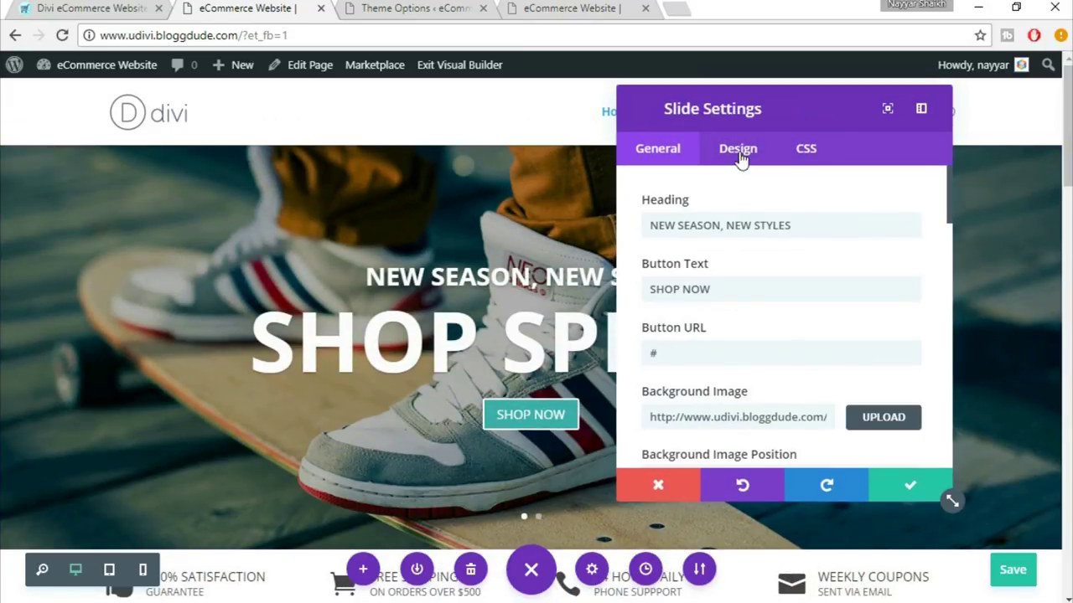
click(737, 148)
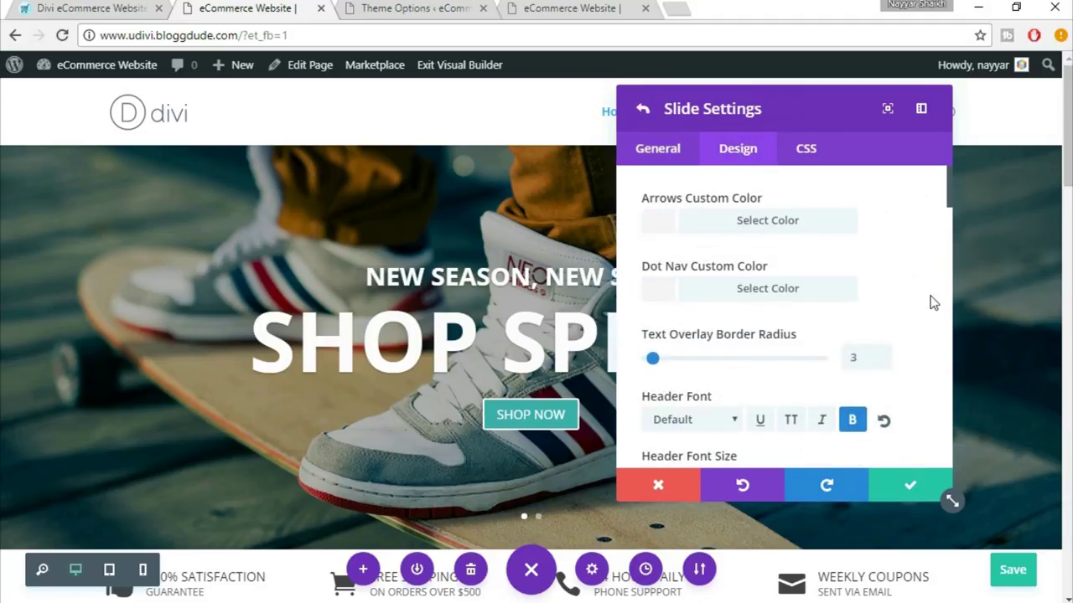
Enable per-device Header Font Size and select the smartphone setting, previewing at 30px.
scroll(932, 302, down, 1)
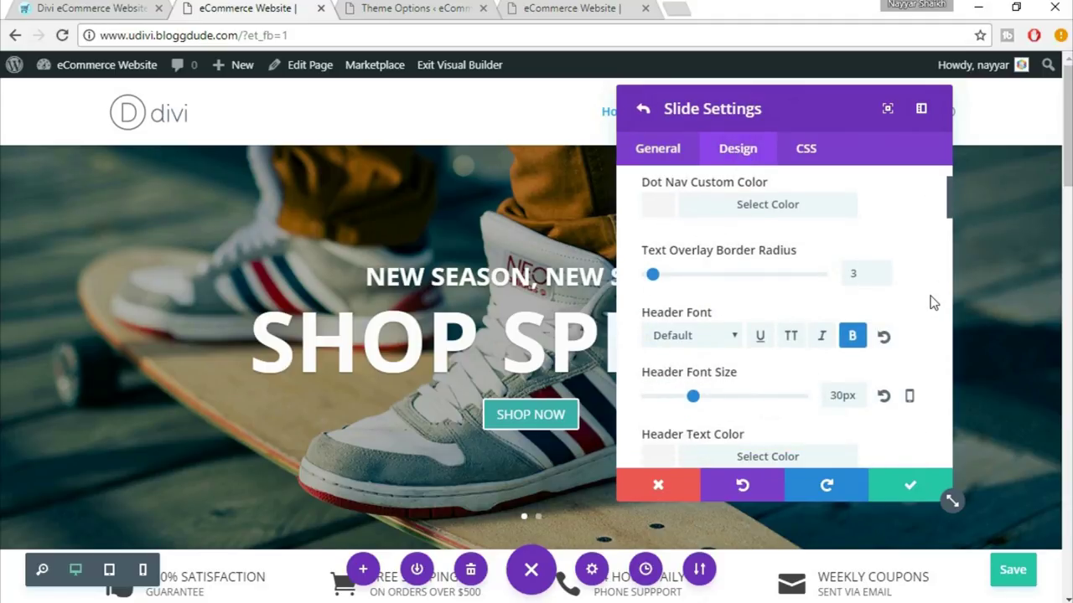
scroll(932, 301, down, 1)
scroll(930, 302, up, 1)
scroll(910, 404, down, 1)
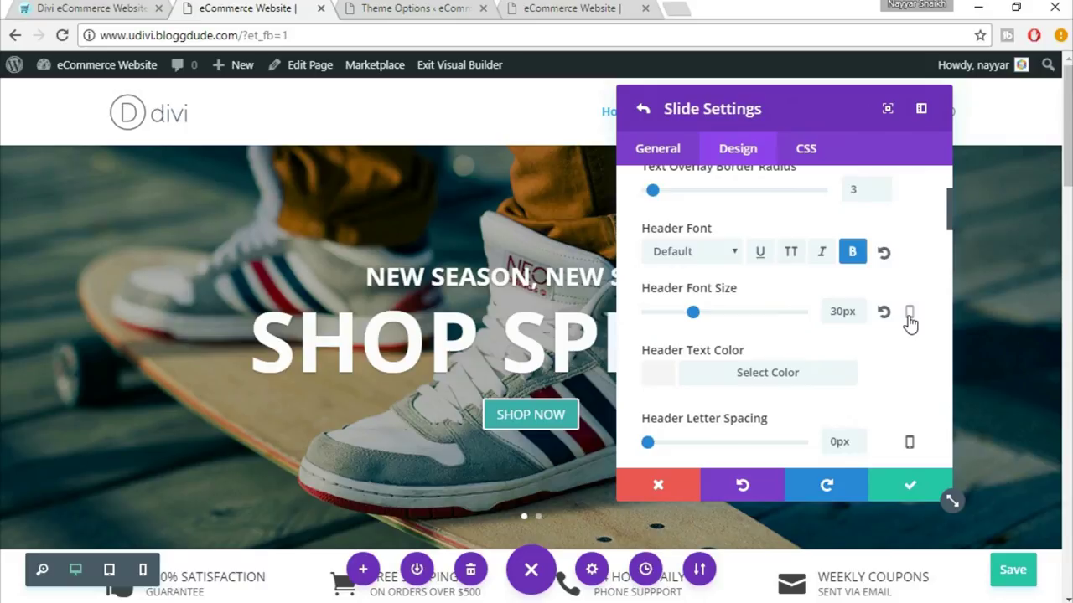
click(909, 315)
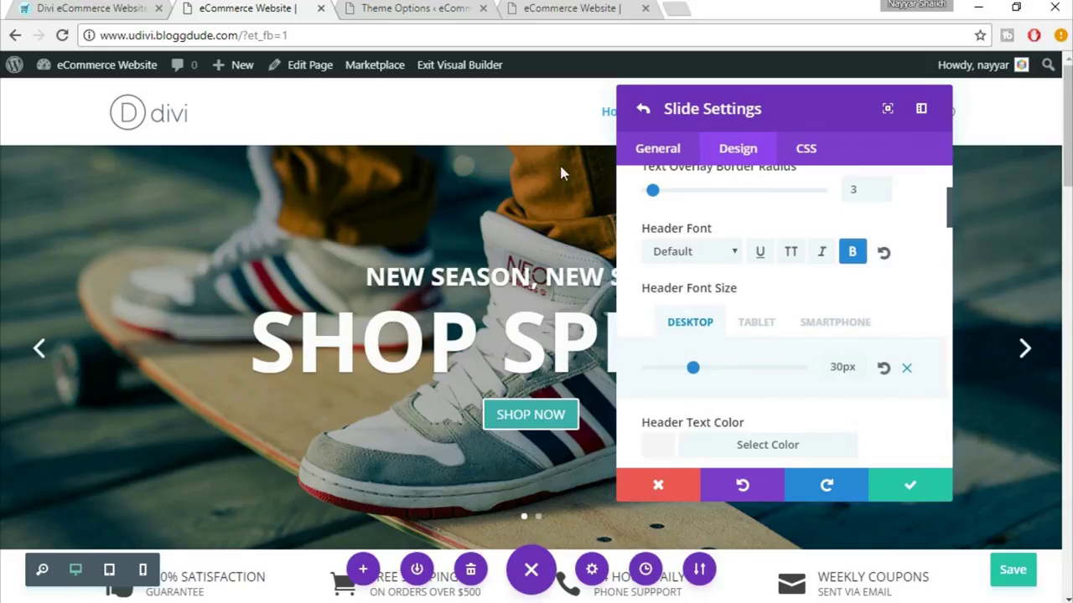
click(844, 325)
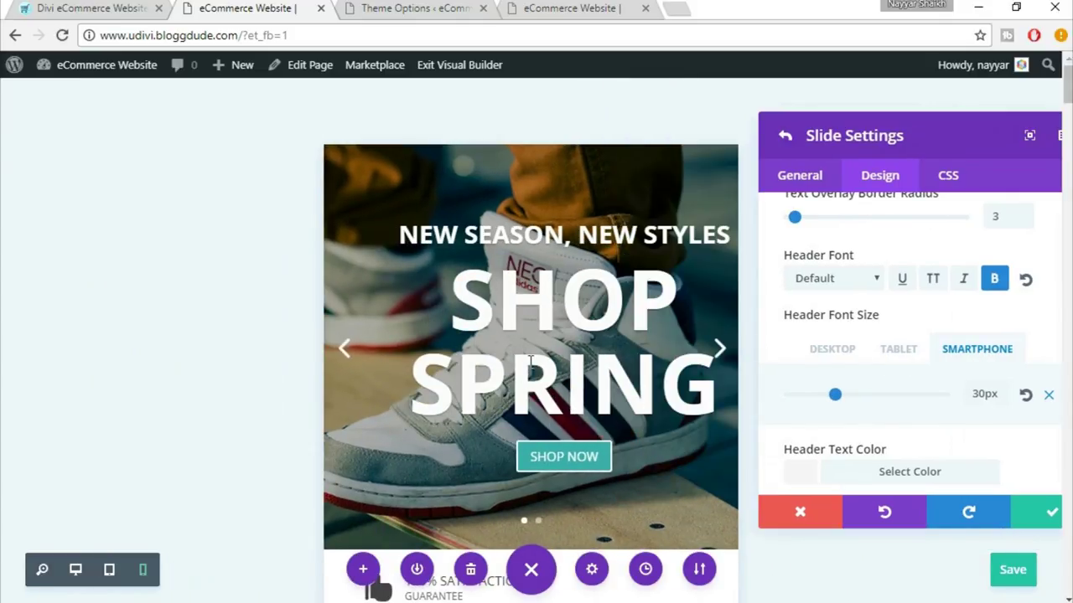
Set the slide's smartphone header font size to 22px and body font size to 57px.
scroll(527, 371, down, 3)
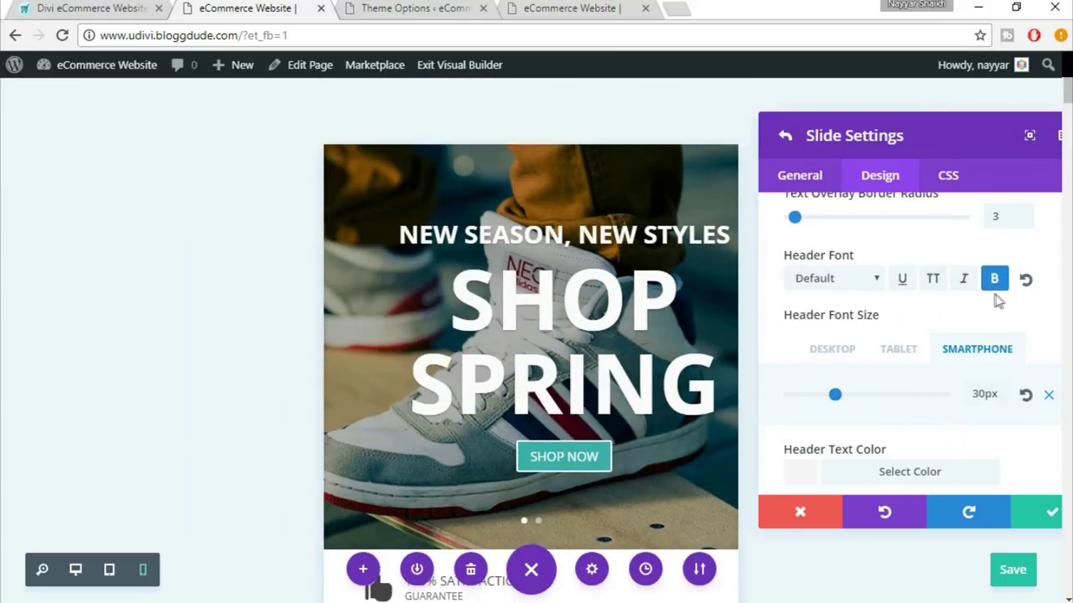
scroll(995, 300, up, 2)
scroll(1039, 325, down, 1)
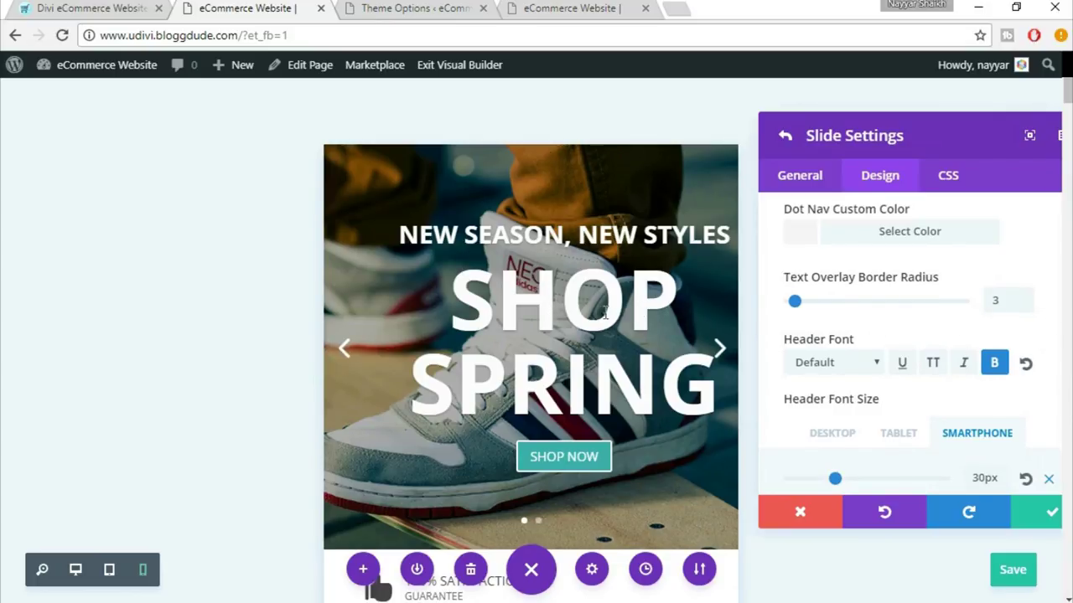
click(456, 304)
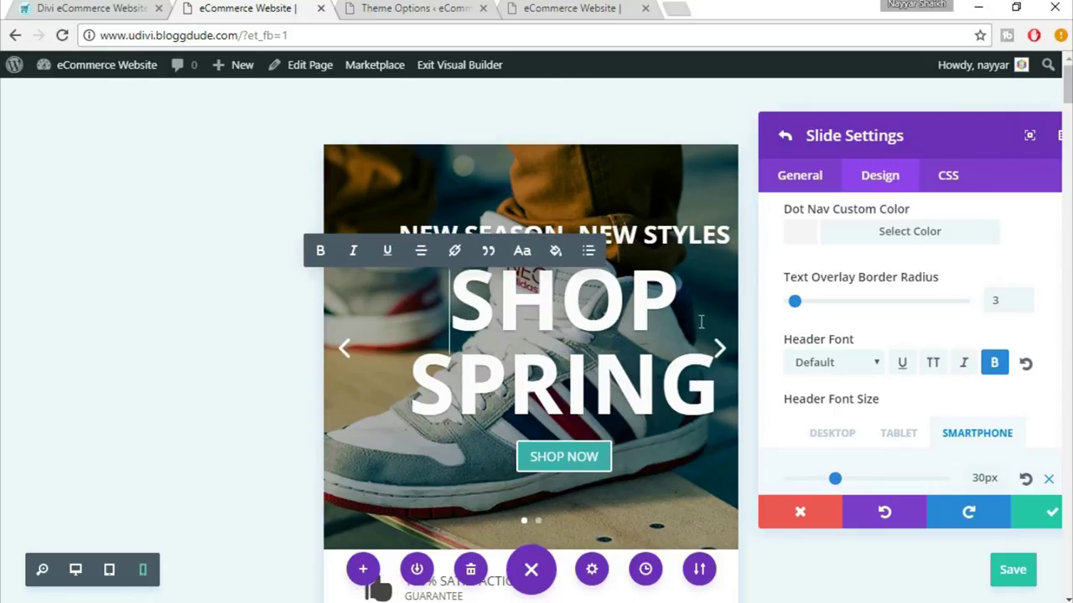
scroll(1052, 311, down, 2)
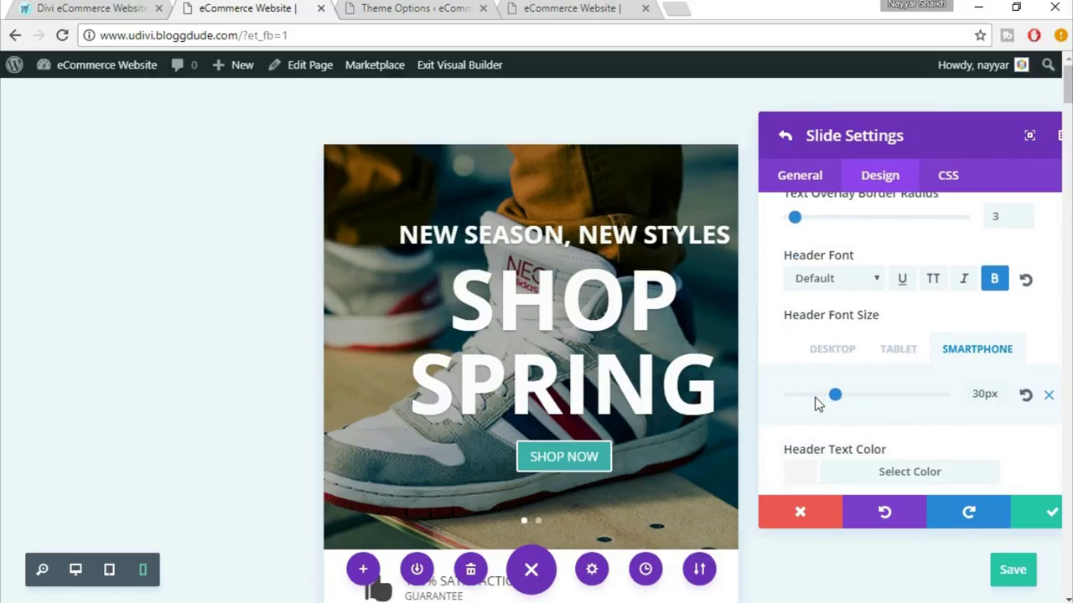
click(815, 398)
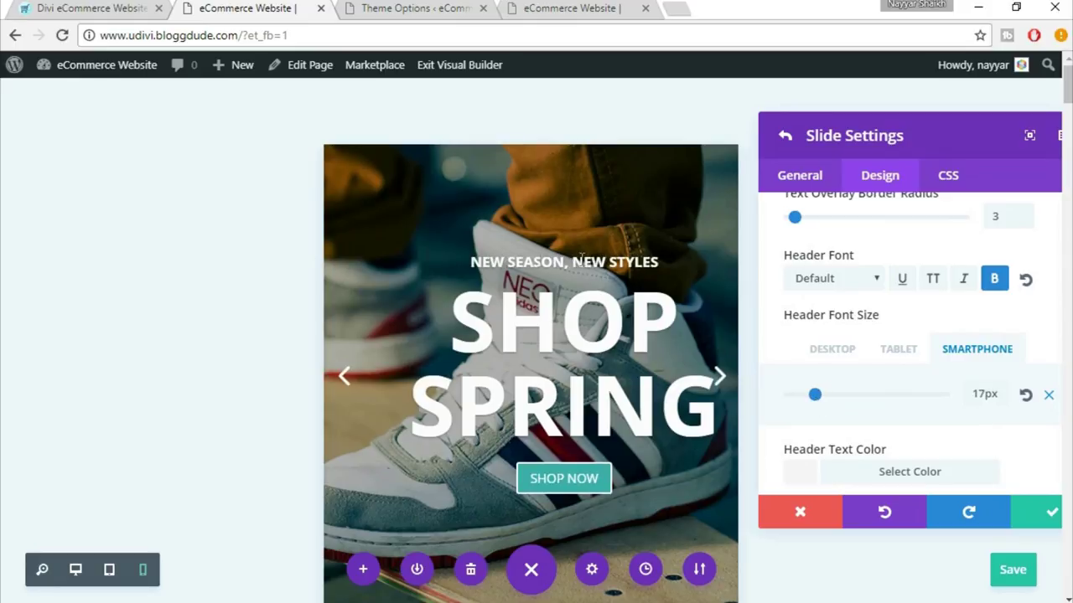
click(836, 399)
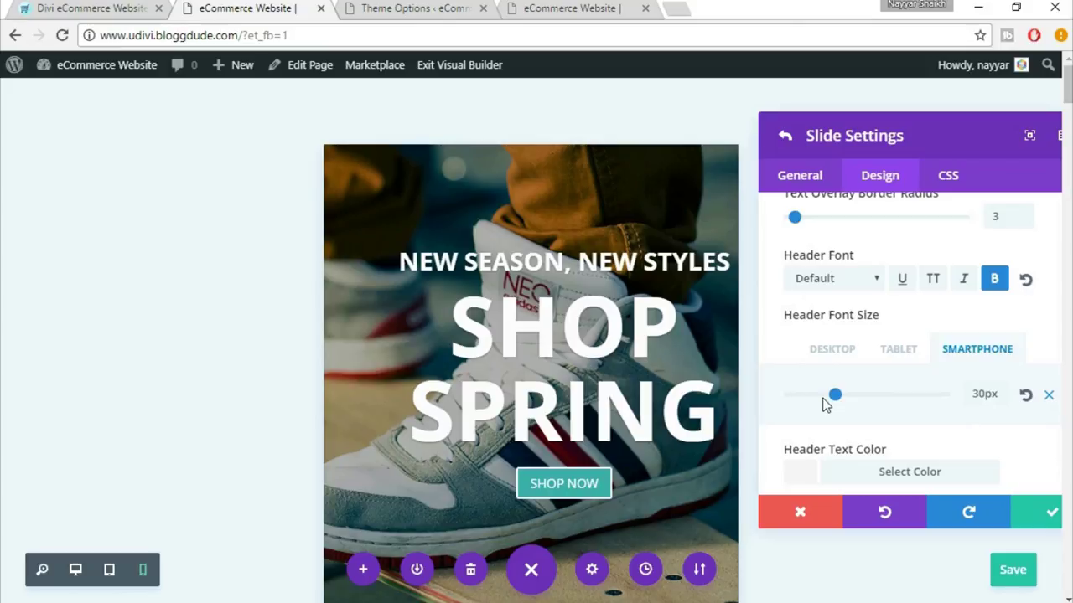
click(822, 398)
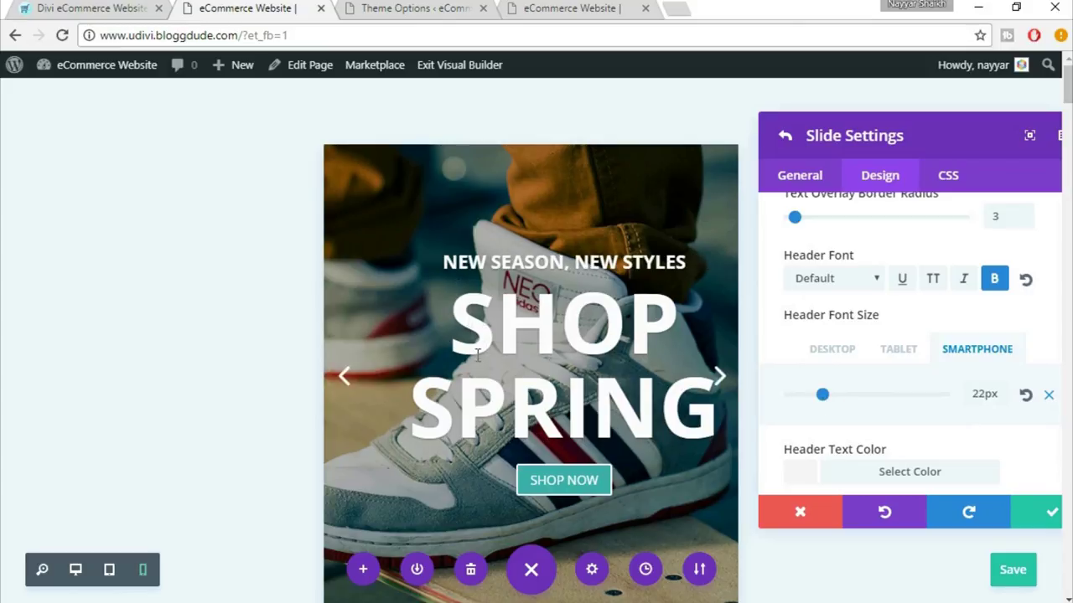
scroll(1024, 411, down, 5)
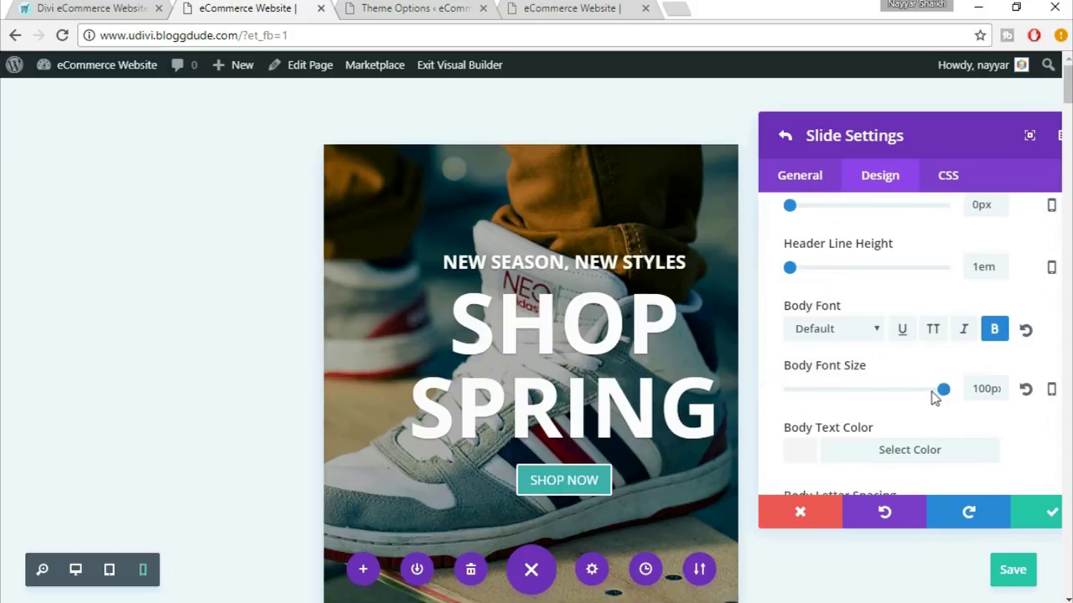
click(914, 391)
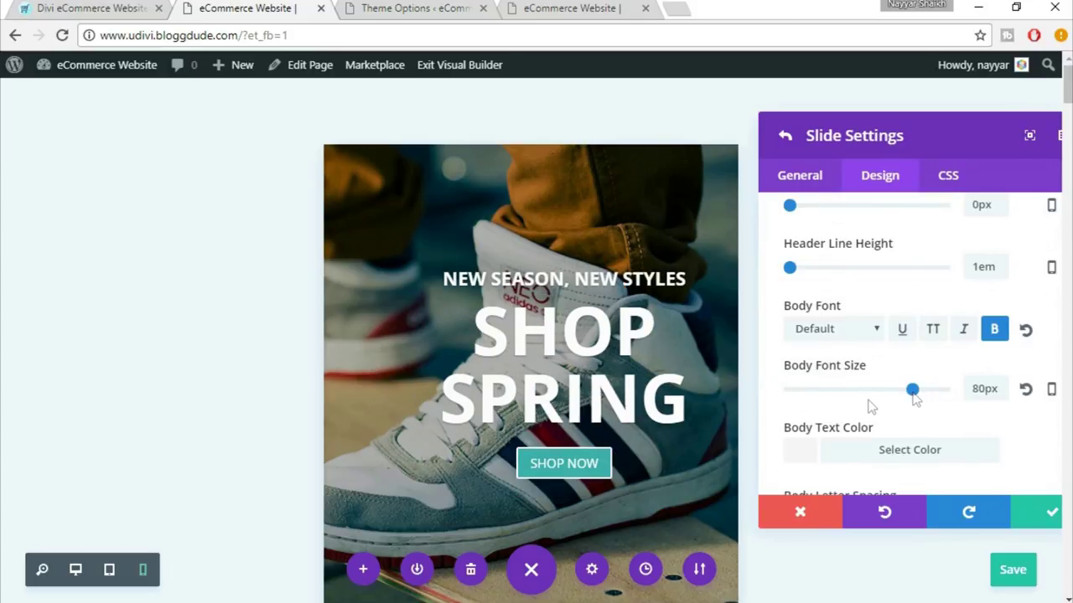
click(854, 391)
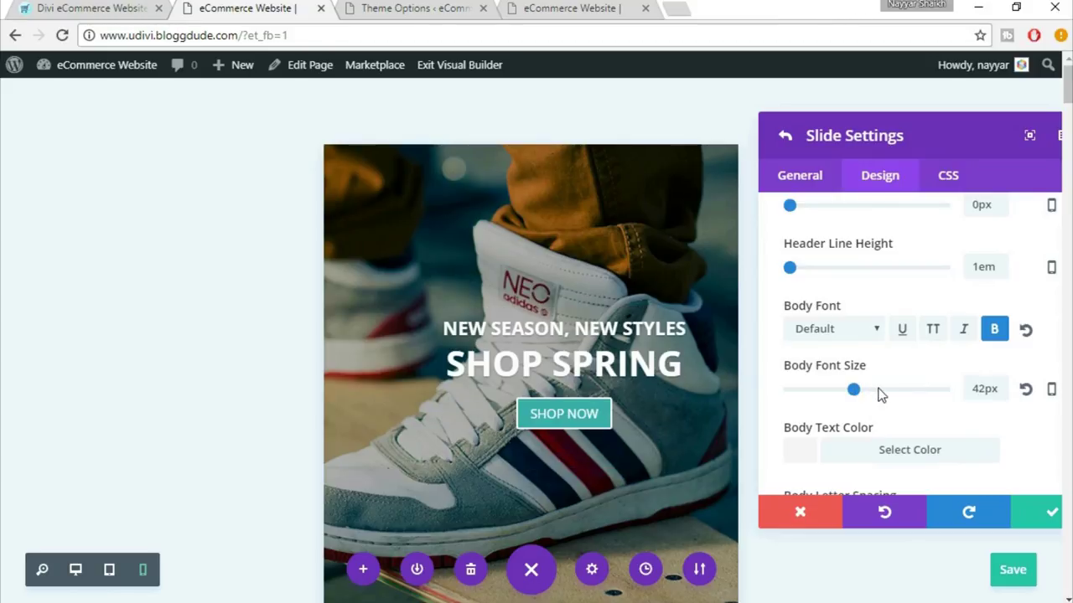
click(877, 390)
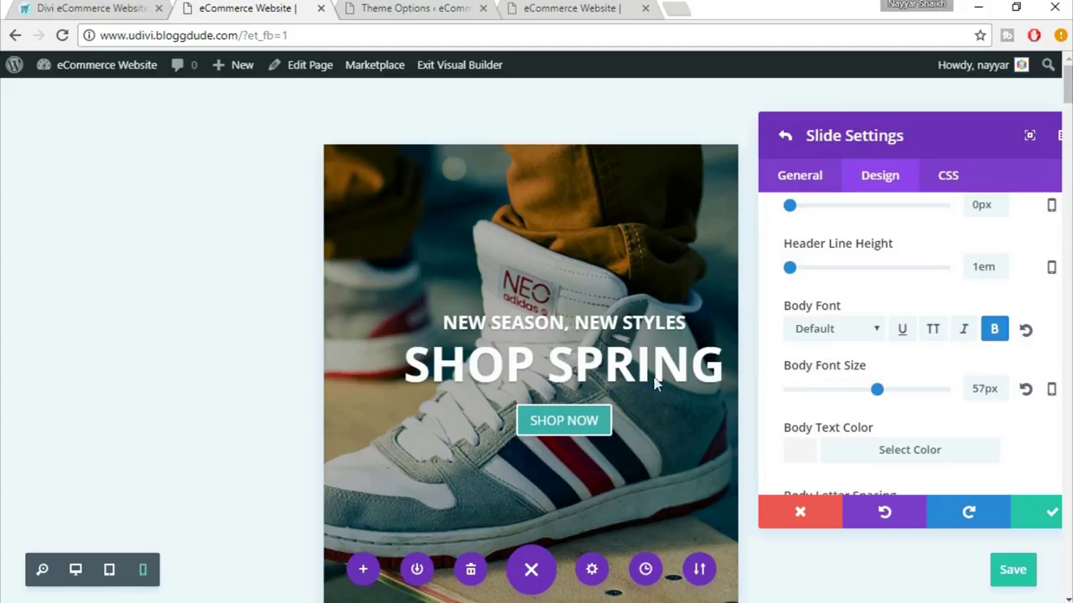
Save the SHOP SPRING slide's changes, then save and close the Fullwidth Slider settings.
scroll(610, 382, down, 4)
scroll(618, 386, down, 8)
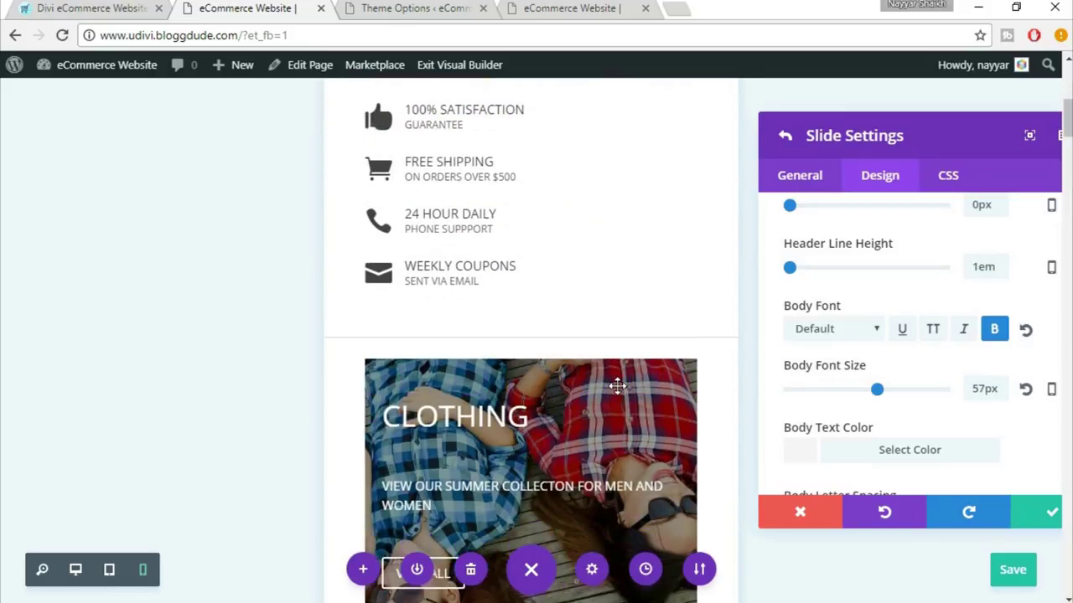
scroll(605, 398, down, 10)
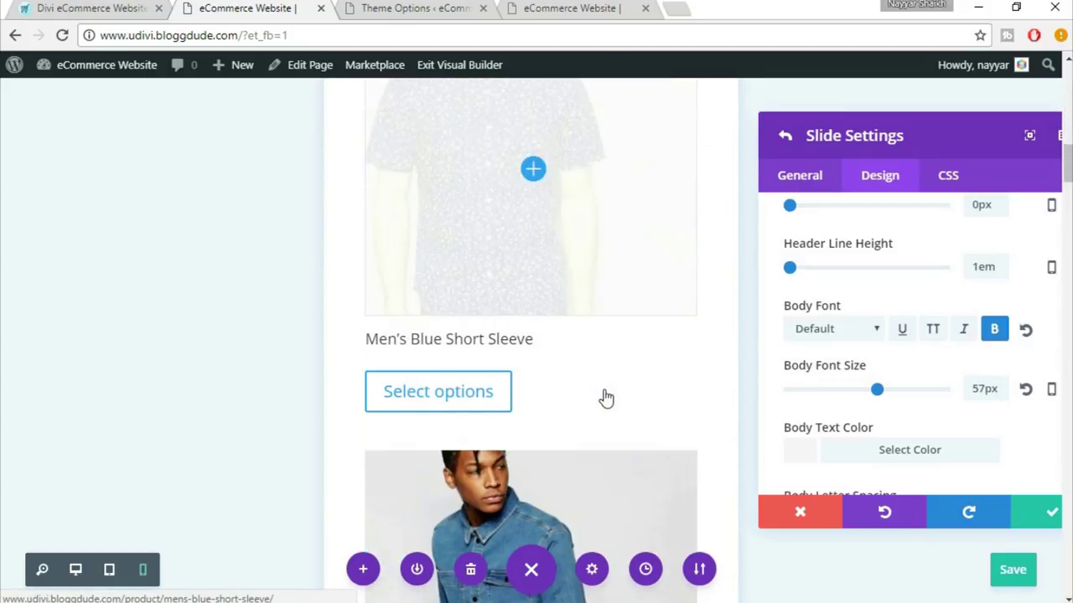
scroll(603, 389, down, 11)
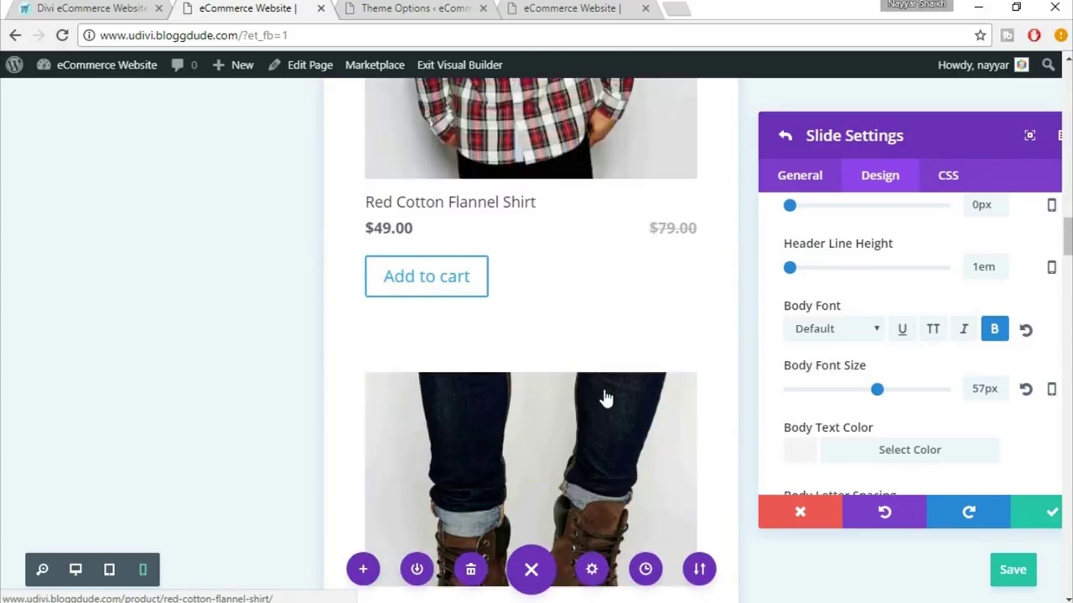
scroll(549, 365, down, 8)
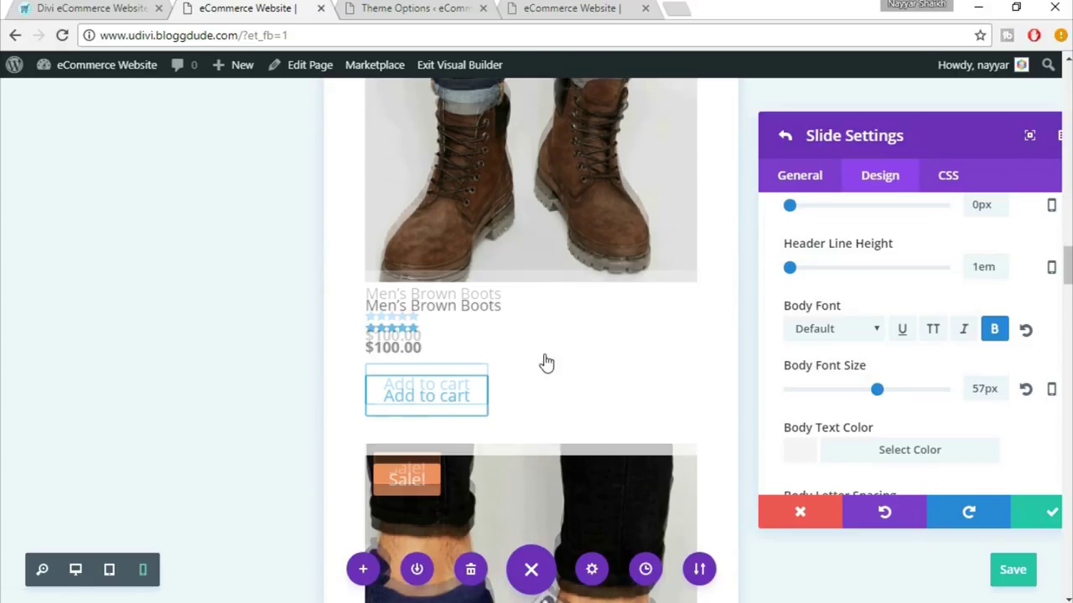
scroll(569, 387, down, 15)
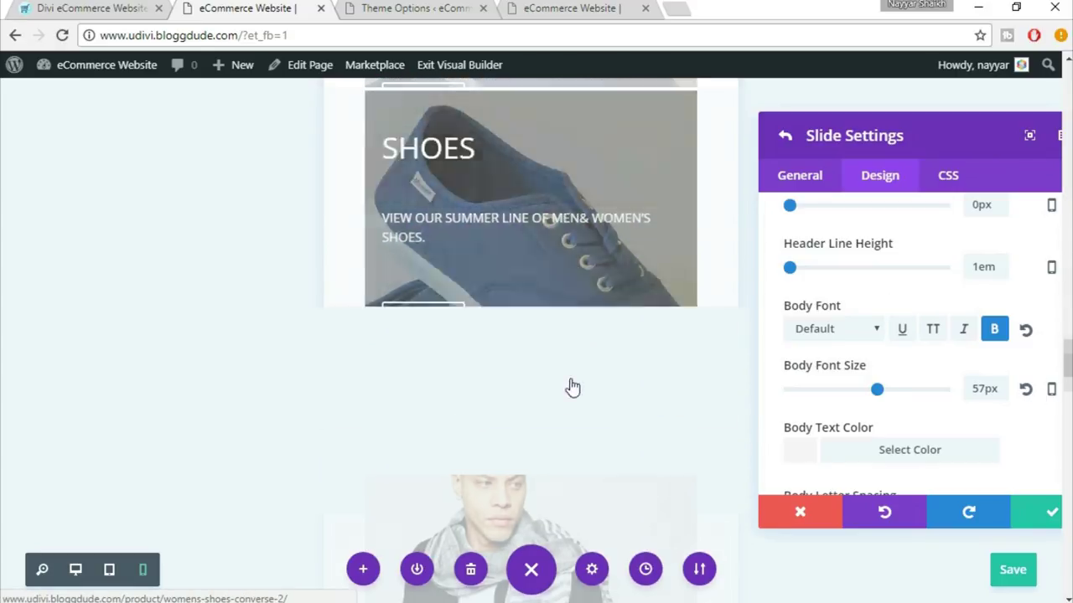
scroll(570, 386, down, 15)
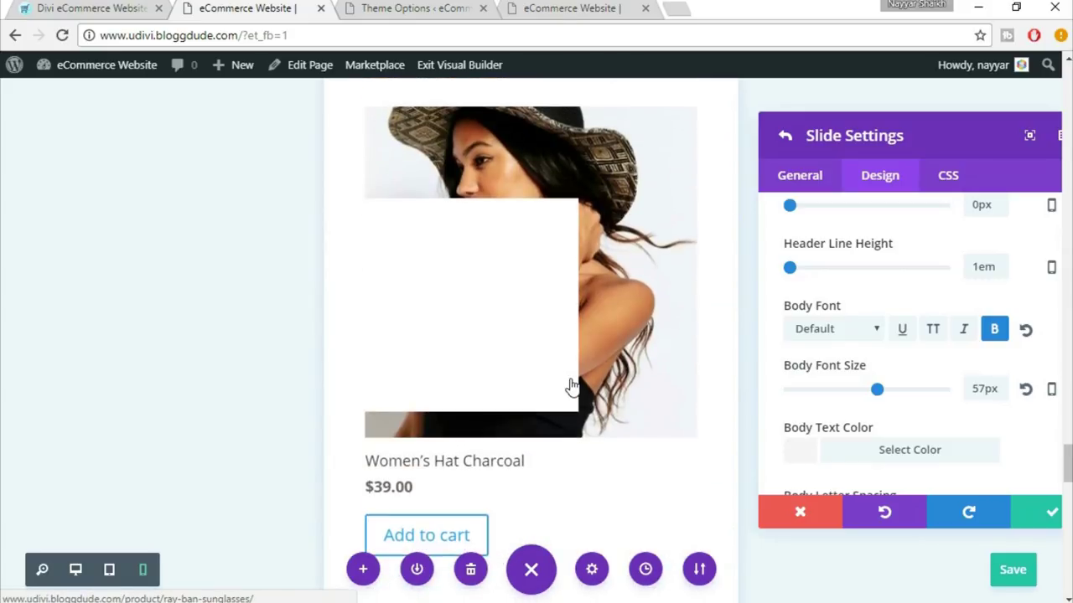
scroll(572, 378, down, 4)
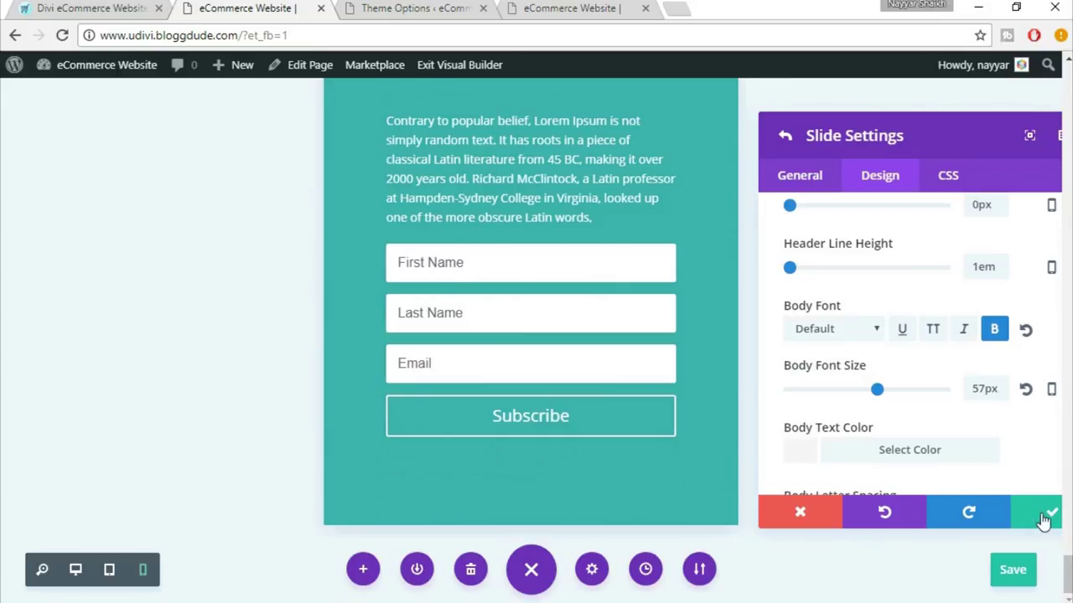
scroll(898, 360, up, 5)
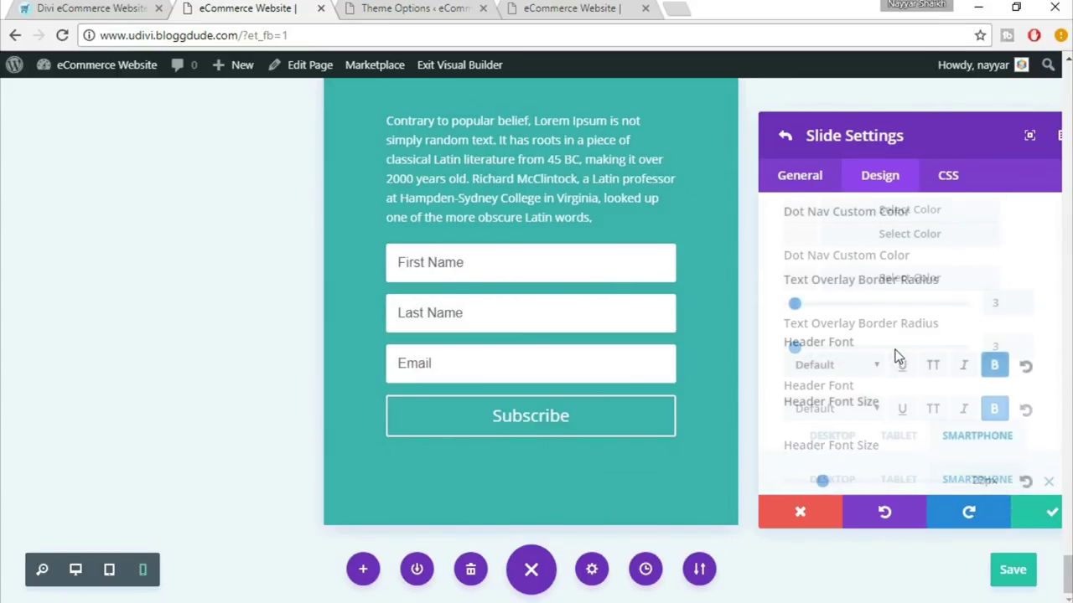
scroll(968, 450, down, 2)
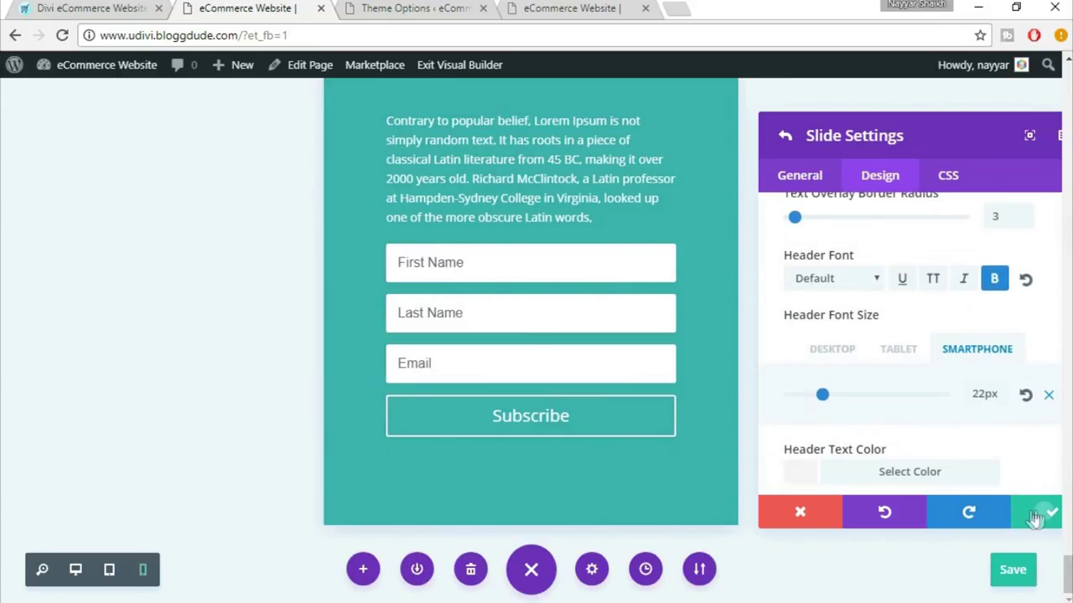
click(1044, 517)
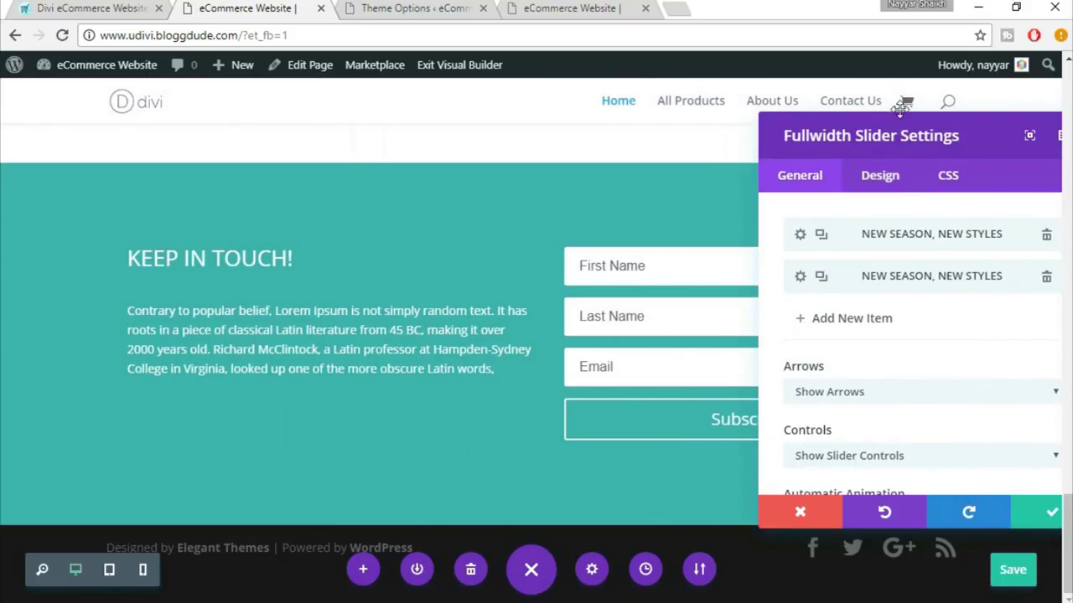
drag(884, 125, 777, 81)
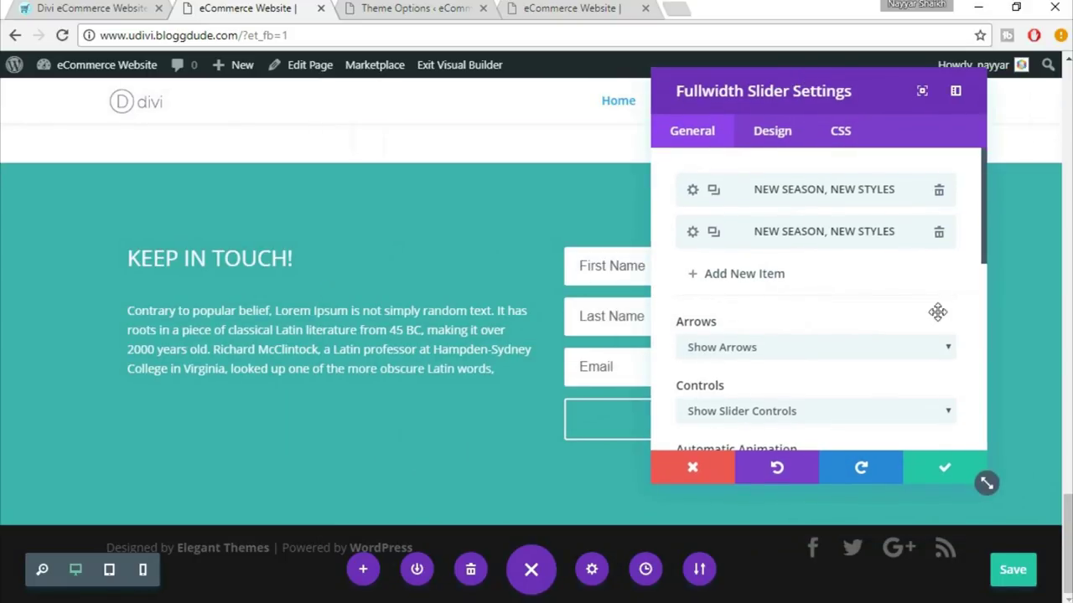
click(943, 465)
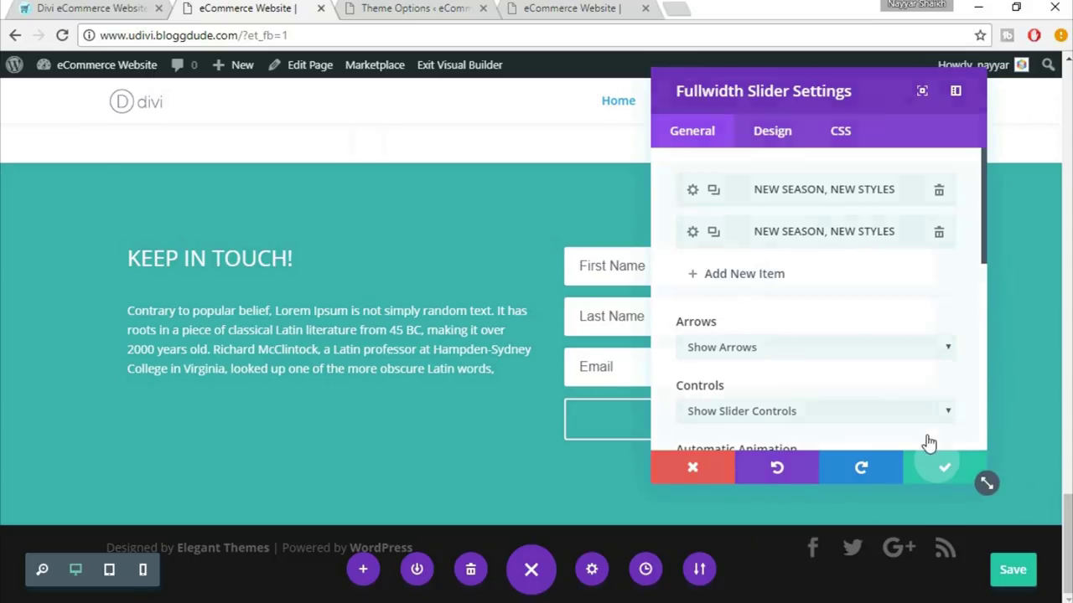
mouse_move(1030, 367)
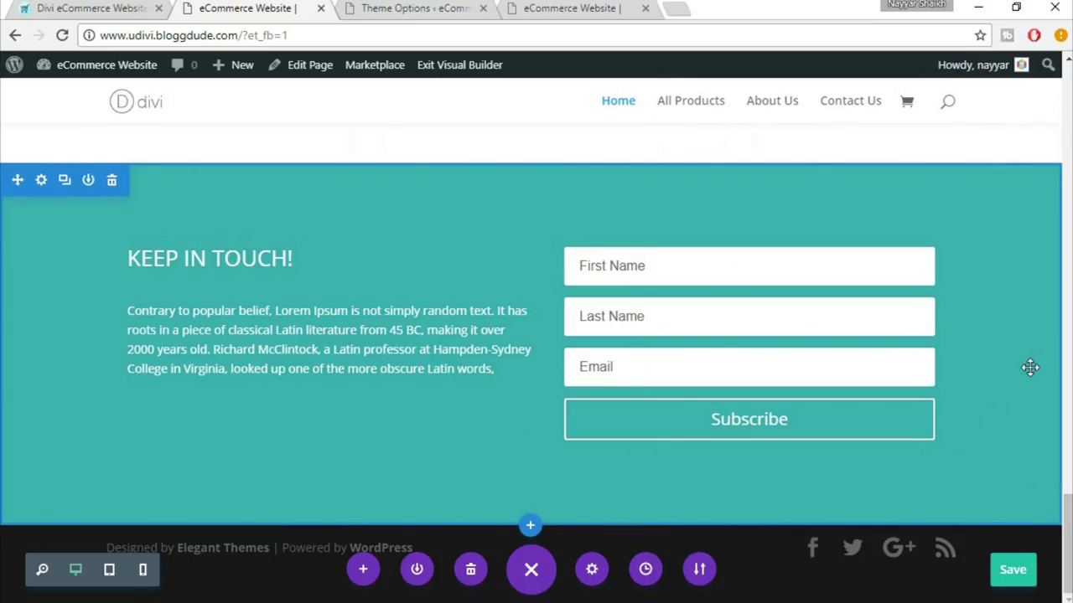
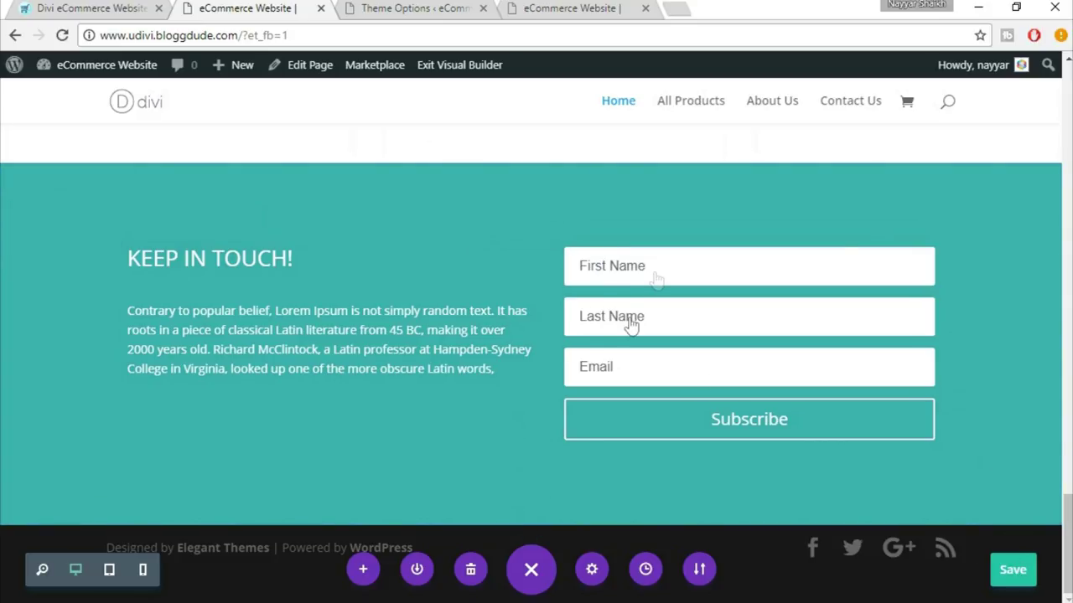
Save the Divi front-page edits and open the udivi Dashboard in a new tab.
click(1010, 578)
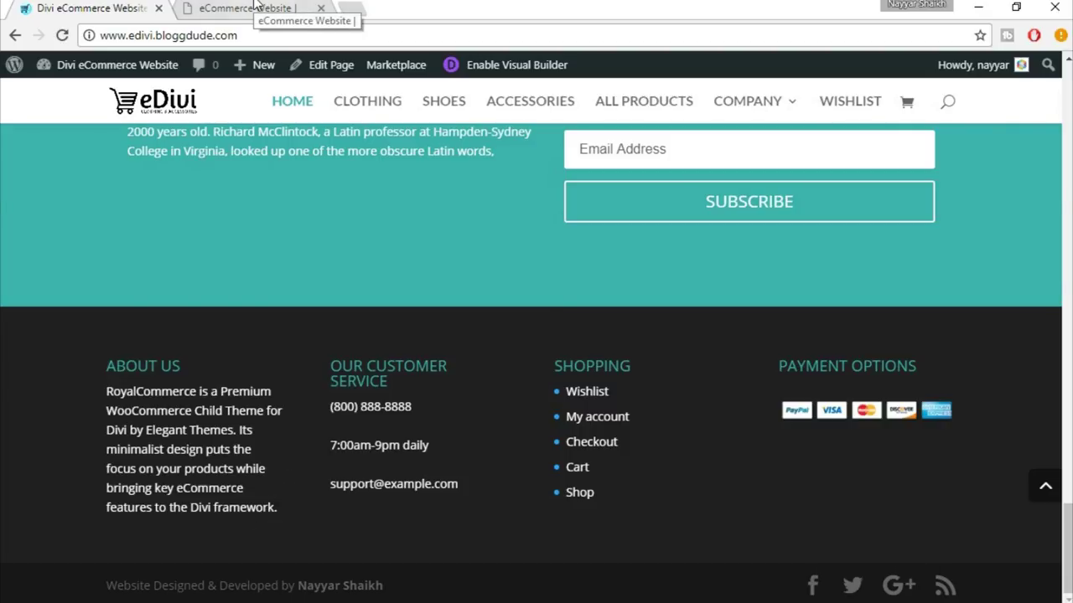
click(257, 7)
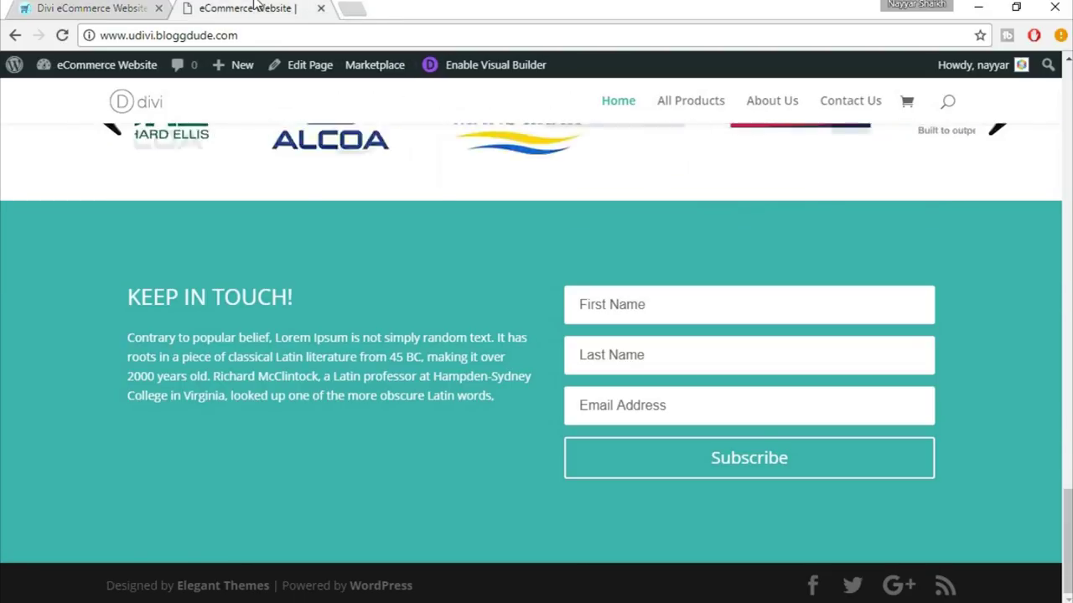
mouse_move(92, 69)
right_click(82, 97)
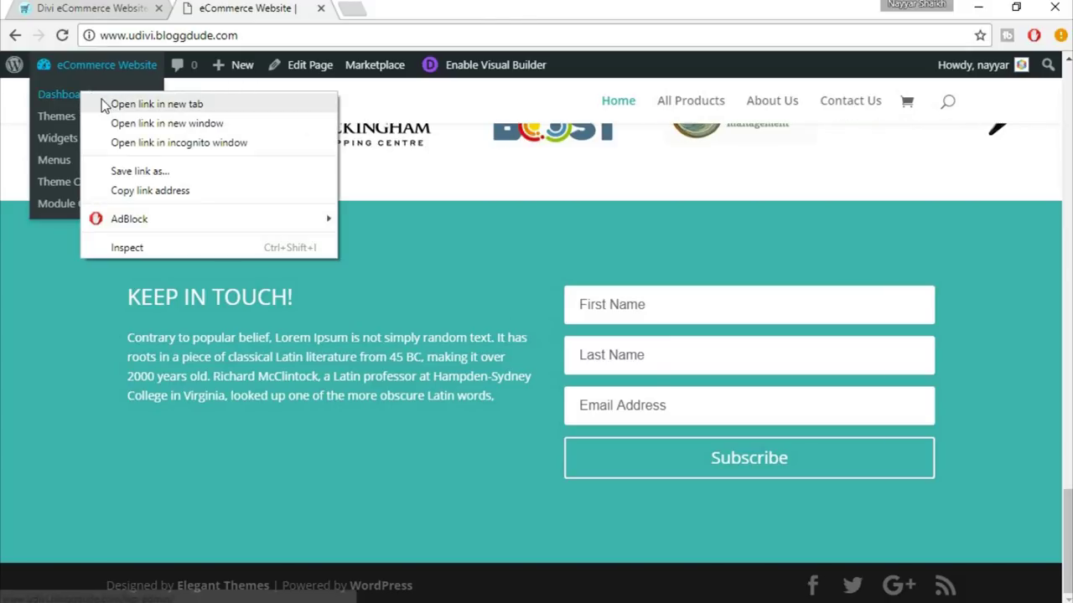
click(134, 103)
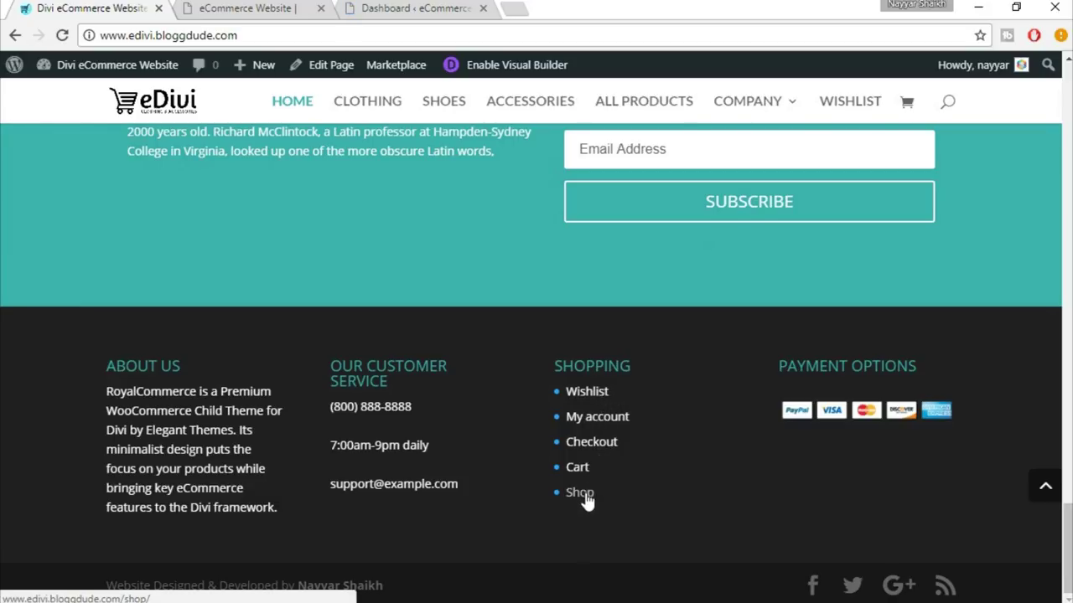
In the new dashboard tab, go to Appearance > Menus.
click(457, 7)
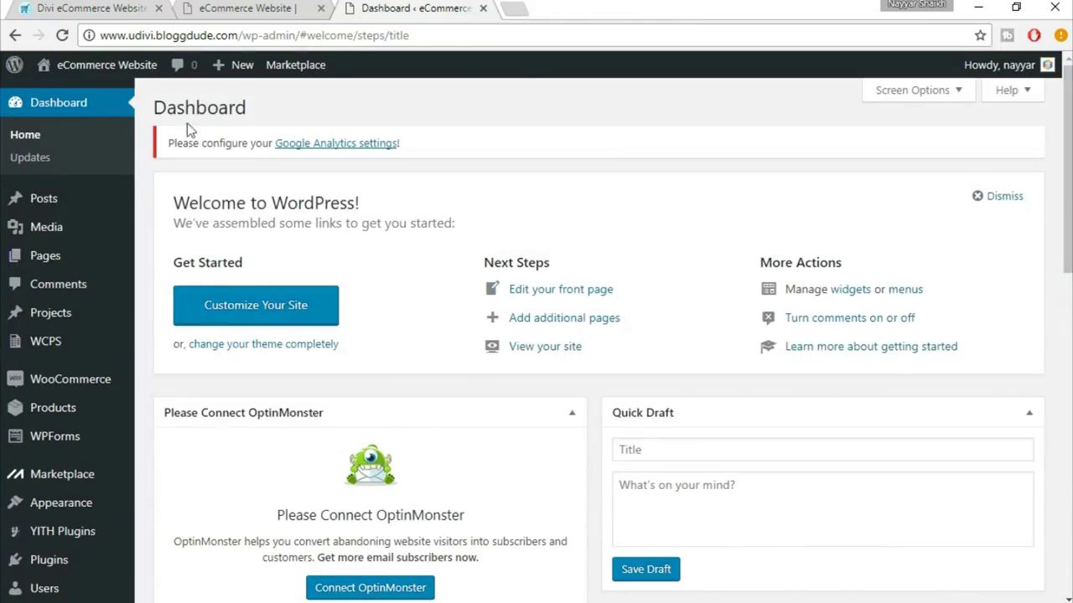
mouse_move(80, 442)
scroll(84, 442, down, 2)
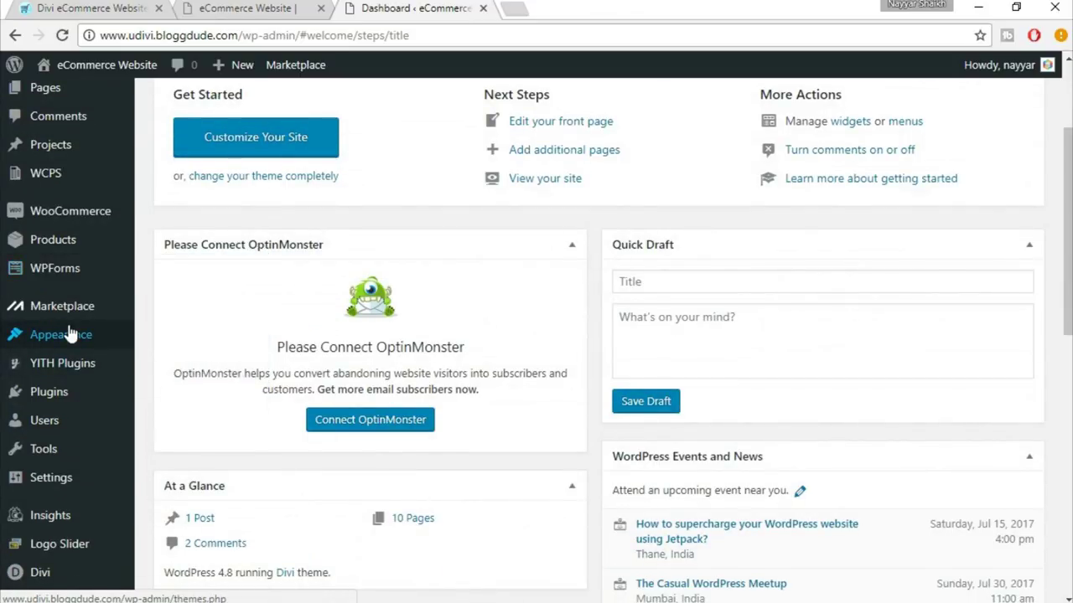
mouse_move(67, 334)
click(177, 408)
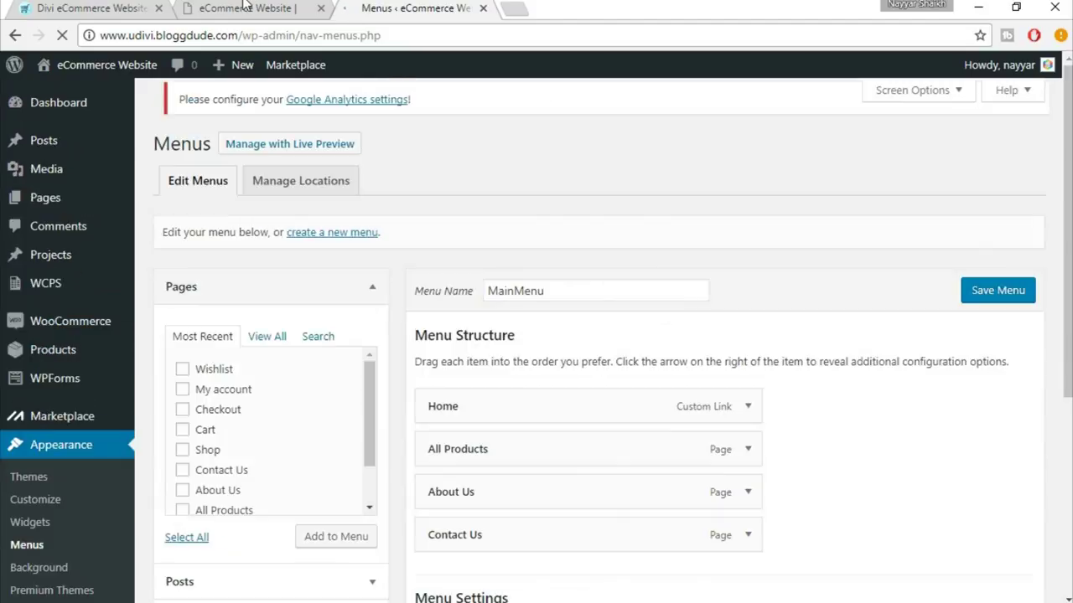
Create a new menu named FooterMenu.
click(251, 7)
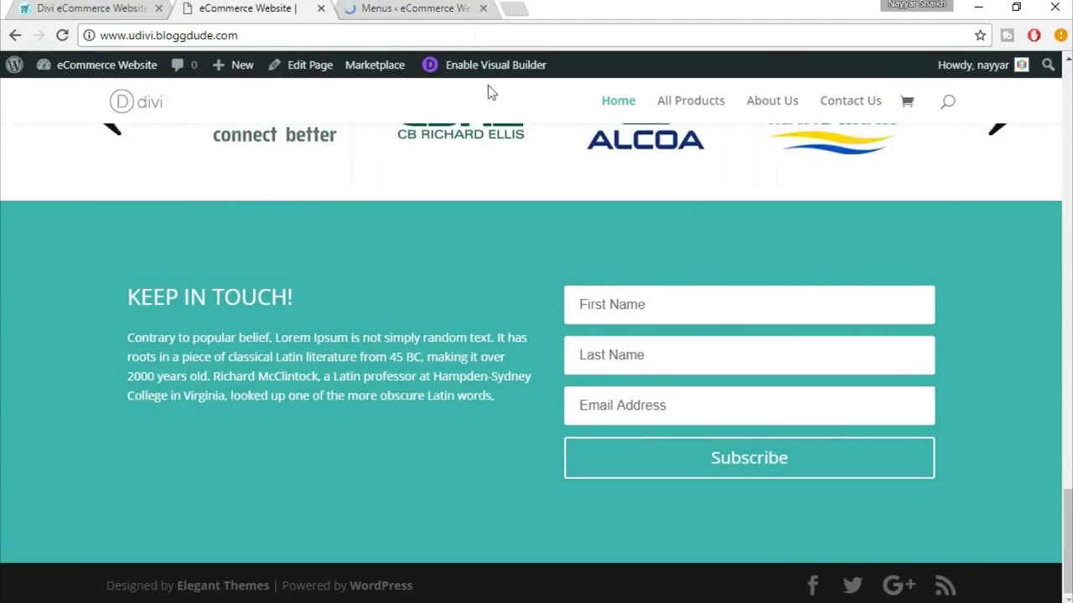
click(431, 8)
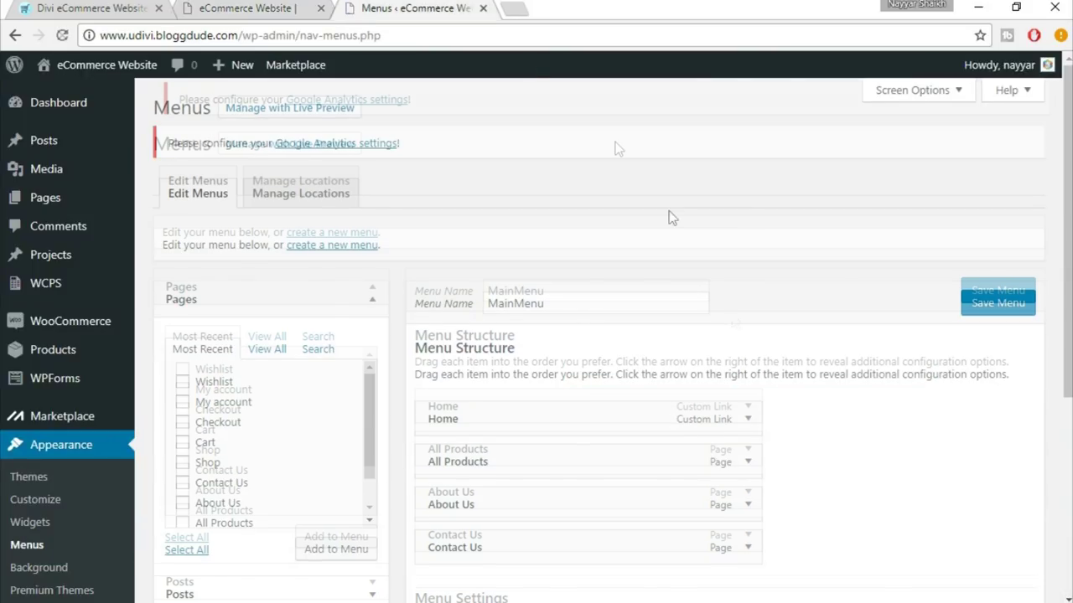
click(350, 245)
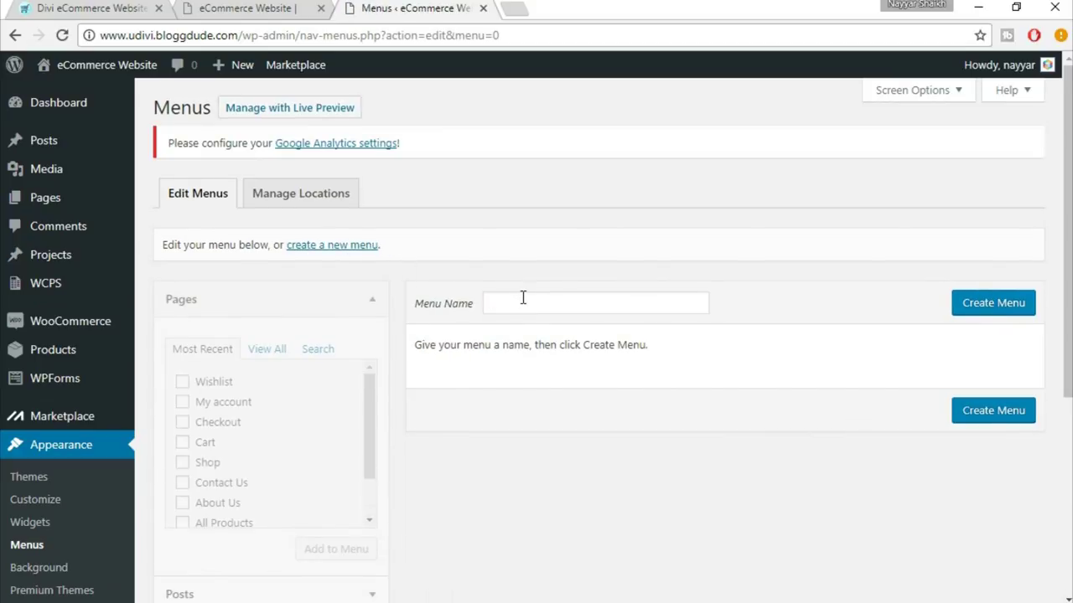
click(522, 300)
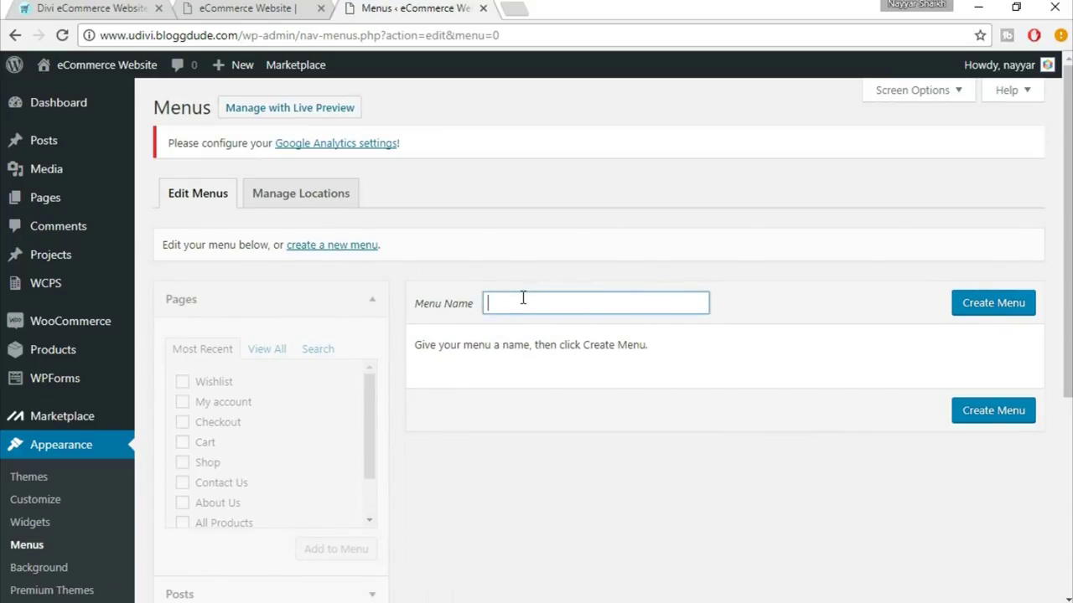
text(Foo)
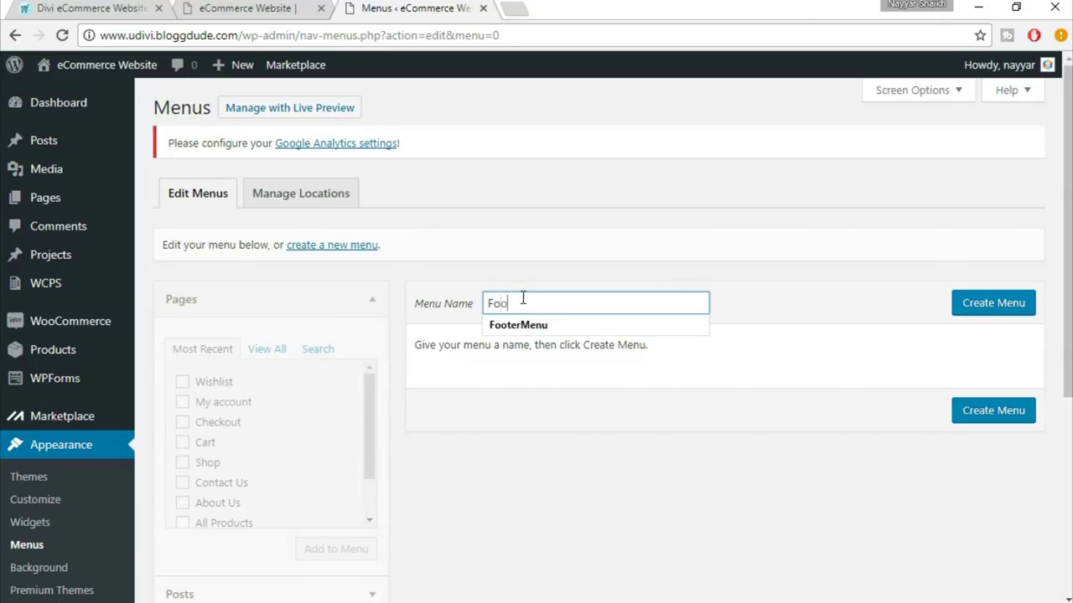
text(ter)
key(Down)
key(Return)
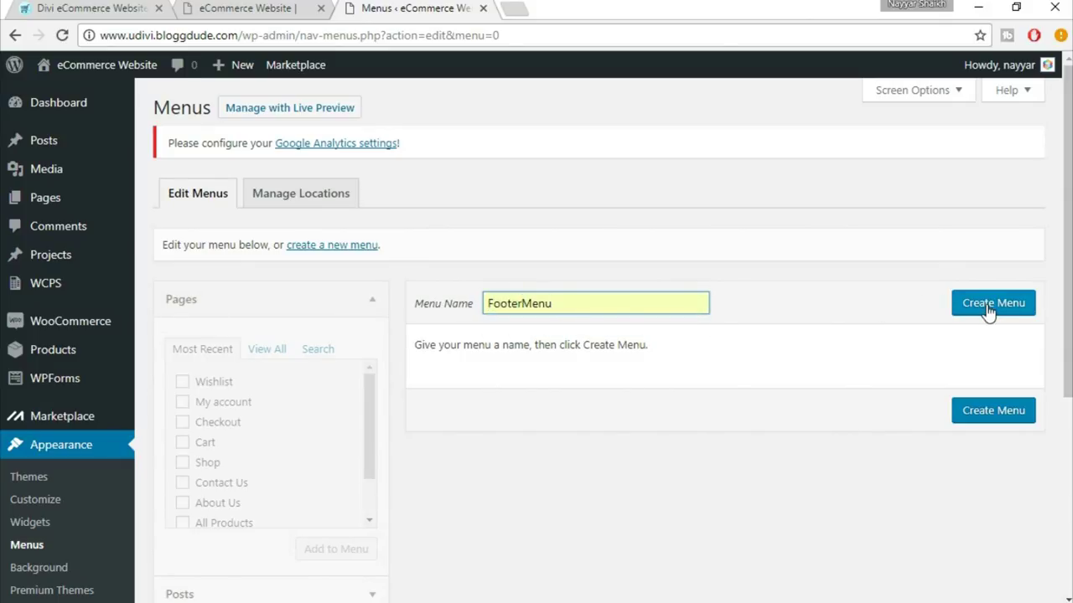
click(989, 310)
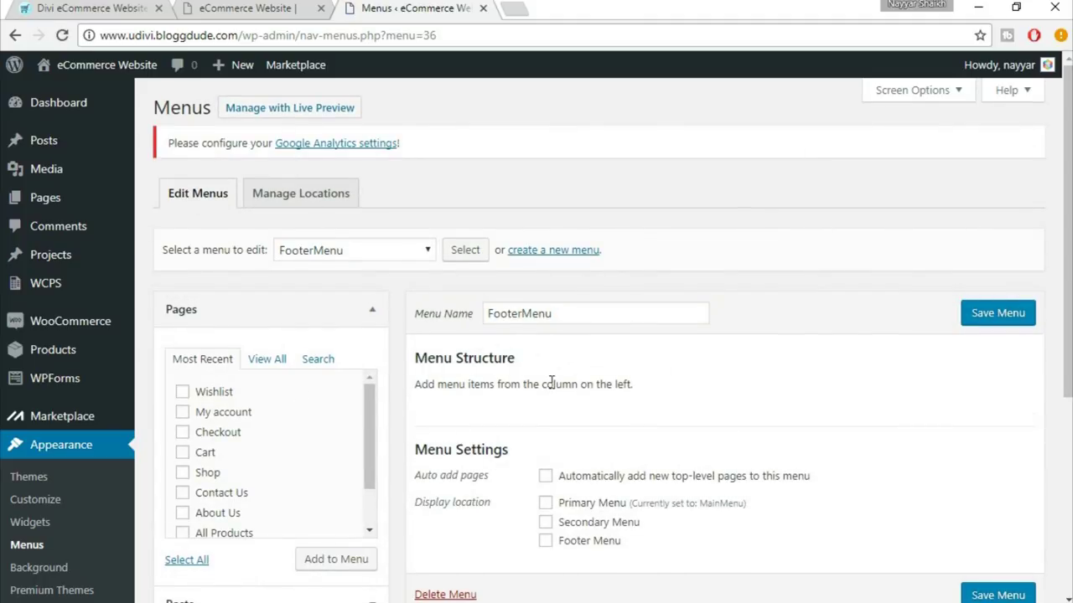
Add the Wishlist, My account, Checkout, Cart and Shop pages to FooterMenu.
scroll(252, 407, down, 1)
scroll(251, 407, up, 1)
click(229, 413)
click(227, 432)
click(204, 454)
click(210, 474)
scroll(271, 491, down, 2)
scroll(273, 466, up, 2)
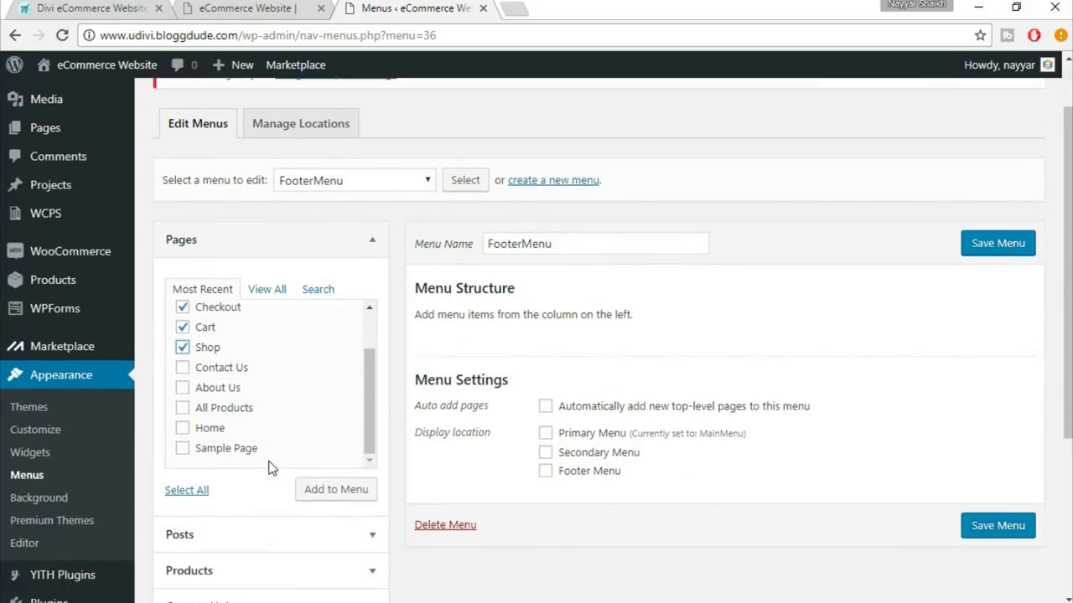
scroll(223, 441, up, 3)
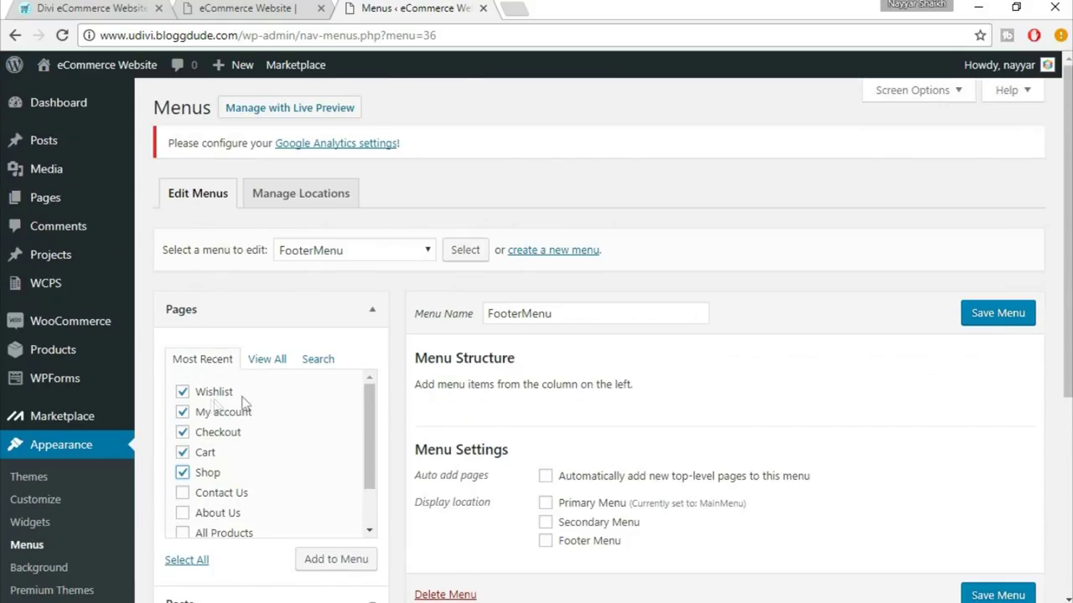
click(339, 560)
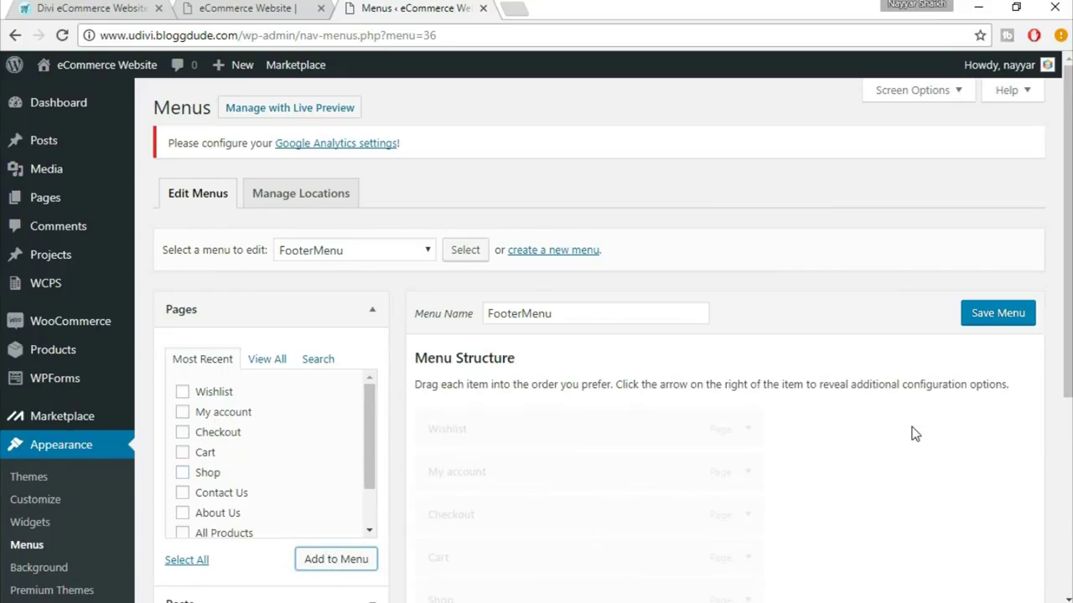
Save FooterMenu and view the site footer.
scroll(964, 335, down, 1)
click(1002, 240)
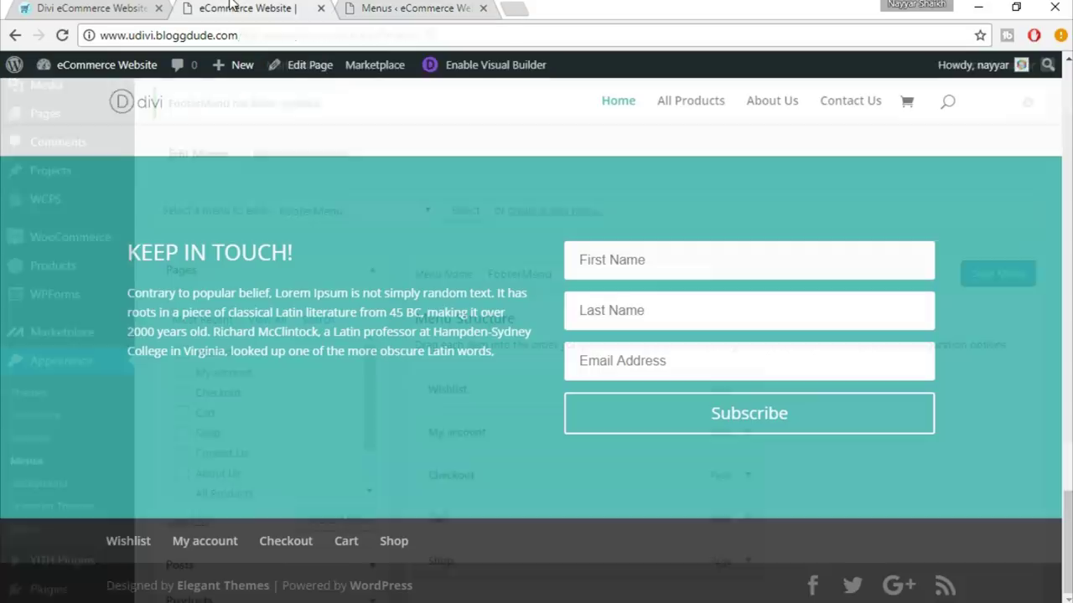
click(238, 8)
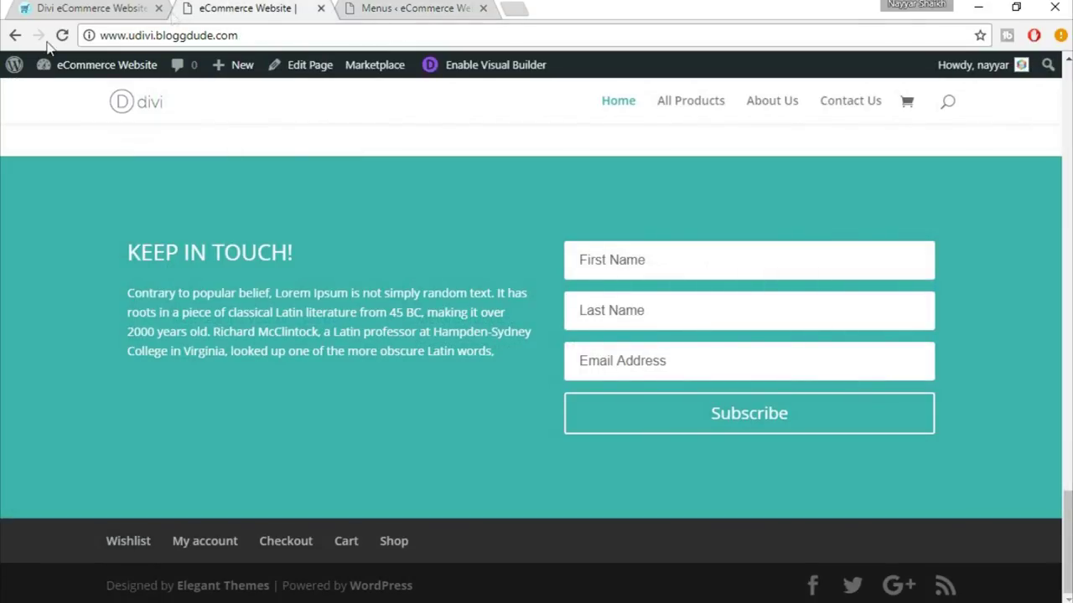
Check the eDivi reference footer, then go to Appearance > Widgets.
click(80, 7)
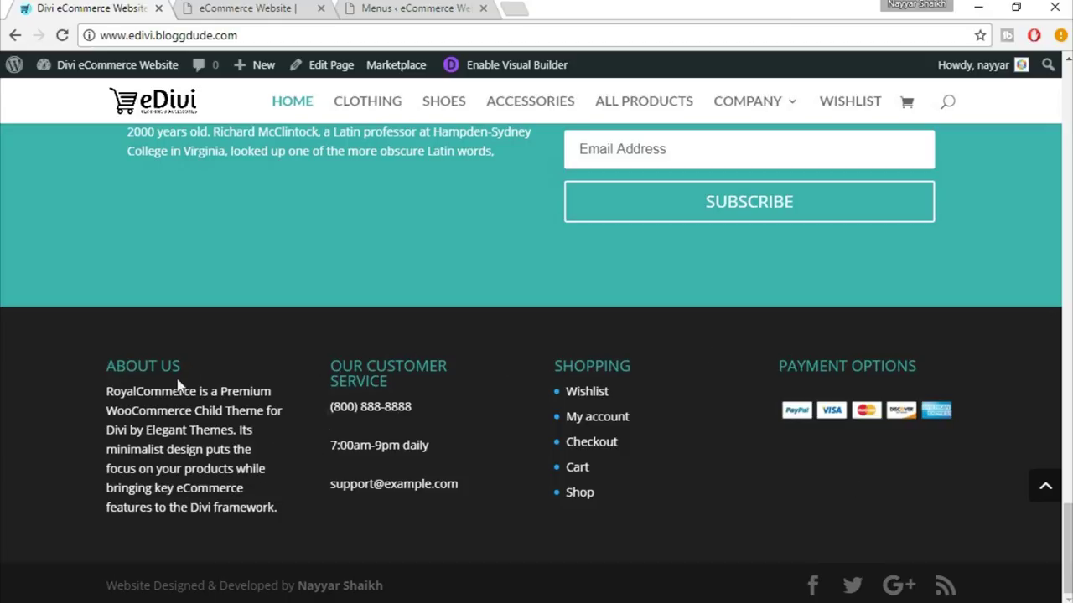
click(403, 8)
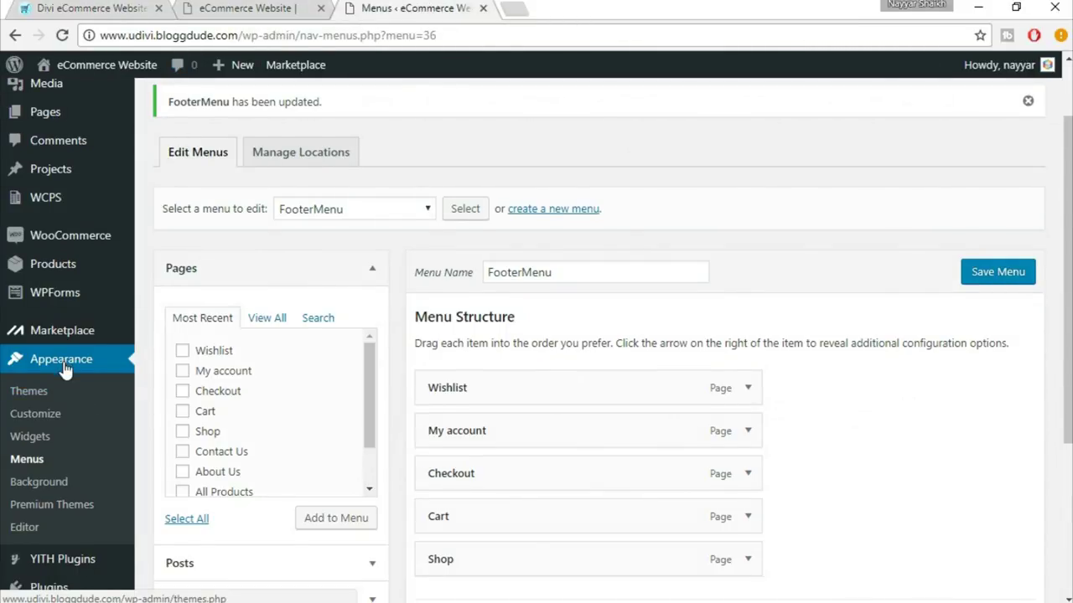
scroll(39, 356, down, 2)
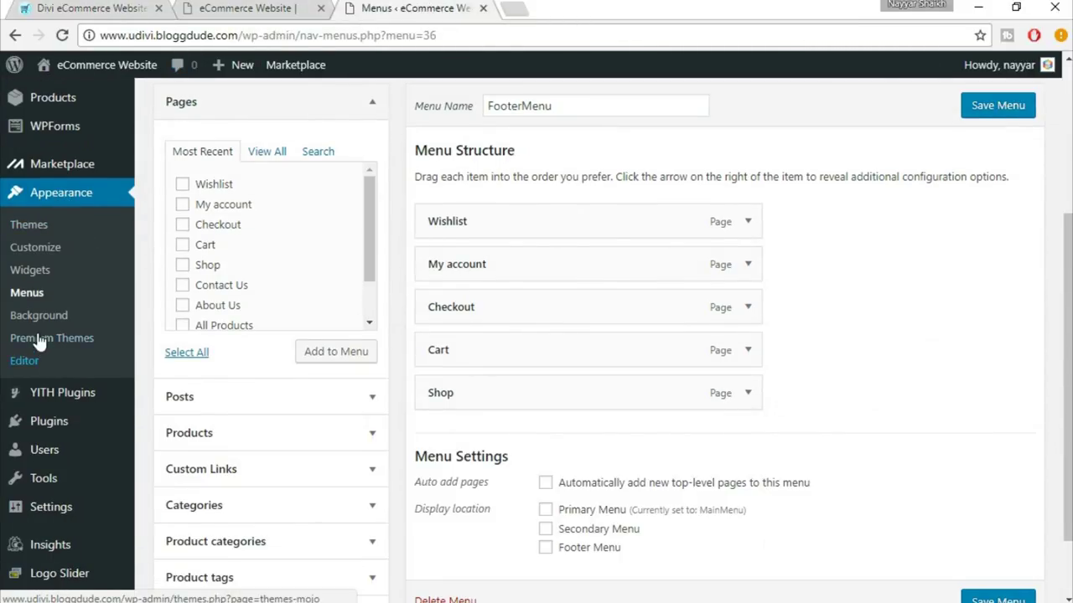
click(37, 271)
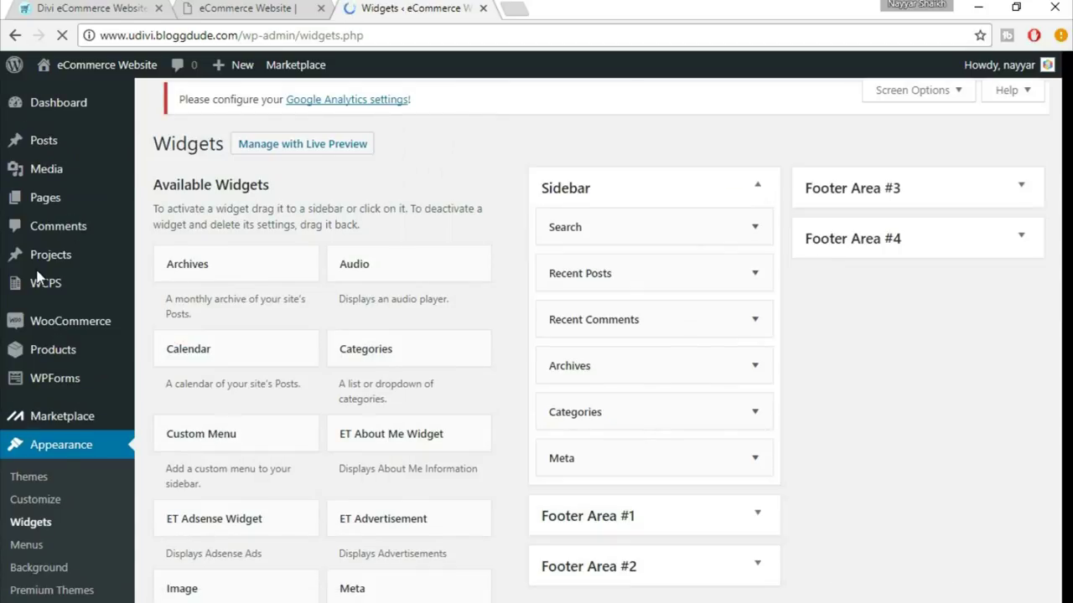
Add a Text widget to Footer Area #1, checking the eDivi footer for reference.
scroll(677, 371, down, 3)
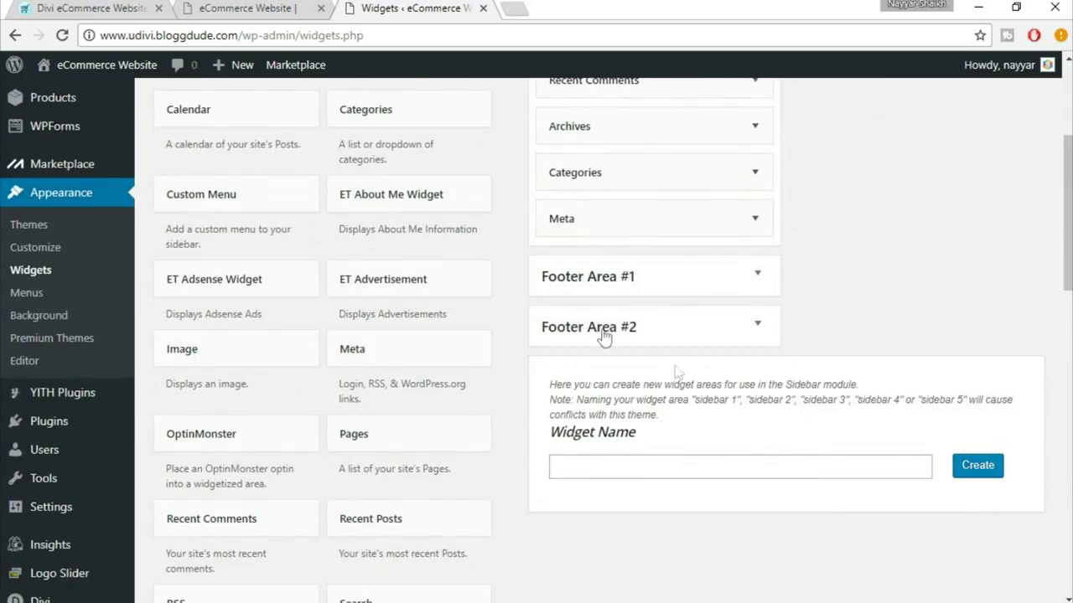
click(695, 286)
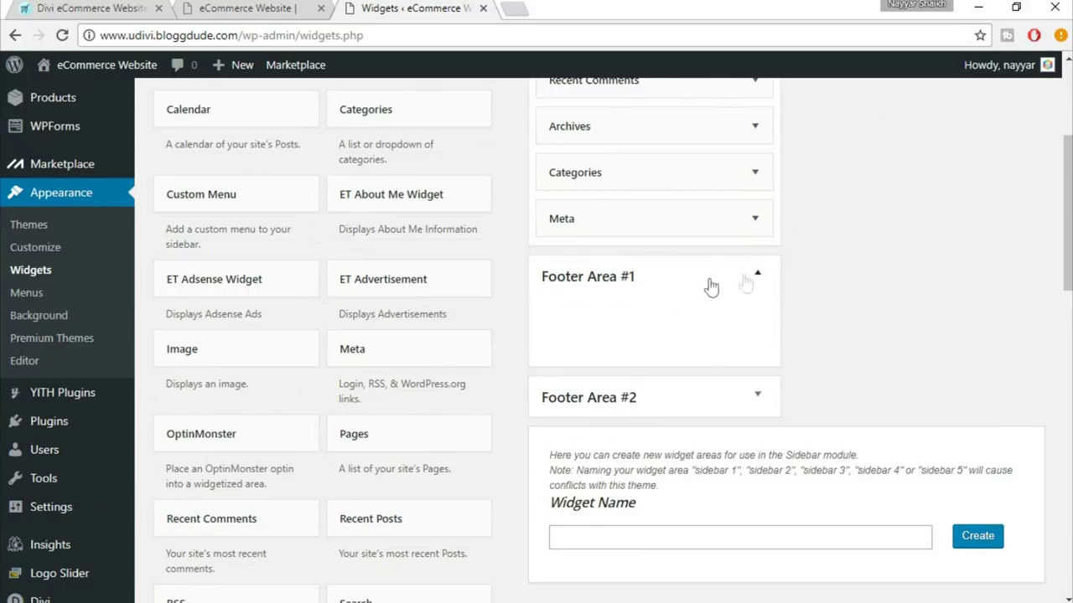
click(124, 7)
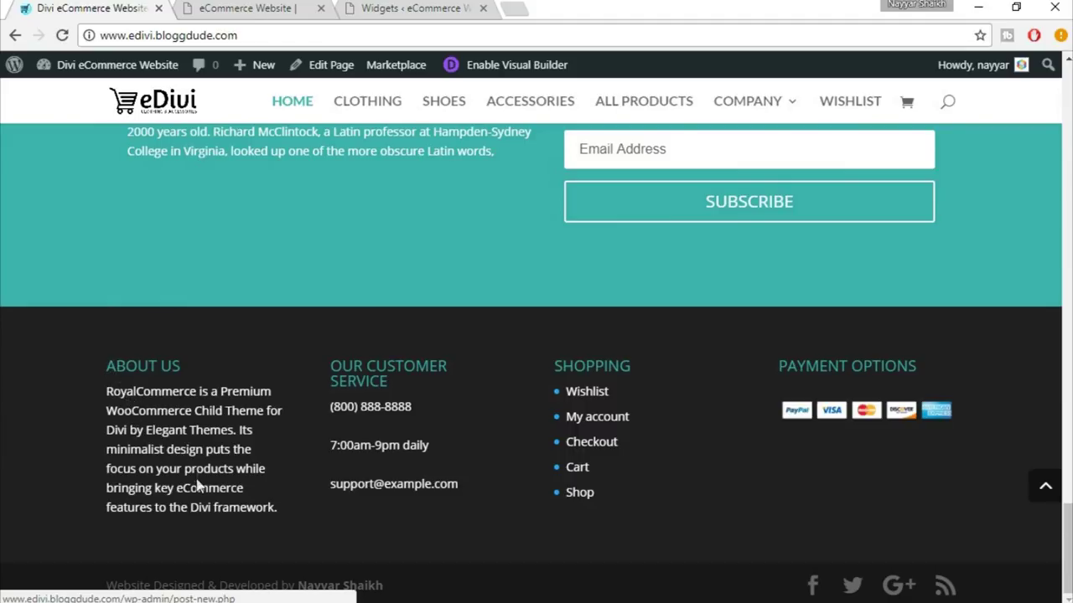
click(394, 8)
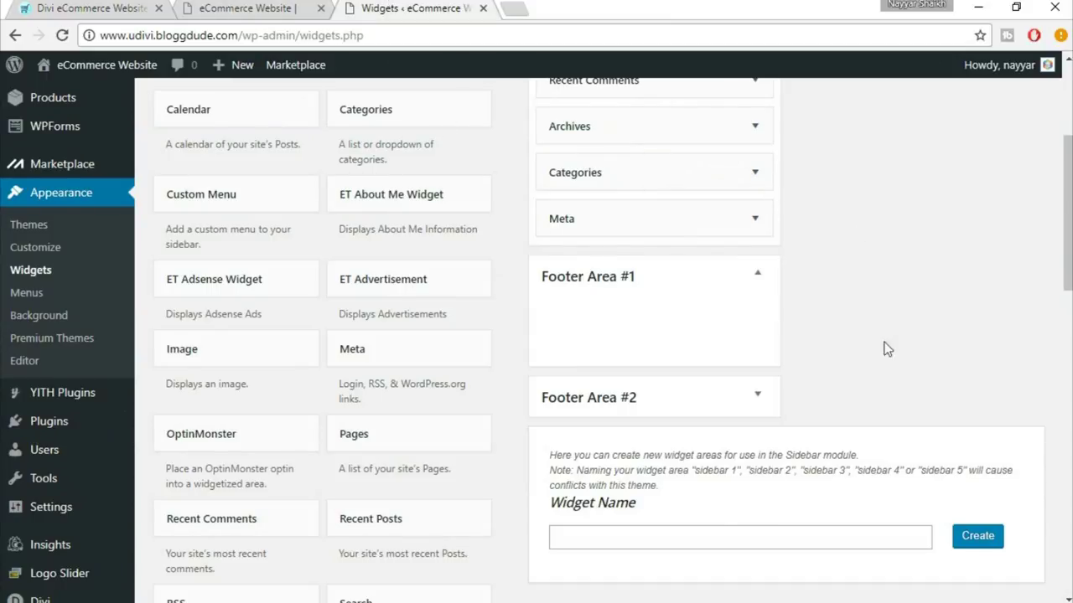
scroll(876, 357, down, 4)
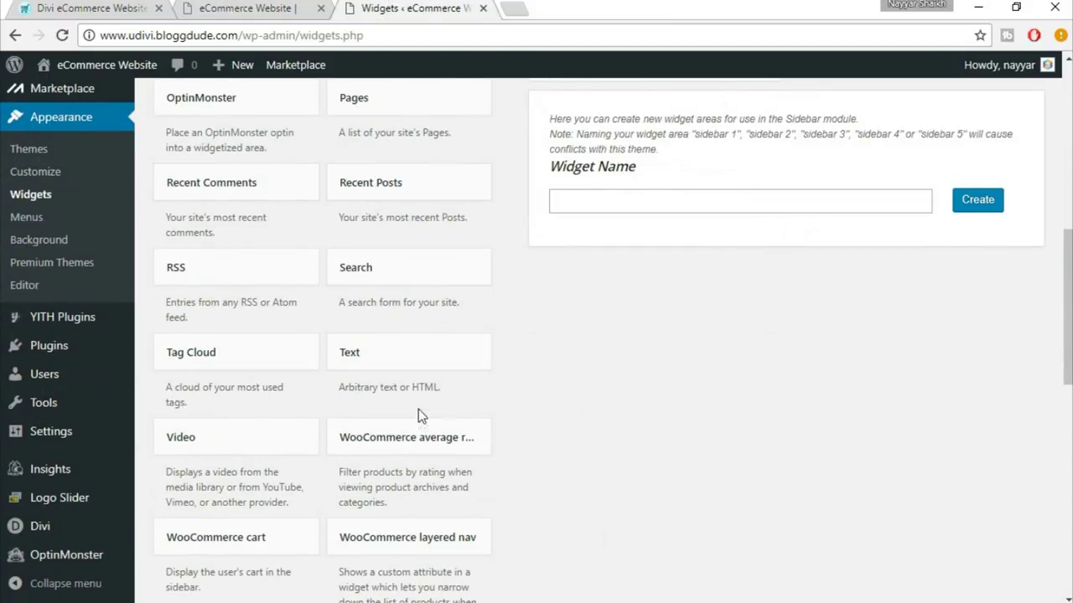
click(441, 357)
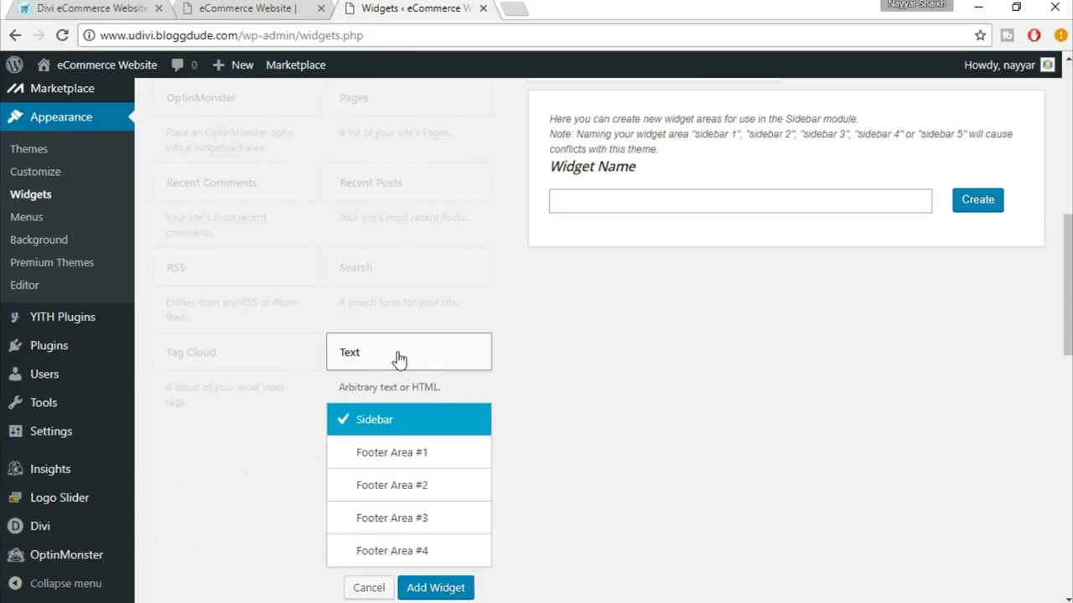
click(389, 460)
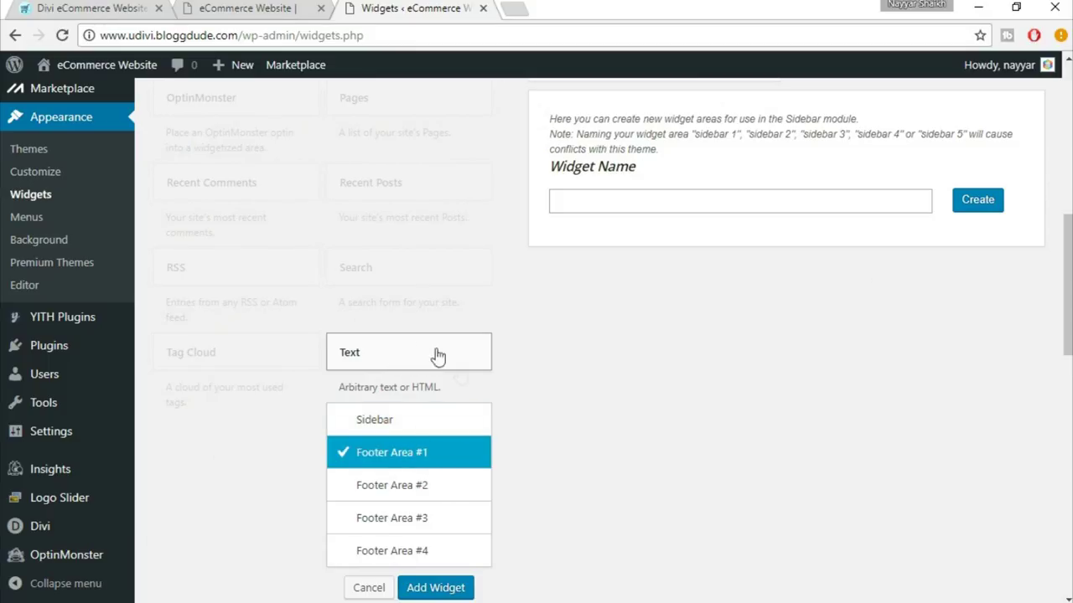
scroll(410, 371, down, 1)
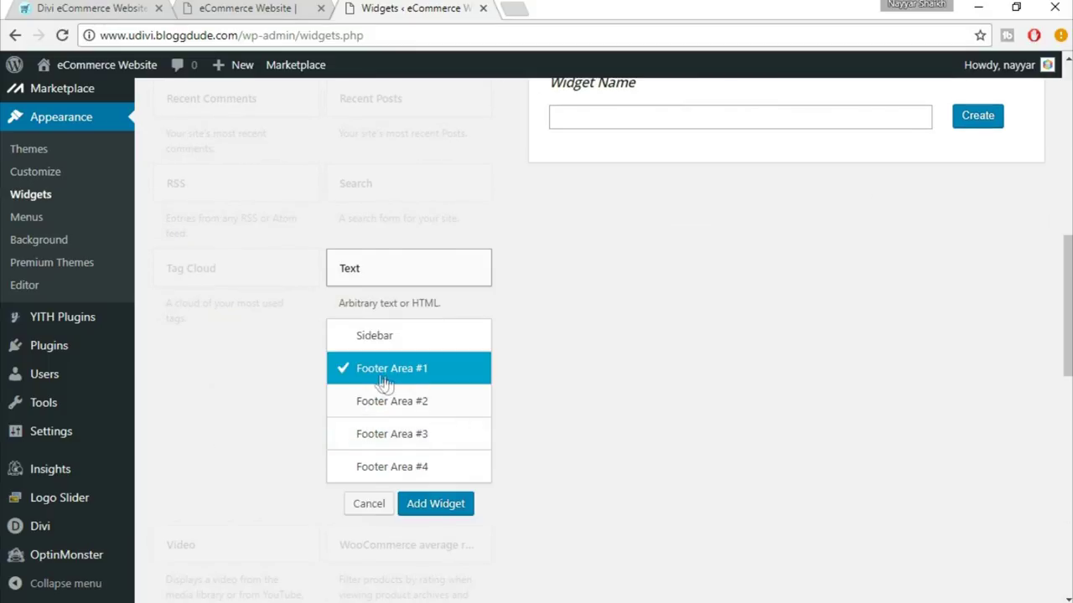
click(433, 504)
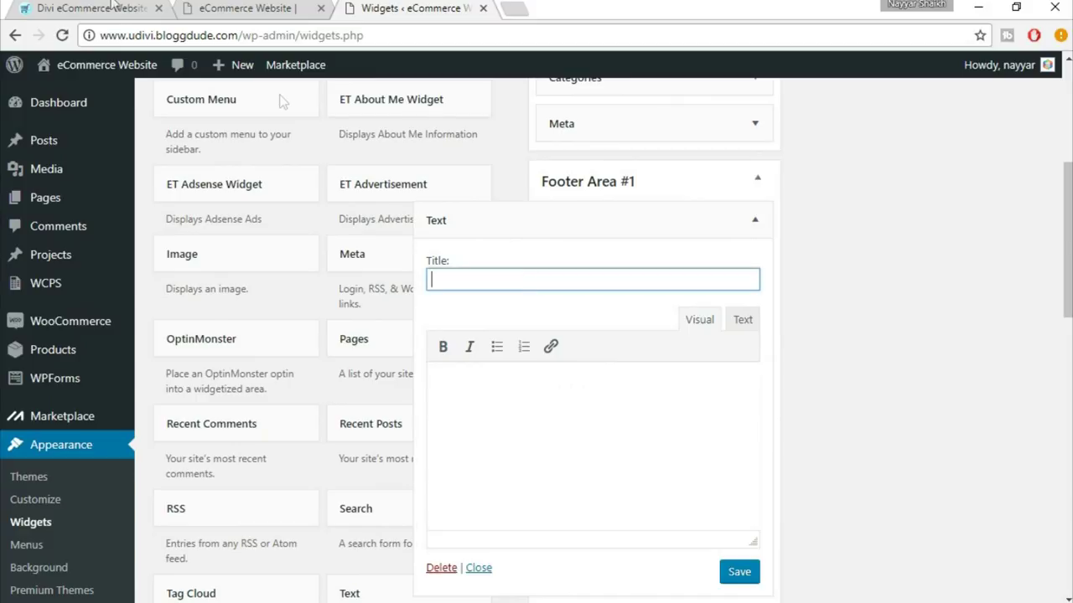
Copy the footer's ABOUT US heading into the widget title.
key(ctrl+1)
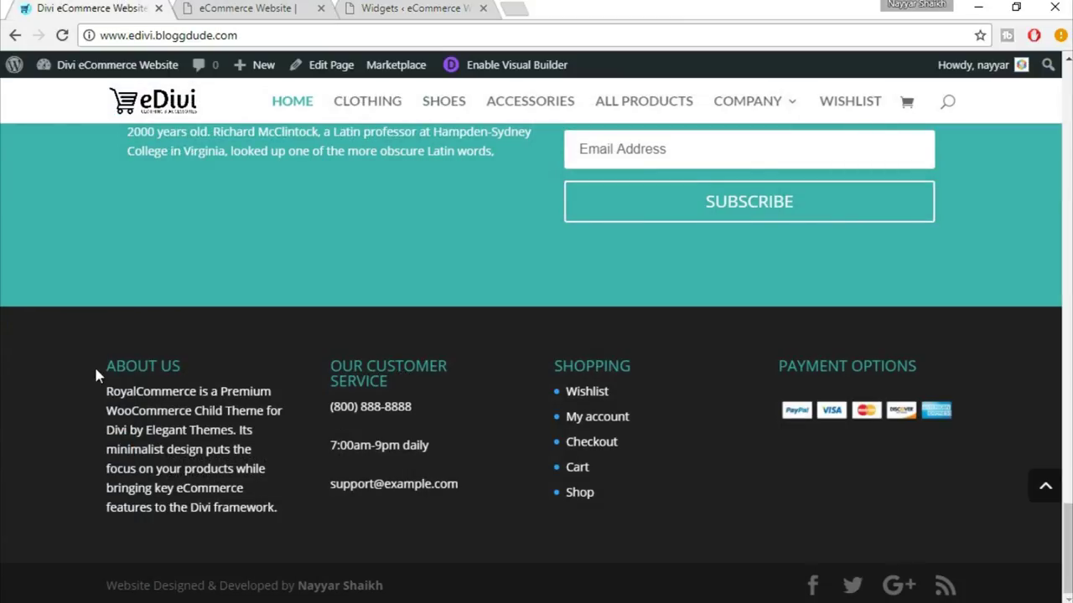
drag(95, 370, 204, 366)
key(ctrl+c)
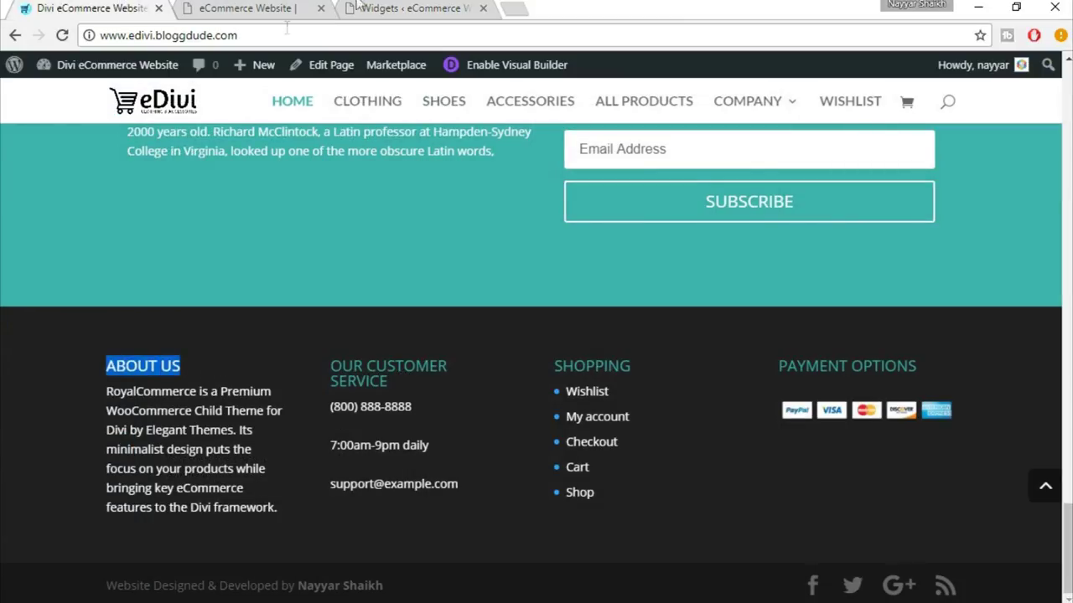
key(ctrl+3)
key(ctrl+v)
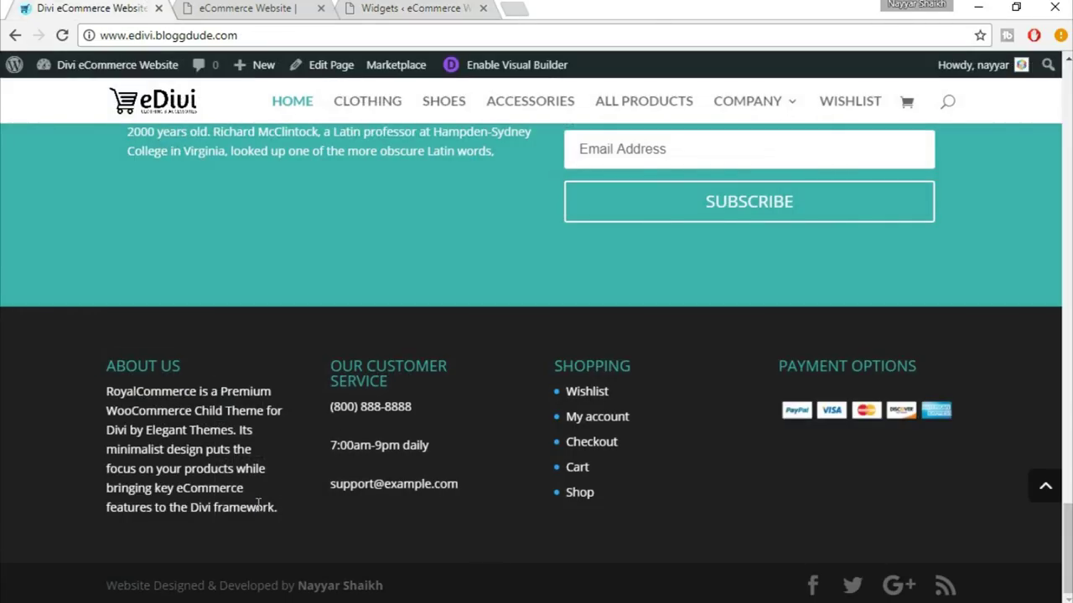
Paste the About Us footer paragraph as plain text, save the widget, and collapse Footer Area #1.
drag(278, 507, 107, 396)
key(ctrl+c)
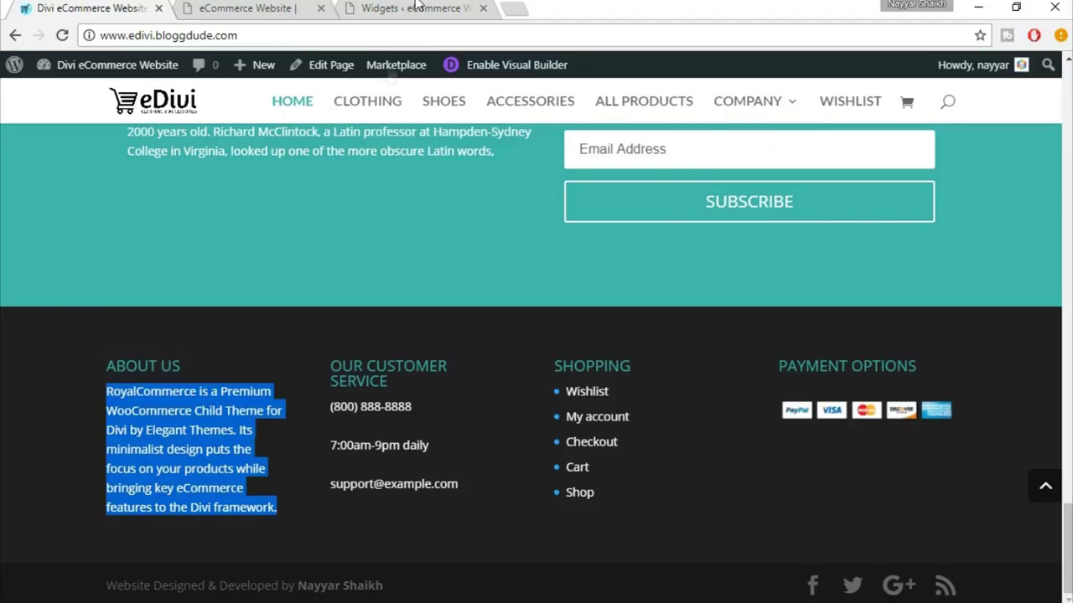
click(417, 7)
click(589, 450)
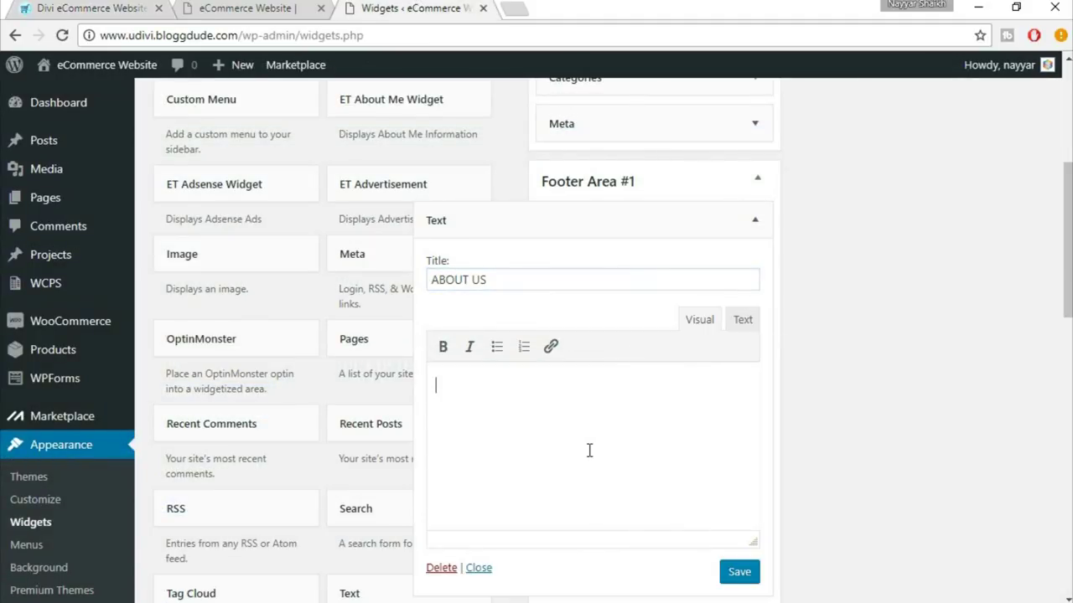
click(743, 320)
key(ctrl+v)
click(741, 578)
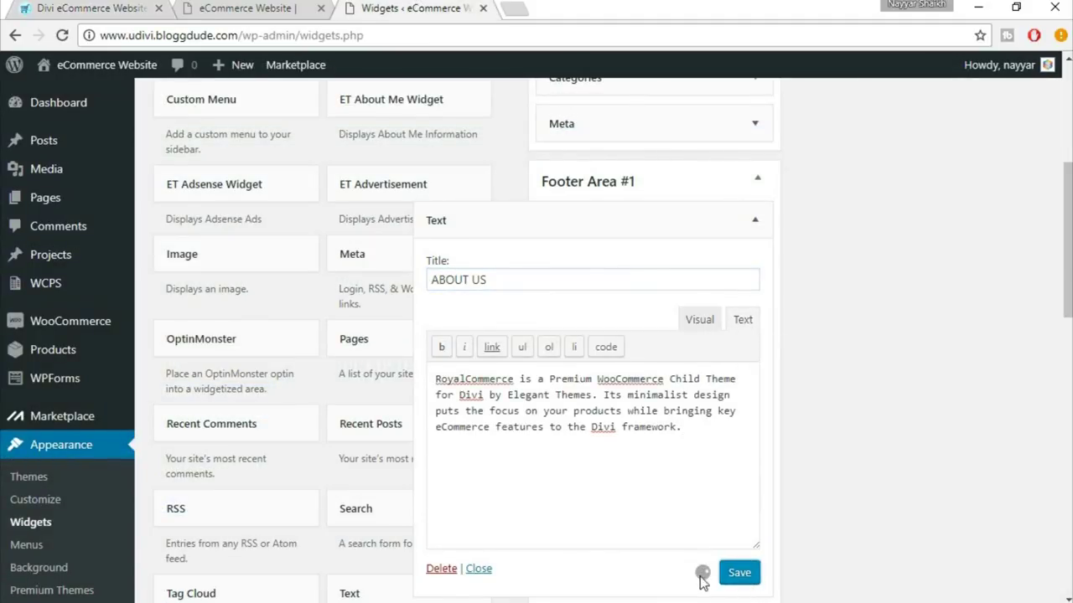
click(755, 225)
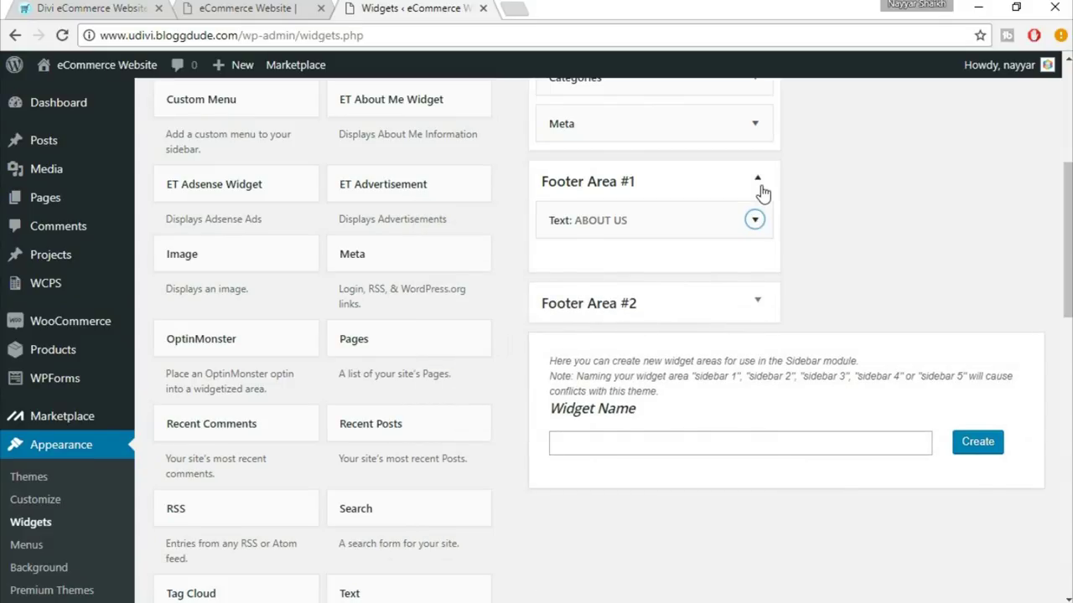
click(759, 184)
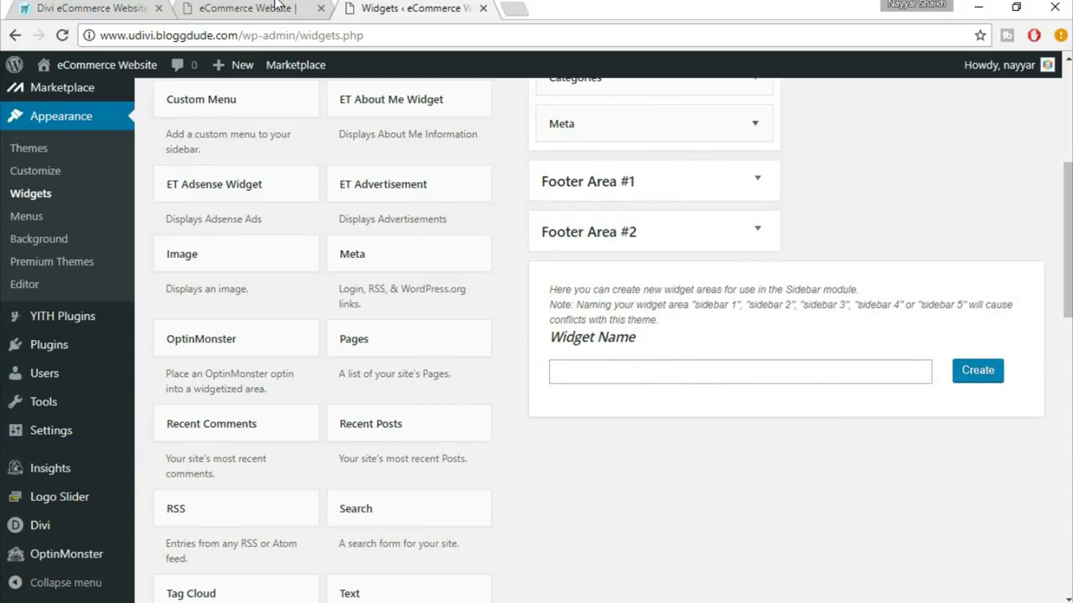
Add a Text widget to Footer Area #2.
click(134, 8)
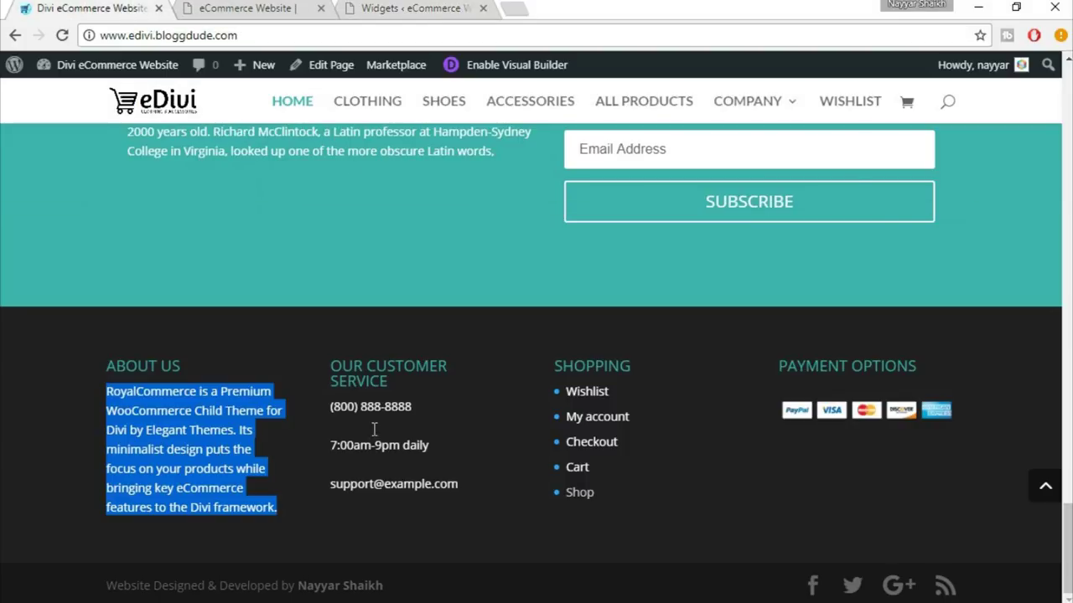
drag(327, 371, 428, 387)
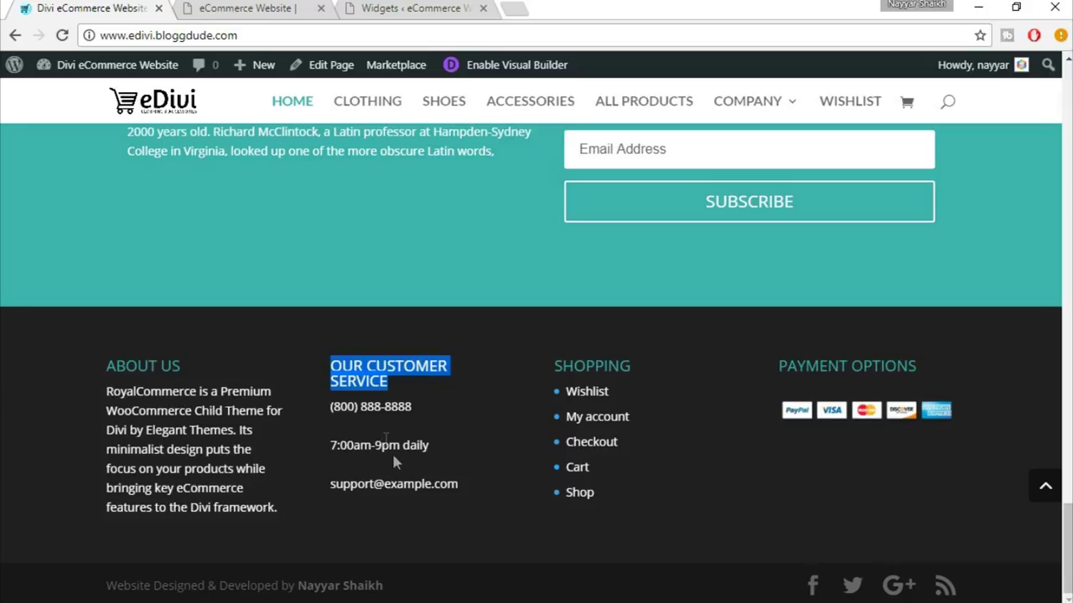
click(450, 15)
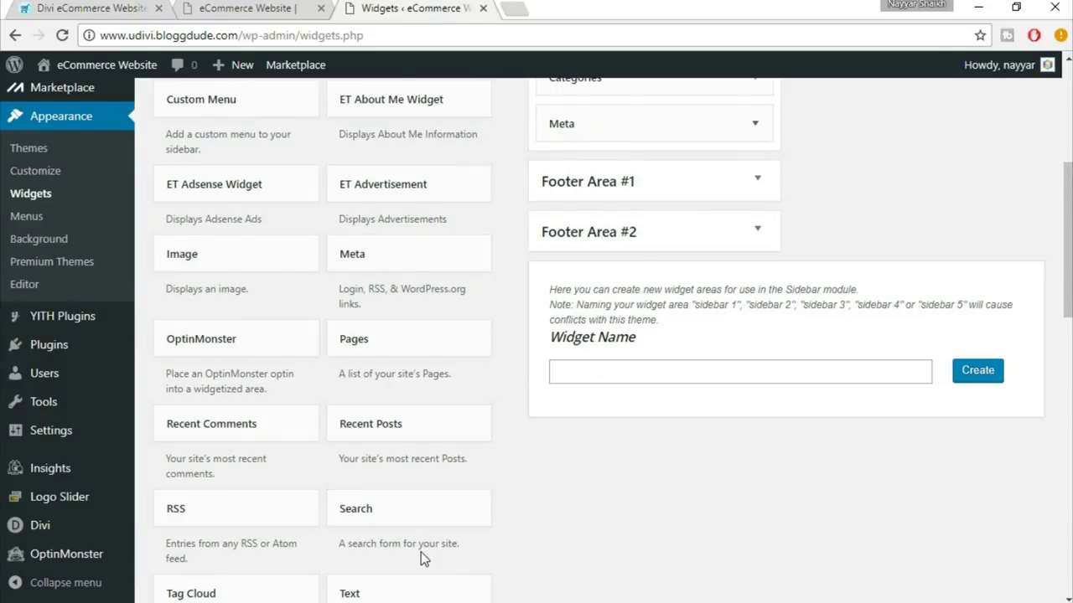
scroll(421, 552, down, 1)
click(410, 513)
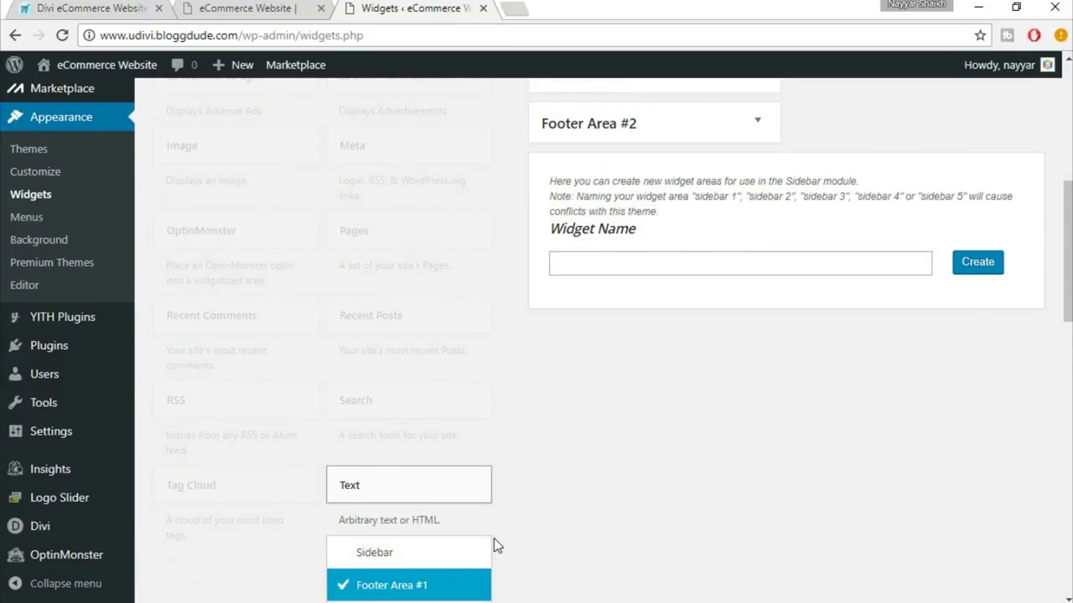
scroll(494, 538, down, 2)
click(424, 464)
click(448, 564)
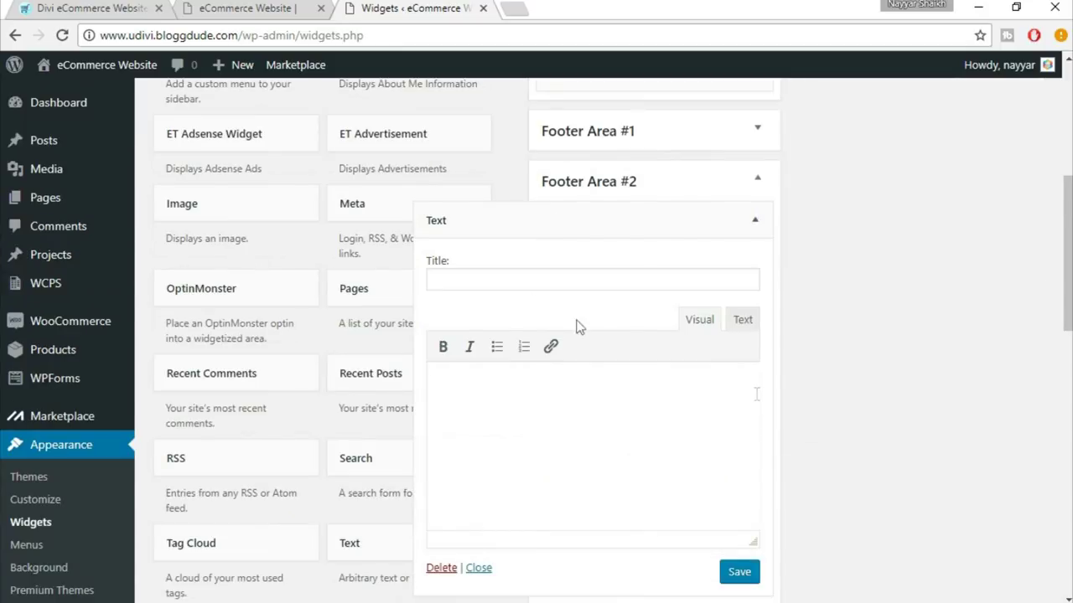
Title the widget OUR CUSTOMER SERVICE and copy the phone, hours and email lines.
click(532, 279)
text(OUR CUSTOMER SERVICE)
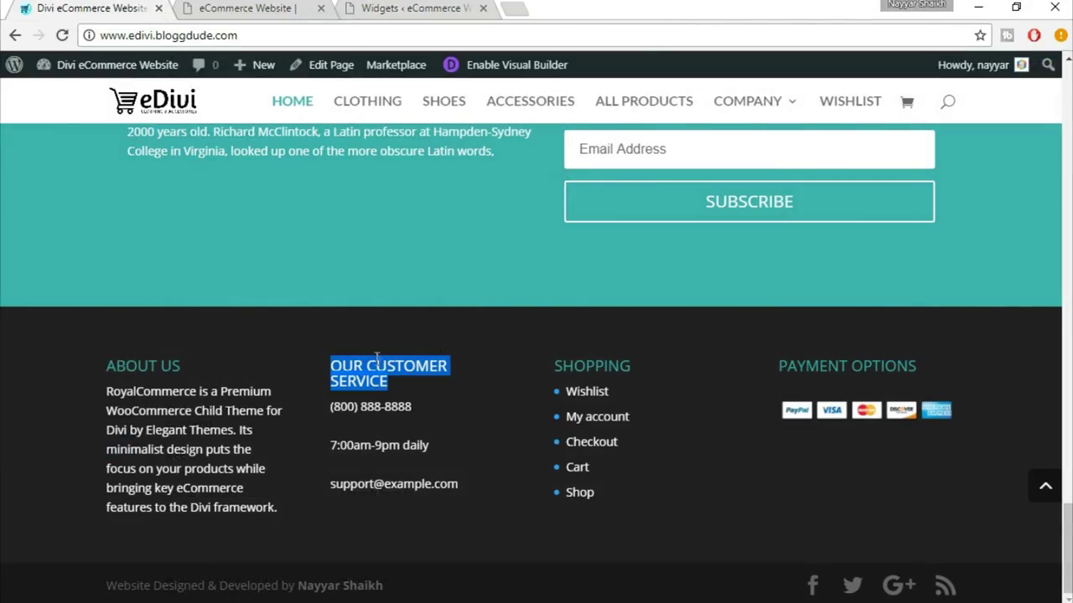
click(342, 406)
drag(330, 364, 333, 407)
key(ctrl+c)
click(465, 490)
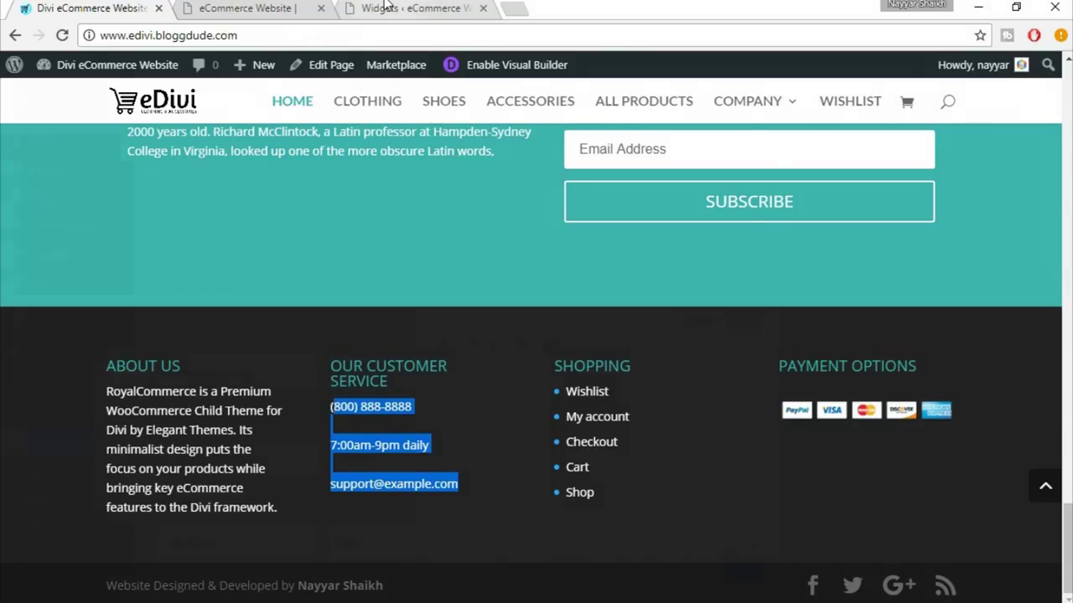
Paste the contact lines into the widget text, fix the phone bracket, and save.
click(415, 8)
click(592, 427)
click(742, 319)
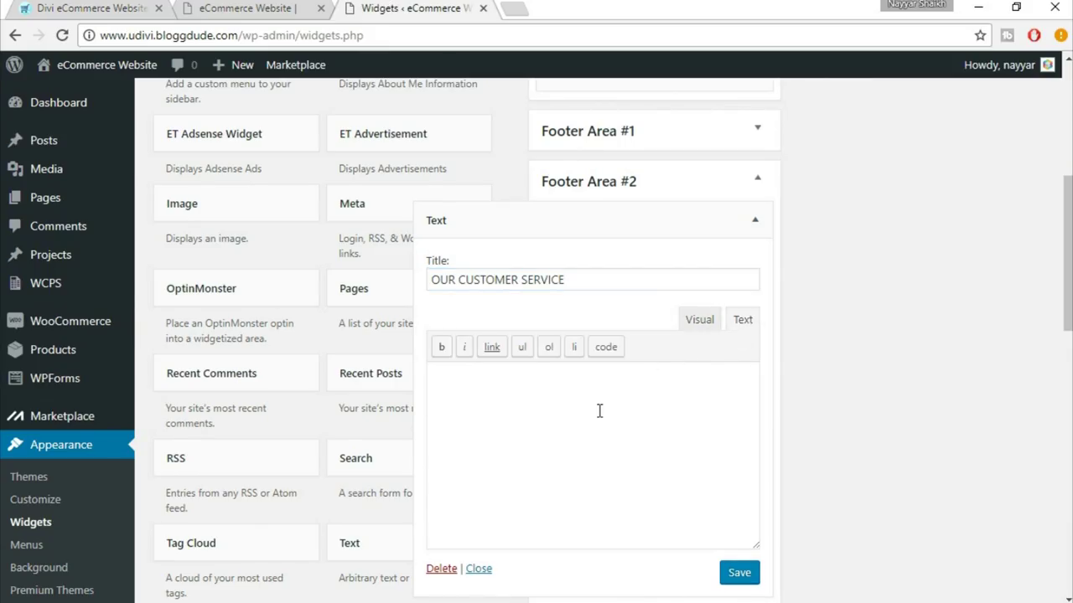
key(ctrl+v)
text(()
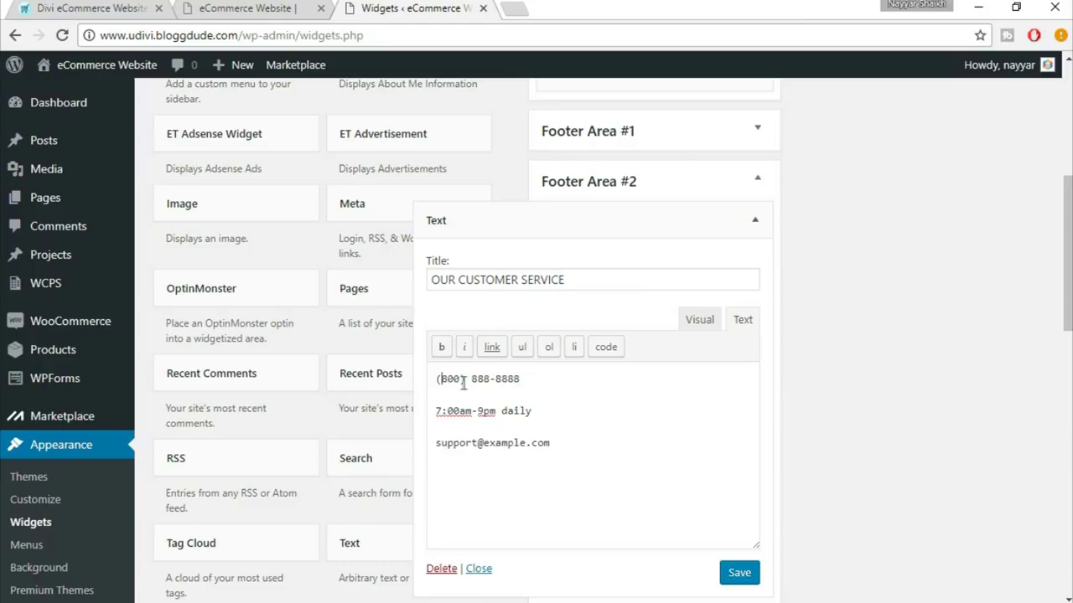
drag(556, 449, 440, 443)
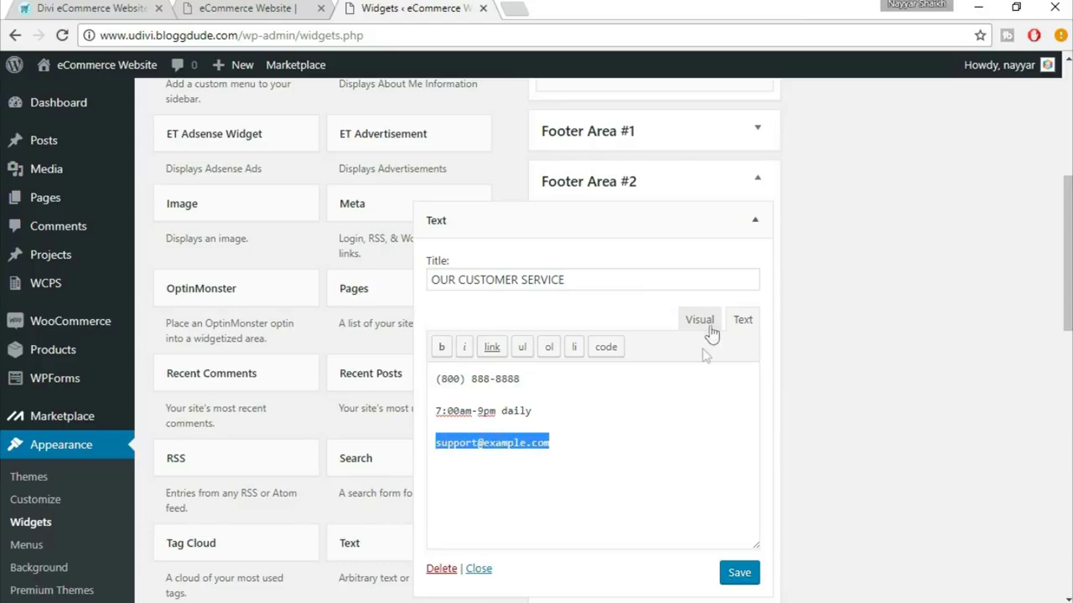
click(708, 325)
click(740, 571)
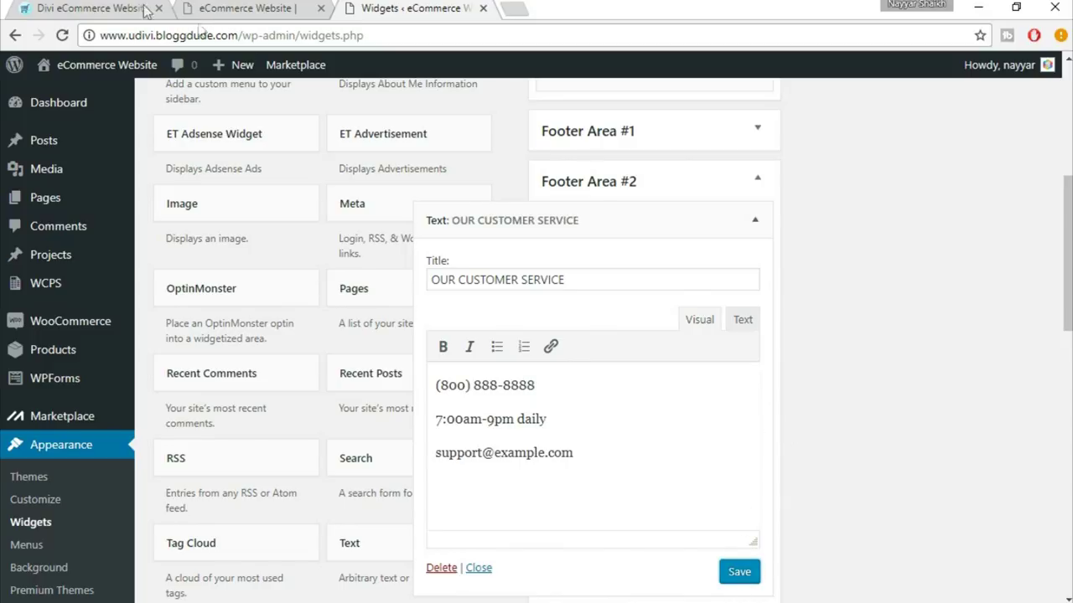
Copy the SHOPPING footer heading and collapse the OUR CUSTOMER SERVICE widget.
key(ctrl+1)
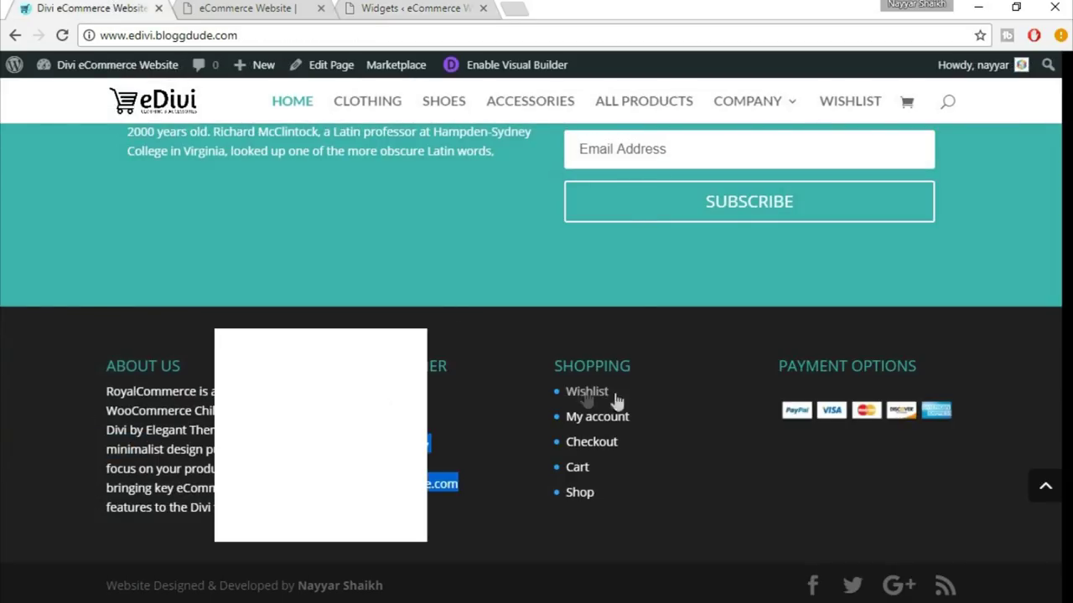
drag(554, 367, 624, 373)
click(635, 364)
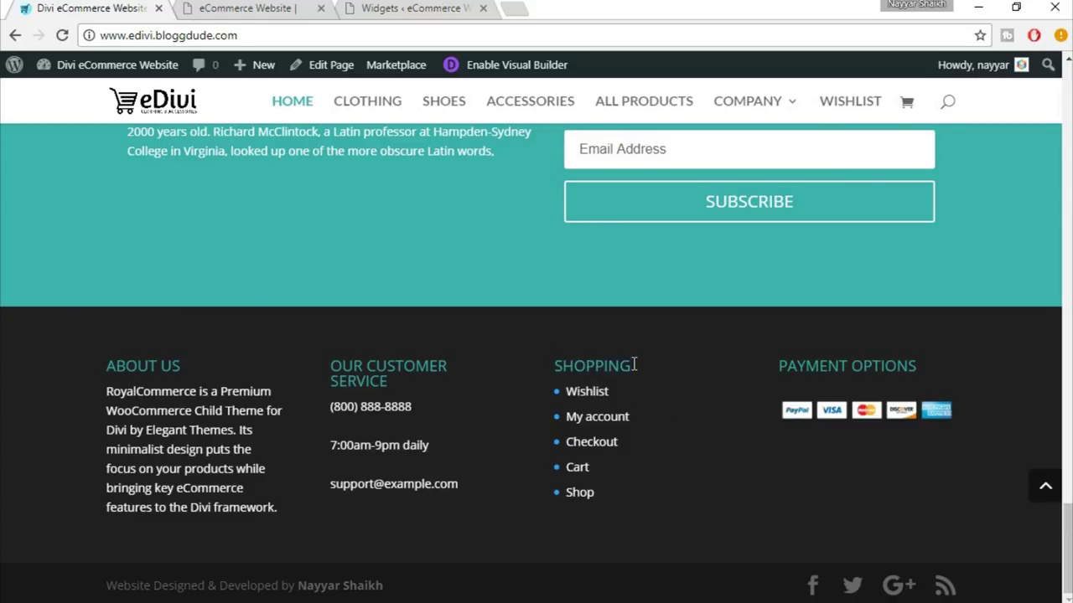
double_click(632, 365)
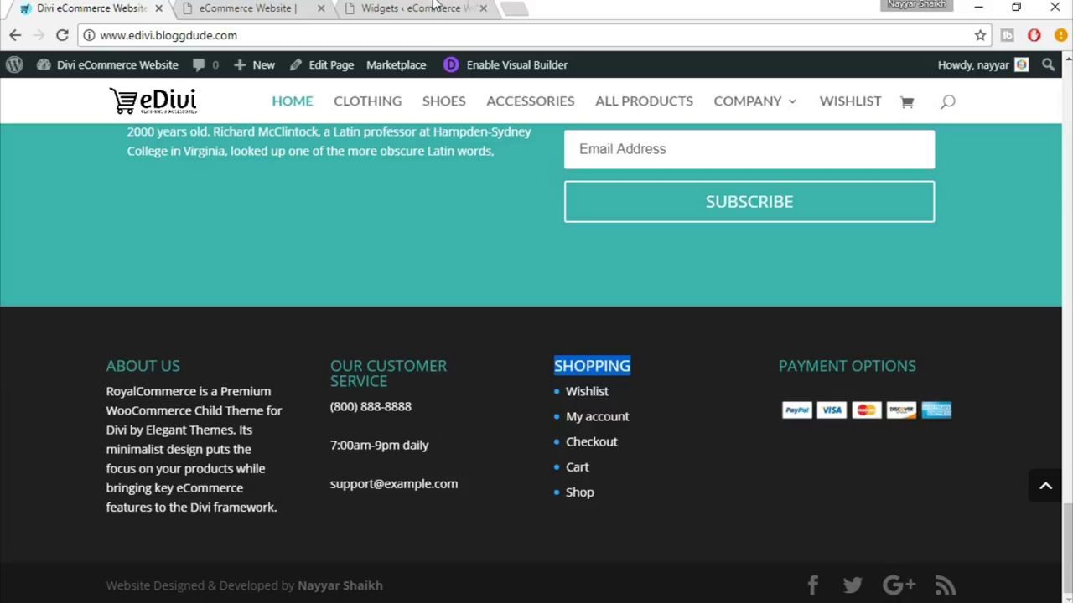
click(469, 7)
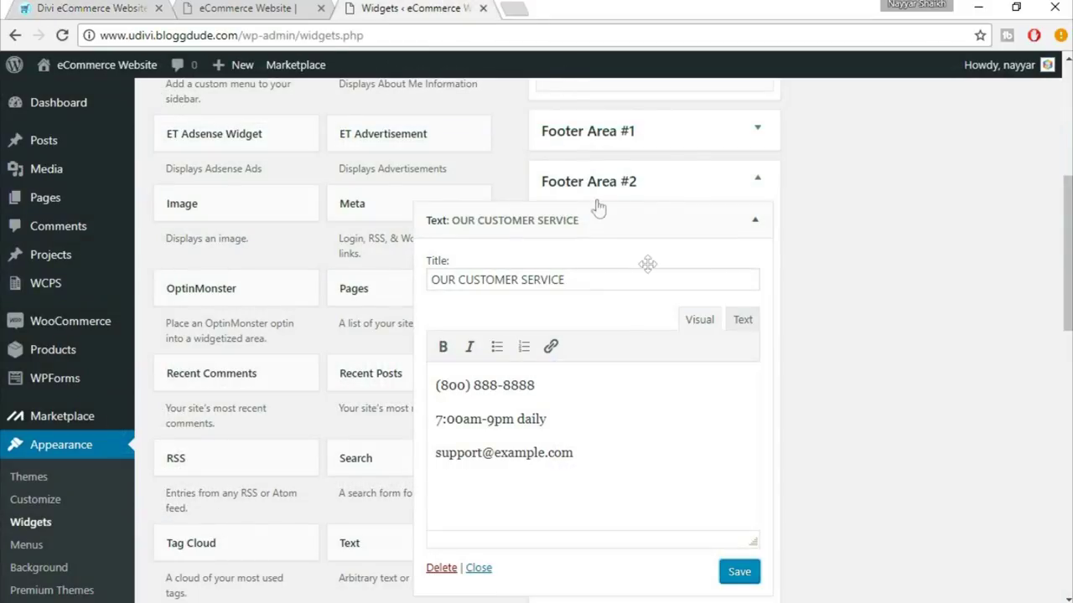
click(754, 221)
Add a Custom Menu widget to Footer Area #3.
scroll(658, 377, down, 1)
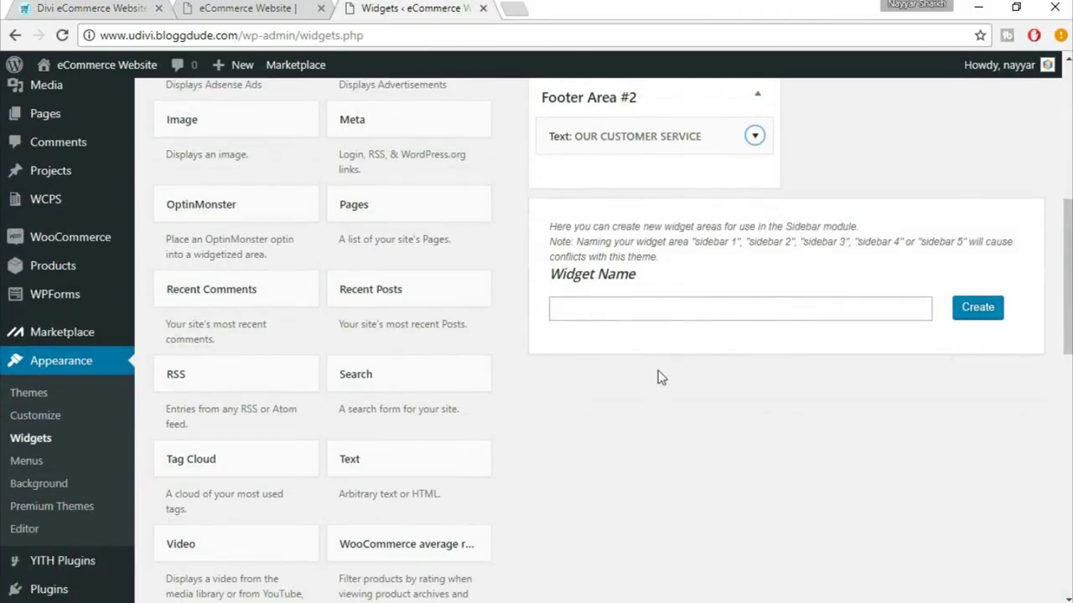
scroll(659, 378, down, 5)
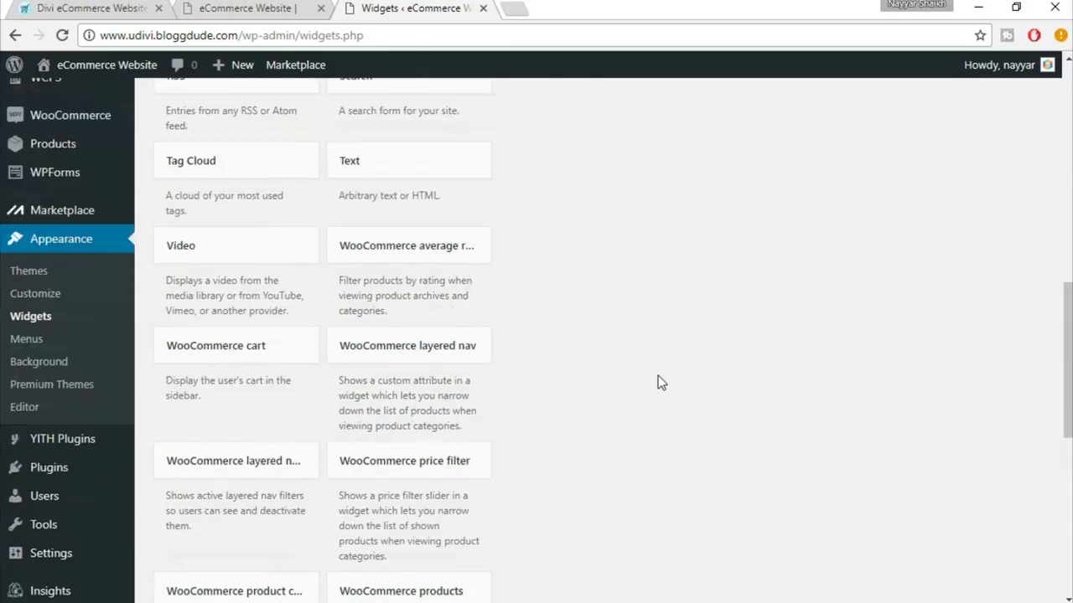
scroll(658, 377, up, 6)
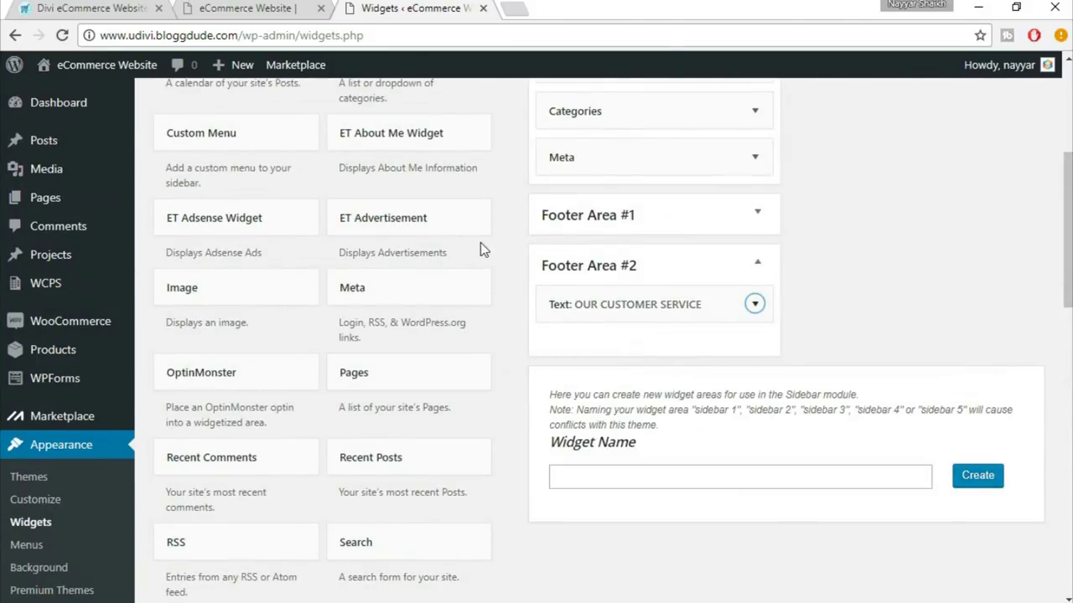
click(294, 143)
click(252, 318)
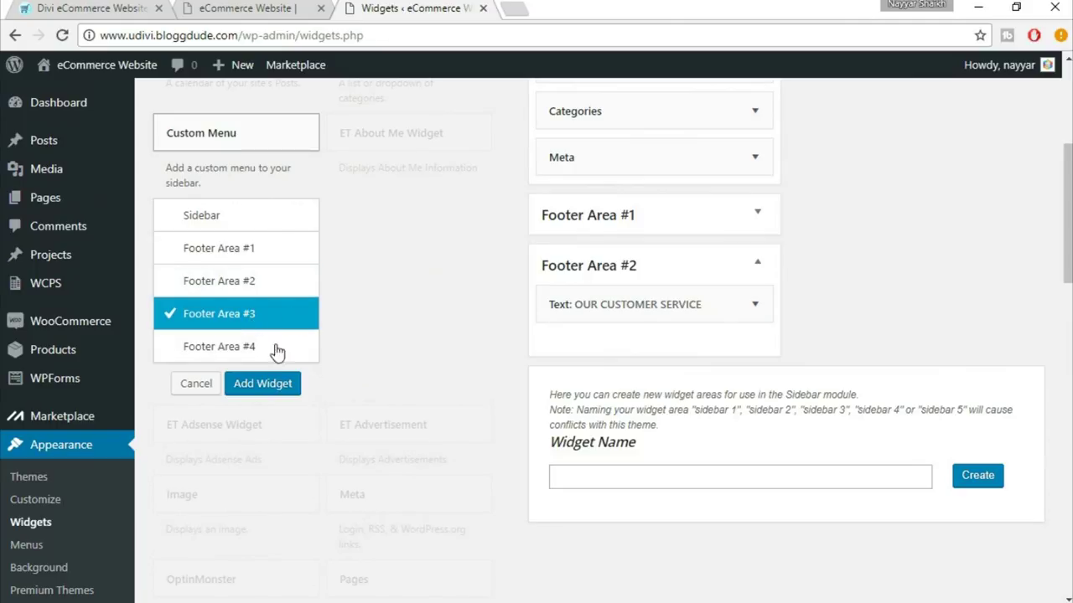
click(268, 390)
Title the widget SHOPPING, select FooterMenu, save it, and copy the PAYMENT OPTIONS heading.
click(942, 284)
text(SHOPPING)
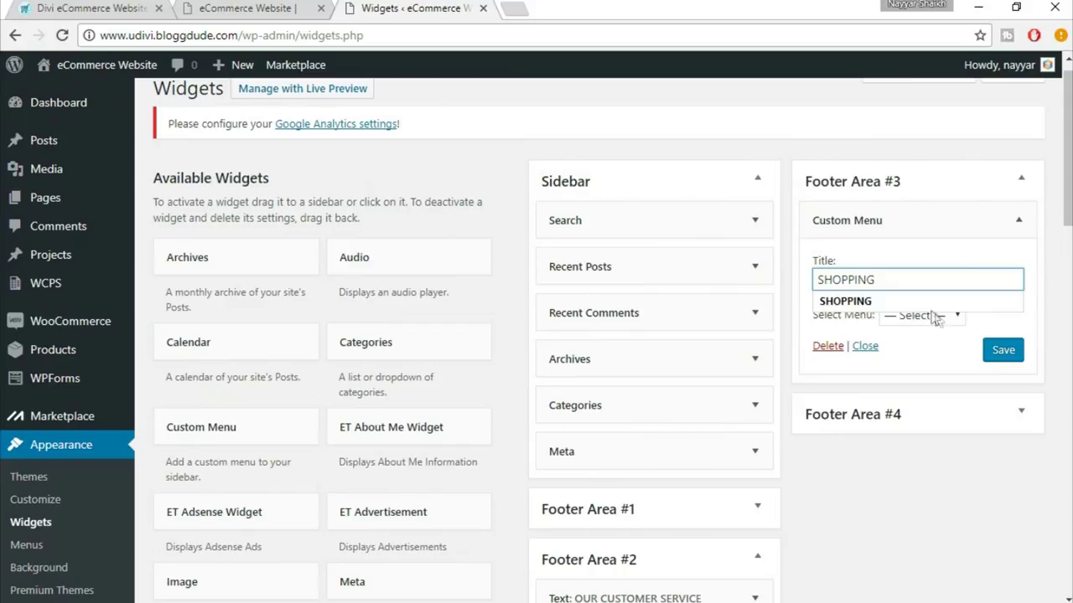
click(947, 265)
click(930, 319)
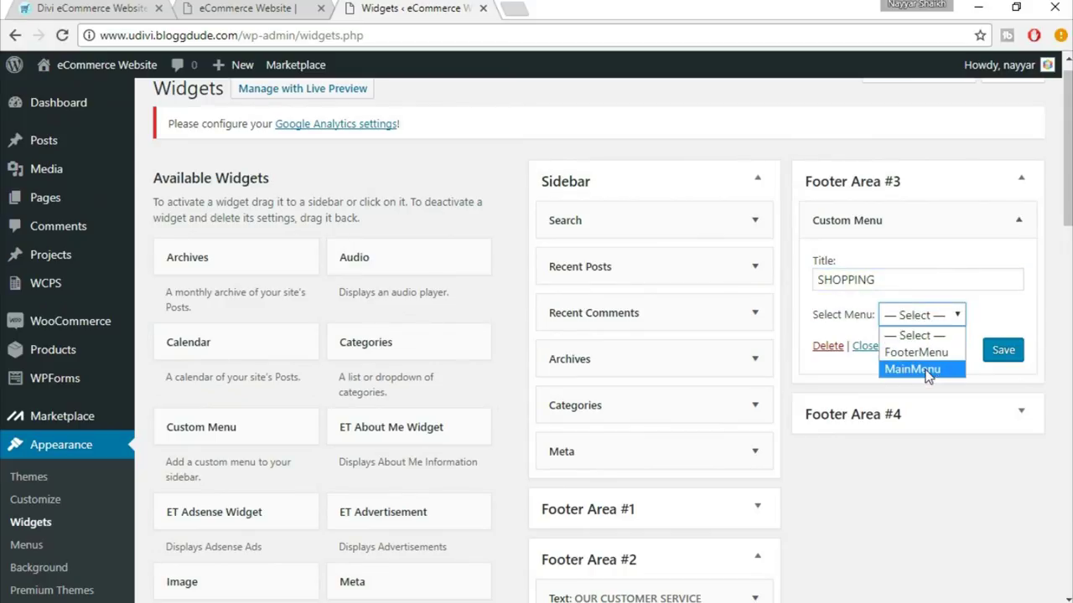
click(921, 355)
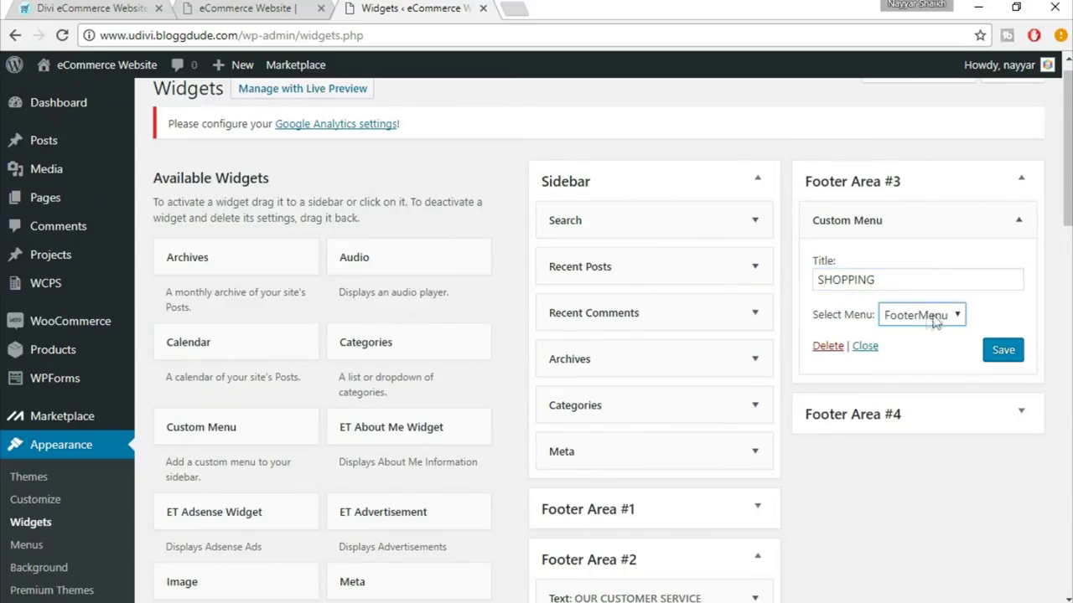
click(1004, 351)
click(1018, 221)
click(1020, 181)
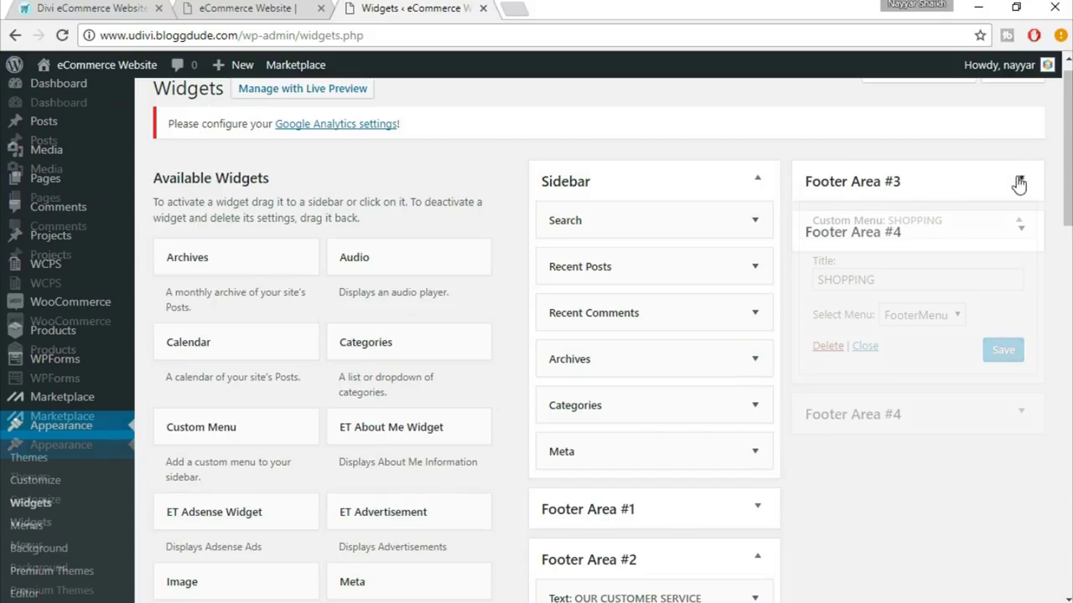
click(115, 6)
drag(779, 367, 938, 359)
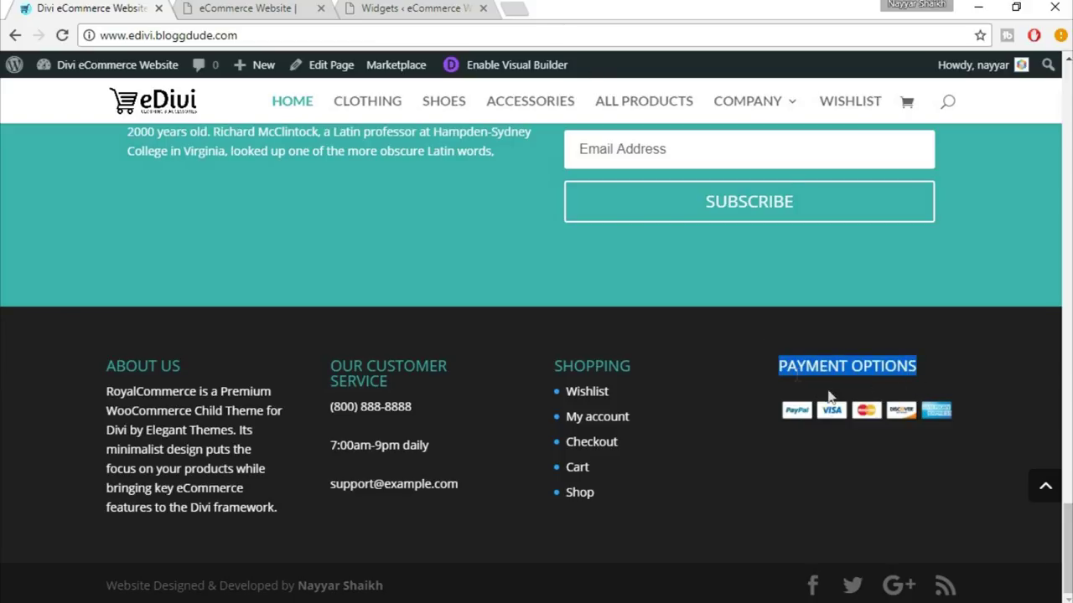
Add a Text widget to Footer Area #4.
click(449, 8)
click(940, 243)
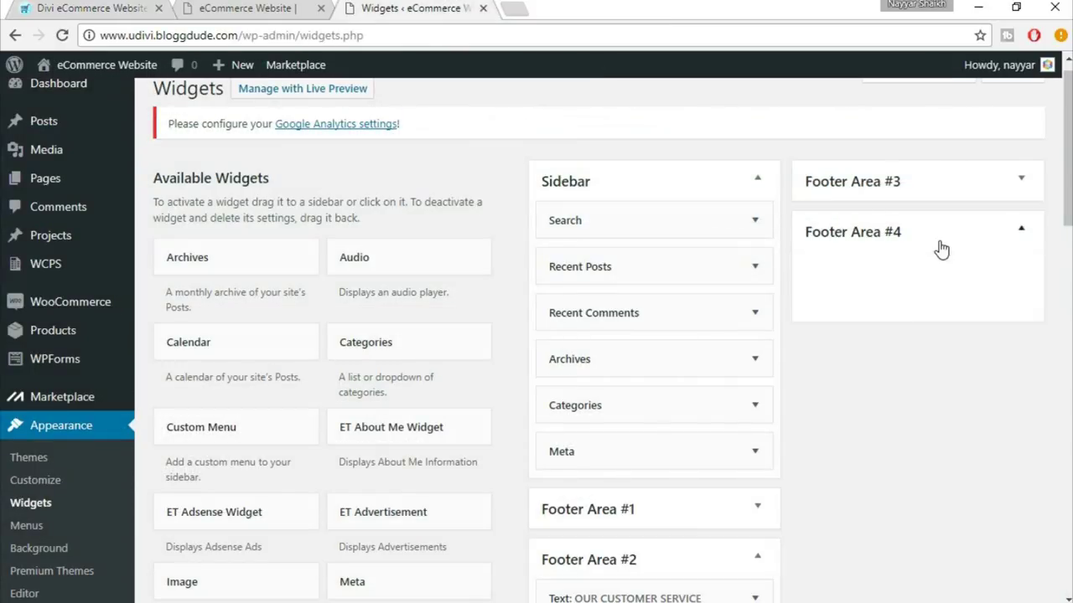
scroll(374, 407, down, 3)
scroll(375, 407, down, 3)
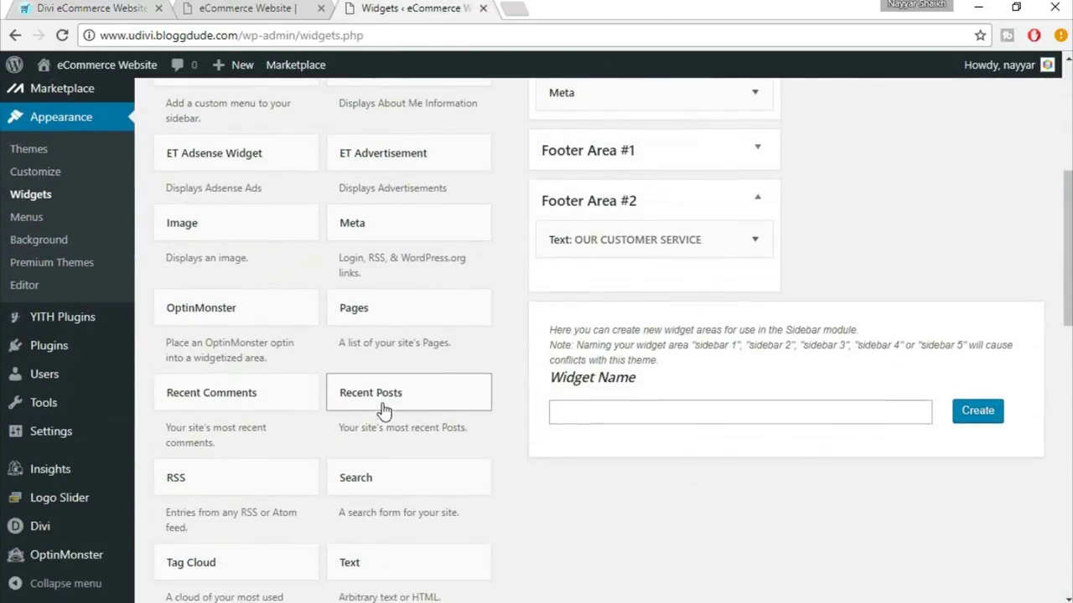
click(401, 501)
scroll(545, 508, down, 3)
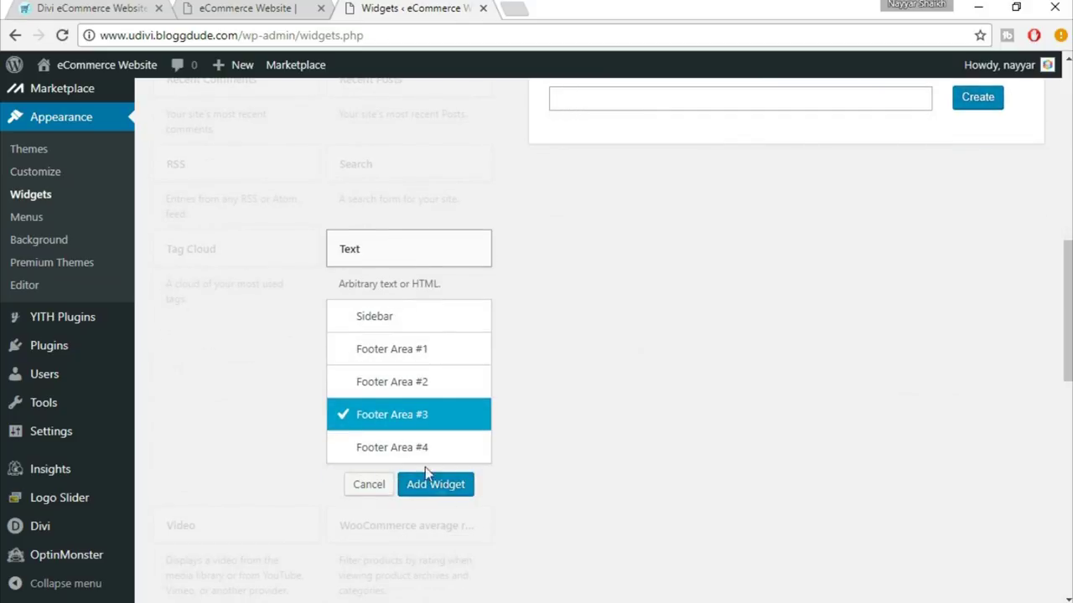
click(440, 448)
click(446, 499)
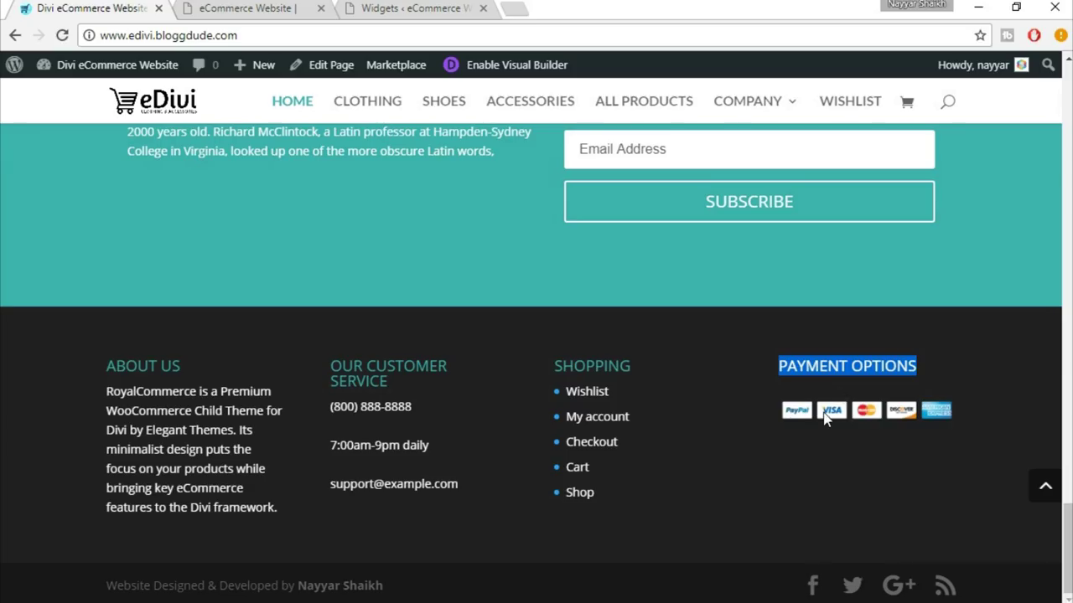
Paste the payment-card image into the PAYMENT OPTIONS widget, save it, and reload the site.
right_click(825, 419)
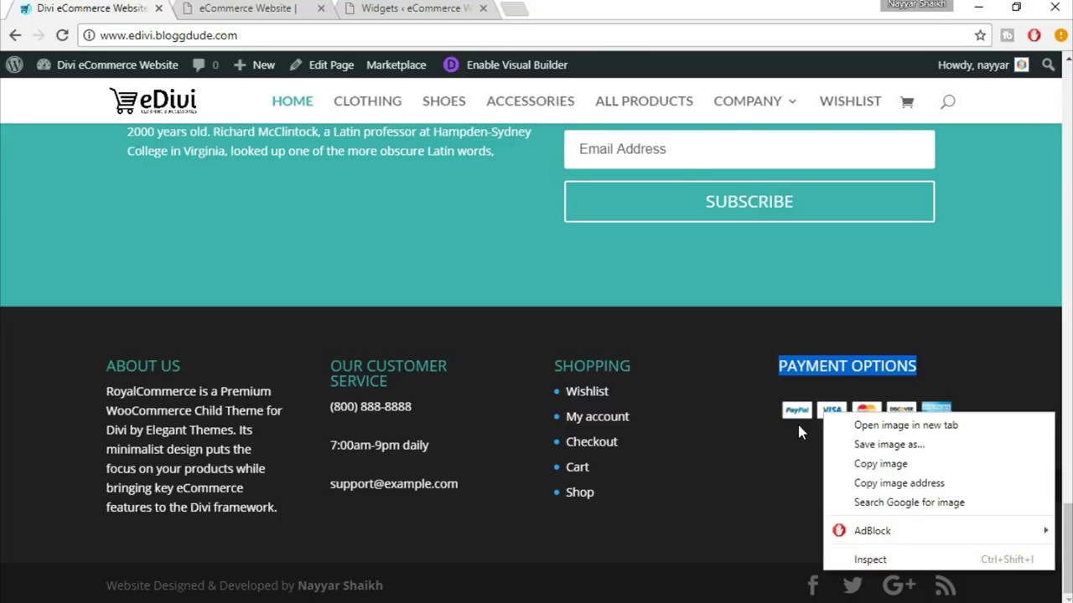
click(797, 421)
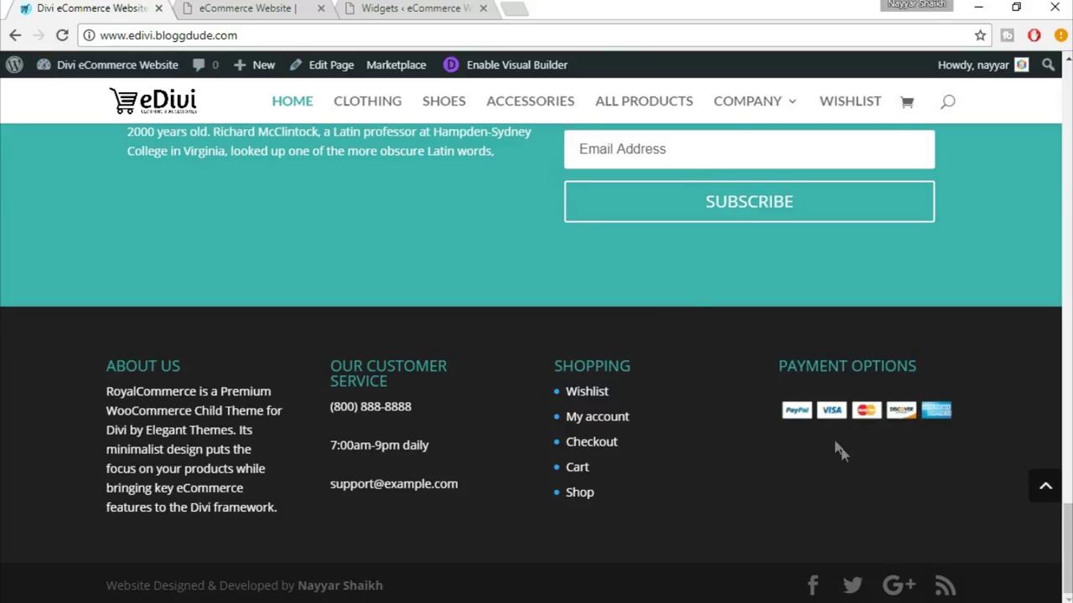
right_click(821, 418)
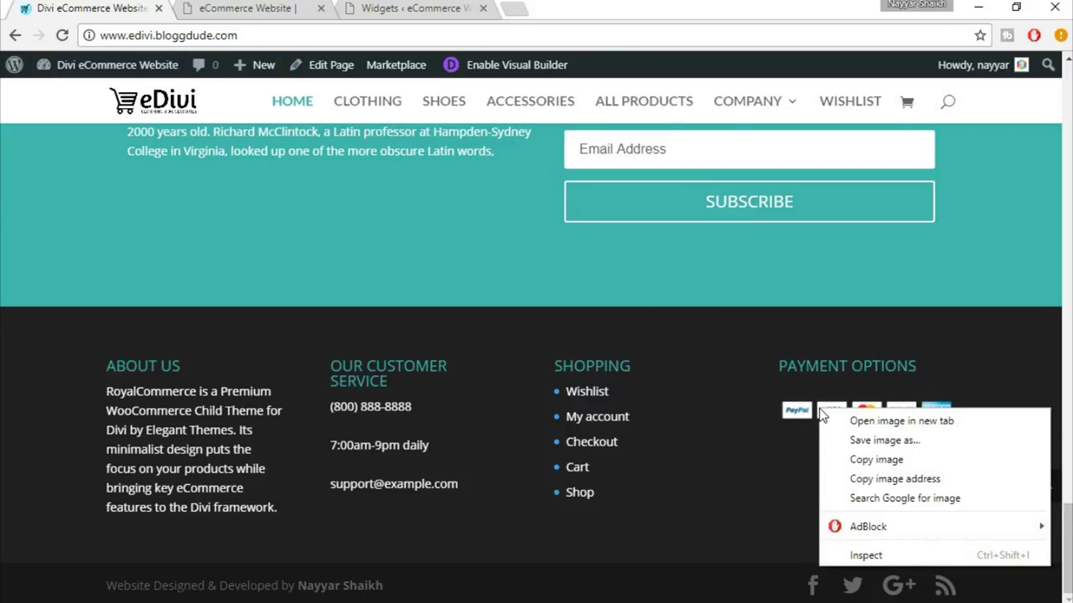
click(878, 460)
click(457, 5)
key(ctrl+v)
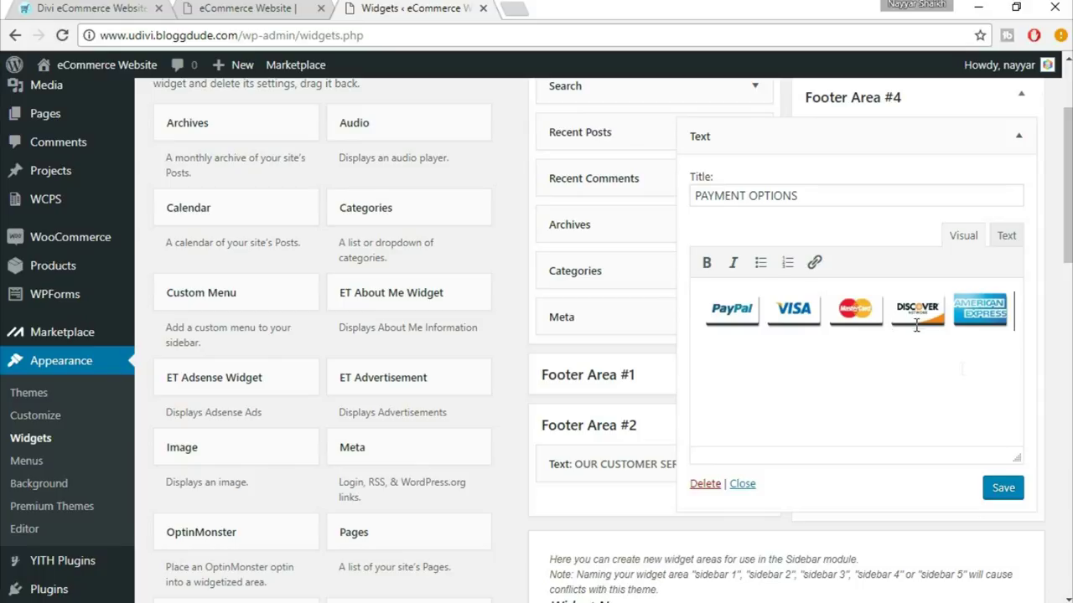
click(1004, 494)
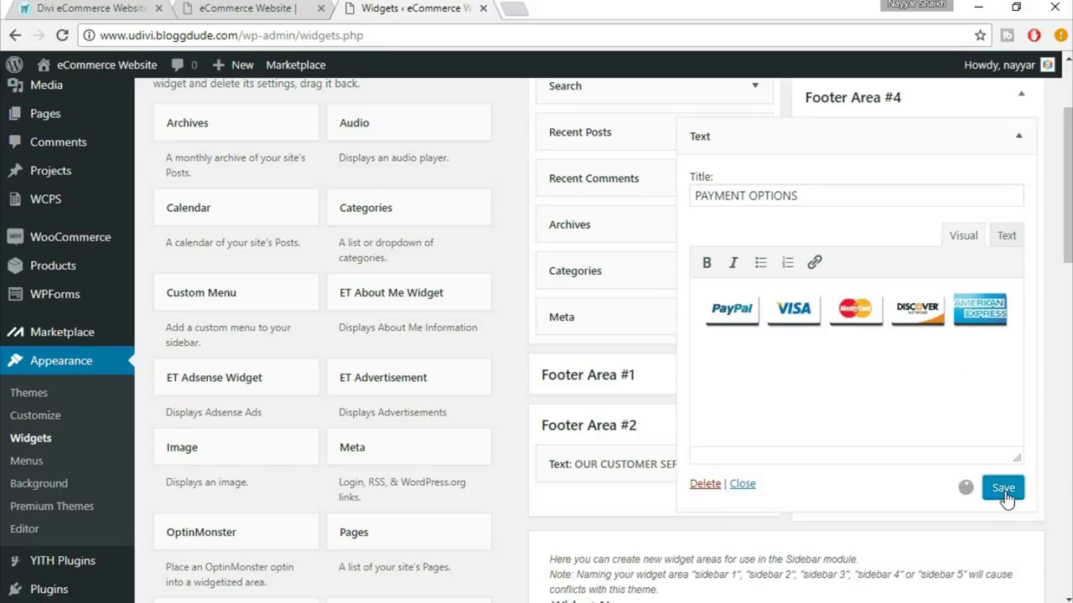
click(1018, 136)
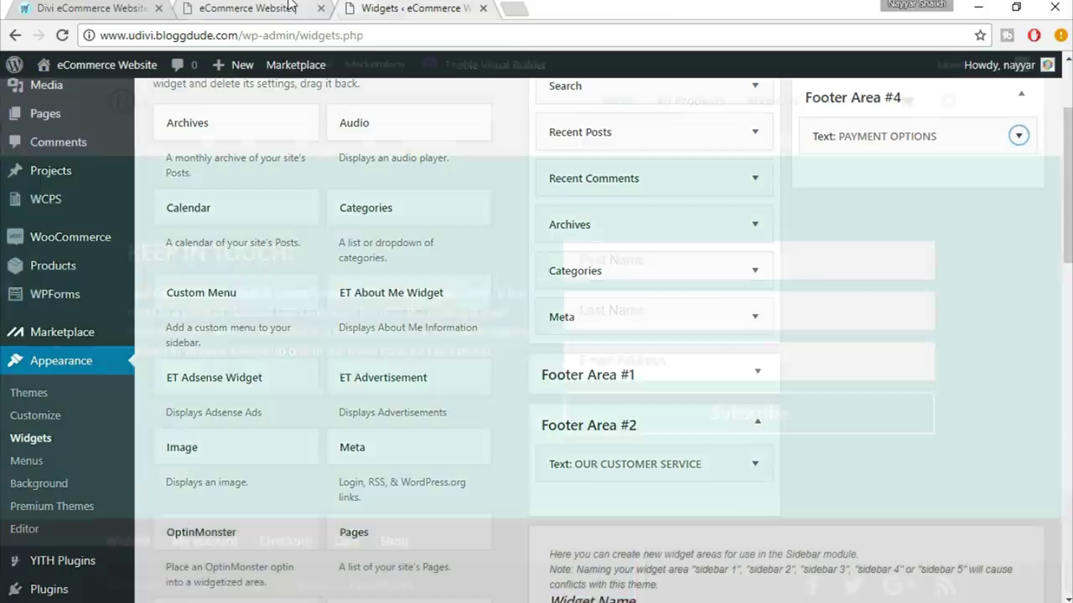
click(291, 8)
click(64, 38)
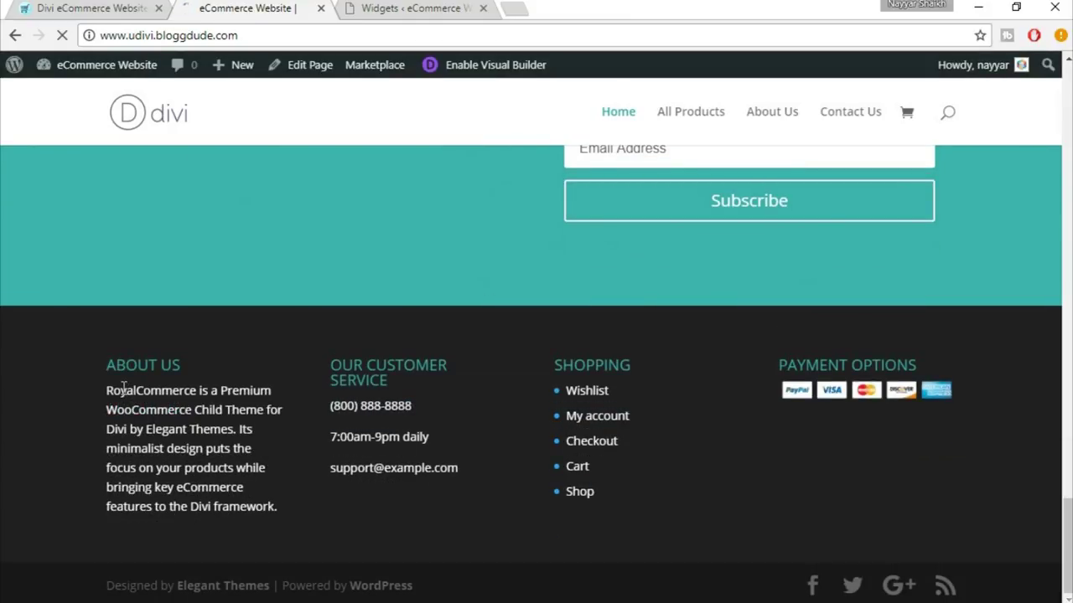
Compare the new udivi four-column footer with the eDivi footer, then open the Theme Customizer.
drag(108, 390, 216, 507)
click(337, 463)
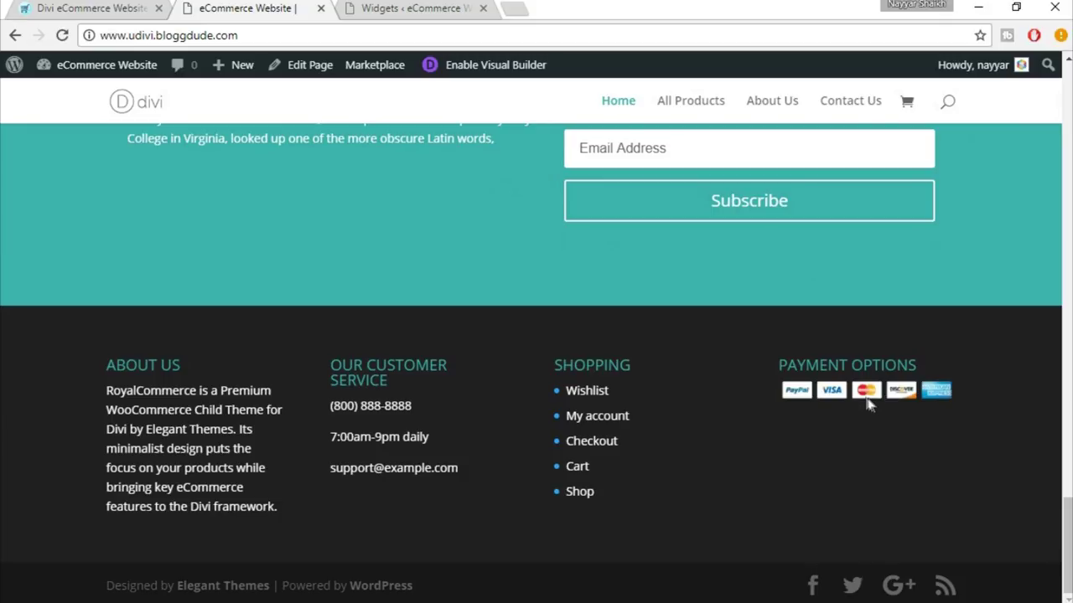
click(93, 8)
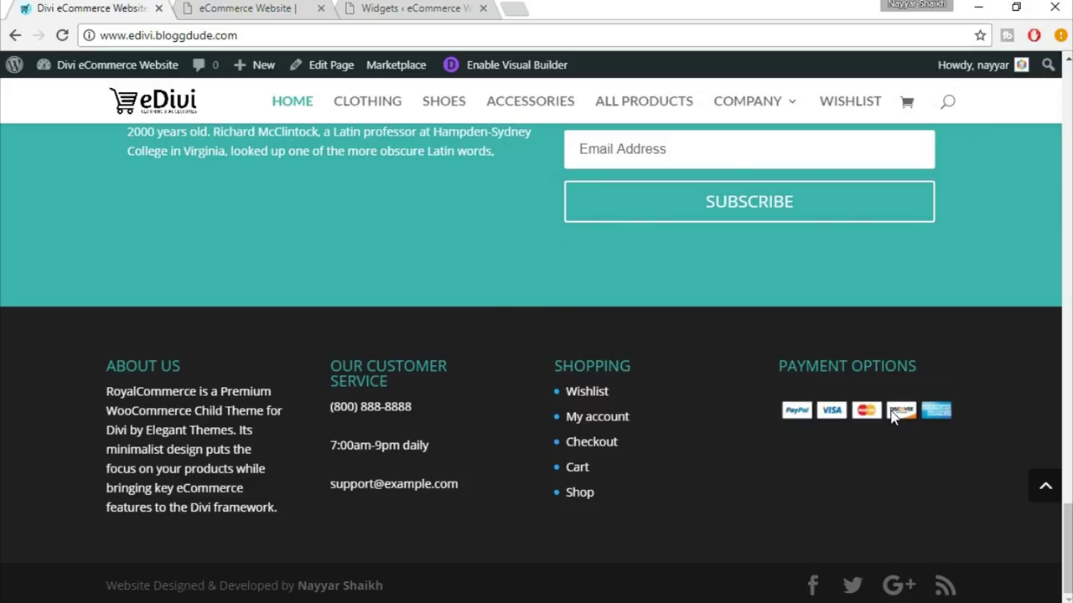
key(ctrl+Tab)
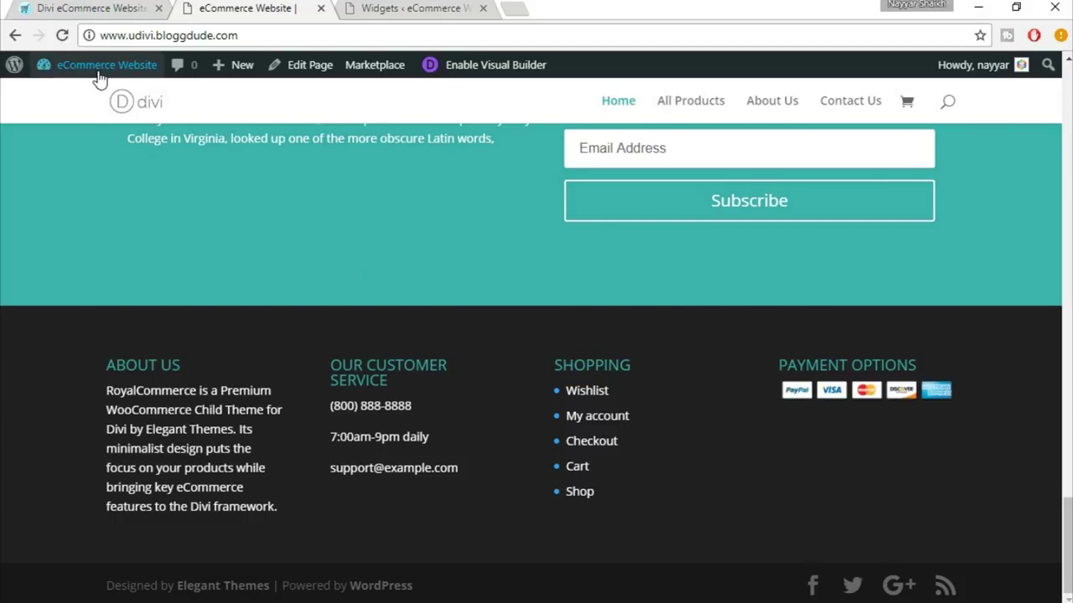
mouse_move(108, 76)
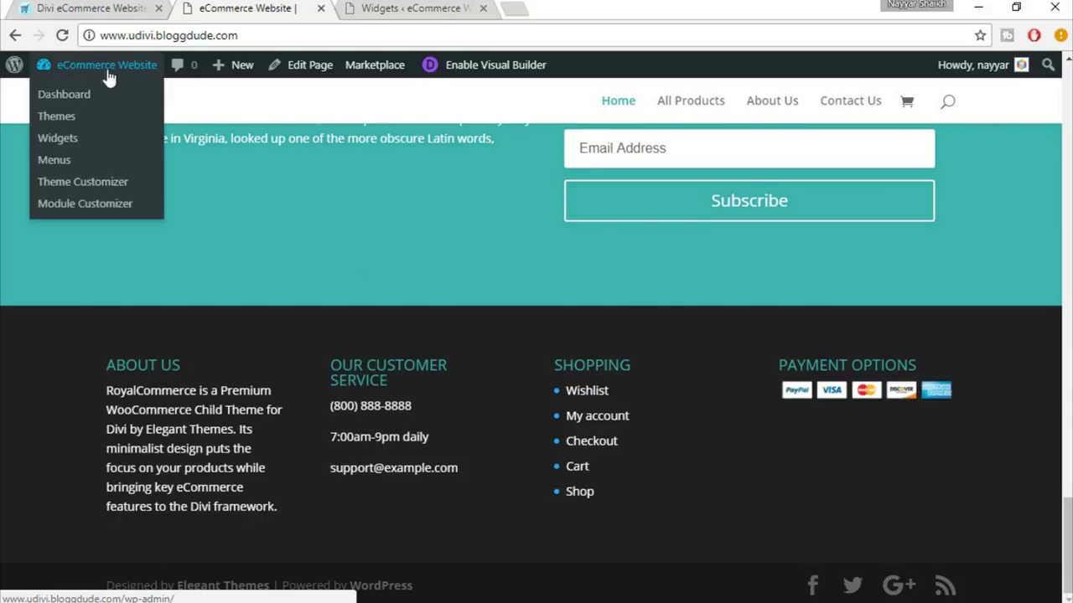
click(93, 191)
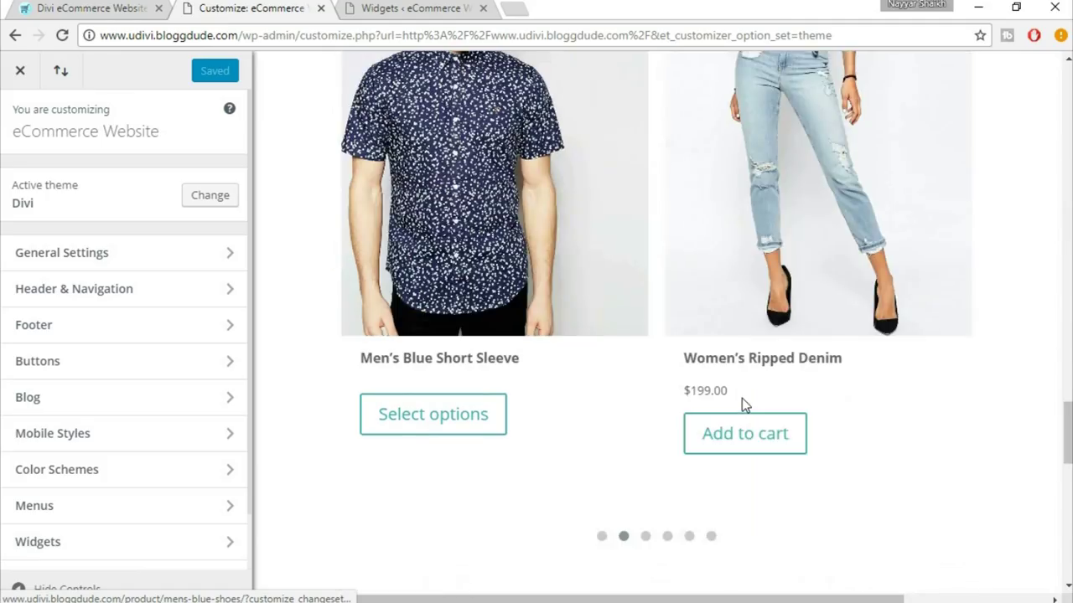
Look through the Customizer's Footer Layout and Footer Widgets settings.
scroll(741, 398, down, 10)
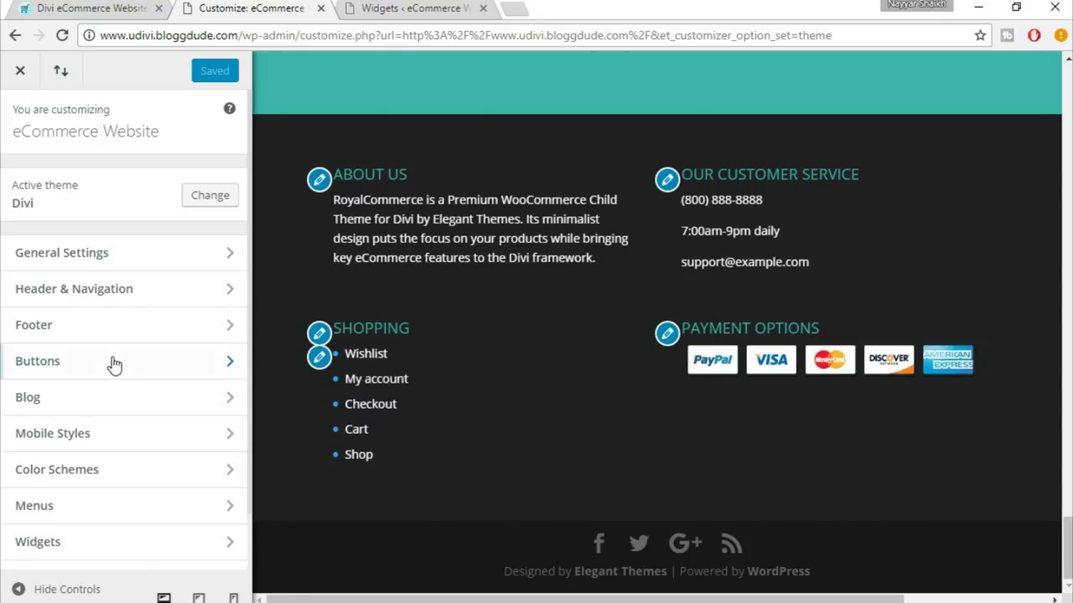
click(71, 335)
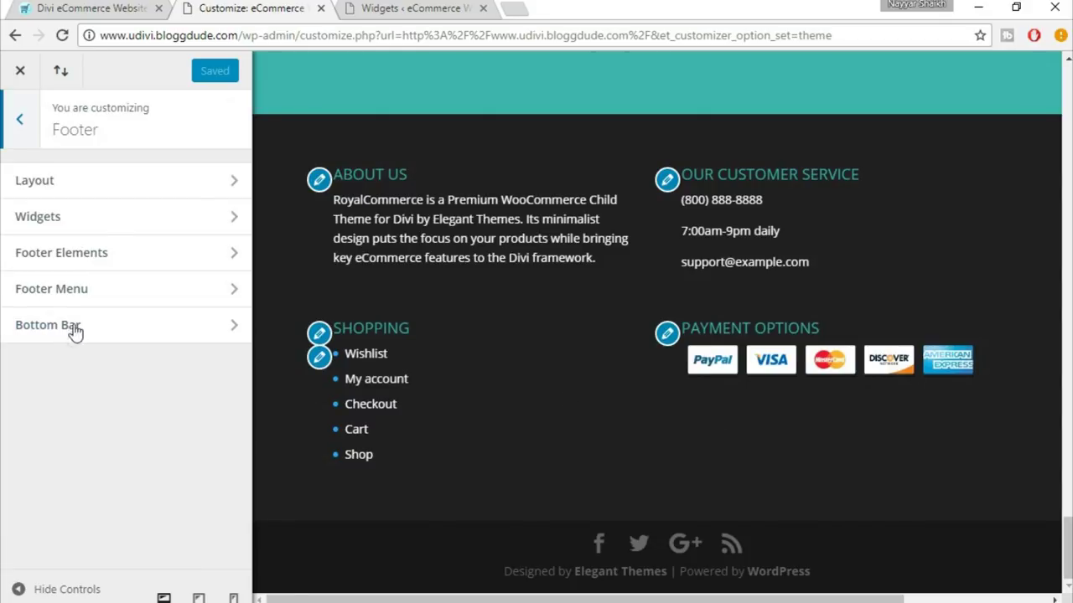
click(117, 201)
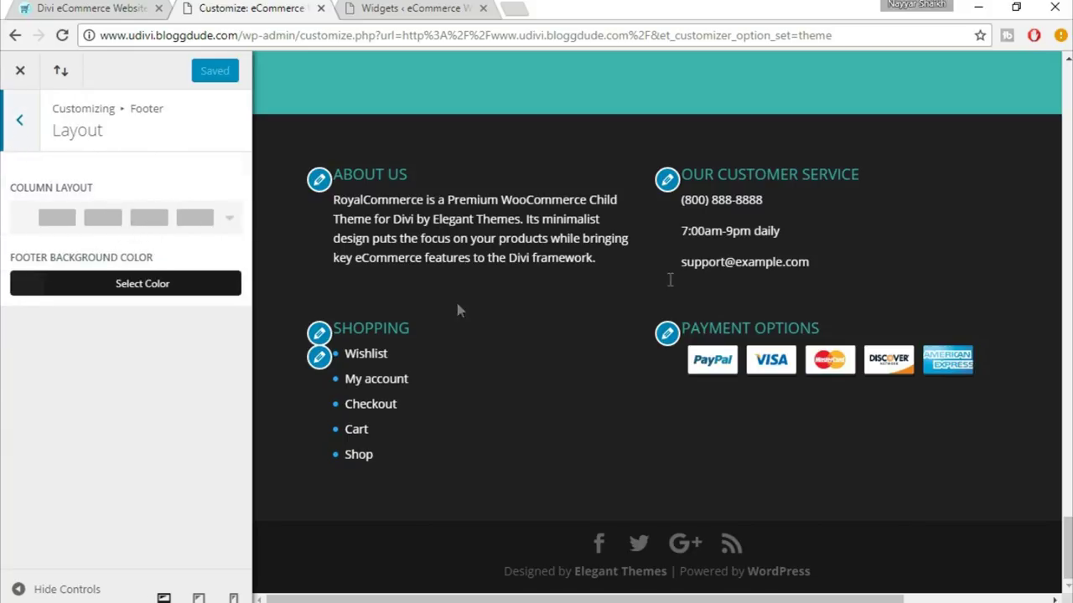
click(19, 126)
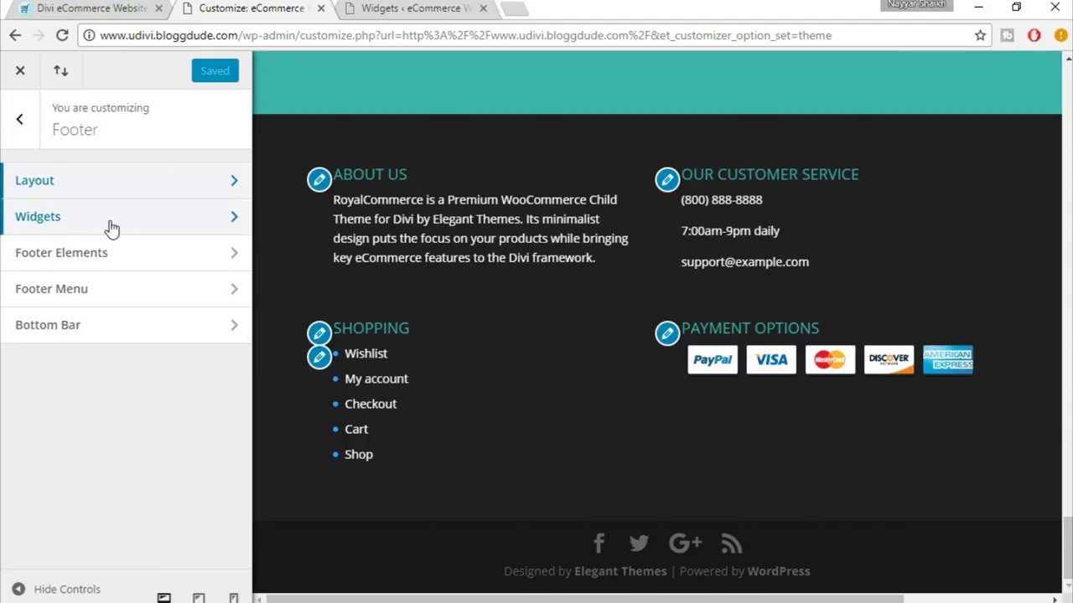
click(113, 224)
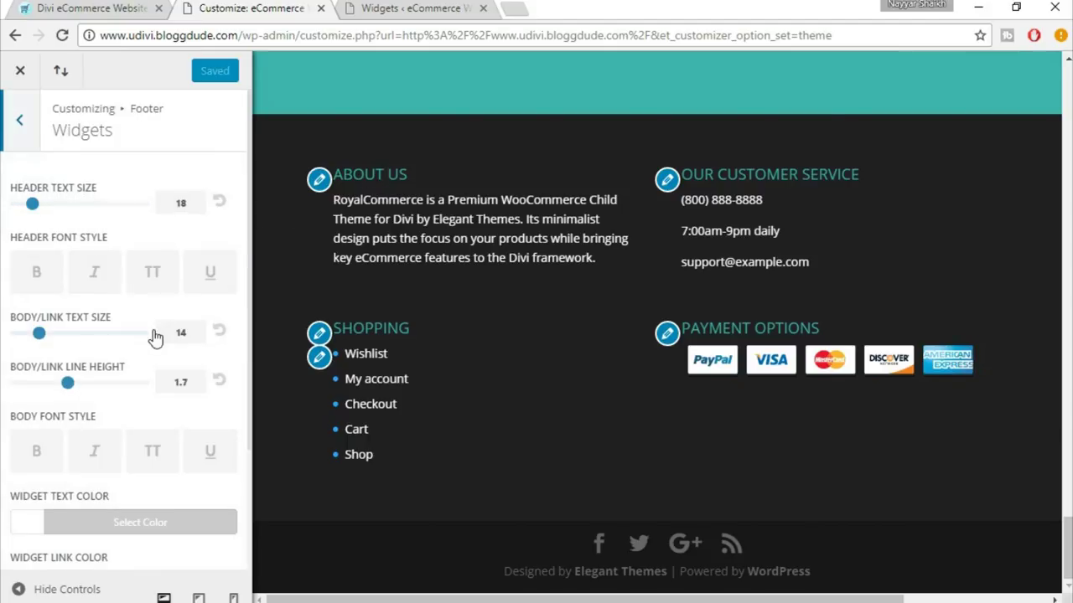
scroll(155, 336, down, 2)
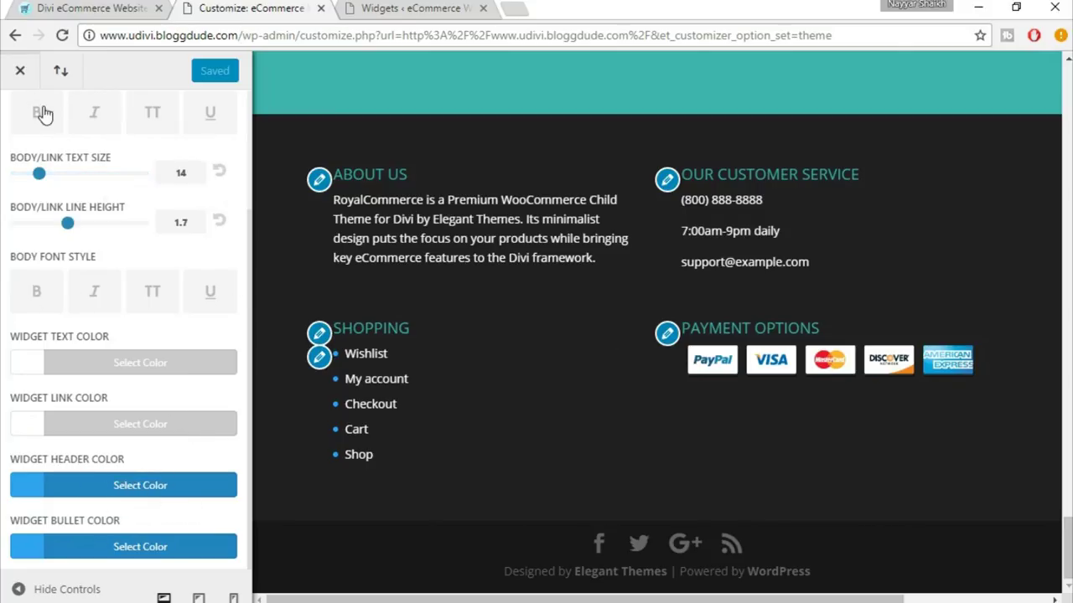
scroll(104, 198, up, 2)
click(17, 122)
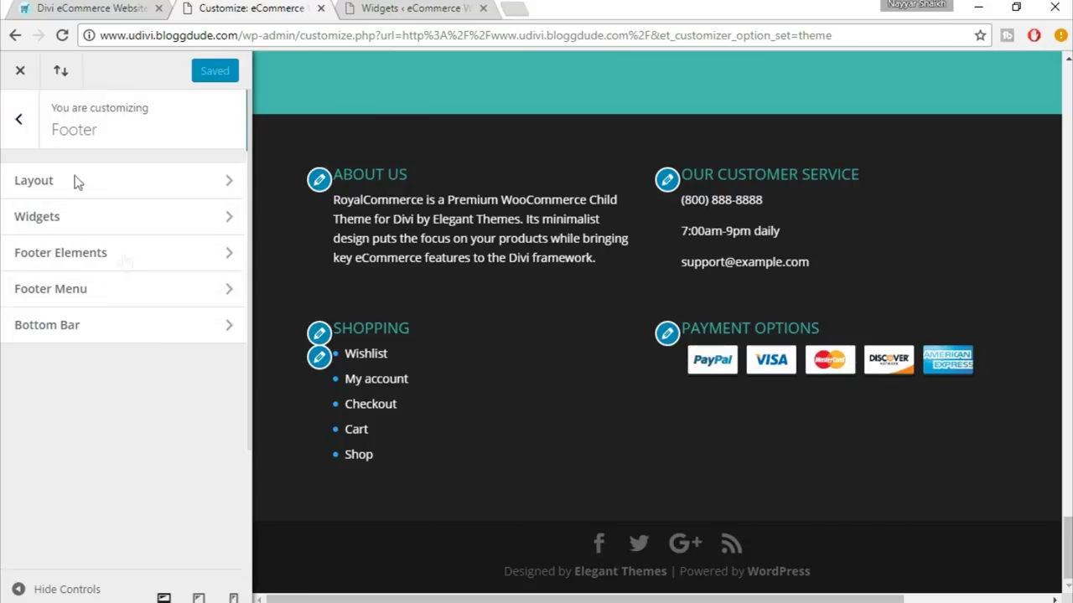
In Footer Elements, toggle Show Social Icons off and back on.
click(123, 262)
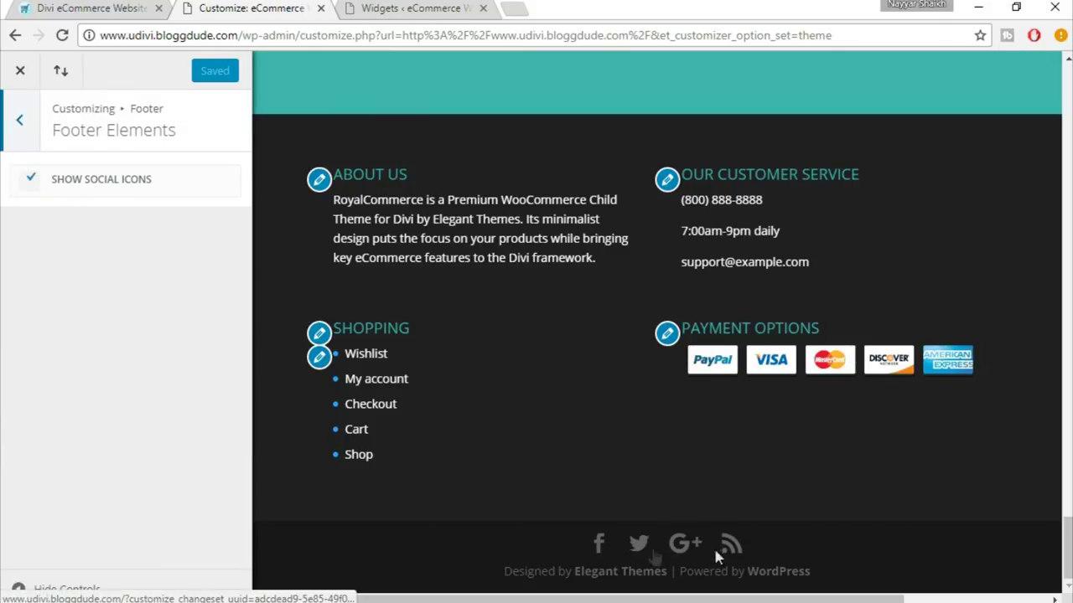
click(65, 181)
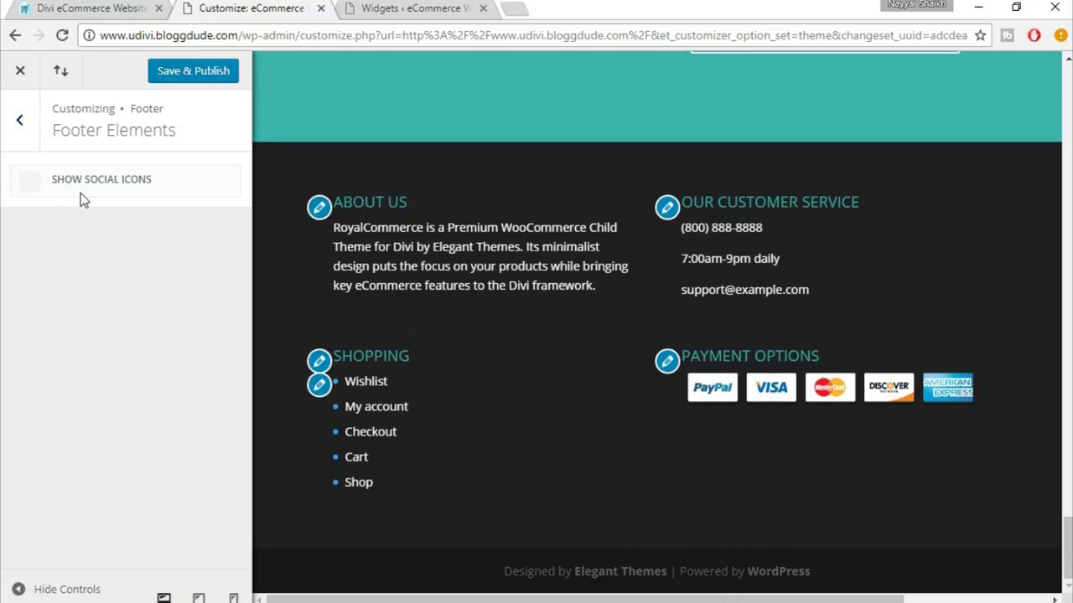
click(82, 186)
click(21, 120)
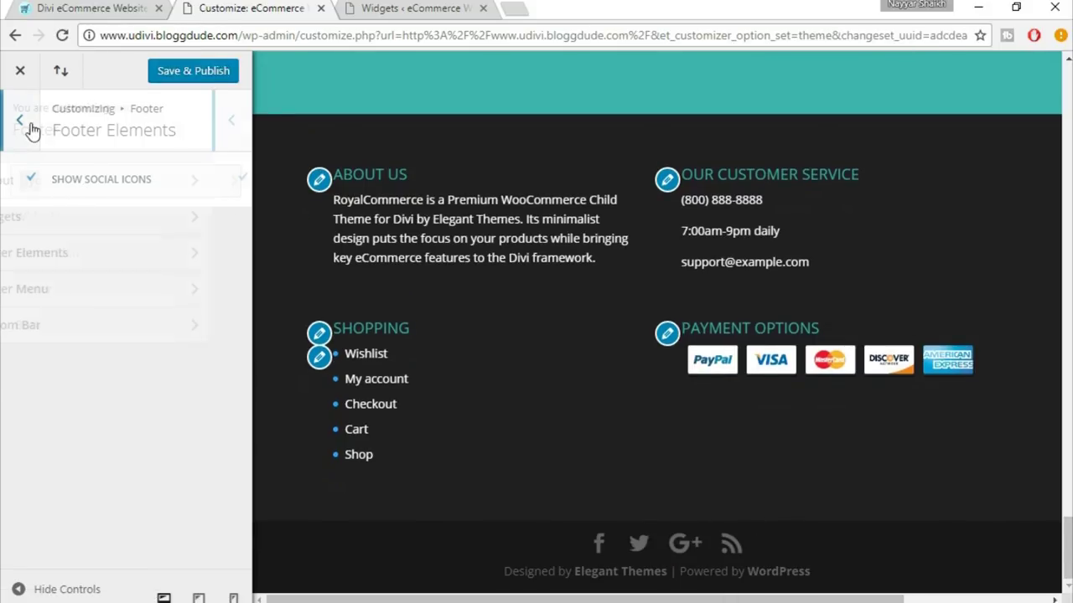
Go to the Footer Bottom Bar settings and put the cursor in the Edit Footer Credits field.
click(84, 288)
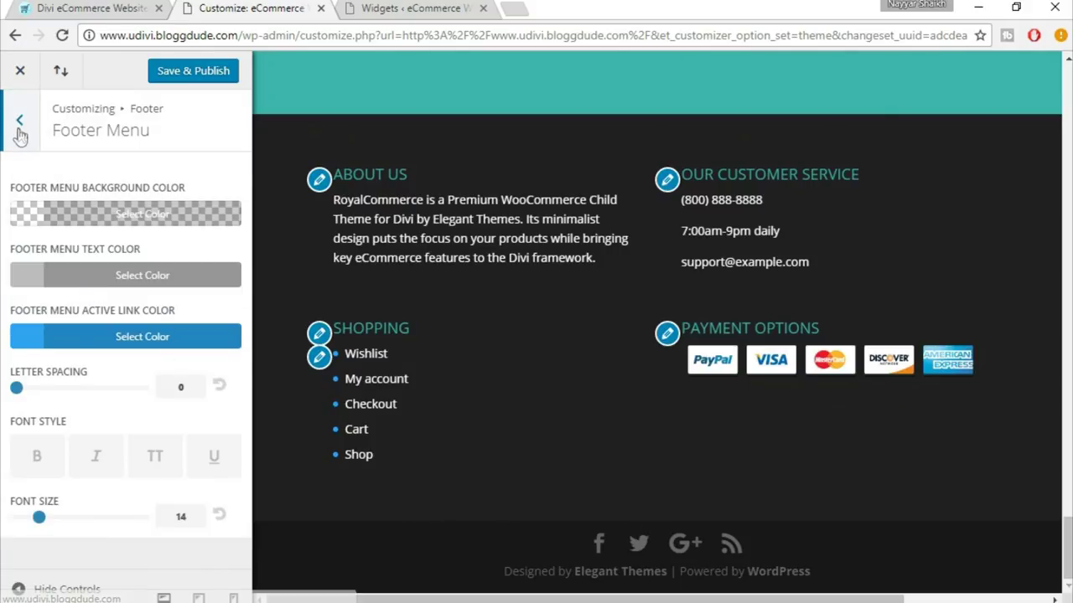
click(15, 129)
click(101, 335)
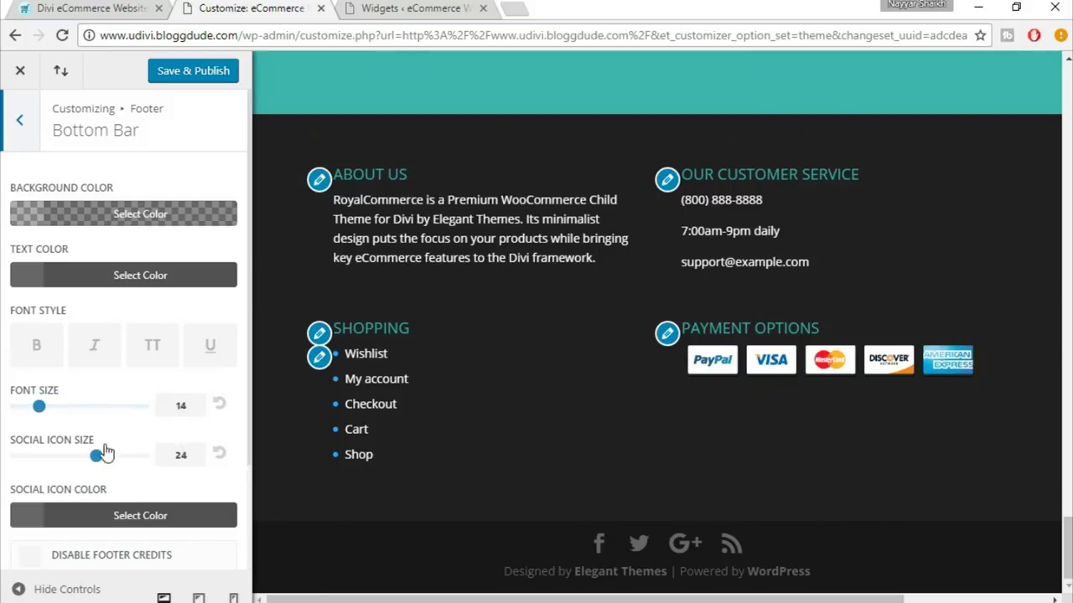
scroll(225, 476, down, 2)
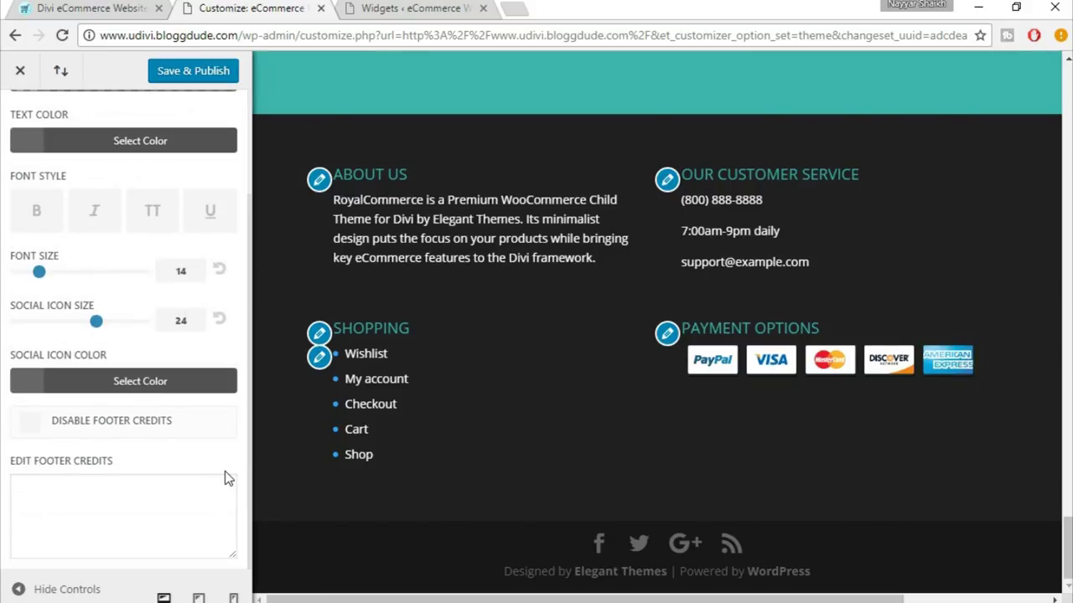
click(165, 501)
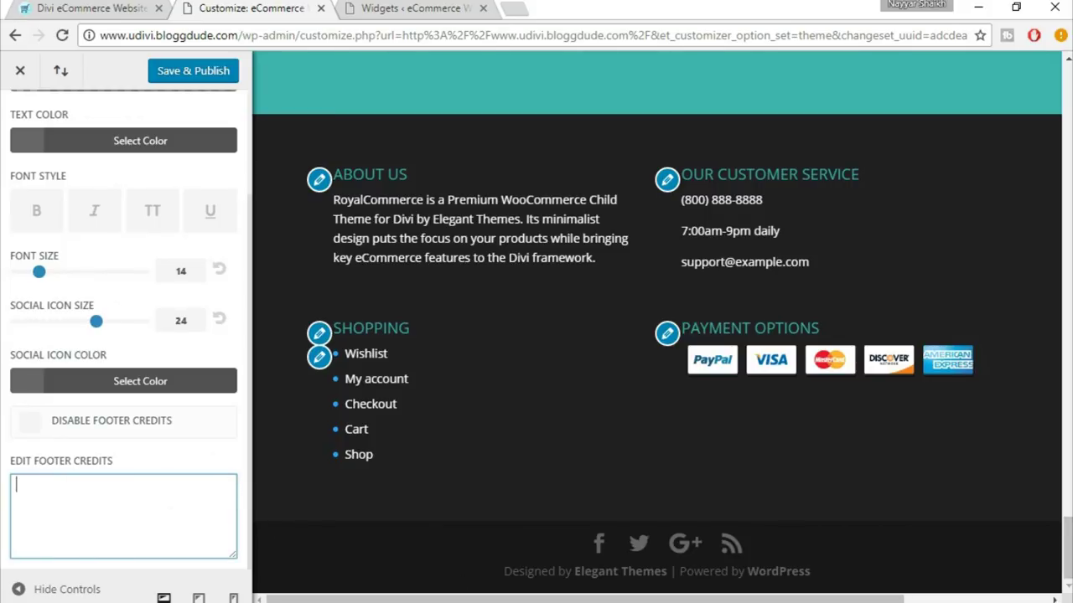
key(alt+Tab)
Copy the 'Website Designed & Developed by' credit line from Notepad into the footer credits box.
text(rea Cod)
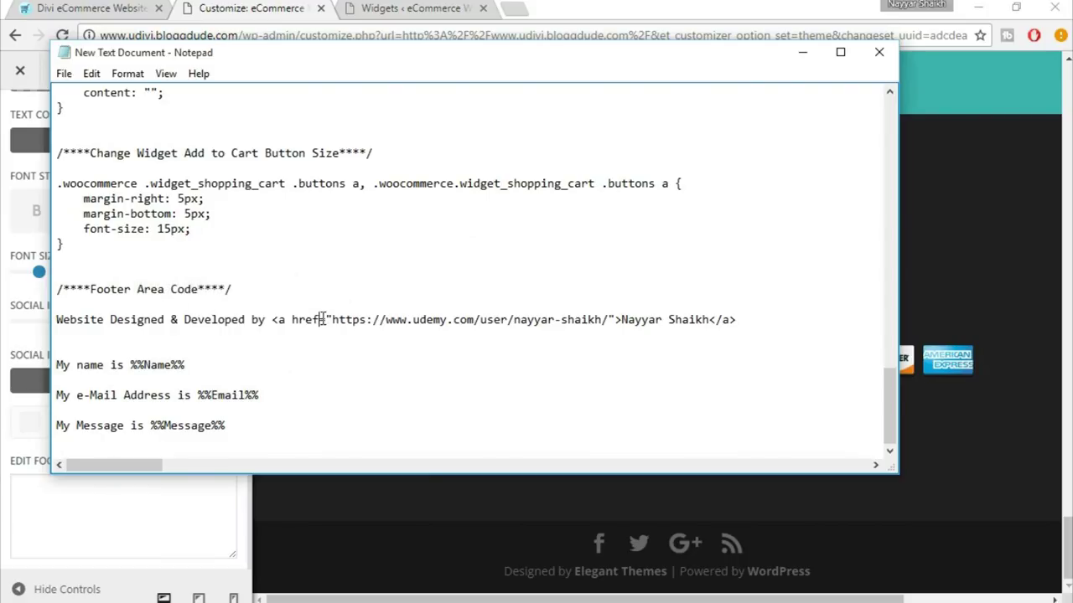
drag(89, 295, 193, 290)
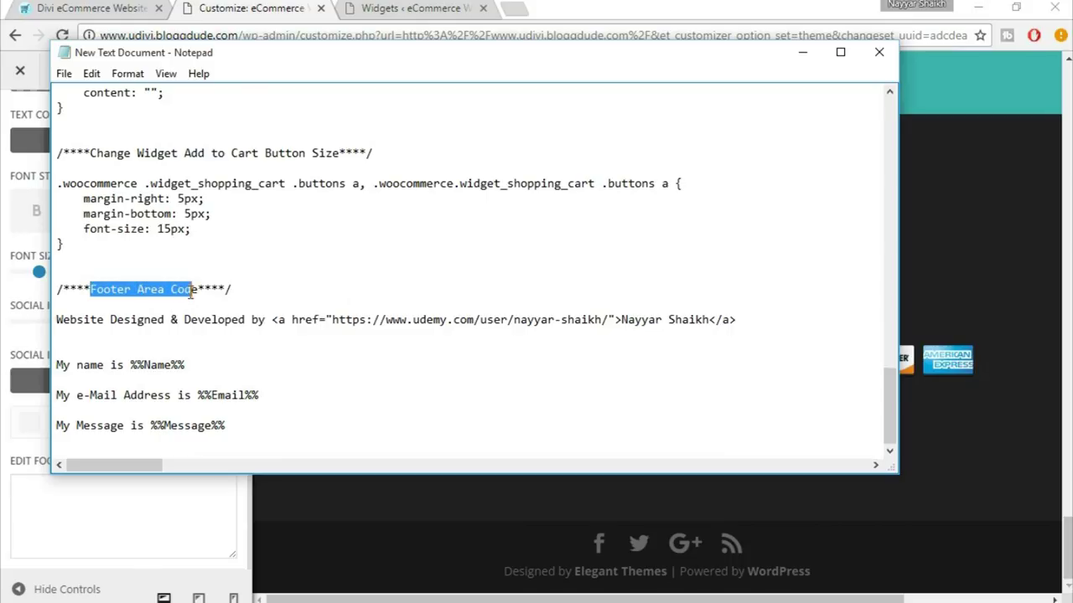
click(195, 290)
drag(57, 319, 781, 329)
key(ctrl+c)
click(139, 514)
key(ctrl+v)
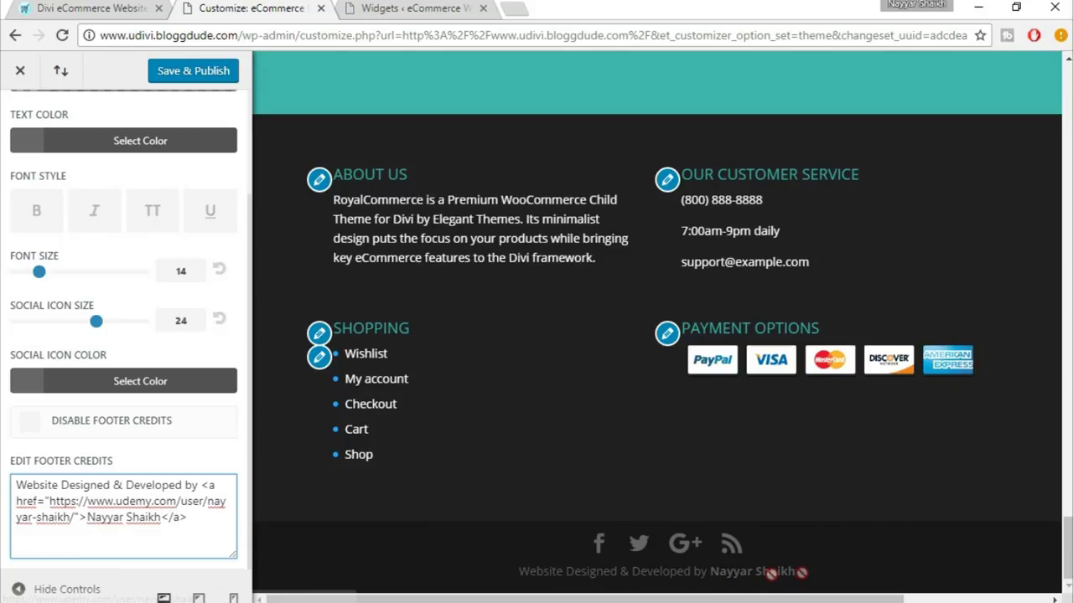
Adjust and test the credited name in the link, restore the original name, and Save & Publish.
drag(87, 518, 168, 518)
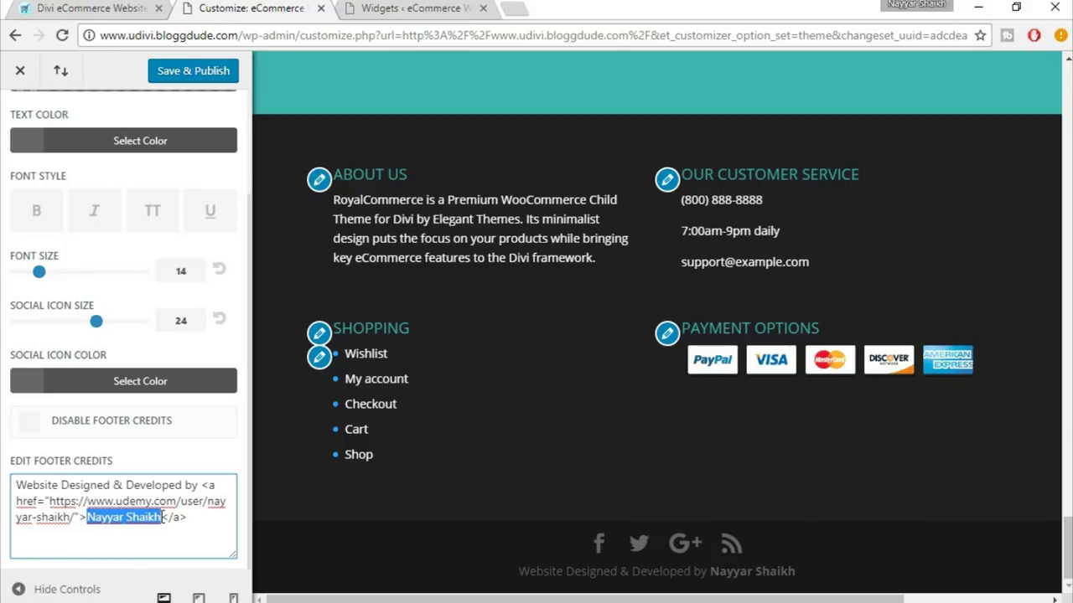
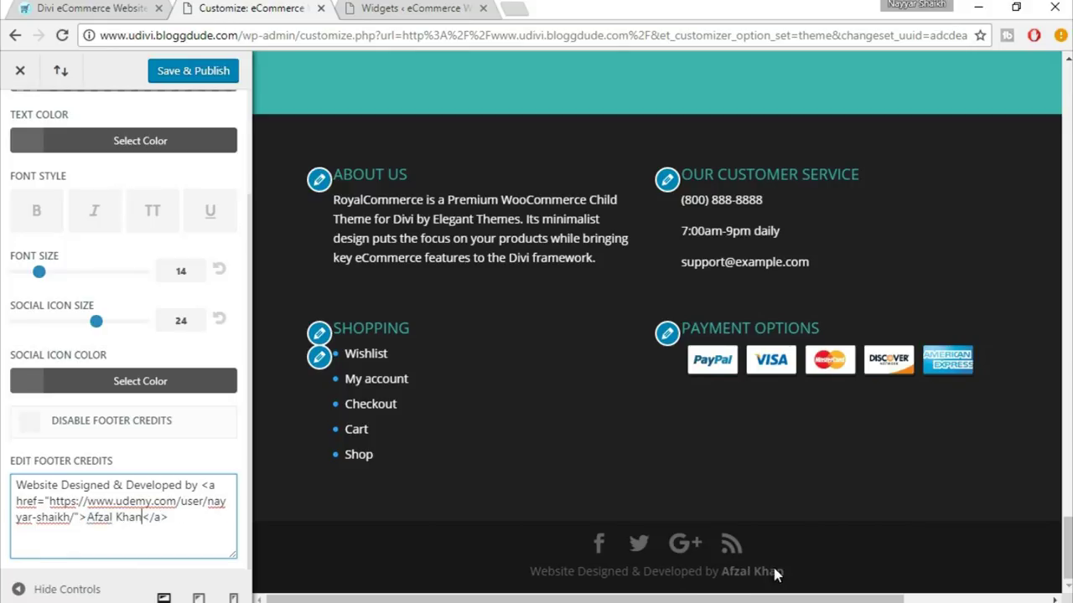
click(758, 573)
drag(61, 503, 69, 520)
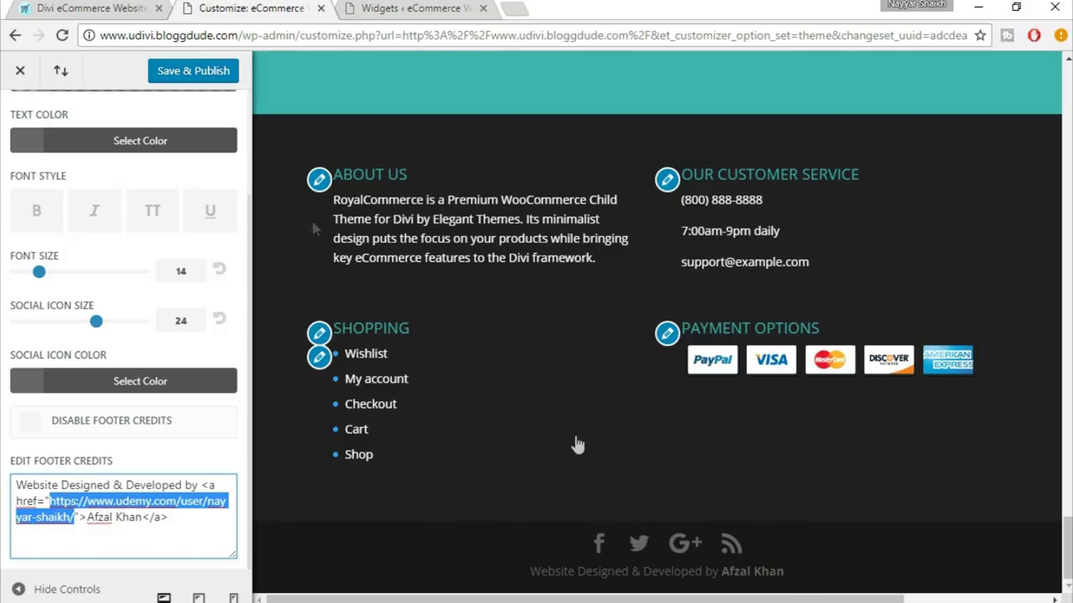
click(167, 528)
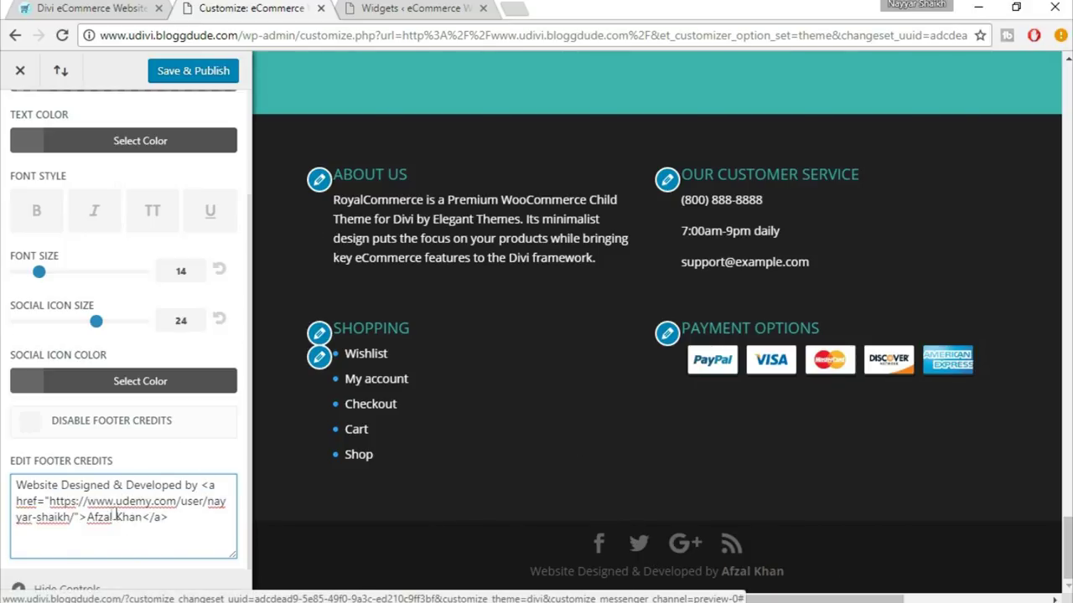
drag(86, 517, 141, 517)
key(ctrl+v)
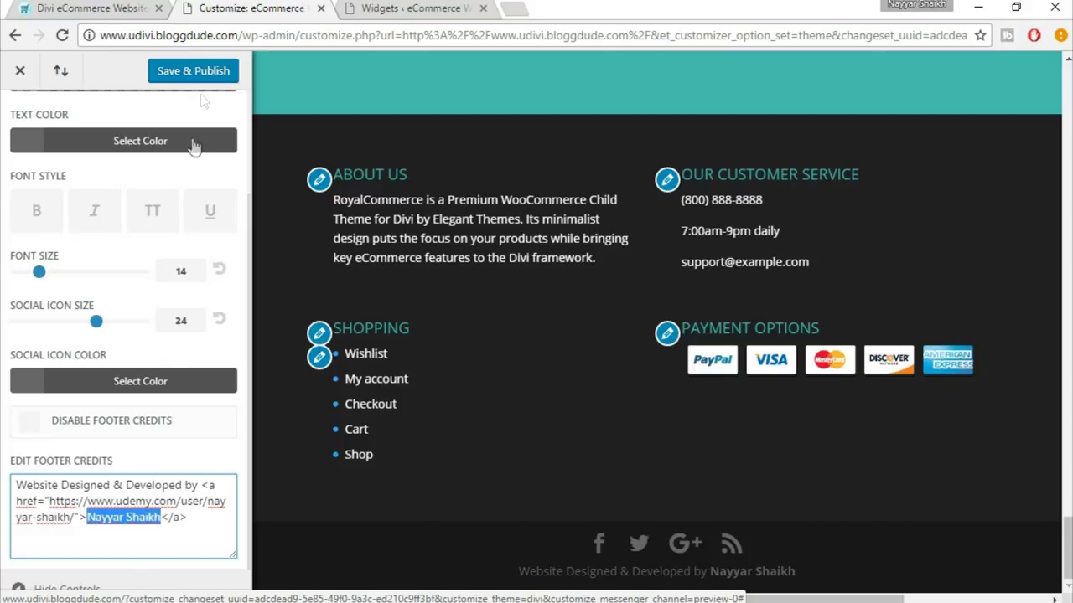
click(199, 73)
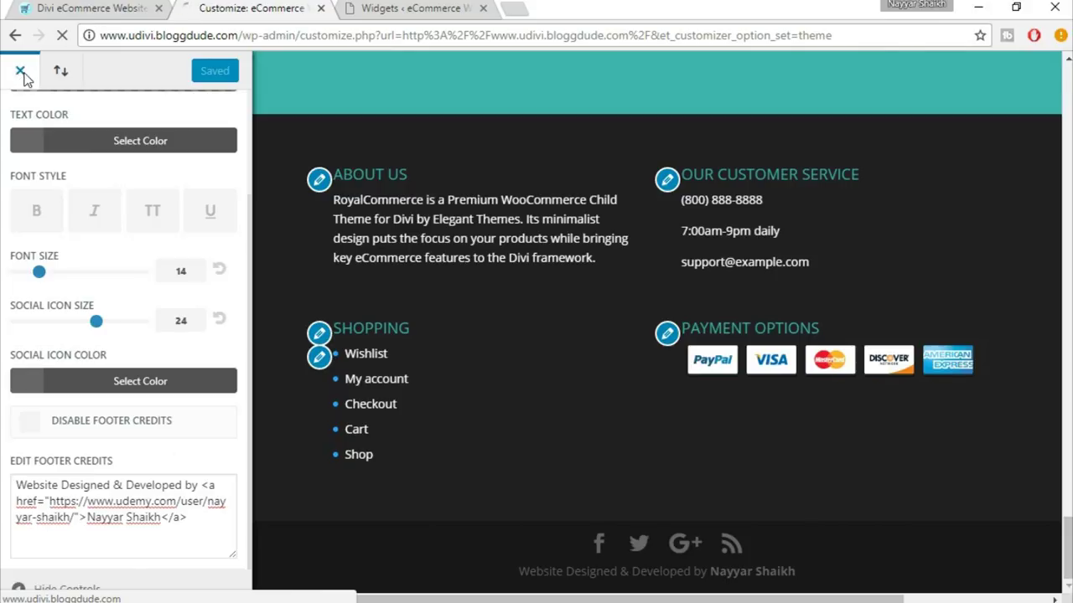
Close the Customizer and test the footer Facebook link on the live site.
click(21, 73)
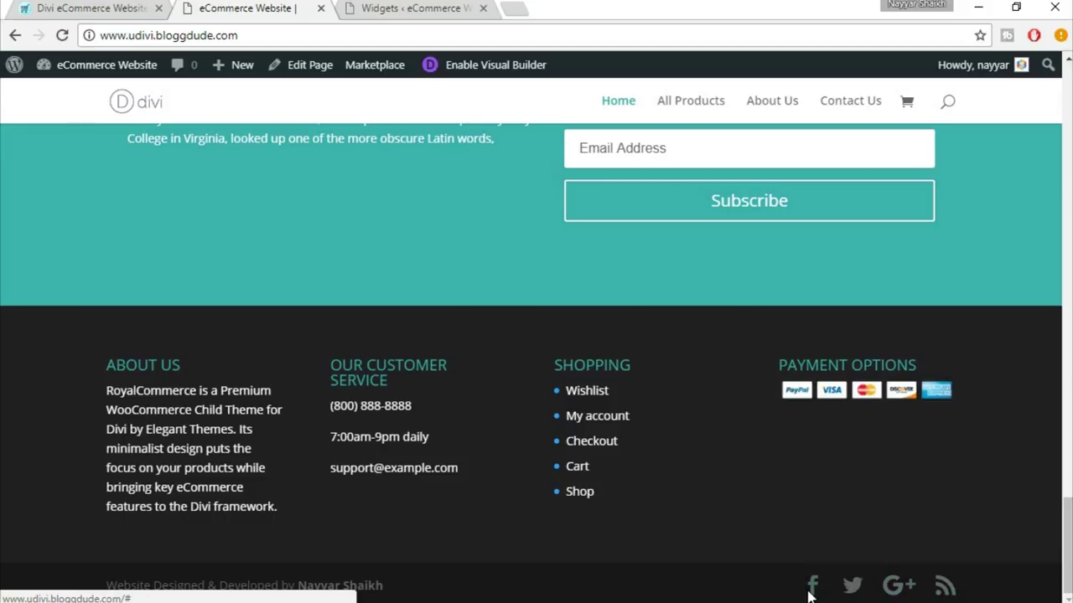
click(809, 595)
scroll(854, 591, down, 20)
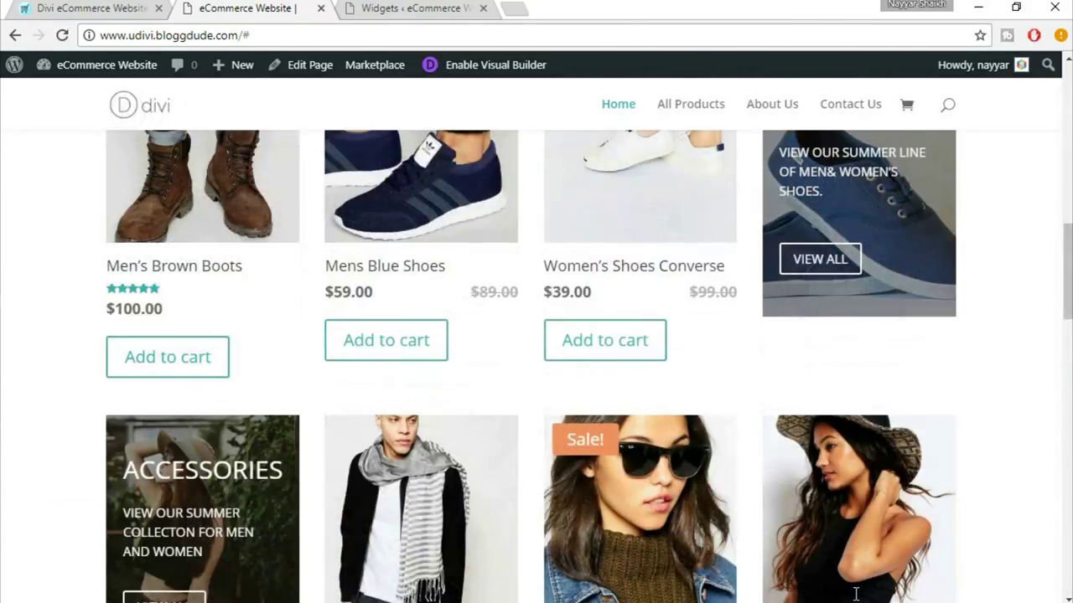
scroll(855, 596, down, 4)
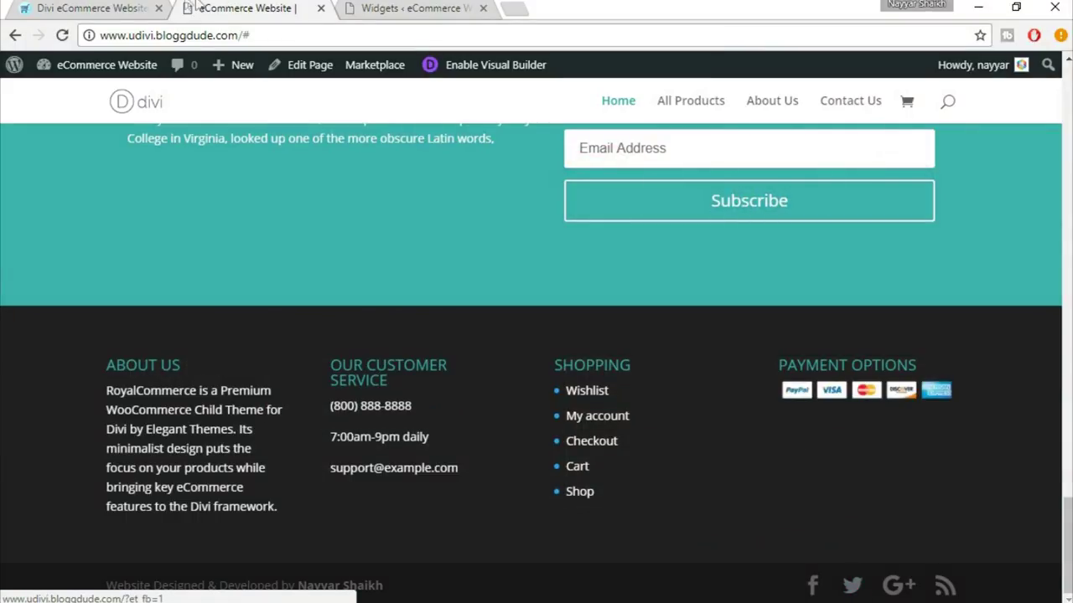
Go from the widgets admin page to Divi Theme Options.
click(419, 8)
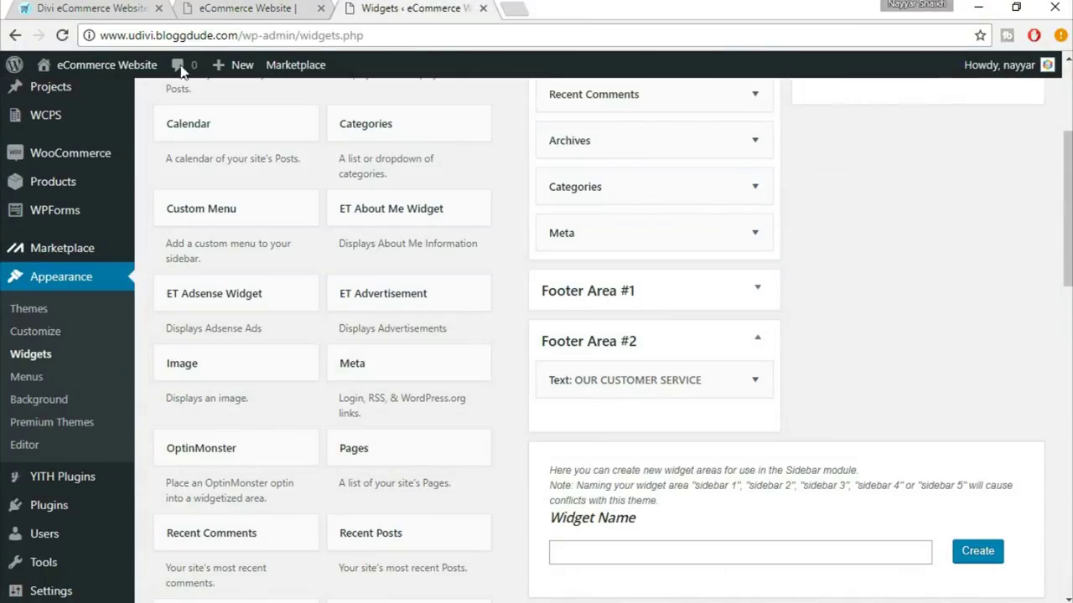
scroll(72, 369, down, 10)
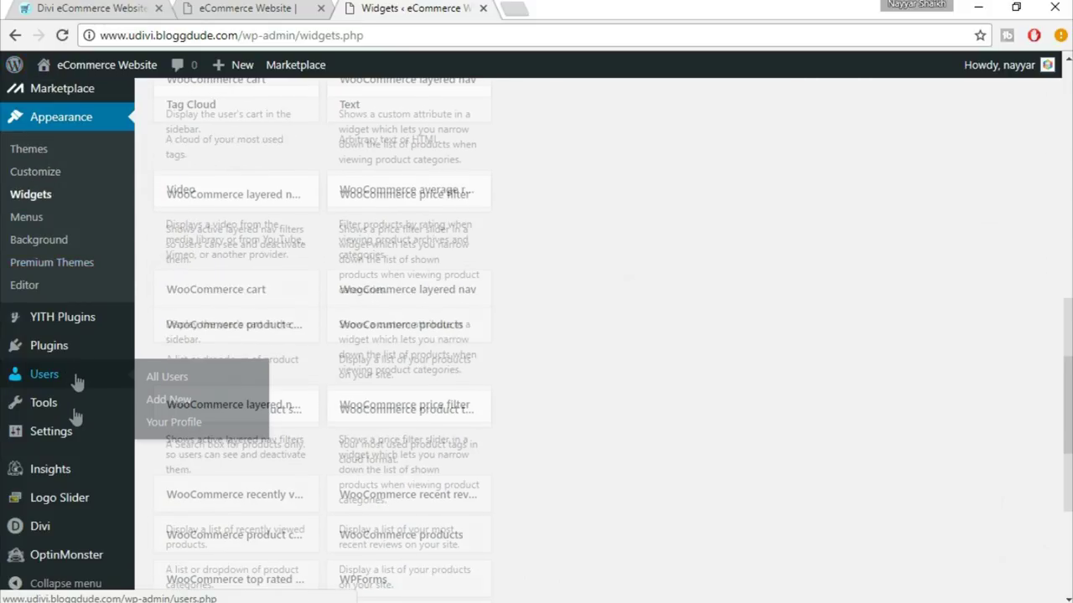
mouse_move(49, 532)
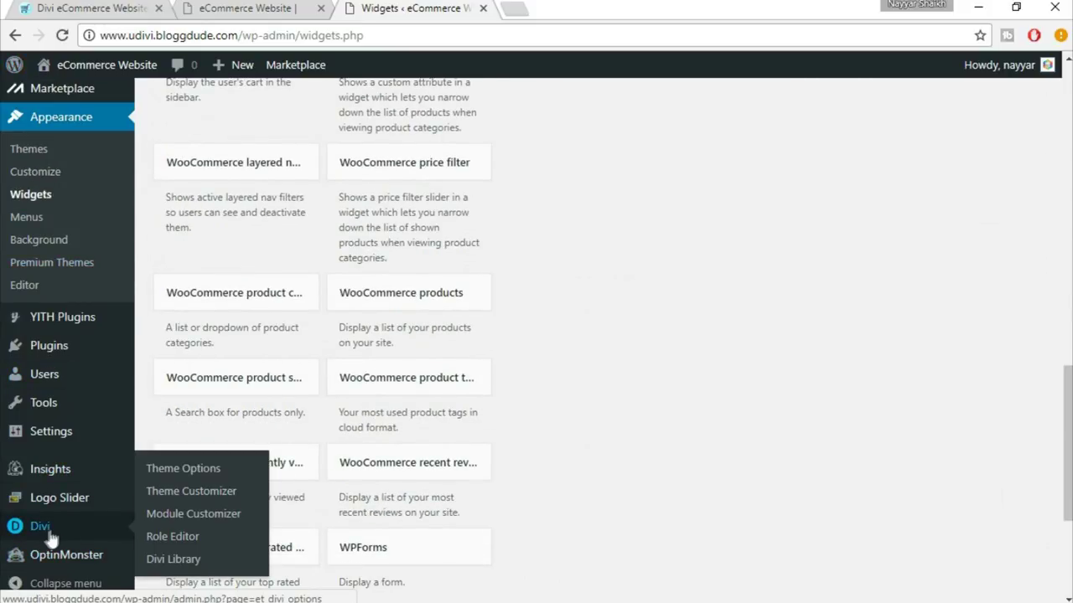
click(45, 529)
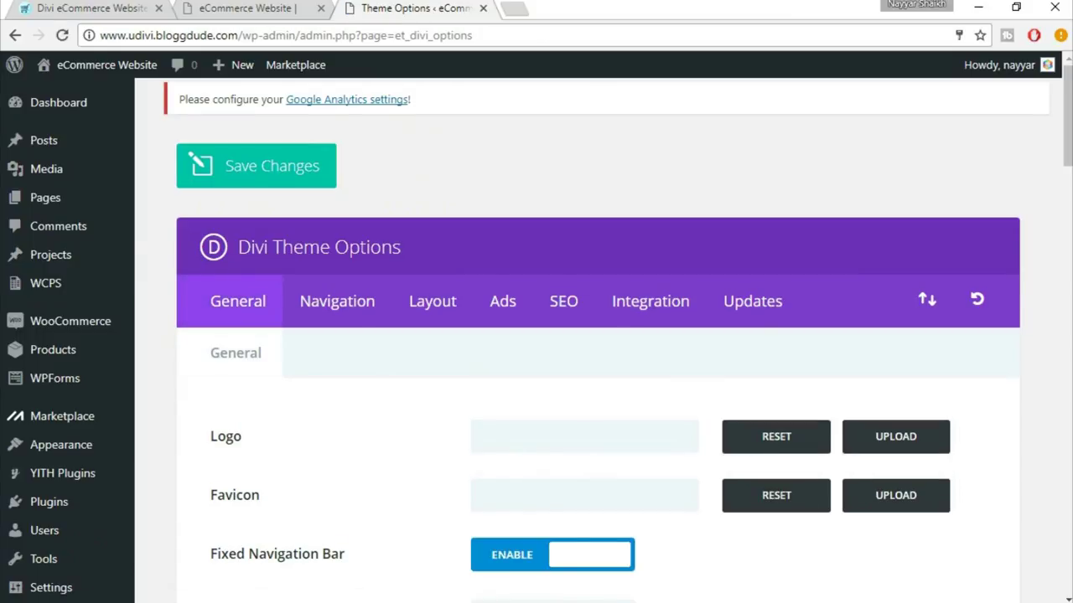
Leave the Facebook, Twitter and Google+ profile URLs as # and save the theme options.
scroll(598, 335, down, 6)
scroll(379, 246, down, 12)
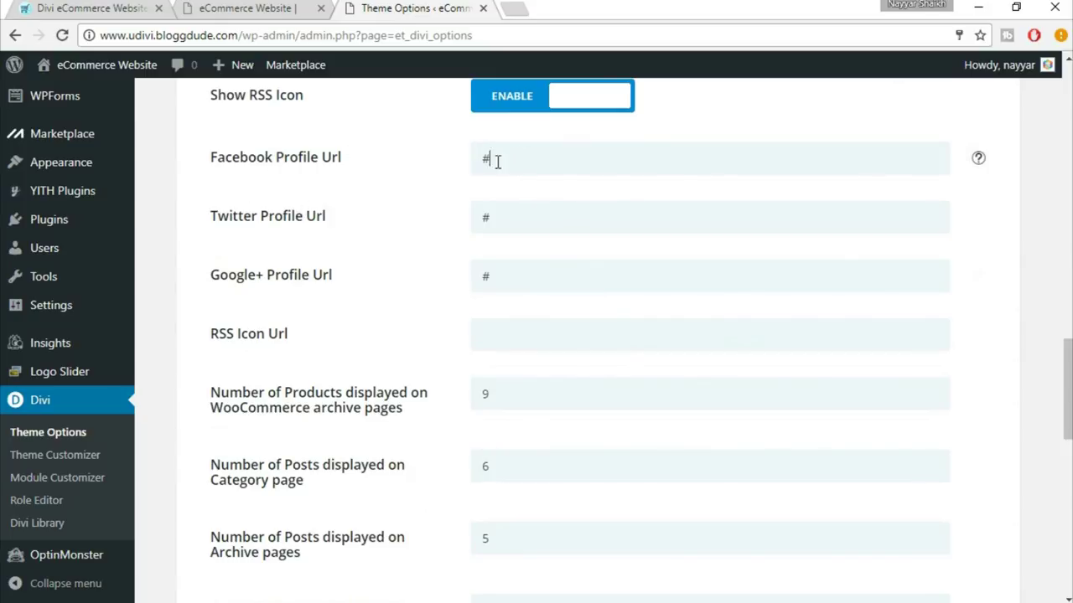
double_click(495, 160)
double_click(507, 216)
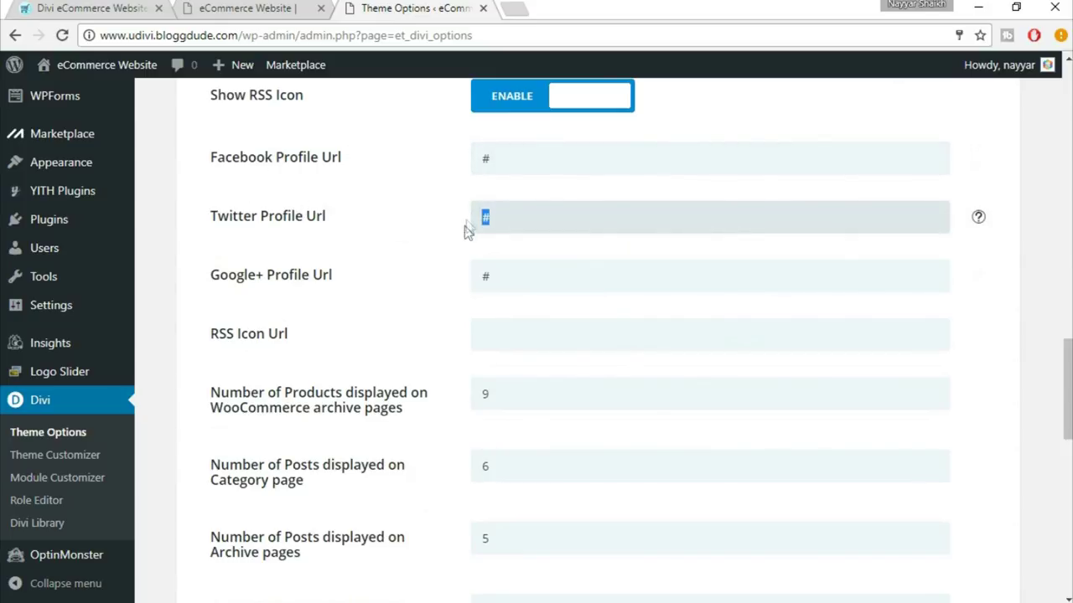
double_click(475, 279)
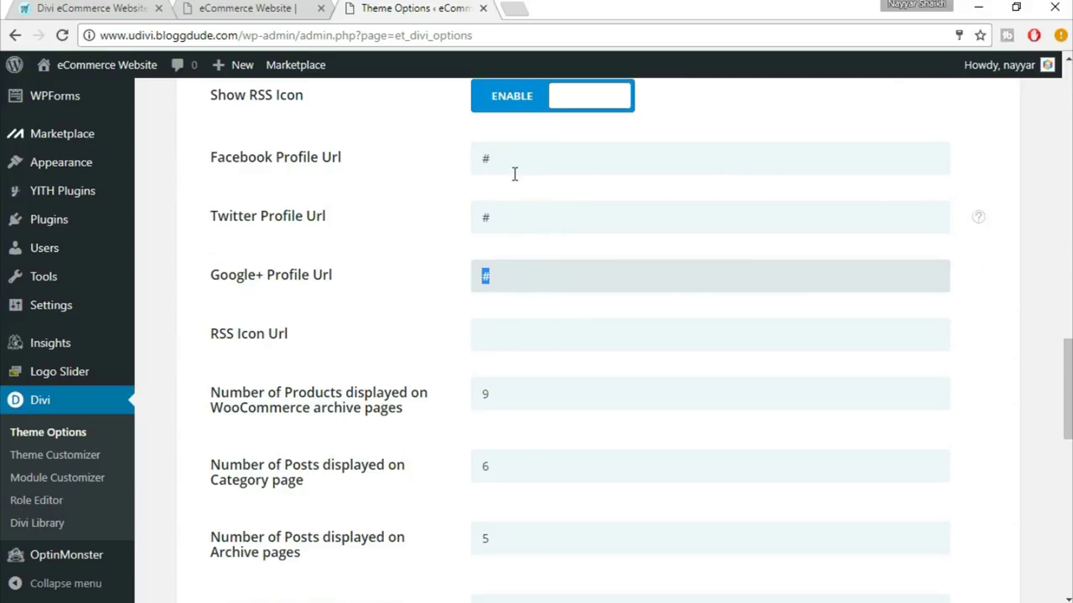
scroll(587, 327, down, 12)
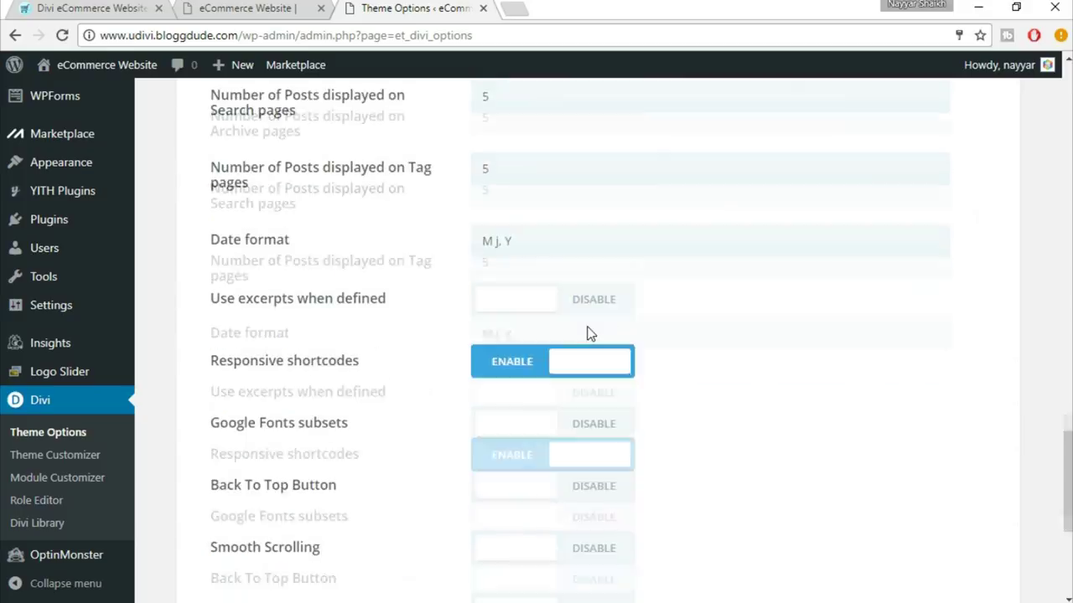
click(245, 481)
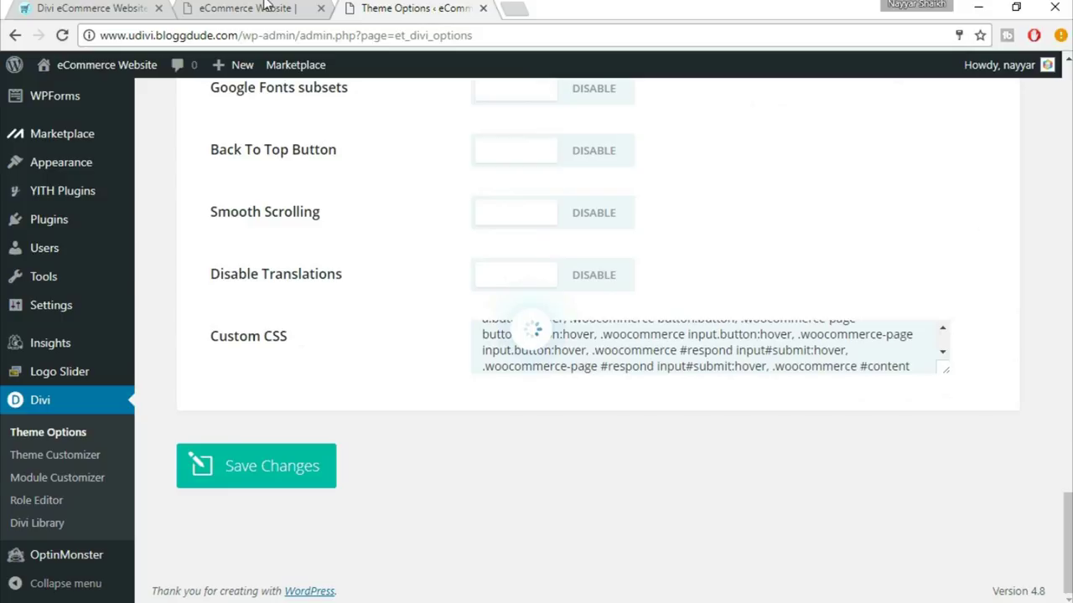
key(ctrl+shift+Tab)
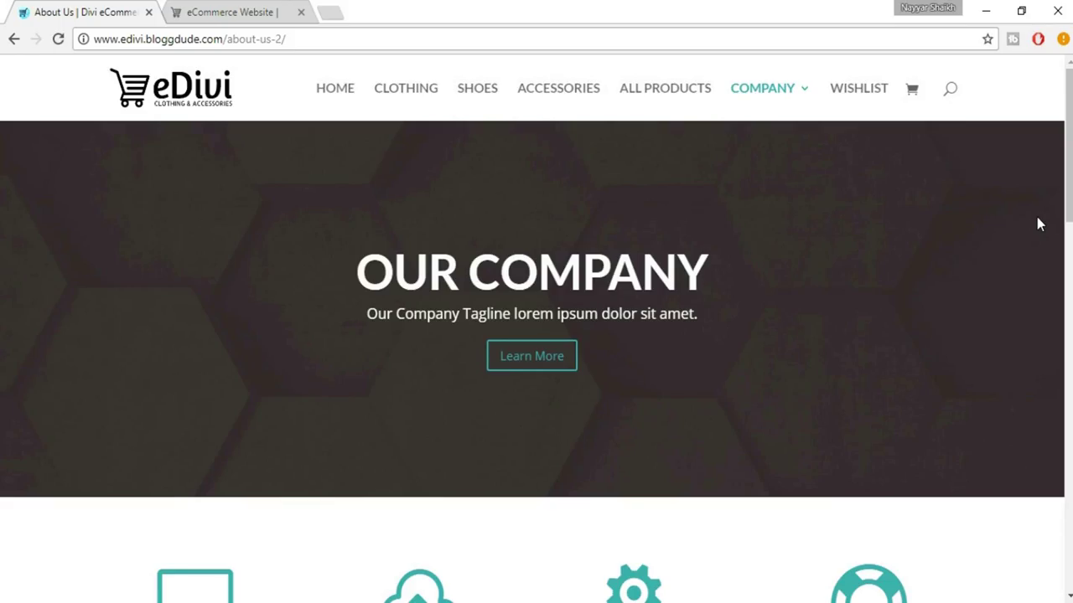
Review the eDivi reference About Us page, then open About Us on the uDivi site.
scroll(1067, 218, down, 2)
scroll(325, 208, up, 2)
drag(1067, 173, 1068, 259)
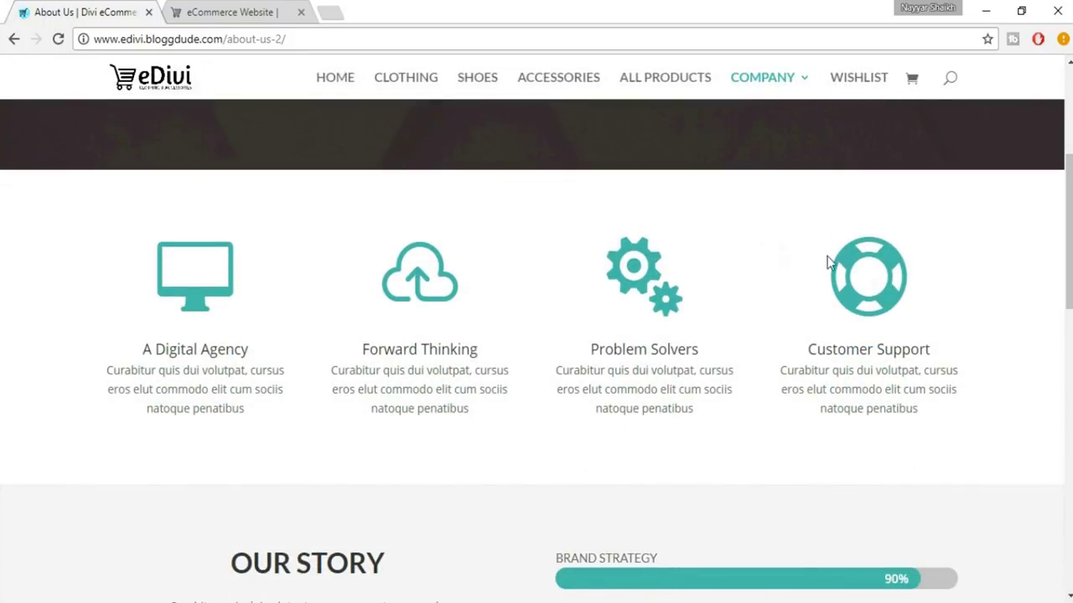
scroll(957, 310, up, 4)
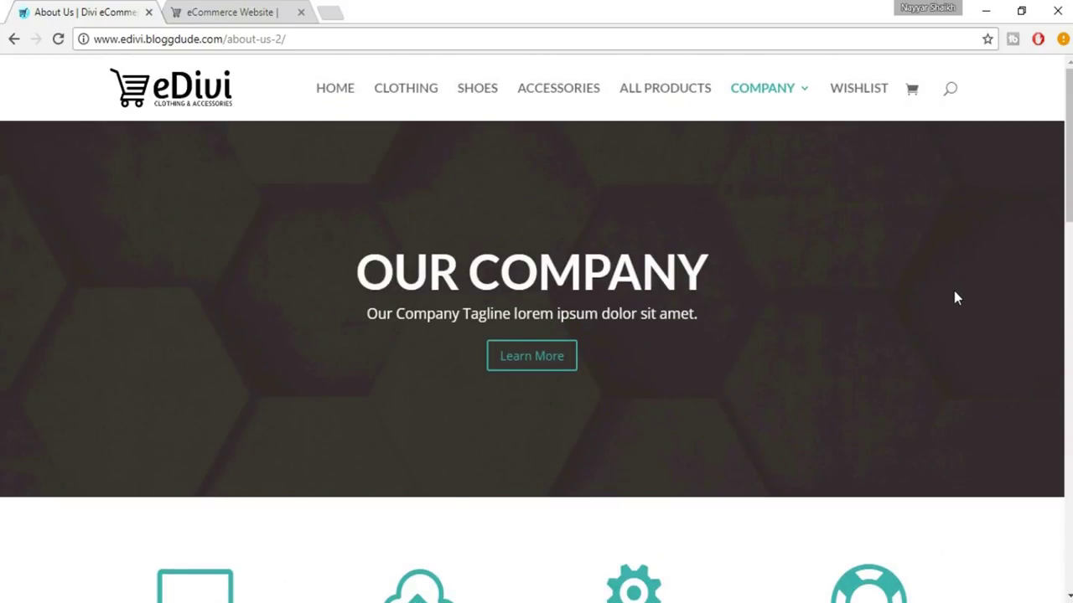
click(234, 12)
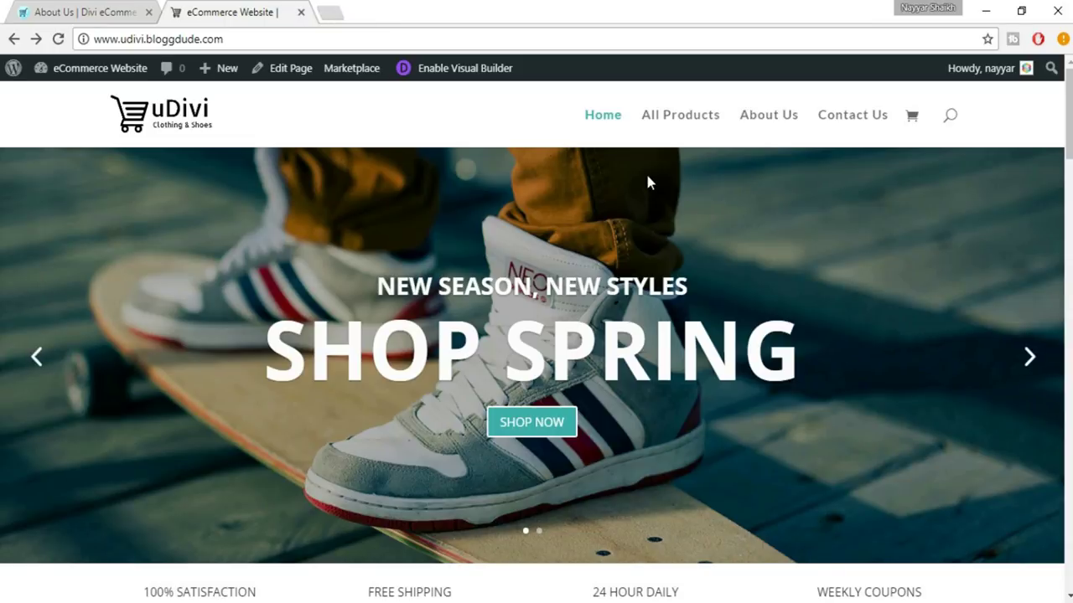
click(769, 121)
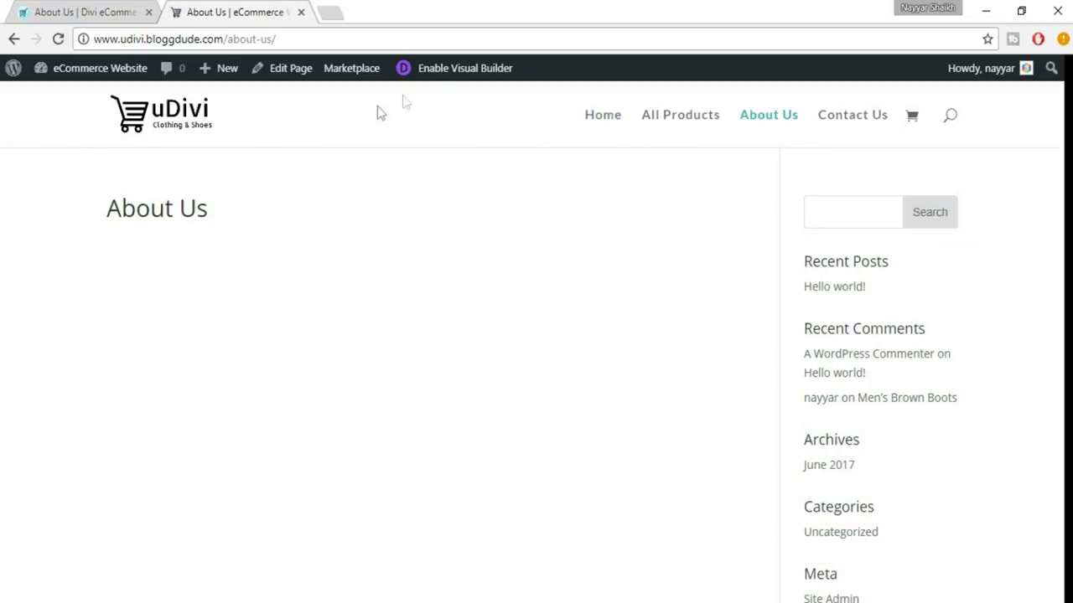
In the Visual Builder, add a fullwidth section with a Fullwidth Slider and a new slide.
click(472, 81)
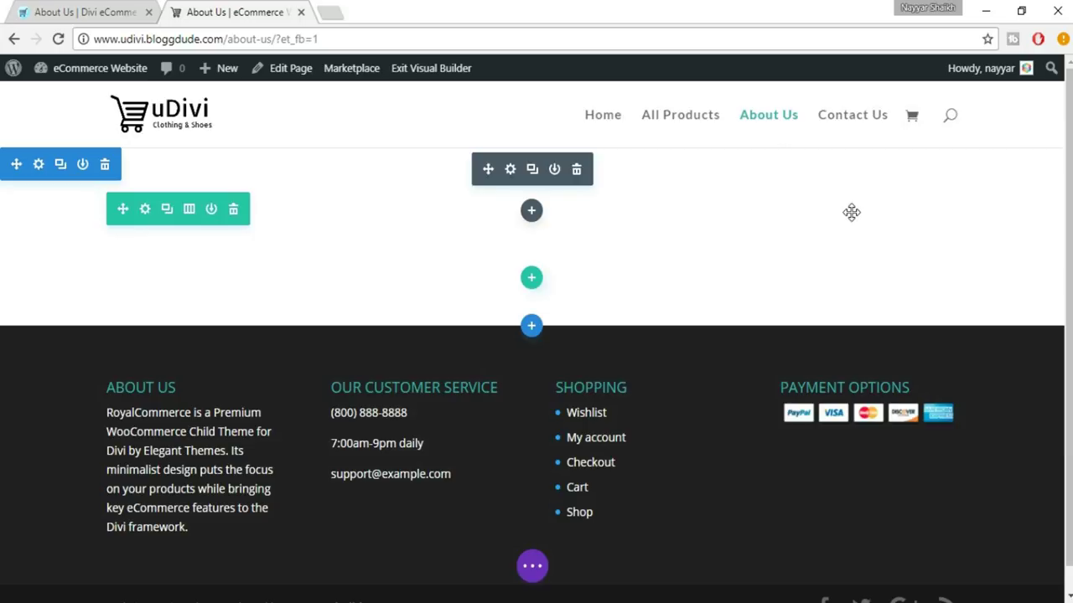
click(531, 327)
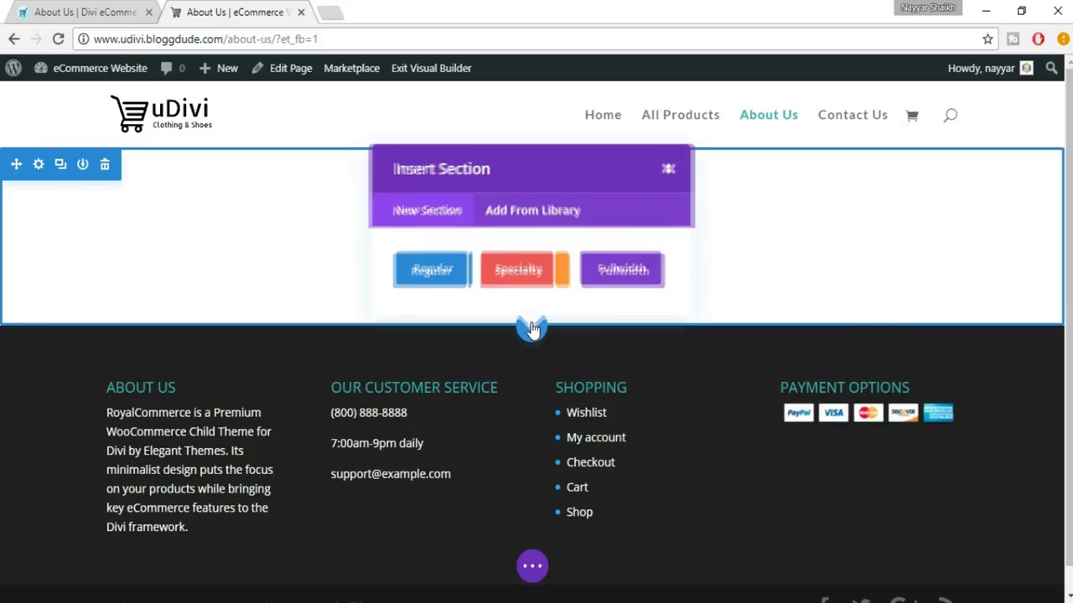
click(615, 280)
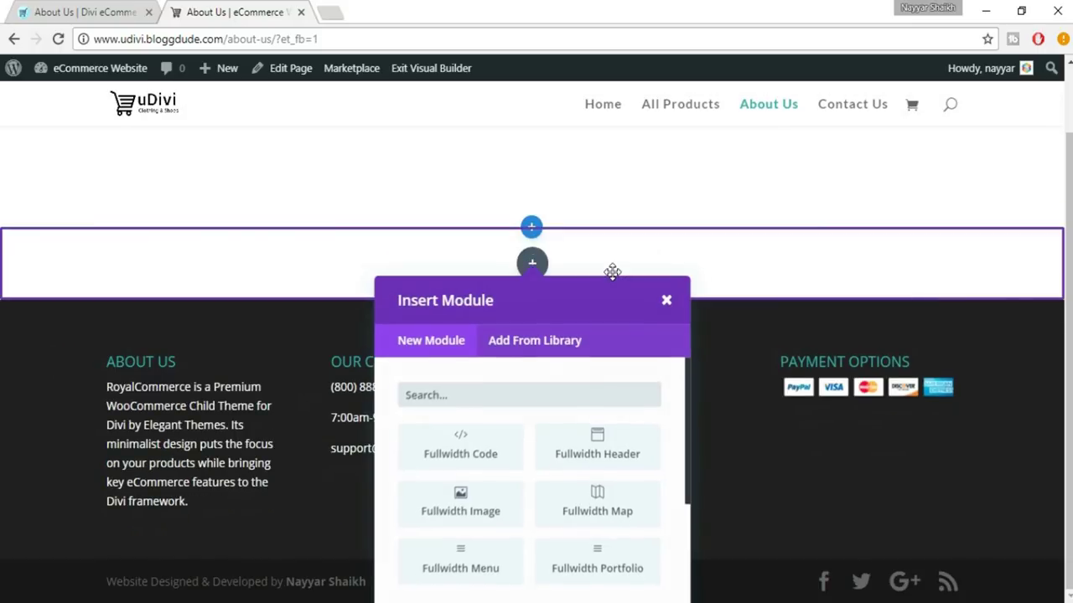
scroll(608, 543, down, 1)
scroll(607, 543, down, 2)
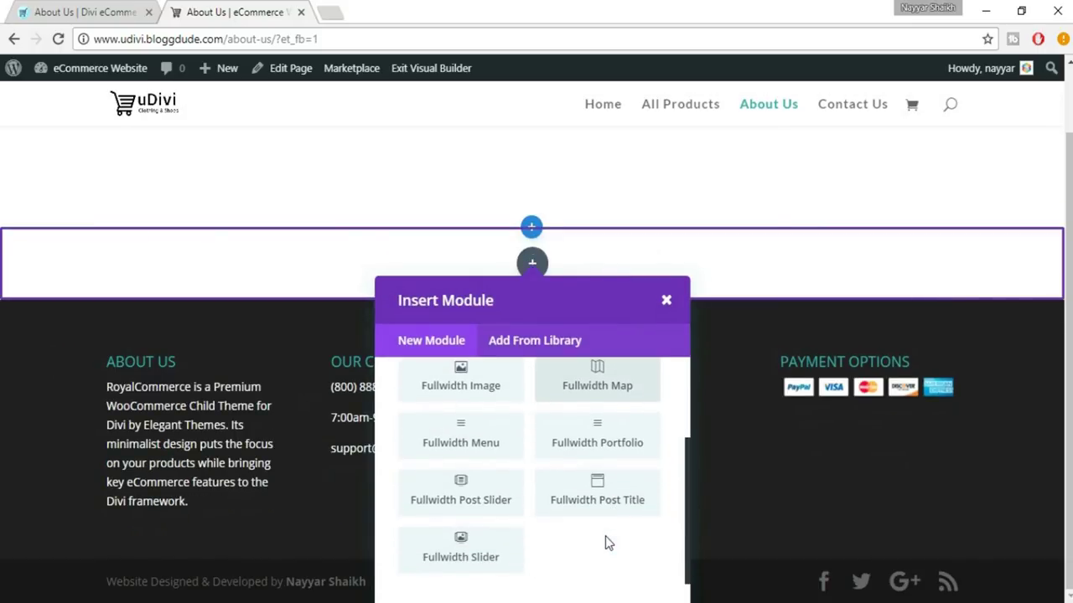
click(469, 563)
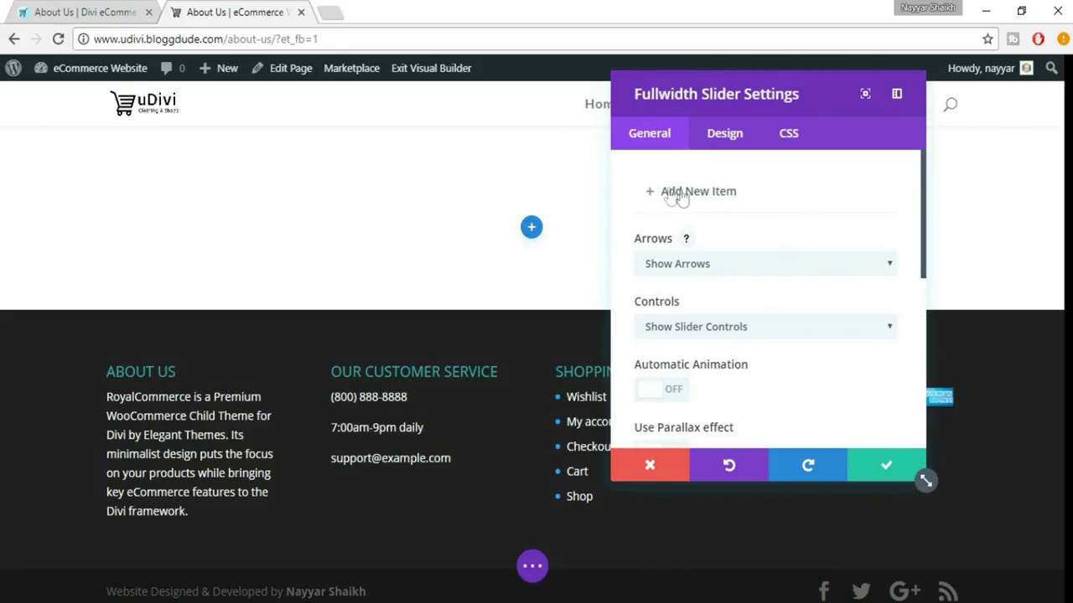
click(682, 194)
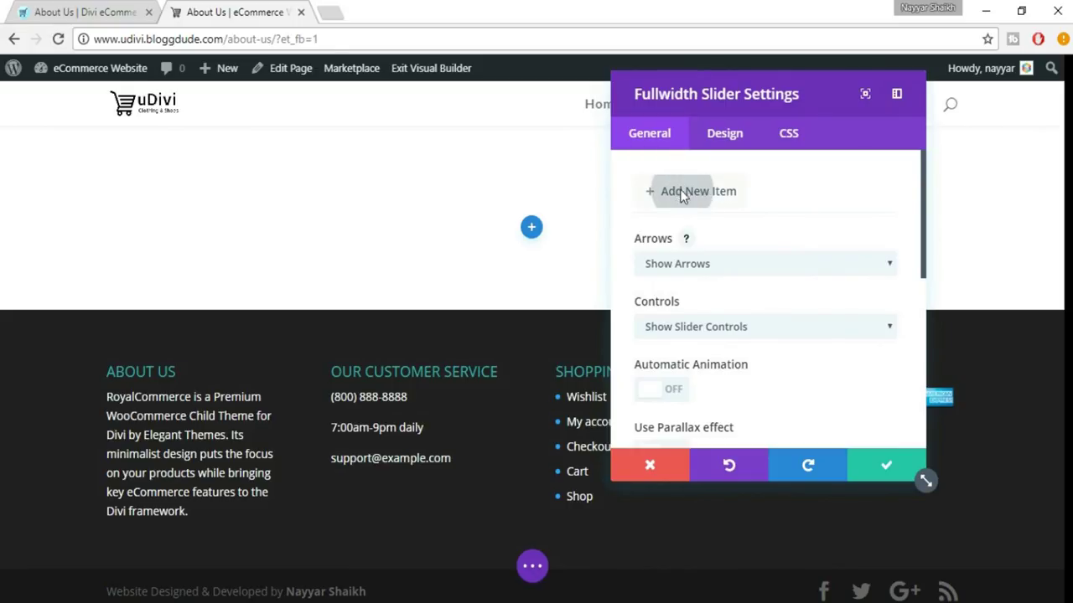
Select the hero tagline text on the eDivi reference page for reuse.
click(134, 8)
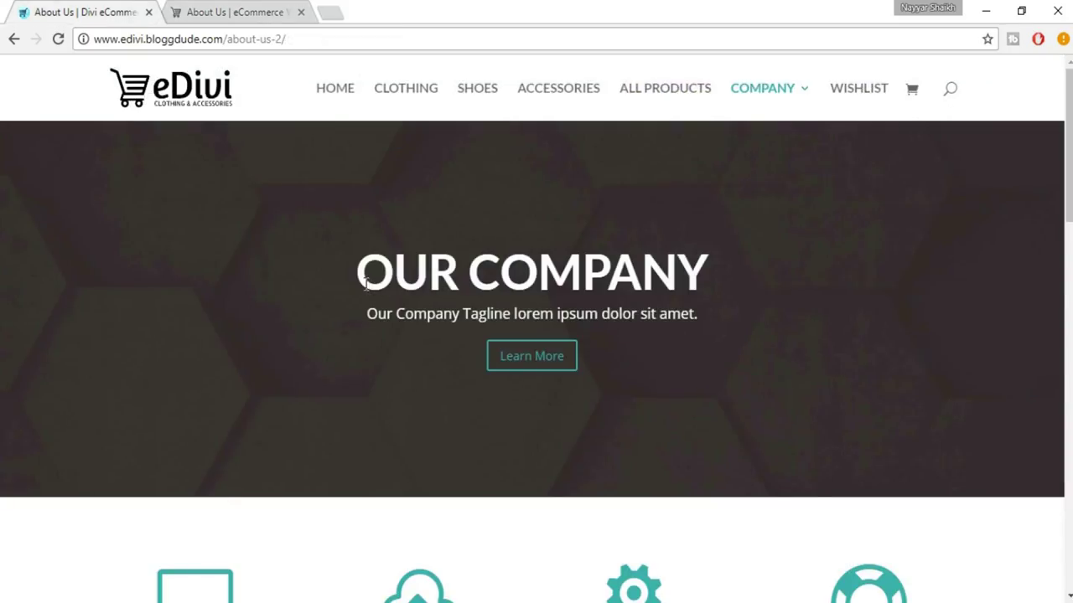
drag(371, 310, 704, 316)
key(ctrl+c)
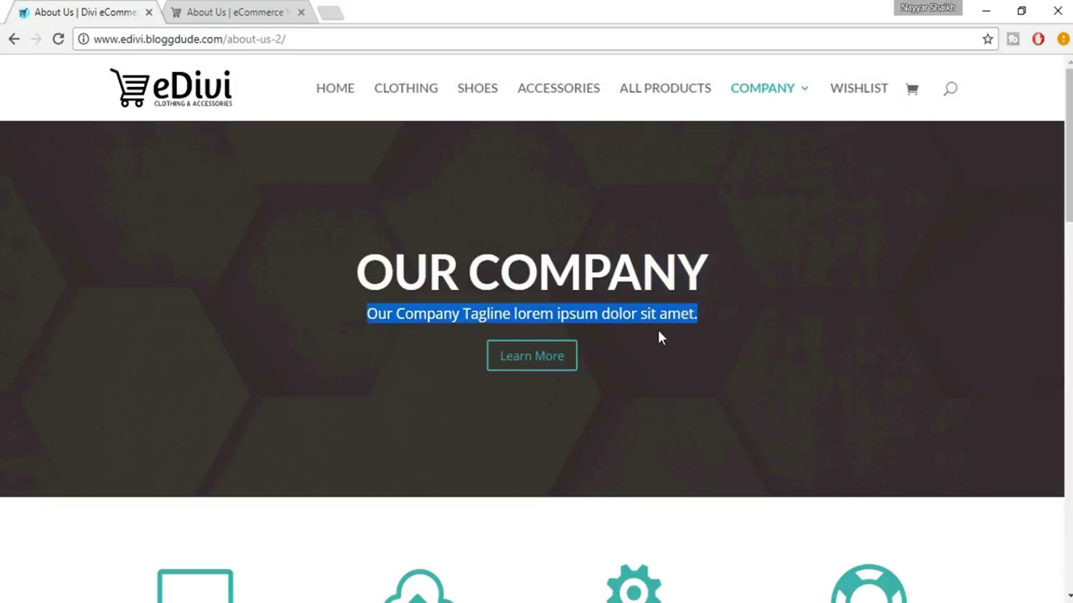
click(224, 8)
Give the slide the heading OUR COMPANY and paste the tagline into its content.
click(666, 207)
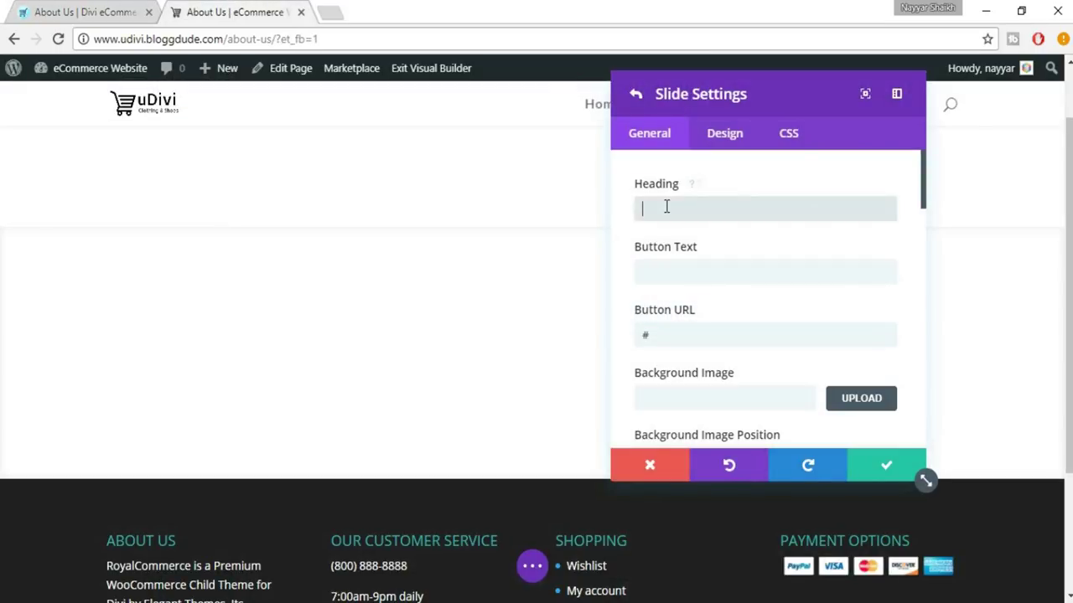
text(OUR COMPANY)
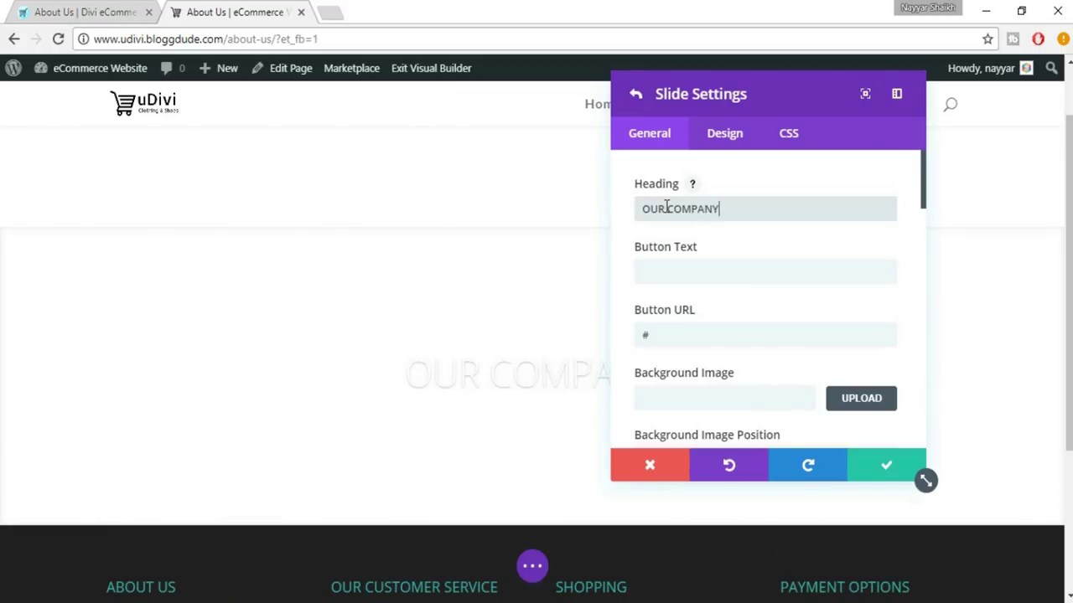
key(Tab)
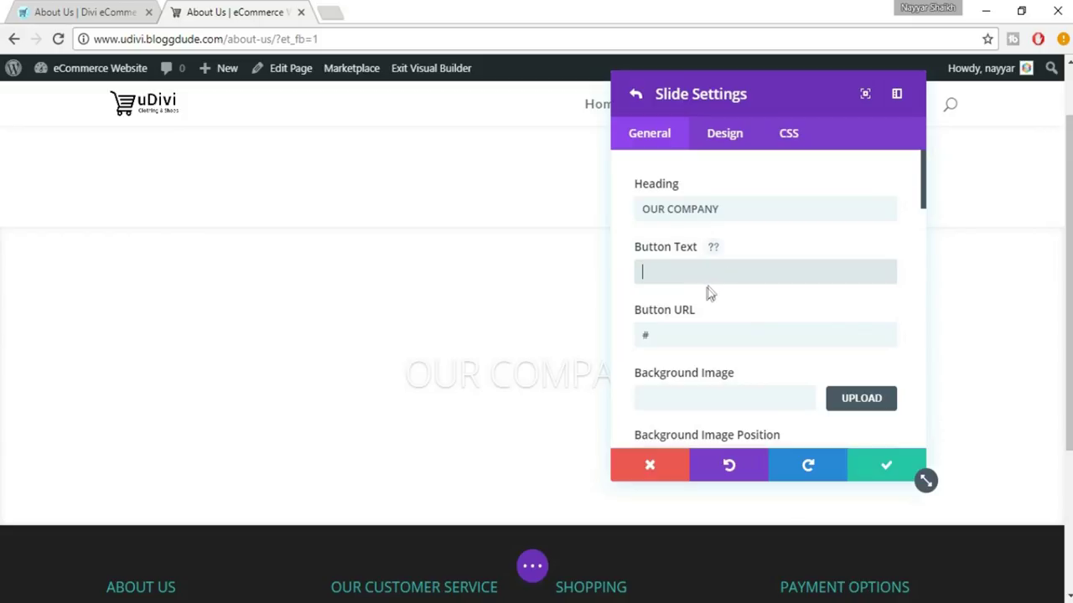
scroll(771, 293, down, 2)
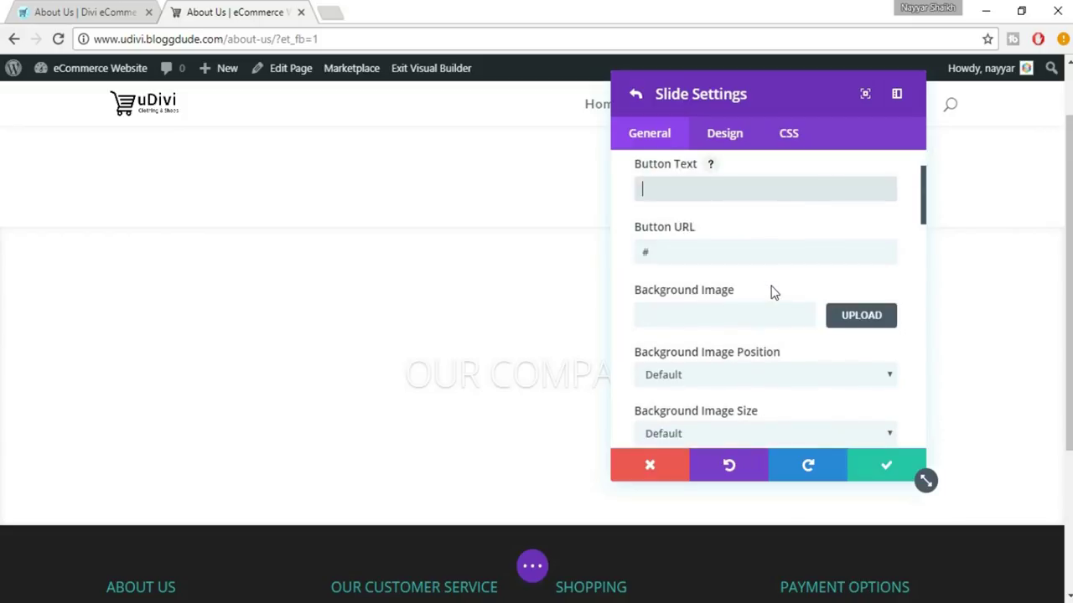
scroll(840, 321, down, 8)
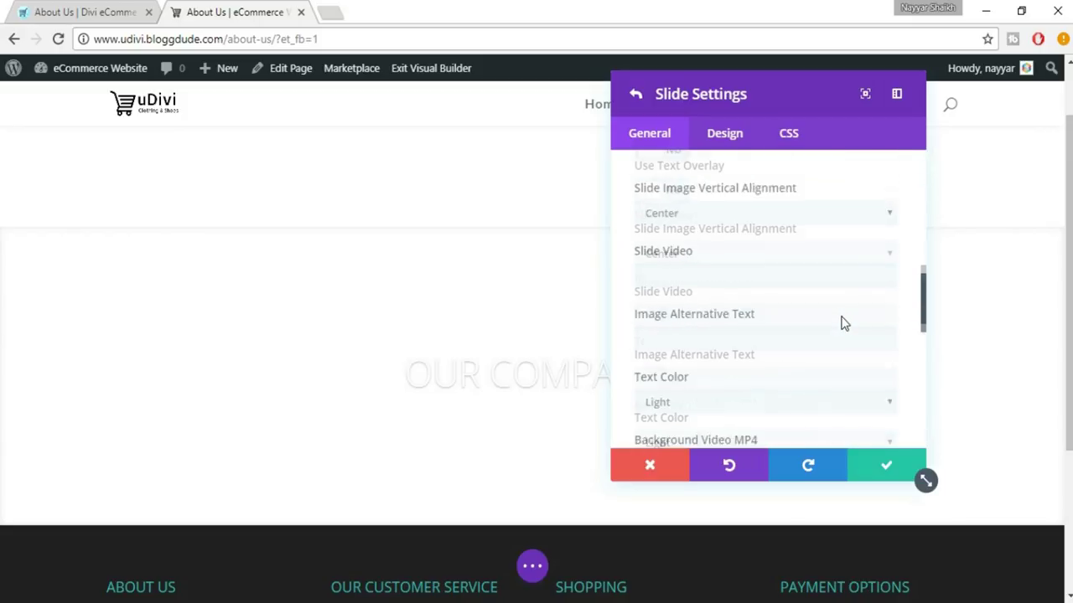
scroll(833, 331, down, 4)
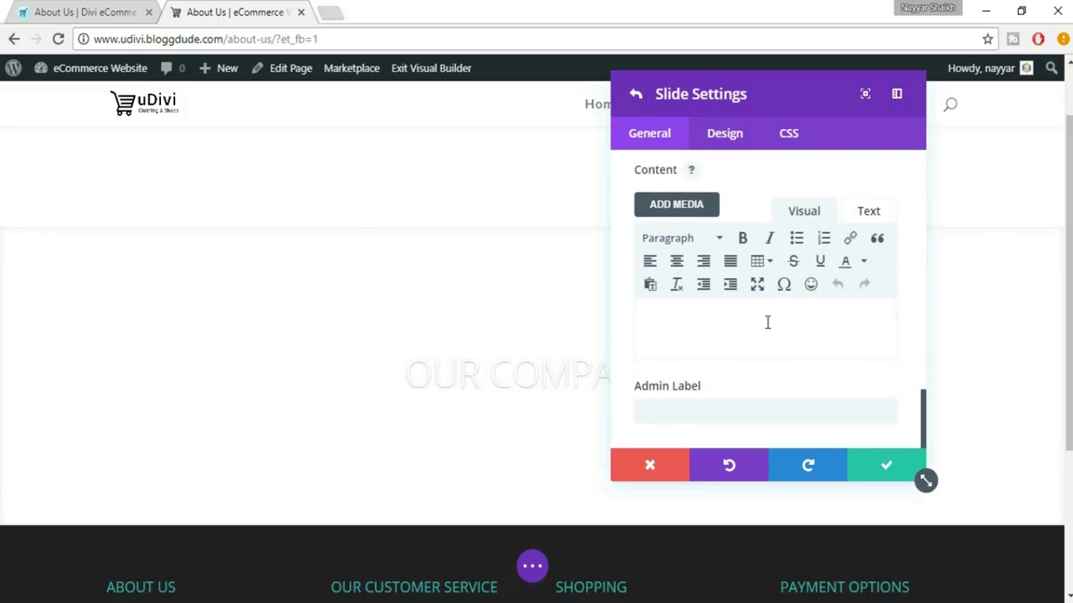
key(ctrl+v)
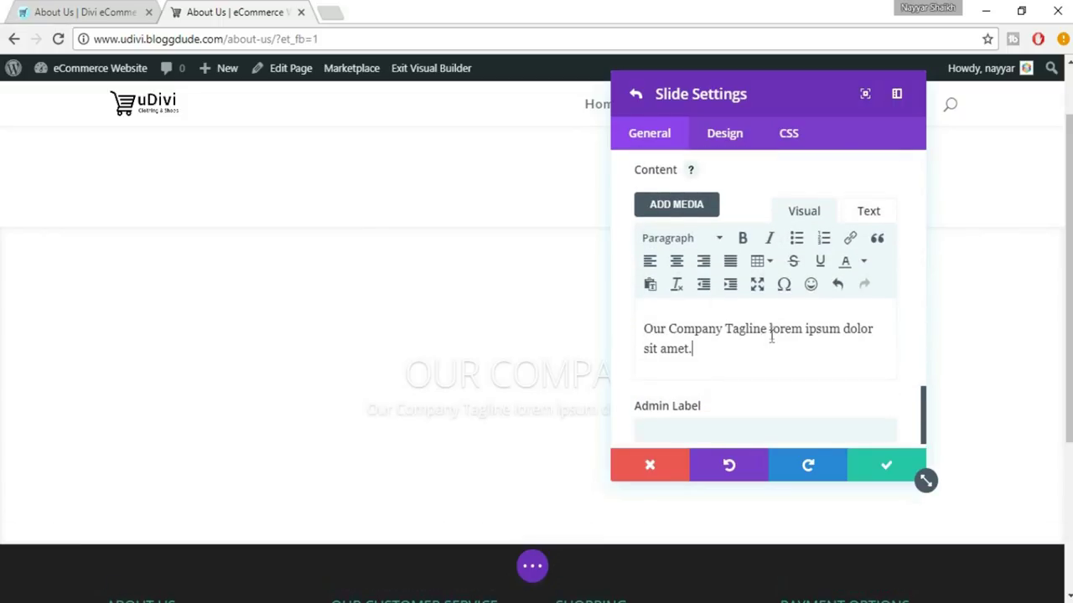
click(171, 9)
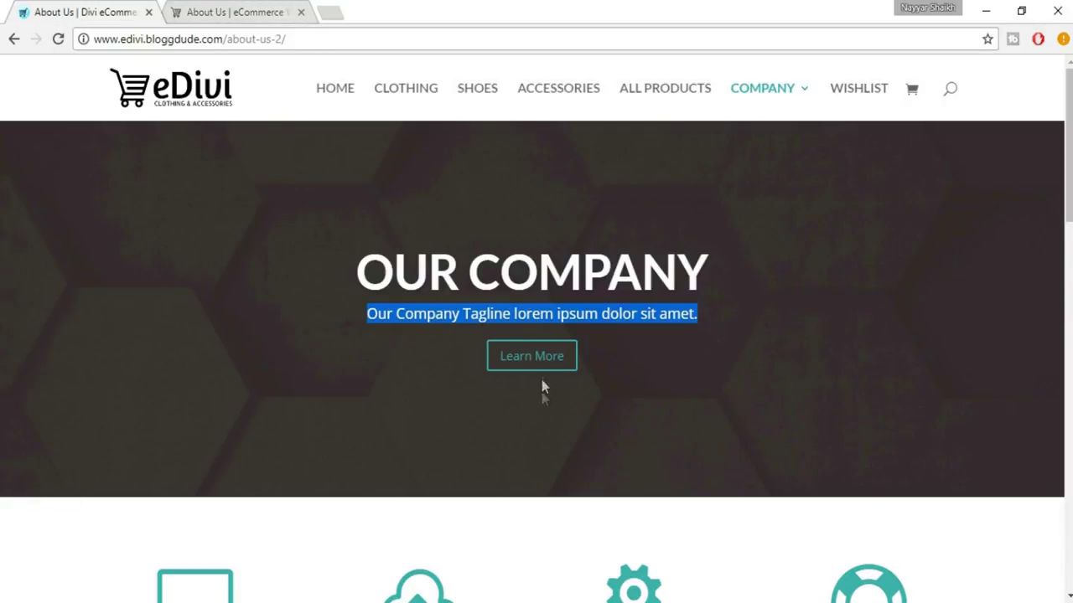
click(222, 9)
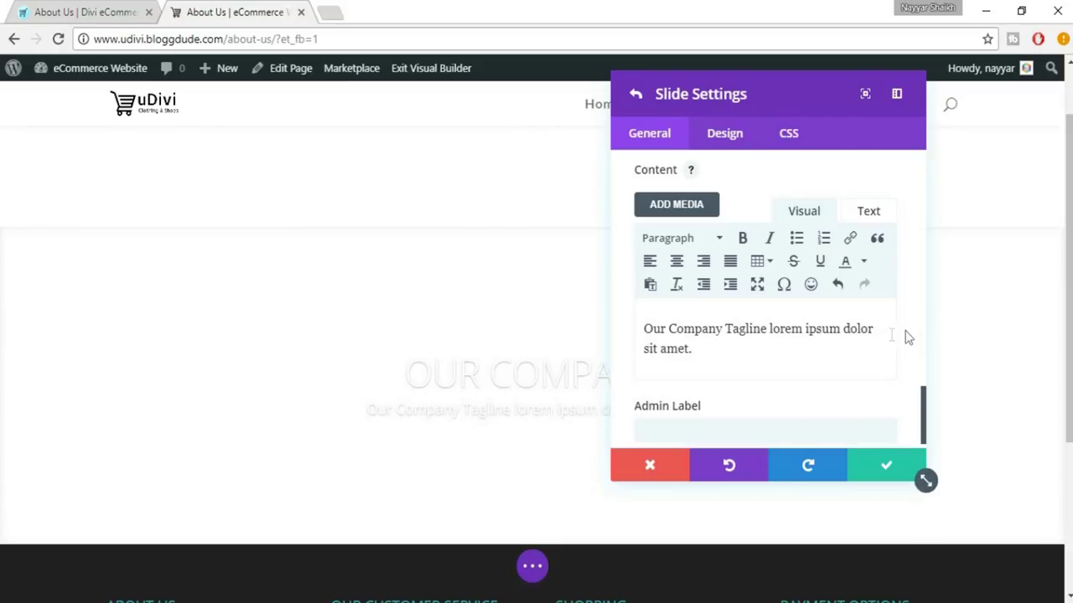
scroll(913, 343, up, 10)
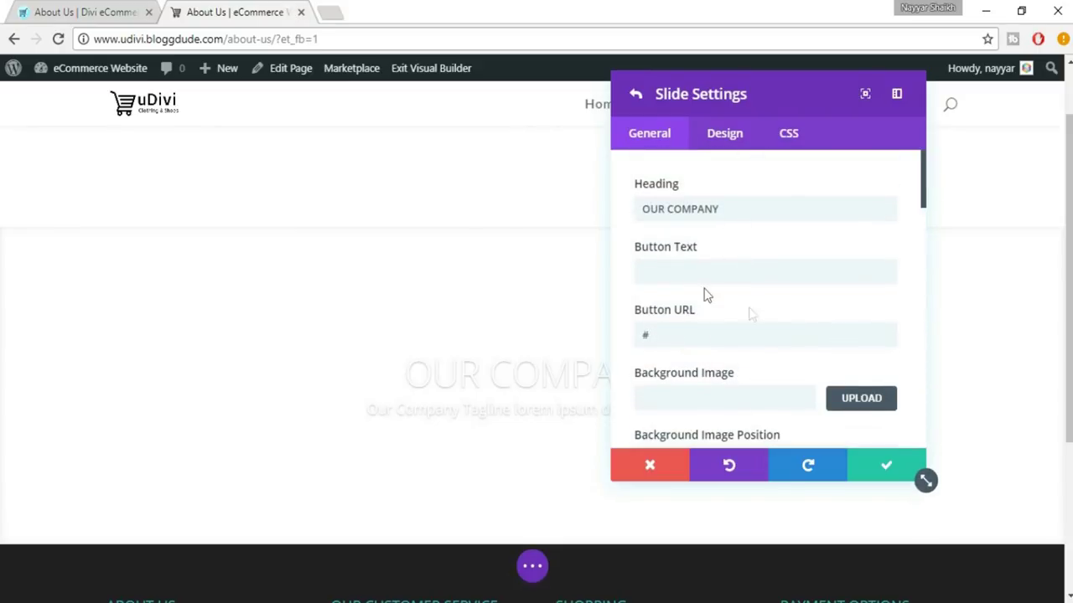
Set the slide's button text to Learn More and save the slide and slider settings.
click(703, 282)
text(IRA)
key(BackSpace)
key(BackSpace)
key(BackSpace)
text(L)
key(Down)
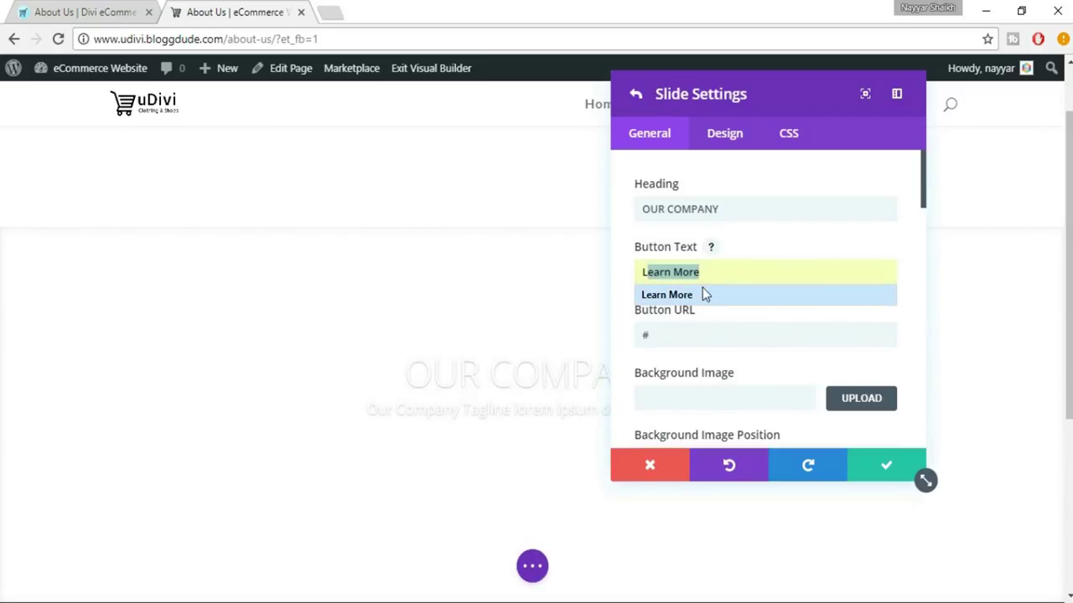
click(703, 292)
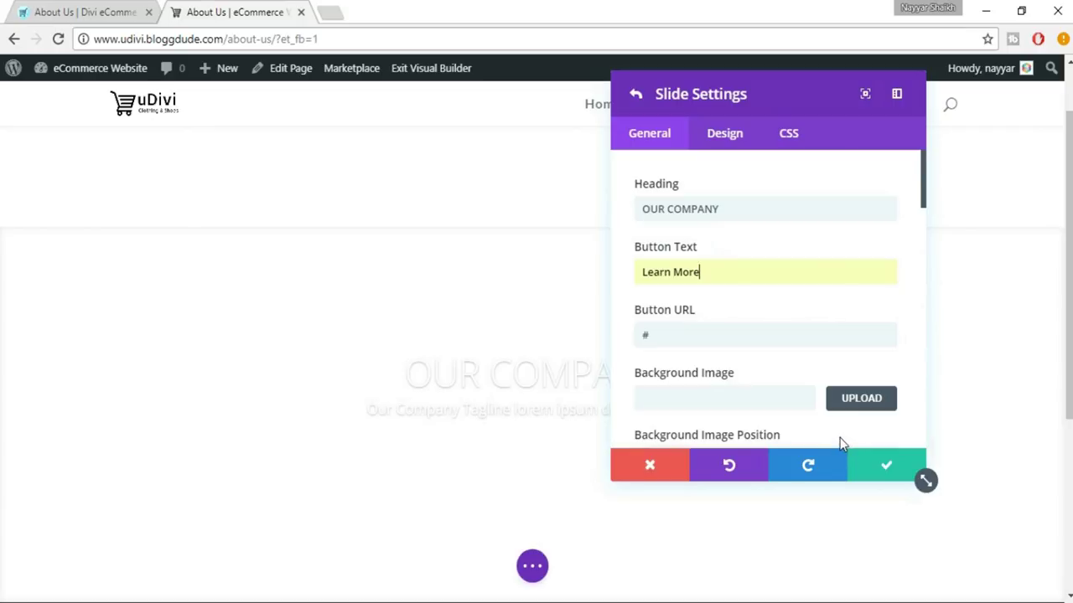
click(882, 476)
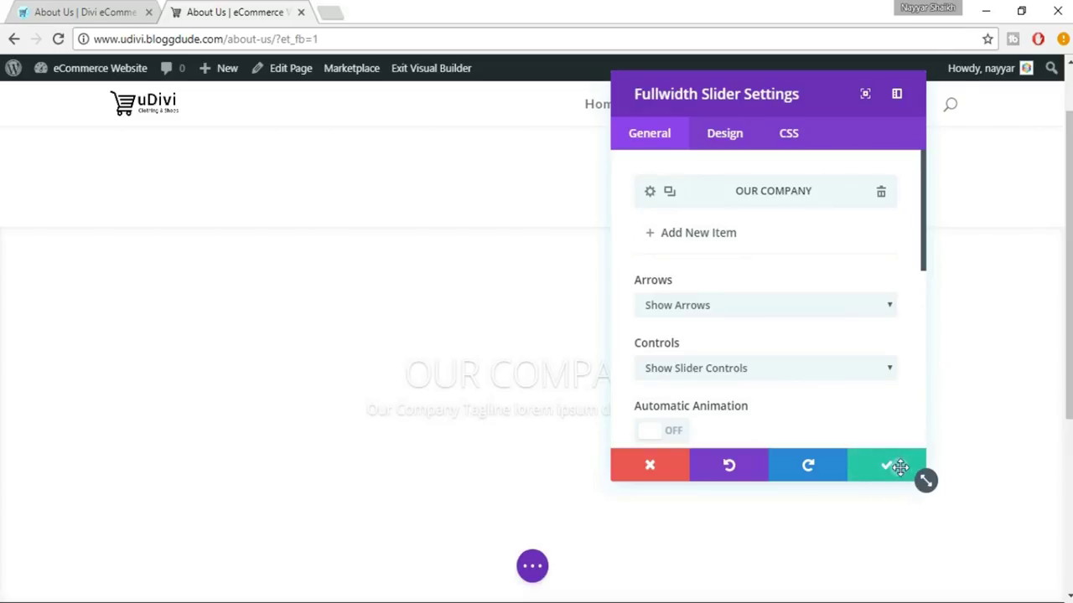
click(896, 474)
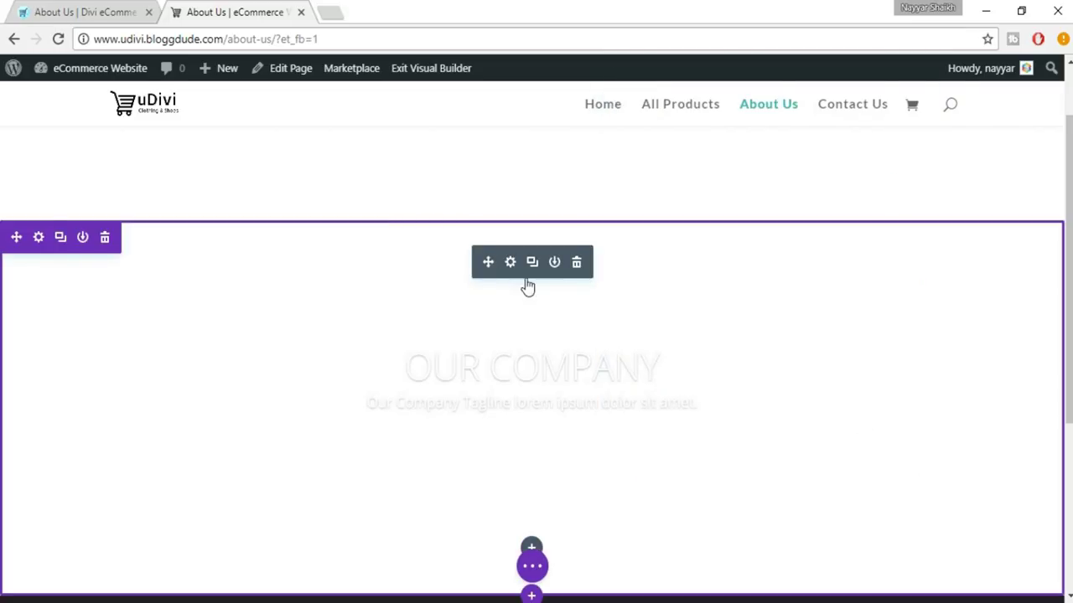
click(510, 264)
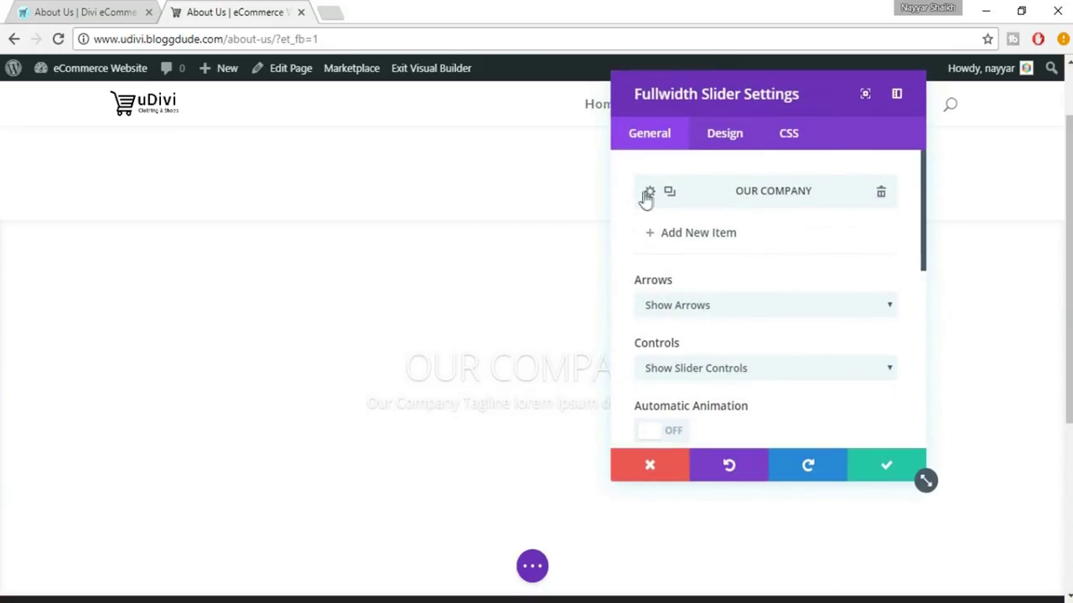
Use hex-bg-black.jpg from the Media Library as the OUR COMPANY slide's background image.
click(649, 195)
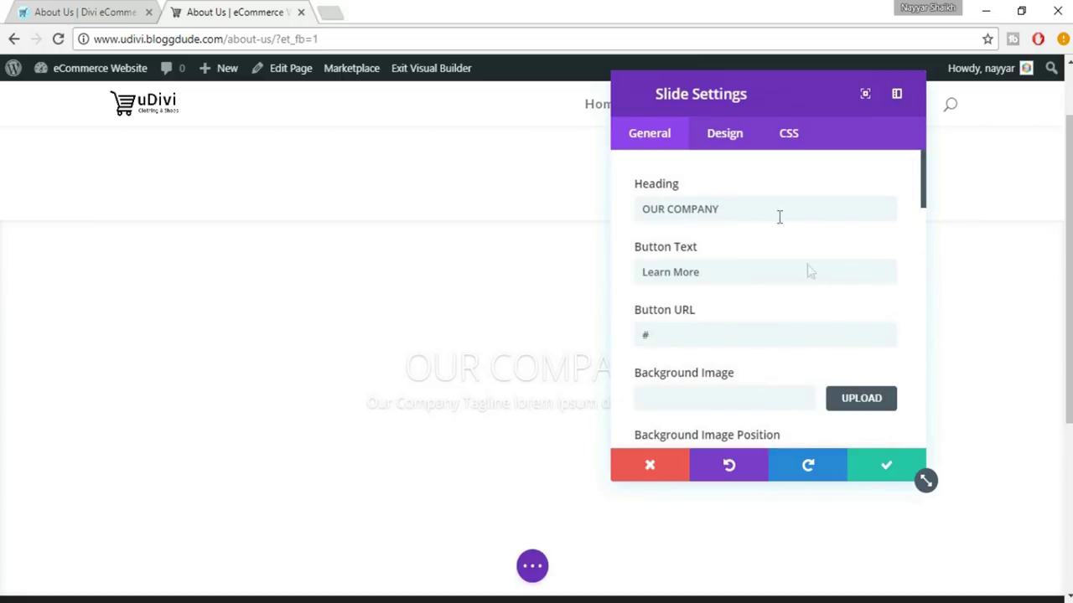
scroll(788, 310, down, 2)
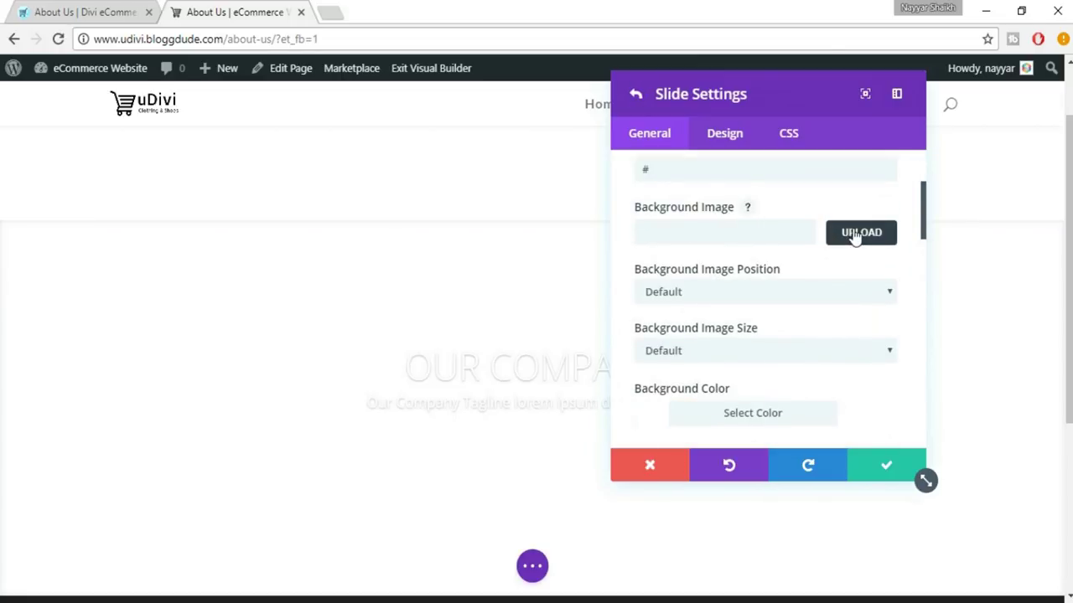
click(855, 235)
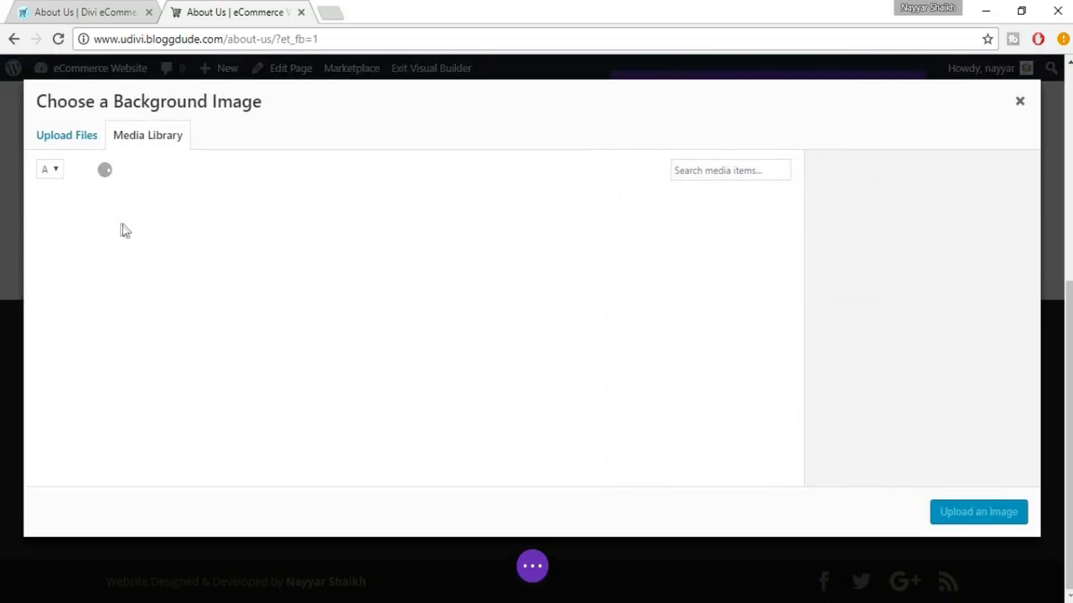
click(119, 235)
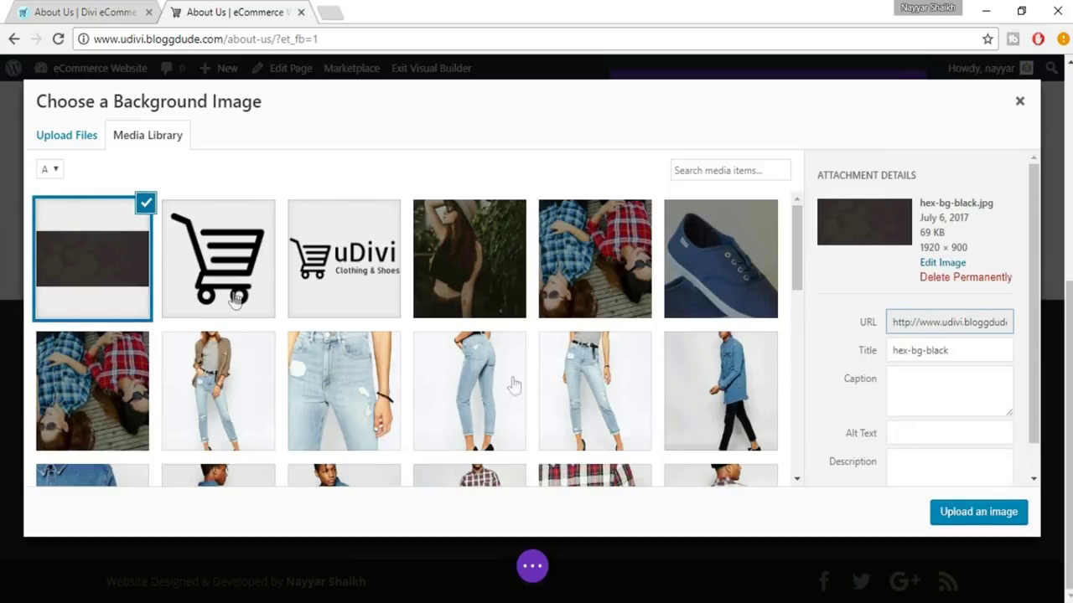
click(980, 513)
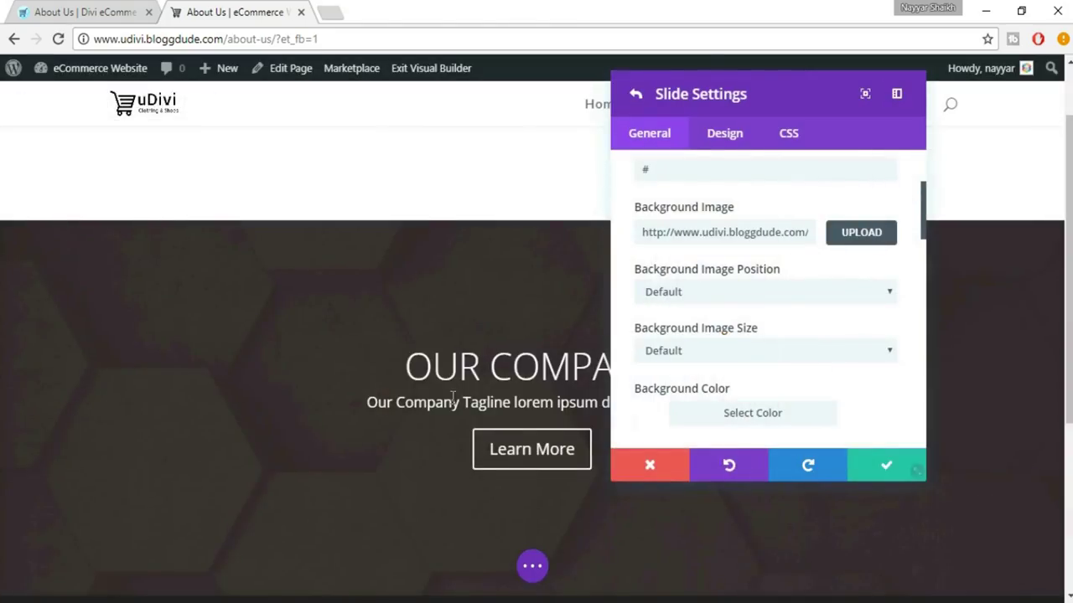
scroll(445, 395, down, 2)
scroll(570, 308, up, 1)
drag(796, 106, 905, 131)
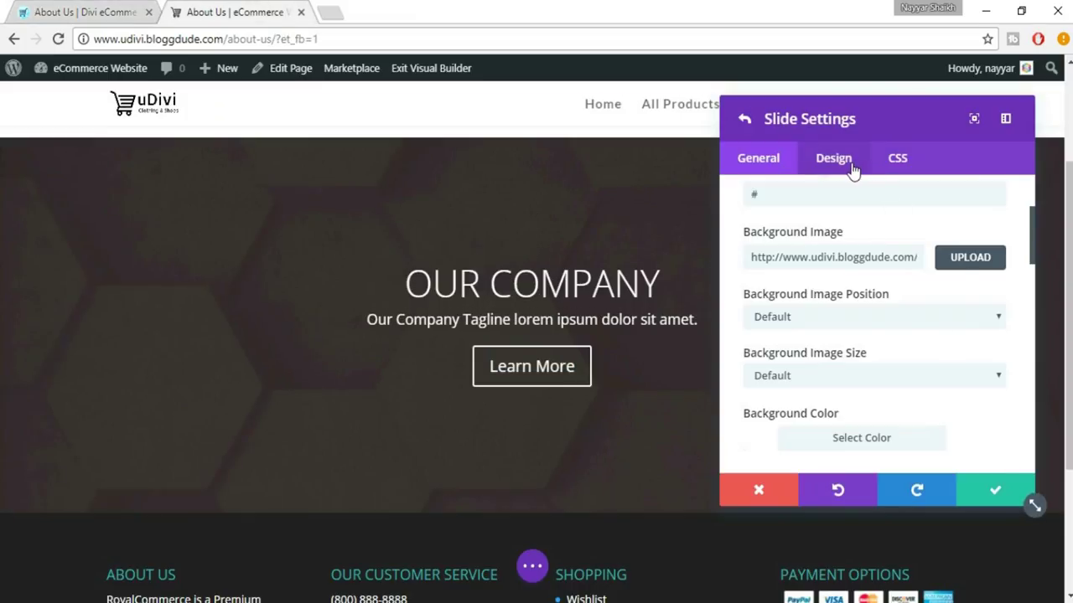
Set the OUR COMPANY header font to 68px and bold.
click(852, 166)
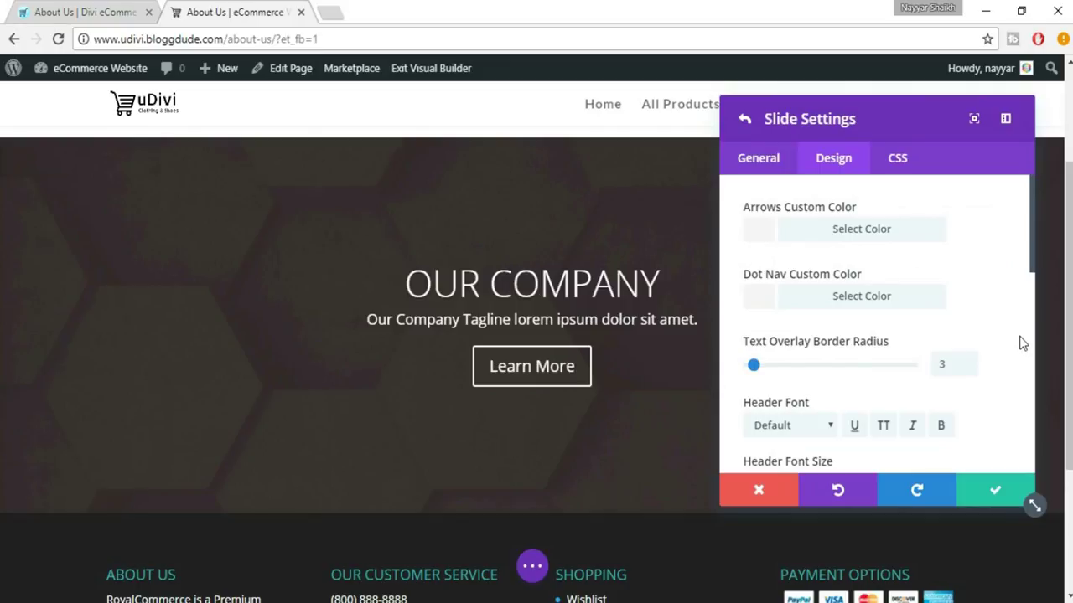
drag(1032, 250, 1031, 310)
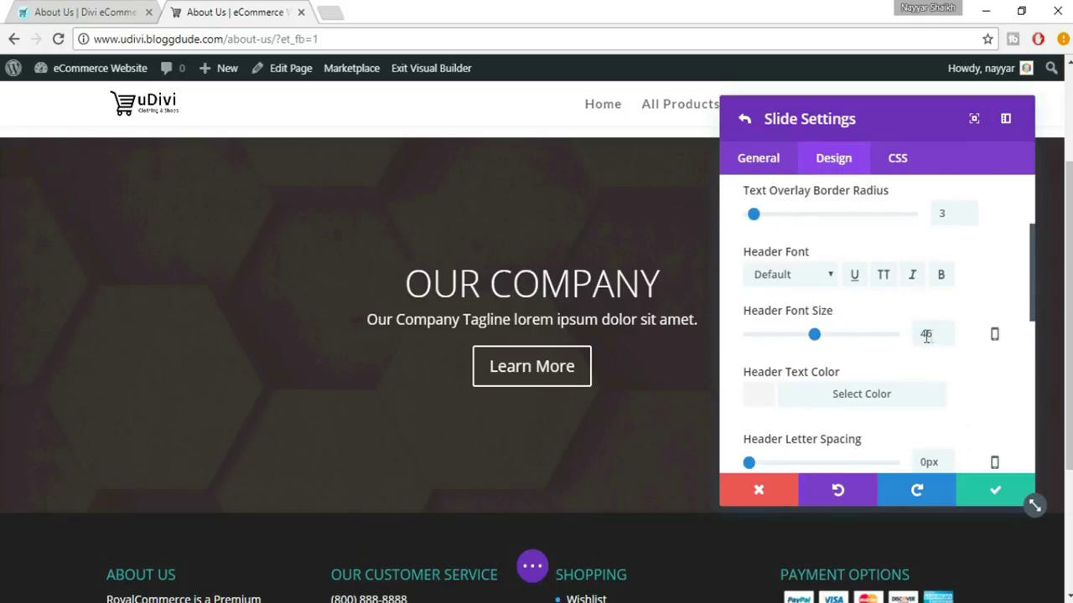
click(813, 335)
drag(840, 339, 848, 338)
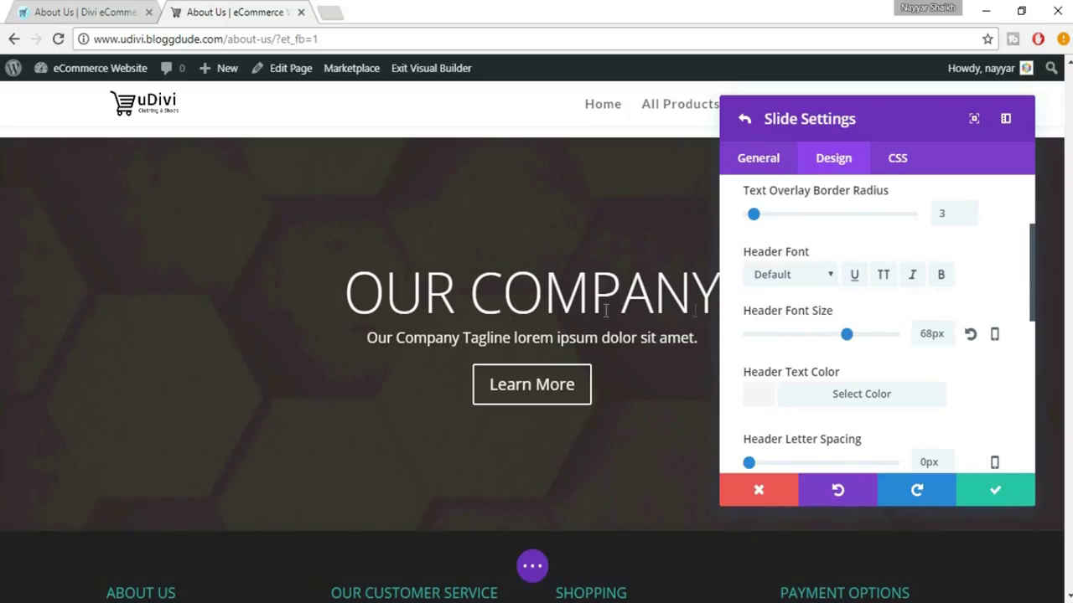
click(941, 275)
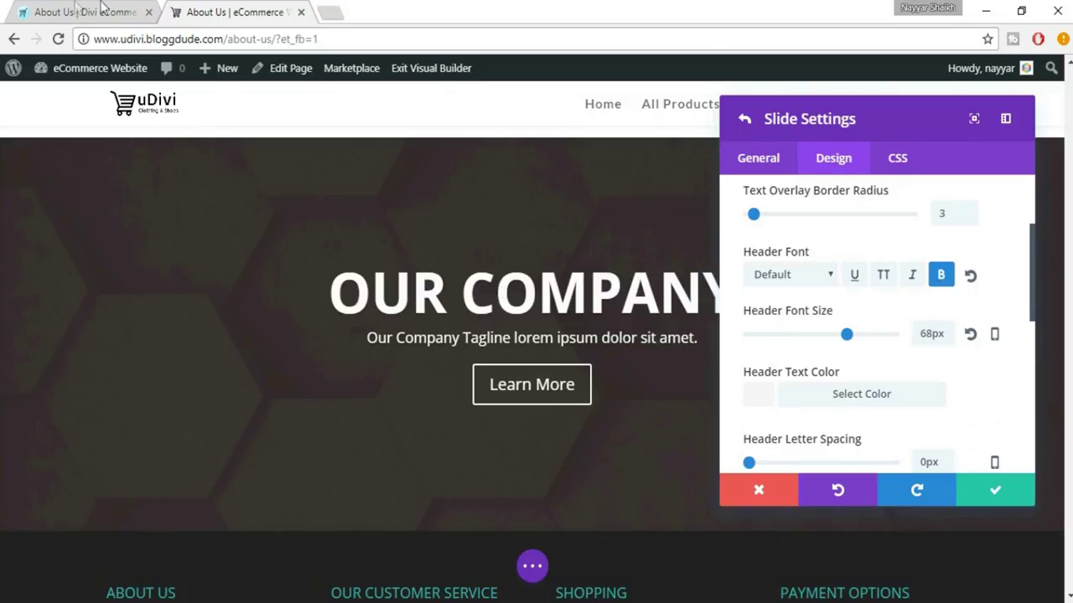
click(104, 10)
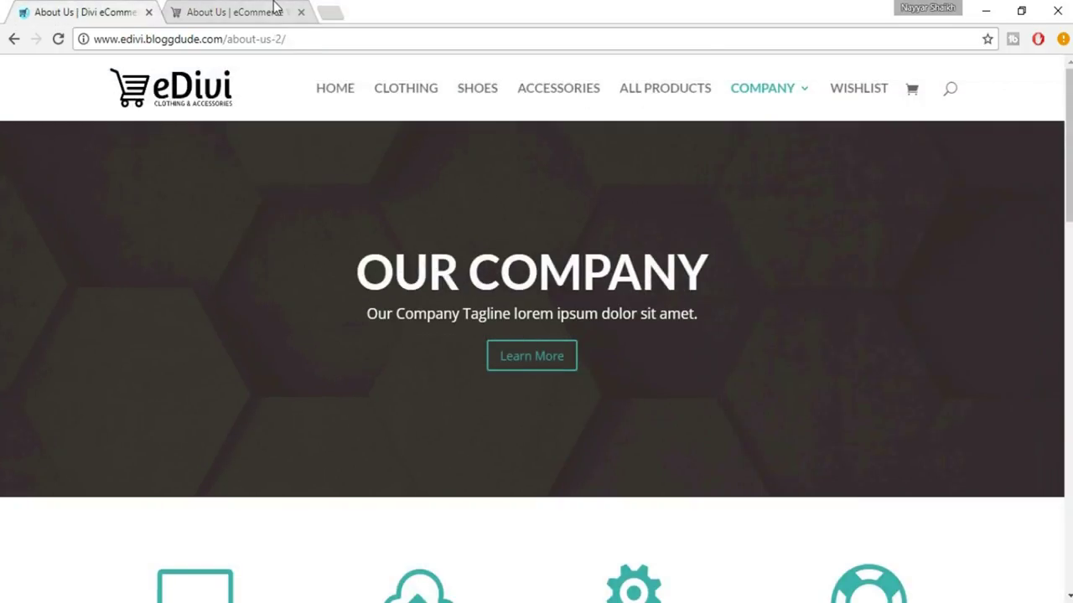
click(274, 10)
Enlarge the slide's body font size to 21px.
scroll(1003, 352, down, 3)
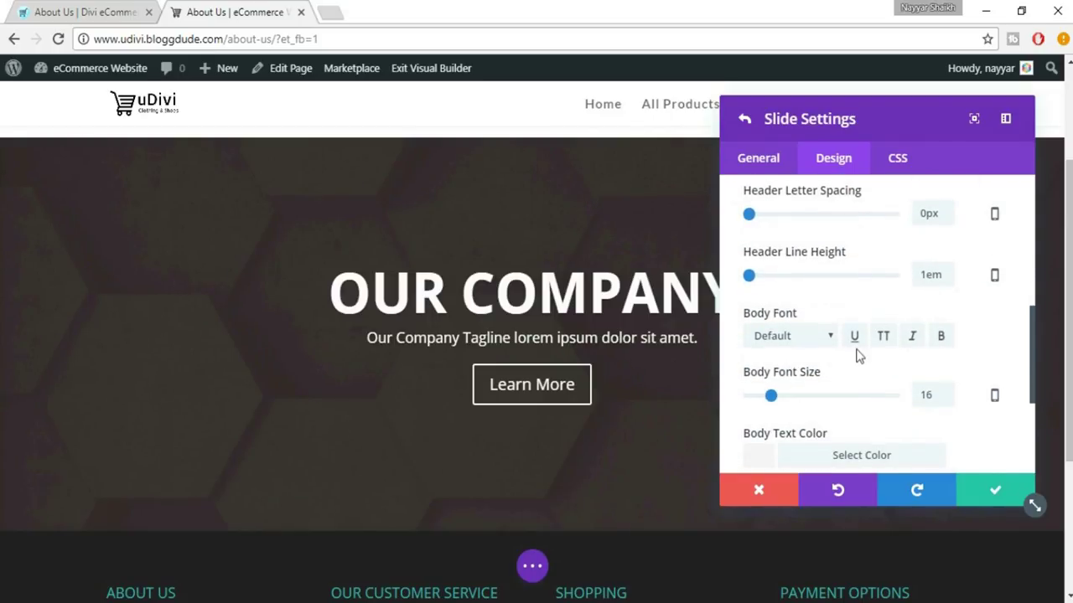
scroll(857, 352, down, 1)
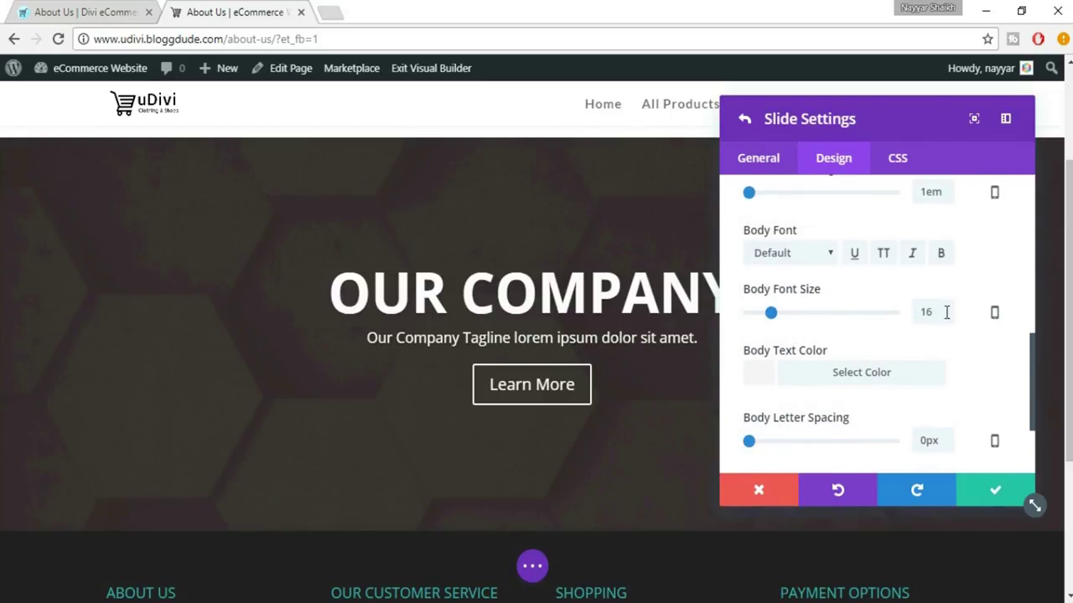
drag(774, 314, 779, 316)
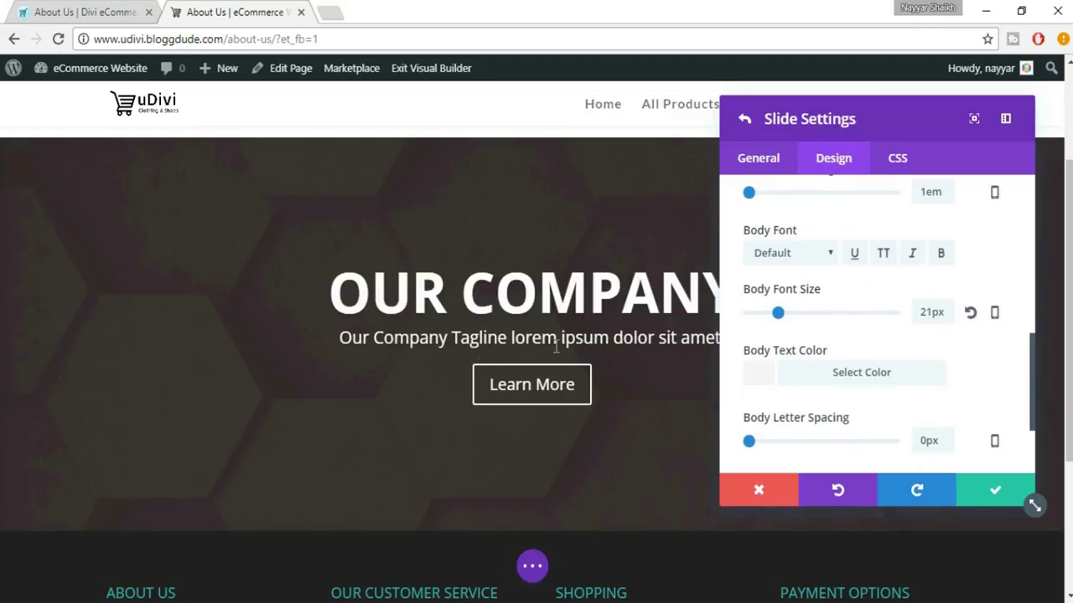
scroll(993, 398, down, 2)
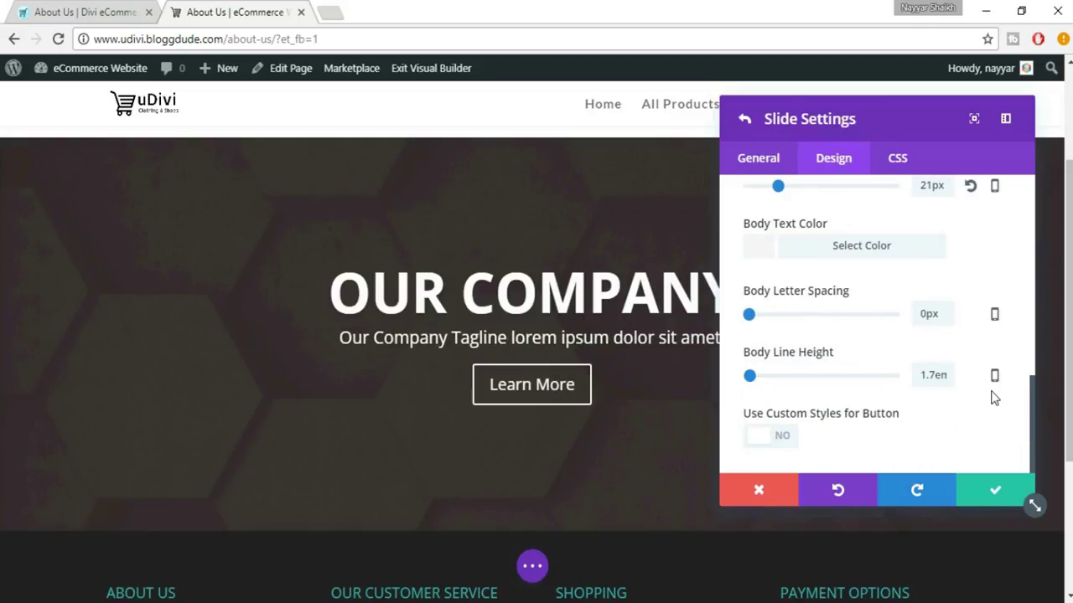
click(783, 445)
scroll(921, 423, down, 5)
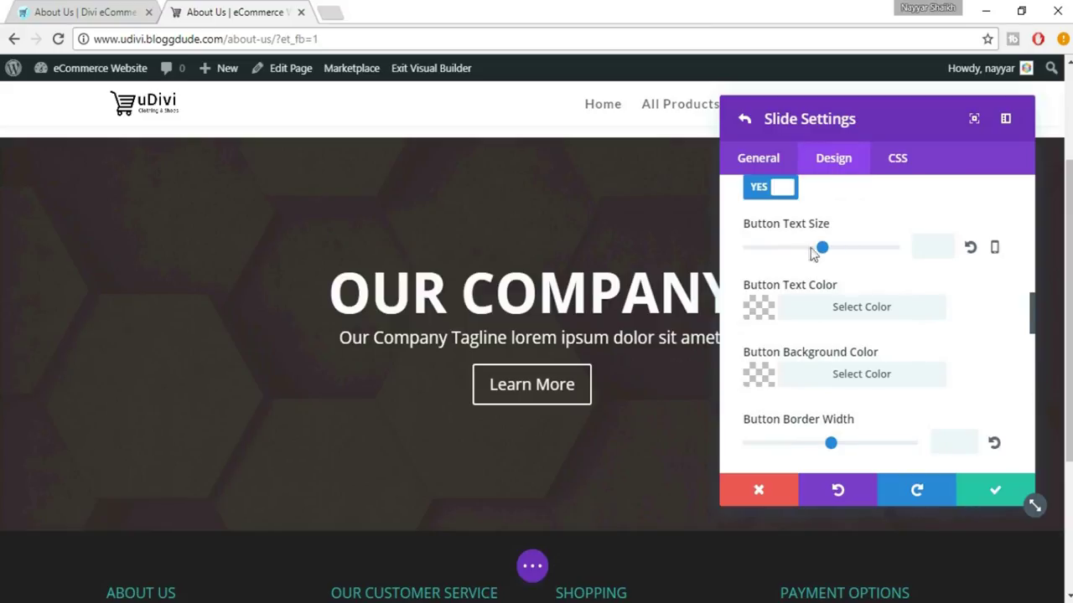
drag(824, 251, 770, 257)
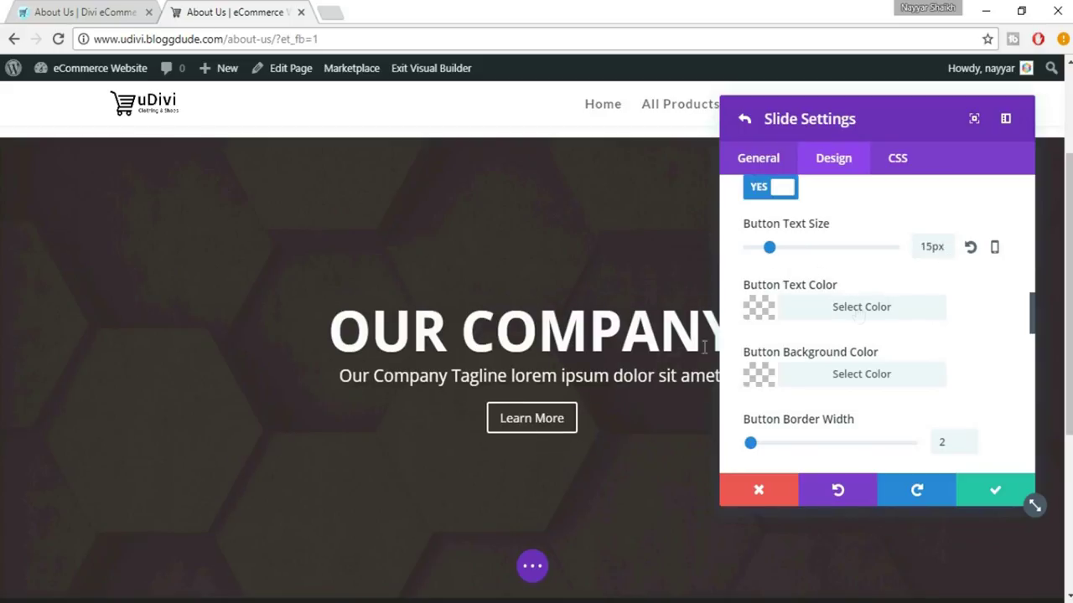
scroll(962, 286, down, 10)
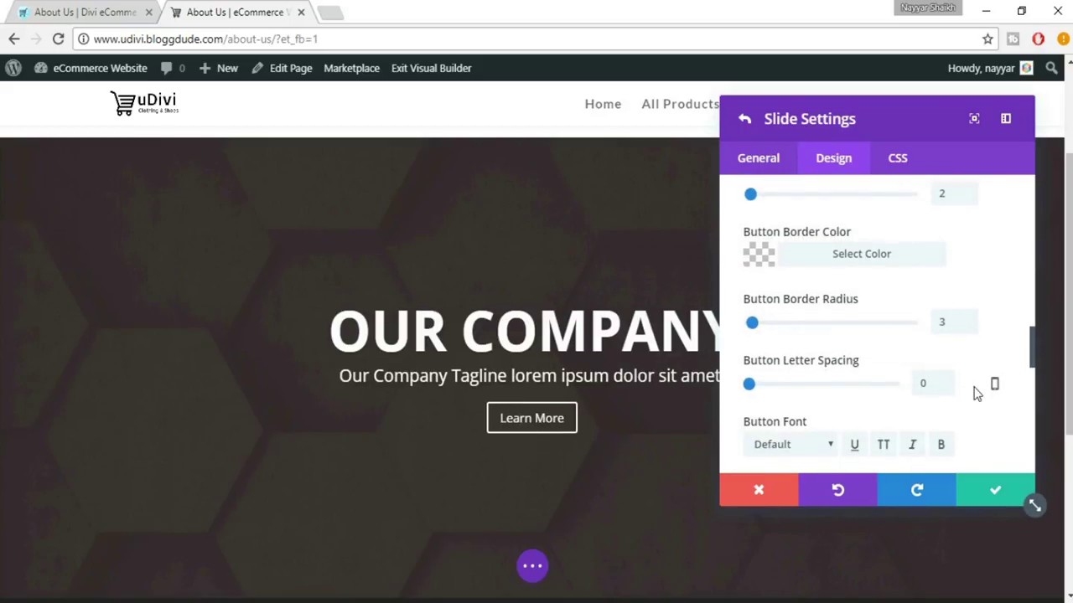
scroll(976, 394, down, 3)
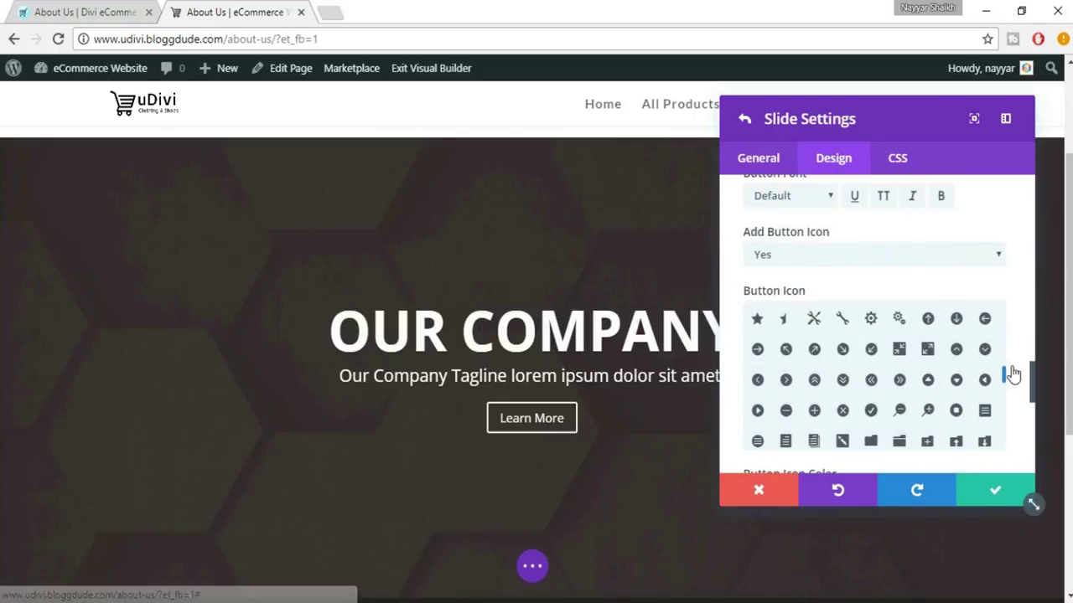
scroll(1022, 355, down, 3)
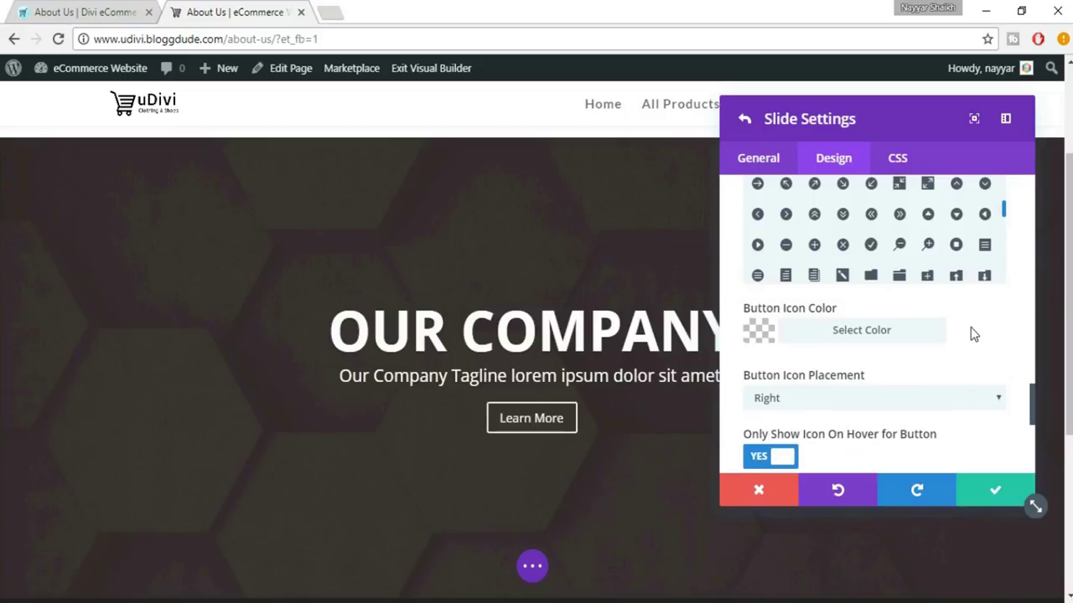
scroll(993, 360, down, 2)
scroll(997, 378, down, 2)
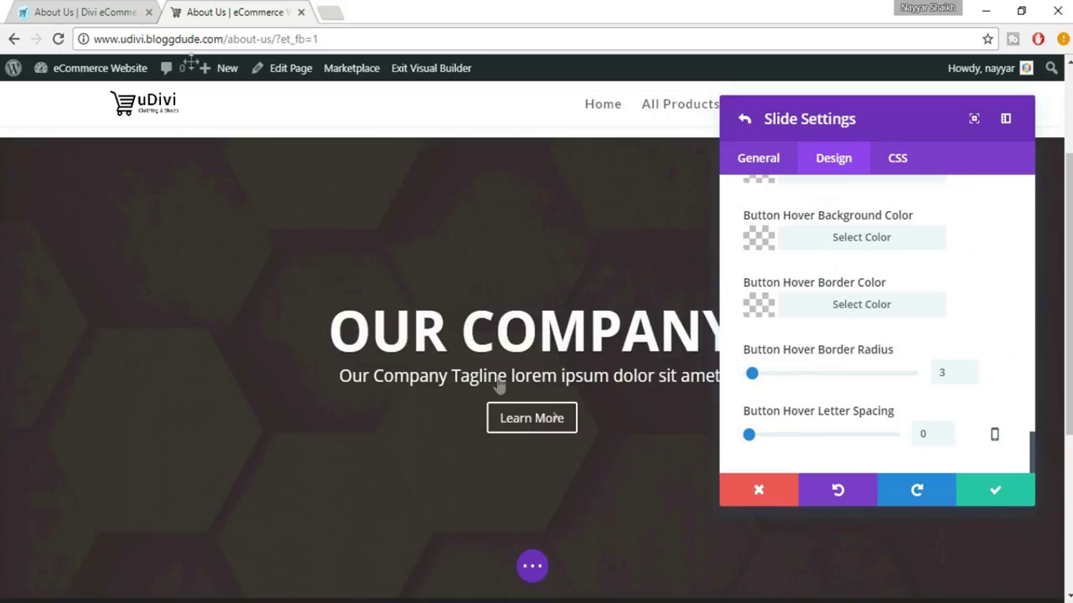
key(ctrl+shift+Tab)
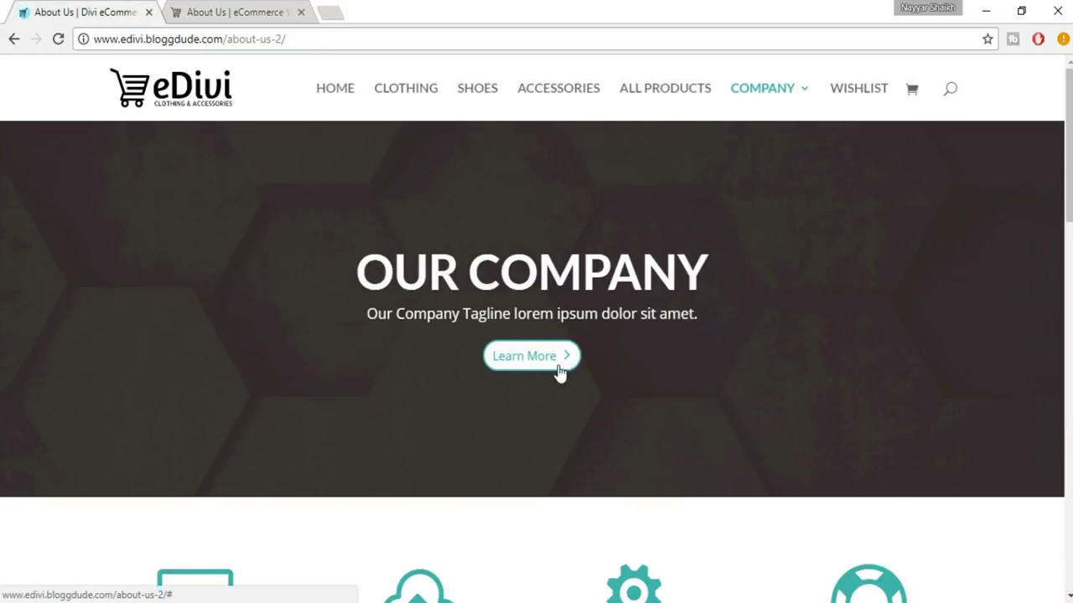
click(289, 12)
scroll(981, 340, up, 1)
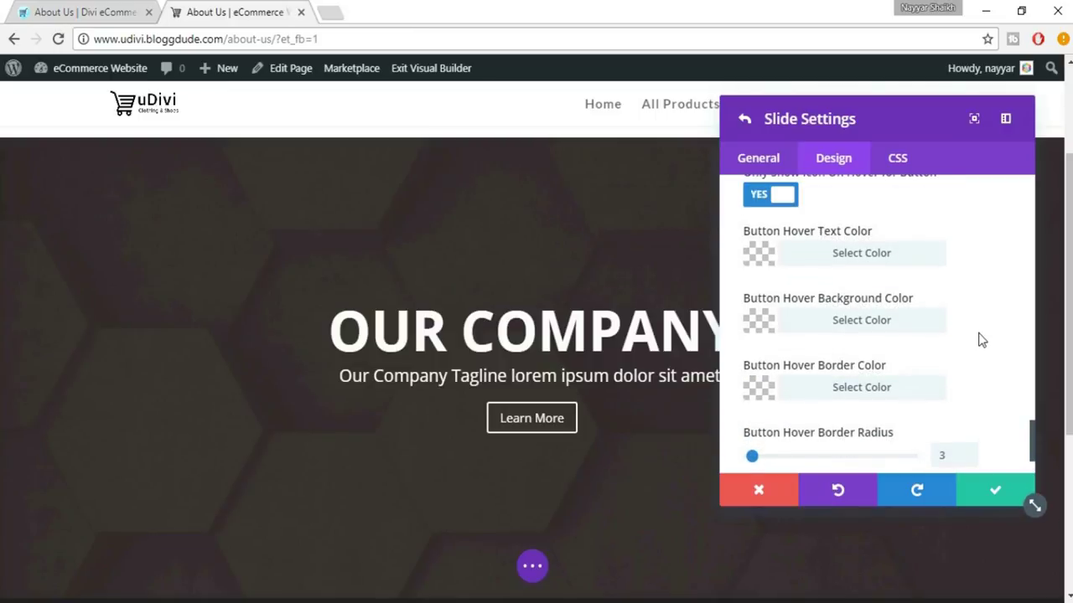
scroll(926, 294, up, 3)
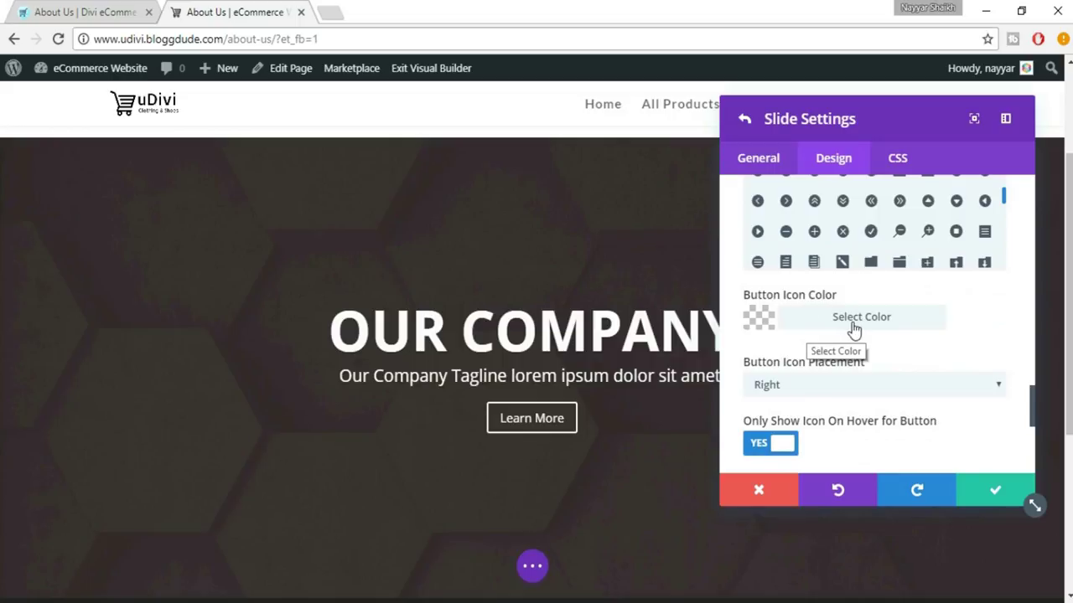
scroll(954, 347, up, 5)
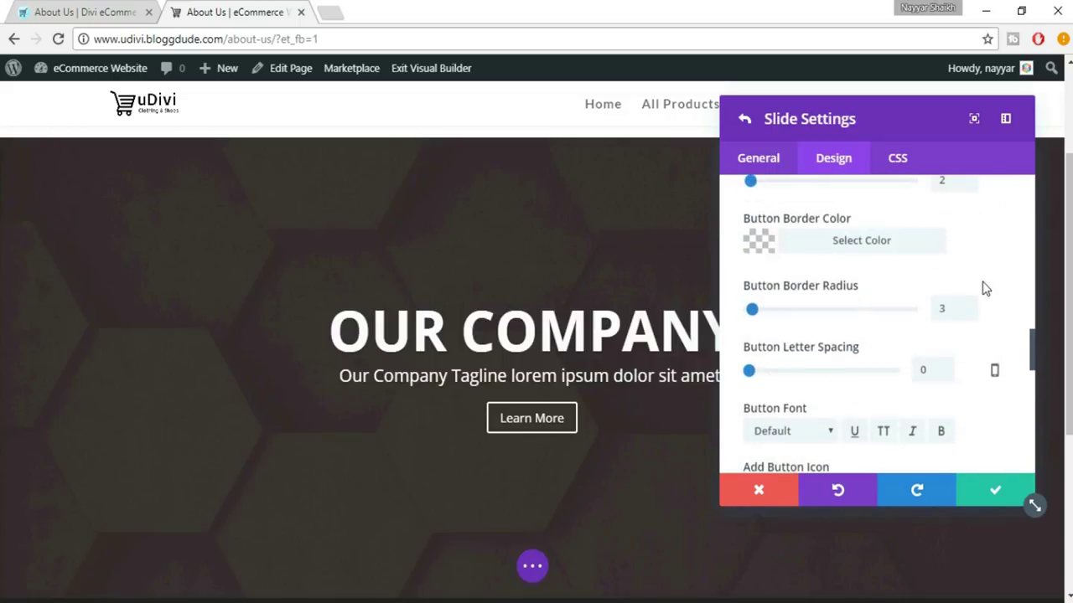
scroll(934, 277, up, 2)
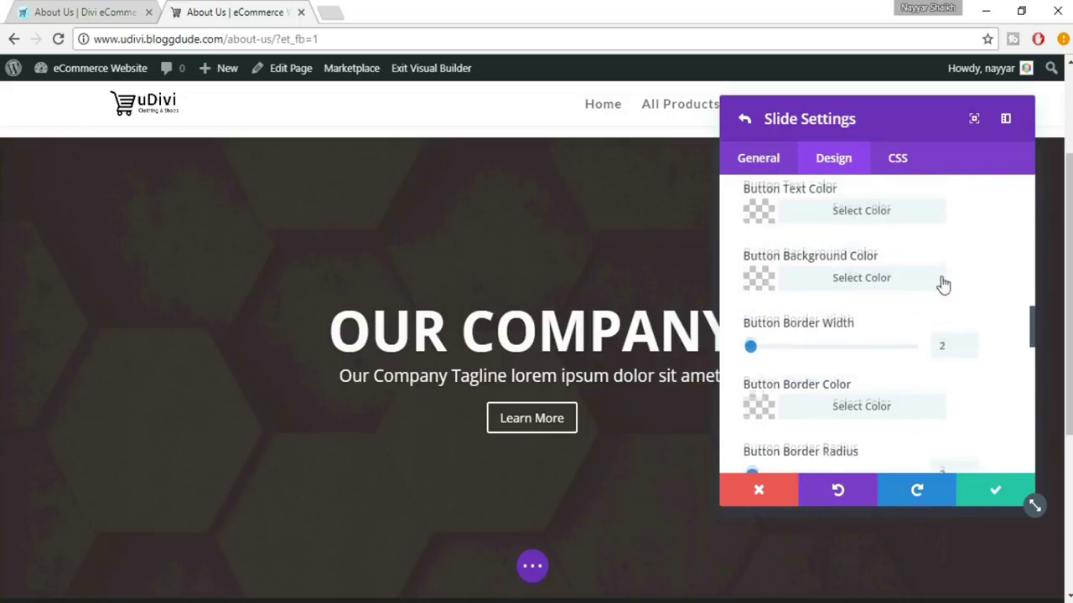
click(84, 12)
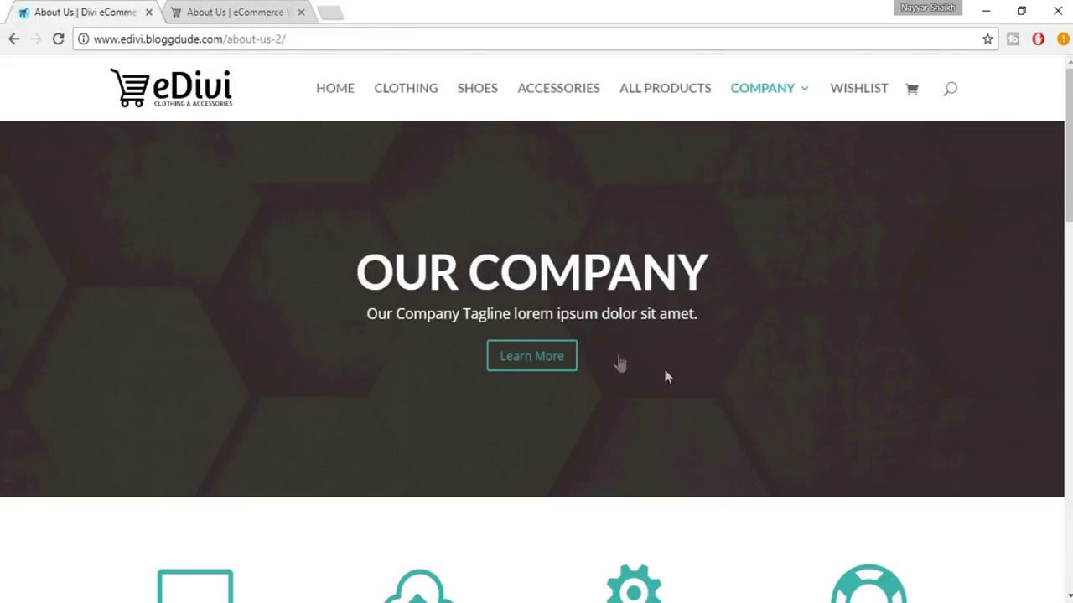
click(245, 10)
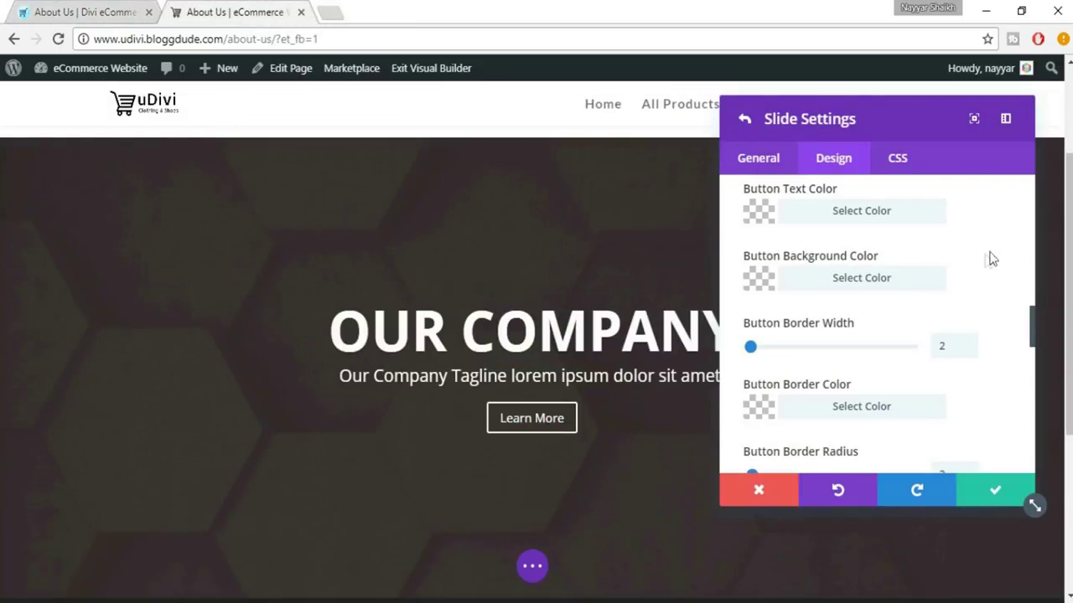
Set the Learn More button text colour to teal #03afaa and save the slide.
click(865, 213)
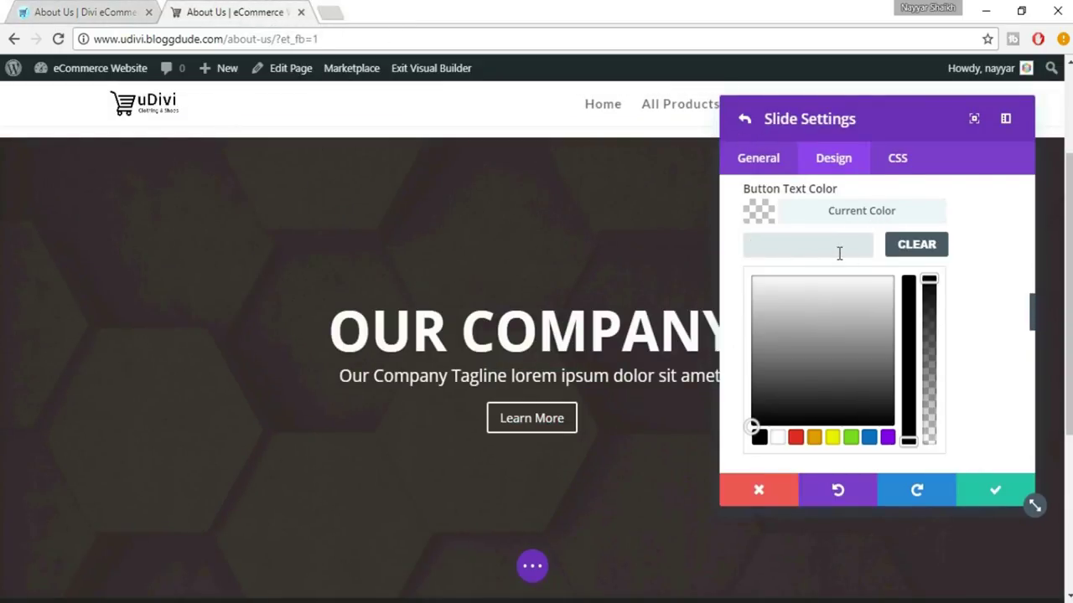
click(838, 253)
text(#4fb0ac)
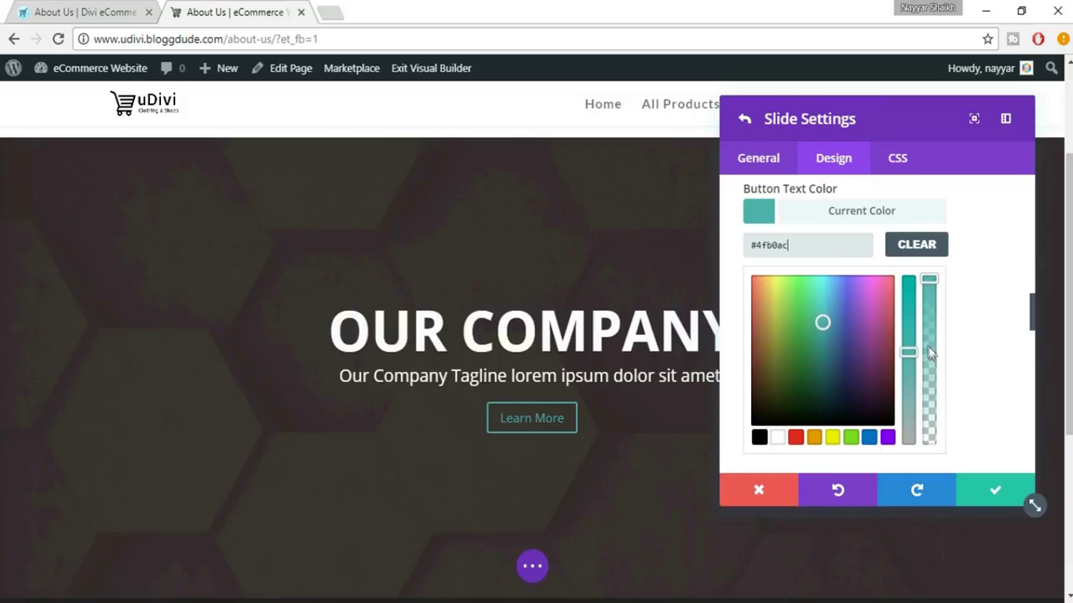
drag(909, 317, 929, 342)
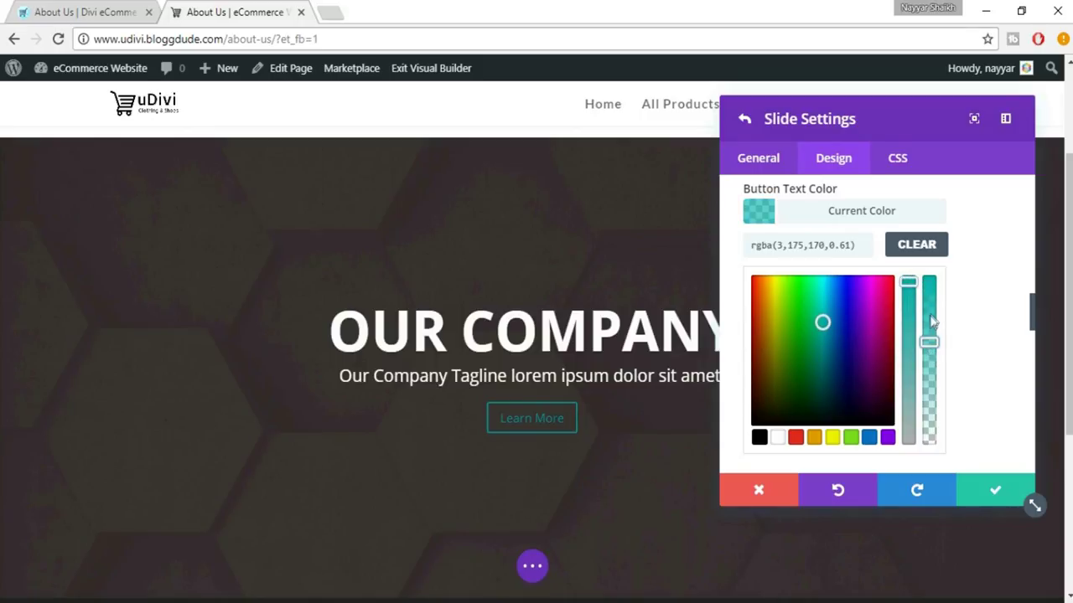
drag(930, 304, 929, 278)
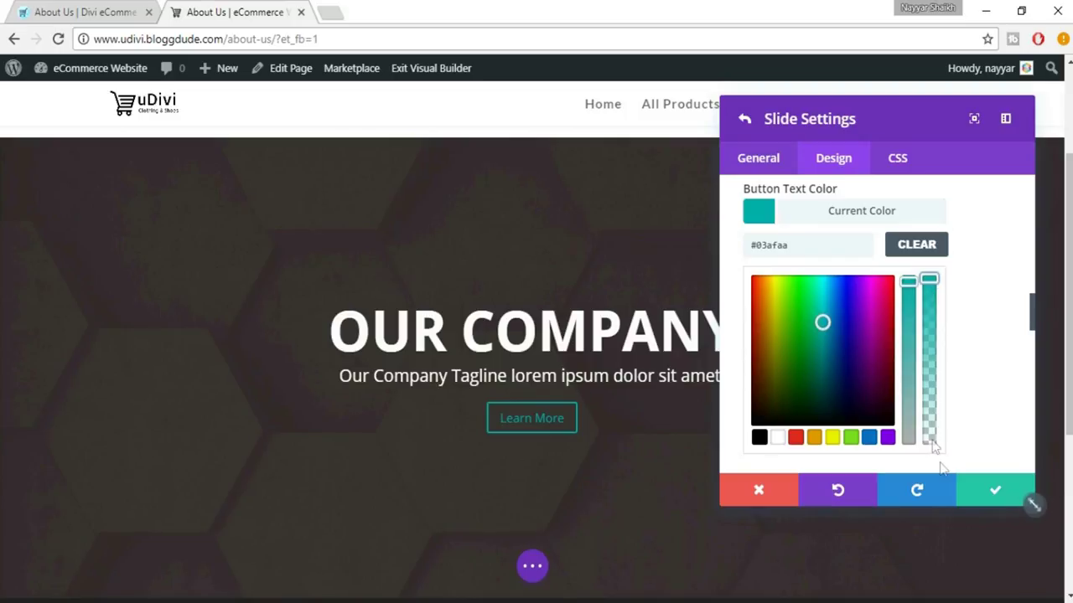
click(997, 495)
click(995, 497)
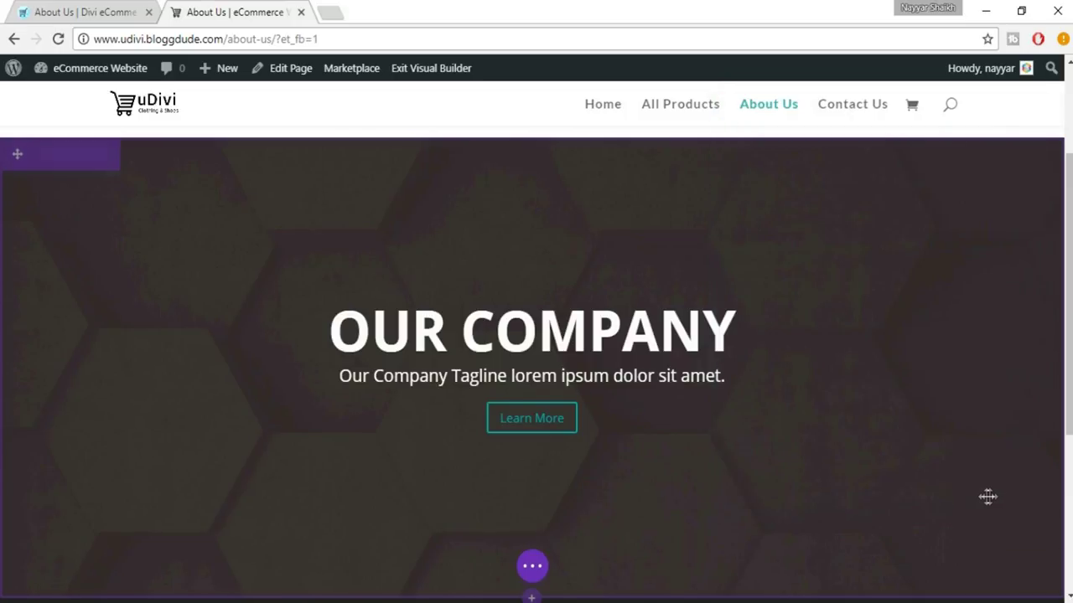
Delete the empty white section above the hero.
scroll(987, 497, up, 3)
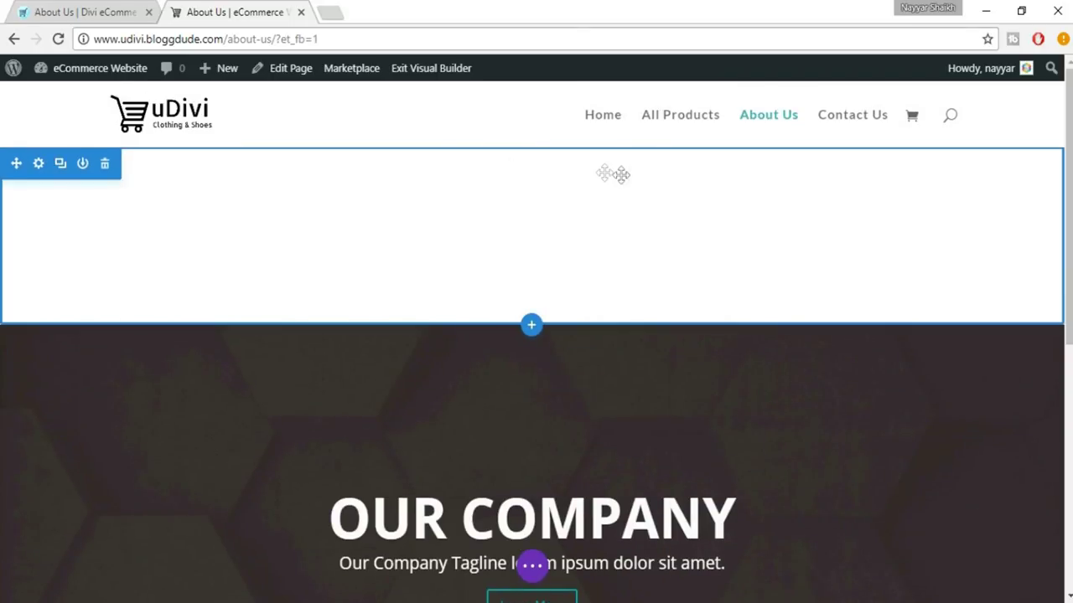
click(105, 165)
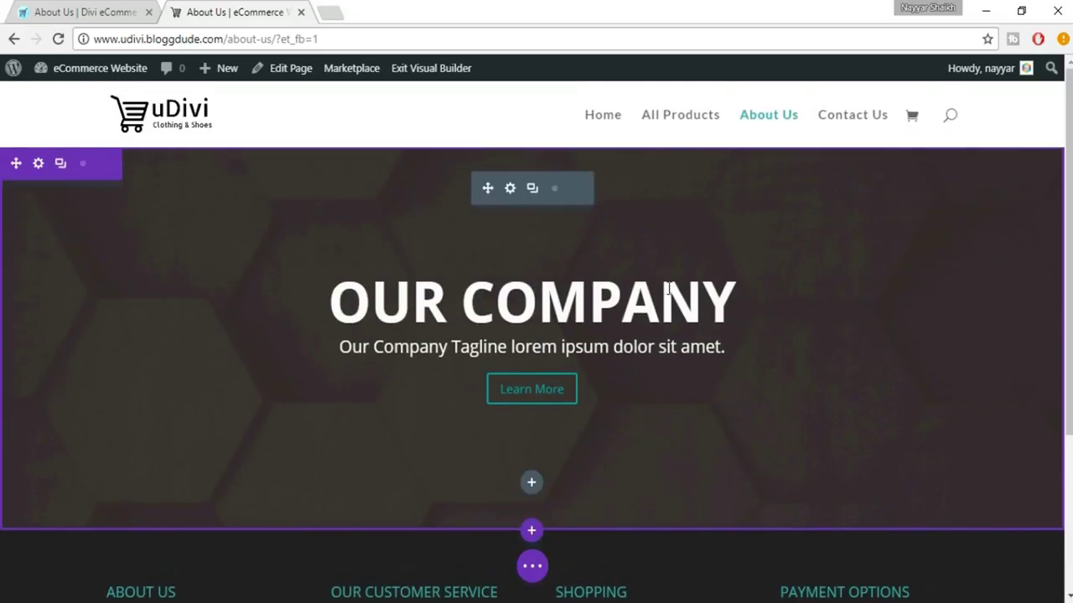
click(509, 190)
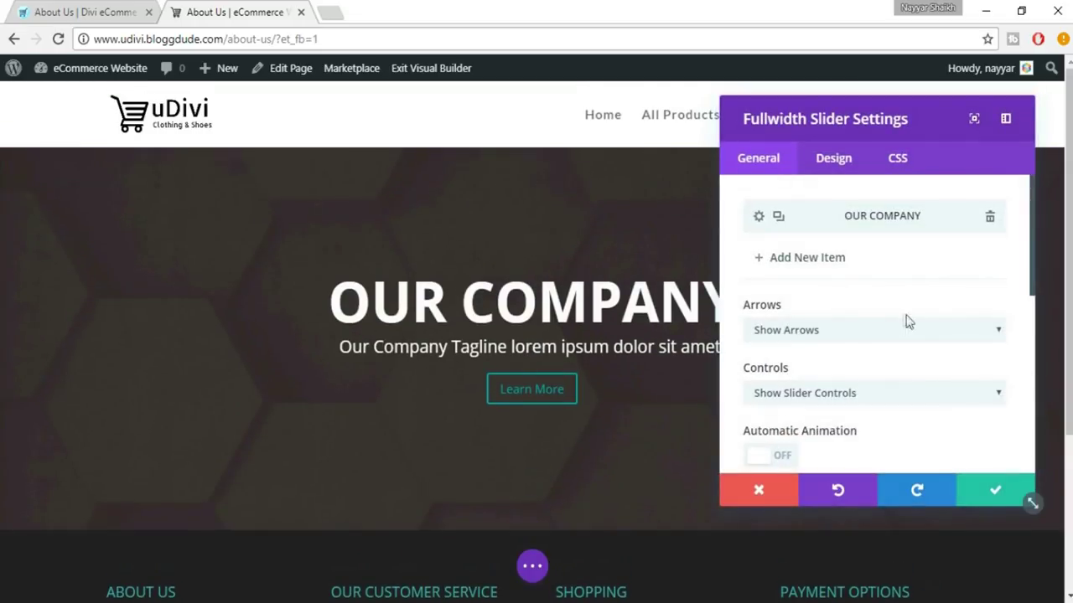
scroll(885, 298, down, 3)
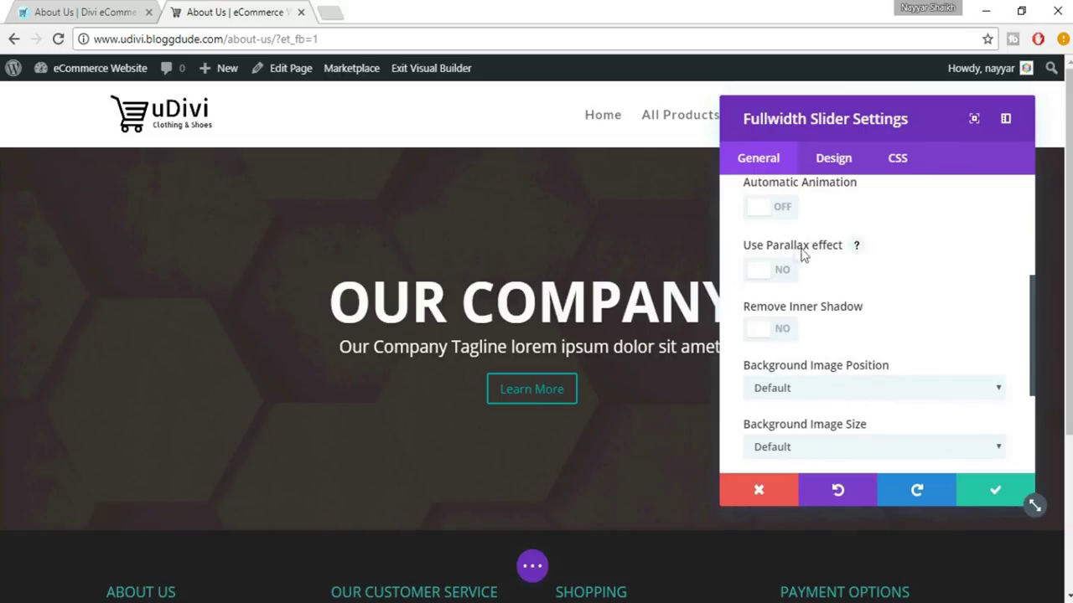
Set the hero slider's Use Parallax effect to YES, save, and view the eDivi reference.
click(788, 272)
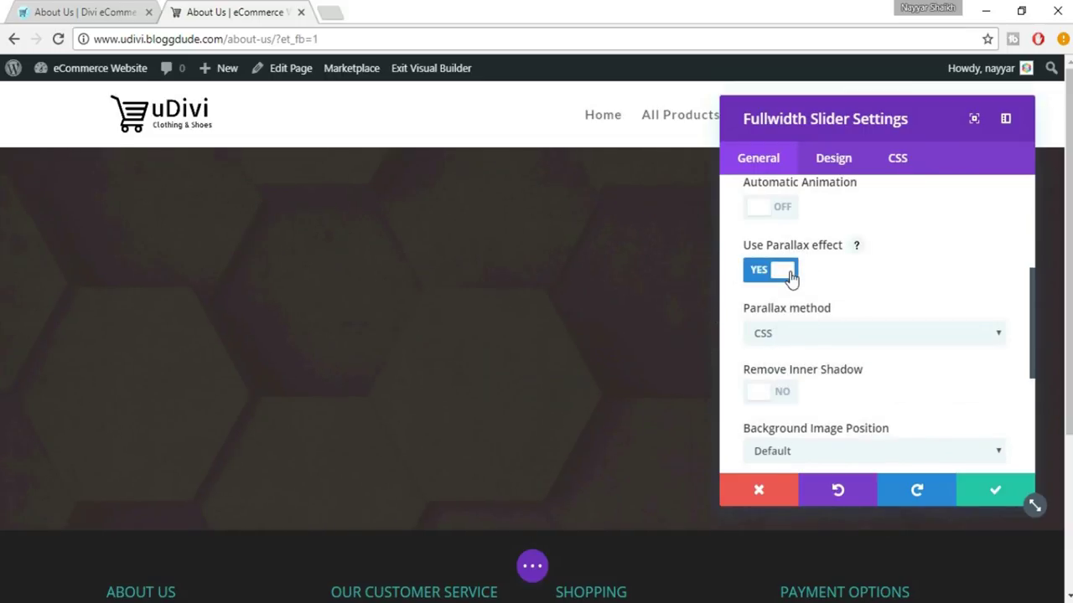
scroll(541, 288, down, 4)
scroll(541, 288, up, 3)
scroll(541, 287, up, 1)
scroll(541, 287, down, 3)
scroll(541, 287, up, 3)
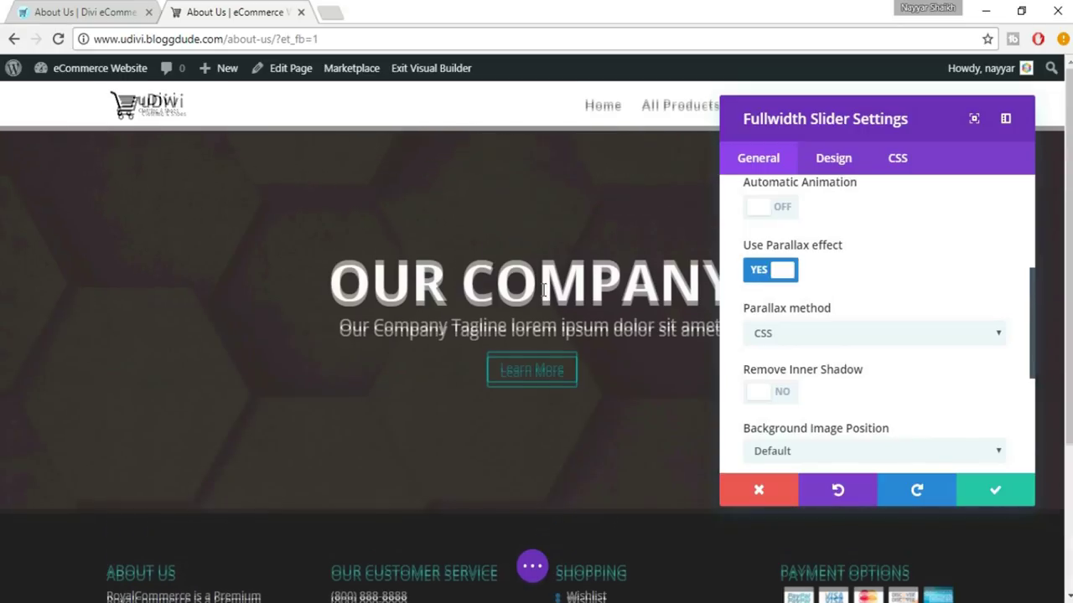
click(989, 496)
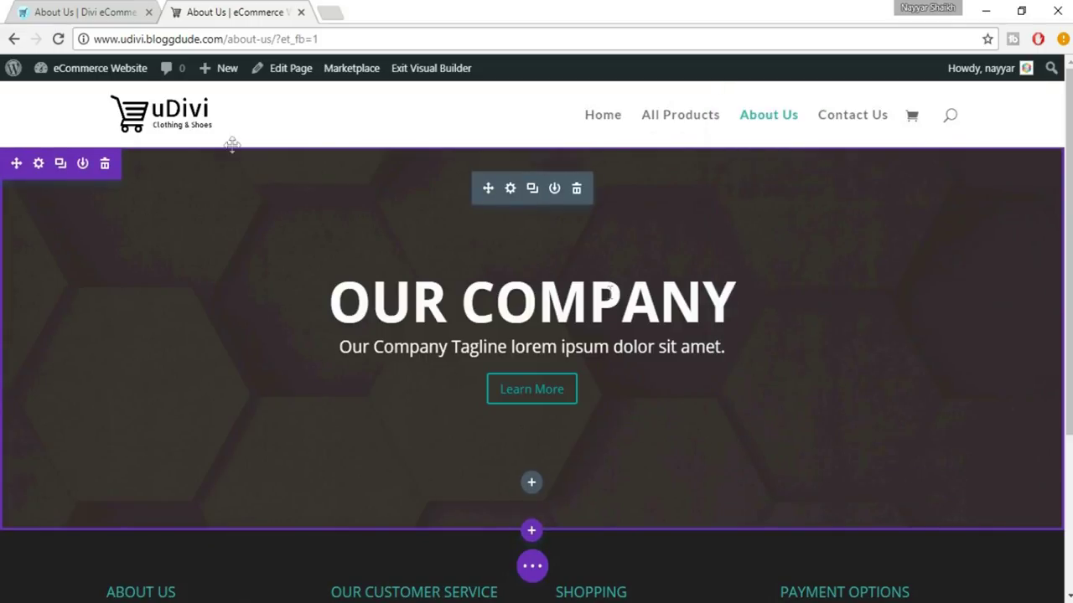
click(34, 10)
scroll(575, 268, down, 3)
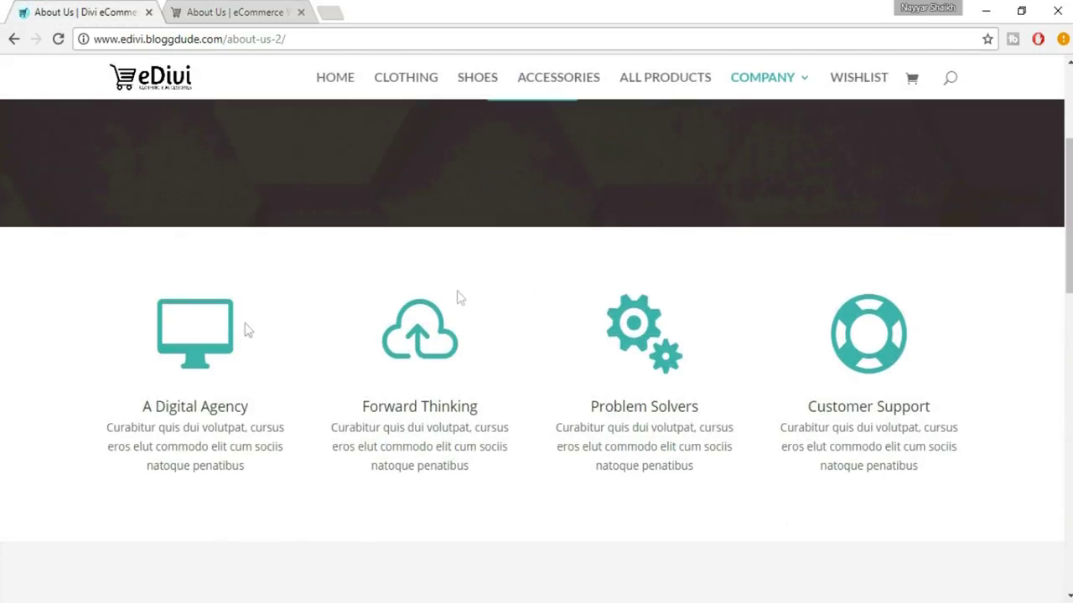
Insert a regular section under the hero and give it a row of four equal columns.
scroll(587, 382, down, 1)
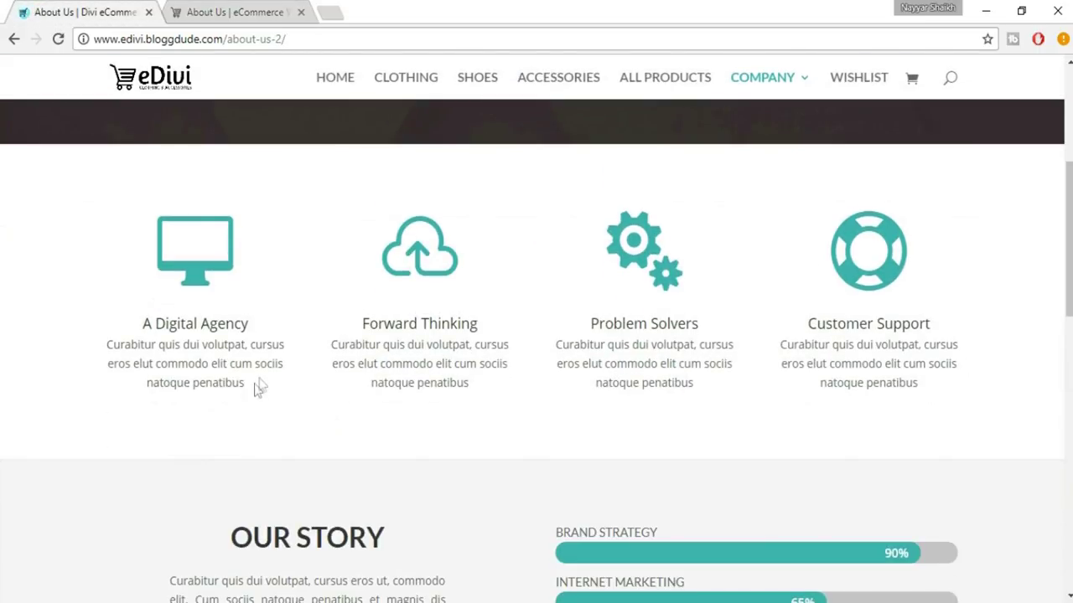
click(173, 8)
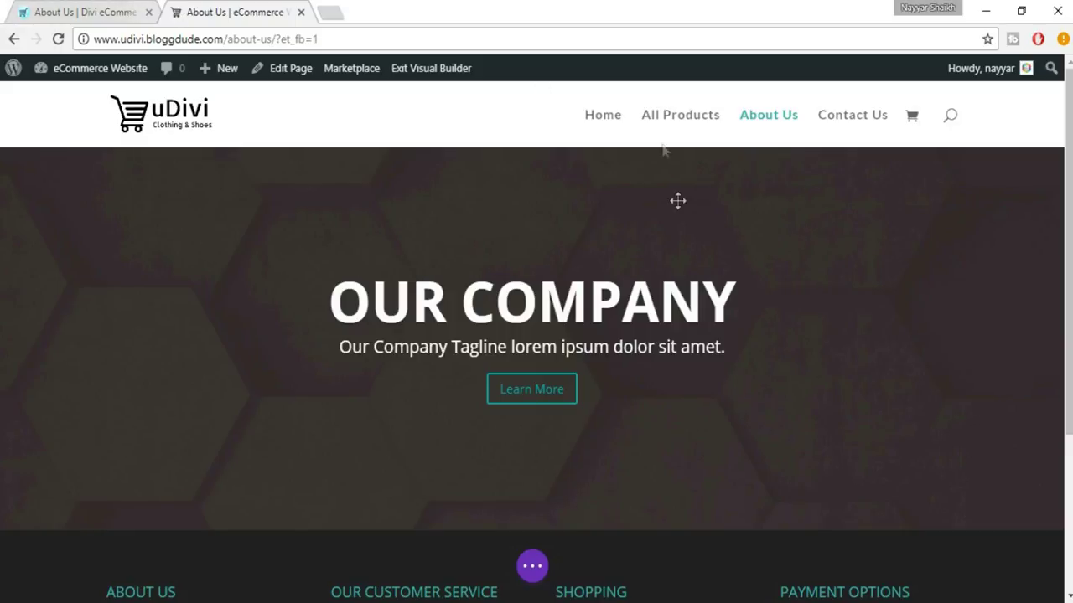
scroll(682, 214, down, 1)
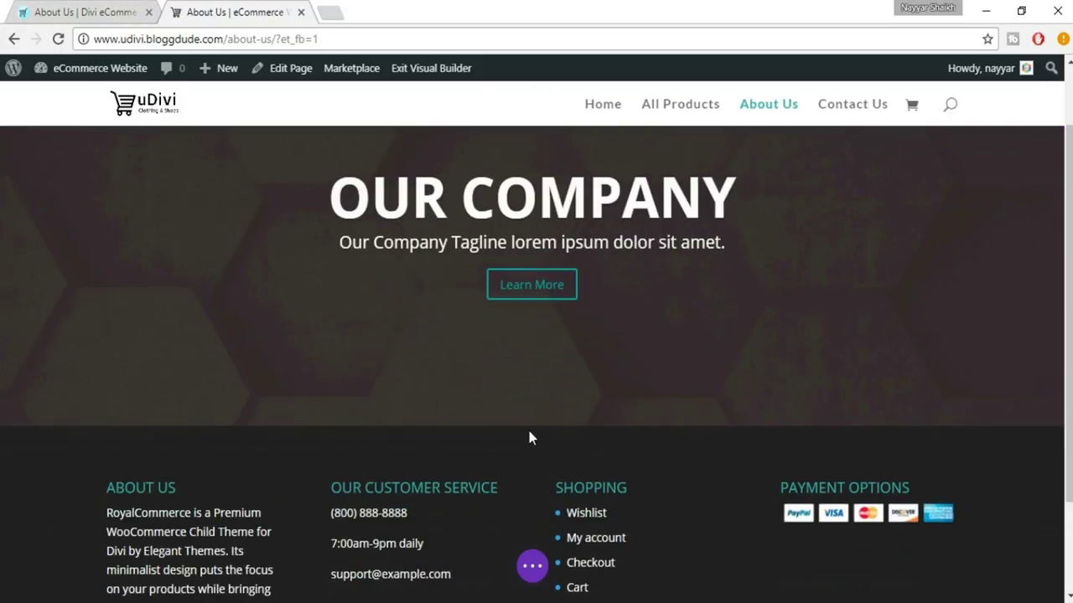
mouse_move(532, 431)
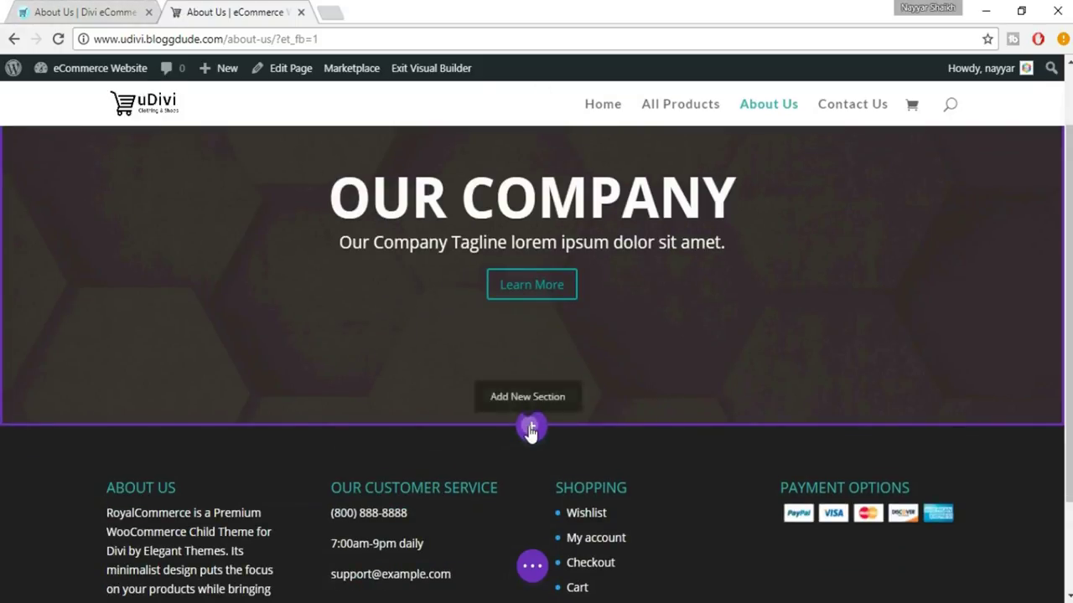
click(531, 429)
click(432, 370)
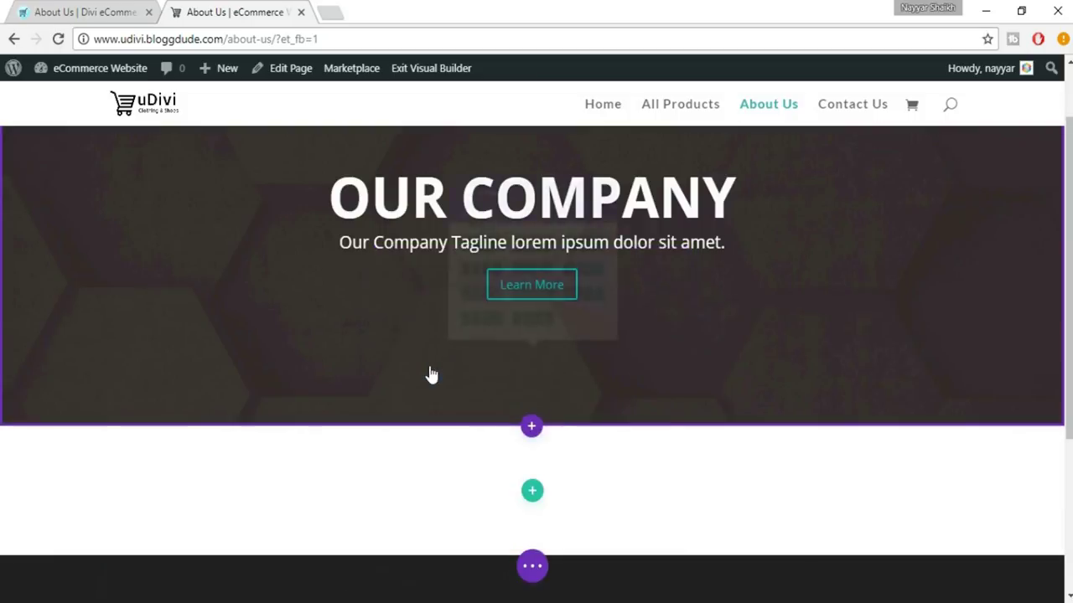
click(31, 15)
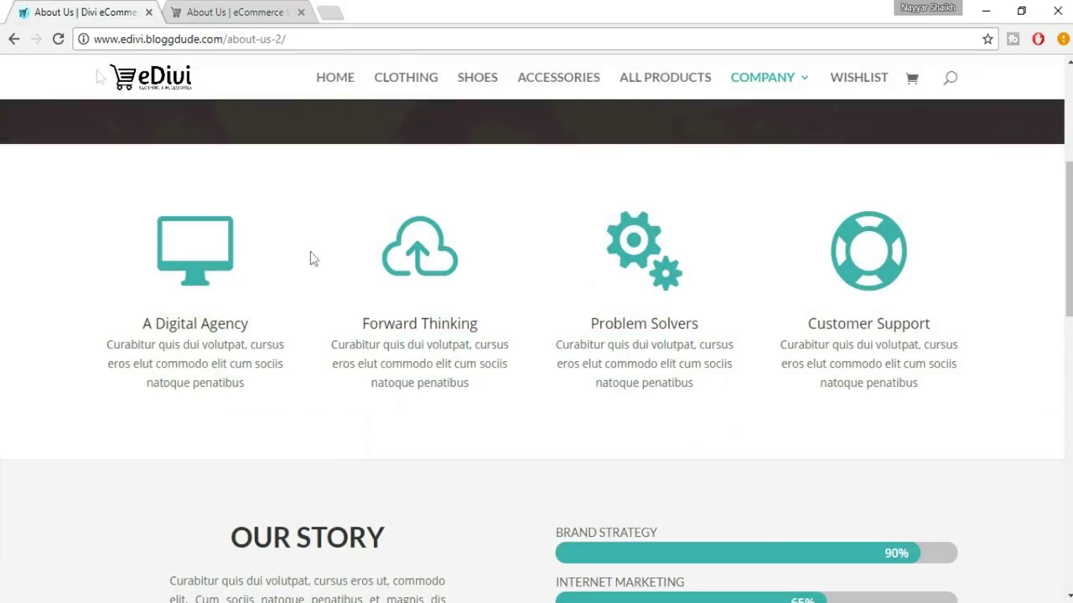
click(243, 12)
click(452, 352)
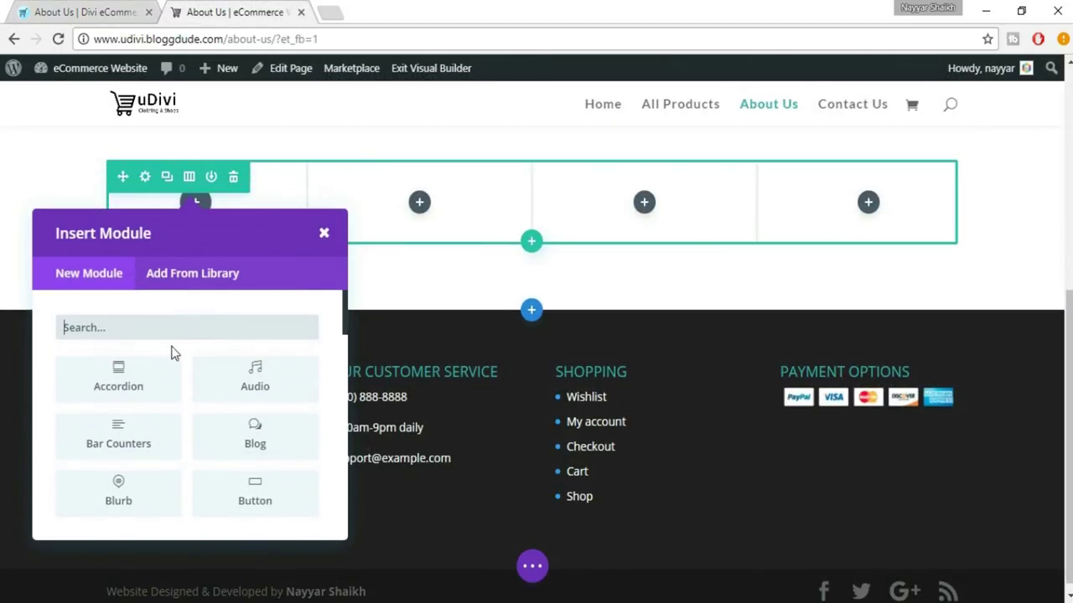
Insert a Blurb module in the first column titled 'A Digital Agency', copied from the reference page.
text(blurb)
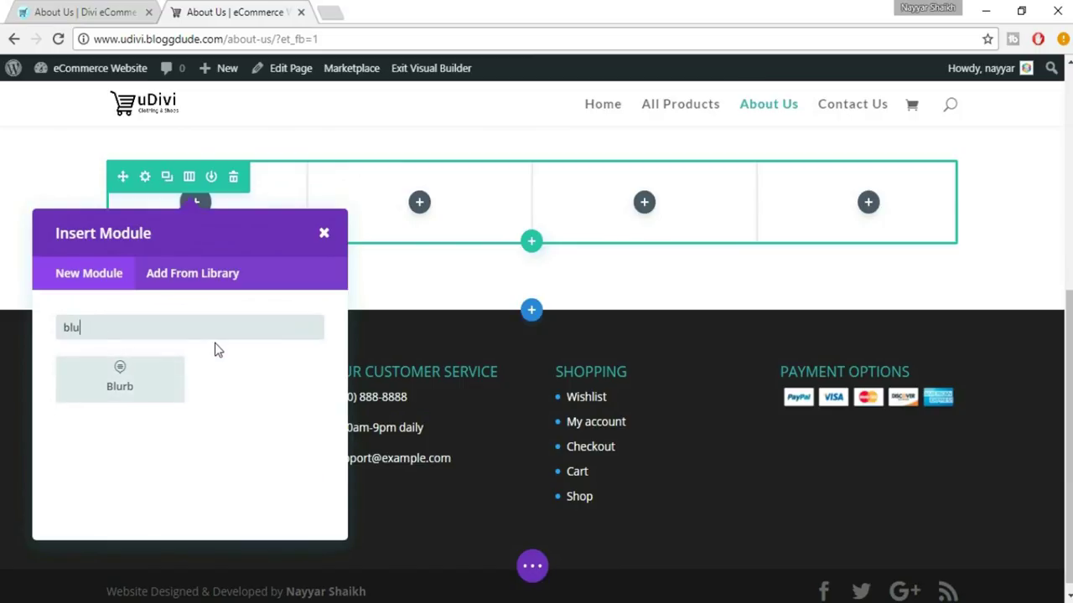
click(143, 404)
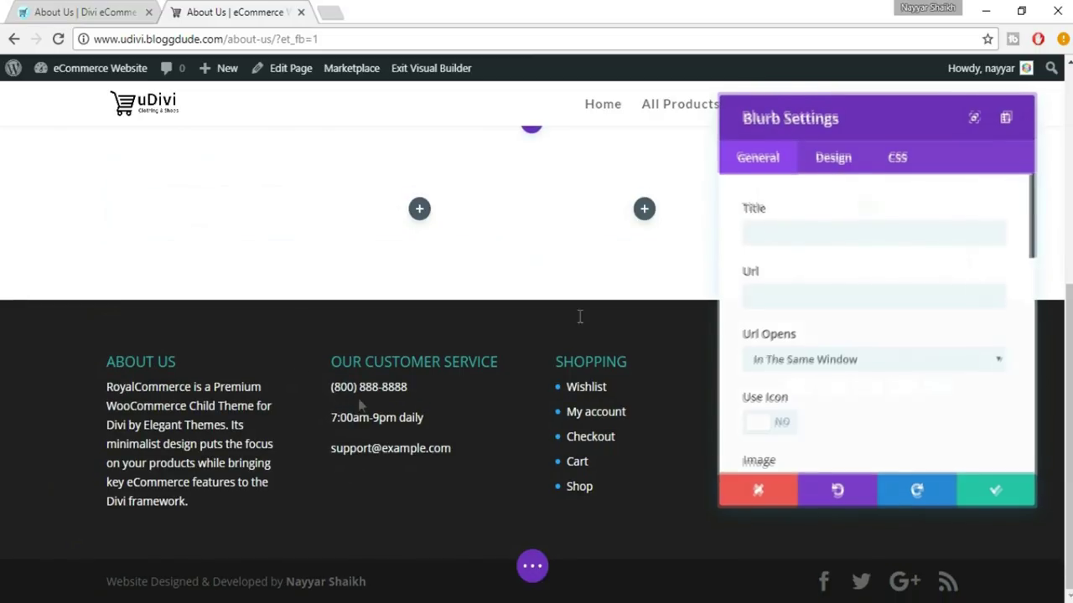
click(127, 6)
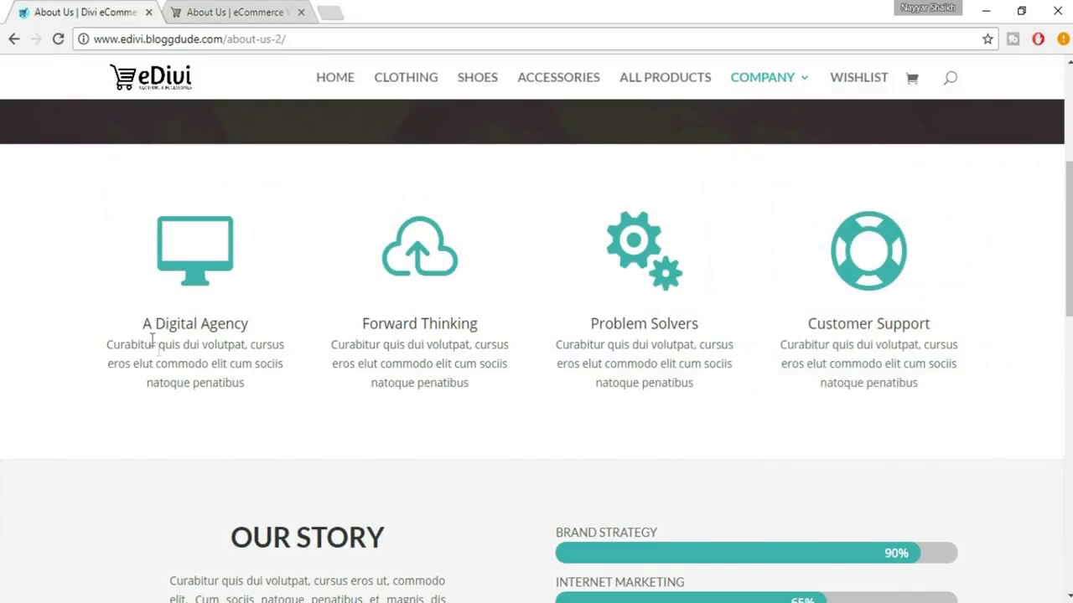
drag(144, 327, 245, 325)
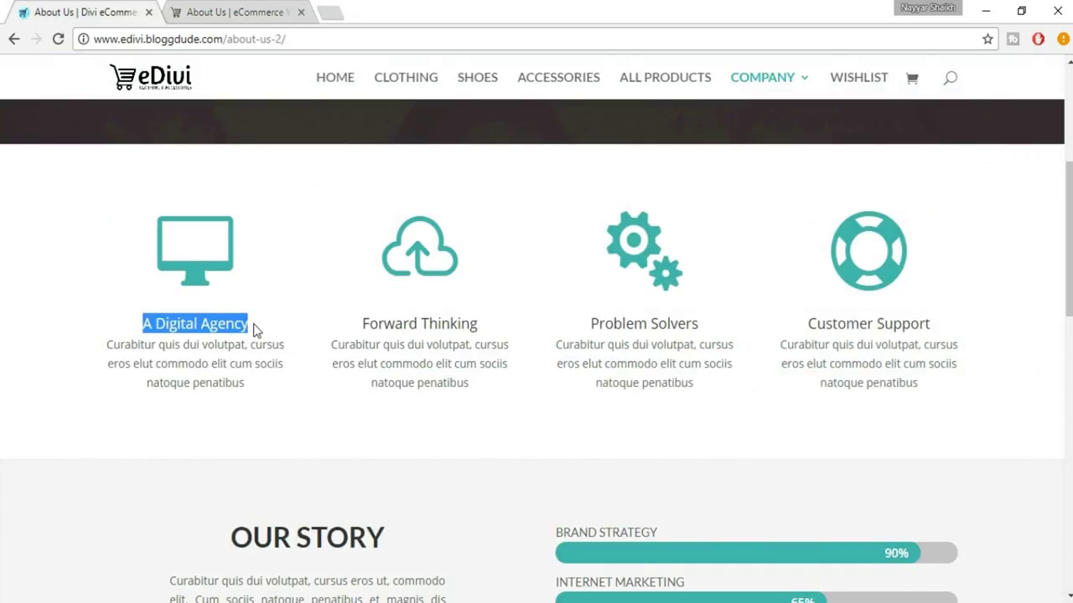
click(212, 8)
click(822, 236)
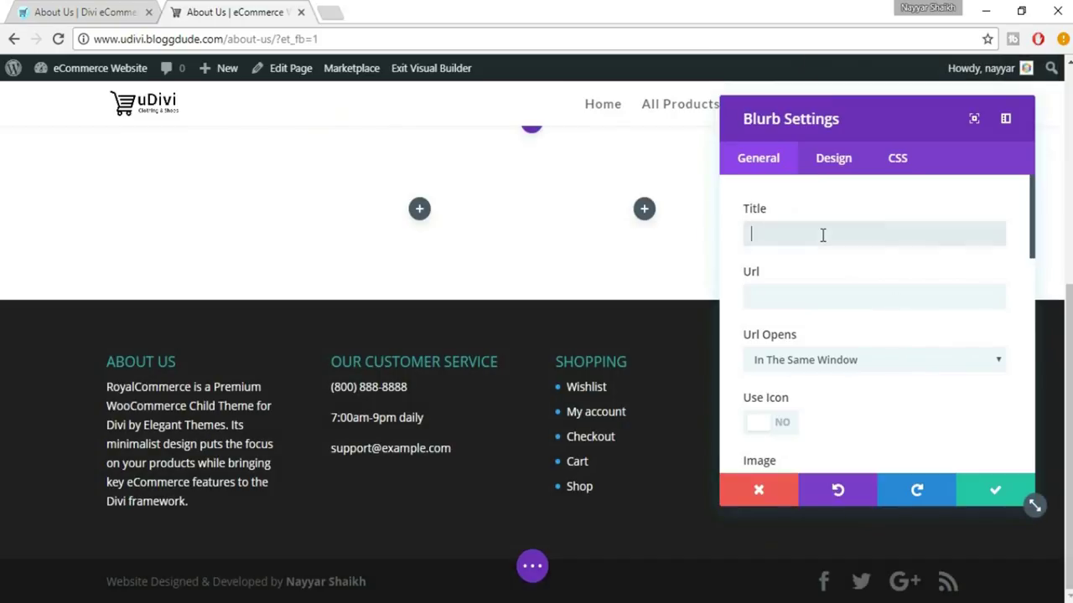
text(A Digital Agency)
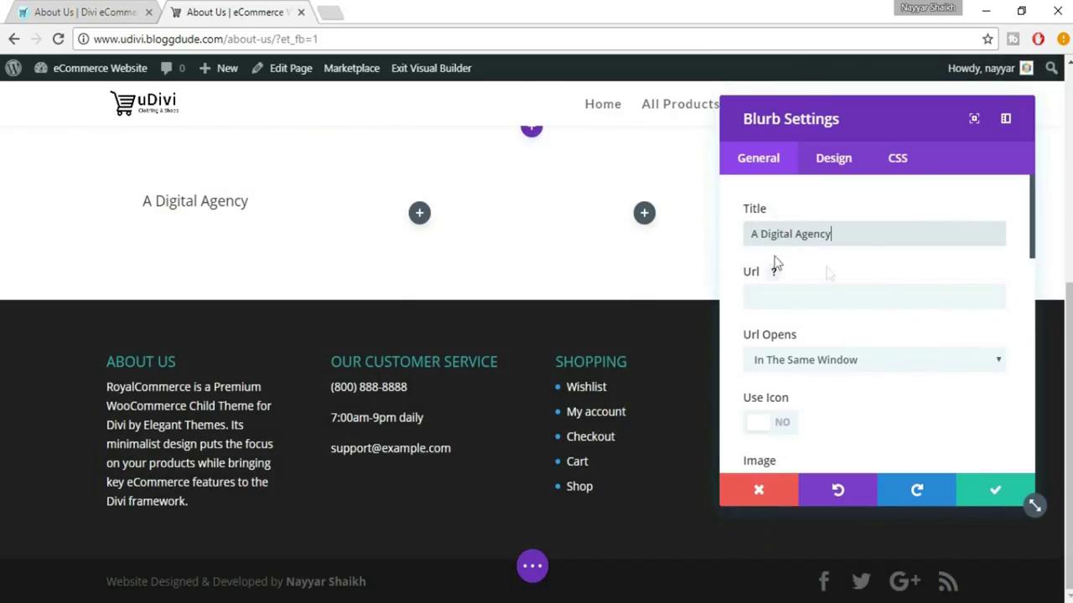
Switch the blurb's Use Icon option to YES so it shows an icon instead of an image.
click(80, 12)
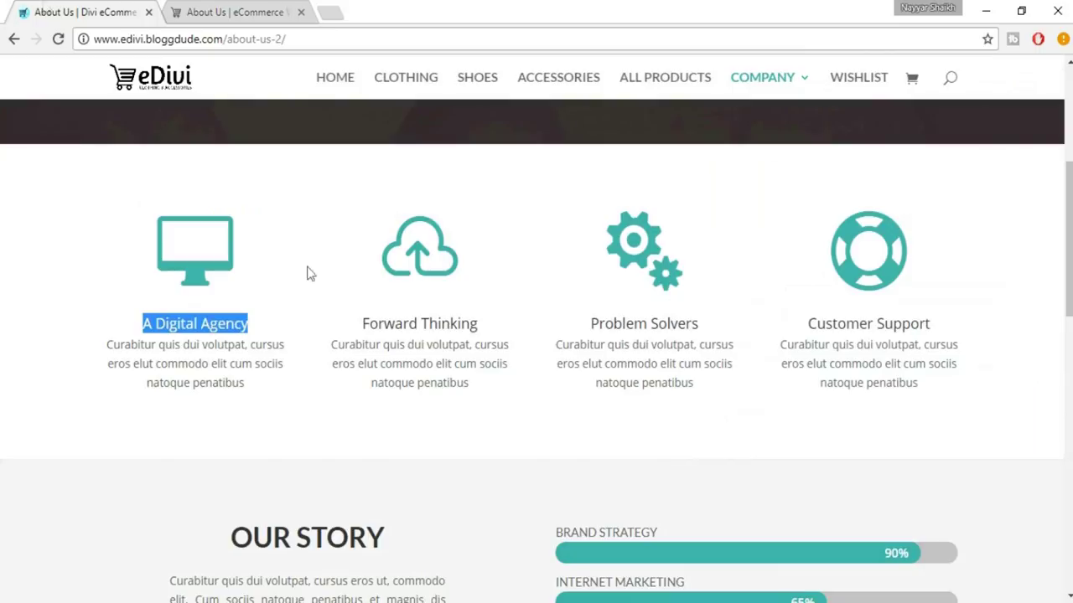
click(163, 325)
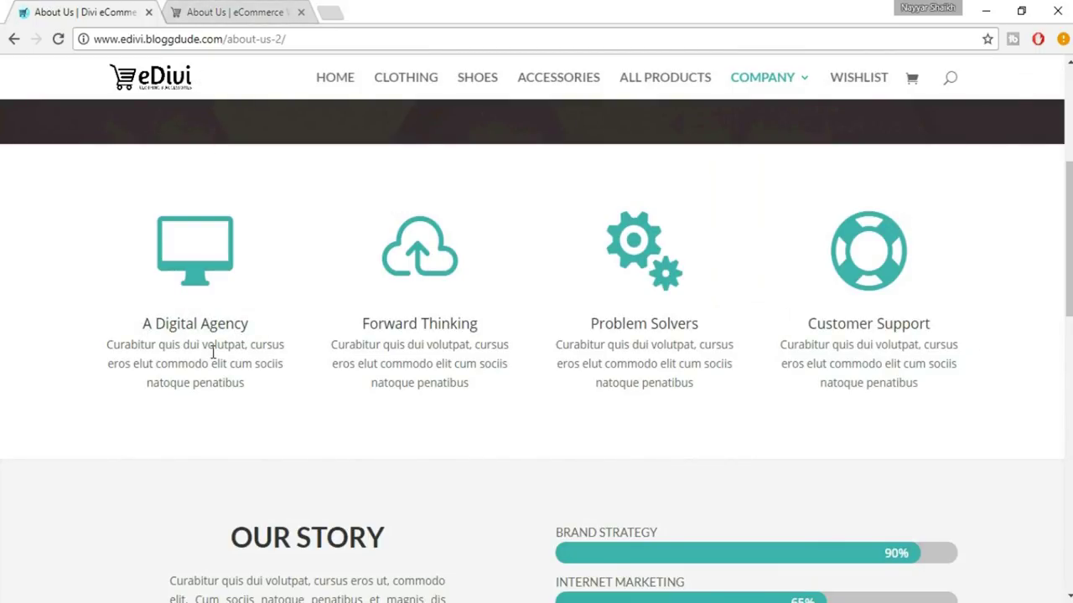
click(237, 10)
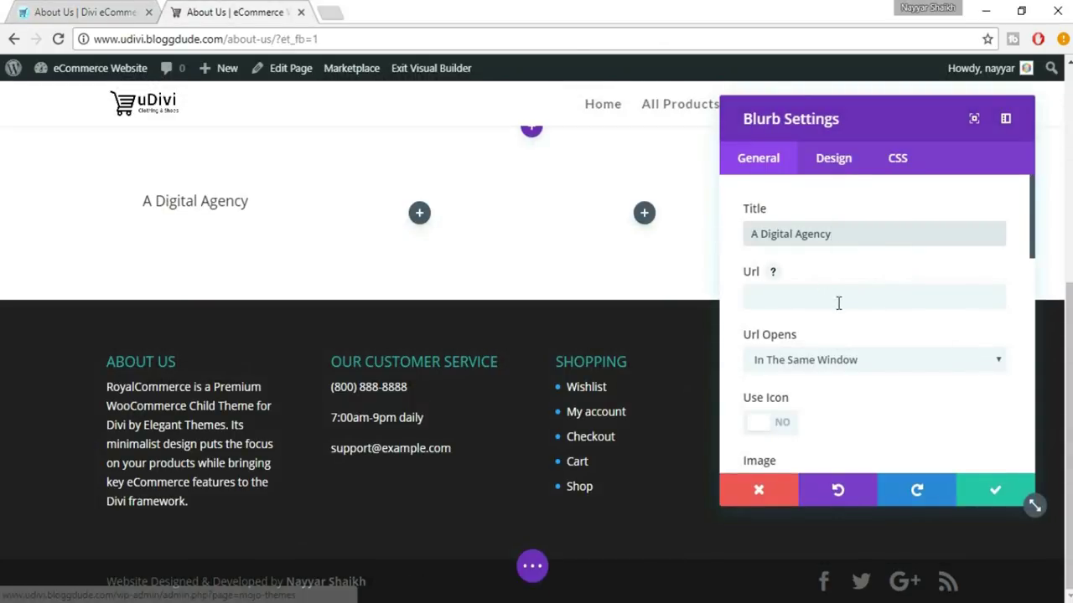
click(775, 303)
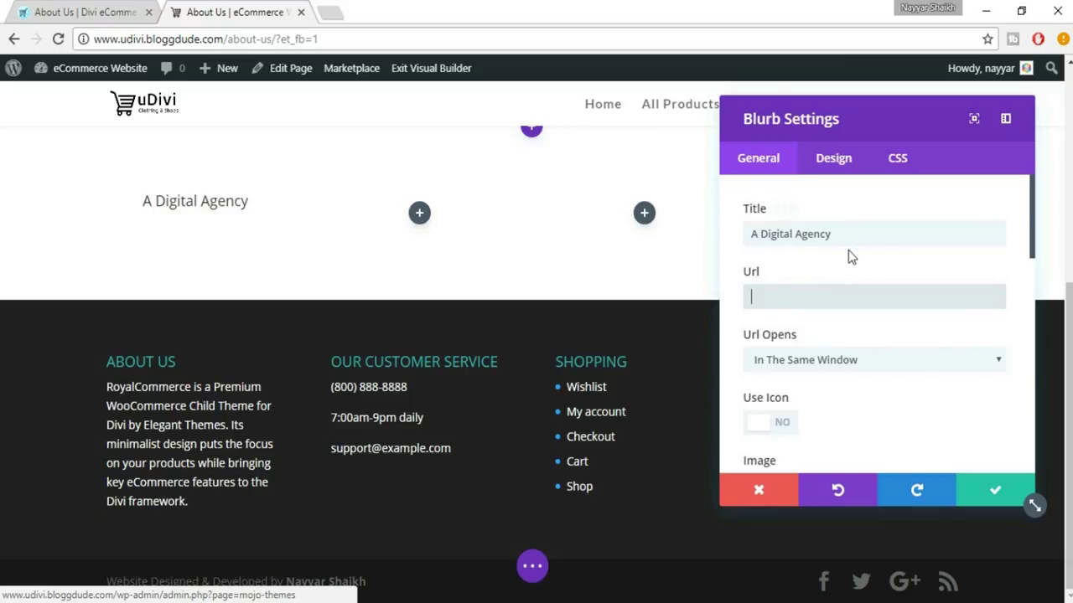
scroll(941, 412, down, 1)
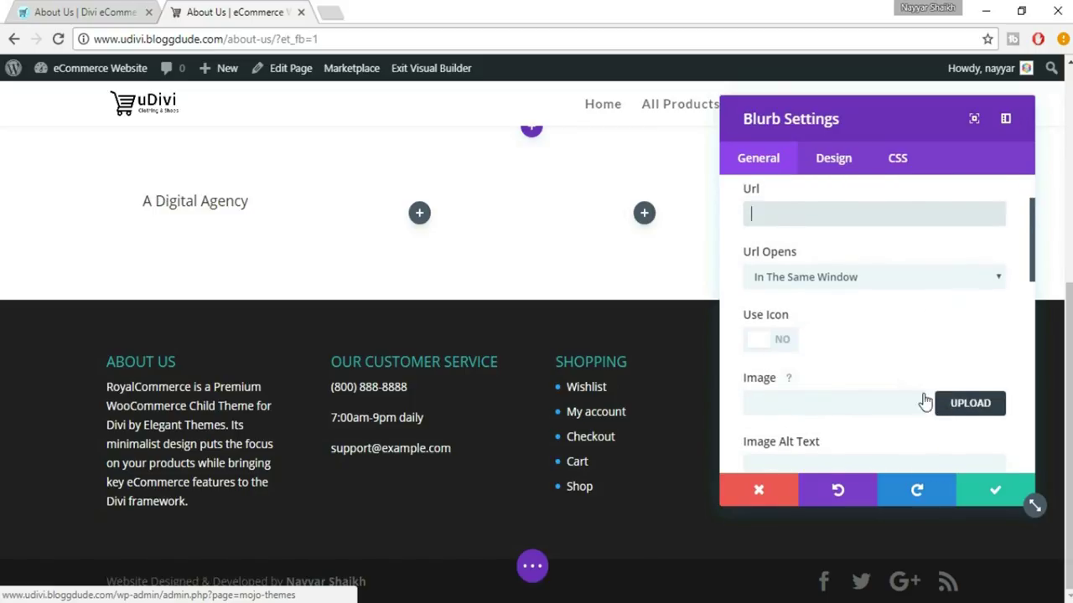
scroll(790, 294, down, 1)
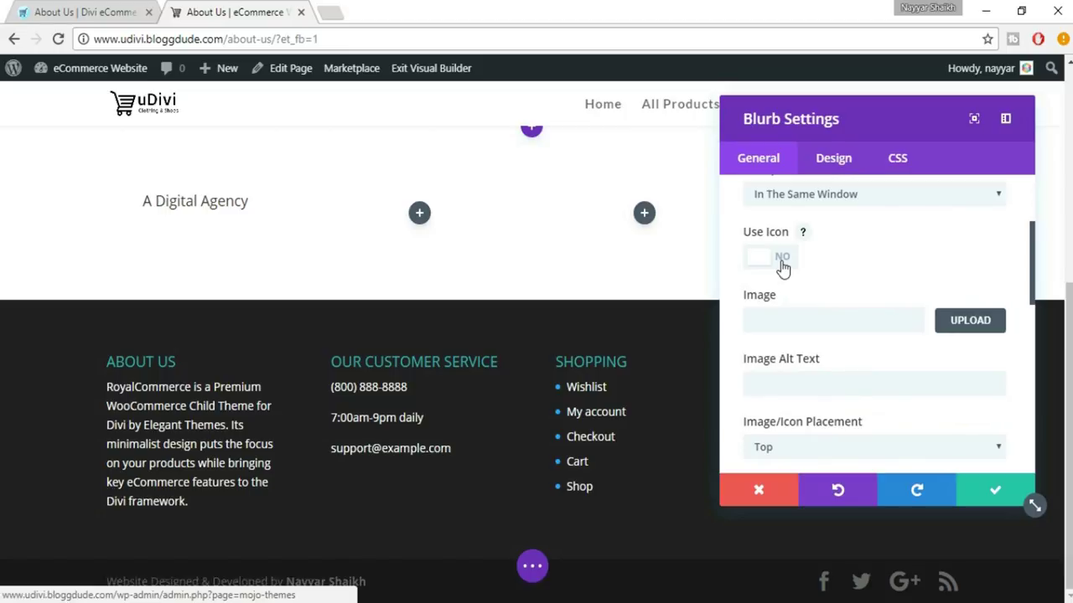
click(781, 260)
key(ctrl+Page_Up)
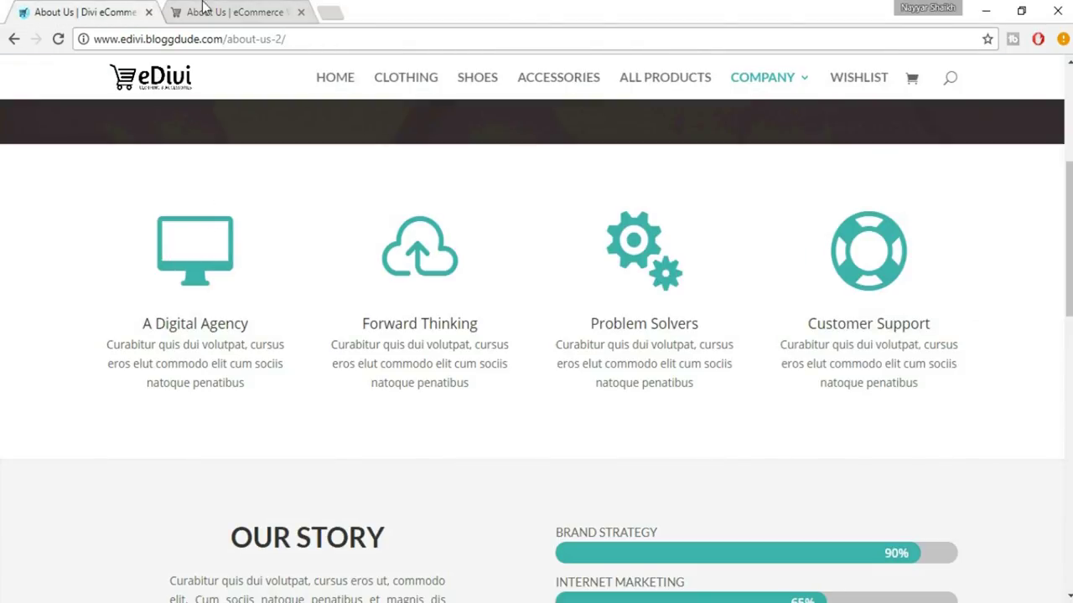
Choose the desktop monitor icon for the A Digital Agency blurb.
scroll(997, 373, down, 5)
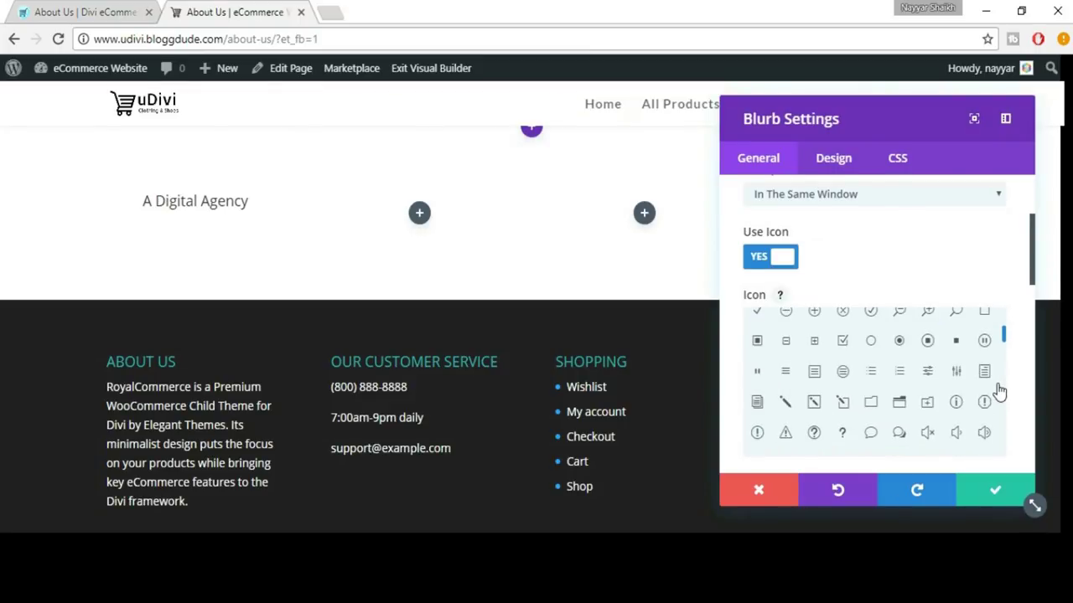
scroll(999, 391, down, 2)
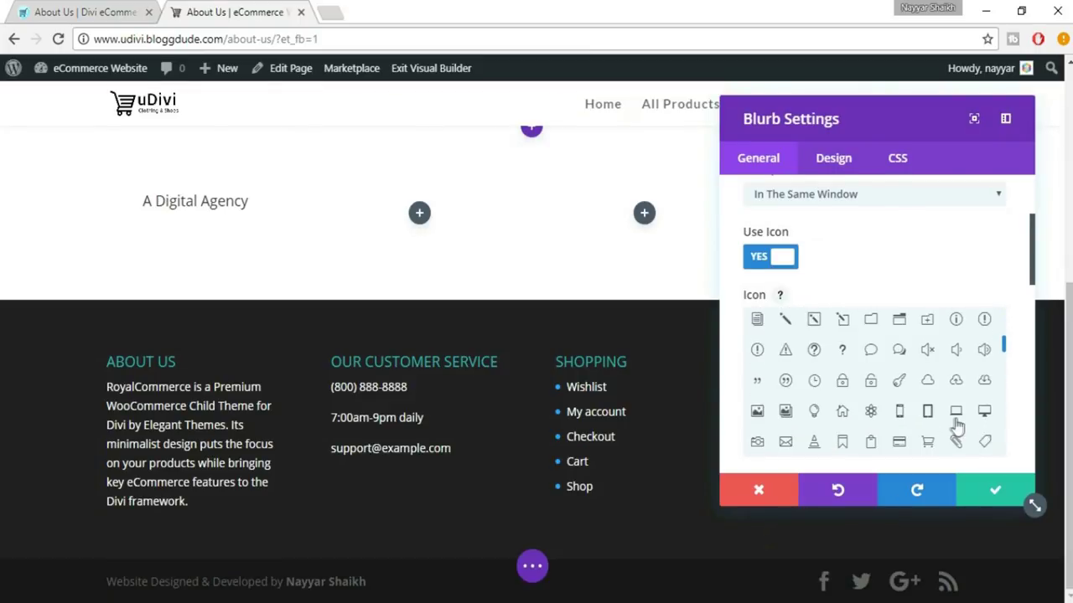
click(957, 414)
click(983, 415)
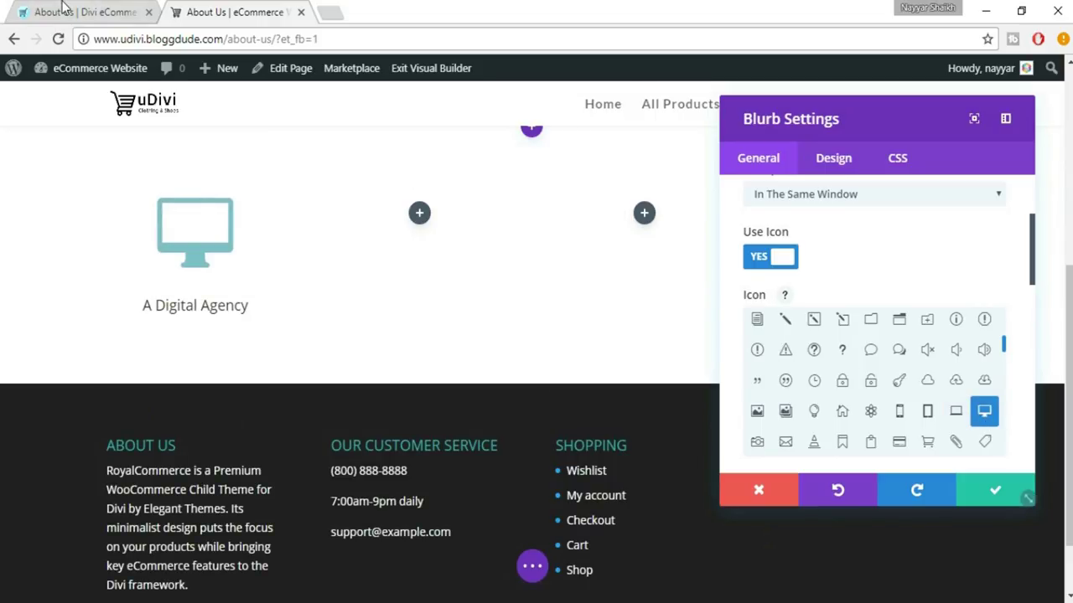
click(63, 10)
click(299, 10)
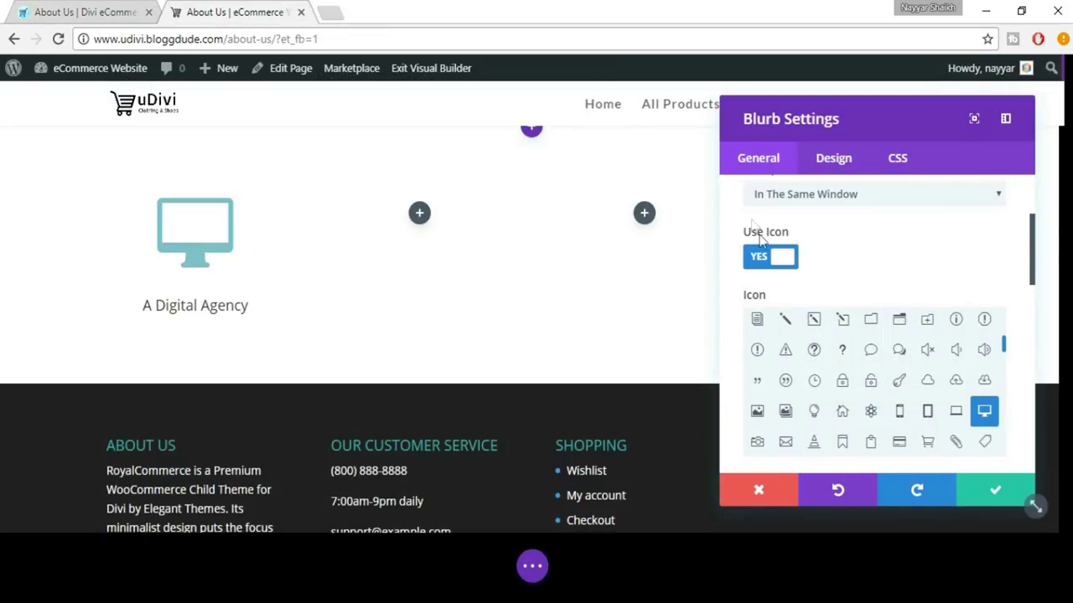
Set the blurb's icon colour to #2fb0ac.
scroll(1015, 362, down, 5)
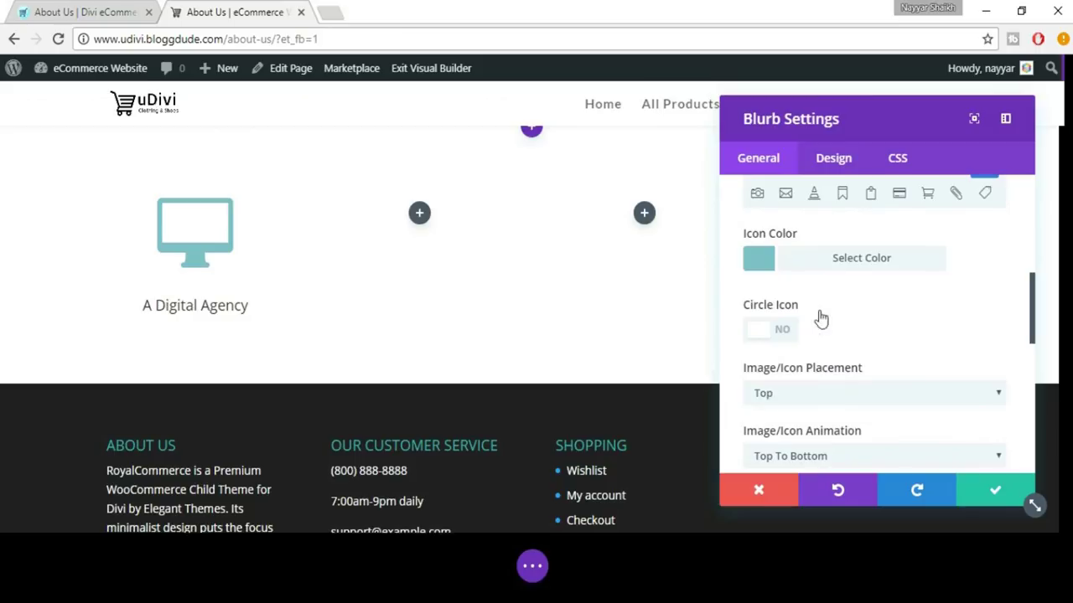
click(833, 260)
drag(798, 304, 759, 296)
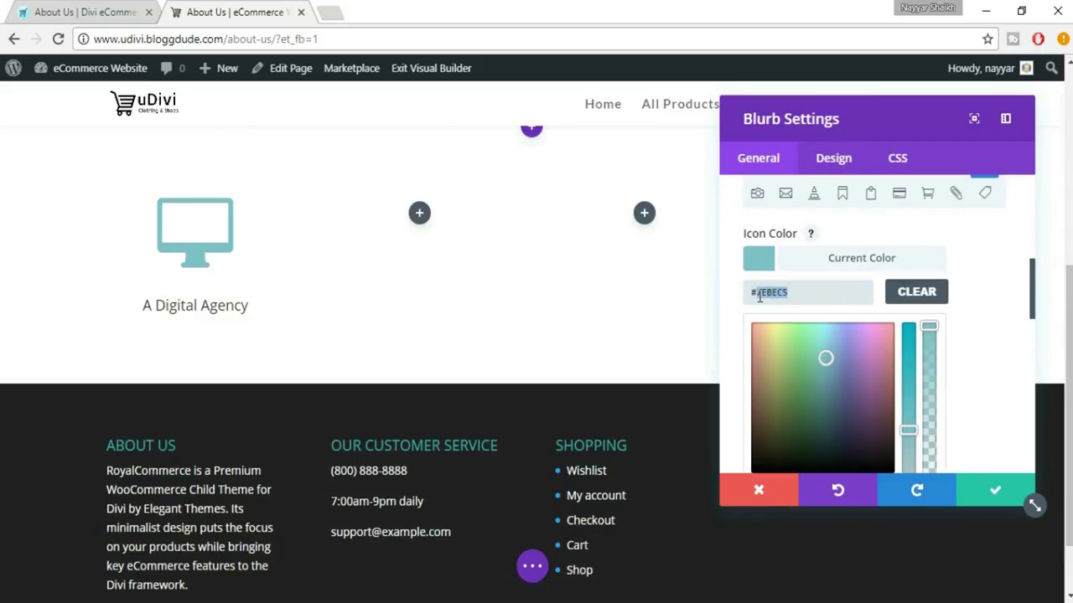
text(2fb0ac)
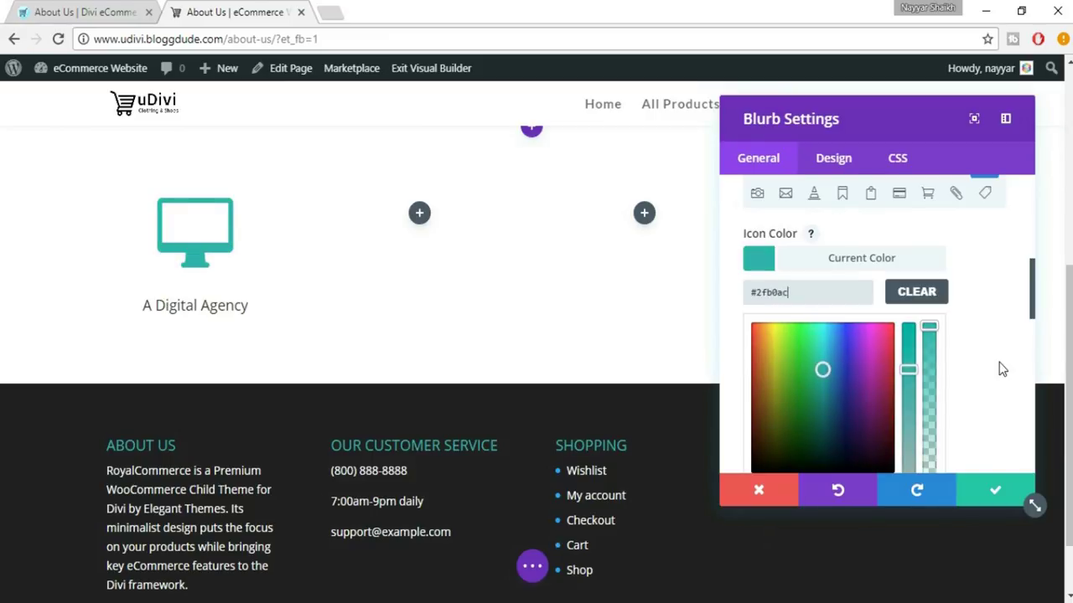
scroll(986, 343, down, 3)
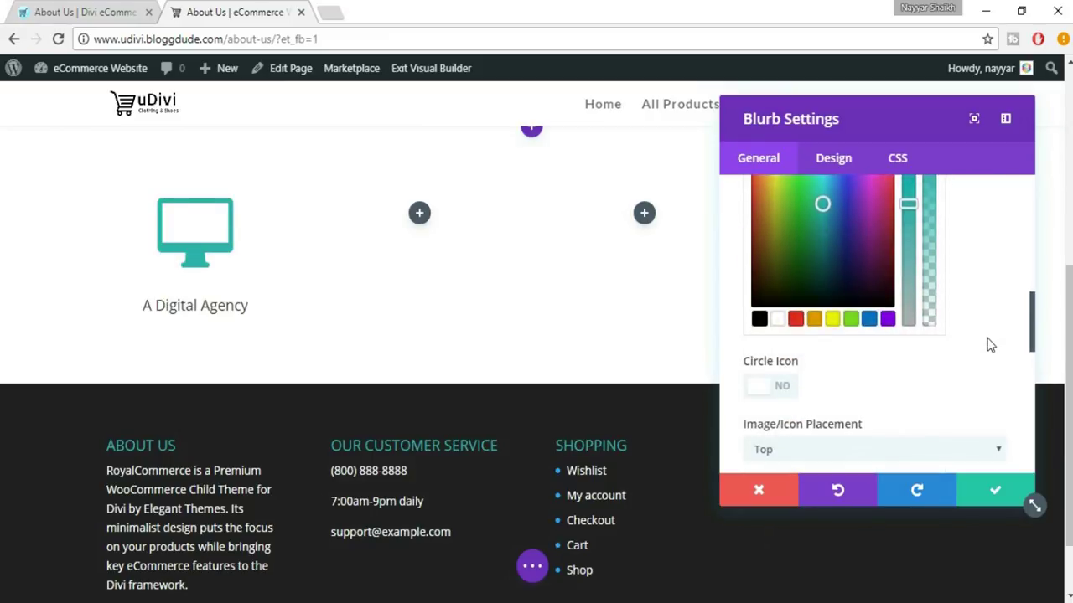
click(130, 7)
click(276, 10)
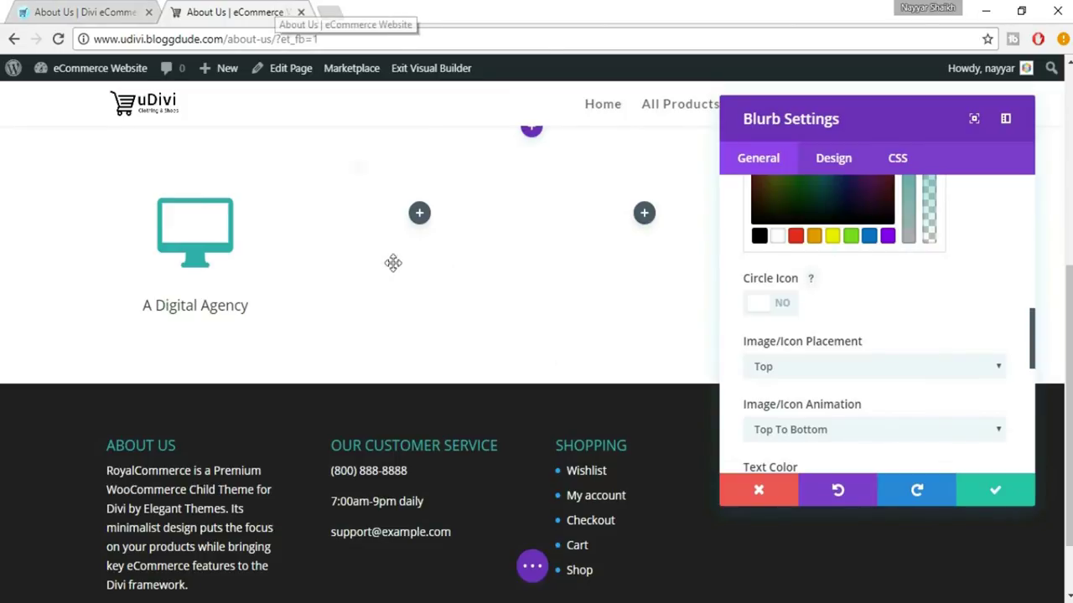
scroll(962, 304, down, 1)
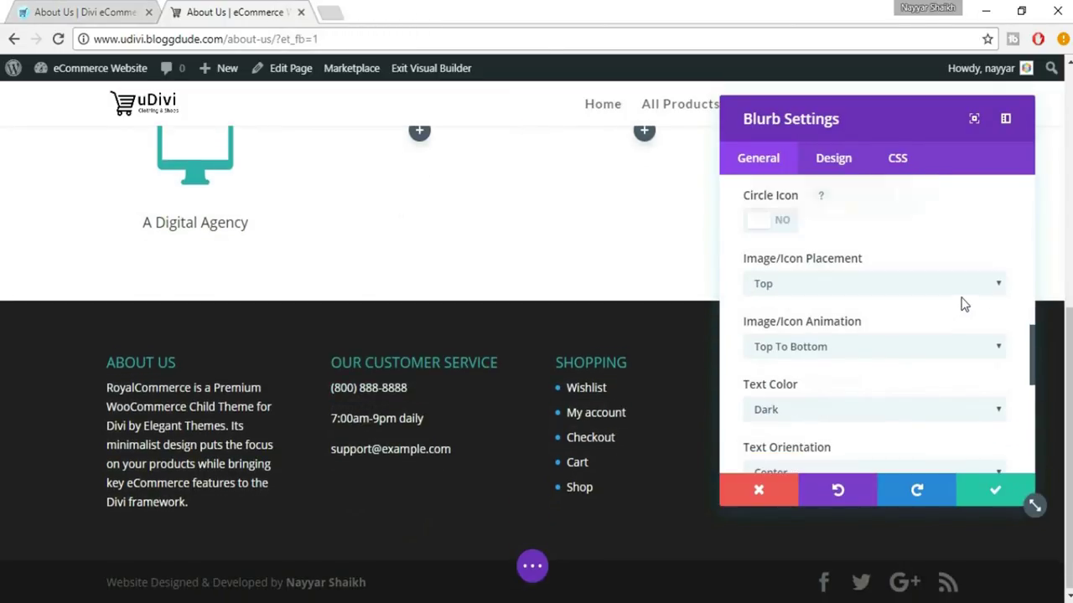
scroll(455, 257, up, 1)
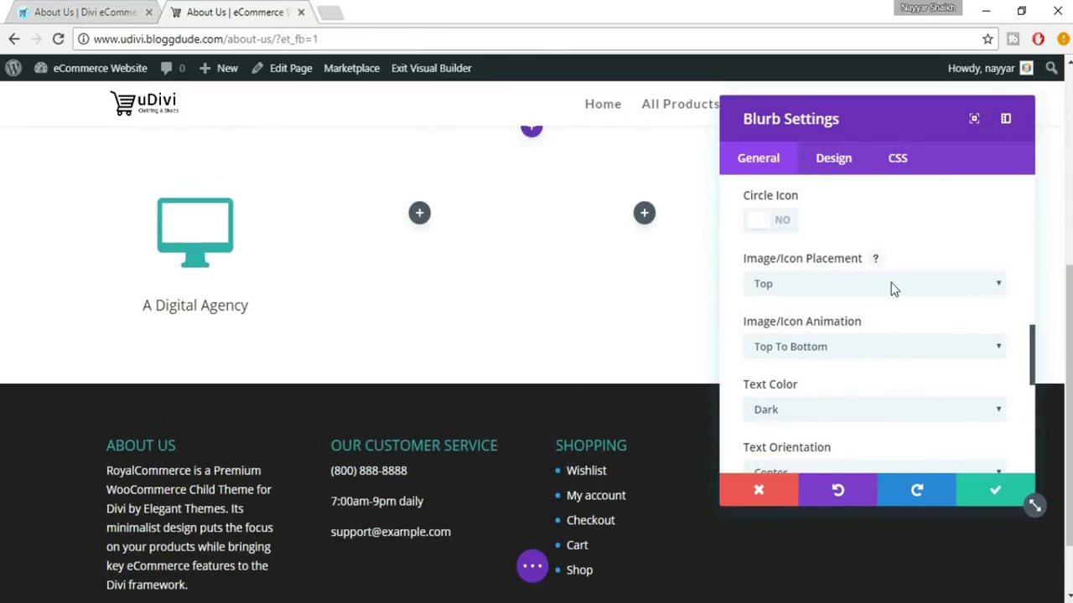
scroll(909, 319, down, 1)
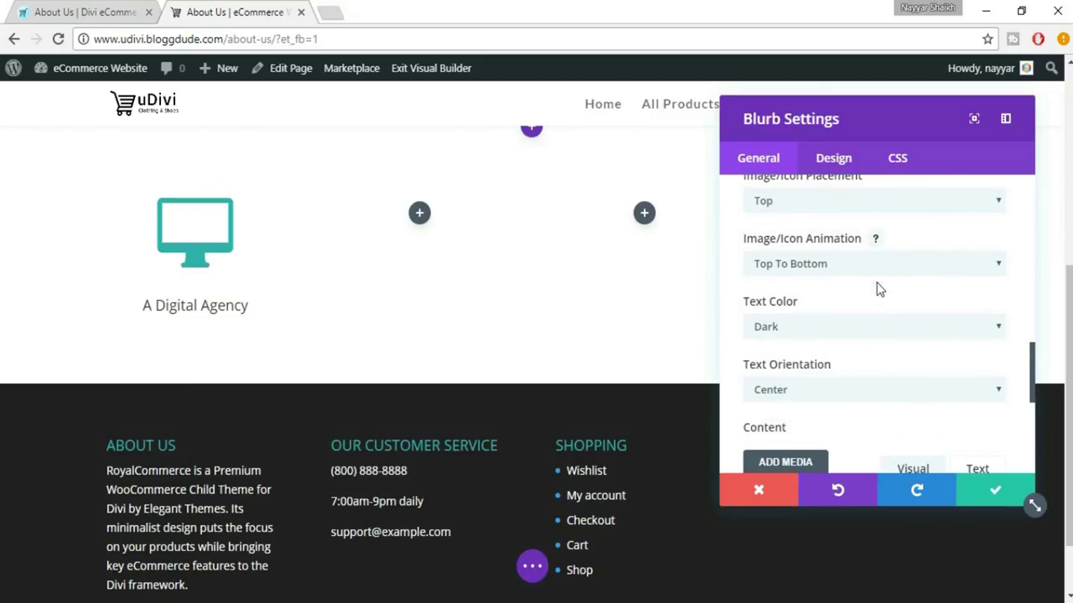
scroll(886, 339, down, 1)
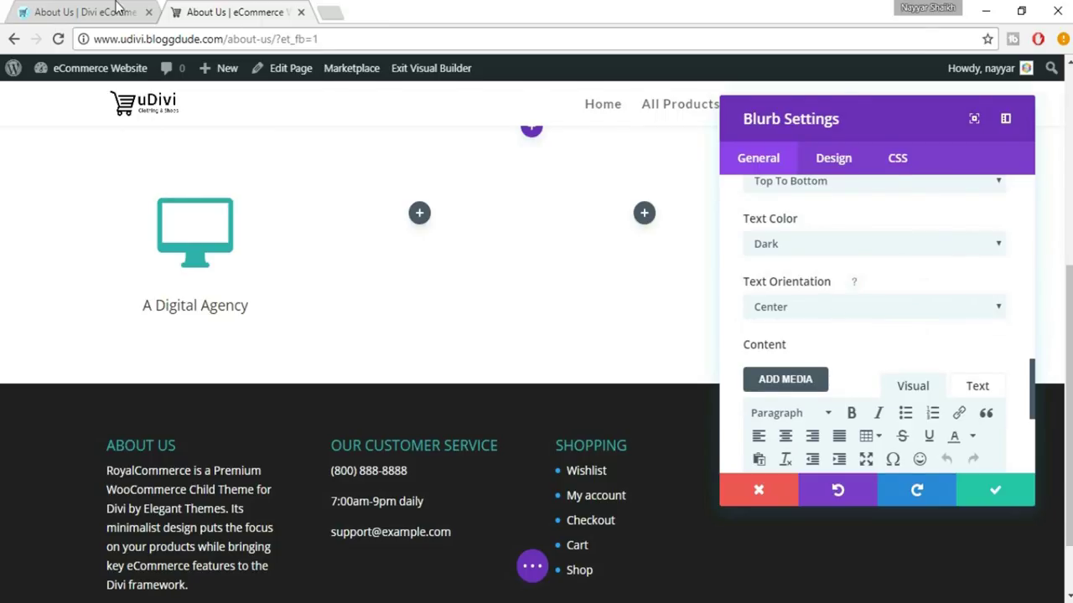
Paste the reference's Curabitur paragraph into the blurb content and save the blurb.
key(ctrl+shift+Tab)
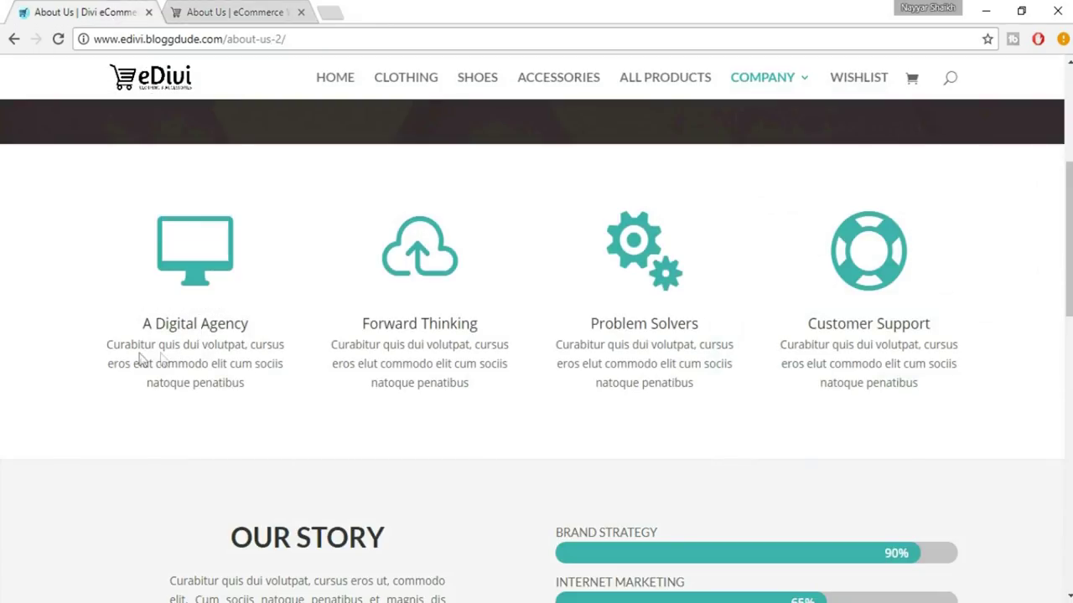
drag(111, 339, 272, 393)
key(ctrl+c)
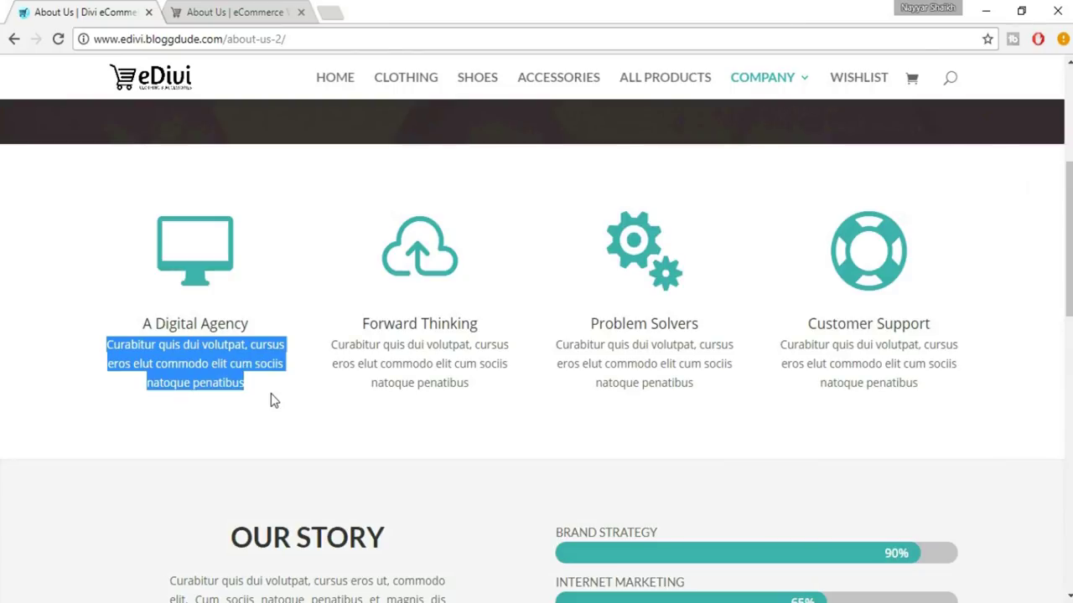
click(246, 6)
scroll(946, 352, down, 3)
key(ctrl+v)
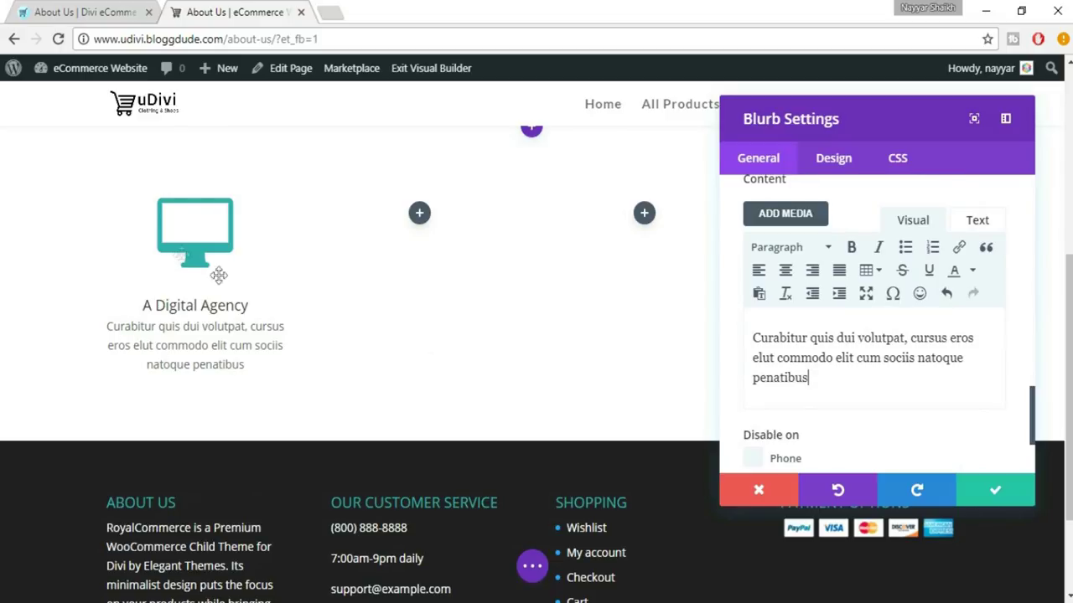
key(ctrl+Tab)
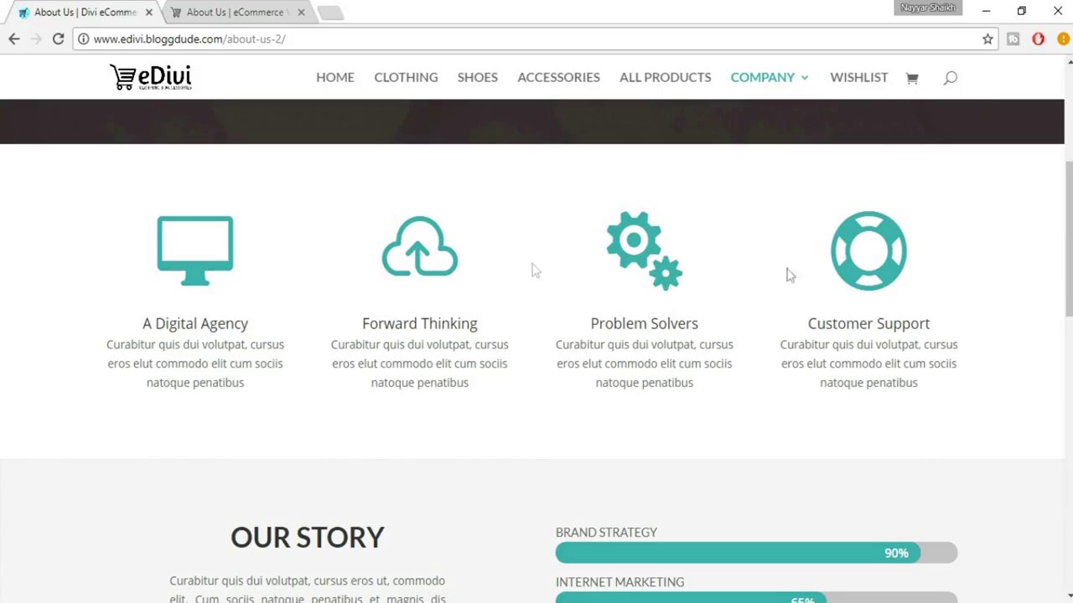
click(217, 11)
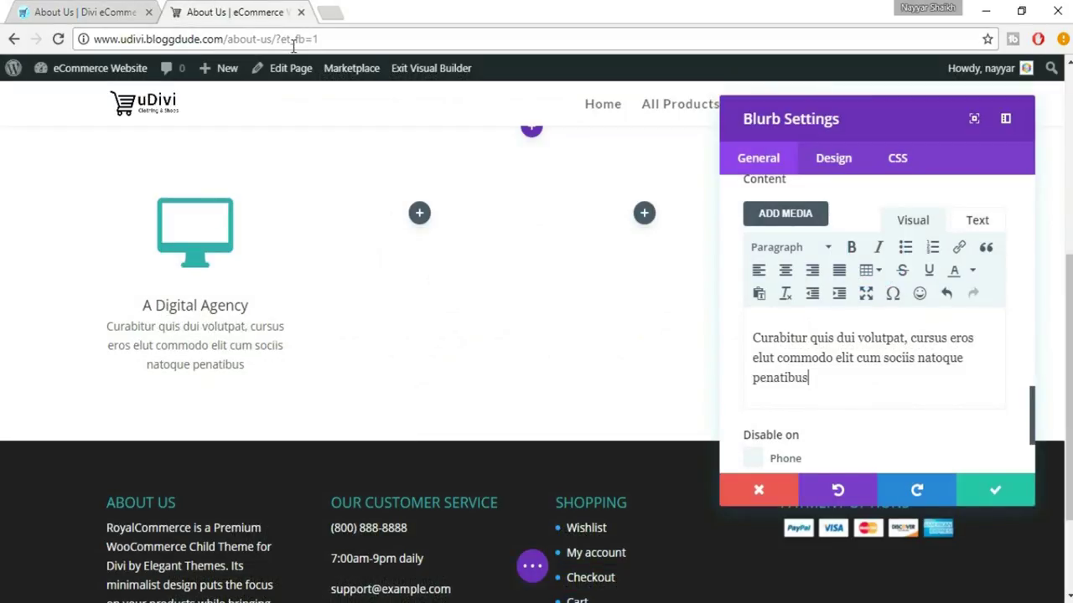
click(996, 493)
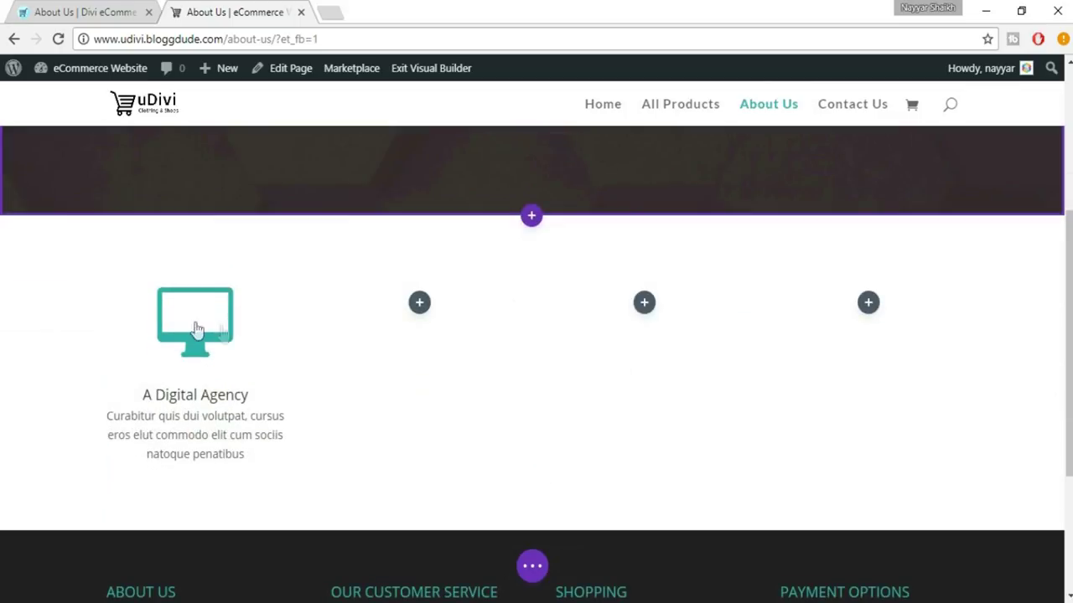
Duplicate the blurb into the second column and retitle it 'Forward Thinking'.
click(195, 320)
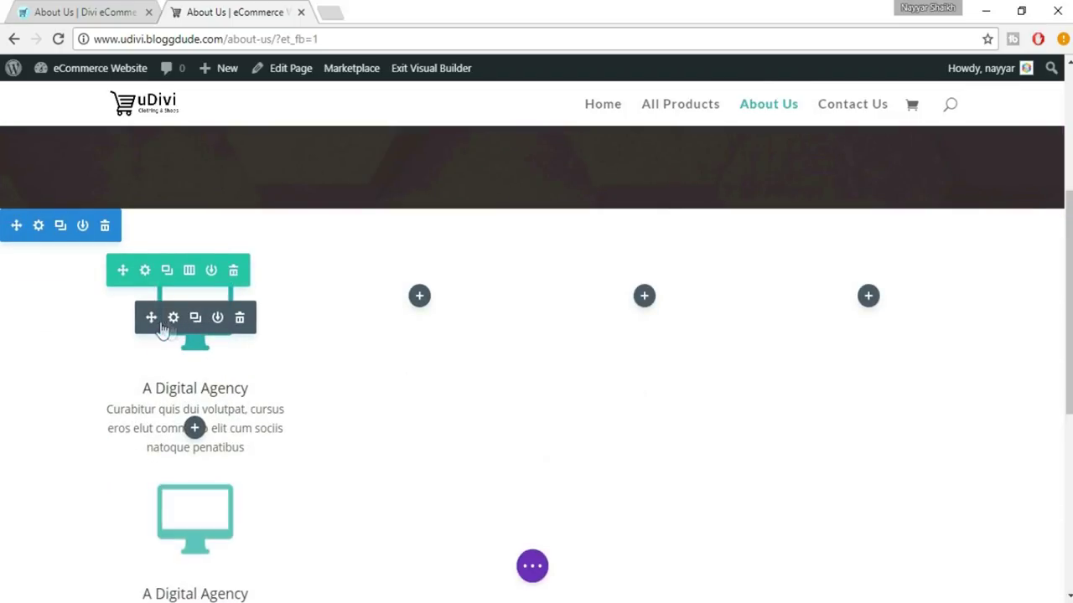
drag(150, 318, 424, 320)
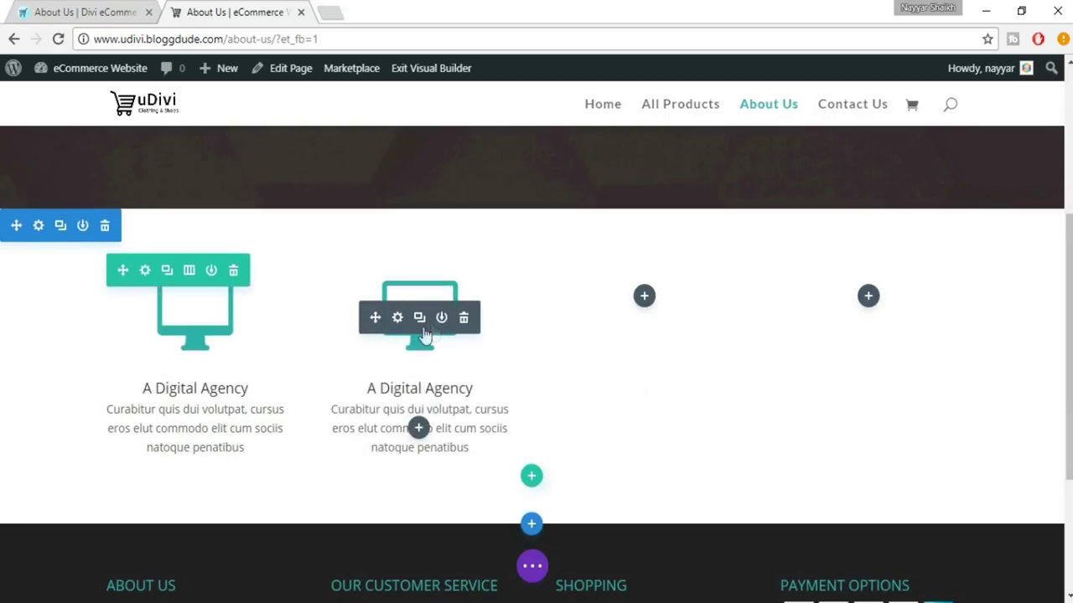
click(397, 319)
click(95, 10)
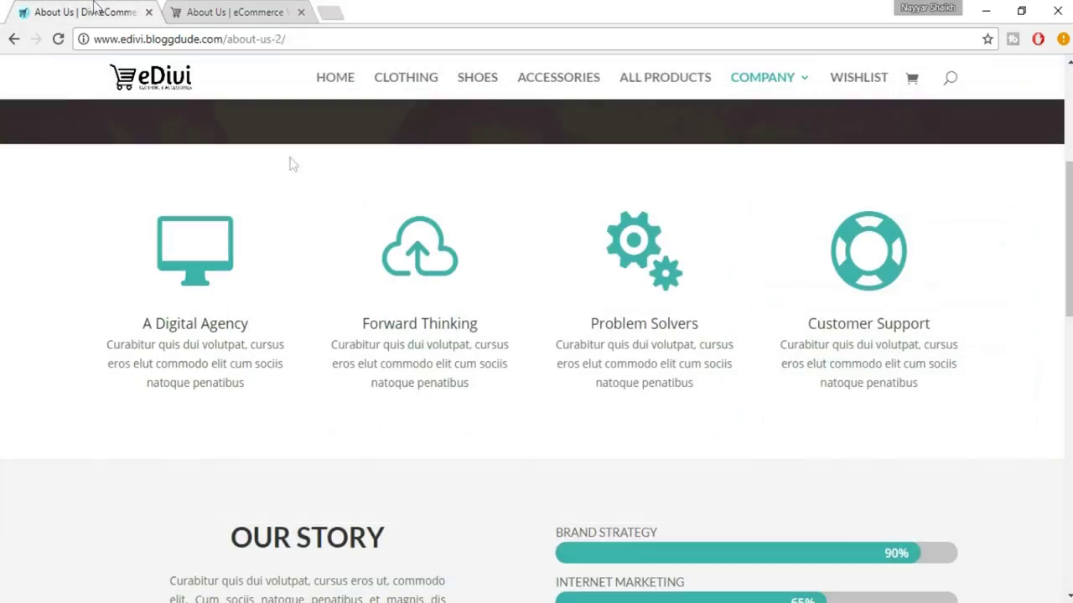
drag(346, 326, 478, 322)
key(ctrl+c)
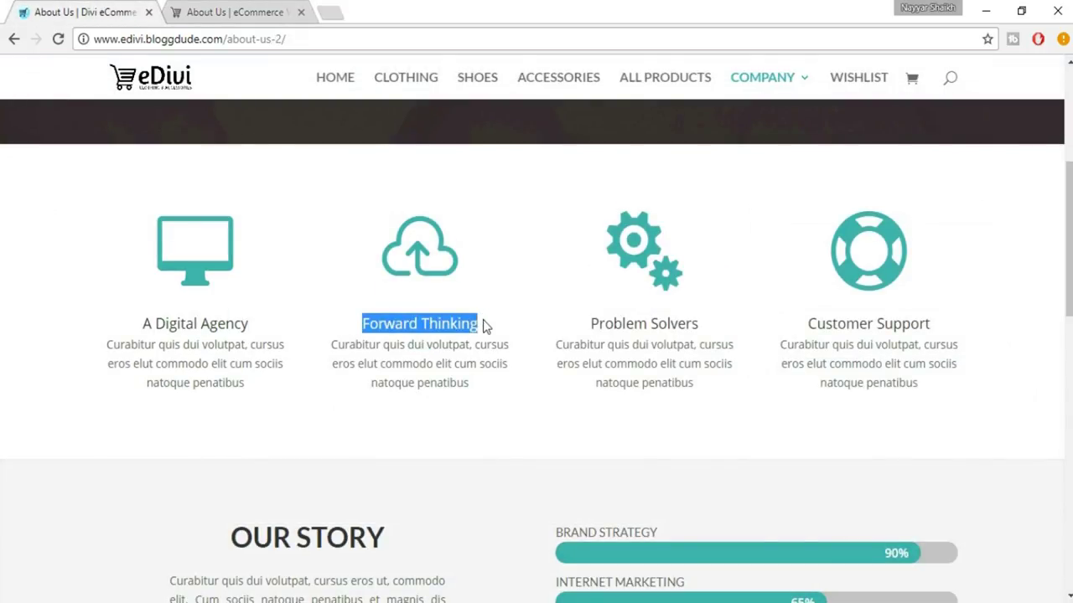
click(219, 12)
drag(842, 234, 747, 234)
key(ctrl+v)
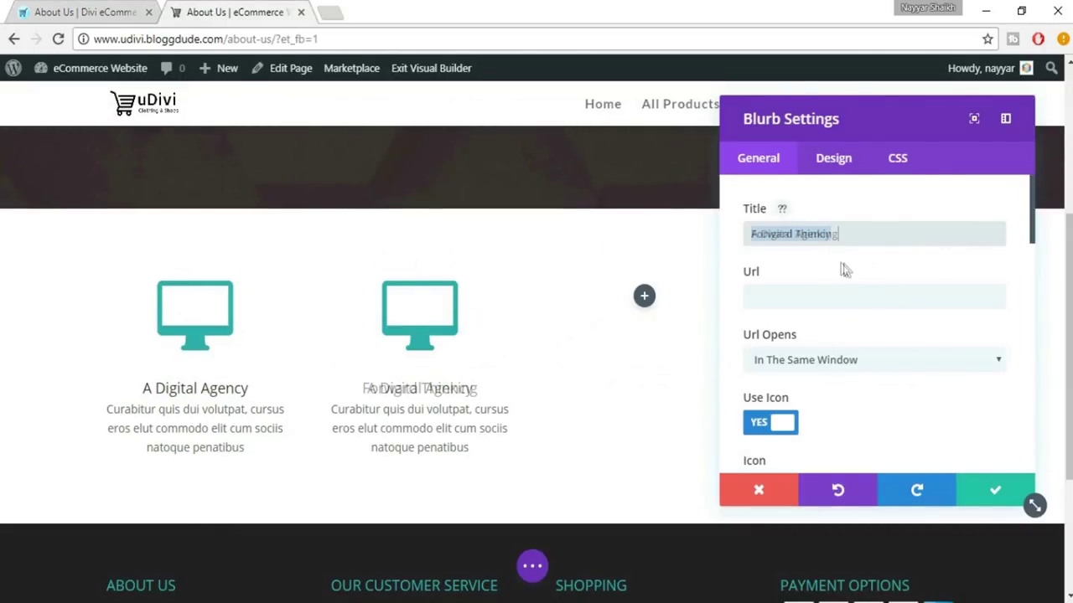
Change the Forward Thinking icon to a cloud upload, save it, and duplicate the blurb.
scroll(937, 340, down, 2)
scroll(972, 352, down, 1)
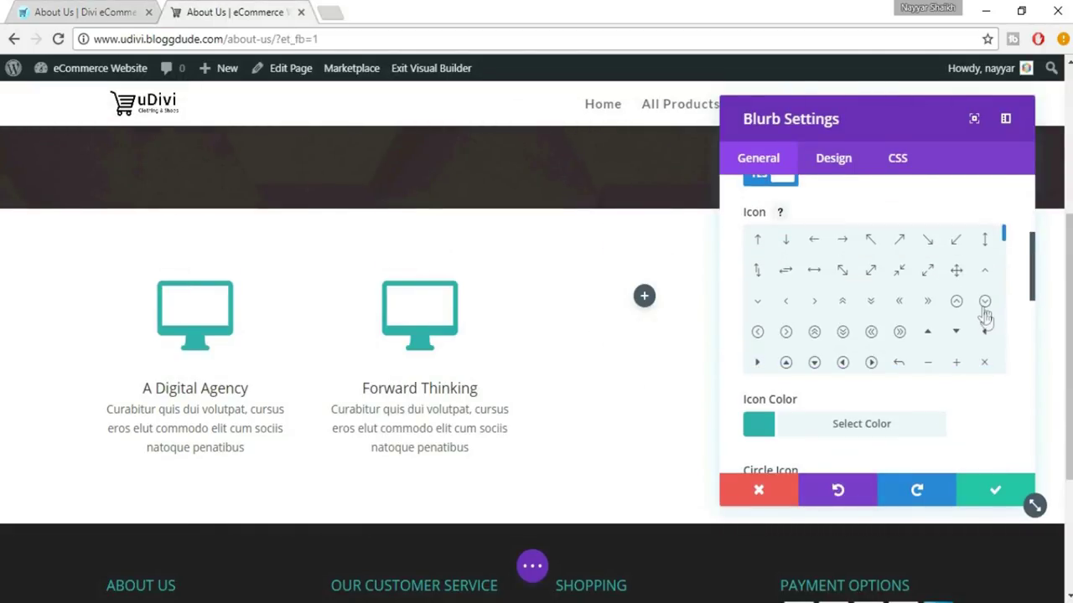
scroll(984, 312, down, 5)
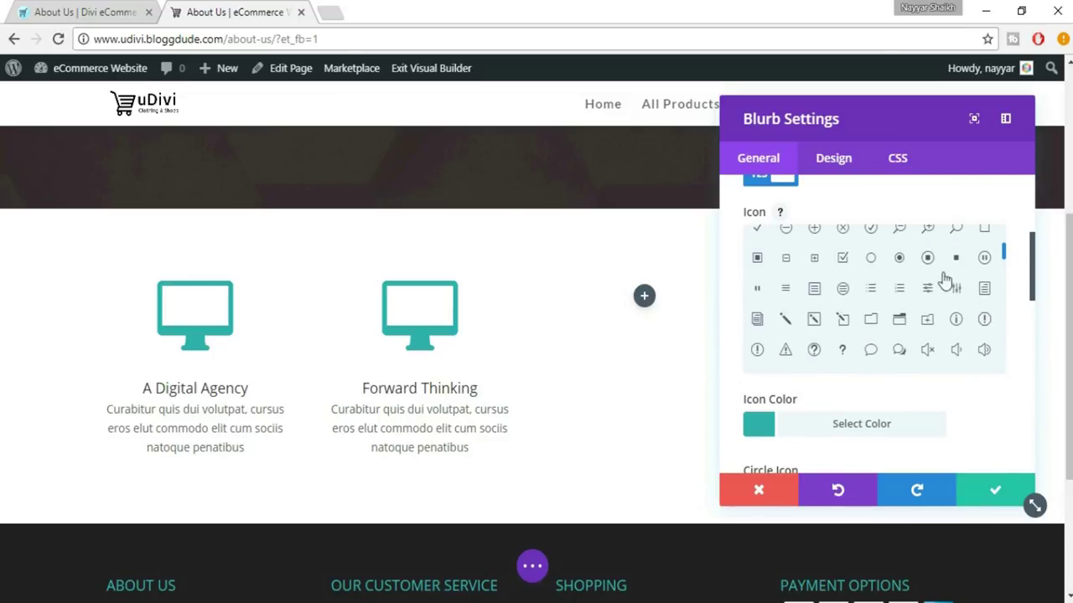
scroll(950, 288, down, 3)
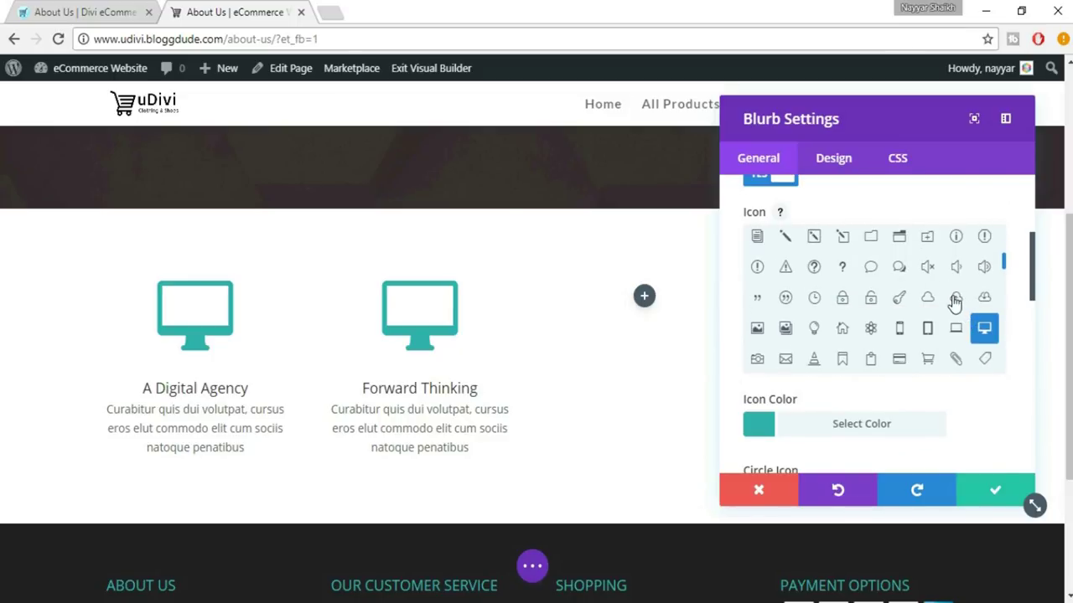
click(954, 300)
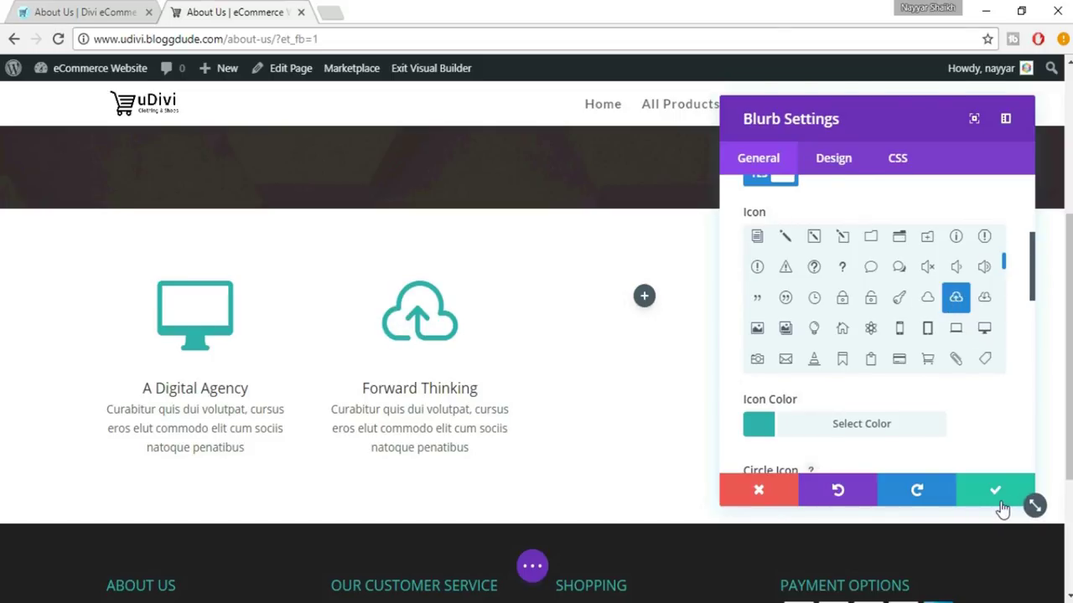
click(994, 491)
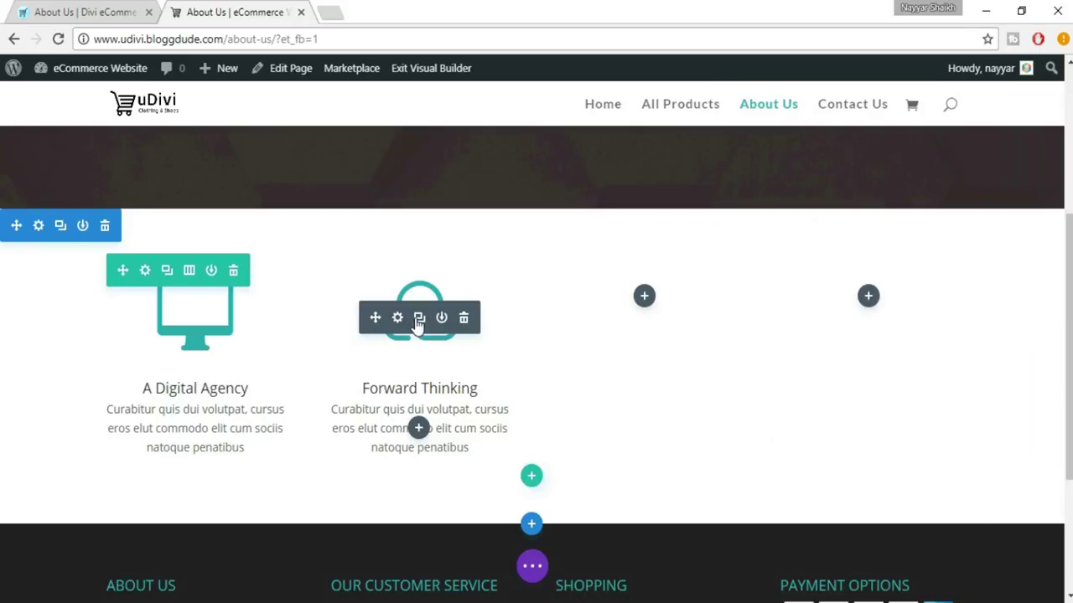
click(419, 318)
Move the copied blurb into the third column and retitle it 'Problem Solvers'.
drag(376, 337, 680, 332)
click(619, 319)
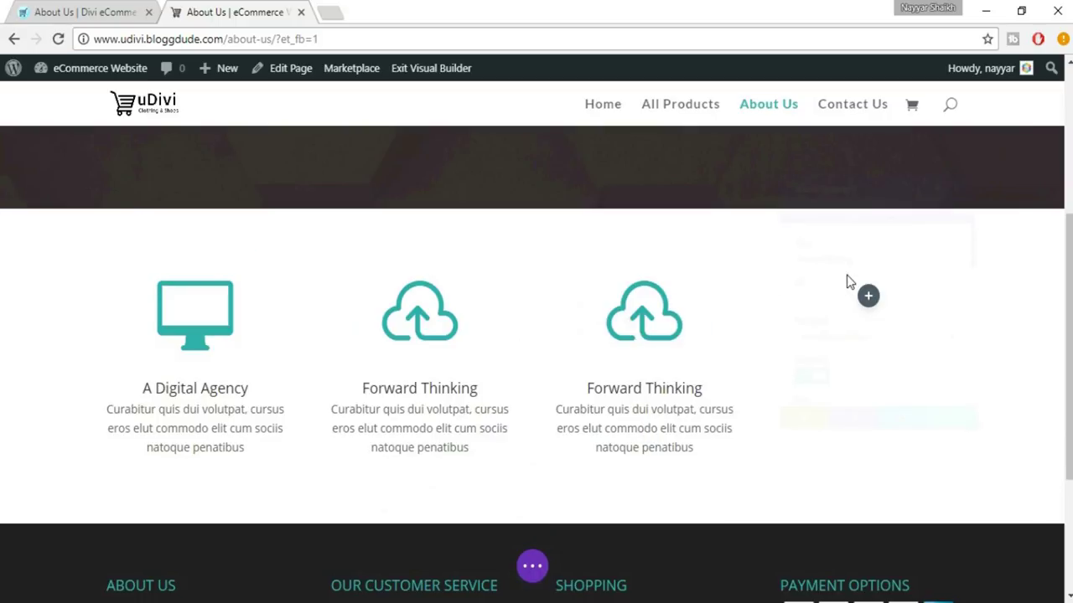
key(ctrl+Tab)
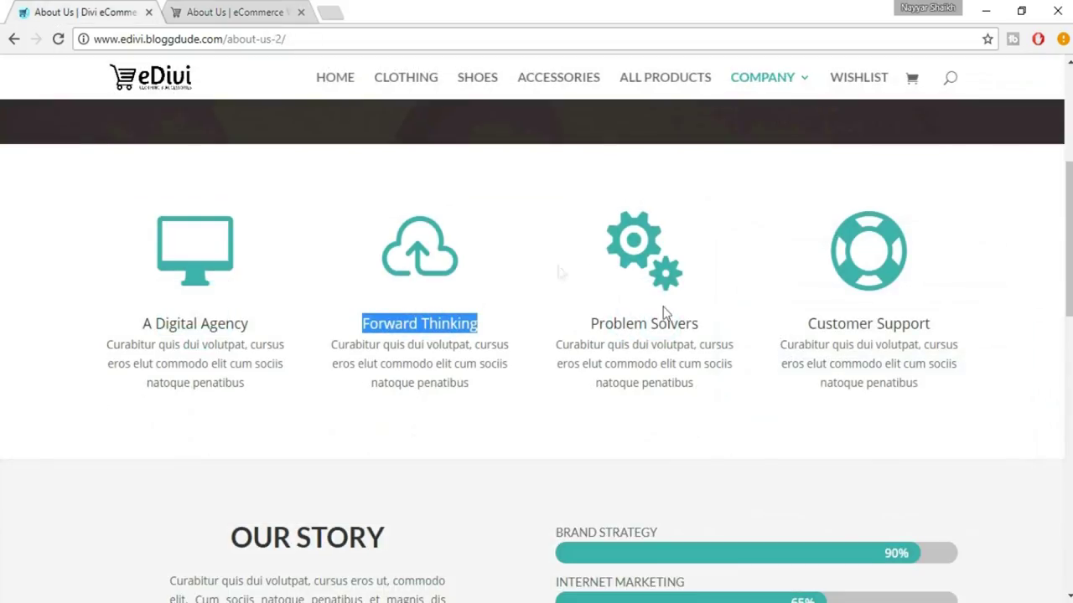
drag(590, 323, 700, 325)
key(ctrl+c)
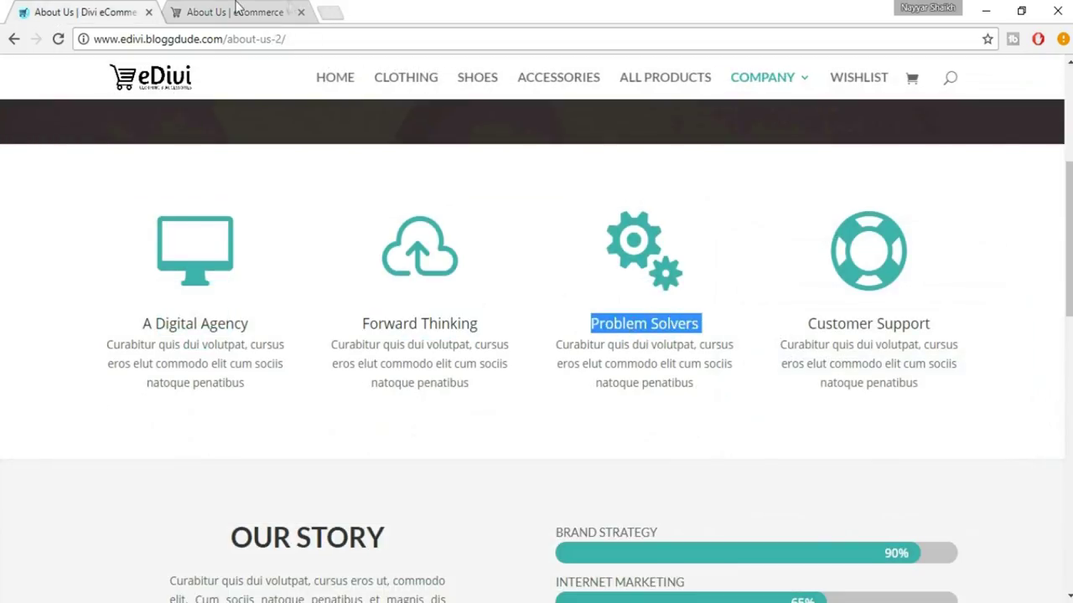
click(235, 11)
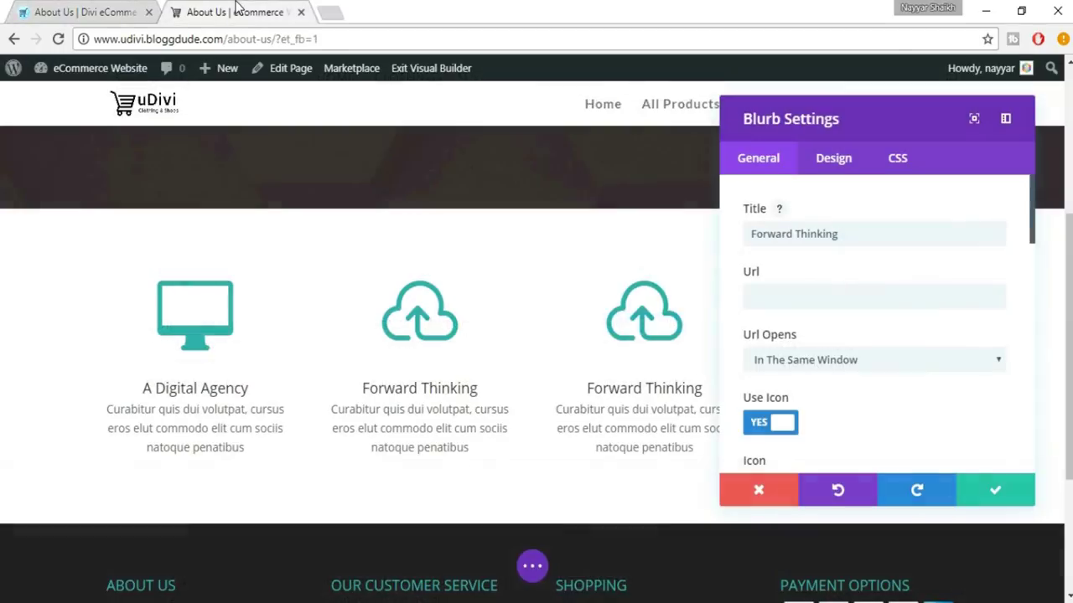
double_click(861, 228)
key(ctrl+v)
triple_click(861, 228)
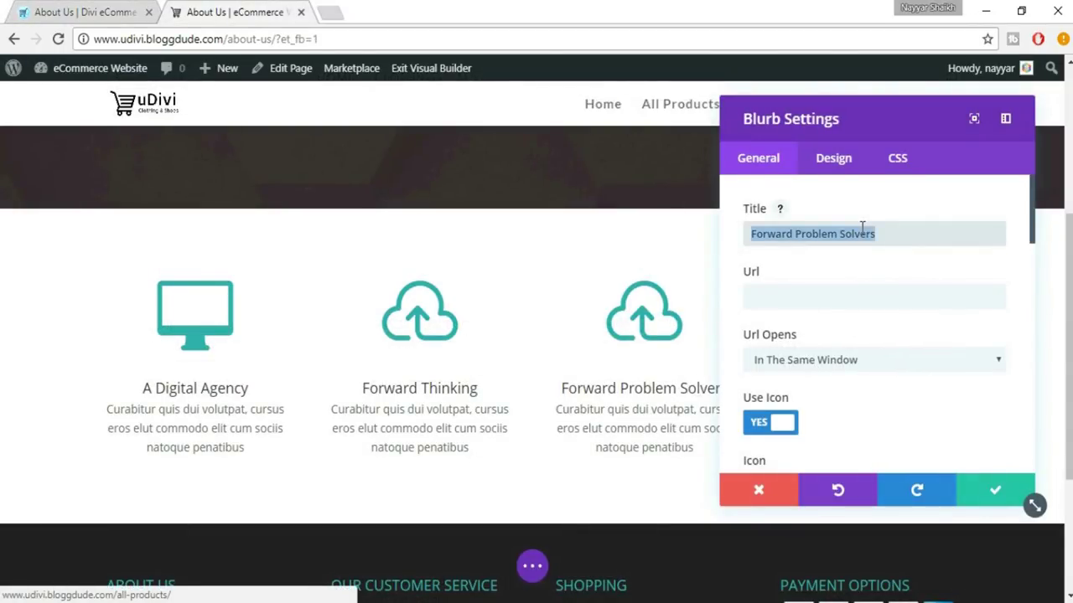
key(ctrl+v)
Change the Problem Solvers icon to an atom and save the blurb.
scroll(918, 327, down, 5)
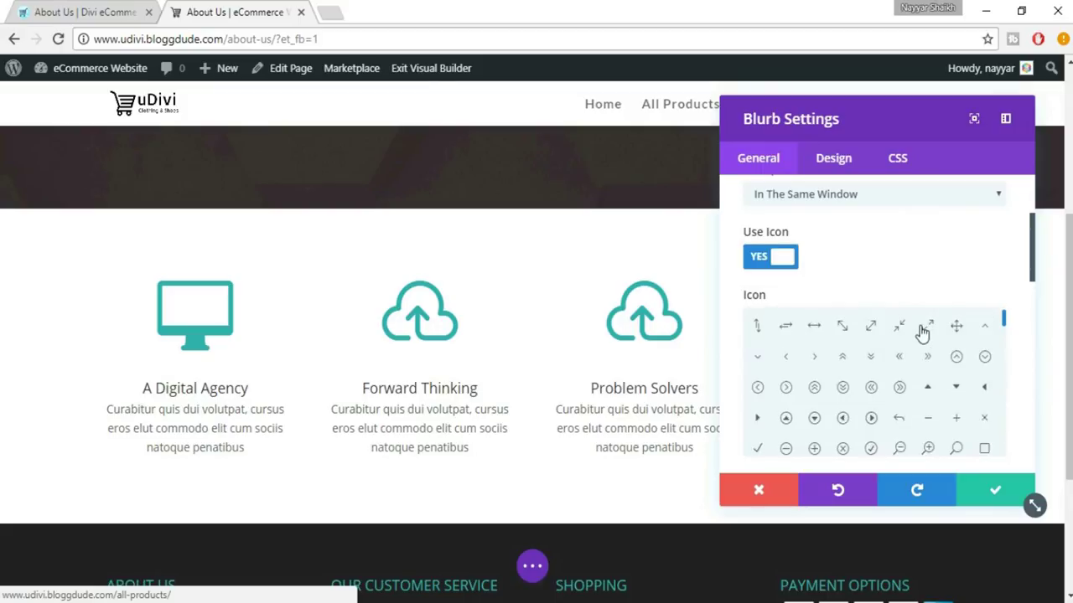
click(95, 12)
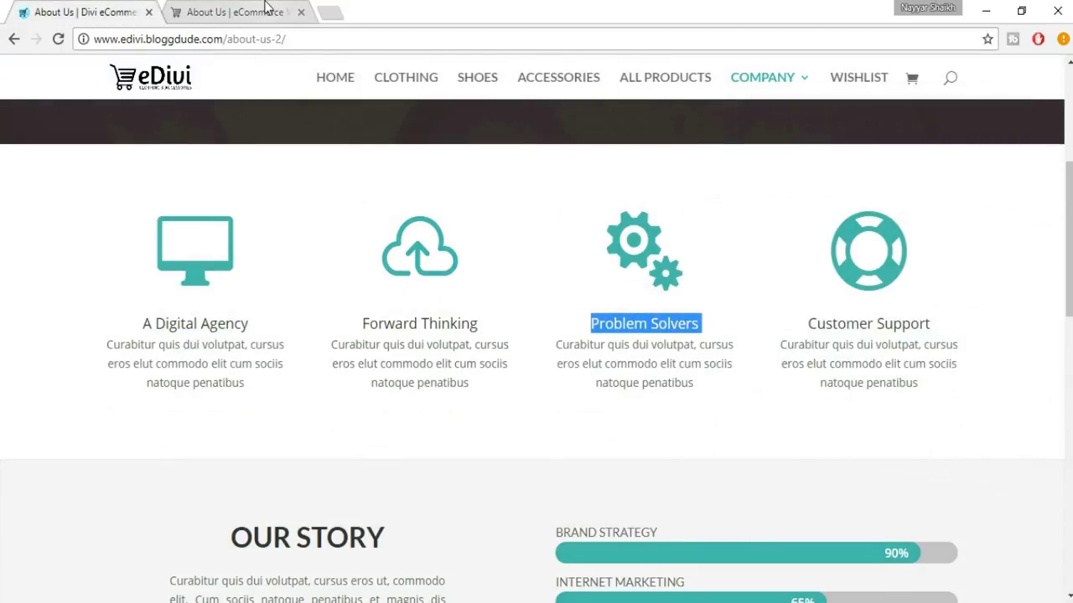
click(277, 11)
scroll(1008, 405, down, 4)
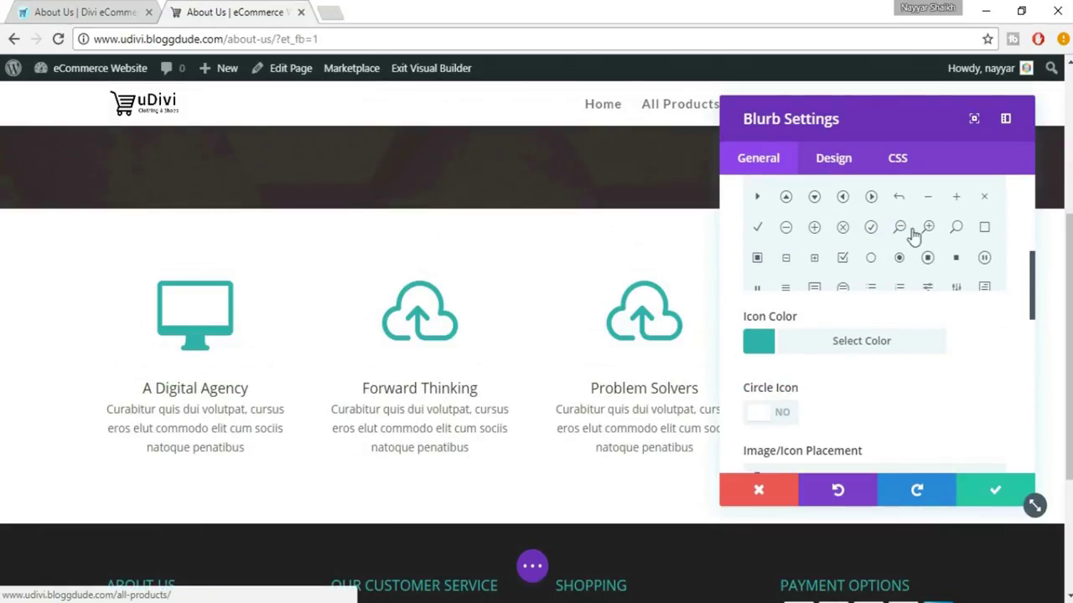
scroll(975, 248, down, 1)
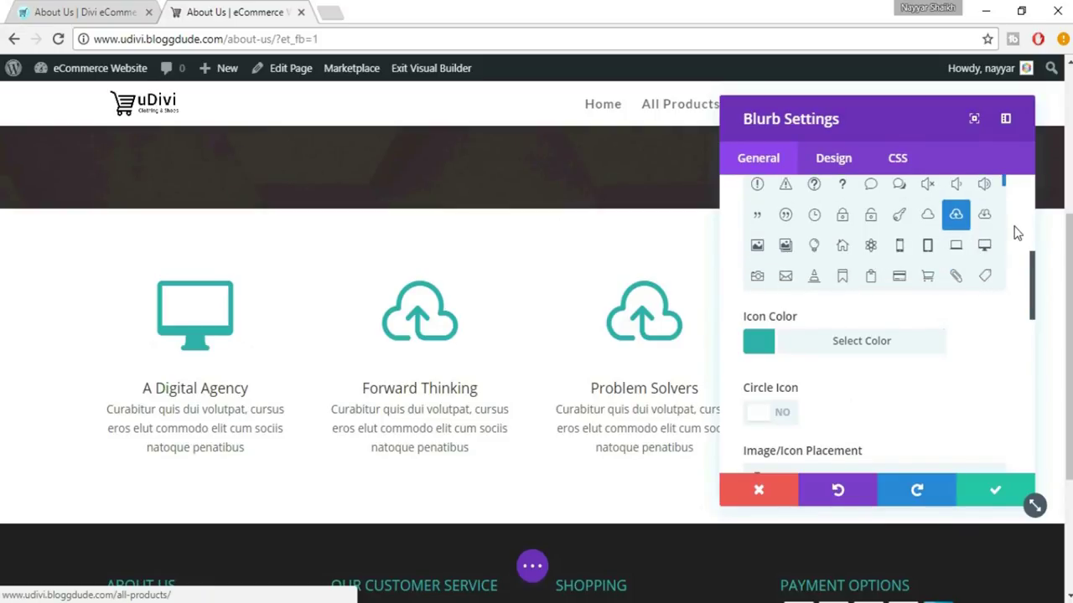
scroll(1016, 233, up, 1)
click(871, 329)
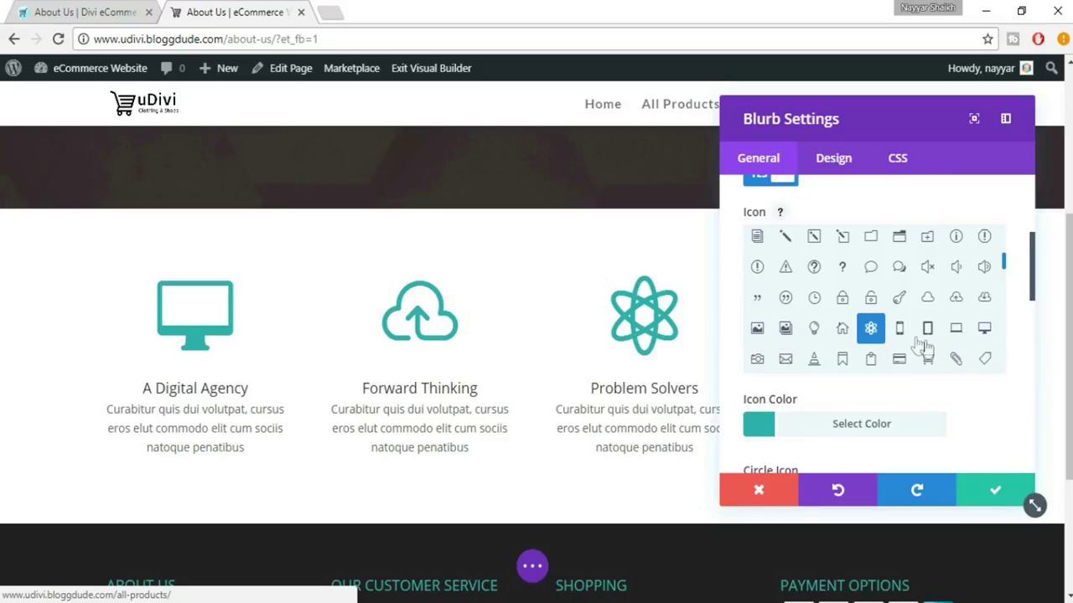
click(990, 492)
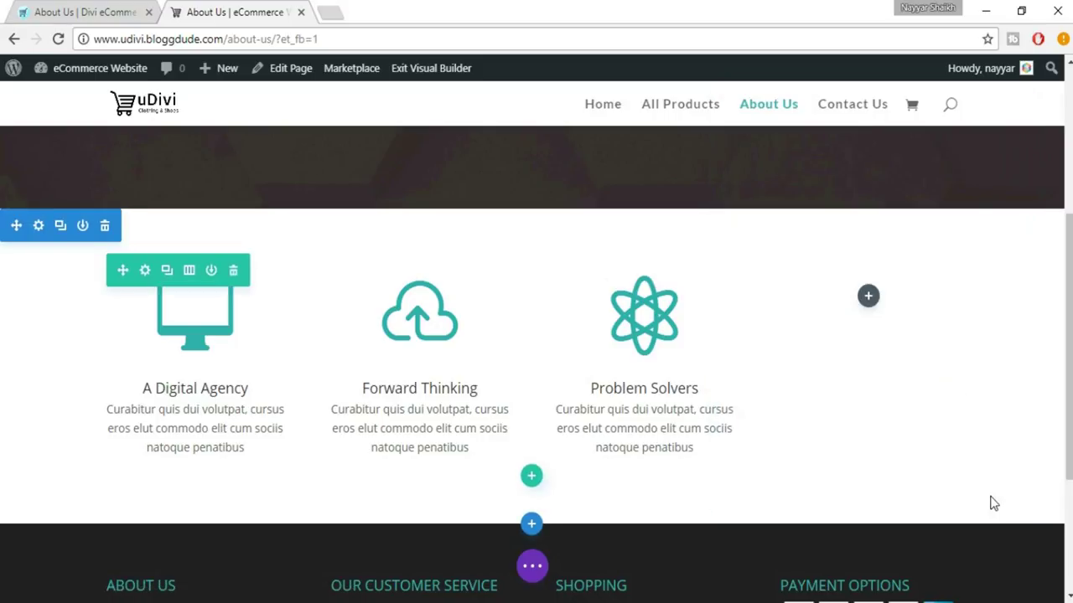
Duplicate the Problem Solvers blurb into the fourth column and retitle it 'Customer Support'.
key(alt+space)
key(Escape)
key(ctrl+shift+Tab)
drag(807, 324, 932, 323)
click(270, 8)
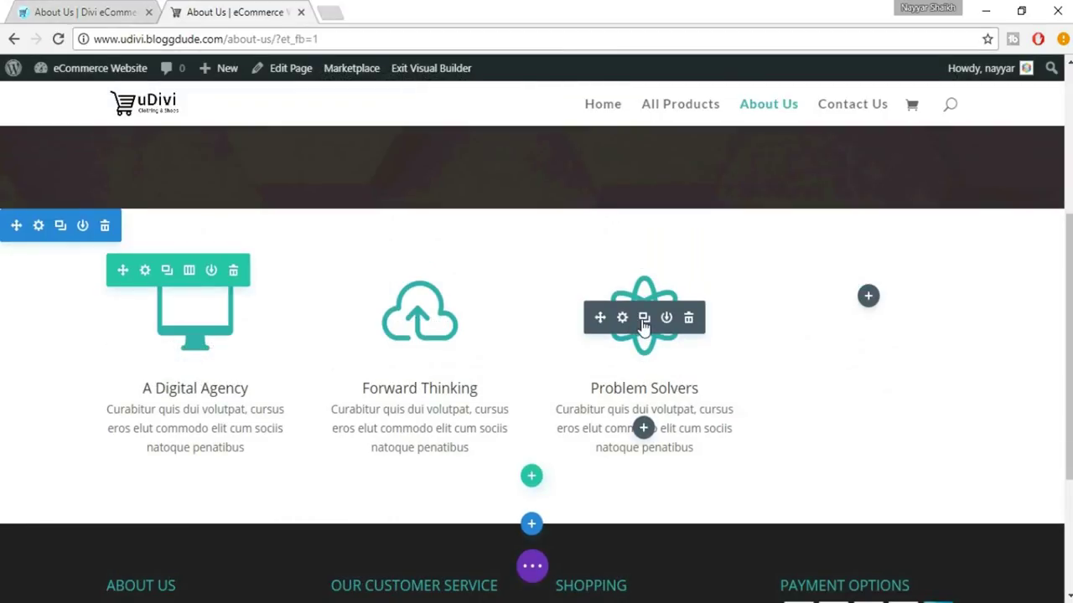
click(643, 327)
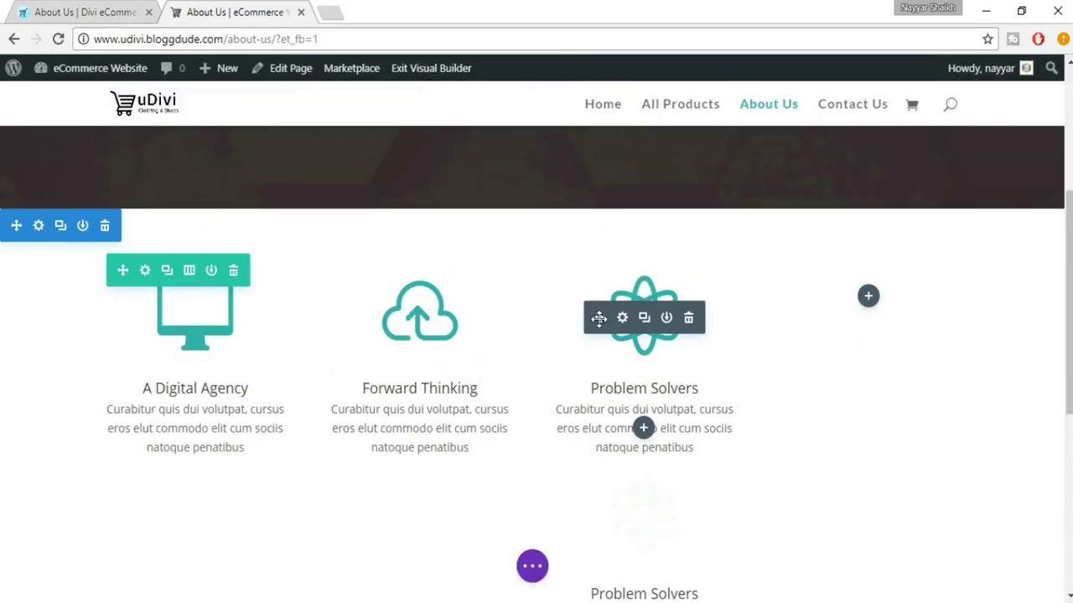
drag(802, 324, 874, 410)
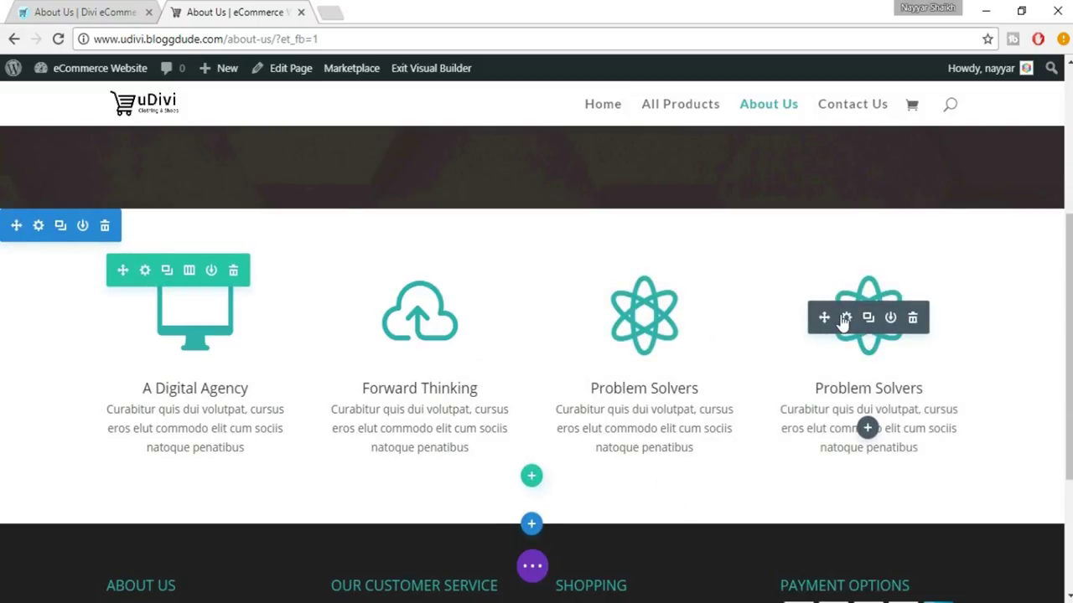
click(845, 318)
drag(880, 235, 737, 234)
text(Customer Support)
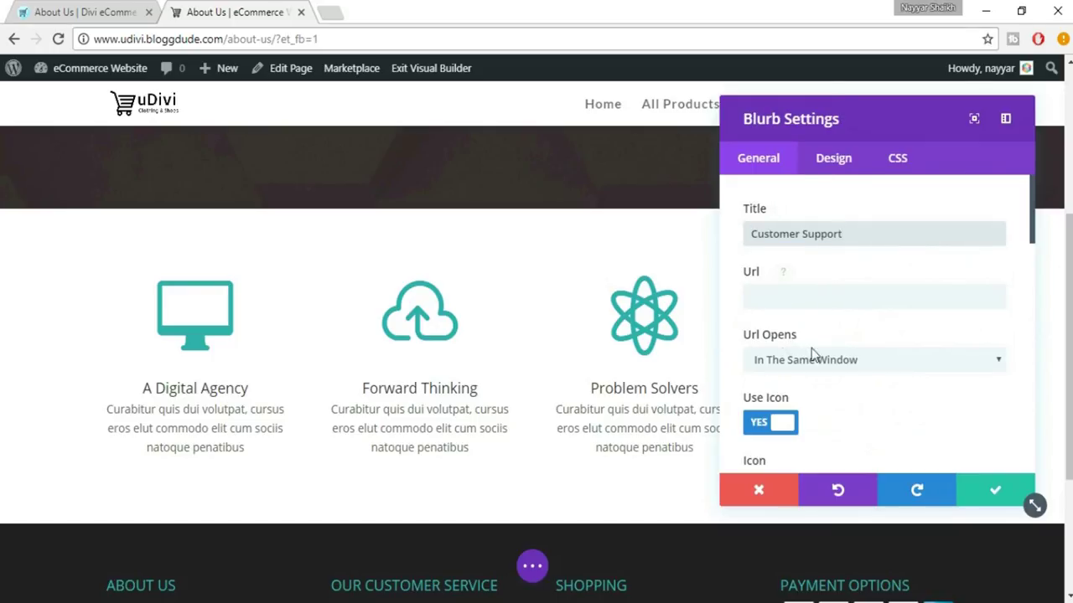
Change the Customer Support icon to a lifebuoy and save the blurb.
drag(830, 99, 403, 100)
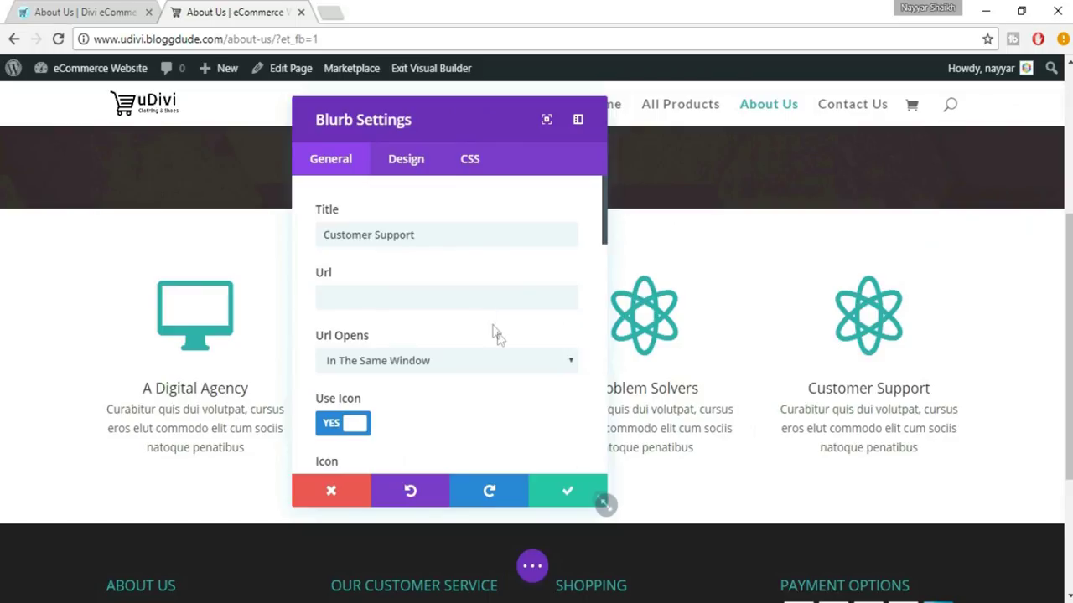
scroll(570, 352, down, 3)
scroll(574, 352, down, 3)
scroll(572, 339, up, 4)
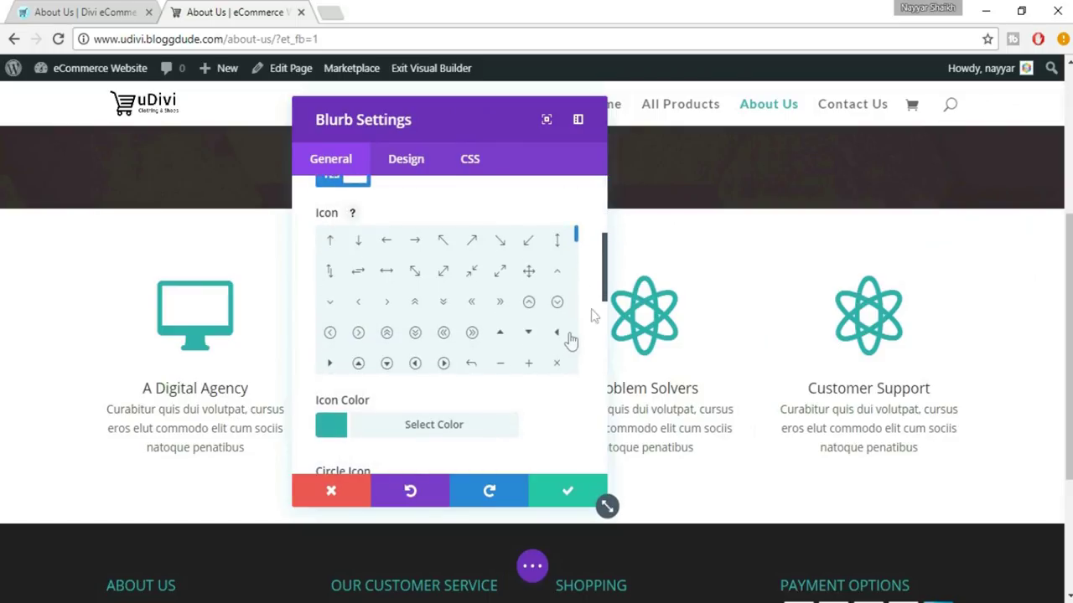
scroll(520, 318, down, 6)
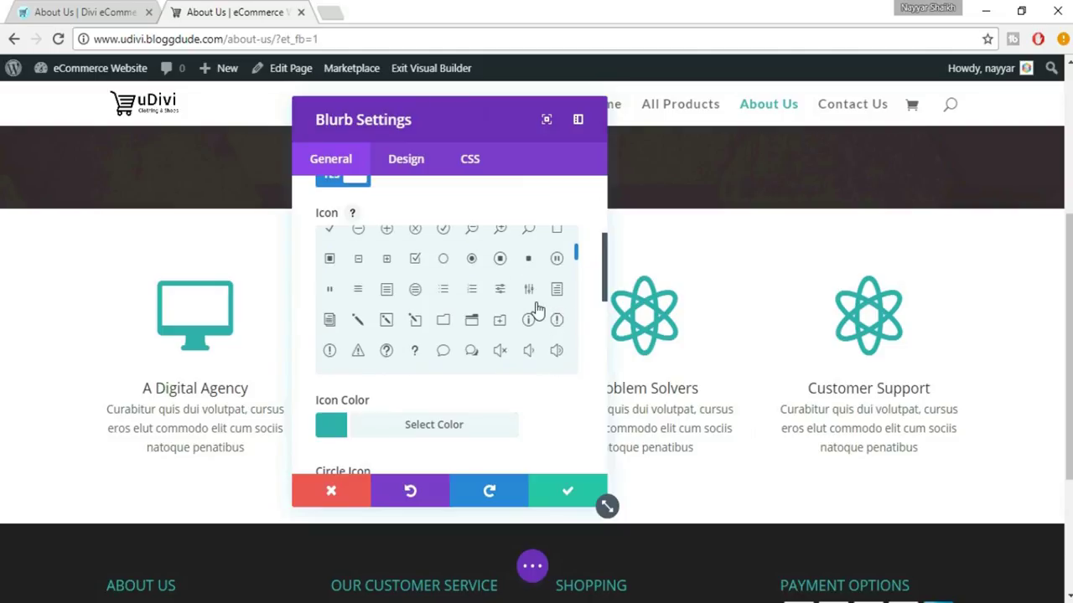
scroll(537, 310, down, 3)
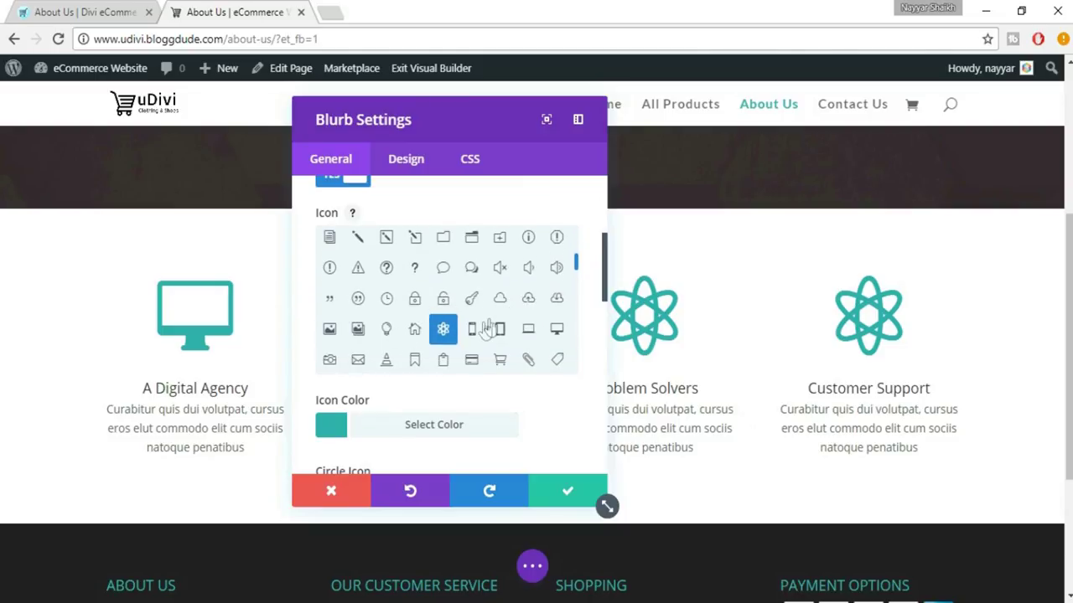
scroll(533, 330, down, 1)
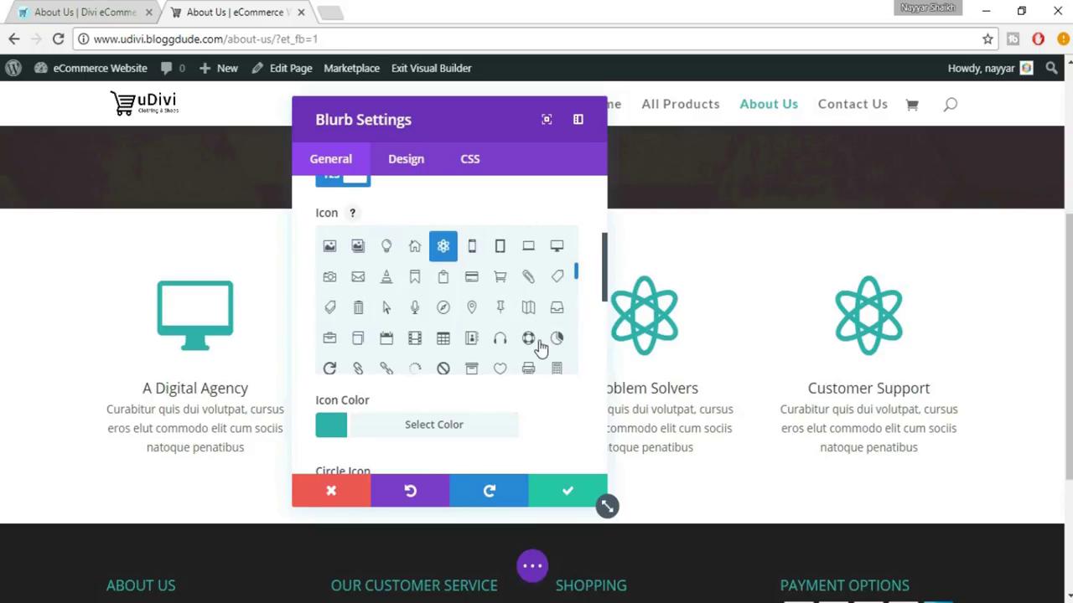
click(530, 340)
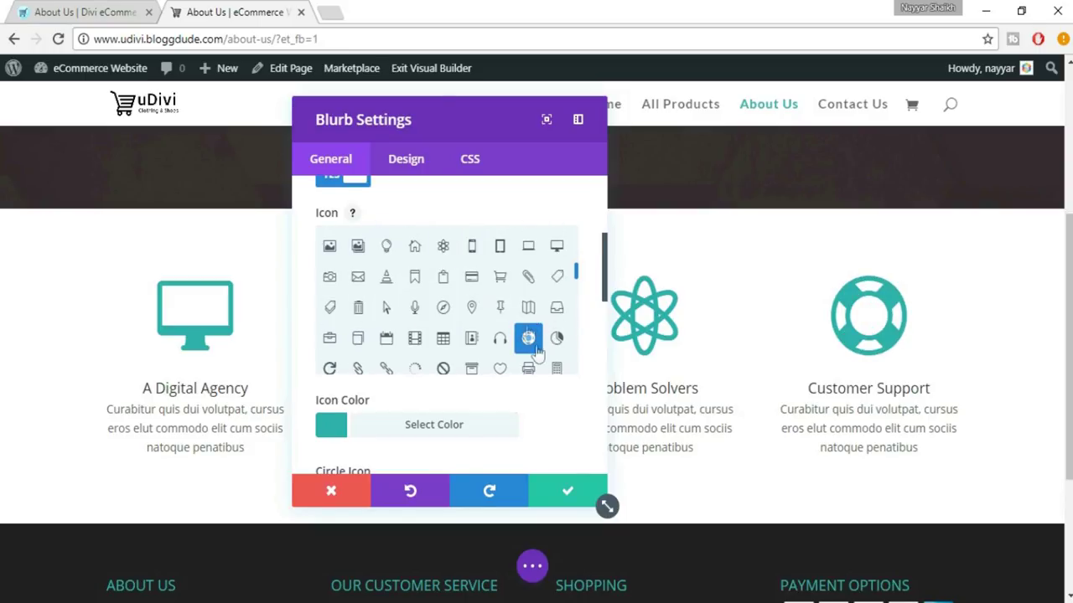
click(568, 500)
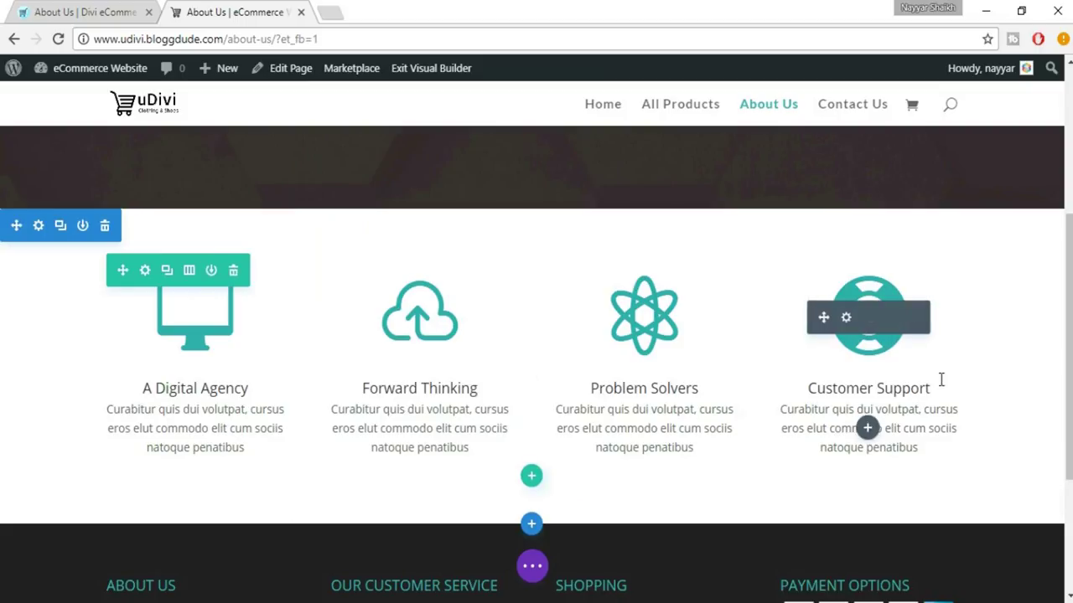
scroll(968, 427, up, 2)
Drag the blurb section's top and bottom padding handles up to reduce its spacing.
scroll(968, 427, down, 3)
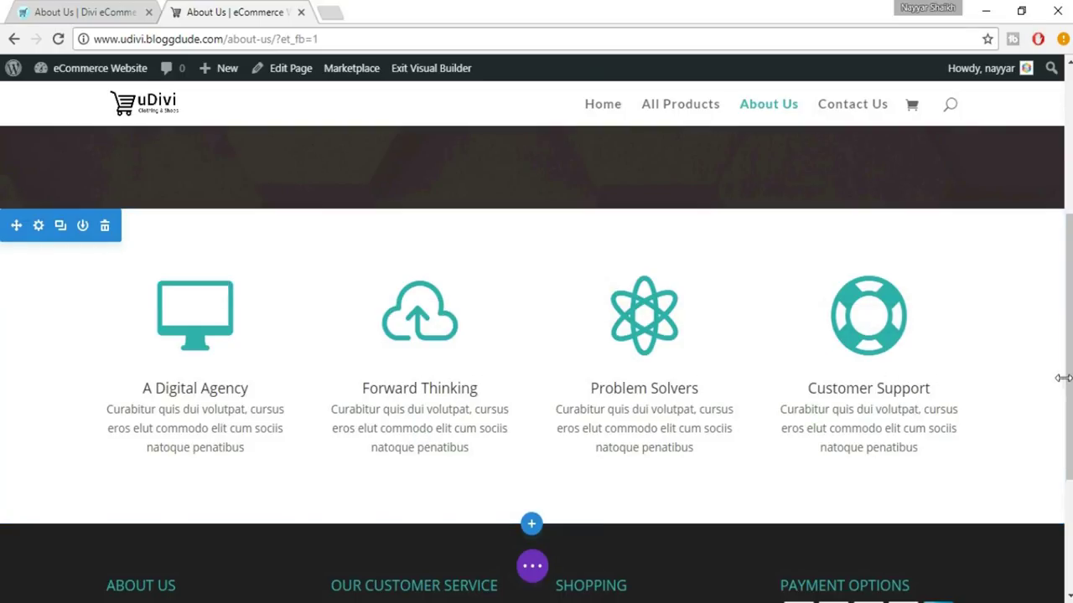
scroll(668, 280, up, 1)
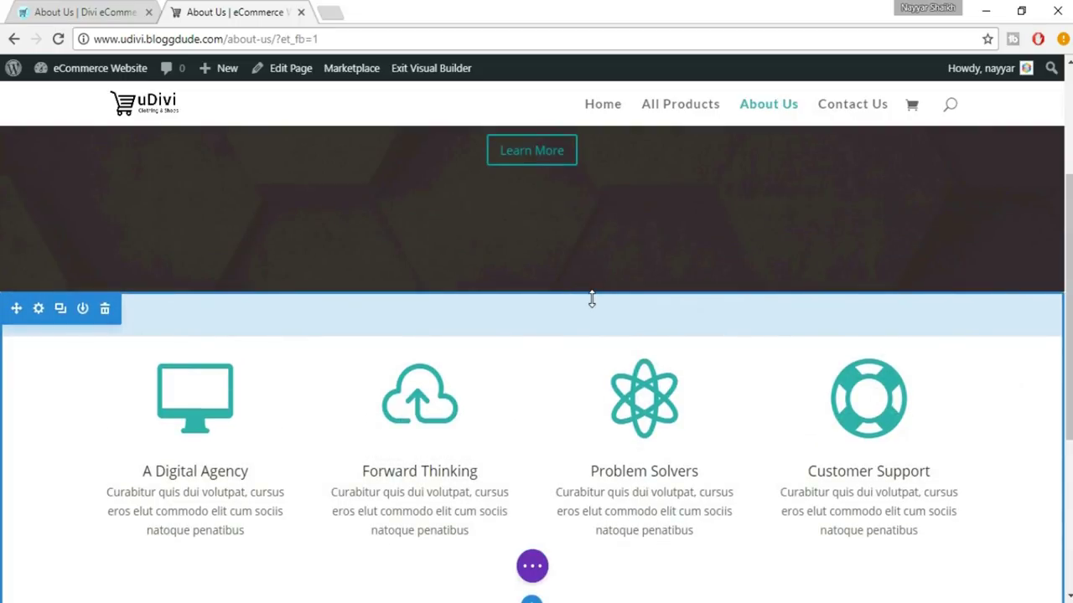
drag(593, 280, 594, 252)
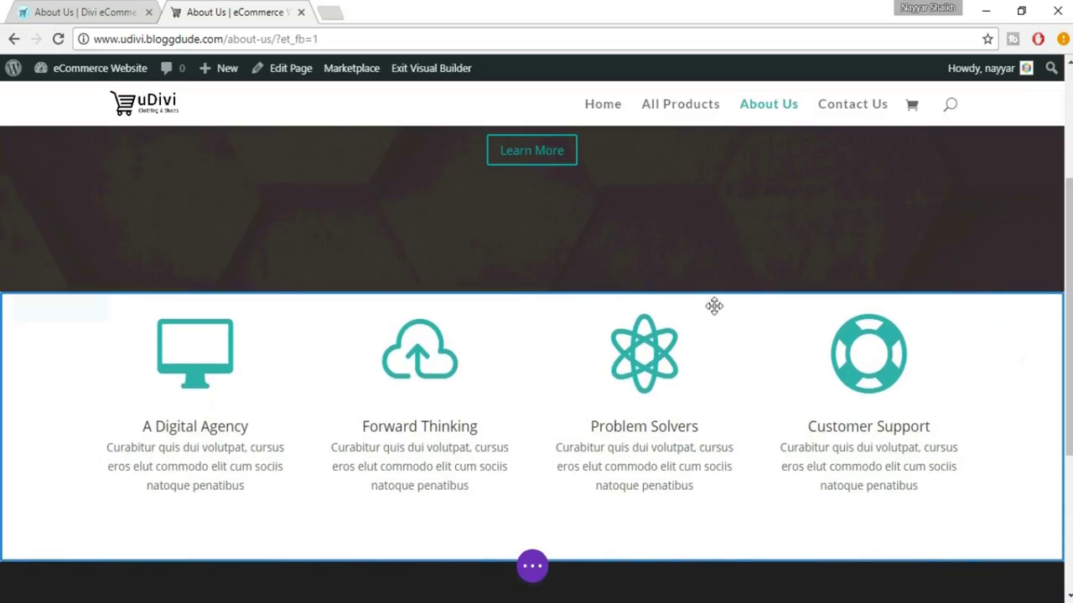
scroll(713, 307, up, 3)
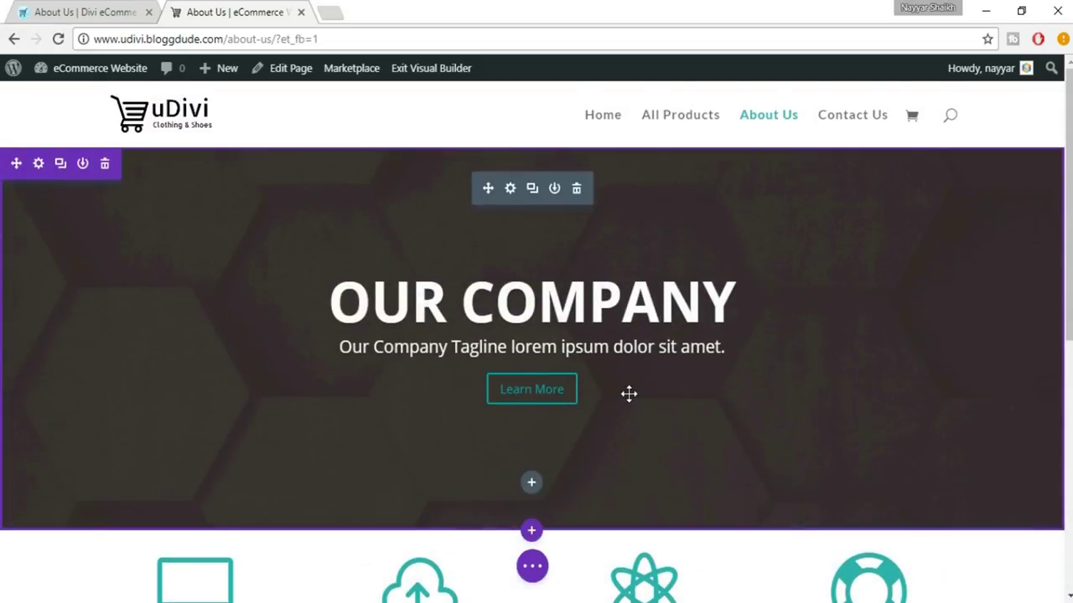
scroll(628, 393, down, 5)
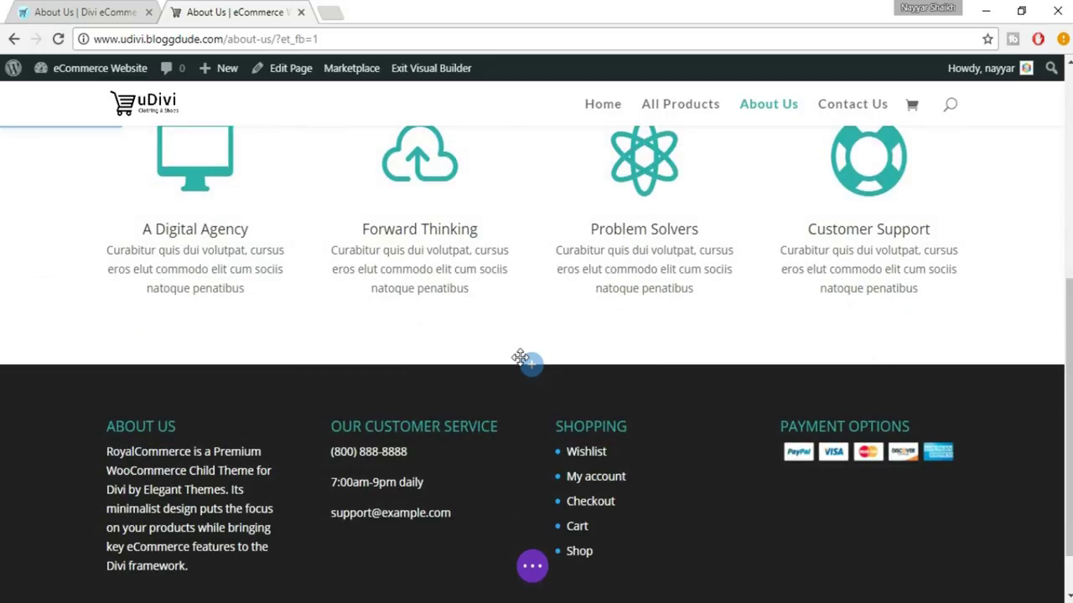
drag(505, 351, 508, 307)
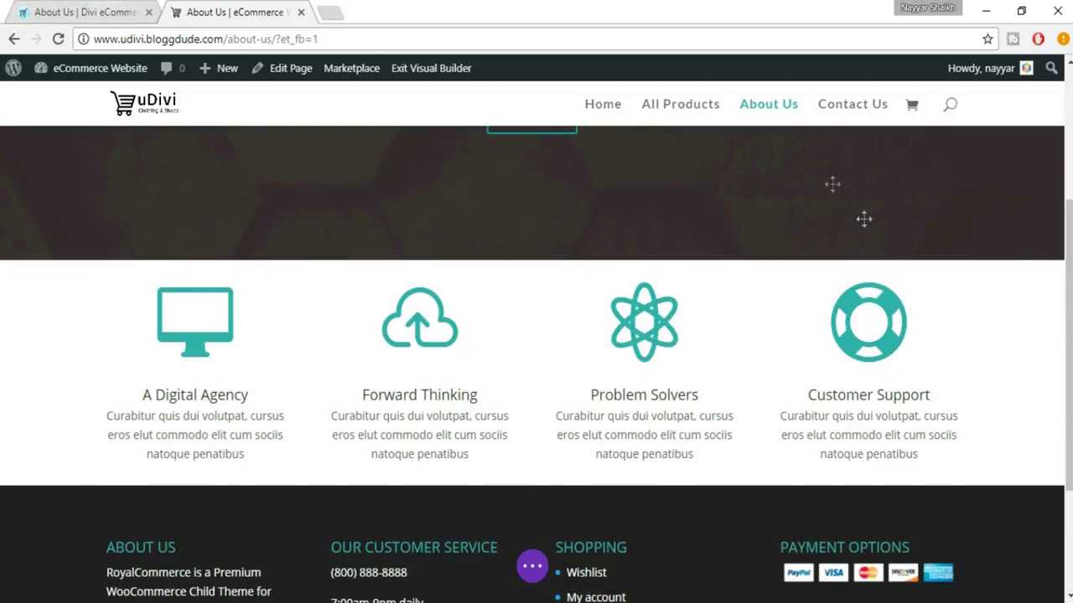
scroll(919, 376, up, 2)
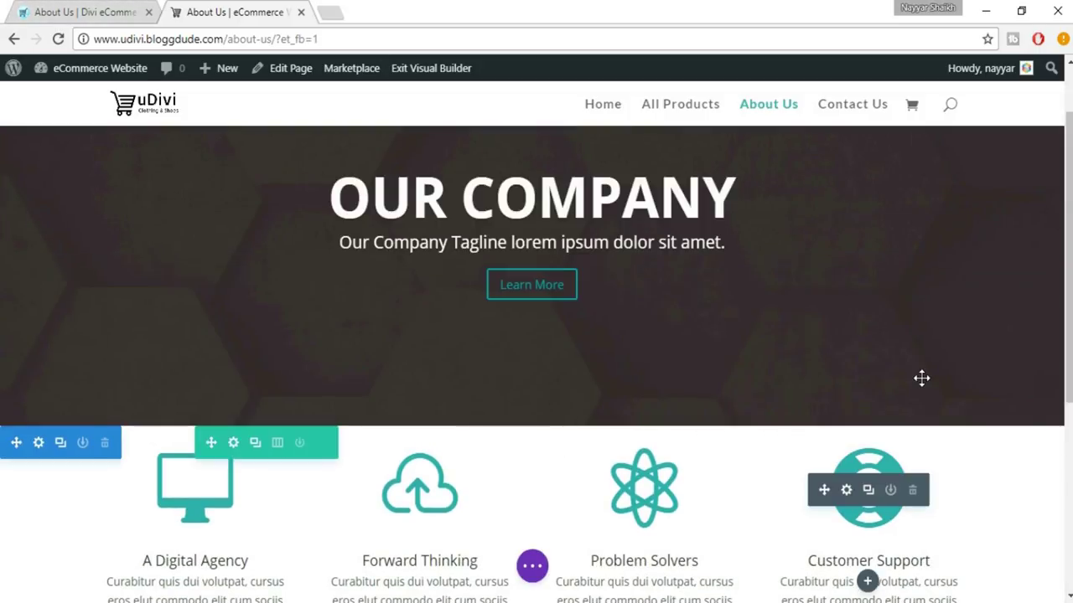
Check the page-level builder options, then begin adding a section below the blurbs.
click(534, 578)
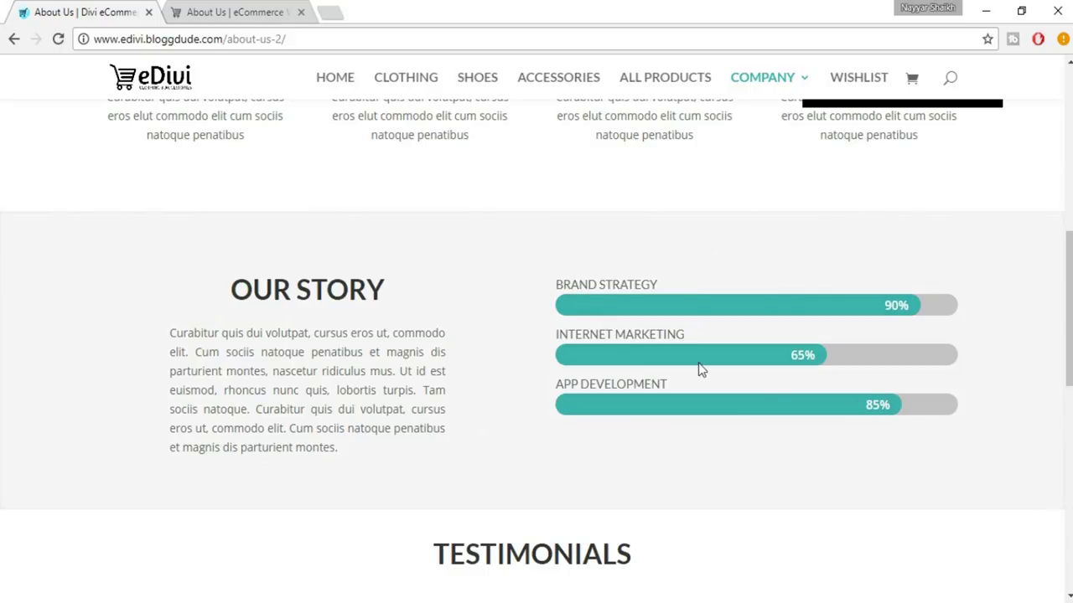
click(236, 12)
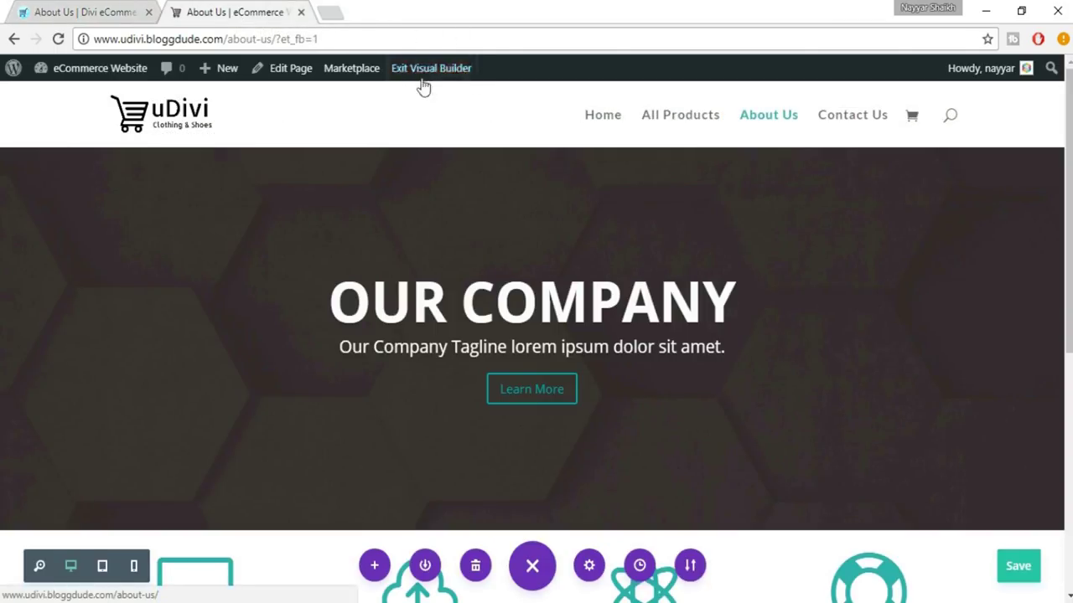
scroll(687, 279, down, 8)
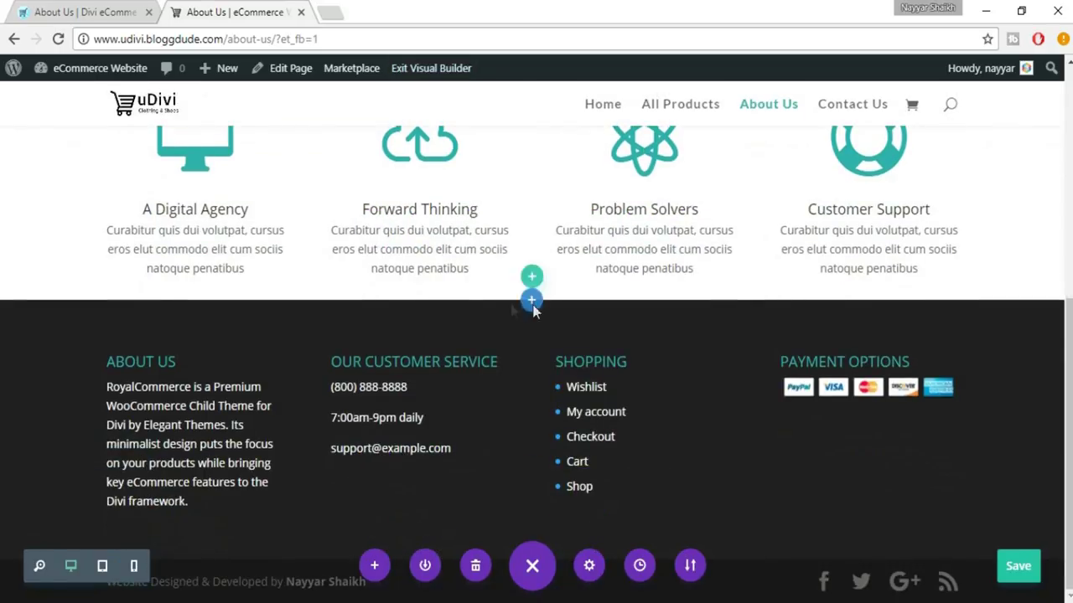
click(530, 298)
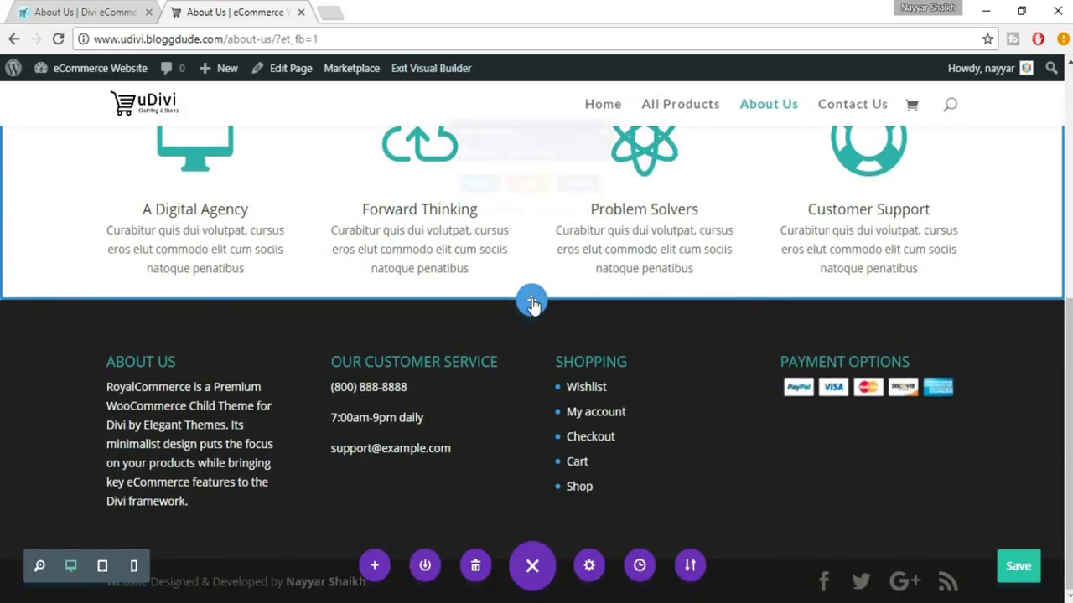
Add a Regular section with a two-column row and put a Call To Action module in the left column.
click(435, 247)
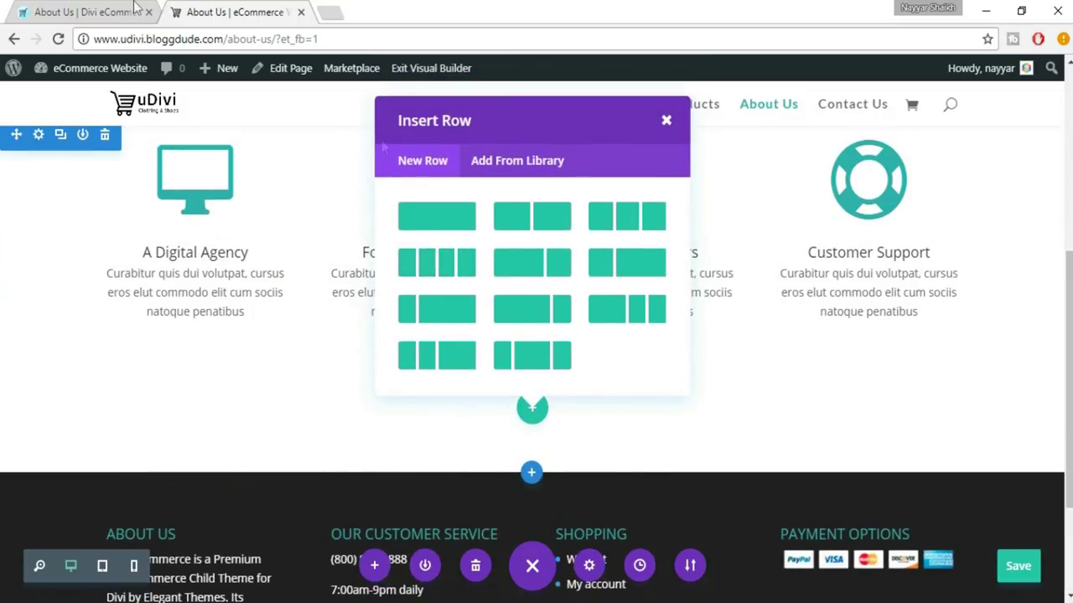
click(526, 224)
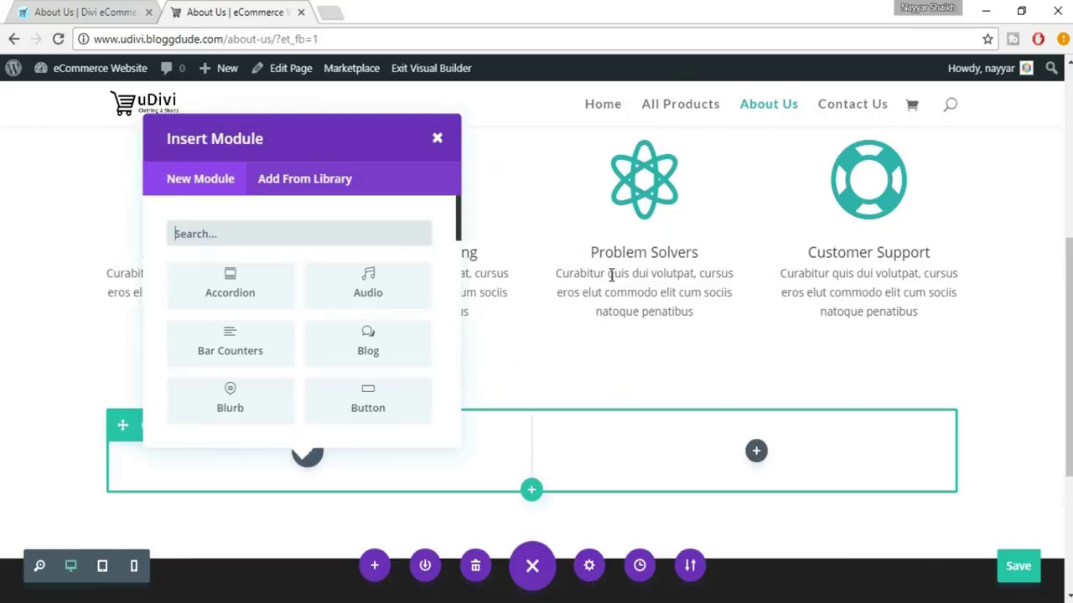
click(81, 9)
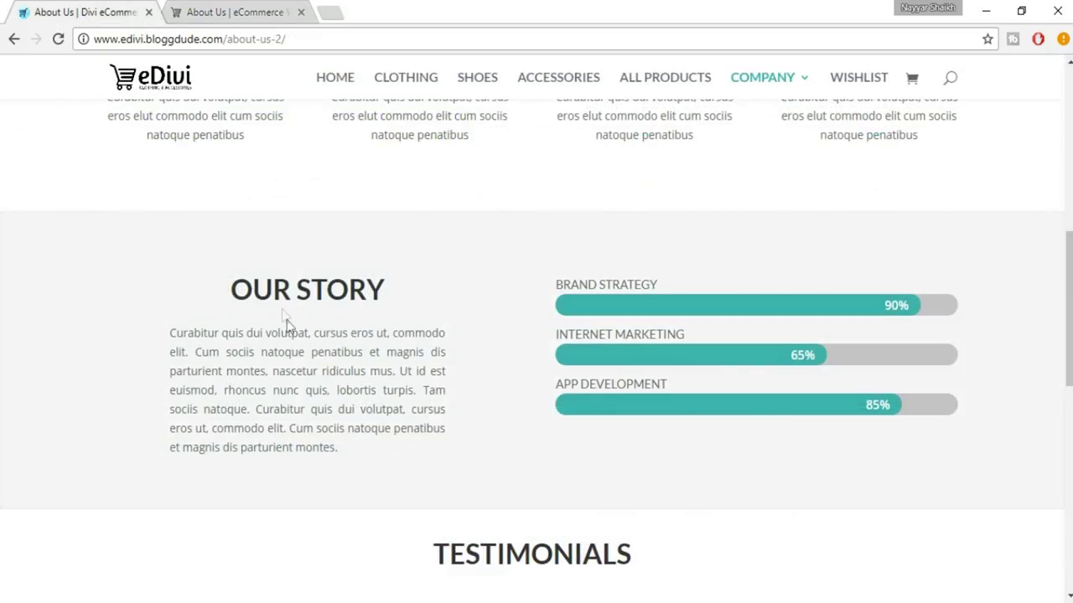
click(219, 7)
text(call)
click(243, 462)
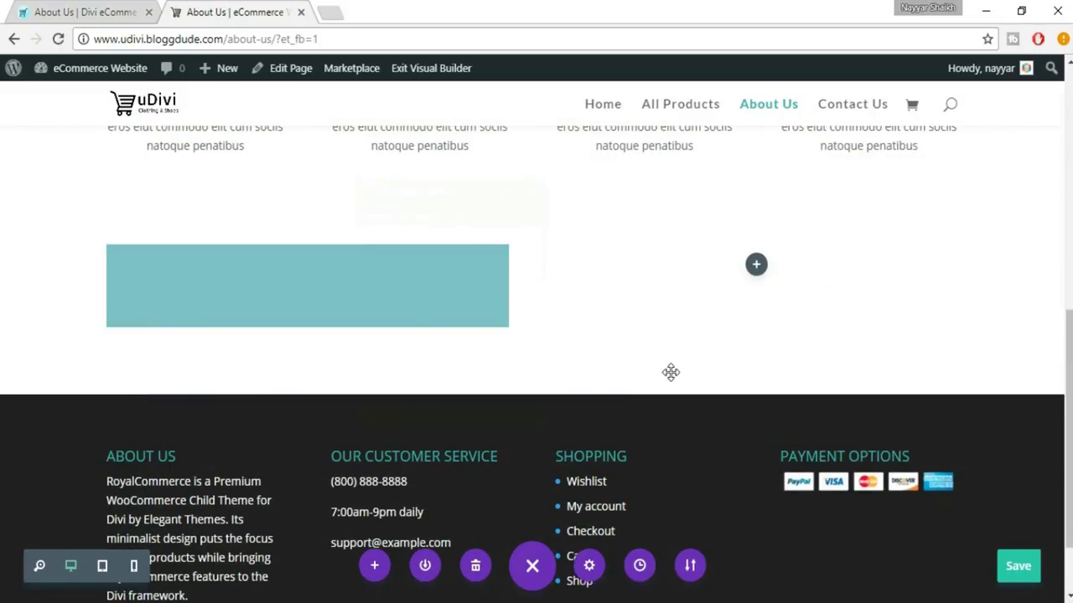
Set the call-to-action title to 'OUR STORY'.
click(38, 12)
click(225, 8)
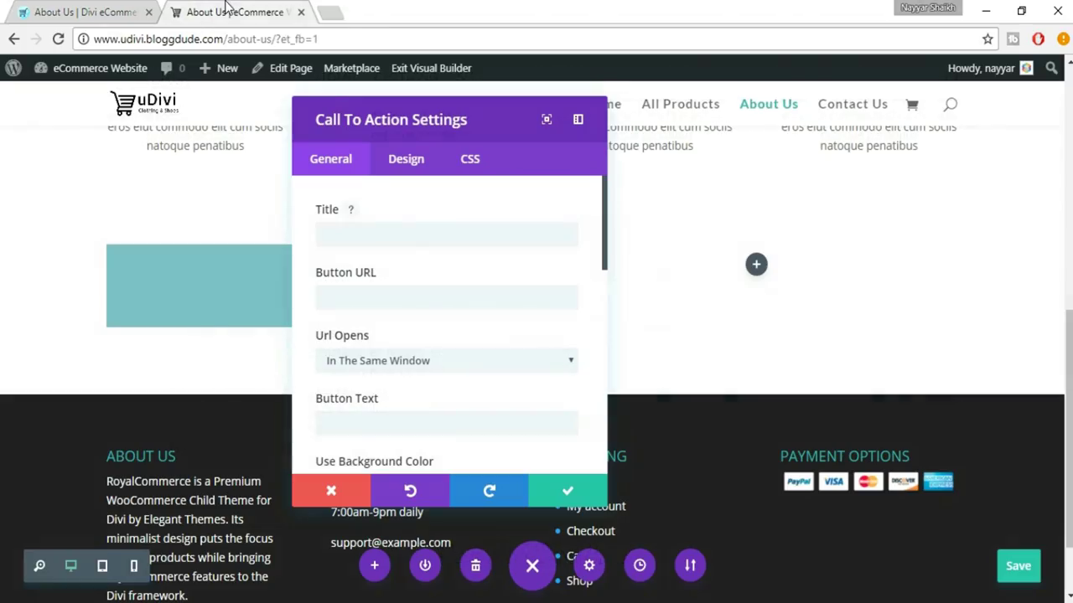
click(438, 232)
text(OUR S)
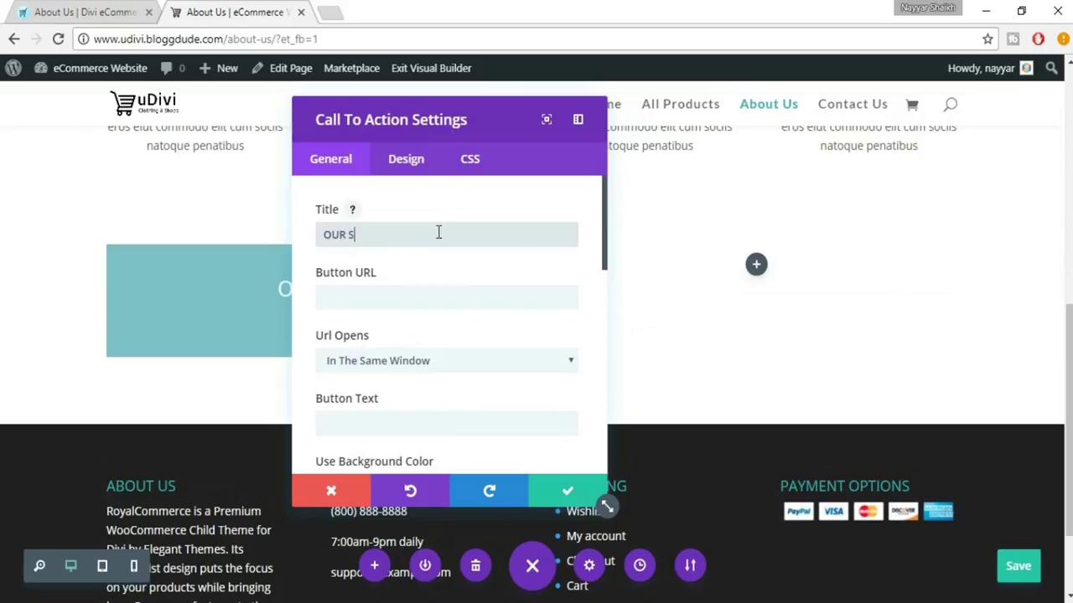
text(TORY)
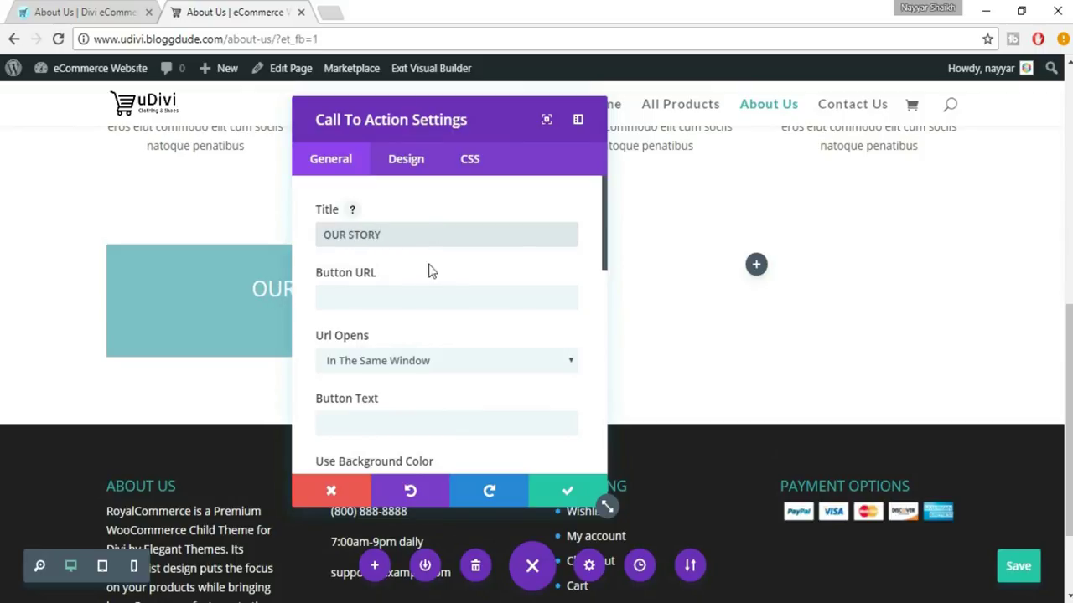
drag(479, 122, 715, 126)
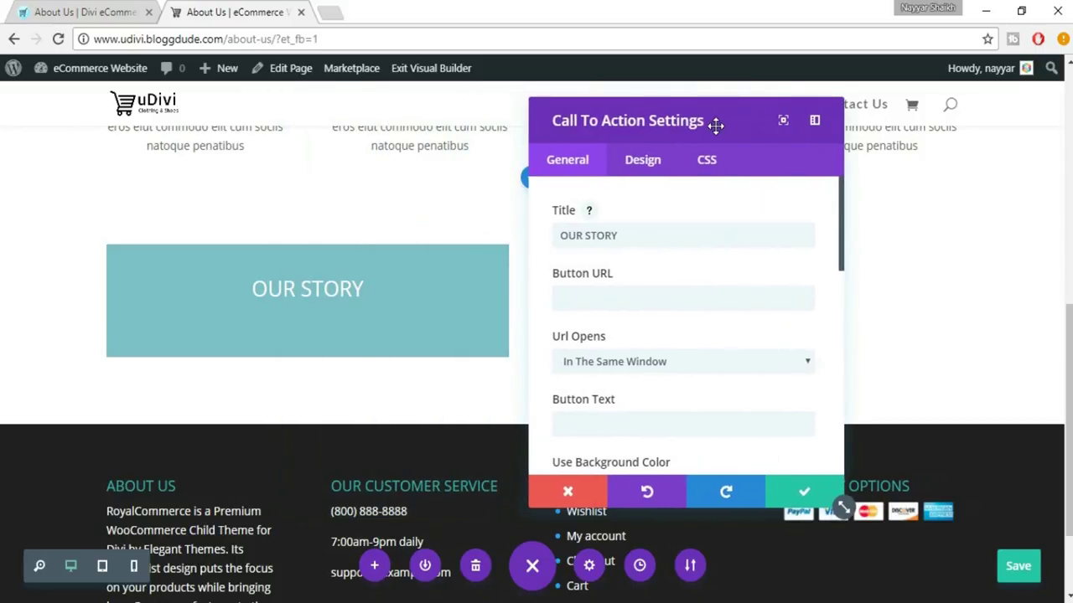
Copy the Our Story paragraph from the reference page into the call-to-action content.
click(103, 9)
drag(169, 333, 368, 460)
key(ctrl+c)
click(202, 8)
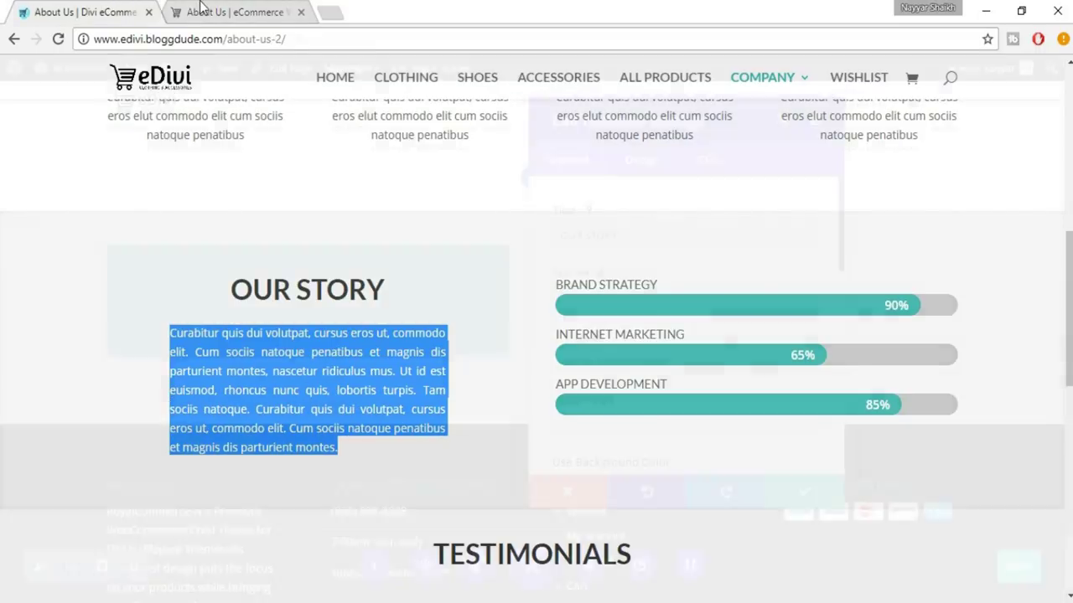
scroll(680, 363, down, 5)
click(653, 248)
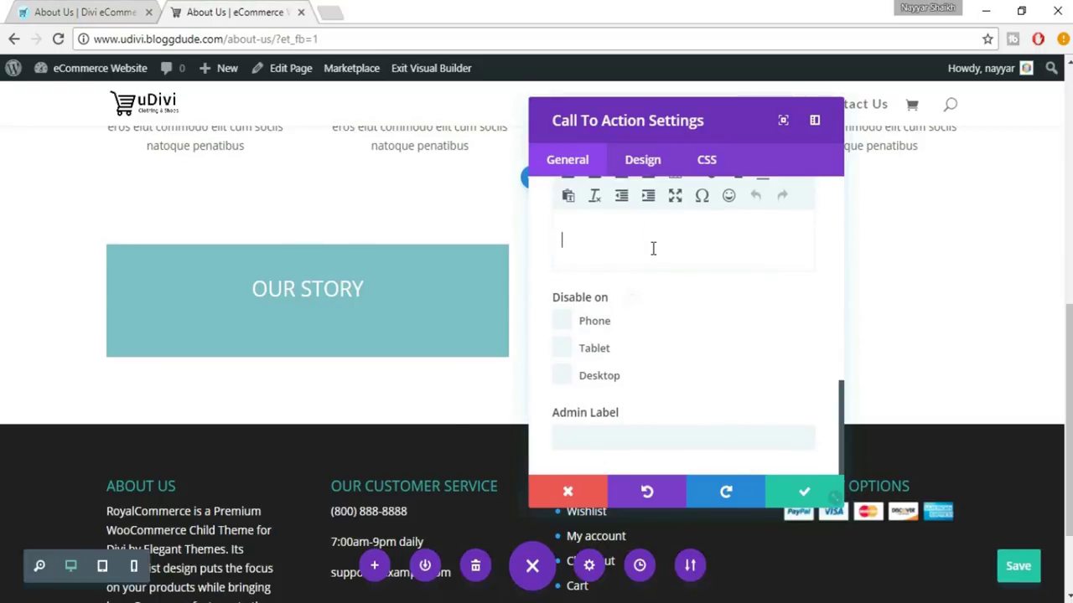
key(ctrl+v)
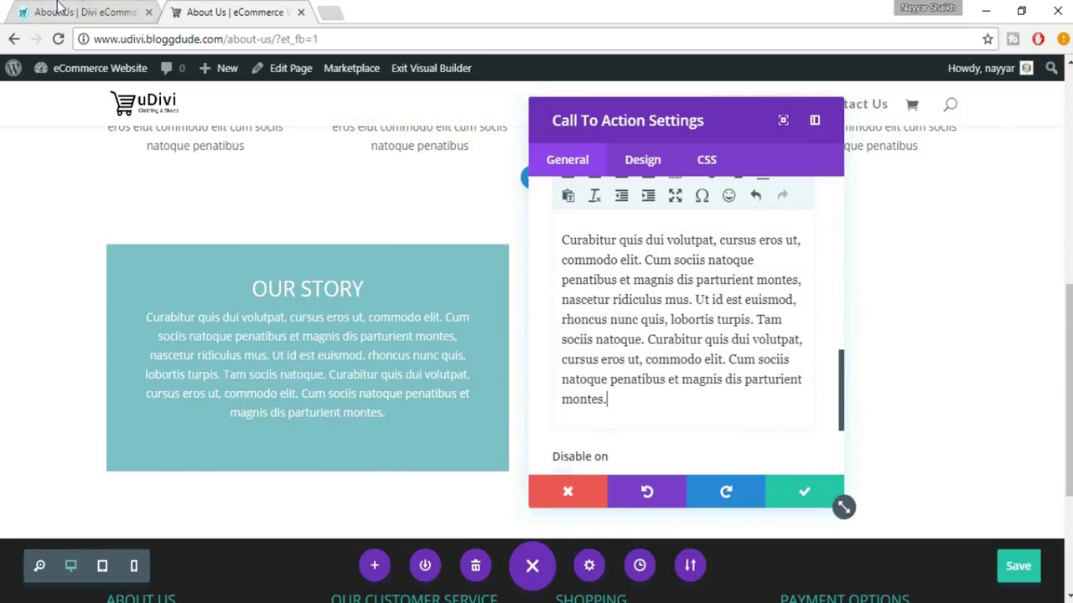
Justify the pasted story paragraph to match the reference page.
click(58, 8)
drag(172, 332, 334, 444)
click(350, 451)
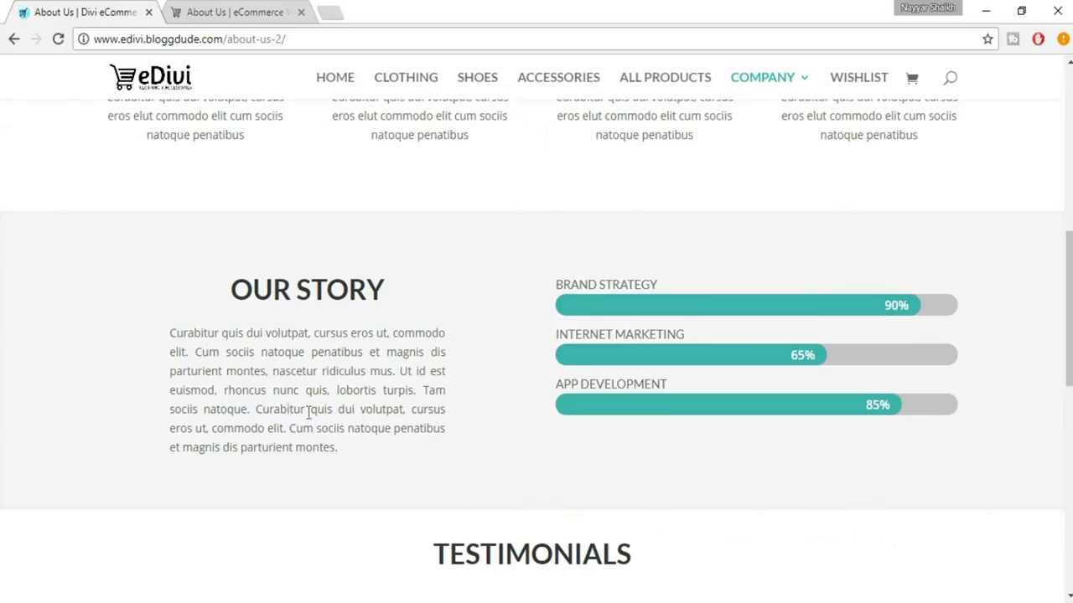
click(208, 8)
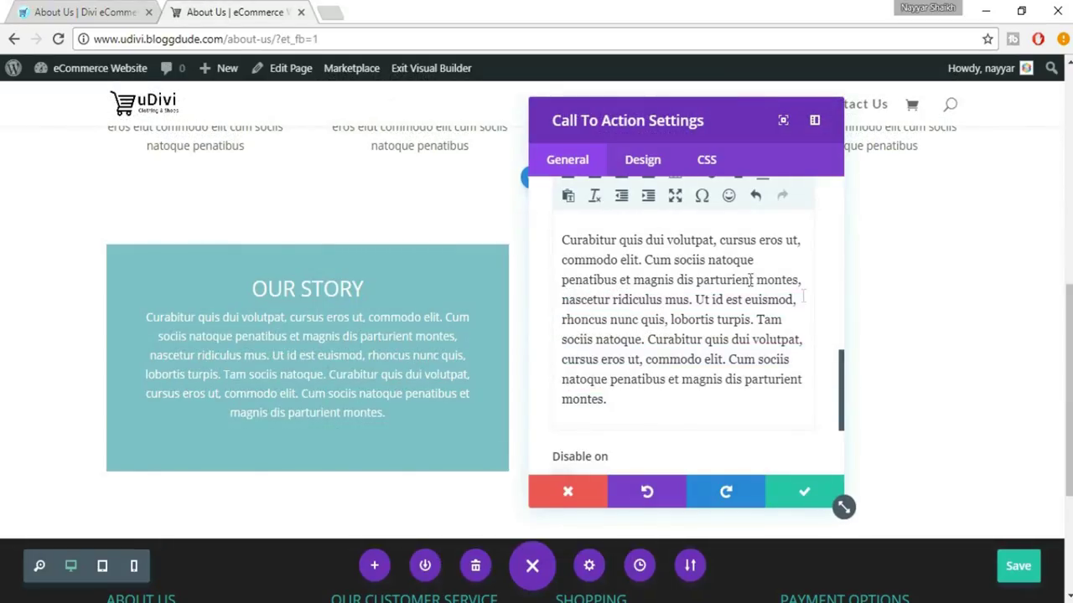
scroll(826, 322, up, 2)
scroll(803, 346, down, 1)
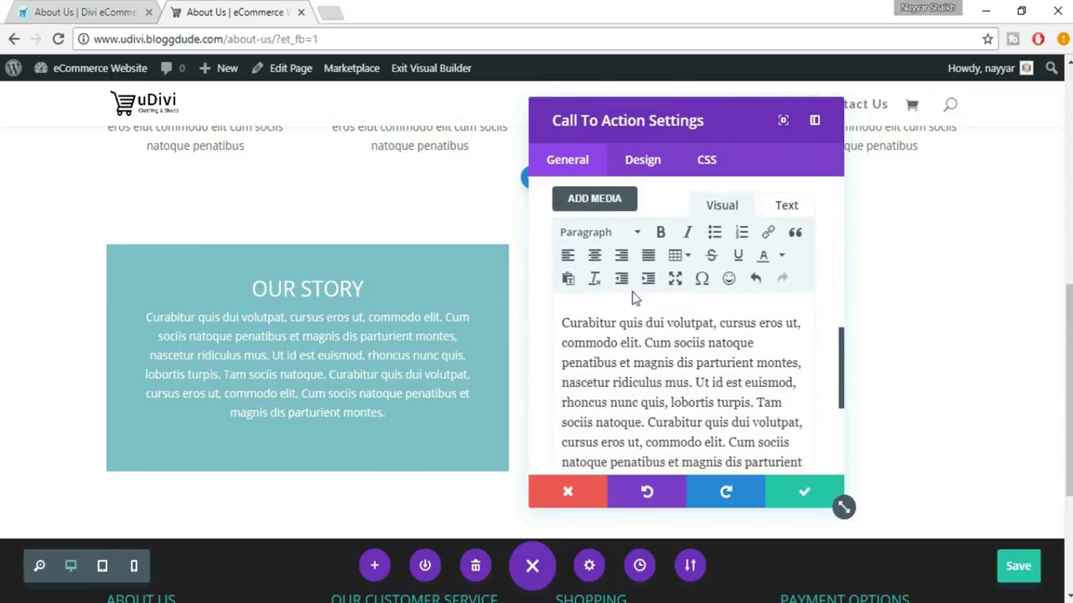
key(ctrl+a)
click(649, 256)
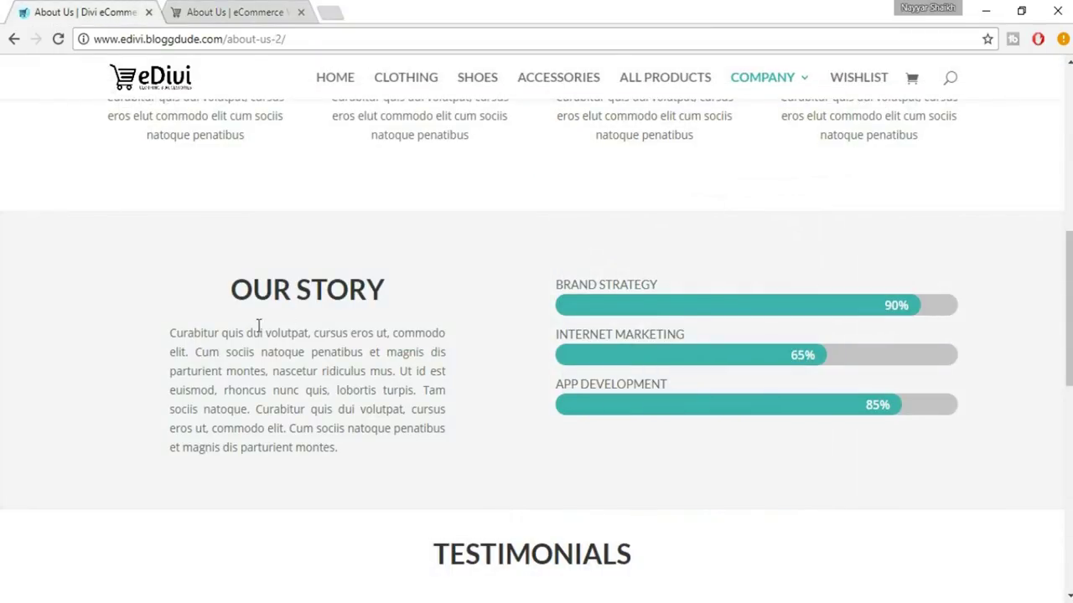
Insert two empty lines above the story text, then compare with the reference.
click(299, 10)
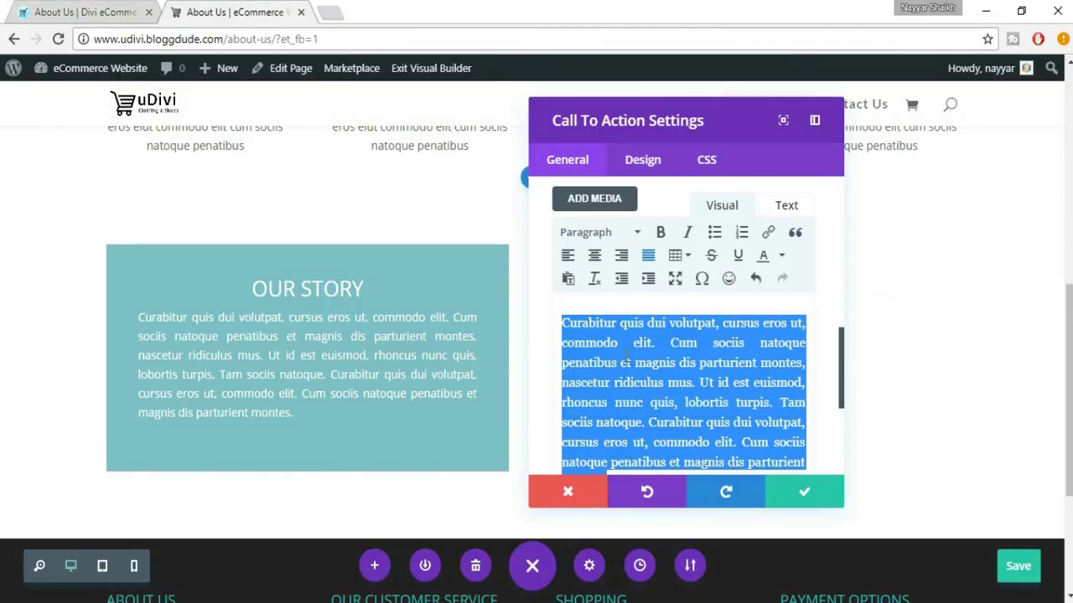
click(562, 324)
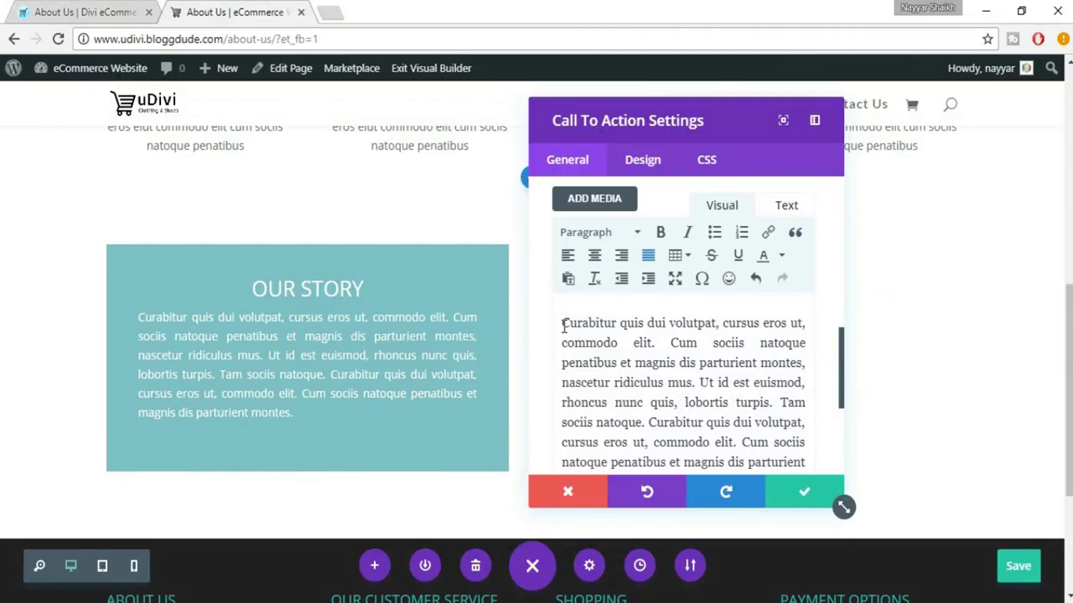
key(Return)
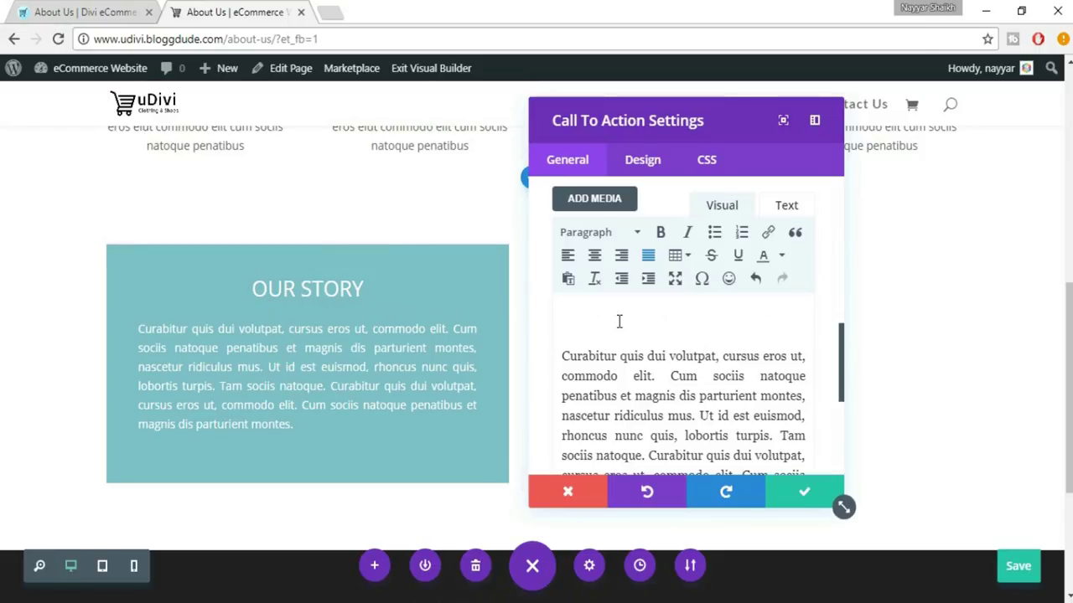
key(Return)
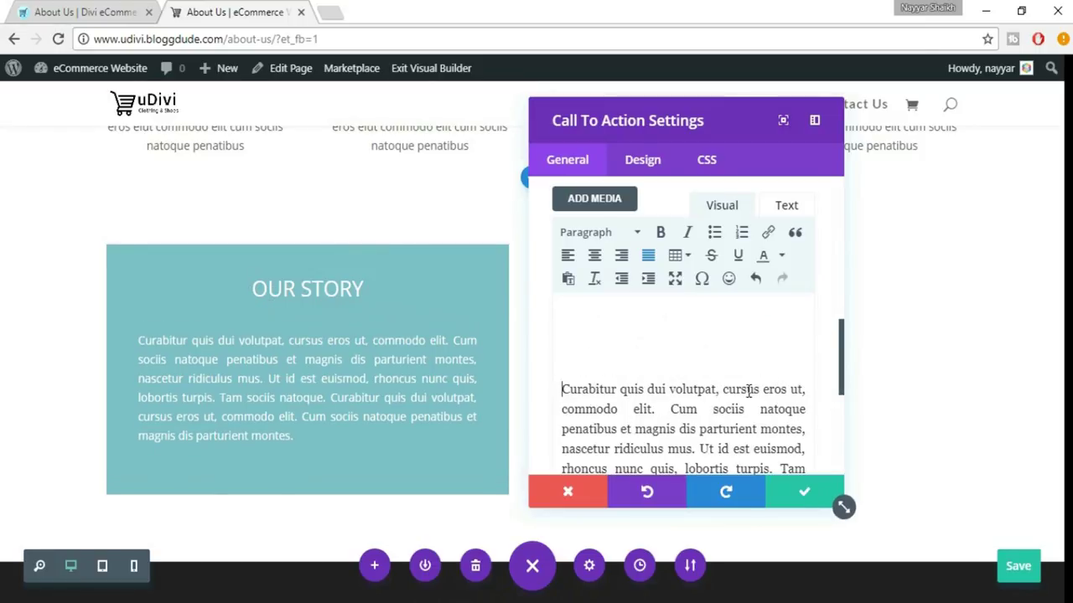
click(102, 12)
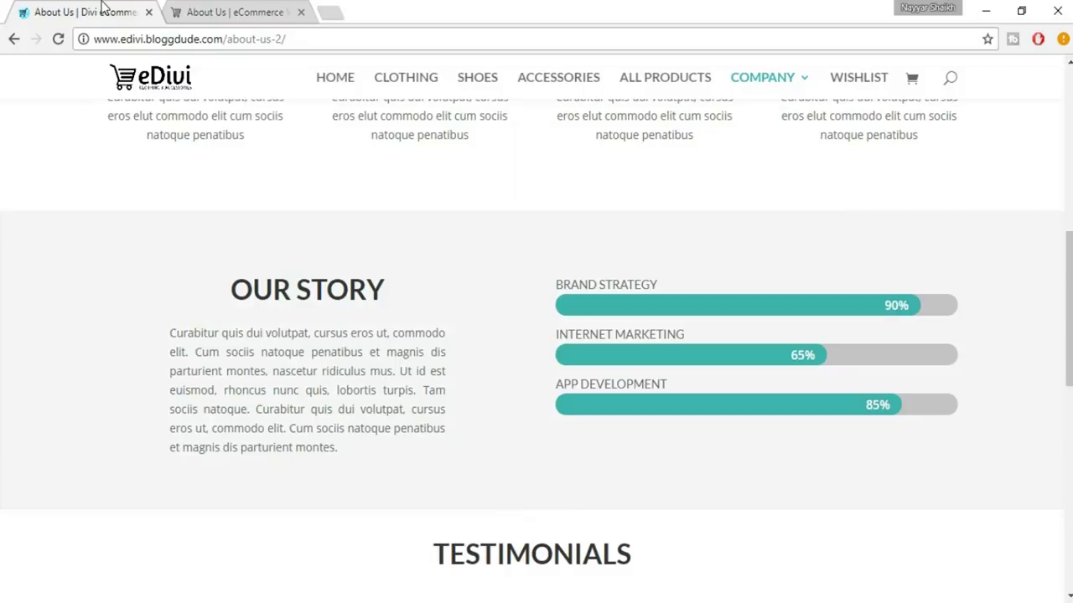
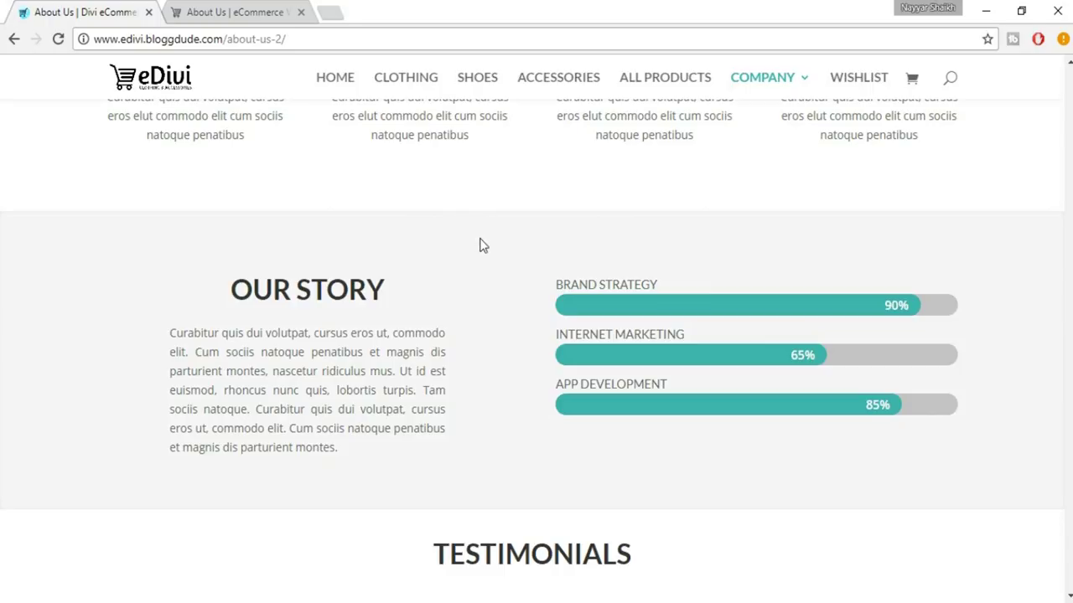
Set Use Background Color to No on the OUR STORY call-to-action and save it.
click(256, 10)
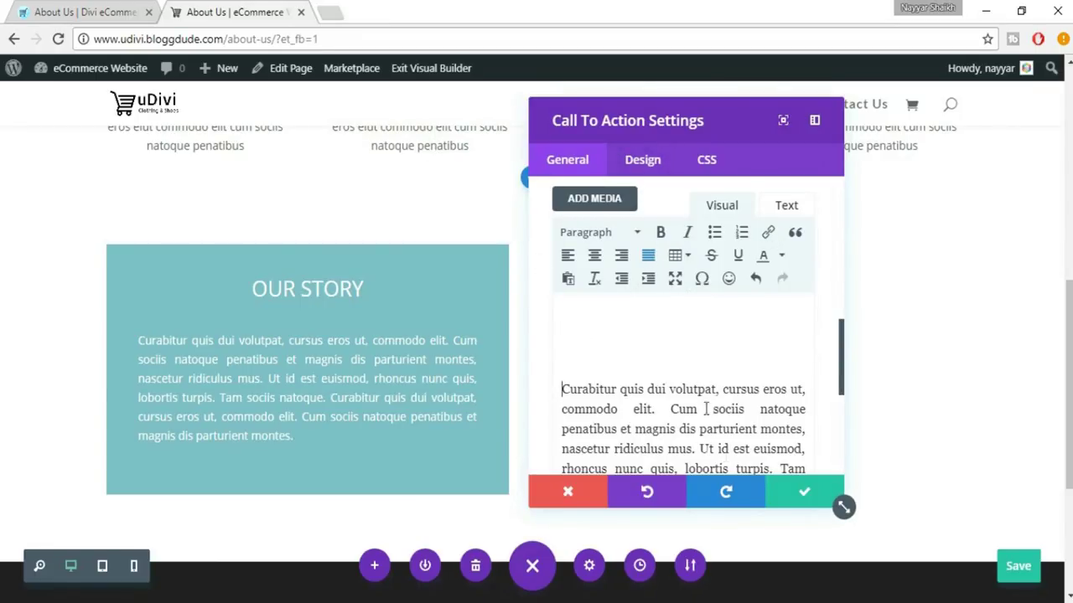
scroll(775, 266, up, 5)
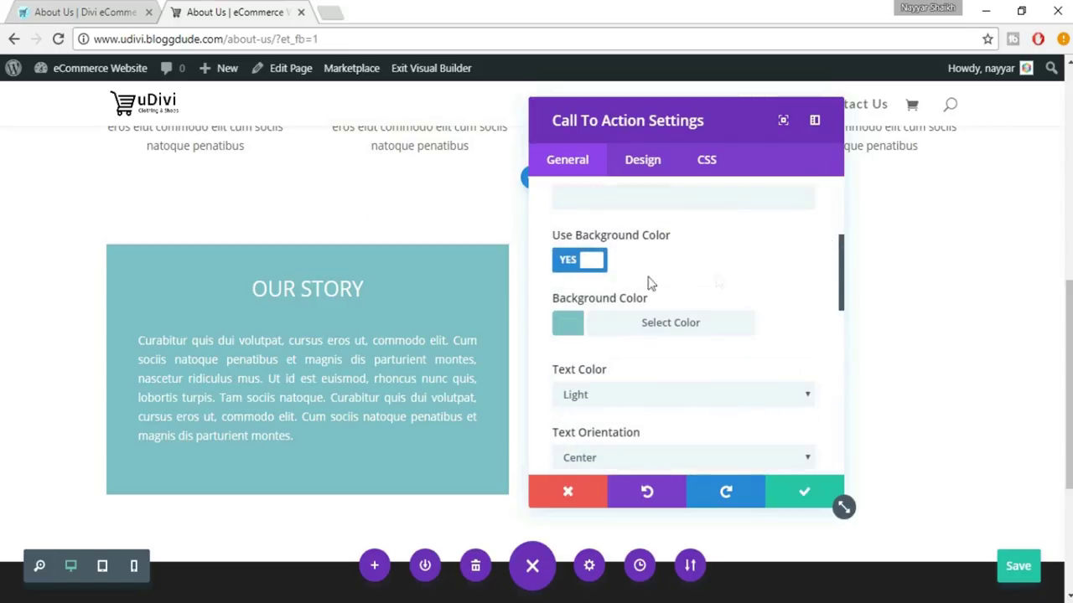
click(573, 261)
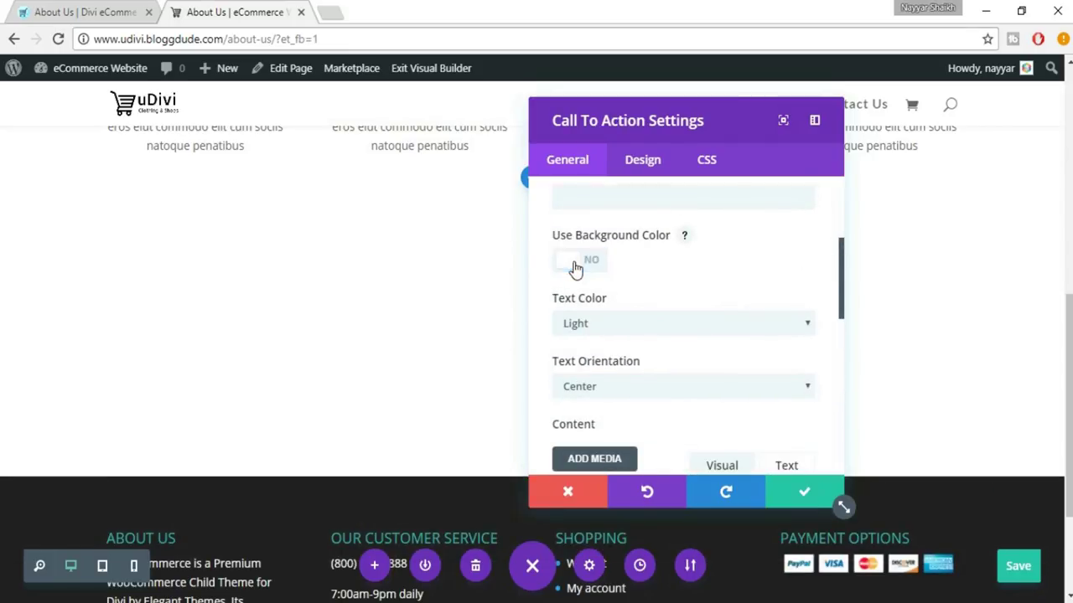
click(802, 423)
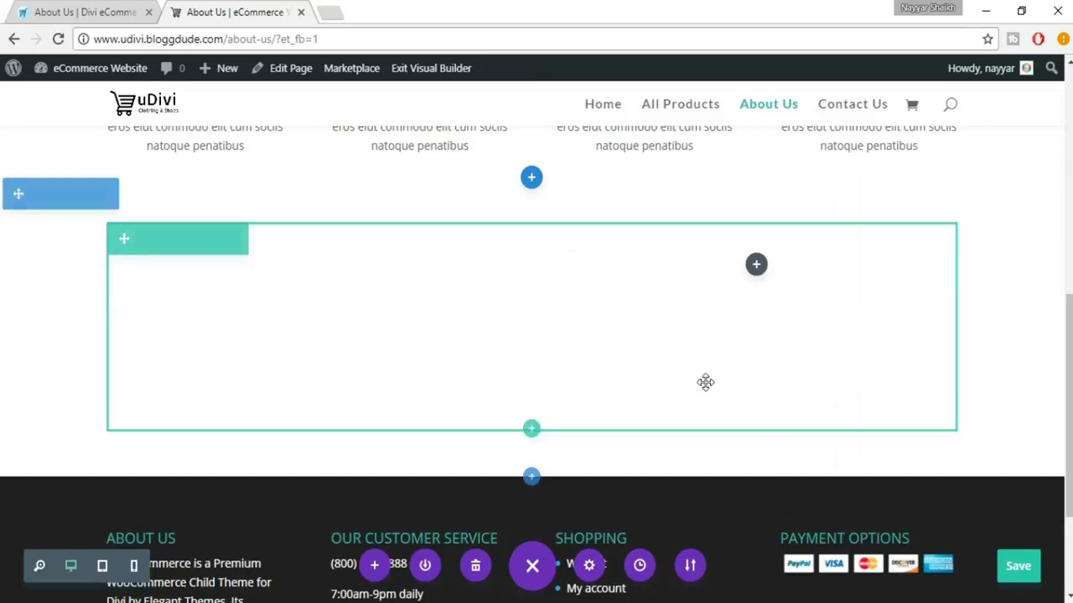
scroll(586, 352, up, 1)
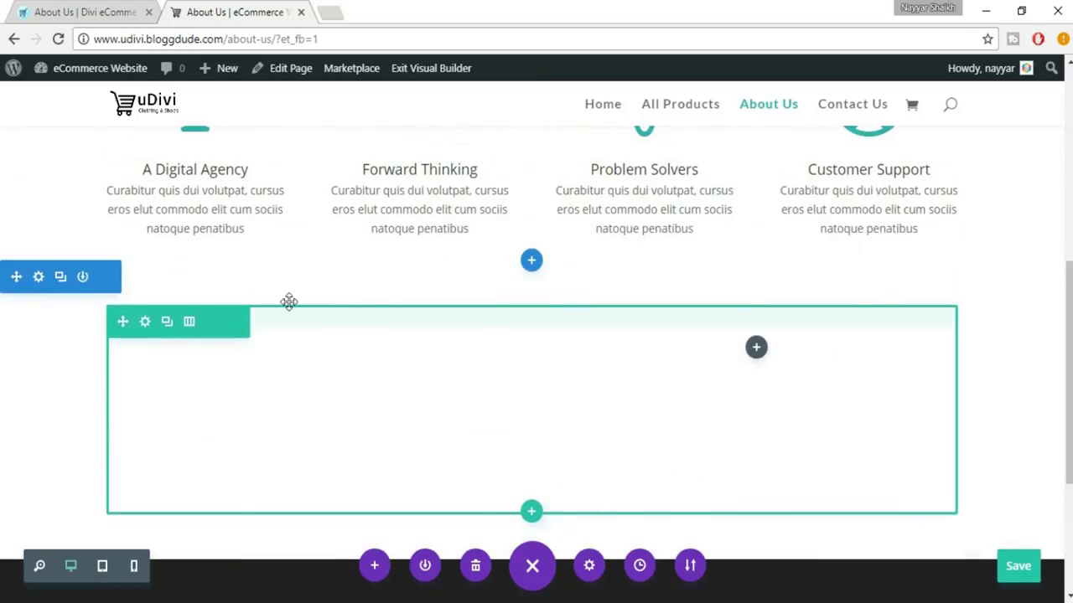
Set the OUR STORY section background colour to hex #F7F7F7.
click(39, 277)
scroll(805, 314, down, 1)
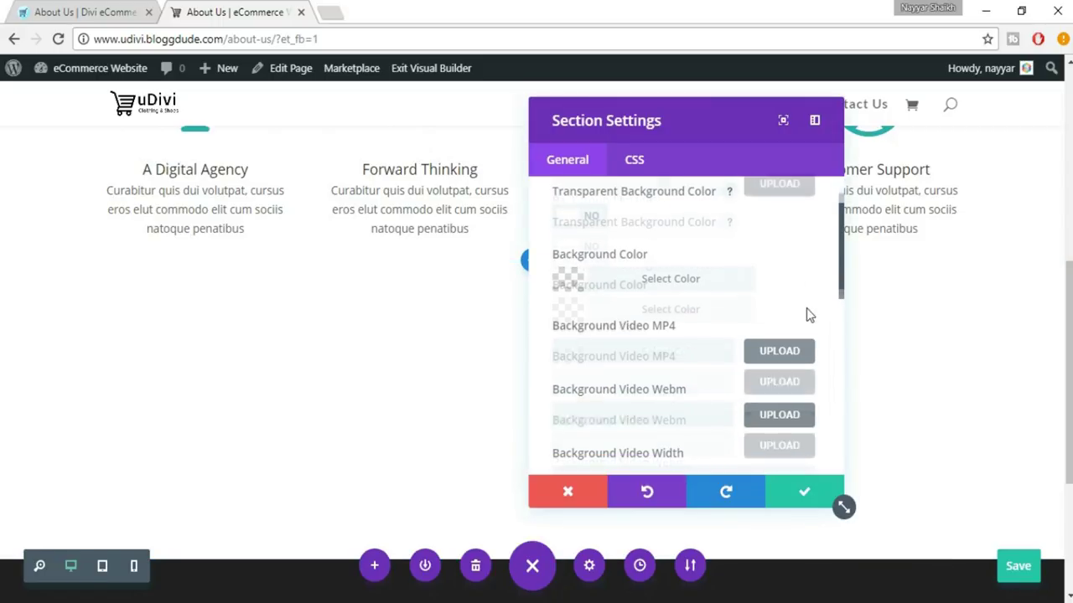
click(642, 282)
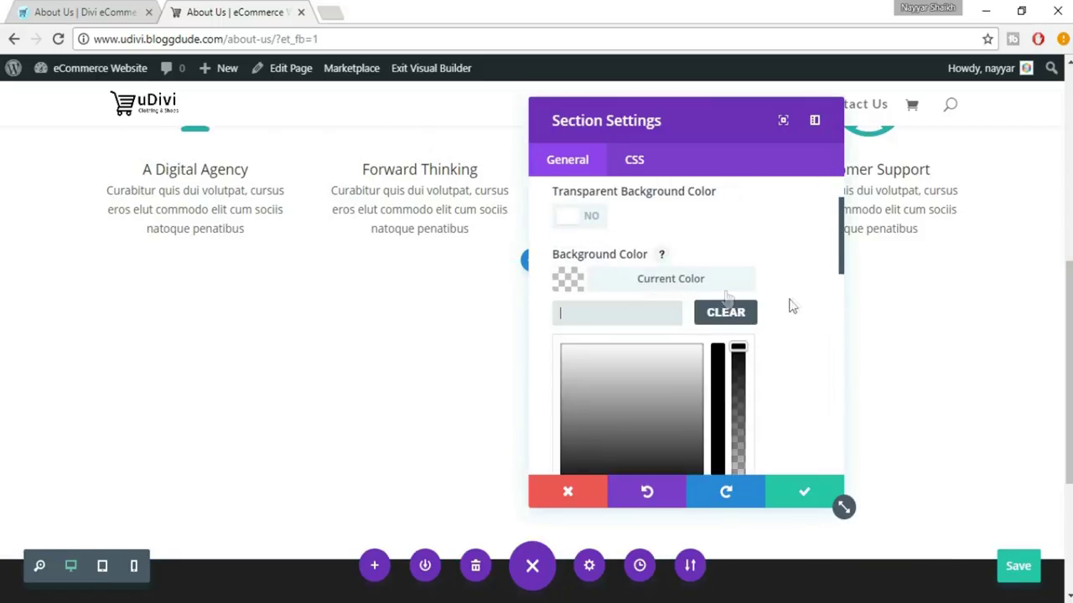
scroll(790, 304, down, 2)
scroll(790, 304, up, 1)
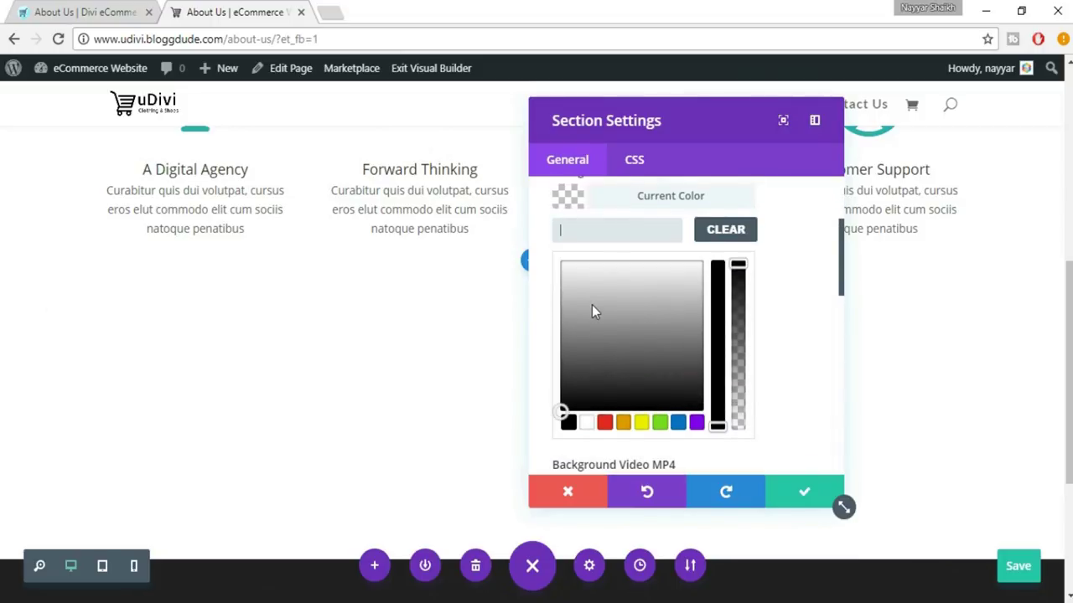
click(592, 305)
click(599, 328)
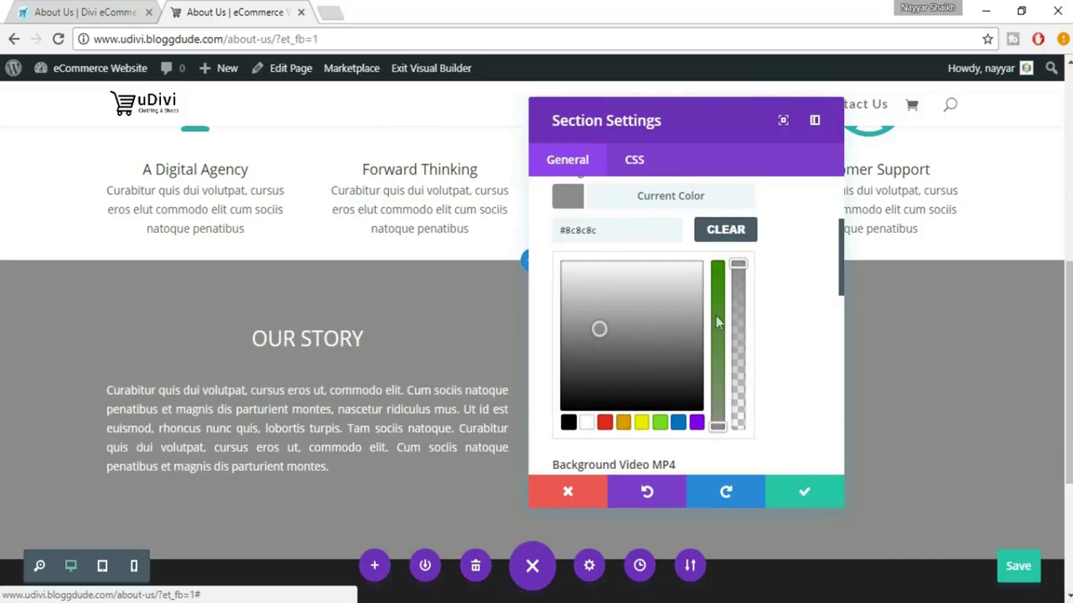
click(642, 298)
click(590, 287)
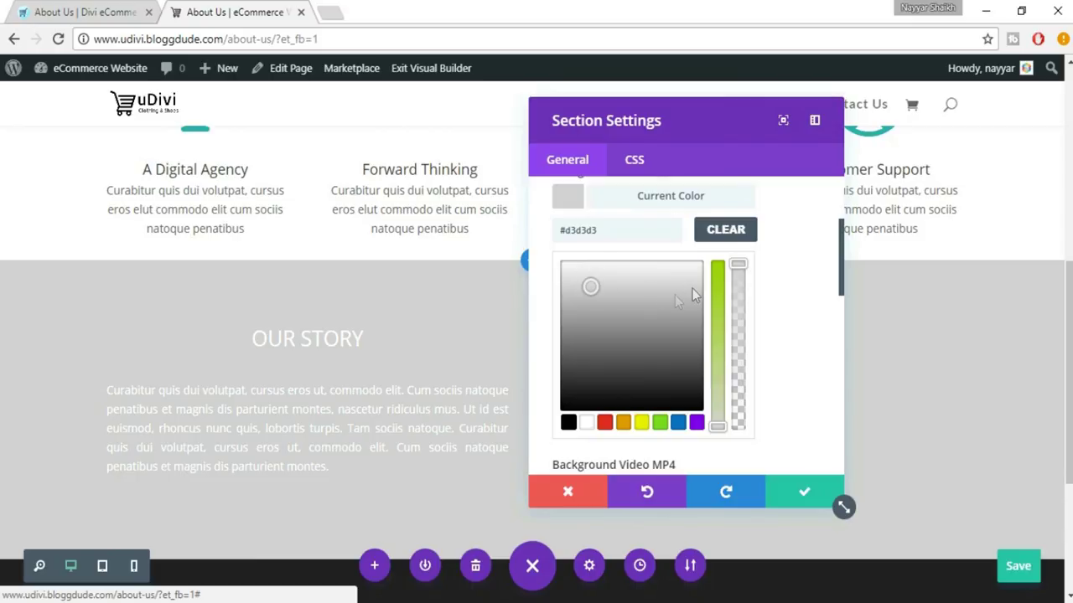
drag(611, 231, 567, 228)
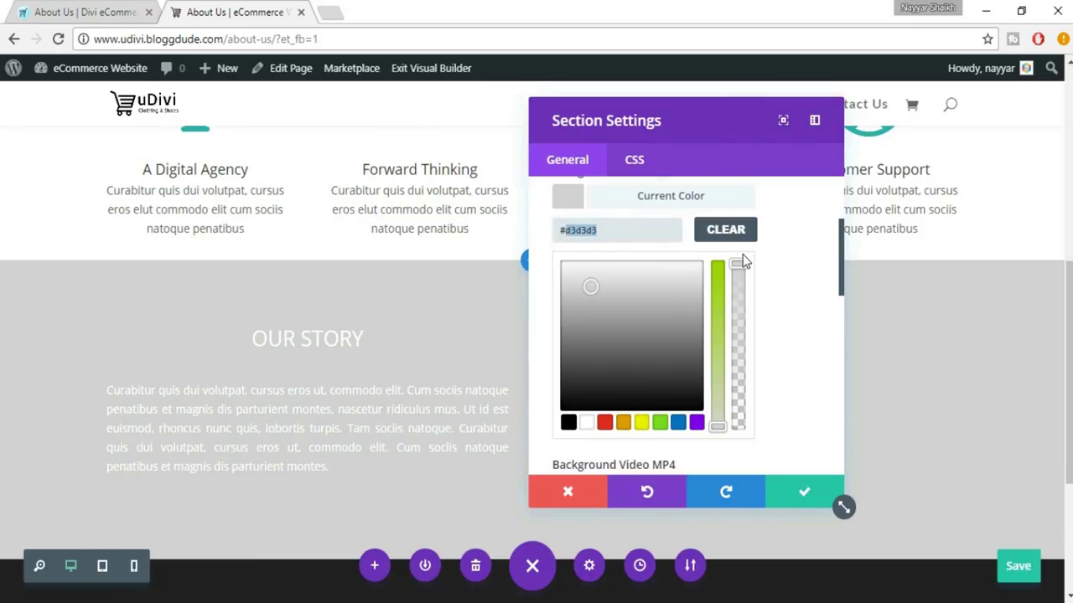
text(F7F7F7F)
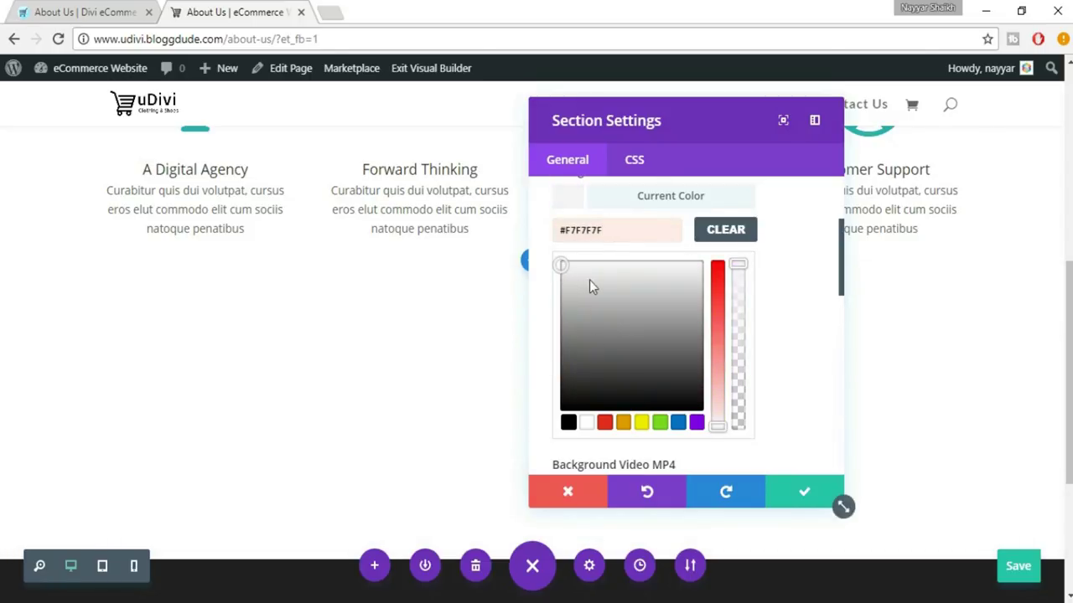
key(BackSpace)
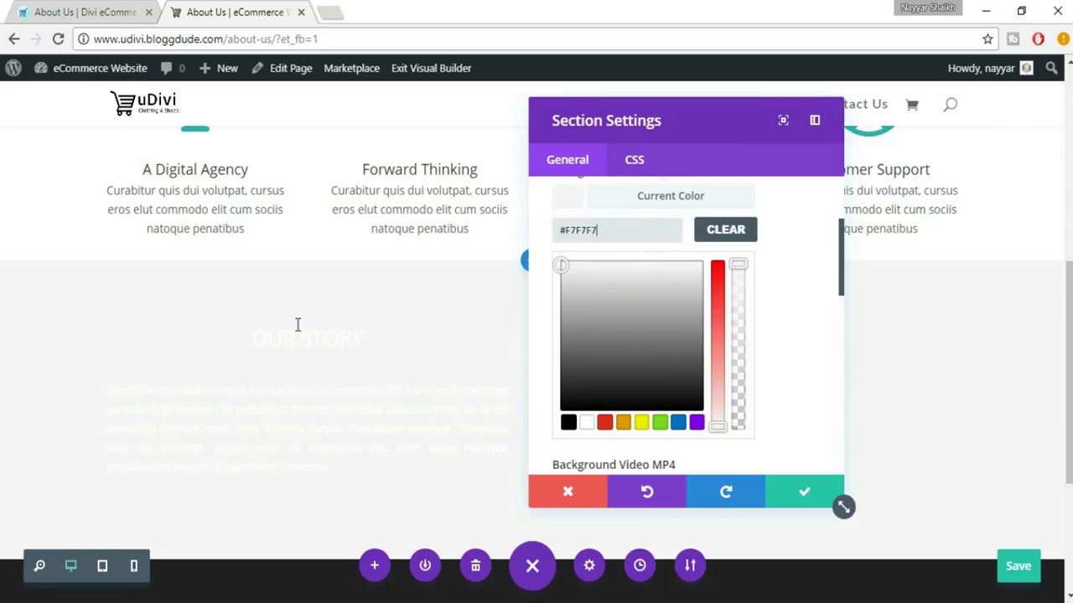
scroll(371, 386, up, 1)
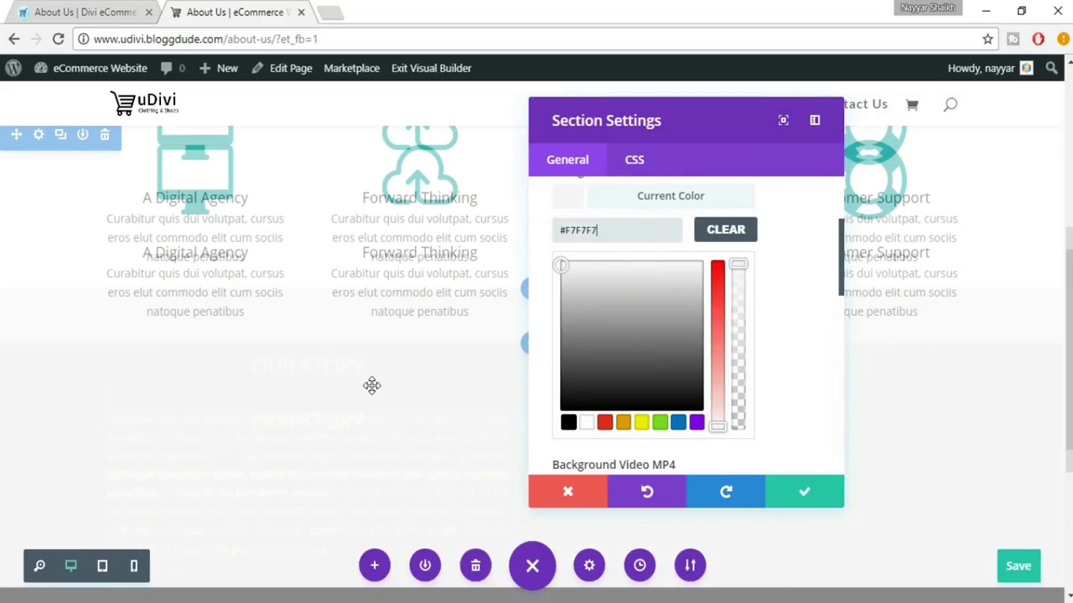
Turn on Show Inner Shadow for the section and save its settings.
click(84, 12)
click(227, 12)
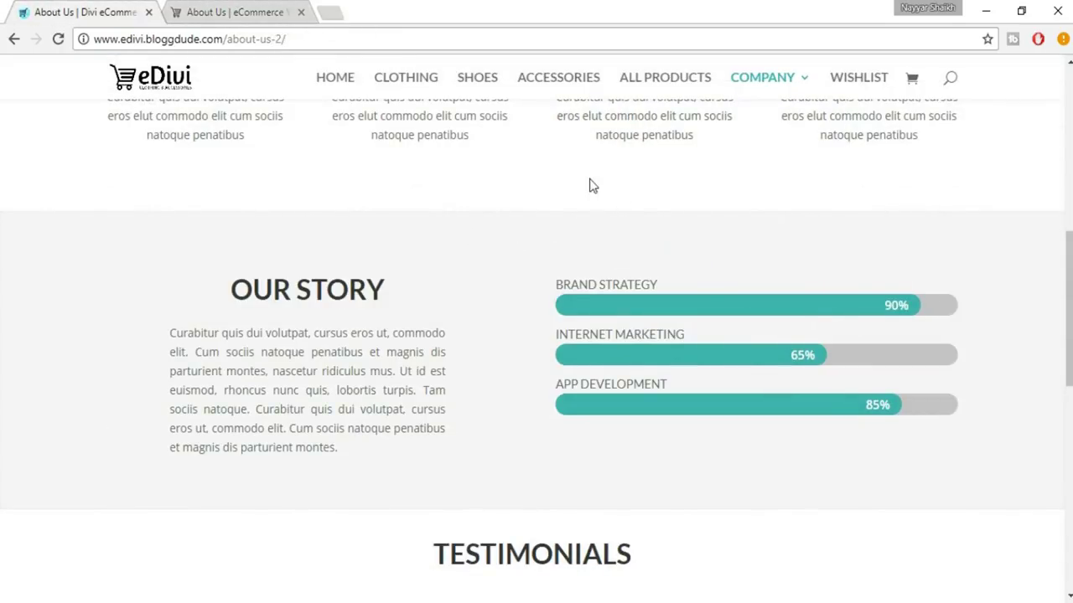
click(276, 10)
scroll(707, 332, down, 4)
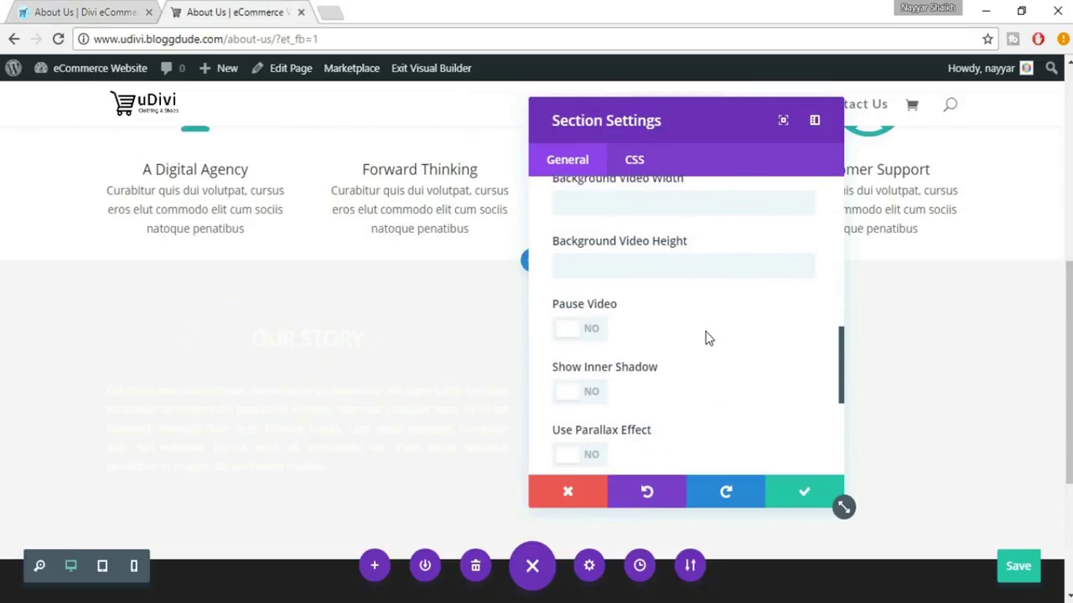
click(591, 390)
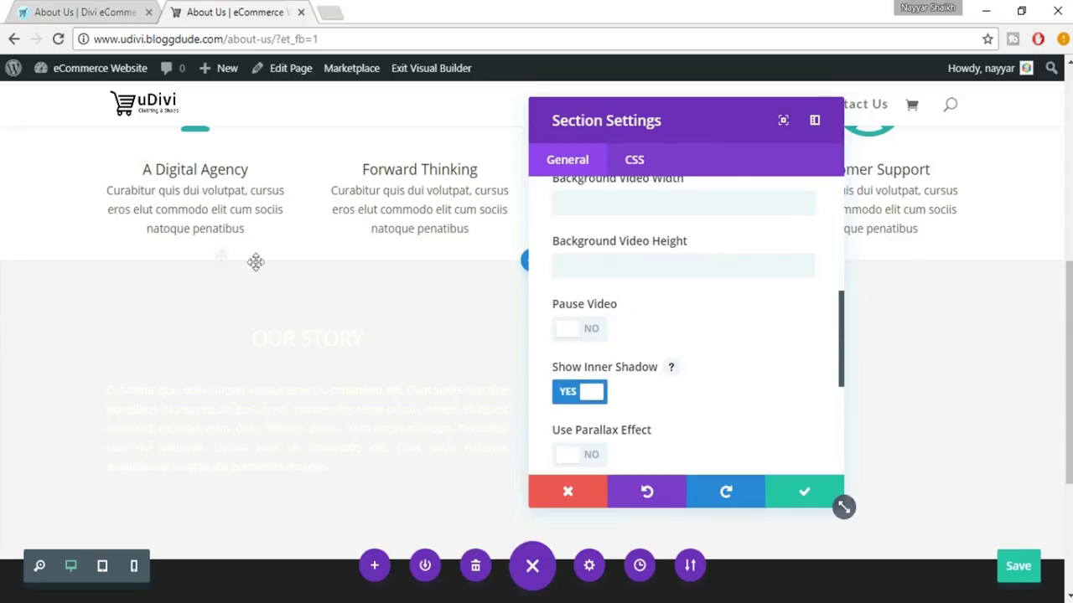
click(803, 493)
scroll(637, 402, down, 2)
scroll(392, 274, up, 1)
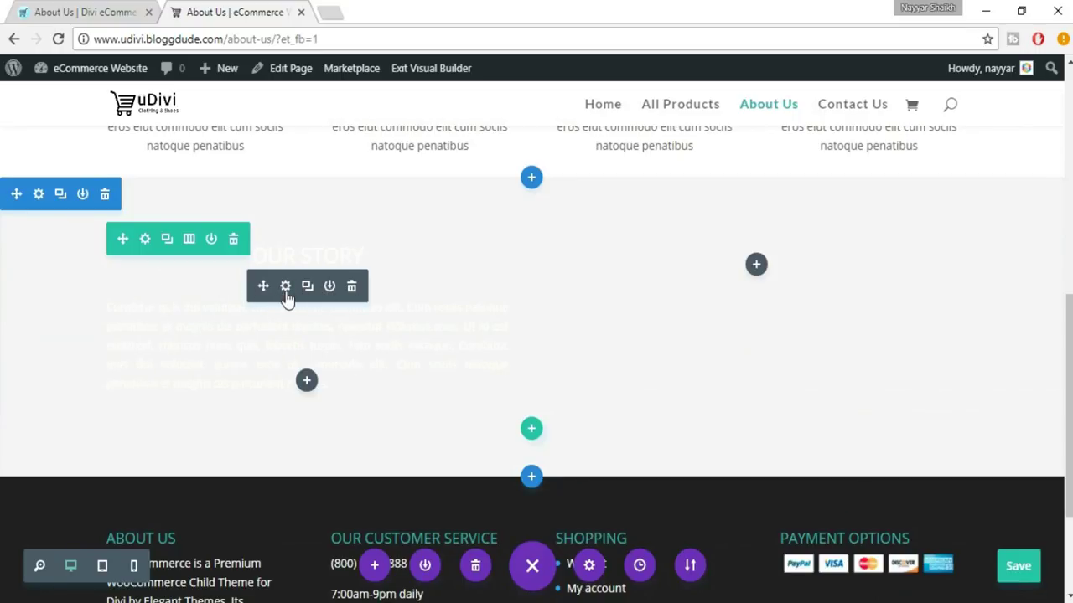
Change the OUR STORY call-to-action Text Color from Light to Dark and save.
click(285, 287)
scroll(774, 318, down, 1)
scroll(775, 318, down, 4)
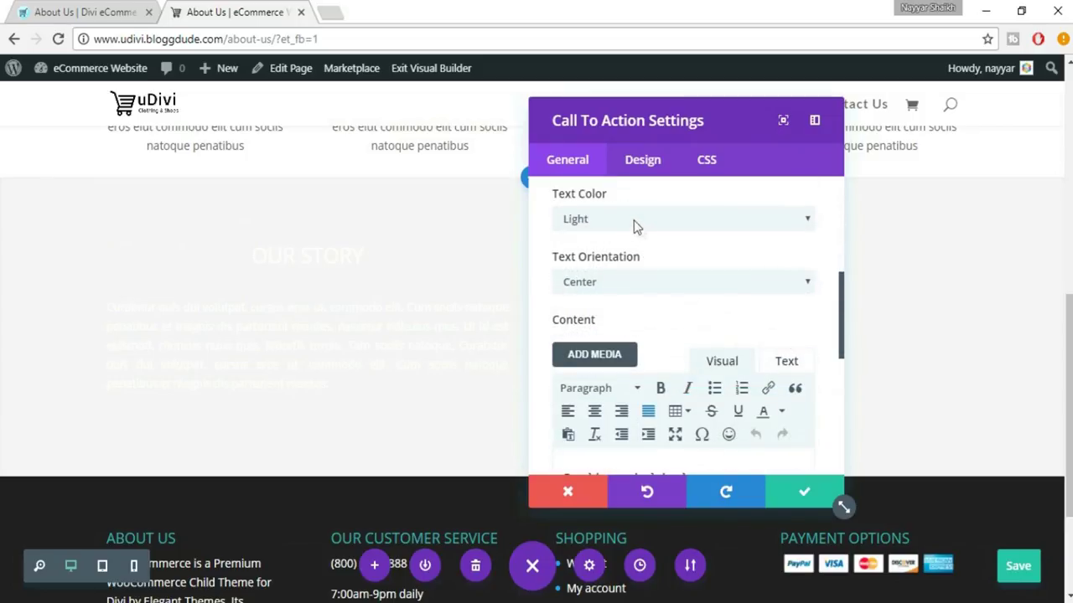
click(615, 225)
click(614, 262)
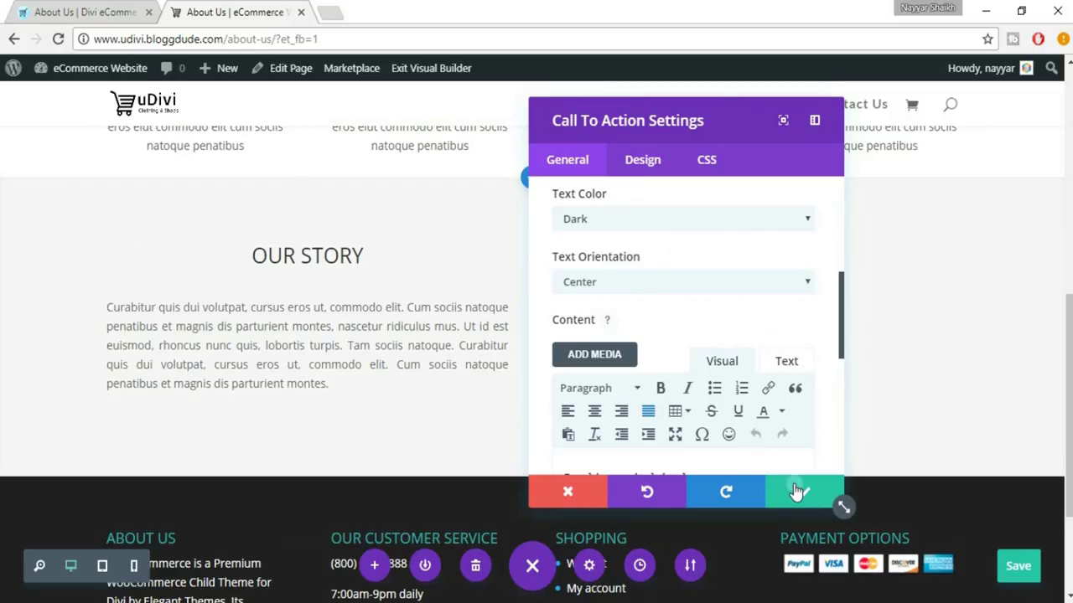
click(798, 492)
click(84, 12)
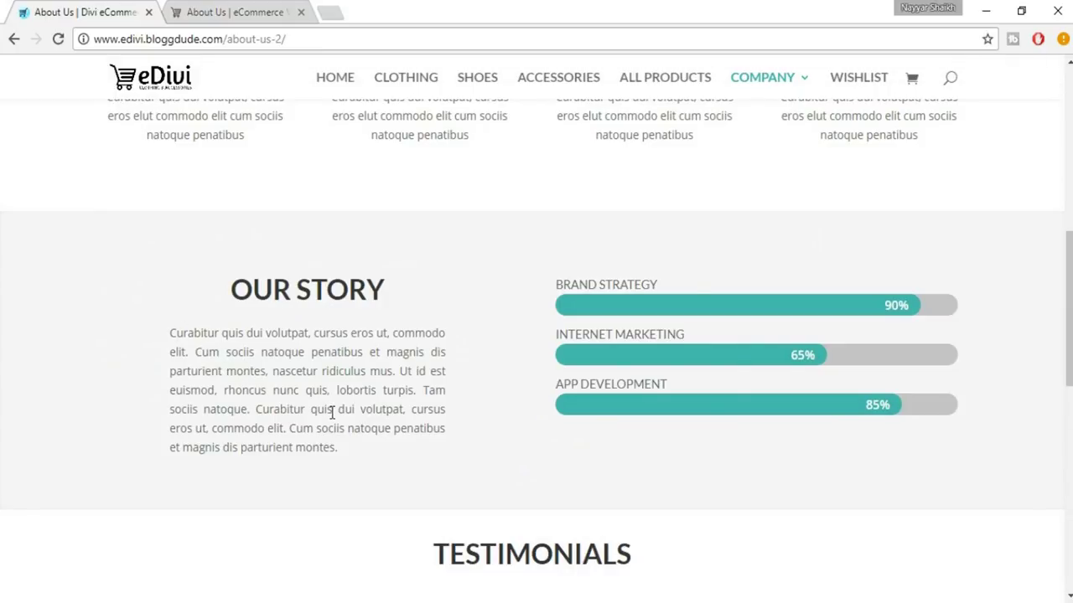
key(ctrl+Tab)
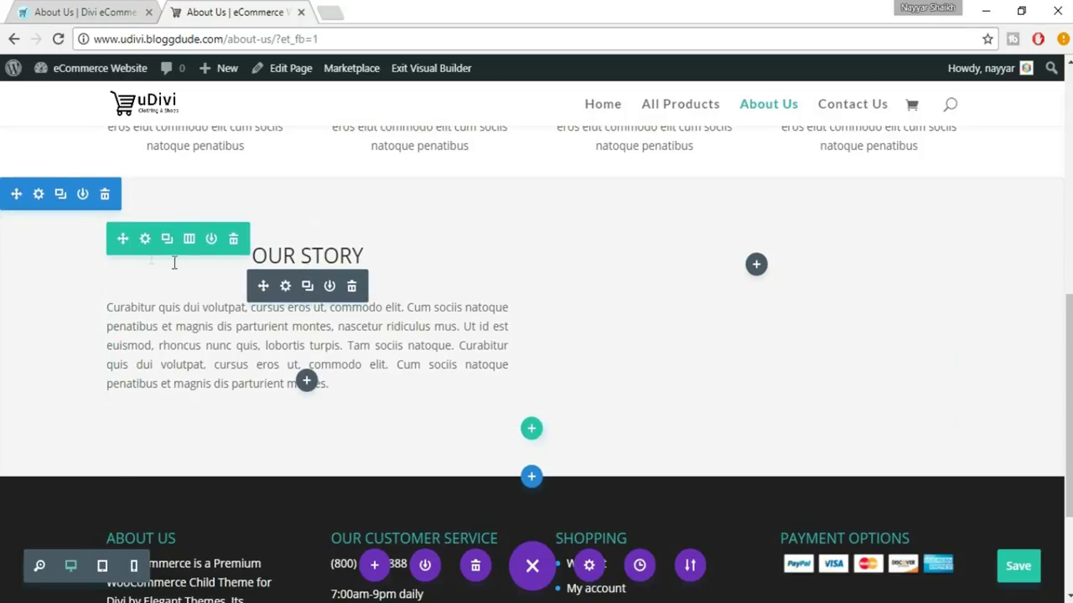
In the OUR STORY call-to-action's Design options, enter a spacing value of 80.
click(286, 287)
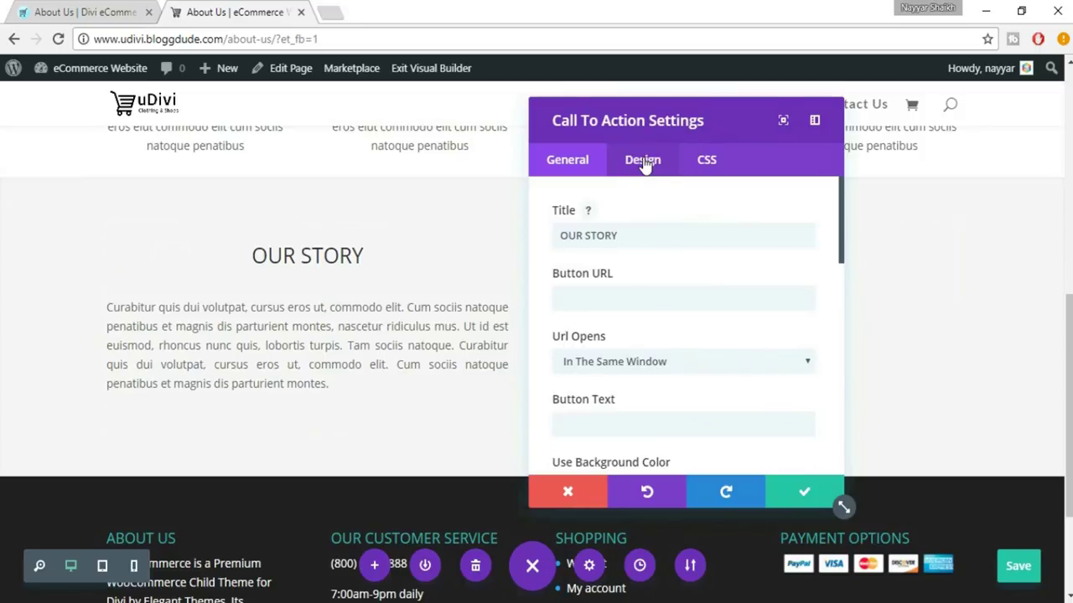
click(643, 165)
drag(840, 219, 833, 427)
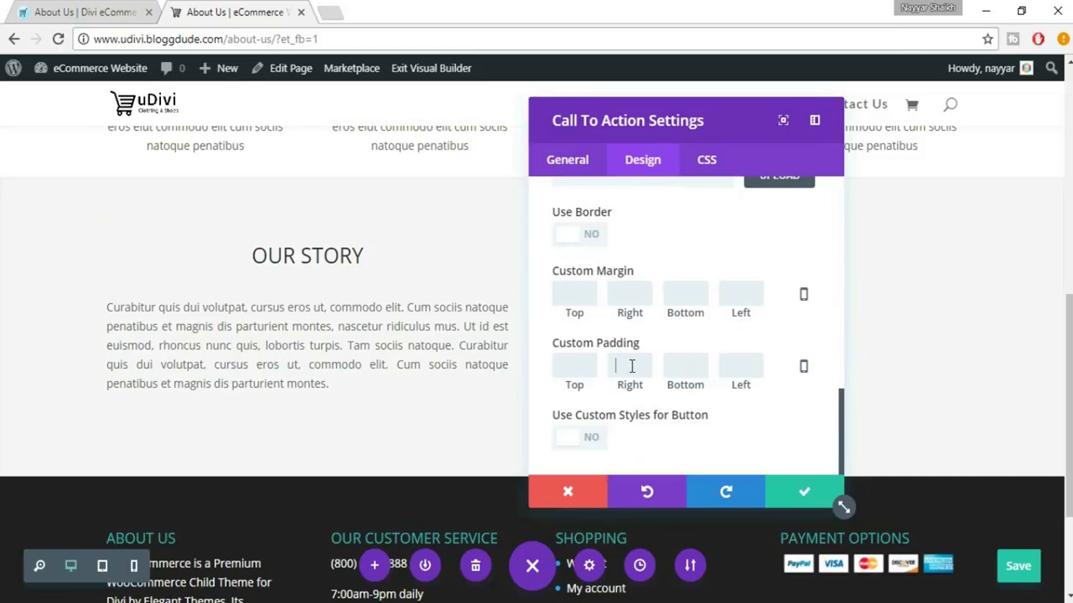
text(80)
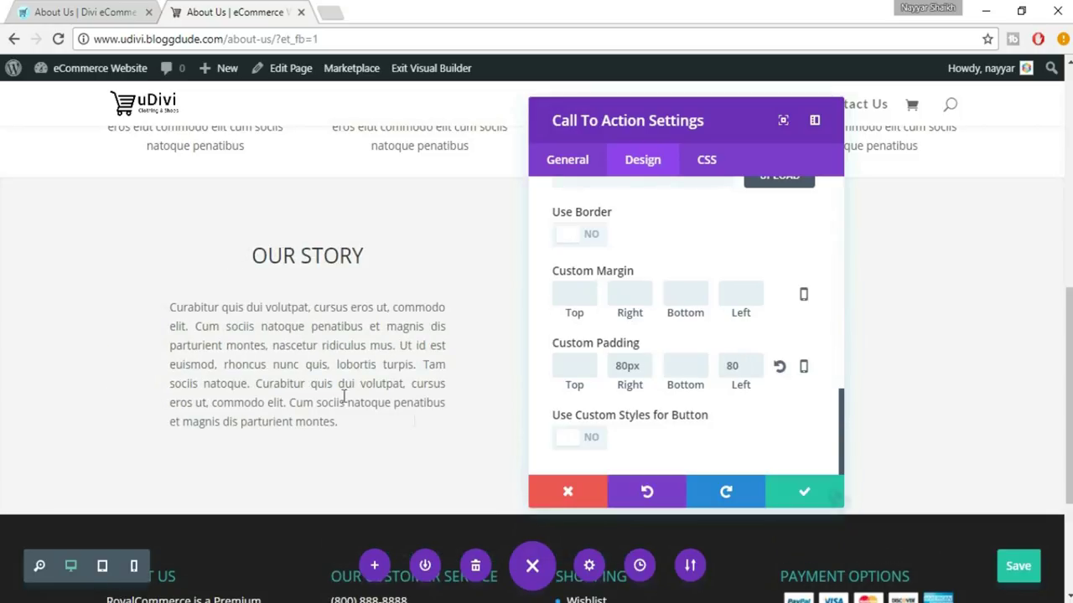
click(78, 11)
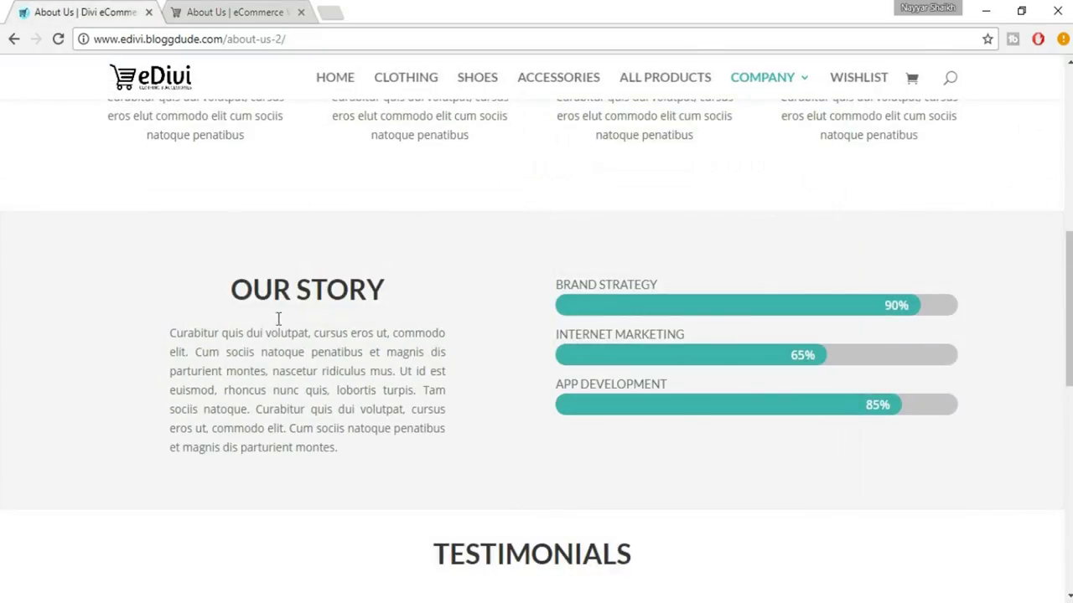
click(247, 10)
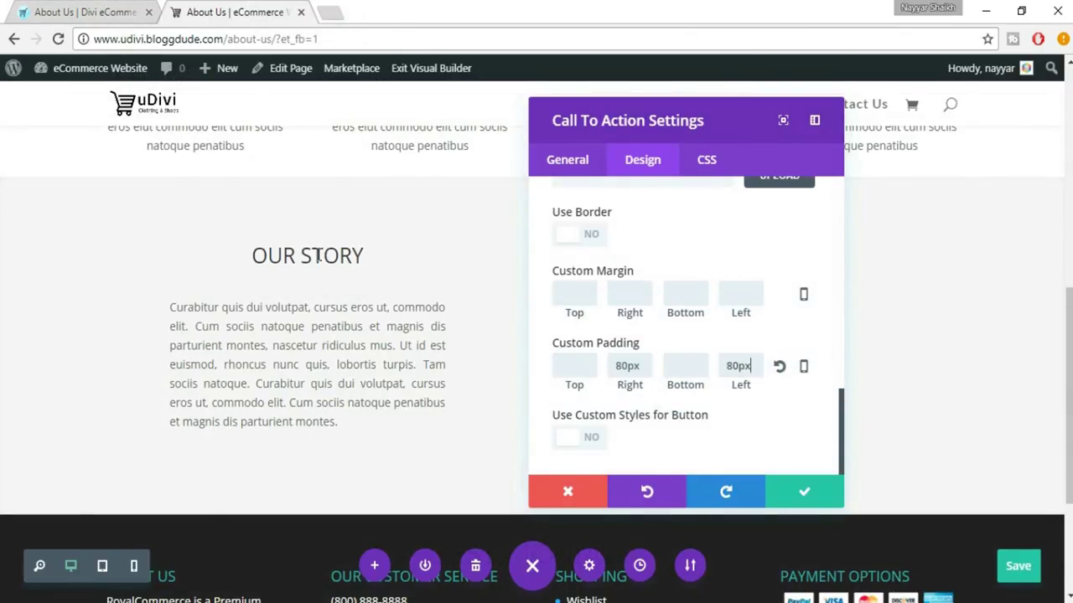
scroll(711, 294, up, 10)
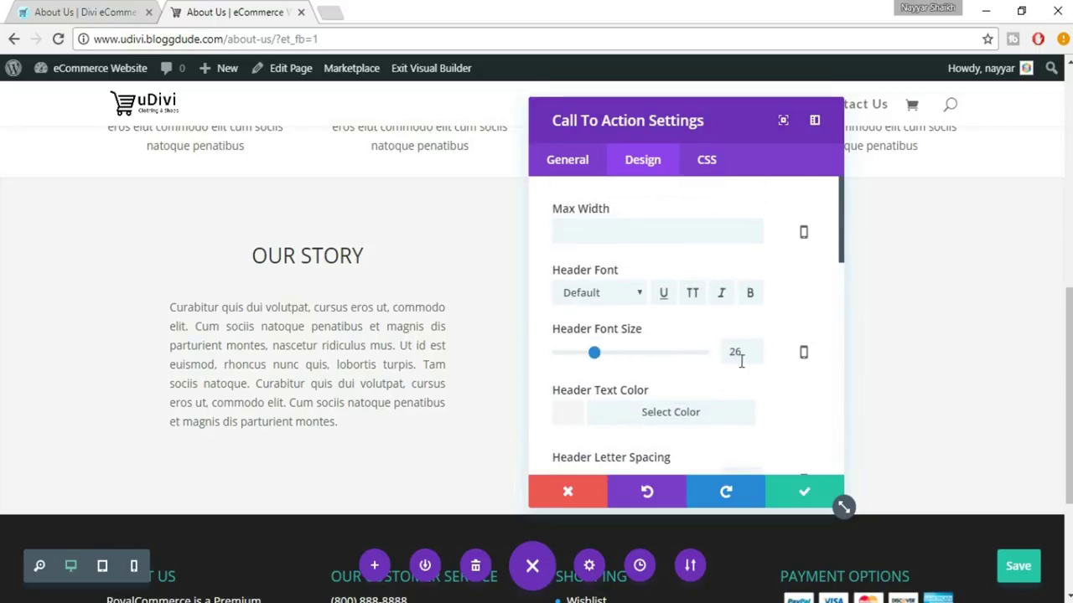
Make the OUR STORY heading 35px and bold, then save the call-to-action.
click(746, 358)
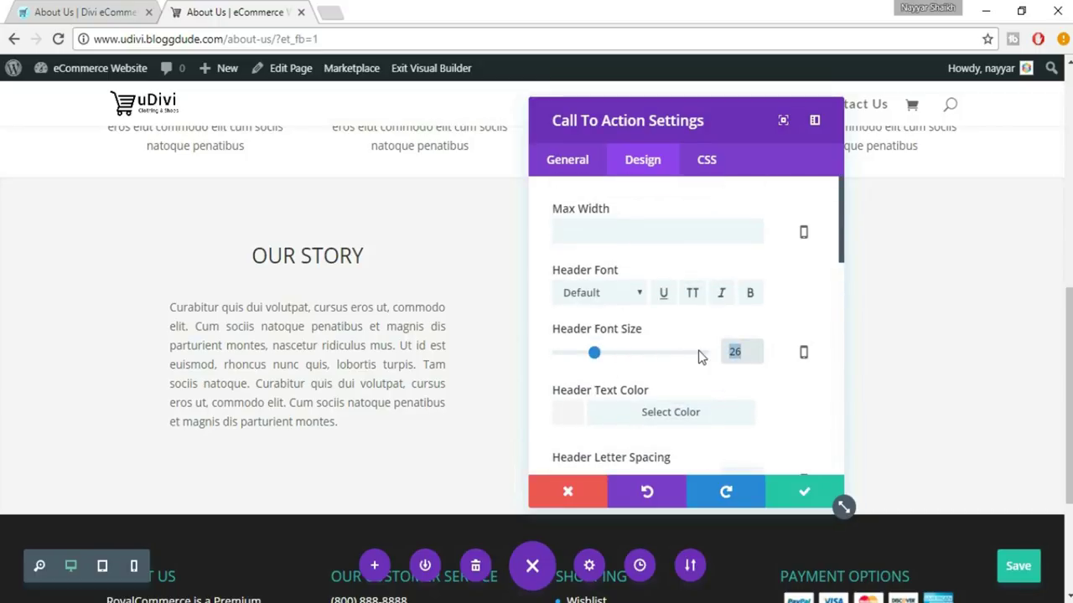
text(35px)
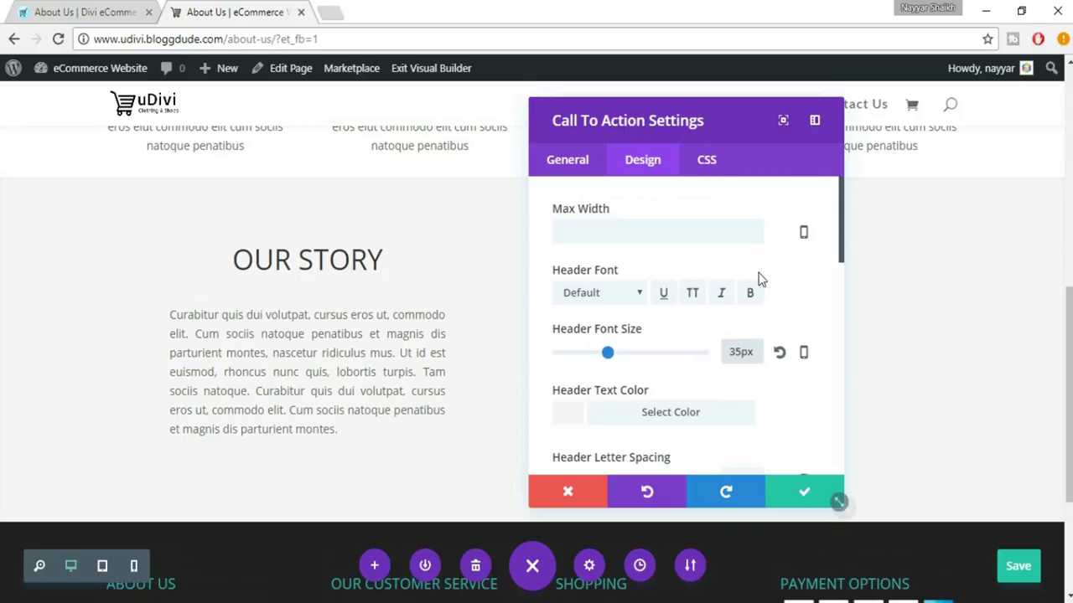
click(750, 292)
click(60, 8)
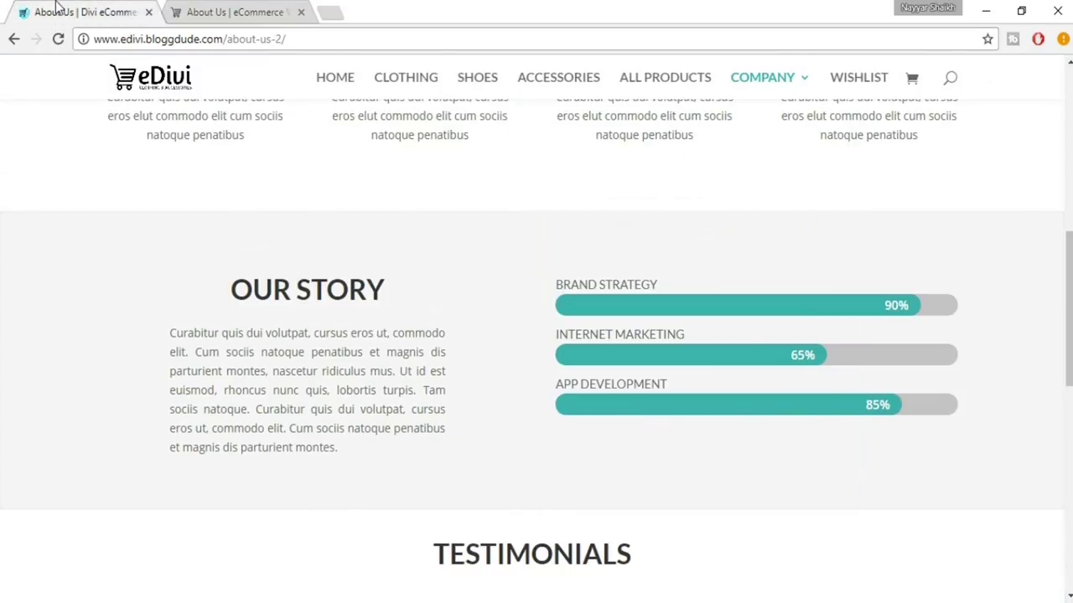
click(267, 11)
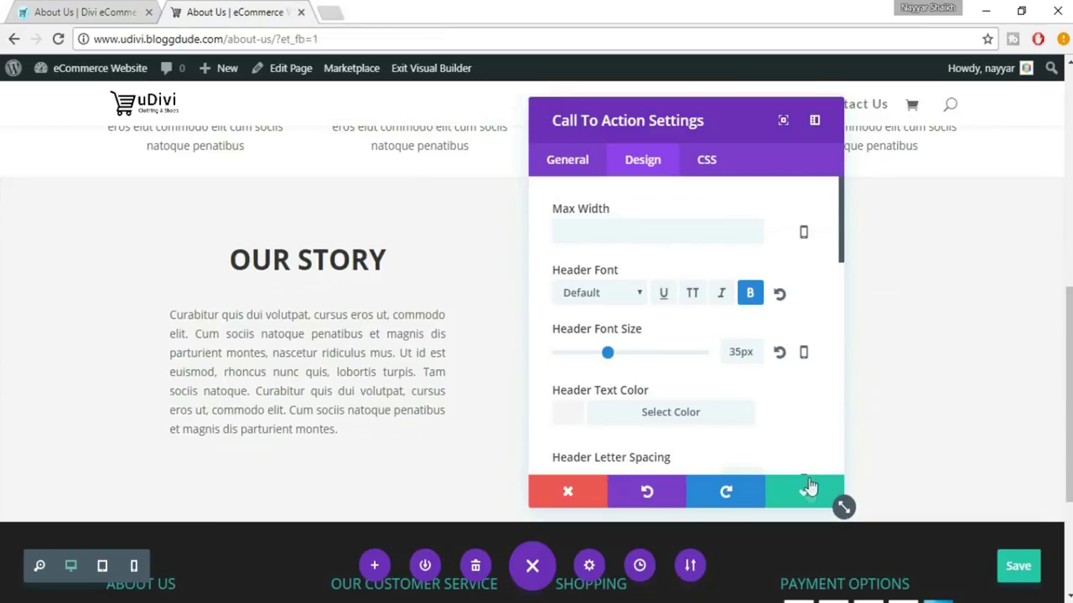
click(810, 493)
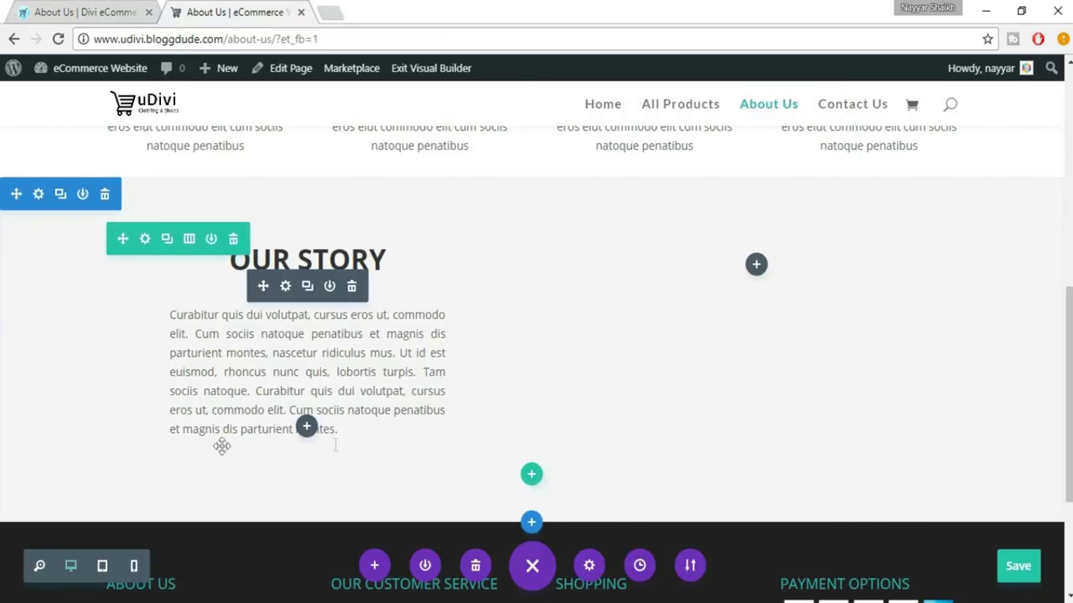
key(ctrl+1)
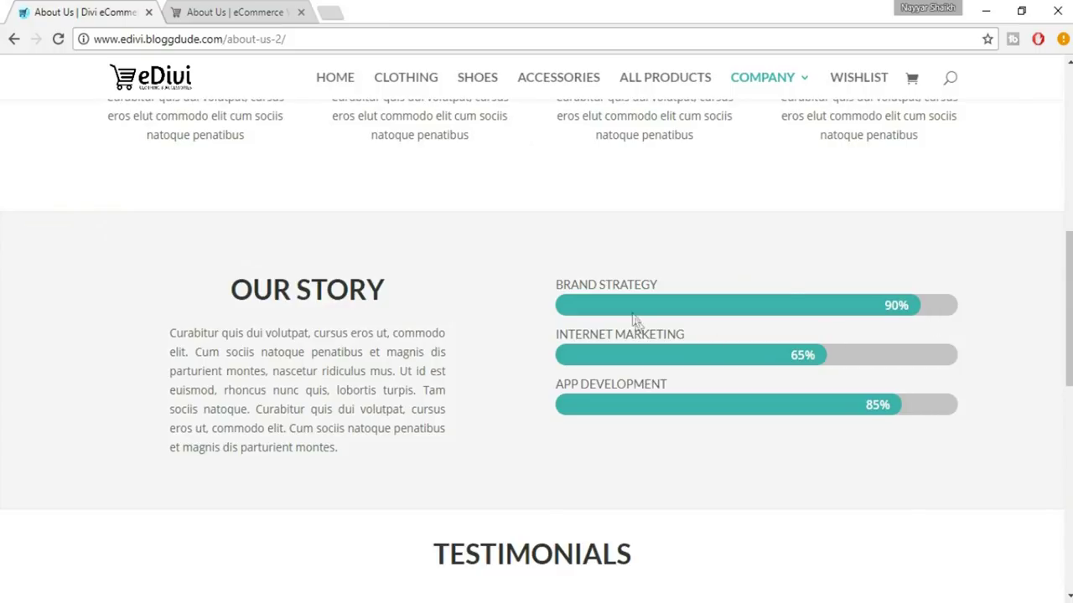
Insert a Bar Counters module, found by searching 'BA', in the right column with a new bar.
click(239, 12)
click(756, 266)
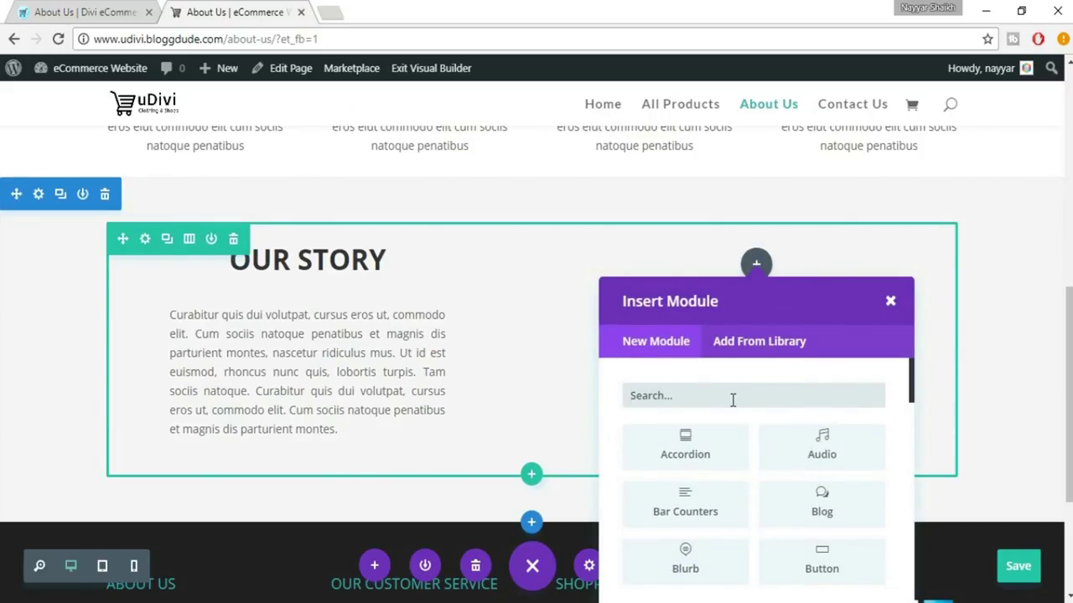
text(BA)
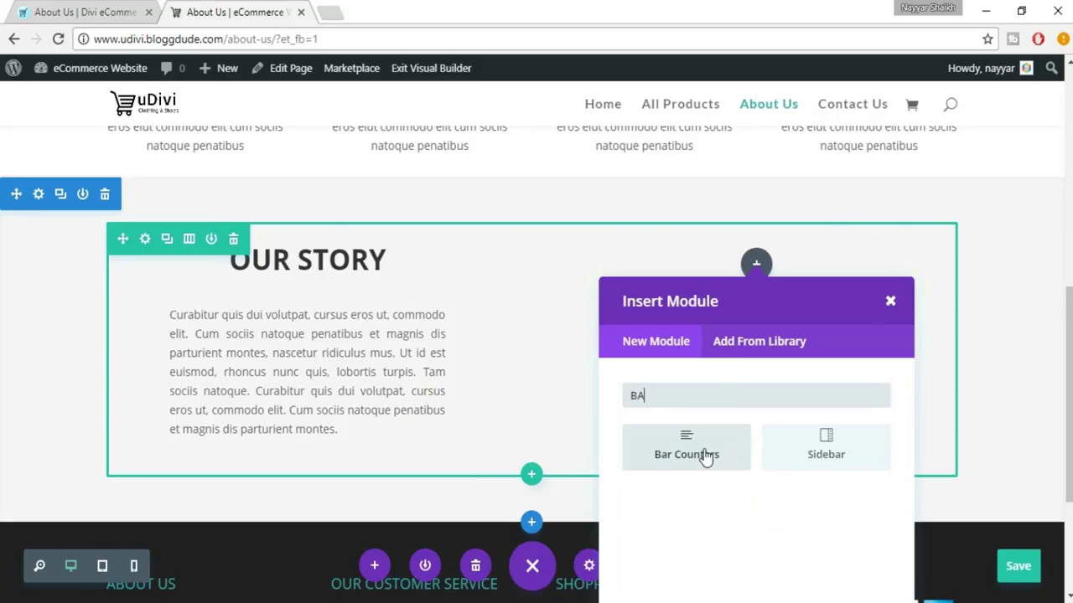
click(704, 451)
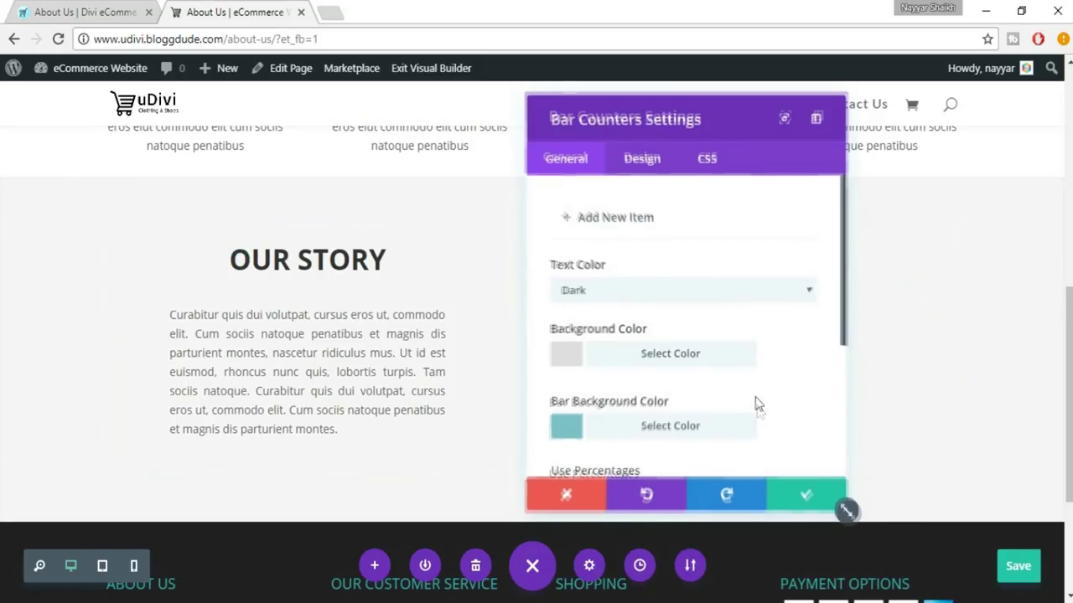
click(625, 233)
drag(687, 122, 305, 108)
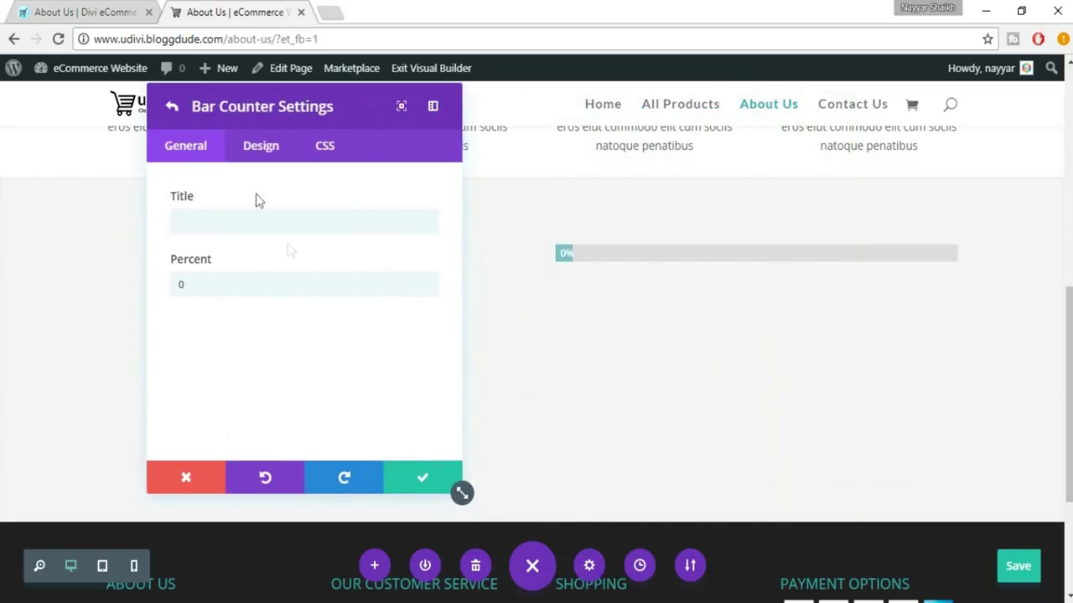
Title the bar BRAND STRATEGY, copied from the reference page, and set it to 90%.
key(ctrl+shift+Tab)
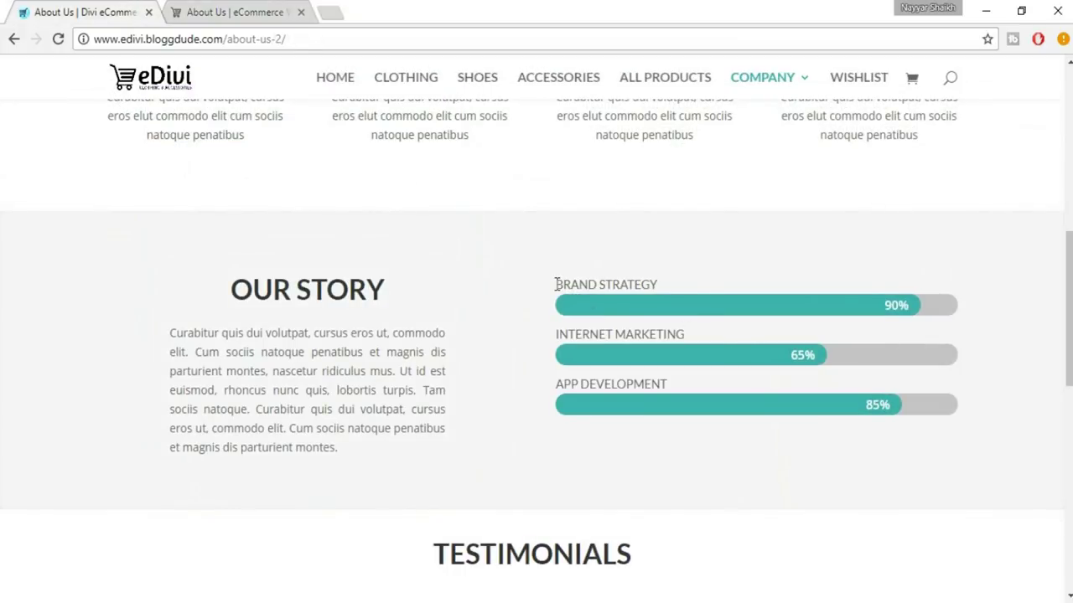
drag(555, 284, 653, 281)
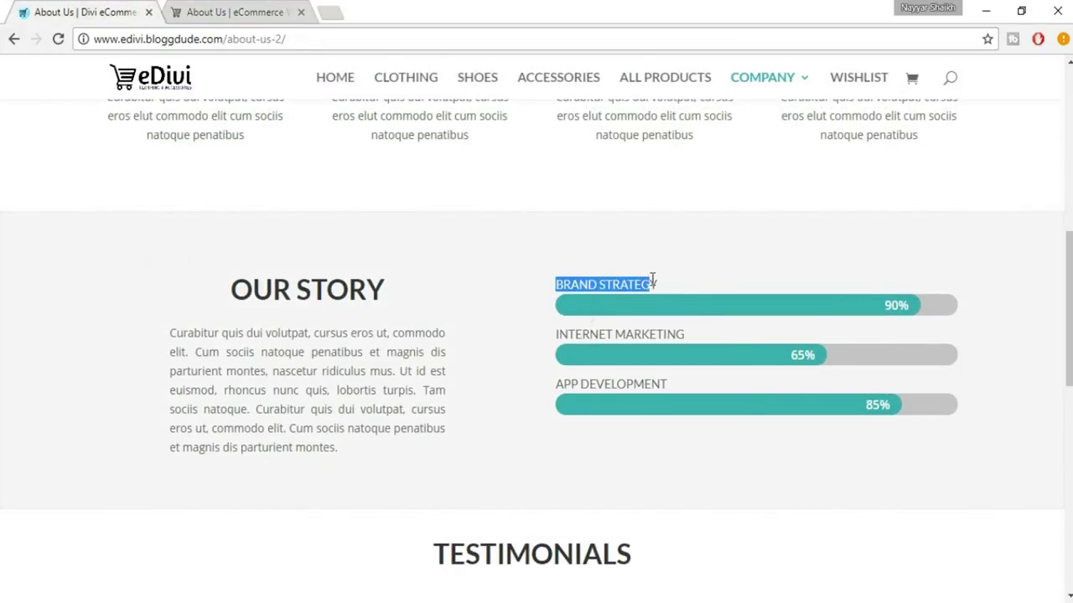
click(252, 12)
key(ctrl+shift+Tab)
click(775, 244)
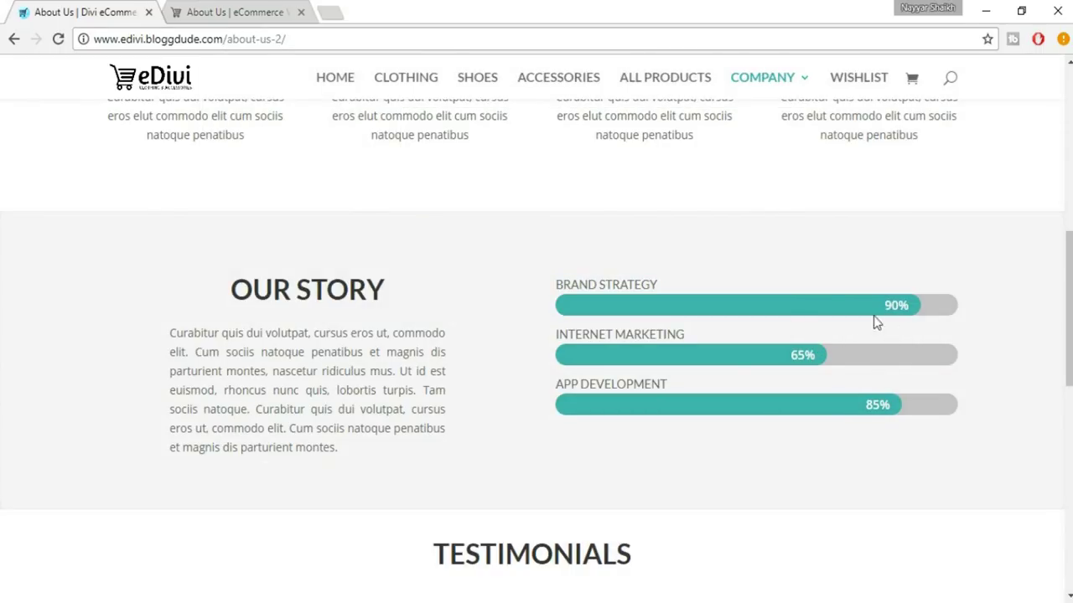
click(252, 12)
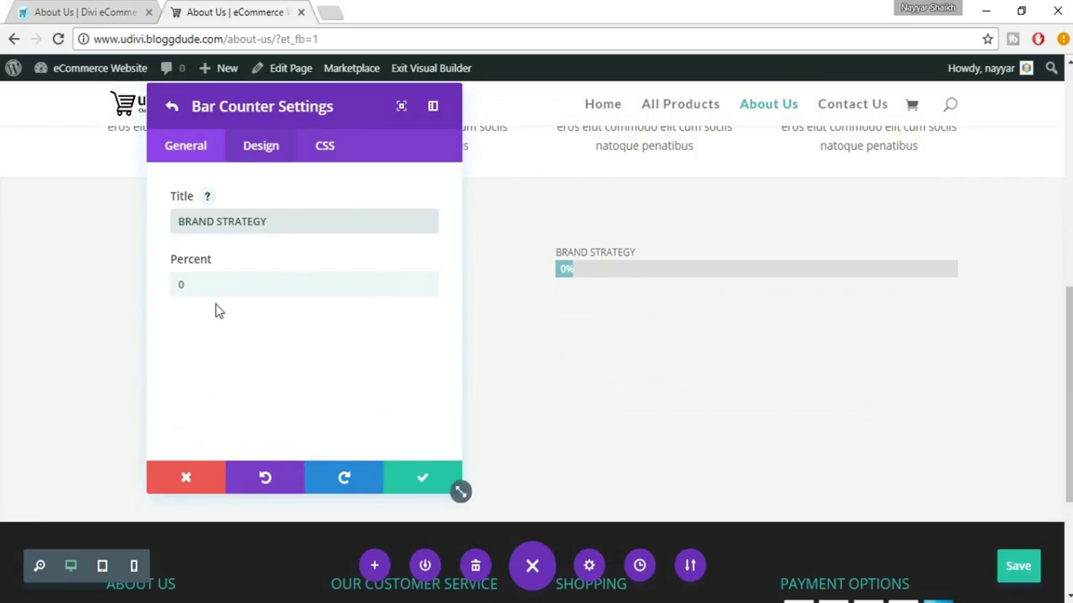
drag(201, 284, 162, 276)
text(90)
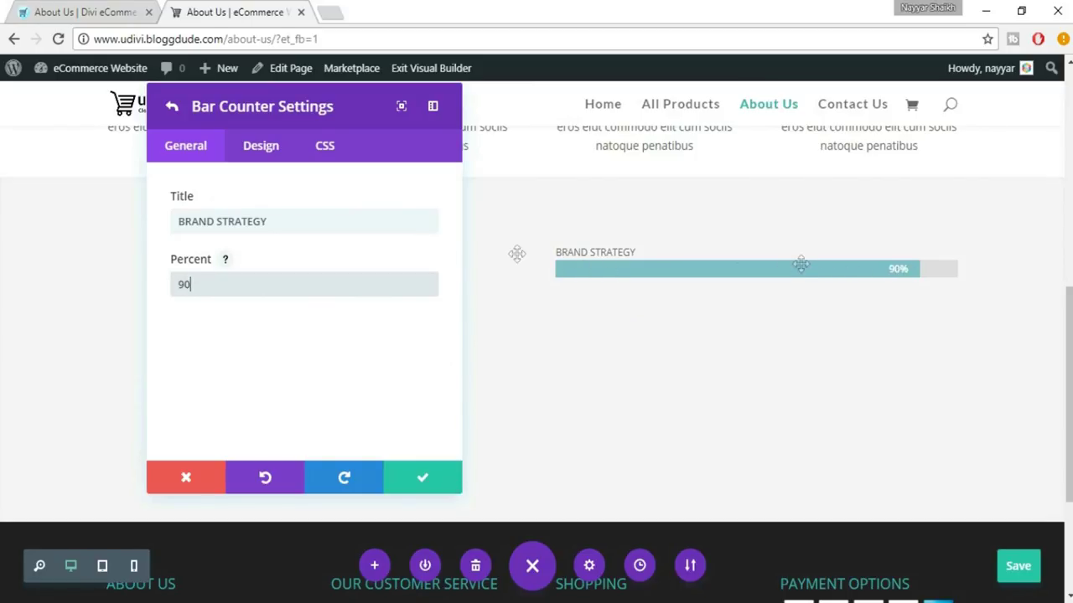
click(260, 148)
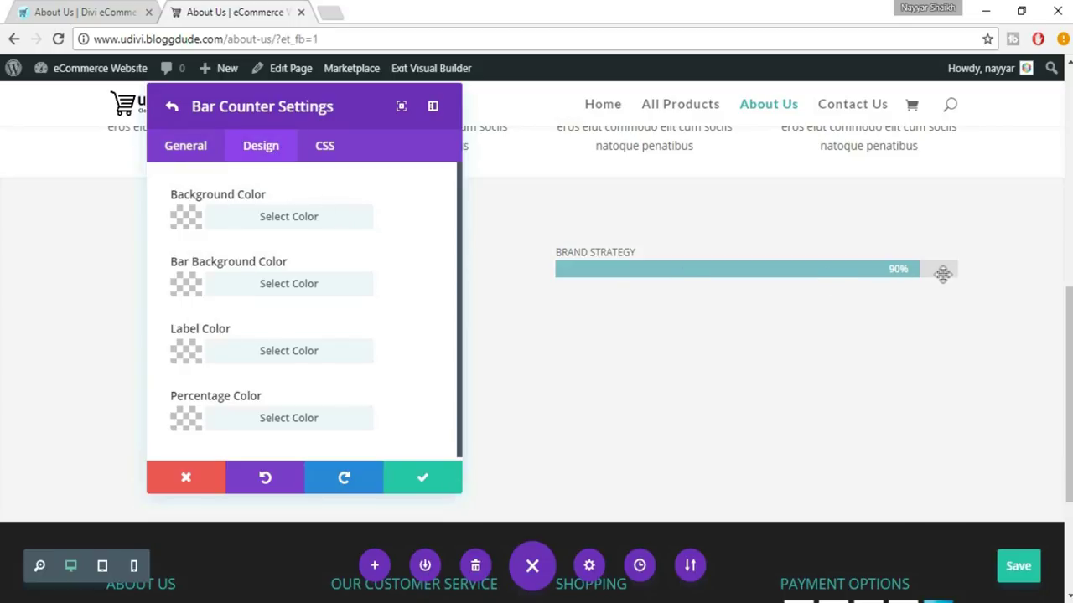
click(141, 7)
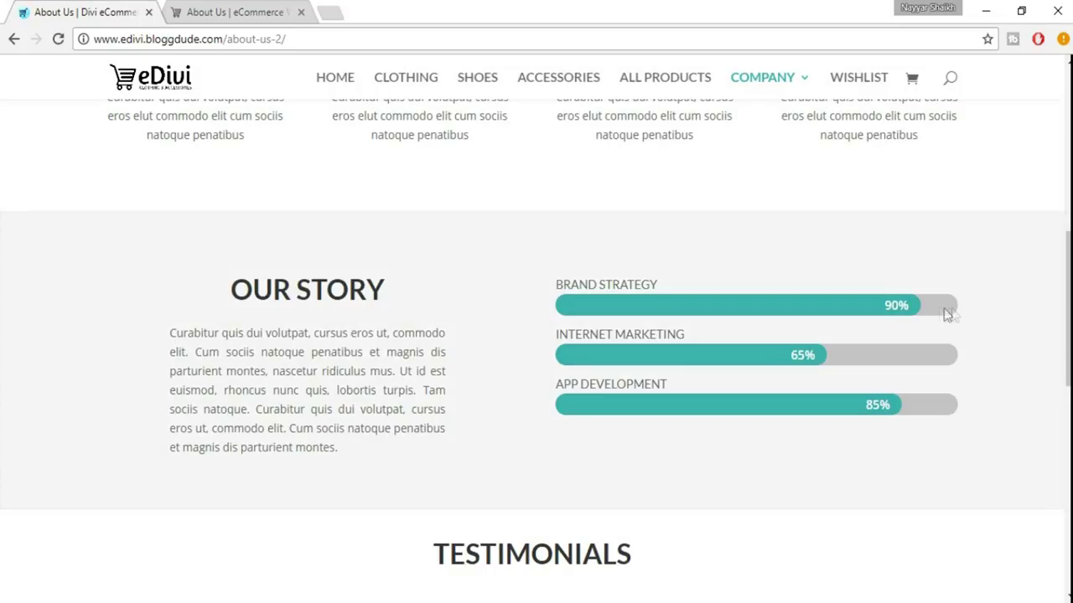
click(262, 12)
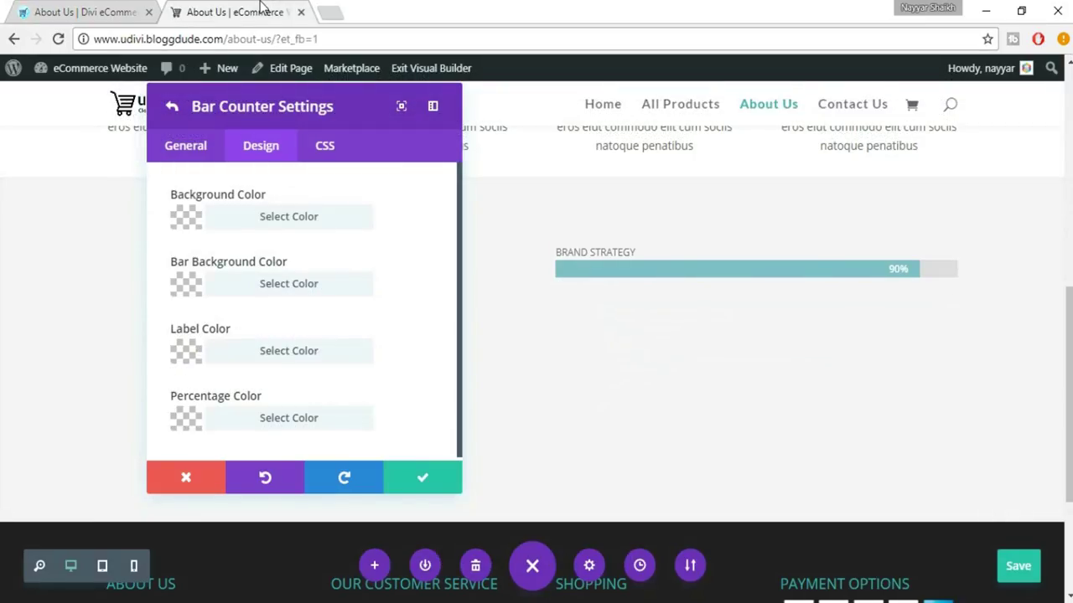
Give the bar a light grey track background colour.
click(305, 234)
click(246, 334)
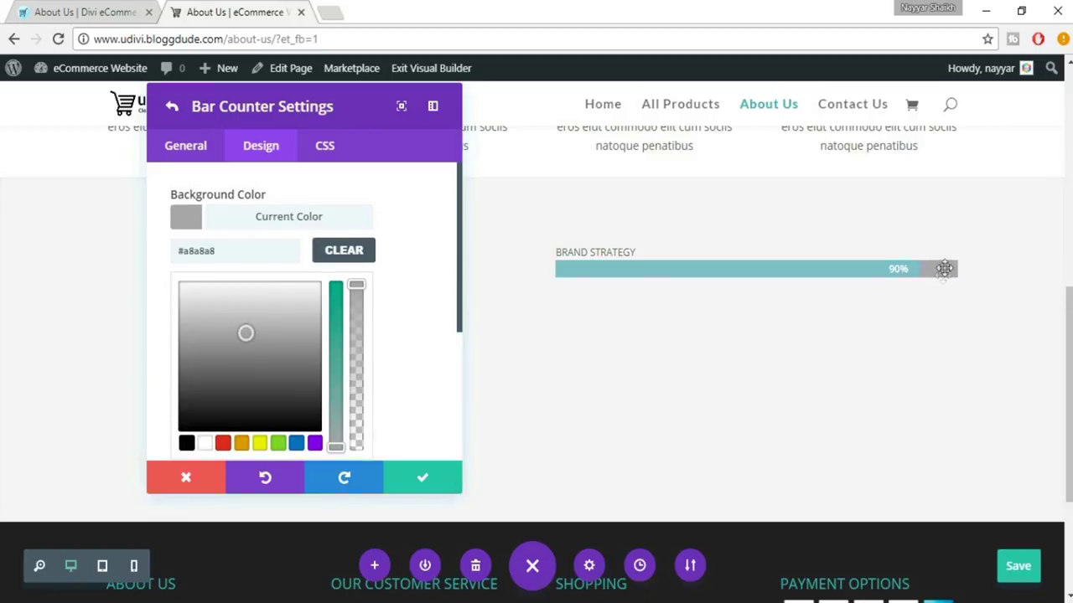
mouse_move(236, 320)
mouse_down()
mouse_move(227, 331)
mouse_move(221, 321)
mouse_up()
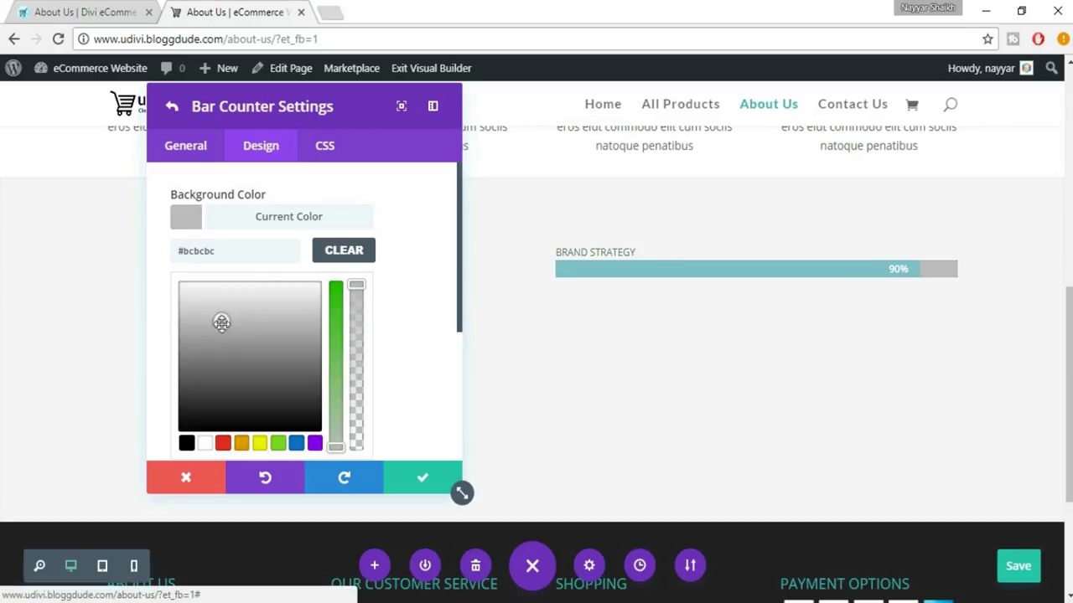
click(311, 222)
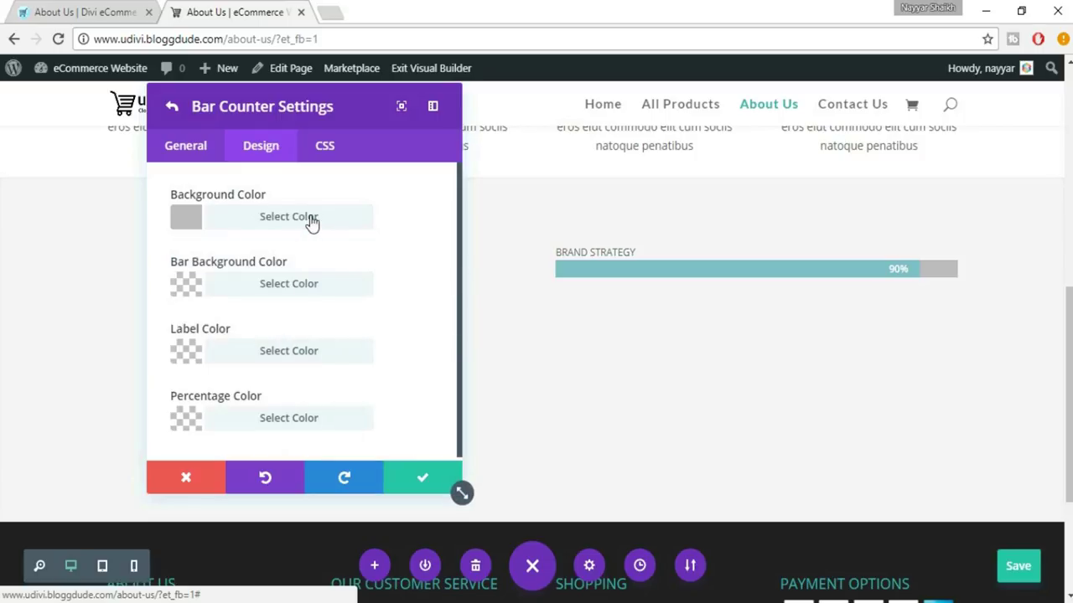
Set the bar fill colour to #3FB0AC and save the BRAND STRATEGY bar.
click(273, 289)
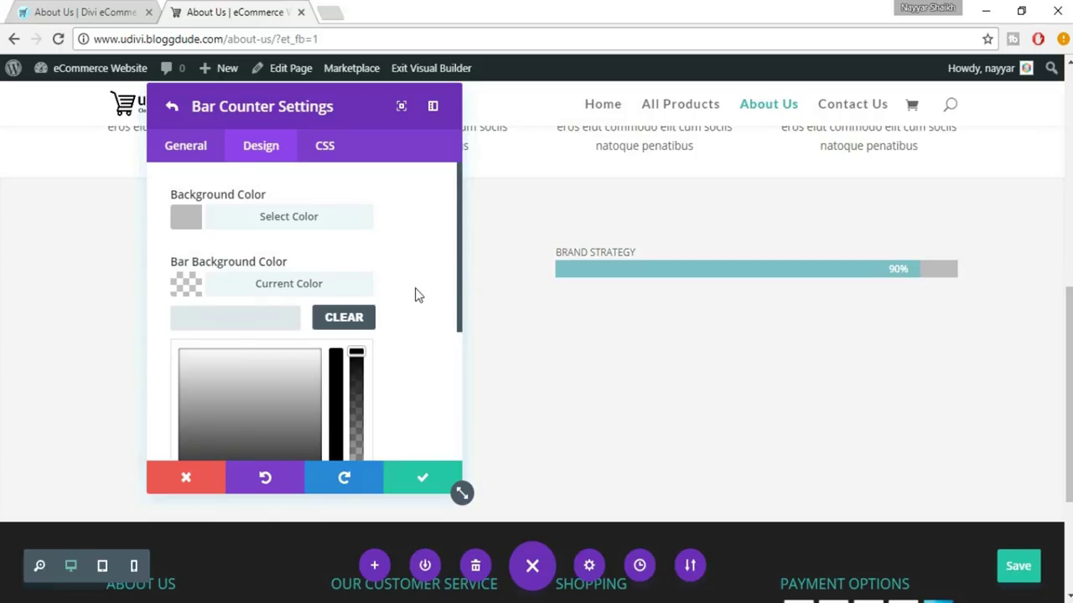
scroll(416, 293, down, 2)
click(222, 427)
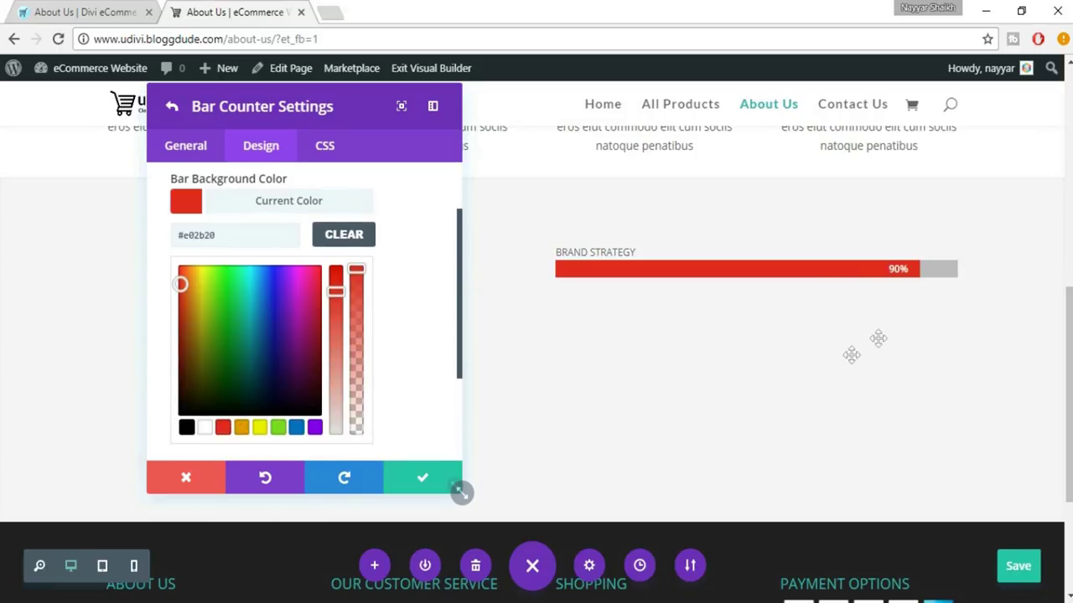
click(297, 428)
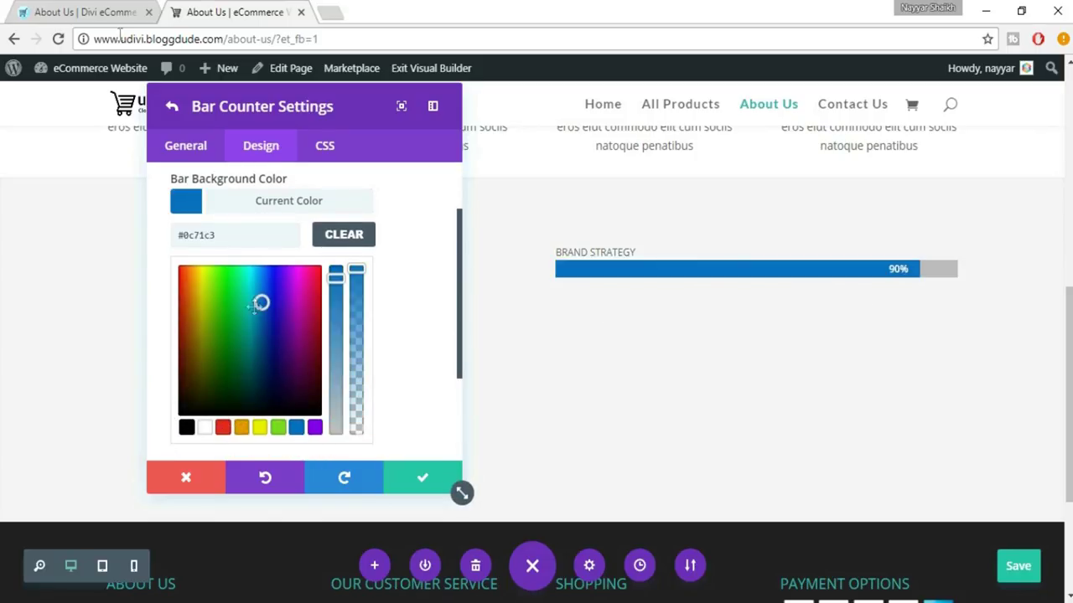
drag(220, 235, 188, 237)
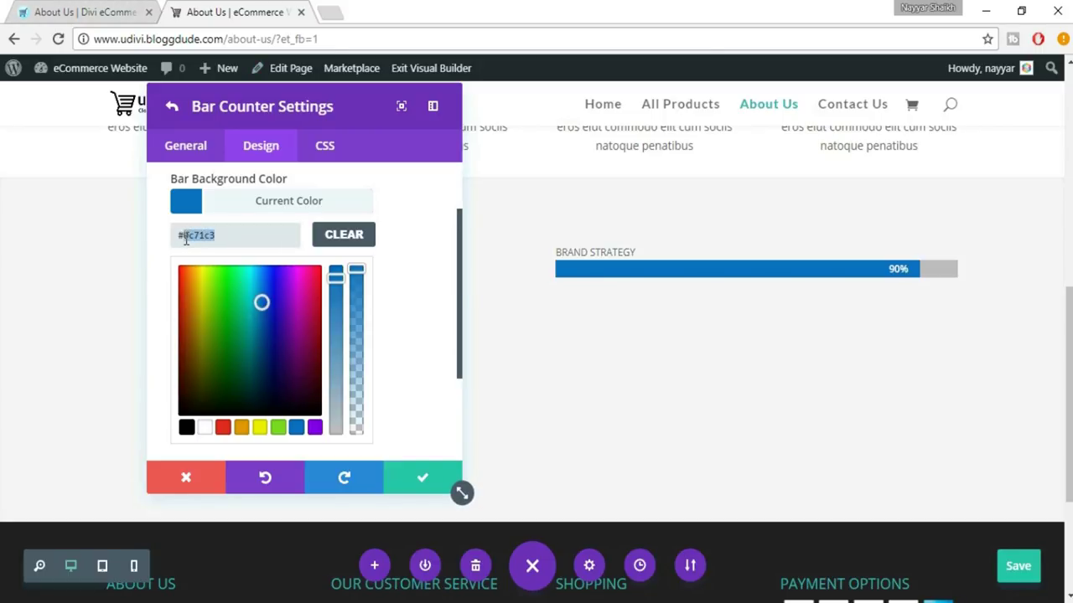
key(BackSpace)
text(3FB0AC)
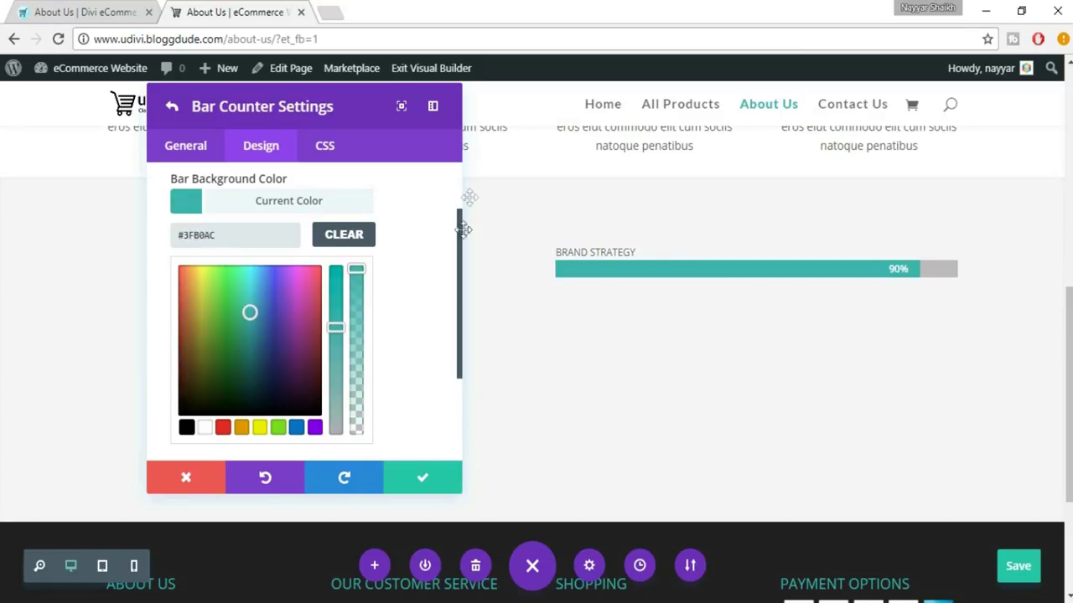
click(326, 203)
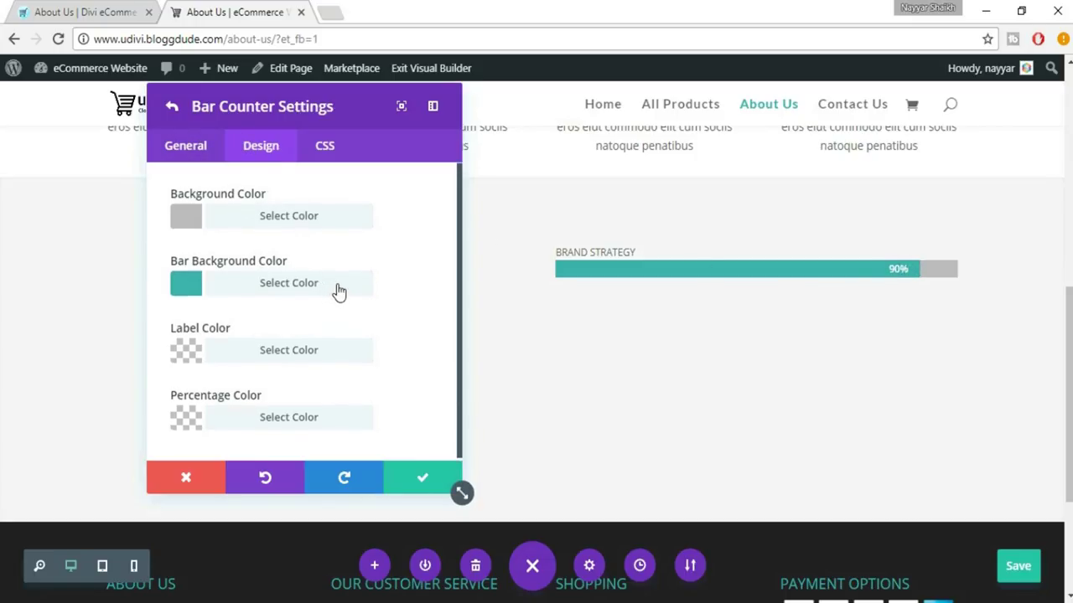
click(184, 147)
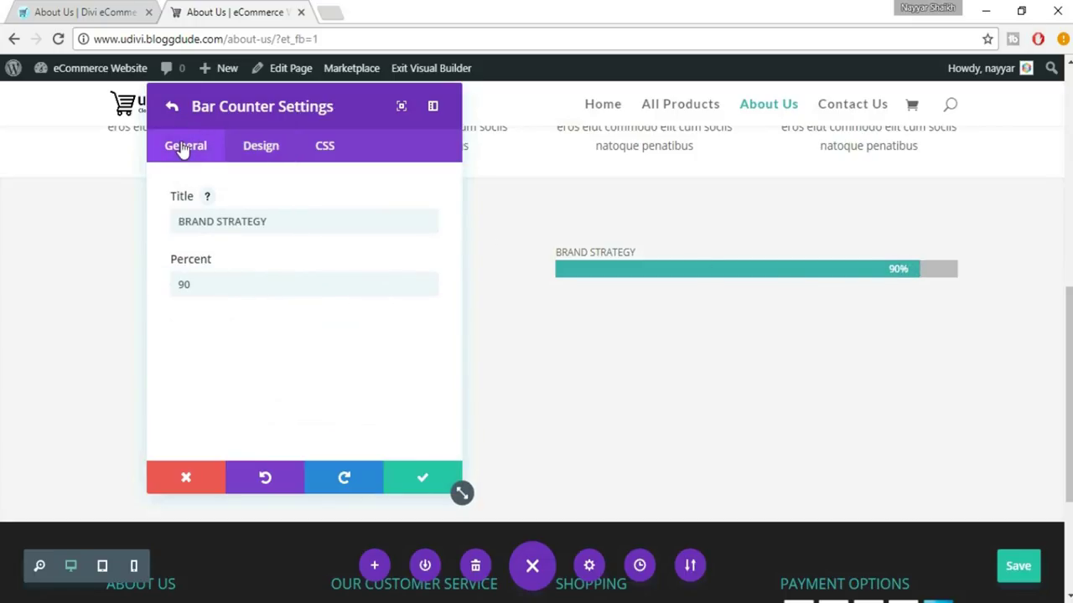
click(411, 484)
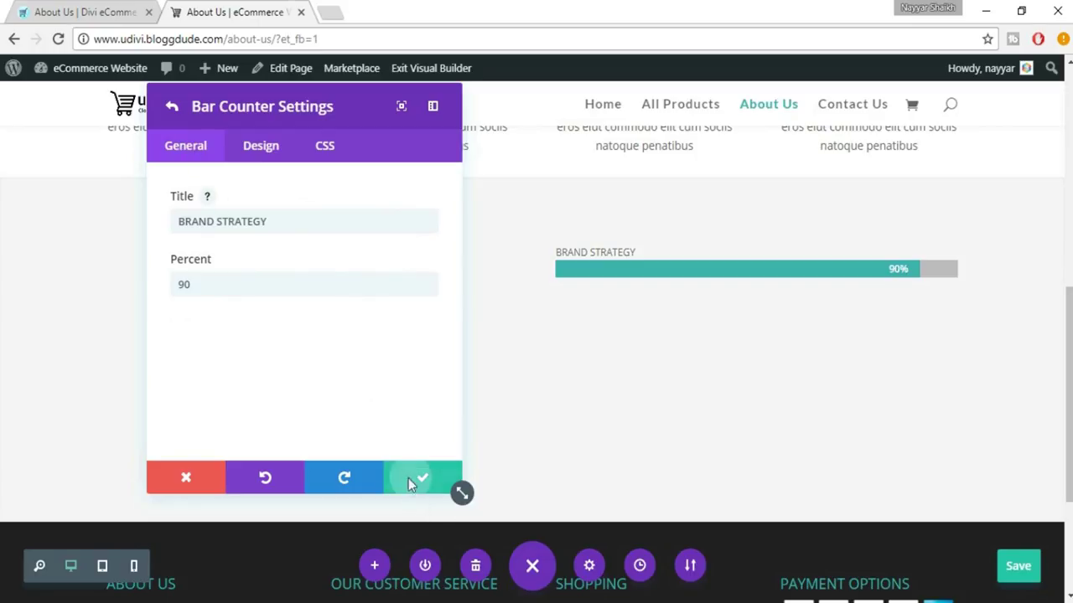
Round the bar counter's corners to about 17px.
scroll(377, 319, down, 5)
scroll(377, 317, up, 5)
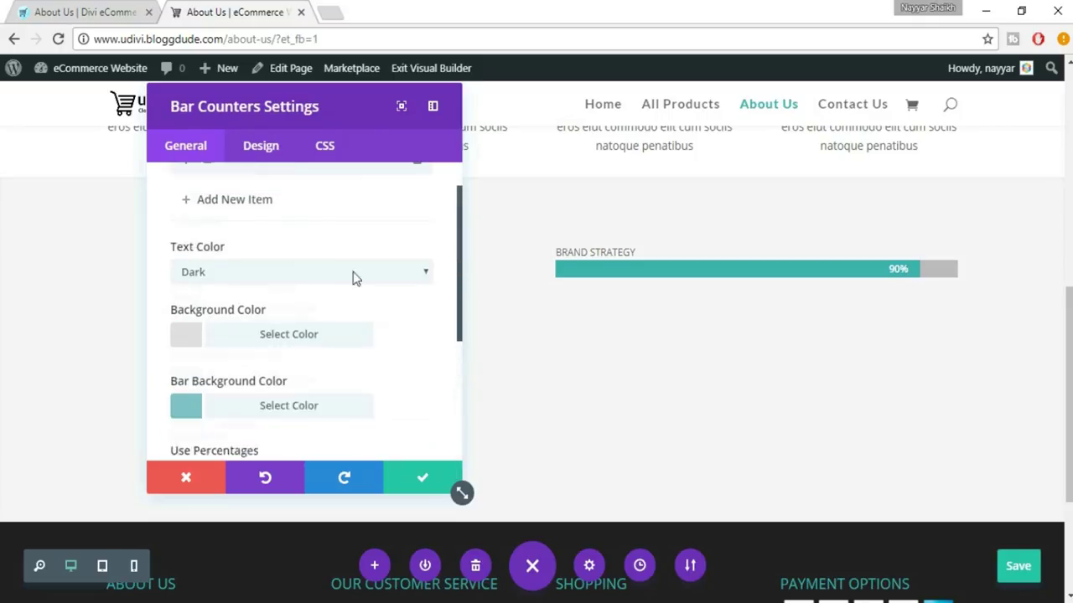
click(261, 159)
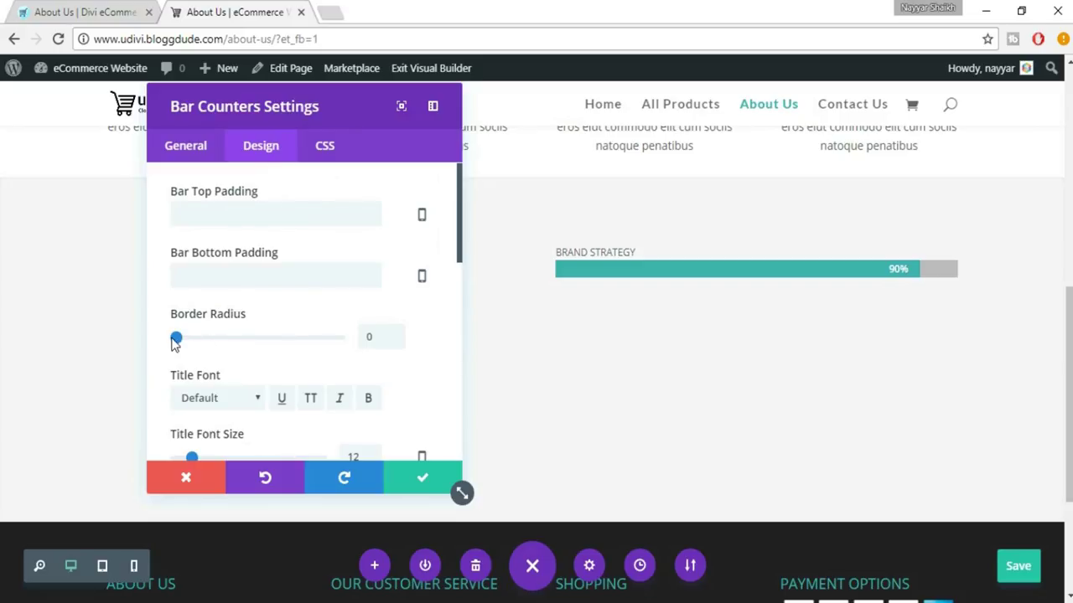
drag(180, 339, 202, 338)
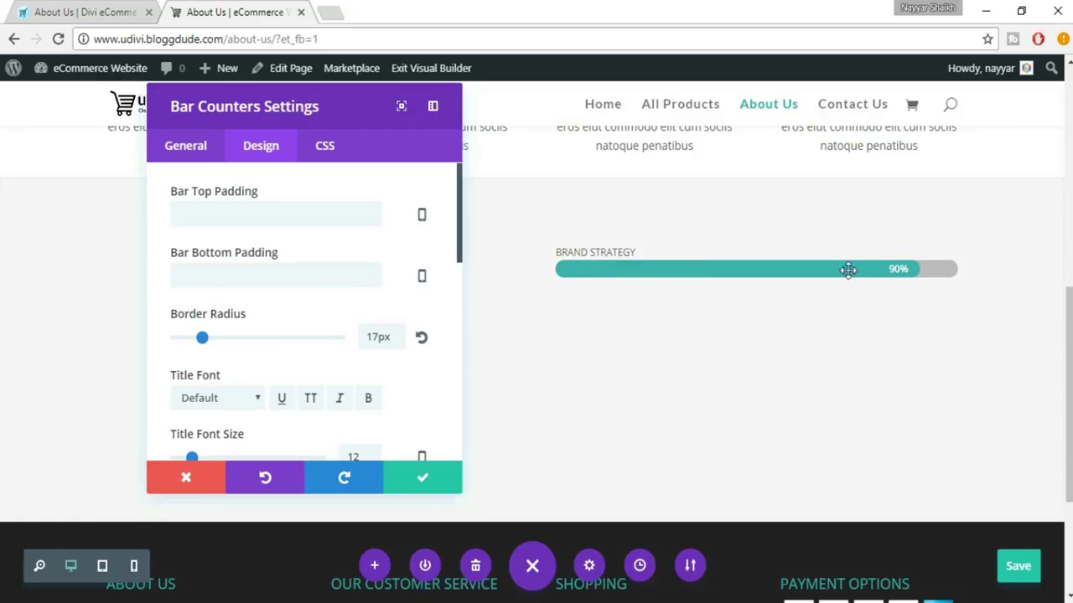
Set the bar title font size to 20px.
scroll(397, 385, down, 1)
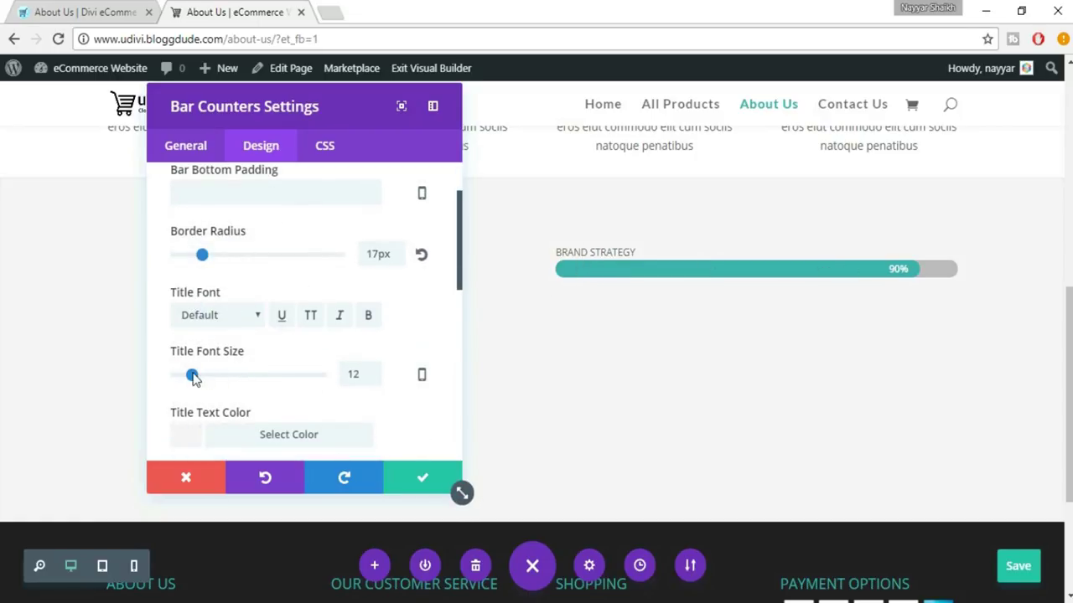
drag(202, 379, 213, 379)
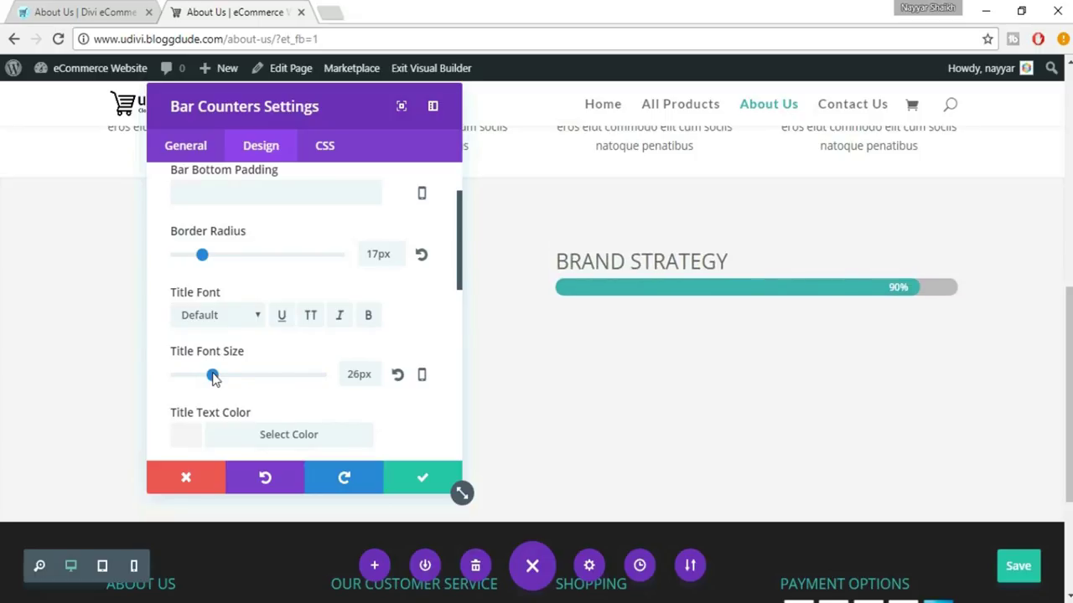
double_click(362, 373)
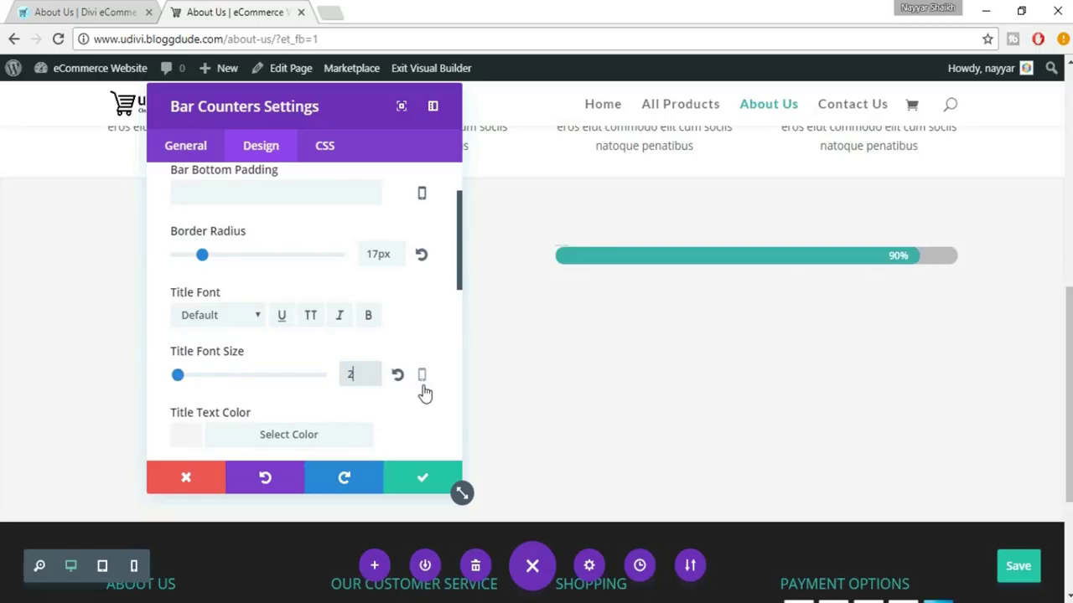
text(20px)
double_click(365, 375)
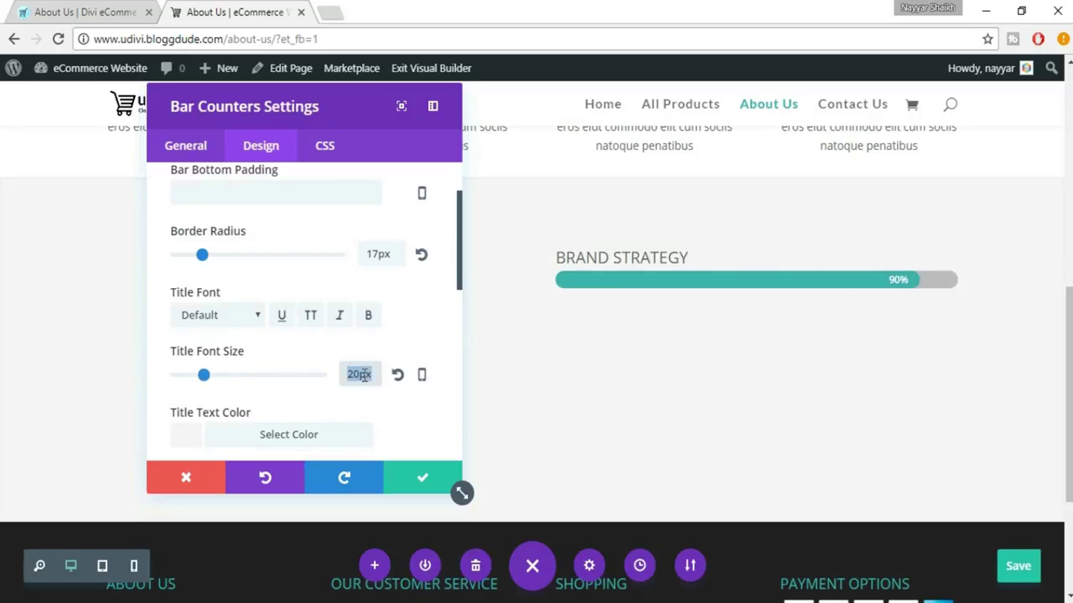
text(22)
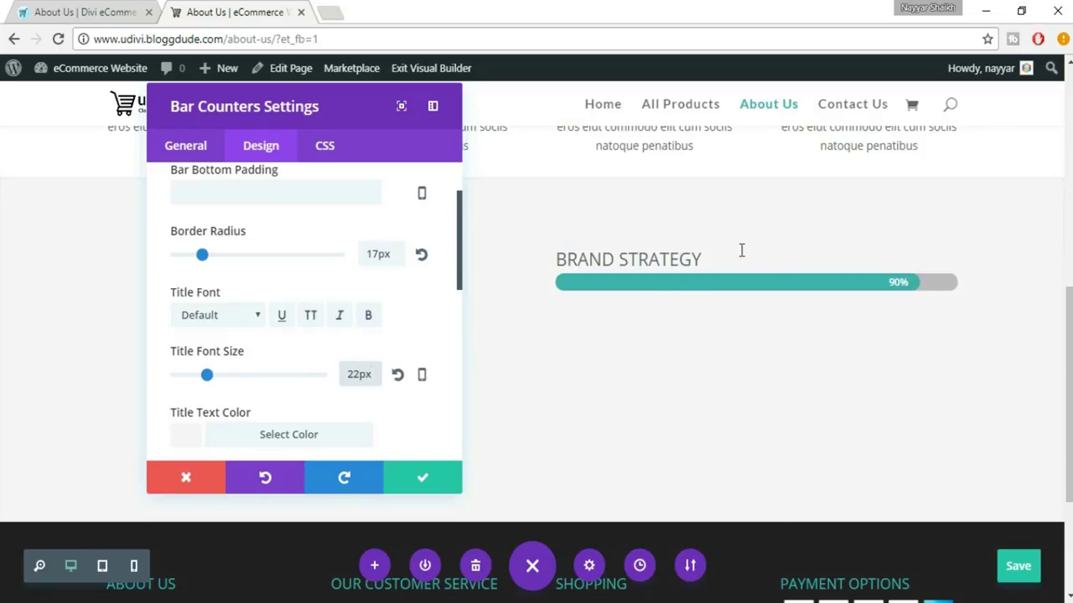
click(351, 377)
double_click(351, 377)
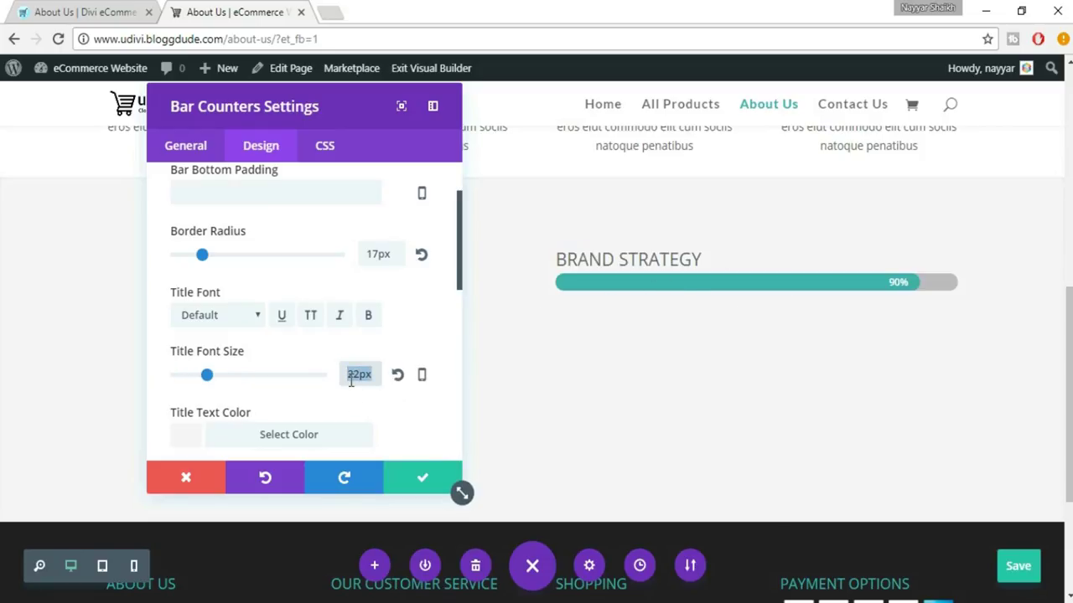
text(18)
double_click(352, 377)
text(20)
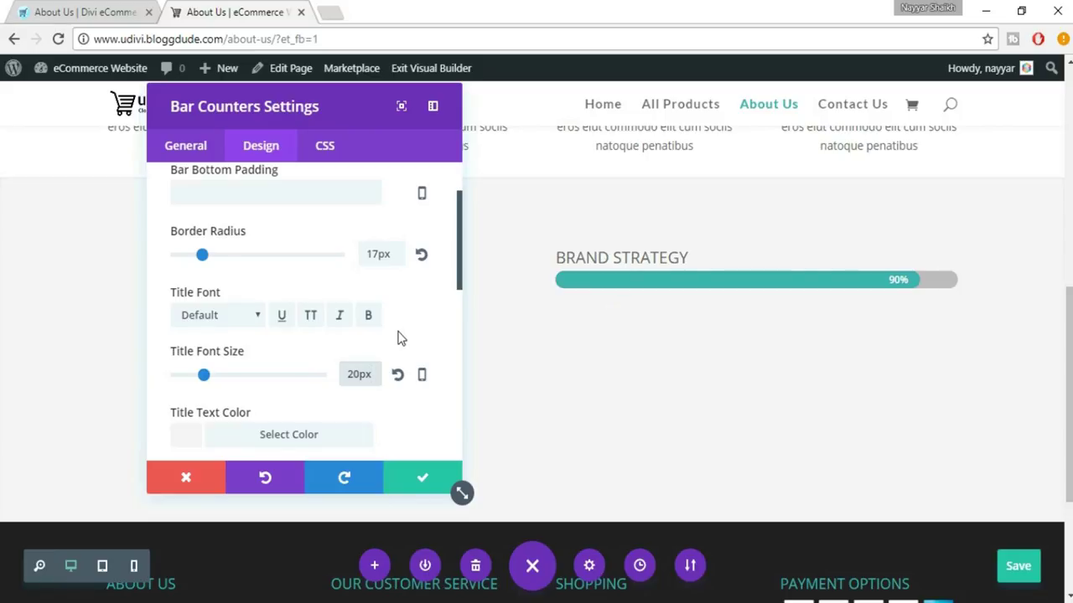
Set the percent font size to 15px, save, and delete the duplicate bar counter module.
scroll(404, 331, down, 2)
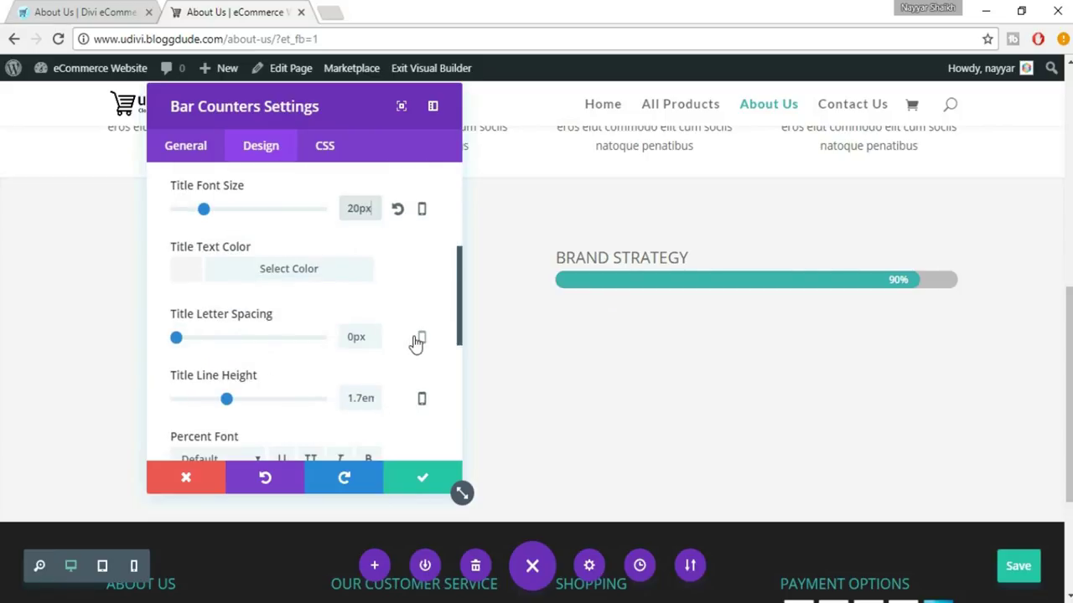
scroll(417, 342, down, 2)
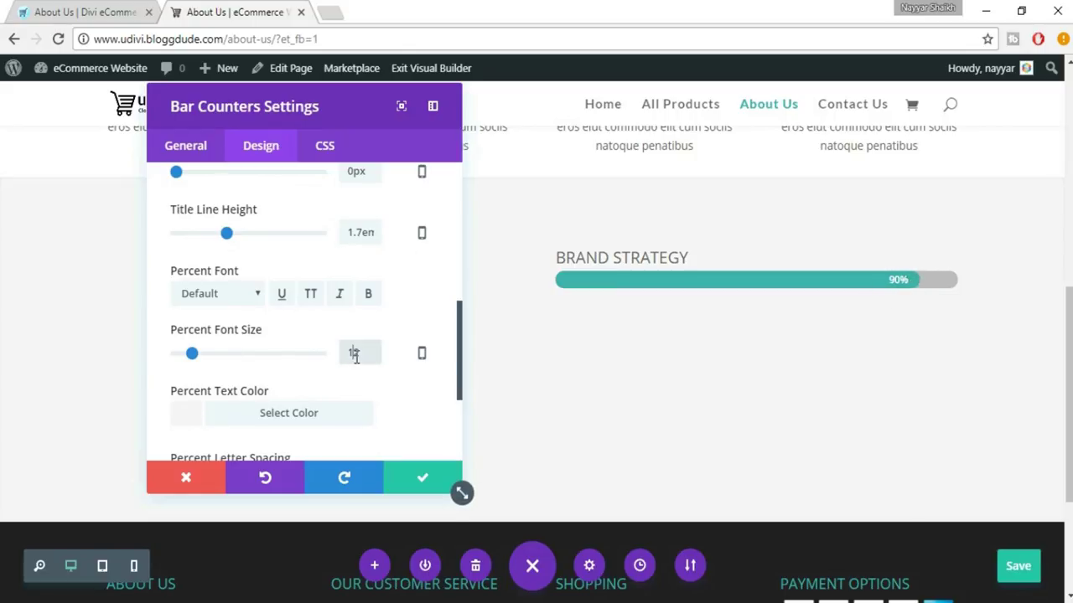
text(15px)
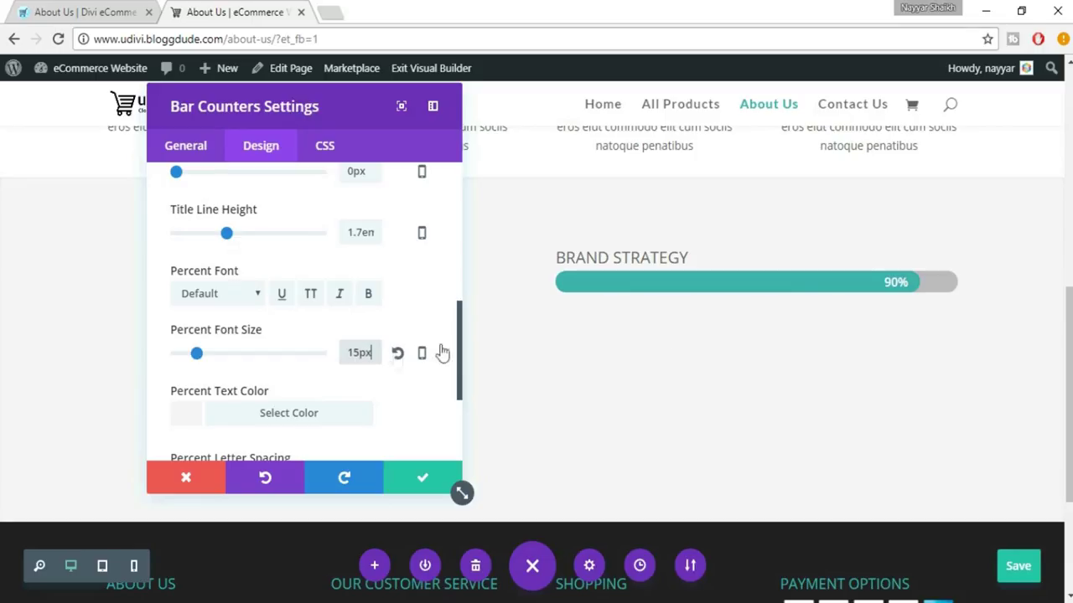
click(423, 480)
click(801, 366)
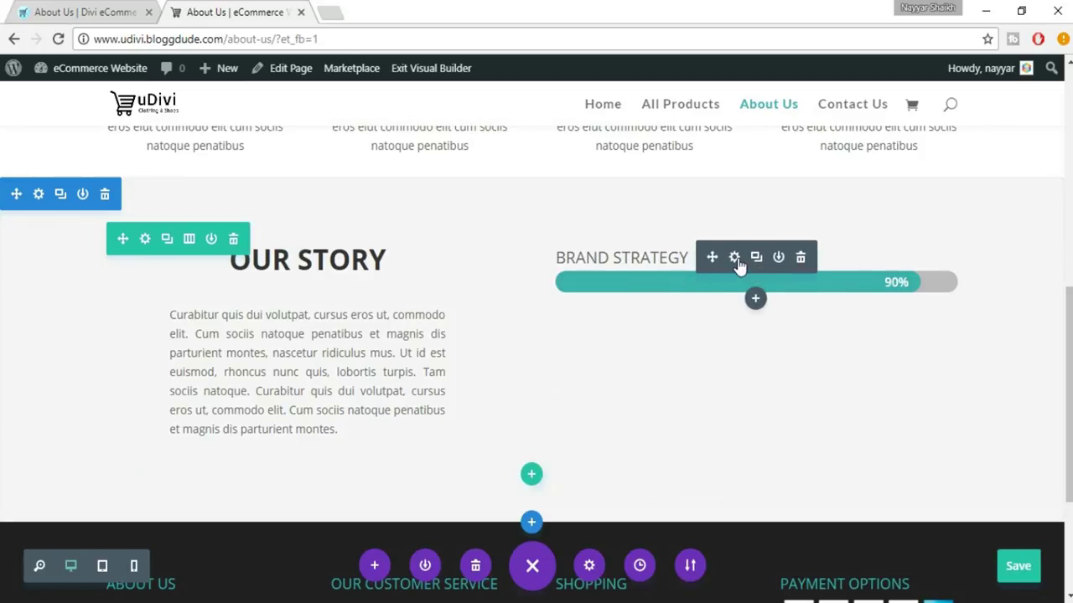
Duplicate the BRAND STRATEGY bar twice and make the second bar INTERNET MARKETING at 65%.
click(734, 258)
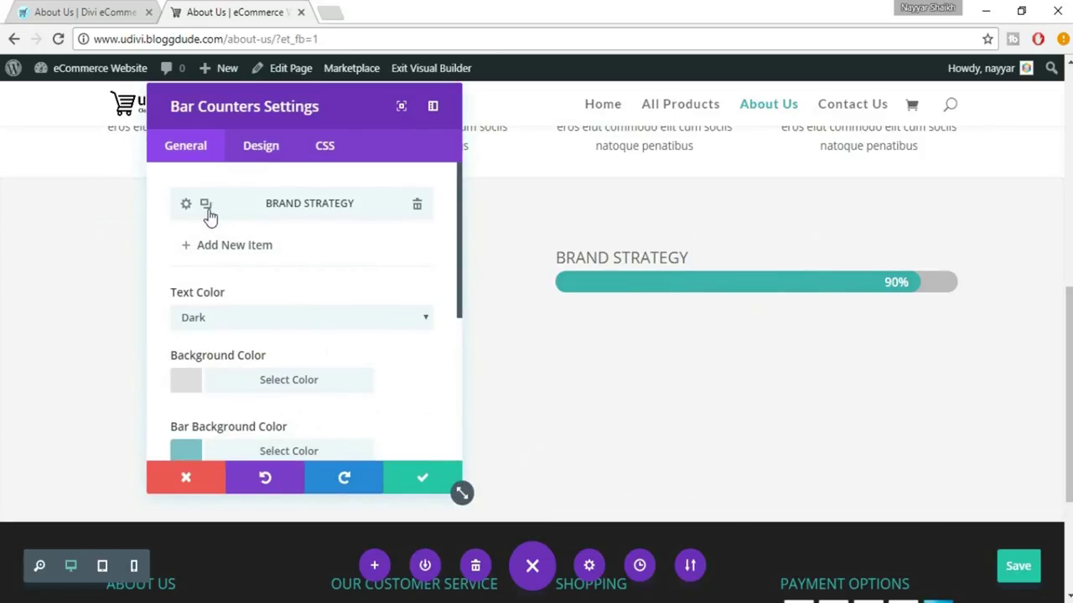
click(206, 209)
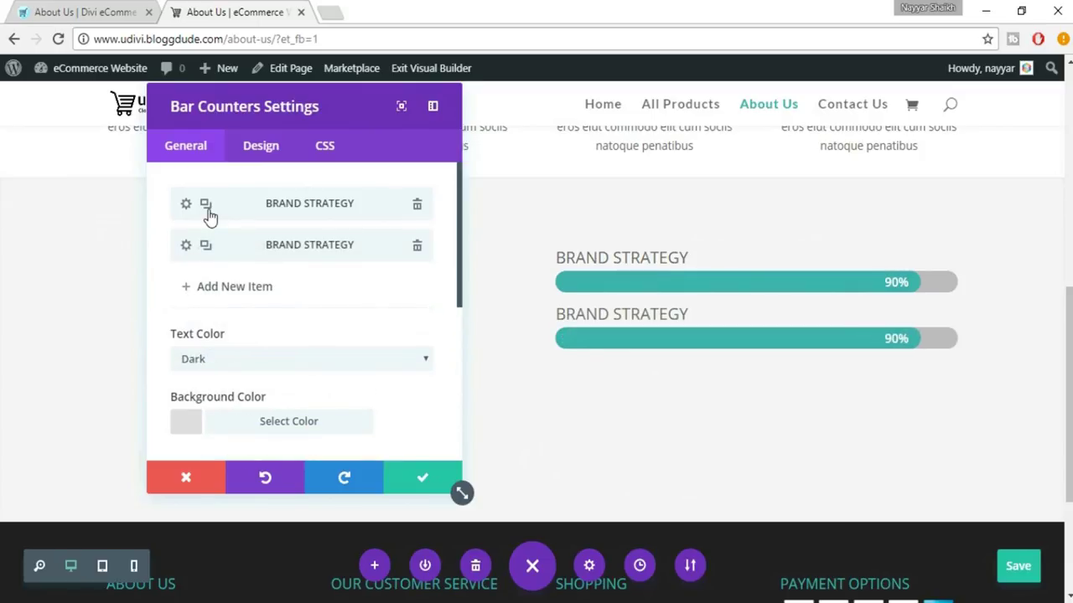
click(207, 209)
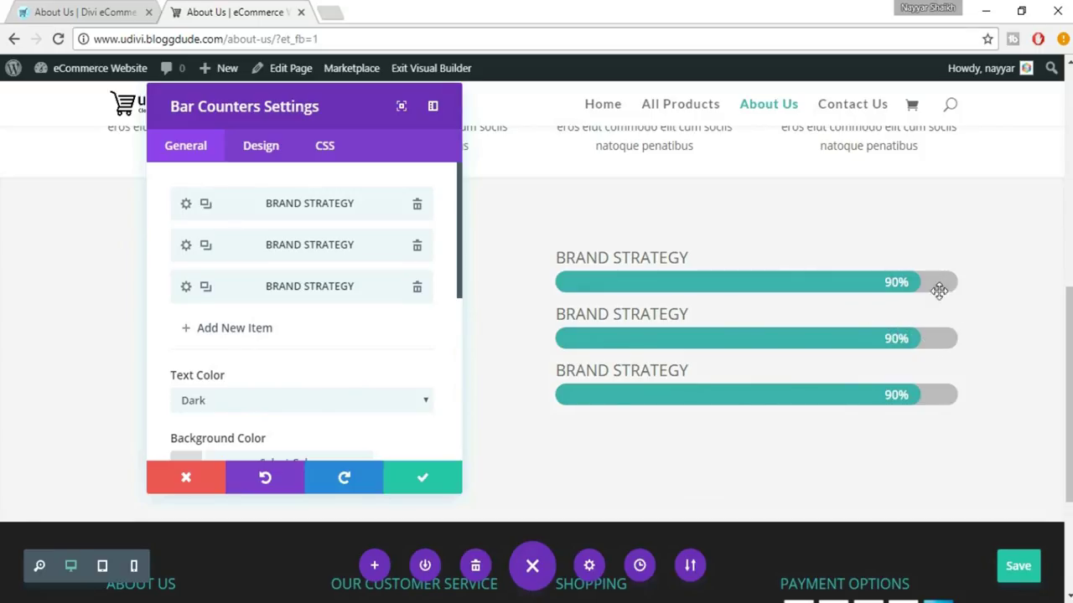
click(186, 246)
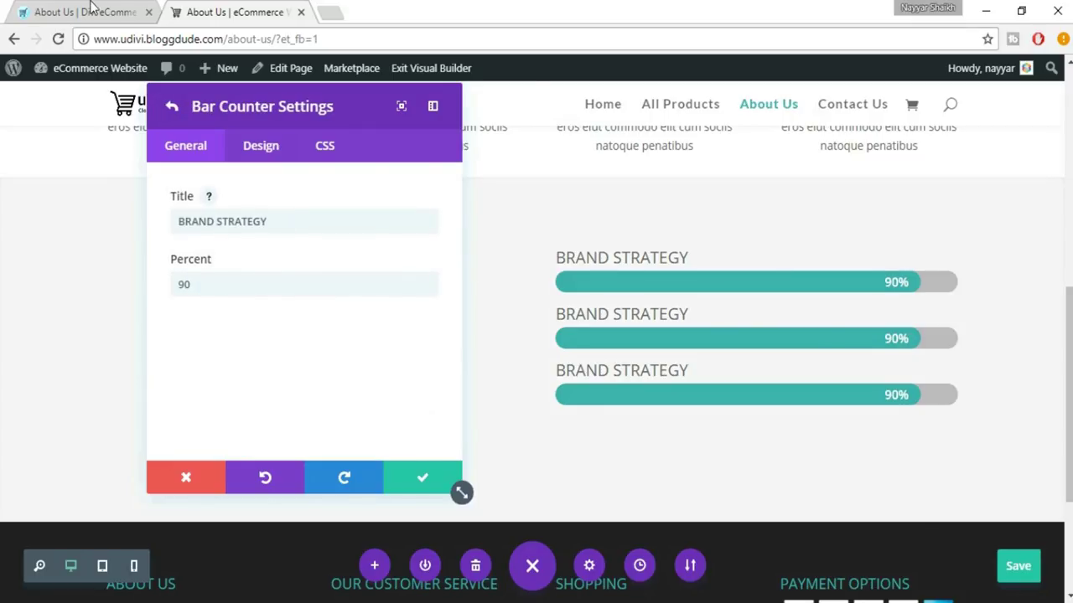
click(89, 10)
drag(681, 331, 550, 329)
key(ctrl+c)
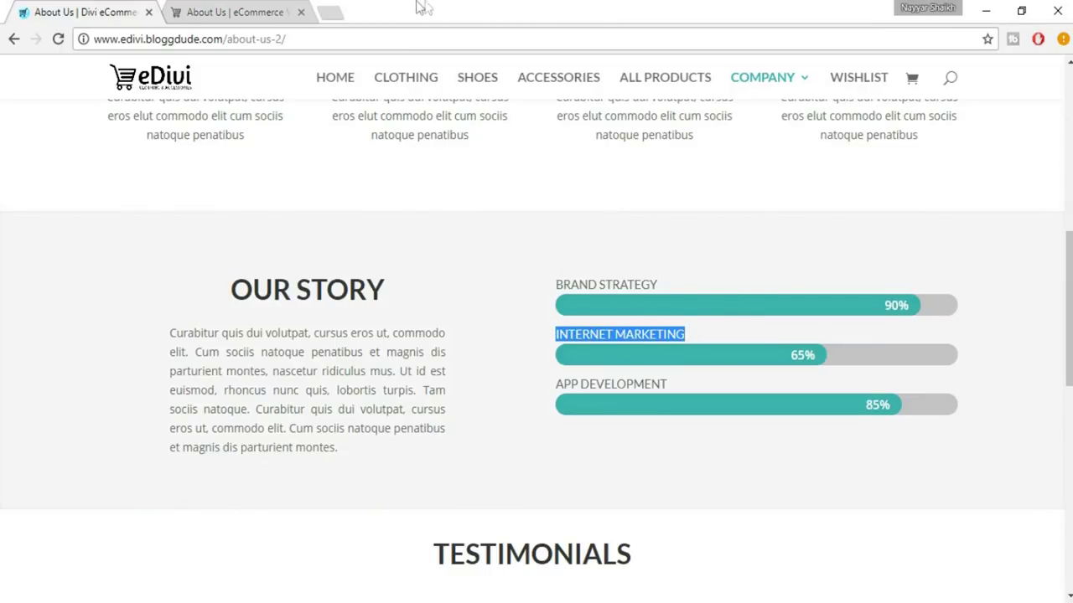
click(210, 10)
drag(291, 224, 176, 222)
key(ctrl+v)
drag(189, 291, 174, 293)
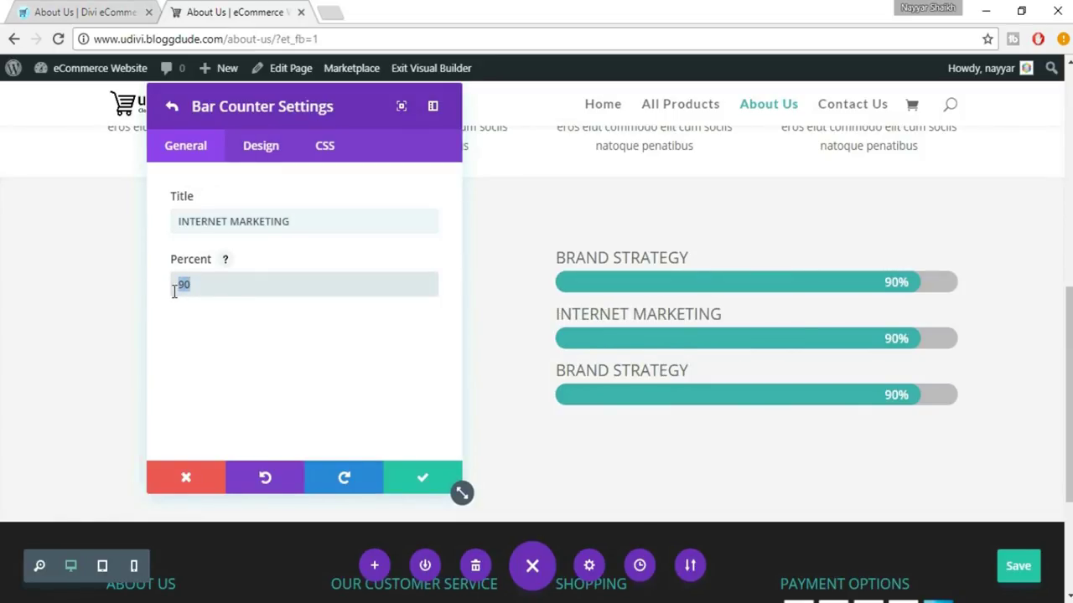
text(65)
click(407, 479)
Make the third bar APP DEVELOPMENT at 85% and close the bar counter settings.
click(74, 10)
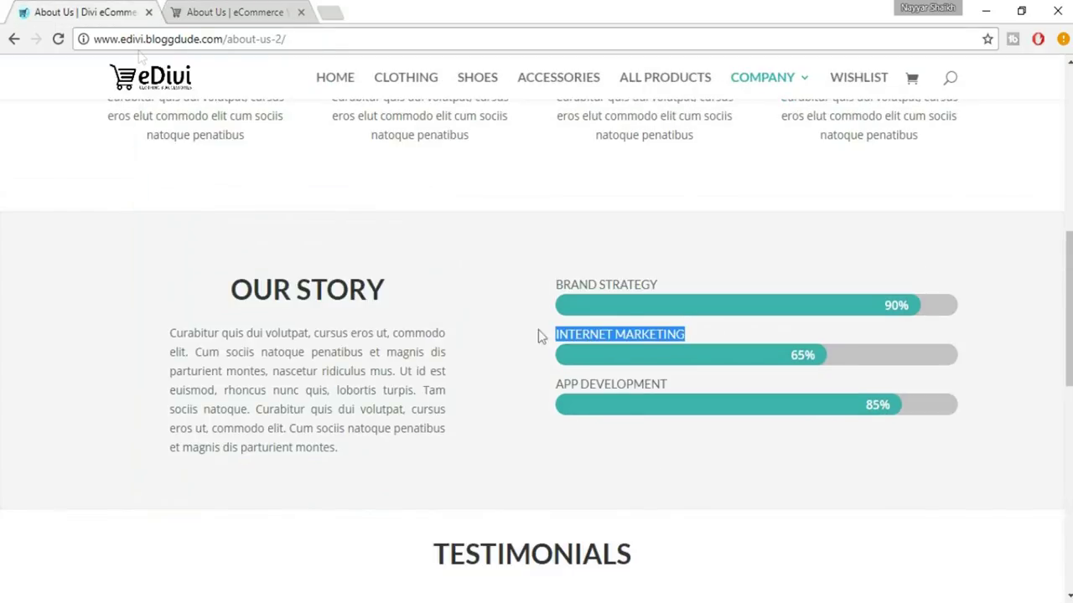
drag(555, 385, 861, 421)
key(ctrl+c)
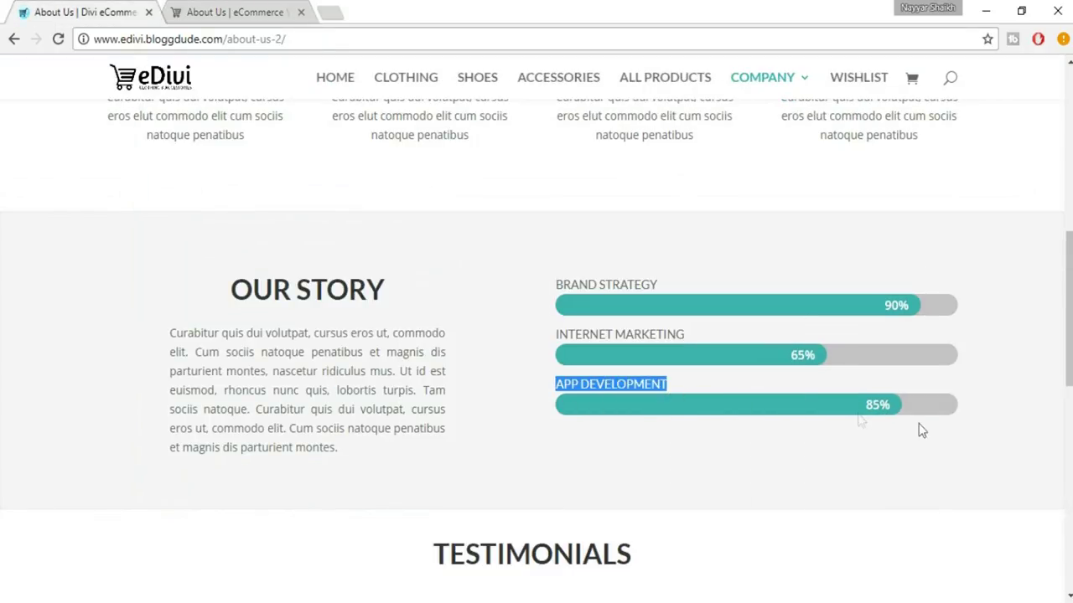
click(218, 12)
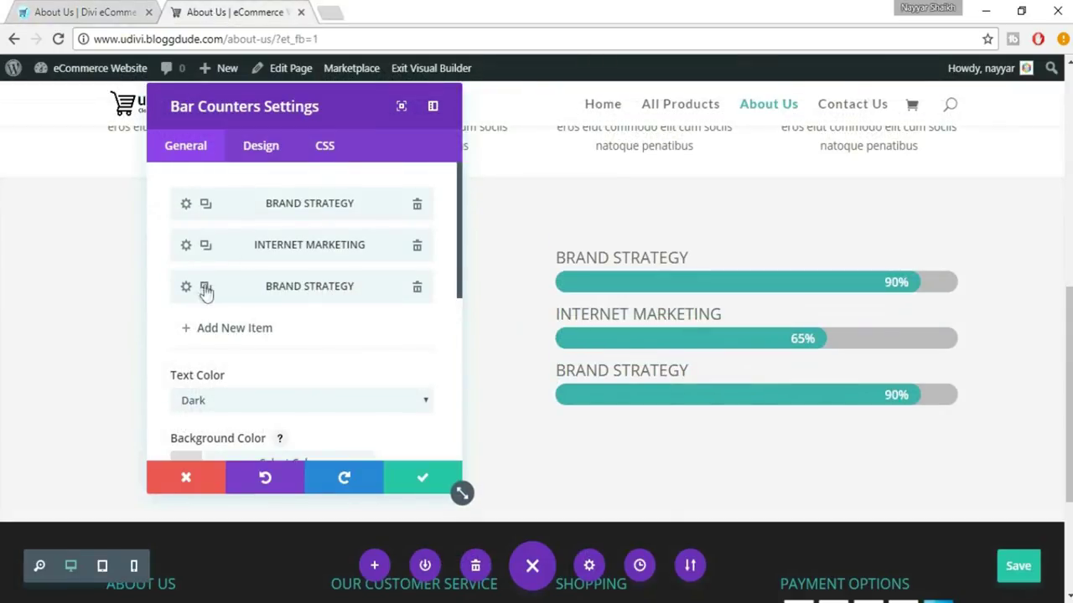
click(187, 288)
drag(290, 223, 163, 221)
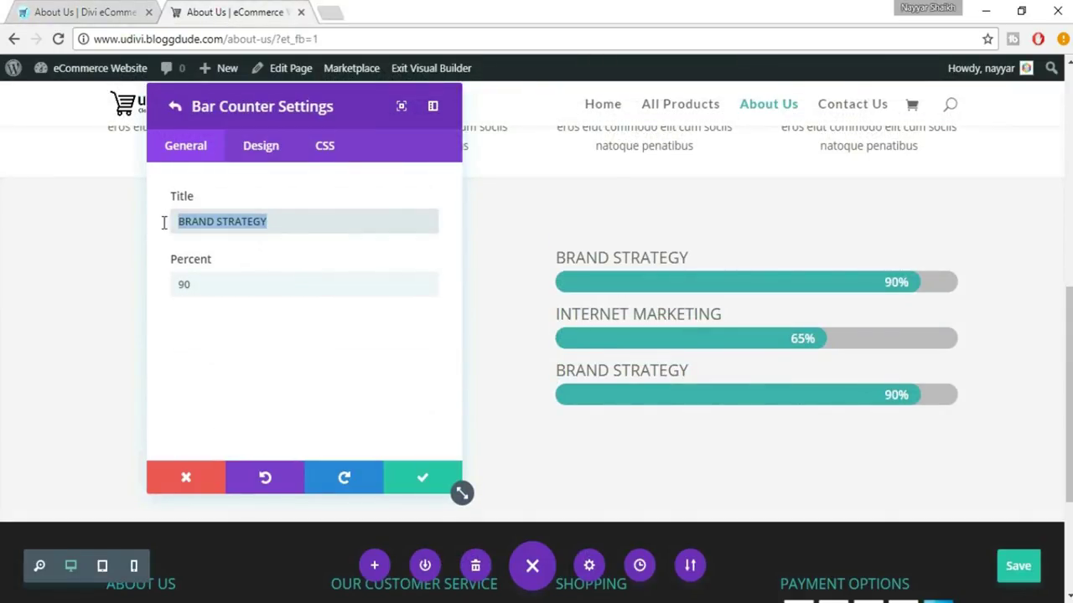
key(ctrl+v)
drag(240, 286, 163, 287)
text(85)
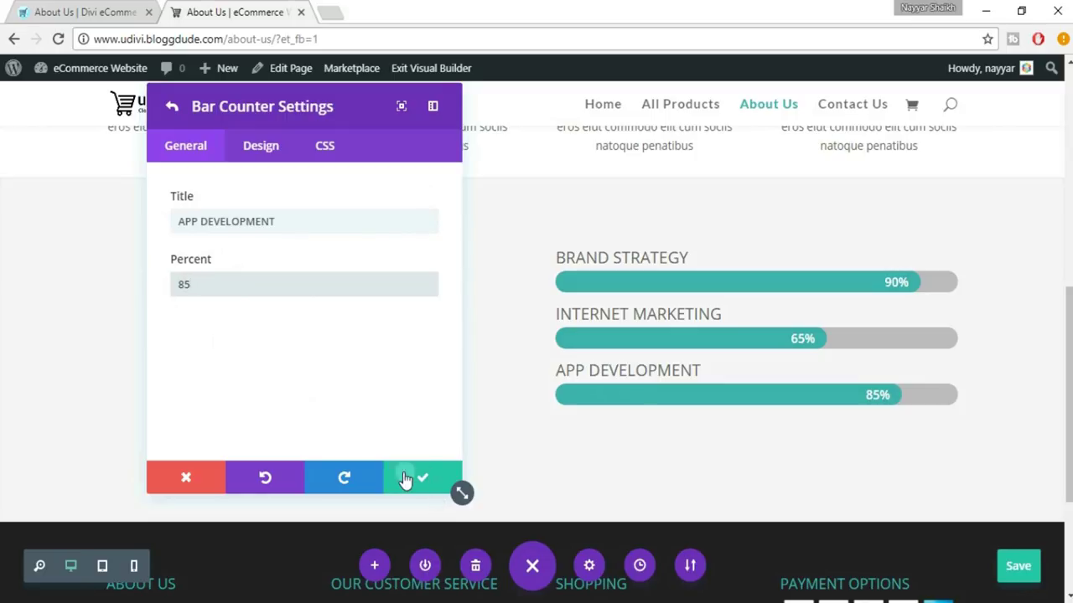
click(404, 480)
click(410, 479)
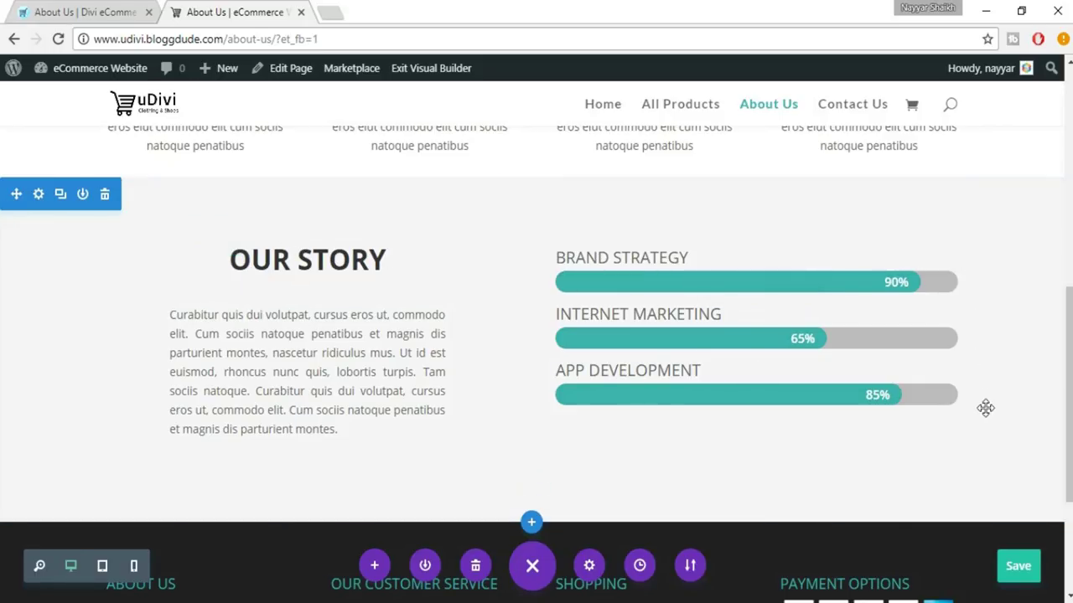
Add a regular section below OUR STORY and copy the TESTIMONIALS heading from the reference page.
key(ctrl+Tab)
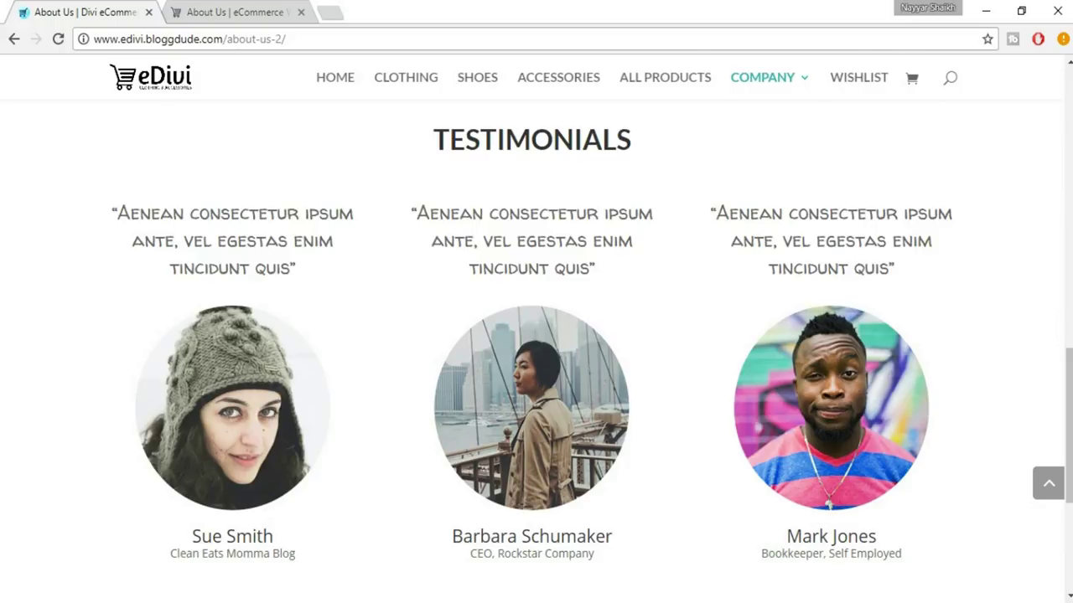
click(252, 12)
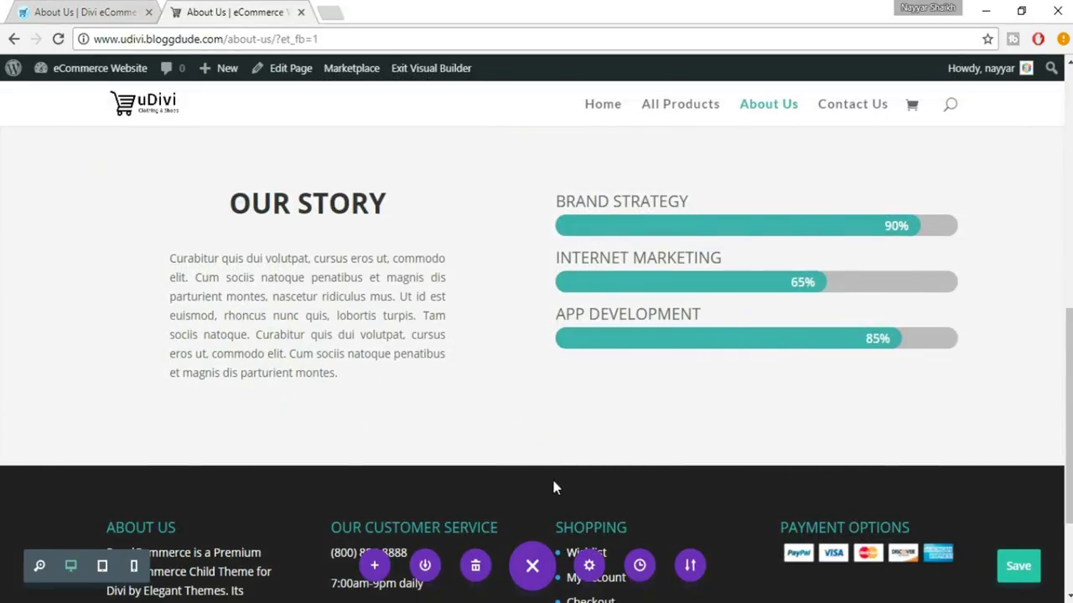
mouse_move(532, 469)
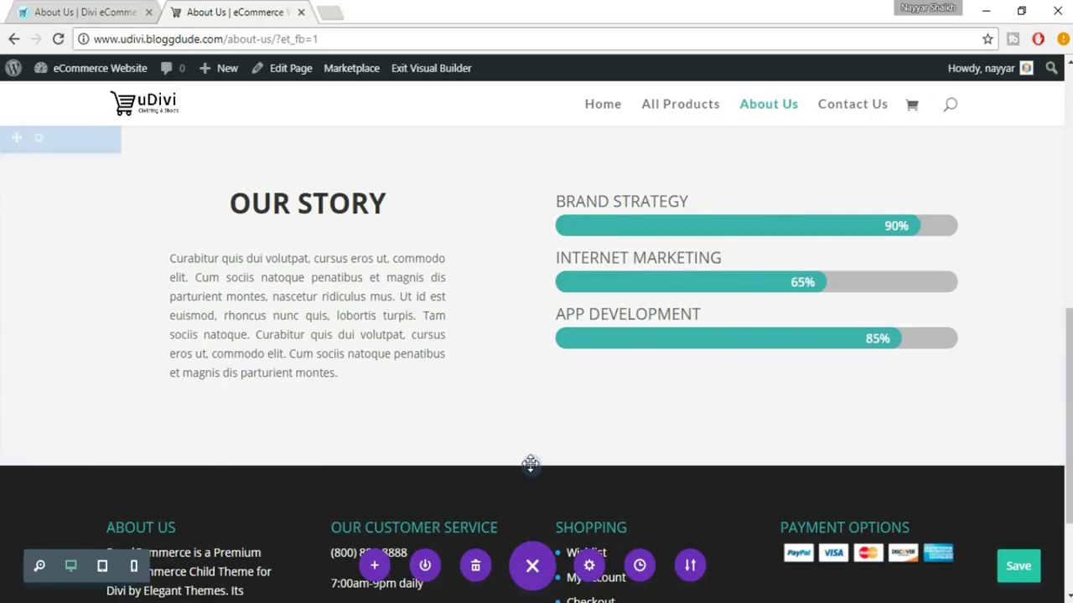
click(532, 468)
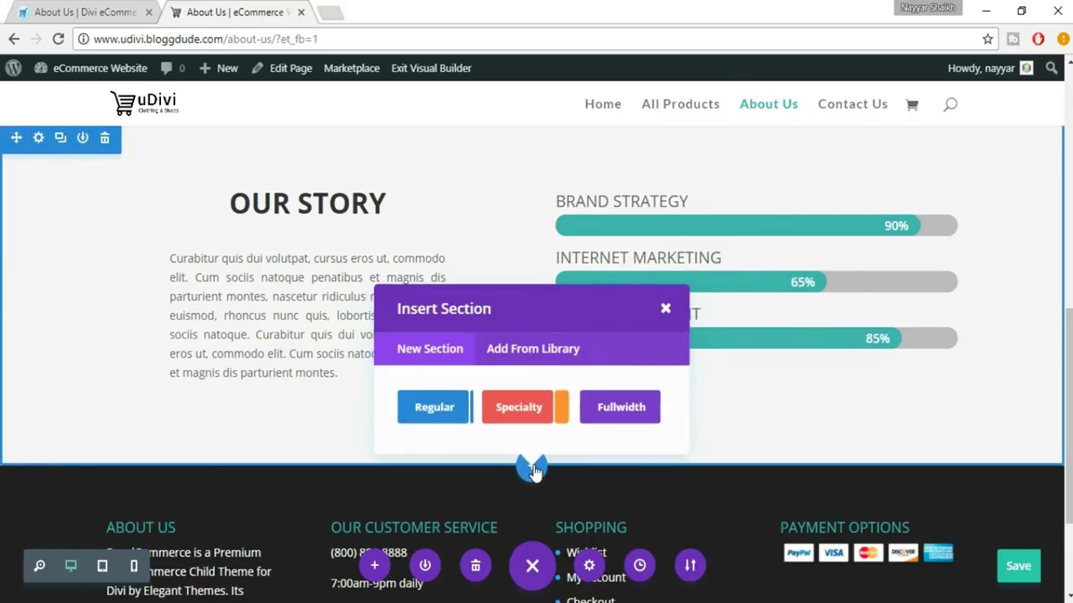
click(438, 411)
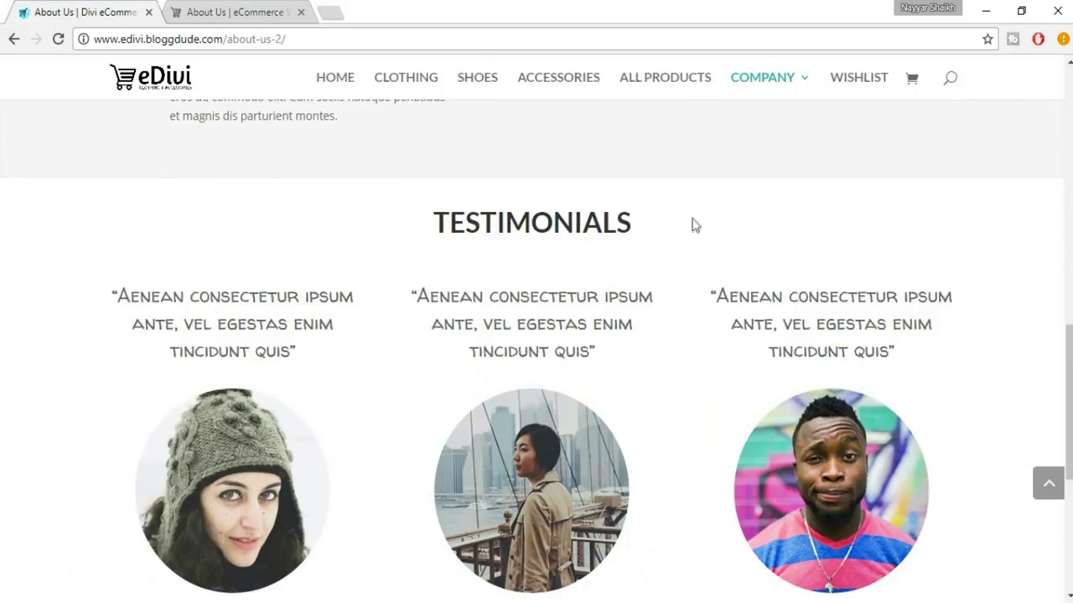
scroll(581, 246, down, 3)
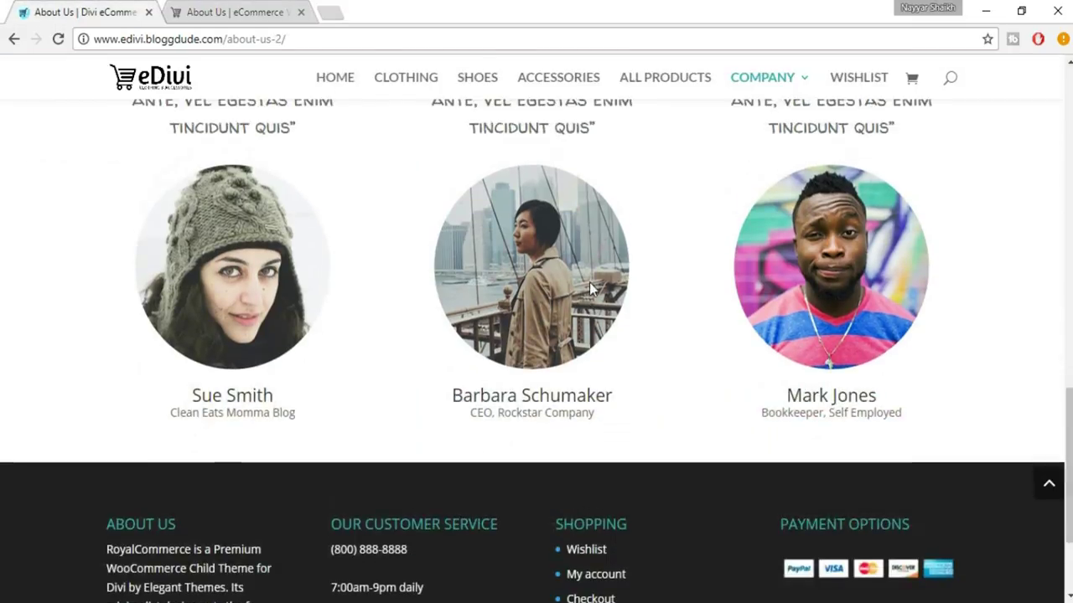
scroll(589, 282, up, 3)
drag(401, 236, 450, 226)
drag(553, 231, 689, 233)
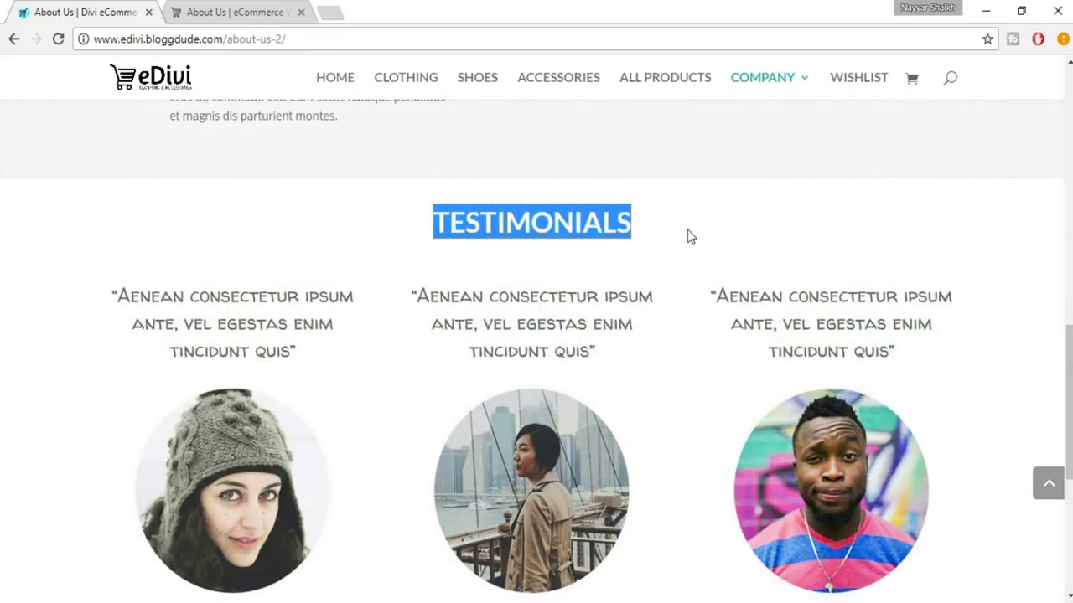
scroll(294, 198, down, 2)
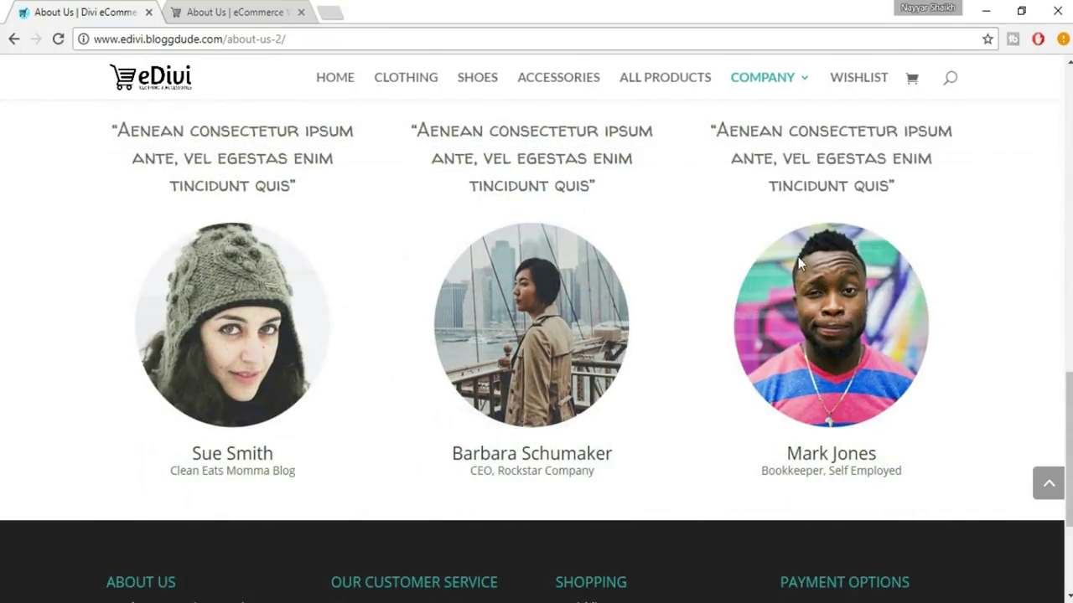
scroll(798, 257, up, 2)
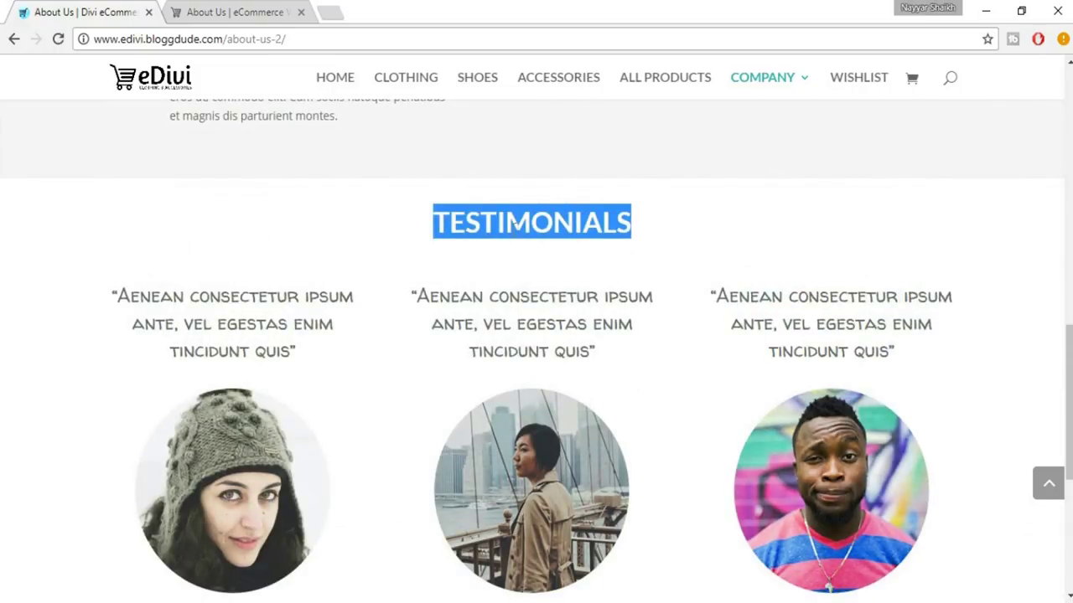
click(460, 222)
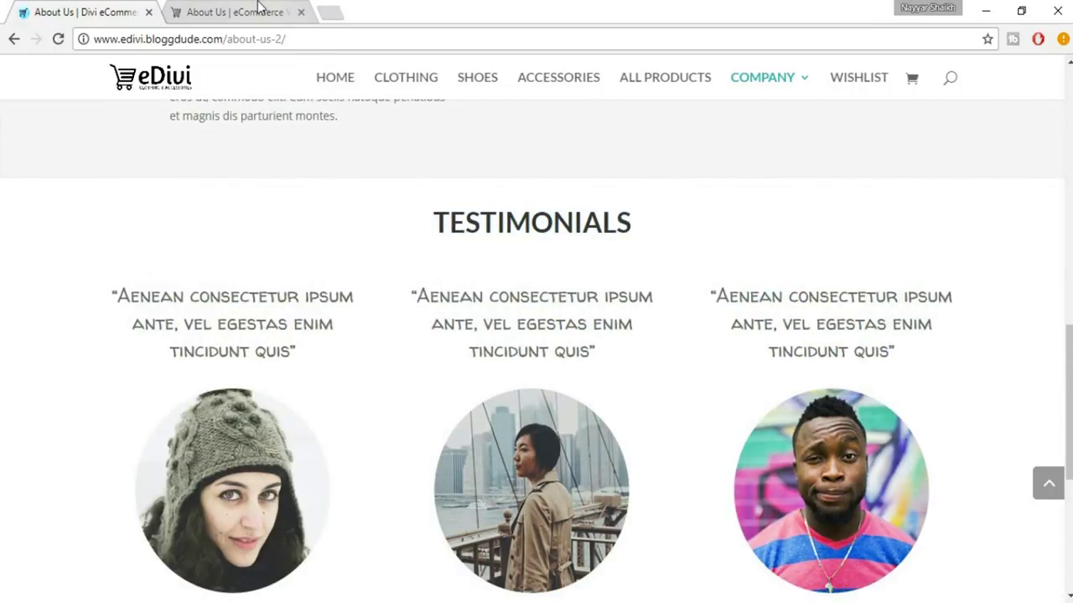
Give the new section a one-column row and insert a Text module found by searching 'text'.
click(258, 10)
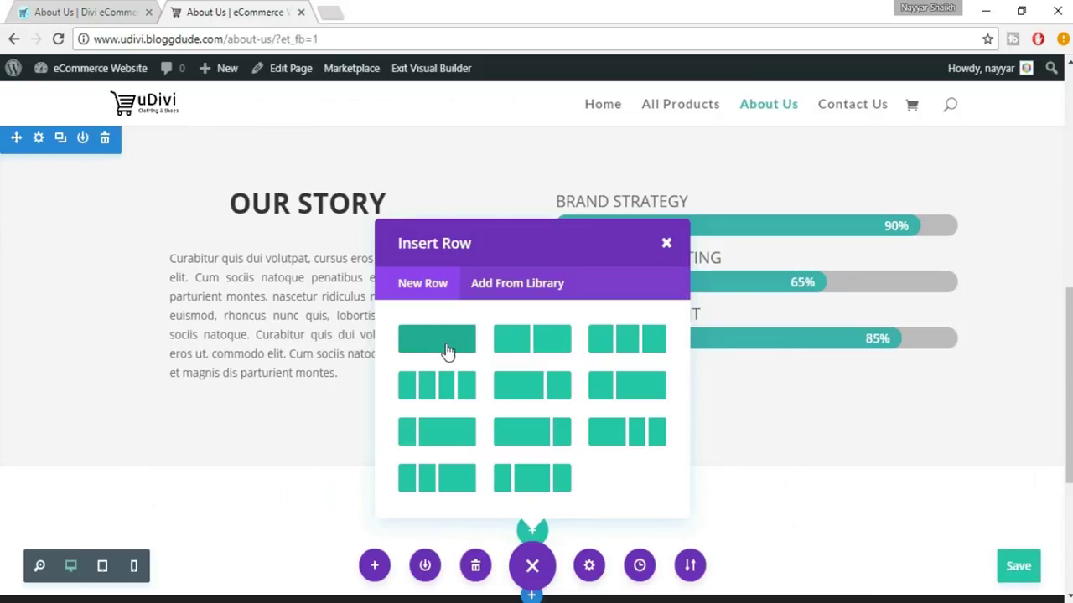
click(448, 350)
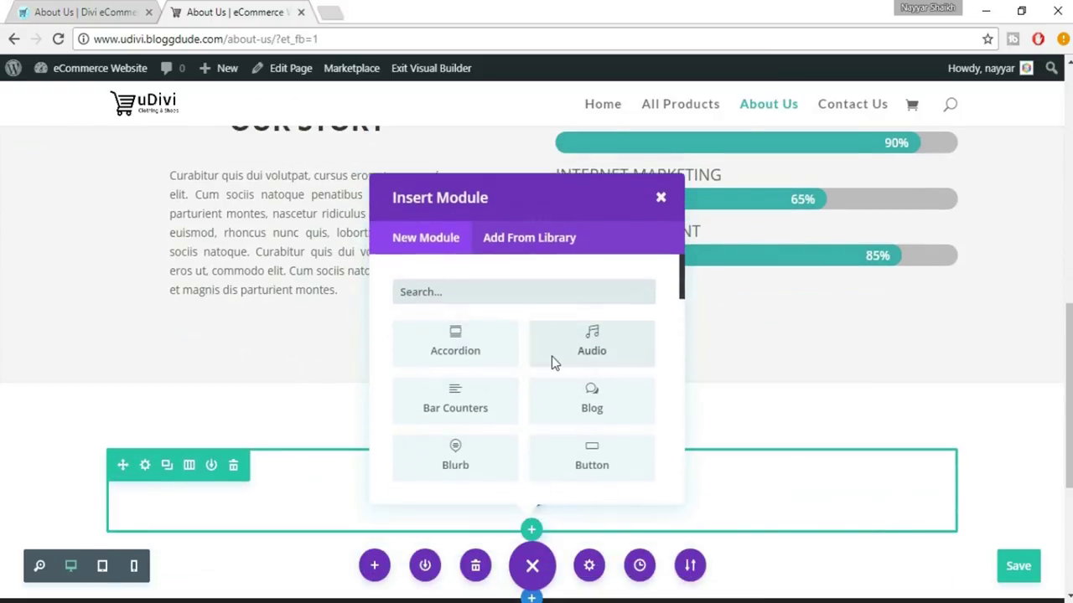
text(text)
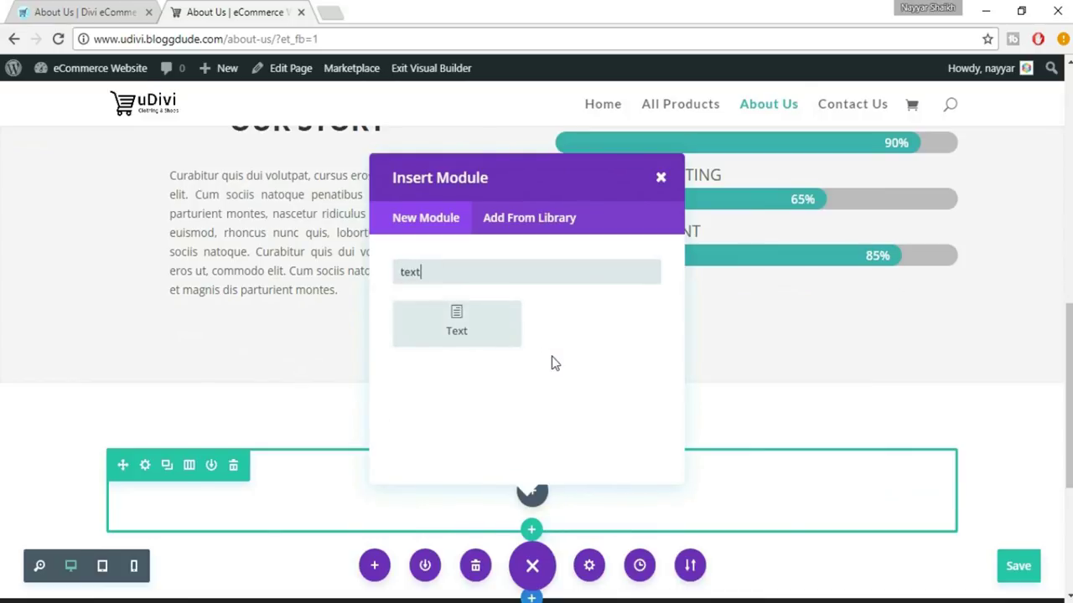
click(455, 331)
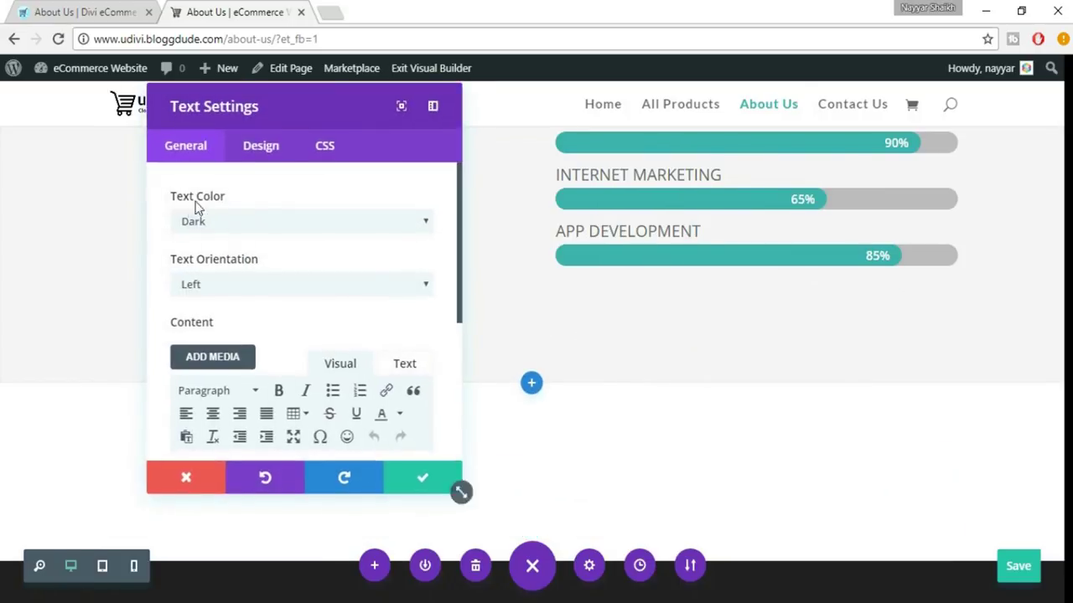
Enter TESTIMONIALS as the Text module's content and centre-align it in the row.
scroll(325, 322, down, 5)
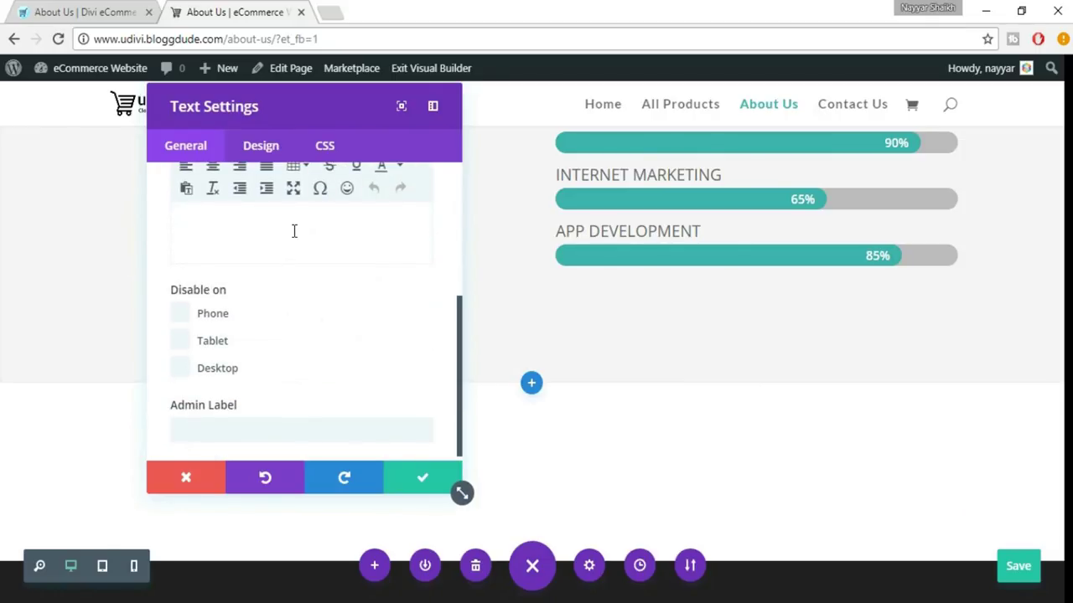
text(ESTIMONIALS)
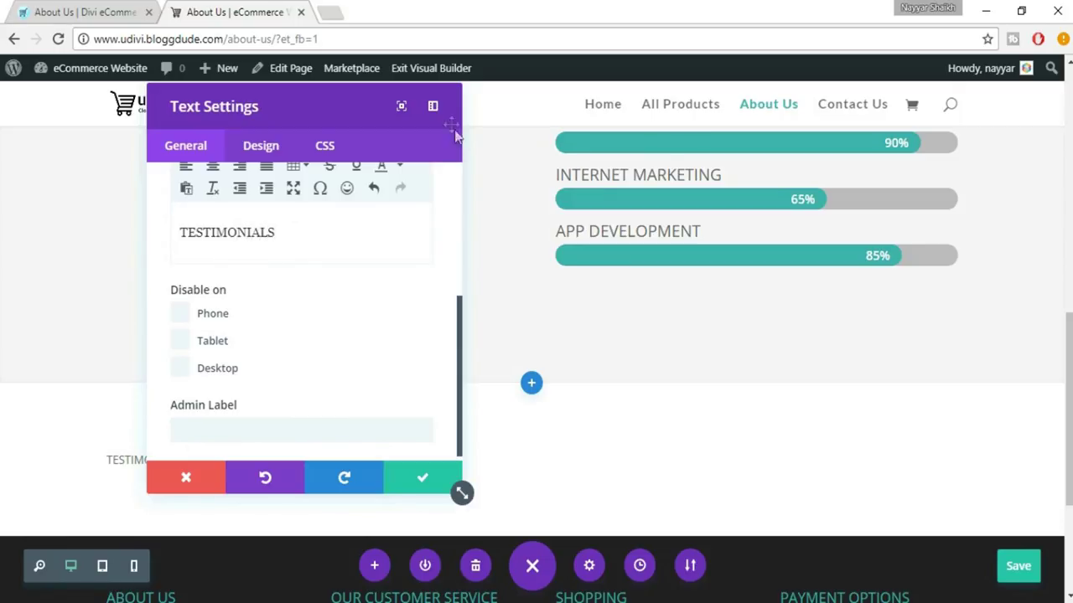
drag(366, 109, 886, 127)
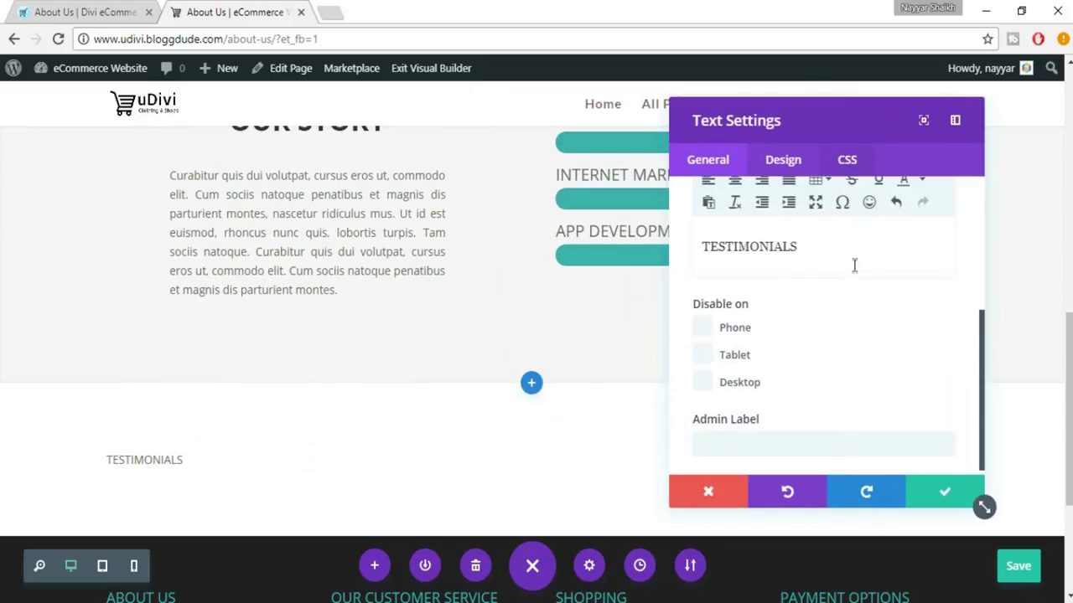
click(734, 181)
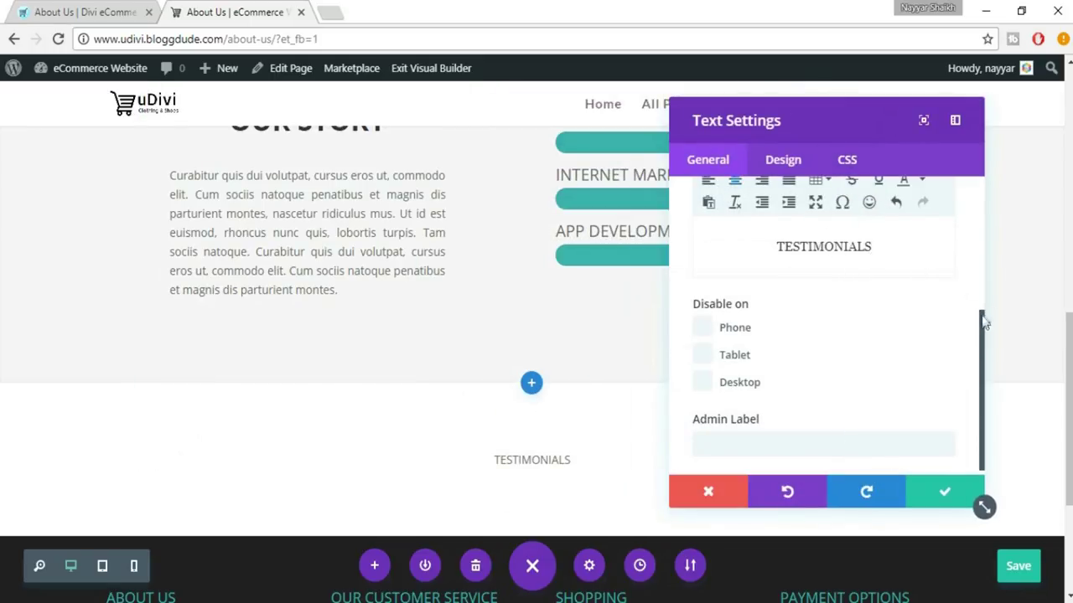
drag(979, 329, 982, 302)
scroll(977, 240, up, 5)
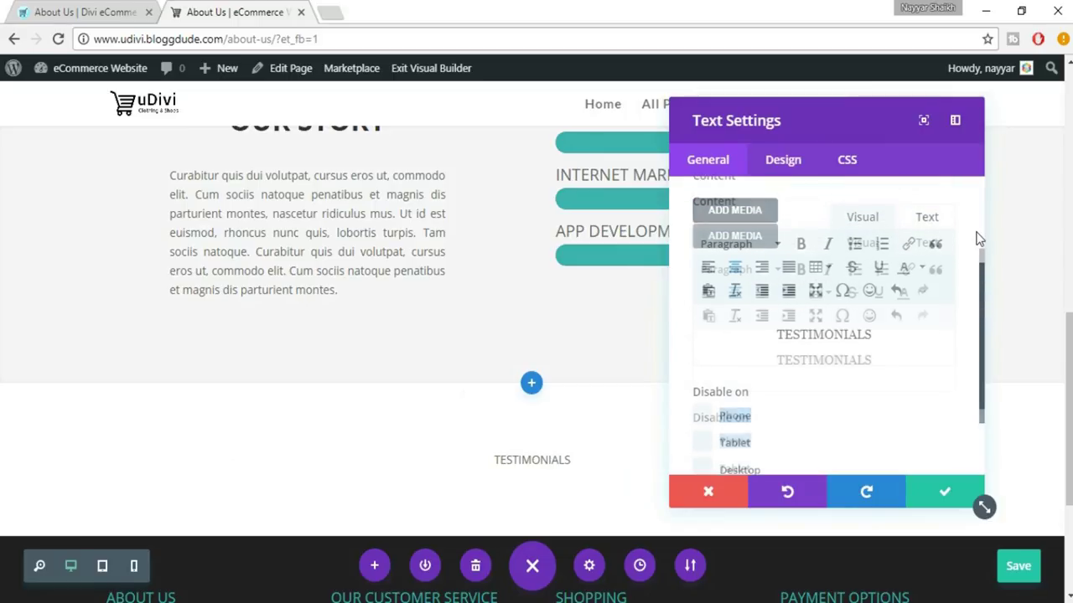
On the Design tab, set the text font size to 36px.
click(797, 174)
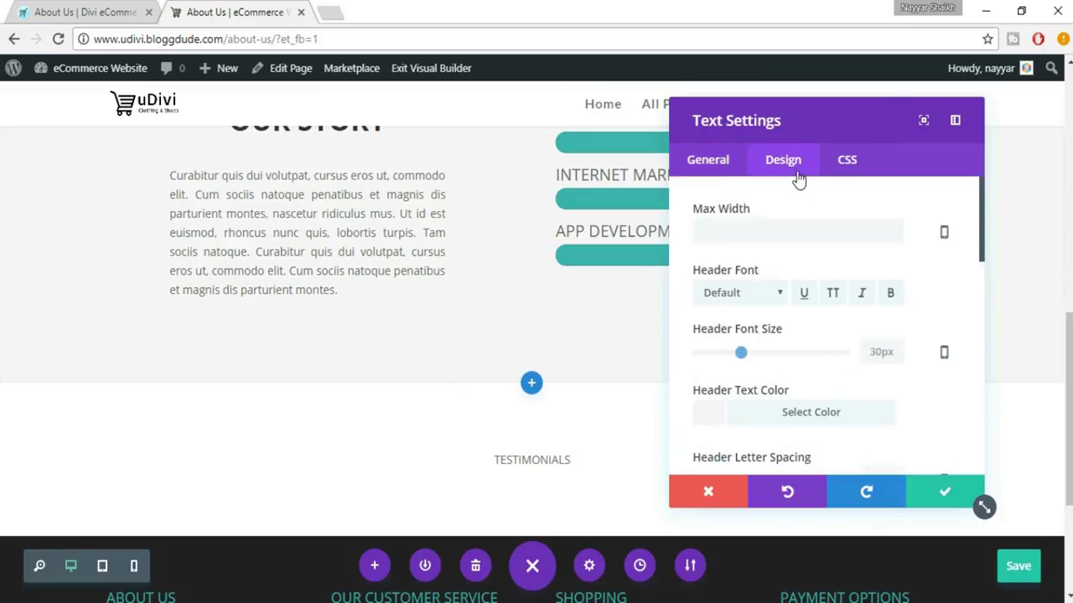
click(769, 355)
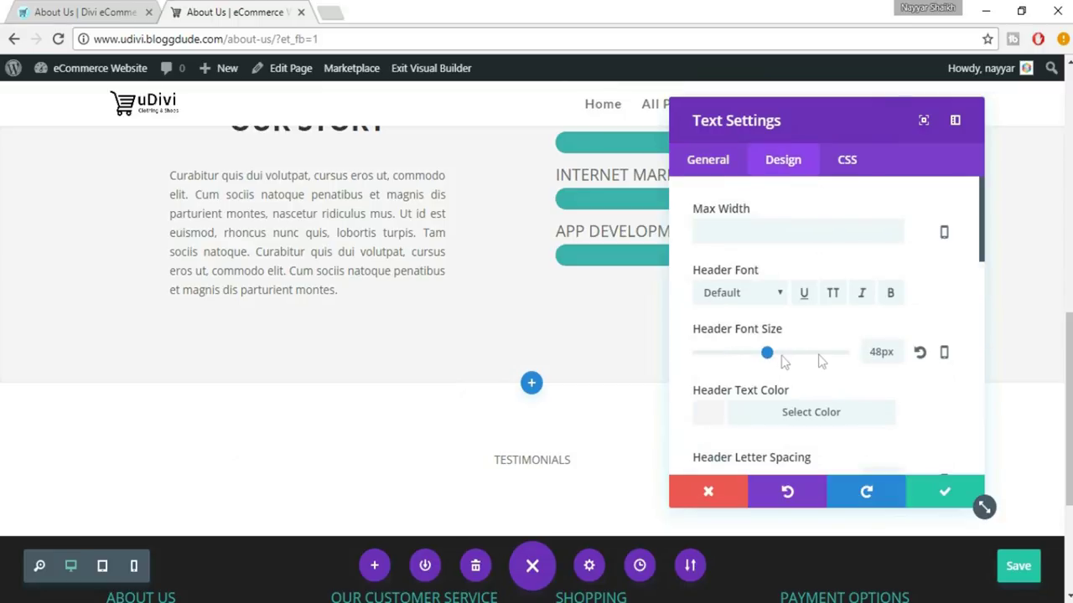
scroll(821, 354, down, 3)
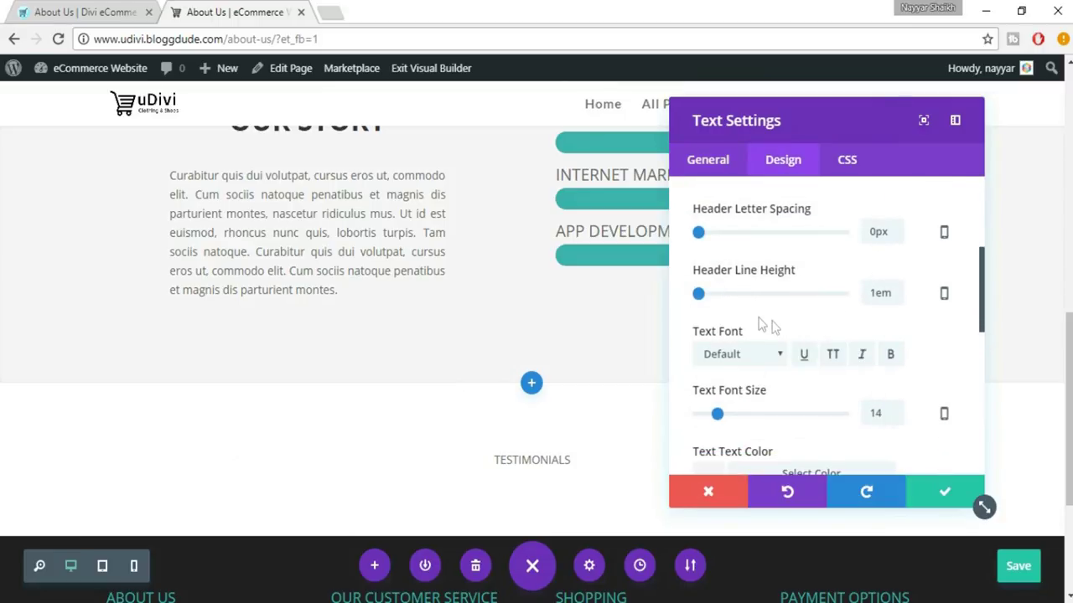
scroll(848, 355, down, 1)
click(746, 334)
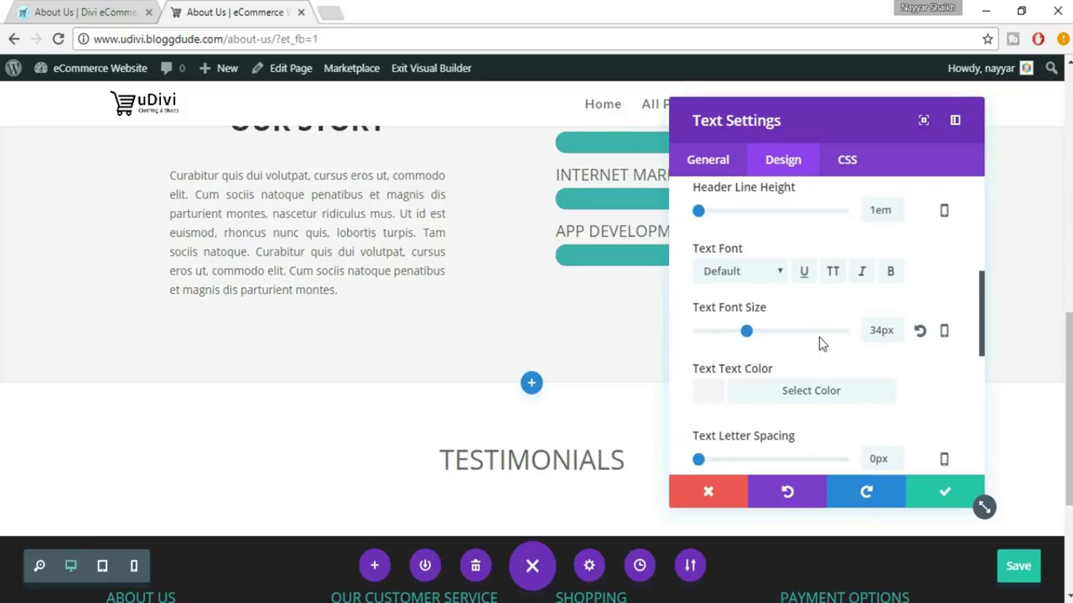
click(766, 331)
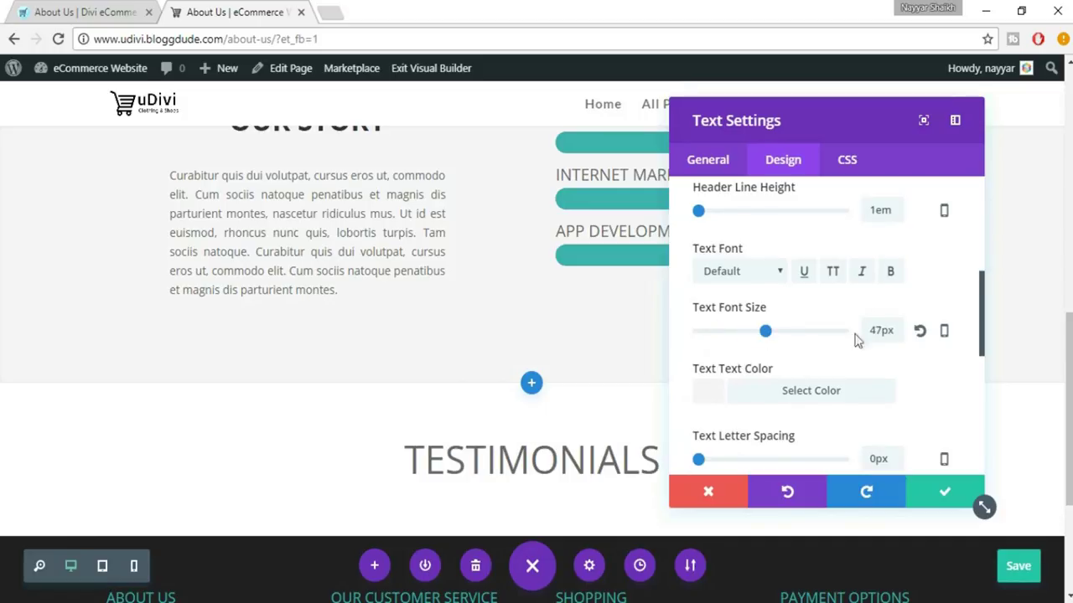
double_click(881, 331)
text(36px)
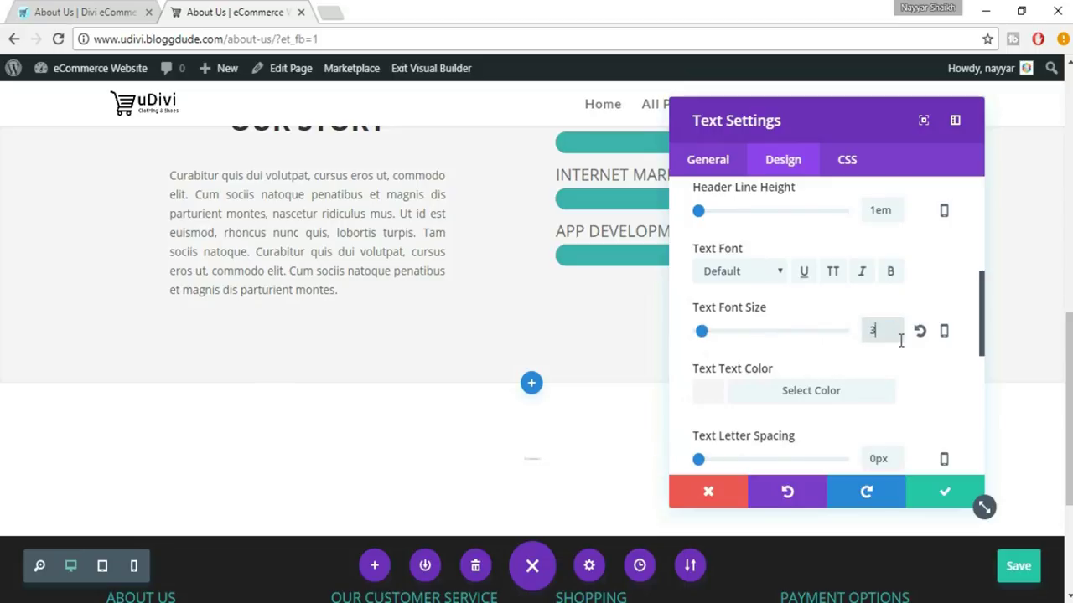
Make the TESTIMONIALS text bold Lato and save the module.
click(740, 271)
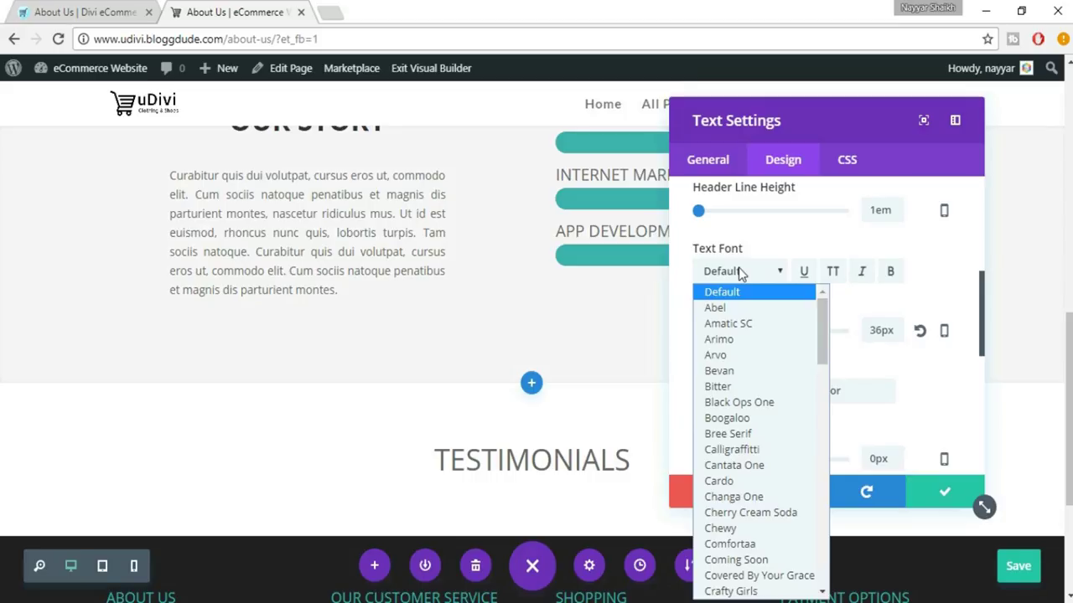
key(l)
key(Return)
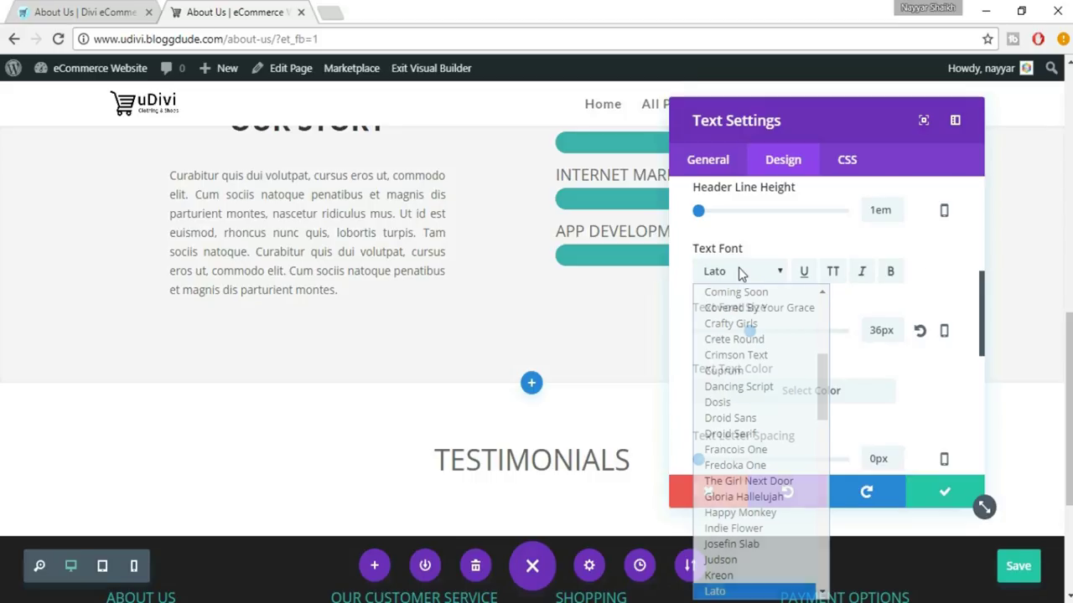
click(891, 274)
scroll(890, 378, down, 2)
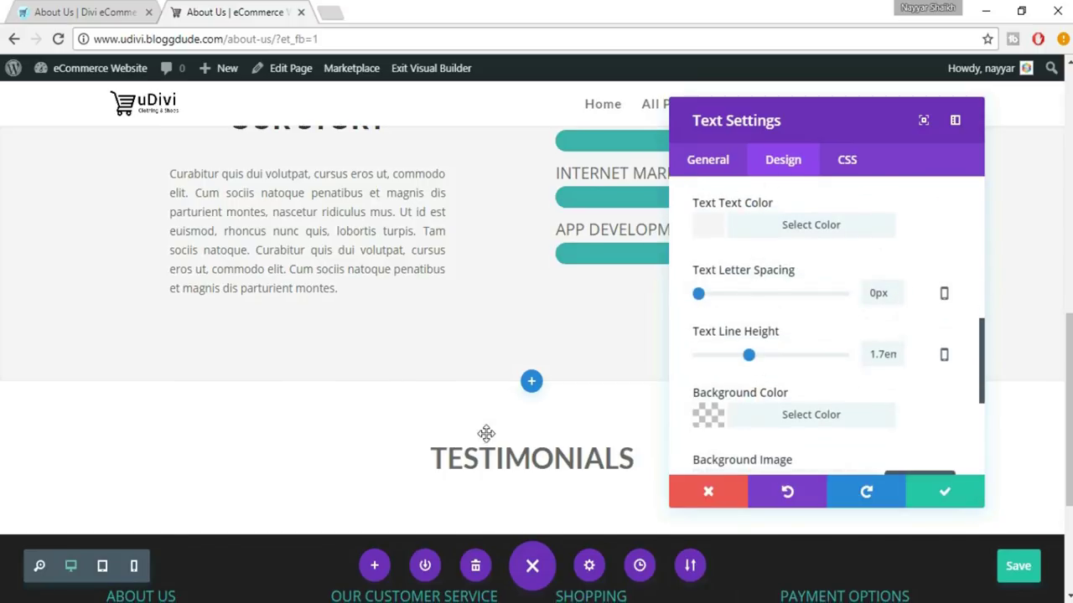
scroll(517, 421, down, 1)
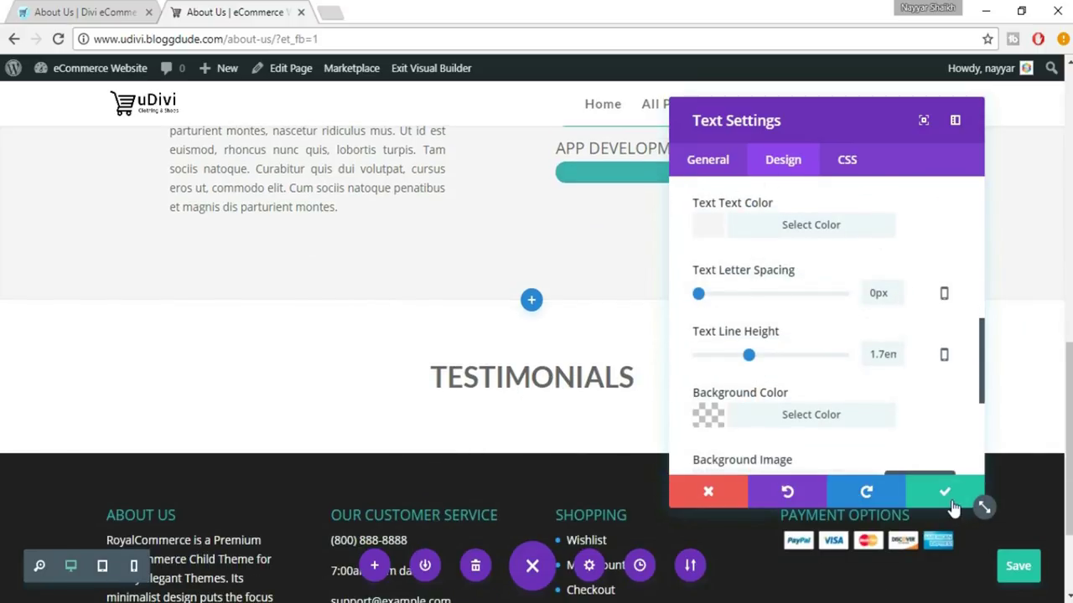
click(945, 493)
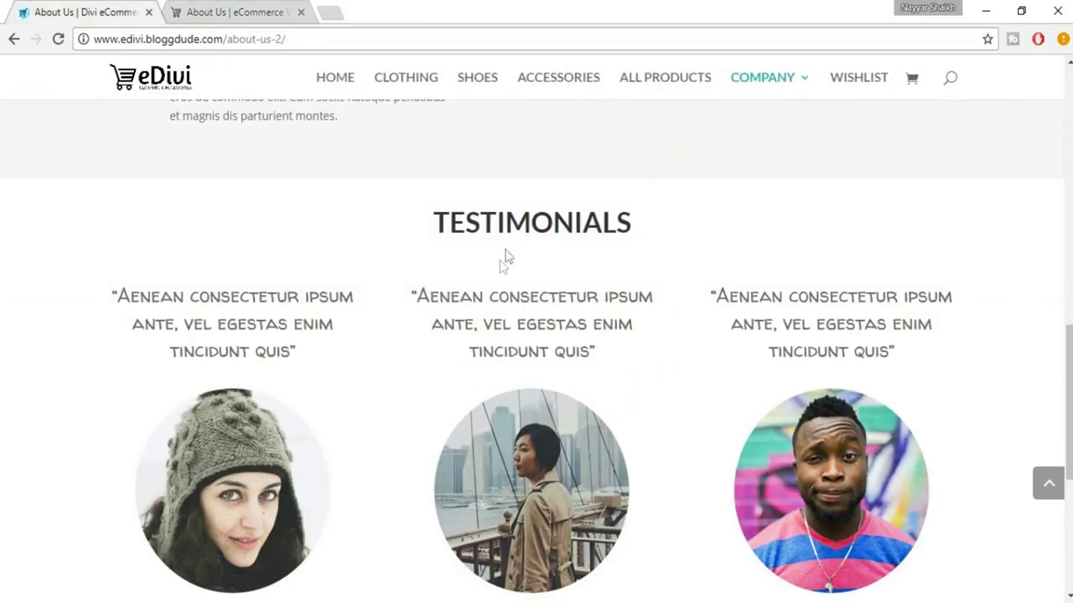
Insert a Regular section with a three-column row below the TESTIMONIALS heading.
scroll(507, 256, down, 1)
scroll(326, 291, down, 2)
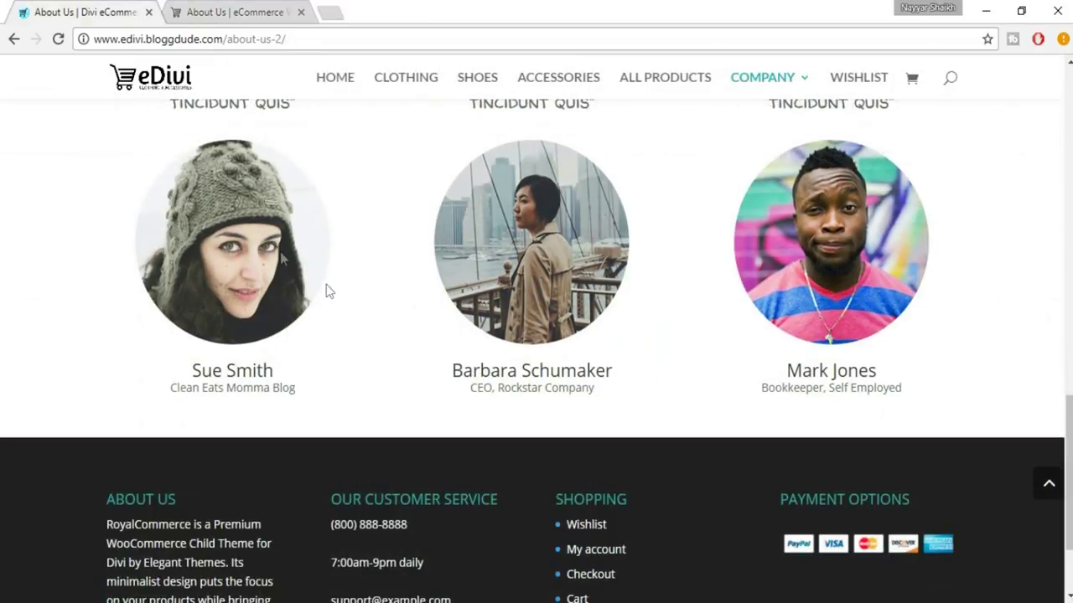
scroll(497, 213, up, 2)
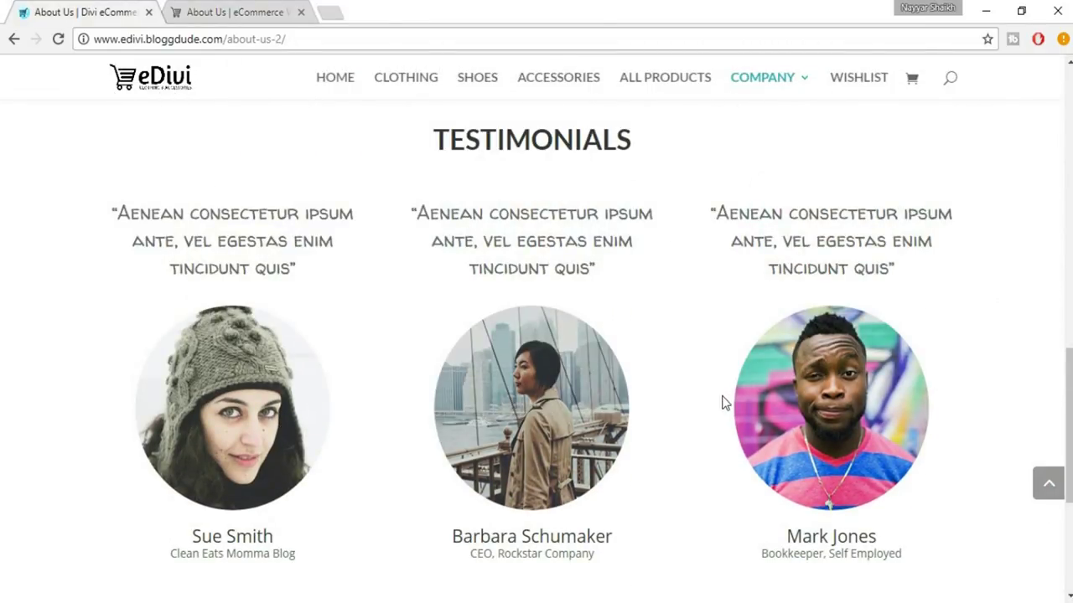
click(306, 7)
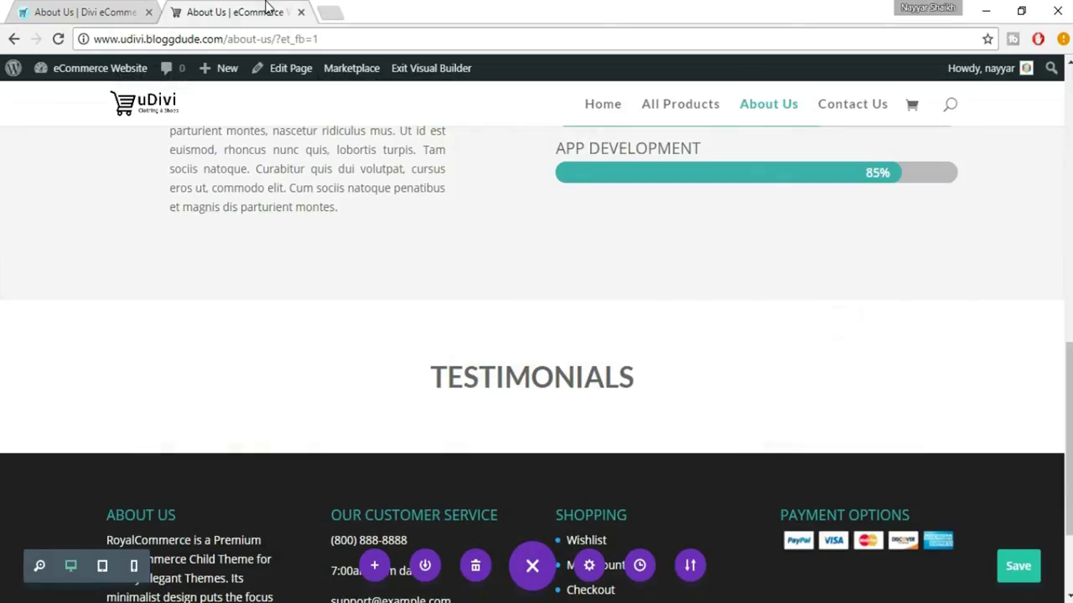
click(531, 455)
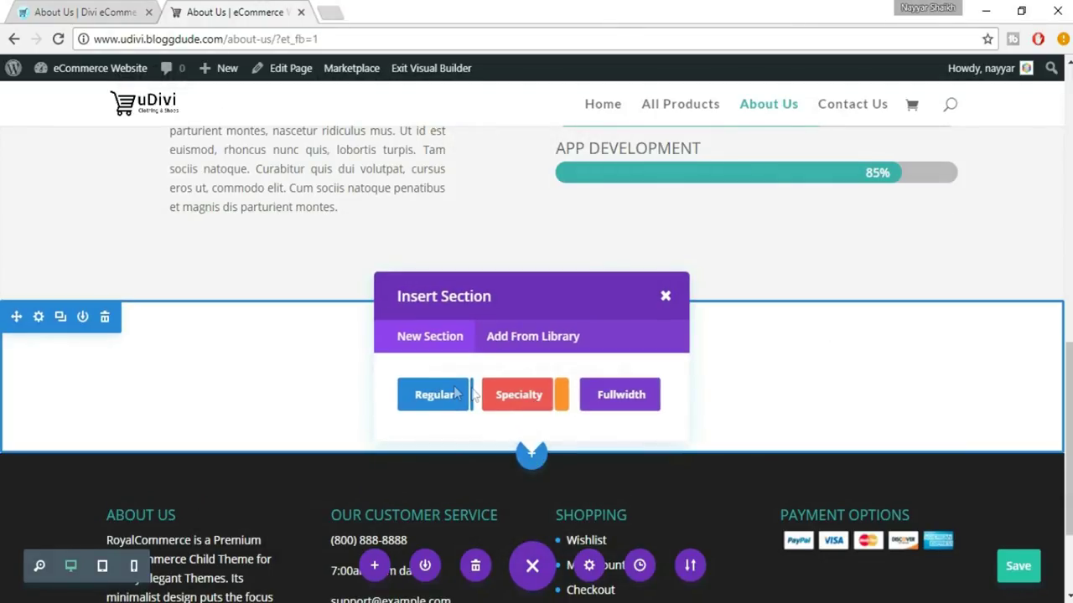
click(449, 397)
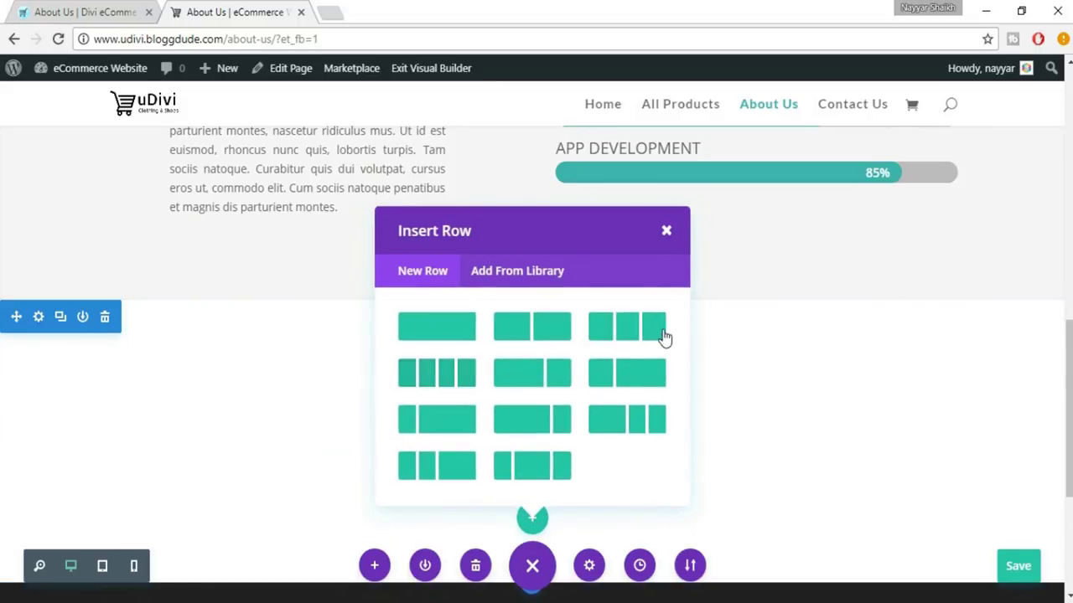
click(642, 334)
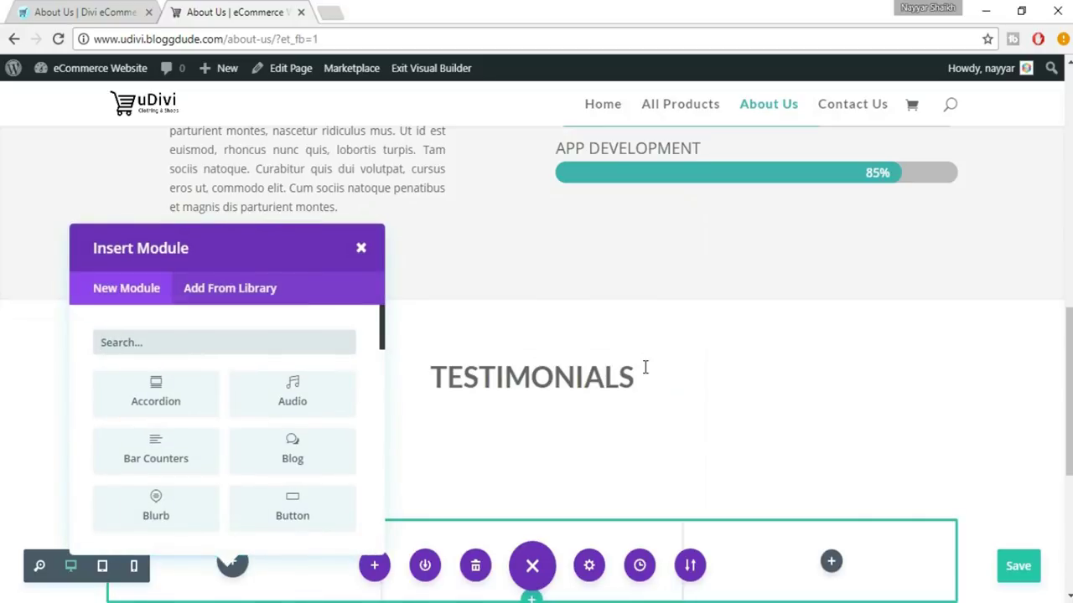
Add a Text module to the first column, found by searching TEXT.
click(124, 8)
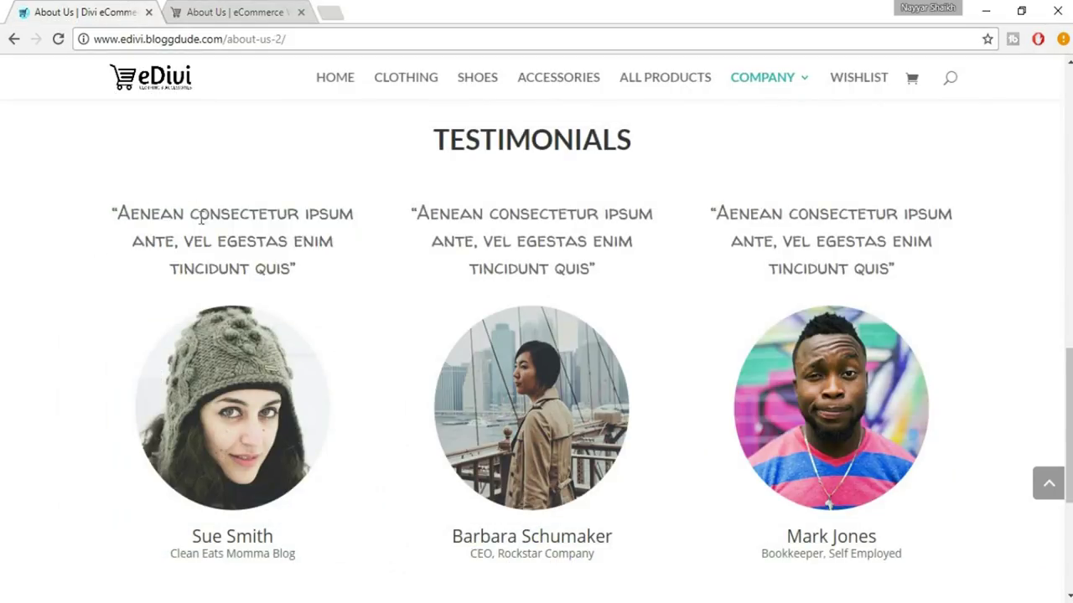
click(201, 10)
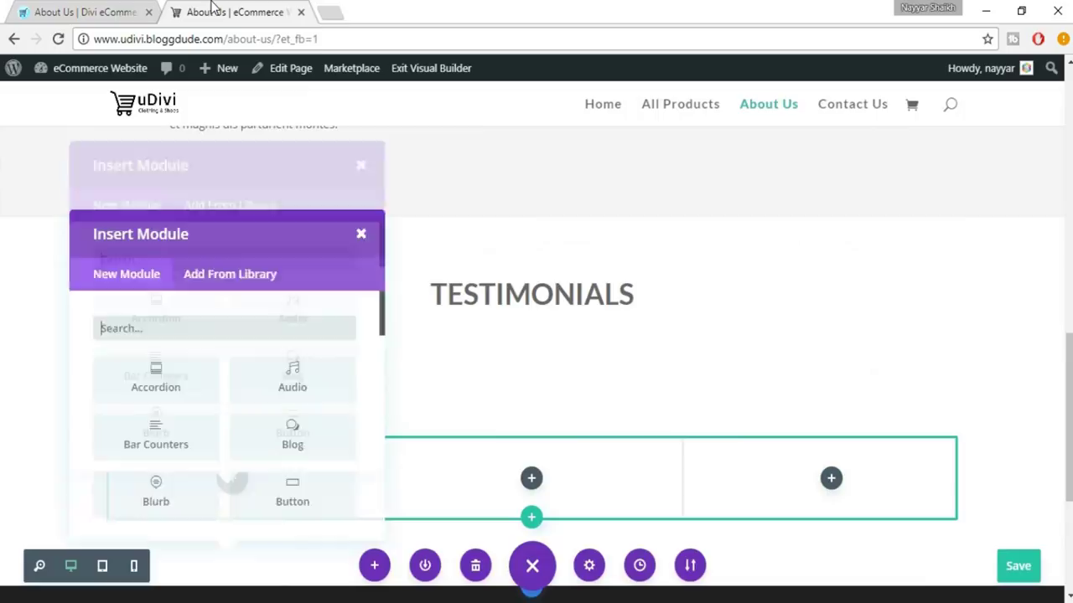
text(TEXT)
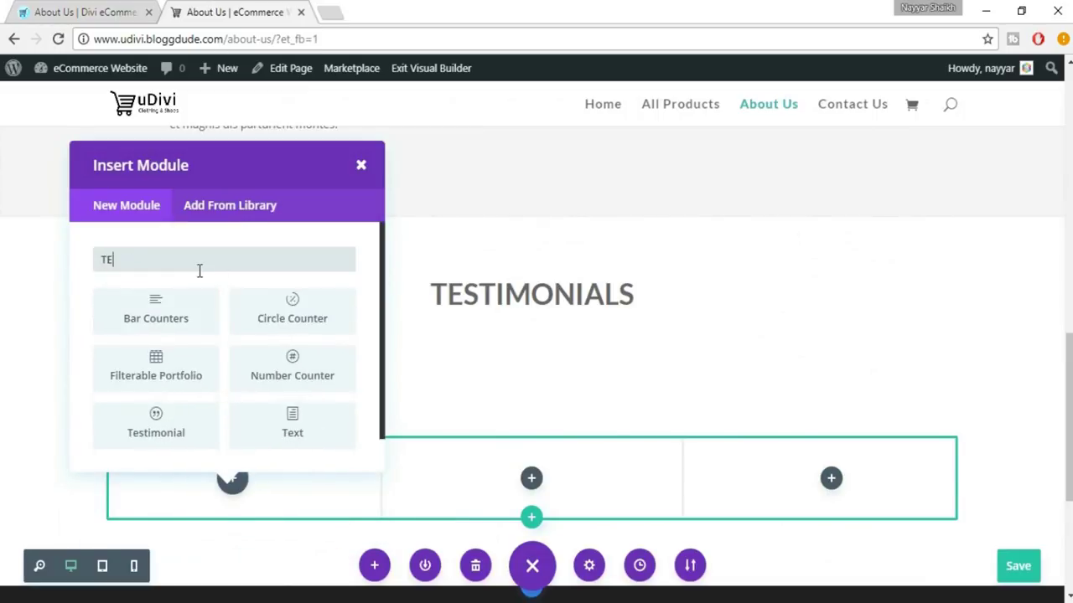
click(184, 302)
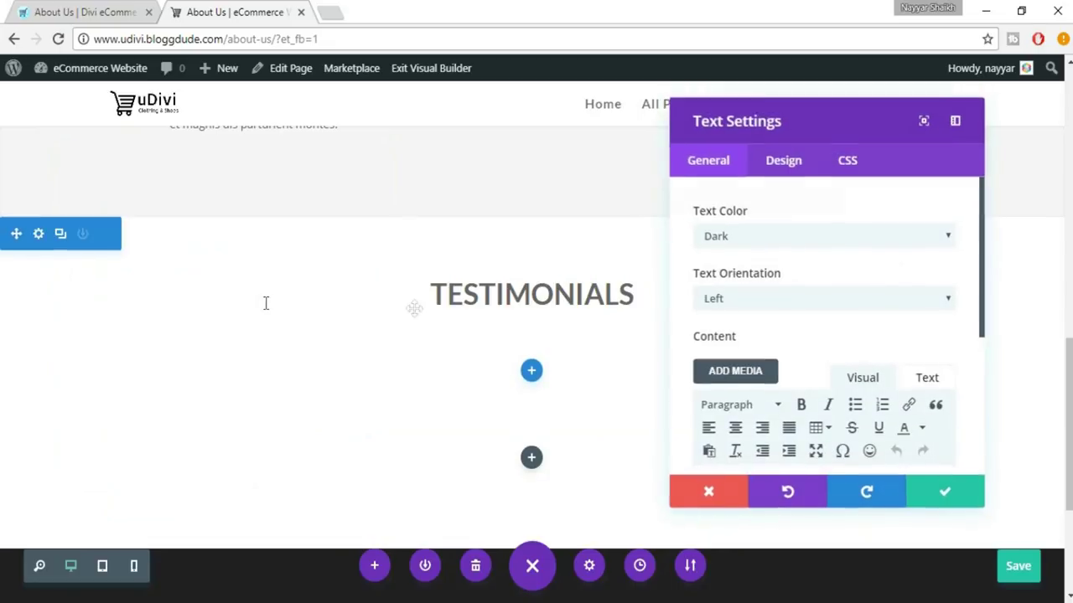
Copy the first testimonial quote from the reference page and paste it into the Text module.
click(98, 8)
drag(112, 216, 298, 273)
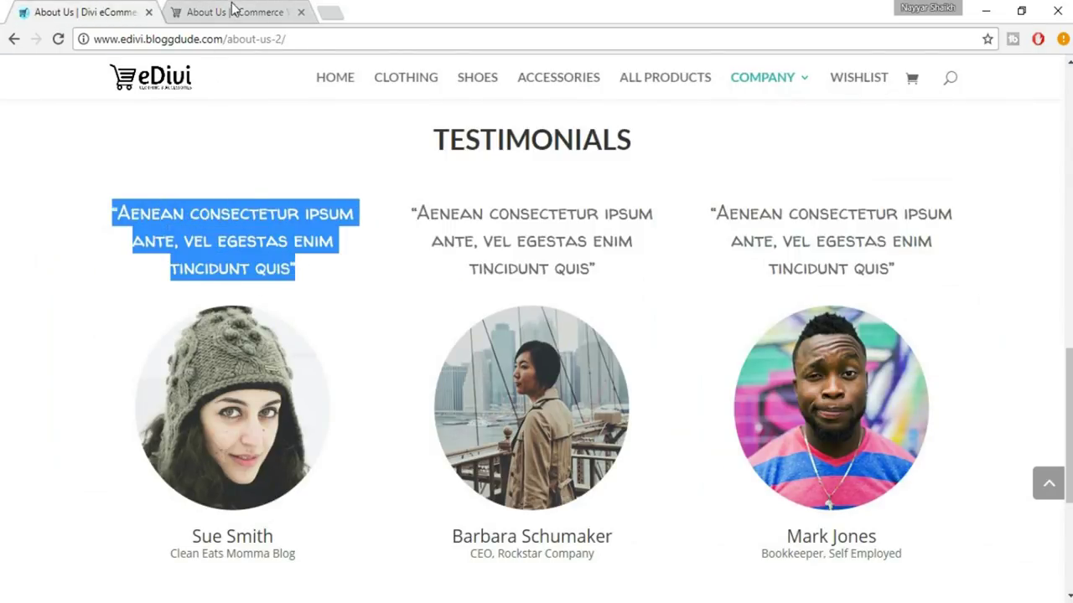
click(235, 10)
scroll(823, 349, down, 5)
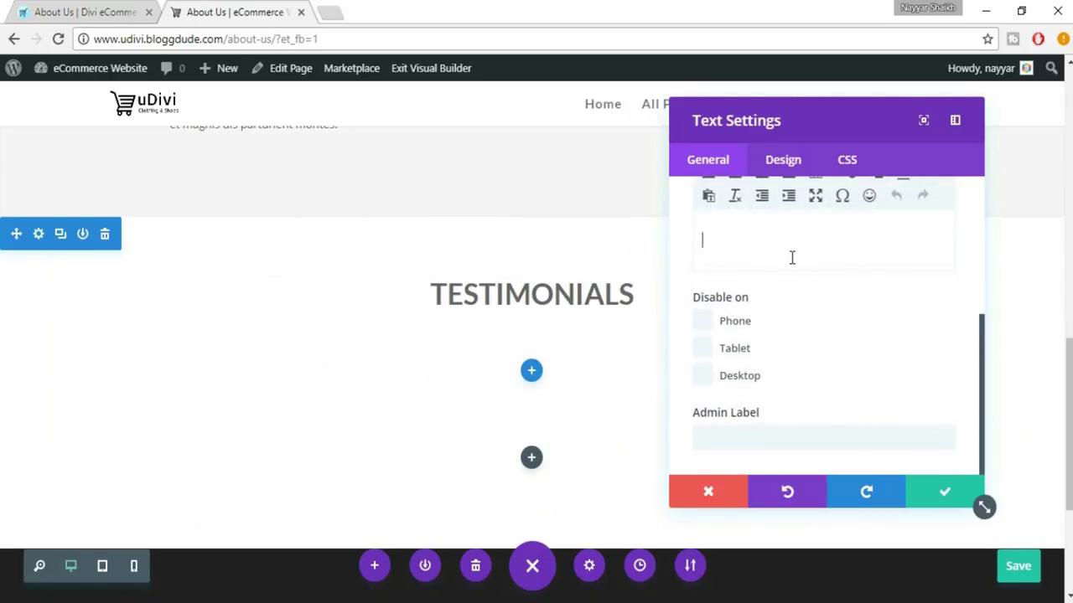
text("Aenean consectetur ipsum ante, vel egestas enim tincidunt quis")
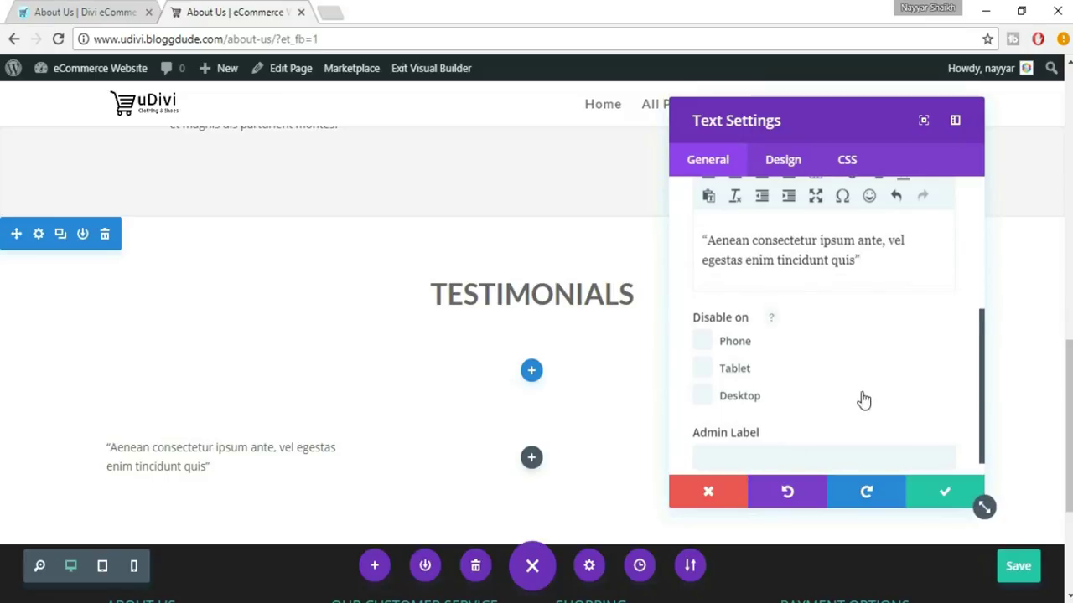
scroll(862, 400, up, 5)
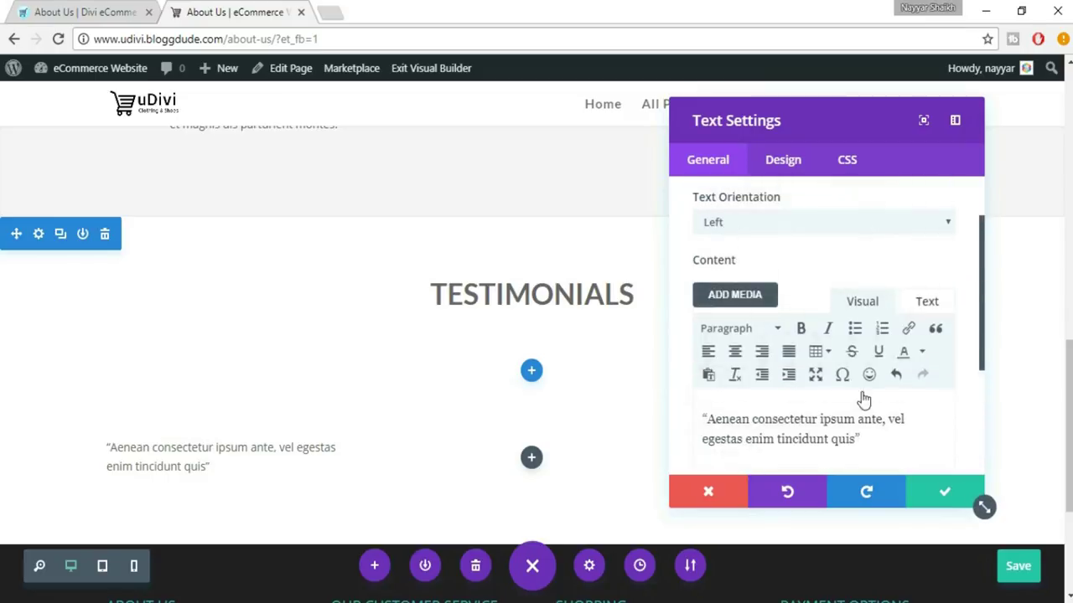
Set the testimonial's text font to Walter Turncoat.
click(782, 160)
scroll(939, 332, down, 4)
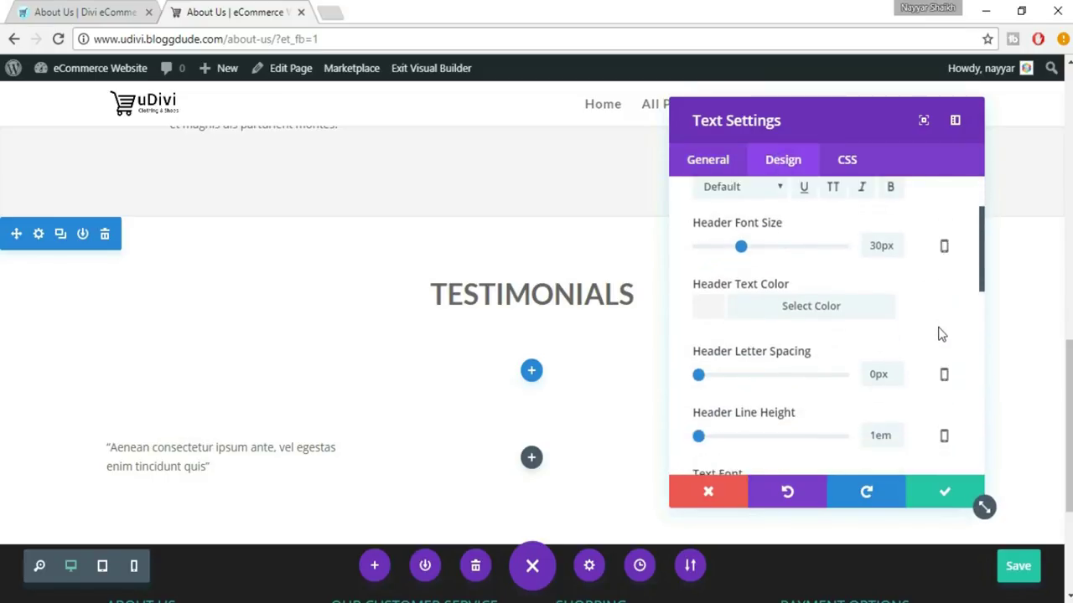
scroll(939, 335, down, 1)
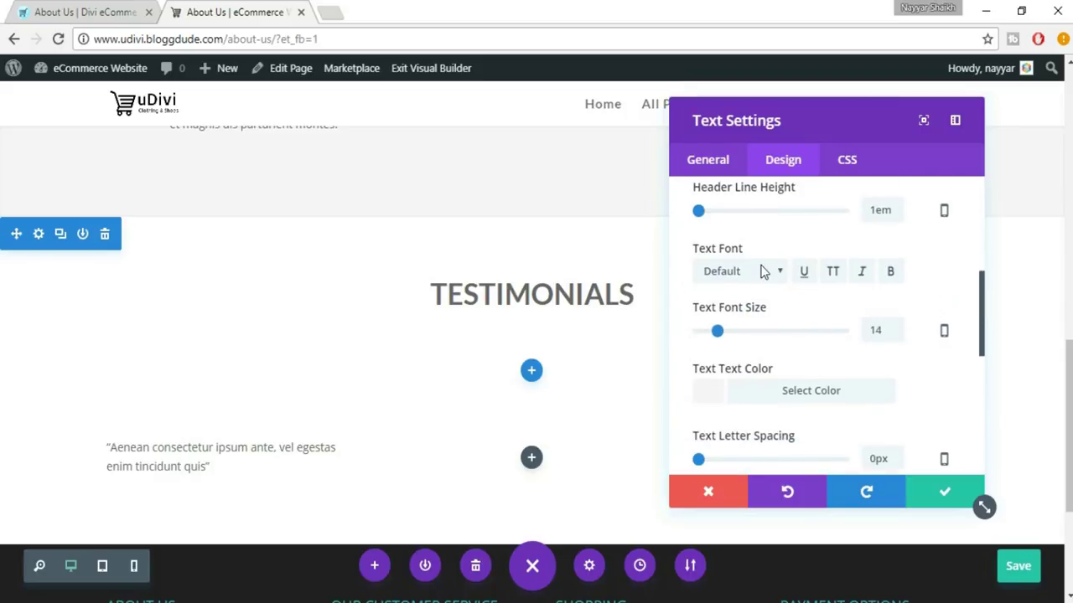
click(763, 270)
key(w)
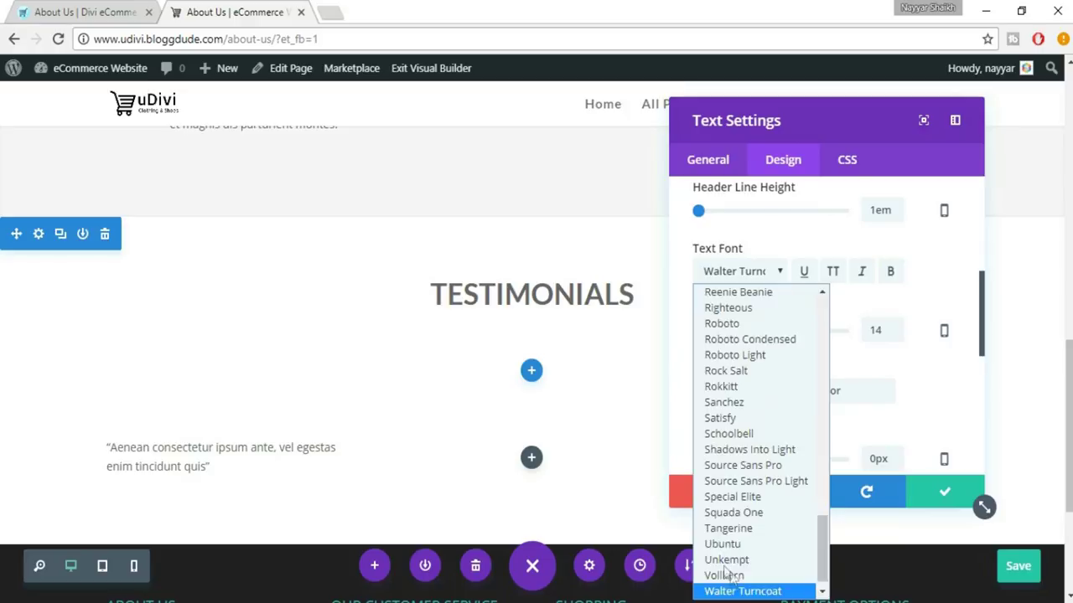
key(Return)
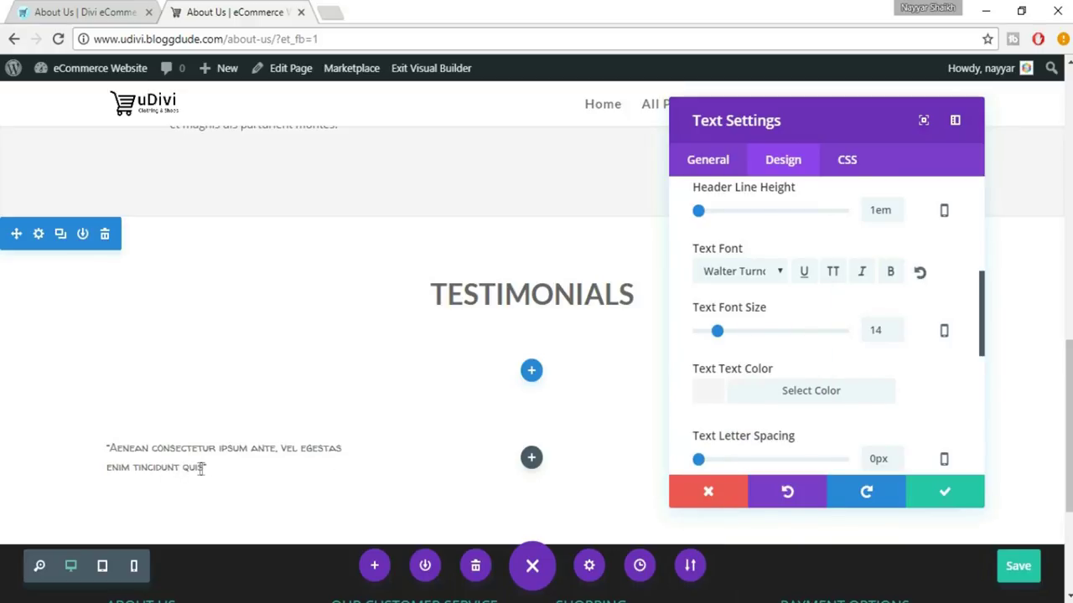
Set the testimonial text size to 24px and line height to 1.4em.
click(138, 12)
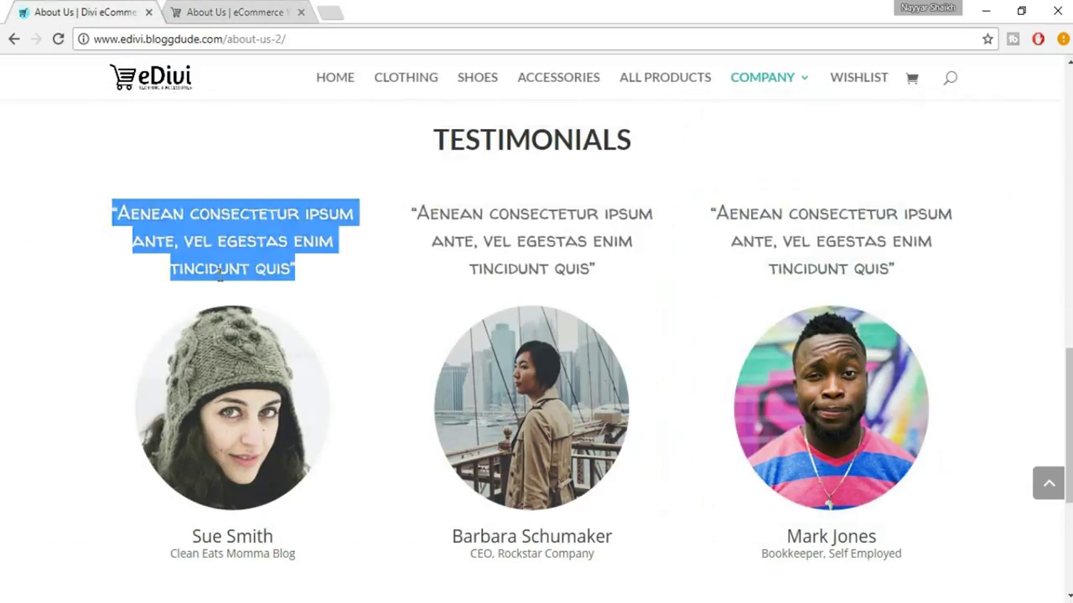
click(235, 12)
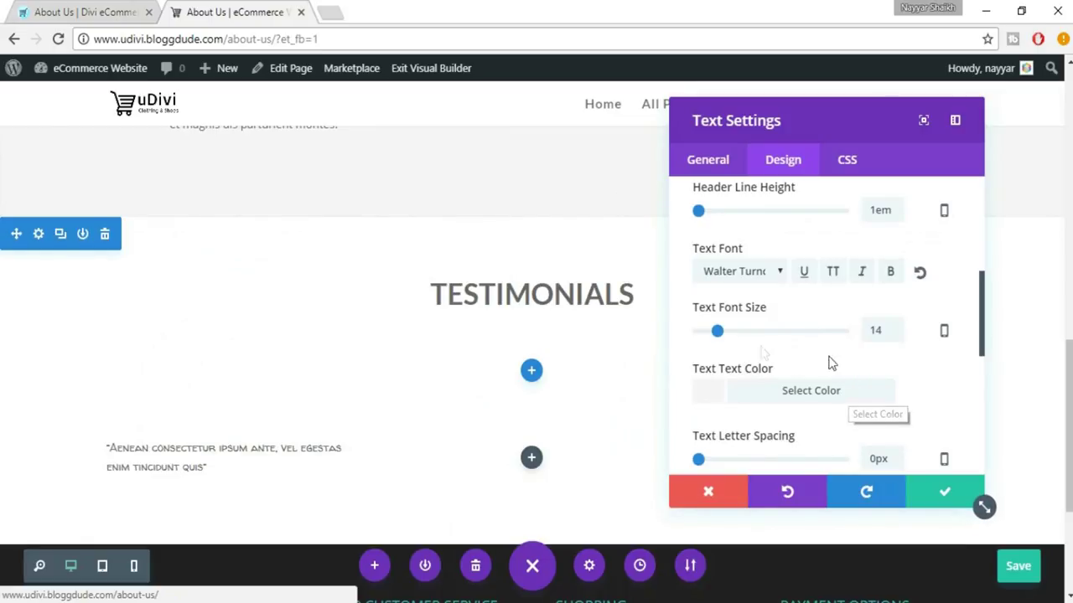
drag(728, 335, 744, 331)
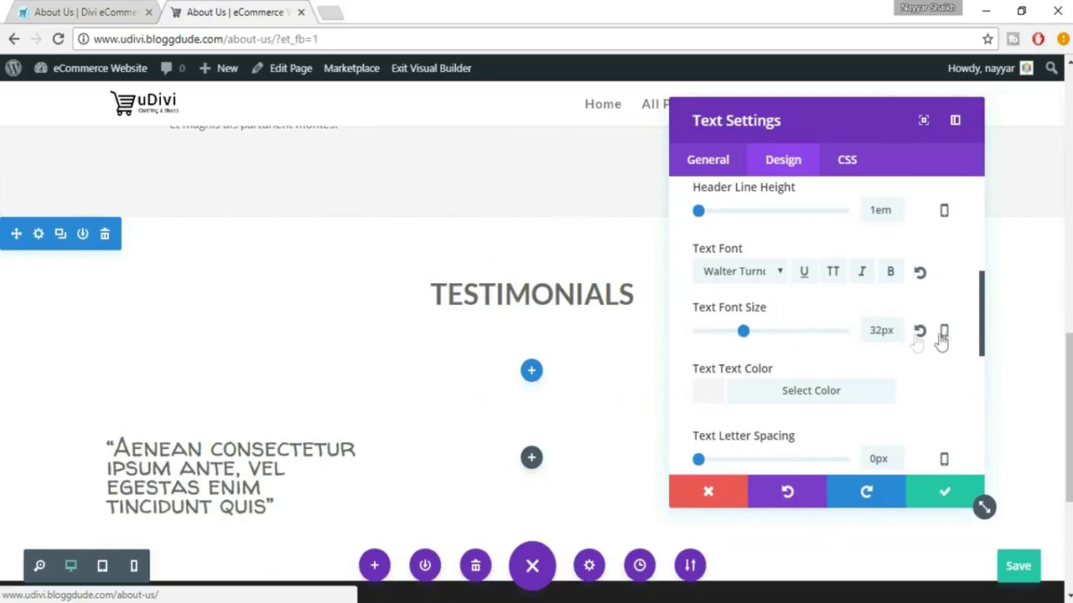
double_click(879, 332)
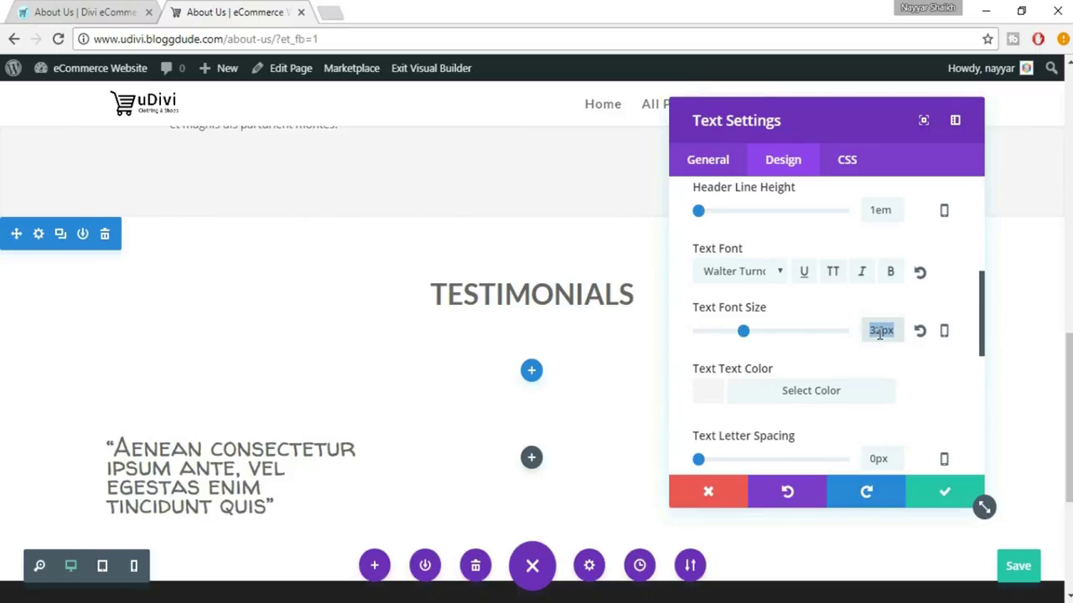
text(24)
scroll(838, 382, down, 1)
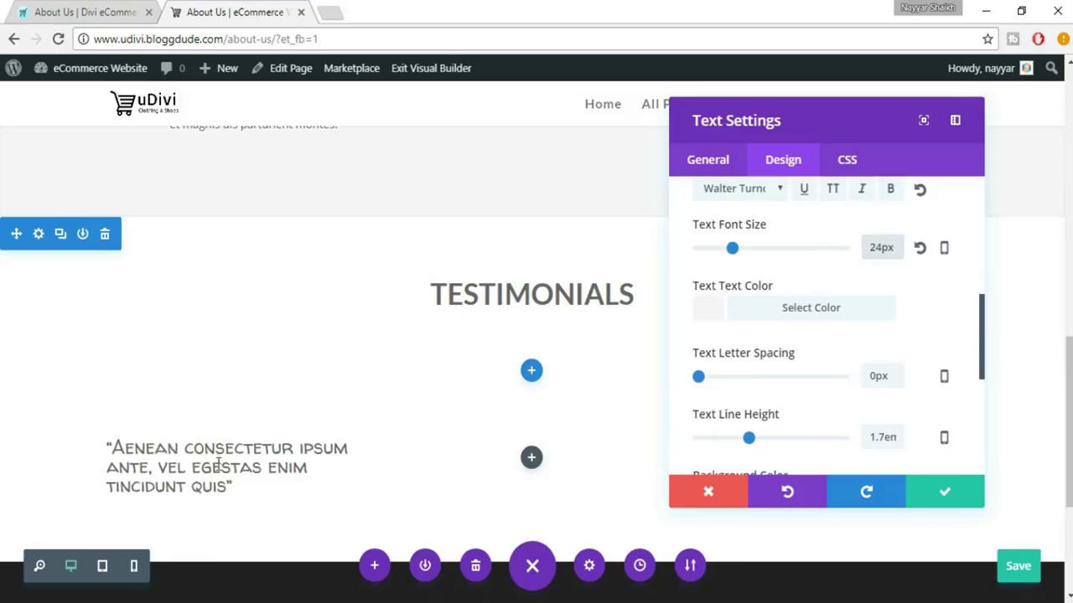
click(748, 442)
drag(751, 445, 748, 438)
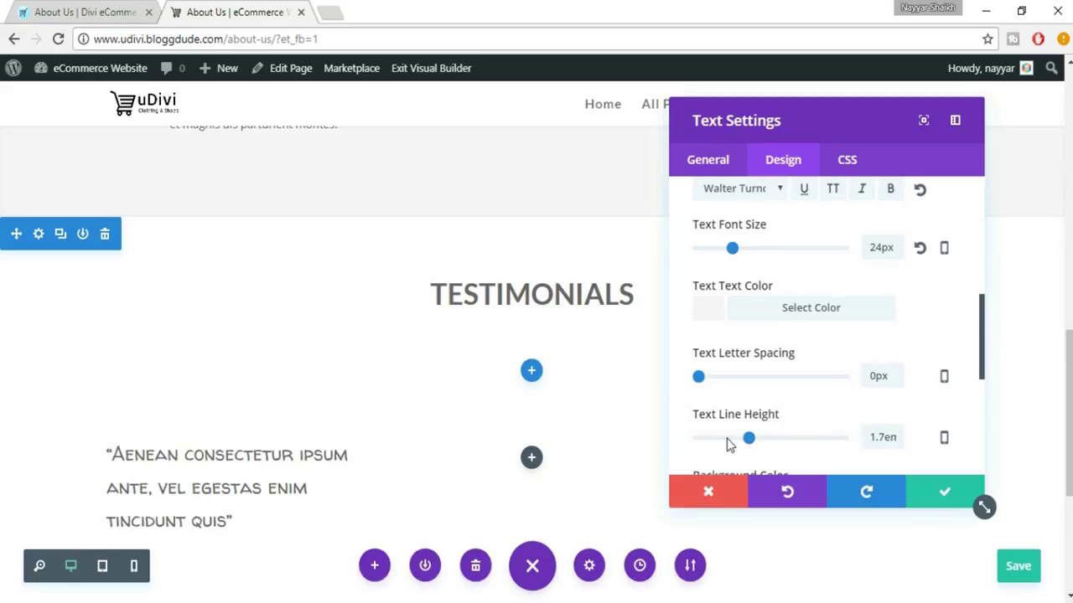
click(726, 438)
scroll(315, 446, down, 1)
scroll(939, 335, up, 1)
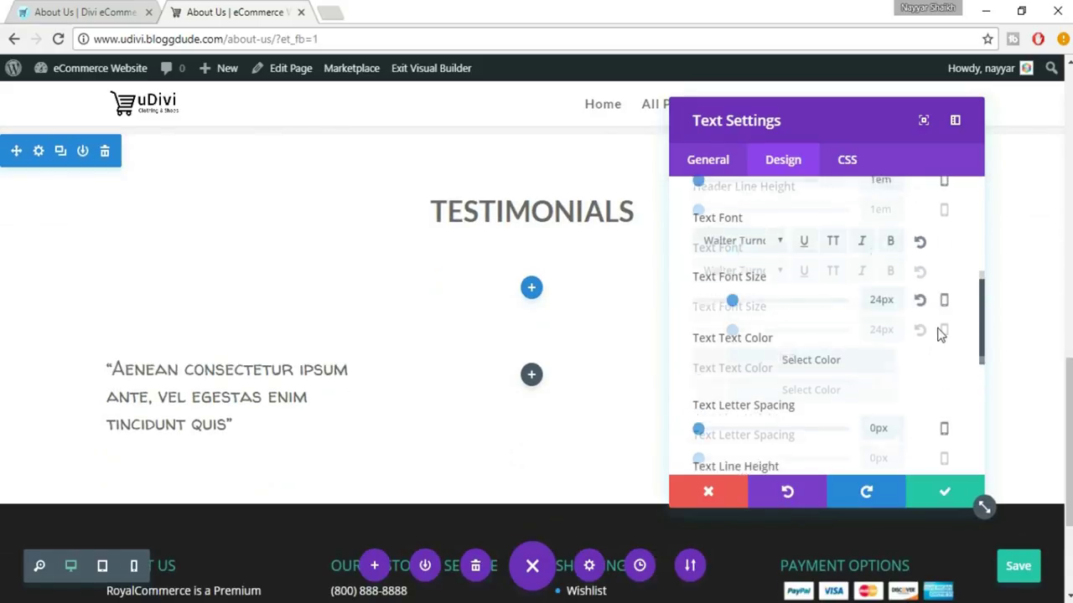
scroll(947, 330, down, 3)
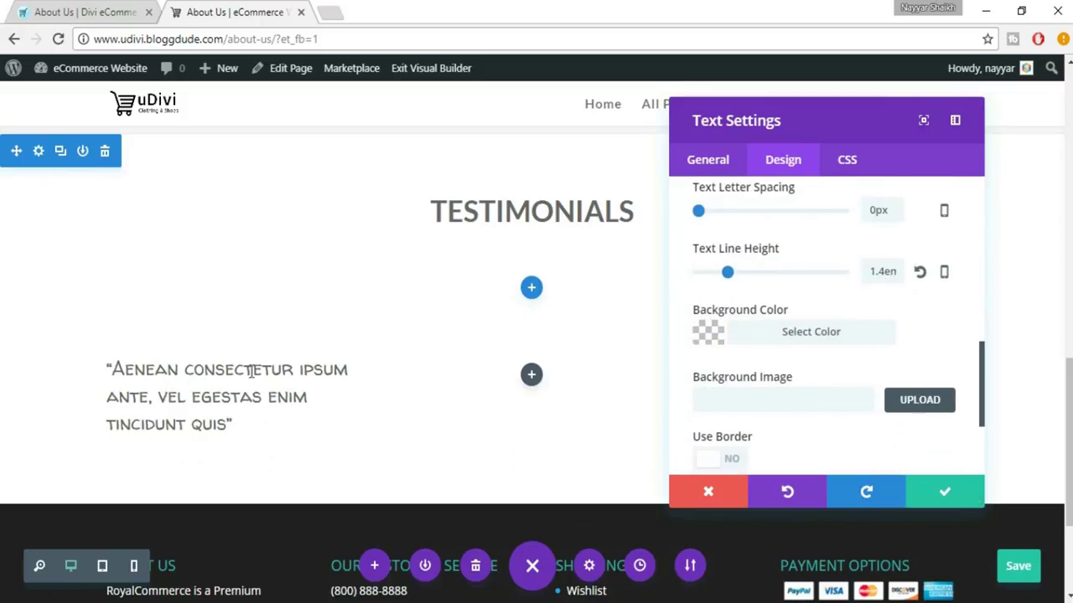
Centre the testimonial text, compare with the reference, and save the module.
click(715, 162)
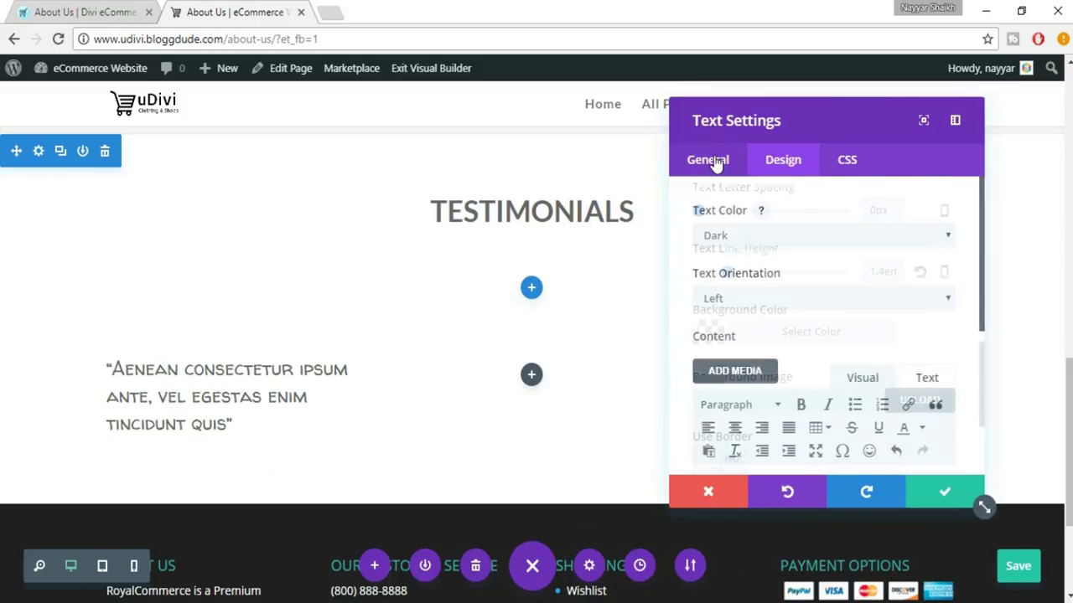
click(762, 300)
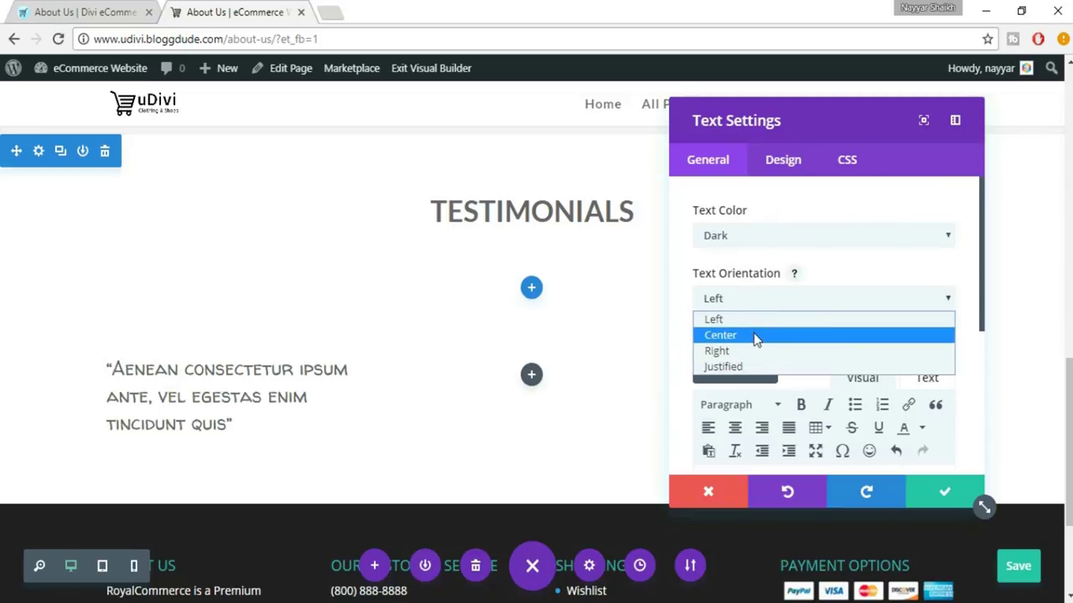
click(755, 337)
click(70, 10)
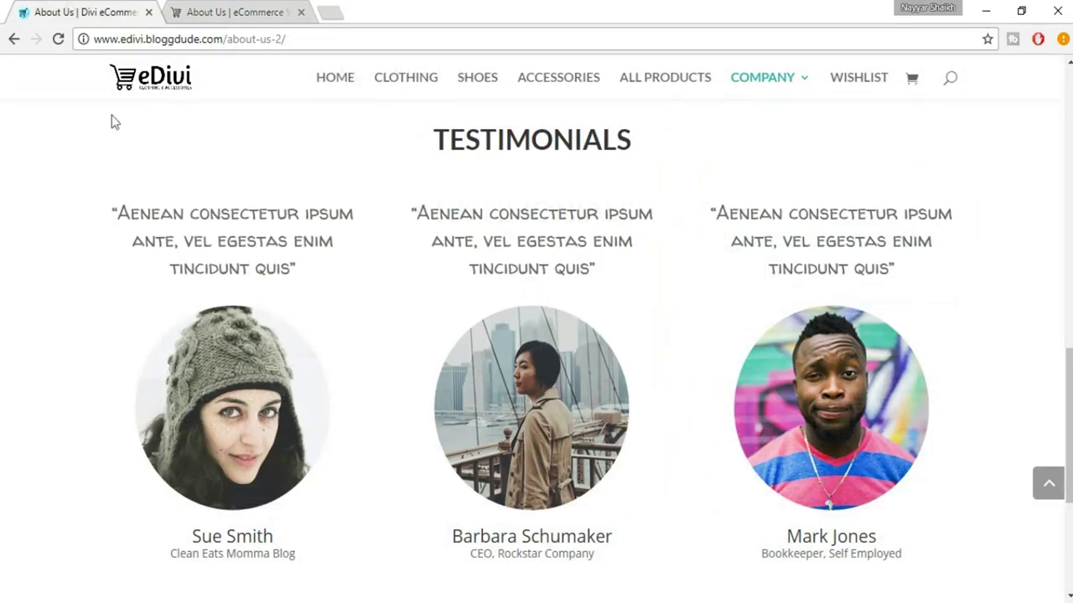
click(235, 10)
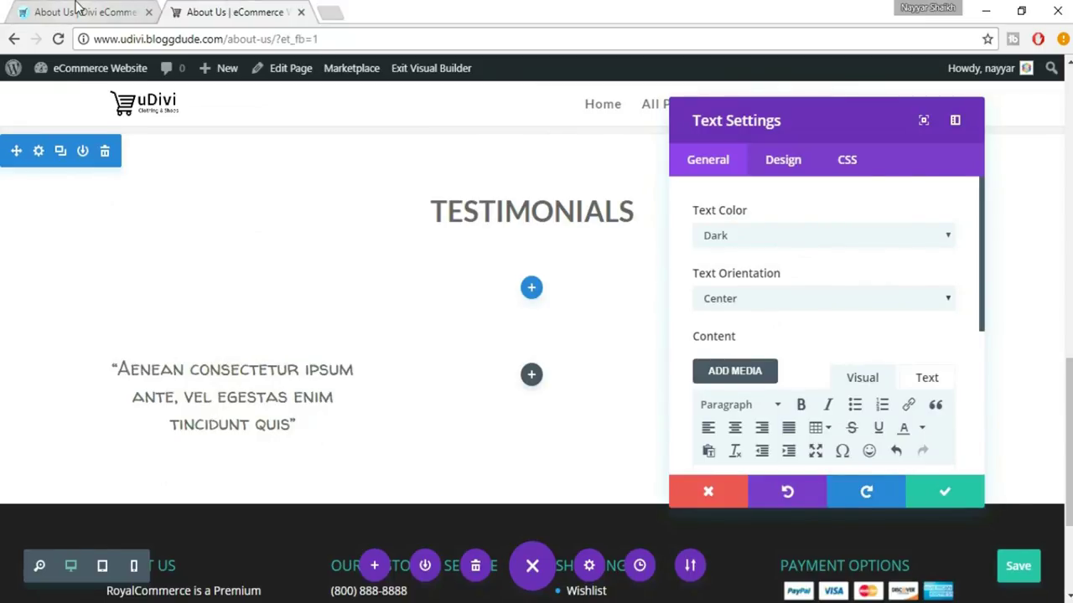
click(77, 10)
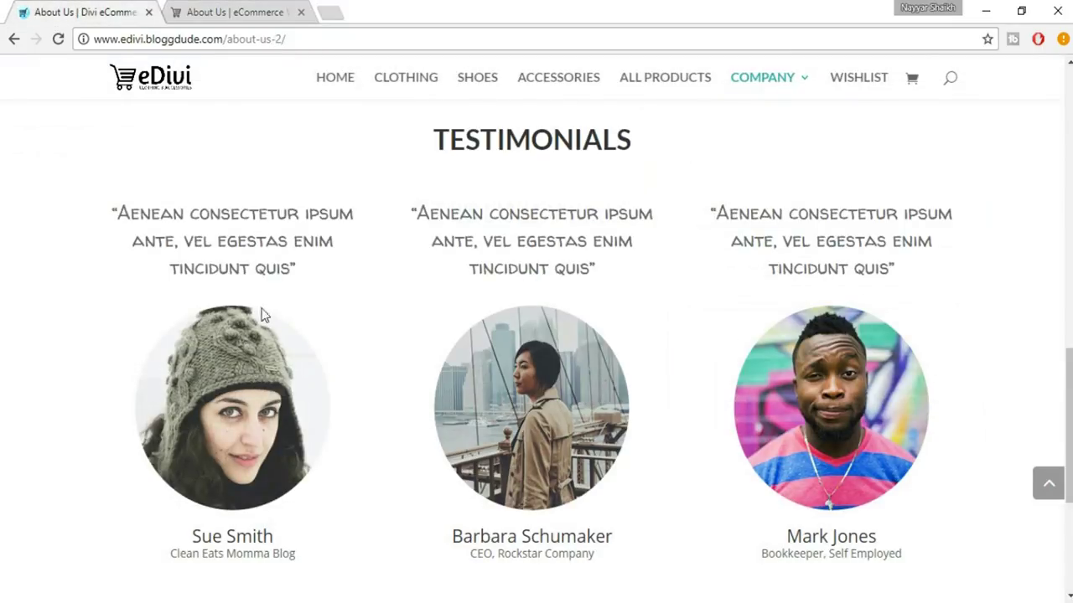
click(265, 10)
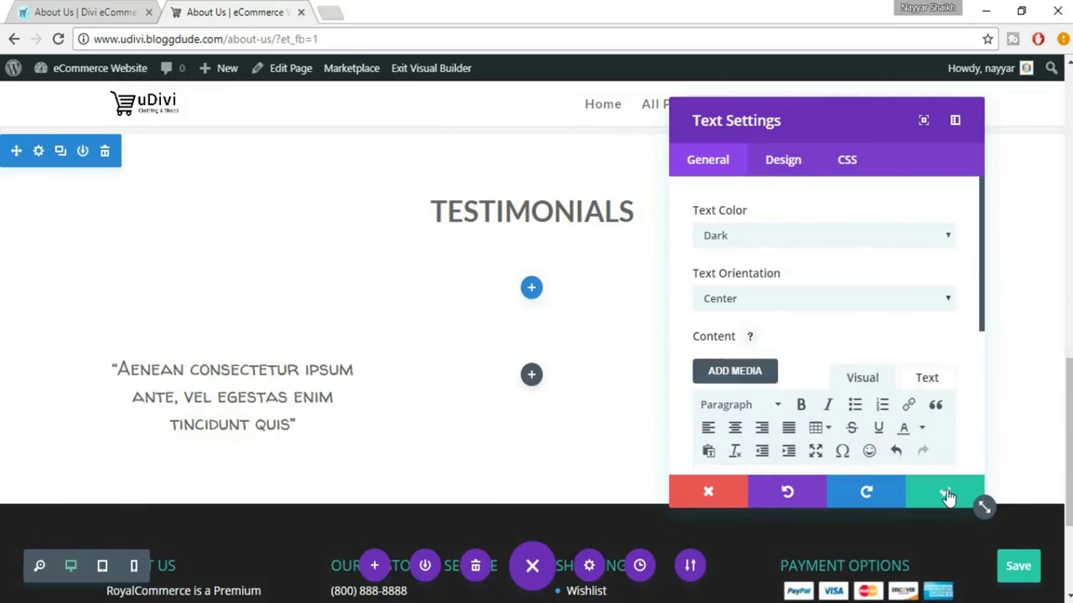
click(947, 496)
scroll(381, 215, down, 2)
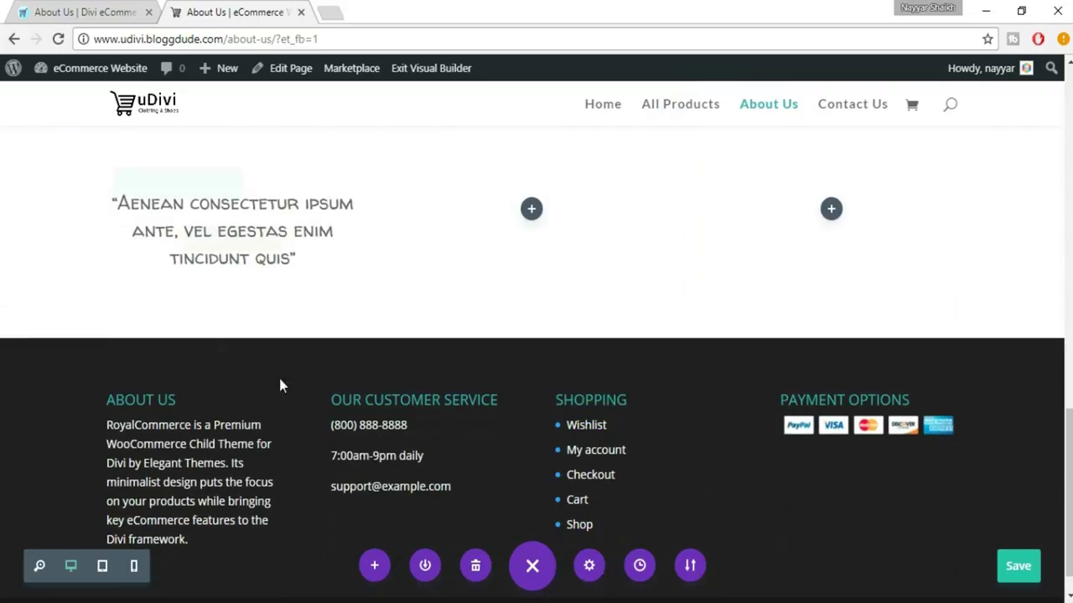
mouse_move(217, 280)
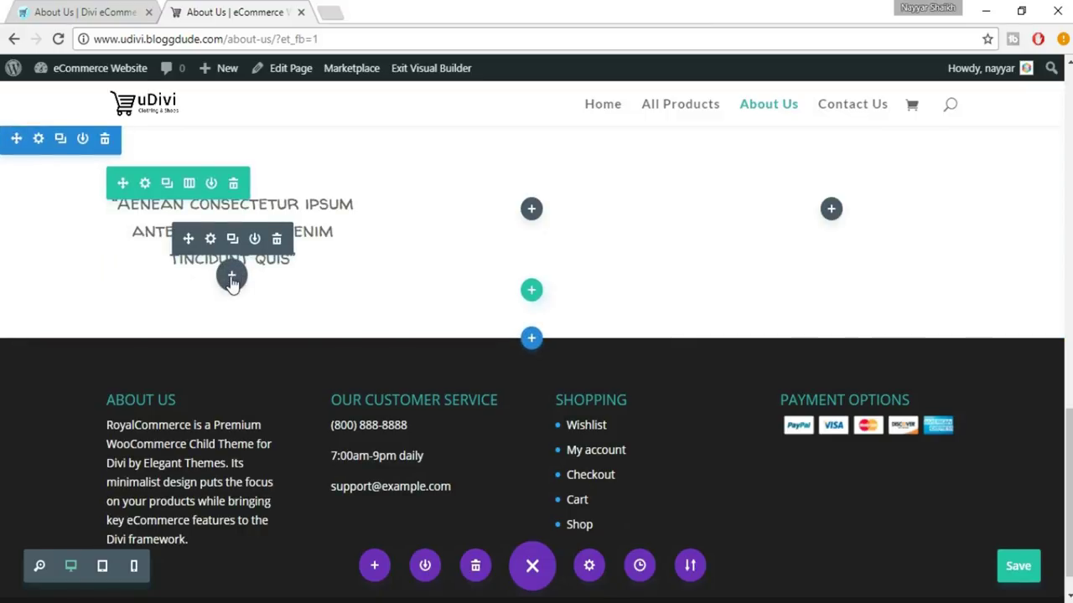
Add an Image module beneath the testimonial quote.
click(232, 277)
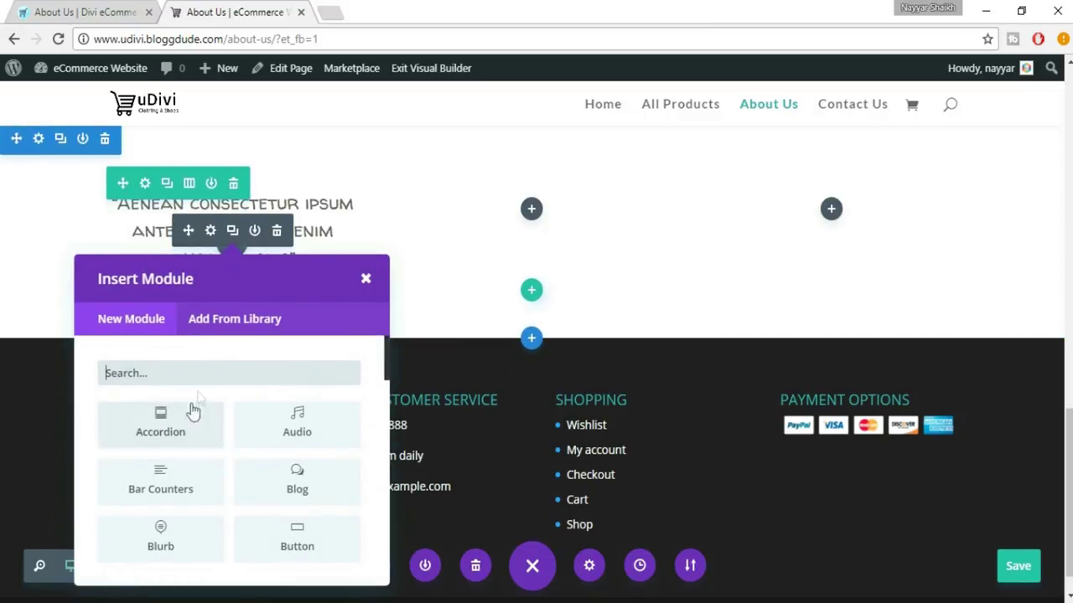
text(IMA)
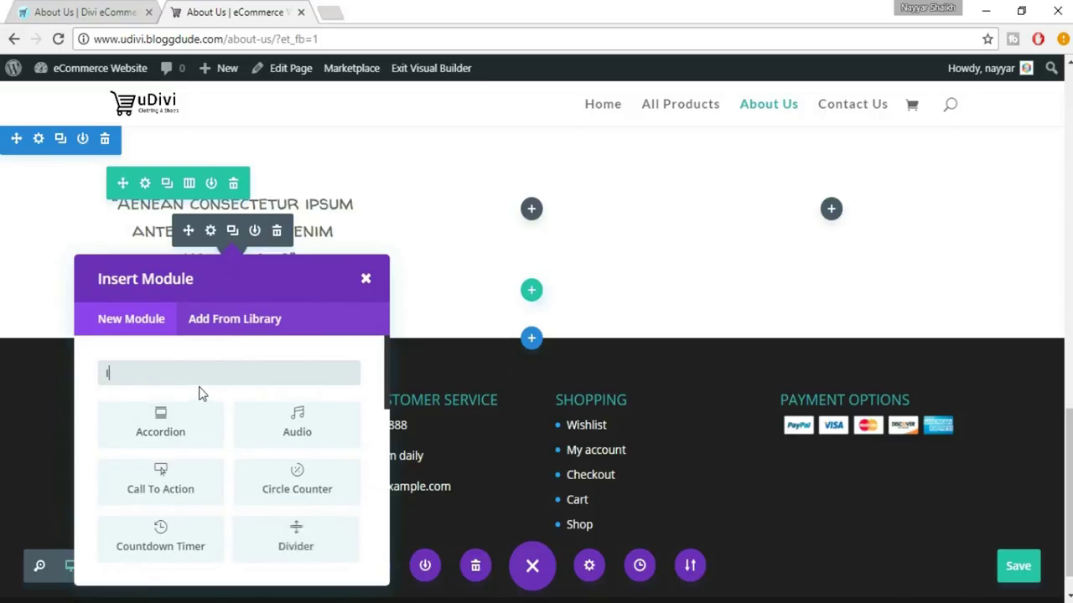
click(175, 426)
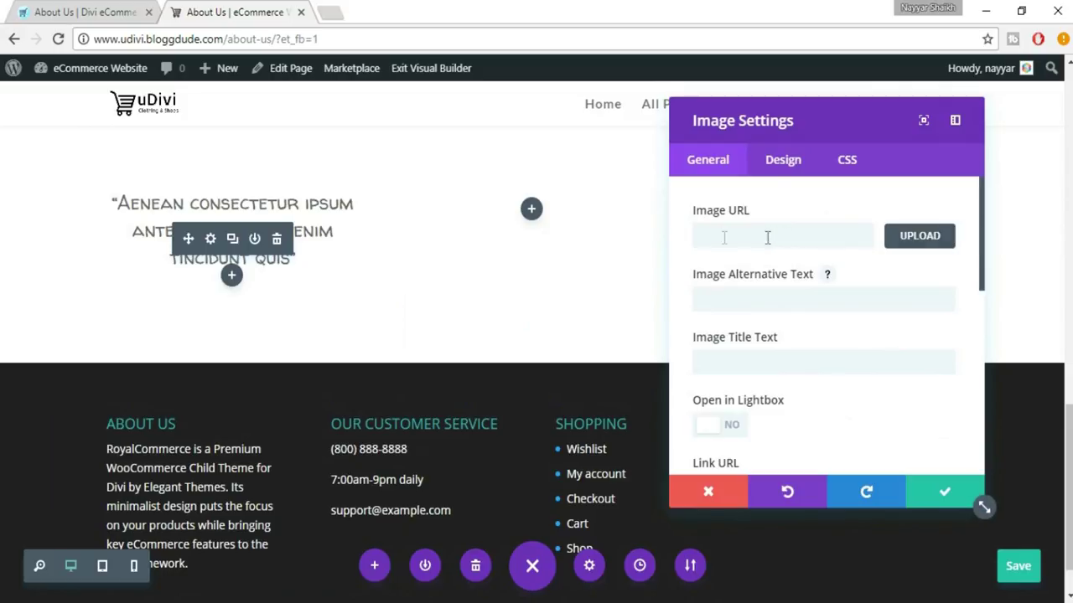
click(718, 237)
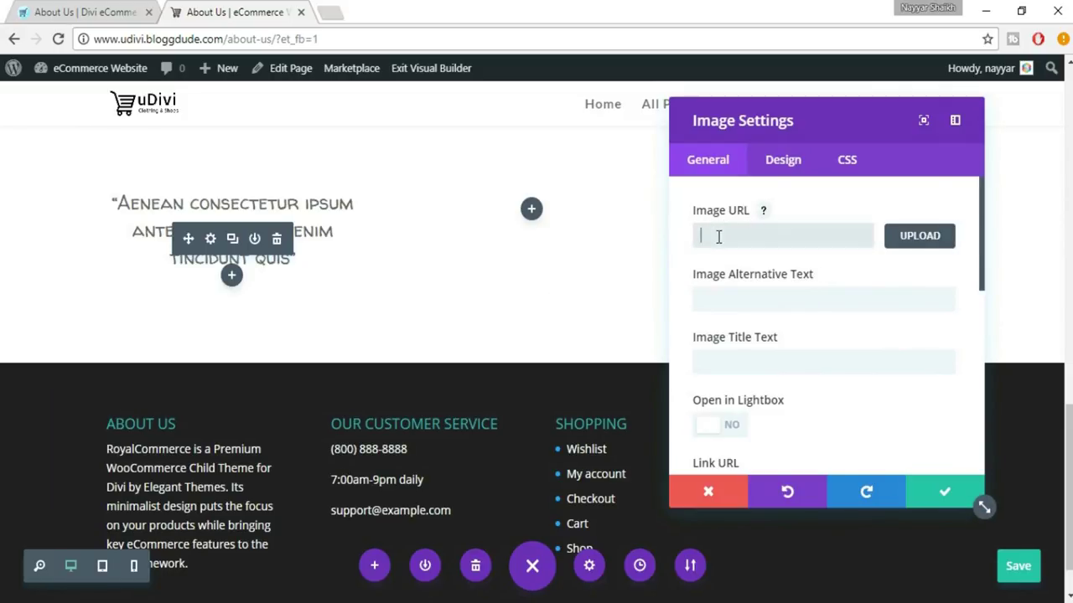
Upload the 248x247-unsplash-barbara-a woman-in-hat photo and insert it into the module.
click(920, 237)
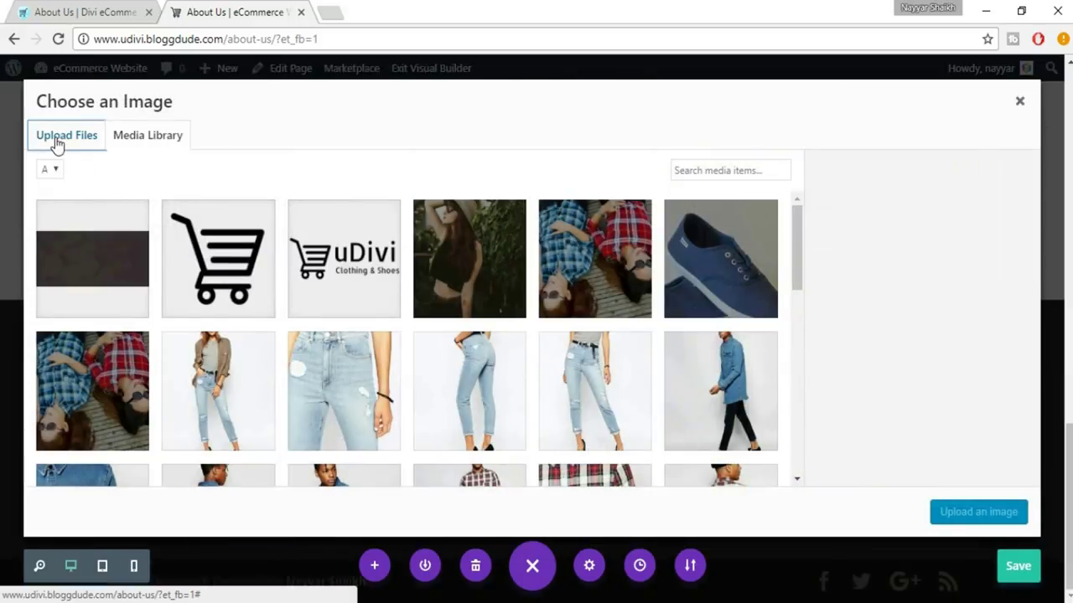
click(57, 141)
click(530, 355)
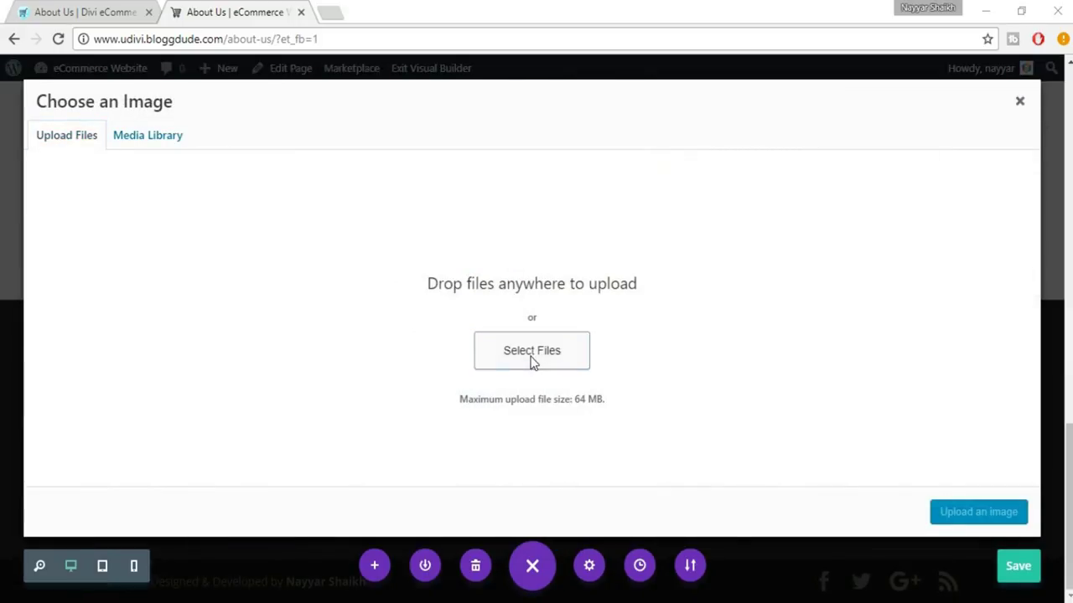
click(165, 129)
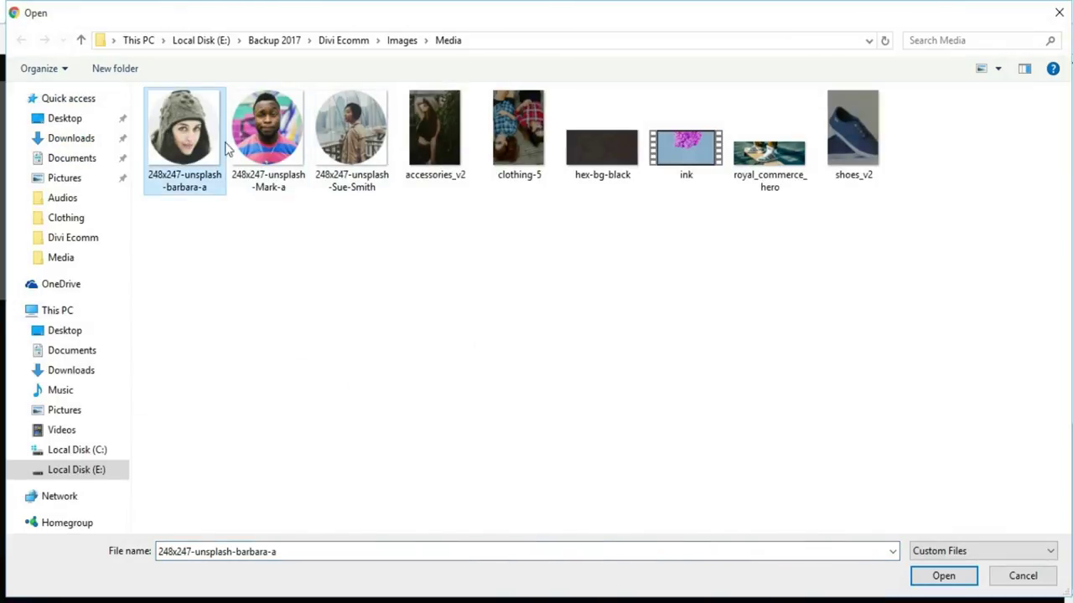
click(940, 575)
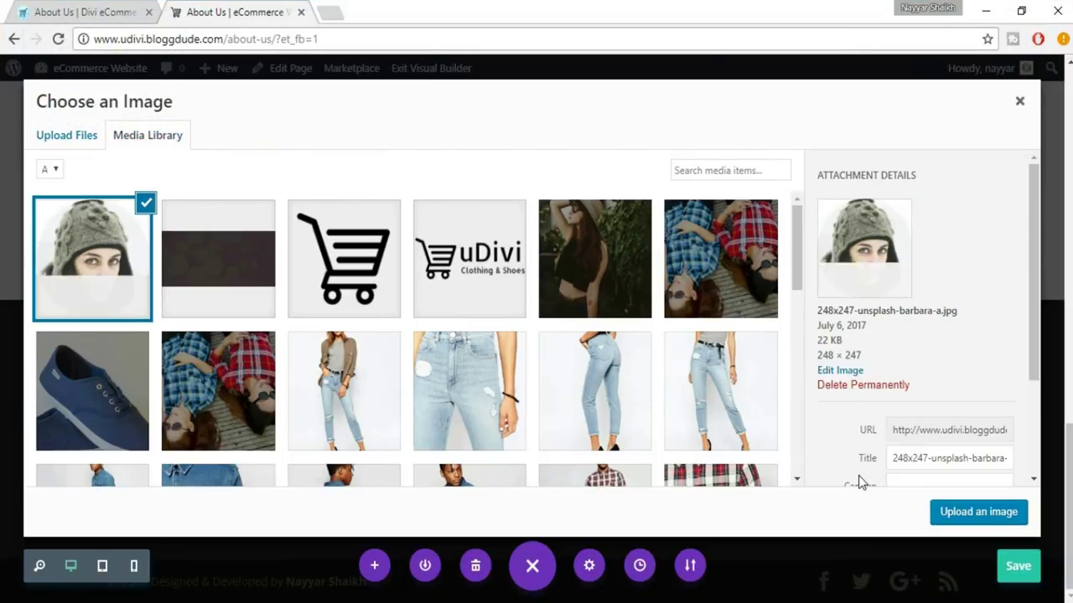
click(985, 522)
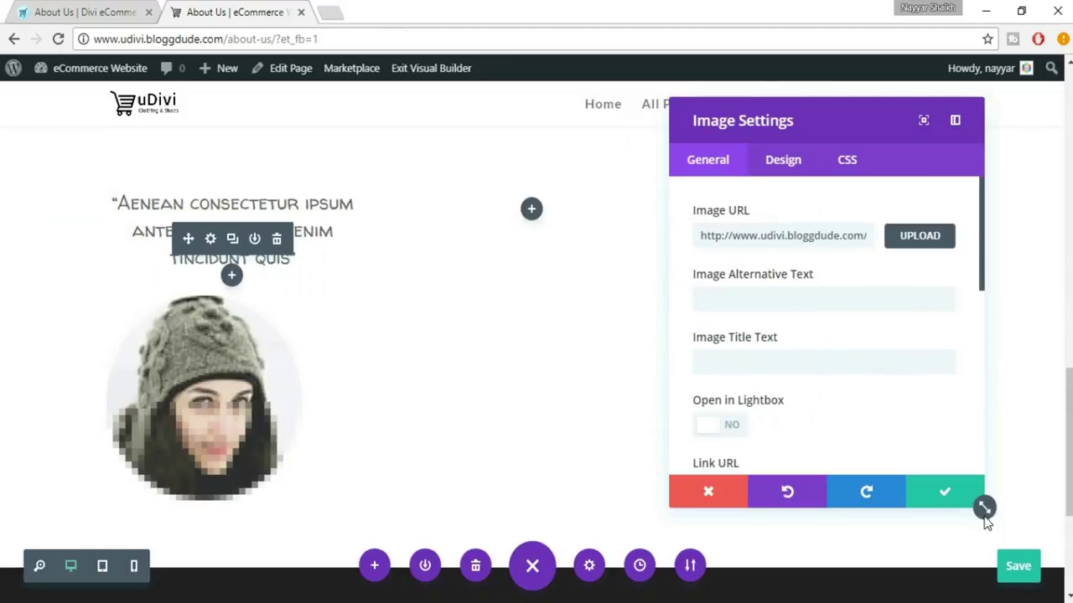
Save the image module settings.
click(943, 496)
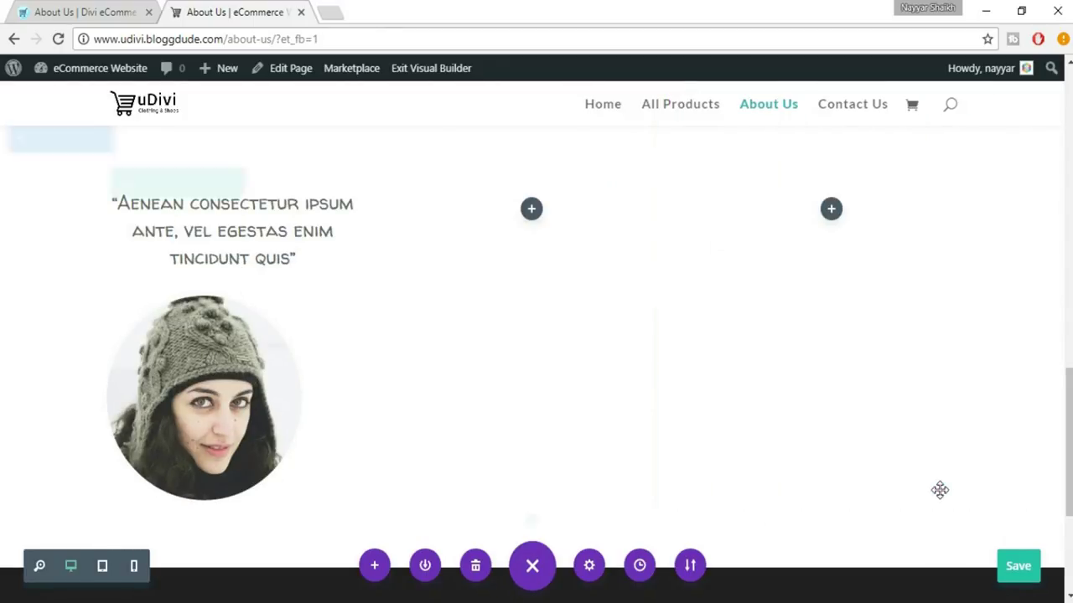
key(ctrl+shift+Tab)
scroll(329, 328, down, 2)
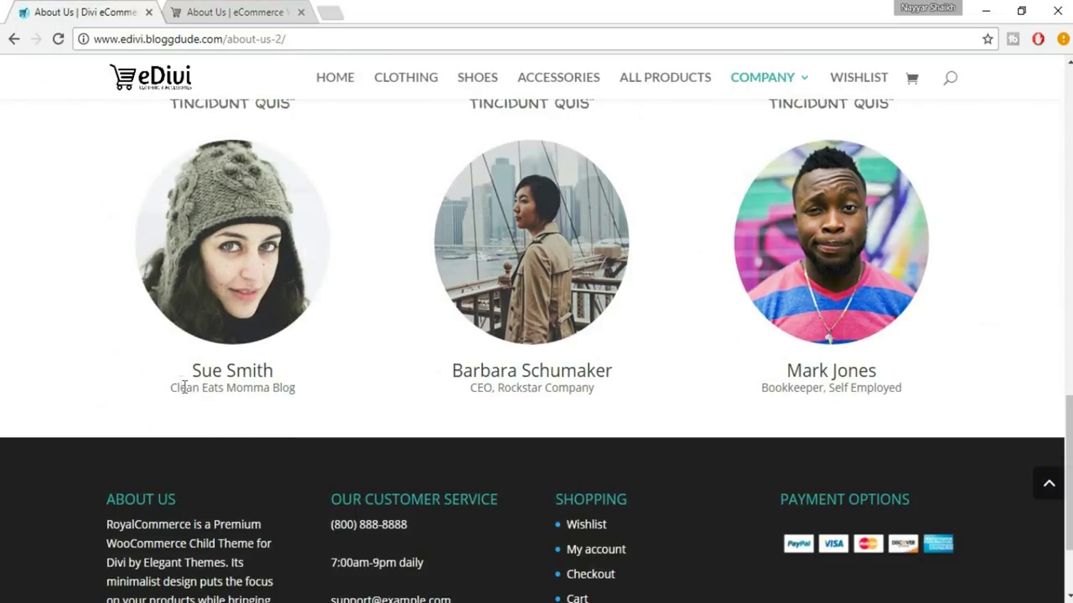
click(244, 10)
scroll(216, 402, down, 2)
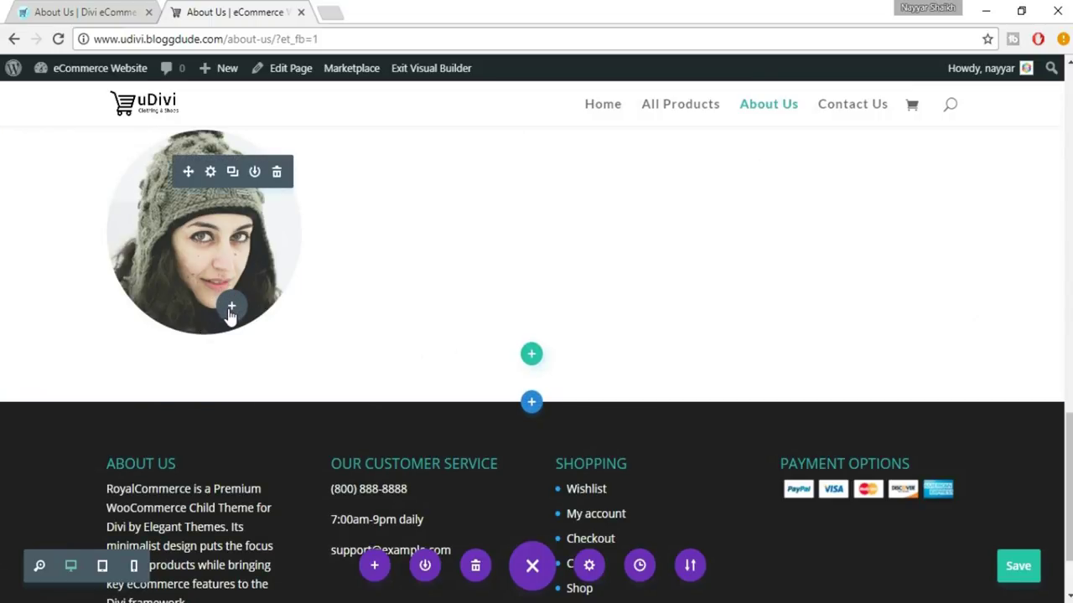
Add a Call To Action module under the portrait, titled with the team member's name from the demo page.
click(231, 310)
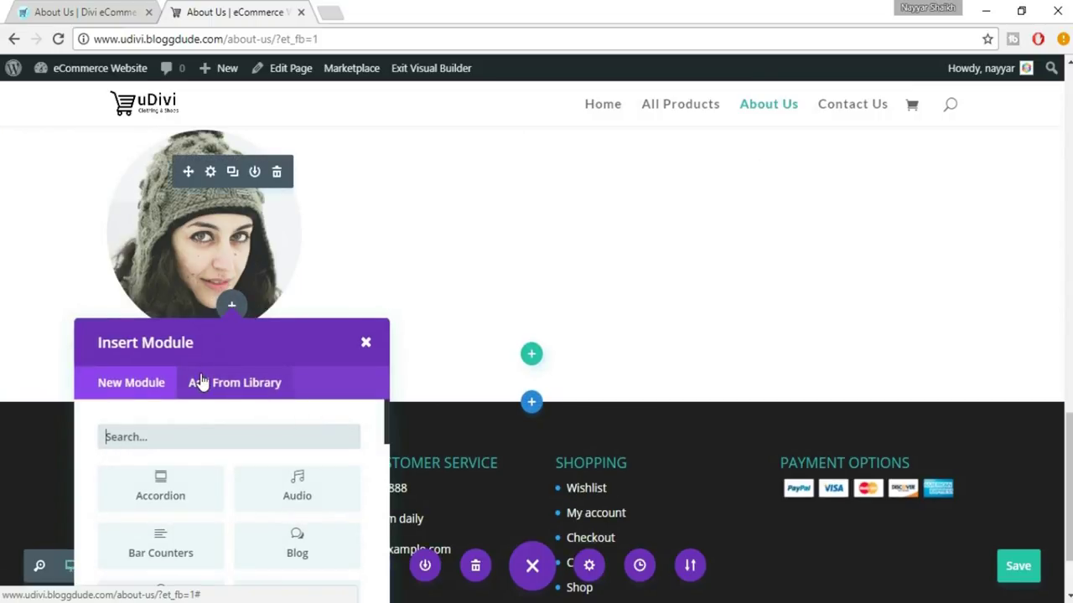
text(CALL)
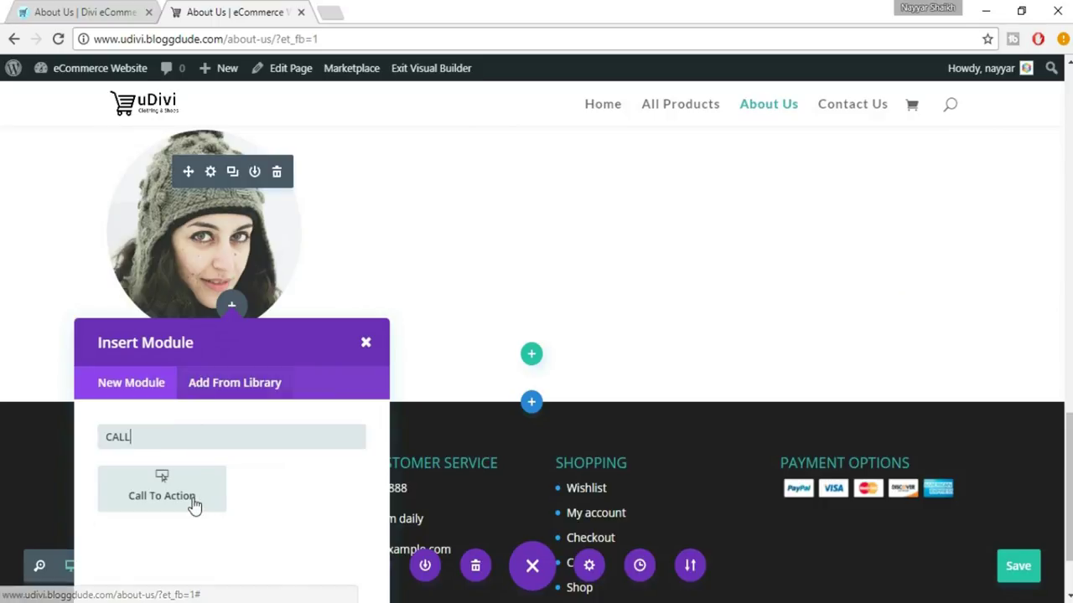
click(192, 503)
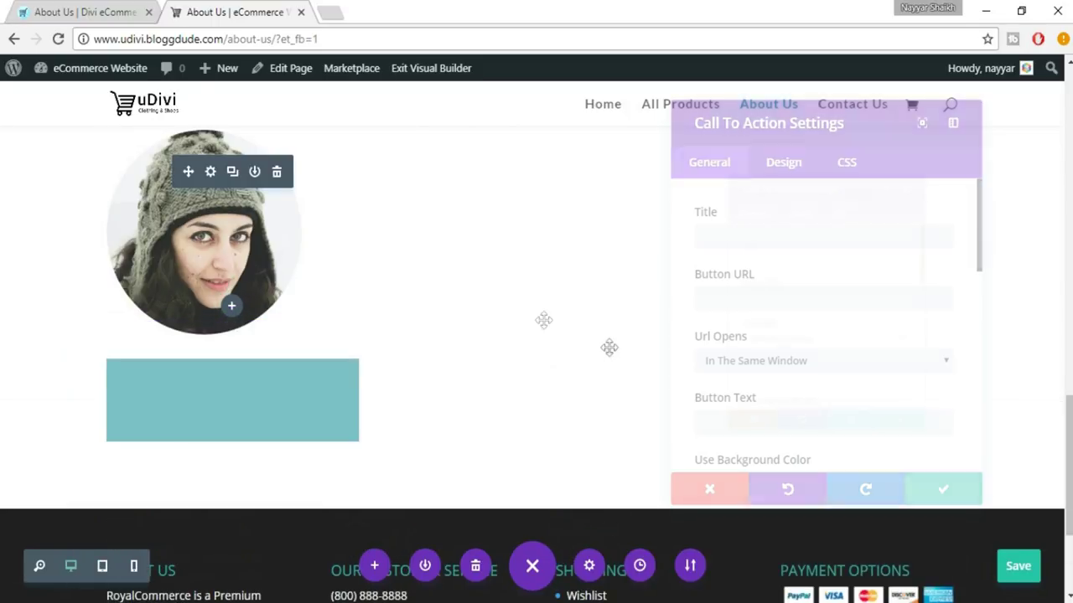
click(37, 11)
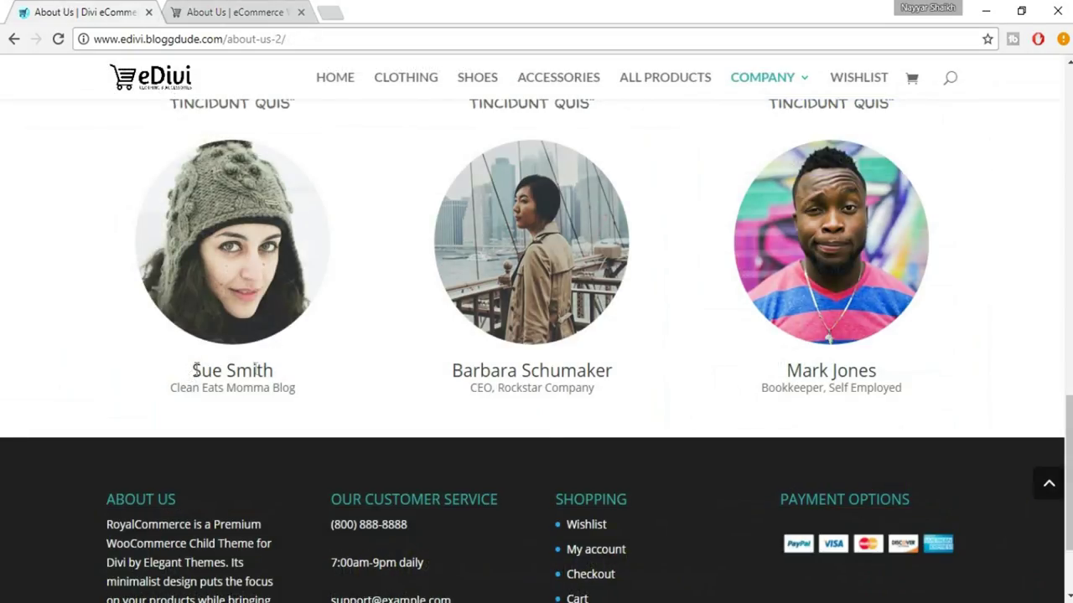
drag(193, 370, 277, 370)
key(ctrl+c)
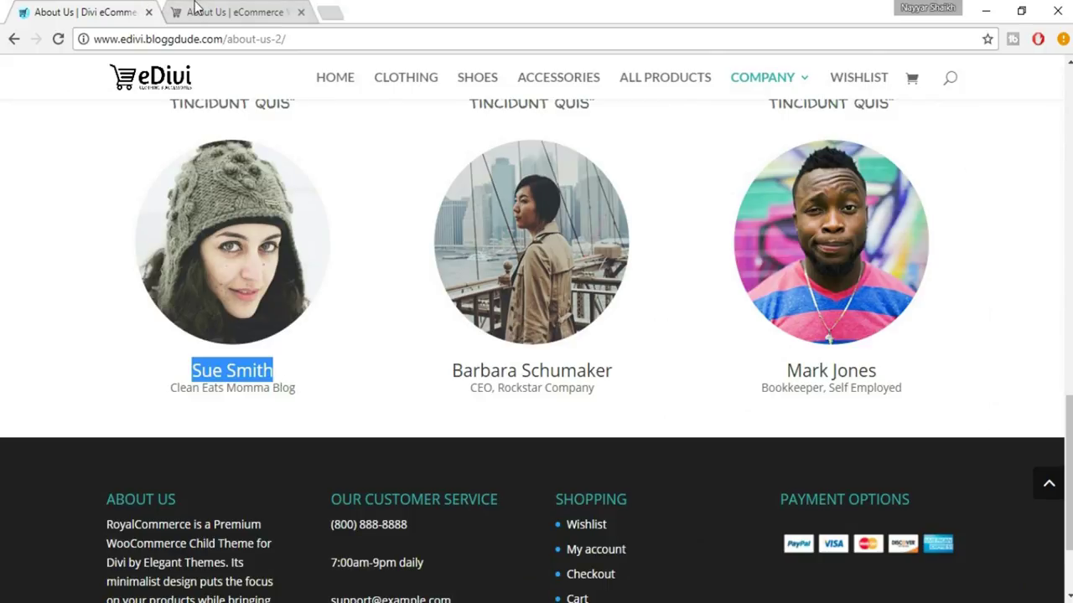
click(193, 10)
click(753, 235)
key(ctrl+v)
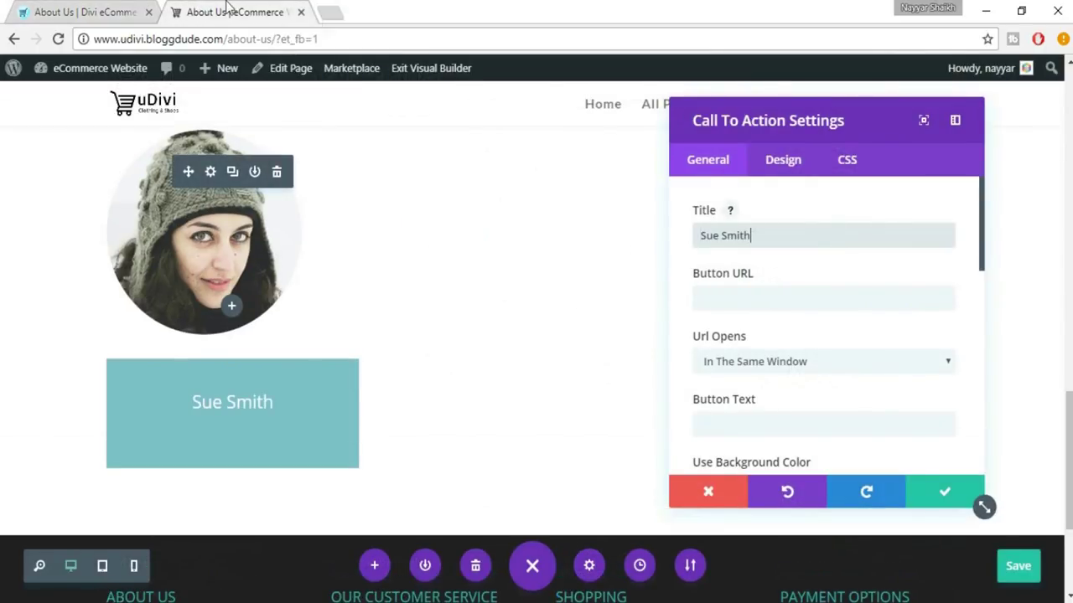
Paste the 'Clean Eats Momma Blog' caption as the call-to-action content.
click(100, 12)
drag(172, 386, 306, 397)
key(ctrl+c)
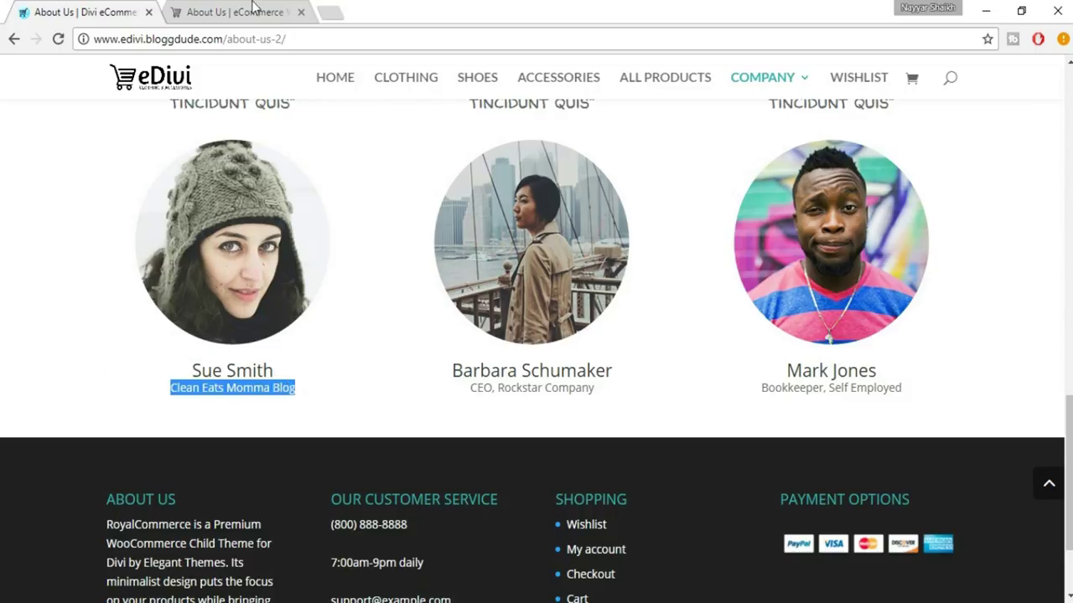
click(251, 8)
scroll(760, 346, down, 5)
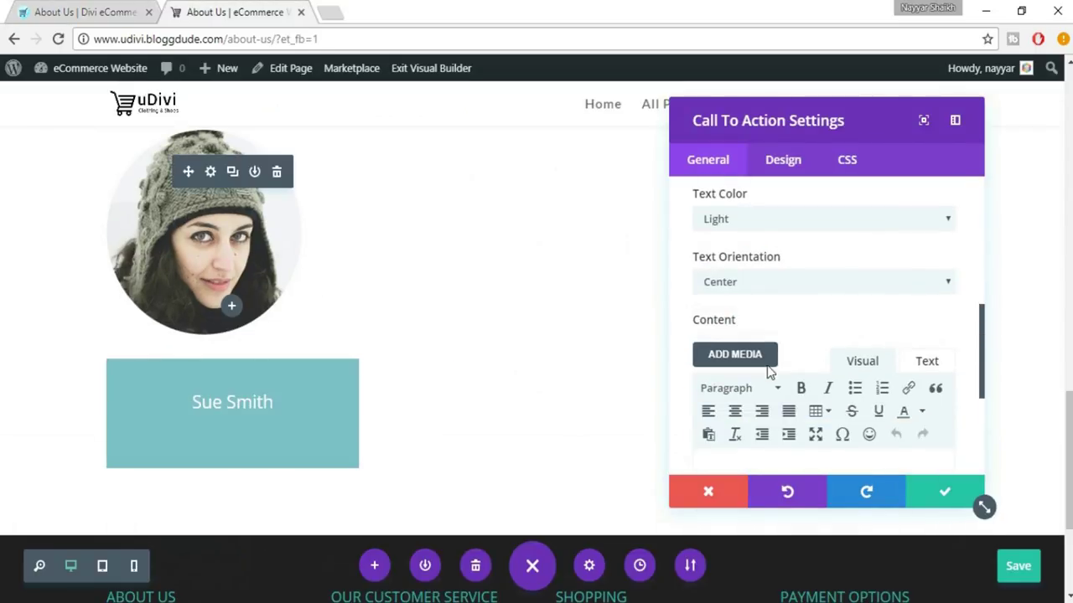
key(ctrl+v)
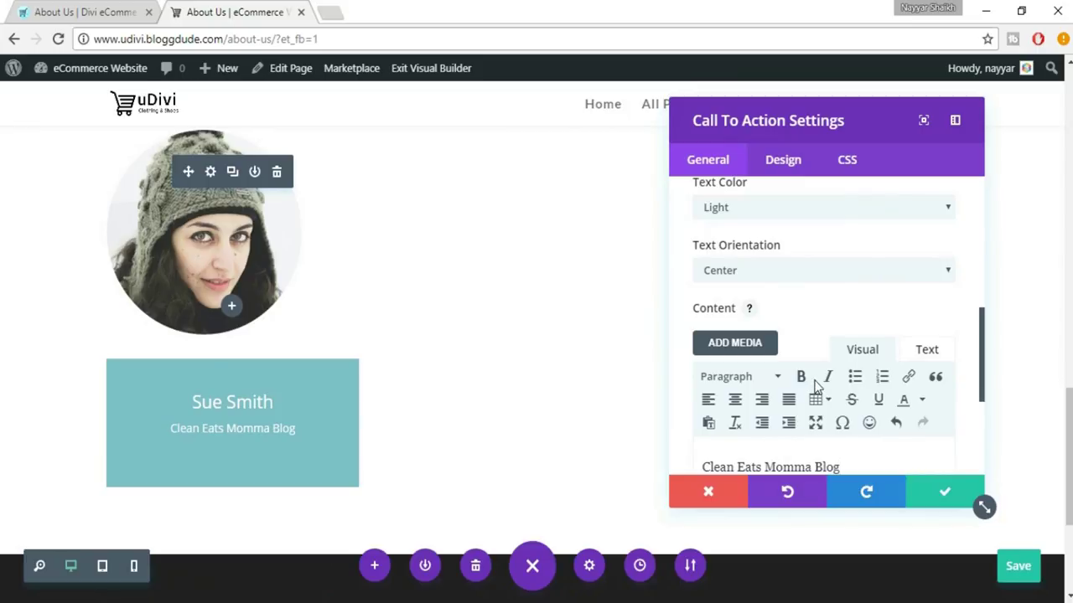
scroll(817, 385, up, 2)
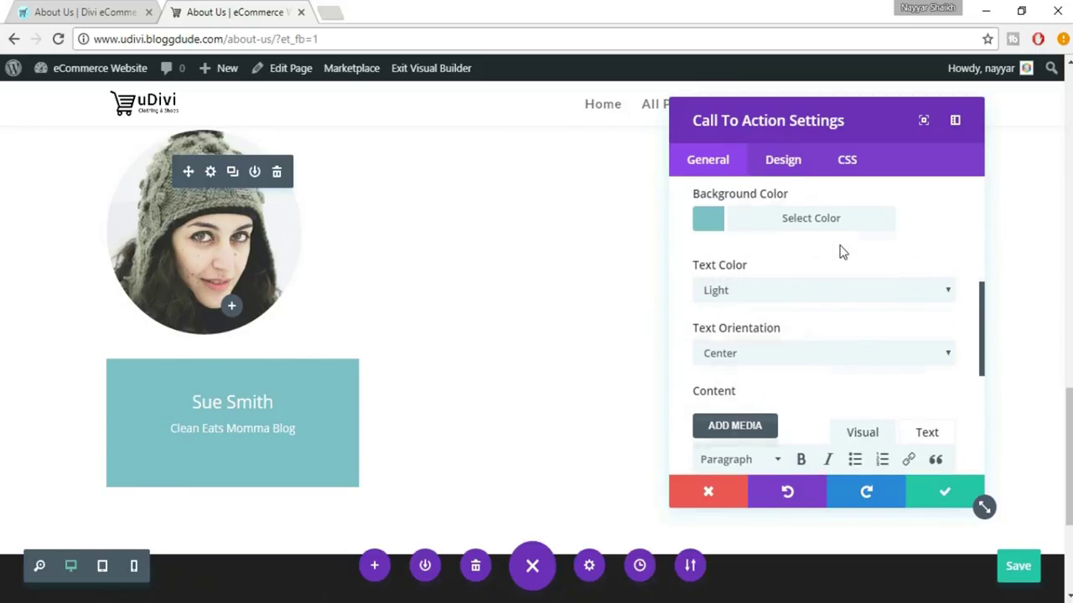
scroll(834, 251, up, 2)
Set the call-to-action text colour to Dark, turn off its background colour, and save.
click(752, 381)
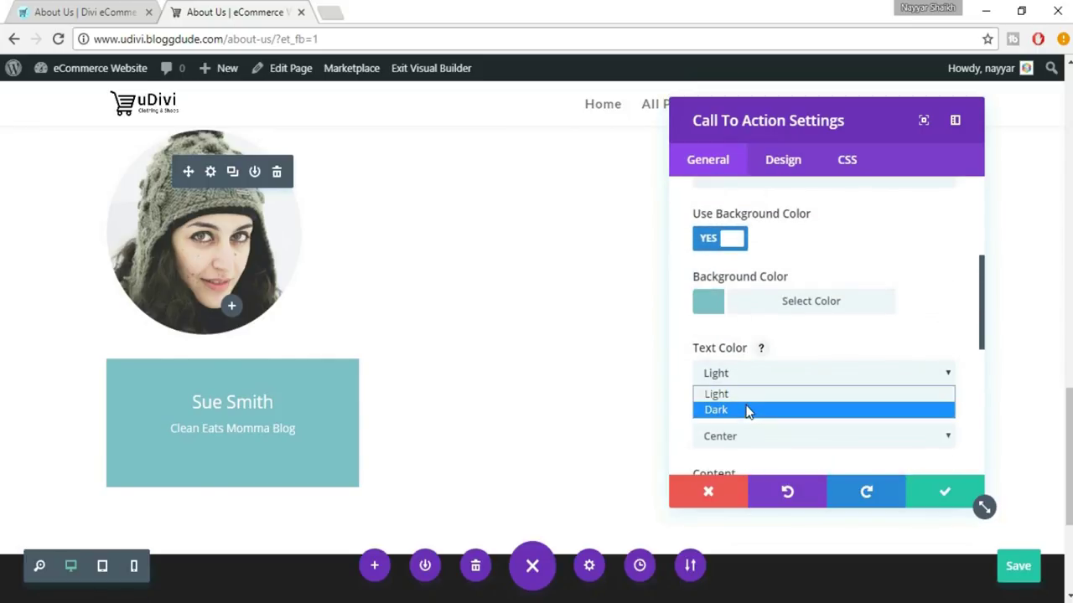
click(754, 407)
click(734, 240)
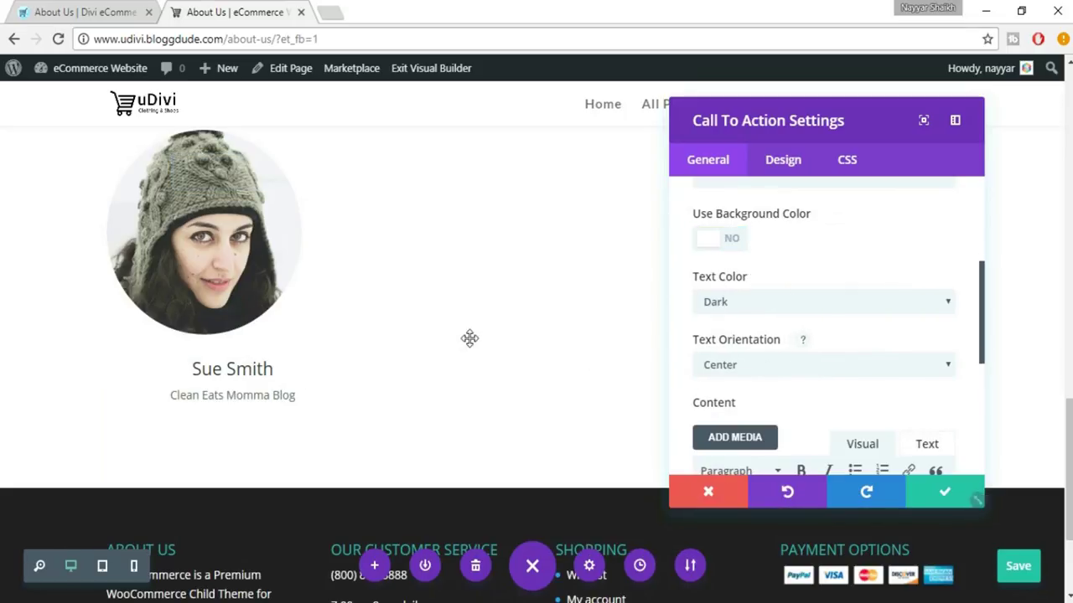
scroll(470, 339, up, 1)
scroll(956, 337, down, 3)
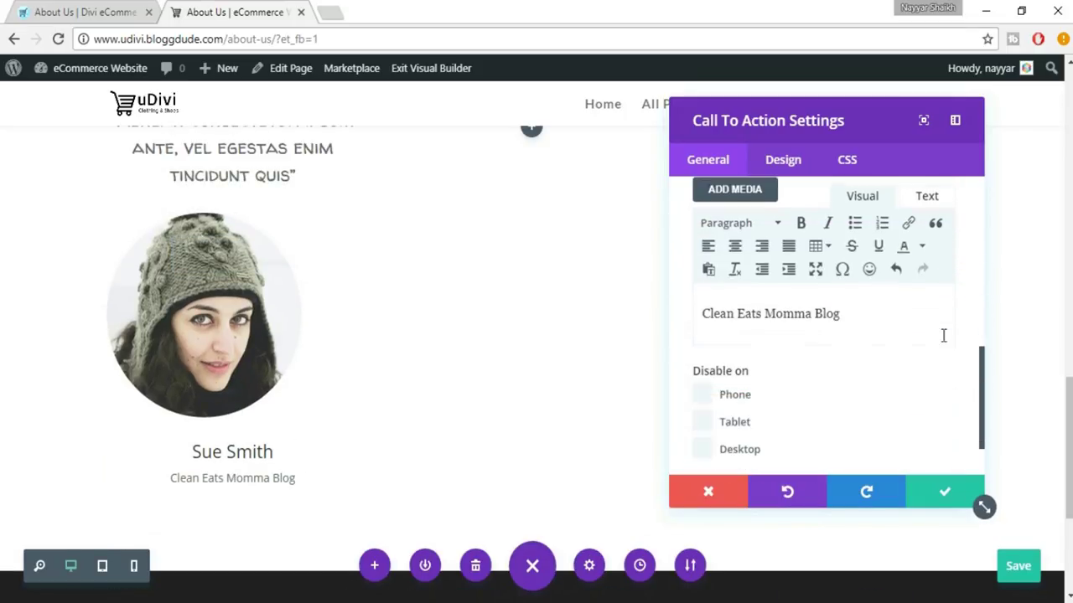
scroll(381, 361, up, 1)
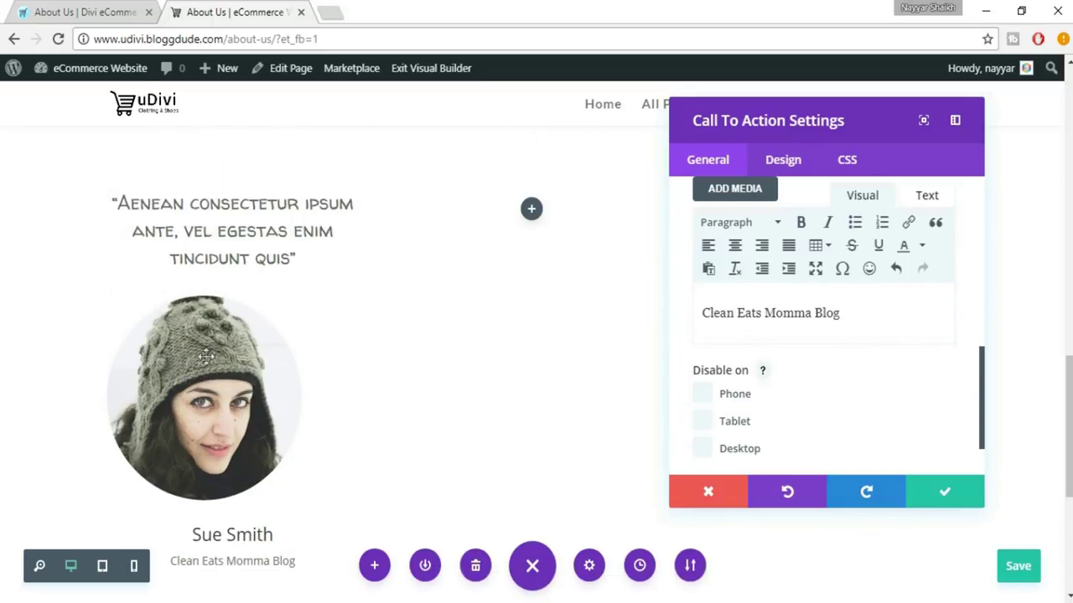
click(945, 495)
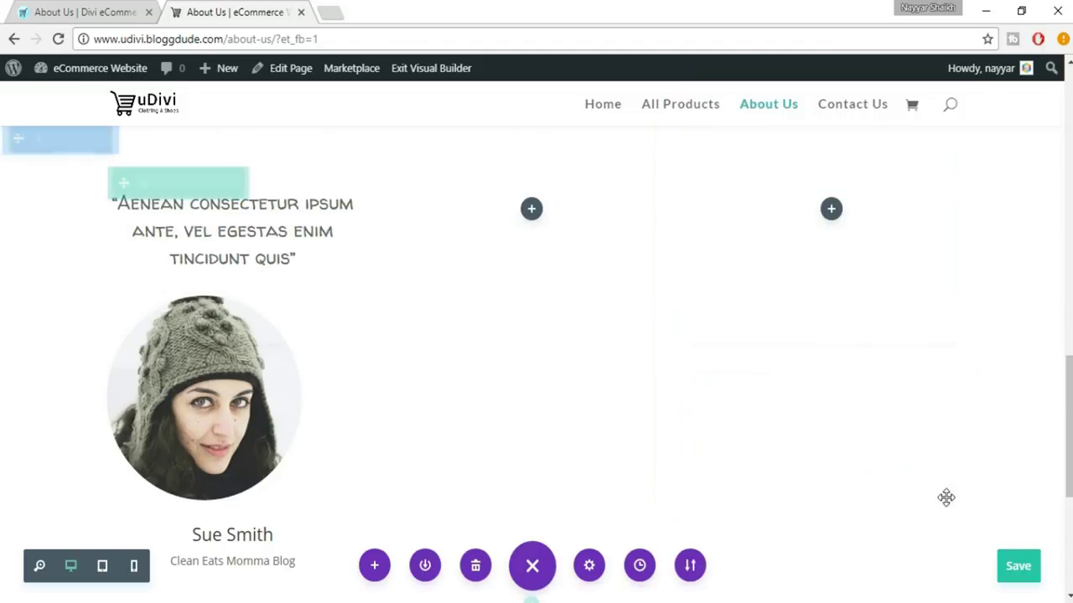
Set the portrait's Image Alignment to Center and save the image settings.
scroll(323, 419, down, 1)
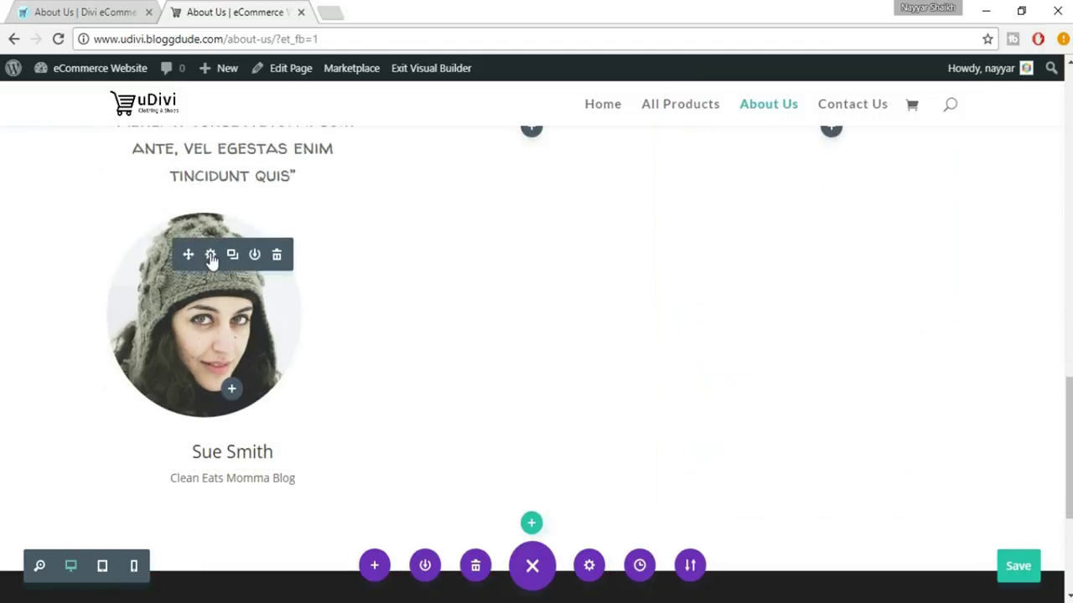
click(210, 255)
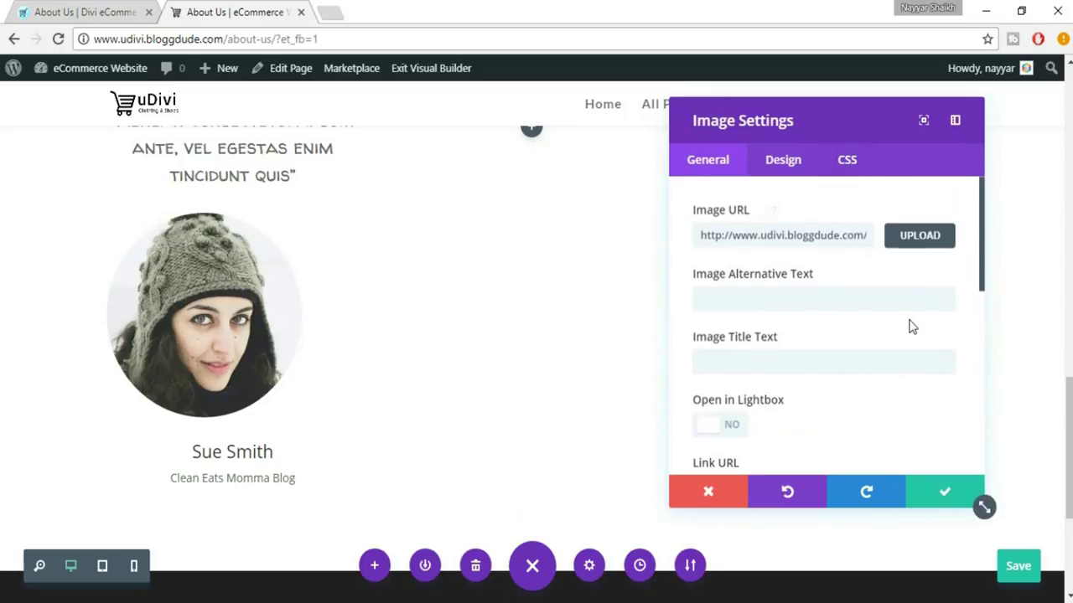
scroll(912, 327, down, 5)
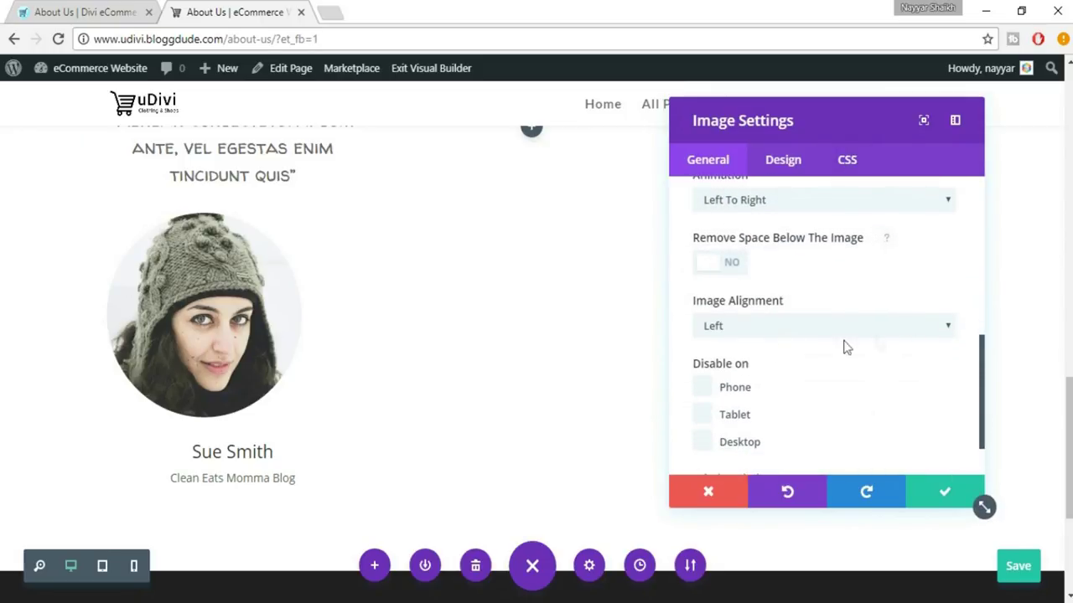
click(752, 326)
click(745, 362)
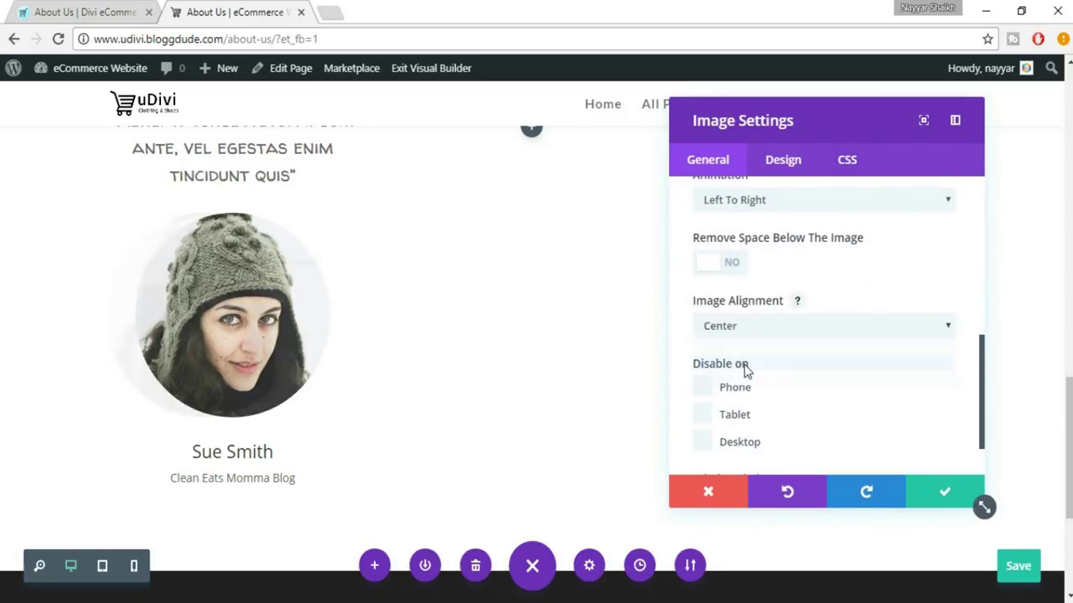
click(942, 496)
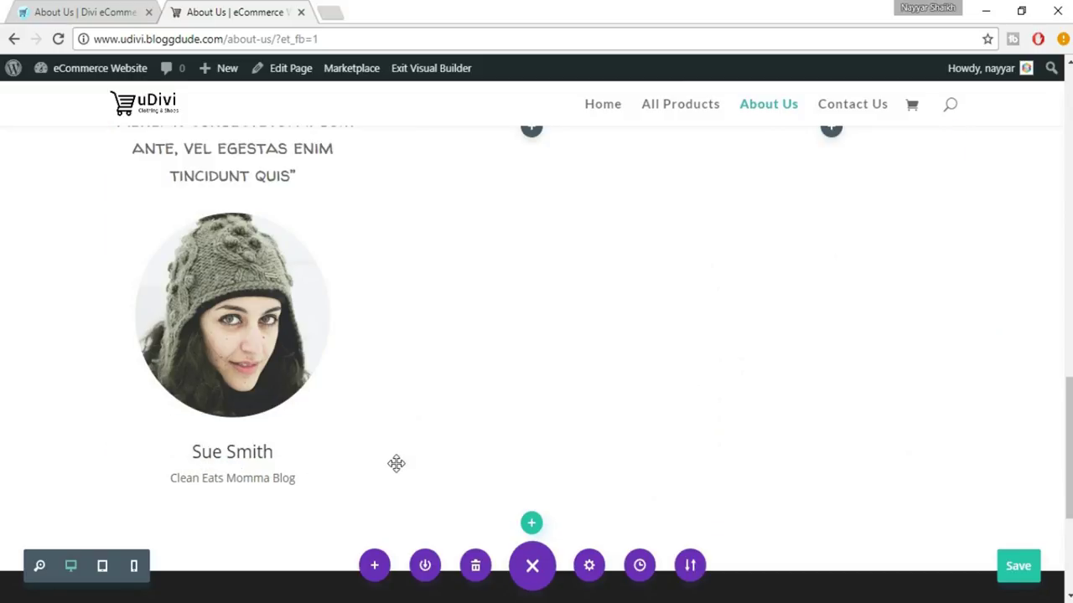
Reduce the call-to-action's body text line height to 1em on its Design tab.
click(210, 433)
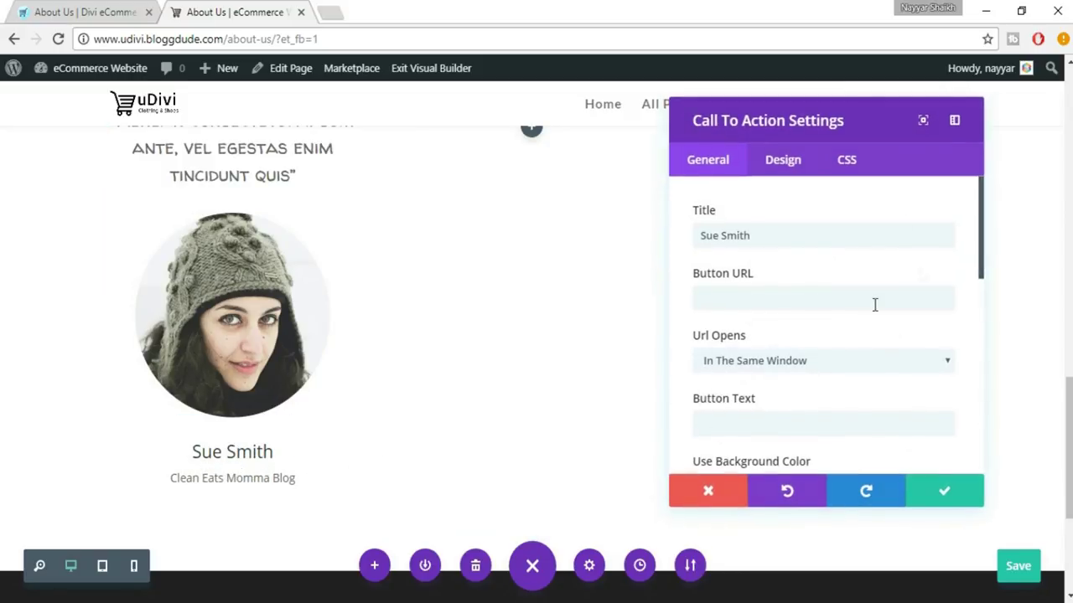
click(802, 167)
scroll(945, 366, down, 2)
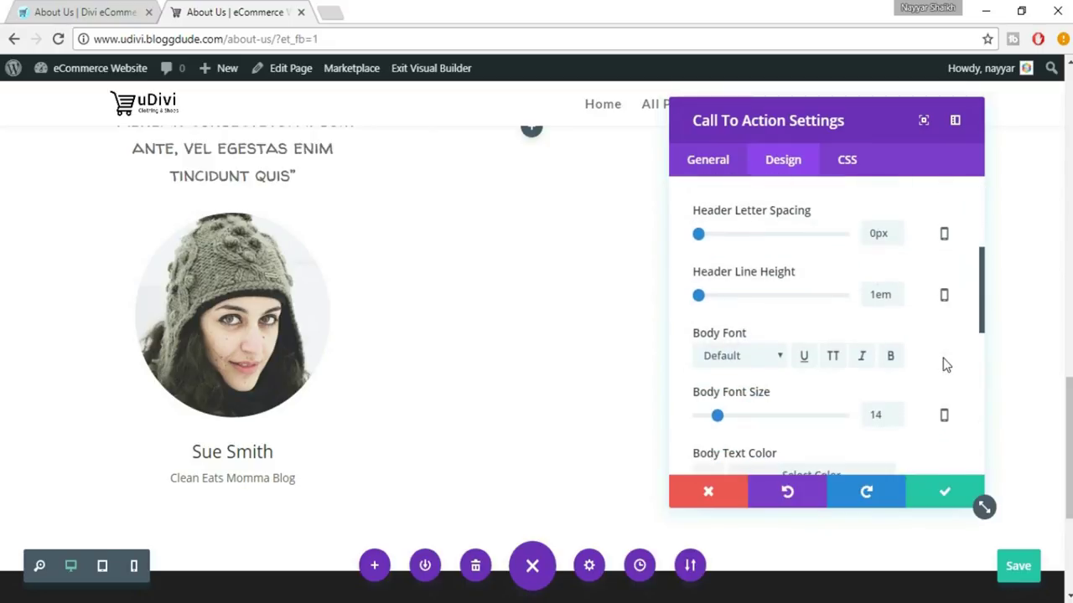
scroll(943, 358, down, 2)
scroll(932, 418, down, 2)
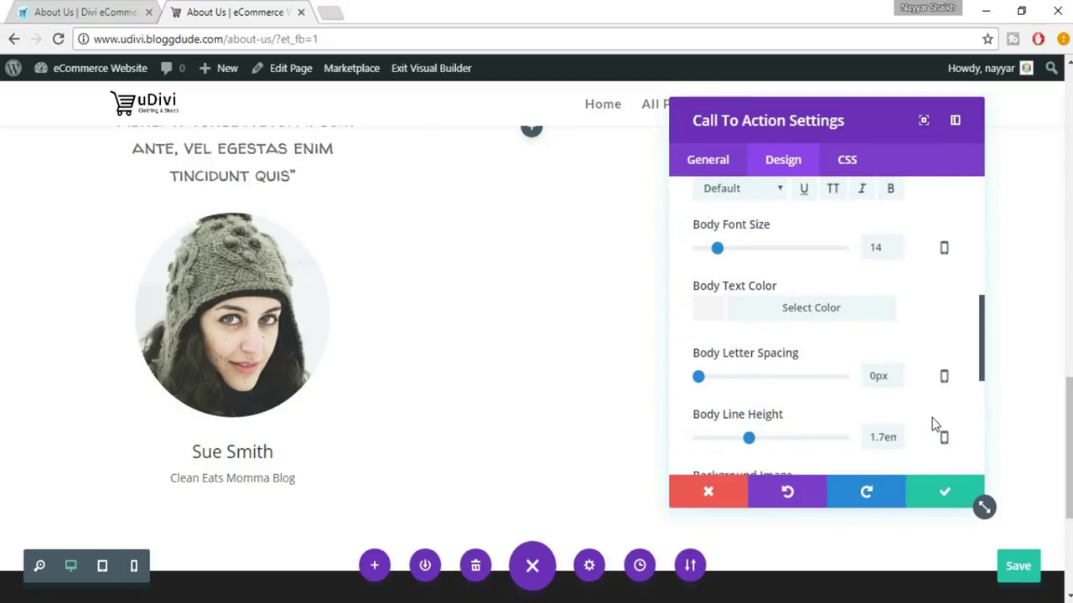
drag(745, 364, 641, 383)
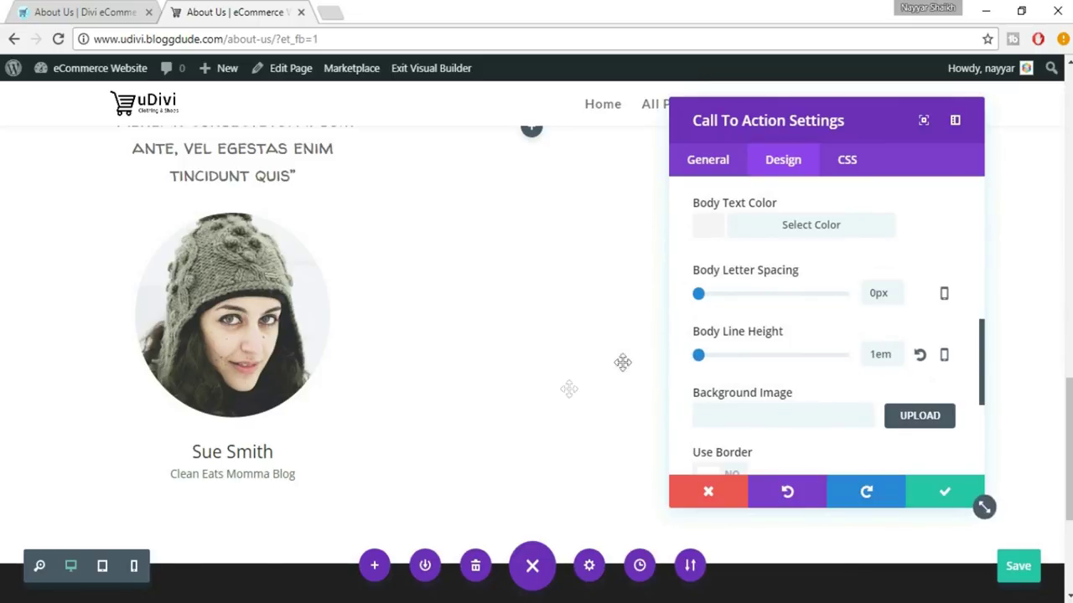
scroll(938, 364, up, 1)
scroll(941, 363, down, 2)
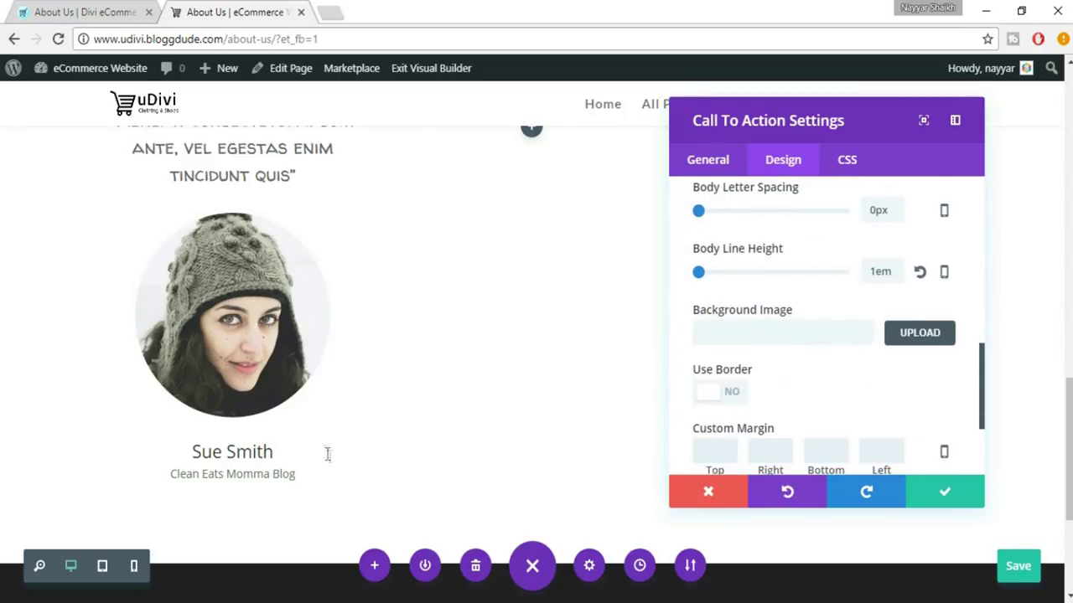
Check the demo About page, then save and close the call-to-action settings.
click(120, 9)
click(288, 396)
click(226, 10)
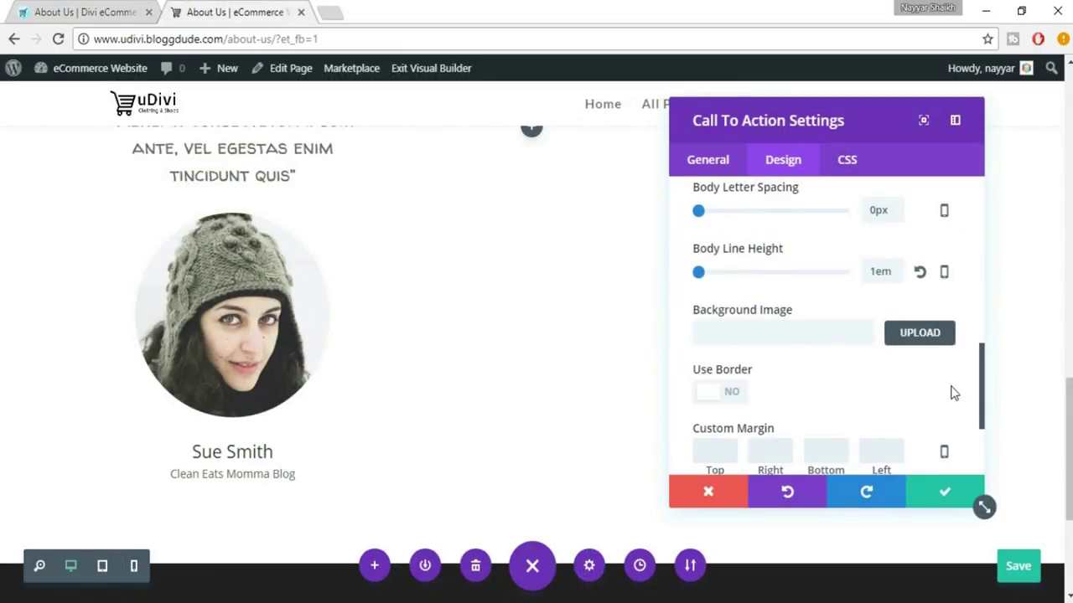
scroll(951, 393, up, 2)
scroll(938, 356, up, 3)
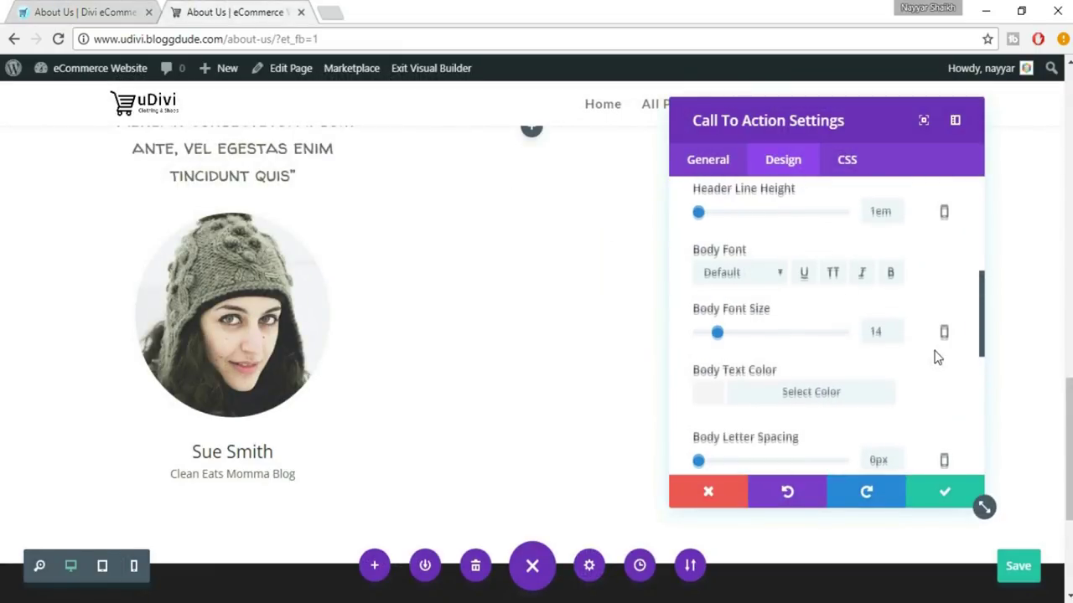
scroll(936, 361, up, 3)
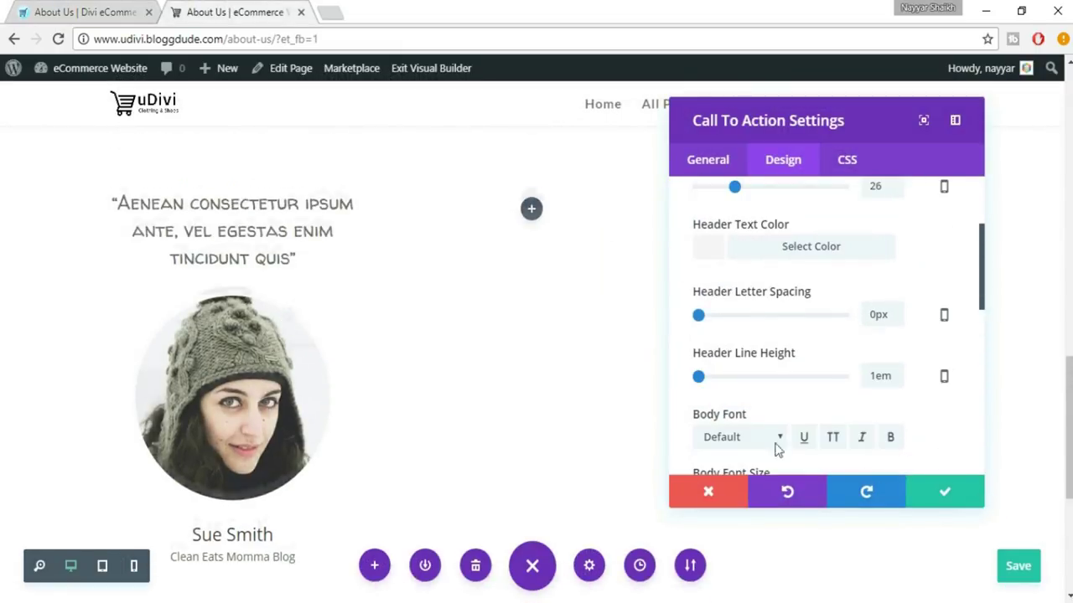
click(936, 496)
scroll(935, 496, up, 2)
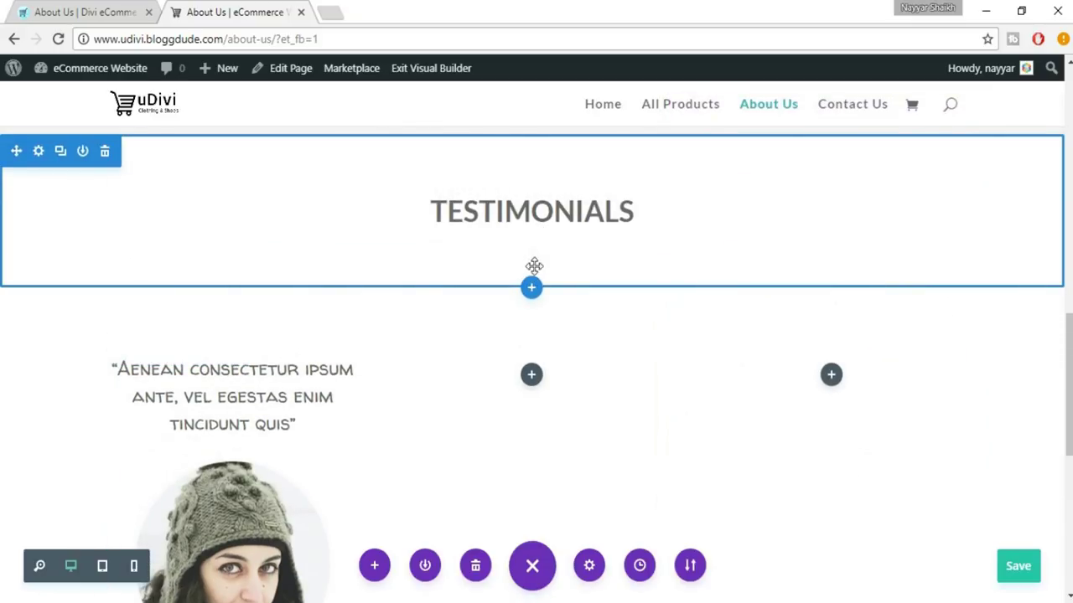
Shrink the section, row and heading-module padding under the TESTIMONIALS heading.
drag(492, 219, 491, 218)
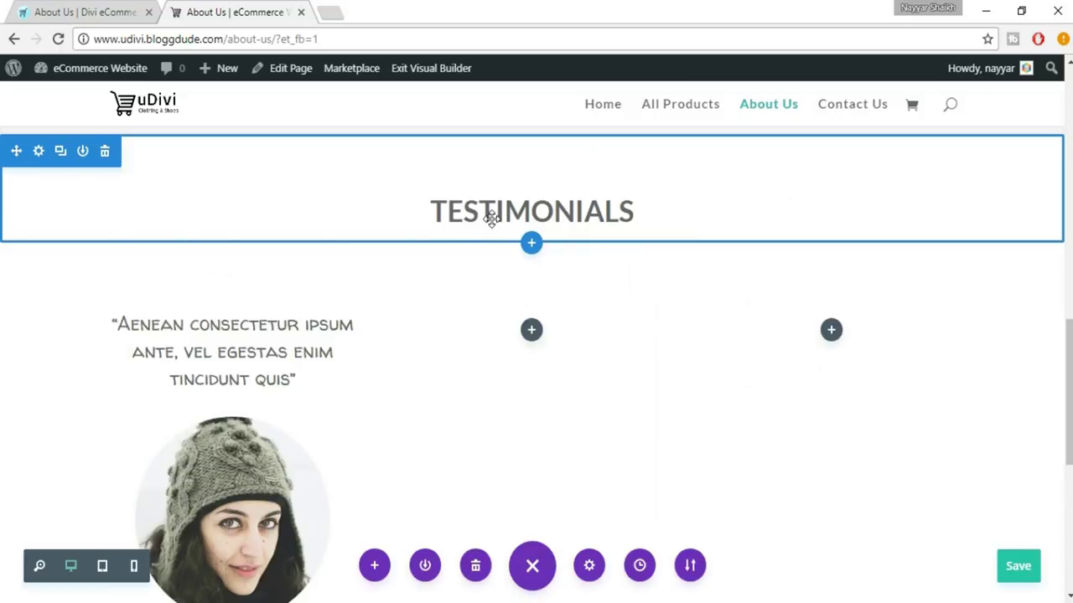
drag(456, 277, 465, 246)
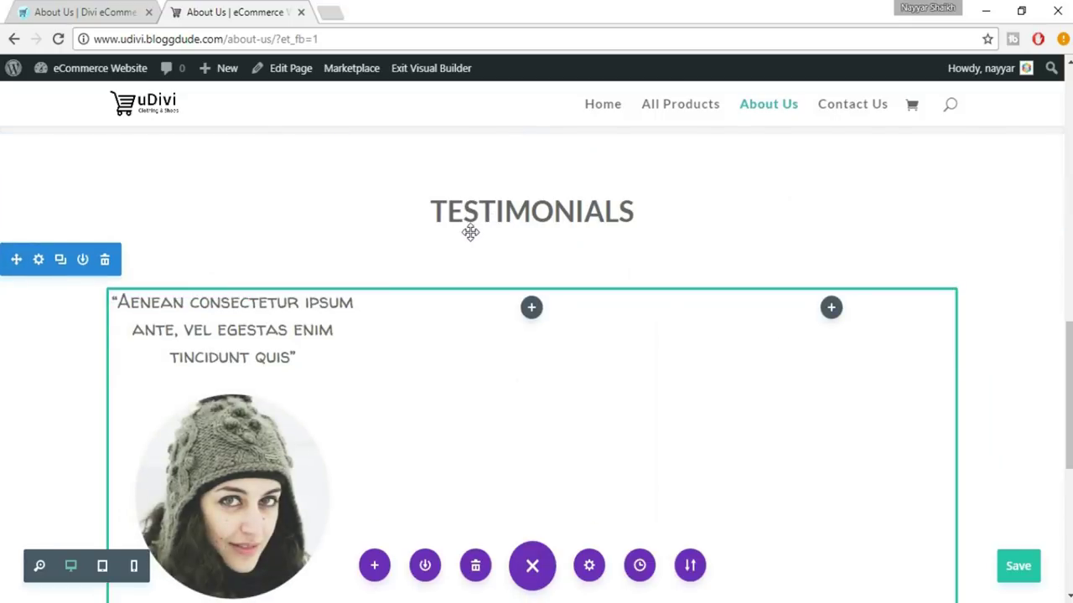
drag(470, 212, 472, 187)
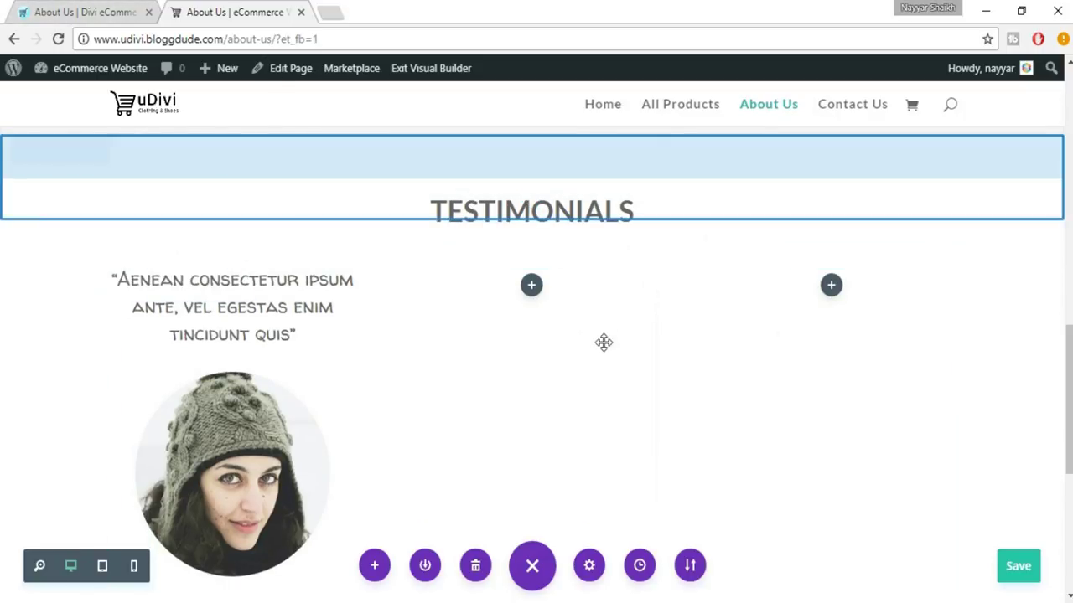
Drag the 'Aenean consectetur ipsum ante…' quote module into the middle column.
scroll(603, 342, down, 2)
scroll(301, 276, up, 1)
scroll(283, 245, up, 1)
scroll(283, 247, down, 2)
scroll(437, 312, up, 2)
scroll(312, 354, down, 1)
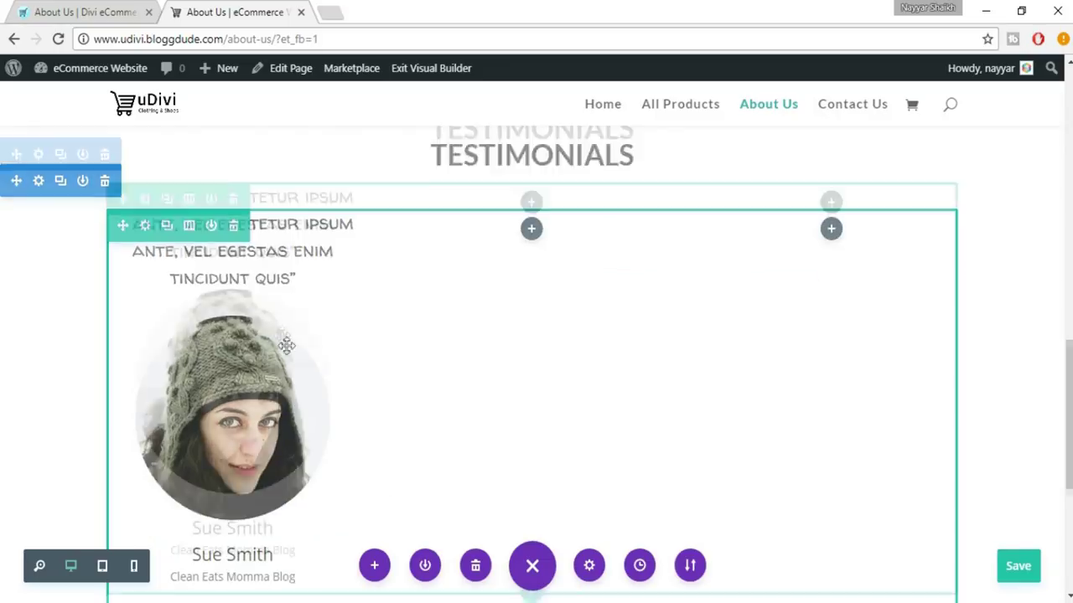
drag(191, 234, 533, 227)
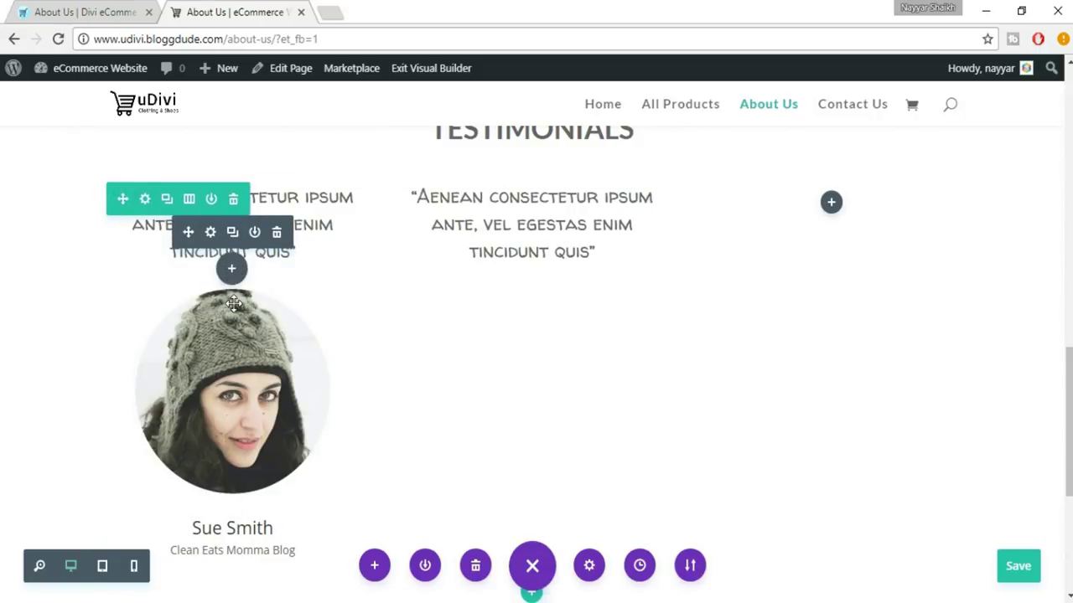
Duplicate the round portrait and place the copy in the second testimonial column.
click(232, 256)
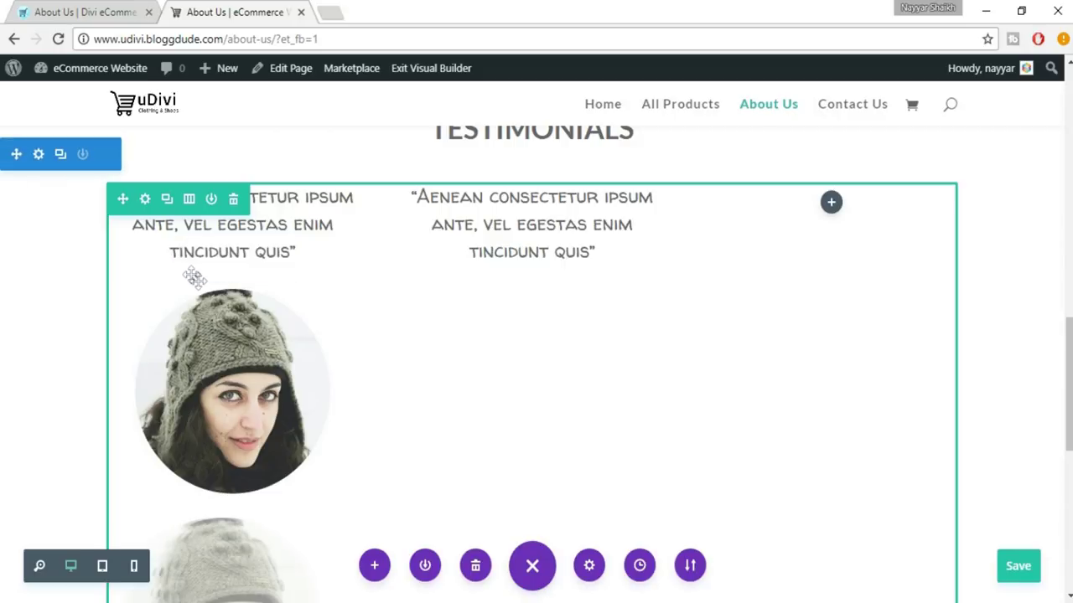
drag(194, 269, 537, 285)
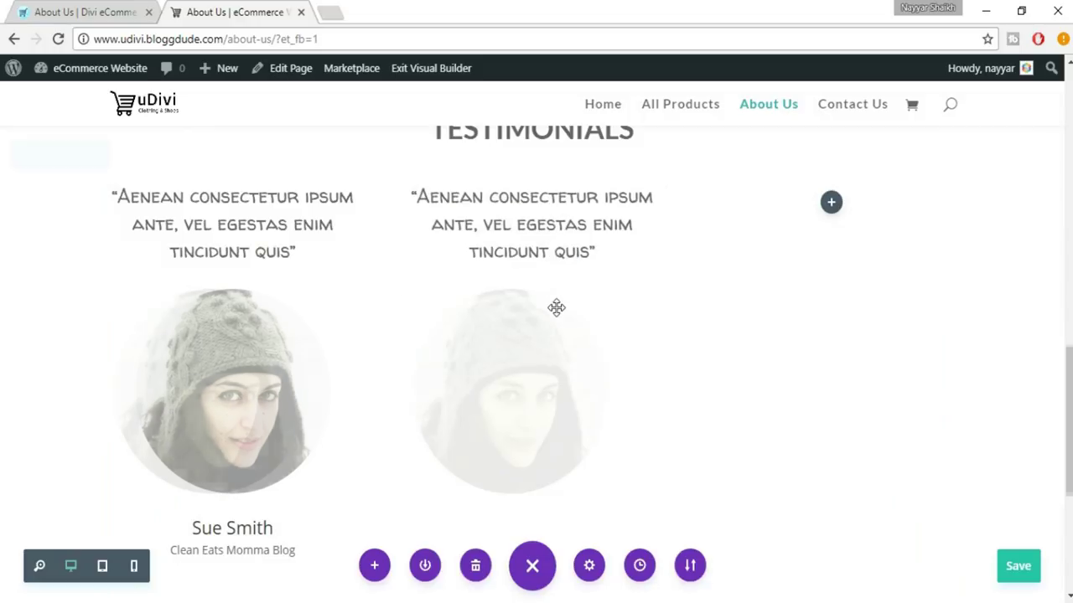
scroll(556, 306, down, 2)
mouse_move(230, 376)
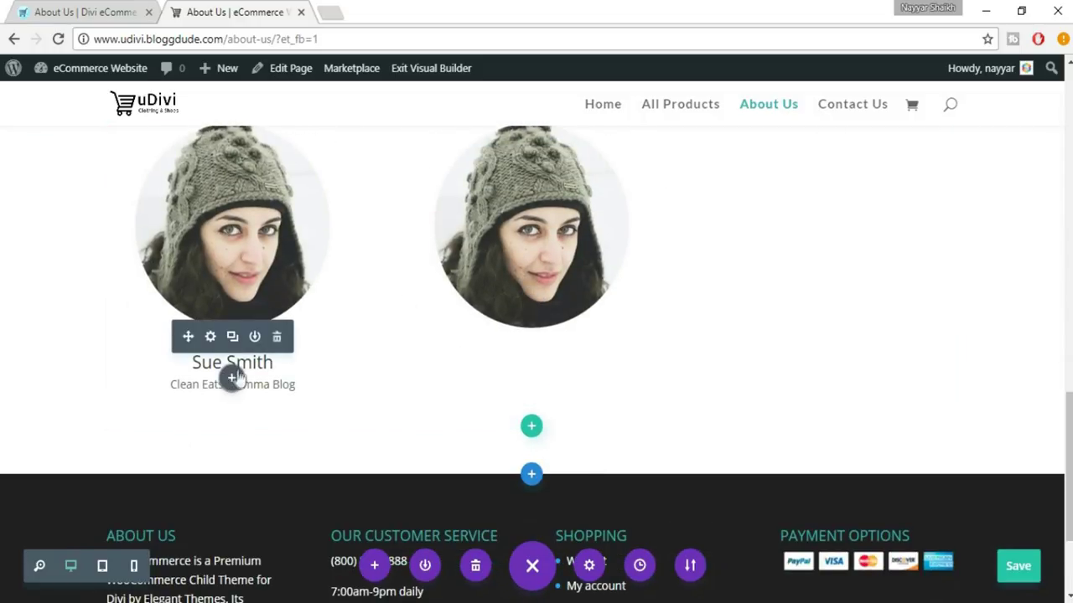
drag(326, 332, 530, 370)
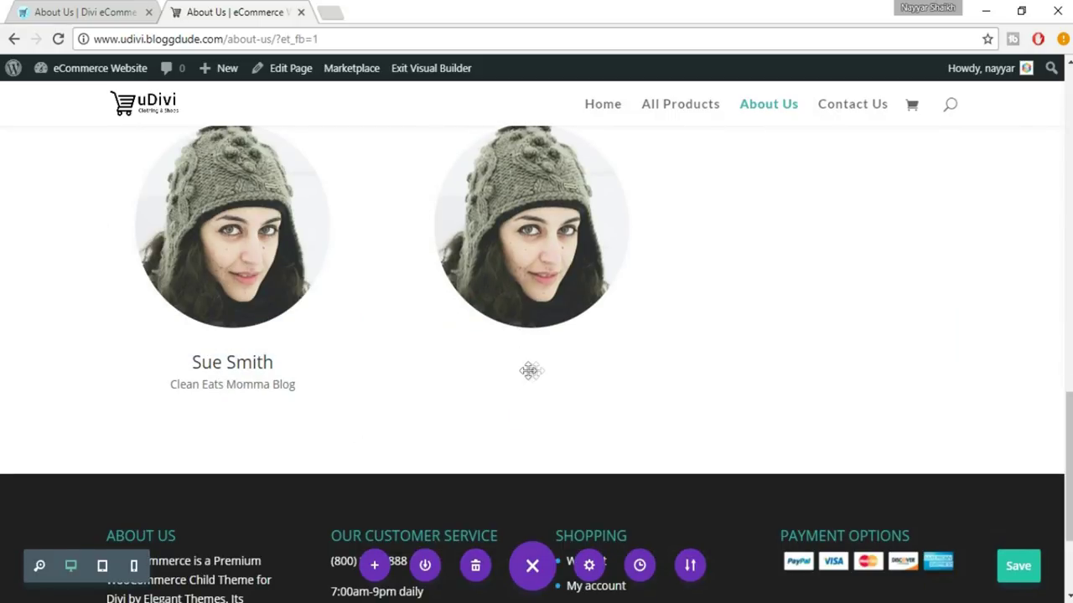
scroll(713, 366, up, 3)
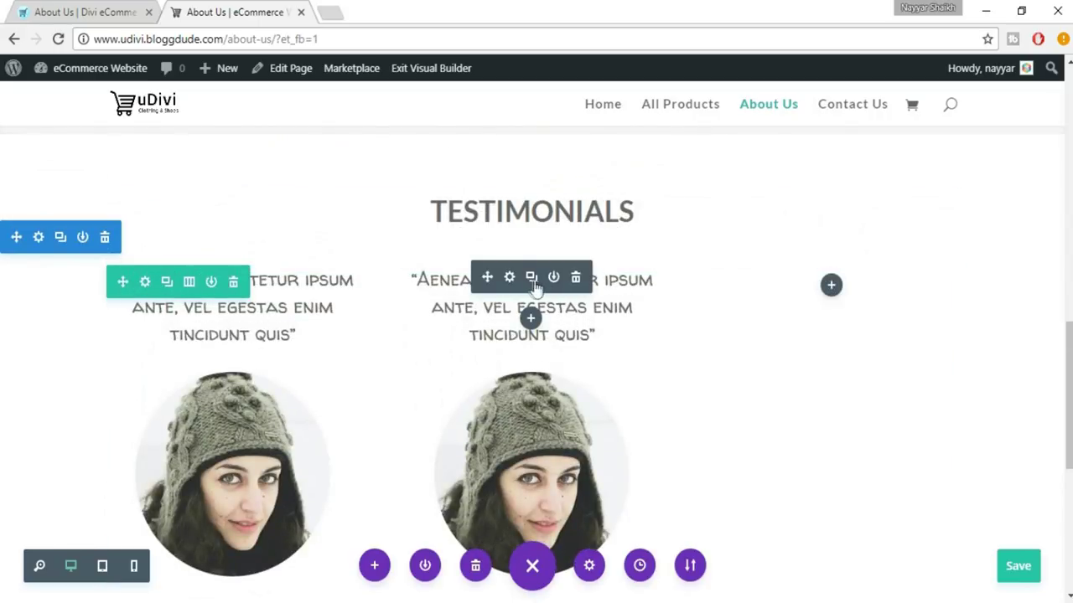
Copy the quote, round portrait and name caption into the third testimonial column.
drag(499, 284, 830, 287)
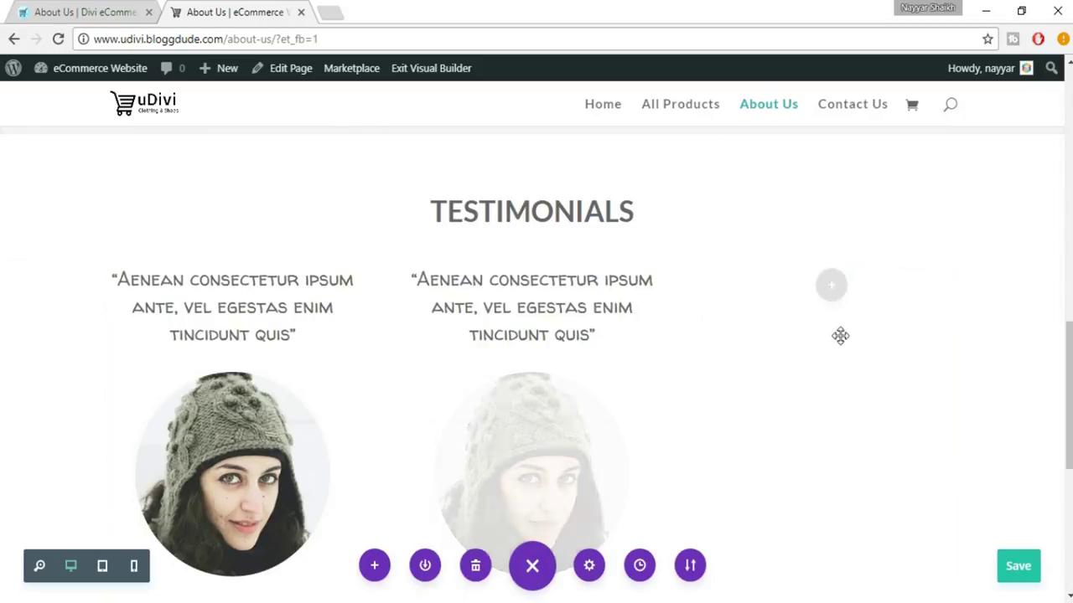
scroll(552, 358, down, 1)
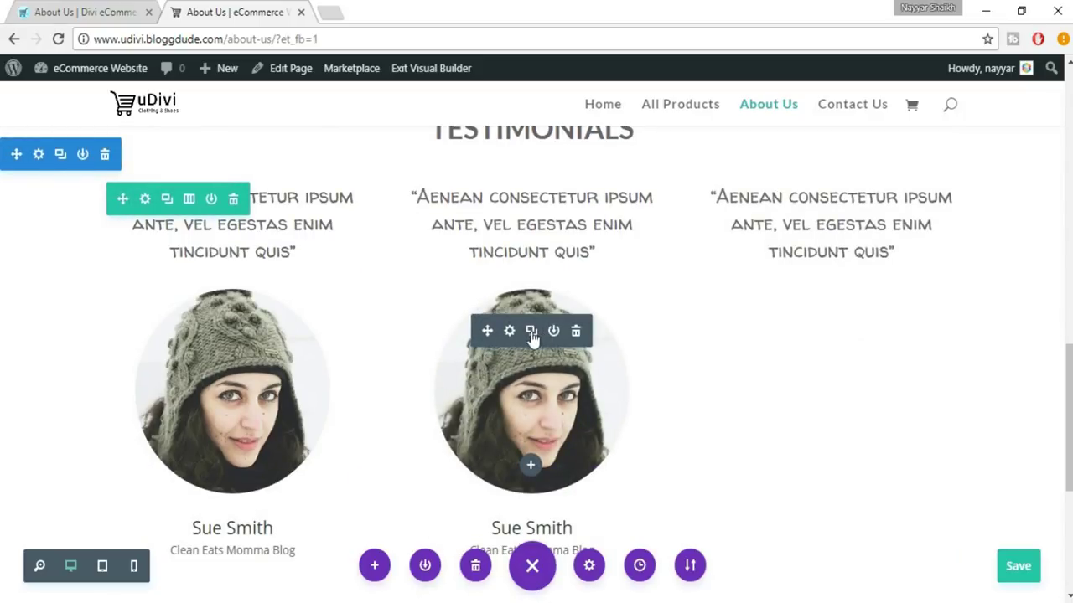
drag(491, 330, 843, 304)
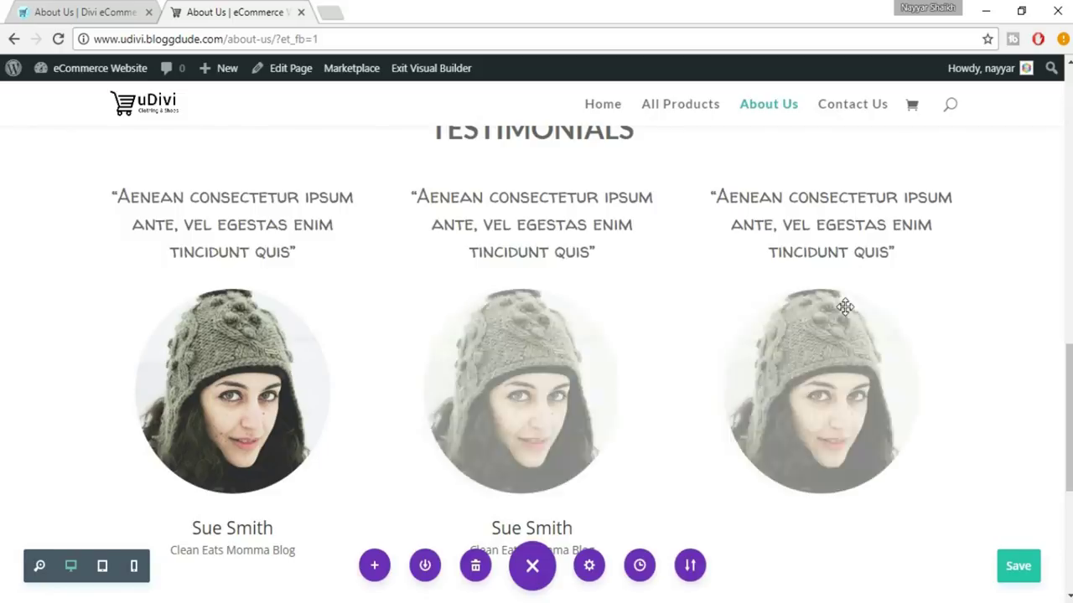
scroll(561, 388, down, 2)
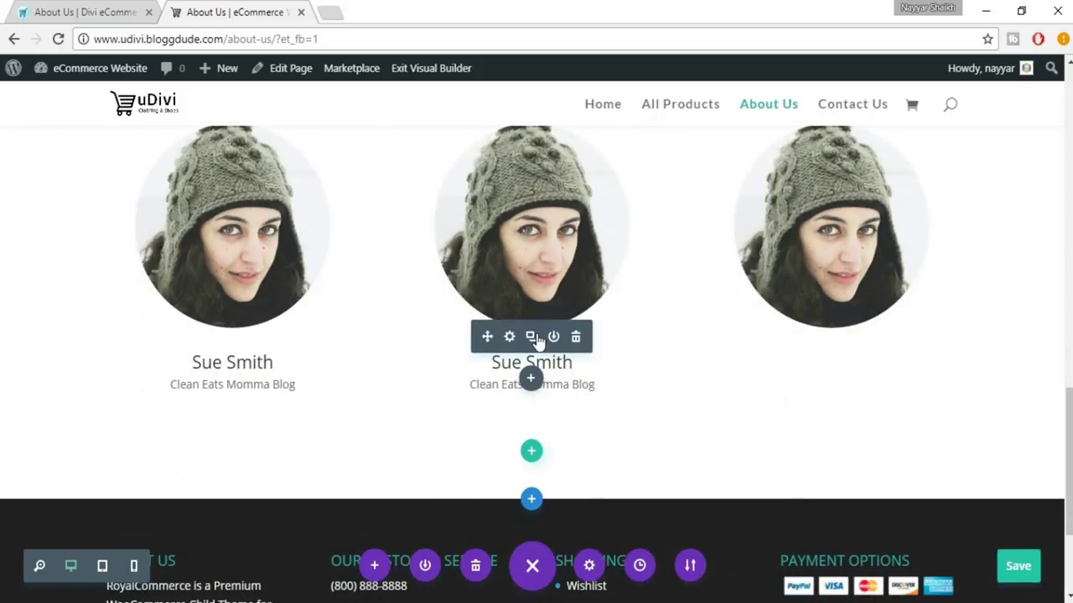
key(ctrl+v)
drag(834, 308, 833, 344)
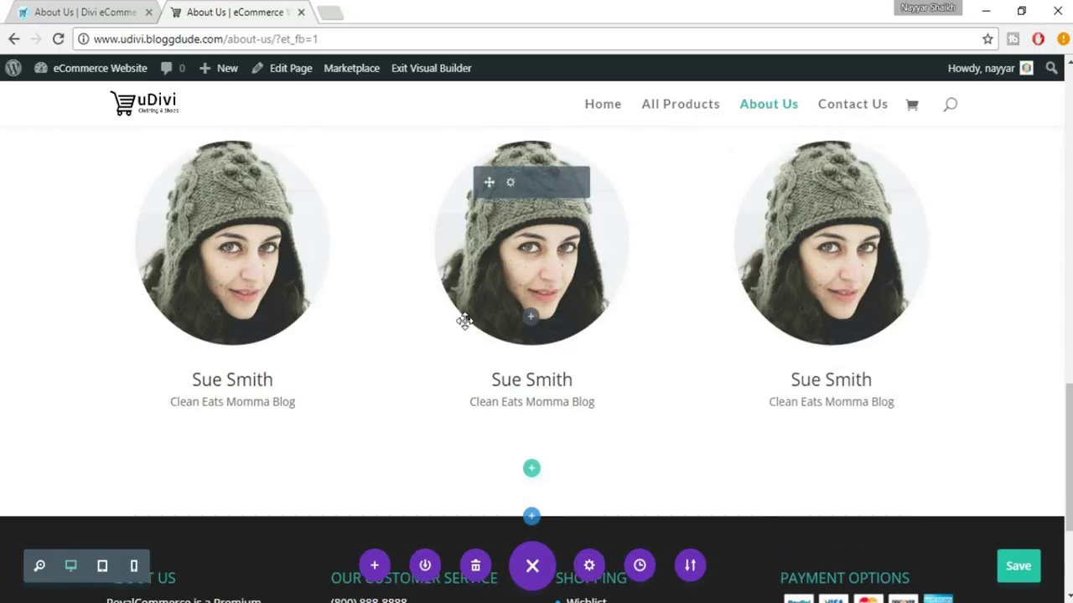
scroll(462, 319, up, 2)
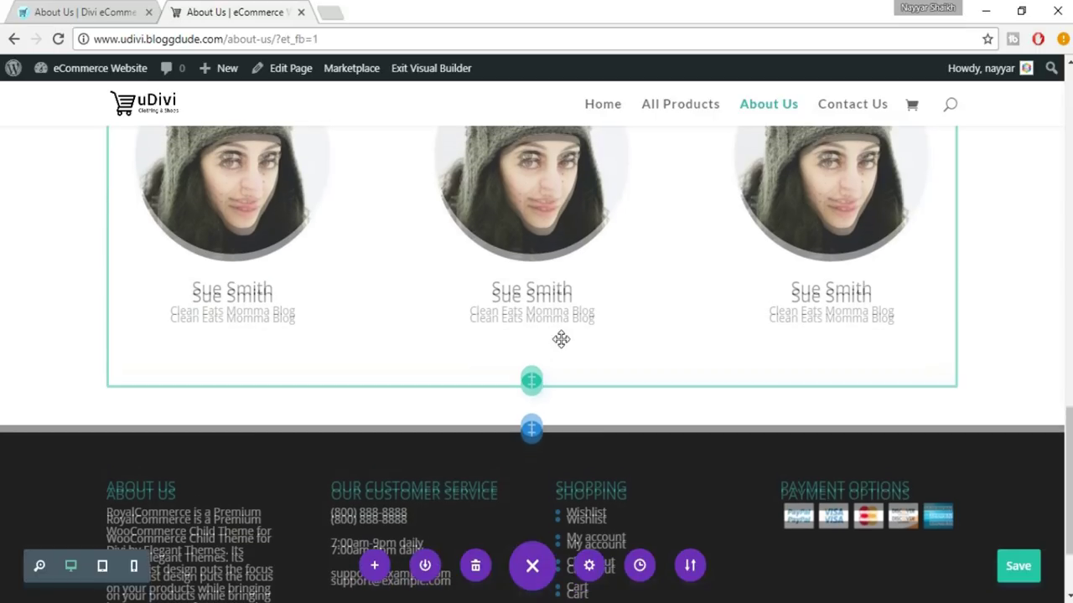
scroll(561, 344, up, 4)
scroll(537, 319, down, 1)
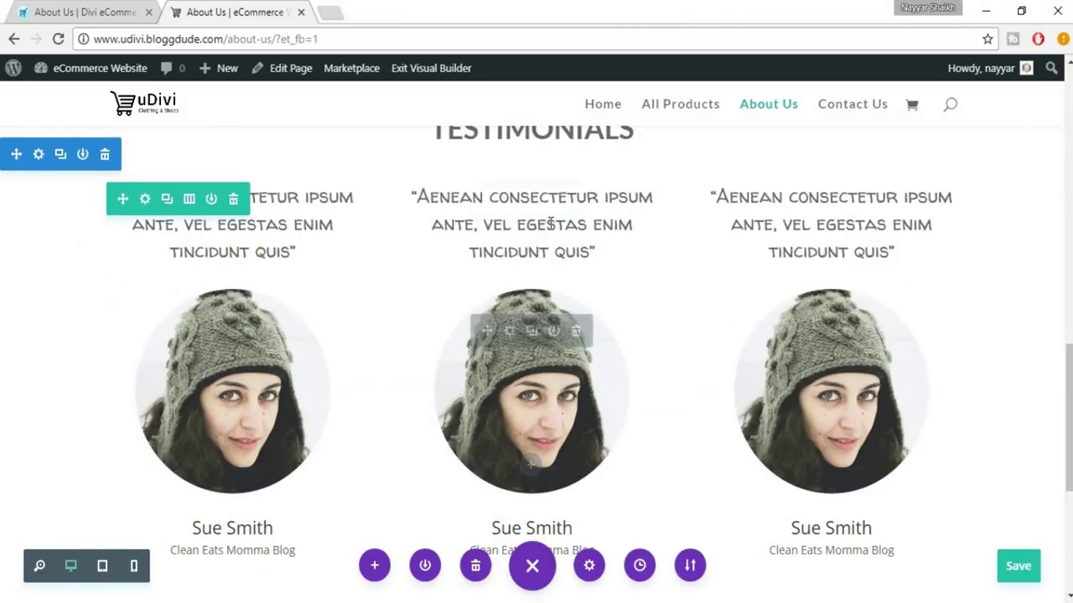
drag(419, 195, 493, 196)
Replace the middle quote's first word with 'Nayyar'.
text(nAYYAR)
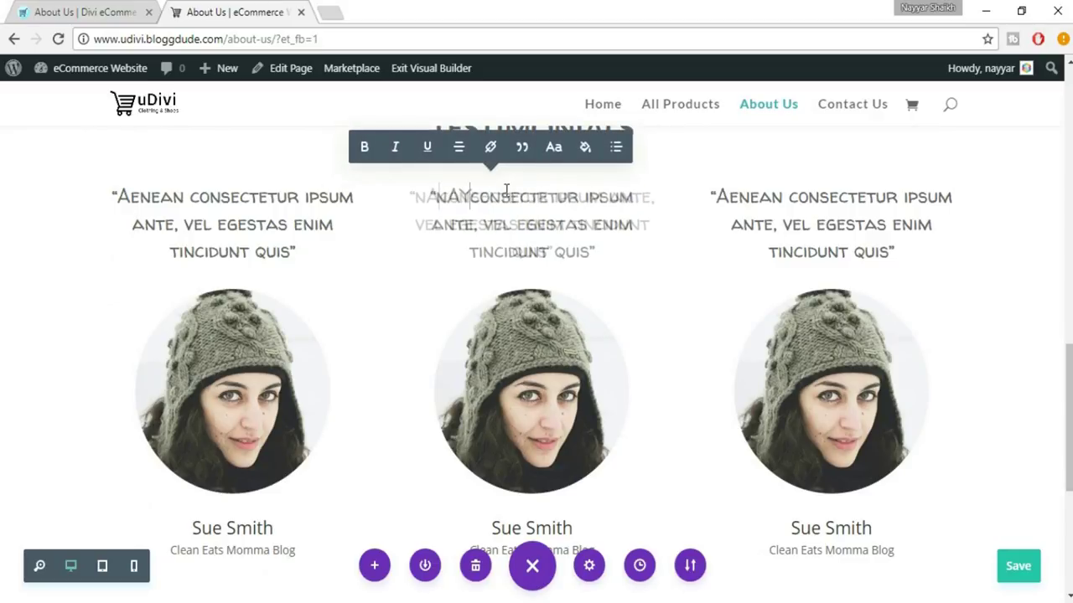
key(BackSpace)
key(BackSpace)
key(BackSpace)
key(BackSpace)
key(BackSpace)
key(BackSpace)
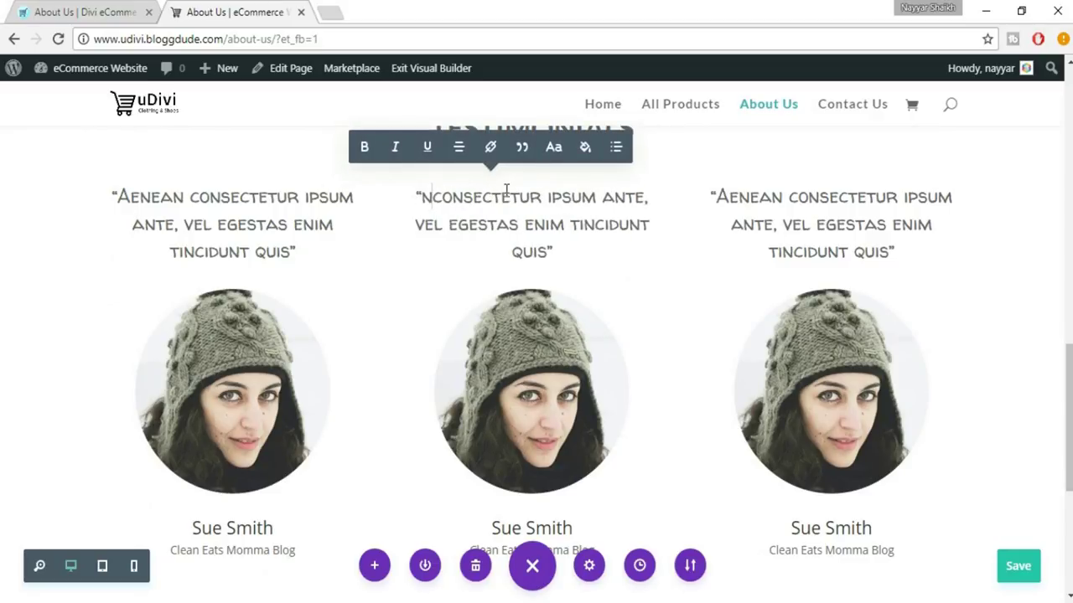
text(Nayyar)
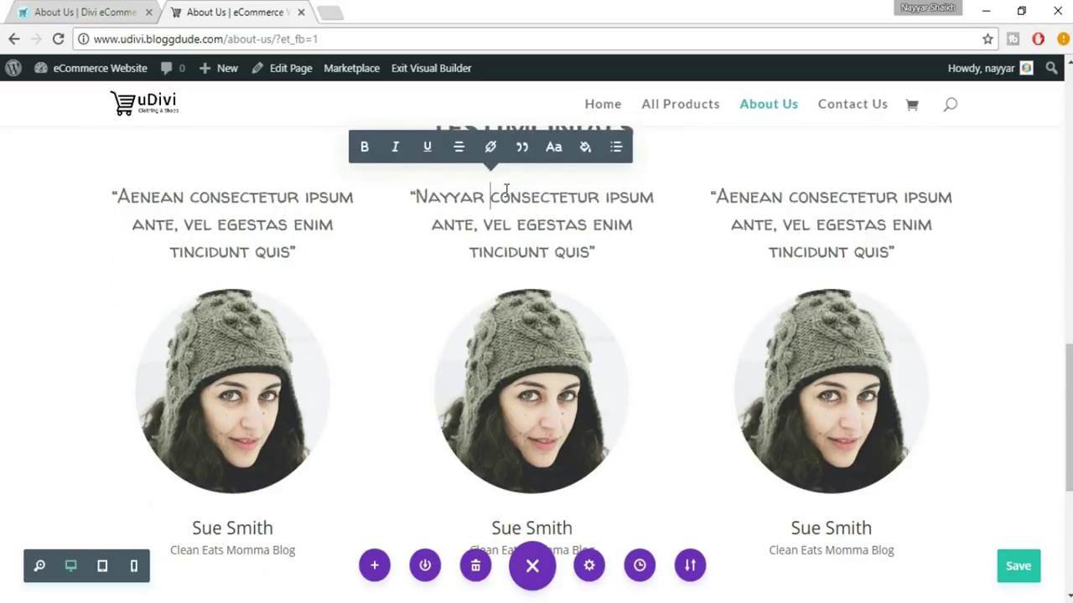
scroll(623, 443, down, 2)
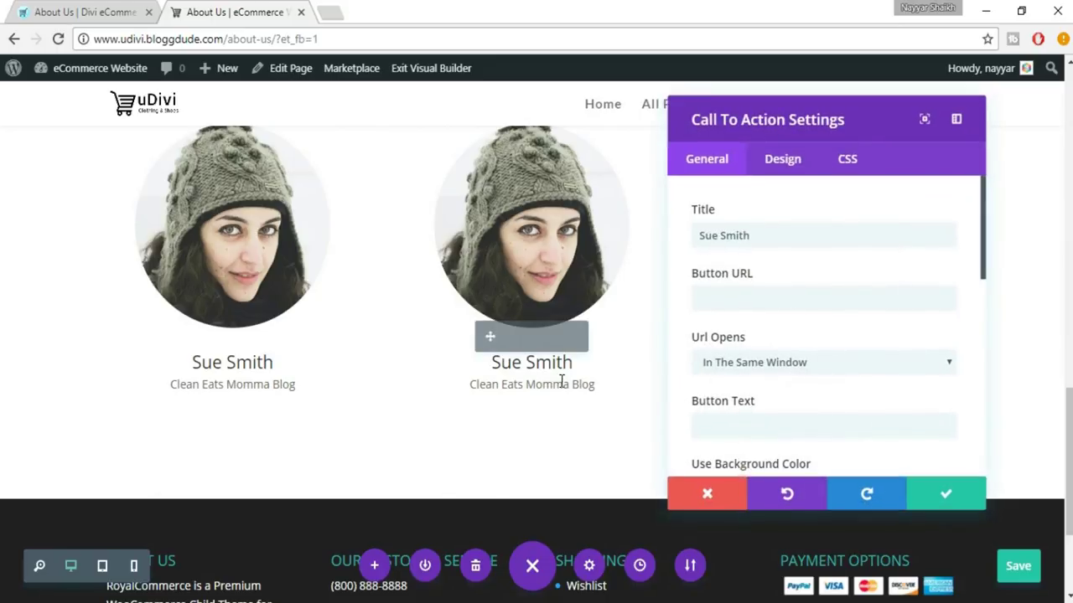
click(757, 235)
key(ctrl+a)
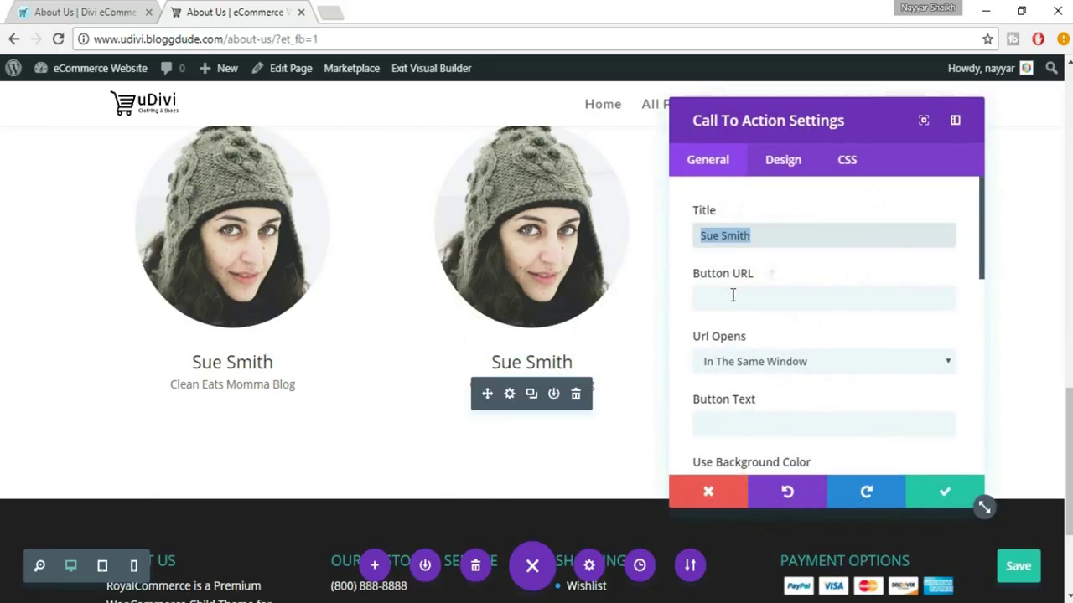
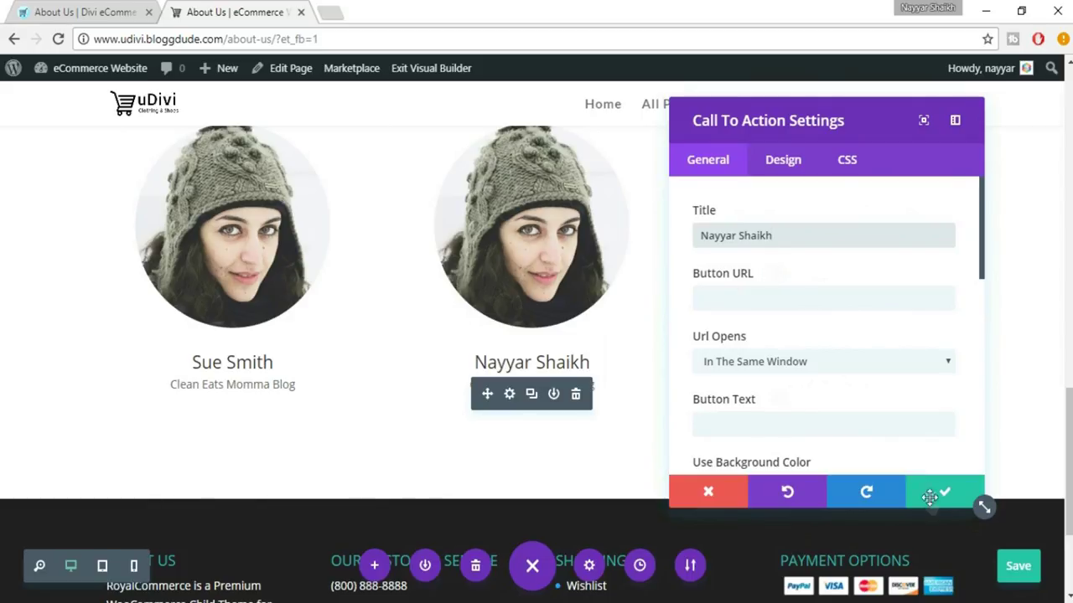
click(931, 498)
scroll(814, 460, up, 1)
Upload the 248x247-unsplash-Mark-a portrait and set it as the middle testimonial's photo.
mouse_move(520, 264)
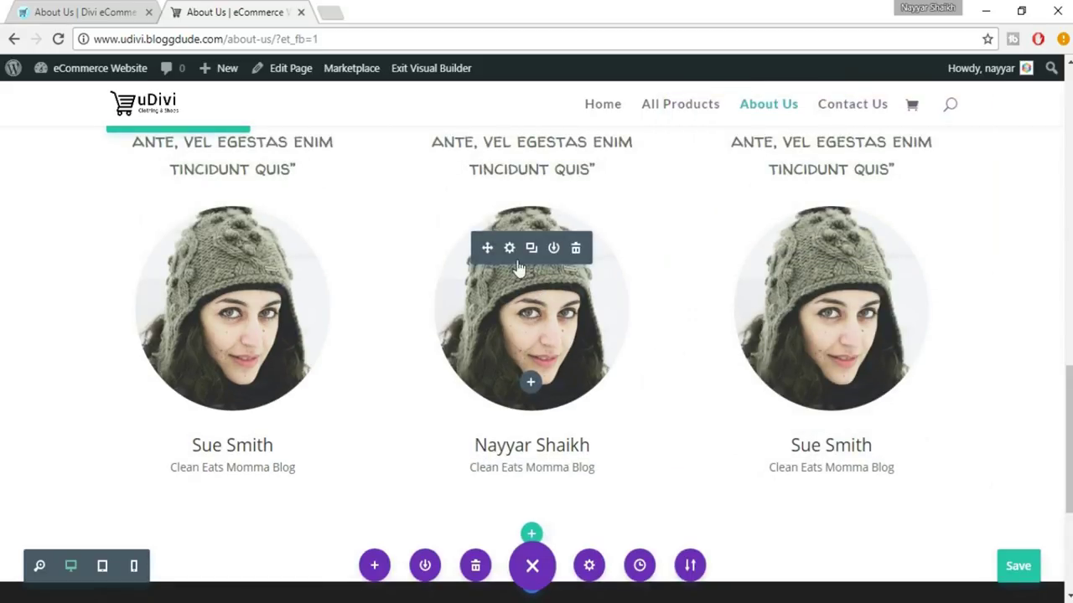
click(508, 249)
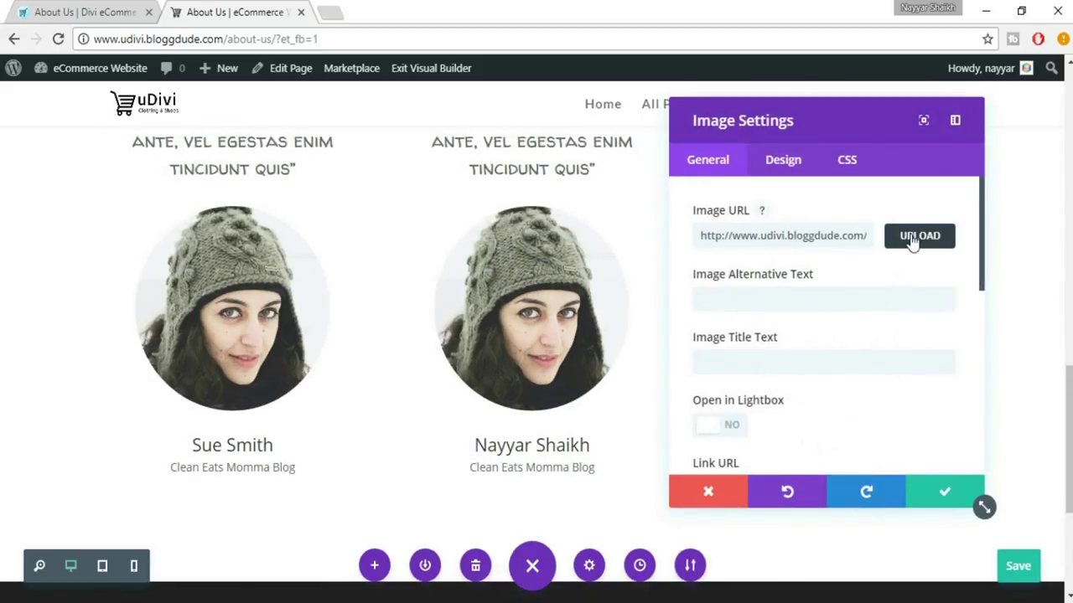
click(518, 227)
click(67, 135)
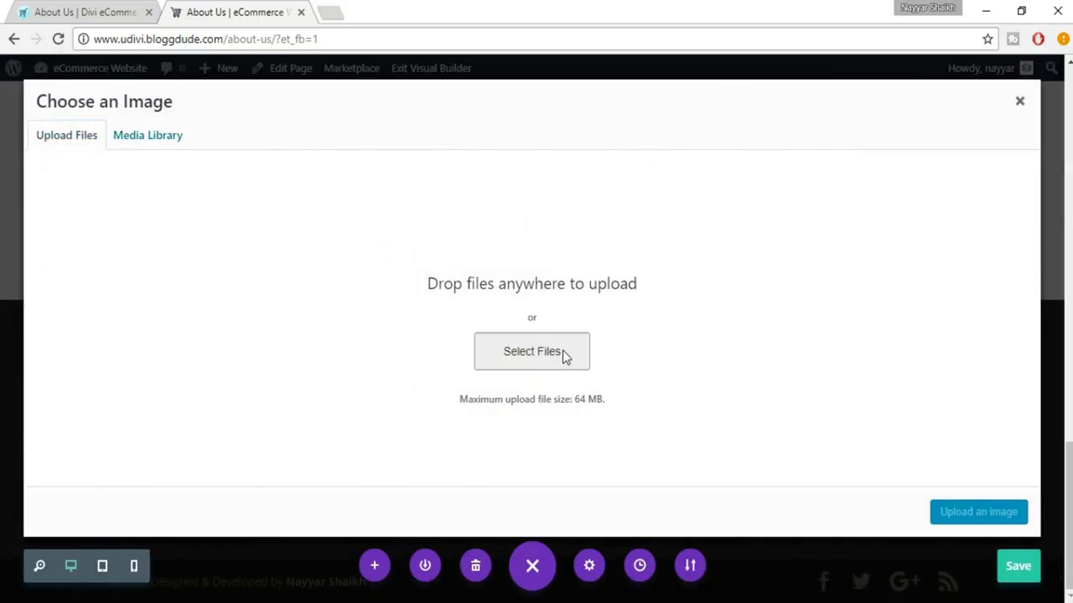
click(563, 356)
click(271, 132)
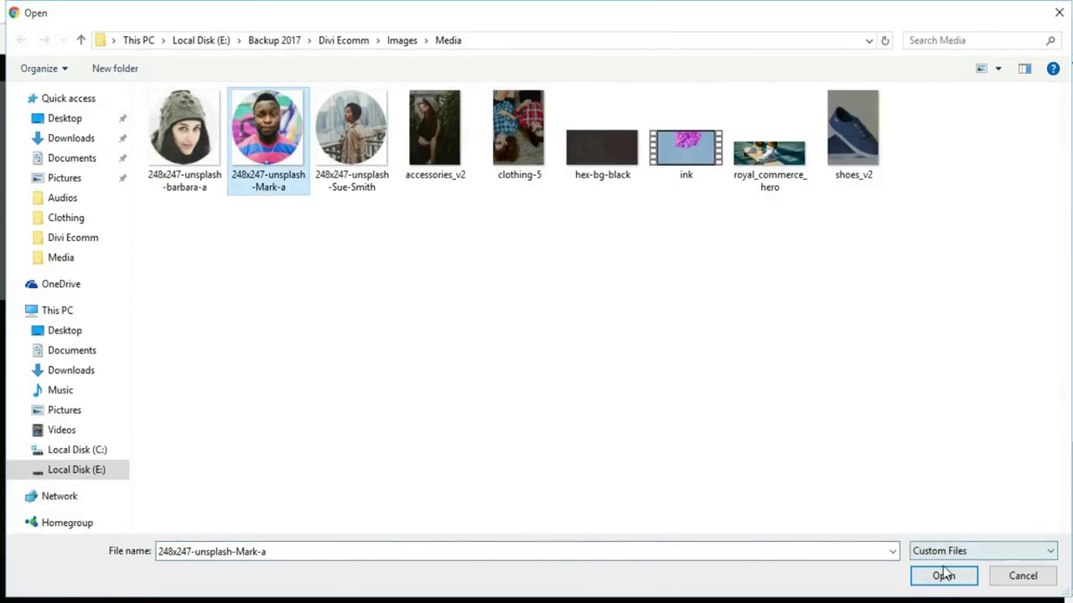
click(945, 575)
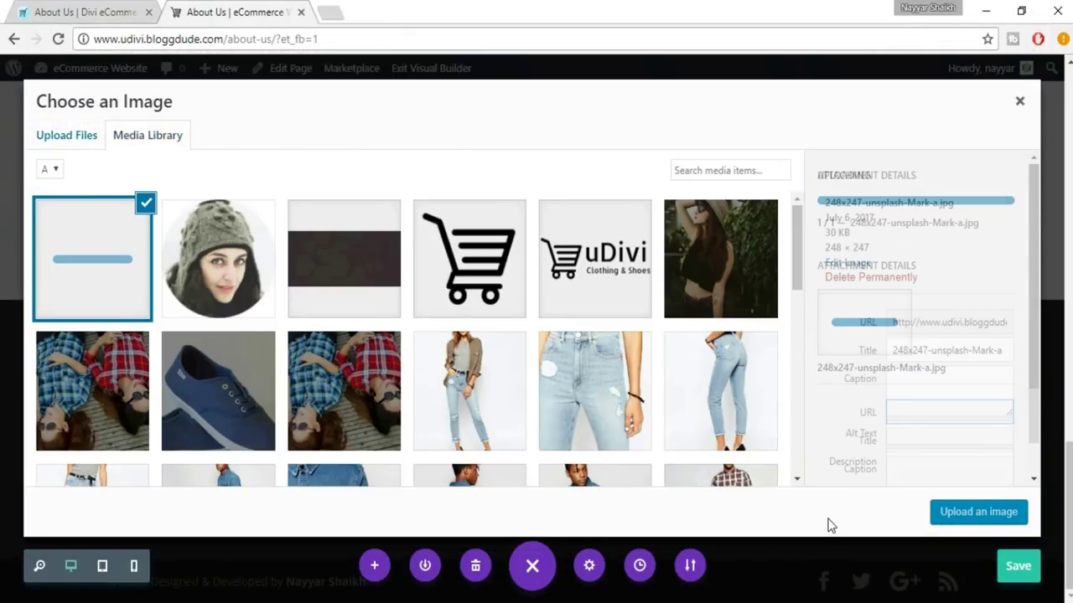
click(947, 512)
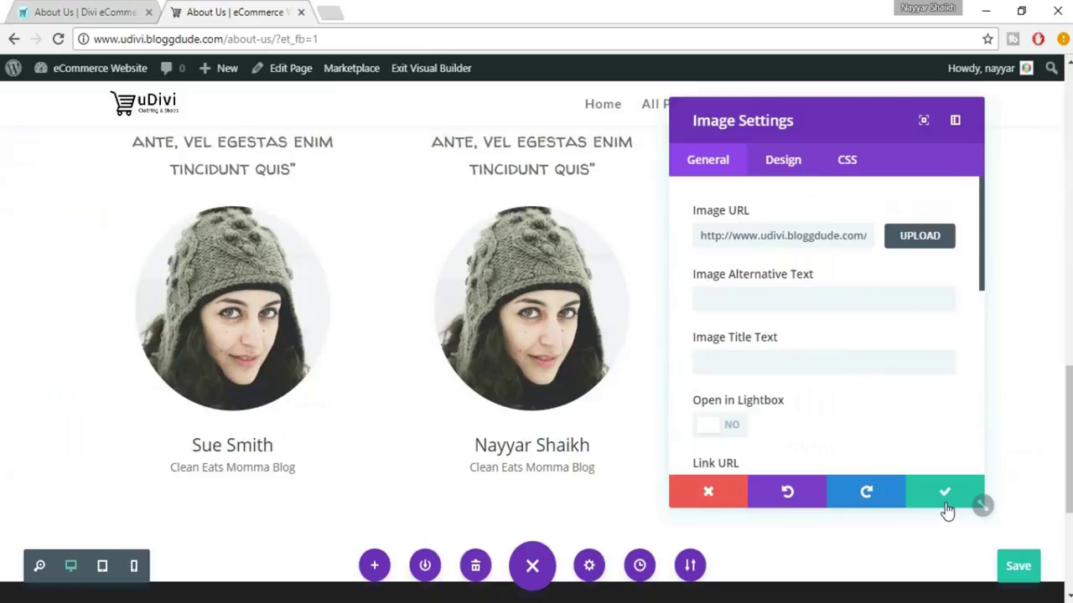
click(923, 501)
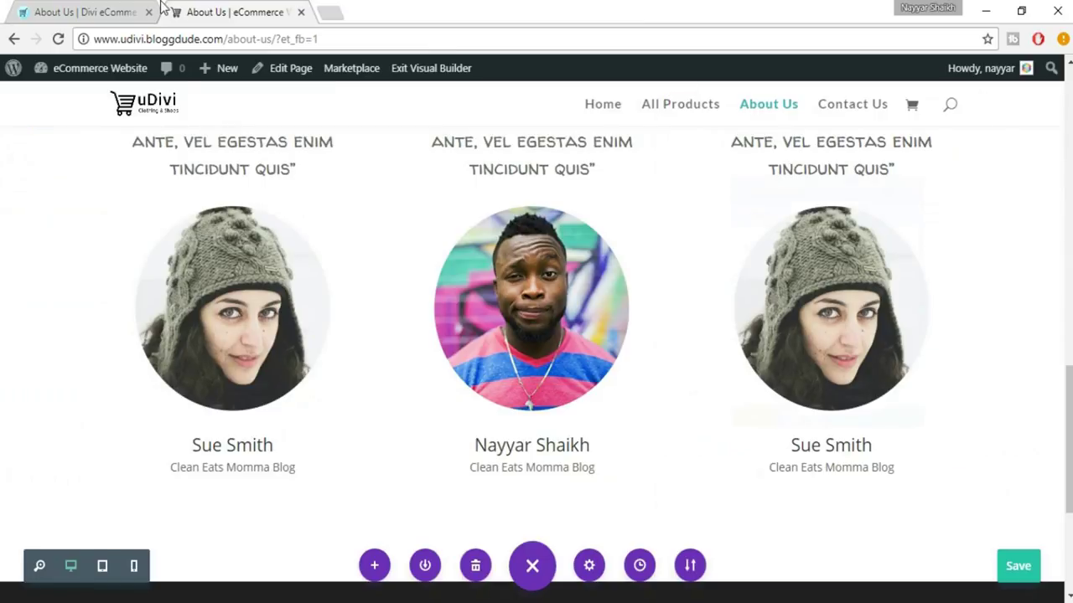
click(914, 336)
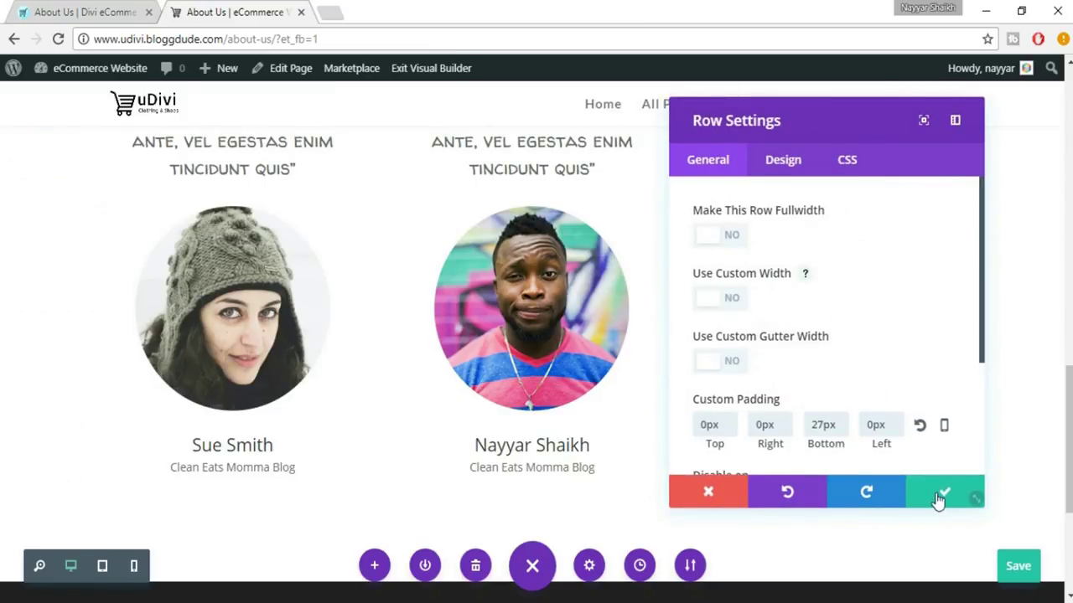
click(941, 494)
Upload 248x247-unsplash-Sue-Smith.jpg and make it the third testimonial's photo.
mouse_move(813, 247)
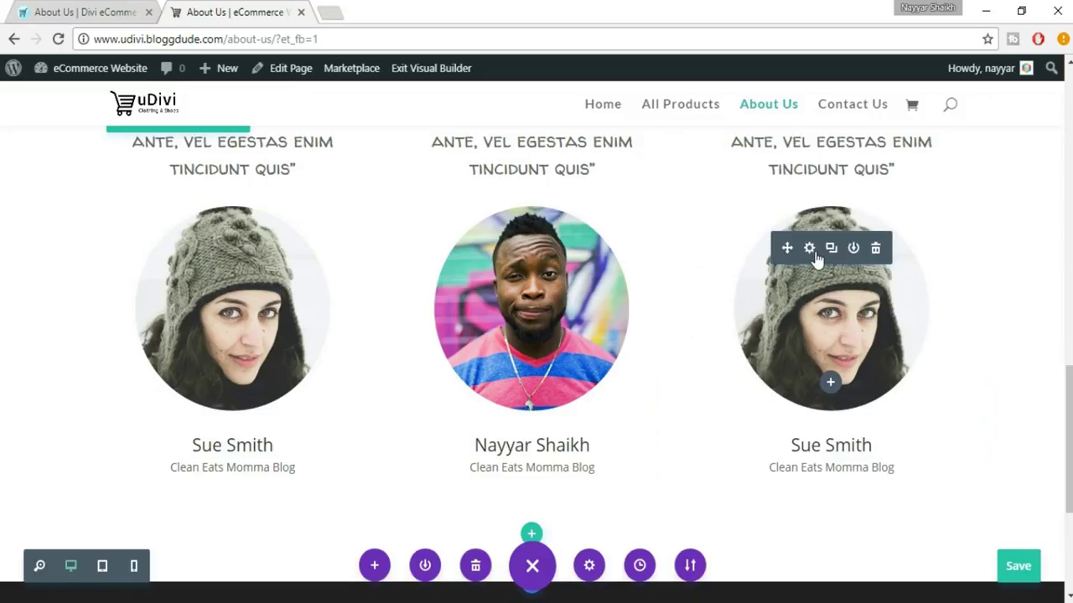
click(809, 250)
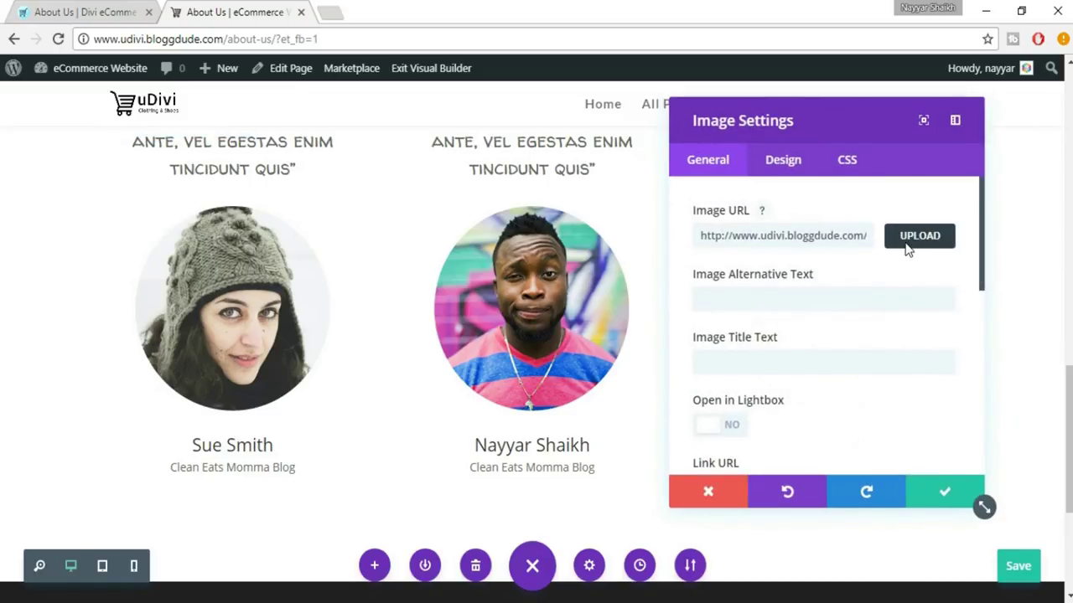
click(918, 239)
click(72, 132)
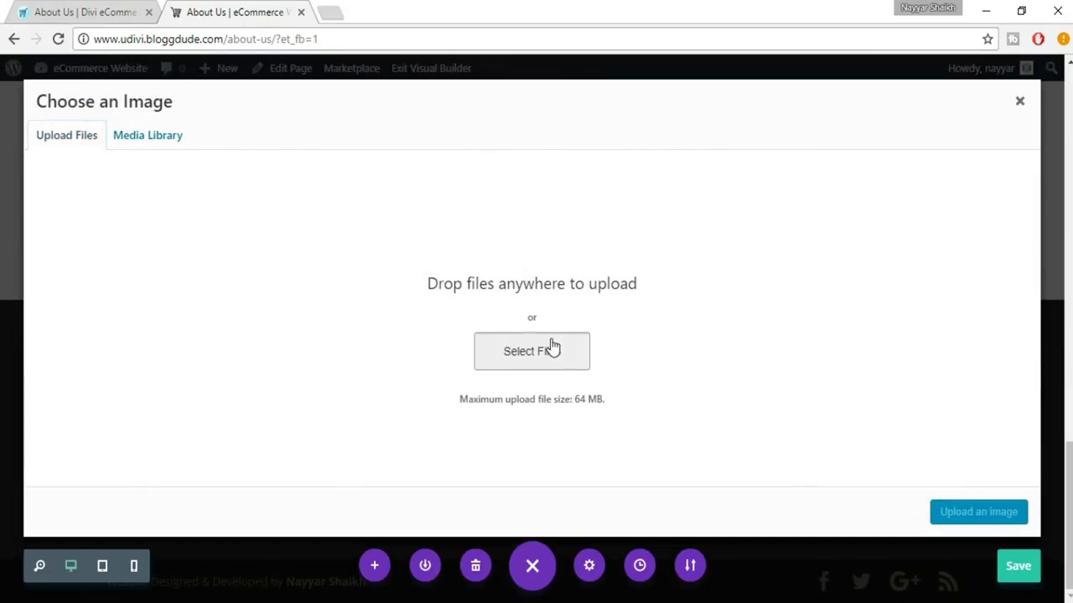
click(551, 349)
click(352, 141)
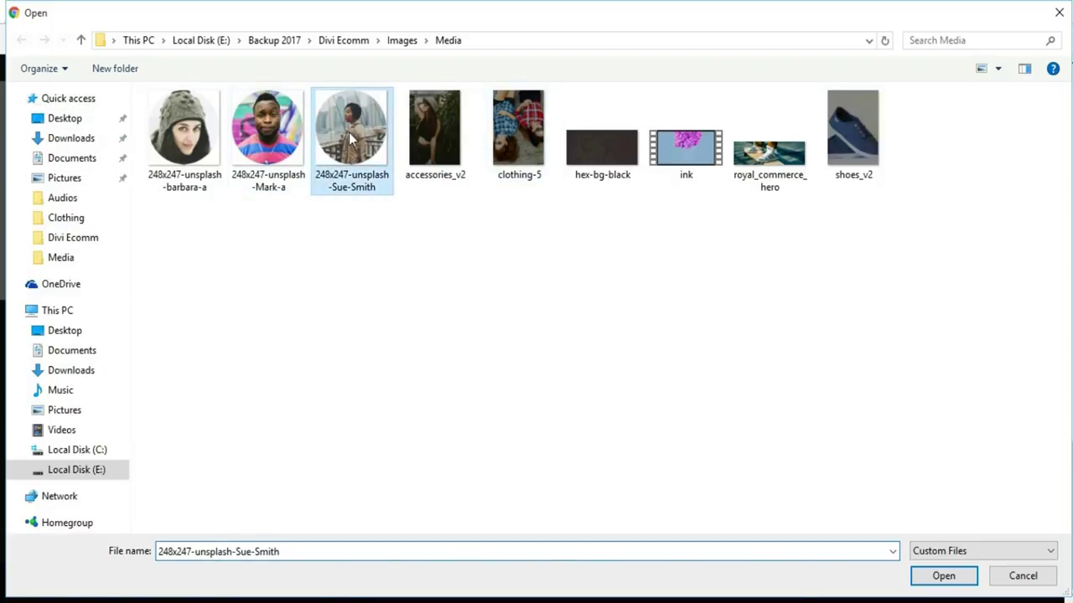
click(942, 581)
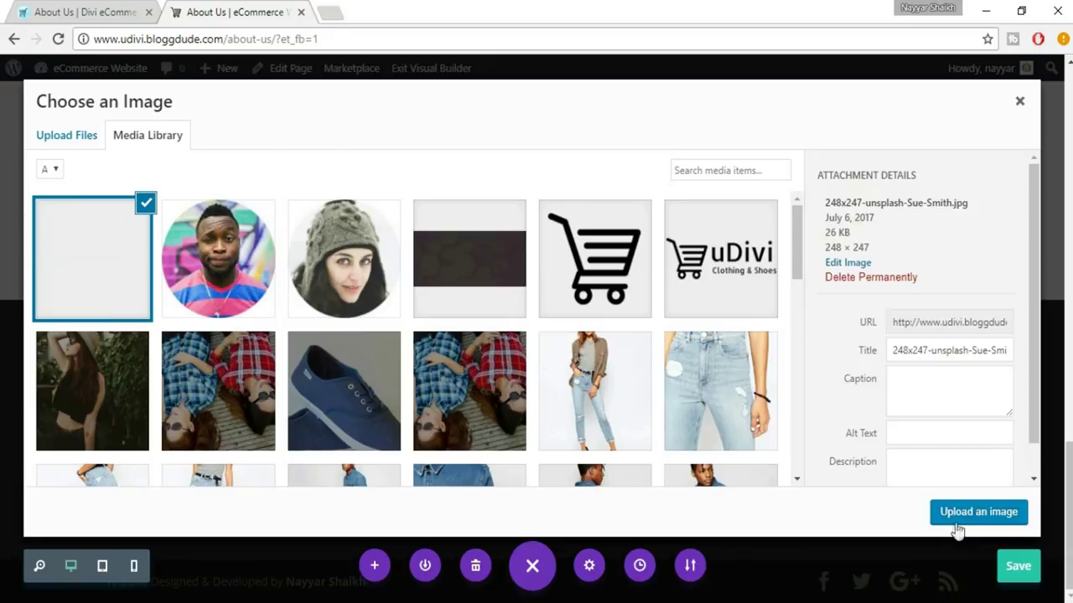
click(961, 519)
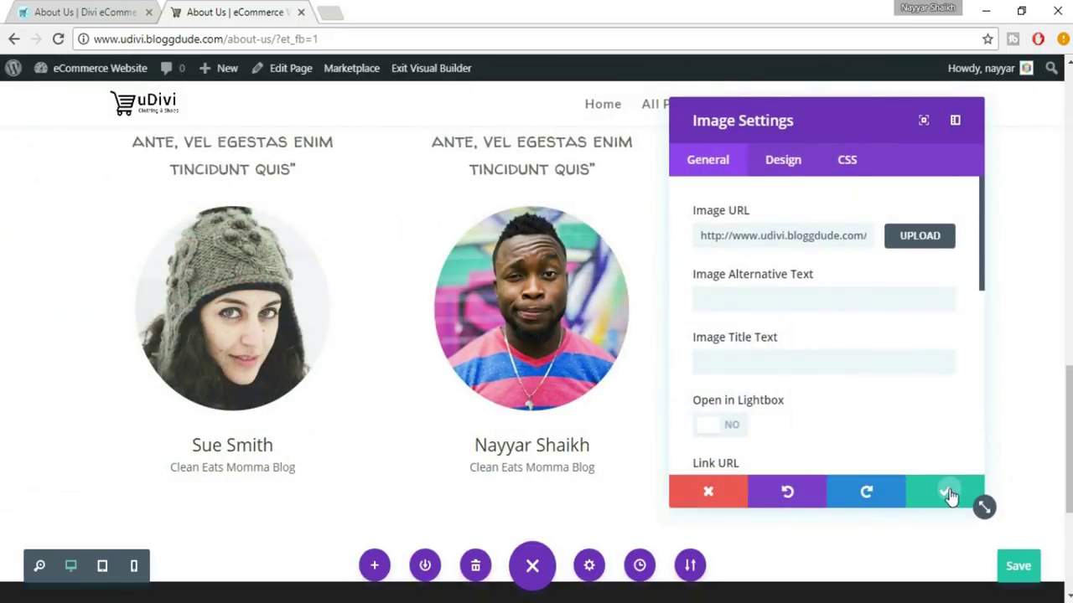
click(946, 492)
Drag the testimonials section's bottom padding to zero and compare with the reference page.
scroll(959, 469, up, 2)
scroll(959, 467, up, 1)
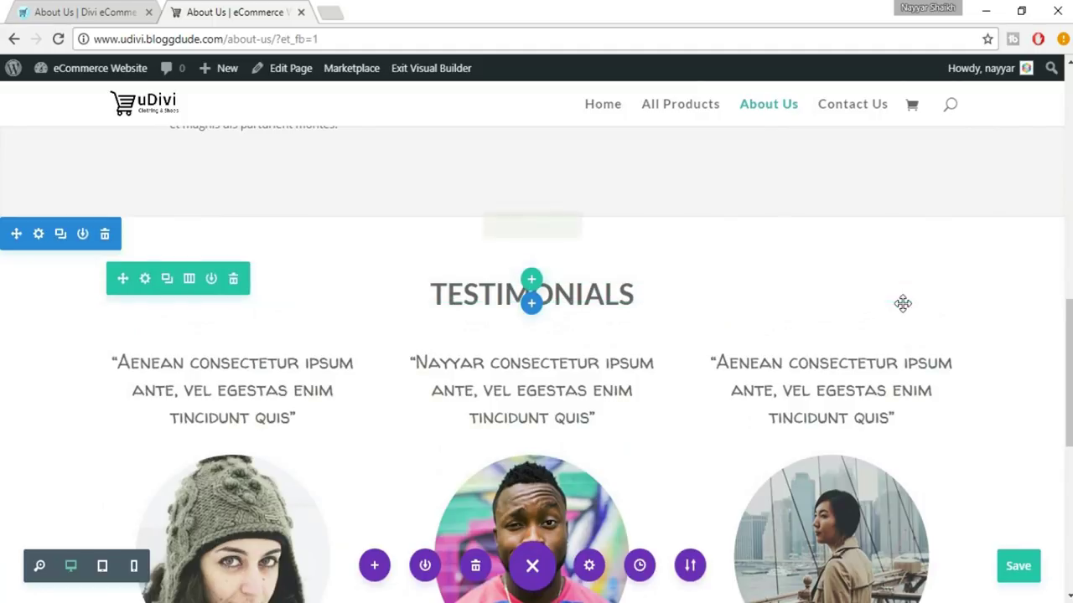
scroll(1015, 334, down, 4)
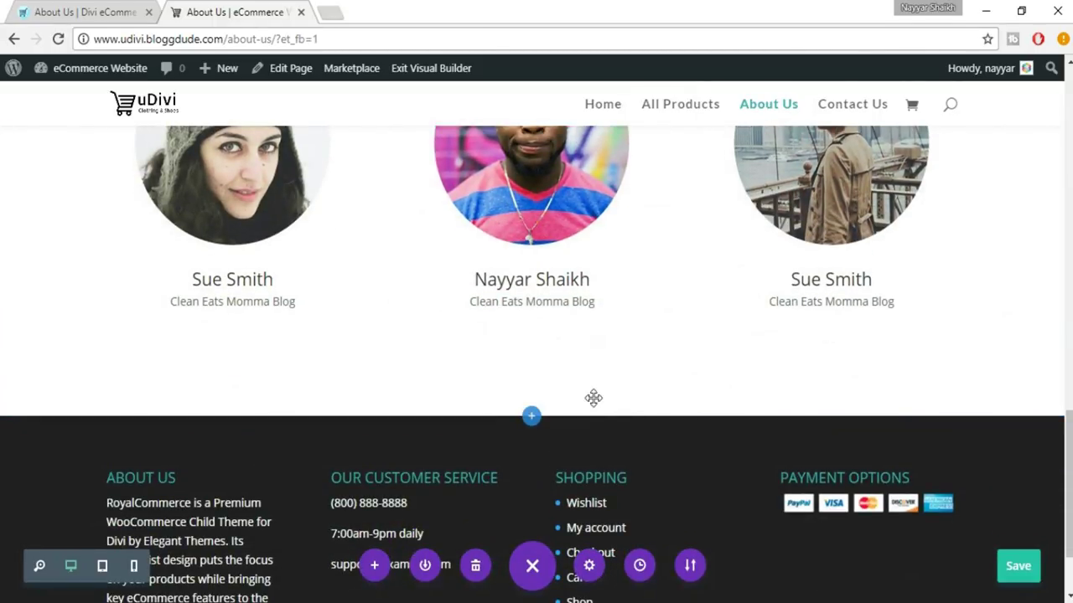
drag(592, 377, 597, 331)
click(41, 10)
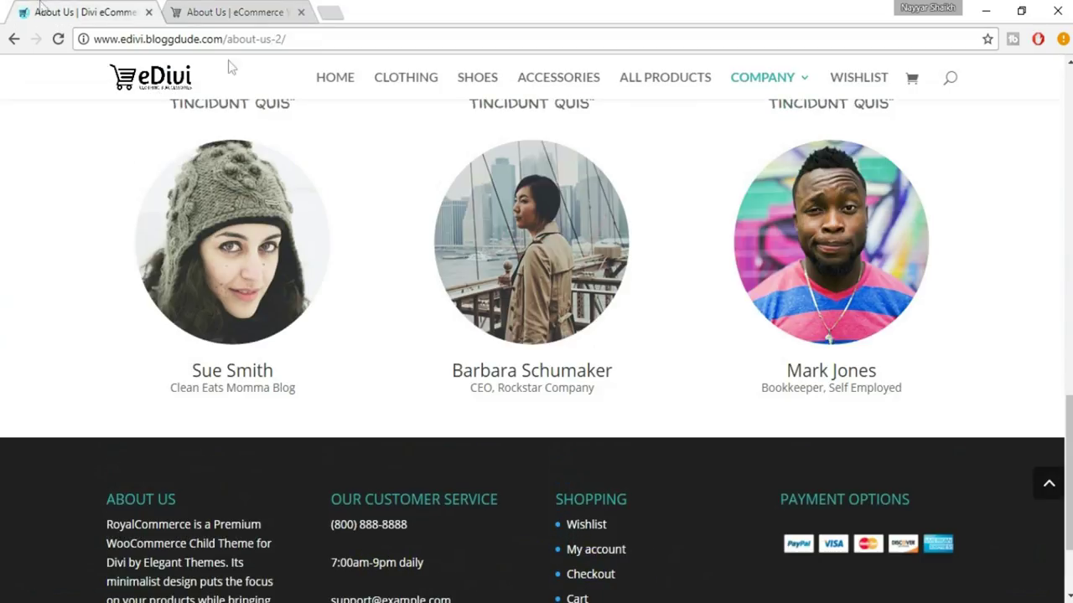
scroll(550, 398, down, 2)
scroll(552, 404, up, 10)
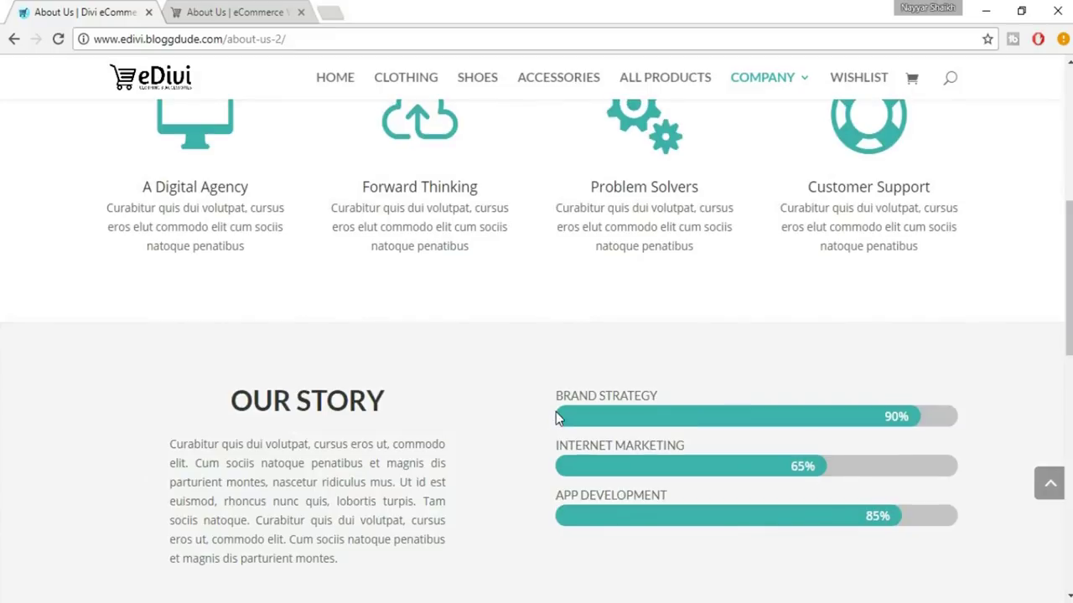
scroll(559, 419, up, 5)
Save the About Us page in the Visual Builder.
click(216, 10)
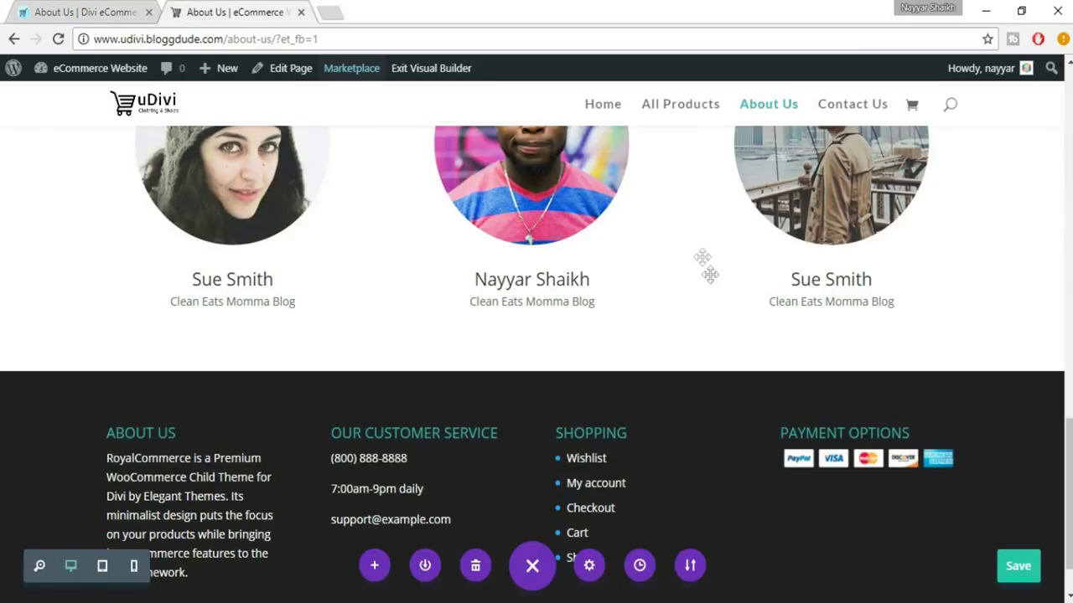
scroll(759, 352, up, 8)
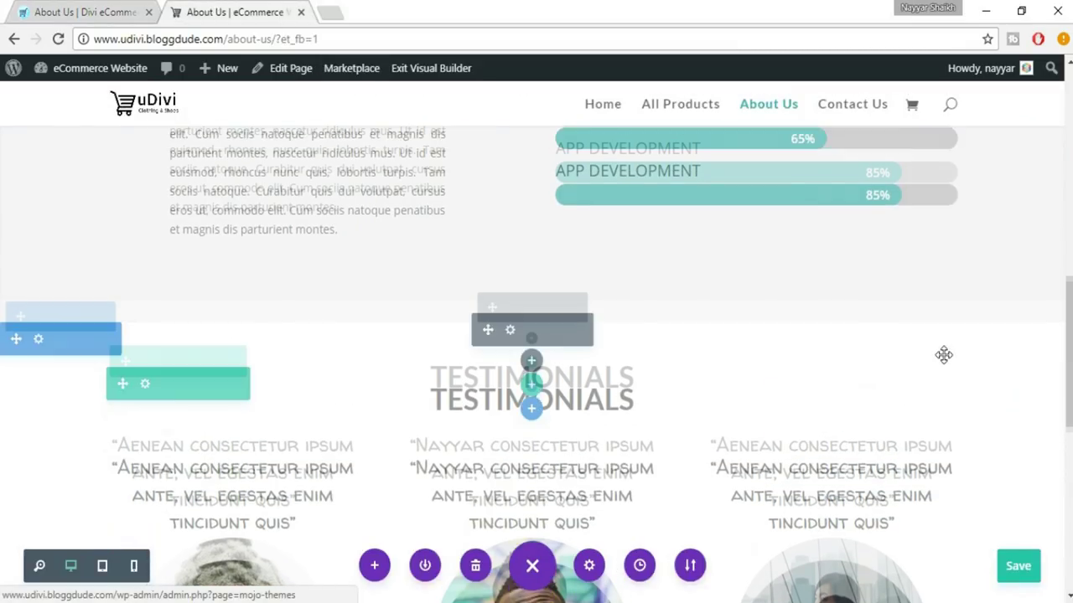
scroll(942, 355, up, 6)
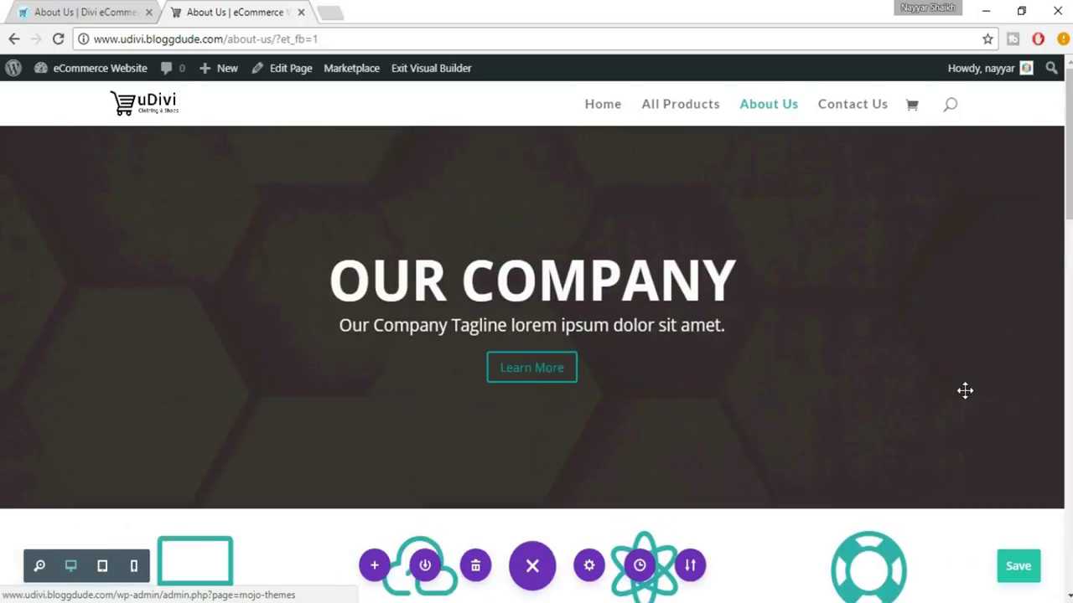
click(1019, 570)
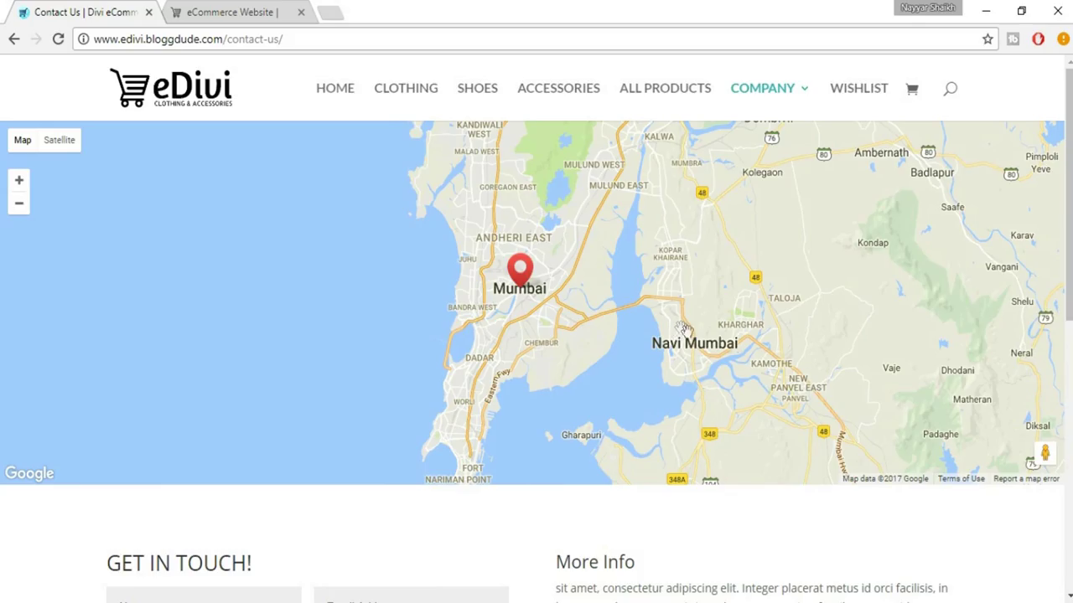
scroll(695, 344, down, 5)
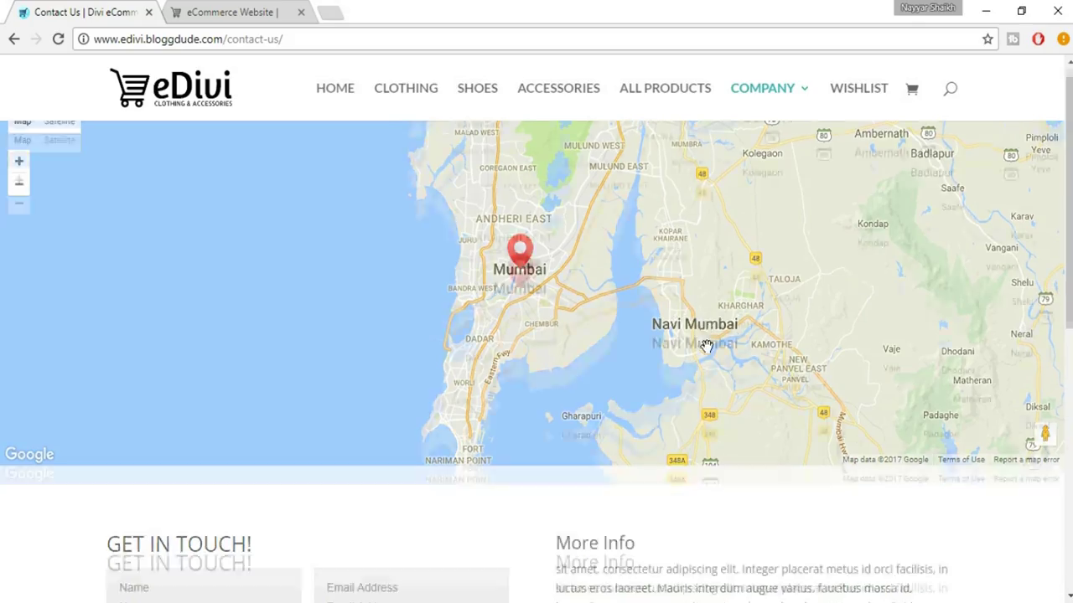
Open a new Chrome tab with console.developers.google.com entered in the address bar.
scroll(707, 360, up, 5)
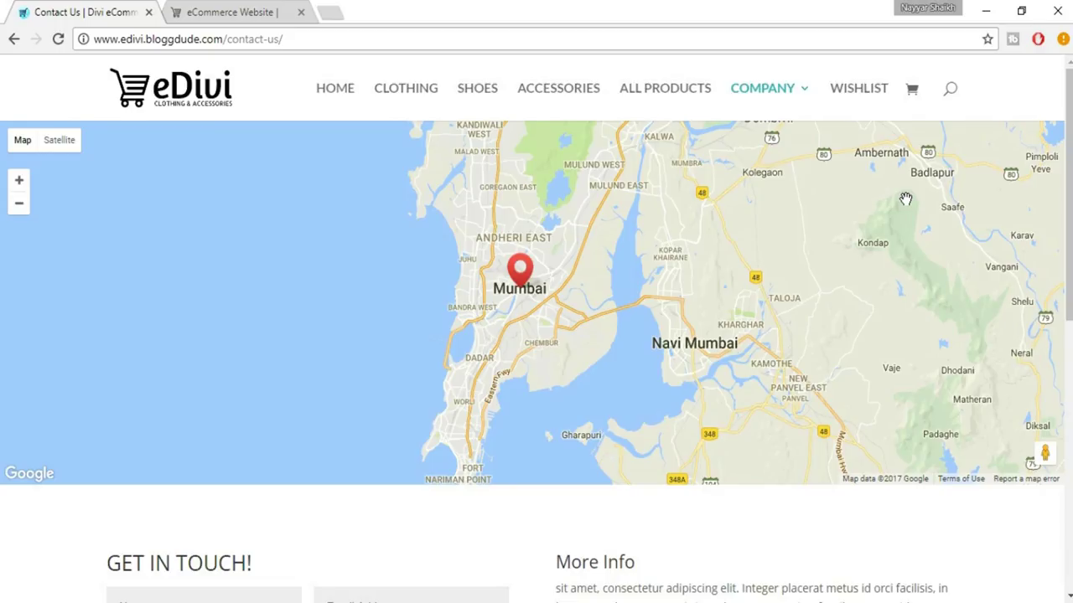
click(340, 12)
text(co)
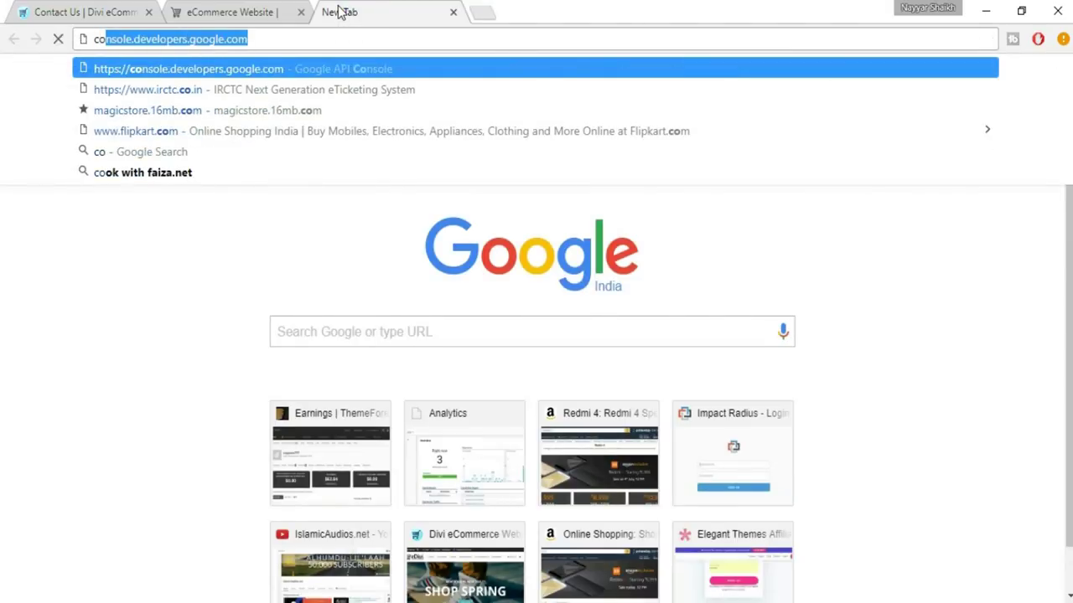
Load the Google API Console and switch to the third signed-in Google account.
key(Return)
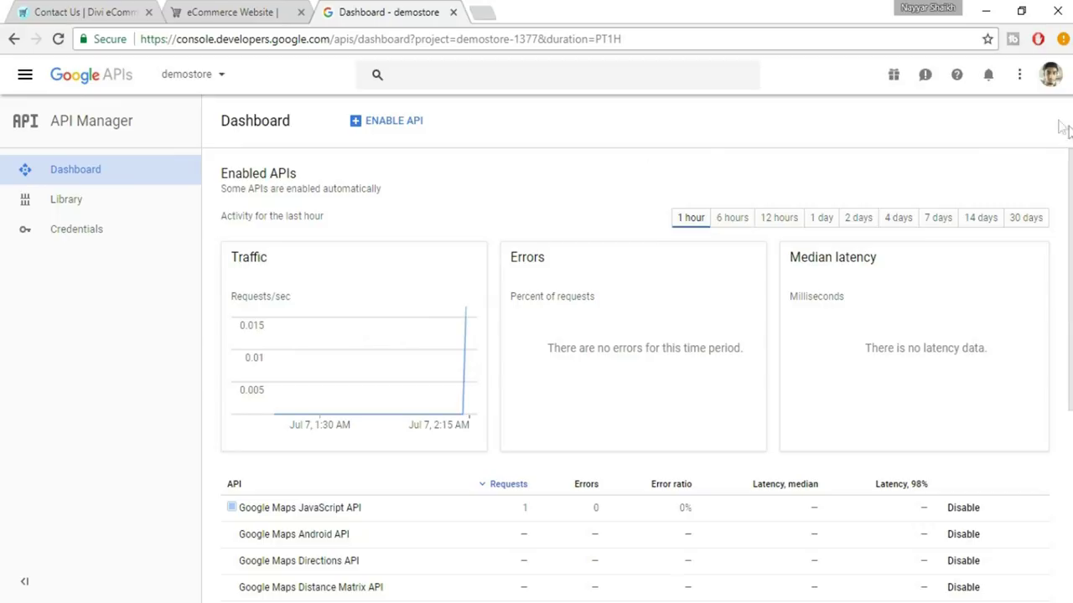
click(1049, 77)
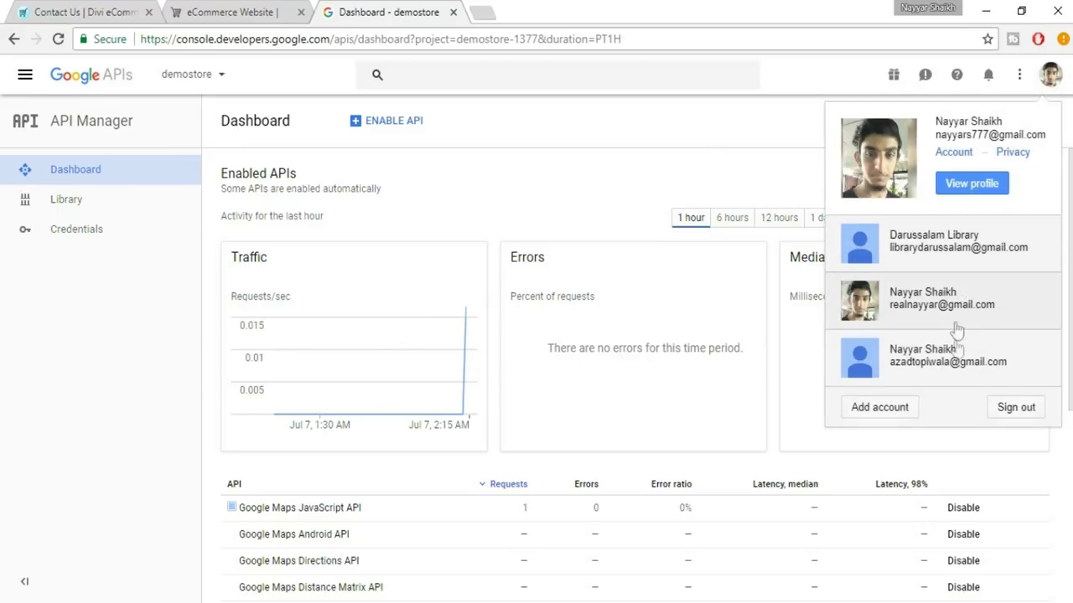
click(954, 360)
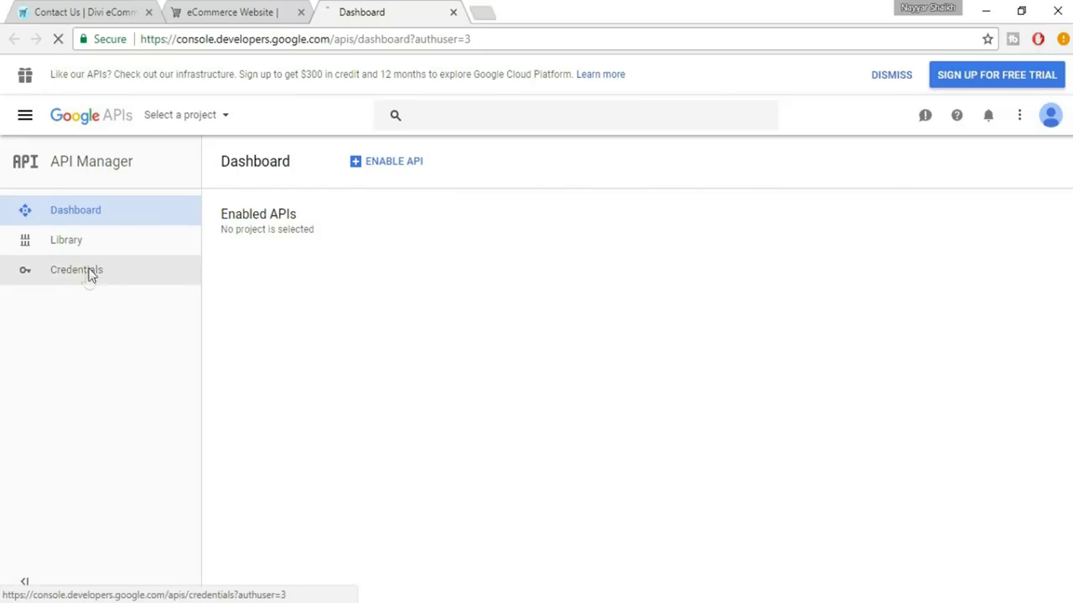
Create project uDivi from Credentials, declining email updates and accepting the terms.
click(121, 274)
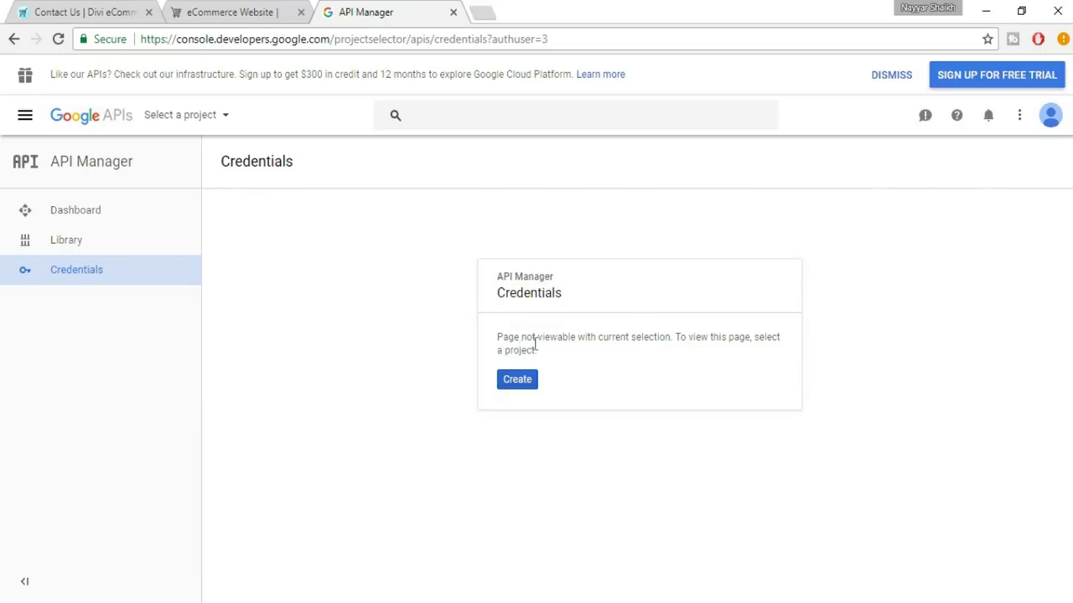
click(518, 381)
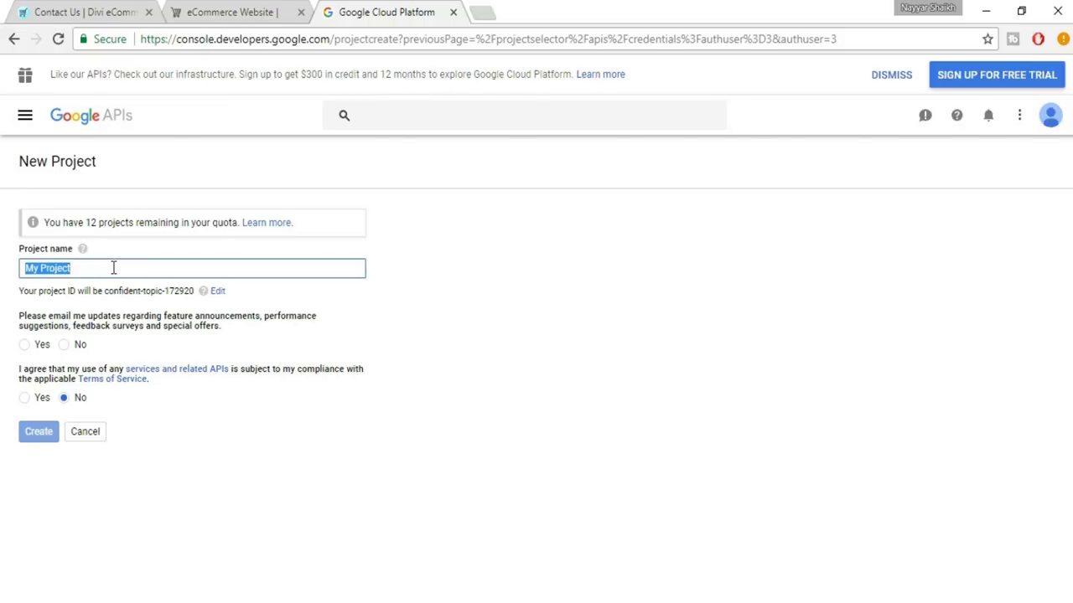
text(uDivi)
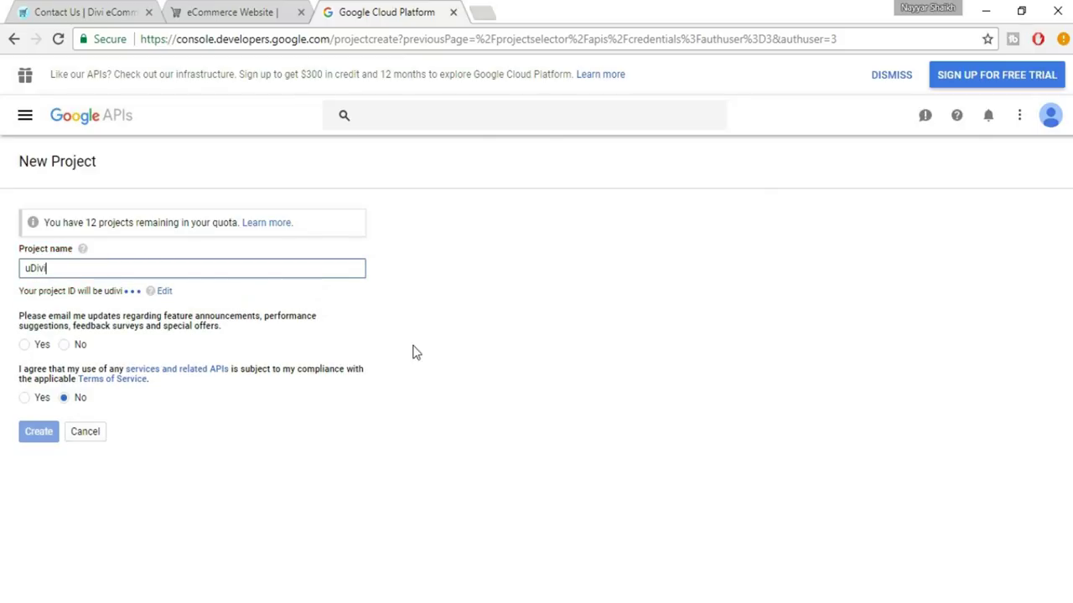
click(83, 351)
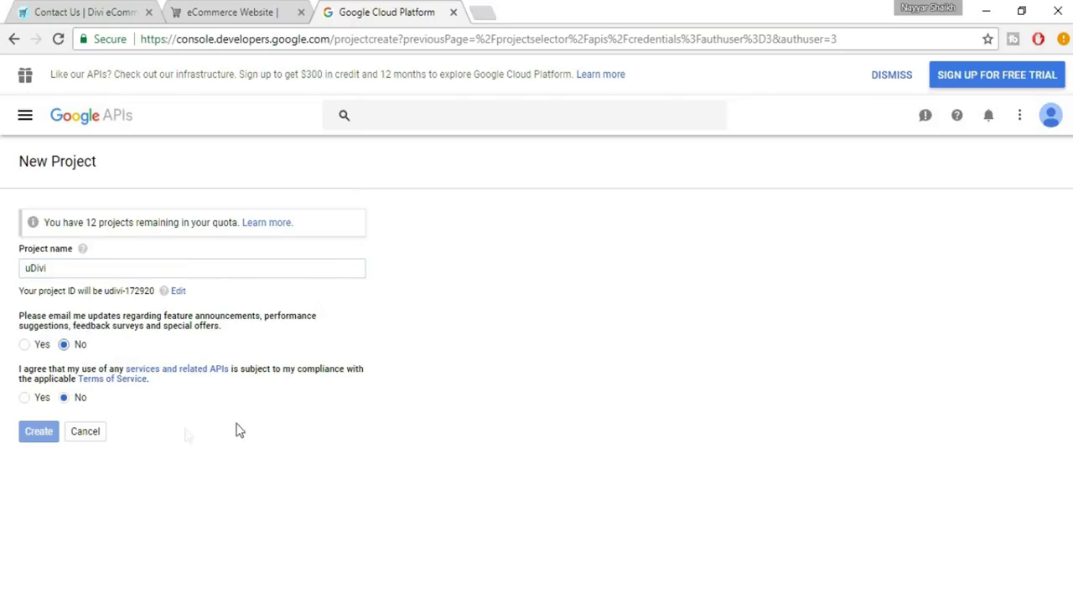
click(38, 399)
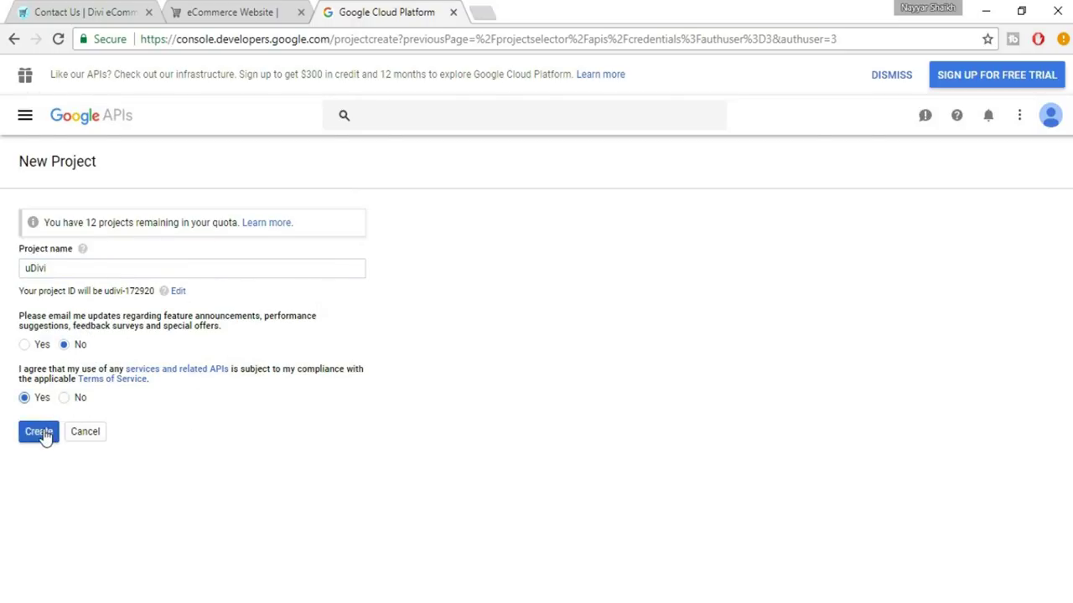
click(38, 432)
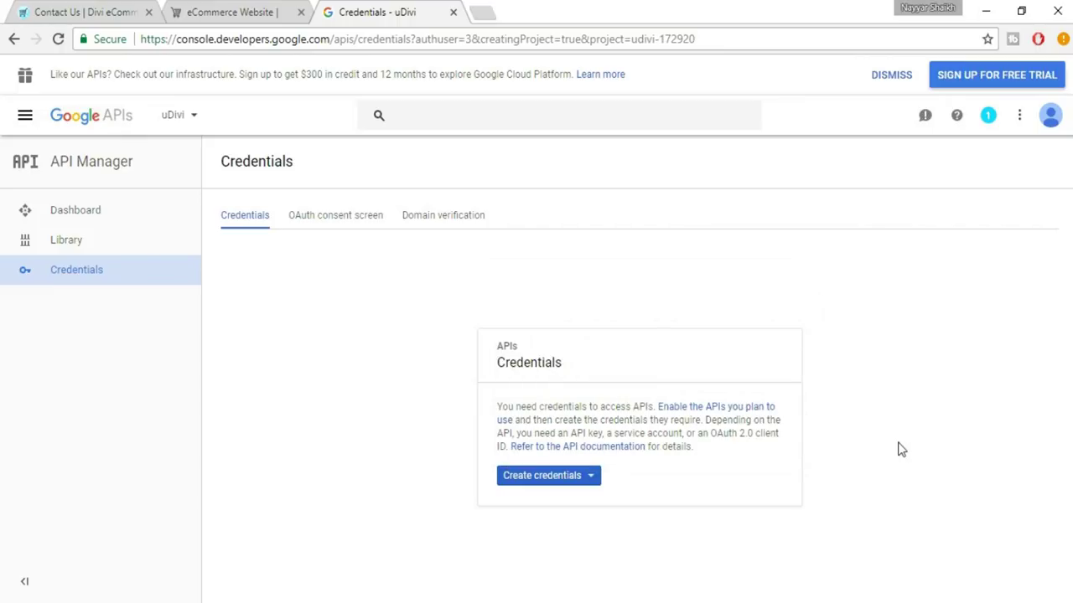
Create an API key for uDivi, close its notice, and show Domain verification.
click(592, 480)
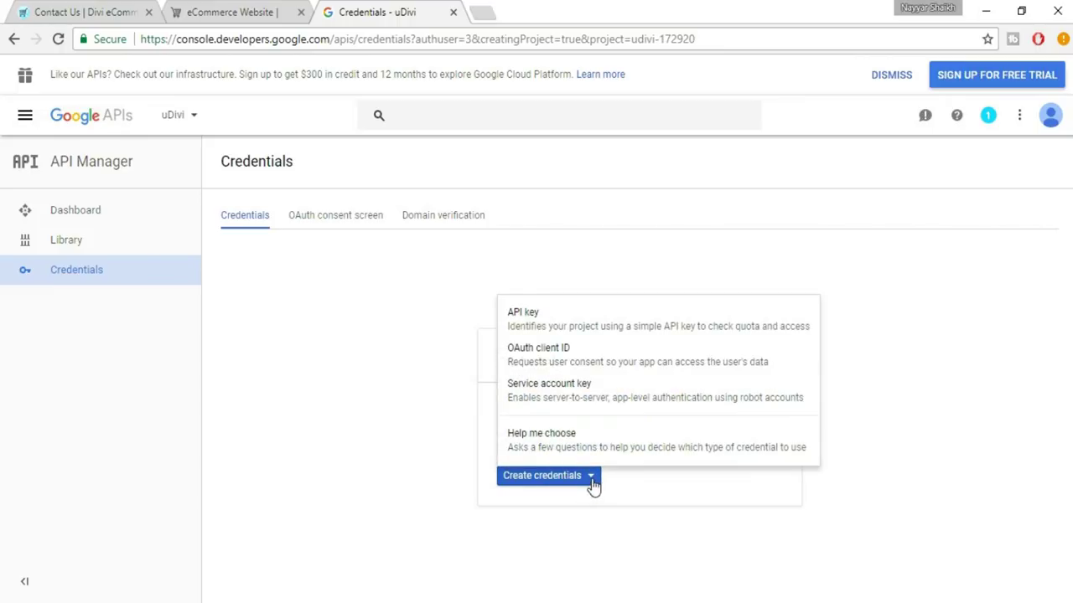
click(544, 333)
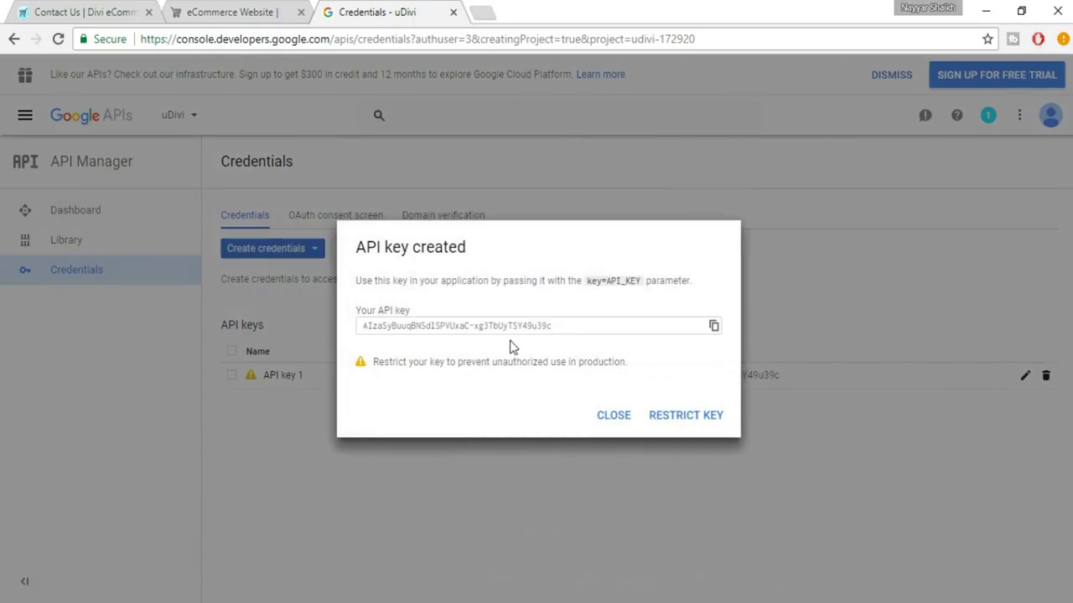
click(618, 416)
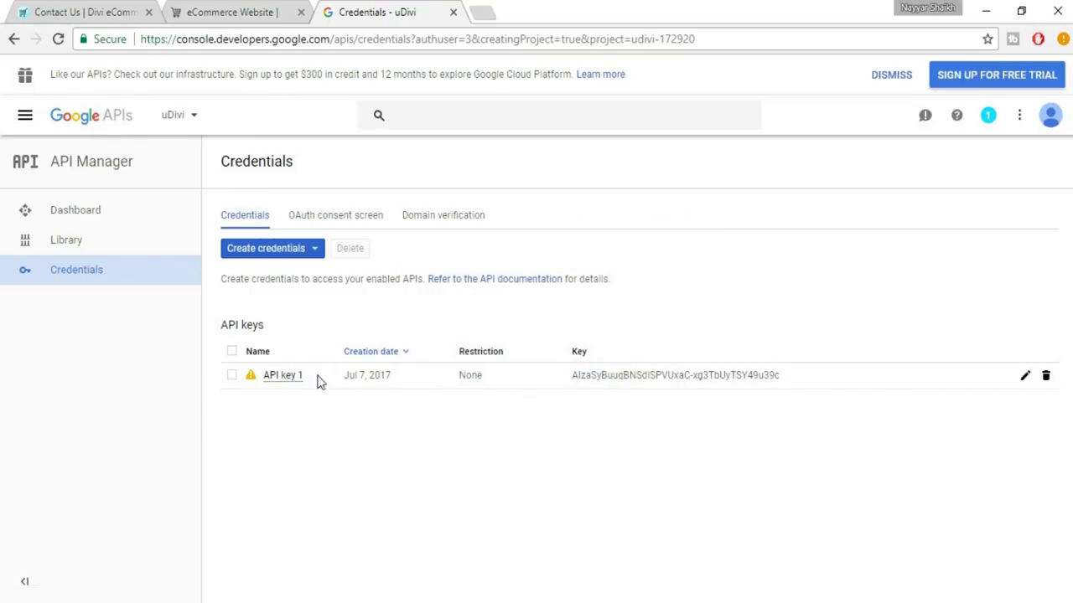
click(449, 228)
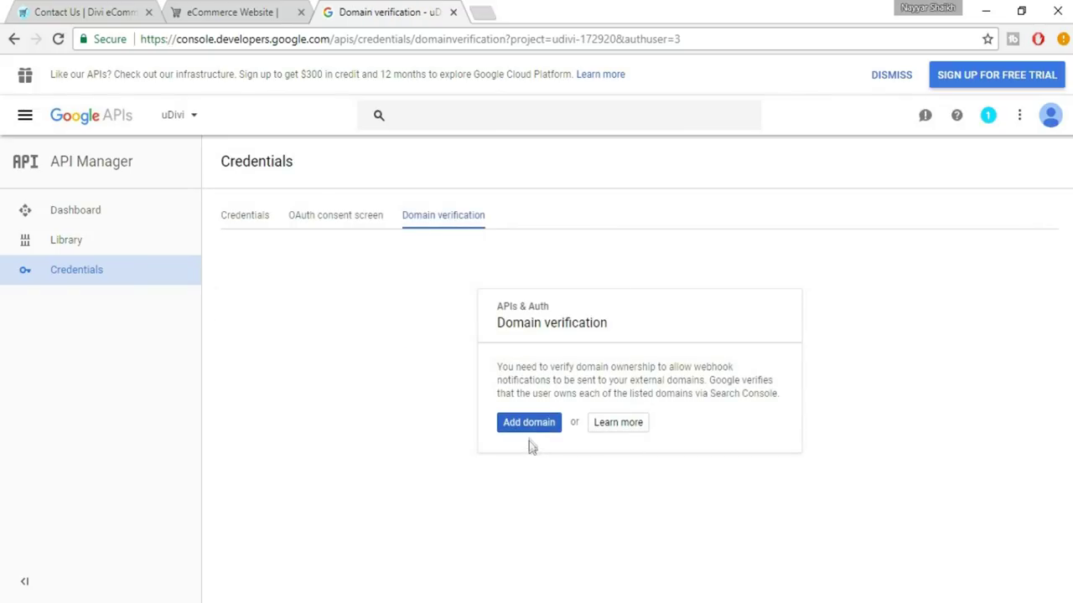
click(530, 429)
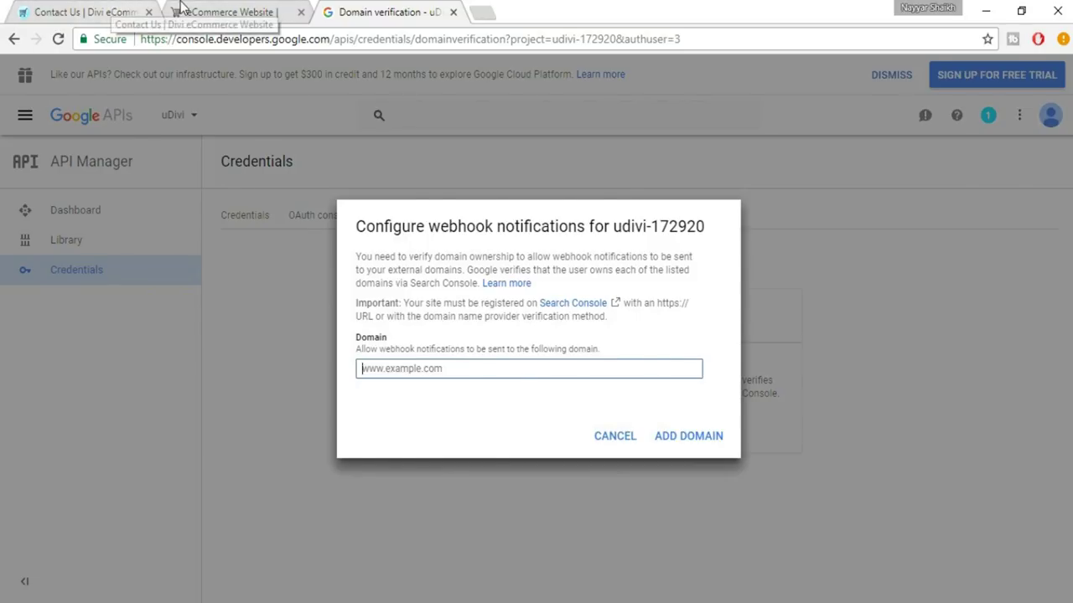
click(220, 12)
click(230, 39)
key(ctrl+c)
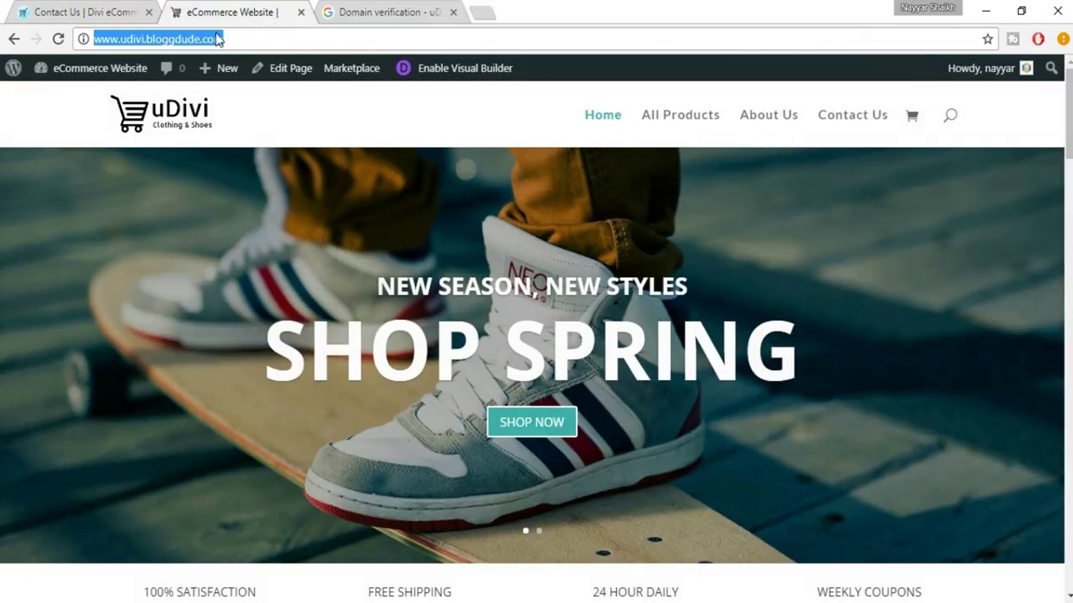
click(385, 12)
key(ctrl+v)
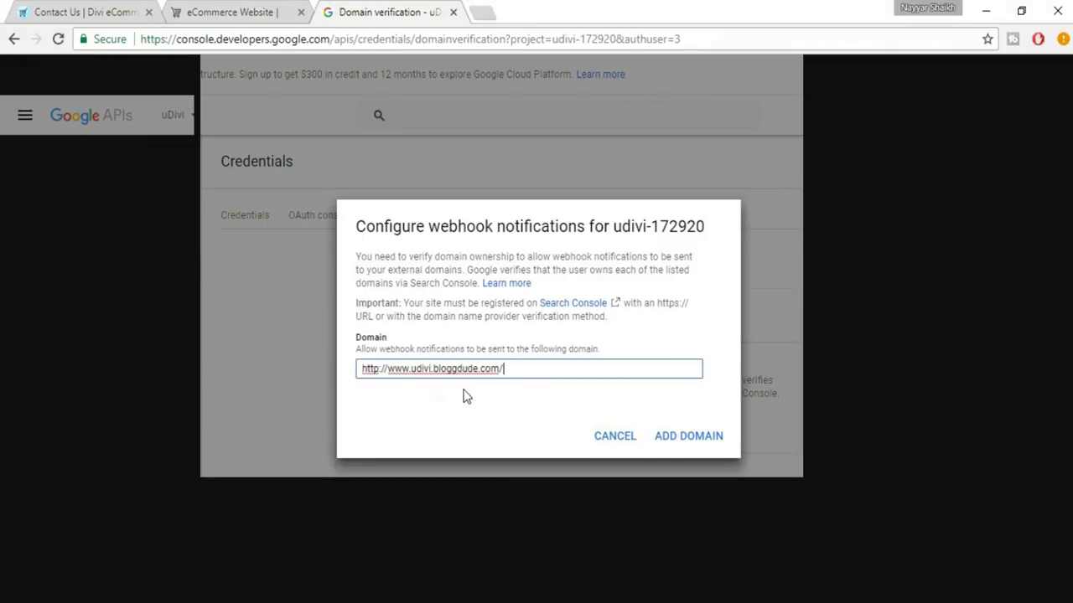
drag(388, 371, 294, 358)
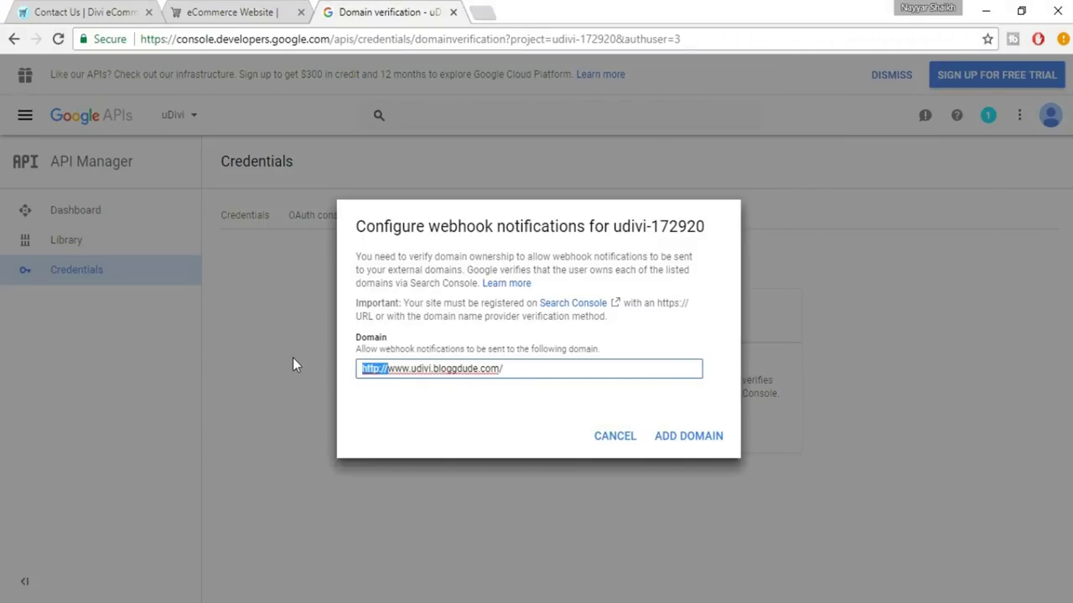
key(BackSpace)
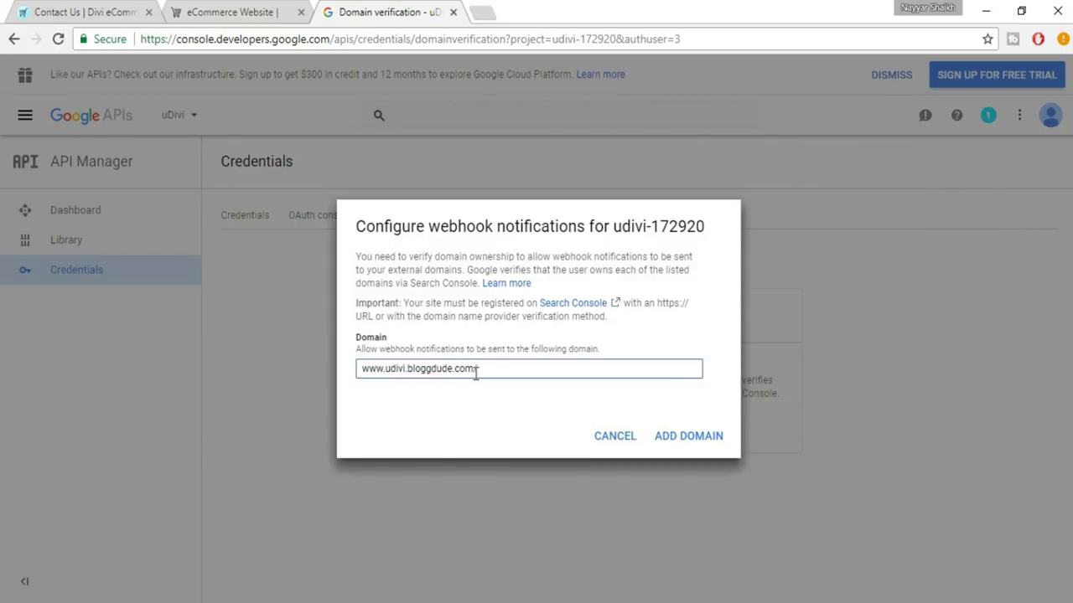
click(692, 444)
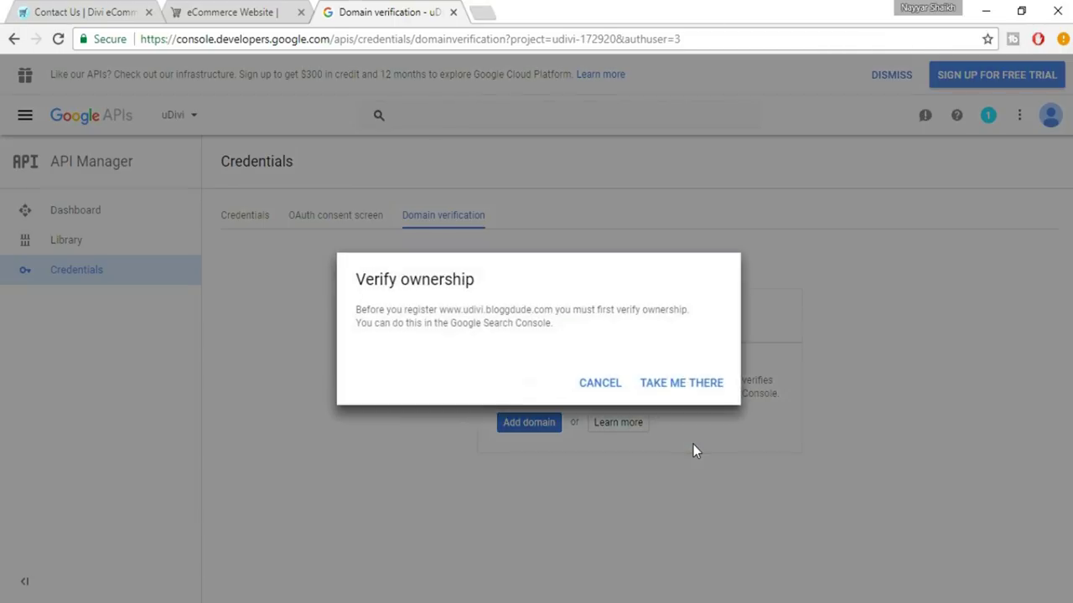
click(679, 387)
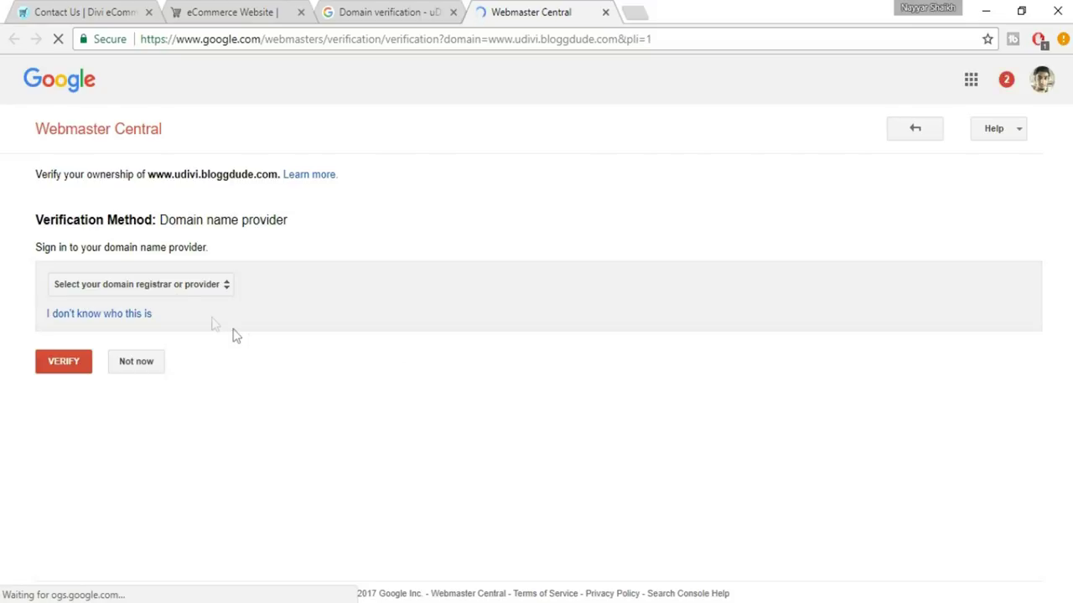
Select Other as the domain registrar, review its TXT record instructions, then postpone DNS verification.
click(215, 286)
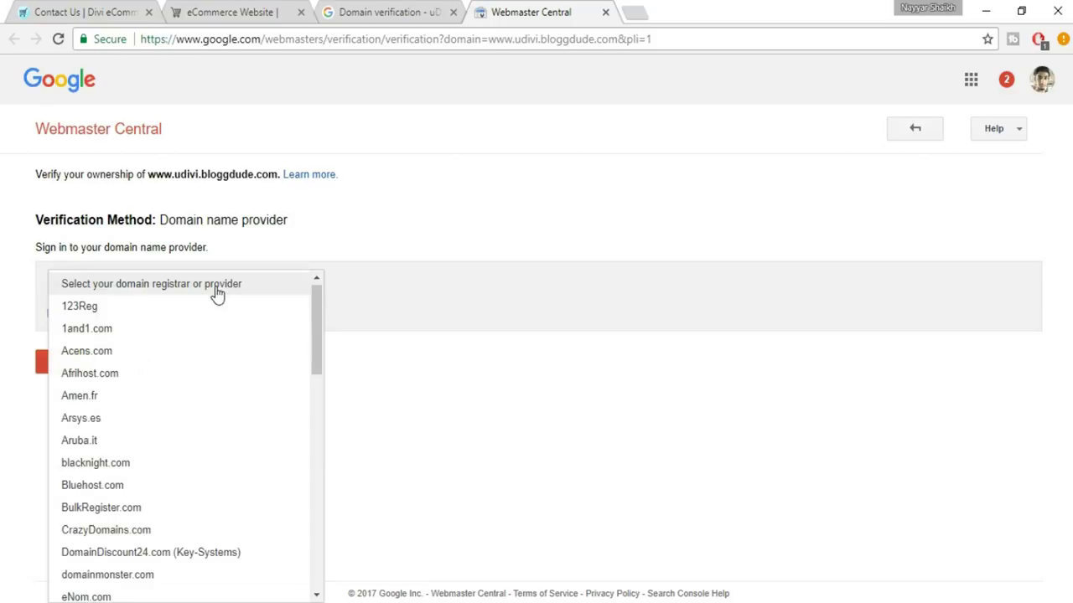
scroll(199, 495, down, 5)
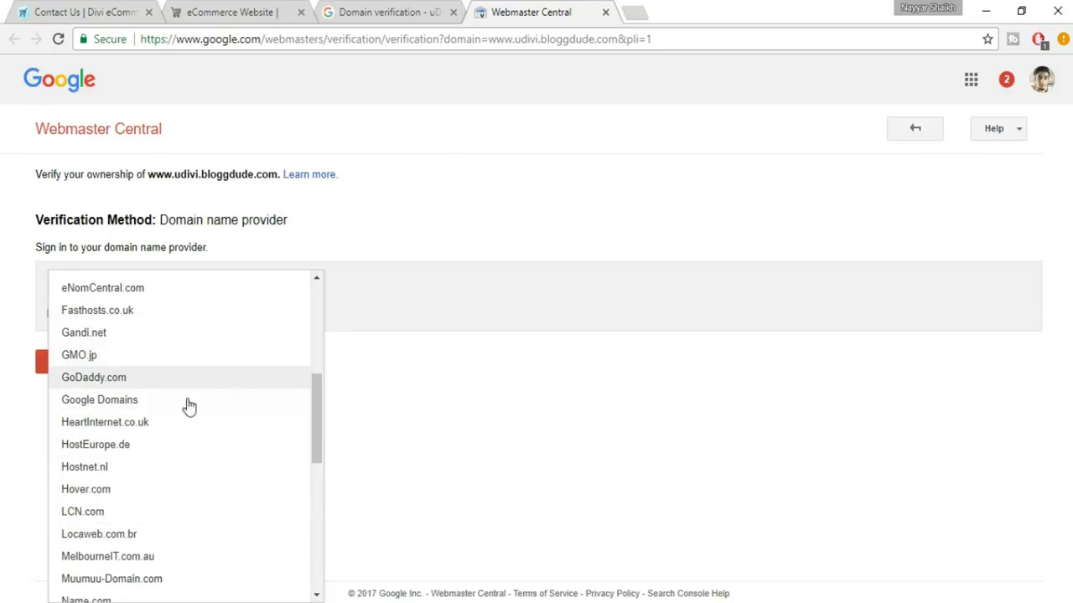
scroll(188, 411, down, 3)
scroll(185, 499, down, 3)
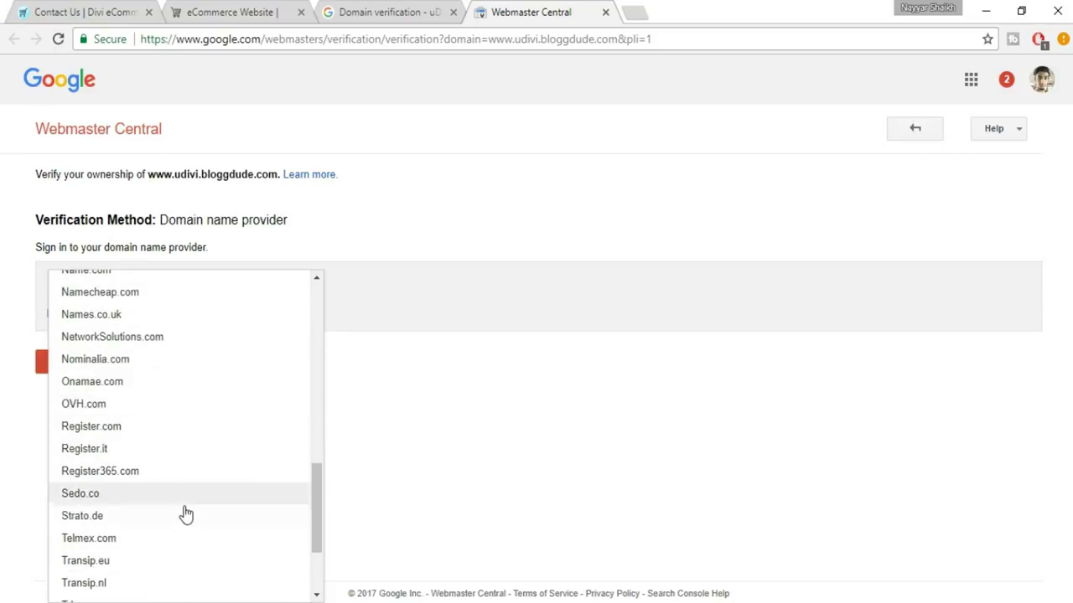
scroll(185, 512, up, 5)
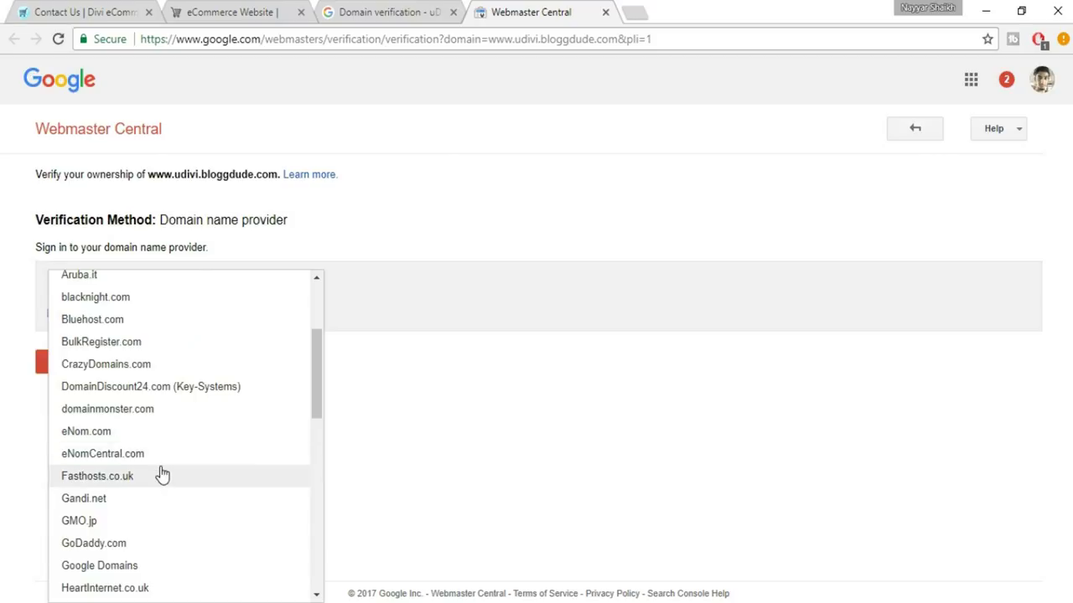
scroll(159, 461, down, 2)
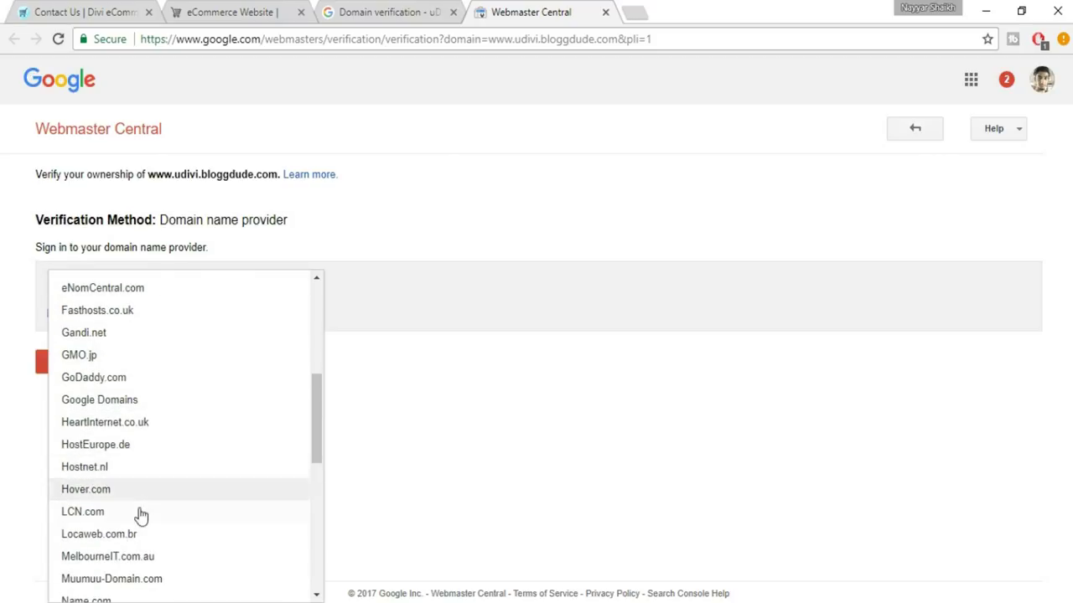
scroll(157, 533, down, 6)
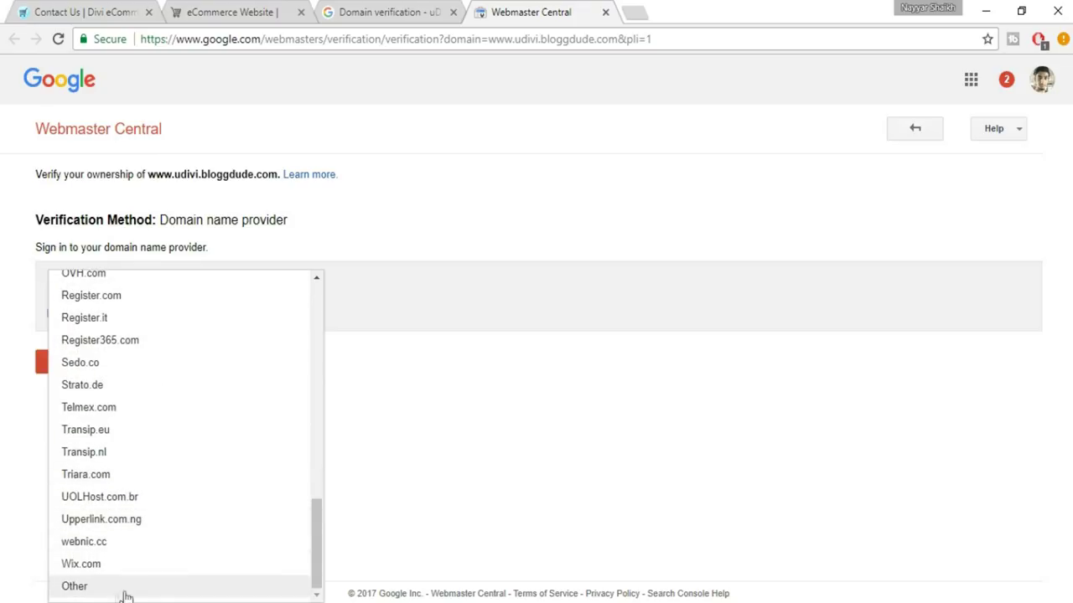
click(84, 586)
scroll(285, 400, down, 2)
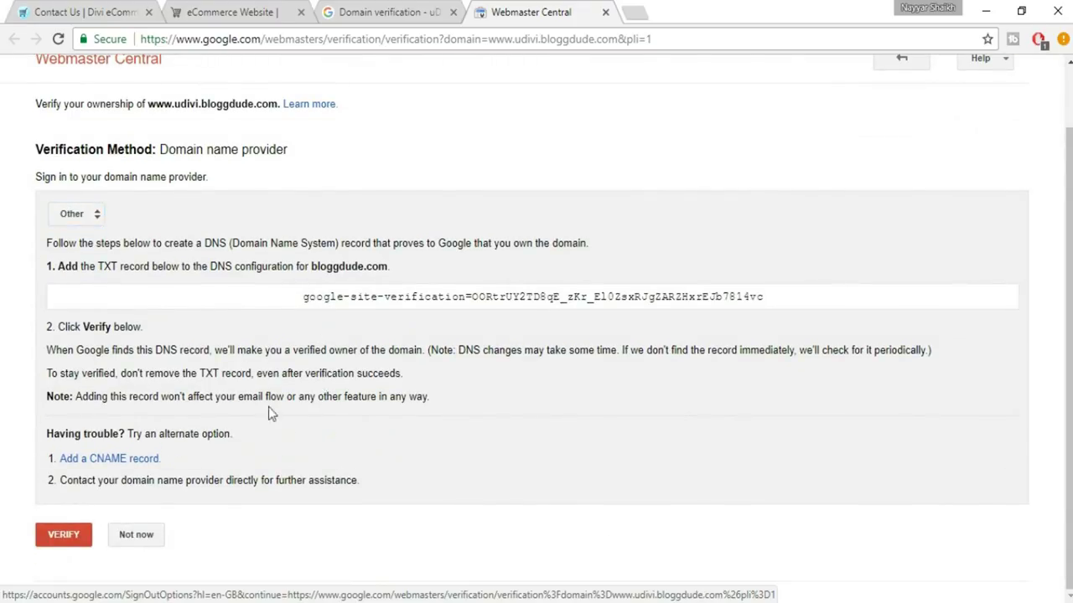
click(145, 541)
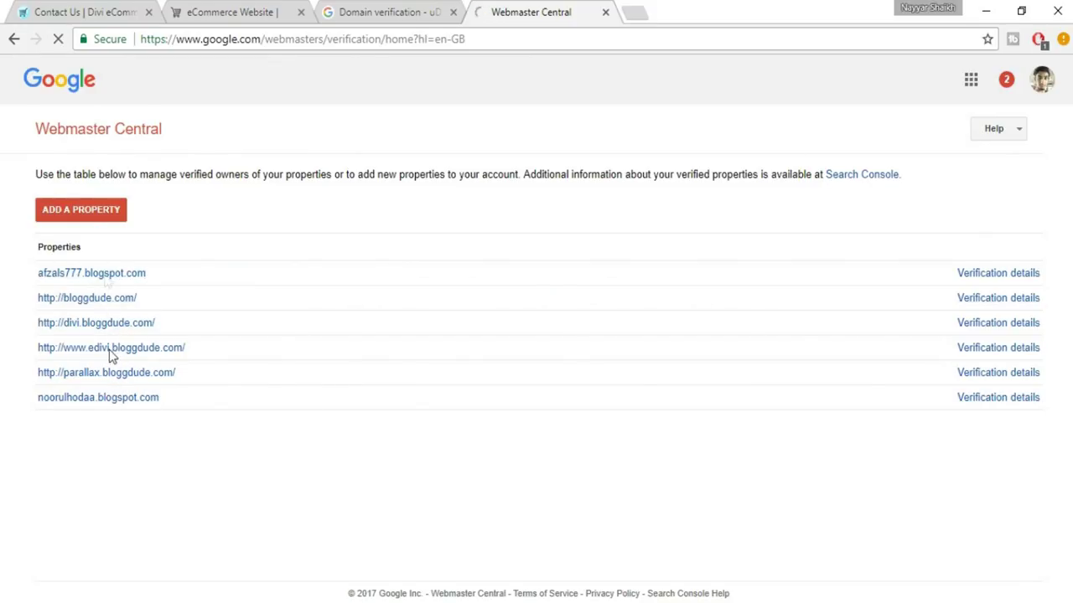
click(94, 216)
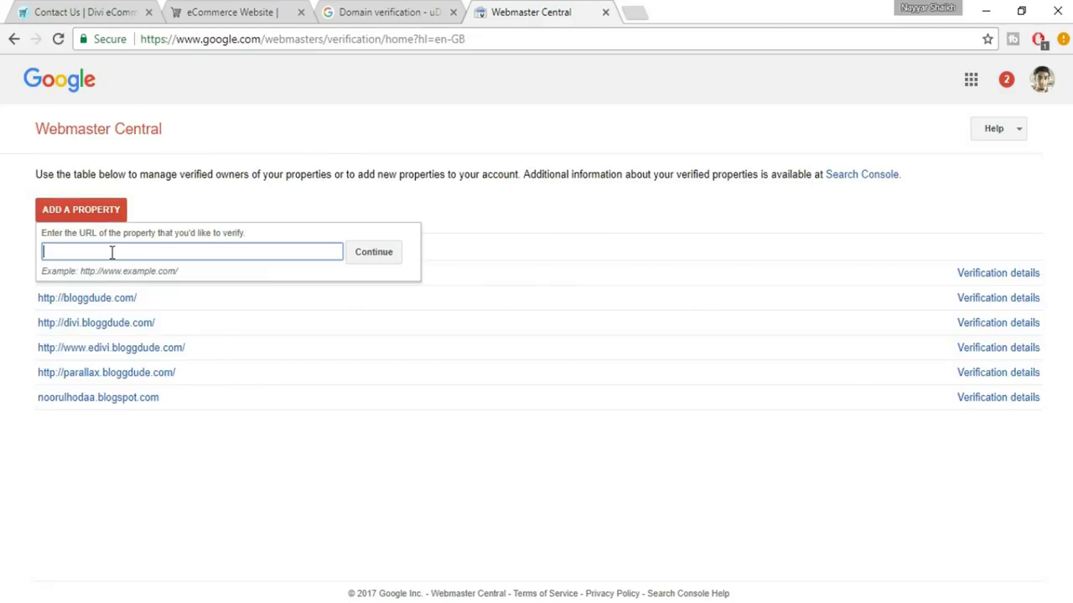
key(ctrl+v)
click(383, 261)
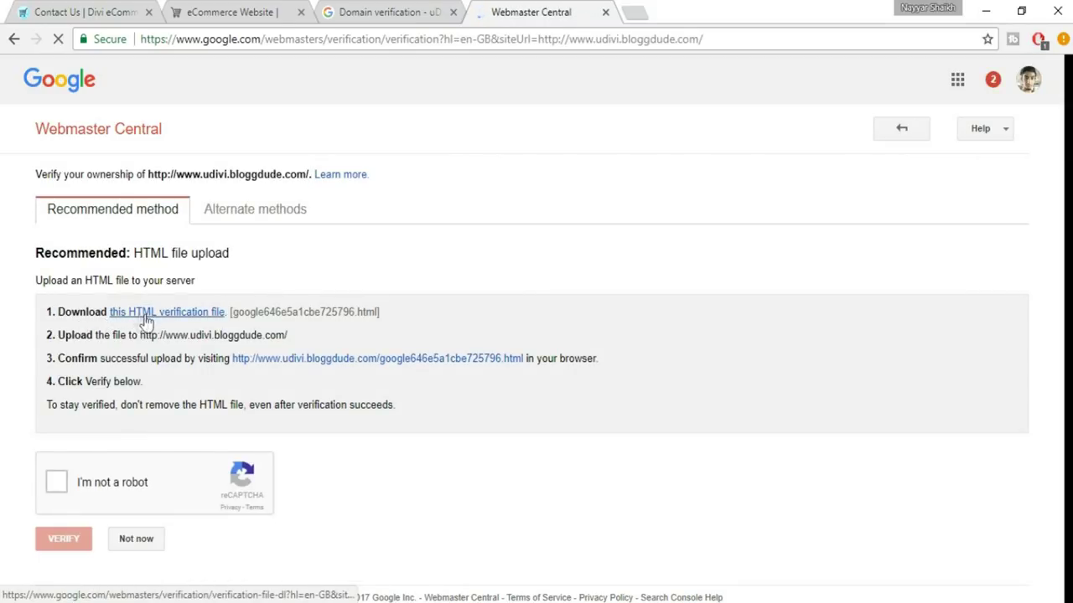
Download the google646e5a1cbe725796.html verification file, then start a fresh blank browser tab.
click(183, 313)
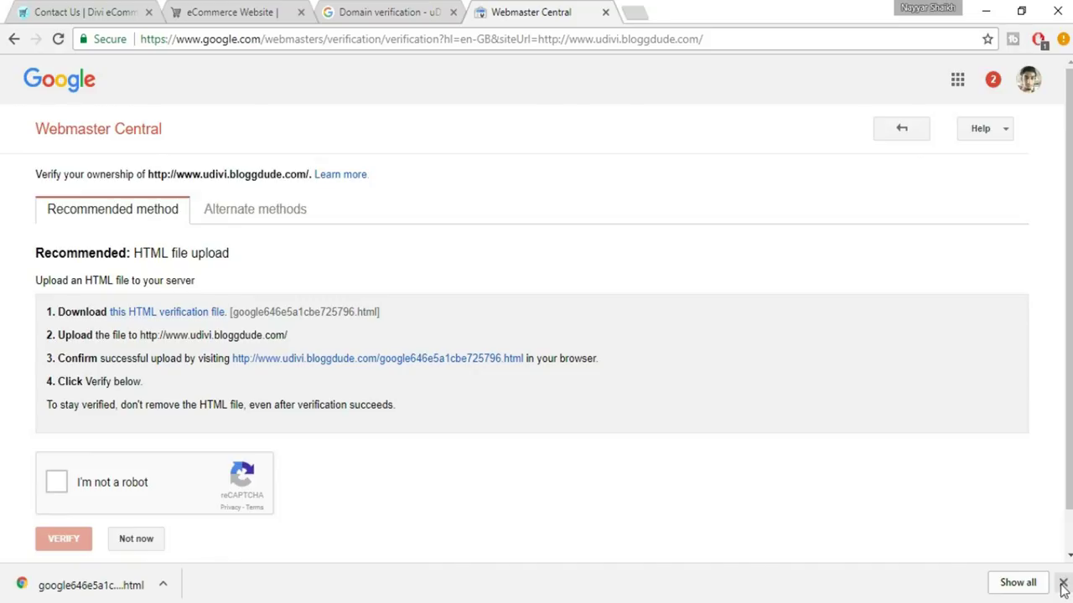
click(1061, 584)
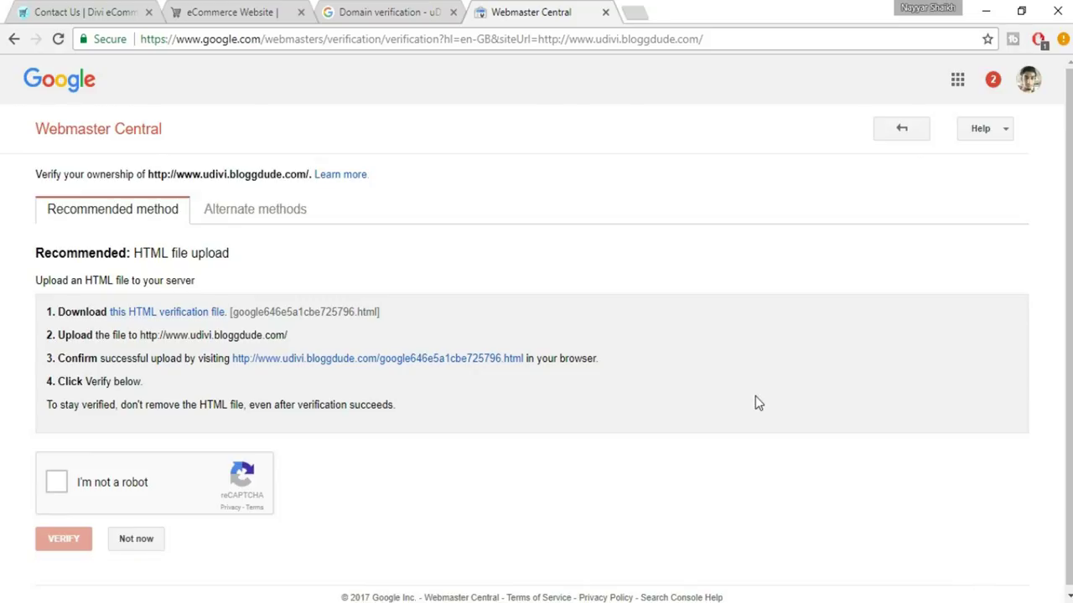
click(636, 10)
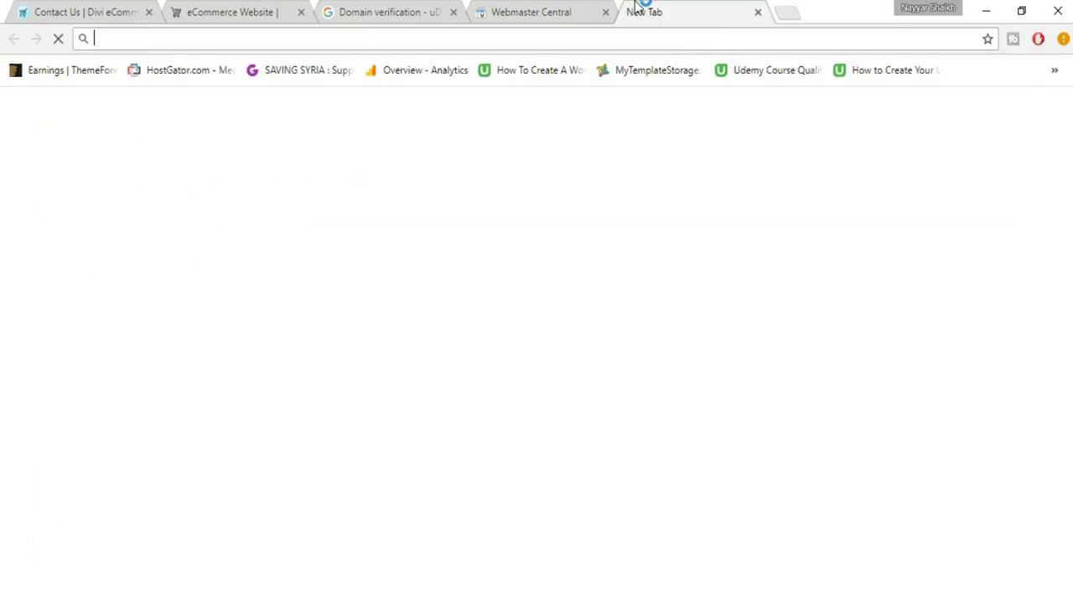
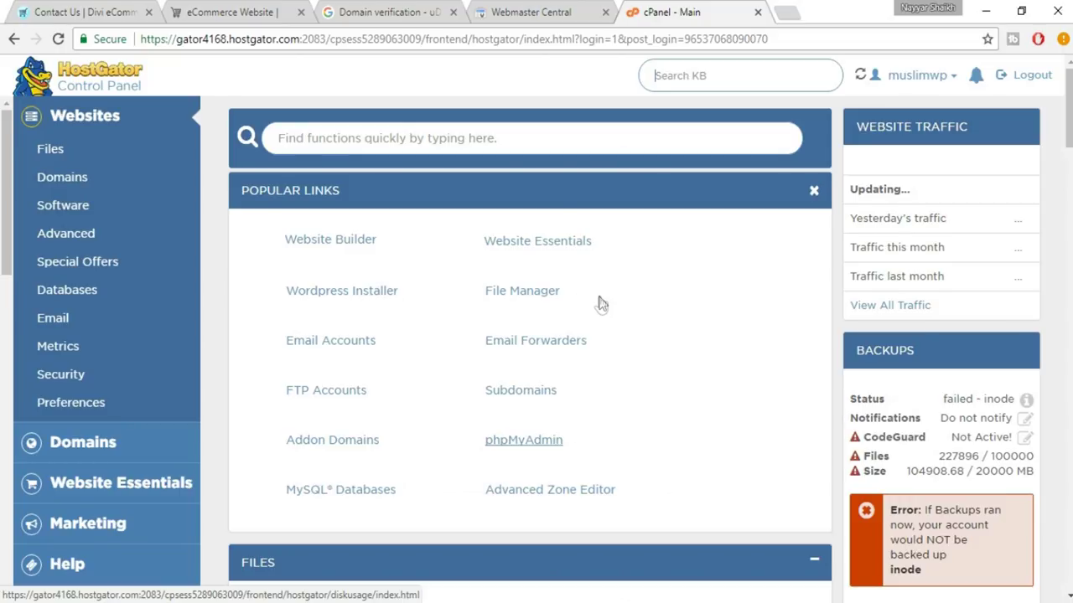
Open the cPanel File Manager.
click(531, 299)
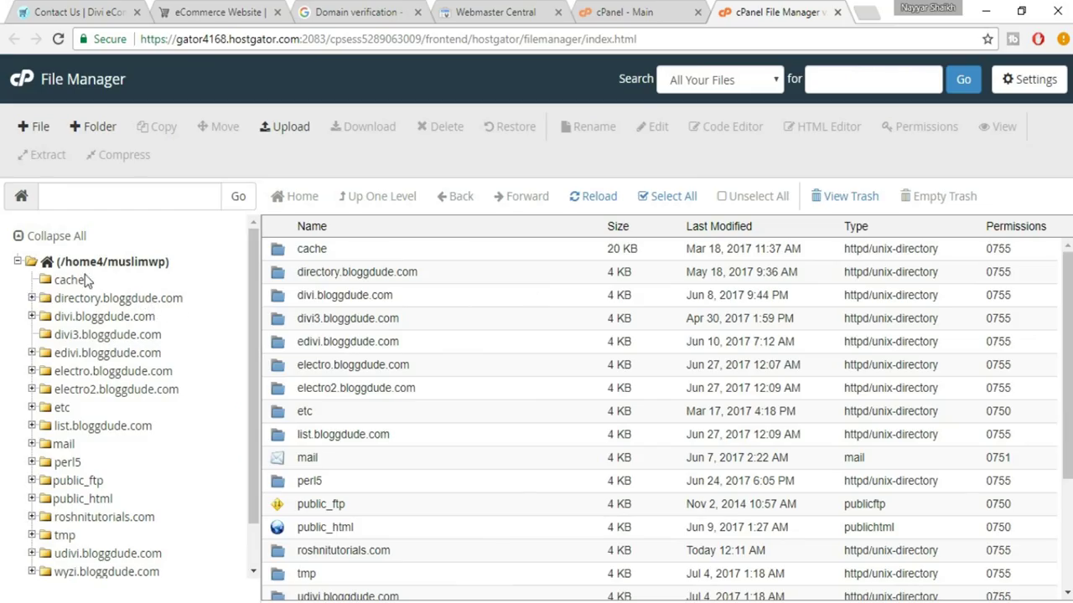
scroll(88, 465, down, 1)
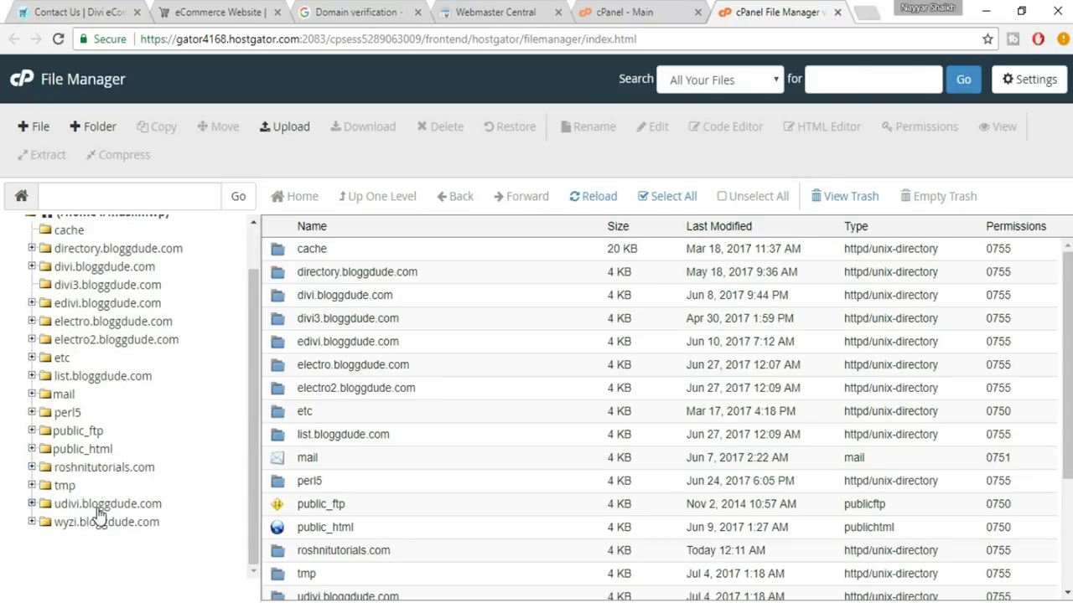
scroll(96, 512, up, 1)
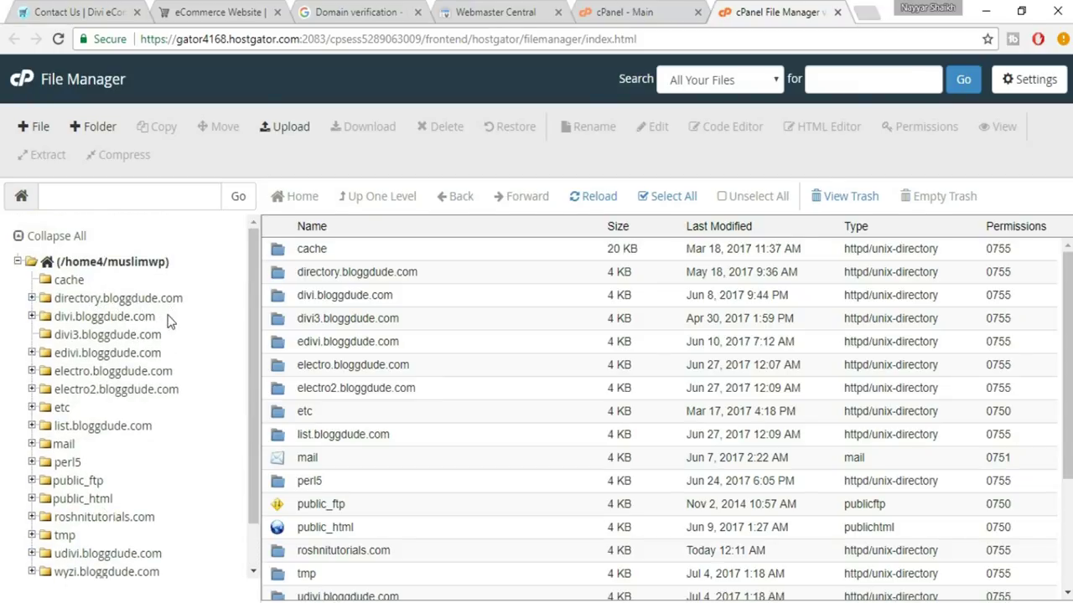
scroll(168, 401, down, 2)
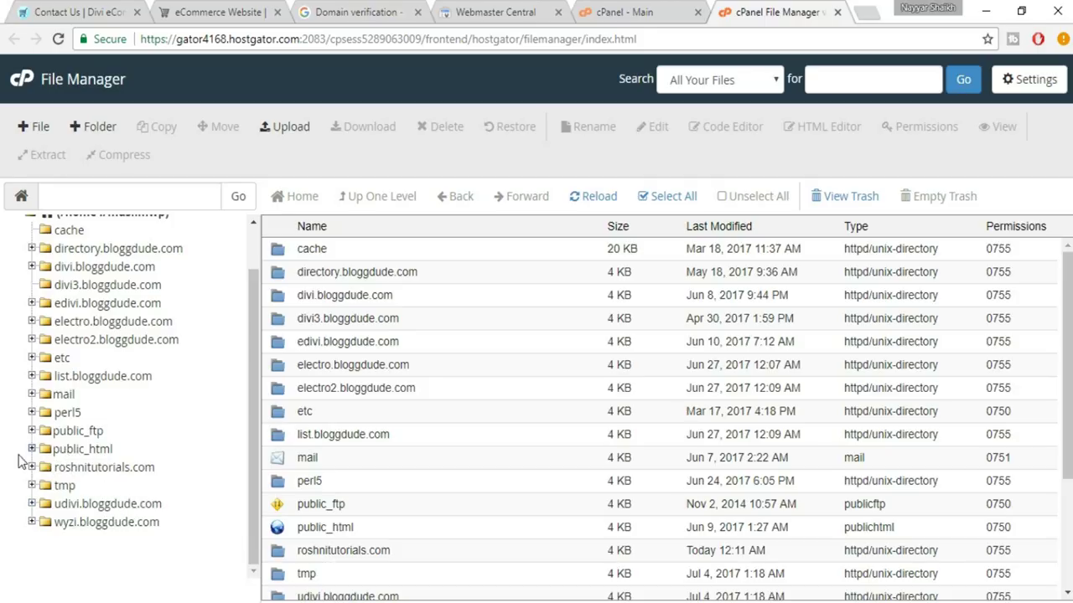
Open the udivi.bloggdude.com site folder and bring up its File Upload page.
click(84, 450)
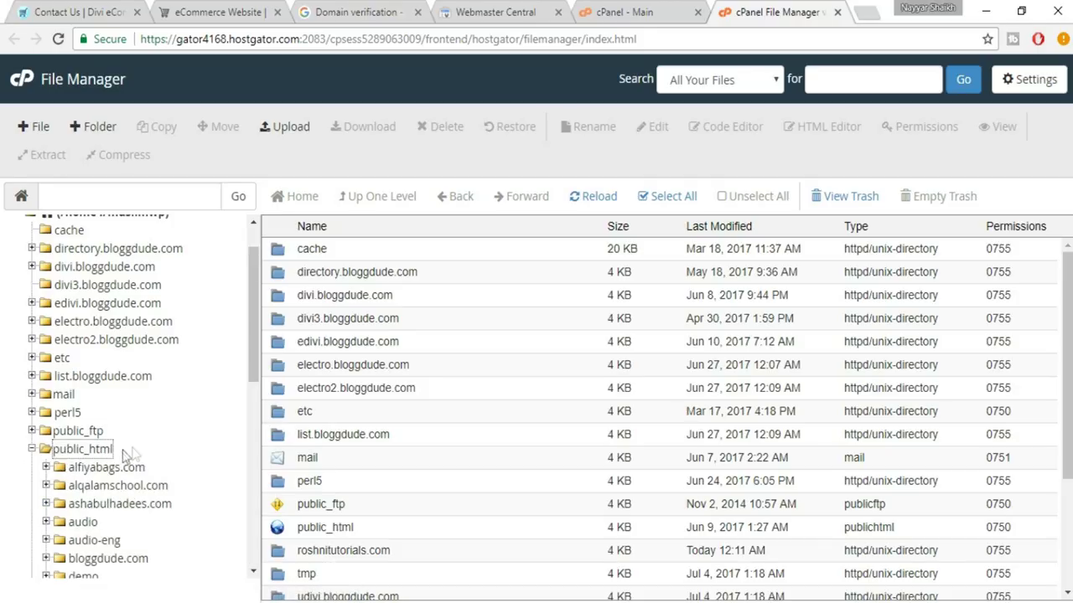
scroll(122, 450, down, 2)
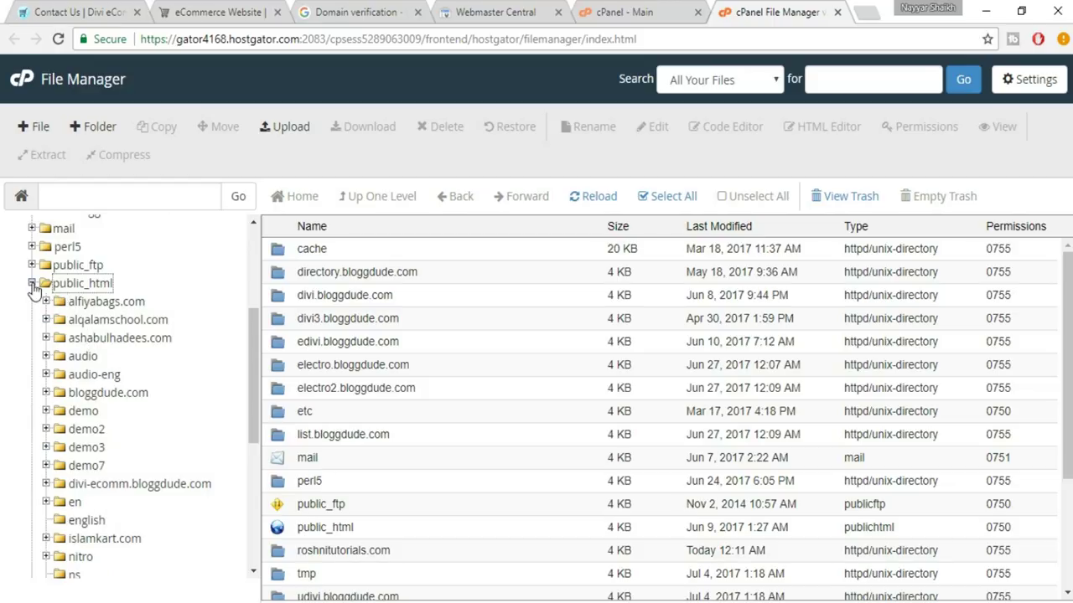
click(32, 284)
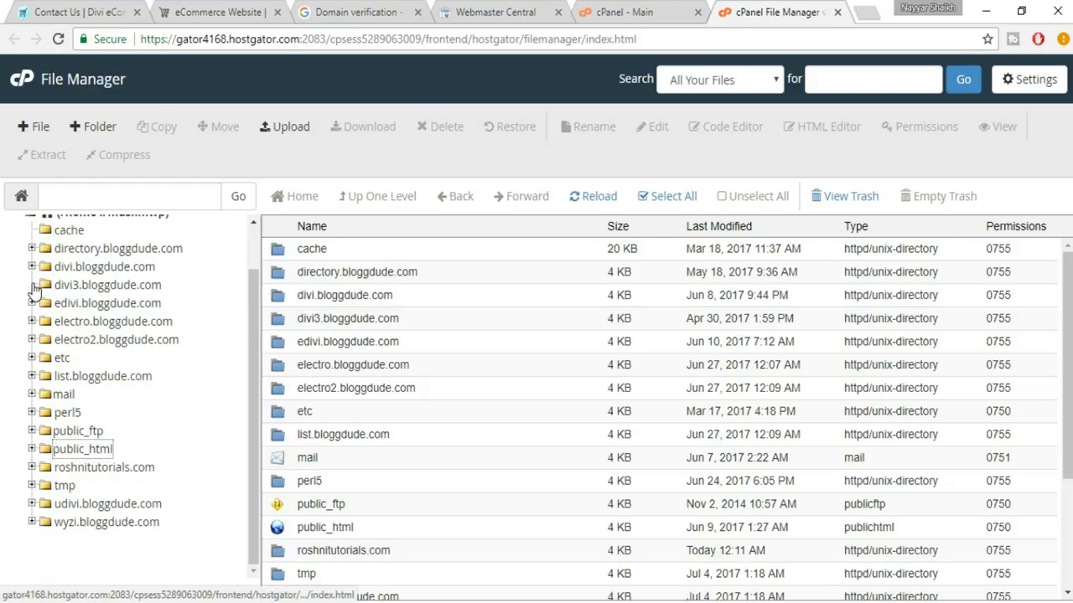
click(99, 503)
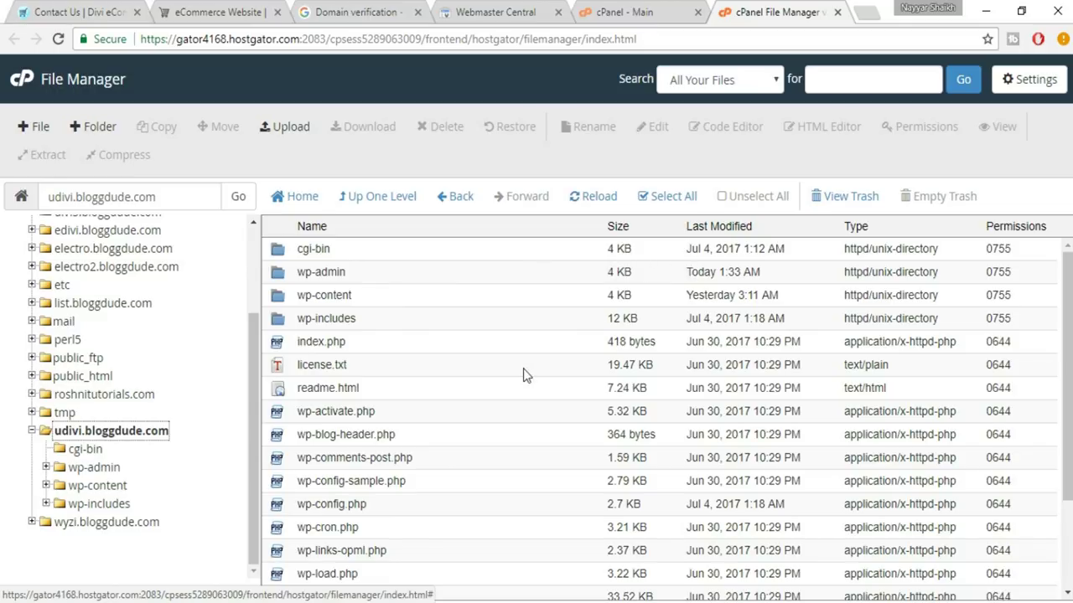
click(290, 132)
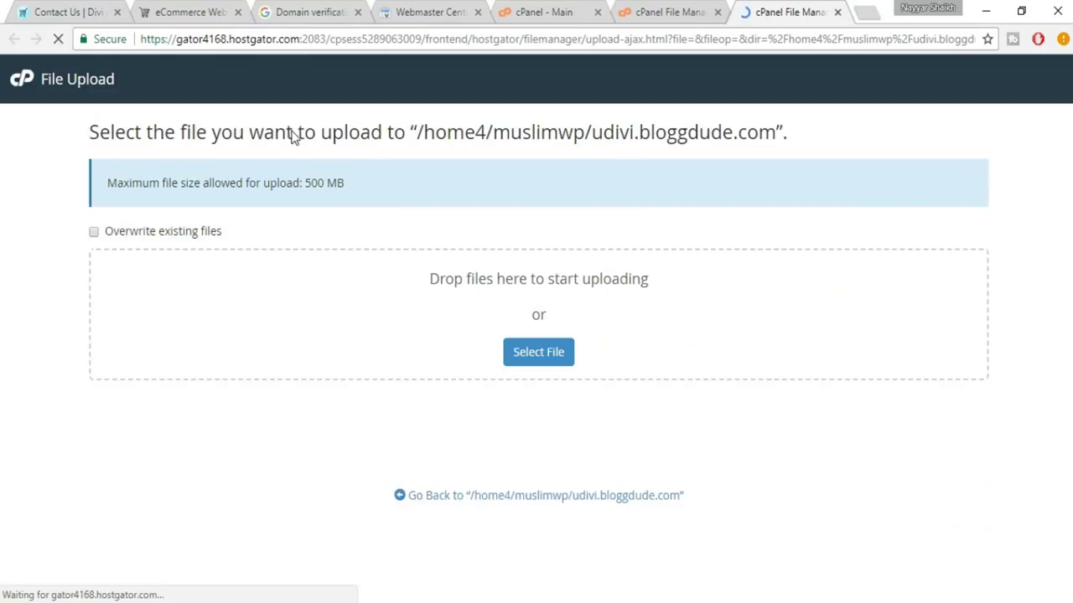
Upload google646e5a1cbe725796.html from Downloads into the udivi.bloggdude.com folder.
click(539, 358)
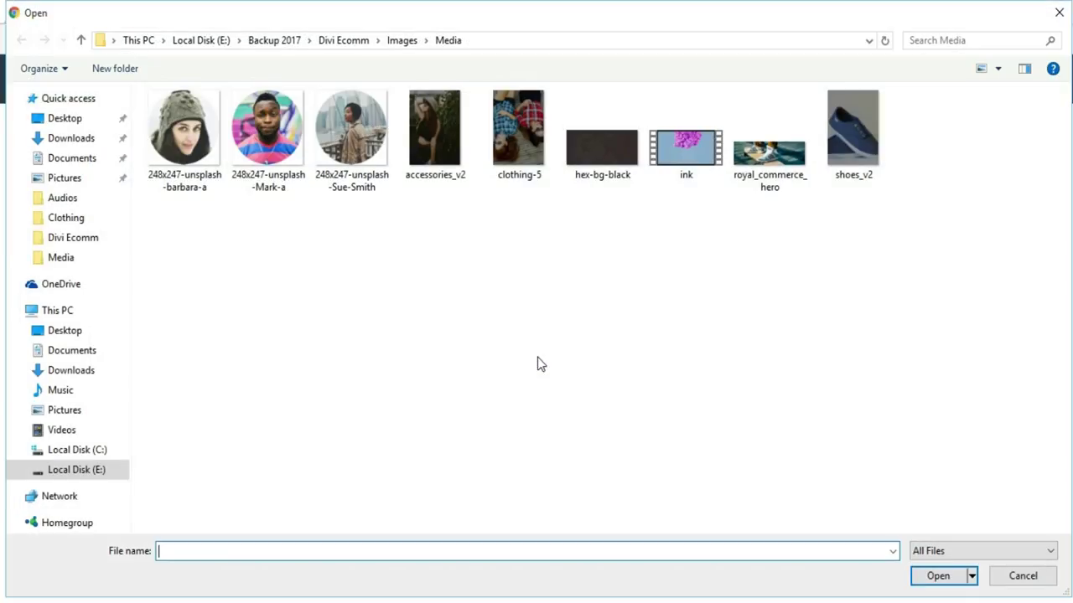
click(87, 143)
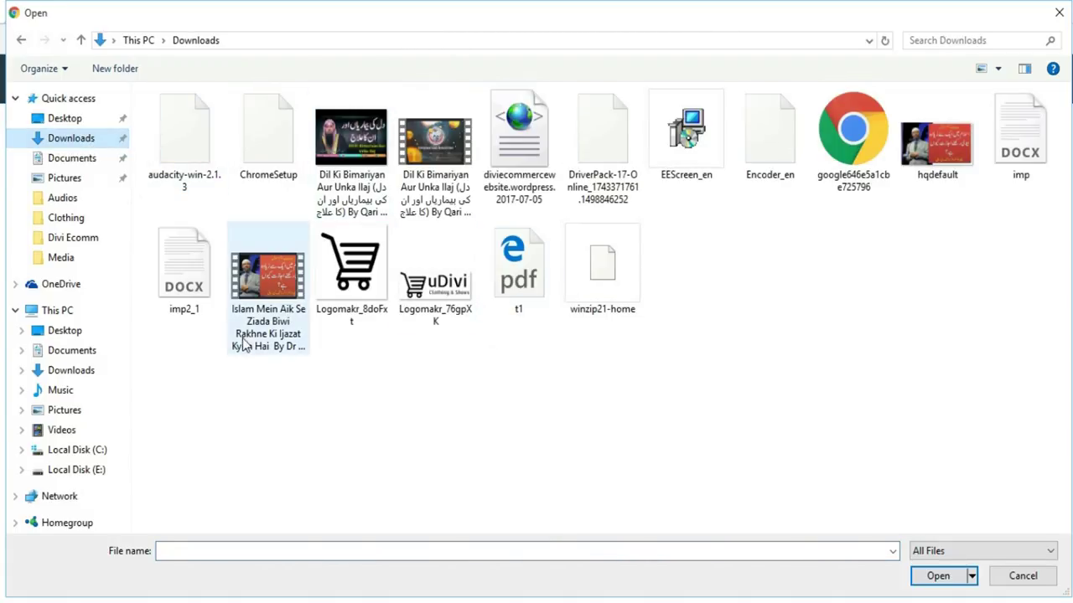
click(848, 198)
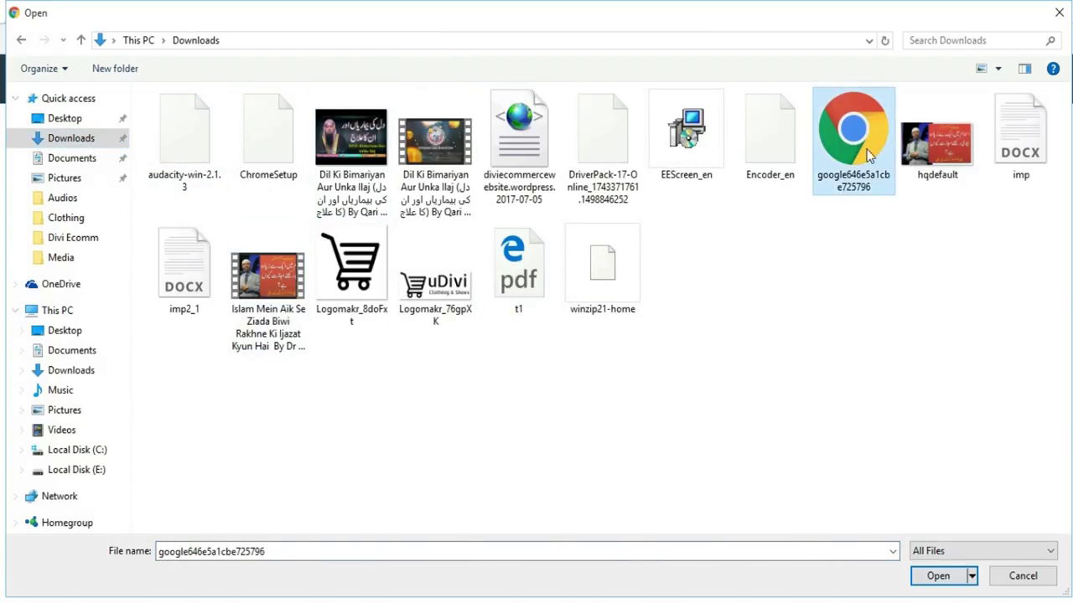
click(938, 576)
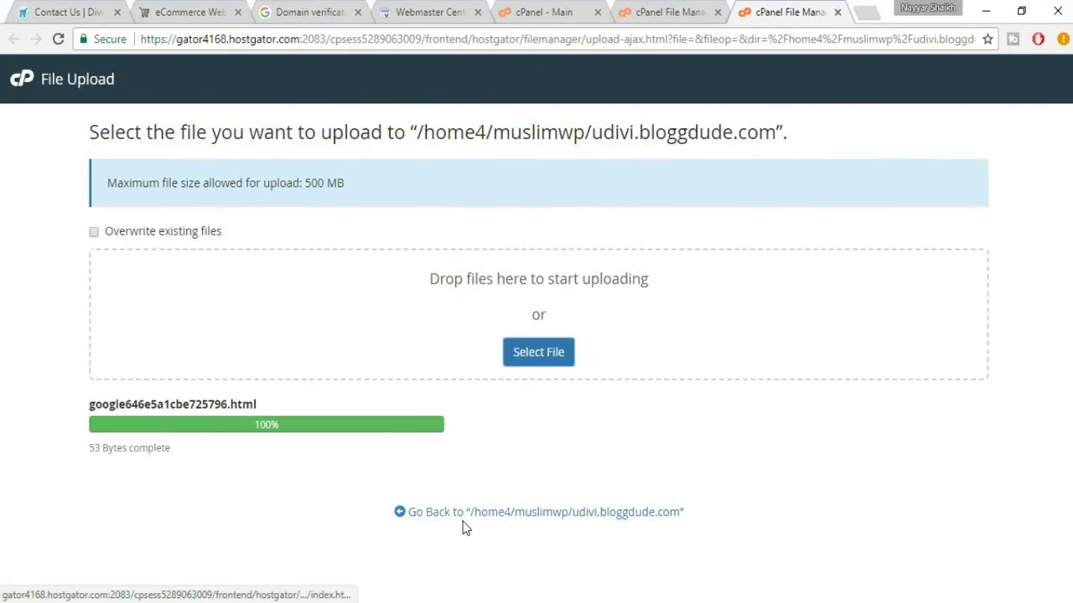
Reload the udivi.bloggdude.com listing and locate the uploaded verification file.
click(593, 520)
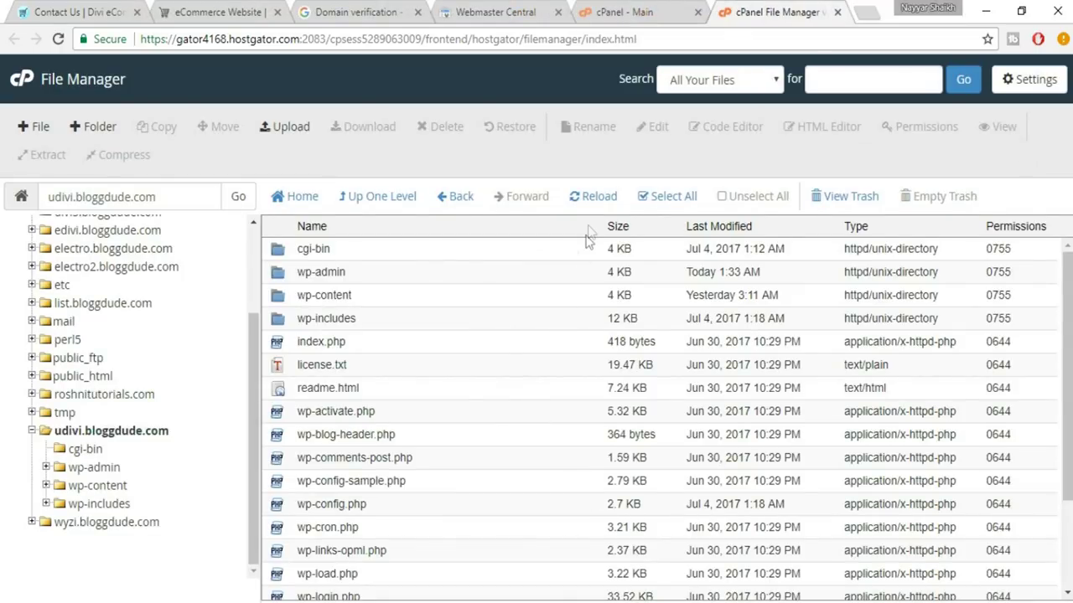
scroll(586, 242, down, 3)
click(602, 198)
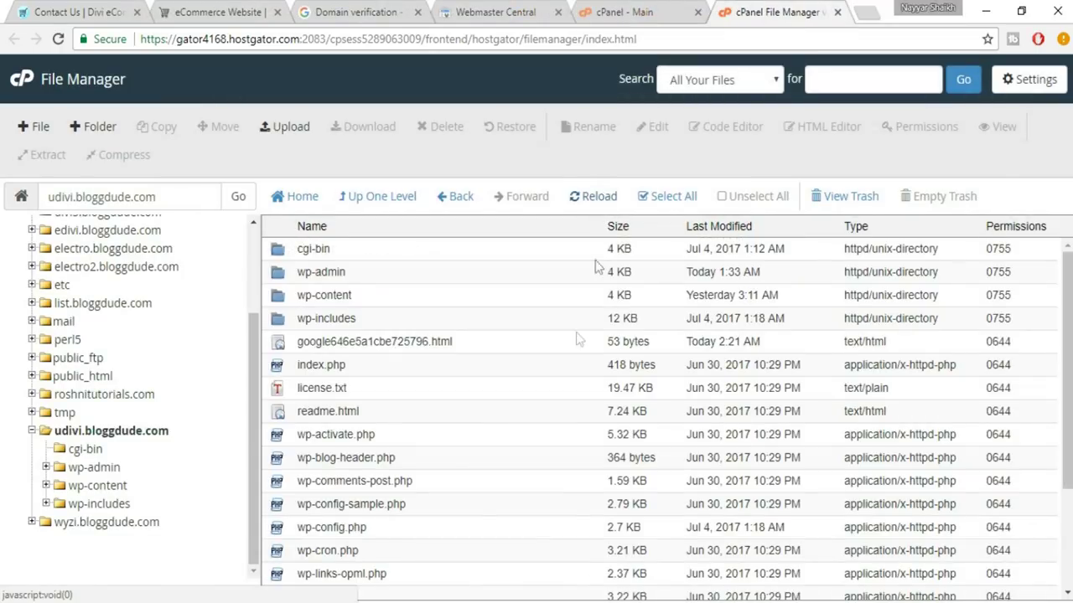
scroll(566, 399, down, 3)
scroll(481, 473, up, 3)
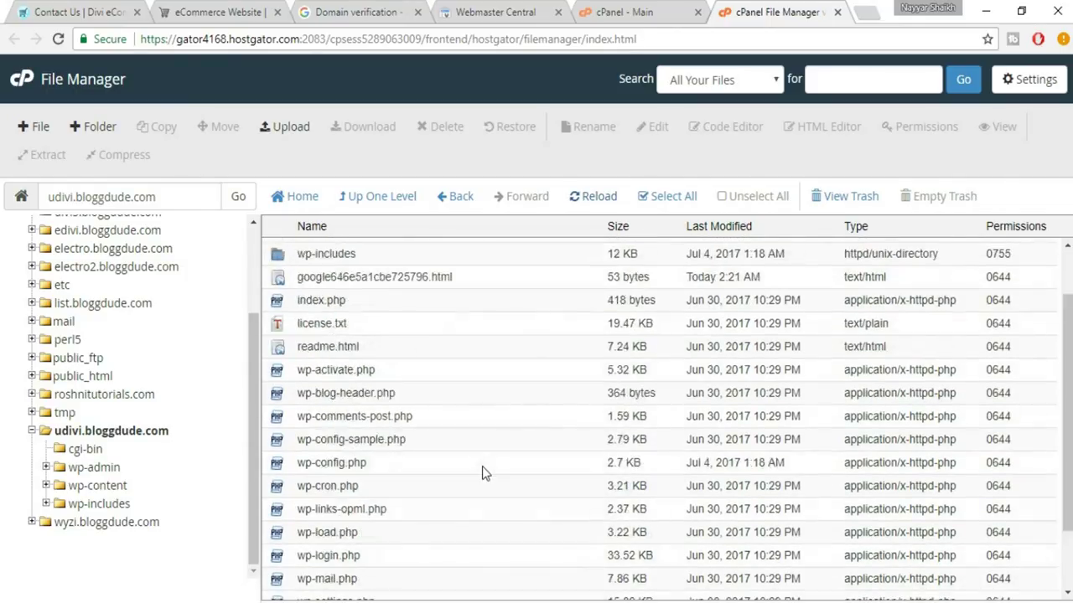
click(371, 343)
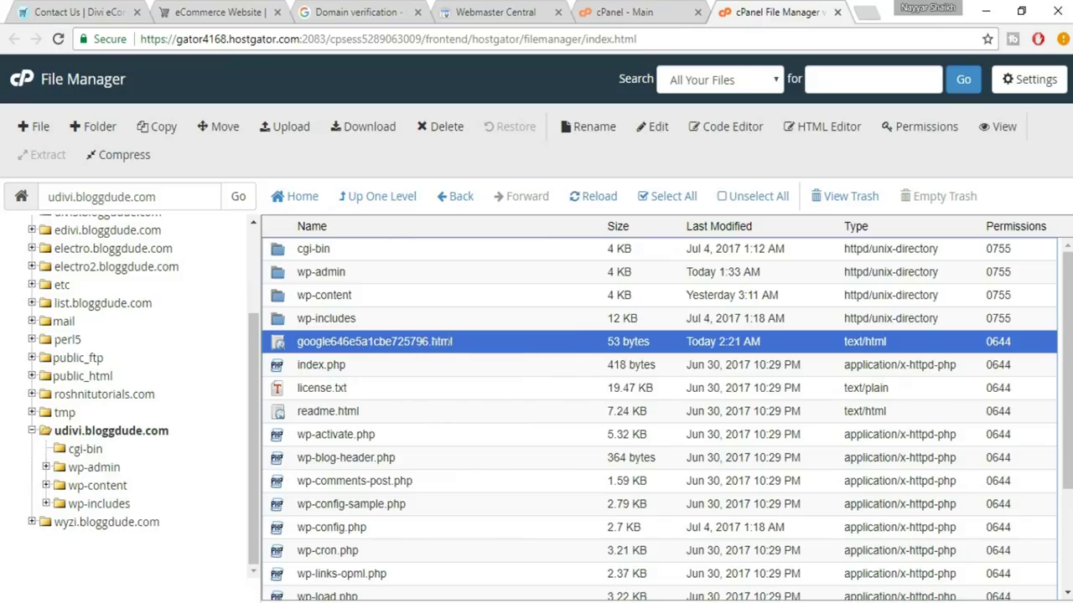
click(495, 12)
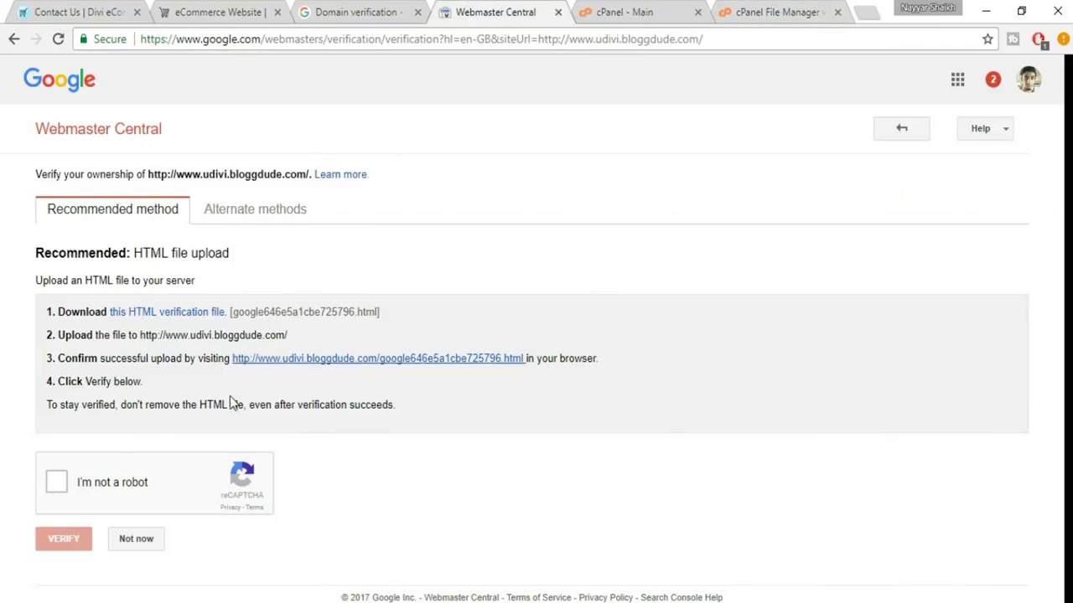
click(58, 485)
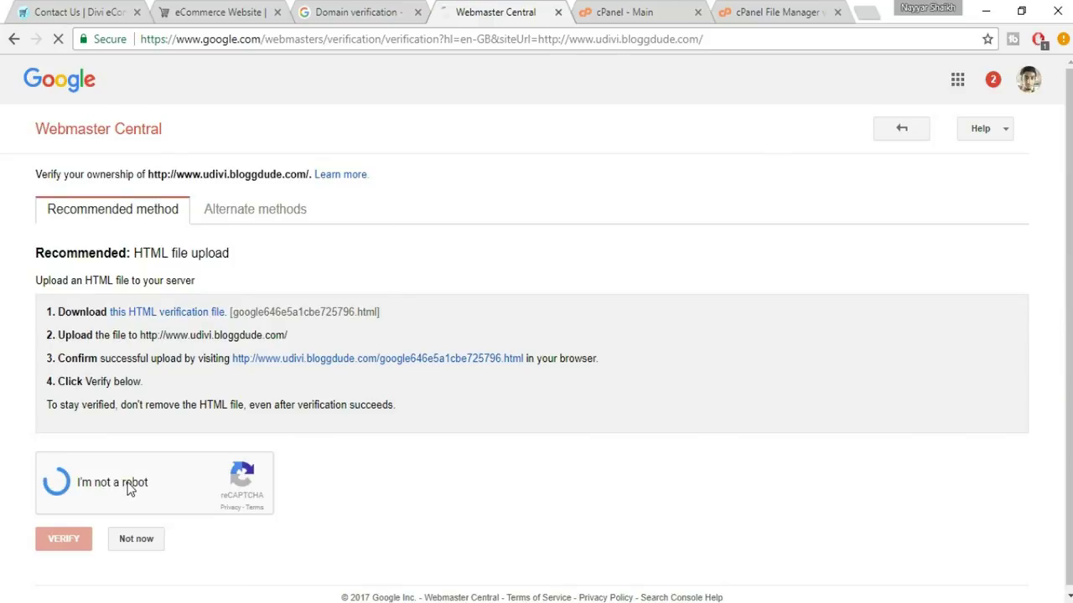
click(63, 541)
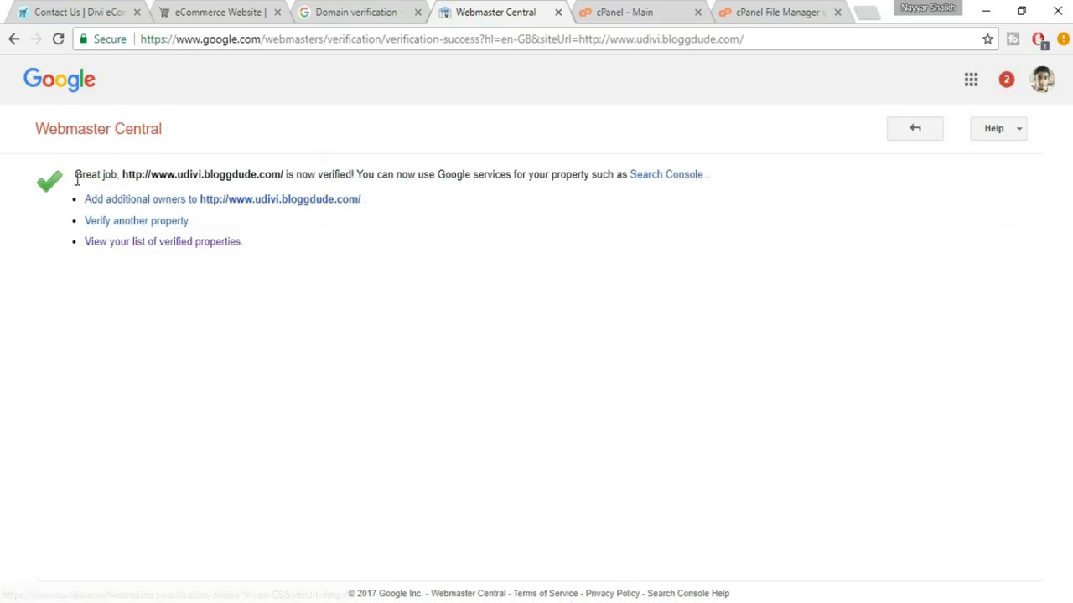
click(359, 12)
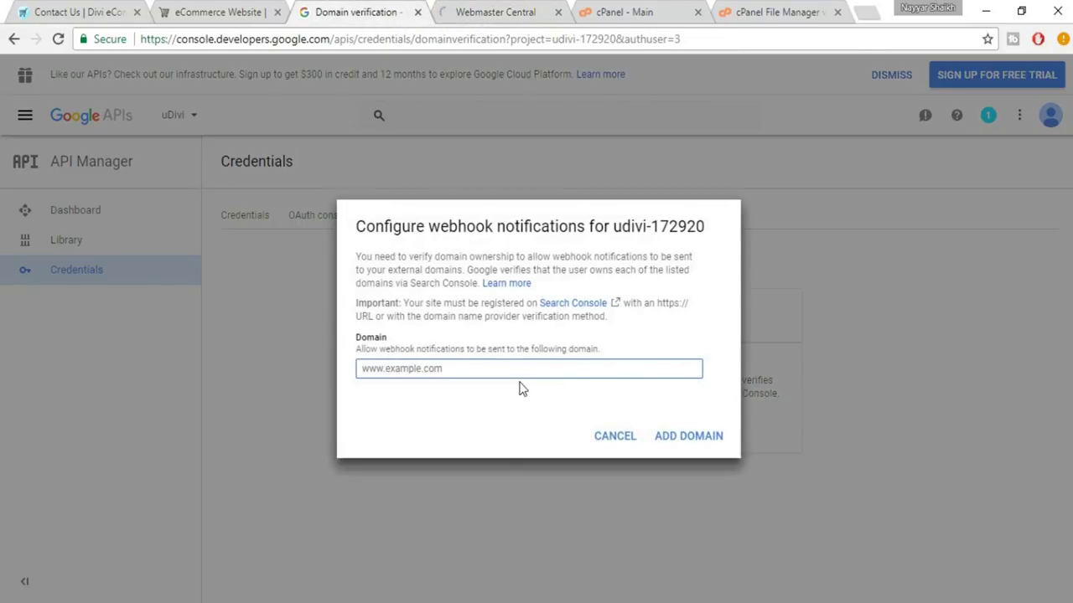
Add the udivi site address as an allowed domain for webhook notifications.
text(http://www.udivi.bloggdude.com/)
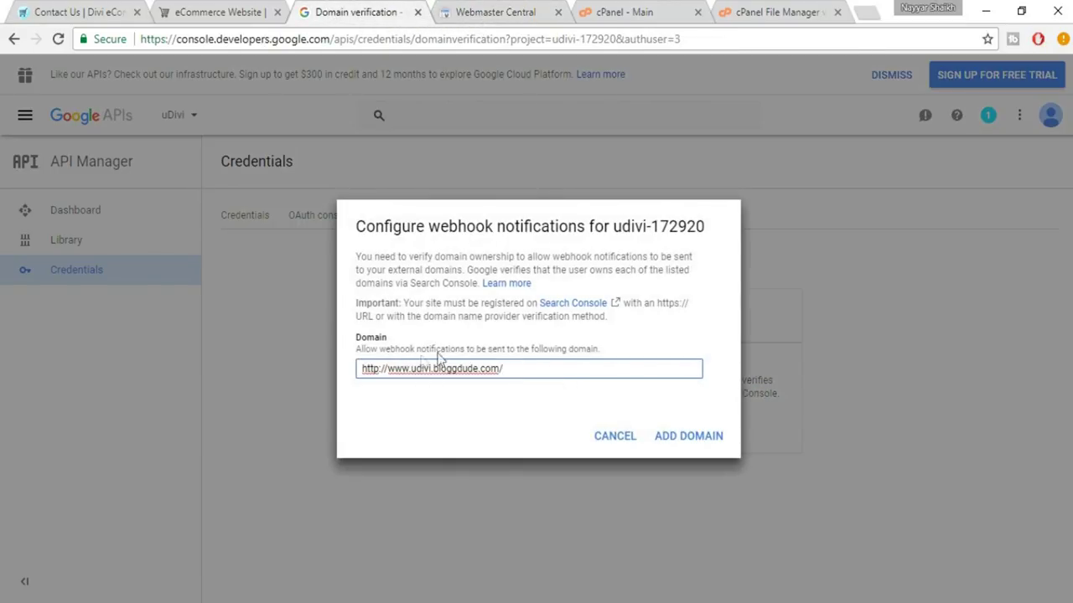
click(688, 435)
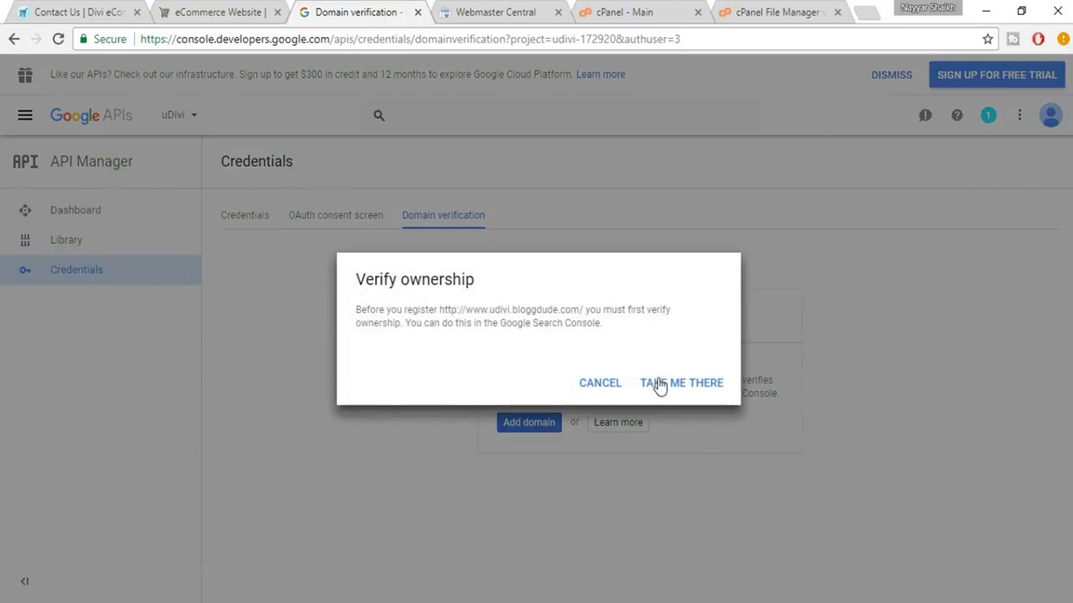
click(600, 384)
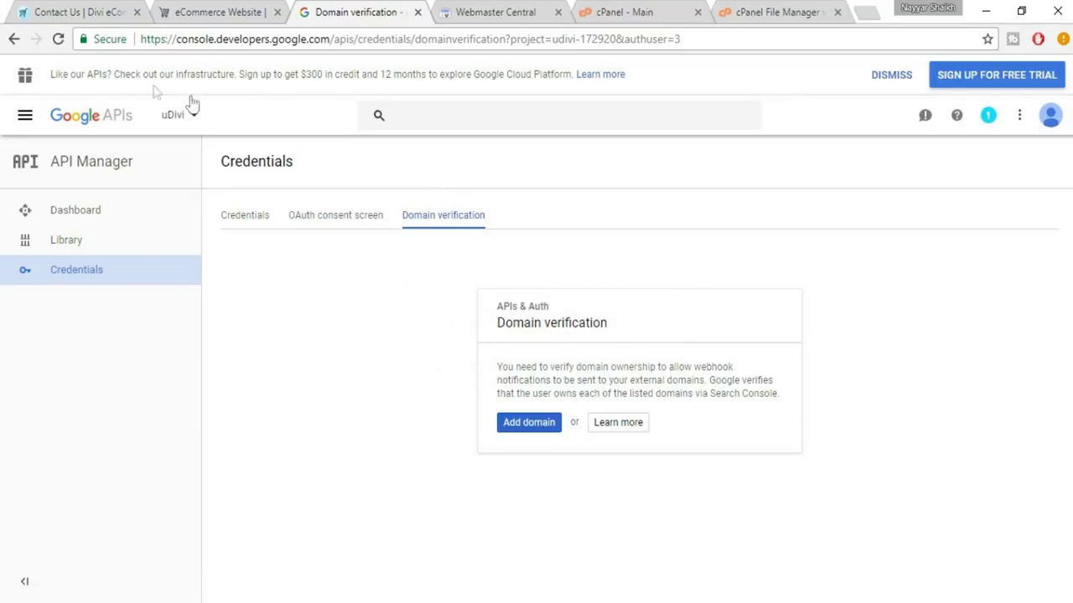
click(58, 38)
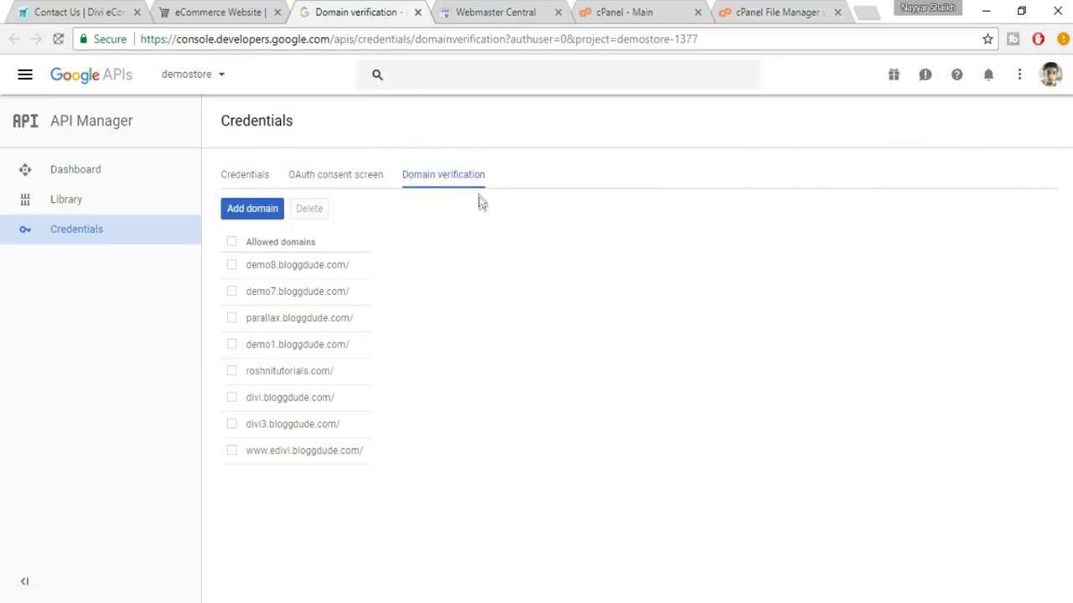
click(264, 210)
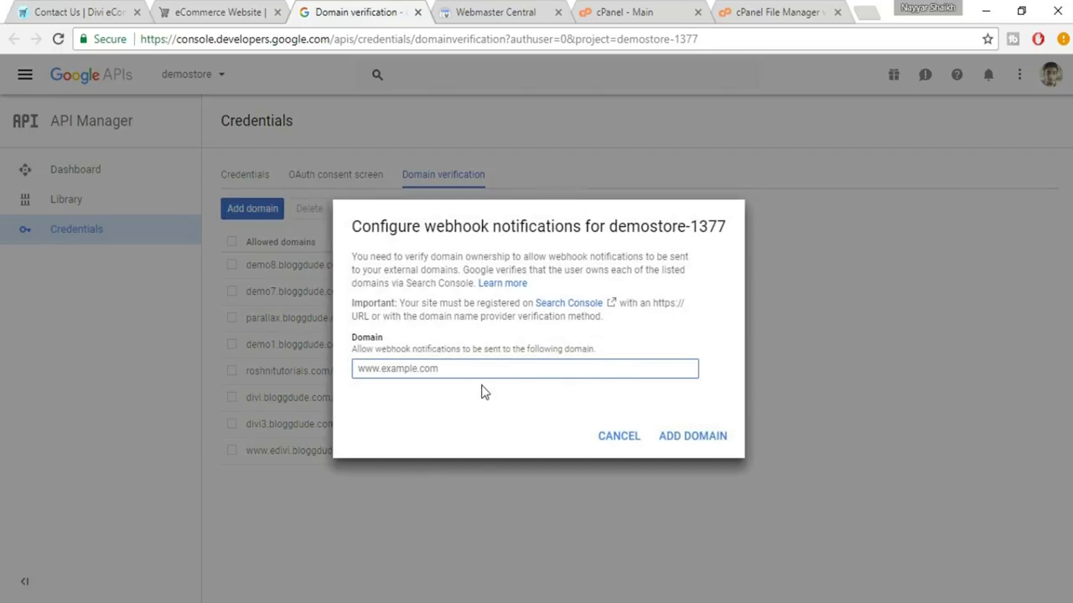
text(http://www.edivi.bloggdude.com/)
click(695, 448)
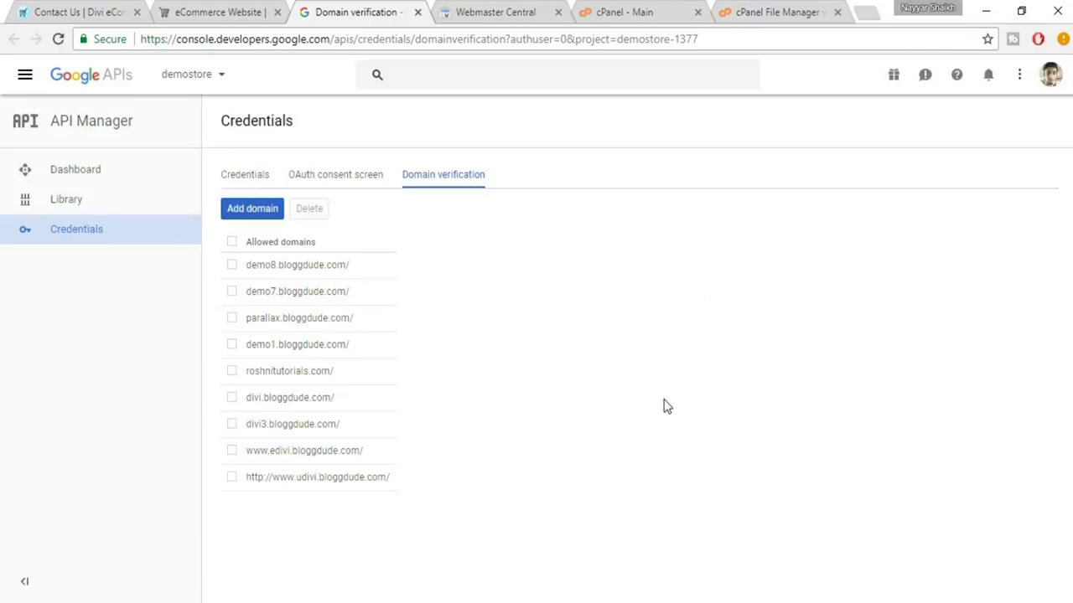
drag(399, 479, 257, 469)
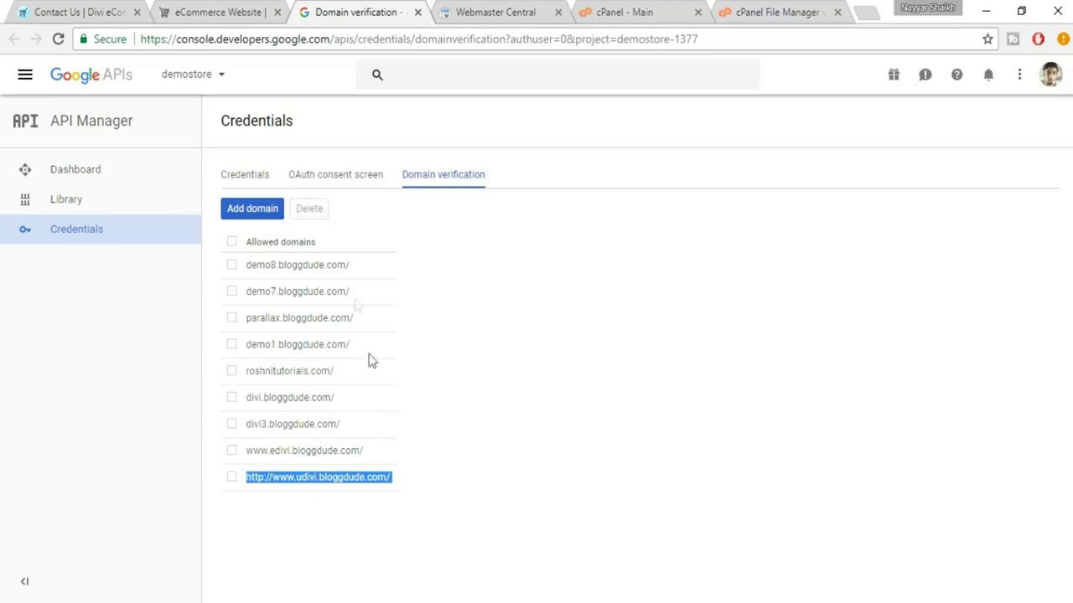
Select the key of API key 2 in the Credentials table.
click(246, 176)
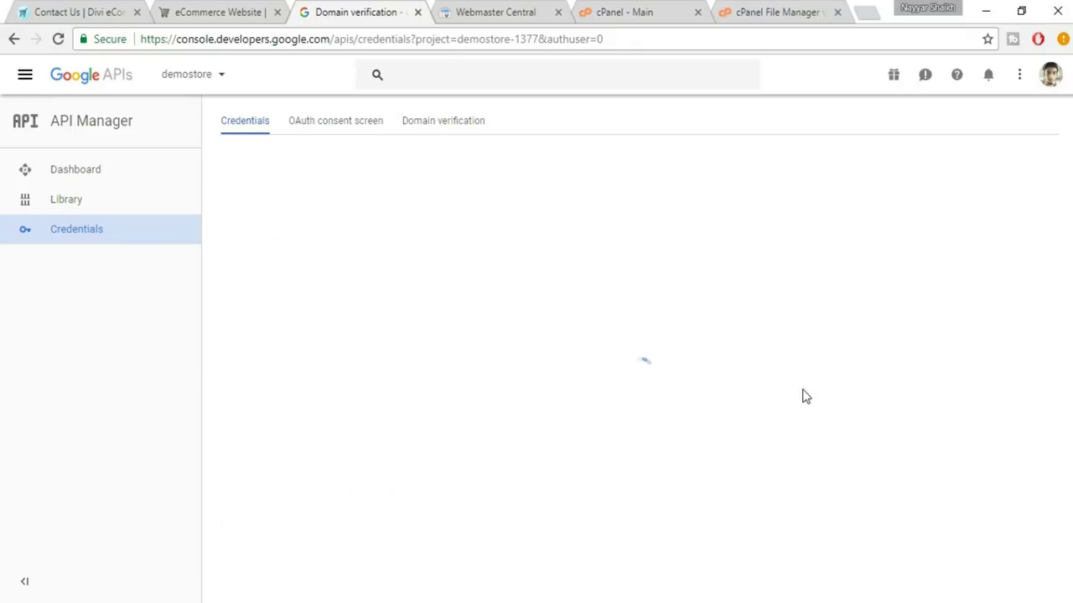
key(ctrl+a)
click(595, 442)
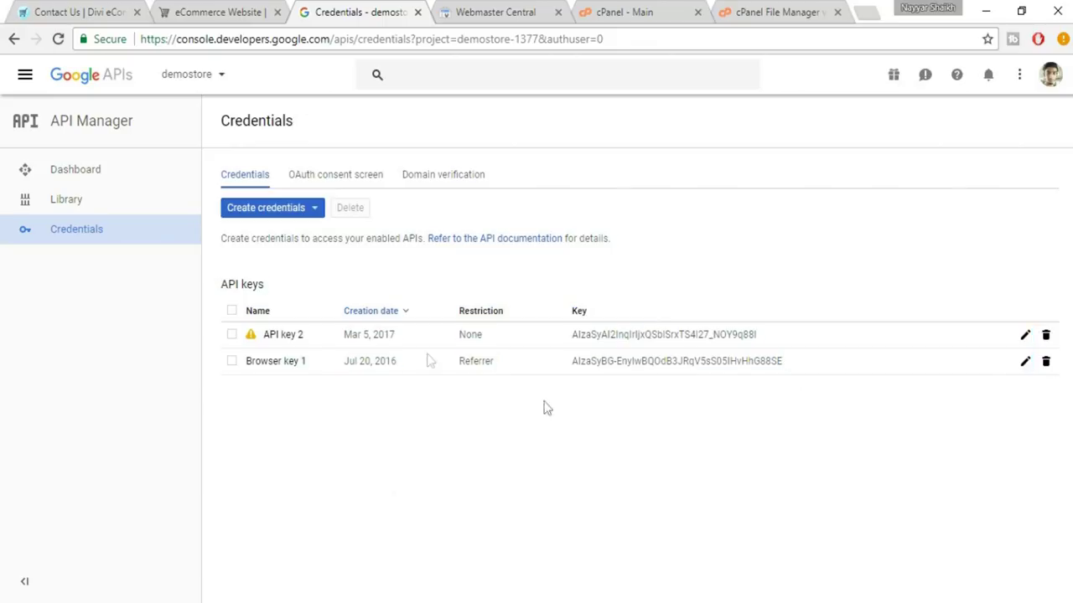
drag(798, 334, 573, 336)
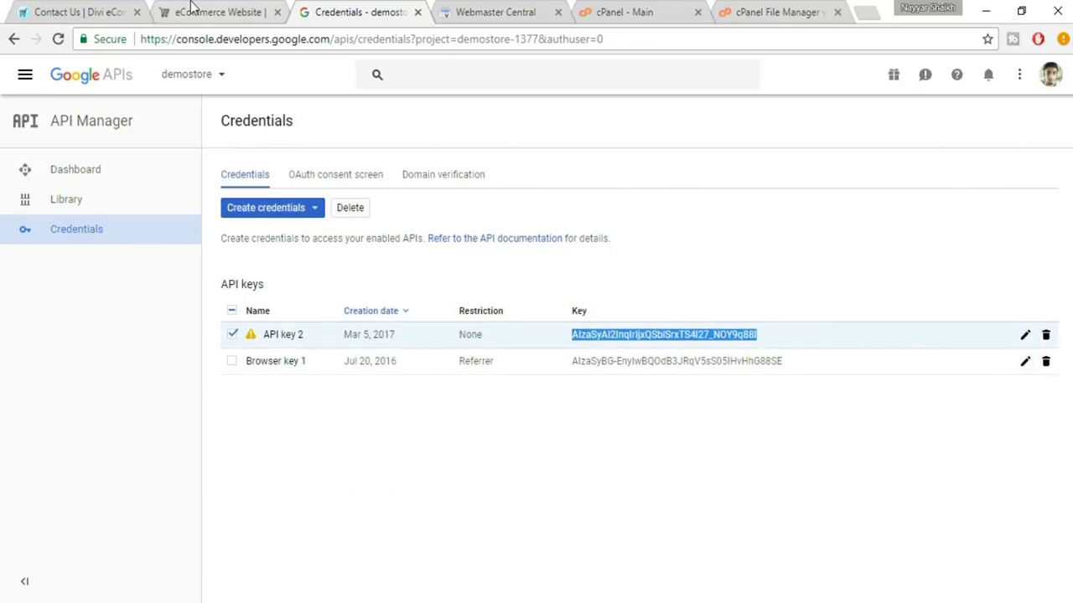
Open the uDivi WordPress Dashboard in a new tab from the admin bar.
click(193, 11)
mouse_move(107, 76)
right_click(92, 97)
click(143, 106)
click(295, 12)
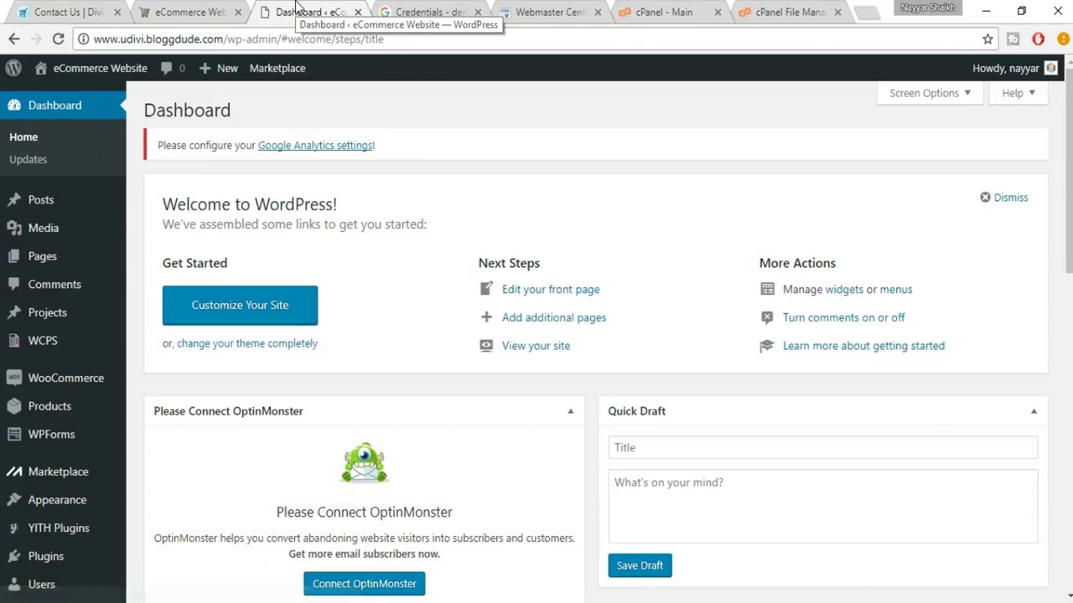
Paste the copied key into the Google API Key field of Divi Theme Options.
scroll(108, 493, down, 1)
scroll(107, 493, down, 5)
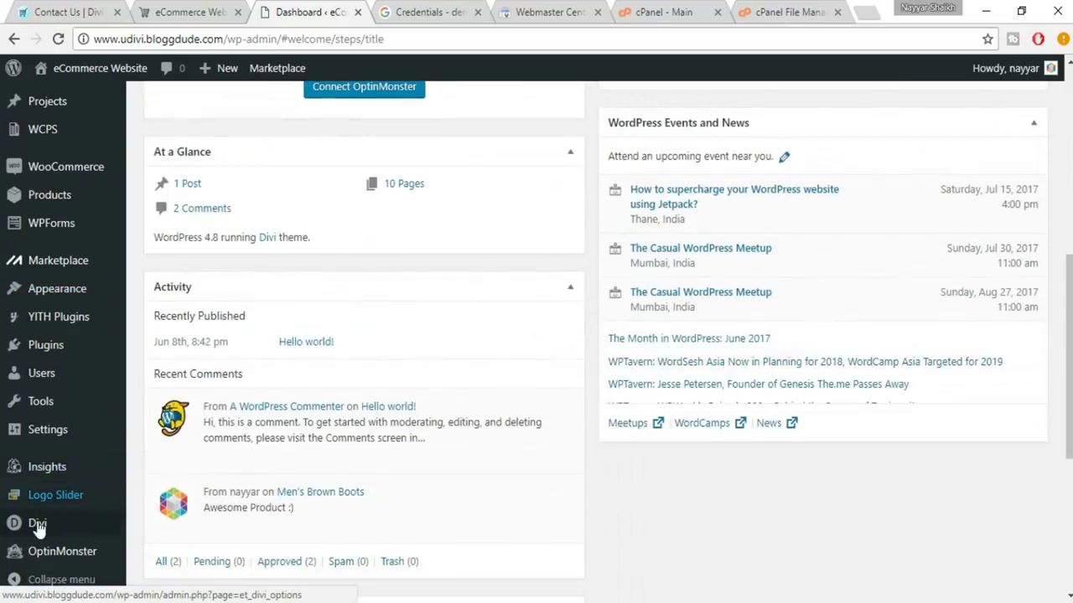
click(43, 524)
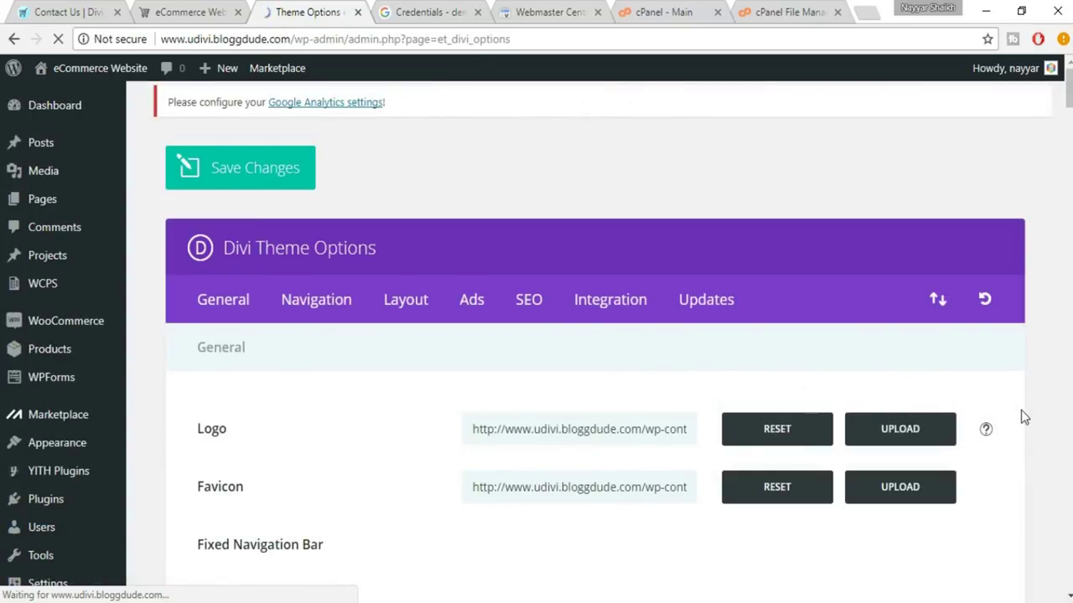
scroll(1021, 409, down, 4)
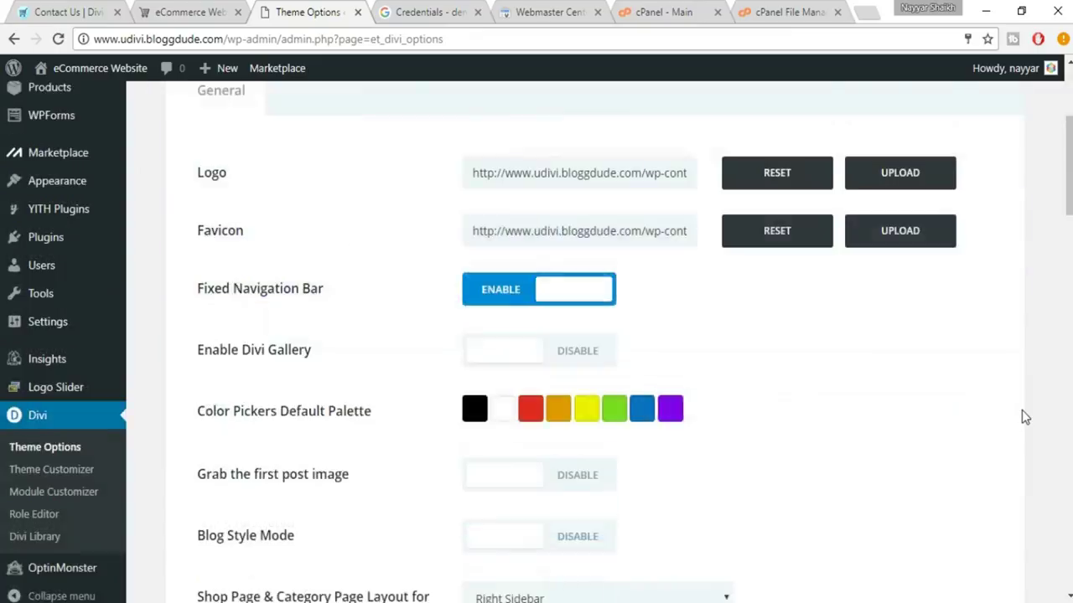
scroll(1021, 417, down, 3)
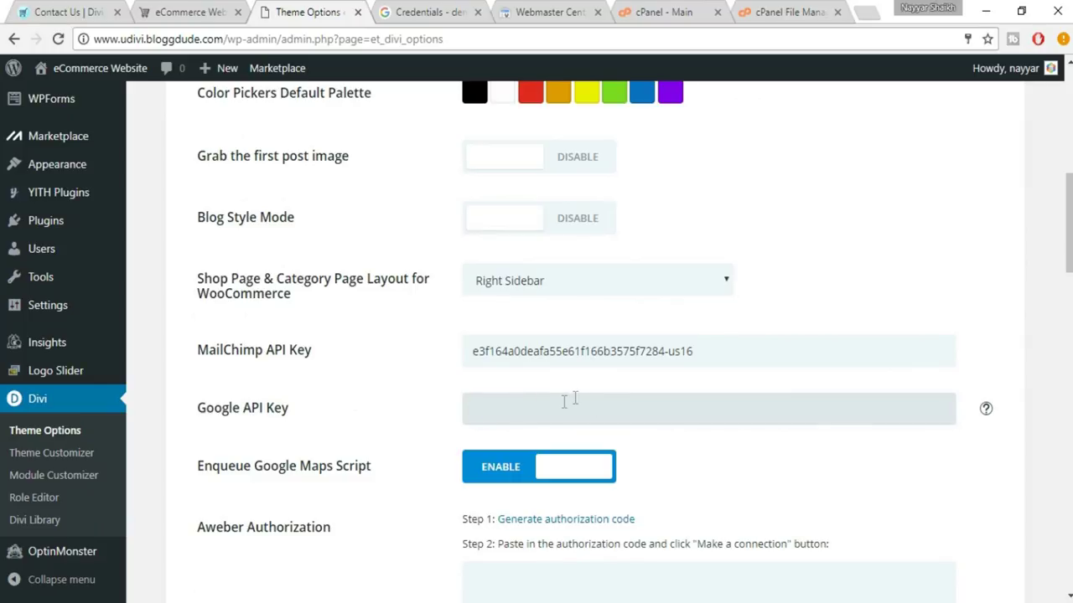
key(ctrl+v)
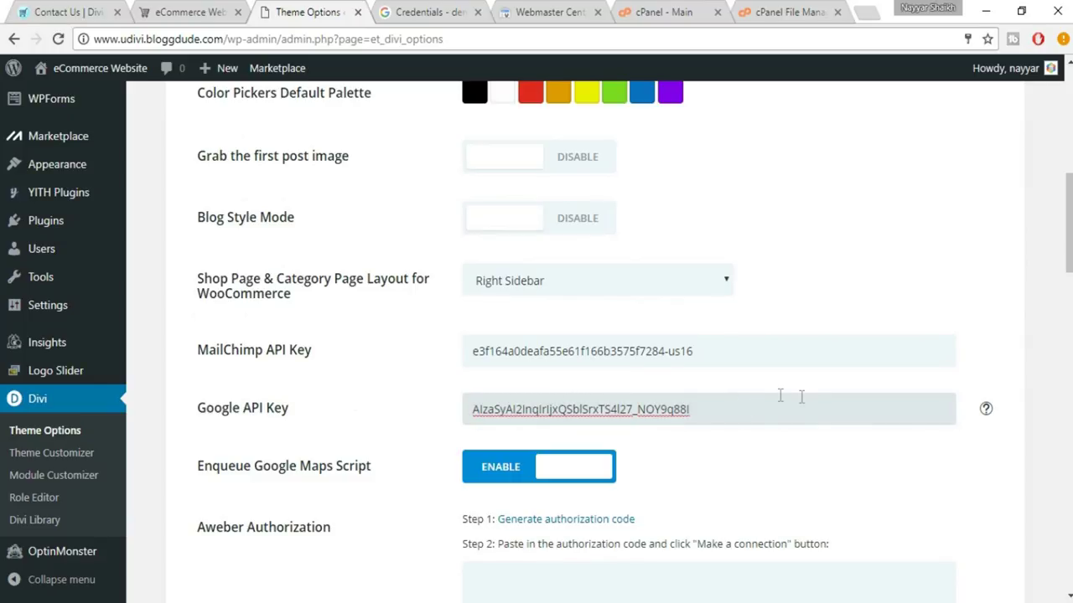
click(412, 12)
click(273, 12)
scroll(766, 431, down, 5)
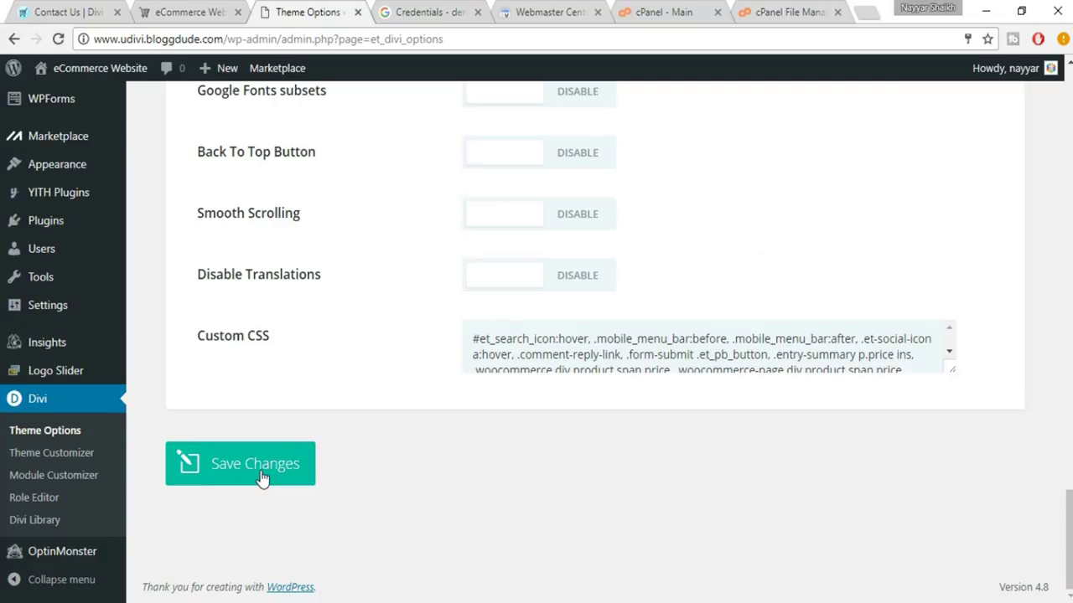
click(231, 20)
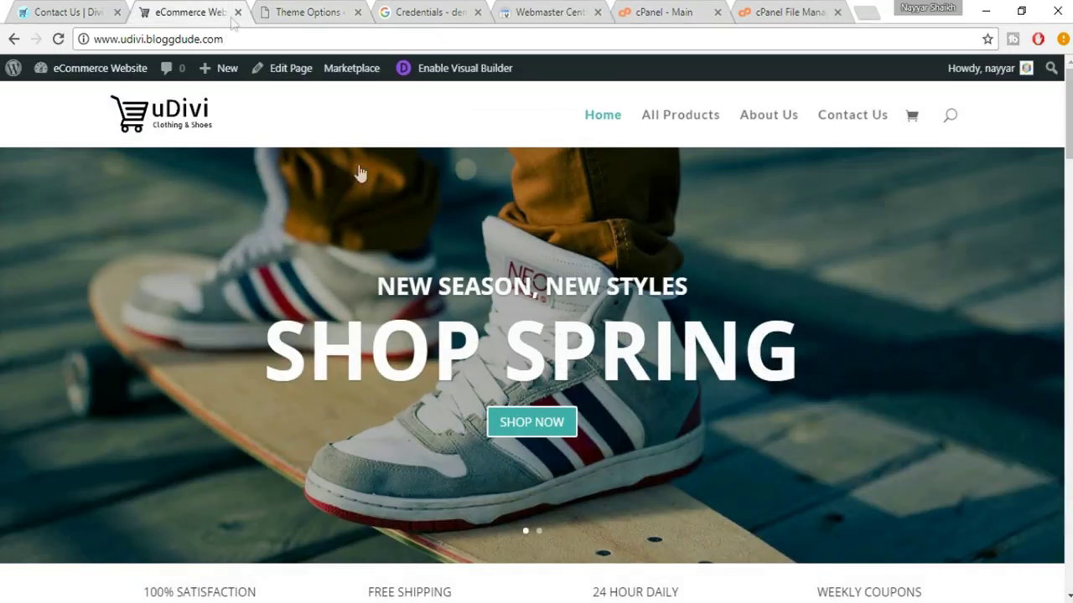
Enable the Visual Builder on Contact Us and insert a fullwidth section with a Fullwidth Map.
click(863, 121)
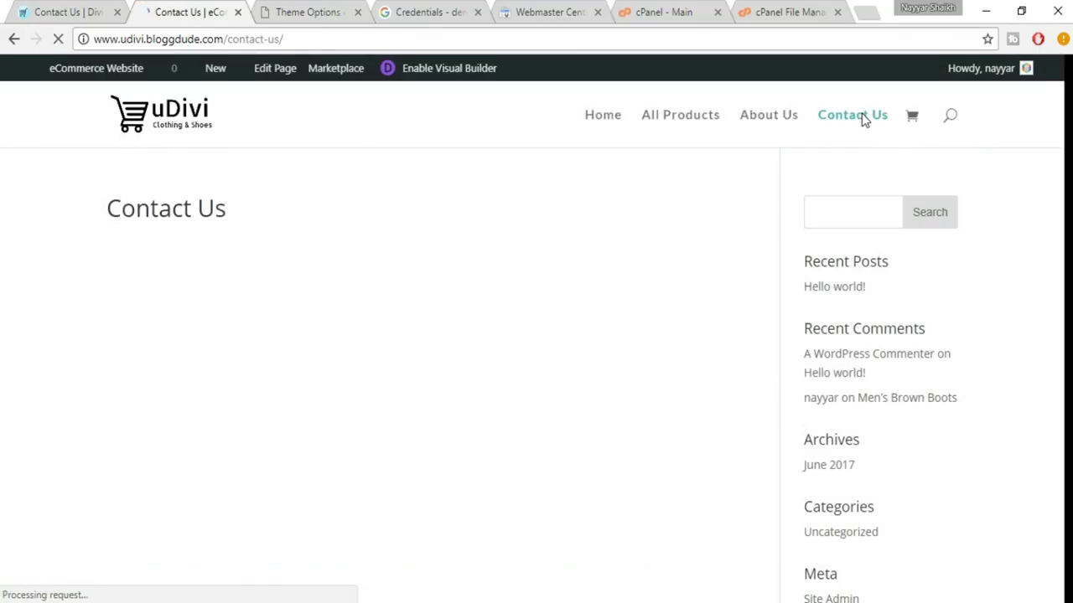
click(475, 76)
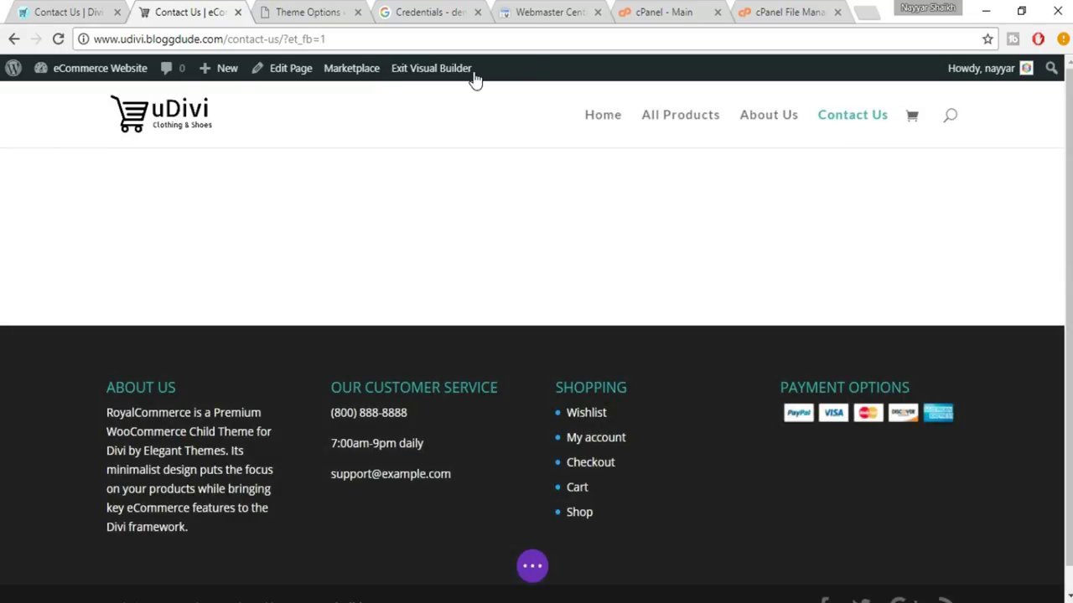
mouse_move(532, 327)
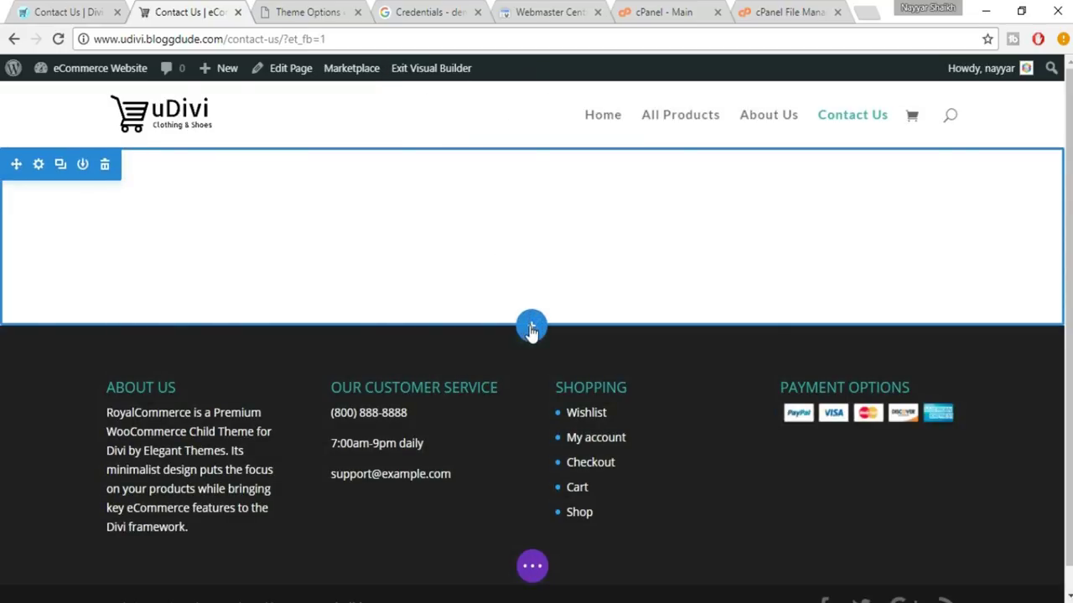
click(533, 327)
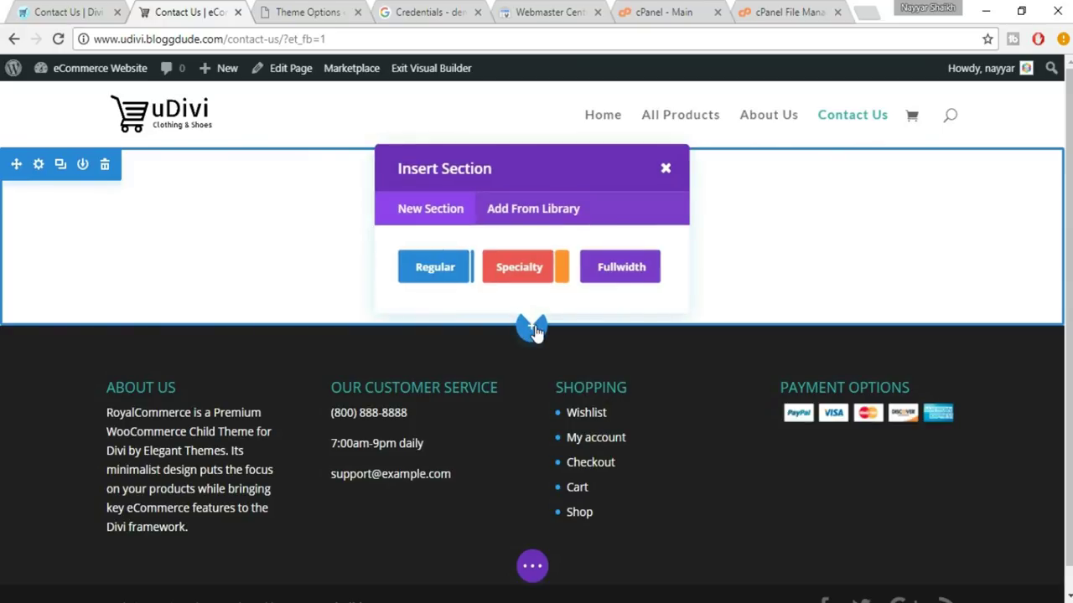
click(628, 279)
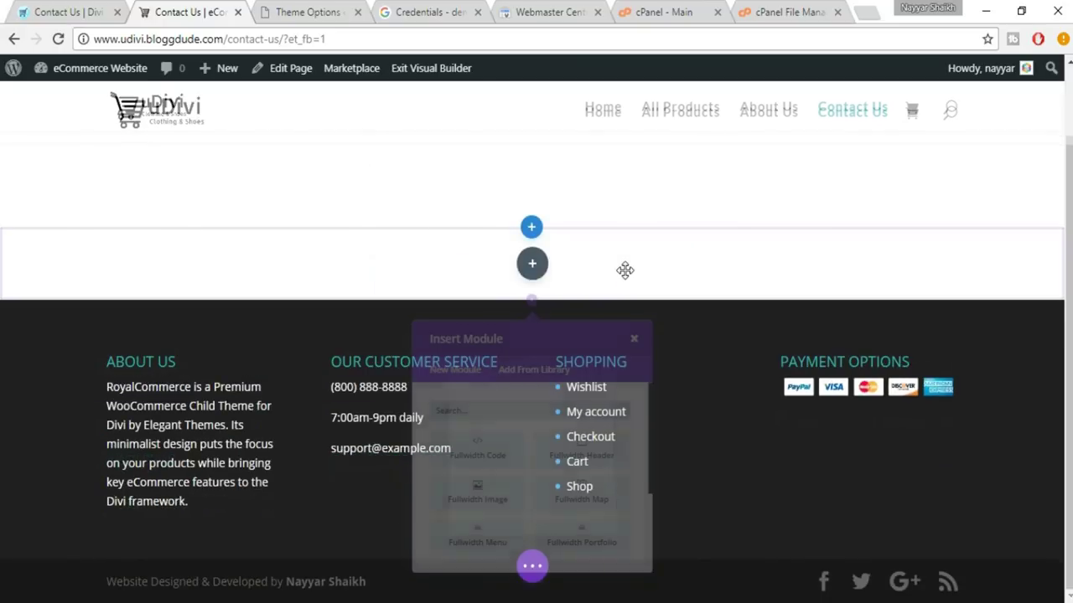
scroll(649, 486, down, 3)
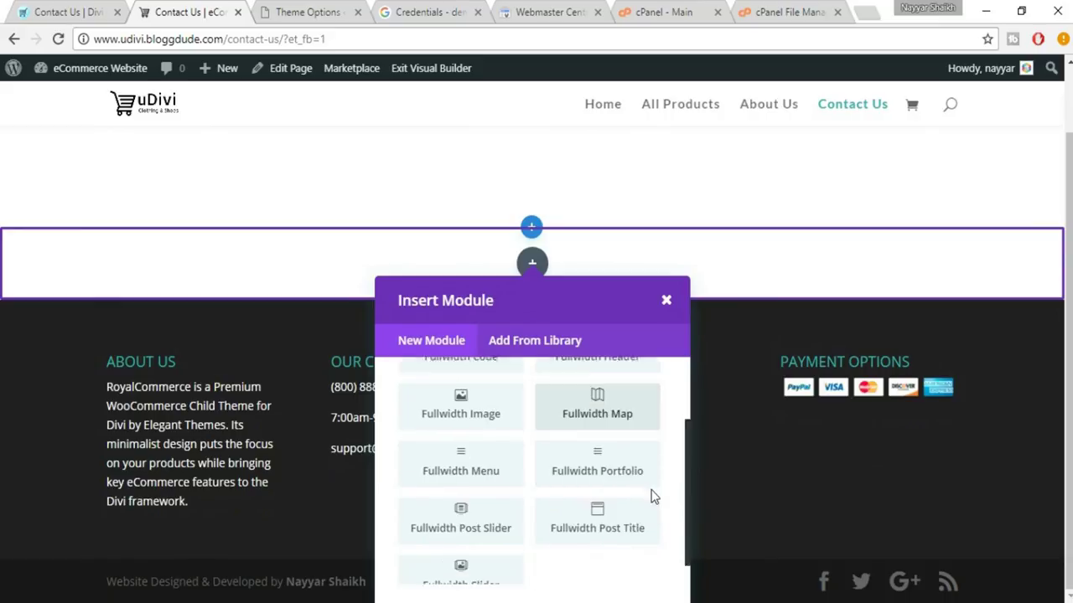
click(597, 385)
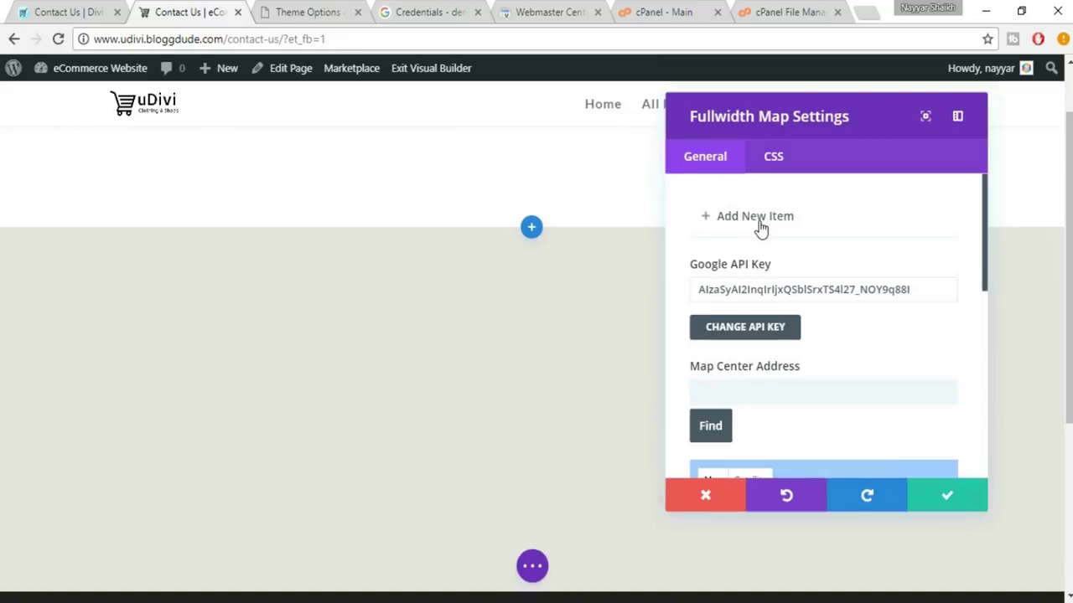
Add a 'BloggDude Inc.' map pin at Mumbai, Maharashtra, India with a short address note.
click(757, 220)
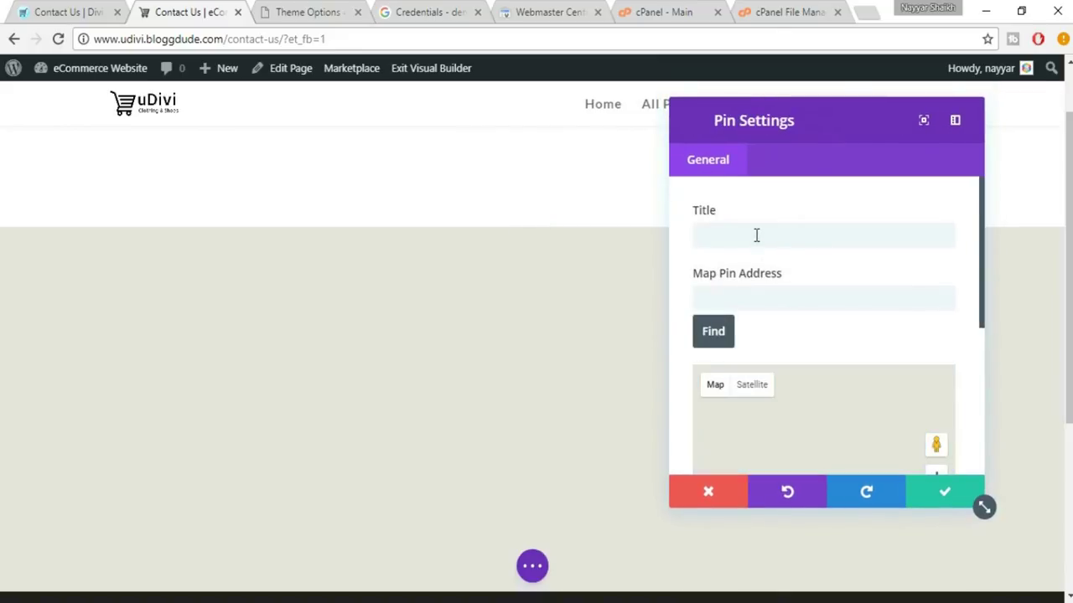
click(770, 237)
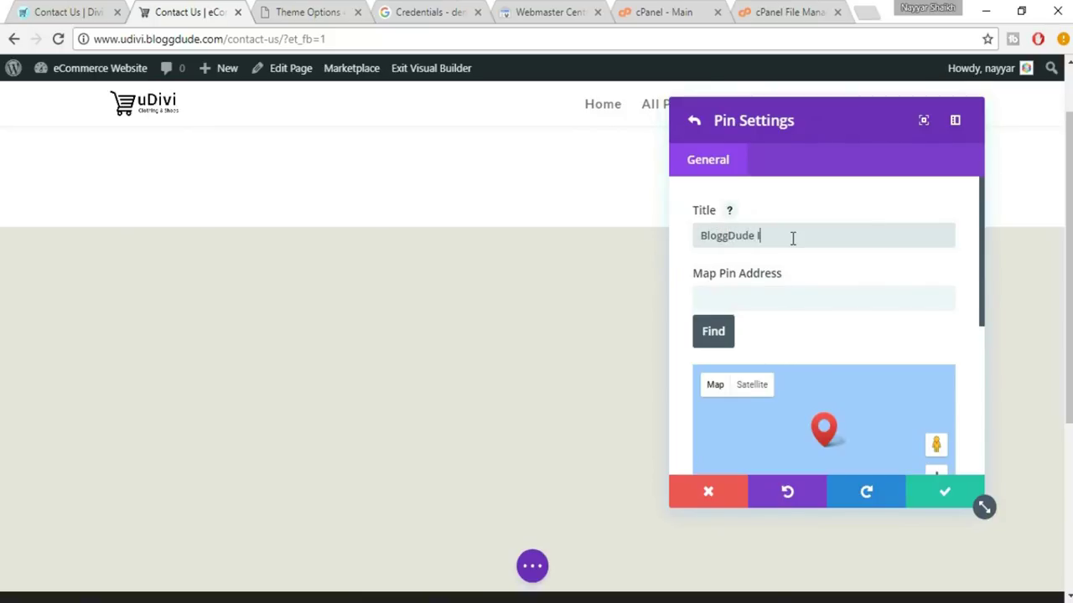
click(791, 294)
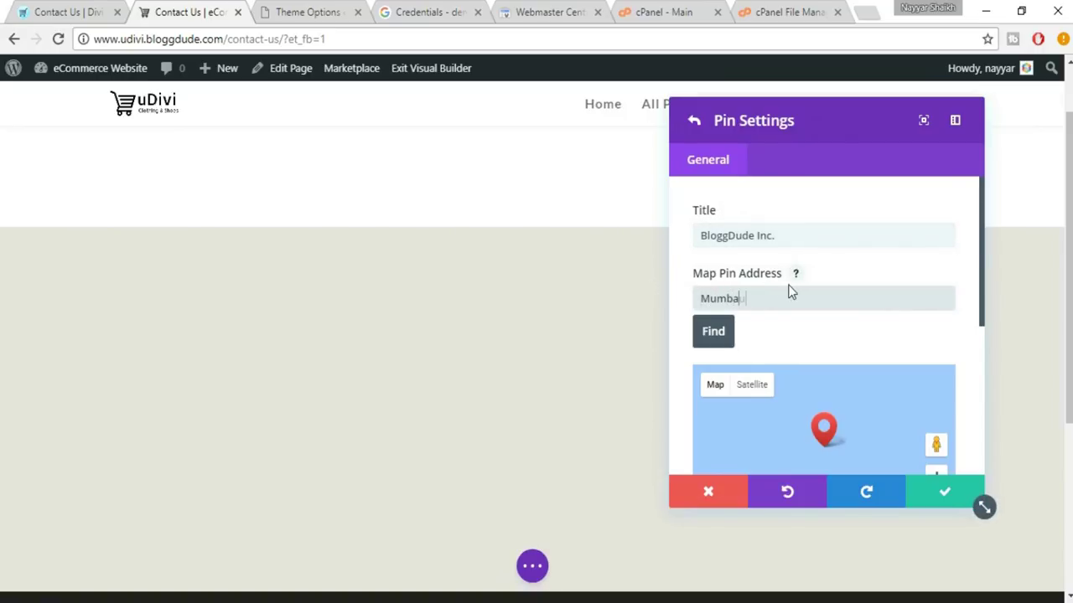
click(713, 339)
scroll(951, 308, down, 5)
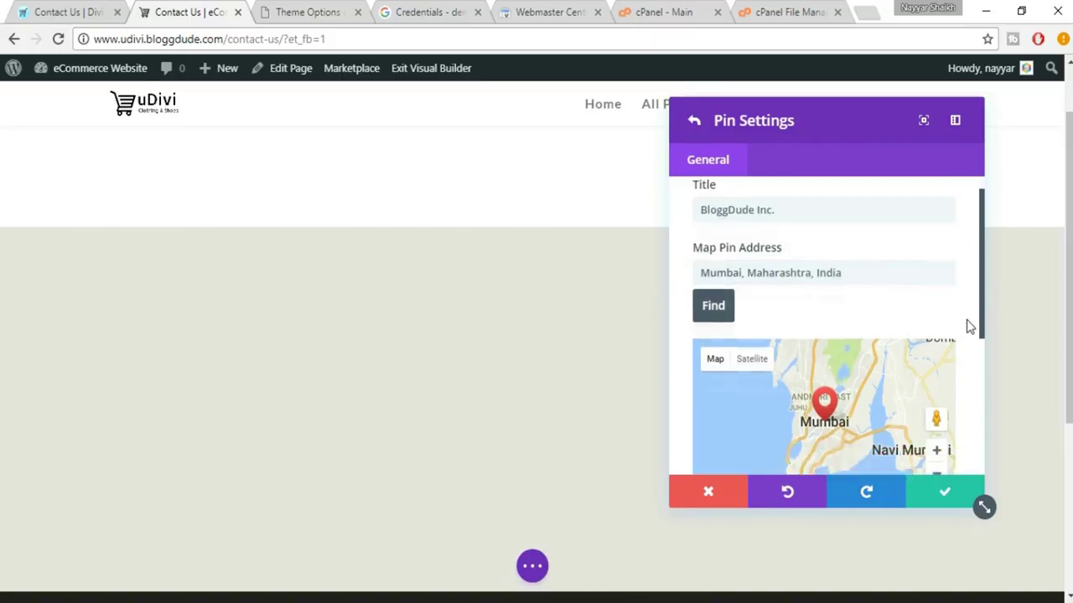
scroll(972, 411, down, 3)
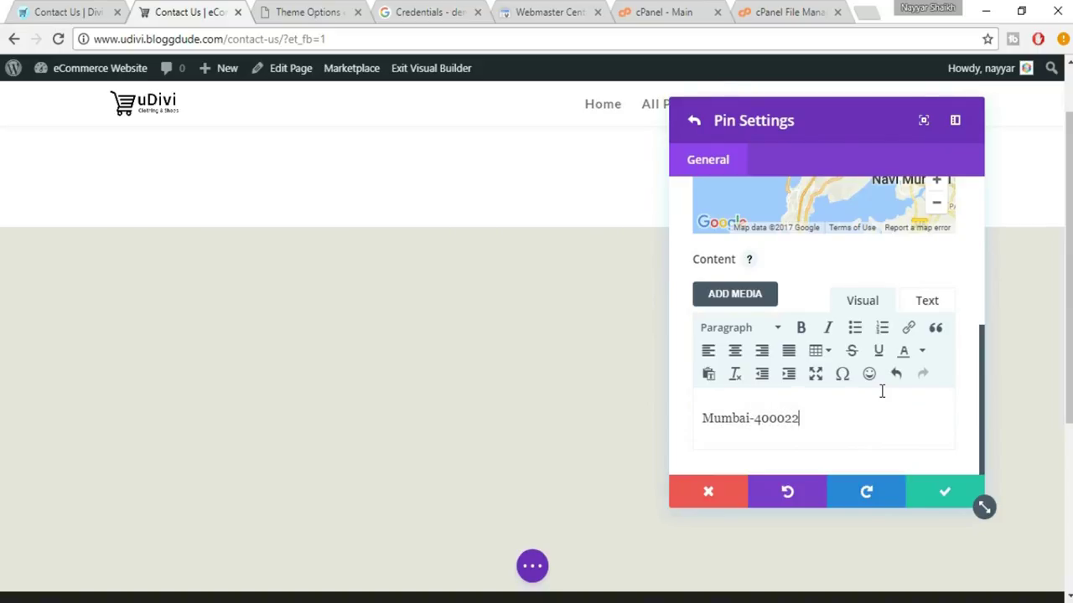
scroll(846, 347, up, 8)
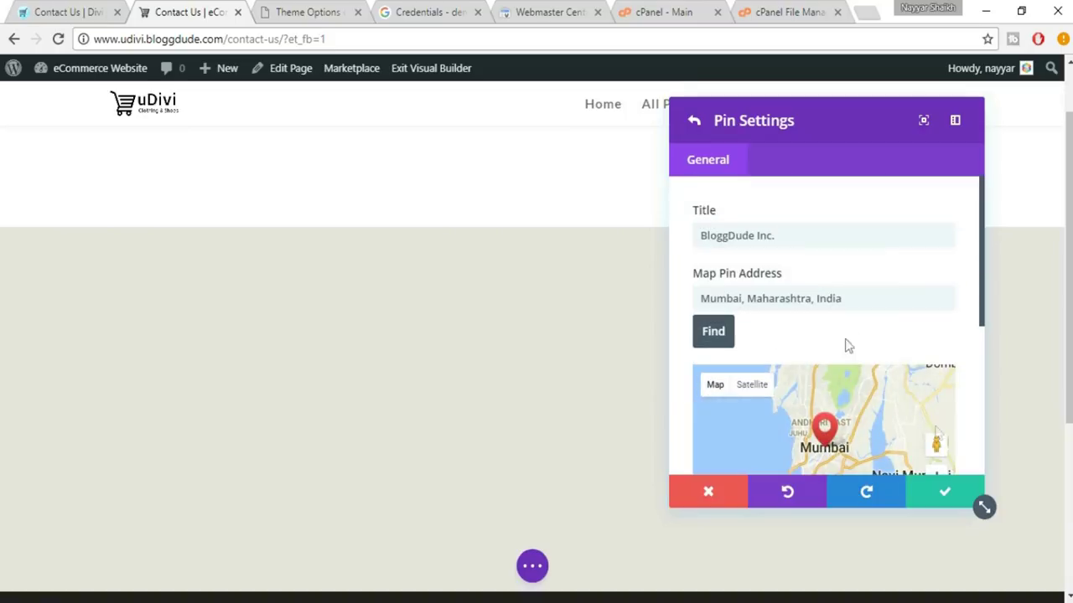
click(944, 495)
scroll(900, 354, down, 2)
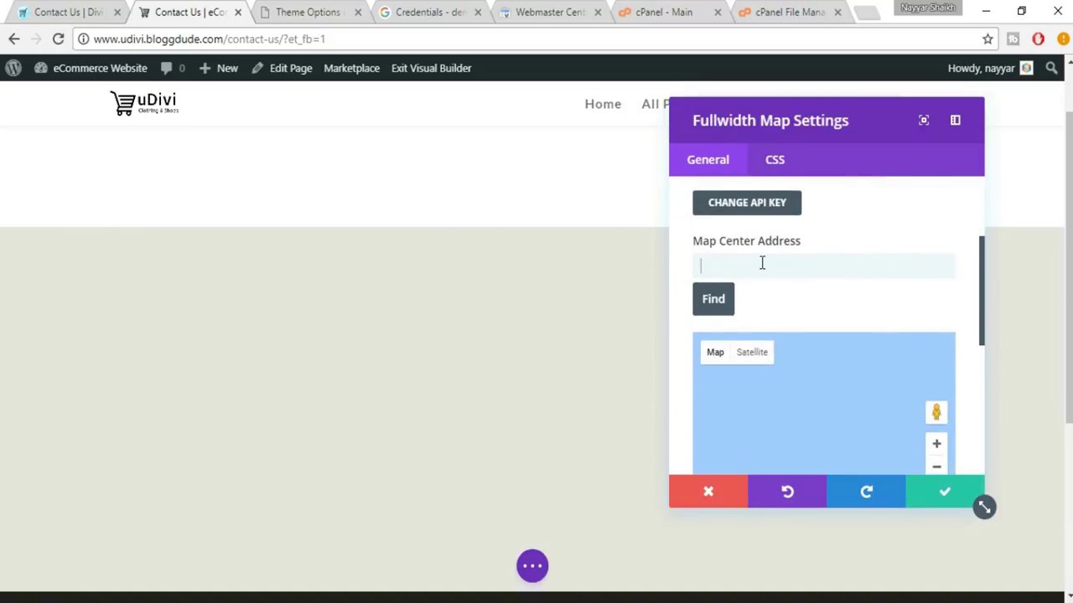
Set the map's centre address to Mumbai.
click(762, 263)
text(Mumb)
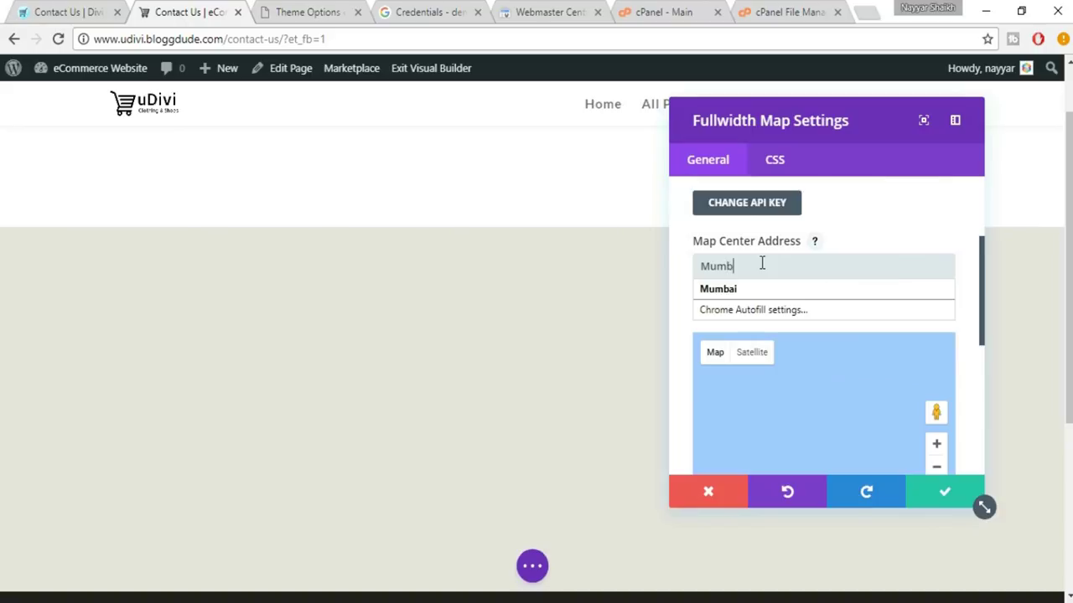
click(757, 287)
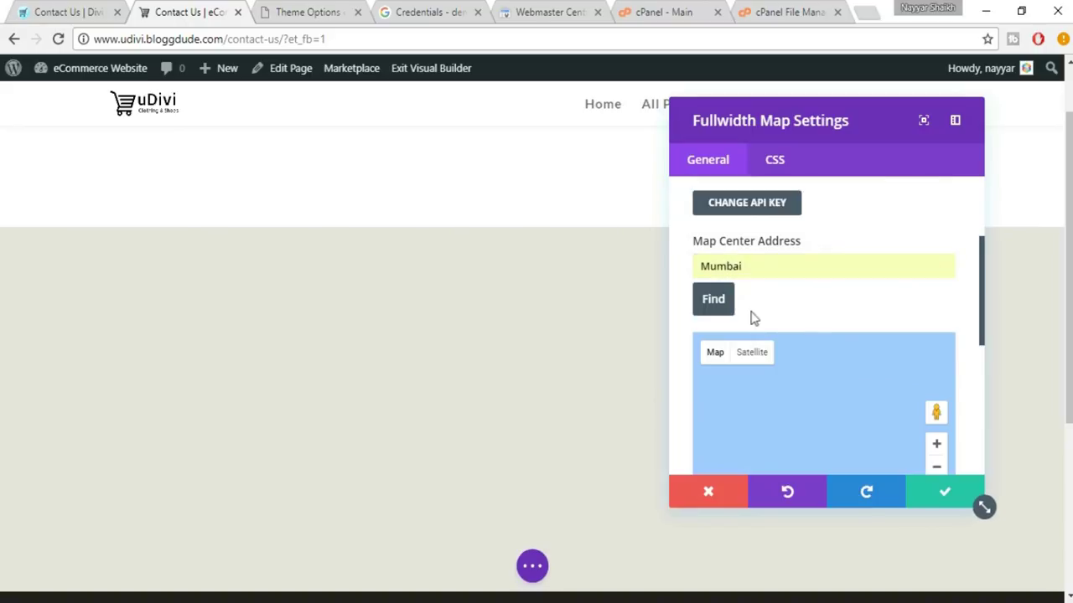
click(698, 306)
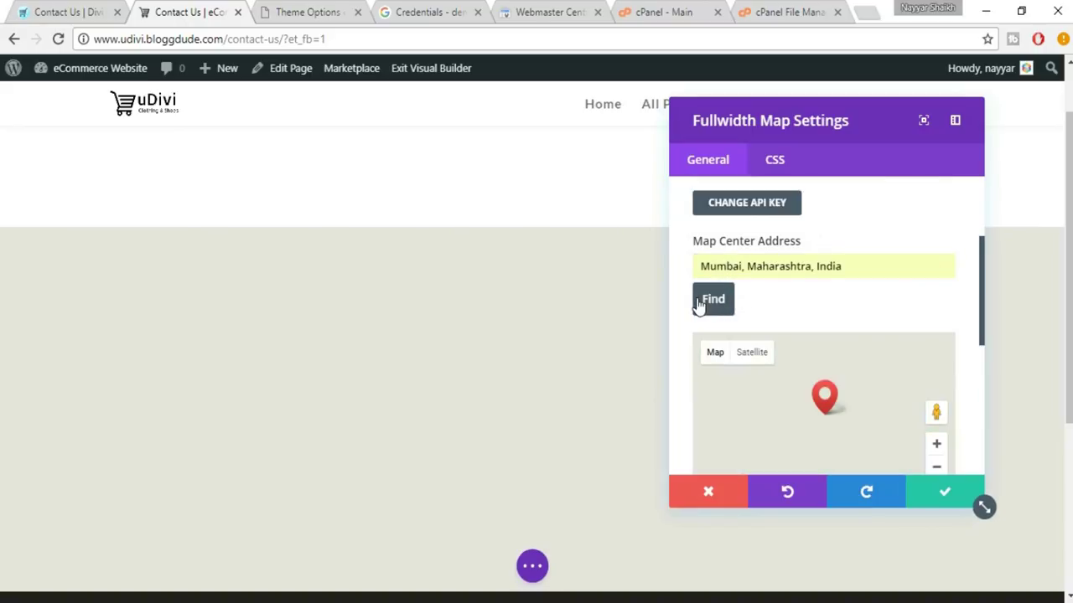
Turn off Mouse Wheel Zoom and Draggable on Mobile, then save the map settings.
scroll(891, 306, down, 1)
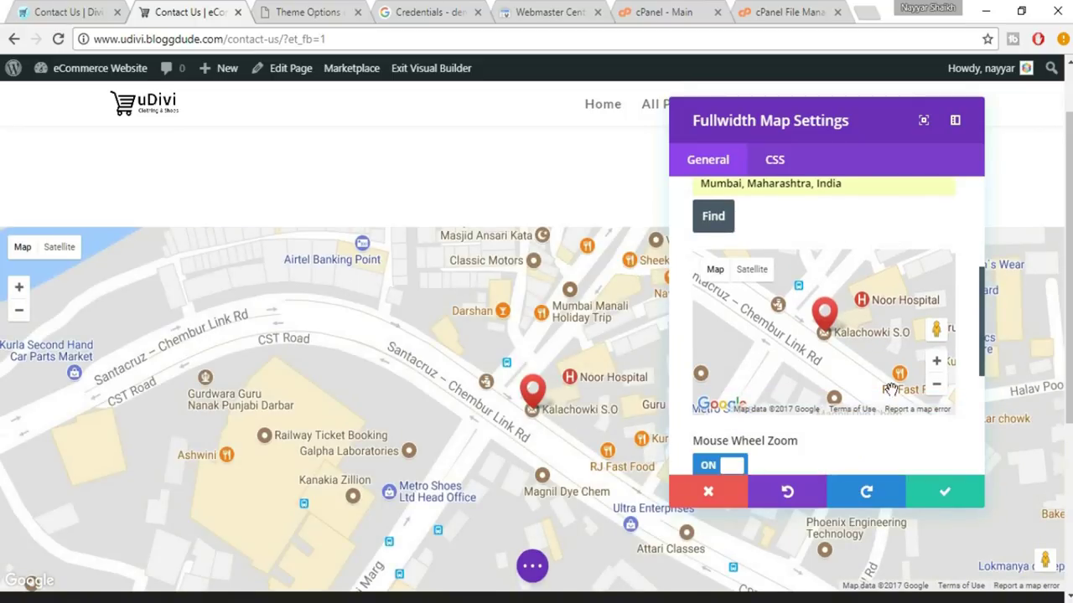
scroll(891, 419, down, 5)
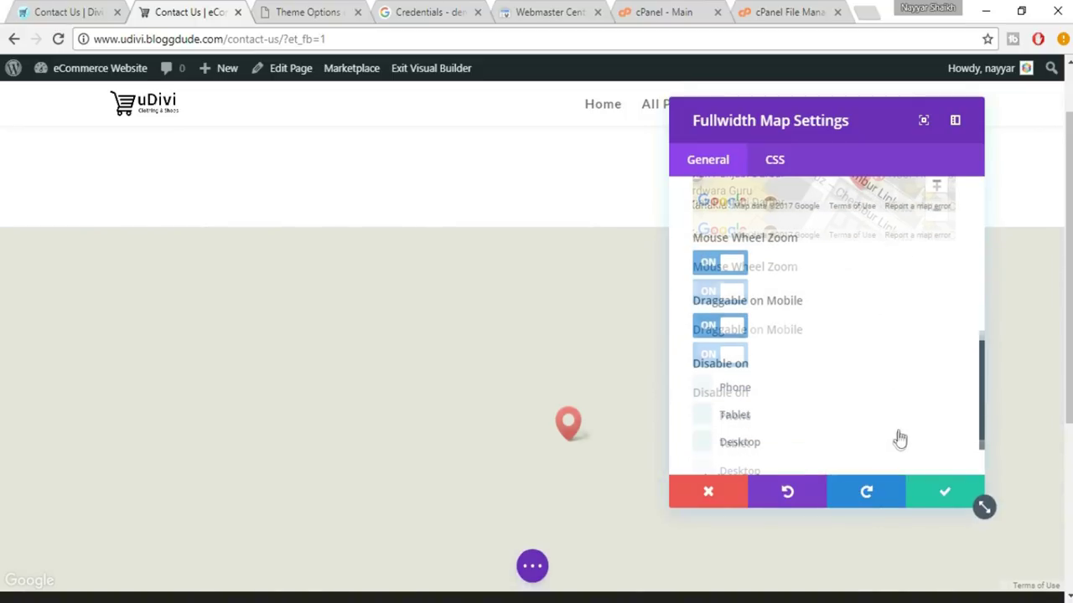
scroll(871, 321, up, 2)
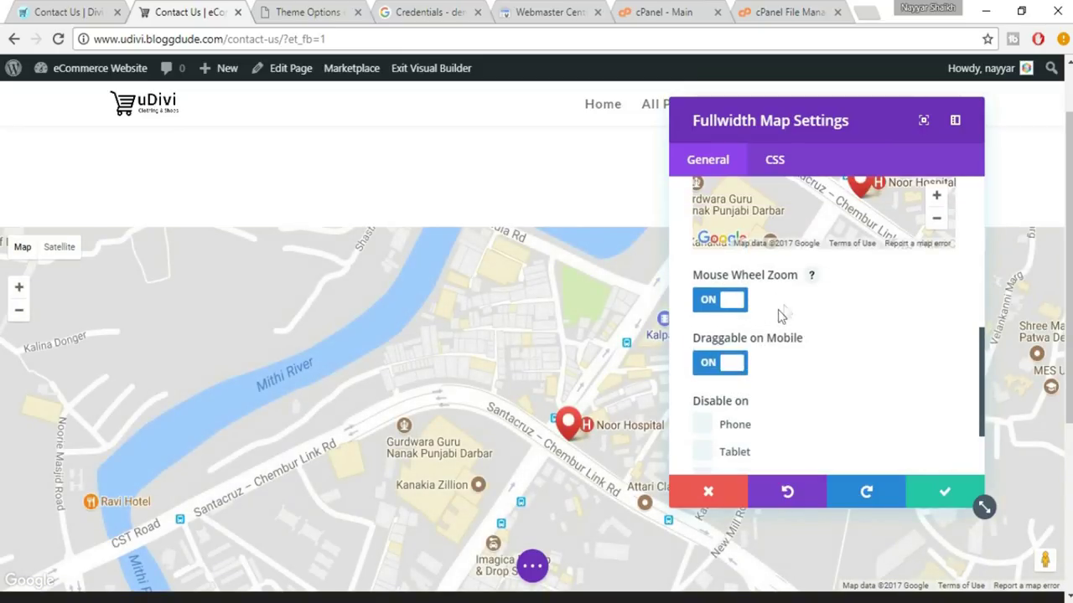
scroll(359, 364, down, 2)
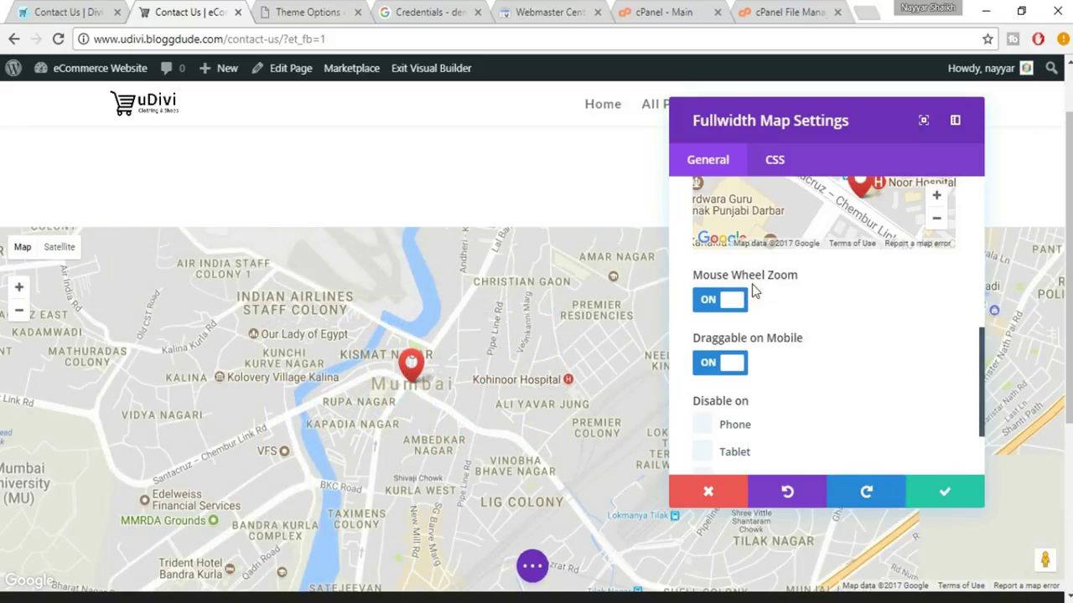
click(722, 310)
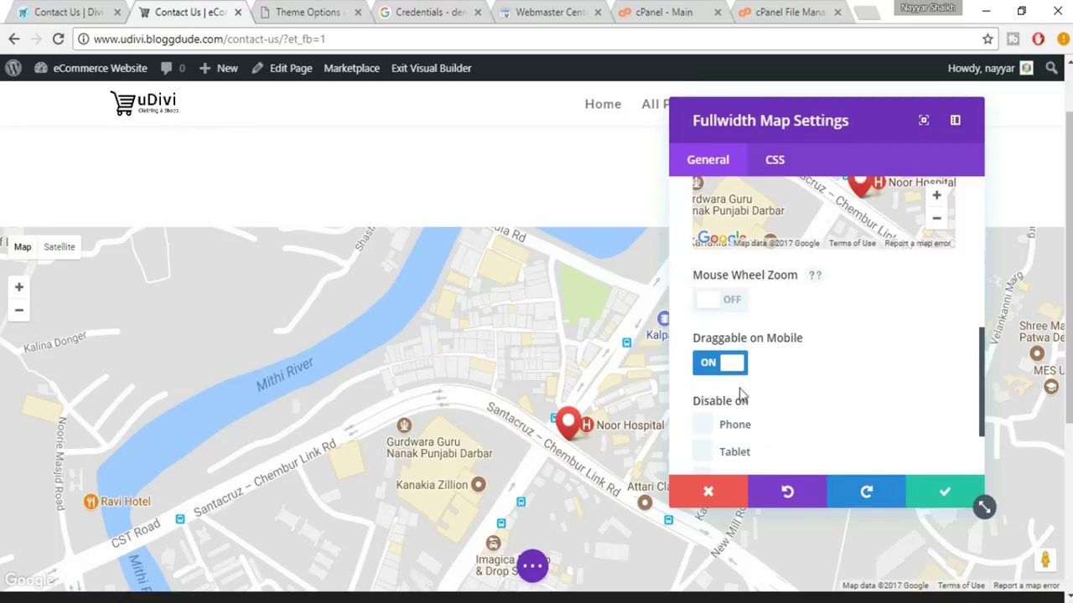
click(722, 369)
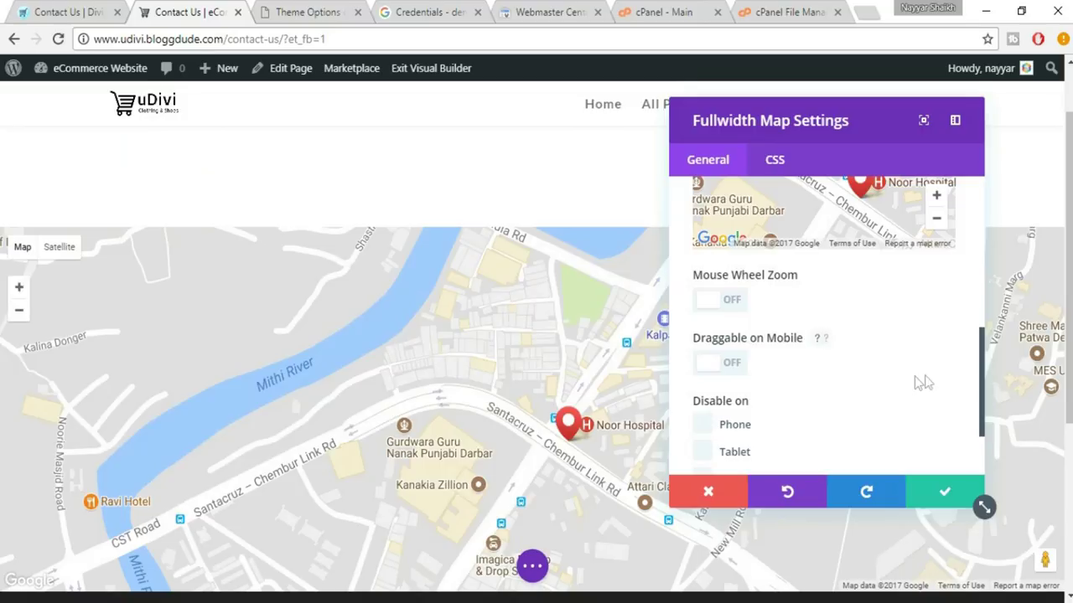
scroll(961, 373, up, 3)
scroll(961, 373, down, 4)
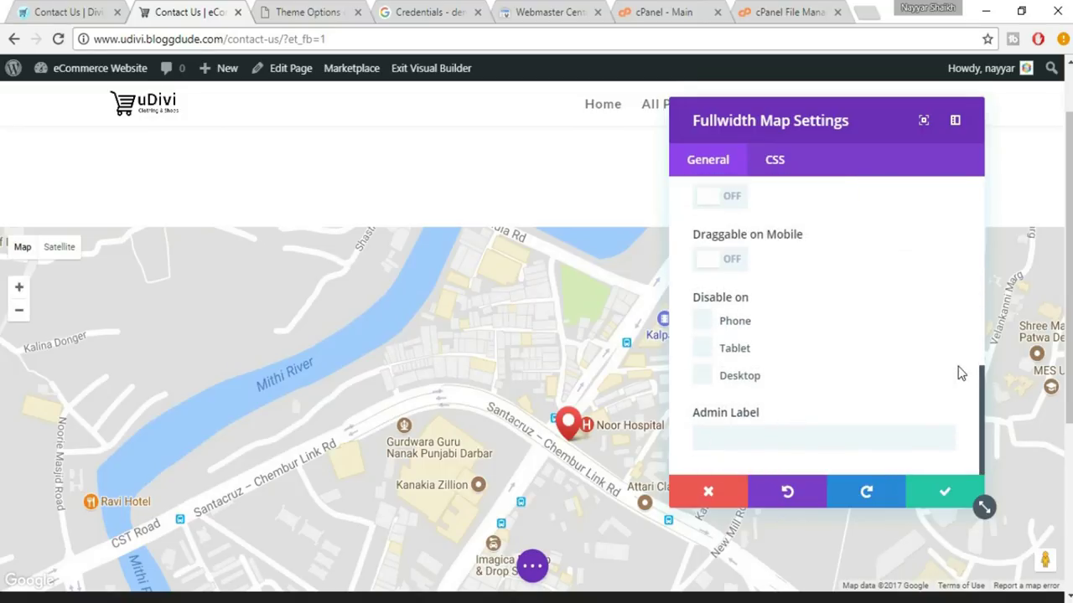
click(944, 492)
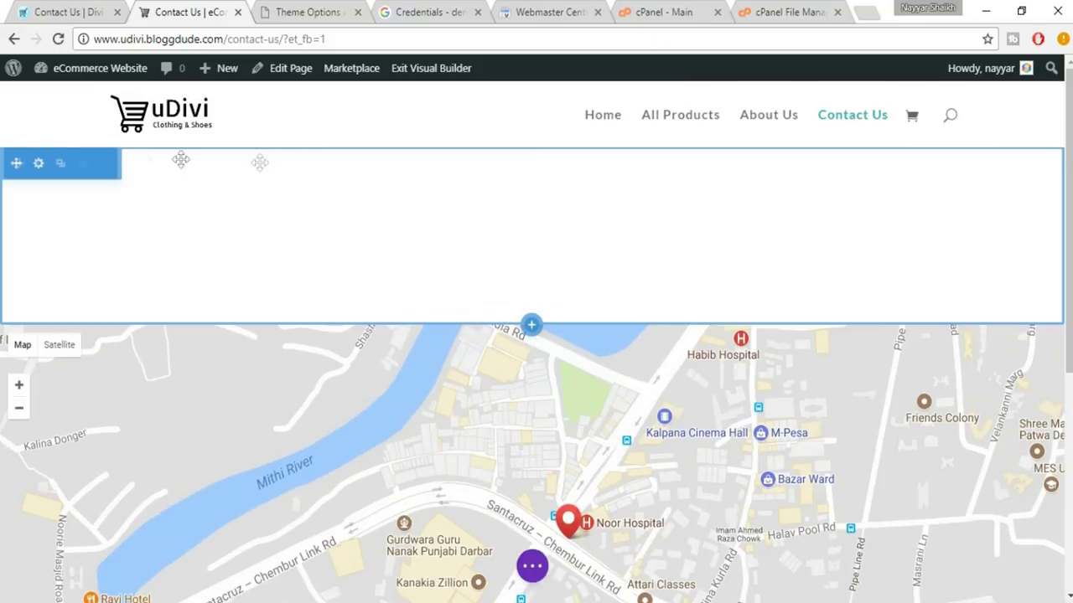
Delete the empty section above the map.
click(106, 167)
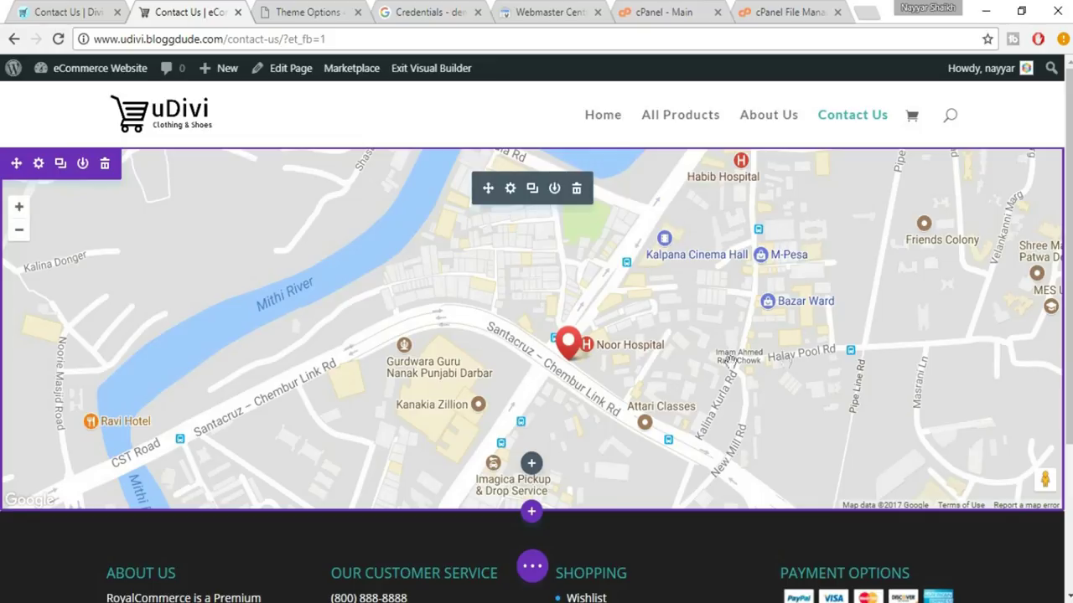
scroll(645, 231, down, 2)
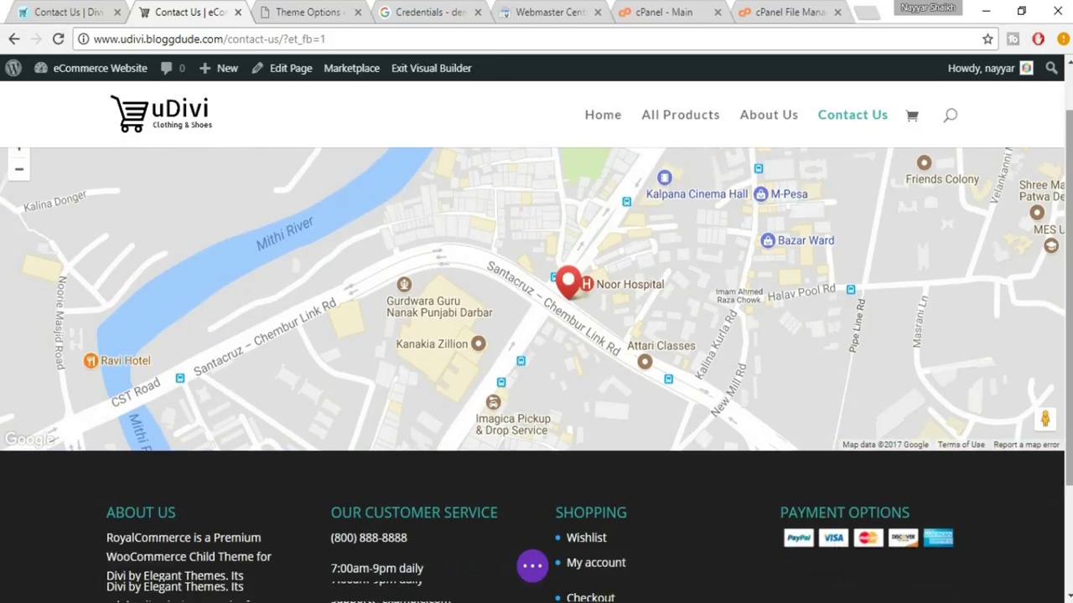
scroll(644, 231, up, 2)
Compare with the eDivi contact page and start a new section below the map.
key(ctrl+shift+Tab)
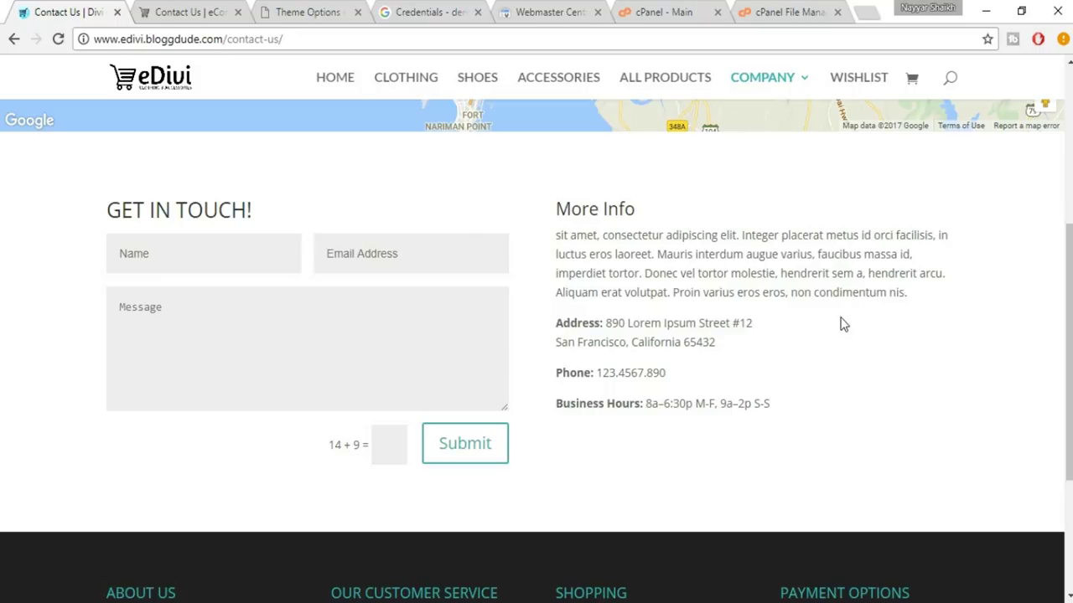
click(228, 9)
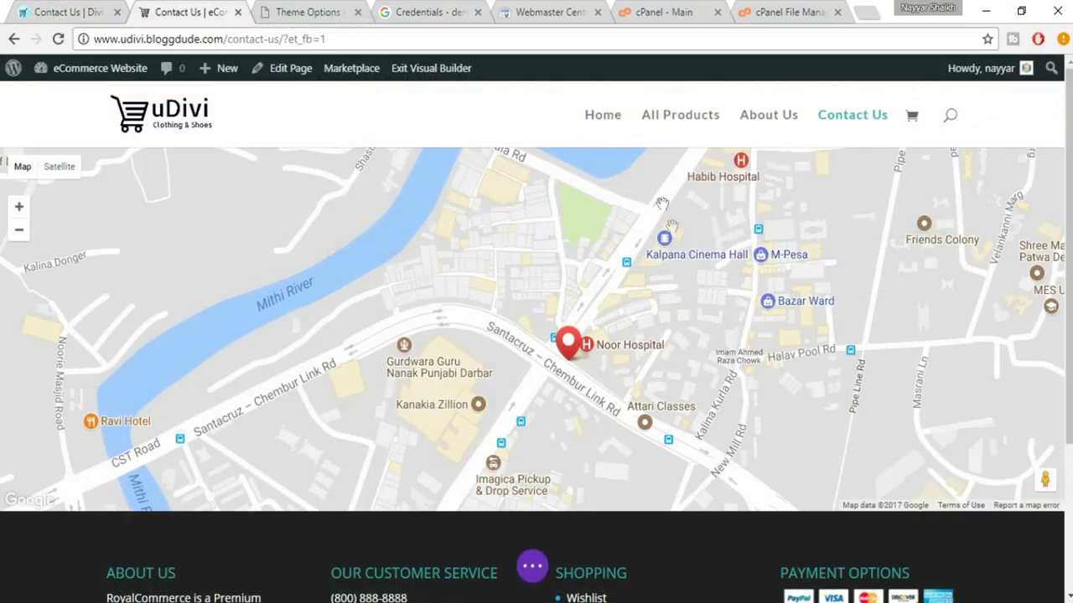
scroll(802, 208, down, 2)
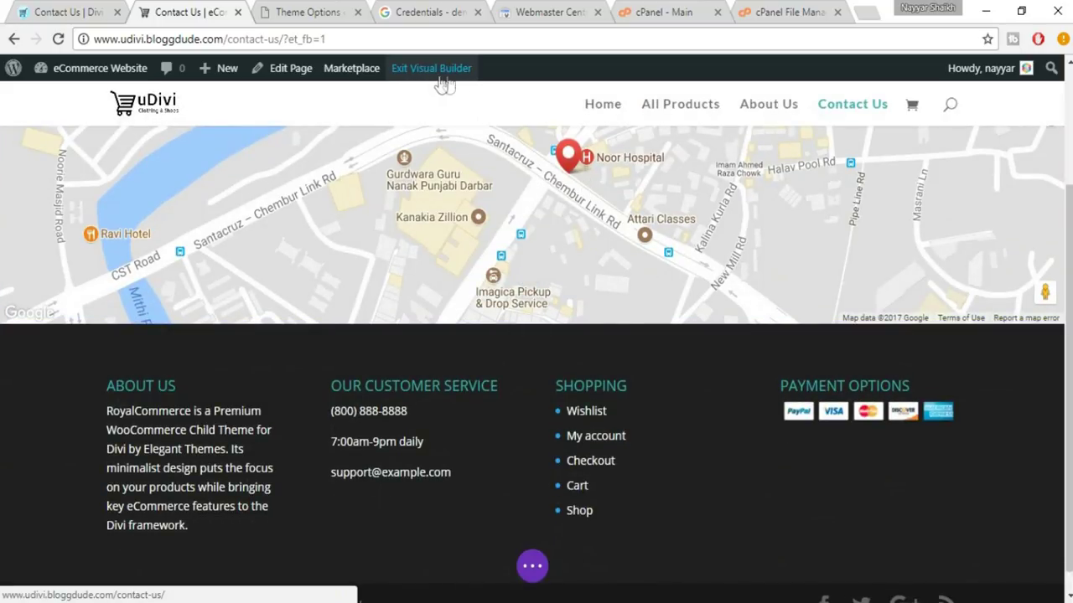
mouse_move(526, 331)
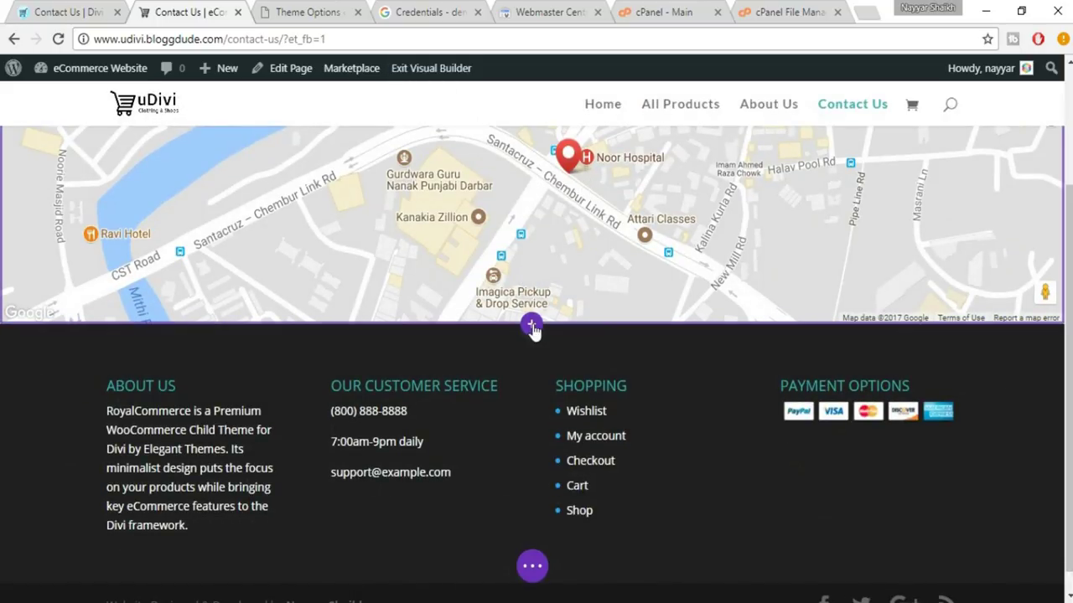
click(531, 326)
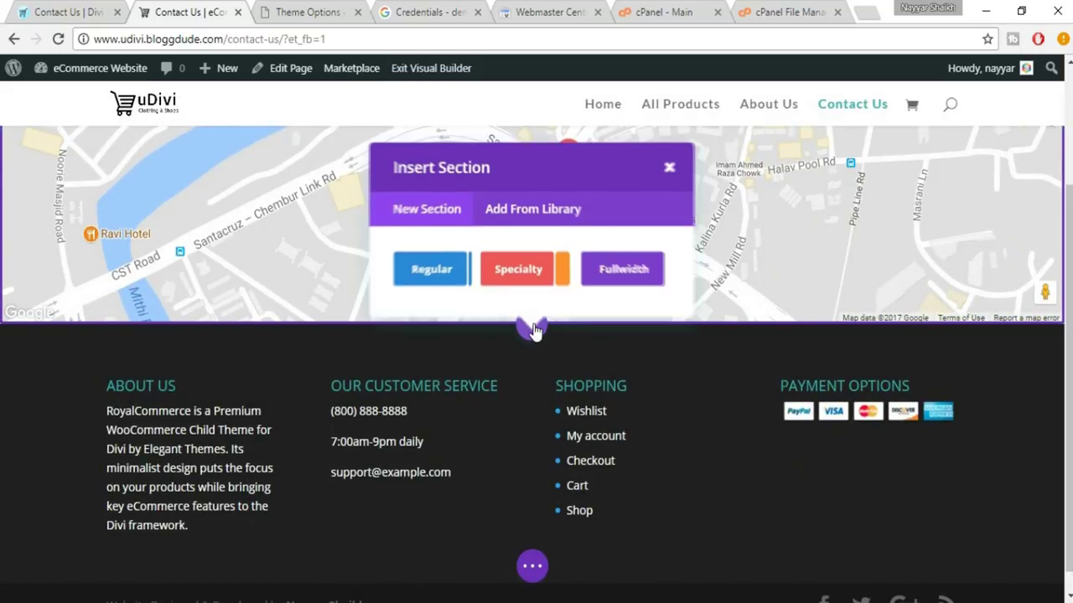
Insert a regular two-column section below the map with a Contact Form in the left column.
click(435, 266)
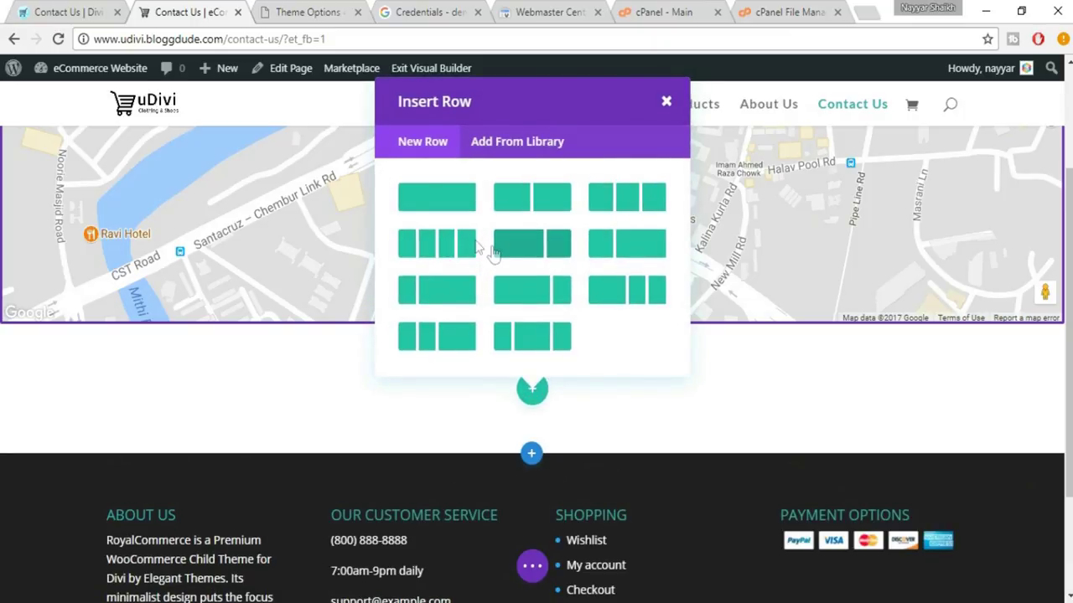
click(528, 213)
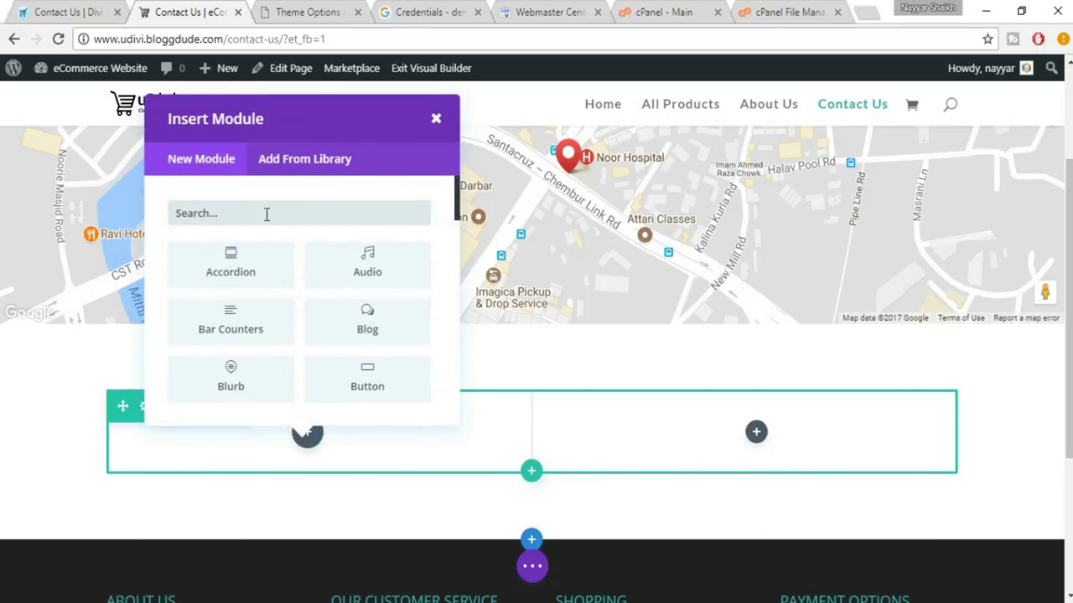
text(con)
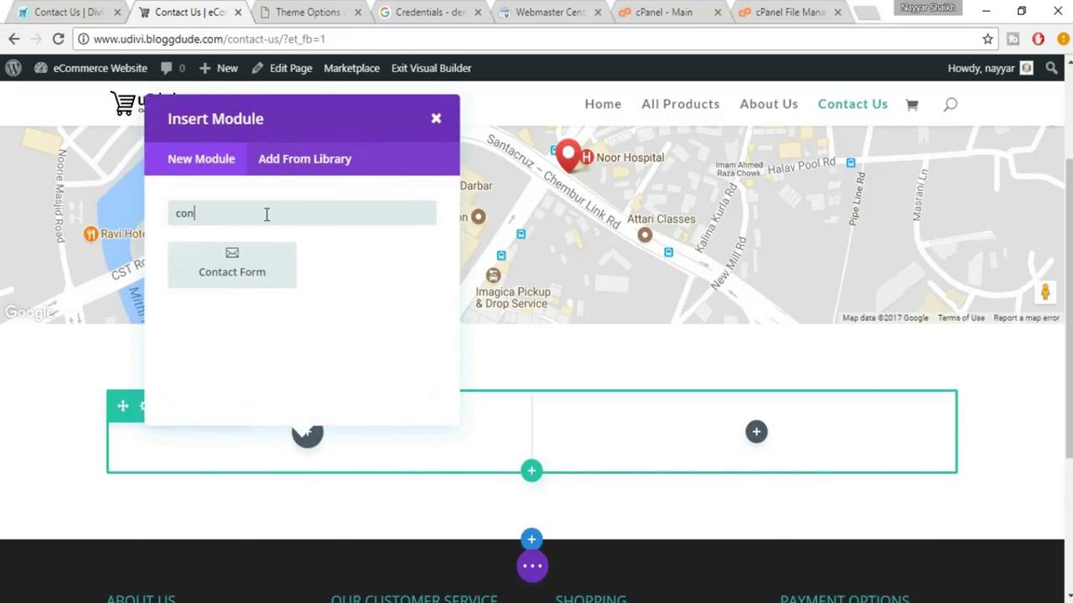
click(249, 281)
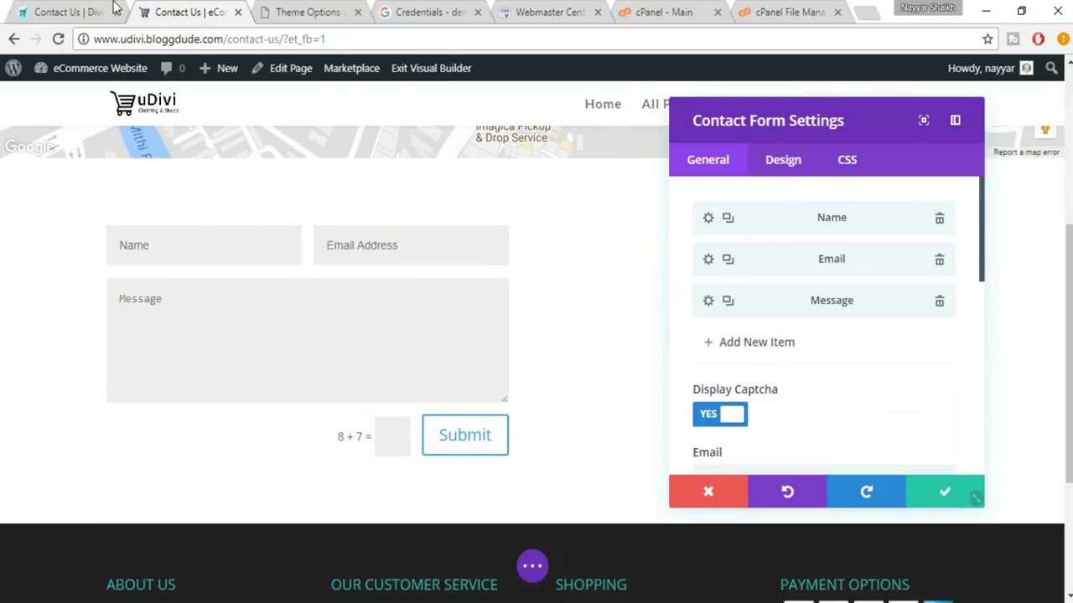
click(74, 10)
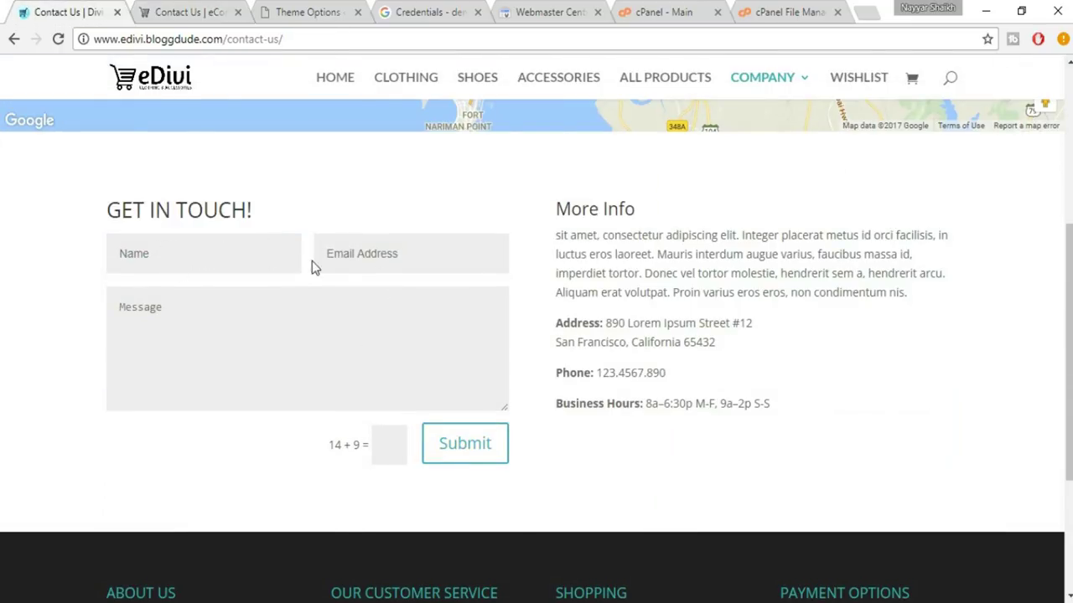
click(198, 18)
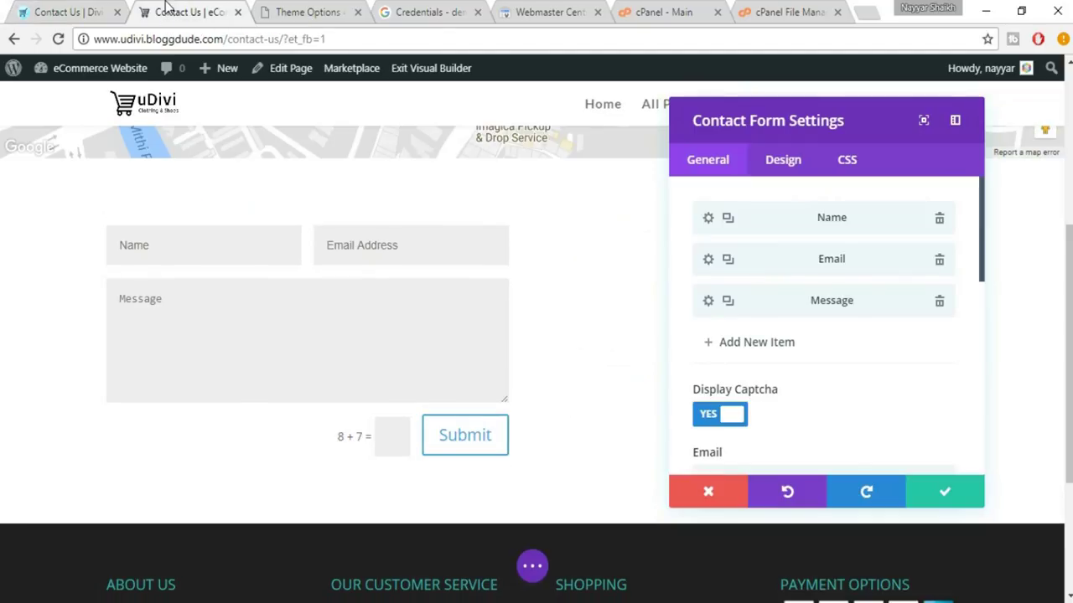
Fill the contact form's recipient e-mail field from the autofill suggestion.
scroll(853, 410, down, 3)
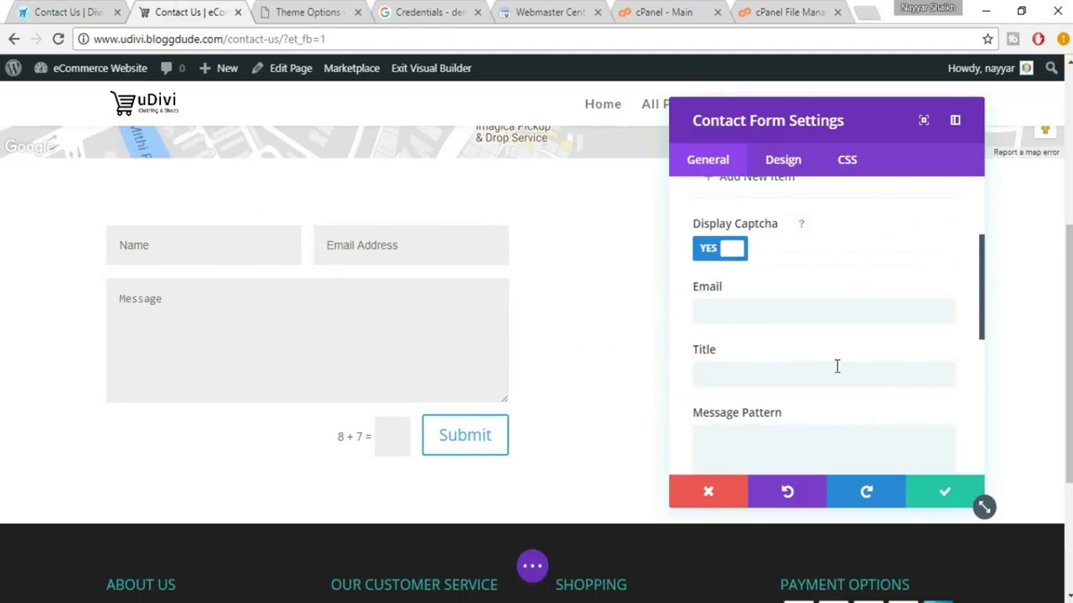
click(767, 312)
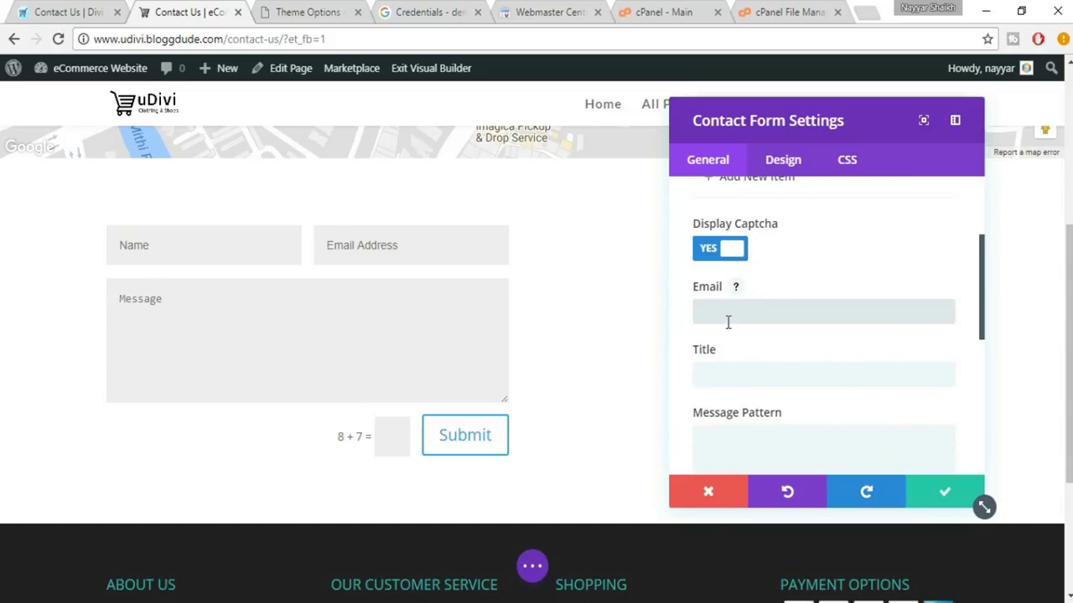
text(re)
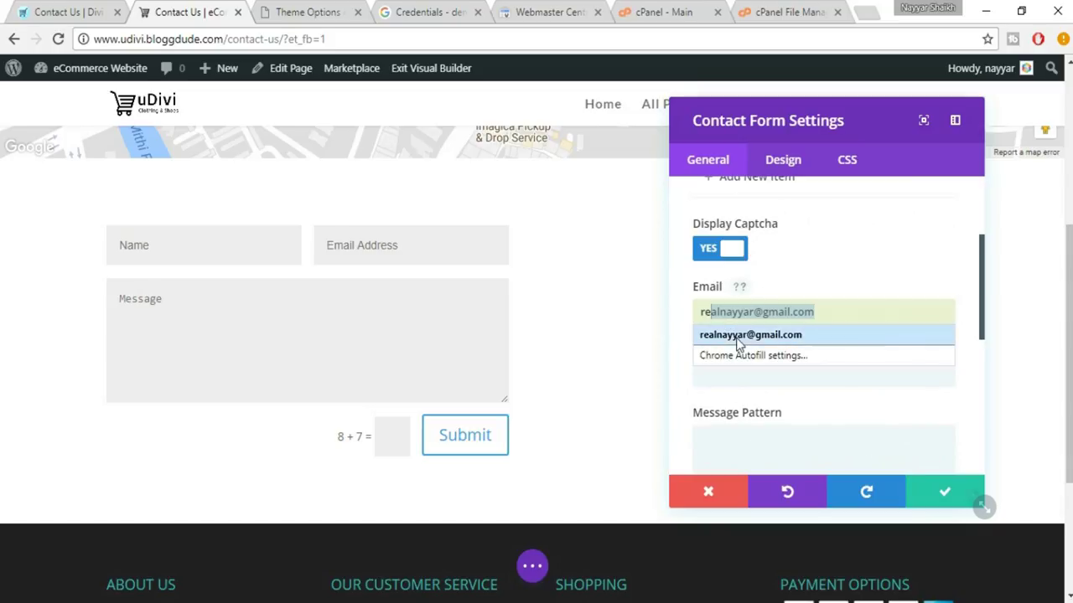
click(737, 334)
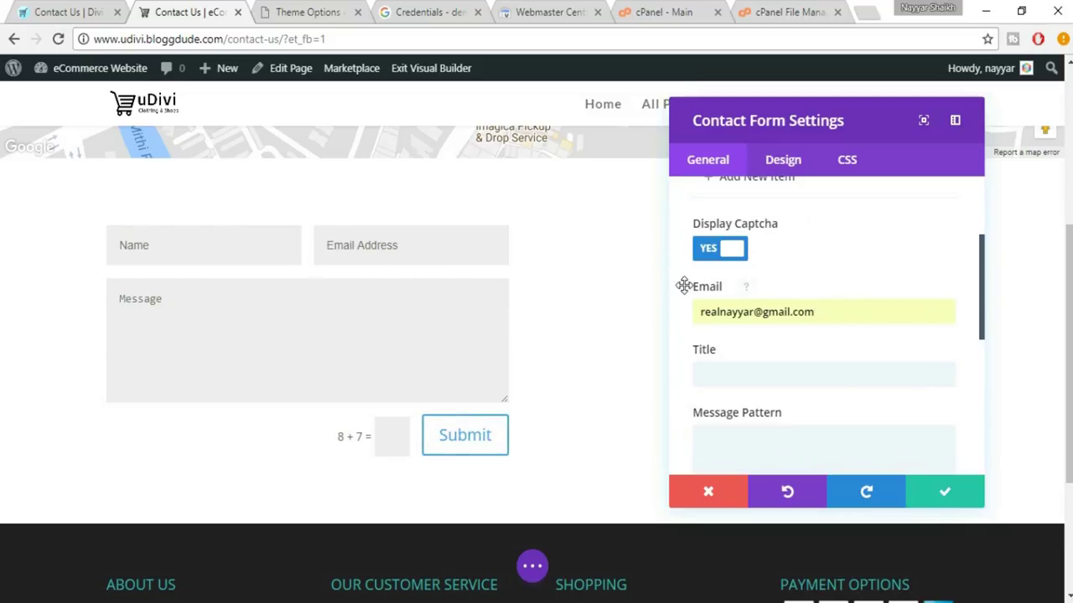
drag(838, 309, 688, 307)
click(824, 290)
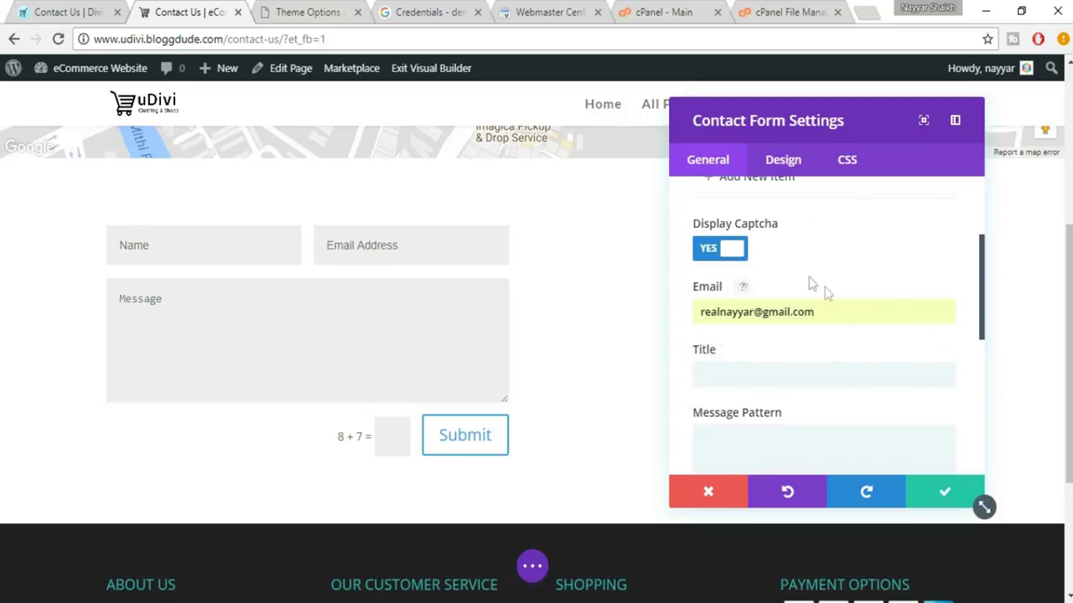
Copy 'GET IN TOUCH!' from the eDivi page and paste it as the form title.
click(763, 369)
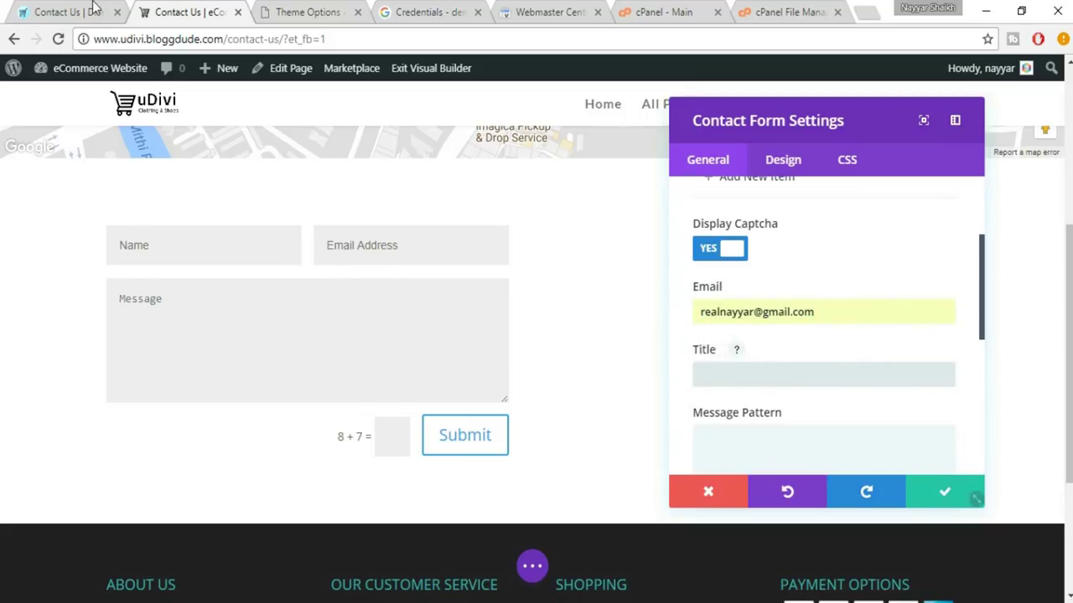
click(90, 10)
drag(111, 209, 285, 213)
key(ctrl+c)
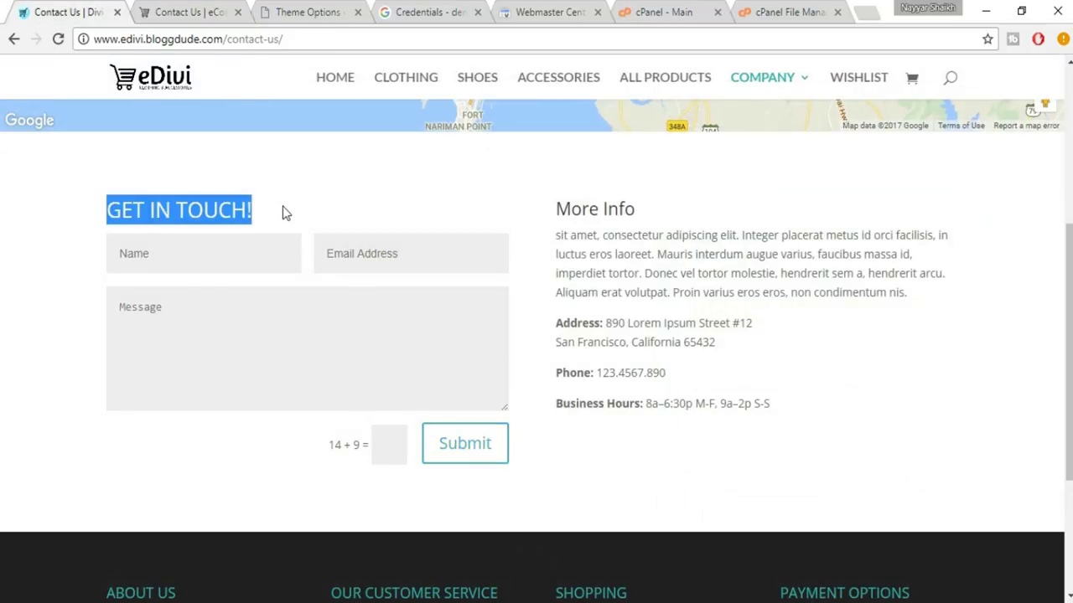
click(234, 10)
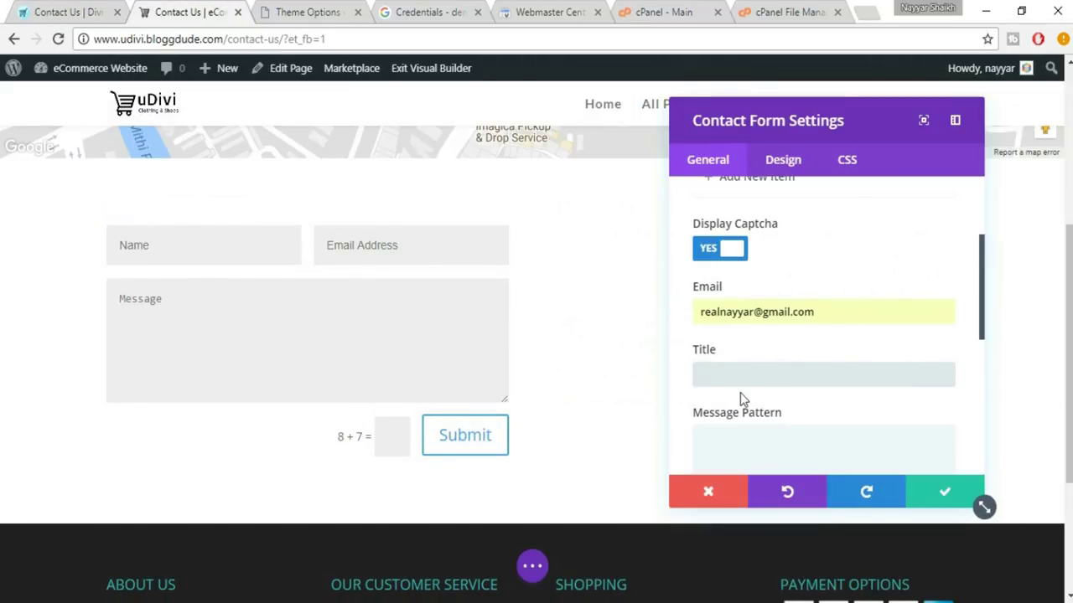
key(ctrl+v)
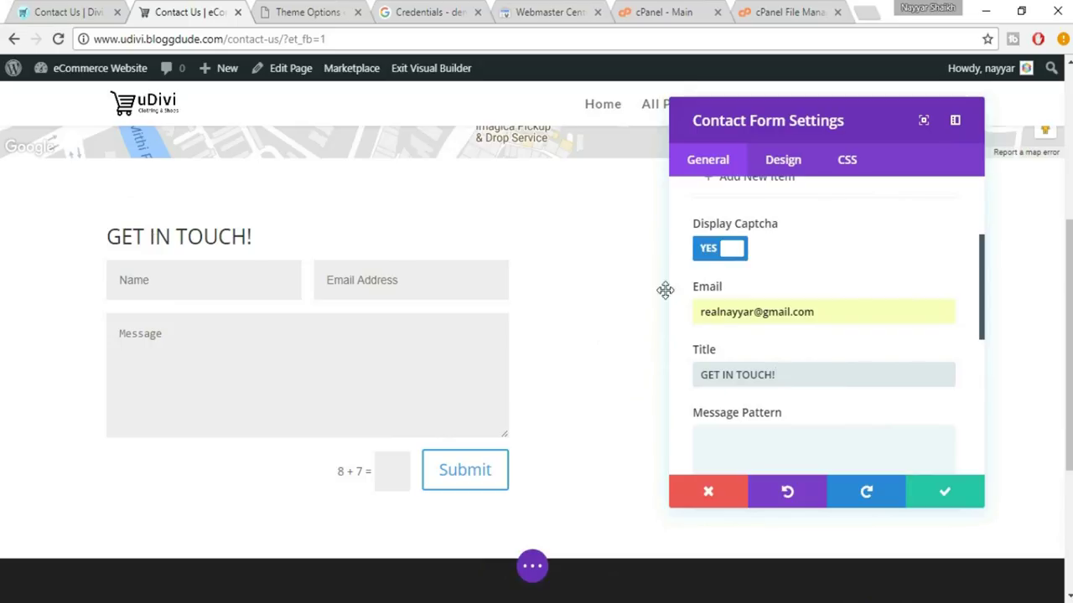
Select the Message Pattern field and bring up the drafted pattern in Notepad.
scroll(899, 419, down, 1)
click(773, 375)
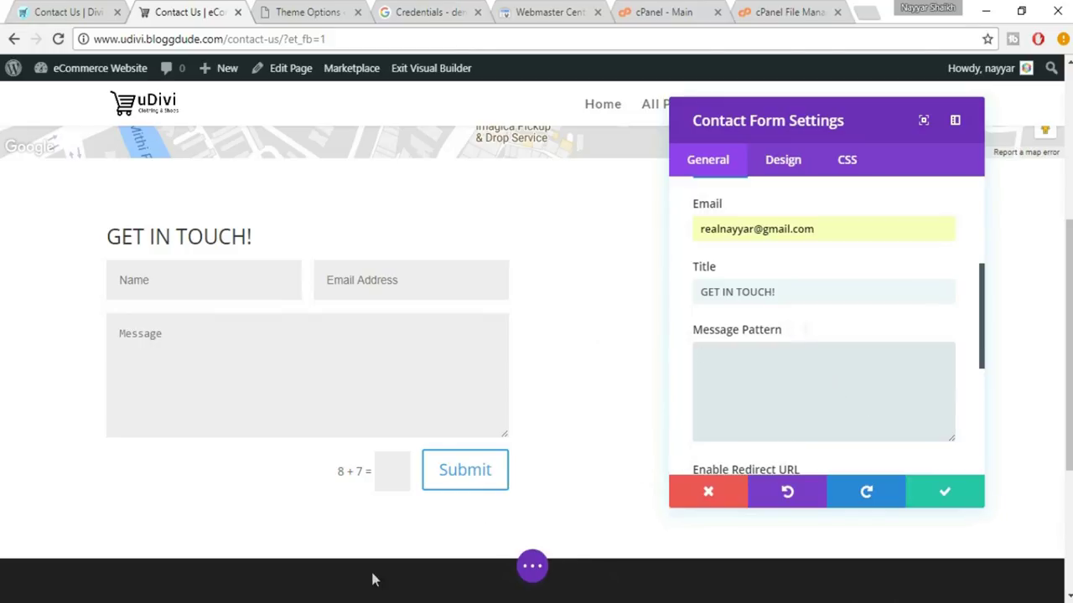
key(alt+Tab)
scroll(547, 365, down, 20)
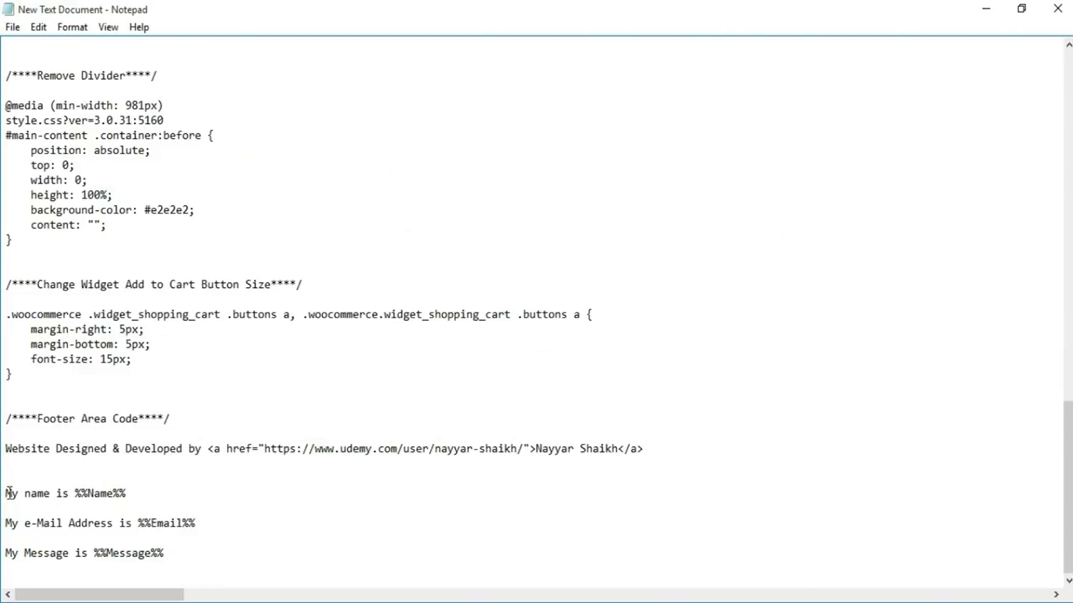
Copy the three %%Name%%, %%Email%%, %%Message%% pattern lines into the form's Message Pattern.
drag(7, 493, 202, 555)
key(ctrl+c)
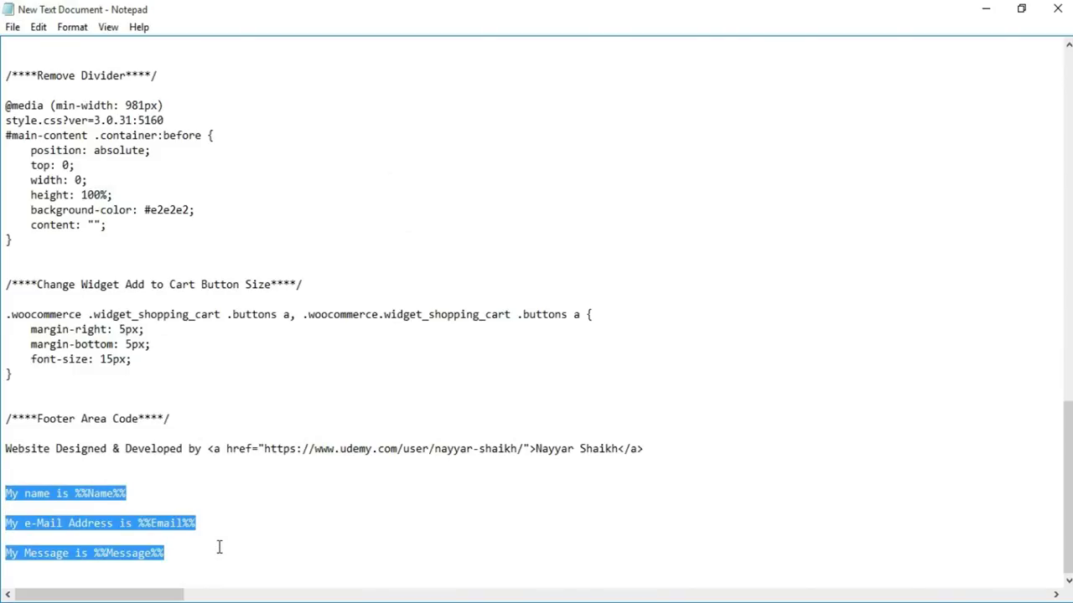
key(alt+Tab)
key(ctrl+v)
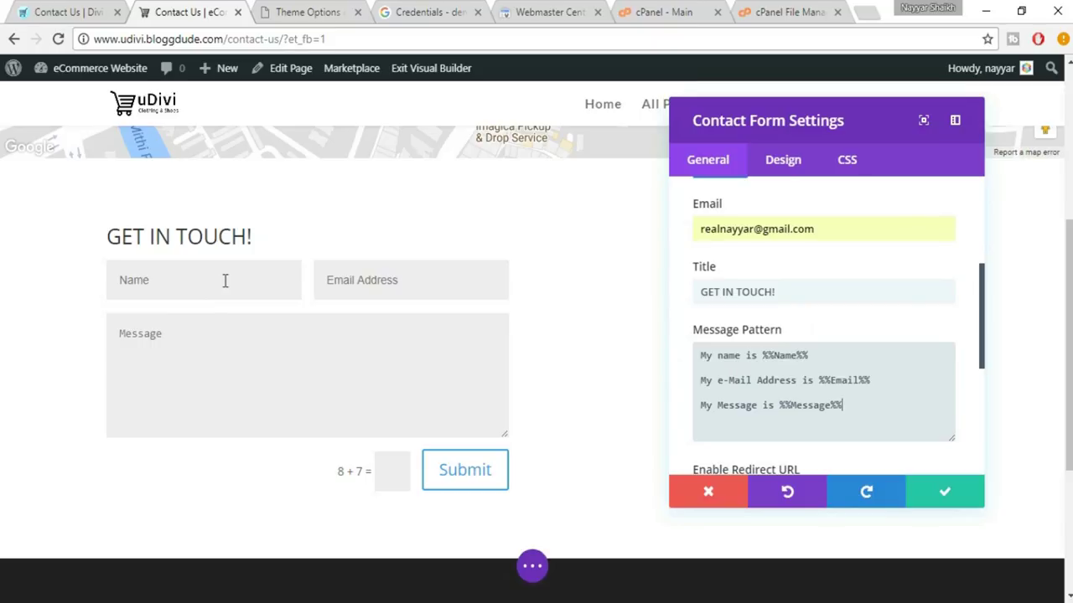
drag(758, 356, 817, 359)
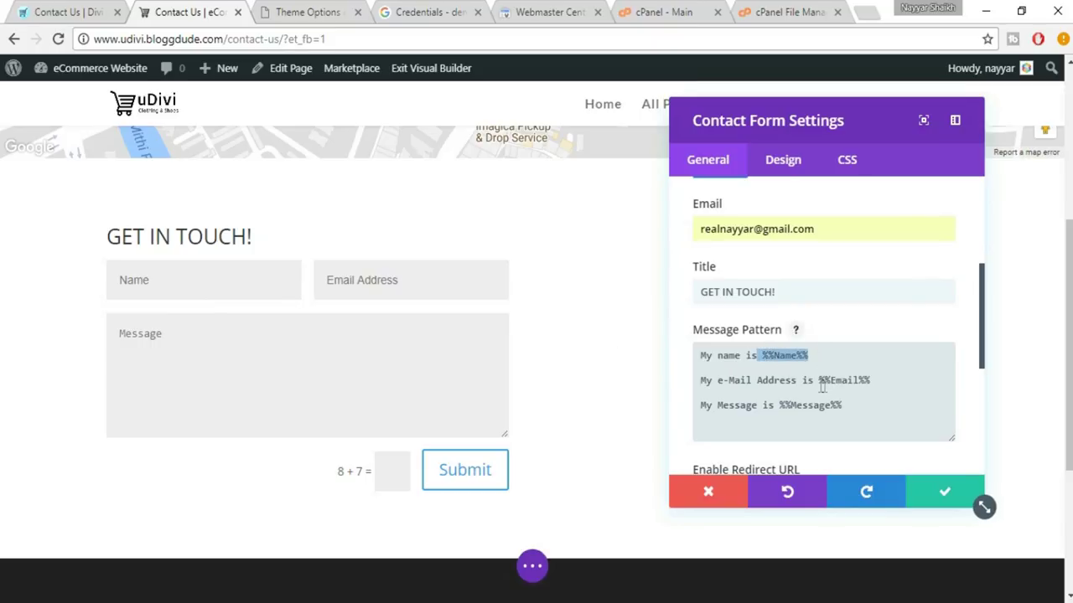
drag(812, 382, 879, 382)
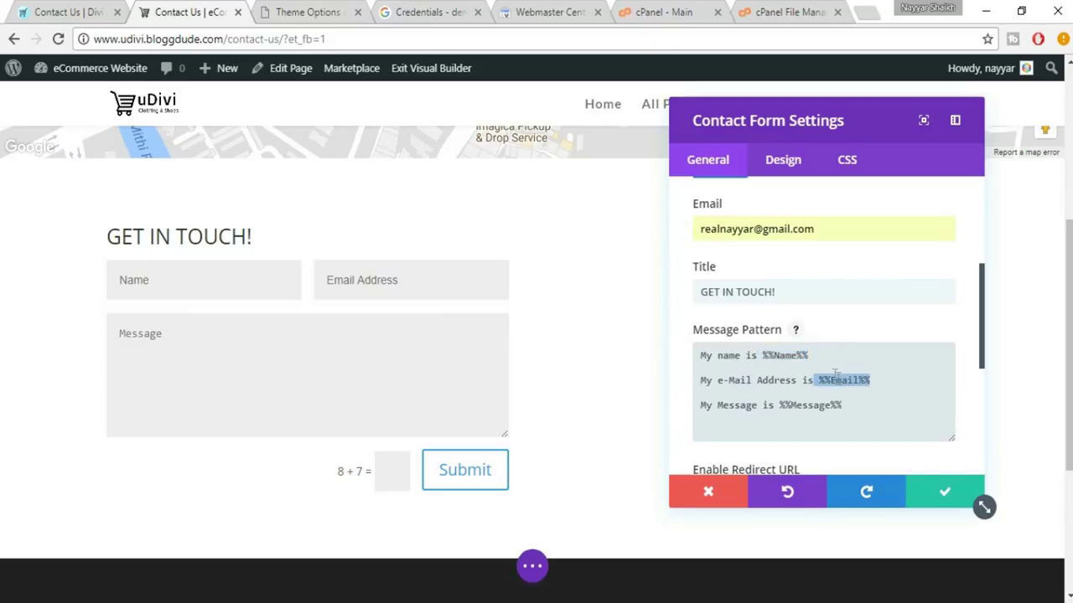
drag(779, 406, 842, 405)
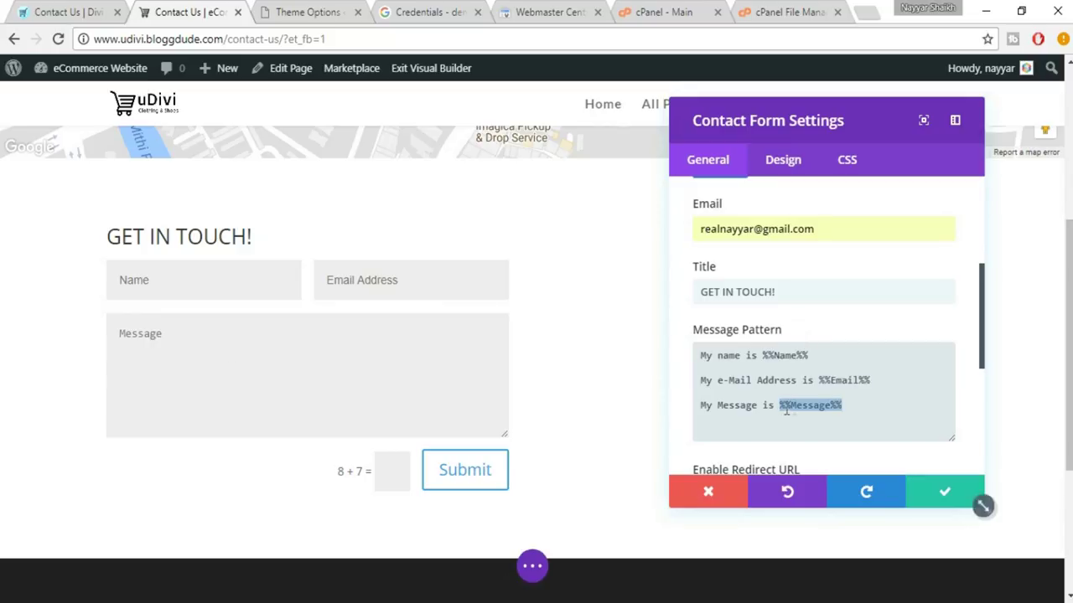
click(879, 409)
scroll(880, 411, down, 2)
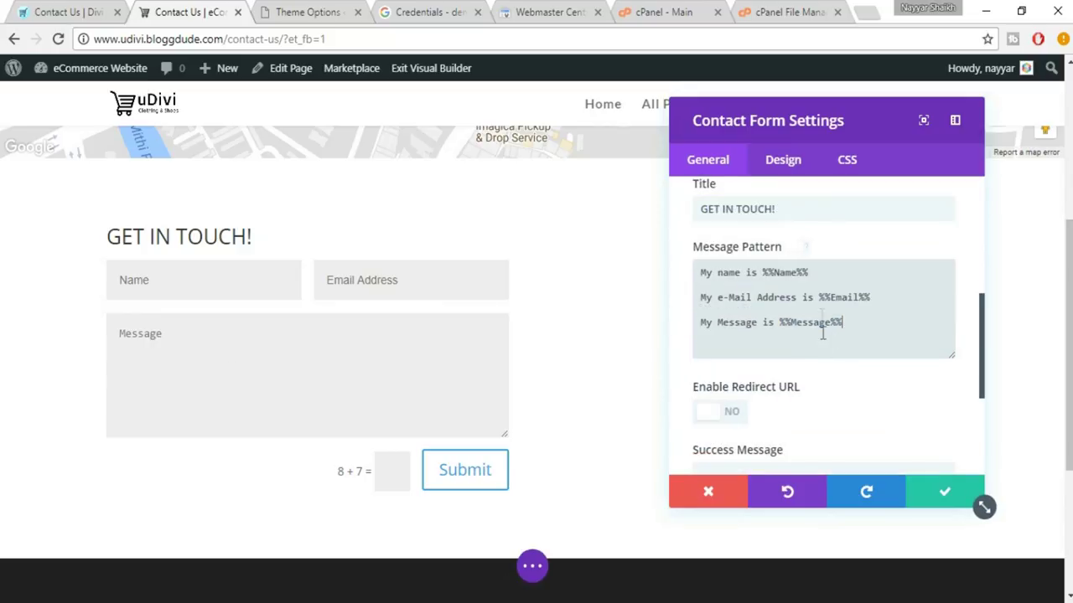
scroll(819, 327, up, 1)
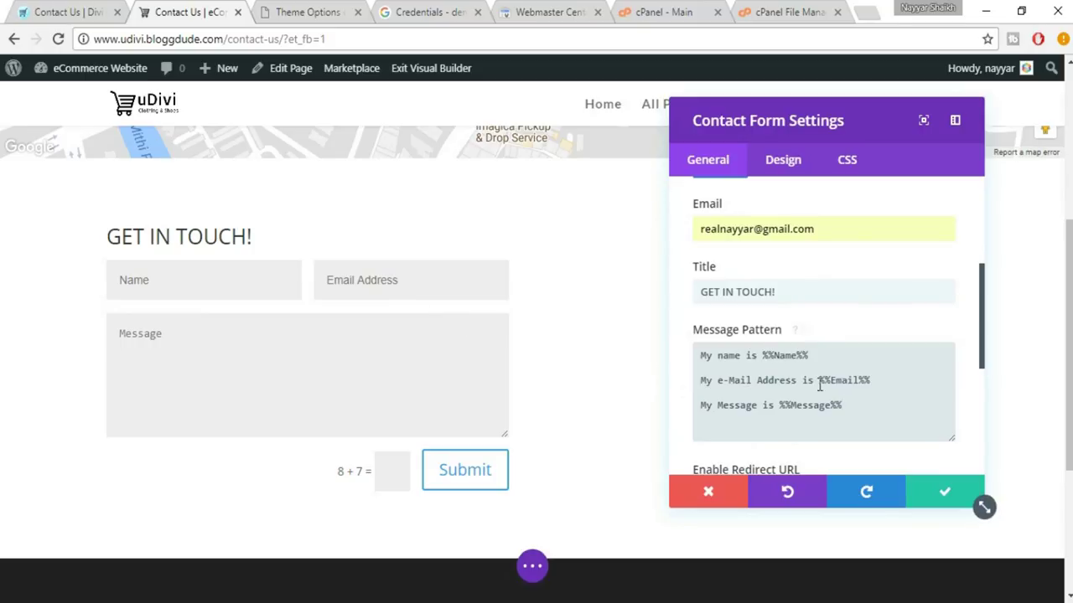
scroll(819, 386, down, 5)
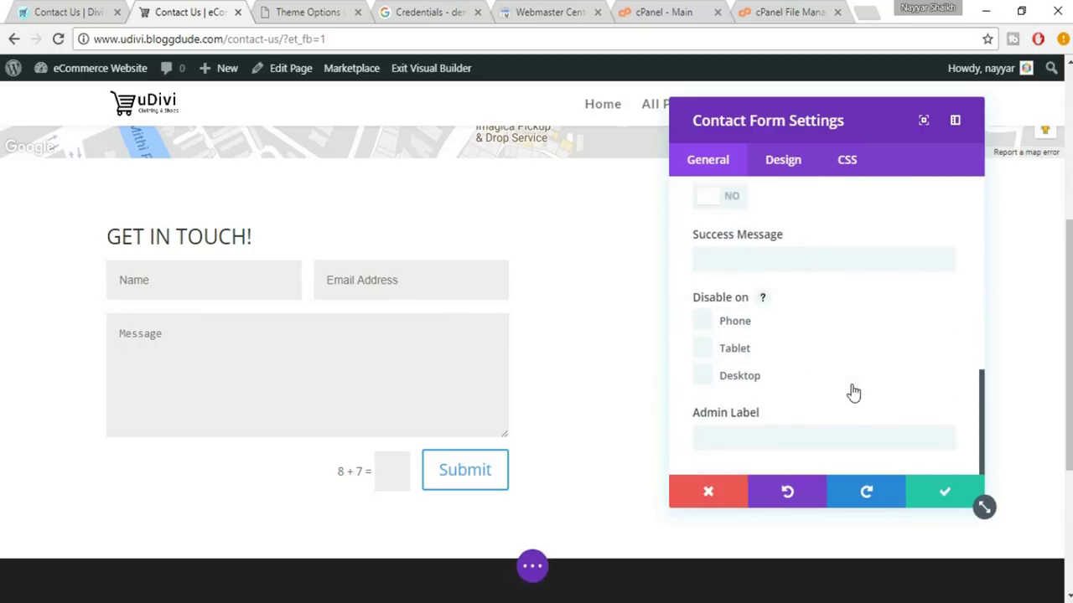
scroll(853, 392, up, 2)
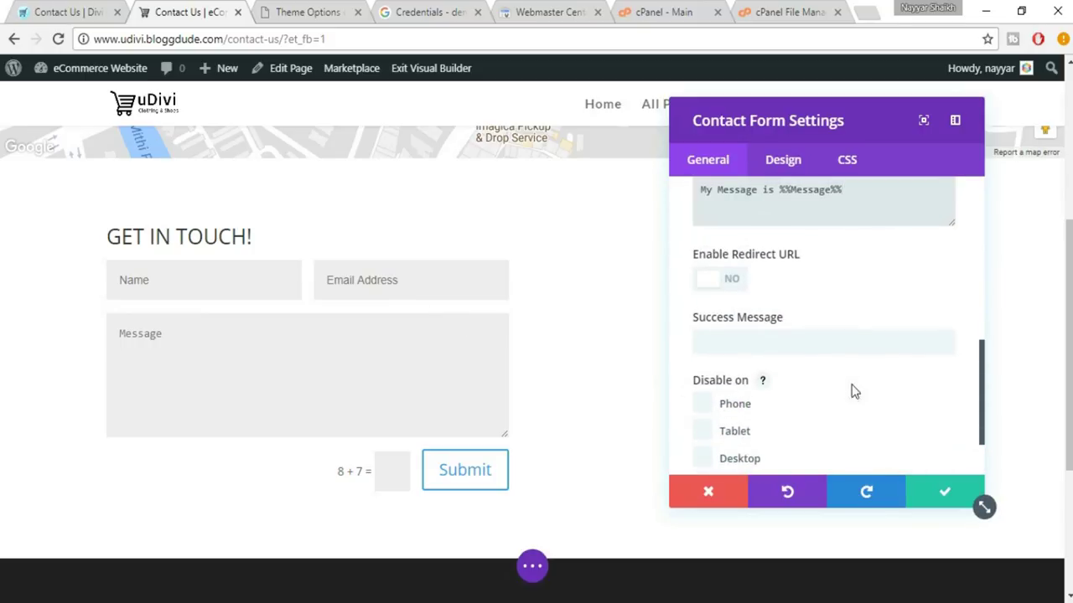
click(737, 282)
click(737, 282)
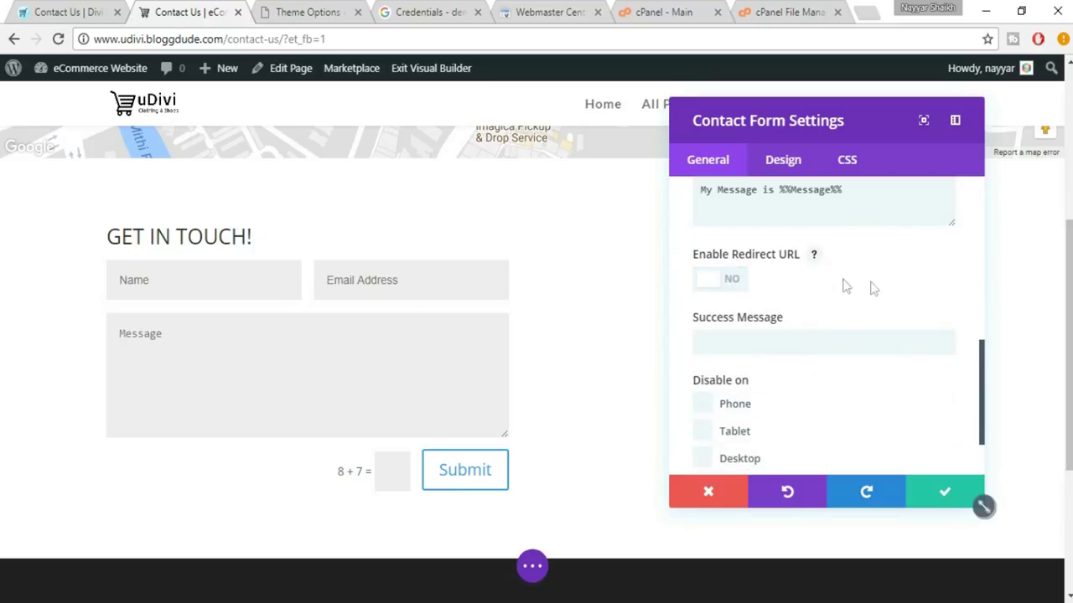
scroll(907, 335, down, 1)
scroll(909, 360, up, 6)
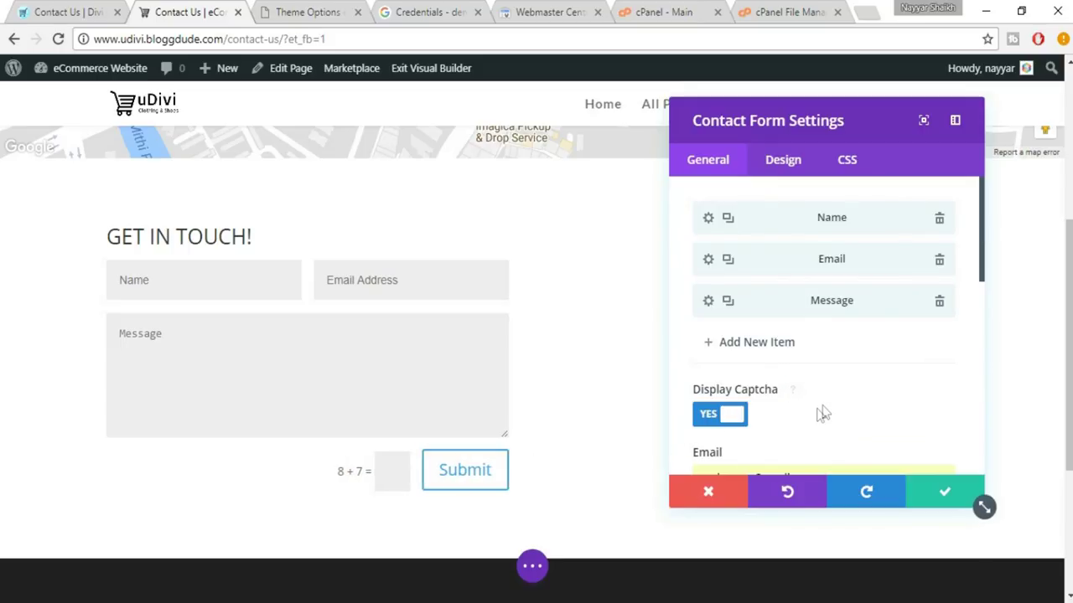
Toggle Display Captcha off and back on, and review the Name field settings.
click(728, 423)
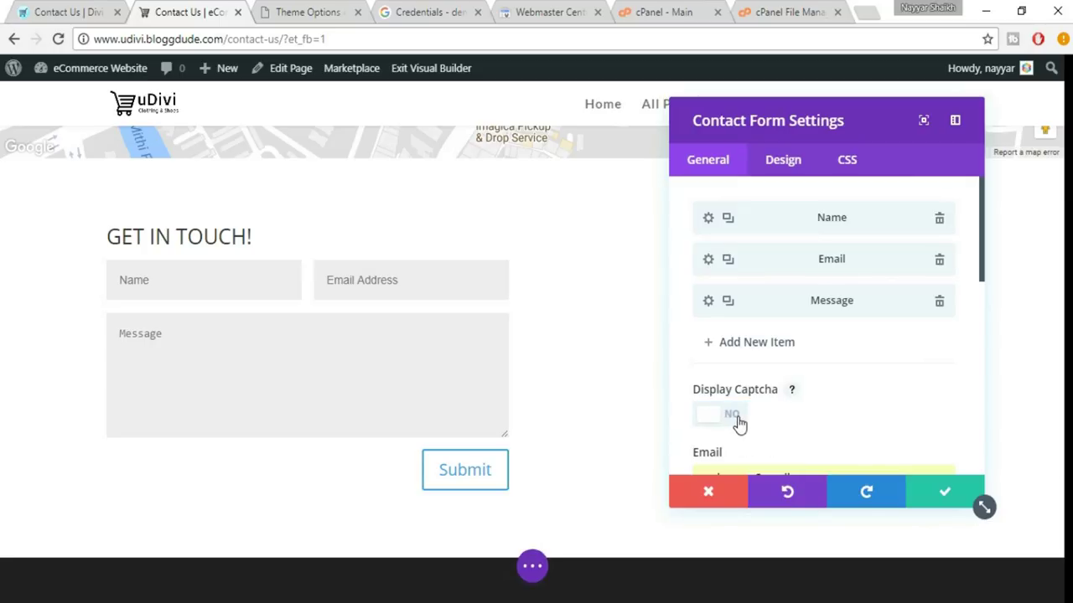
click(738, 423)
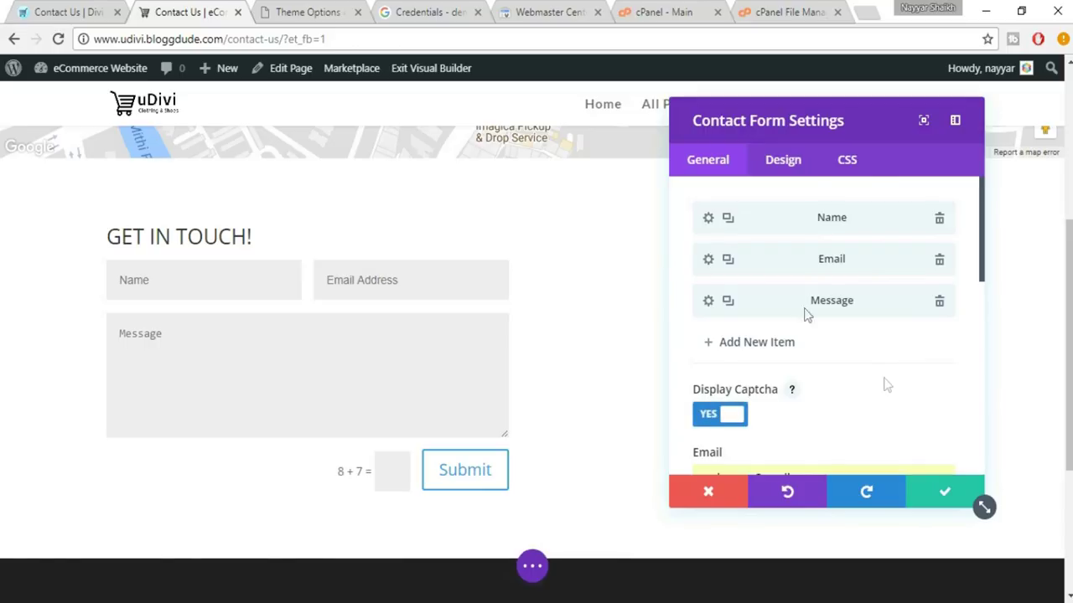
click(708, 220)
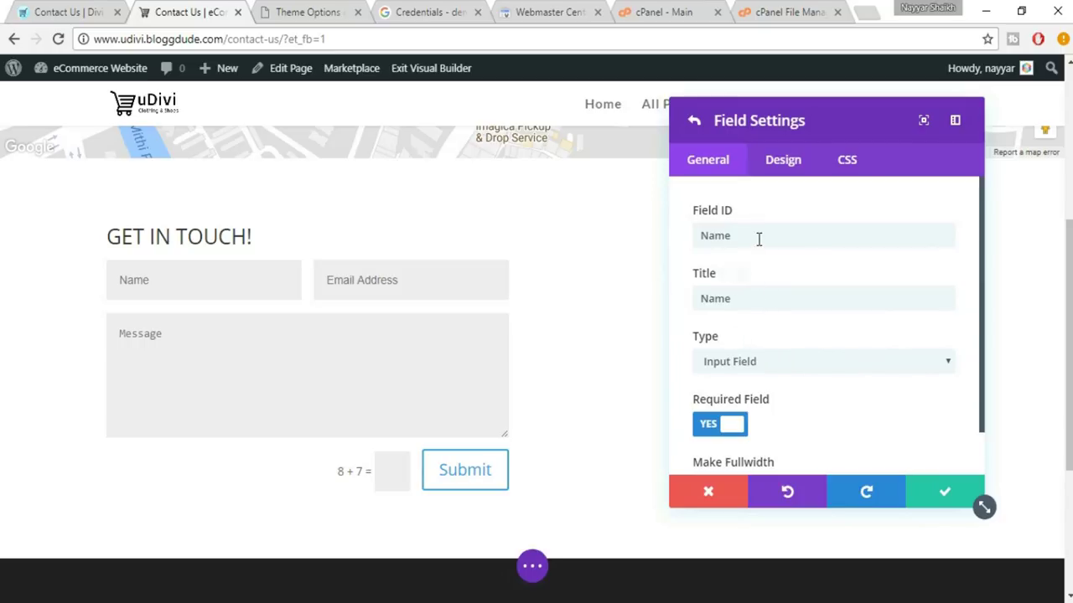
scroll(796, 365, down, 1)
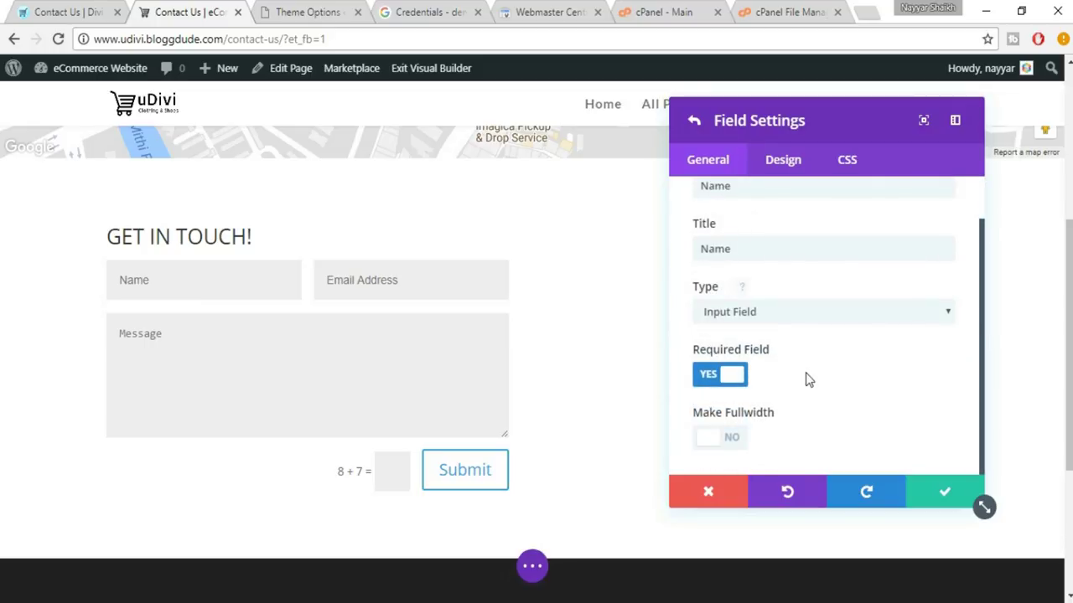
scroll(805, 388, up, 1)
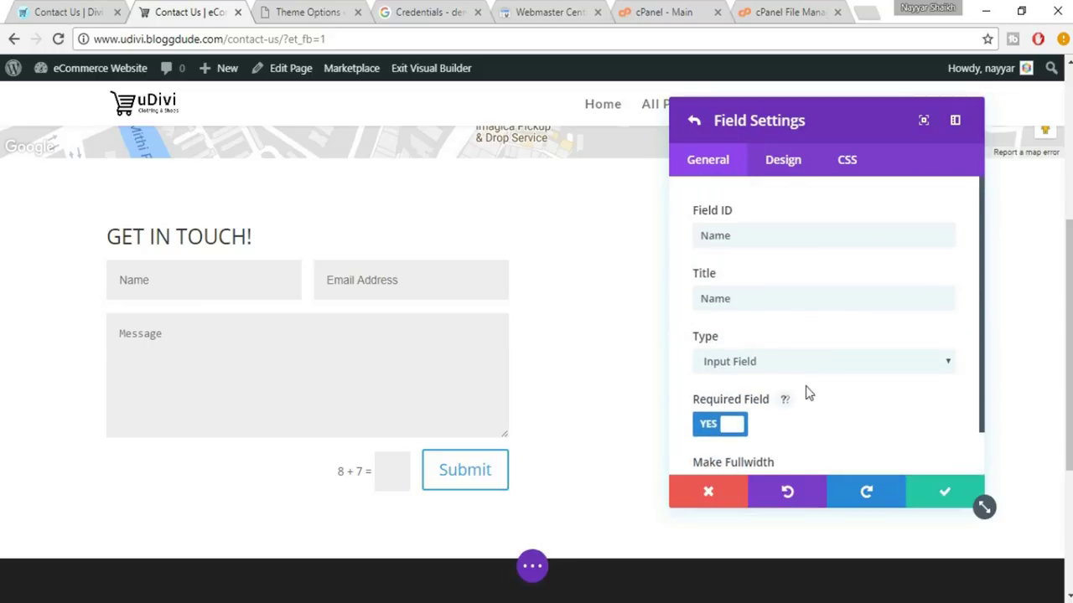
click(945, 498)
scroll(914, 423, down, 5)
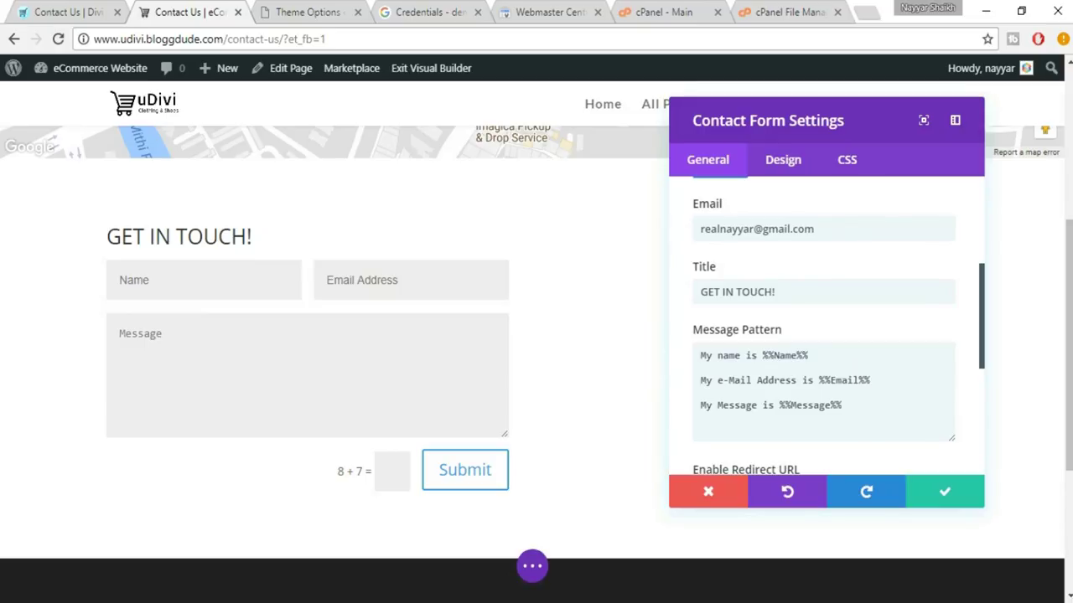
Reselect the message pattern lines in Notepad, then save the Contact Form Settings.
key(alt+Tab)
click(203, 553)
drag(204, 553, 10, 473)
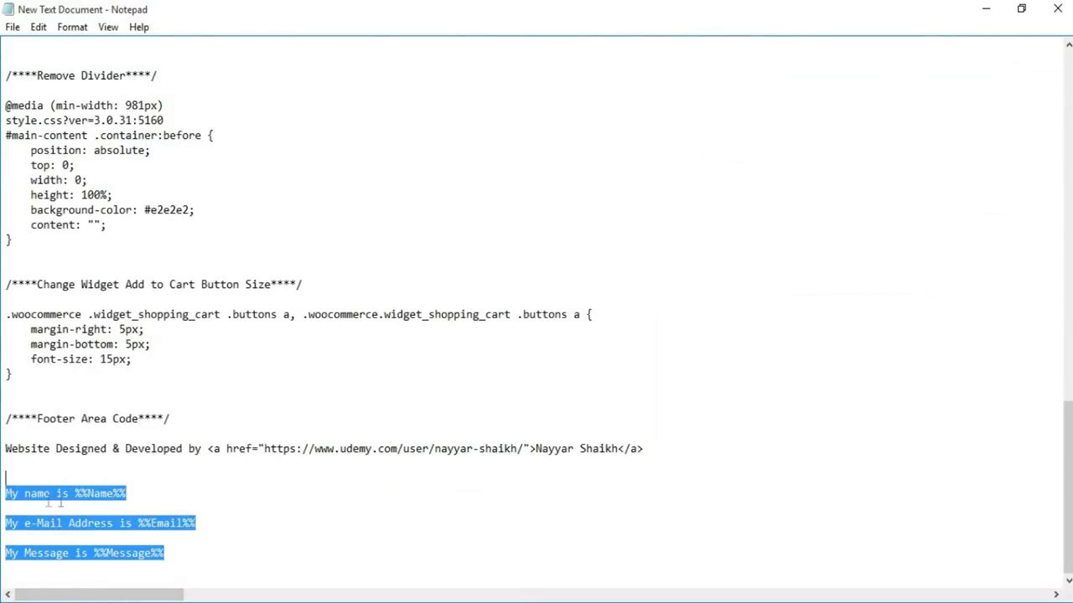
key(alt+Tab)
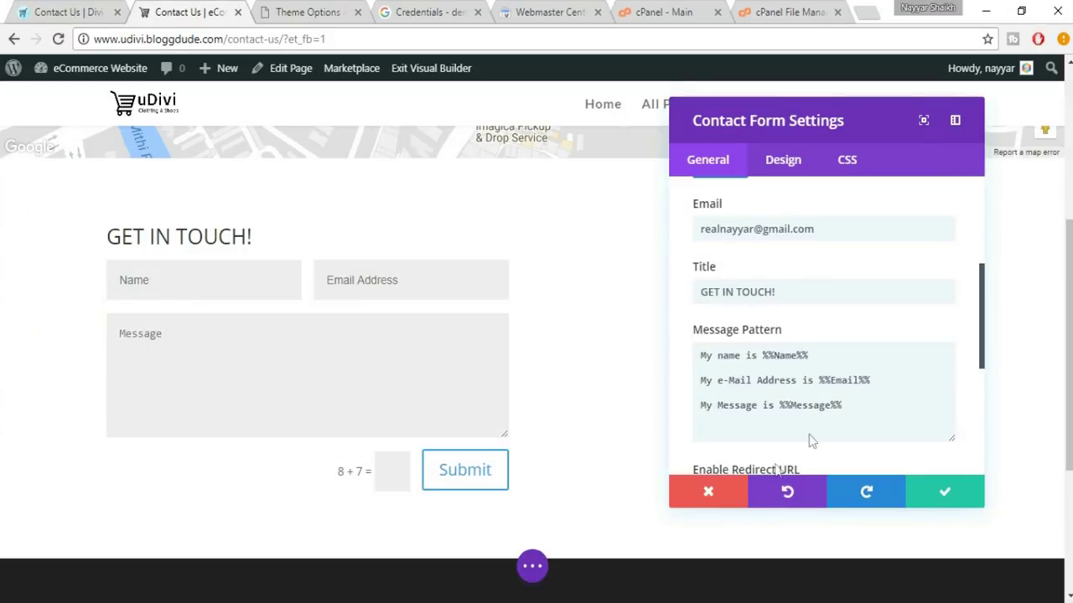
click(953, 495)
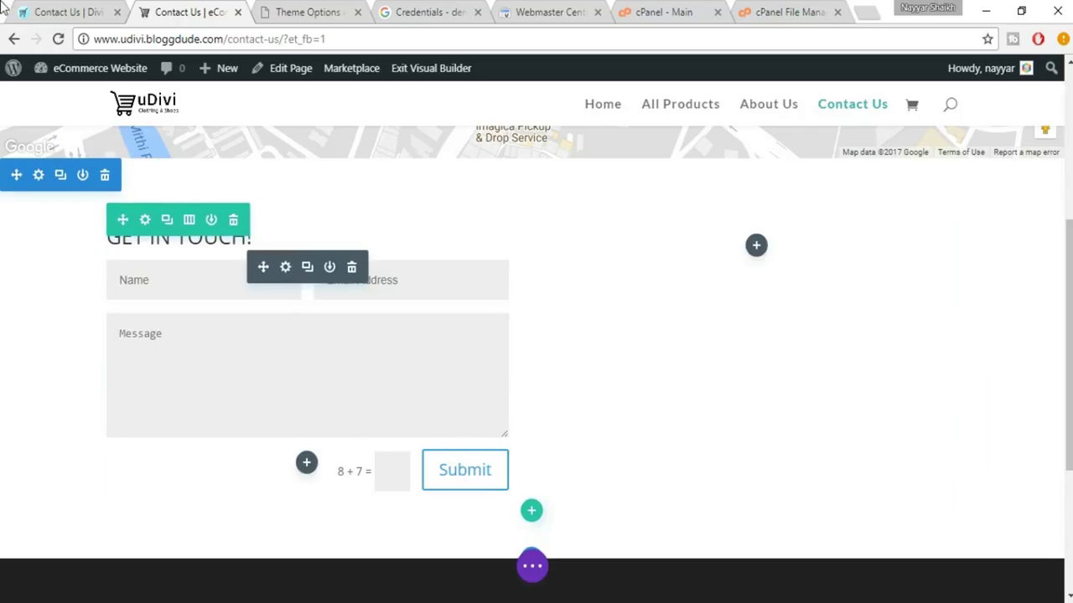
Copy the More Info column text from the eDivi contact page.
click(49, 11)
drag(559, 198, 824, 412)
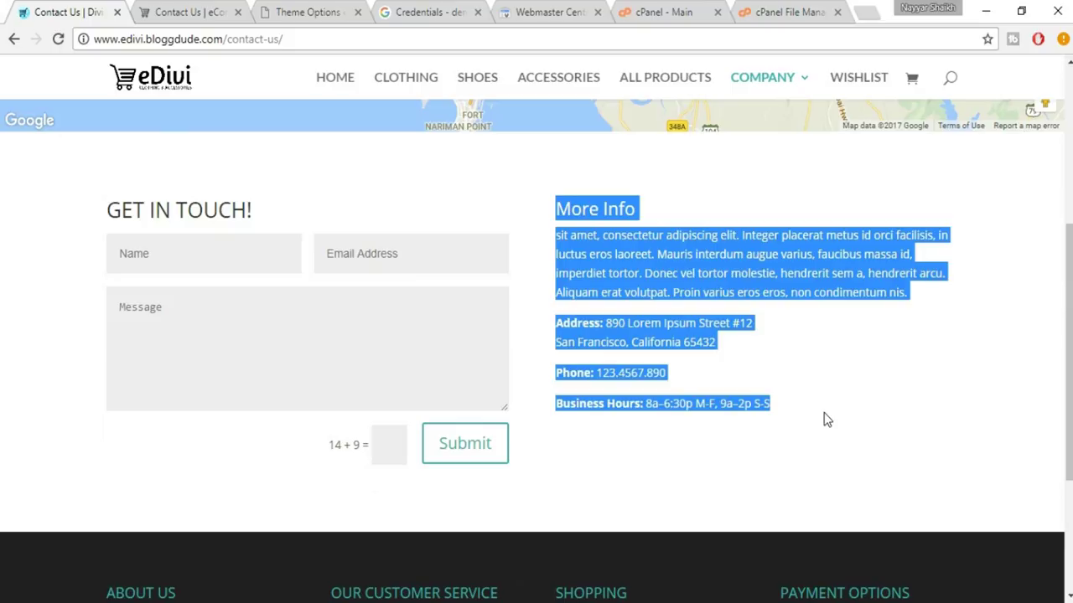
click(825, 419)
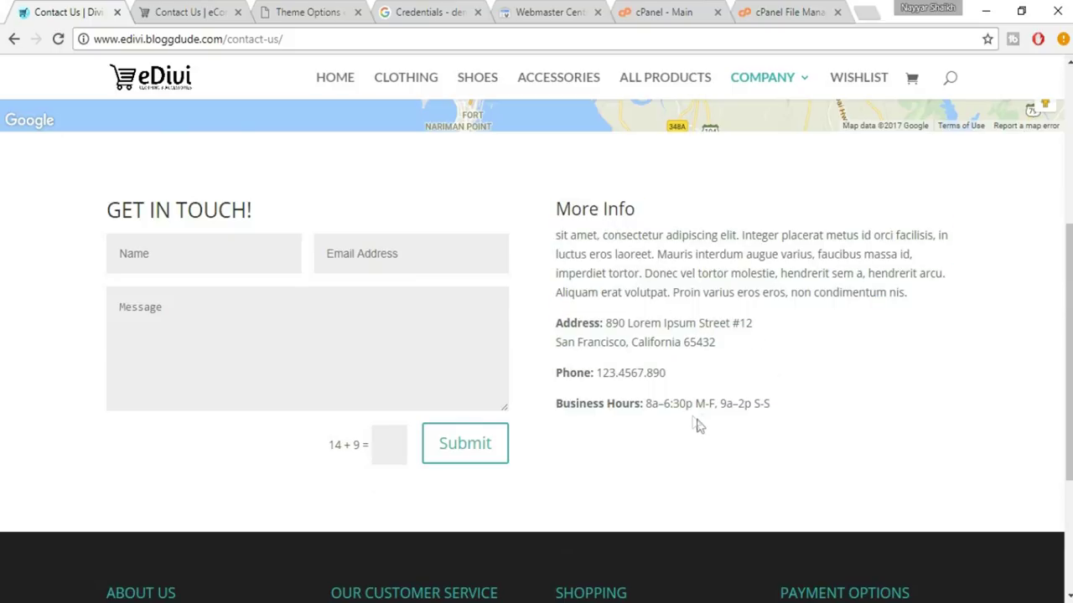
key(ctrl+Tab)
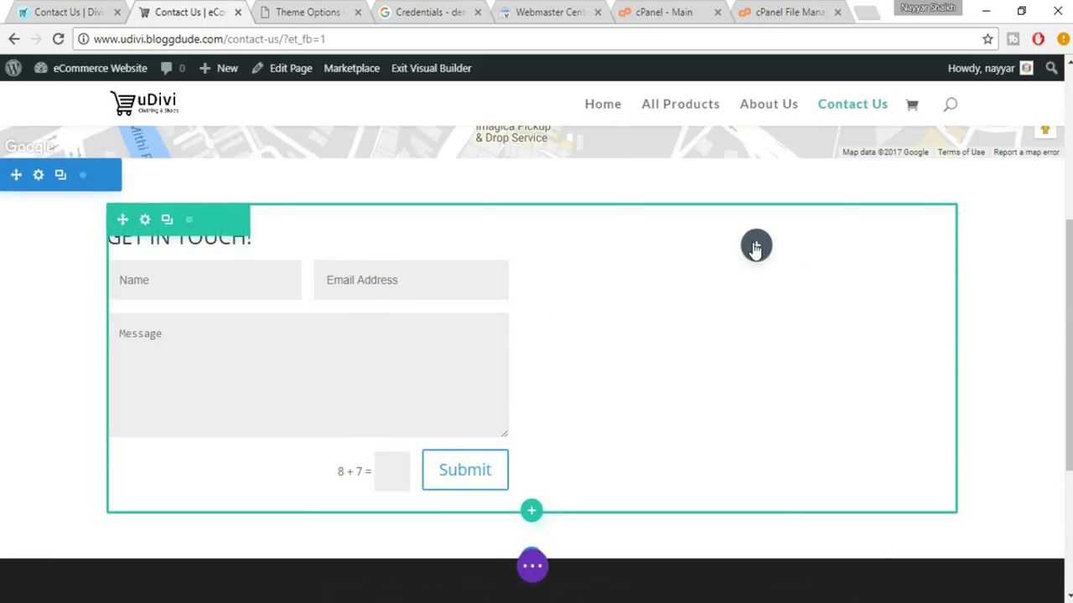
Add a Text module to the empty right column and paste the More Info content.
click(754, 247)
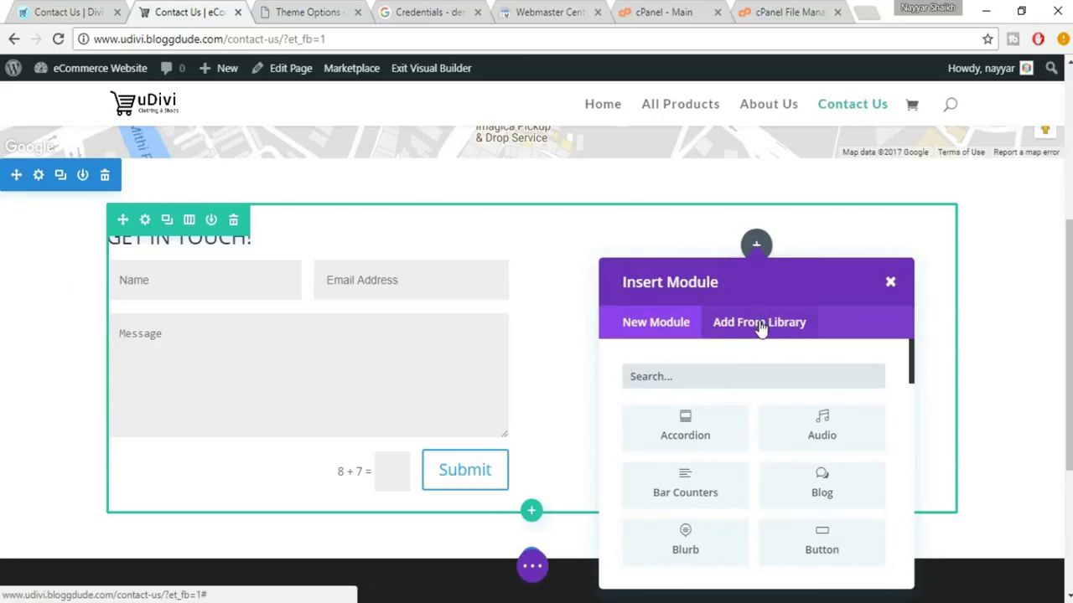
text(tex)
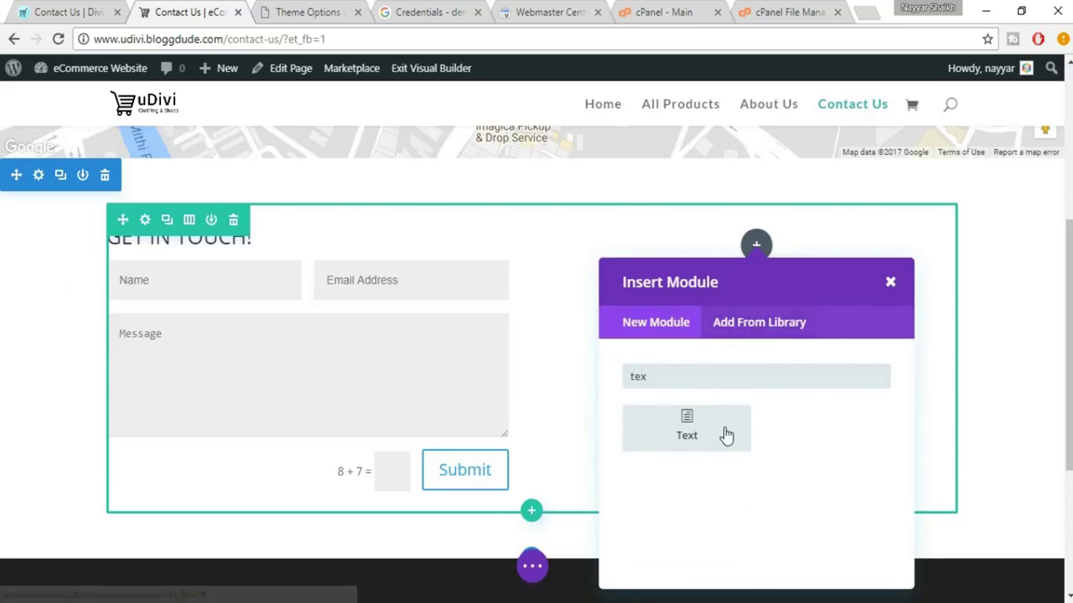
click(729, 431)
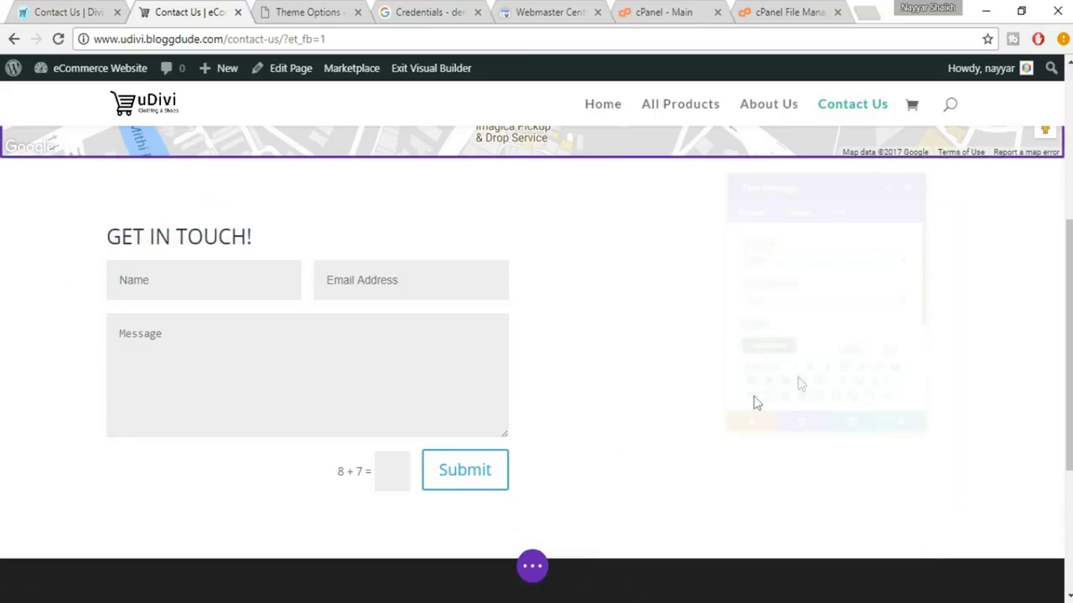
scroll(869, 343, down, 5)
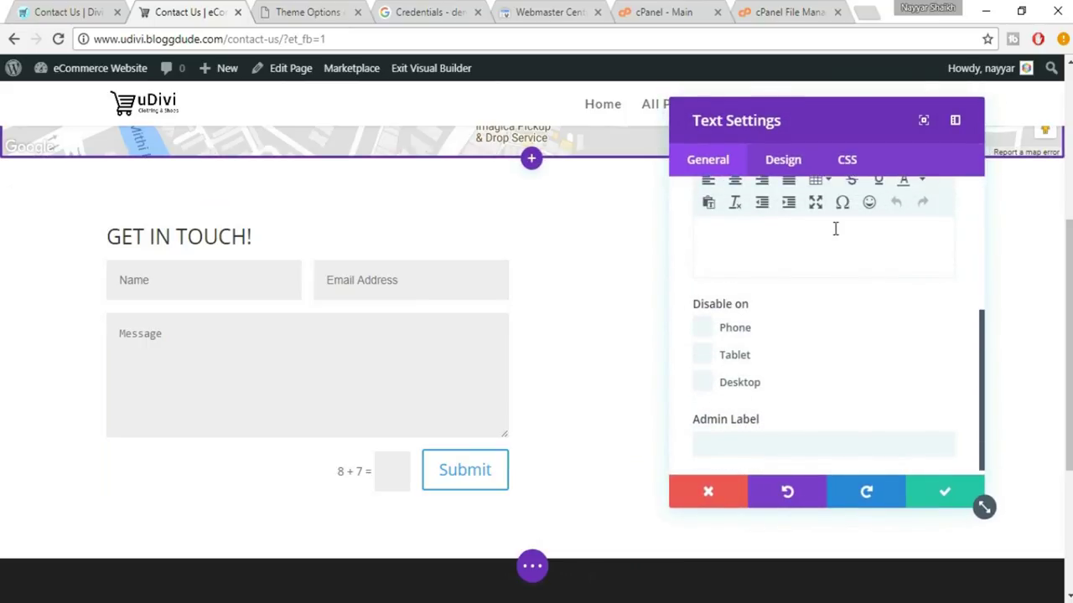
key(ctrl+v)
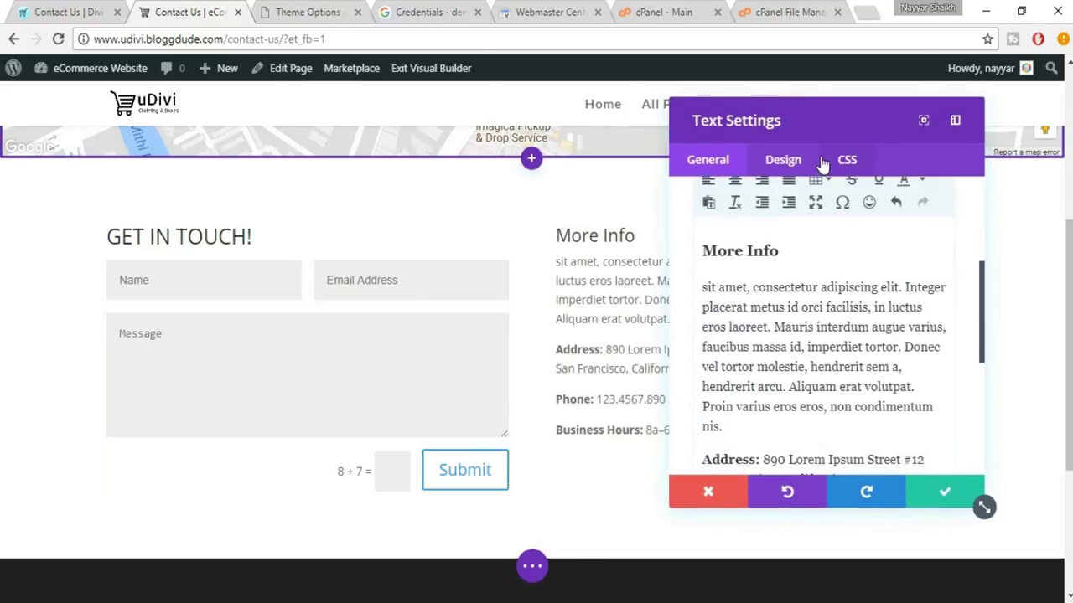
drag(803, 120, 207, 117)
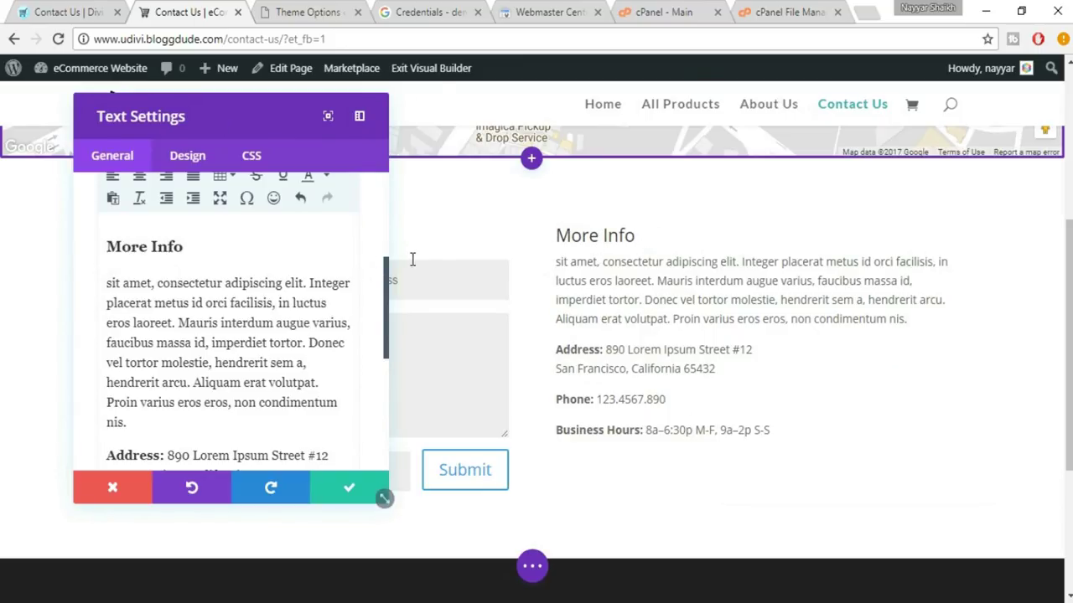
Insert a blank line above More Info and settle its format on Heading 3.
click(103, 247)
key(Return)
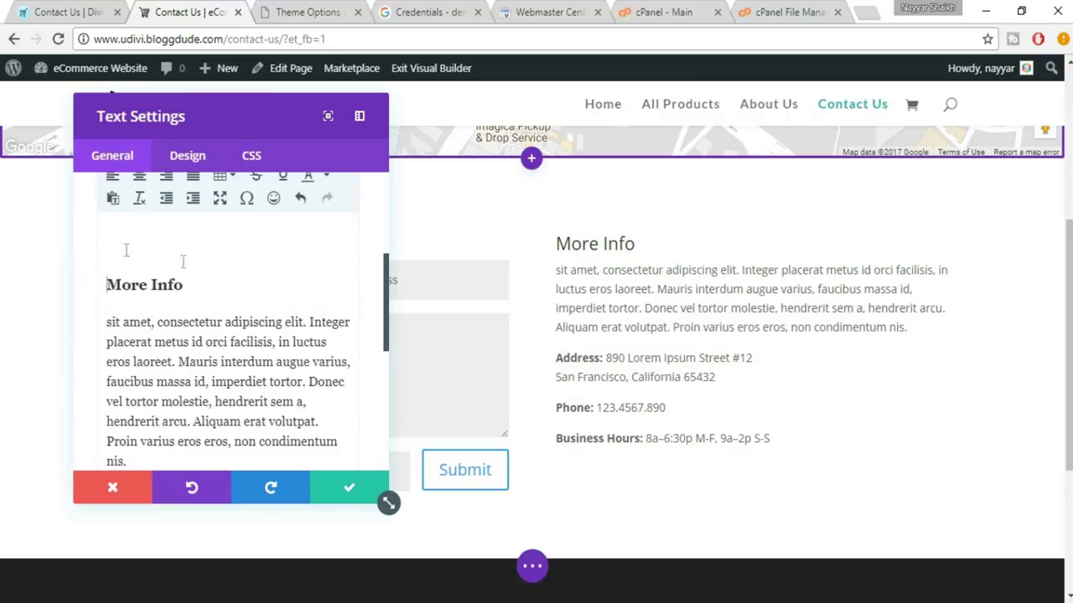
scroll(344, 293, up, 2)
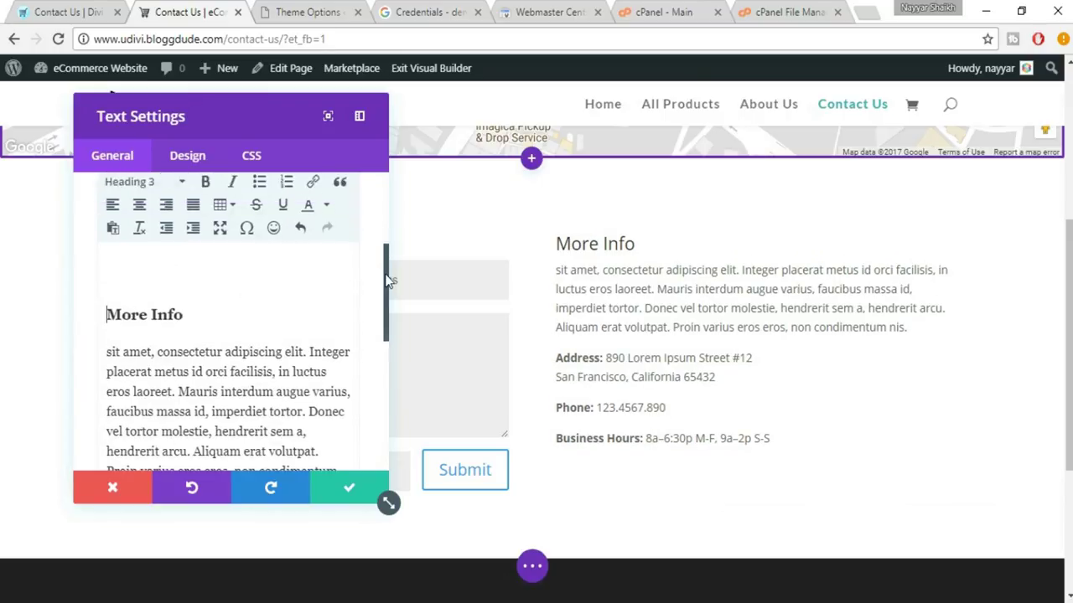
drag(155, 367, 192, 366)
key(ctrl+z)
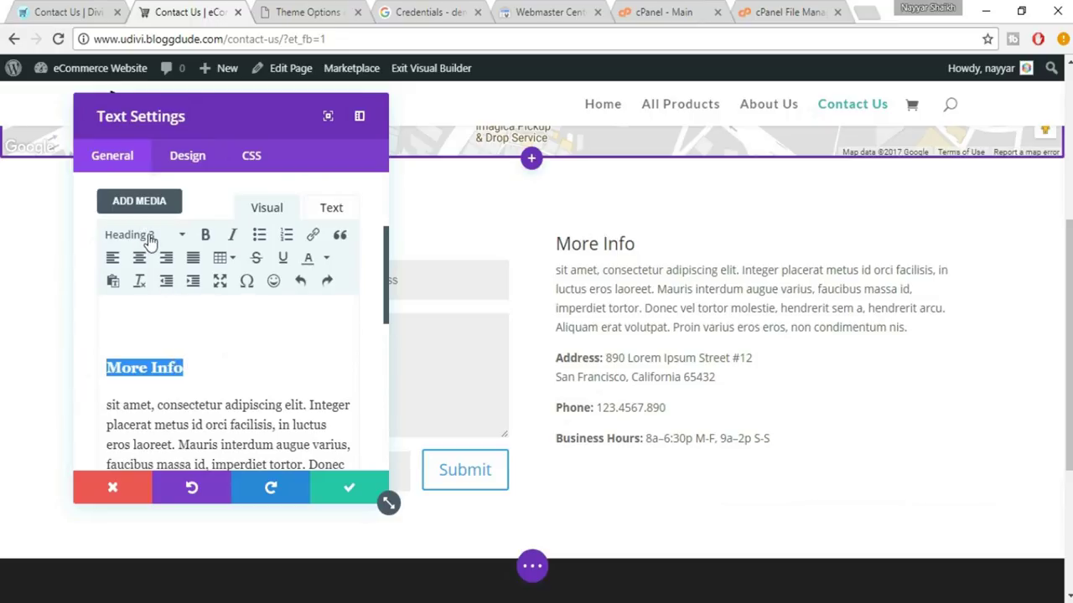
click(150, 240)
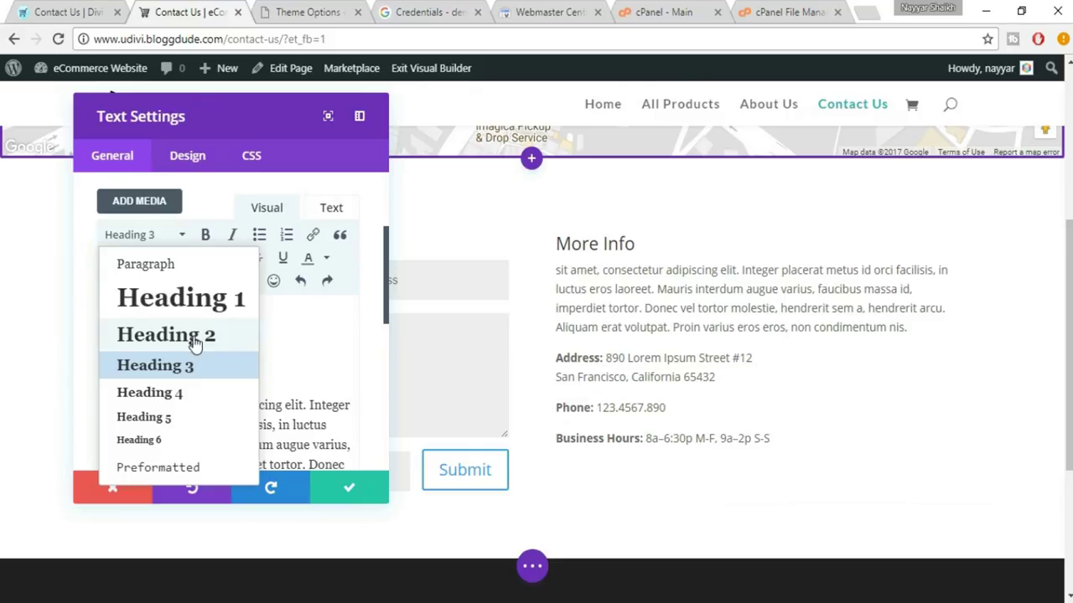
click(194, 336)
click(169, 238)
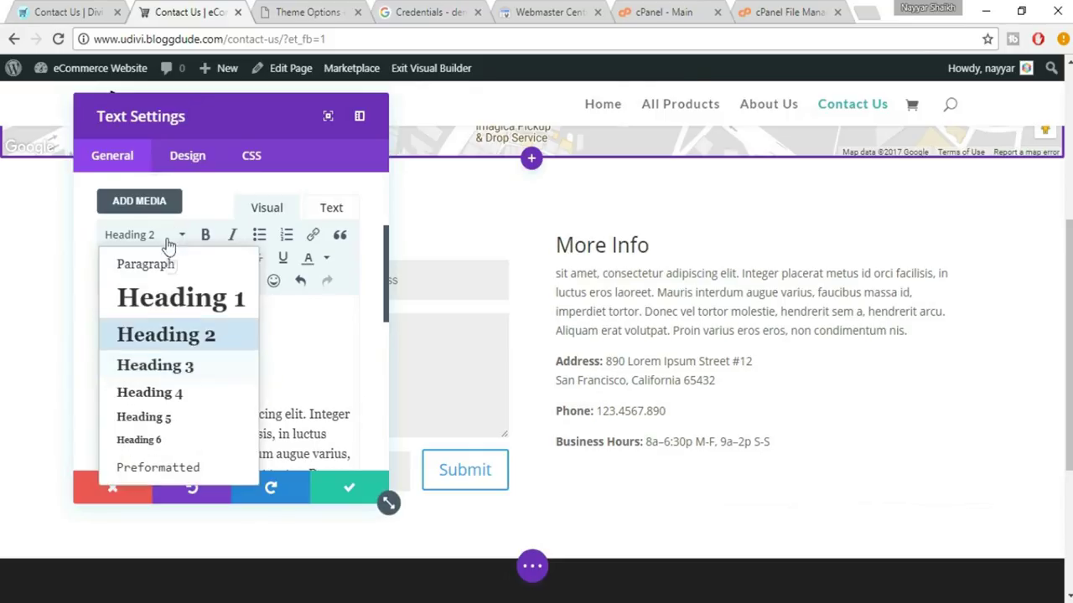
click(173, 300)
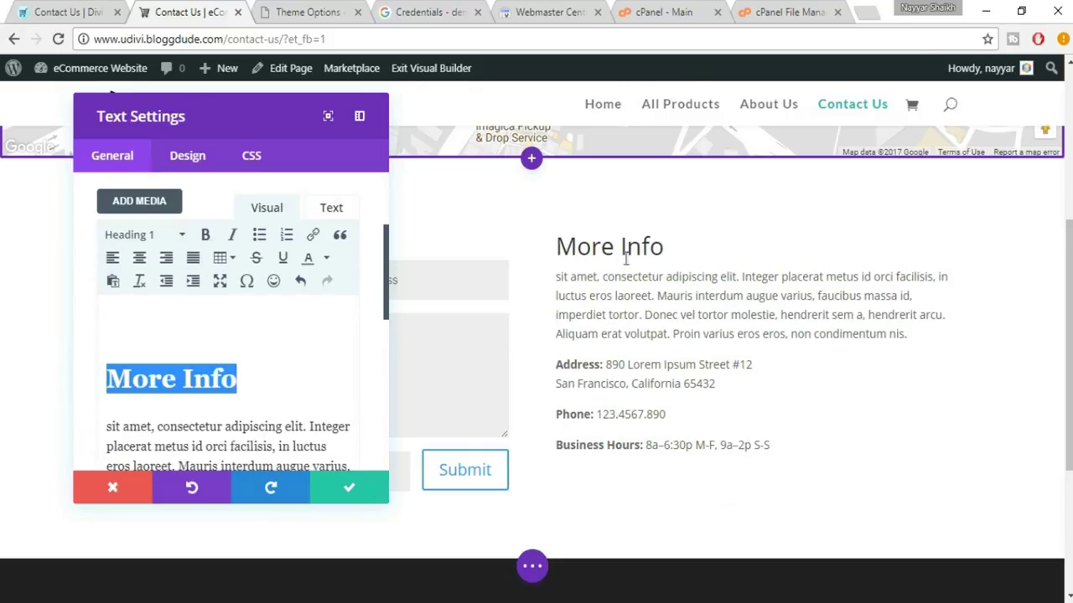
click(144, 236)
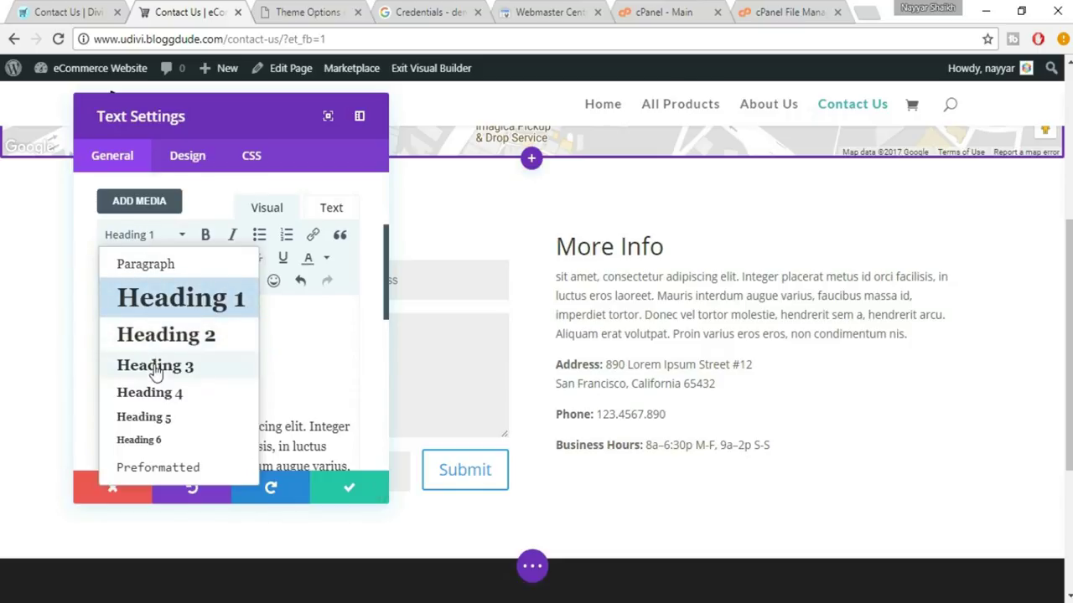
click(155, 369)
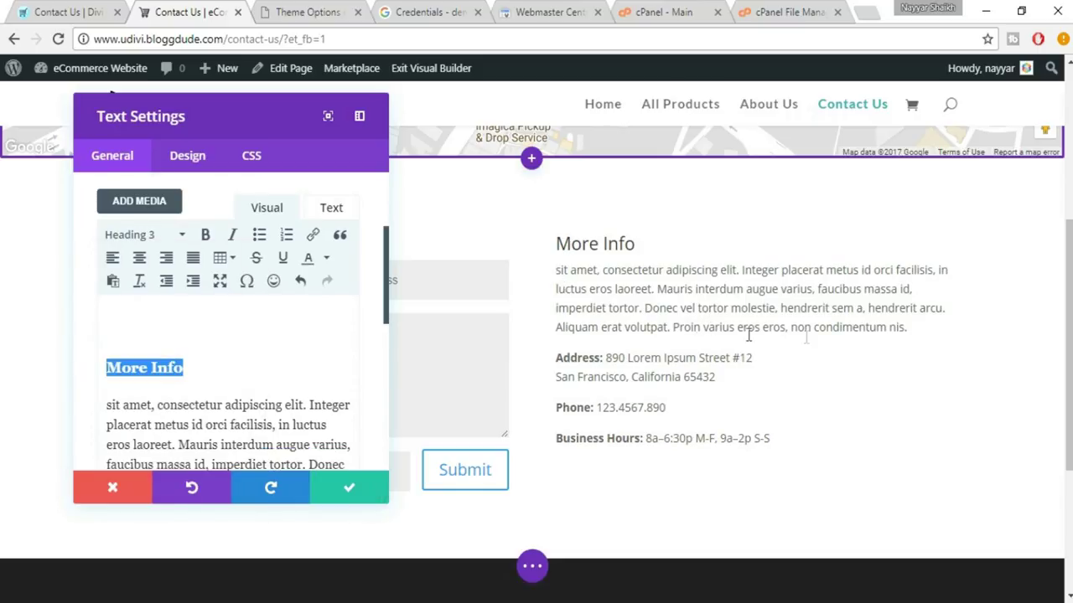
Review the address, phone and business hours lines, then save the text module.
scroll(276, 360, down, 5)
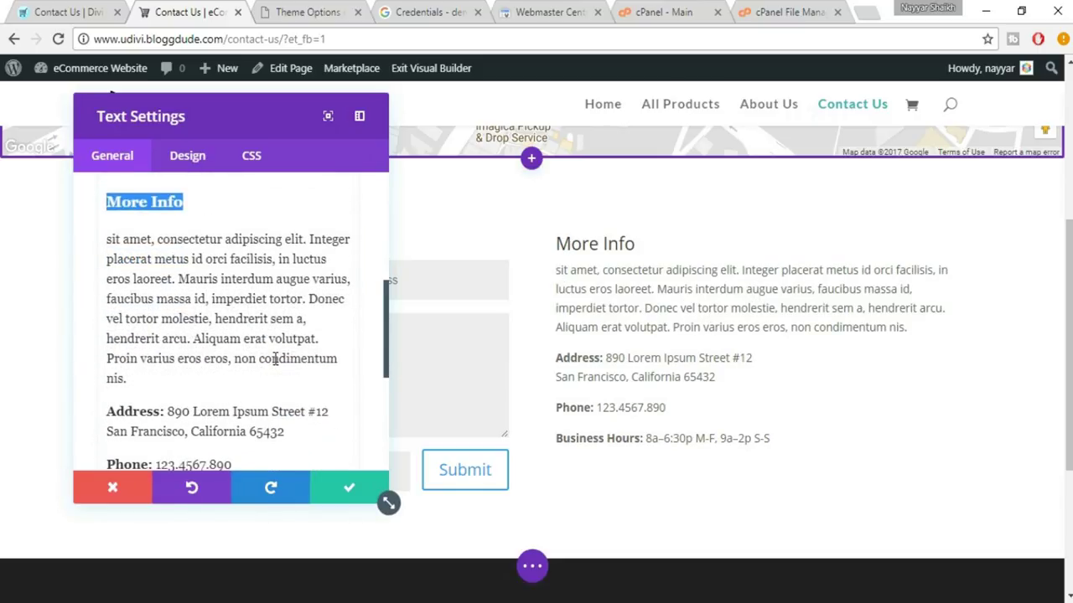
drag(166, 412, 107, 412)
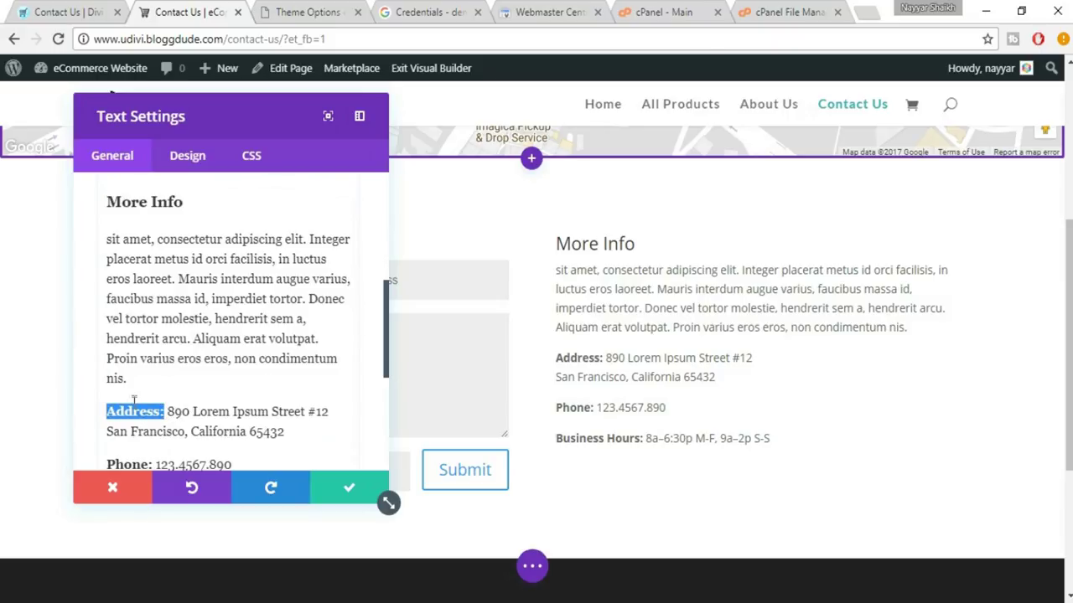
scroll(214, 417, down, 2)
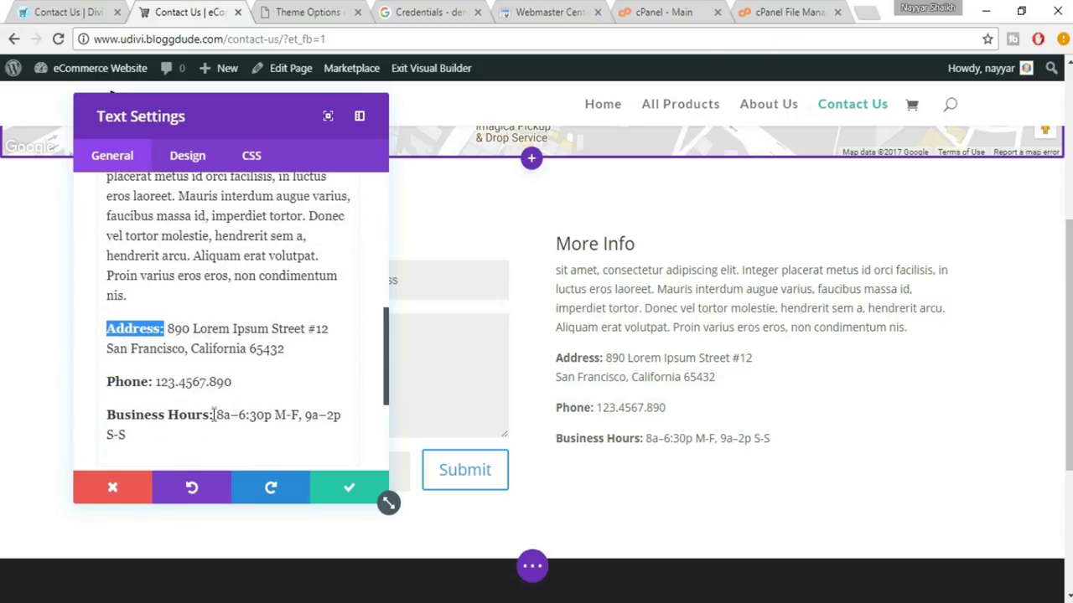
drag(154, 383, 242, 383)
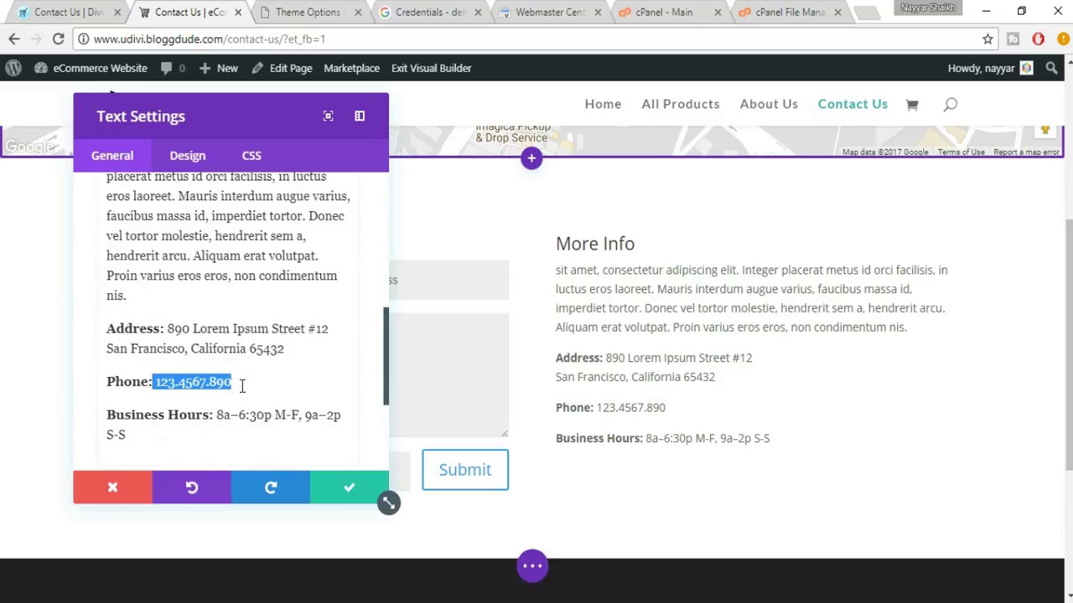
click(214, 394)
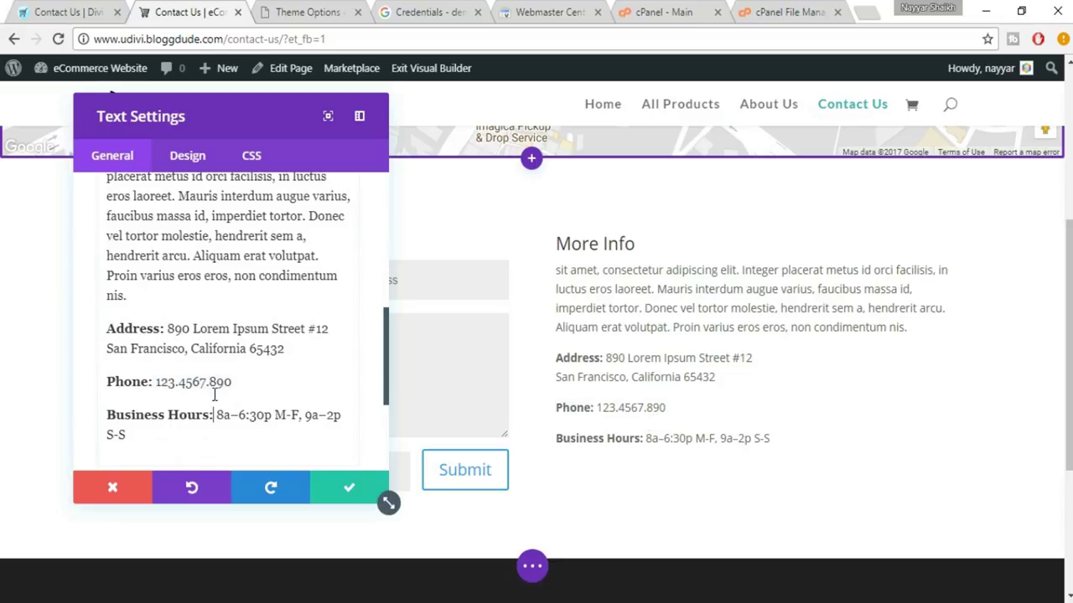
drag(216, 415, 281, 429)
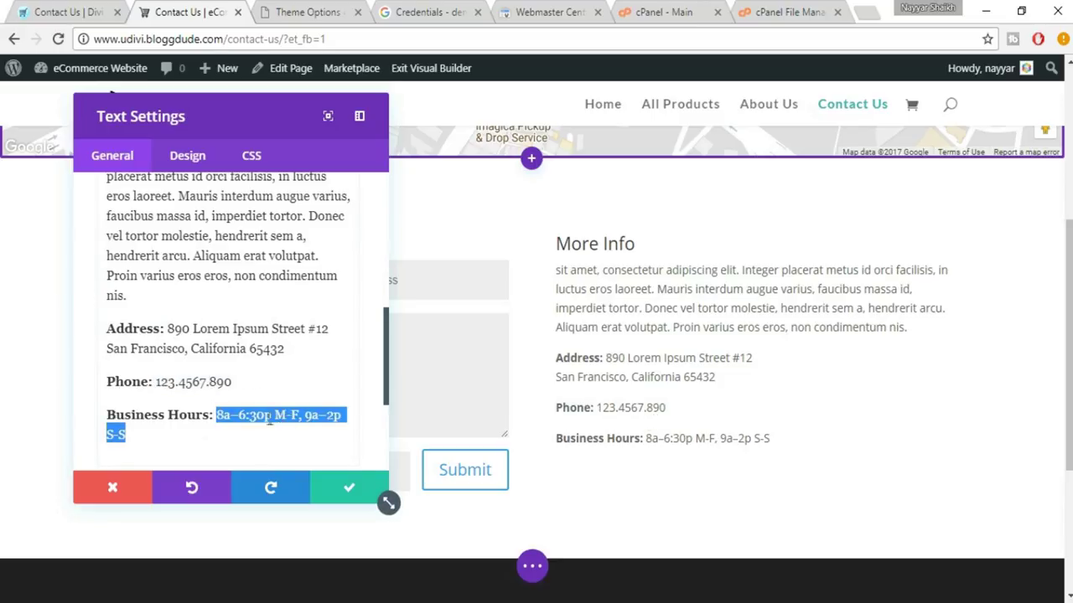
drag(167, 328, 290, 354)
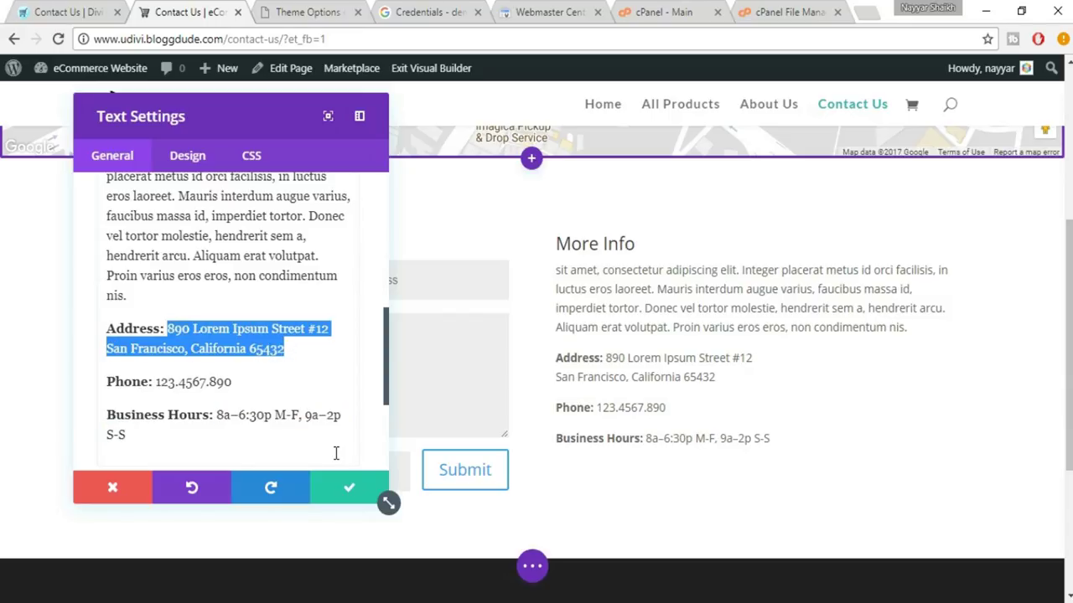
click(340, 494)
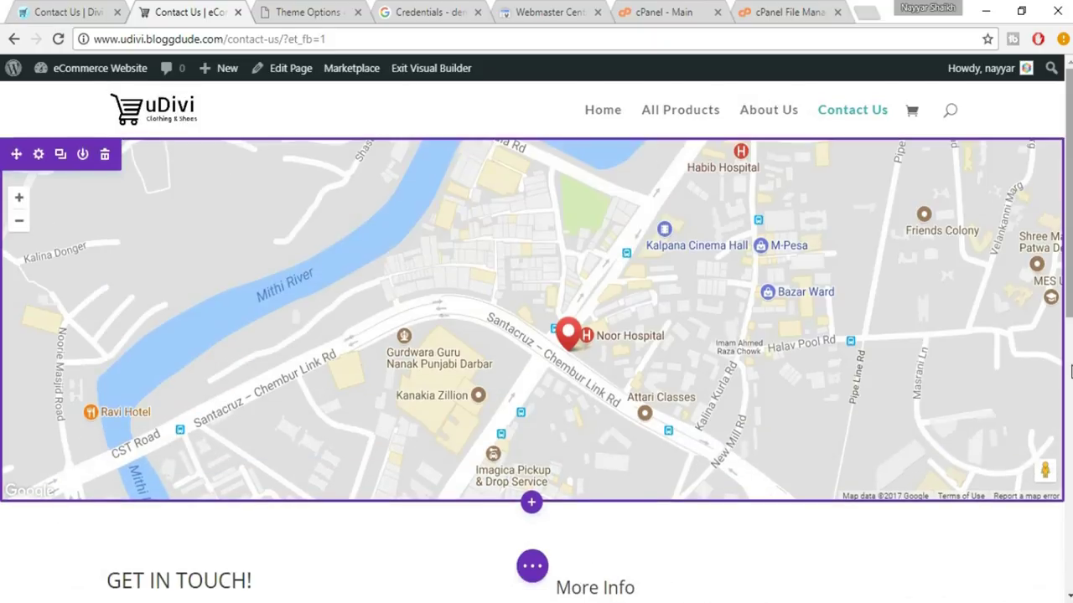
Save the uDivi contact page from the page settings bar.
scroll(1070, 377, down, 7)
scroll(1070, 388, up, 7)
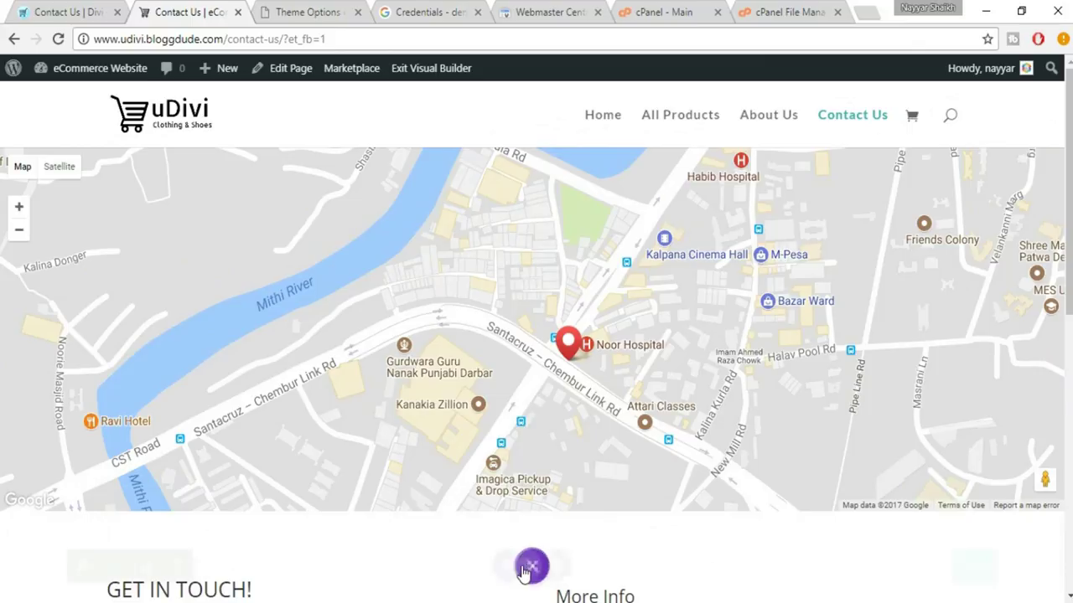
click(528, 568)
click(1019, 568)
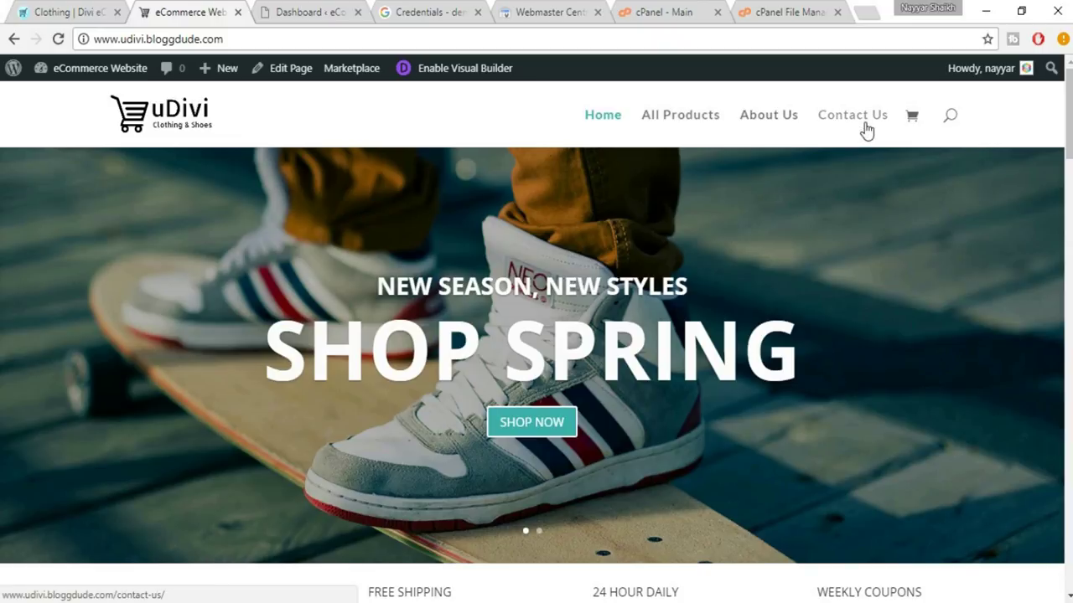
Glance at the eDivi Clothing page and uDivi homepage, then go to the WordPress dashboard.
key(ctrl+shift+Tab)
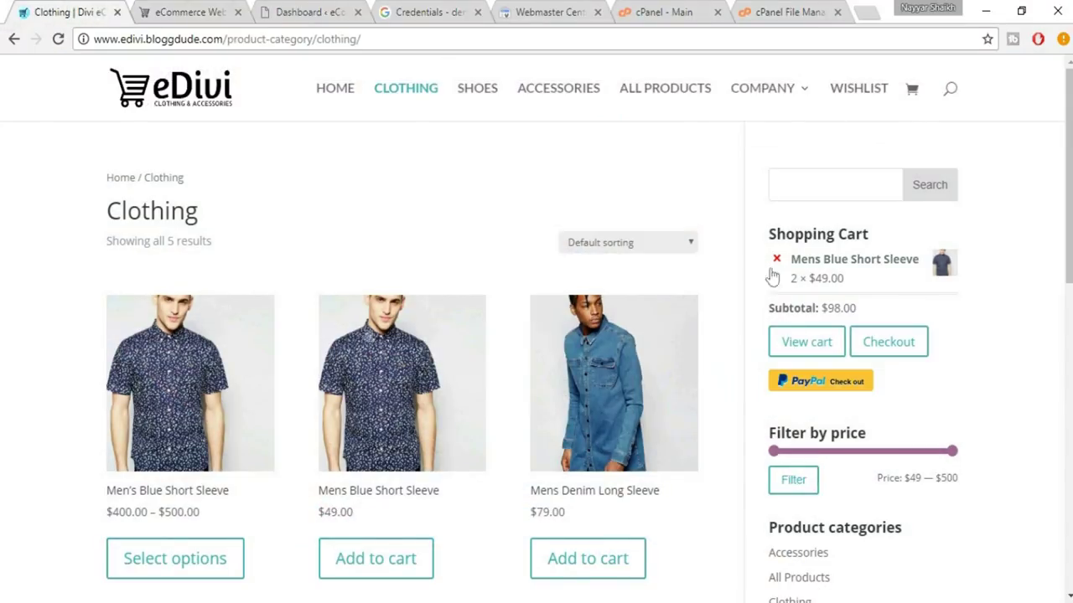
scroll(941, 287, down, 5)
scroll(955, 373, up, 5)
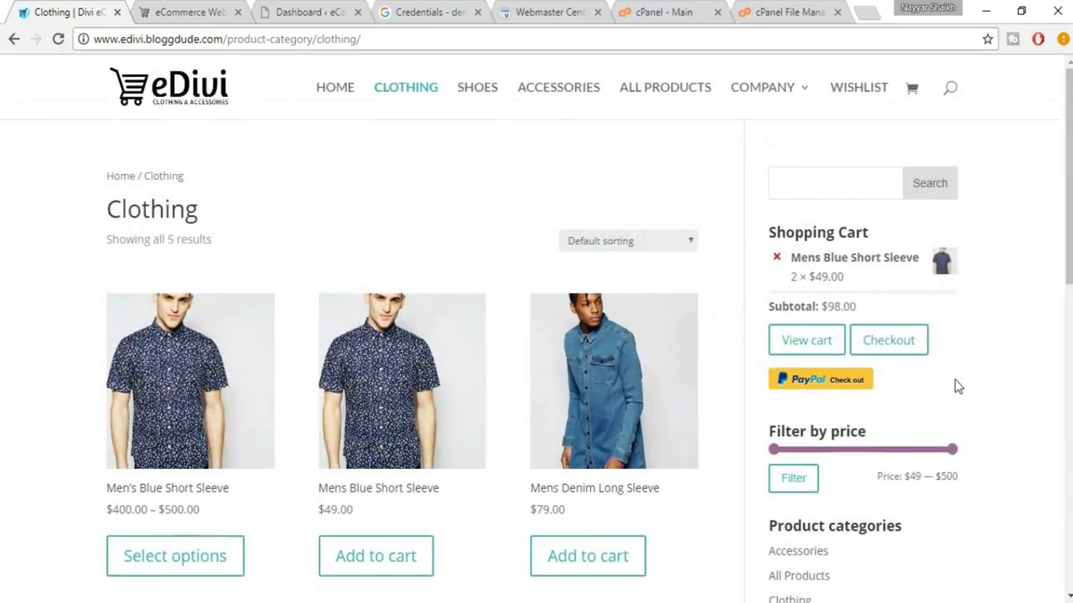
click(197, 10)
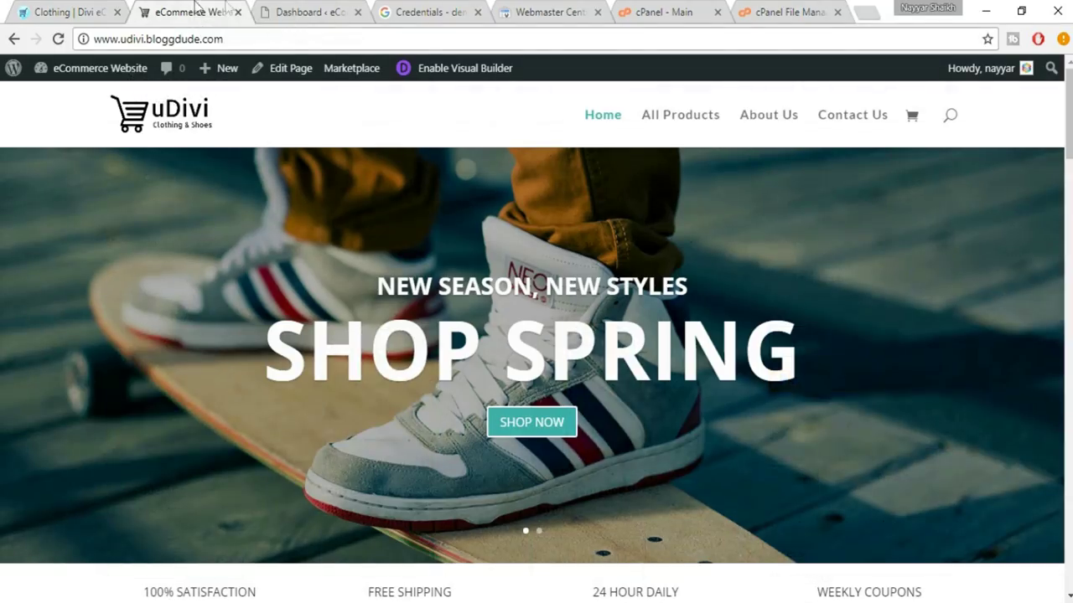
click(323, 10)
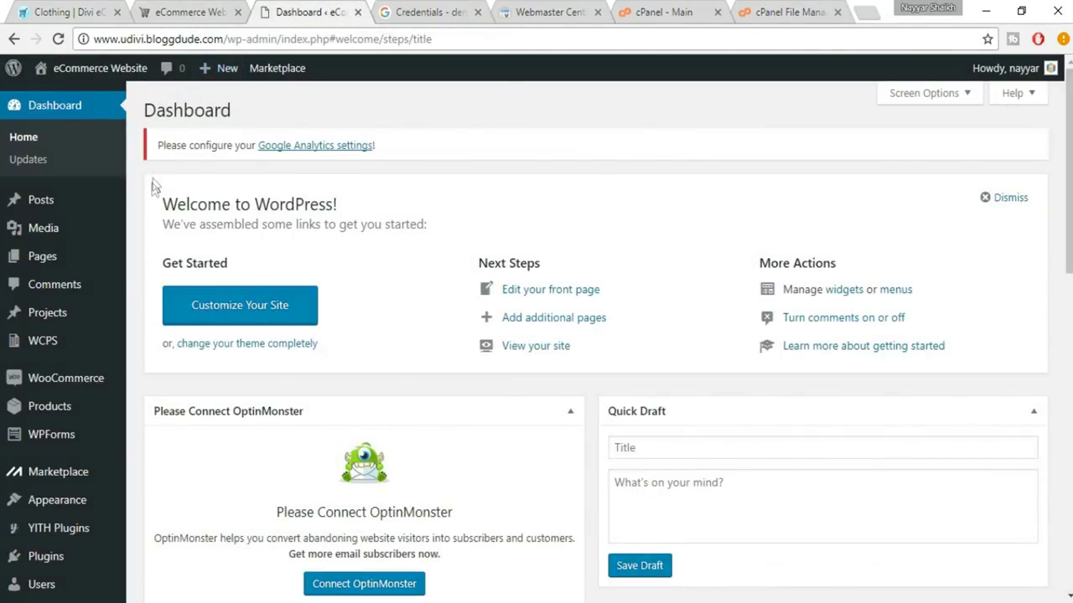
Open Appearance > Menus and select MainMenu (Primary Menu) for editing.
scroll(67, 310, down, 3)
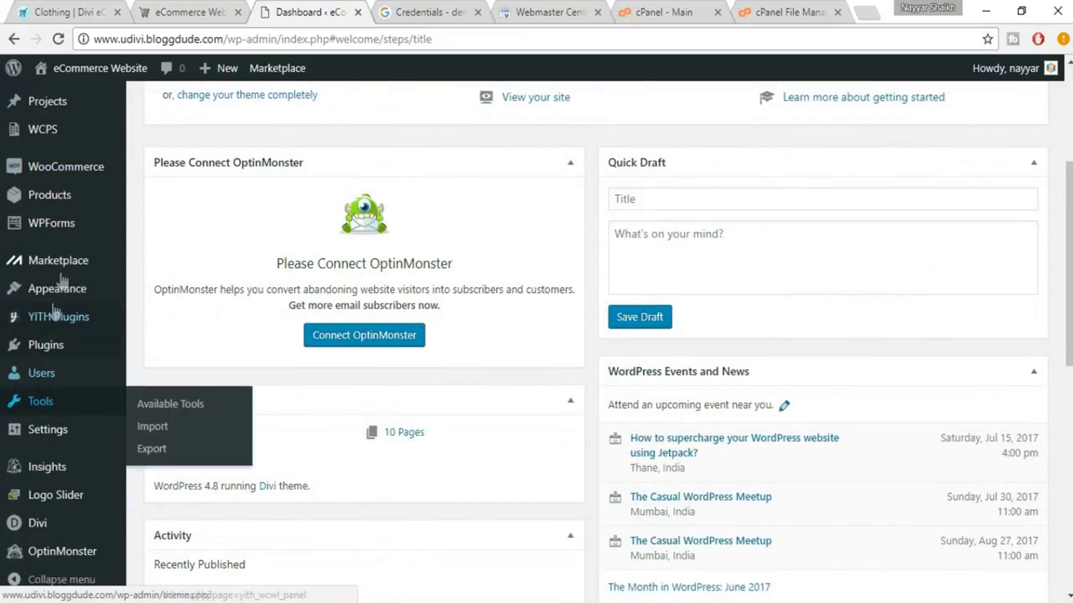
mouse_move(65, 300)
click(156, 360)
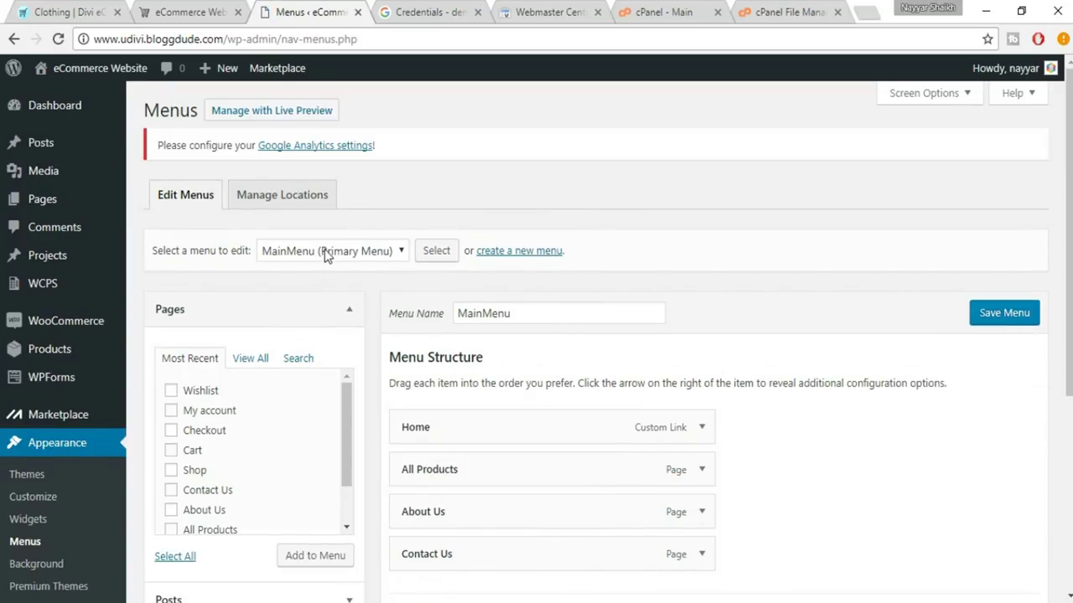
click(326, 252)
key(Up)
click(363, 256)
click(363, 253)
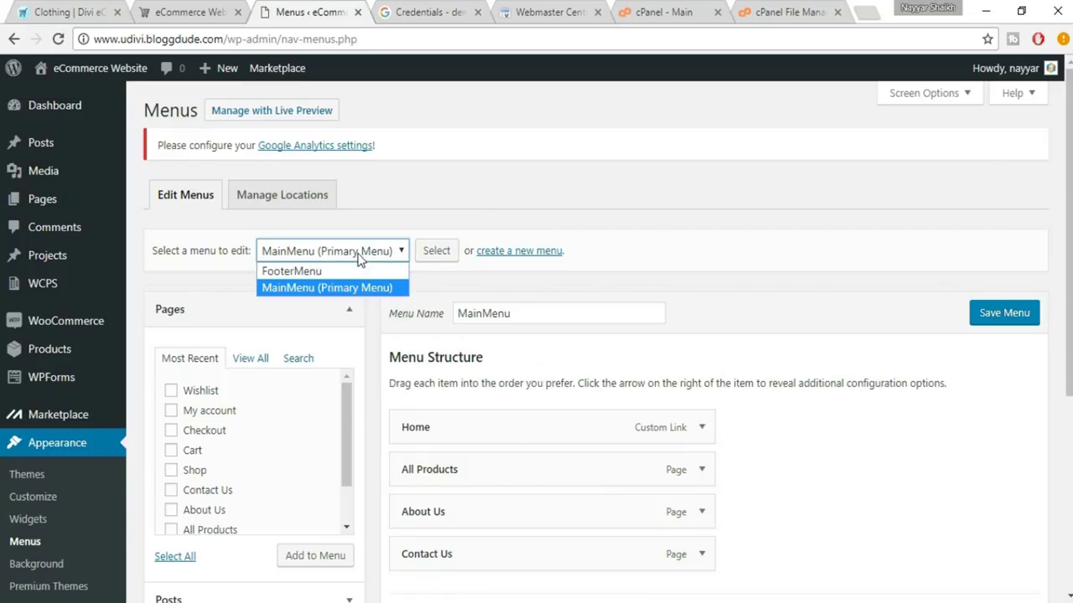
click(338, 287)
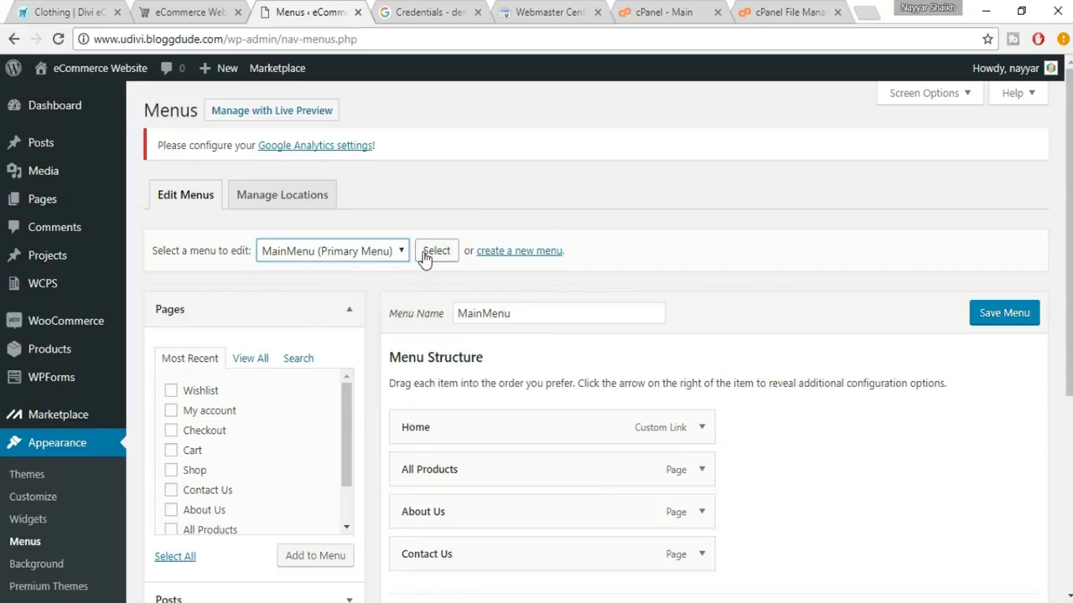
scroll(855, 399, down, 1)
scroll(855, 399, down, 3)
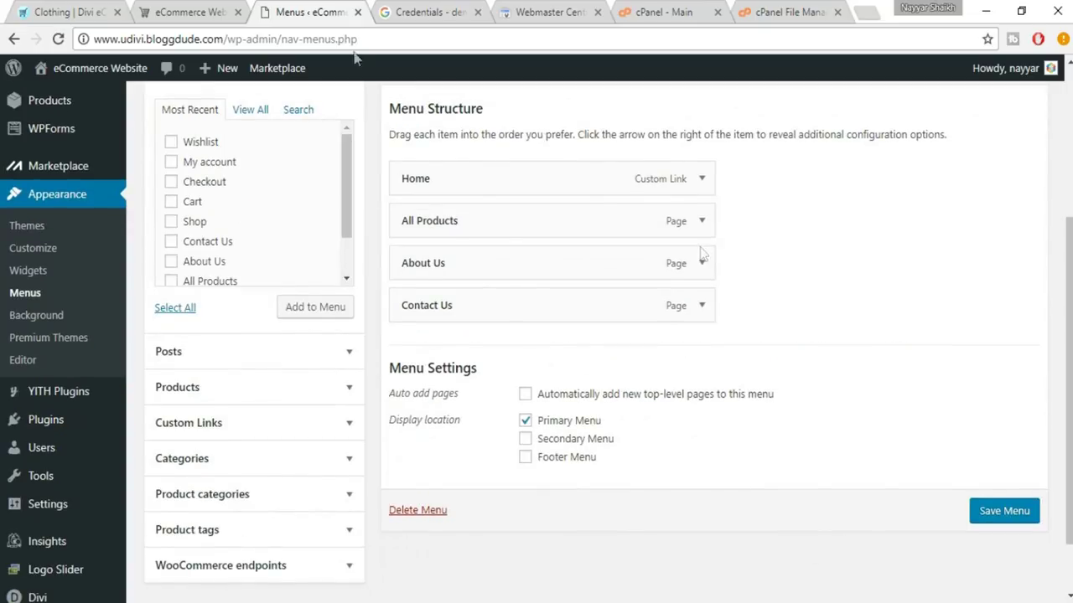
After checking the eDivi menu, relabel Home as HOME and remove All Products.
click(57, 10)
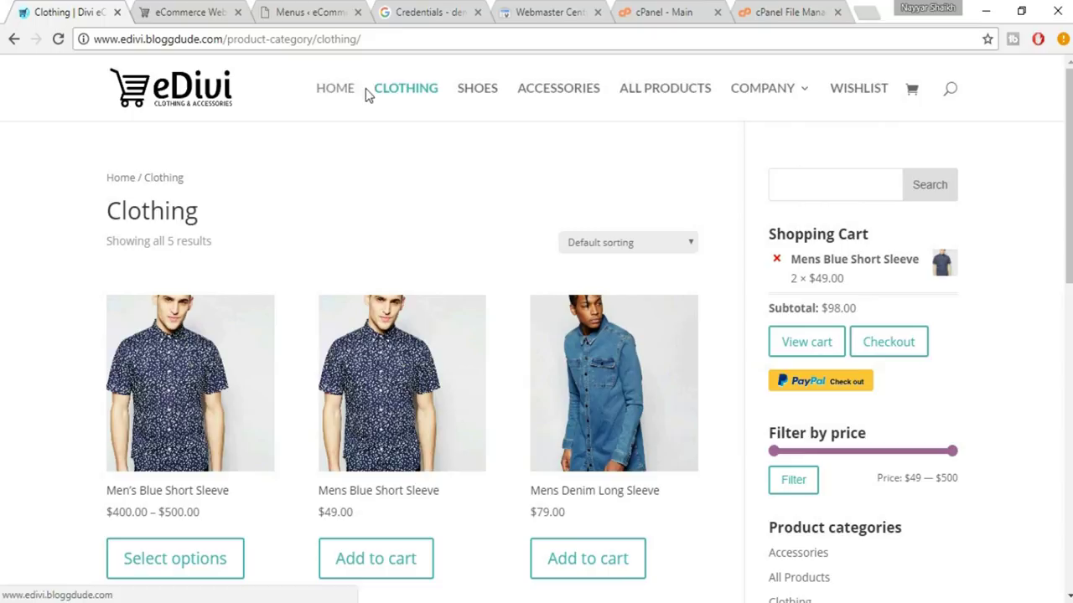
click(198, 11)
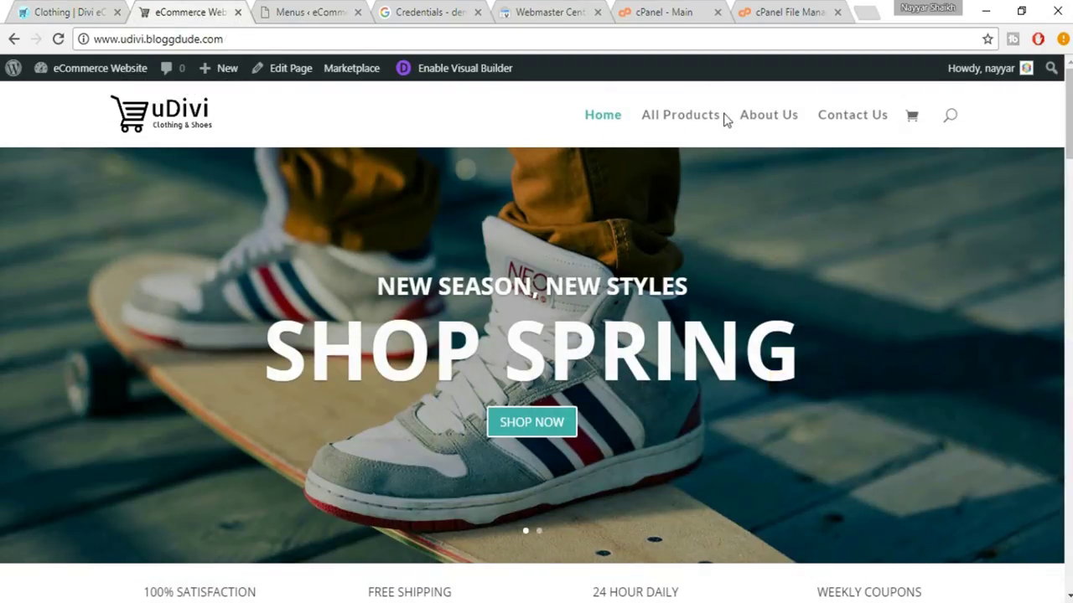
click(317, 12)
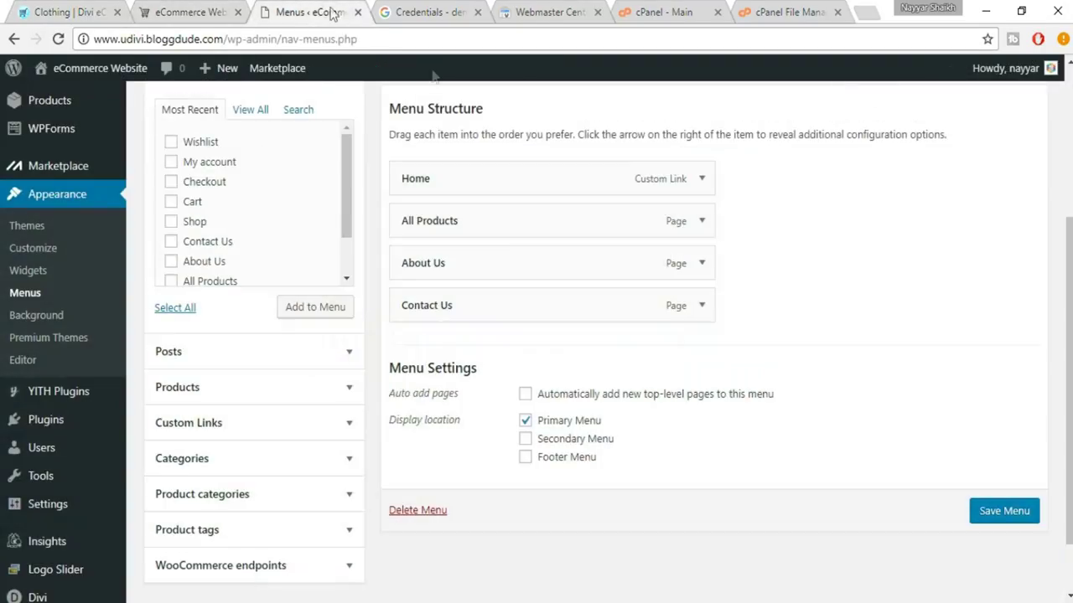
click(702, 180)
double_click(450, 280)
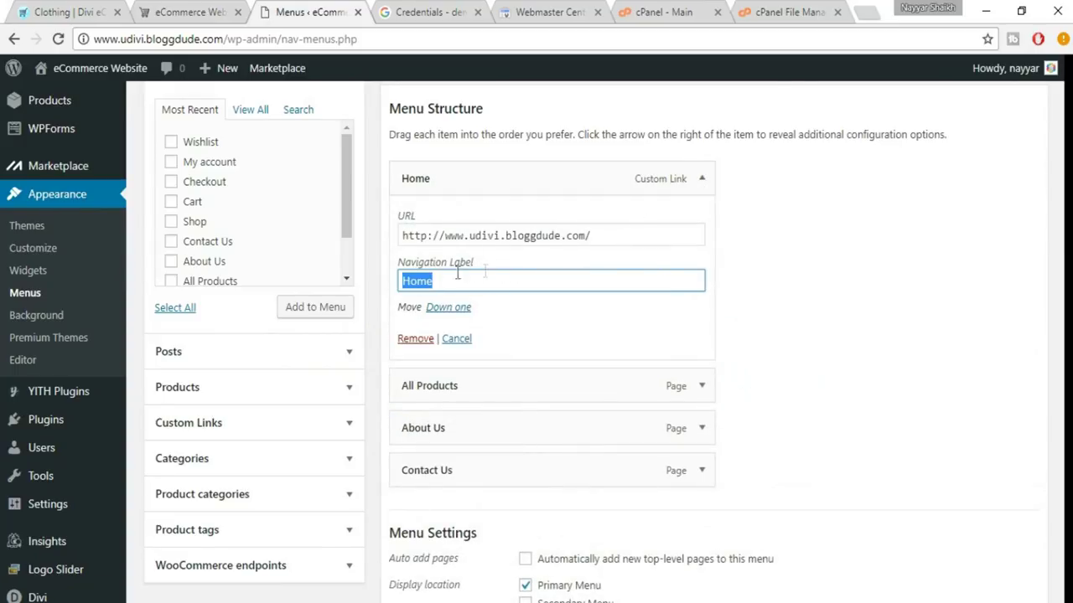
text(HOME)
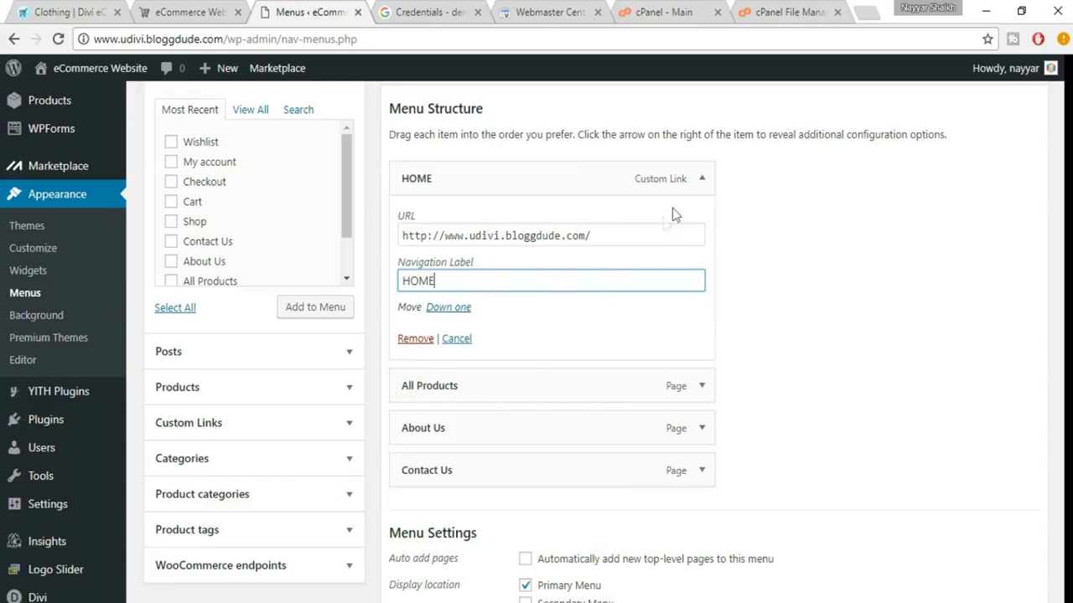
click(702, 180)
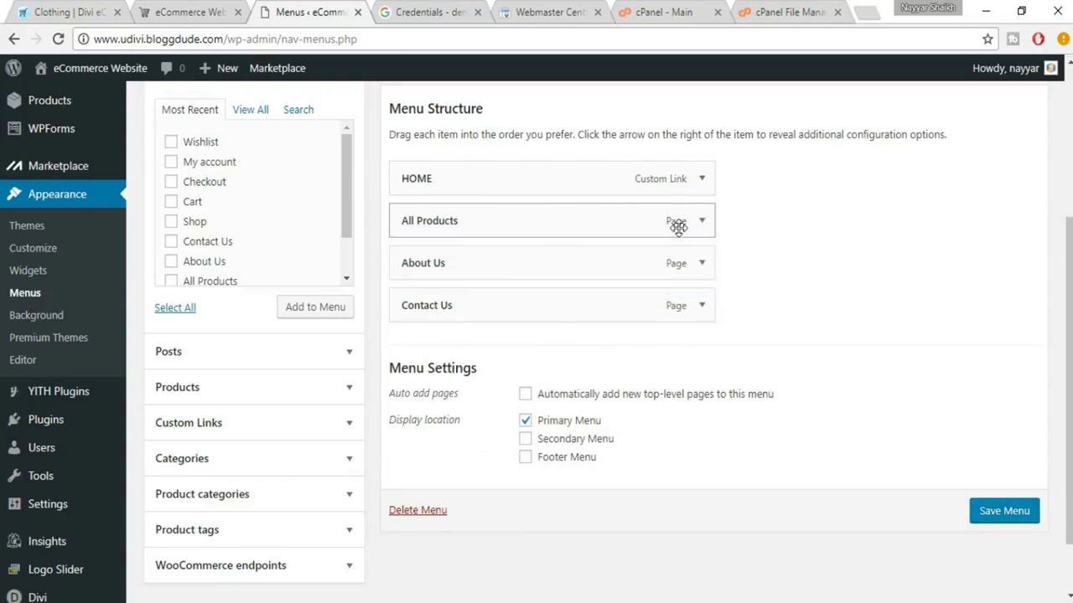
click(701, 223)
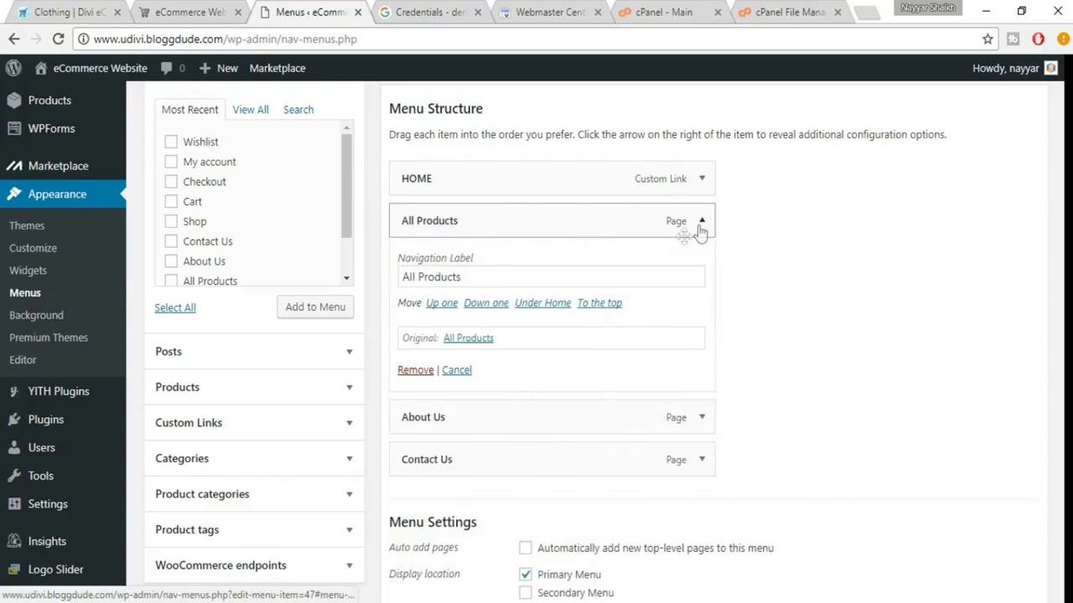
click(415, 369)
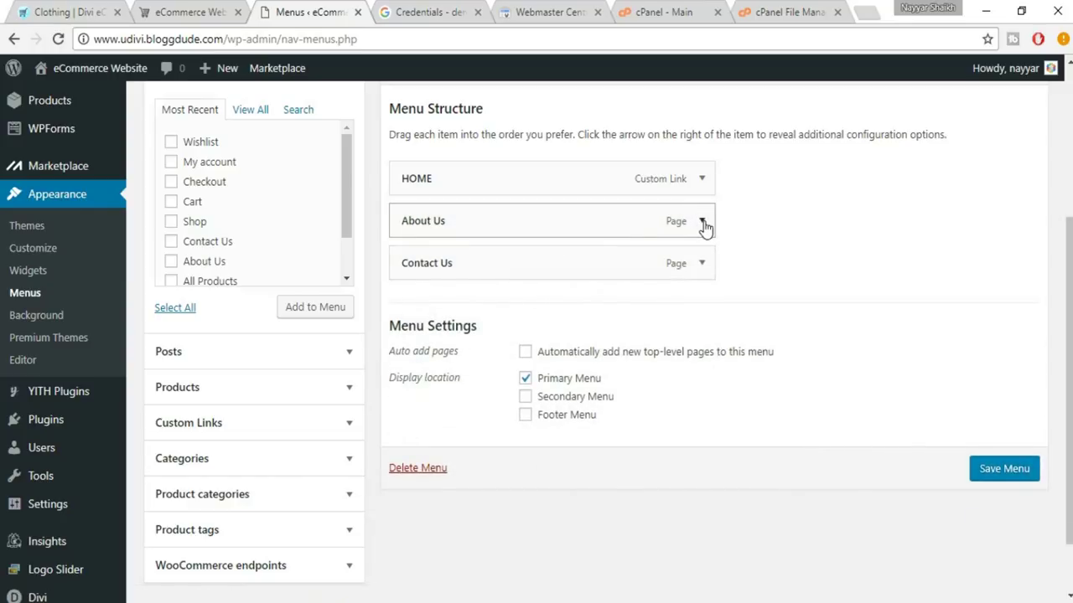
Rename the About Us and Contact Us labels to ABOUT US and CONTACT US.
click(701, 221)
drag(486, 276, 350, 276)
text(A)
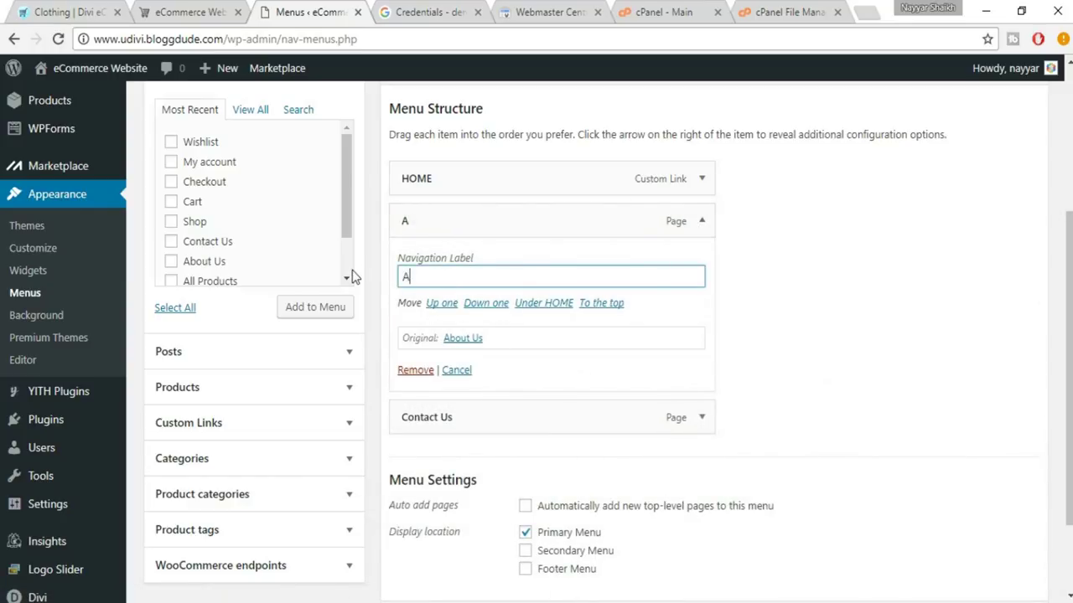
text(BOUT US)
click(703, 221)
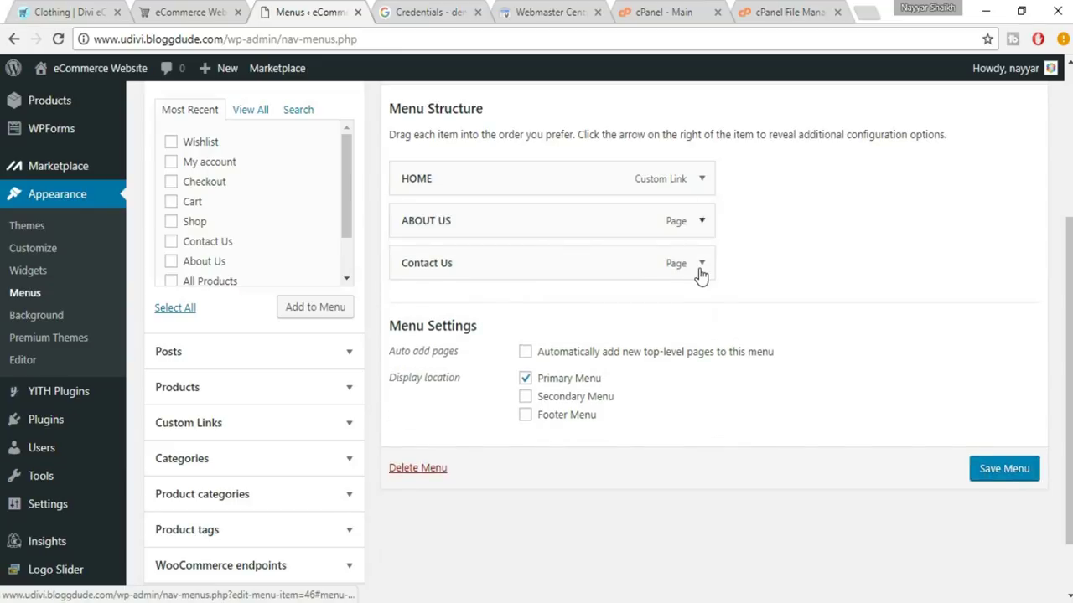
click(702, 264)
click(388, 318)
key(ctrl+a)
text(CONTAC)
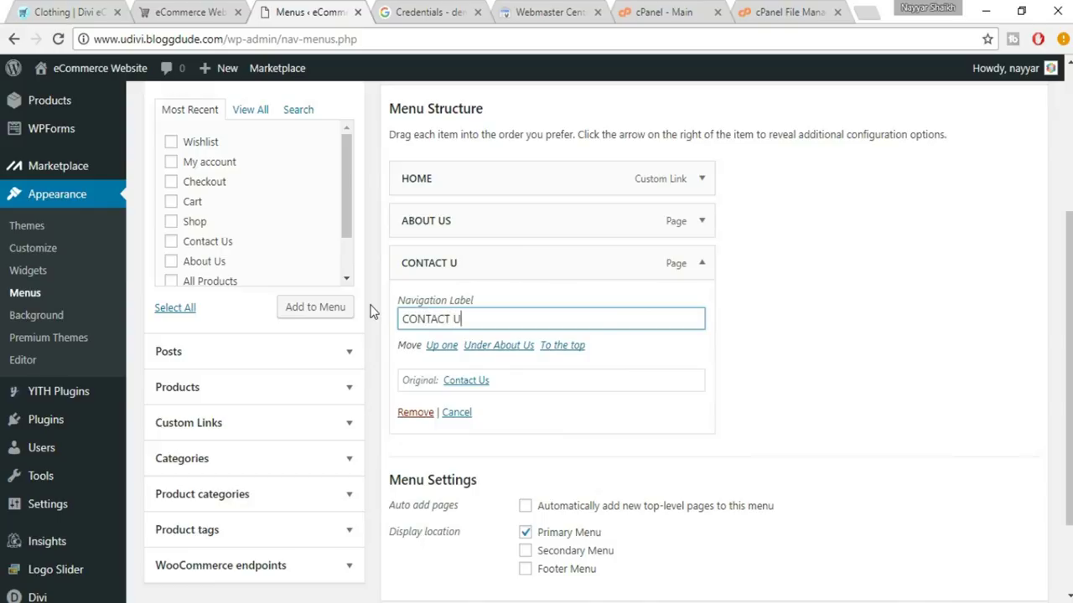
click(704, 264)
Compare the live uDivi menu with the eDivi reference site, then return to the menu editor.
click(171, 7)
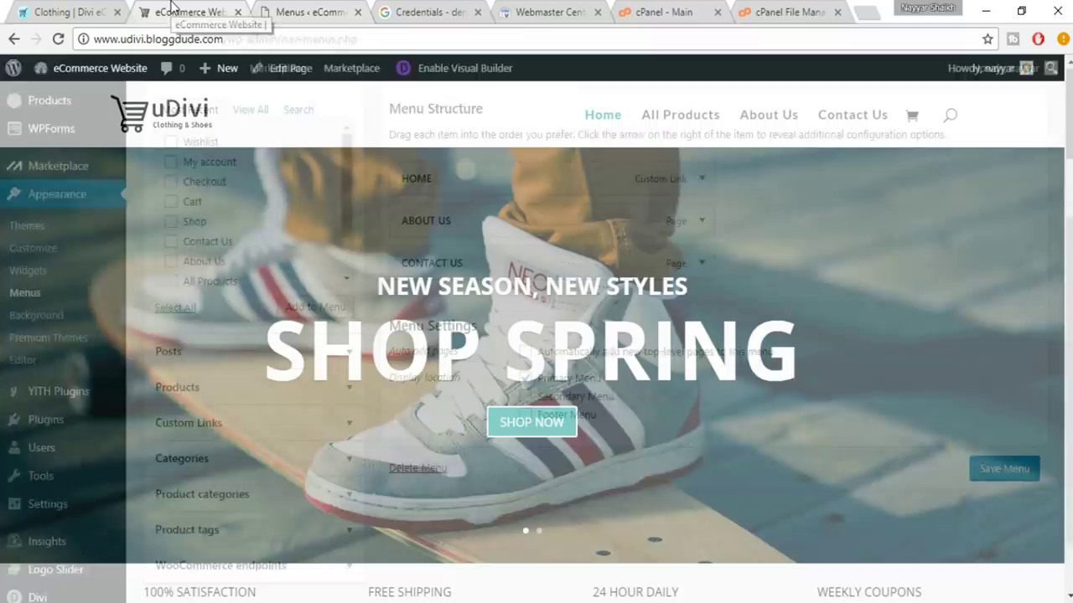
click(67, 6)
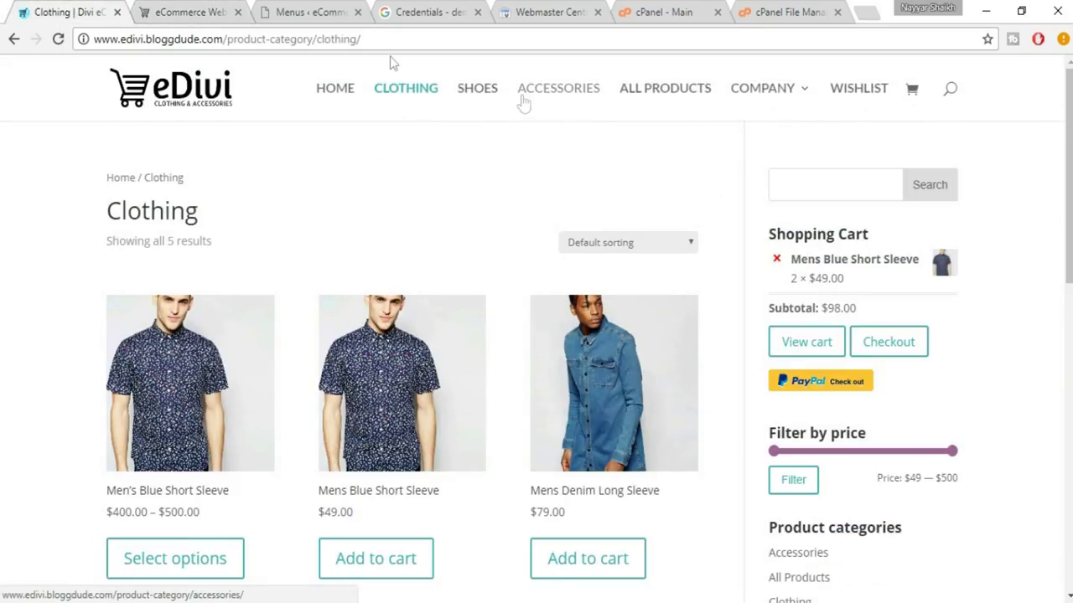
click(212, 8)
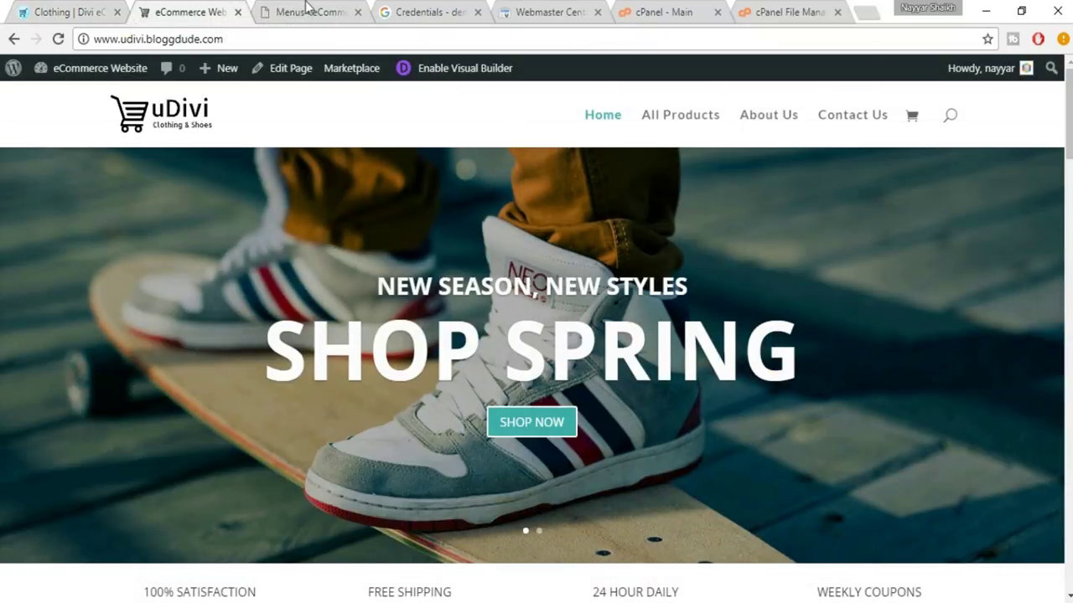
click(304, 12)
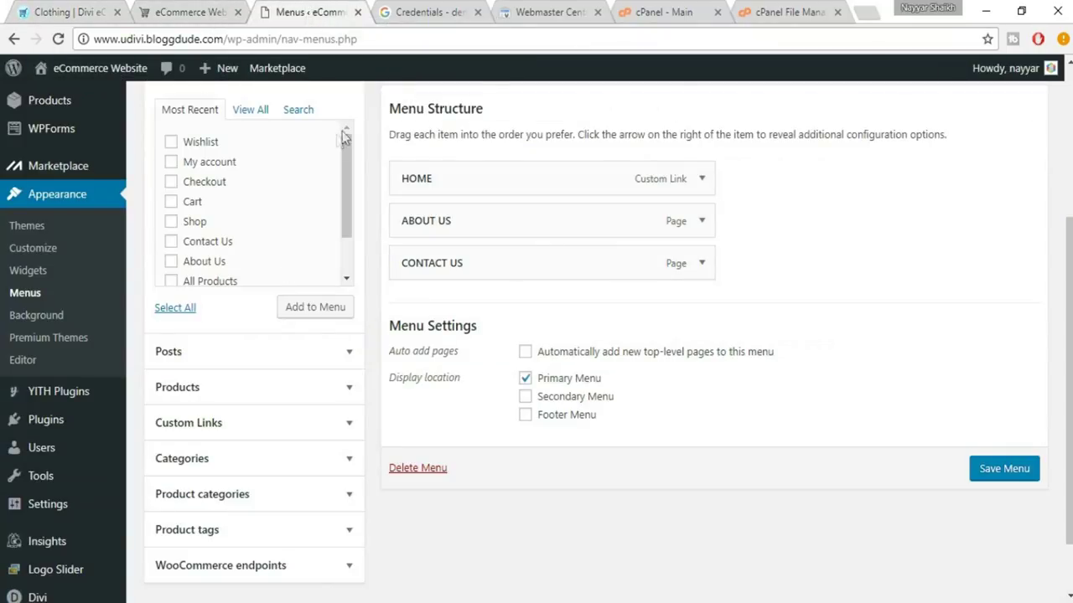
scroll(355, 156, up, 2)
Open Product categories in a new tab and copy the Accessories category's view link.
click(346, 239)
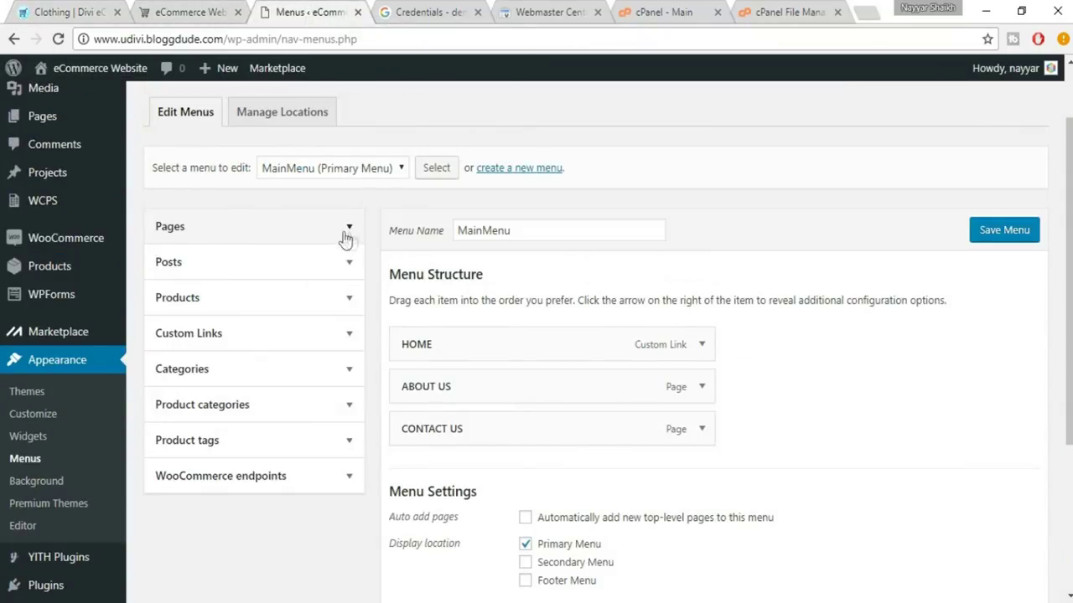
mouse_move(77, 275)
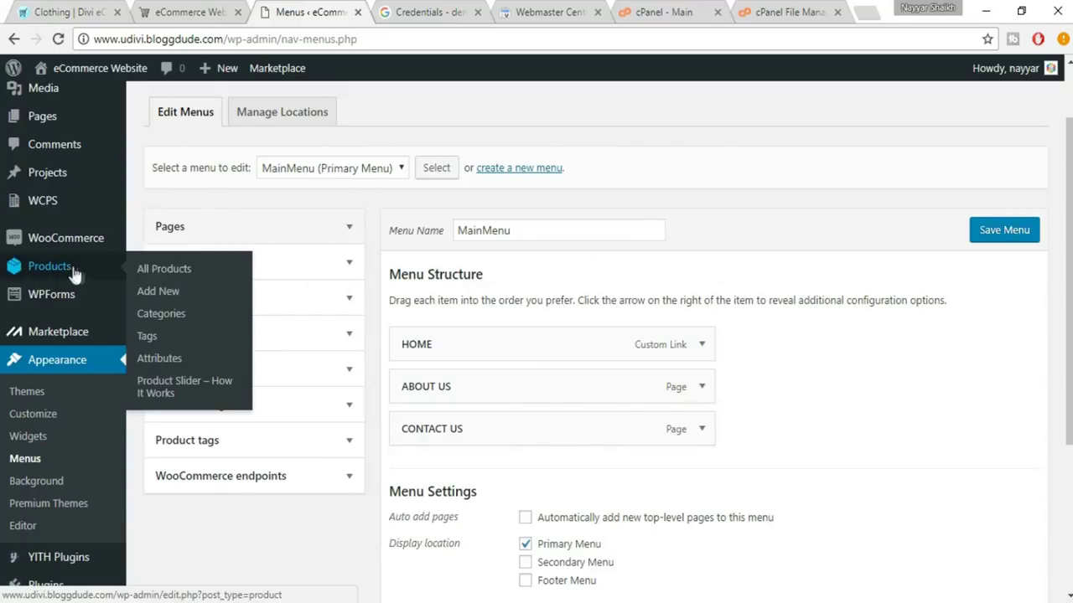
right_click(156, 320)
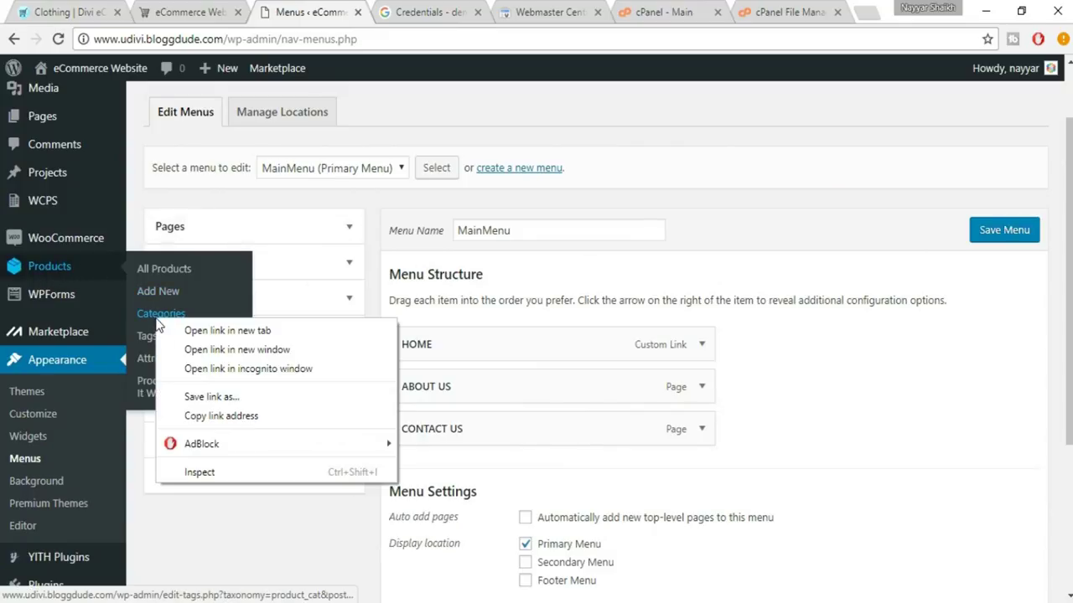
click(212, 331)
click(410, 10)
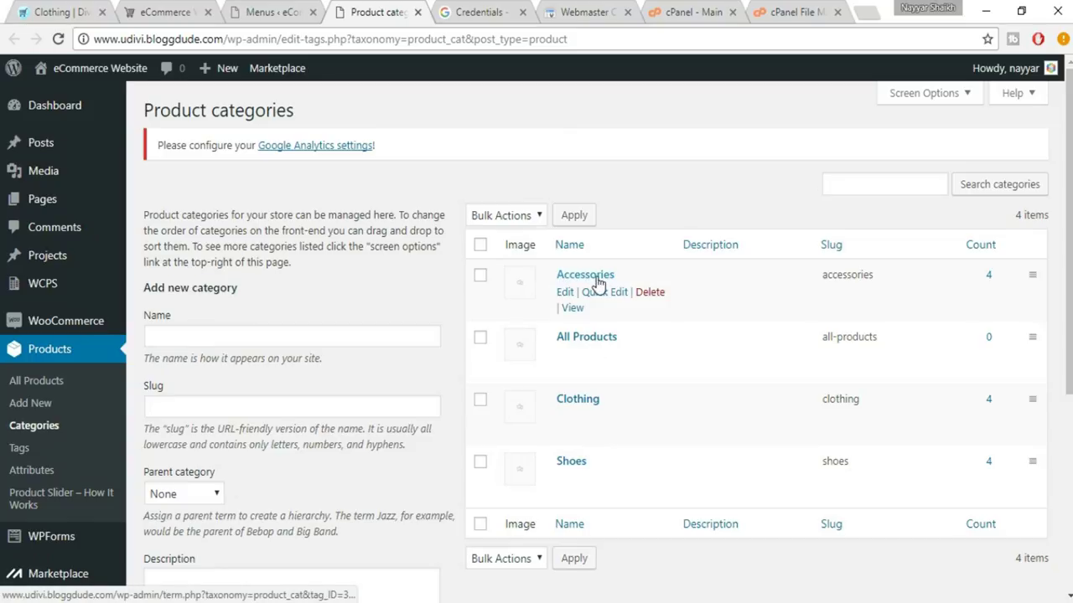
right_click(573, 310)
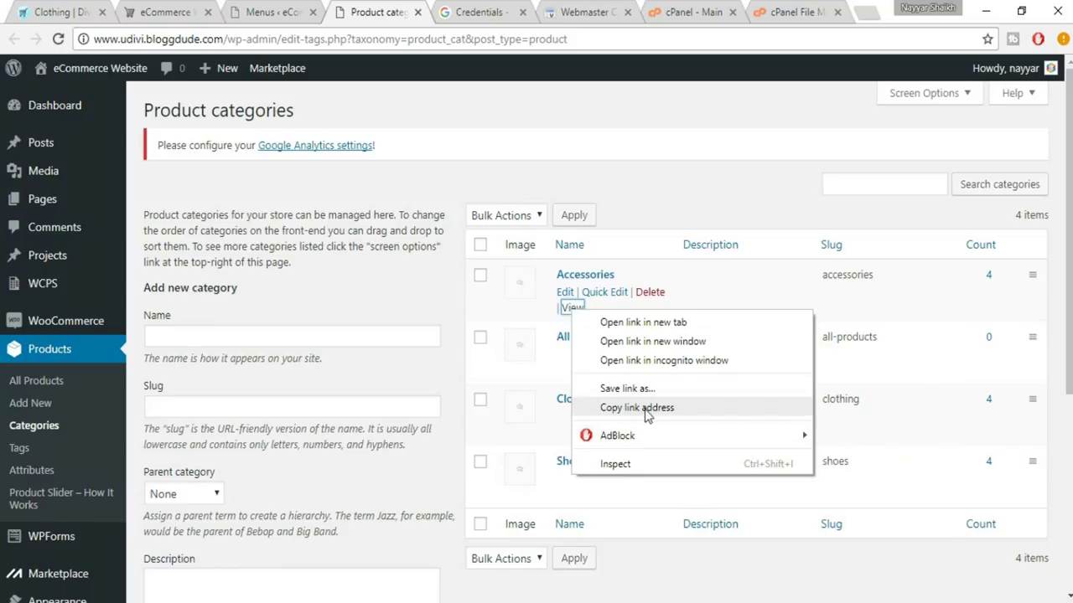
click(670, 411)
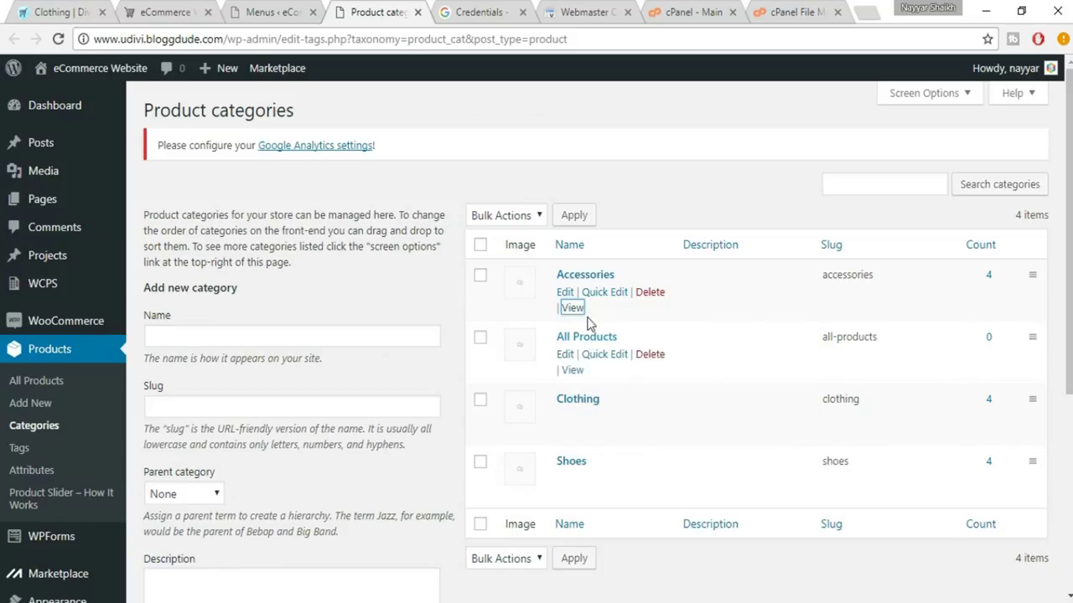
right_click(574, 308)
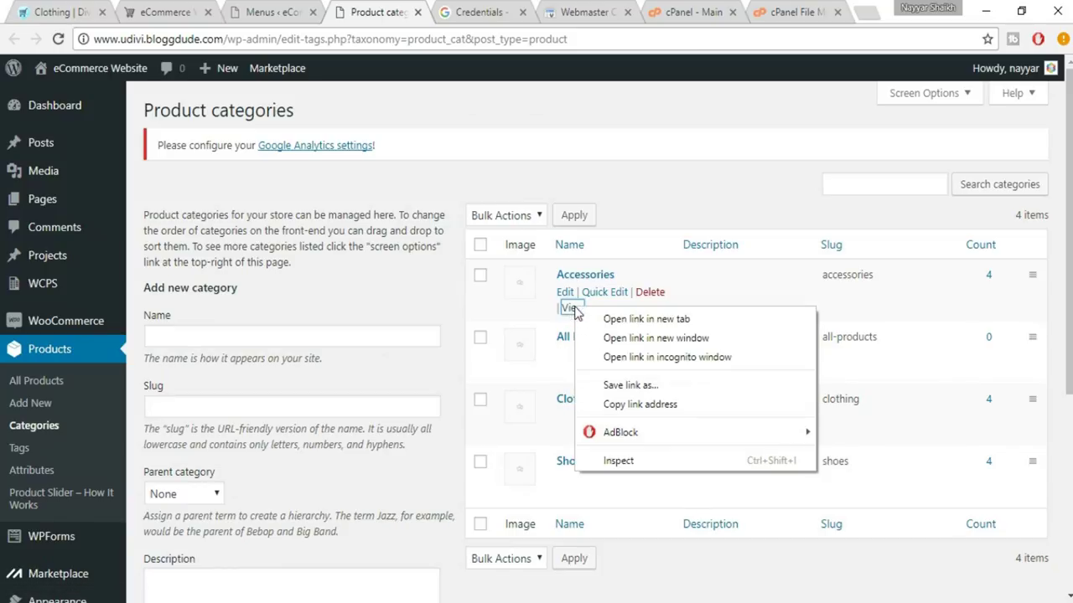
click(638, 406)
click(300, 12)
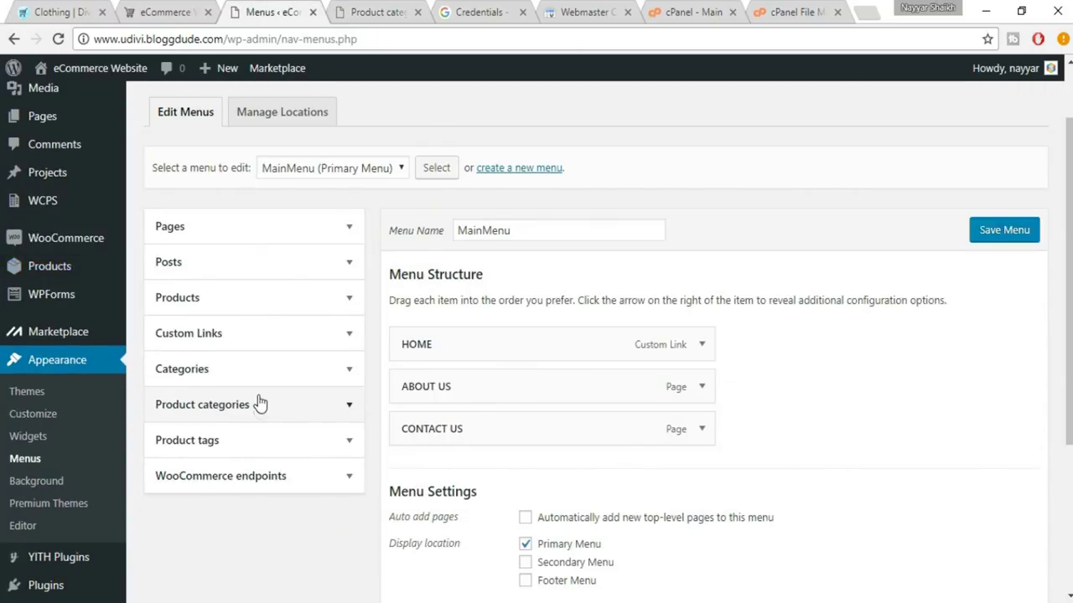
Add an ACCESSORIES custom link with that URL and place it between HOME and ABOUT US.
click(240, 349)
click(279, 388)
key(ctrl+a)
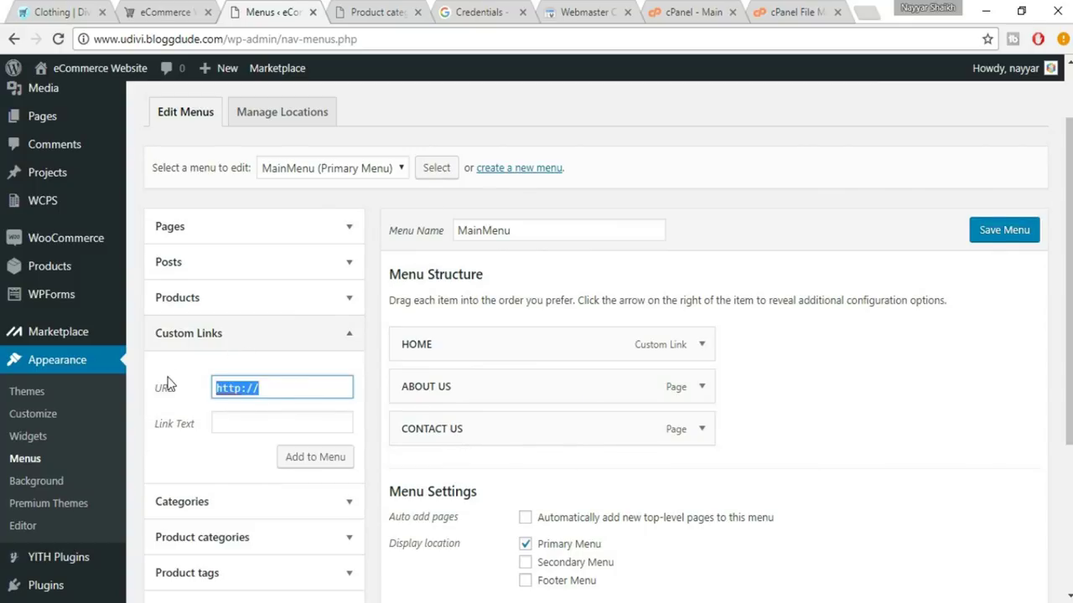
key(ctrl+v)
click(292, 425)
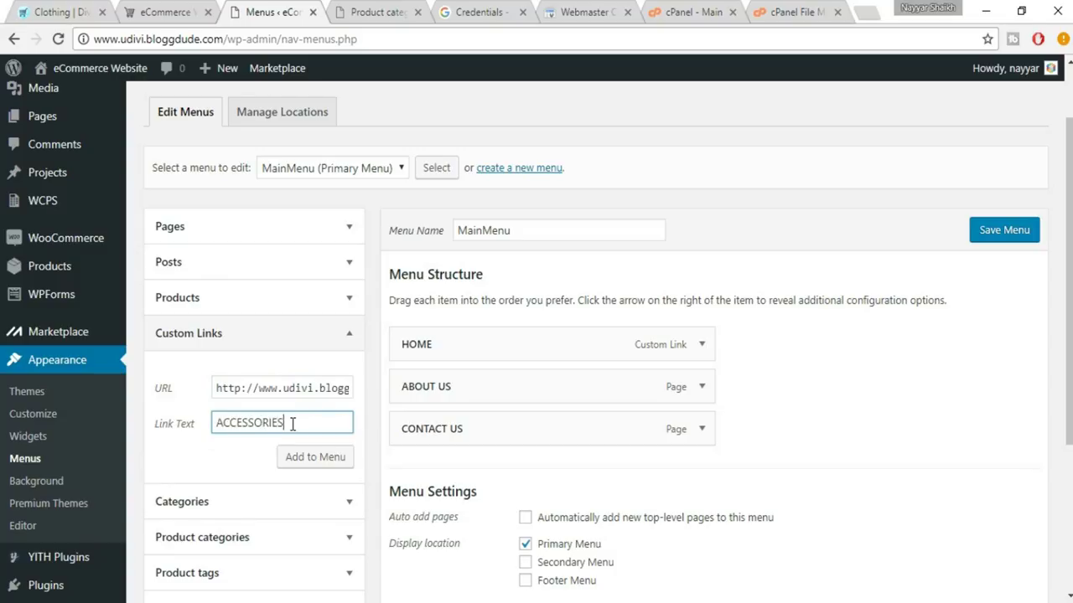
click(298, 457)
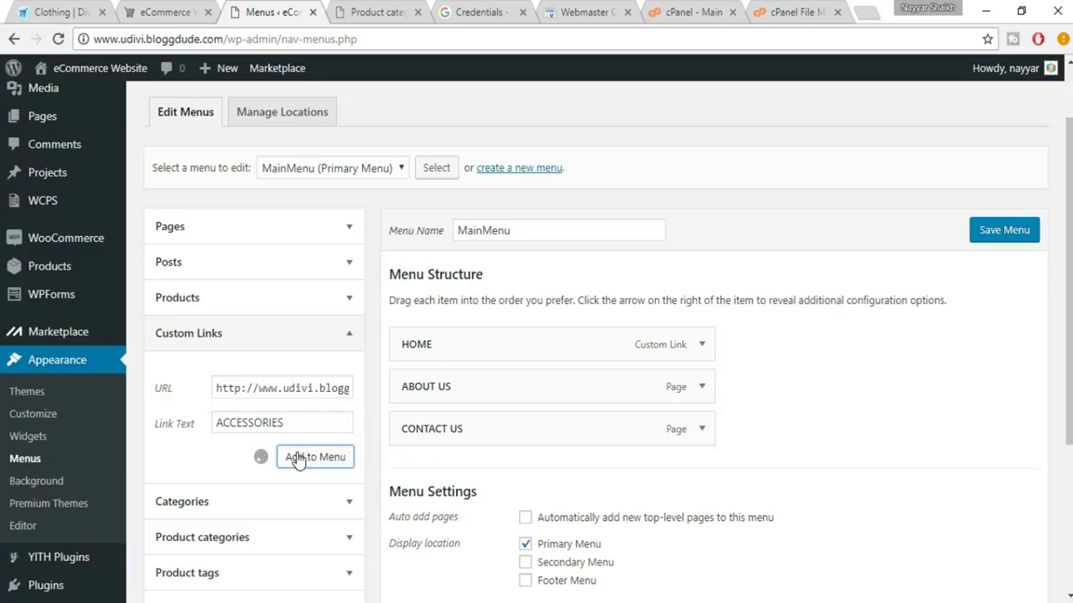
drag(445, 472, 436, 383)
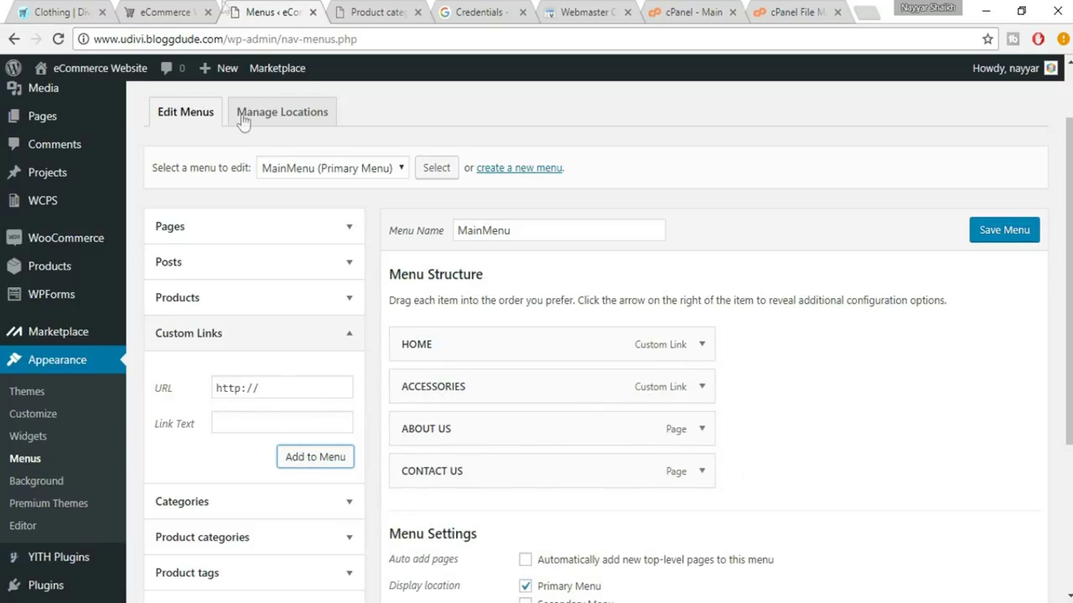
click(369, 8)
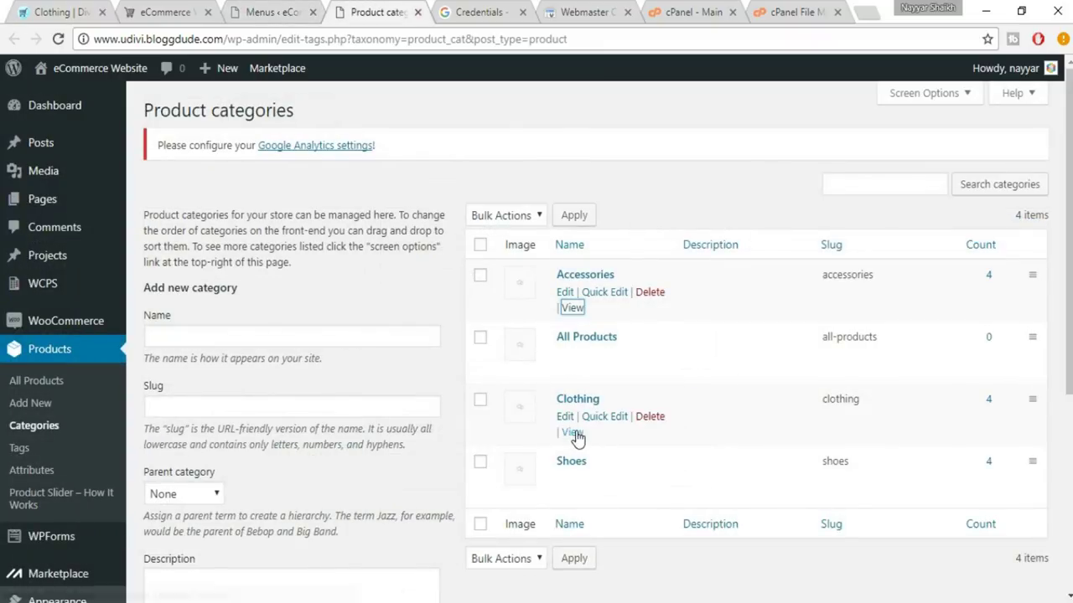
Add a custom link to the Clothing category page and place it right after ACCESSORIES.
right_click(573, 434)
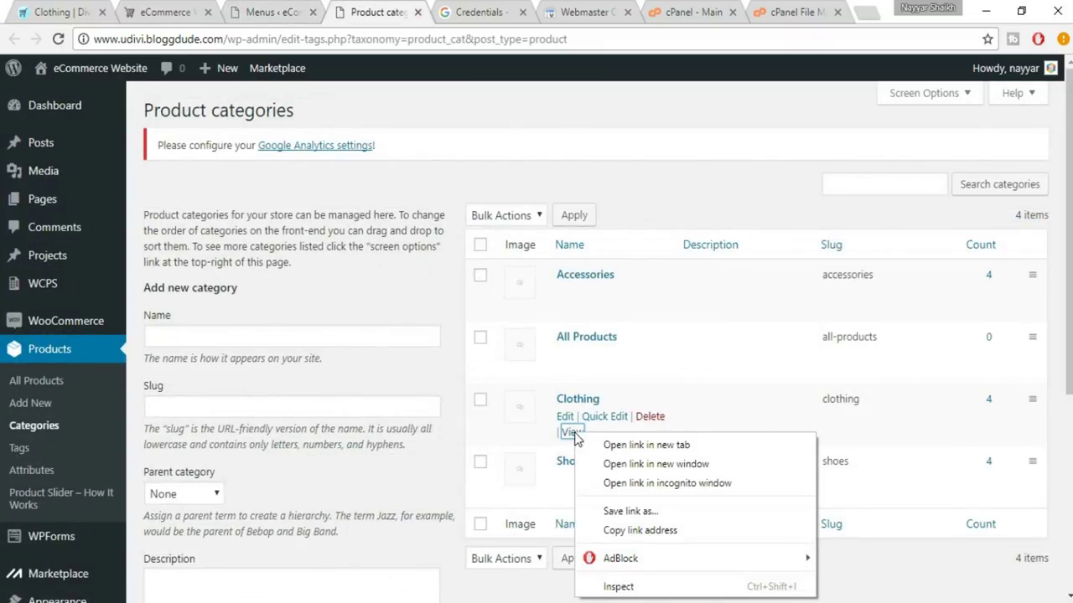
click(625, 533)
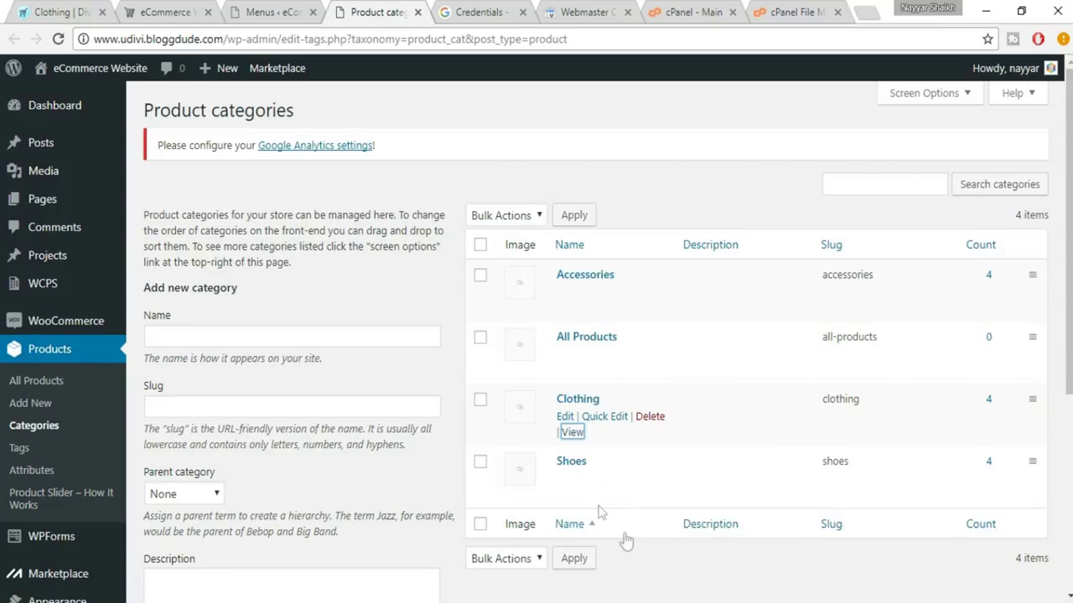
click(251, 12)
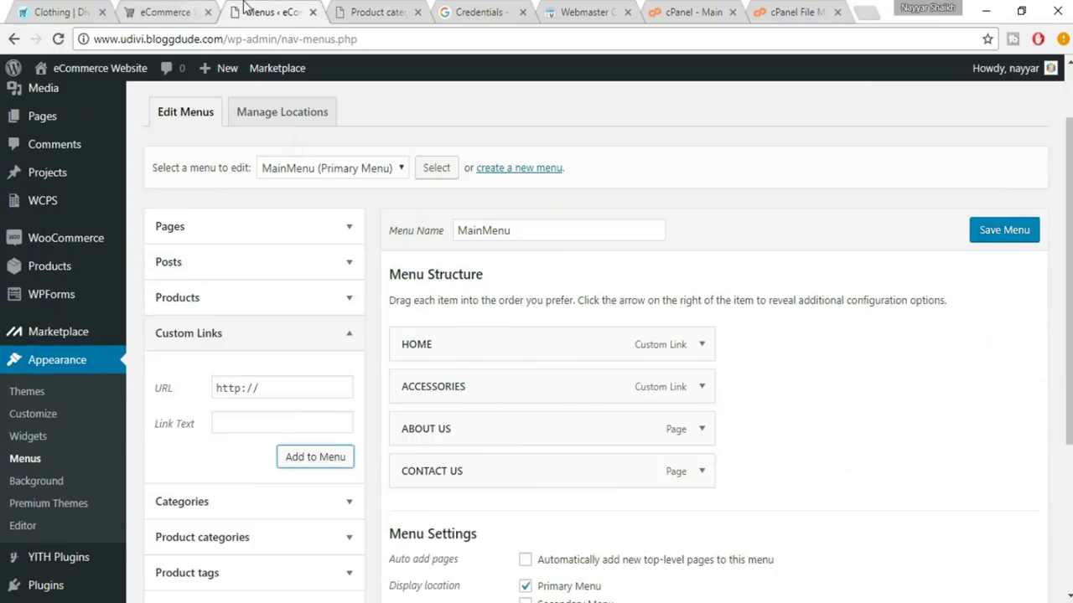
triple_click(209, 386)
key(ctrl+v)
click(260, 426)
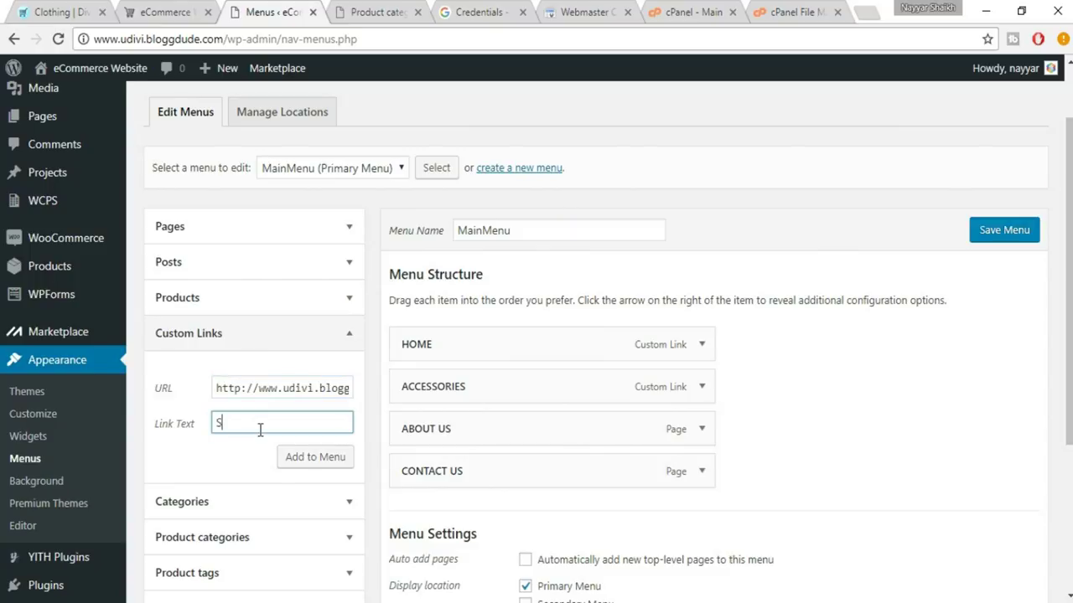
click(305, 461)
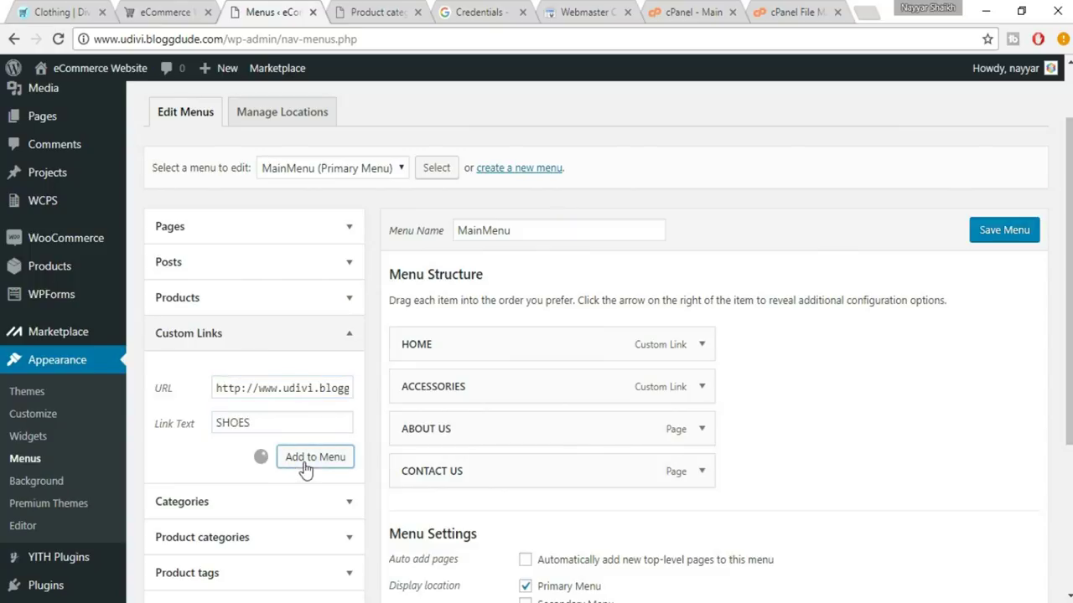
drag(425, 513, 415, 430)
Add a custom link to the Shoes category page and move it under the first new item.
click(369, 11)
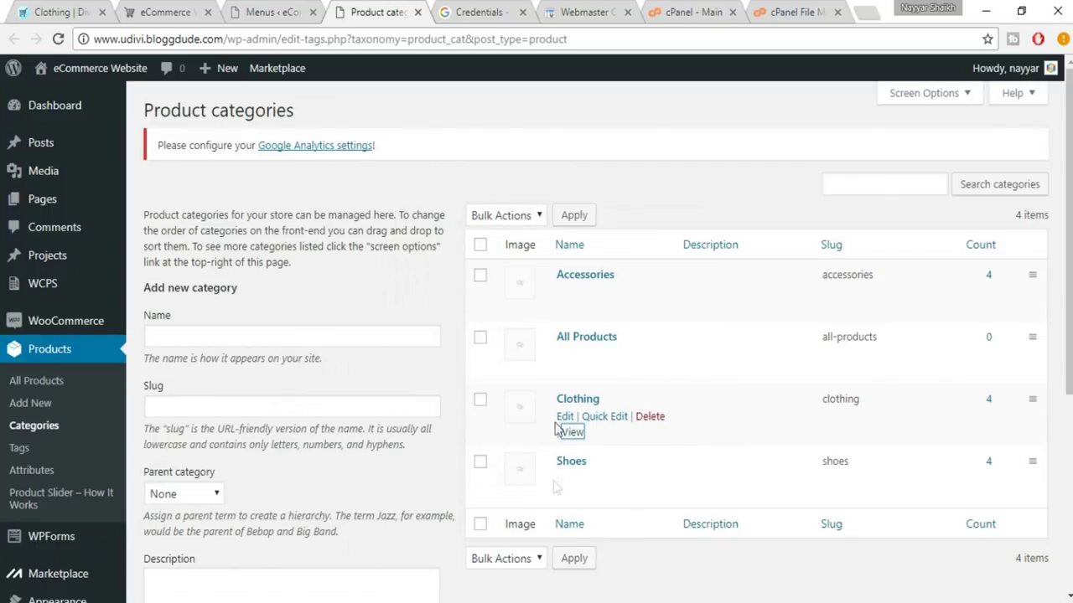
right_click(573, 496)
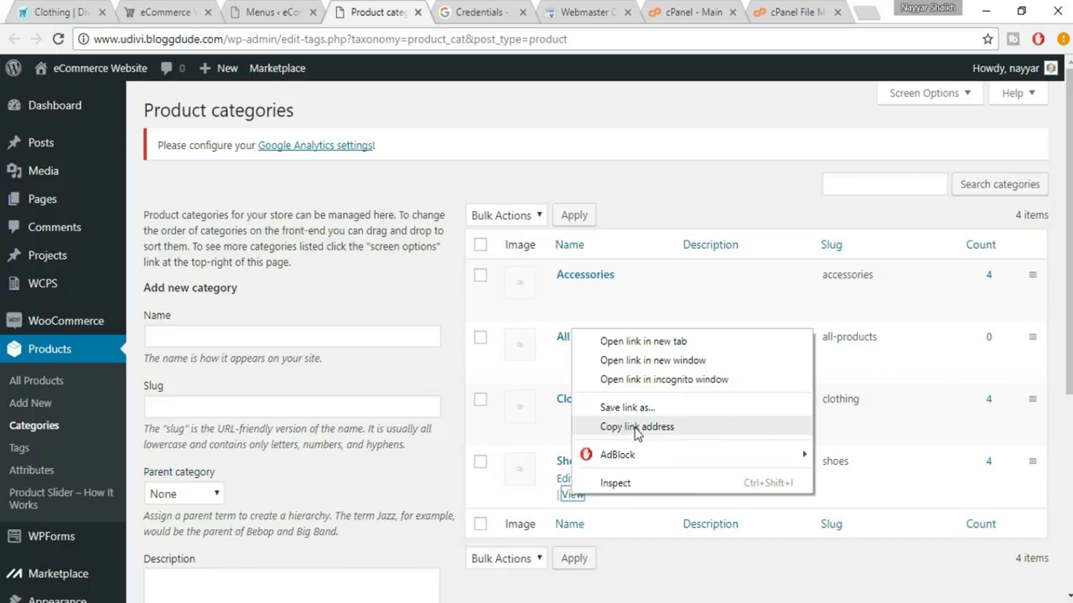
click(636, 428)
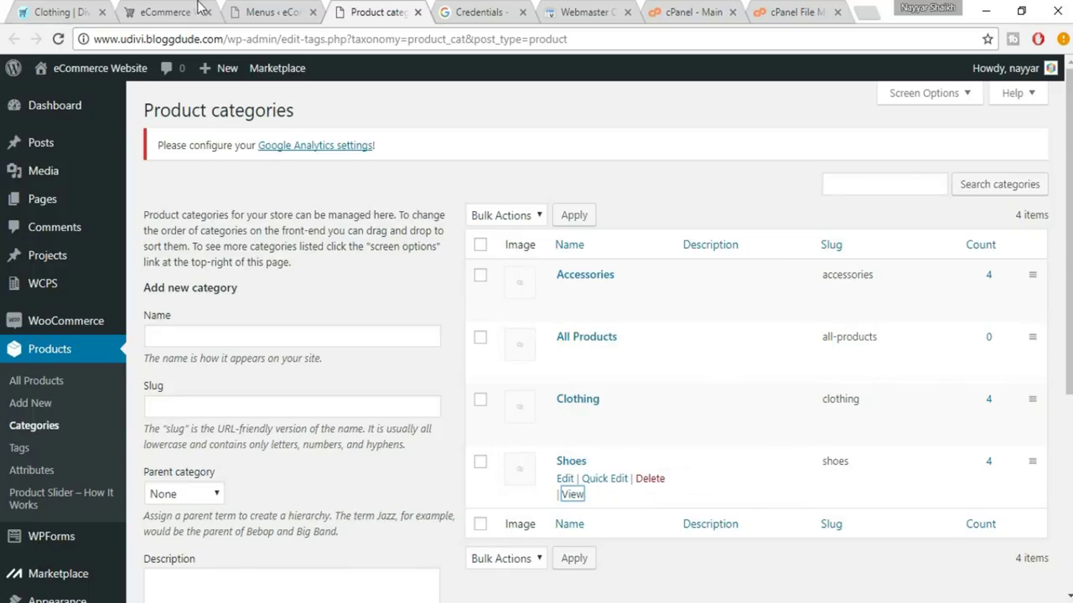
click(264, 11)
drag(282, 391, 178, 394)
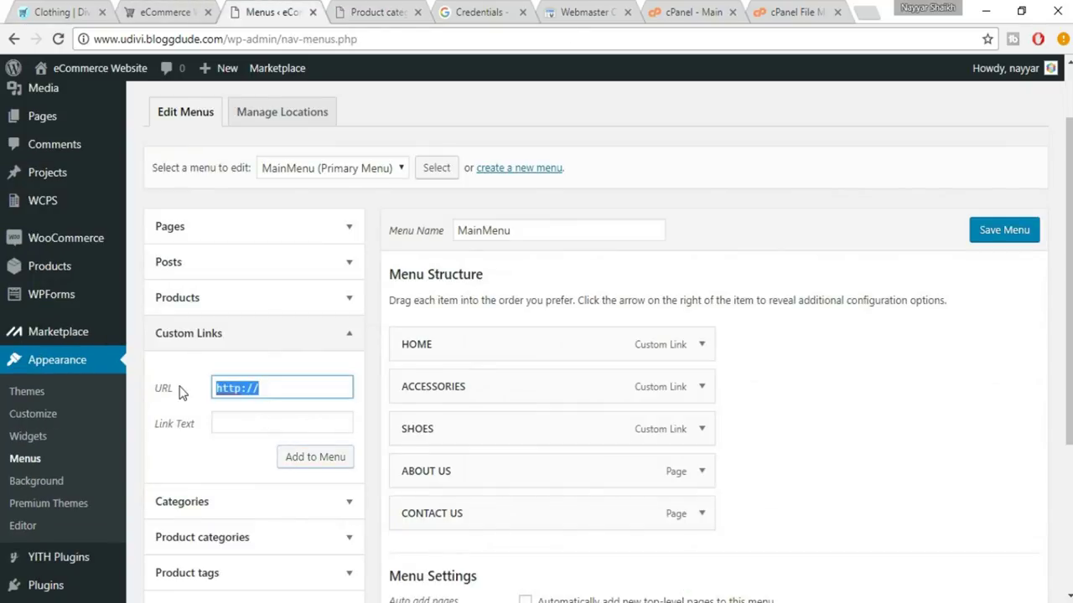
key(ctrl+v)
click(266, 426)
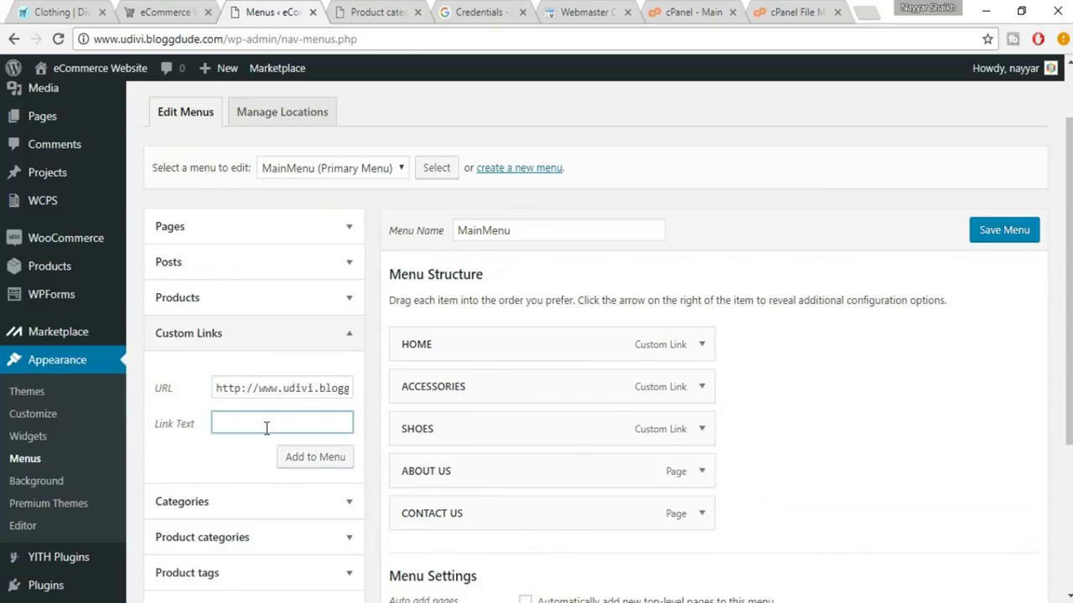
click(294, 457)
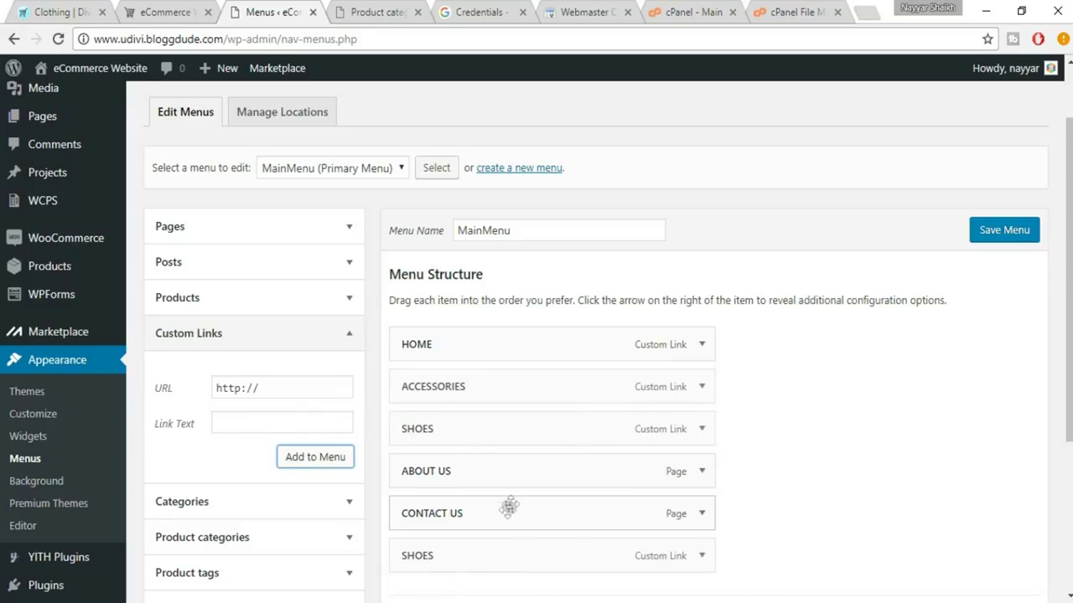
drag(457, 556, 439, 469)
Rename the first new item's navigation label from SHOES to CLOTHING.
click(701, 428)
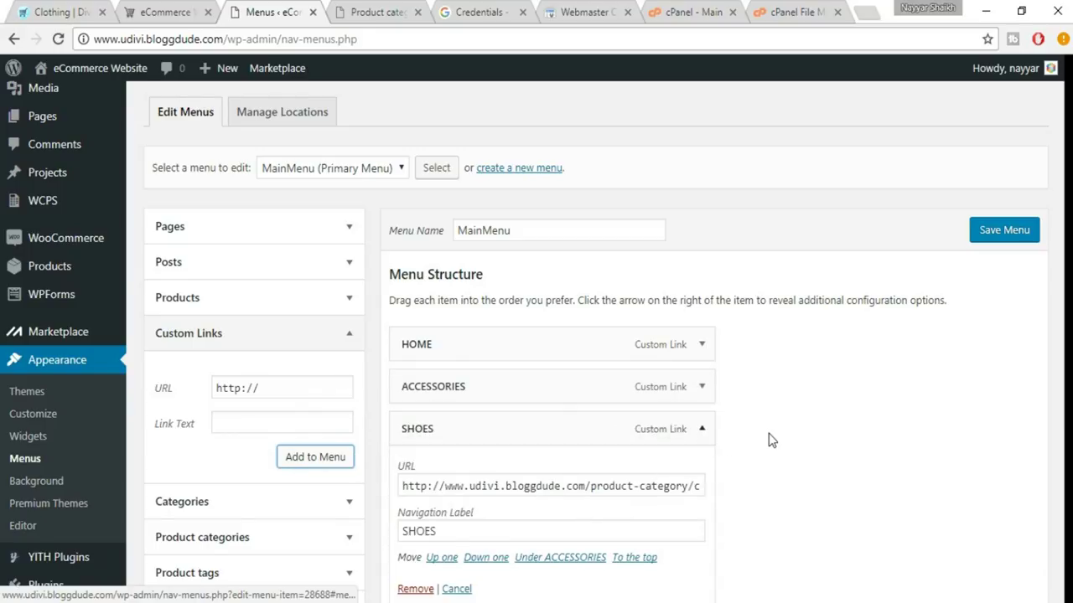
scroll(768, 439, down, 1)
click(475, 449)
key(ctrl+a)
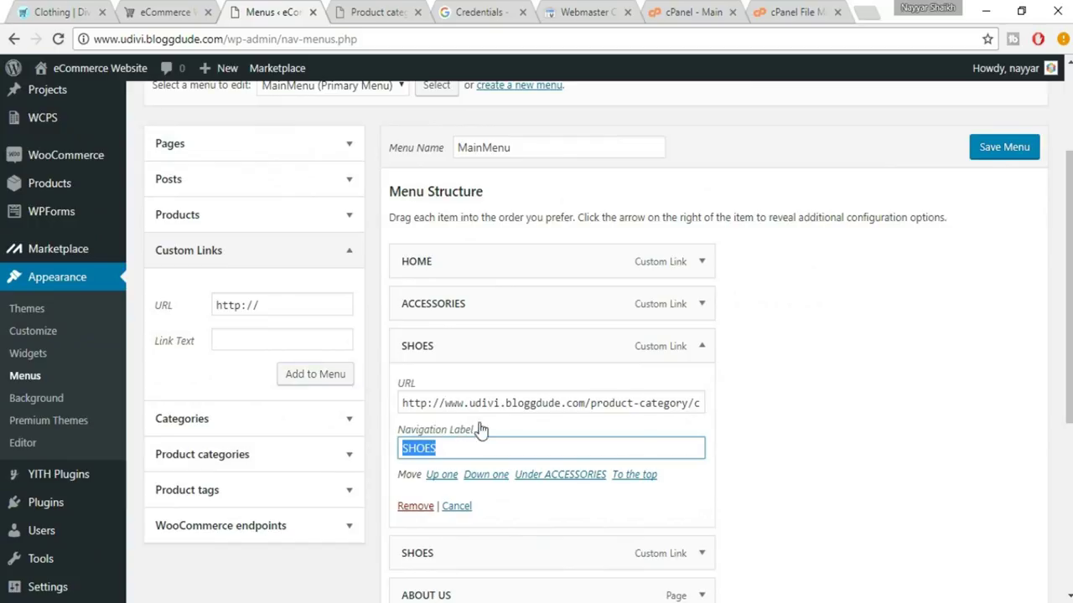
text(CLOTHING)
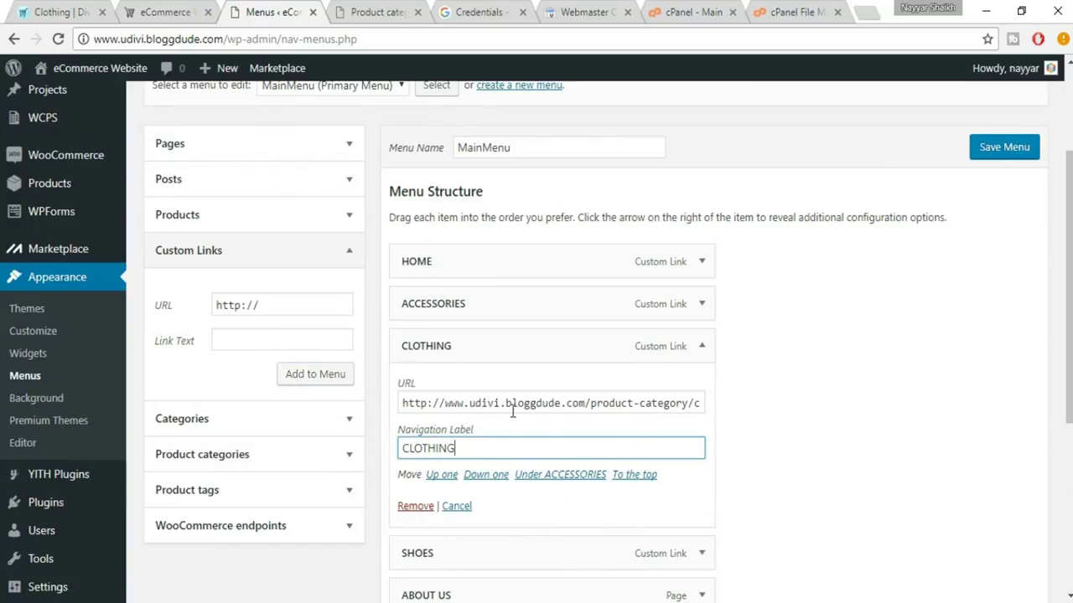
click(710, 355)
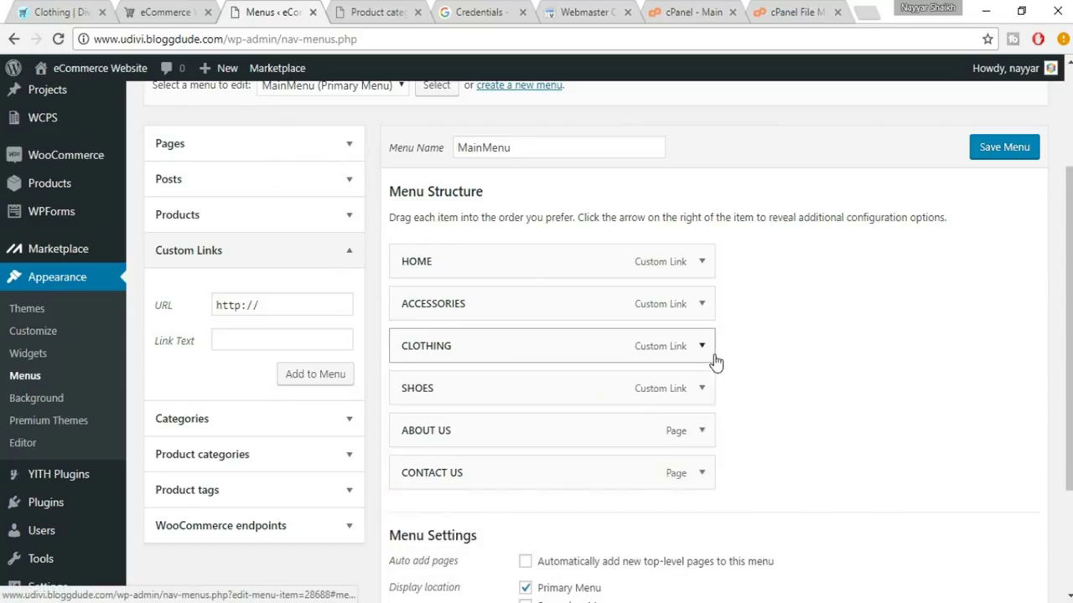
click(167, 10)
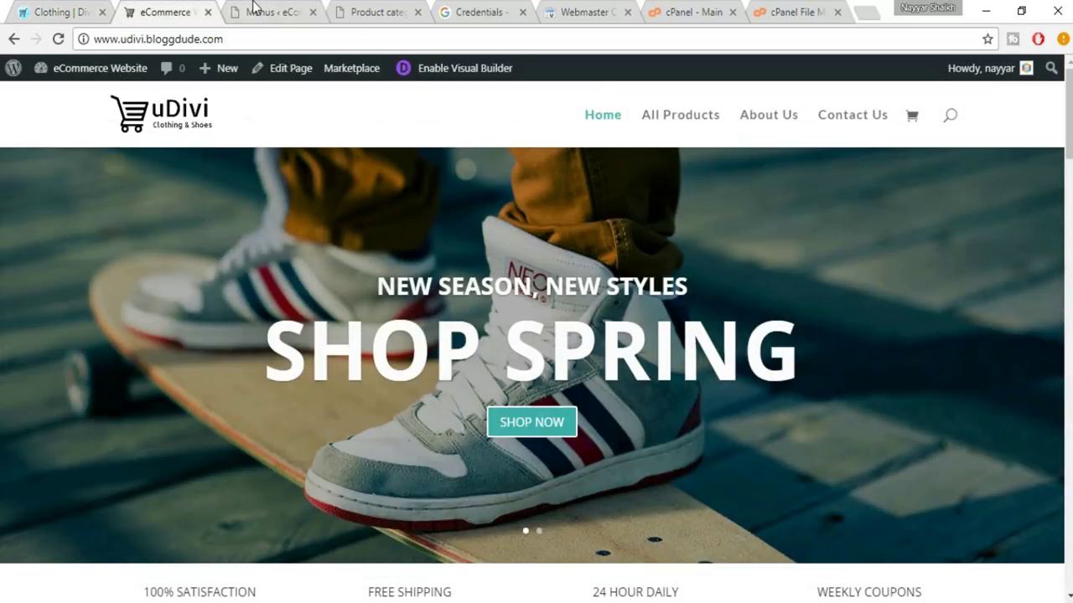
Add an ALL PRODUCTS custom link pointing to the uDivi site's /shop page.
click(254, 7)
triple_click(270, 304)
click(181, 10)
click(181, 39)
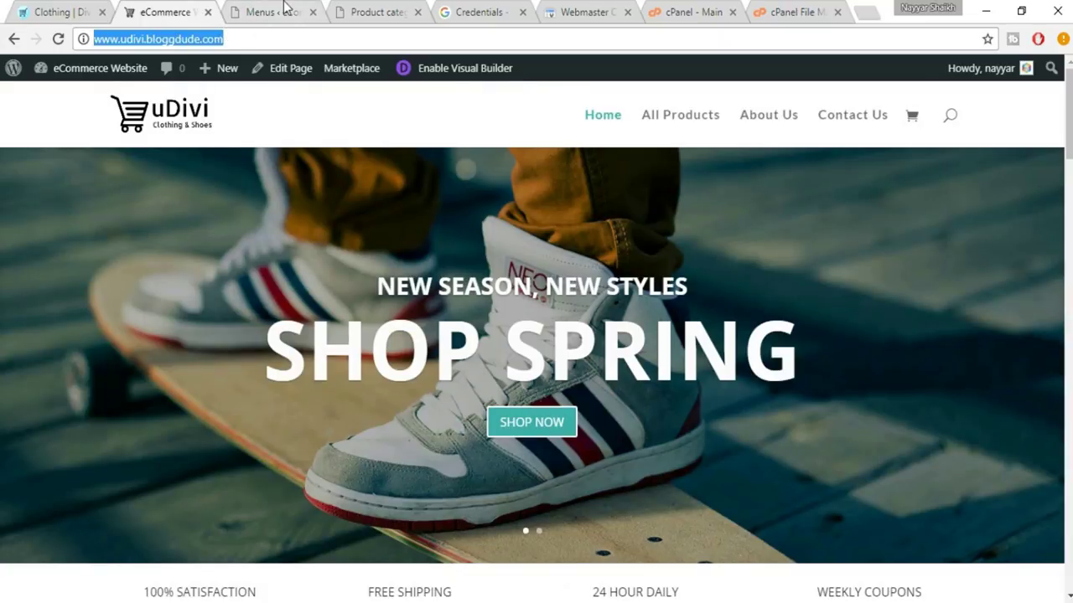
click(284, 6)
key(ctrl+v)
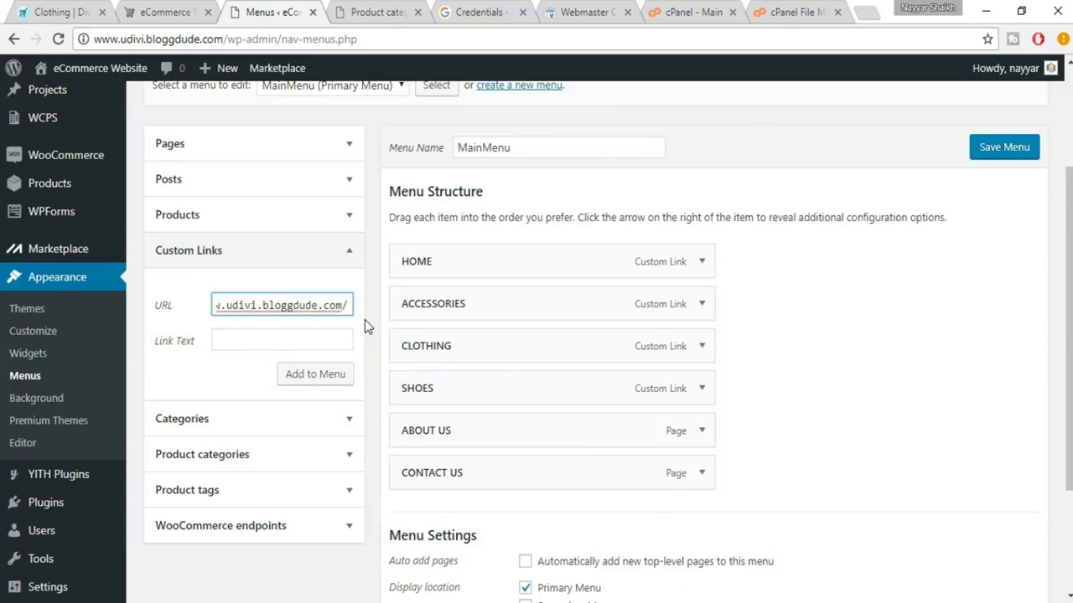
text(SHOP)
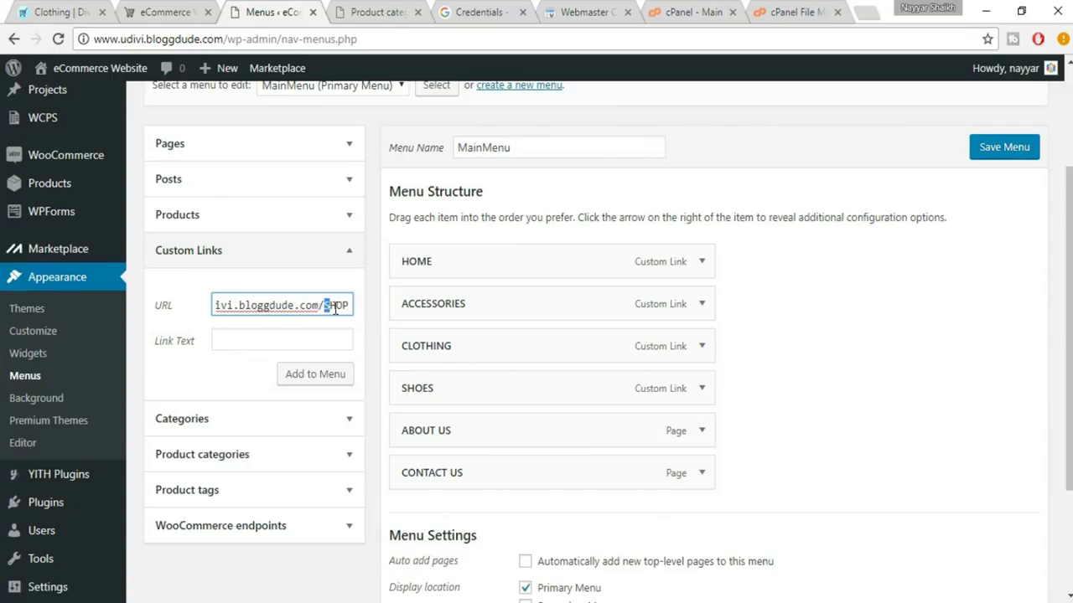
double_click(335, 305)
text(shop)
click(305, 337)
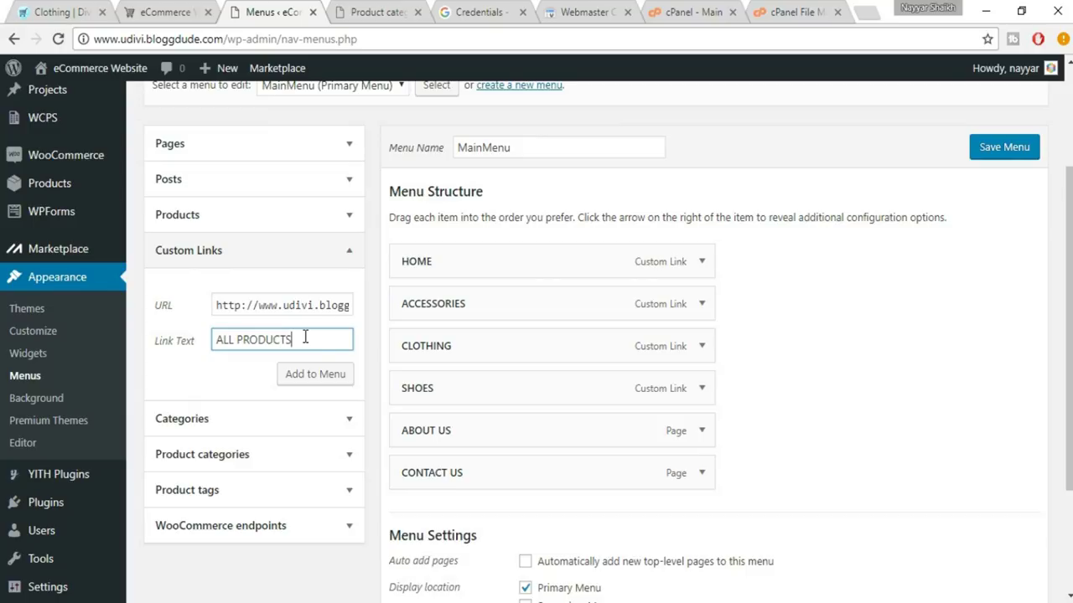
click(308, 376)
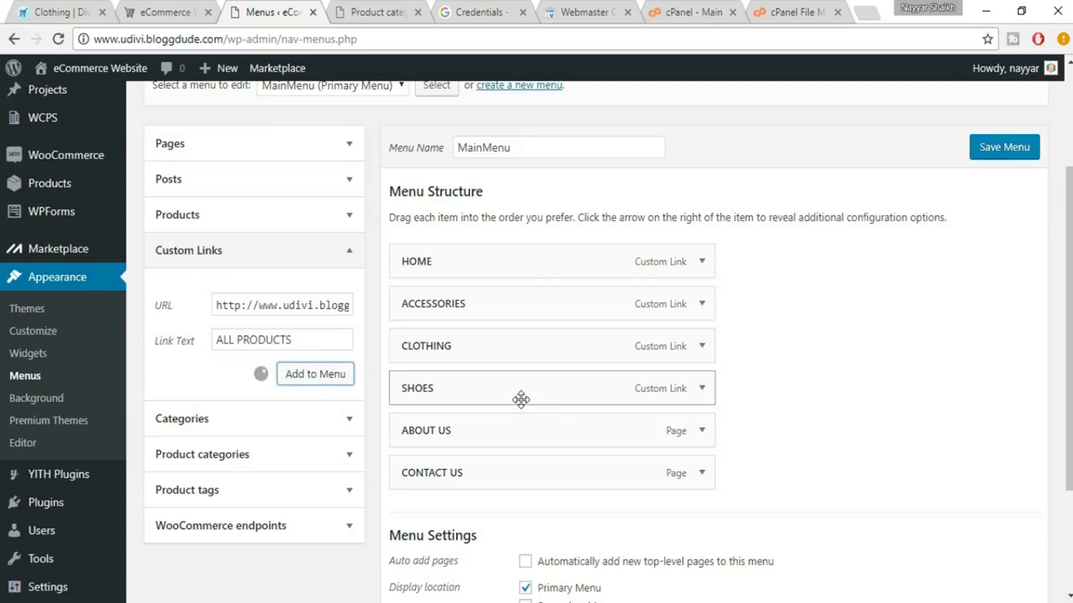
Place ALL PRODUCTS right after SHOES and confirm its /shop address.
drag(447, 514, 432, 430)
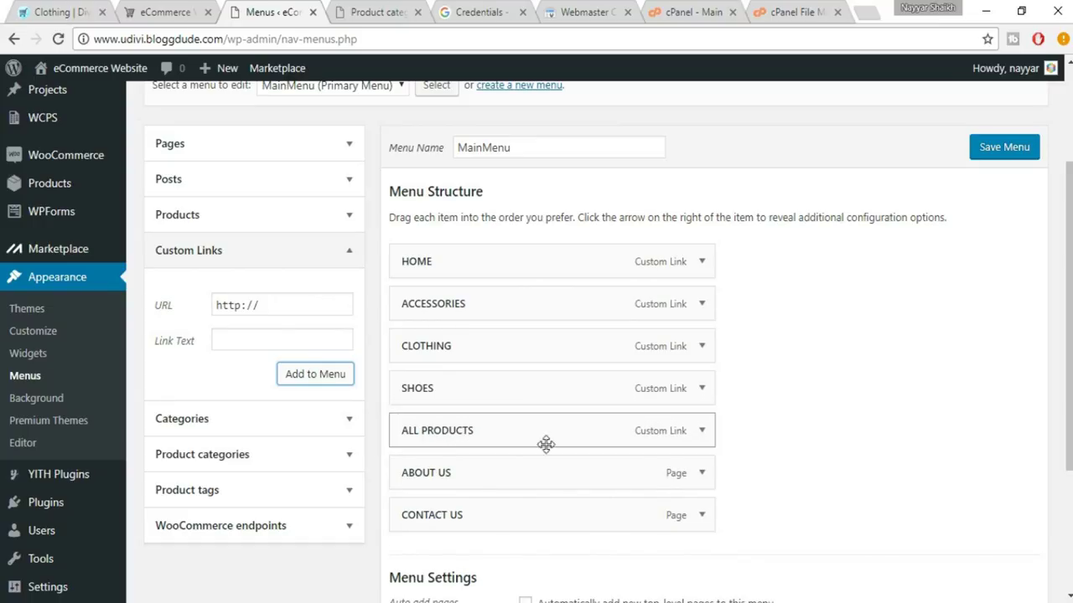
click(702, 434)
scroll(737, 444, down, 2)
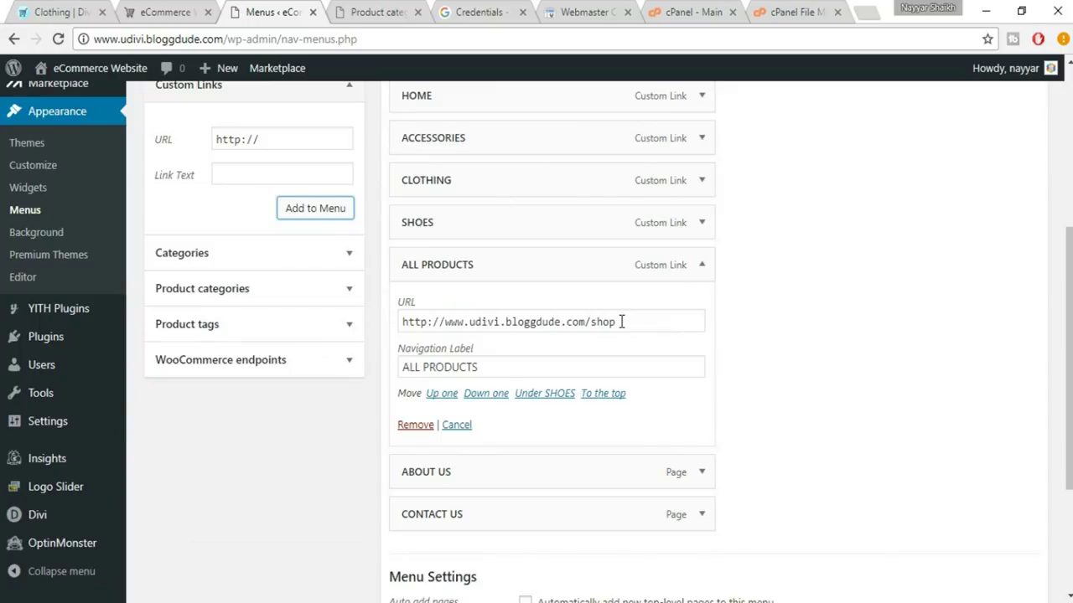
click(700, 266)
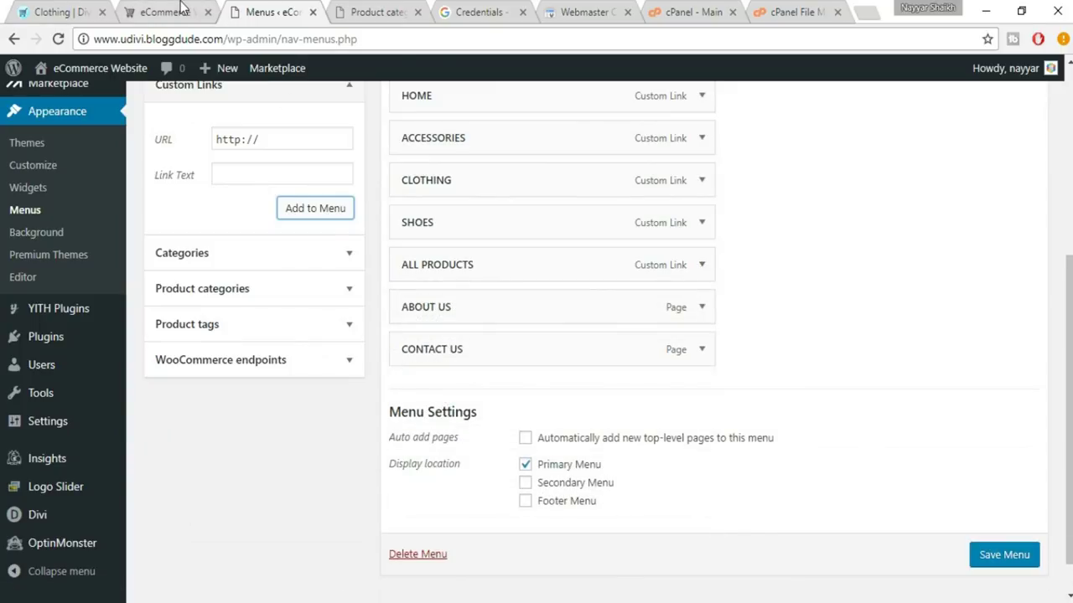
click(183, 8)
click(59, 12)
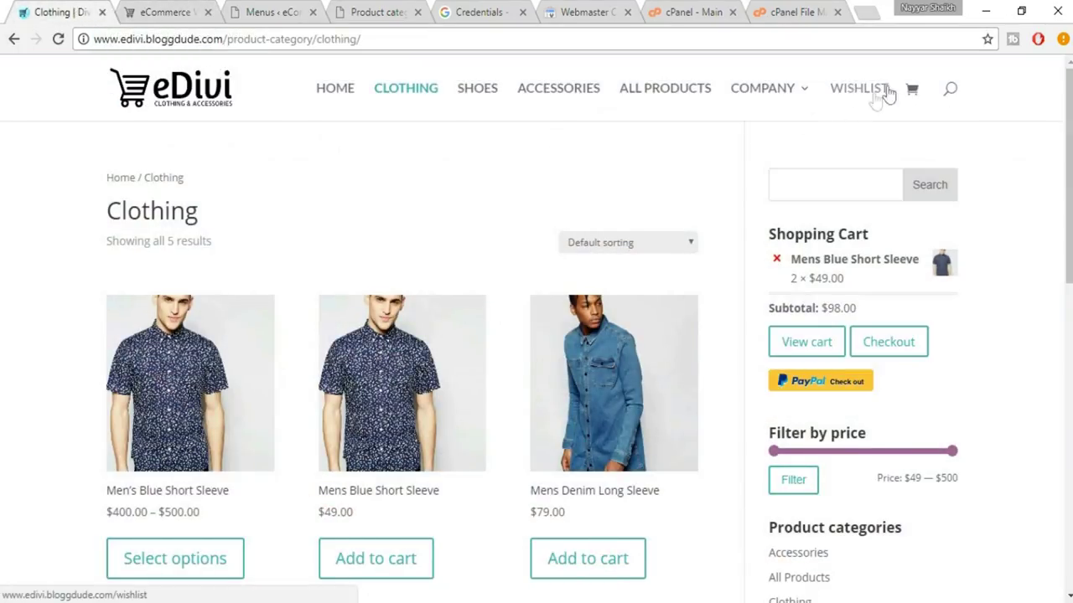
Add a WISHLIST custom link pointing to the uDivi site's /wishlist page.
click(270, 10)
drag(276, 144, 184, 136)
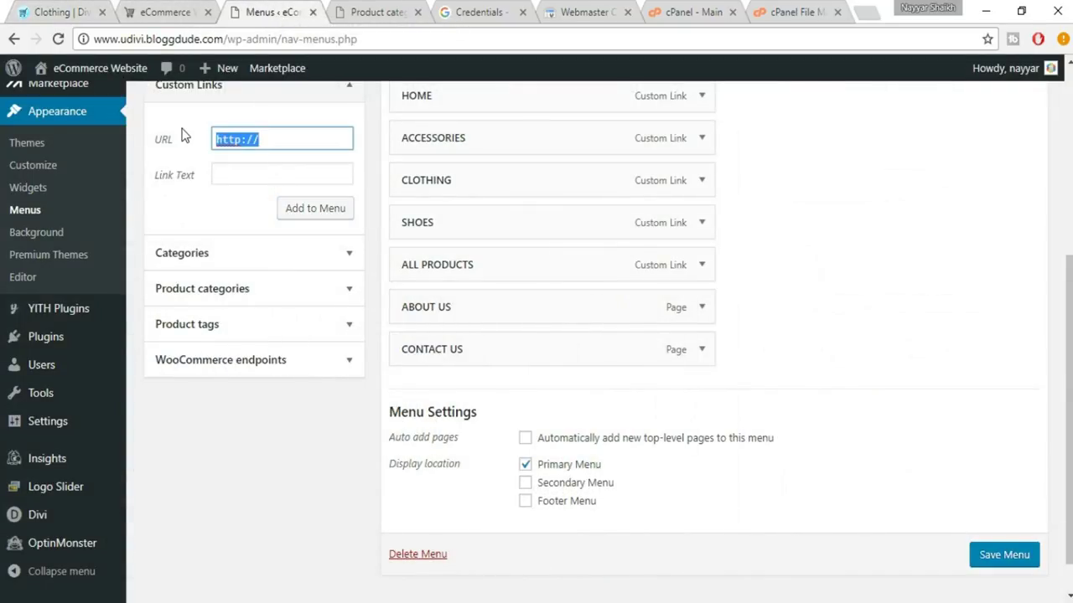
key(ctrl+v)
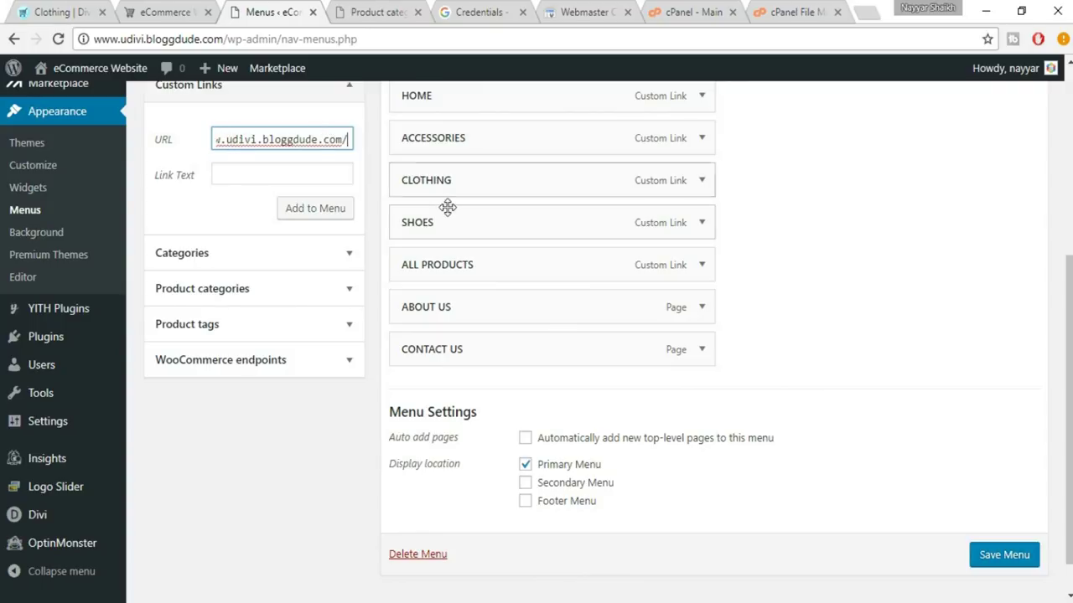
text(wishlist/)
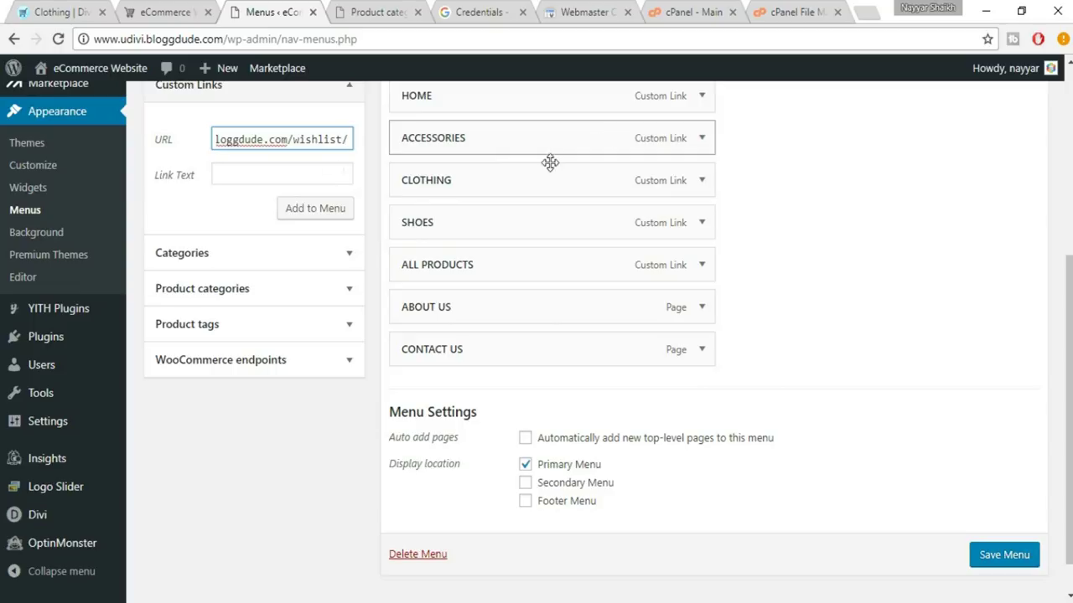
click(322, 175)
text(WISHLIST)
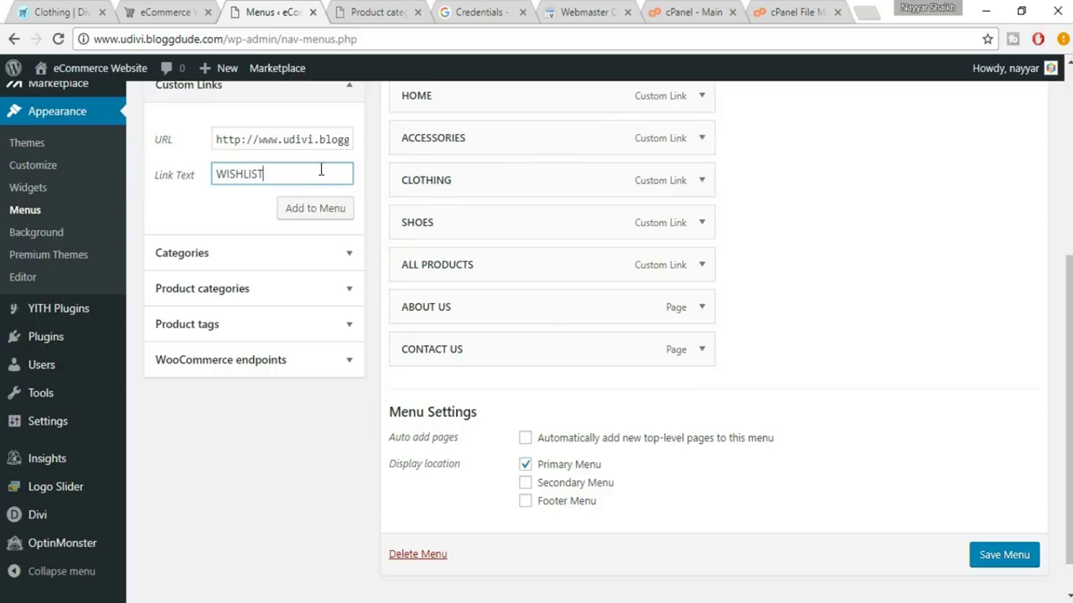
click(312, 215)
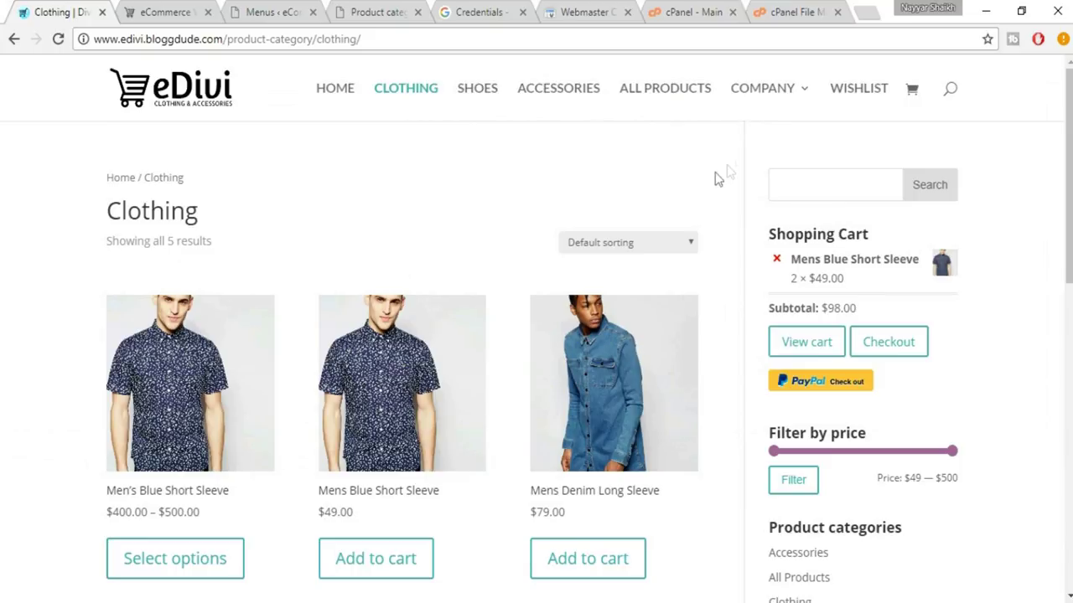
mouse_move(802, 108)
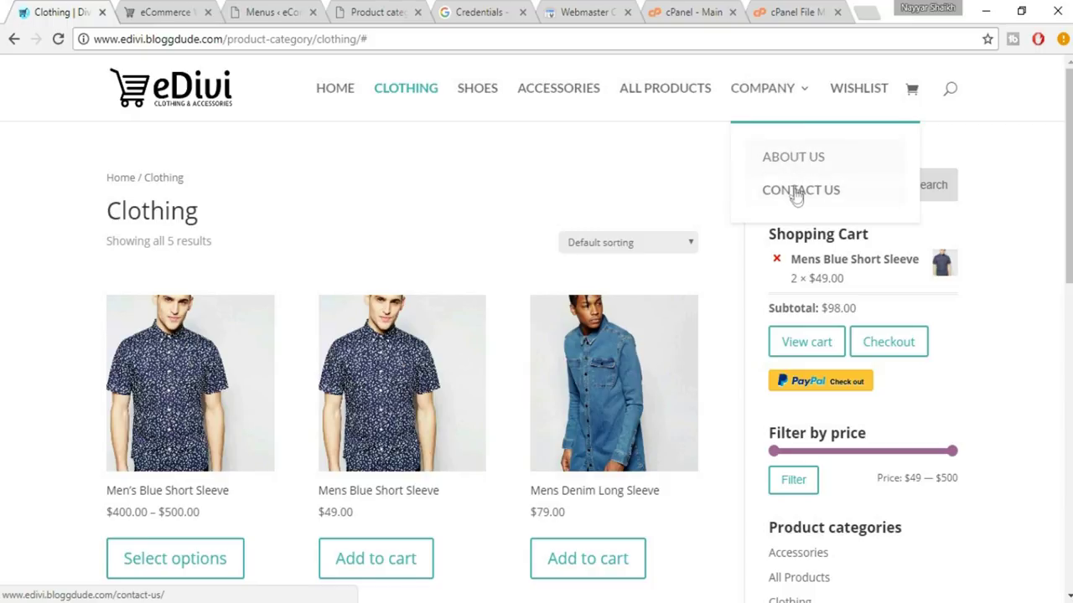
click(269, 12)
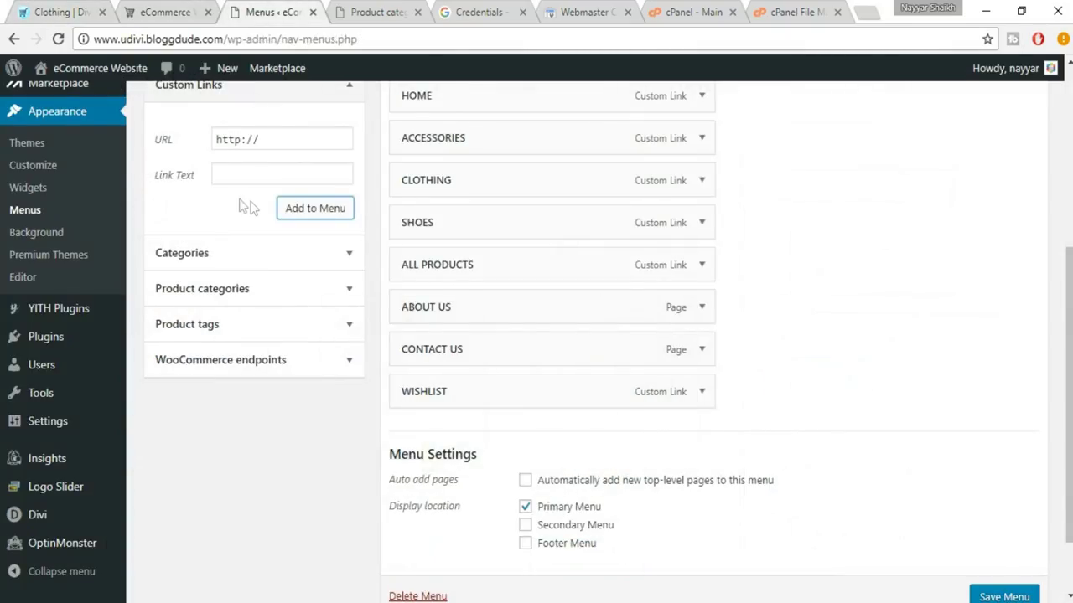
Add a COMPANY custom link with the placeholder URL #.
scroll(243, 205, up, 1)
drag(289, 222, 185, 211)
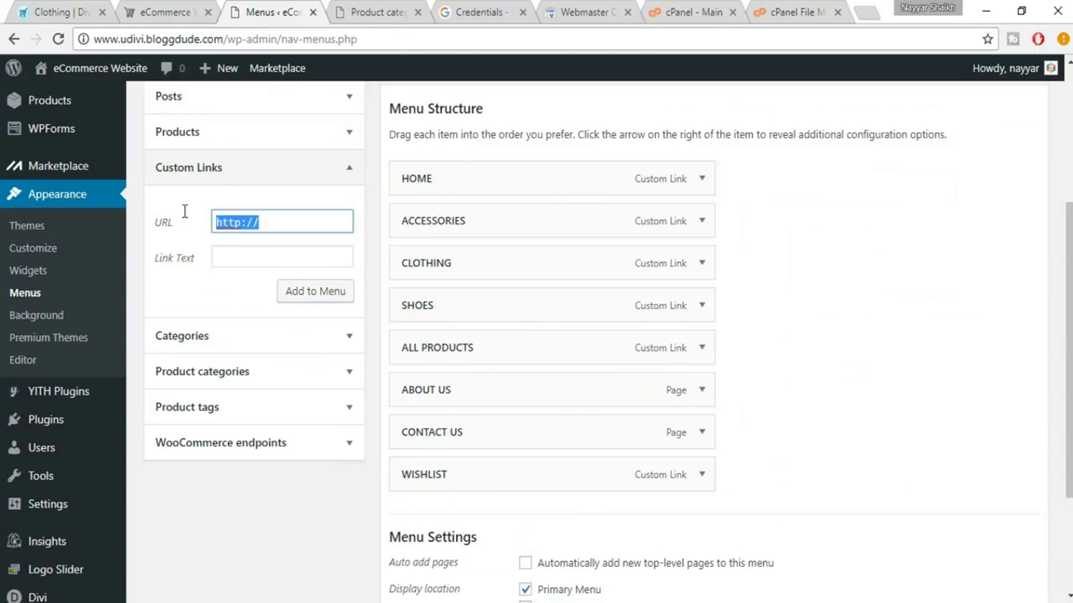
text(#)
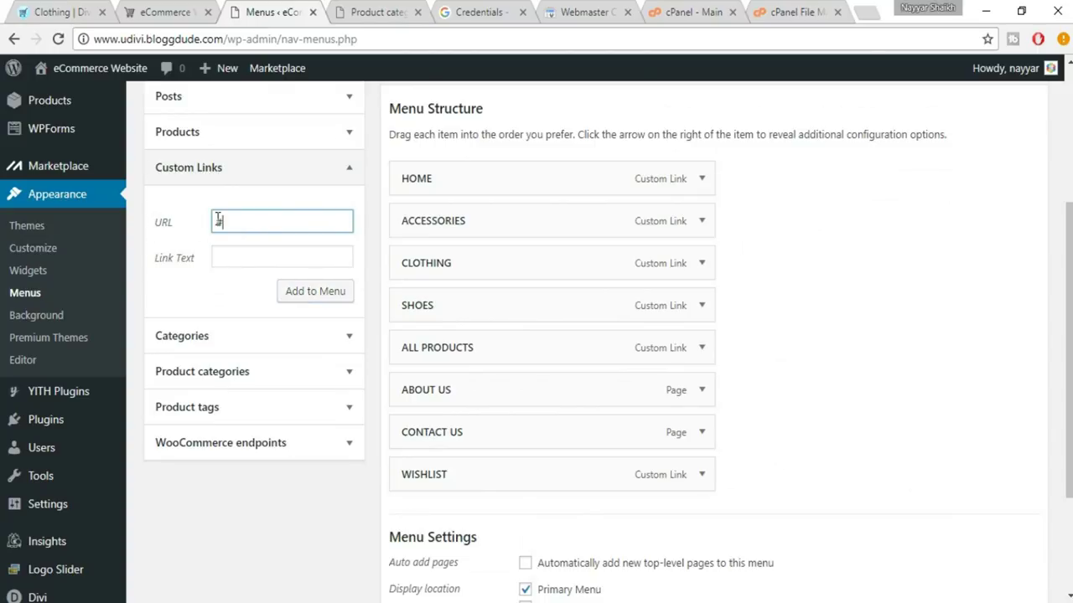
click(268, 258)
text(COMPANY)
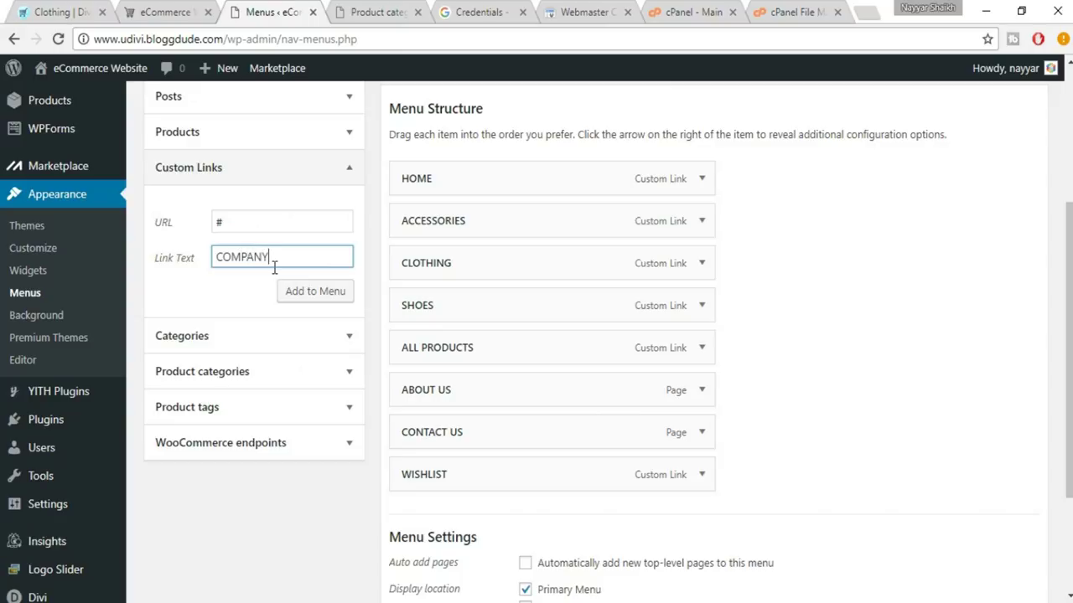
click(315, 293)
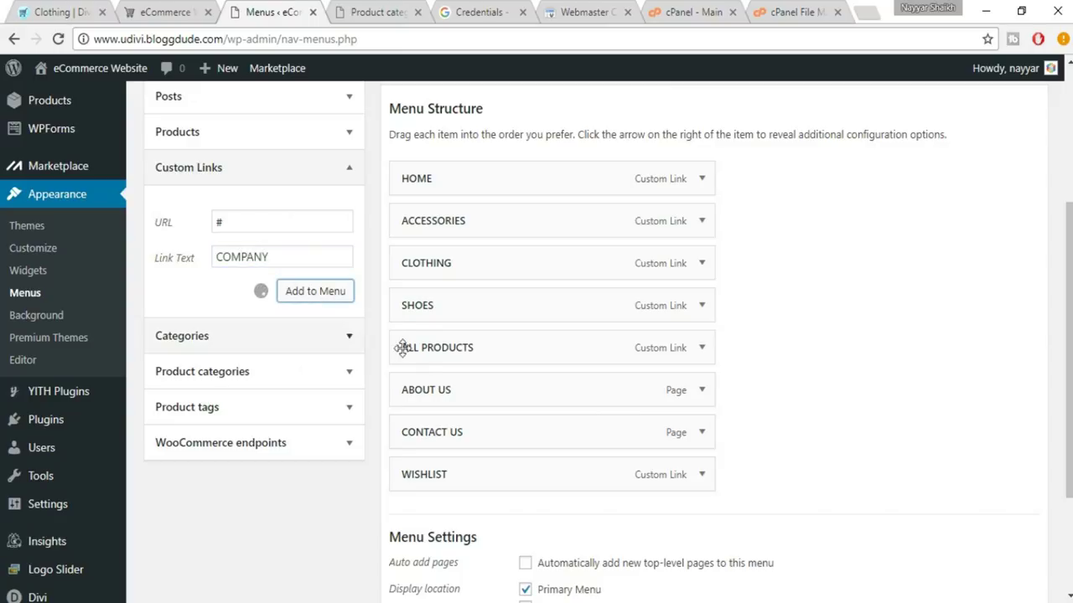
Move COMPANY above About Us, nest About Us and Contact Us beneath it, and save MainMenu.
drag(453, 517, 424, 387)
drag(418, 441, 462, 474)
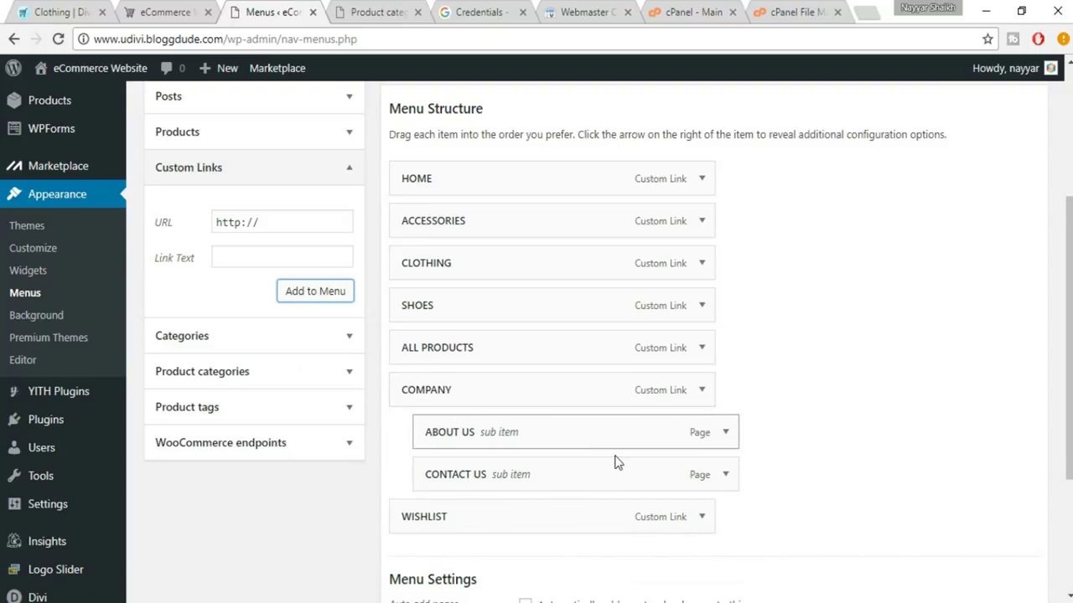
scroll(584, 428, up, 1)
scroll(584, 428, down, 3)
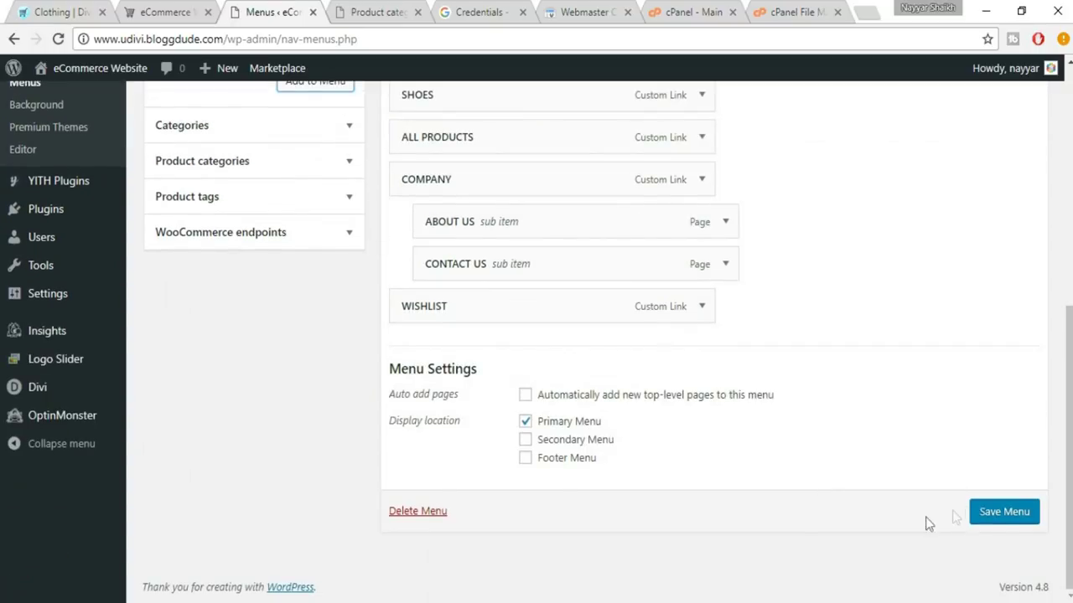
click(994, 526)
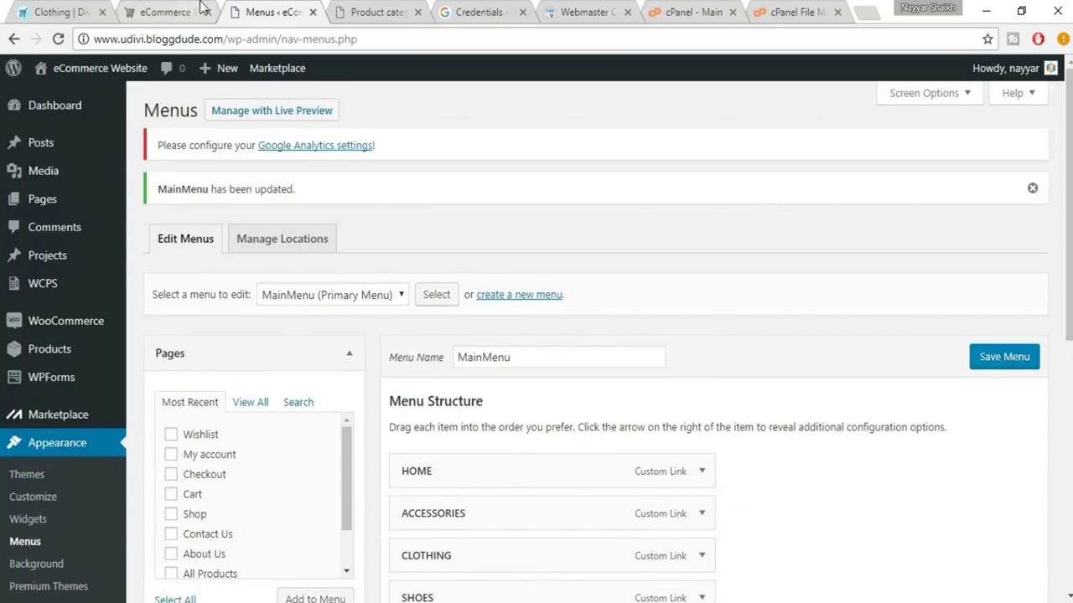
Reload the uDivi storefront and compare its new menu with eDivi's Clothing page.
click(168, 11)
click(55, 39)
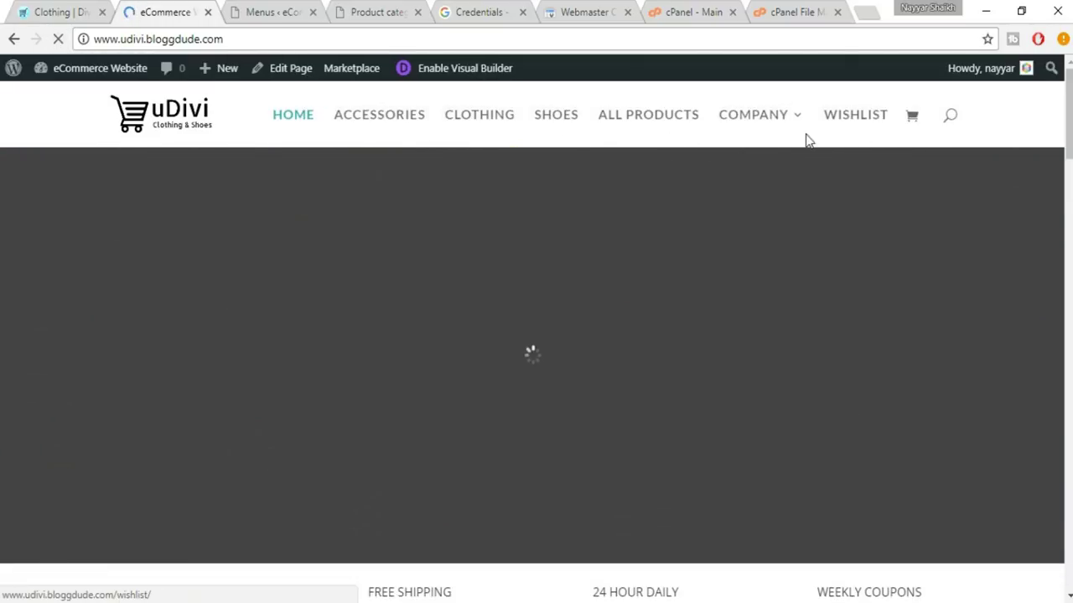
click(37, 8)
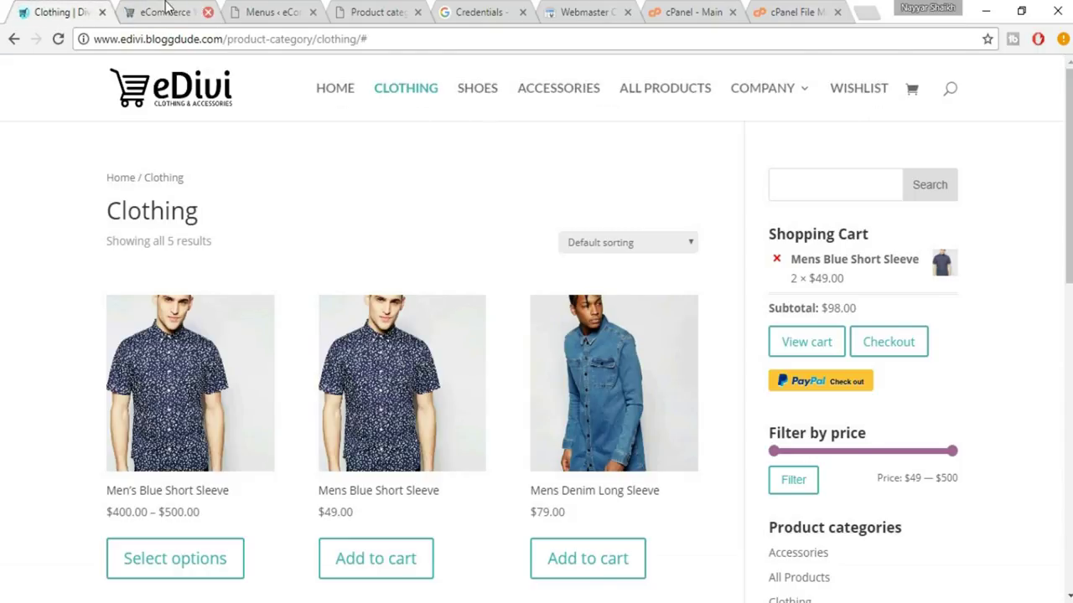
click(165, 10)
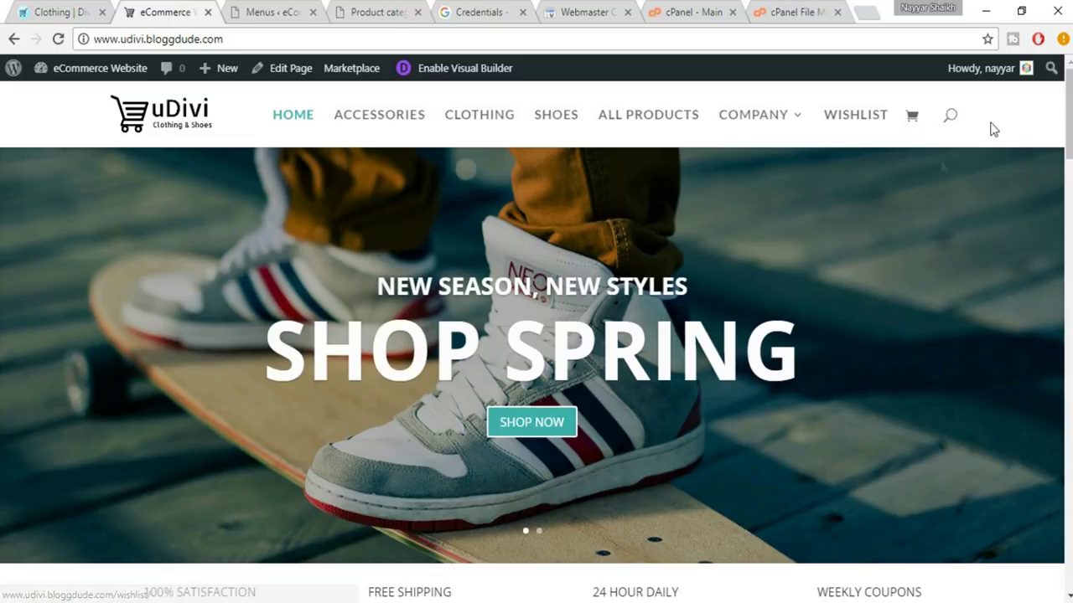
click(58, 12)
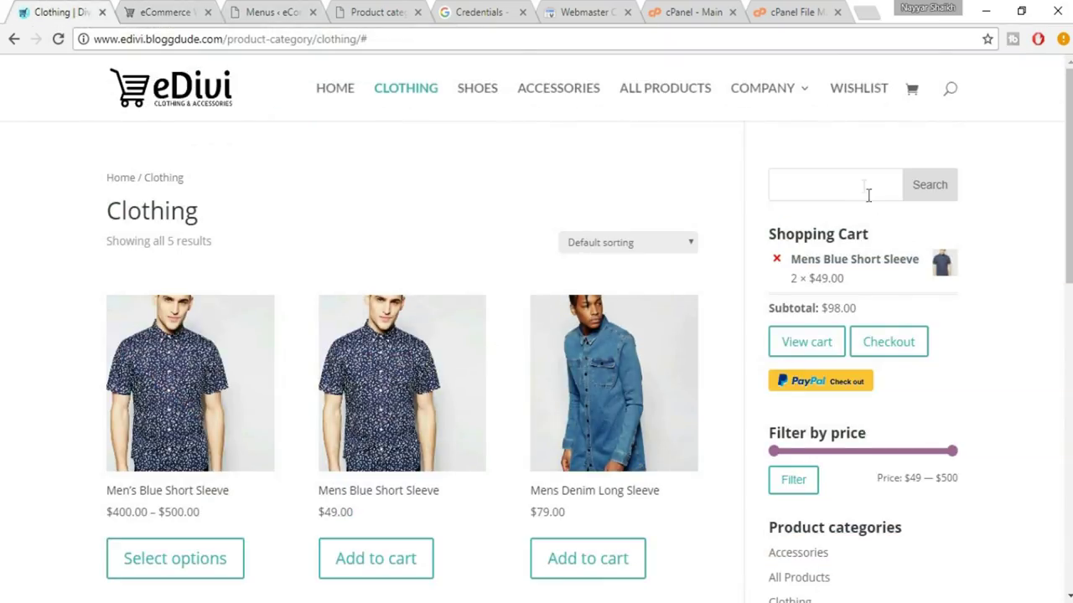
scroll(880, 343, down, 5)
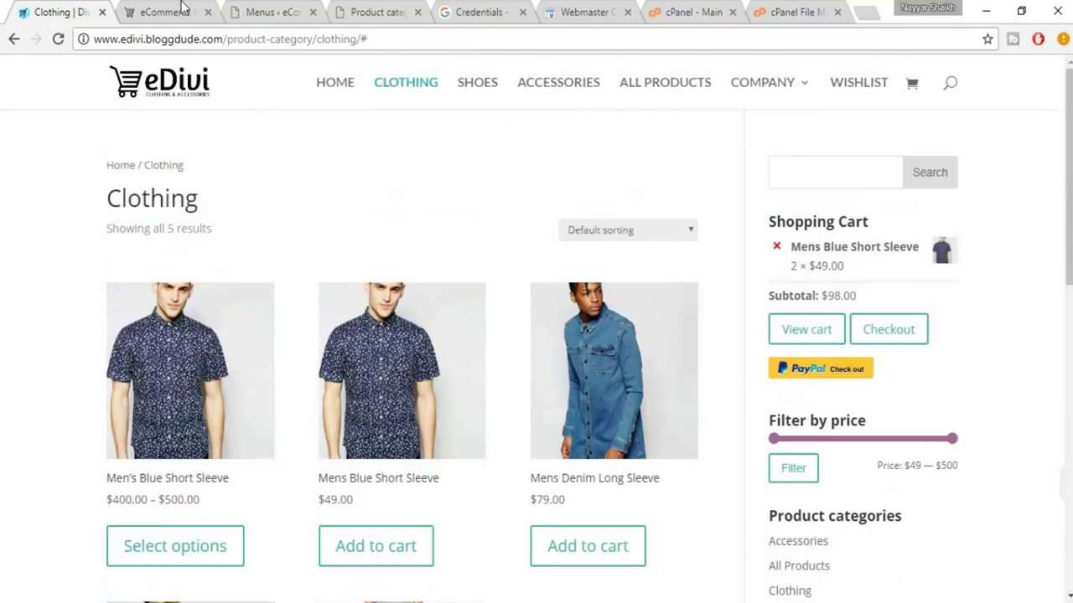
Open uDivi's Accessories category and compare it with eDivi's Clothing page.
click(168, 12)
click(377, 110)
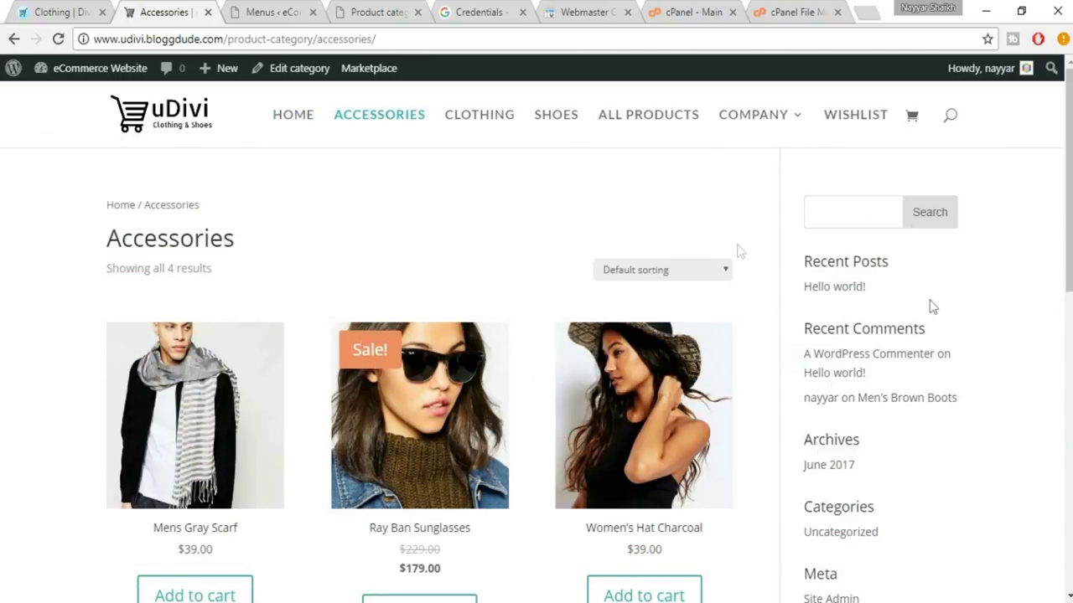
click(60, 12)
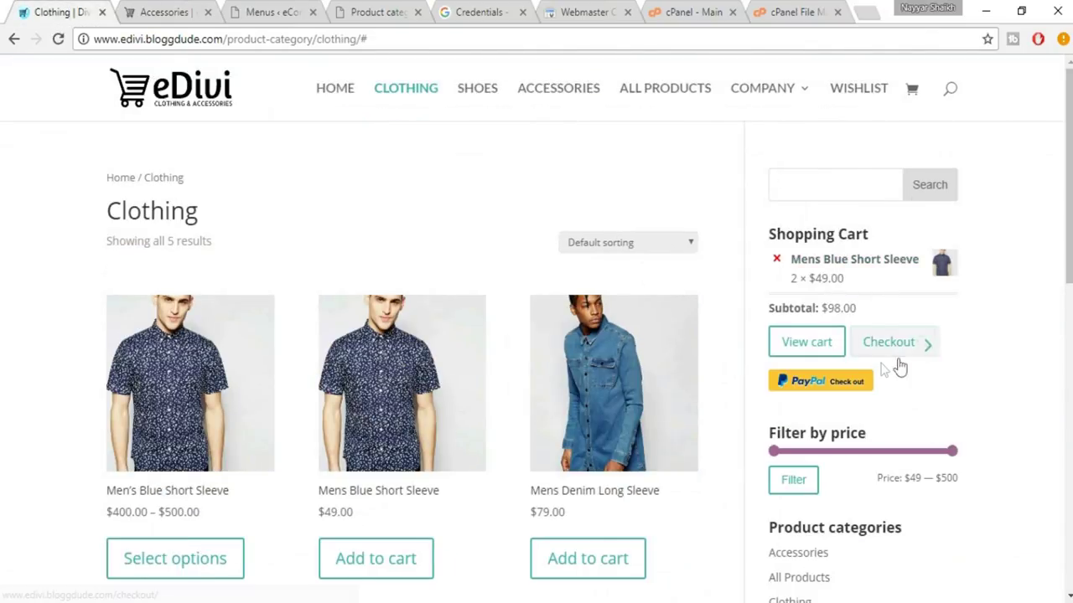
click(143, 11)
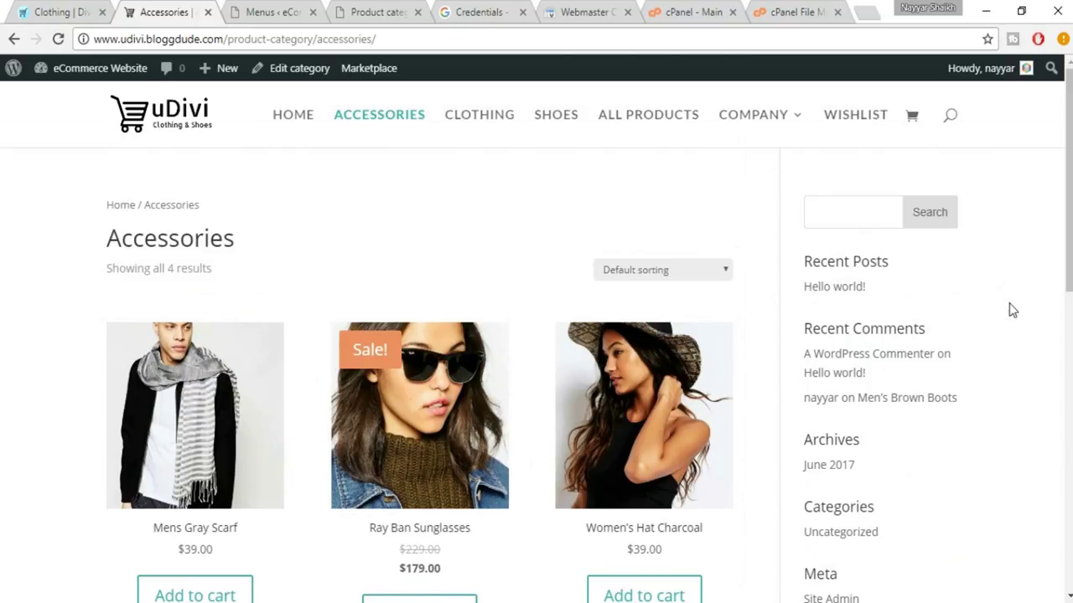
click(74, 9)
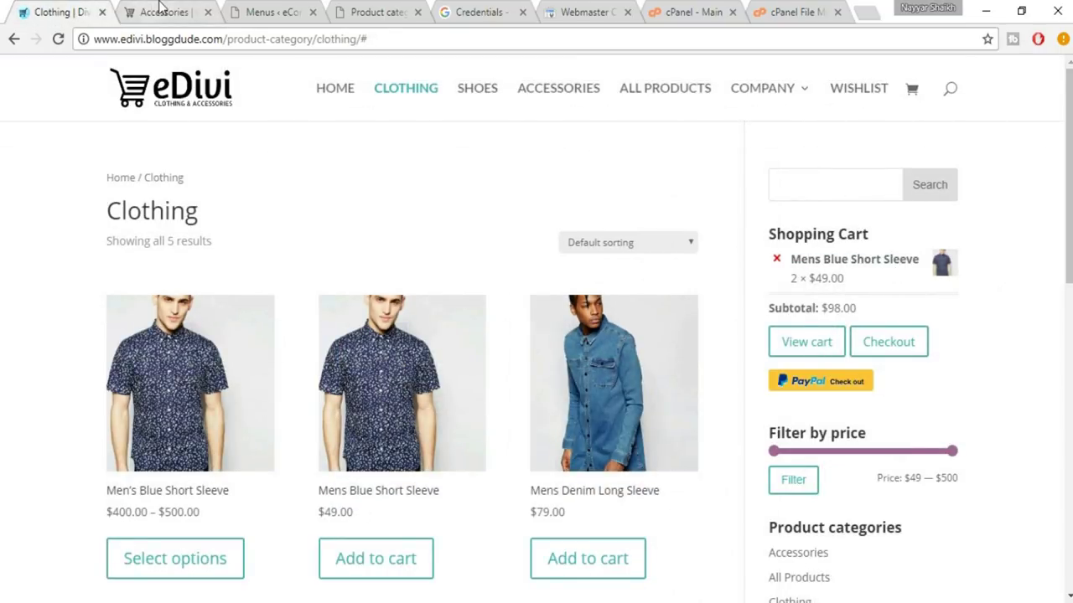
click(161, 9)
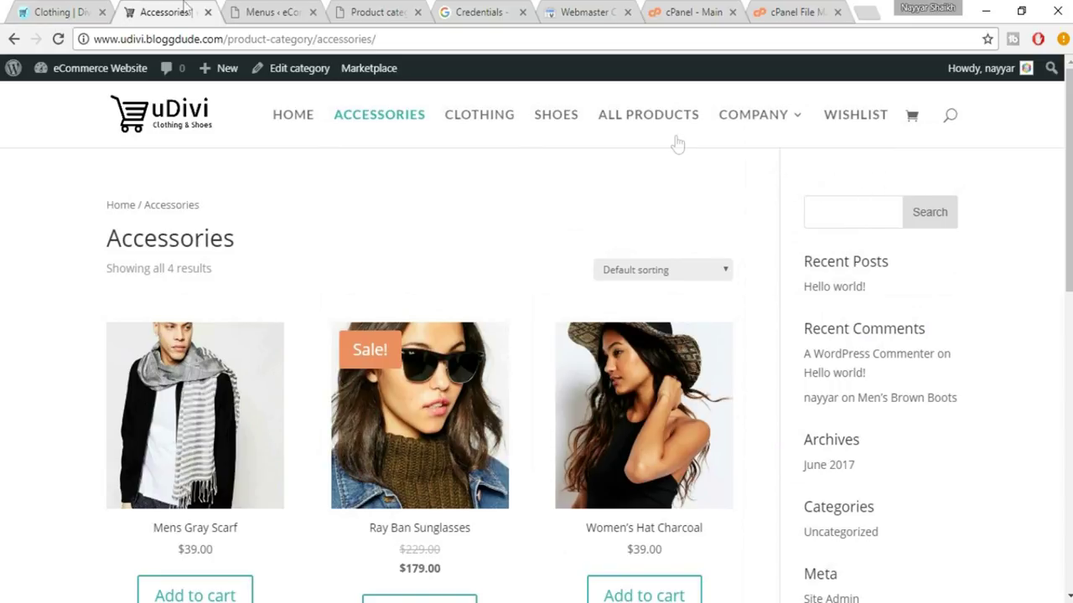
click(88, 9)
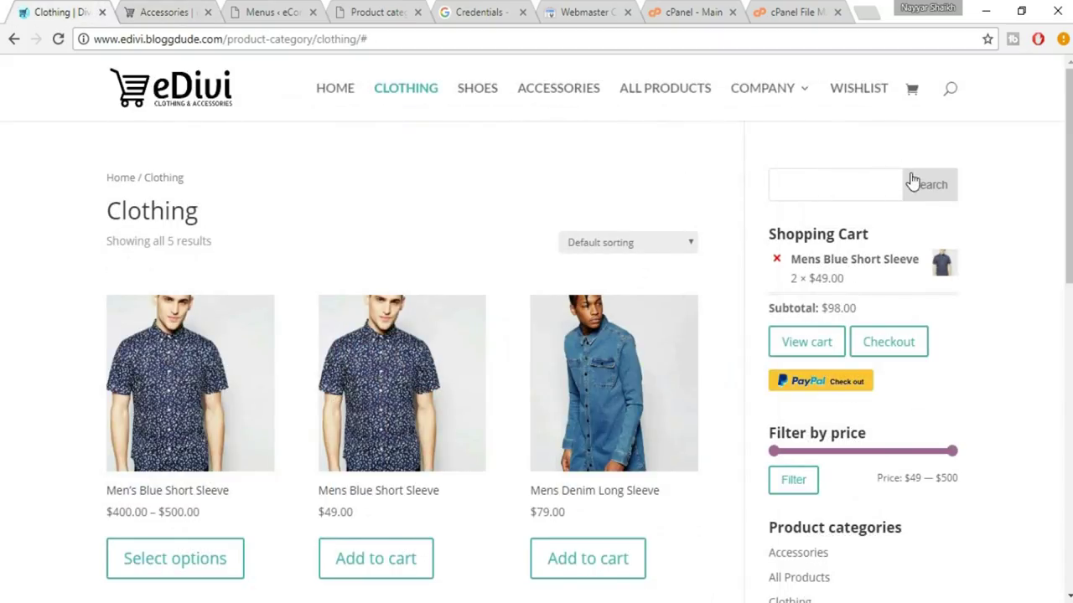
click(859, 186)
click(183, 9)
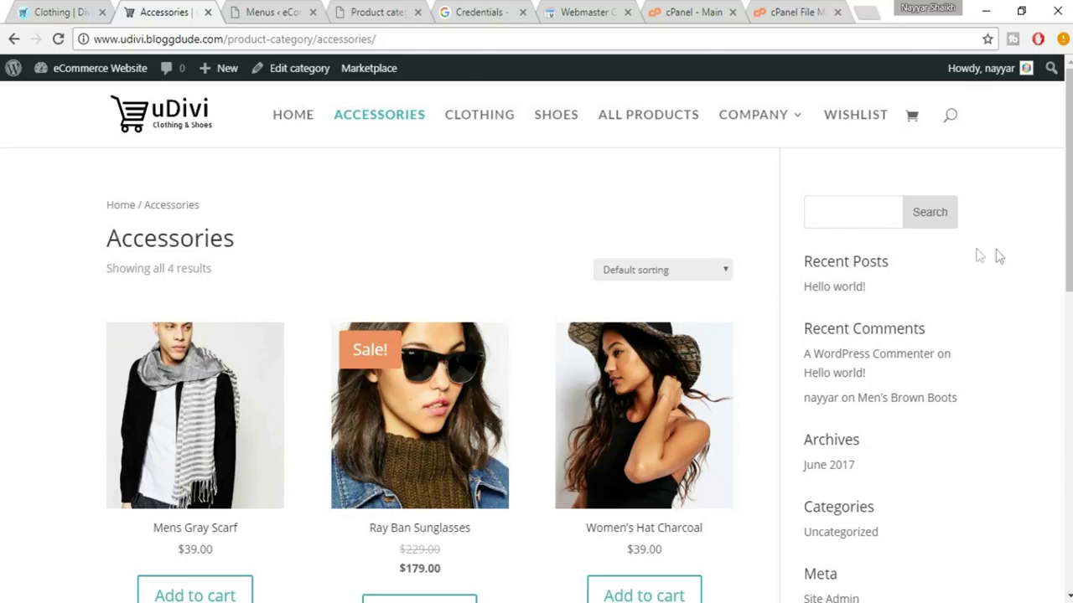
Return to the WordPress admin and go to Appearance > Widgets.
scroll(858, 501, down, 1)
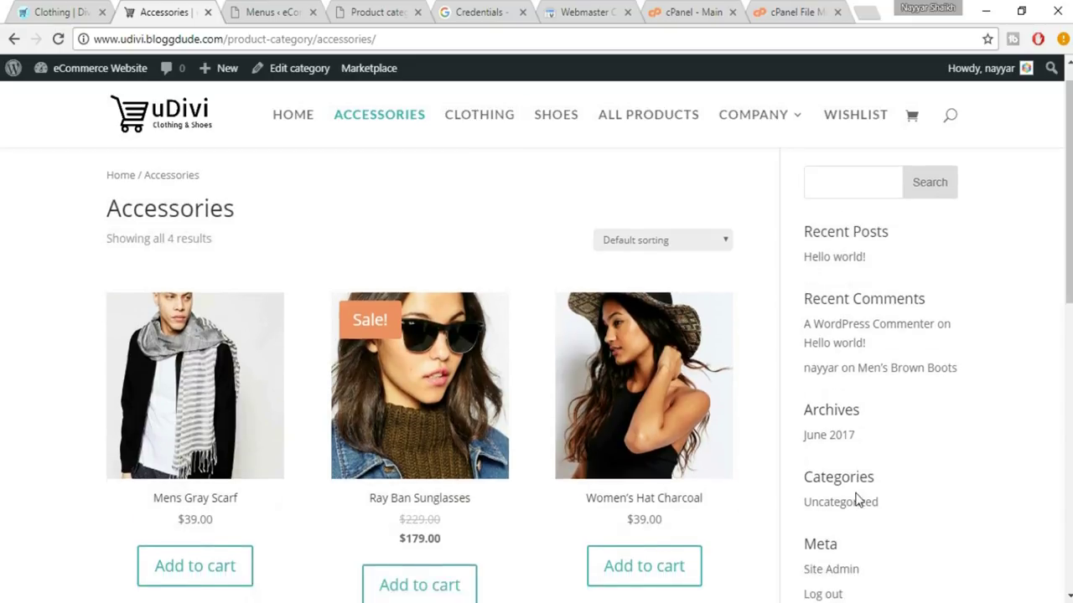
scroll(858, 522, up, 1)
click(251, 10)
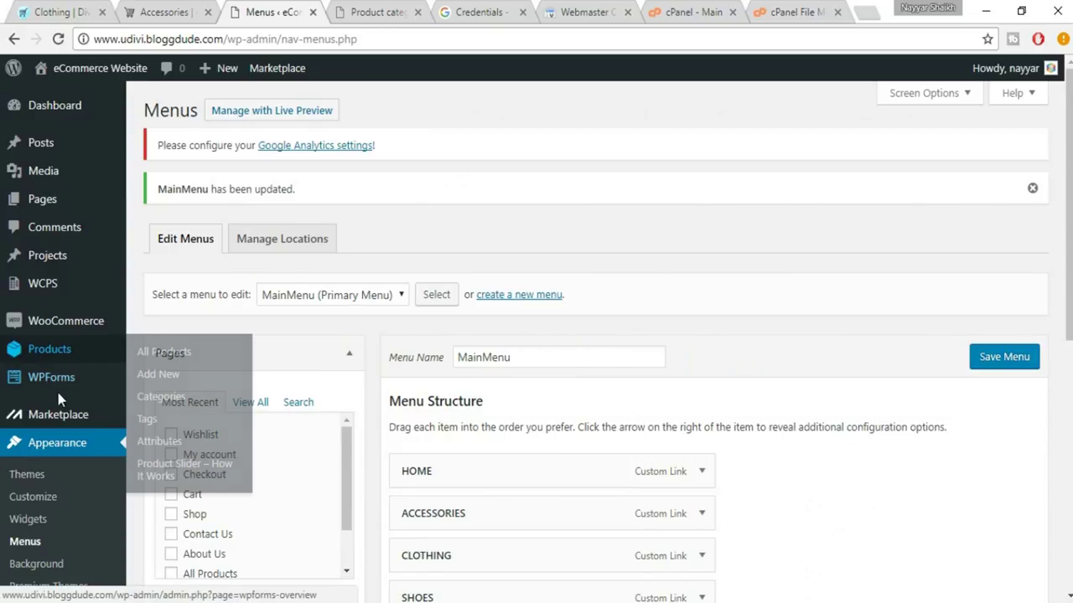
scroll(58, 393, down, 3)
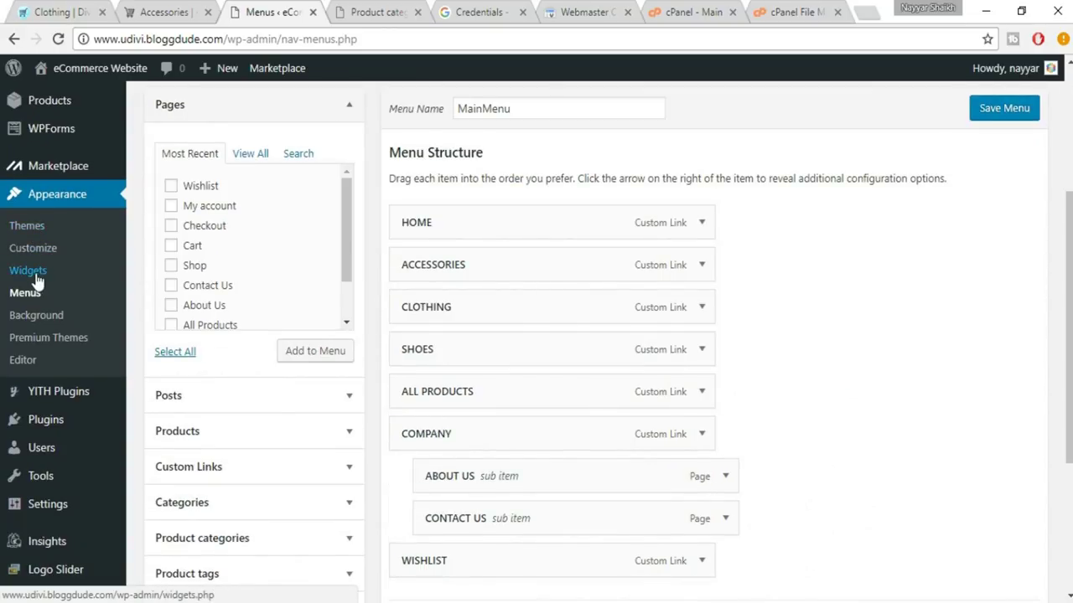
click(36, 274)
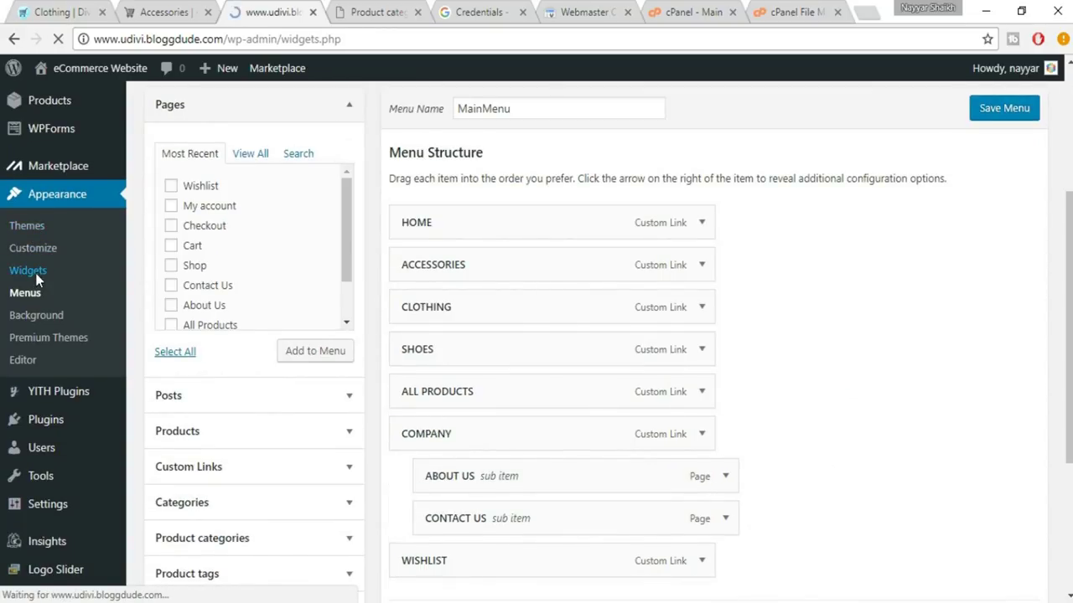
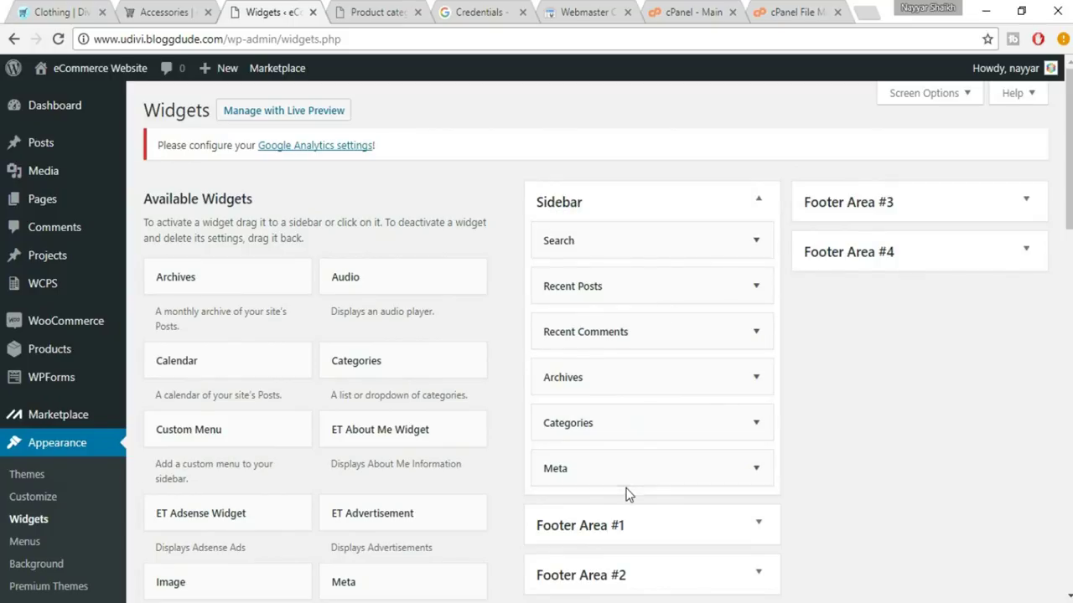
Delete the Recent Posts, Recent Comments, Archives, Categories and Meta widgets from the Sidebar.
click(716, 278)
click(556, 440)
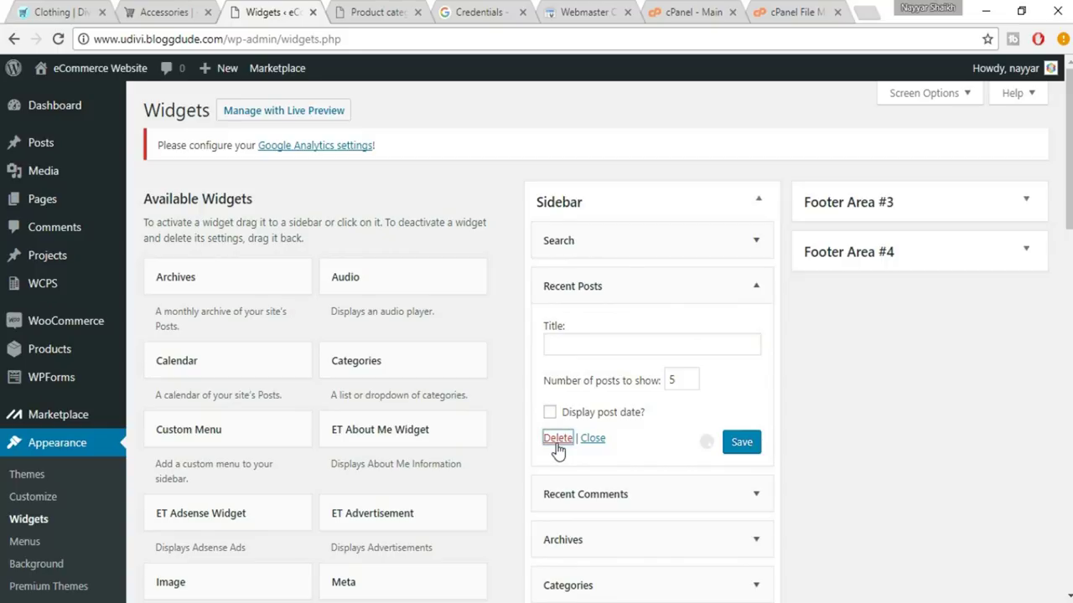
click(756, 287)
click(548, 416)
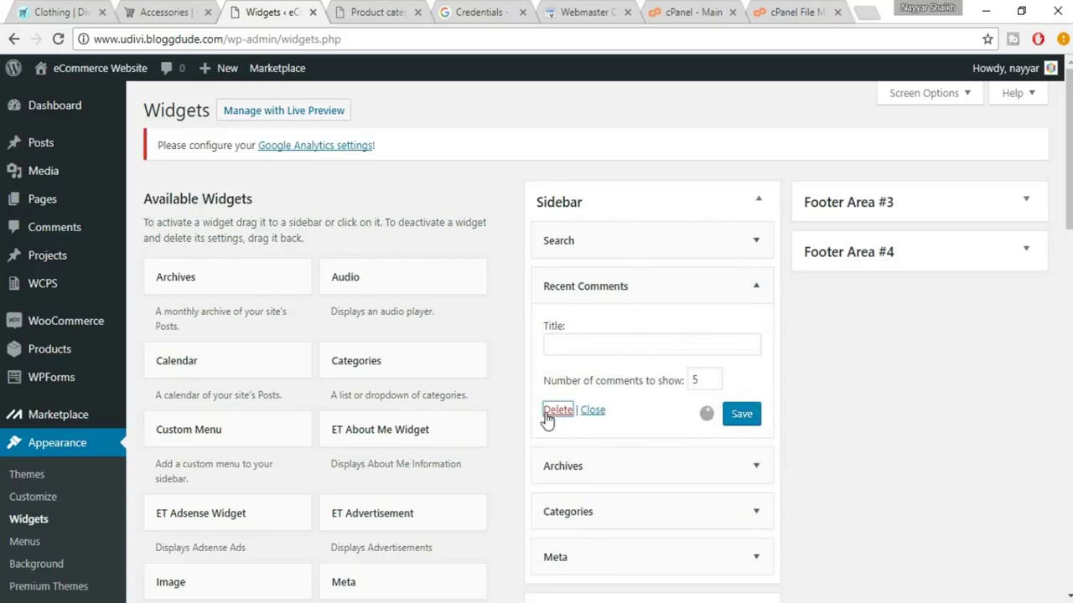
click(754, 287)
click(559, 422)
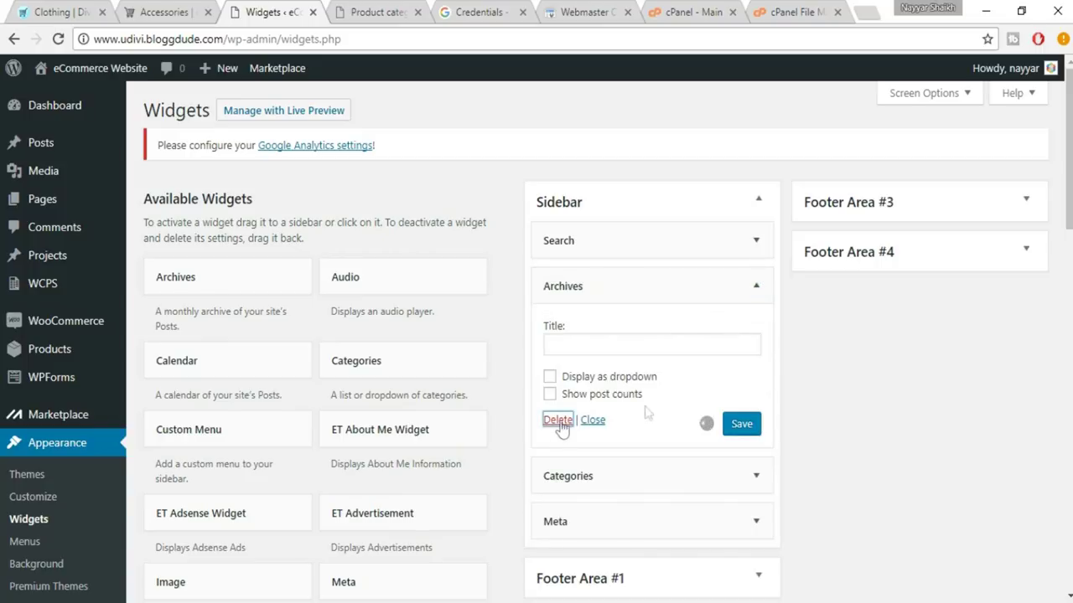
click(756, 286)
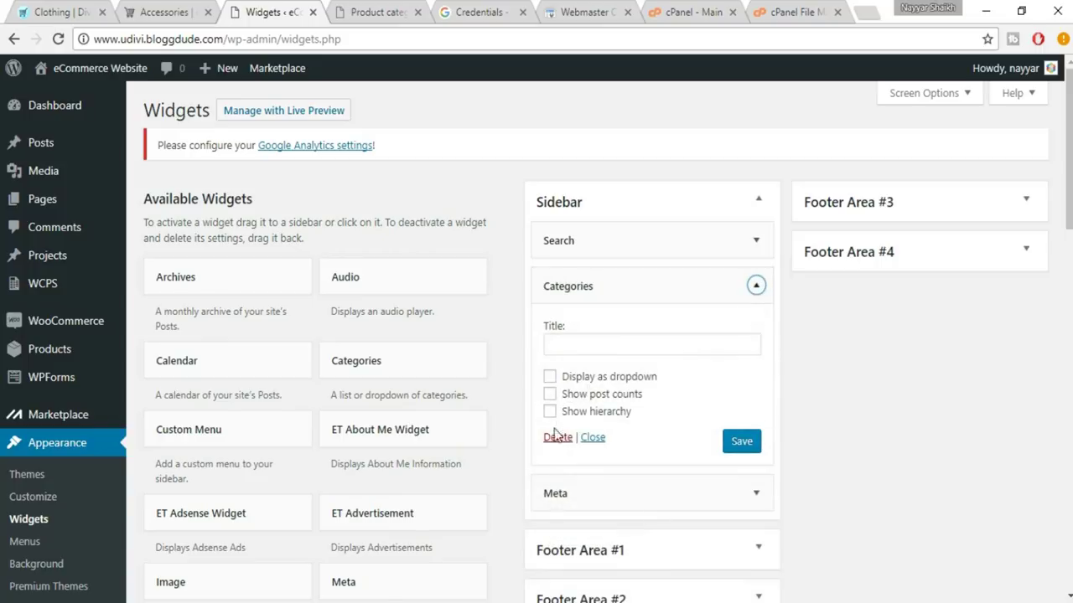
click(556, 439)
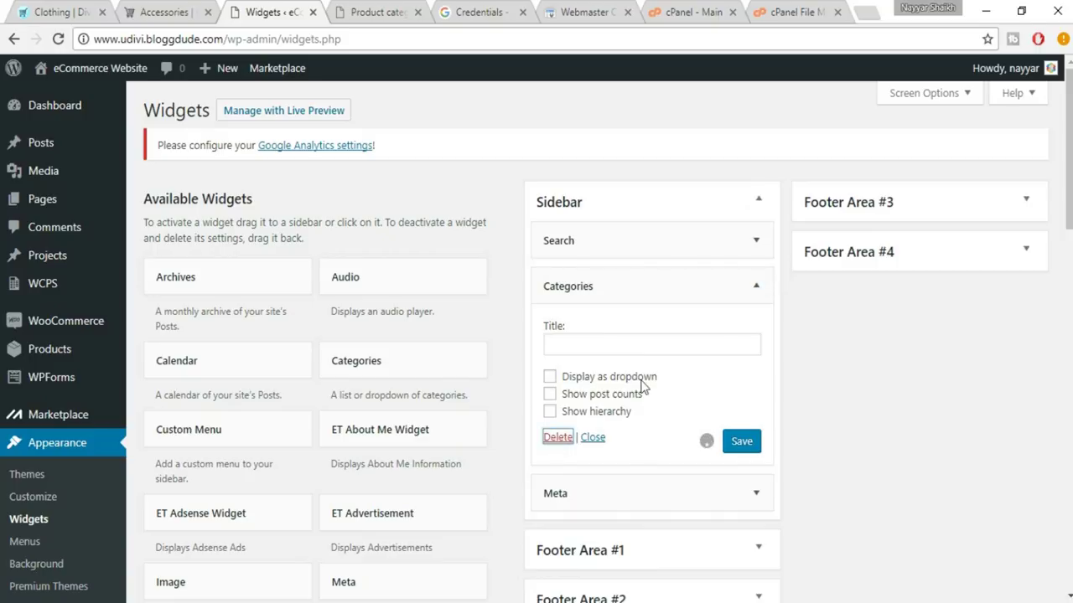
click(756, 289)
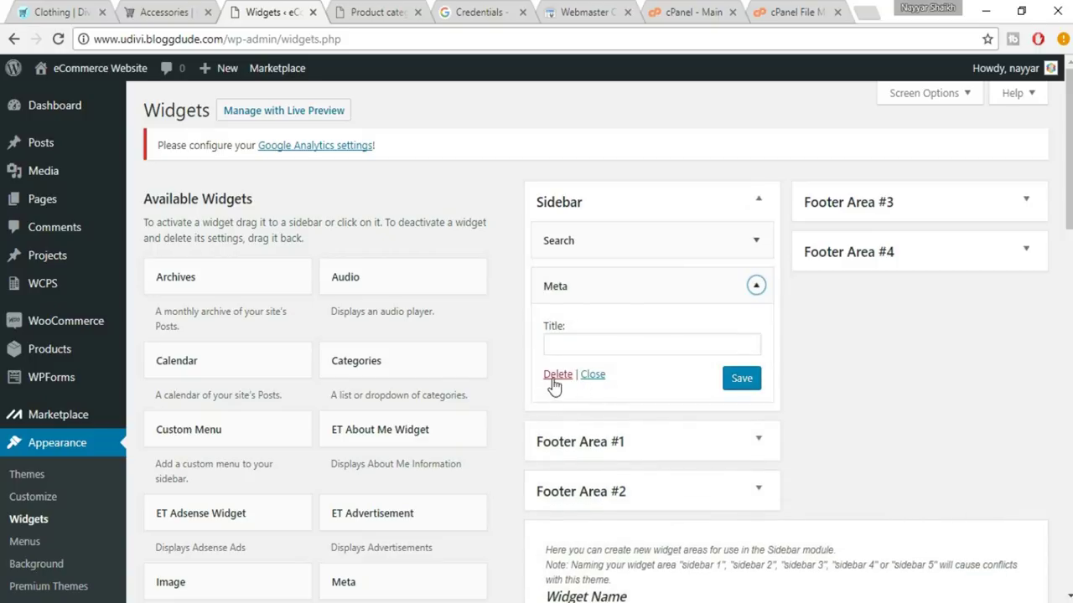
click(555, 376)
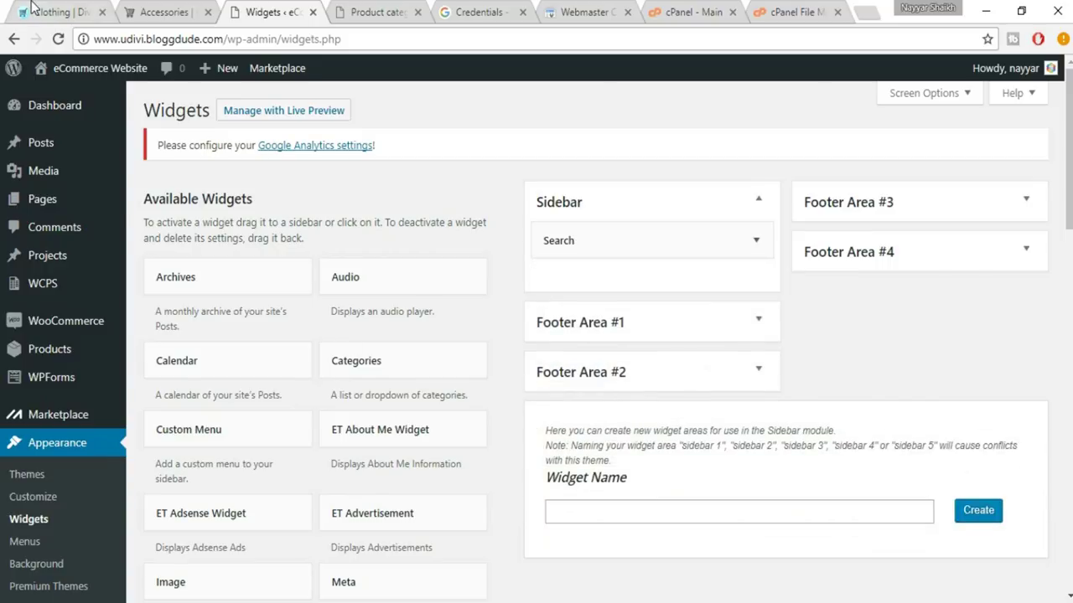
key(ctrl+1)
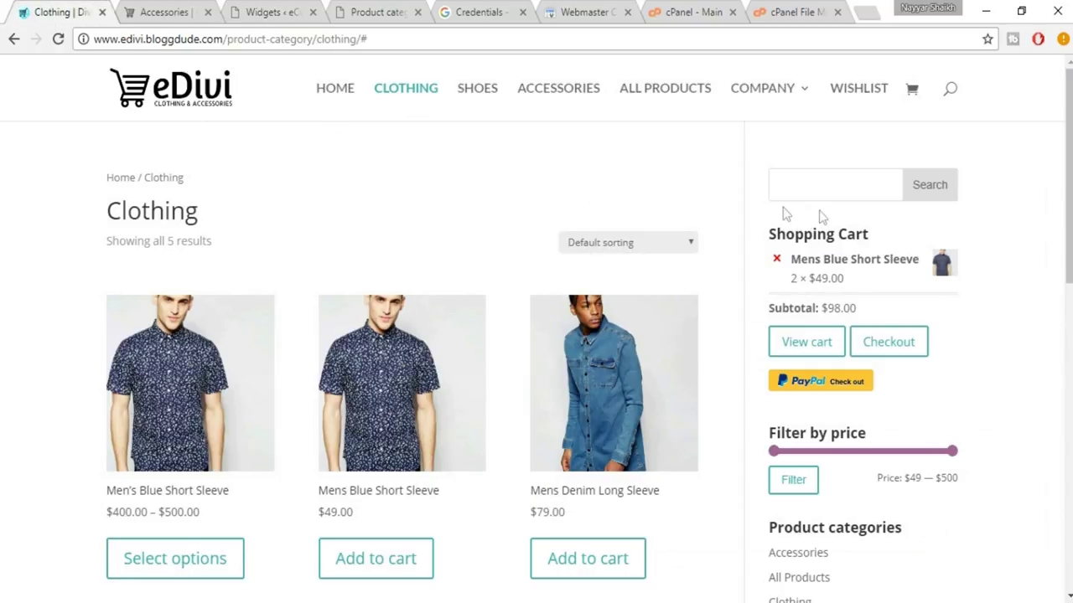
Add the WooCommerce cart widget to the Sidebar.
click(269, 12)
scroll(421, 400, down, 4)
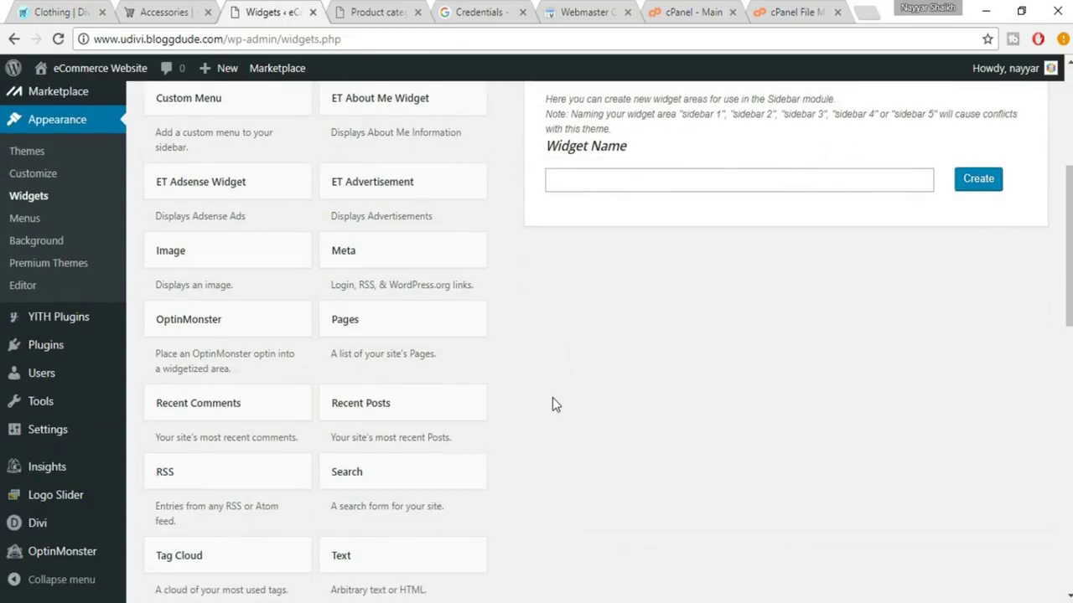
scroll(553, 404, down, 2)
scroll(553, 404, down, 5)
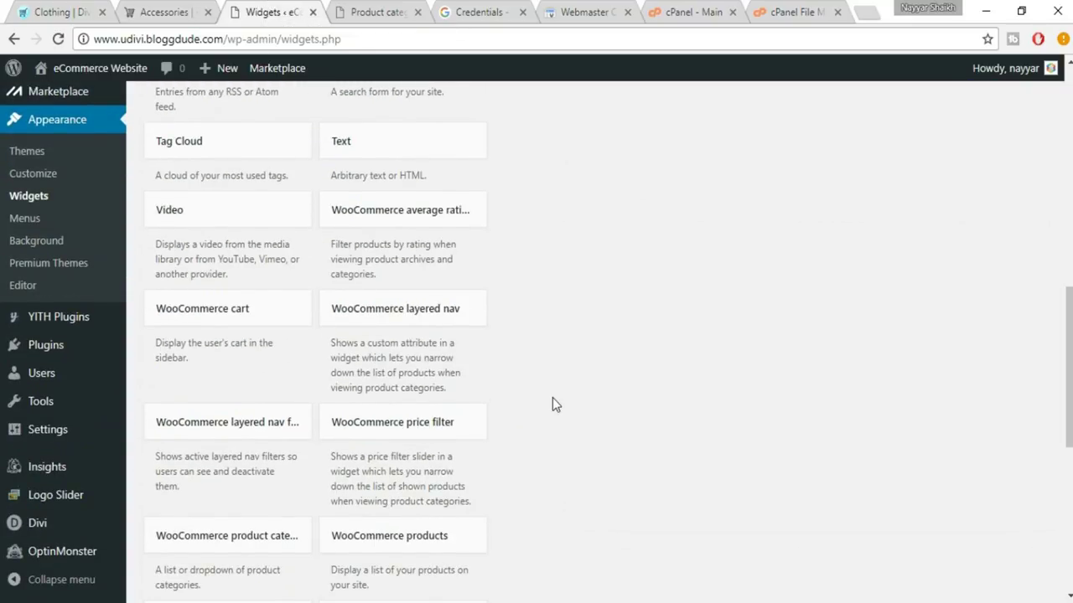
scroll(552, 405, down, 3)
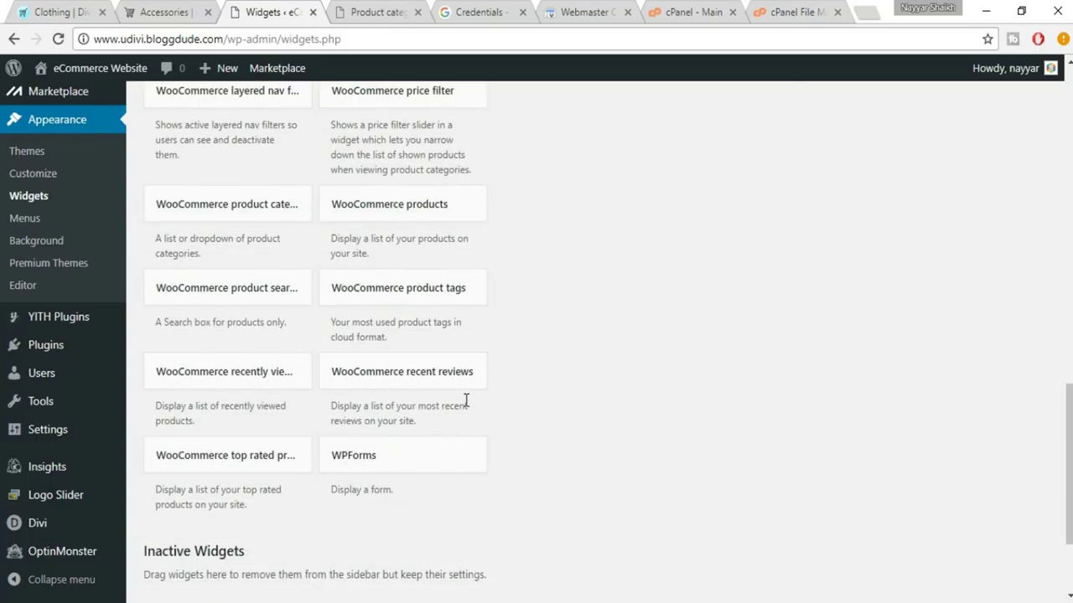
scroll(466, 407, up, 1)
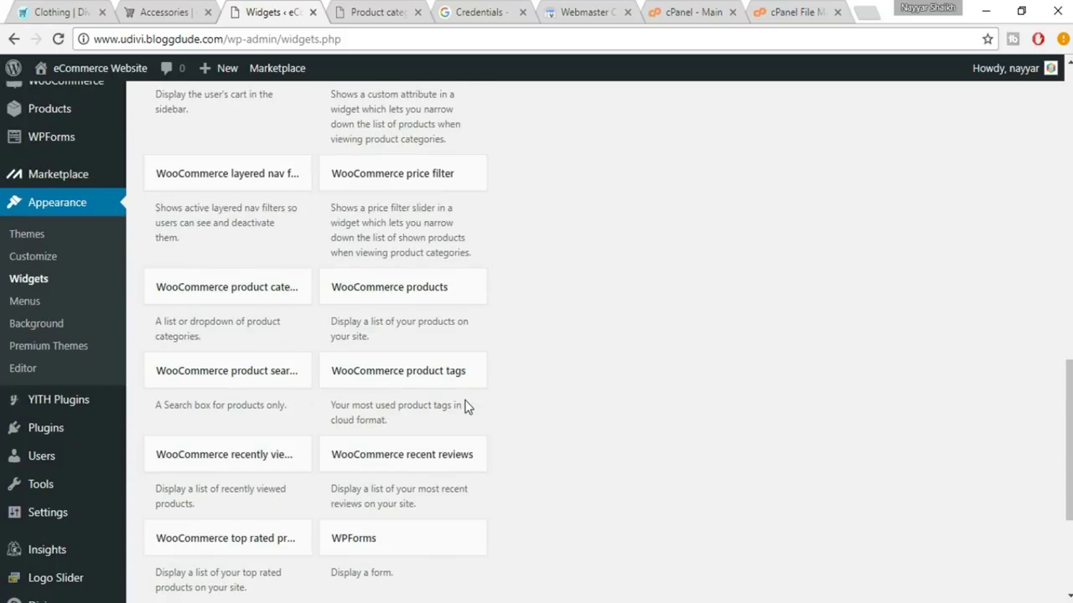
scroll(466, 402, up, 2)
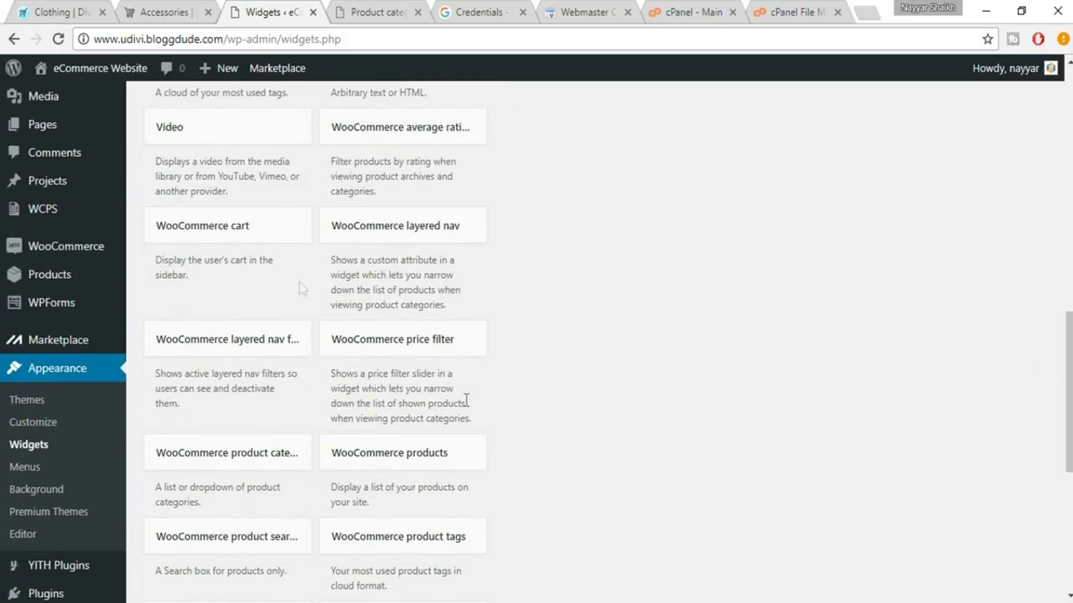
click(239, 232)
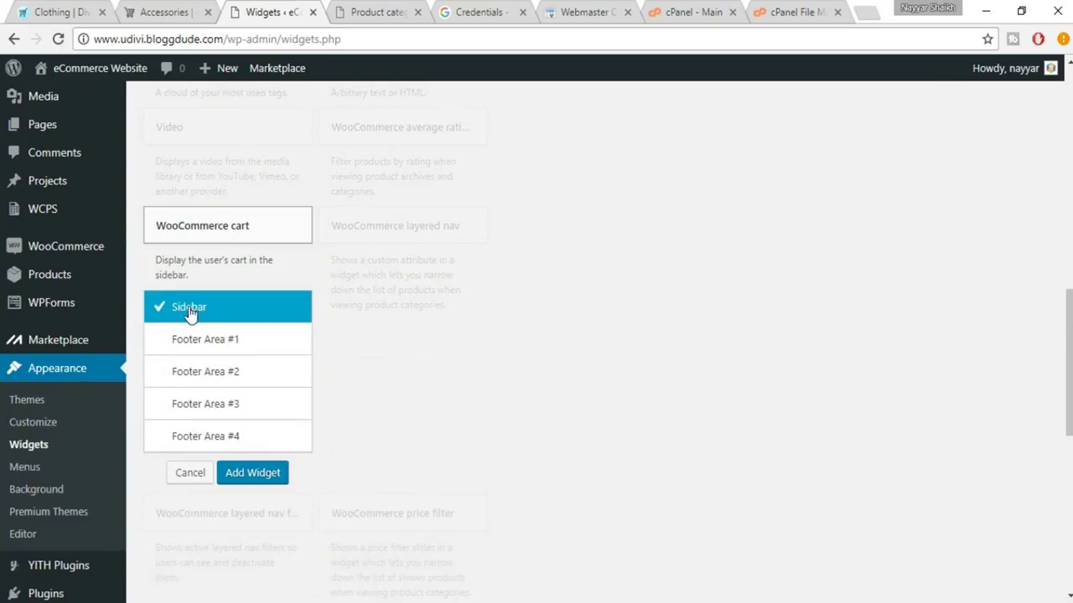
click(262, 476)
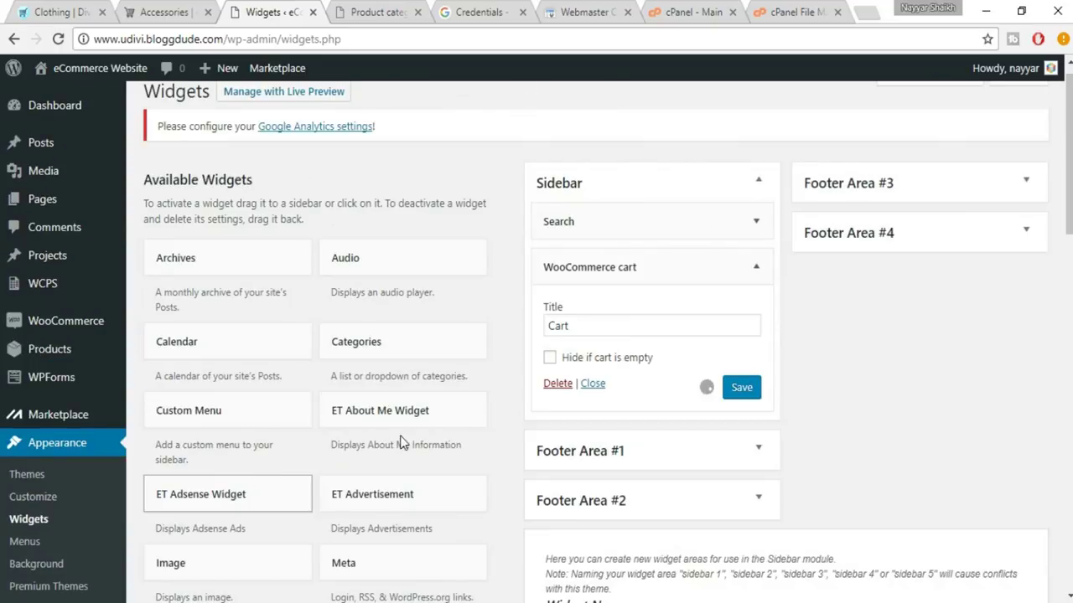
Title the cart widget 'Shopping Cart' and save it.
drag(640, 327, 503, 322)
text(SH)
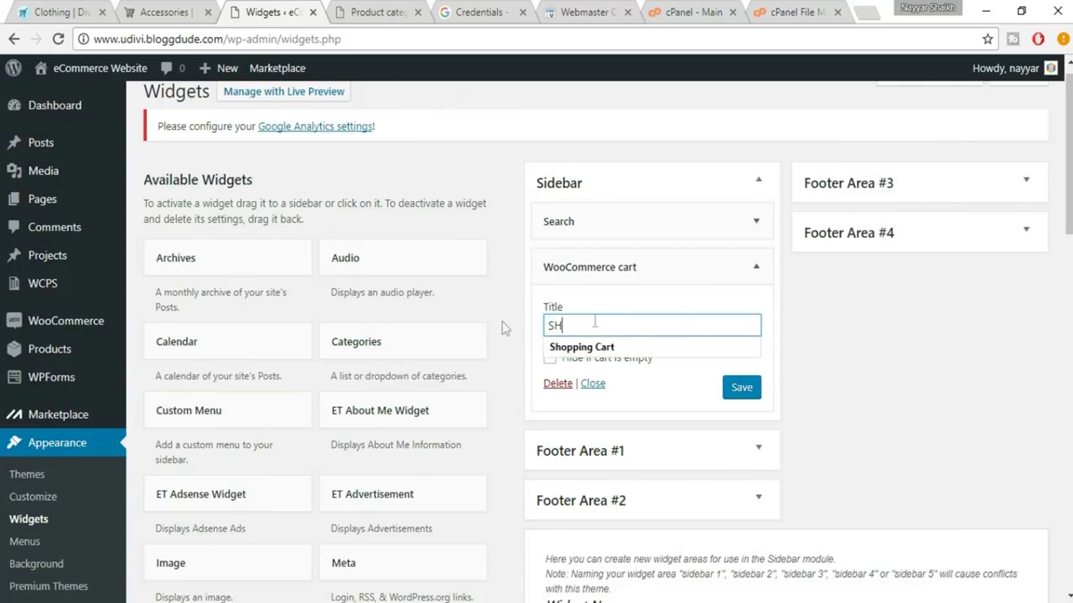
click(595, 349)
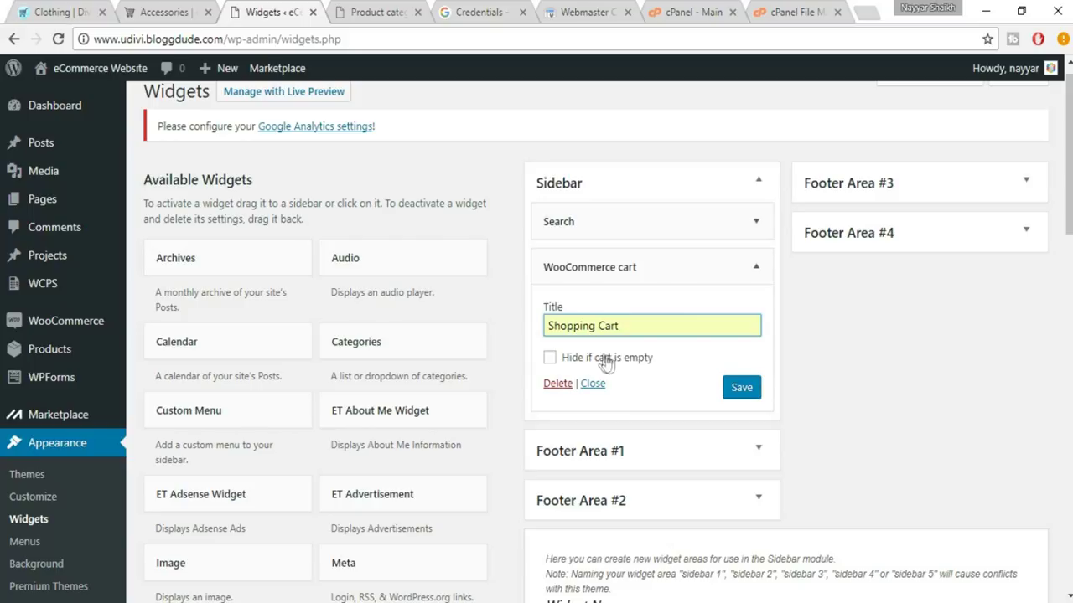
click(741, 390)
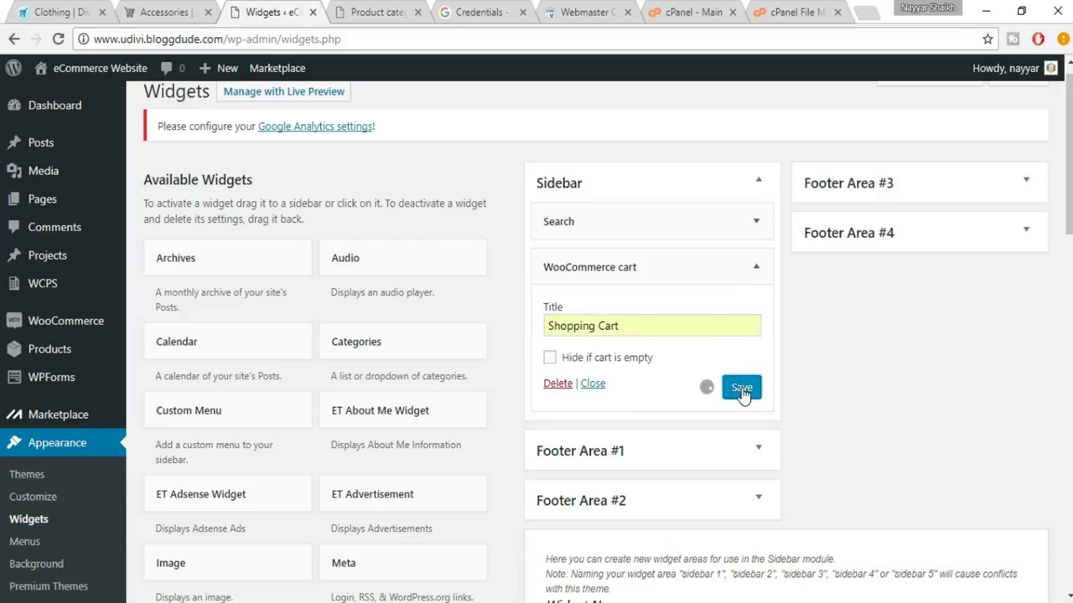
click(757, 268)
Check the new cart widget on the Clothing shop page, then return to Widgets.
key(ctrl+1)
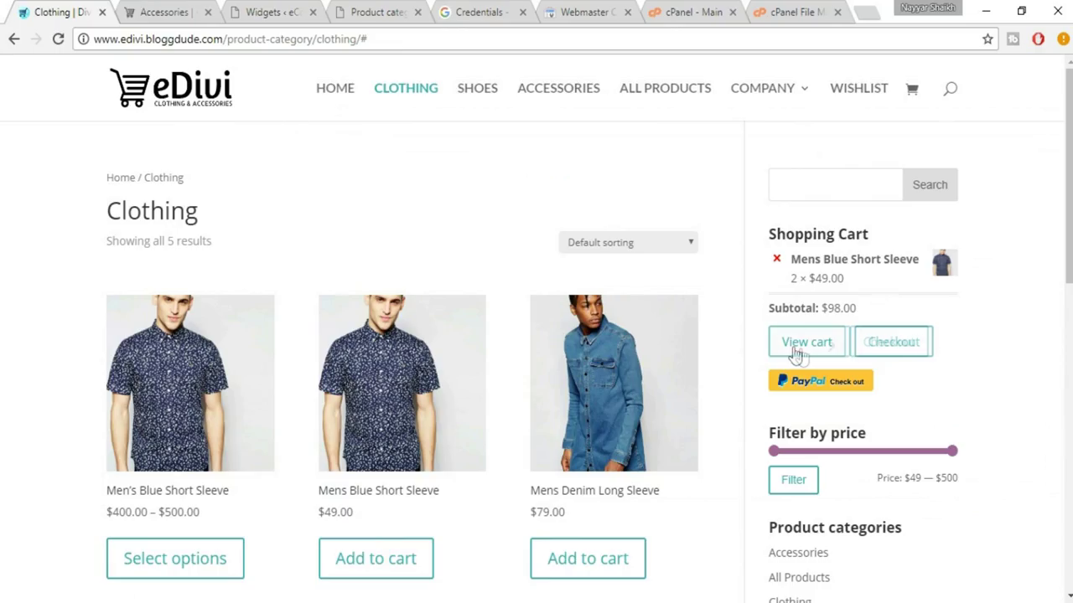
scroll(810, 335, down, 2)
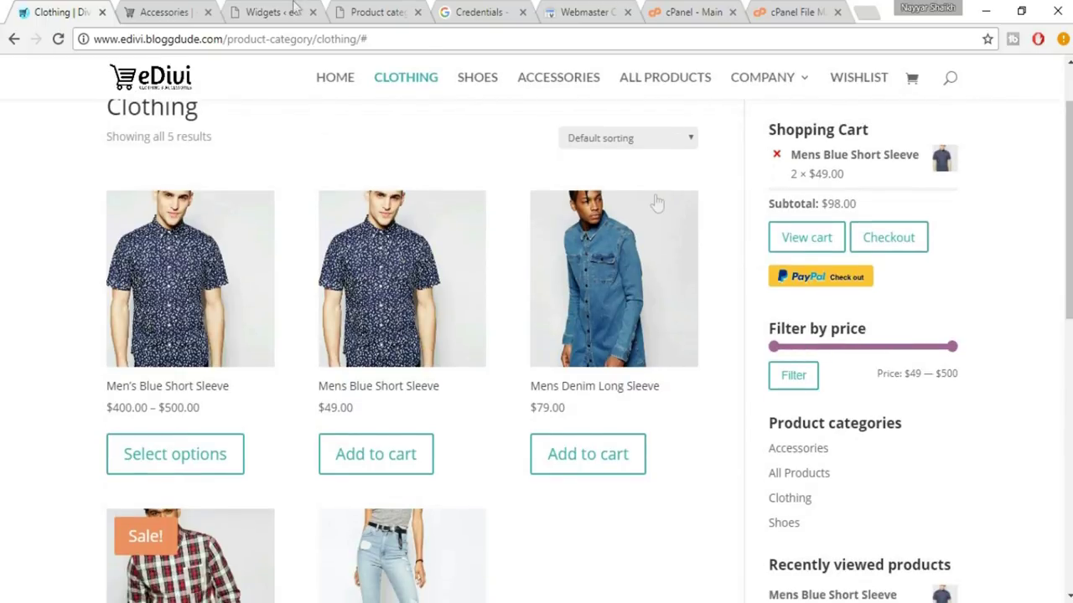
key(ctrl+3)
scroll(451, 372, down, 1)
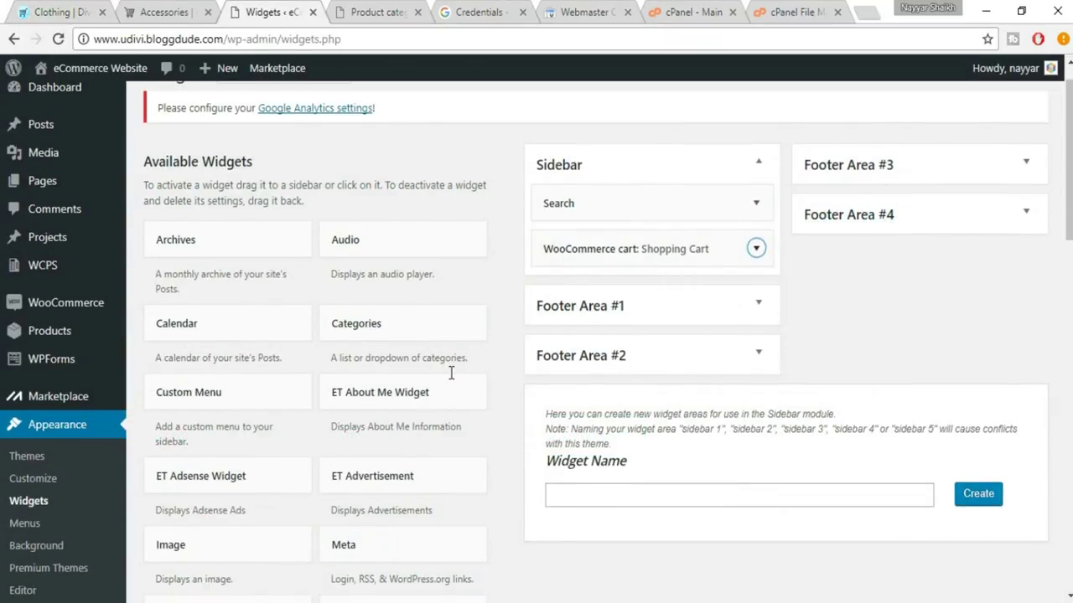
Add the WooCommerce Filter by price widget to the Sidebar and save it.
scroll(536, 414, down, 7)
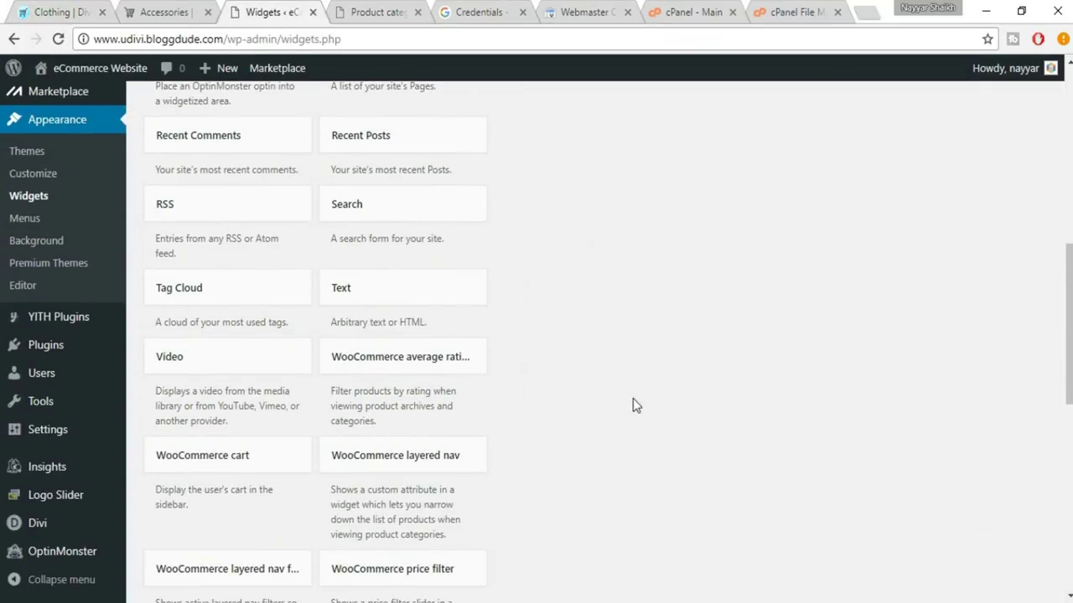
scroll(633, 406, down, 3)
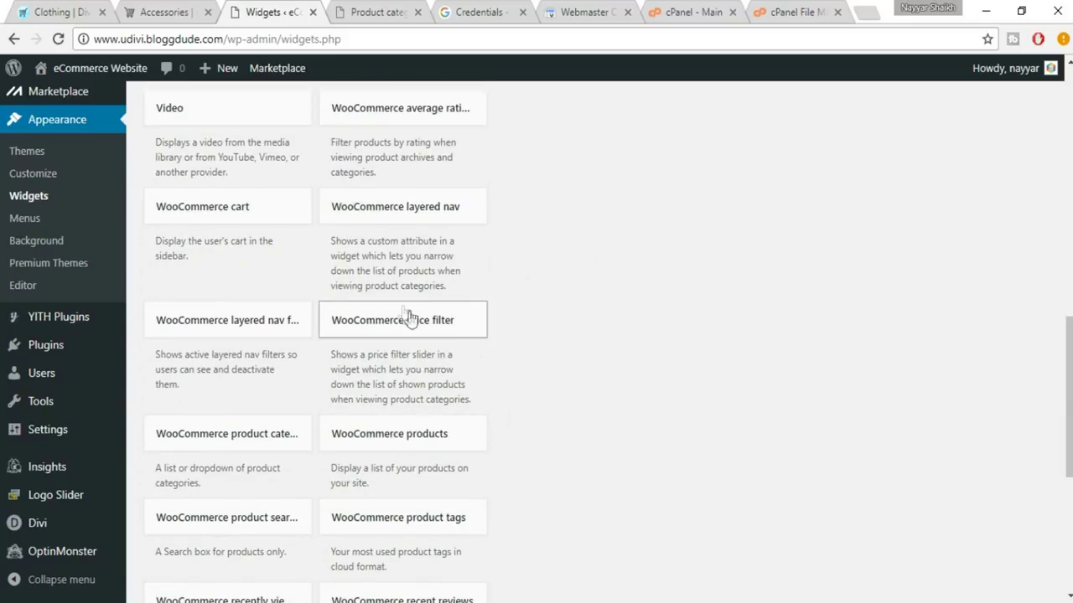
click(470, 331)
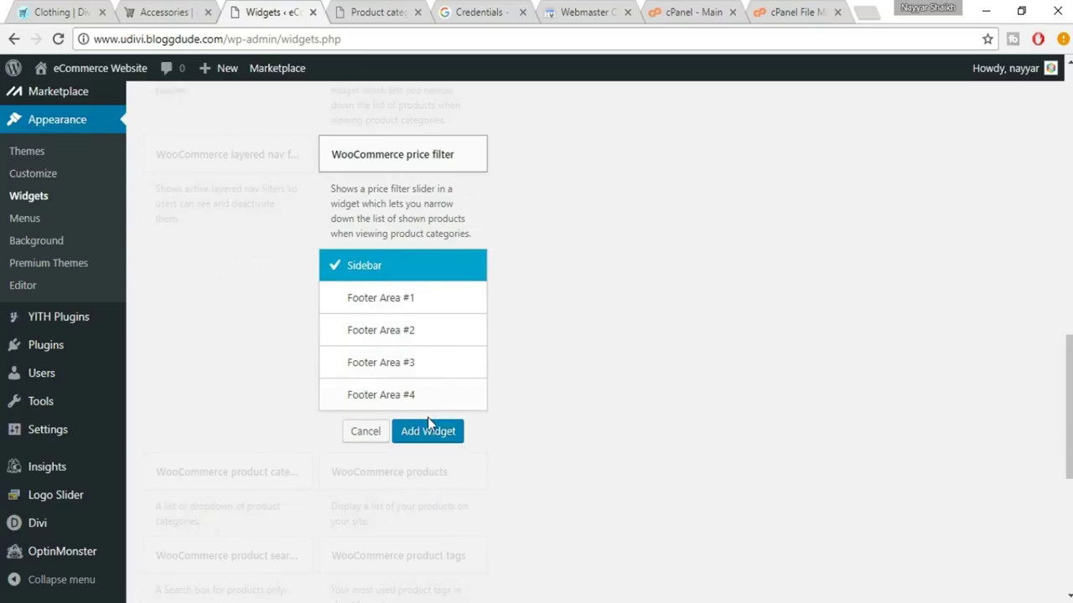
click(432, 431)
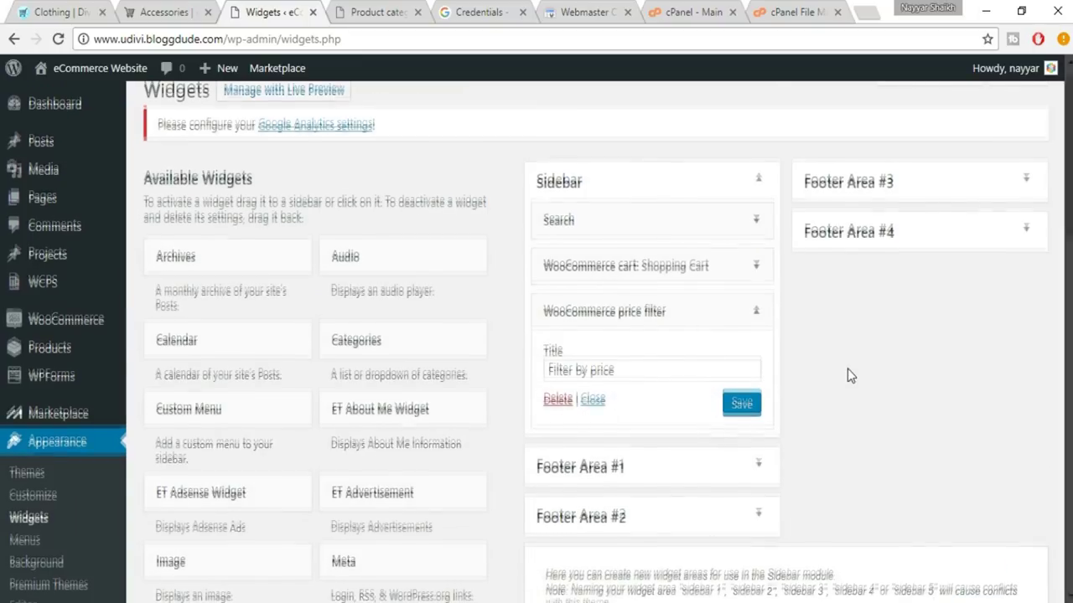
scroll(738, 336, down, 1)
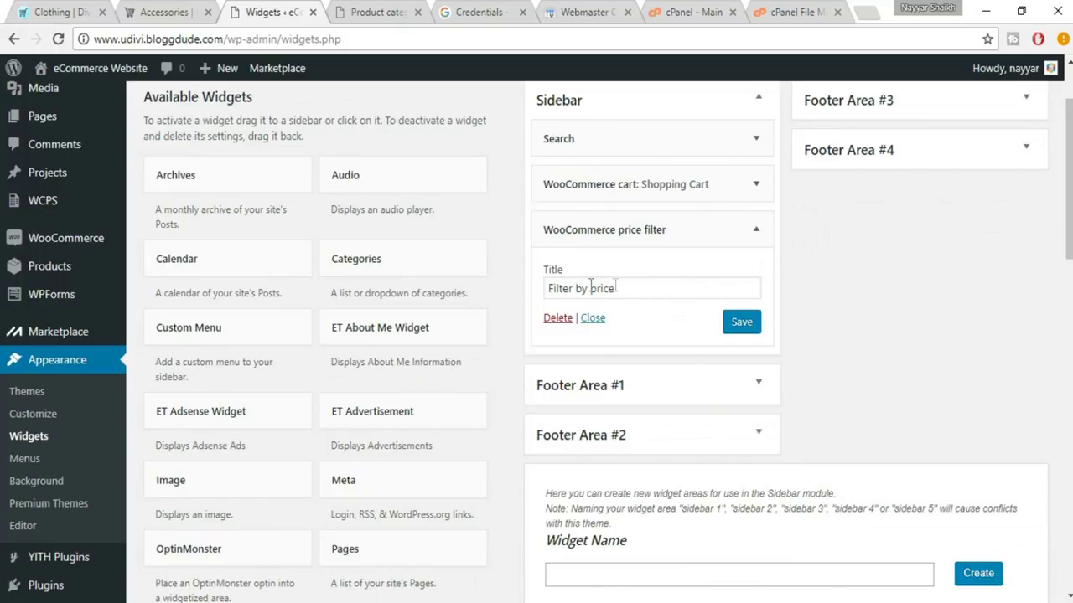
click(742, 324)
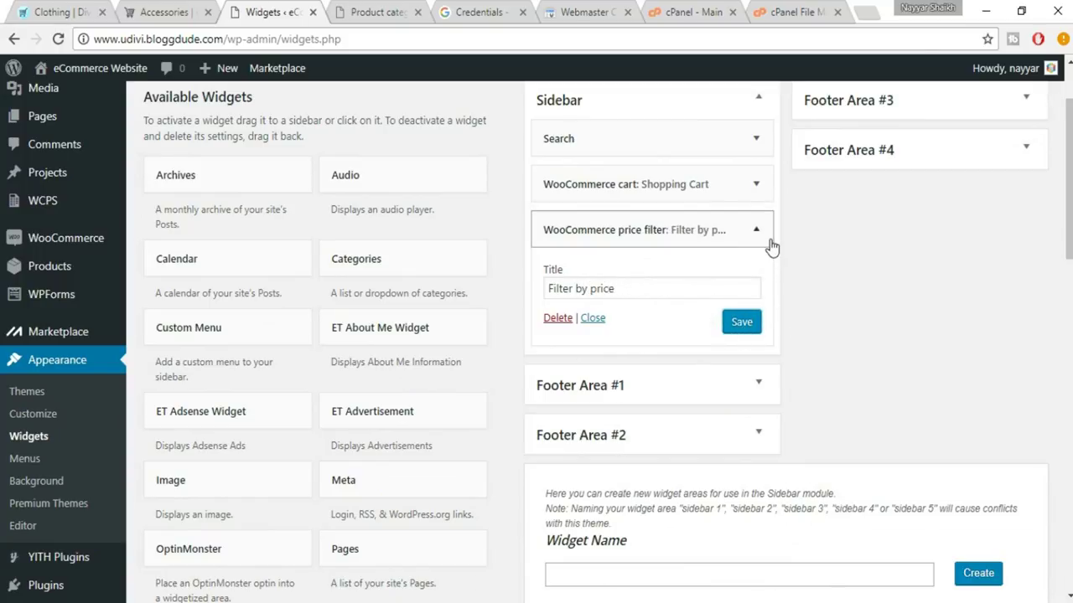
click(756, 228)
Preview the price filter on the Clothing and Accessories shop pages.
key(ctrl+1)
key(ctrl+2)
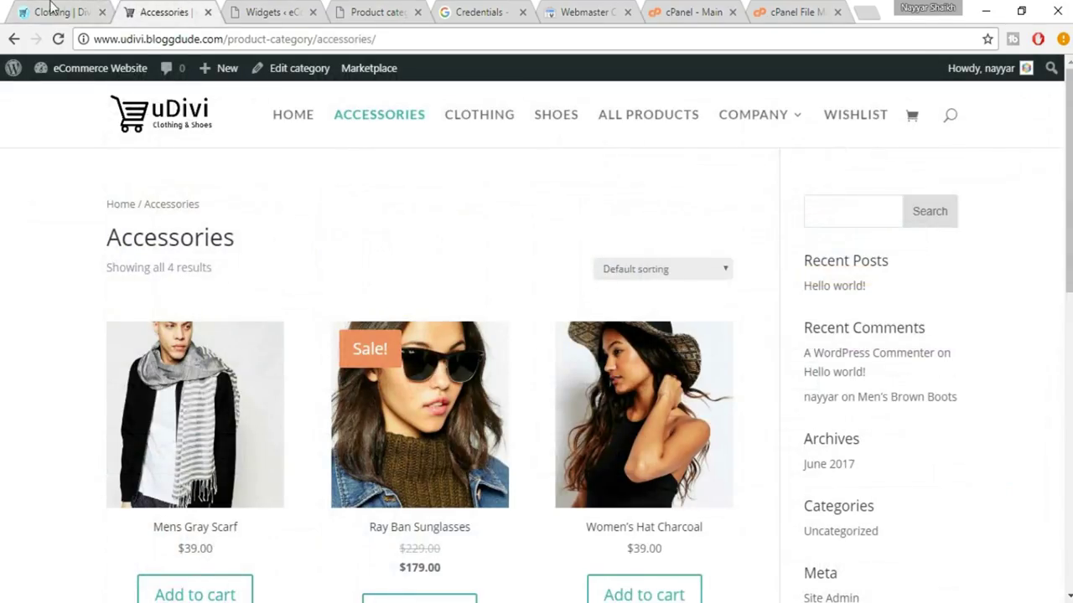
key(ctrl+1)
scroll(788, 225, down, 2)
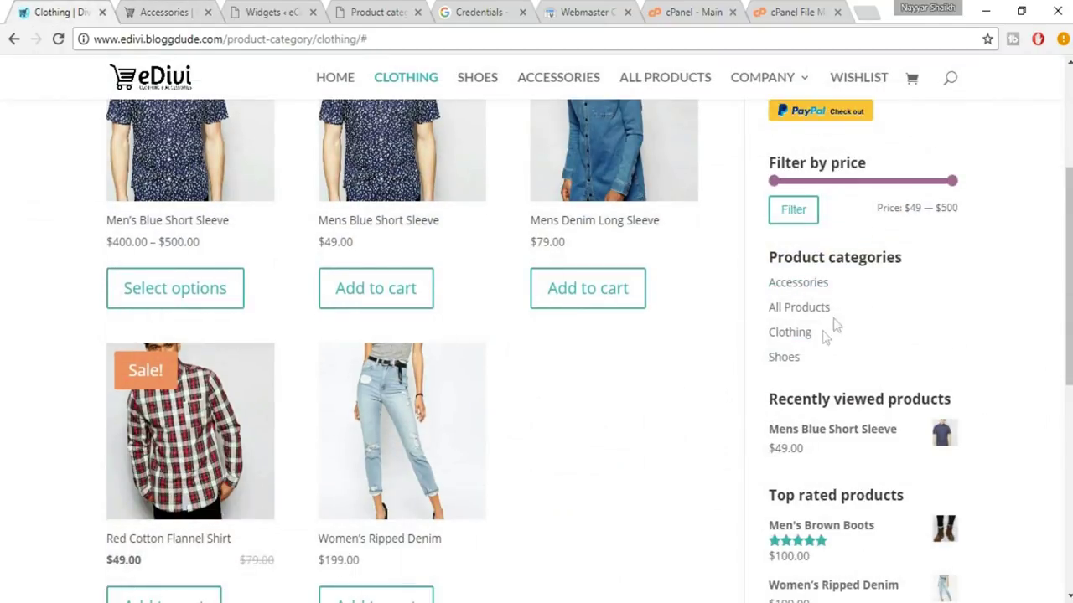
click(252, 12)
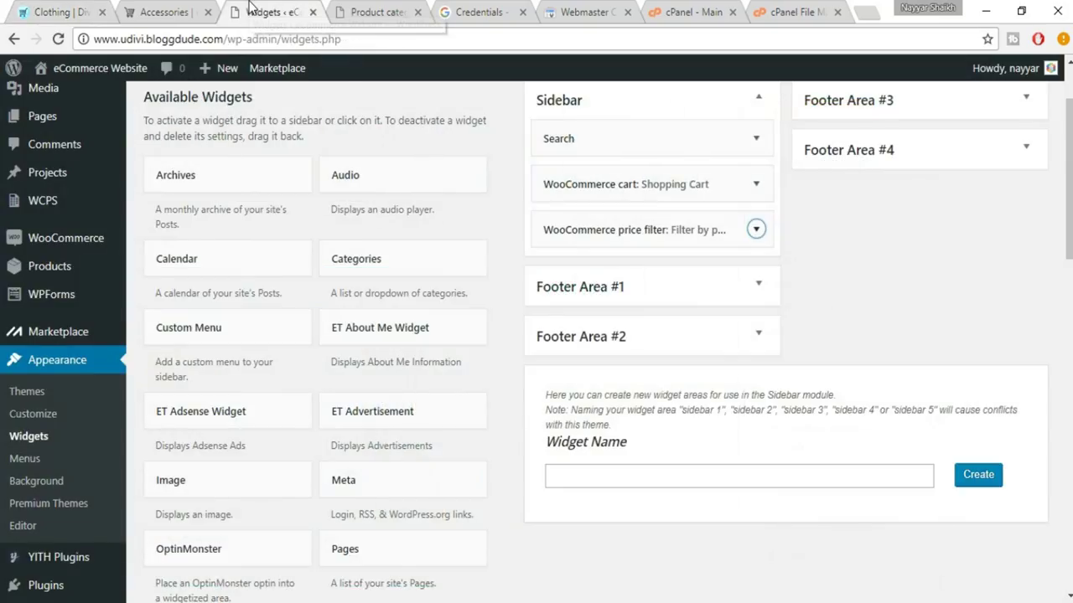
scroll(513, 338, down, 7)
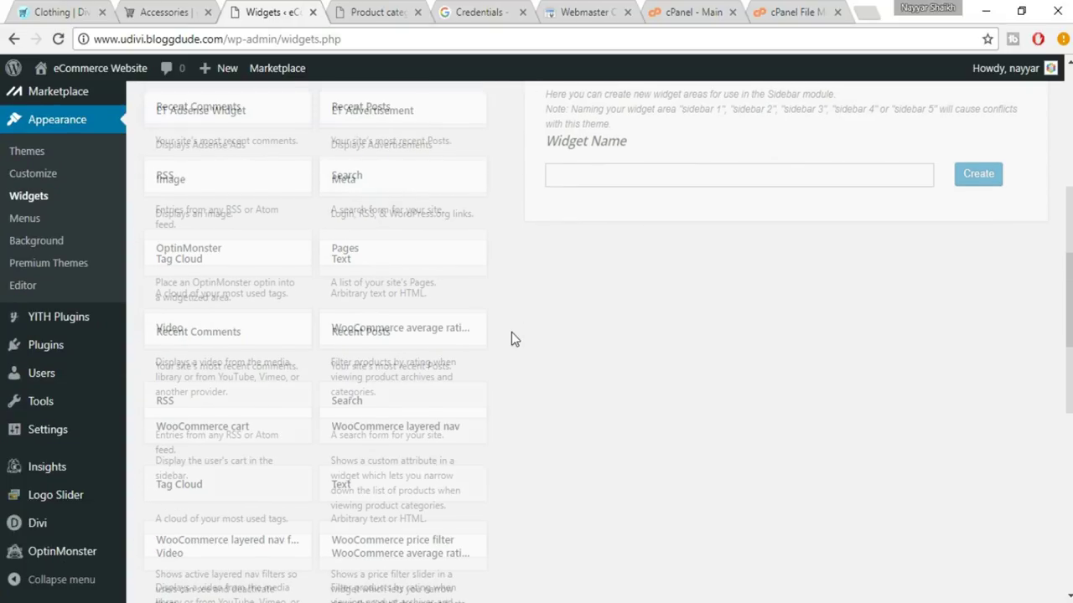
scroll(513, 339, down, 1)
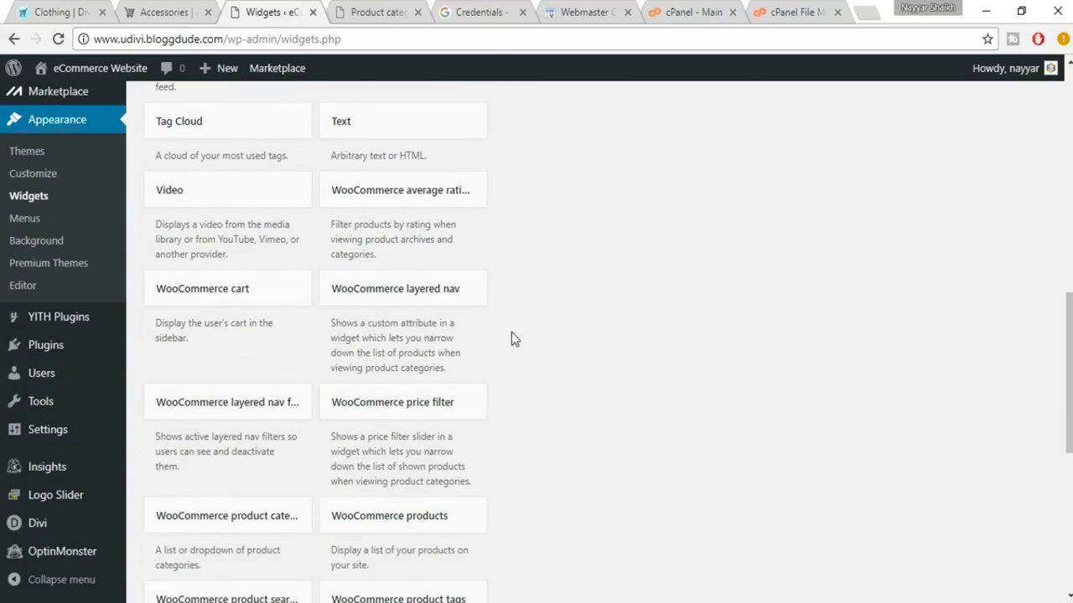
scroll(419, 394, down, 1)
Add and save a Product categories widget ordered by Name in the Sidebar.
click(294, 444)
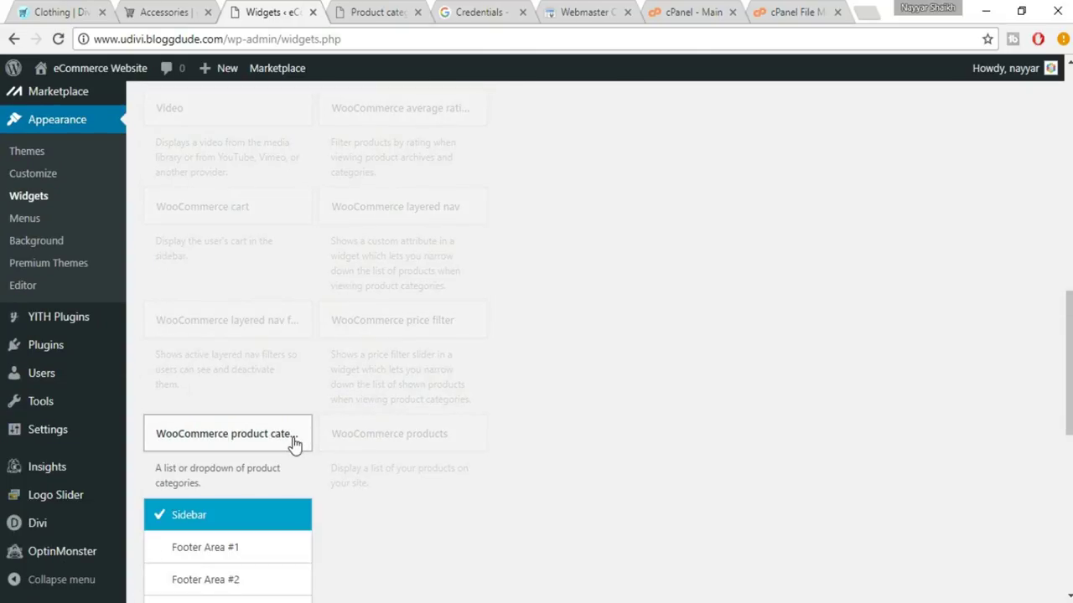
click(252, 516)
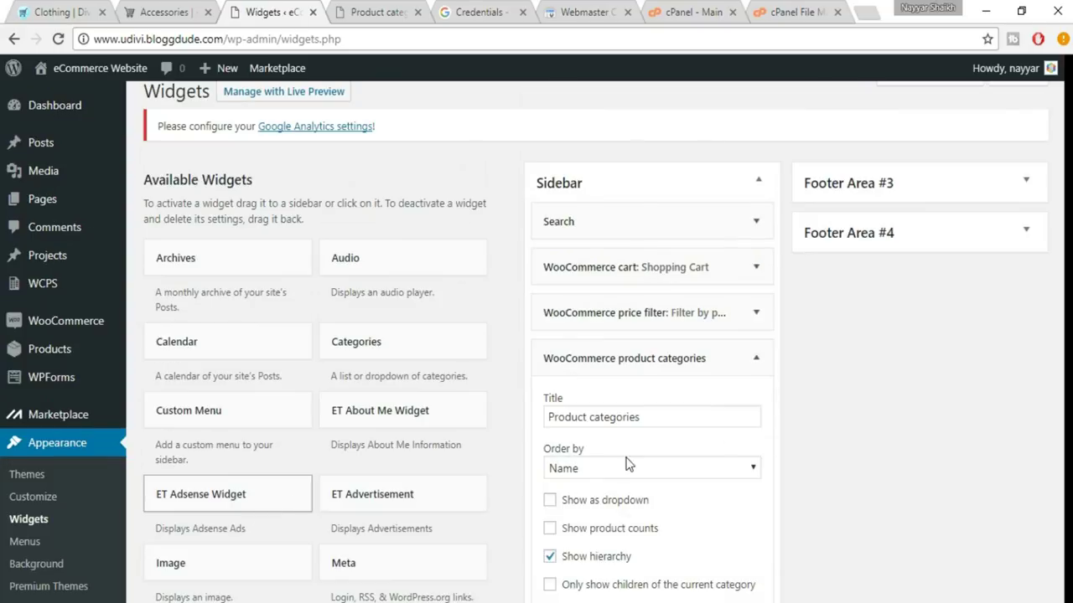
scroll(728, 441, down, 1)
click(612, 385)
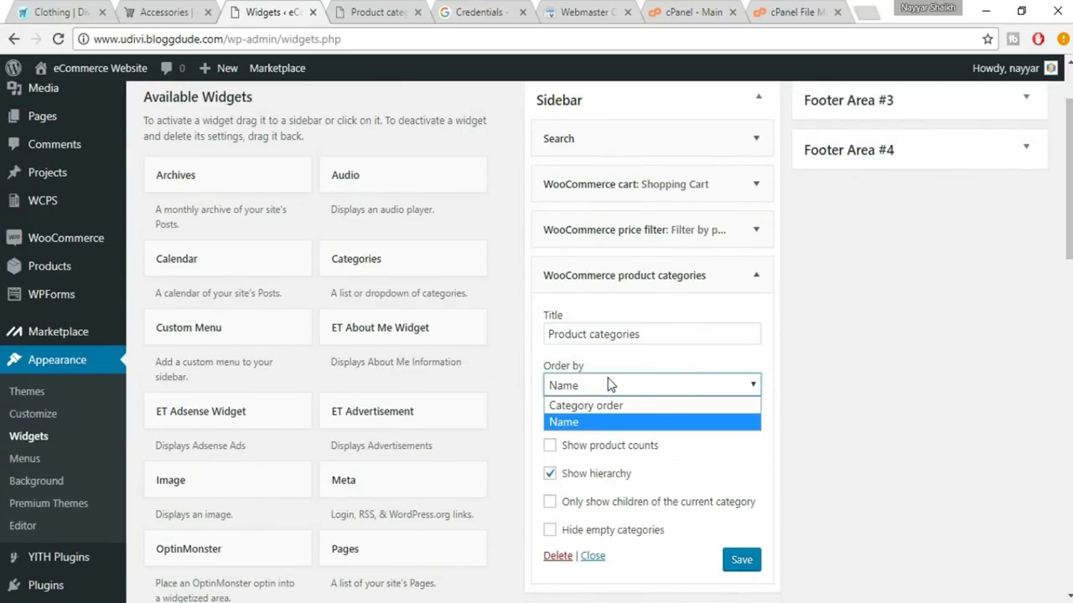
click(851, 352)
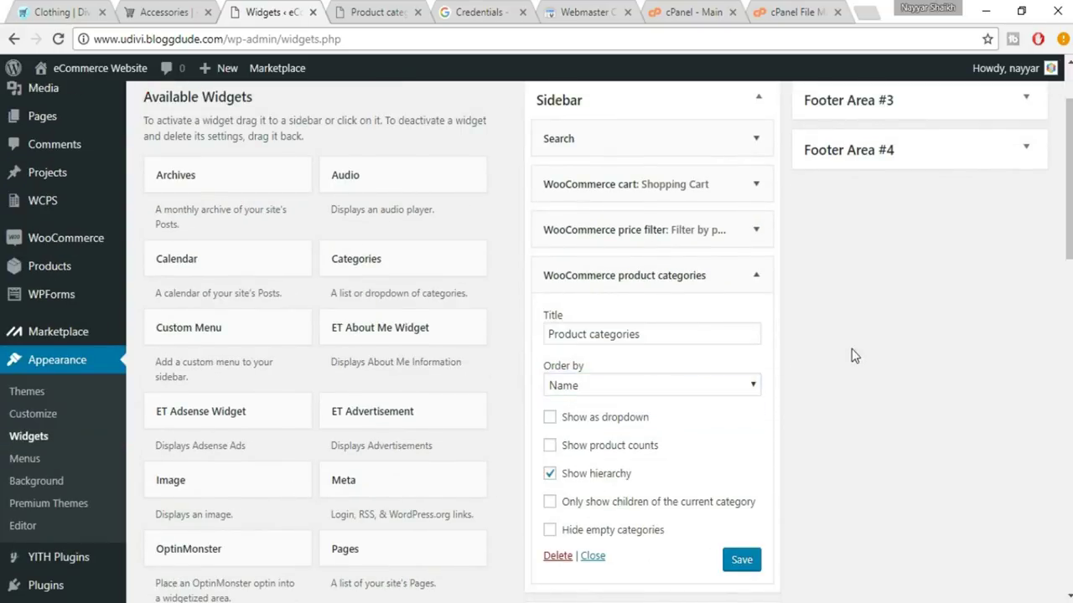
scroll(852, 350, down, 2)
click(742, 394)
scroll(758, 394, up, 1)
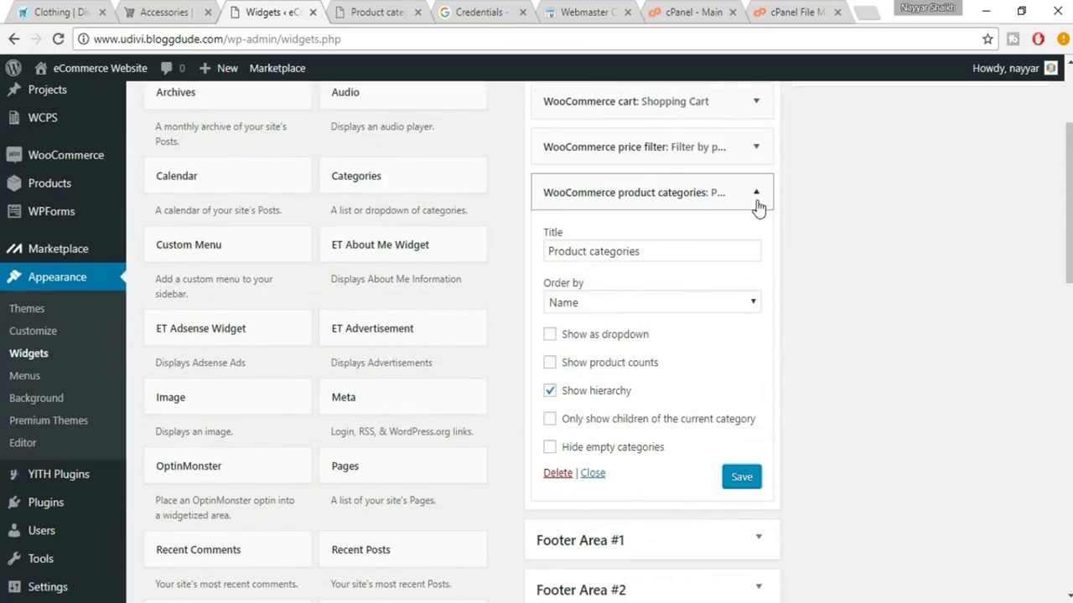
click(757, 198)
key(ctrl+1)
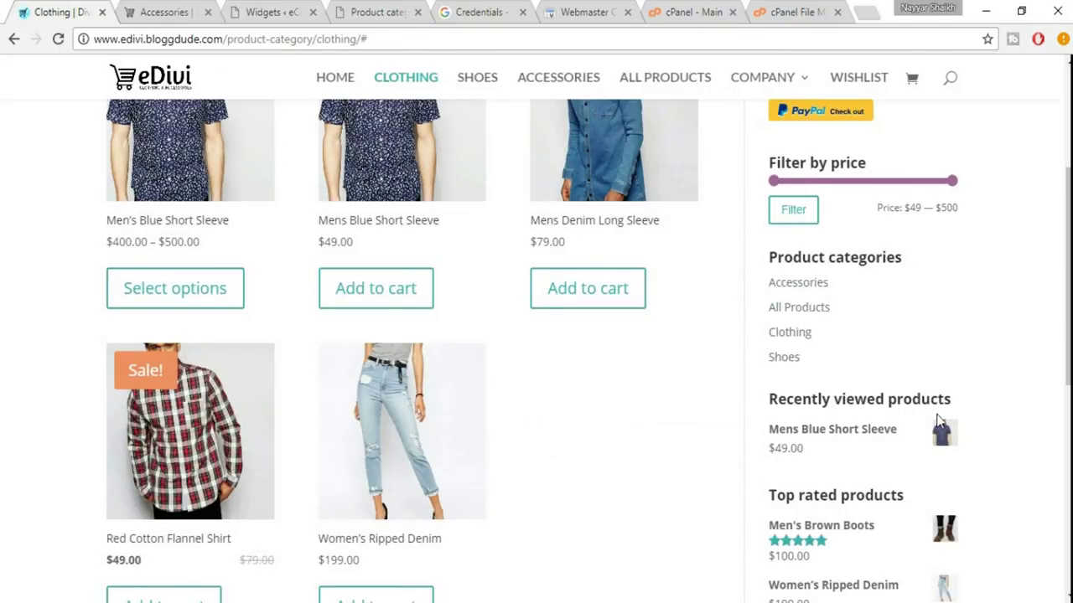
scroll(838, 336, down, 3)
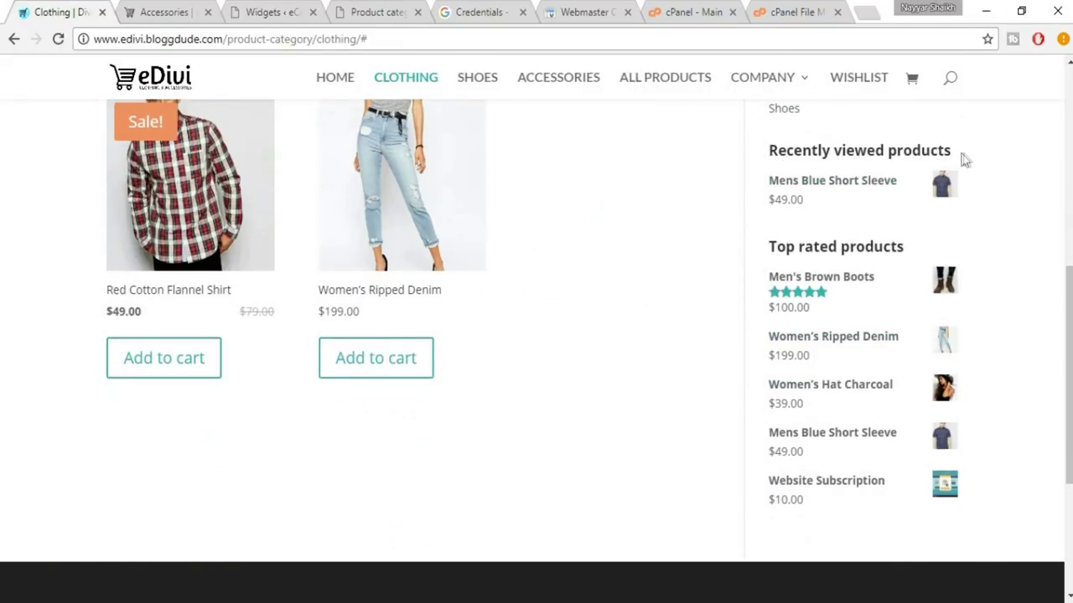
Add a Recently viewed products widget showing 5 products to the Sidebar.
click(259, 10)
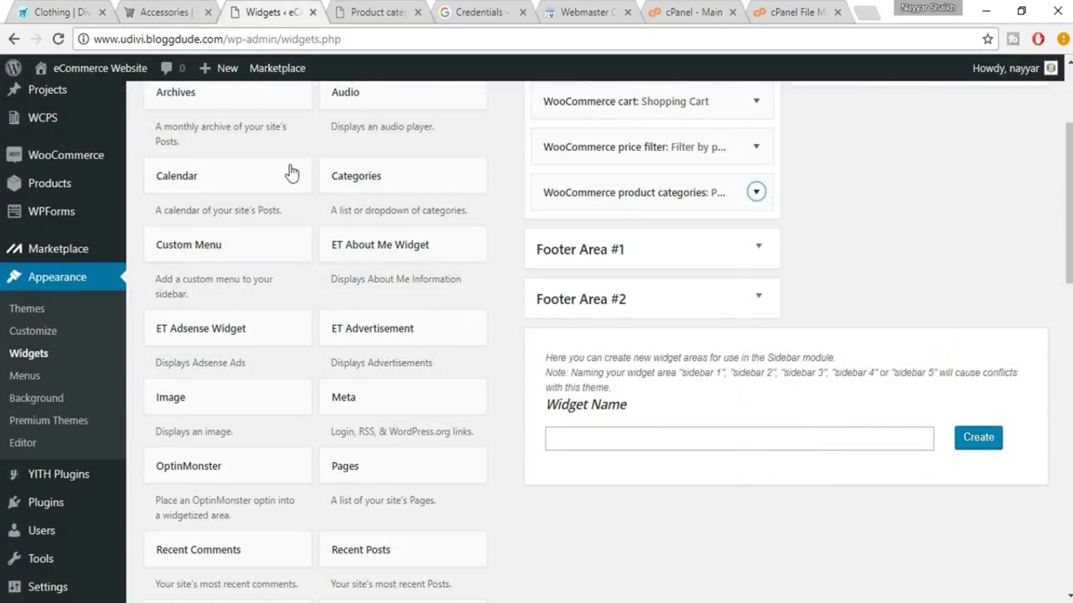
scroll(491, 508, down, 6)
scroll(491, 508, down, 2)
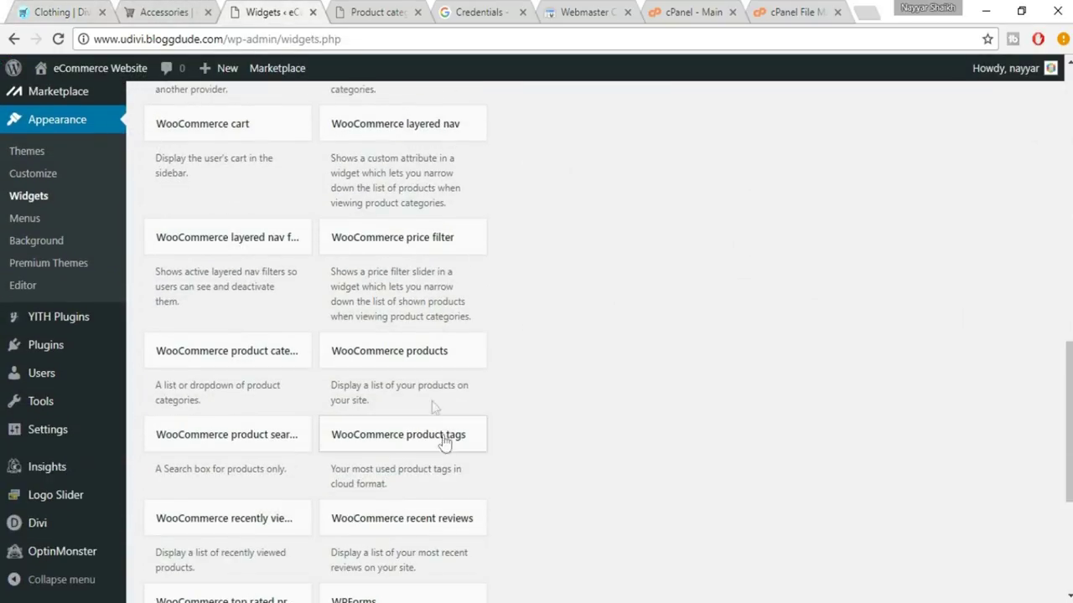
scroll(472, 363, down, 2)
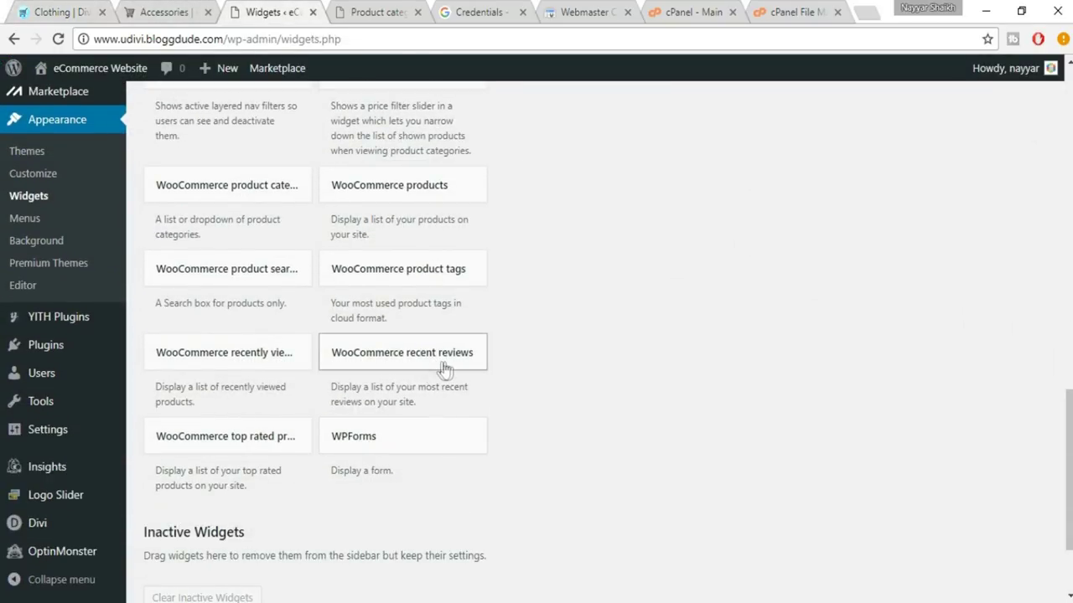
click(448, 360)
click(453, 360)
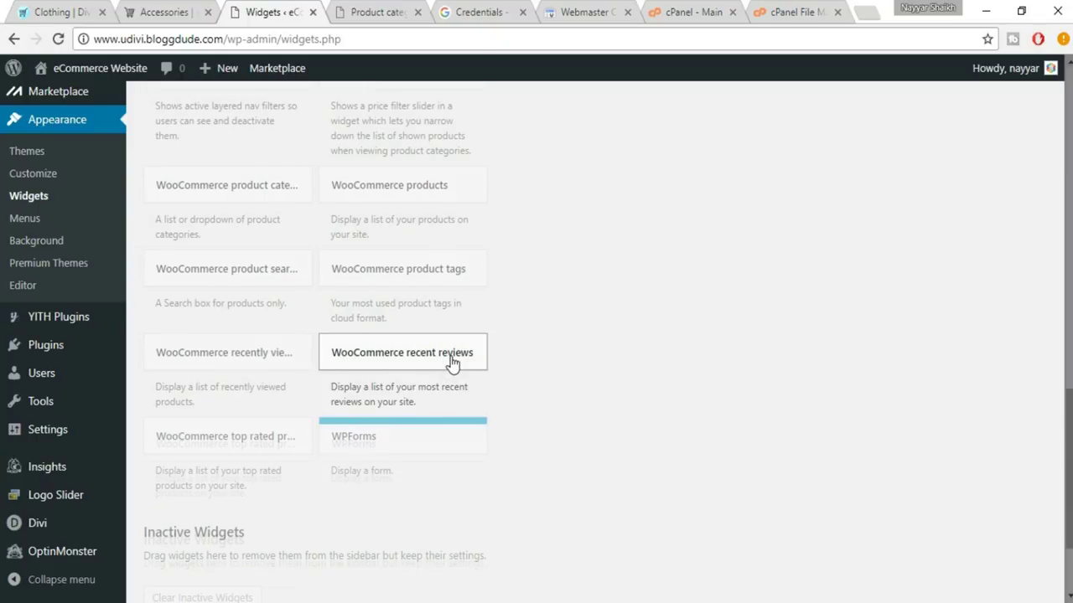
click(259, 370)
scroll(251, 373, down, 1)
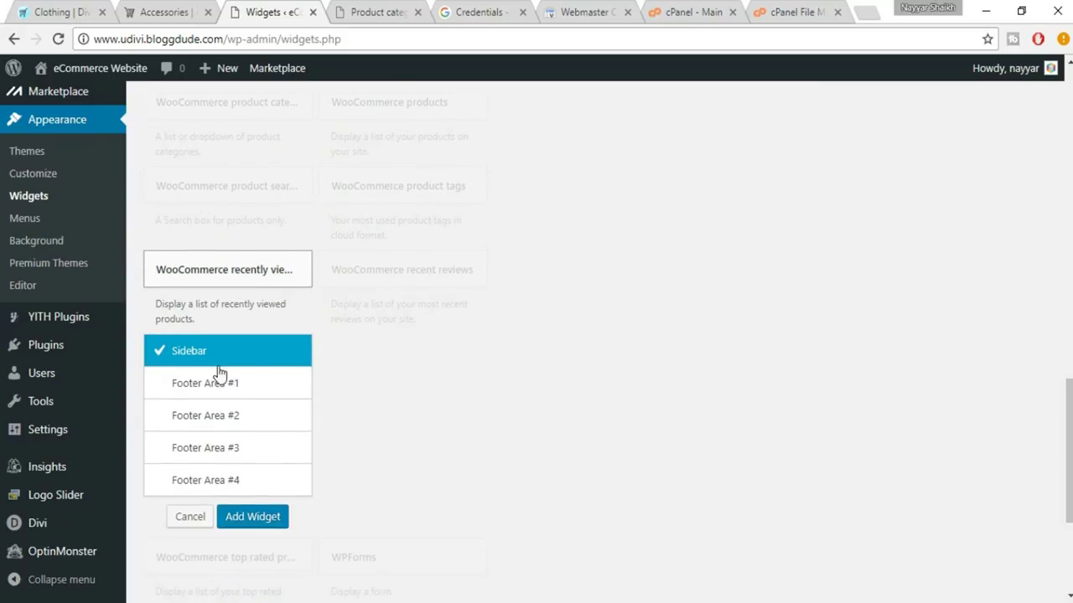
click(269, 523)
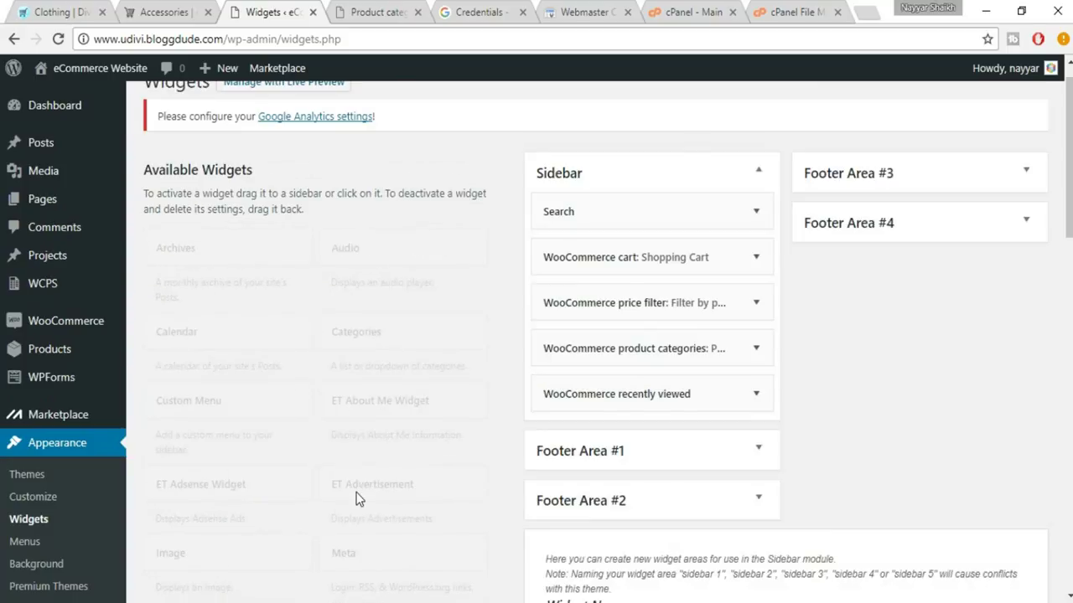
scroll(931, 451, down, 2)
scroll(935, 455, down, 1)
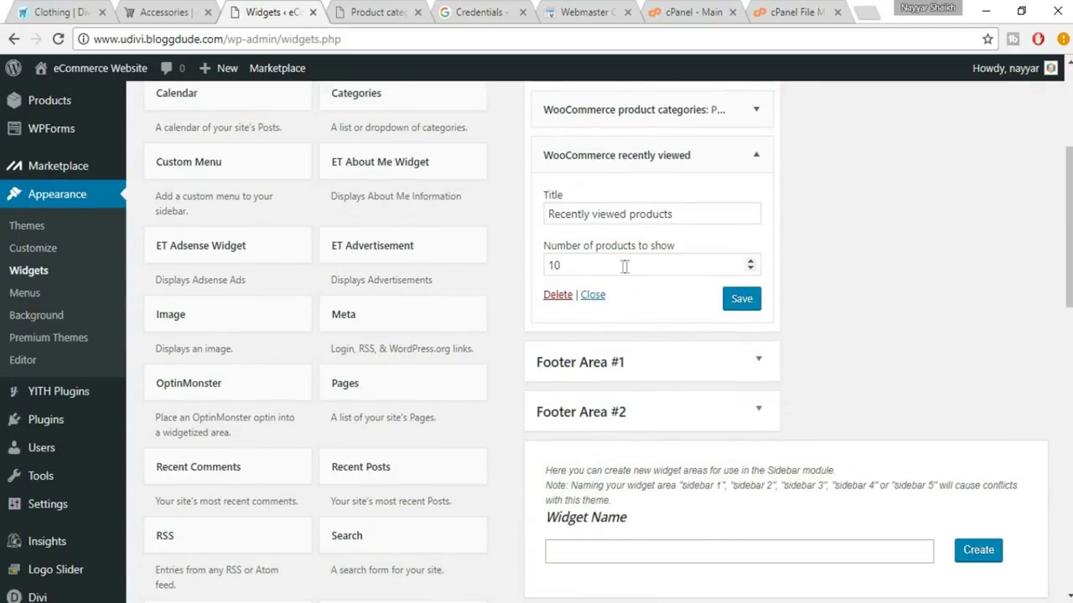
drag(578, 266, 528, 262)
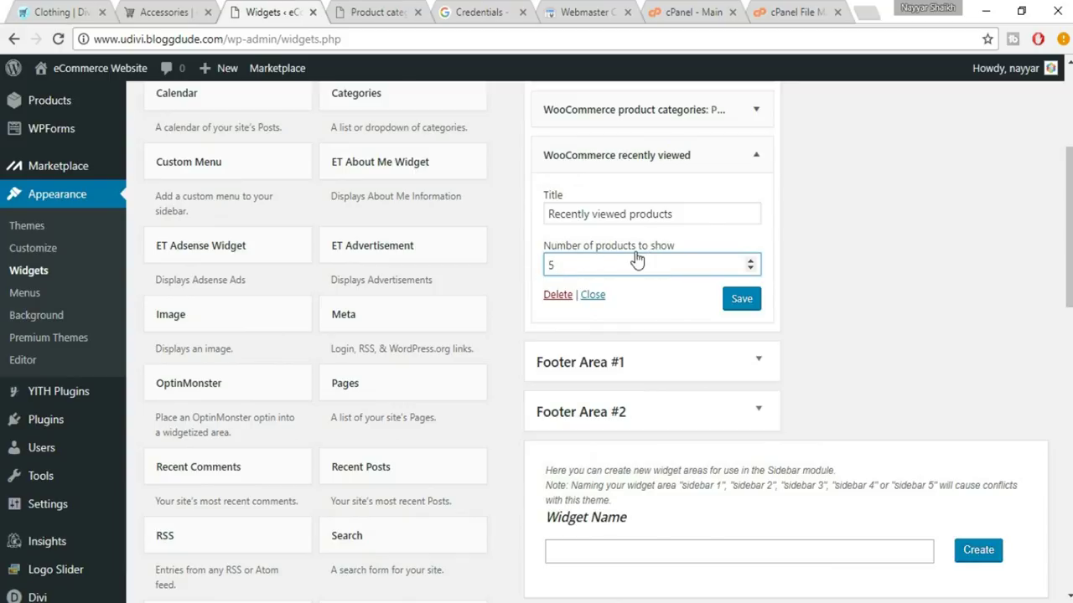
click(738, 301)
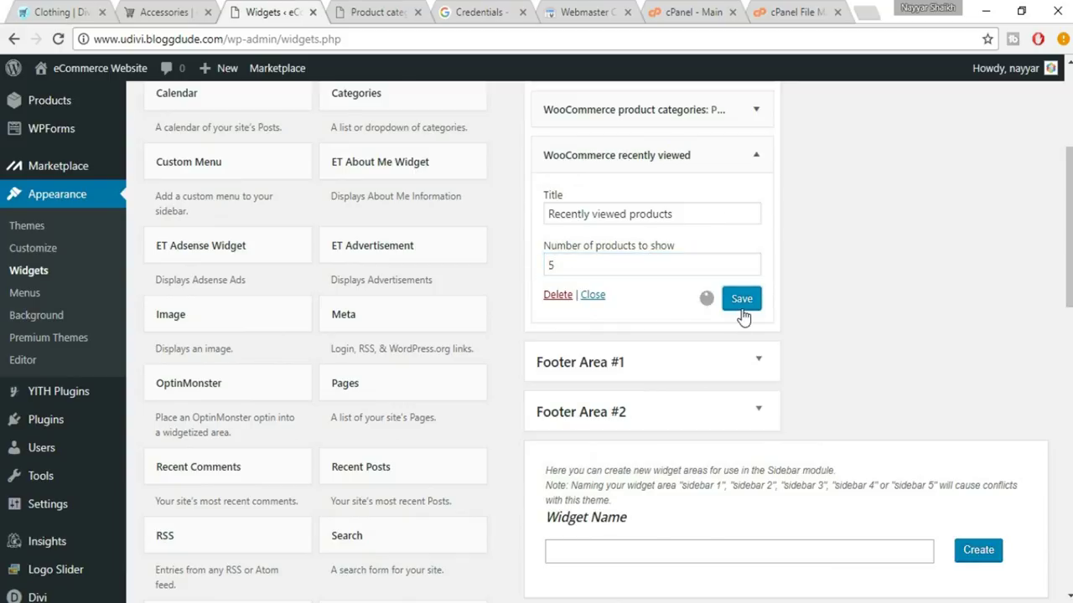
Add and save the Top rated products widget, then reload the Accessories page.
click(106, 5)
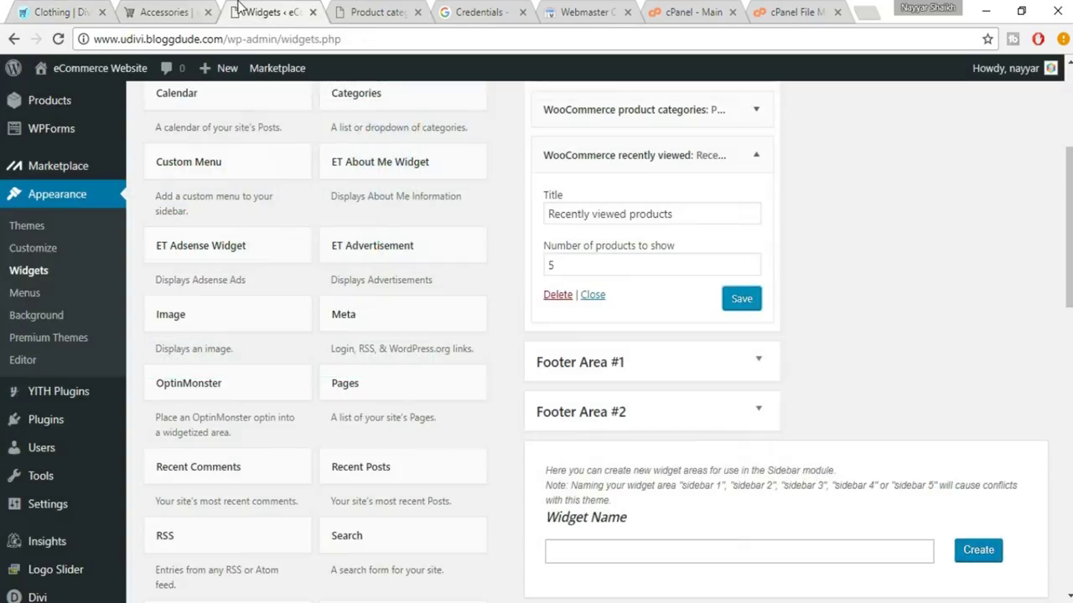
click(251, 11)
scroll(359, 341, down, 4)
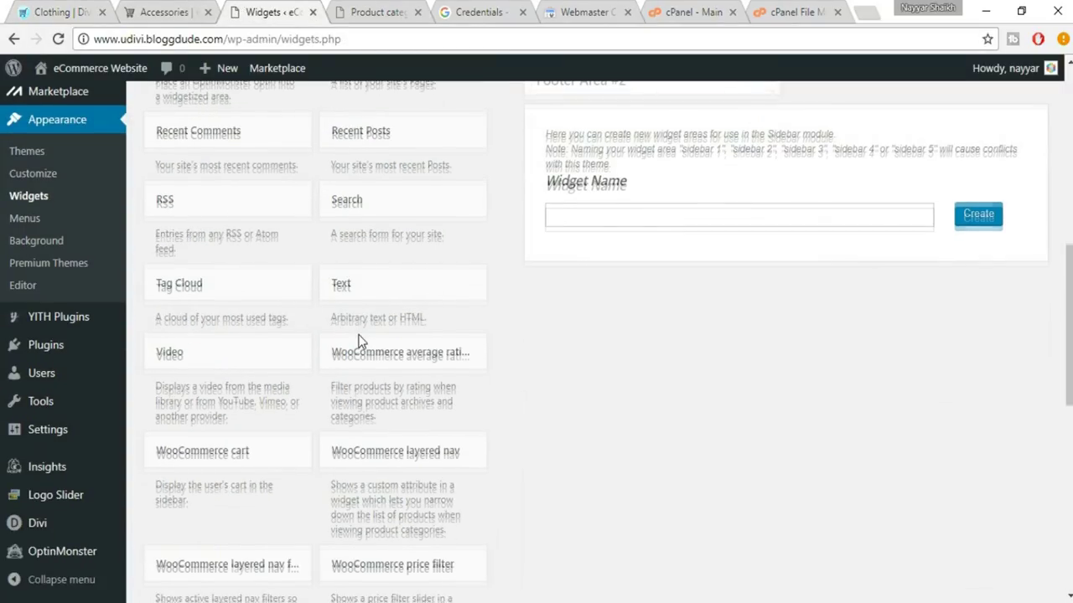
scroll(359, 342, down, 5)
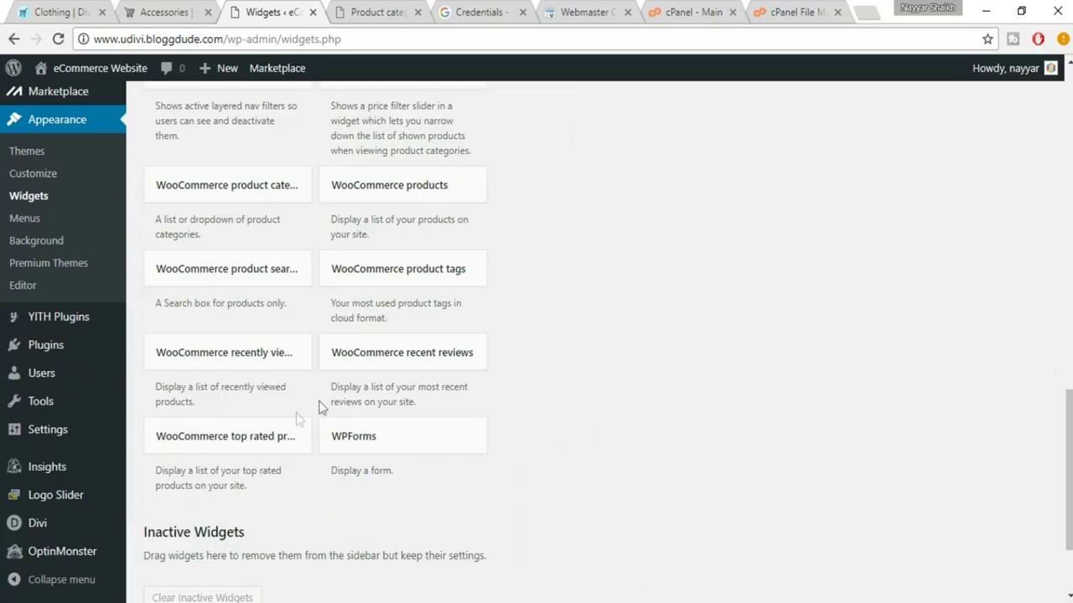
click(278, 445)
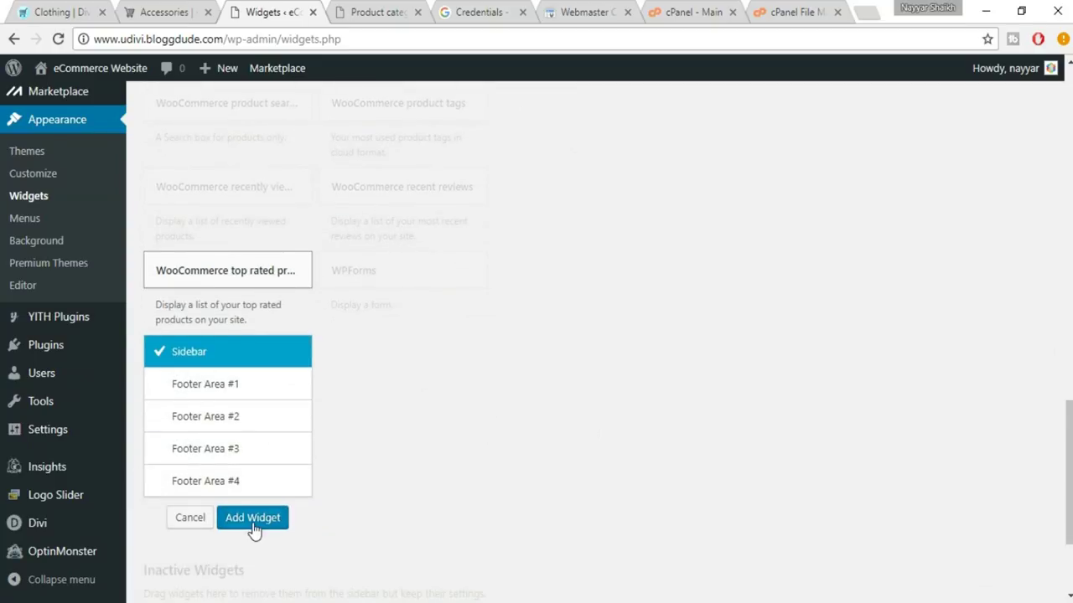
click(252, 517)
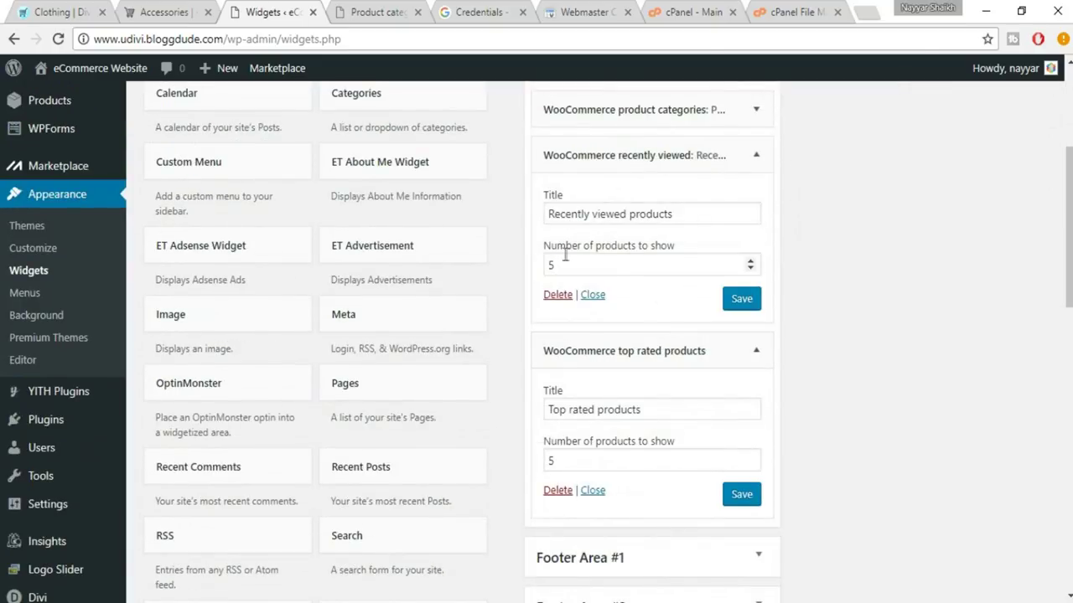
click(755, 155)
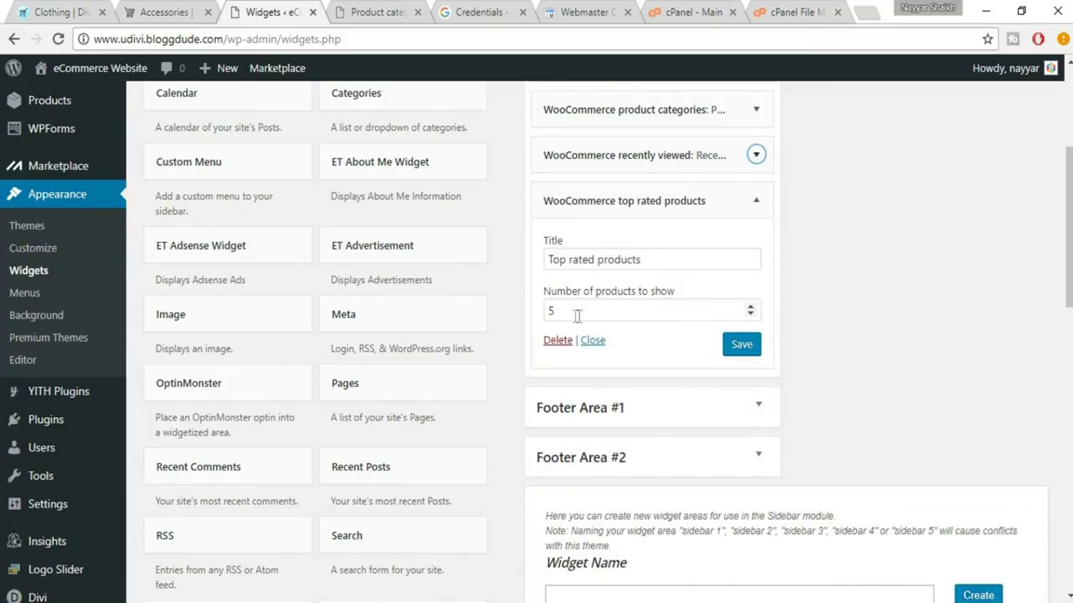
click(734, 344)
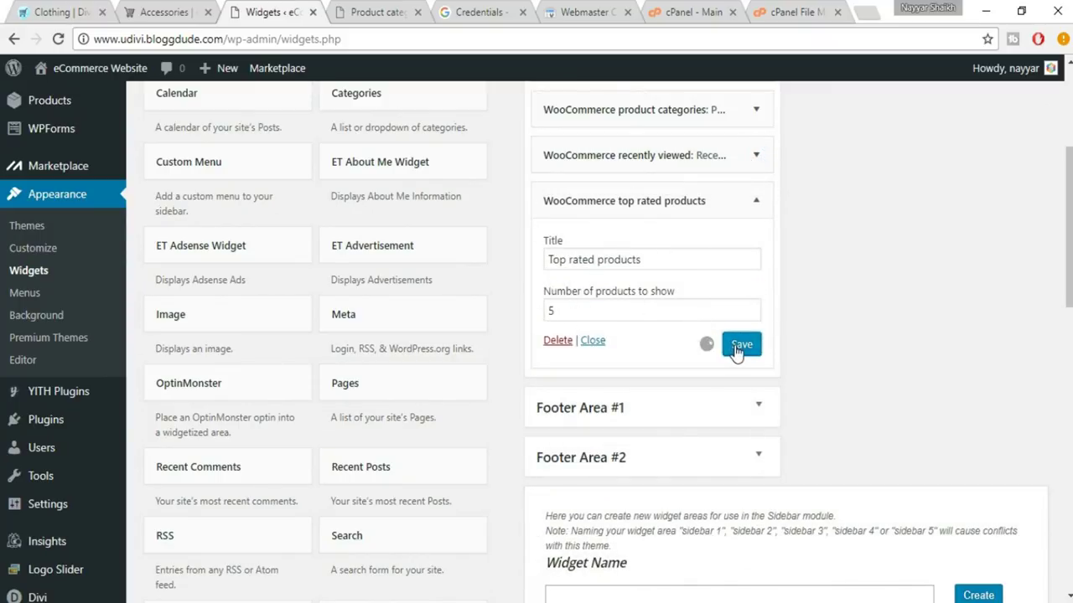
click(756, 201)
key(ctrl+shift+Tab)
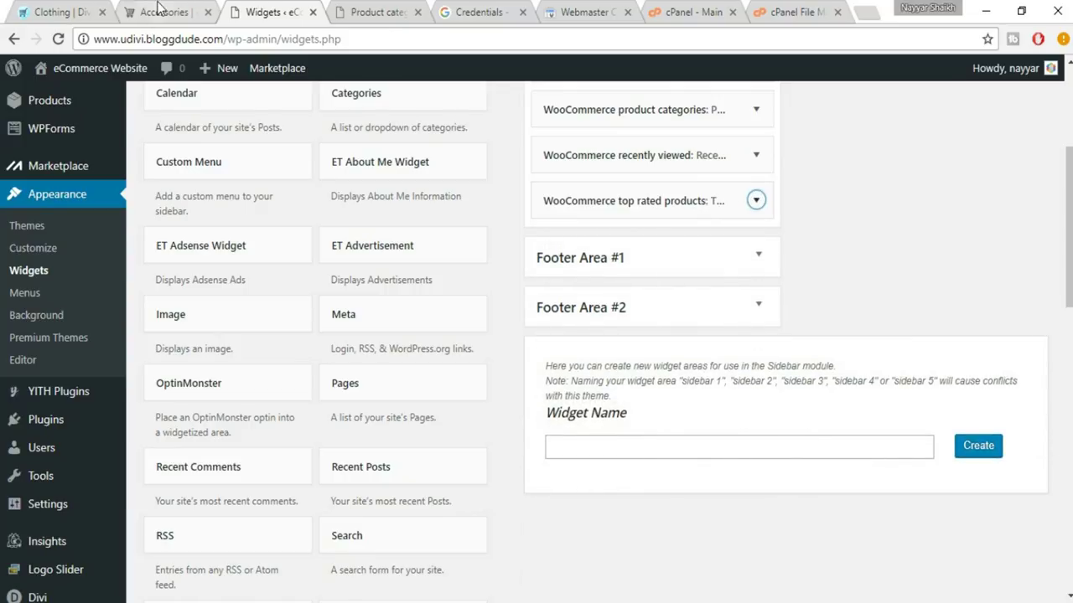
click(58, 39)
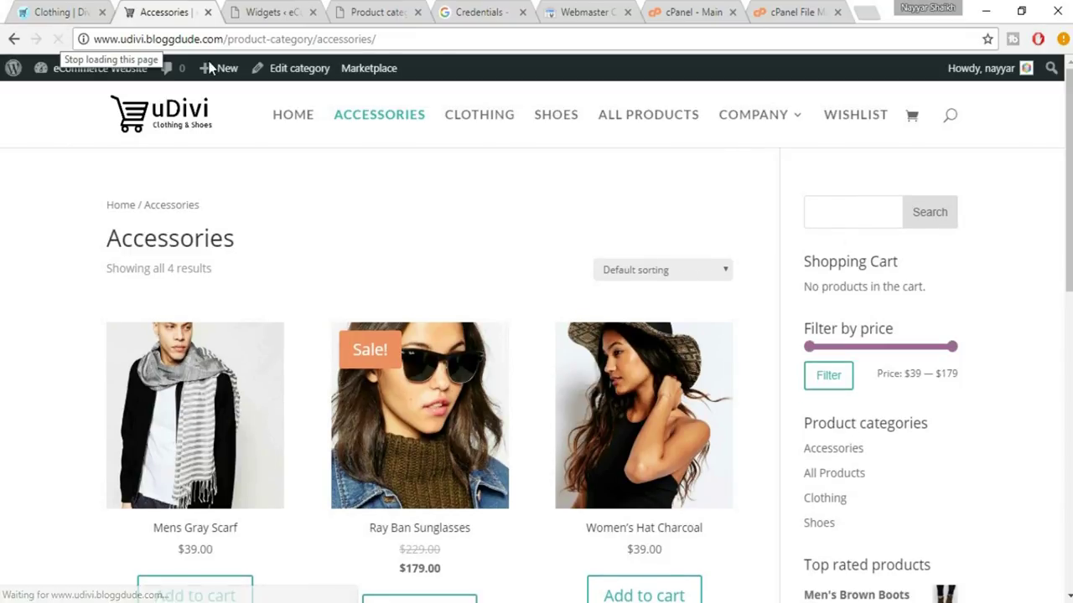
Scroll the Accessories page to view the five top rated products in the sidebar.
scroll(1006, 264, down, 1)
scroll(1004, 263, up, 1)
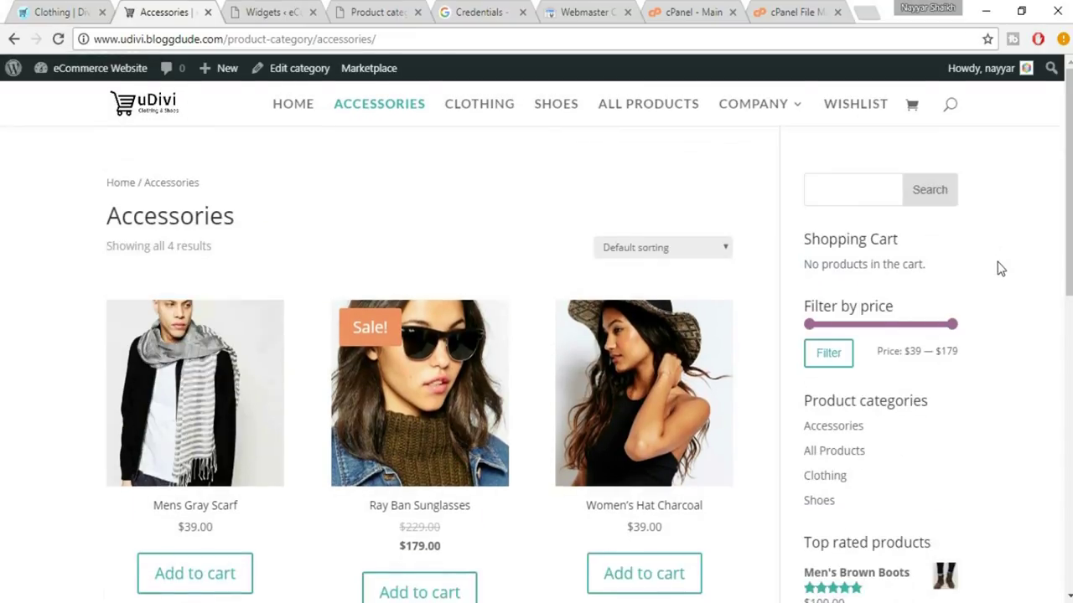
scroll(1006, 327, down, 4)
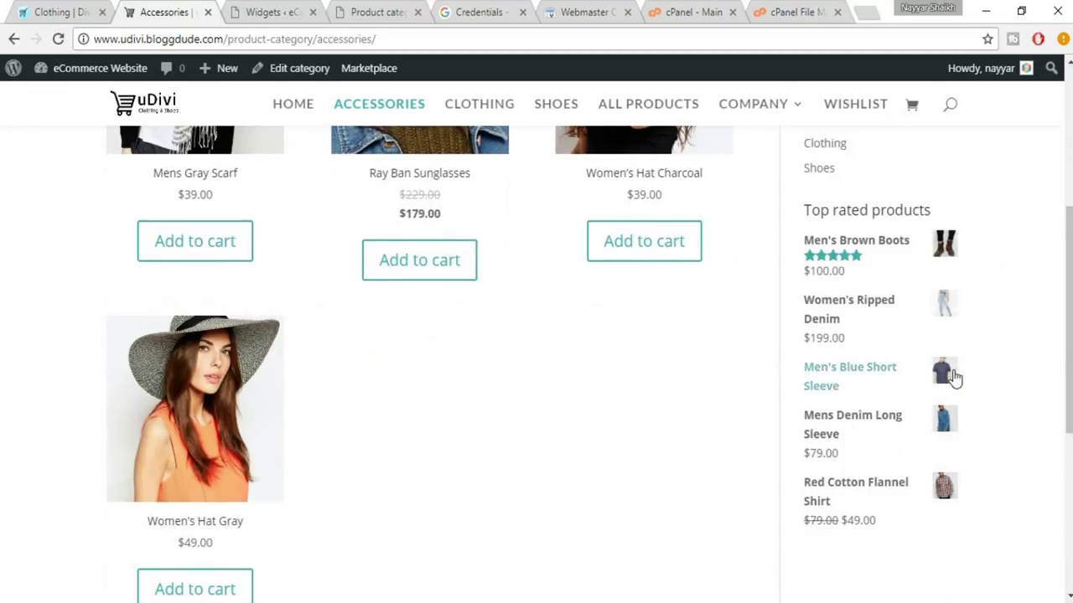
scroll(947, 371, down, 2)
click(40, 7)
scroll(888, 271, up, 5)
scroll(838, 176, up, 1)
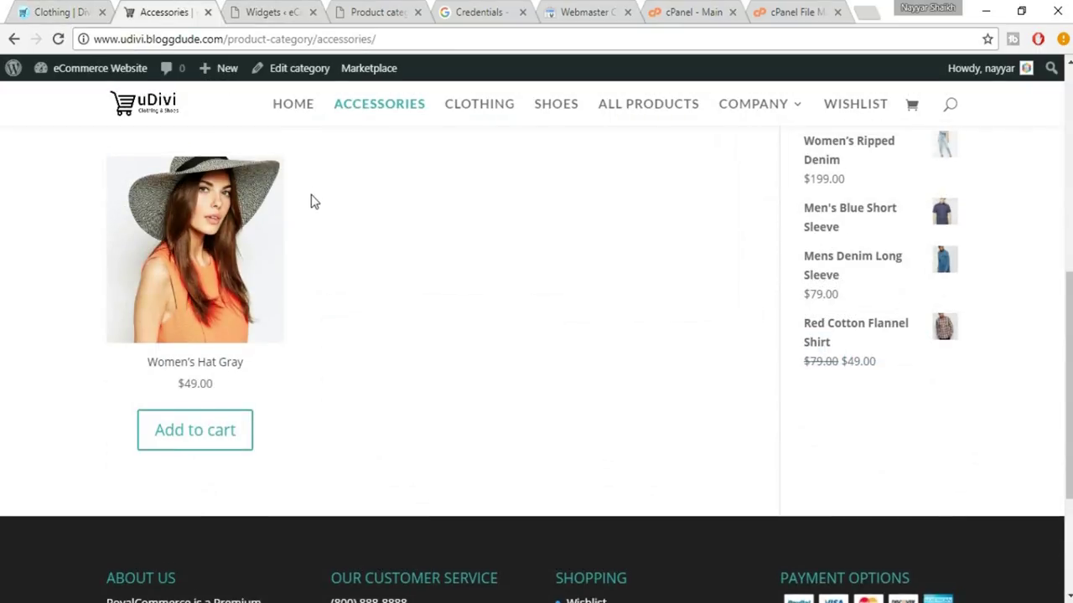
scroll(311, 201, up, 5)
mouse_move(92, 67)
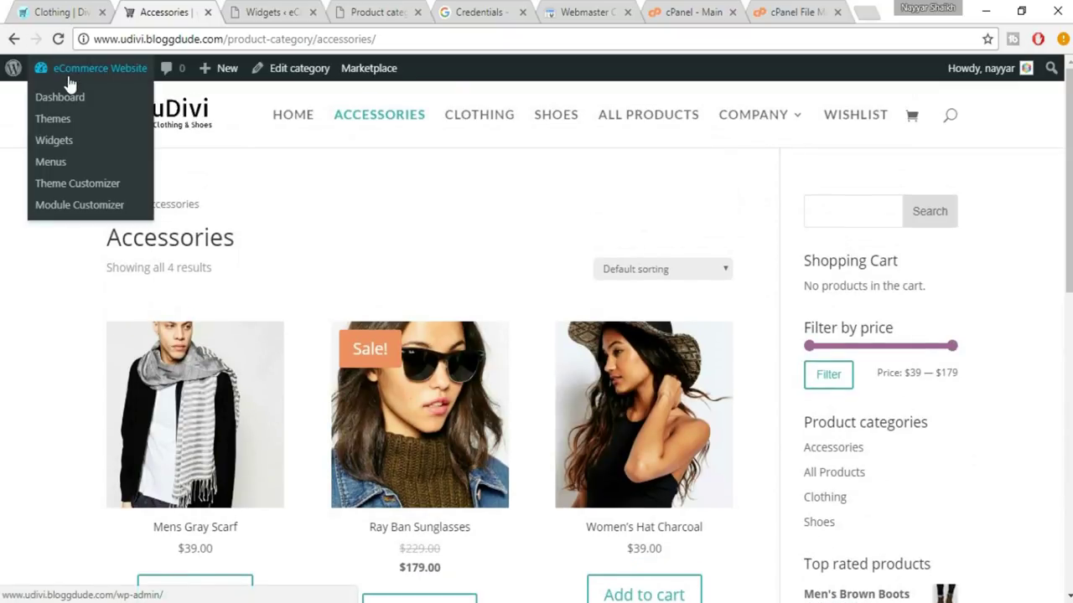
Change the Layout Settings sidebar width from 21 to 25, preview it, and publish.
click(87, 181)
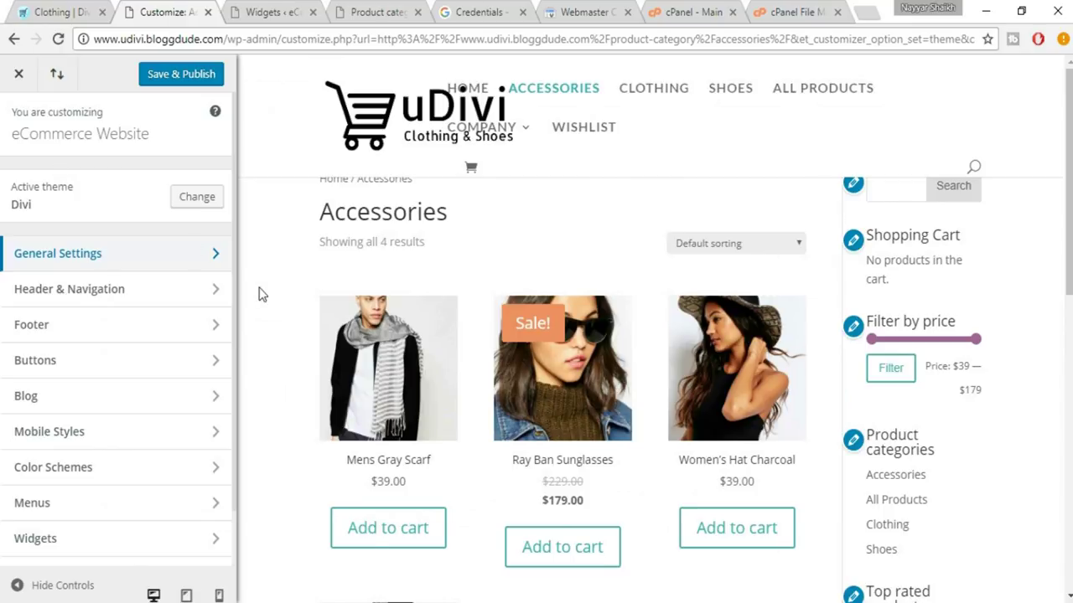
click(125, 262)
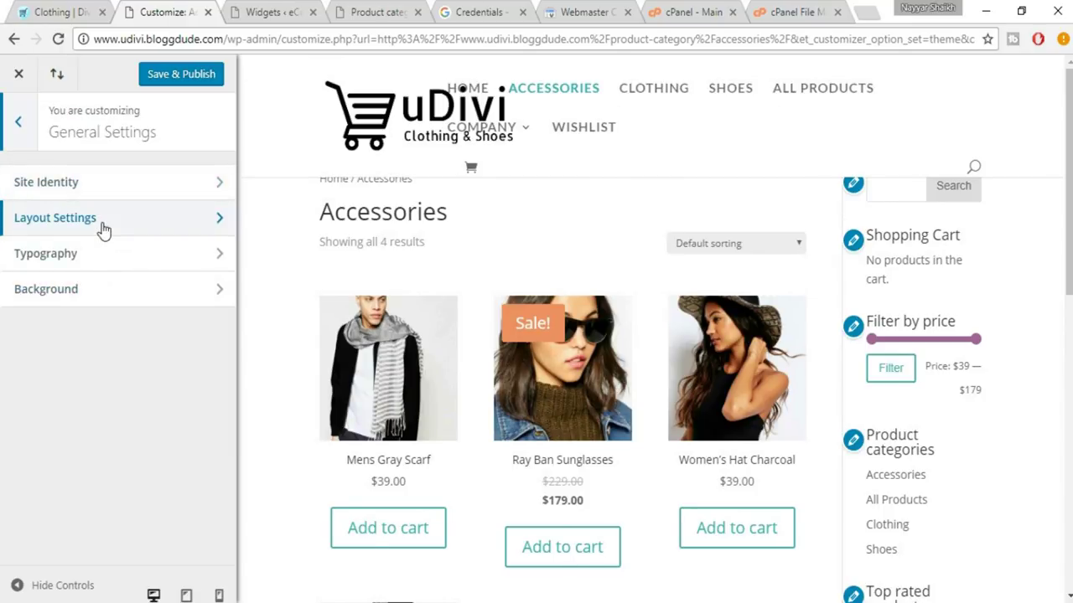
click(101, 223)
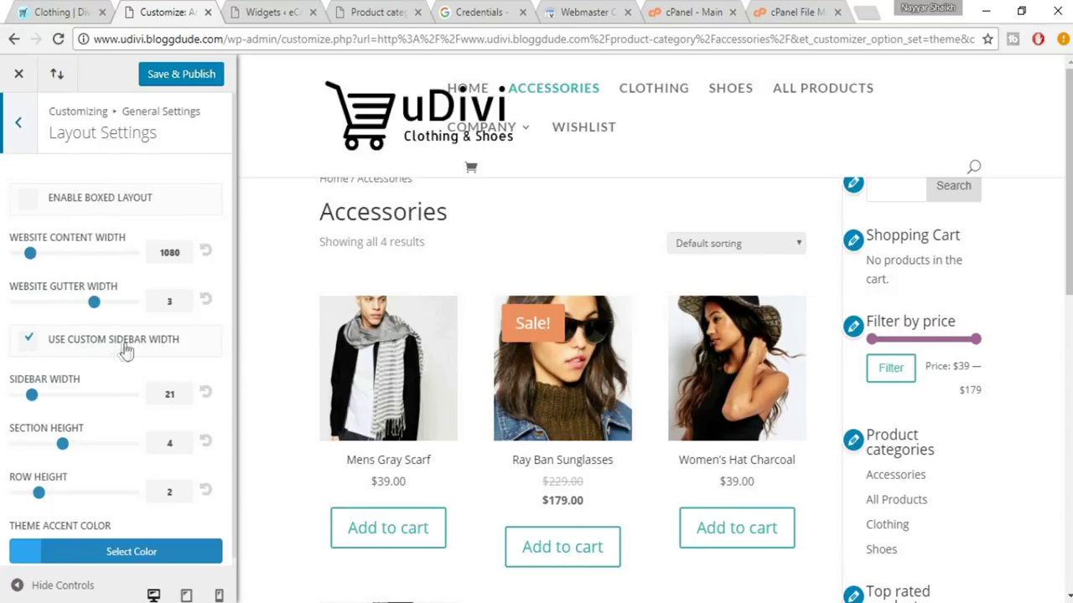
drag(182, 394, 144, 394)
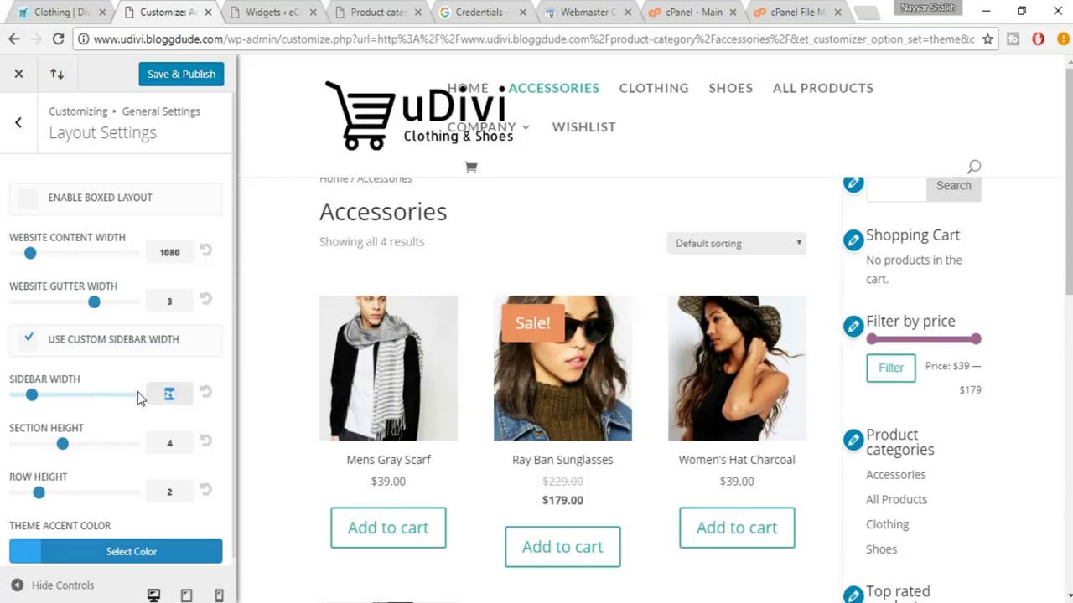
text(25)
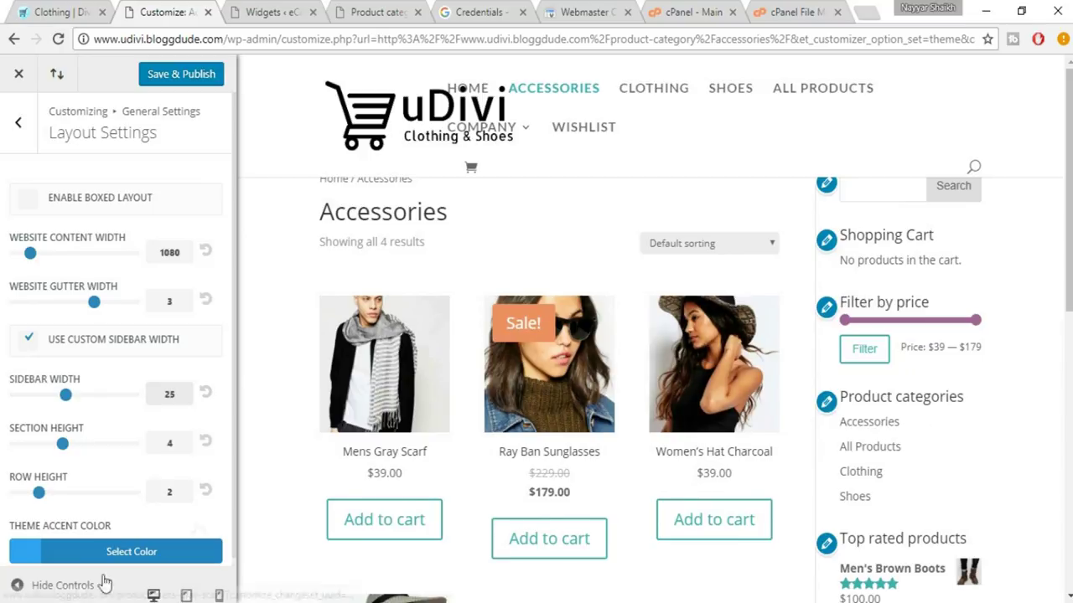
click(61, 586)
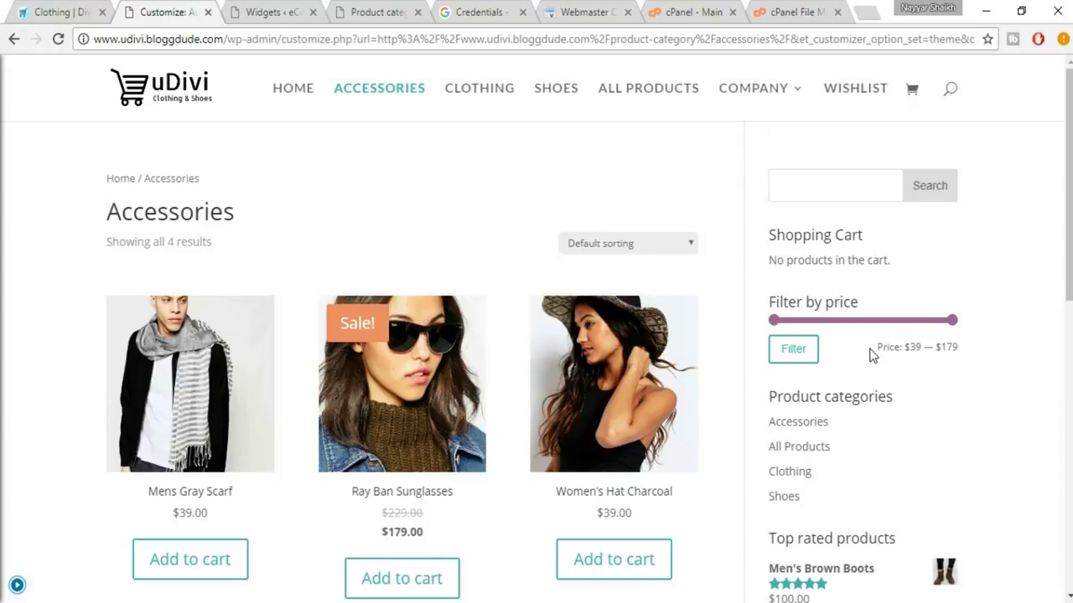
scroll(871, 356, down, 5)
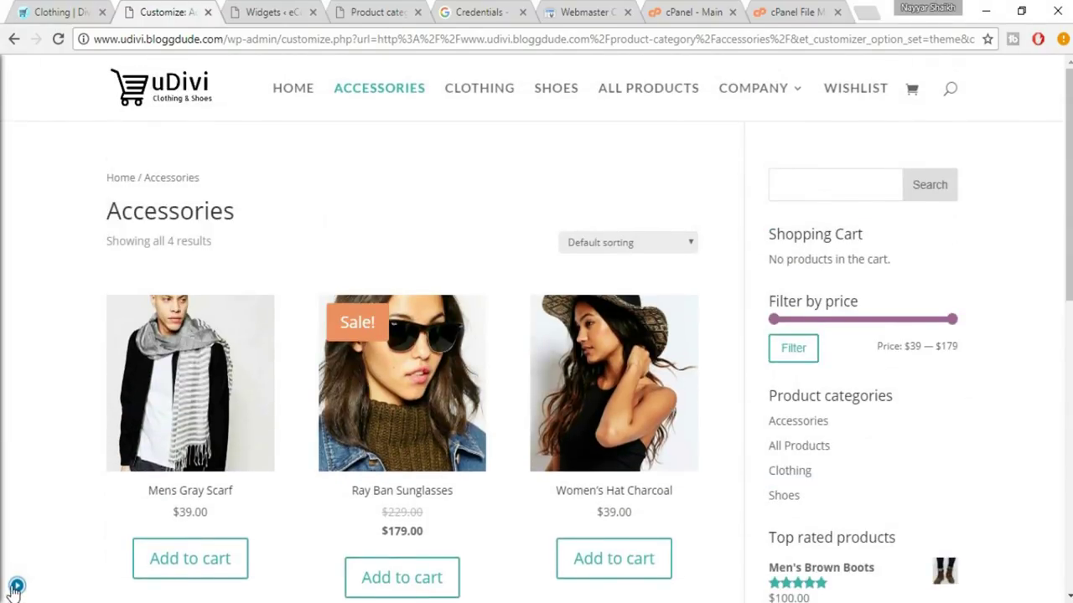
click(15, 587)
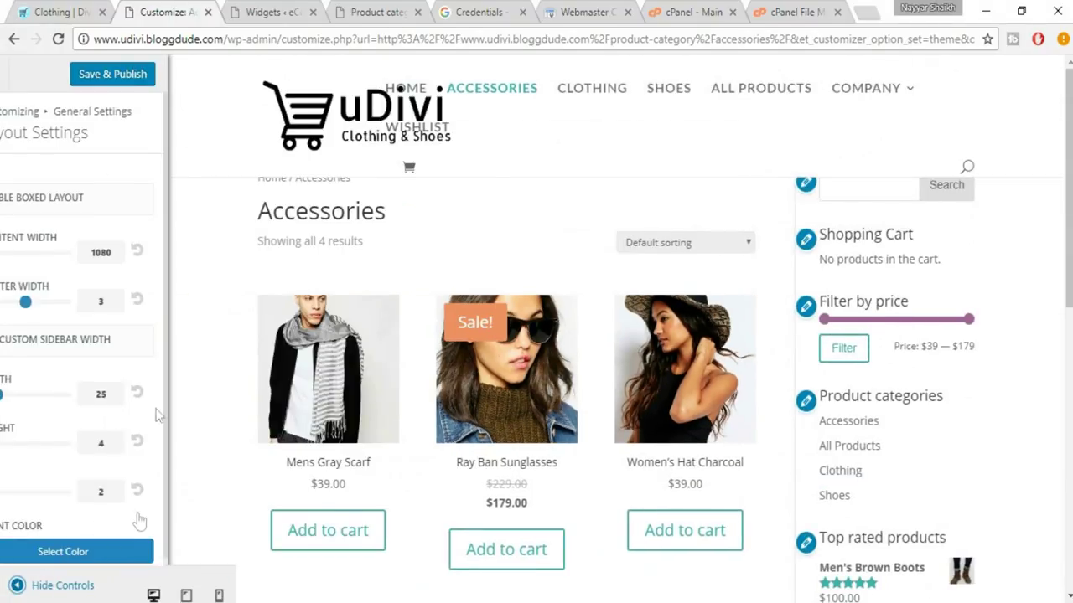
click(182, 78)
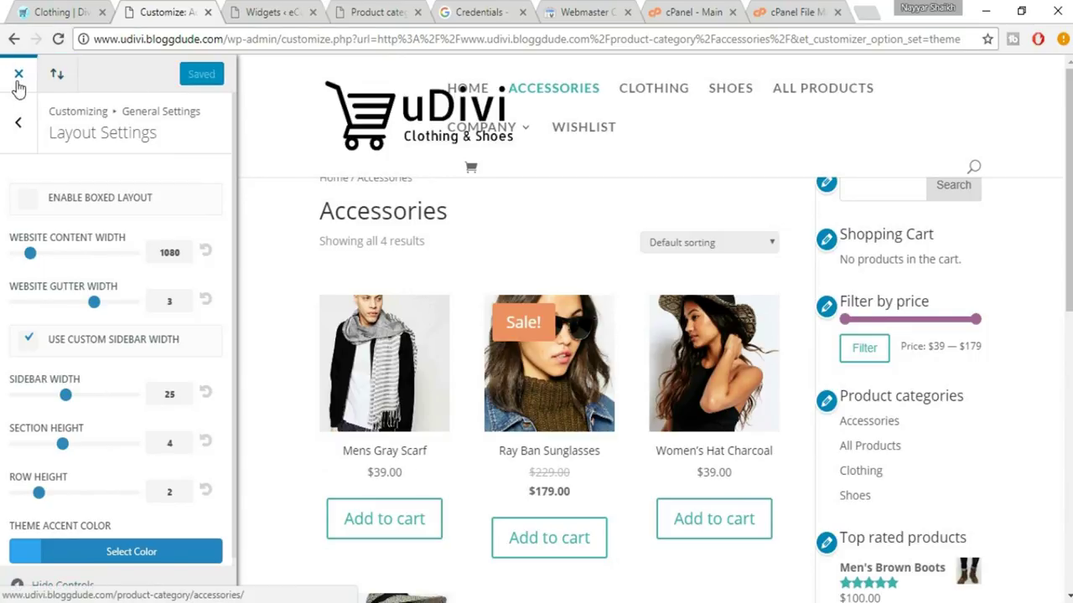
click(18, 75)
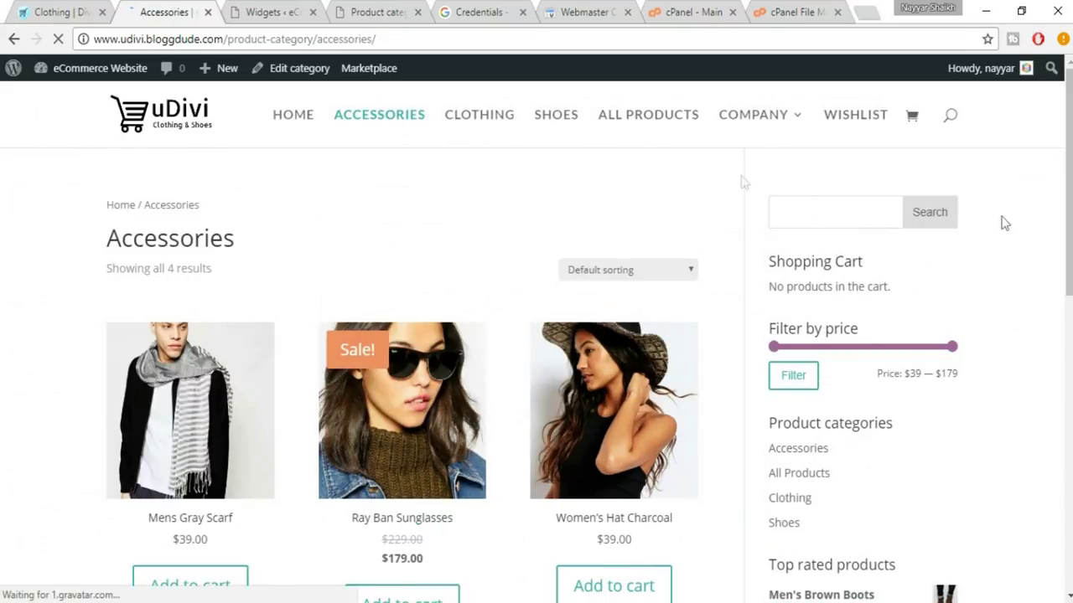
Compare the Product categories and Shopping Cart headings on the Accessories and Clothing pages.
scroll(917, 278, down, 3)
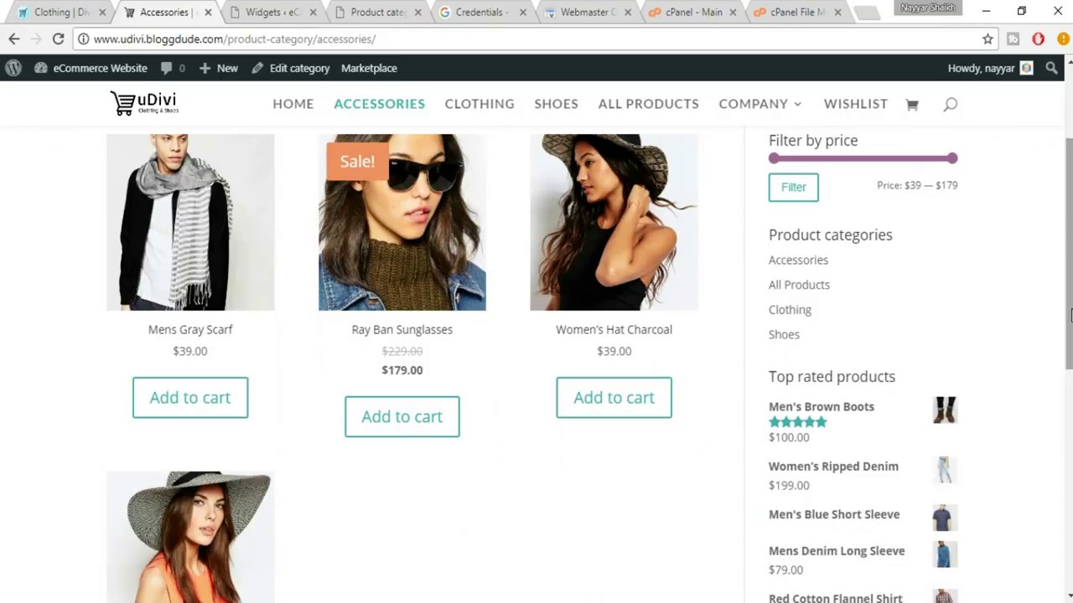
drag(909, 236, 774, 236)
click(902, 242)
click(770, 236)
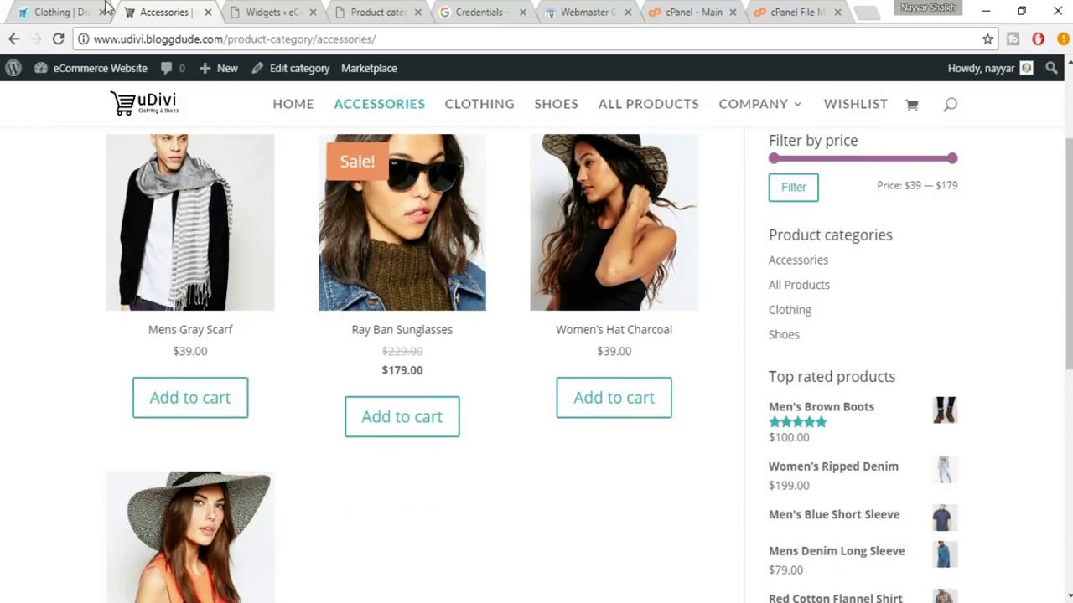
click(106, 7)
drag(826, 237, 872, 224)
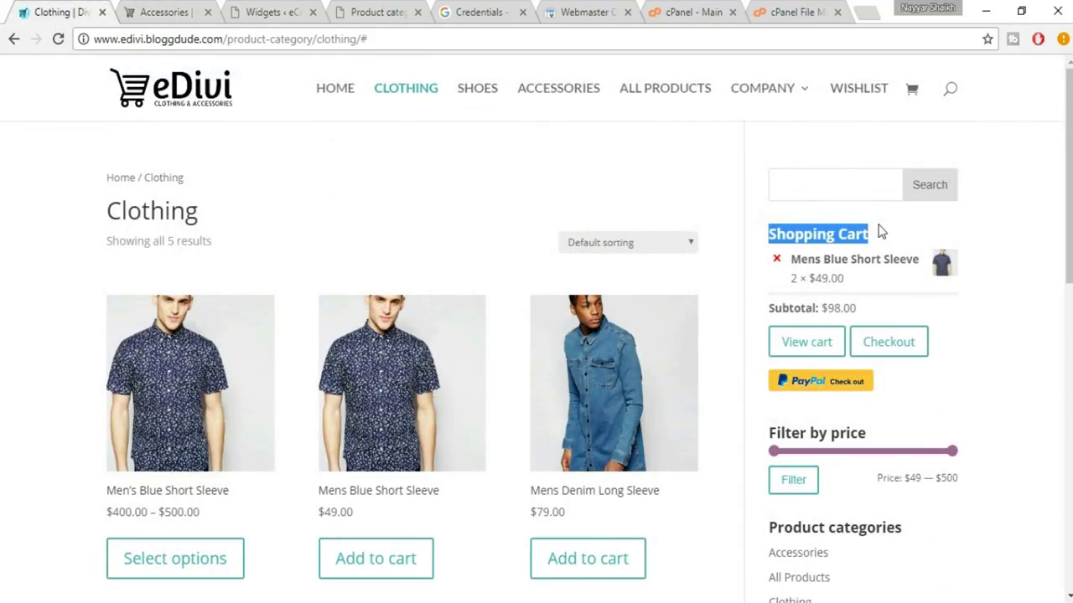
click(880, 233)
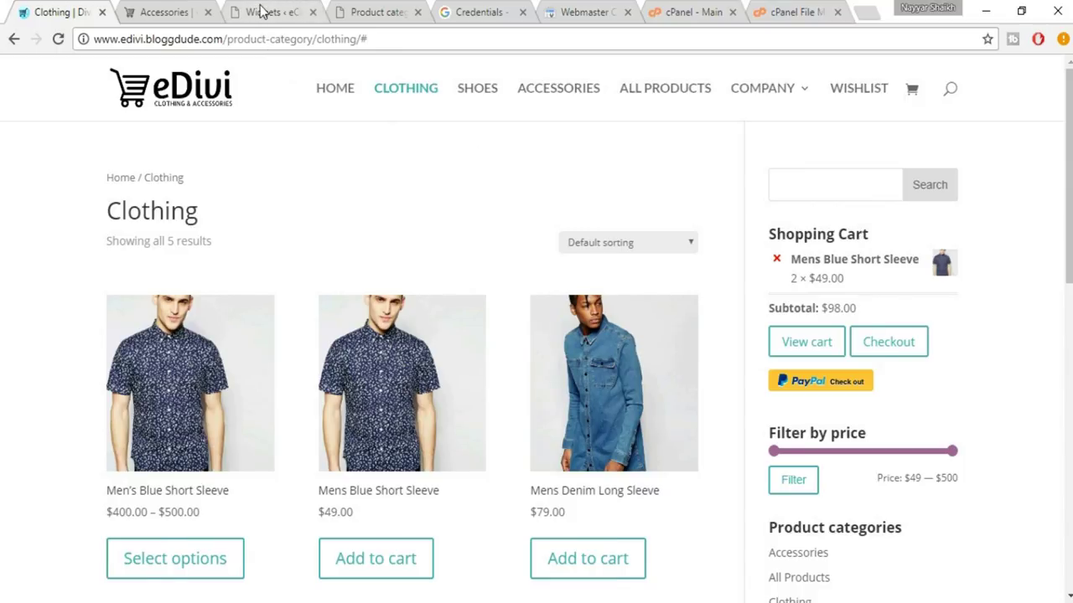
click(263, 12)
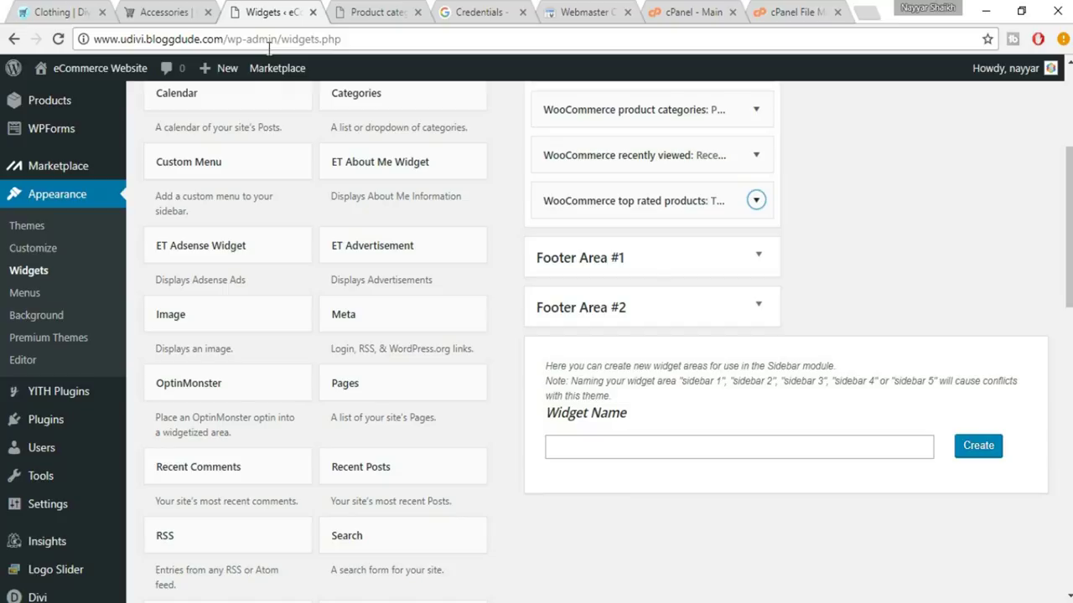
scroll(315, 198, down, 5)
Paste the .widgettitle { font-weight: bold; } rule into Divi's Custom CSS and save.
mouse_move(36, 524)
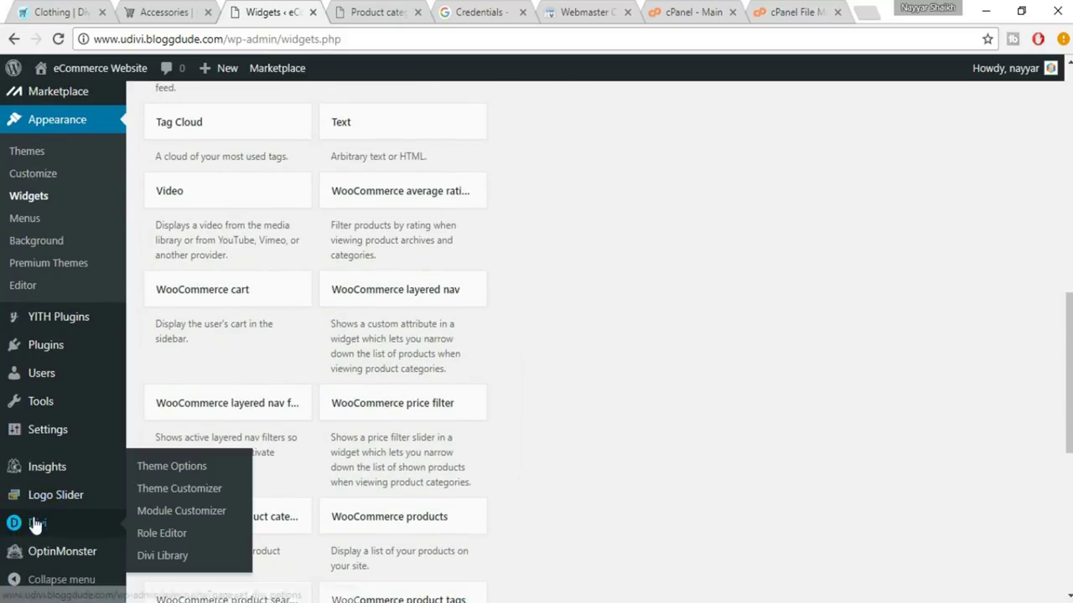
click(36, 524)
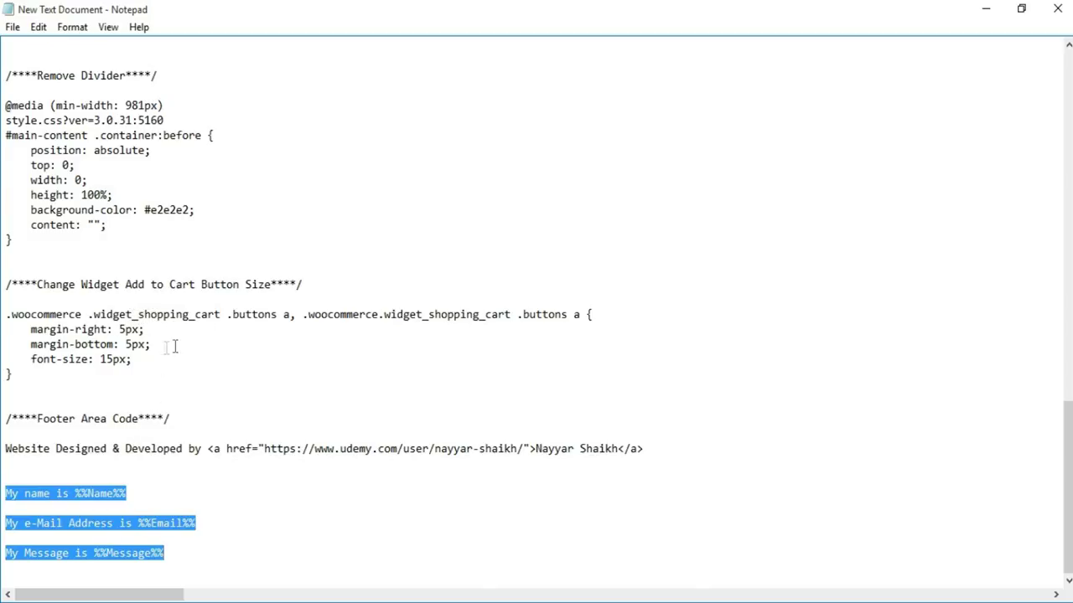
key(Delete)
scroll(231, 319, up, 1)
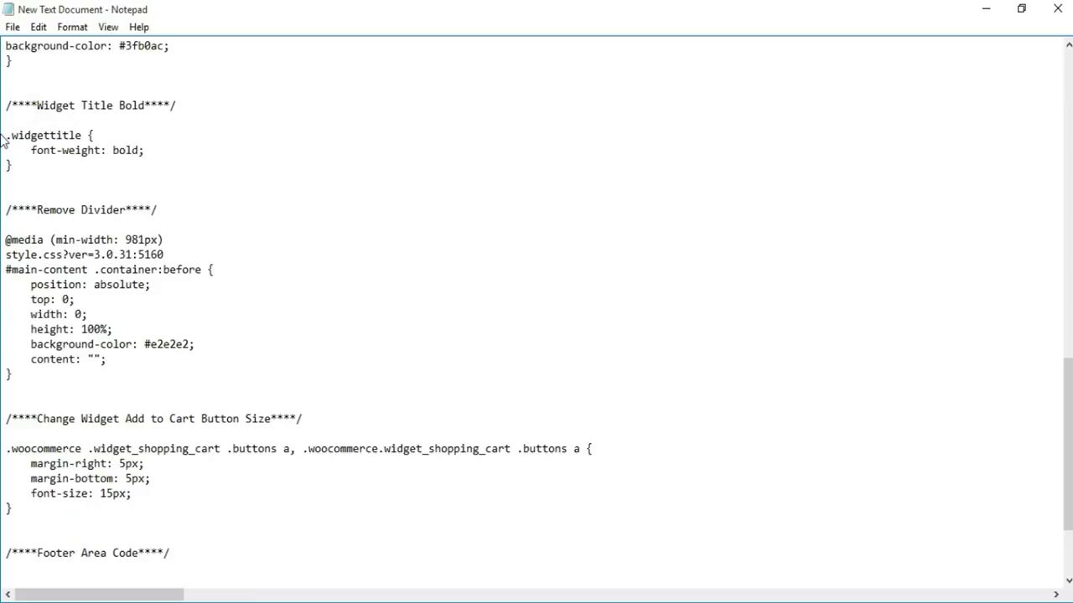
drag(27, 174, 3, 134)
key(ctrl+c)
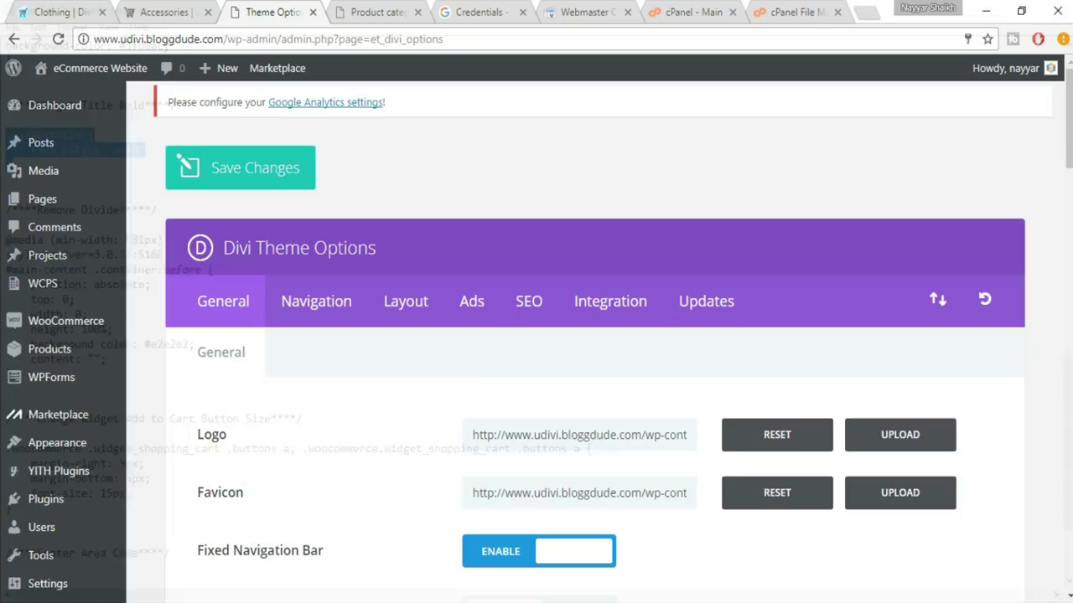
scroll(826, 469, down, 10)
scroll(838, 484, down, 20)
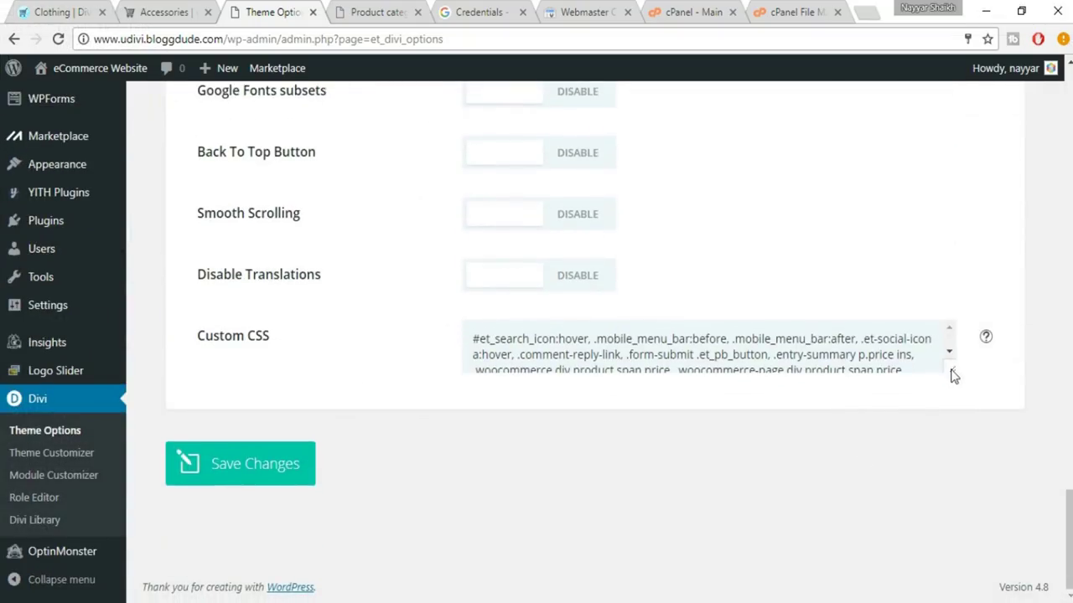
drag(952, 370, 950, 488)
scroll(880, 448, down, 8)
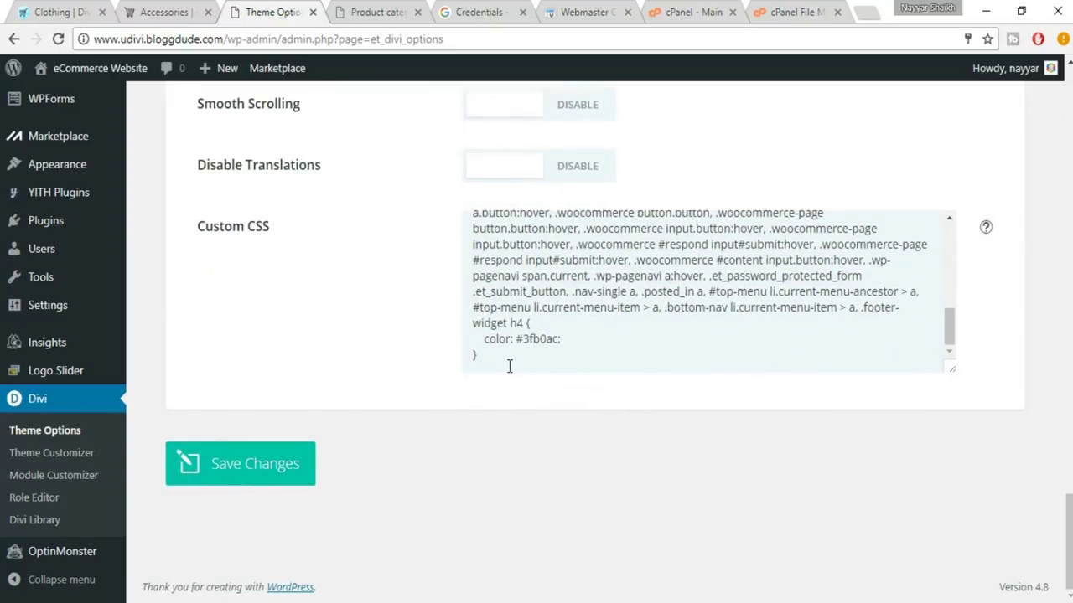
click(509, 366)
key(Return)
key(Return)
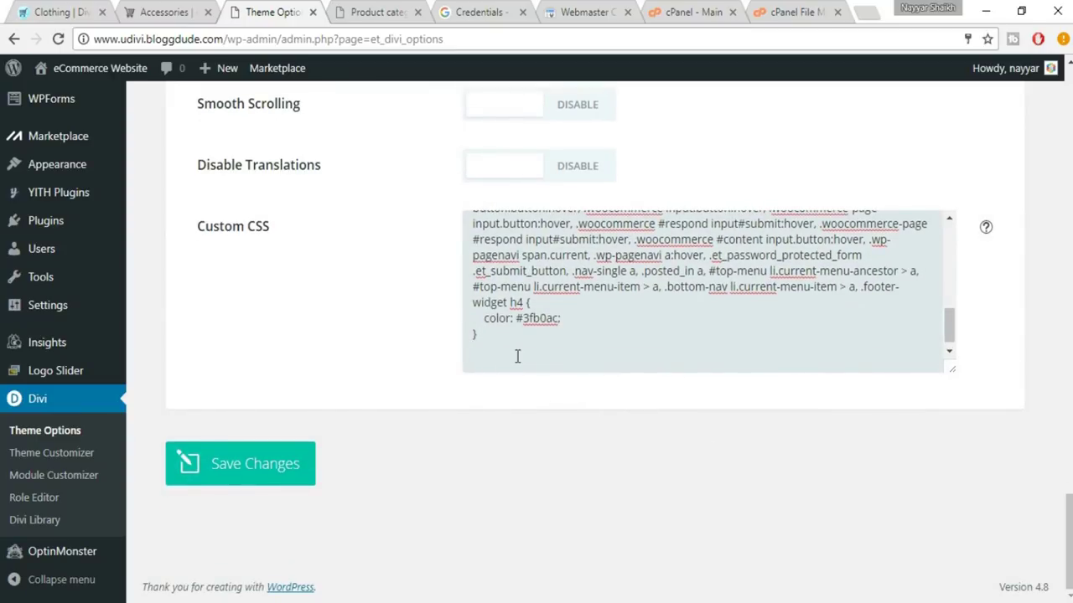
key(ctrl+v)
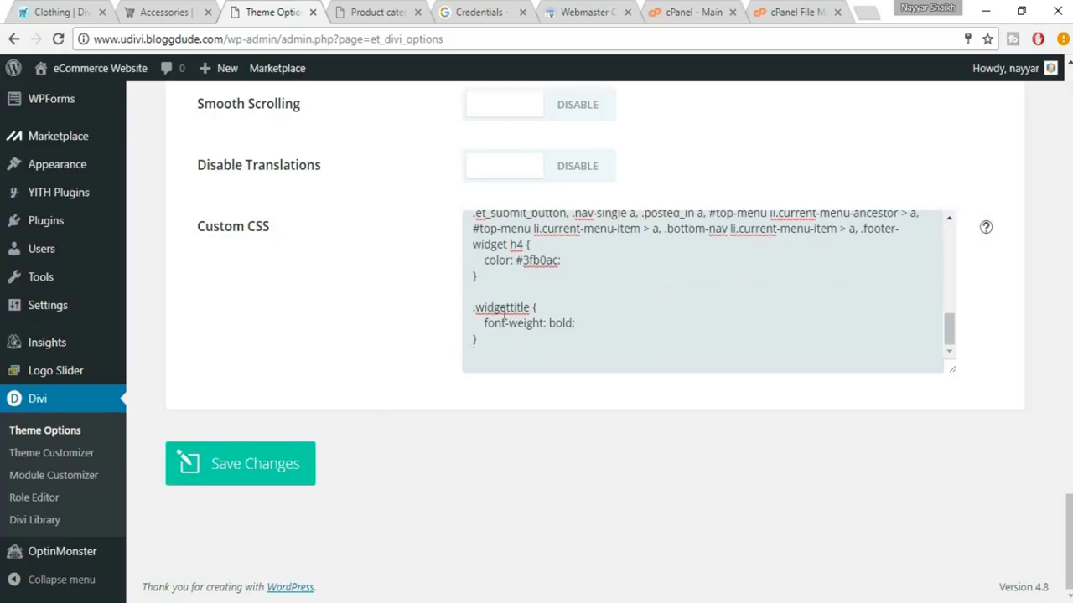
click(293, 477)
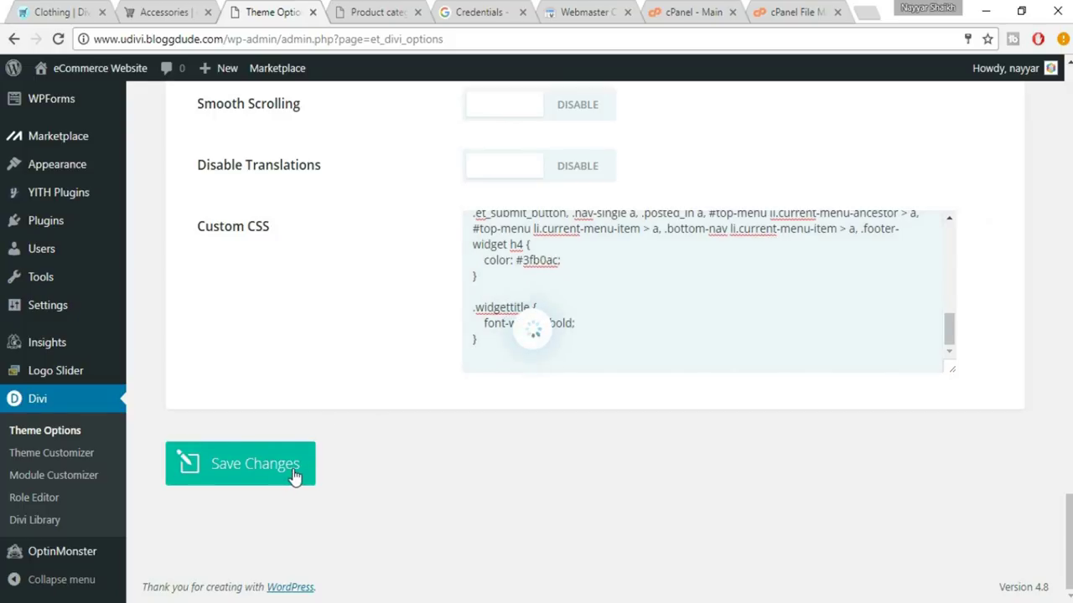
Reload the Accessories page to confirm the sidebar widget headings are bold.
click(191, 11)
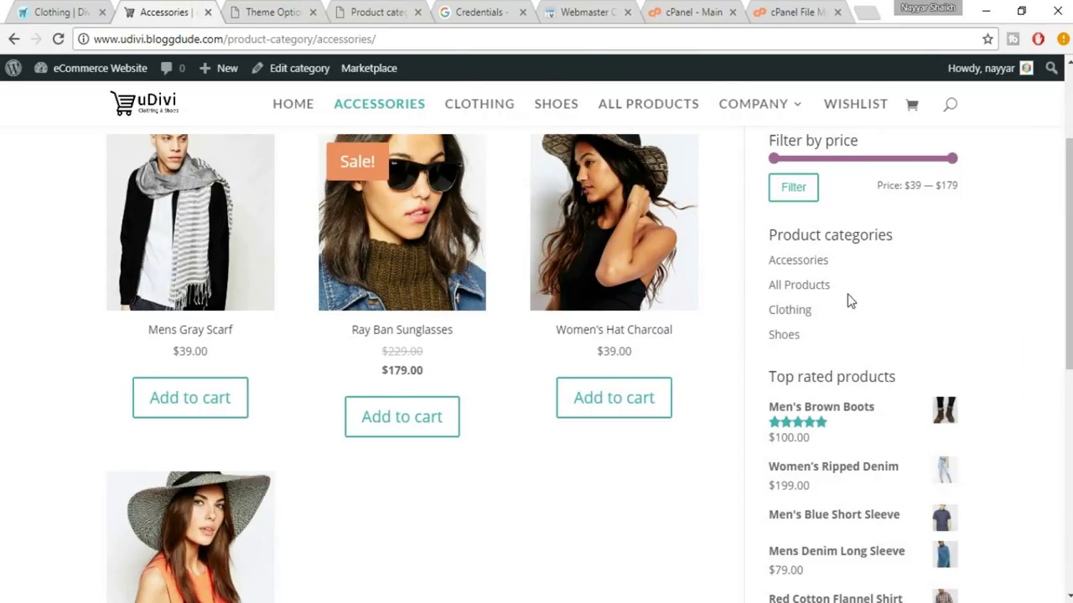
scroll(848, 301, up, 3)
click(58, 39)
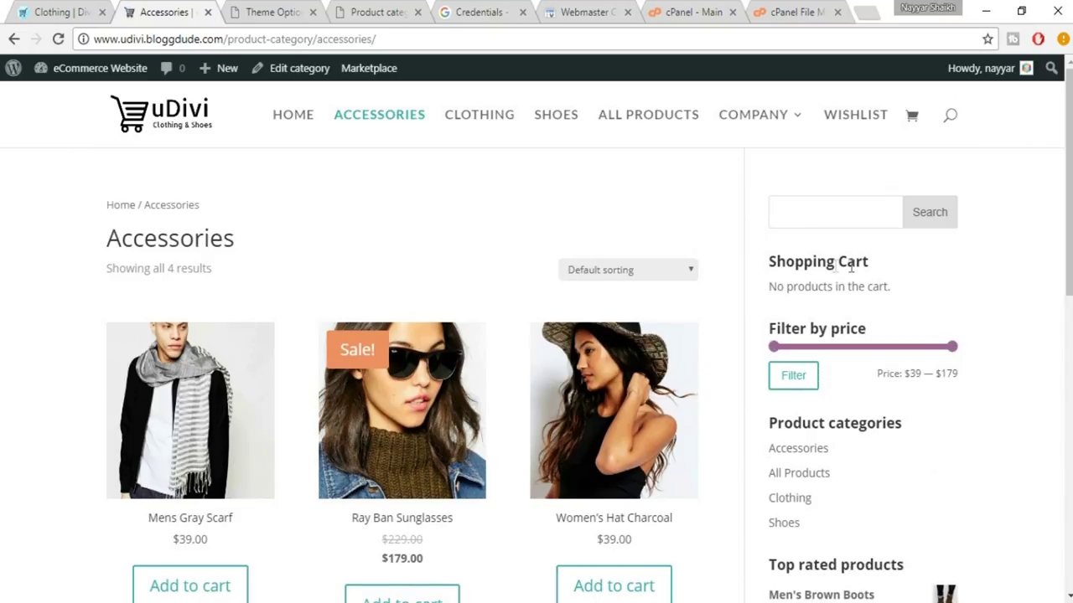
drag(771, 261, 871, 264)
click(940, 280)
scroll(1019, 322, down, 4)
scroll(1024, 332, up, 4)
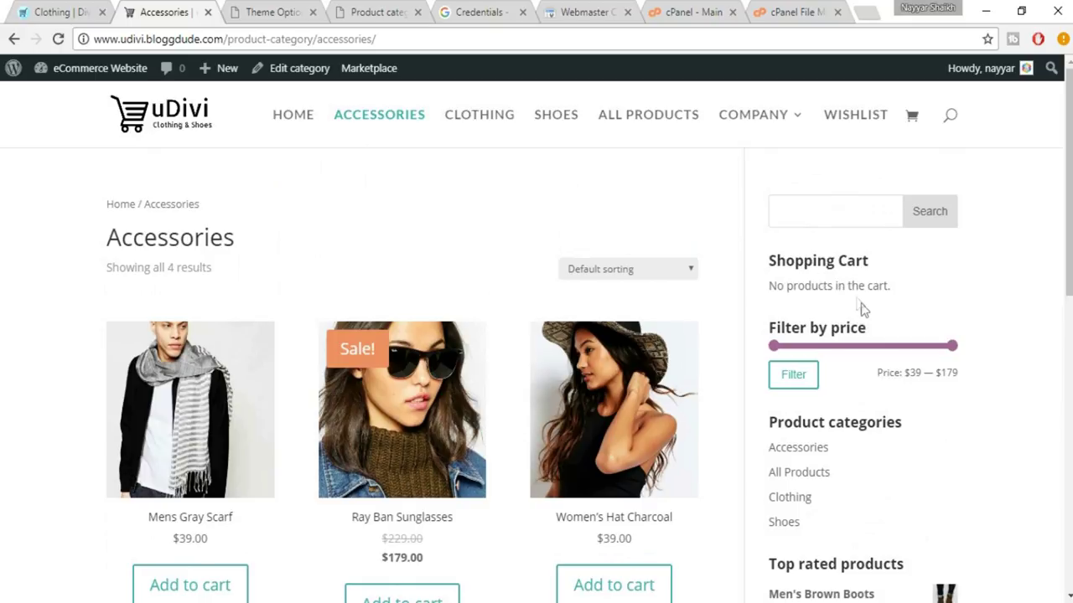
Add Women's Hat Charcoal to the cart and compare against the Clothing page.
scroll(878, 283, down, 1)
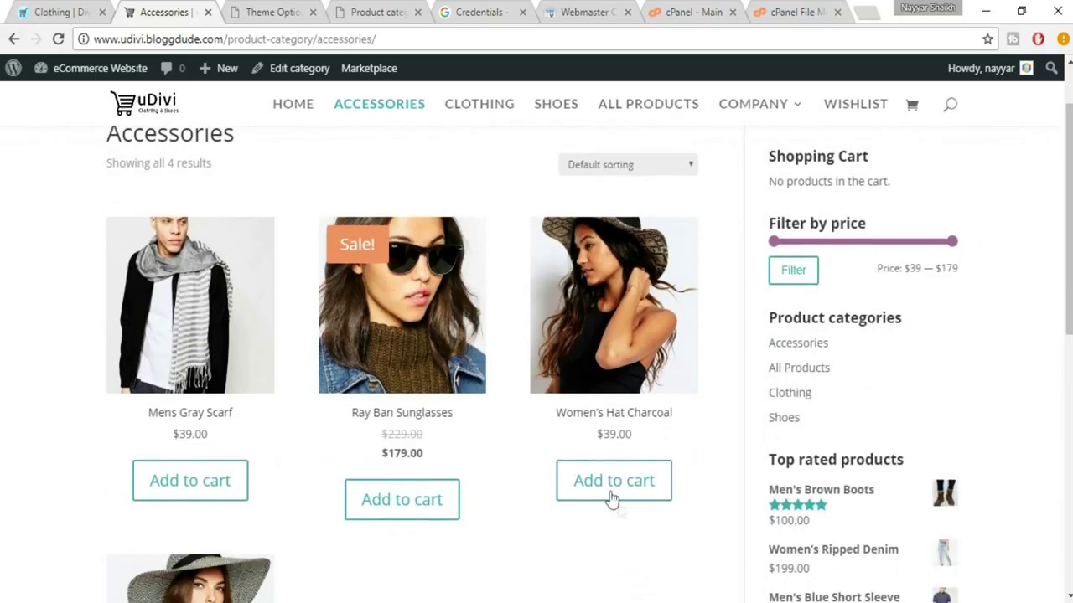
click(616, 492)
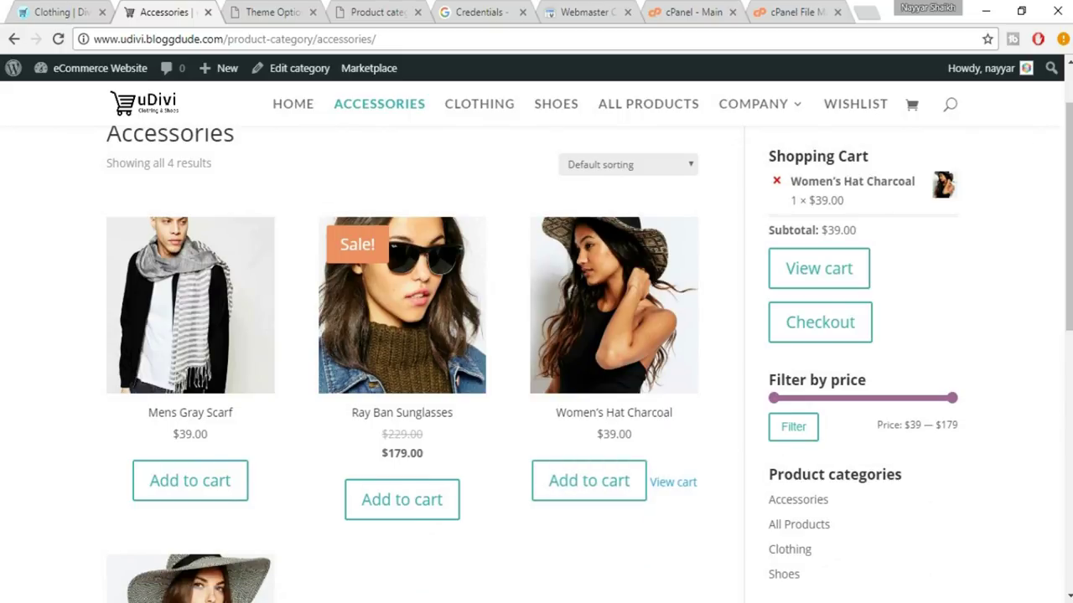
scroll(536, 347, up, 1)
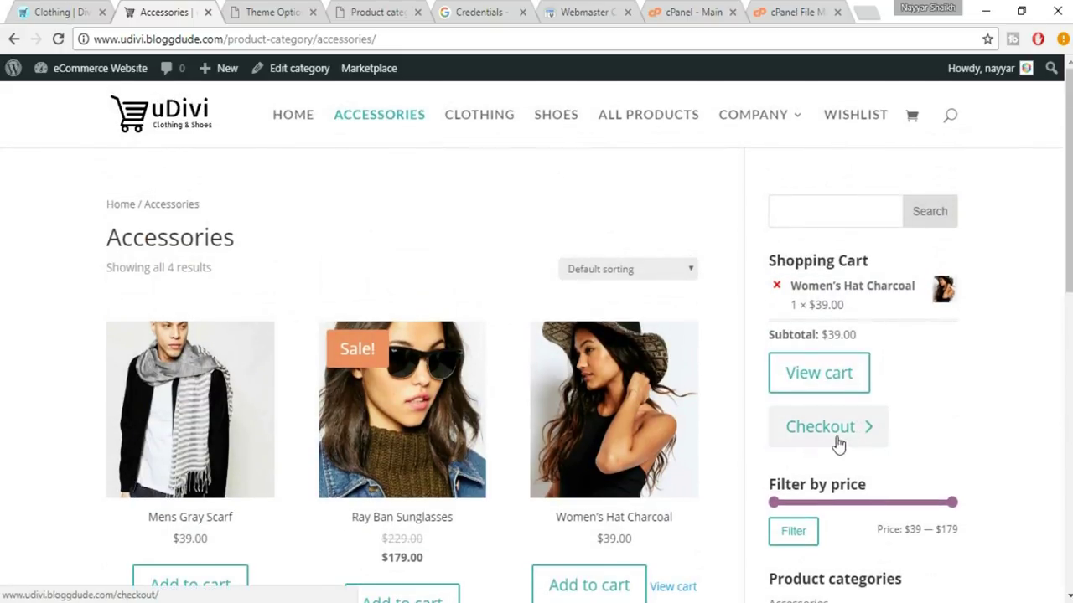
click(33, 10)
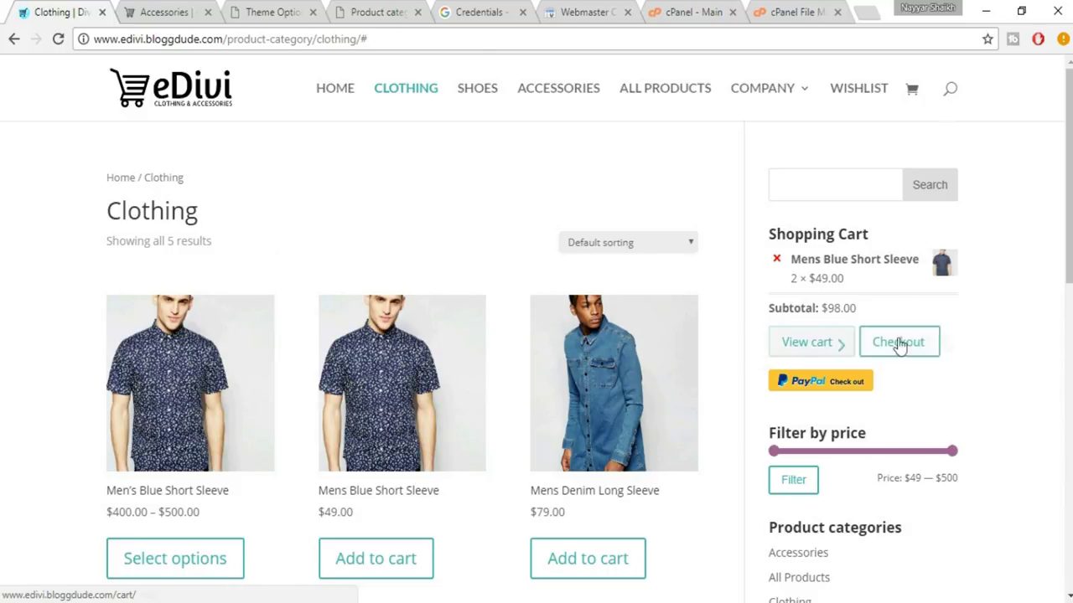
key(ctrl+Tab)
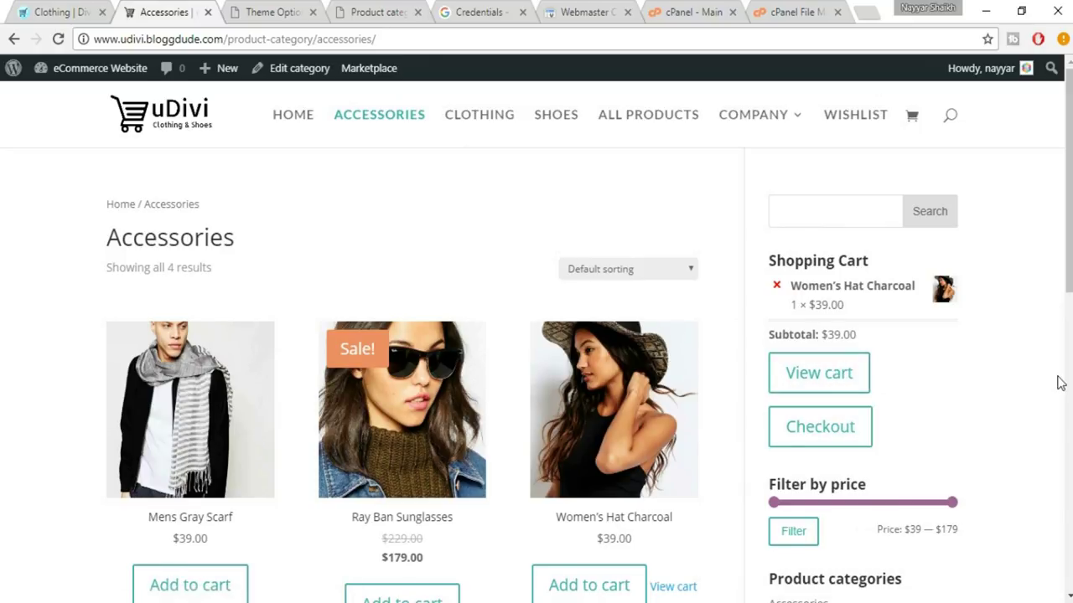
click(574, 590)
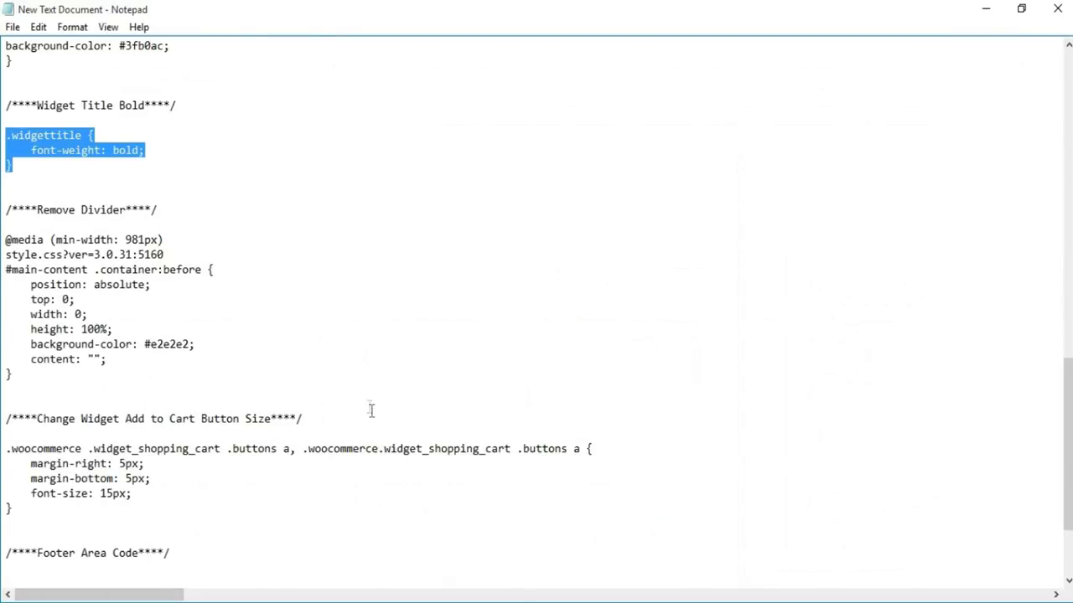
Remove the used .widgettitle rule from the notes and copy the cart buttons rule.
key(Delete)
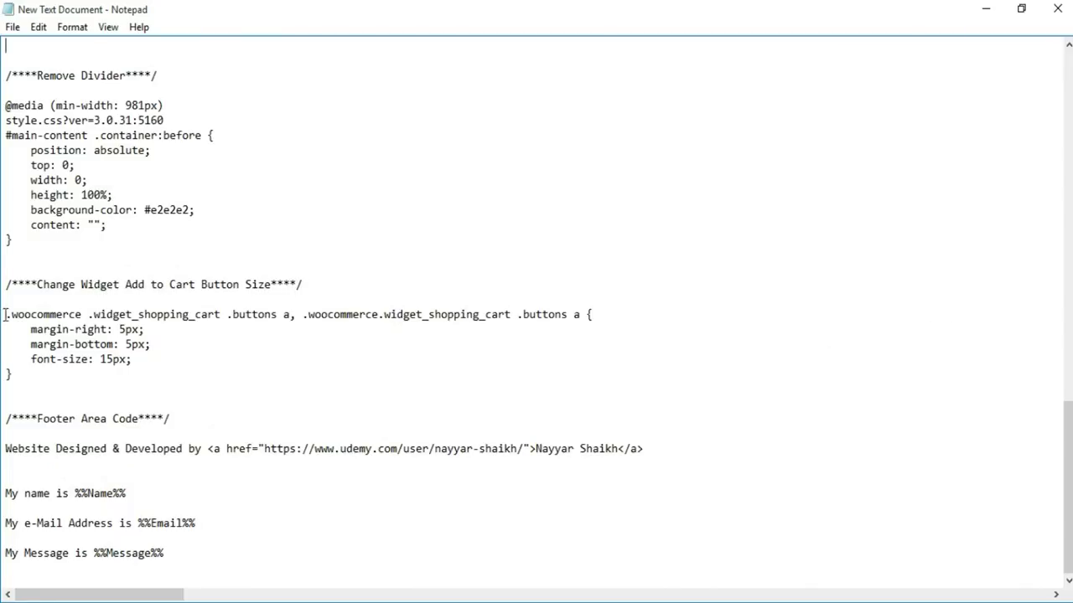
drag(5, 314, 32, 377)
key(ctrl+c)
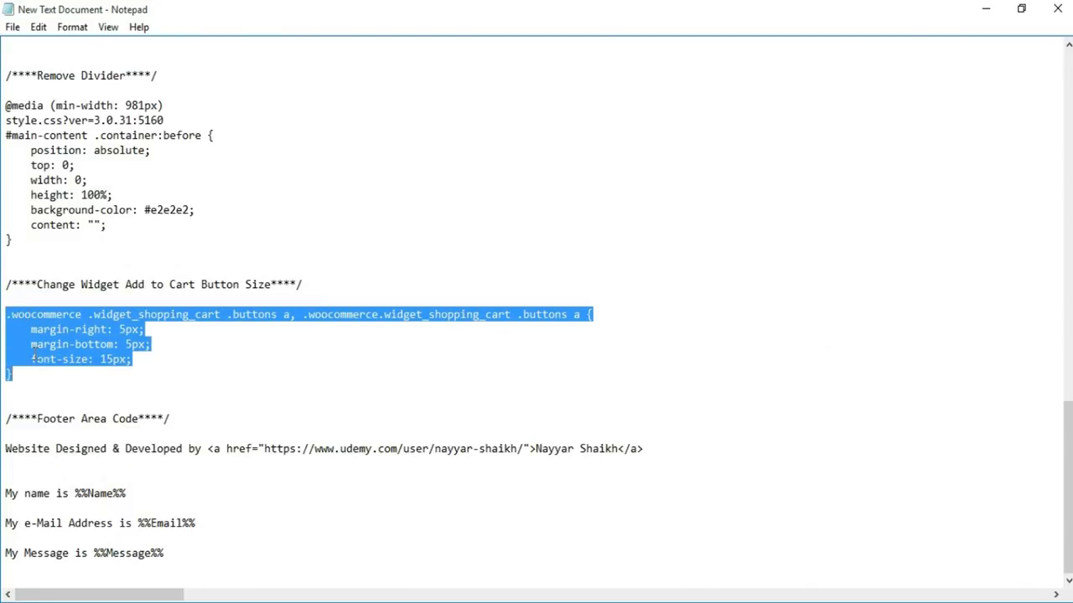
key(alt+Tab)
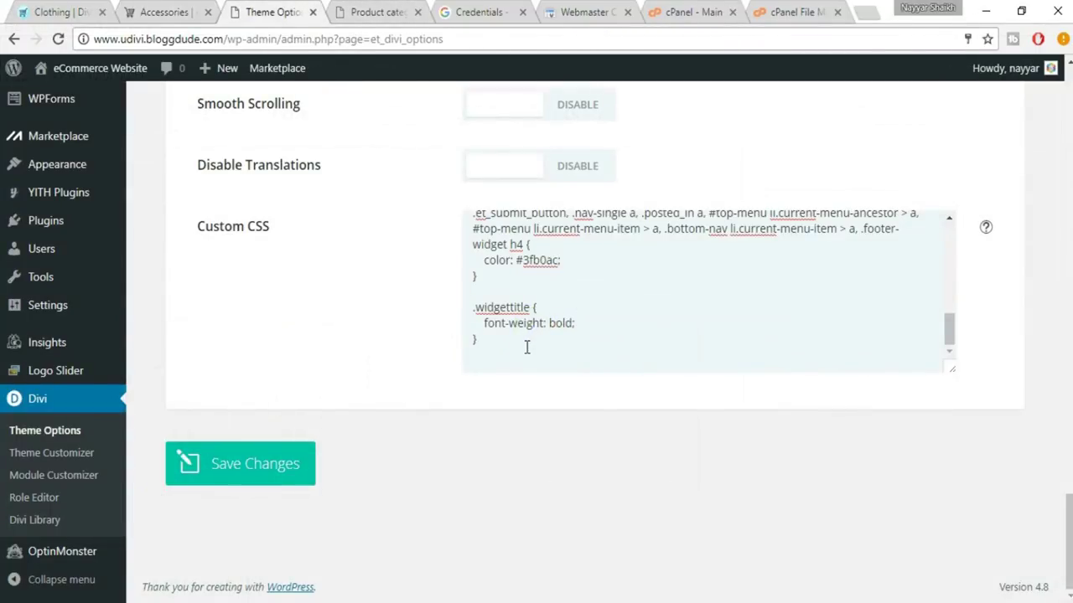
Add the widget_shopping_cart buttons size rule to Custom CSS and save it.
click(526, 347)
key(ctrl+v)
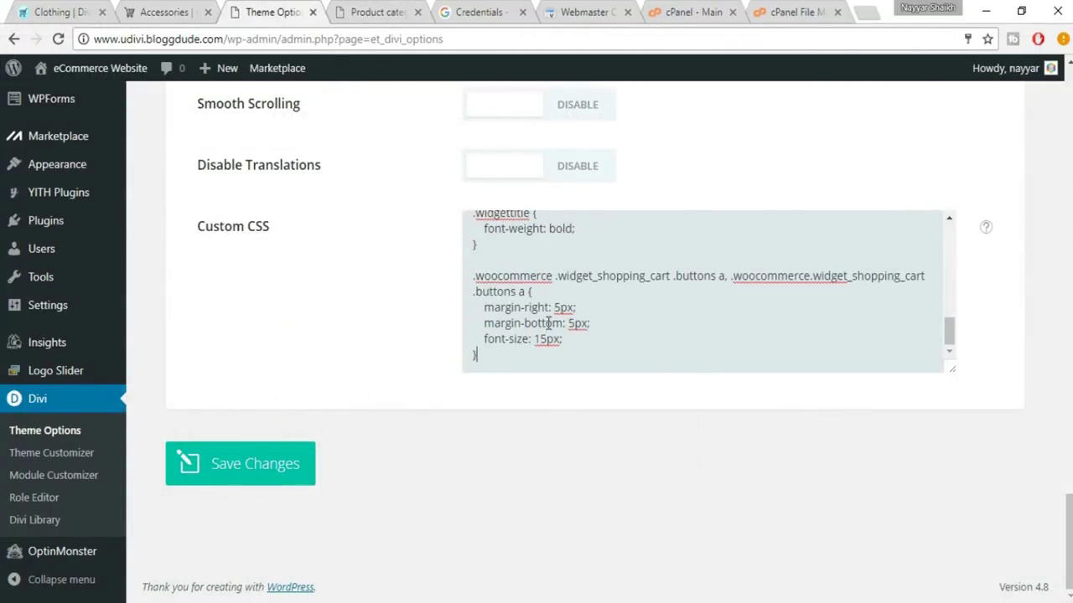
click(254, 475)
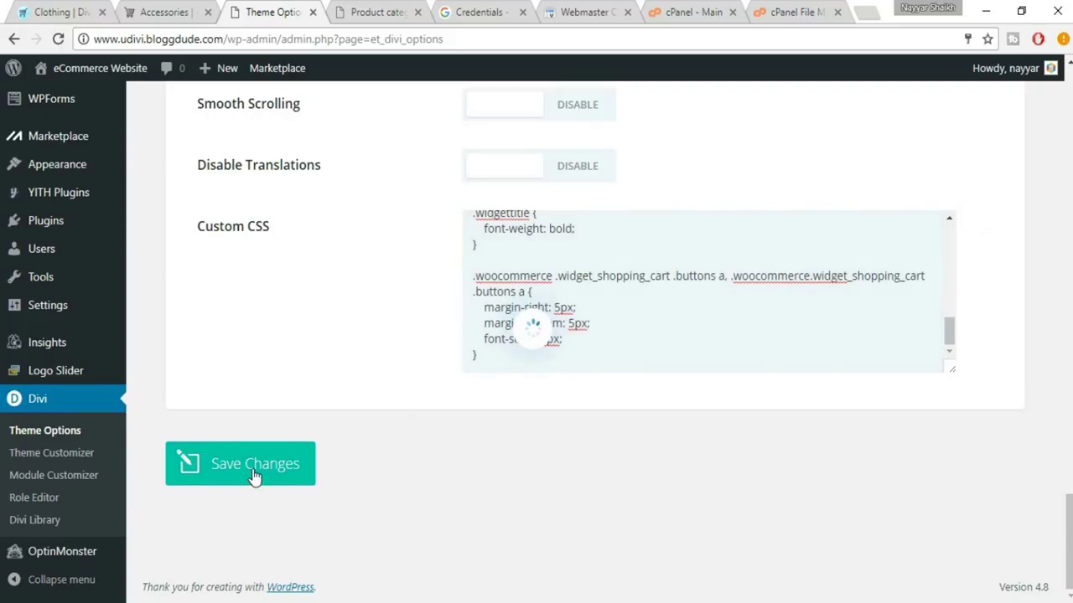
Reload the Accessories page to check the smaller cart buttons, then go to the Wishlist page.
click(156, 10)
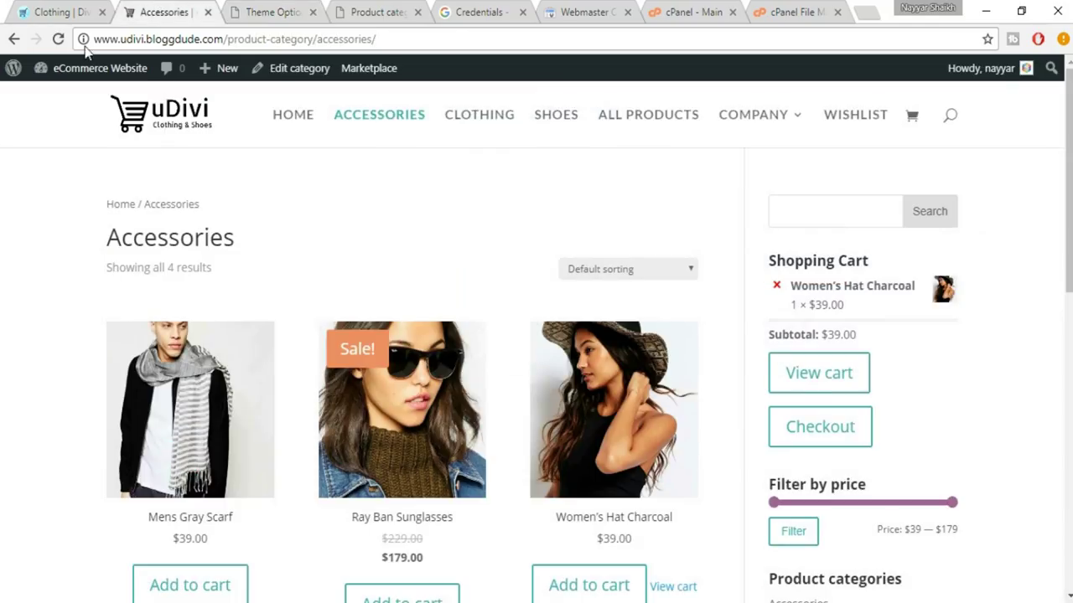
click(57, 40)
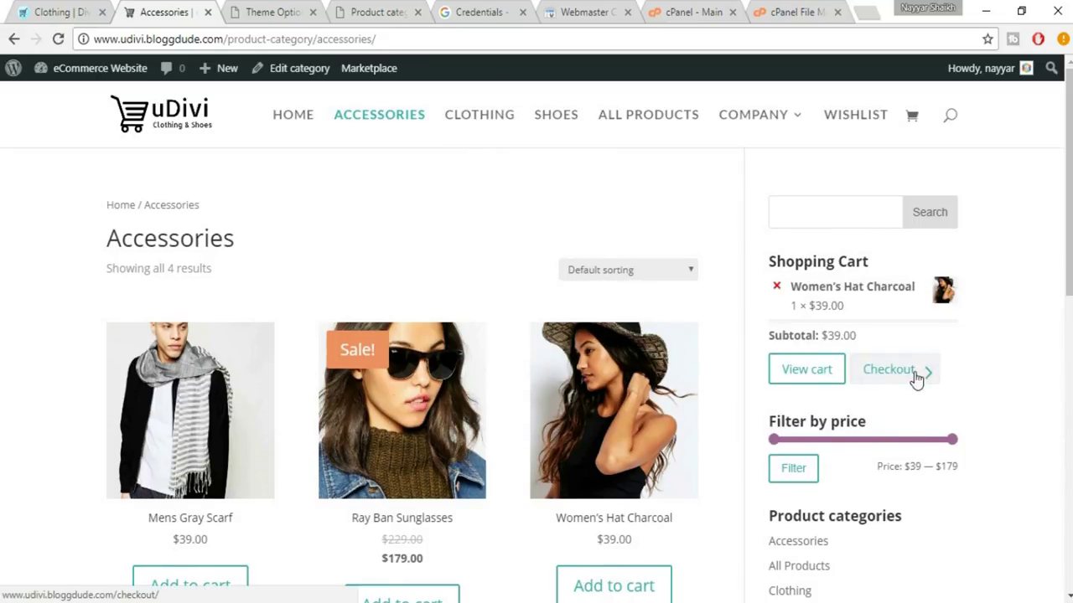
scroll(883, 387, down, 3)
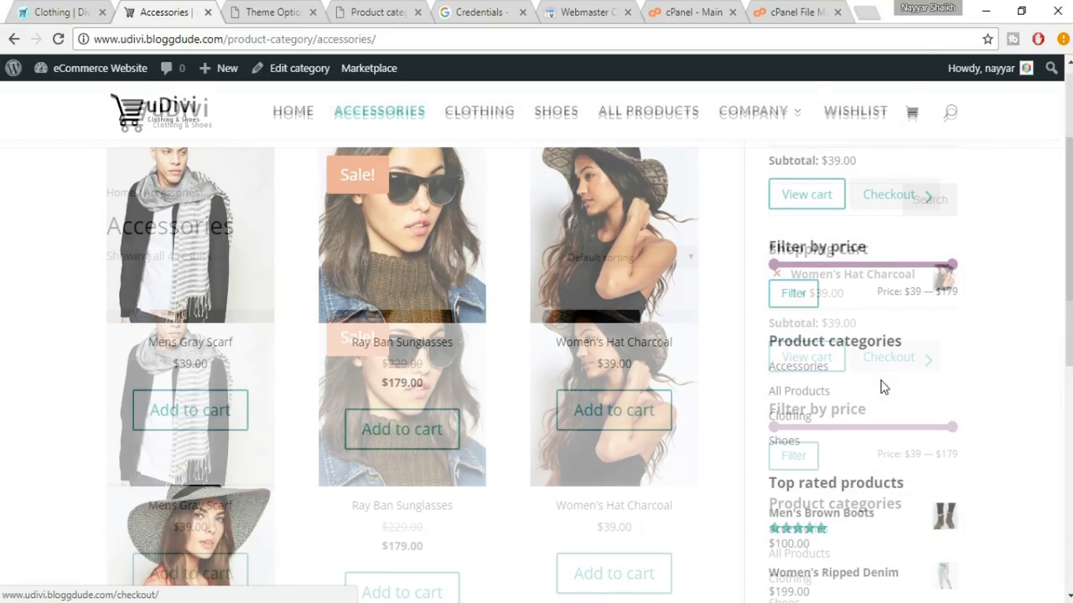
scroll(891, 428, down, 5)
scroll(891, 431, up, 6)
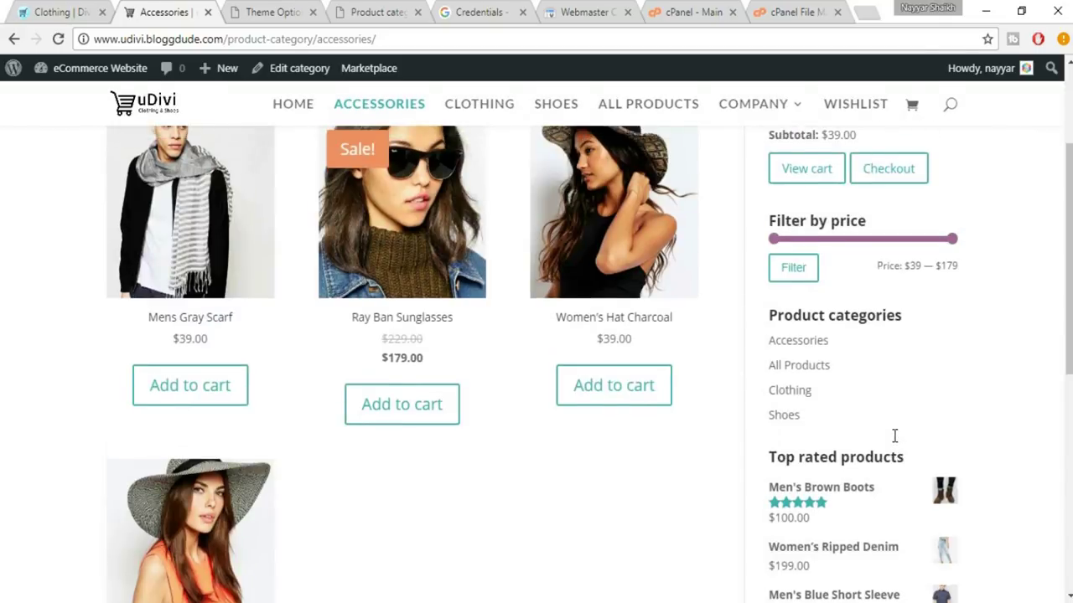
scroll(894, 436, up, 3)
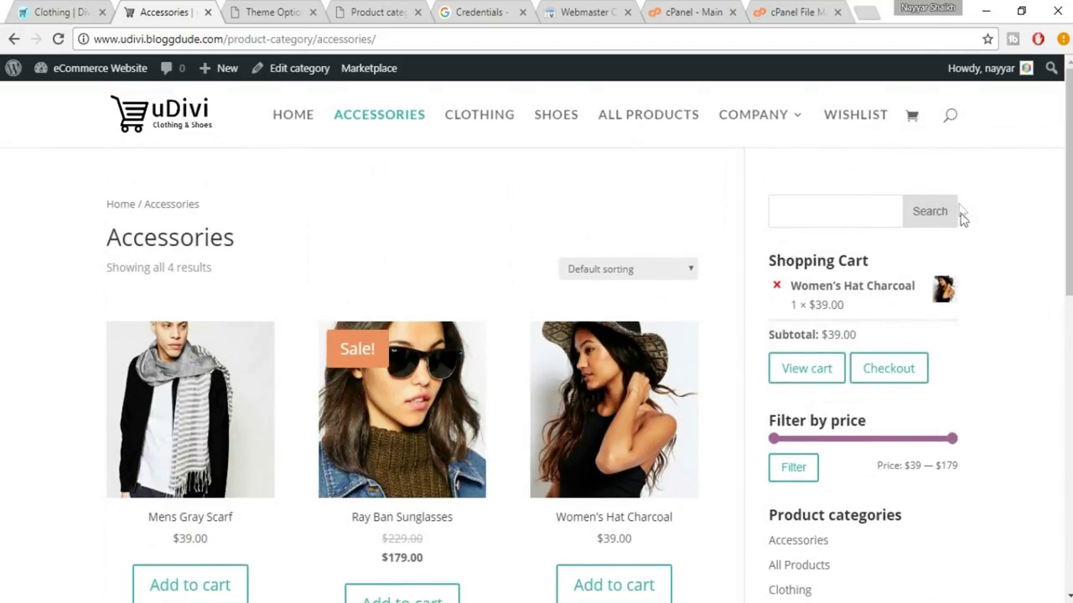
click(856, 125)
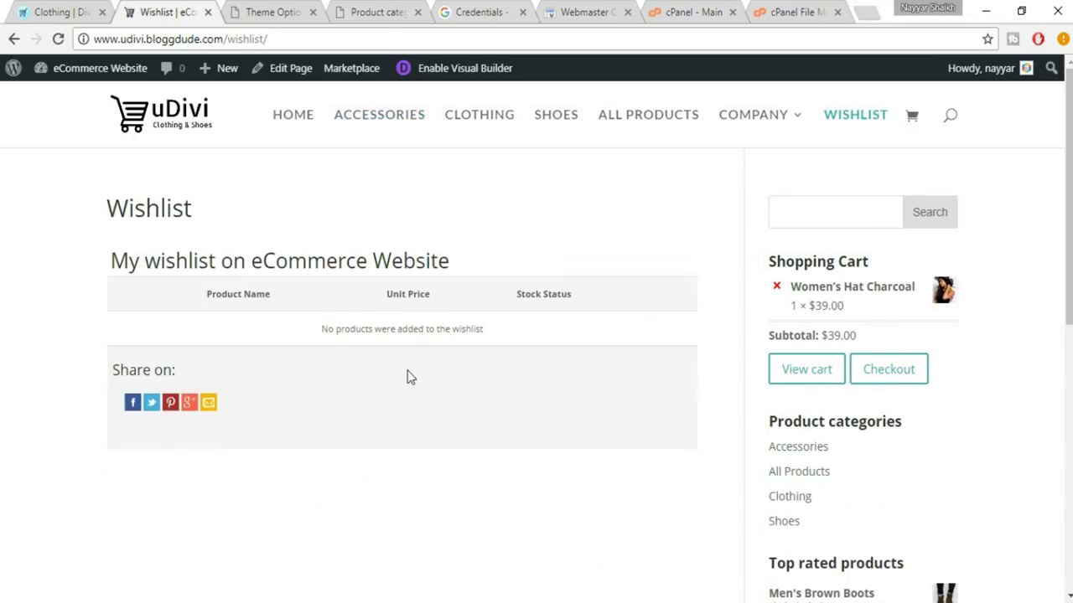
Look over the empty Wishlist page, then go to the shop's Cart page.
scroll(407, 378, down, 6)
scroll(424, 400, up, 6)
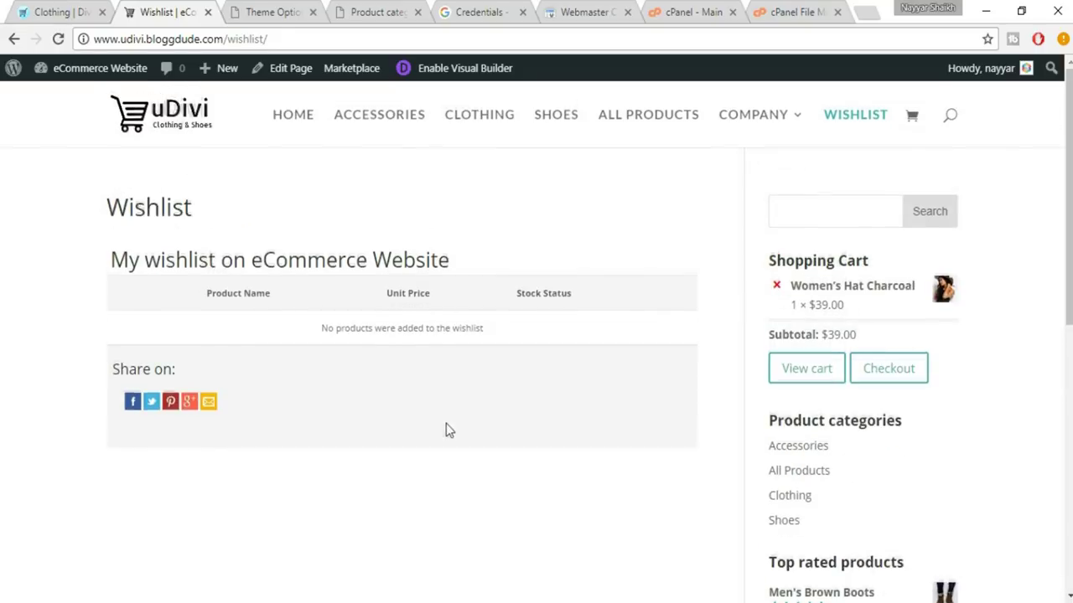
scroll(876, 210, down, 5)
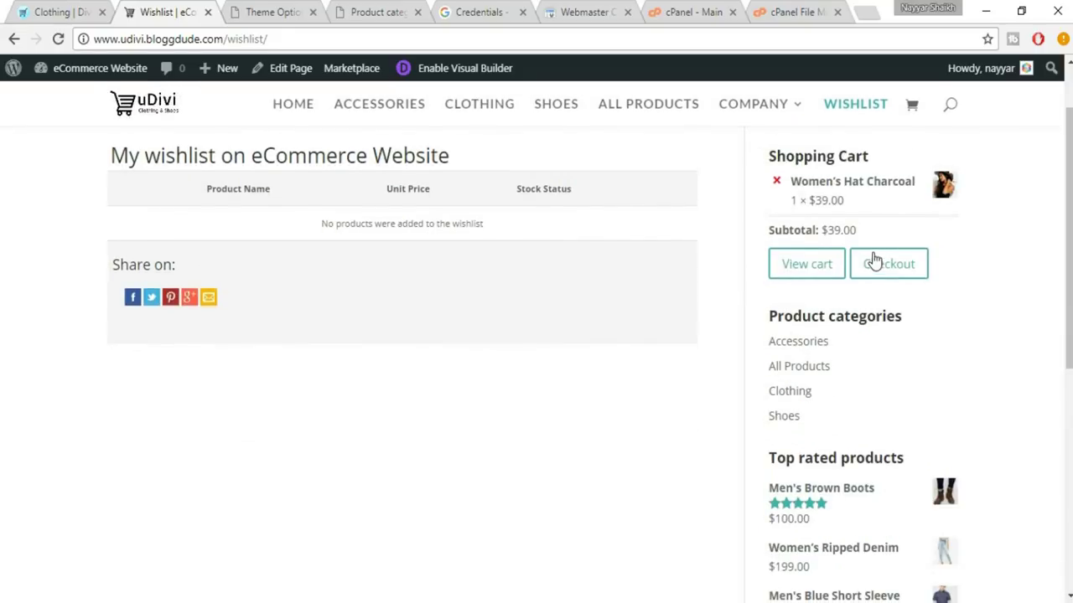
scroll(875, 333, up, 5)
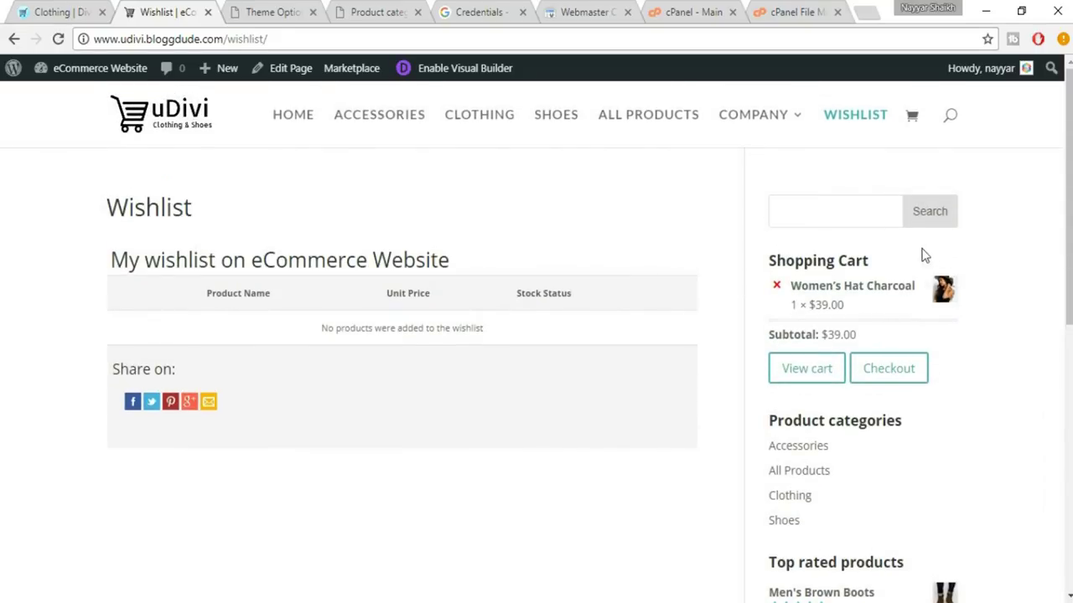
click(913, 117)
Review the Cart page with its right sidebar and bring it up in the page editor.
scroll(690, 400, down, 3)
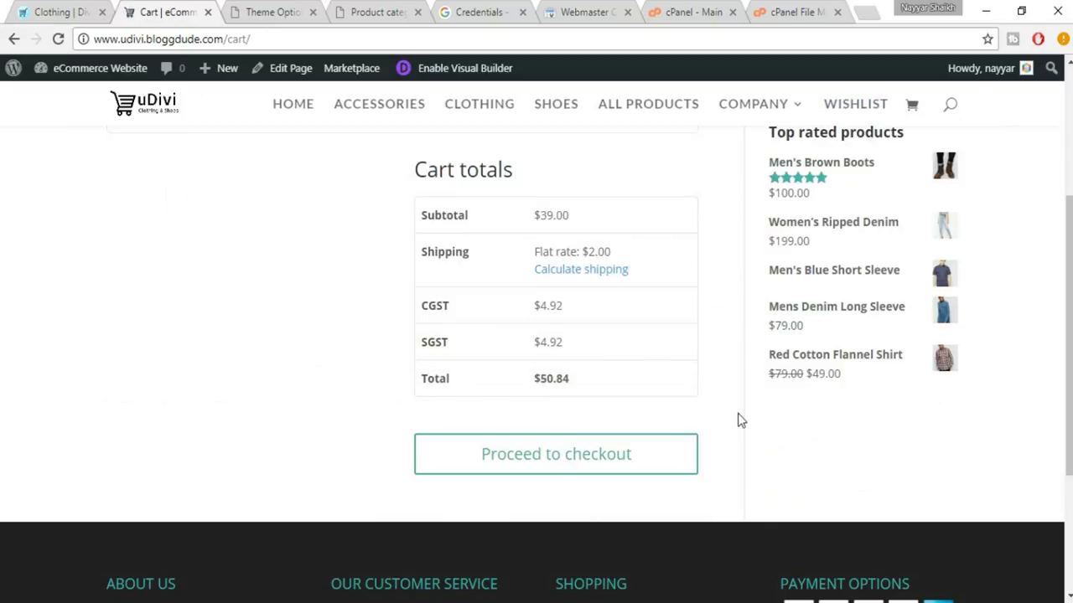
scroll(750, 412, up, 3)
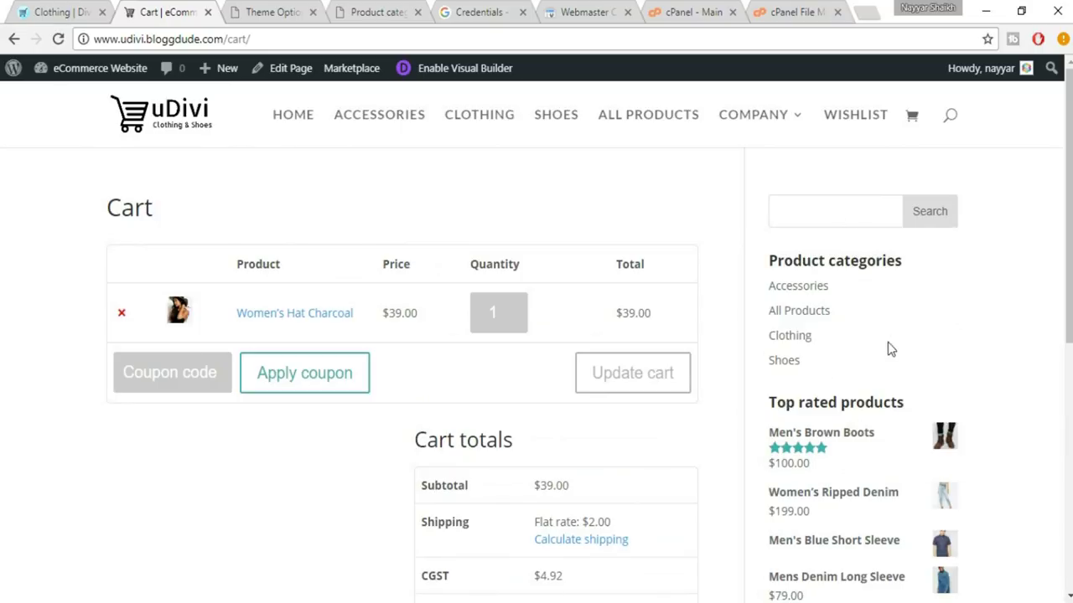
scroll(884, 335, down, 1)
scroll(856, 362, up, 1)
click(290, 78)
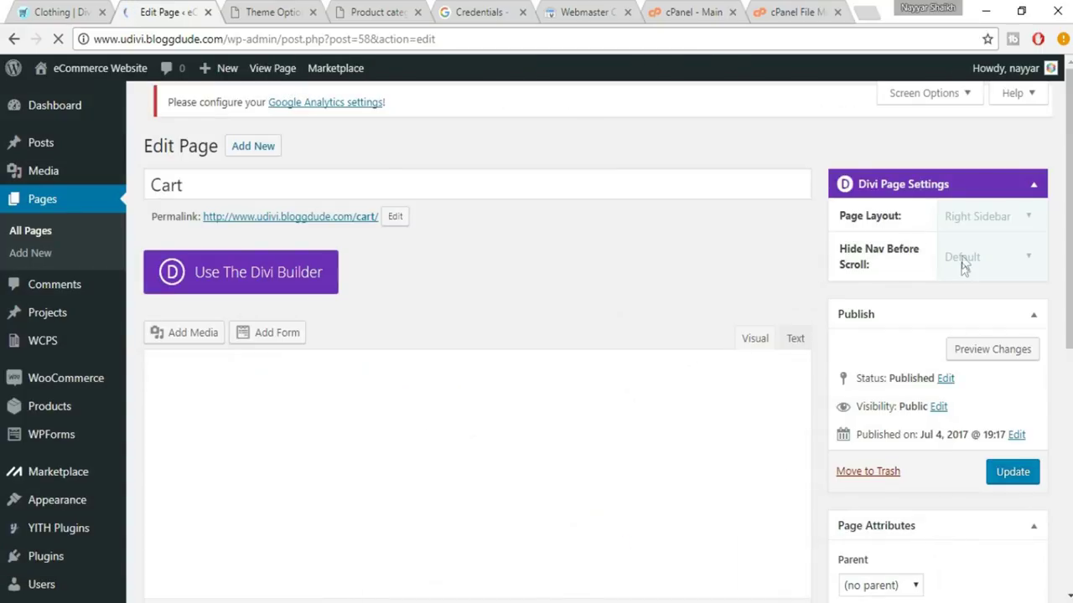
Set the Cart page's Divi Page Layout to Full Width, update it, and view the live page.
click(982, 225)
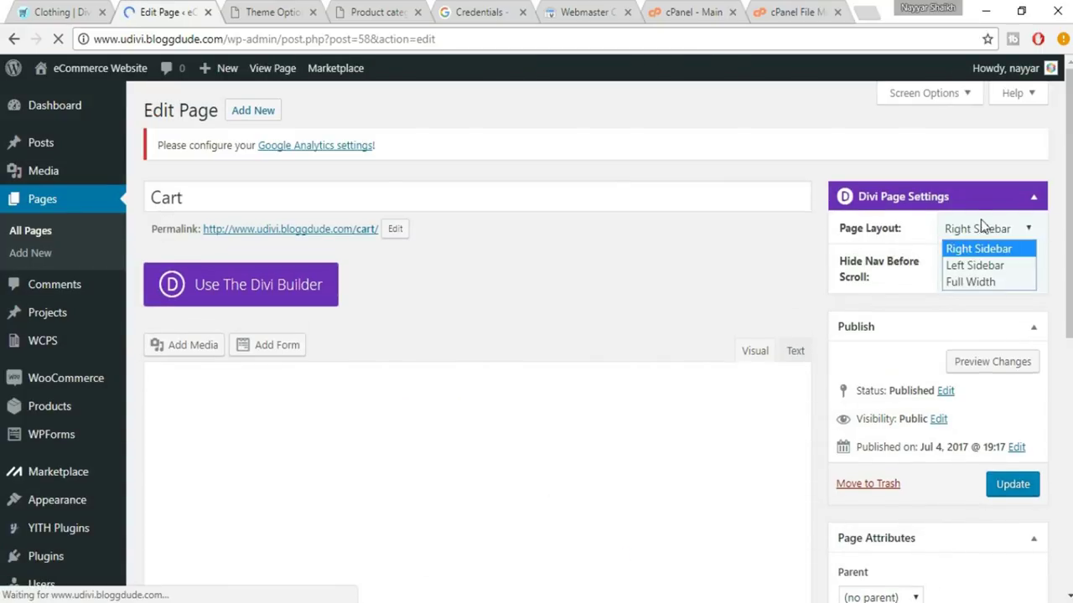
click(981, 283)
click(1013, 486)
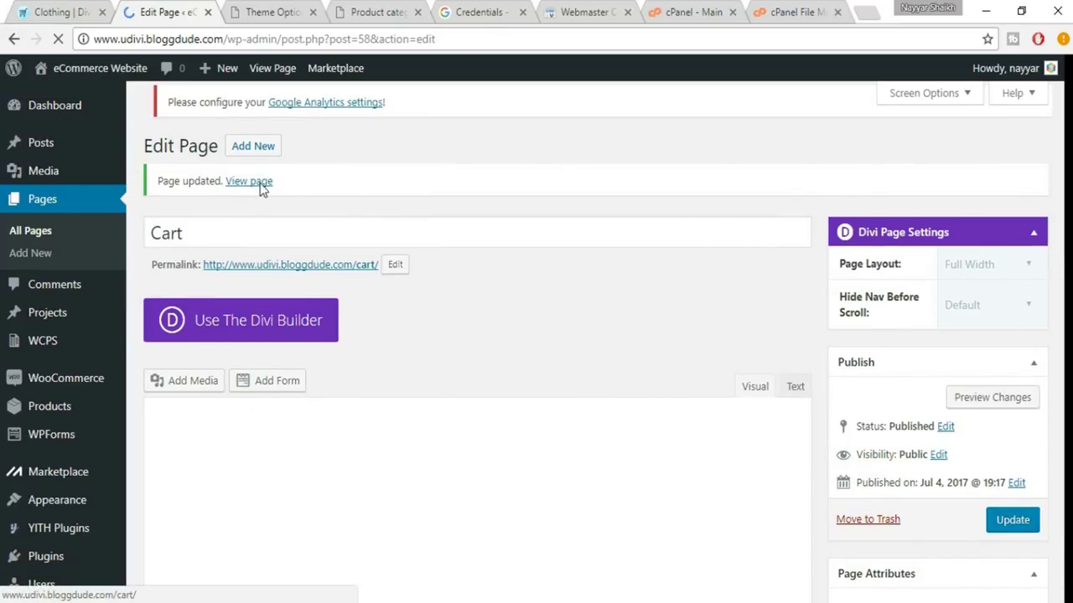
click(262, 185)
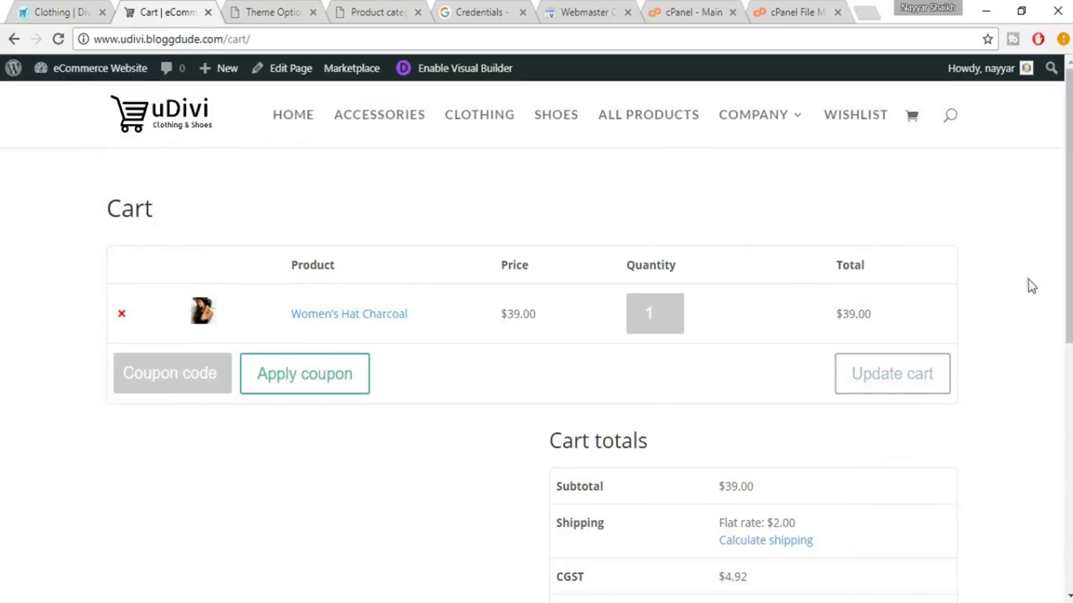
scroll(1030, 286, down, 4)
Check the full-width Cart table with Women's Hat Charcoal, then return to the uDivi homepage.
scroll(1029, 287, up, 4)
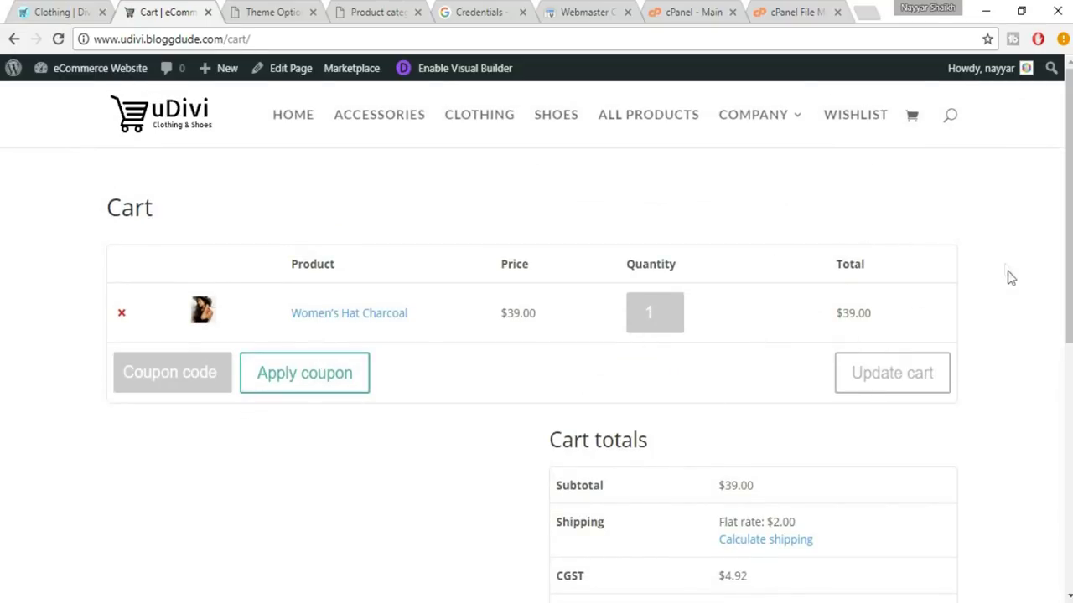
scroll(1008, 280, down, 4)
scroll(1010, 335, up, 4)
scroll(826, 460, down, 3)
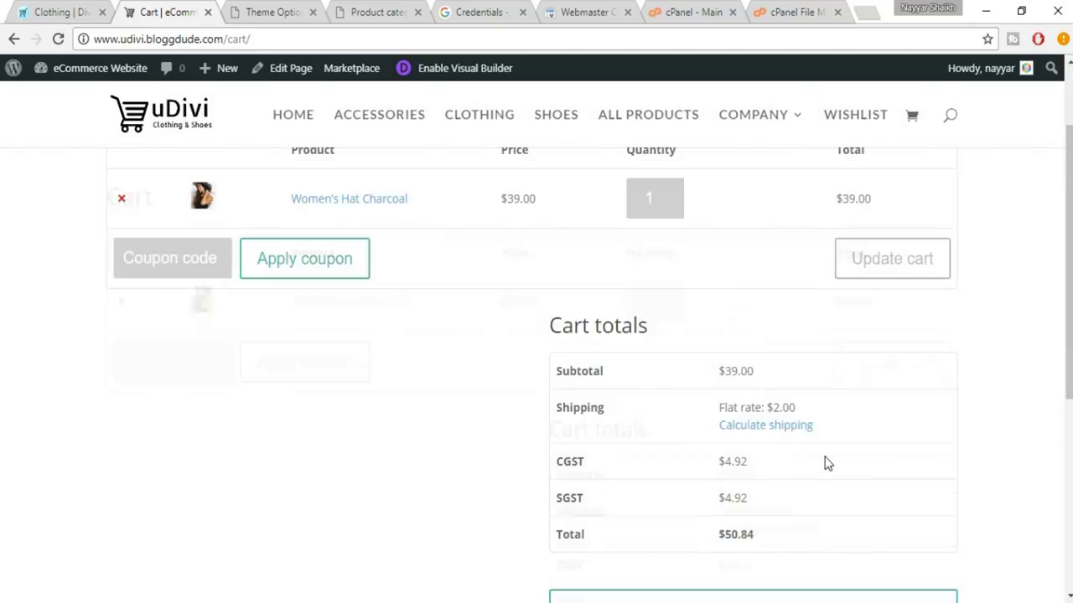
scroll(826, 460, up, 3)
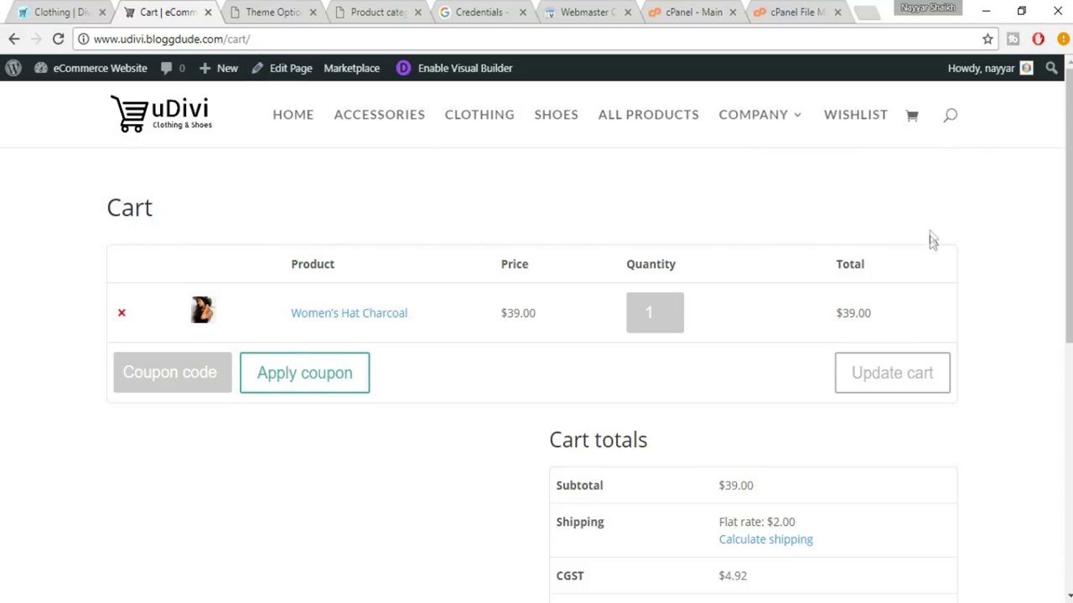
scroll(931, 260, down, 5)
scroll(927, 322, up, 5)
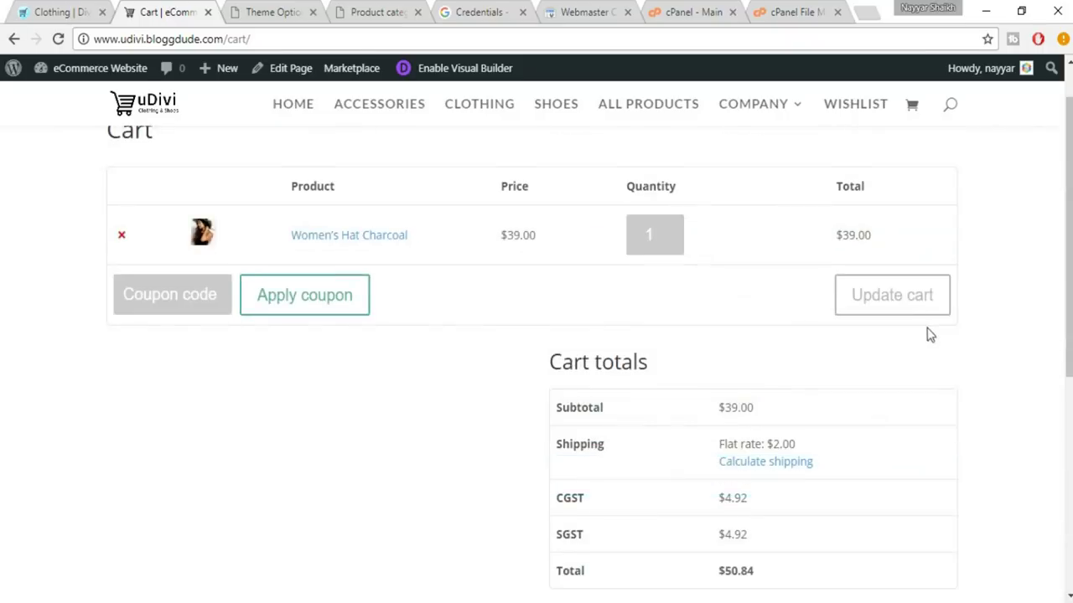
click(157, 113)
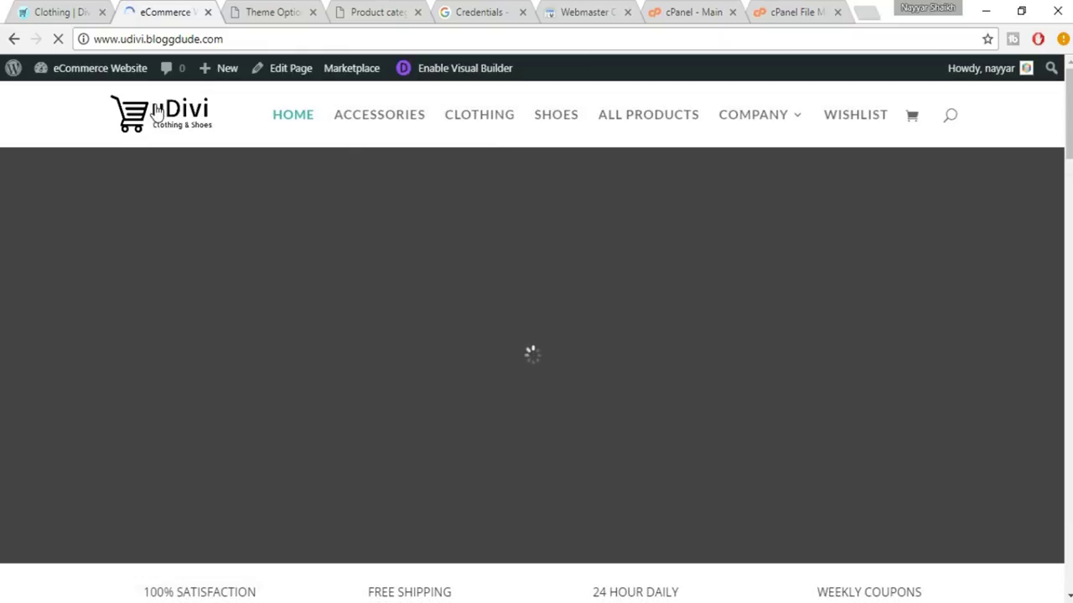
scroll(843, 334, down, 5)
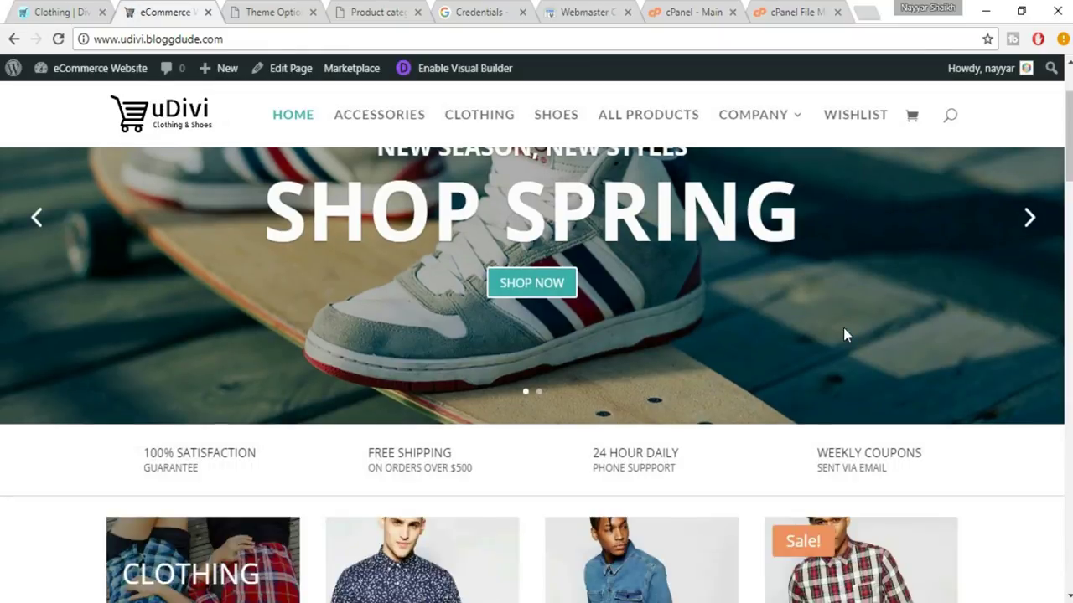
scroll(843, 328, down, 5)
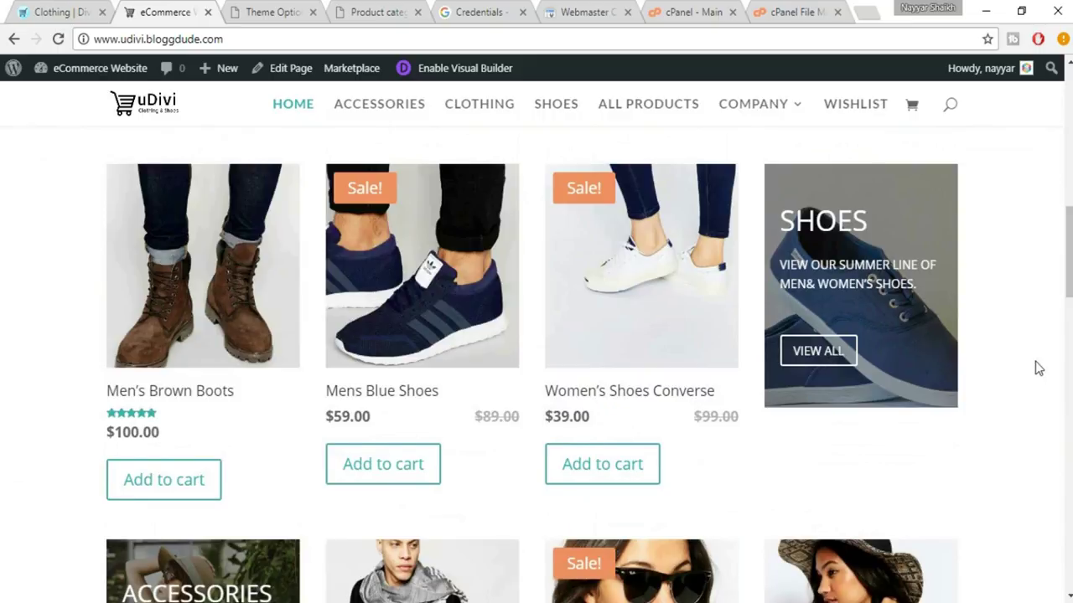
scroll(1036, 367, down, 8)
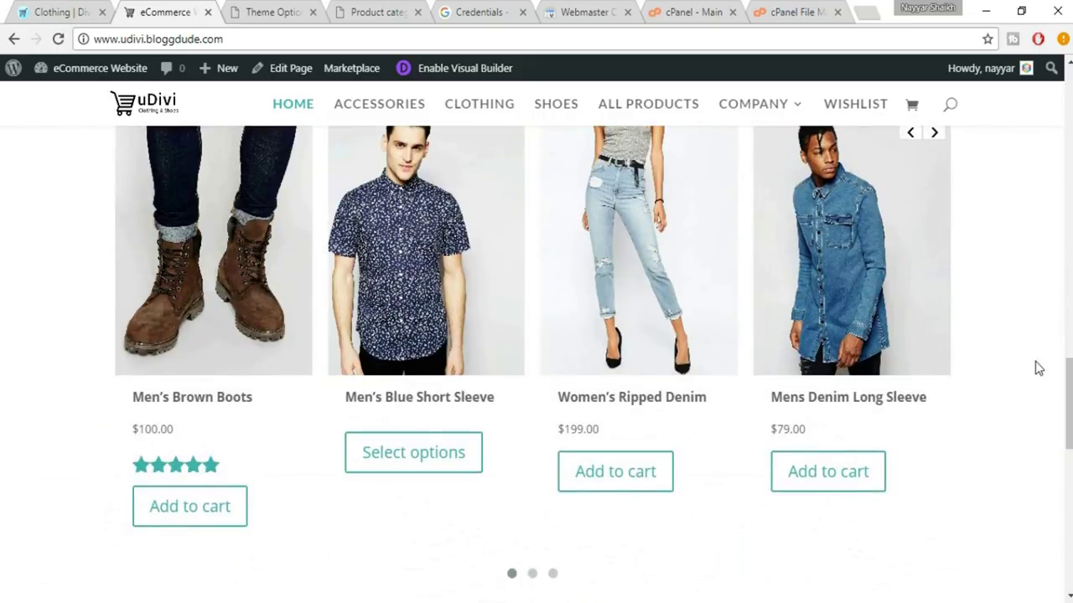
scroll(1036, 368, down, 9)
scroll(1037, 367, down, 2)
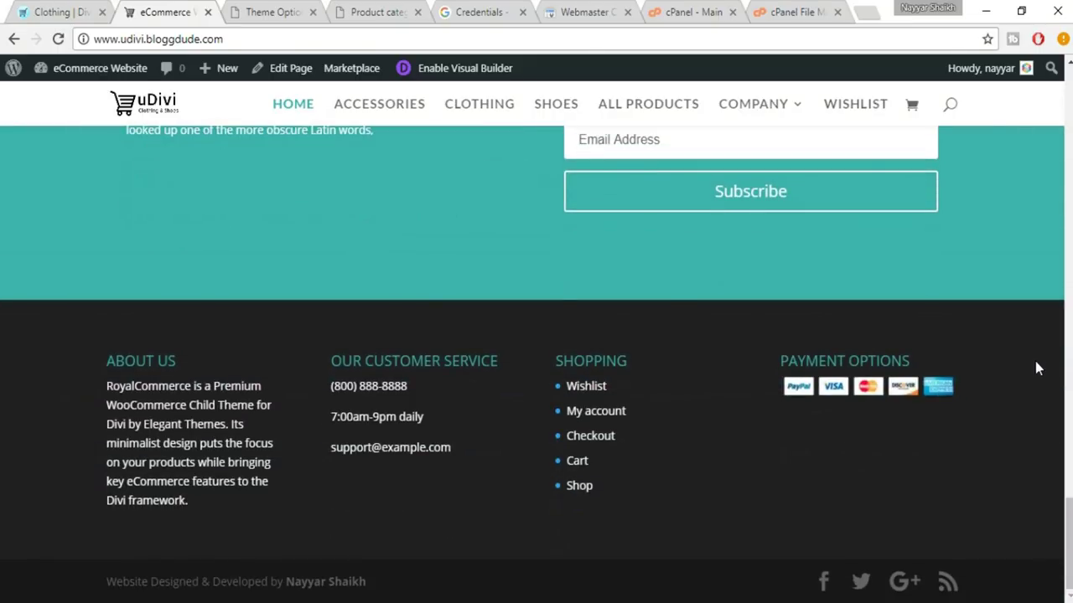
scroll(537, 364, up, 20)
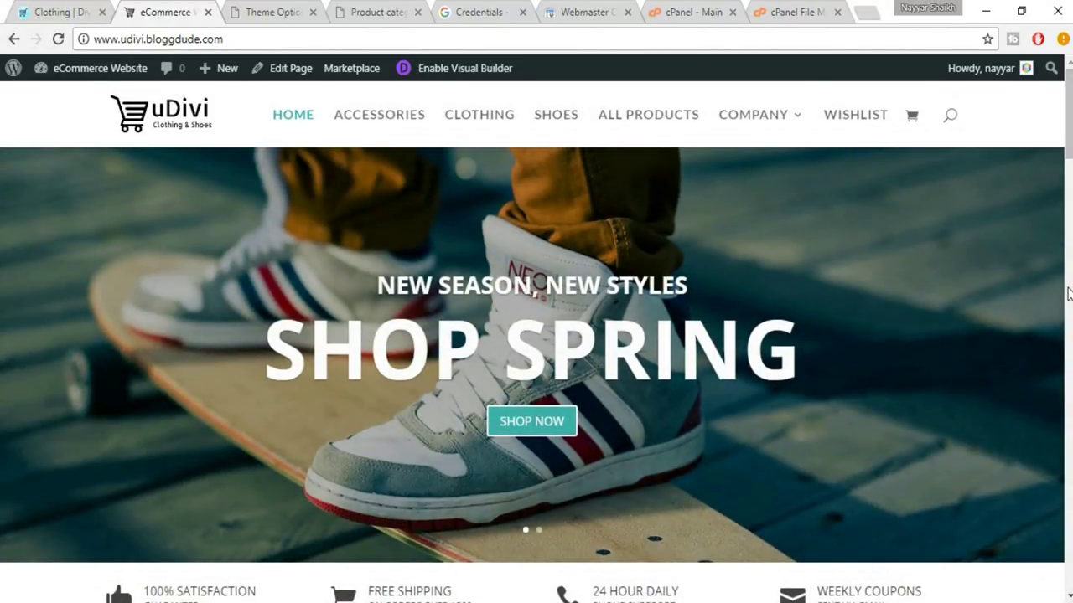
scroll(1066, 295, down, 3)
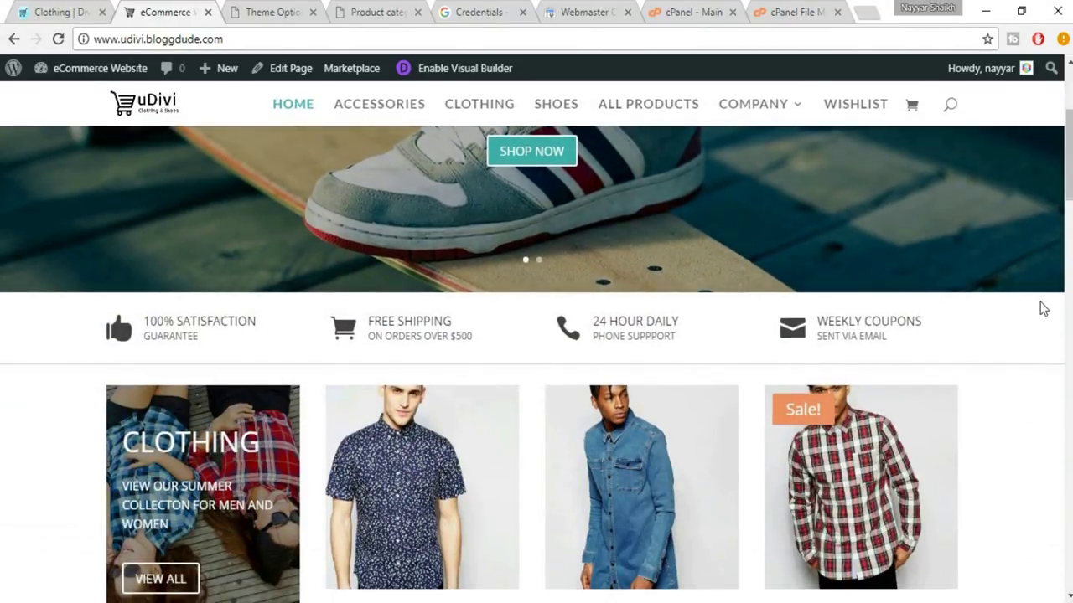
scroll(1043, 309, down, 3)
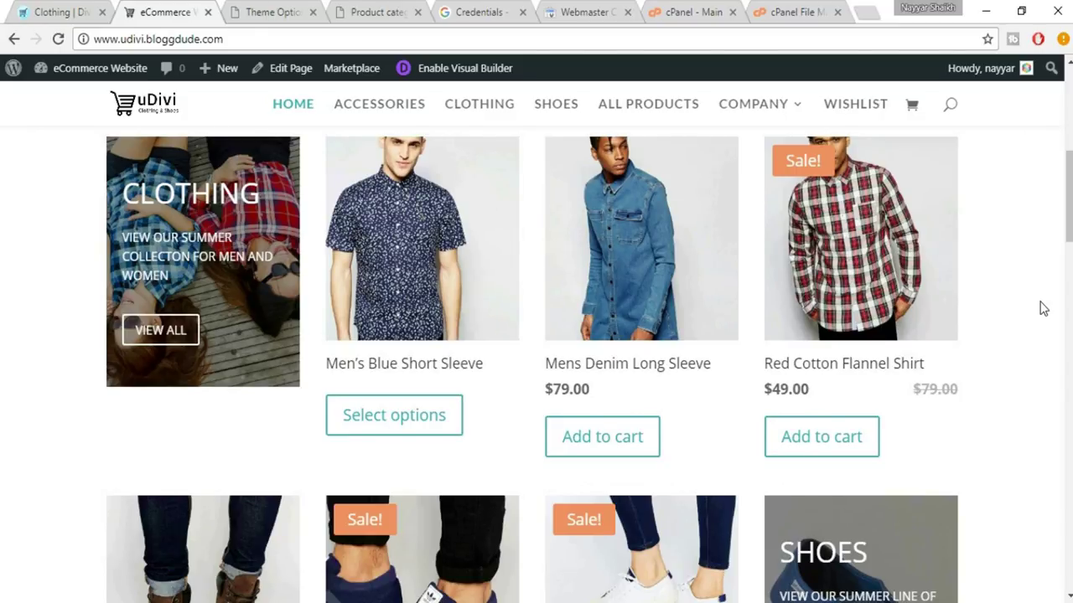
scroll(1043, 309, down, 3)
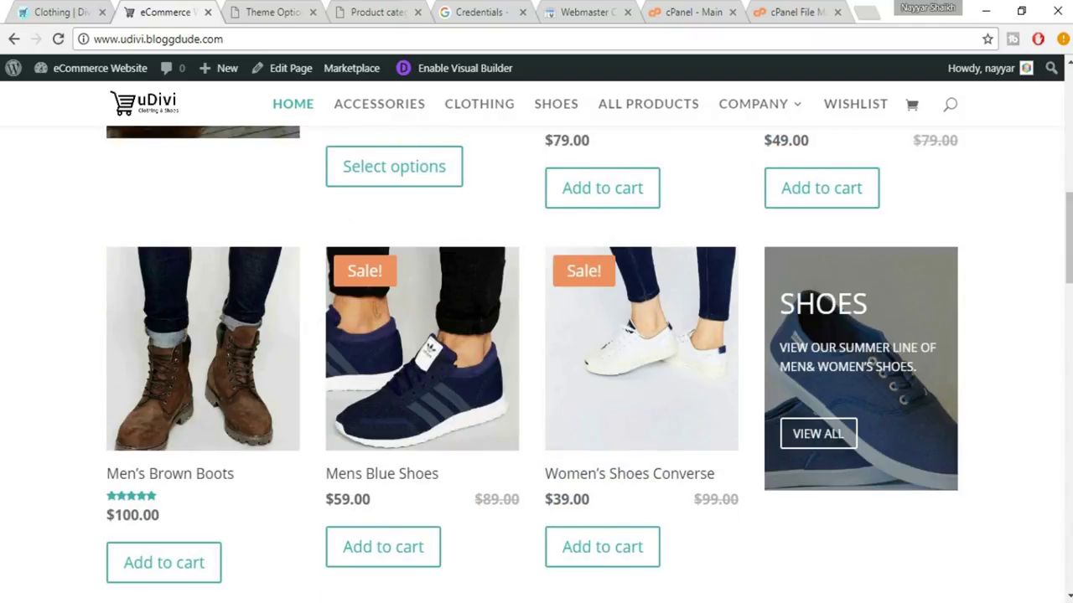
scroll(1043, 309, down, 6)
scroll(1043, 310, up, 12)
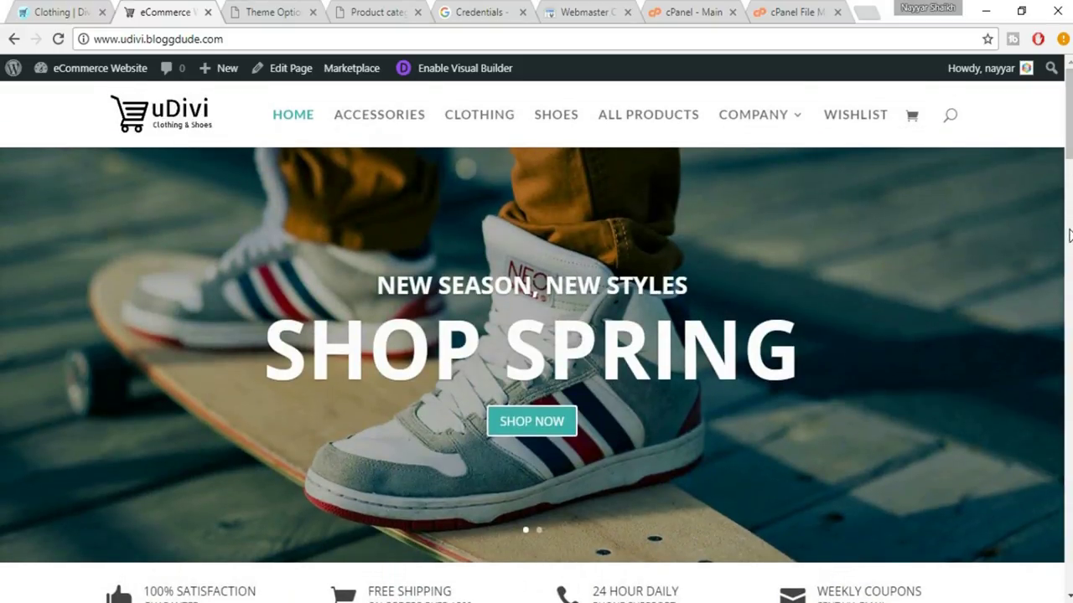
scroll(1069, 233, down, 6)
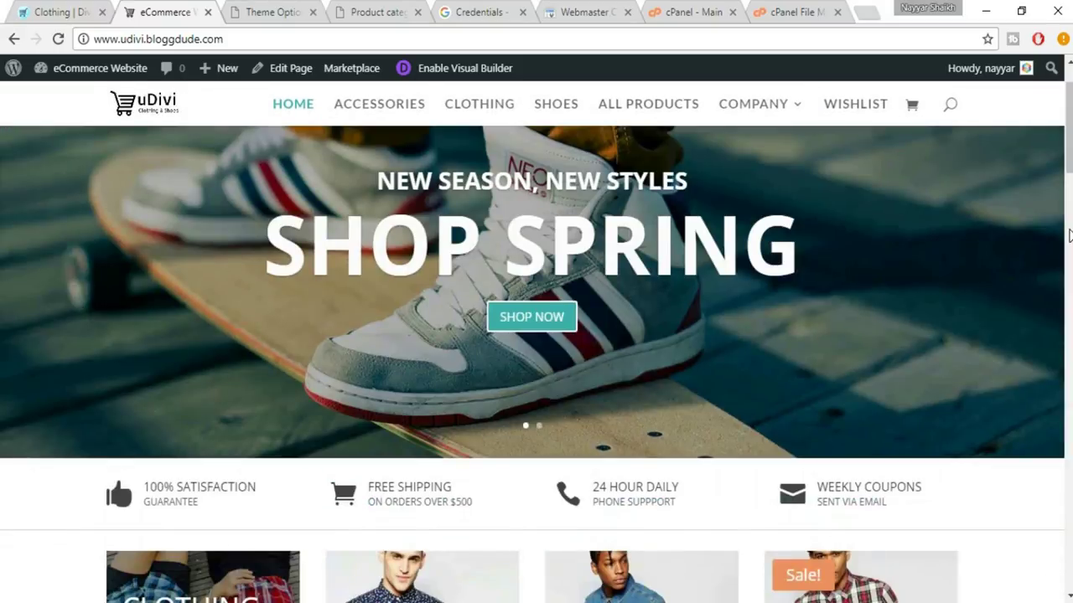
scroll(1069, 233, up, 2)
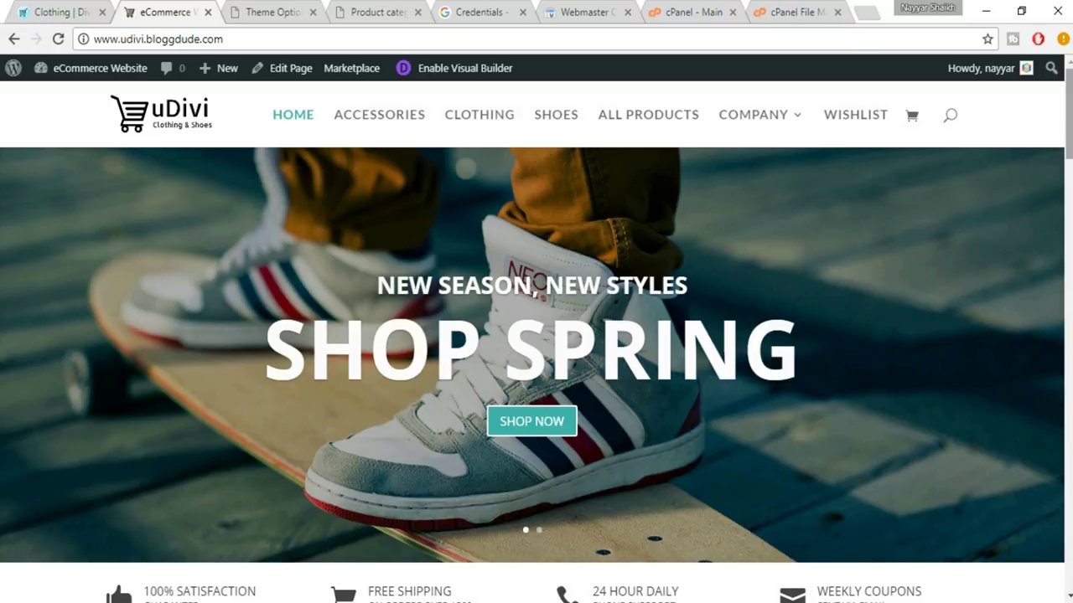